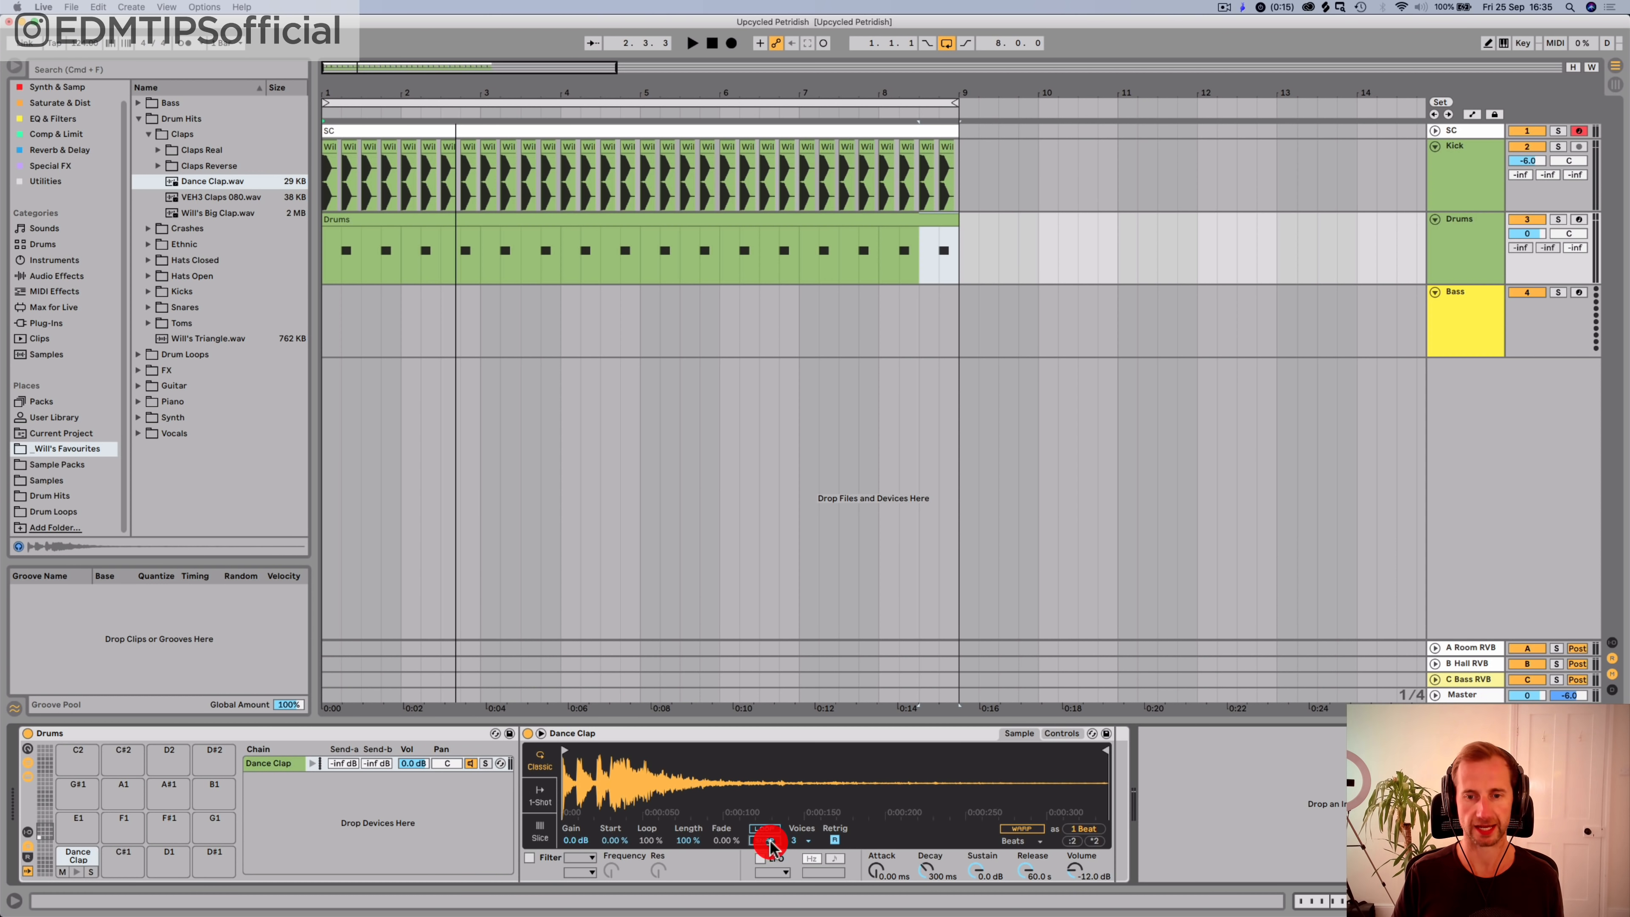
Step: Shape the Dance Clap's envelope to 1.08 s decay, -inf dB sustain and 1.00 ms release while auditioning the loop, and save the set
key("space")
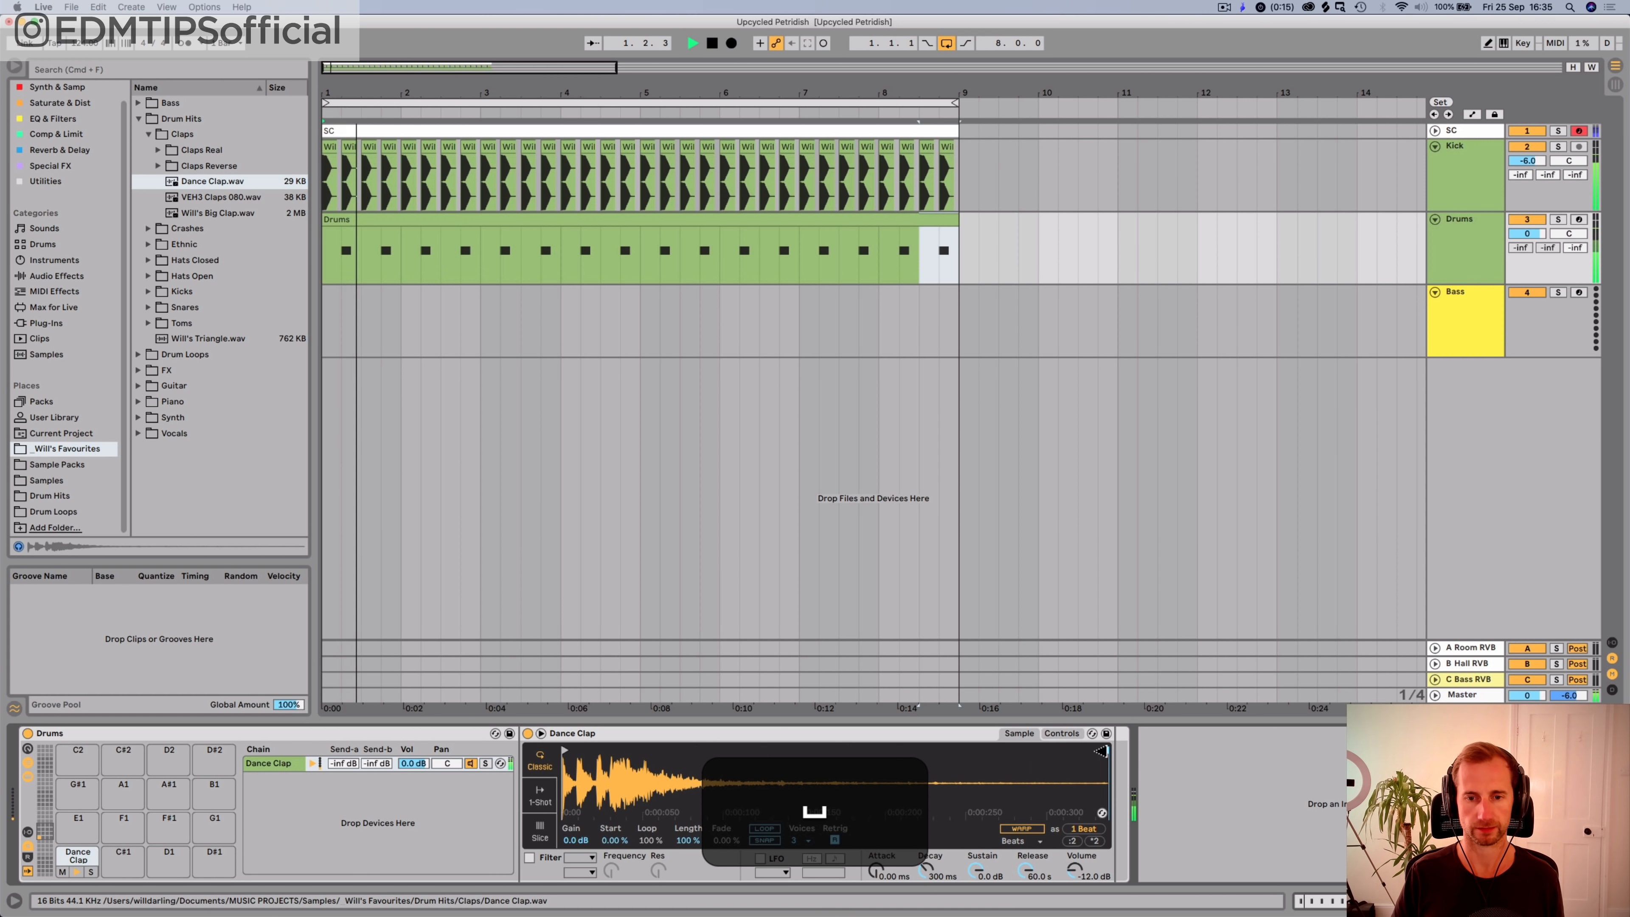
key("space")
left_click(1105, 750)
left_click_drag(1029, 873, 1028, 899)
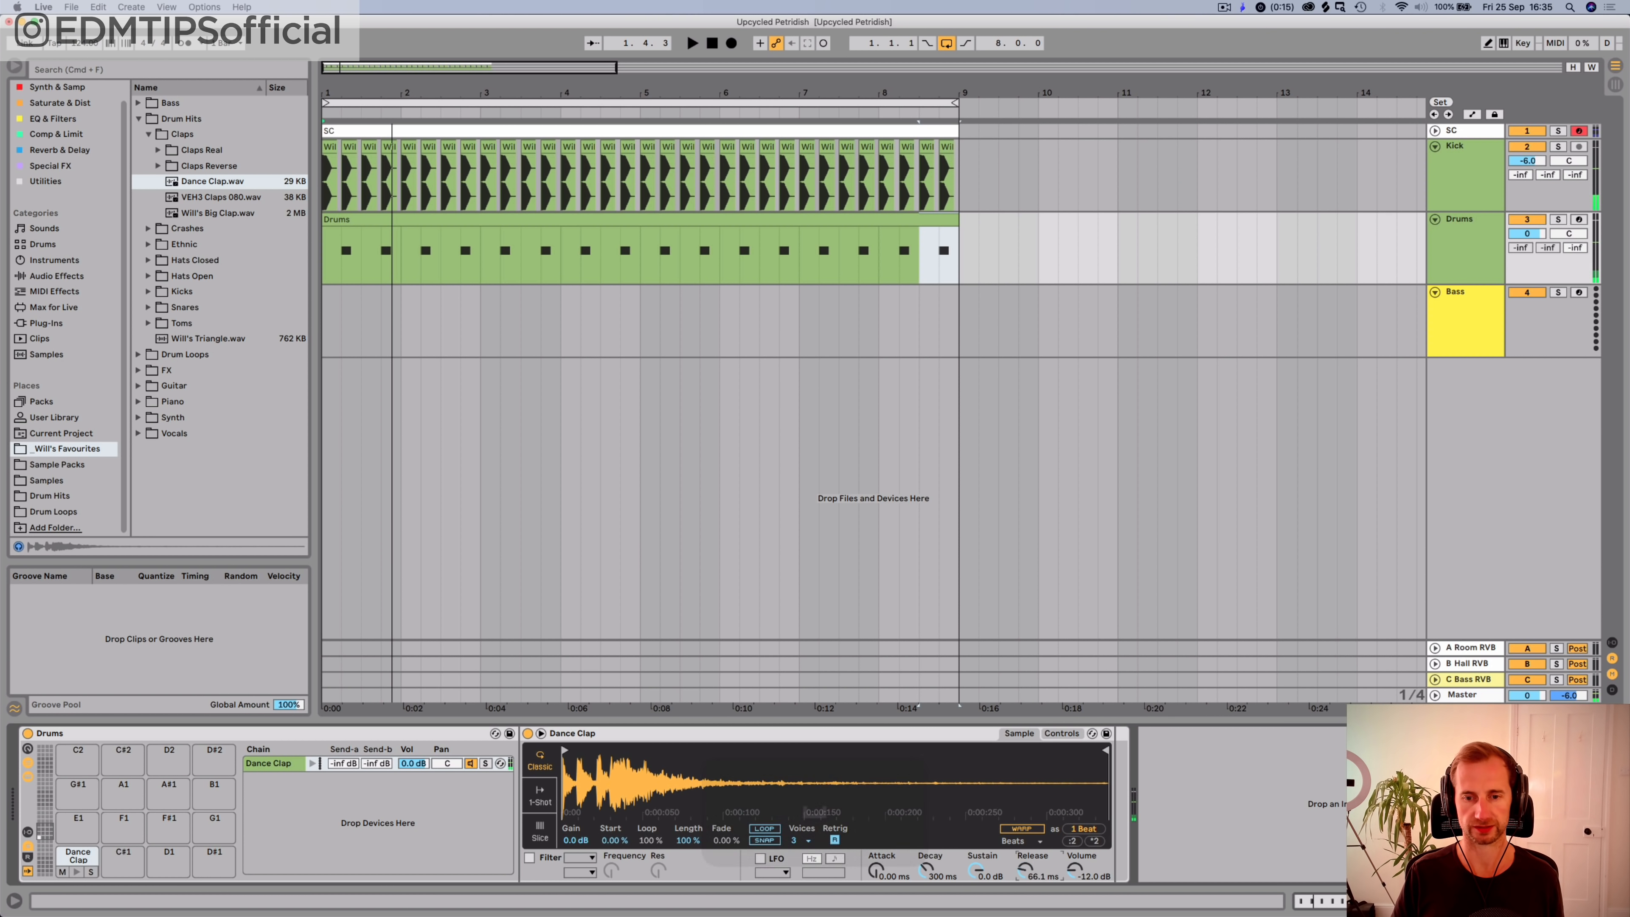
key("space")
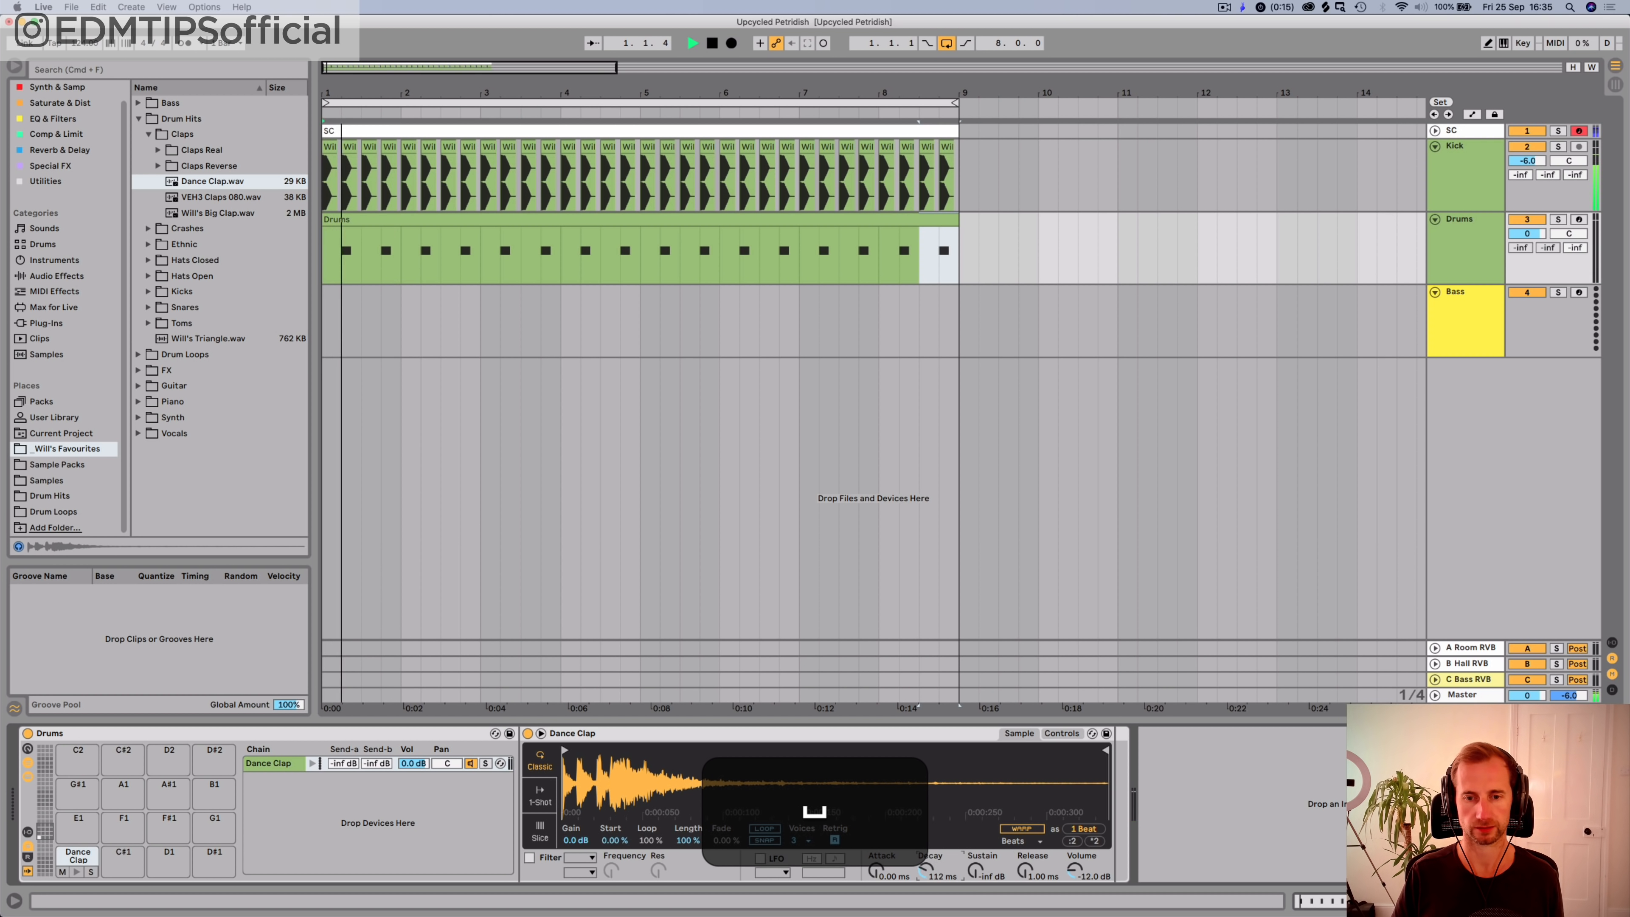
mouse_move(926, 870)
left_mouse_down()
mouse_move(926, 898)
mouse_move(926, 847)
mouse_move(926, 863)
left_mouse_up()
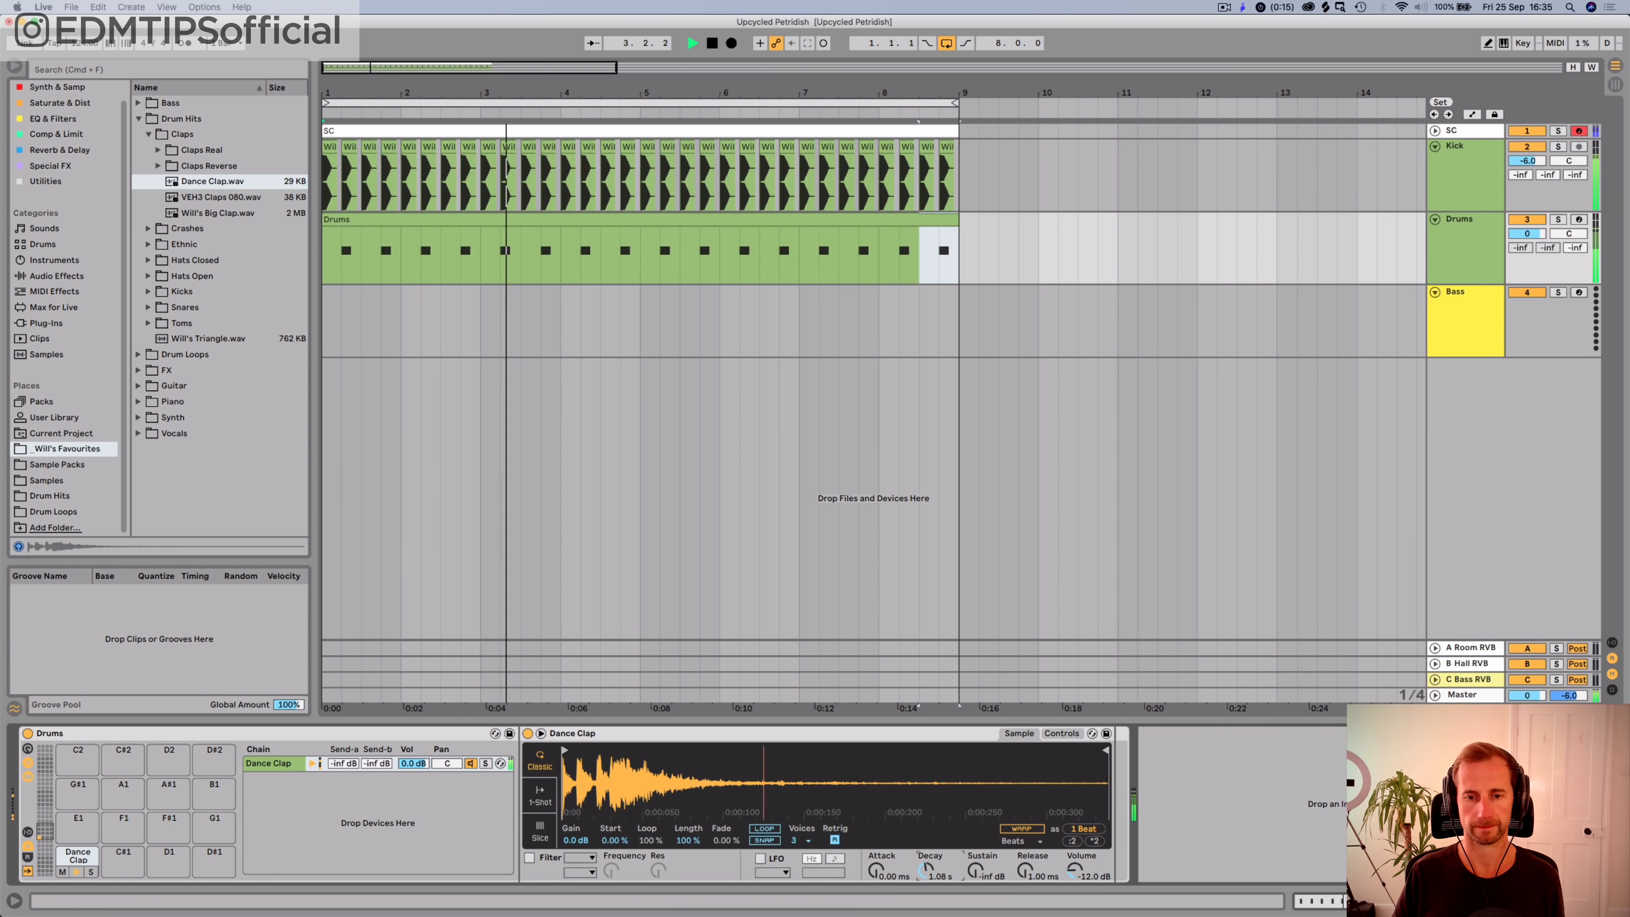
key("space")
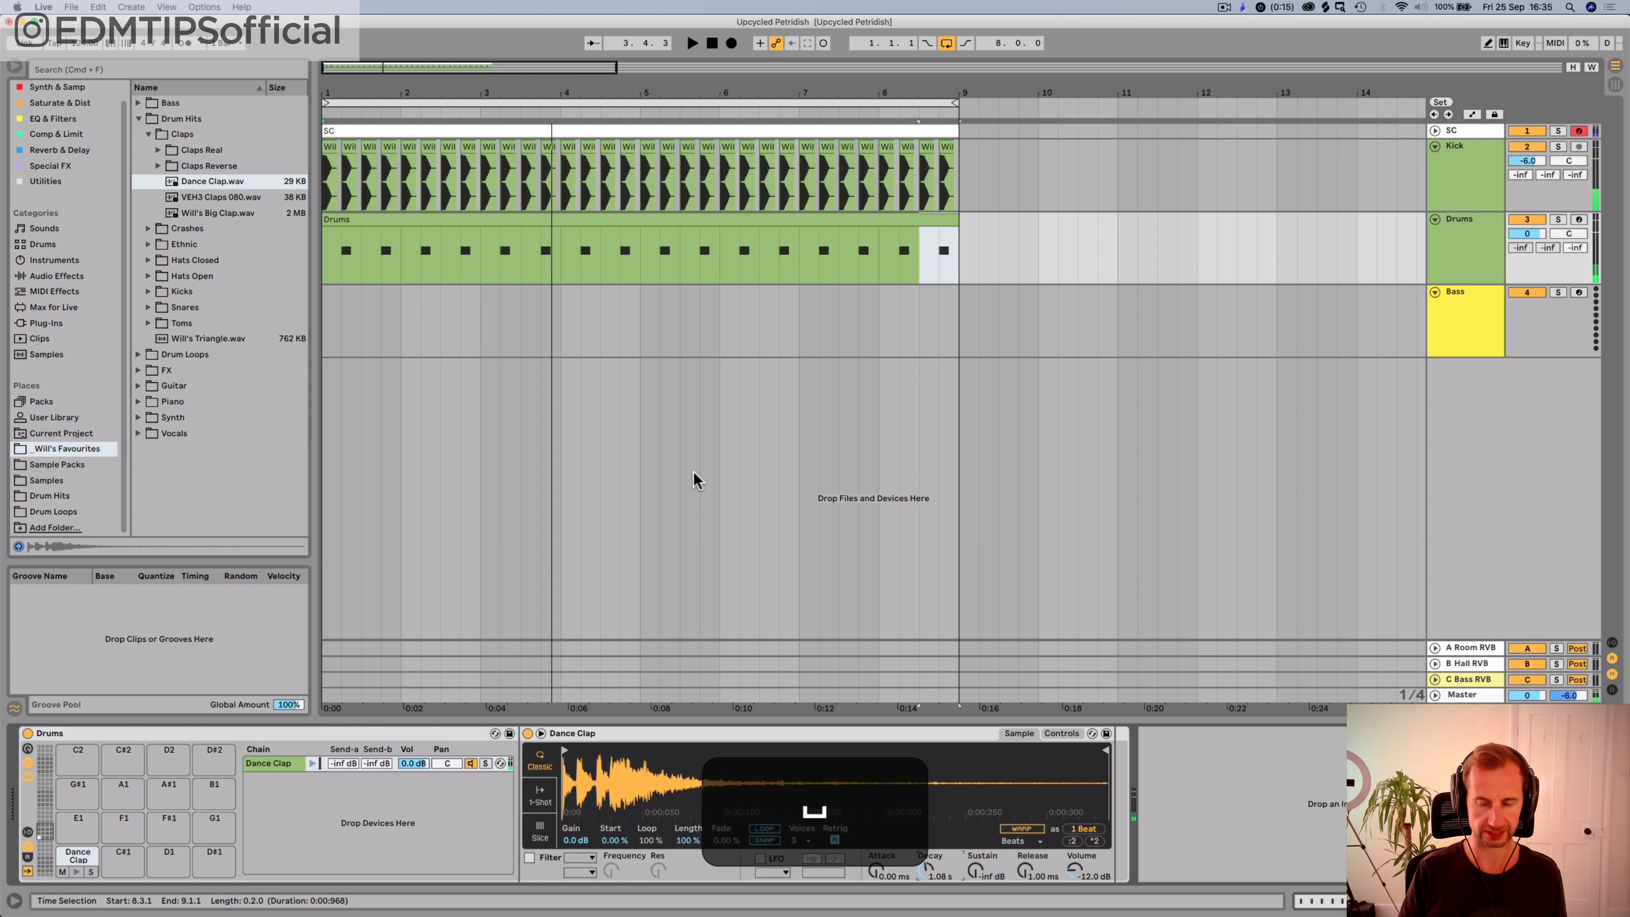
key("super+s")
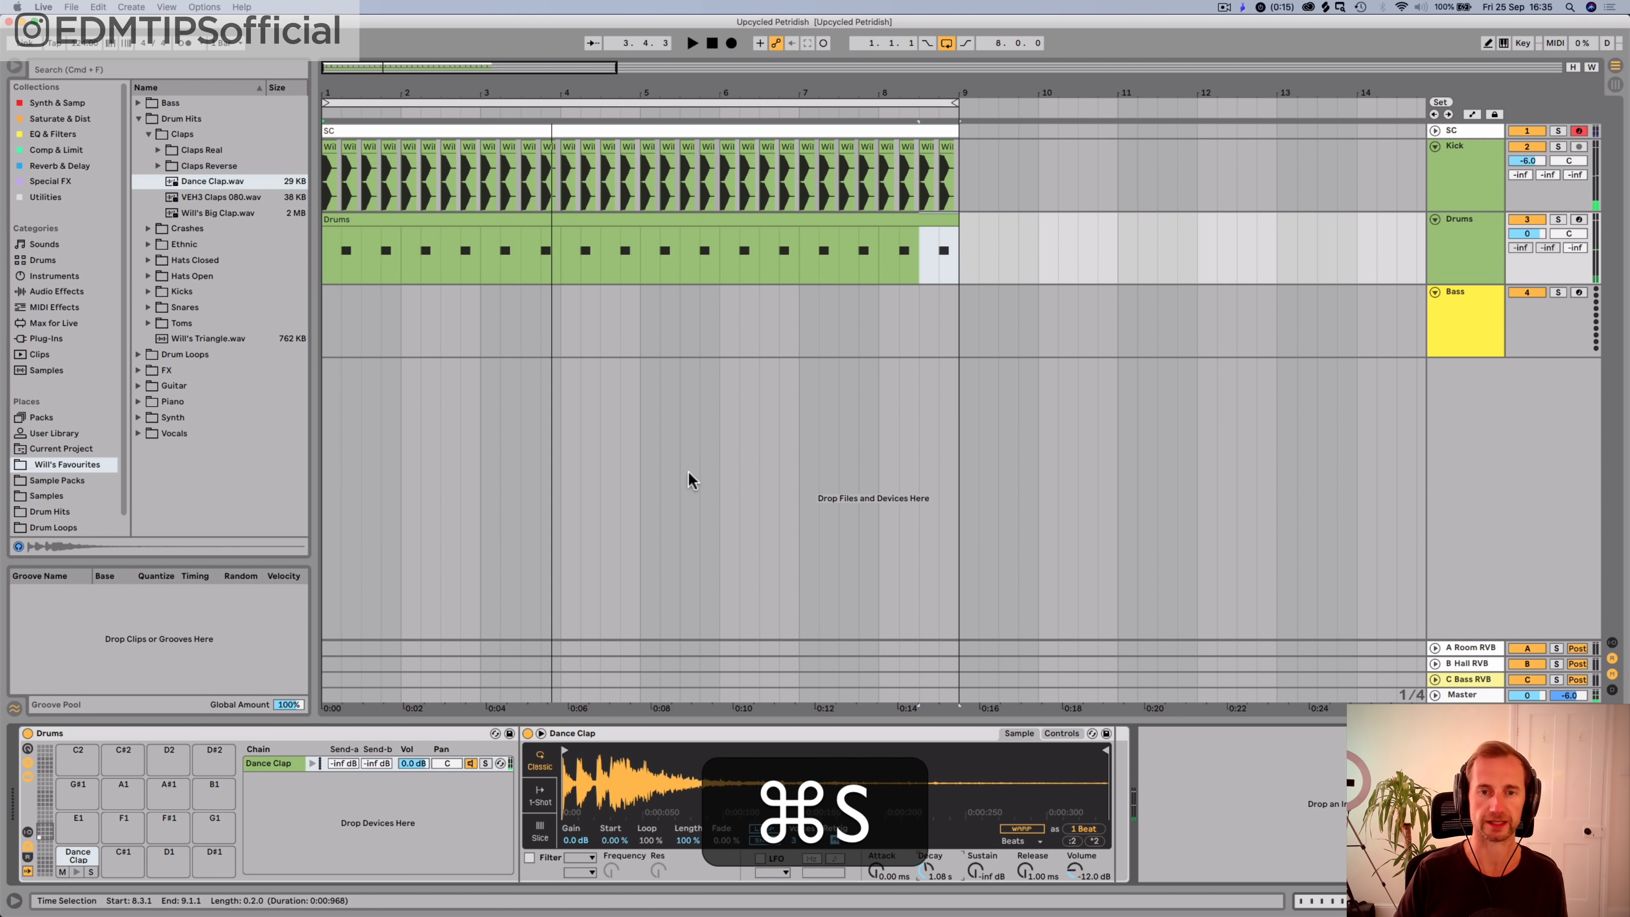
Step: Audition the samples in the Hats Closed folder of the Drum Hits collection
left_click(181, 118)
key("Down")
key("Left")
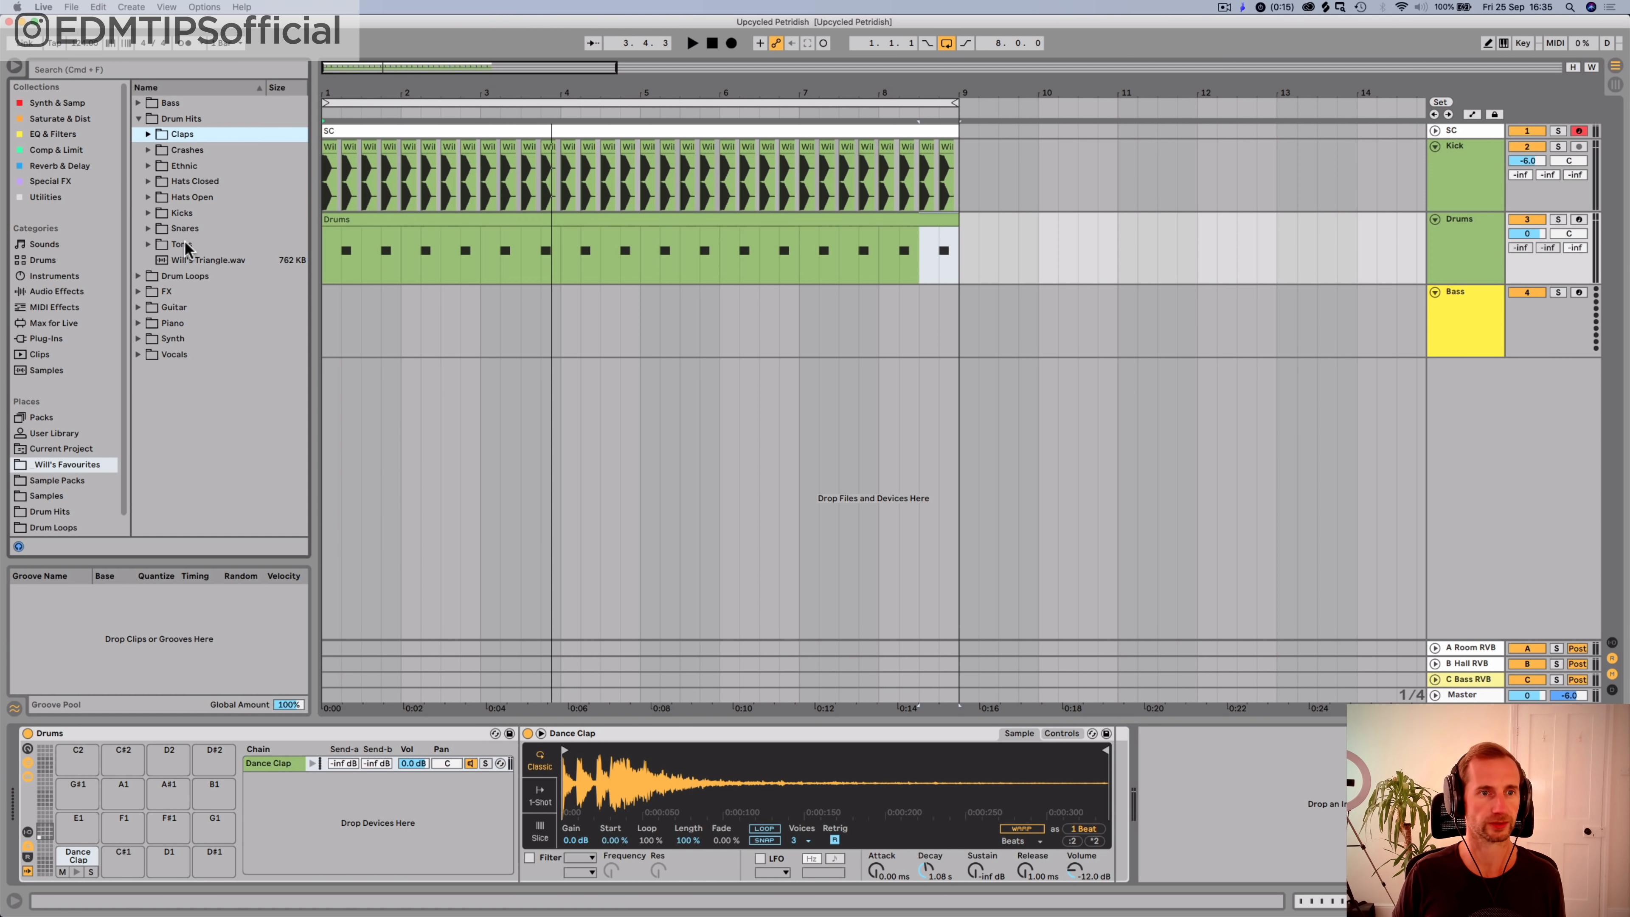
left_click(185, 181)
key("Right")
left_click(203, 199)
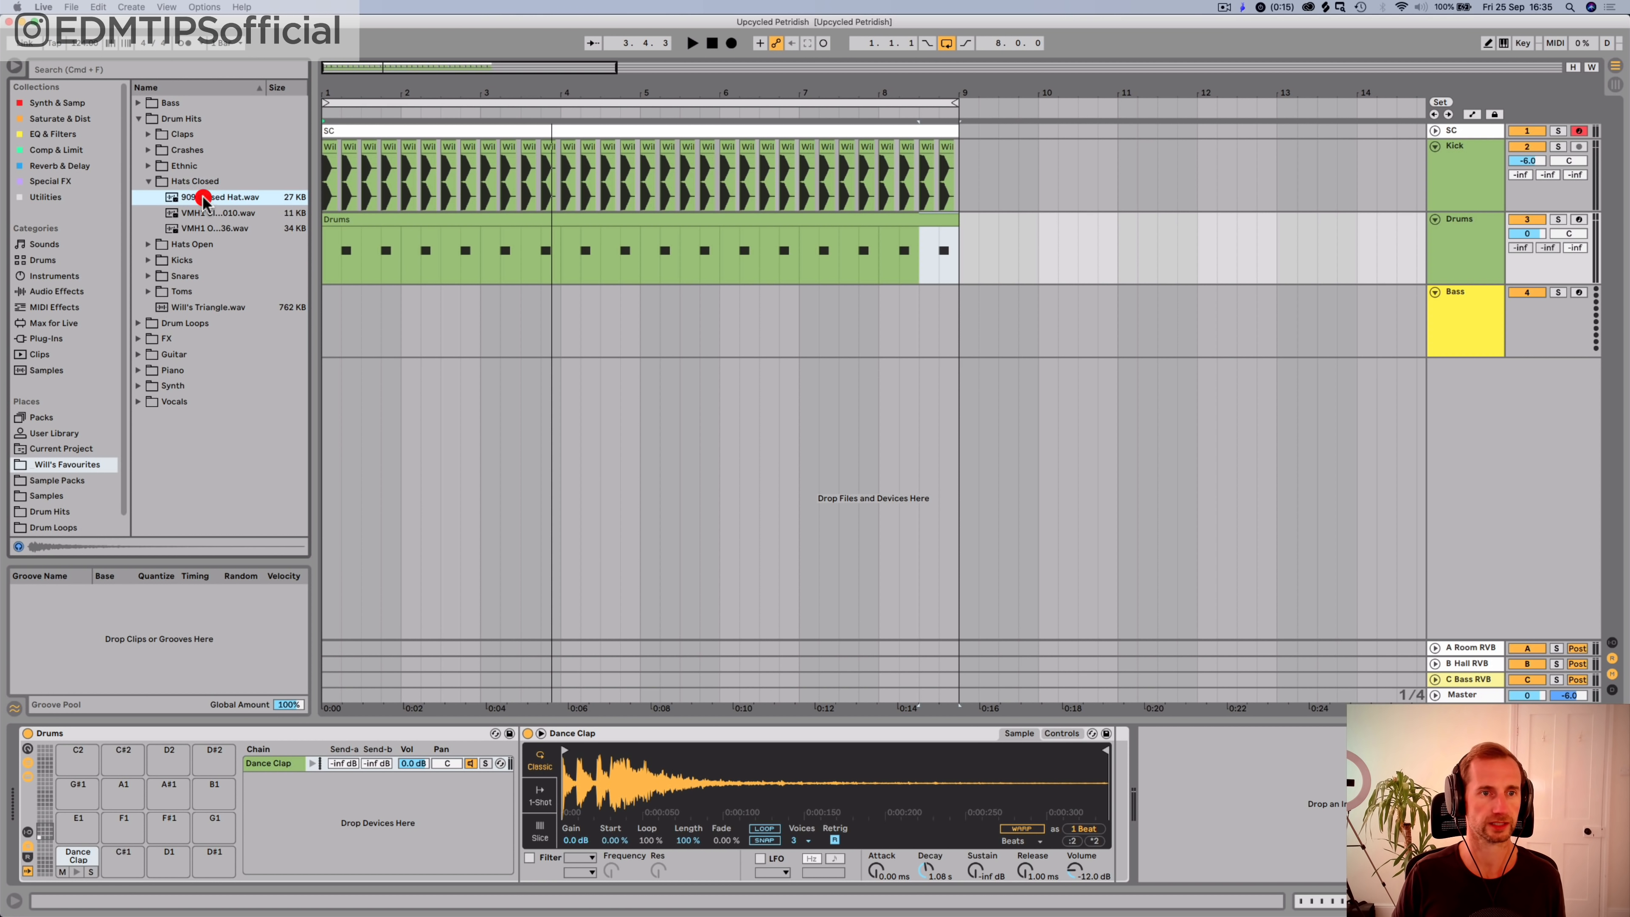
key("Down")
key("Down")
key("Up")
key("Left")
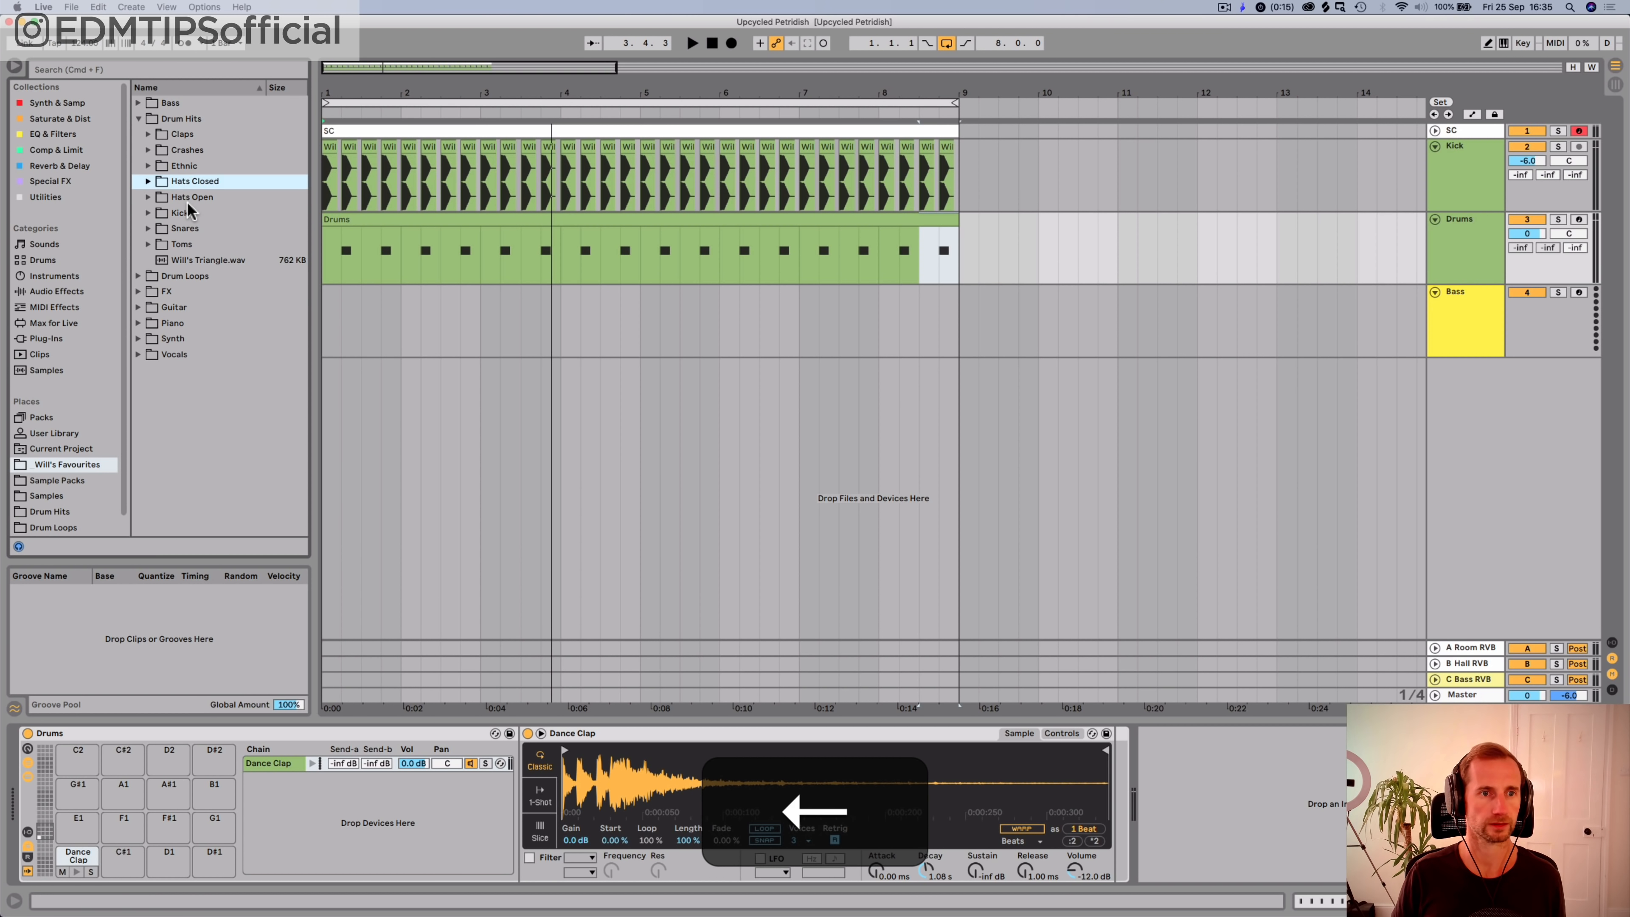
Step: Load 909 Open Hat.wav from the Hats Open folder onto the C#1 drum pad beside Dance Clap and audition it
key("Down")
key("Right")
key("Down")
left_click_drag(197, 210, 184, 889)
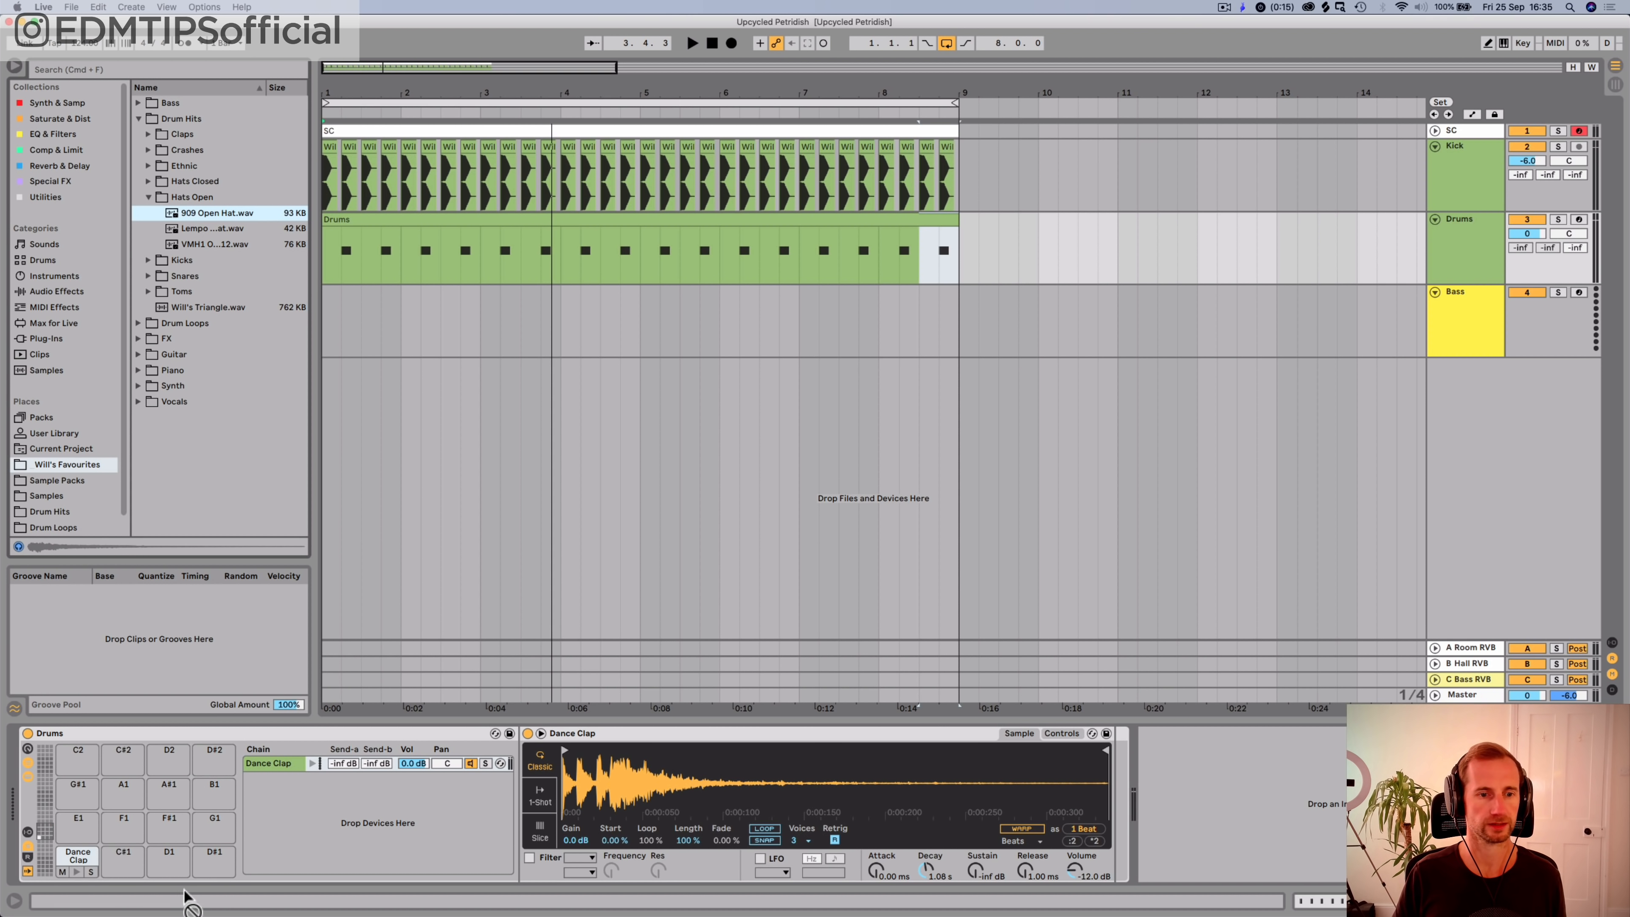
left_click_drag(309, 791, 294, 780)
left_click(310, 779)
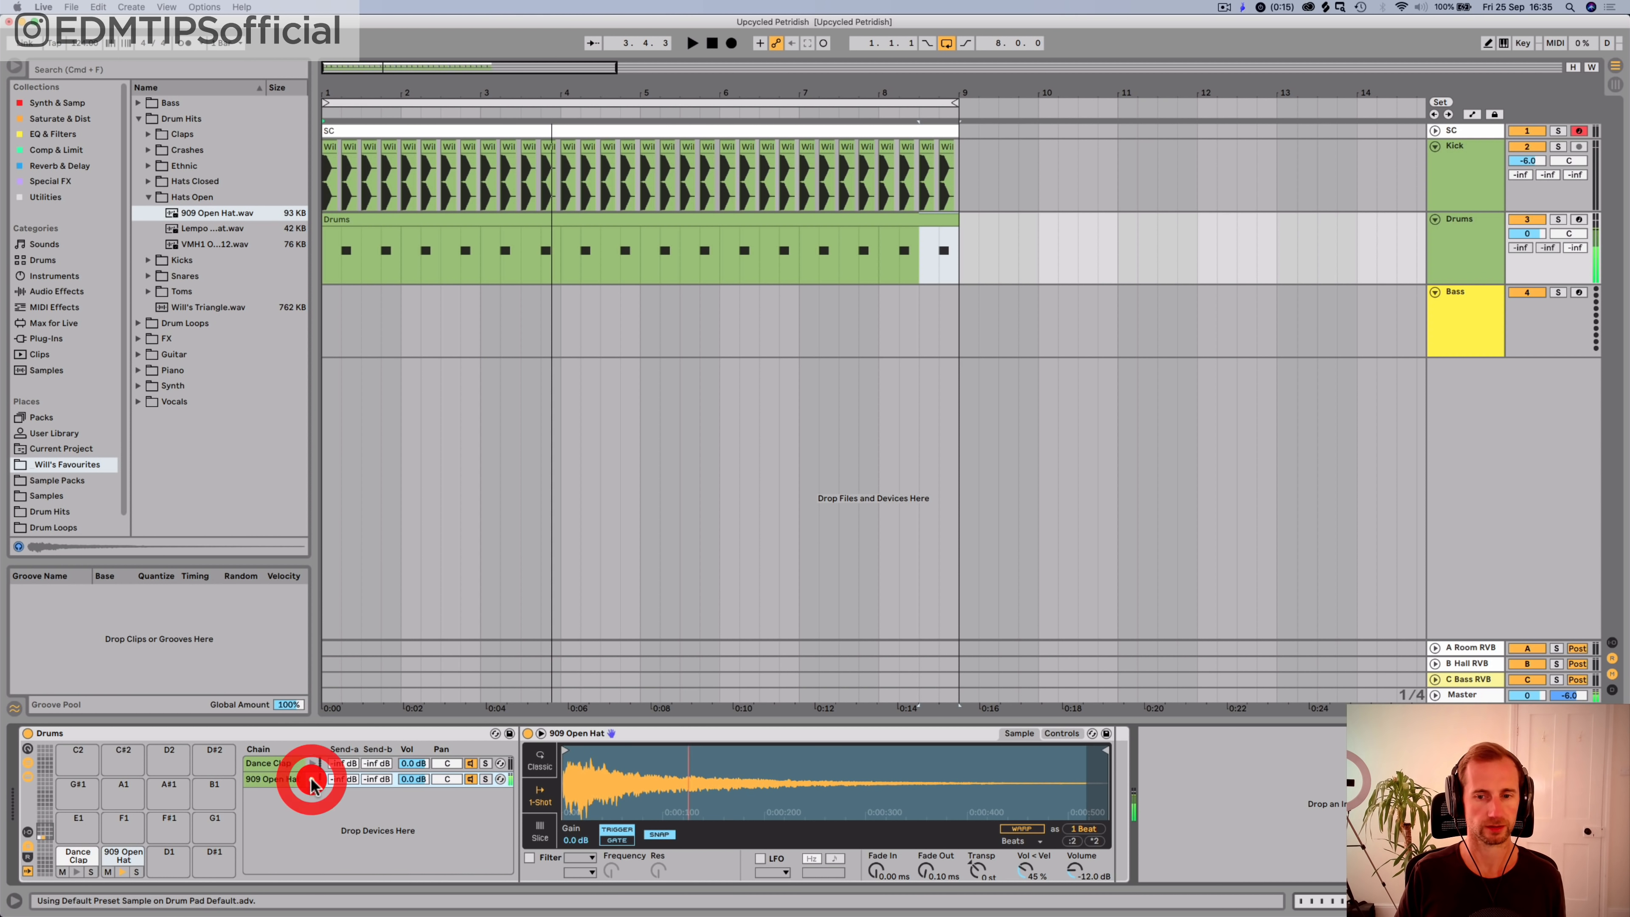
Step: Add an EQ Eight after the 909 Open Hat sampler and audition the filtered hat
left_click(44, 133)
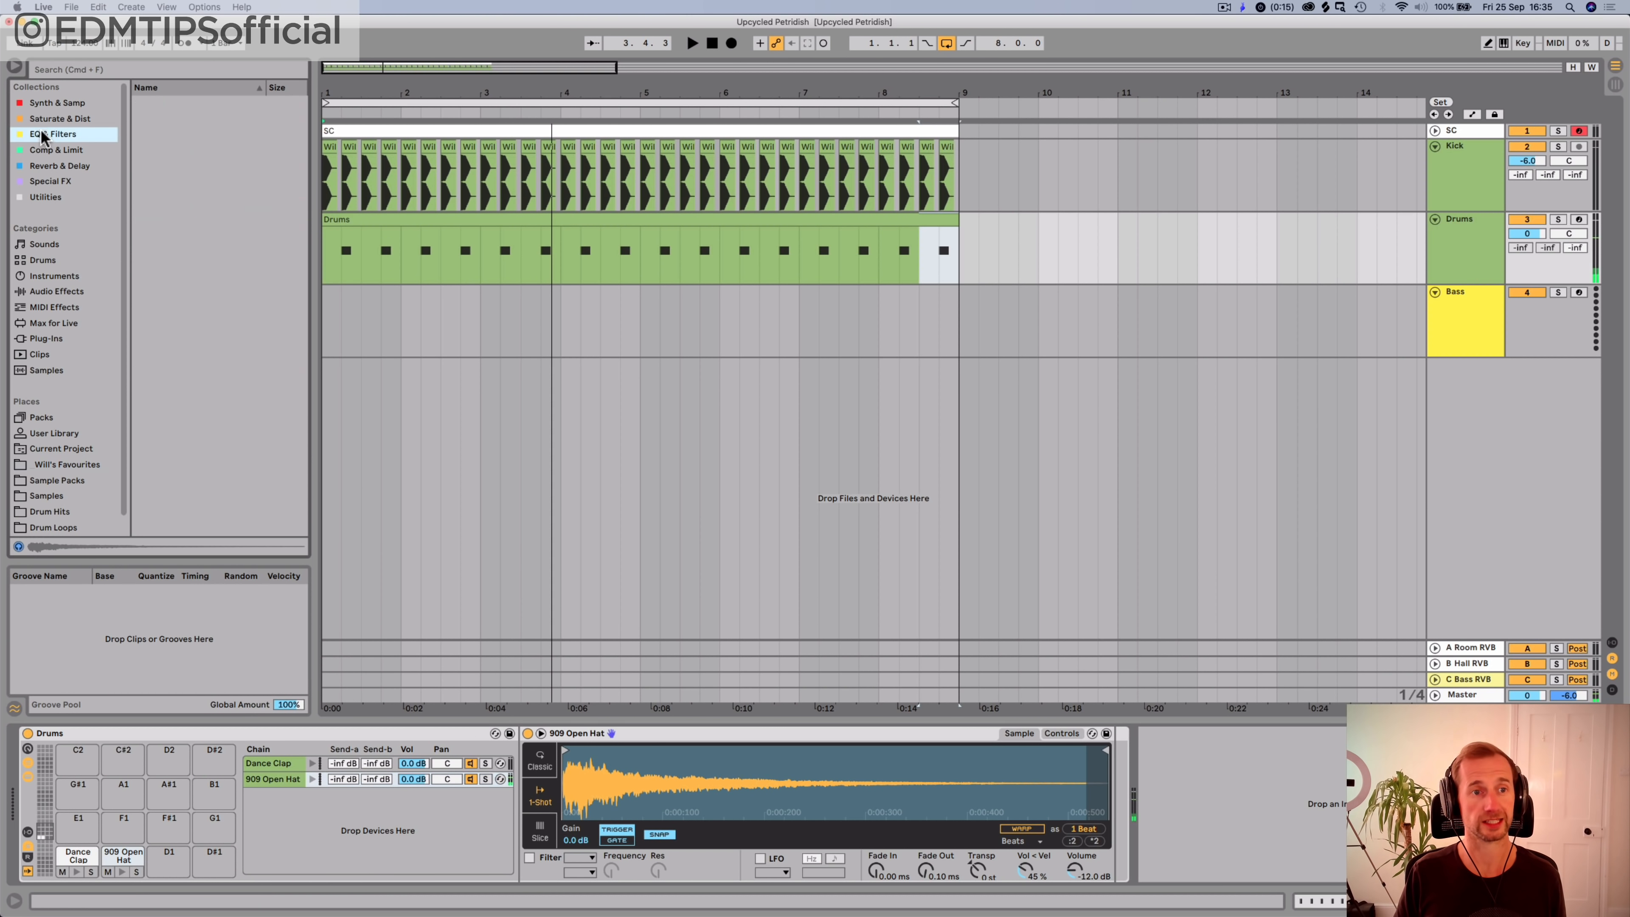
left_click_drag(151, 124, 1117, 779)
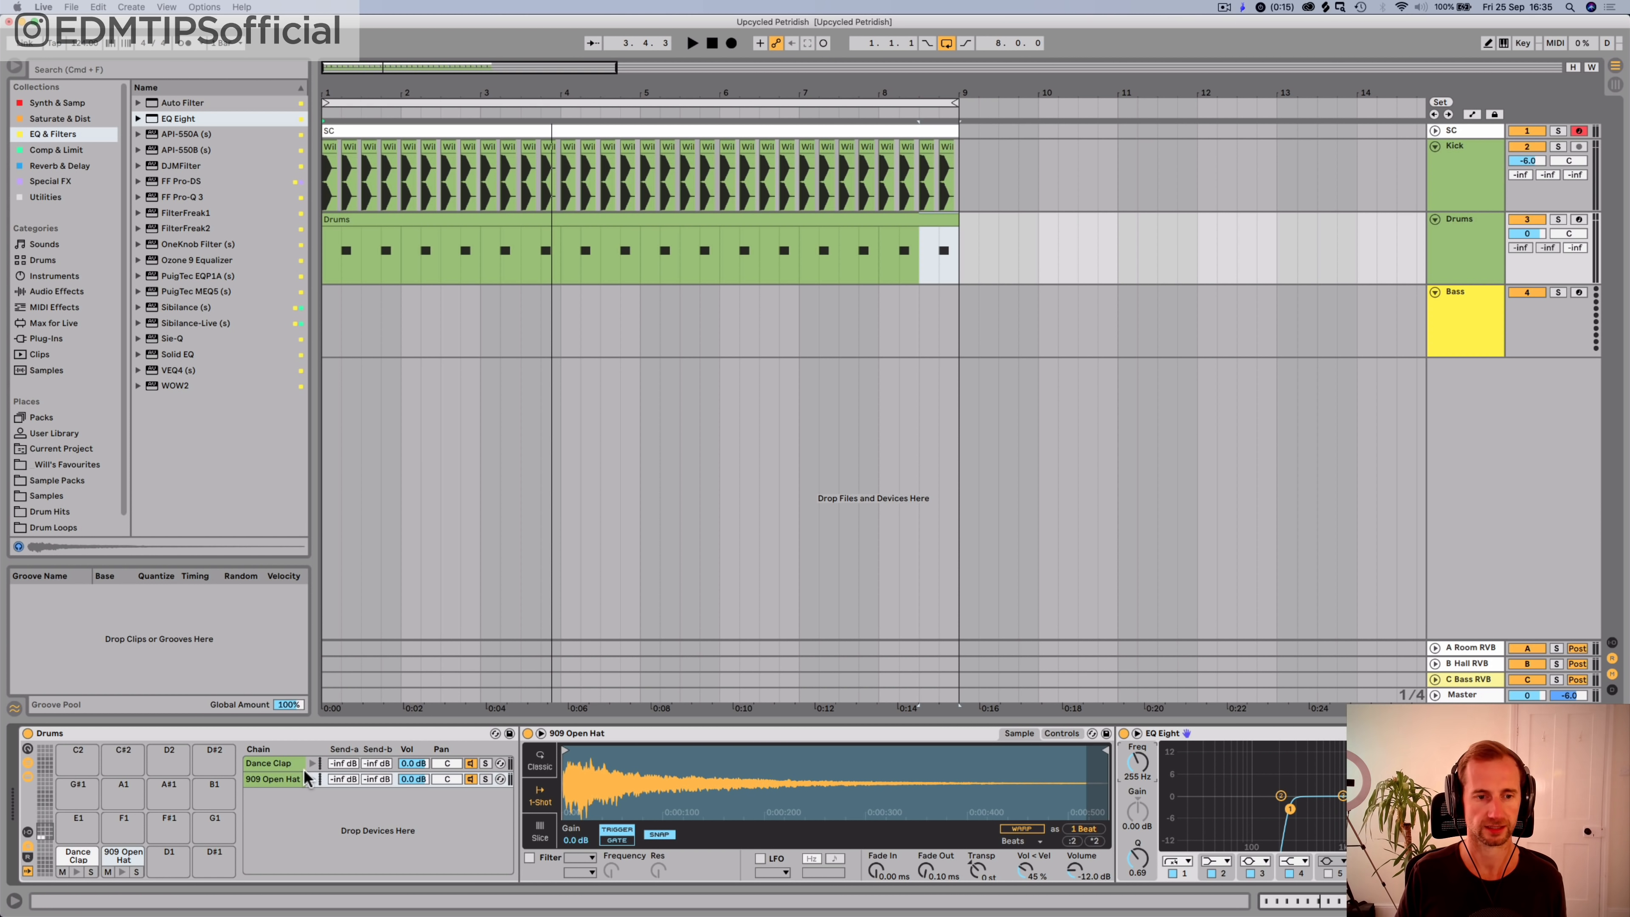
left_click(317, 776)
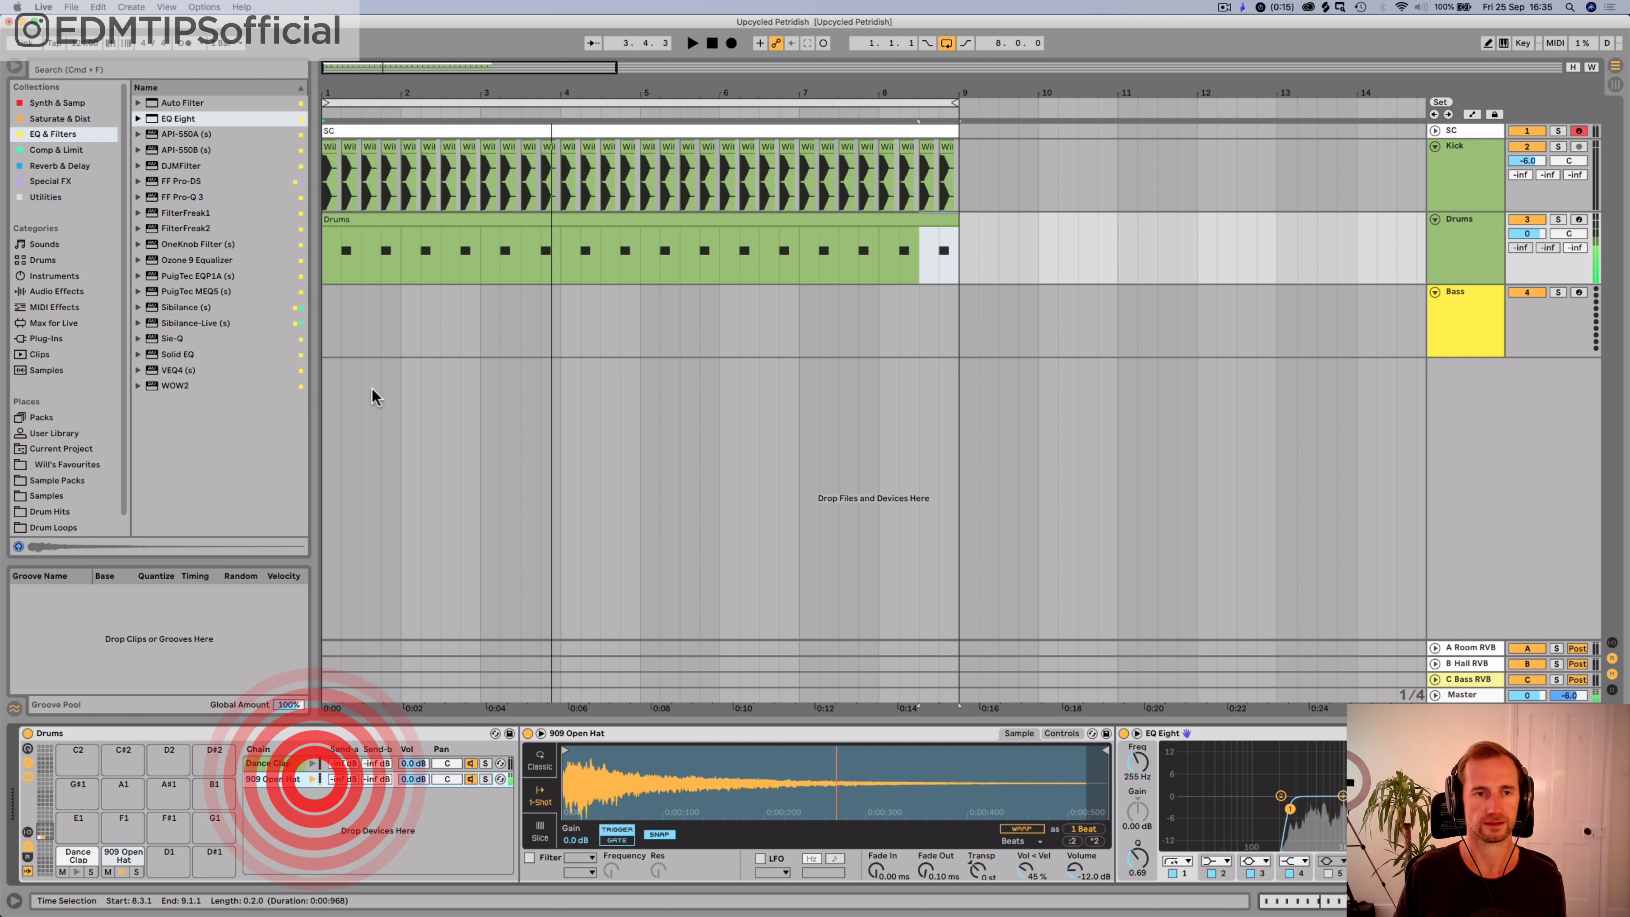
Step: Open the Drums clip and add a 909 Open Hat note on the off-beat of the first beat in bar 1
double_click(379, 221)
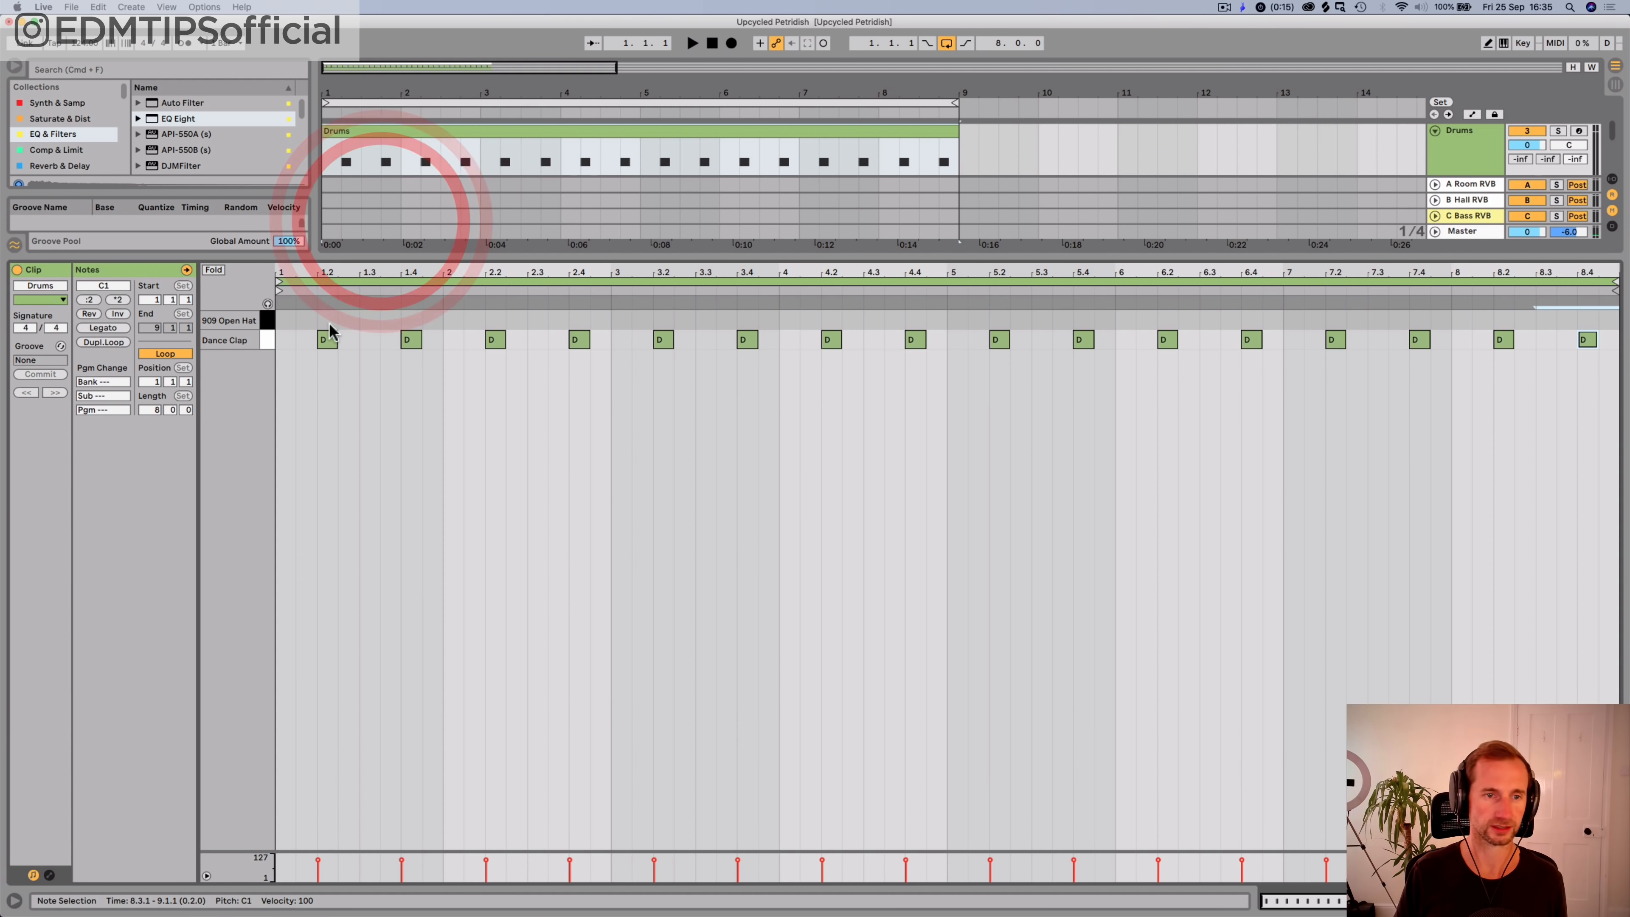
double_click(299, 319)
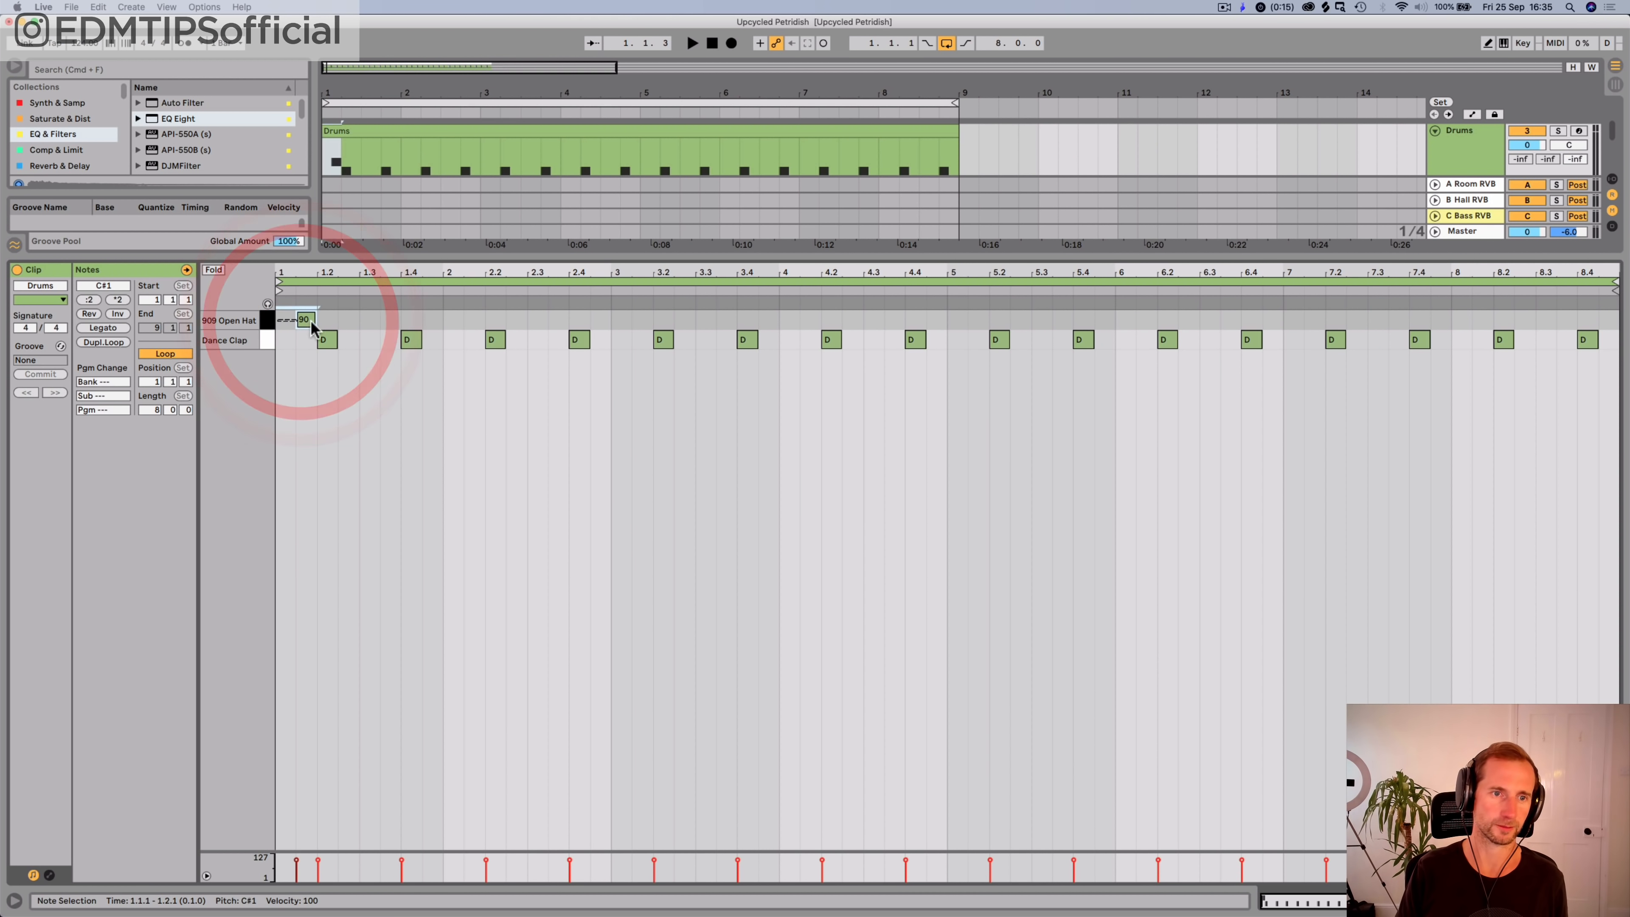
left_click_drag(312, 329, 312, 324)
Step: Duplicate the open hat note onto the off-beat of every beat through the end of bar 8
key("super+d")
key("super+d")
key("super+d")
key("super+d")
key("super+d")
key("super+d")
key("super+d")
key("super+d")
key("super+d")
key("super+d")
key("super+d")
key("super+d")
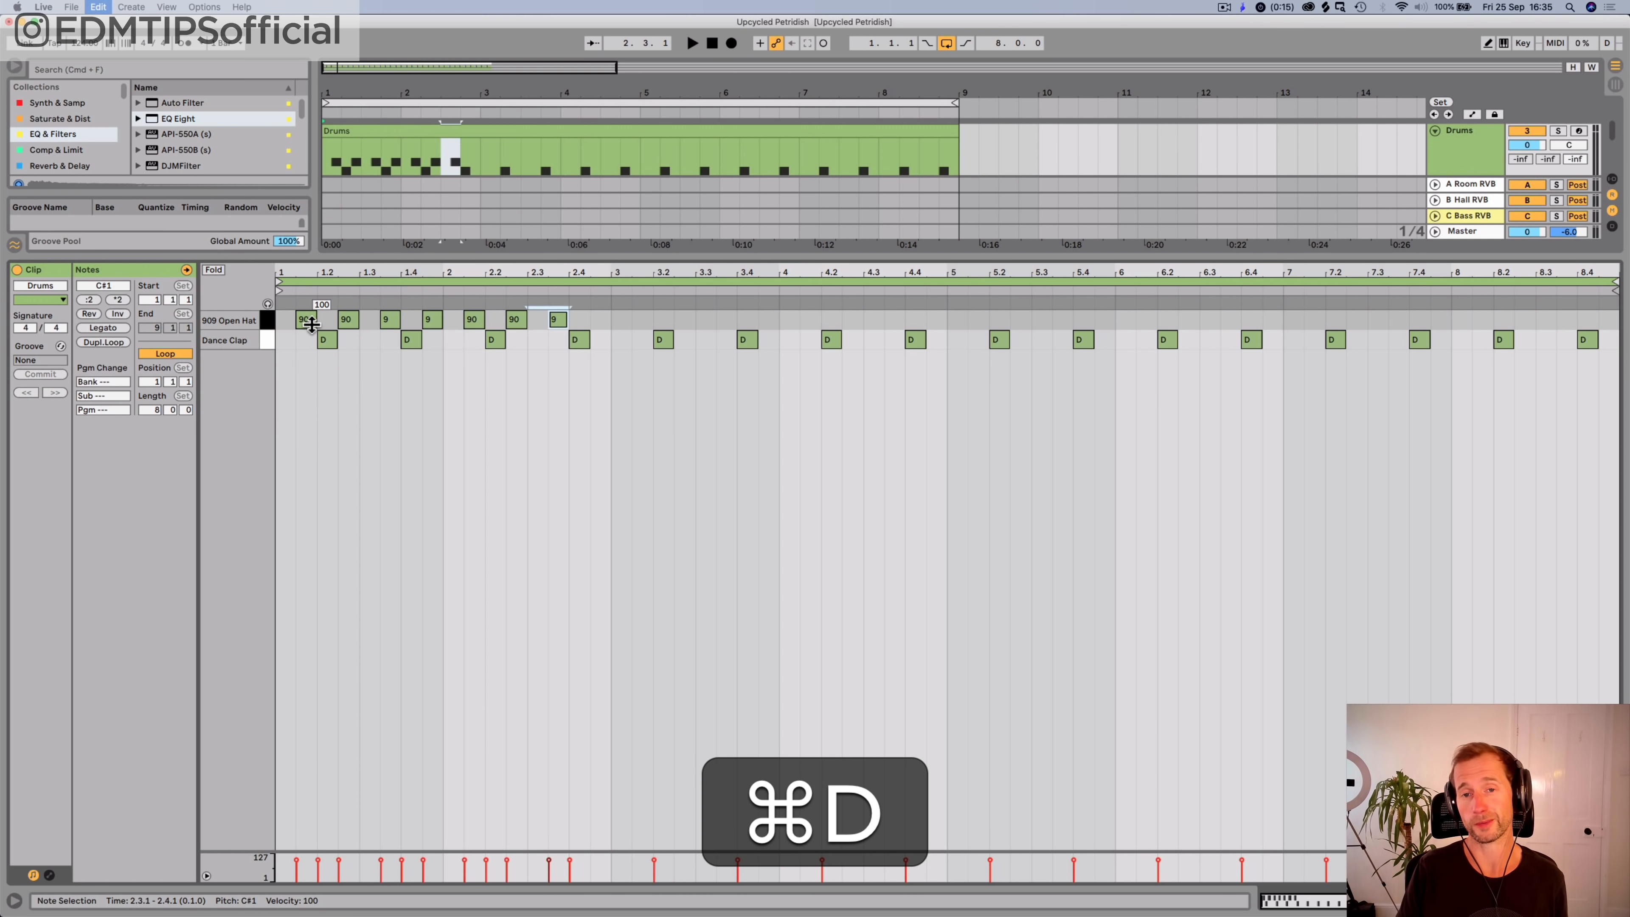
key("super+d")
key("super+d")
key("super+d")
key("super+d")
key("super+d")
key("super+d")
key("super+d")
key("super+d")
key("super+d")
key("super+d")
key("super+d")
key("super+d")
key("super+d")
key("super+d")
key("super+d")
key("super+d")
key("super+d")
key("super+d")
key("super+d")
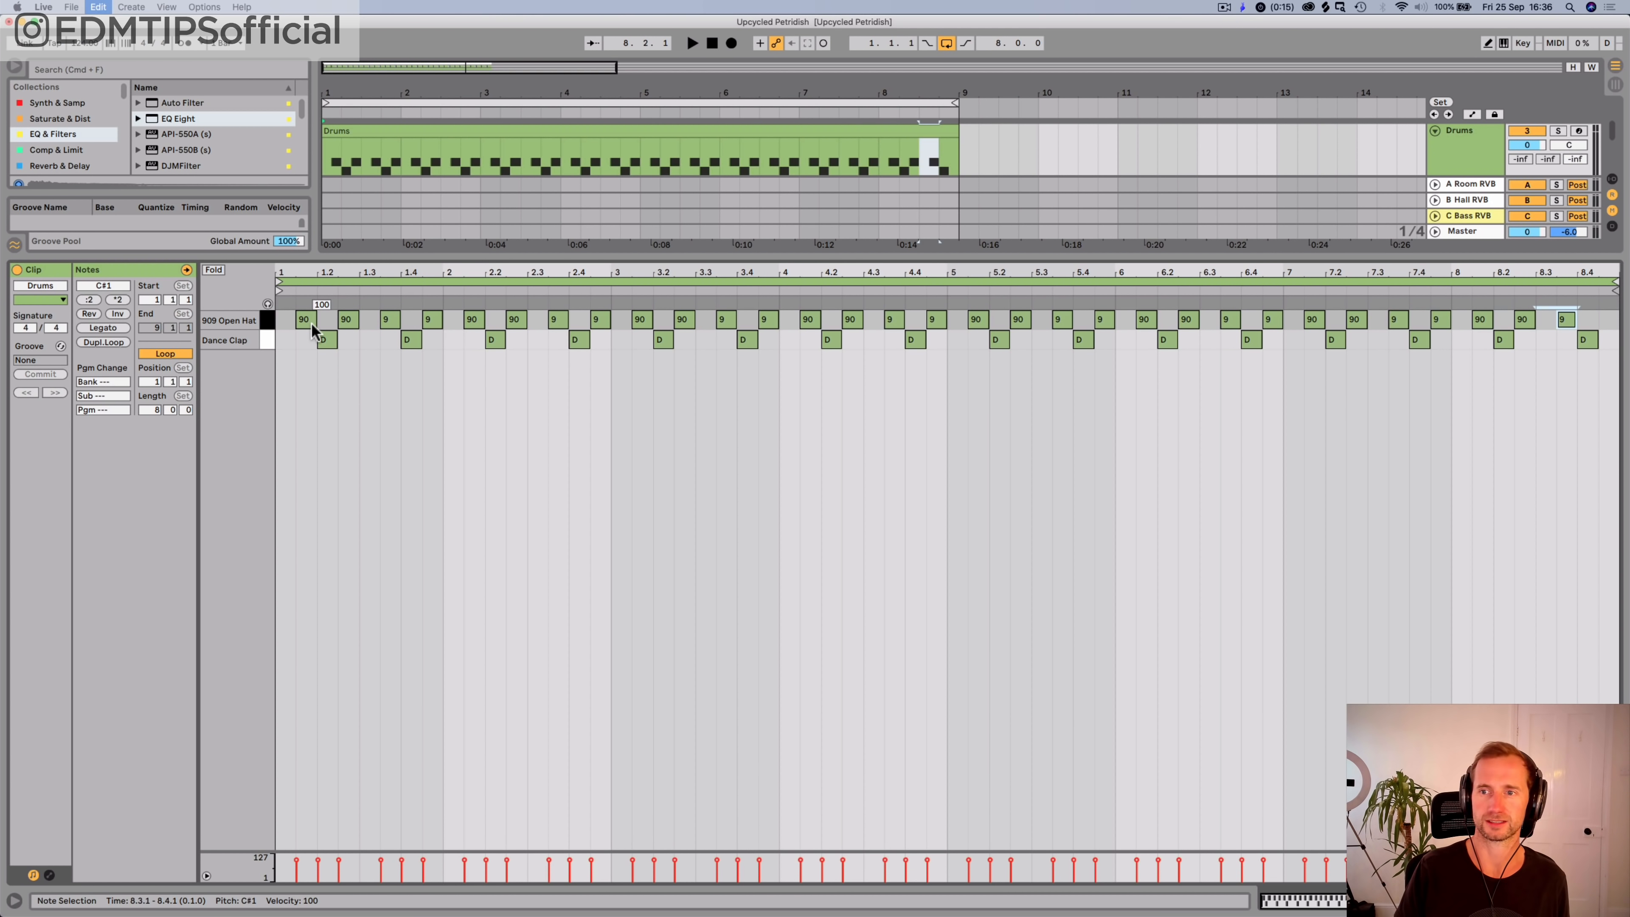
Step: Set the open hat's EQ Eight low cut to 337 Hz and boost band 4 by 6.07 dB at 5.39 kHz during playback
key("shift+super+Tab")
key("space")
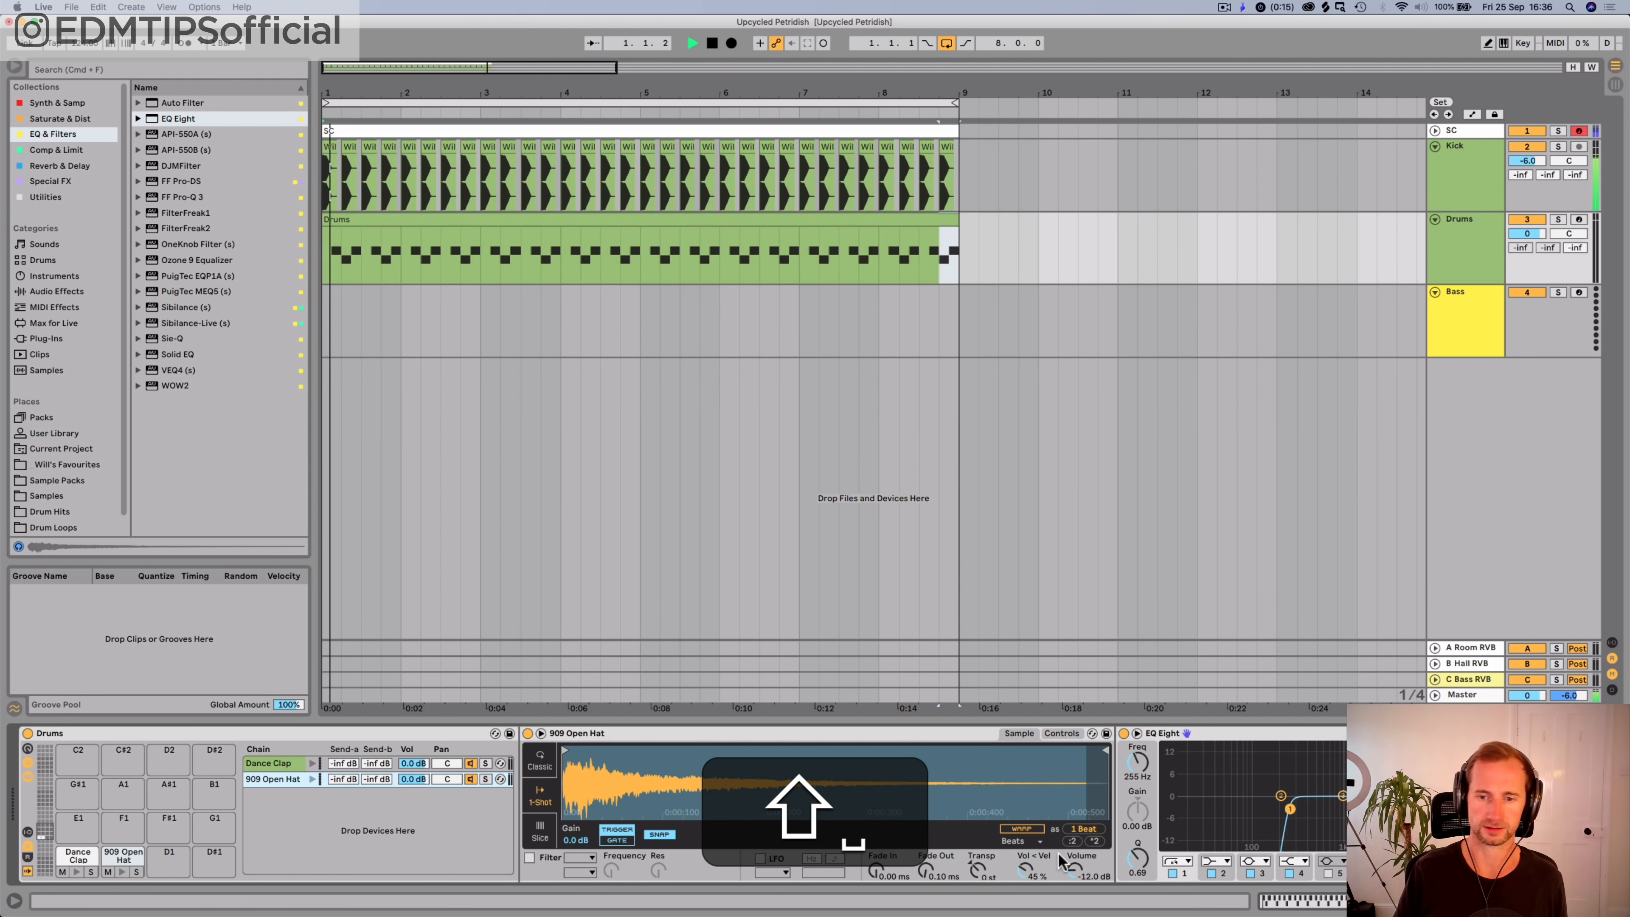
key("space")
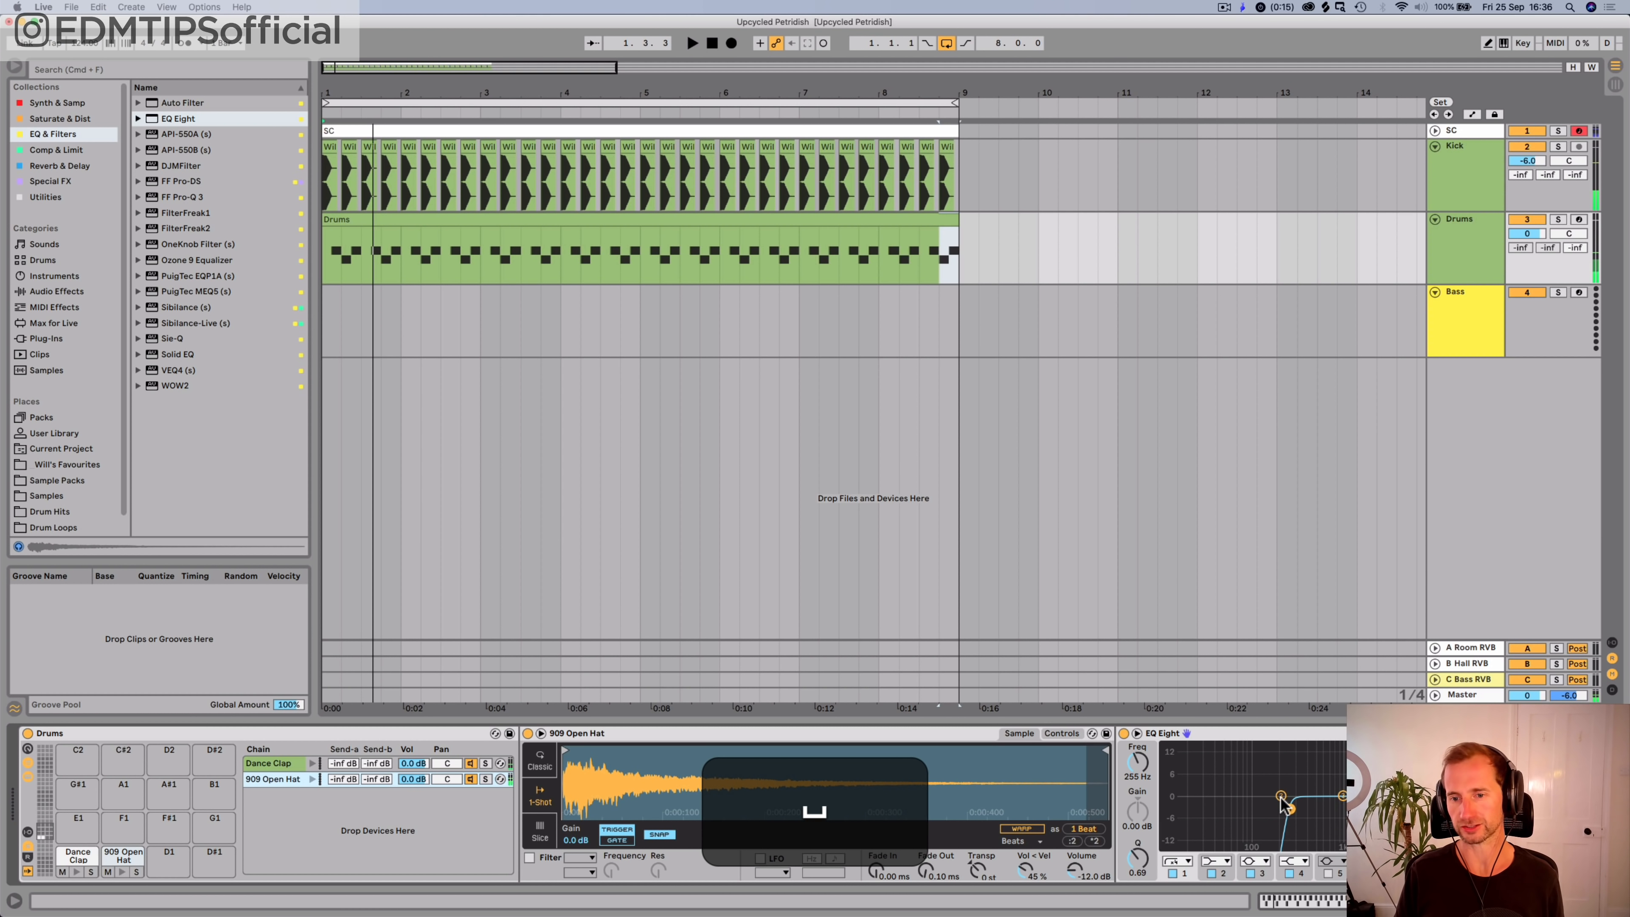
mouse_move(1281, 797)
left_mouse_down()
mouse_move(1325, 813)
mouse_move(1297, 809)
left_mouse_up()
key("space")
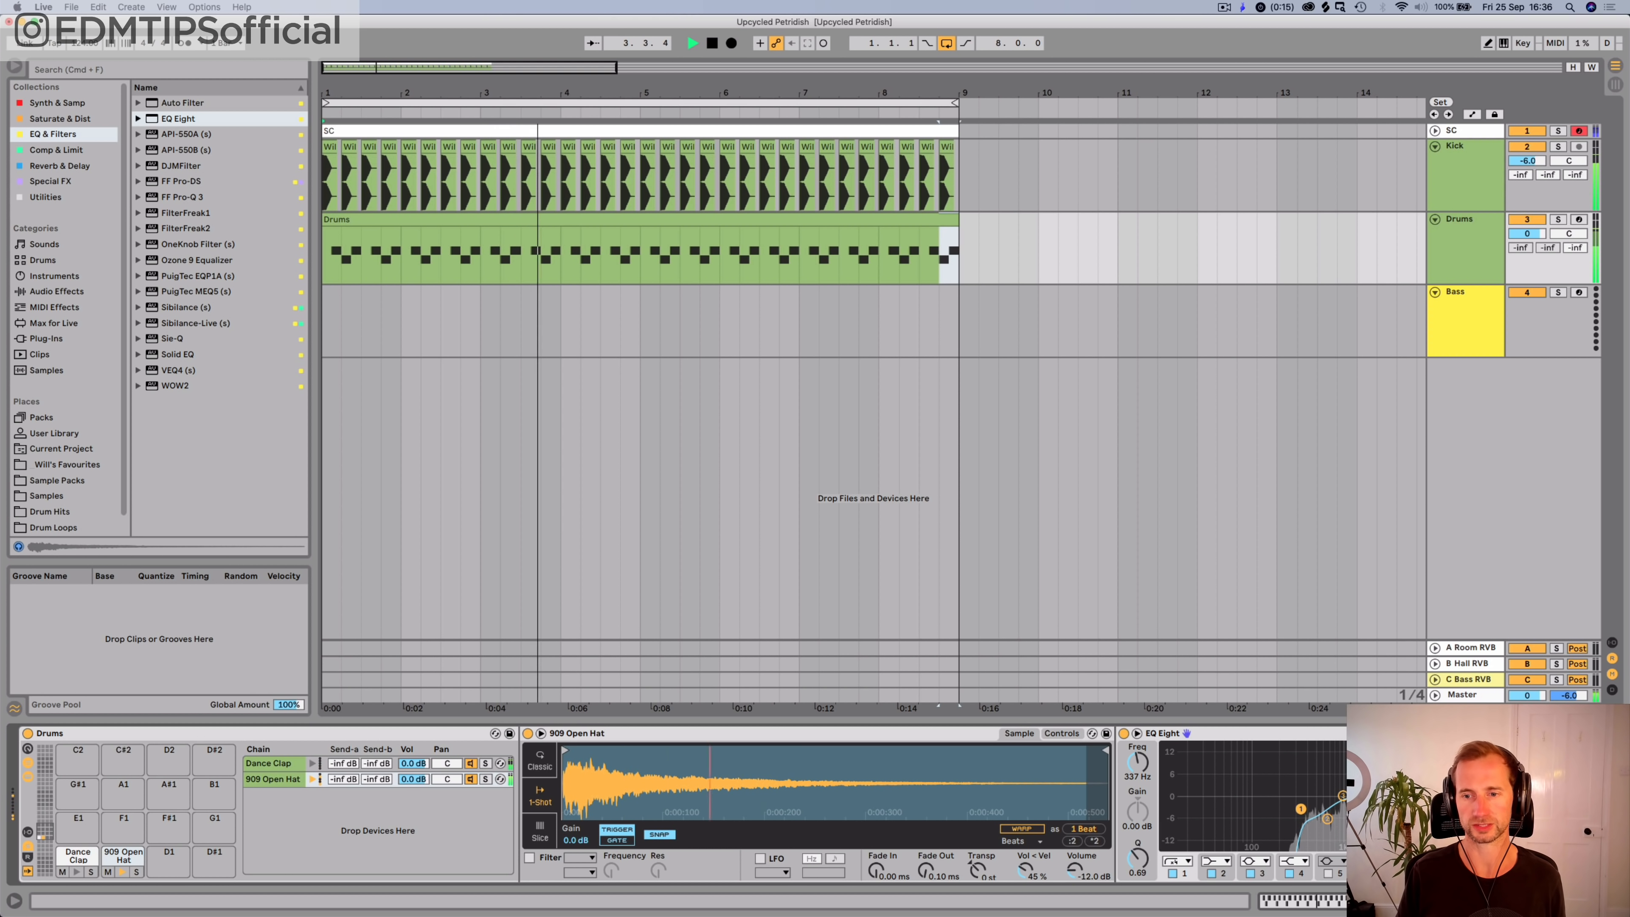
left_click_drag(1409, 796, 1415, 774)
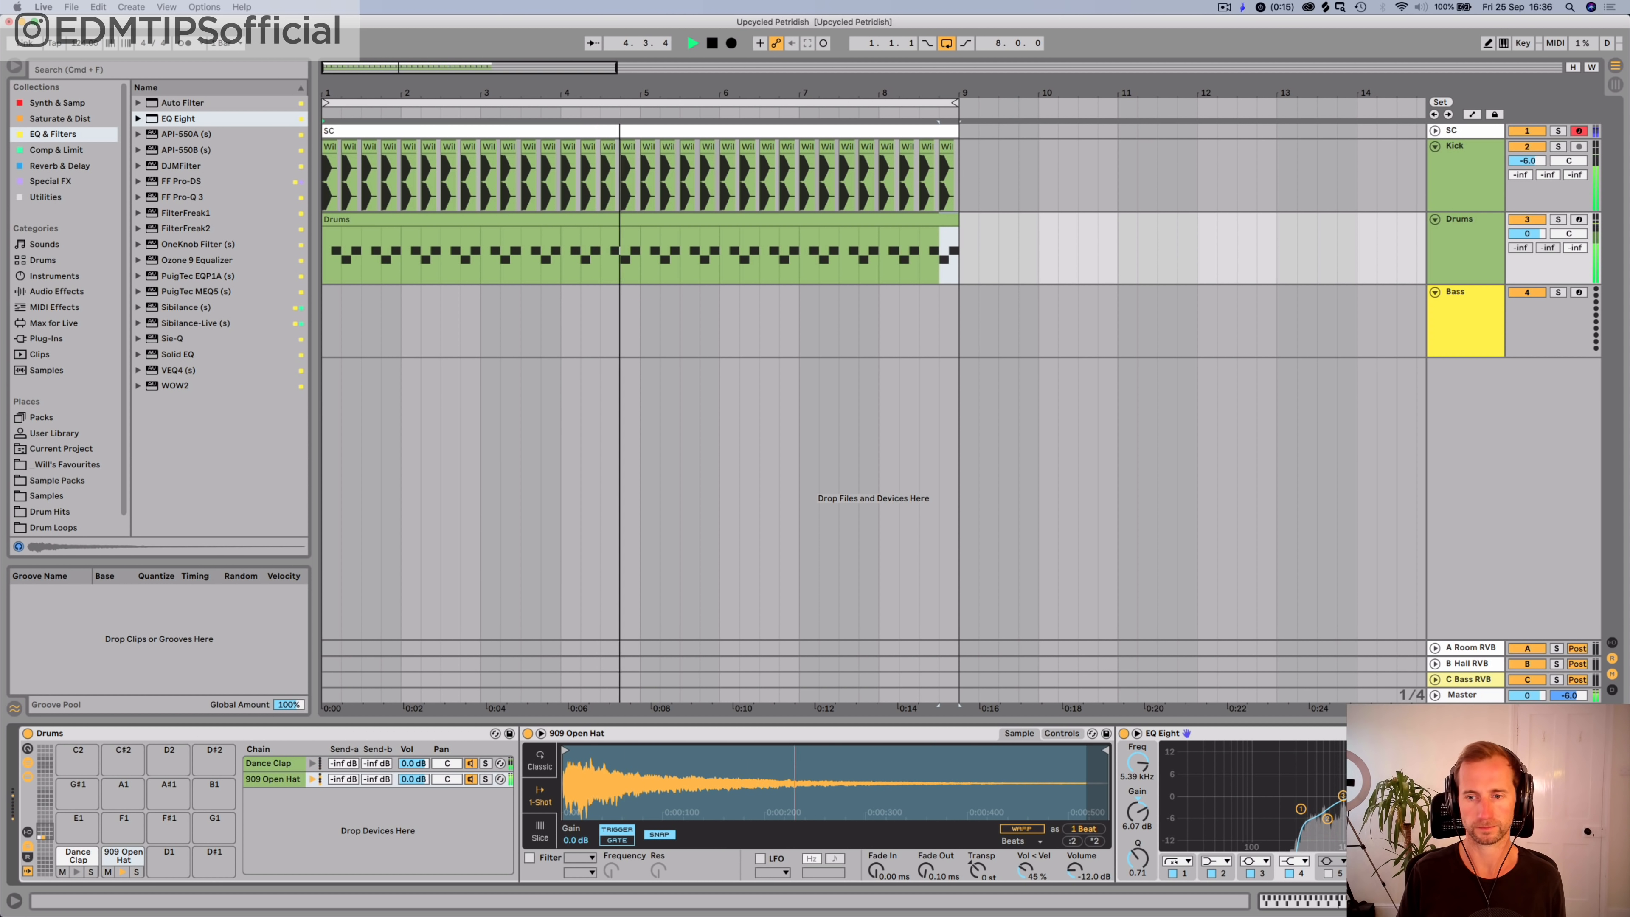
key("space")
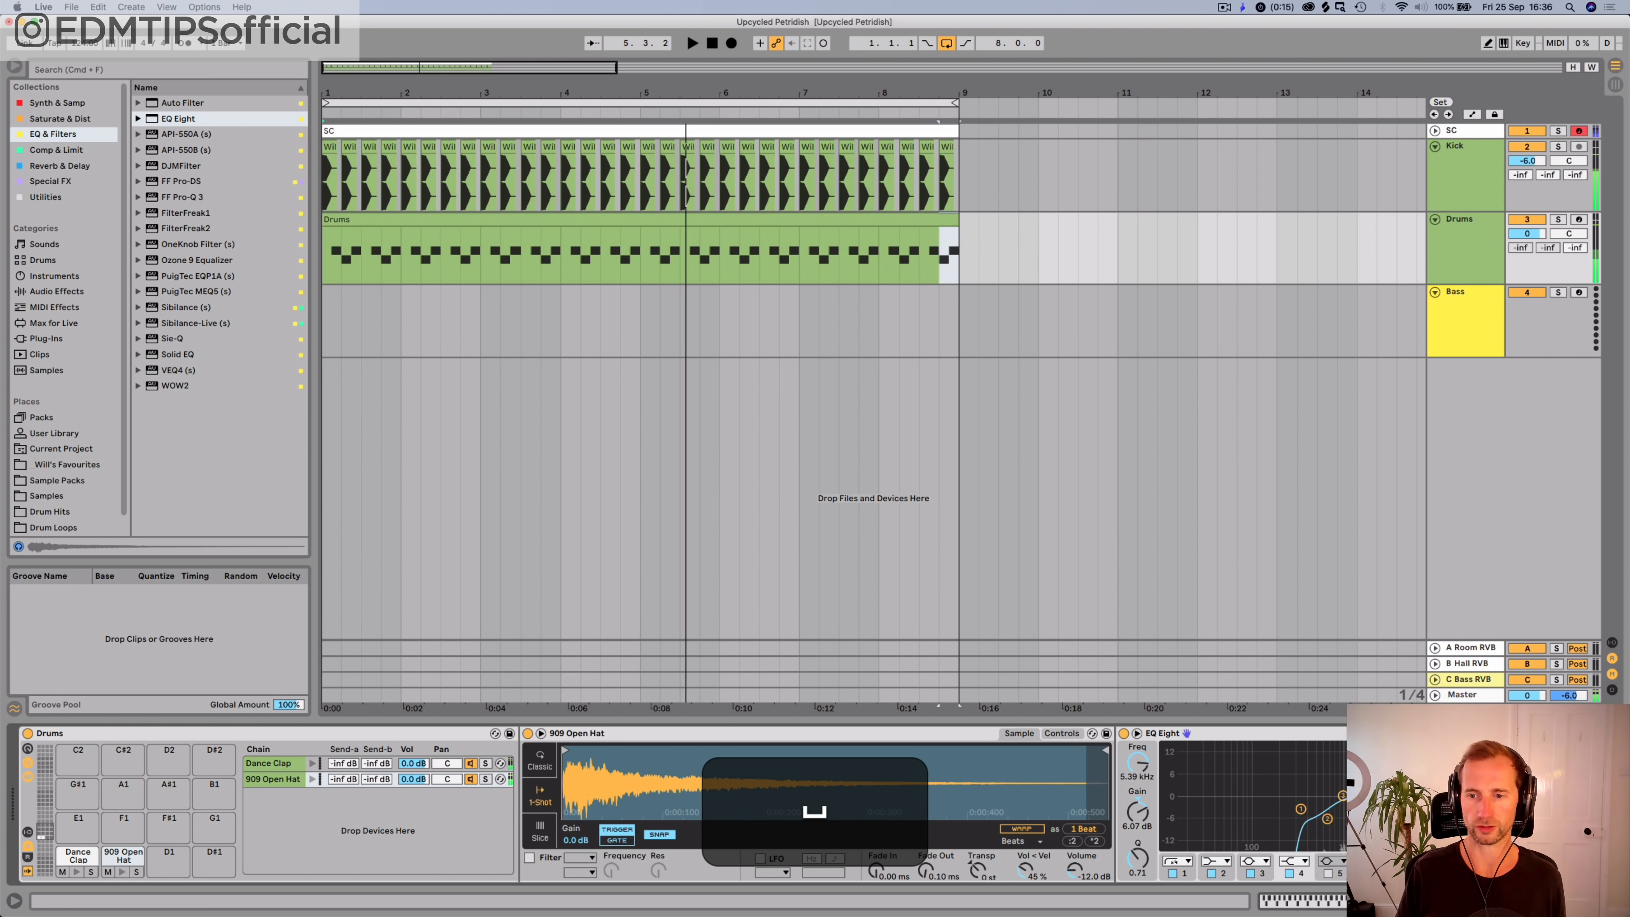
Step: Lower the 909 Open Hat chain volume to -3.0 dB while the loop plays and save the set
key("space")
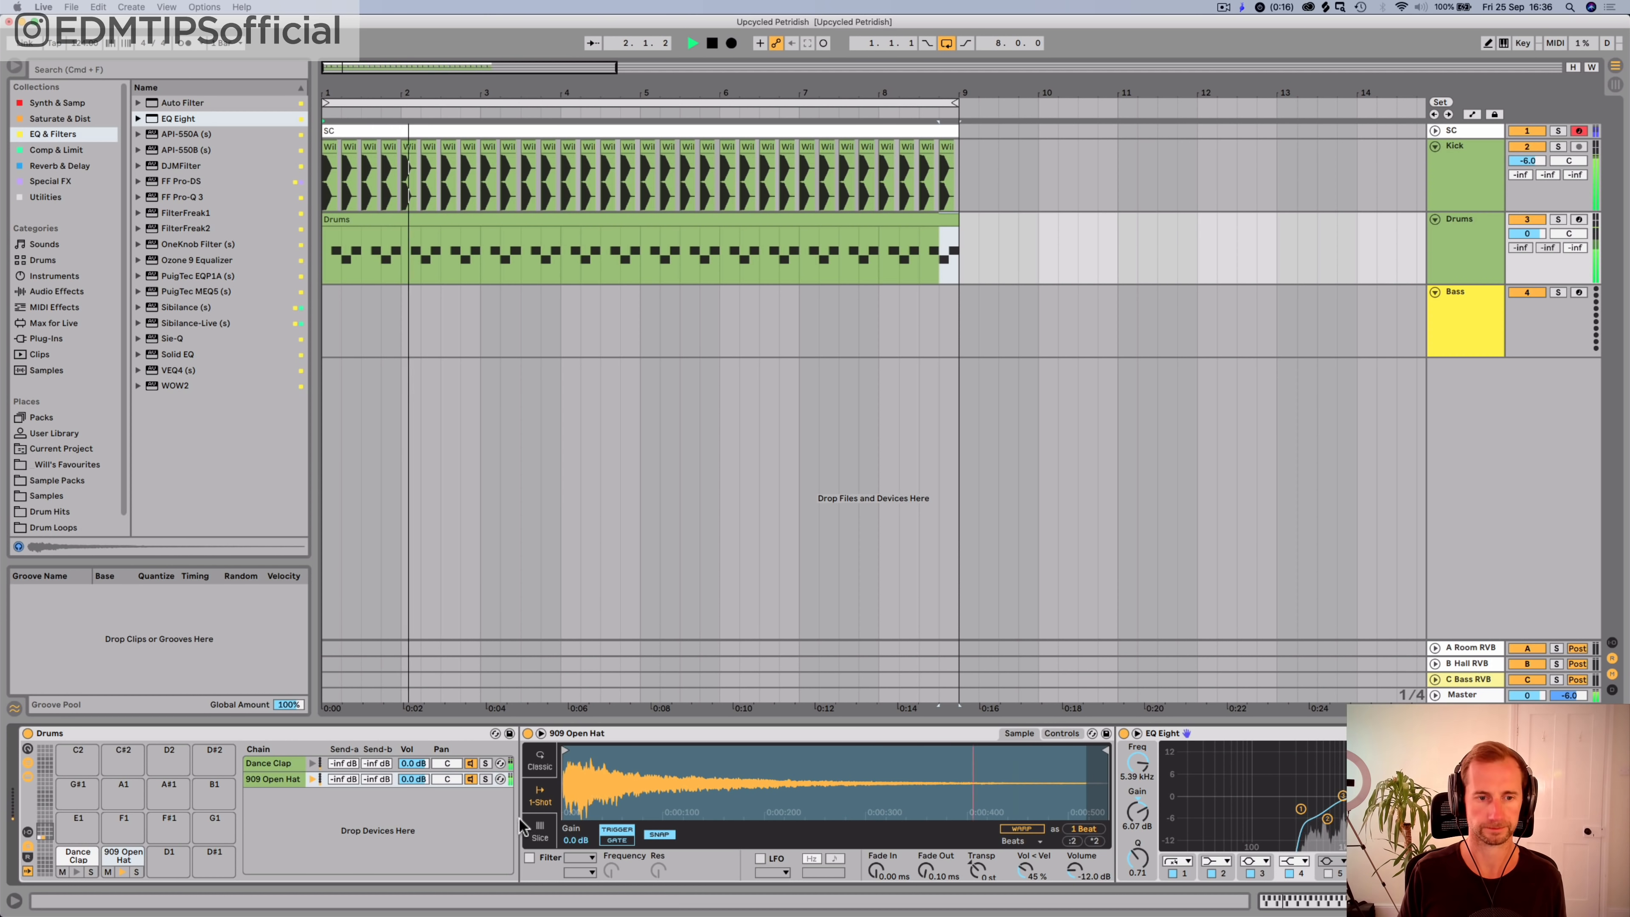
left_click_drag(413, 784, 413, 848)
left_click_drag(413, 779, 413, 755)
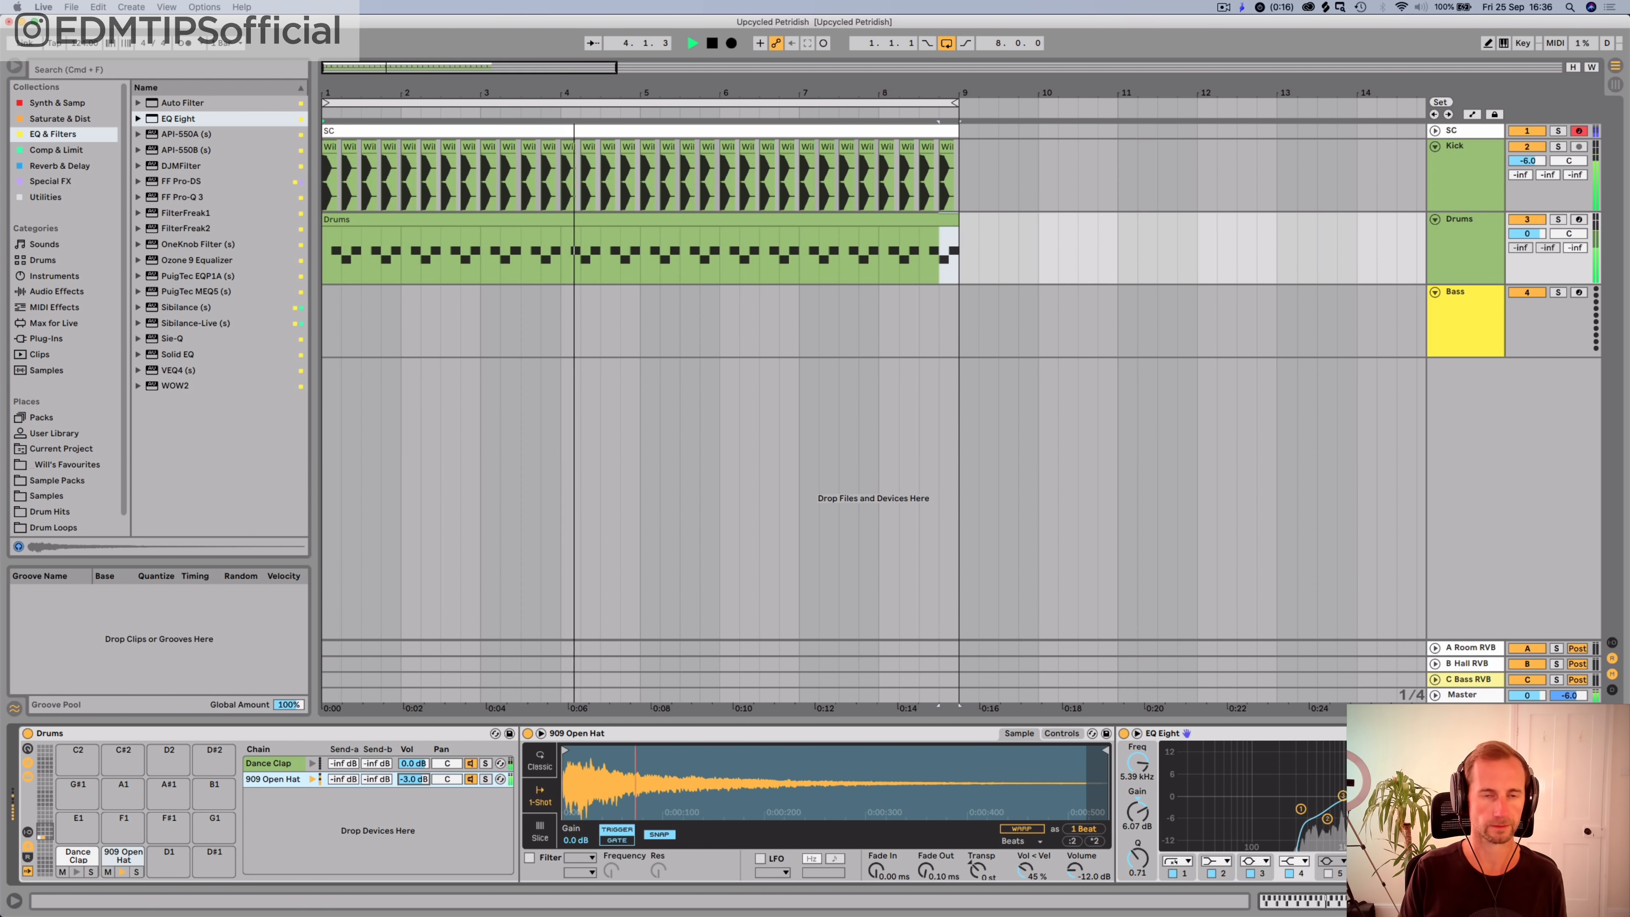
key("super+s")
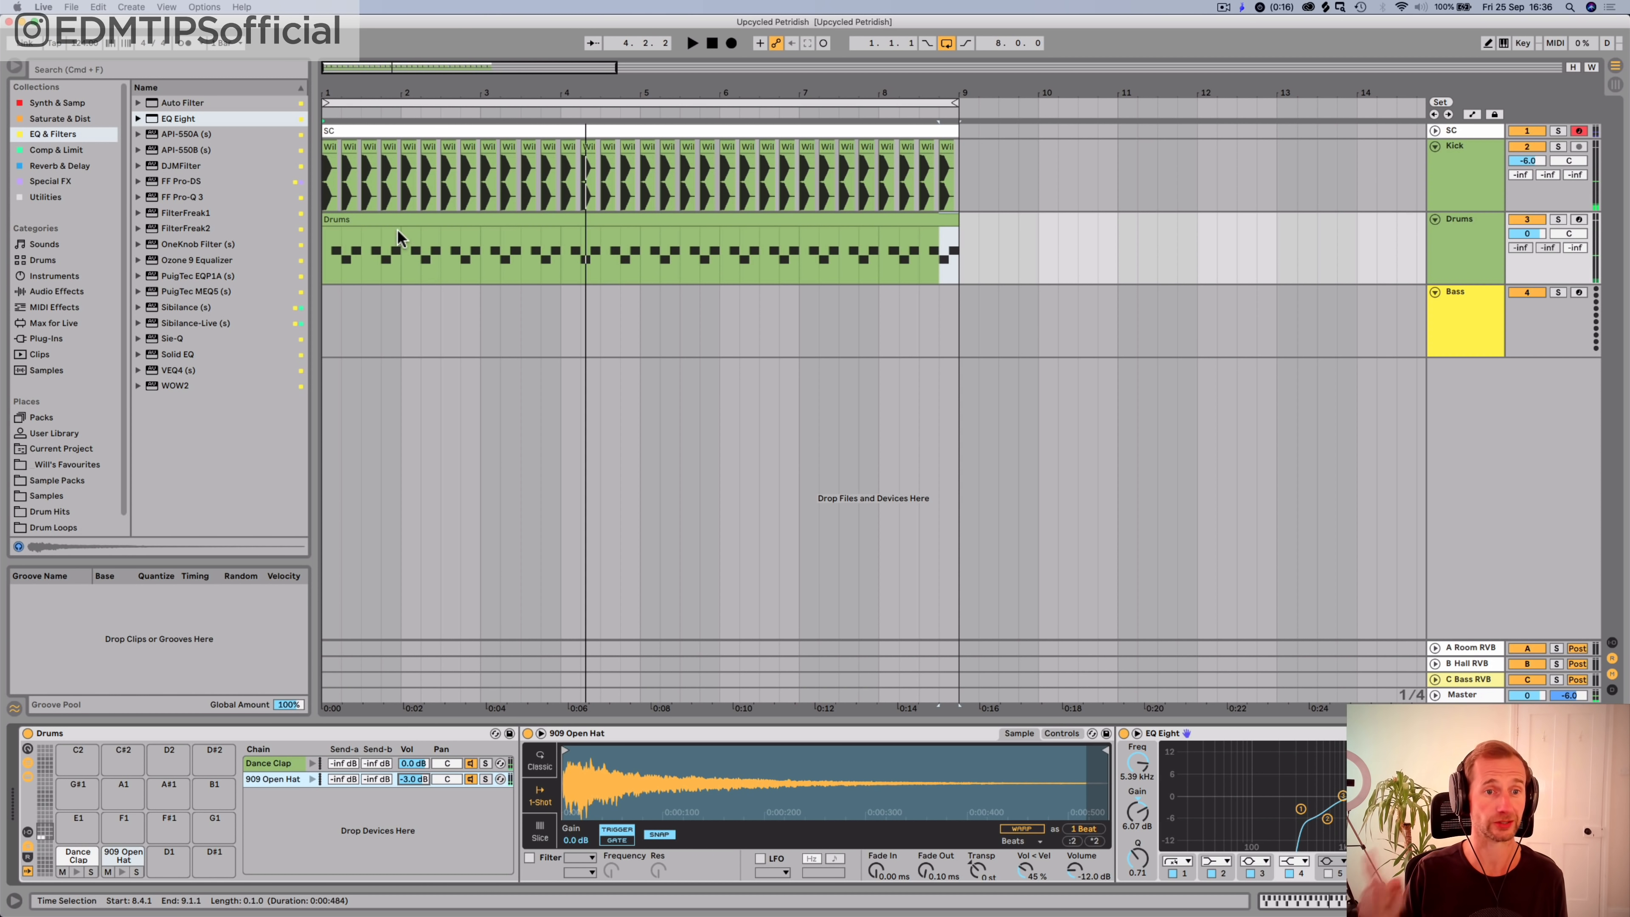
Step: Insert an empty eight-bar MIDI clip on the Bass track, spanning bars 1 to 9
left_click(403, 214)
key("space")
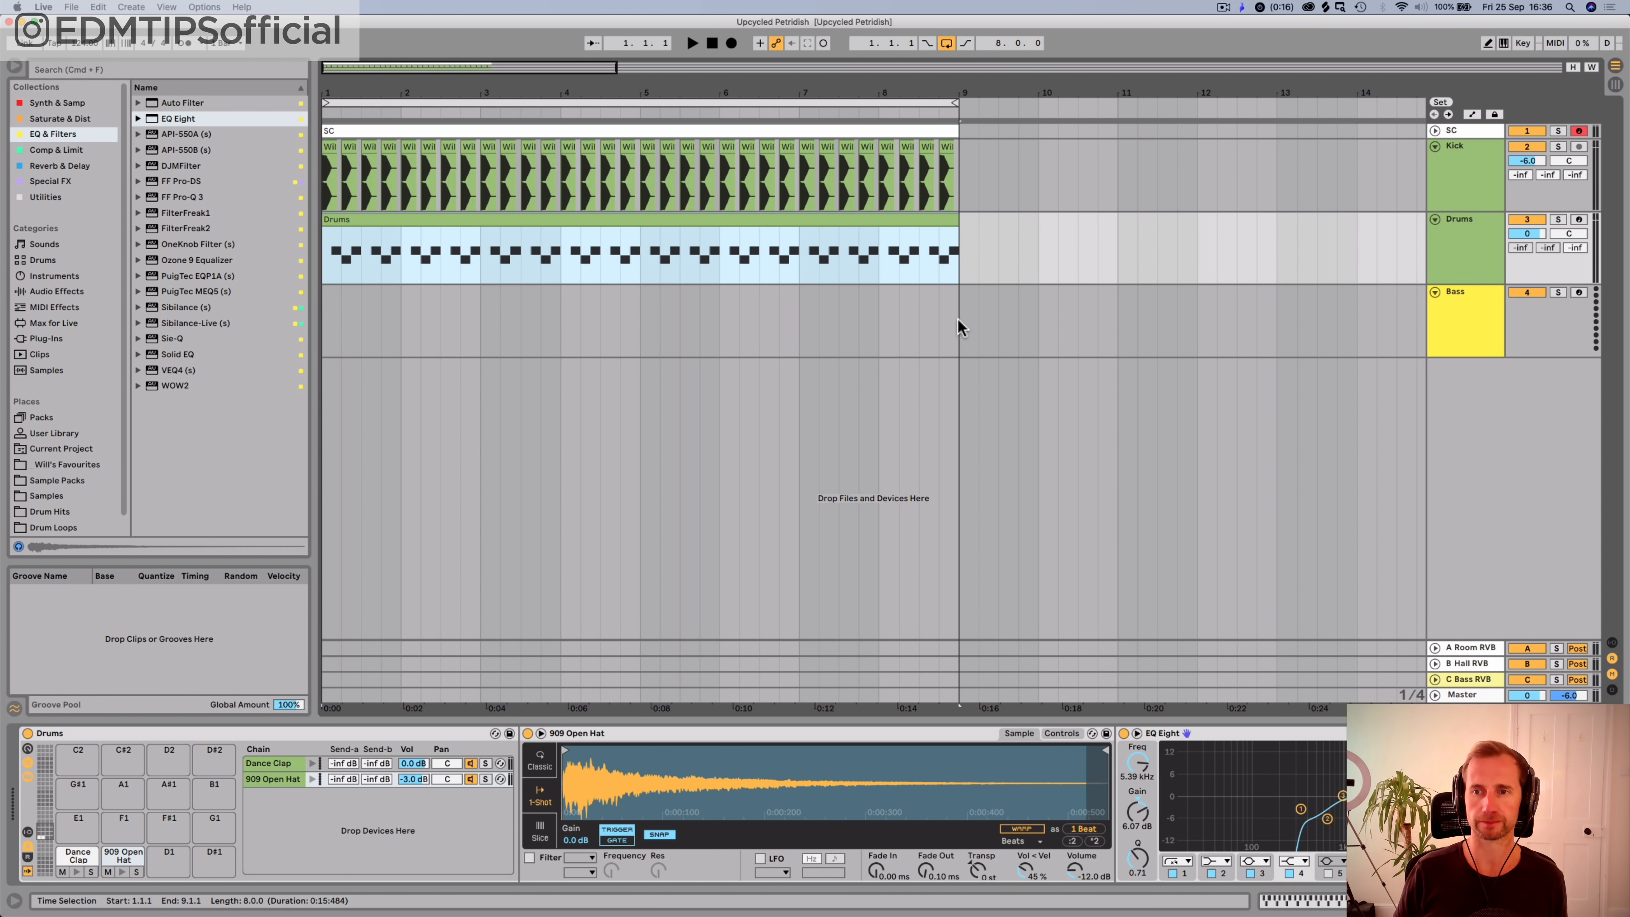
left_click_drag(959, 328, 297, 313)
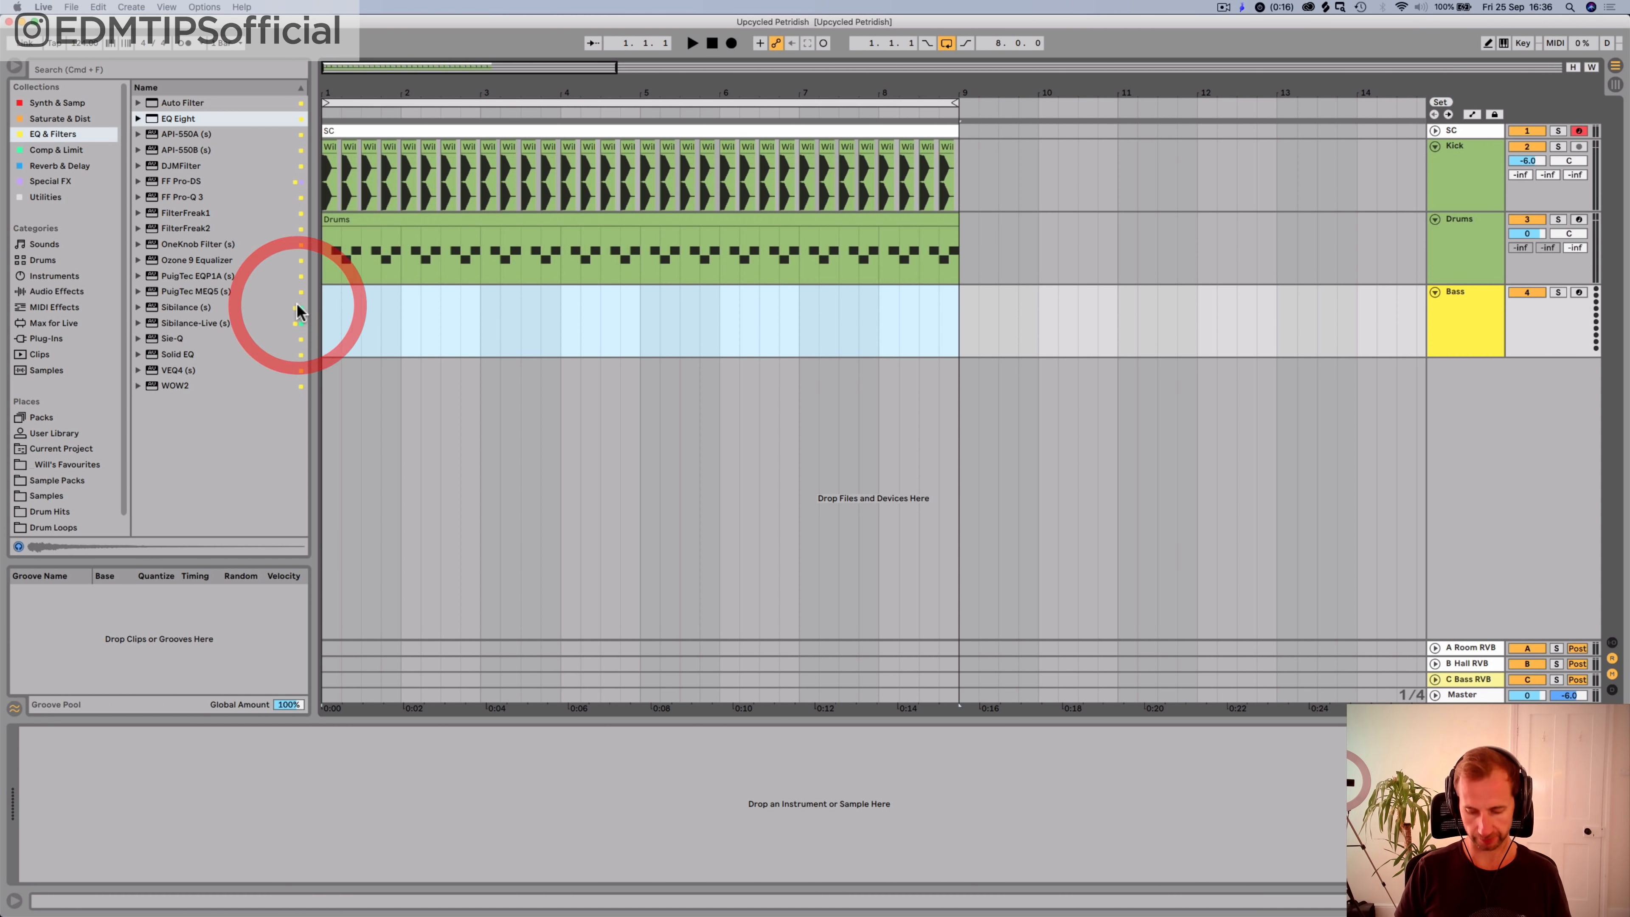
key("shift+super+m")
key("Return")
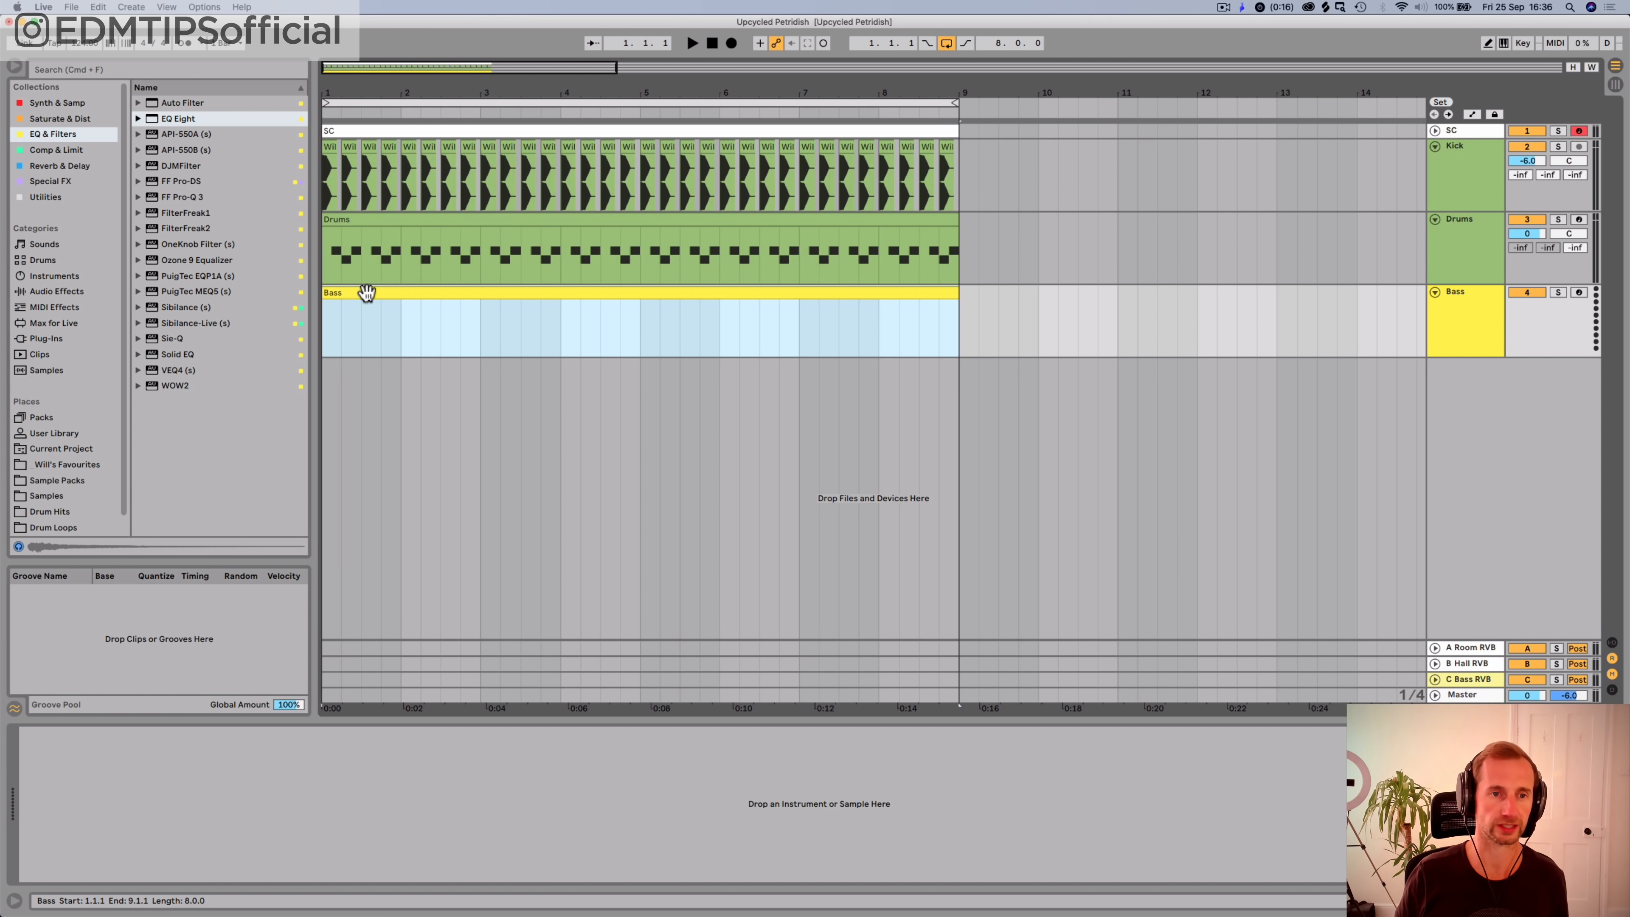
double_click(366, 292)
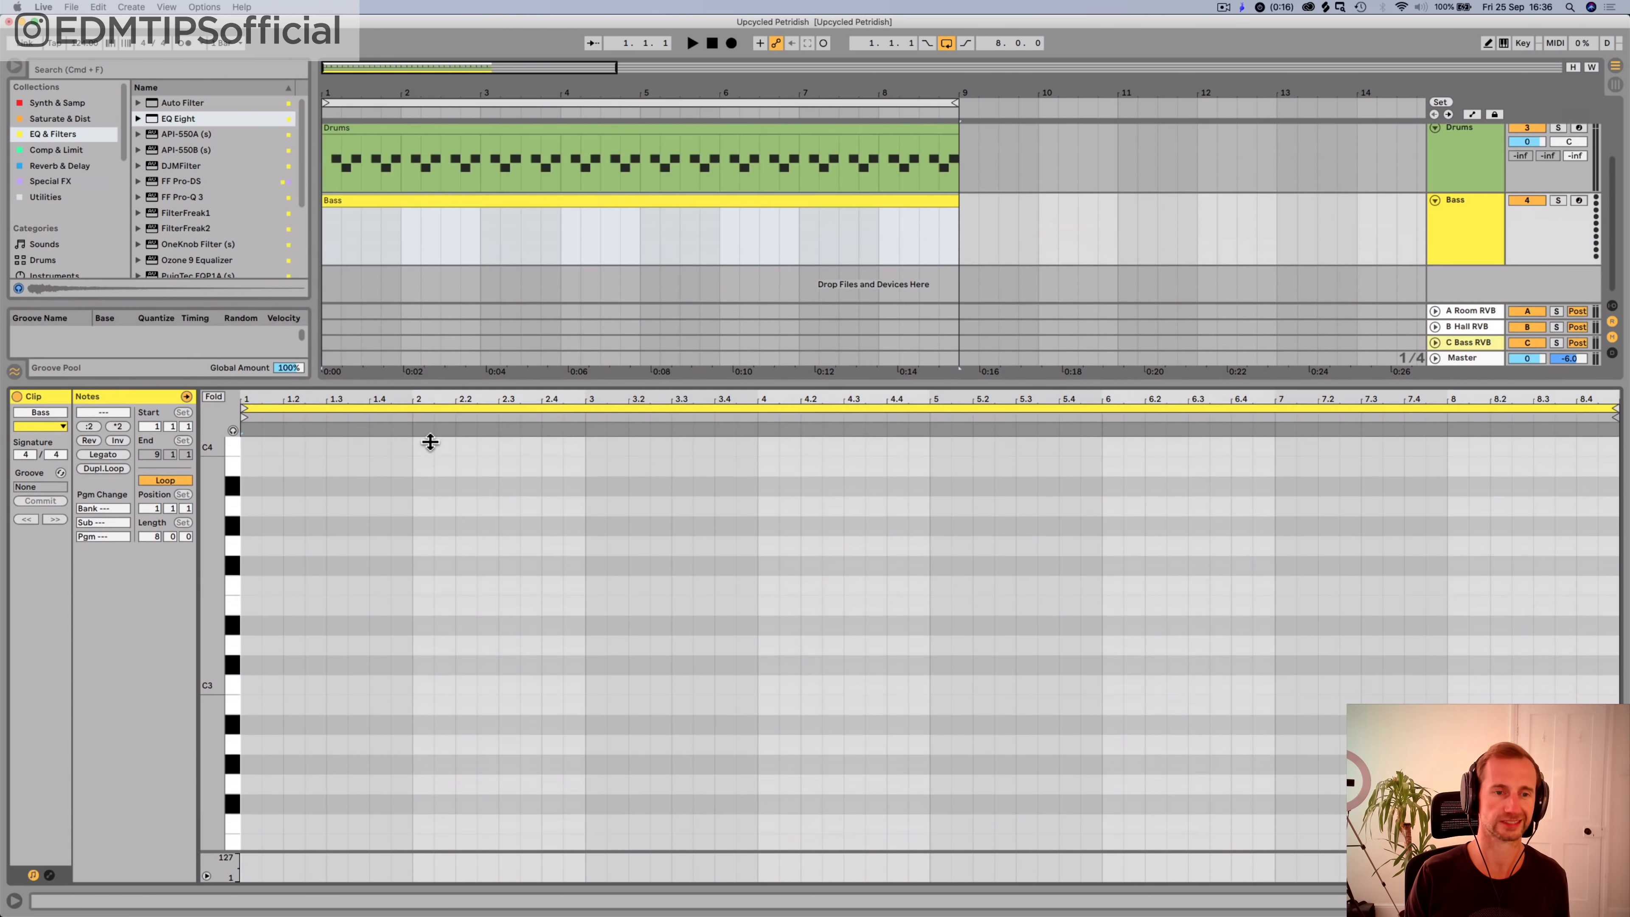
left_click_drag(430, 442, 429, 542)
key("shift+Tab")
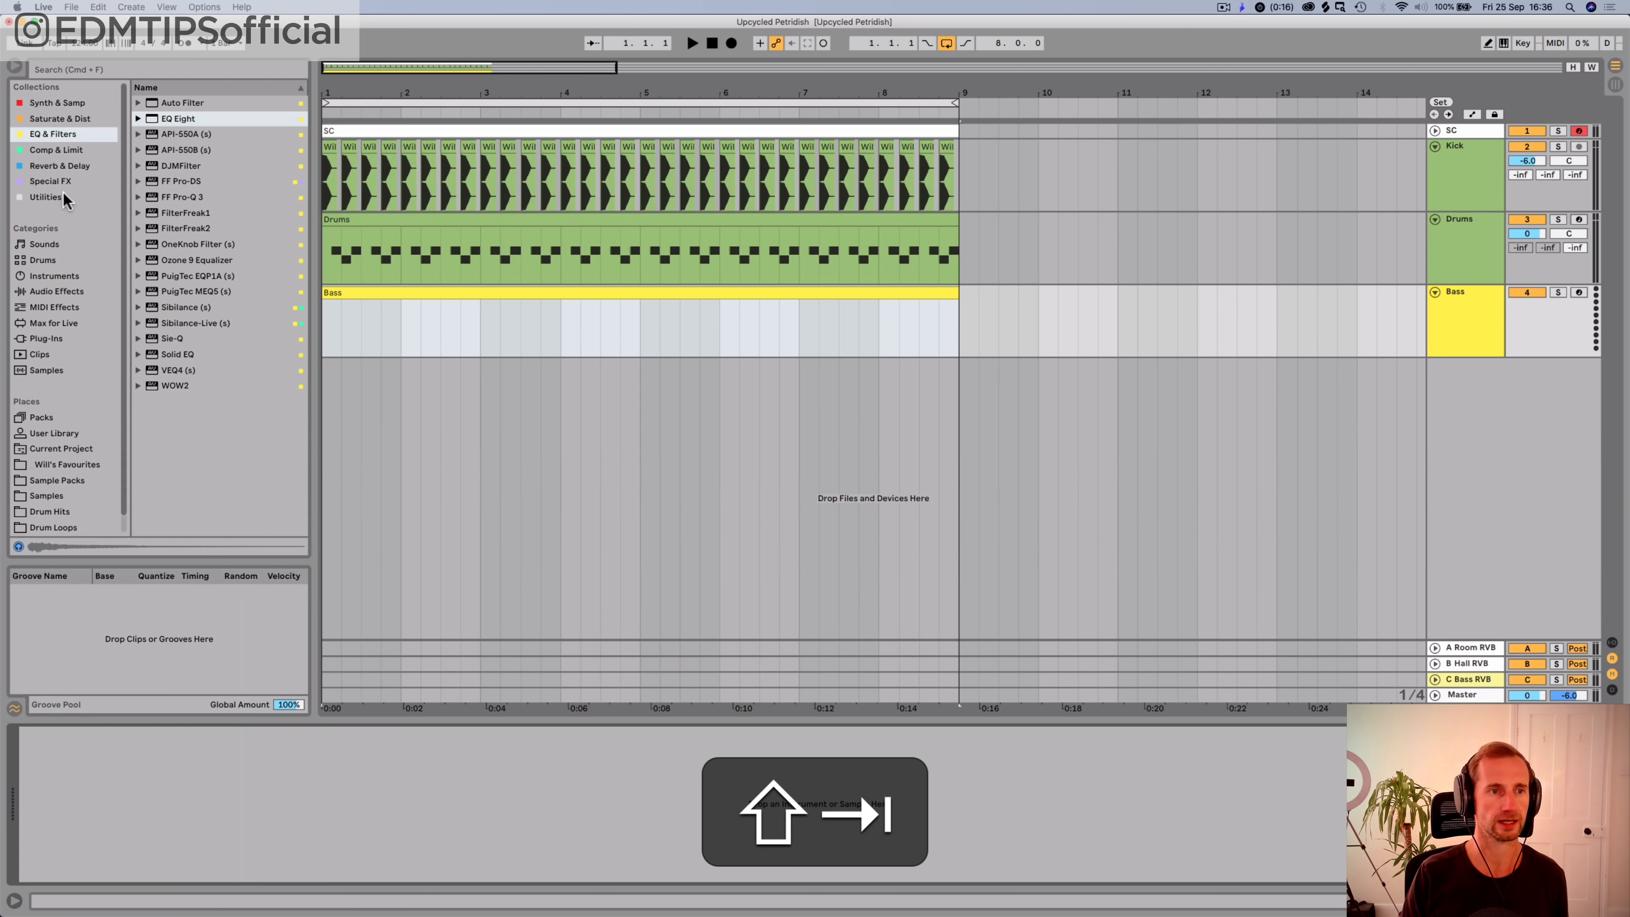
Step: Load the Analog synth from the Synth & Samp collection onto the Bass track
left_click(43, 130)
left_click(43, 114)
left_click(44, 100)
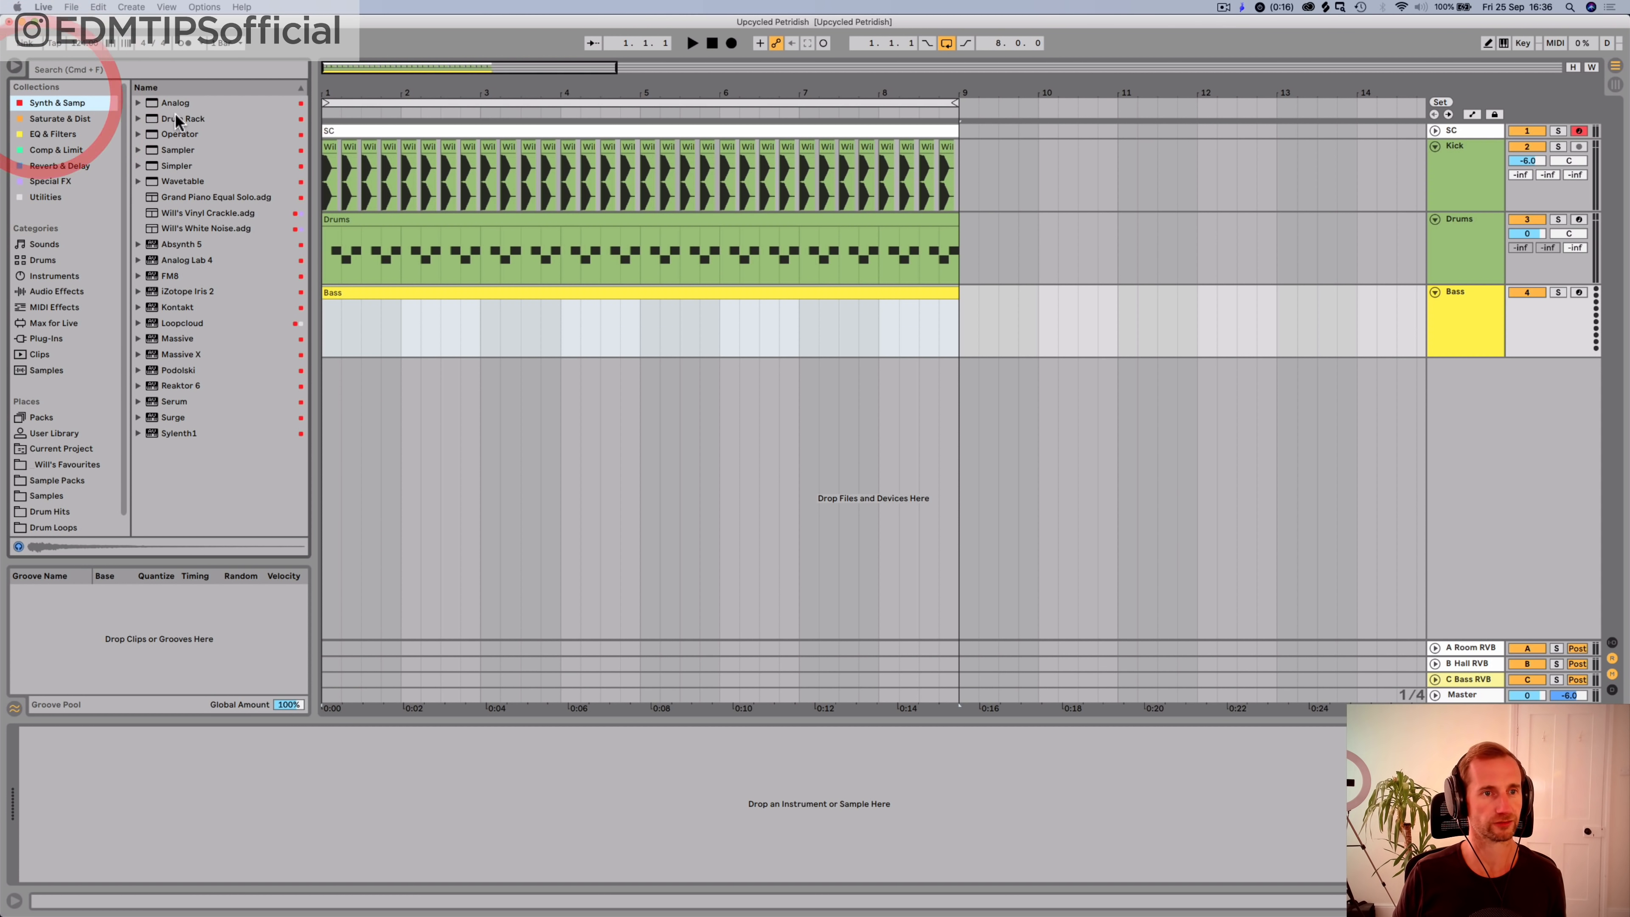
left_click_drag(170, 105, 332, 339)
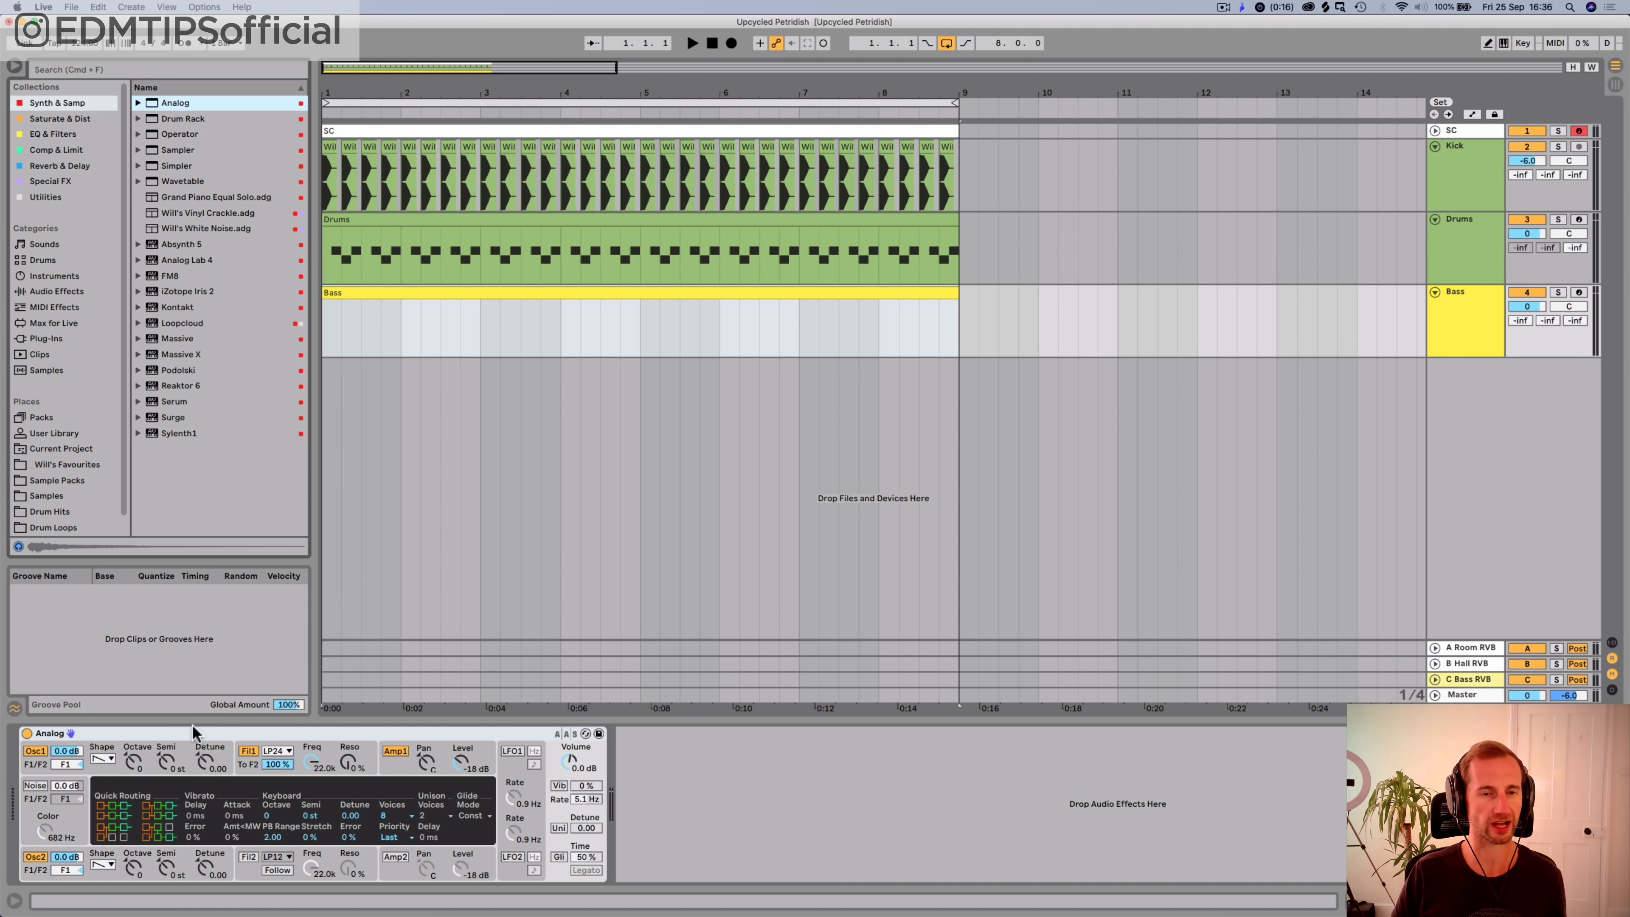
Step: Open the Bass clip's piano roll, enable note preview and audition A3
double_click(351, 292)
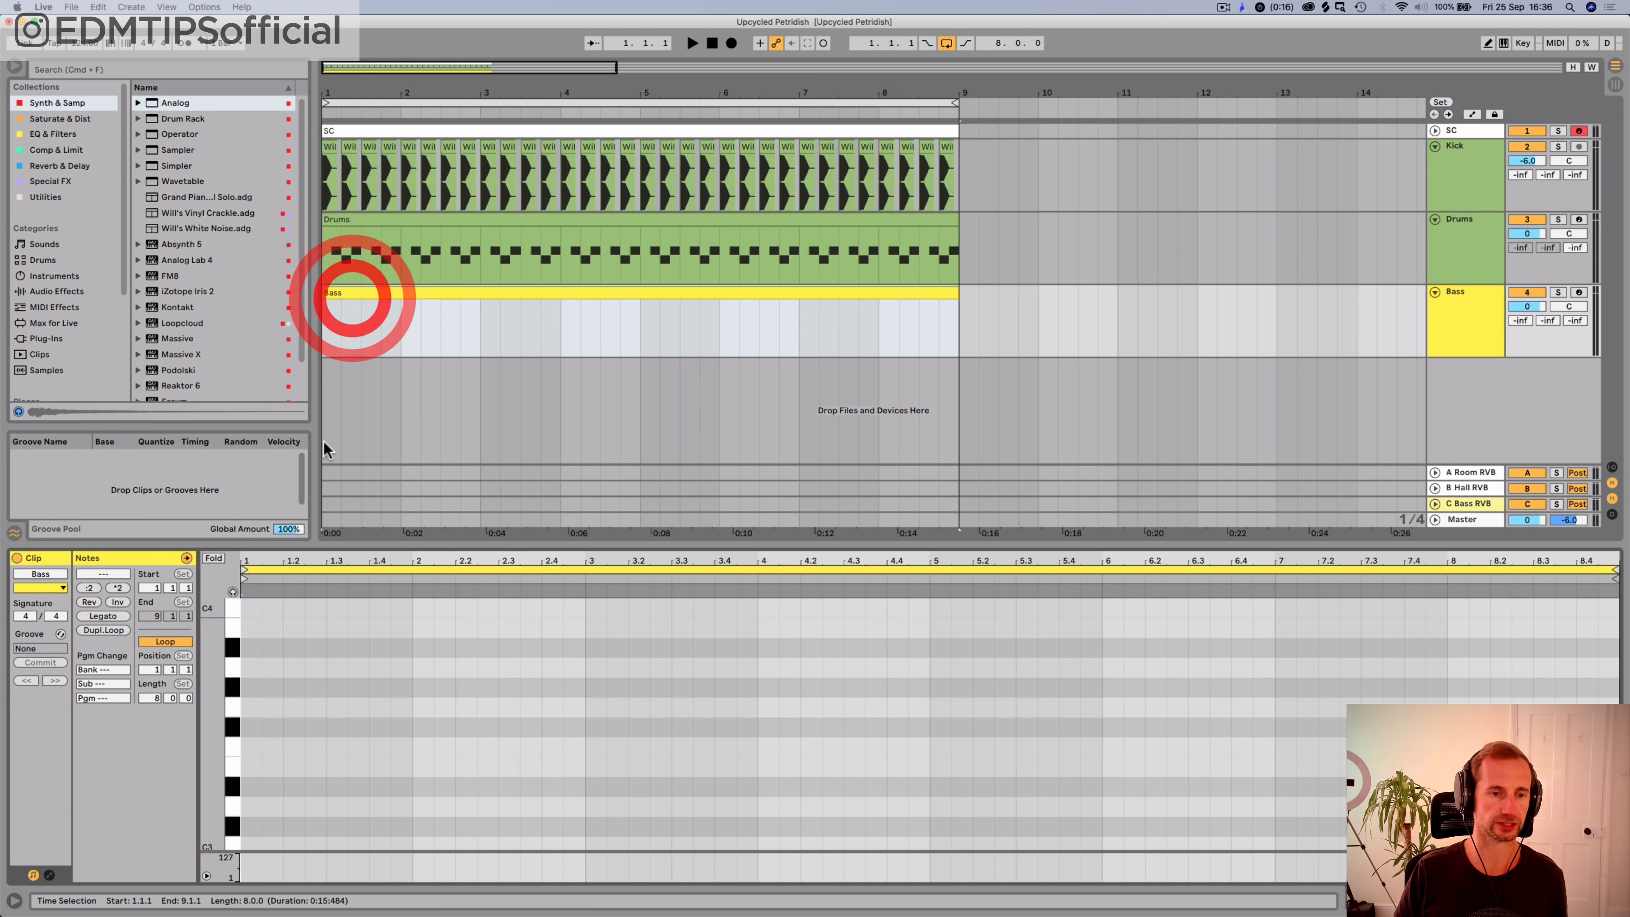
key("p")
left_click(241, 666)
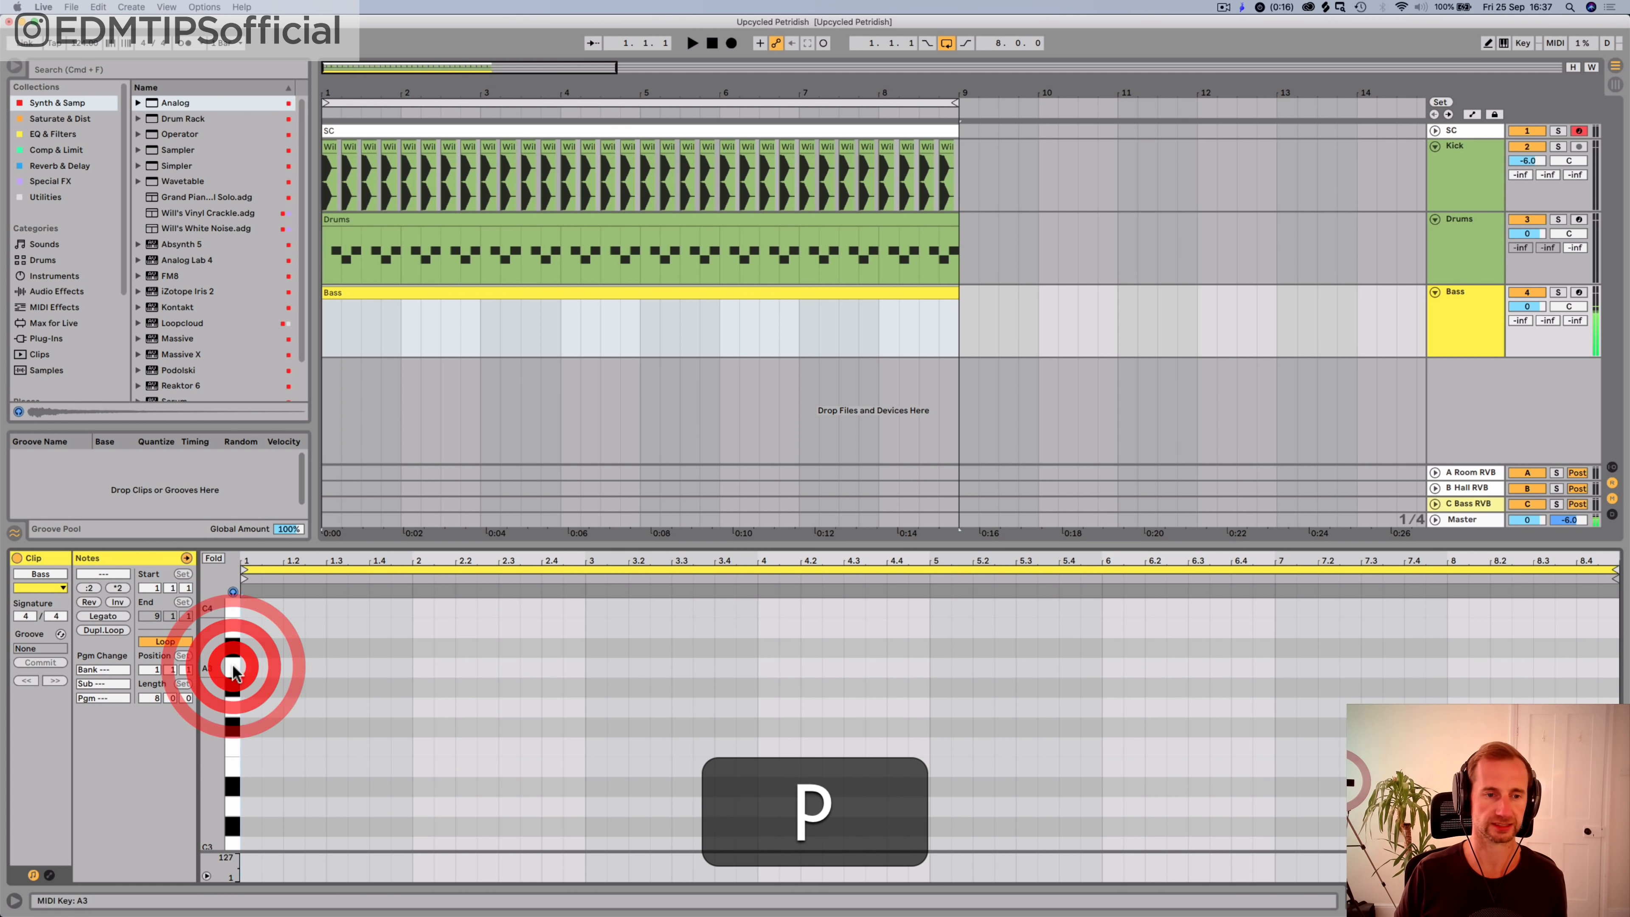
Step: Add an eighth-length A note at 1.1.1 in the Bass clip, transpose it down to A0 and turn off note preview
key("shift+Down")
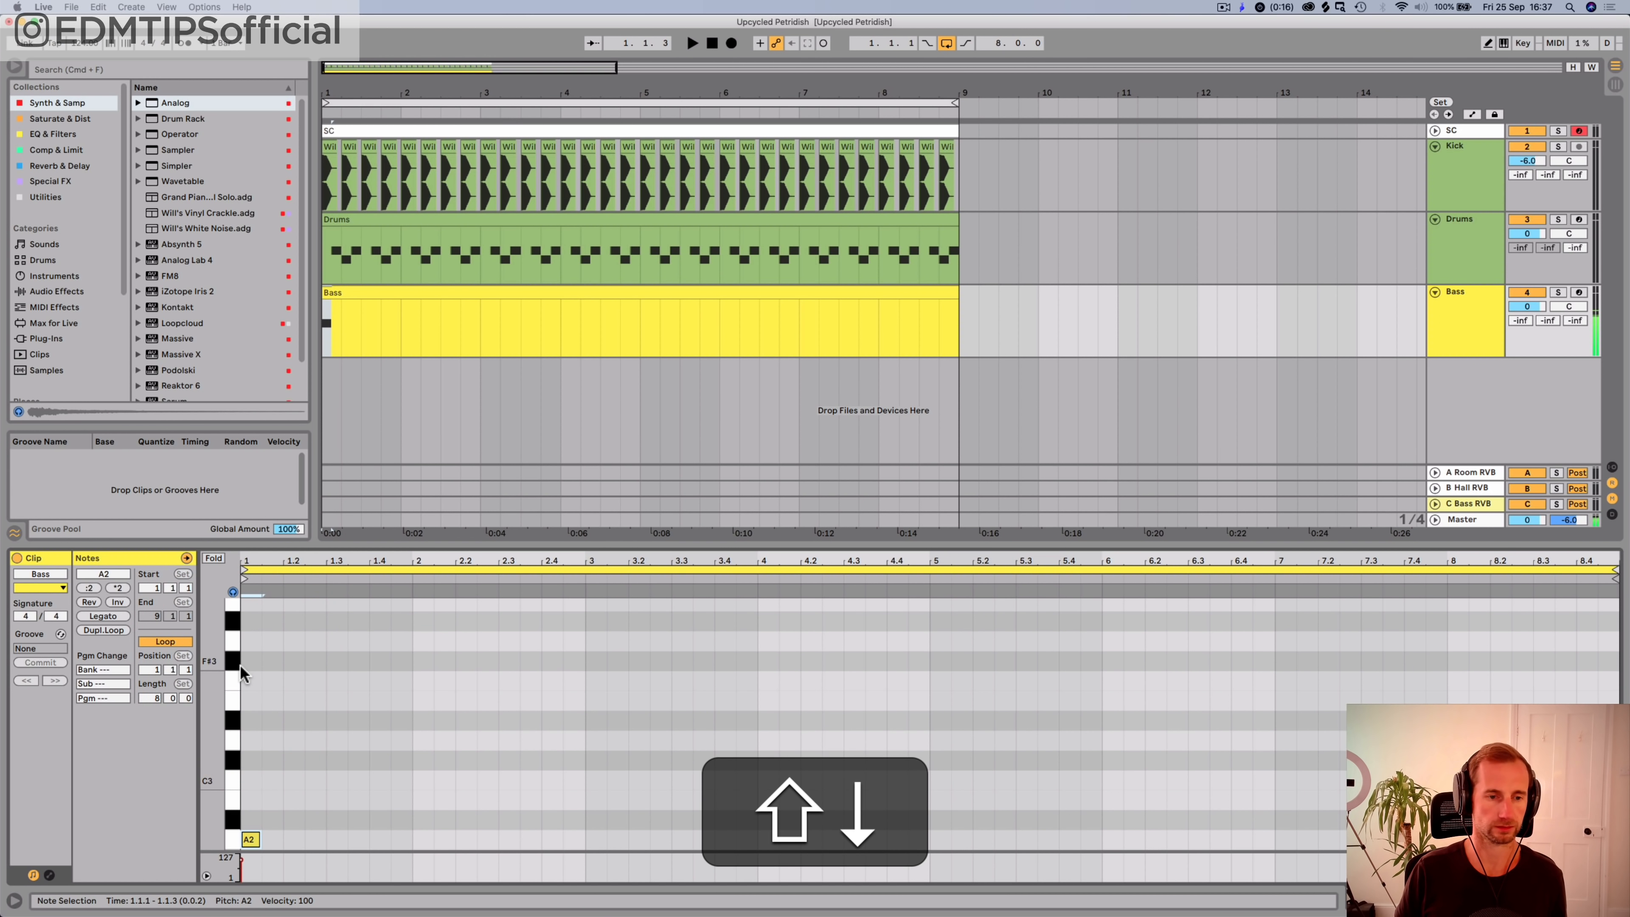
key("shift+Down")
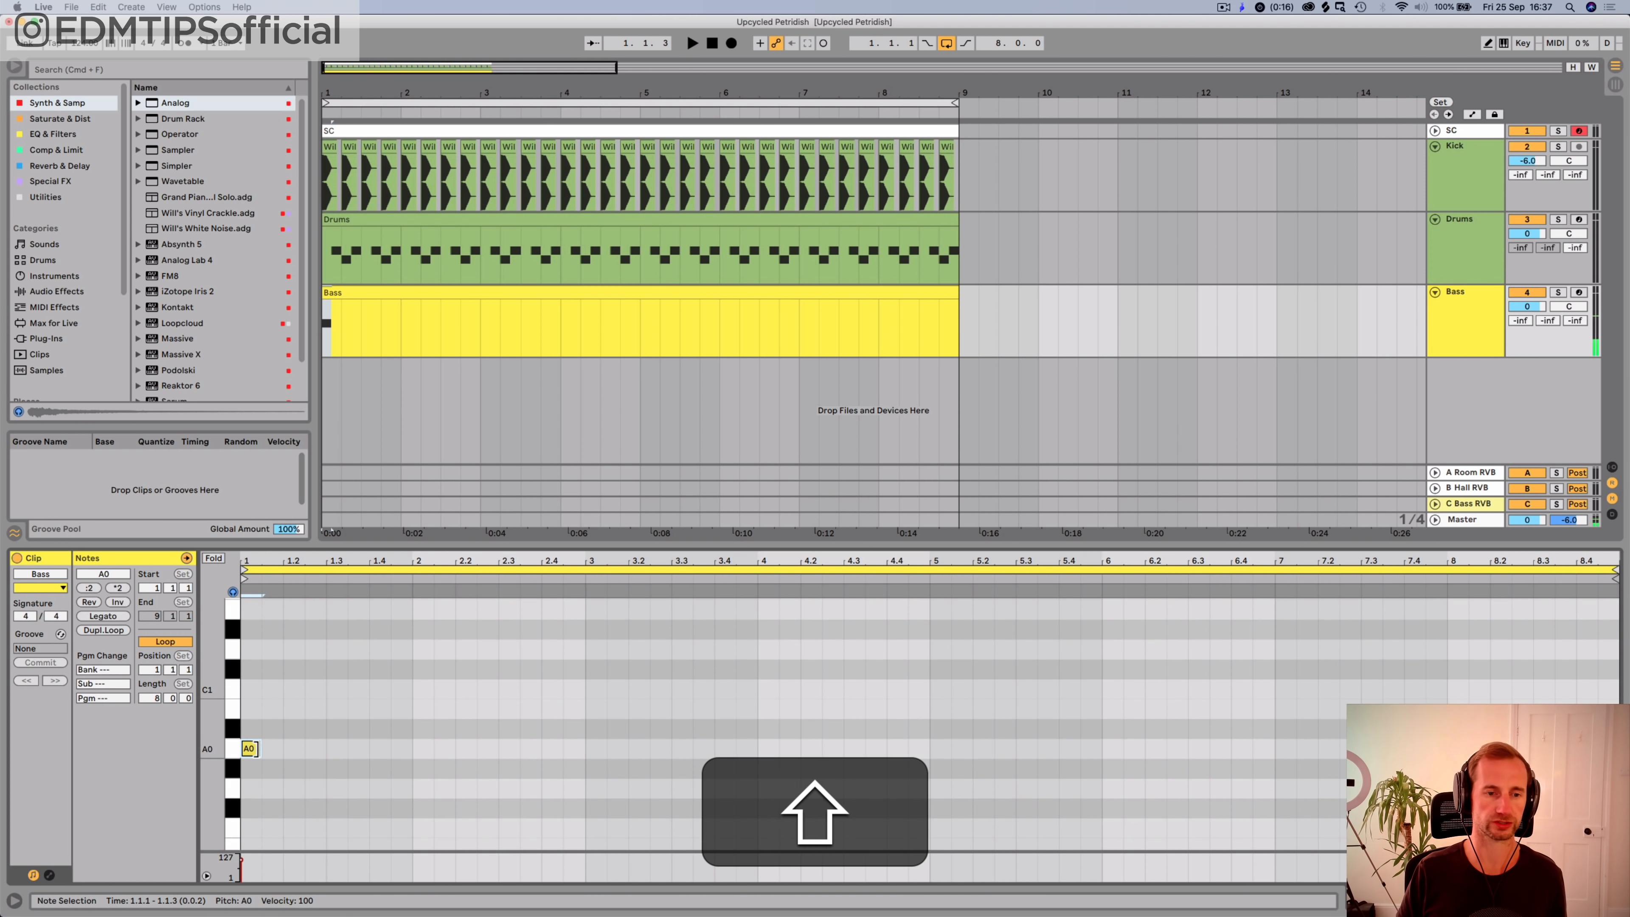
key("p")
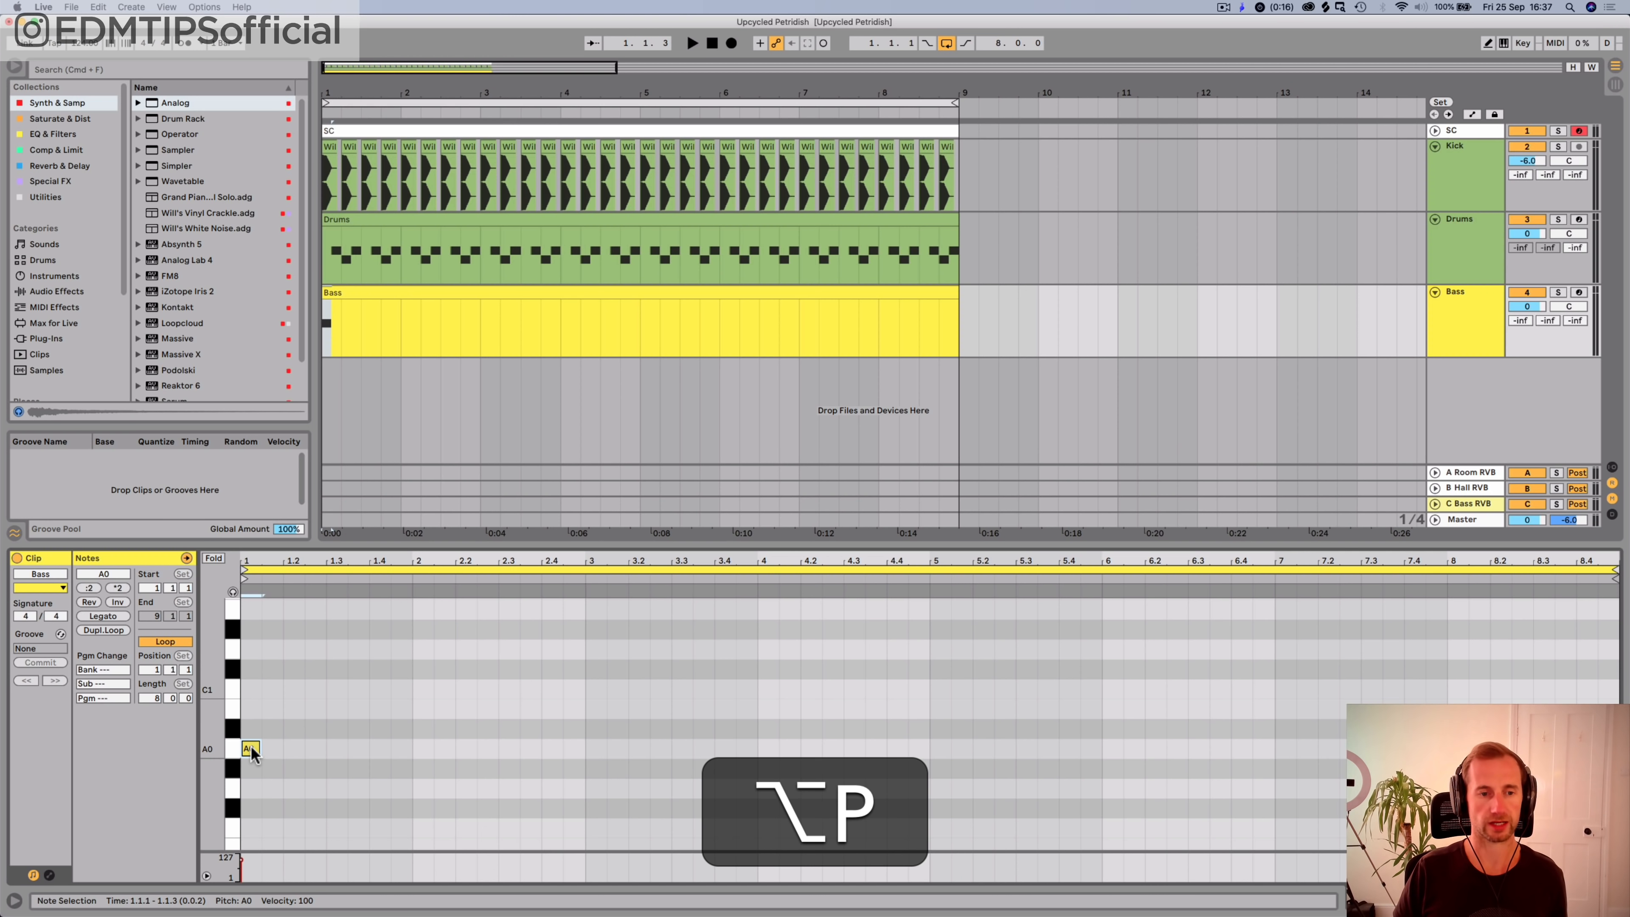
Step: Copy the A0 note upward at 1.1.1 to B0, C1, D1, E1, F1, G1 and A1, forming an A minor scale
left_click_drag(251, 750, 260, 610)
scroll(250, 738, "up", 3)
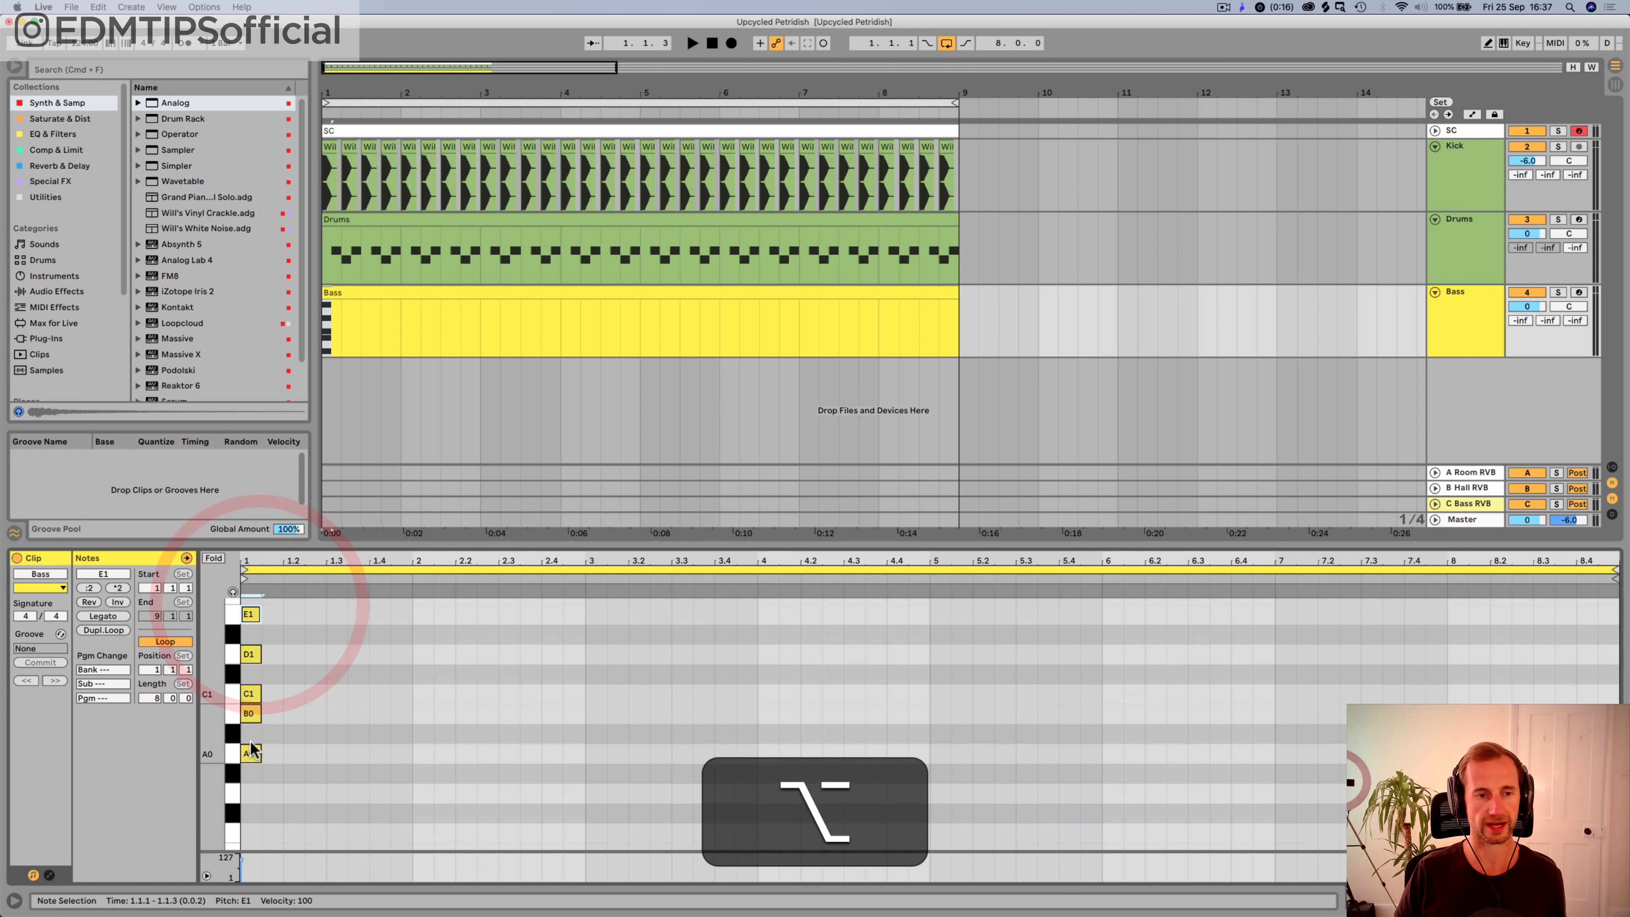
left_click_drag(255, 692, 247, 611)
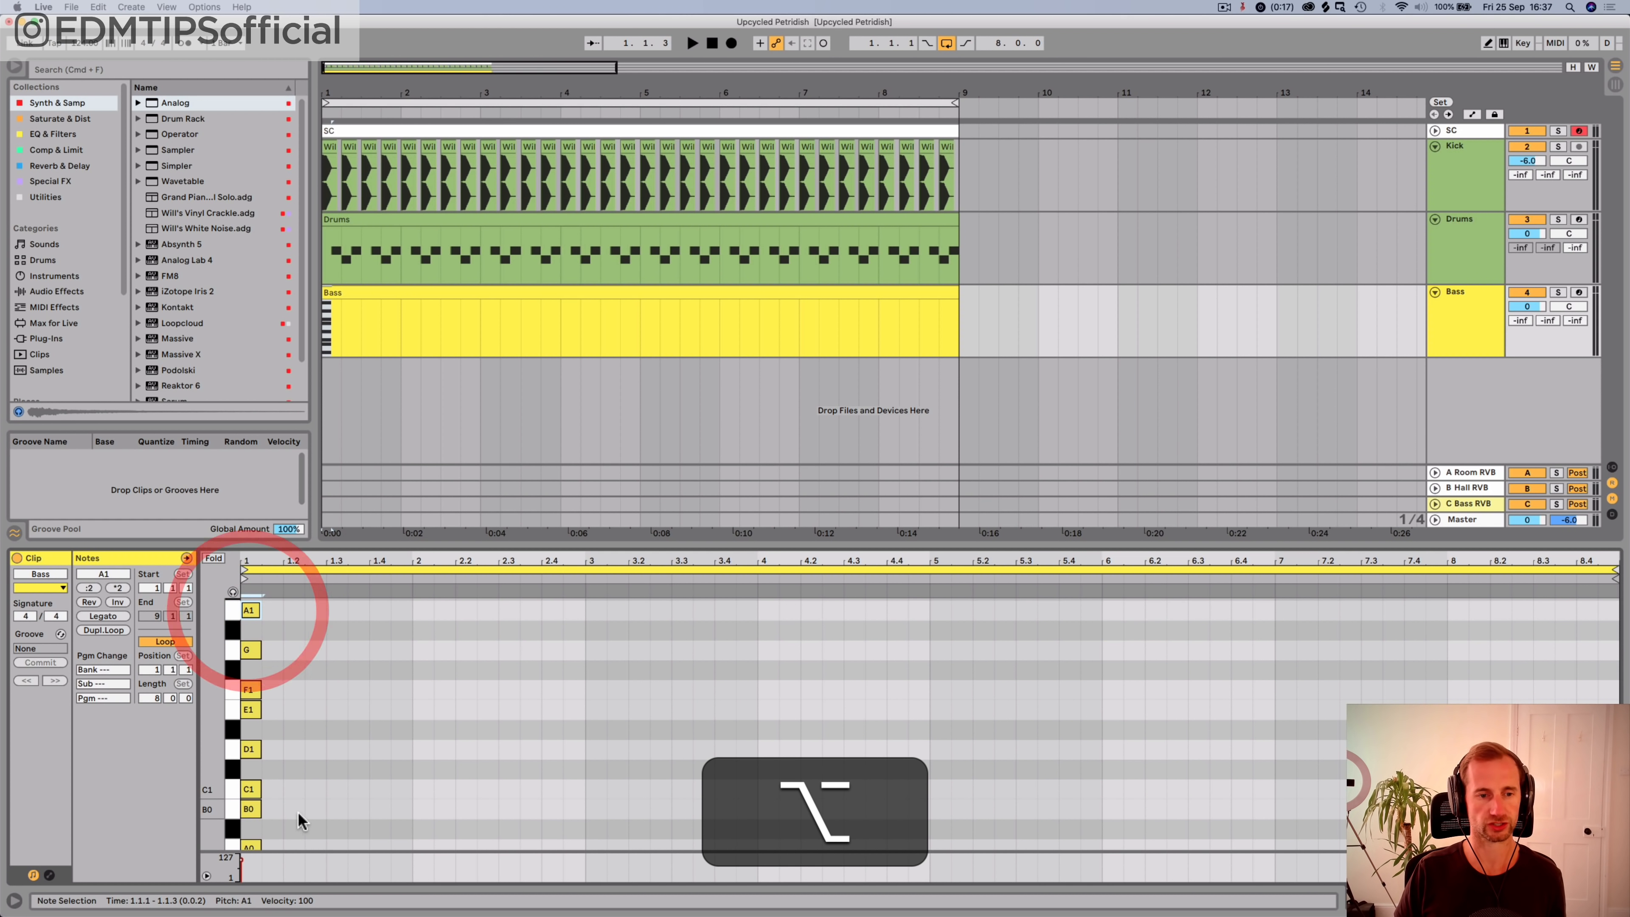
Step: Copy the scale notes an octave up and an octave down at 1.1.1 so they span A-1 to A2
left_click_drag(213, 731, 296, 791)
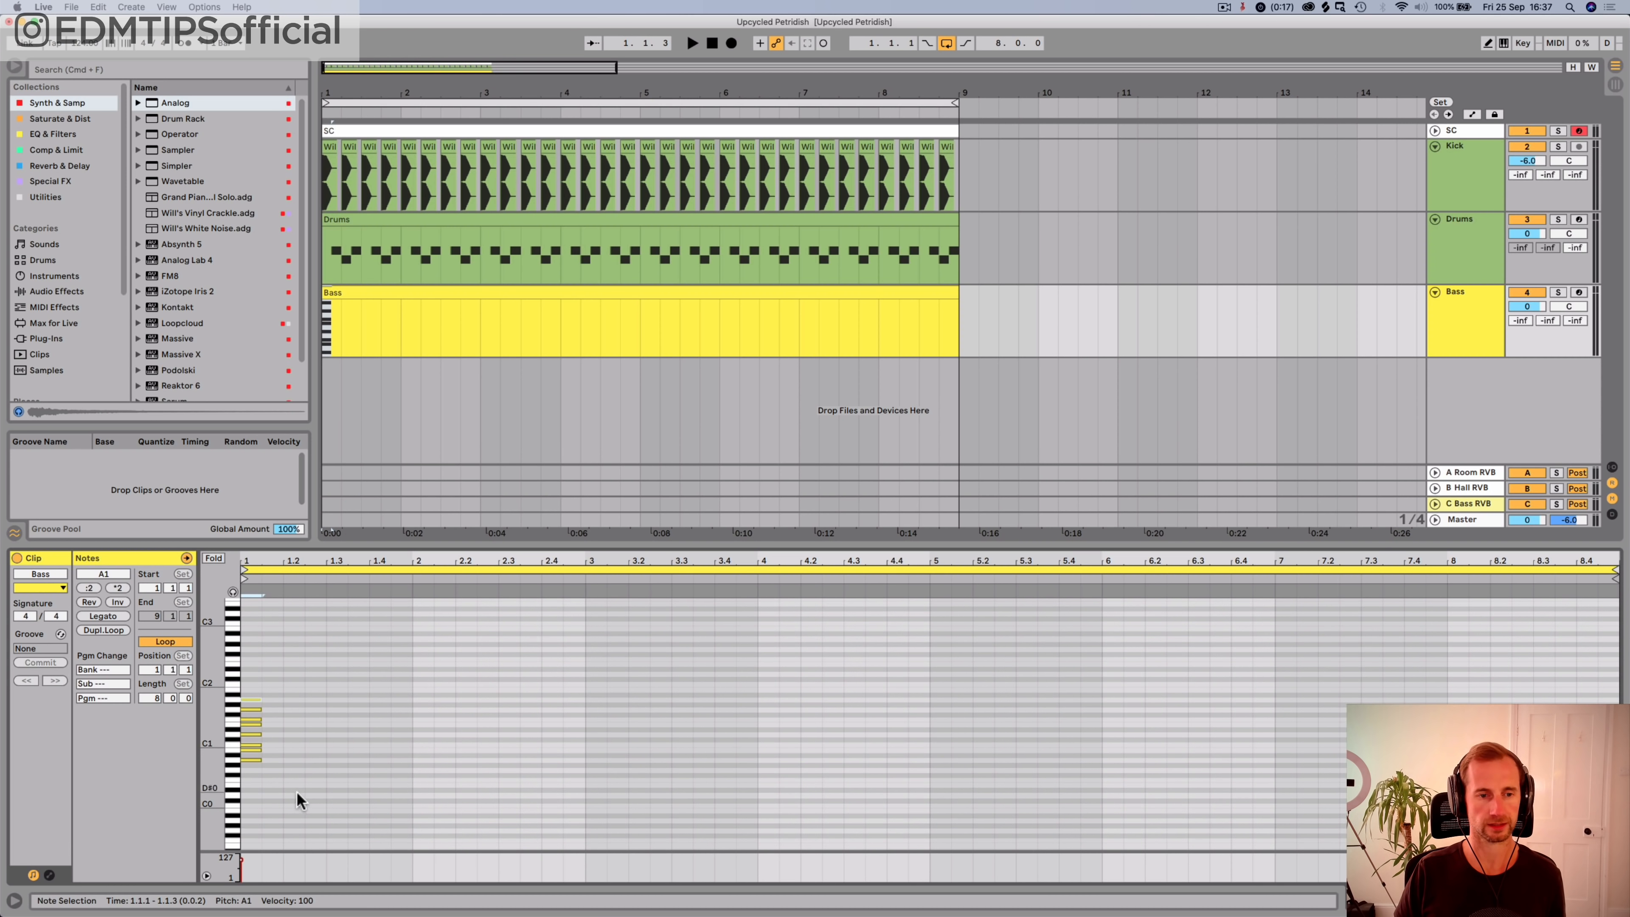
left_click_drag(247, 698, 247, 693)
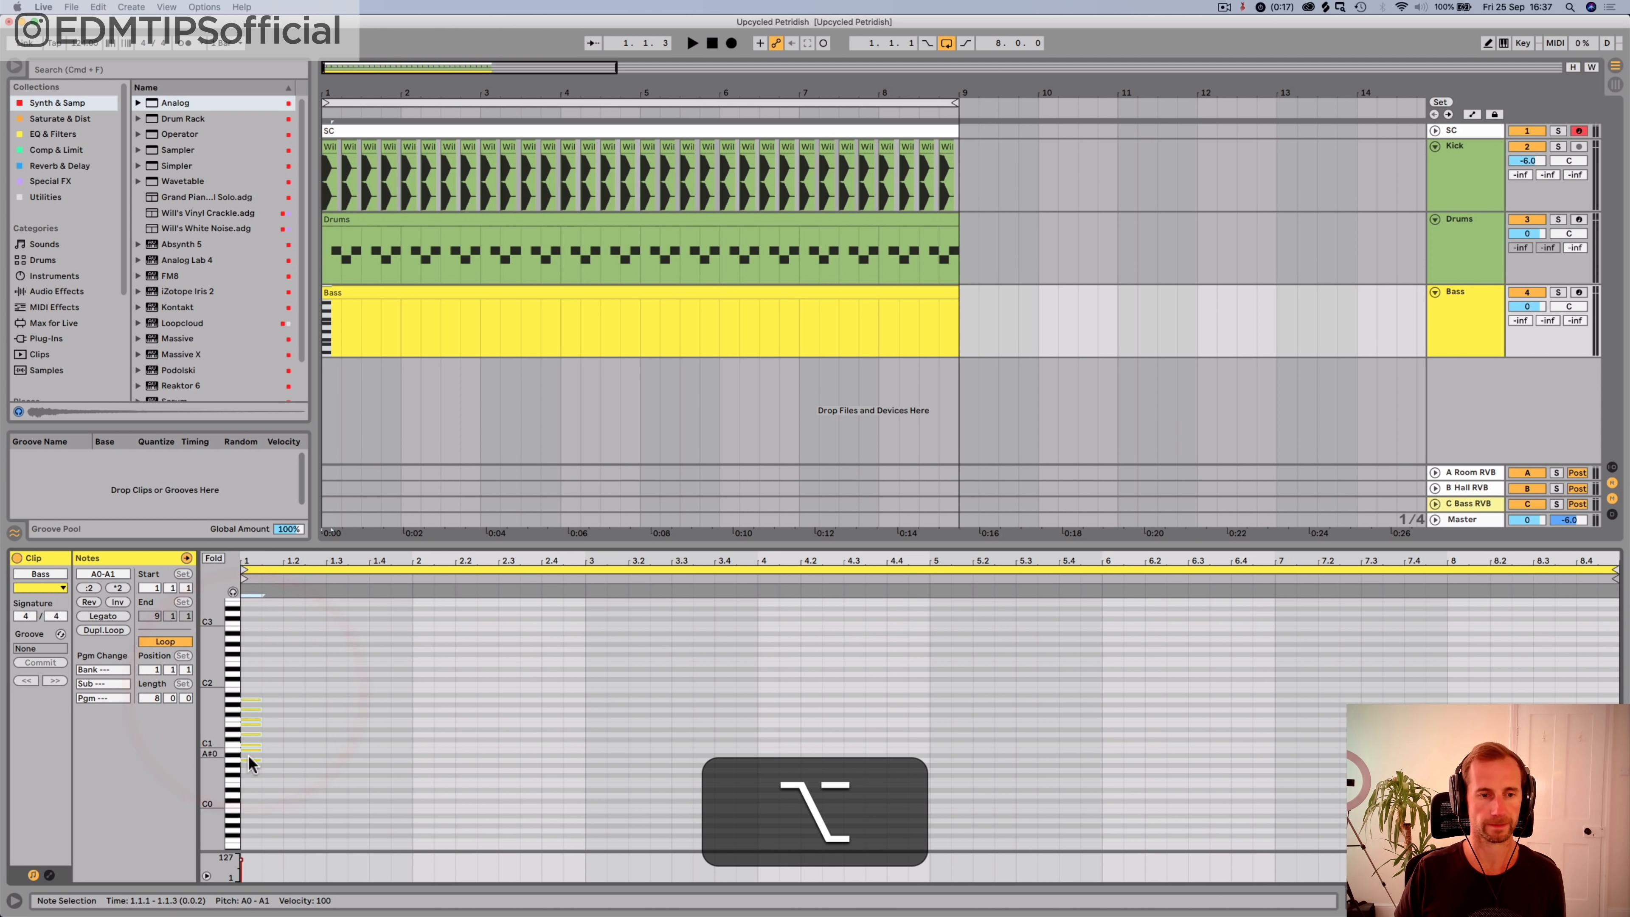
left_click_drag(249, 758, 252, 819)
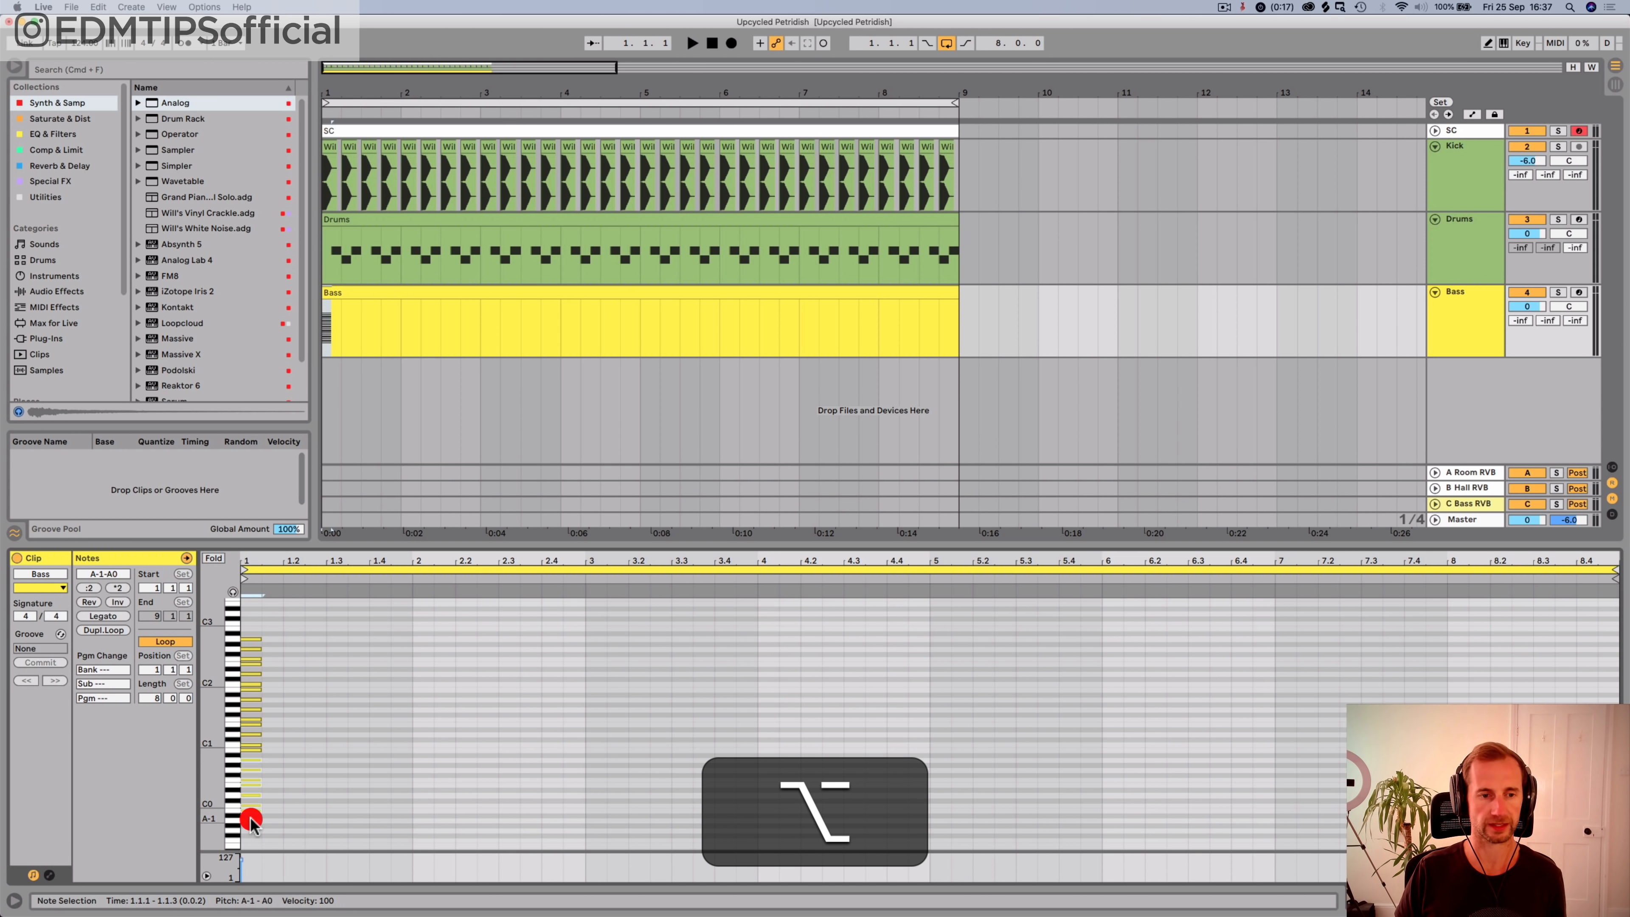
Step: Fold the piano roll to the used pitches in a taller clip view and turn note preview back on
left_click(213, 557)
left_click(332, 701)
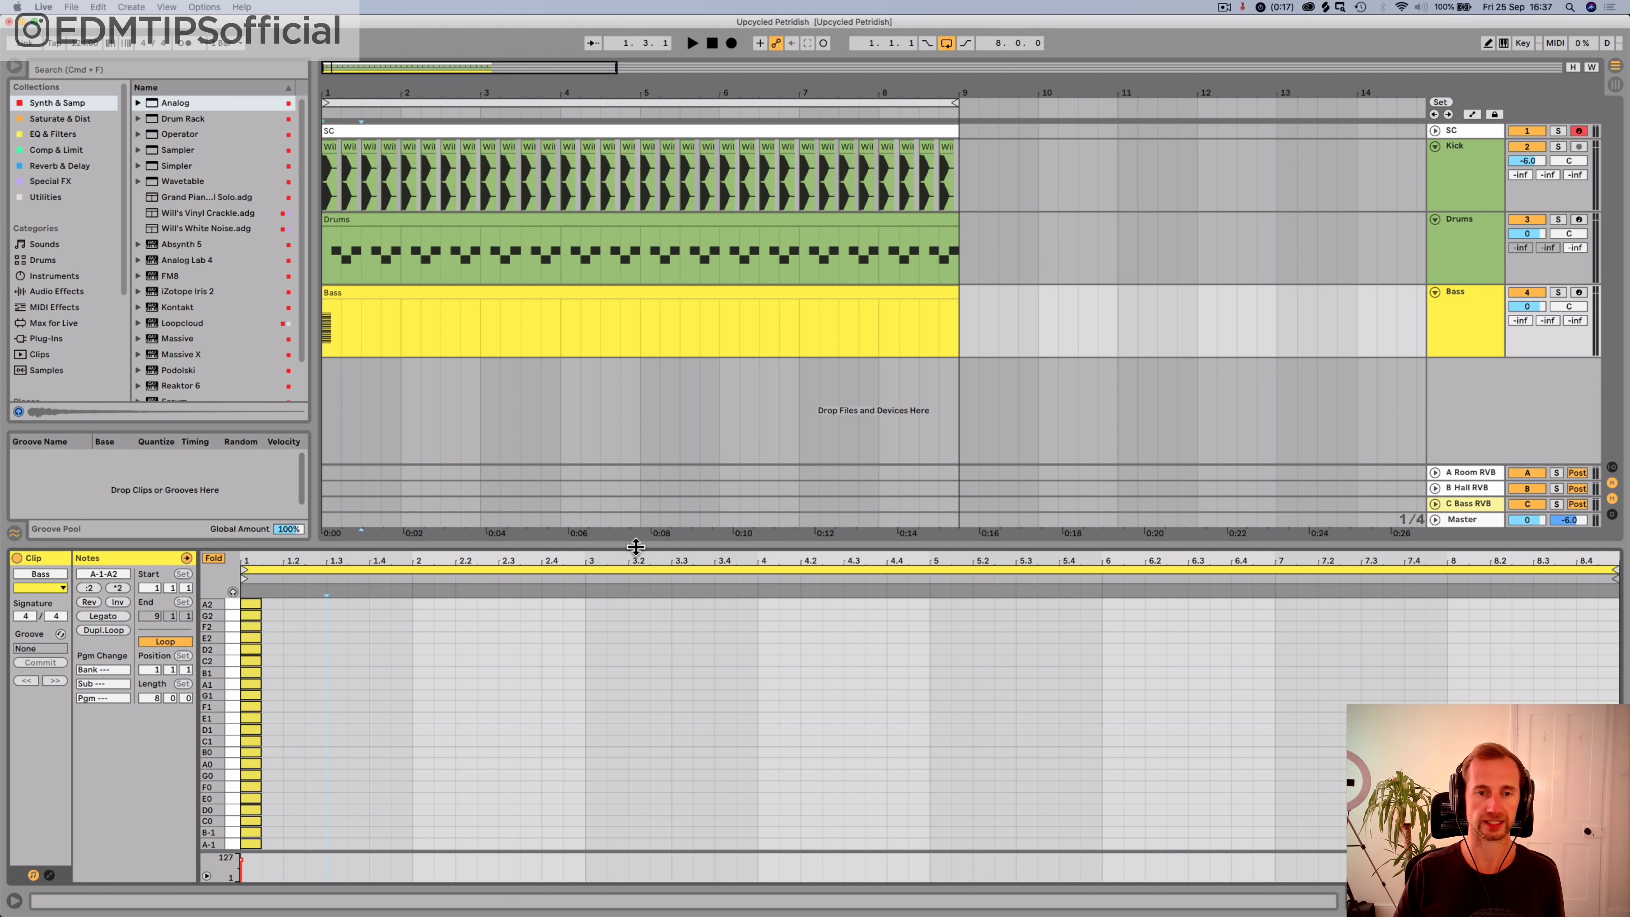
left_click_drag(637, 544, 655, 444)
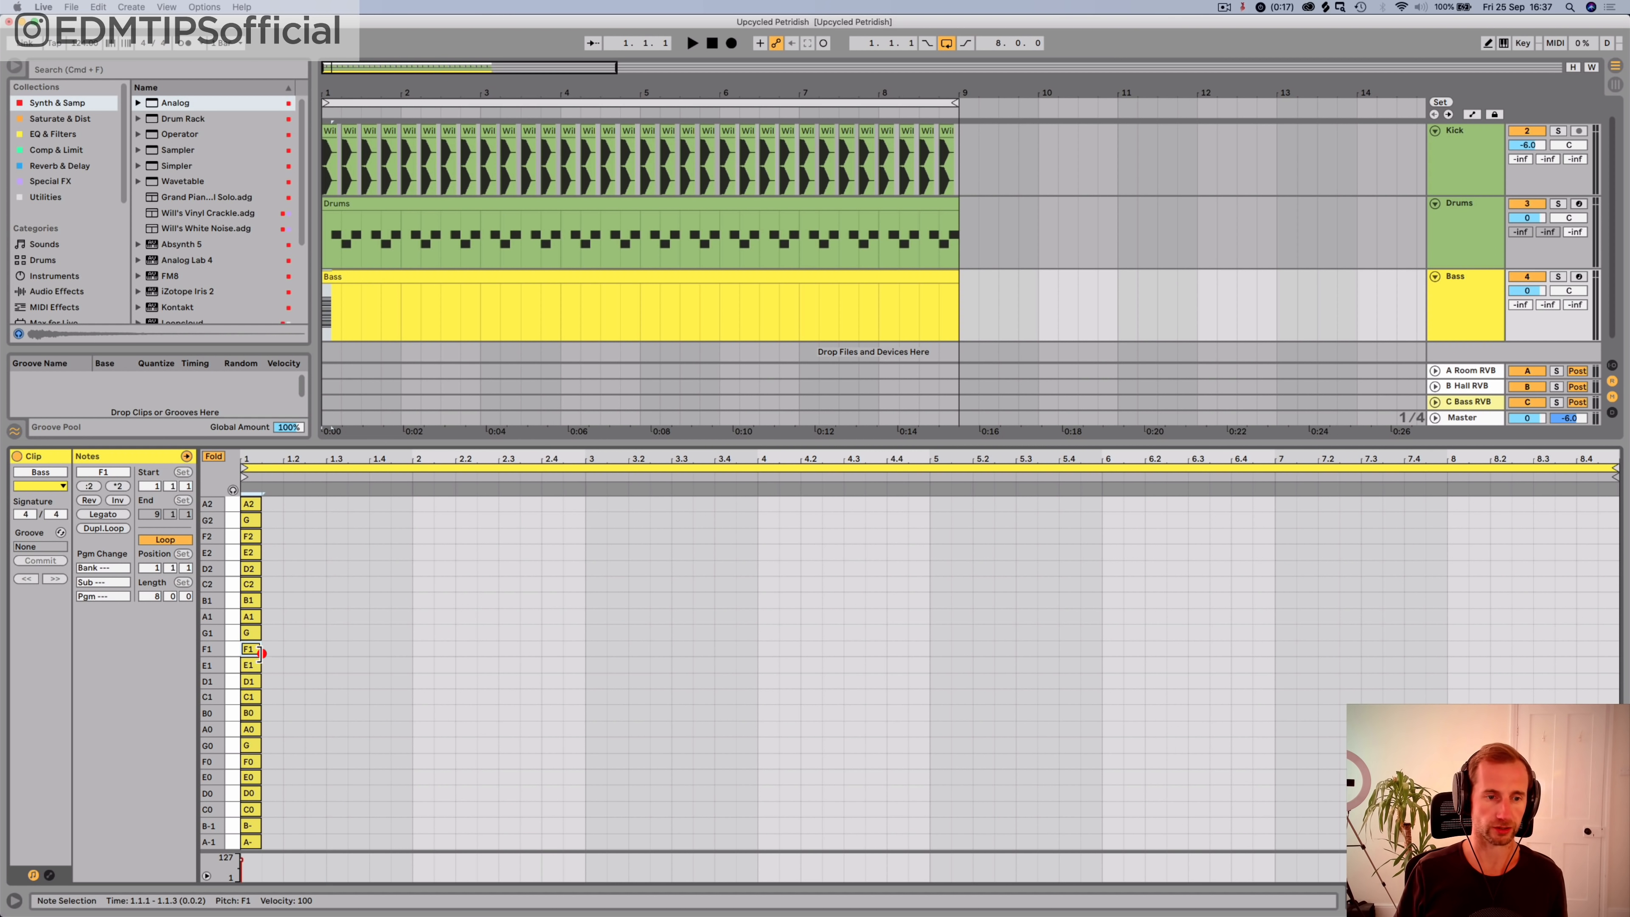
left_click(269, 708)
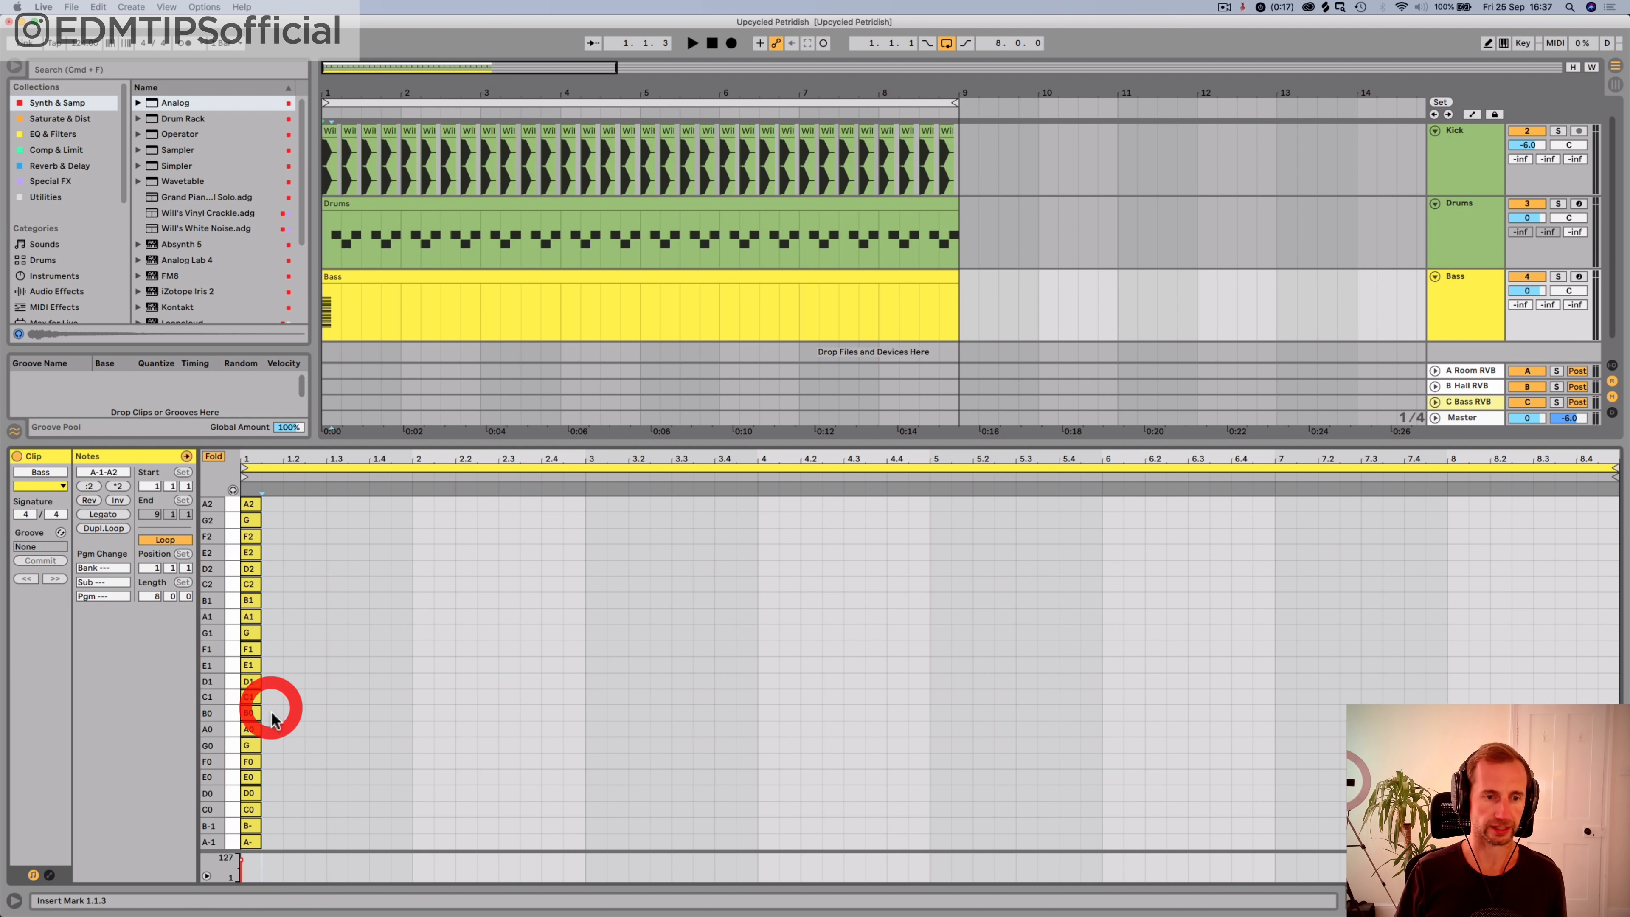
key("p")
double_click(269, 616)
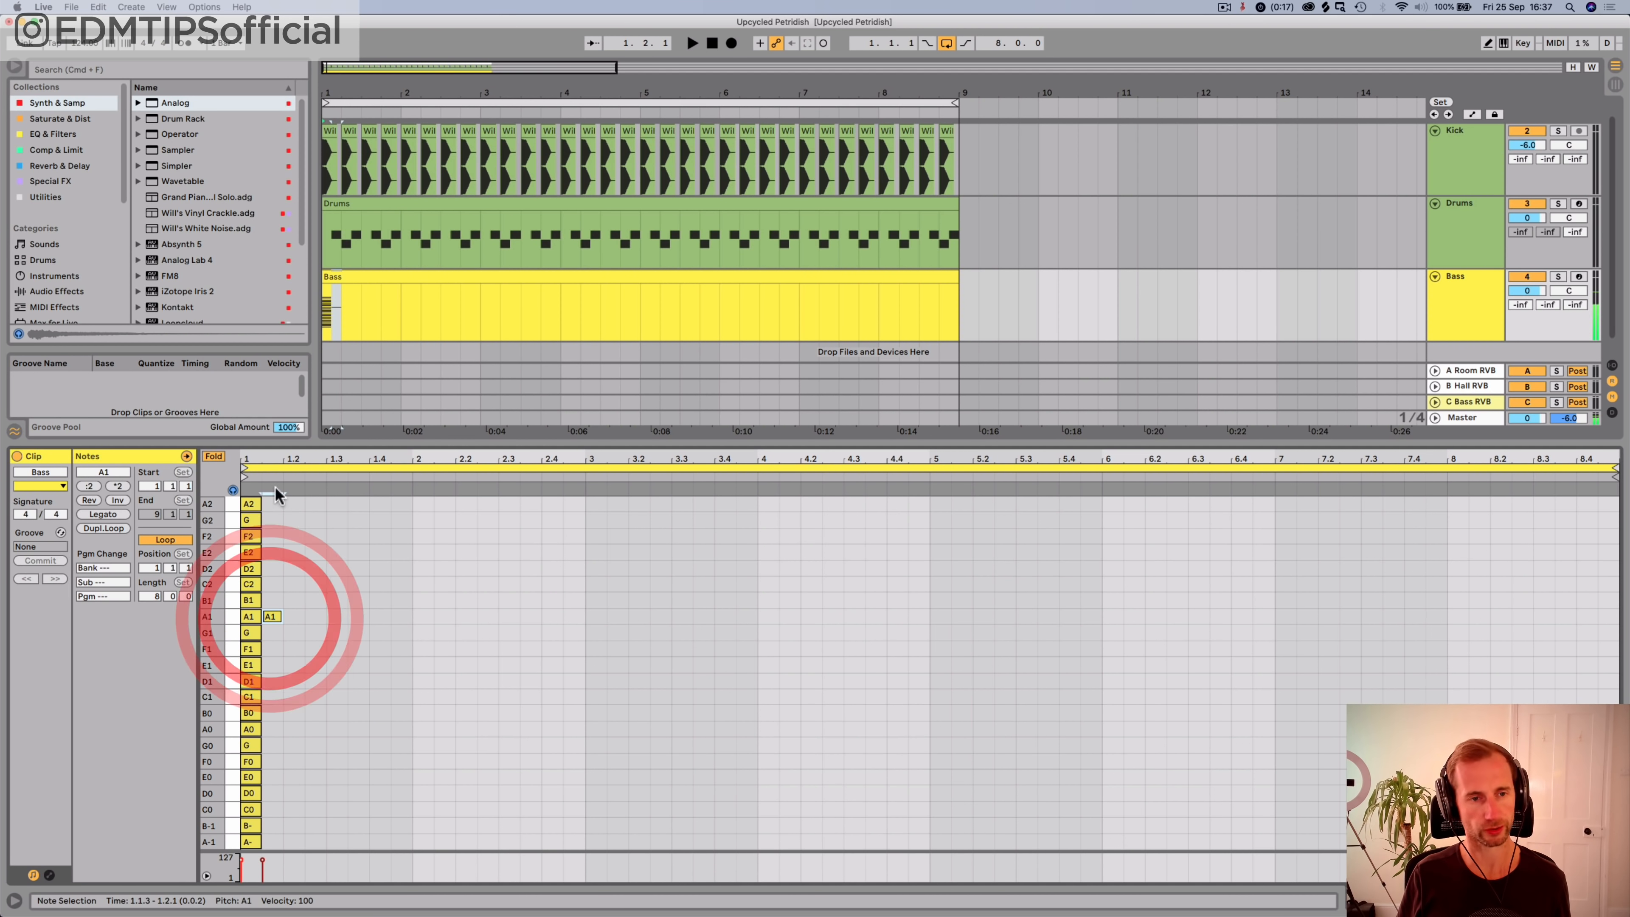
key("space")
mouse_move(265, 462)
left_mouse_down()
mouse_move(314, 462)
mouse_move(278, 462)
left_mouse_up()
key("super+z")
Step: Select all the scale notes and shift them an eighth note earlier, ahead of the clip start
key("super+a")
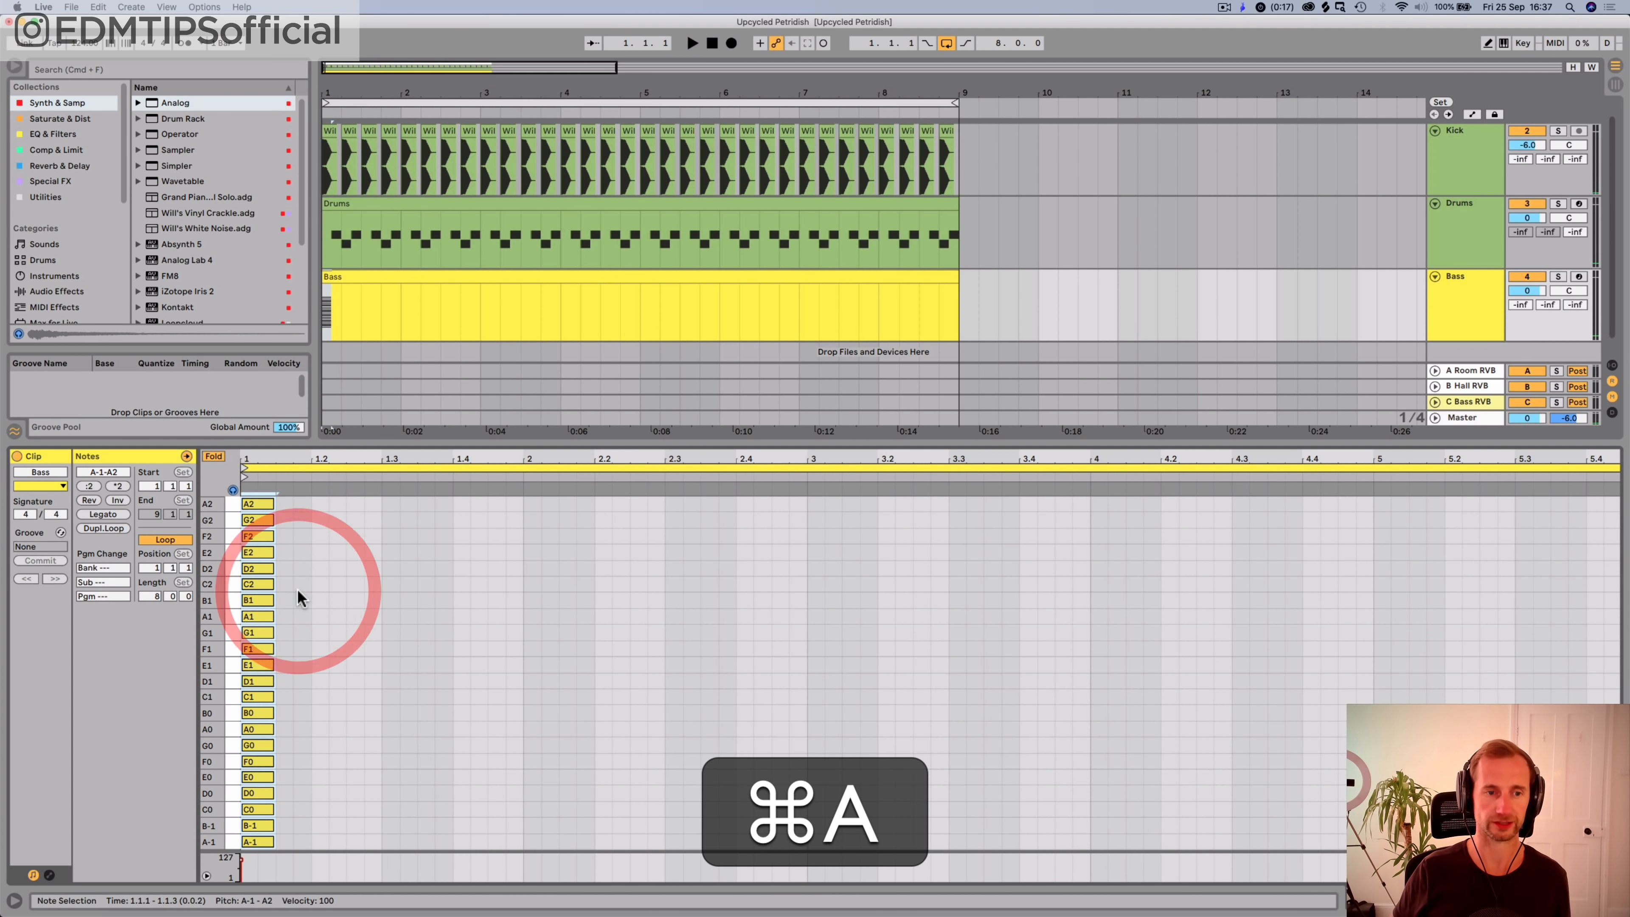
key("Left")
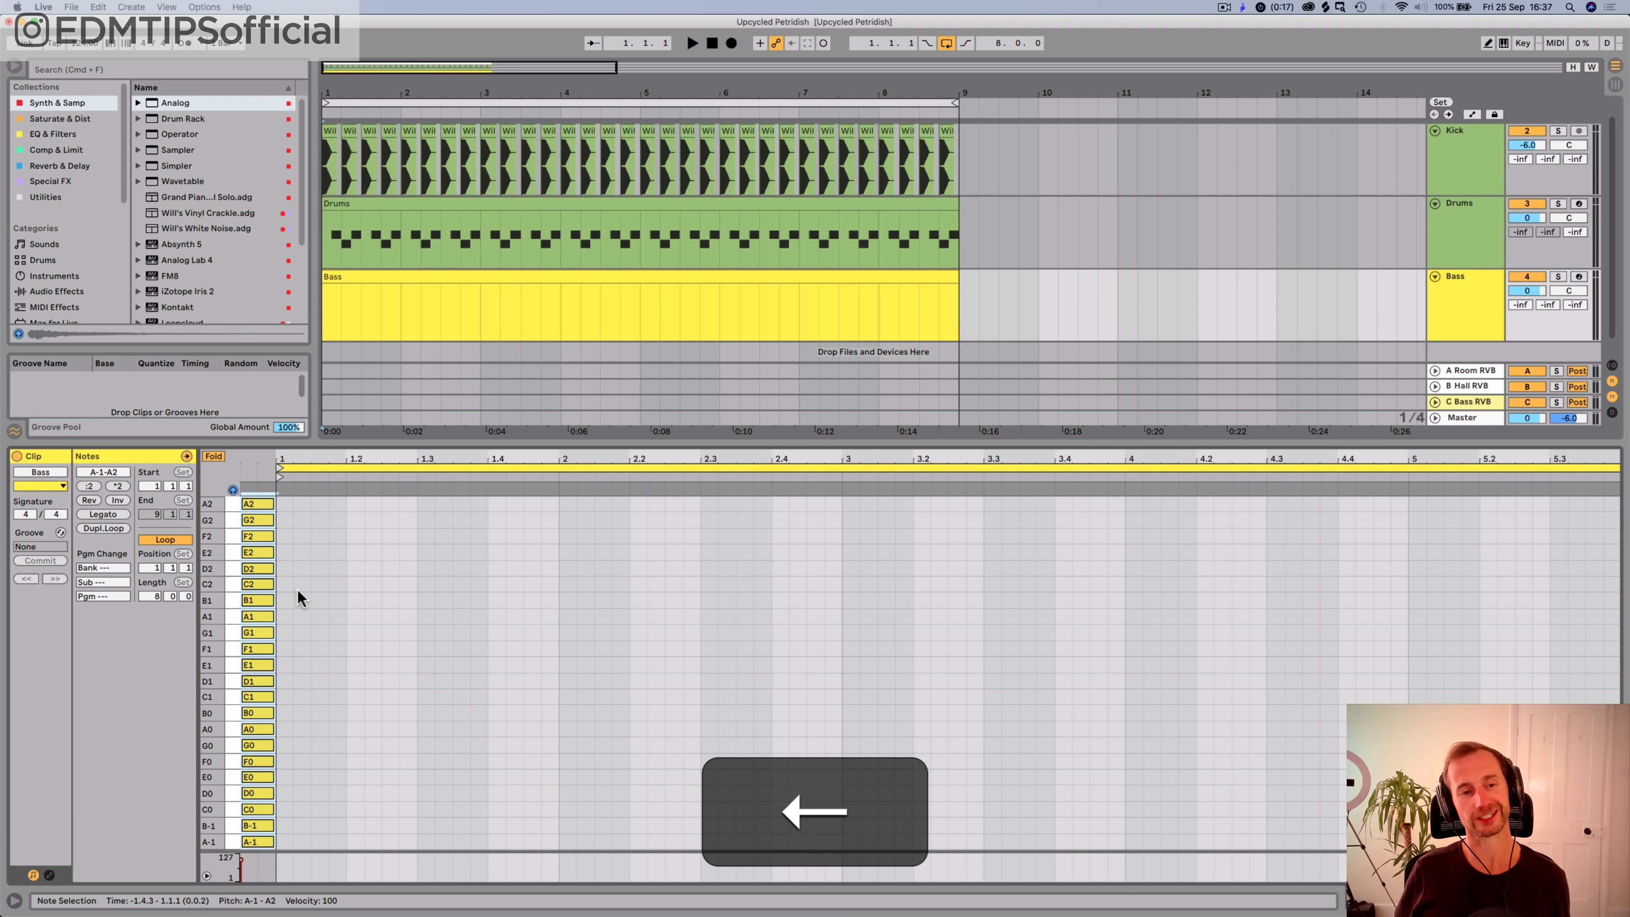
left_click(309, 603)
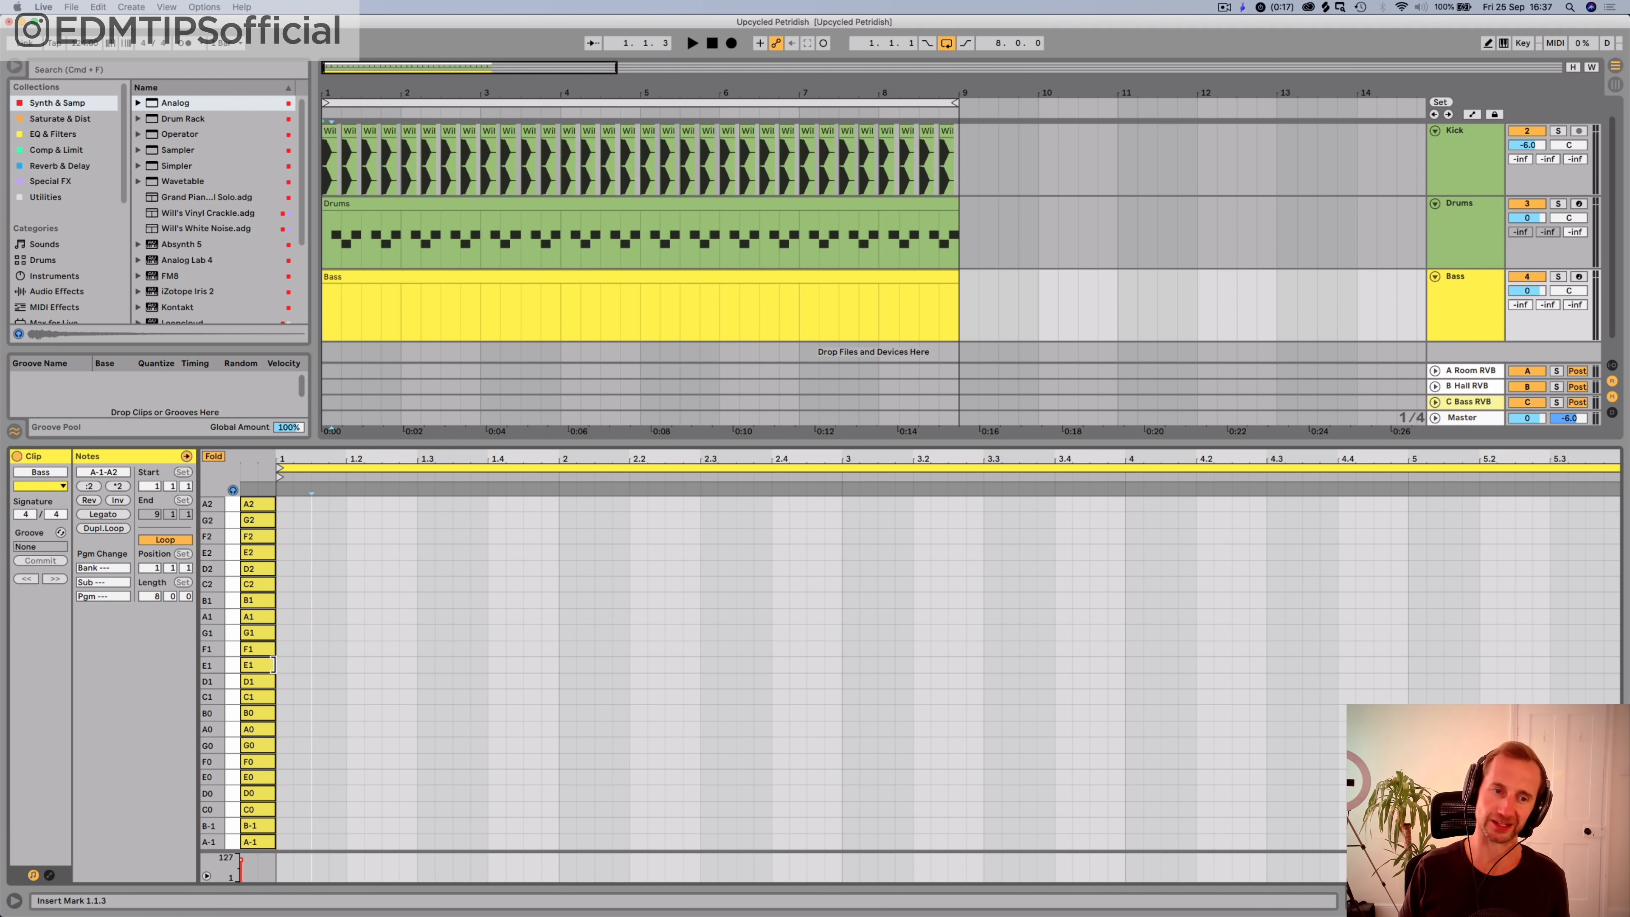
Step: Draw sixteenth-length A1 notes at 1.1.1 and 1.1.4 in the Bass clip
key("space")
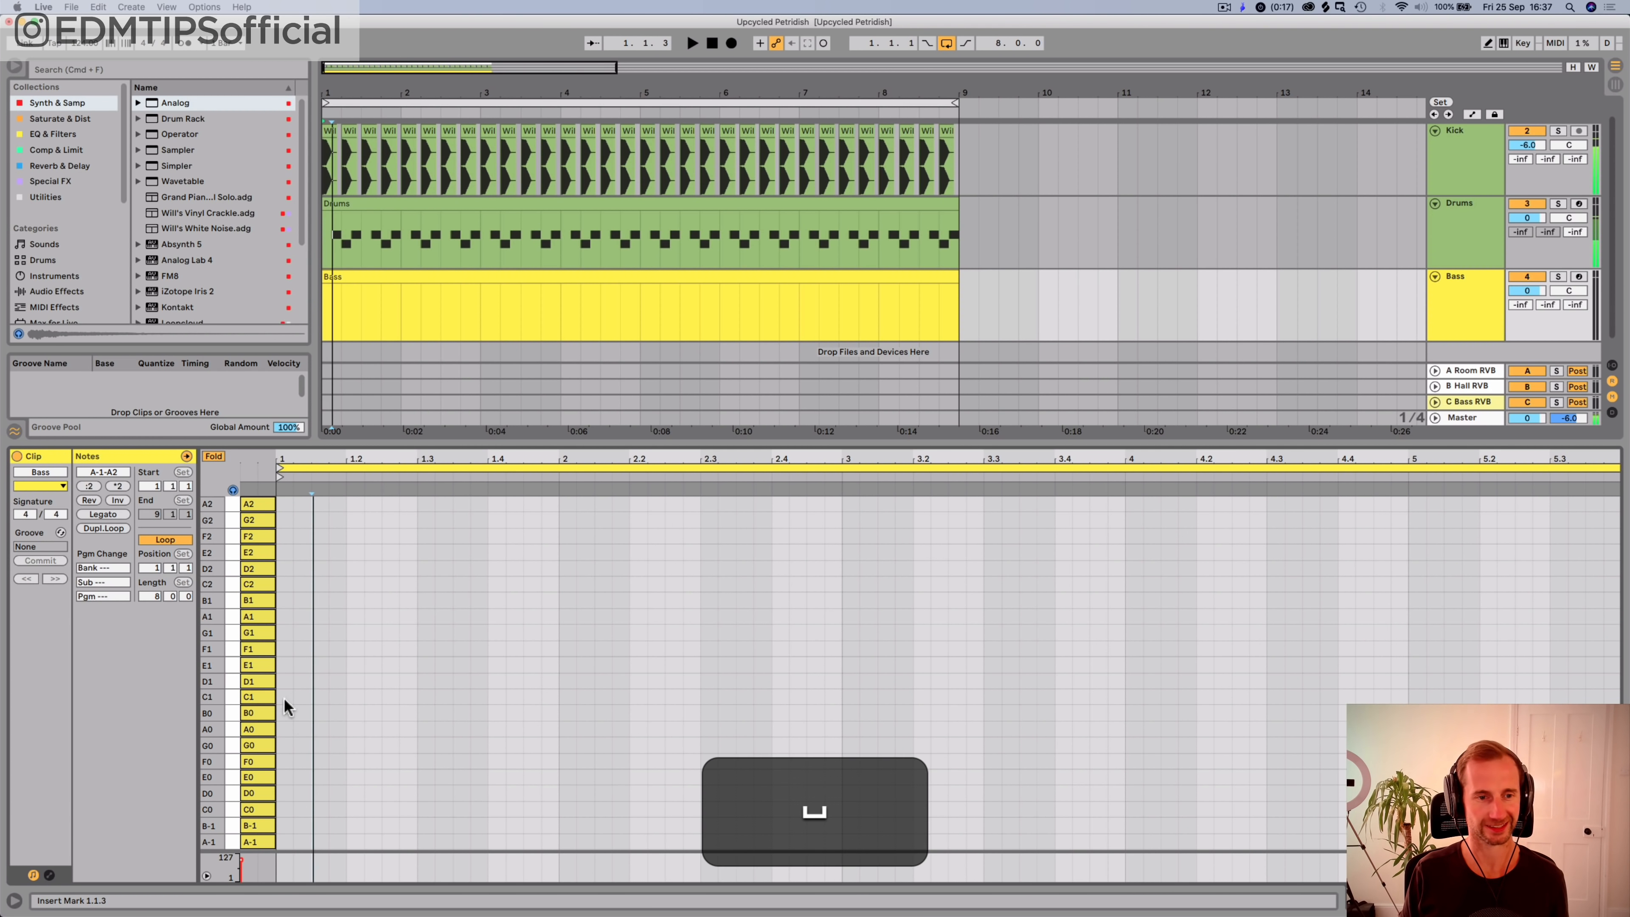
double_click(285, 615)
key("space")
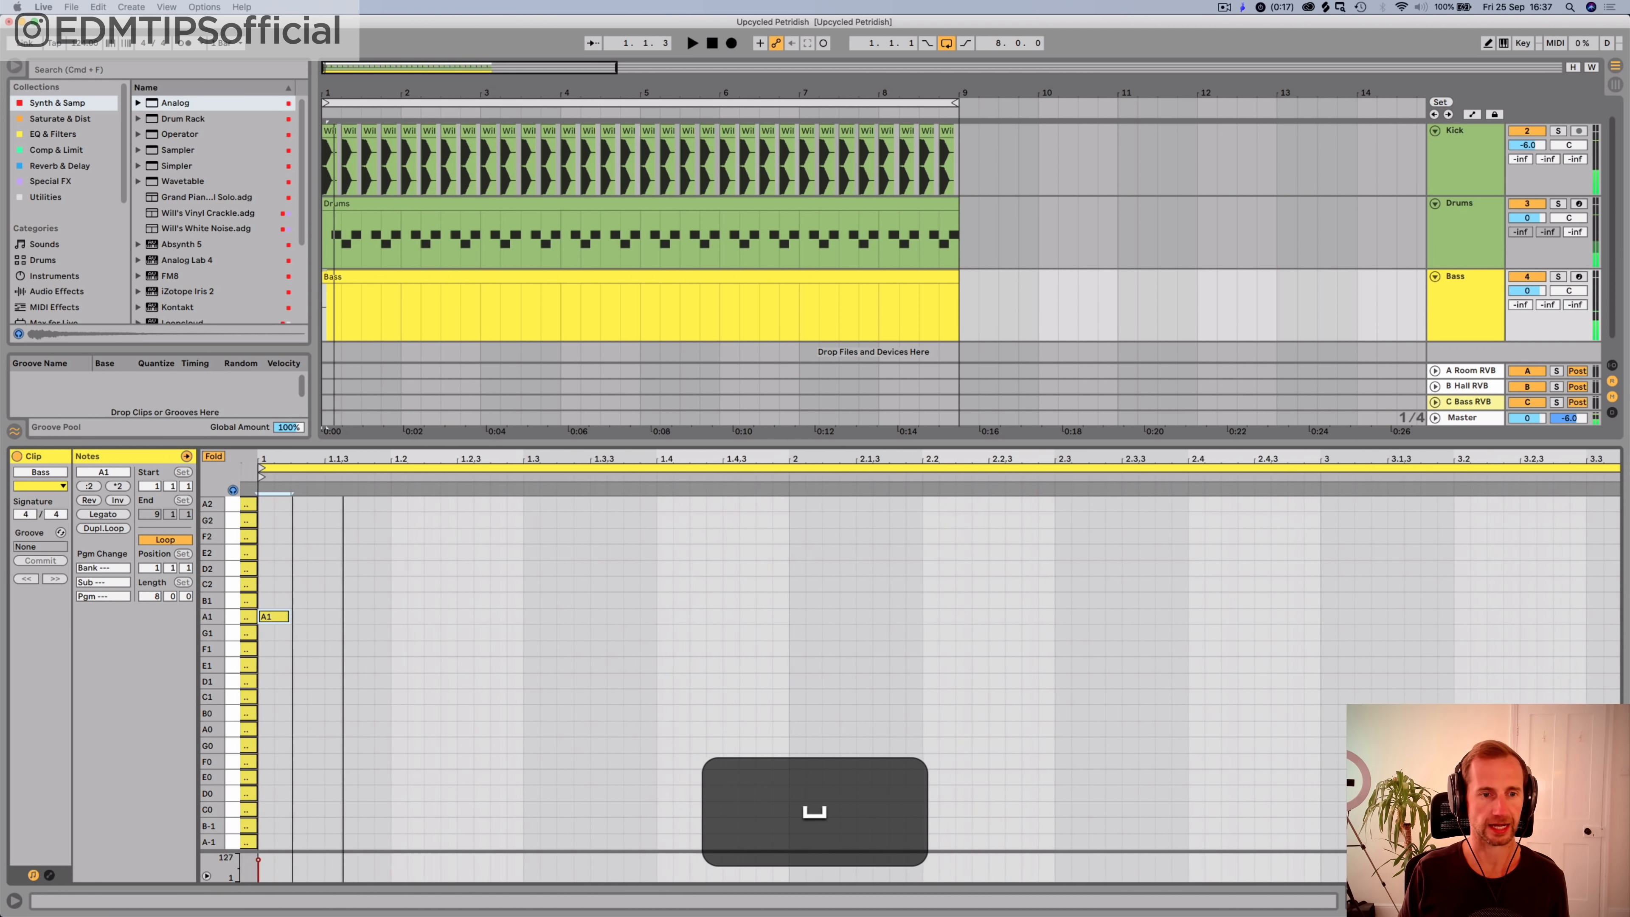
left_click_drag(295, 460, 344, 460)
double_click(412, 617)
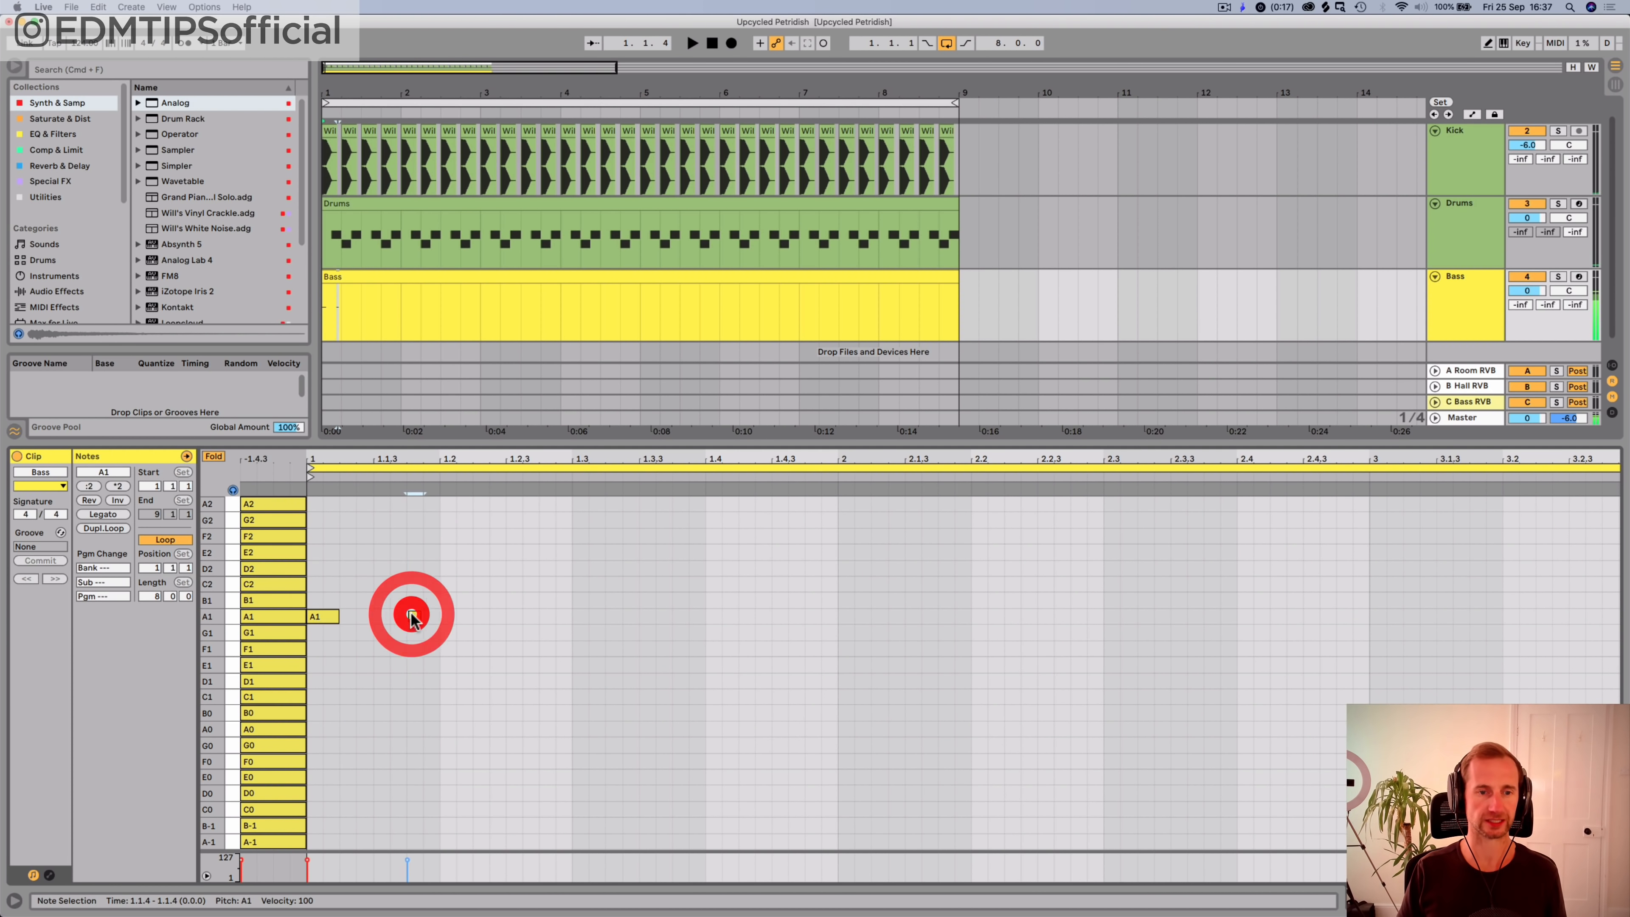
left_click(439, 617)
Step: Turn off note preview, lower the Bass track volume to -2.3 dB and play the clip from its start
key("p")
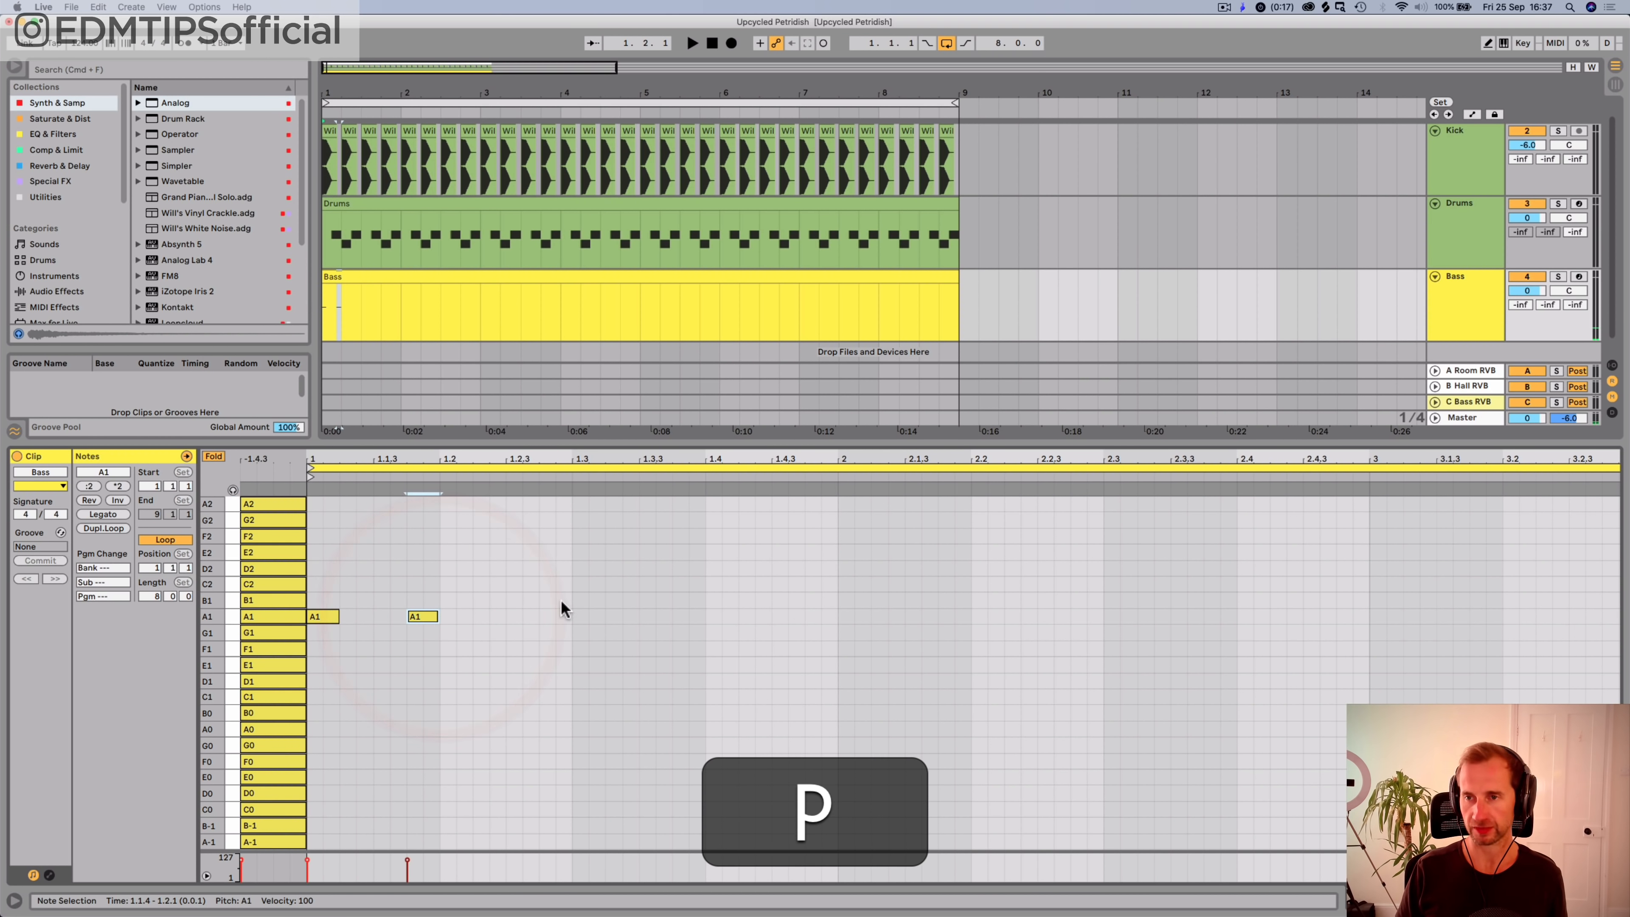
left_click_drag(1527, 290, 1527, 304)
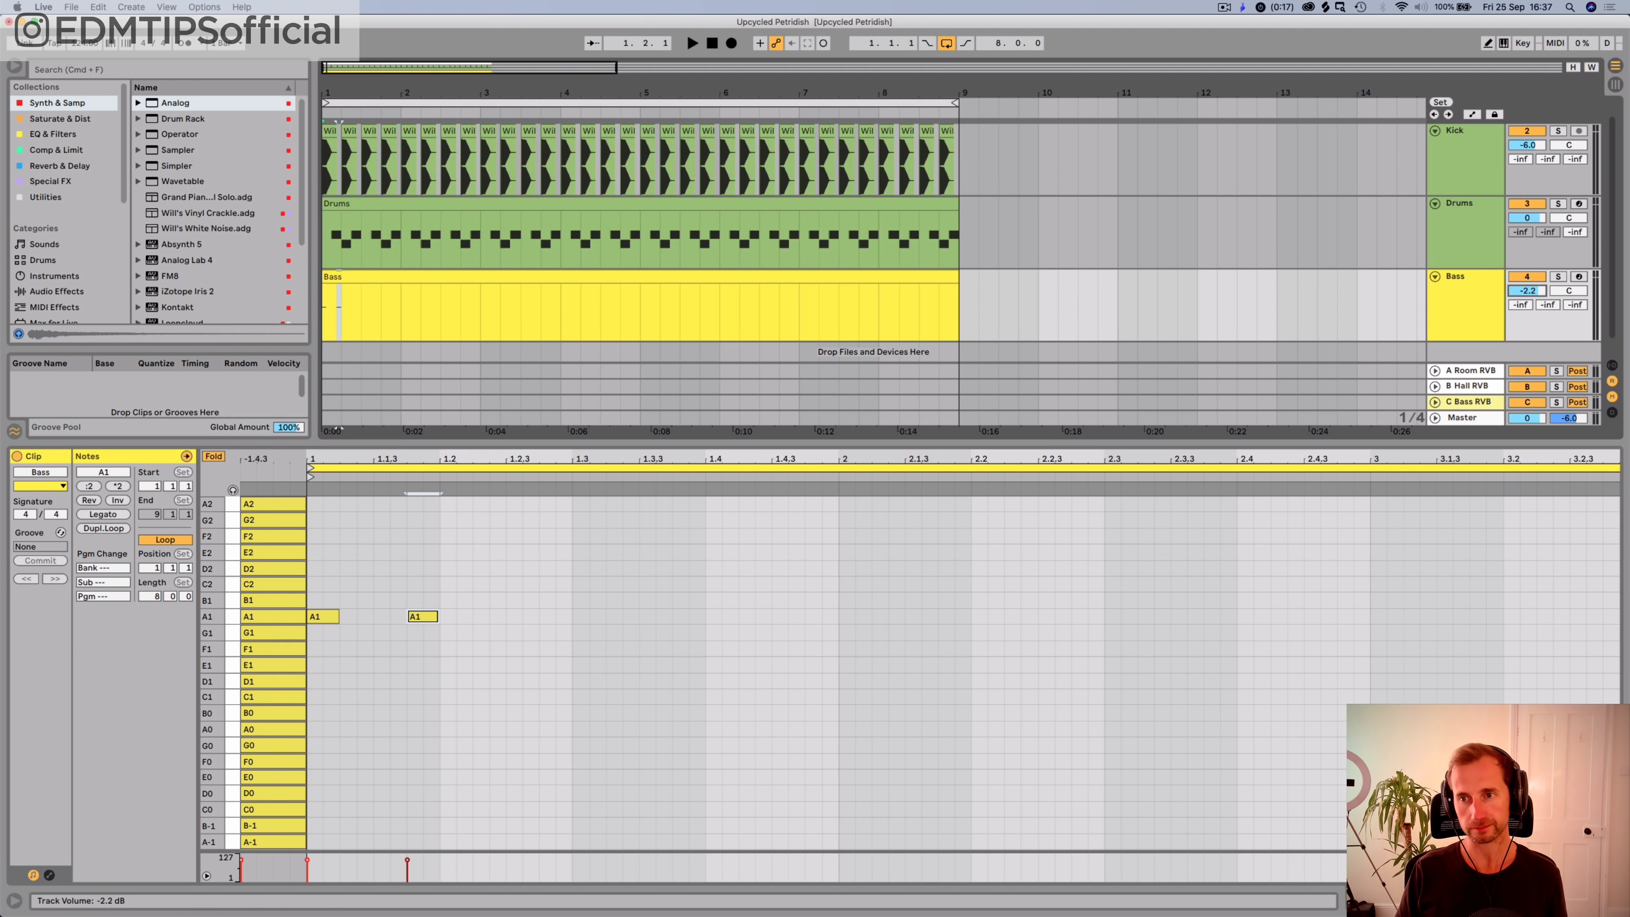
left_click(312, 647)
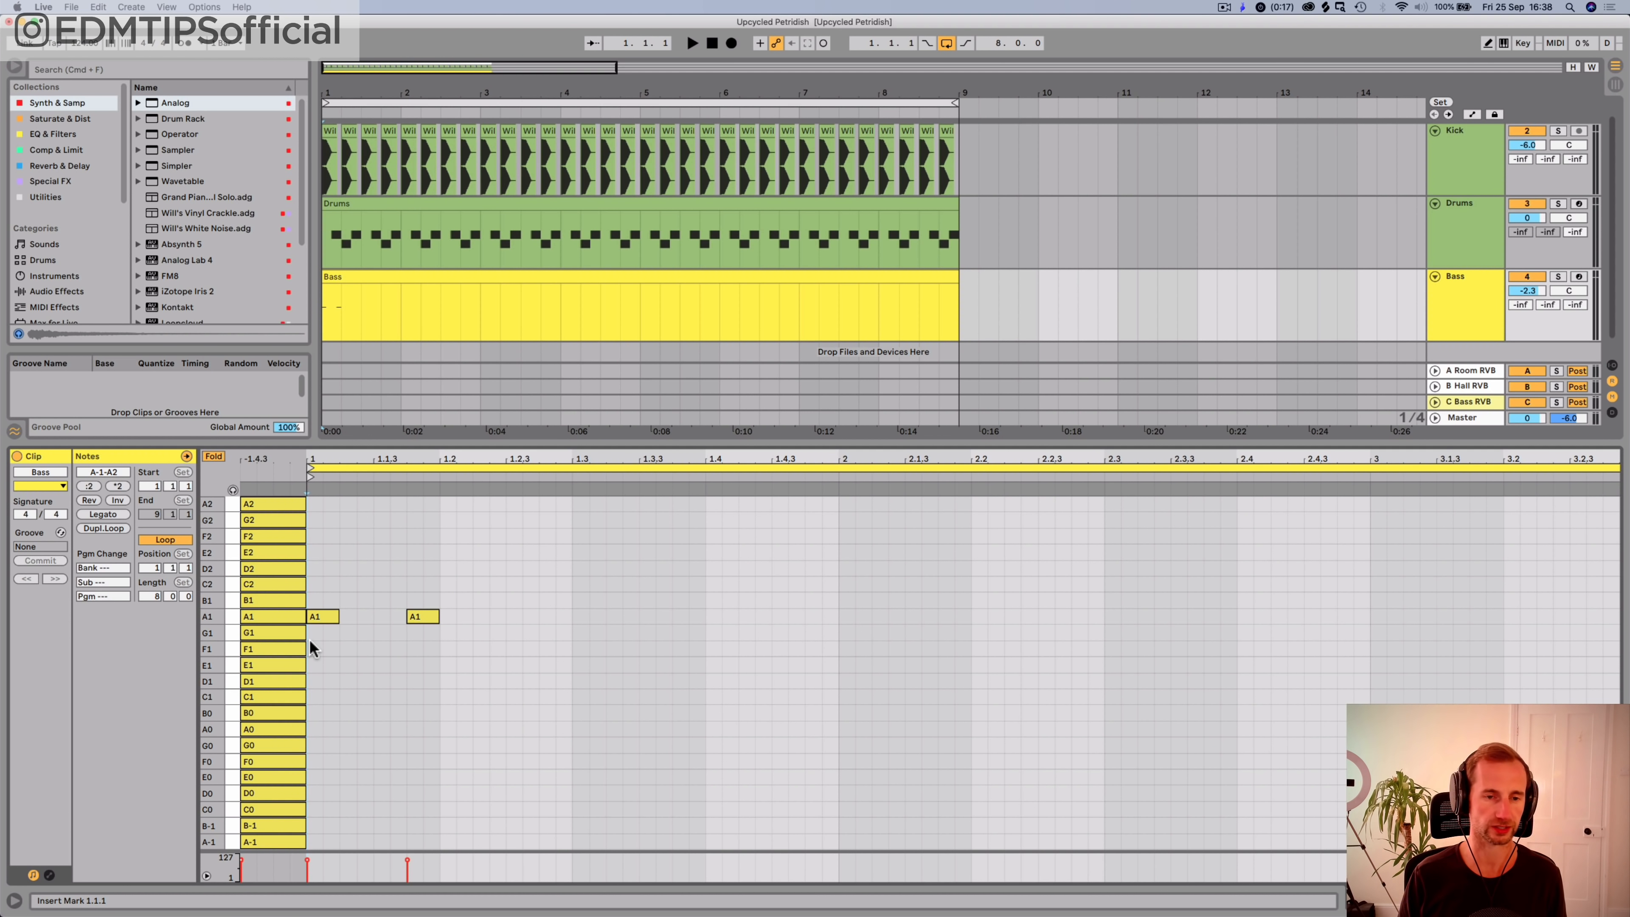
key("space")
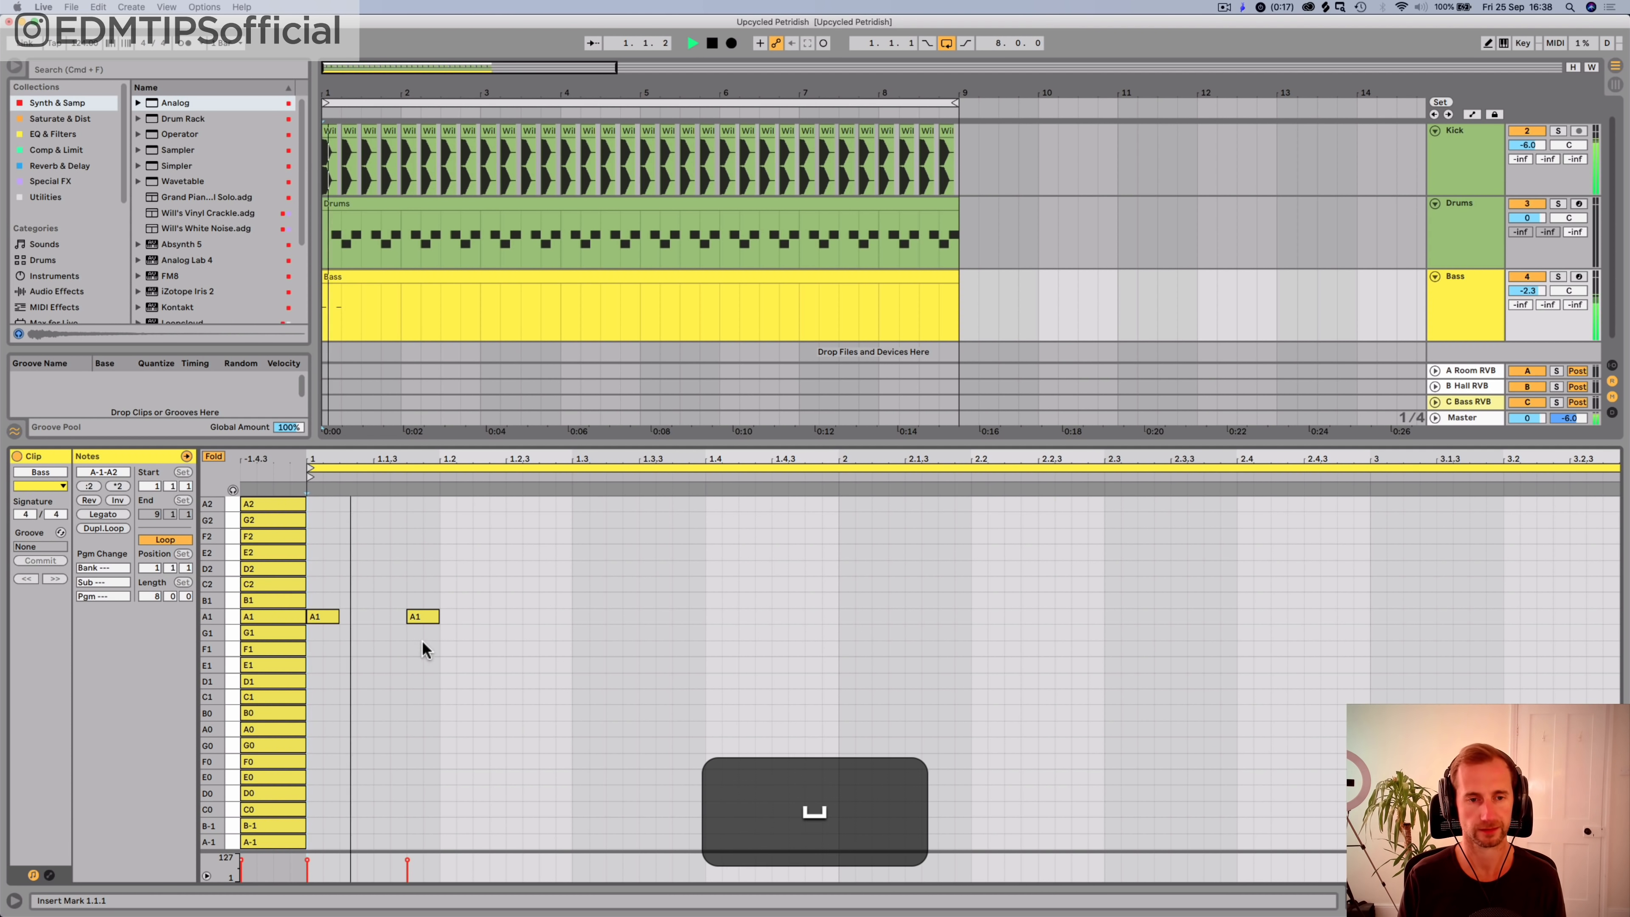
Step: Continue the first bar with sixteenth-length A1 notes at 1.2.3, 1.3.2, 1.4.1 and 1.4.4, checking them in playback
double_click(523, 618)
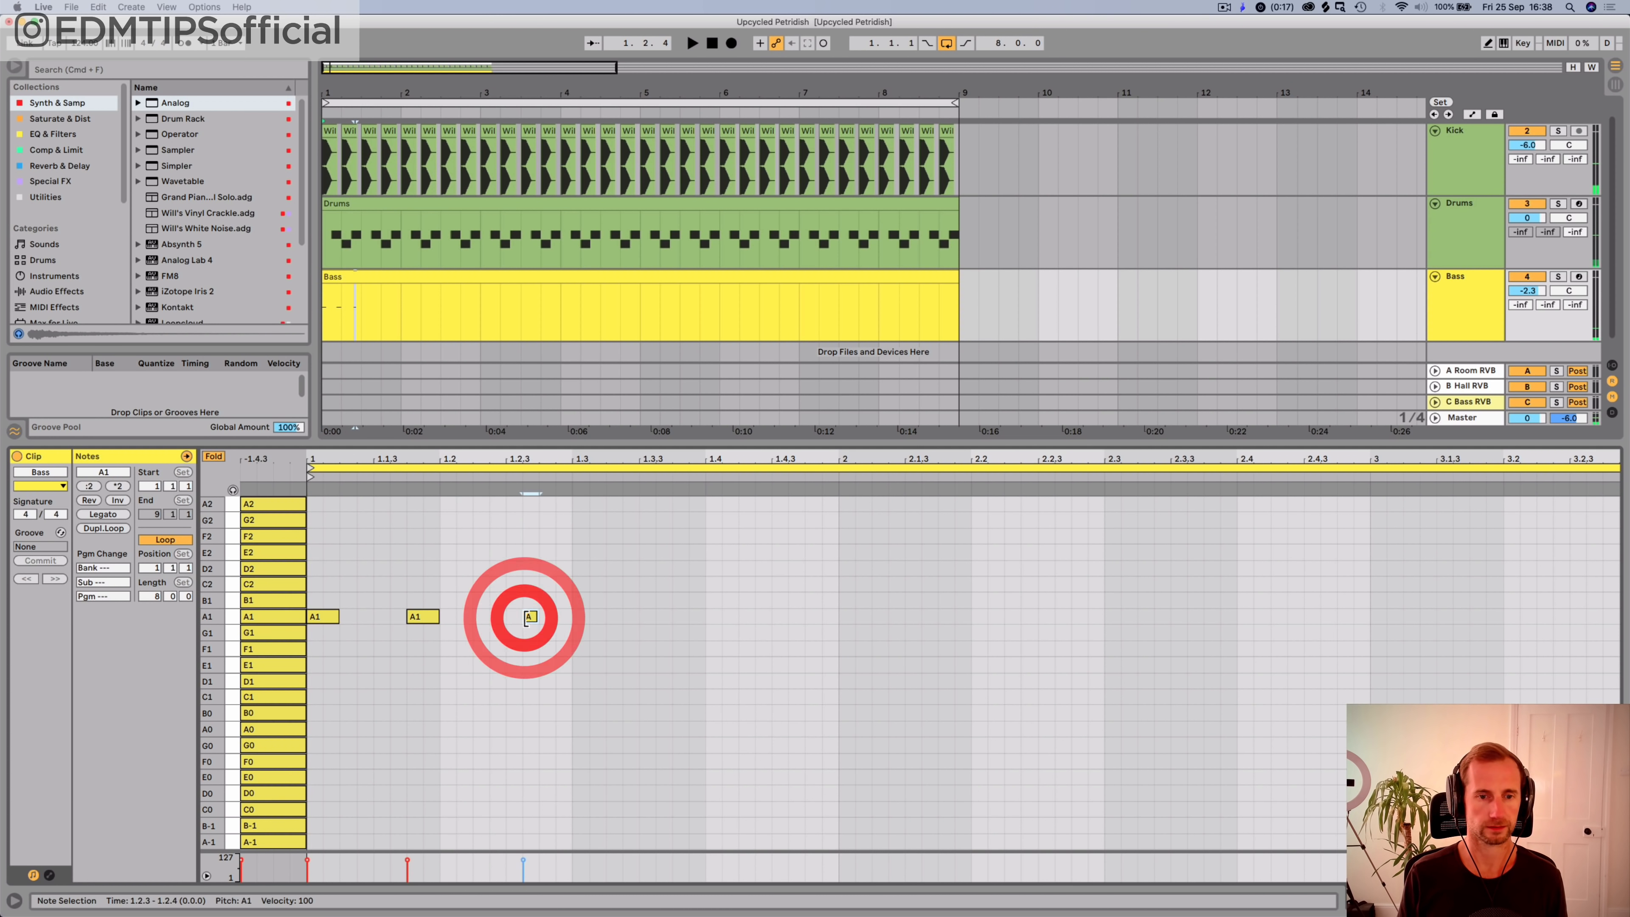
key("Left")
left_click(539, 618)
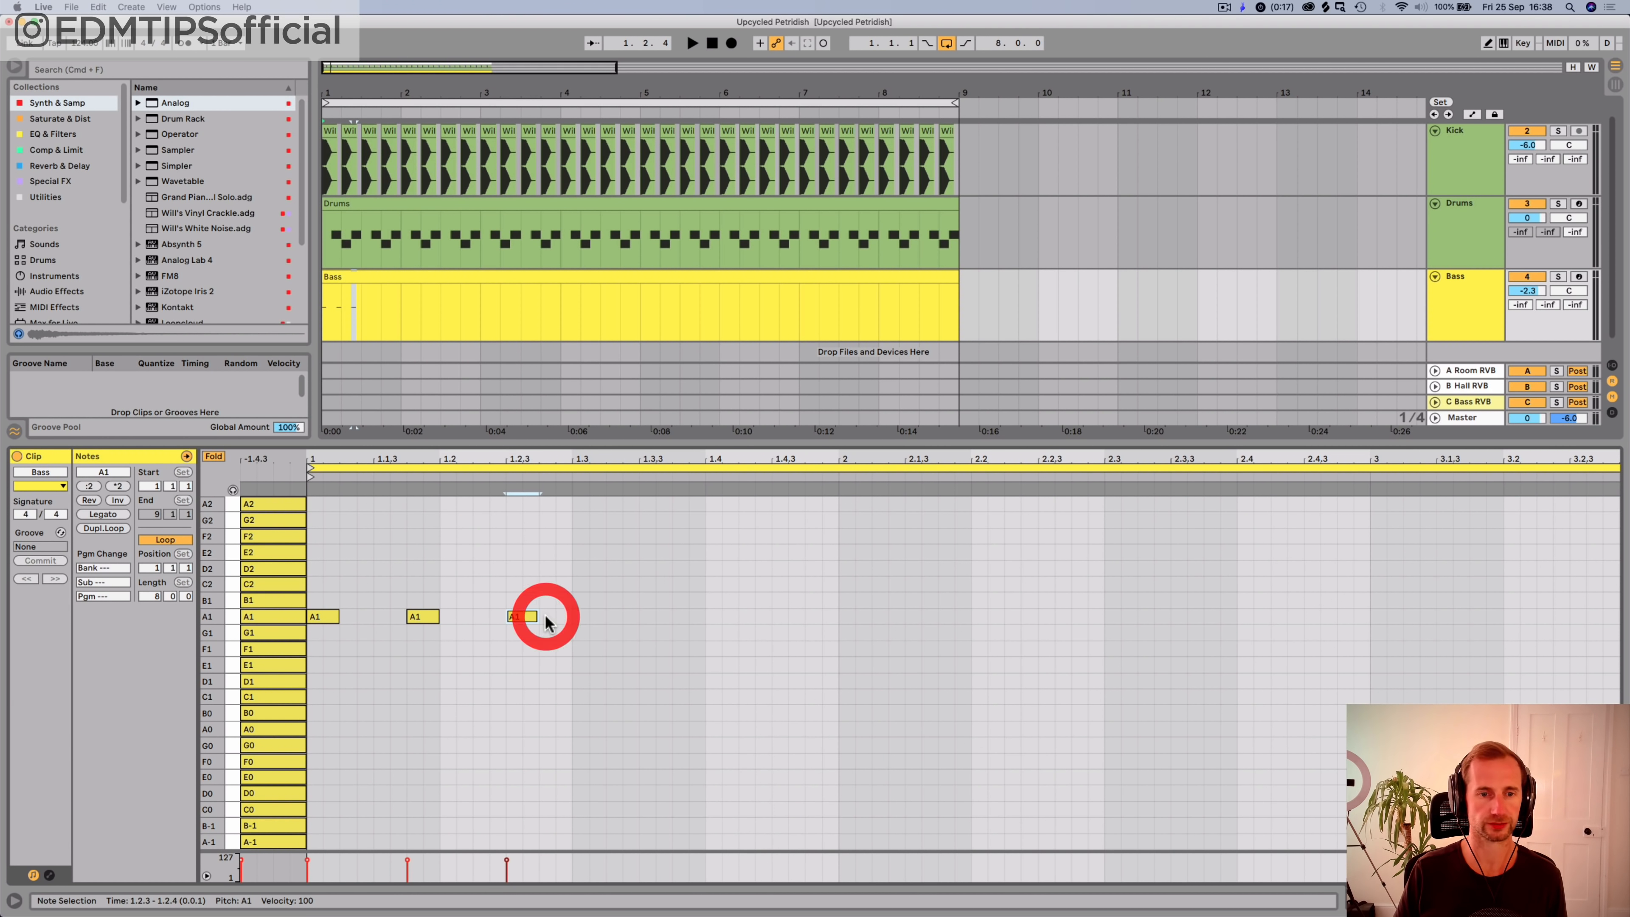
key("alt+space")
left_click_drag(525, 617, 785, 617)
key("space")
key("alt+space")
key("alt+space")
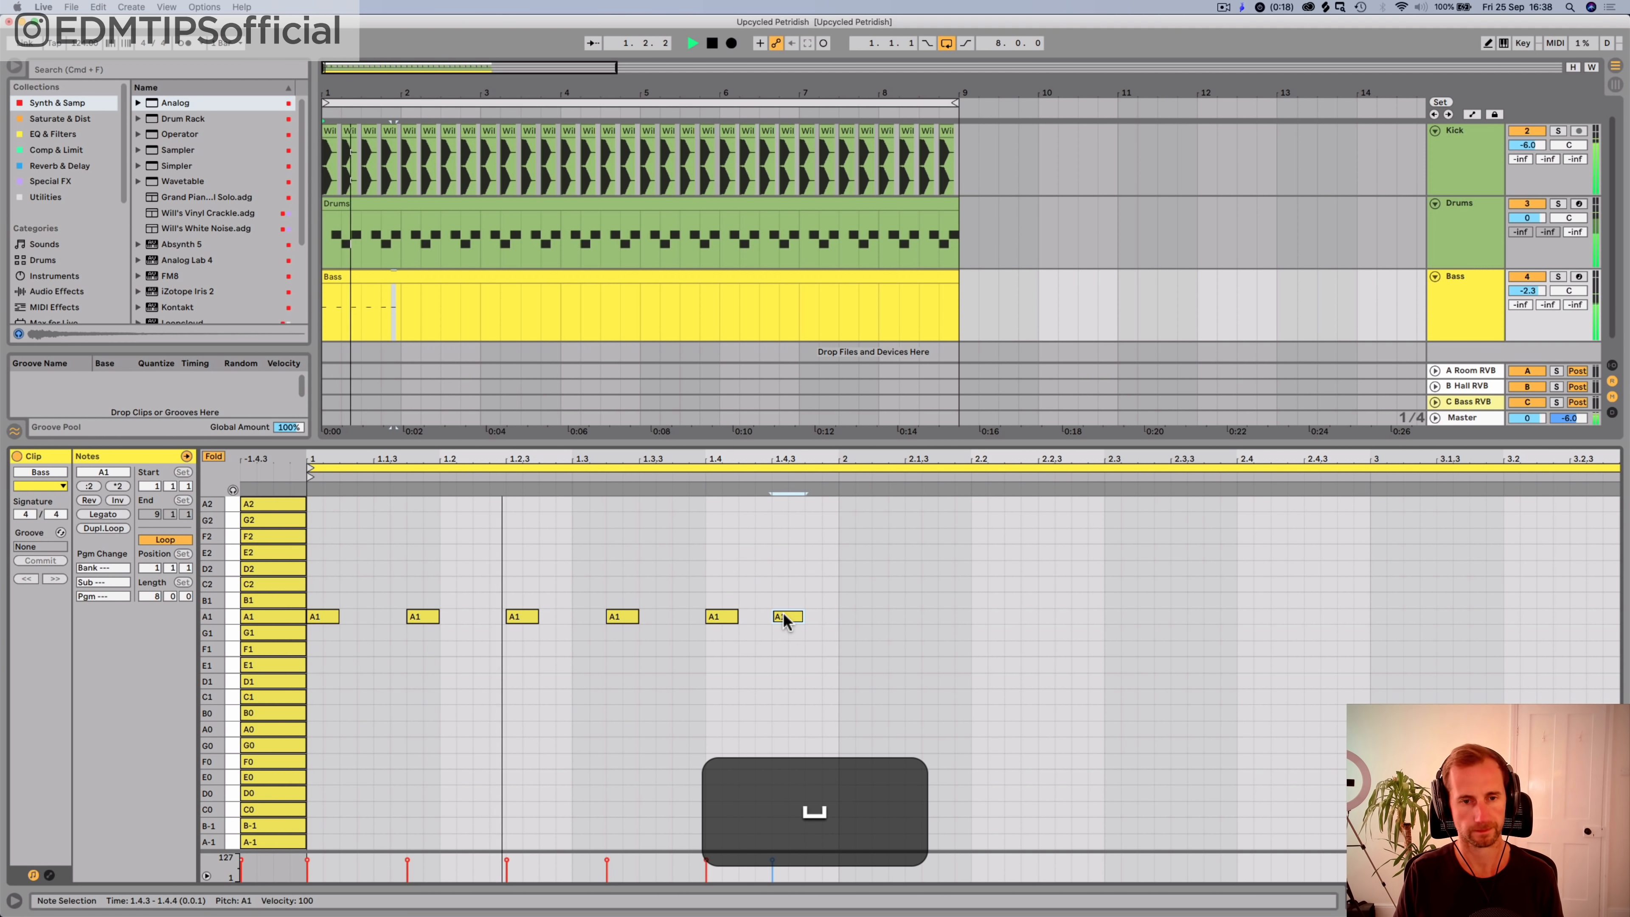
key("space")
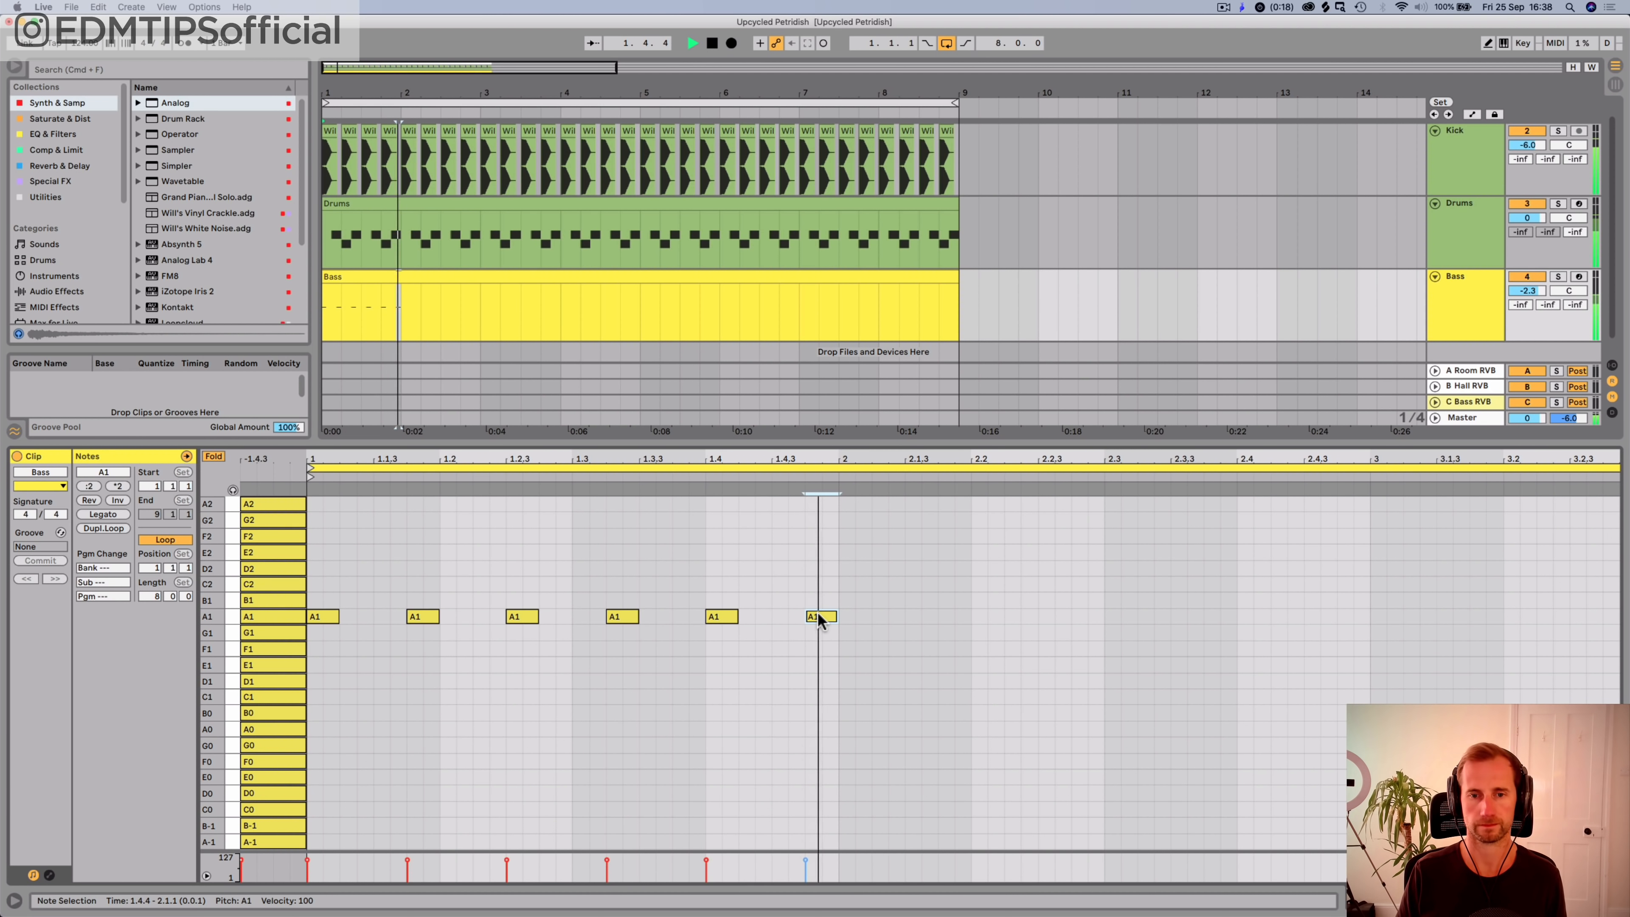
Step: Copy the A1 note into bar 2 at 2.1.2, 2.1.4 and 2.2.3 while auditioning the groove
key("alt+space")
left_click_drag(819, 619, 1058, 618)
key("alt+space")
key("alt+space")
key("alt+space")
key("Left")
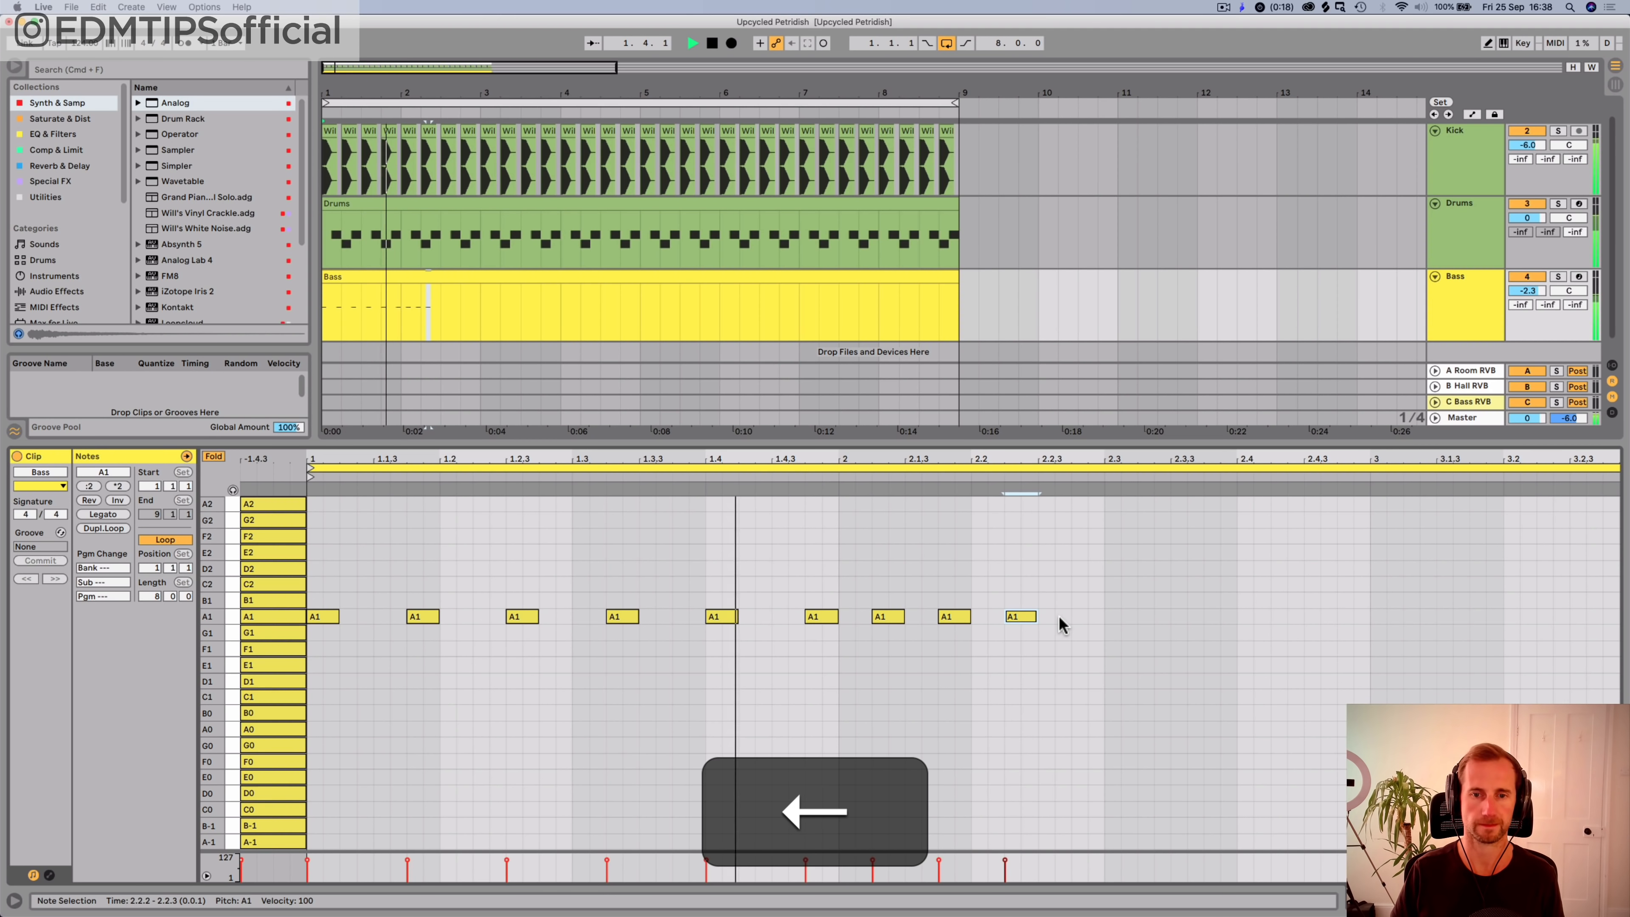
key("Right")
key("space")
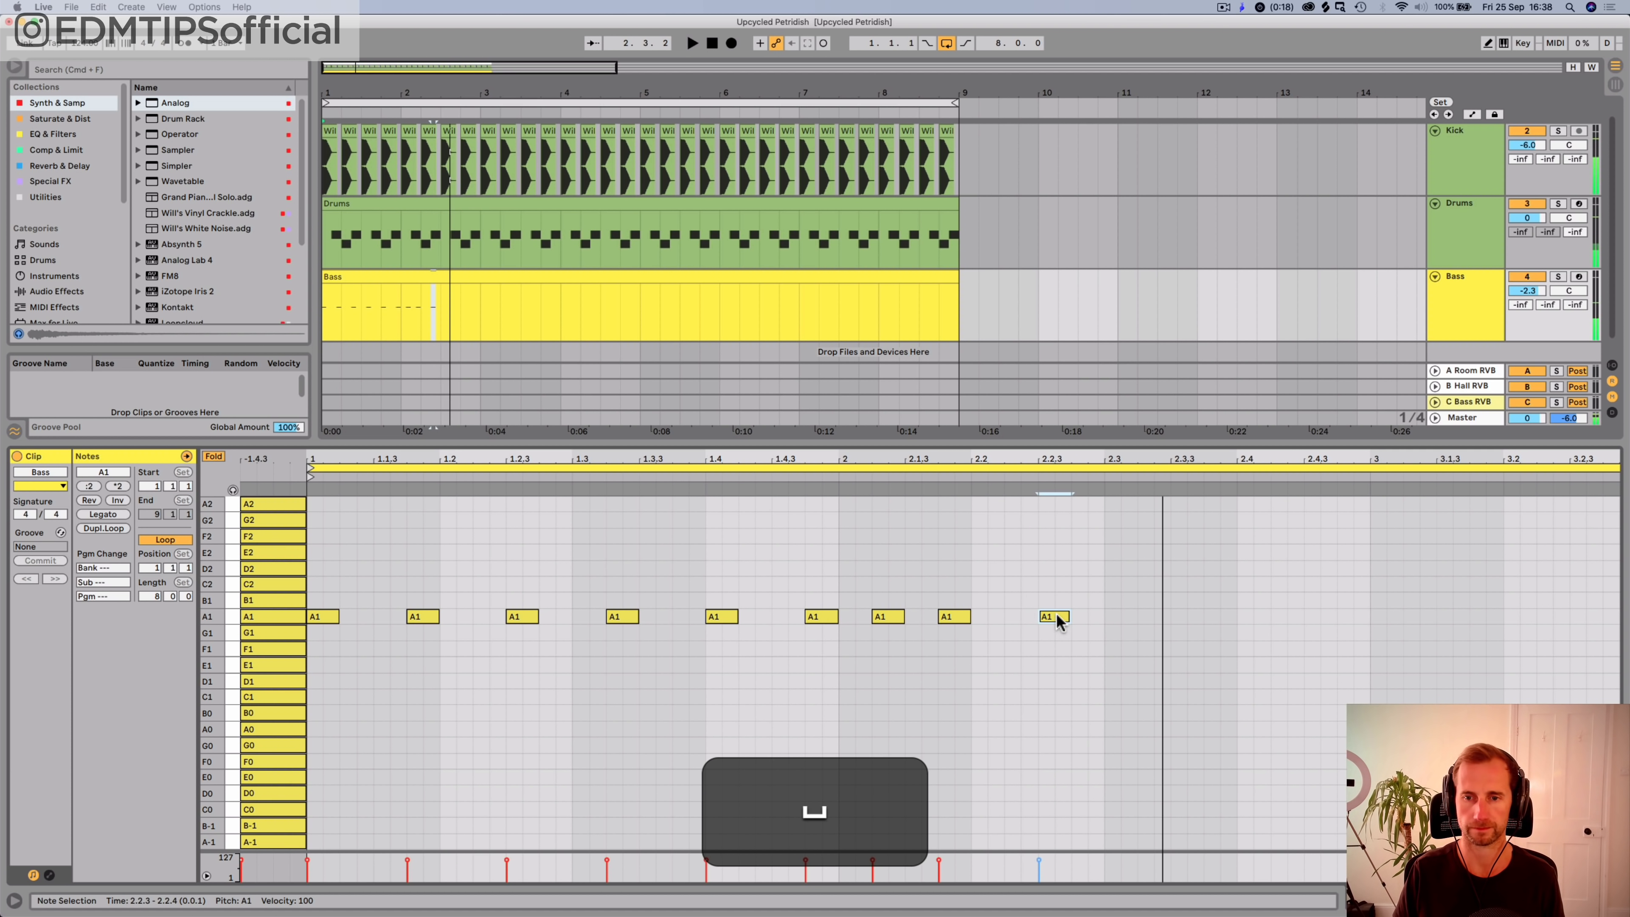
Step: Copy the A1 note on to 2.3.2 and 2.4.1 and play back the pattern
left_click_drag(1058, 617, 1256, 619)
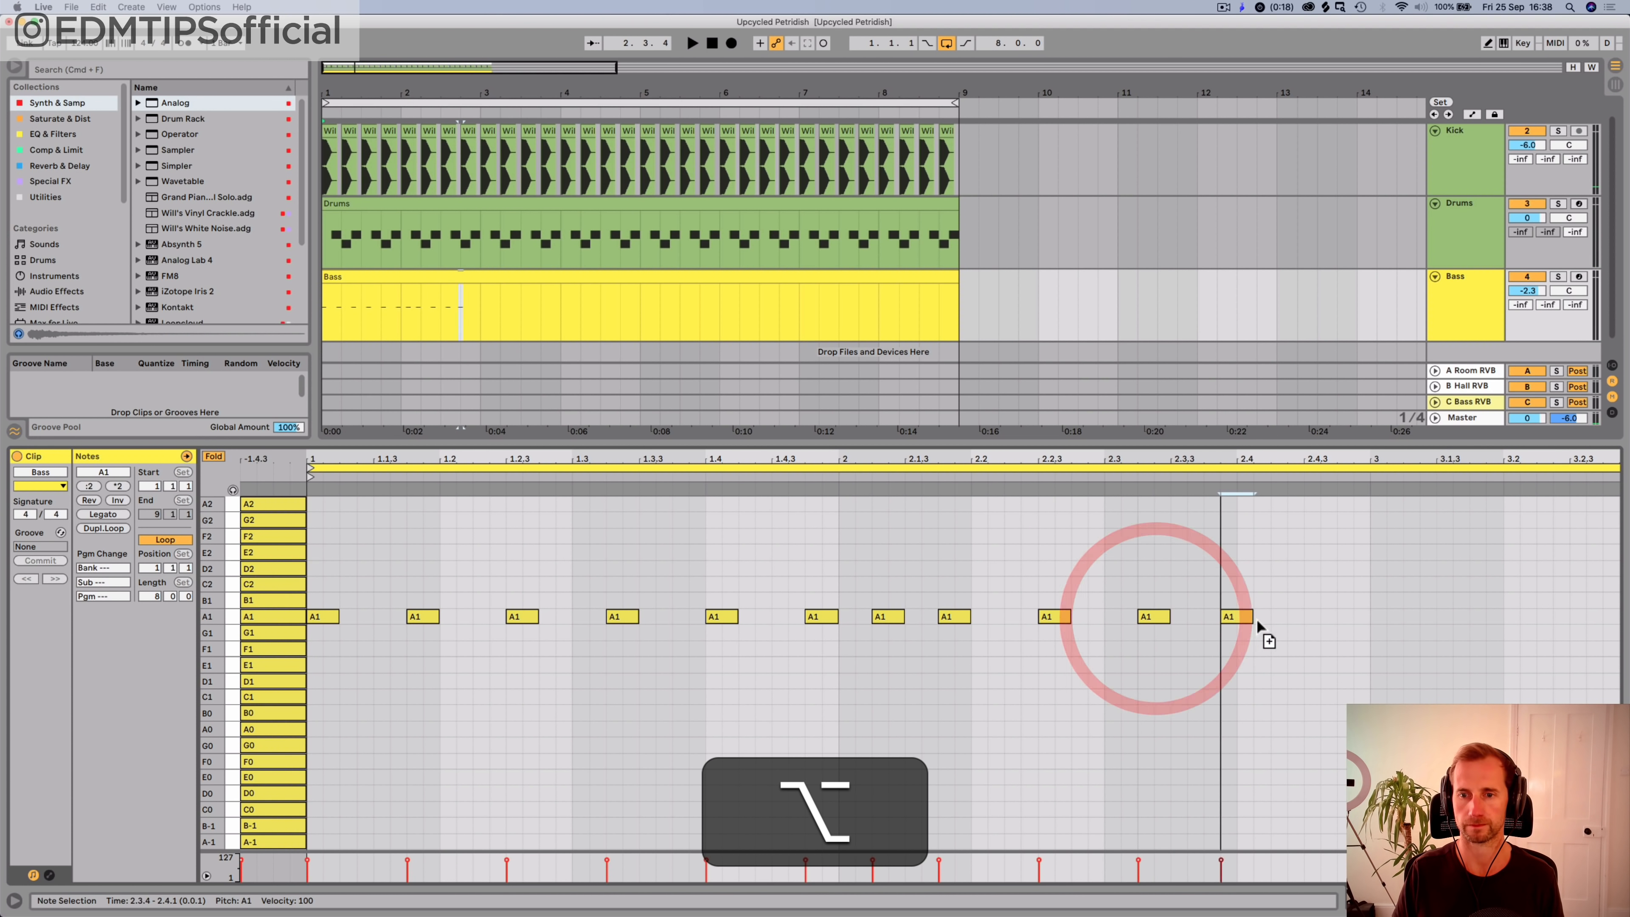
left_click(1257, 618)
key("alt+space")
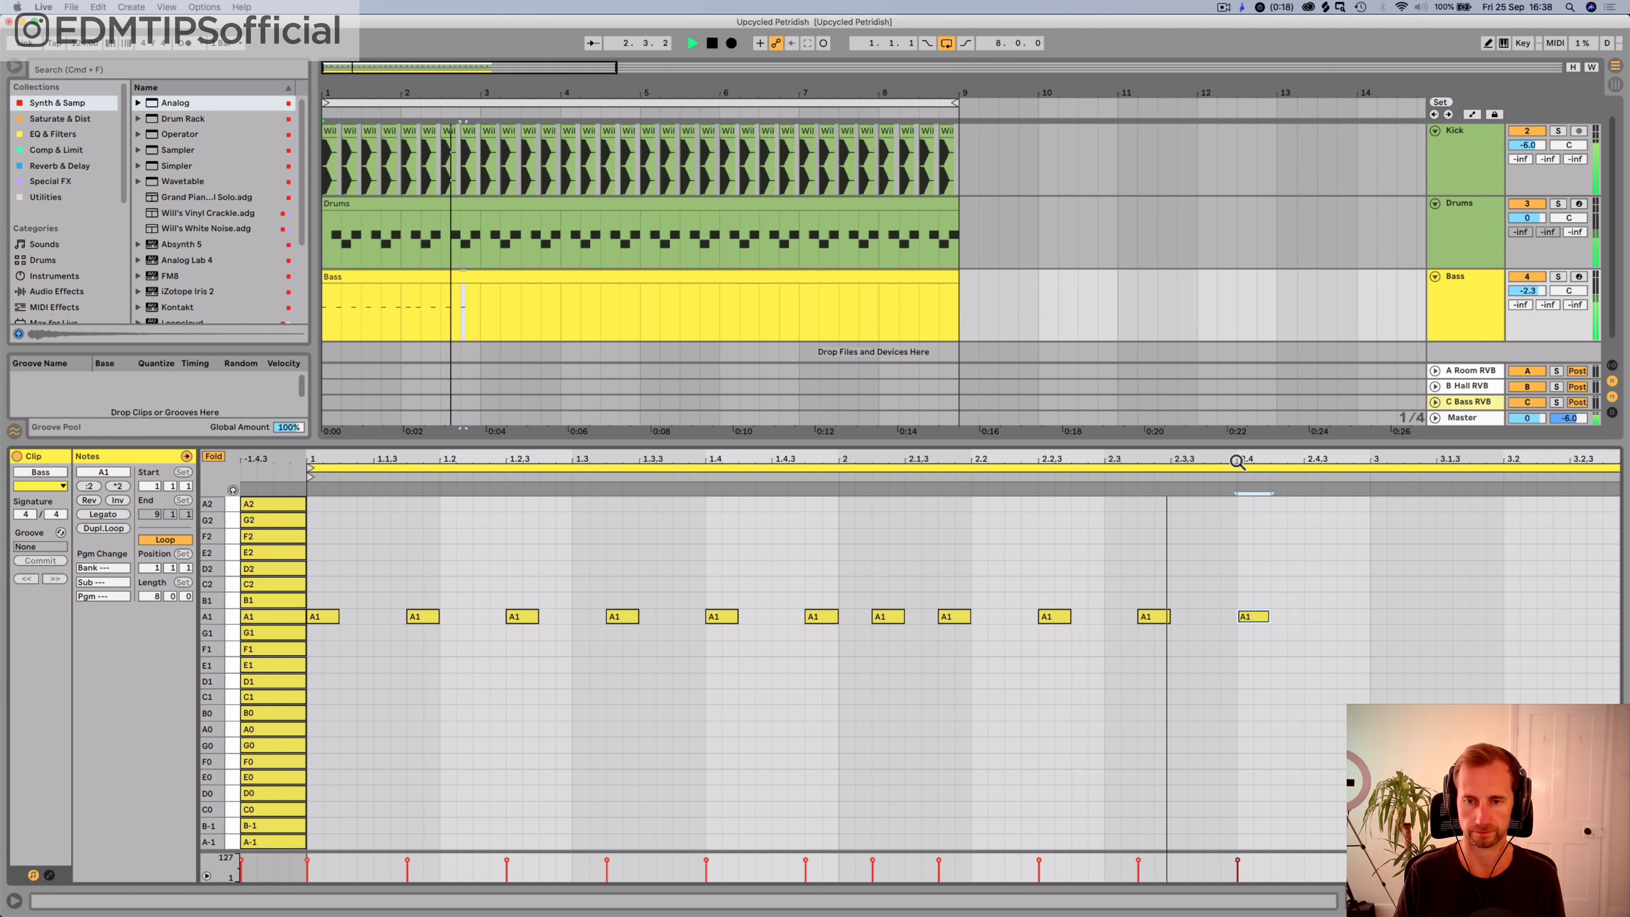
key("space")
Step: Complete bar 2 with an A1 note at 2.4.4, duplicate the two-bar pattern into bars 3 and 4, and play it
left_click_drag(1255, 623, 314, 576)
key("super+d")
key("space")
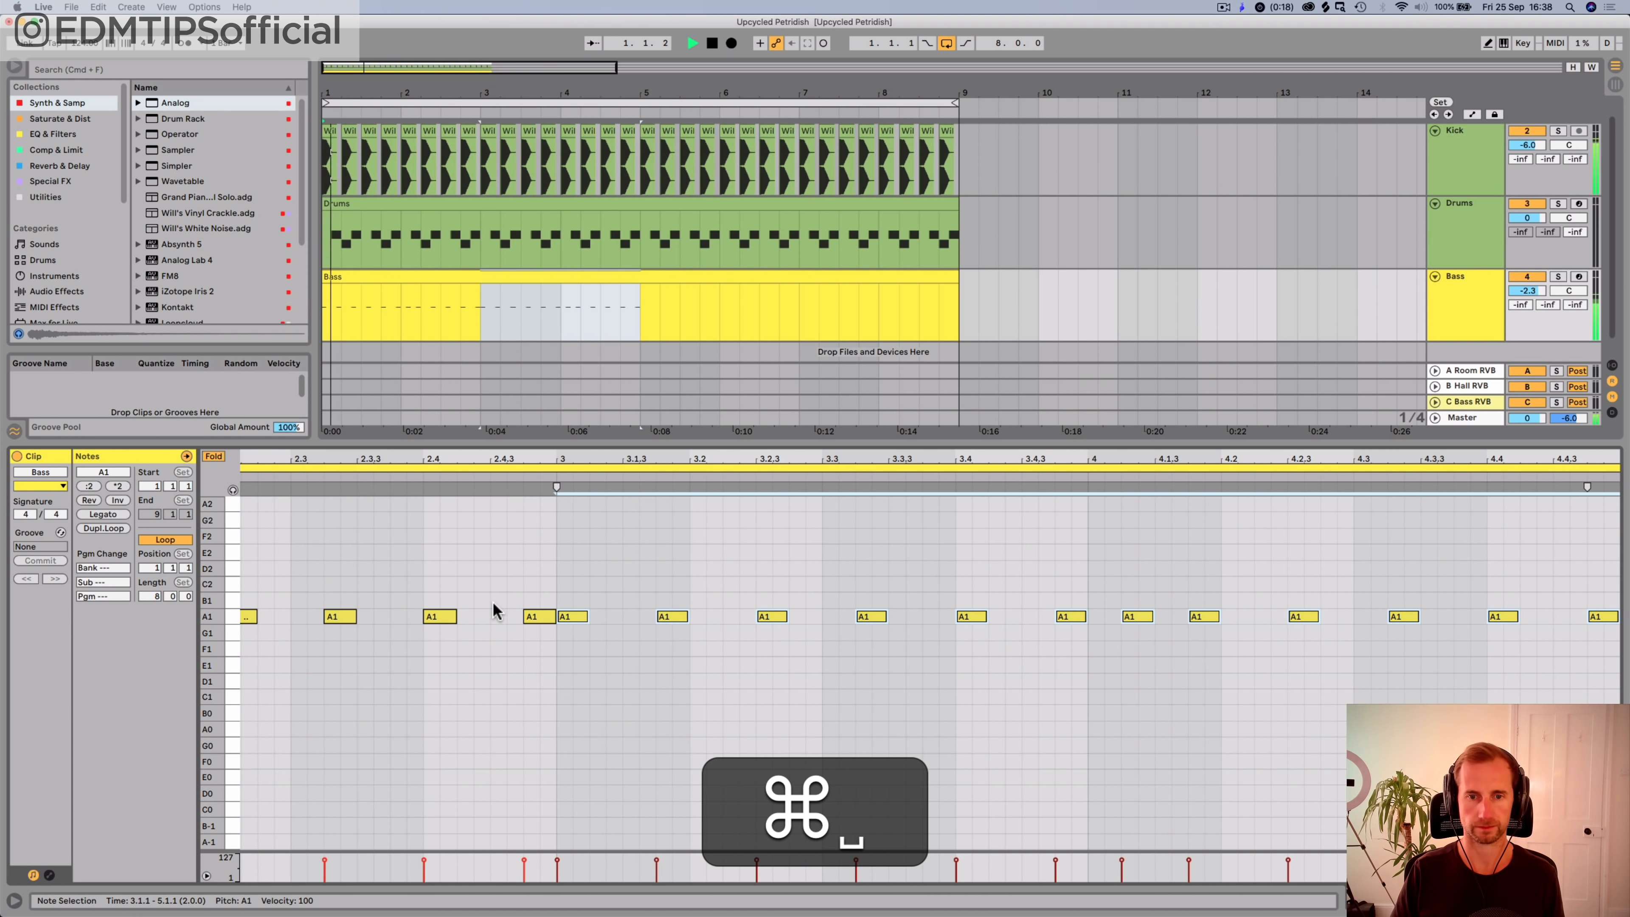
Step: Delete the duplicated A1 notes at 3.1.1 and 4.4.4 to vary the second half of the four-bar pattern
left_click(572, 619)
key("BackSpace")
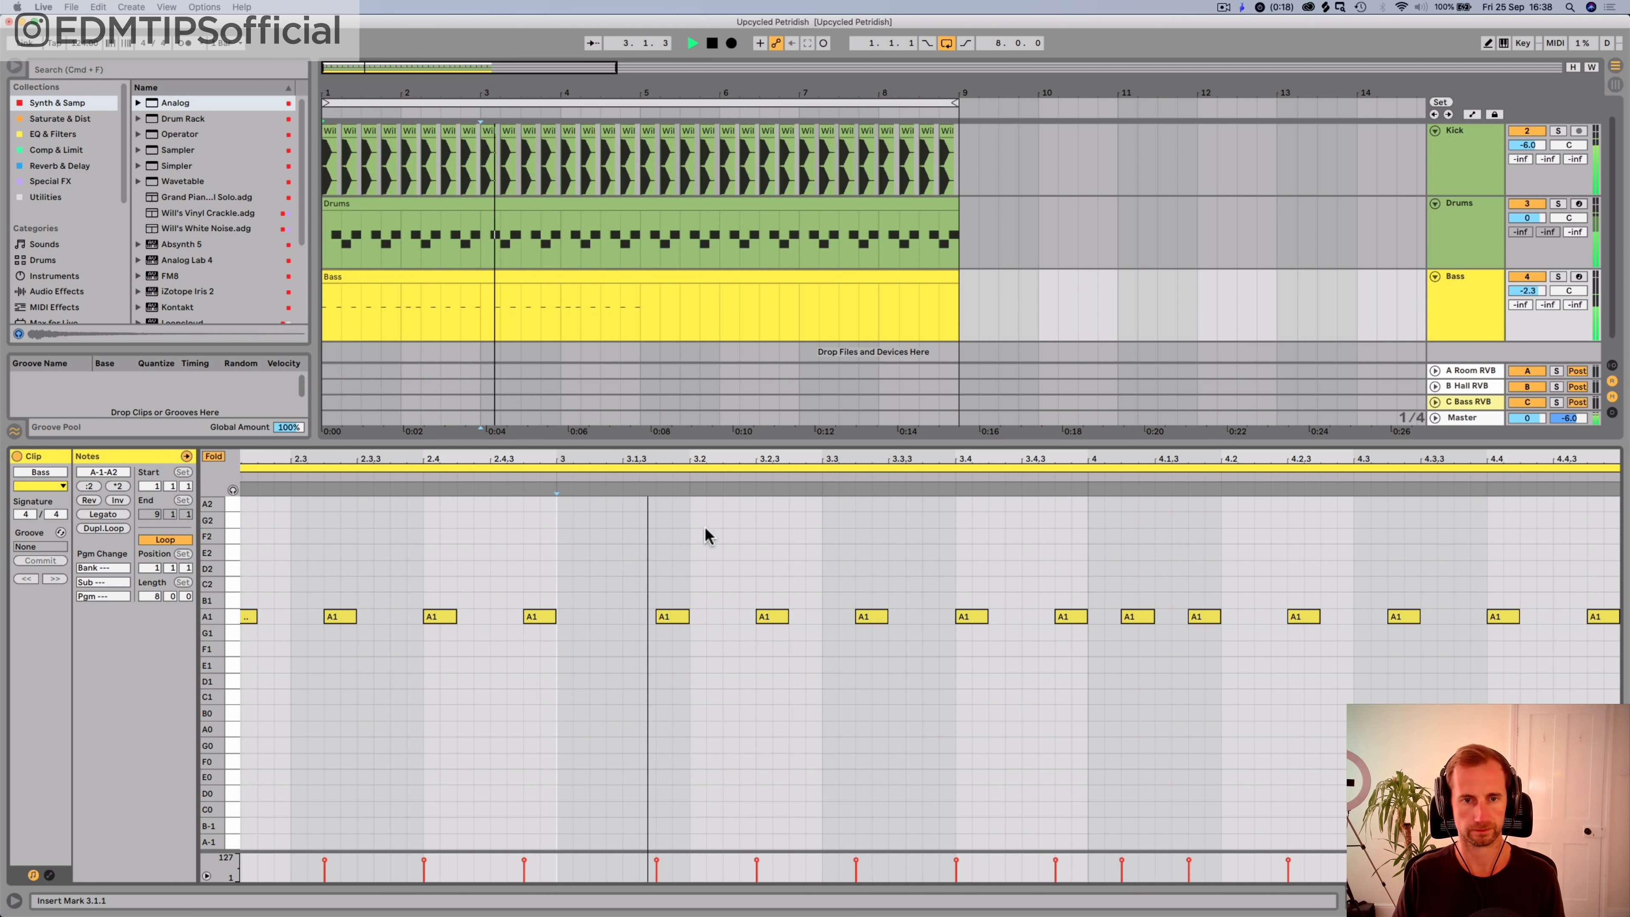
left_click_drag(730, 458, 737, 372)
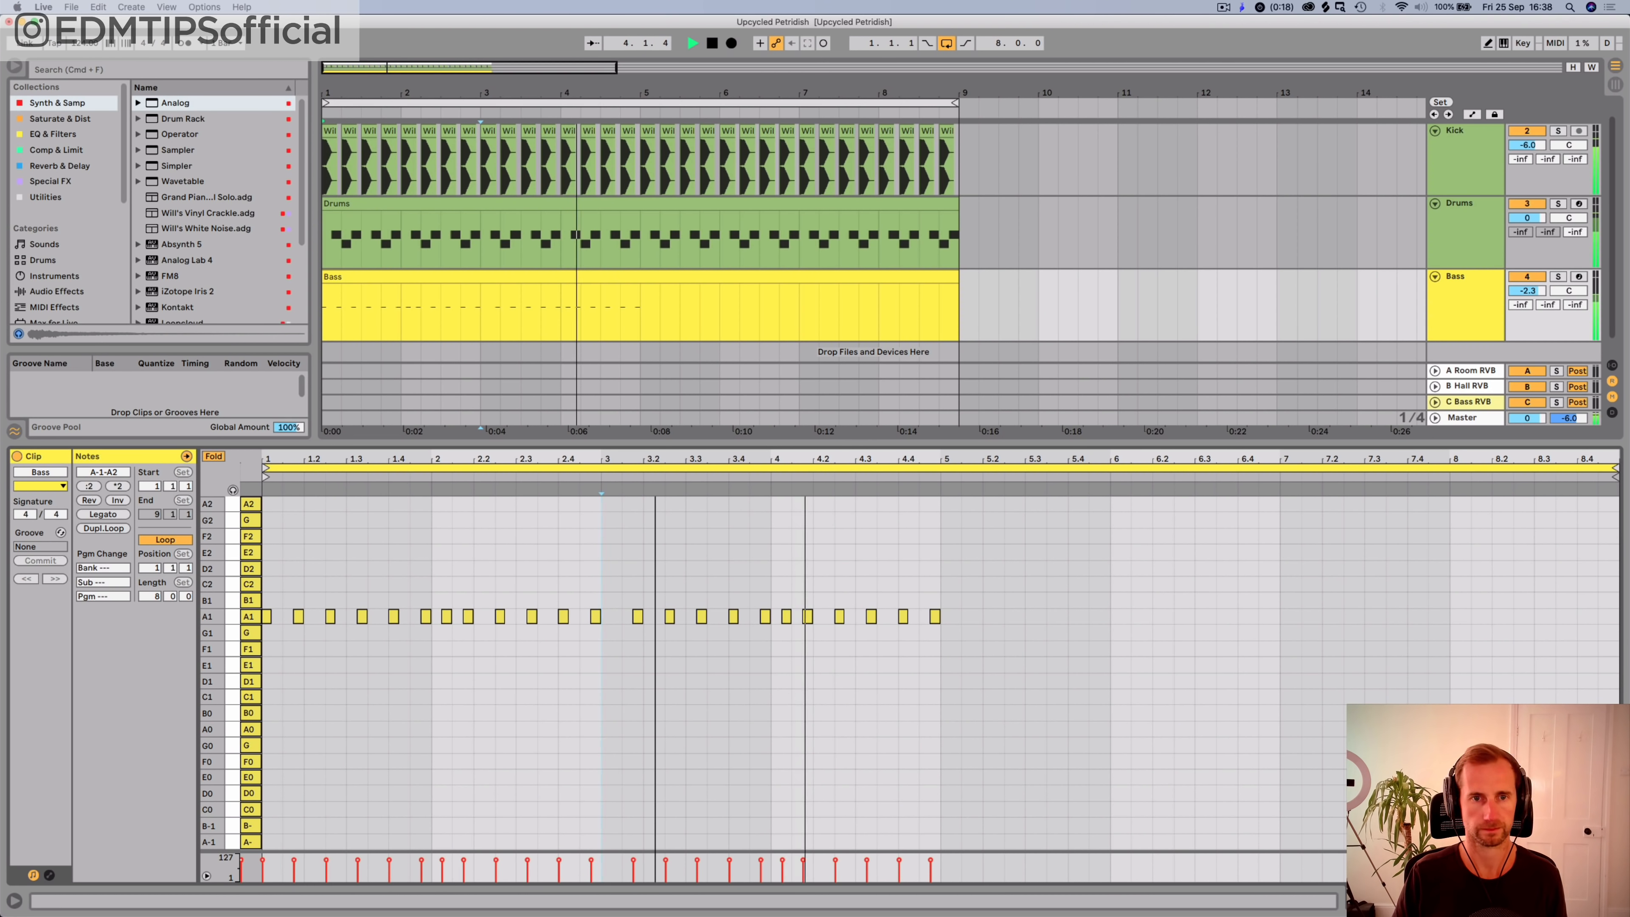
key("space")
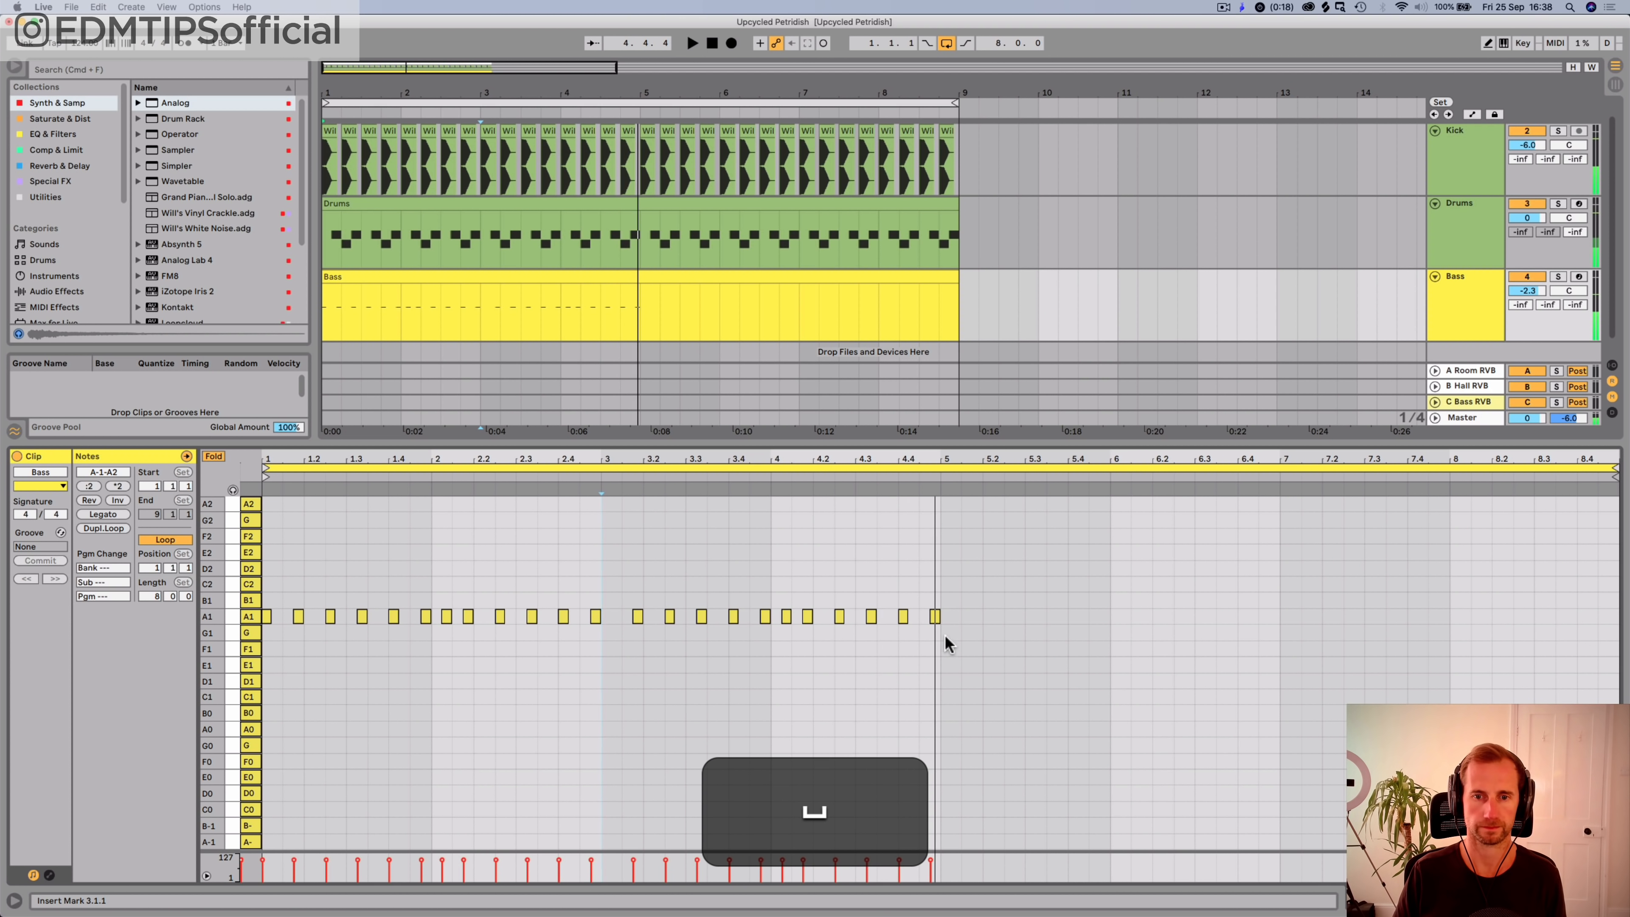
left_click(935, 616)
key("BackSpace")
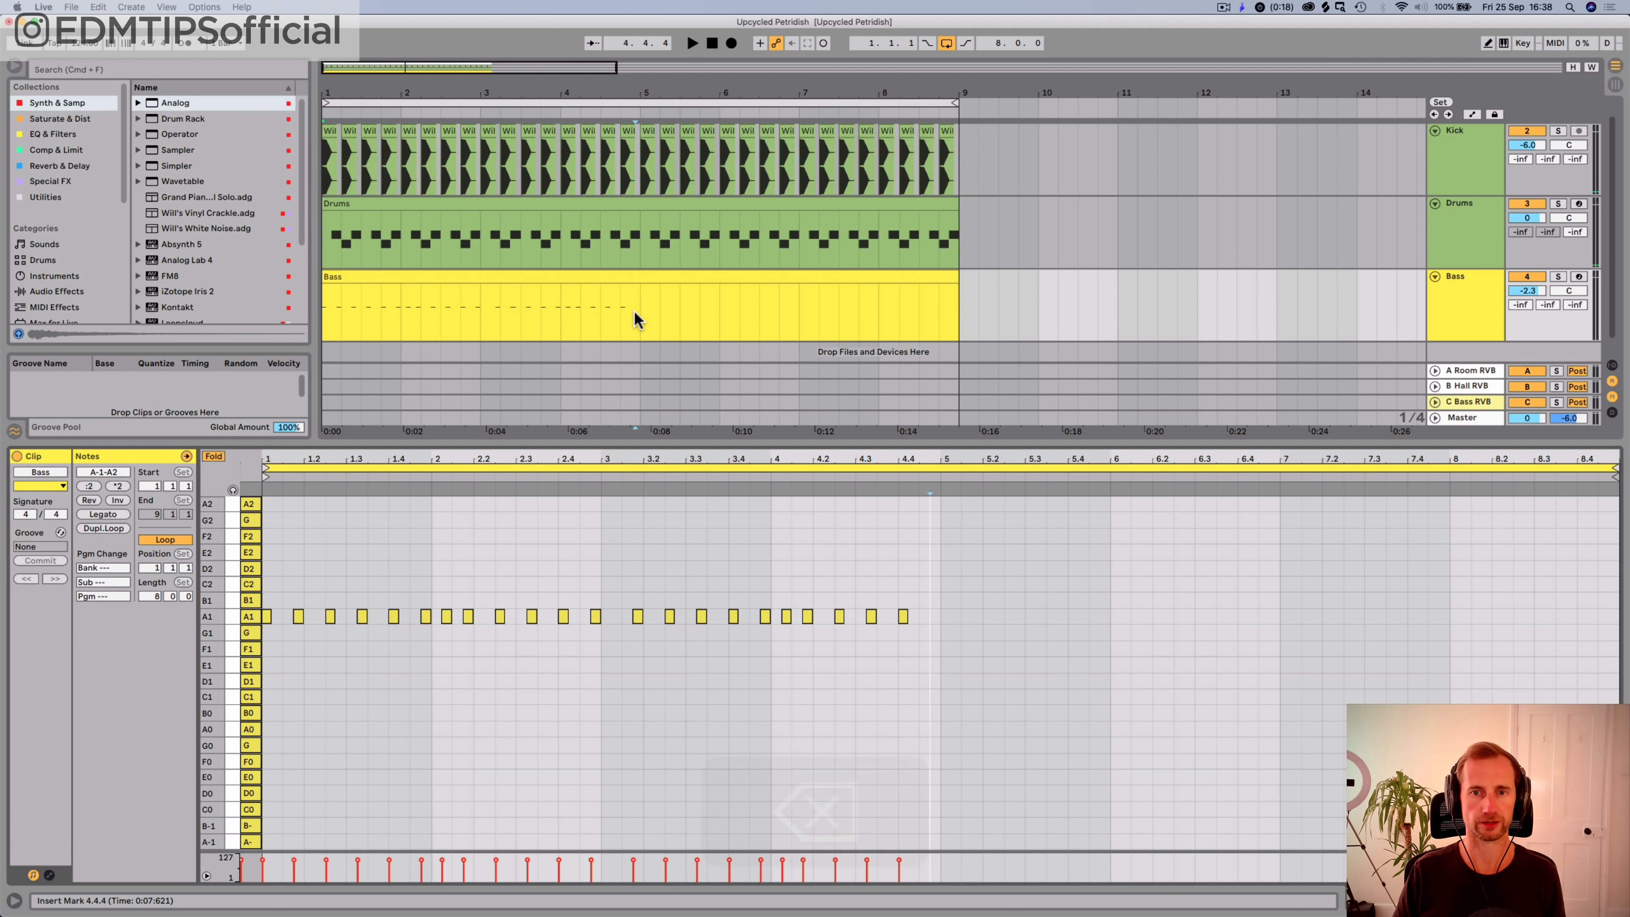
Step: Shorten the Bass clip to four bars, ending at bar 5, and consolidate it
left_click_drag(953, 286, 642, 287)
key("super+j")
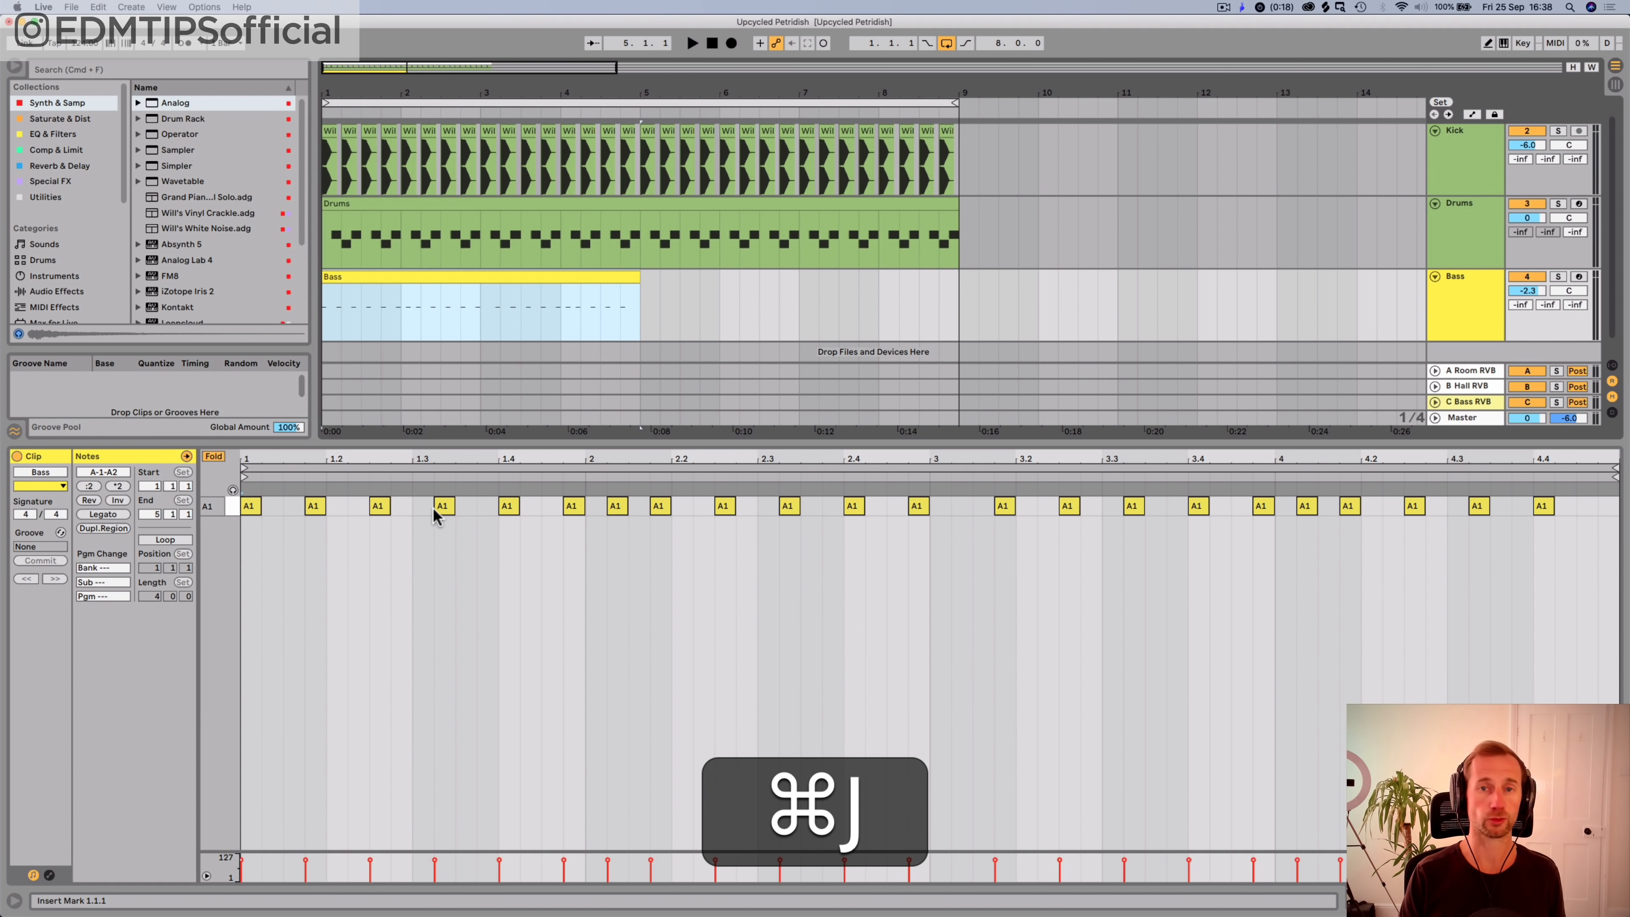
Step: Set both of Analog's oscillators to a sine wave, switch Osc2 off, and audition the bass
key("shift+Tab")
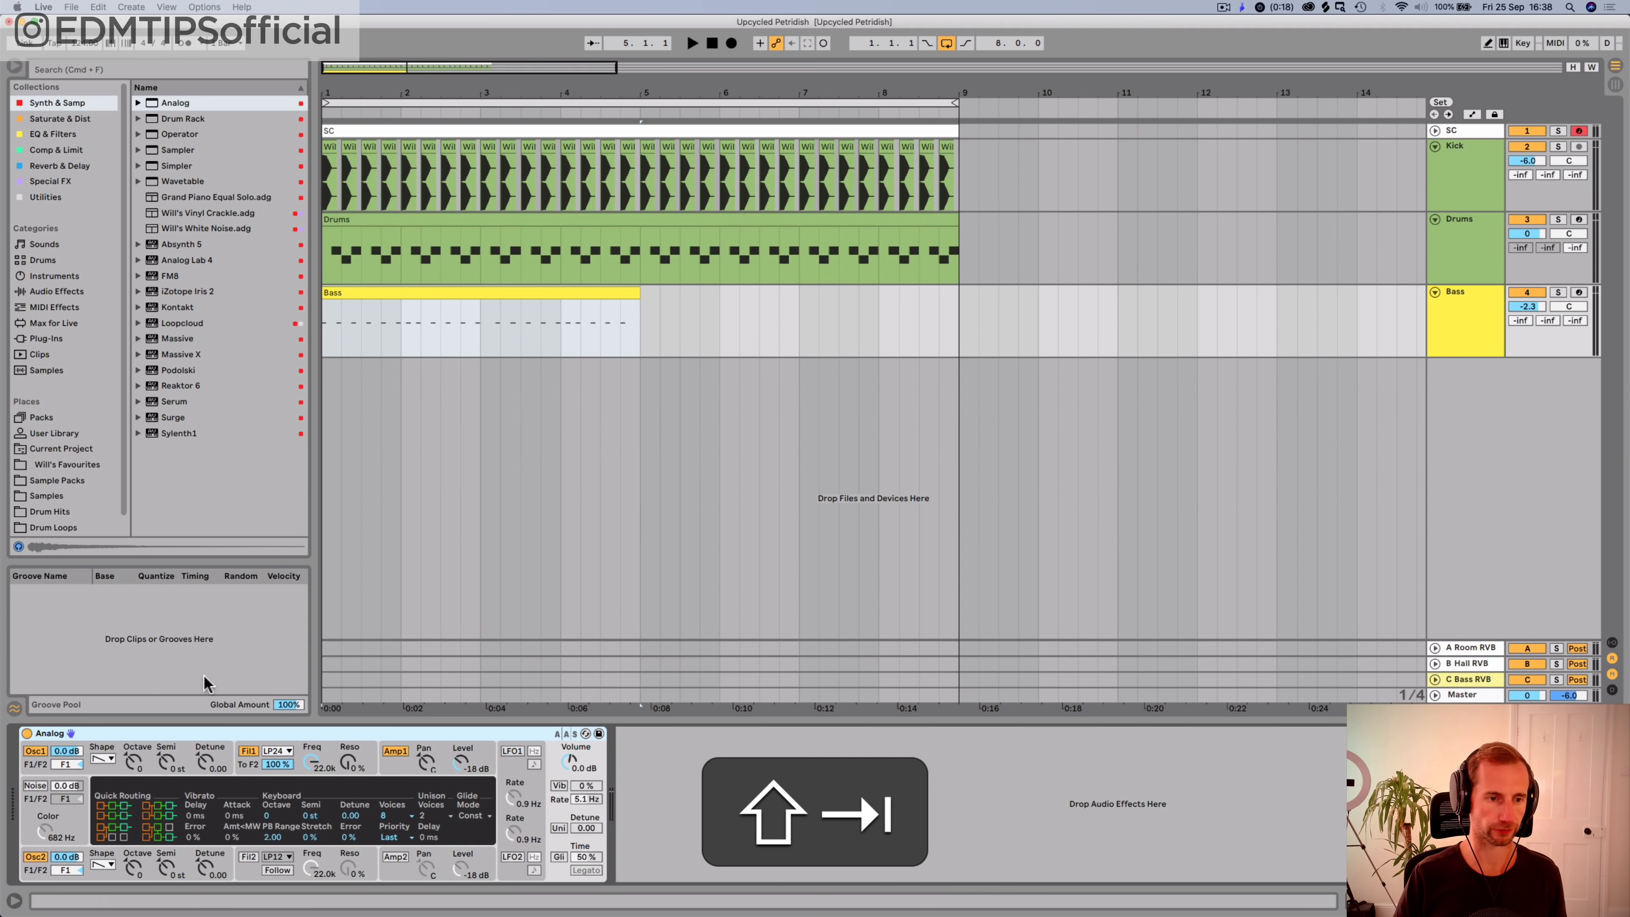
left_click(103, 759)
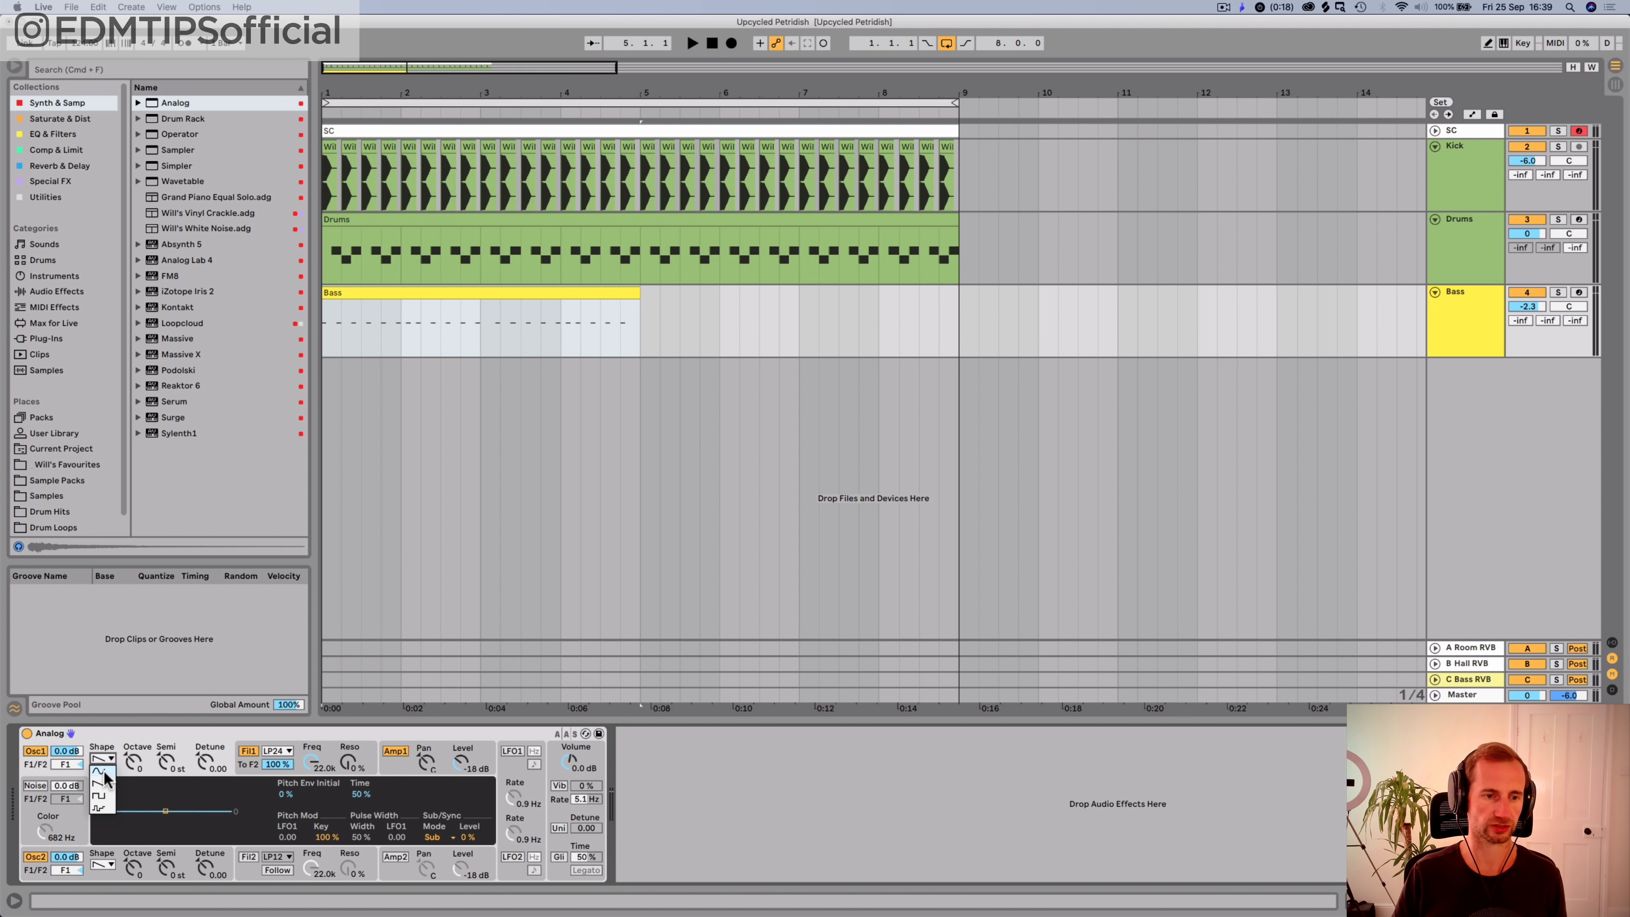
left_click(105, 773)
left_click(106, 863)
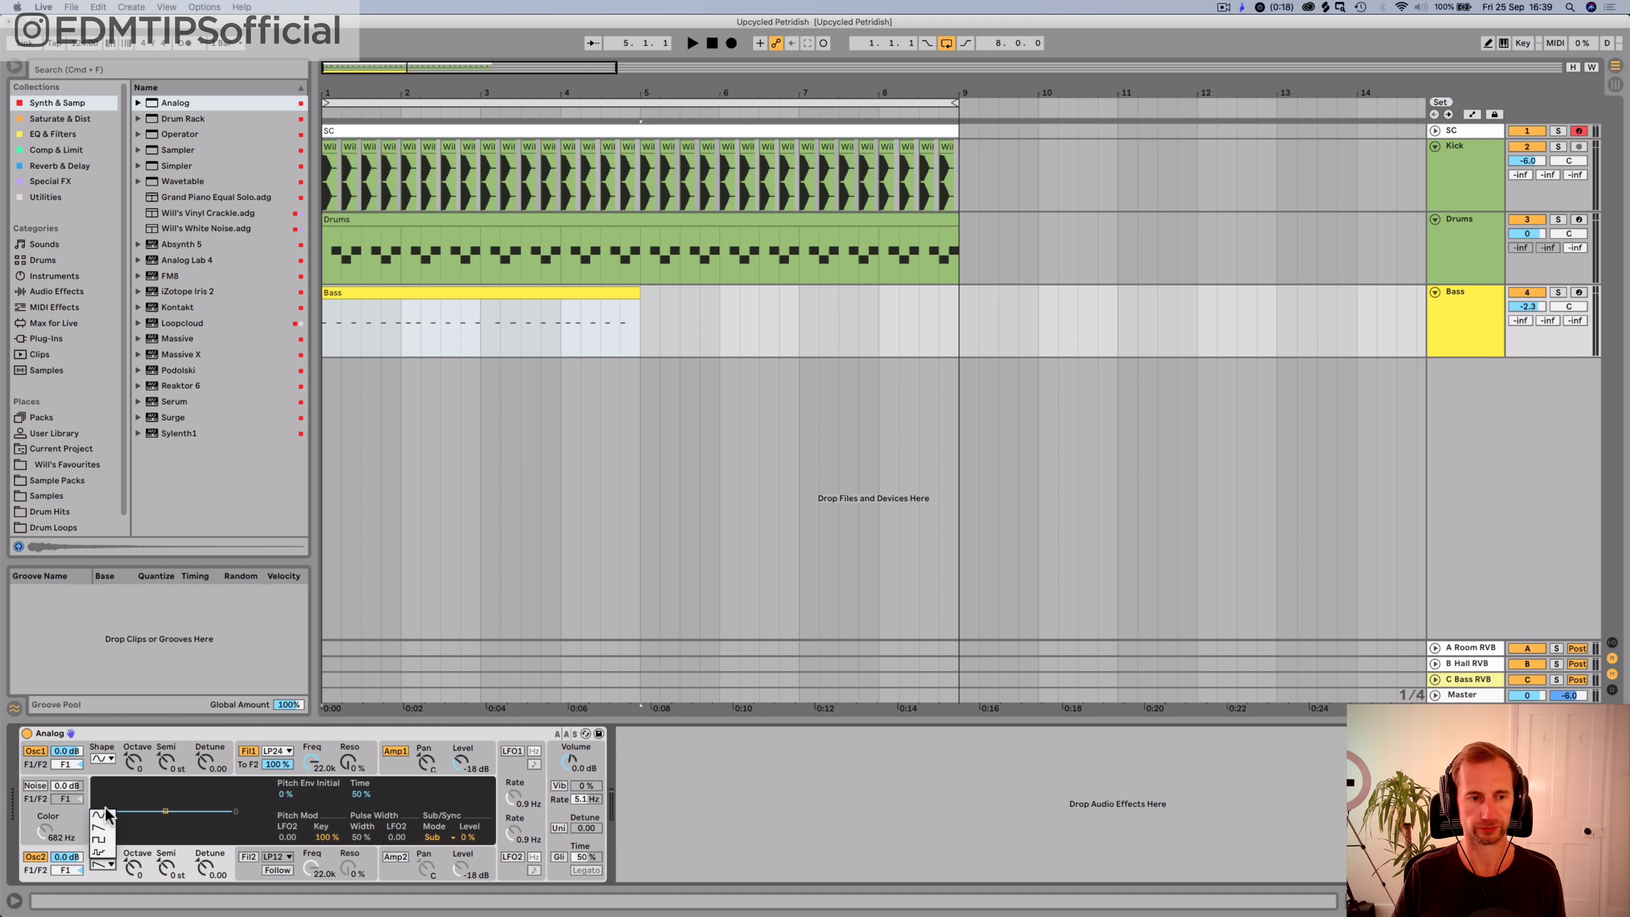
left_click(35, 857)
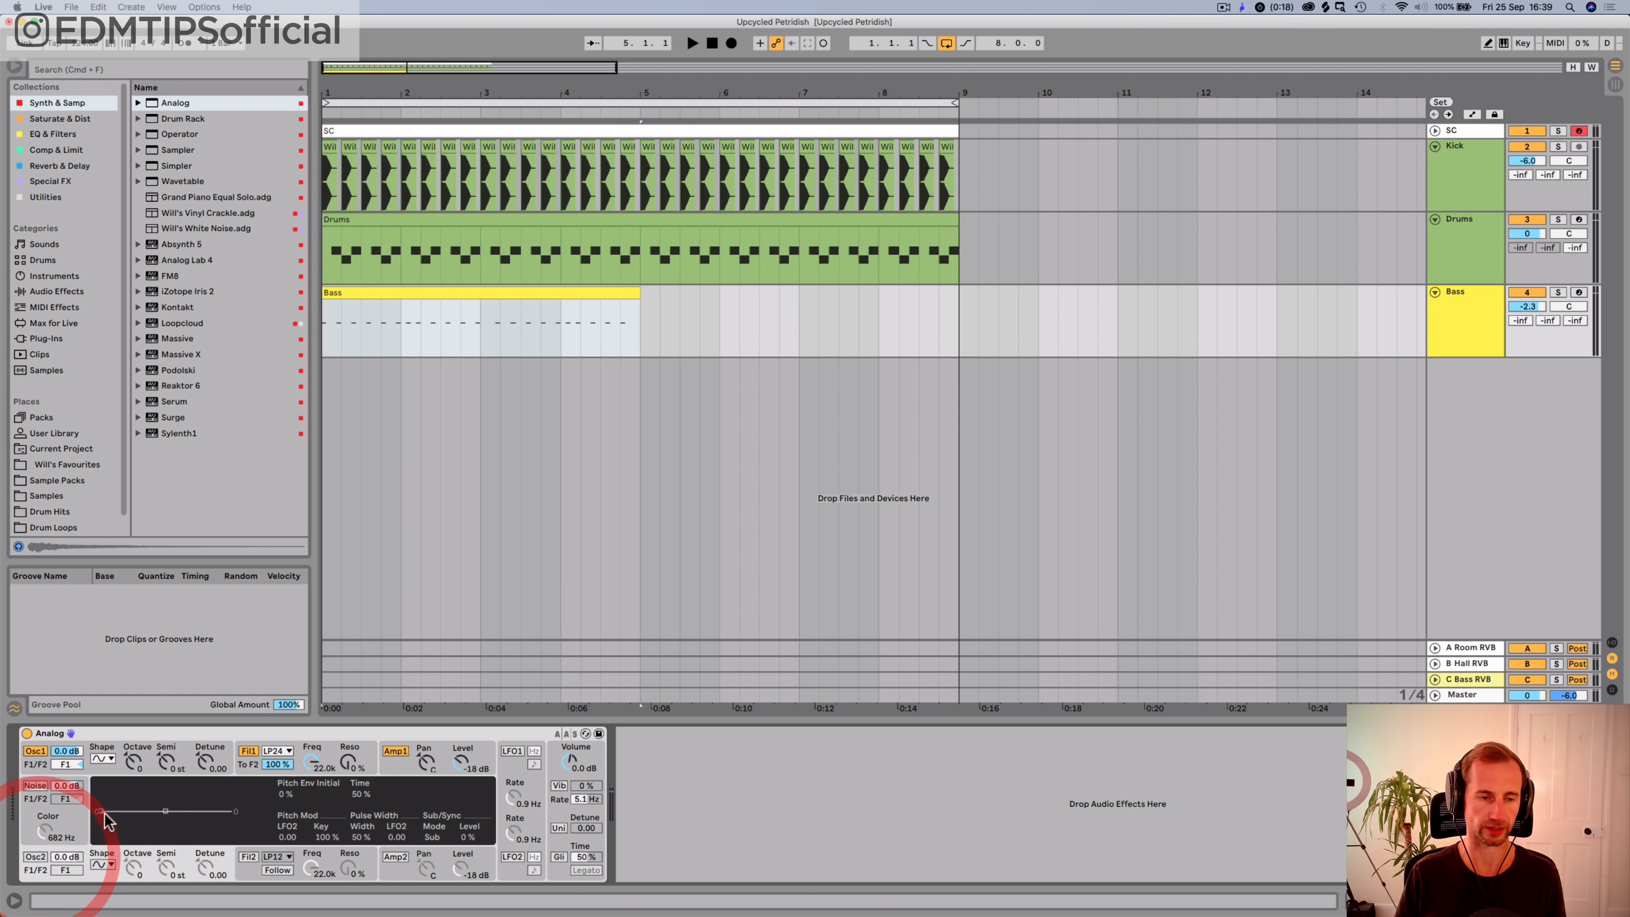
key("space")
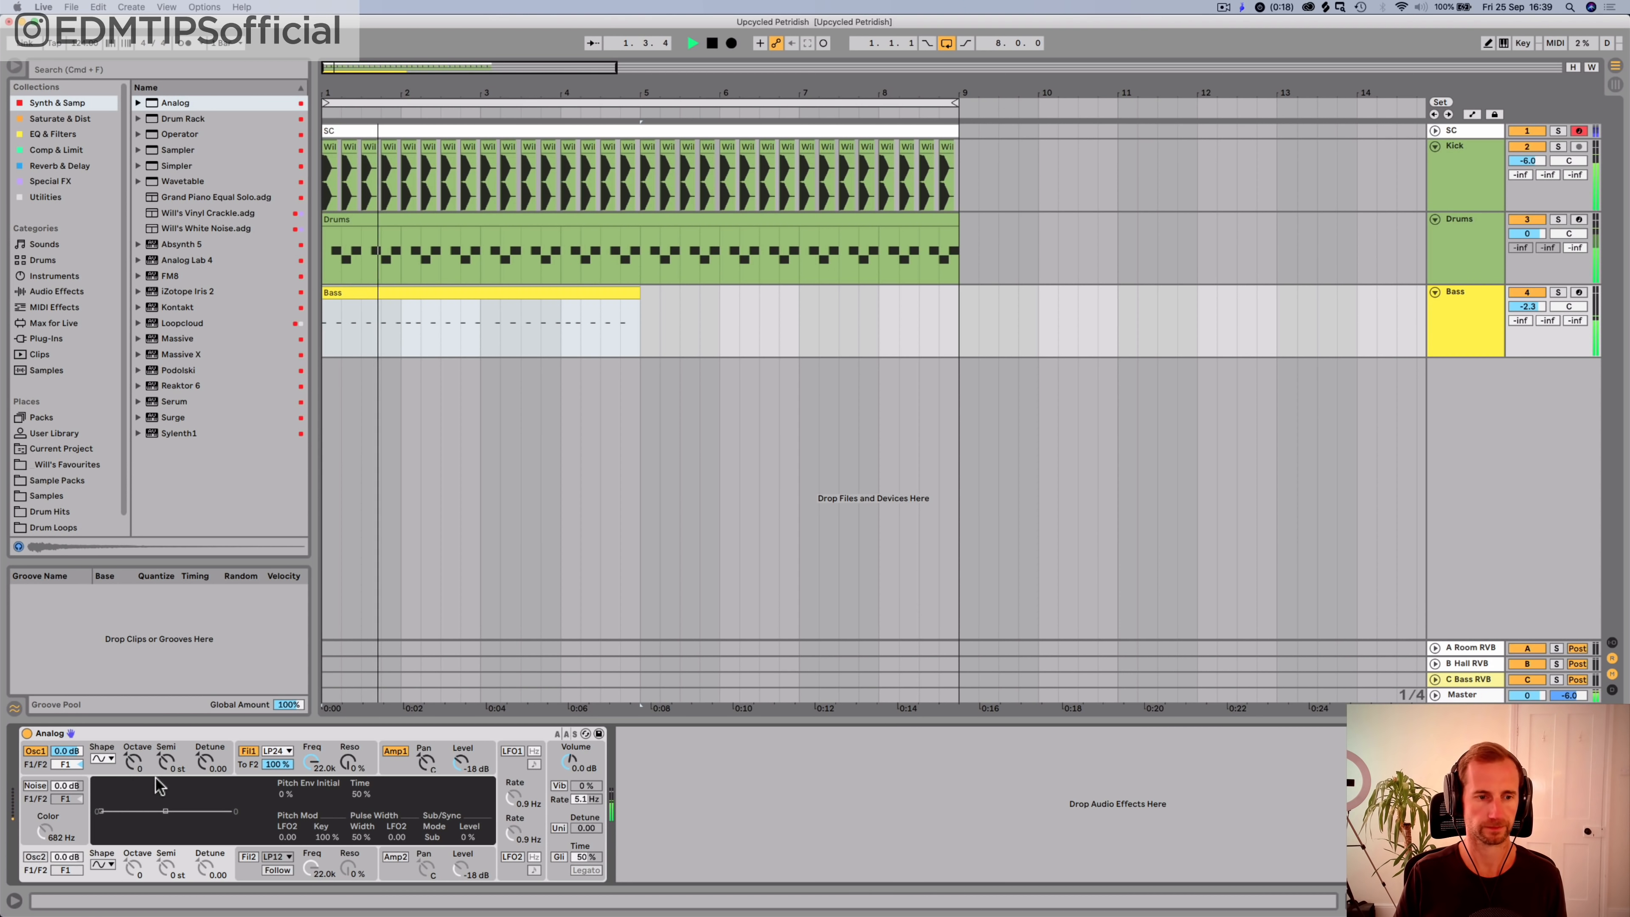
key("space")
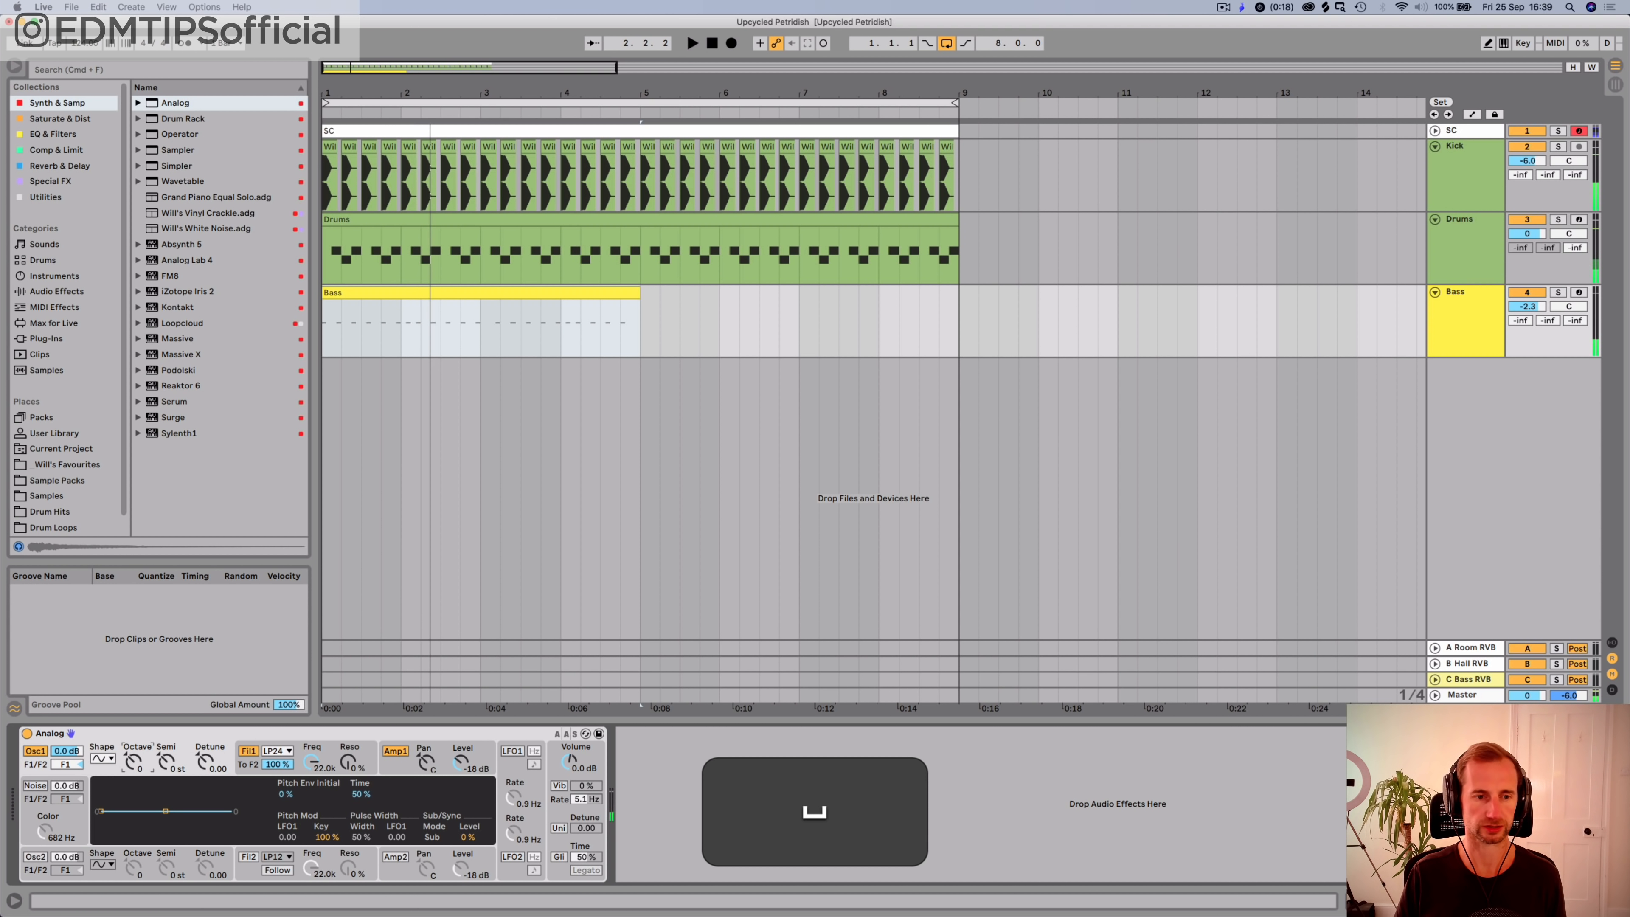
Step: Try Osc1 at octave -1 during playback and return it to 0
left_click_drag(133, 761, 134, 774)
key("space")
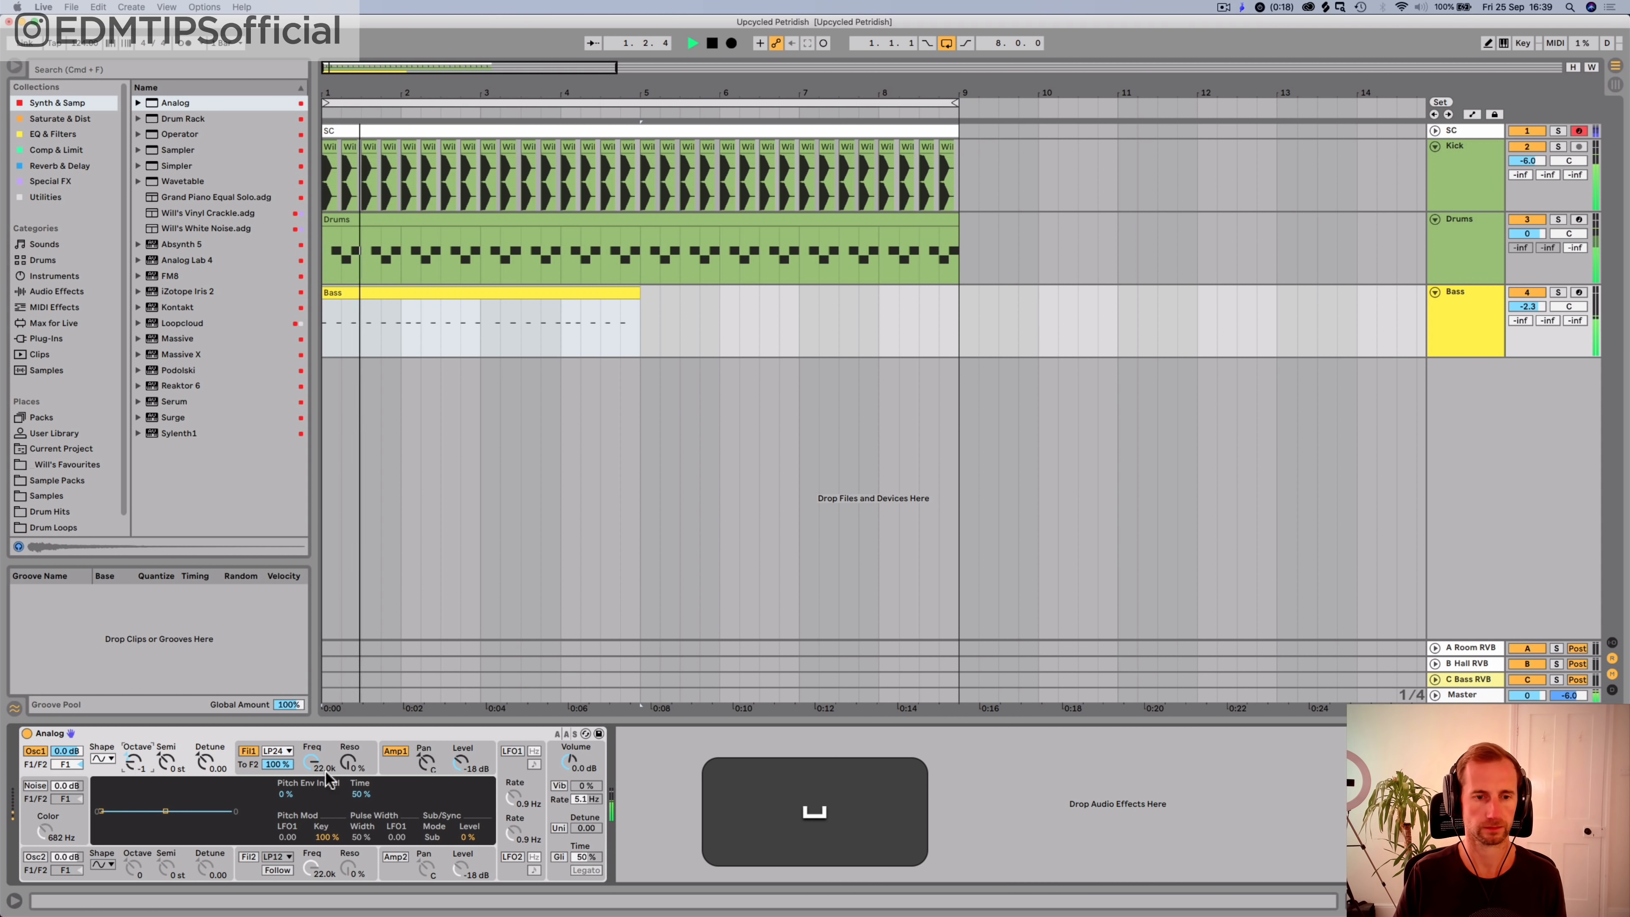
left_click_drag(133, 761, 134, 753)
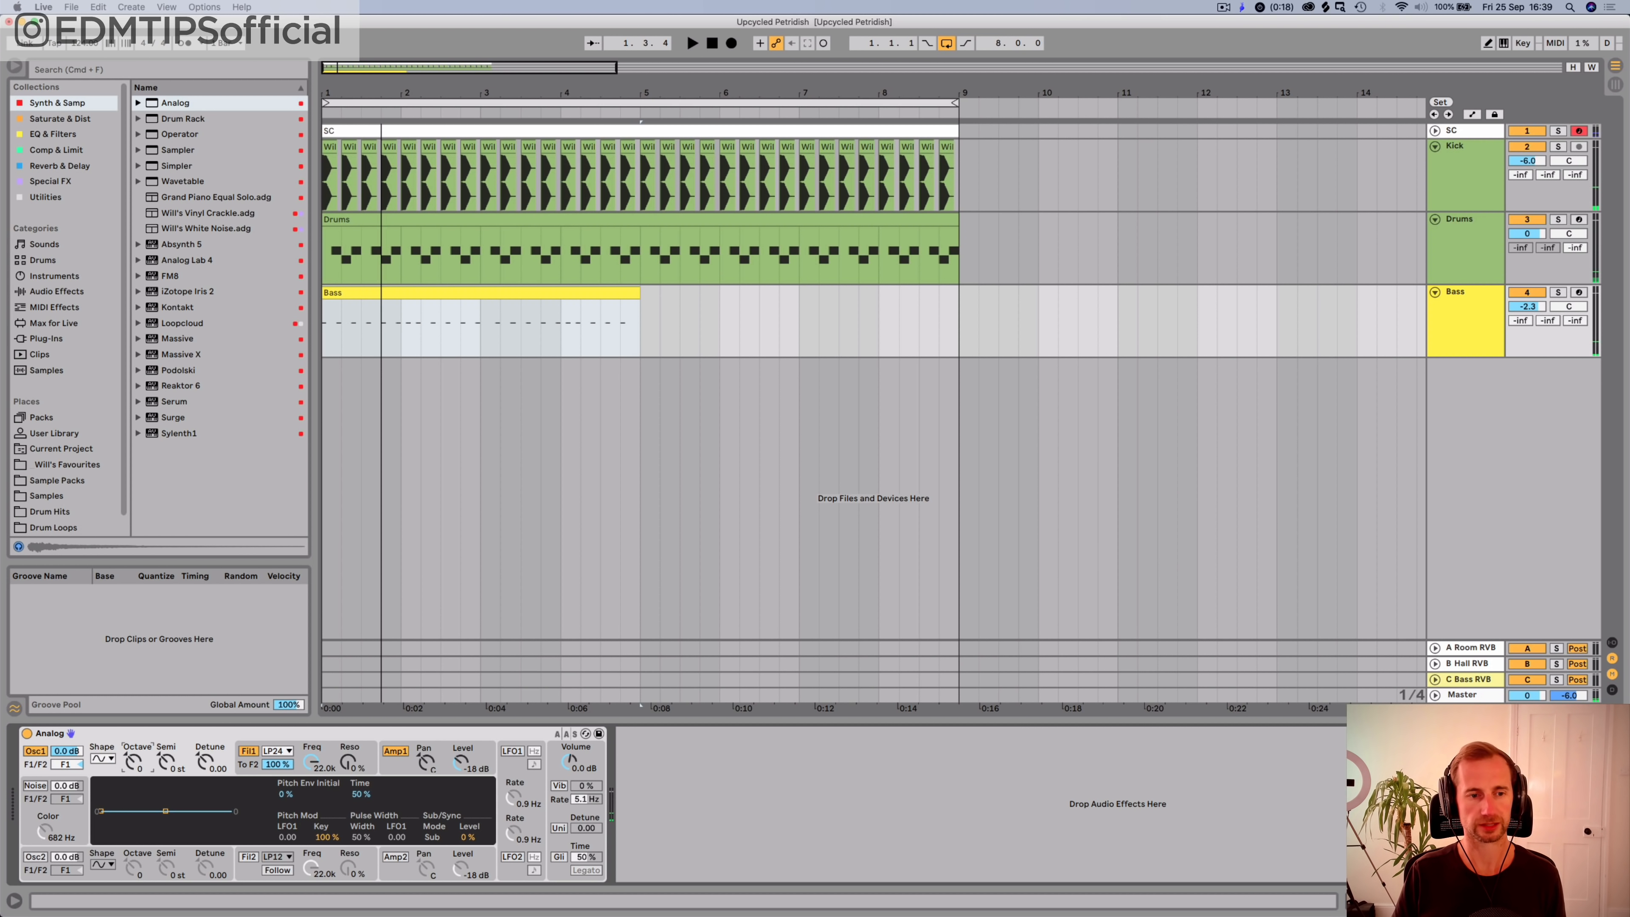
Step: Solo the Bass track and set Amp1's sustain to 0 and decay to about 633 ms while auditioning the line
left_click(385, 764)
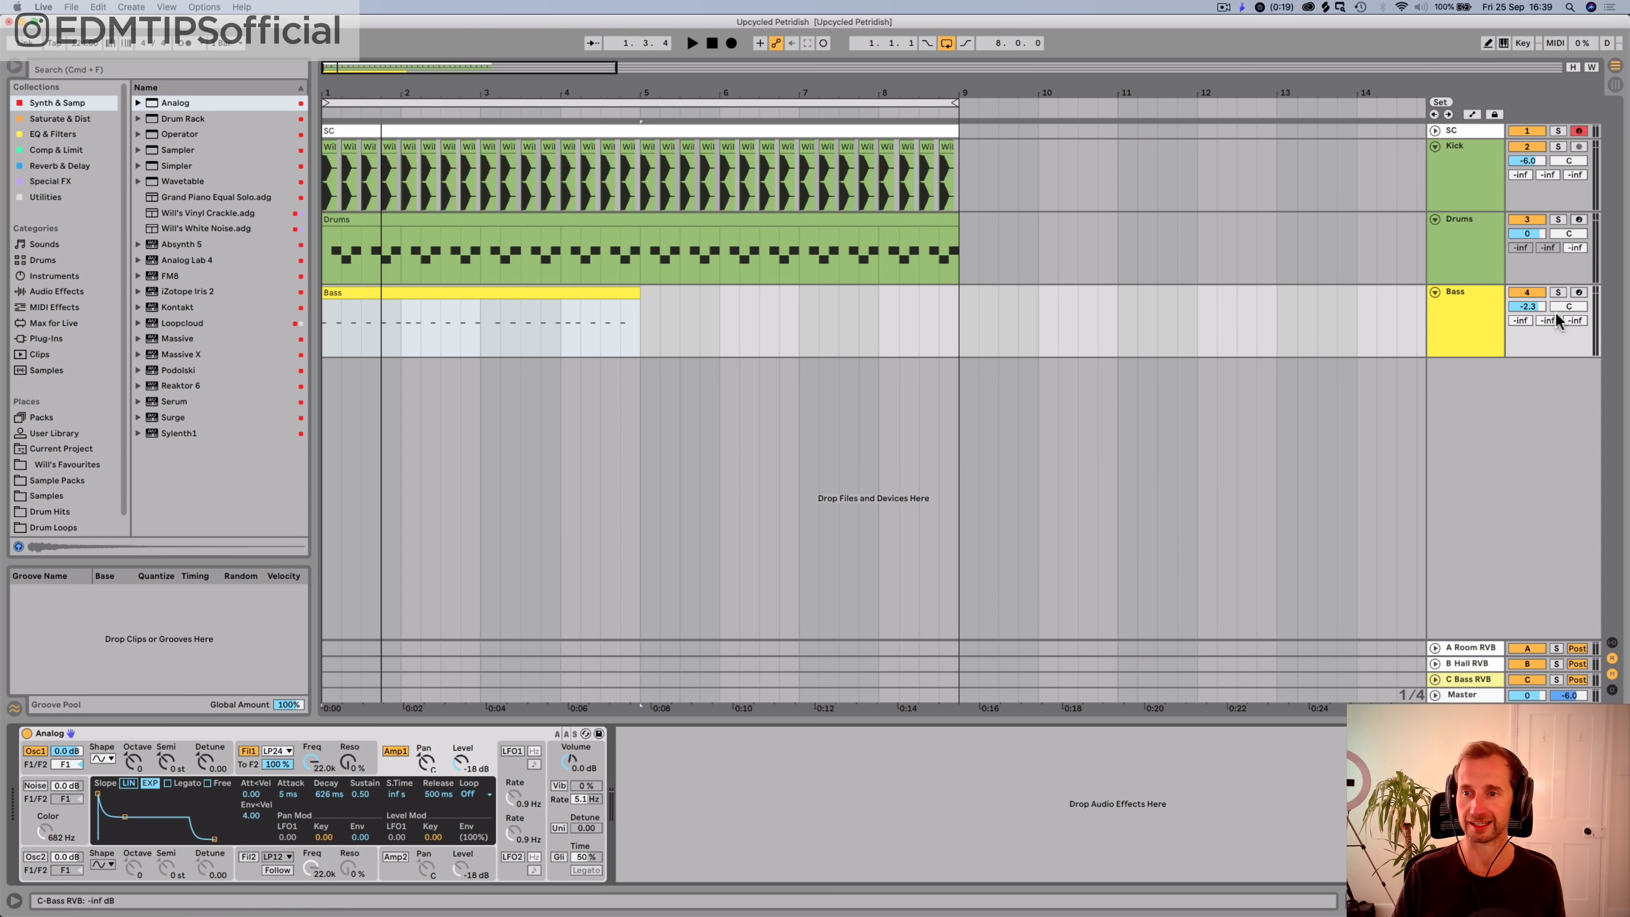
left_click(1557, 292)
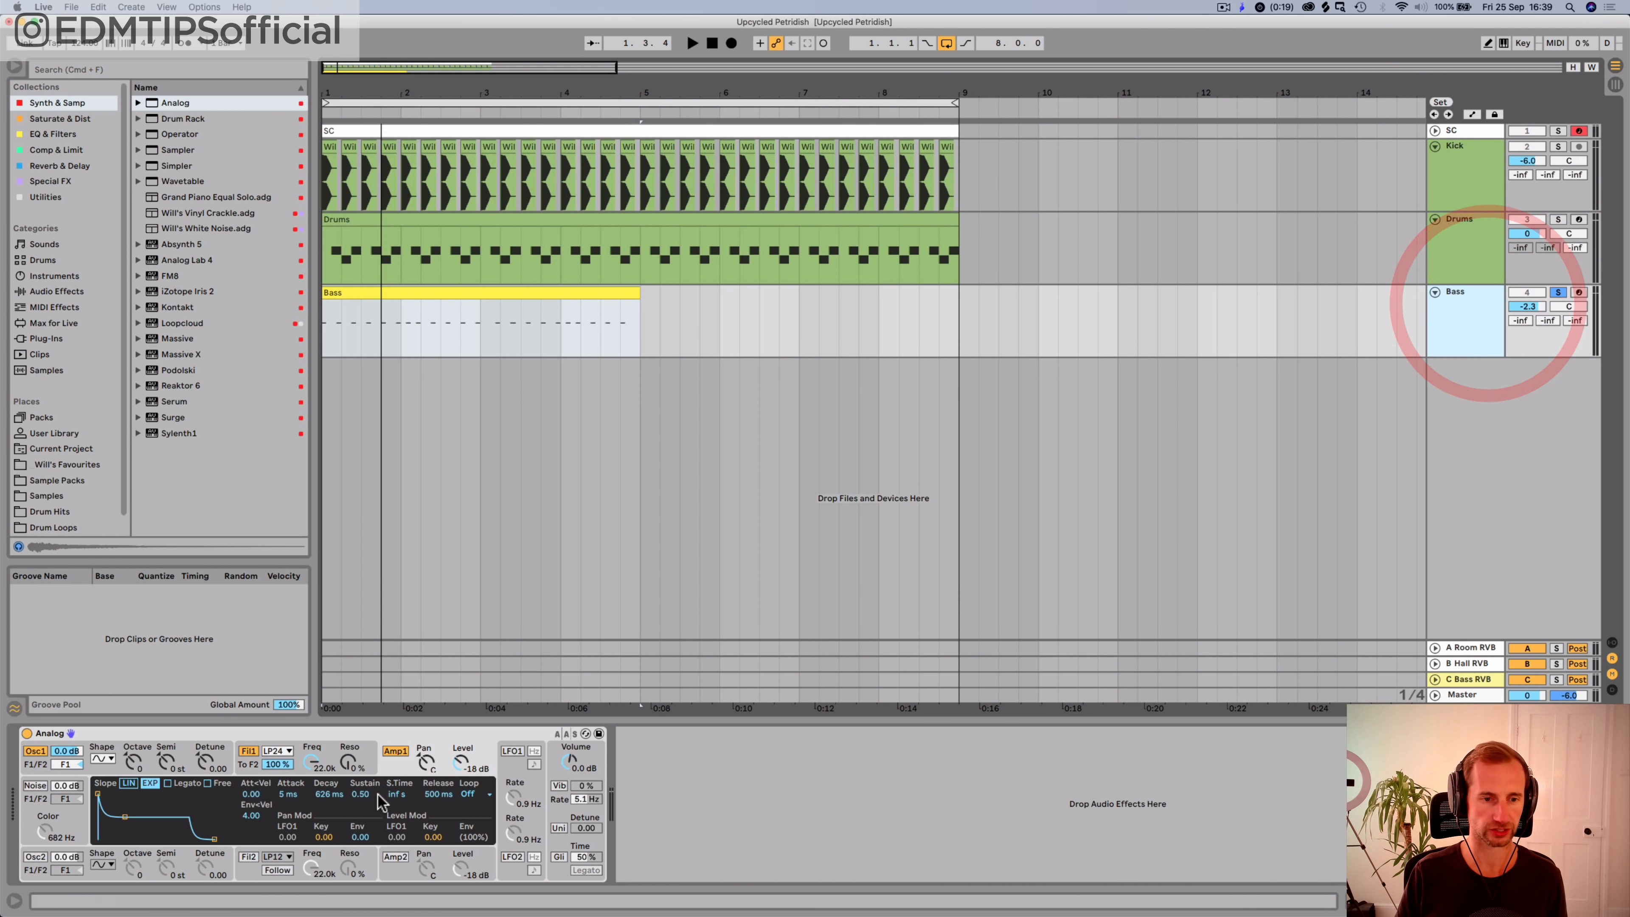
key("space")
key("space")
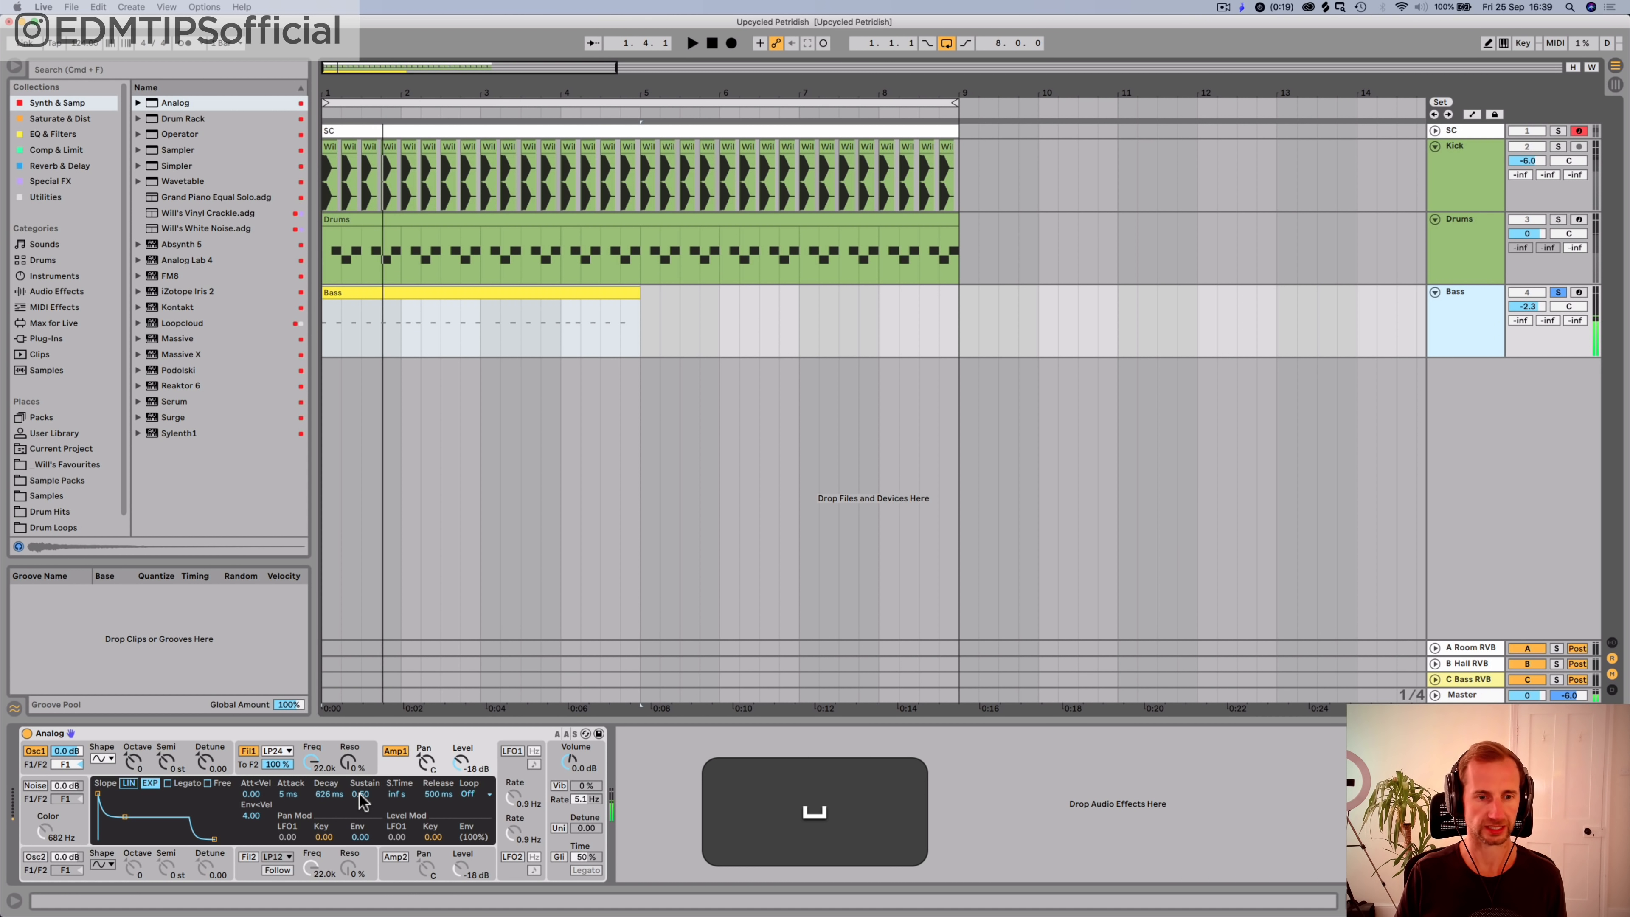
mouse_move(360, 793)
left_mouse_down()
mouse_move(360, 821)
mouse_move(331, 828)
mouse_move(330, 783)
left_mouse_up()
key("space")
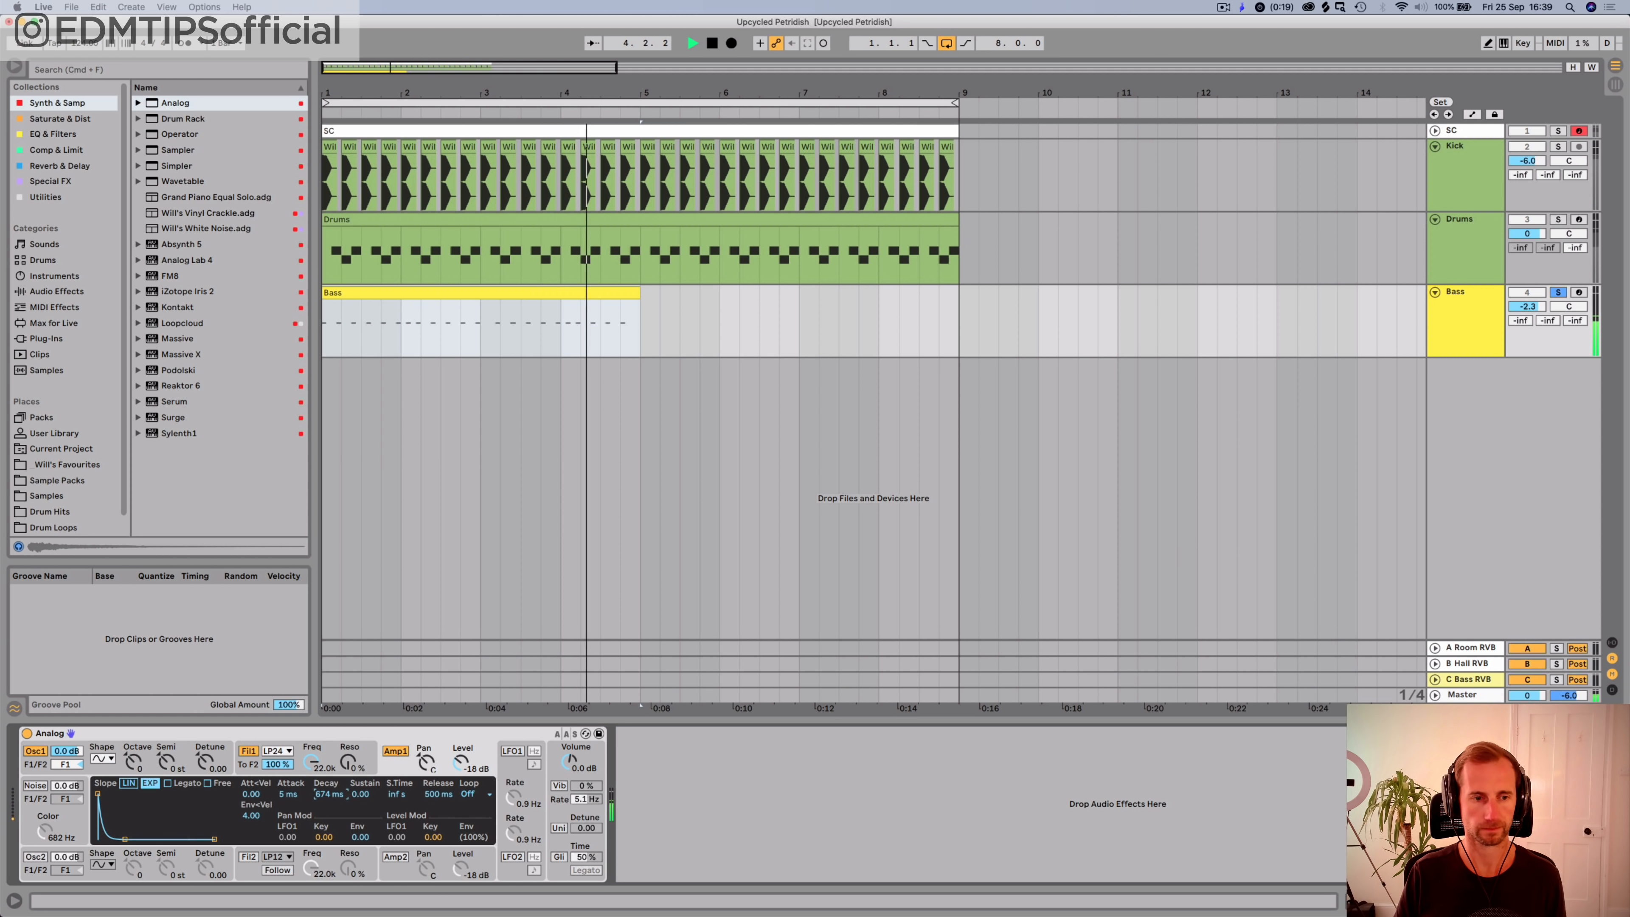
key("space")
Step: Set Analog's keyboard voices to Mono and audition the soloed bass
left_click(569, 845)
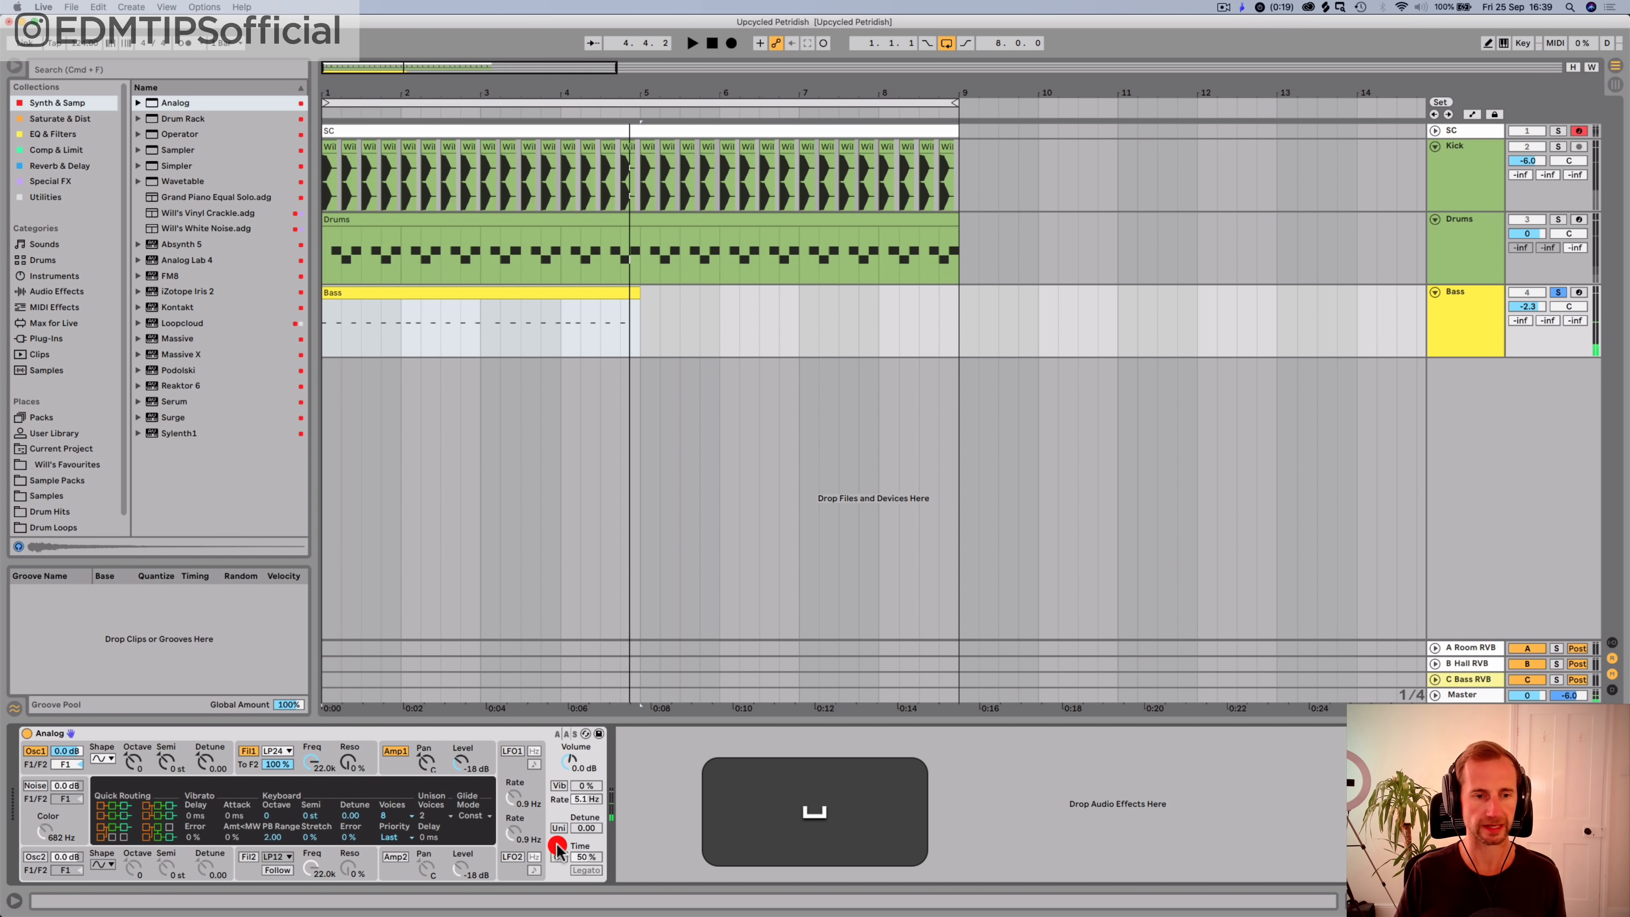
left_click(384, 821)
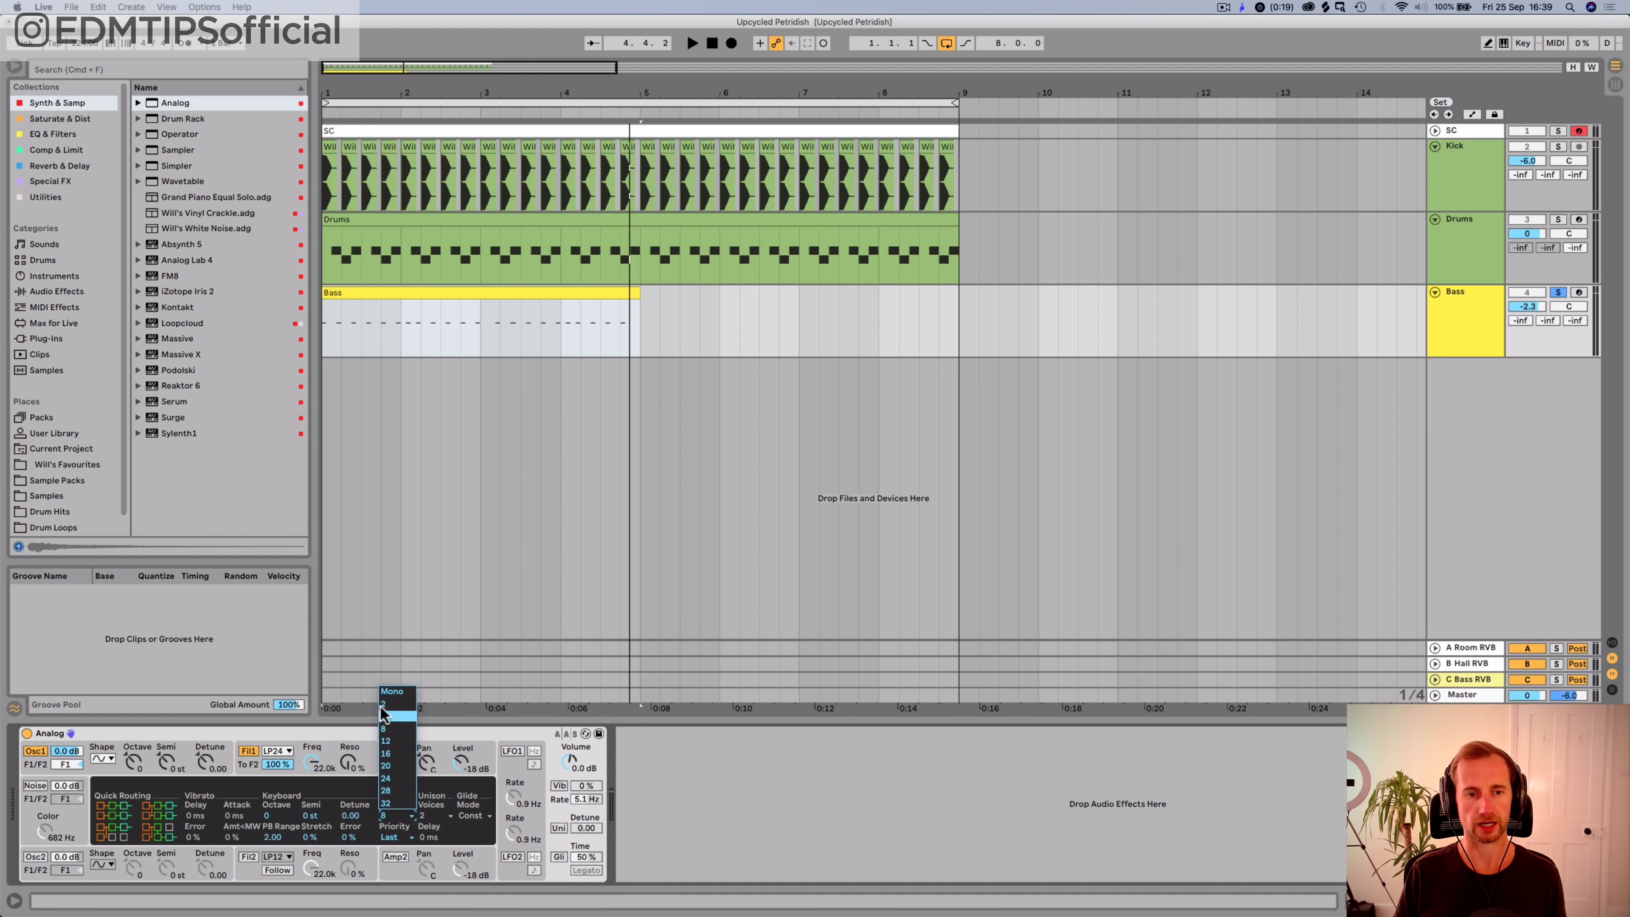
left_click(390, 692)
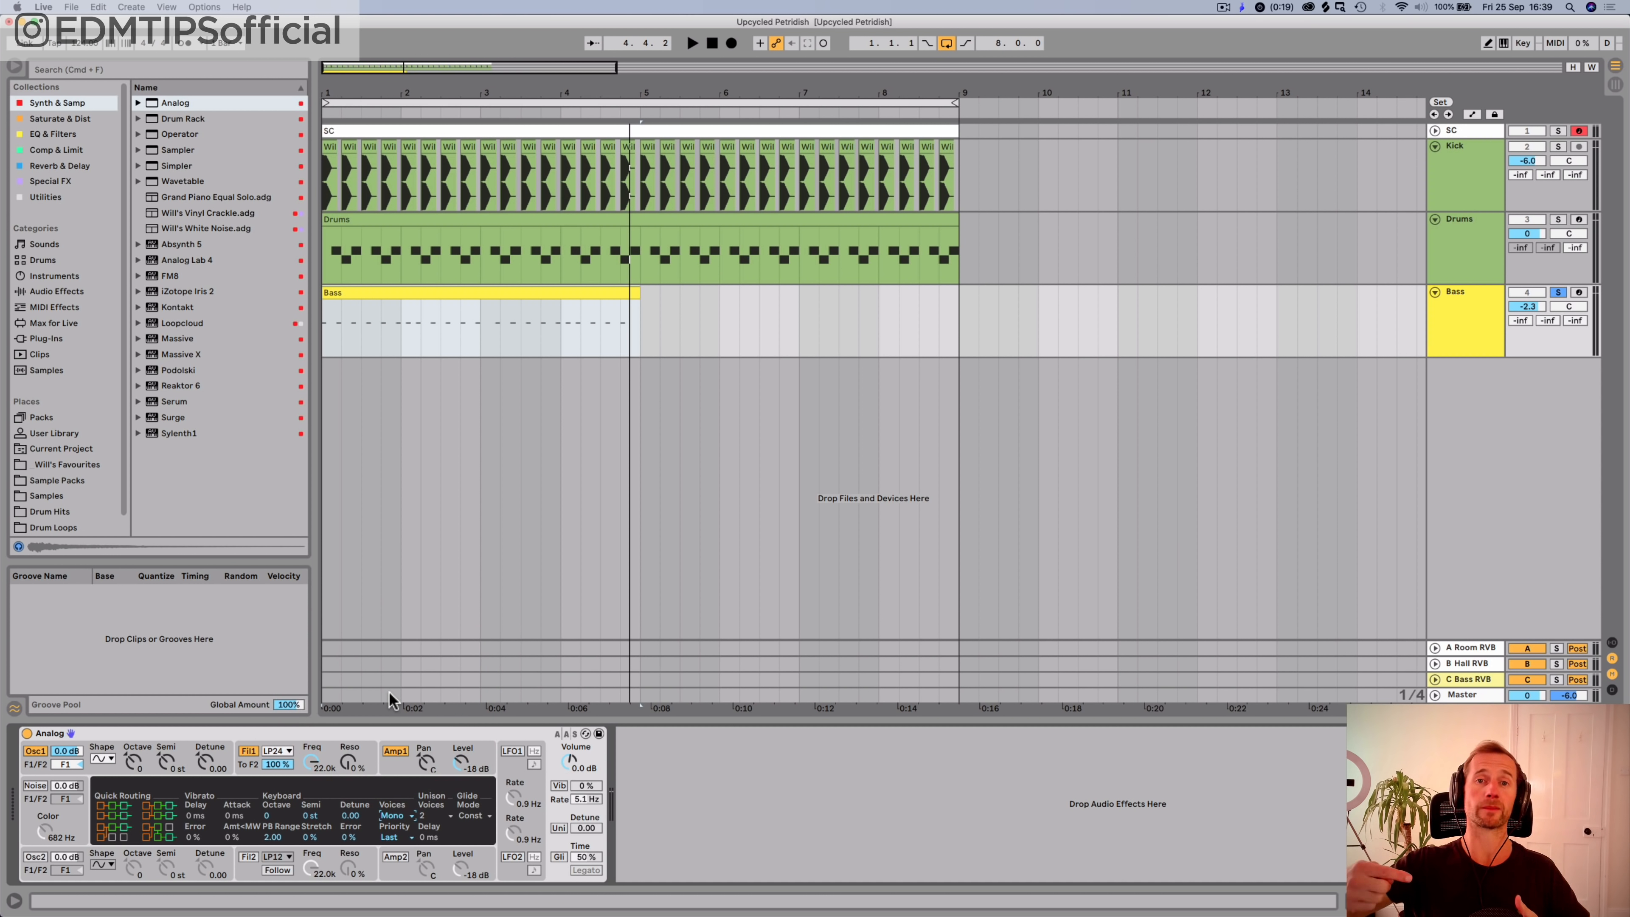
key("space")
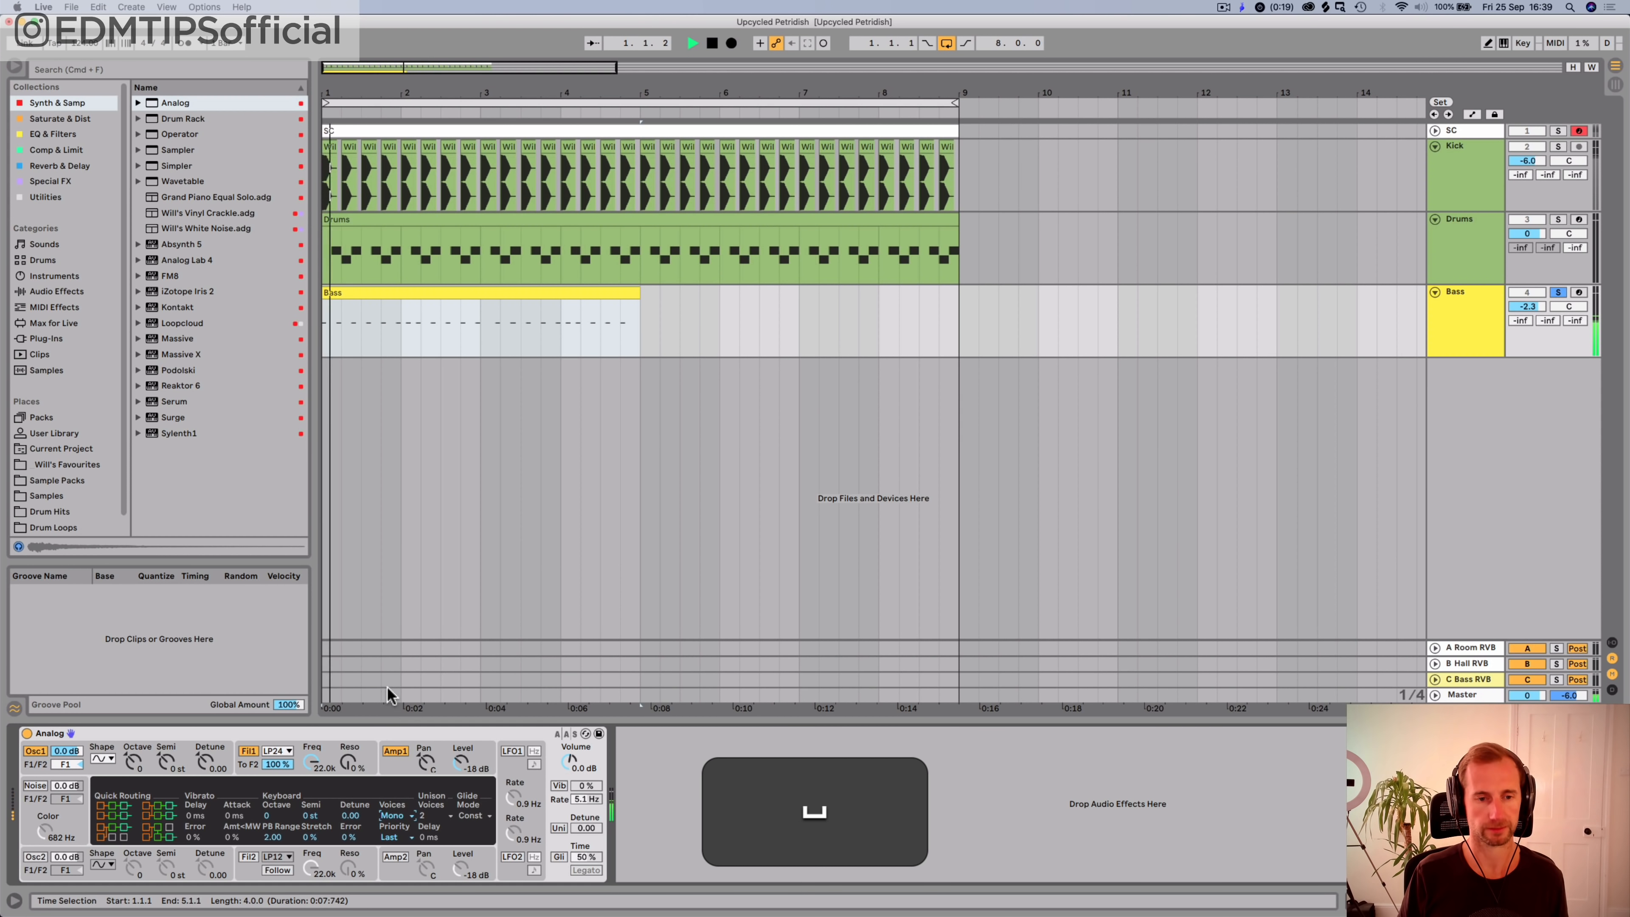
left_click(383, 767)
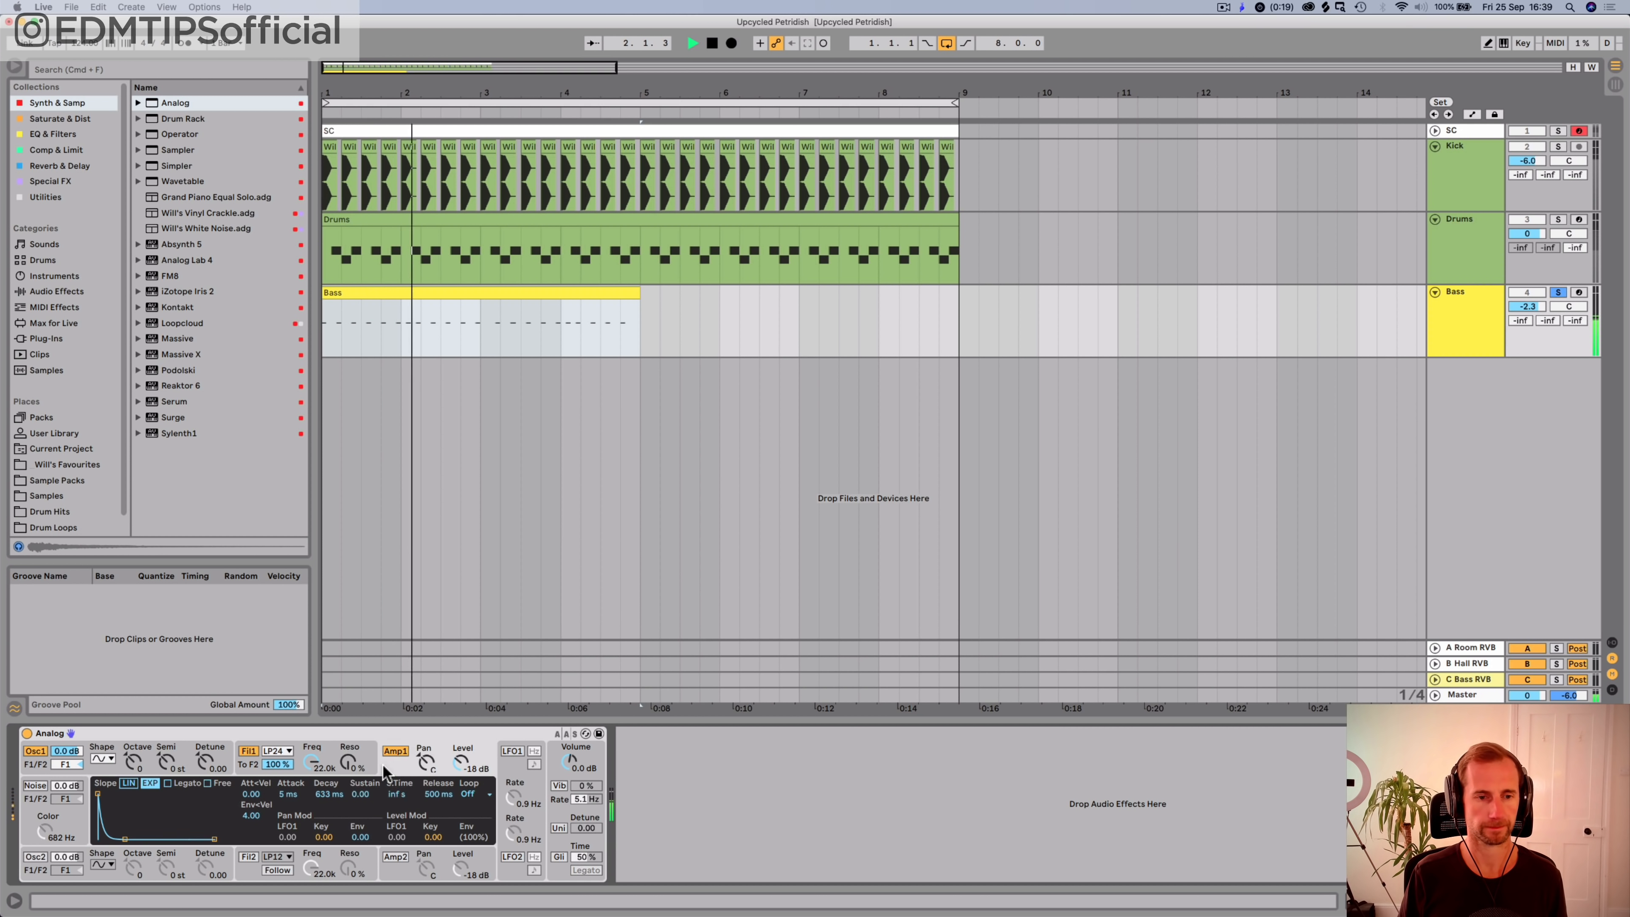
key("space")
Step: Set Osc1's octave to -1 and raise Analog's volume to 6.0 dB while playing the bass
left_click(132, 768)
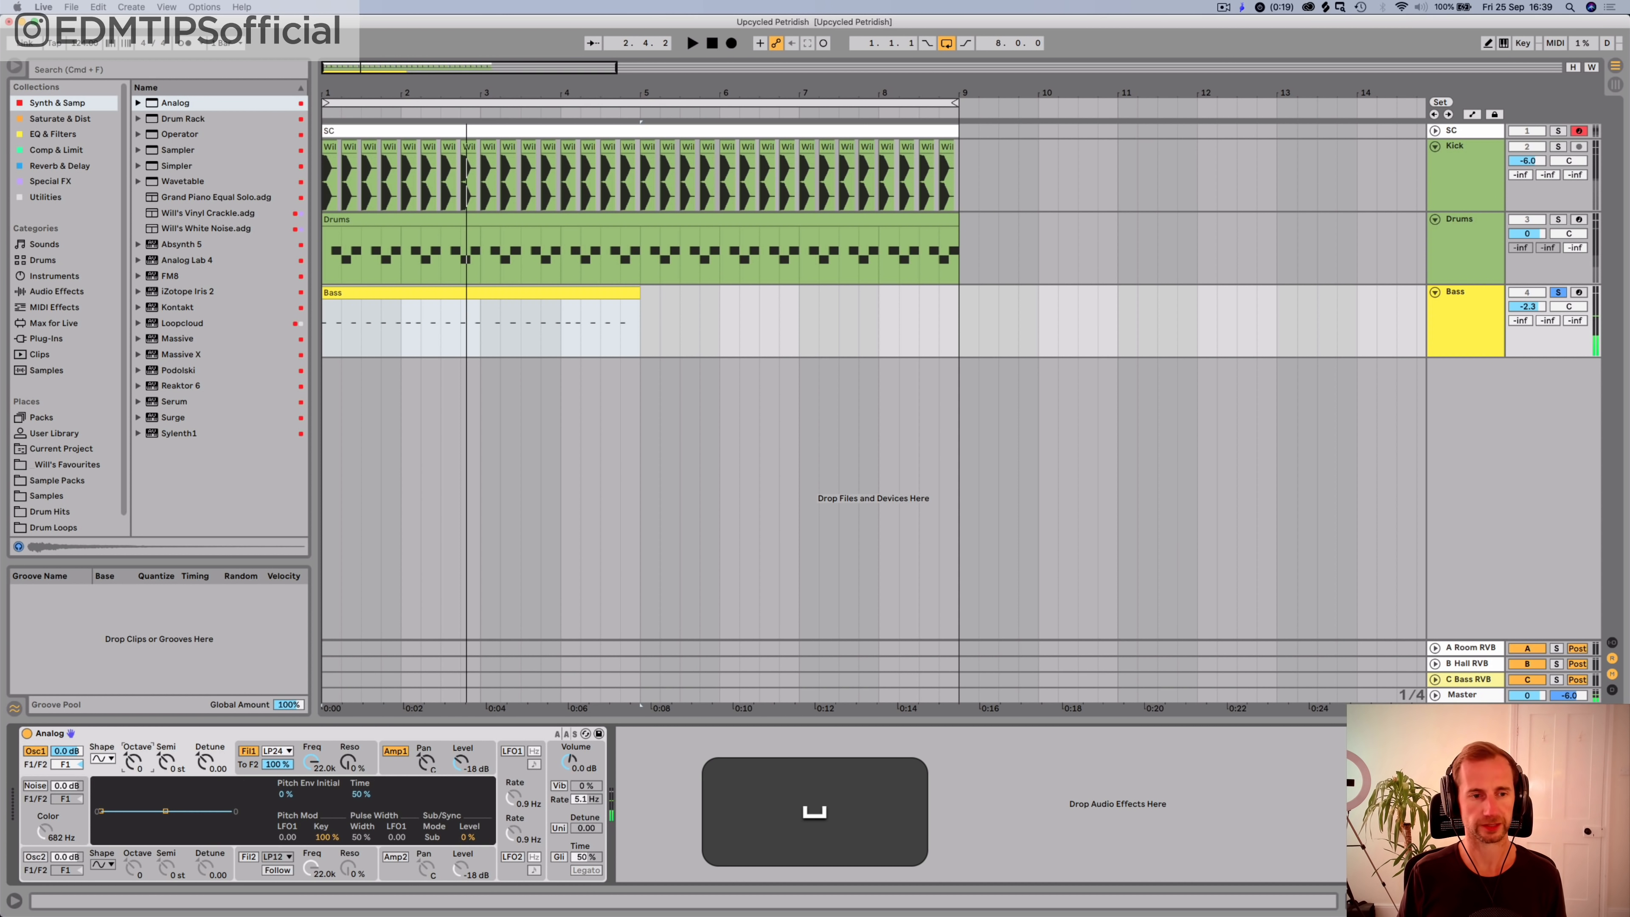
key("space")
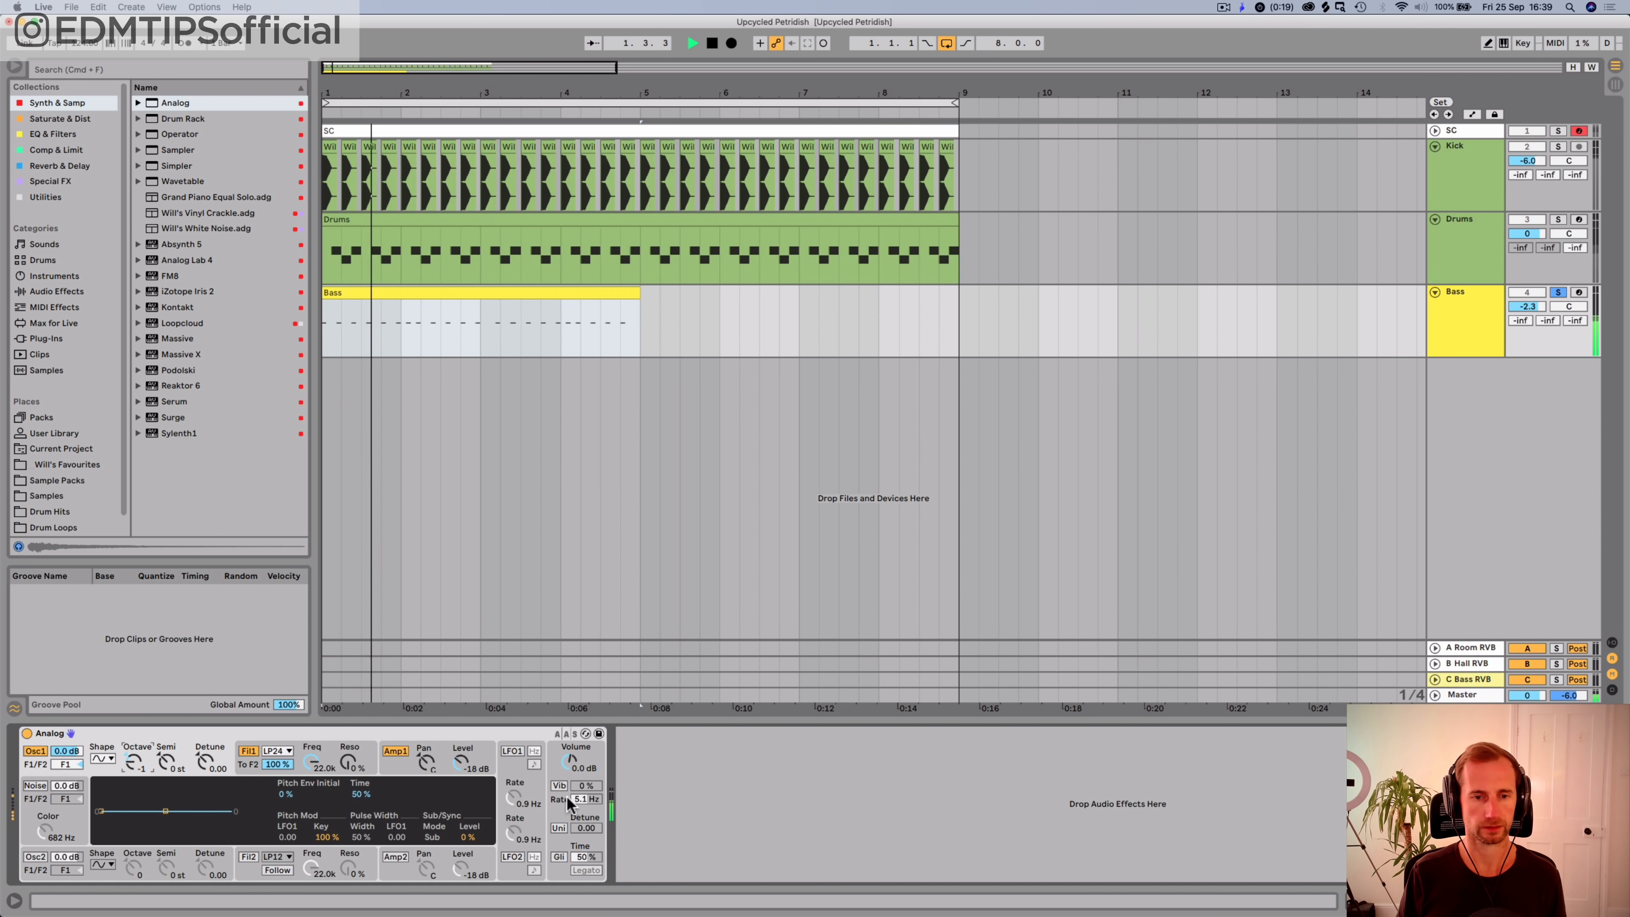
left_click_drag(570, 762, 571, 745)
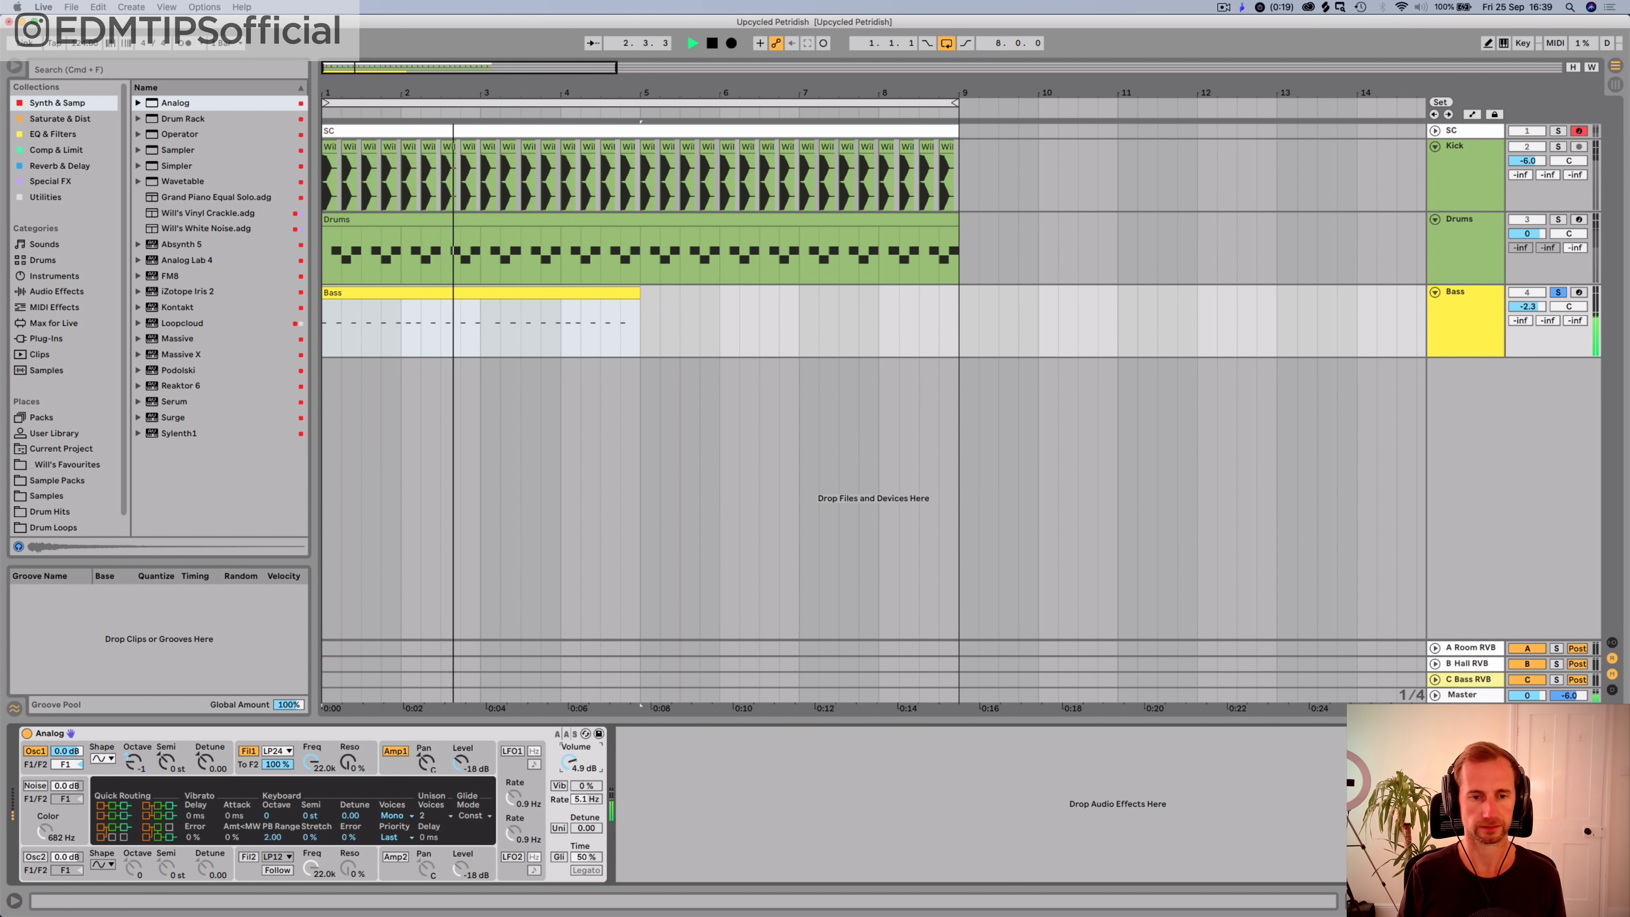
key("space")
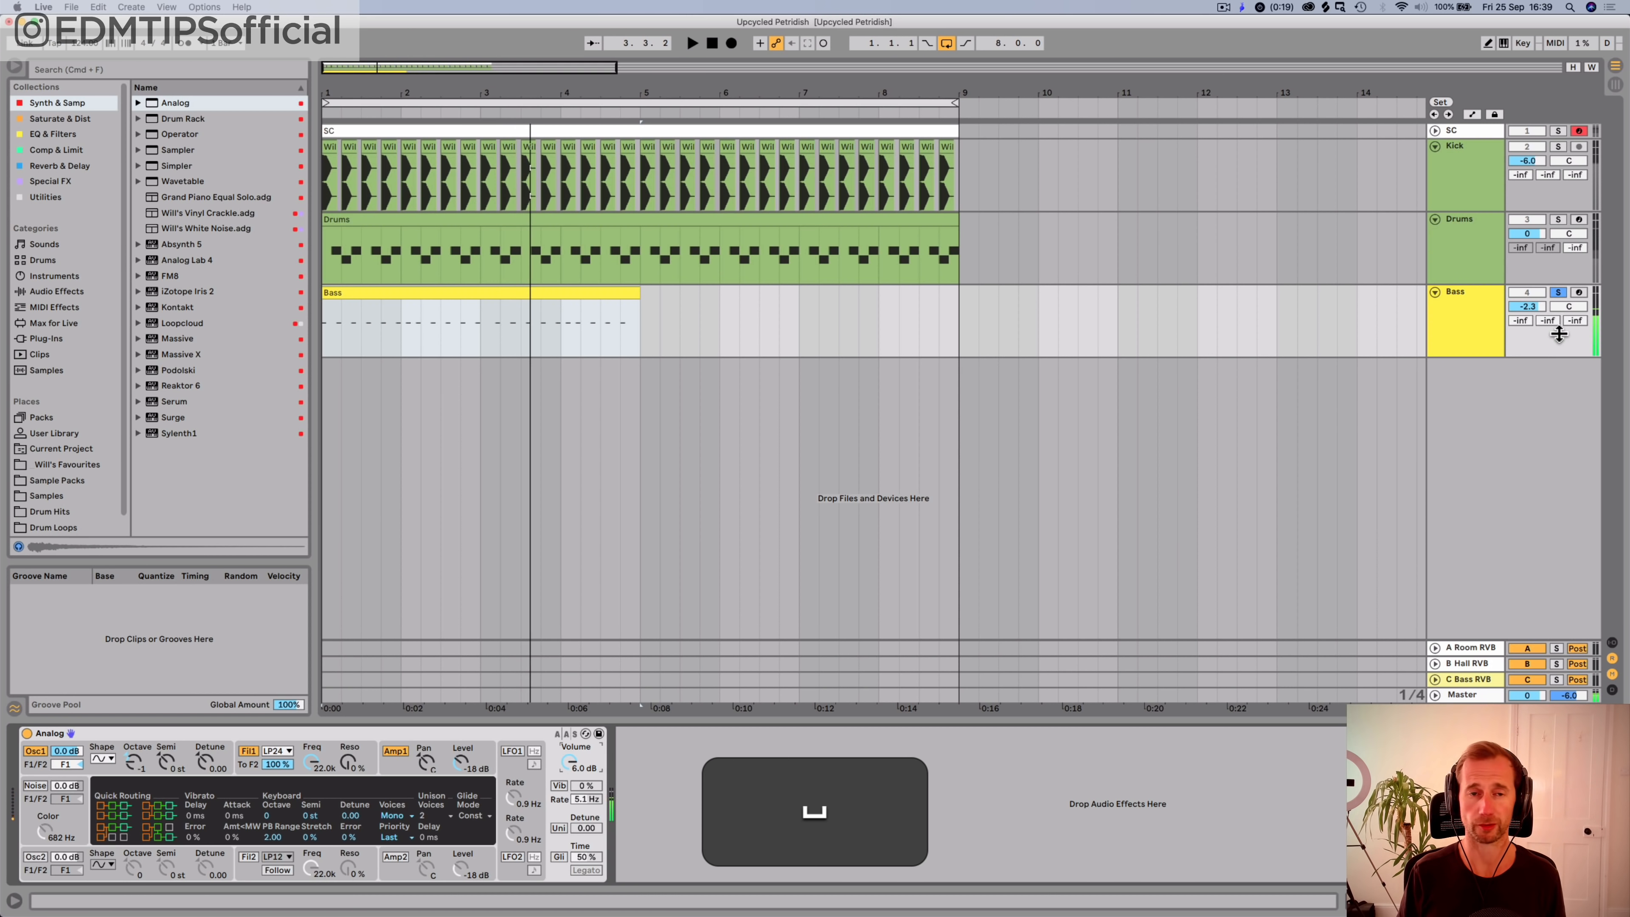
Step: Select the Bass track and save the project
left_click(1482, 313)
left_click(582, 297)
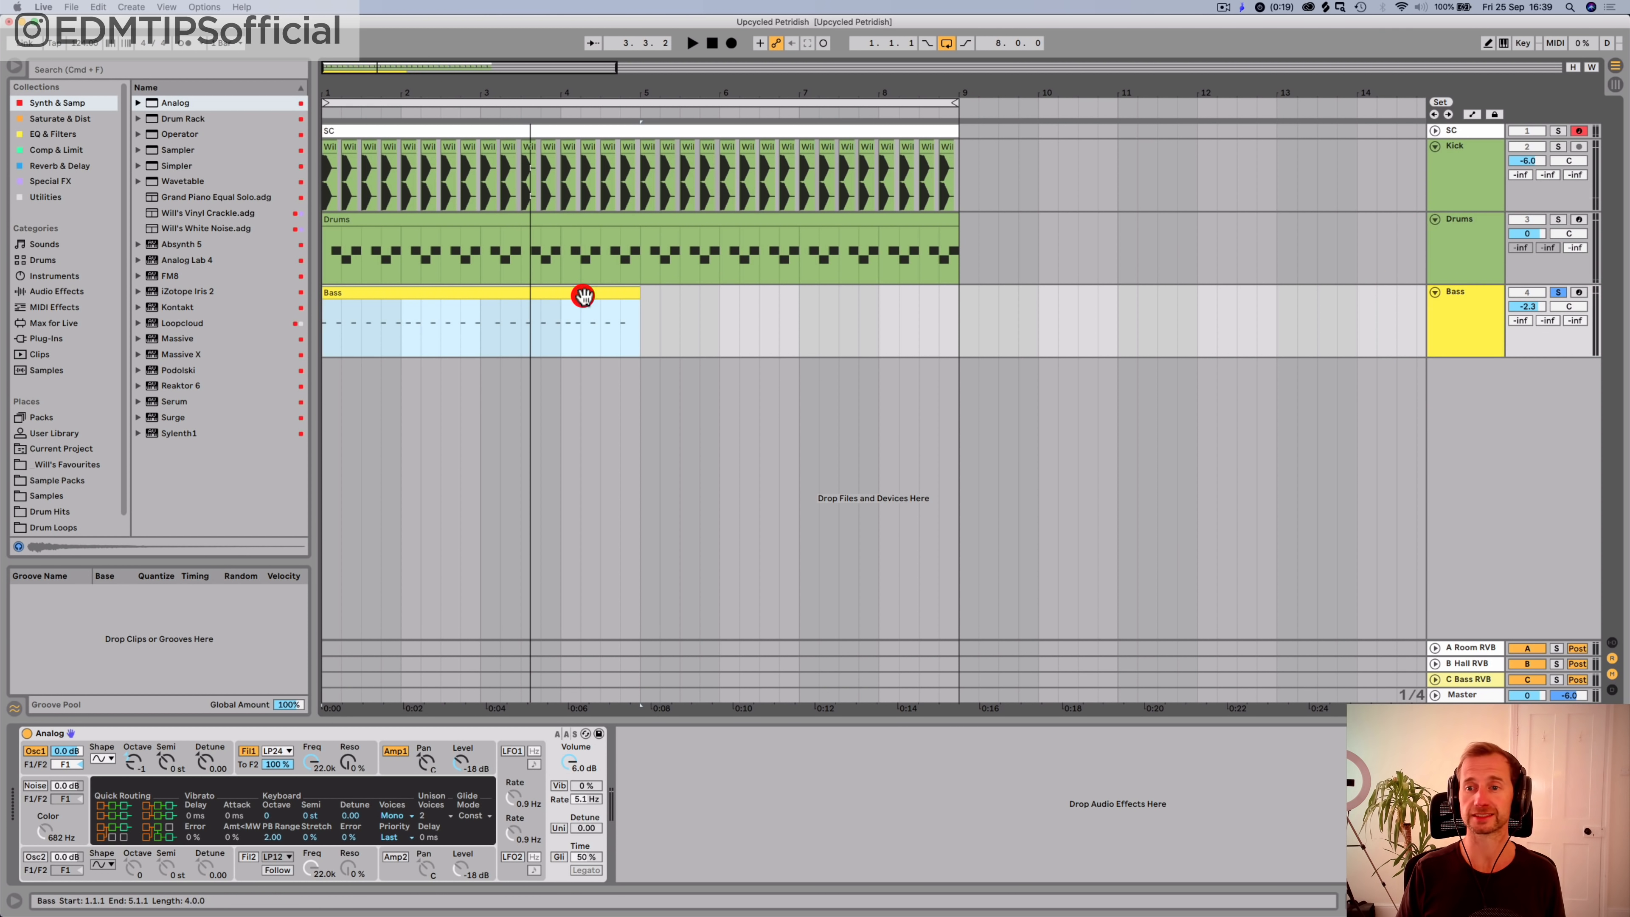
left_click(1481, 300)
key("super+s")
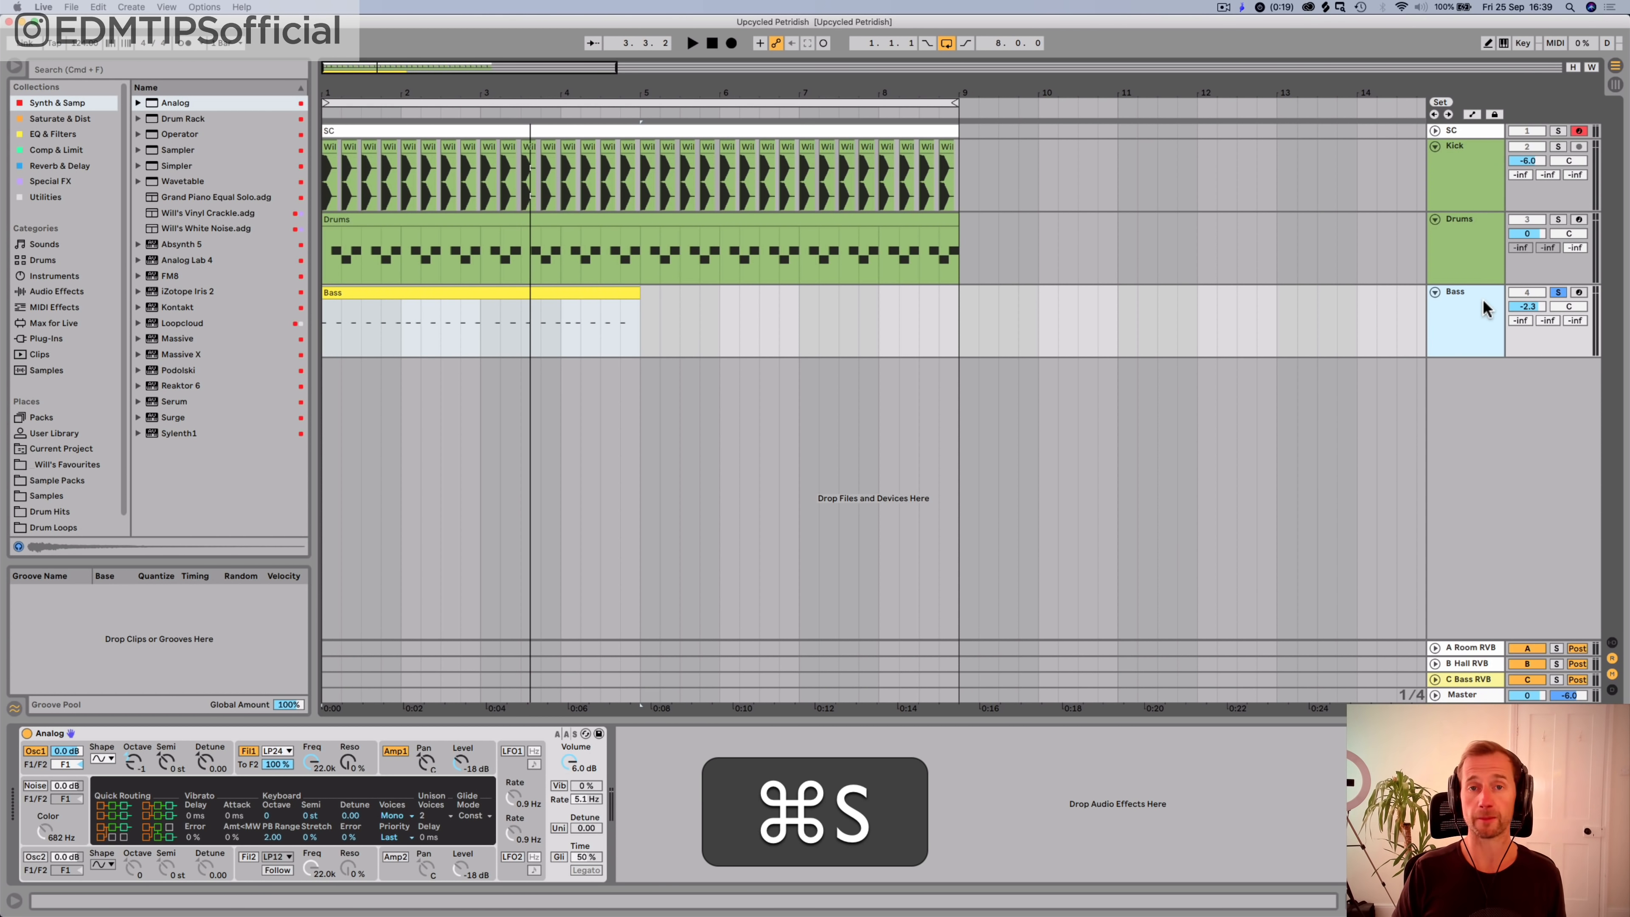
Step: Group the Bass track's Analog into an Instrument Rack and create a second, empty chain in it
left_click(120, 735)
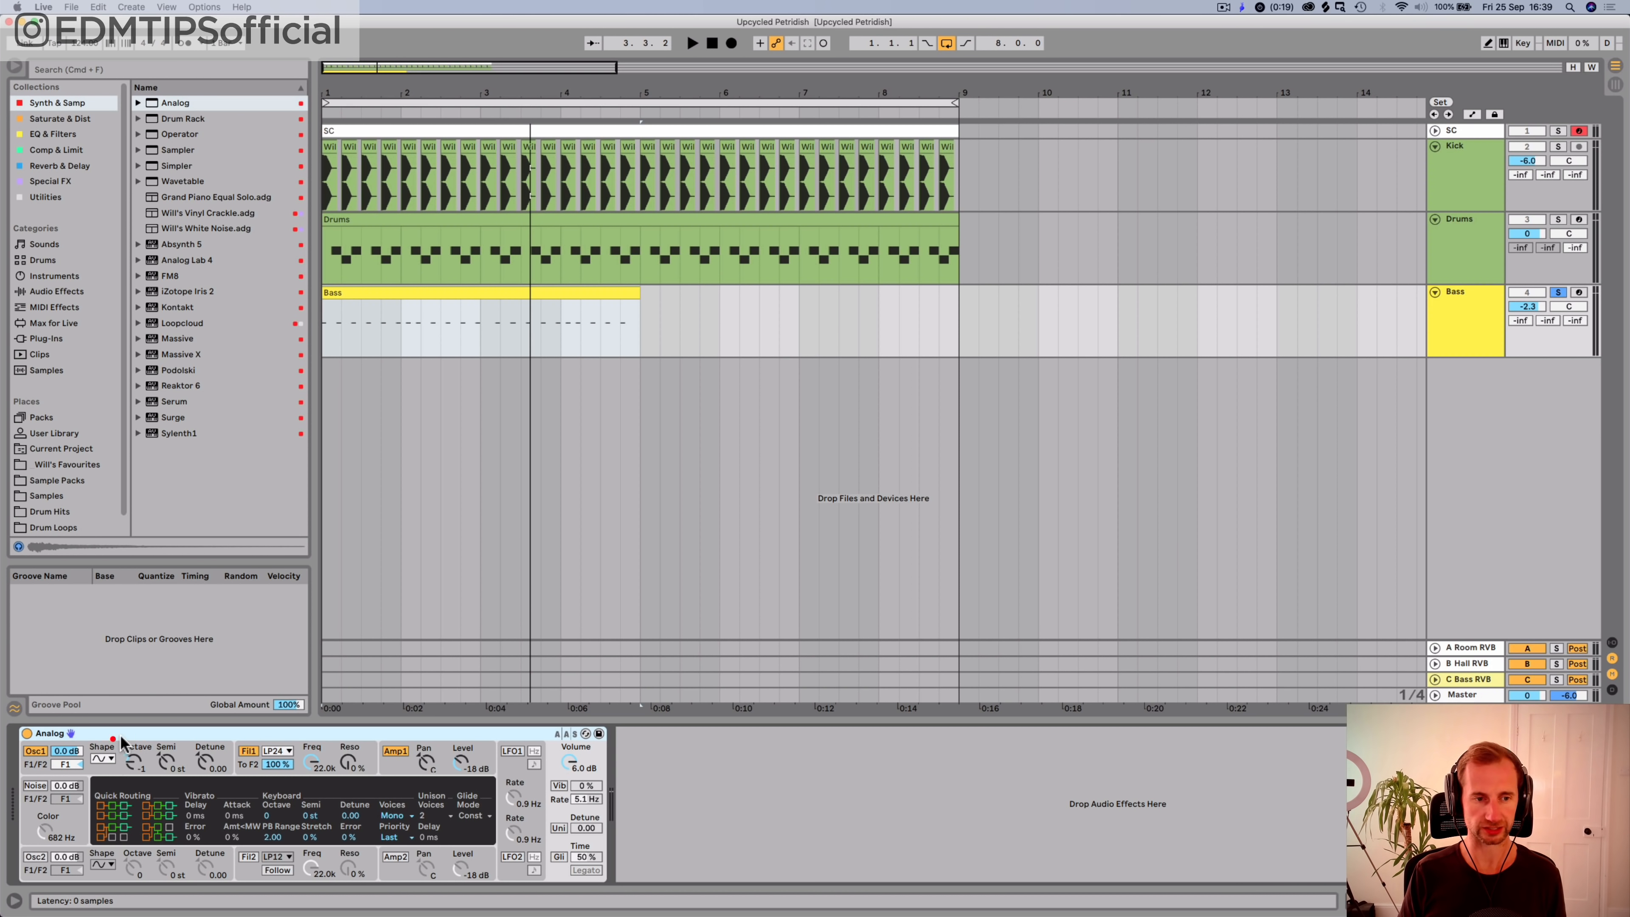
key("super+g")
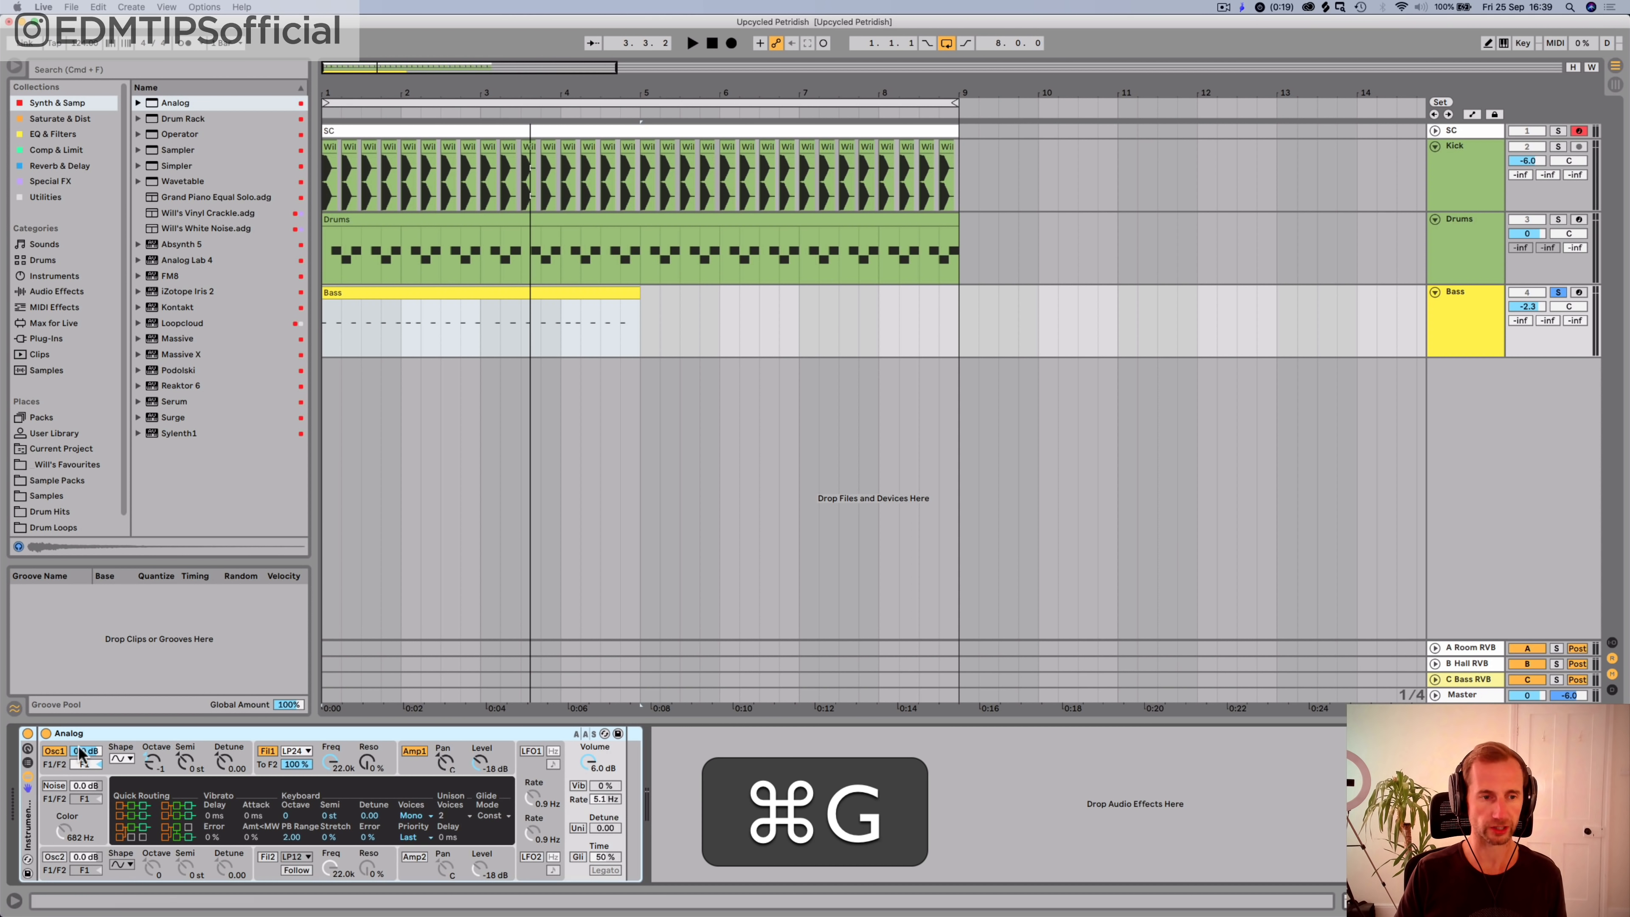
left_click(27, 762)
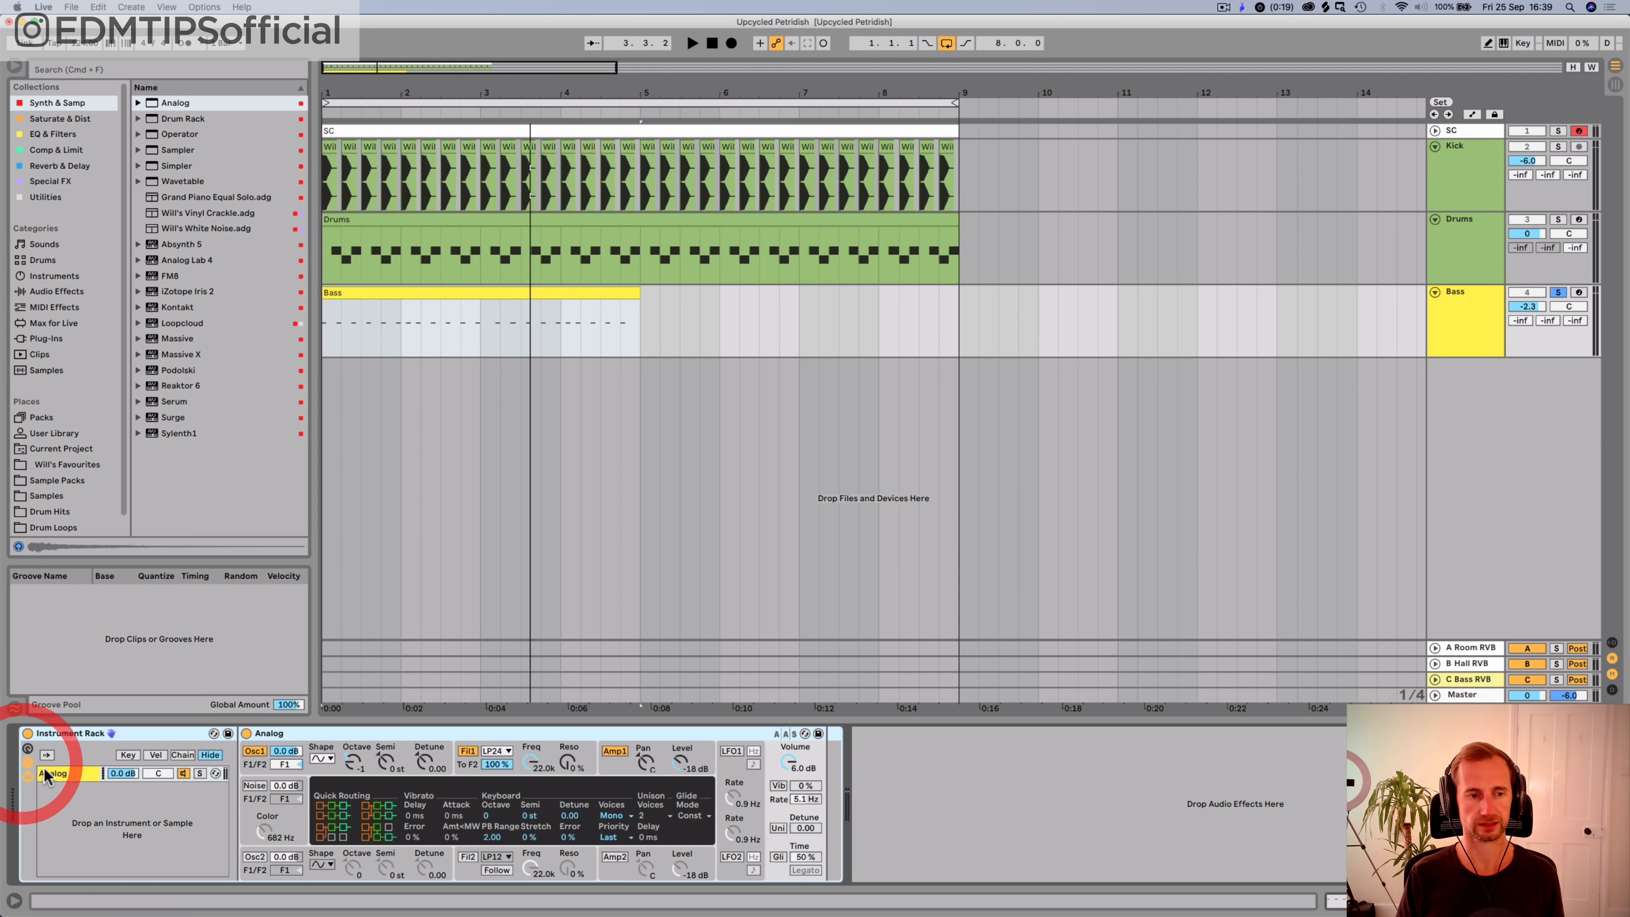
right_click(79, 798)
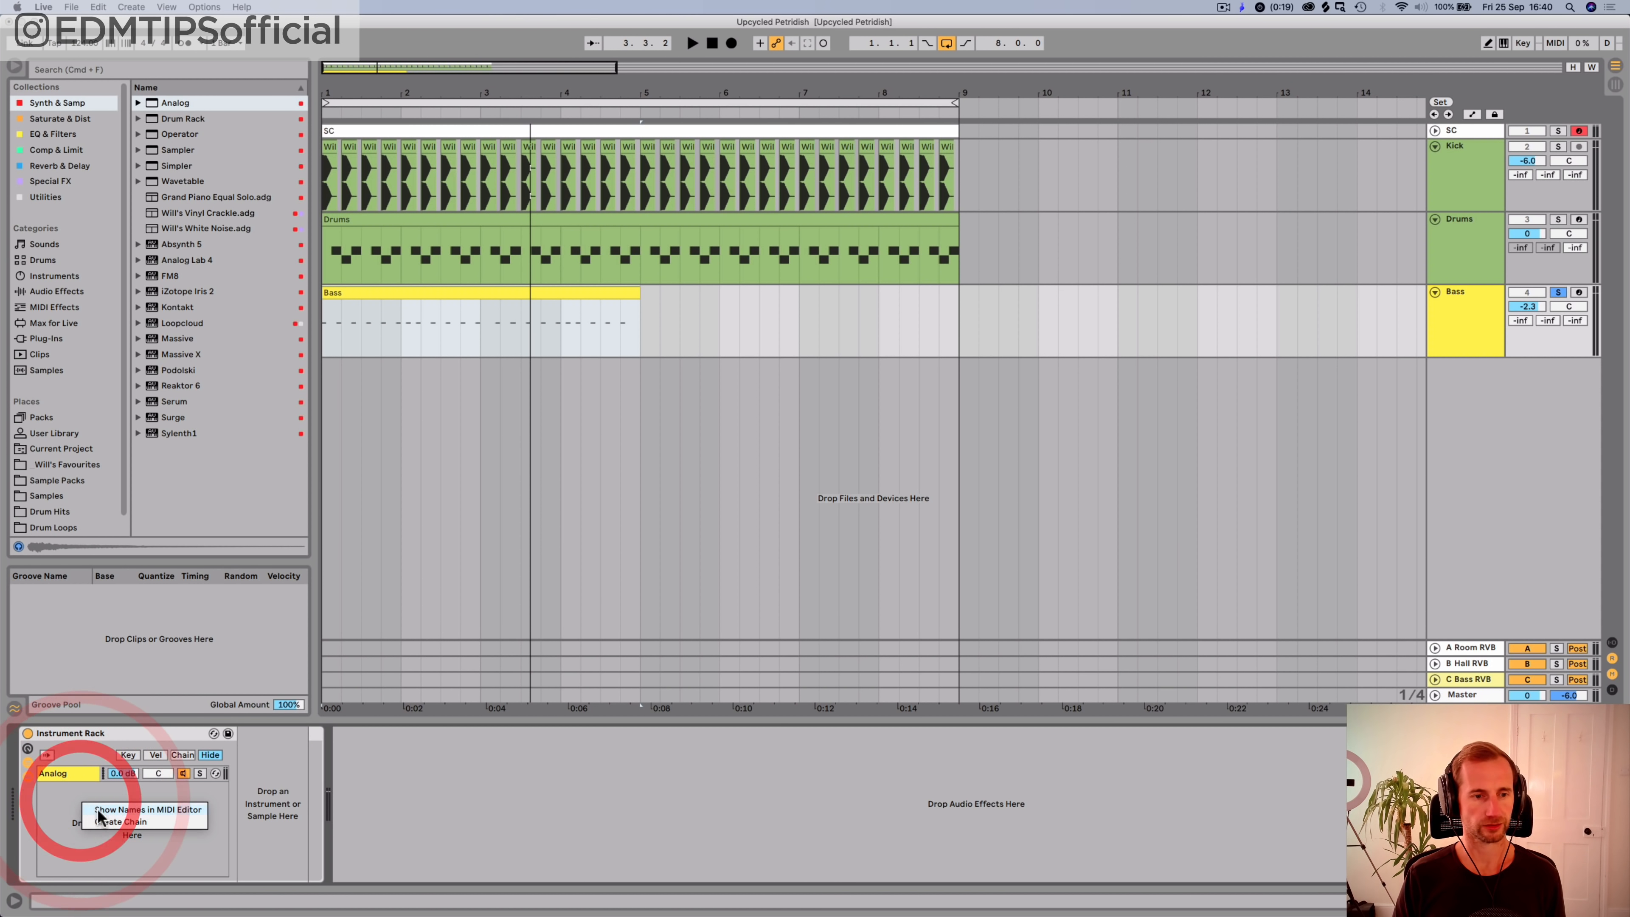
left_click(104, 821)
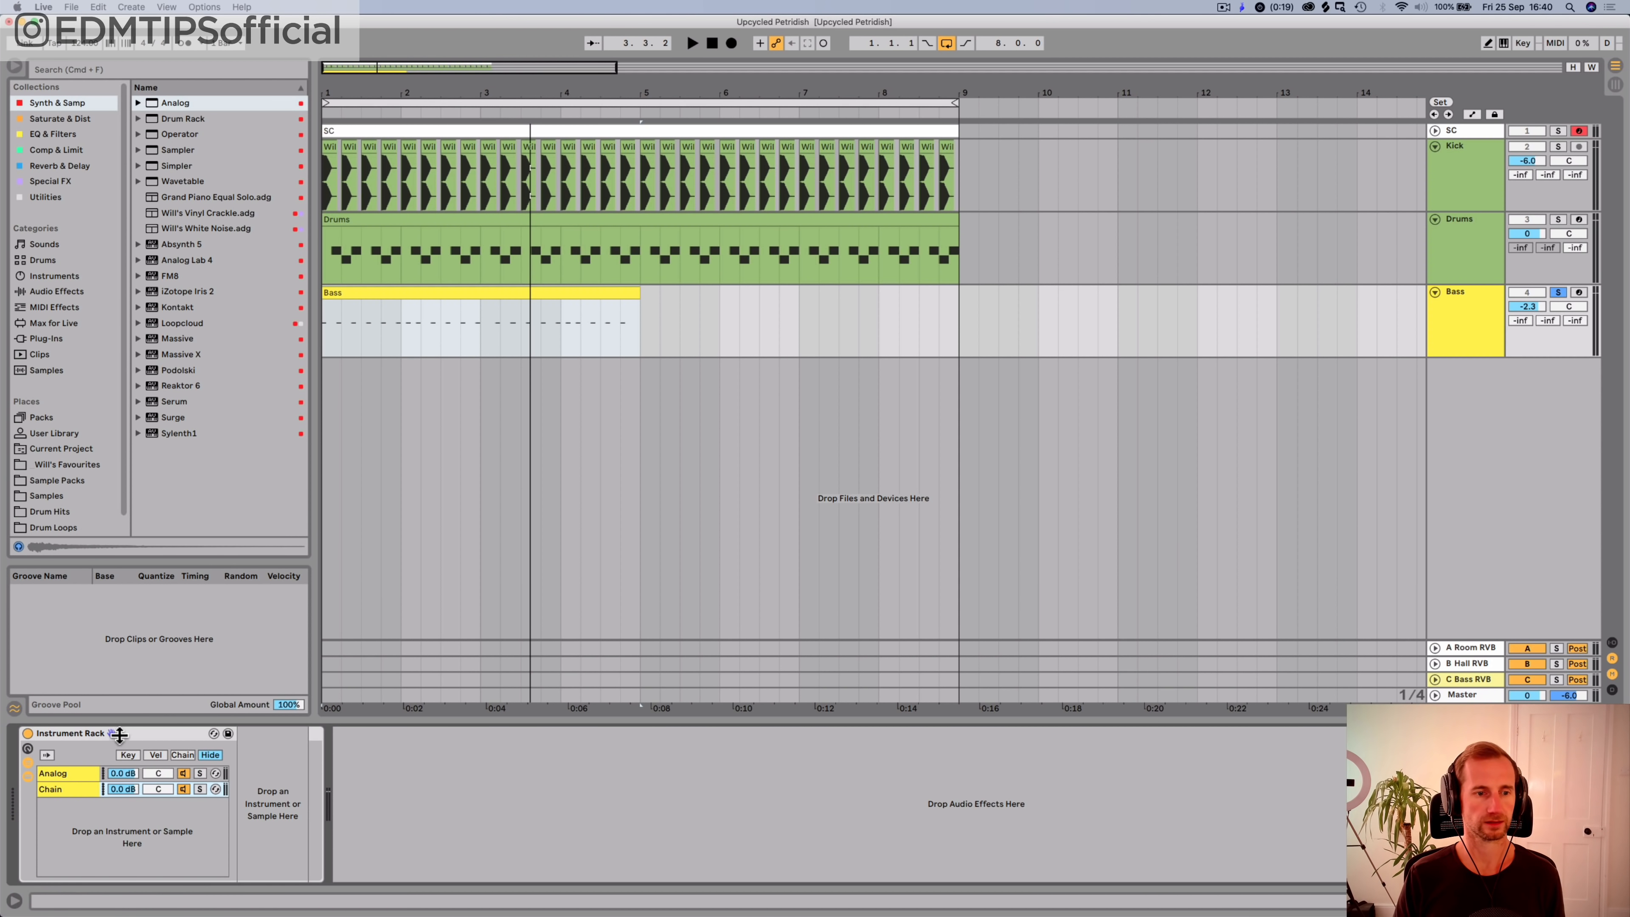
Step: Rename the rack's Analog chain as Sub and the new chain as Mid
left_click(59, 774)
key("cmd+r")
type("Sub")
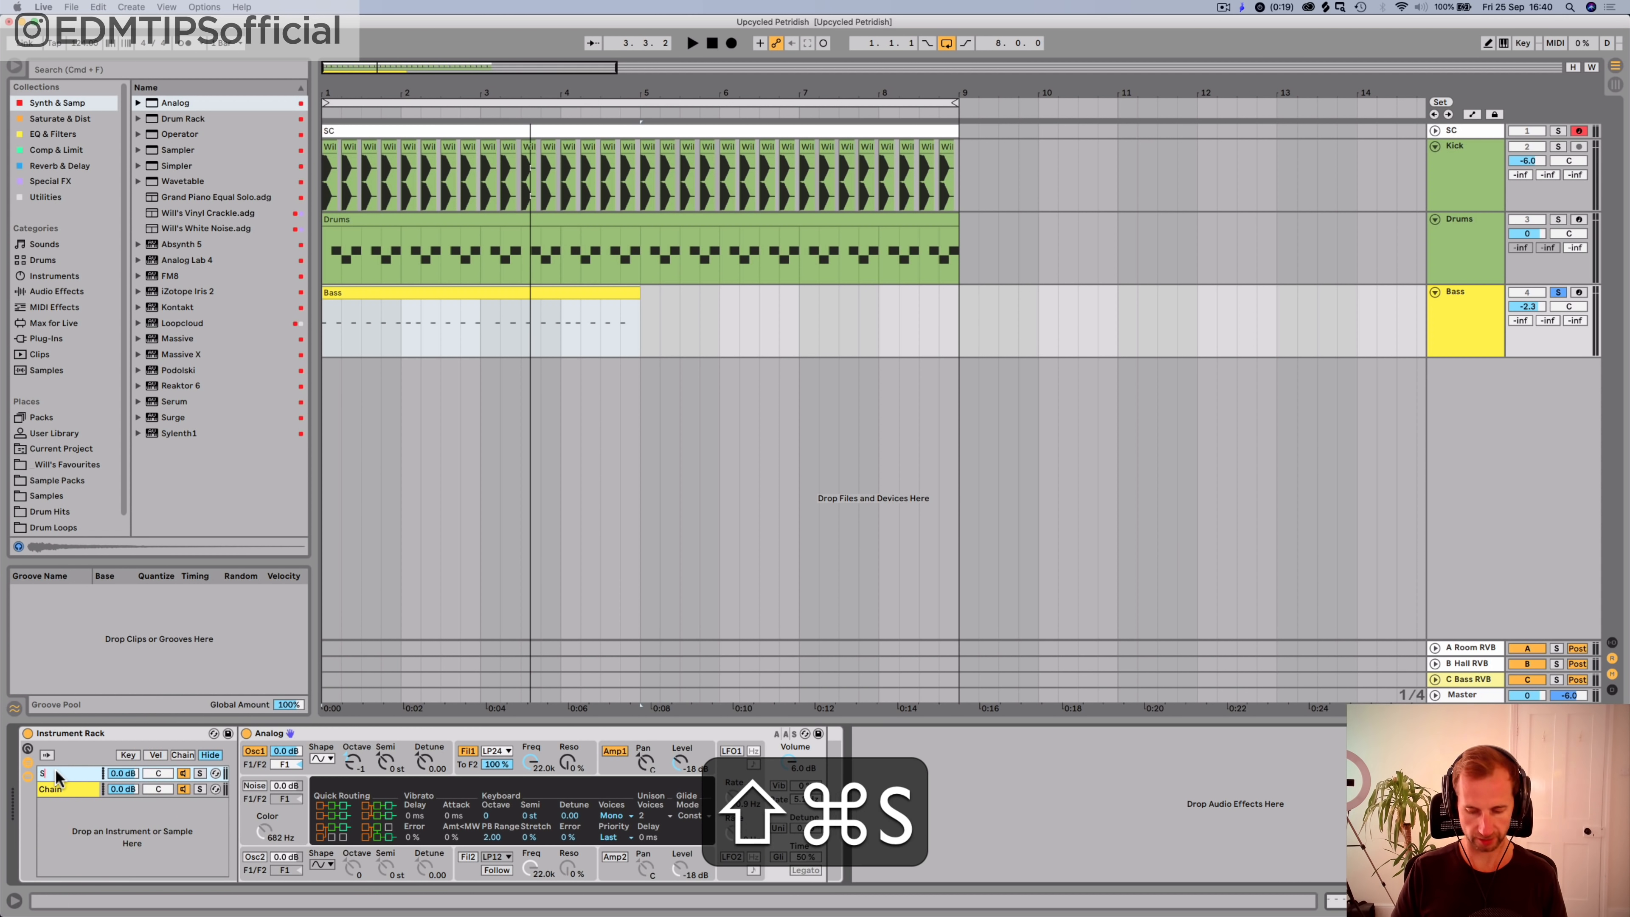
key("Return")
left_click(58, 789)
key("super+r")
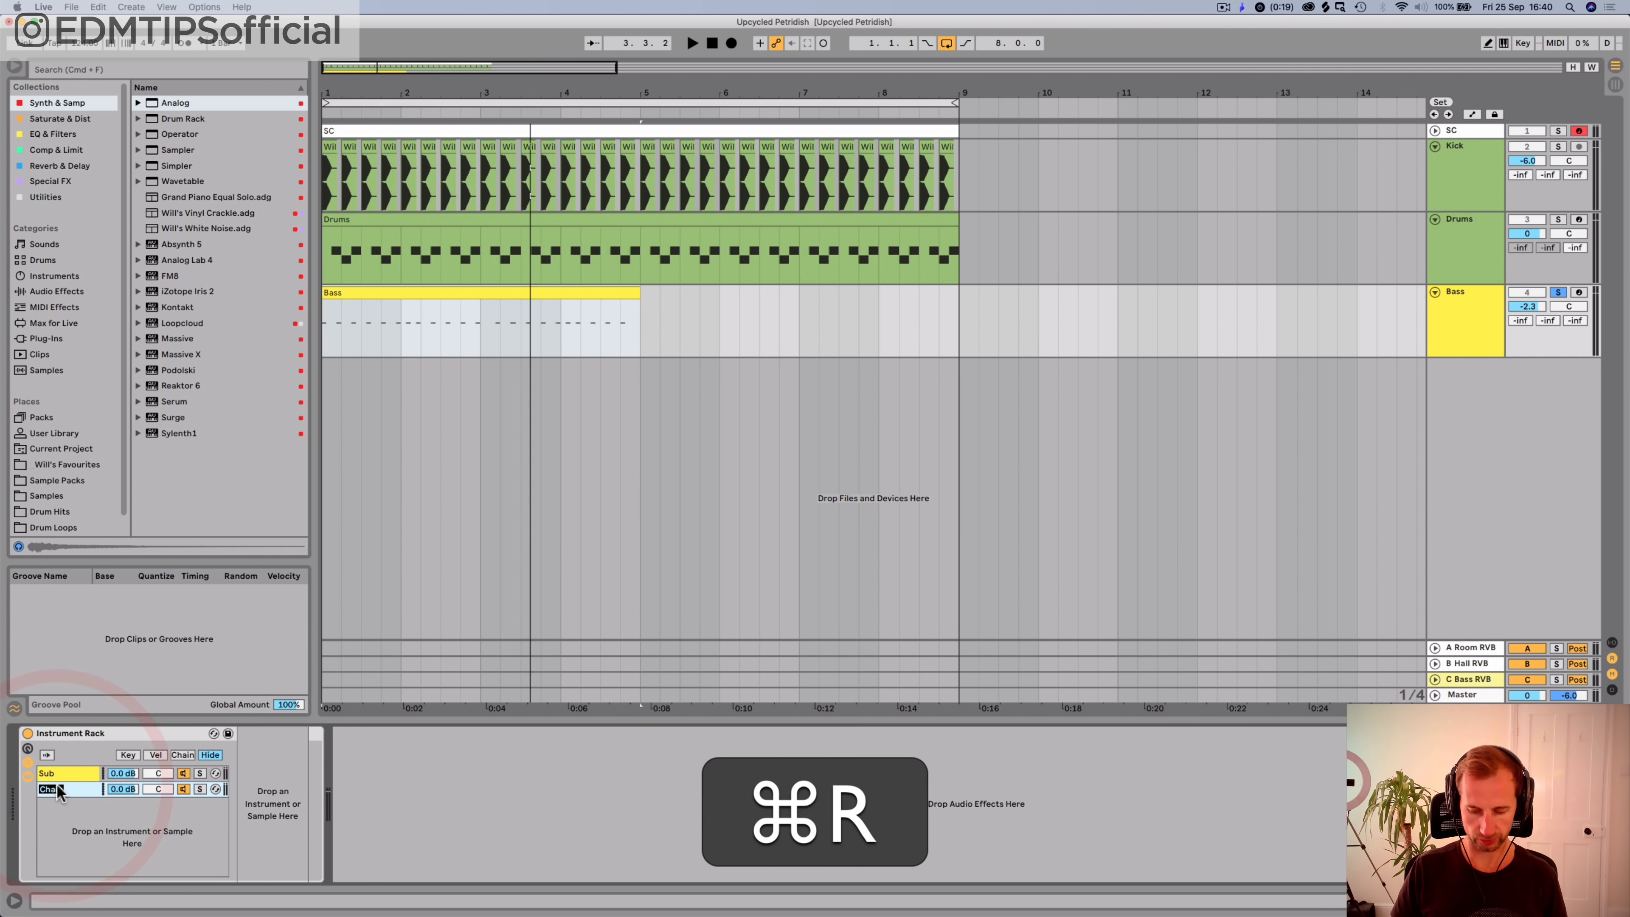
type("Mid")
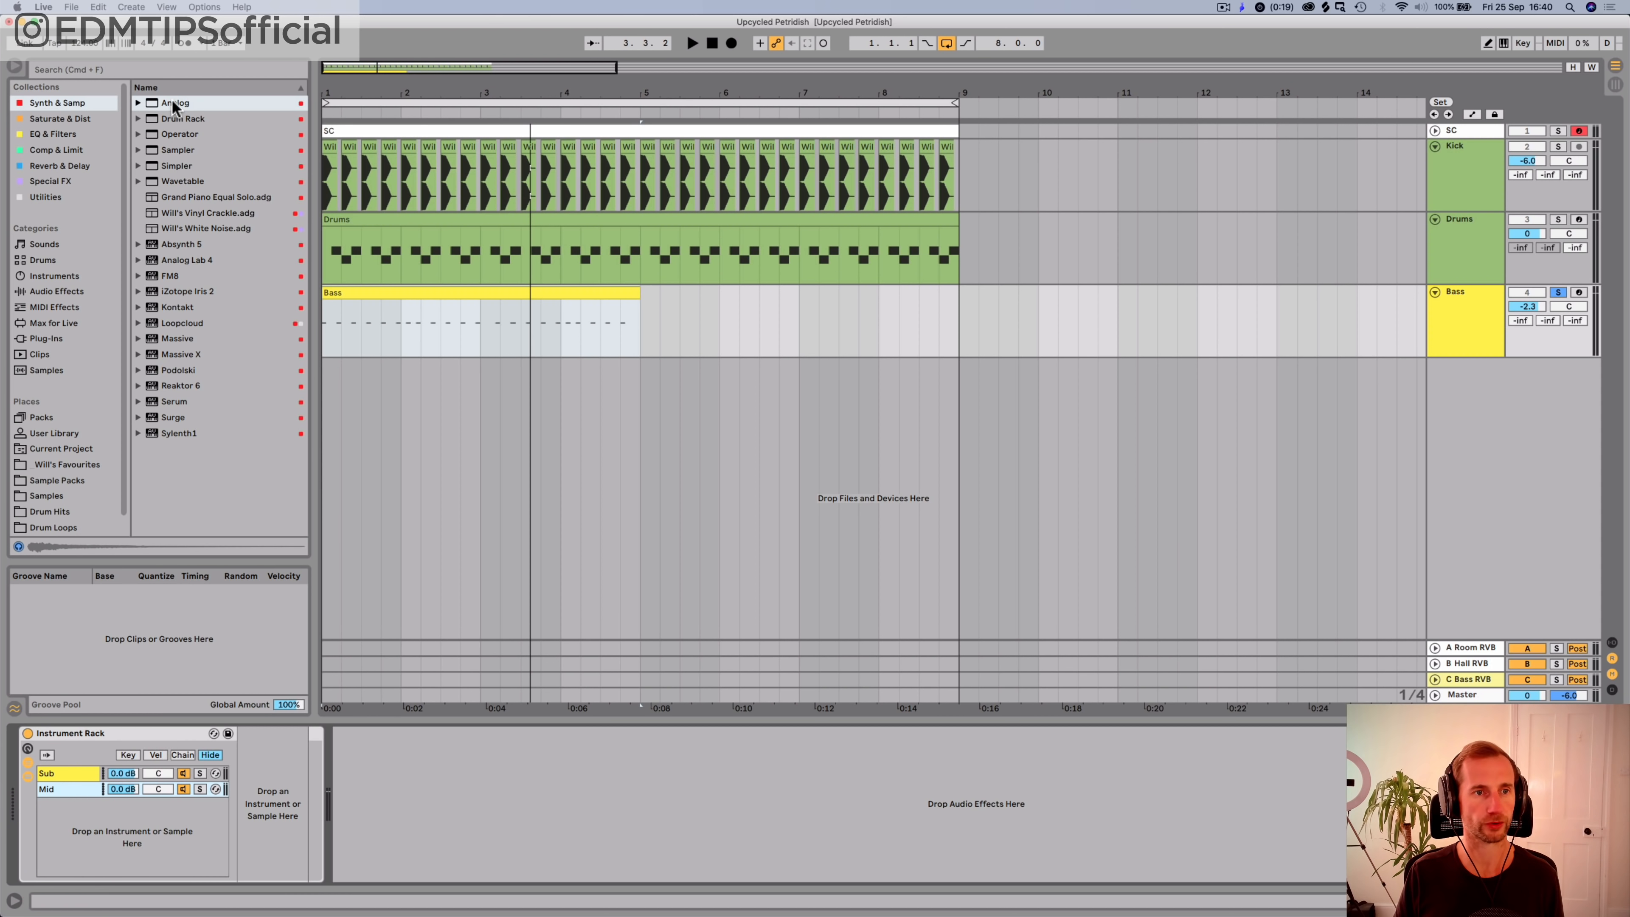
Step: Load Analog into the Mid chain and set its Amp1 envelope sustain to 0
left_click_drag(172, 103, 266, 785)
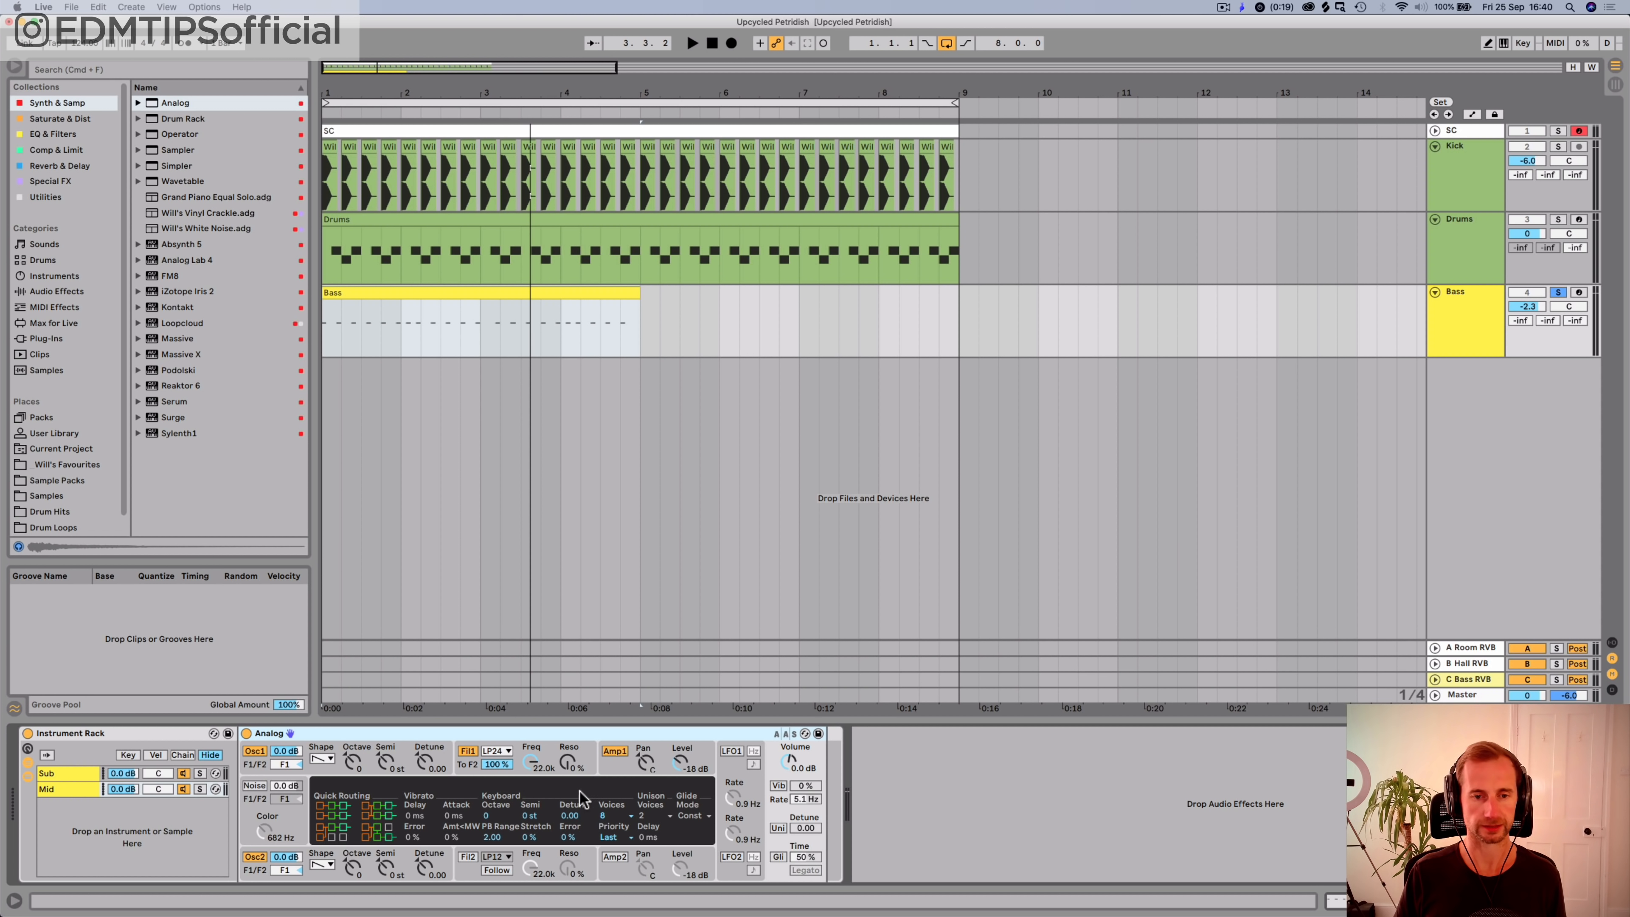
left_click(614, 752)
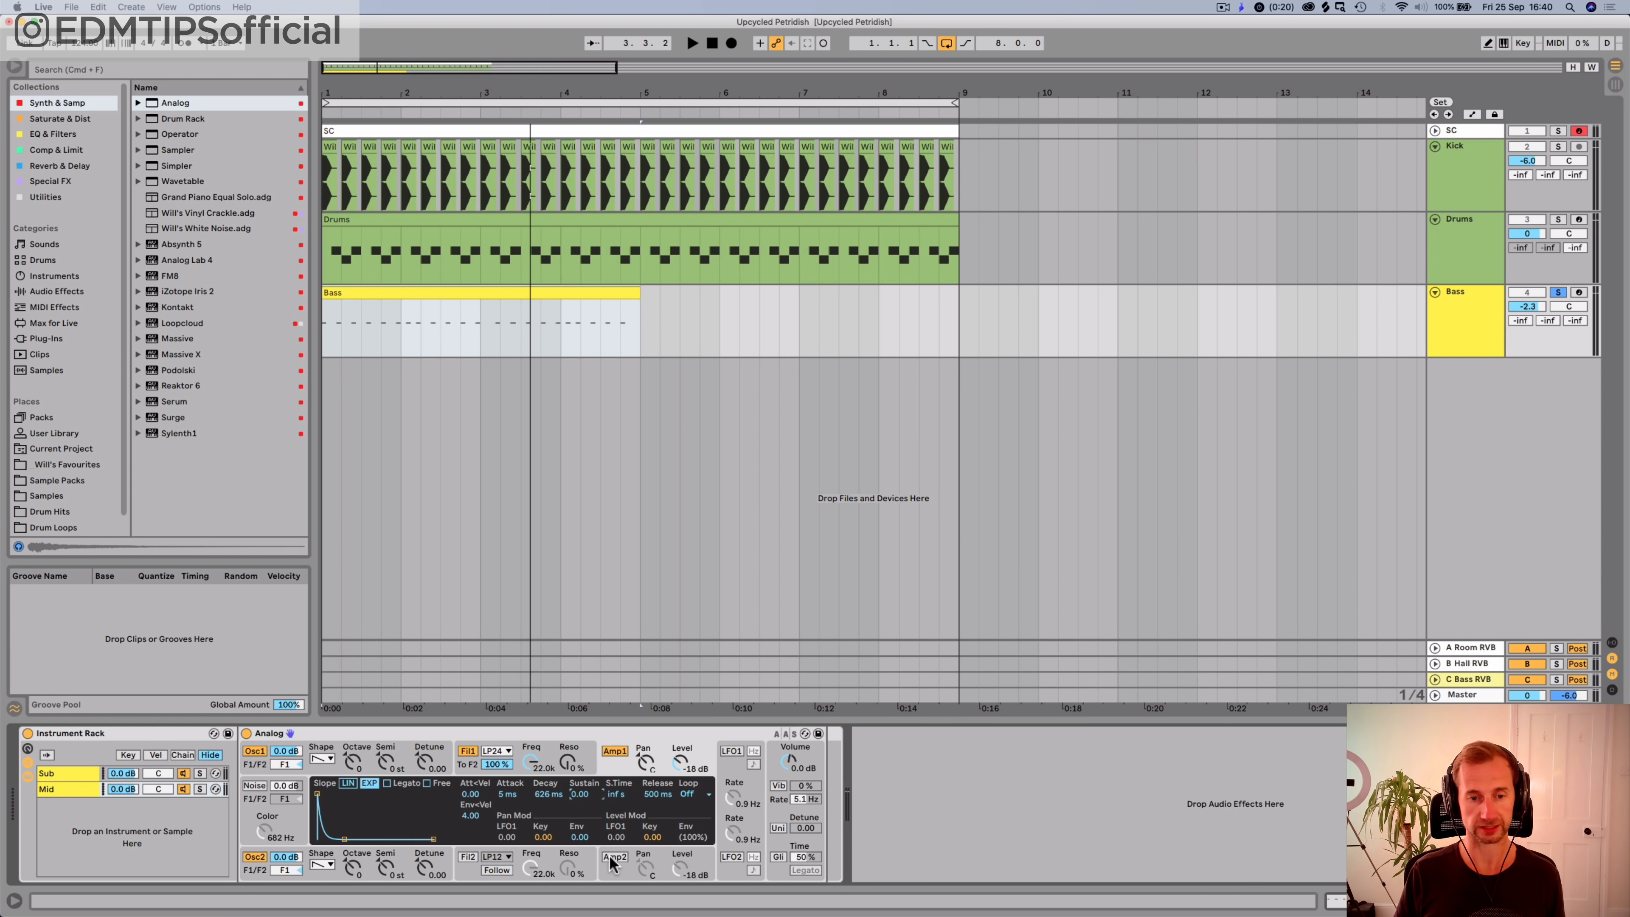
Step: Choose Analog's quick routing that gives each oscillator its own filter and amp, and set Amp2's envelope sustain to 0
left_click(769, 849)
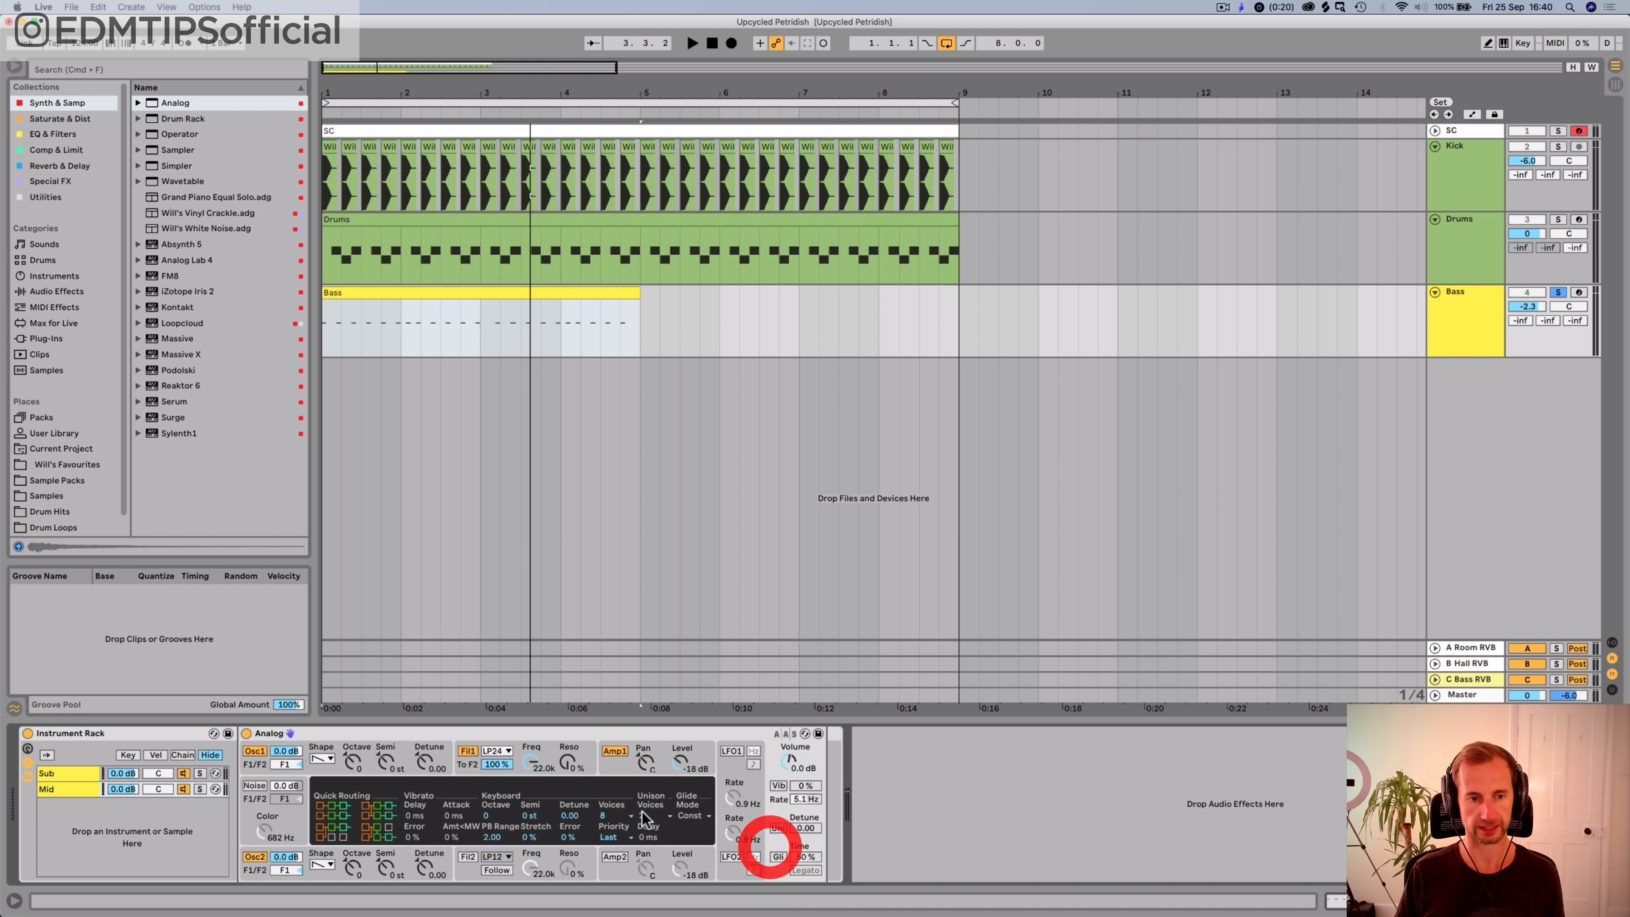
left_click(341, 803)
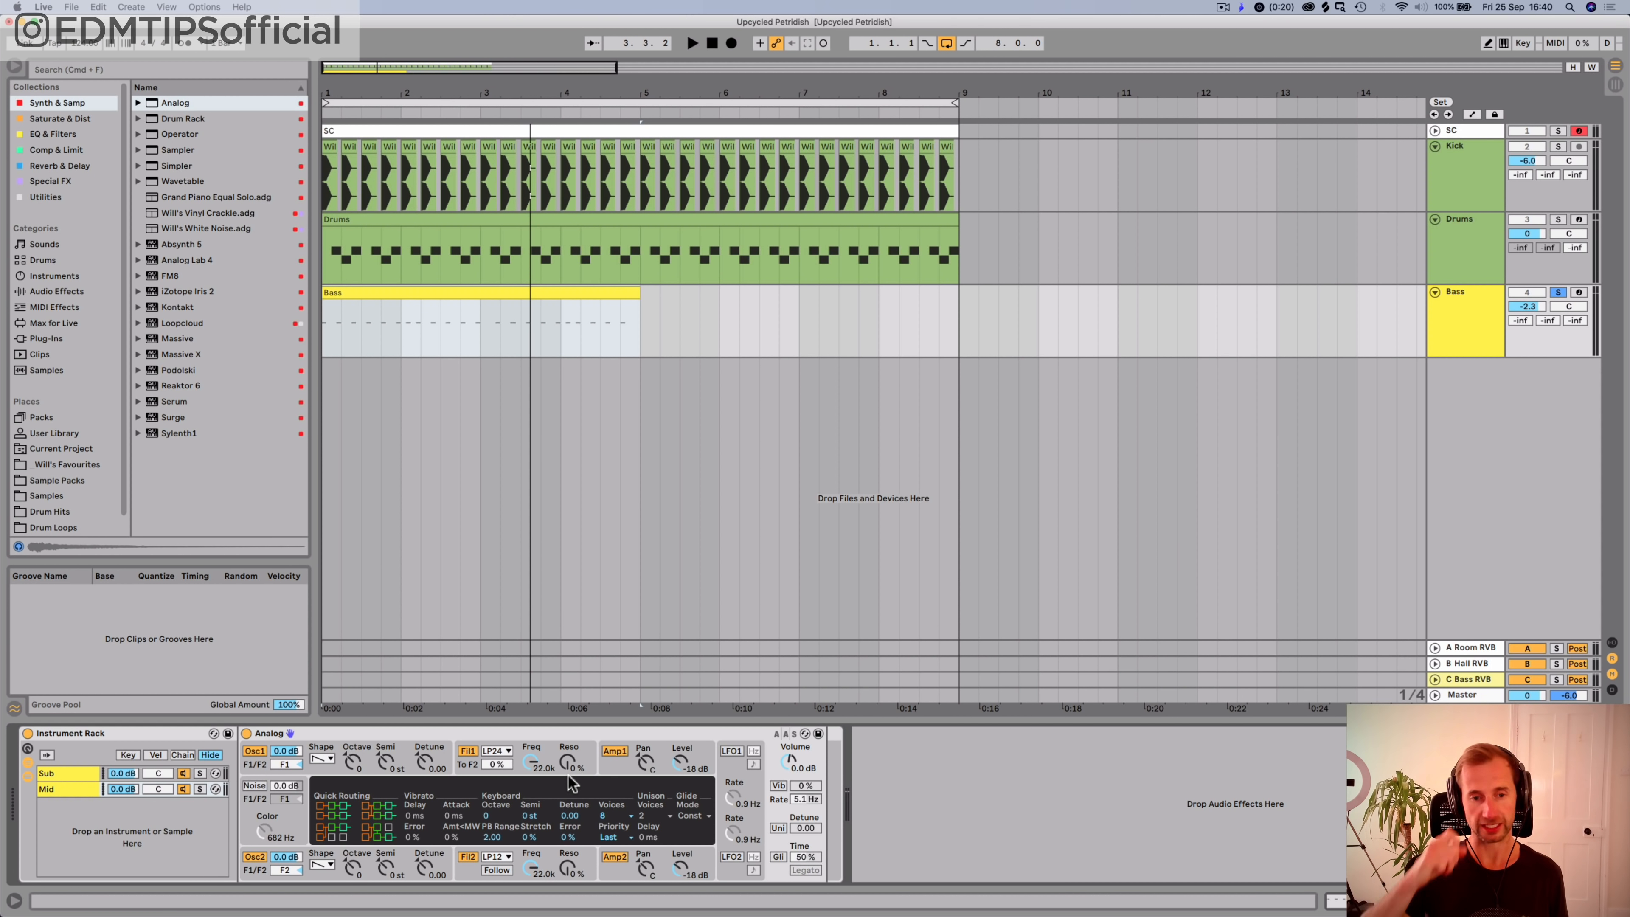
left_click(528, 771)
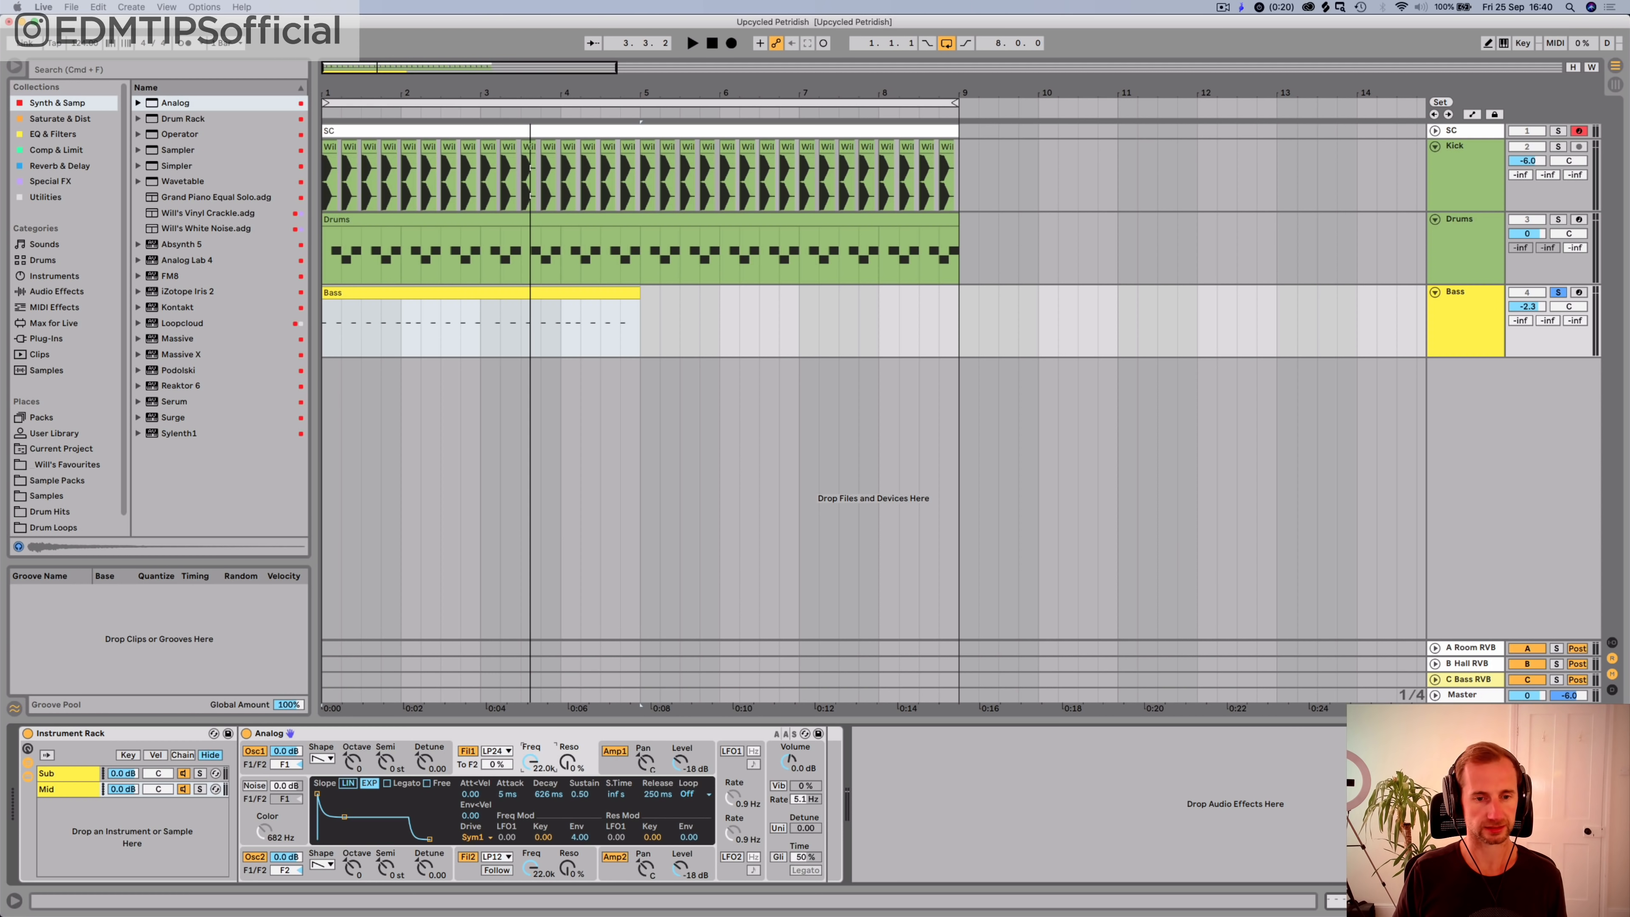
left_click(606, 763)
left_click(602, 870)
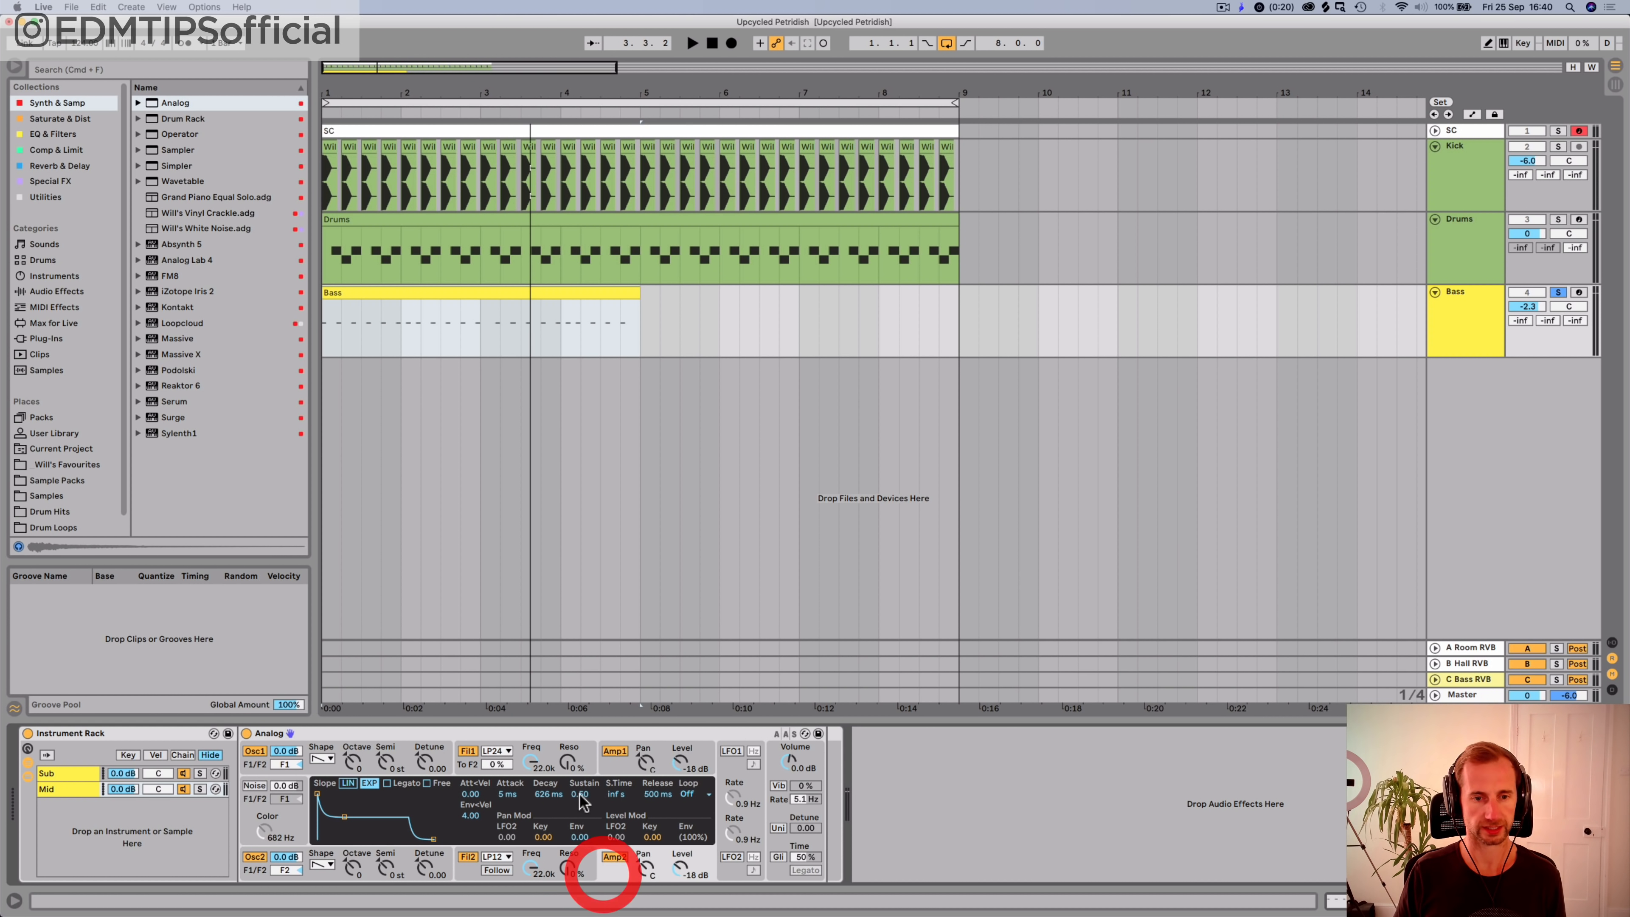
left_click_drag(579, 794, 580, 834)
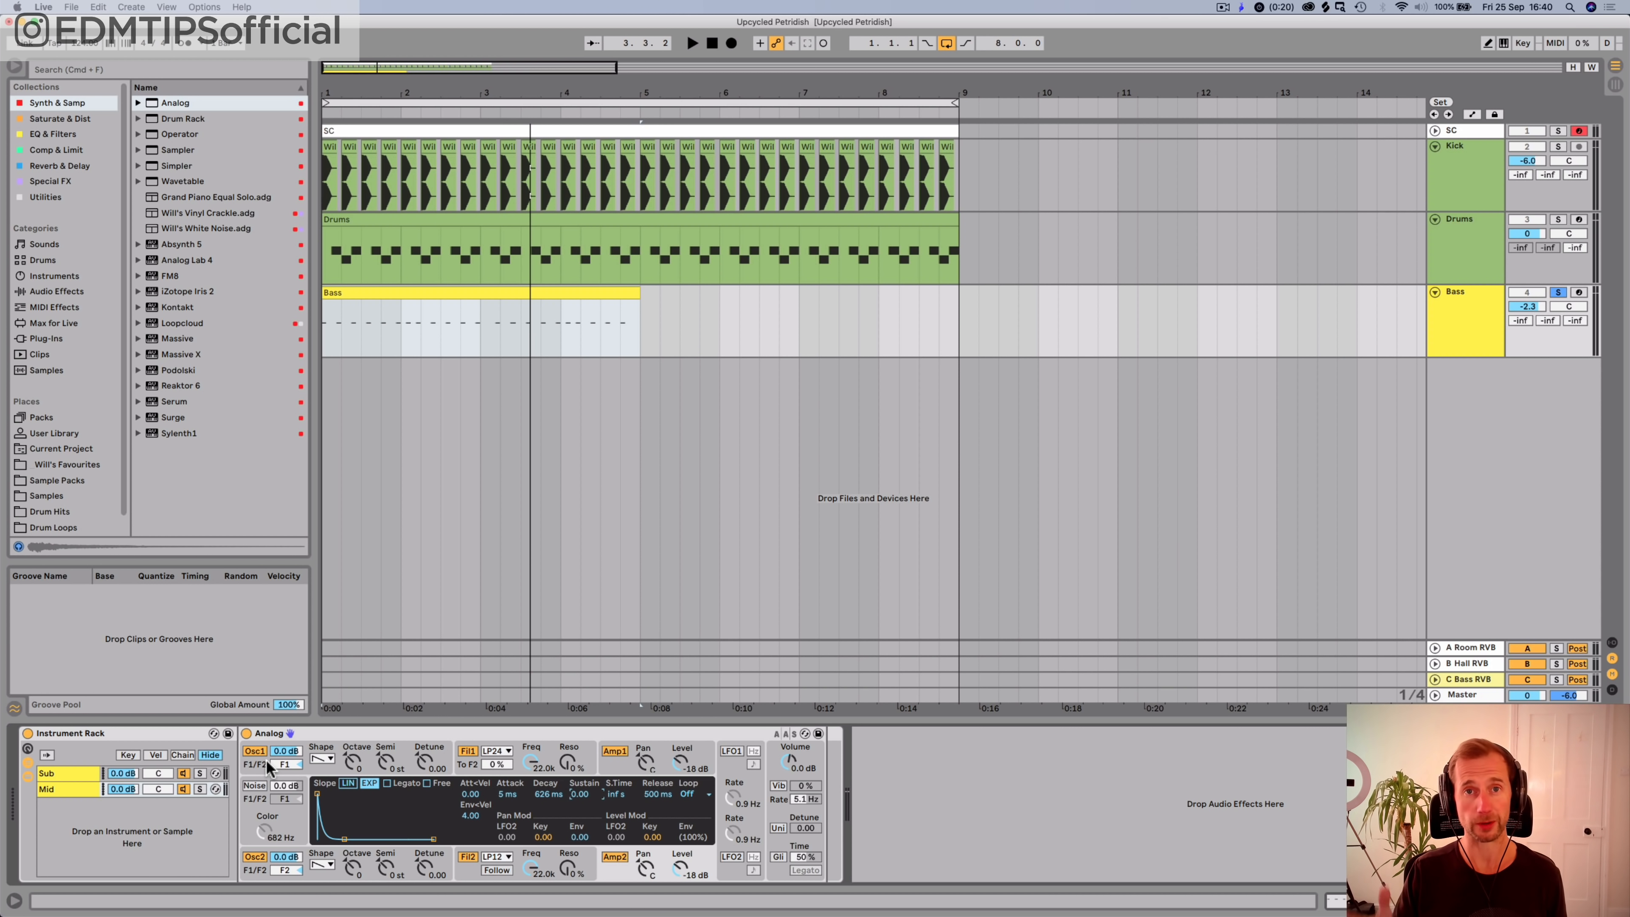
Step: Audition the bass with the rack's Sub chain muted, and unmute the chain to compare
key("space")
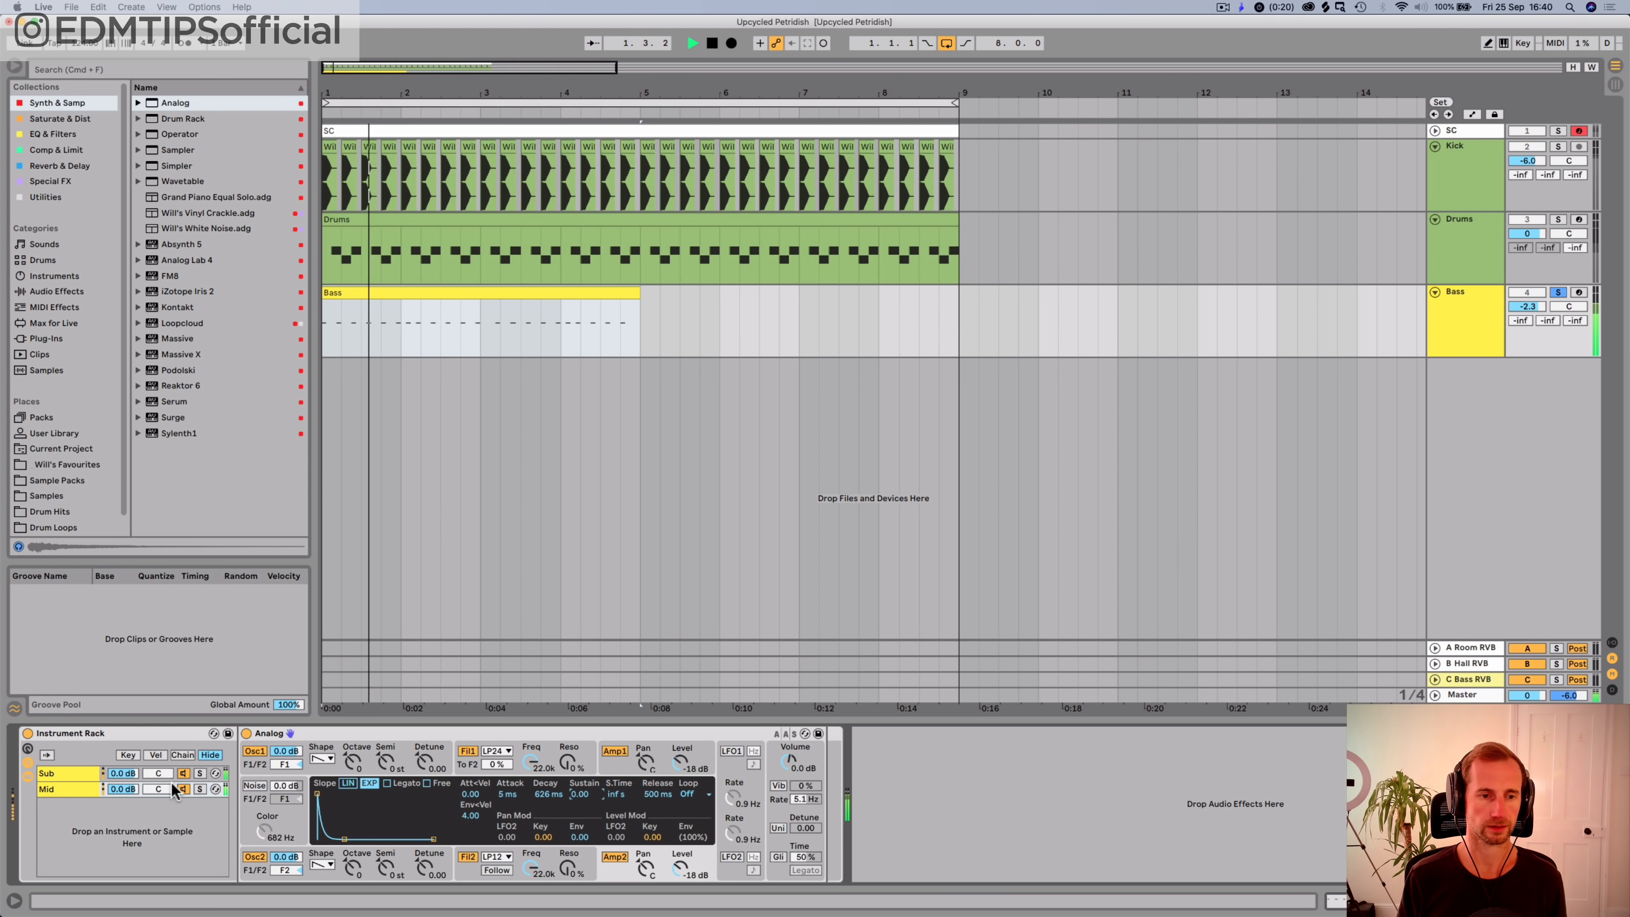
key("space")
left_click(182, 777)
key("space")
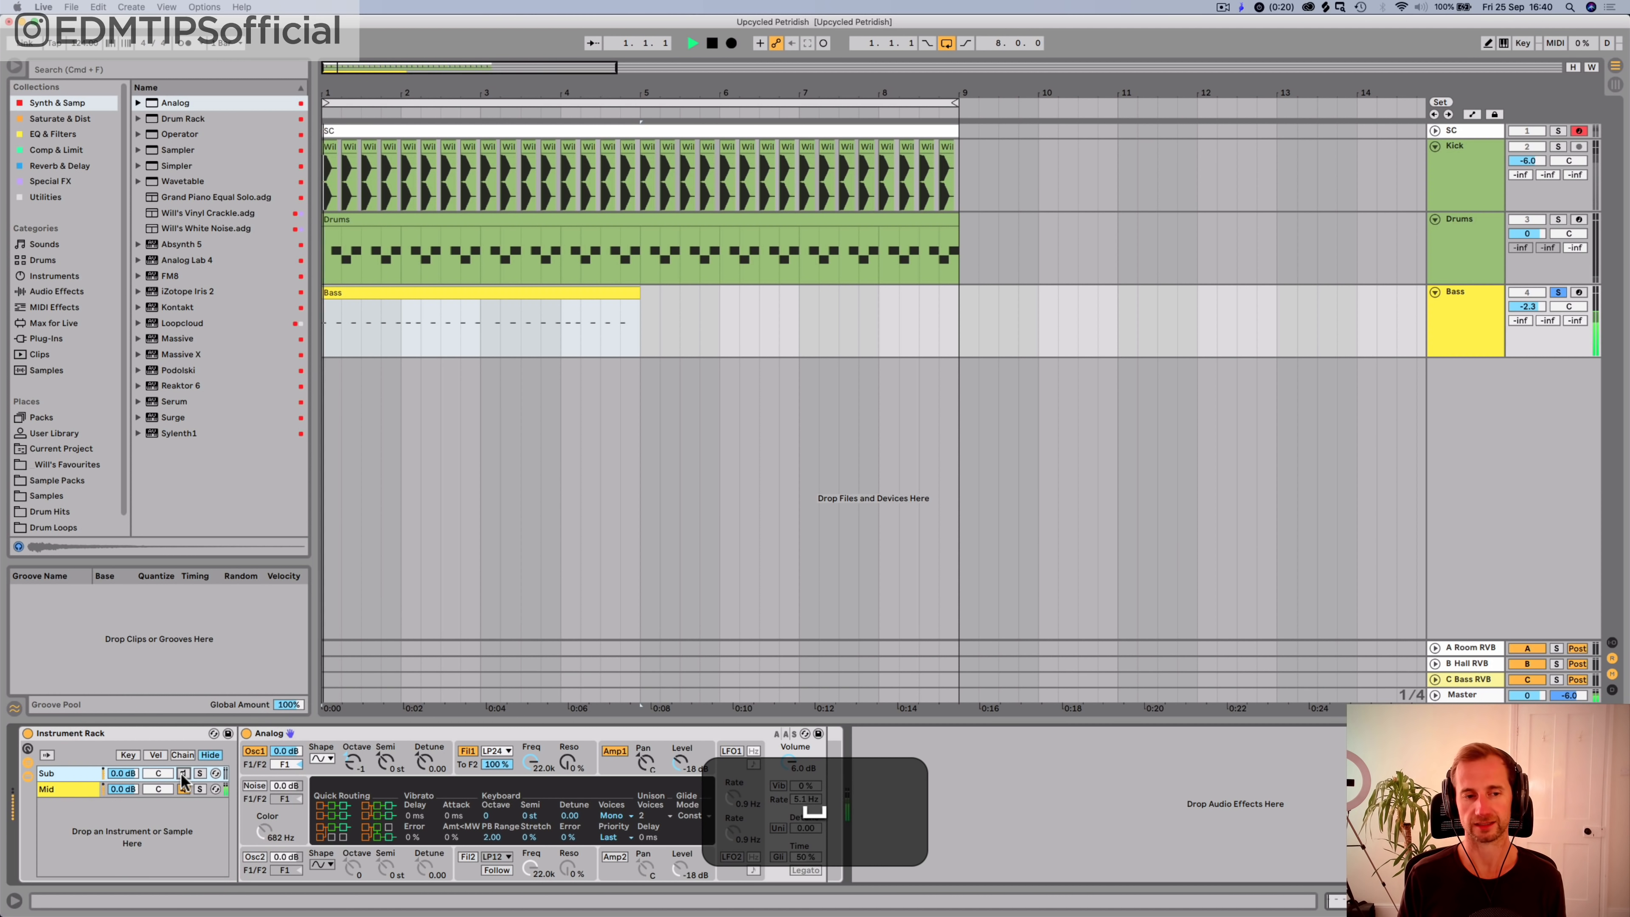
left_click(183, 774)
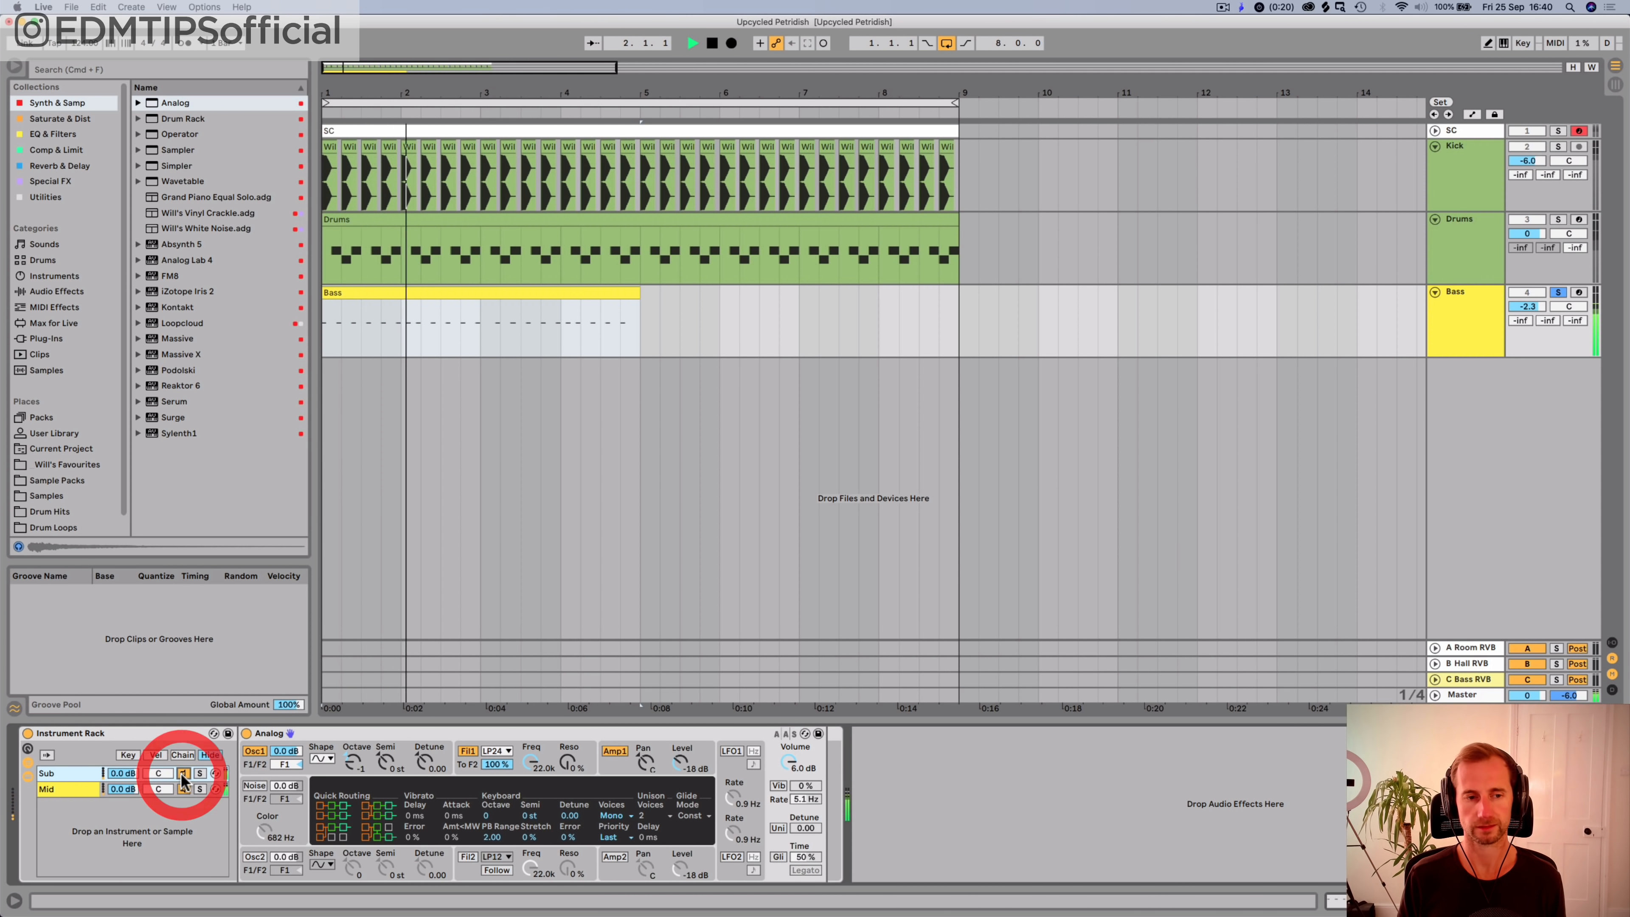
Step: Lower the Mid Analog's filter cutoffs to 420 on Fil1 and 467 on Fil2 while auditioning the bass
left_click(81, 774)
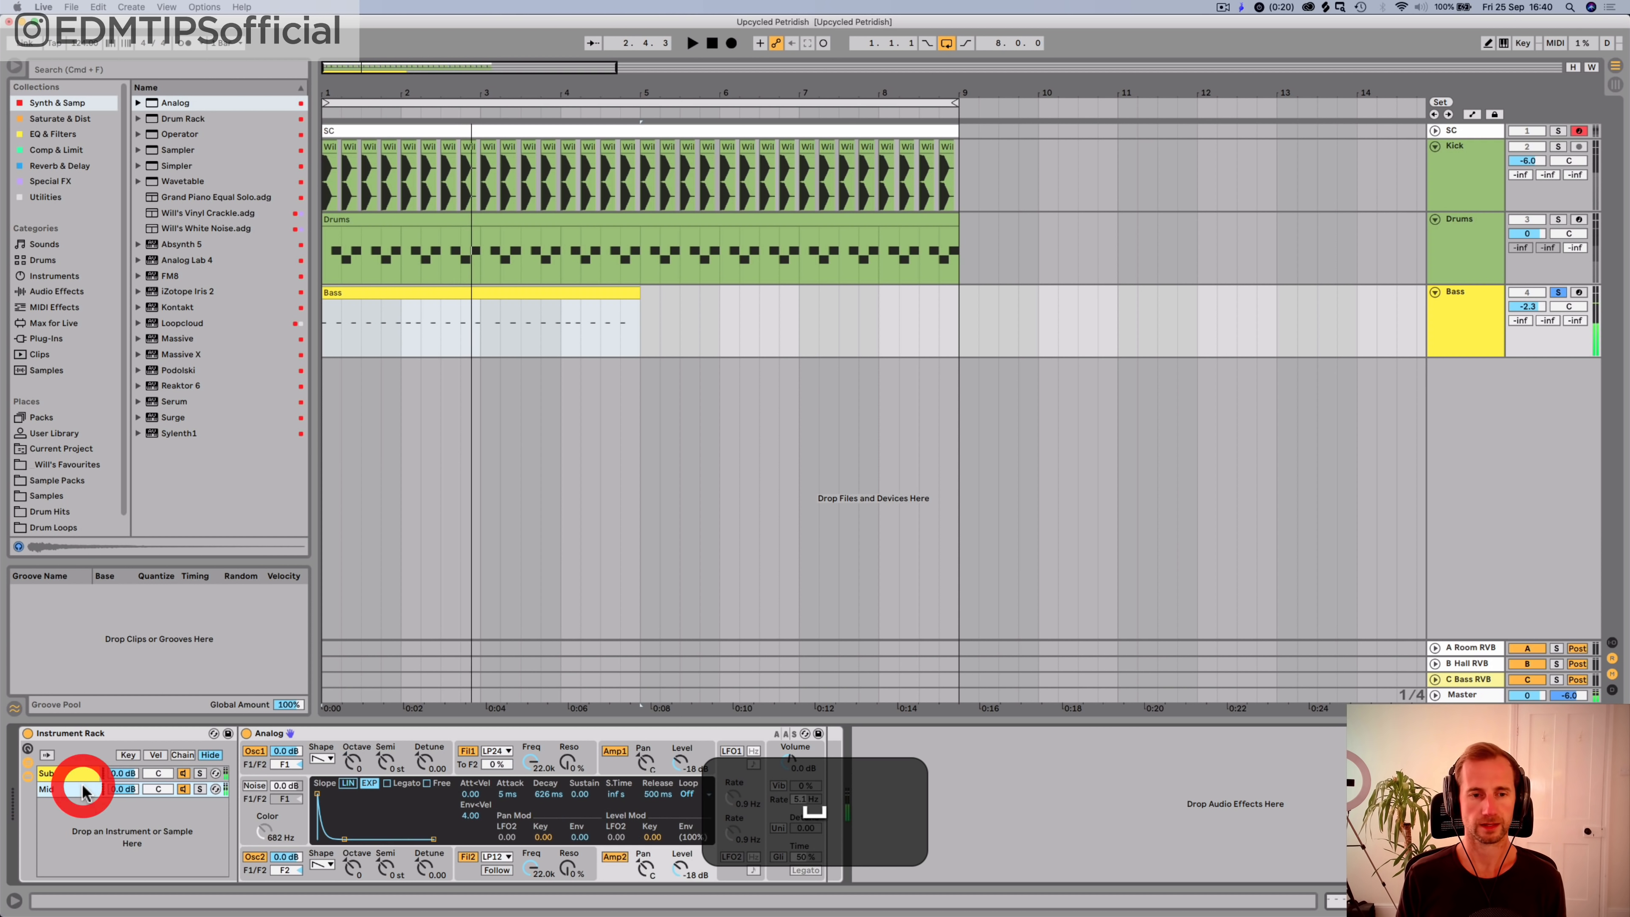
left_click(530, 762)
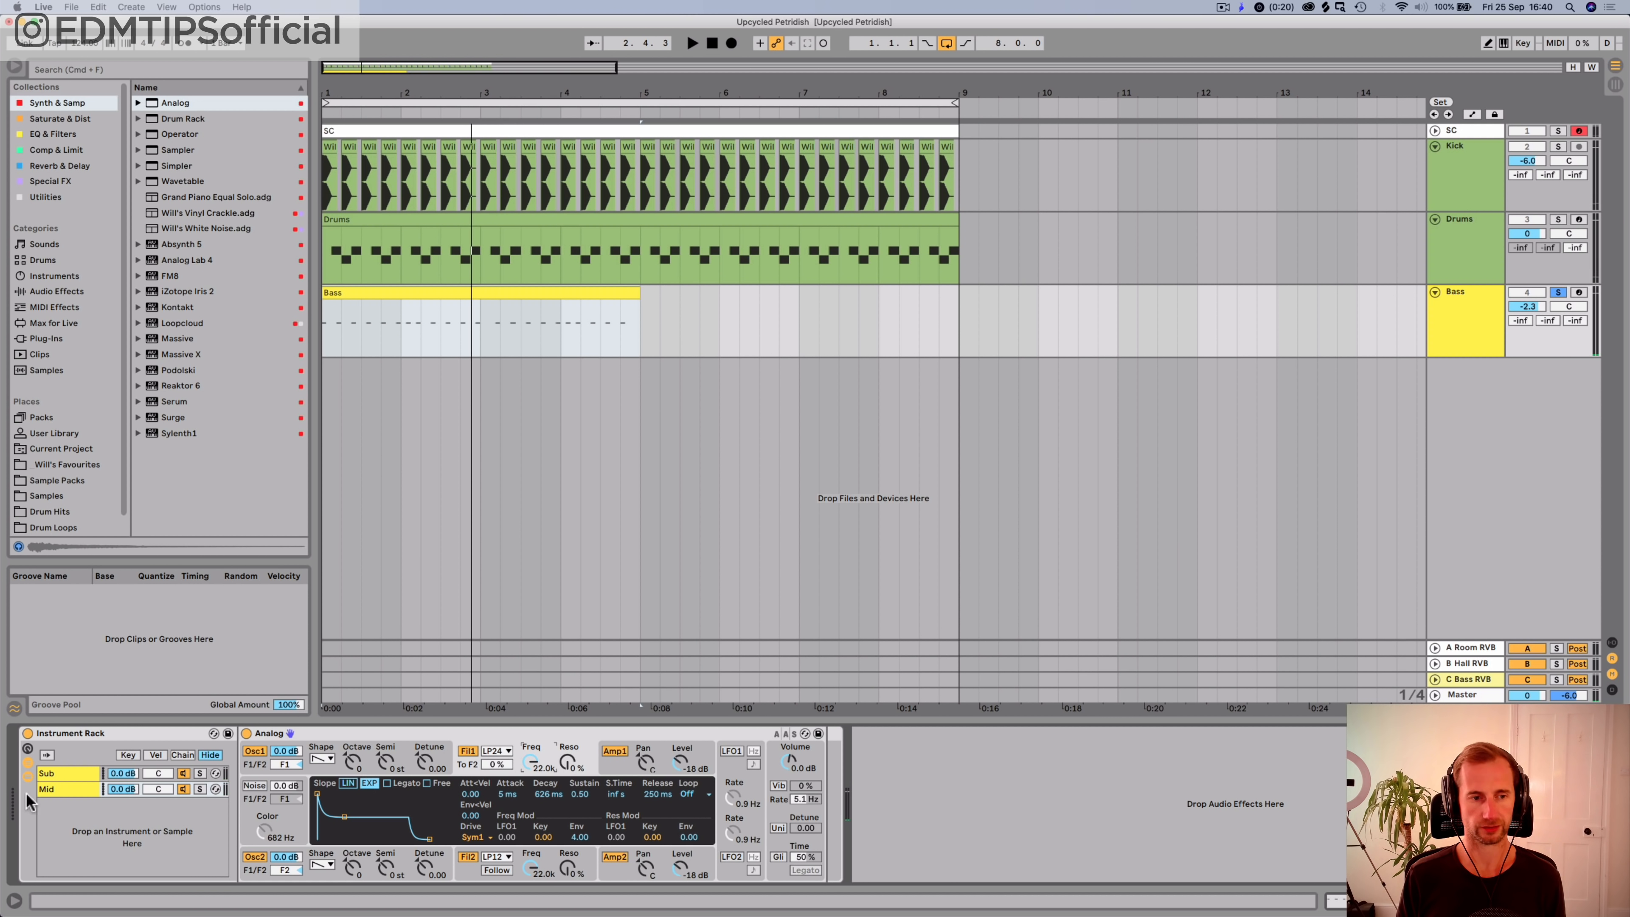
left_click(74, 794)
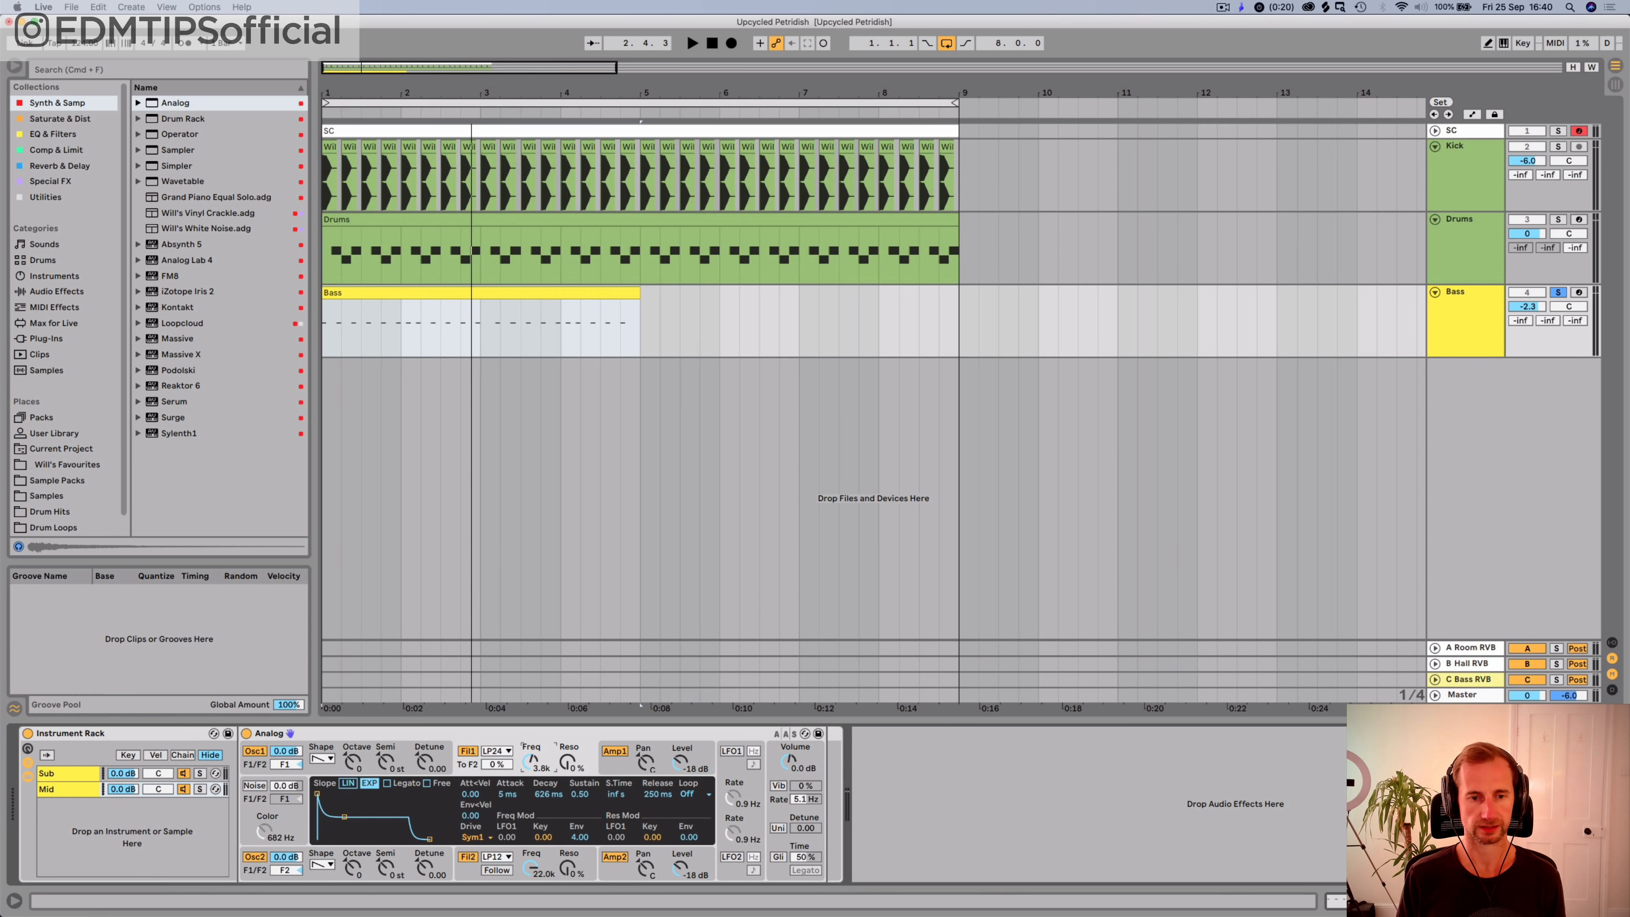
key("space")
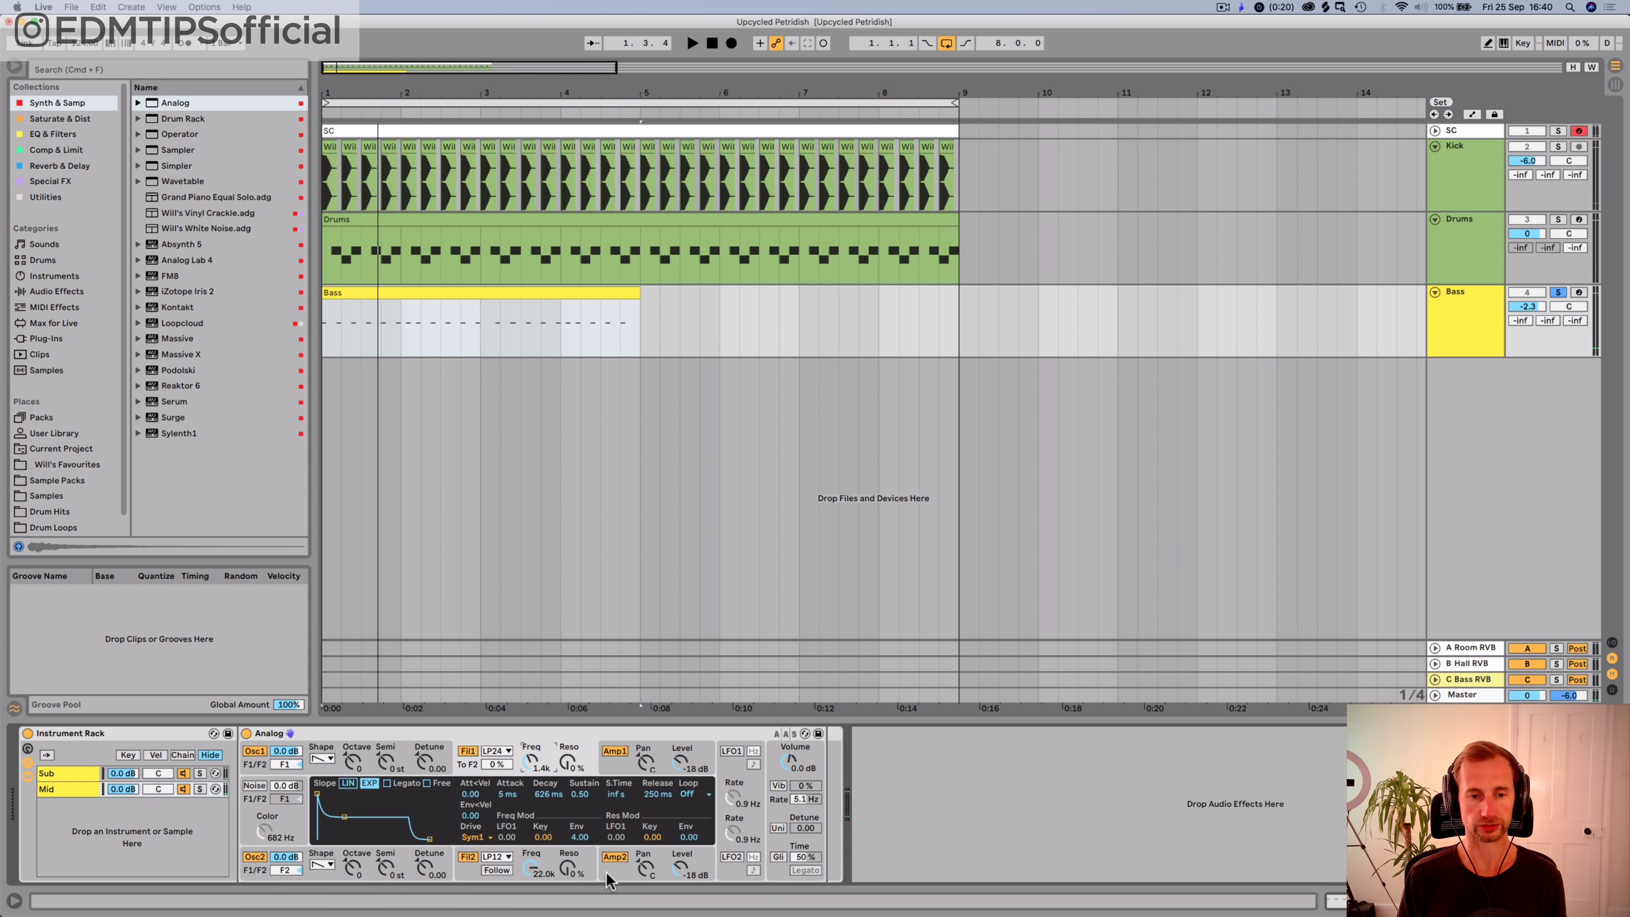
left_click_drag(526, 877, 526, 909)
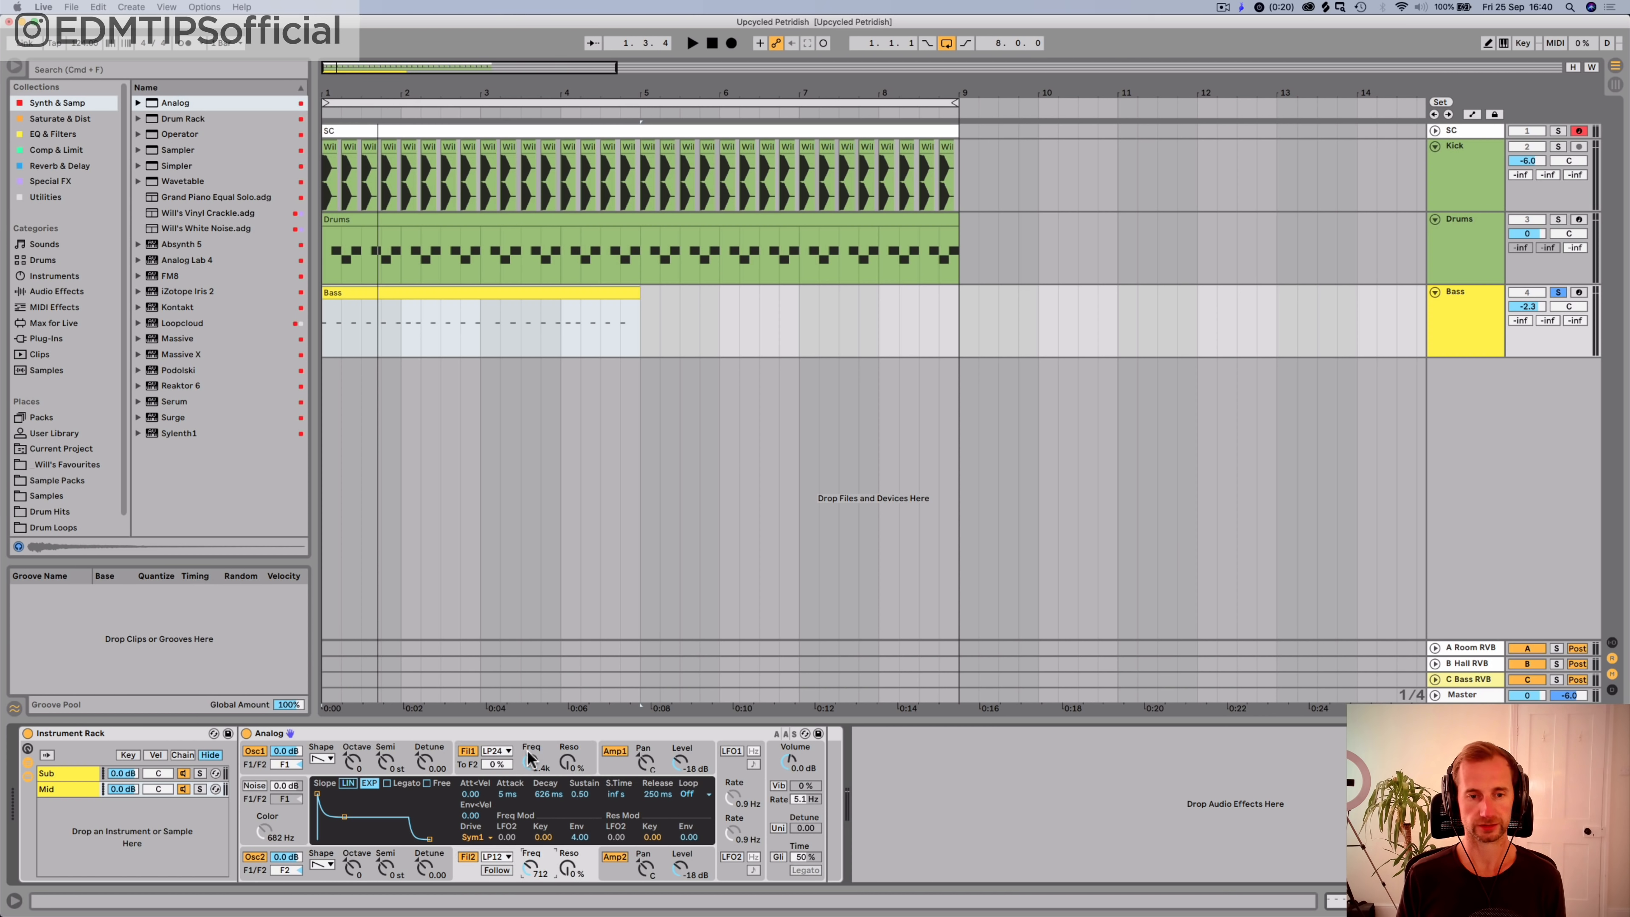
key("space")
left_click_drag(529, 757, 530, 886)
key("space")
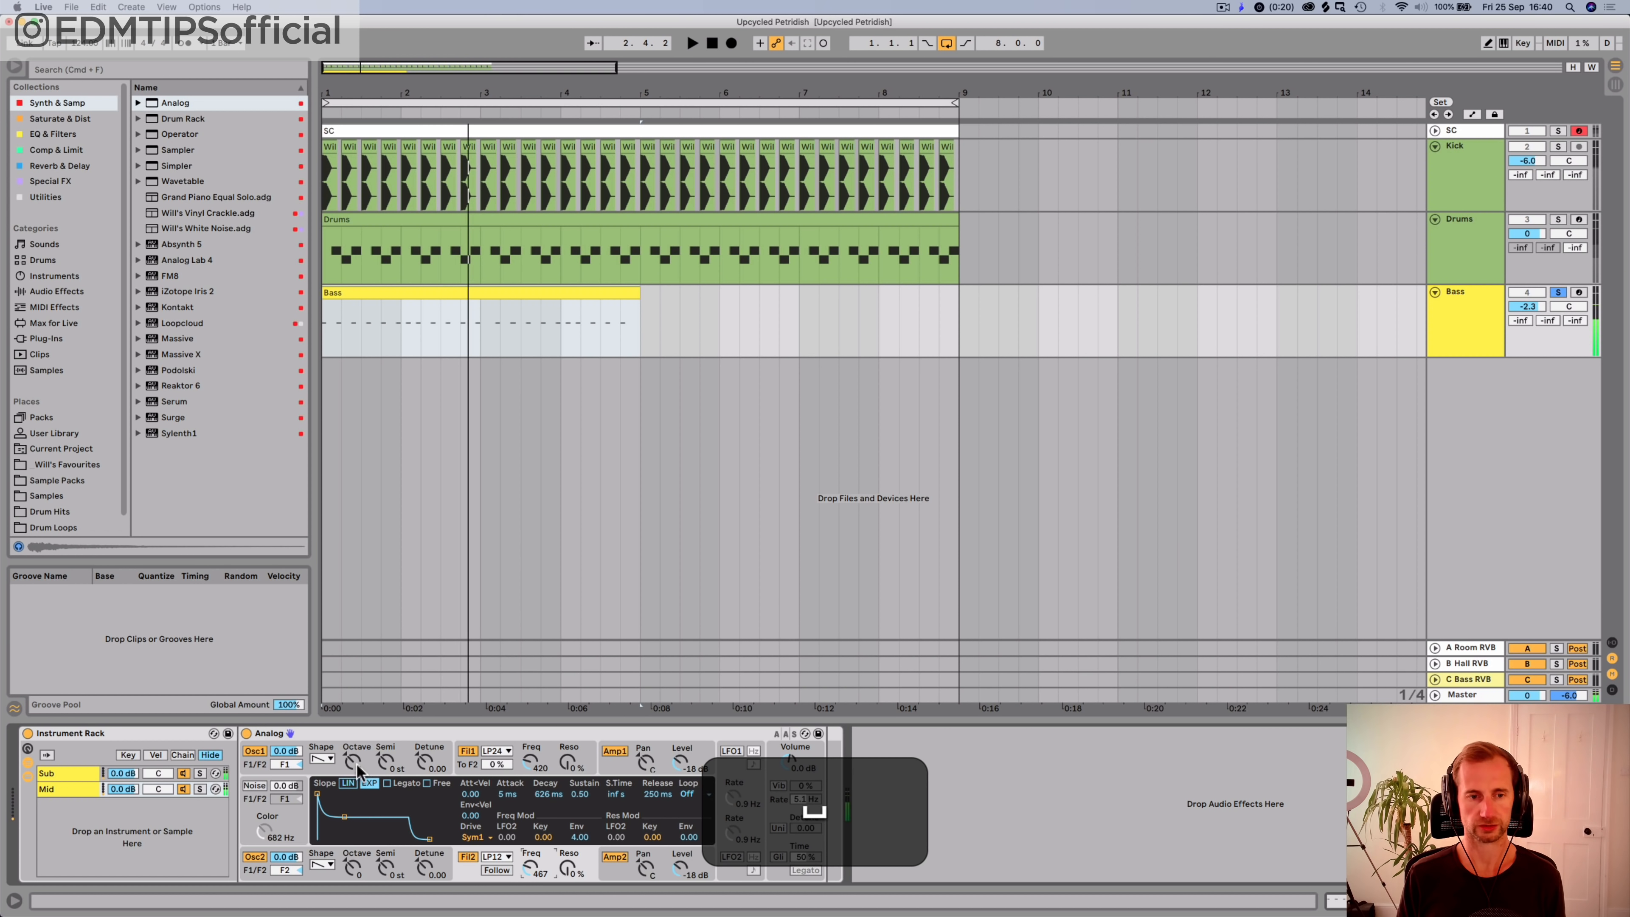
Step: Set the octave of Osc1 and Osc2 in the Mid Analog to -1 and play the bass
left_click_drag(354, 768, 357, 771)
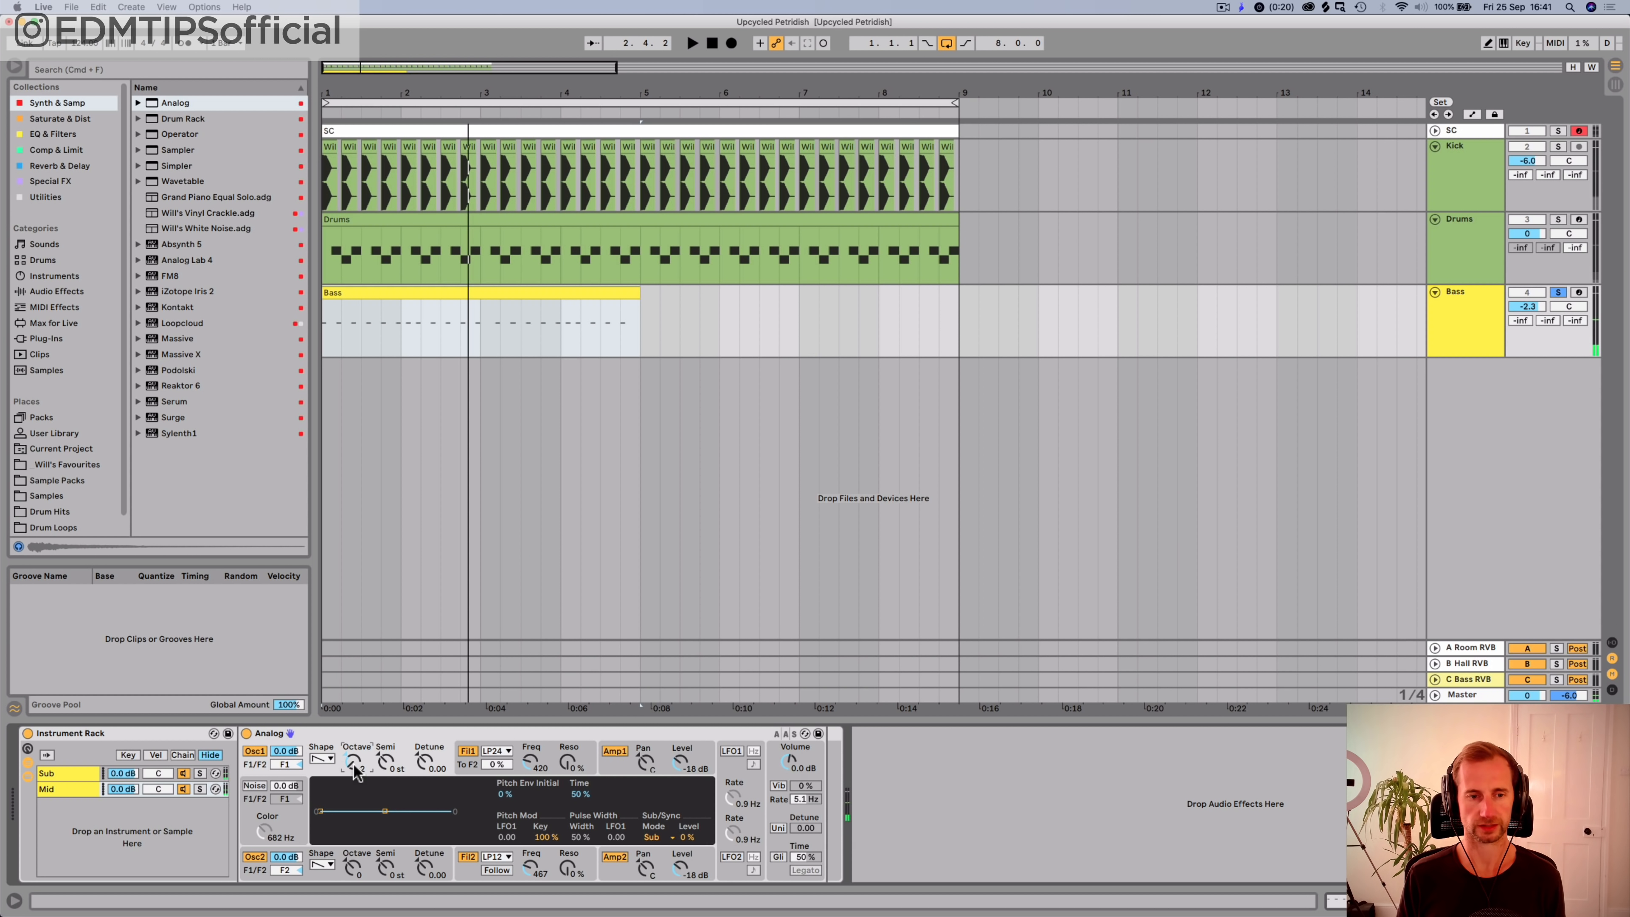
left_click(353, 867)
key("space")
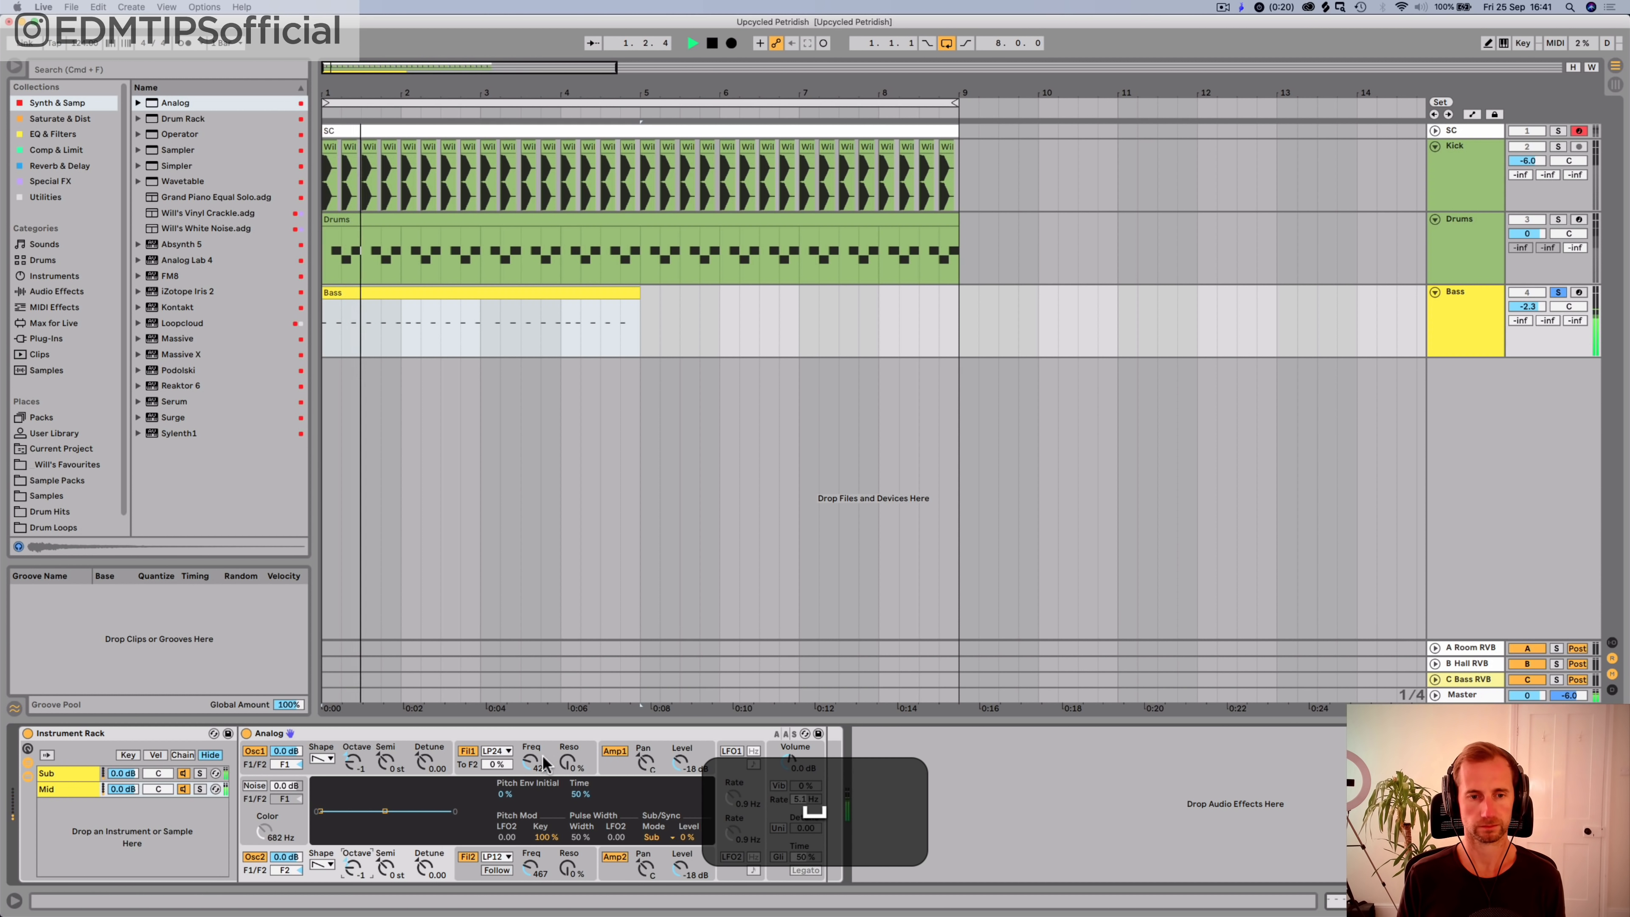
Step: Refine the Mid Analog's filter cutoffs during playback to 235 on Fil1 and 420 on Fil2
left_click_drag(530, 760, 530, 796)
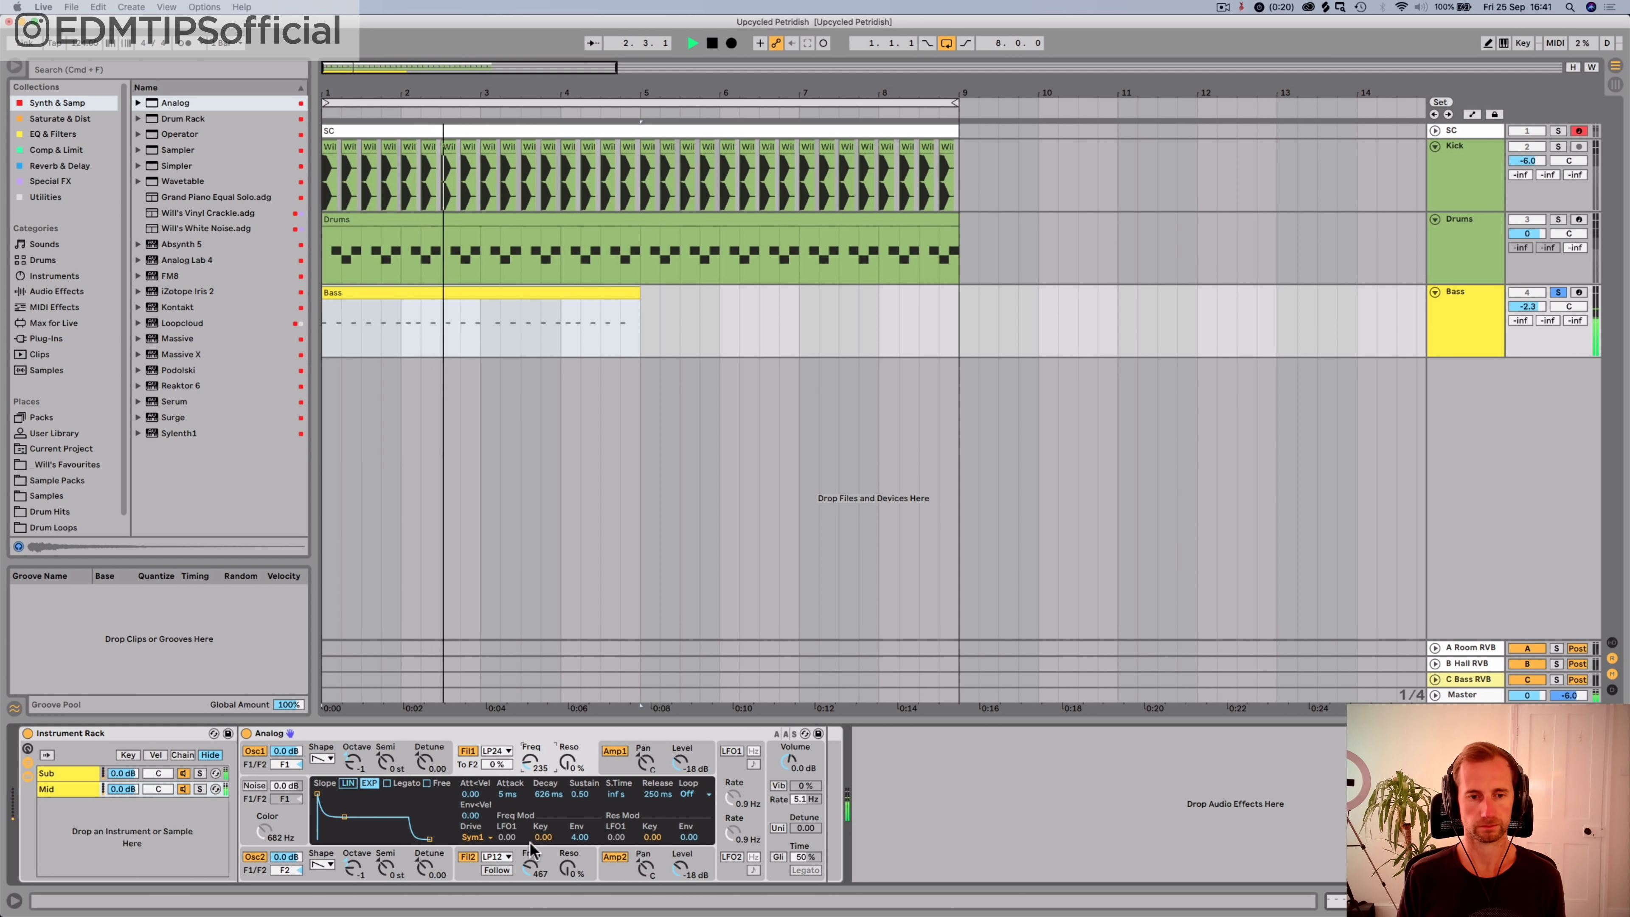
left_click_drag(530, 866, 522, 802)
left_click(527, 764)
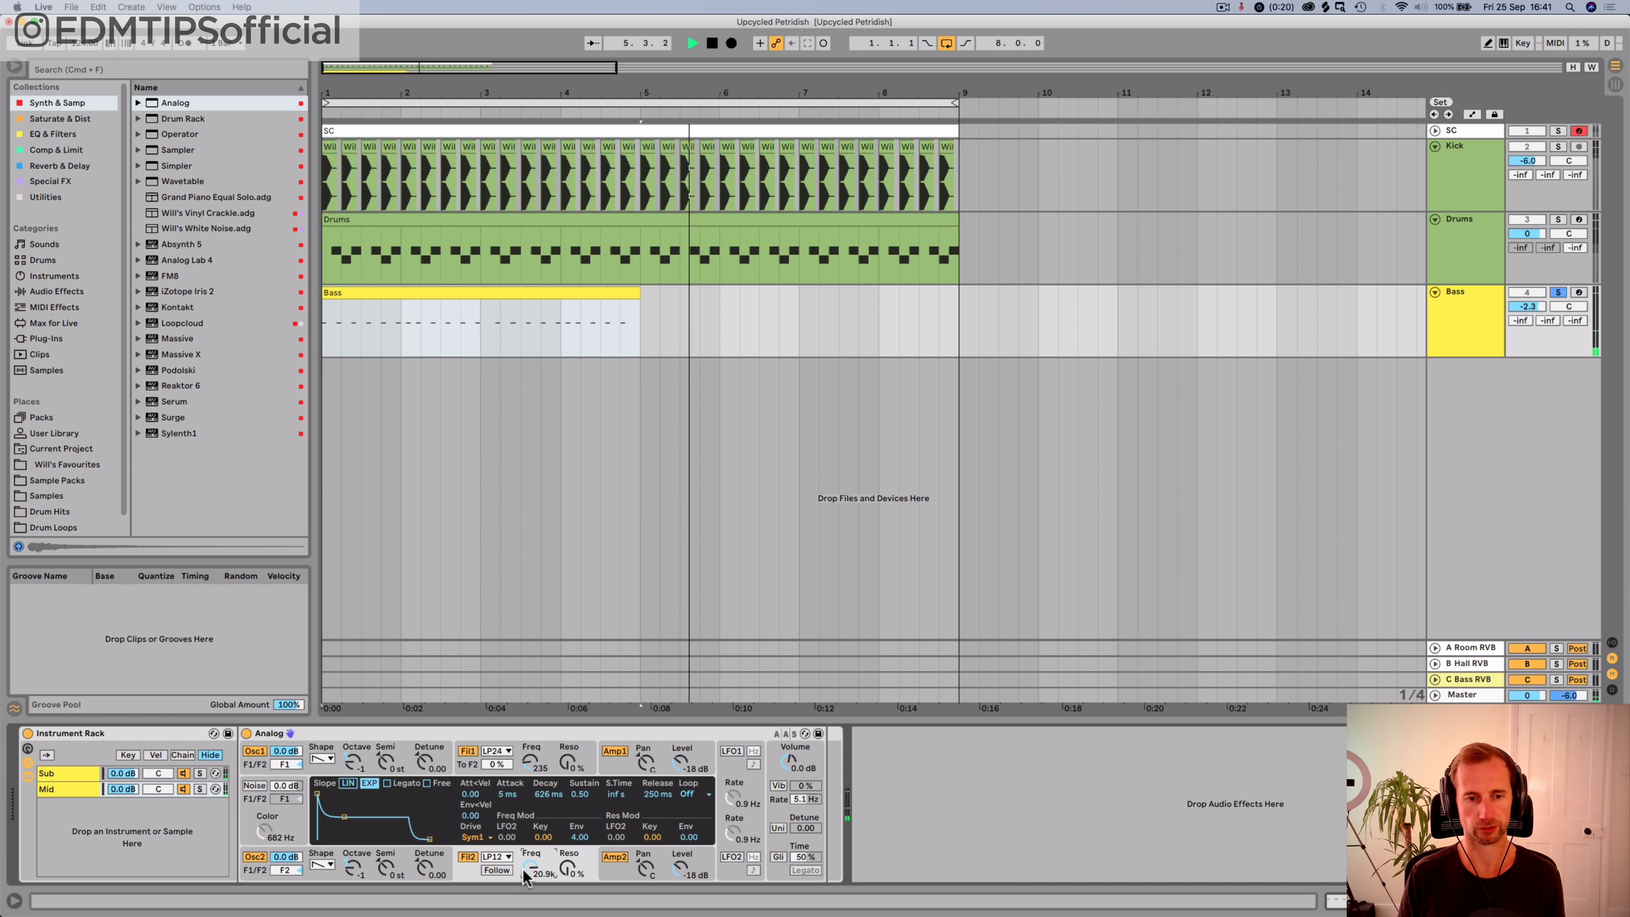
key("super+z")
Step: Pan the Mid Analog's Amp1 to 50R and Amp2 to 38L while playing the bass
left_click_drag(646, 864, 647, 893)
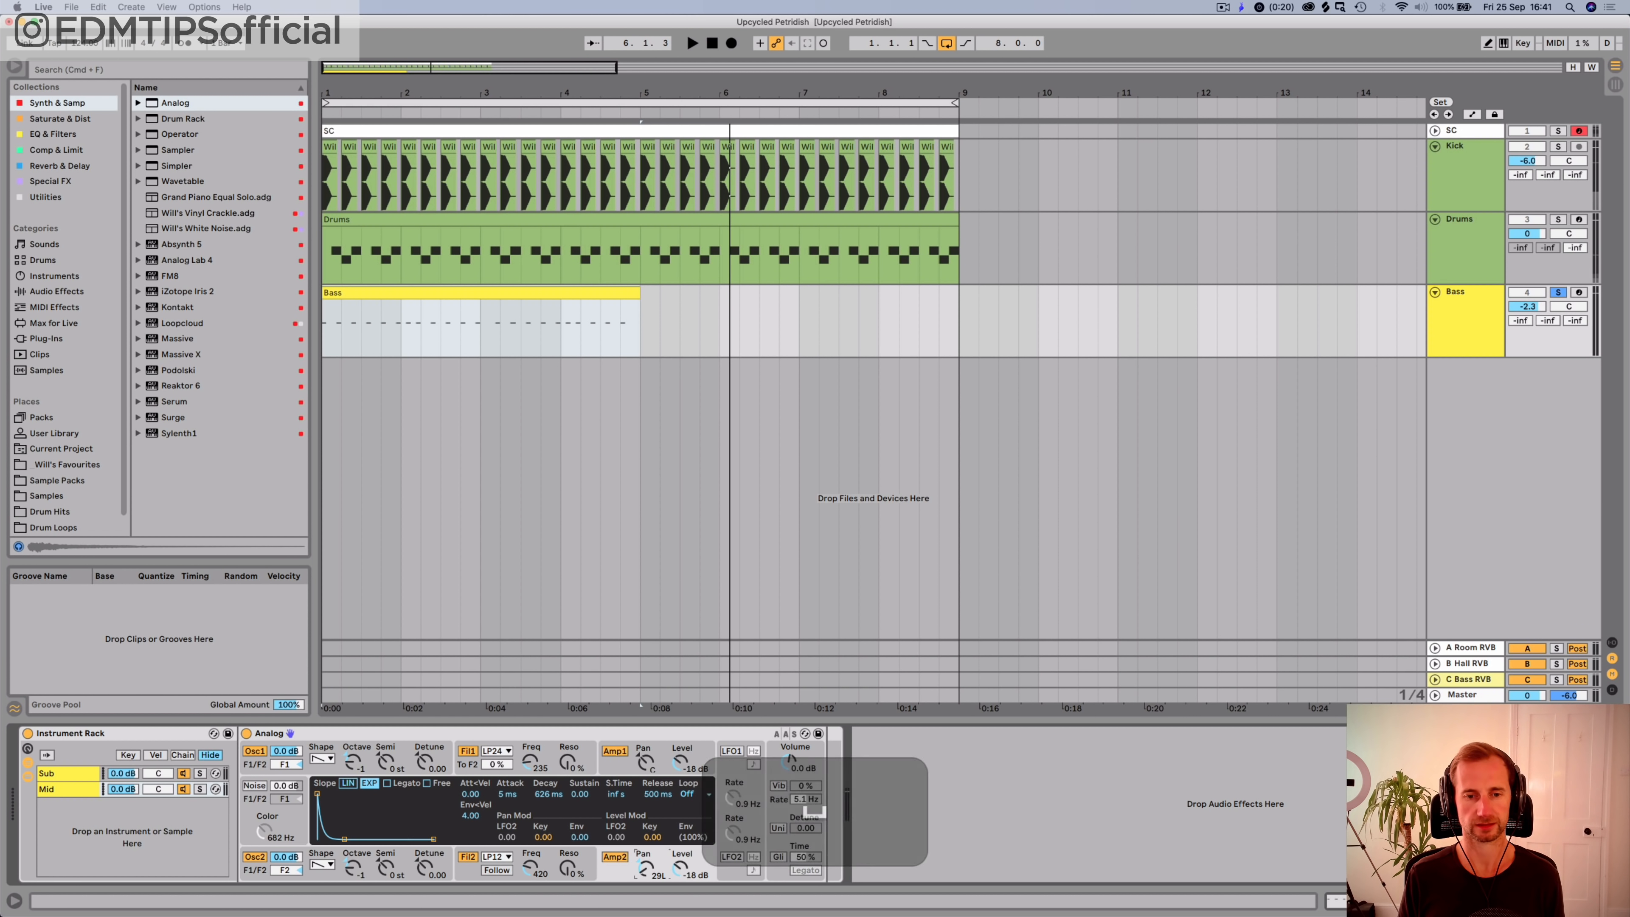
key("space")
left_click_drag(645, 762, 644, 709)
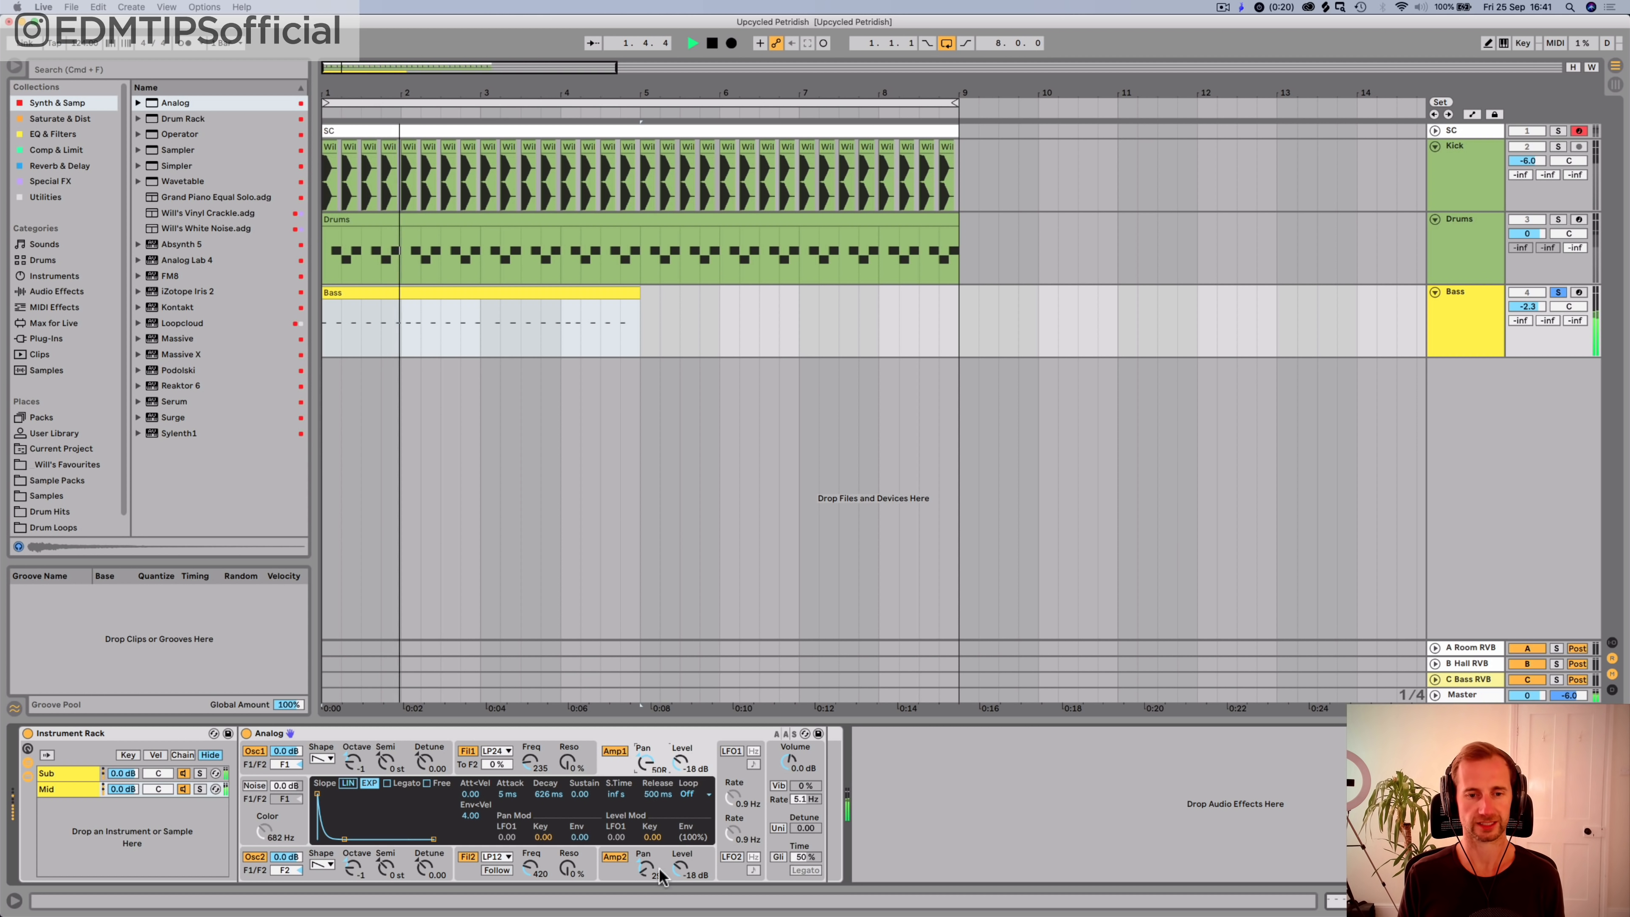
left_click_drag(644, 866, 645, 878)
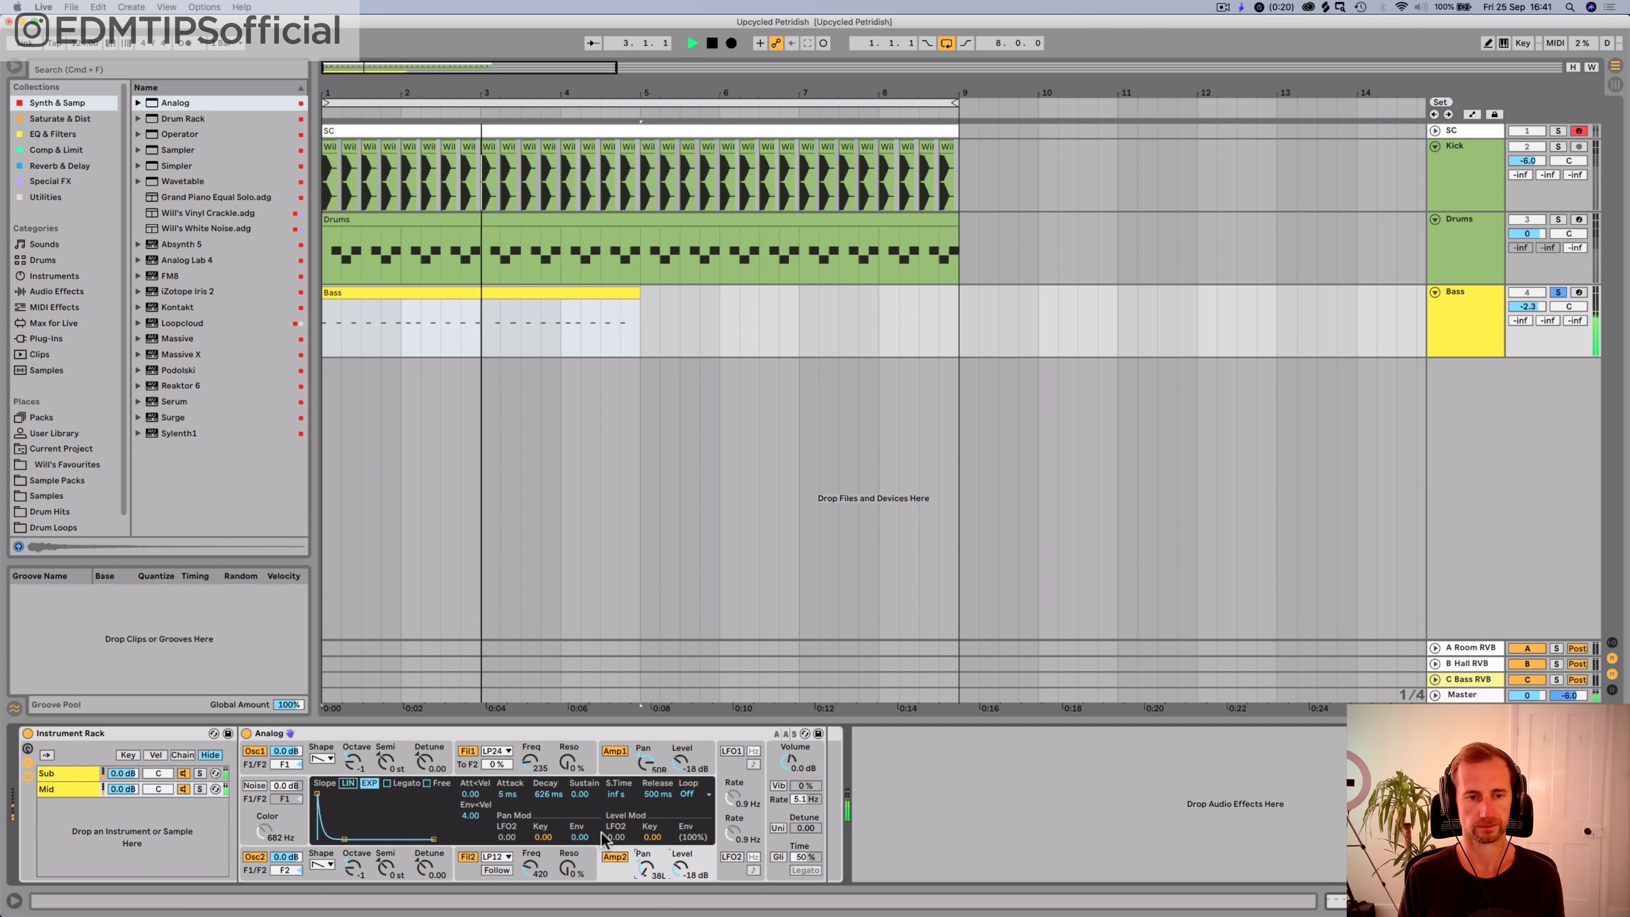
key("space")
Step: Check the mono setting of the Utility on the Master track and return to the Bass track's devices
left_click(429, 764)
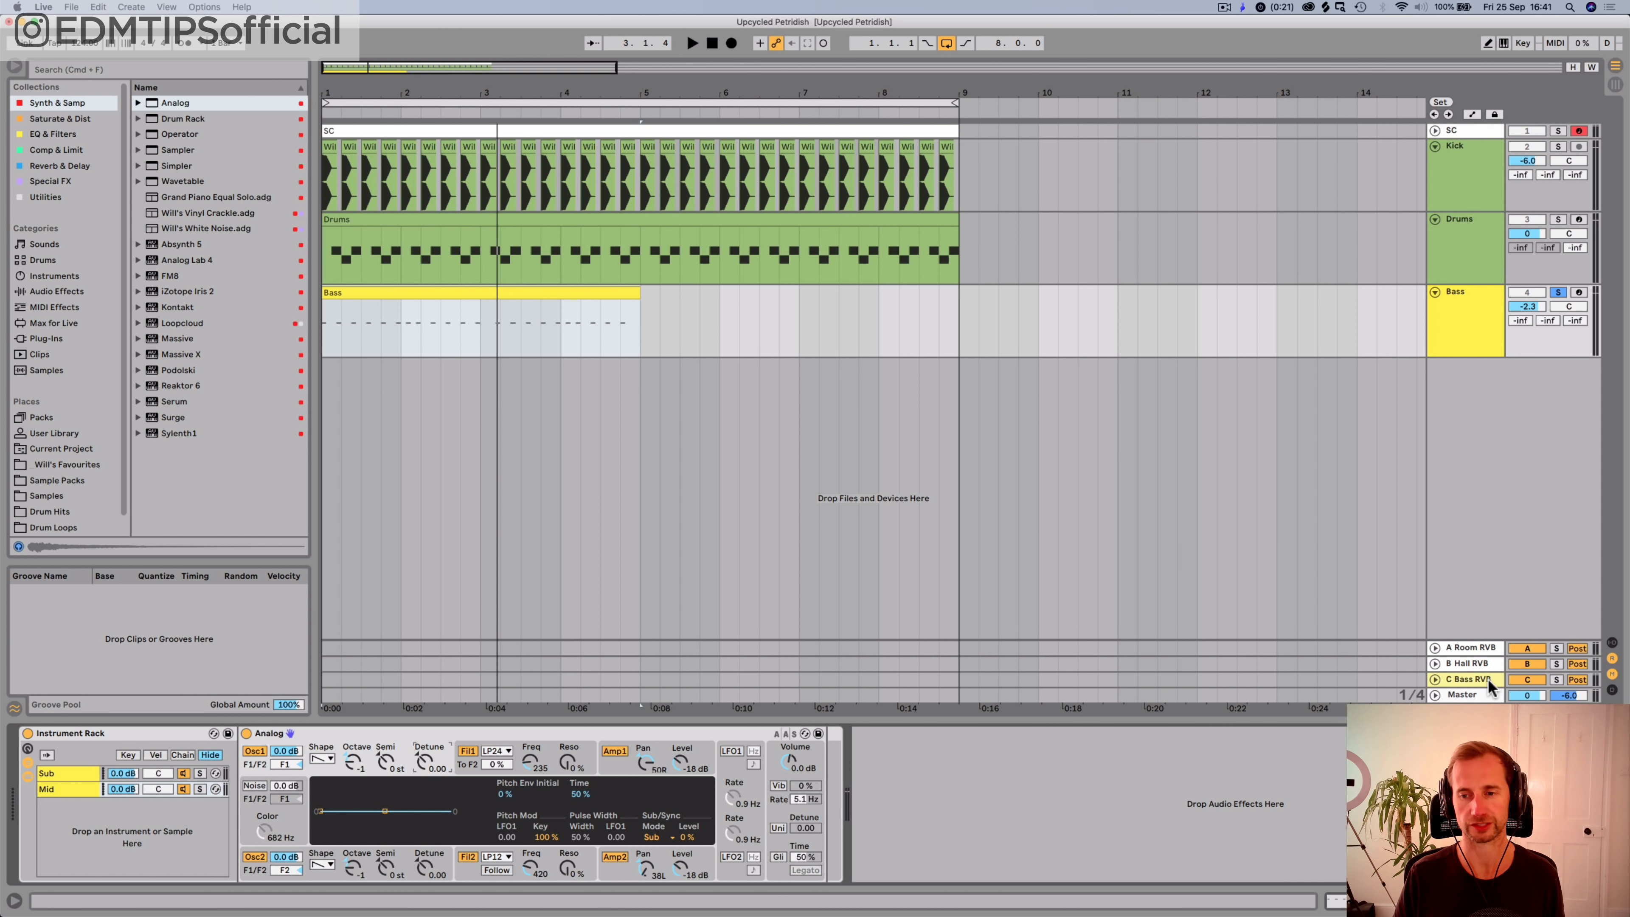
left_click(1472, 692)
key("alt+m")
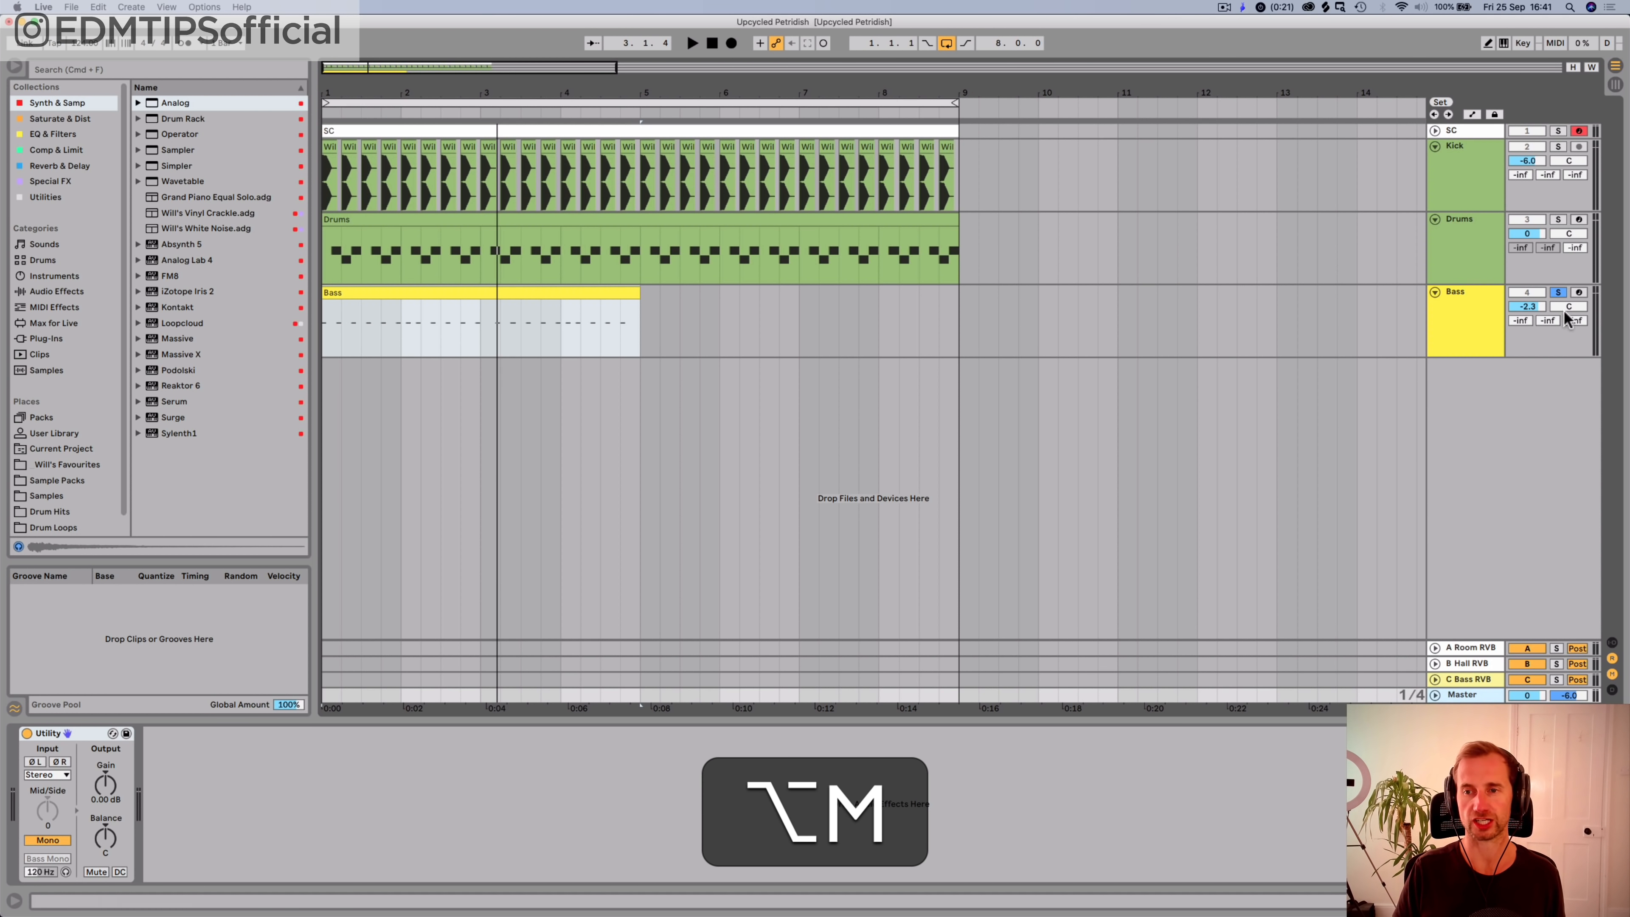
left_click(1448, 319)
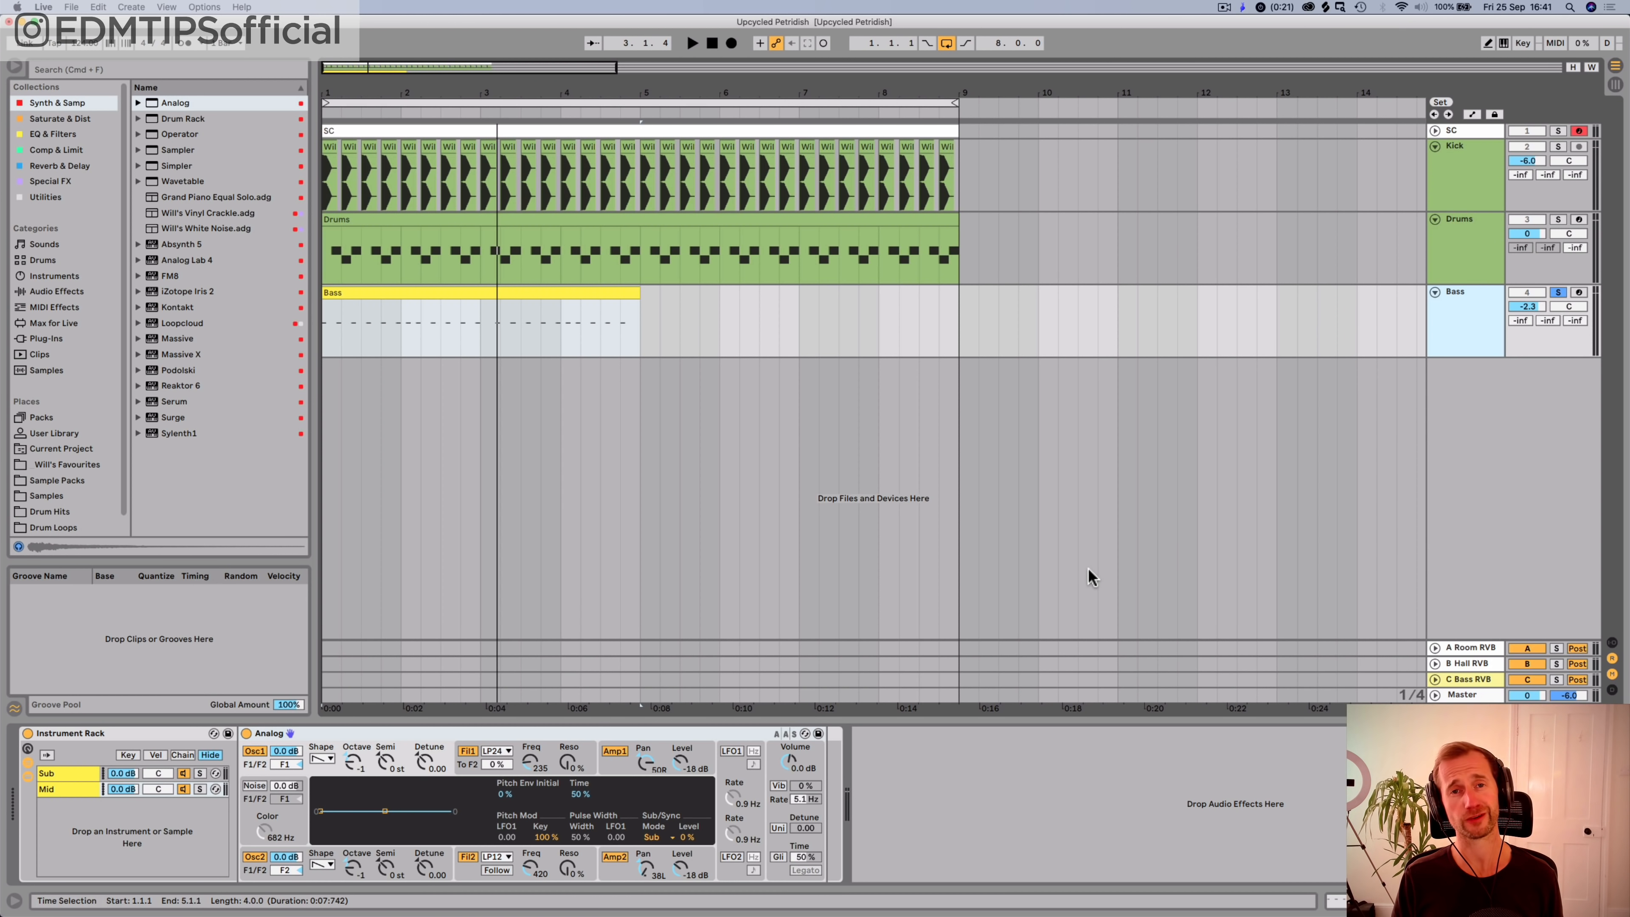
Step: Detune the Mid Analog's Osc1 to -0.06 and Osc2 to 0.08 while listening to the bass
key("space")
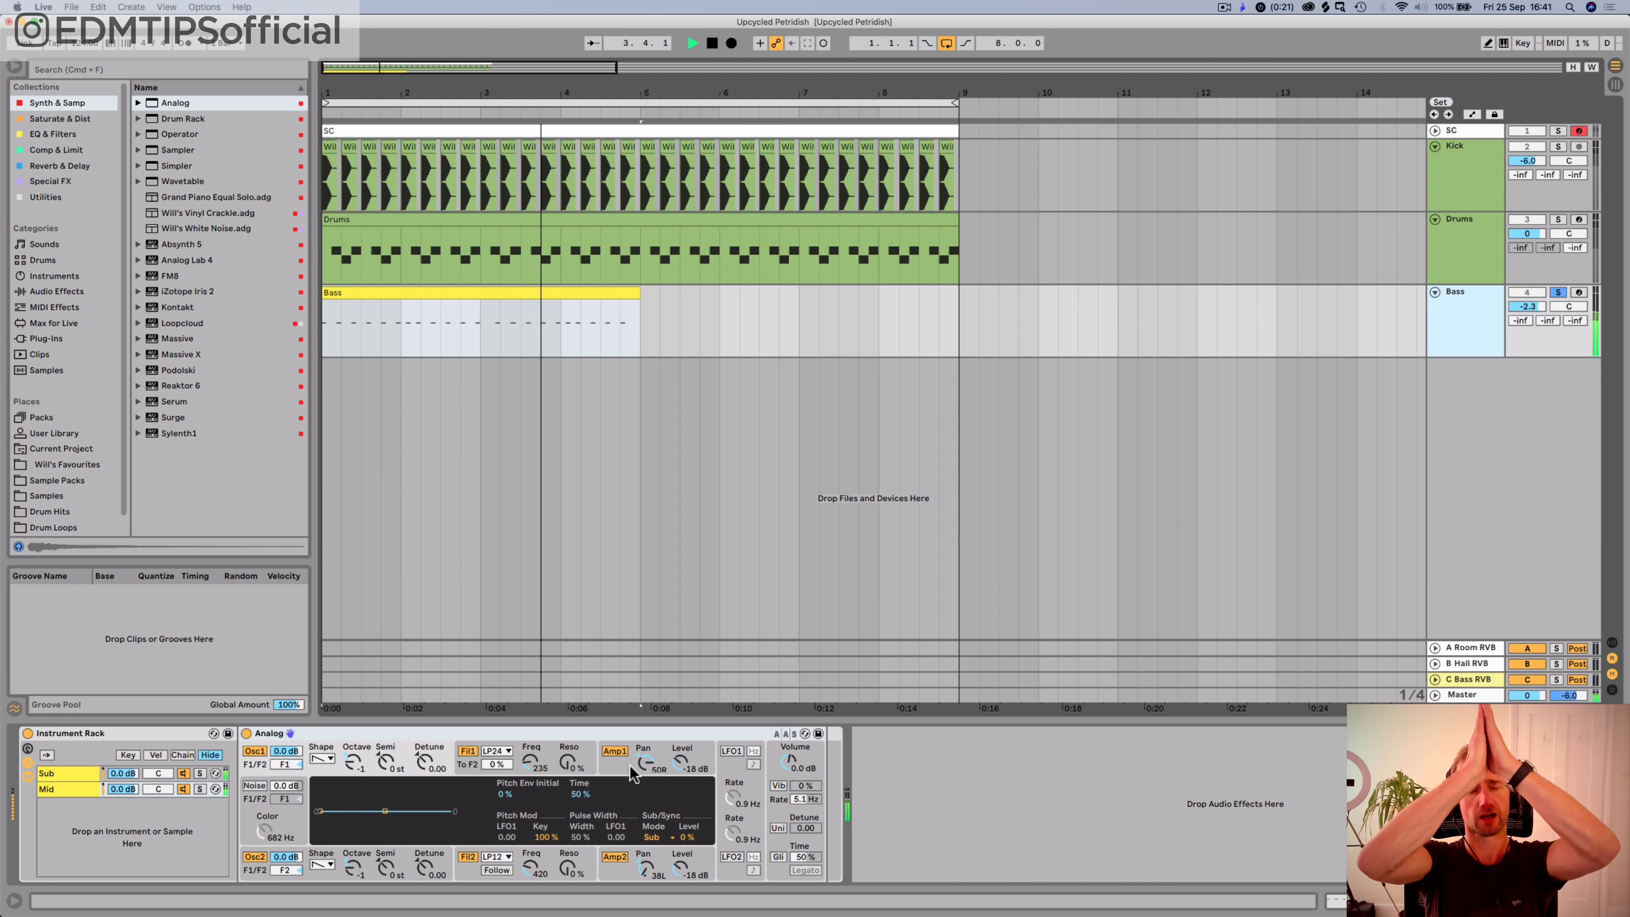
key("space")
key("space")
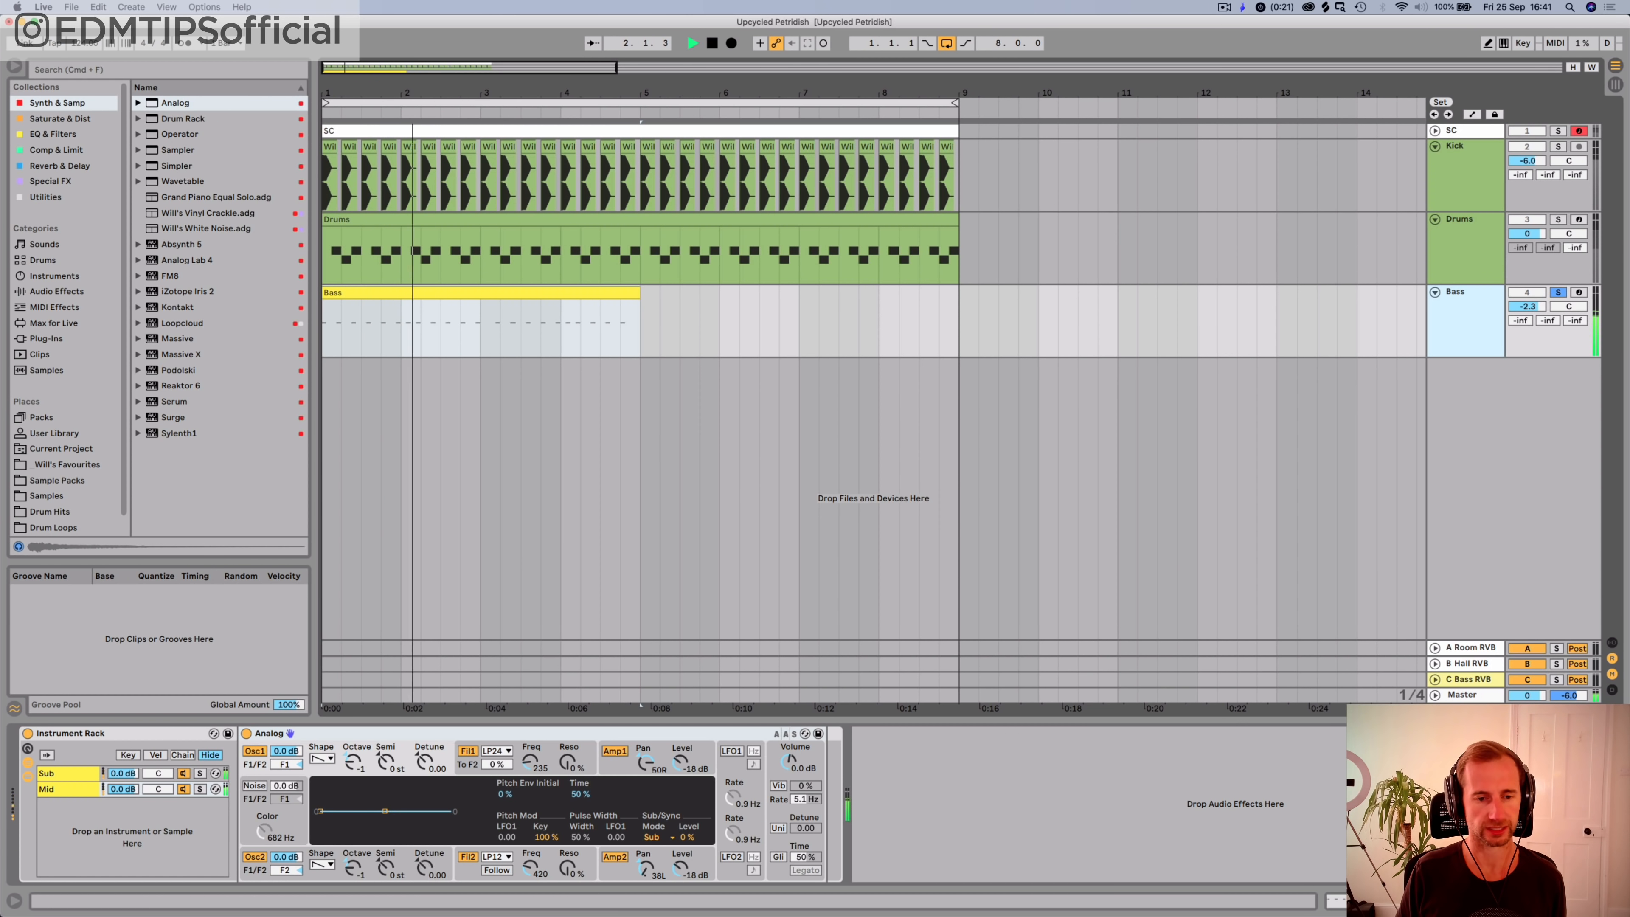
left_click_drag(425, 868, 425, 866)
left_click_drag(424, 761, 425, 767)
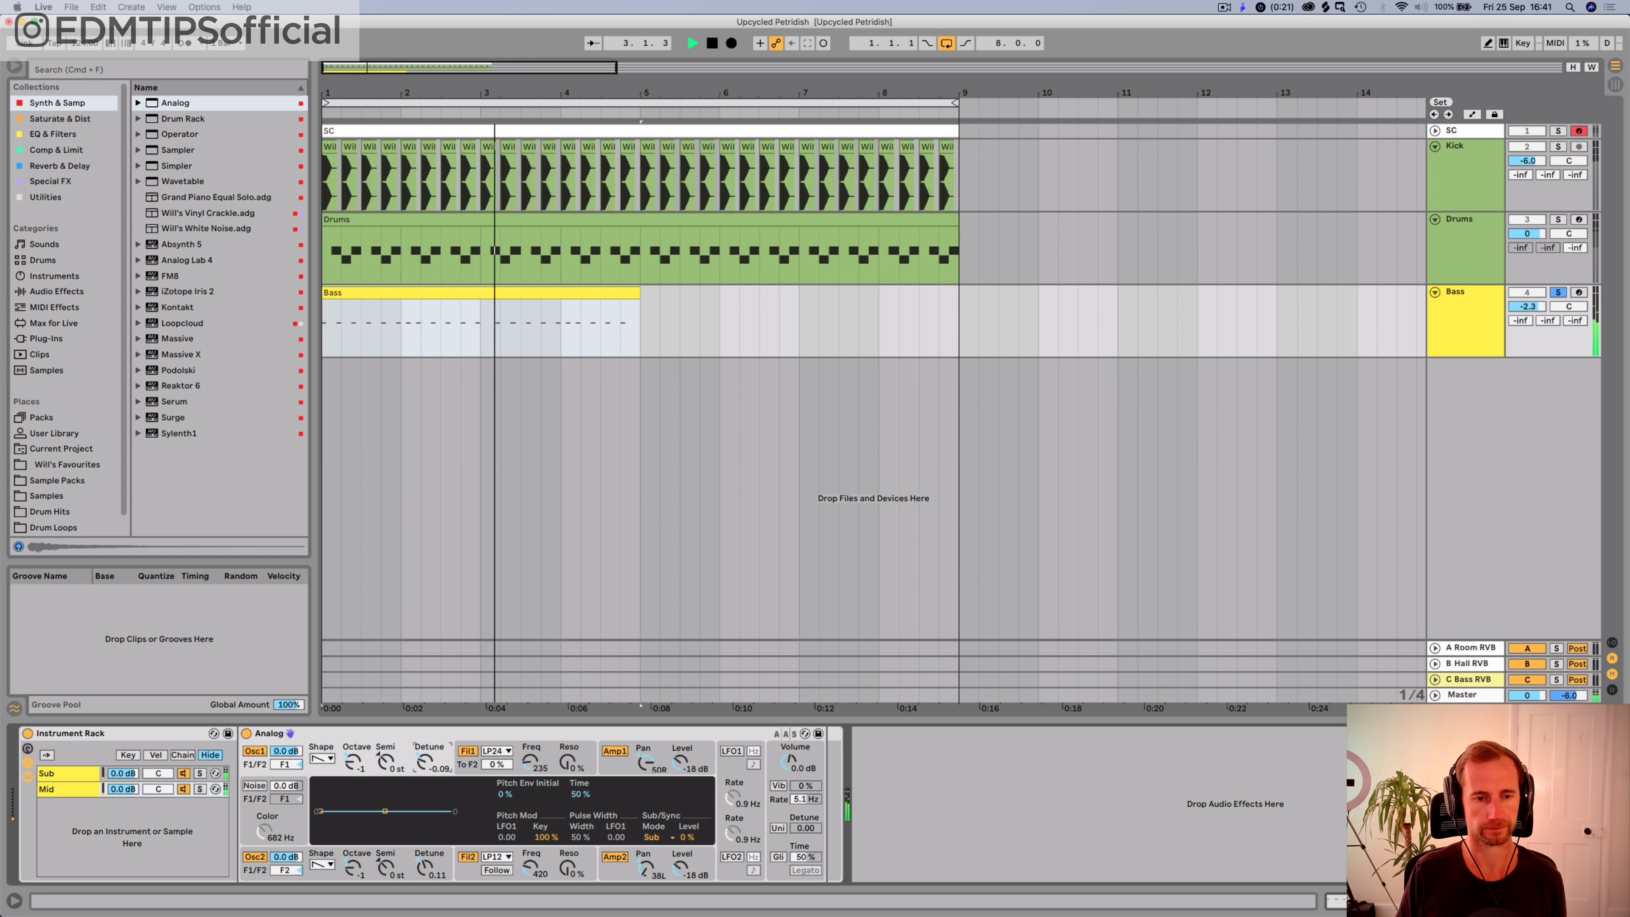
left_click_drag(425, 868, 425, 870)
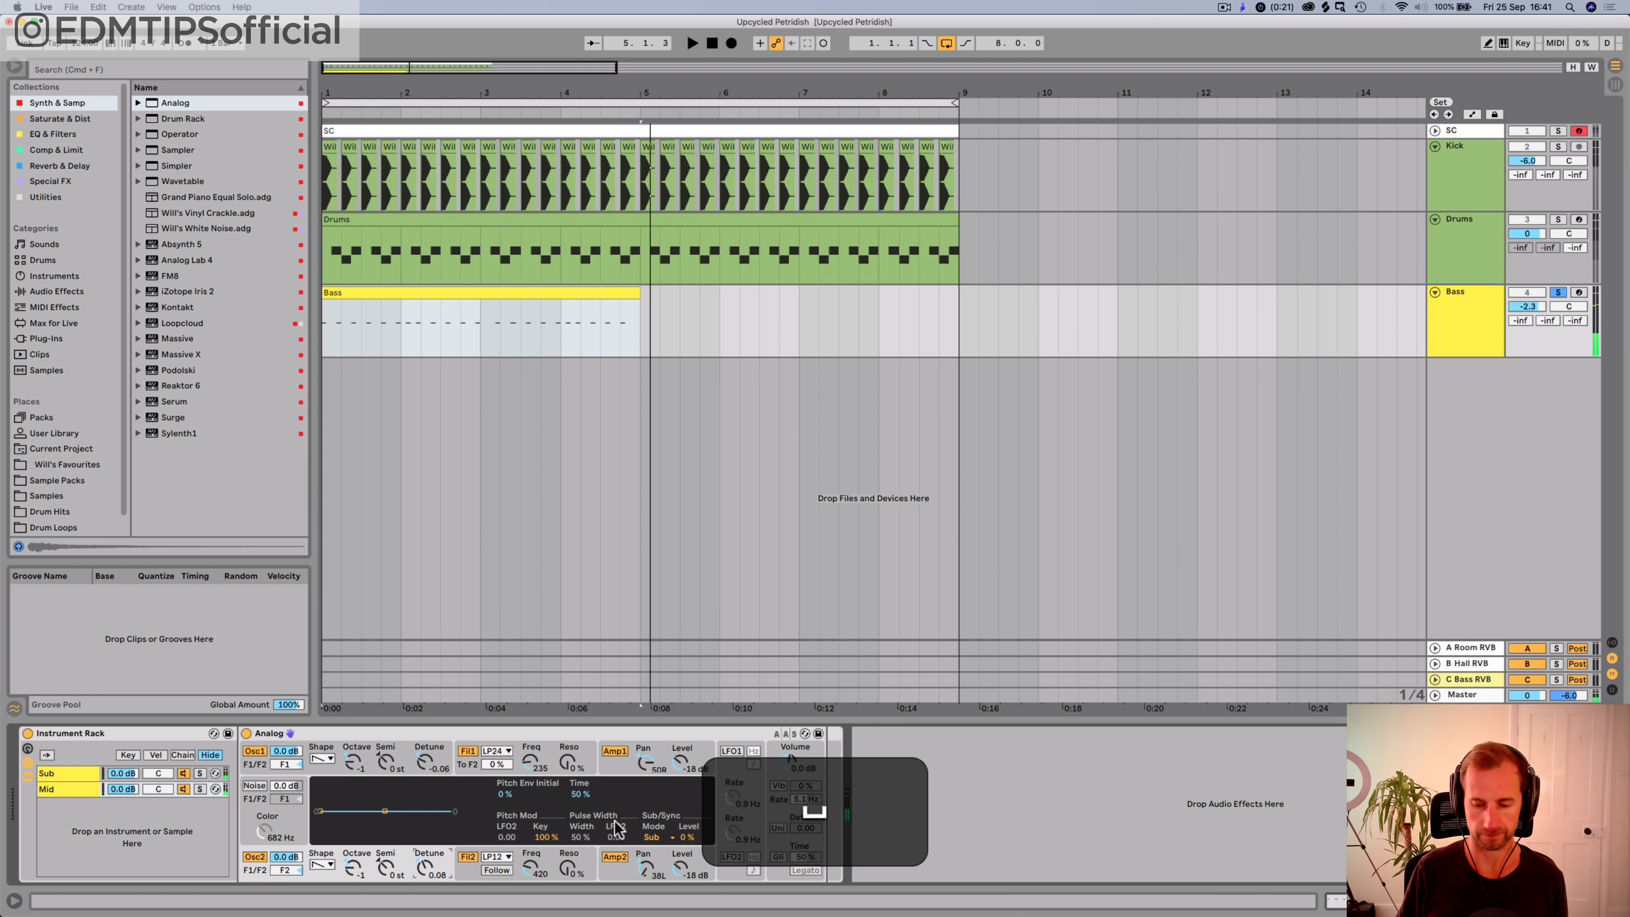
Step: Narrow the Mid Analog's Amp2 pan to 25L during playback and select the Sub chain
key("alt+space")
left_click_drag(644, 868, 645, 863)
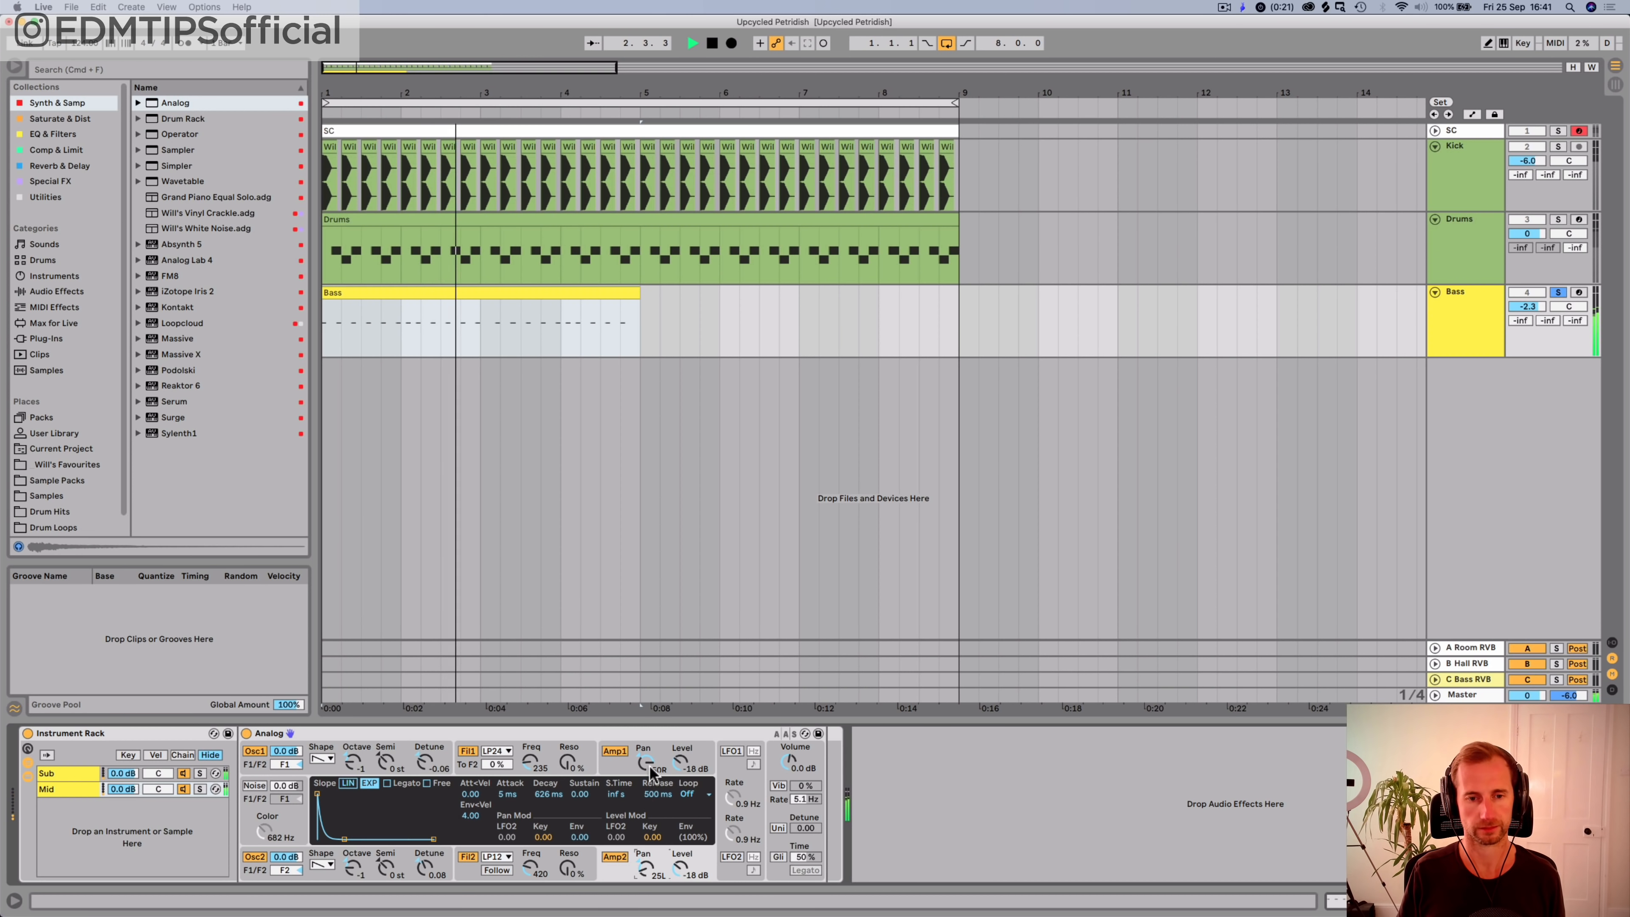
left_click(83, 772)
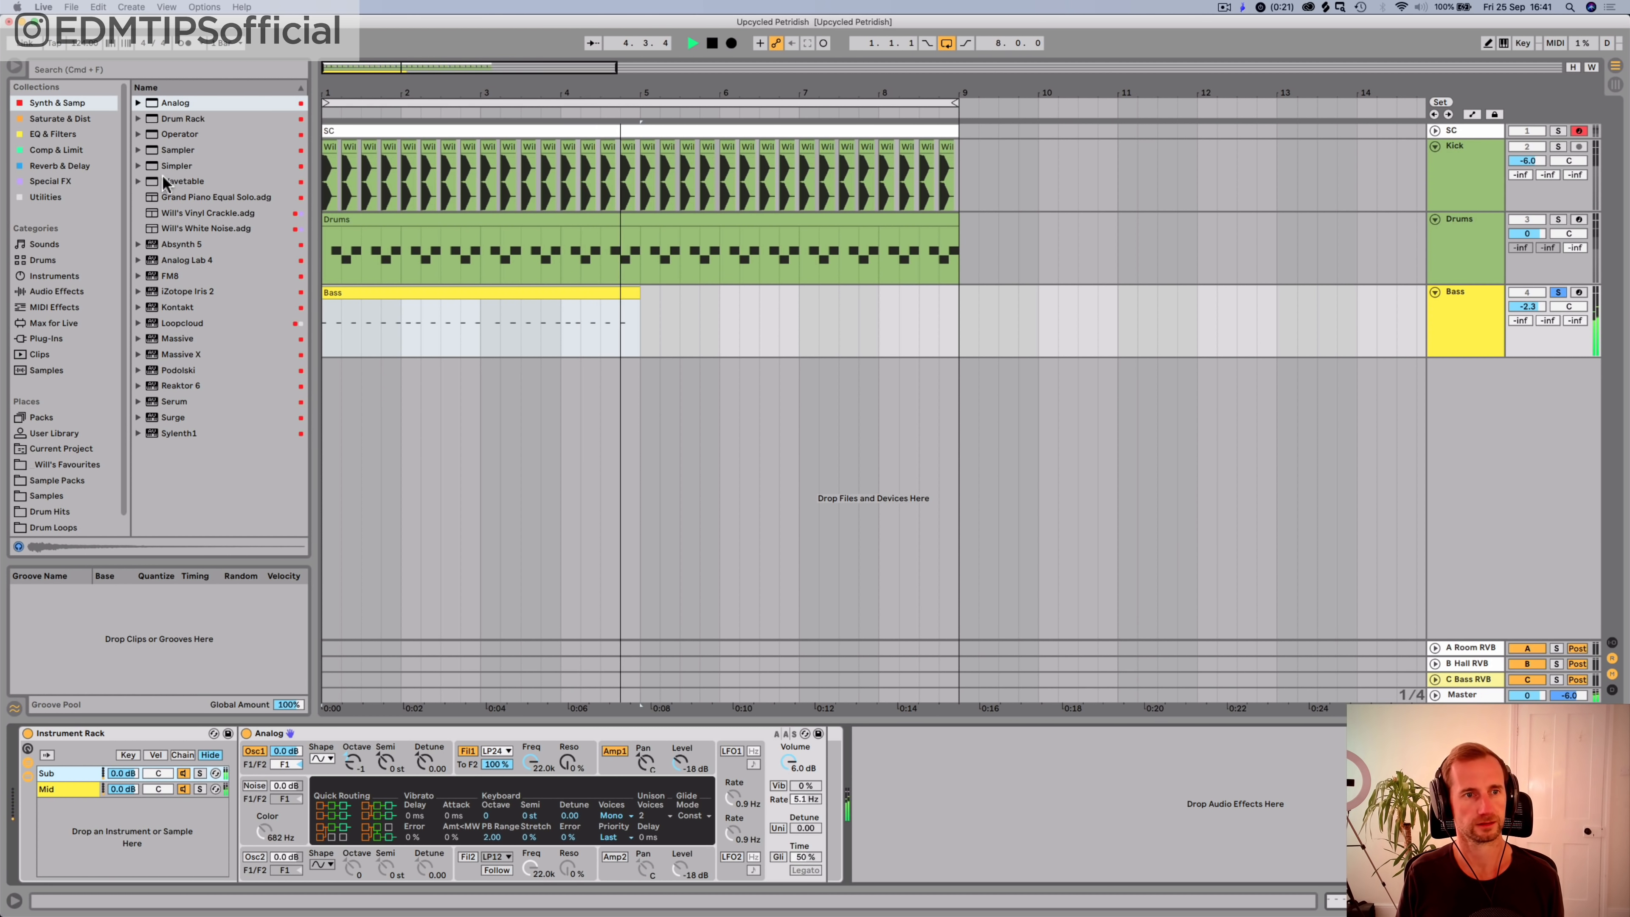
Step: Unsolo the Bass track and raise its volume to -0.7 dB while playing it with the drums
key("space")
left_click(1558, 292)
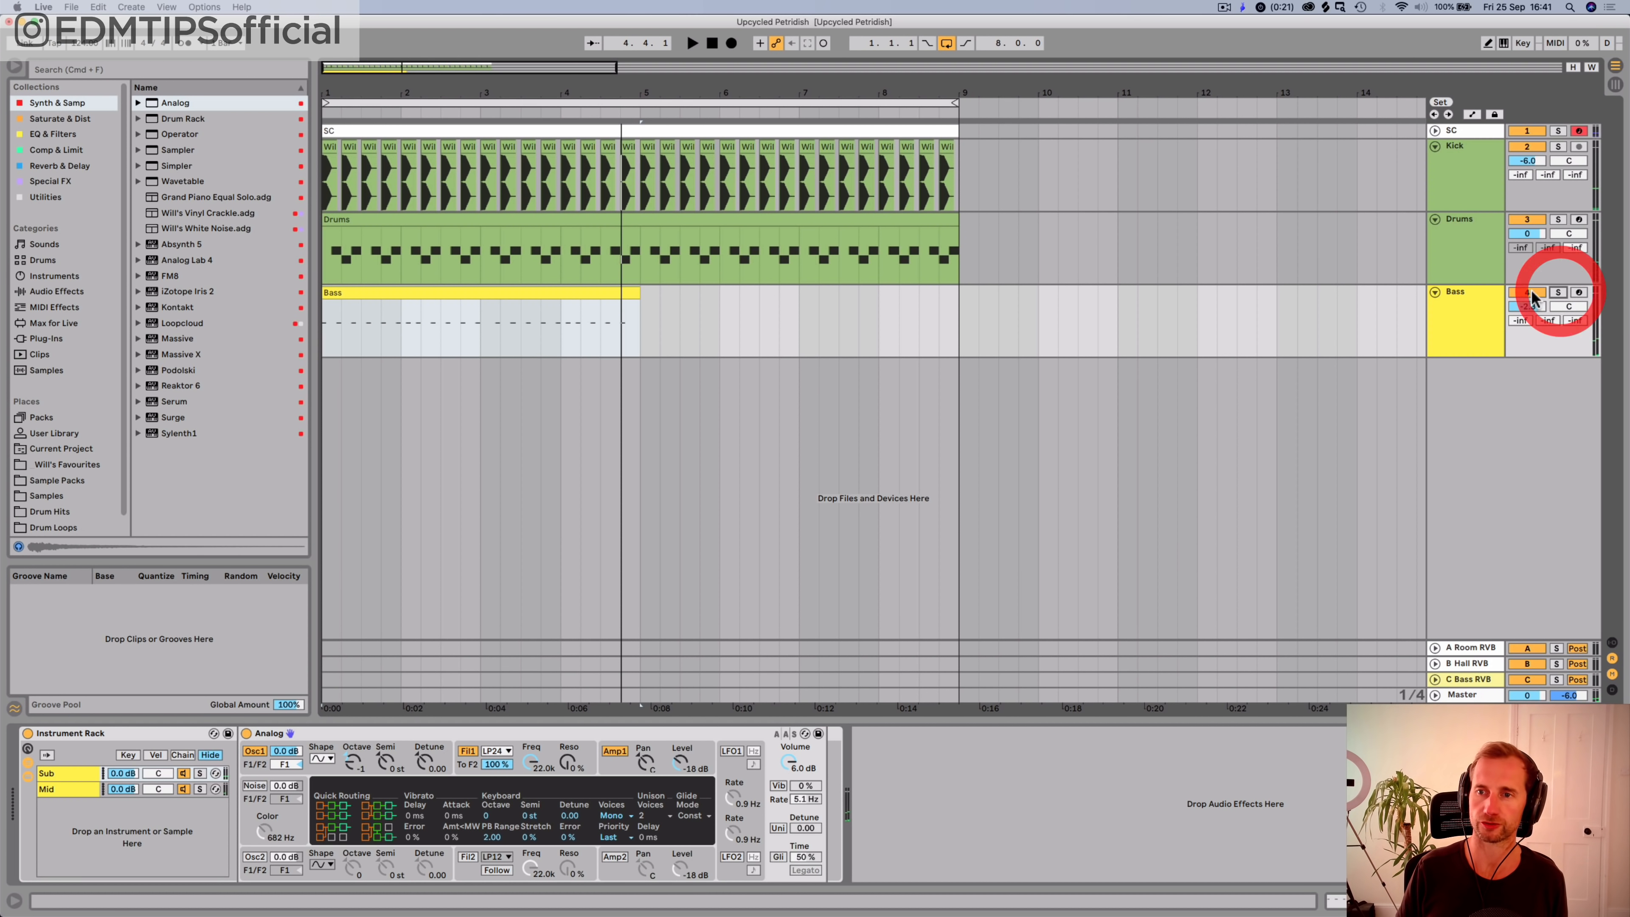
key("space")
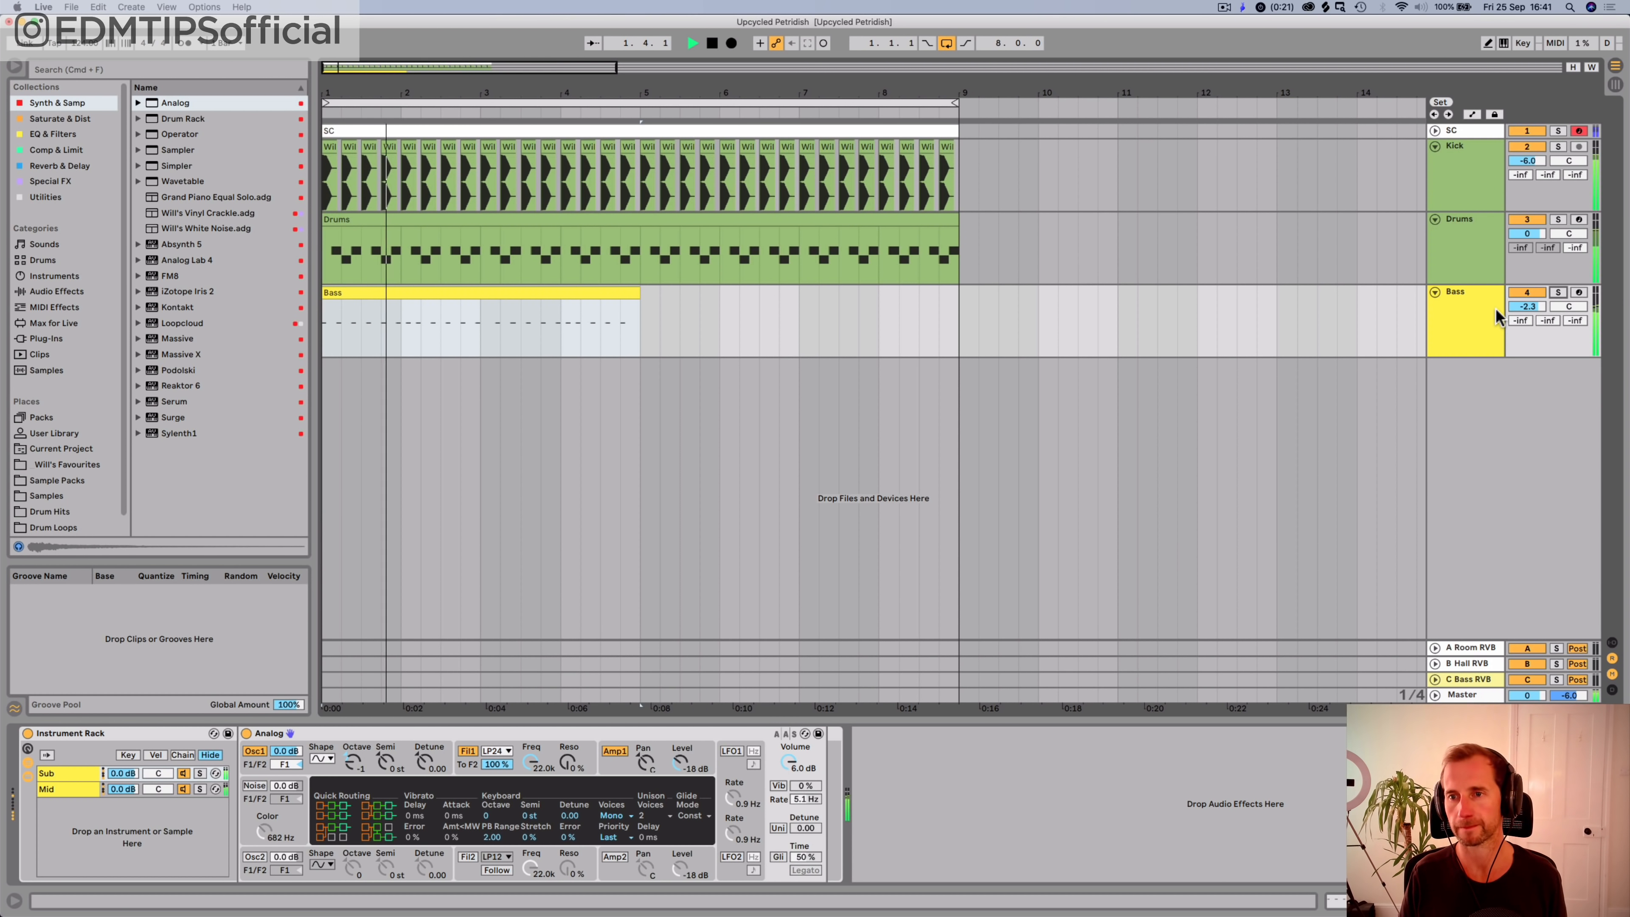
left_click_drag(1527, 307, 1527, 303)
left_click_drag(1527, 306, 1527, 299)
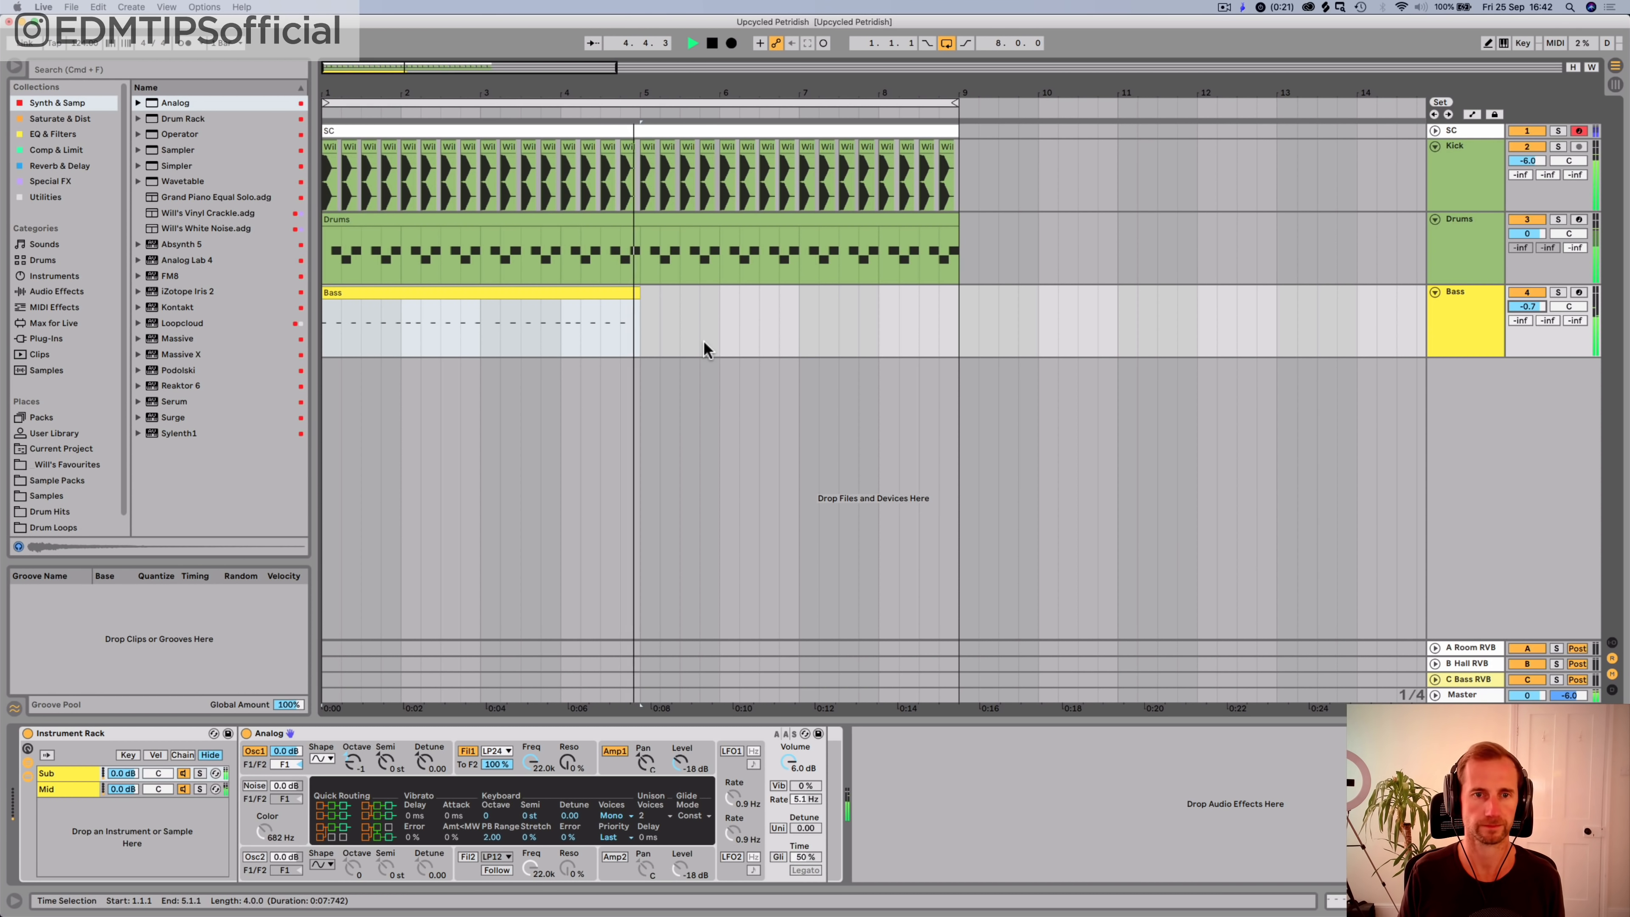
Step: Save the project and set the arrangement loop to the four bars of the Bass clip
key("space")
key("super+s")
left_click_drag(634, 335, 343, 339)
key("super+l")
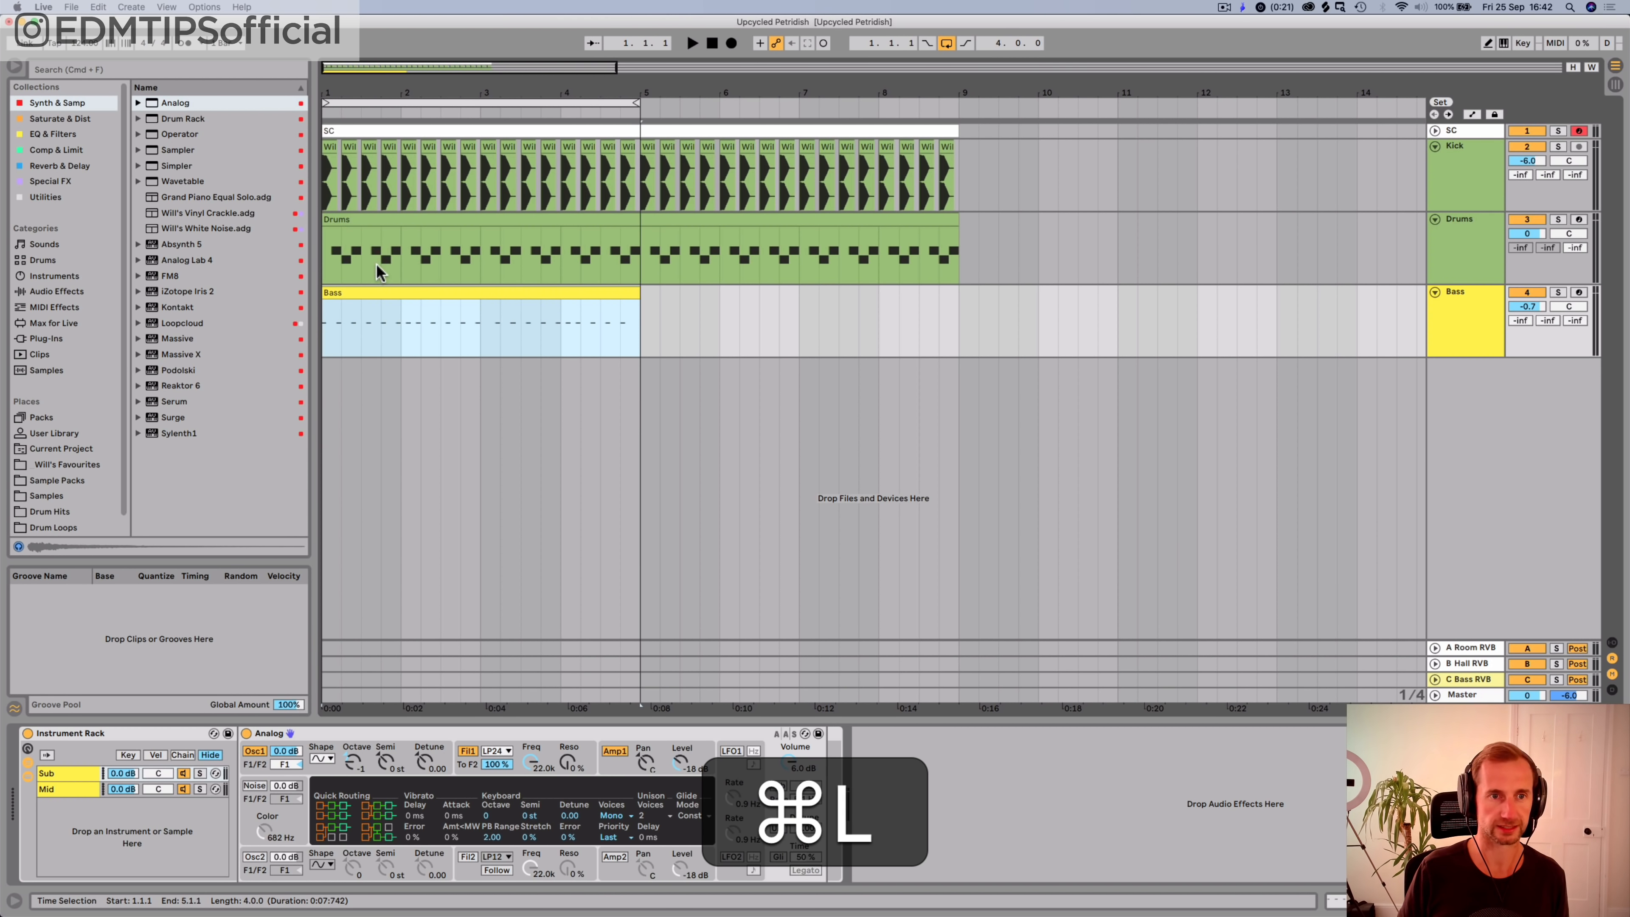
Step: Show the Drums track's devices, open the Drum Hits folder in the browser and briefly play the loop
left_click(366, 221)
key("shift+Tab")
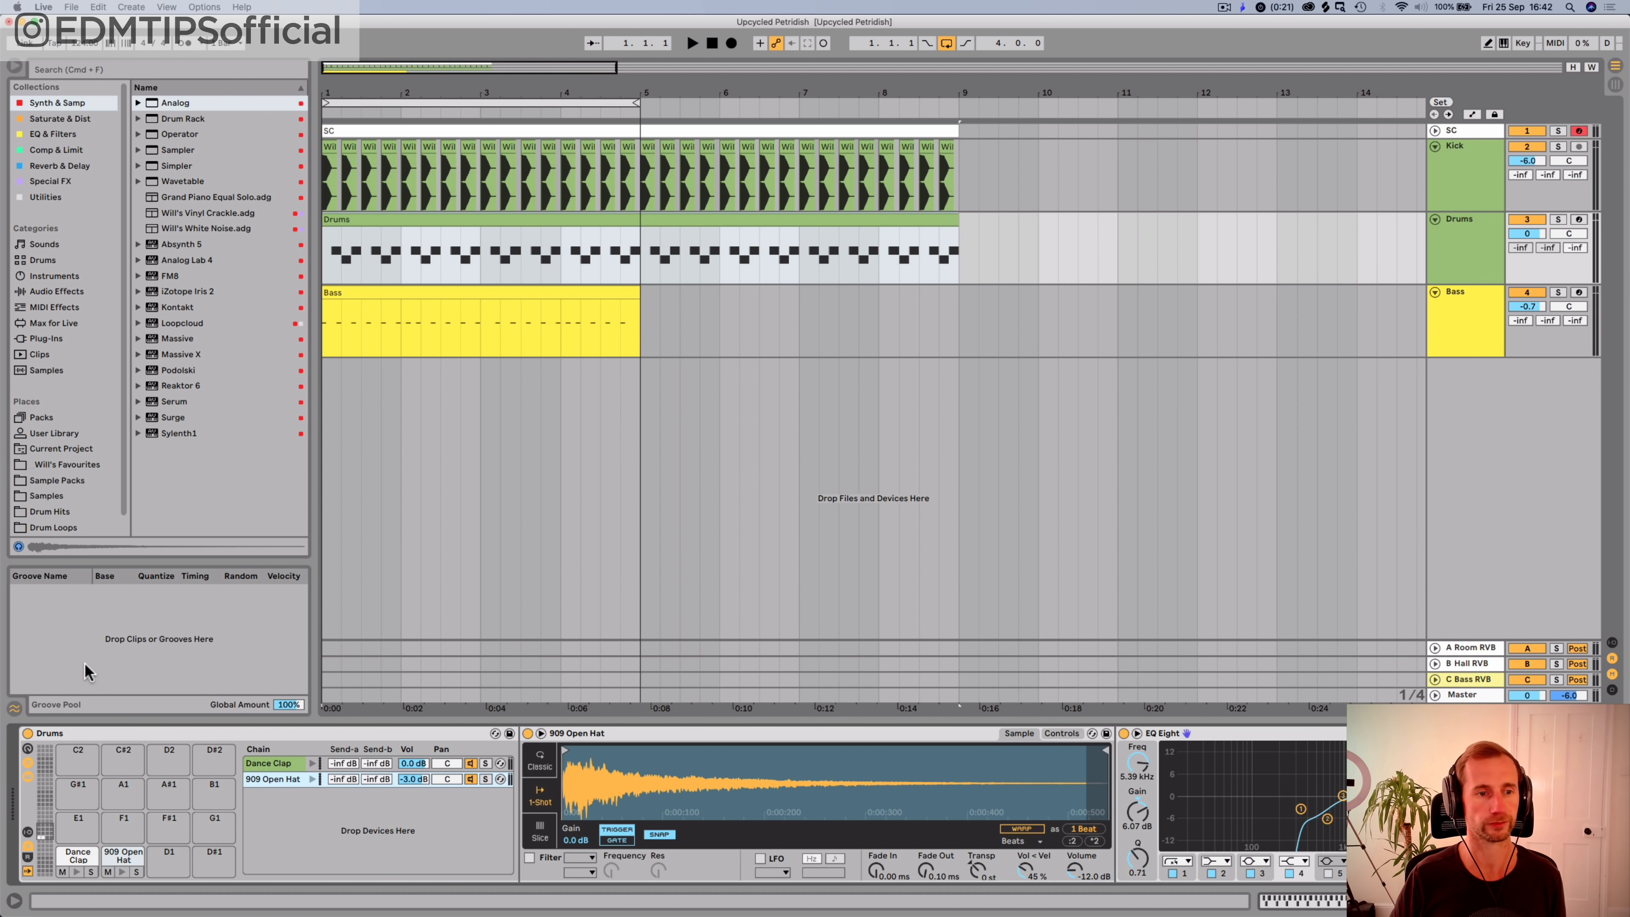
left_click_drag(168, 559, 168, 535)
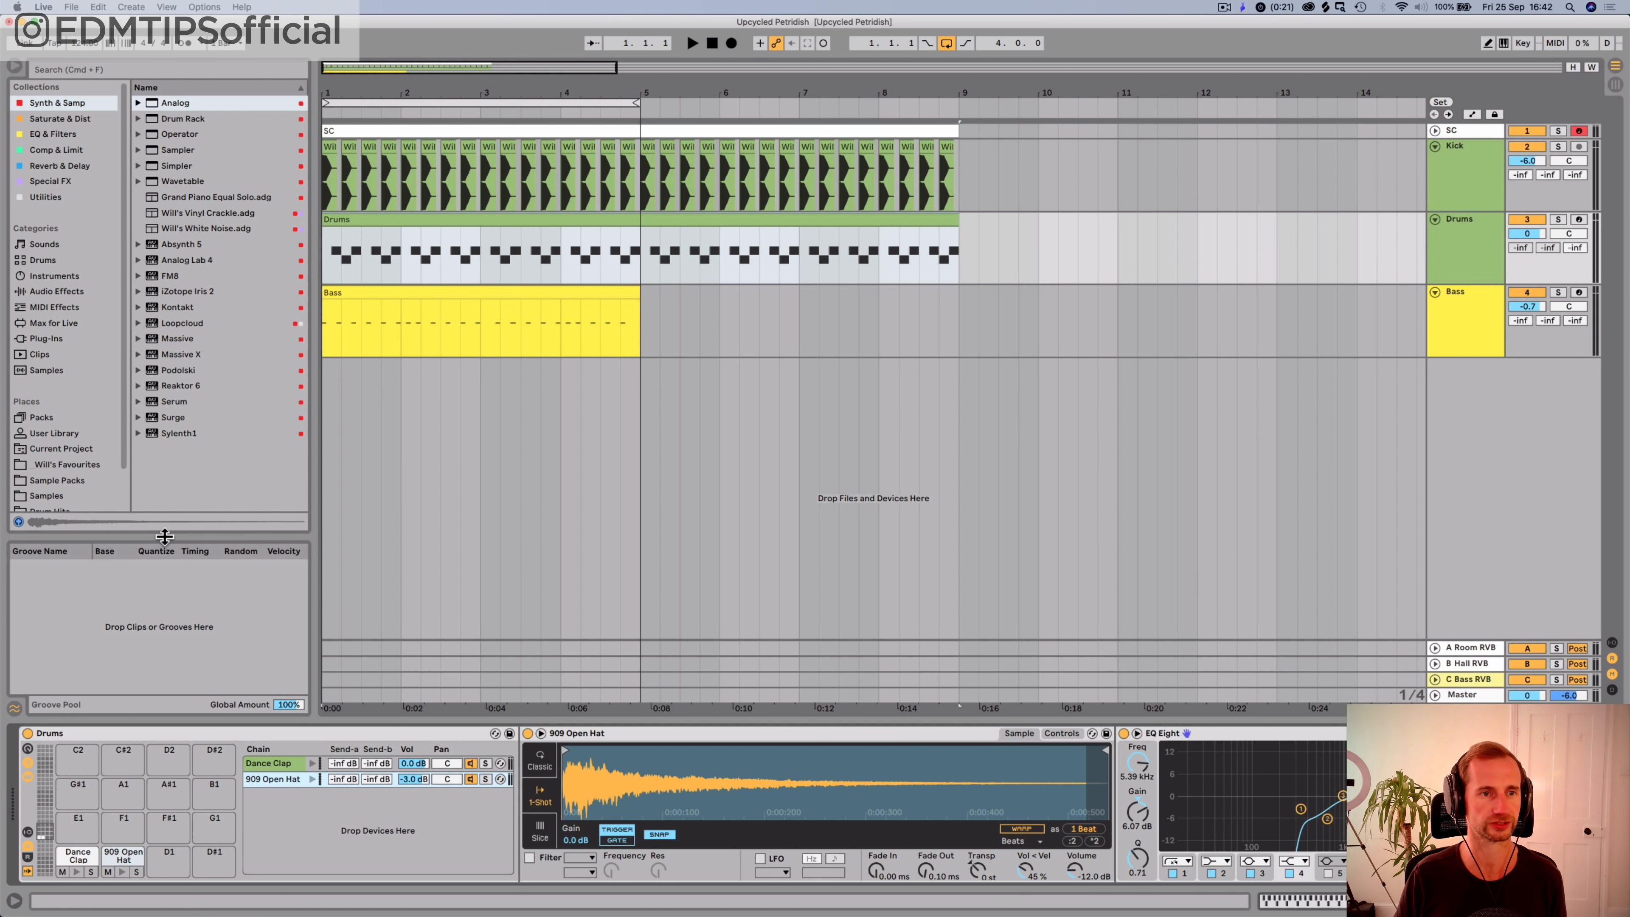
scroll(56, 405, "down", 2)
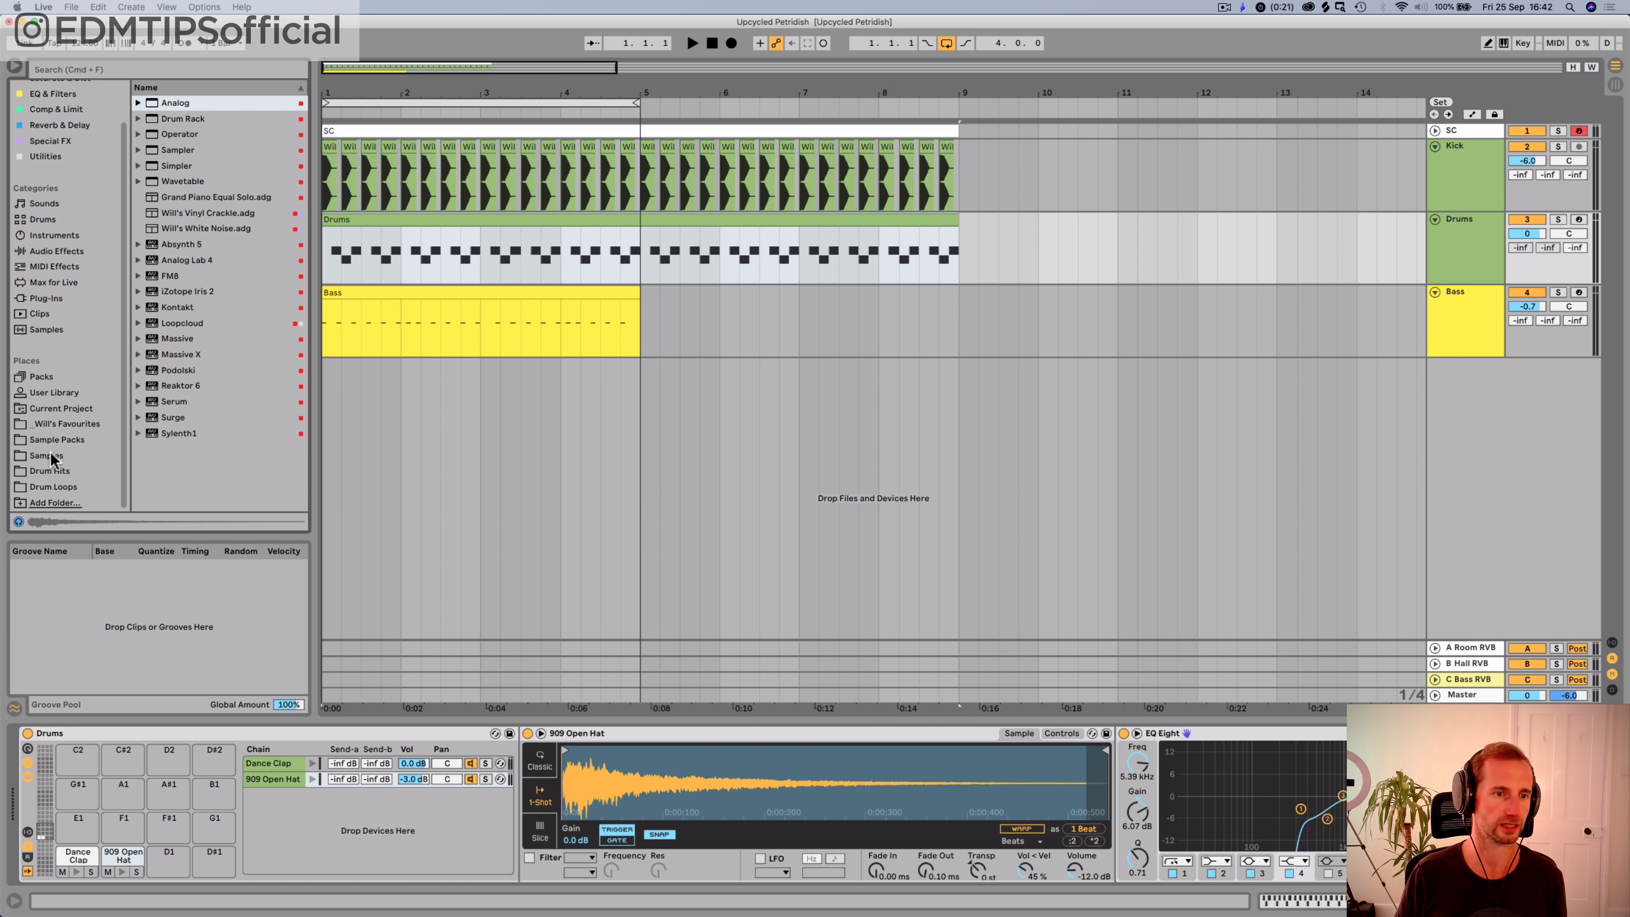
left_click(53, 472)
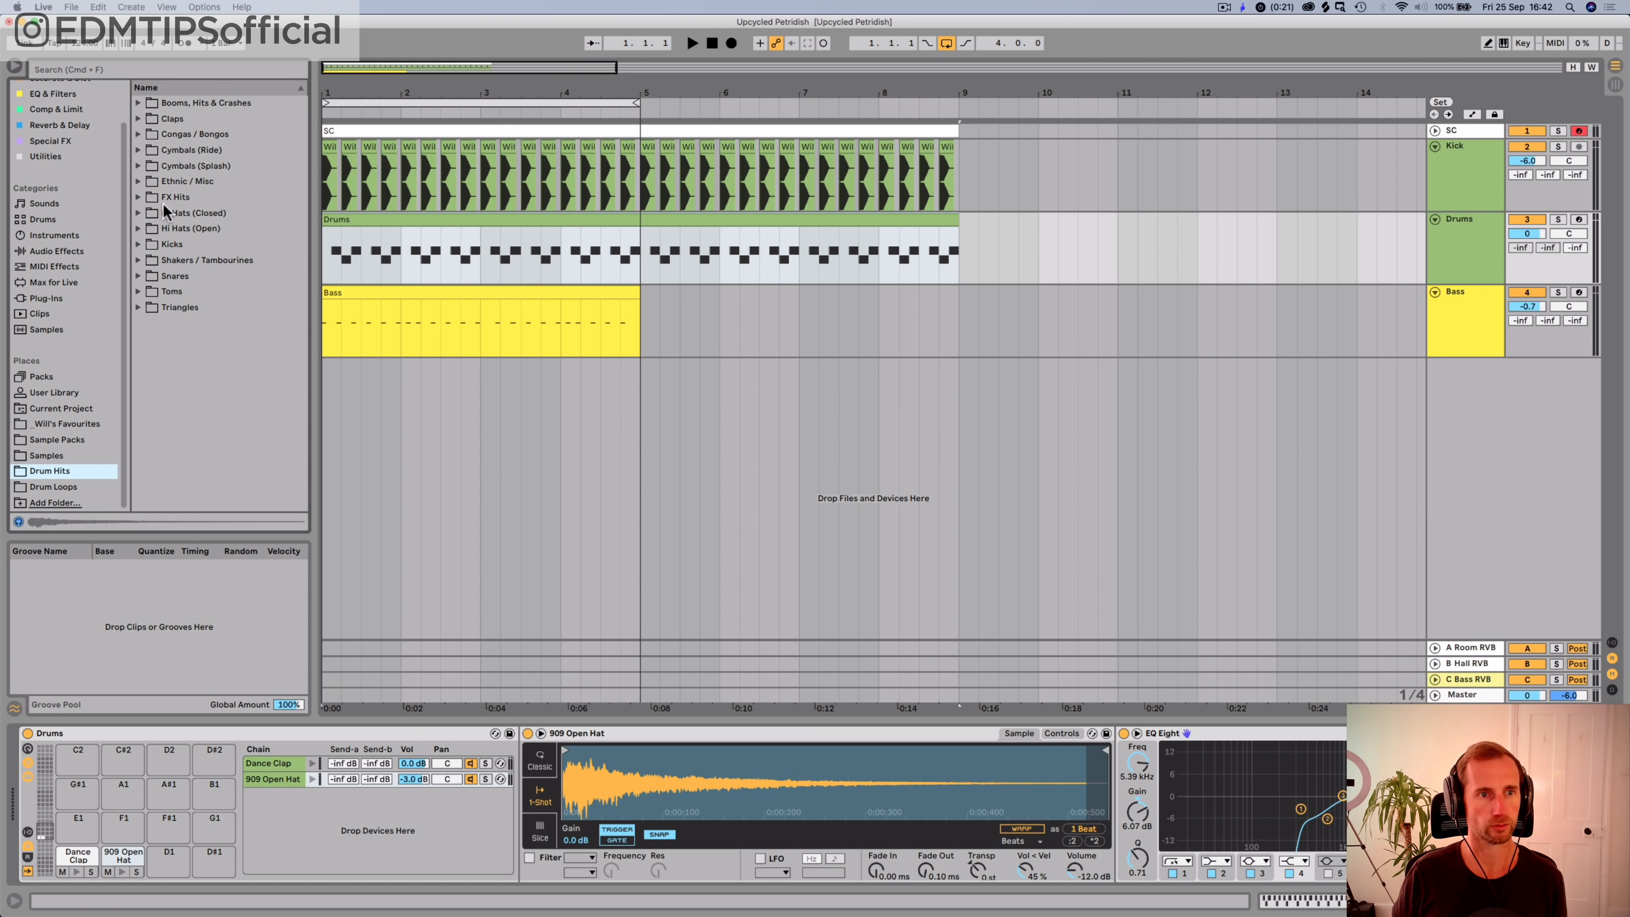
key("space")
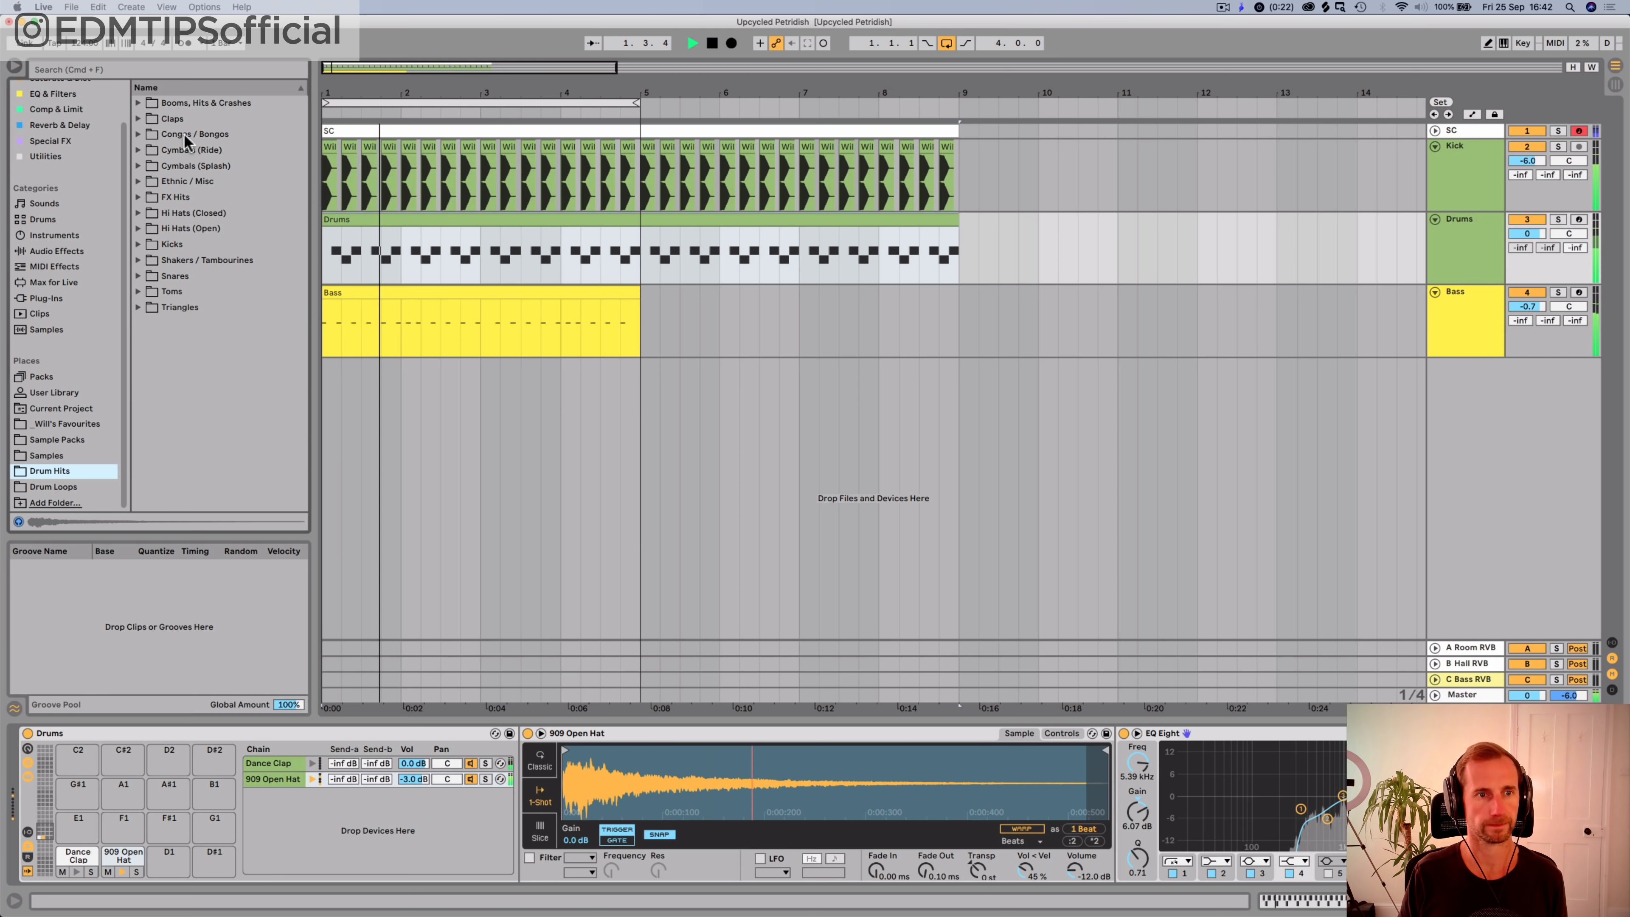
key("space")
Step: Expand the Hi Hats (Closed) folder and its VMH1 Closed Hats subfolder
left_click(182, 227)
key("Up")
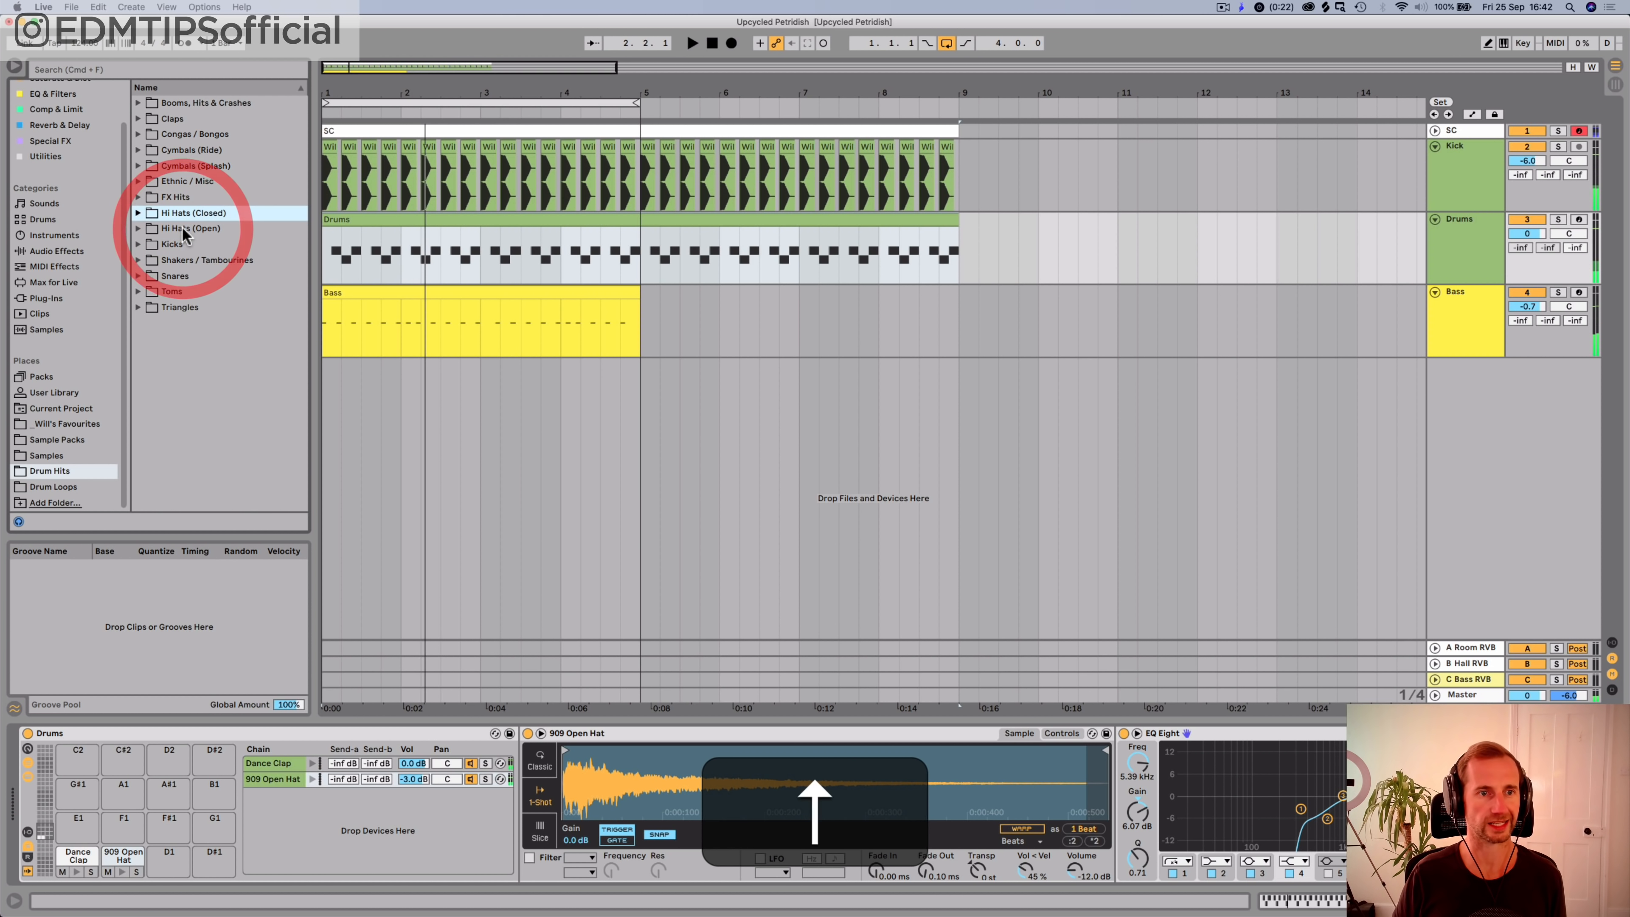
key("Right")
left_click(204, 334)
key("Up")
key("Right")
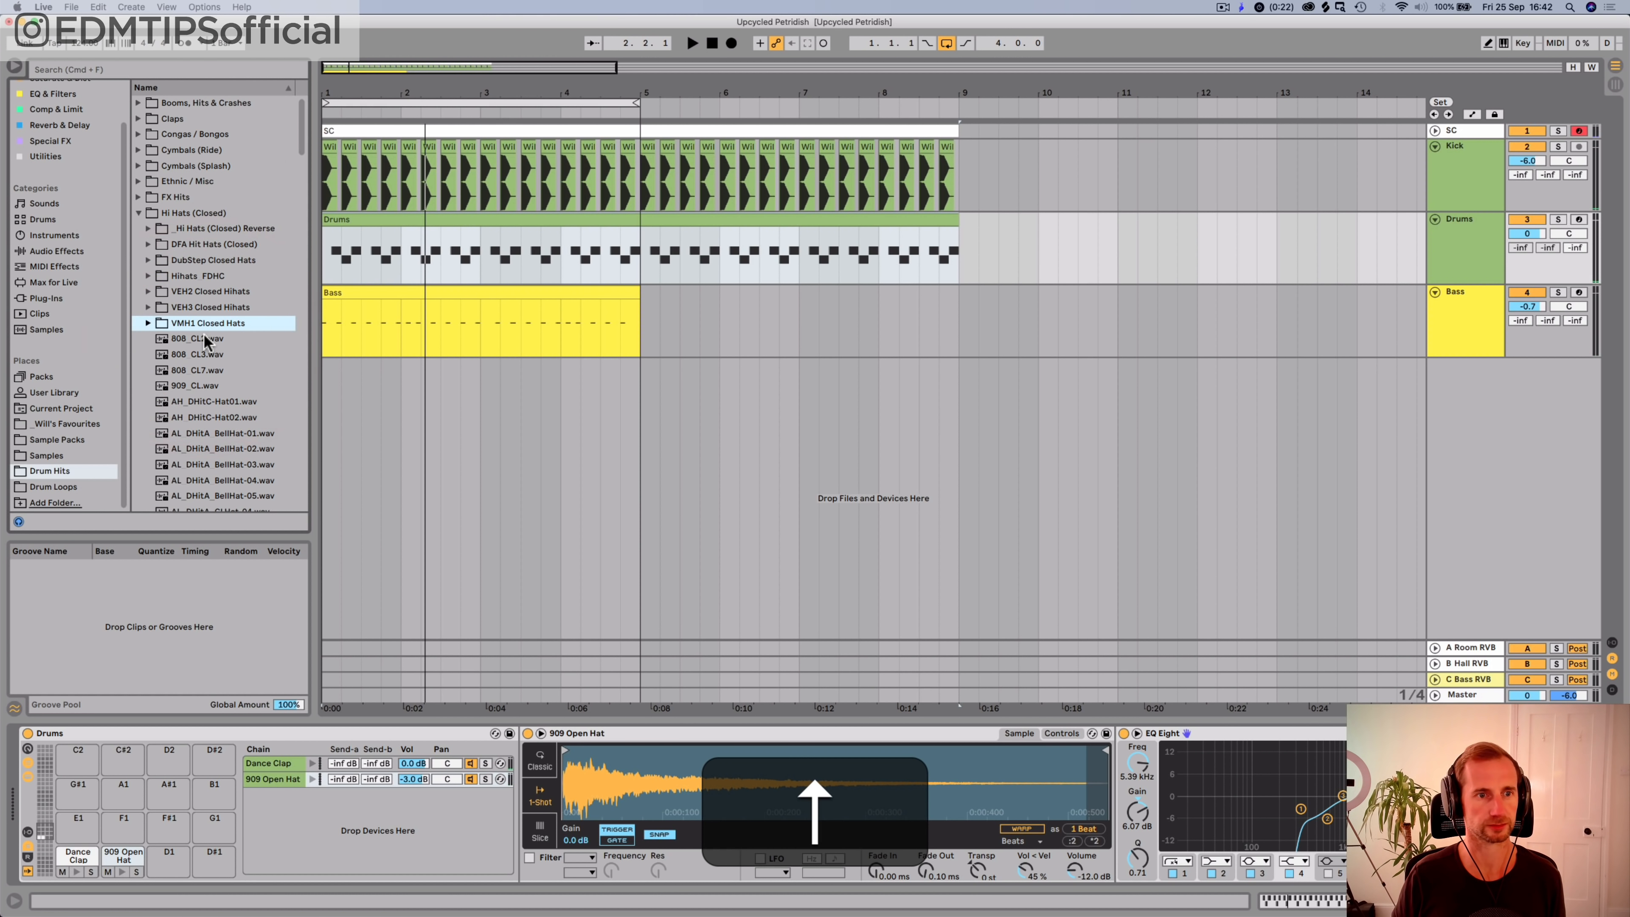
Step: Audition the VMH1 closed hats and add VMH1 Closed Hats 002.wav to the Drum Rack as a new chain
key("Down")
key("Down")
key("Down")
key("Up")
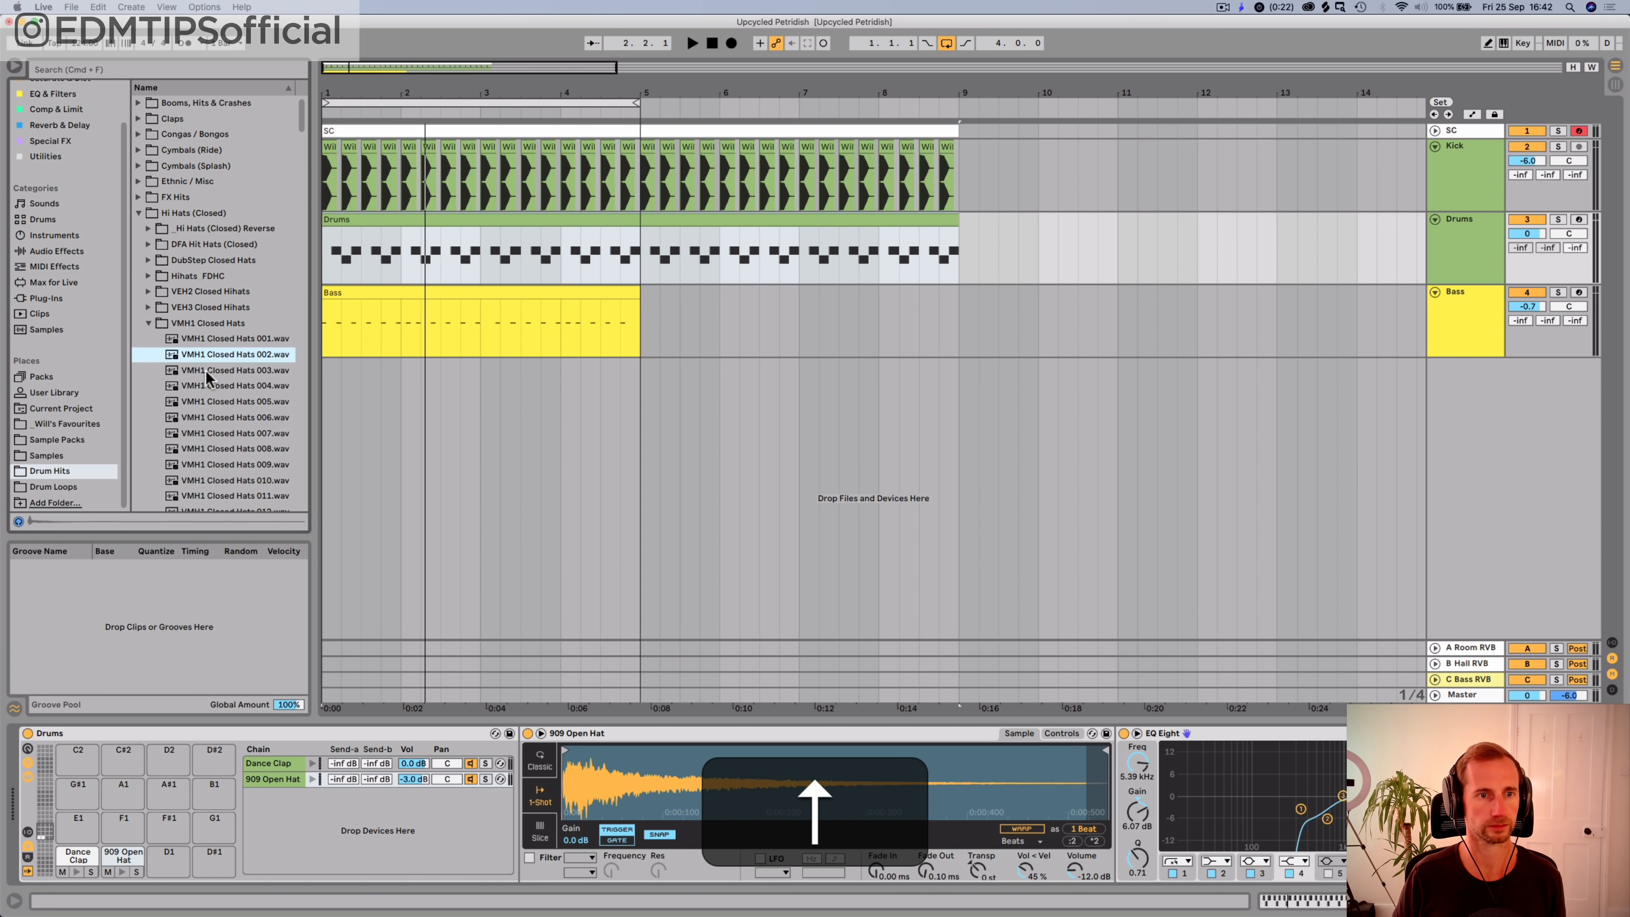
key("Down")
key("Down")
key("Down")
key("Up")
key("Up")
key("Up")
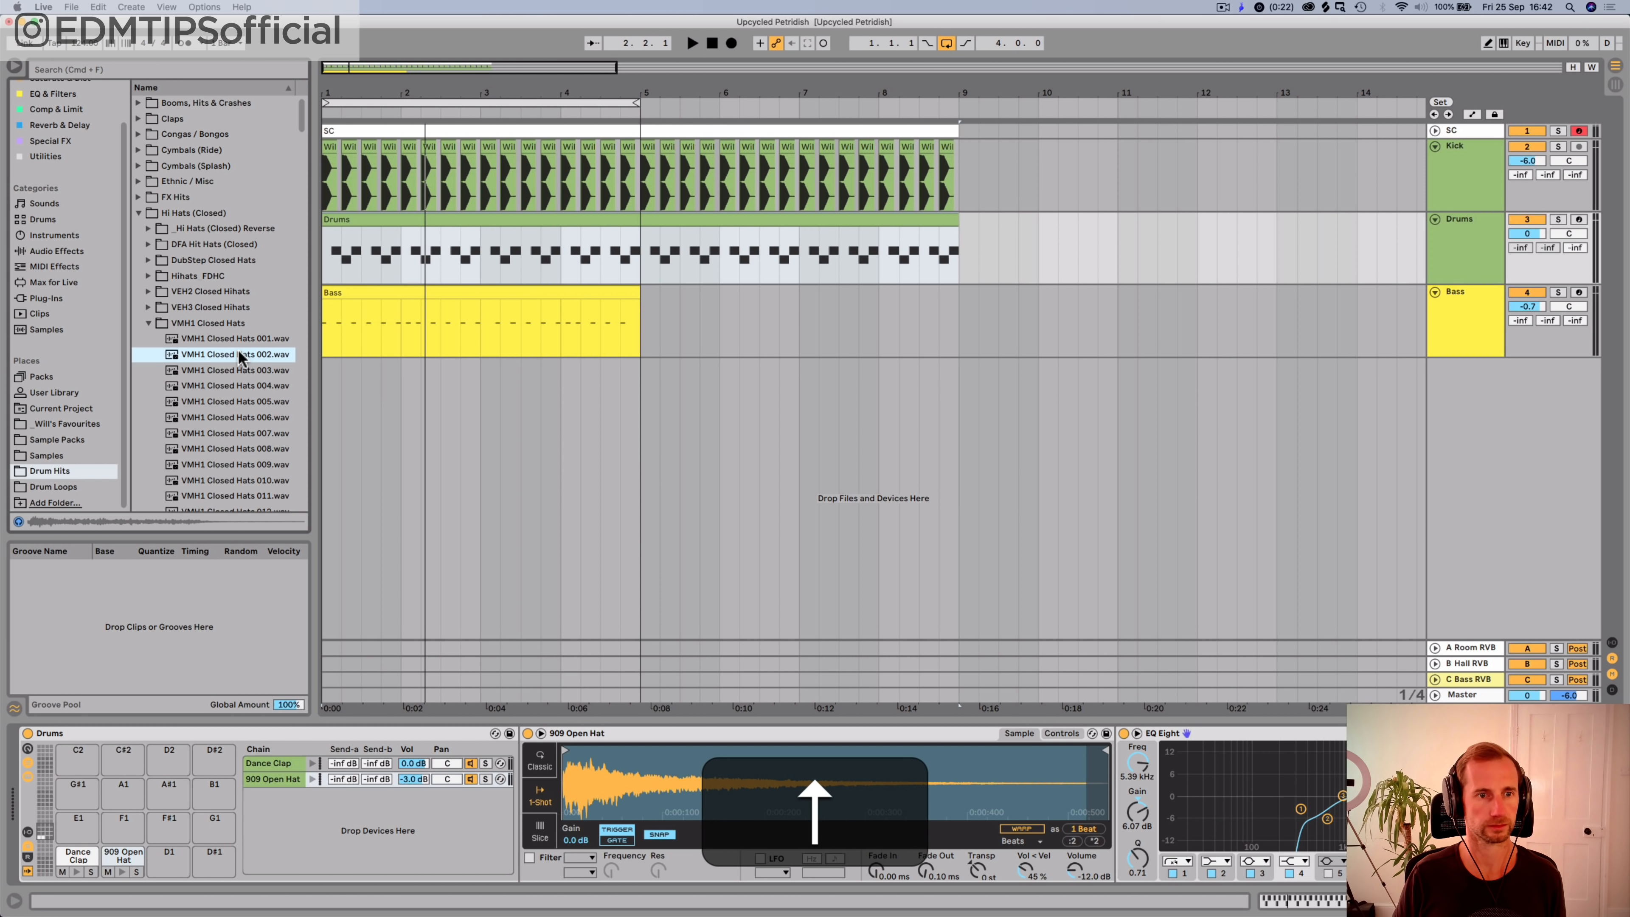
left_click_drag(299, 531, 306, 837)
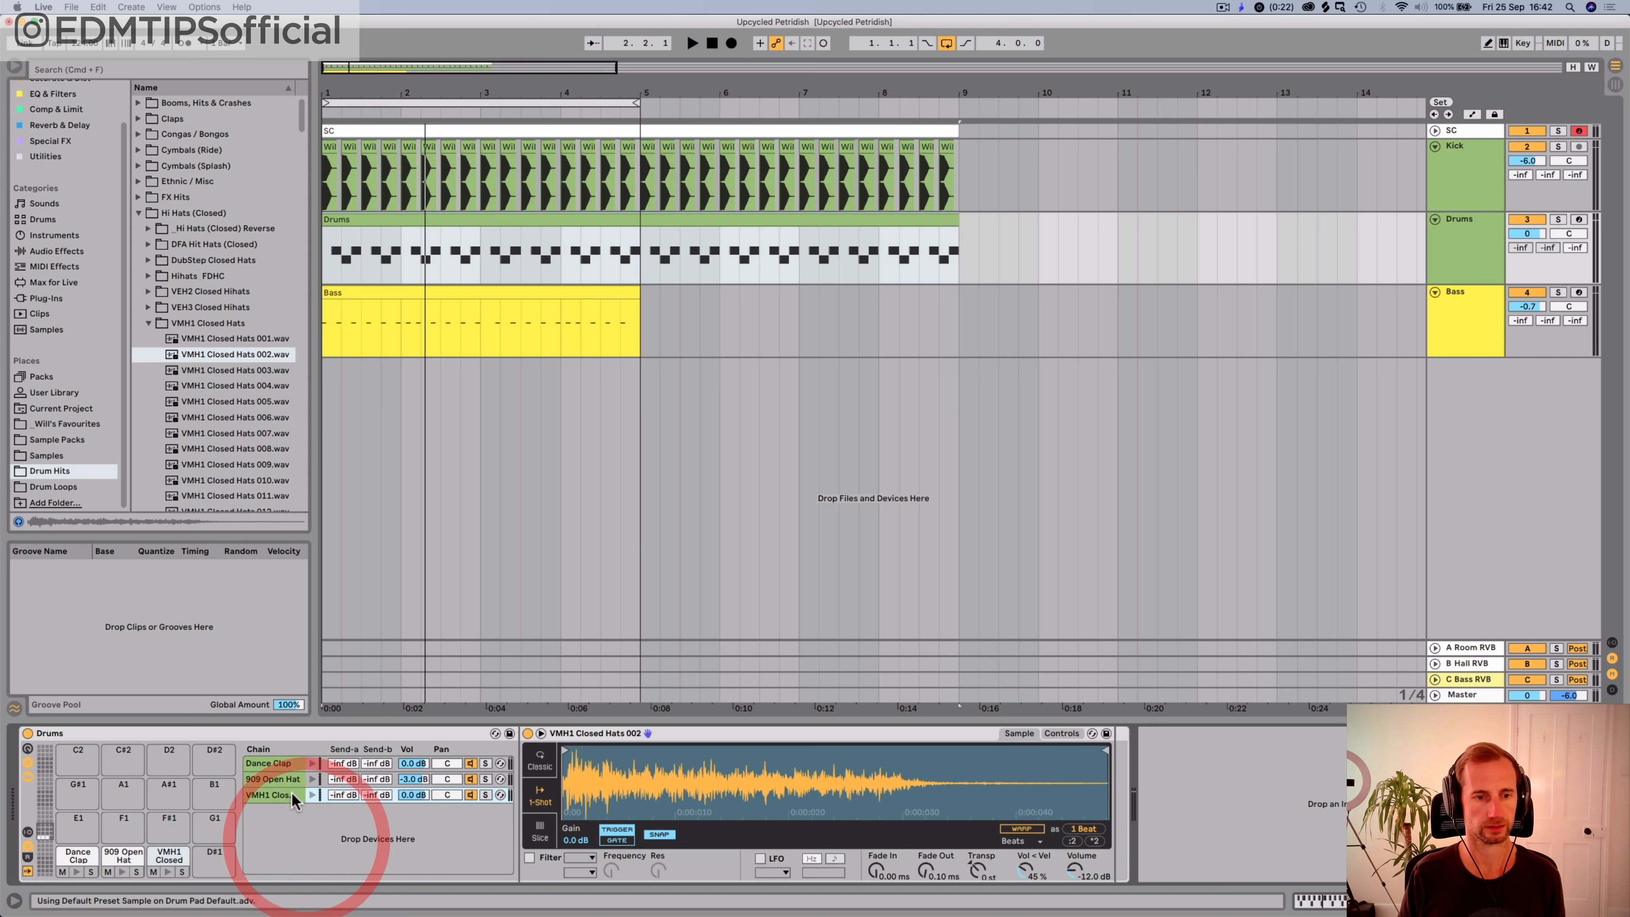
left_click(315, 795)
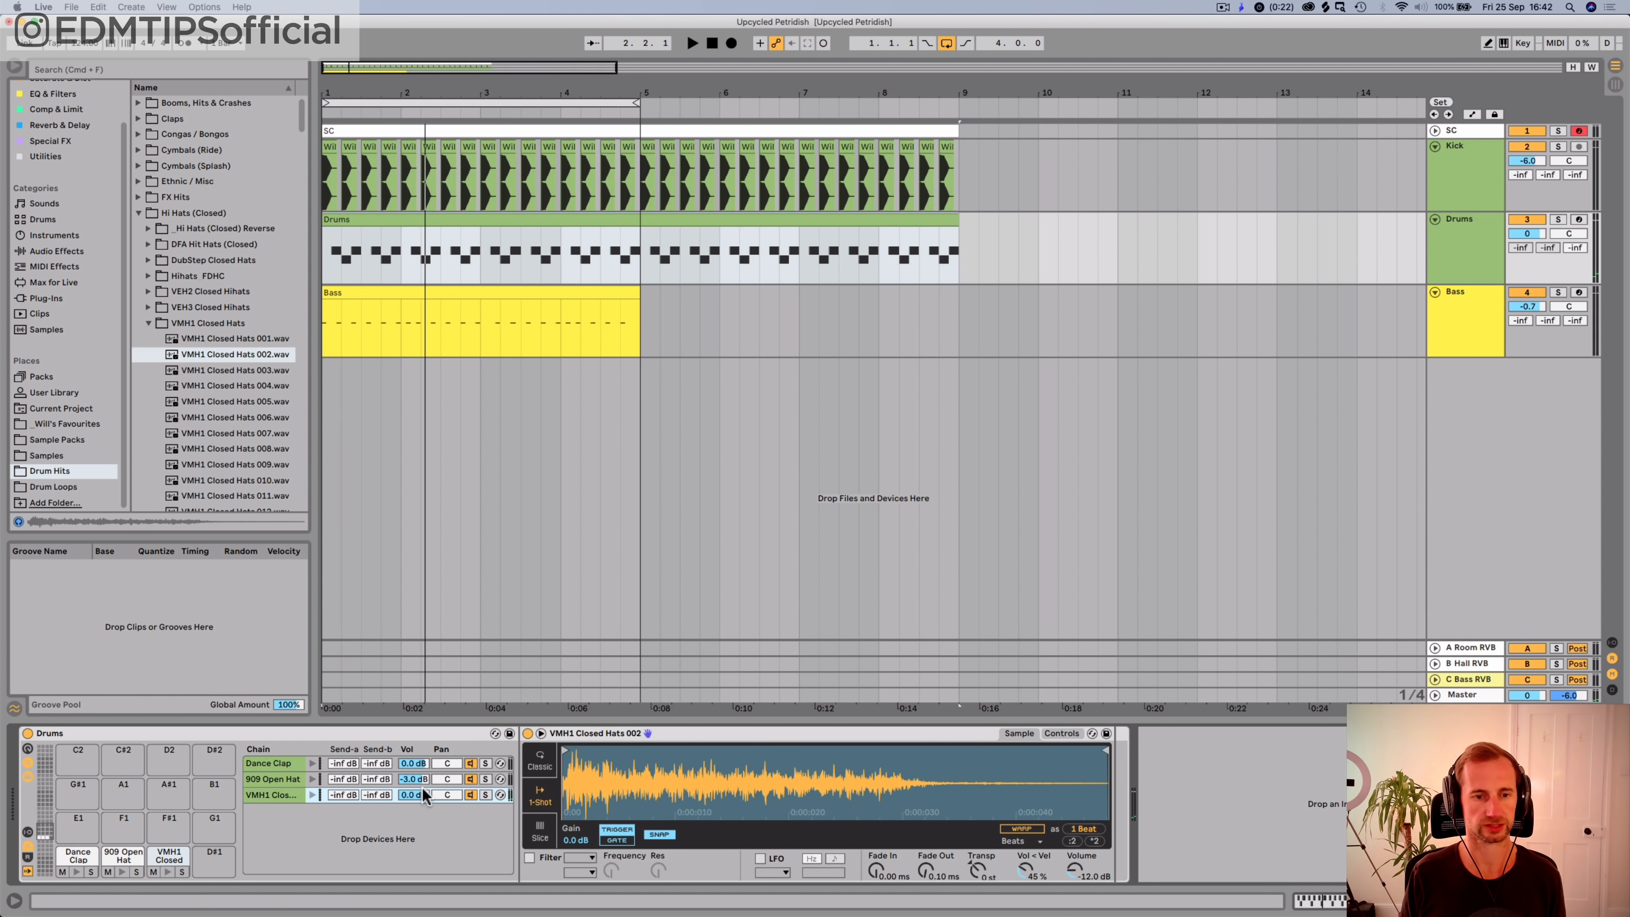
Step: Open the Drums clip's notes, turn off folding and add a closed hat note at 1.1.2, checking it by playback
double_click(350, 219)
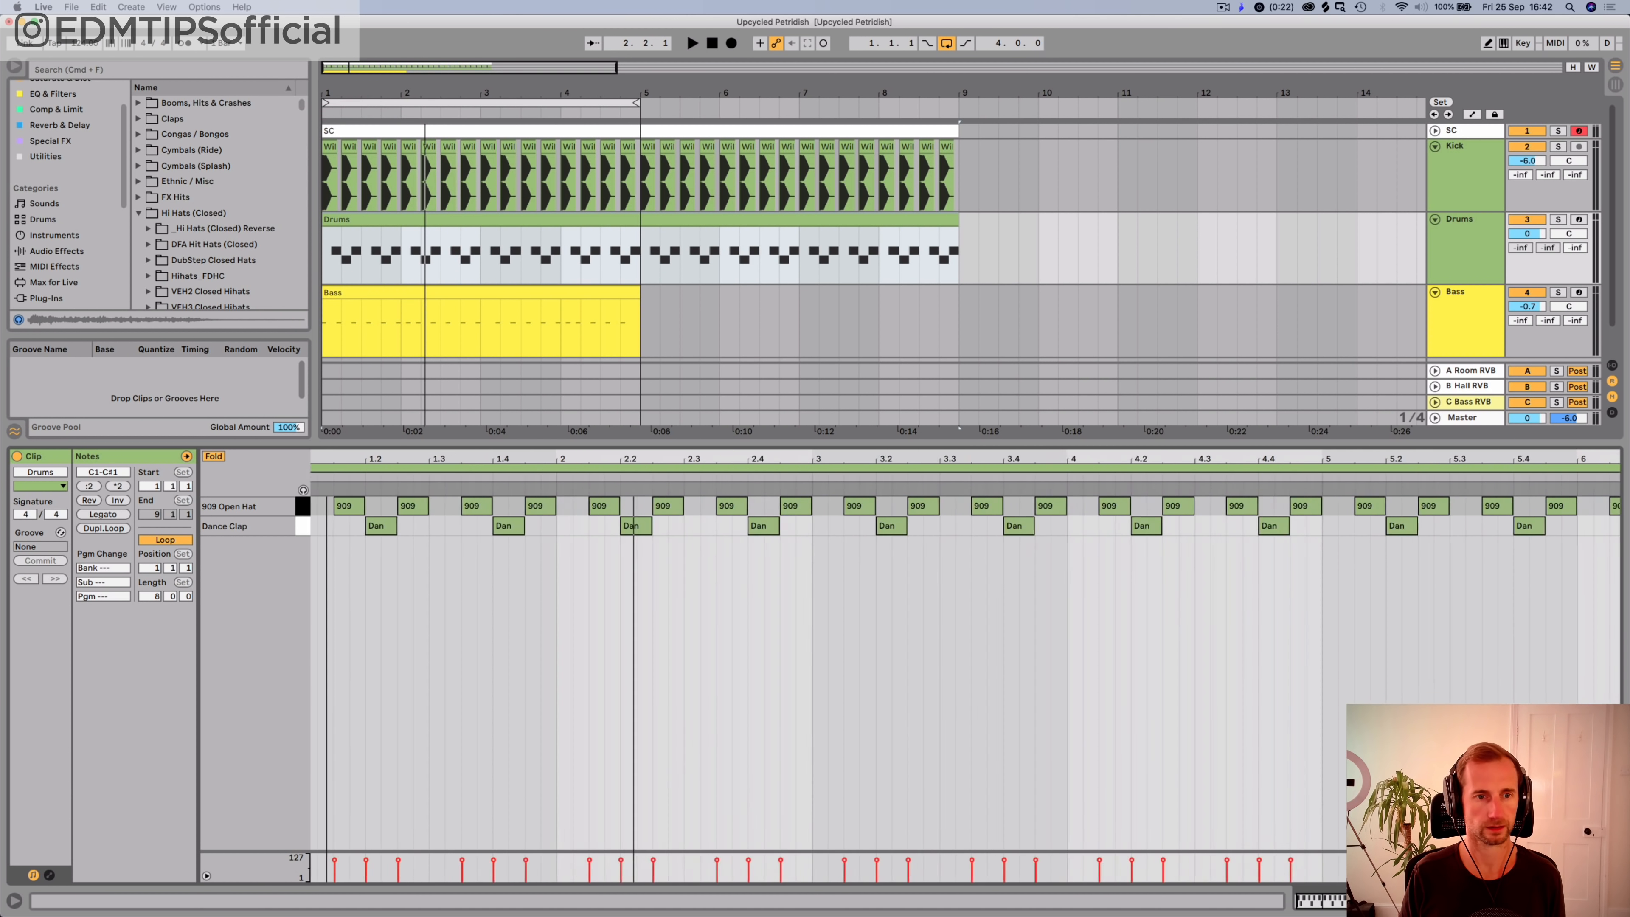
key("space")
left_click(336, 493)
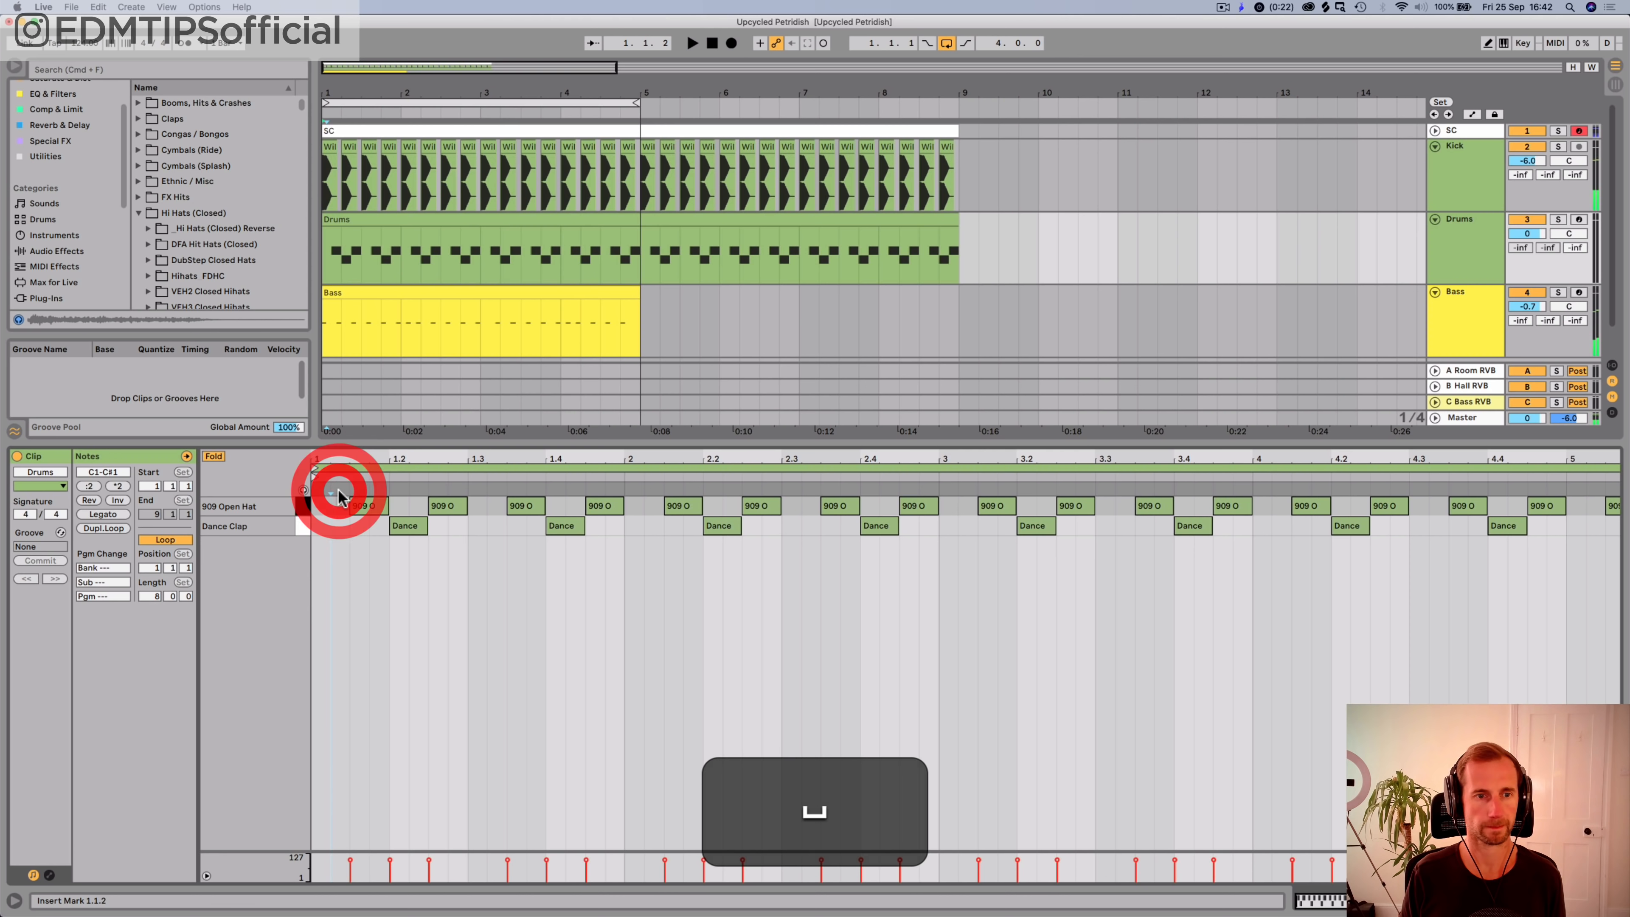
left_click(211, 455)
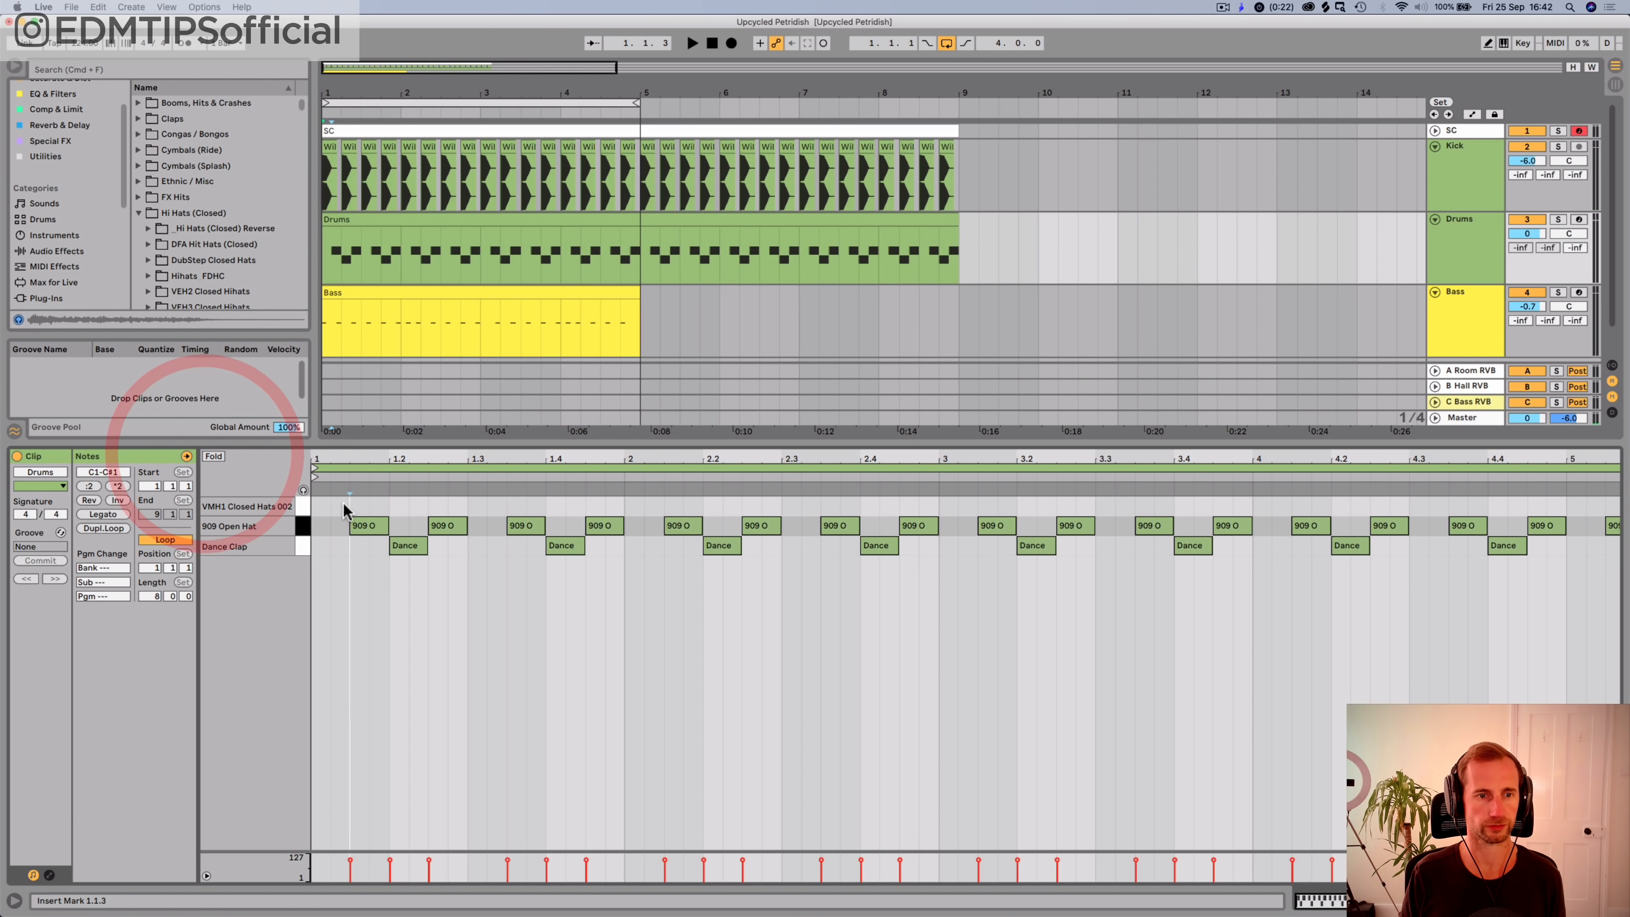
double_click(339, 506)
key("space")
key("space")
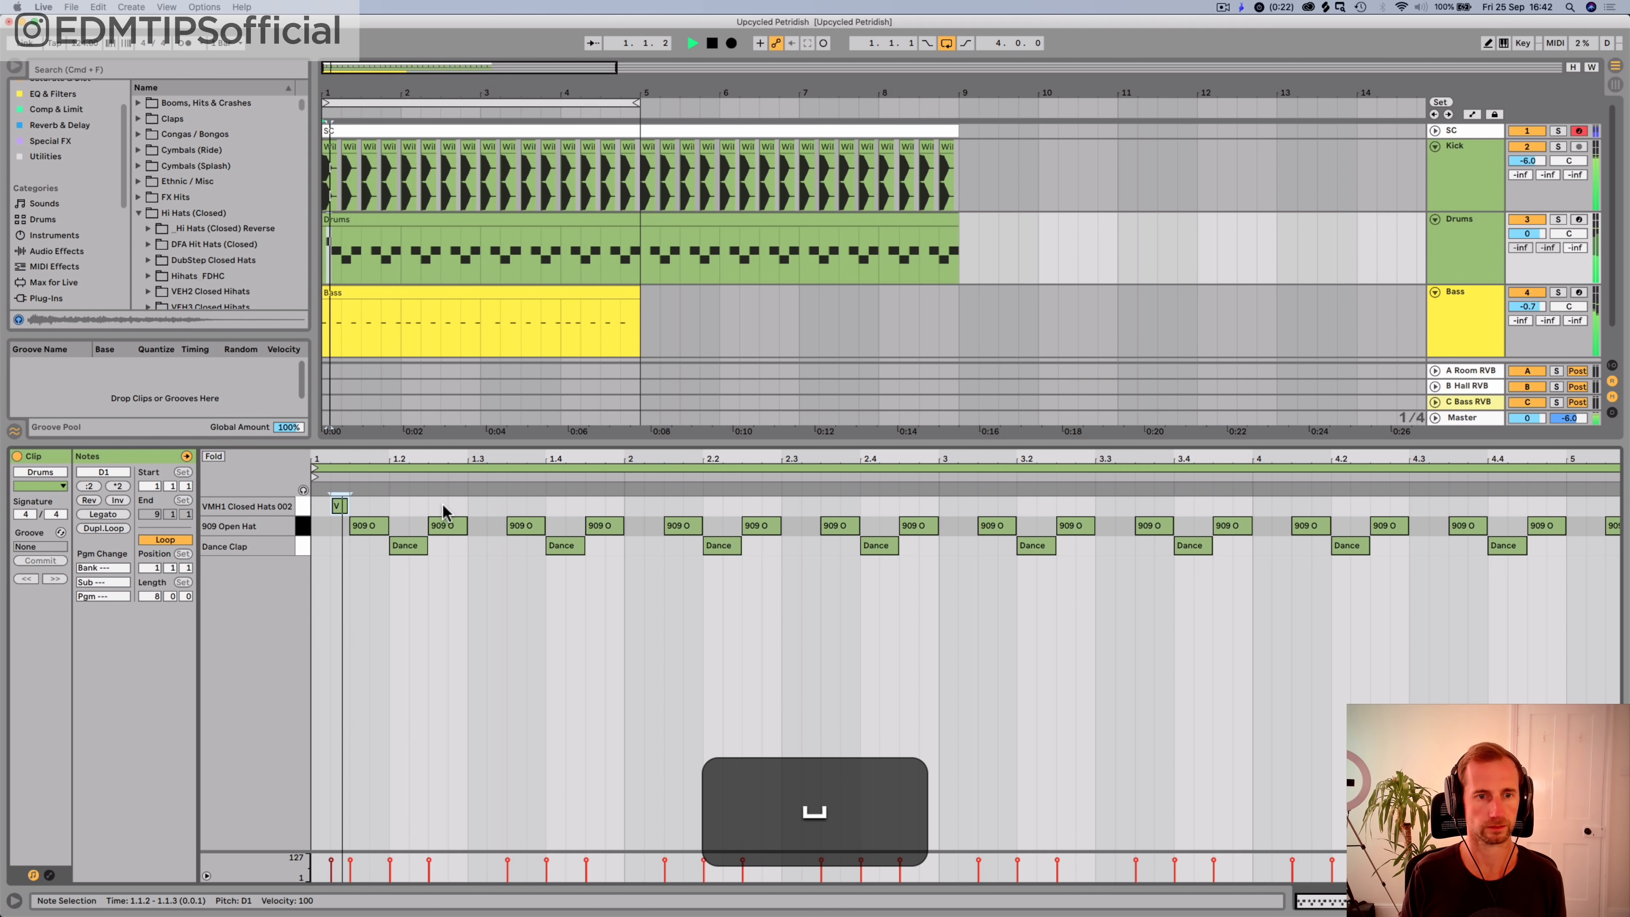
Step: Add closed hat notes at 1.2.4 and 1.3.2 in the Drums clip and listen to the pattern
double_click(455, 506)
double_click(494, 507)
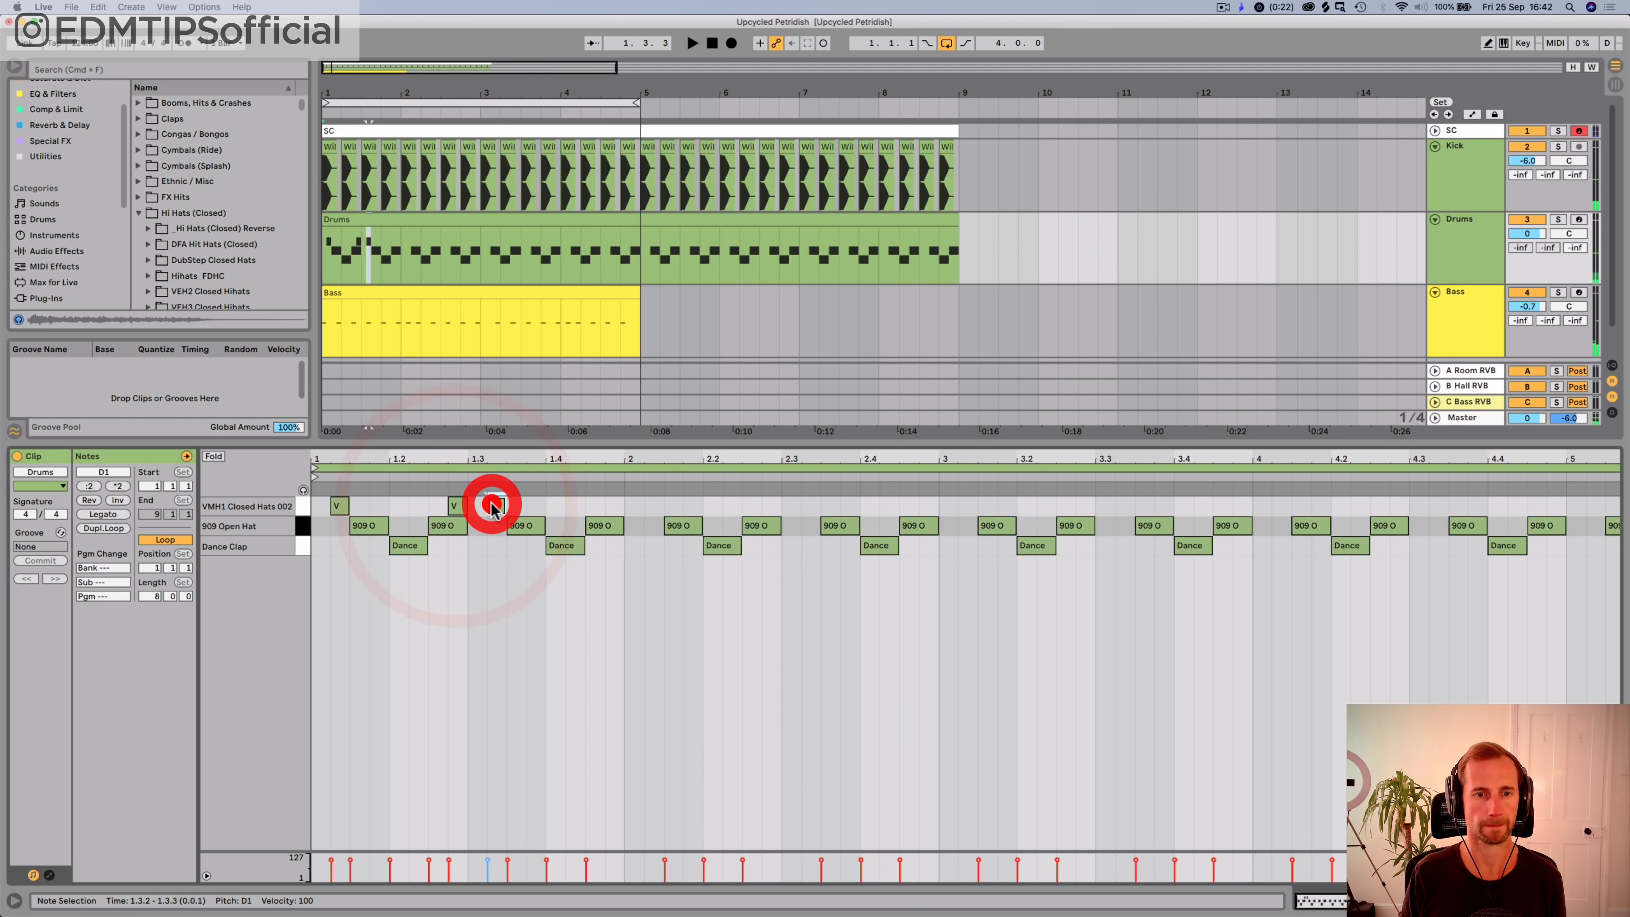
key("space")
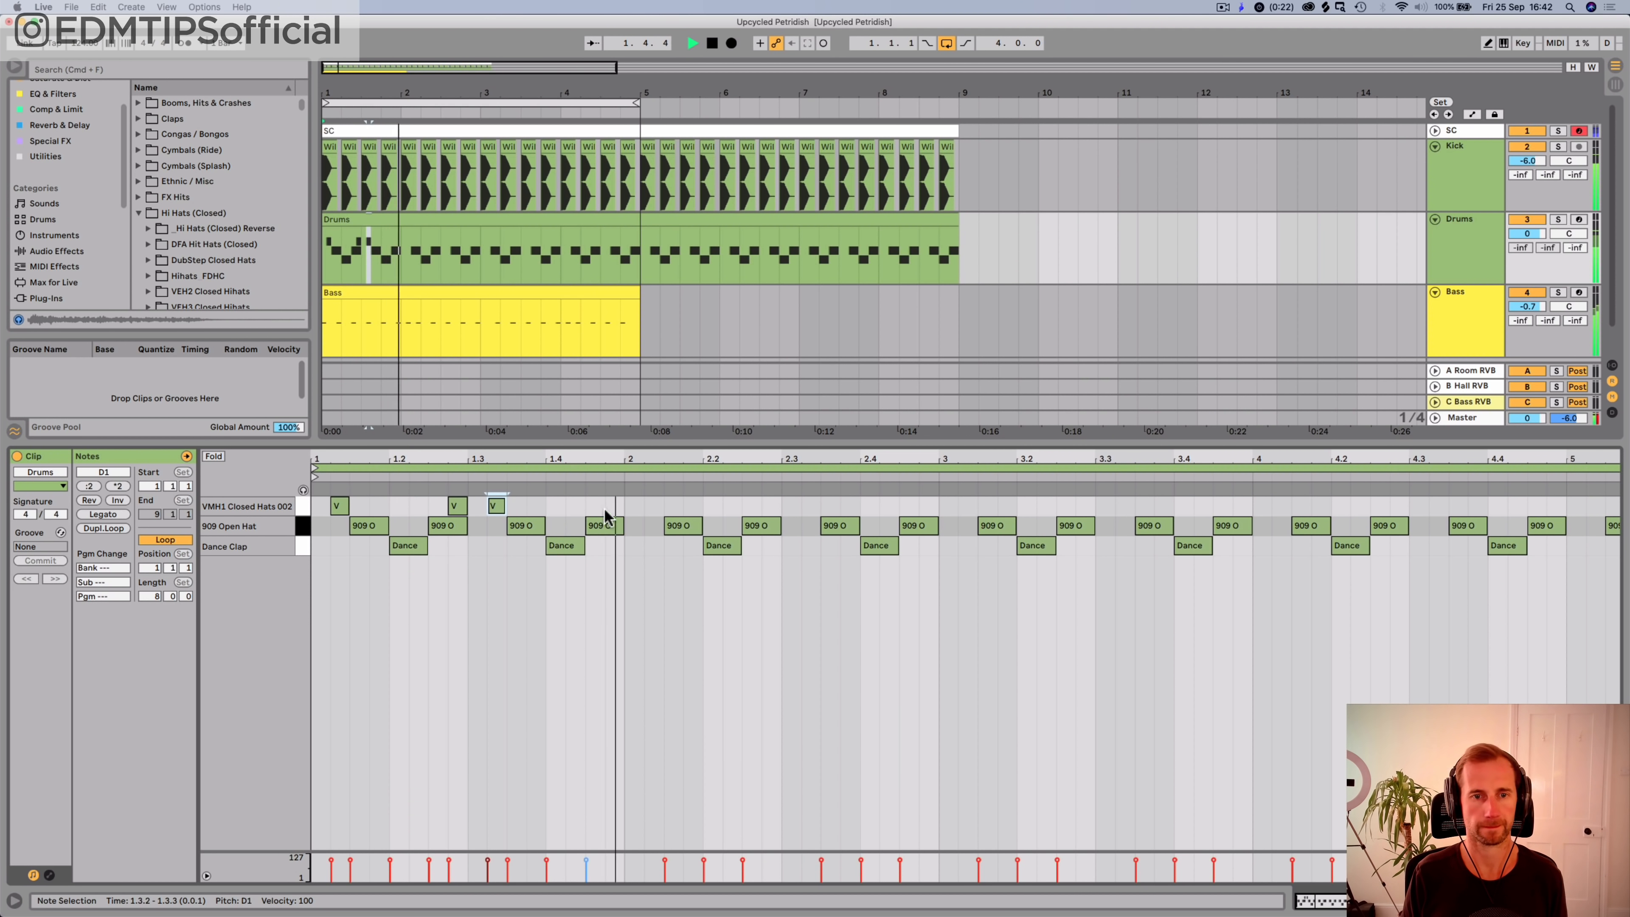
key("space")
Step: Add closed hat notes at 2.1.2, 2.2.4 and 2.3.2, playing the loop between additions
double_click(653, 506)
key("space")
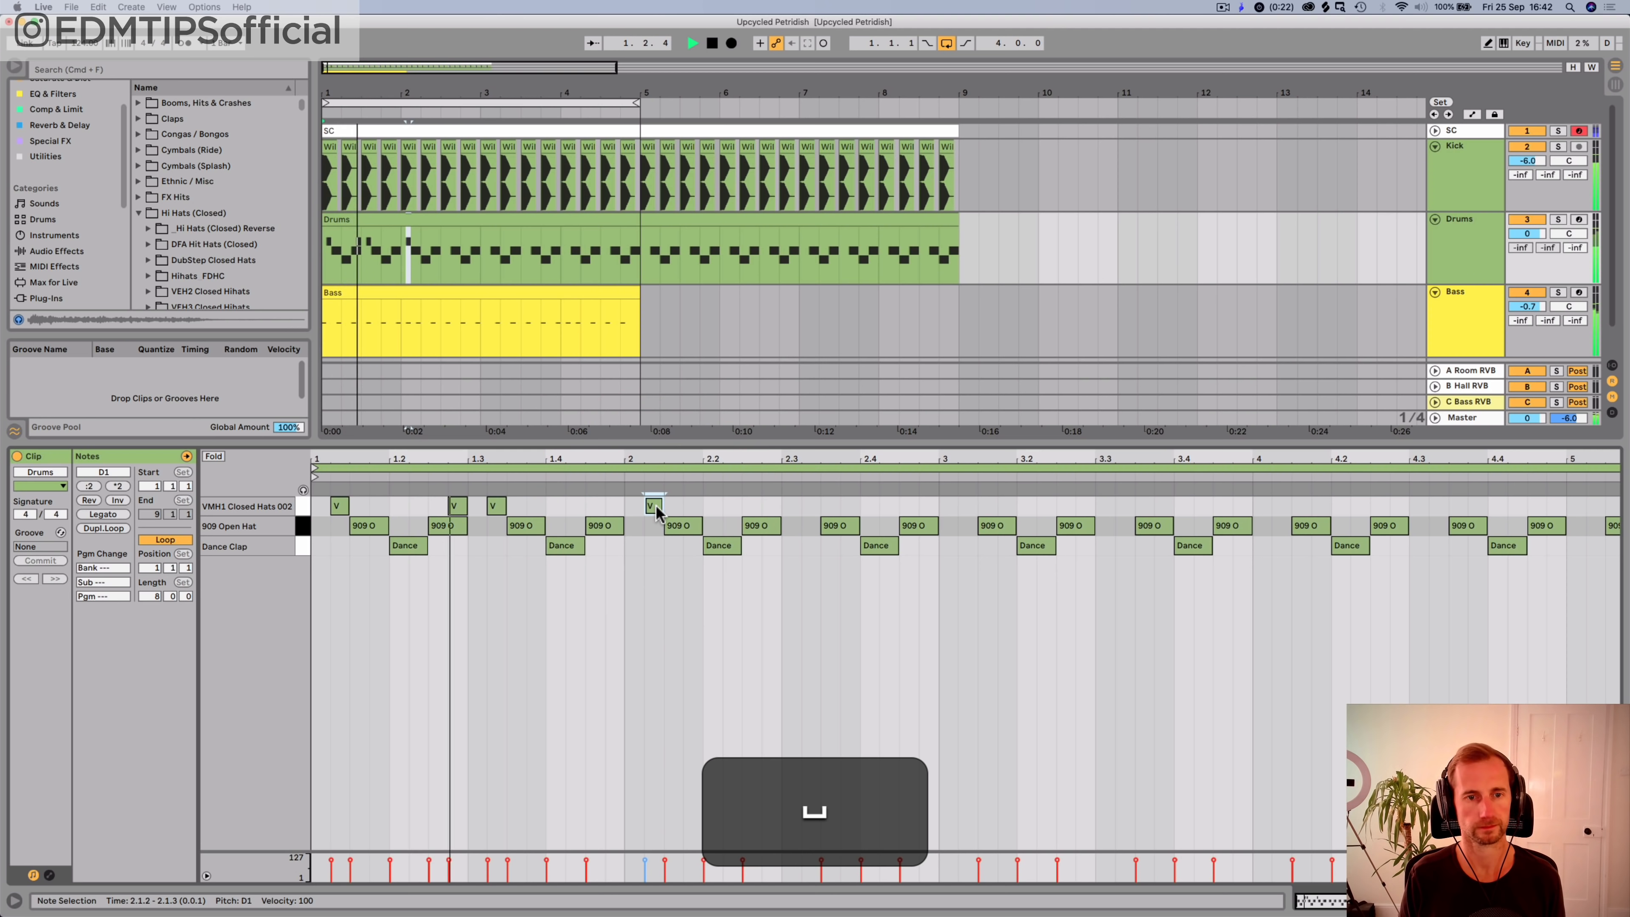
key("space")
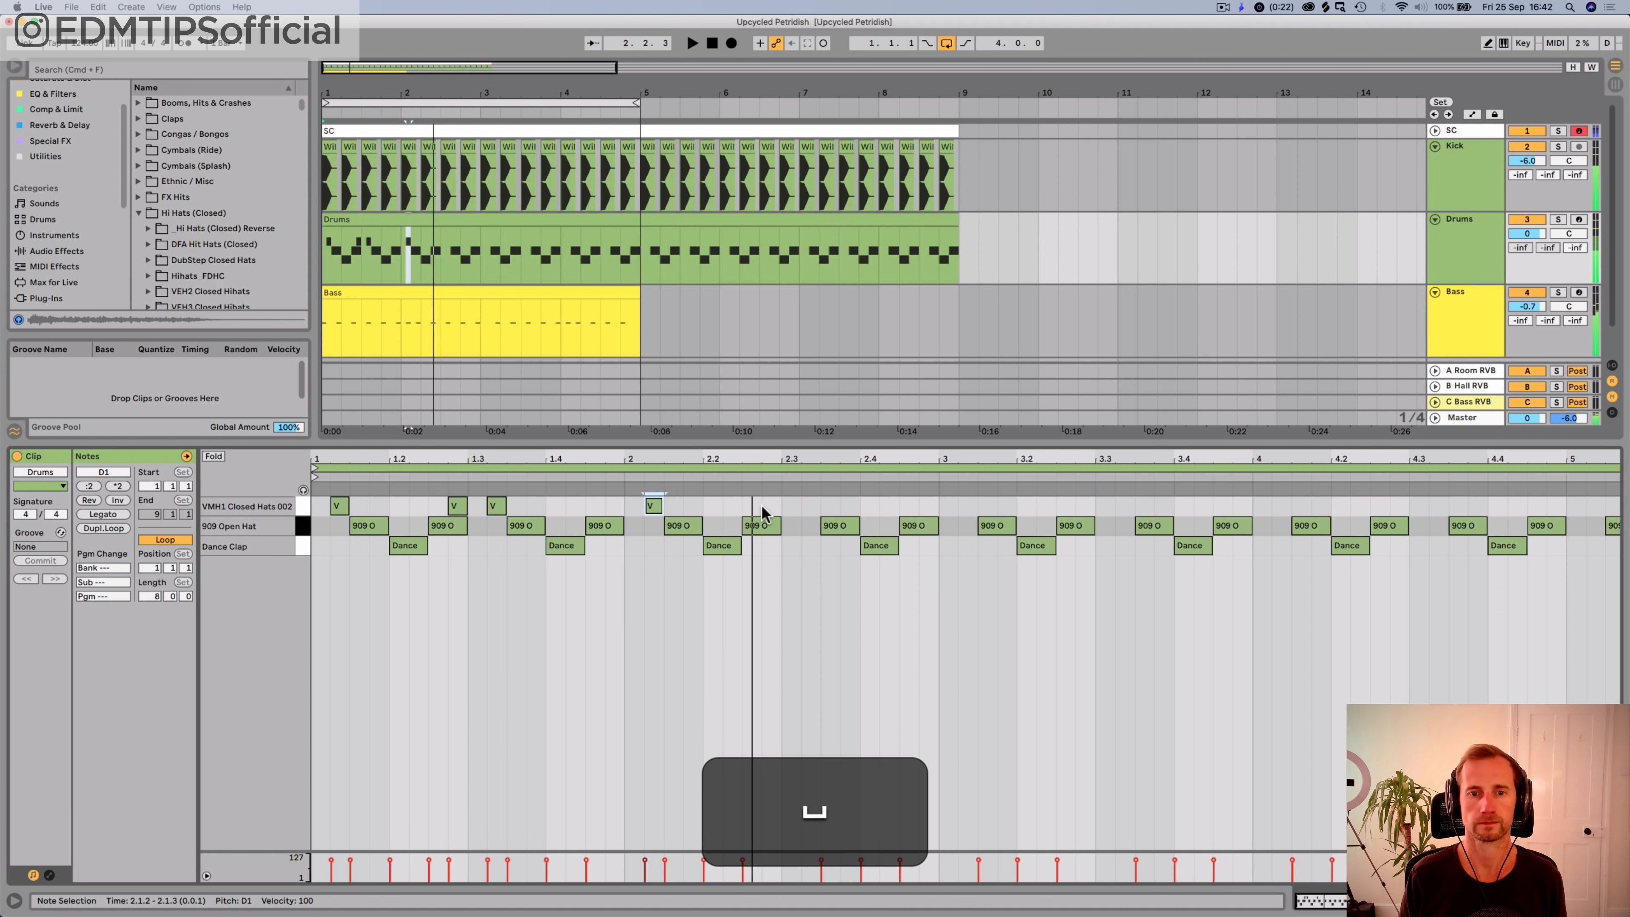
double_click(770, 506)
double_click(811, 507)
key("space")
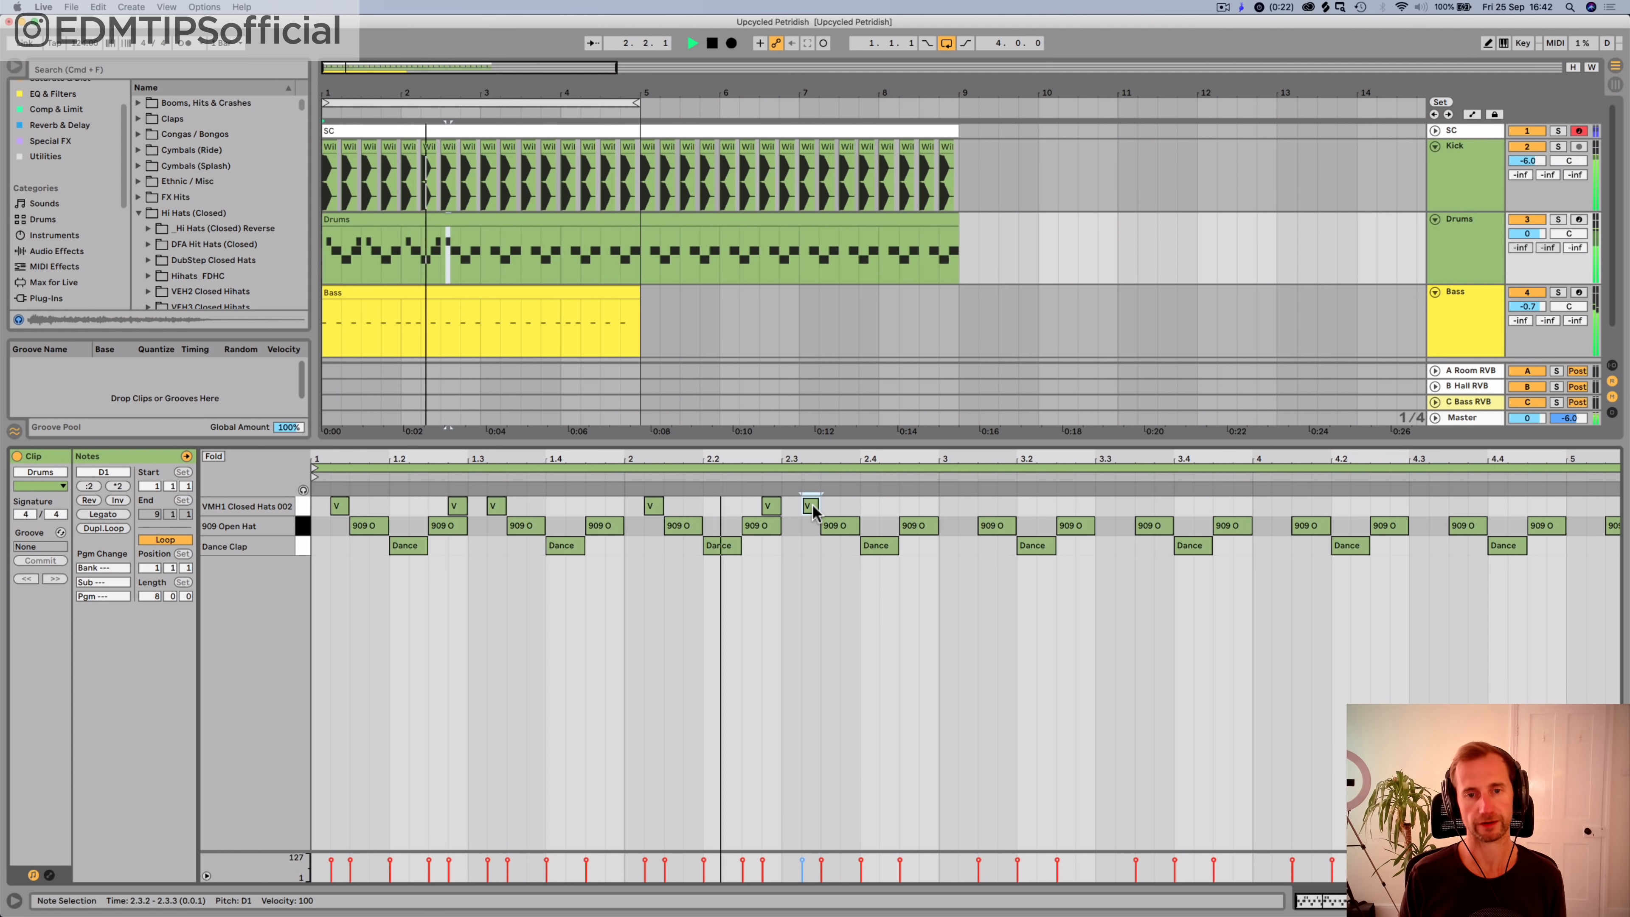
key("space")
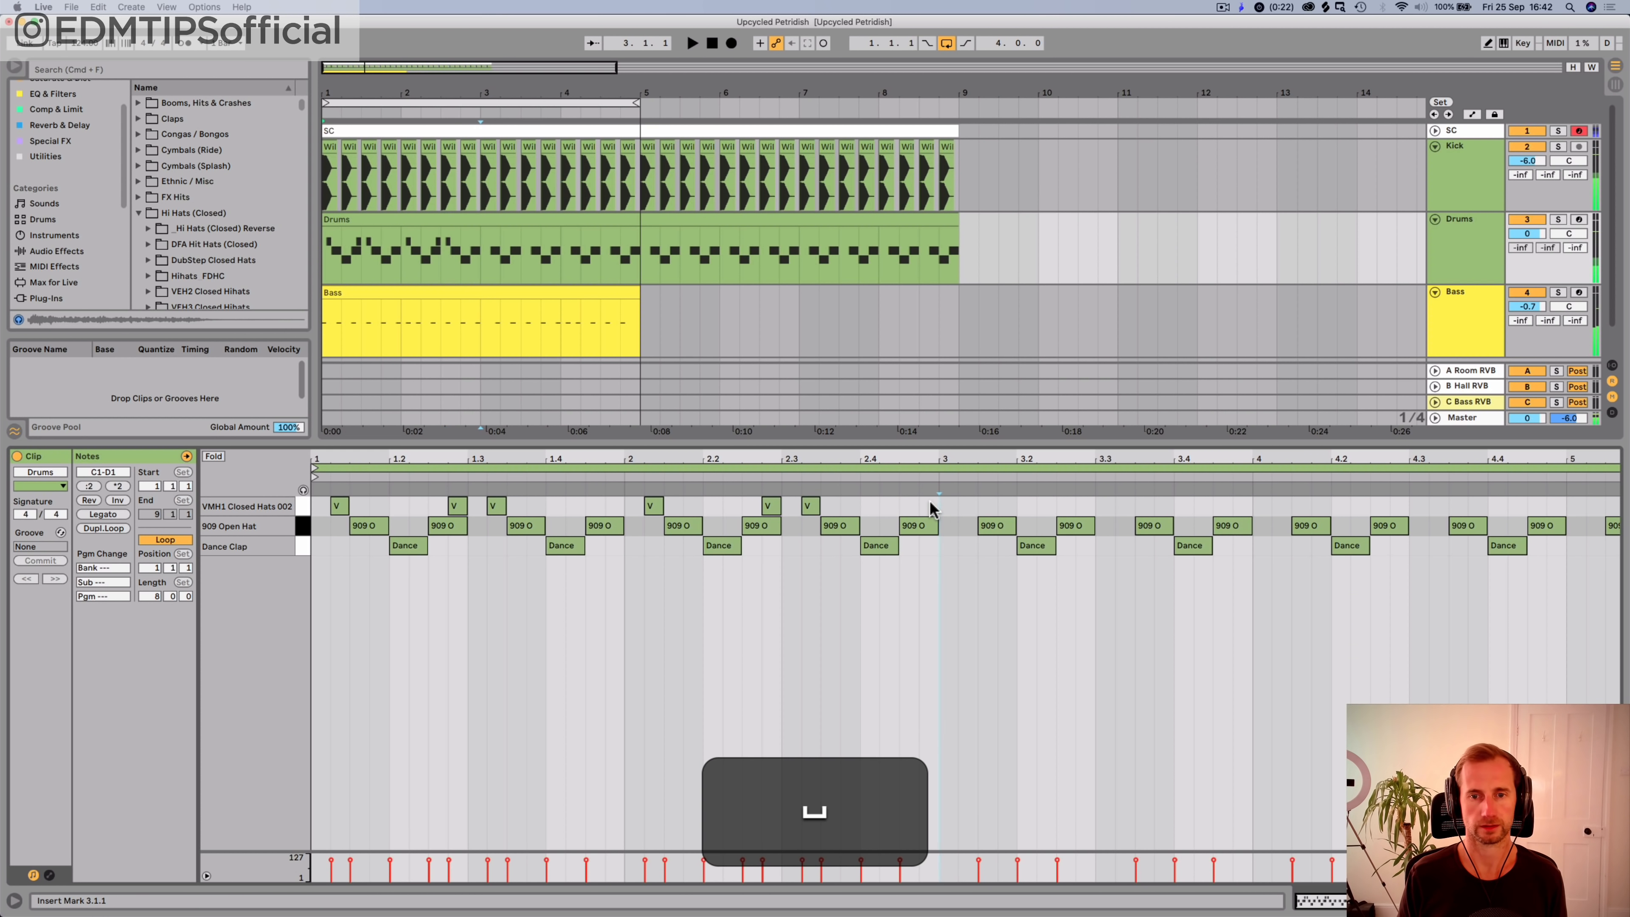
Step: Duplicate the closed hat notes of bars 1 and 2 into bars 3 and 4
left_click(298, 507)
left_click_drag(296, 506, 324, 502)
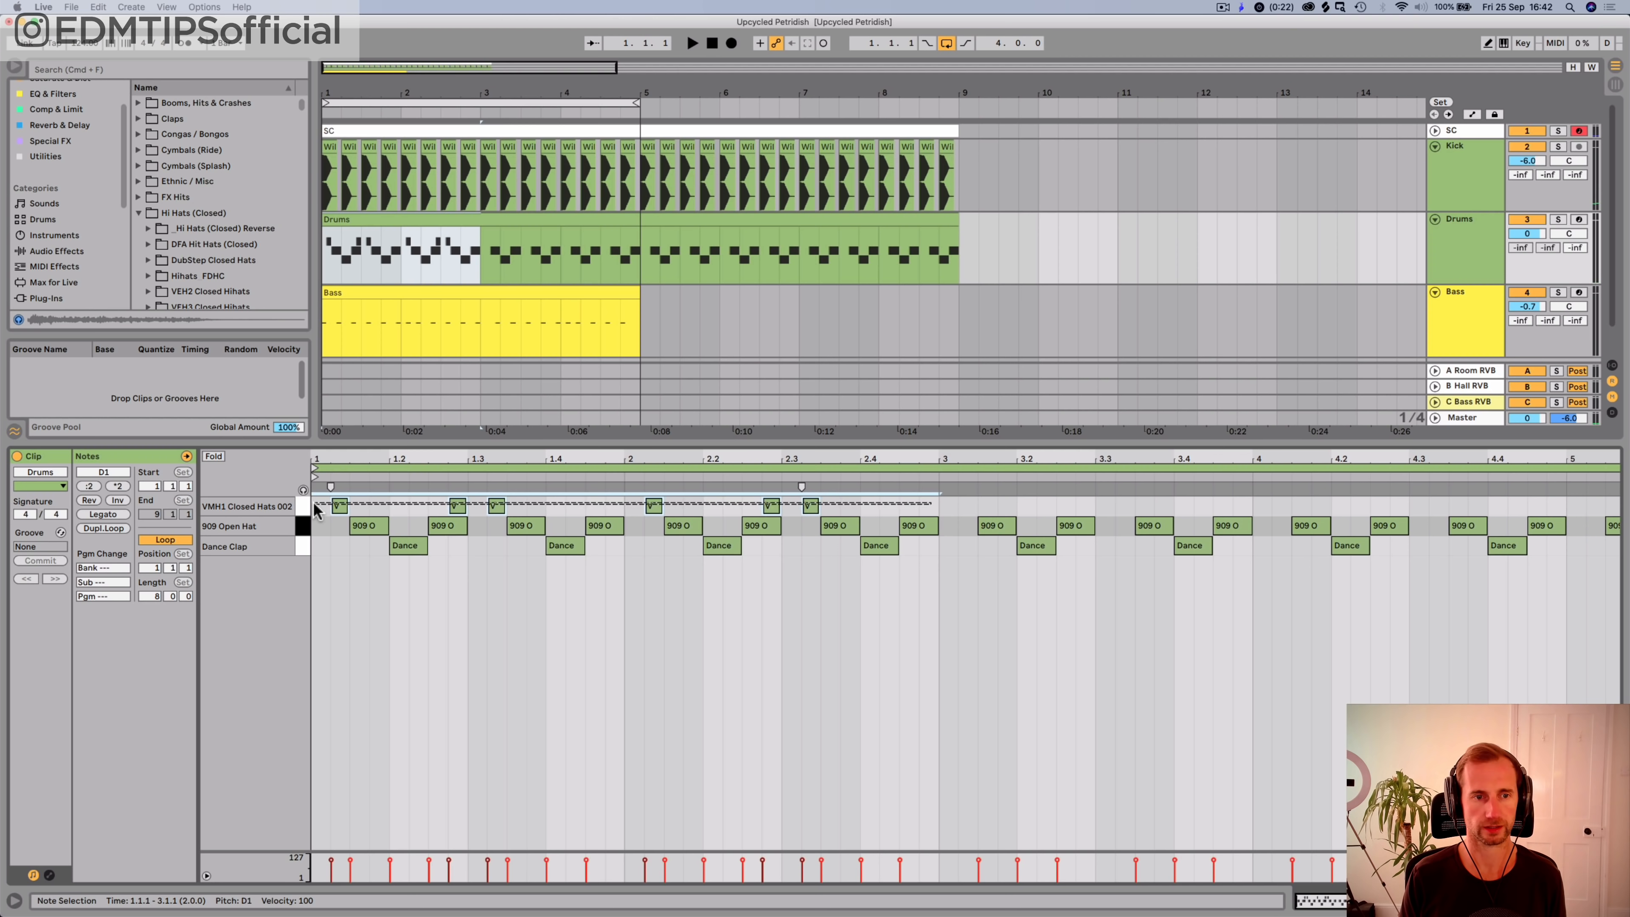
left_click(302, 505)
key("super+d")
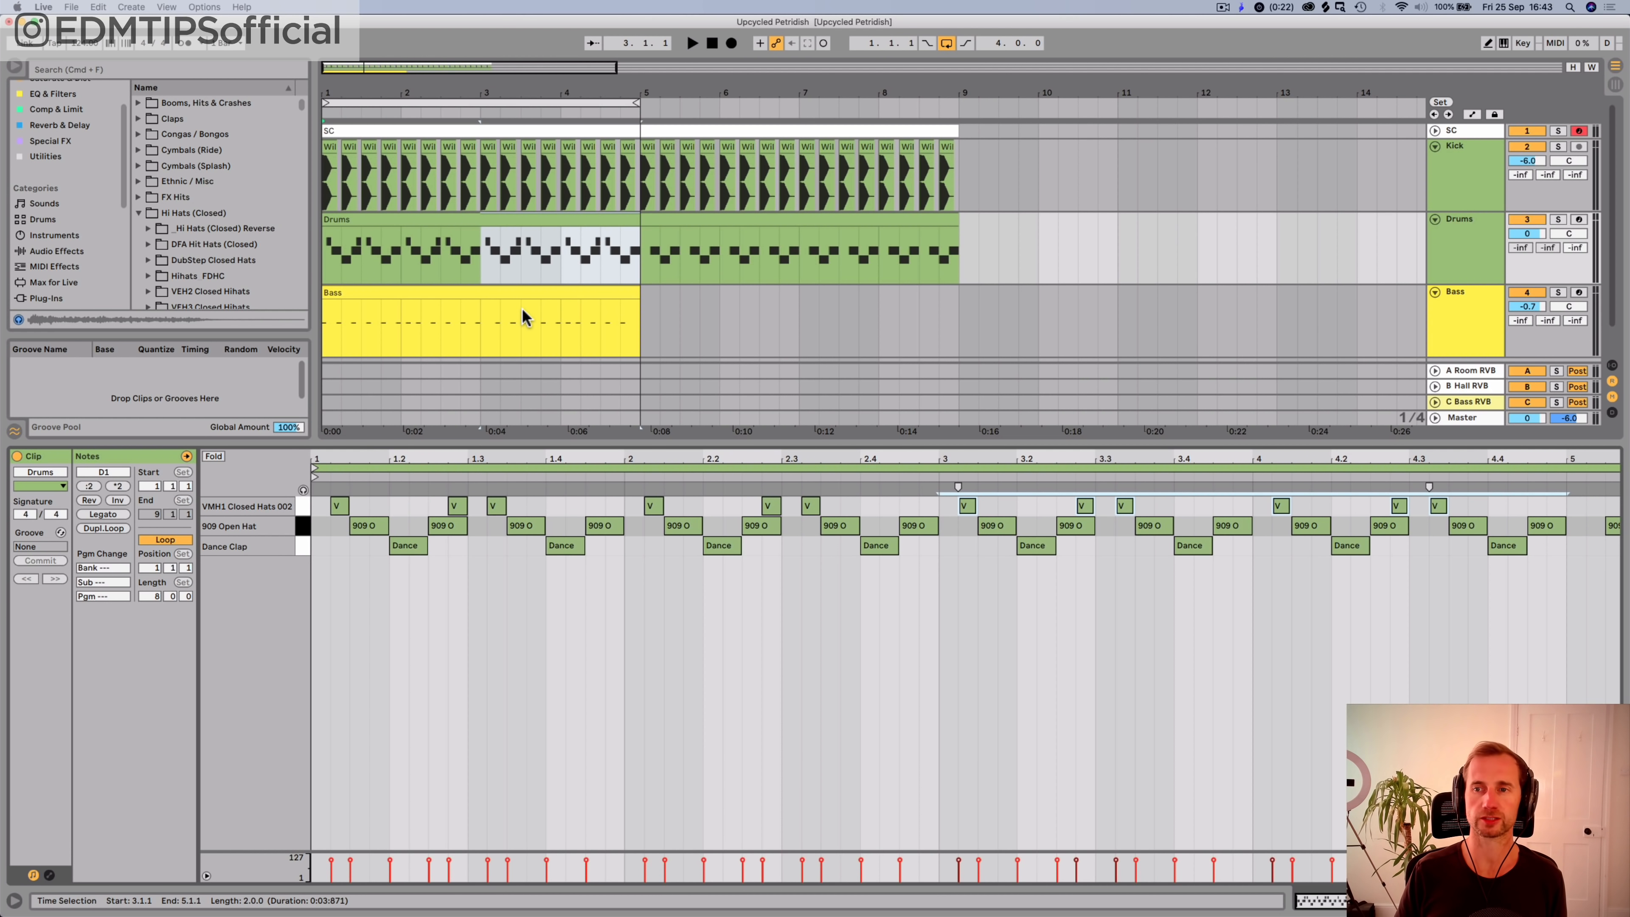
Step: Play the loop with the new closed hats, return to the Drums track's devices and save the project
key("space")
key("shift+Tab")
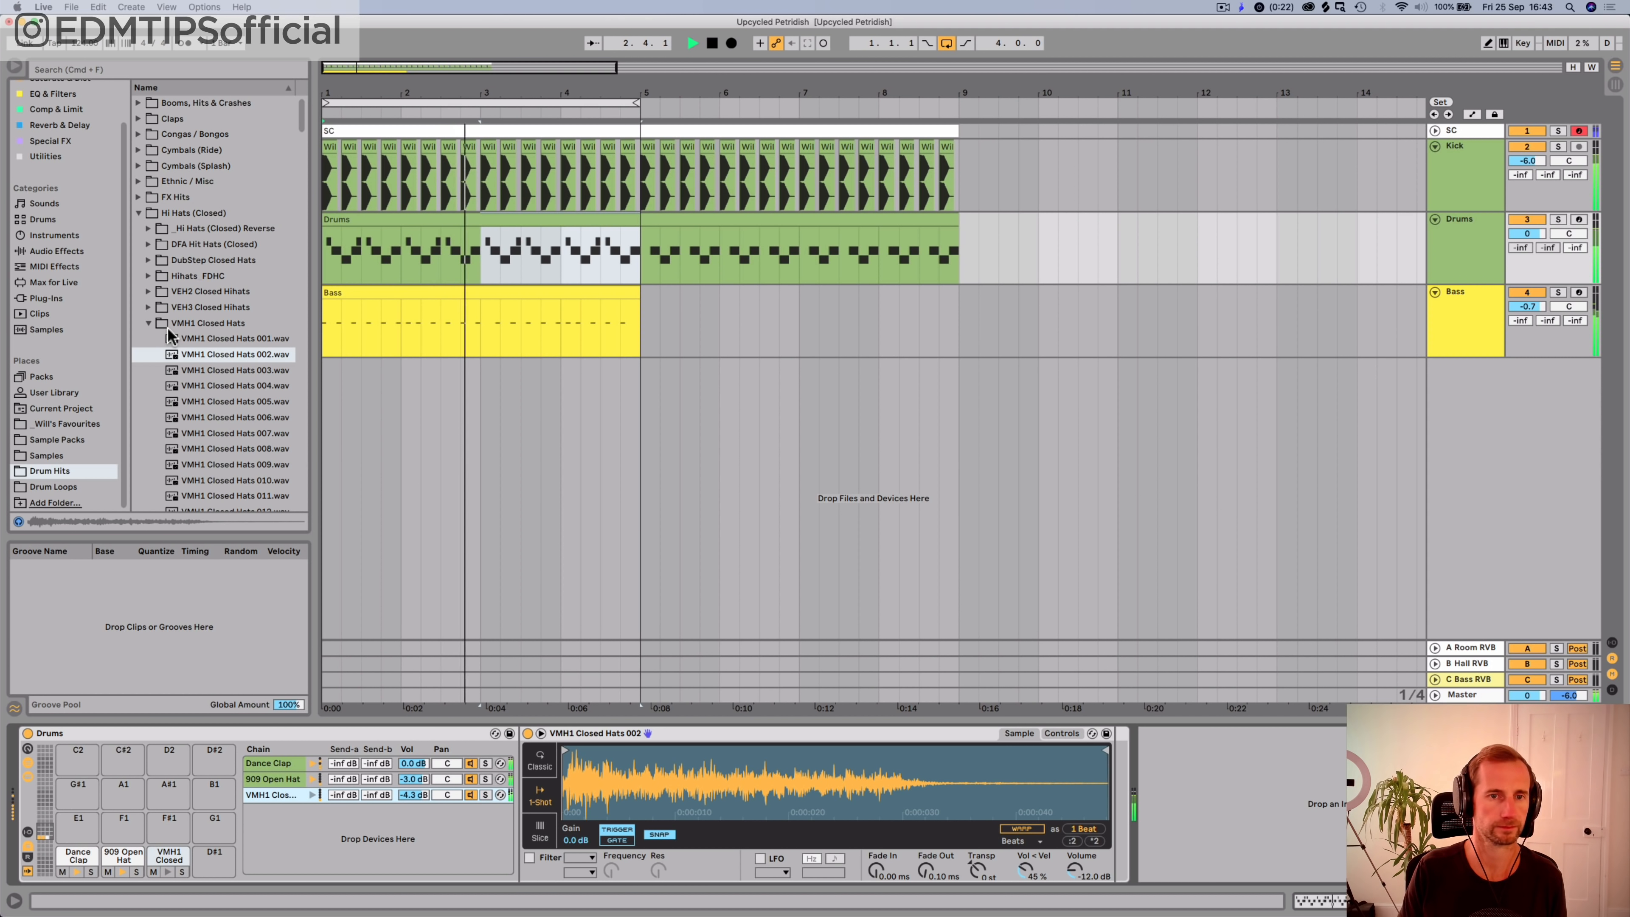
key("space")
key("super+s")
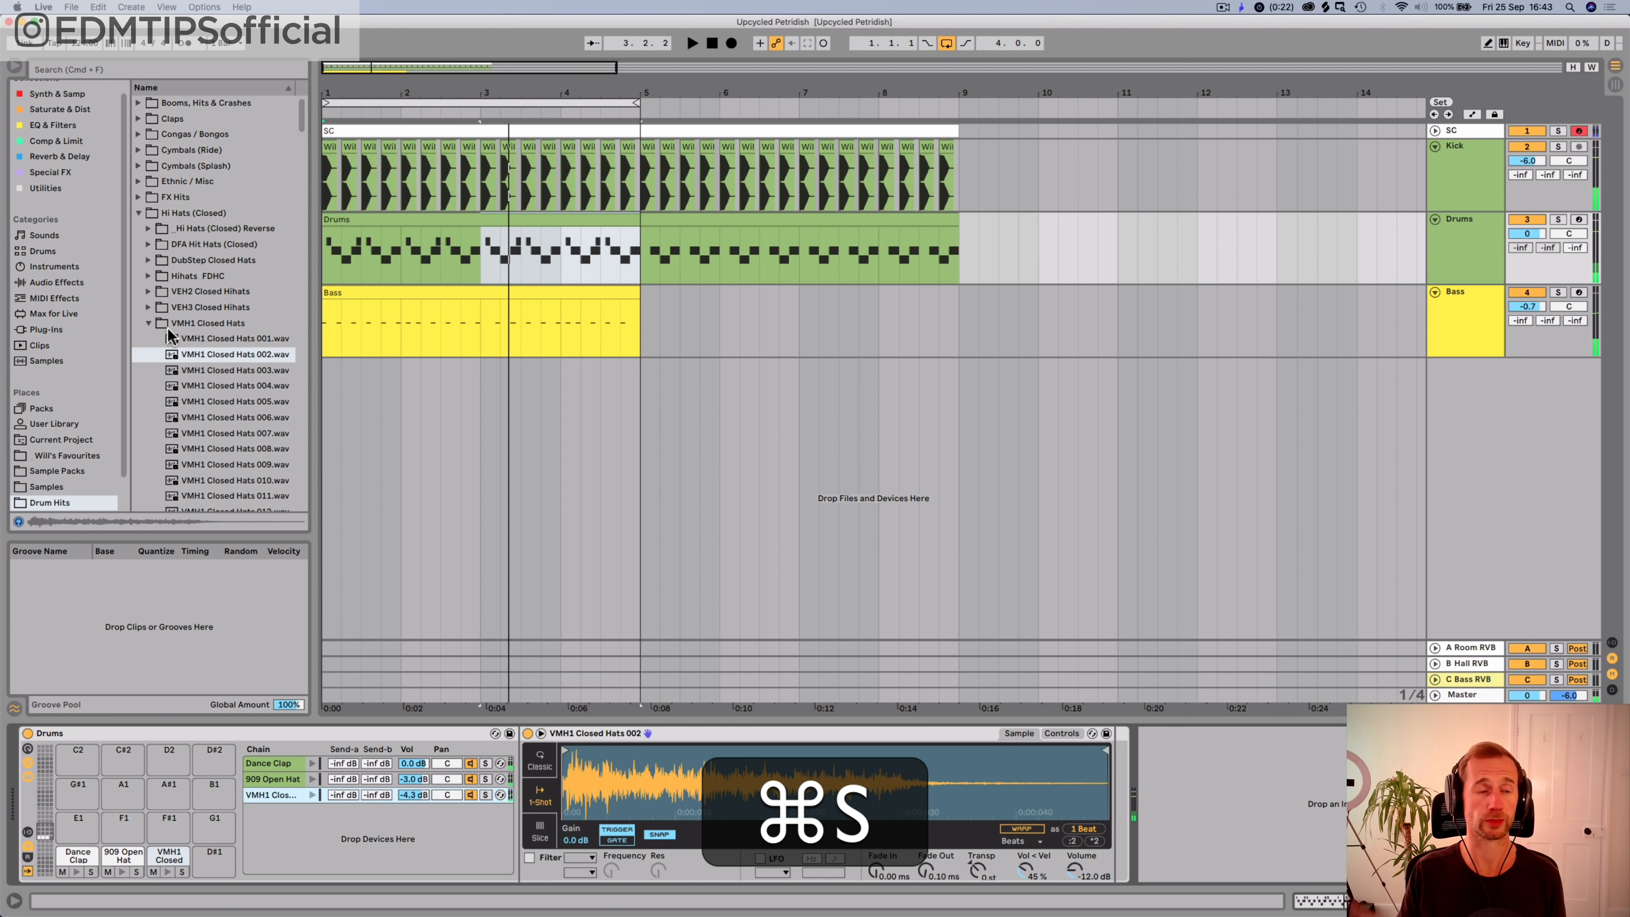
Step: Add MPC 16 Swing-64 from the Swing and Groove library's MPC folder to the Groove Pool and set its velocity to 0%
double_click(132, 614)
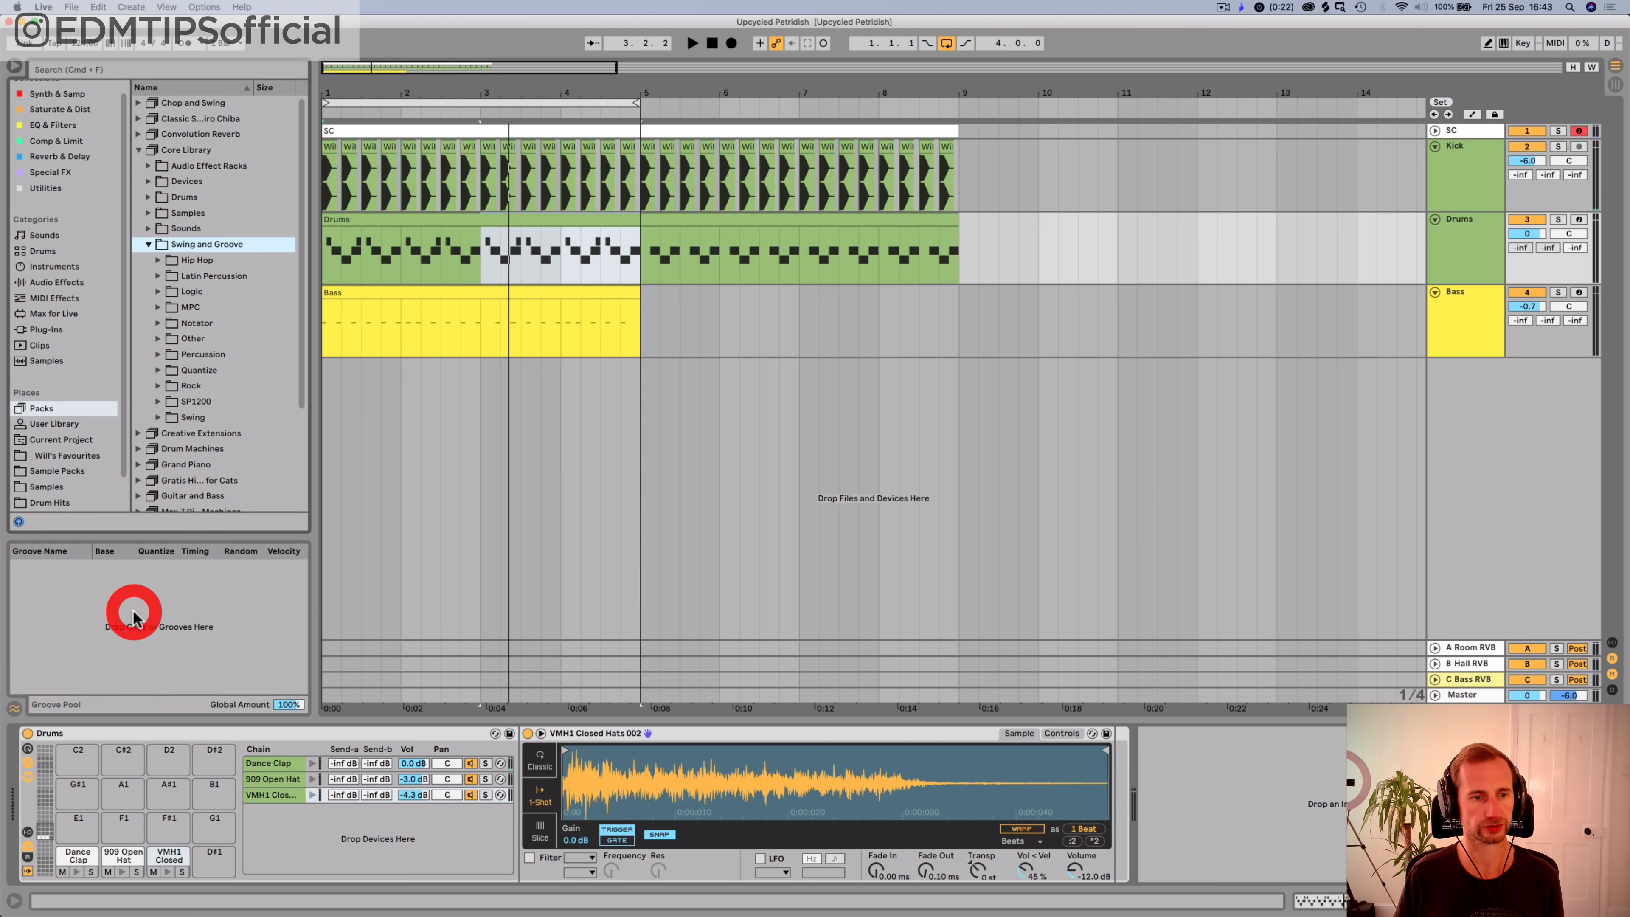
left_click(193, 308)
key("Right")
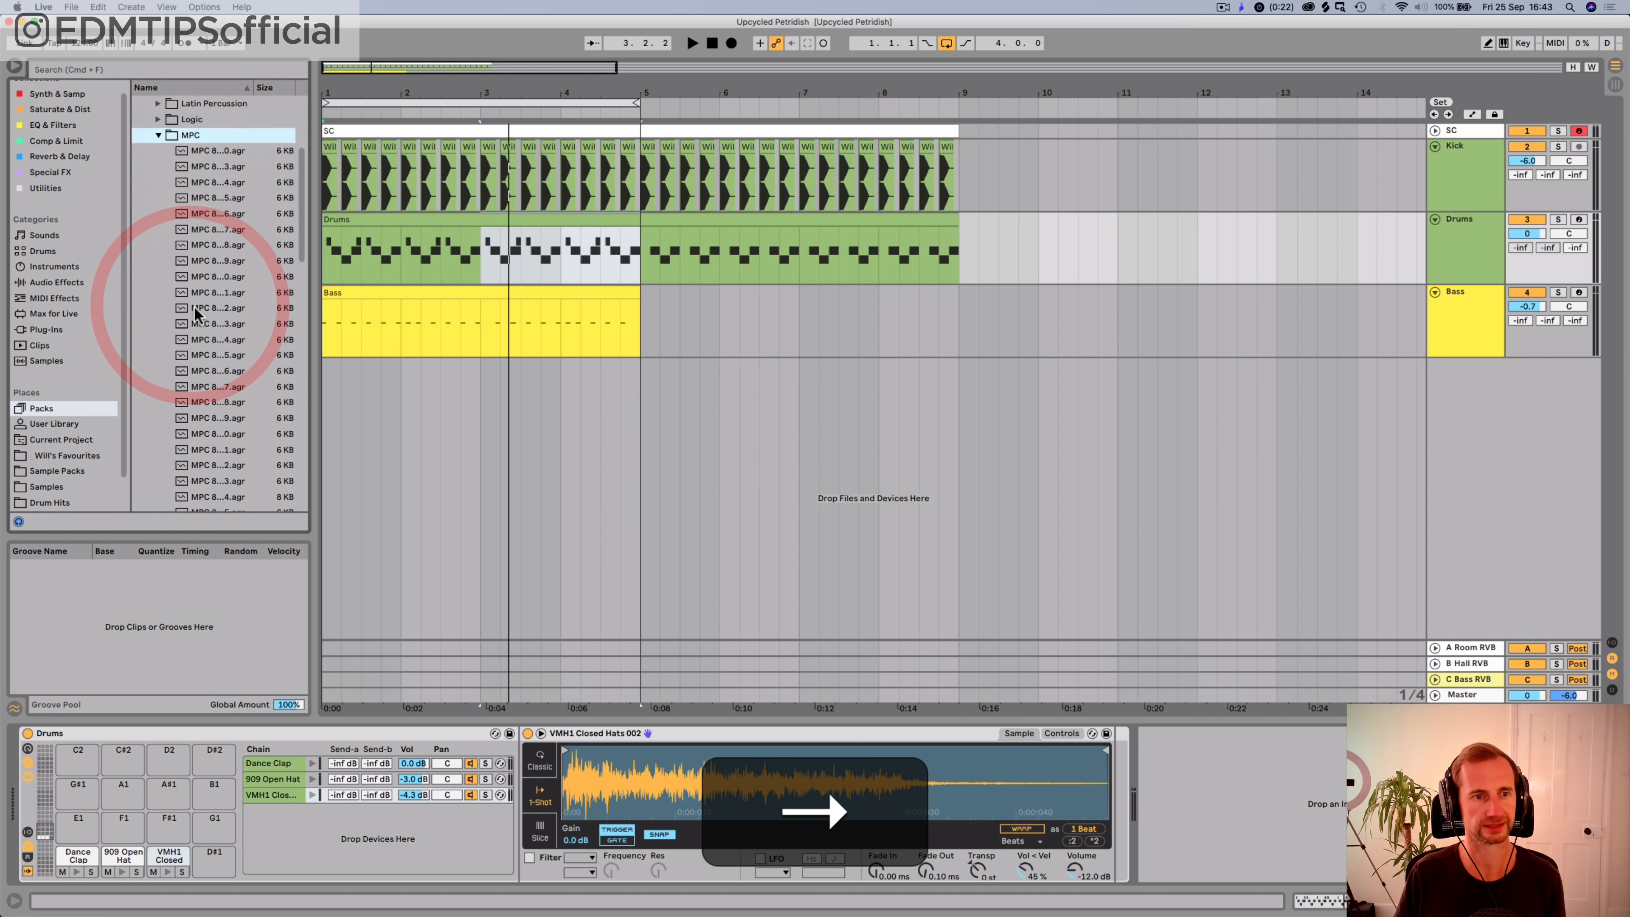
scroll(277, 312, "down", 10)
left_click_drag(315, 317, 390, 317)
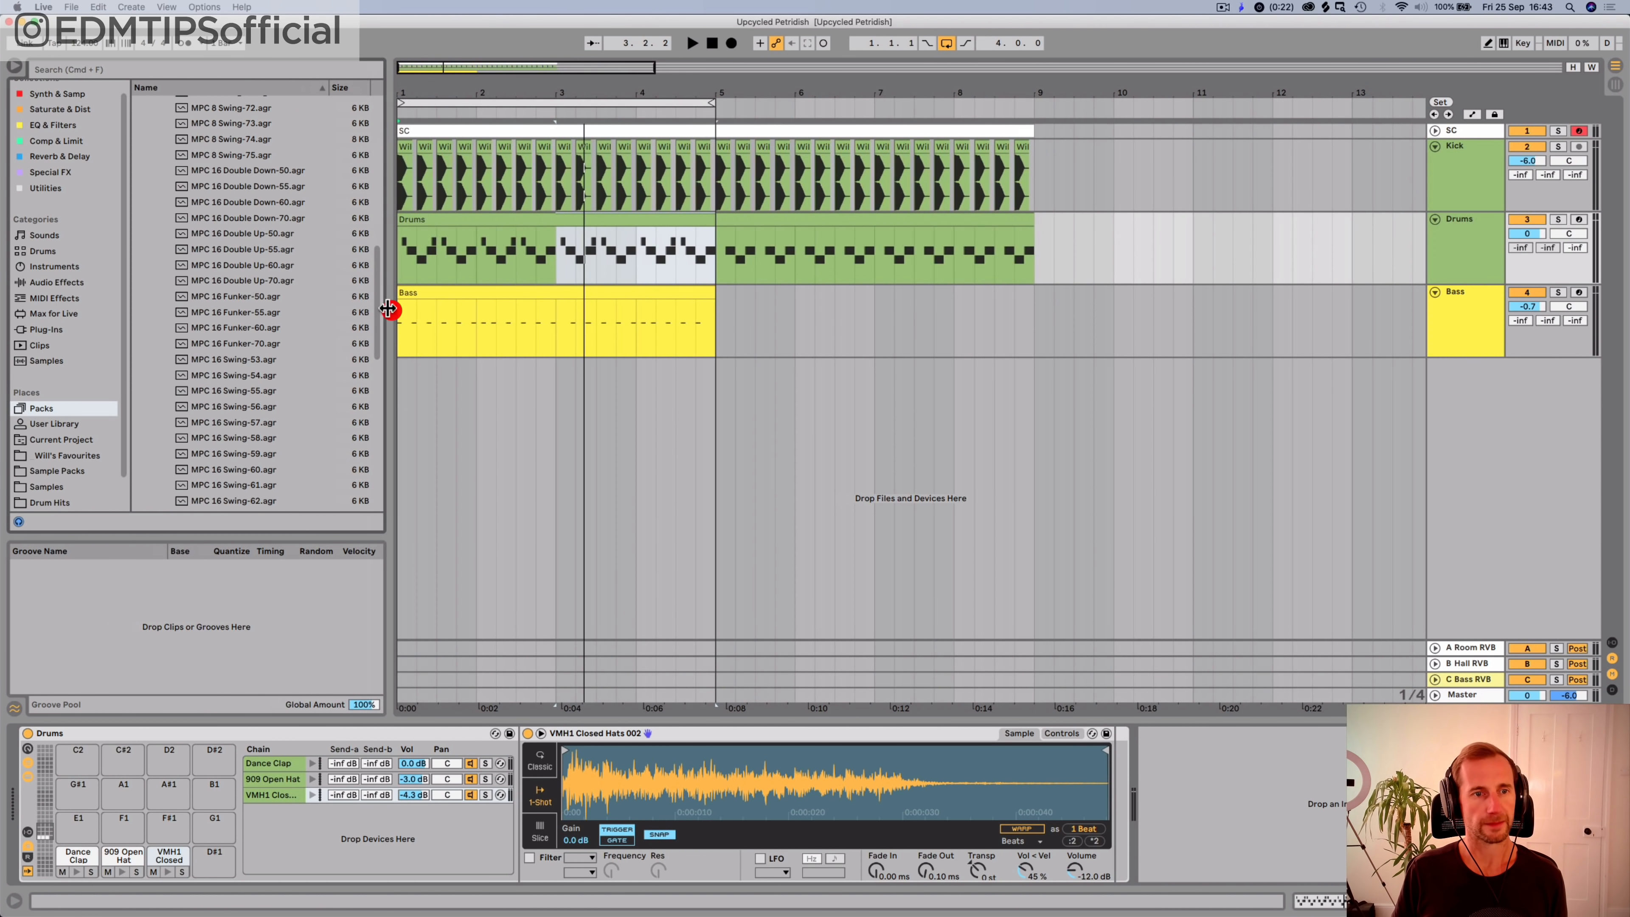
scroll(229, 296, "down", 1)
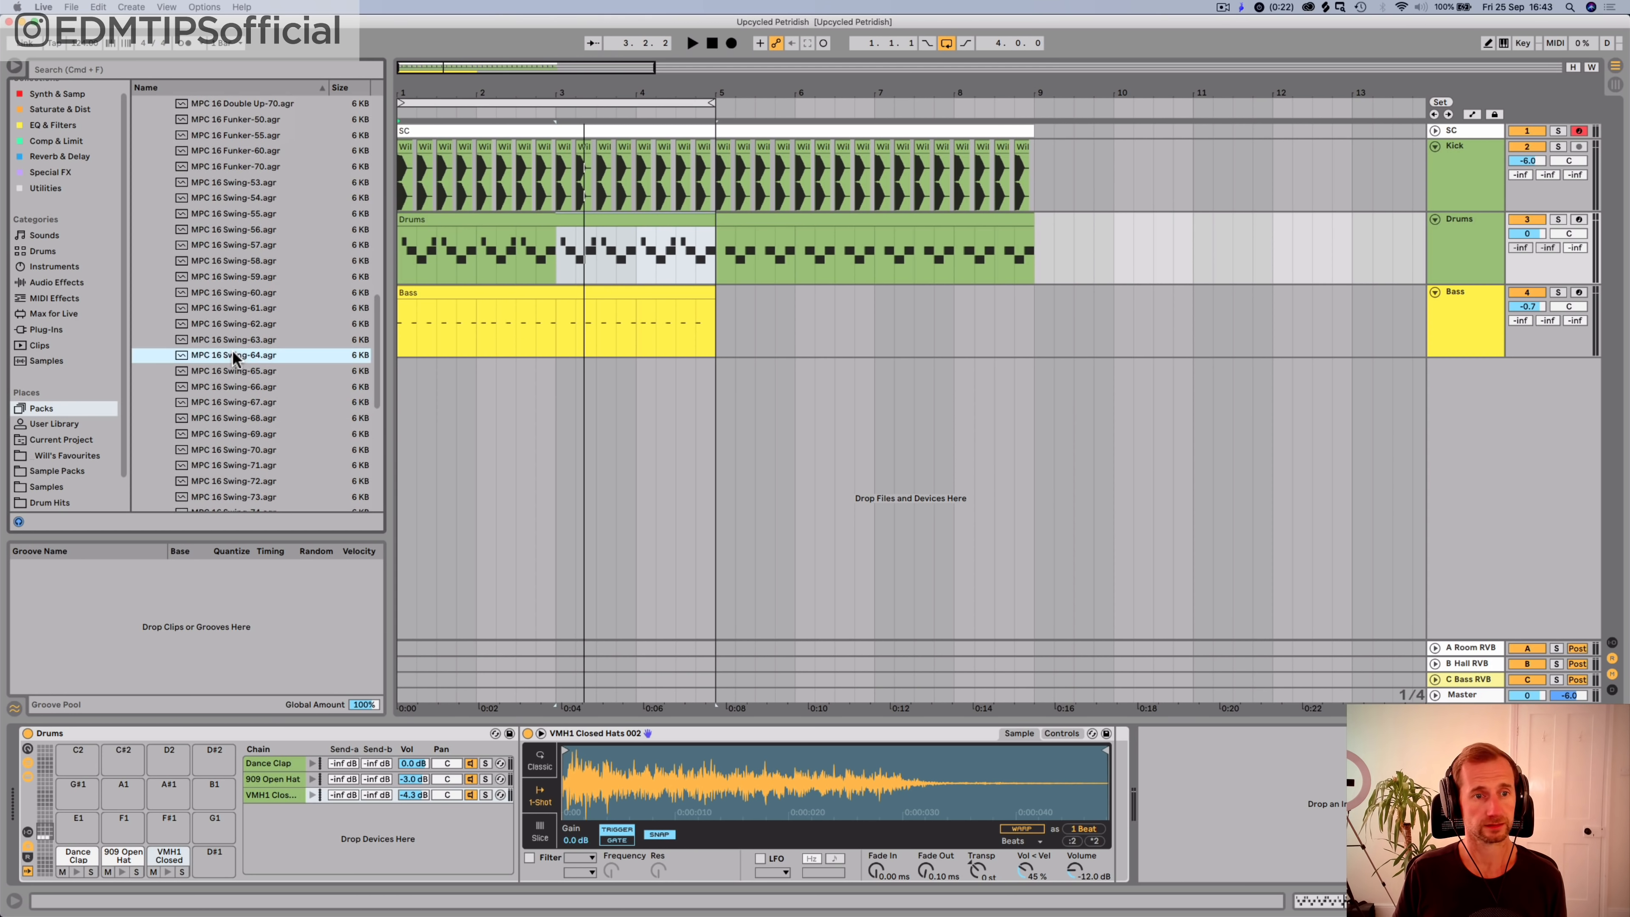
left_click_drag(233, 357, 162, 679)
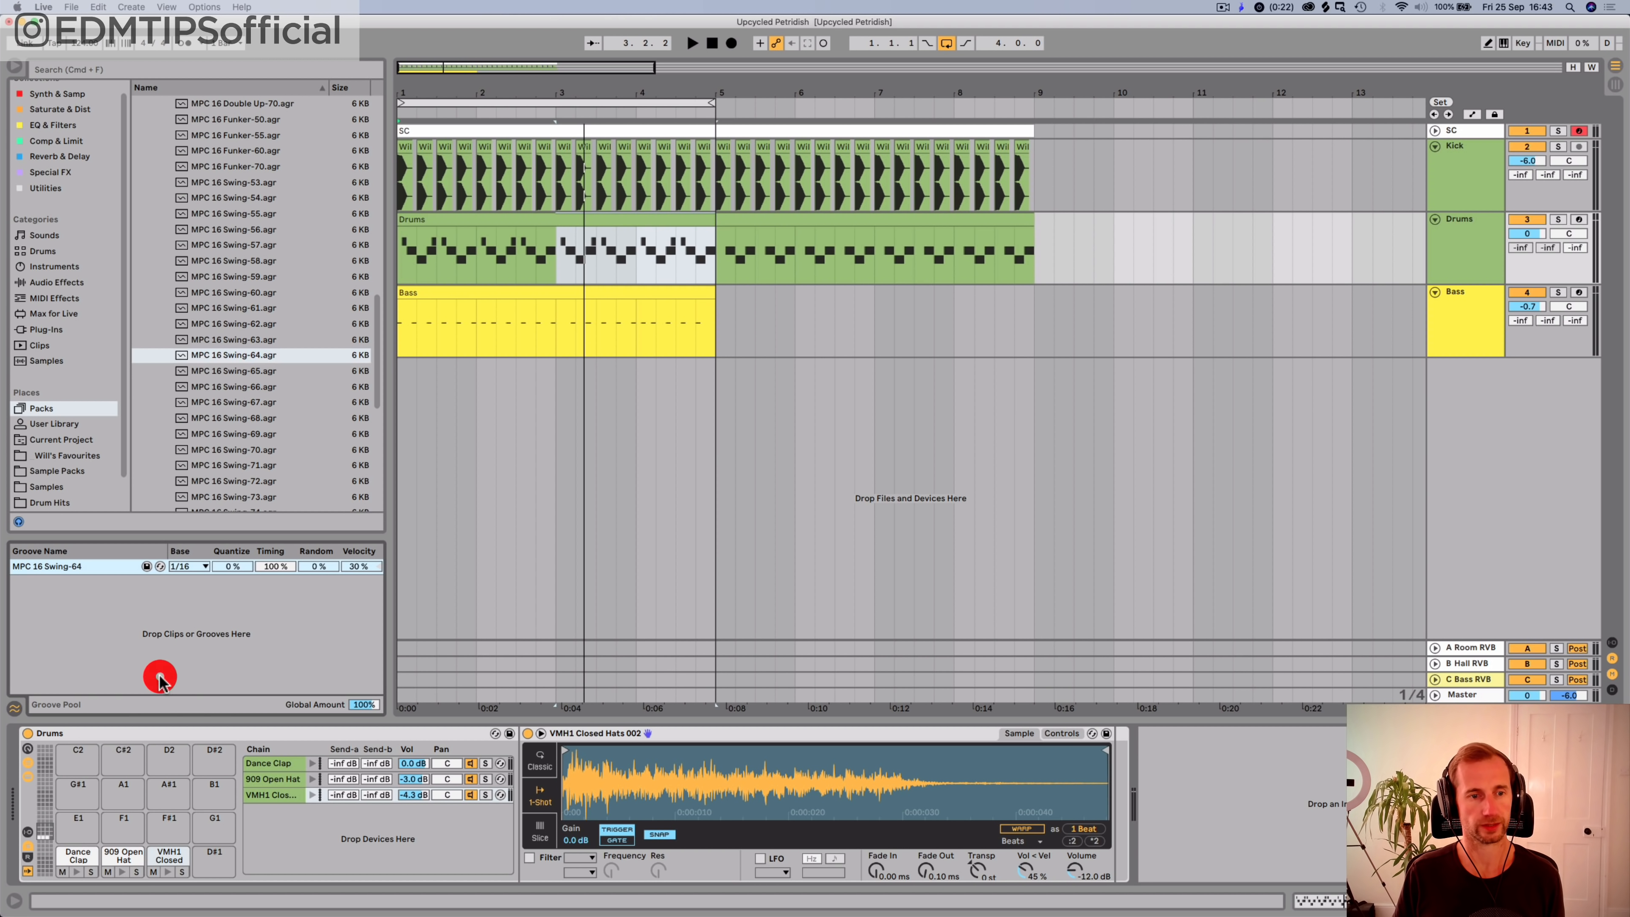
left_click(354, 567)
type("0")
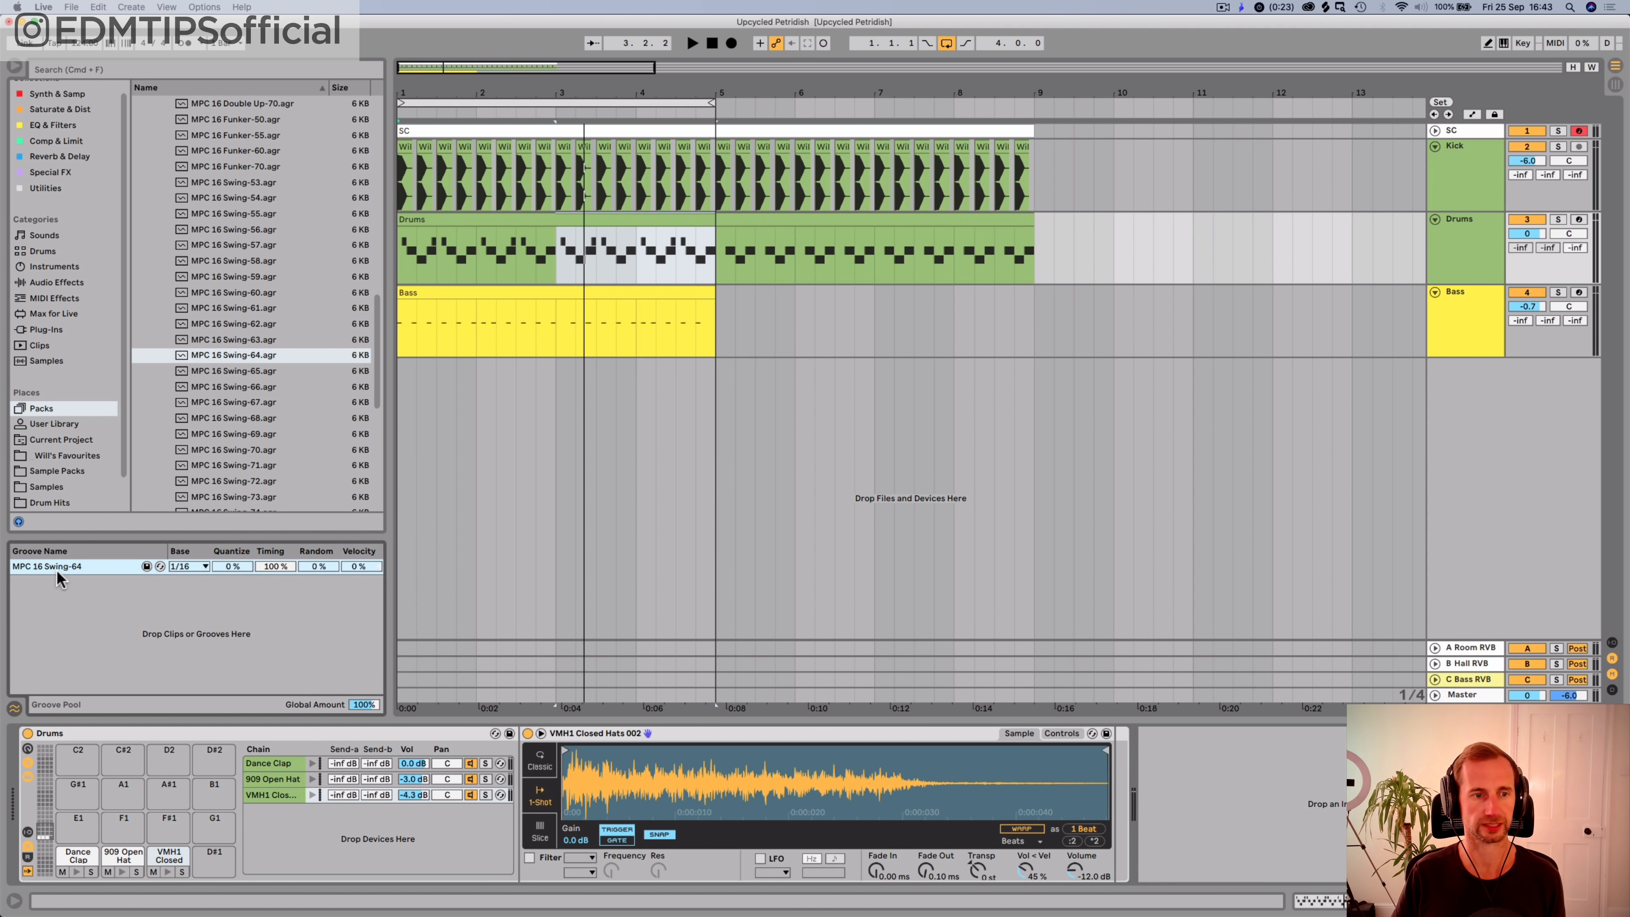
Step: Apply the MPC 16 Swing-64 groove to the Drums clip and the Bass clip
left_click(500, 255)
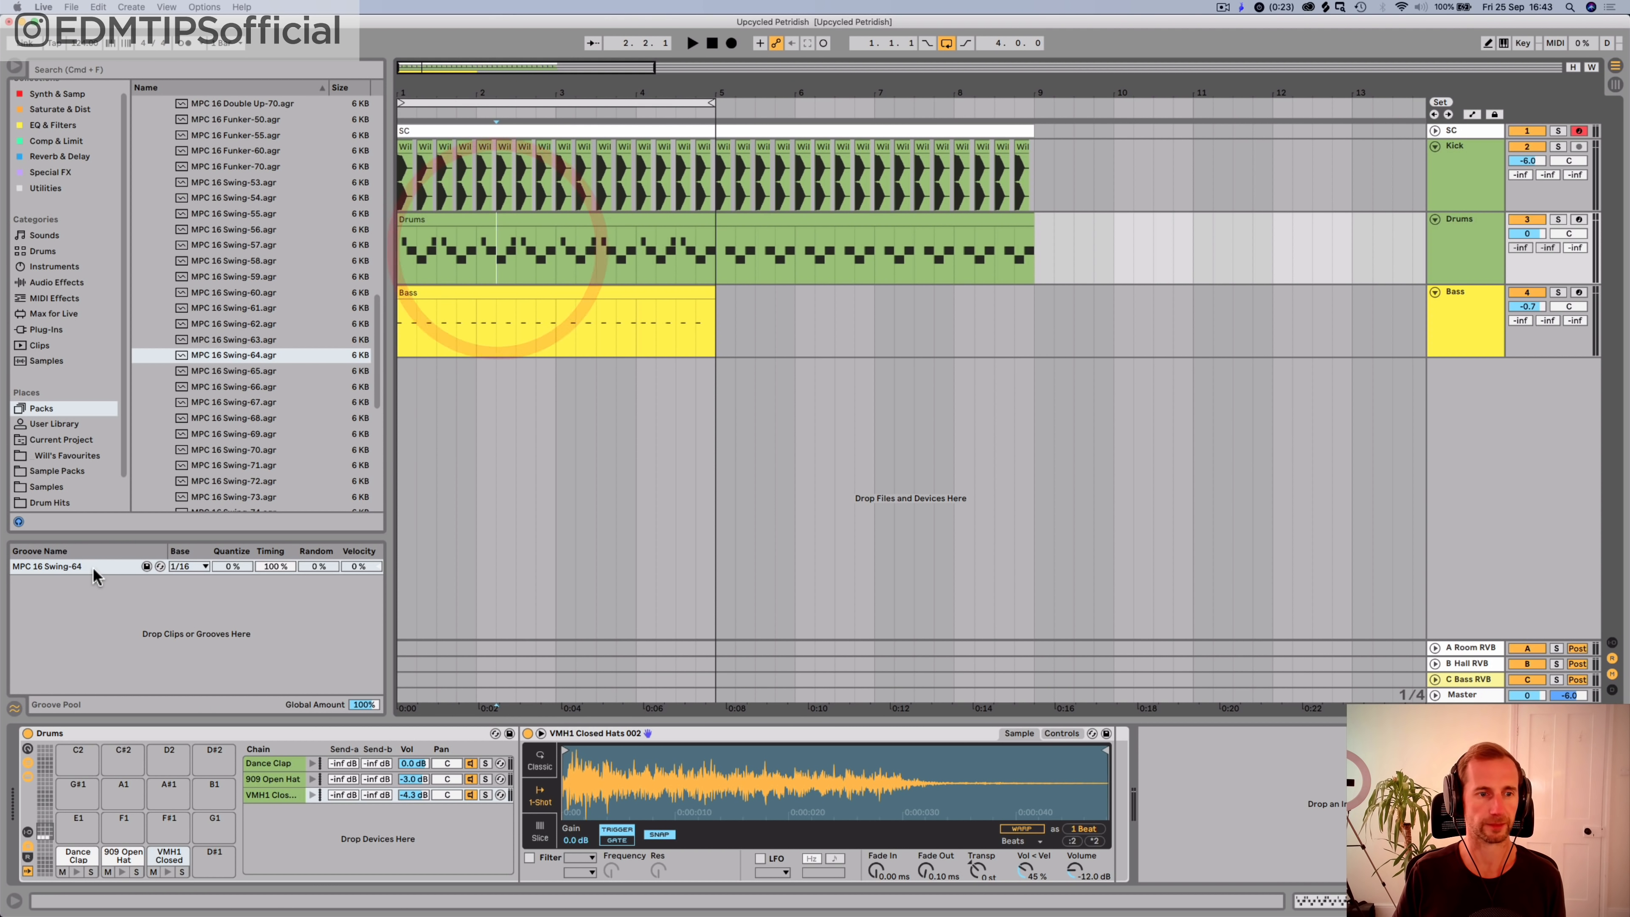
left_click_drag(476, 251, 474, 248)
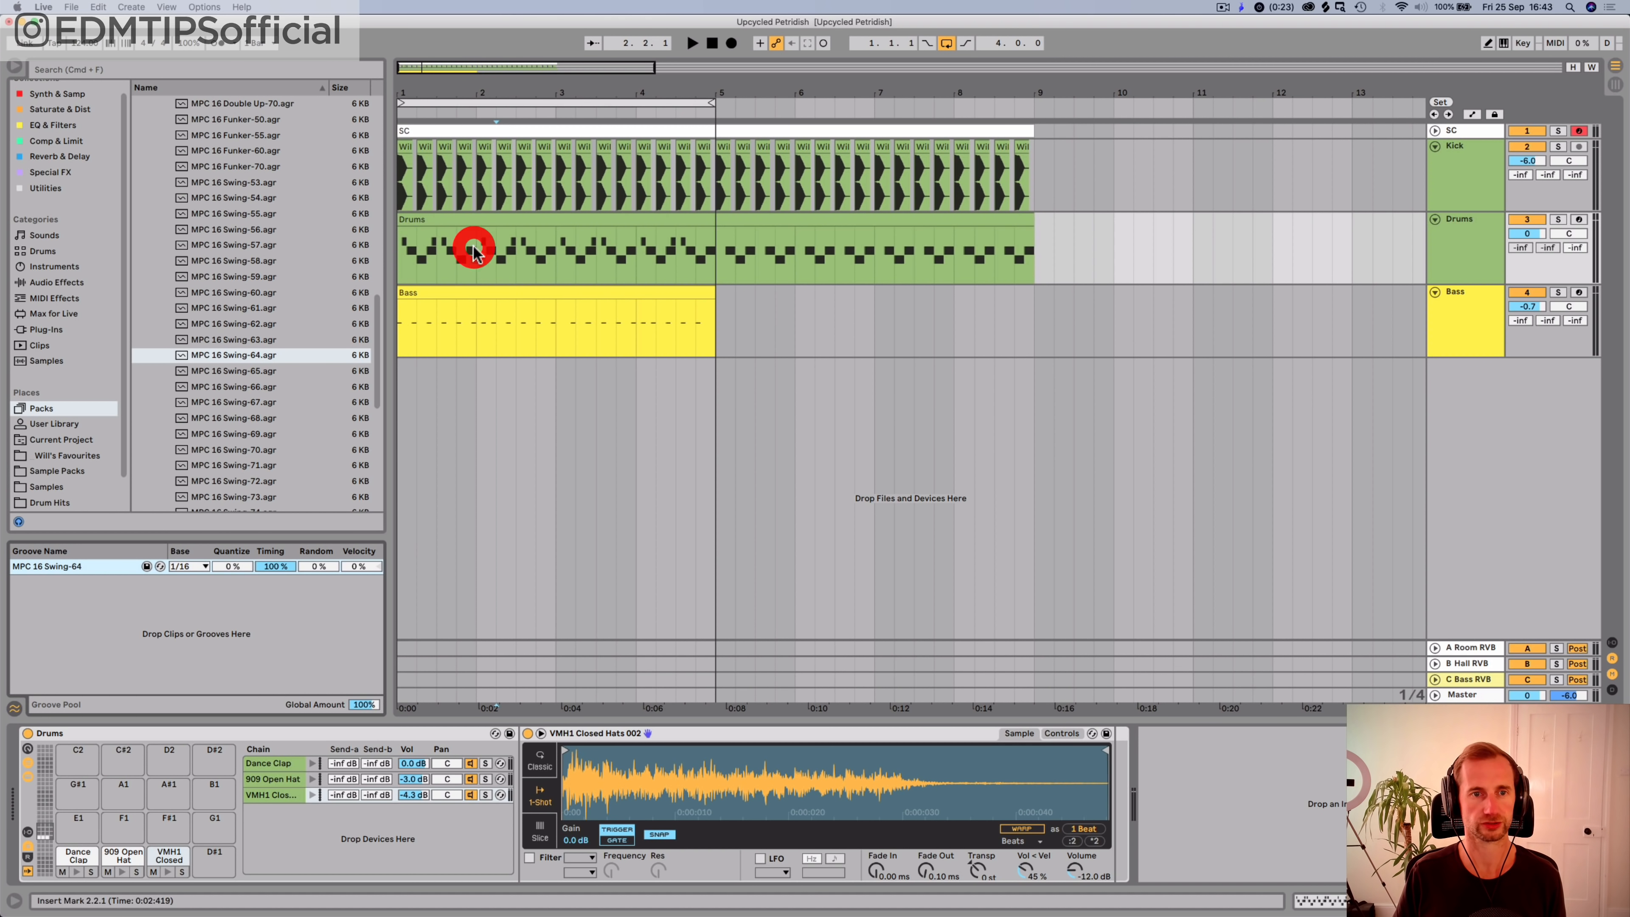
mouse_move(56, 568)
left_mouse_down()
mouse_move(406, 391)
mouse_move(436, 345)
left_mouse_up()
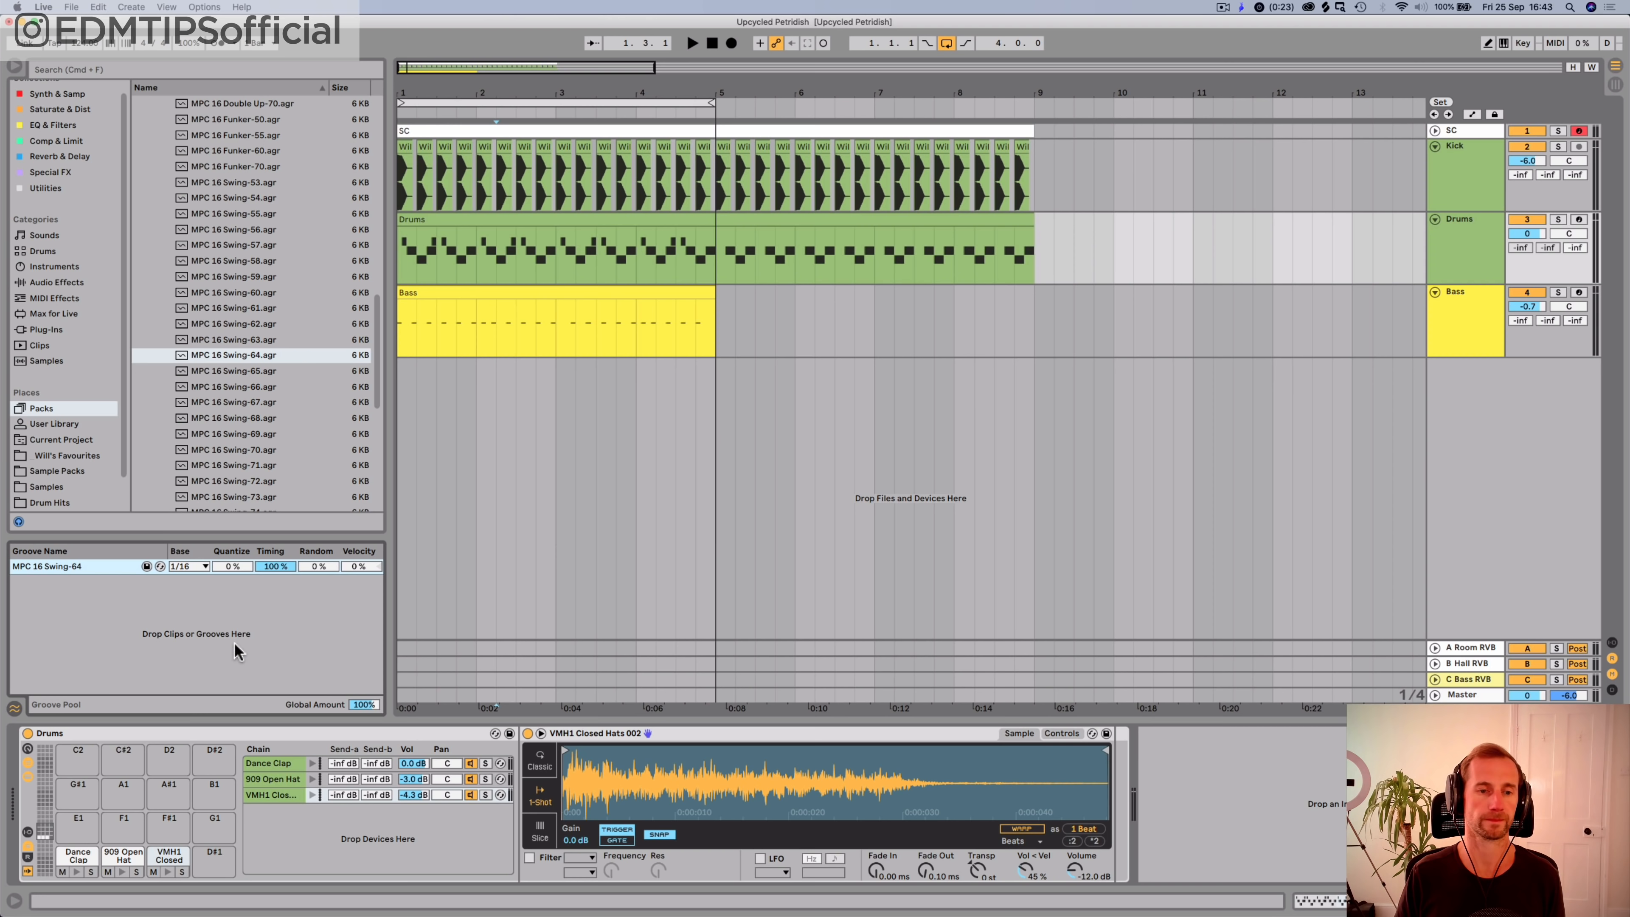
Step: Play the loop from the start to hear the swing groove on the drums and bass
key("space")
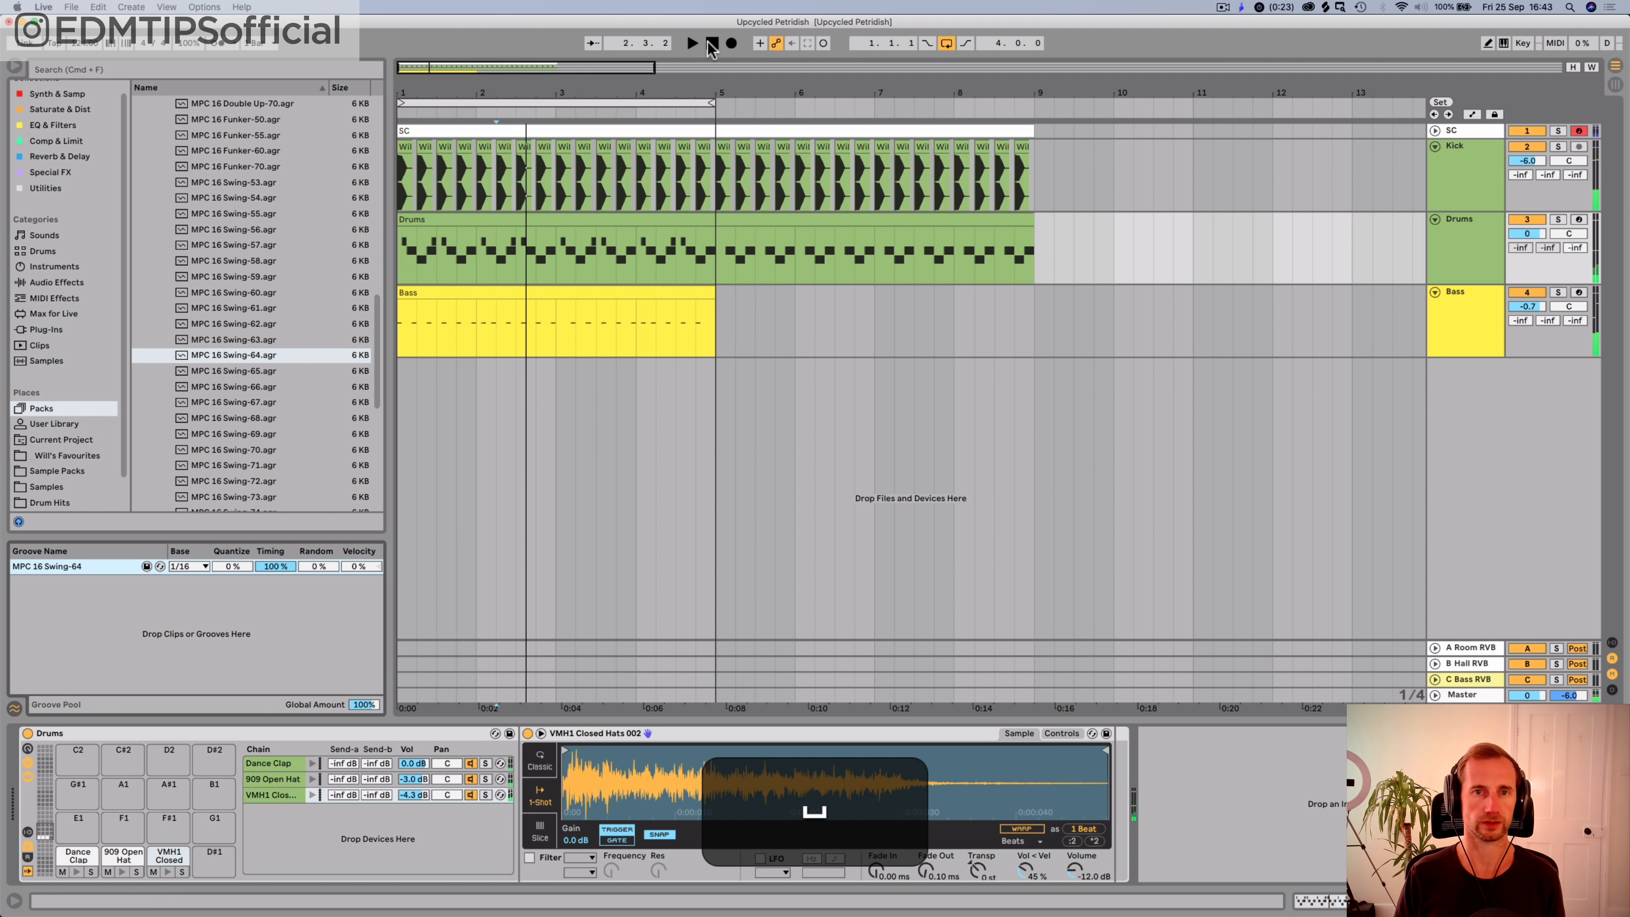
left_click(711, 44)
key("space")
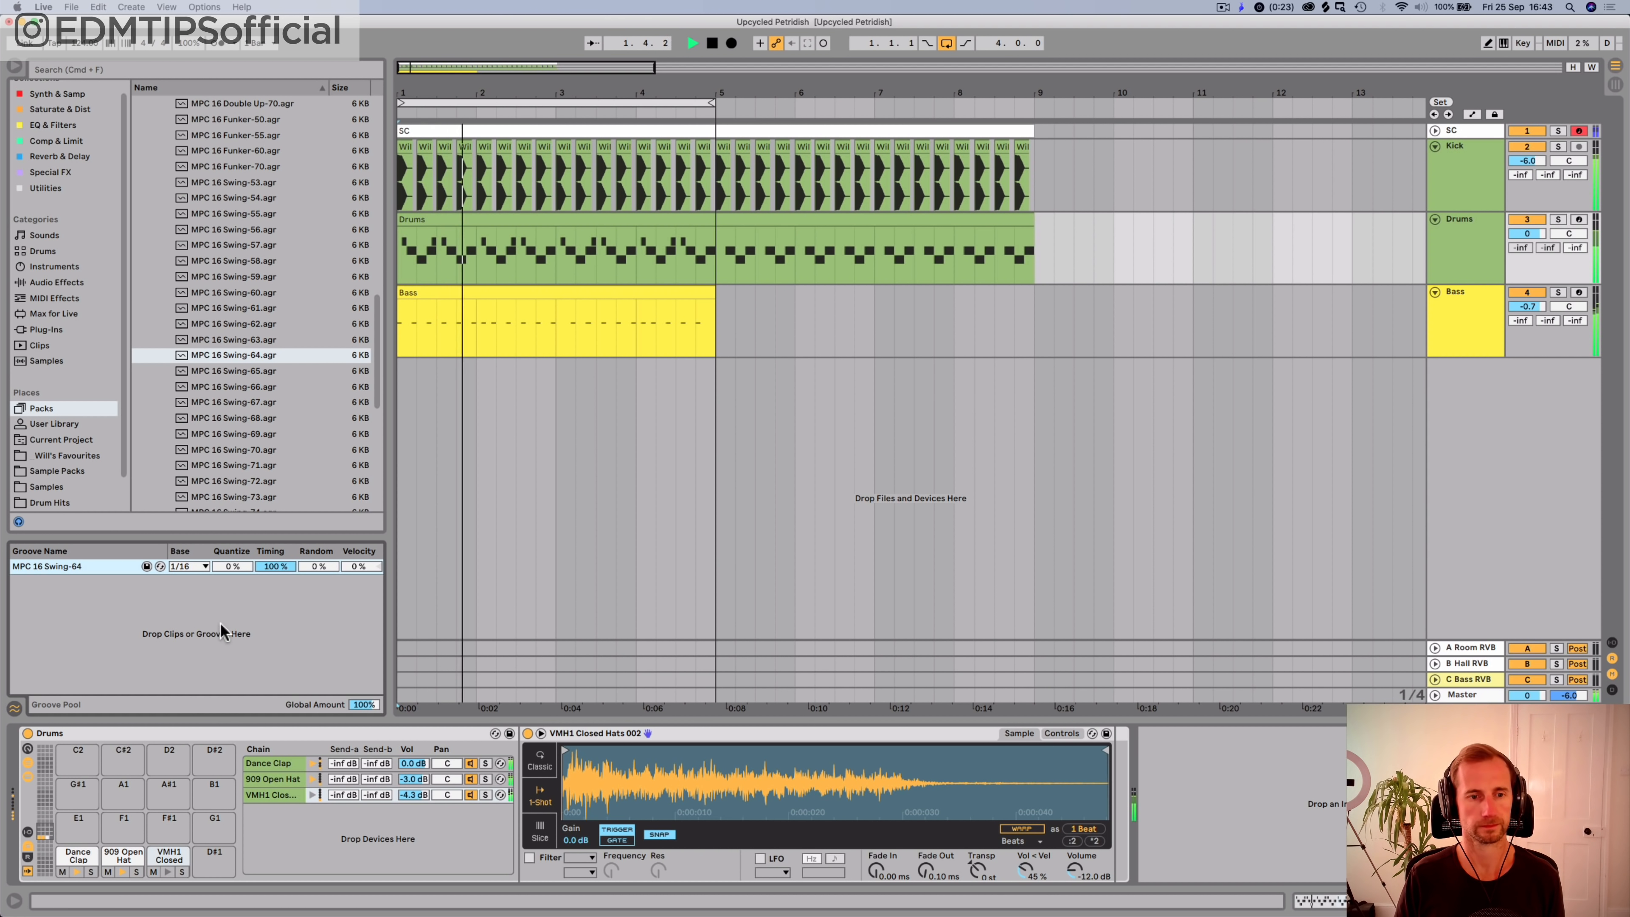
key("space")
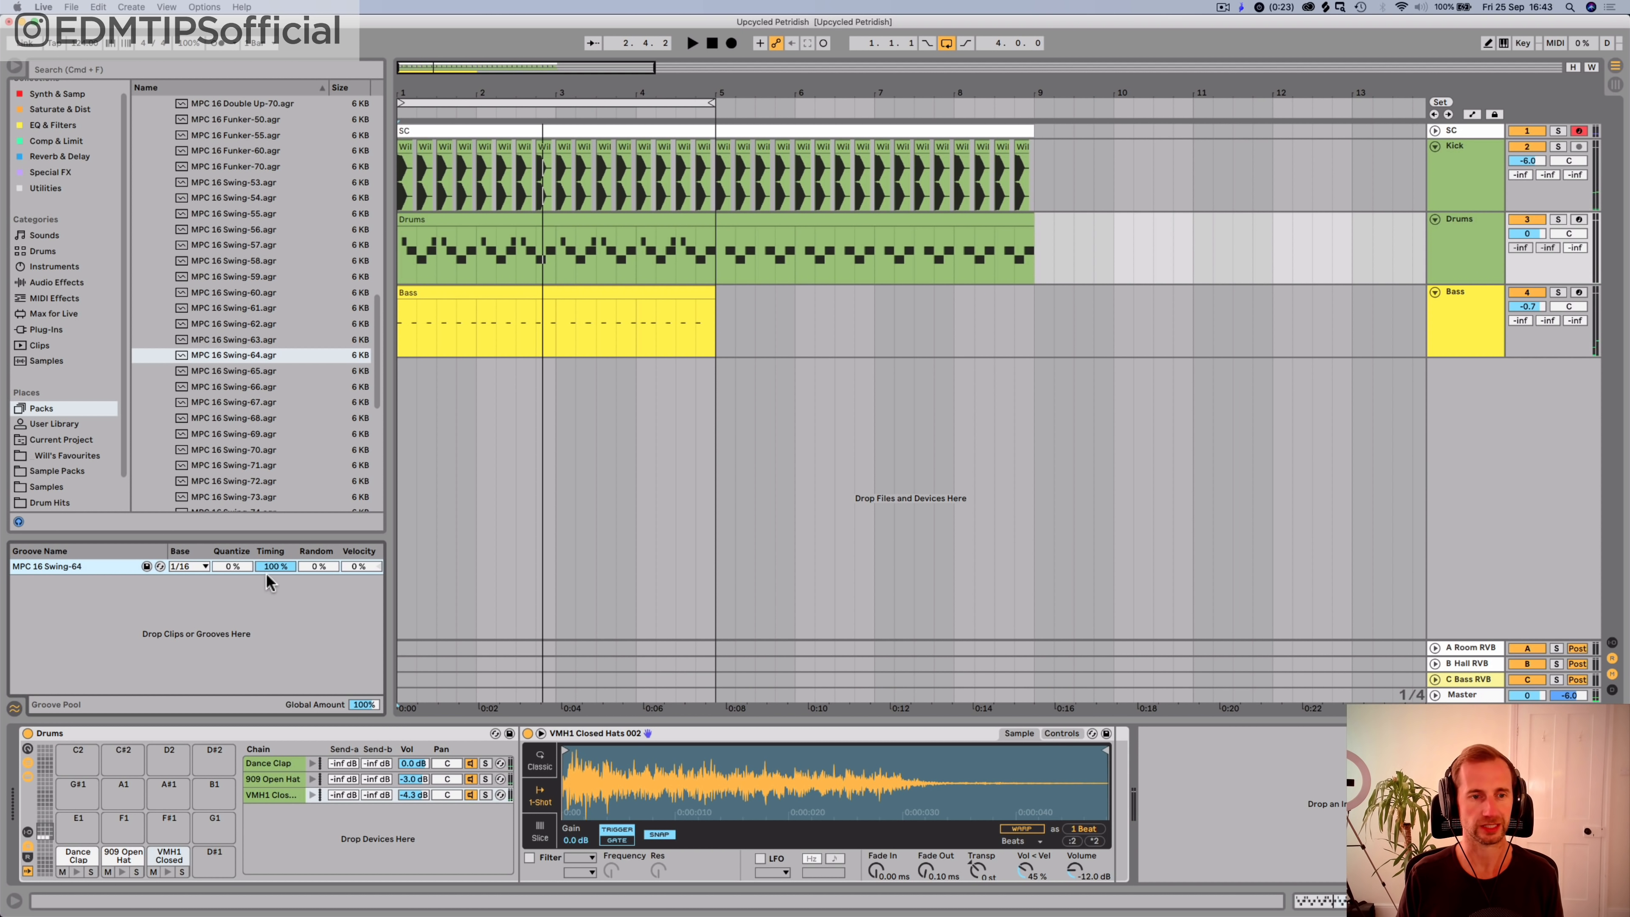
Step: Set the MPC 16 Swing-64 groove's timing to 0%, play the loop for comparison, and undo the timing change
left_click_drag(273, 567, 273, 567)
key("space")
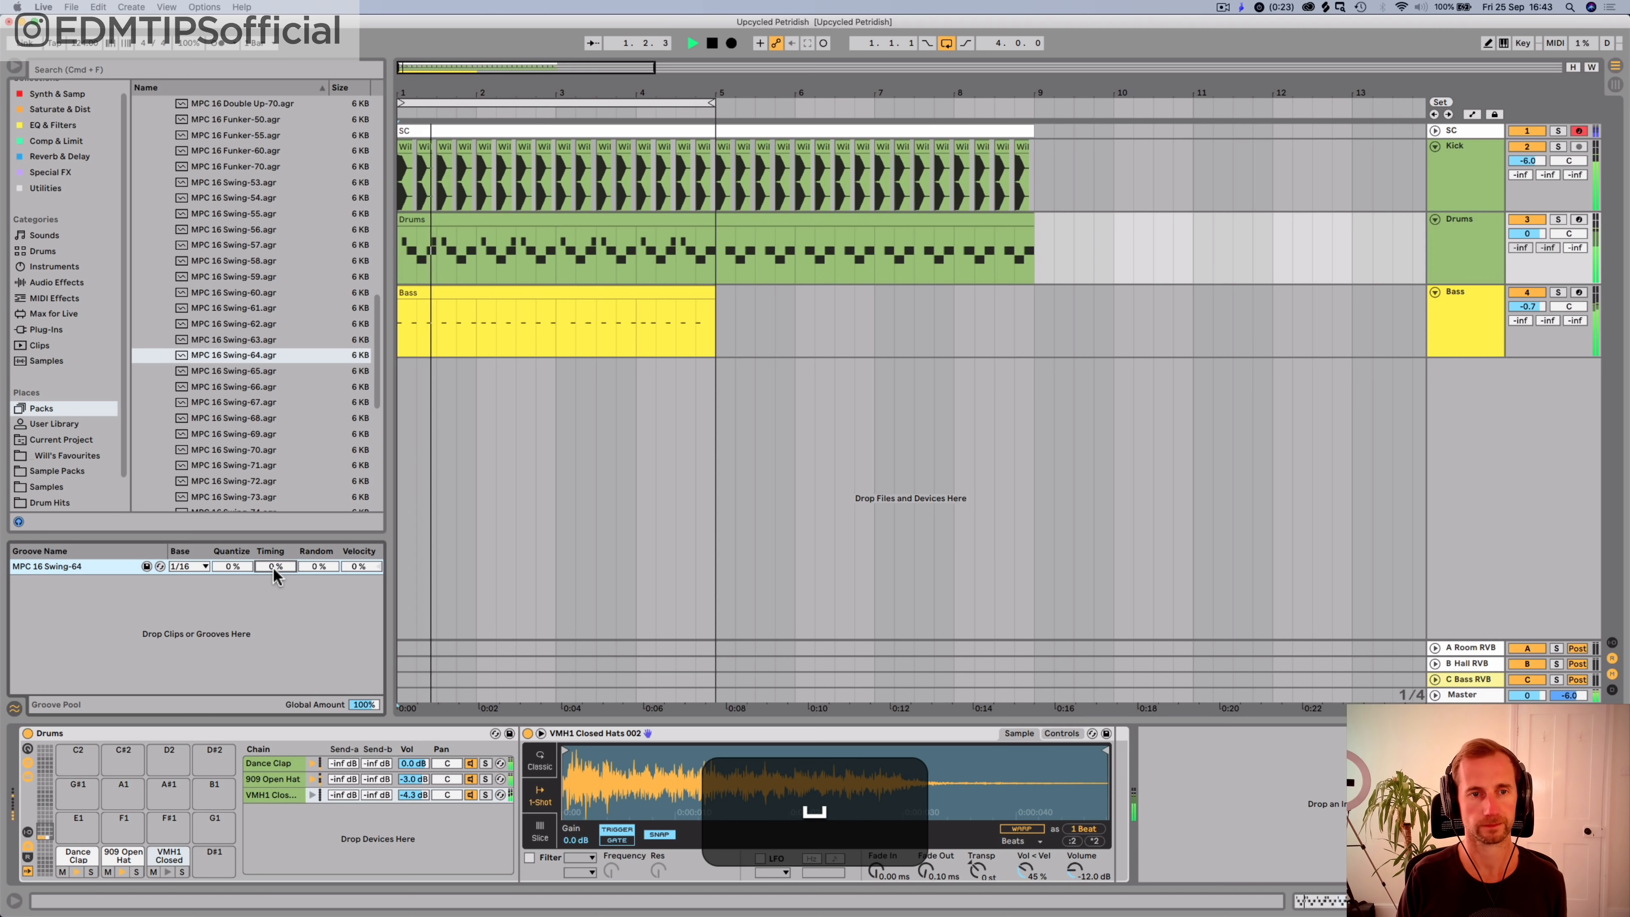
key("super")
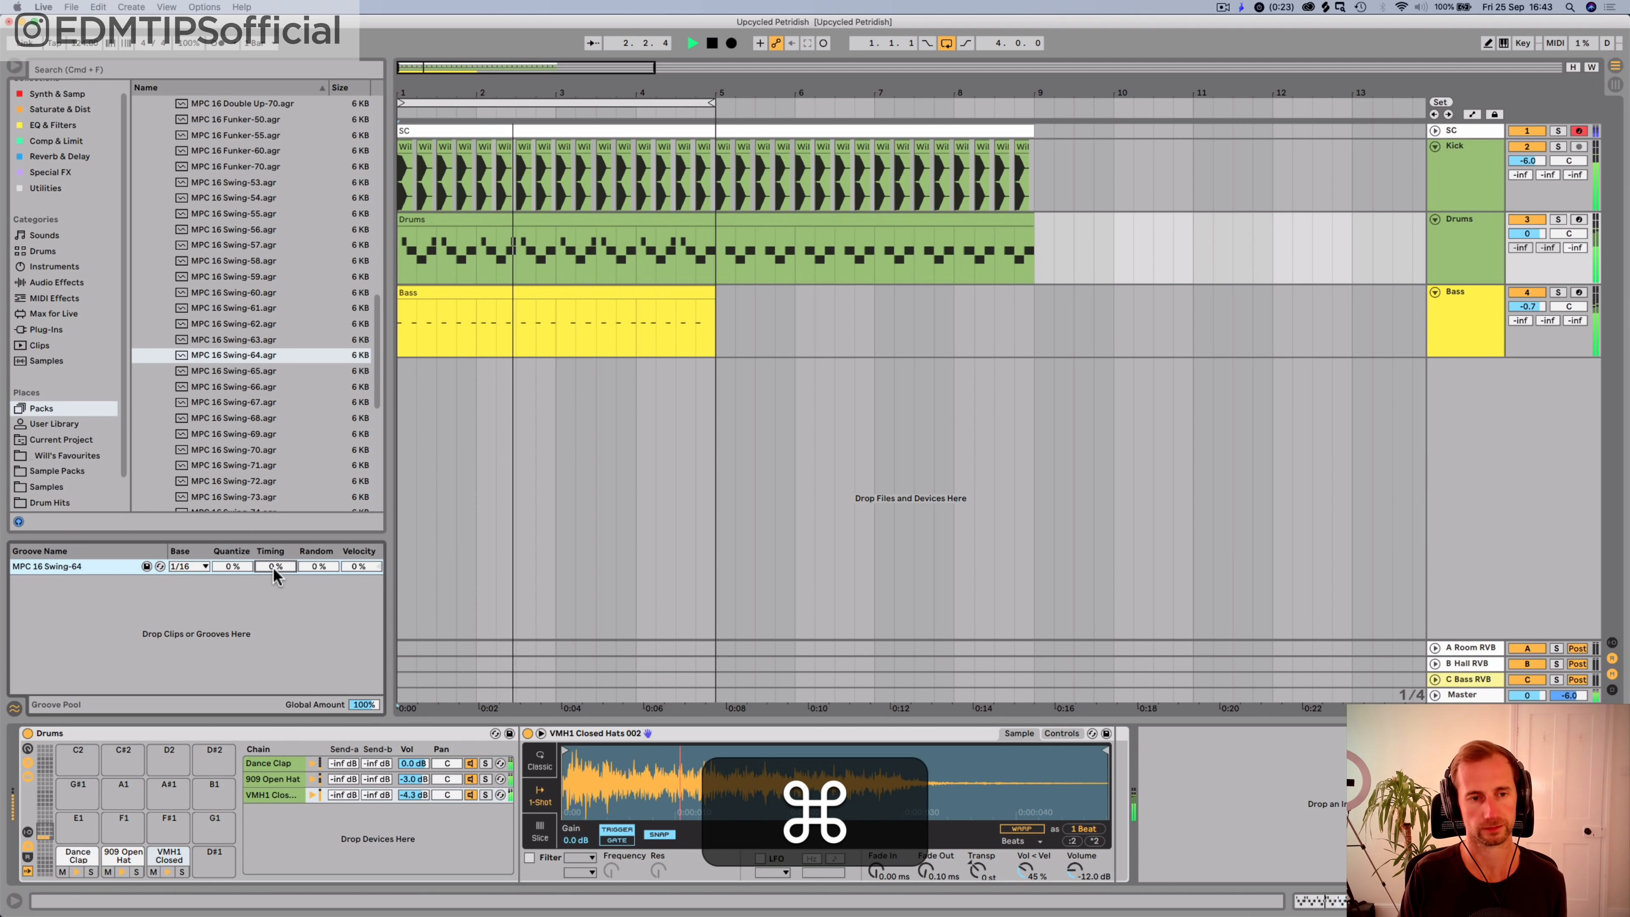
key("super+z")
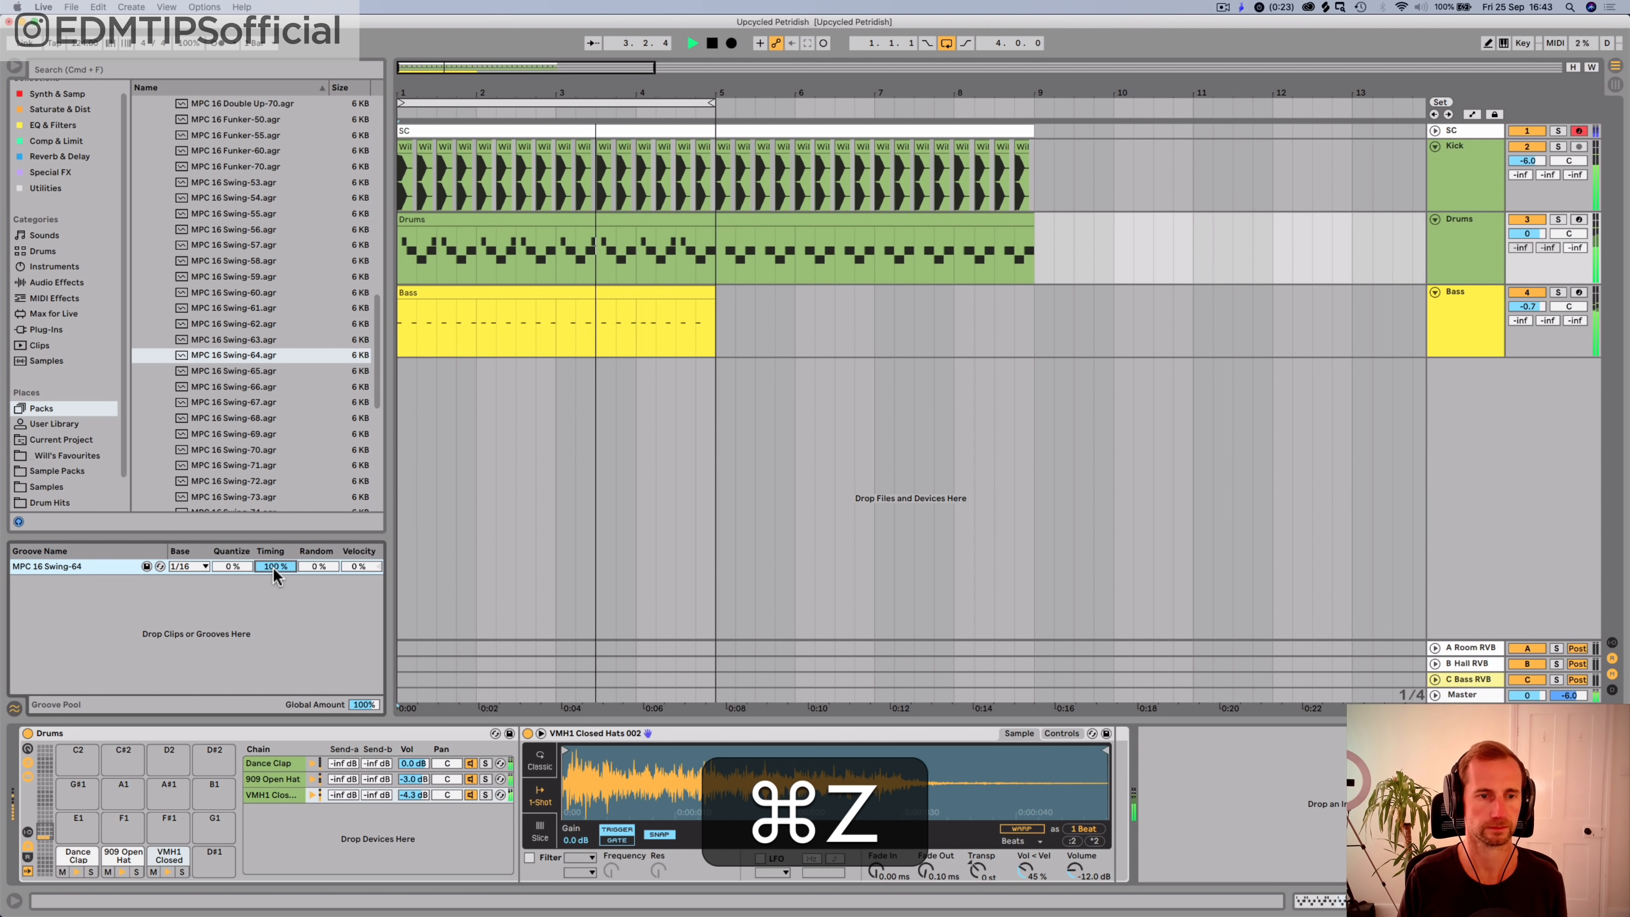
Step: Set the groove's timing to 60%, raise it to 79% while the loop plays, and save the project
key("space")
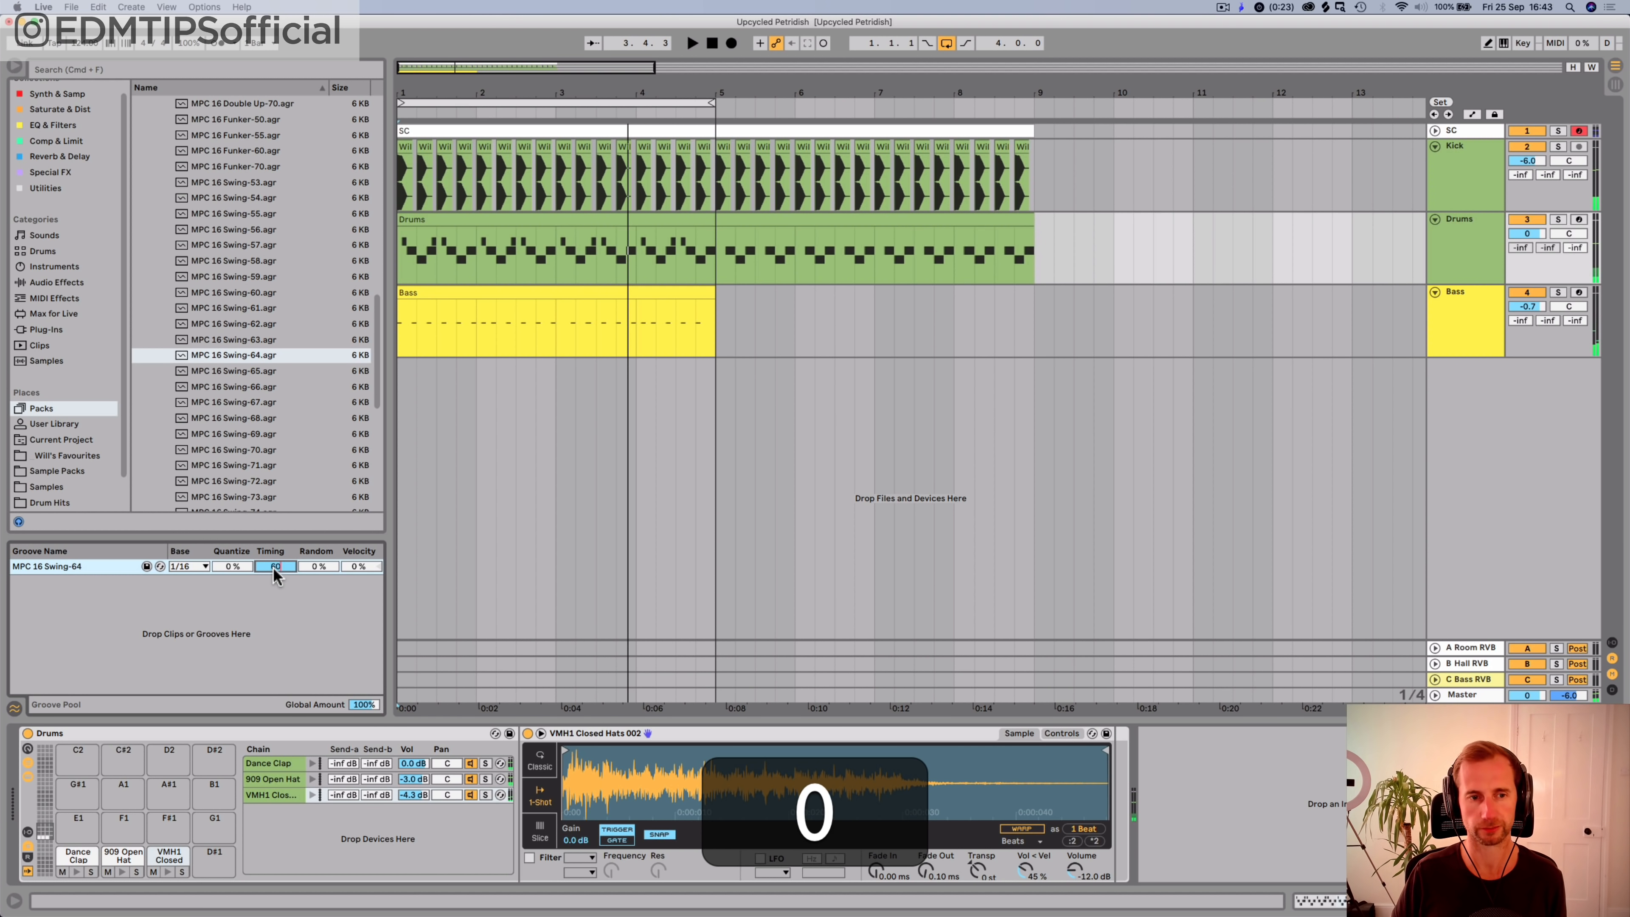
type("60")
key("Return")
key("space")
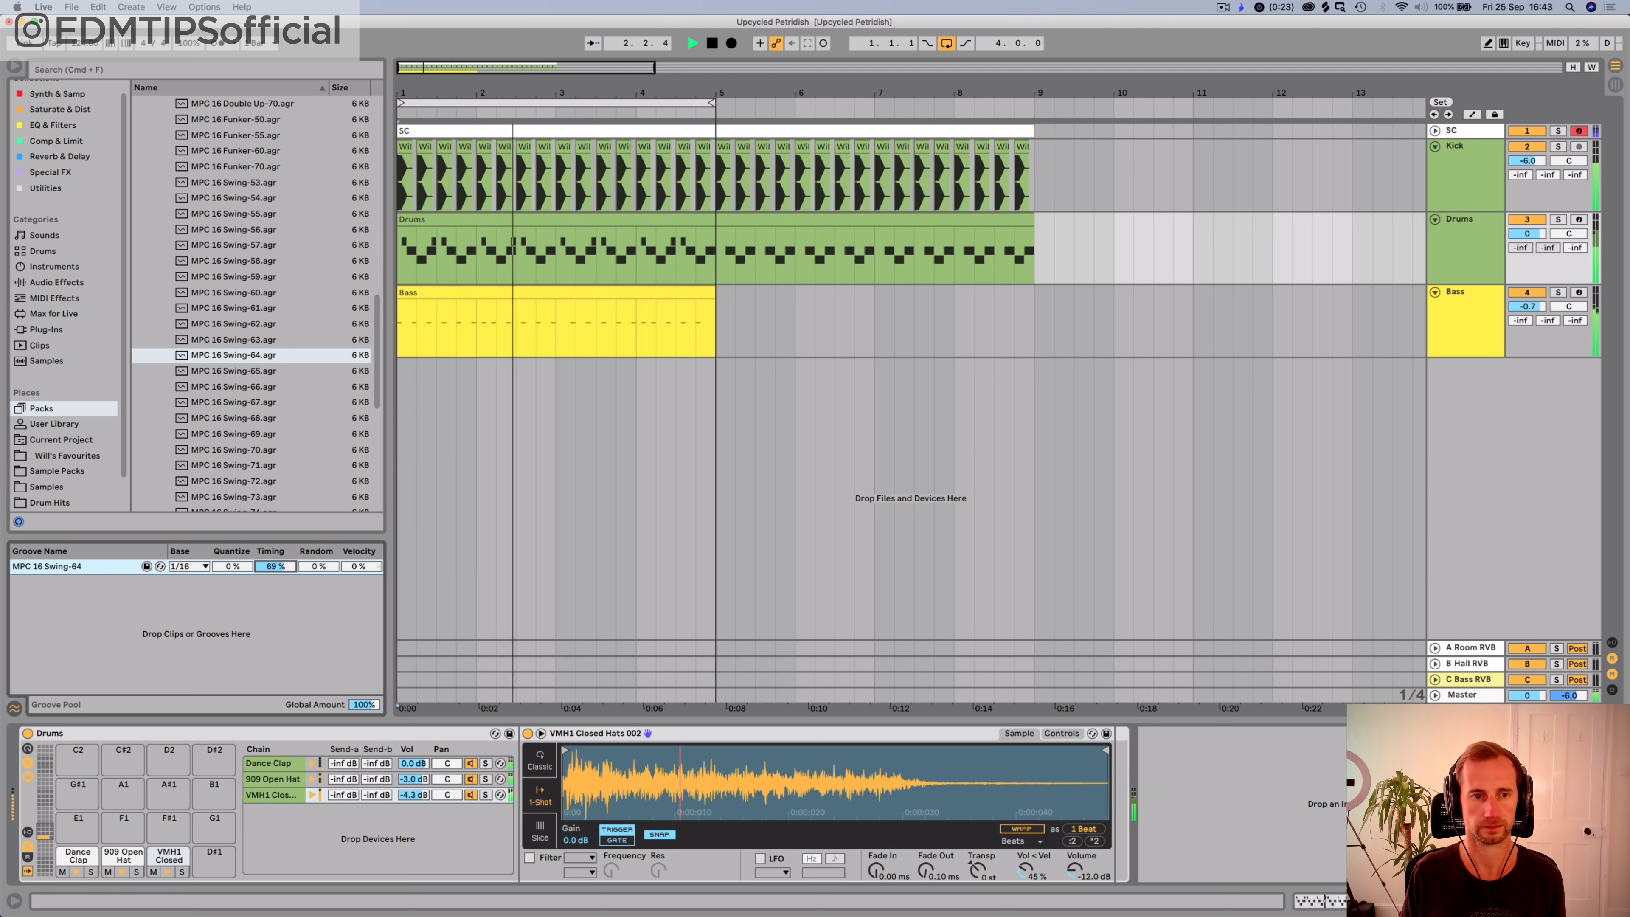
key("super")
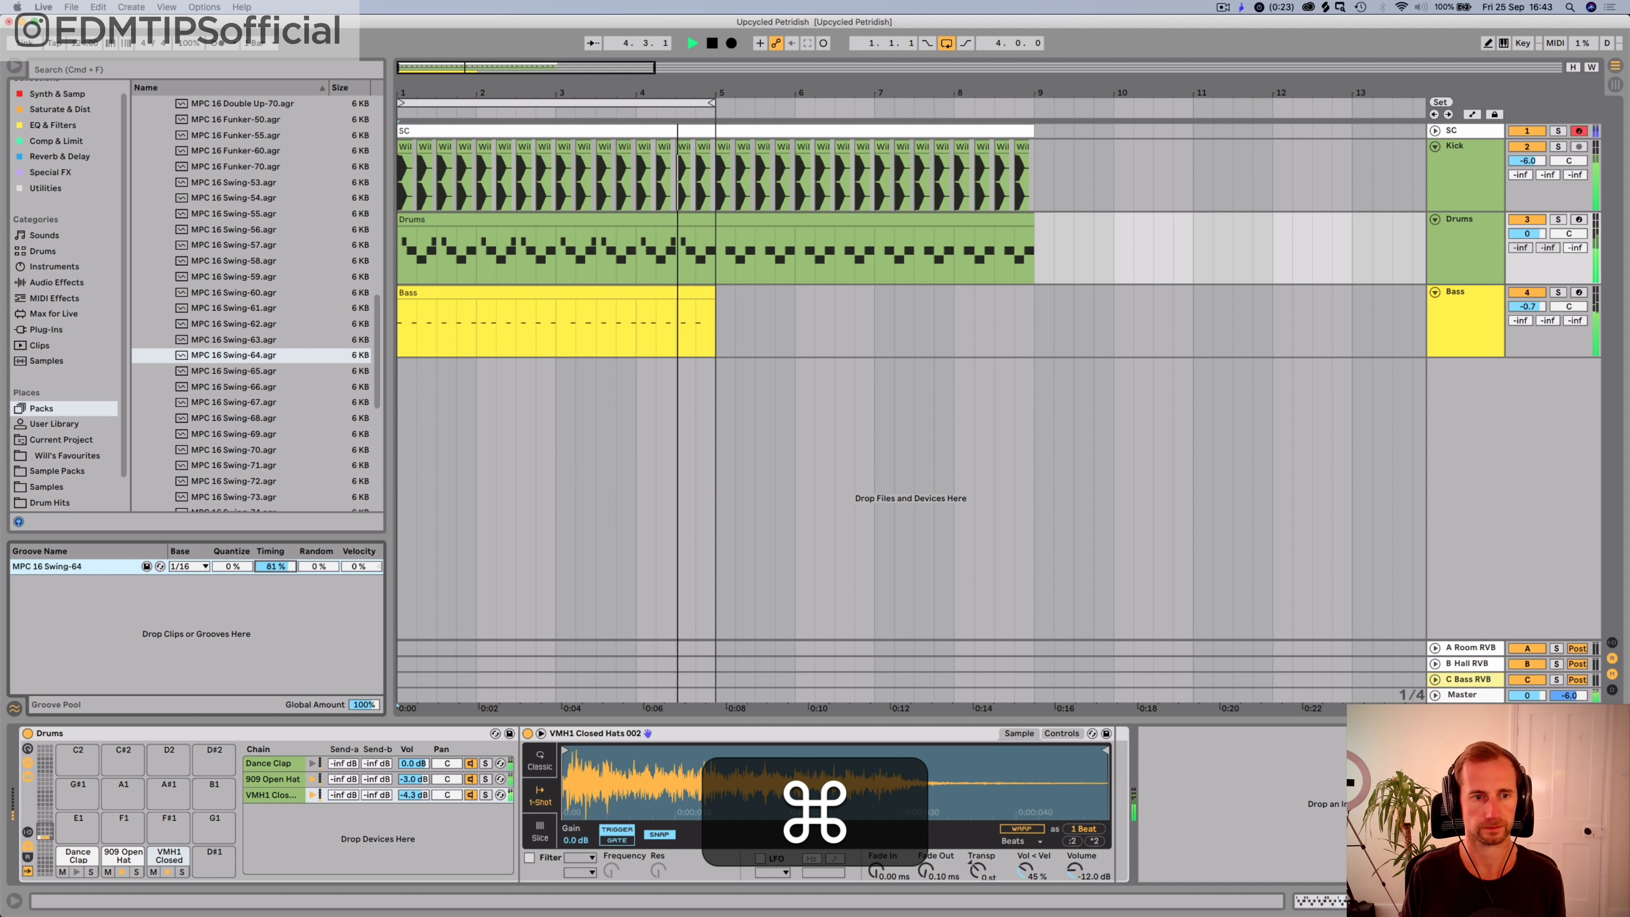
key("super+space")
key("super+s")
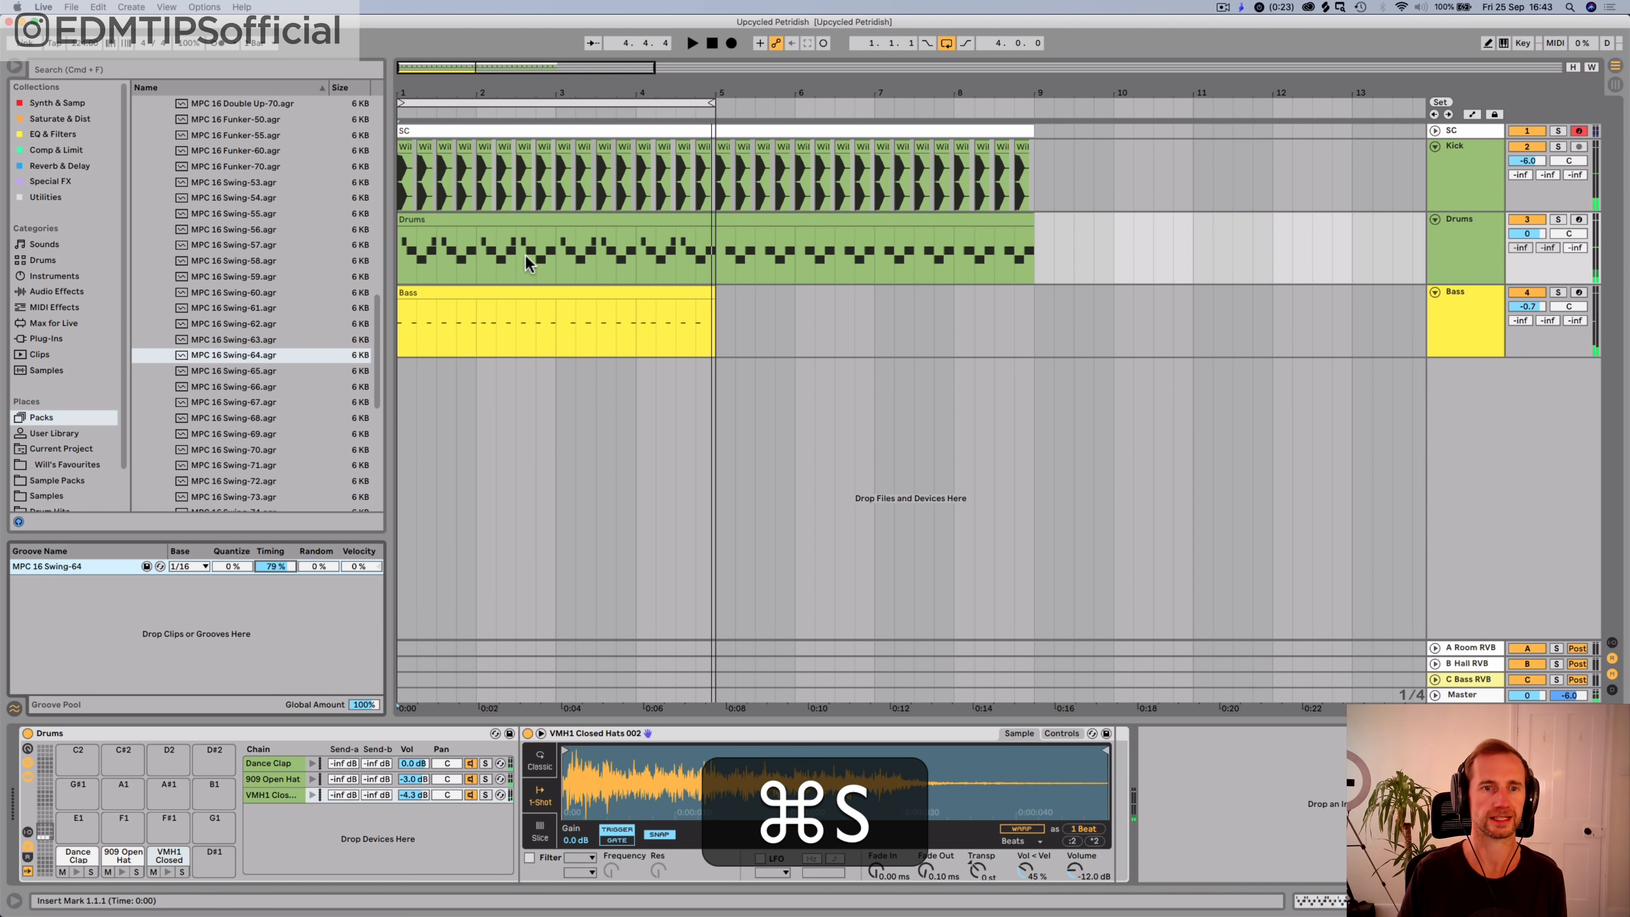
Step: Collapse the Core Library pack in the browser and open the Drum Hits folder
scroll(193, 453, "up", 10)
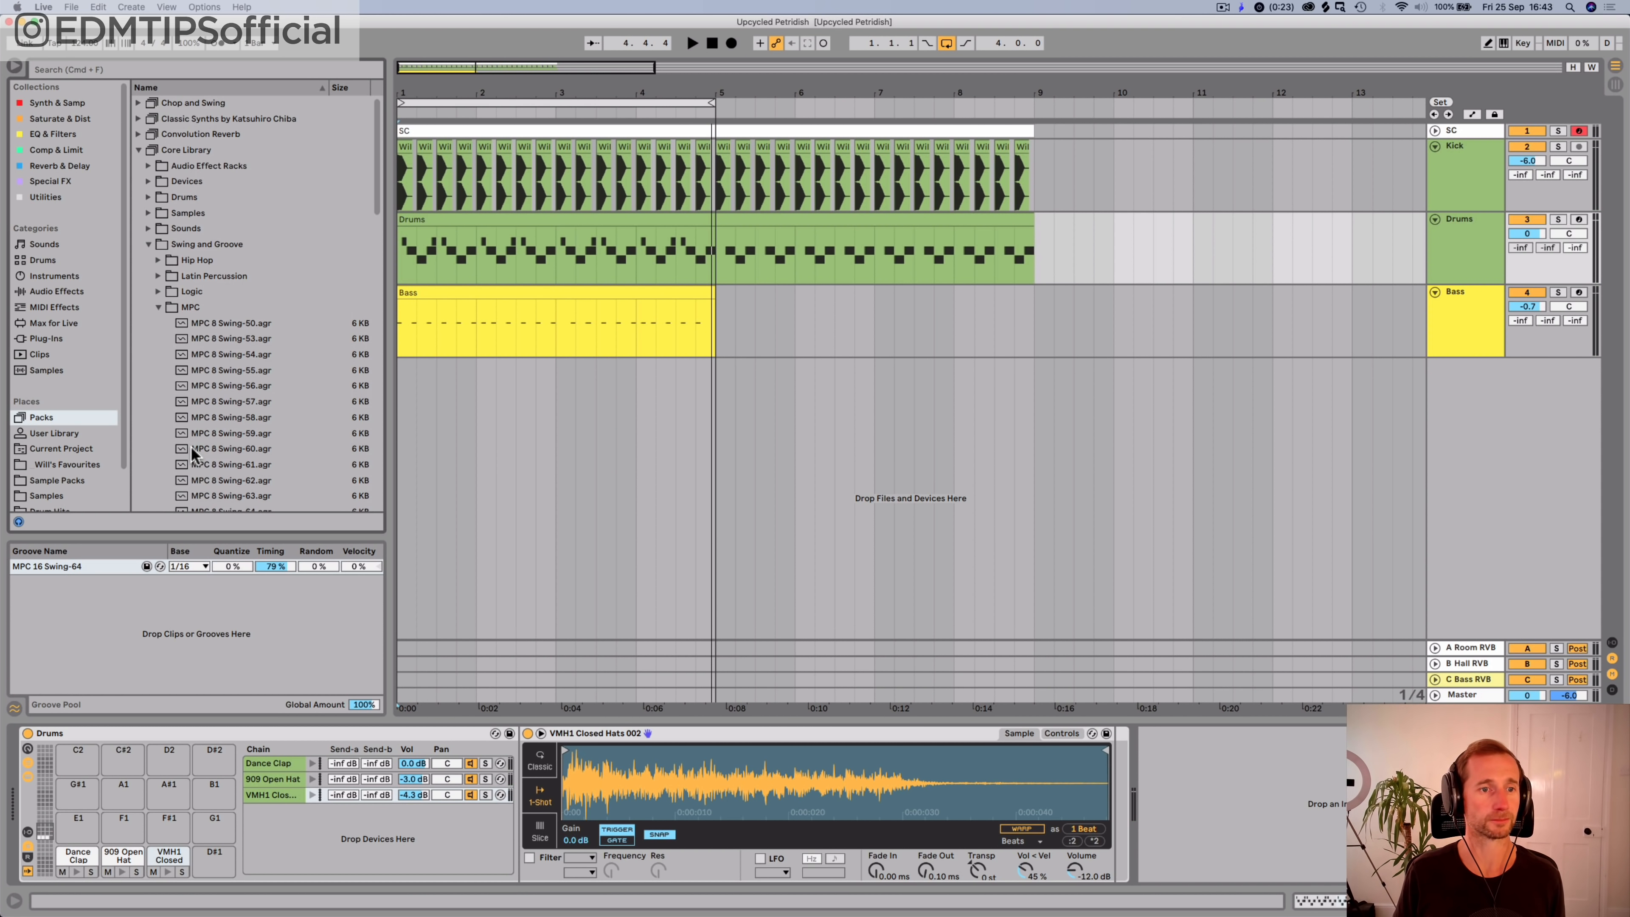
key("Left")
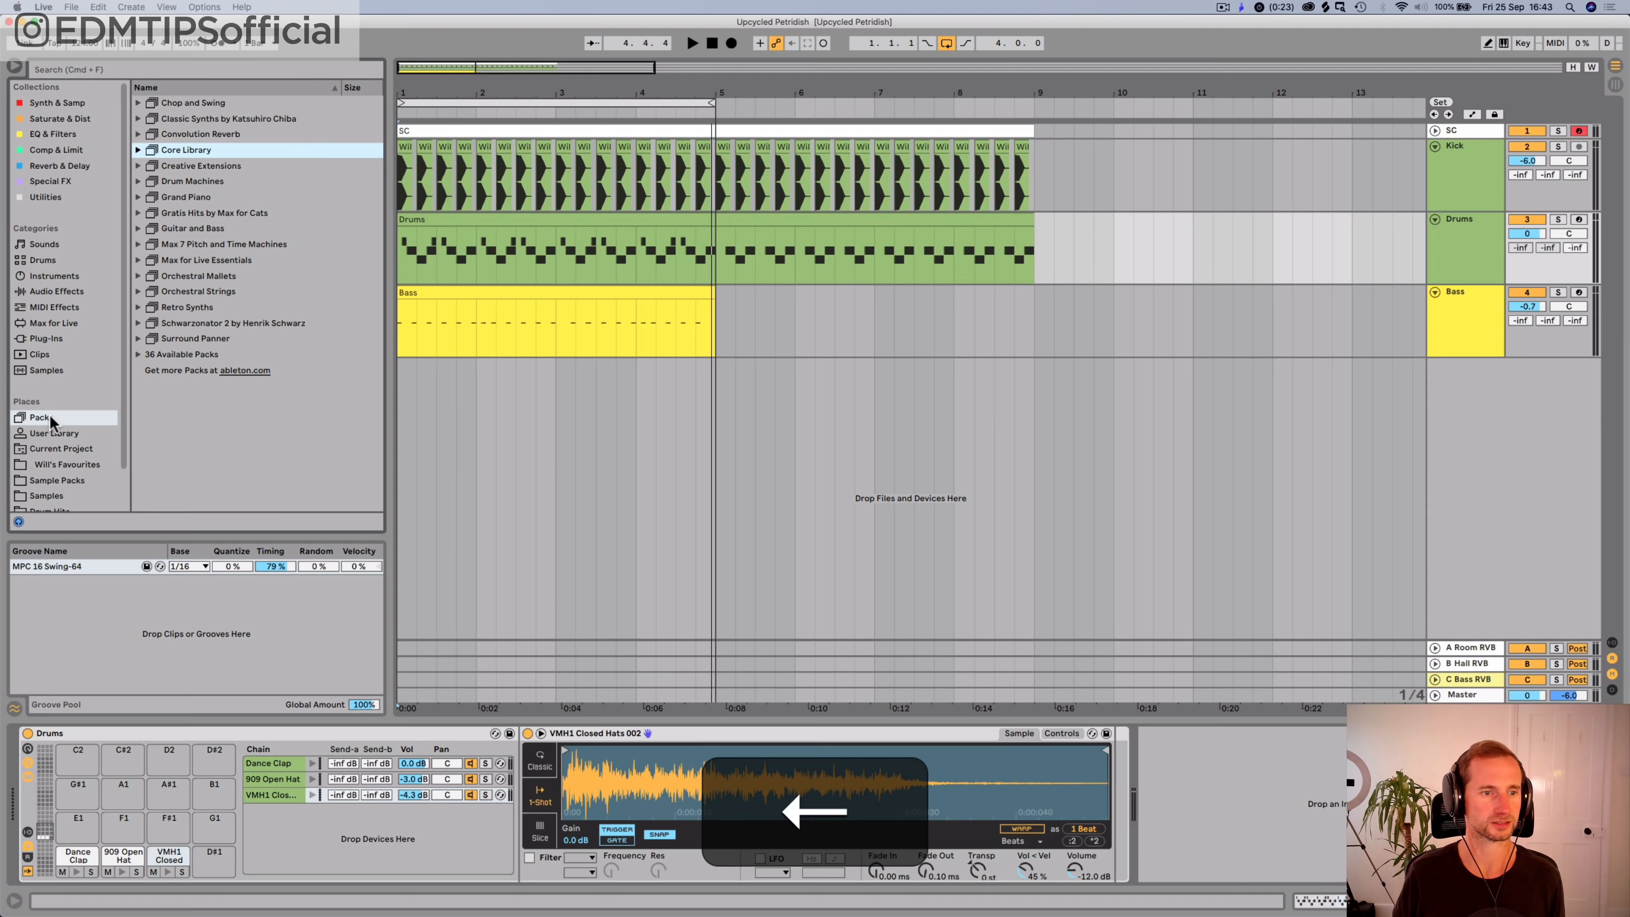
left_click(45, 495)
scroll(78, 460, "down", 2)
left_click(64, 476)
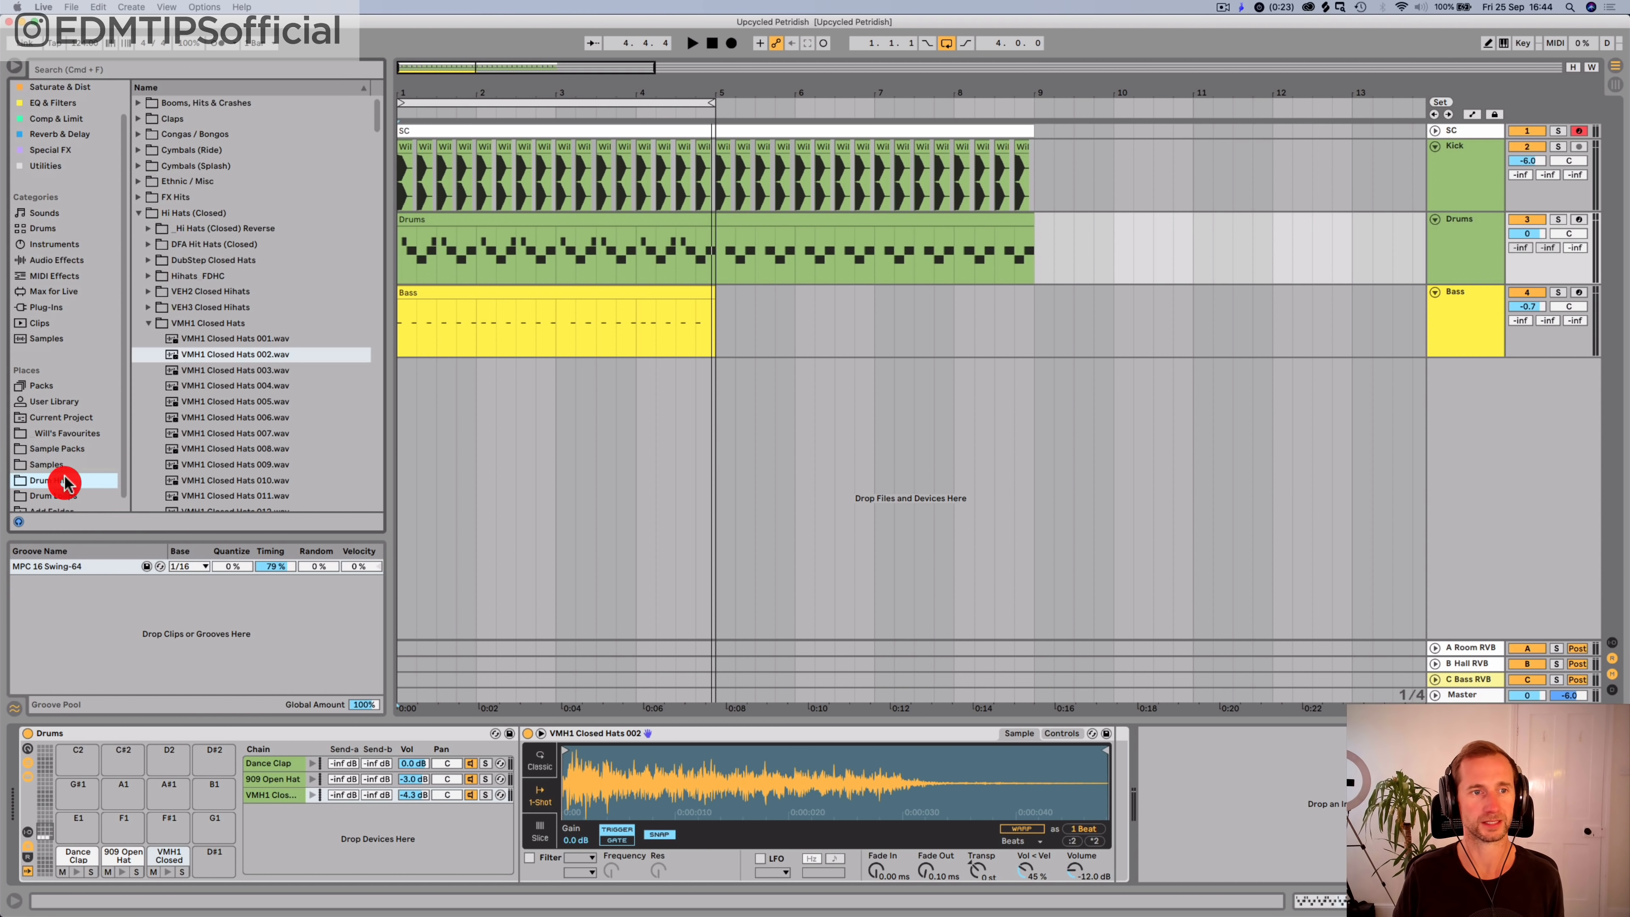
Step: Collapse Hi Hats (Closed), expand the Ethnic / Misc folder and preview 808_Clave01.wav
left_click(172, 214)
key("Left")
key("Up")
key("Up")
key("Right")
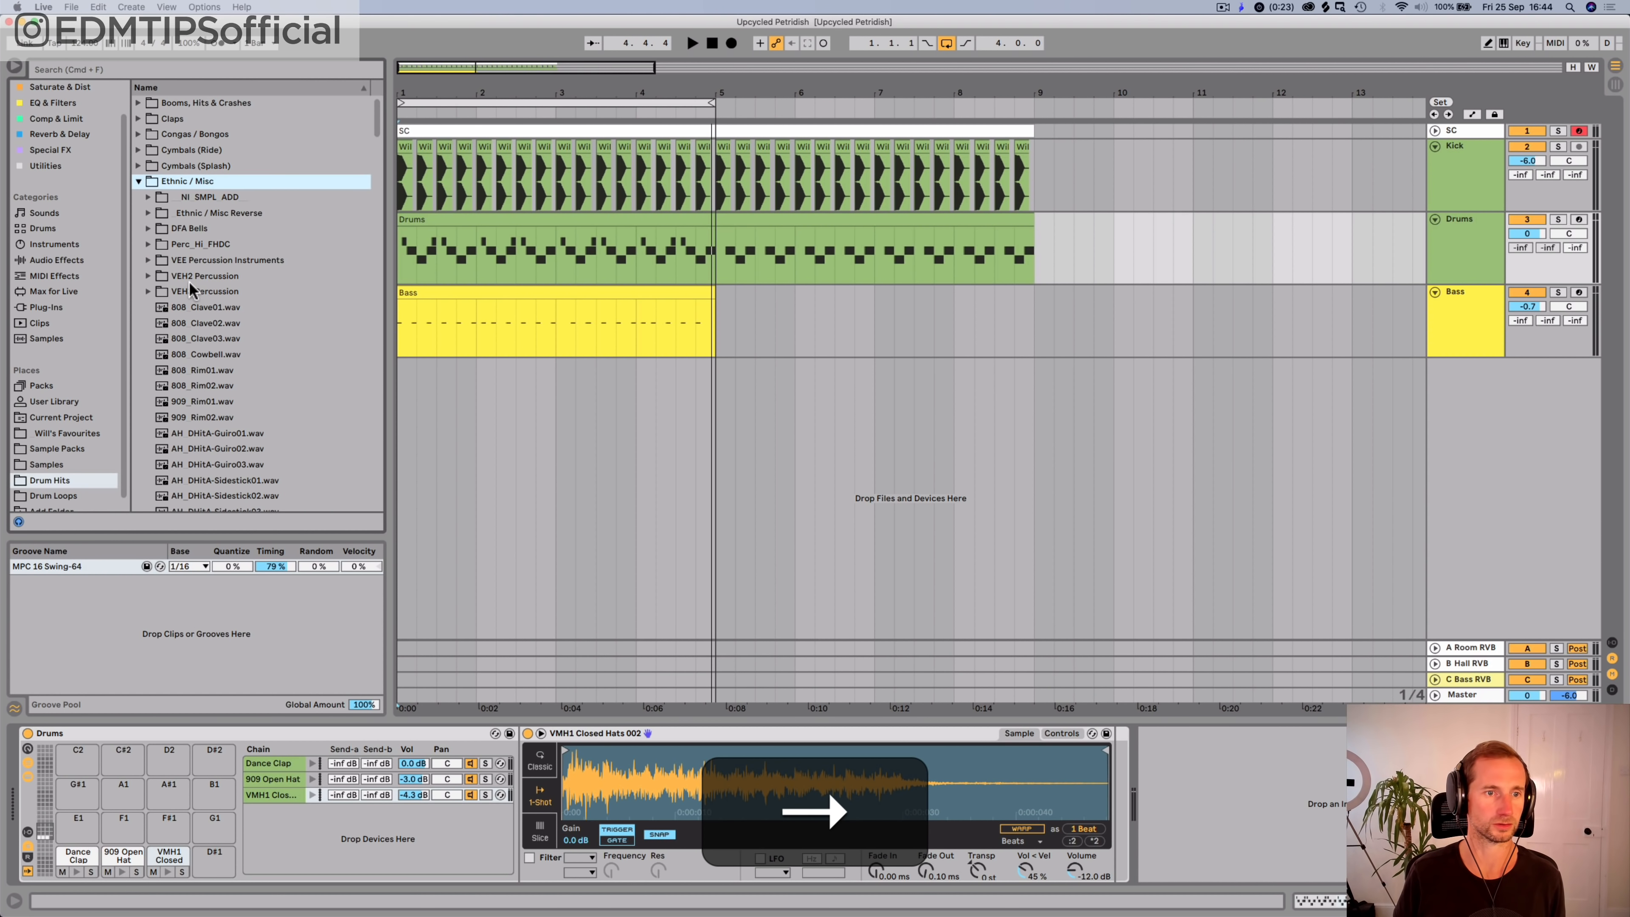
left_click(191, 317)
key("Up")
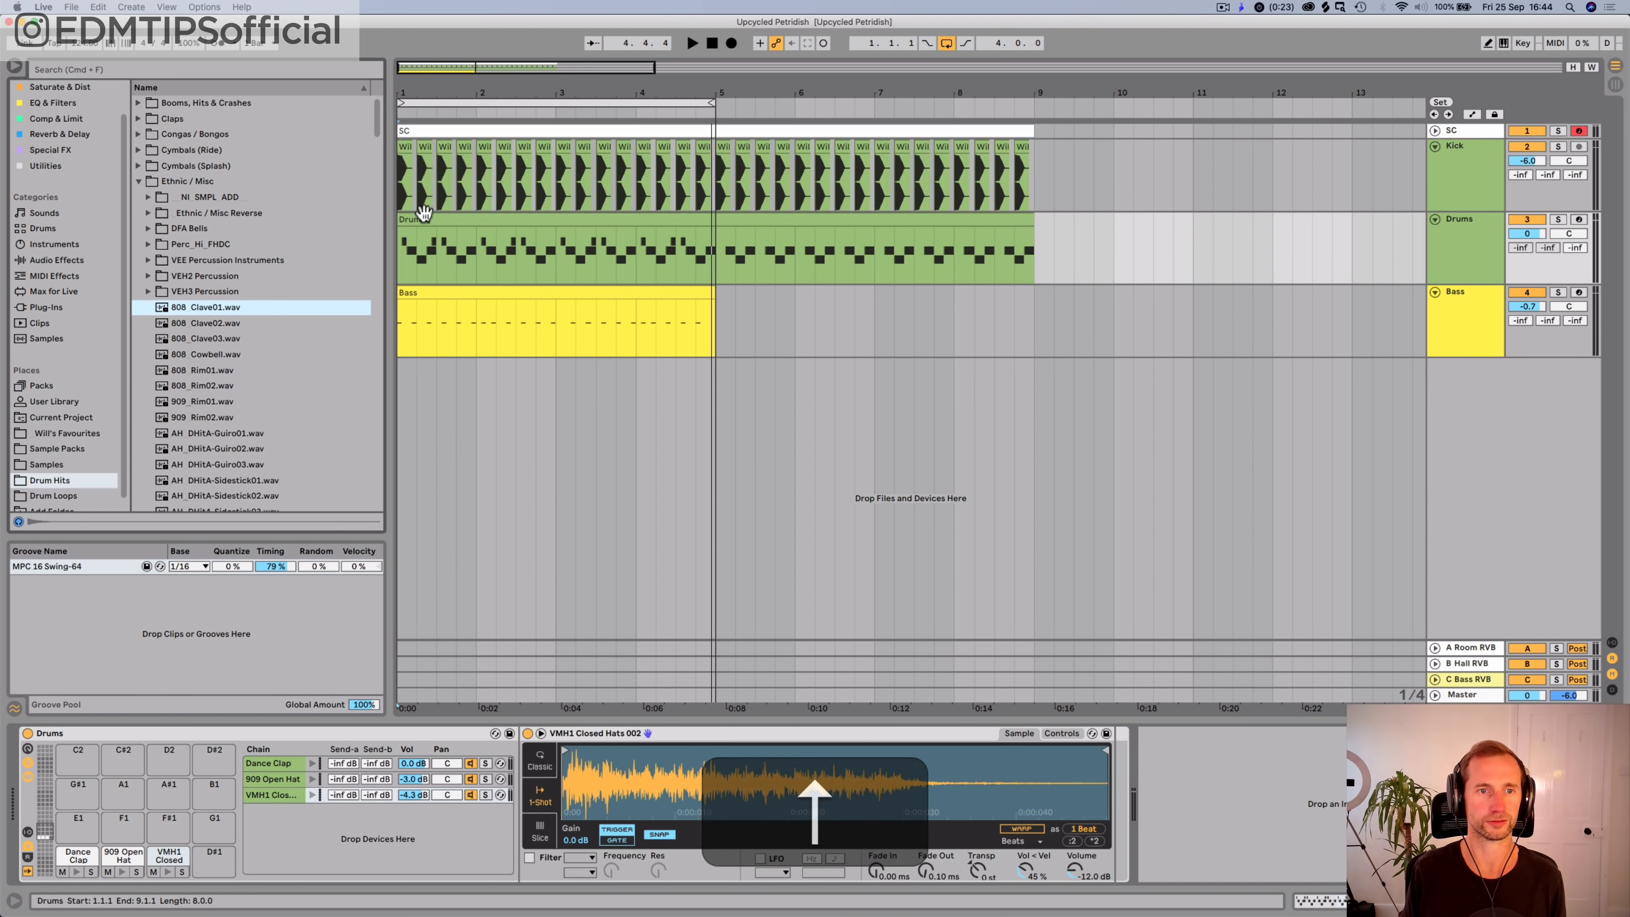
Step: Set the MPC 16 Swing-64 groove's timing to 60% and play the loop
key("space")
key("space")
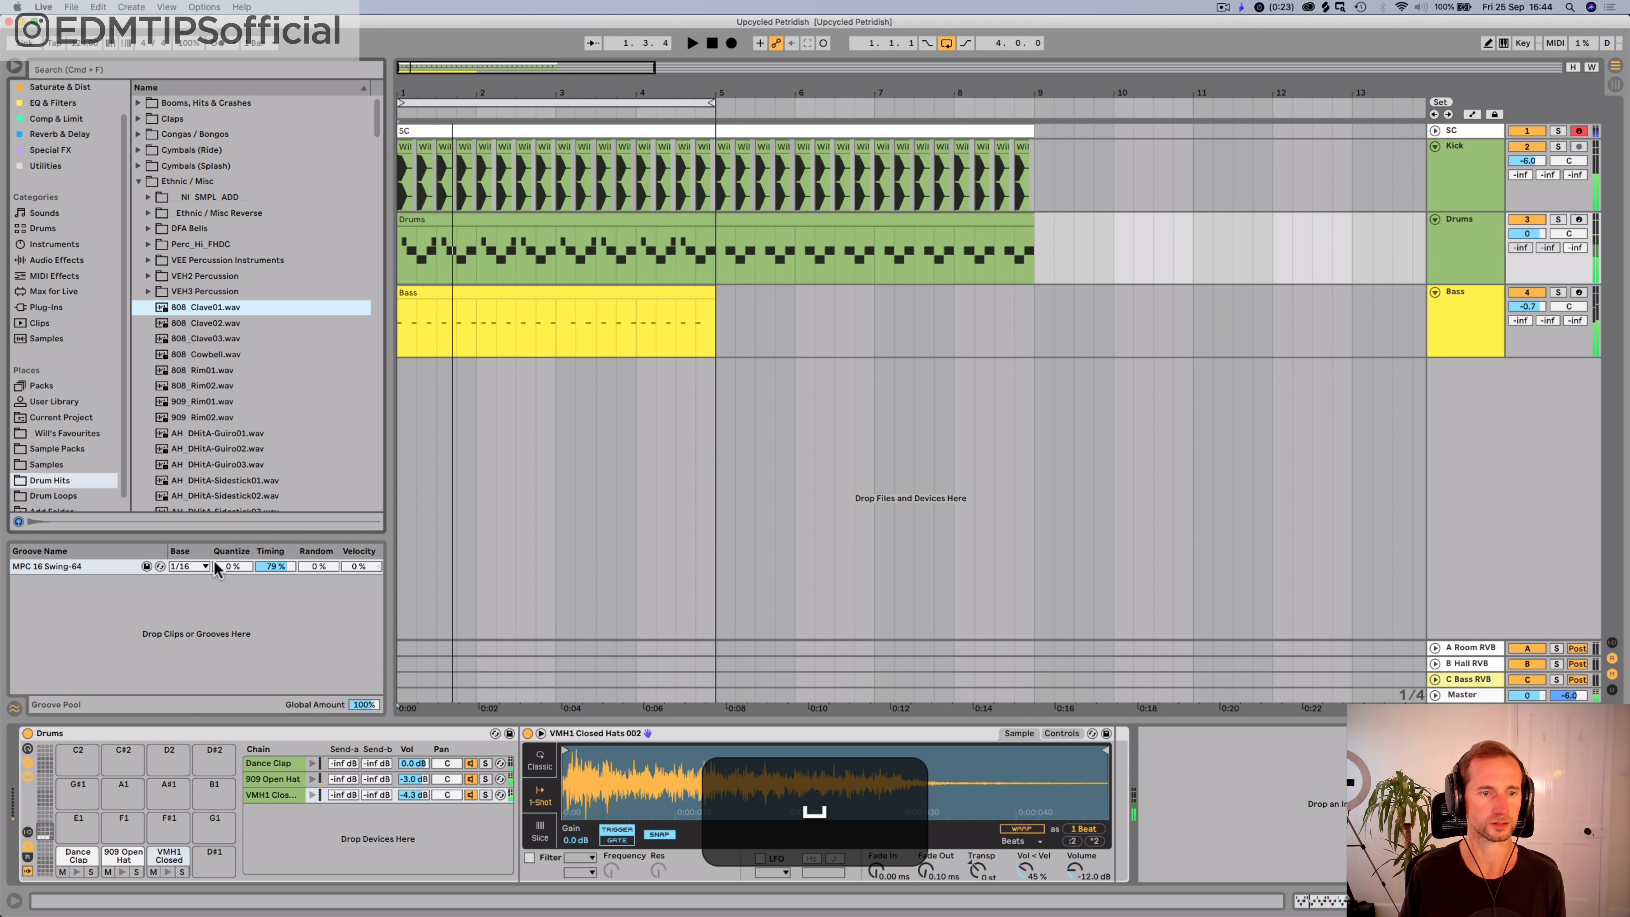
type("60")
key("Return")
key("space")
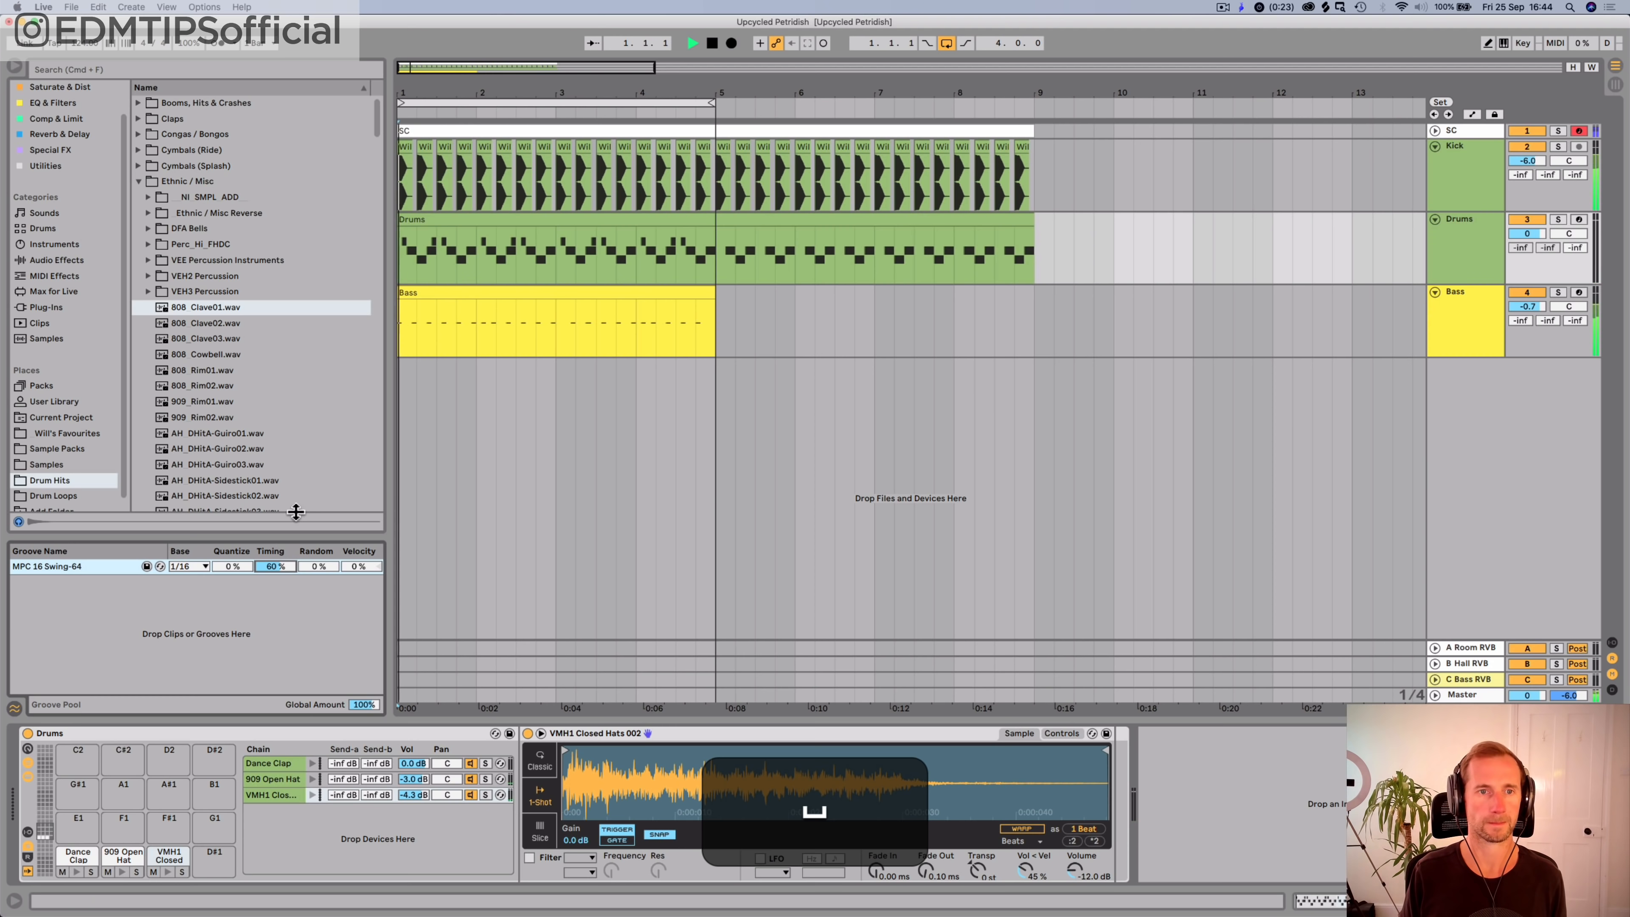
Step: Try an extra VMH1 Closed Hats note at 1.4.3 in the Drums clip and play the loop
double_click(449, 251)
key("space")
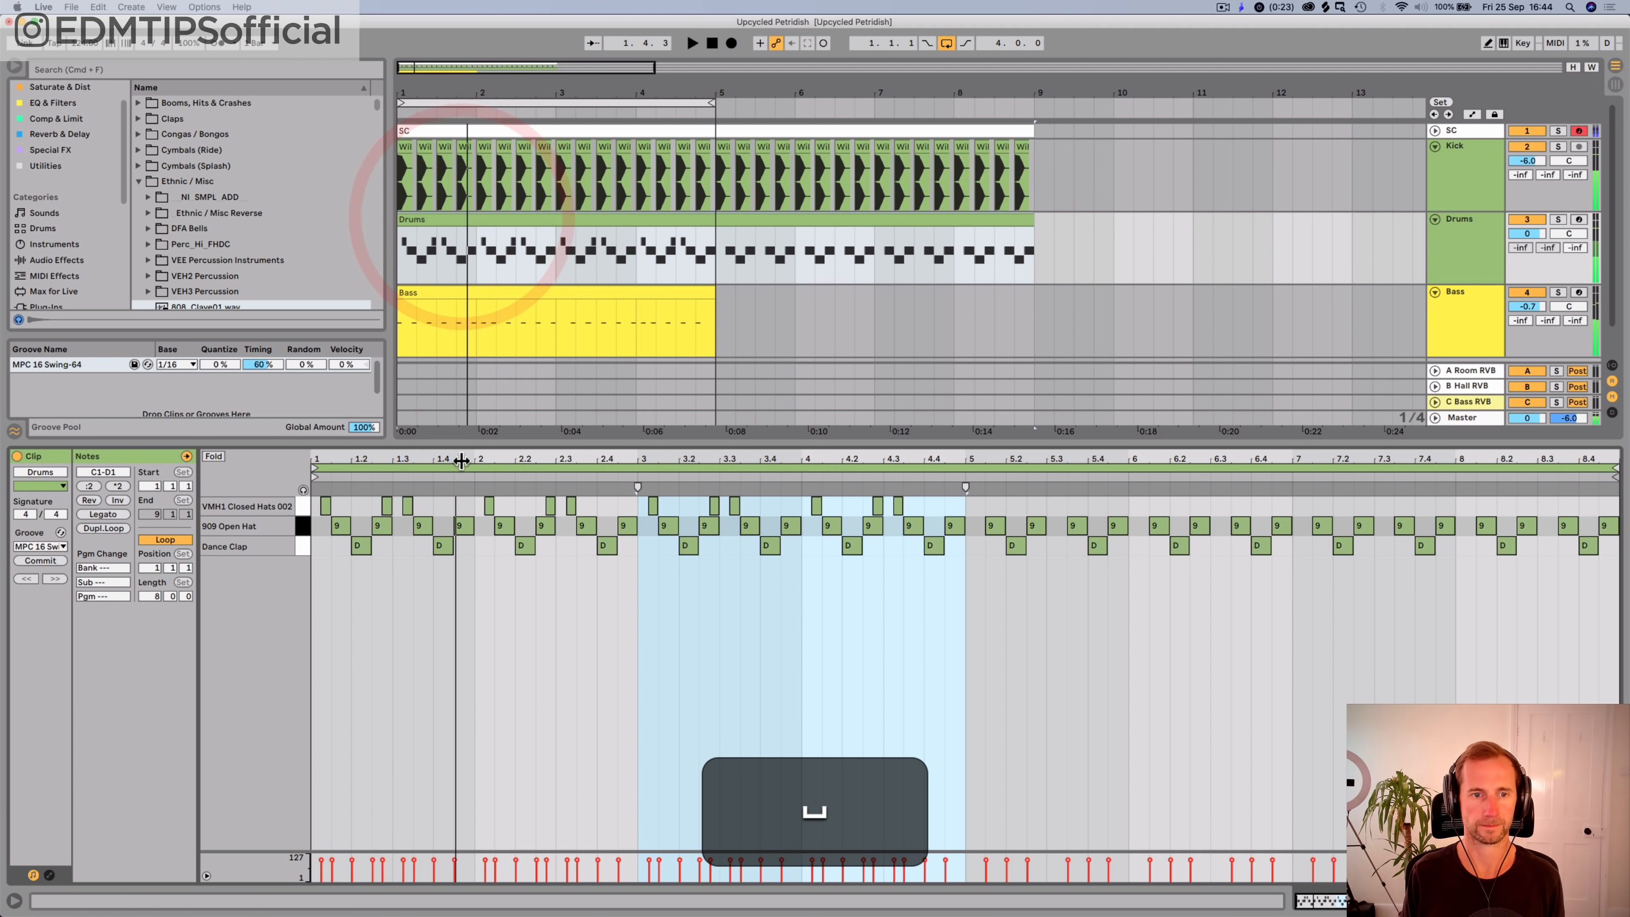
left_click_drag(454, 462, 459, 463)
double_click(472, 506)
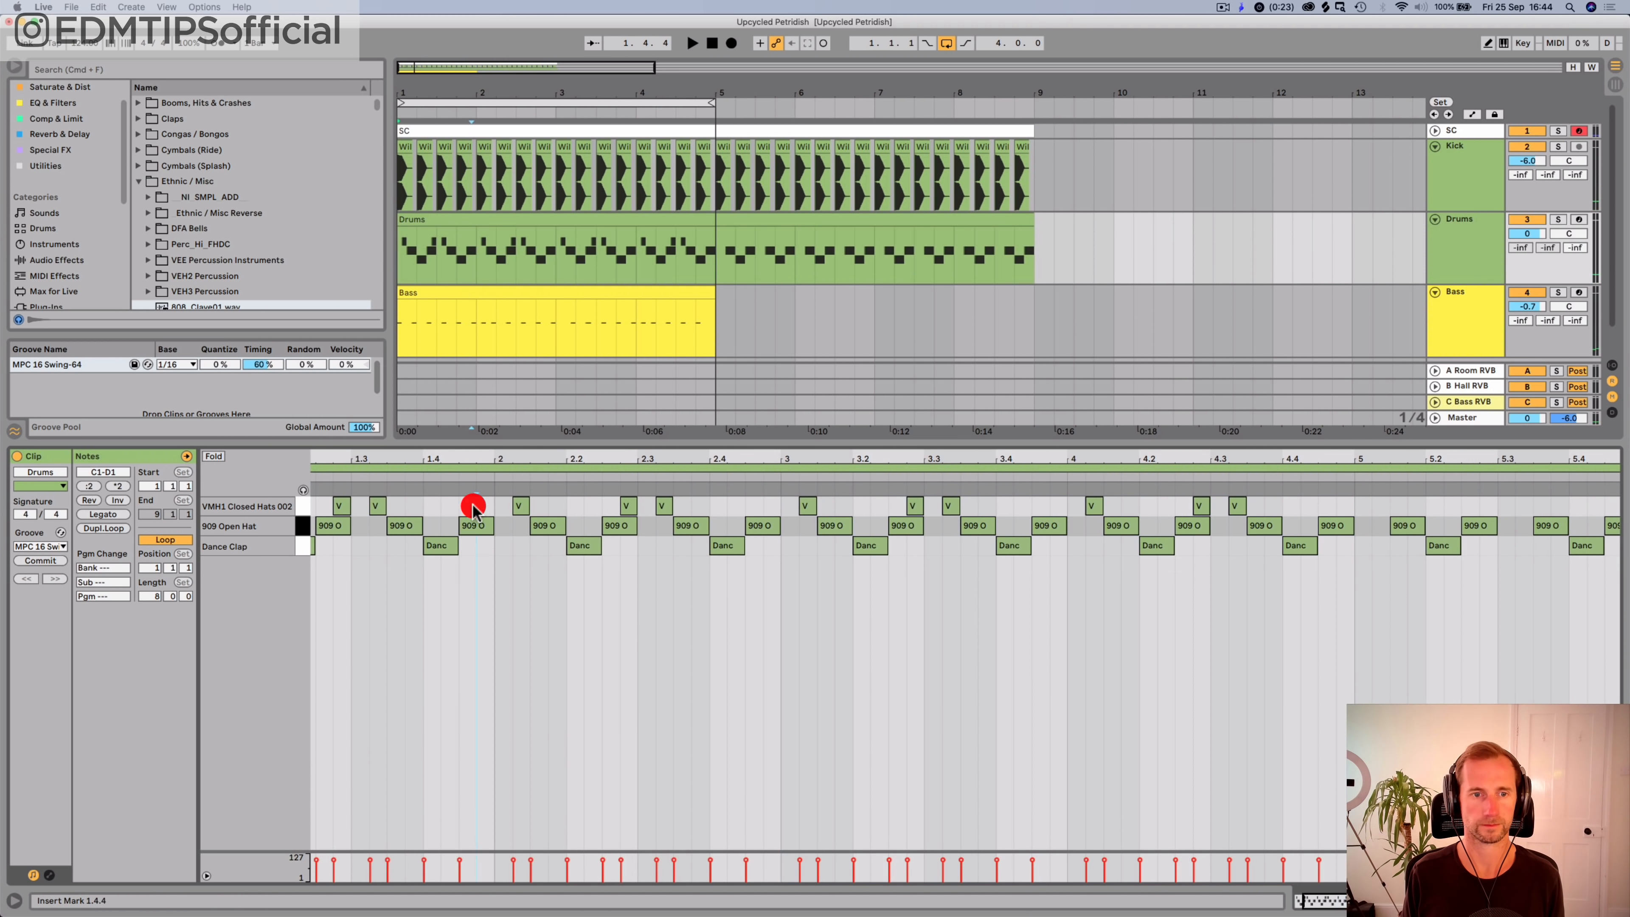
key("space")
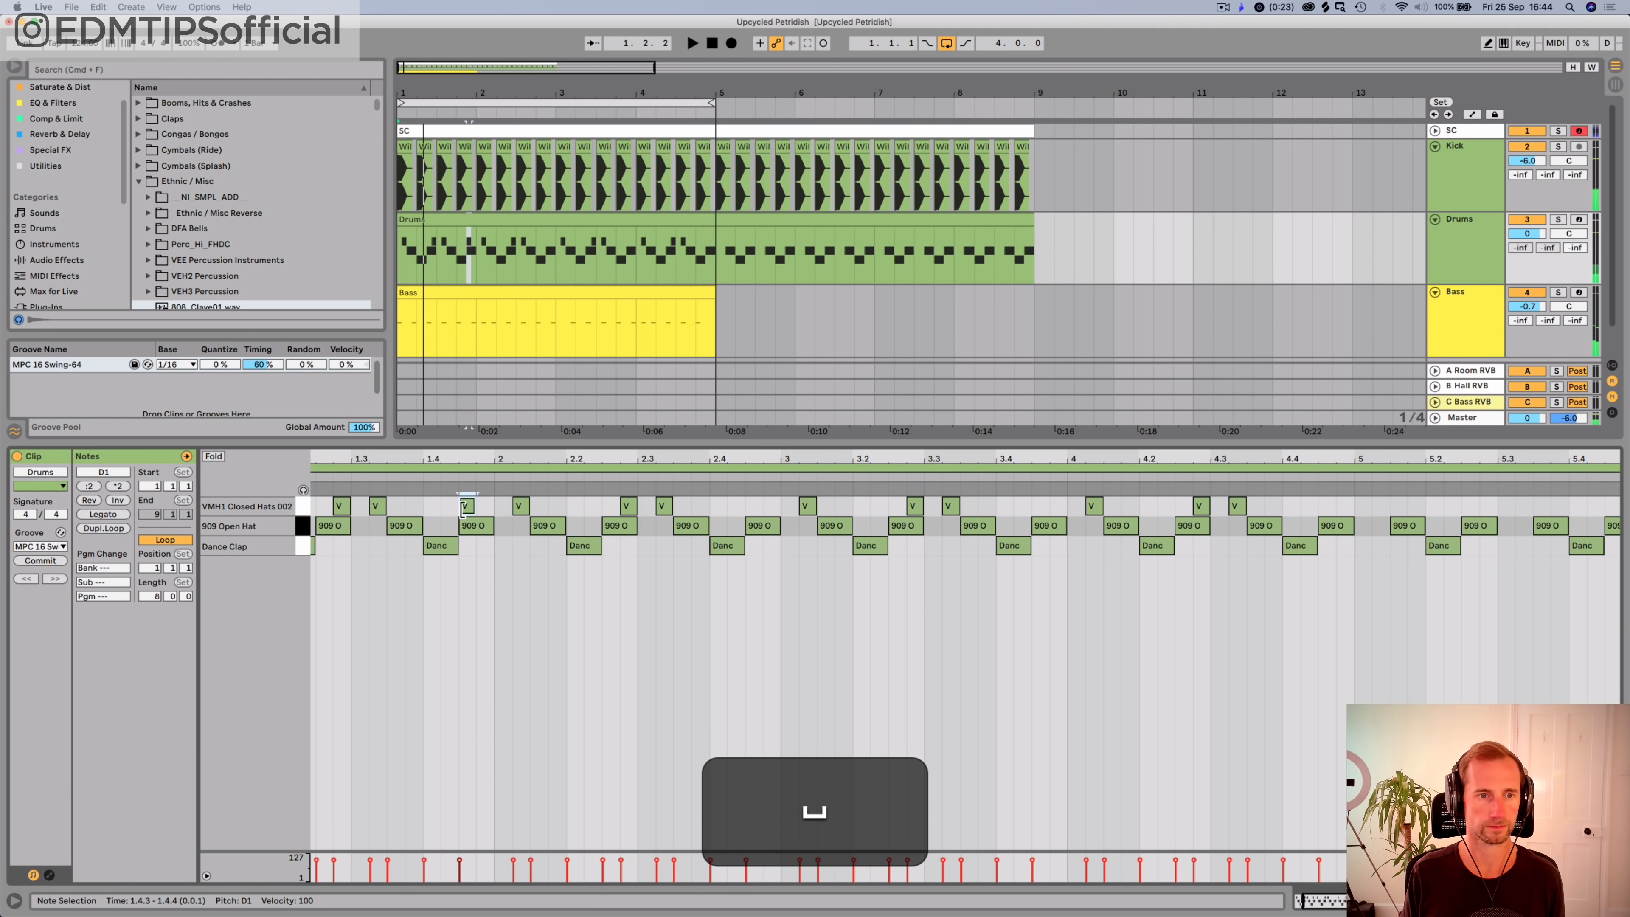
Step: Load 808_Clave01.wav onto the drum rack's D#1 pad and open the Drums clip for note editing
key("shift+Tab")
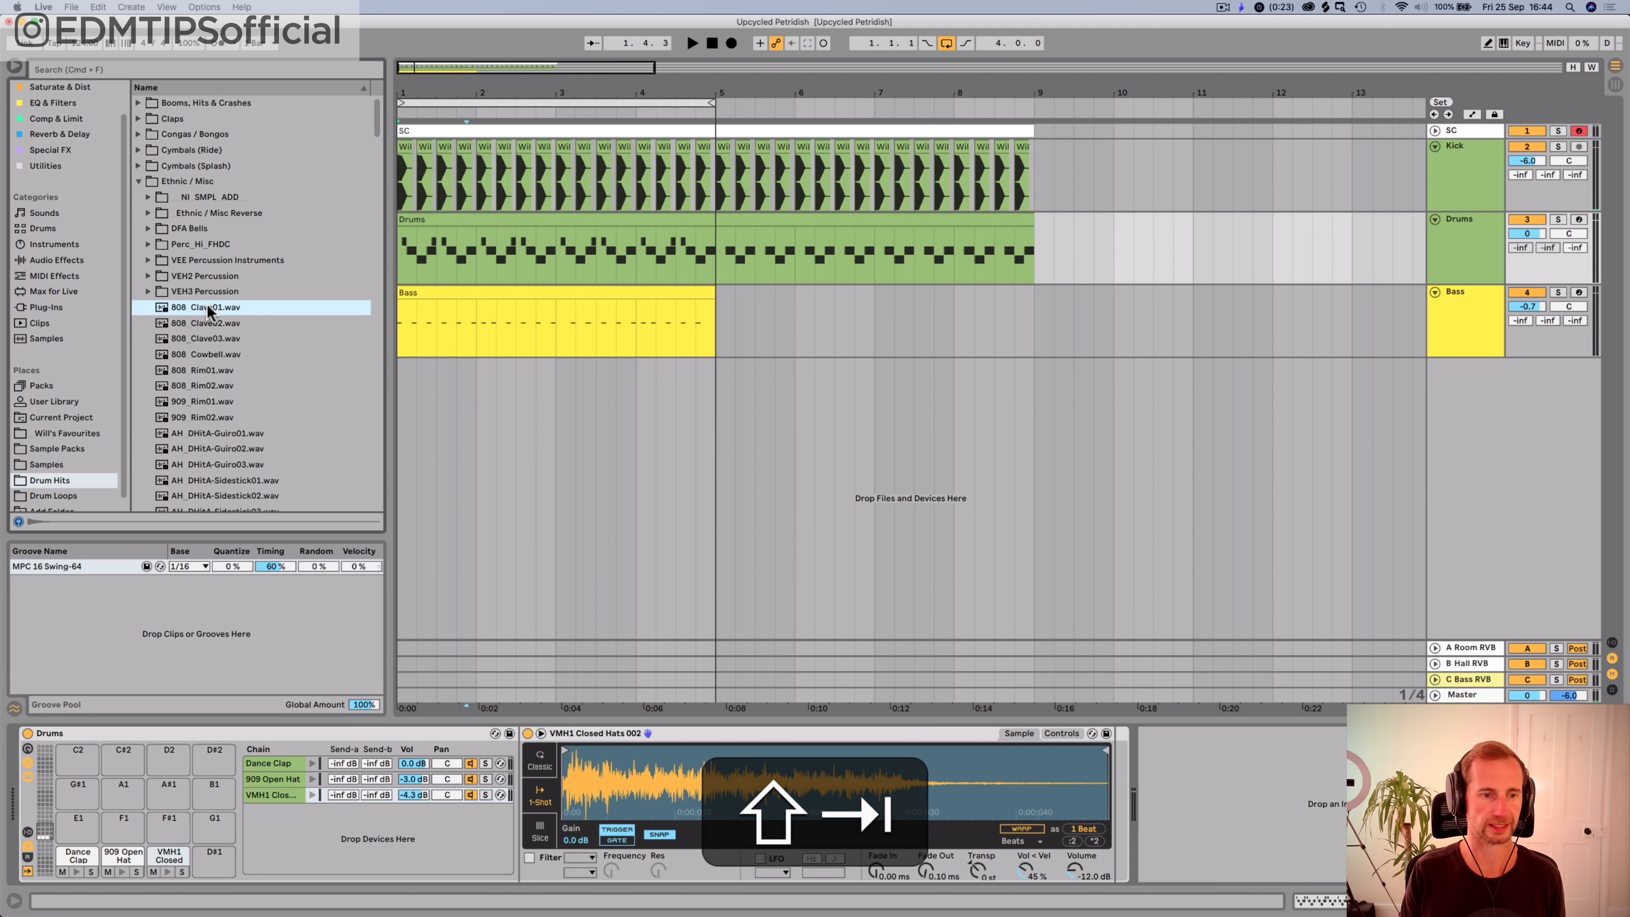
left_click_drag(207, 309, 214, 860)
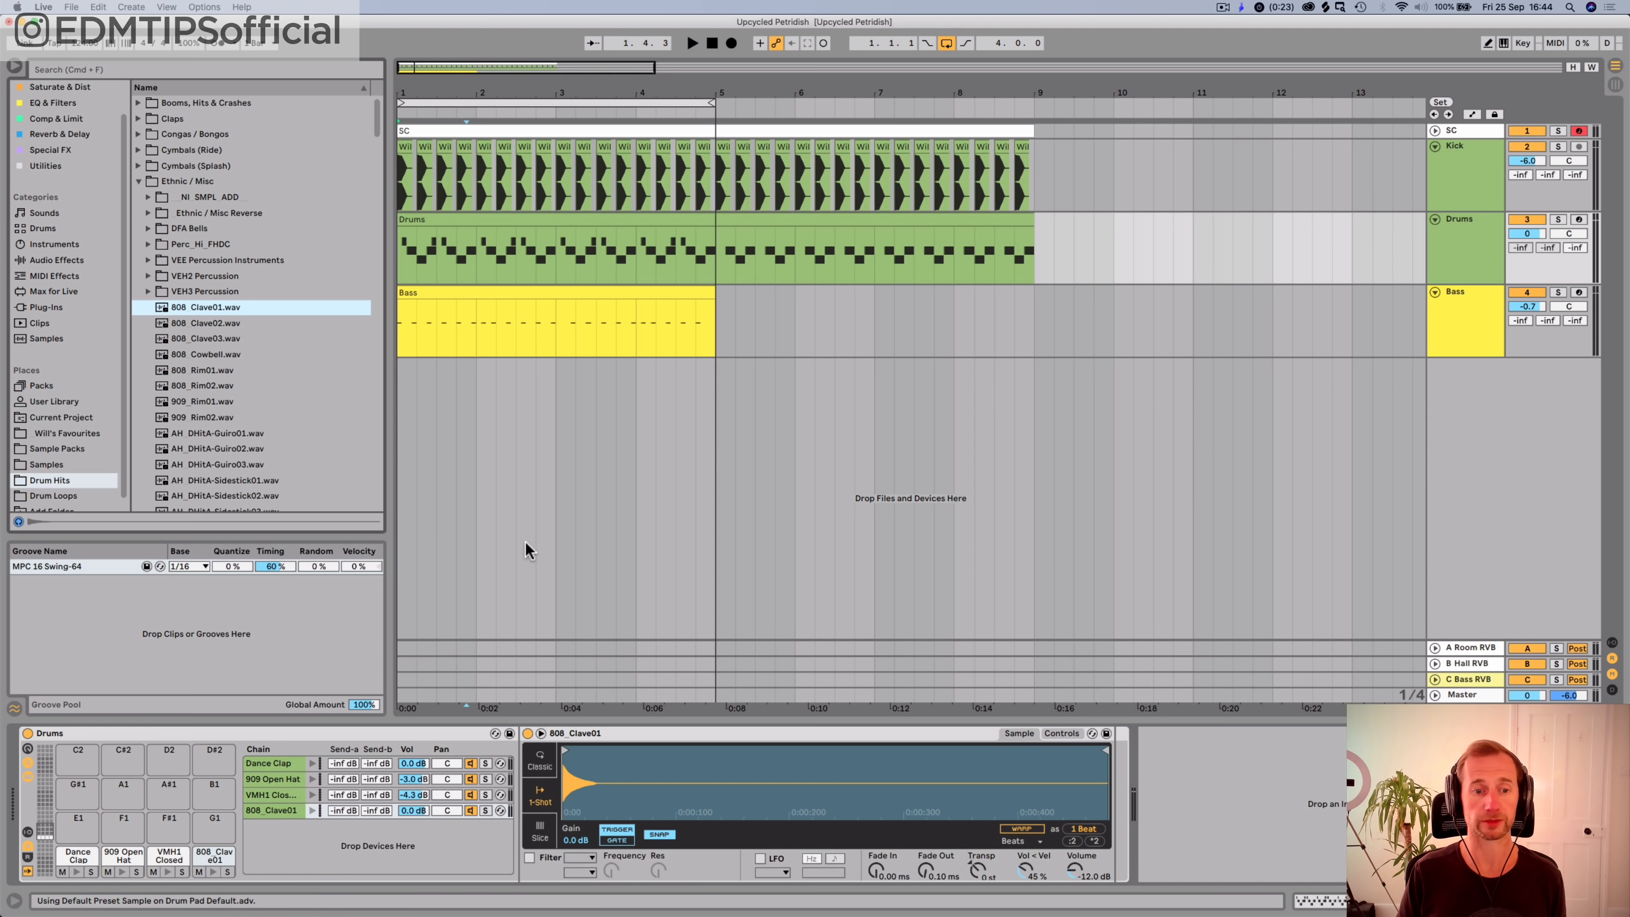
double_click(470, 219)
Step: Add 808_Clave01 notes at 1.4.3, 2.4.3 and 2.4.4 in the Drums clip, checking them against the playing loop
key("space")
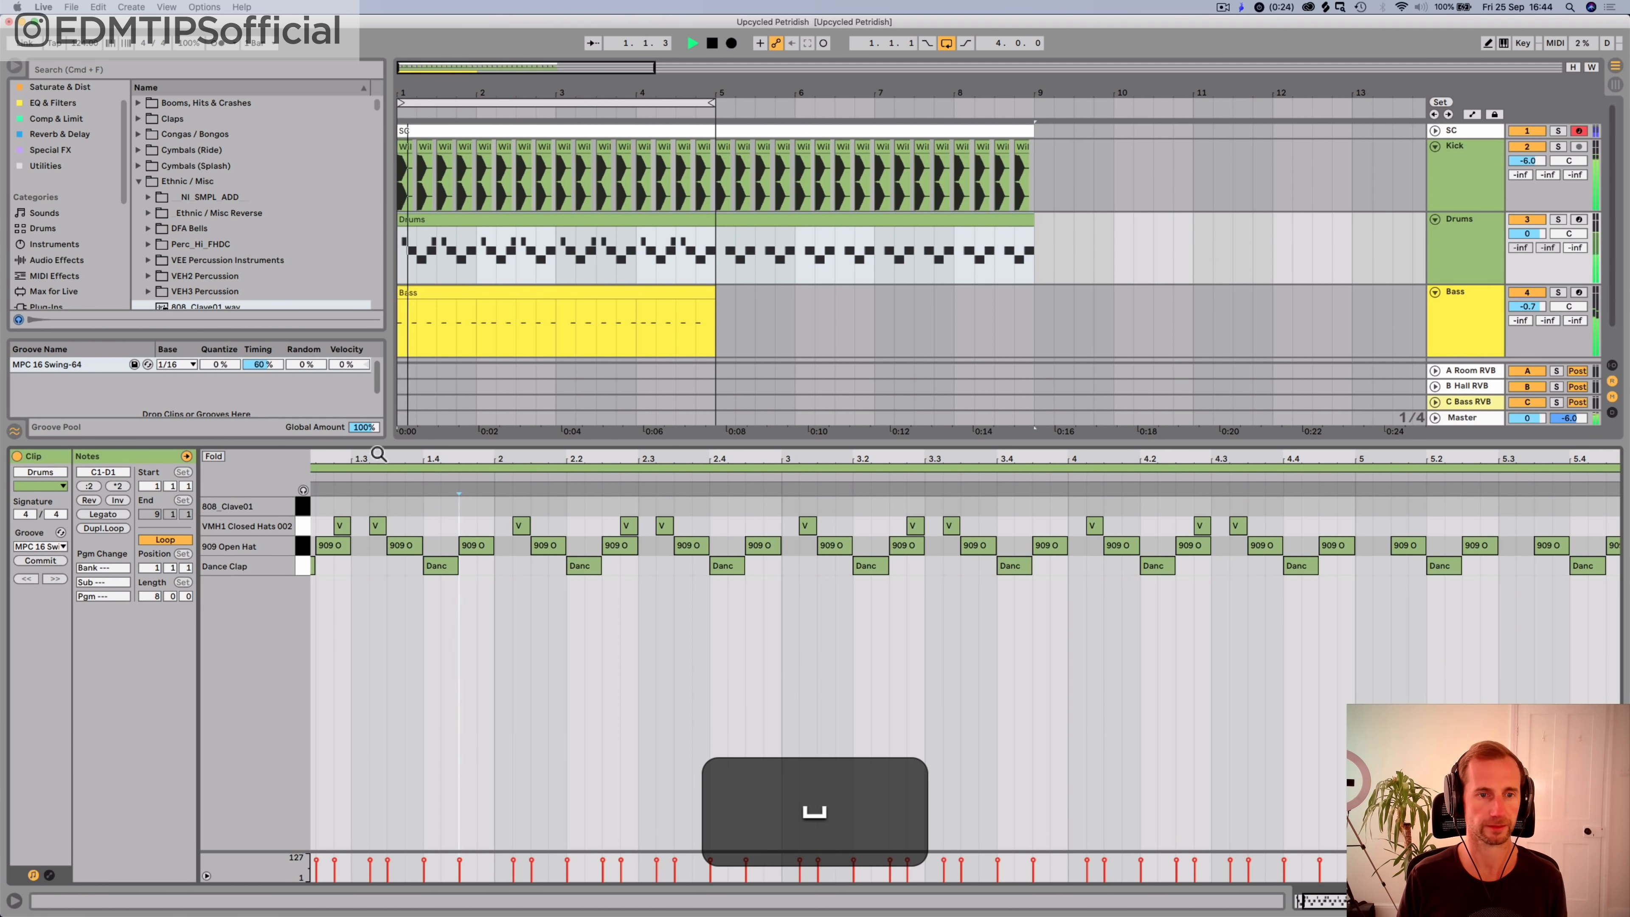
left_click_drag(378, 454, 489, 451)
key("space")
left_click(562, 507)
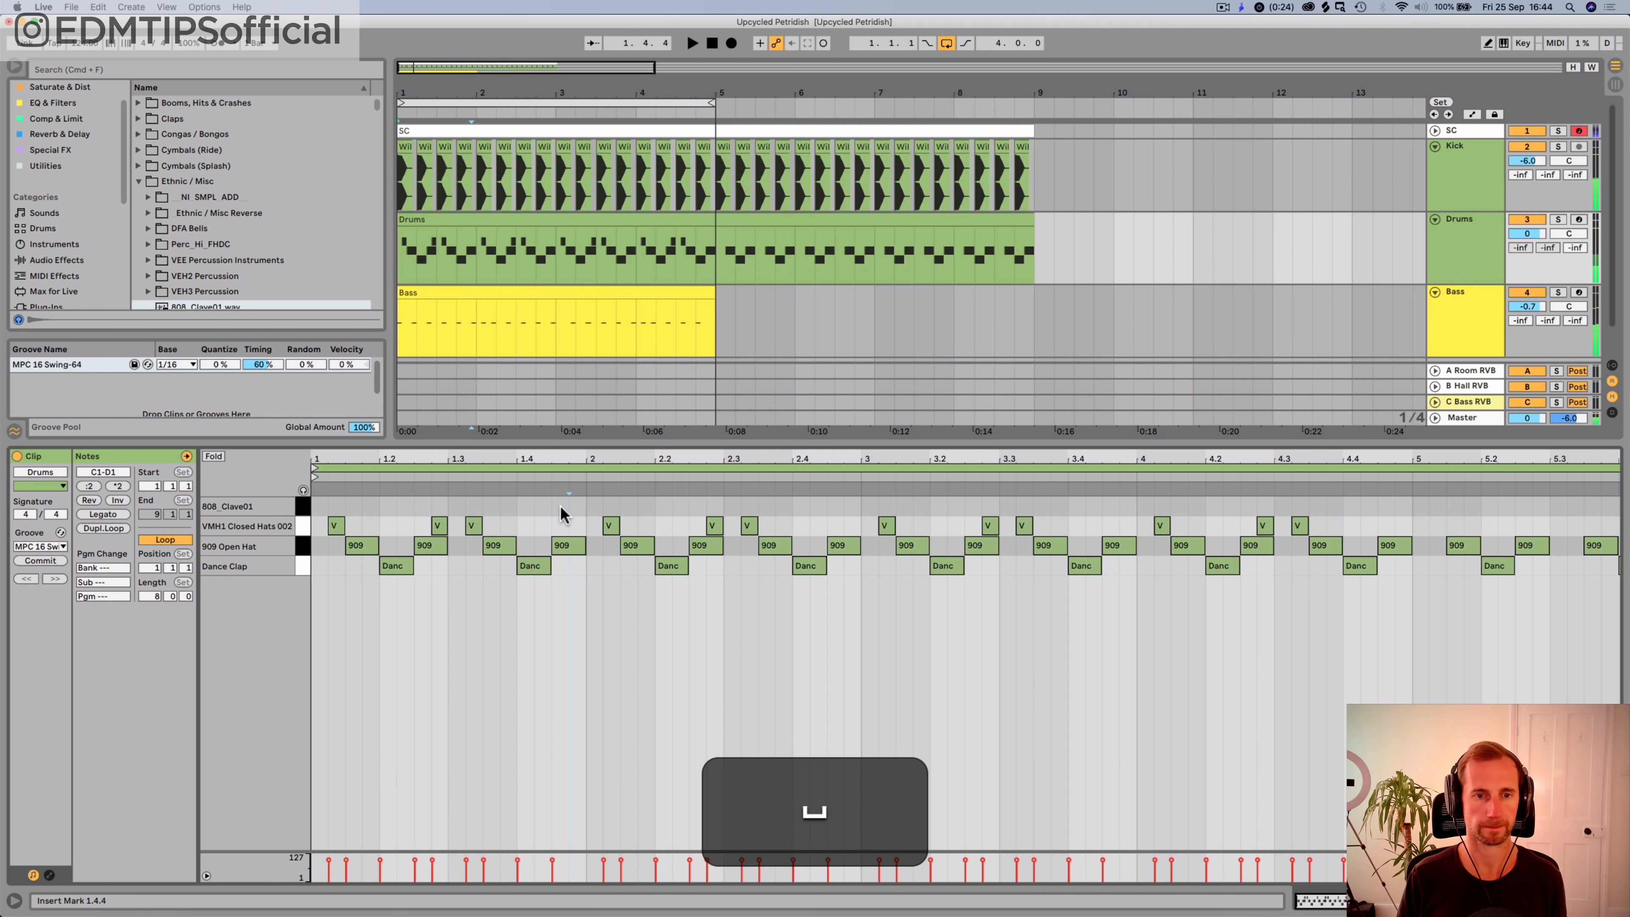
double_click(559, 507)
key("space")
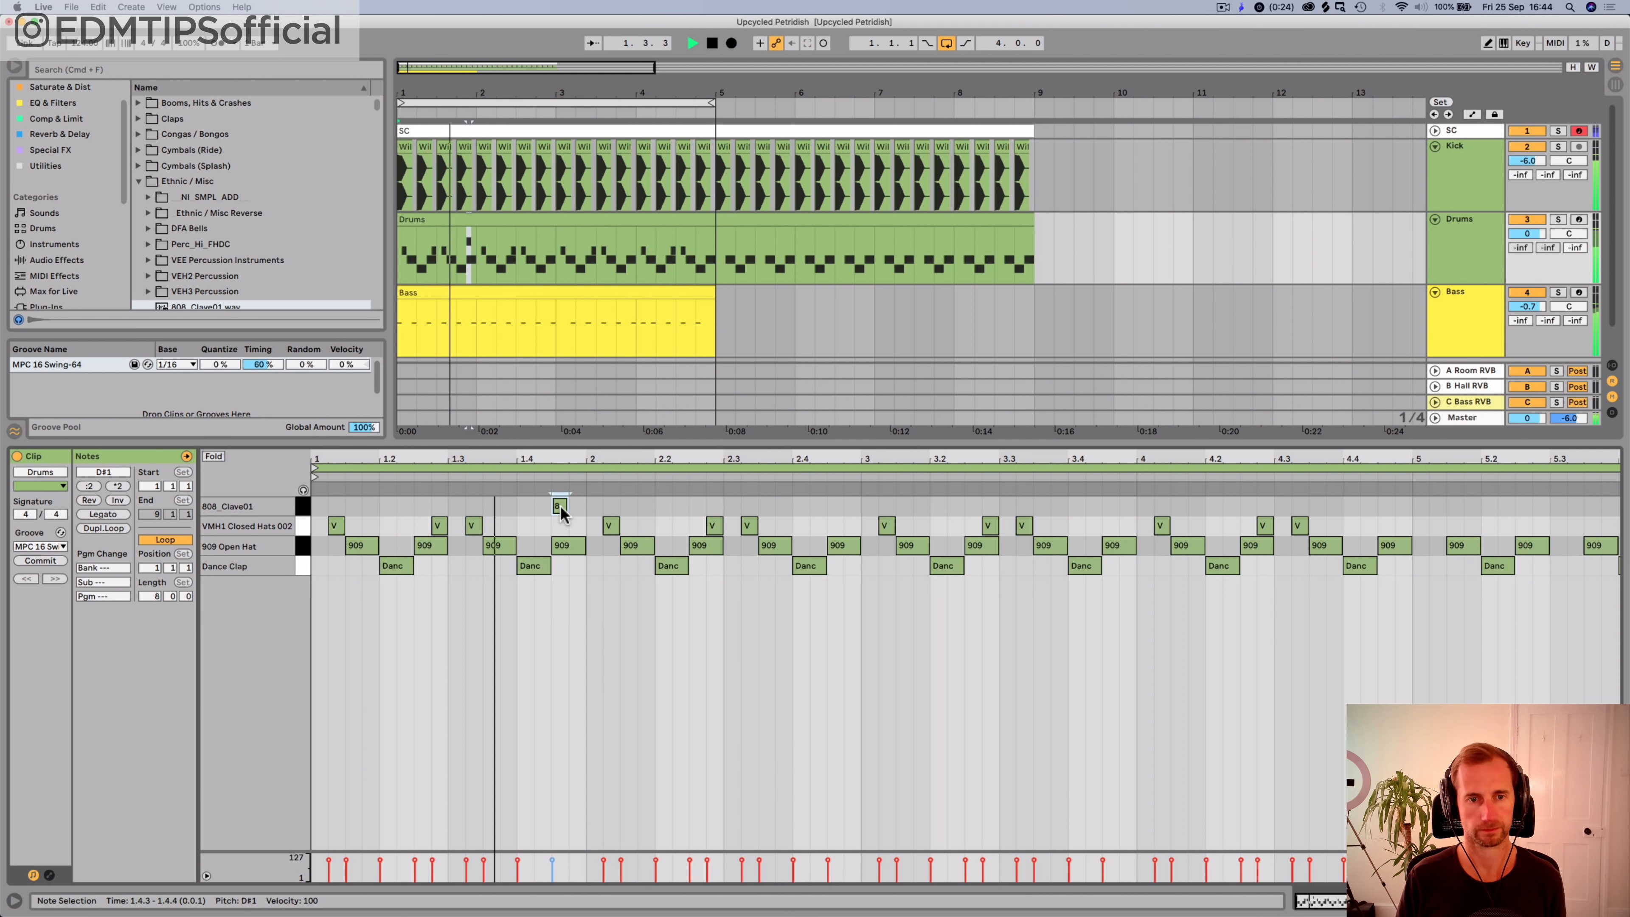
key("space")
double_click(847, 506)
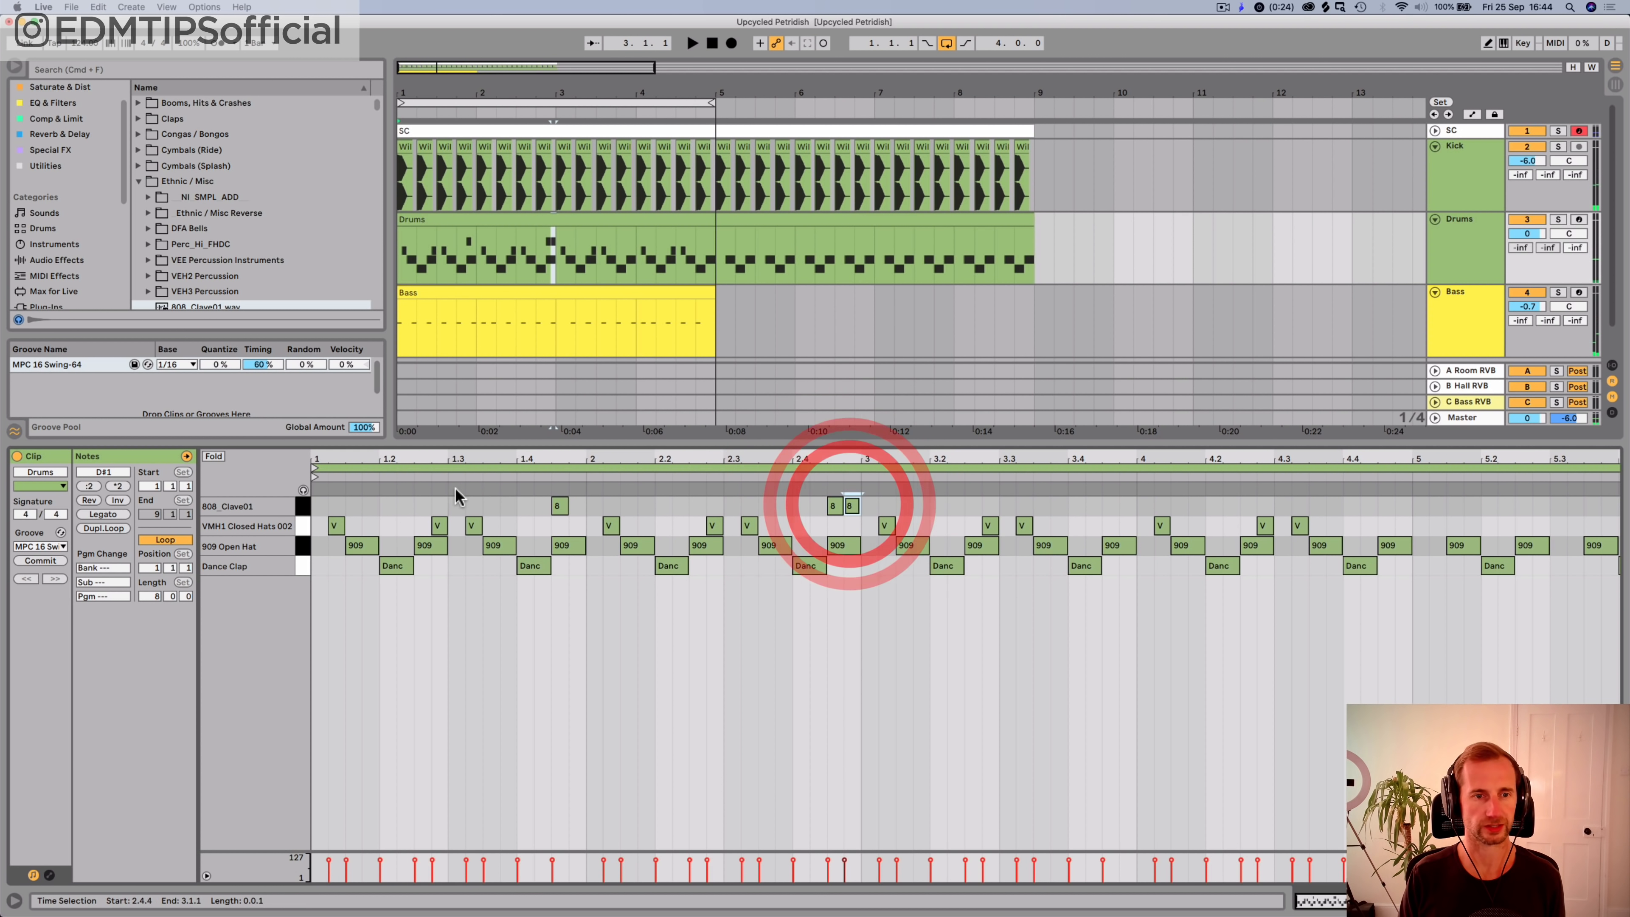
Step: Duplicate the clave notes of bars 1 and 2 repeatedly to fill the Drums clip through bar 8
left_click_drag(316, 508, 847, 493)
key("cmd+d")
key("space")
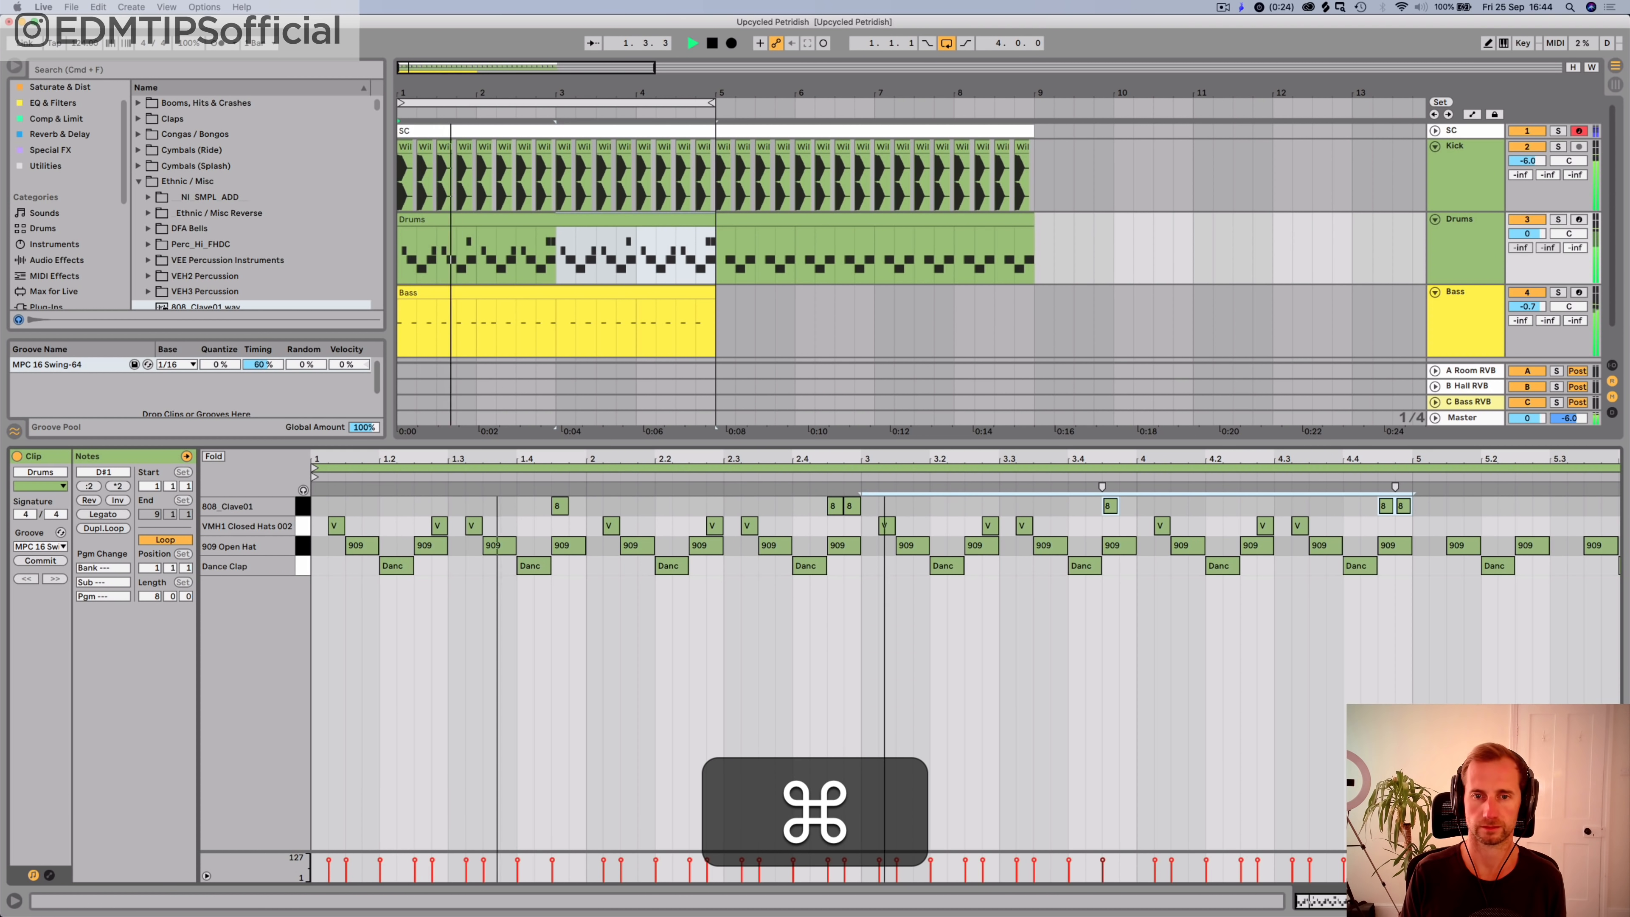
scroll(653, 461, "down", 3)
key("cmd+d")
key("cmd+d")
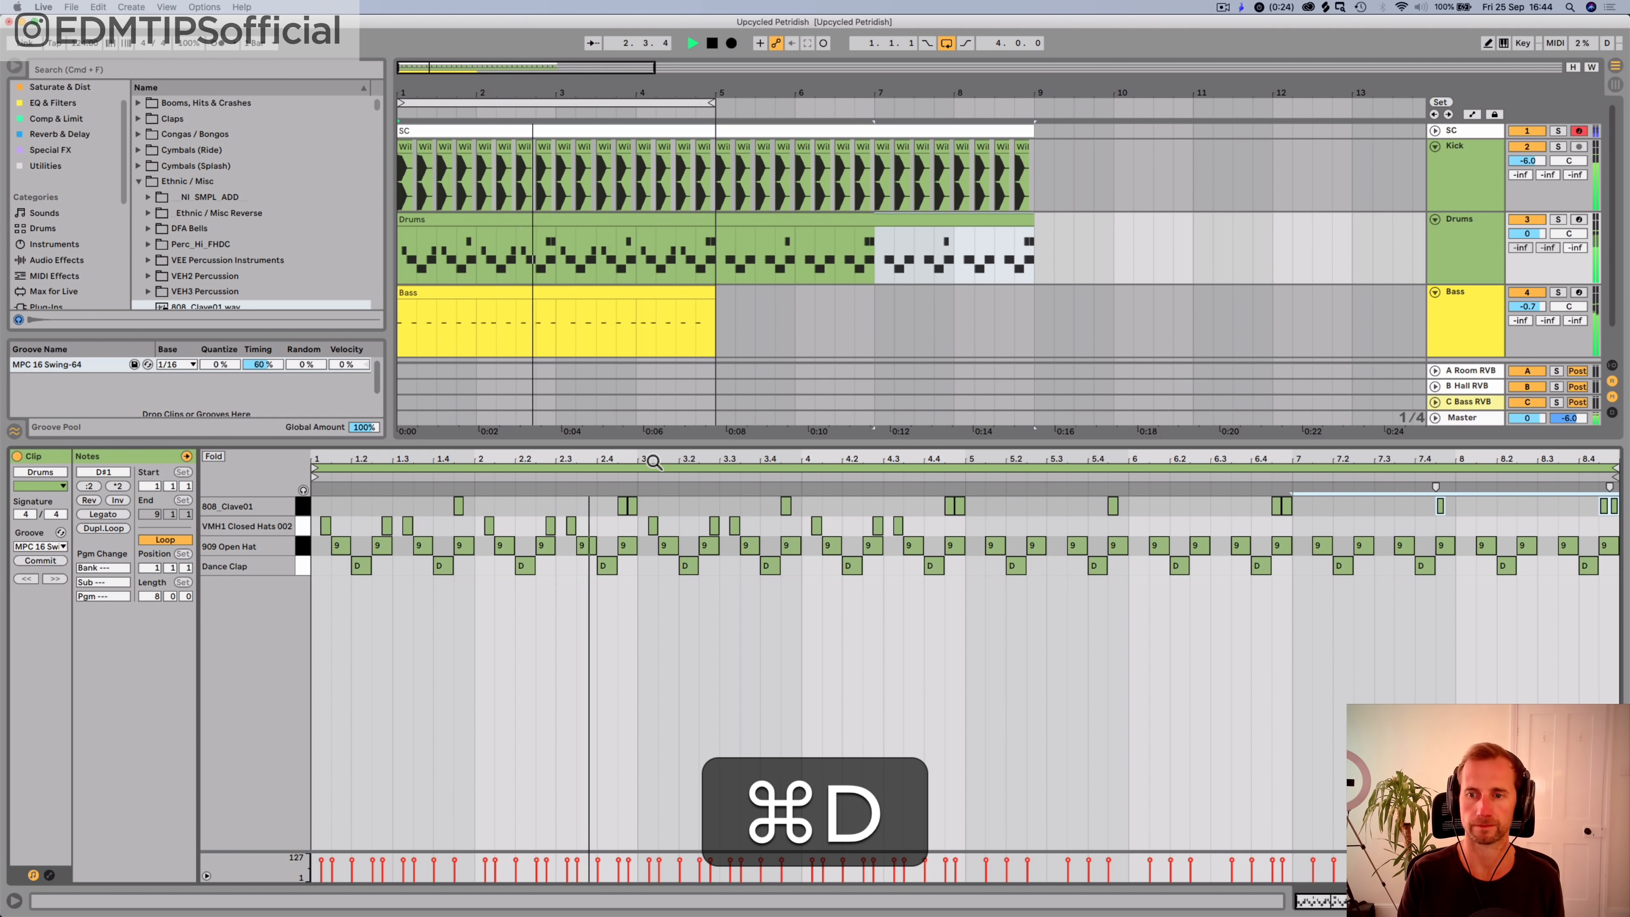
Step: Return to the Drums track's devices, stop playback and save the project
key("shift+Tab")
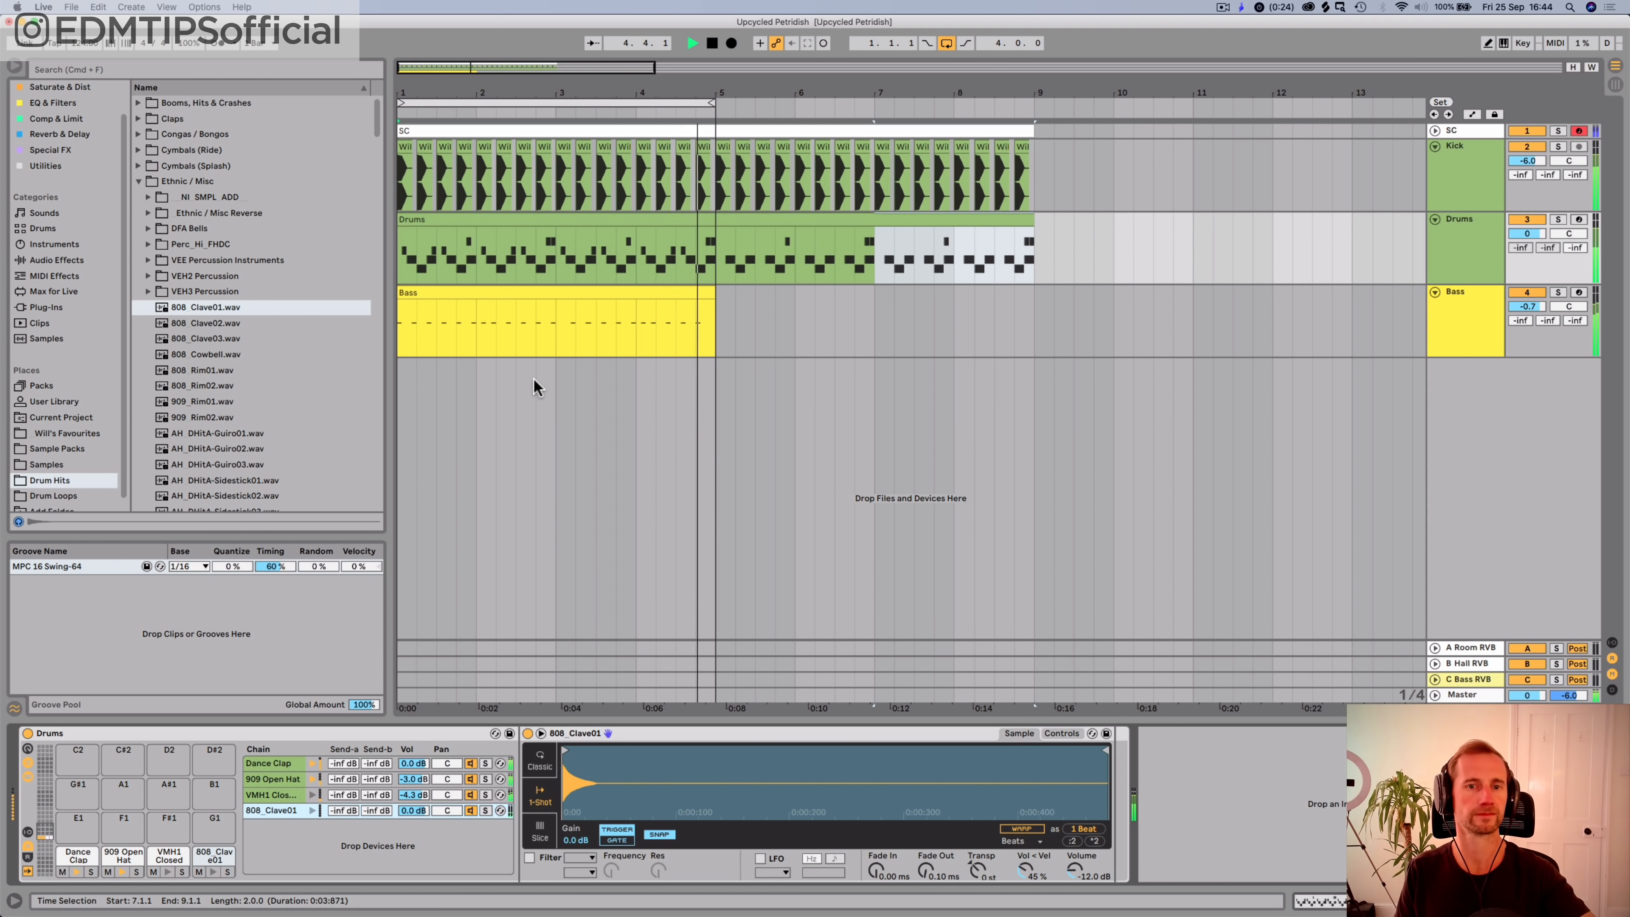
key("space")
key("cmd+s")
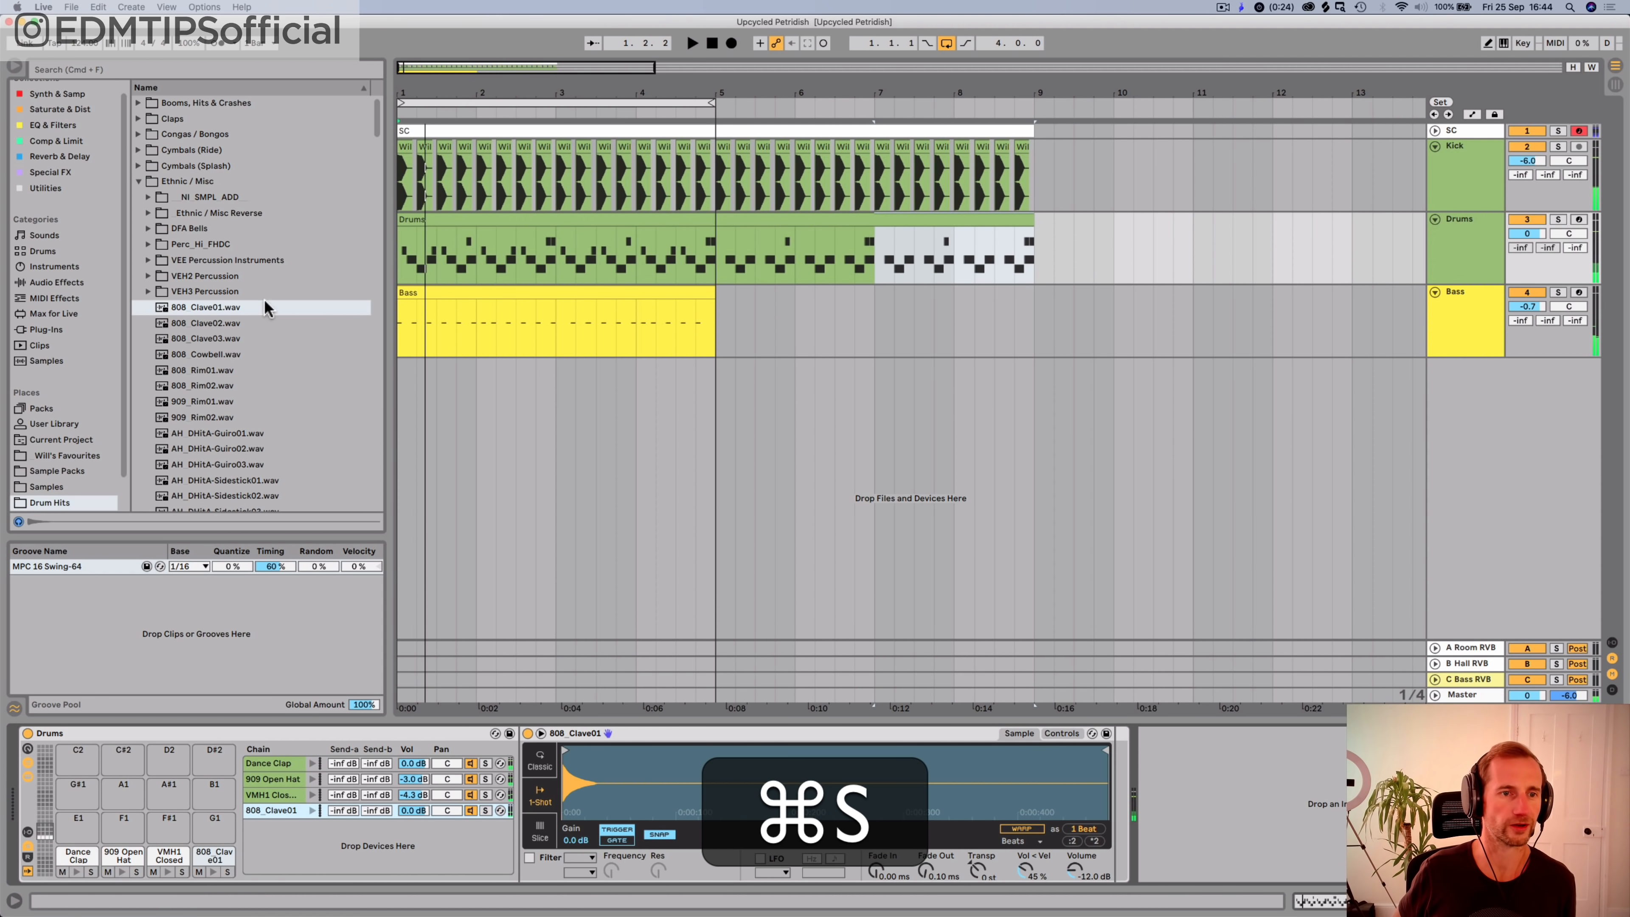
Step: Browse the percussion samples in Ethnic / Misc, preview candidates, and load Clack.wav onto the drum rack's E1 pad
left_click(205, 296)
key("Up")
key("Right")
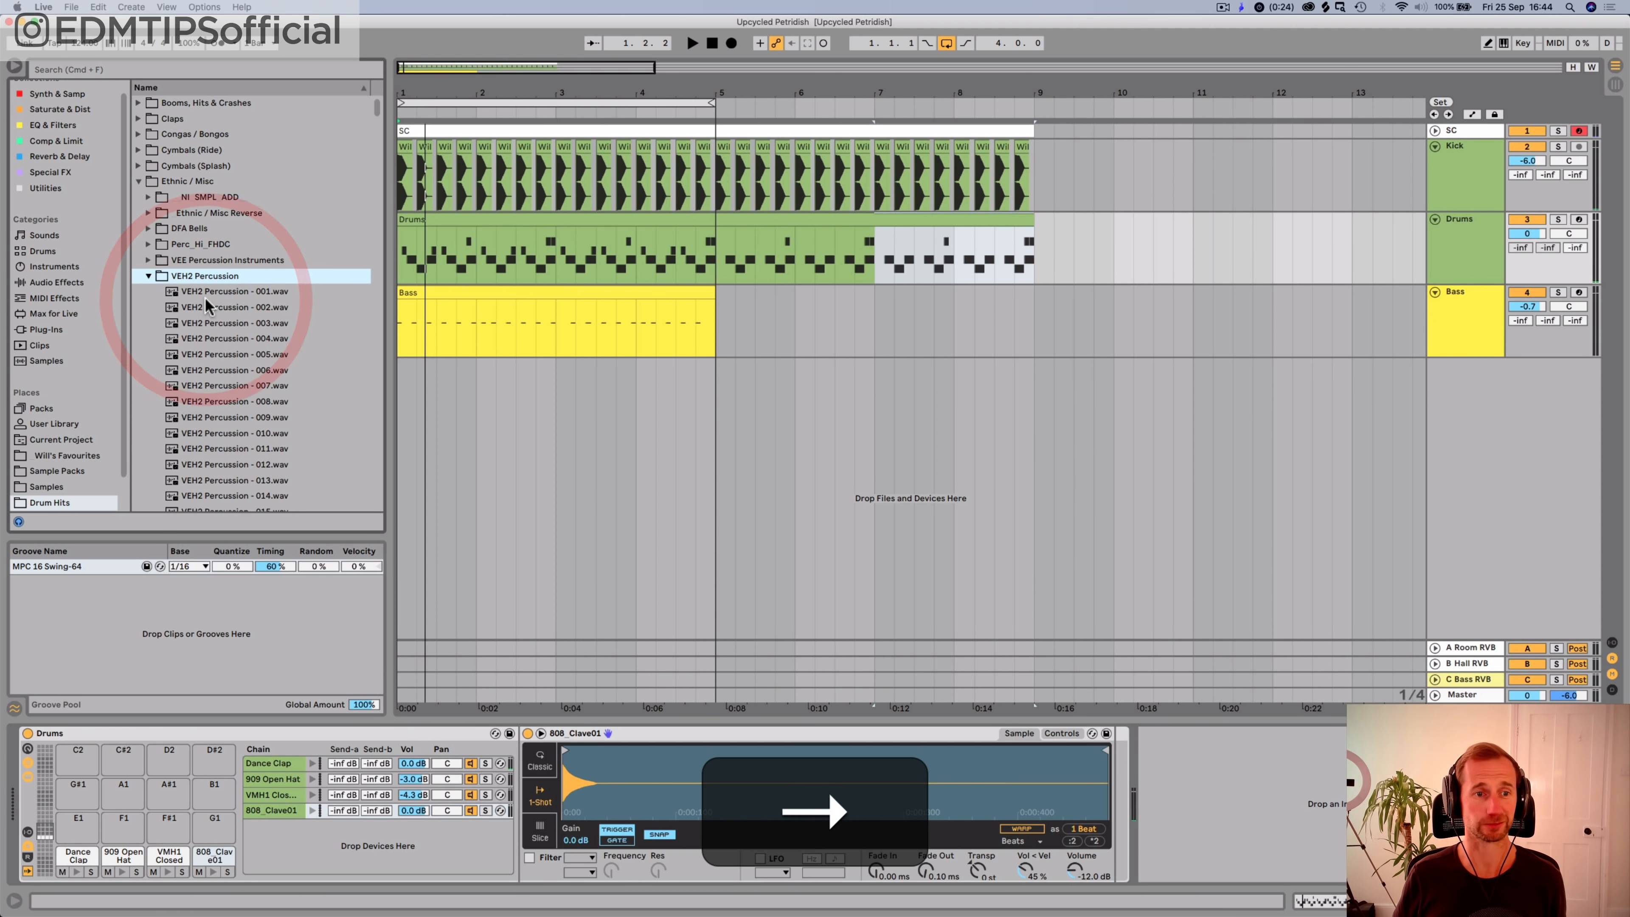
key("Left")
scroll(211, 271, "down", 3)
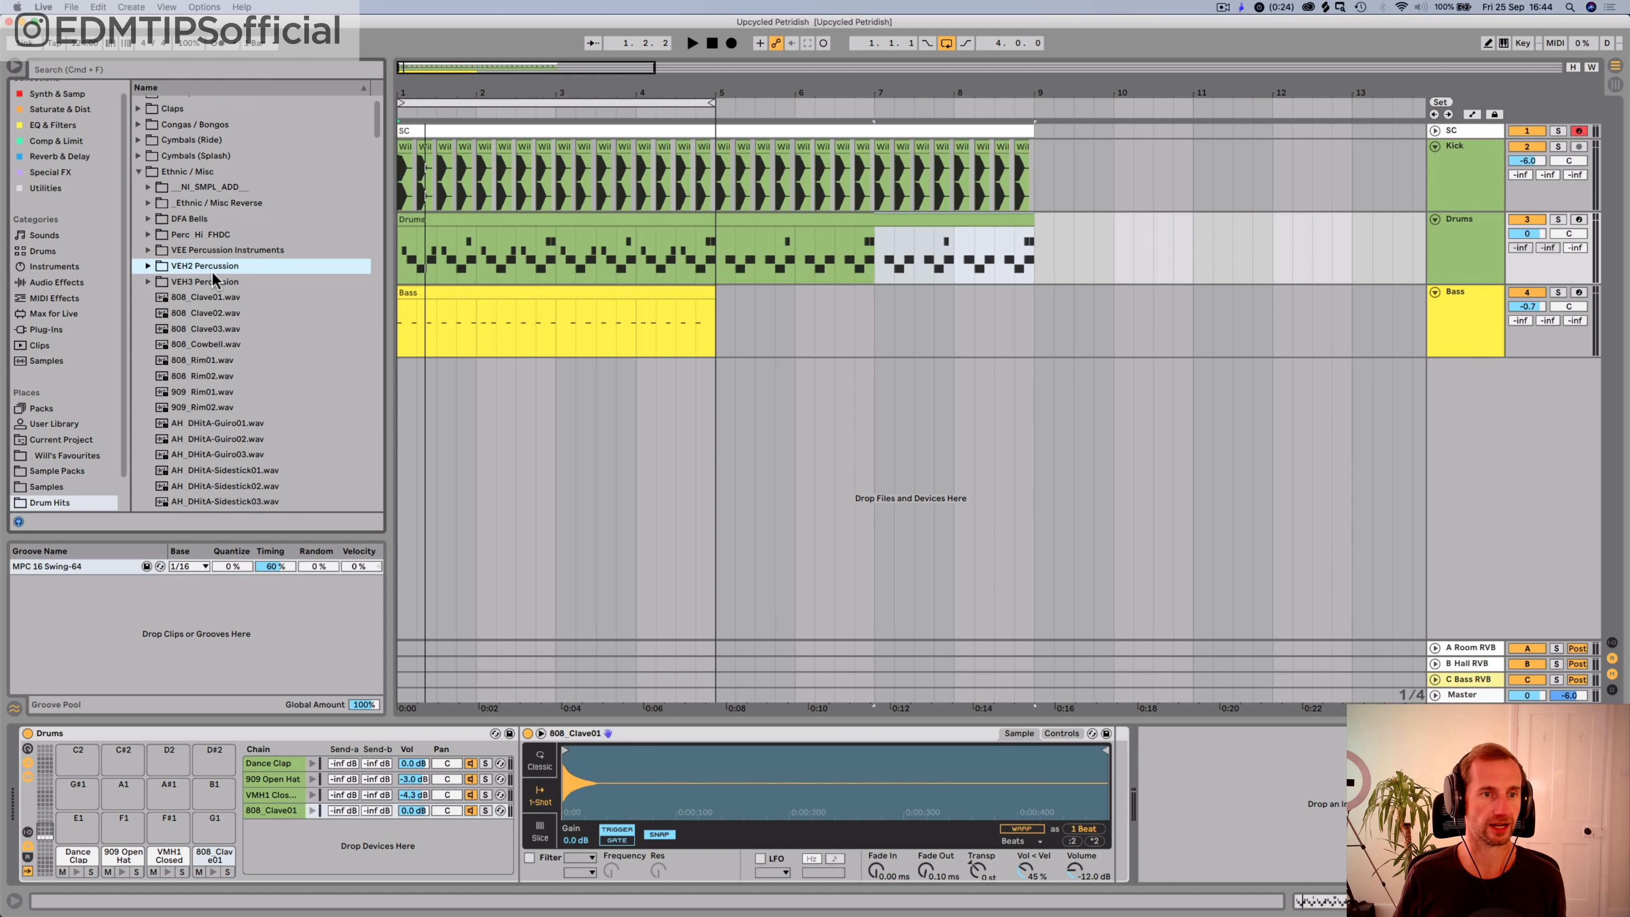
left_click(220, 376)
scroll(220, 375, "down", 10)
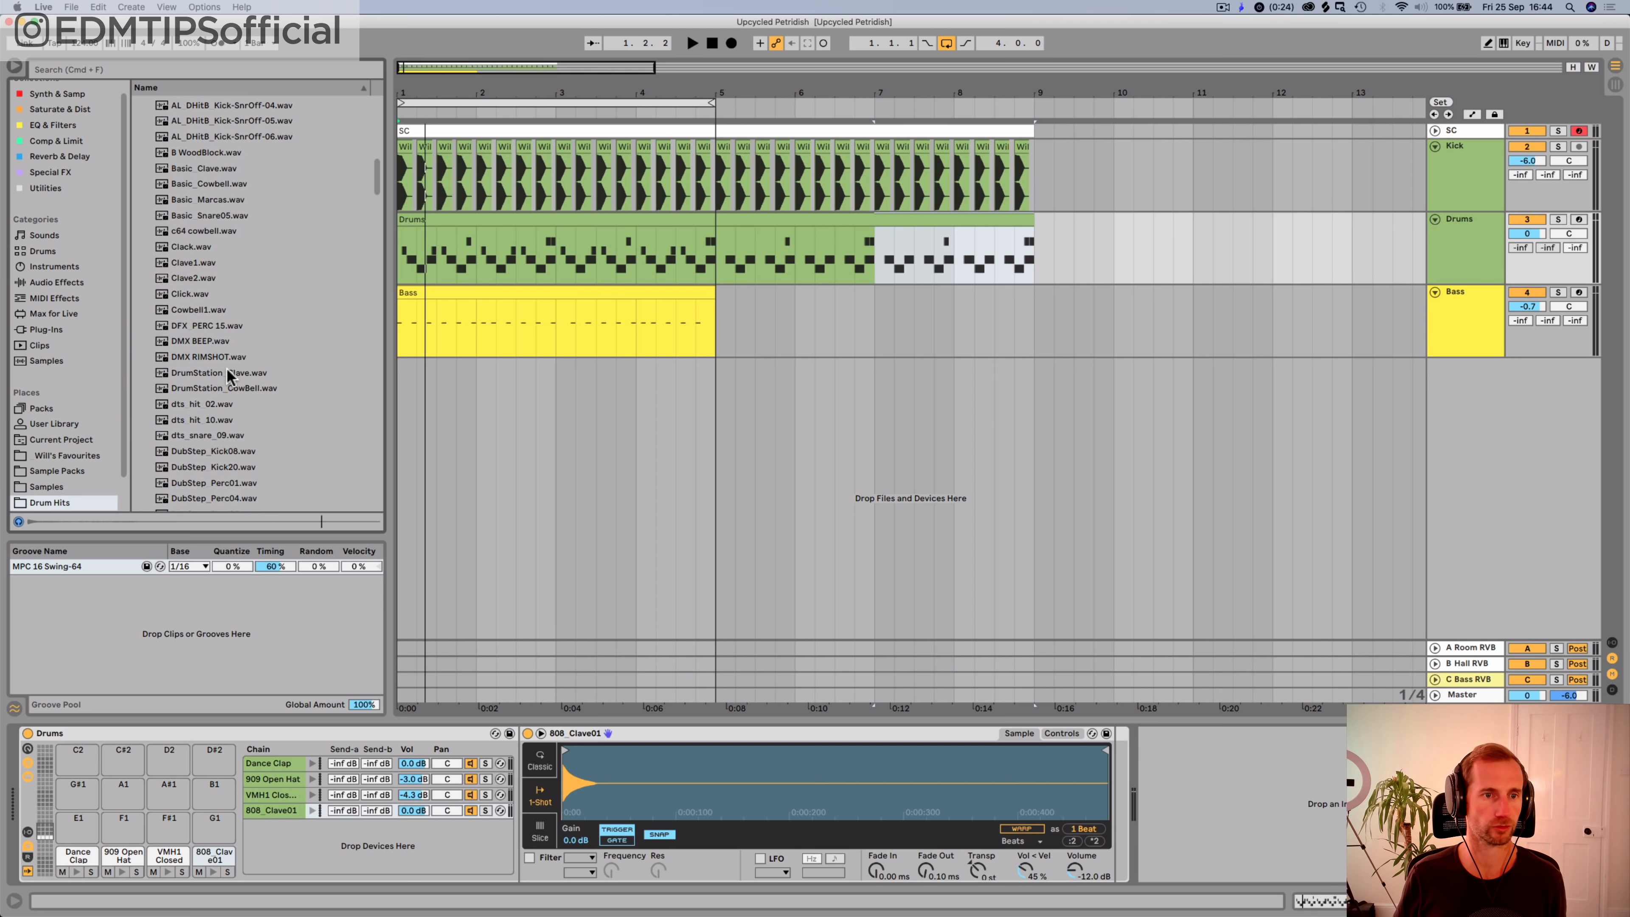
key("Up")
key("Down")
key("Down")
key("Up")
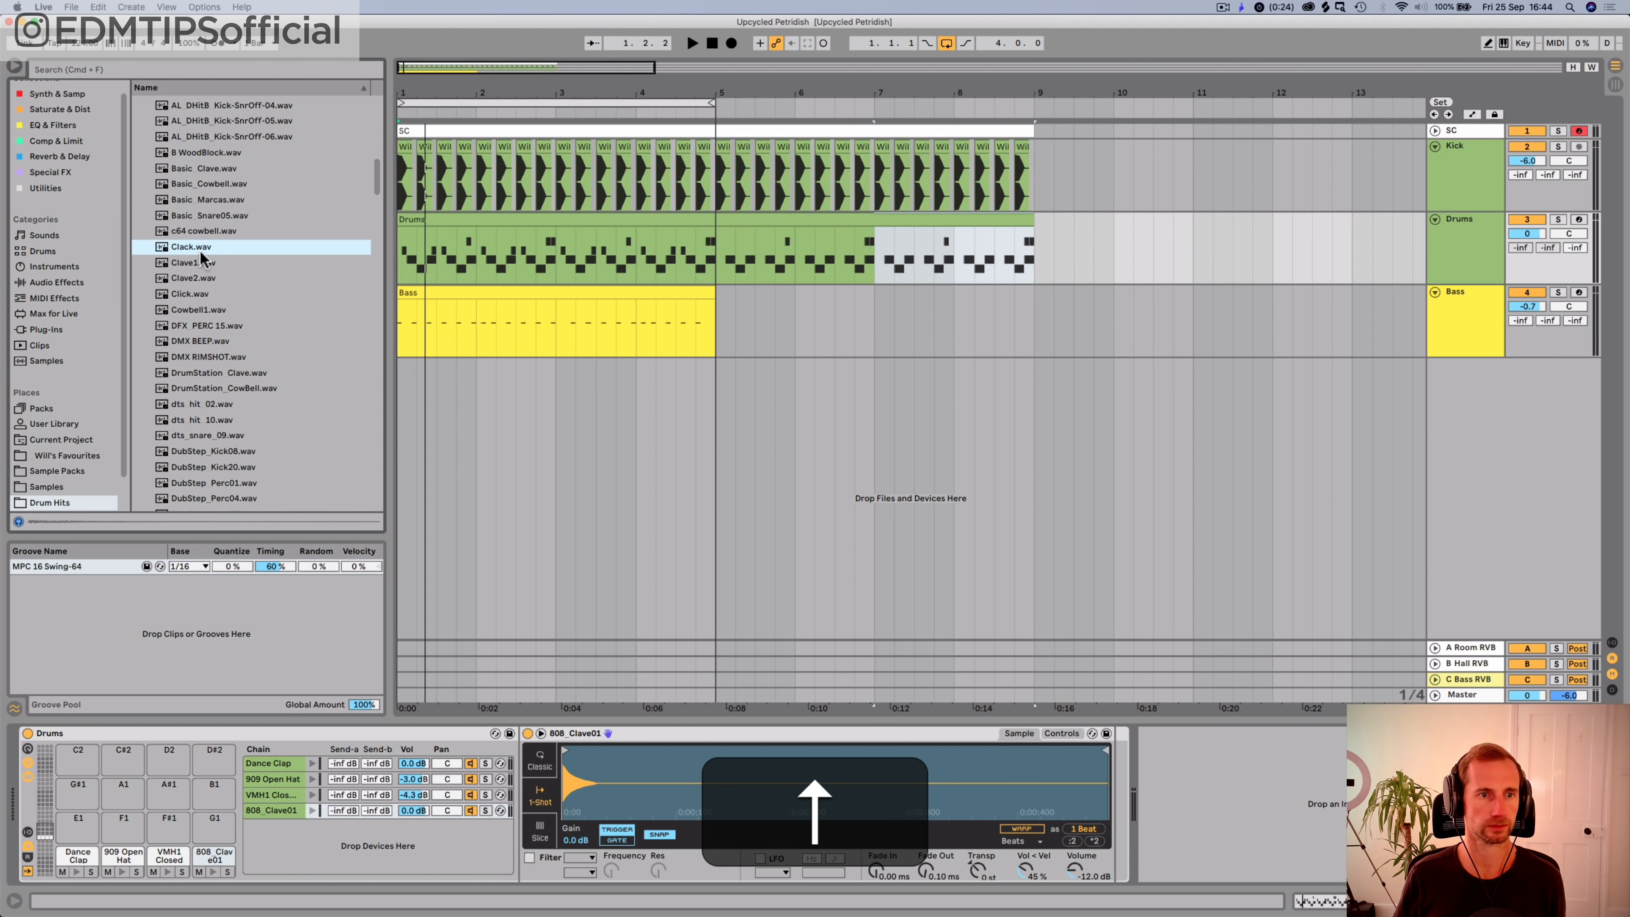
left_click_drag(200, 253, 280, 829)
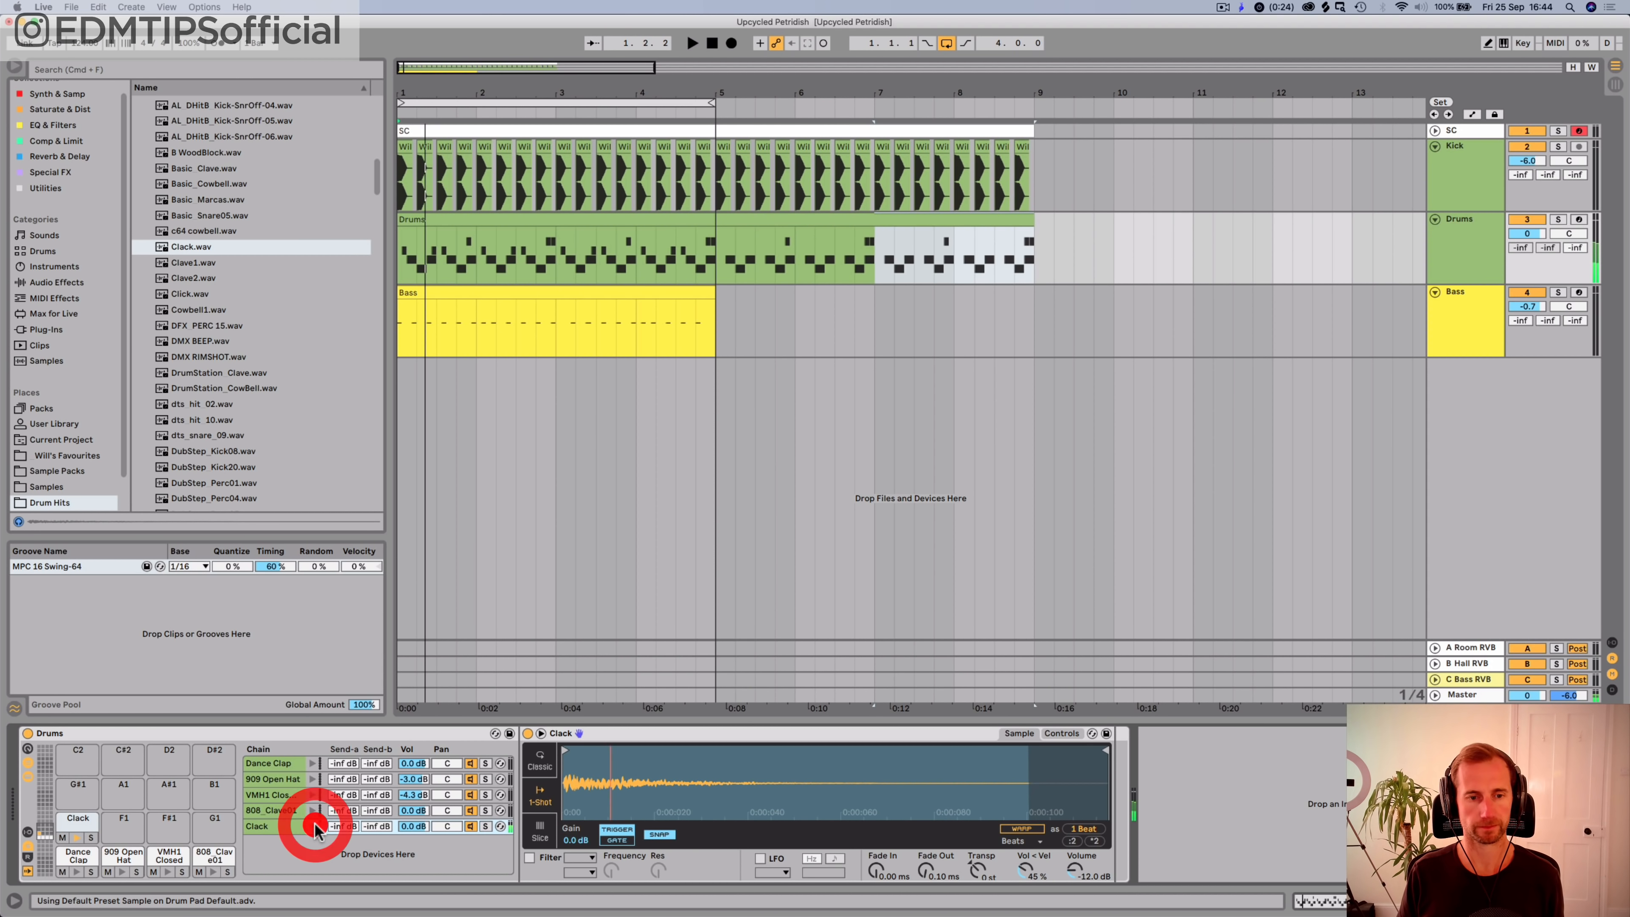
Step: Open the Drums clip and add Clack notes at 1.1.3, 1.2.4, 1.3.4 and 1.4.4, checking them against the loop
double_click(436, 224)
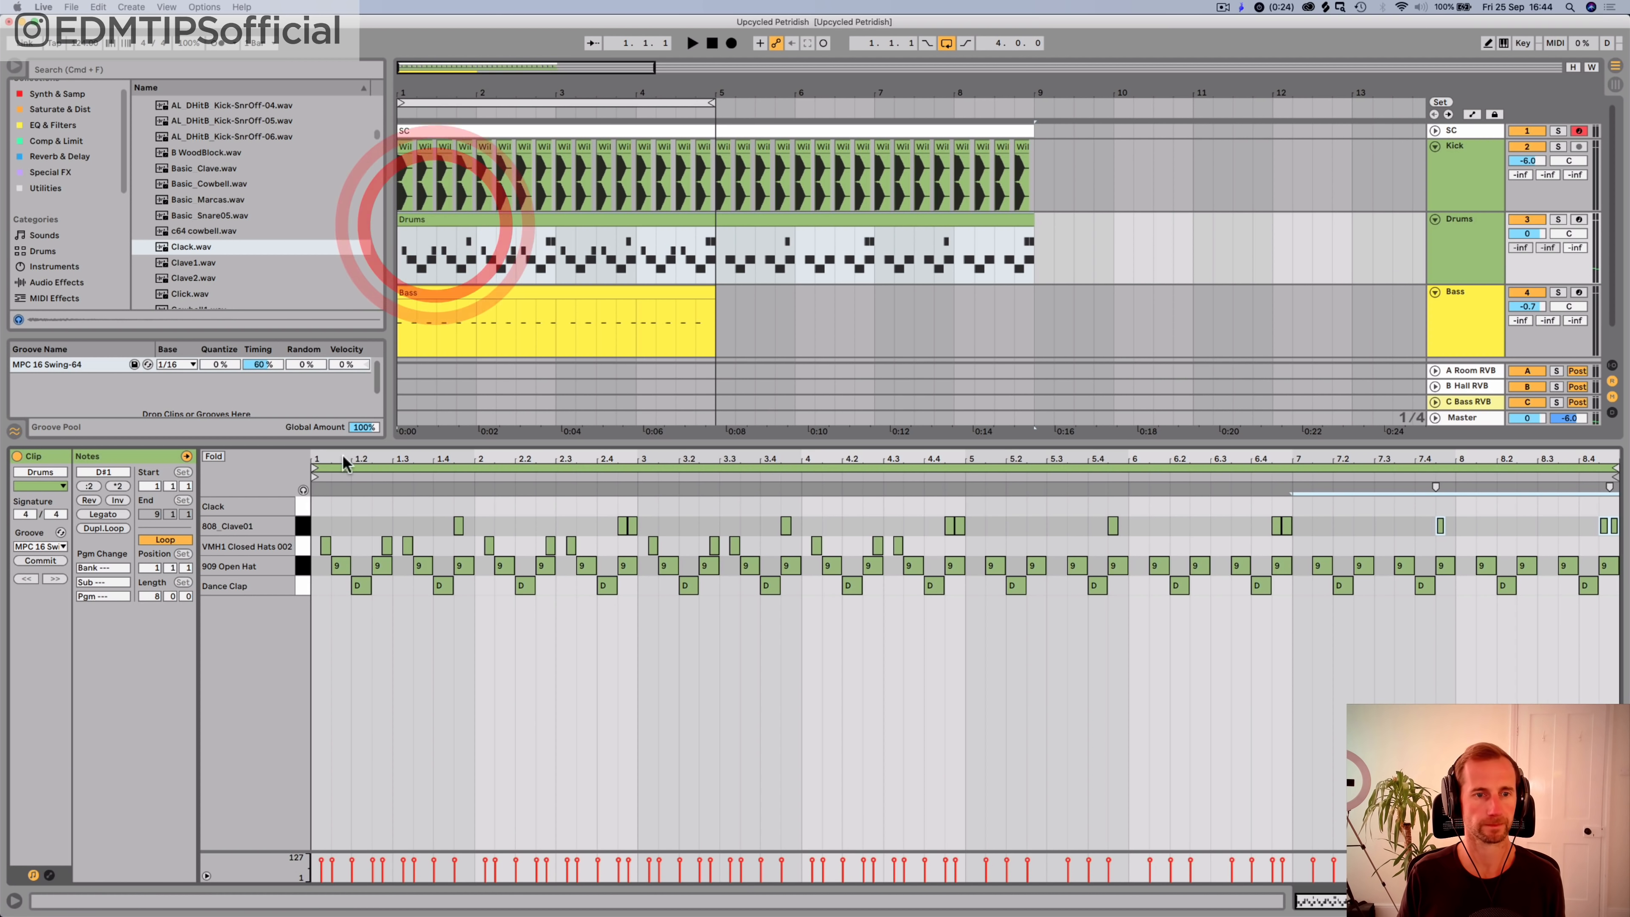
left_click_drag(345, 464, 789, 502)
key("space")
key("space")
double_click(347, 507)
key("space")
key("alt+space")
key("alt+space")
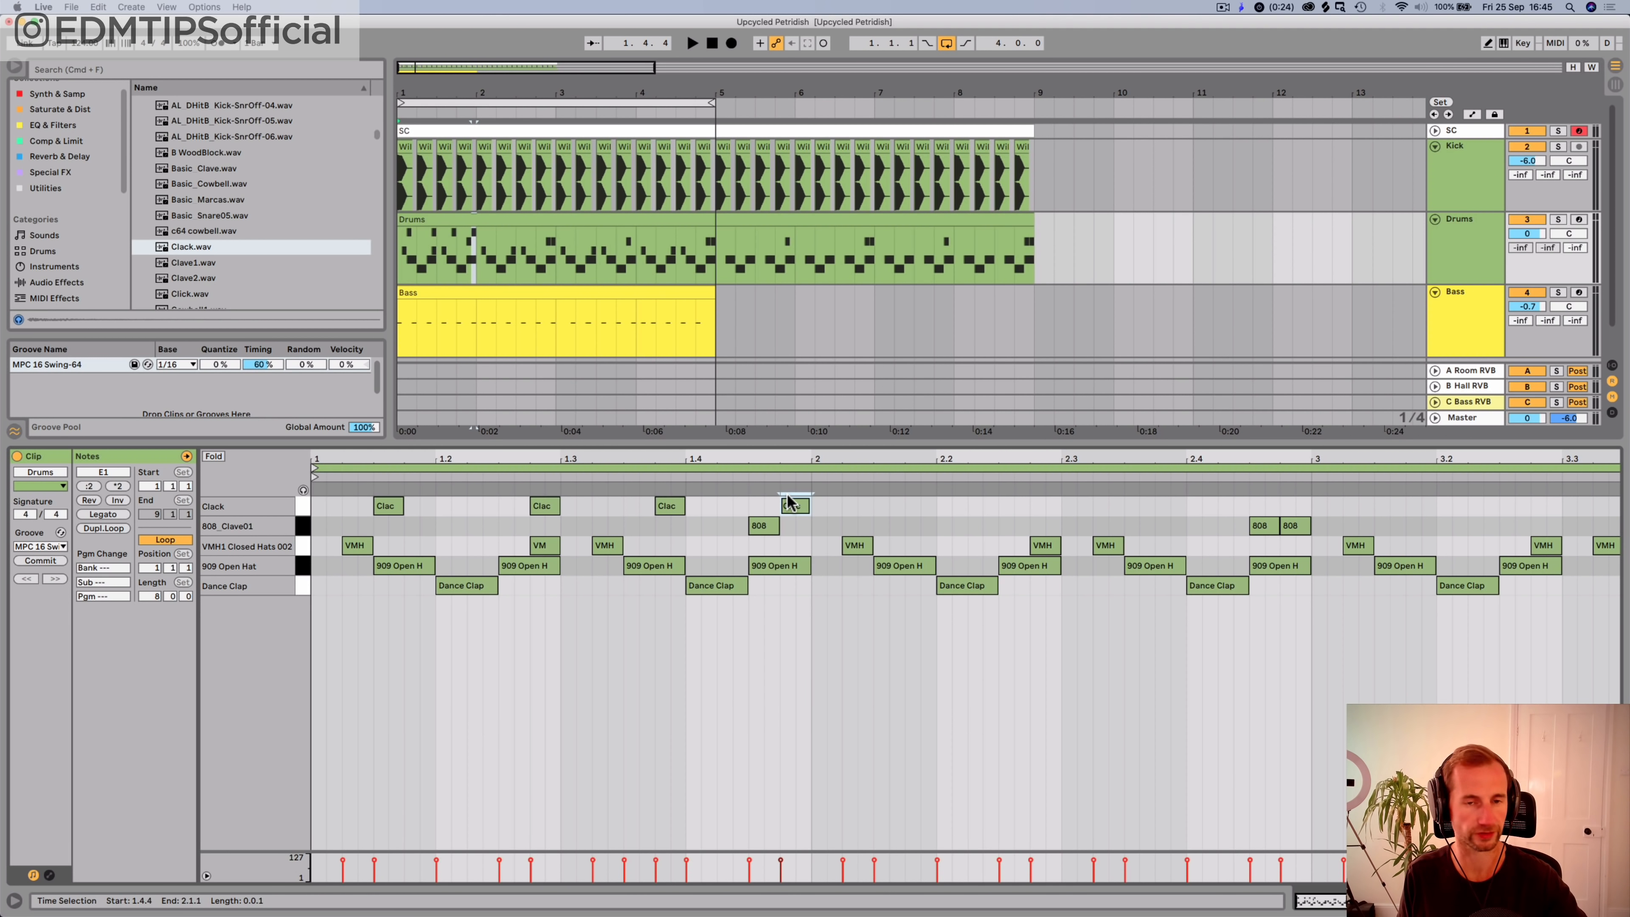
Step: Audition the Clack pattern and move its last note in bar 1 to 1.4.3
key("space")
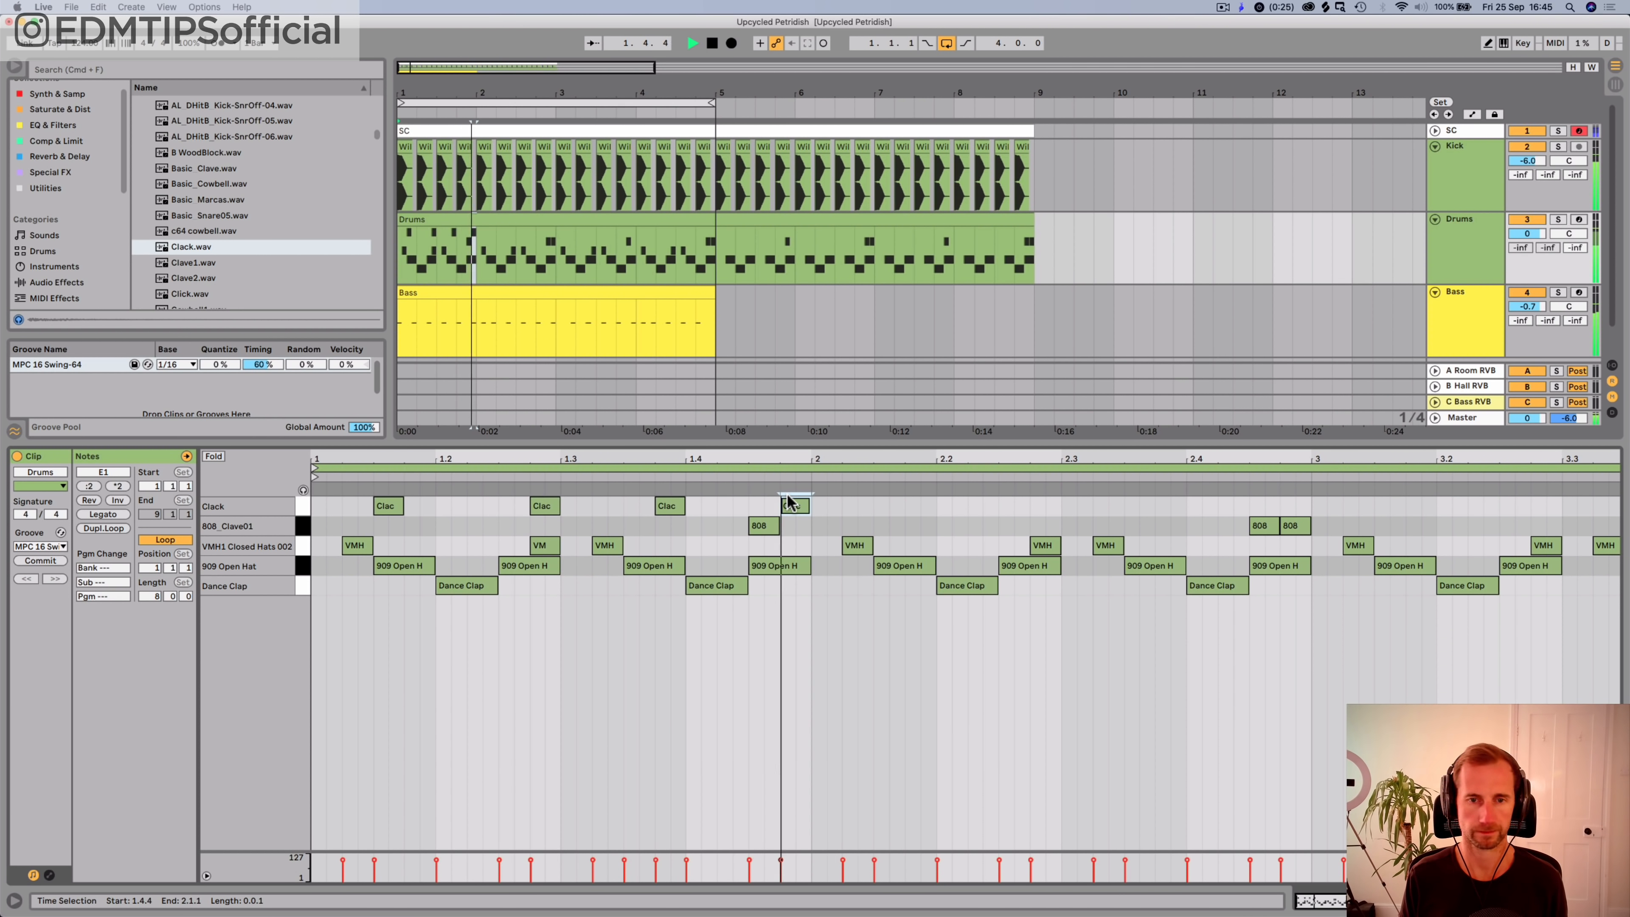
key("space")
left_click_drag(789, 502, 763, 511)
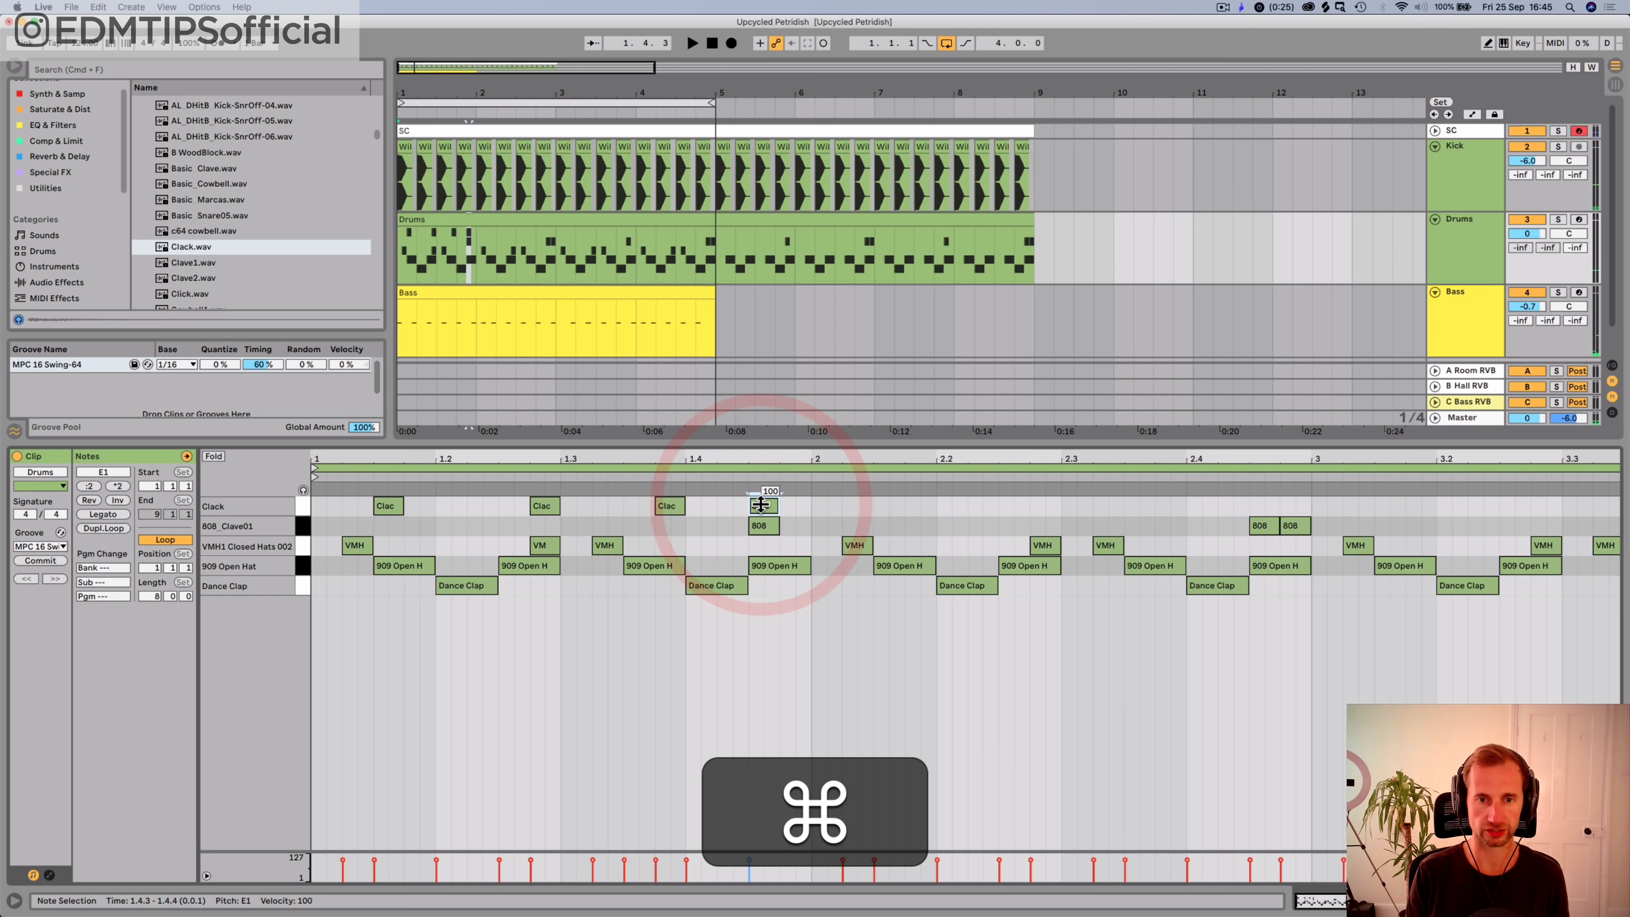
key("super+1")
key("super+2")
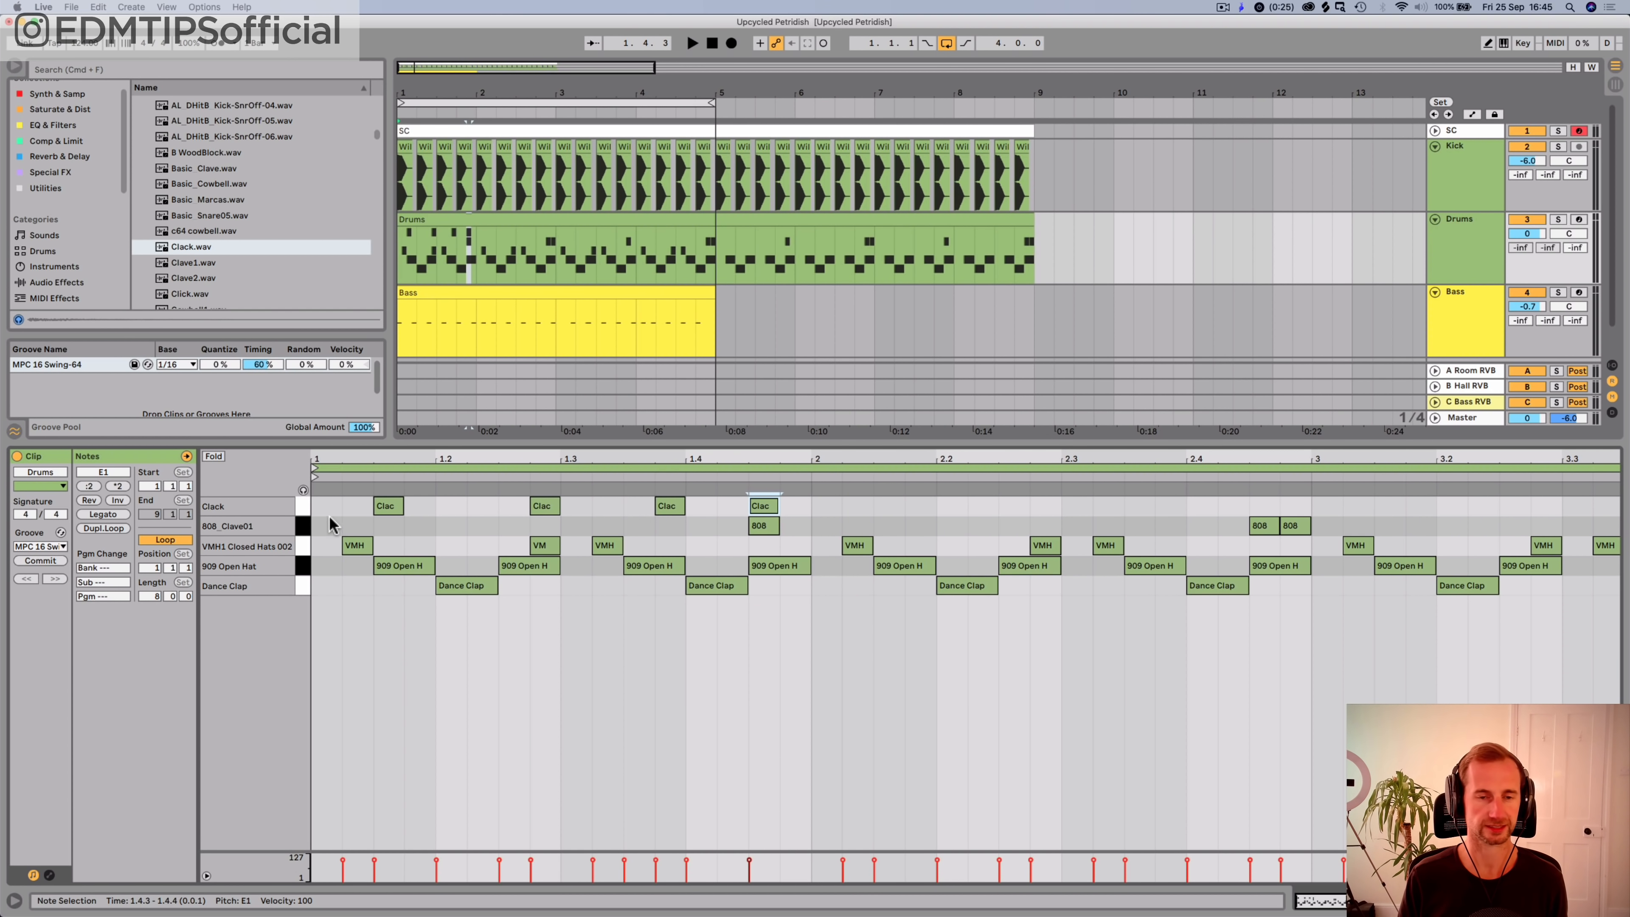
Step: Play the loop and try nudging the Clack note at 1.3.4 slightly earlier
key("space")
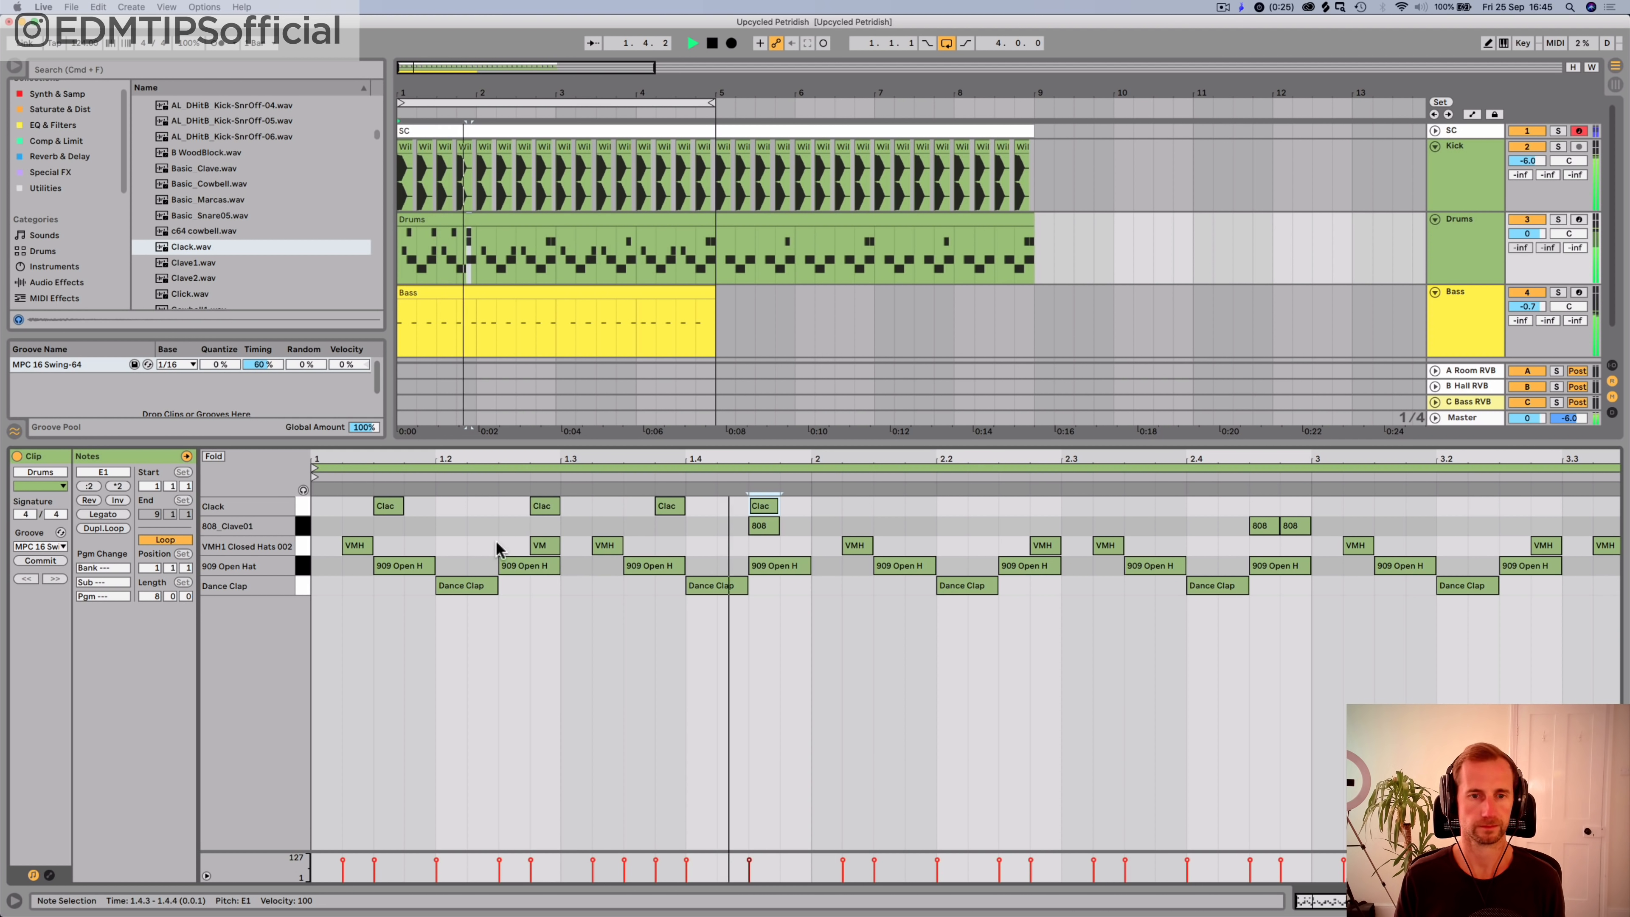
key("space")
left_click_drag(671, 508, 655, 512)
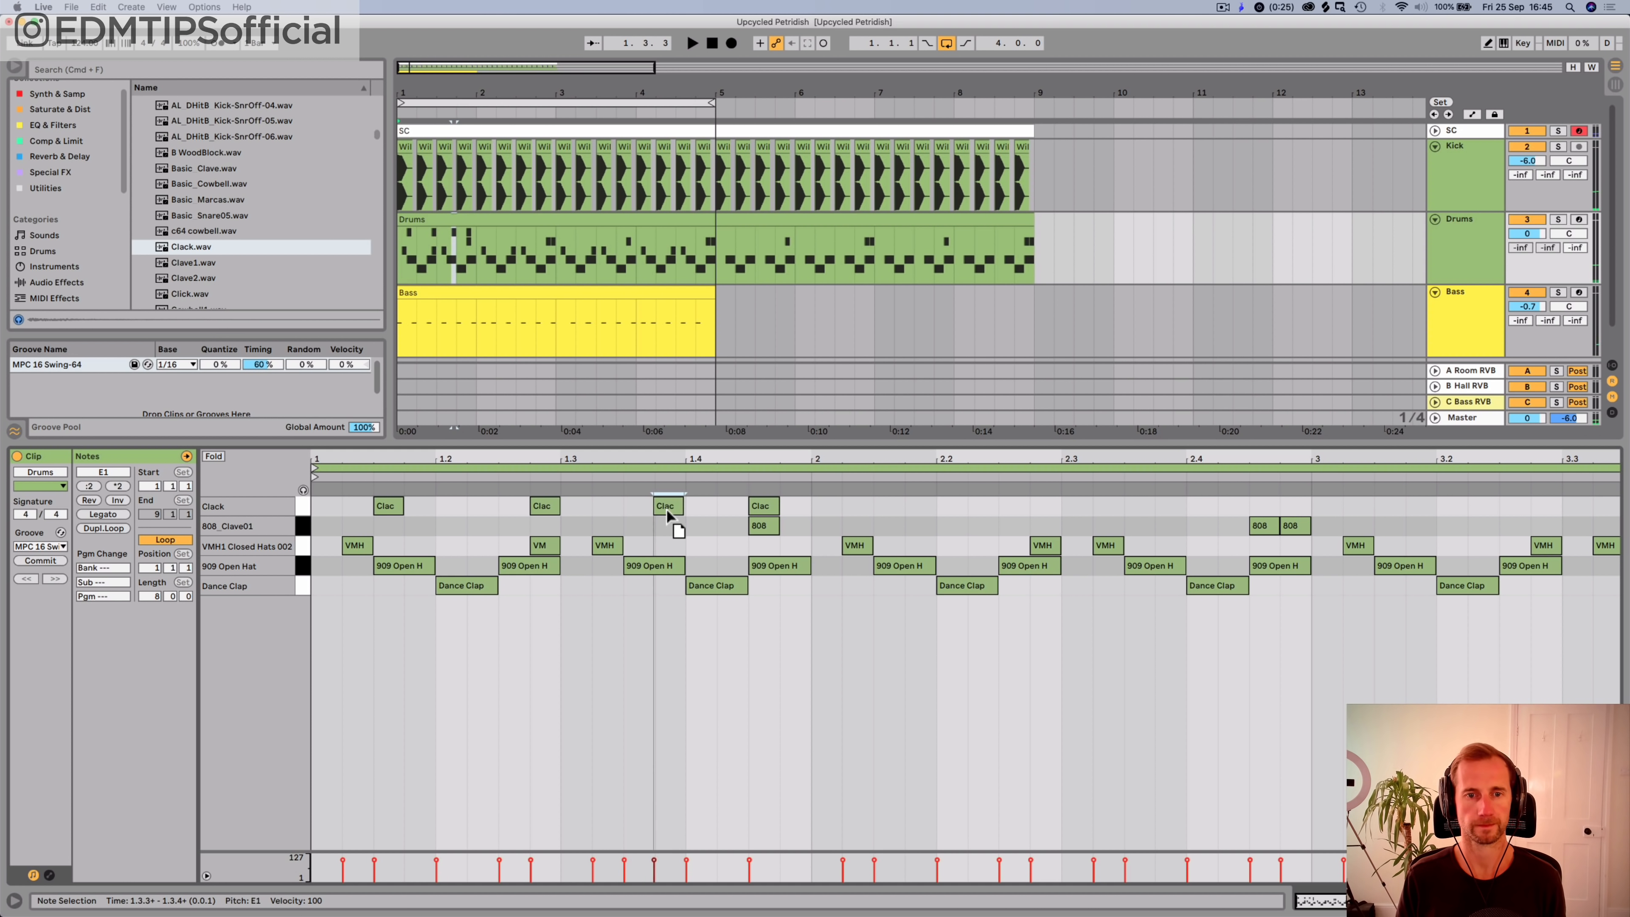
key("Left")
key("space")
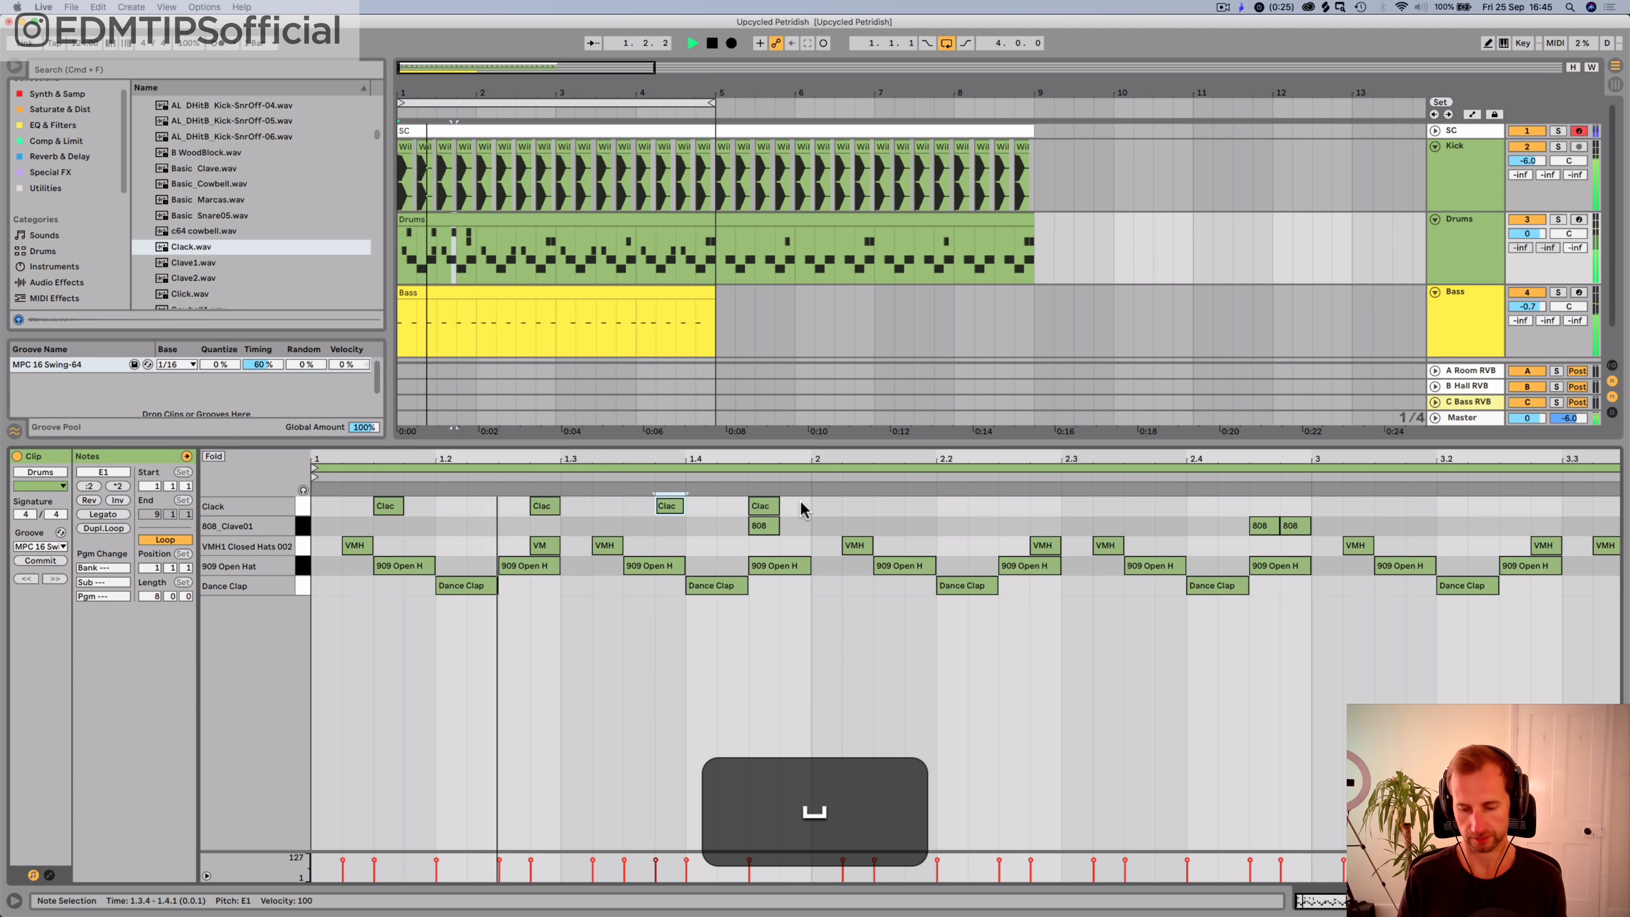
key("p")
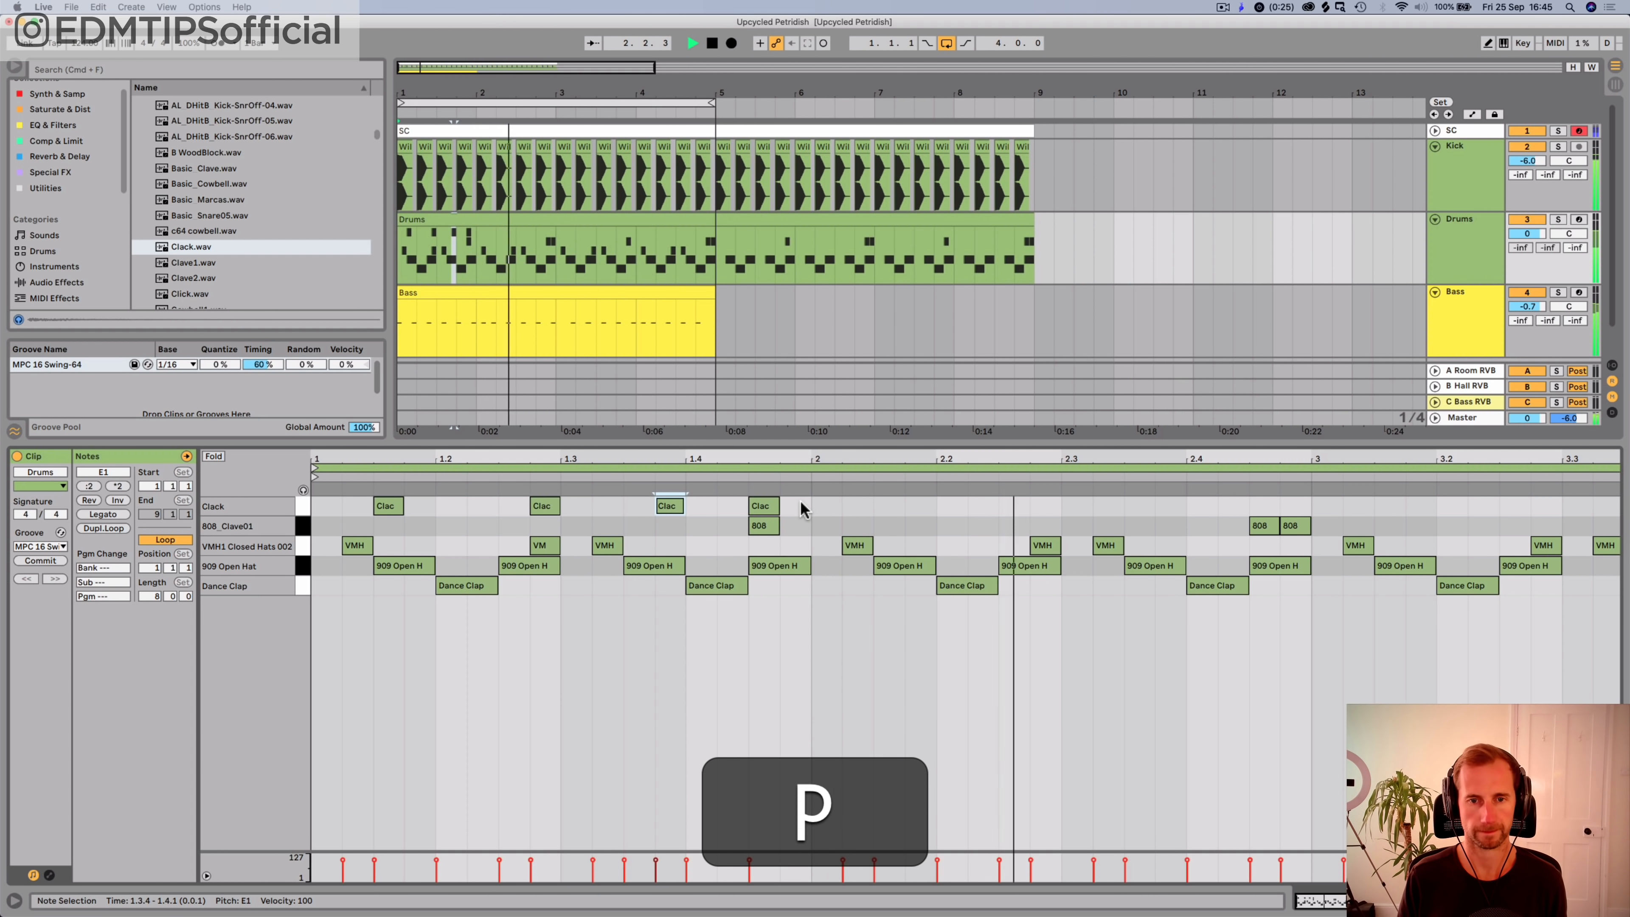
key("space")
Step: Duplicate the Clack notes of bar 1 into bar 2 and audition both bars
left_click_drag(801, 503, 318, 507)
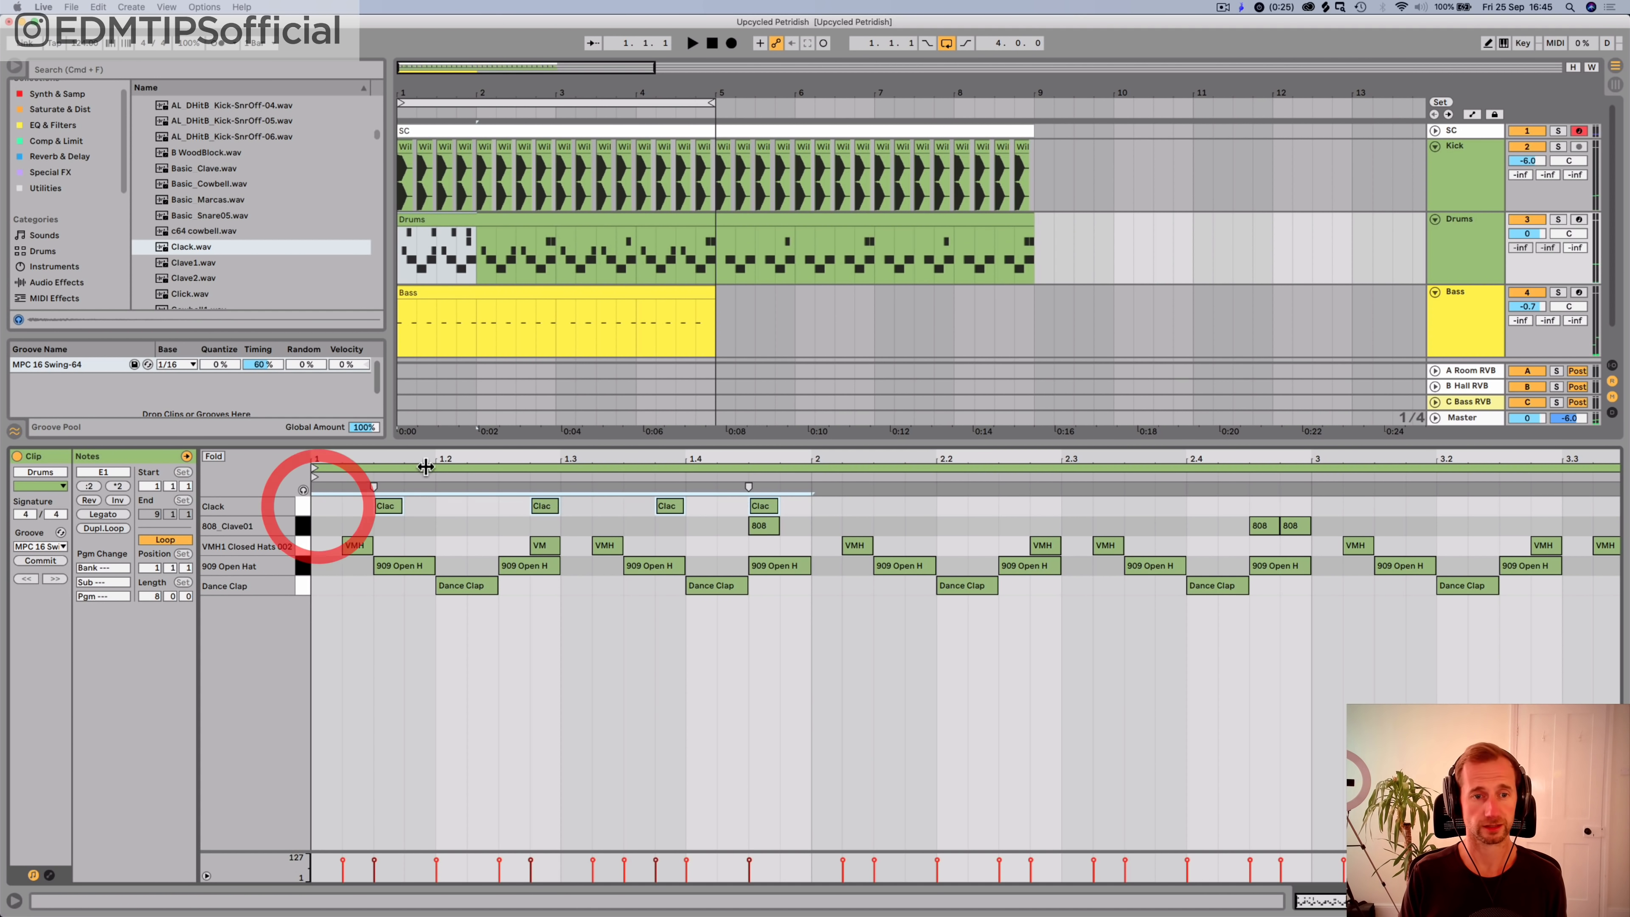
left_click_drag(424, 462, 355, 459)
key("super+d")
key("super+space")
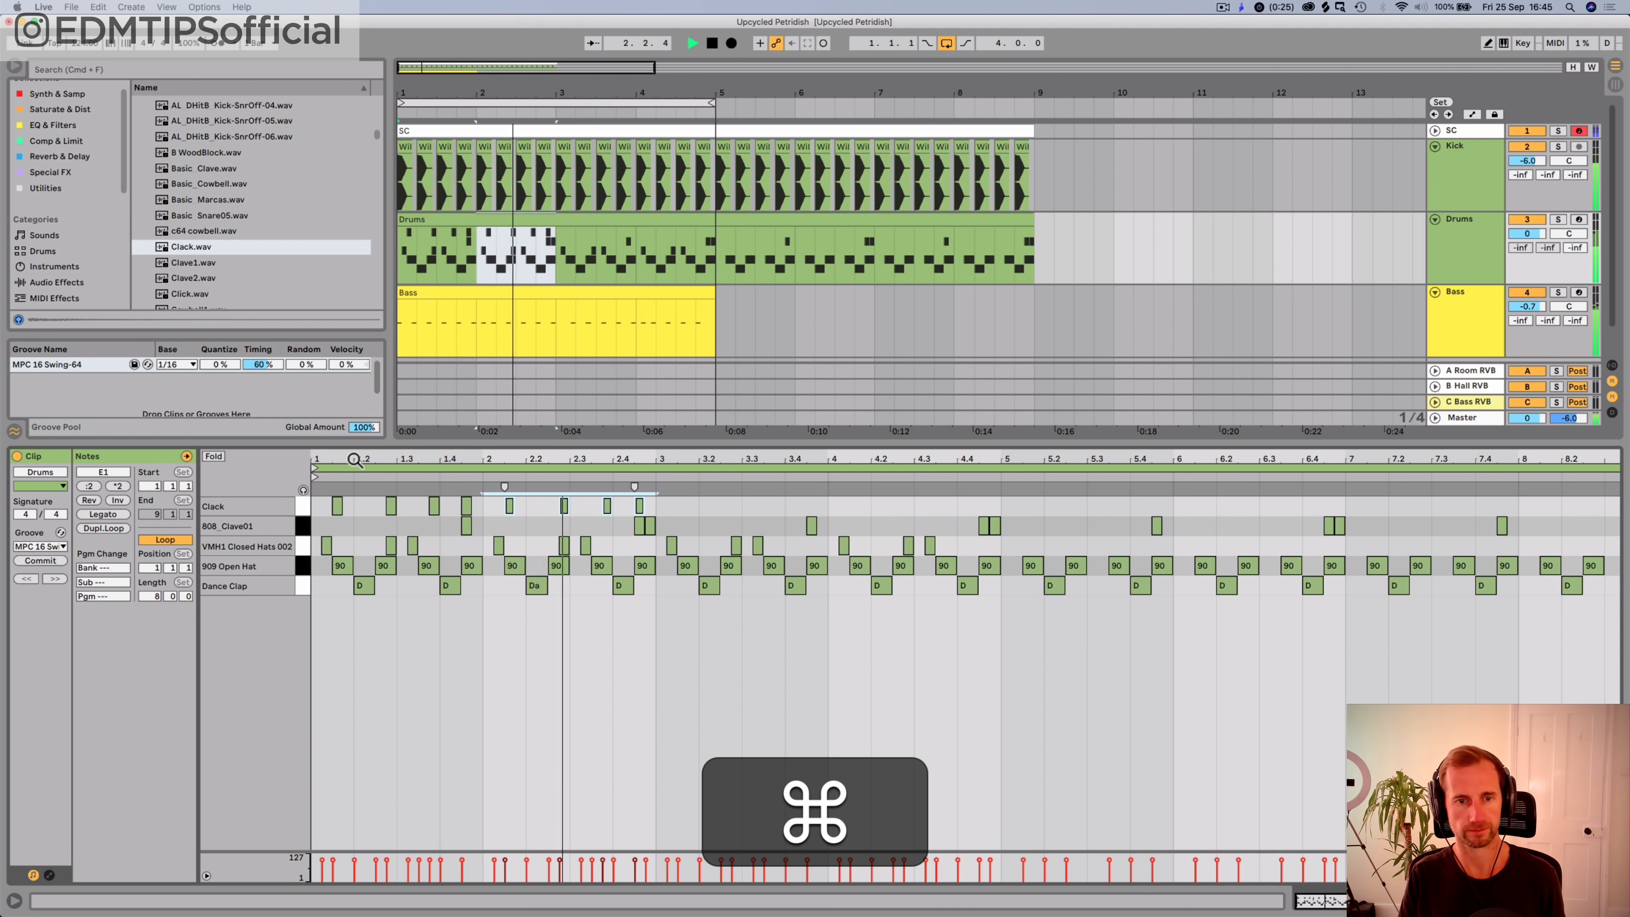
key("space")
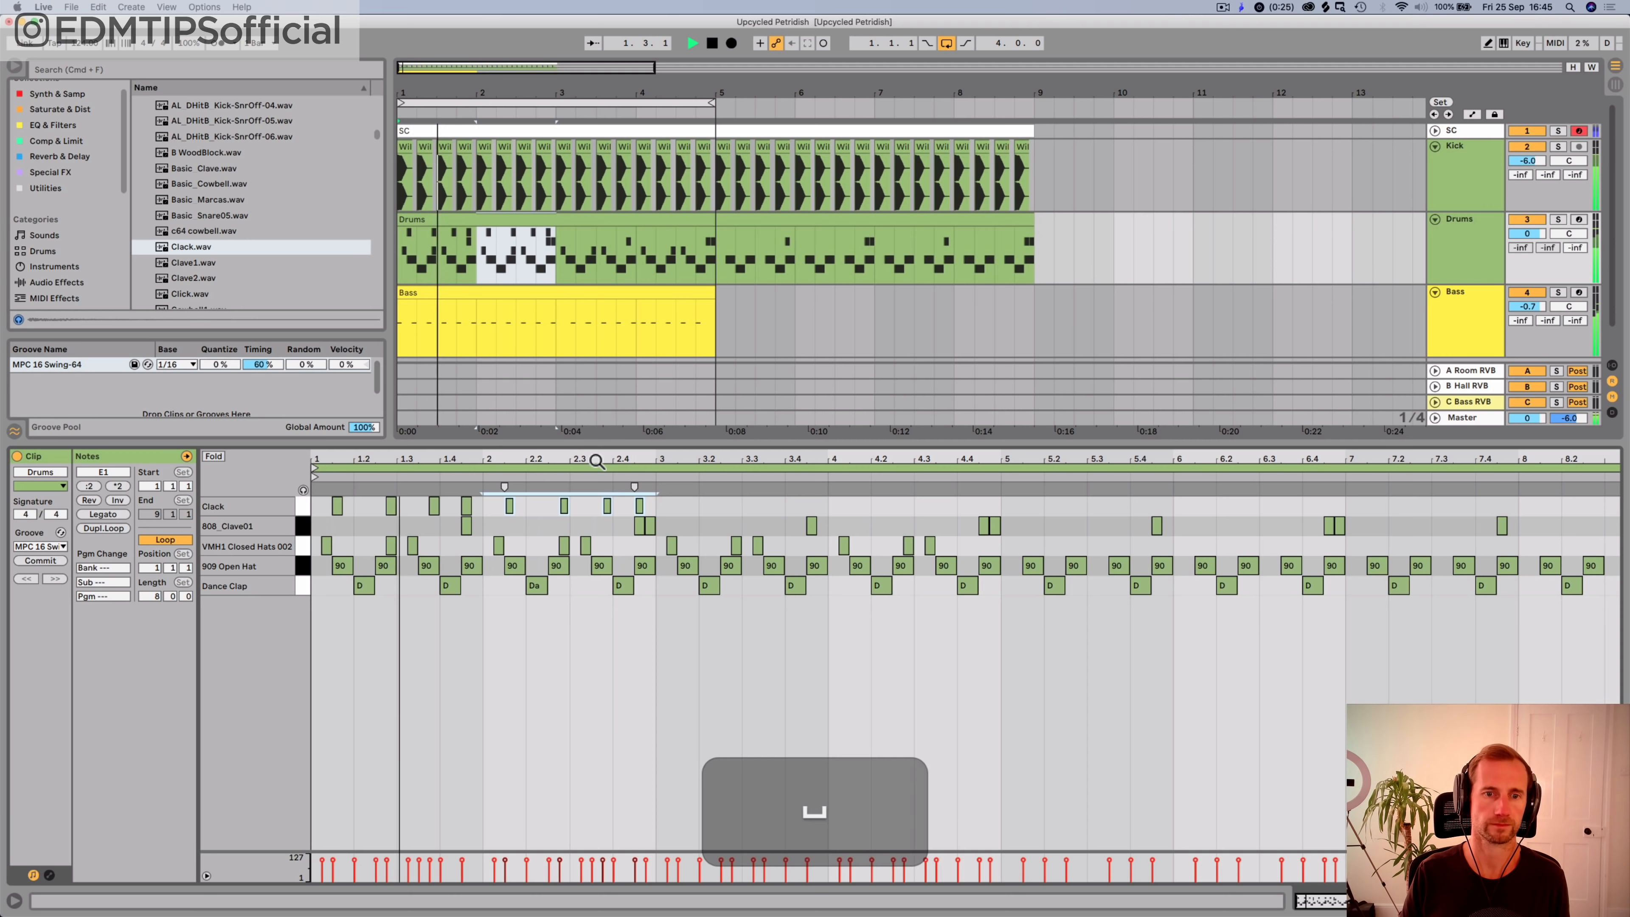
Step: Vary the Clack pattern in bar 2 by moving the 2.3.4 note to 2.3.3 and deleting the 2.4.3 note
left_click_drag(542, 463, 577, 495)
left_click(588, 499)
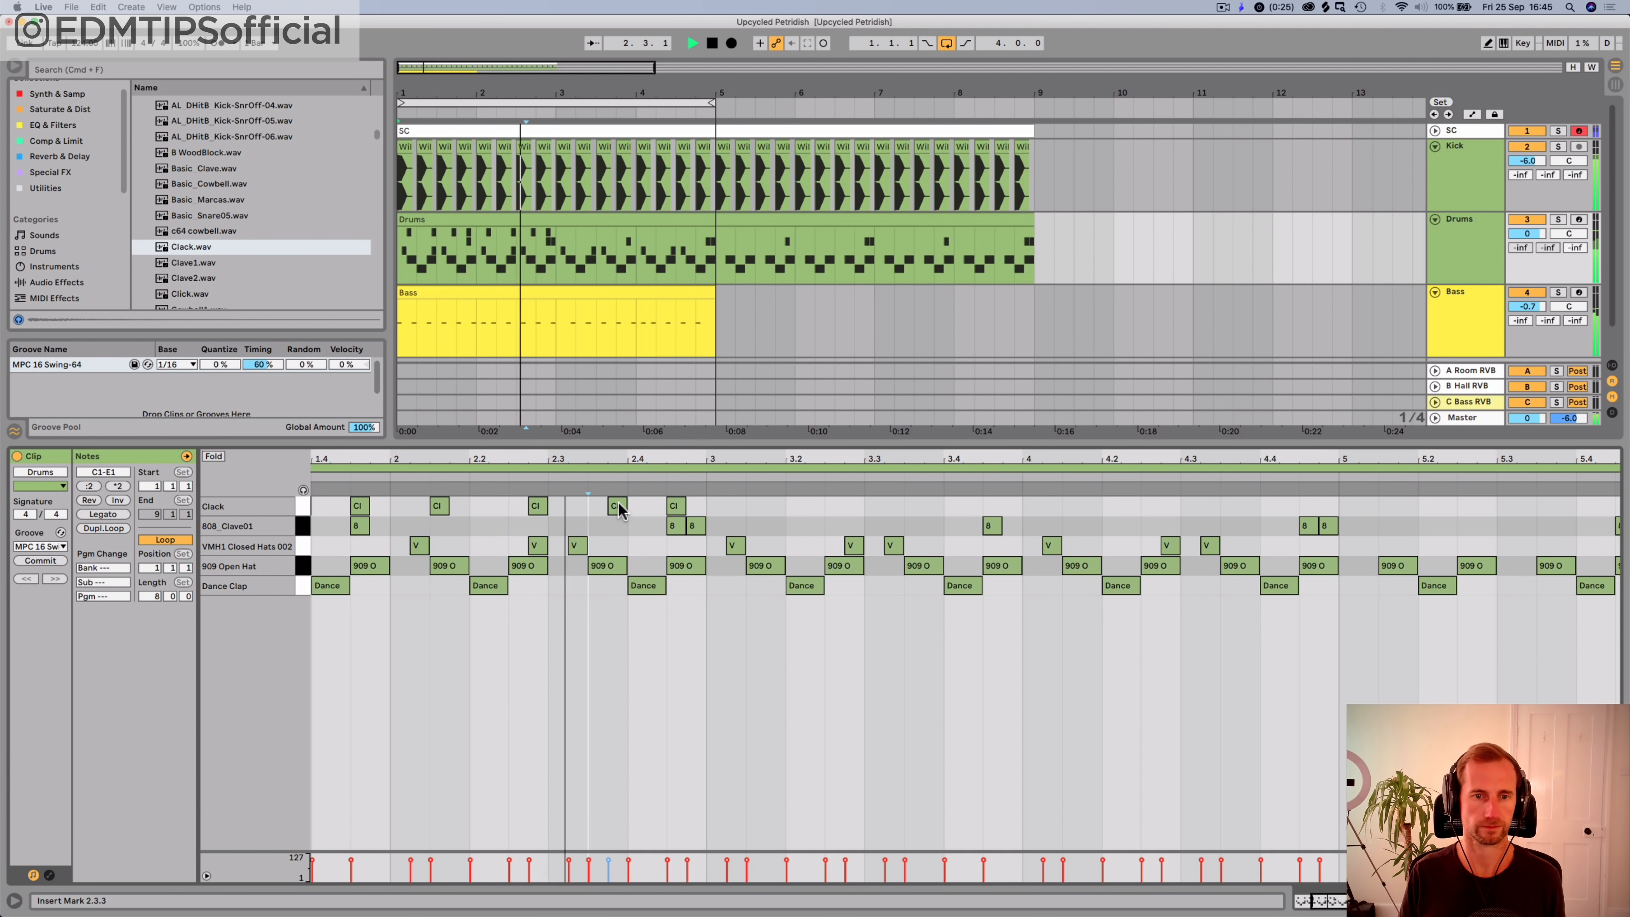
left_click(616, 506)
key("Left")
key("space")
left_click(676, 506)
key("BackSpace")
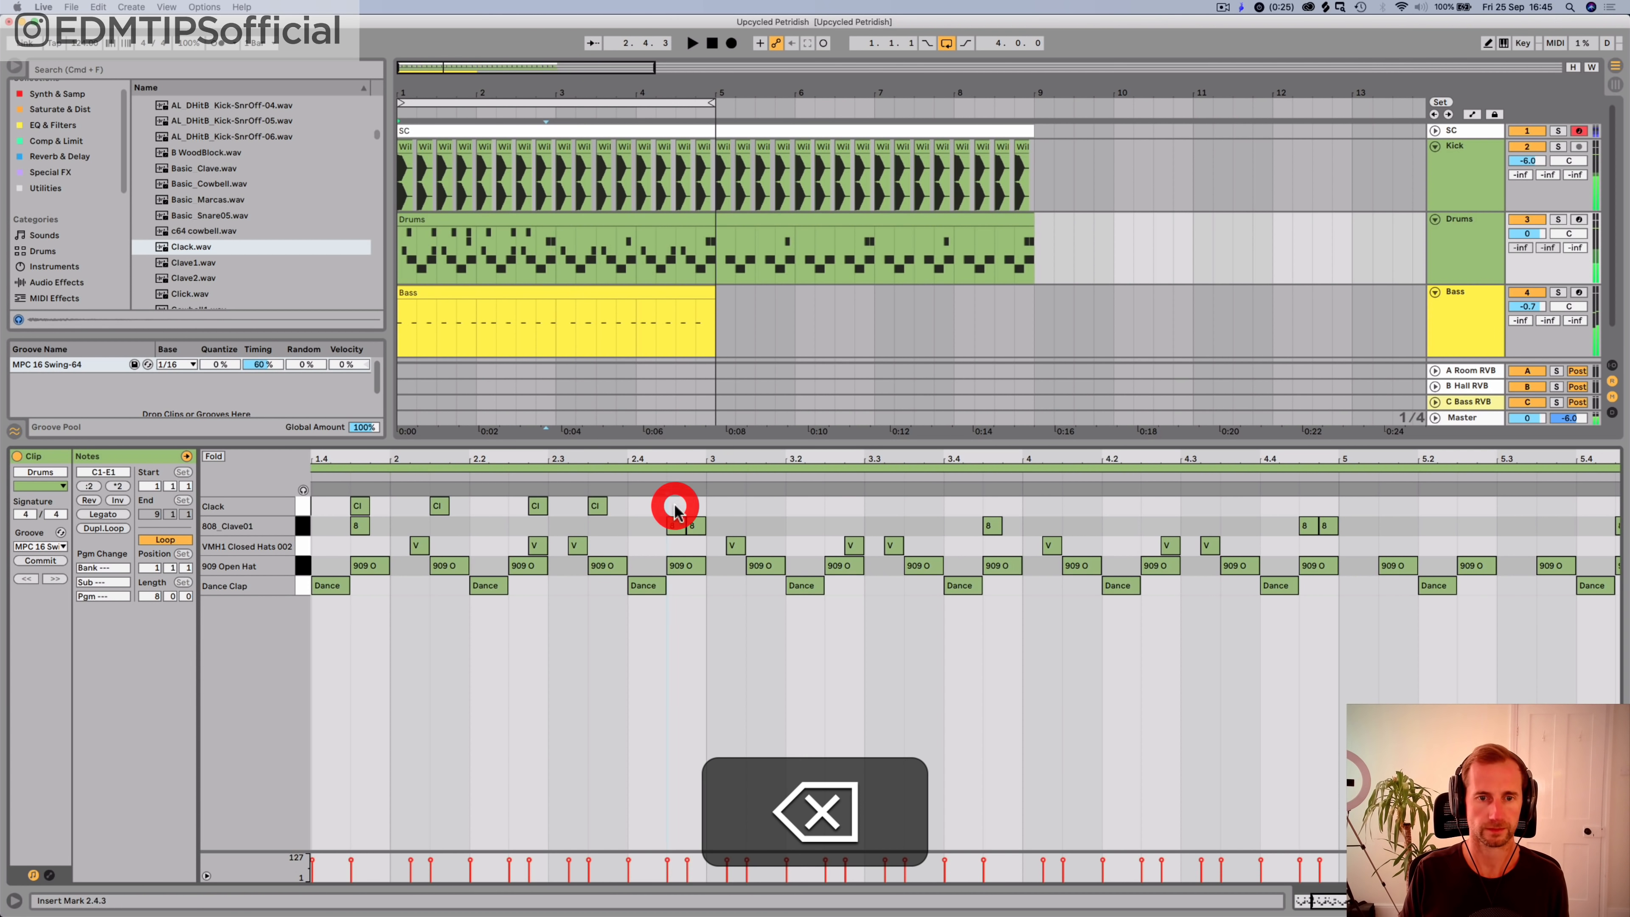
Step: Duplicate the Clack notes of bars 1 and 2 repeatedly to fill the Drums clip through bar 8
left_click_drag(698, 464, 698, 450)
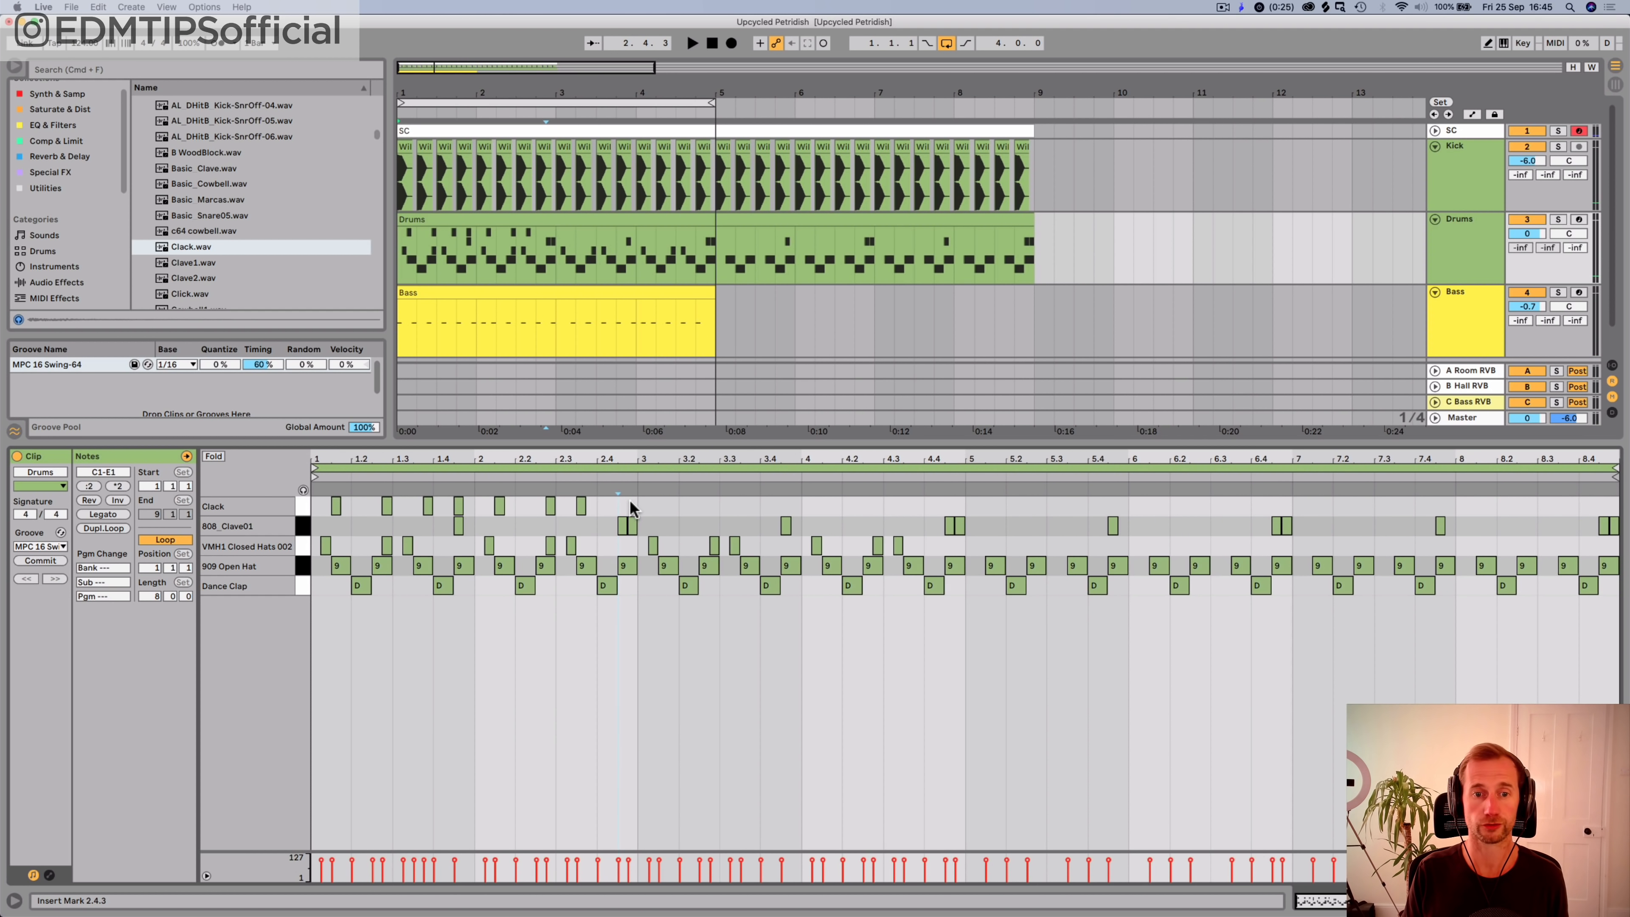
left_click_drag(632, 508, 331, 517)
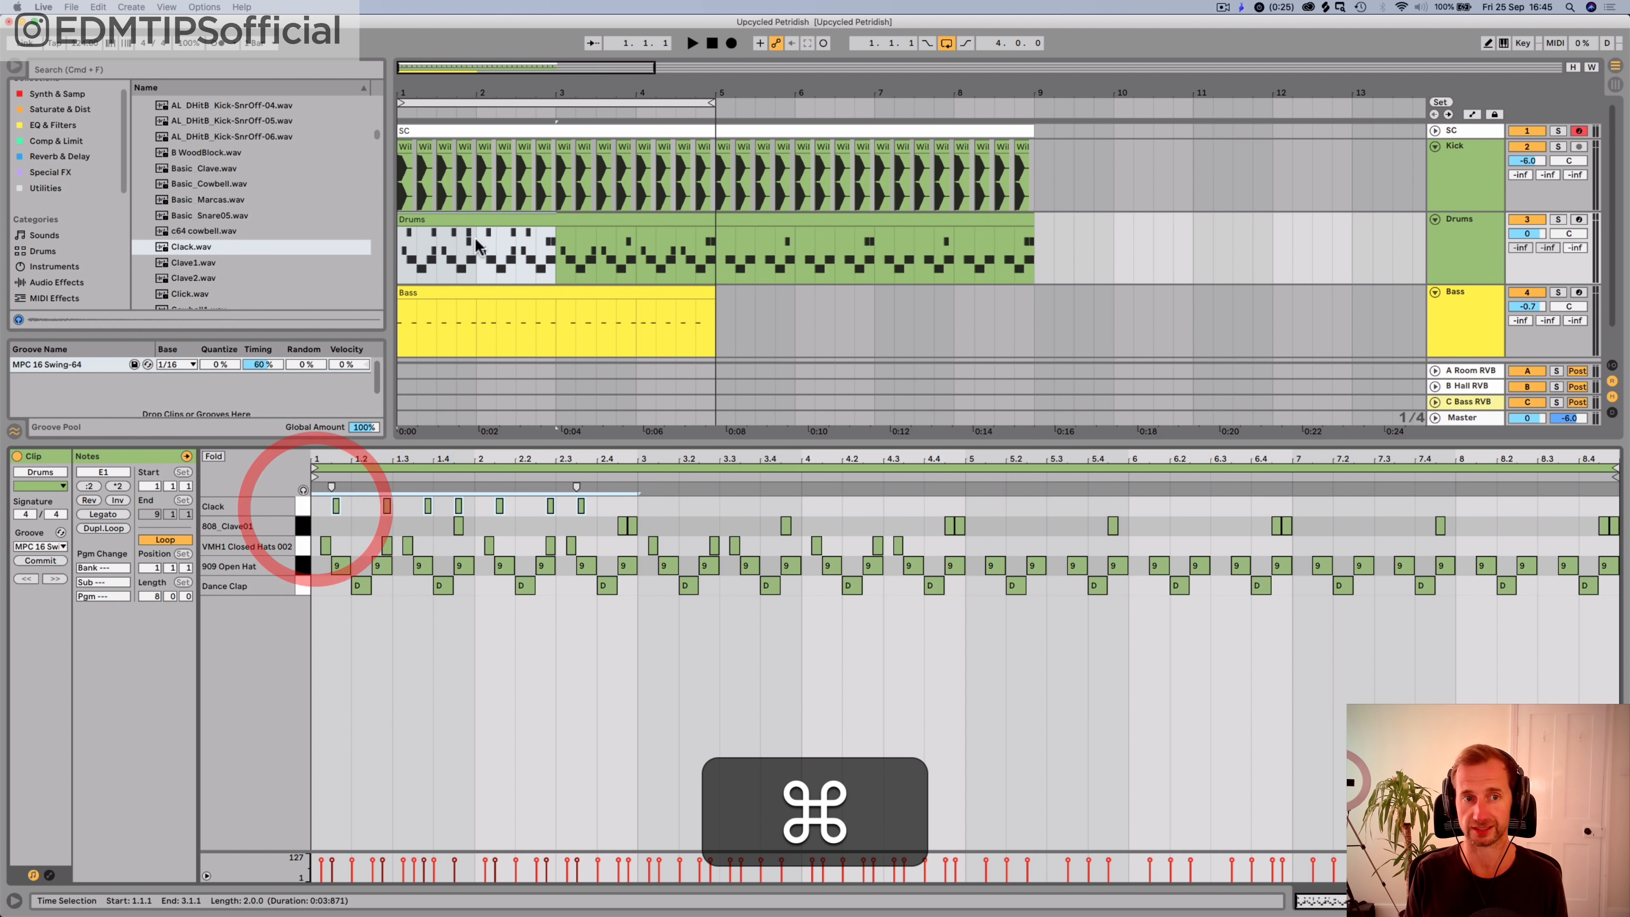
key("super+d")
key("super+d")
key("super+d")
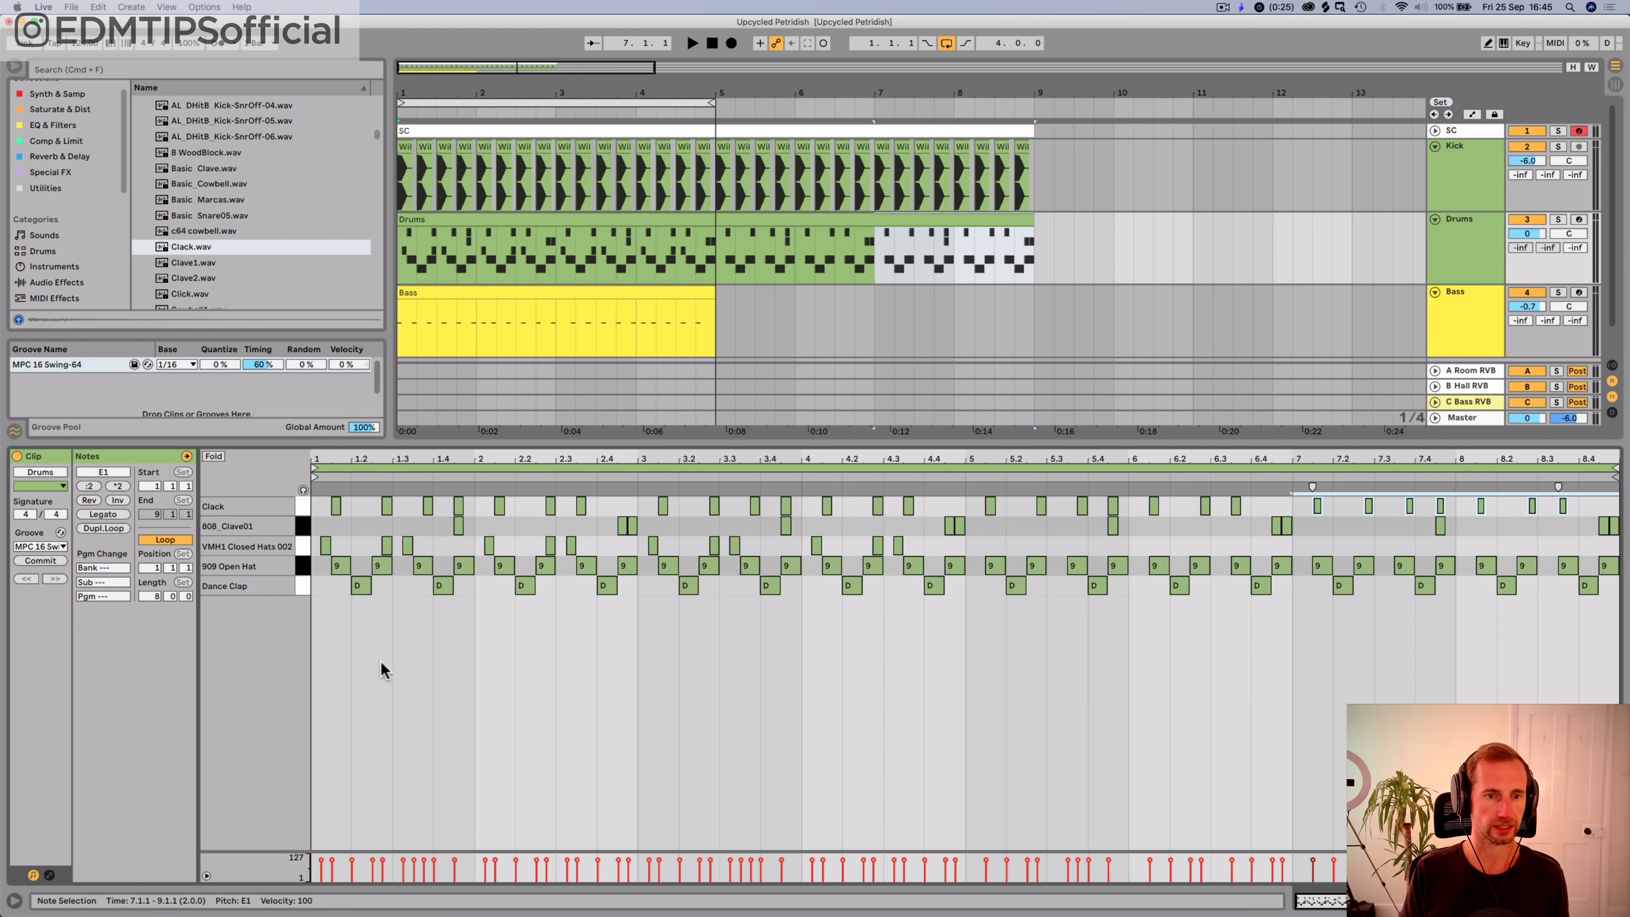
Step: Preview the 808 and 909 rim samples in Ethnic / Misc, load 808_Rim01.wav onto the drum rack's F1 pad and audition it
key("shift+Tab")
scroll(203, 272, "up", 10)
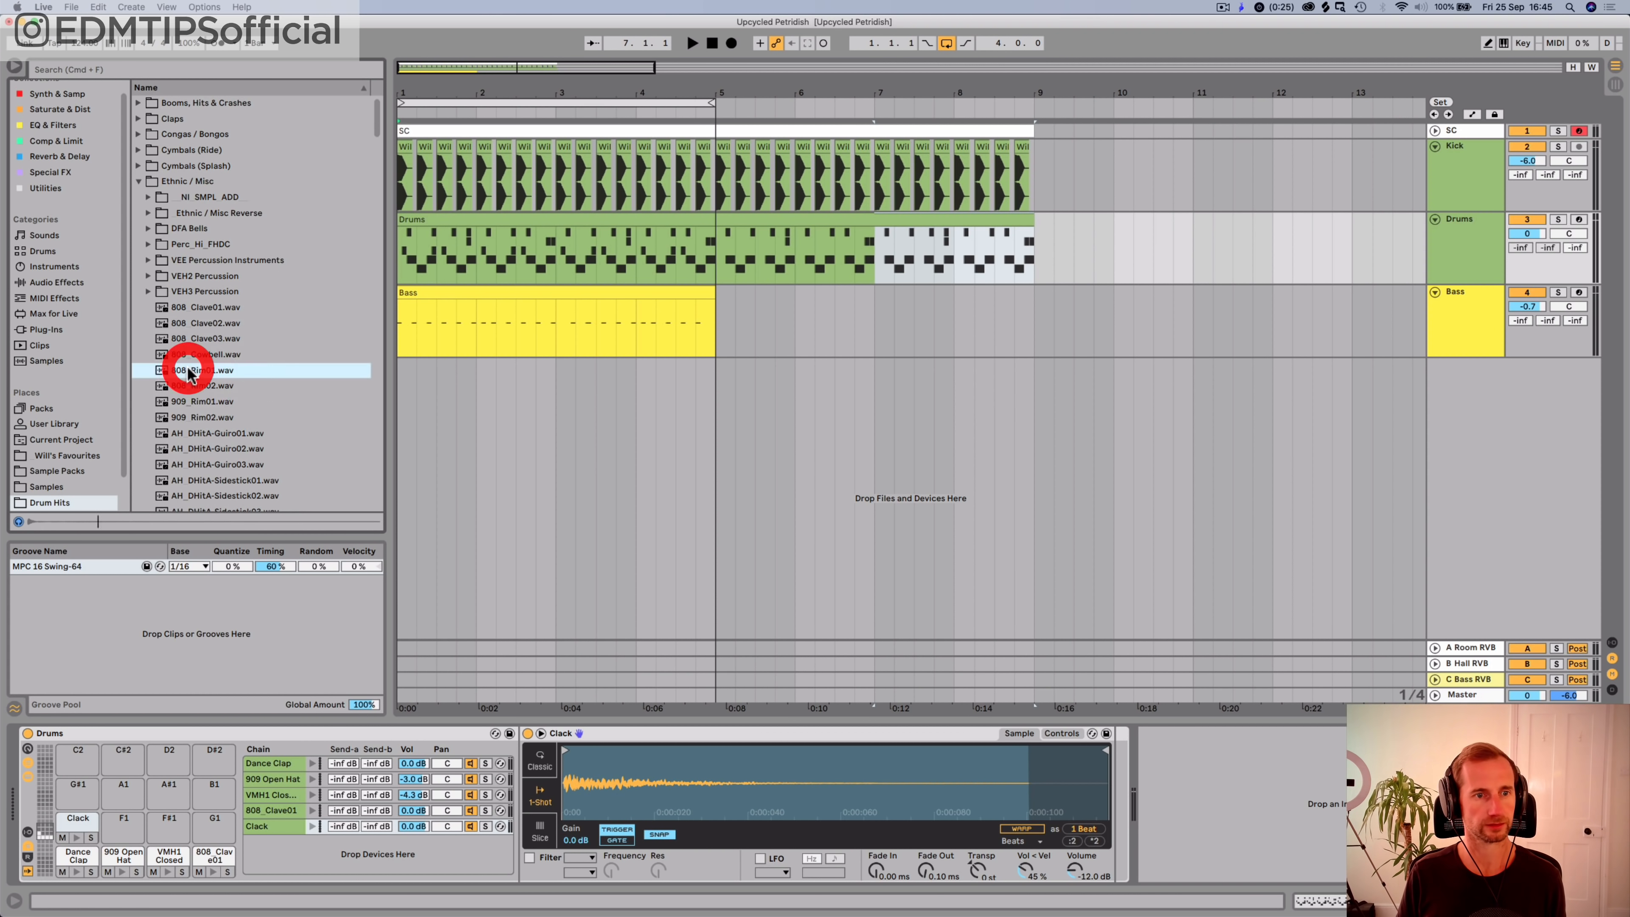
key("Down")
key("Up")
left_click(206, 405)
key("Up")
key("Up")
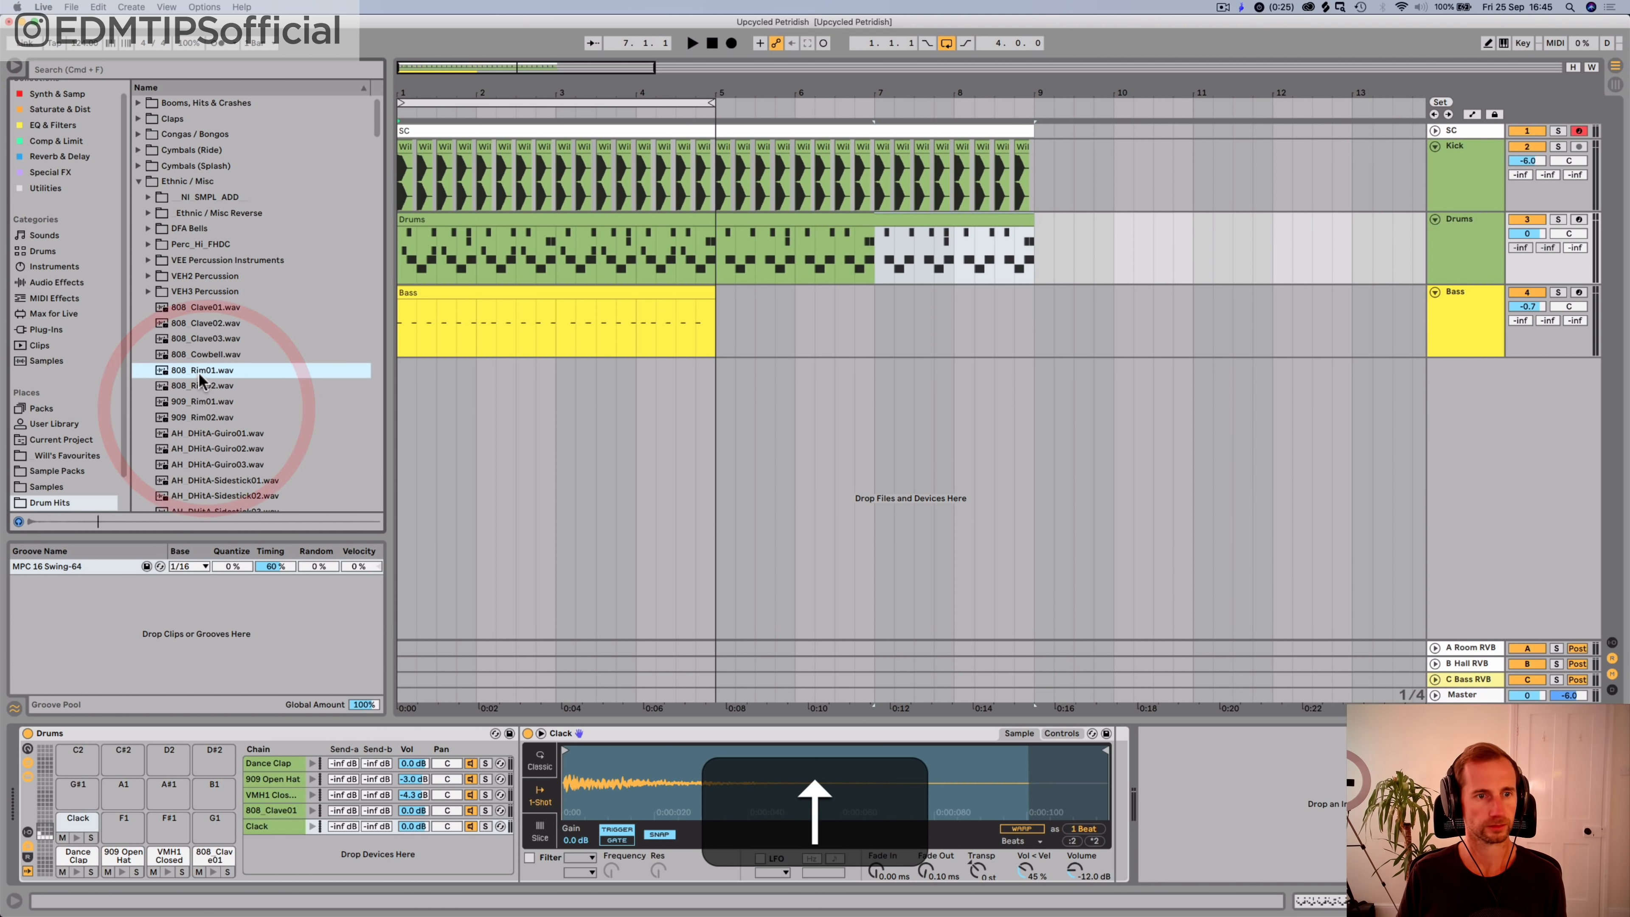
left_click(200, 400)
key("Down")
key("Up")
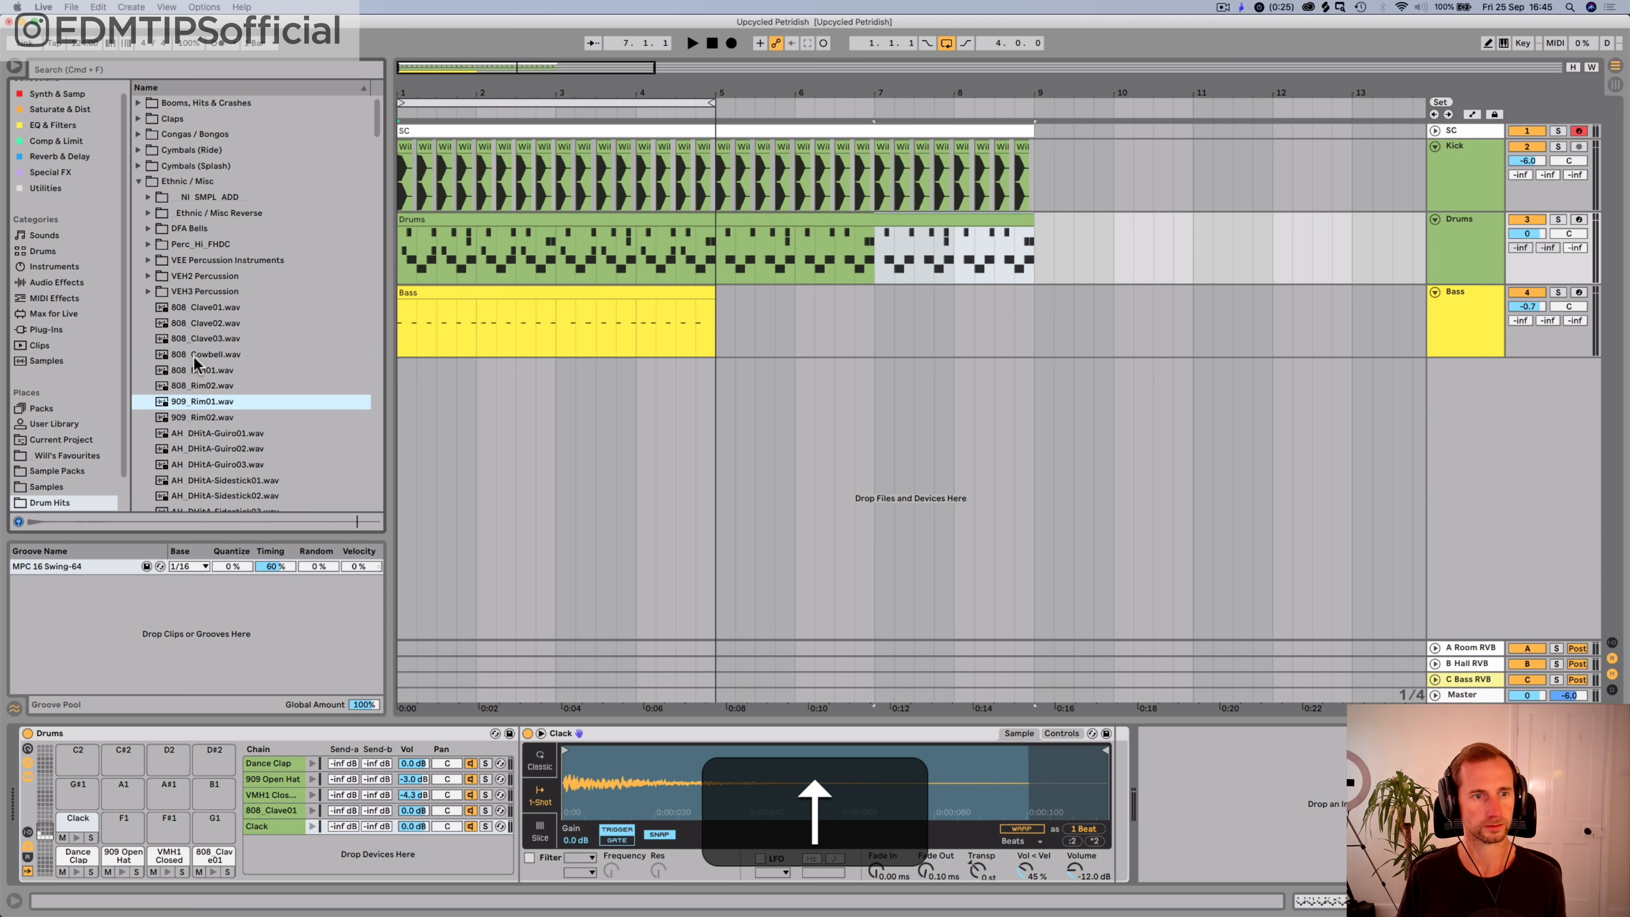
left_click(194, 366)
left_click_drag(191, 369, 275, 844)
left_click(312, 842)
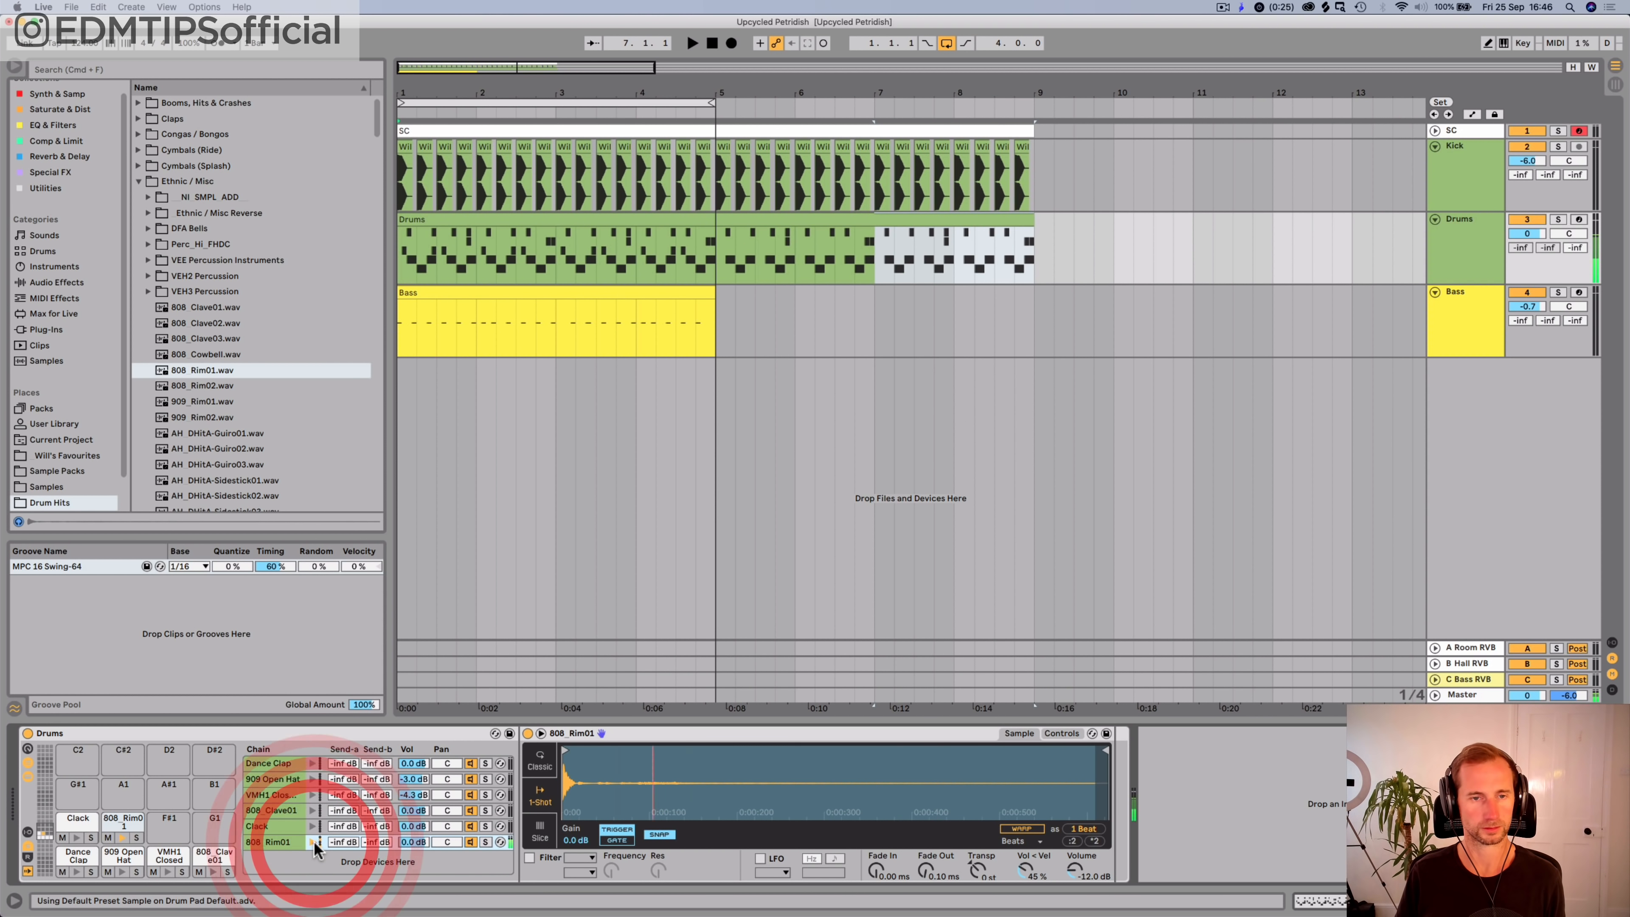
Step: Open the Drums clip, add an 808_Rim01 note at 1.1.4 and check it against the playing loop
key("space")
double_click(416, 218)
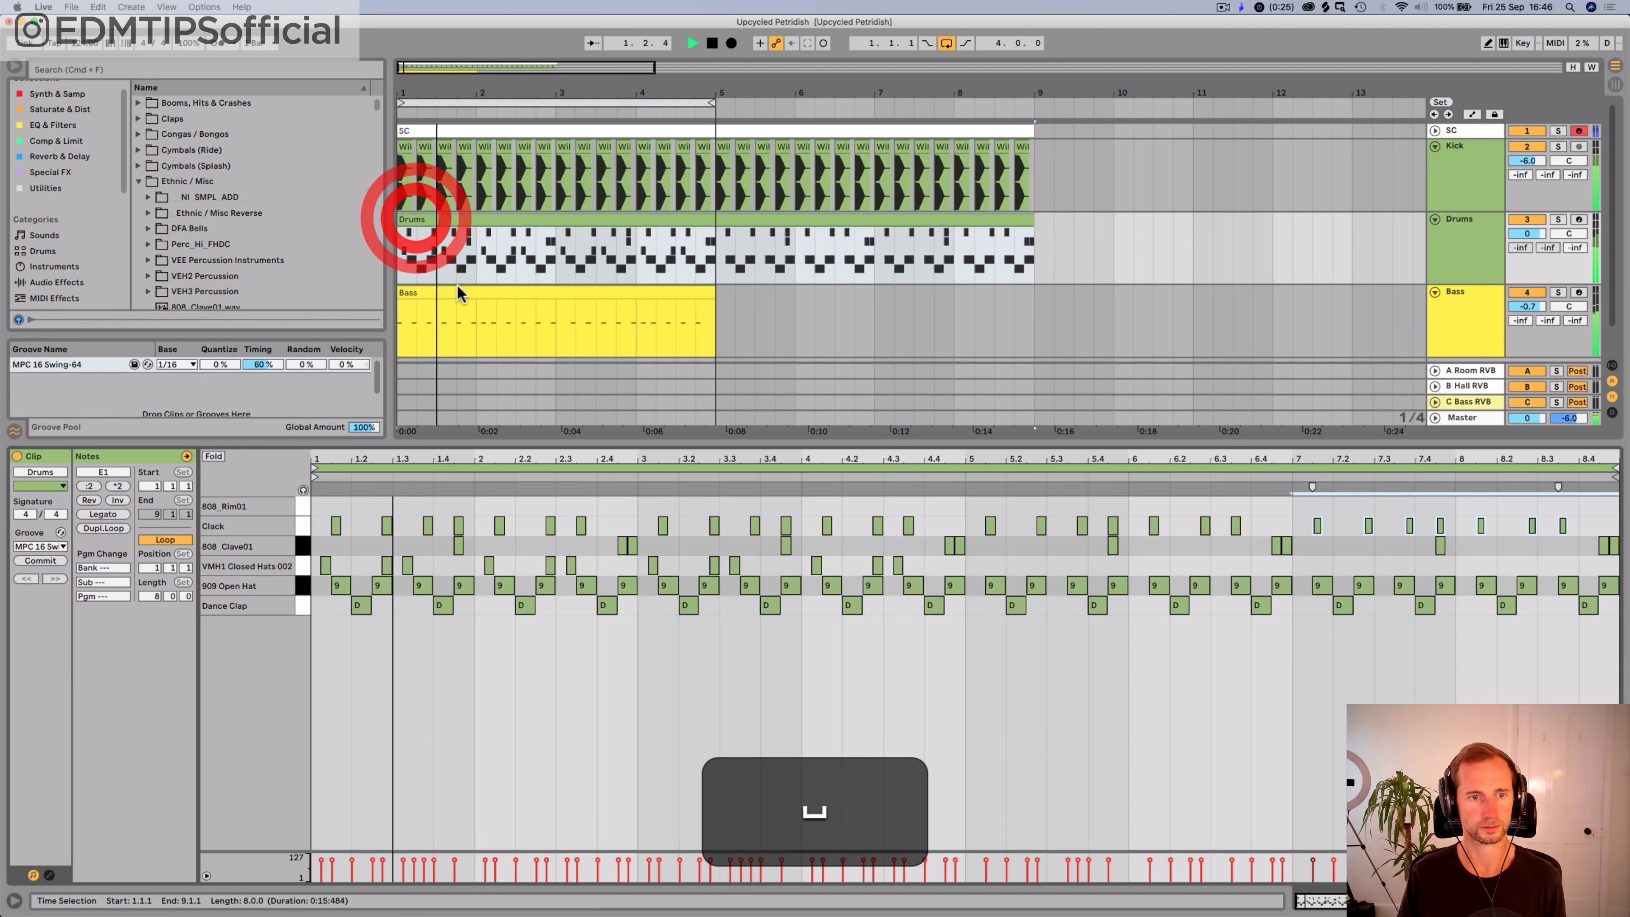
key("space")
key("space")
key("space")
left_click_drag(312, 457, 312, 513)
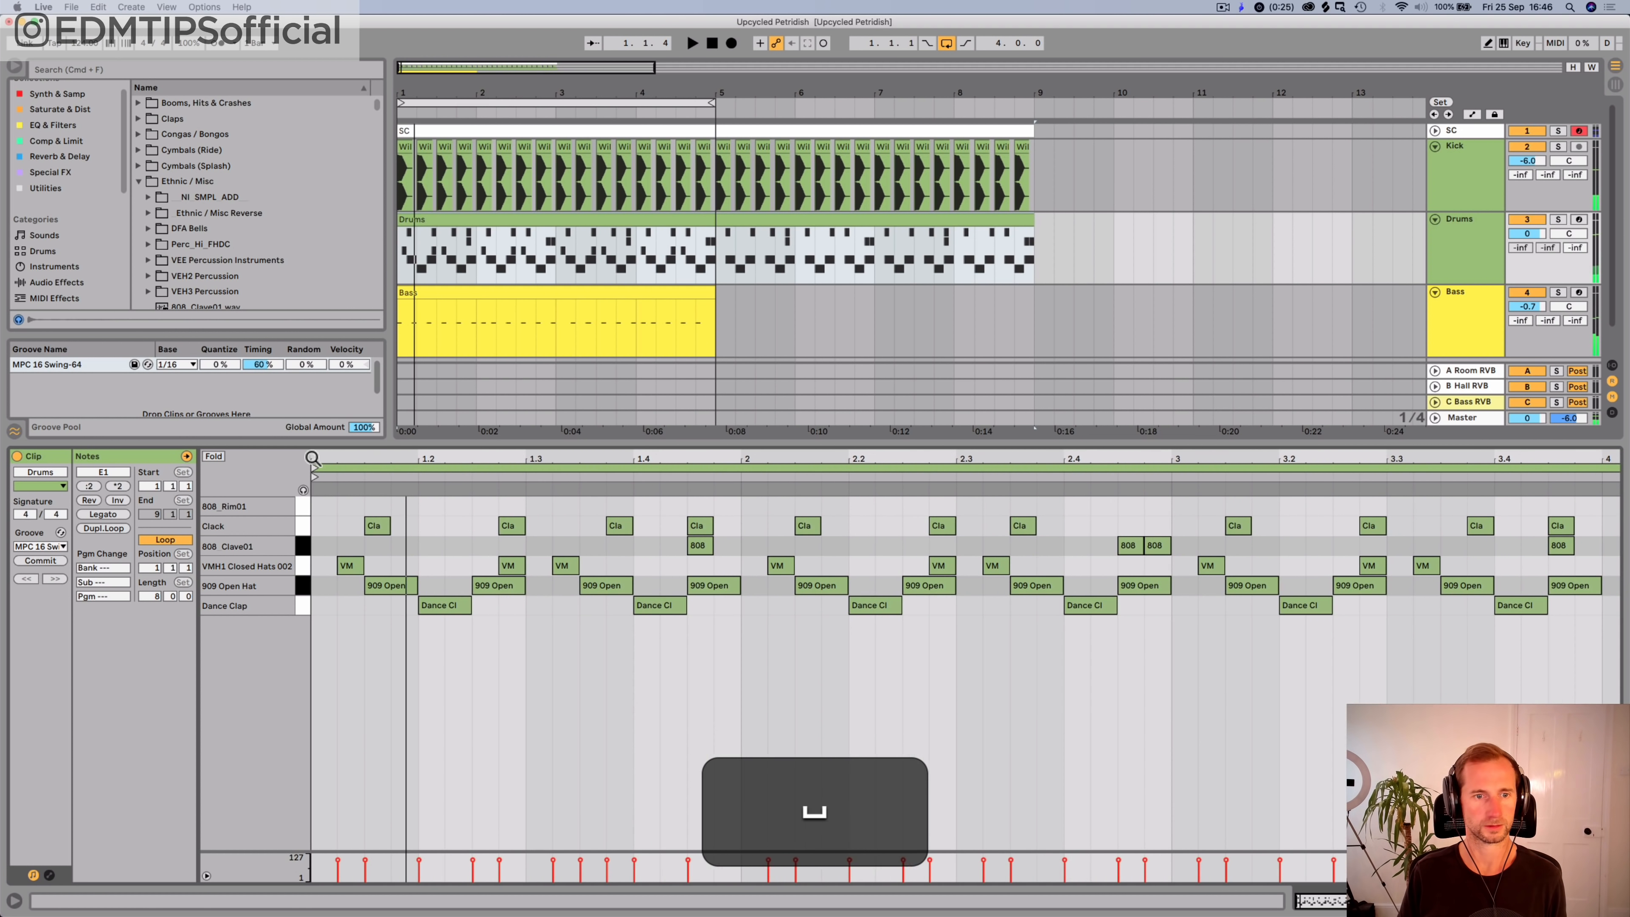
double_click(401, 505)
key("space")
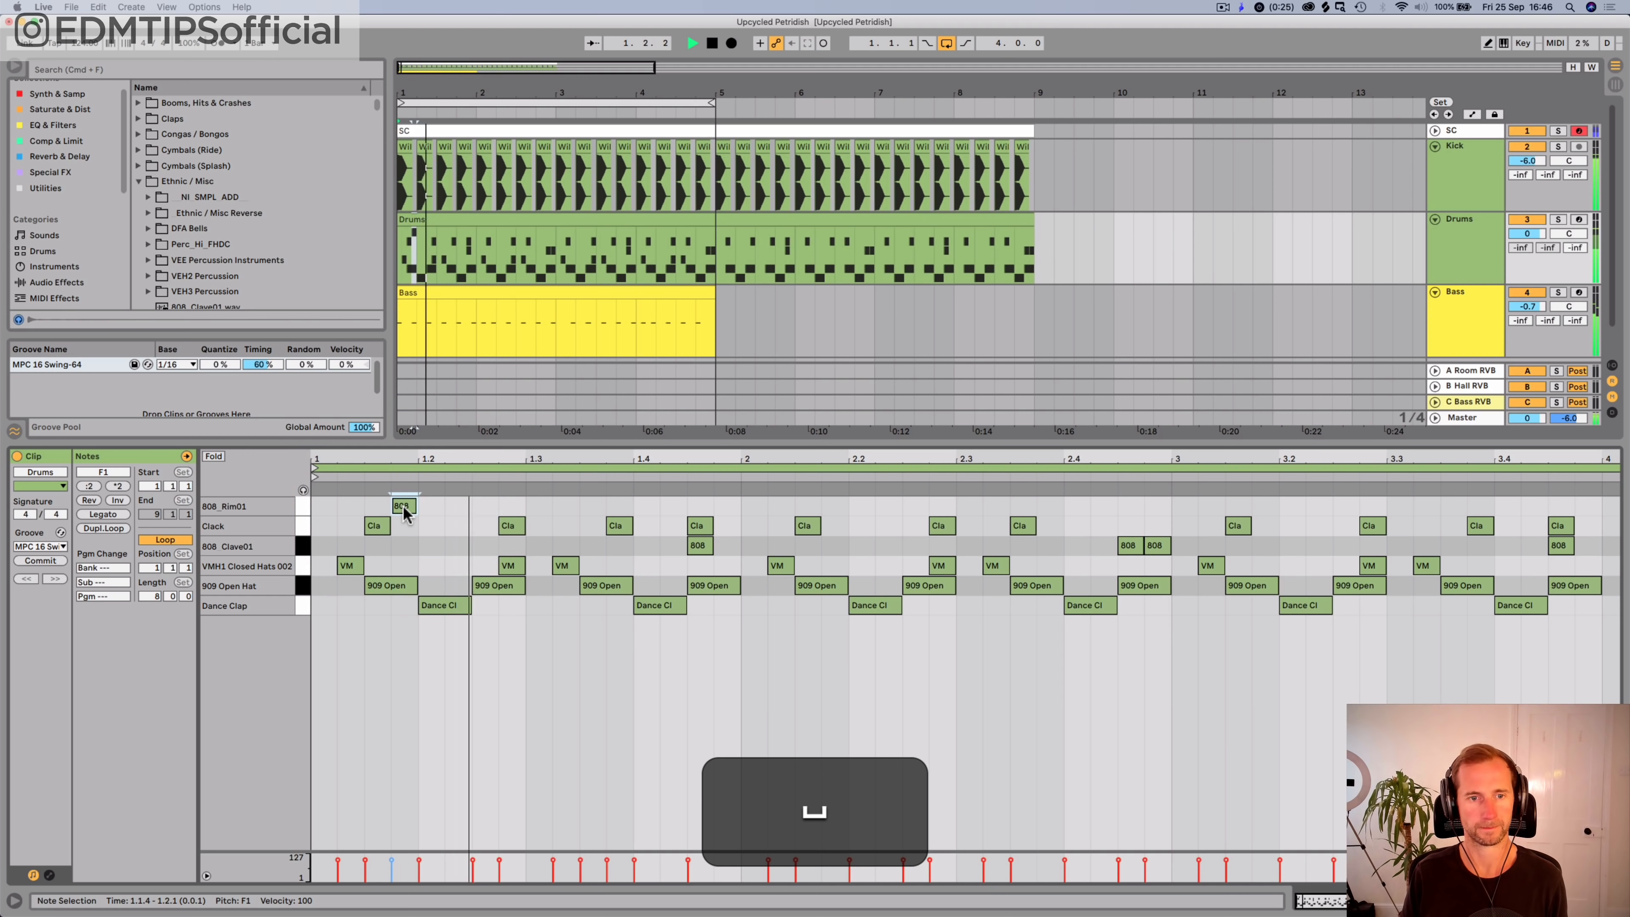
key("space")
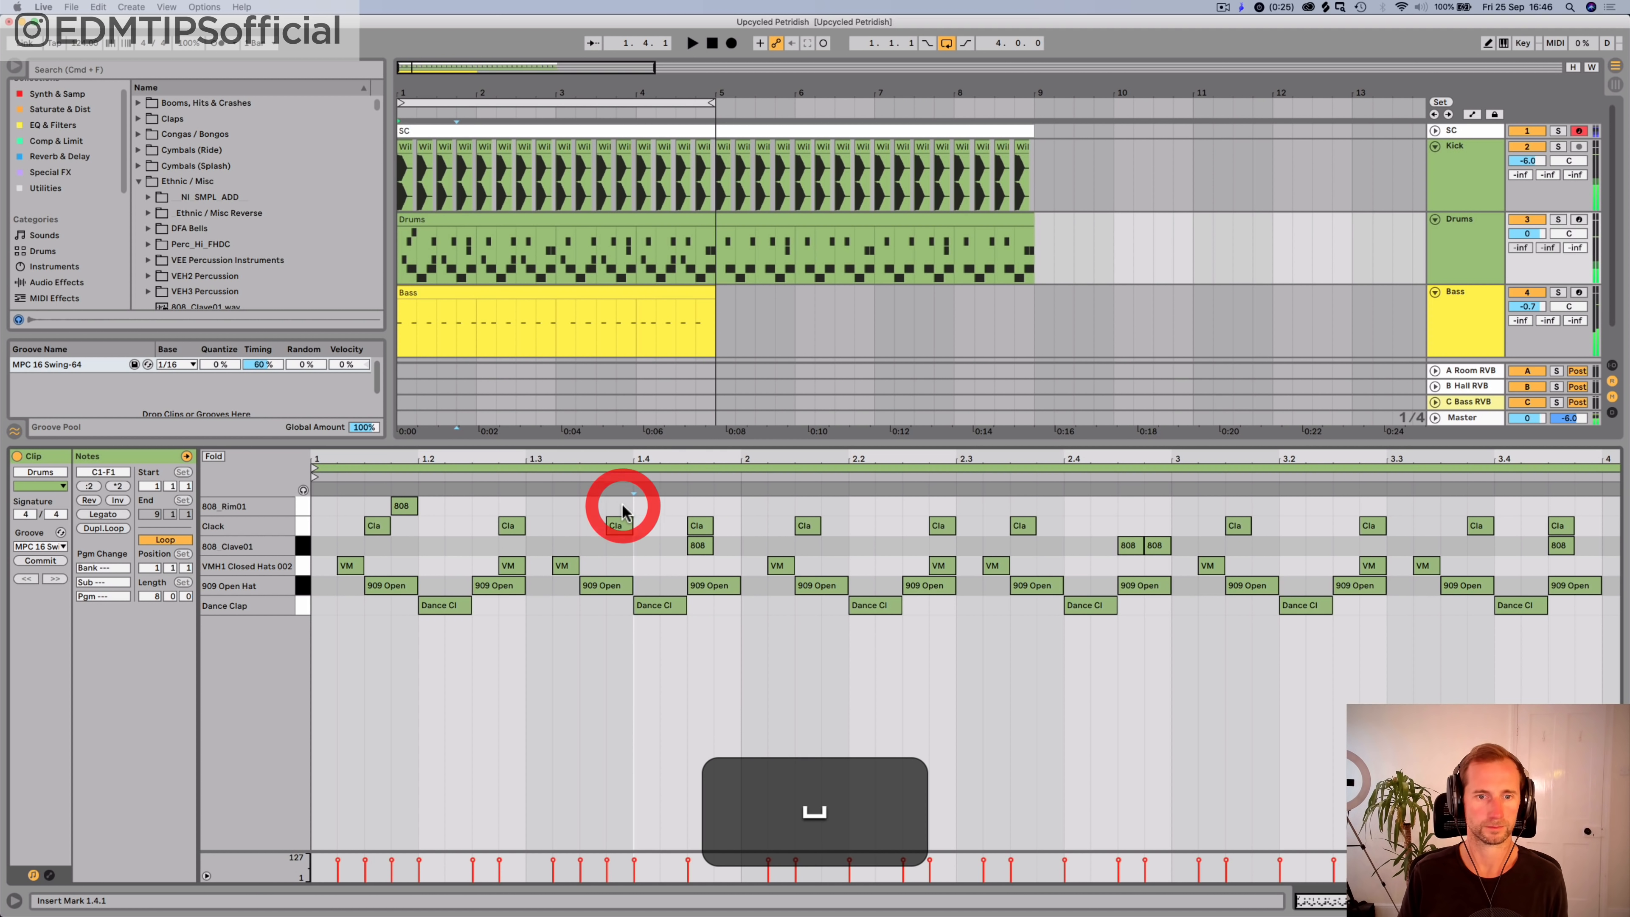
Step: Add a second 808_Rim01 note at 1.4.4 and audition the pattern
key("space")
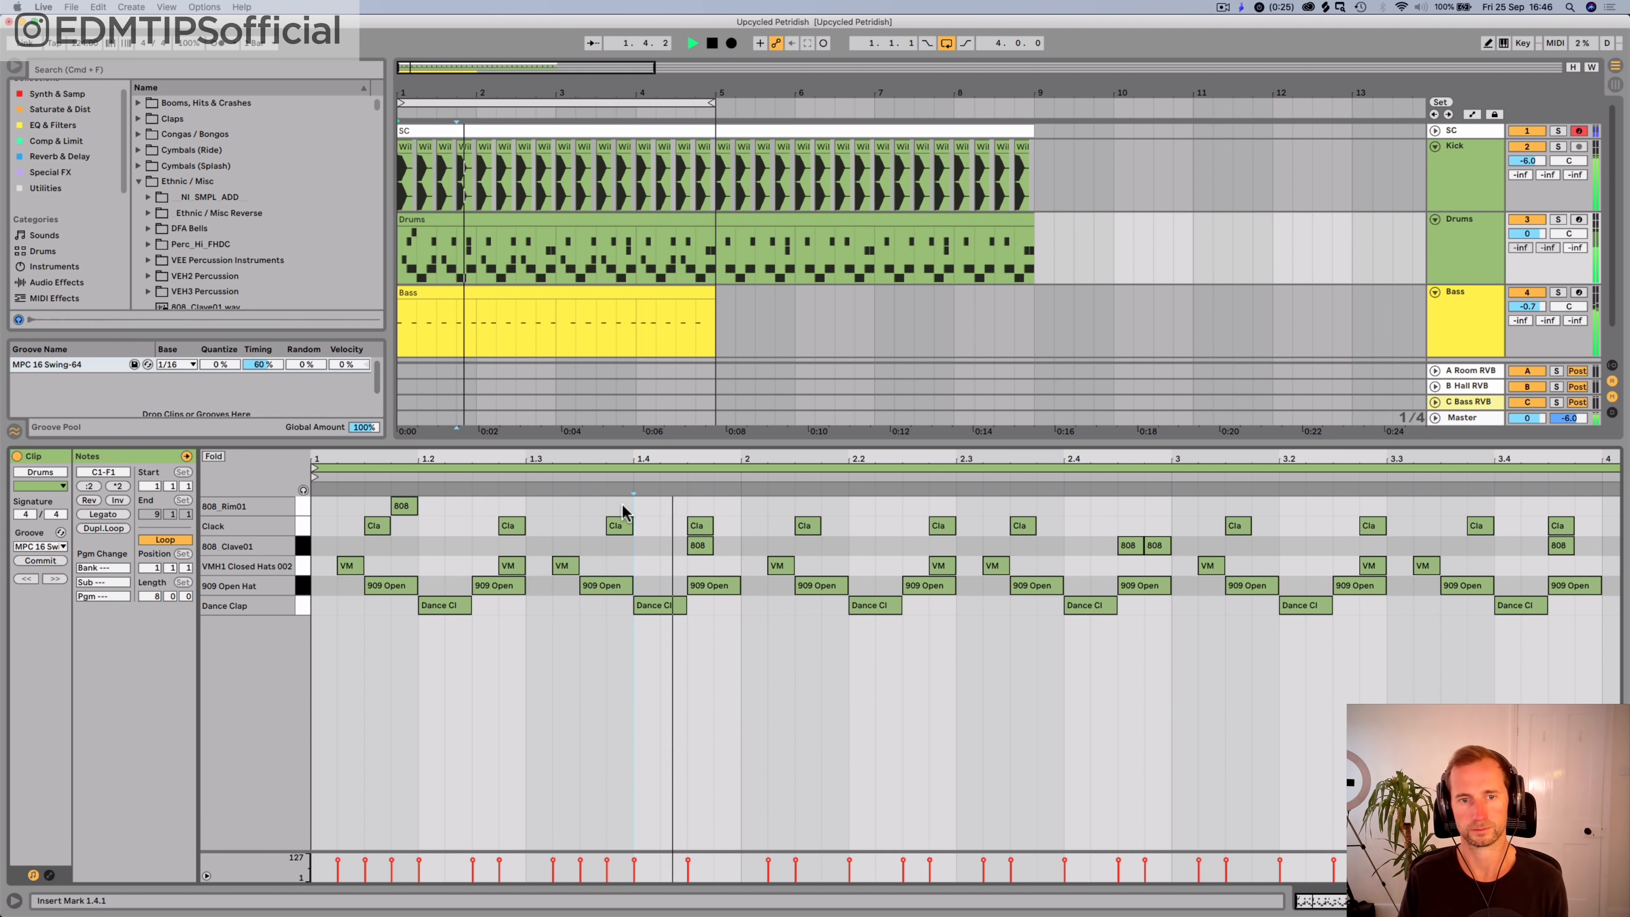
key("space")
double_click(730, 506)
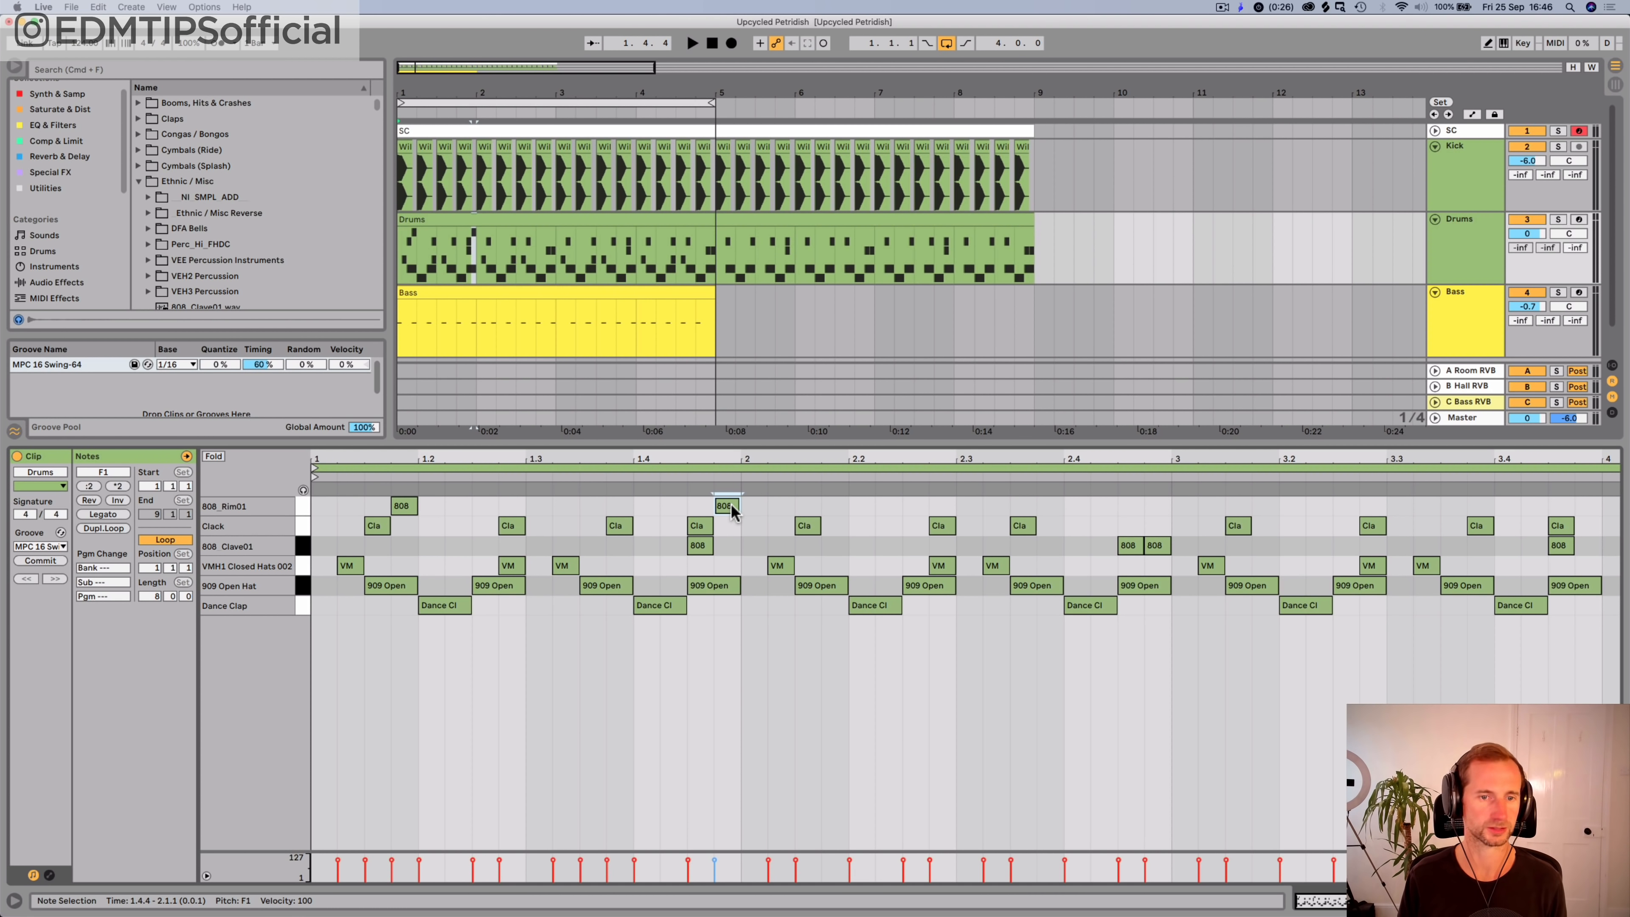
key("space")
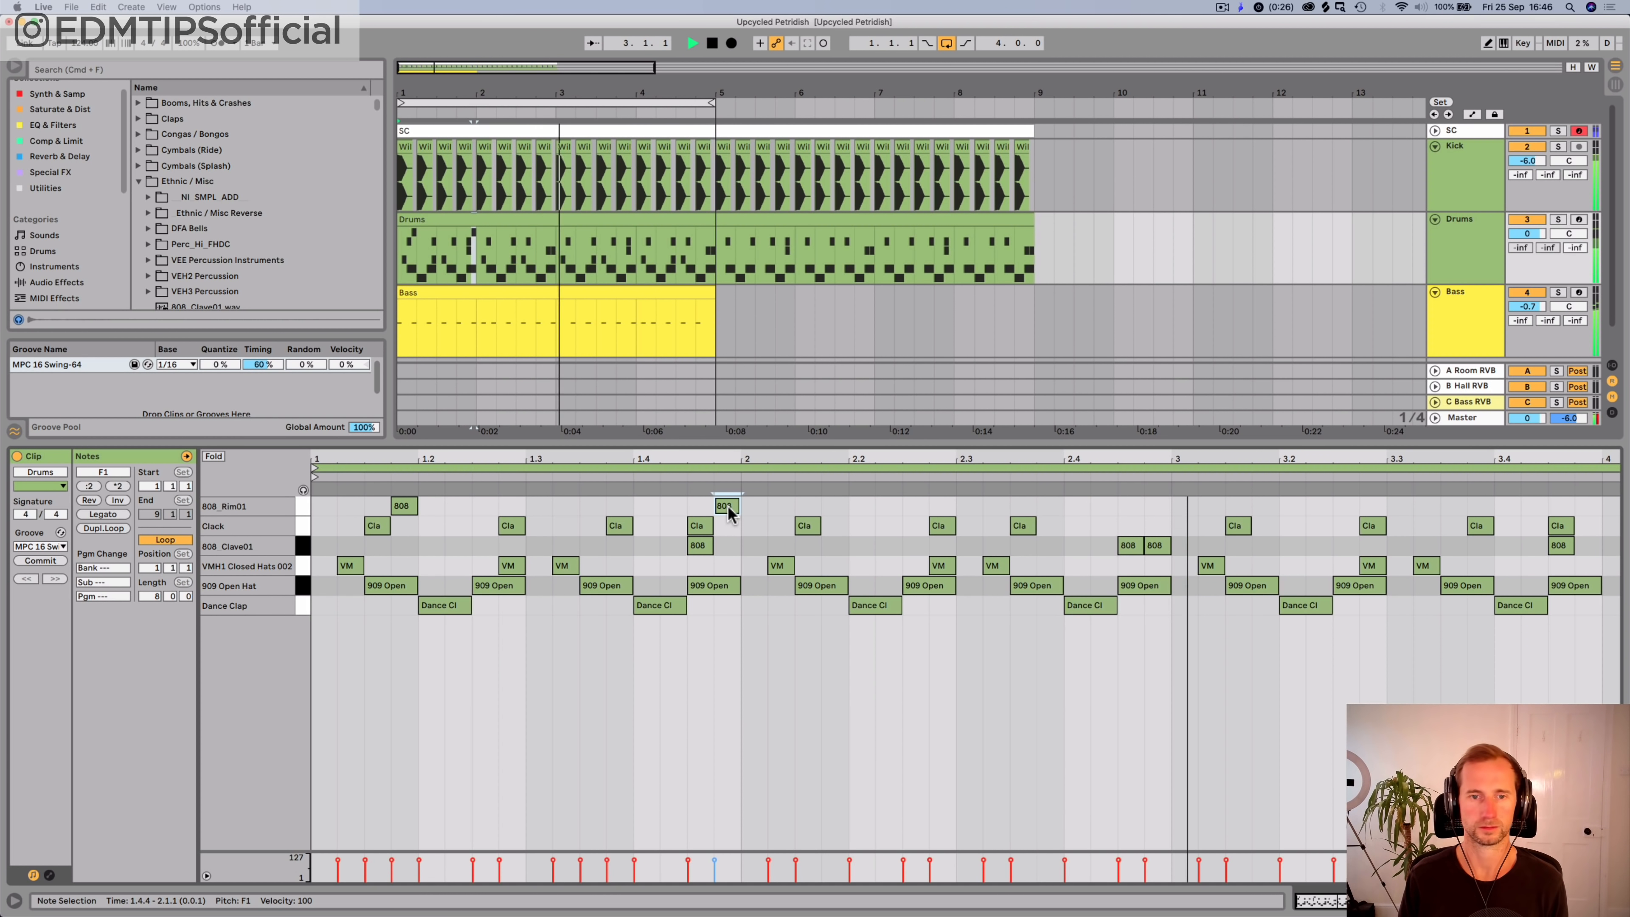
key("space")
key("space")
key("space")
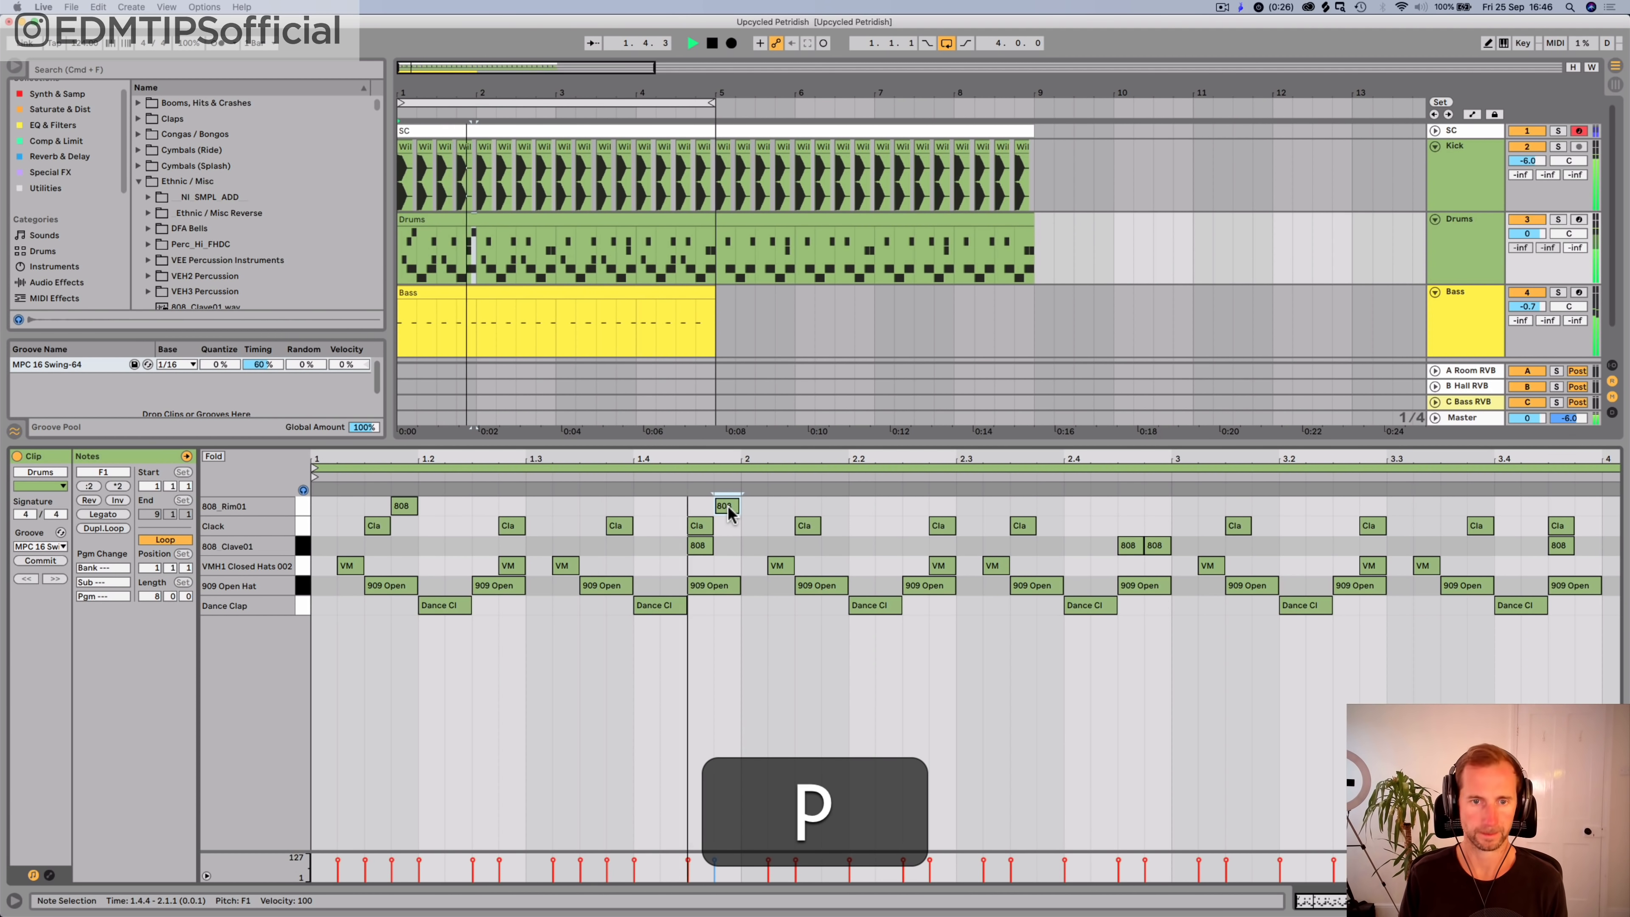
Step: Move the 808_Rim01 note at 1.4.4 to 1.4.3 while the loop plays
key("space")
left_click(727, 506)
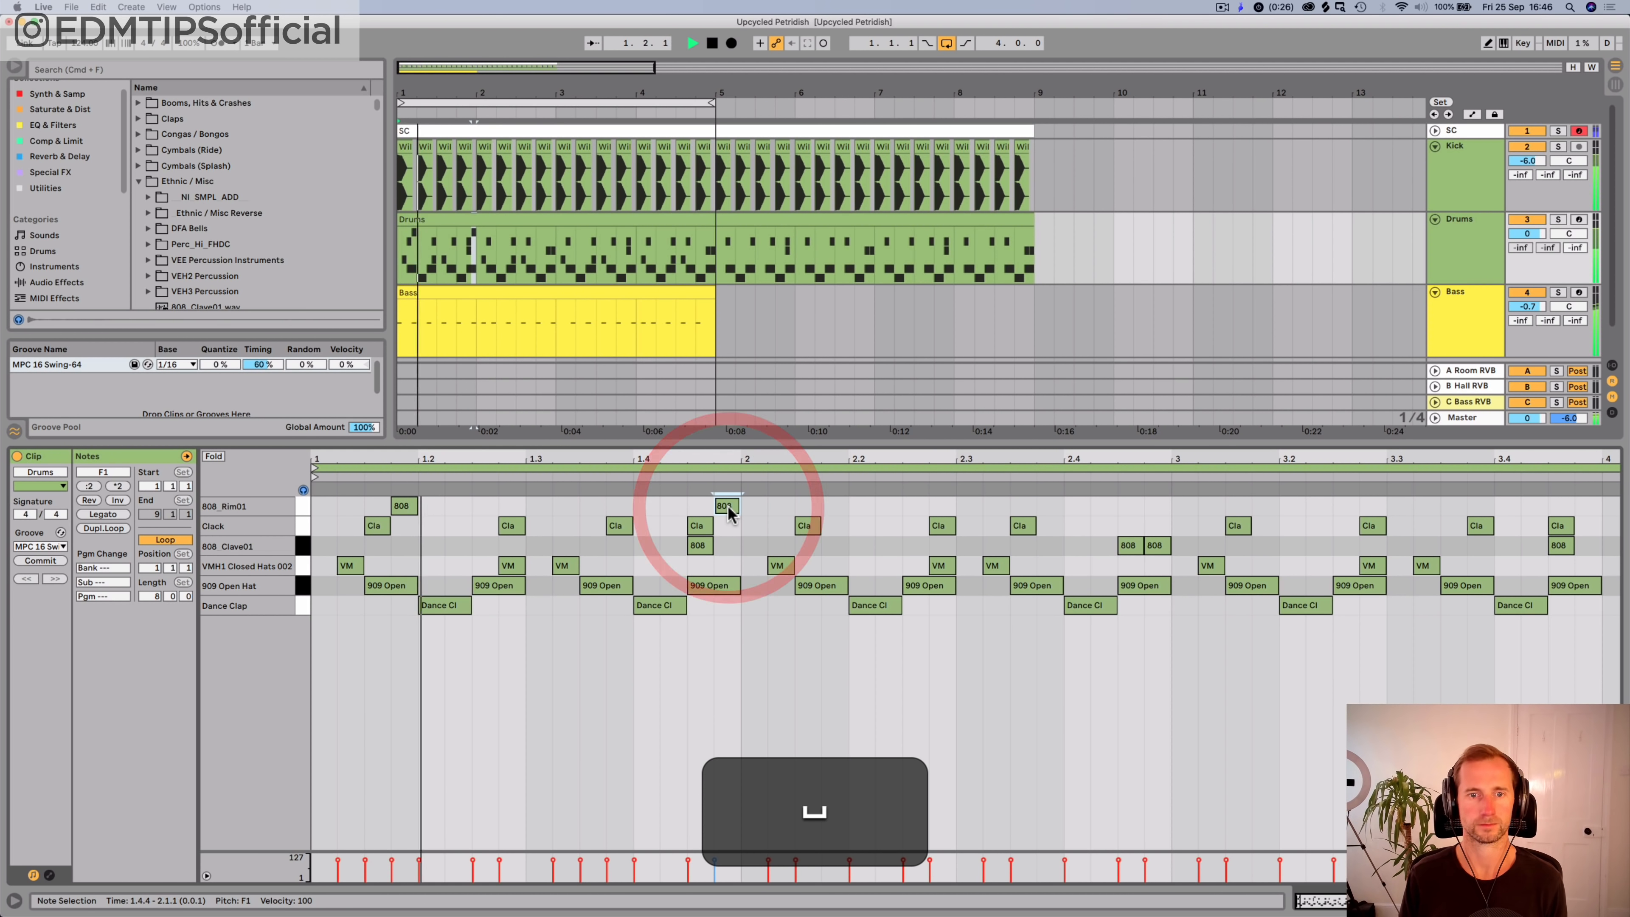
key("Left")
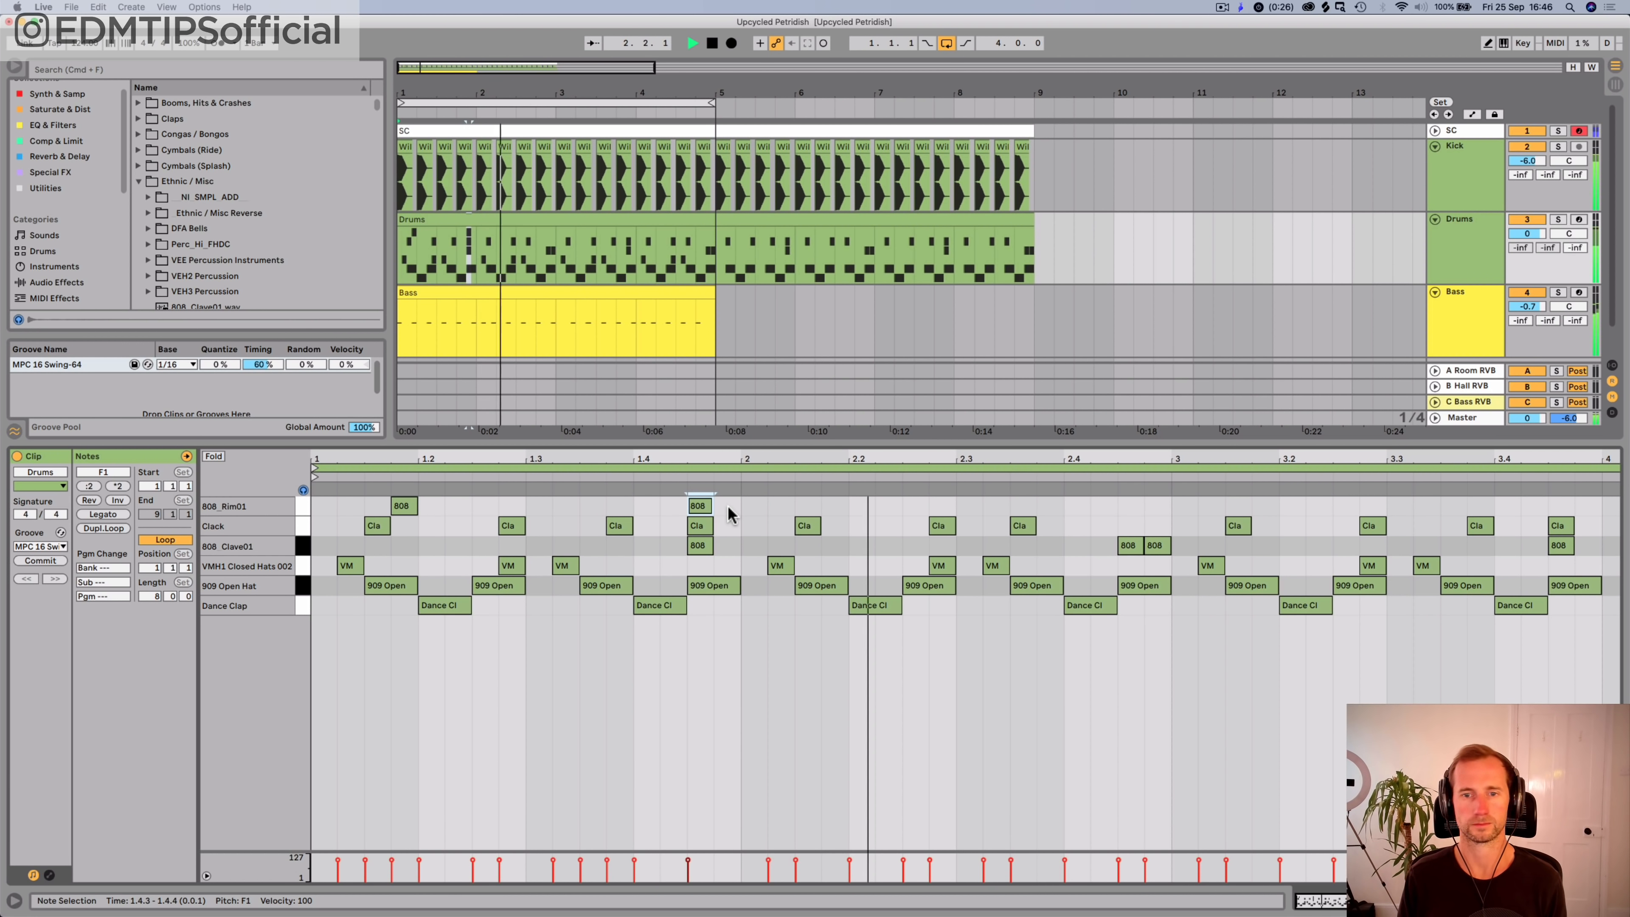
key("space")
Step: Try moving the Clack note at 1.4.3 to 1.4.4 and audition the change
left_click(701, 523)
key("Right")
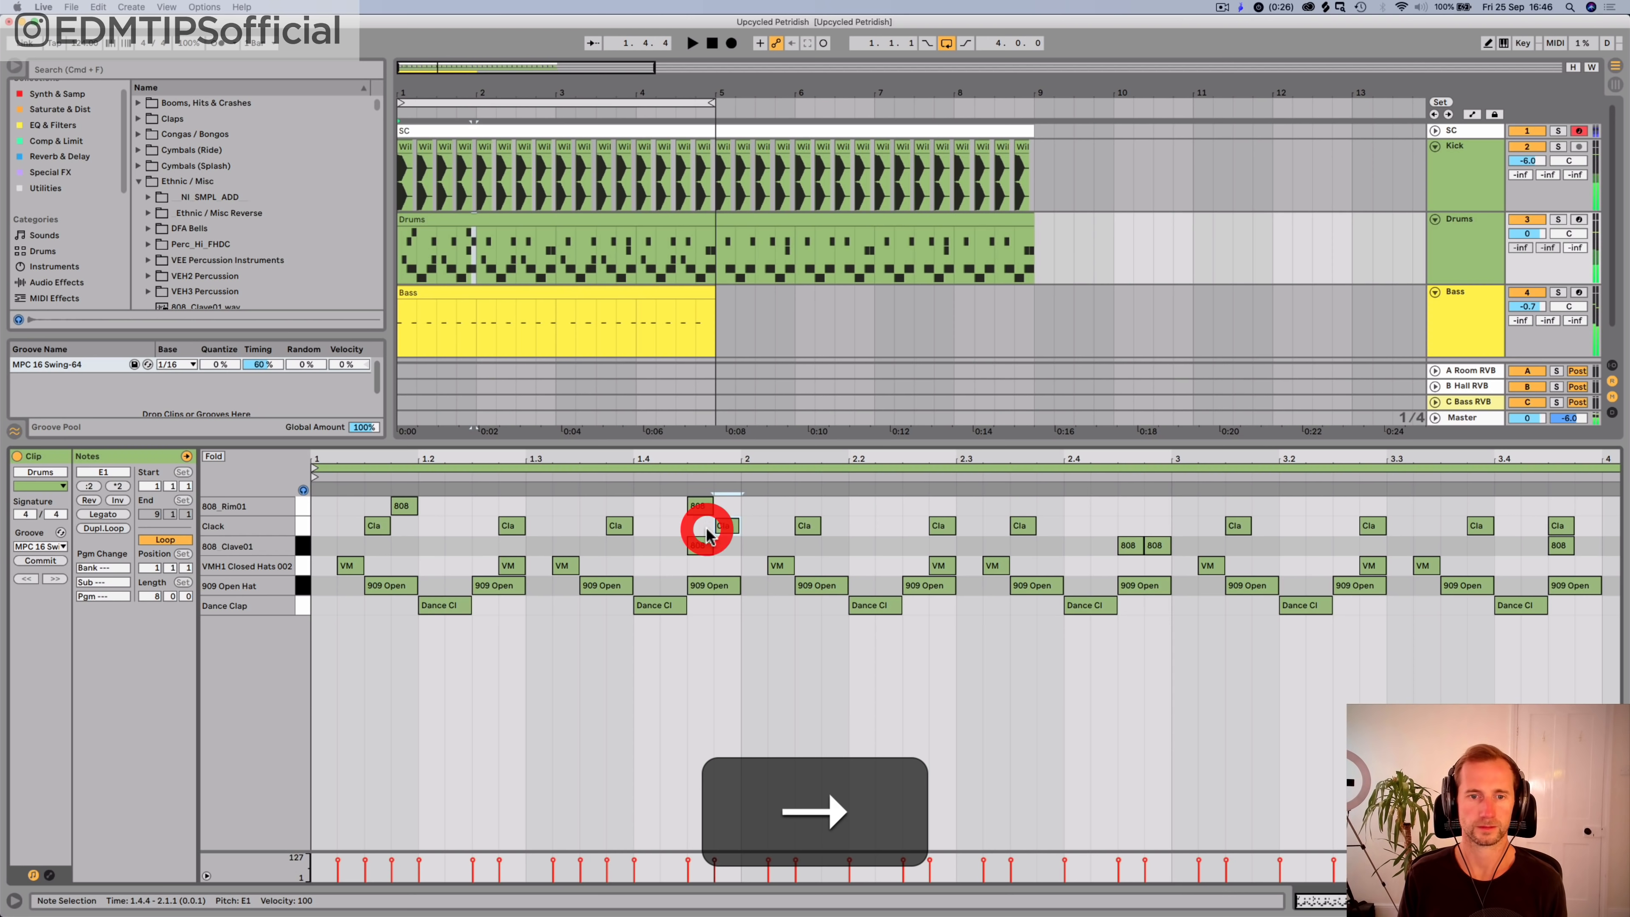
key("space")
key("space")
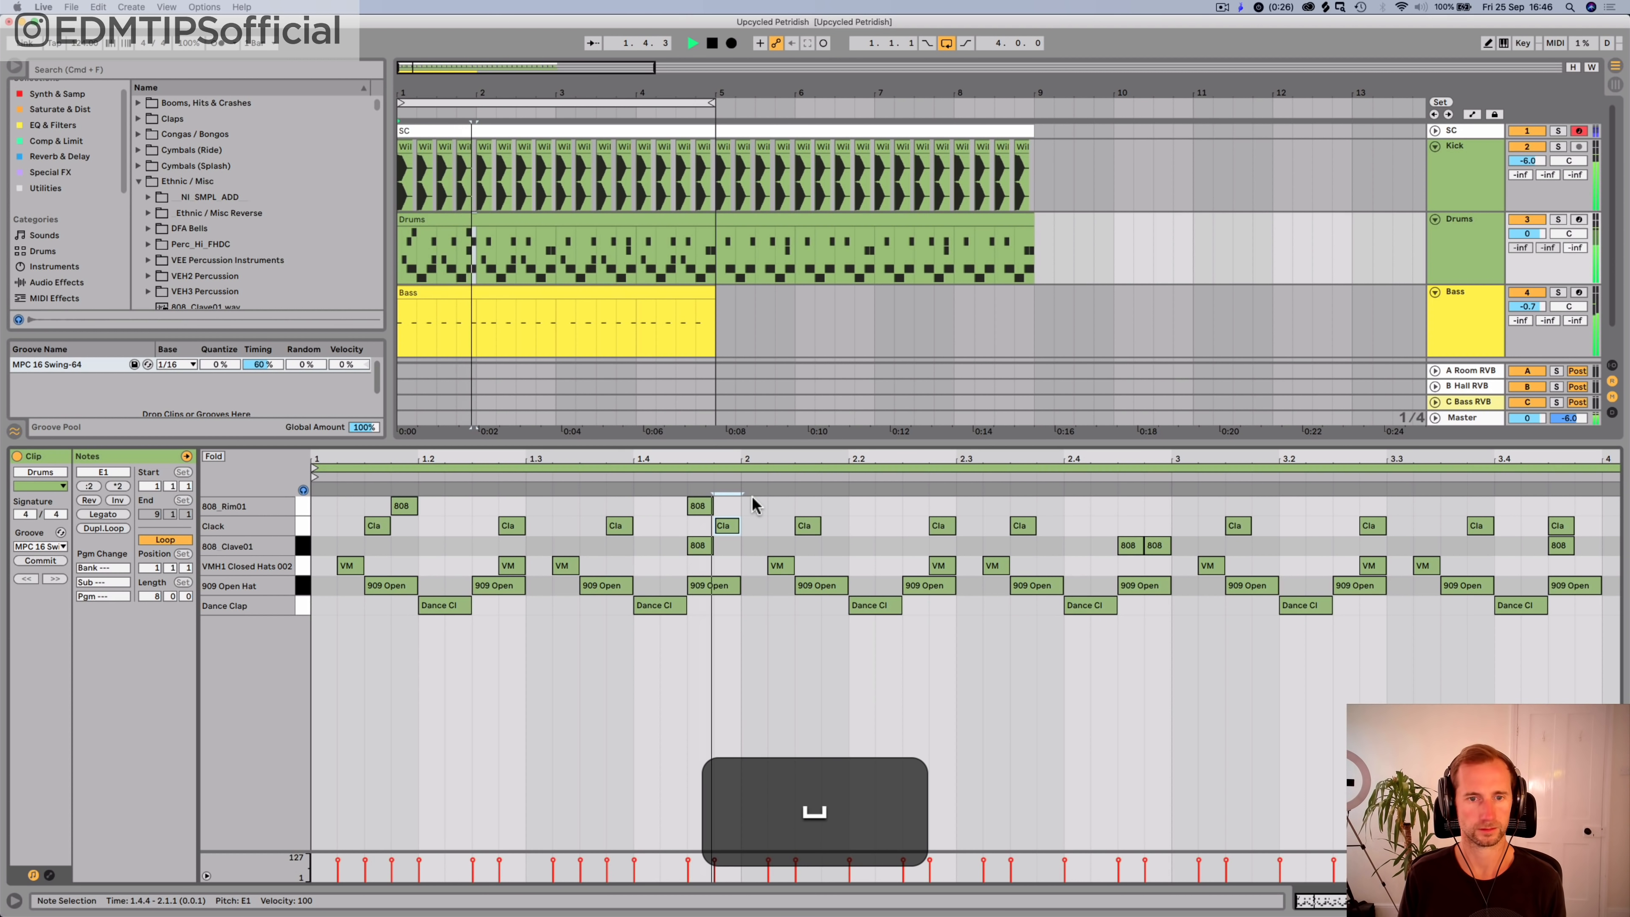
key("Left")
Step: Move the 808_Clave01 note at 1.4.3 to 1.4.4 and play the loop to check it
left_click(690, 544)
key("Right")
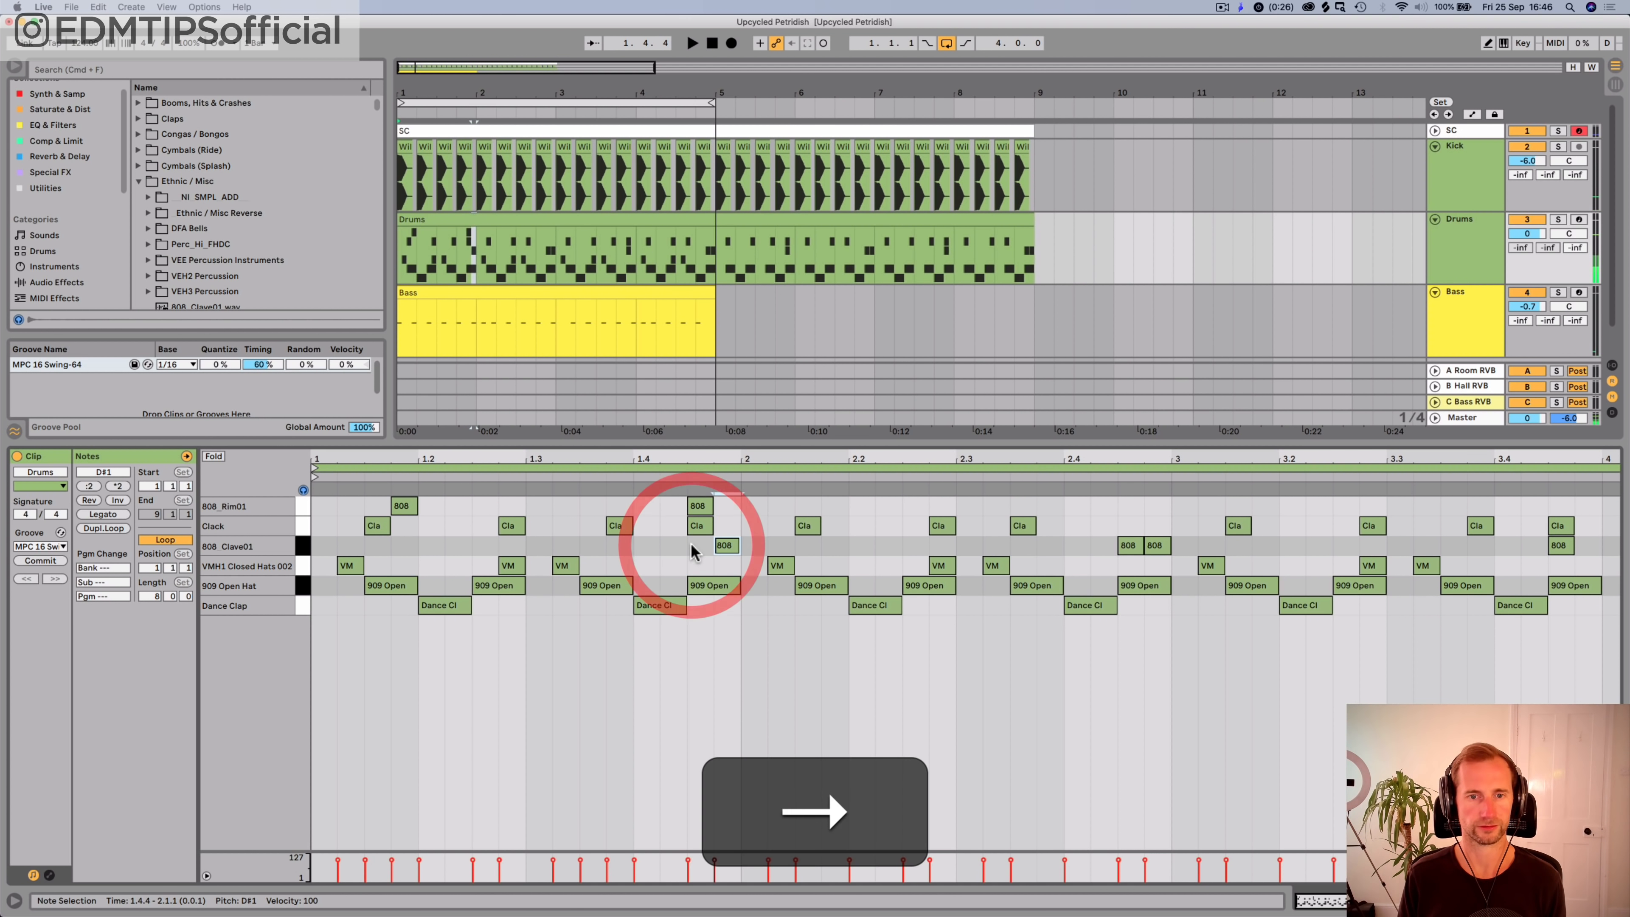
key("space")
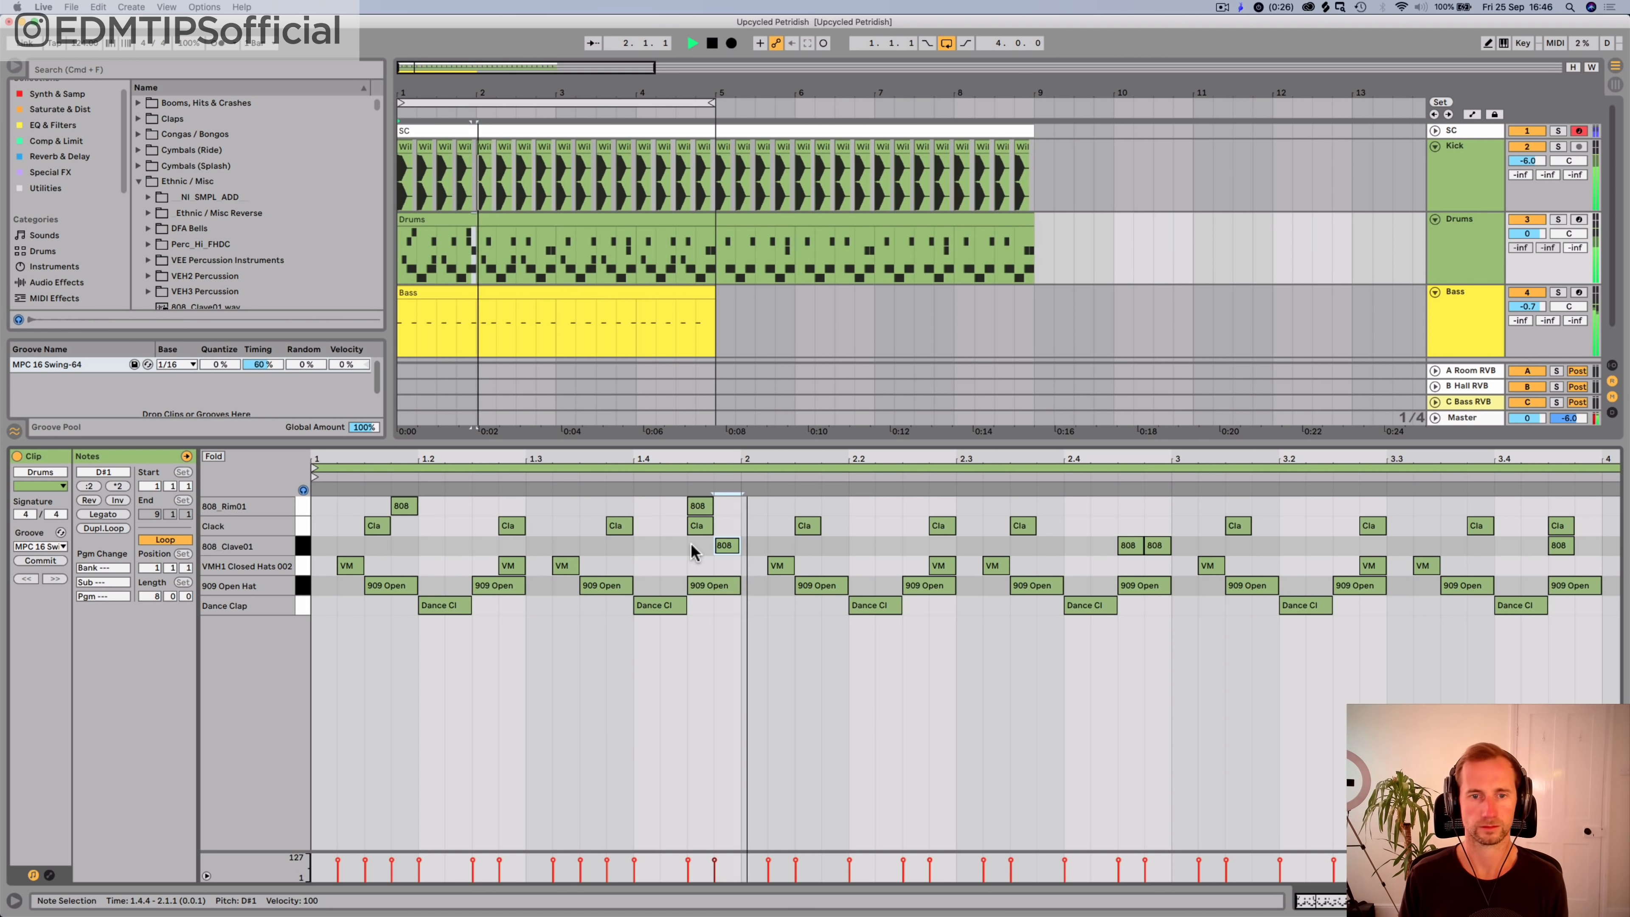
Step: Duplicate the bar 1 808_Rim01 notes through all eight bars of the Drums clip while the loop plays
left_click_drag(744, 461, 302, 514)
key("space")
key("super+d")
key("space")
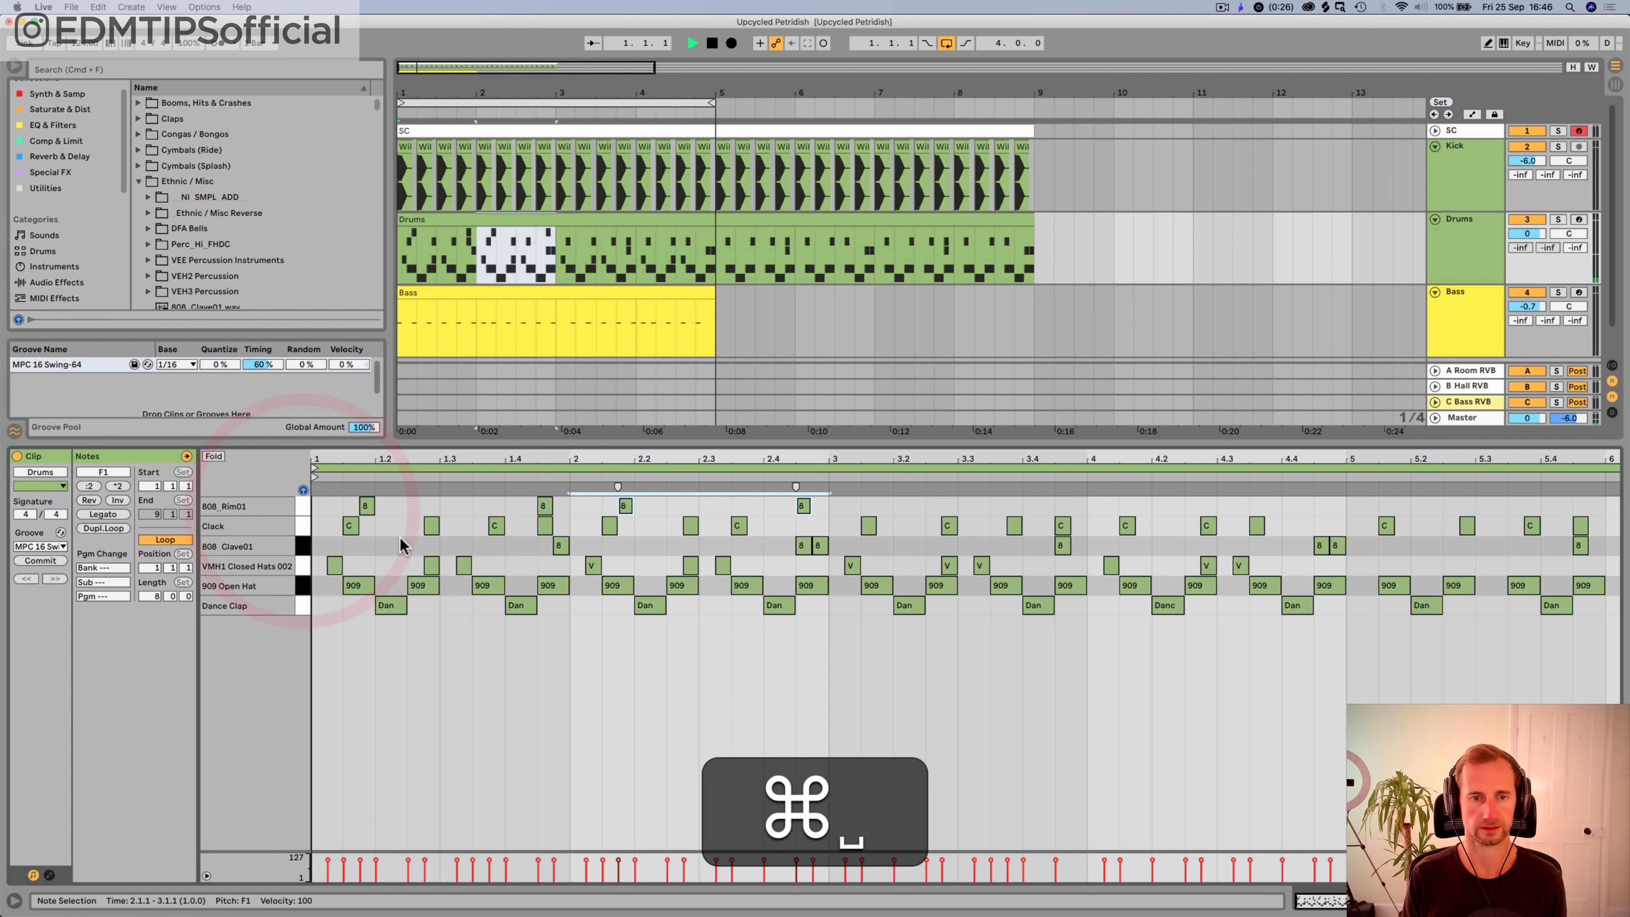
key("super+d")
key("super+d")
key("super+d")
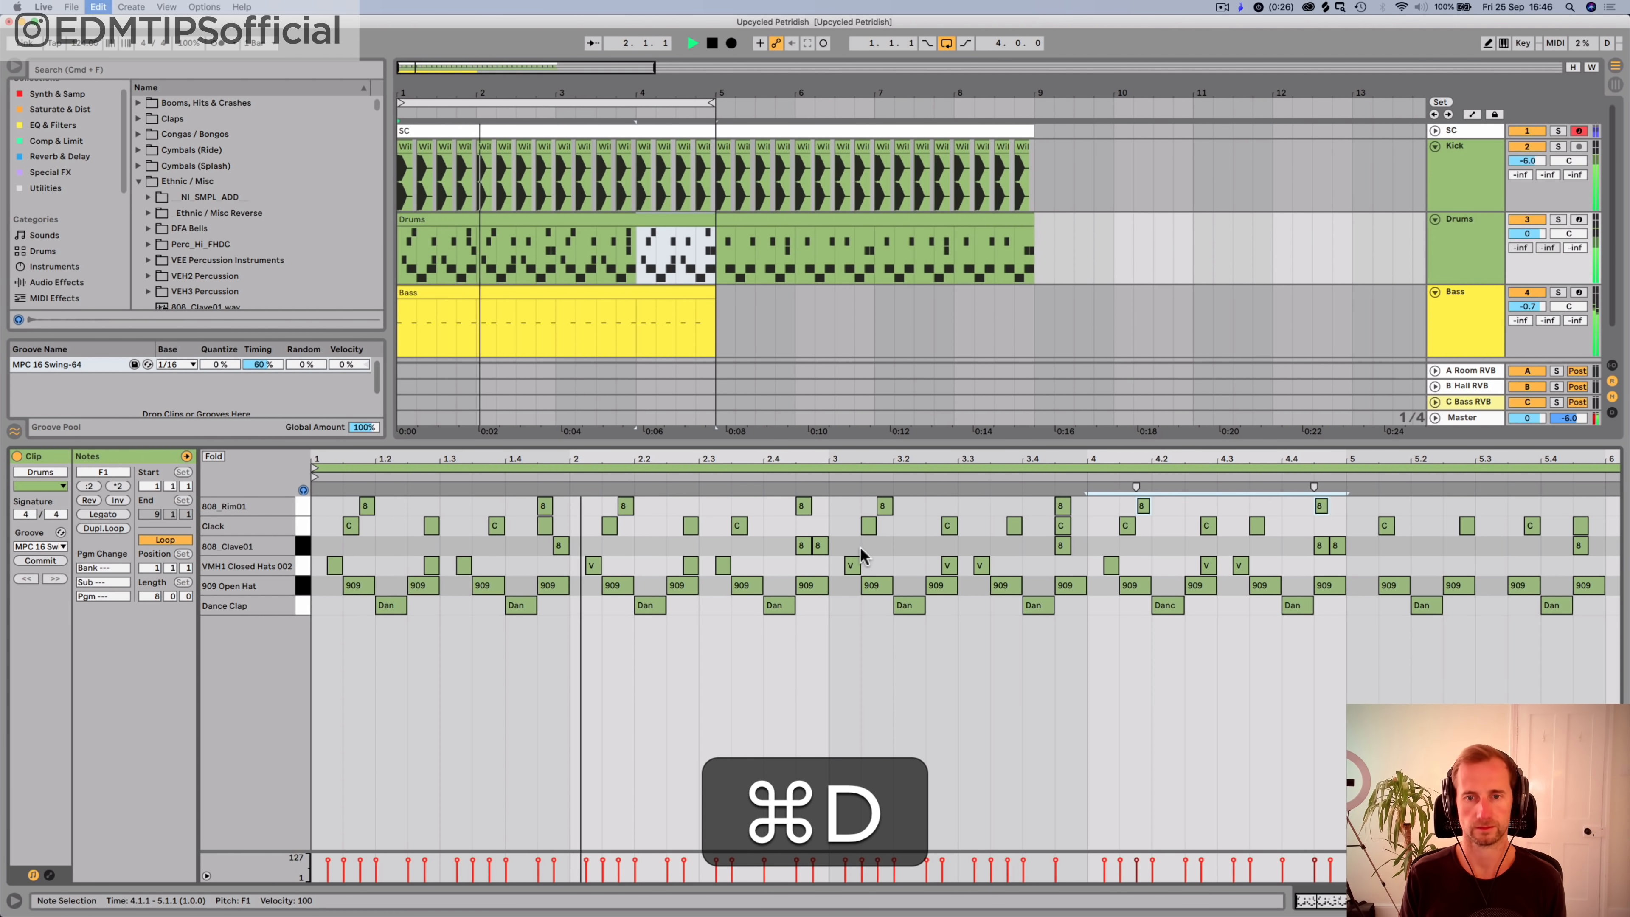
key("super+d")
left_click_drag(1110, 462, 819, 459)
key("super+d")
key("super+d")
key("super+d")
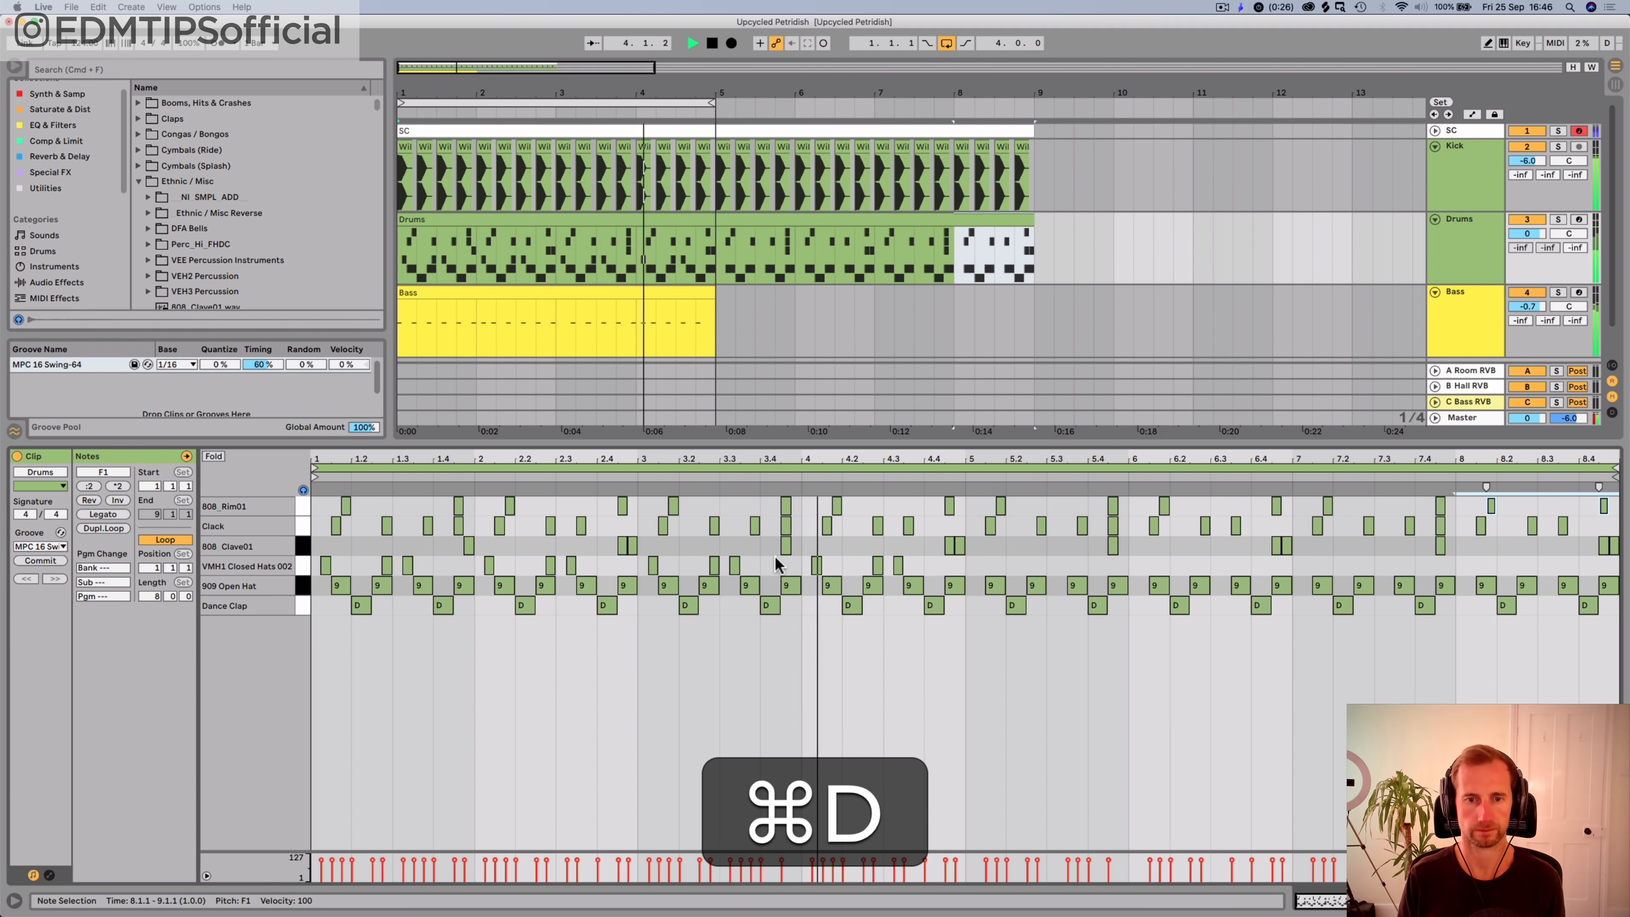
Step: Move the 808_Clave01 note at 3.4.3 to 3.4.4 and select the clave note at 5.4.3
left_click(767, 555)
key("super+i")
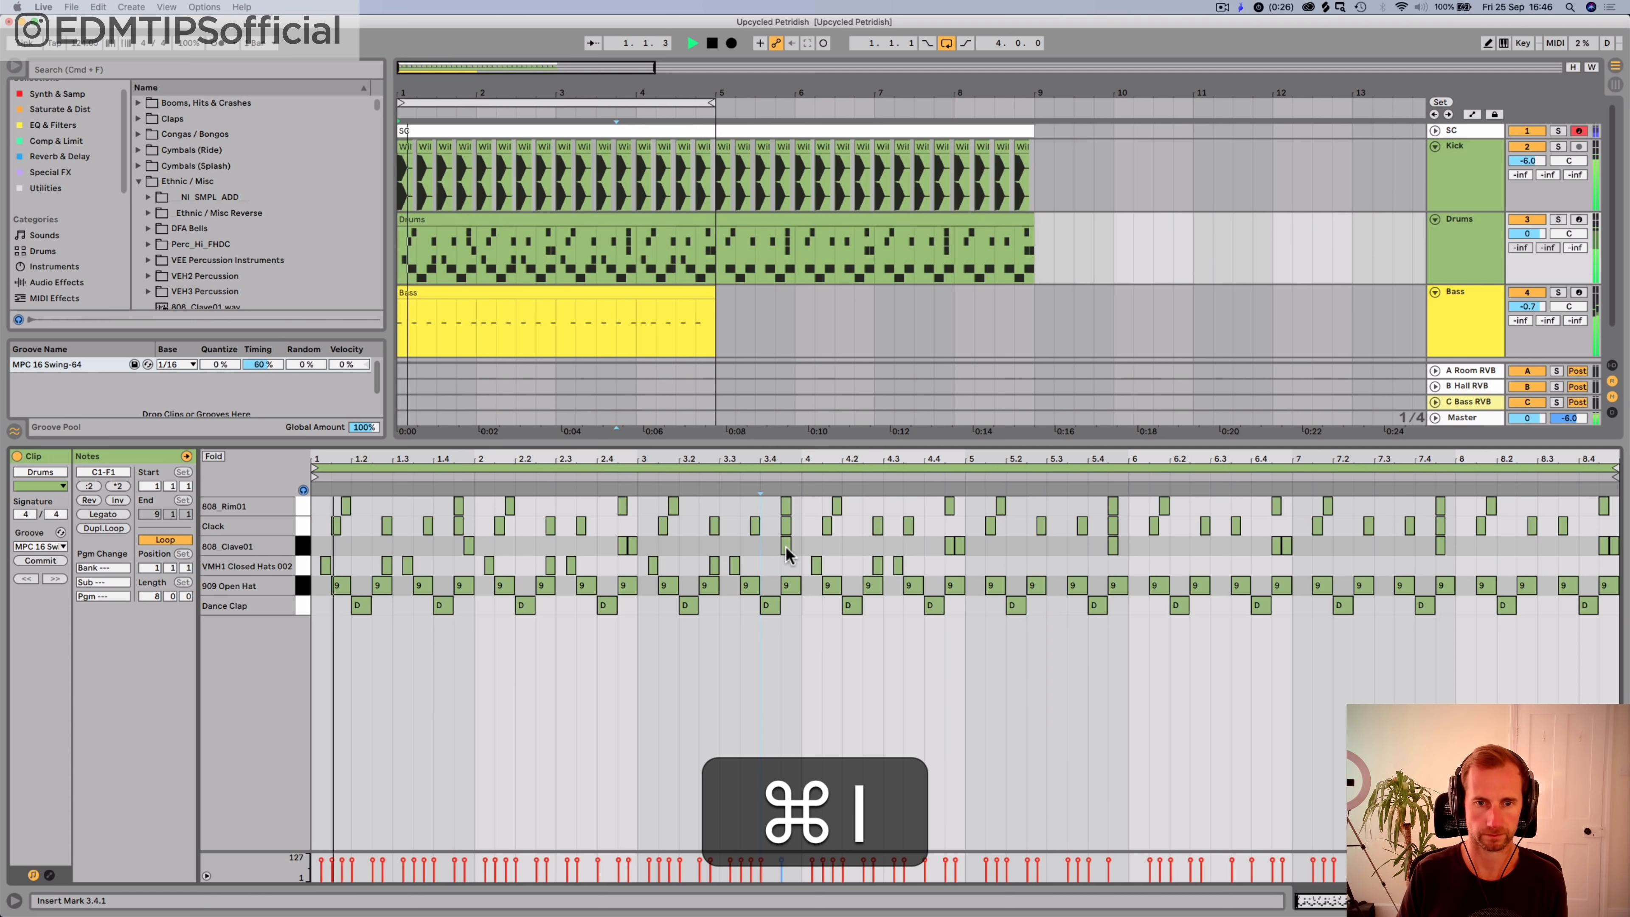
left_click(785, 546)
key("super+2")
key("super+i")
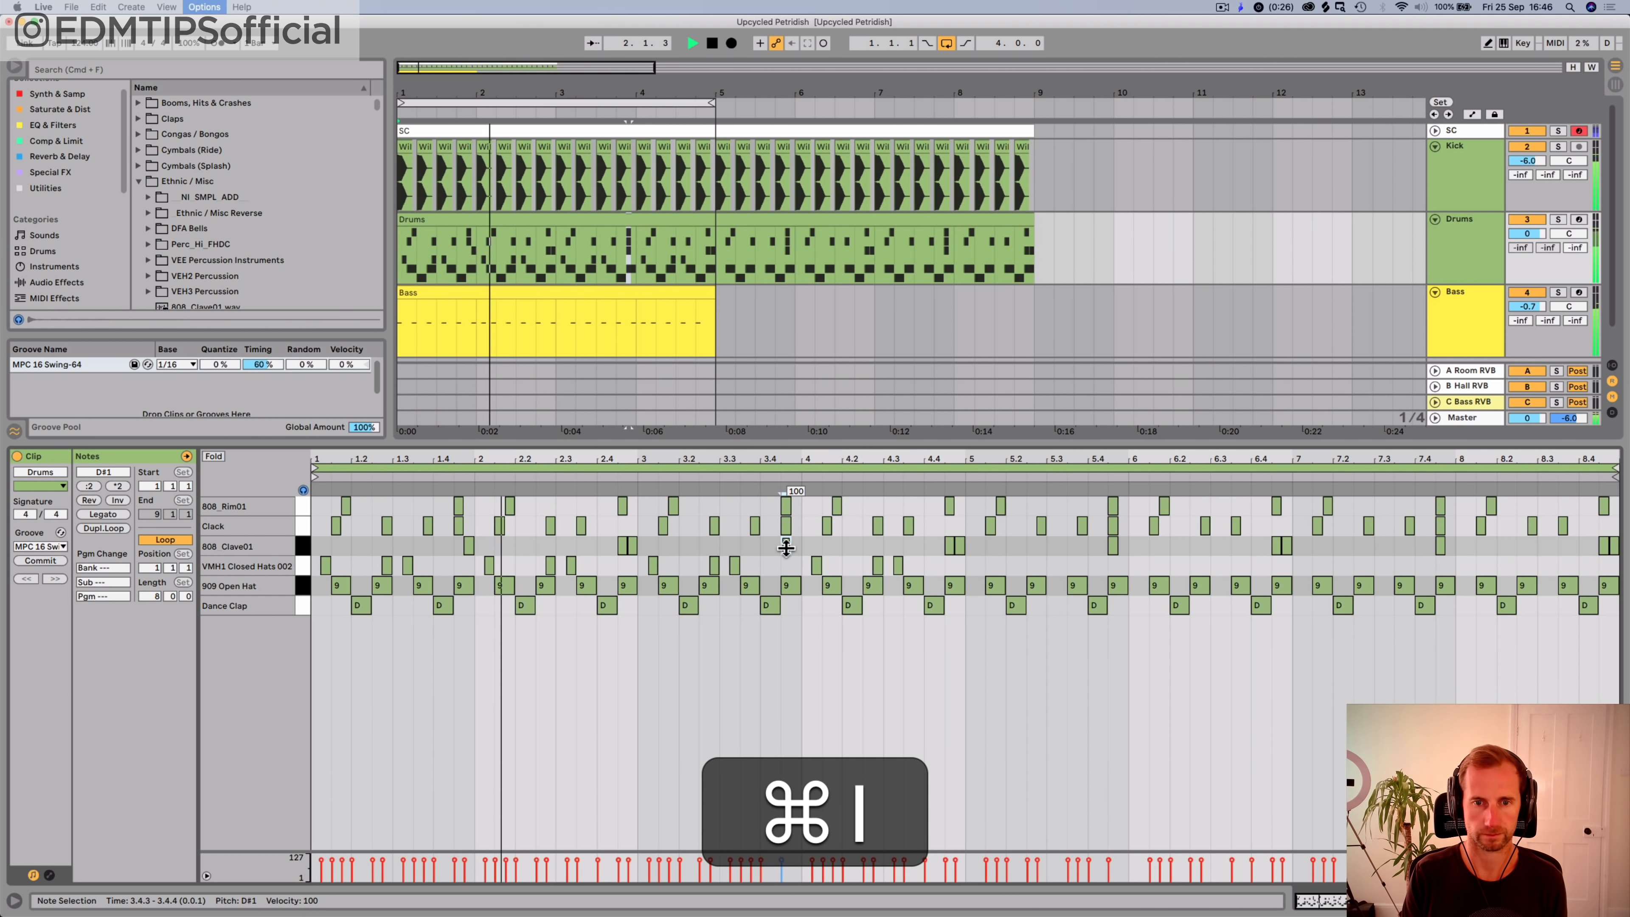
key("super+2")
left_click(786, 546)
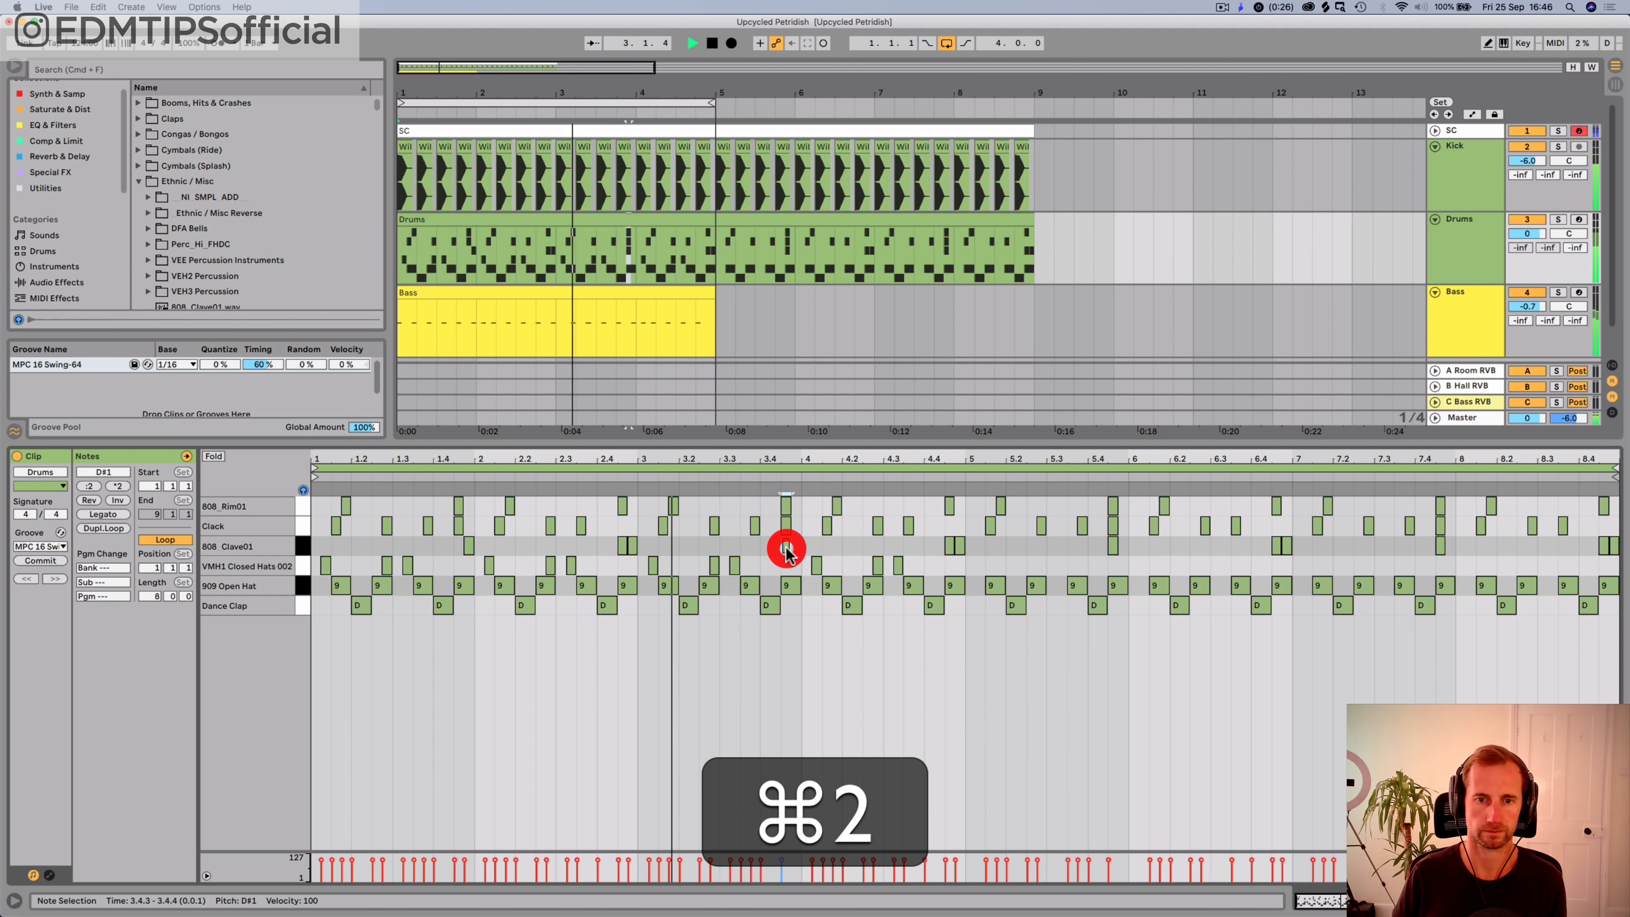
key("Right")
key("Left")
key("super+i")
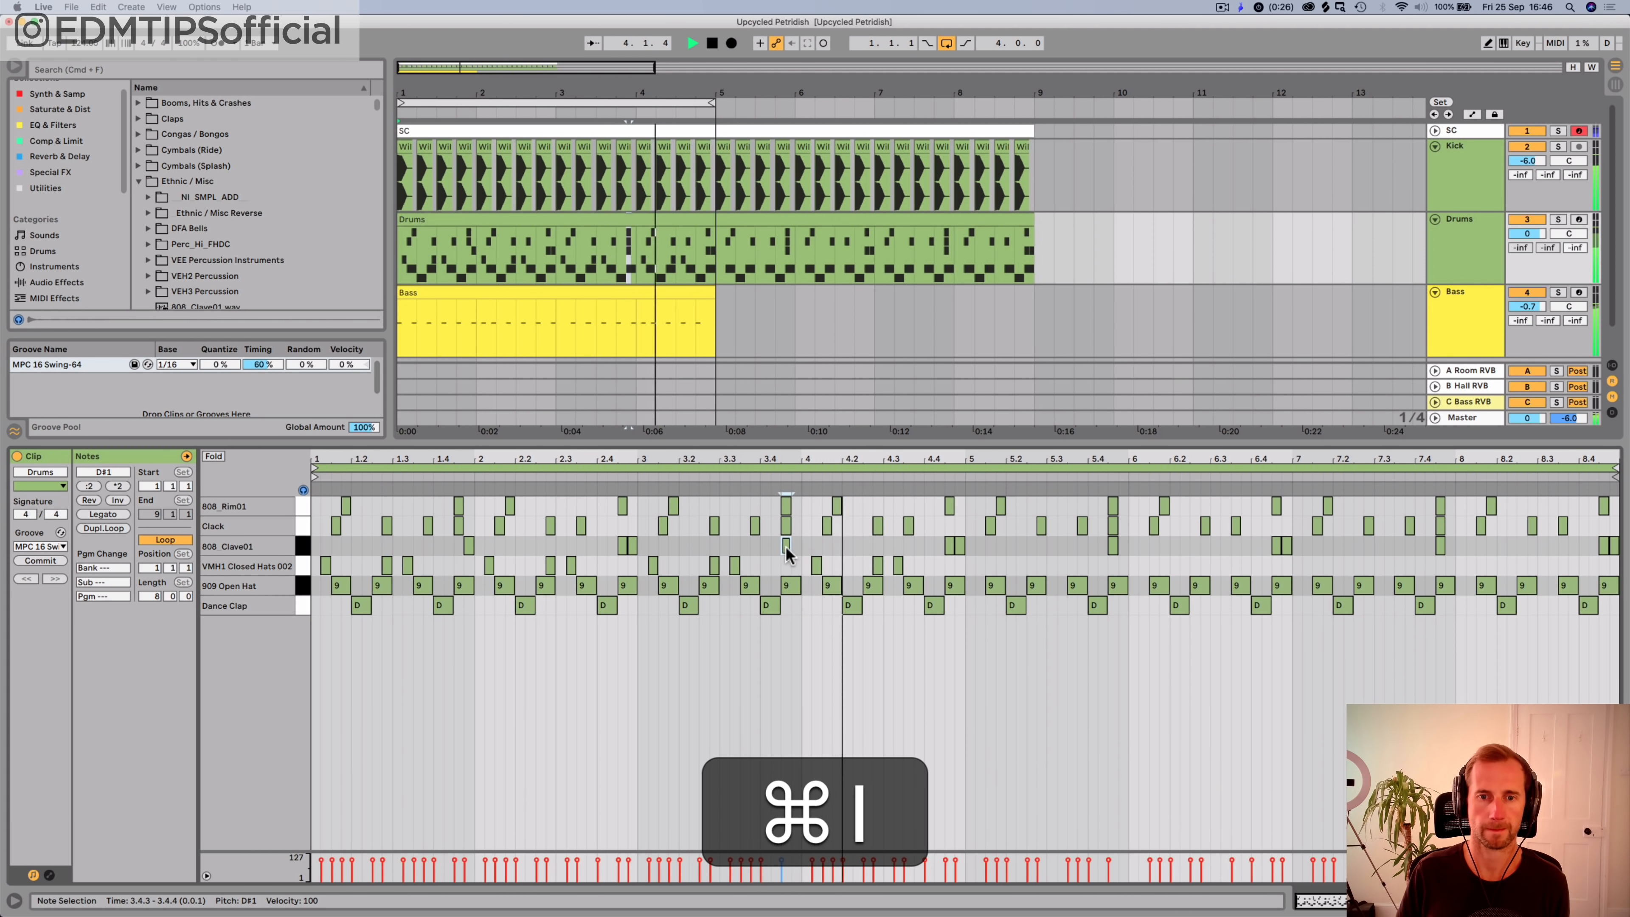
key("super+Right")
key("Right")
key("p")
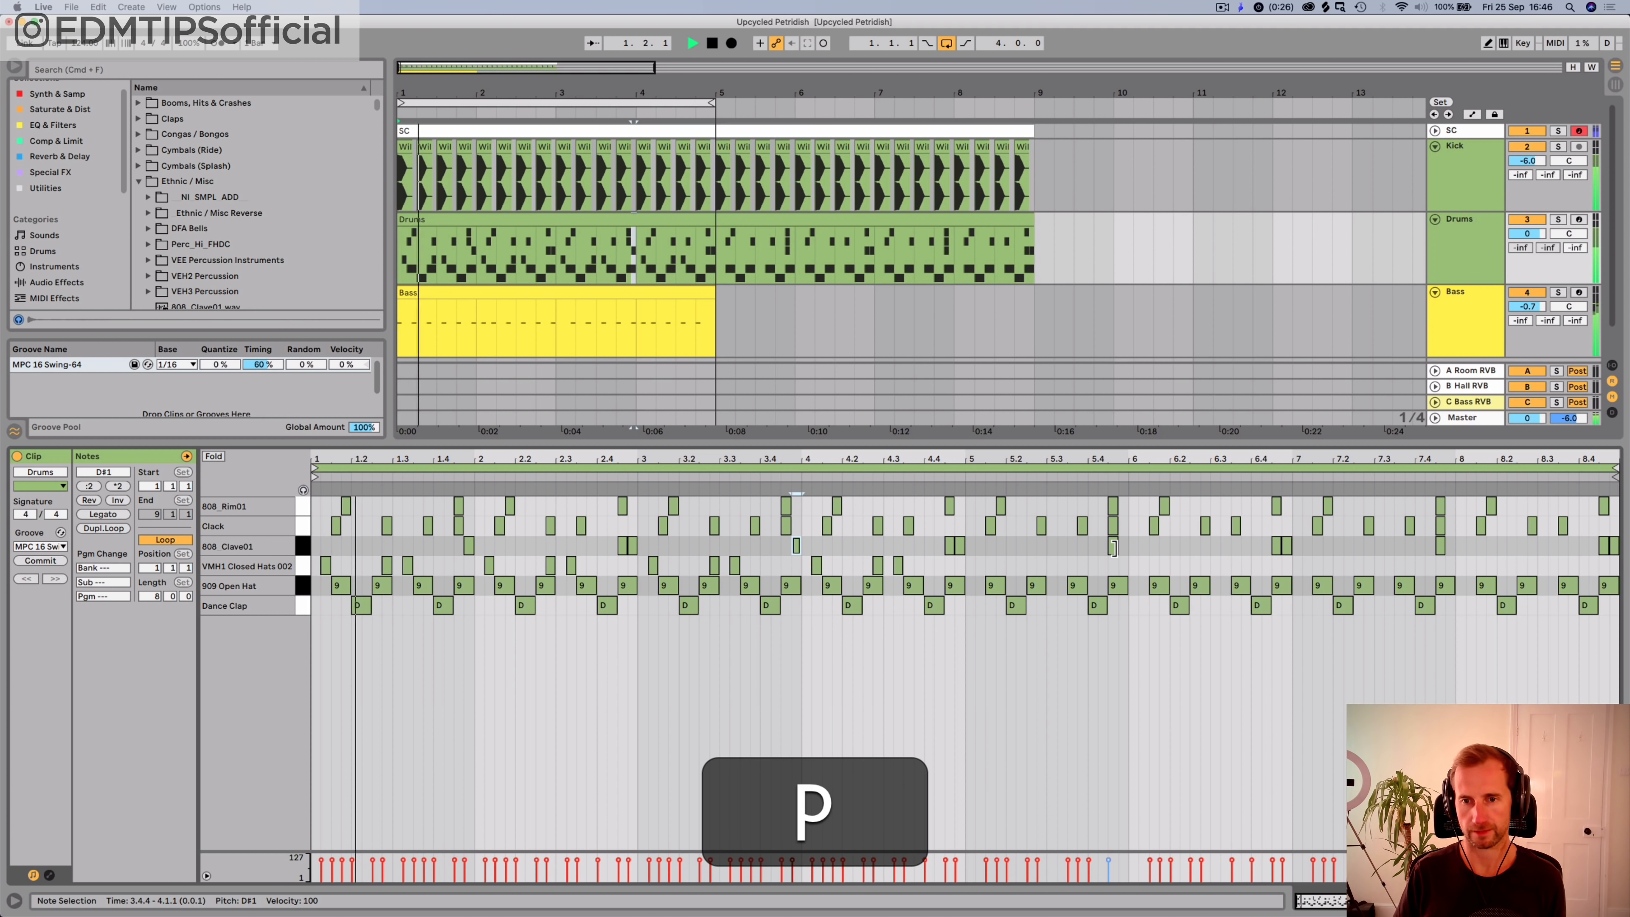
left_click(1114, 546)
key("space")
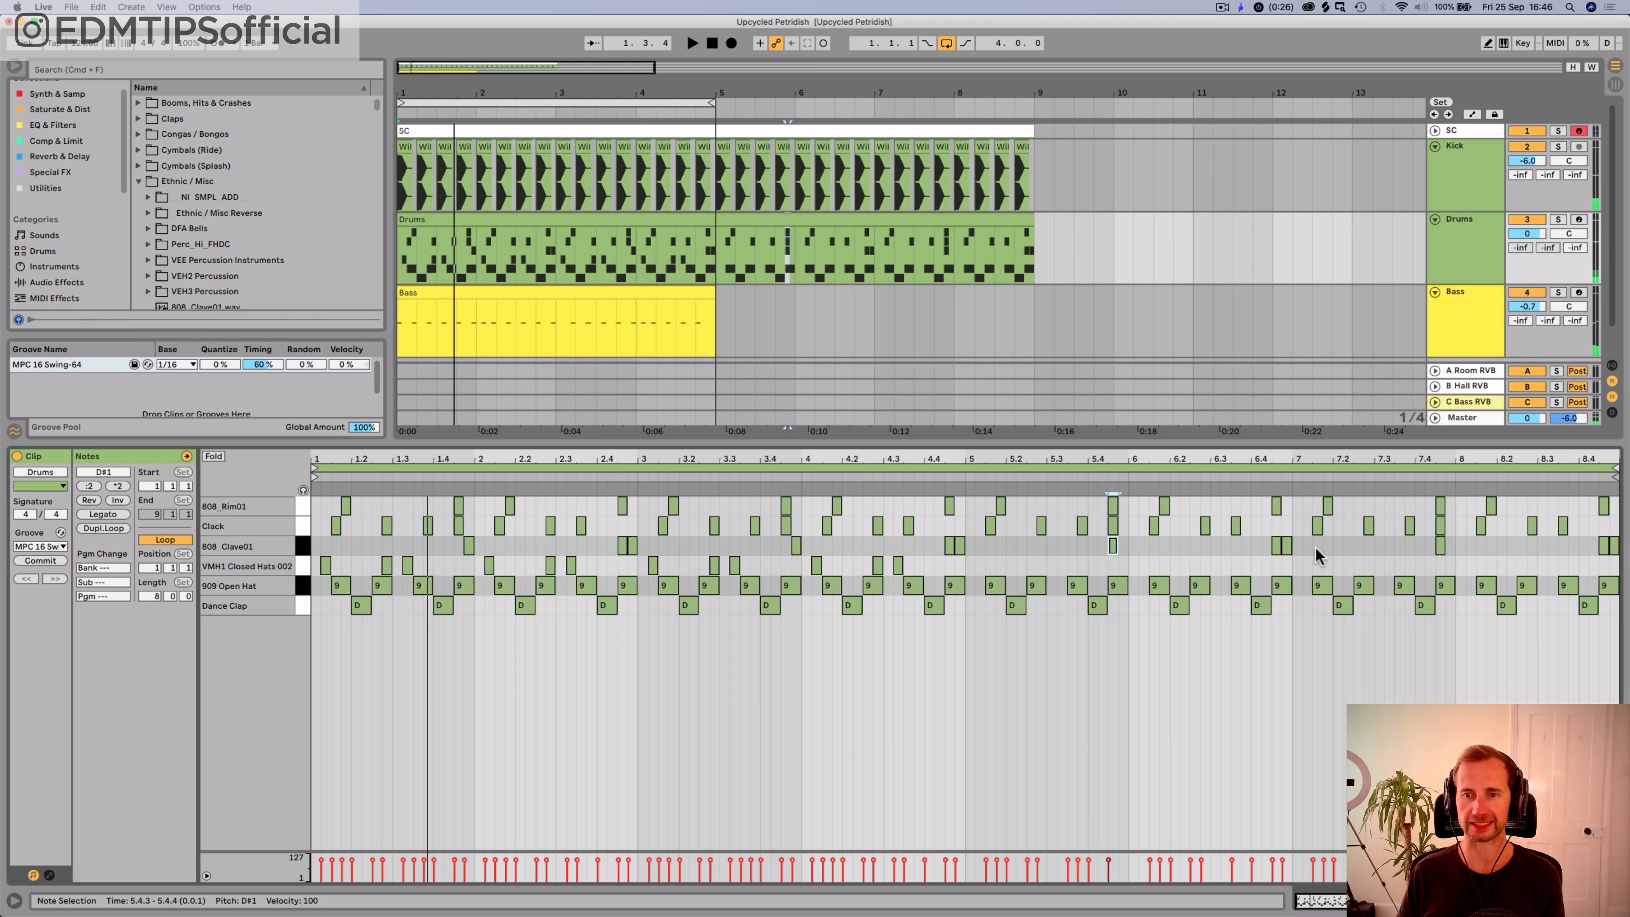
Step: Show the Drums rack and switch the sample browser to the favourites folder, collapsing Ethnic / Misc and Hats Open
key("shift+Tab")
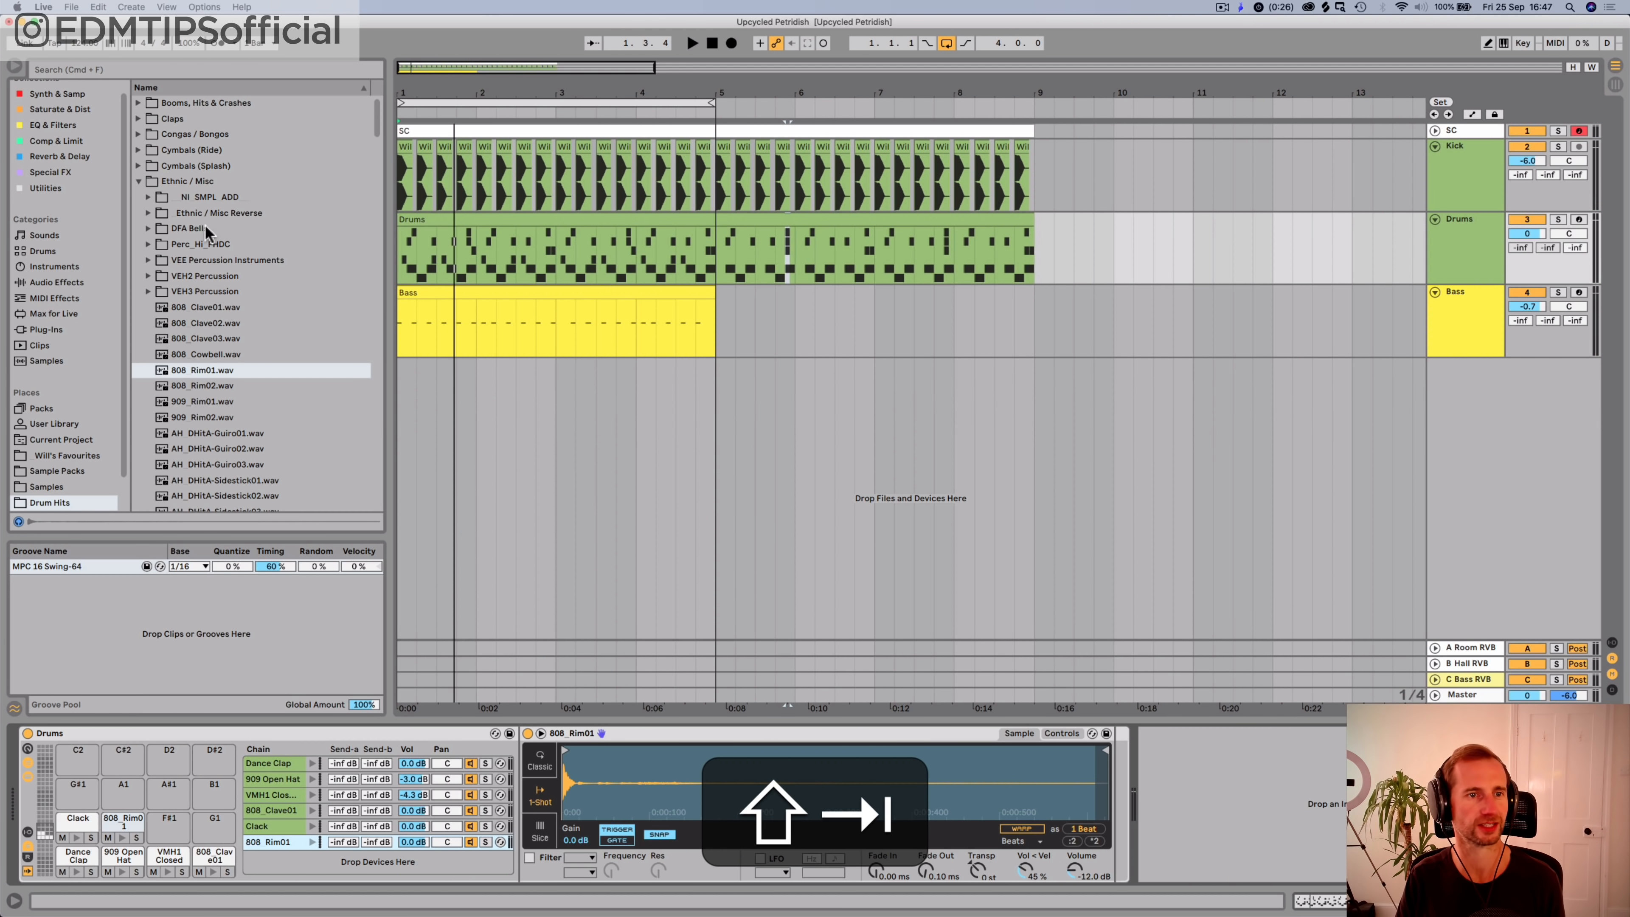
left_click(183, 181)
key("Left")
scroll(58, 449, "down", 1)
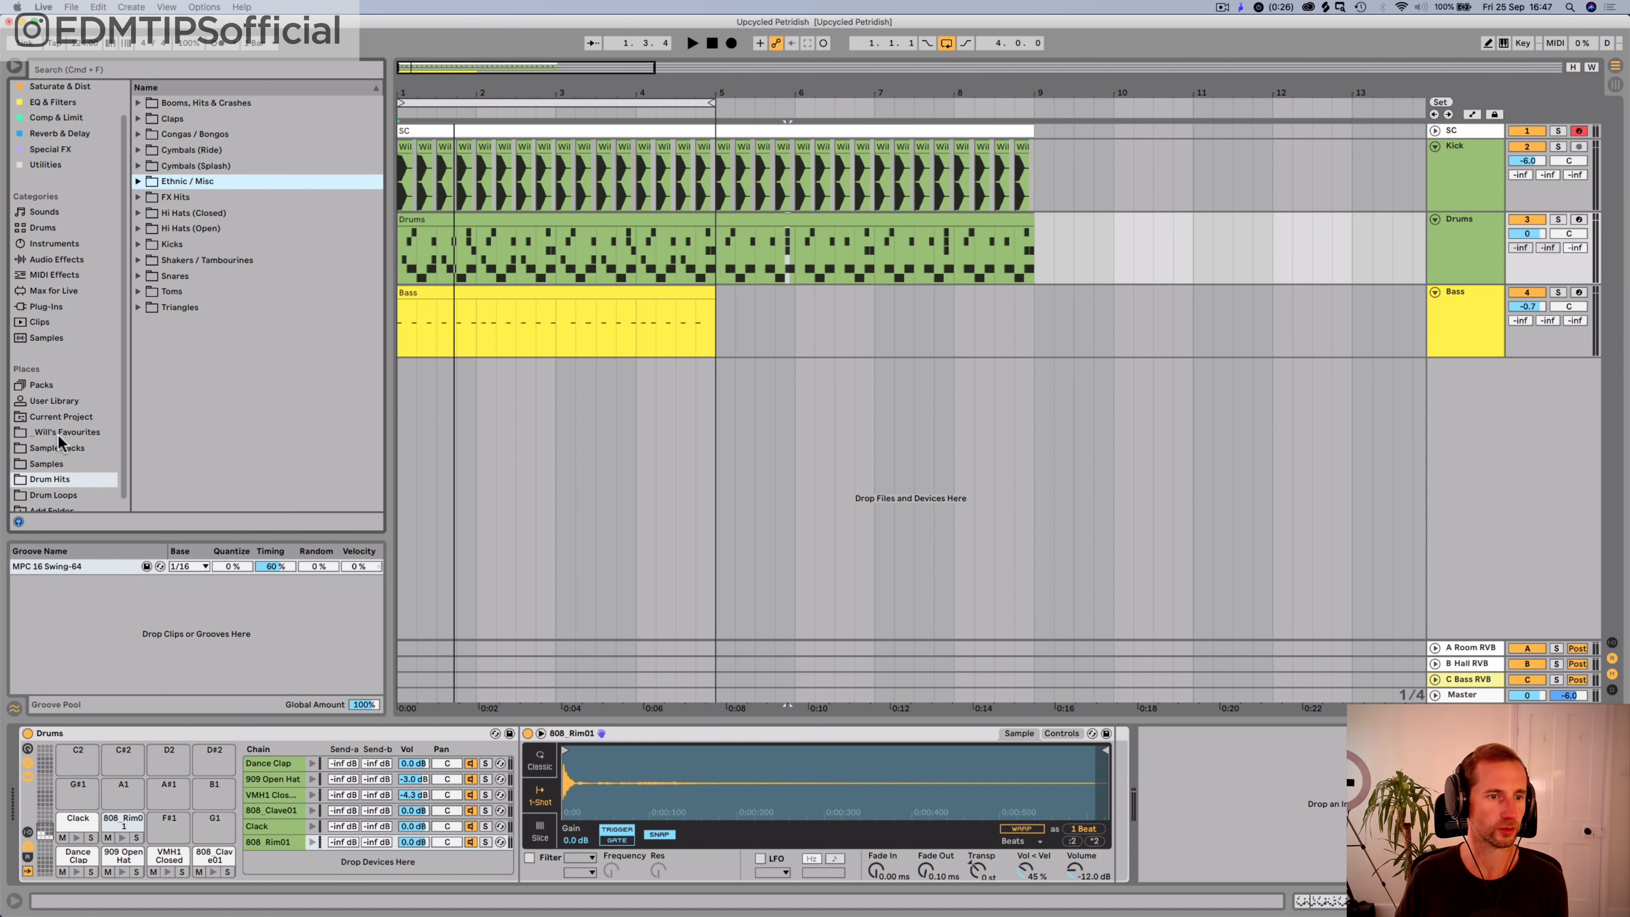
left_click(64, 433)
left_click(189, 207)
key("Left")
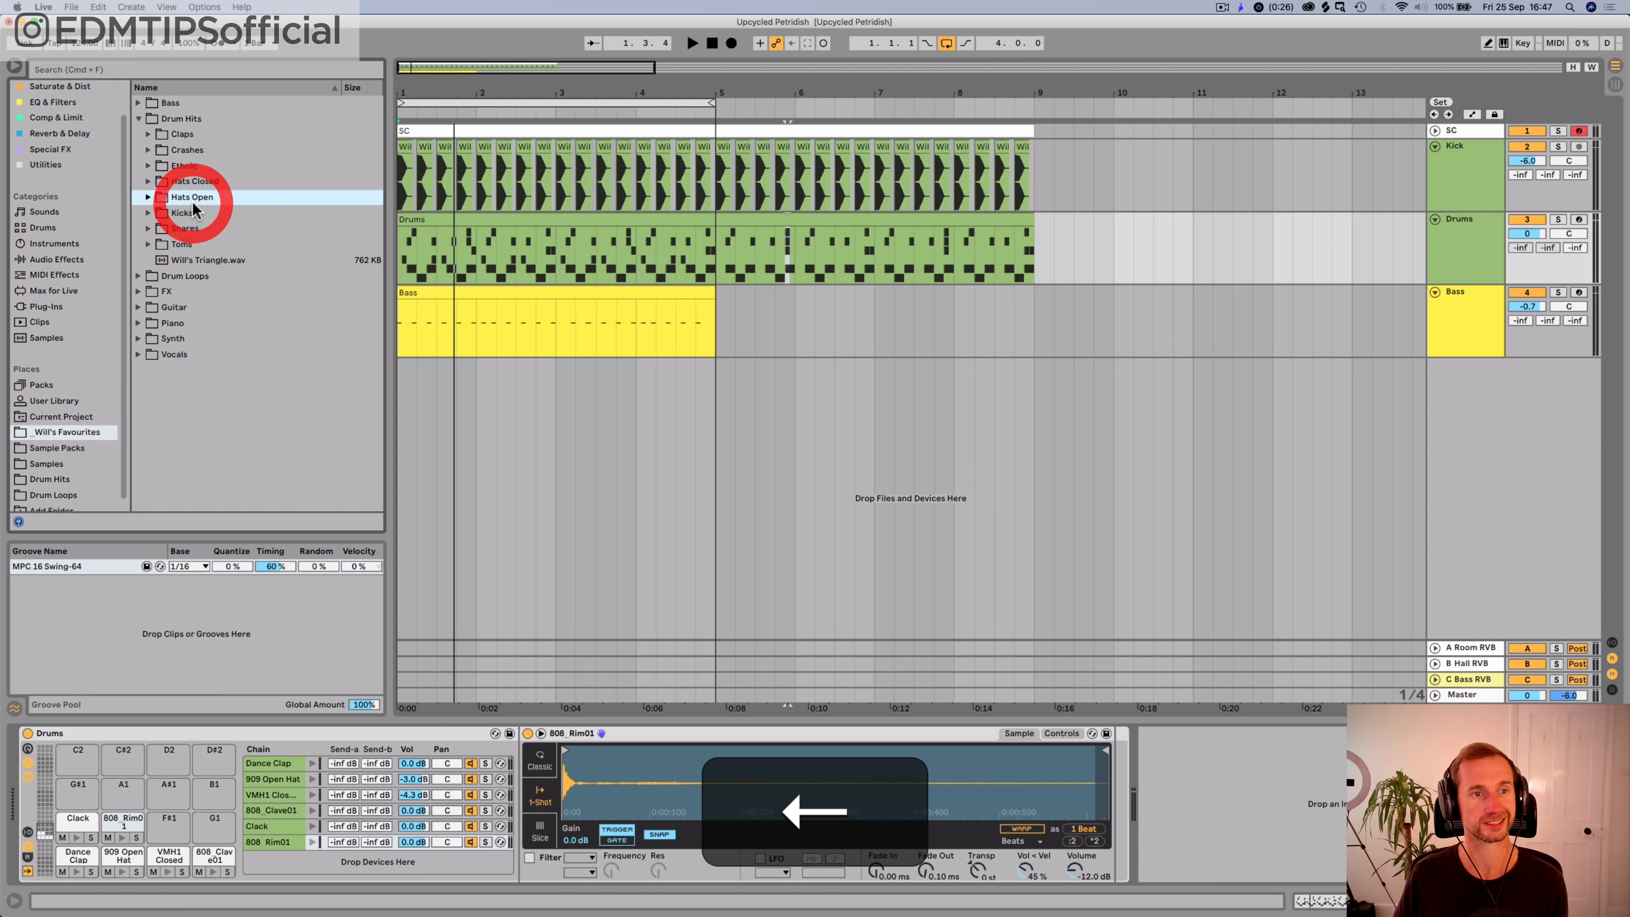
Step: Find Rev Clap.wav in the Claps Reverse folder and load it onto the A#1 pad of the Drums rack
left_click(196, 135)
key("Right")
key("Down")
key("Down")
key("Right")
key("Down")
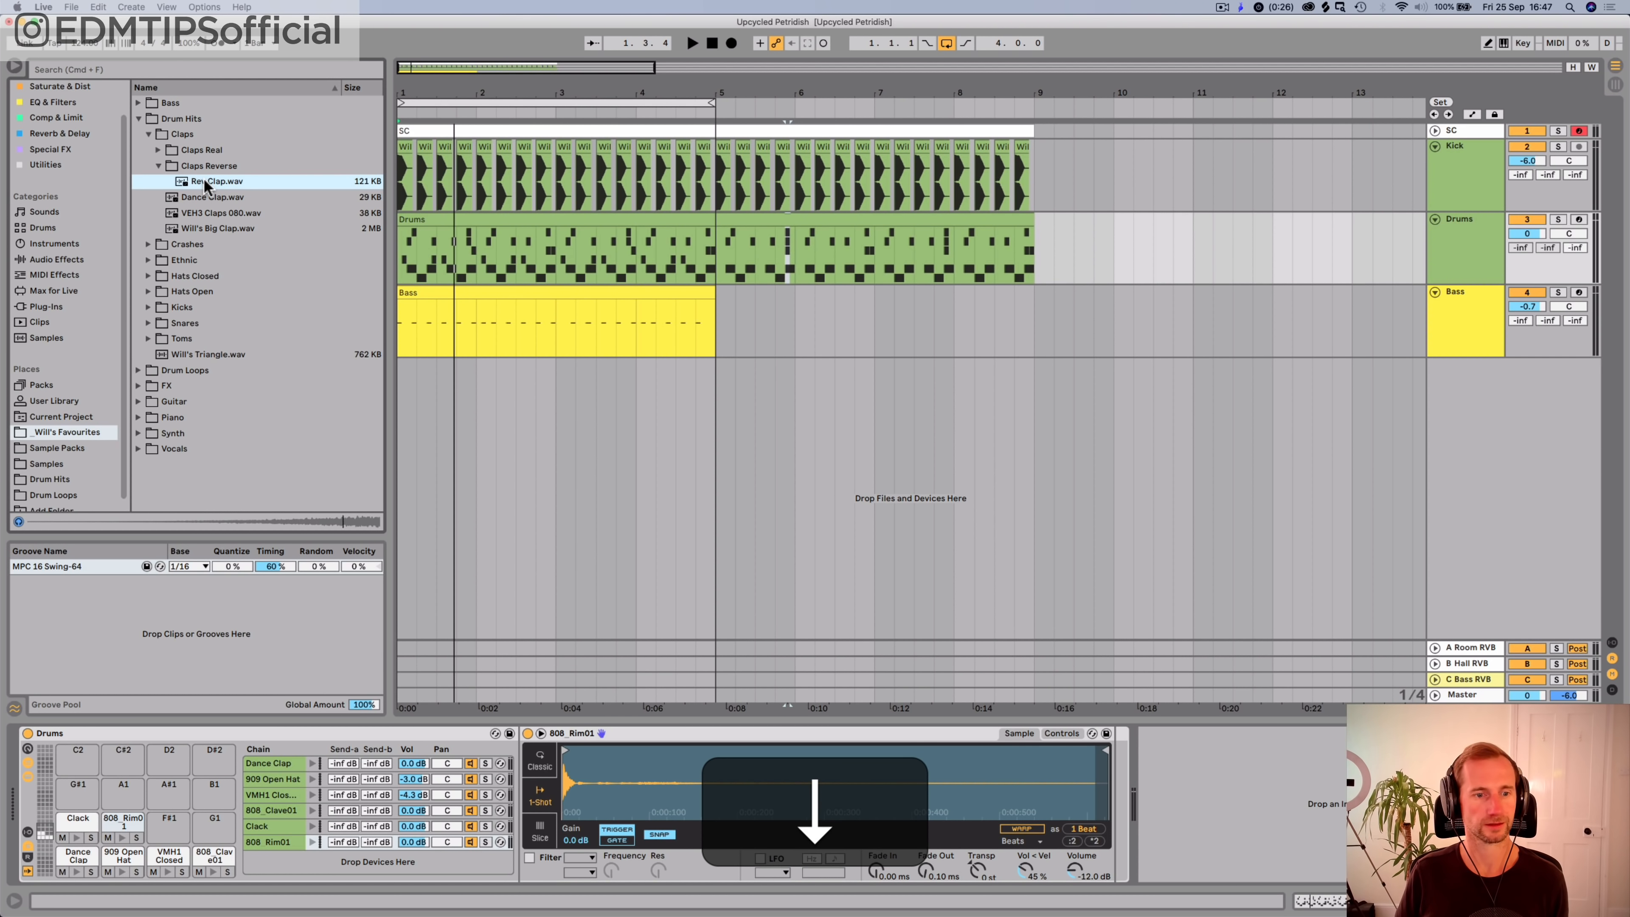
left_click_drag(206, 186, 165, 825)
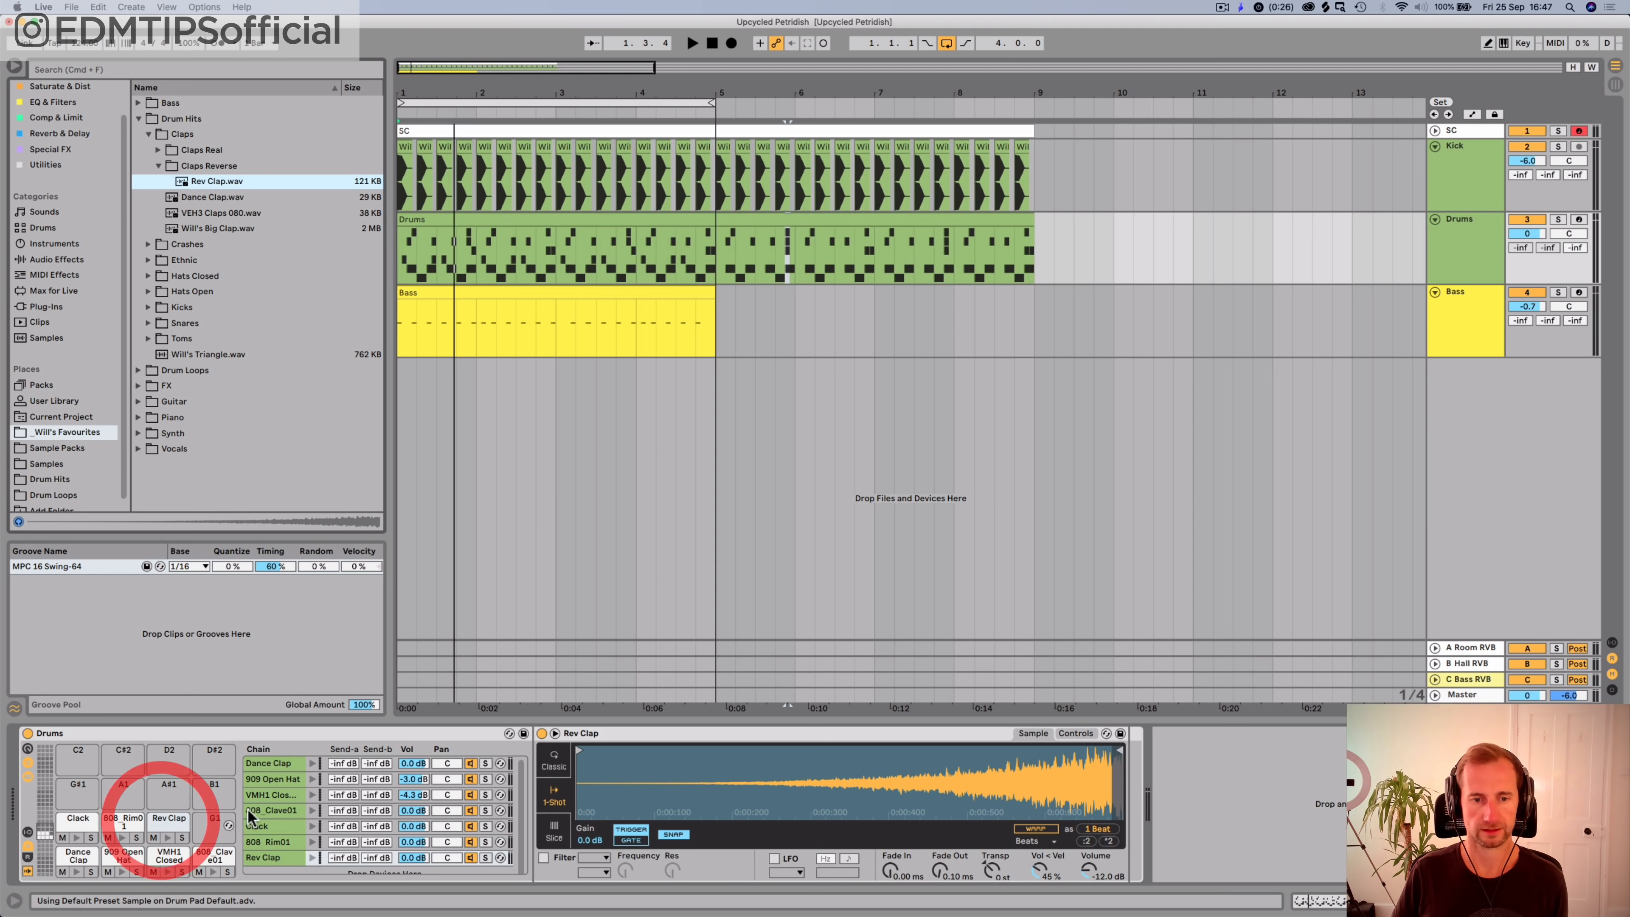
Step: Switch the Rev Clap Simpler to Classic mode with 1 voice and a release of 1.00 ms
left_click(553, 759)
left_click(813, 842)
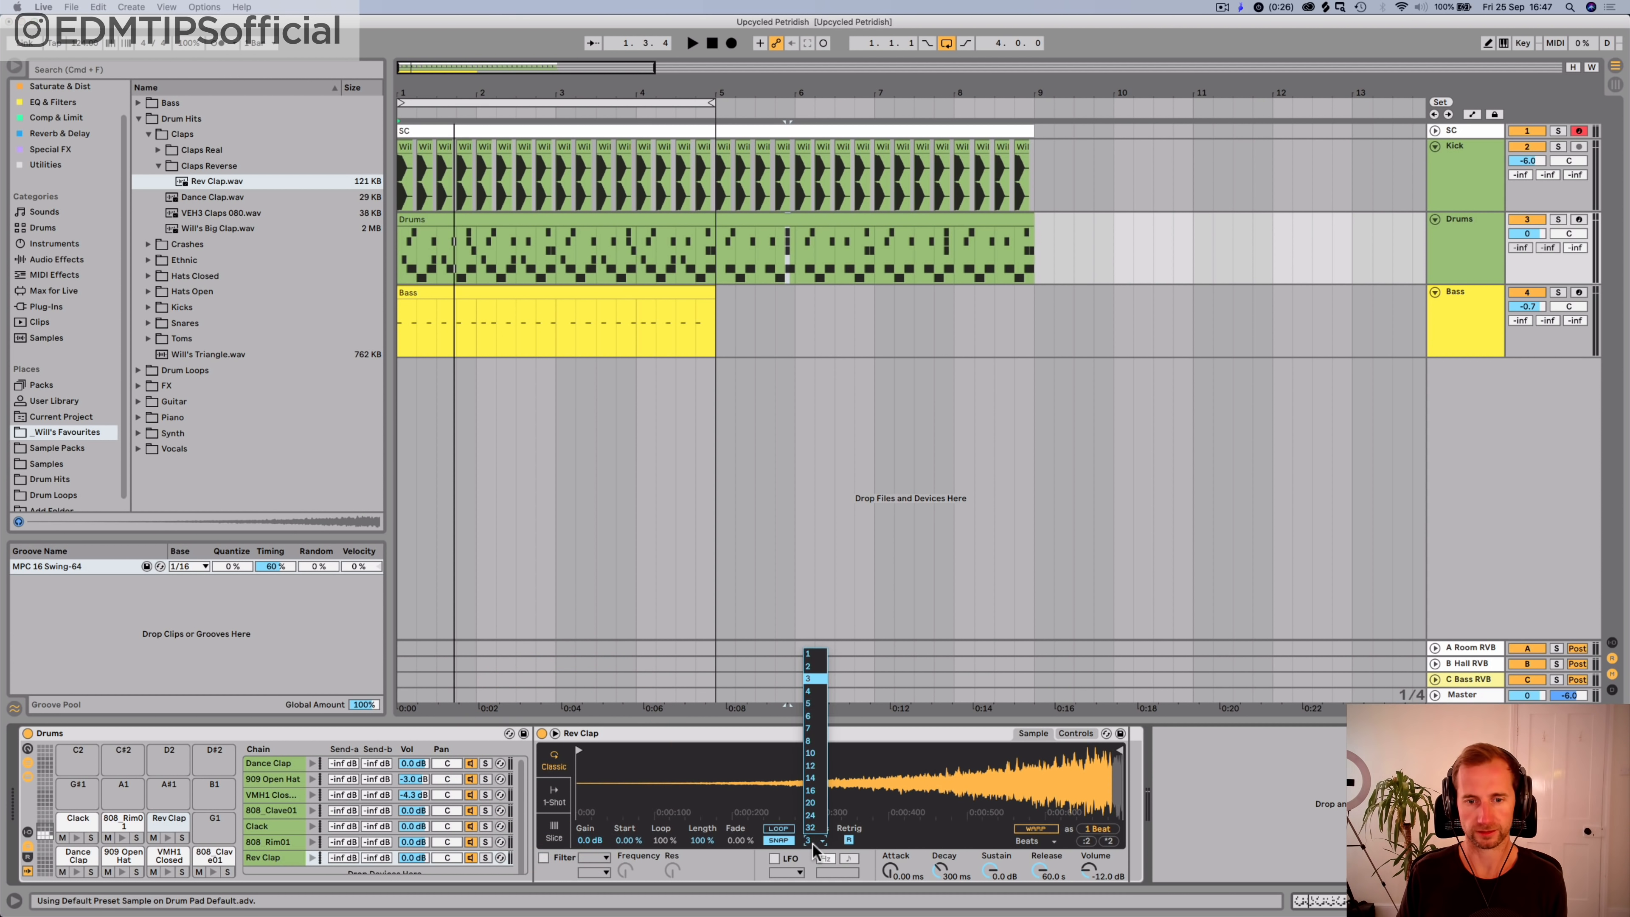
left_click(821, 653)
left_click_drag(1040, 870, 1039, 912)
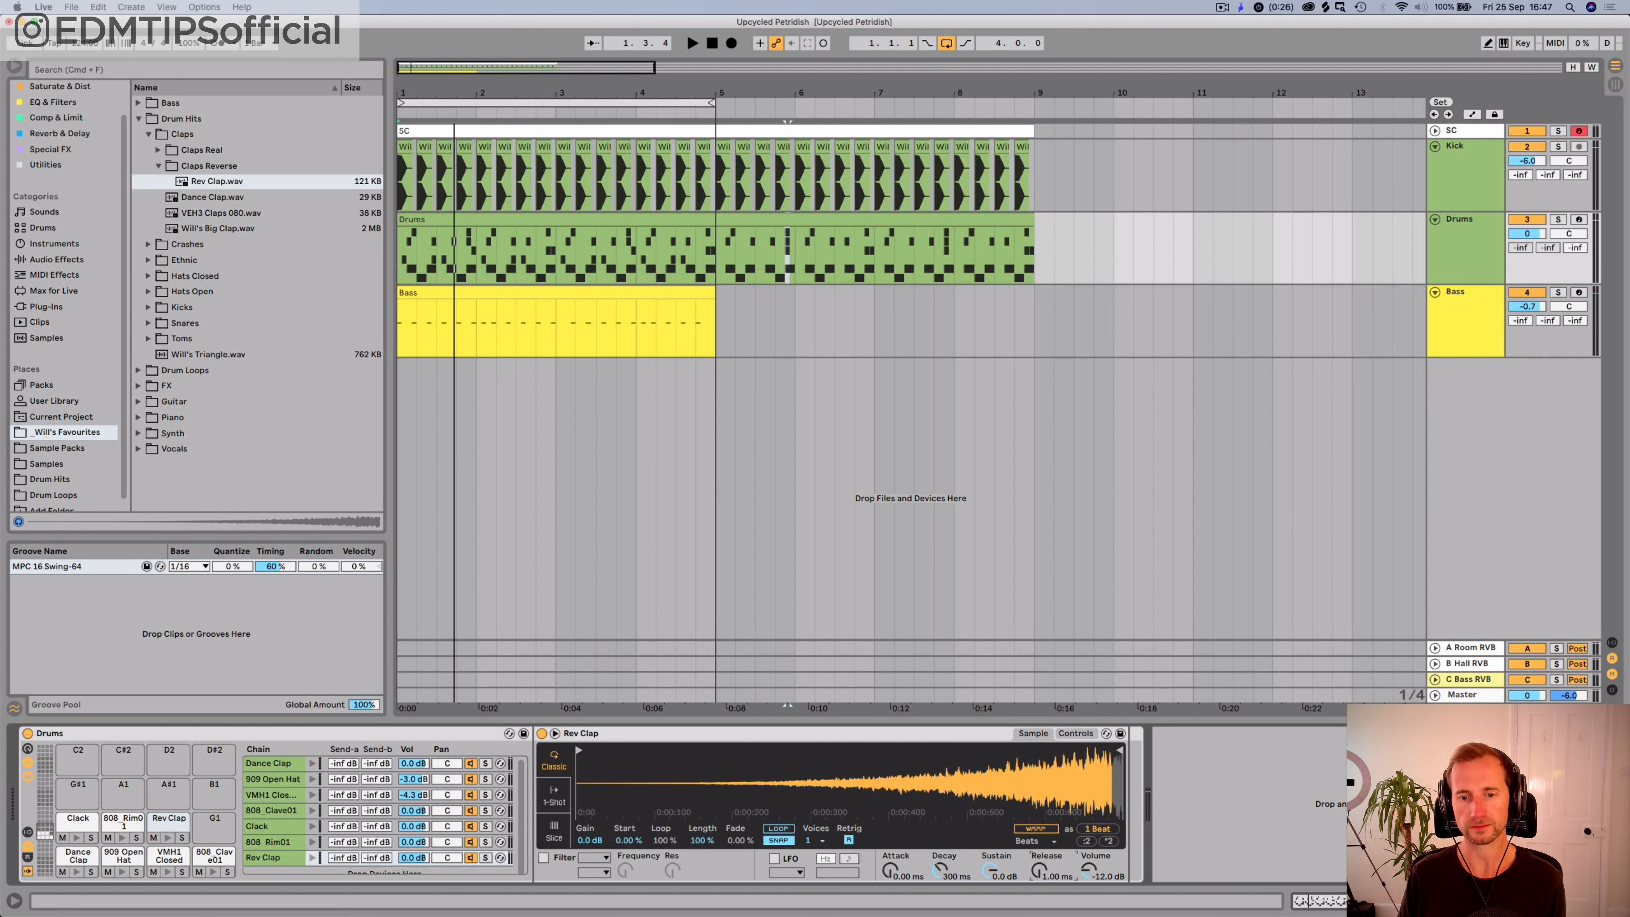
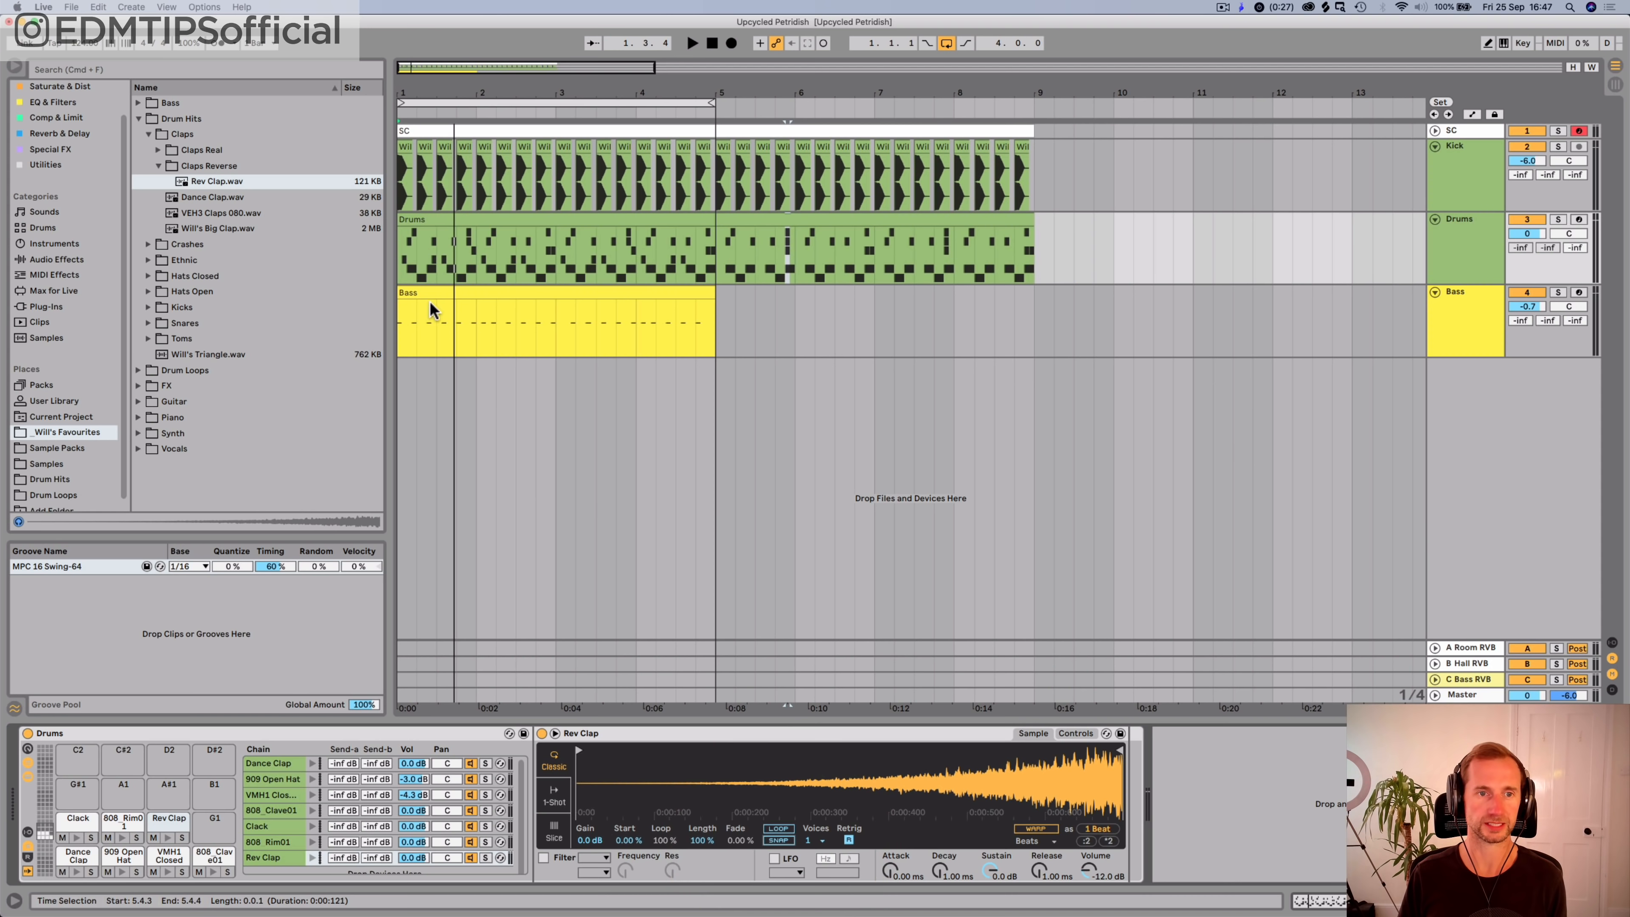
Step: Add a one-beat Rev Clap note at 1.3.1 in the Drums clip and audition it
double_click(424, 216)
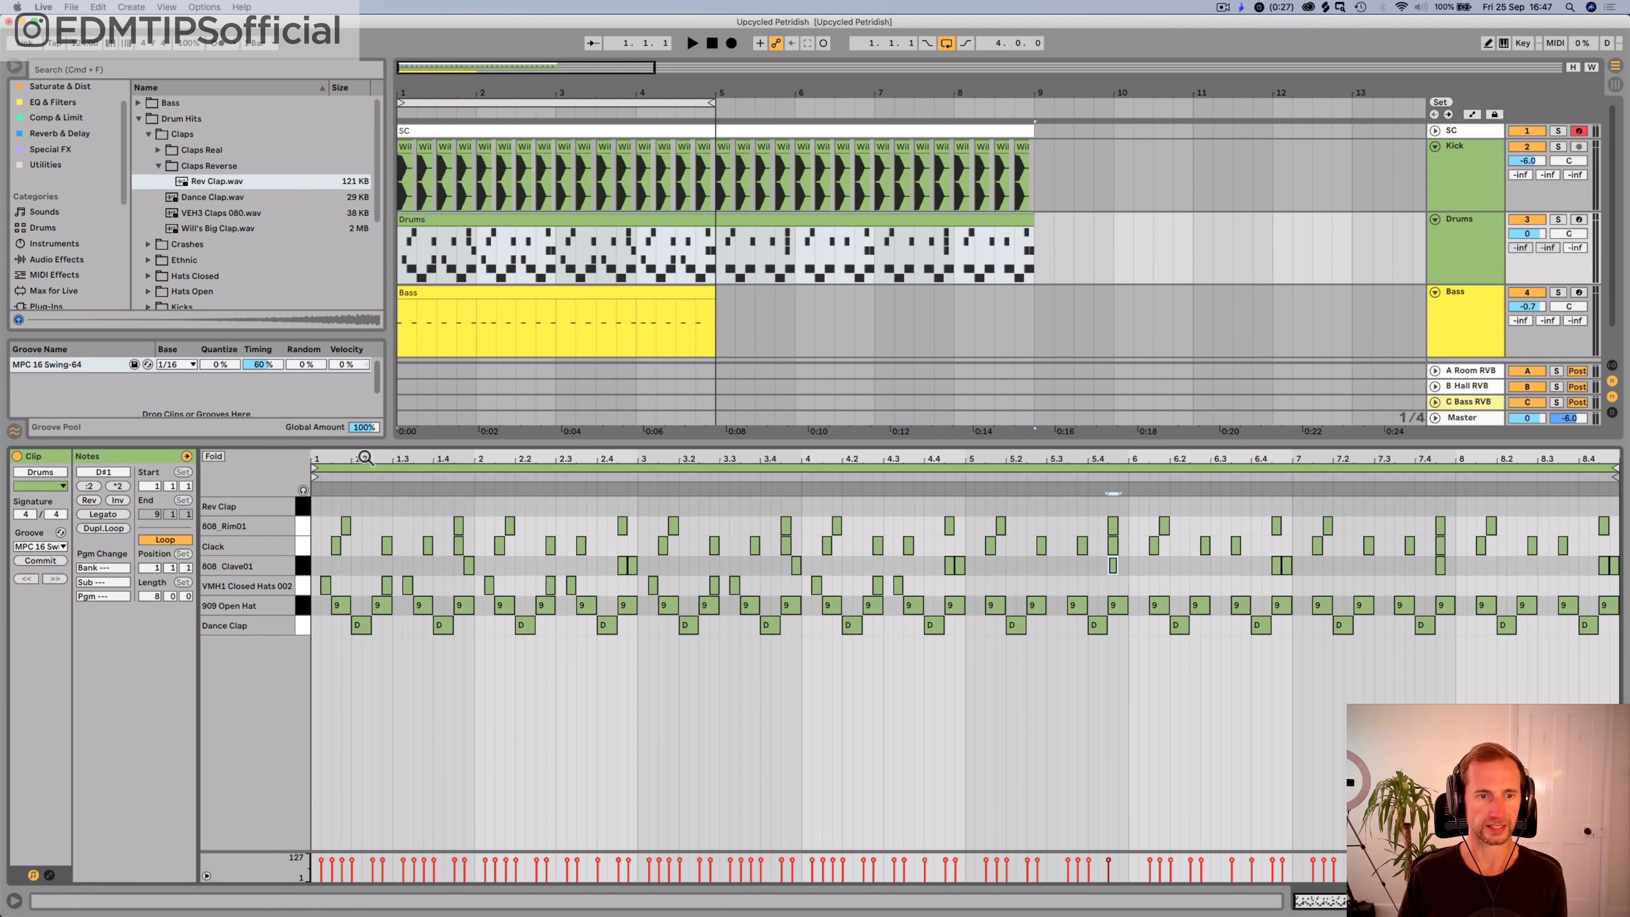
key("space")
left_click_drag(363, 456, 373, 480)
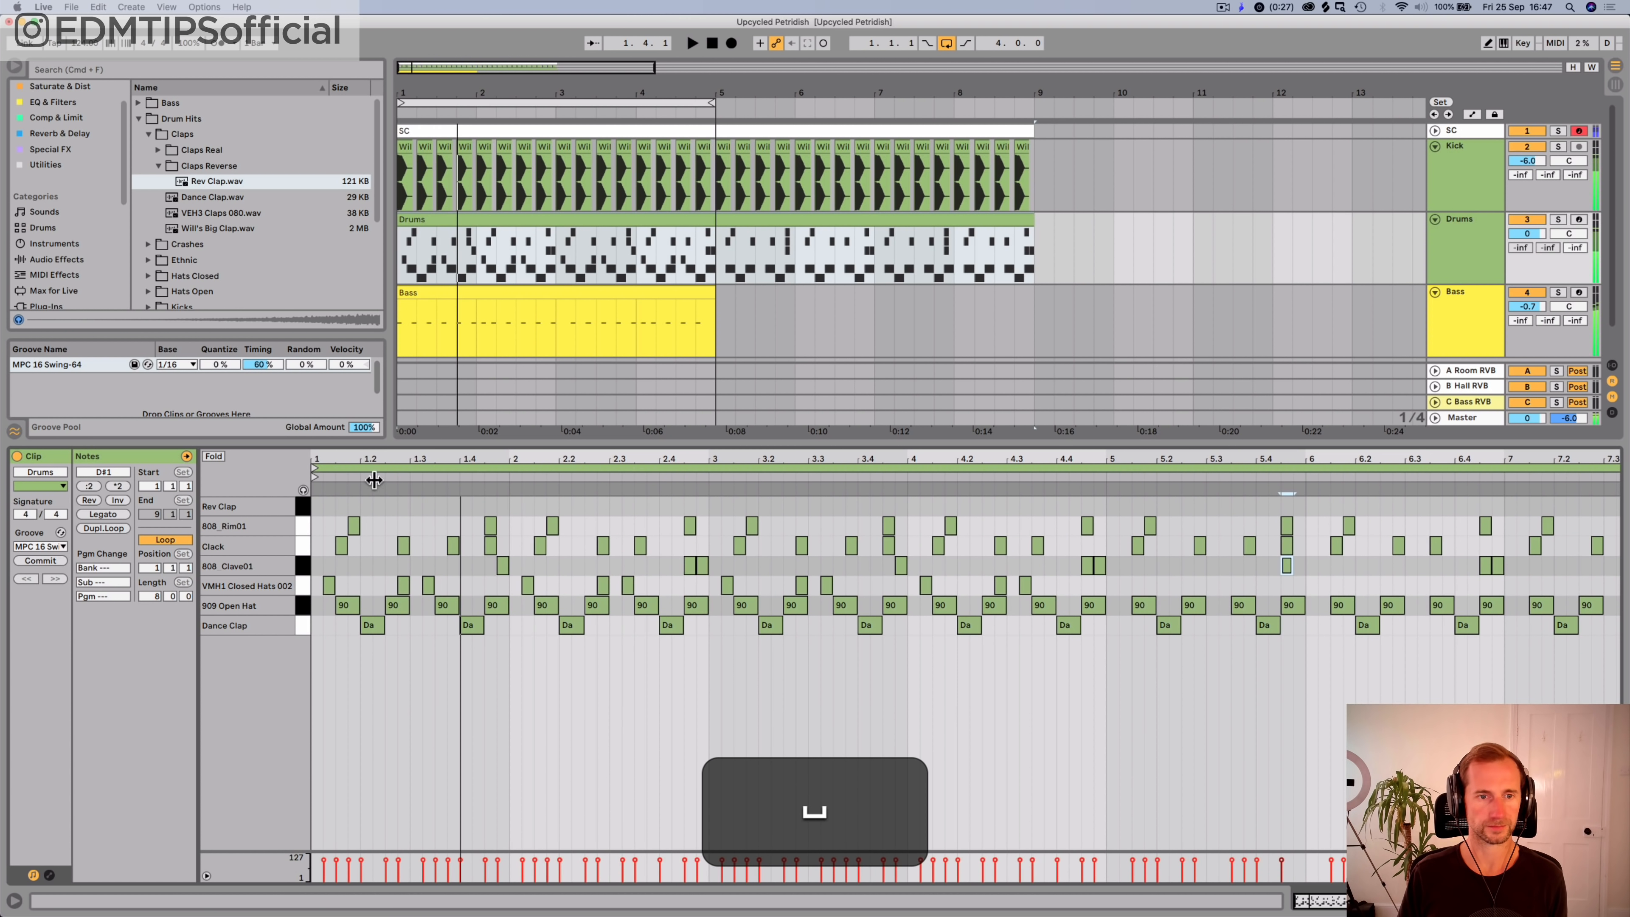
double_click(445, 505)
mouse_move(443, 508)
left_mouse_down()
mouse_move(413, 506)
mouse_move(453, 504)
left_mouse_up()
key("space")
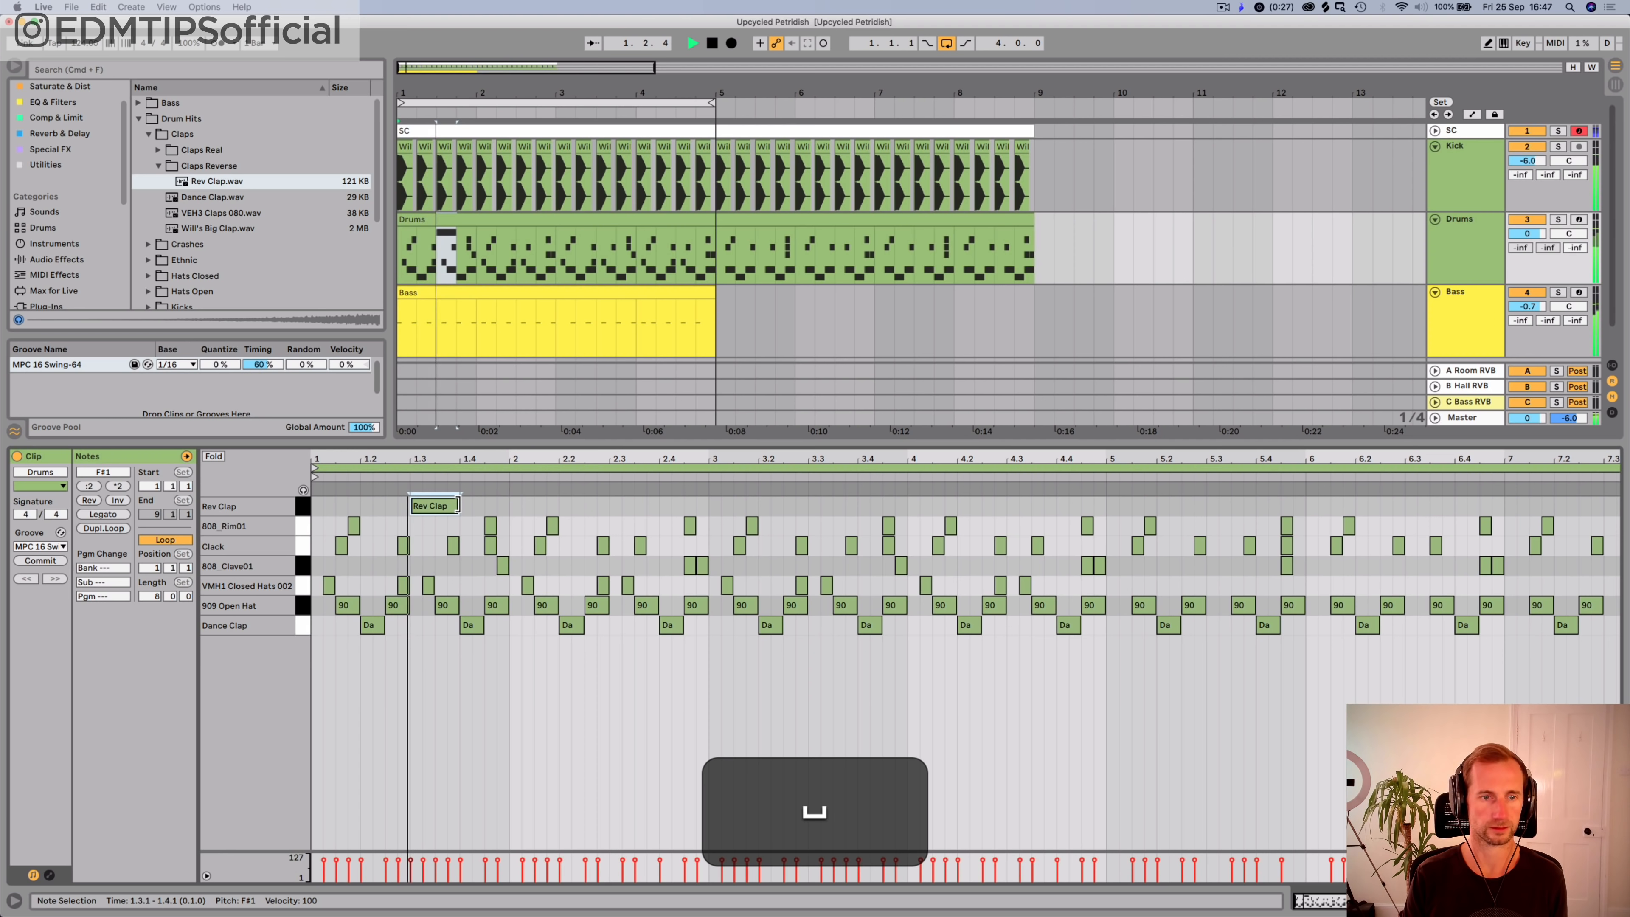
key("shift+space")
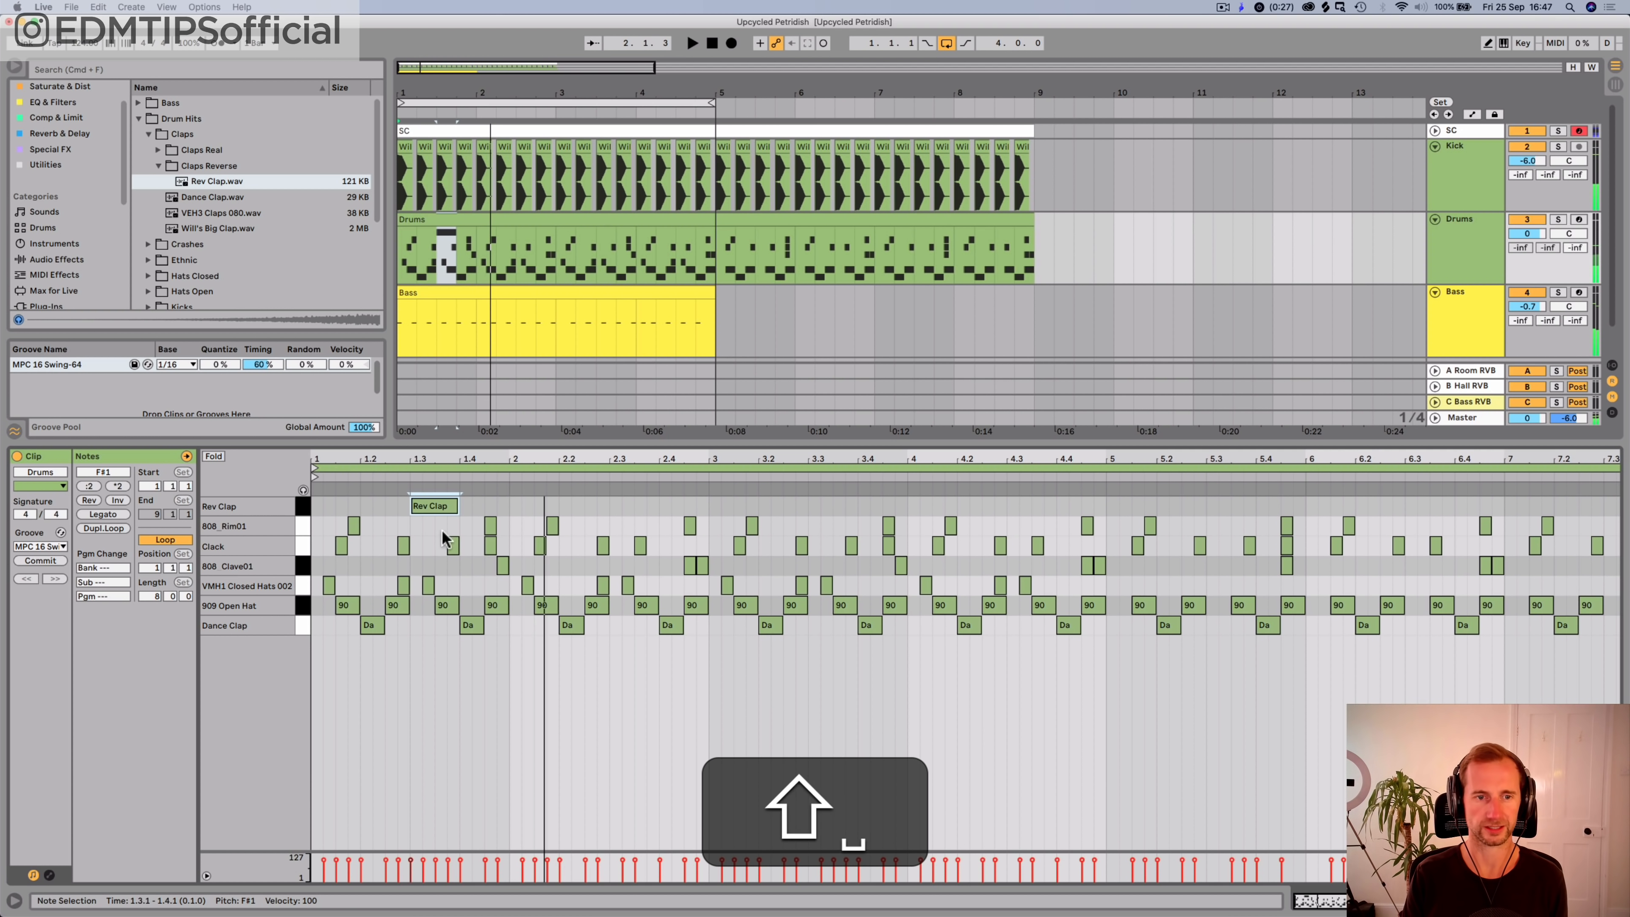
Step: Move the Rev Clap sample's start marker forward past its near-silent opening while auditioning the loop
key("shift+Tab")
key("space")
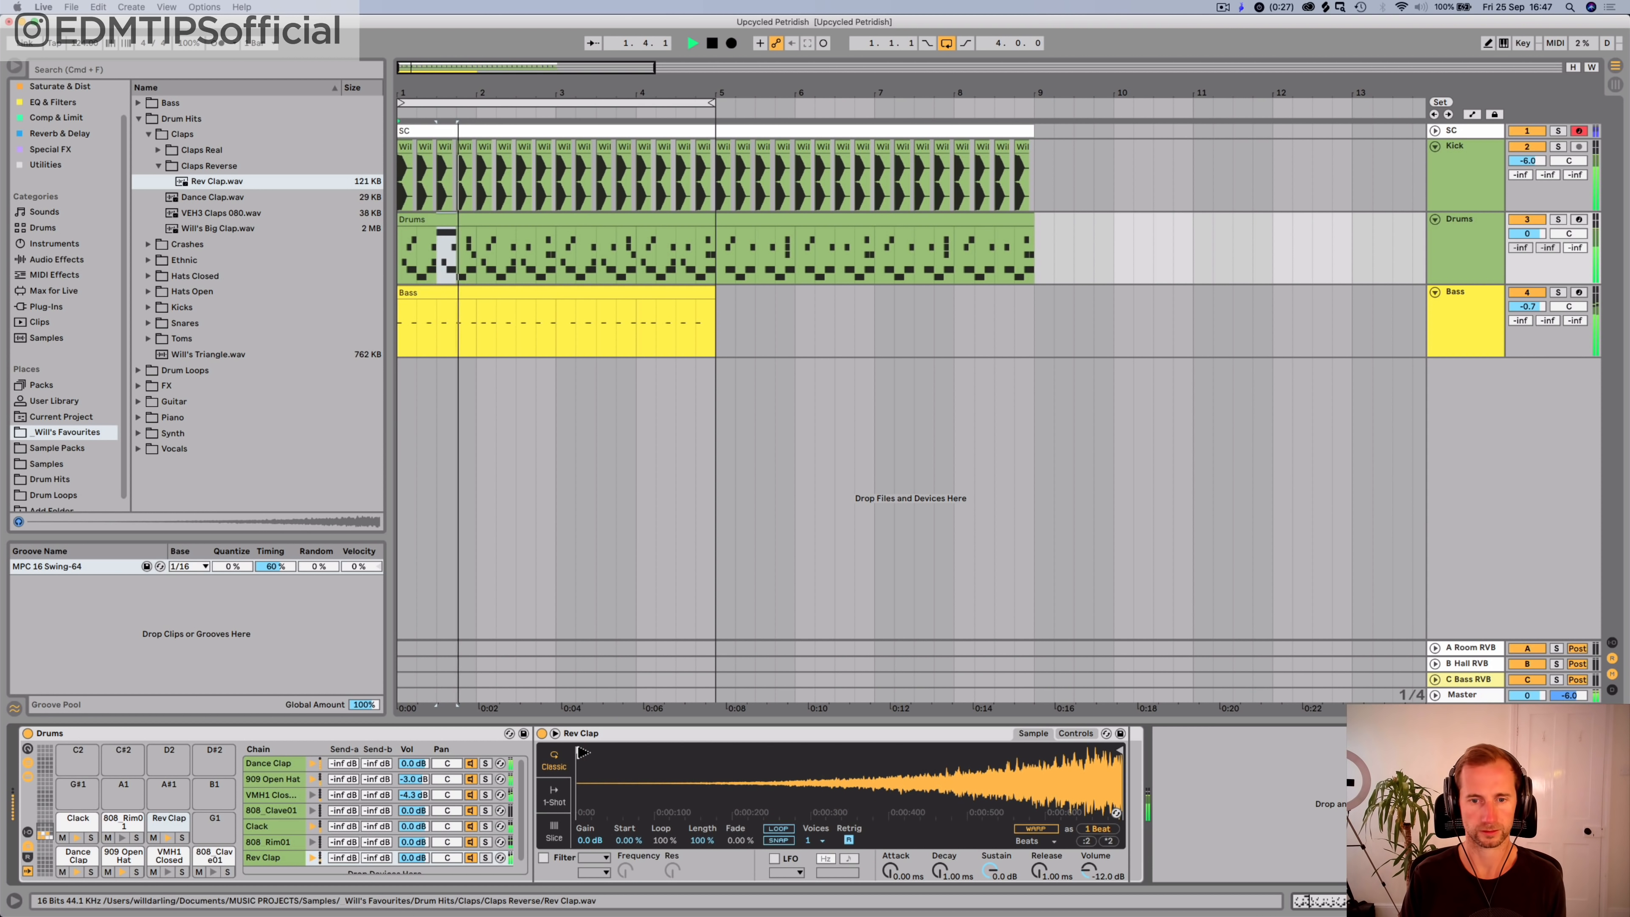
key("space")
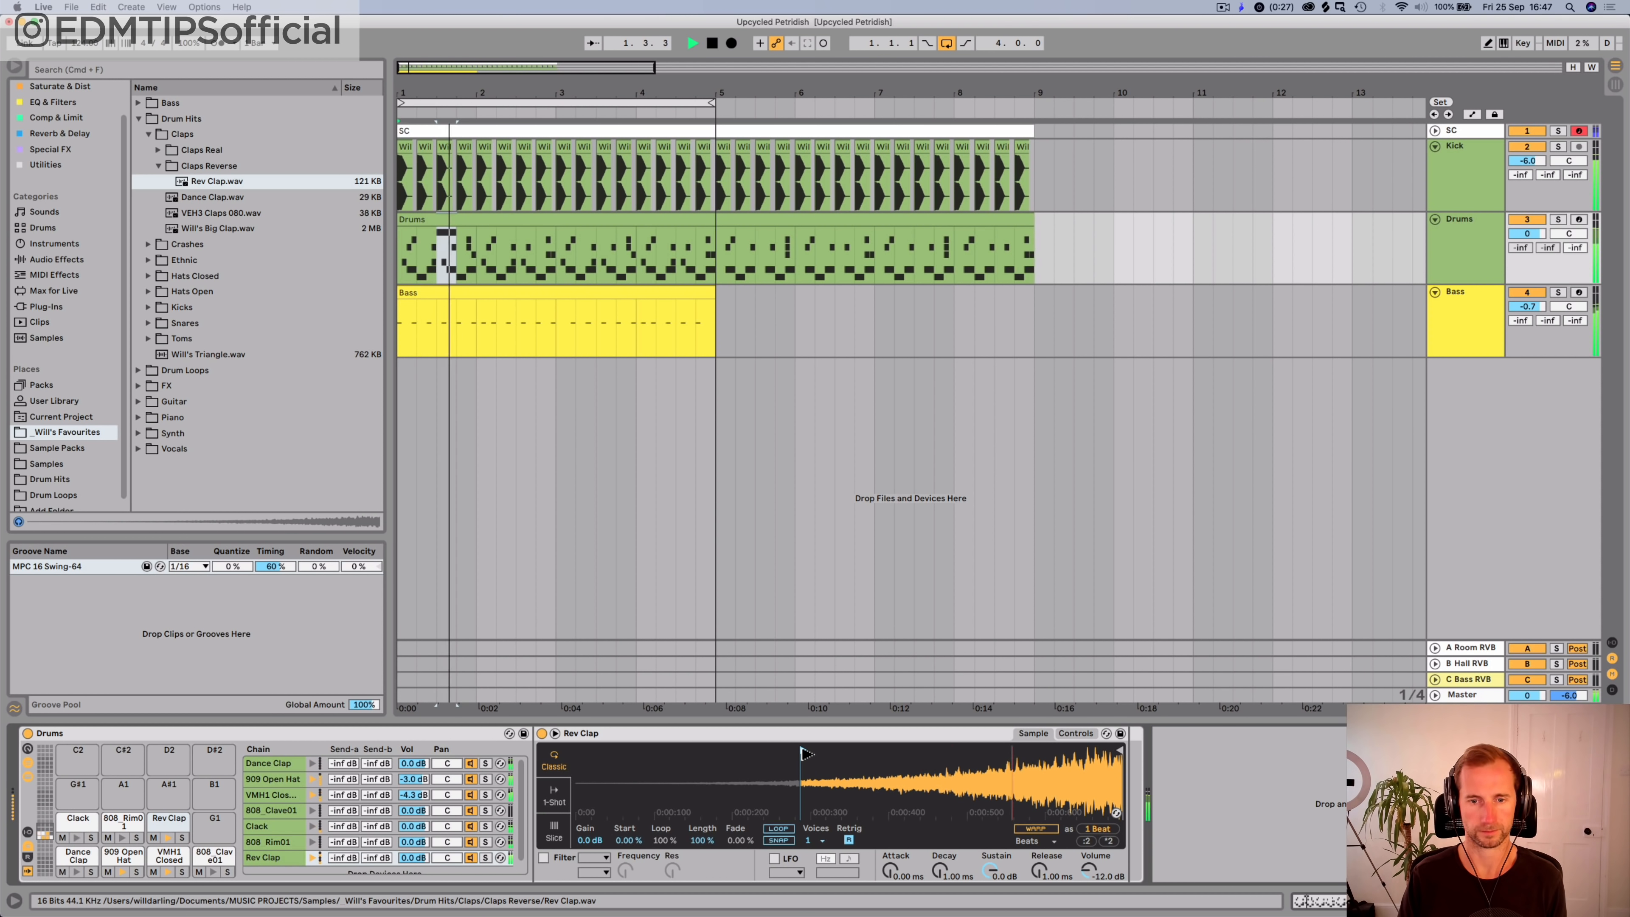
left_click(704, 752)
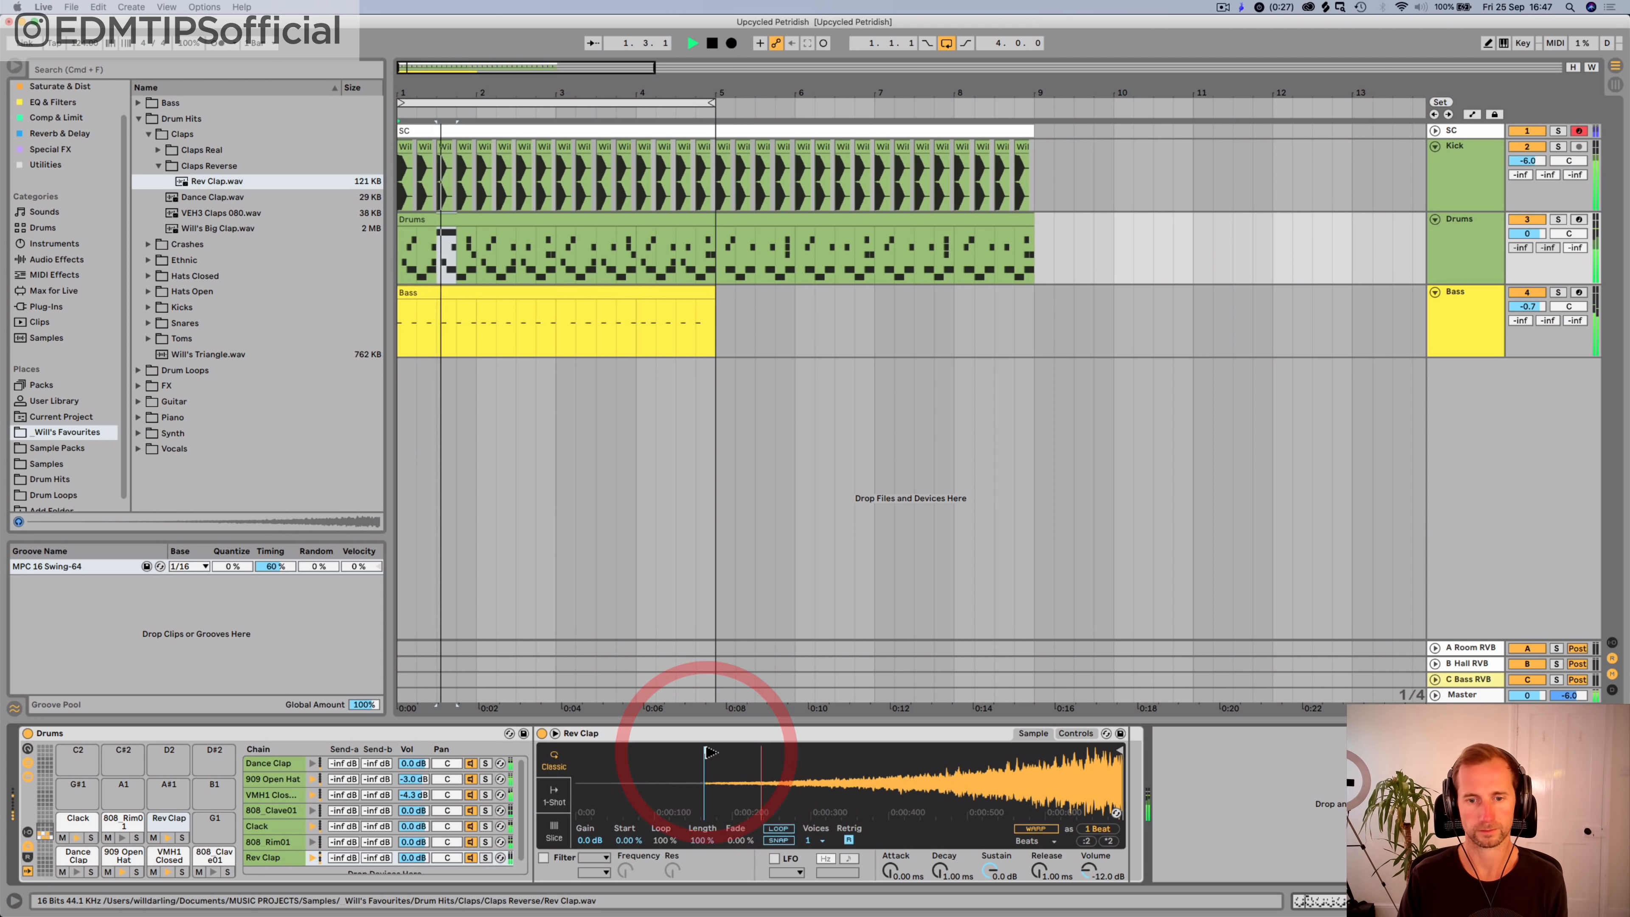
key("space")
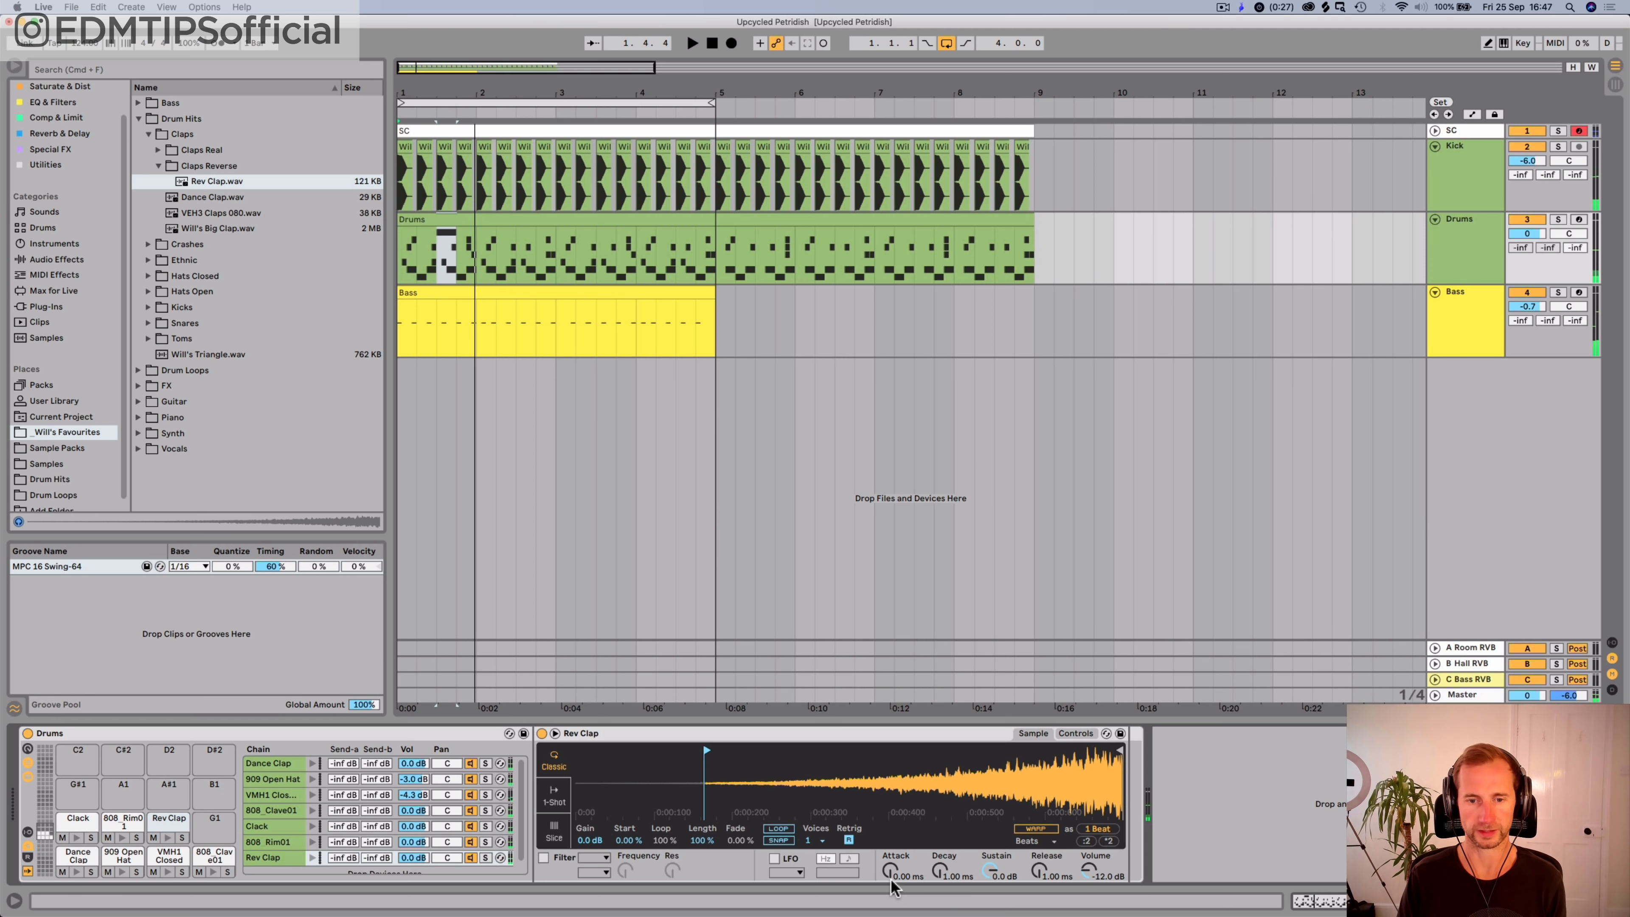
Step: Raise the Rev Clap attack to 674 ms and play the loop to check it
left_click_drag(890, 870, 890, 815)
key("space")
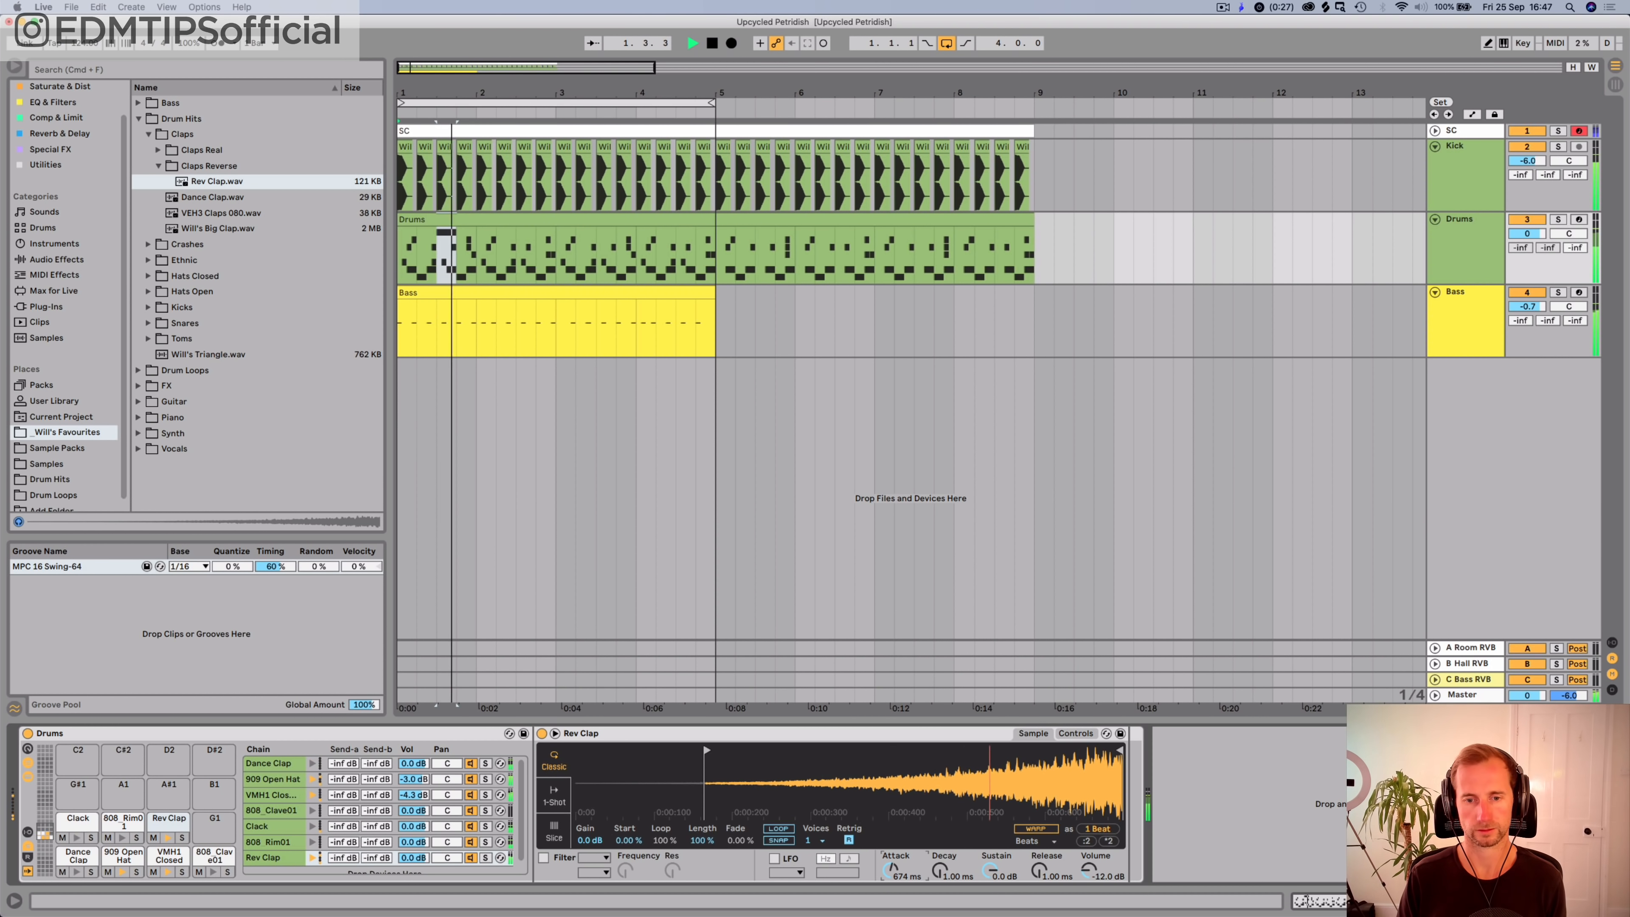
key("space")
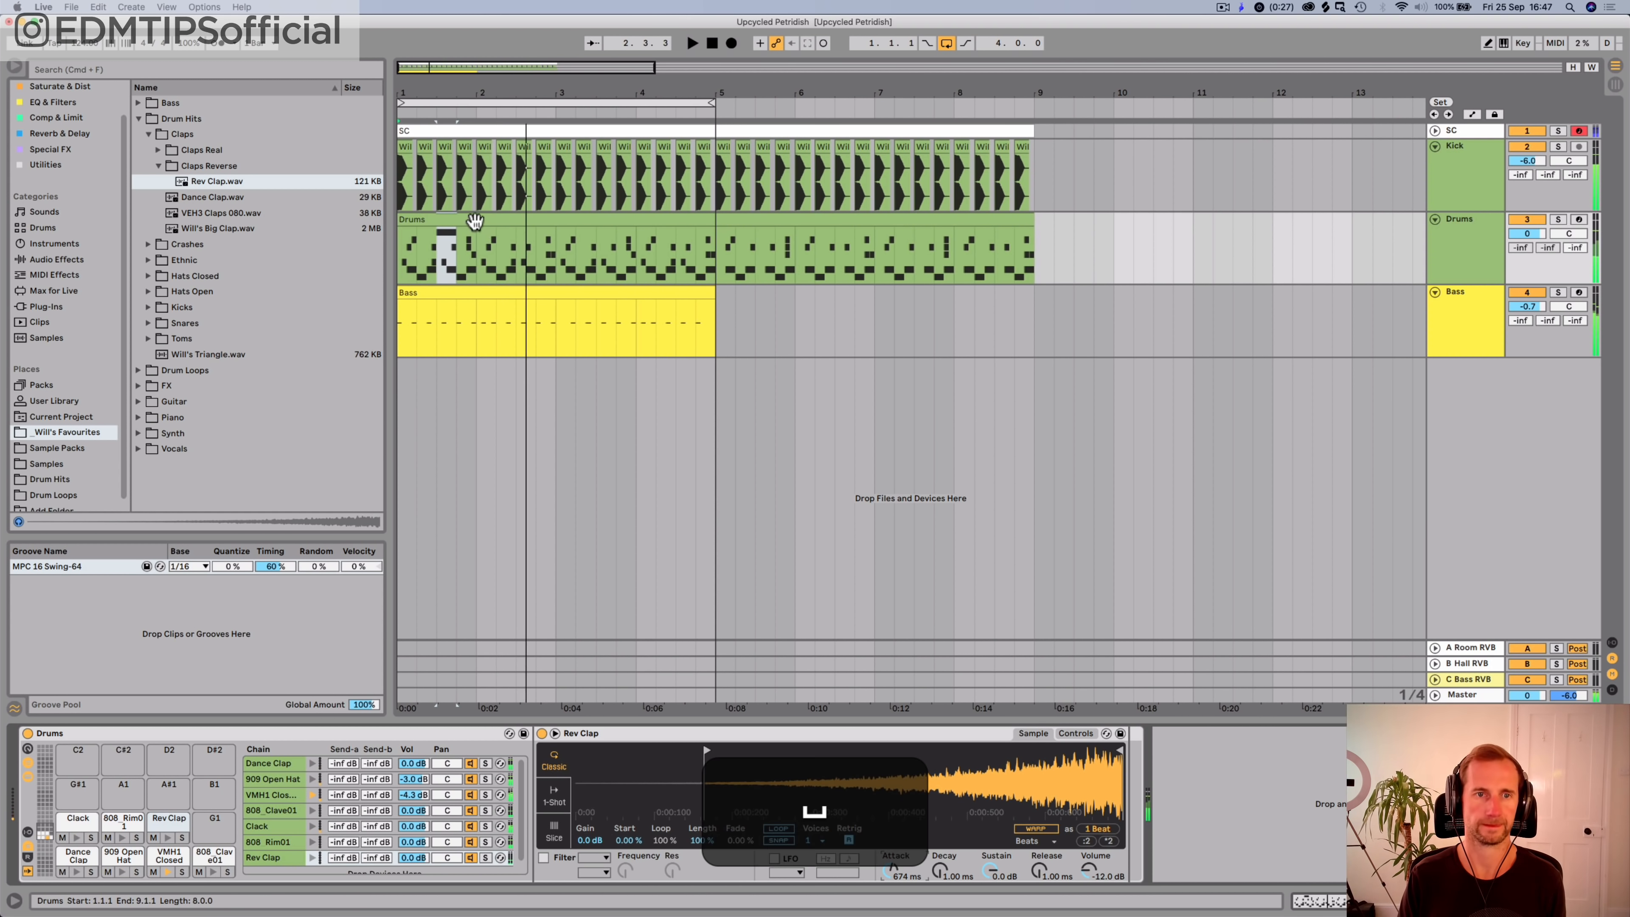
Step: Duplicate the bar 1 Rev Clap note through all eight bars of the Drums clip and play the loop
double_click(466, 218)
left_click(288, 506)
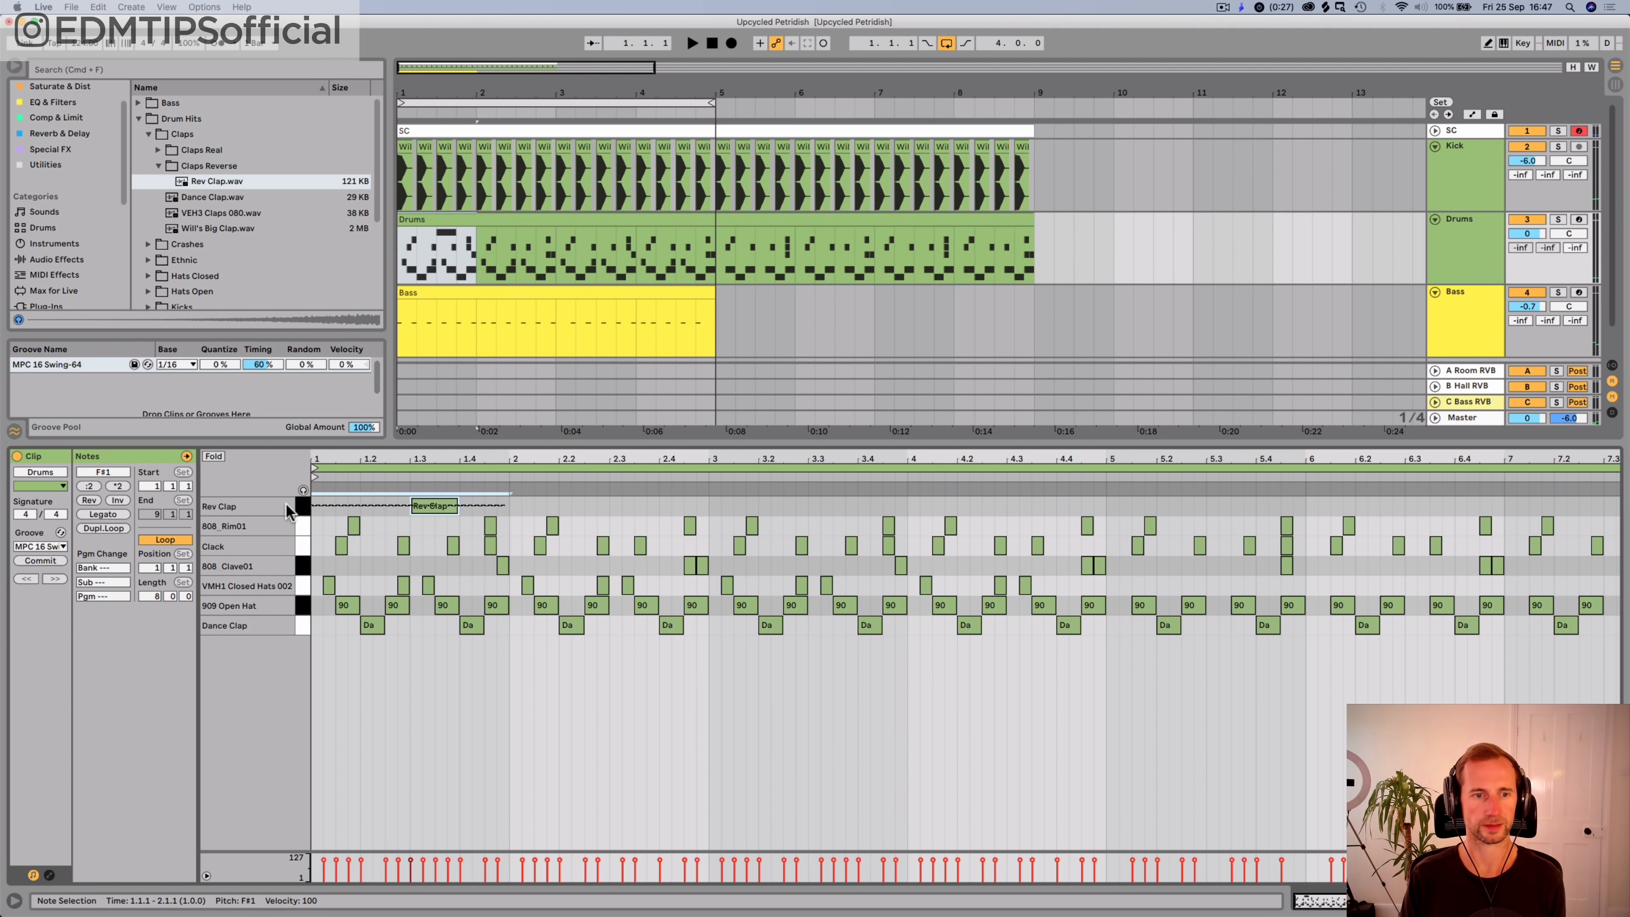
key("super+d")
key("super+d")
key("super+d")
key("super+d")
key("super+d")
key("super+d")
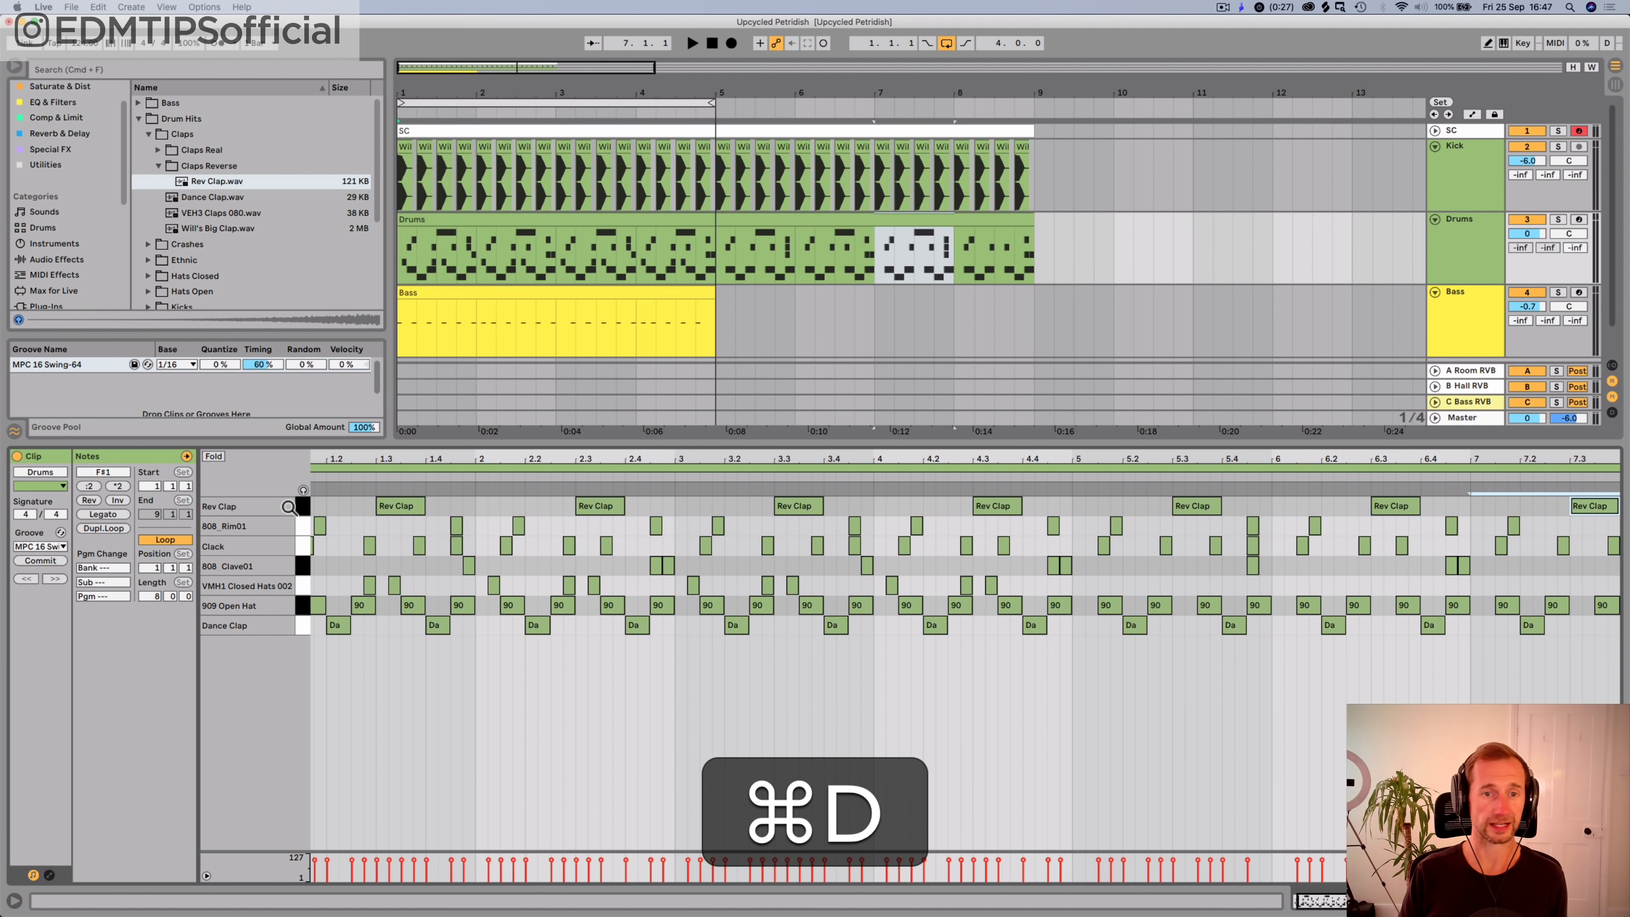
key("super+d")
key("super+space")
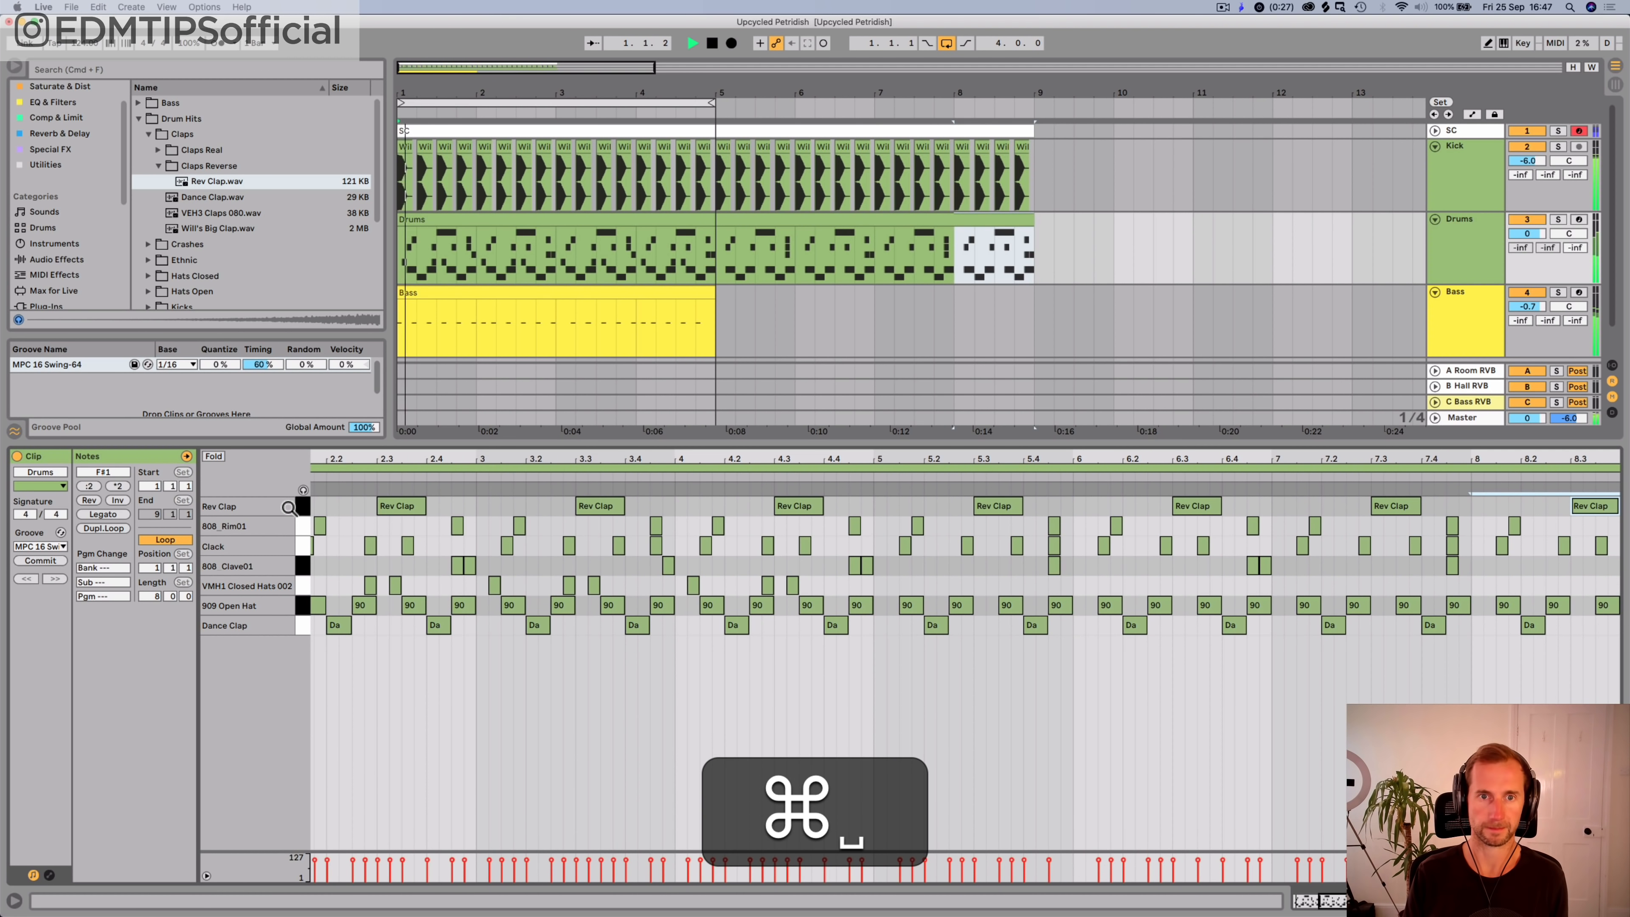
Step: Lower the Rev Clap chain's volume in the Drums rack to -2.7 dB while the loop plays
key("shift+Tab")
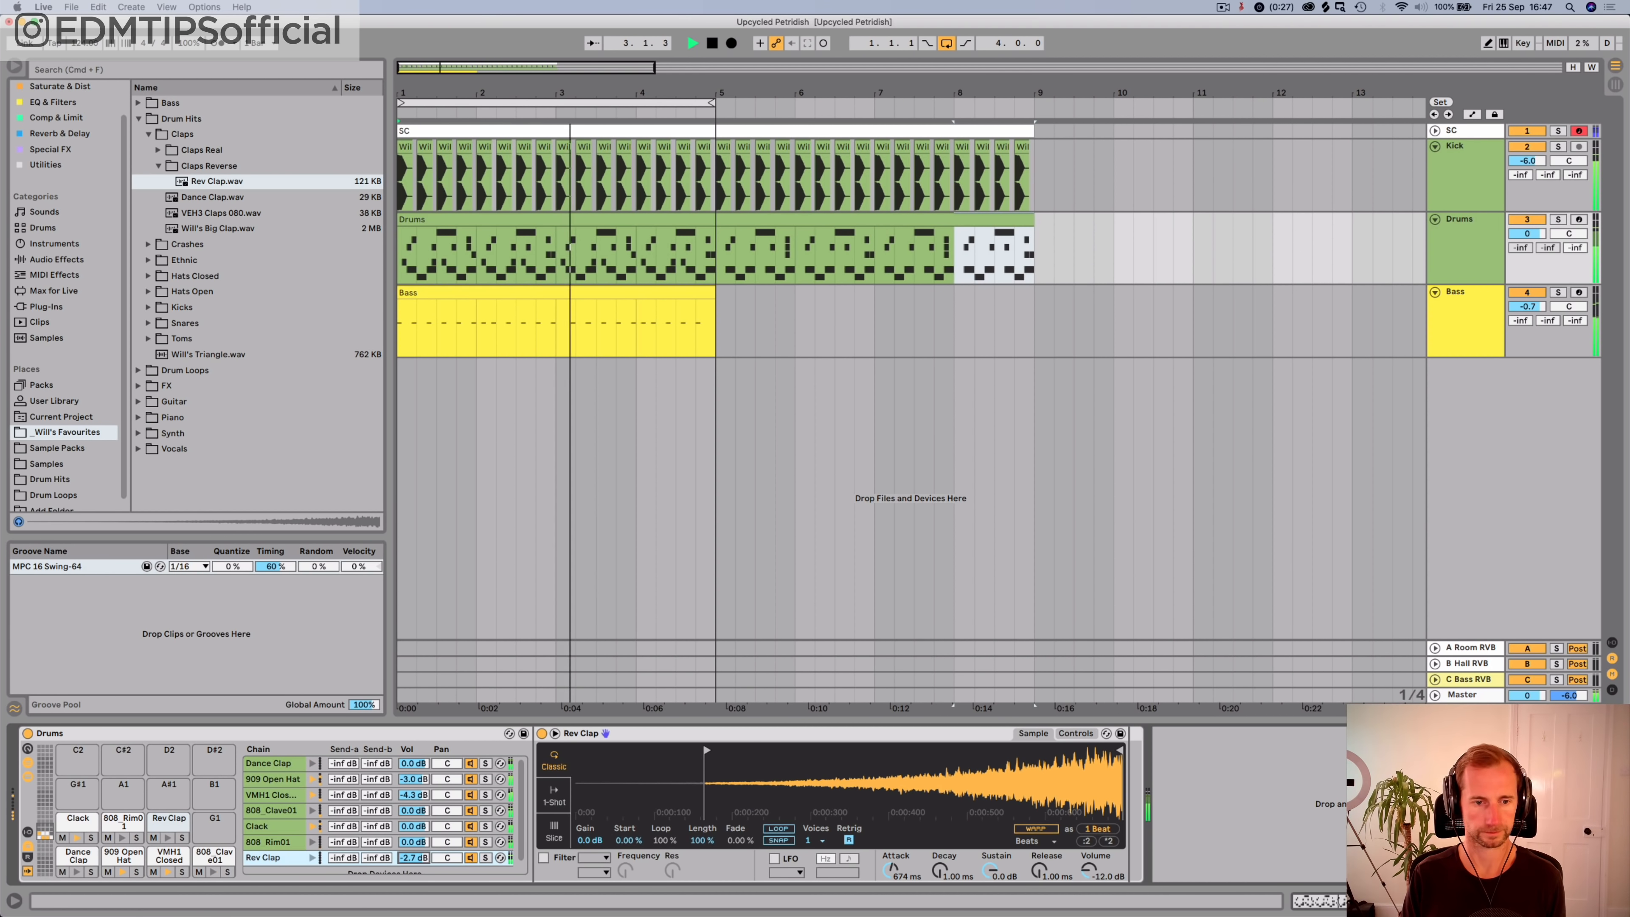
Step: Lower the Rev Clap chain's volume to -5.6 dB during playback and save the set
left_click_drag(413, 858, 413, 854)
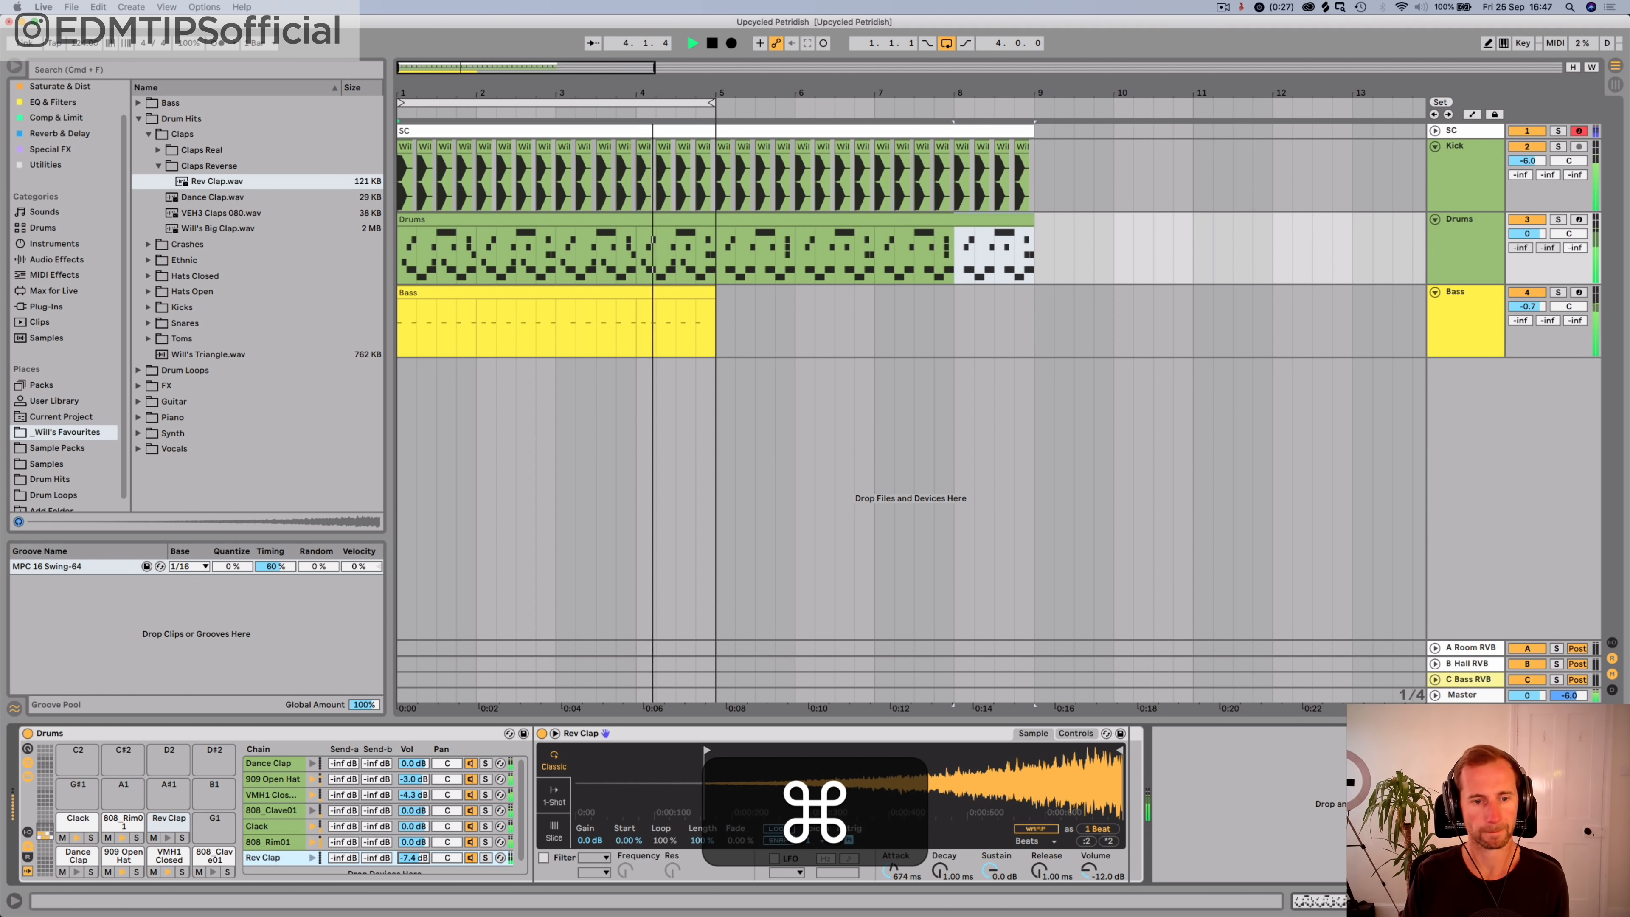
left_click_drag(409, 855, 408, 842)
key("space")
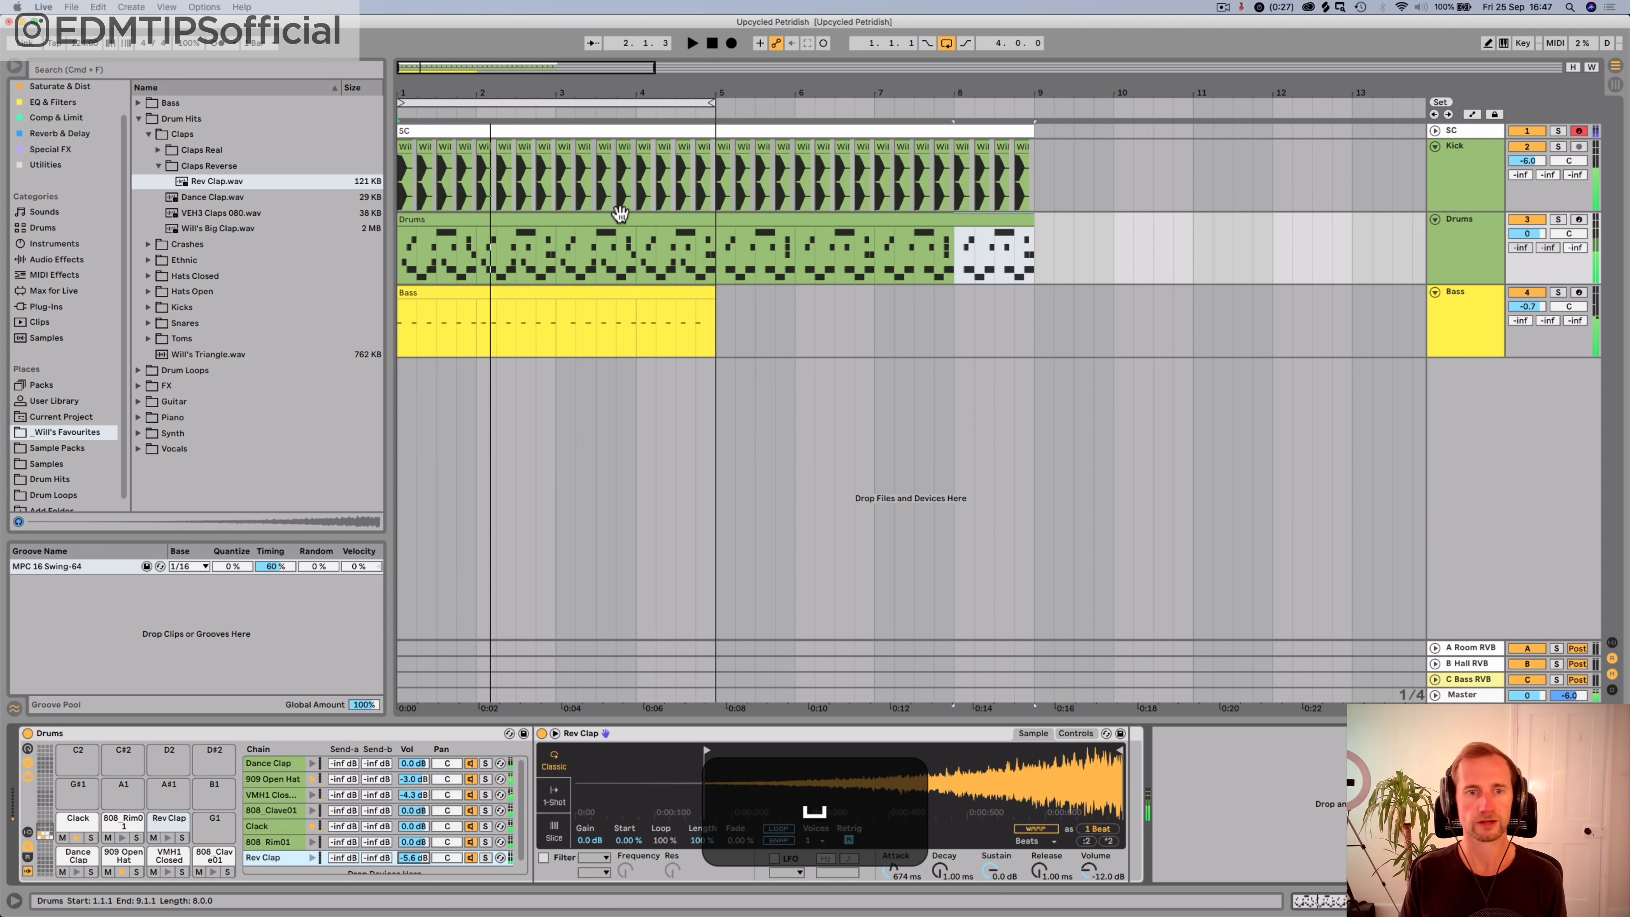
key("super+s")
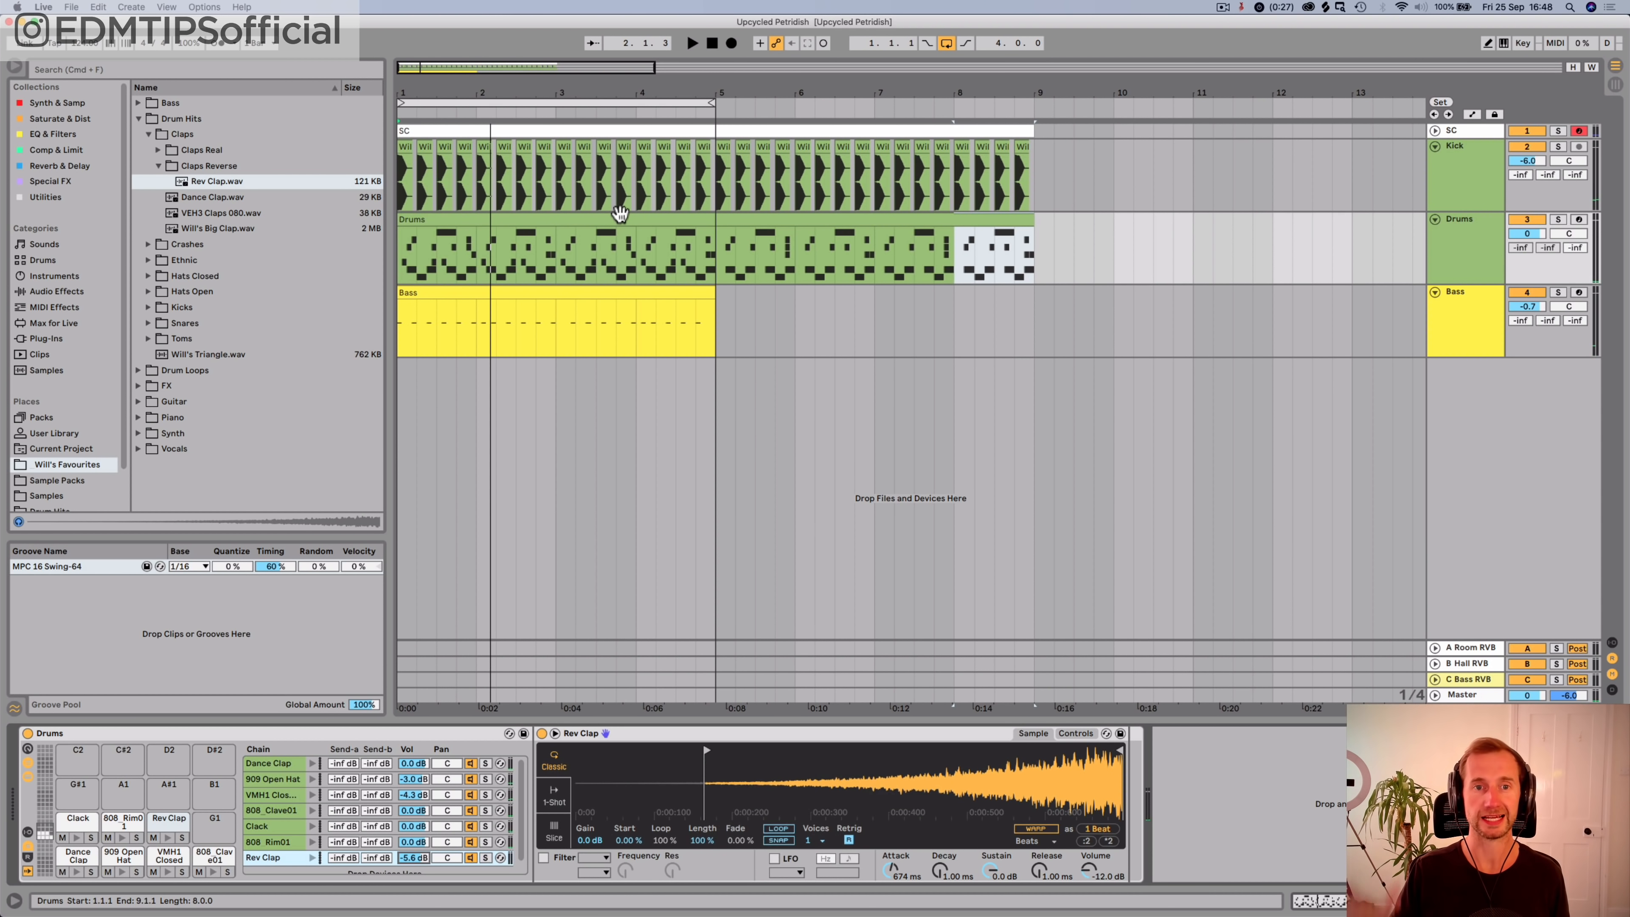
Step: Show the Drums rack's input/output and return chain sections and inspect the output routing of the Reverb and Delay return chains
left_click(1437, 263)
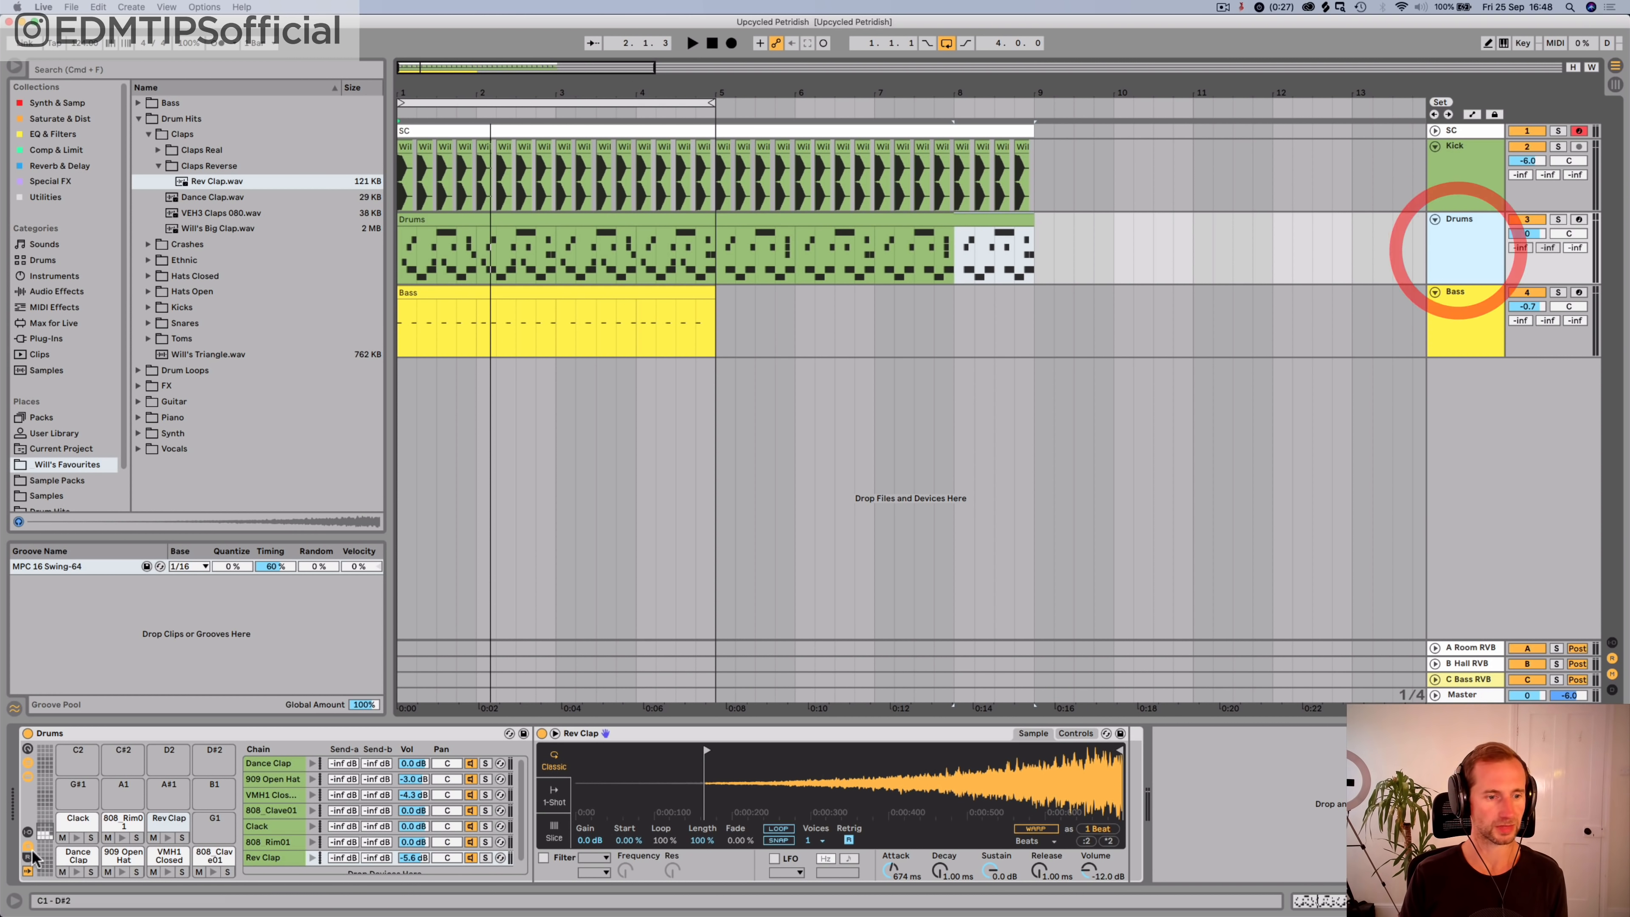
left_click(28, 832)
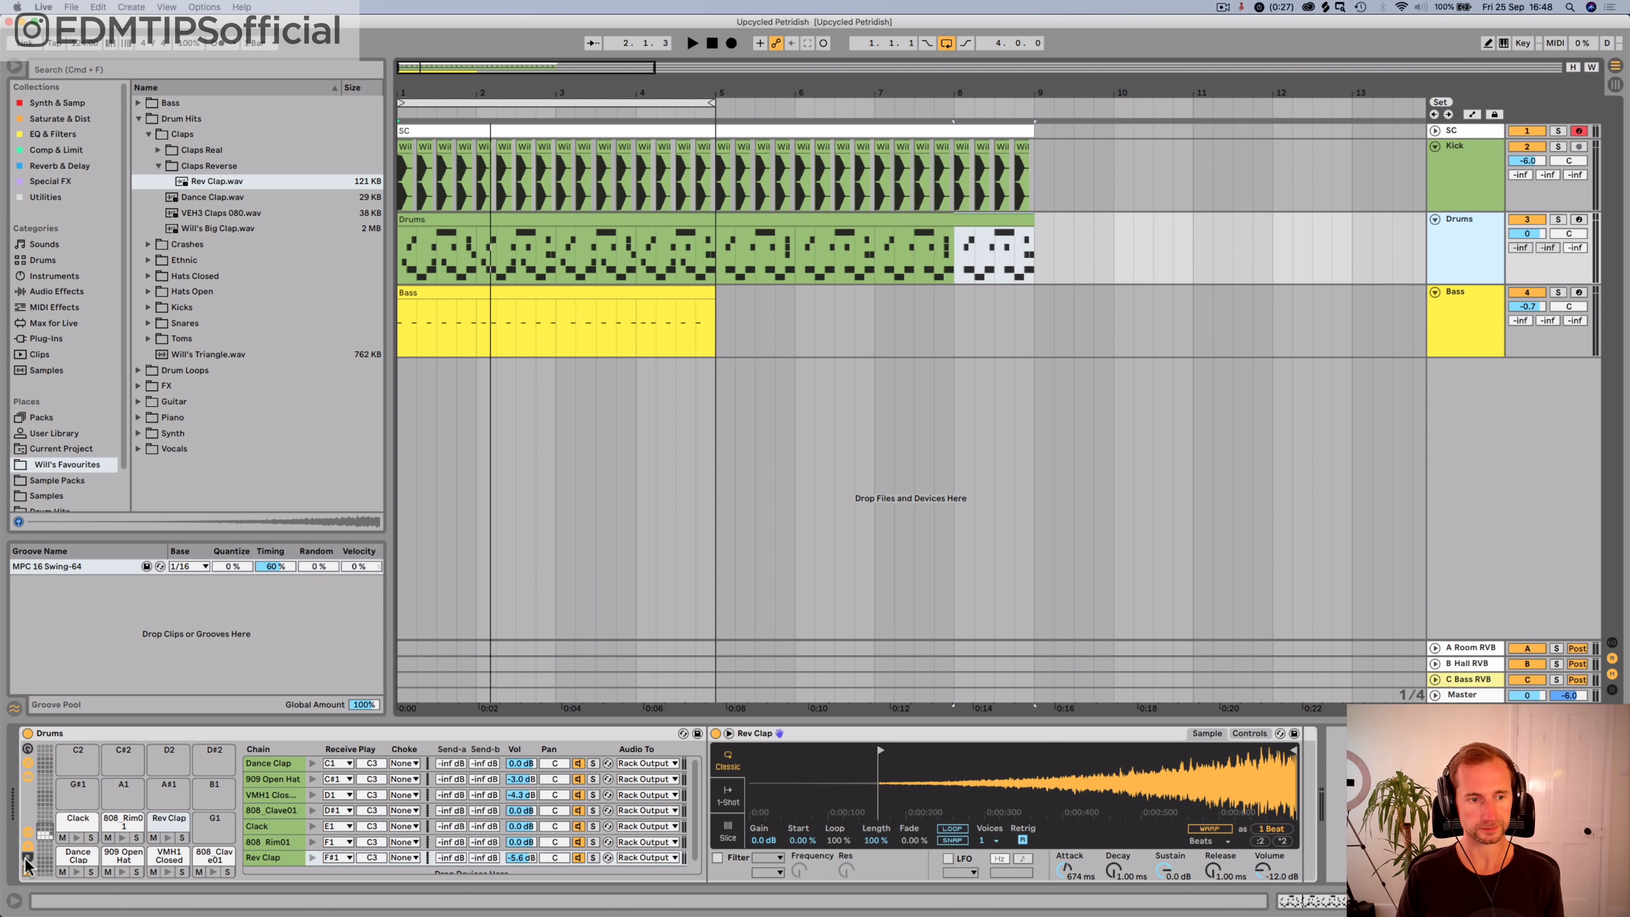
left_click(27, 867)
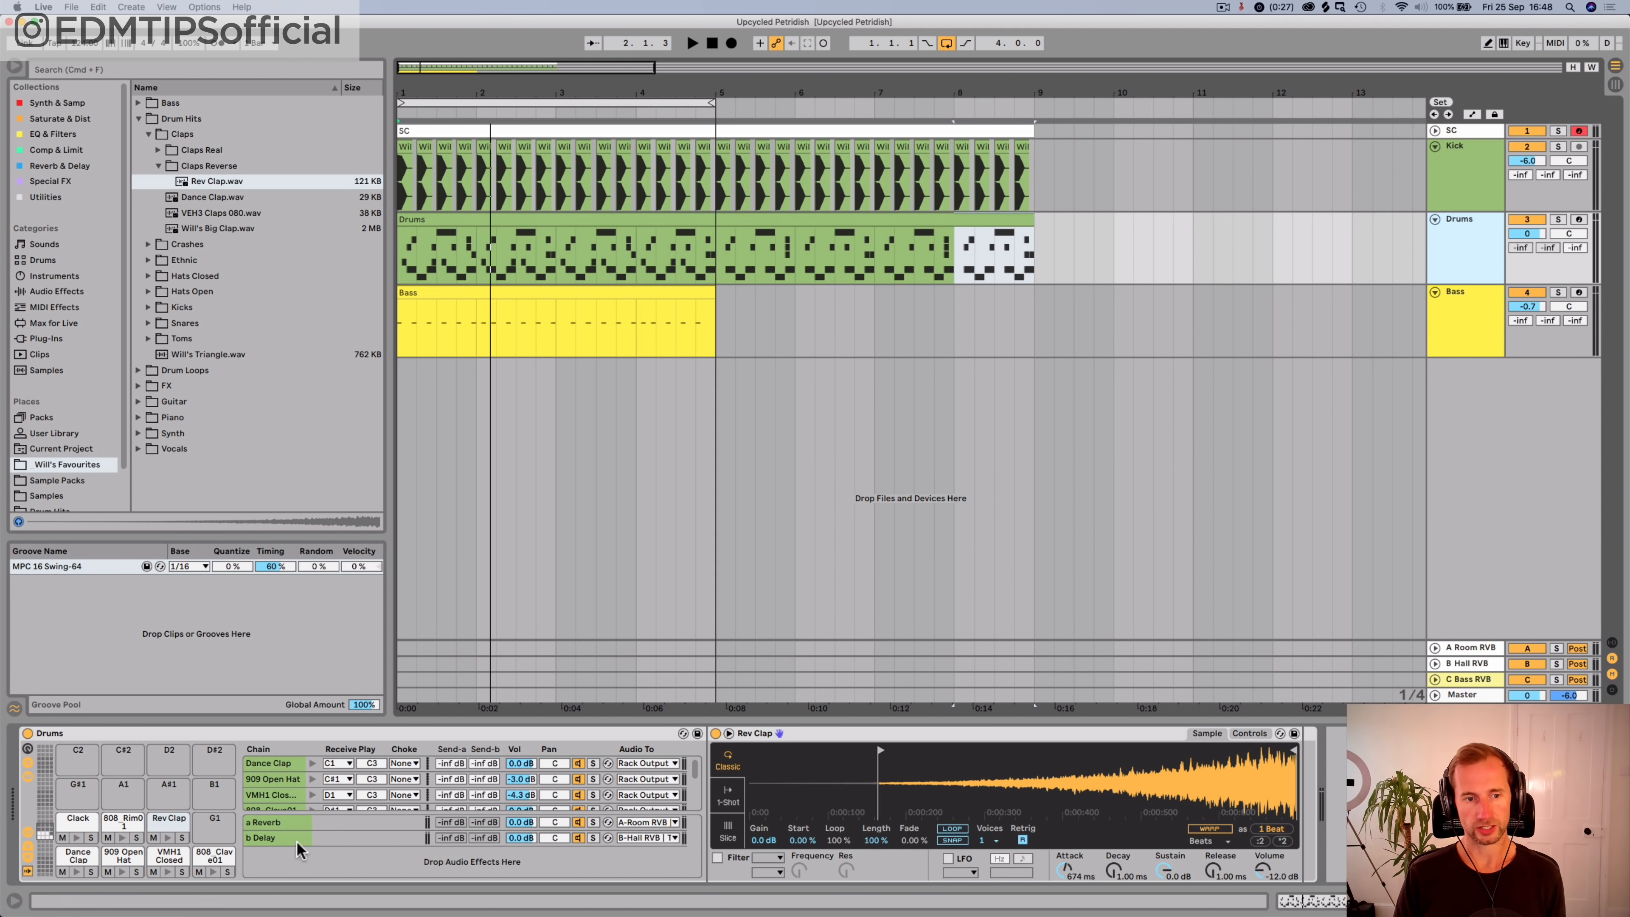
left_click(280, 823)
left_click(283, 832)
right_click(393, 853)
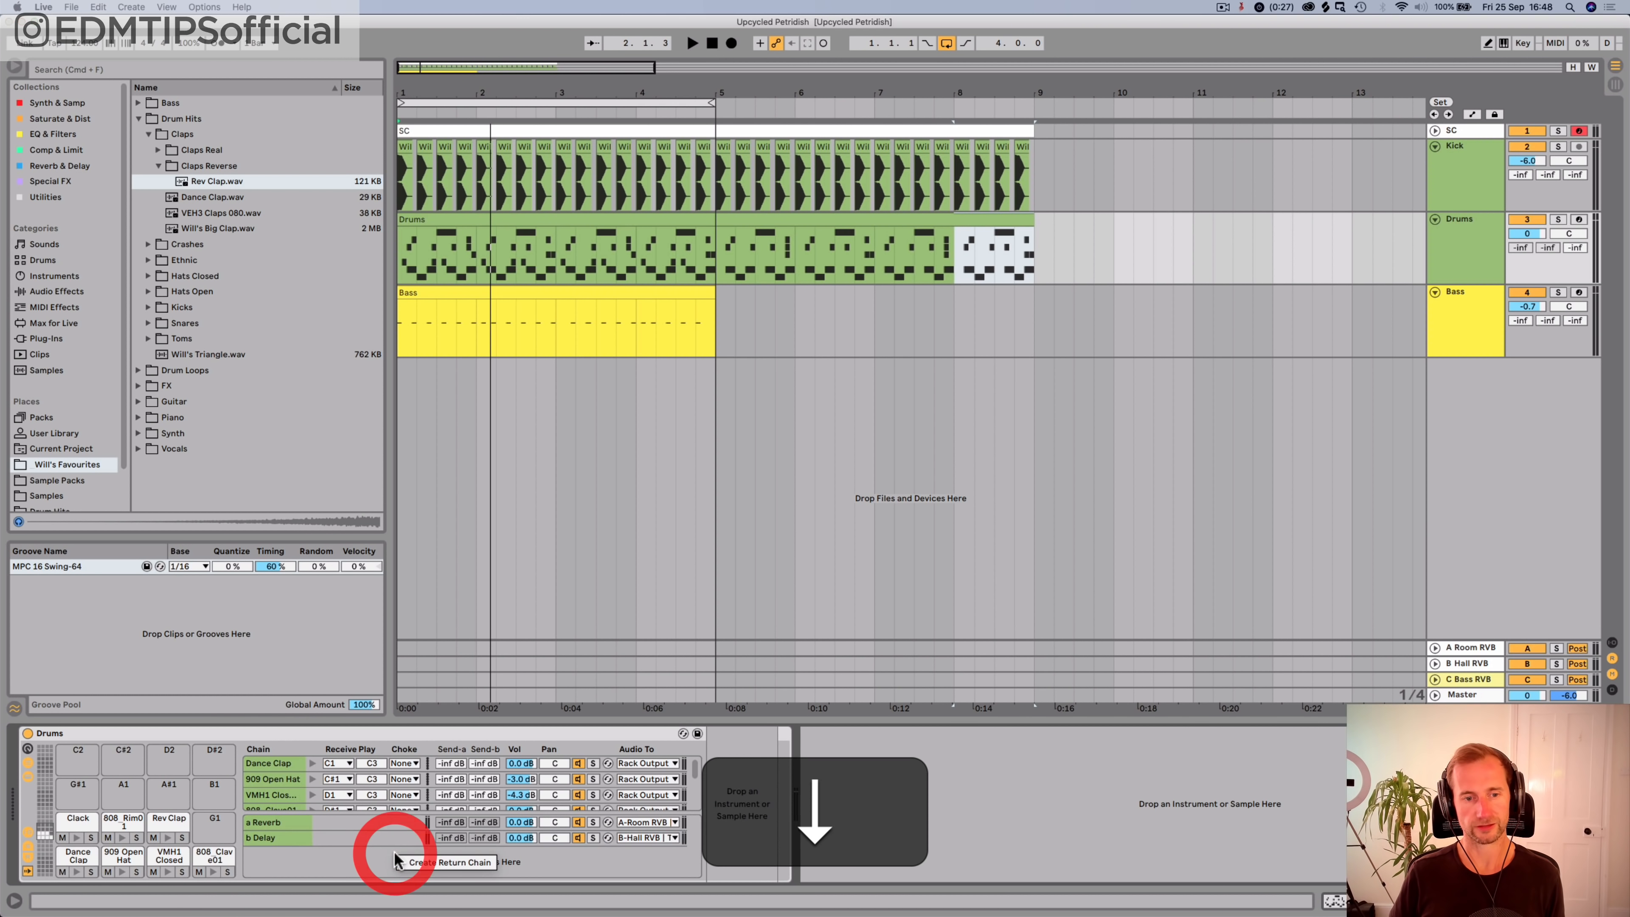
left_click(352, 857)
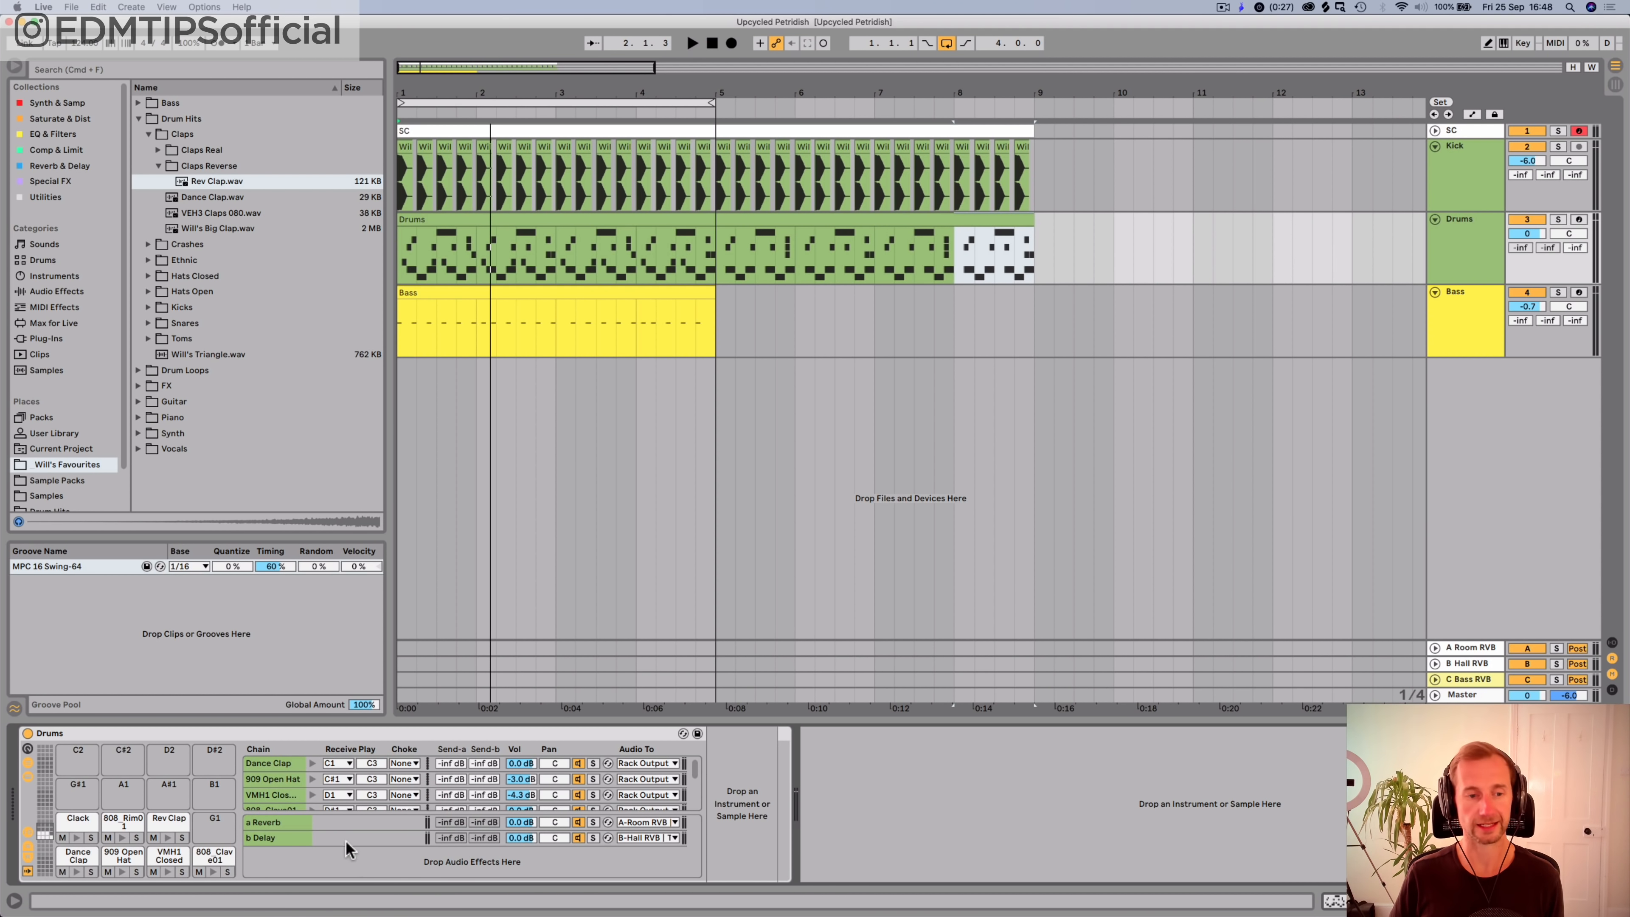
left_click(297, 819)
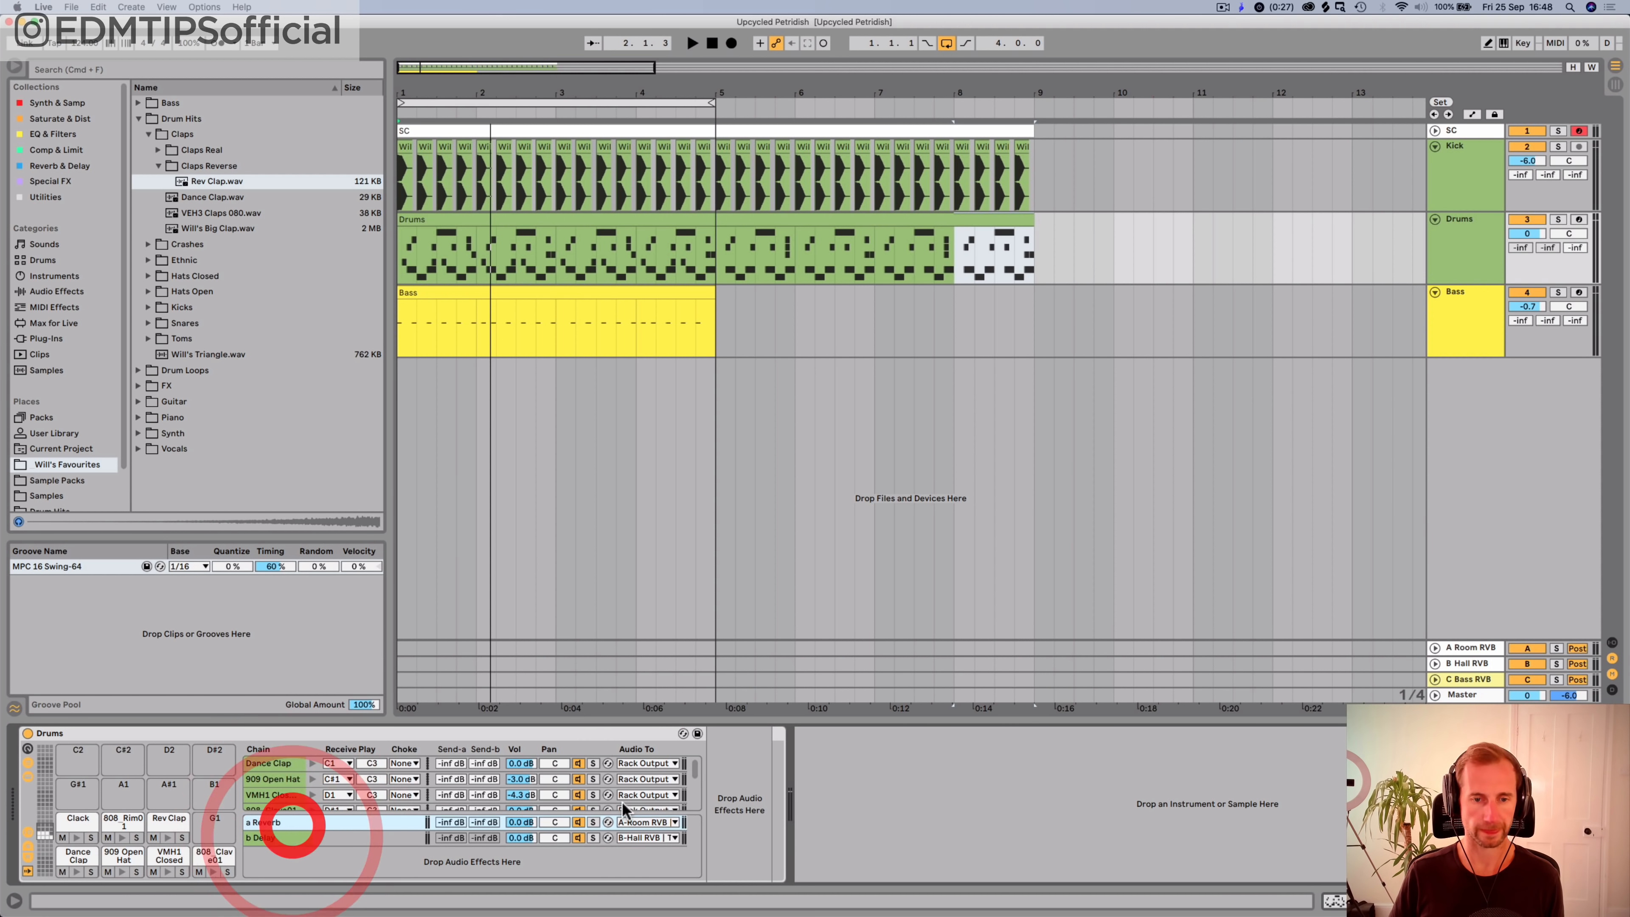
left_click(653, 817)
Step: Inspect the effect devices on the A Room RVB and B Hall RVB return tracks in Session View, returning to the Arrangement
key("Tab")
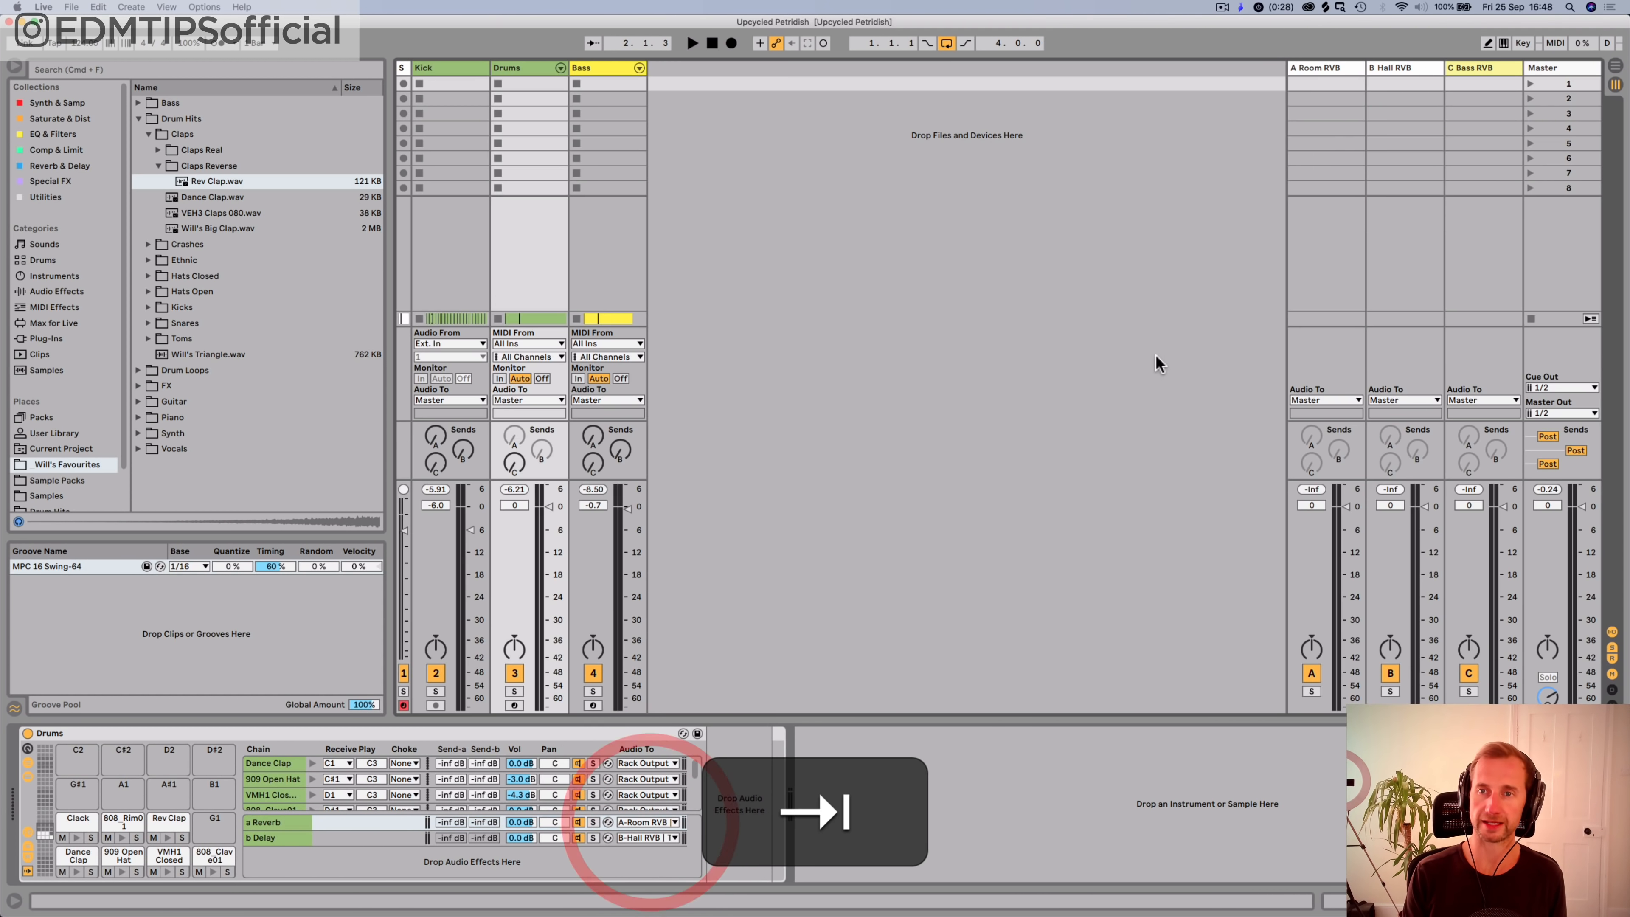
left_click(1311, 63)
left_click(1408, 64)
left_click(1320, 63)
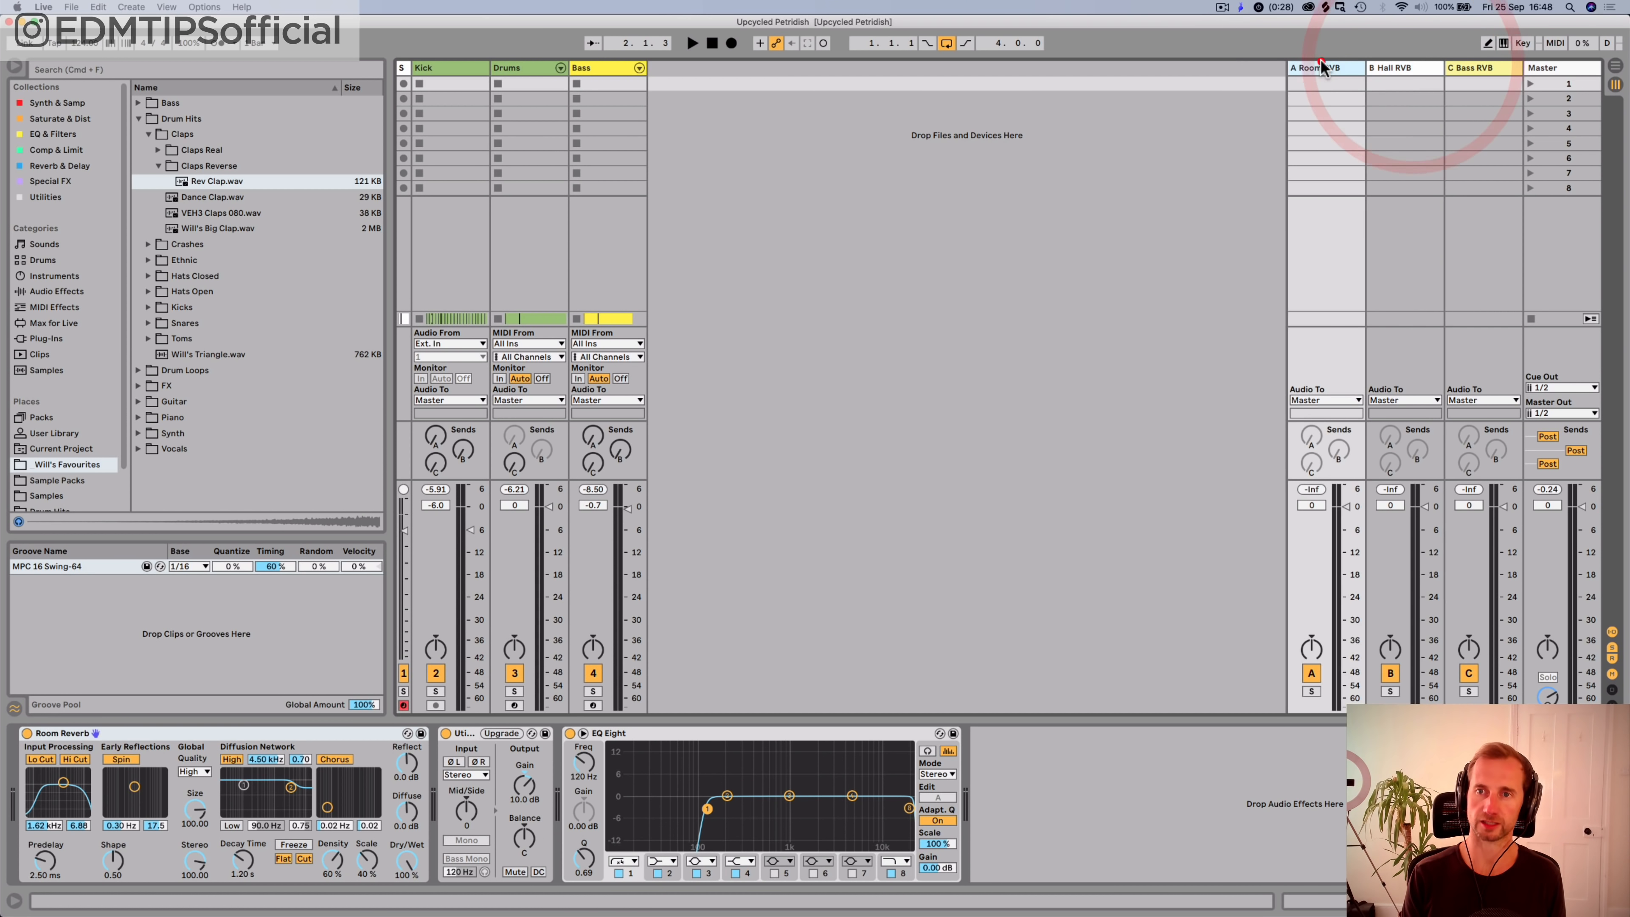
key("Tab")
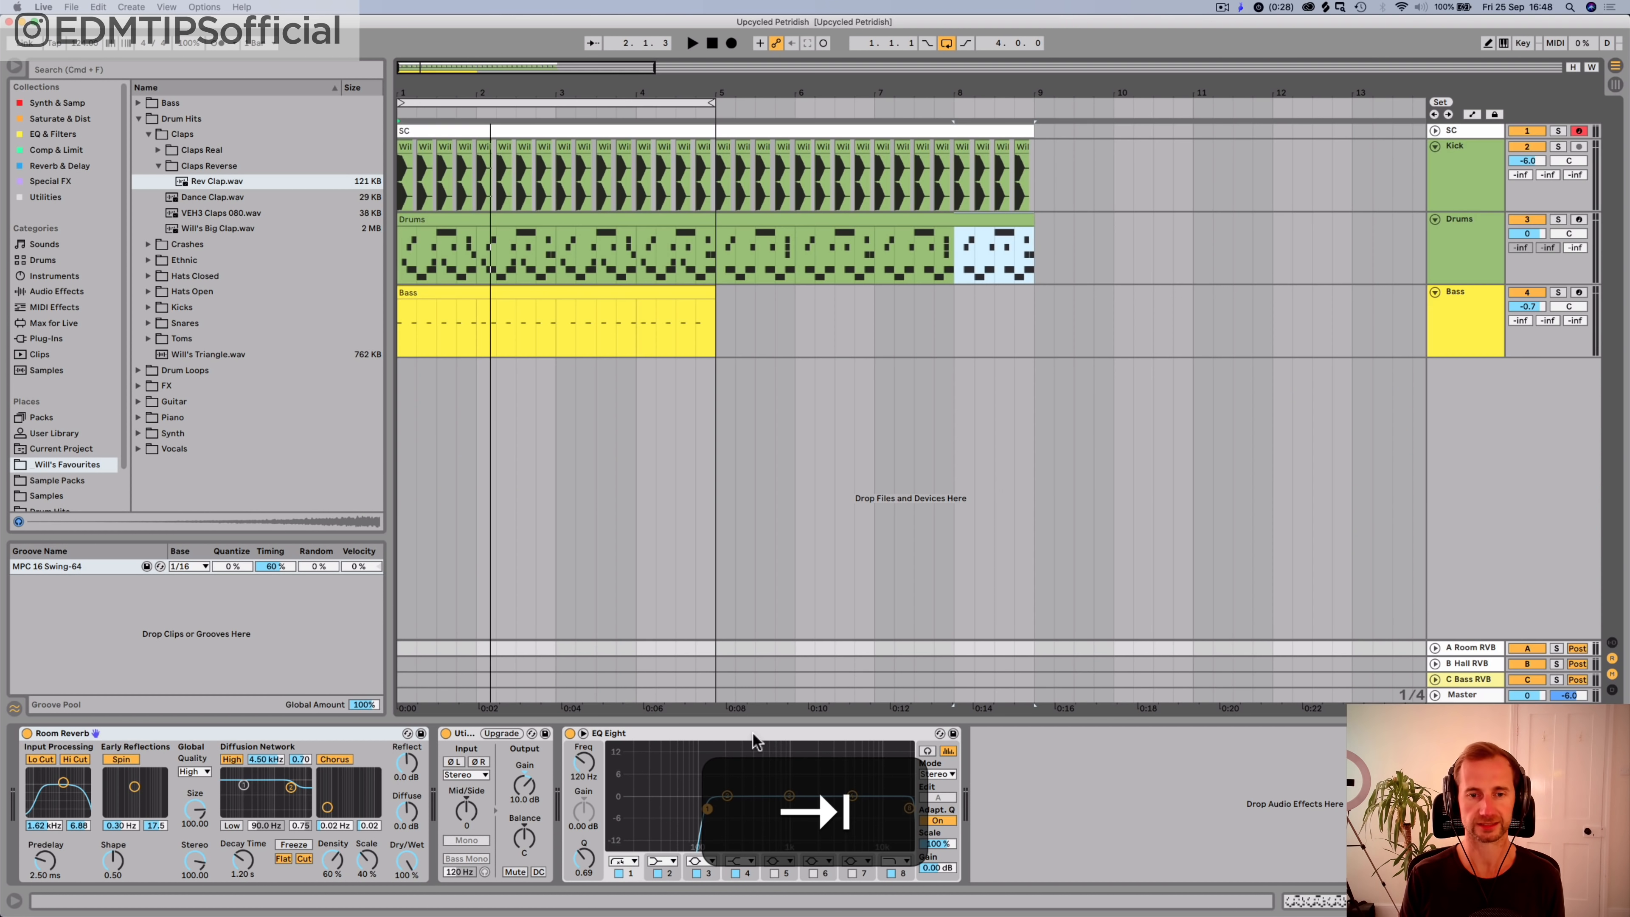
Step: Solo the Drums track and play a short part of the loop
left_click(1489, 234)
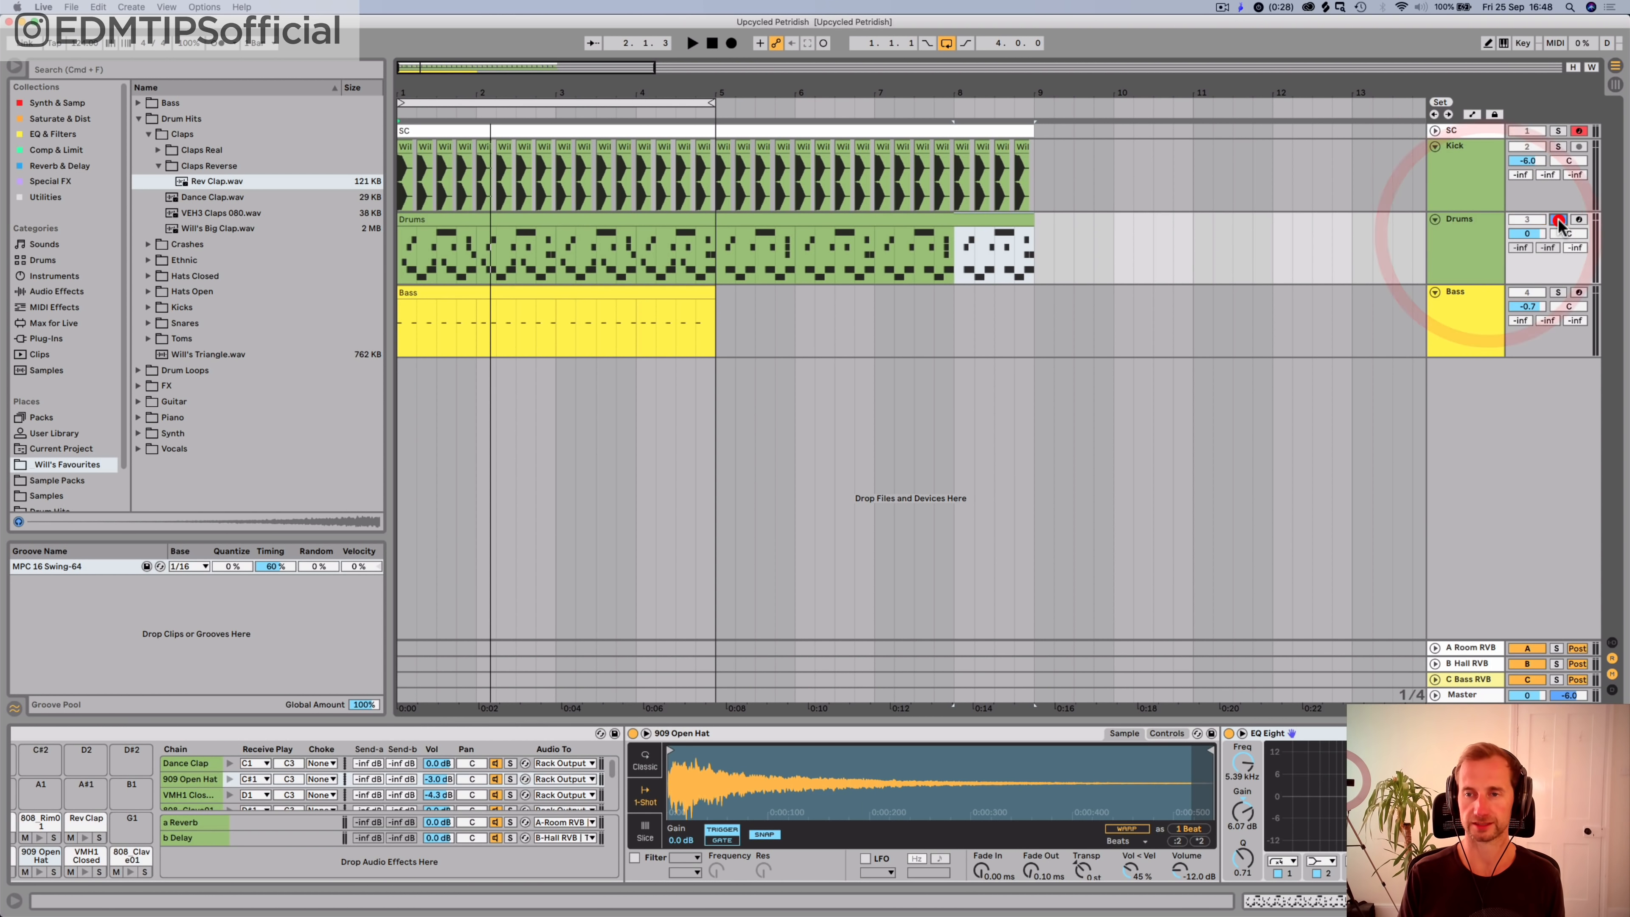
left_click(1558, 219)
left_click(1441, 252)
key("space")
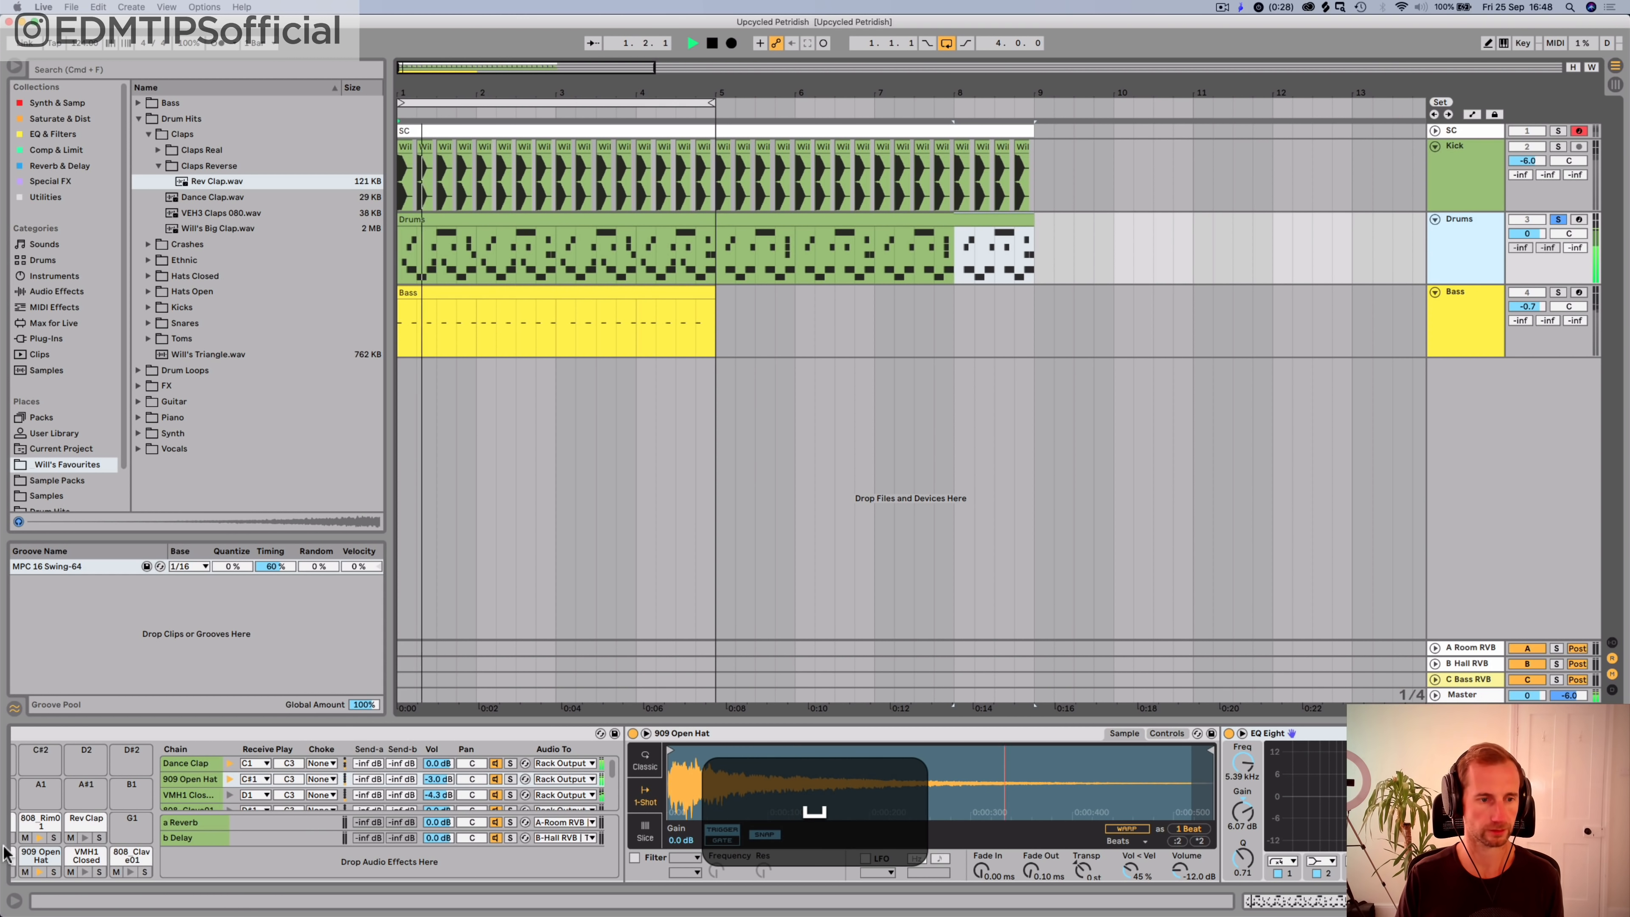
scroll(122, 796, "up", 4)
key("space")
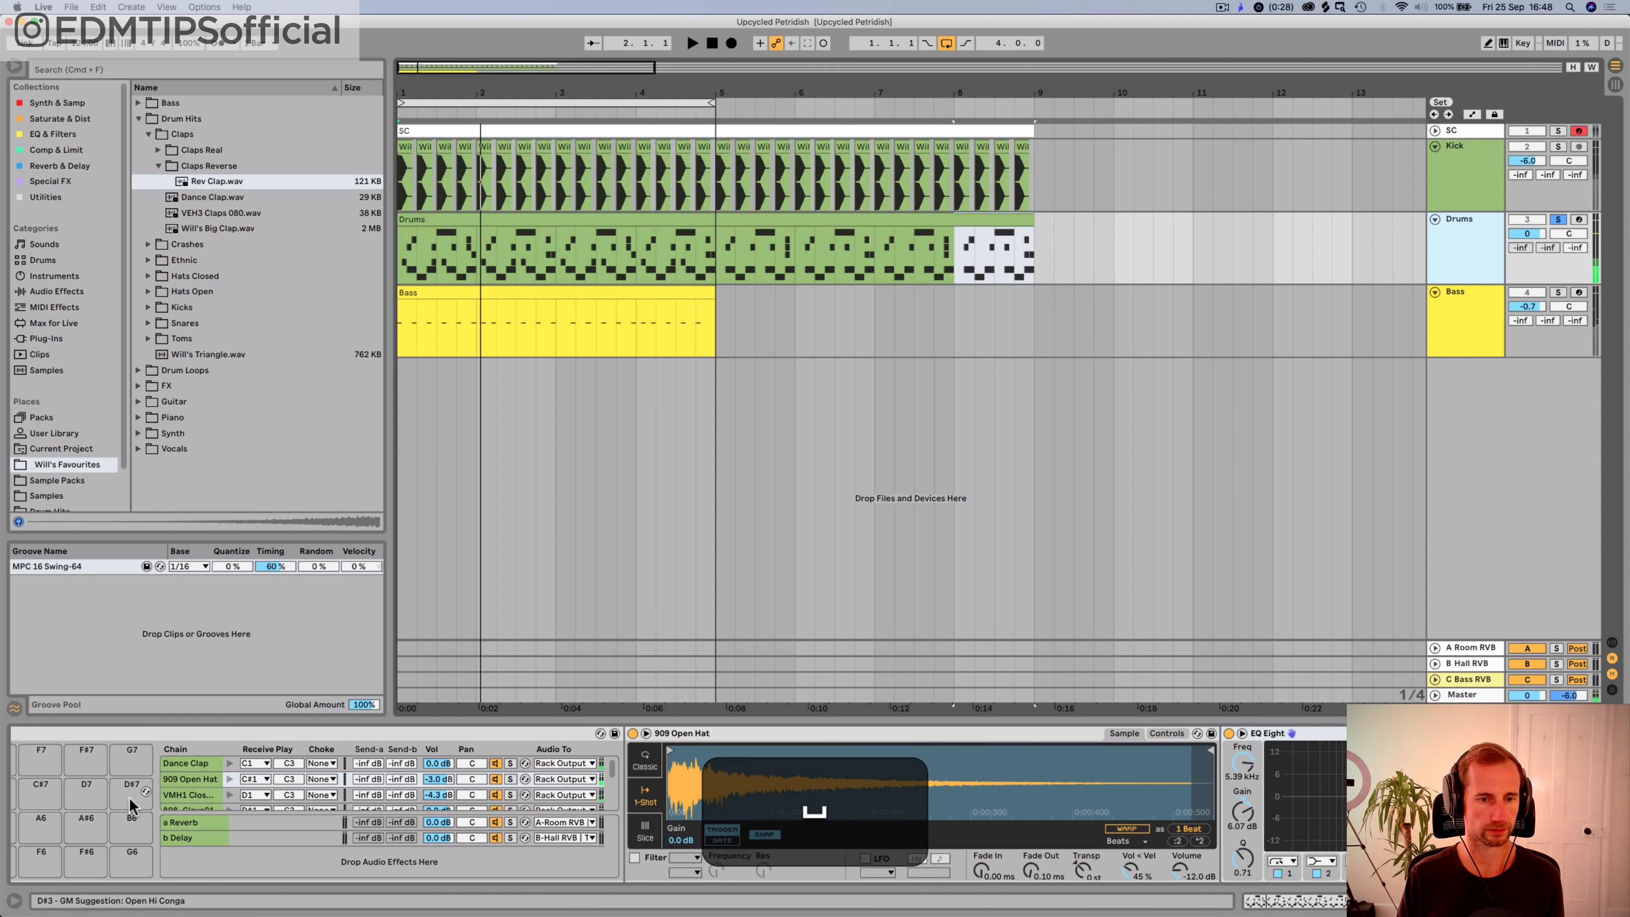
Step: Hide the return chains and the input/output columns in the Drums rack
scroll(211, 834, "left", 3)
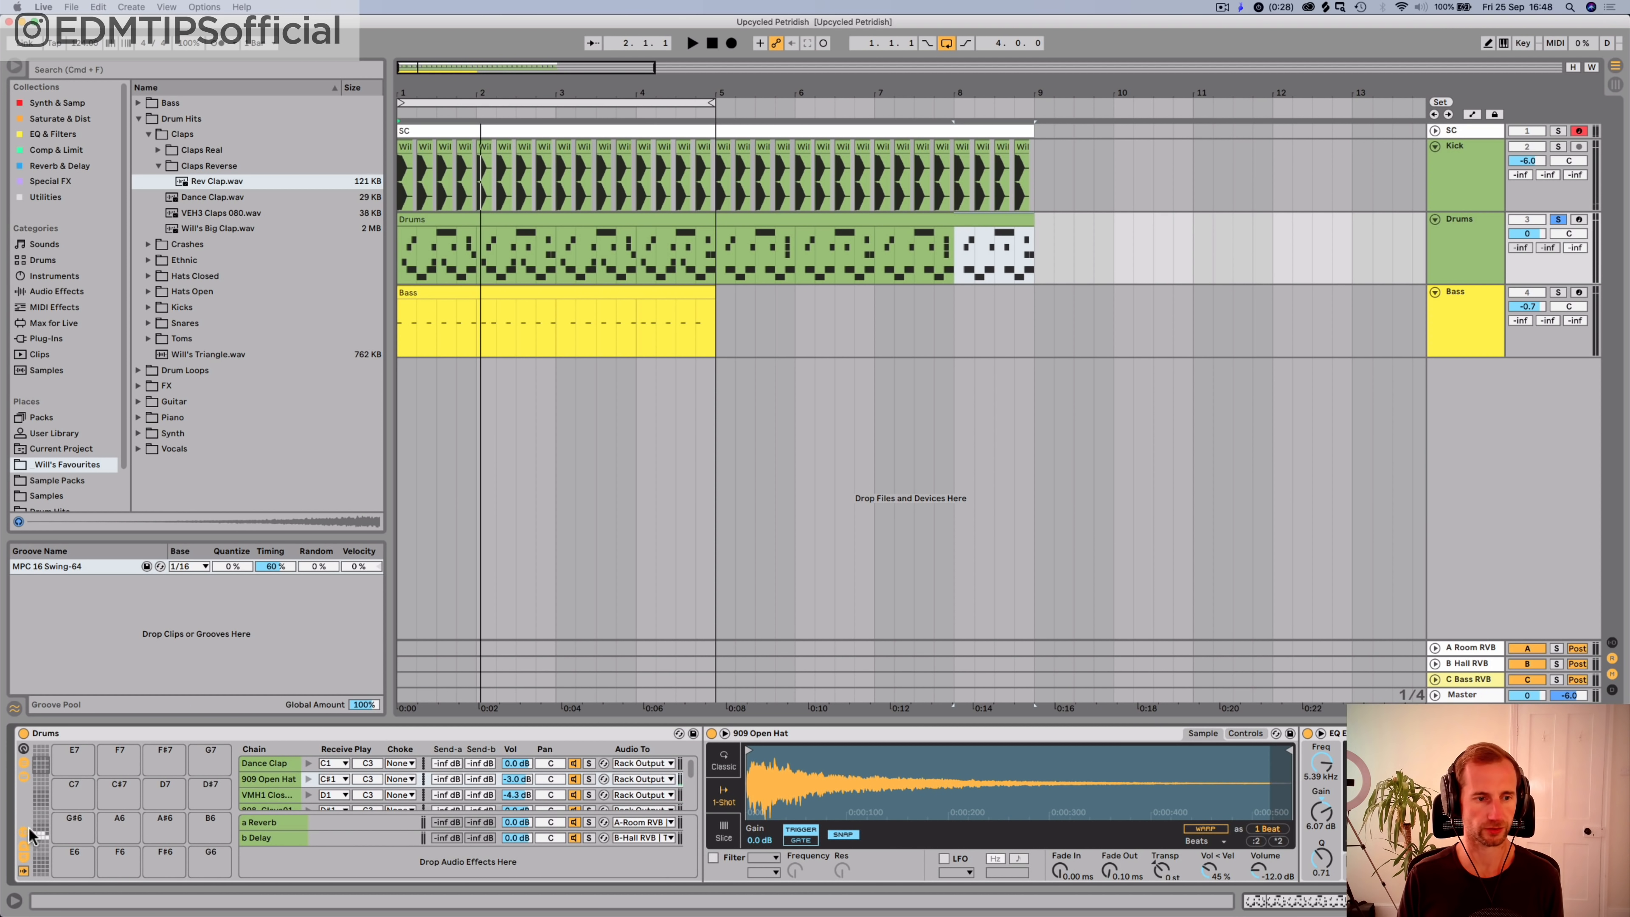
left_click(23, 857)
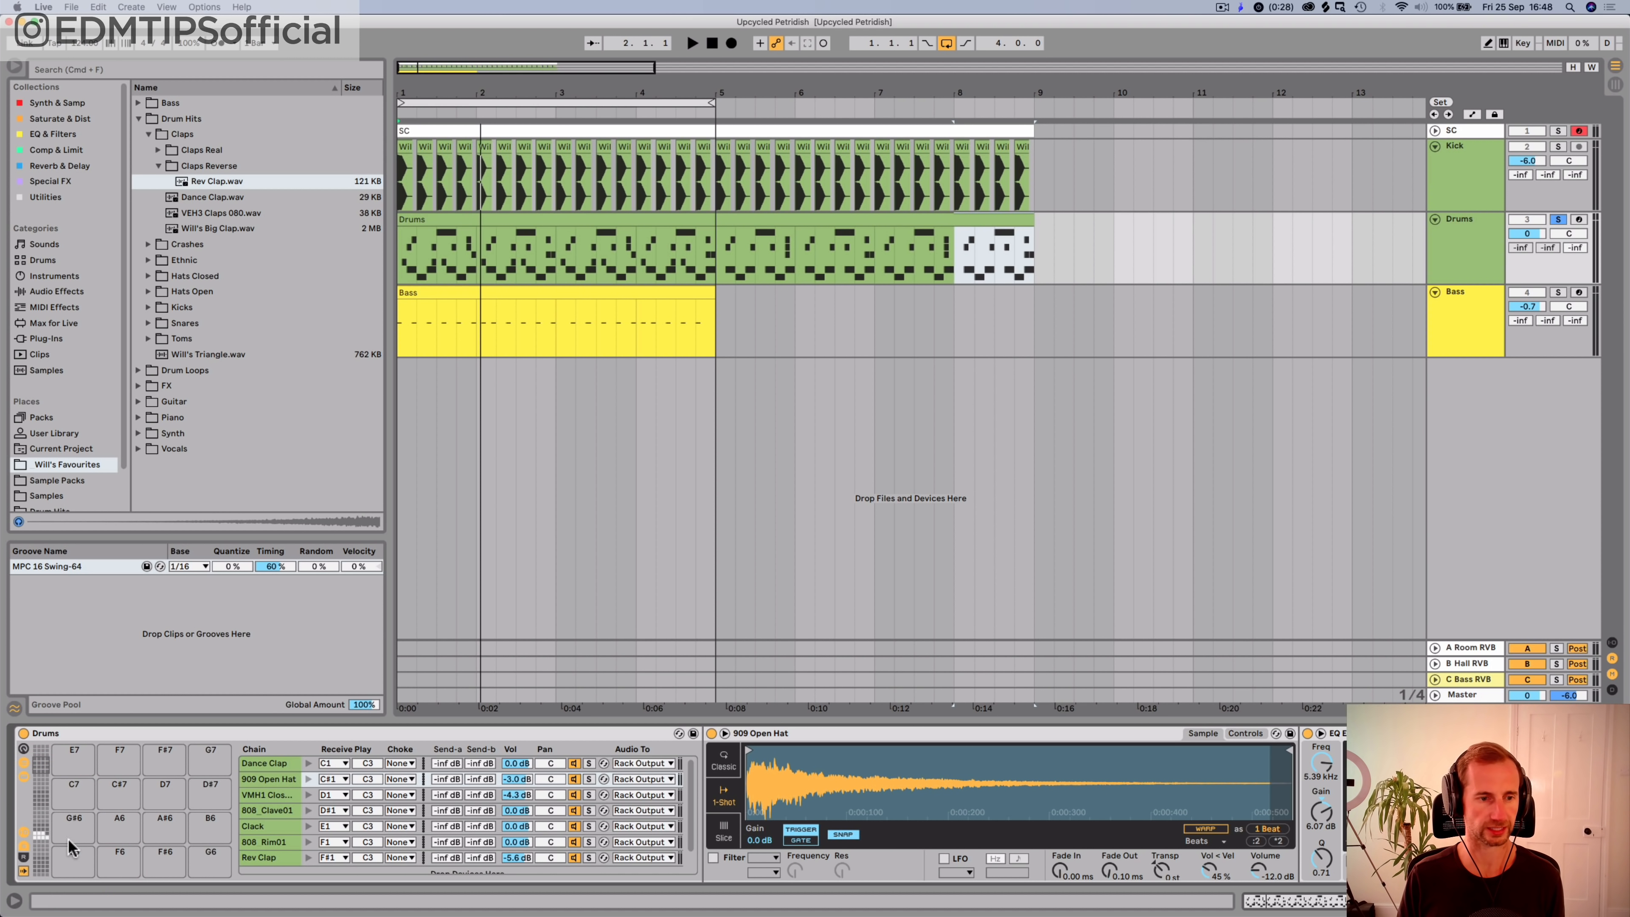
left_click(23, 835)
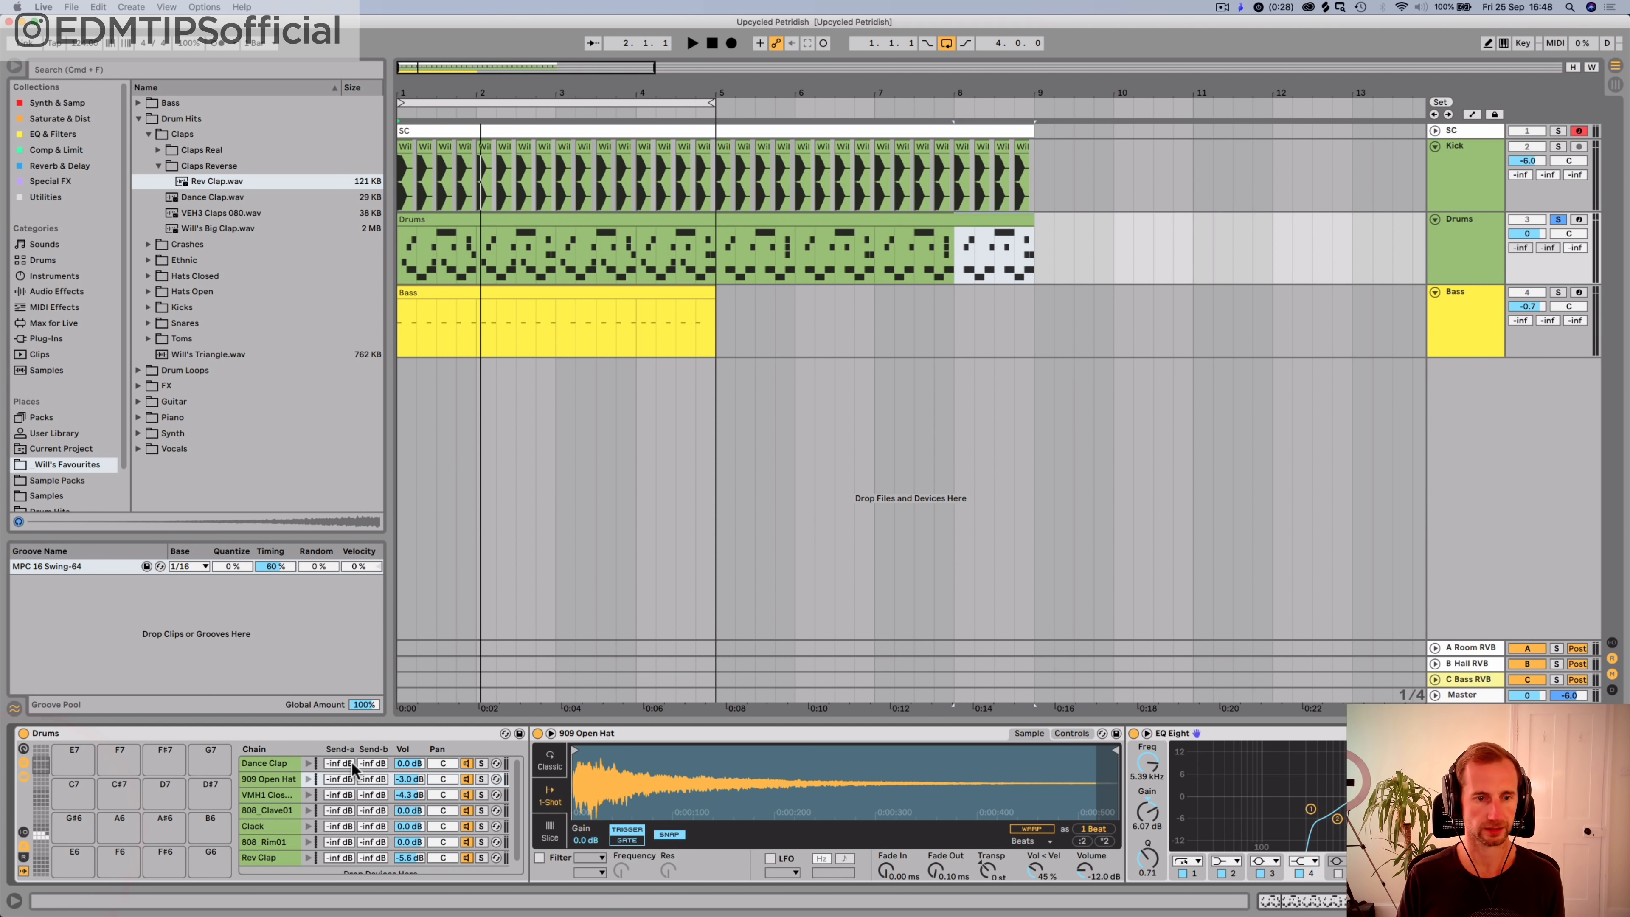
Step: Raise the Dance Clap chain's Send-a to -7.2 dB while the soloed drums play
left_click(336, 761)
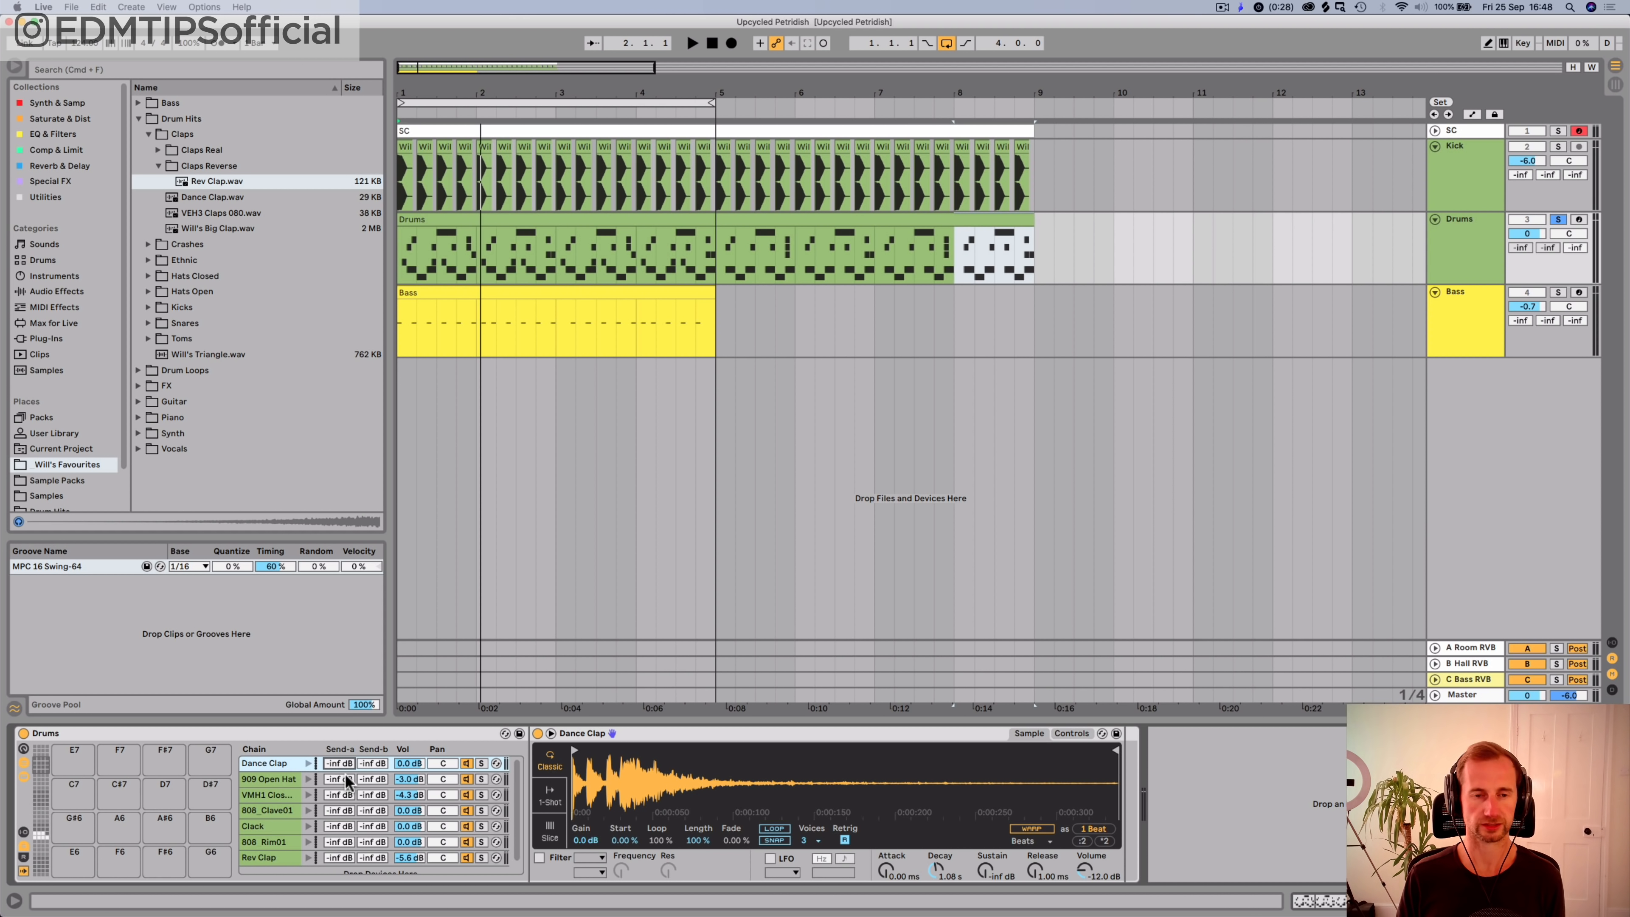
key("space")
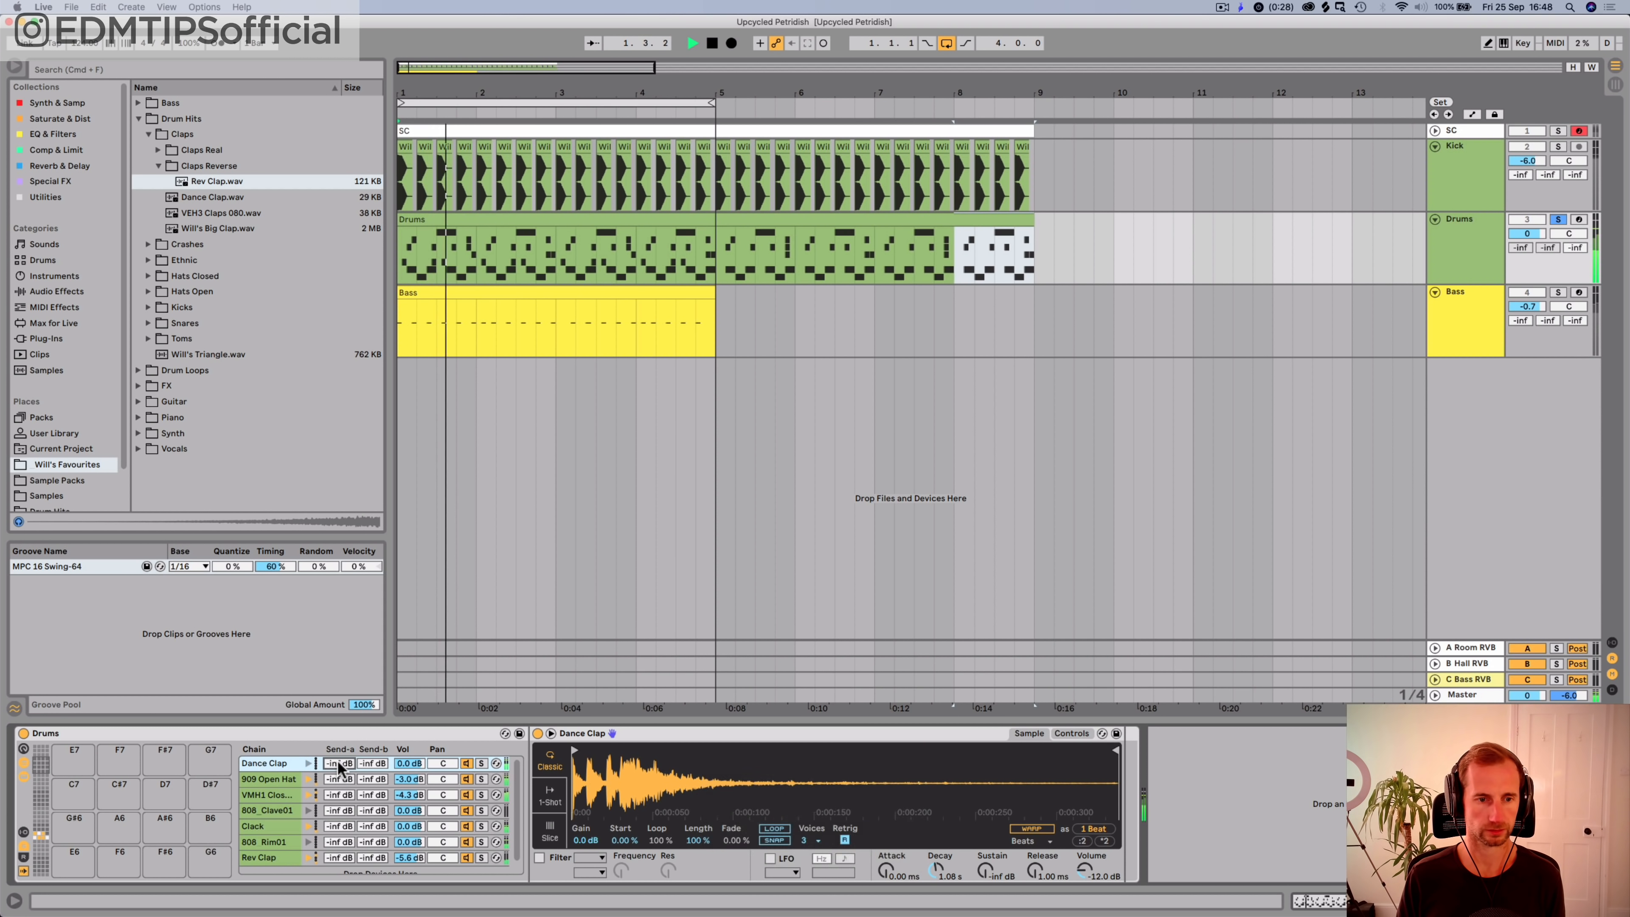
left_click_drag(338, 760, 338, 755)
left_click_drag(338, 763, 339, 740)
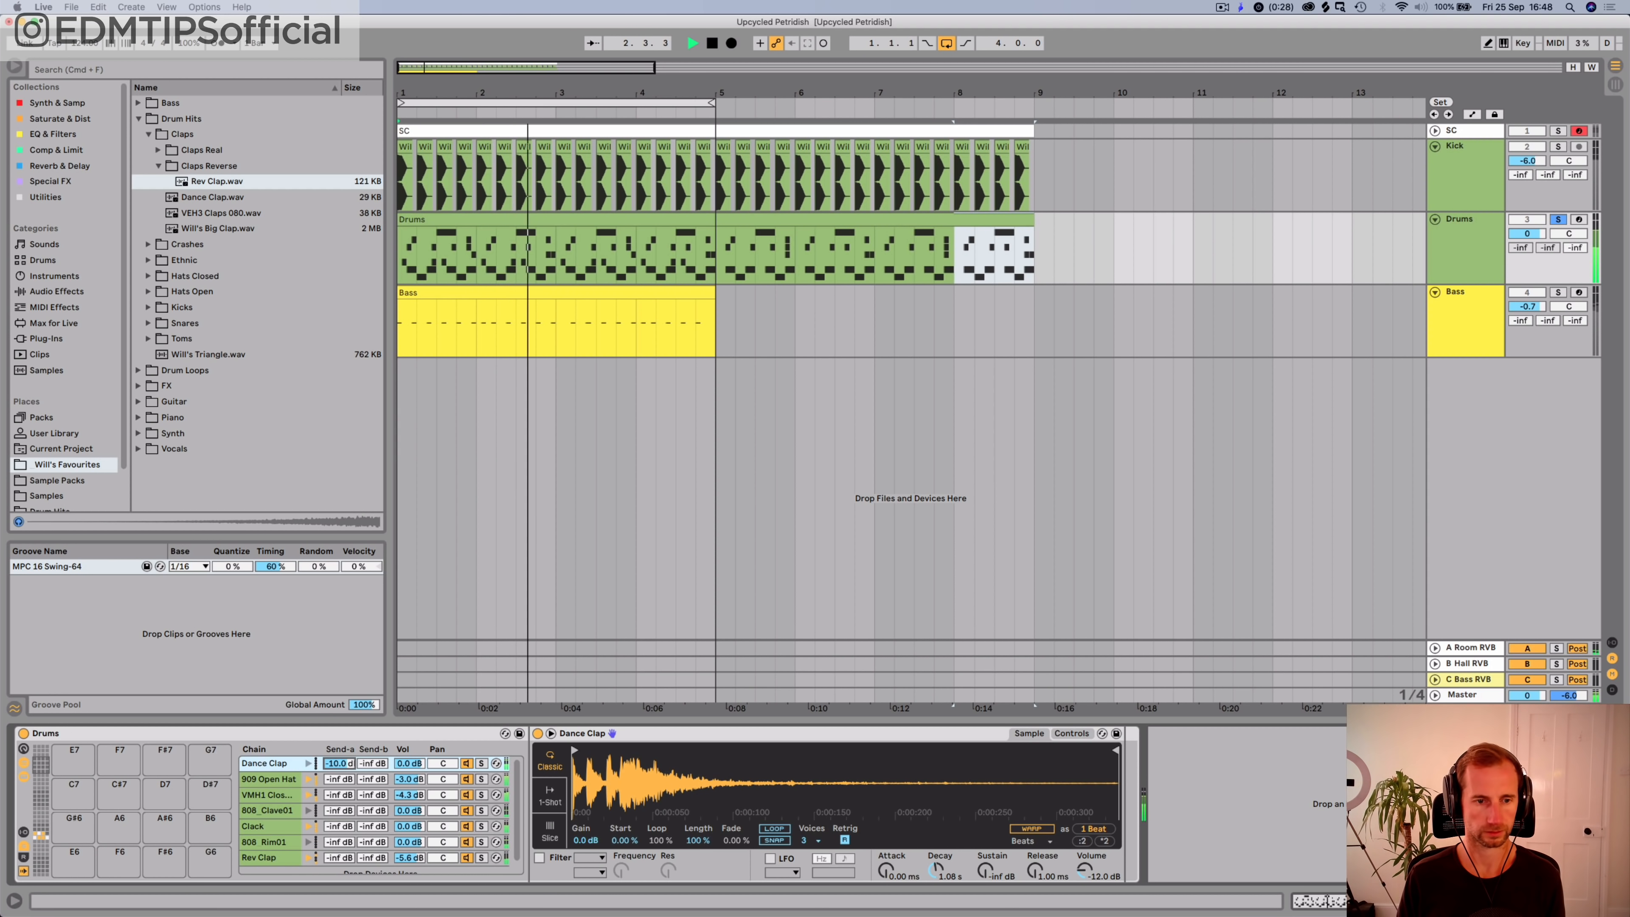
key("space")
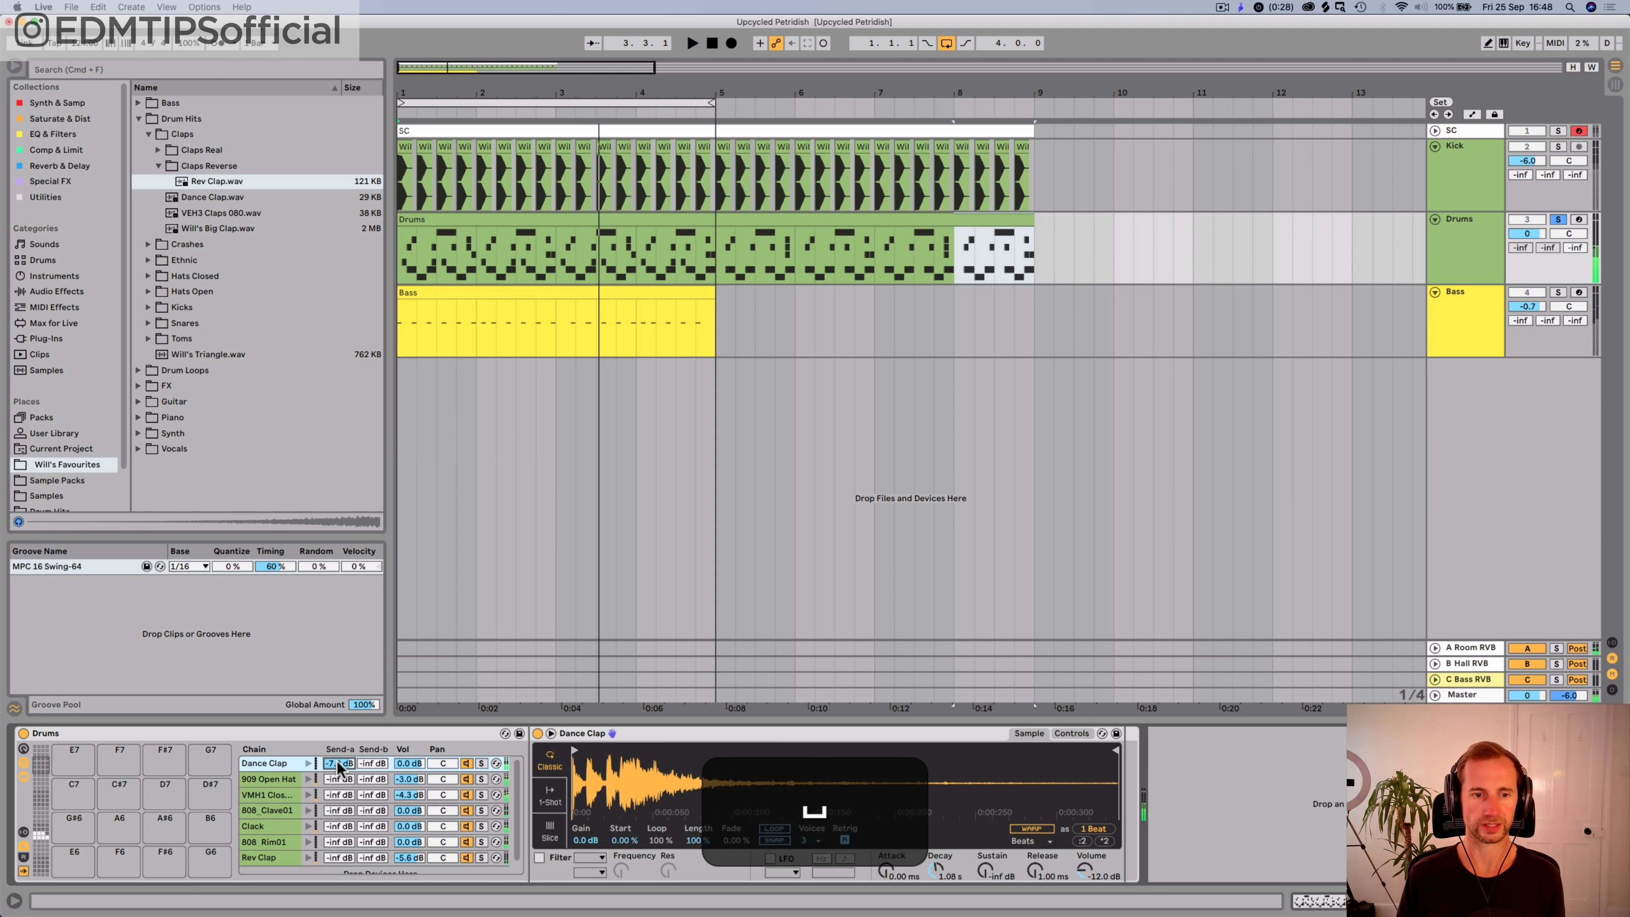
Step: Shorten the Decay Time of the Room Reverb on the A Room RVB return to 649 ms during playback
key("Tab")
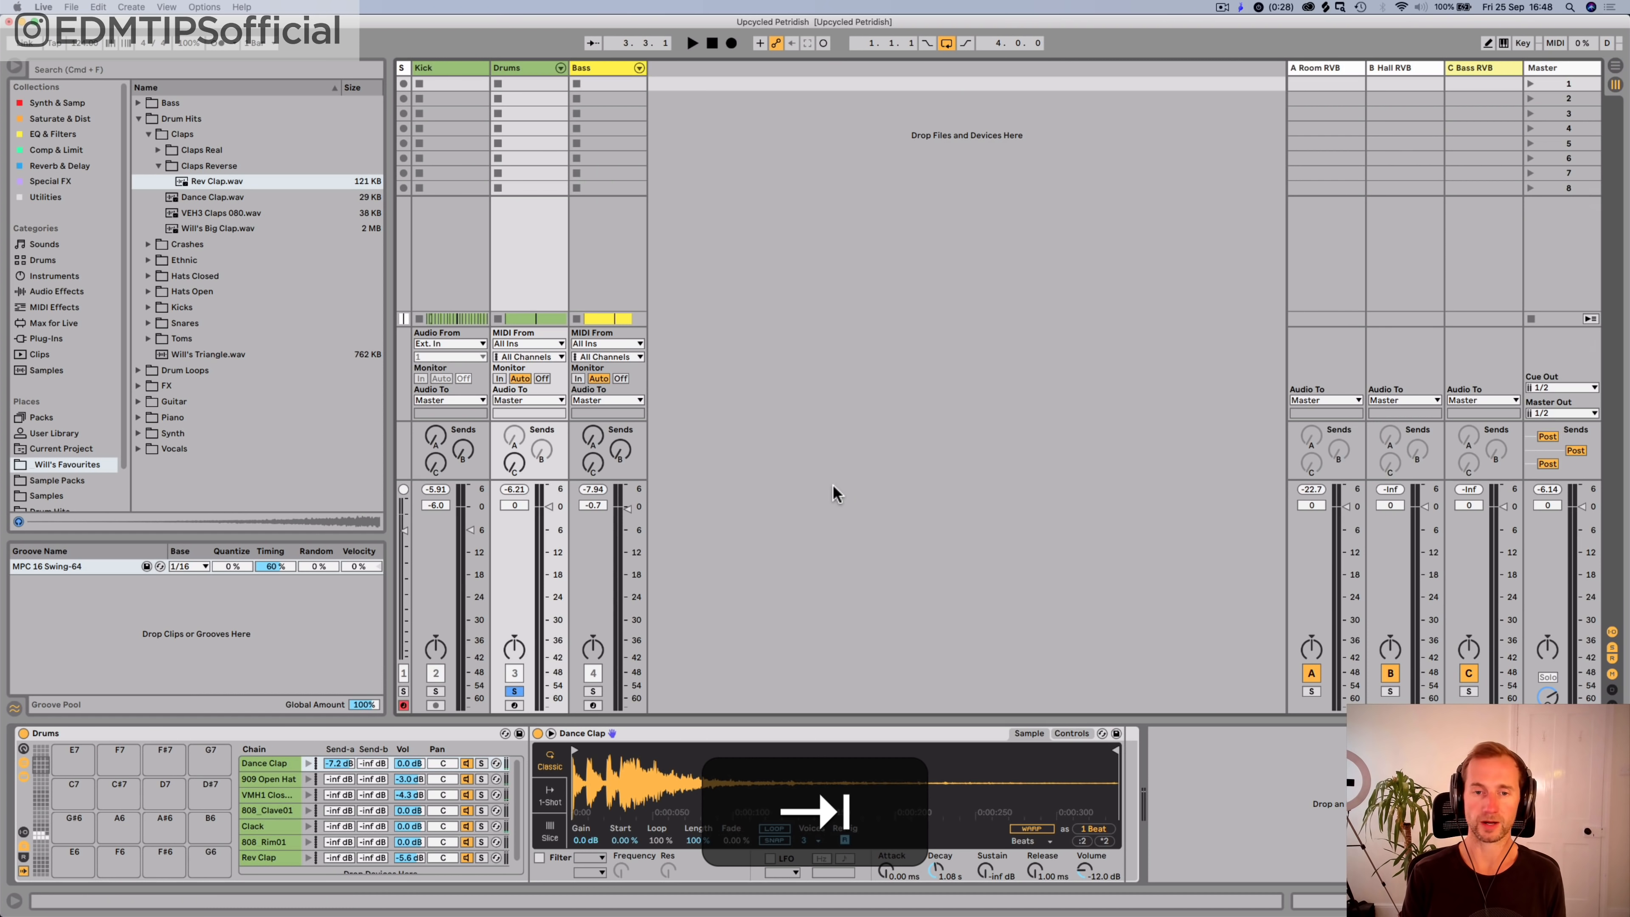
left_click(1345, 66)
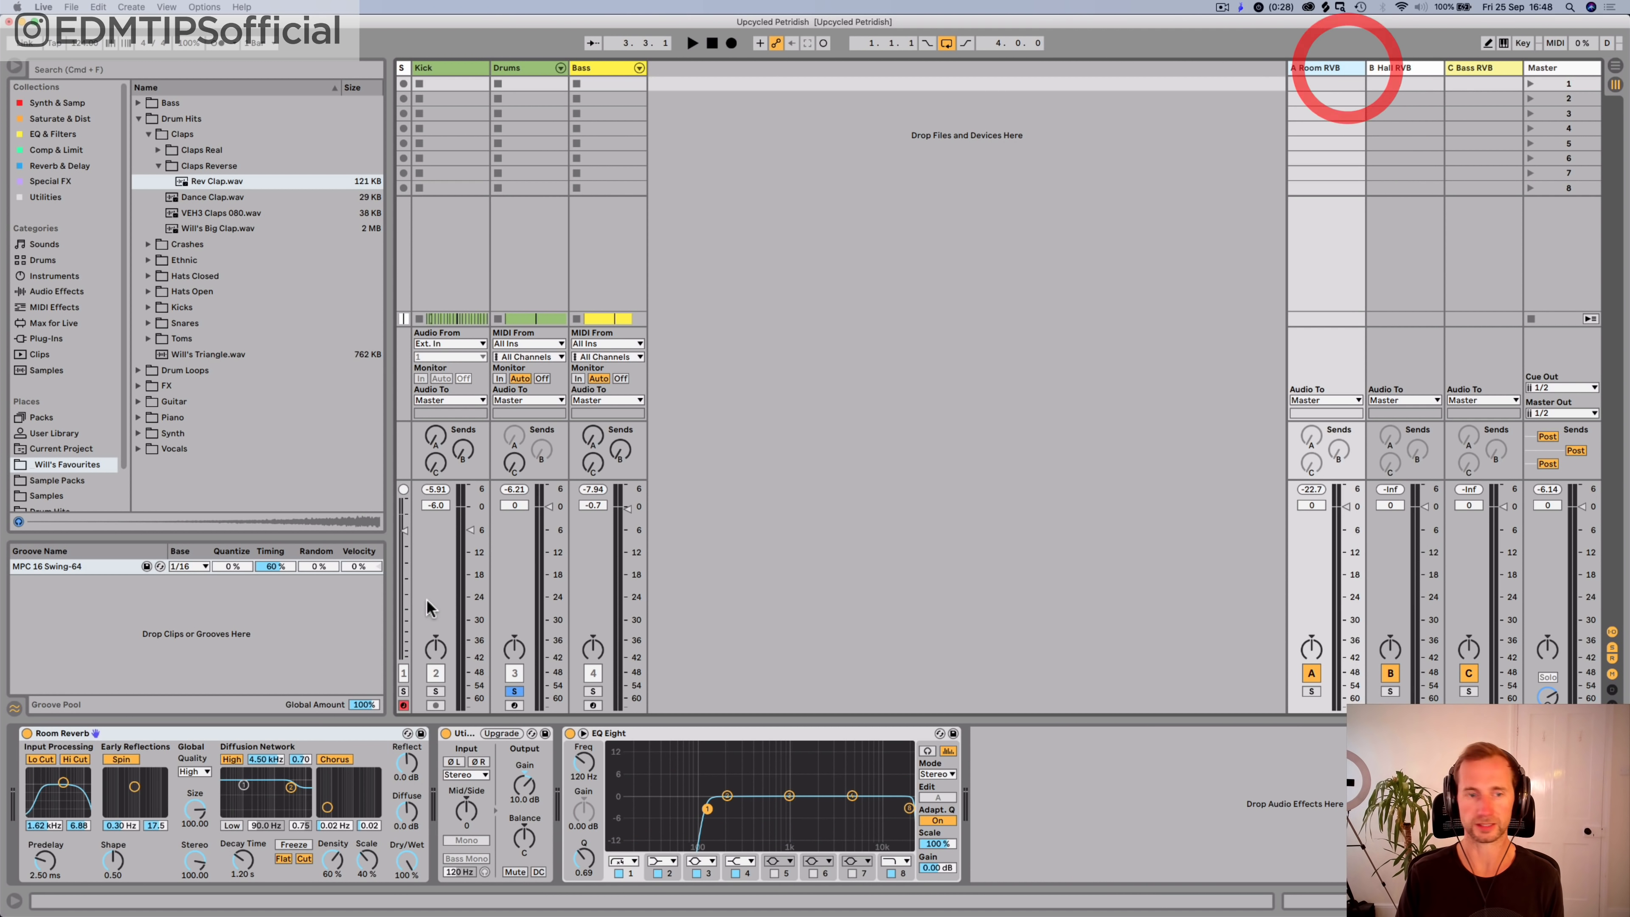
key("space")
left_click_drag(240, 856, 241, 873)
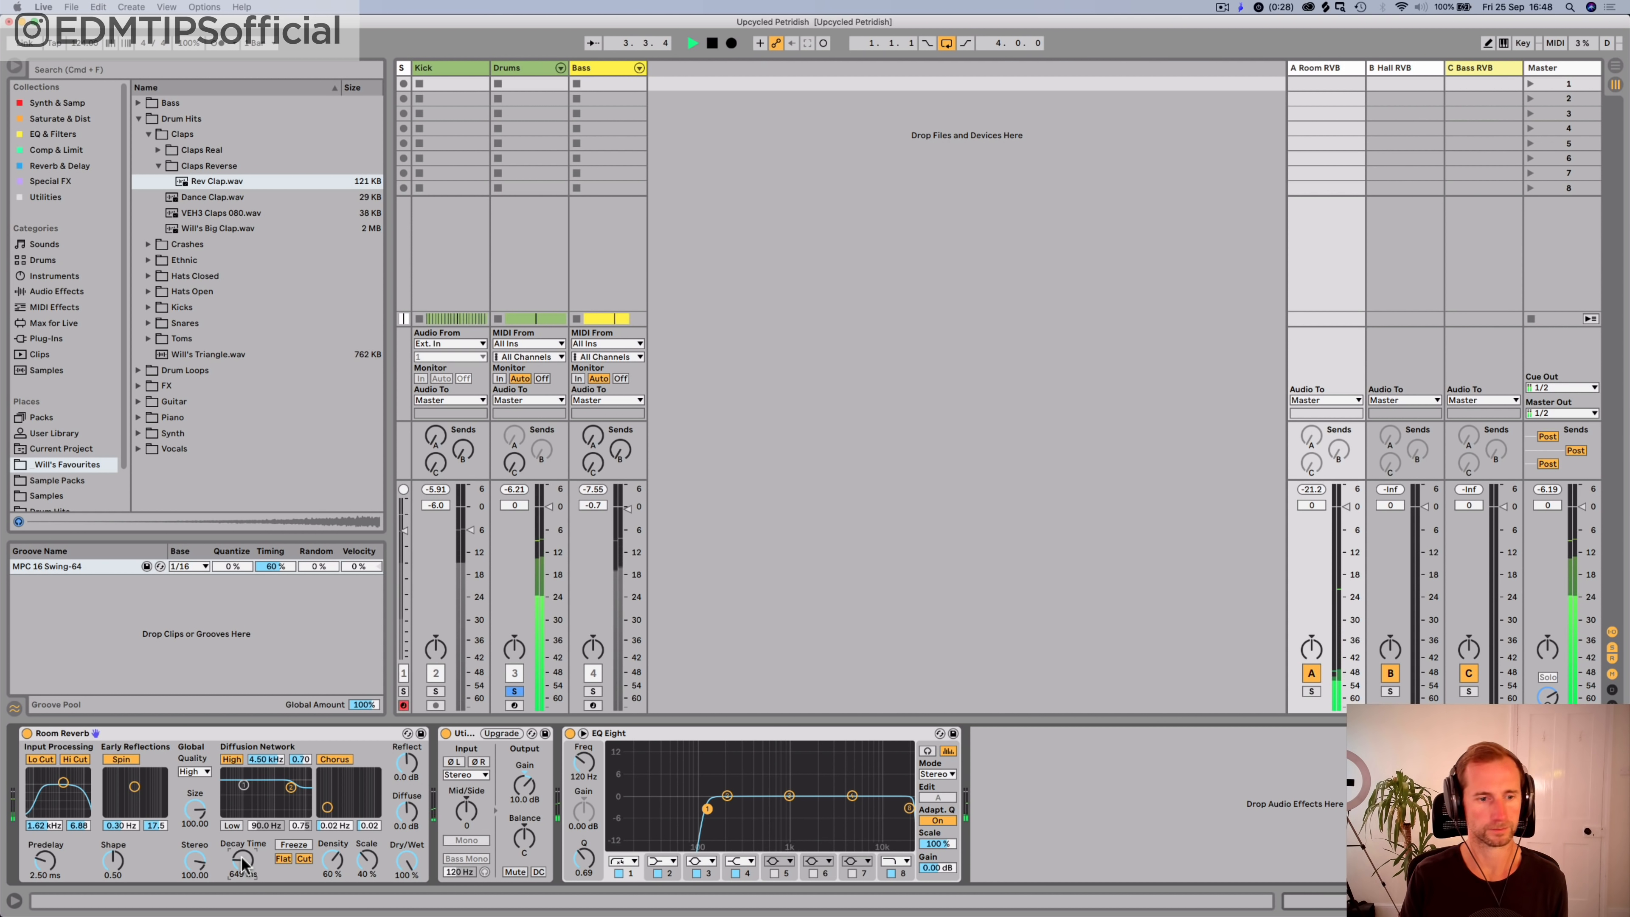
key("Tab")
key("Tab")
key("shift+Tab")
key("shift+Tab")
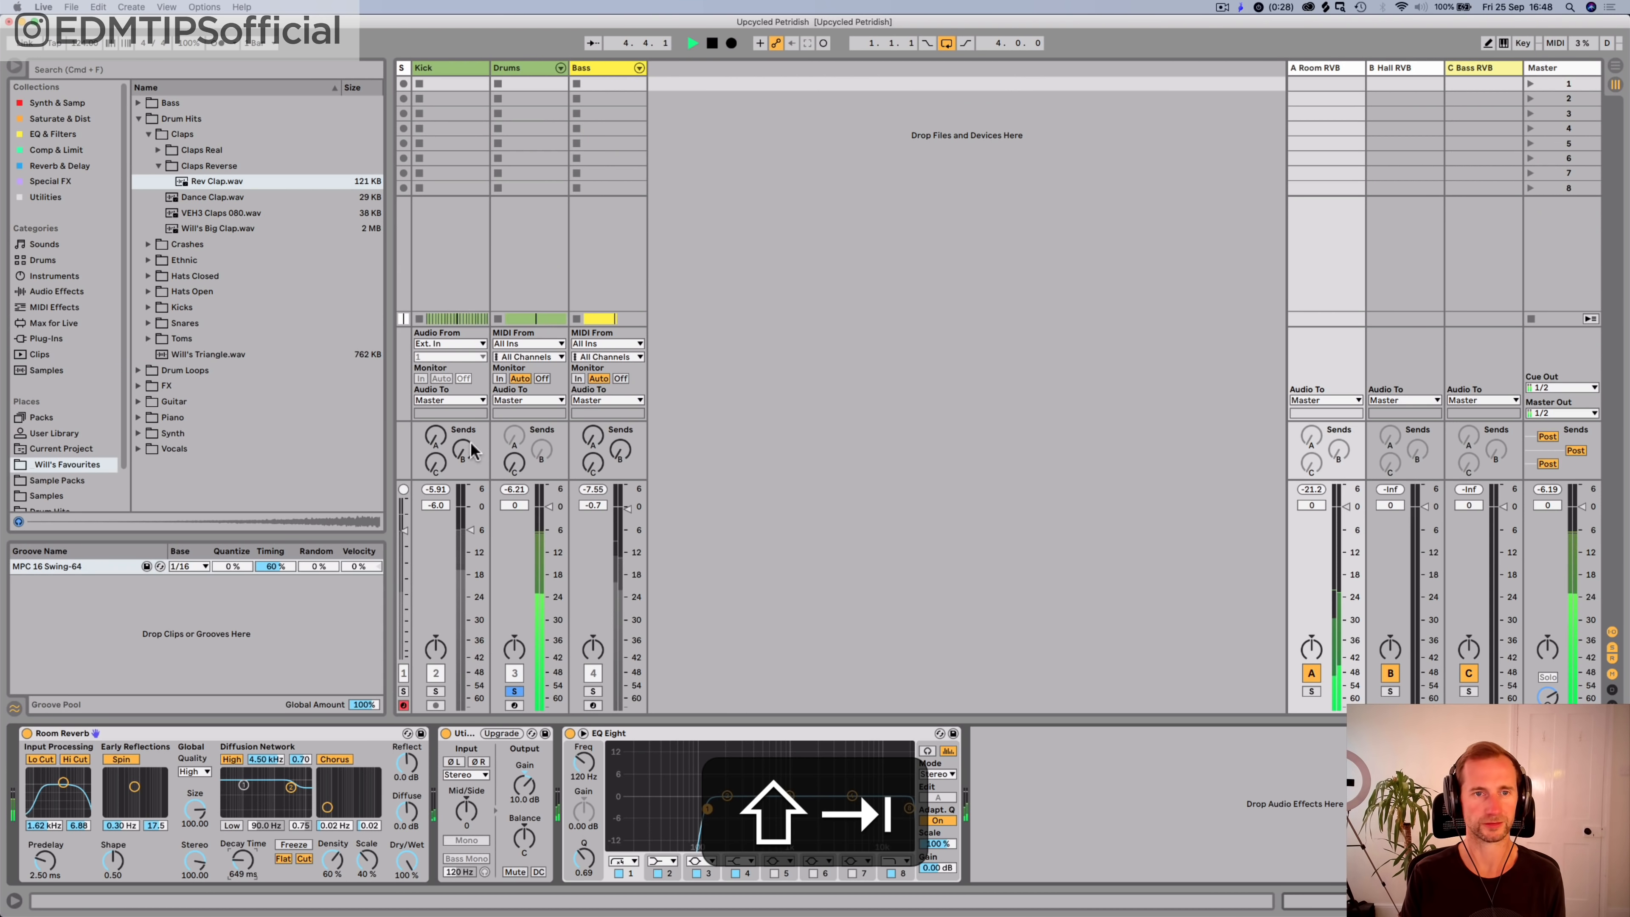
Step: Set the 909 Open Hat's Send-a to -1.2 dB and volume to -5.2 dB, and the 808_Clave01's Send-a to -7.2 dB
left_click(513, 67)
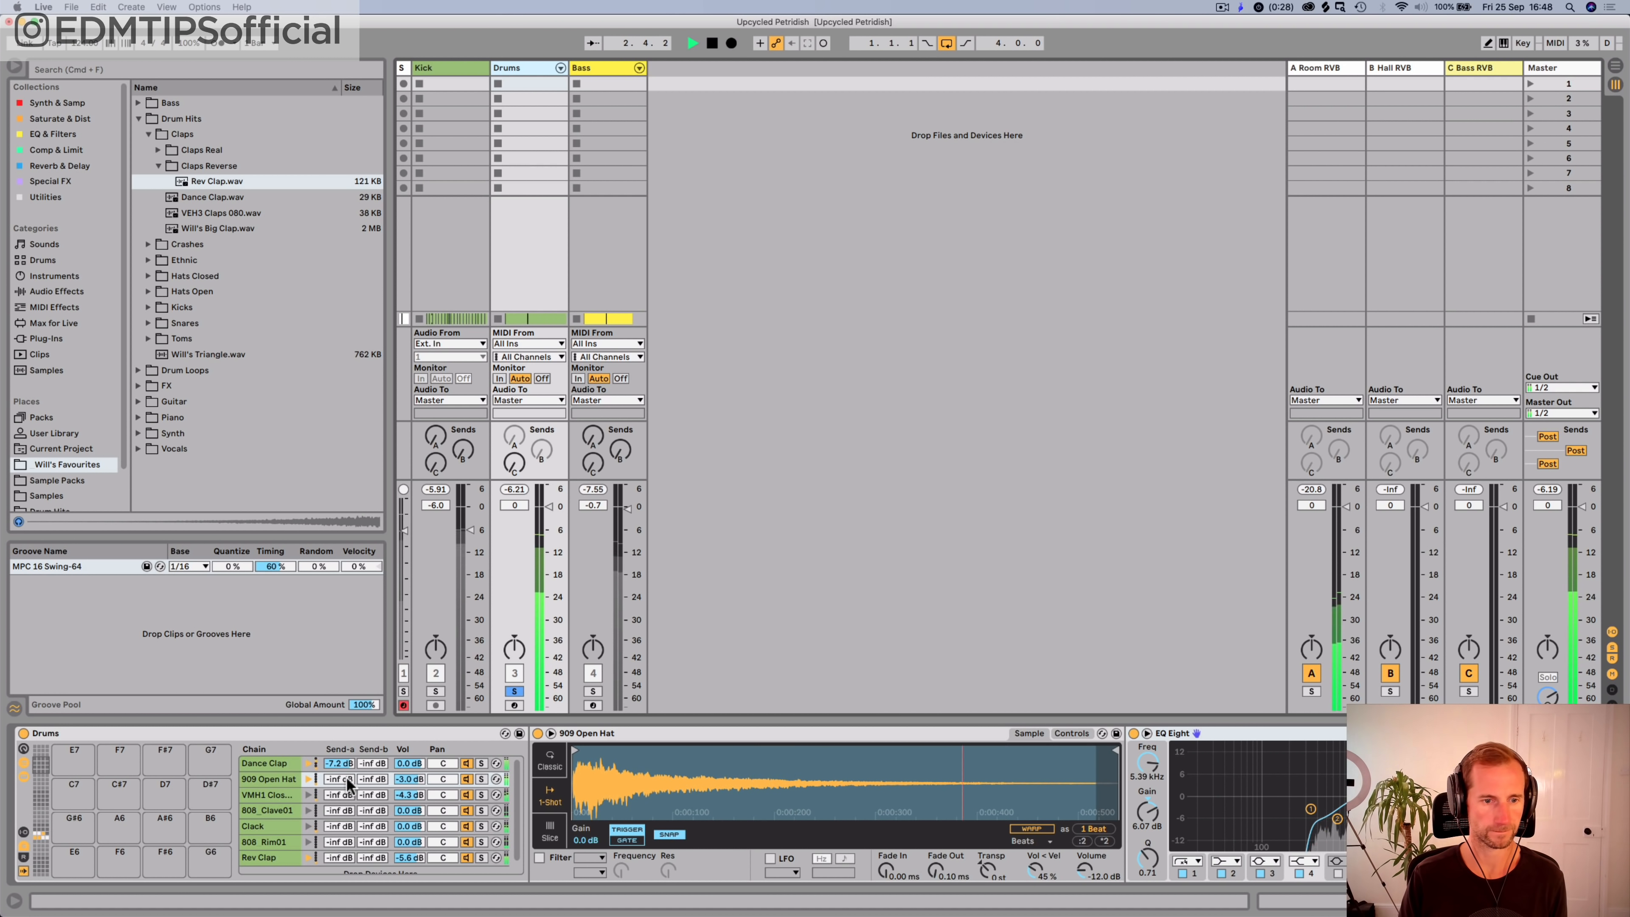
left_click_drag(346, 777, 346, 738)
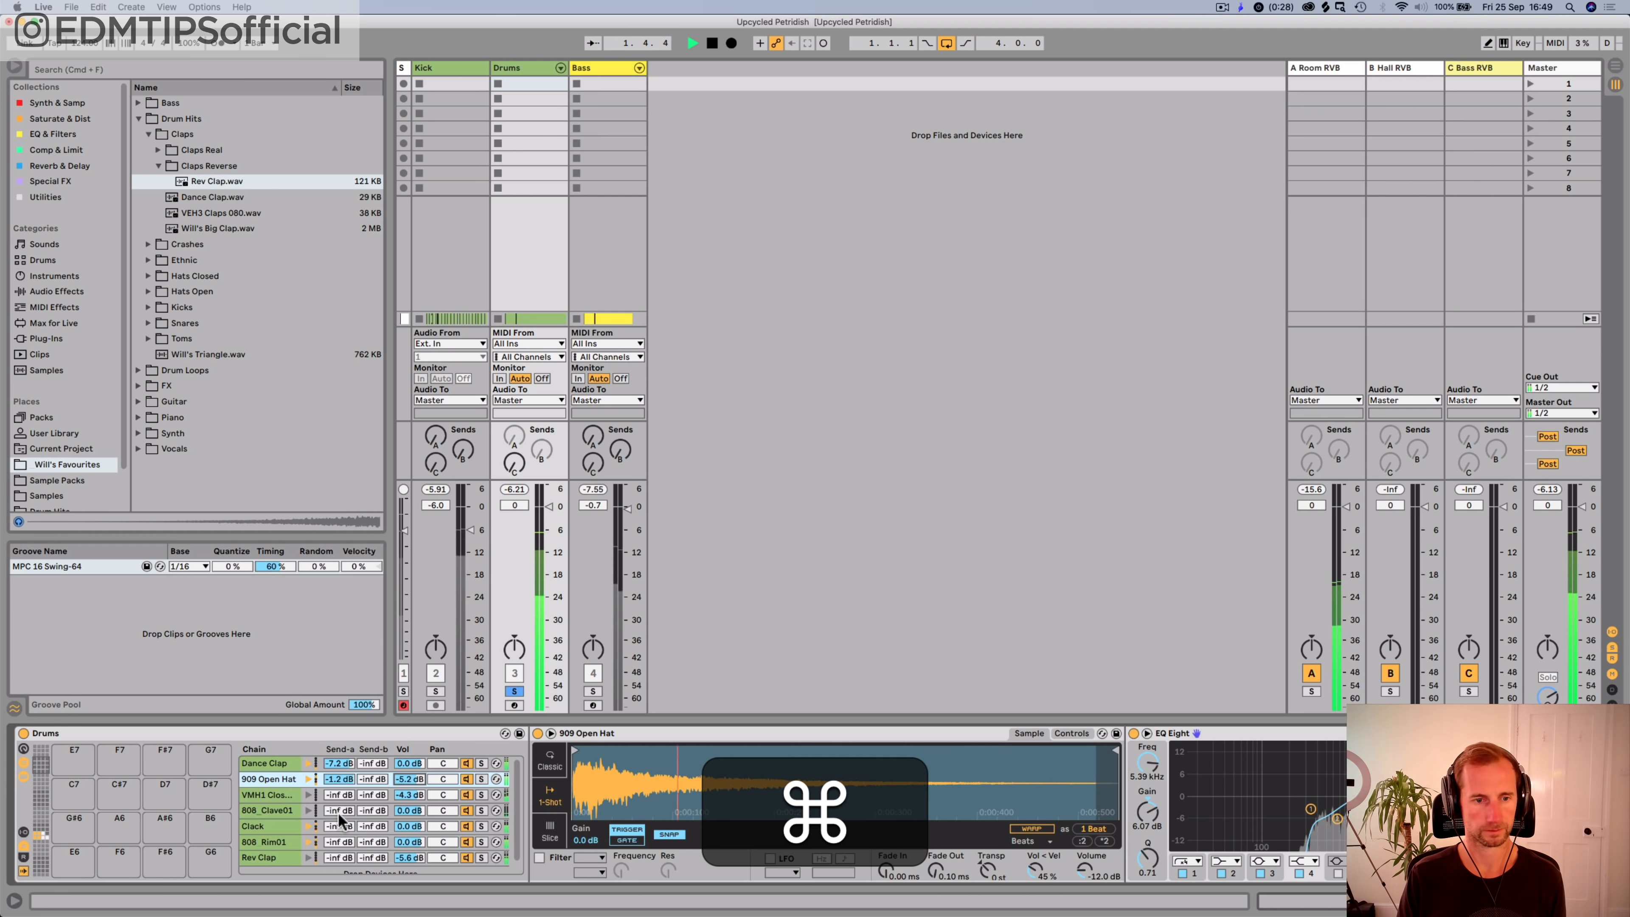
mouse_move(339, 811)
left_mouse_down()
mouse_move(339, 767)
mouse_move(343, 813)
left_mouse_up()
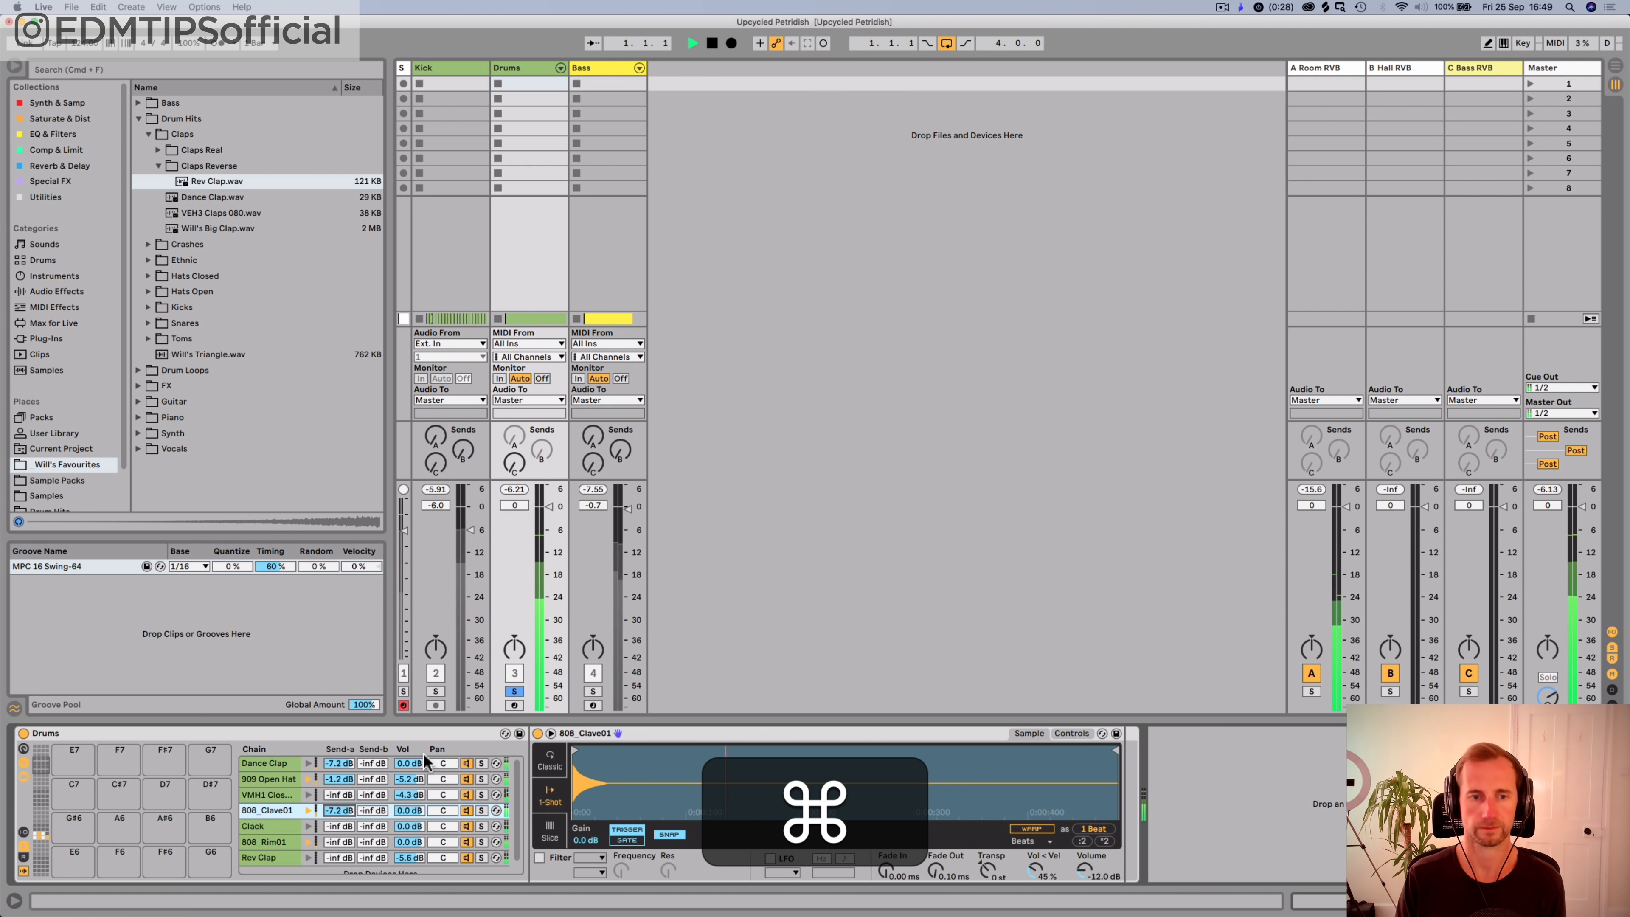
Step: Unsolo the Drums track and raise the Bass track's send A slightly while the full loop plays
key("space")
left_click(519, 690)
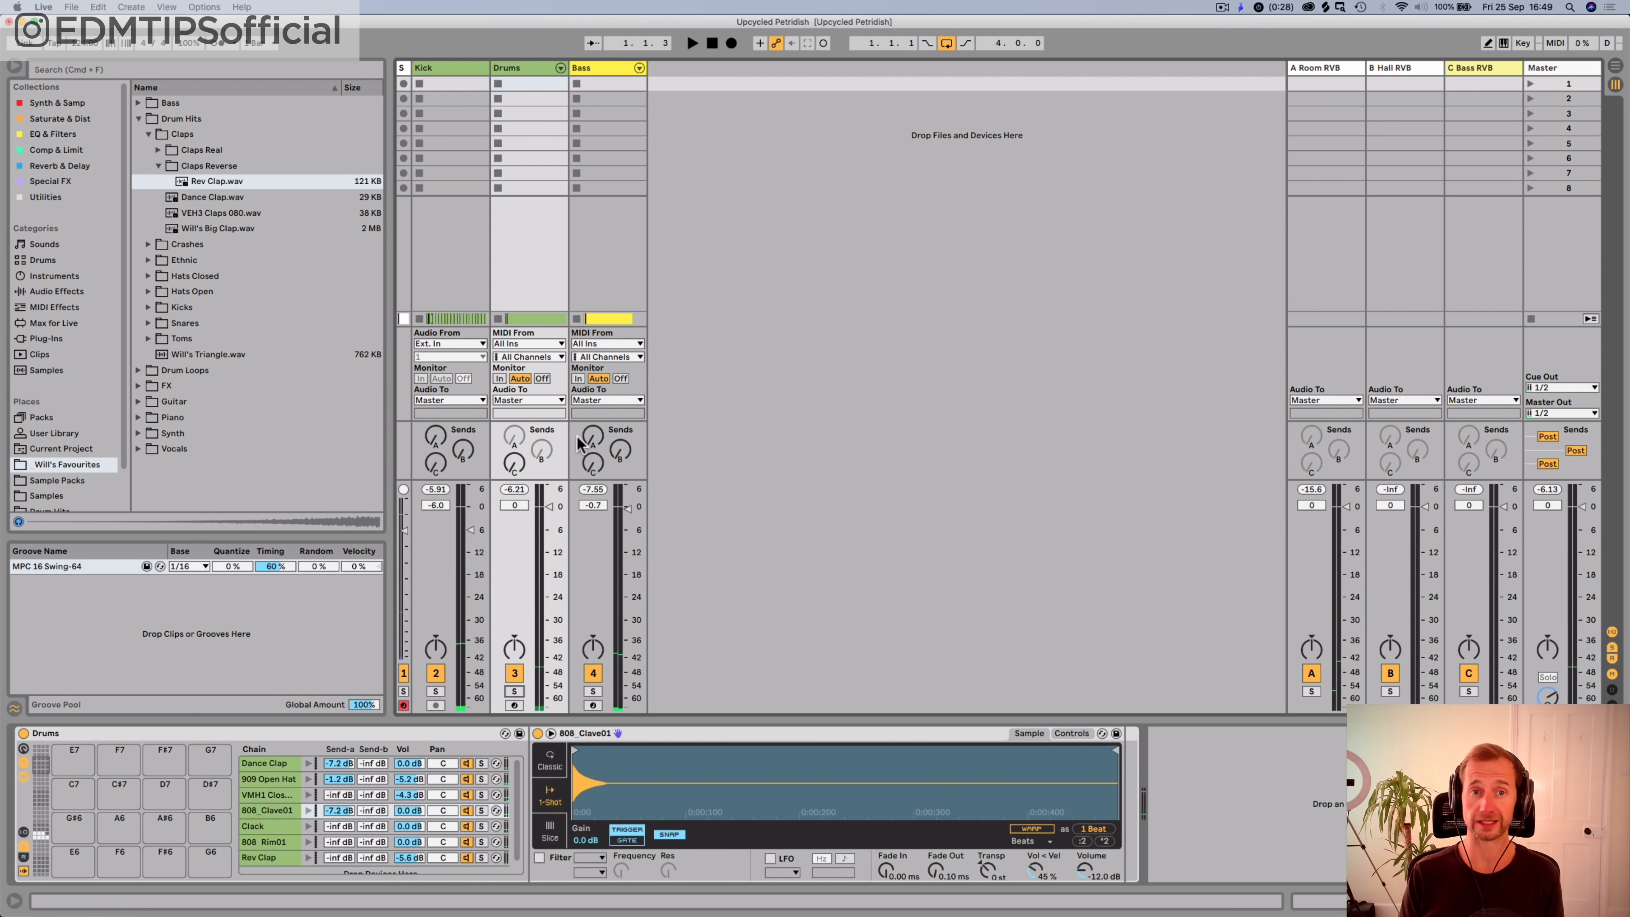
key("space")
left_click_drag(591, 439, 591, 427)
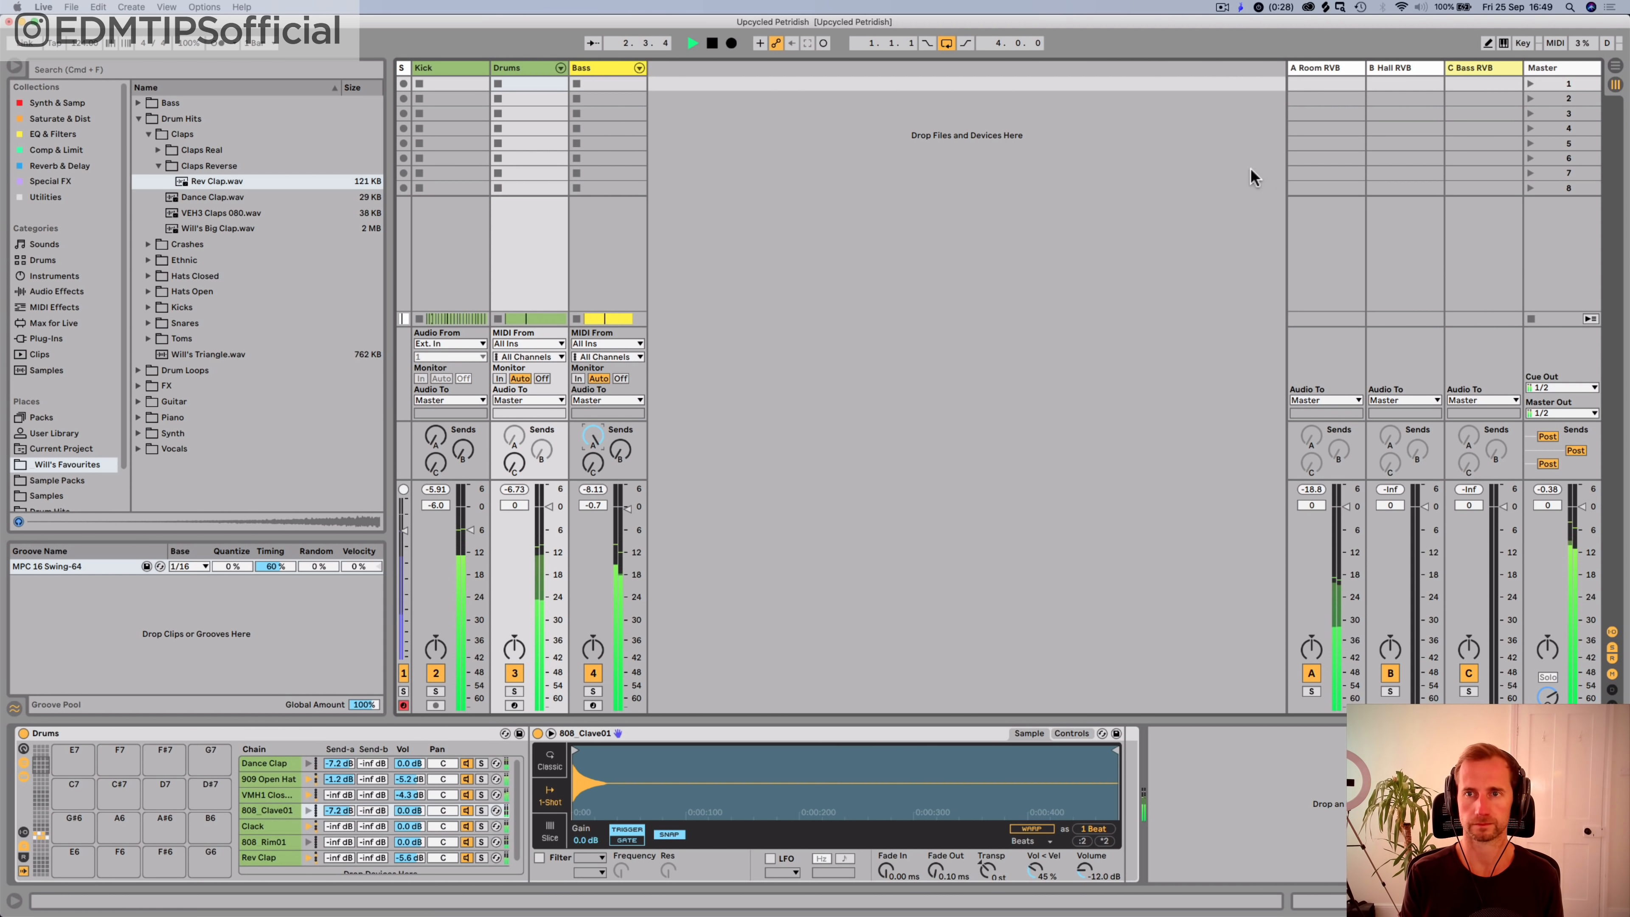
Step: Raise the EQ Eight low-cut frequency on A Room RVB to 163 Hz and compare the mix with that return off and on
left_click(1317, 71)
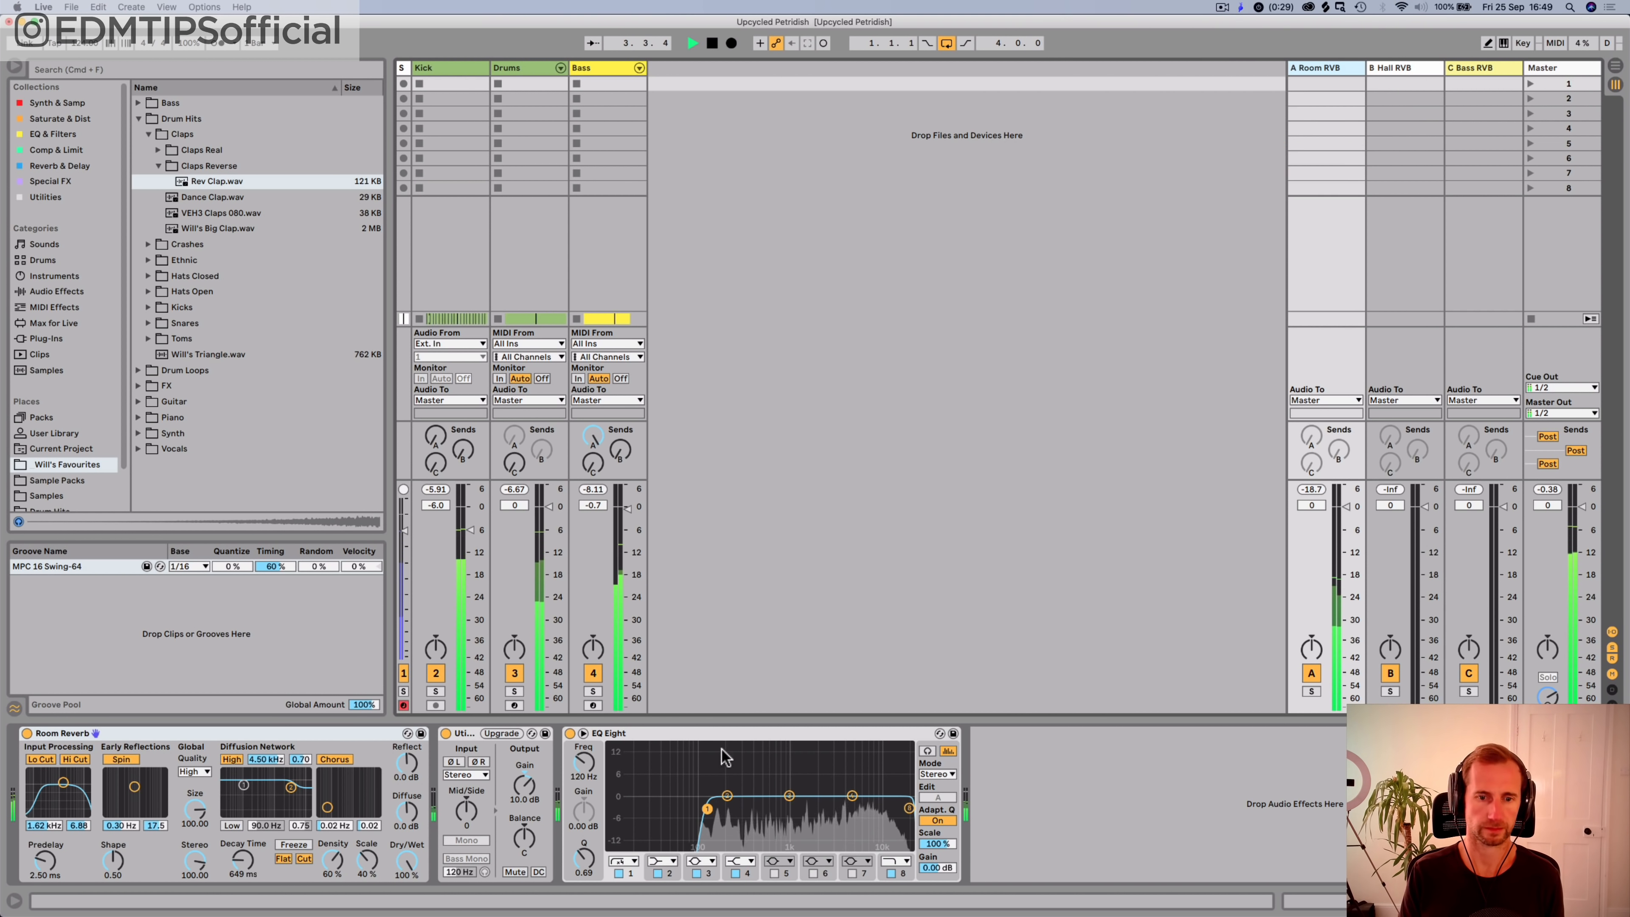
left_click(704, 808)
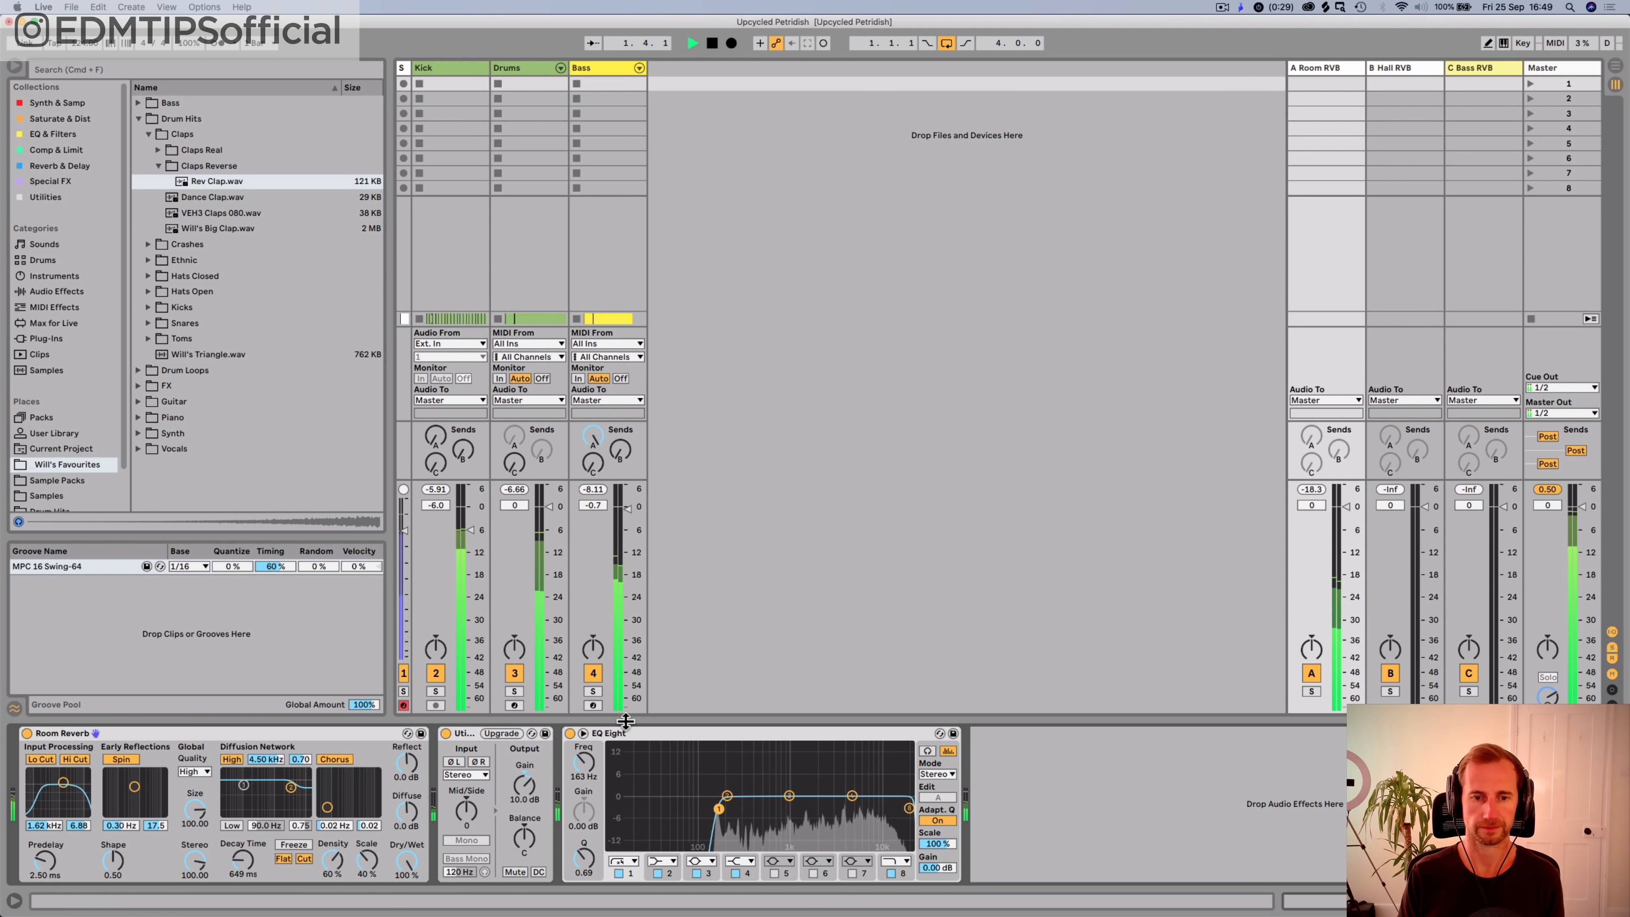
left_click(1310, 673)
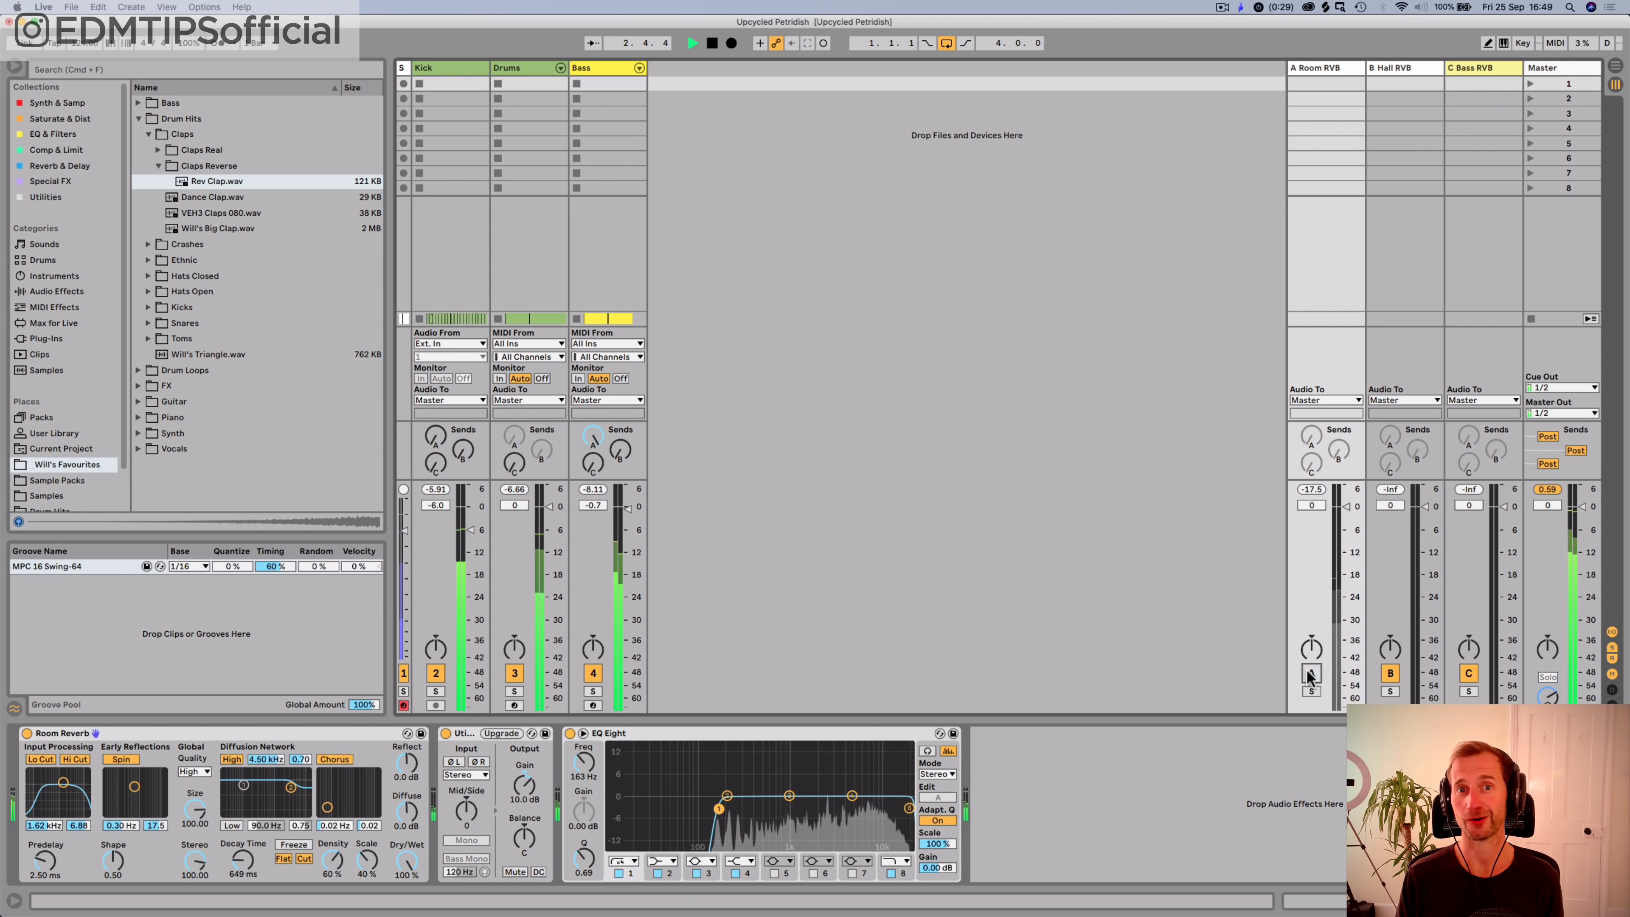
left_click(1309, 672)
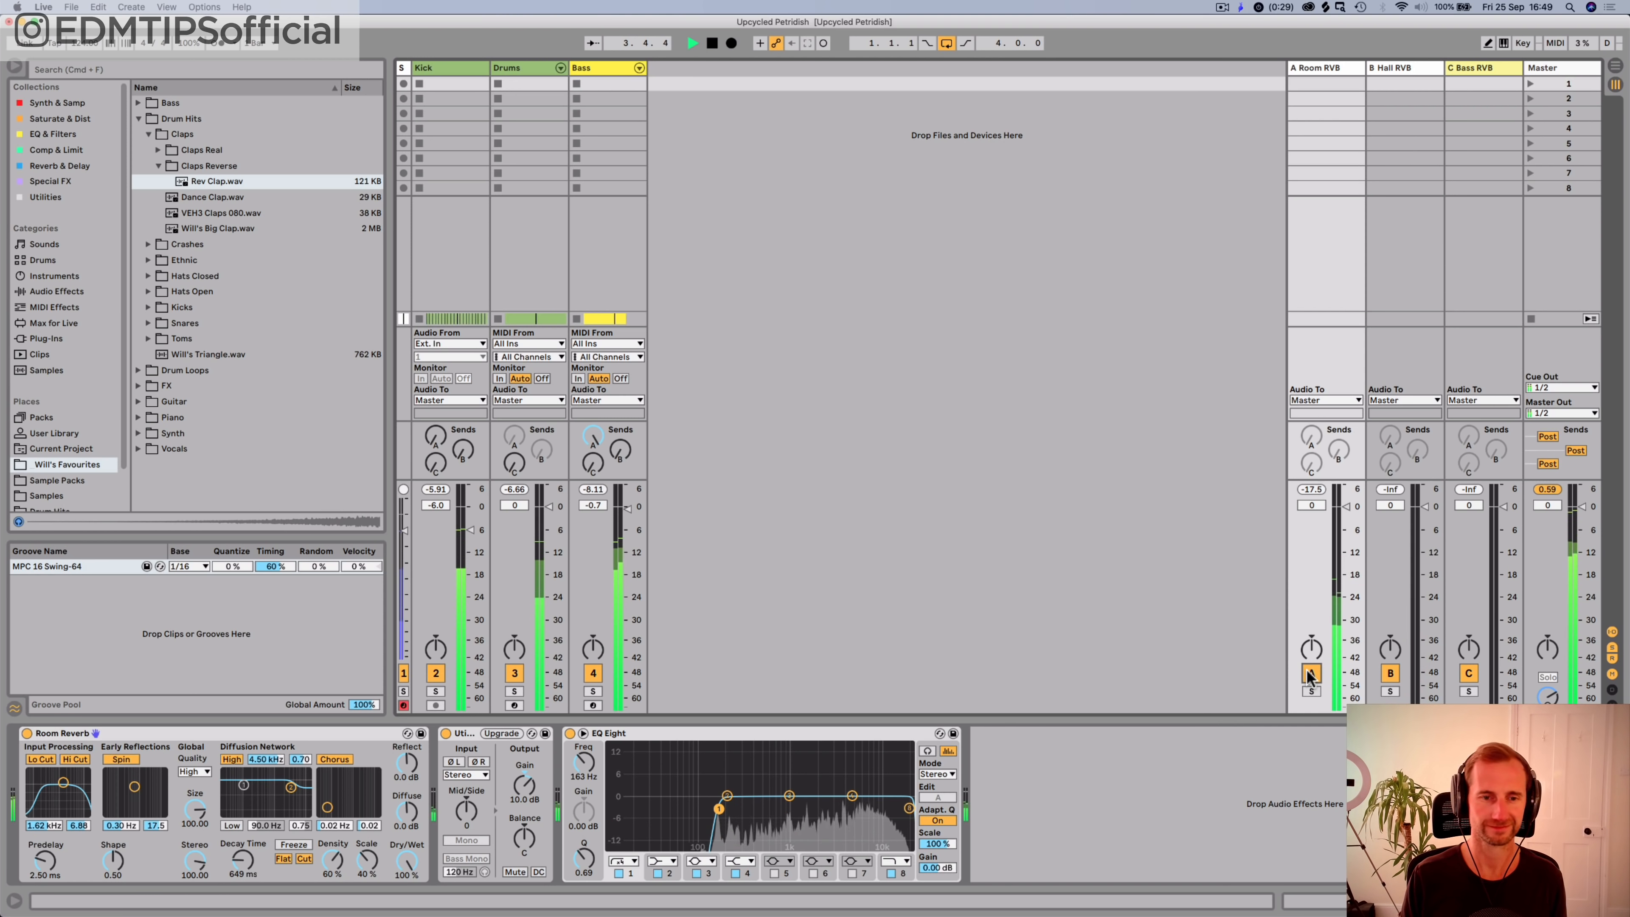
Step: Save the set and show the Drums track's devices in the Arrangement view
key("super+s")
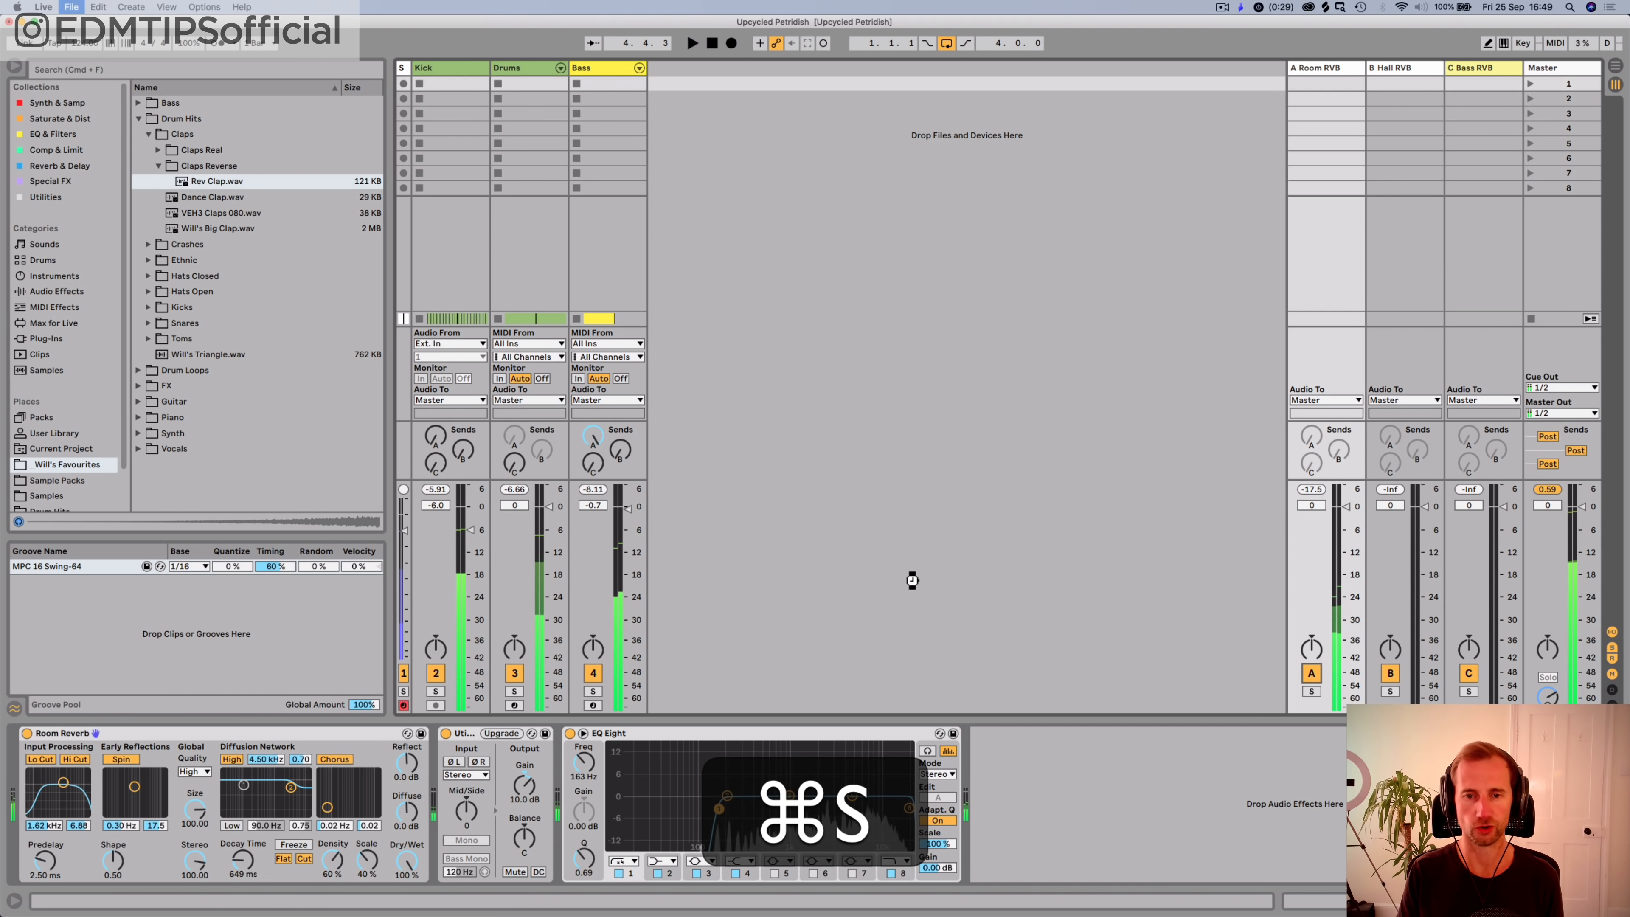
key("Tab")
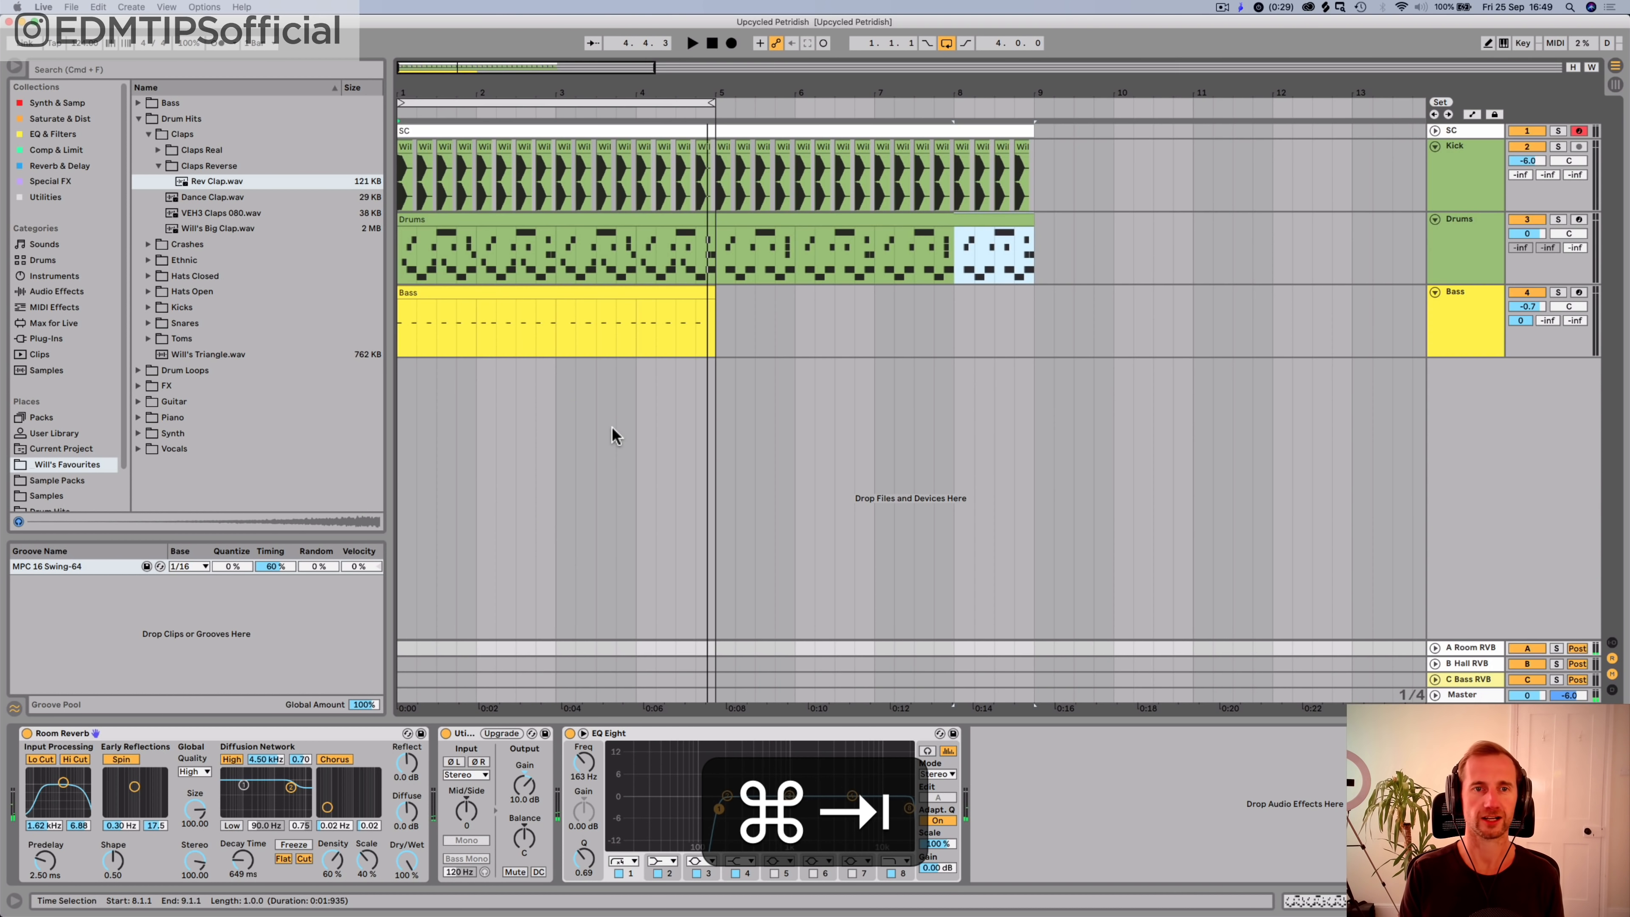
left_click(1455, 241)
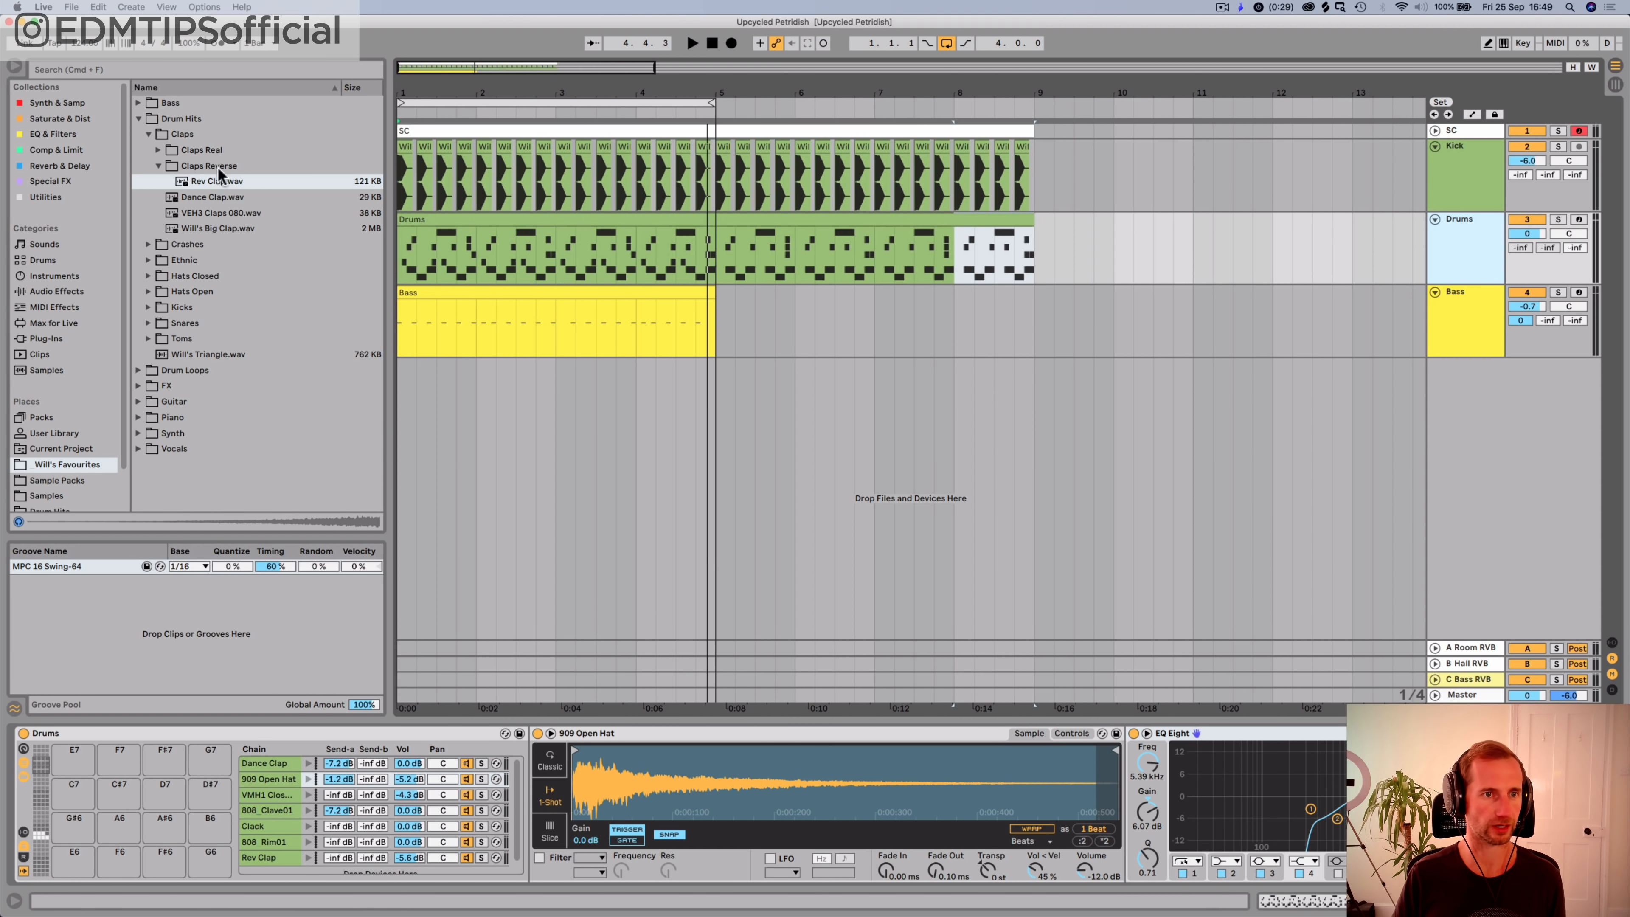
Step: Collapse the open favourites folders and expand the Drum Hits folder in the Samples place
key("Left")
key("Left")
key("Left")
key("Left")
key("Left")
key("Left")
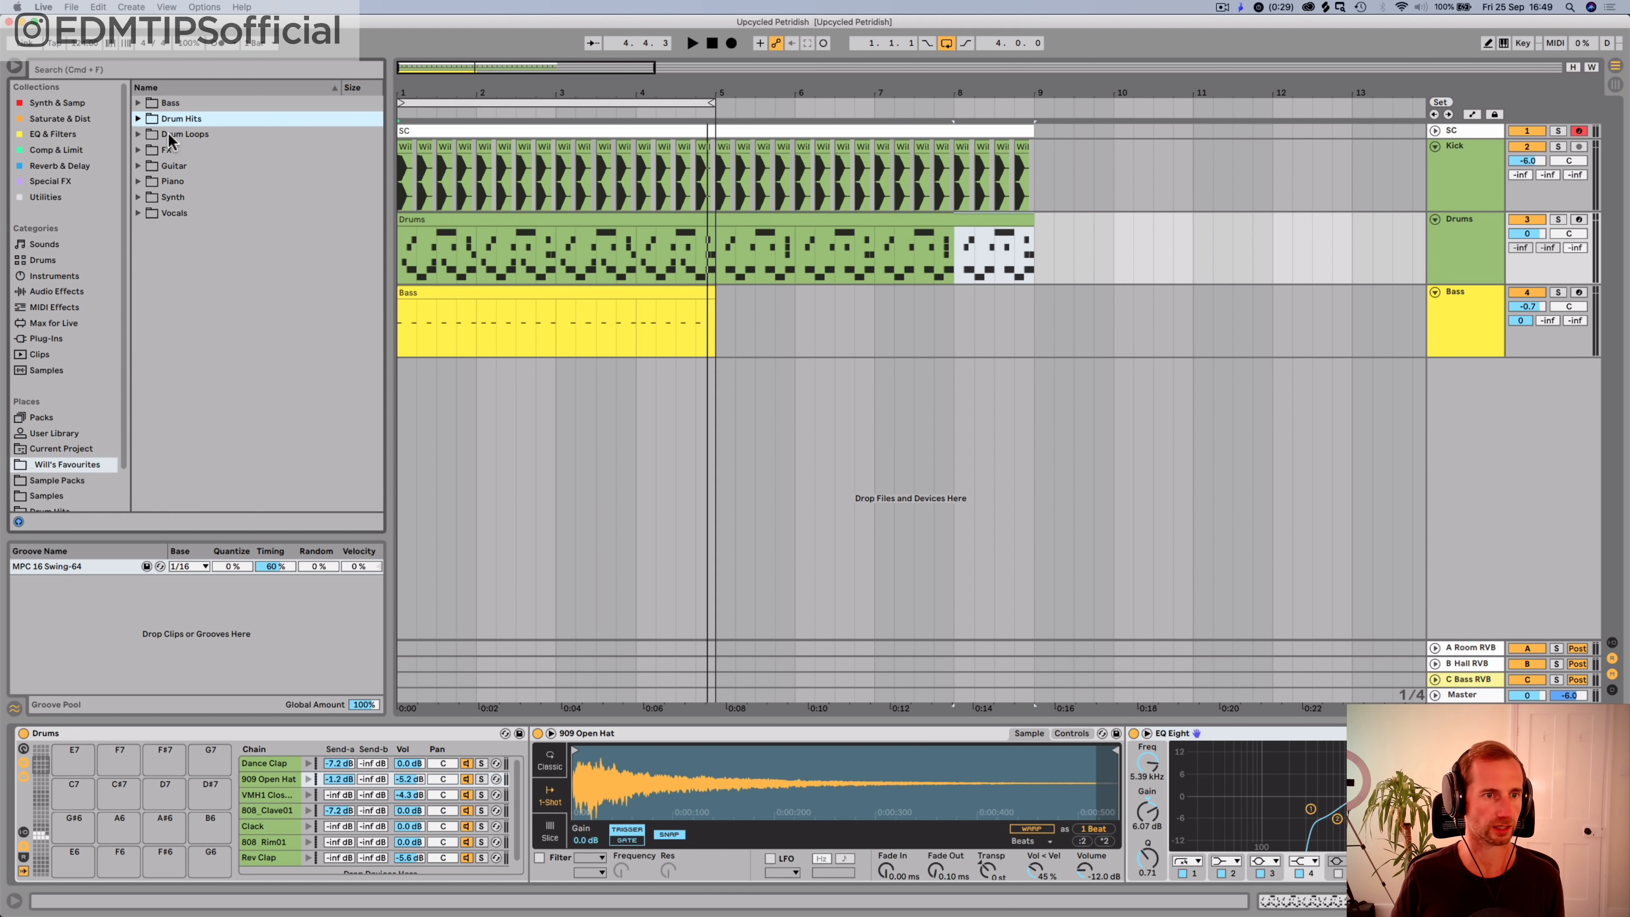
left_click(46, 495)
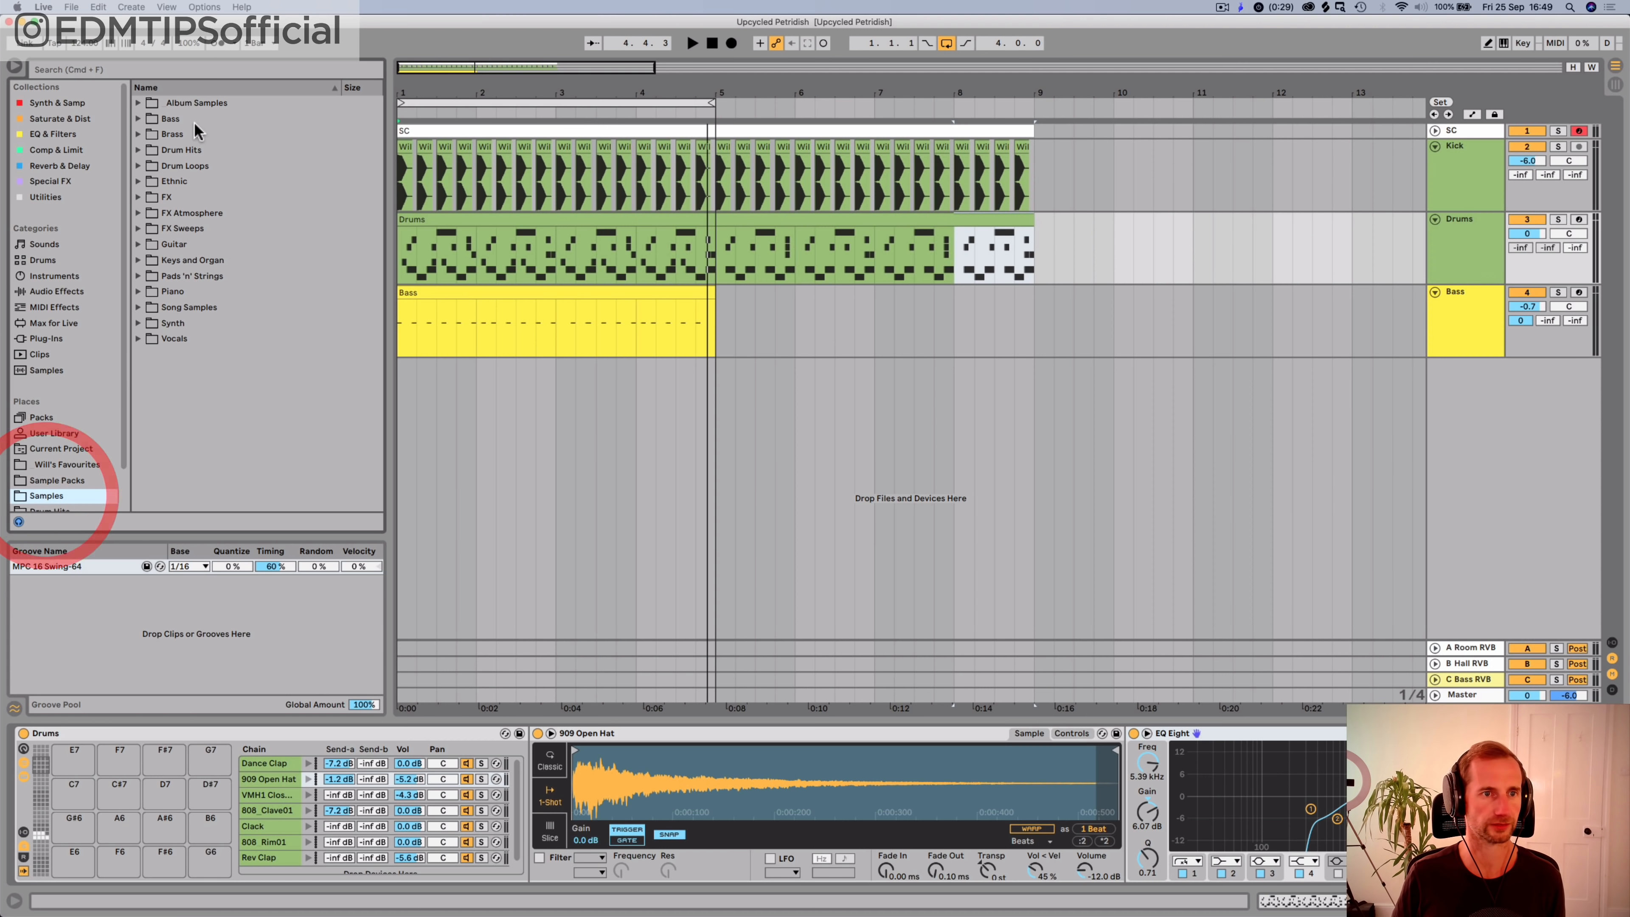
left_click(185, 165)
key("Down")
key("Up")
key("Up")
key("Right")
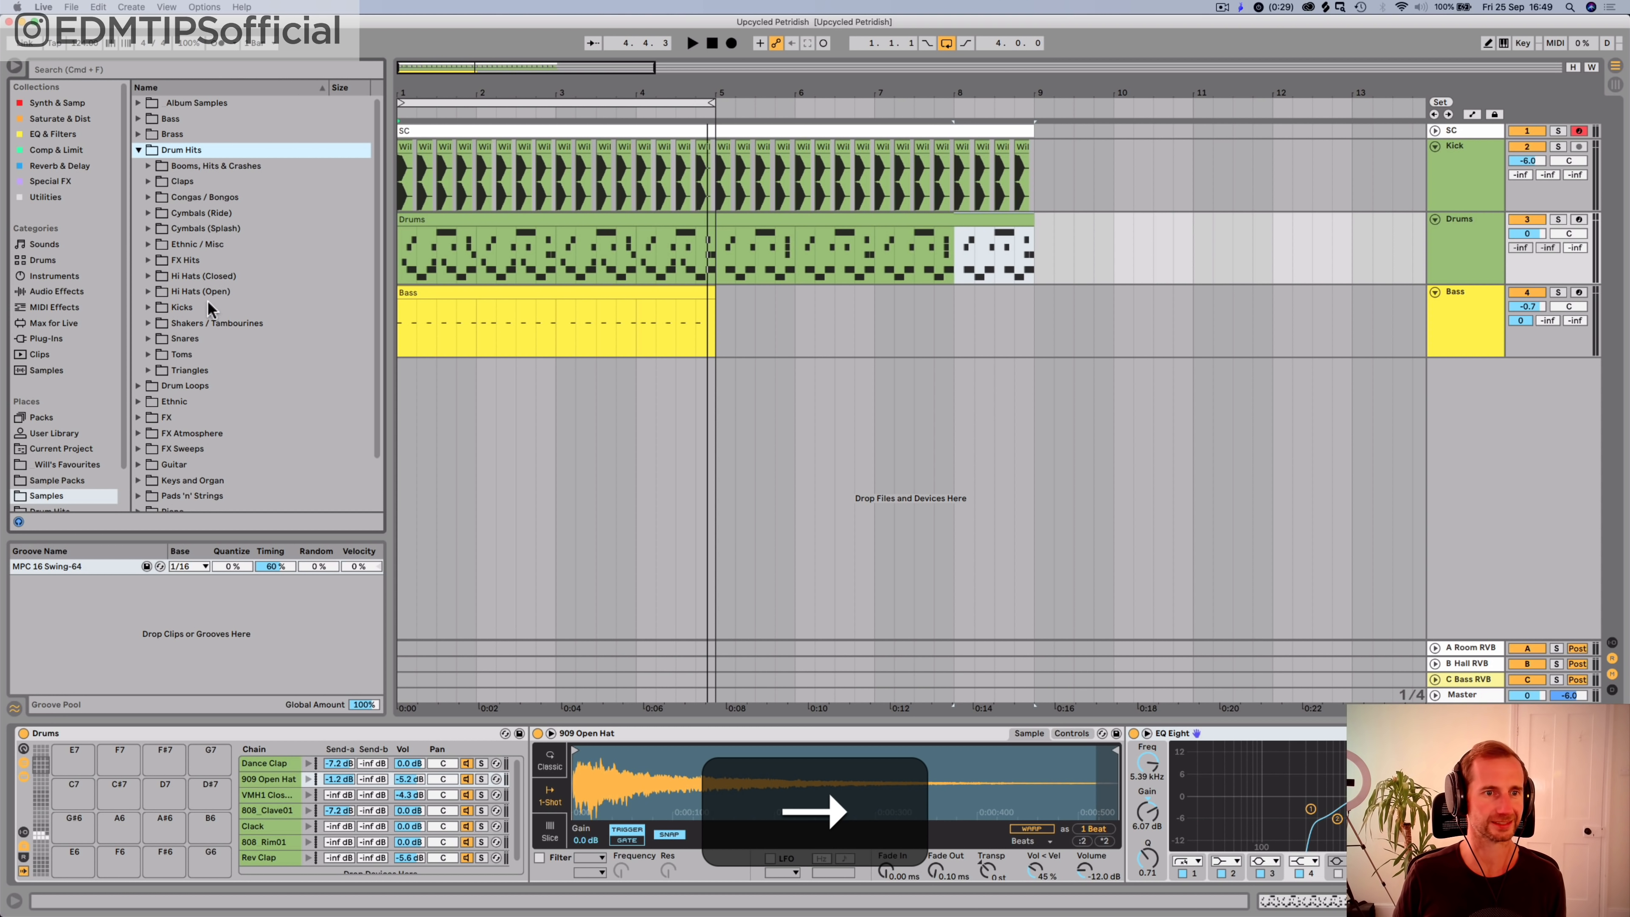
Step: Expand the Hi Hats (Closed) folder and audition 808_CL2.wav
left_click(188, 232)
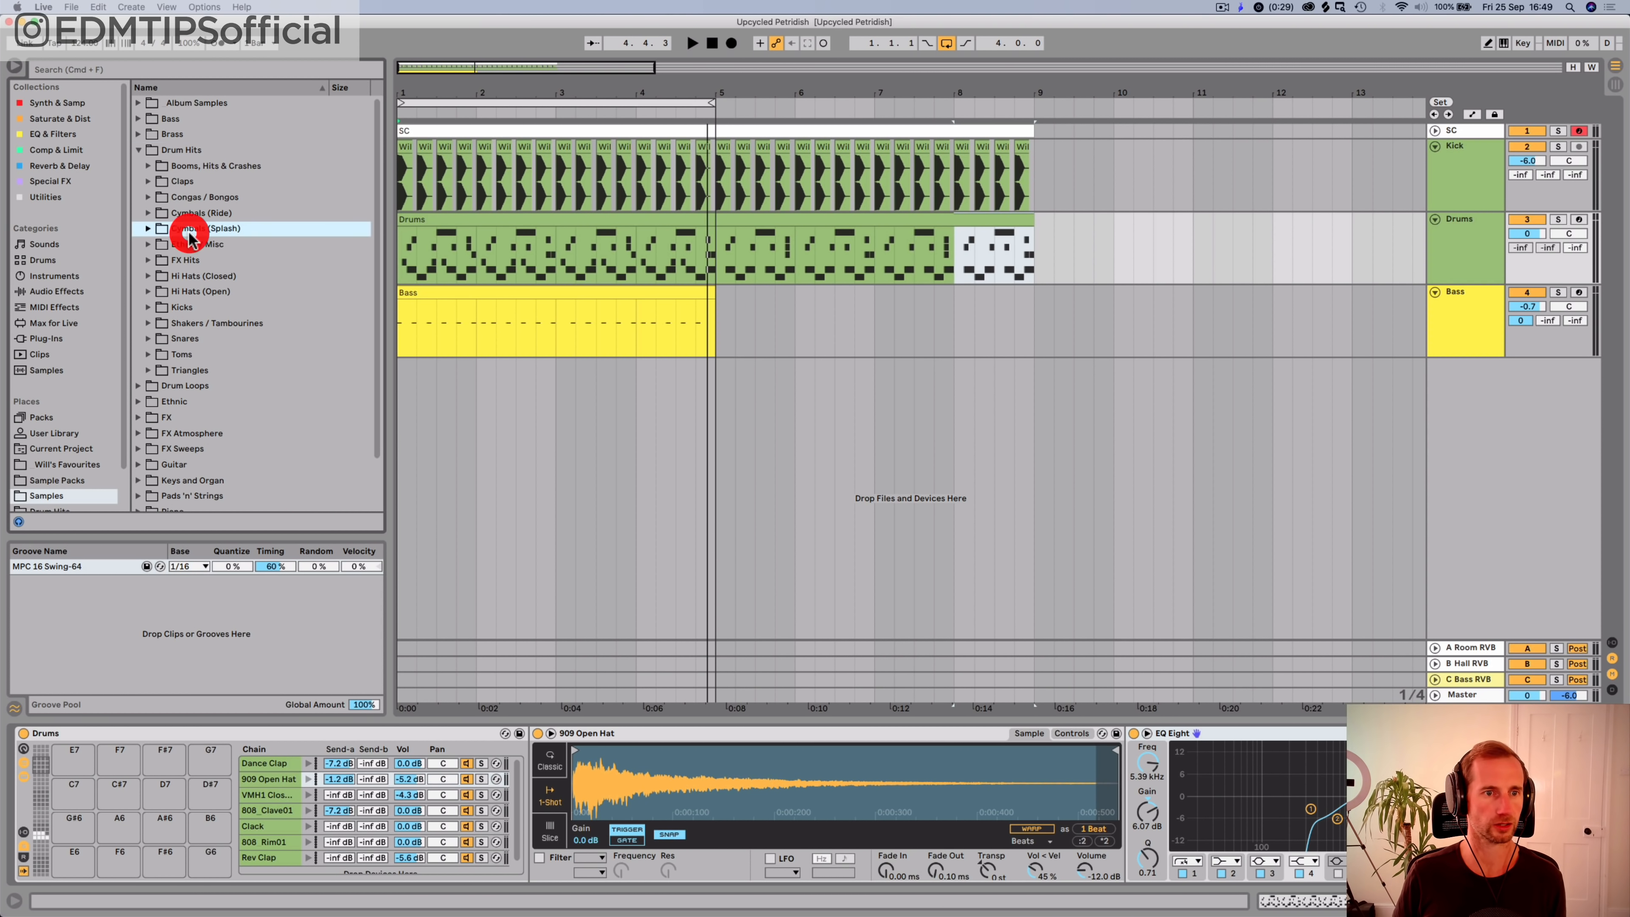
left_click(194, 281)
key("Right")
key("Down")
key("Down")
left_click(204, 402)
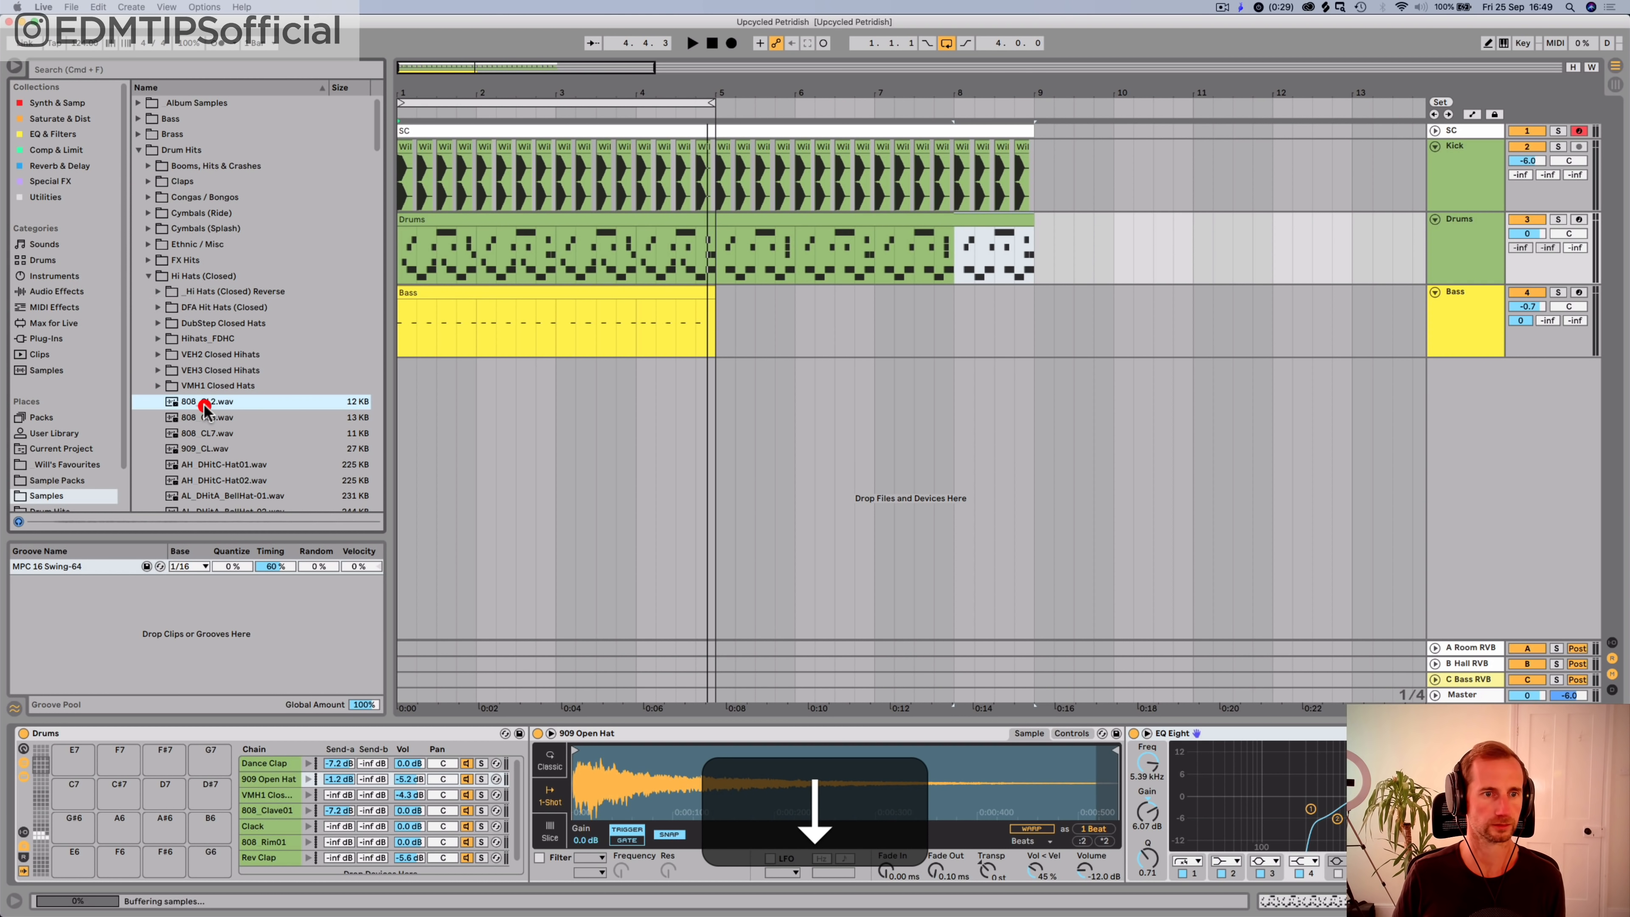
Step: Audition the following closed hat samples and load 909_CL.wav onto the B1 pad of the Drums rack
key("Down")
key("Down")
key("Down")
key("Down")
key("Up")
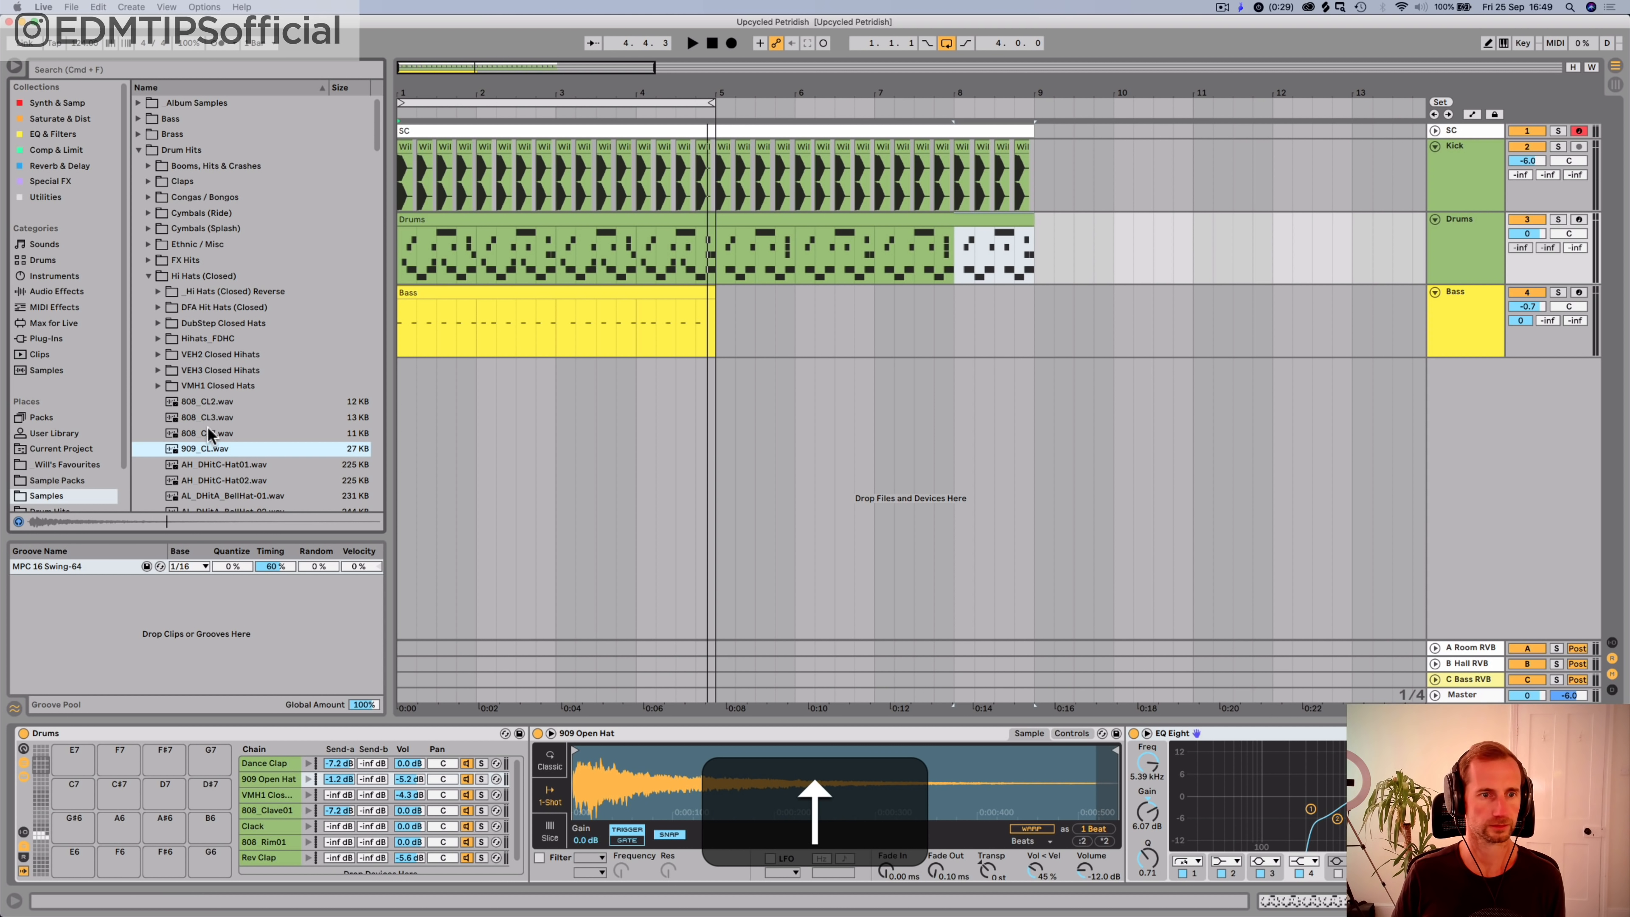
left_click(41, 833)
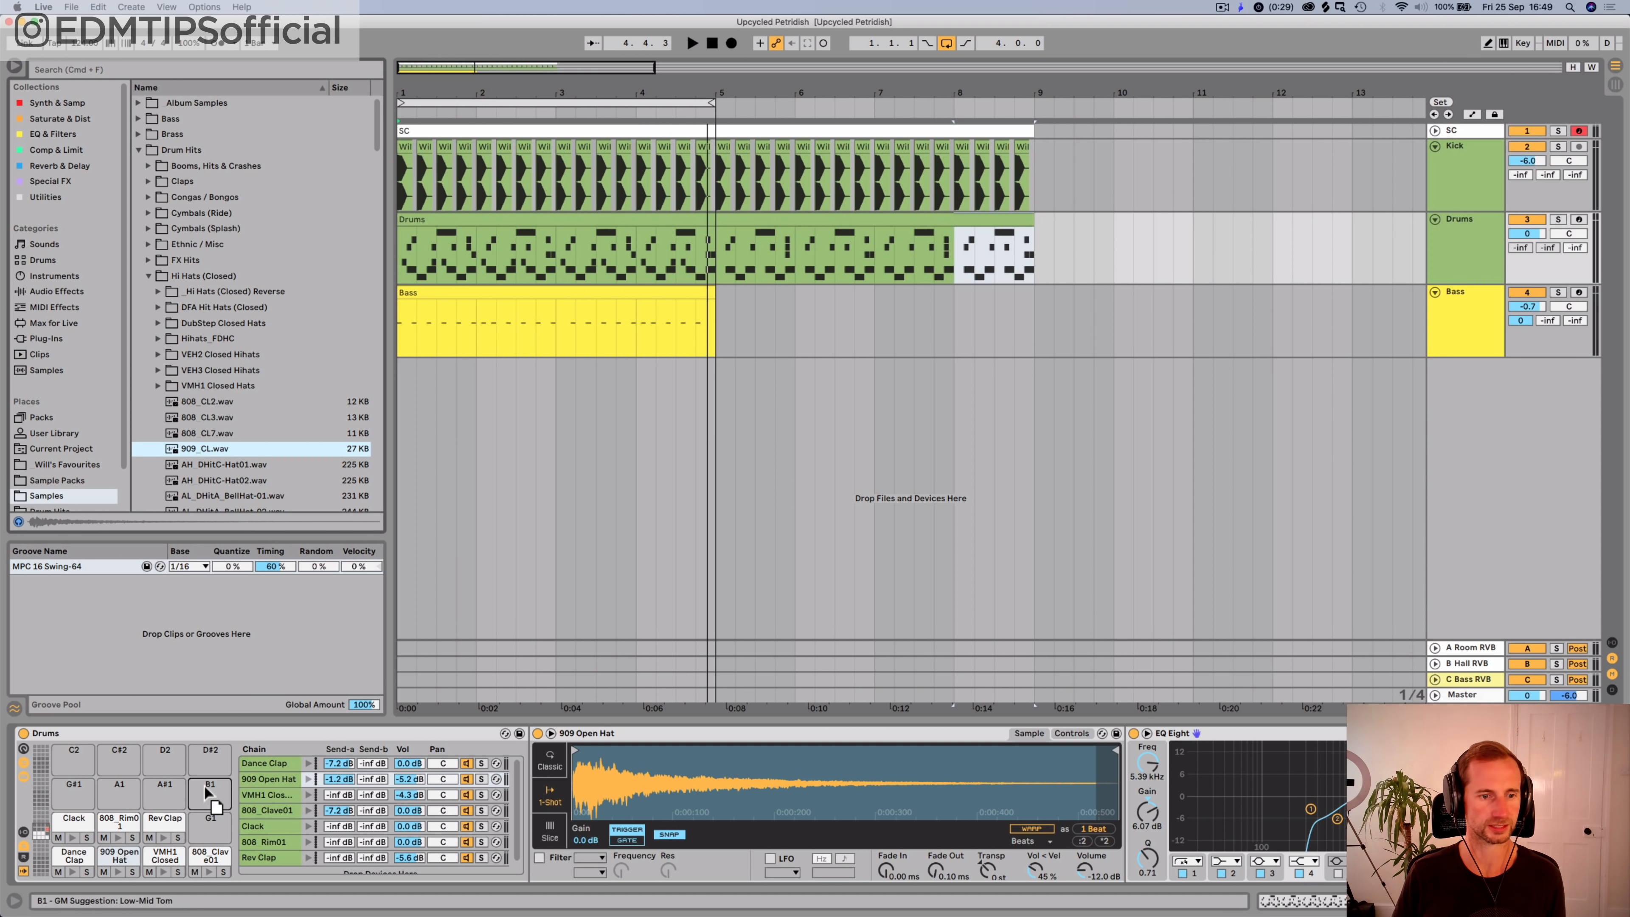
left_click_drag(210, 819, 210, 823)
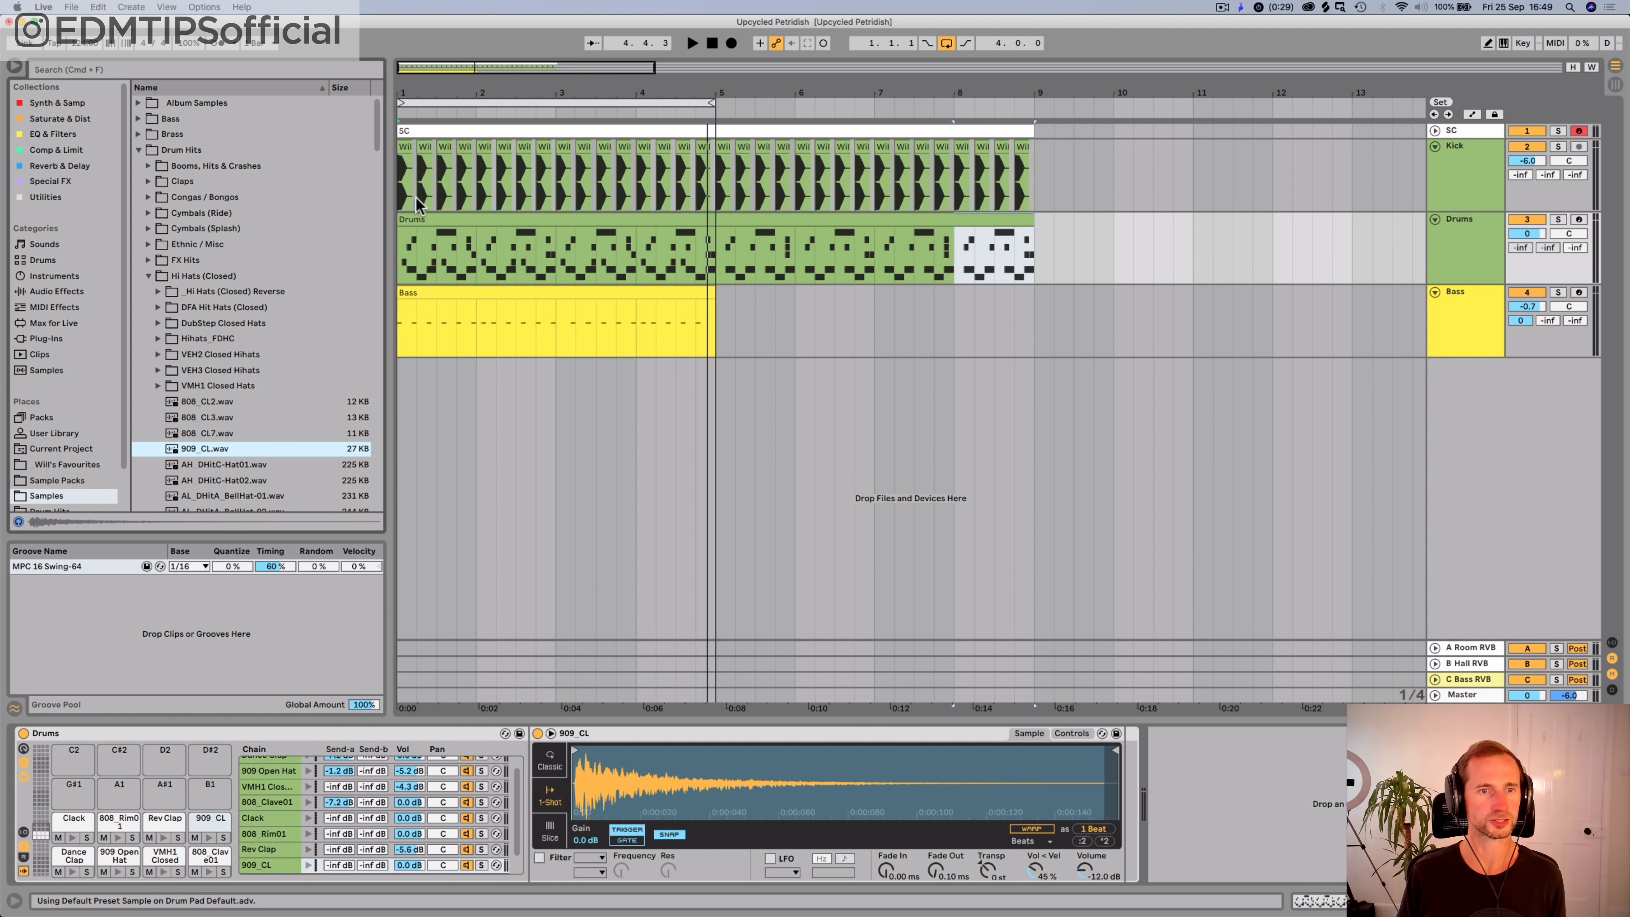
Step: Copy all 909 Open Hat notes in the Drums clip to the 909_CL row and return to the device chain
double_click(414, 218)
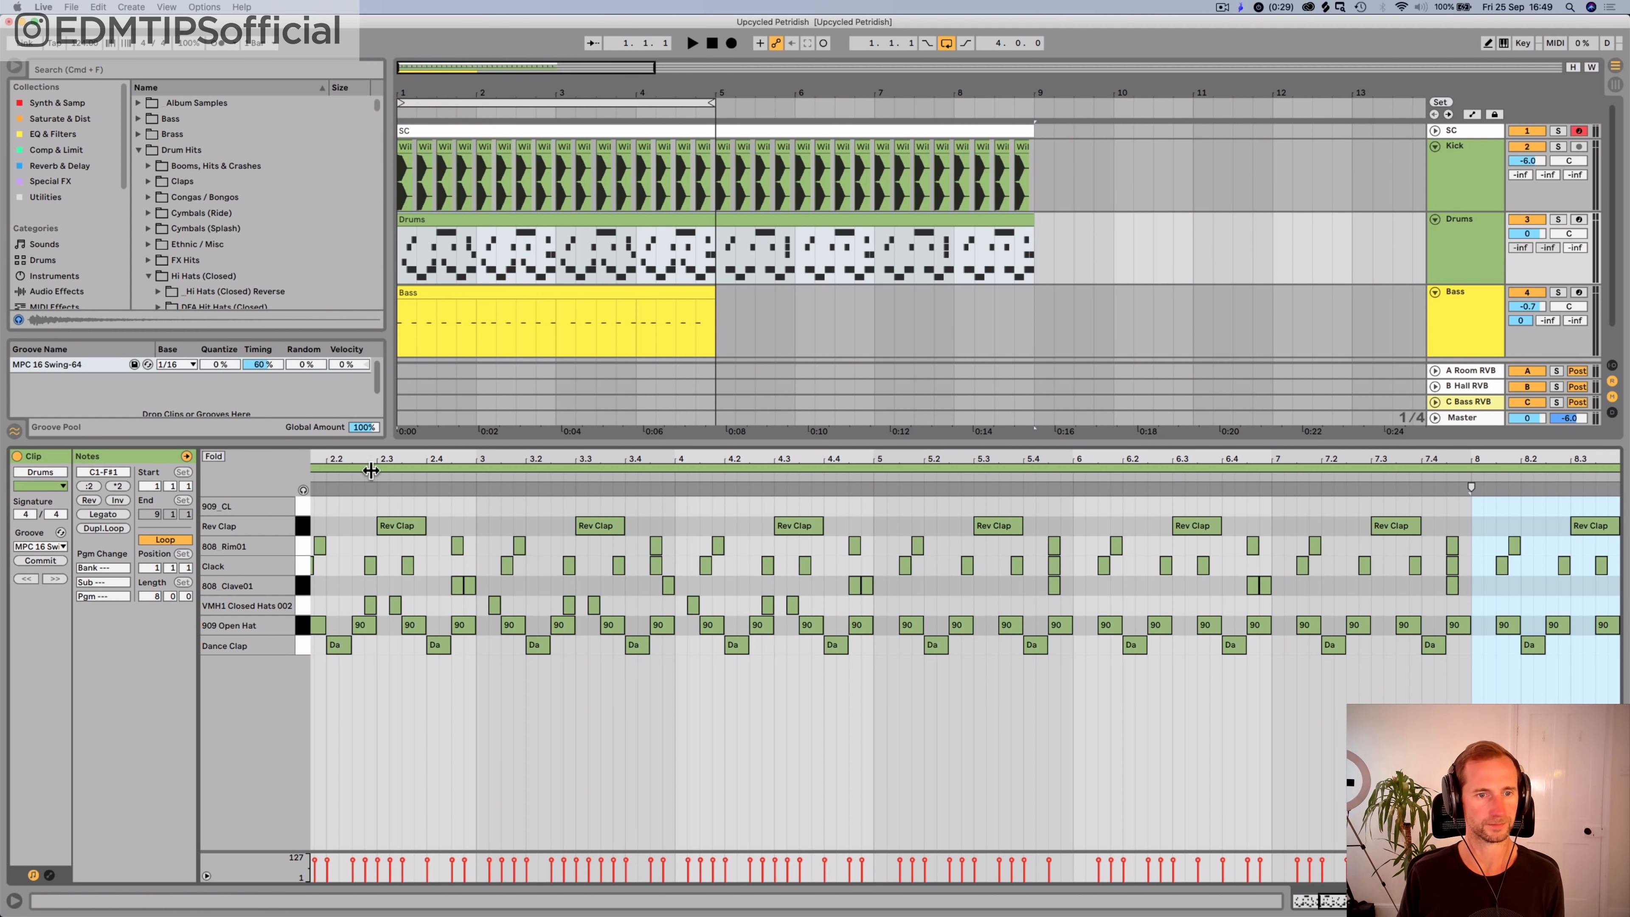
left_click(301, 626)
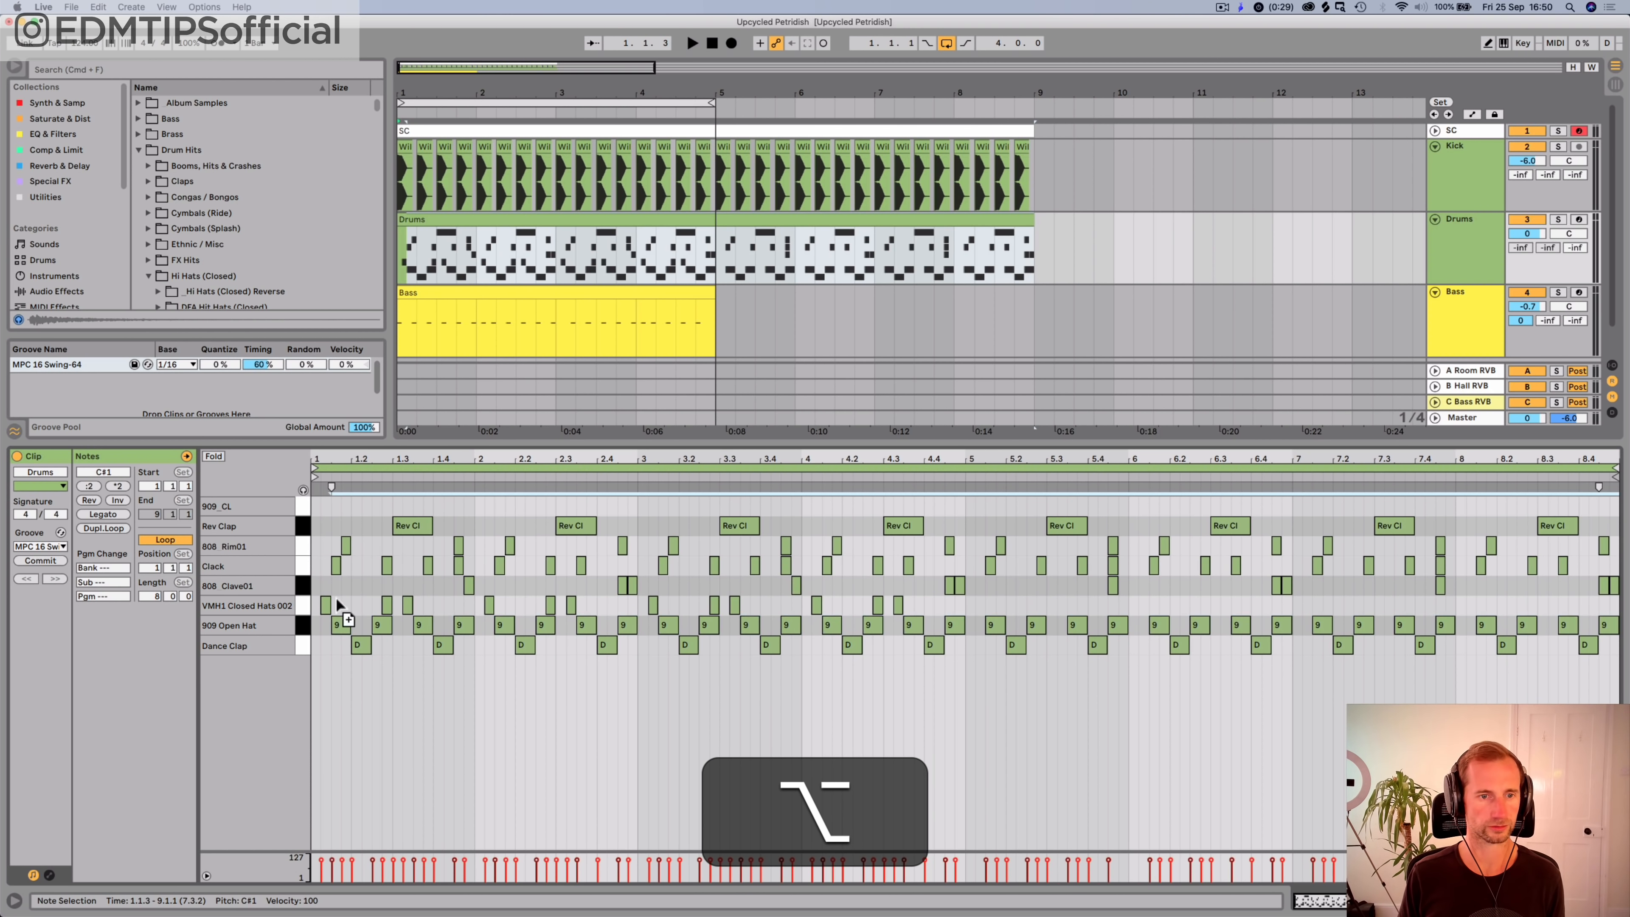
left_click_drag(339, 624, 340, 524)
key("shift+Tab")
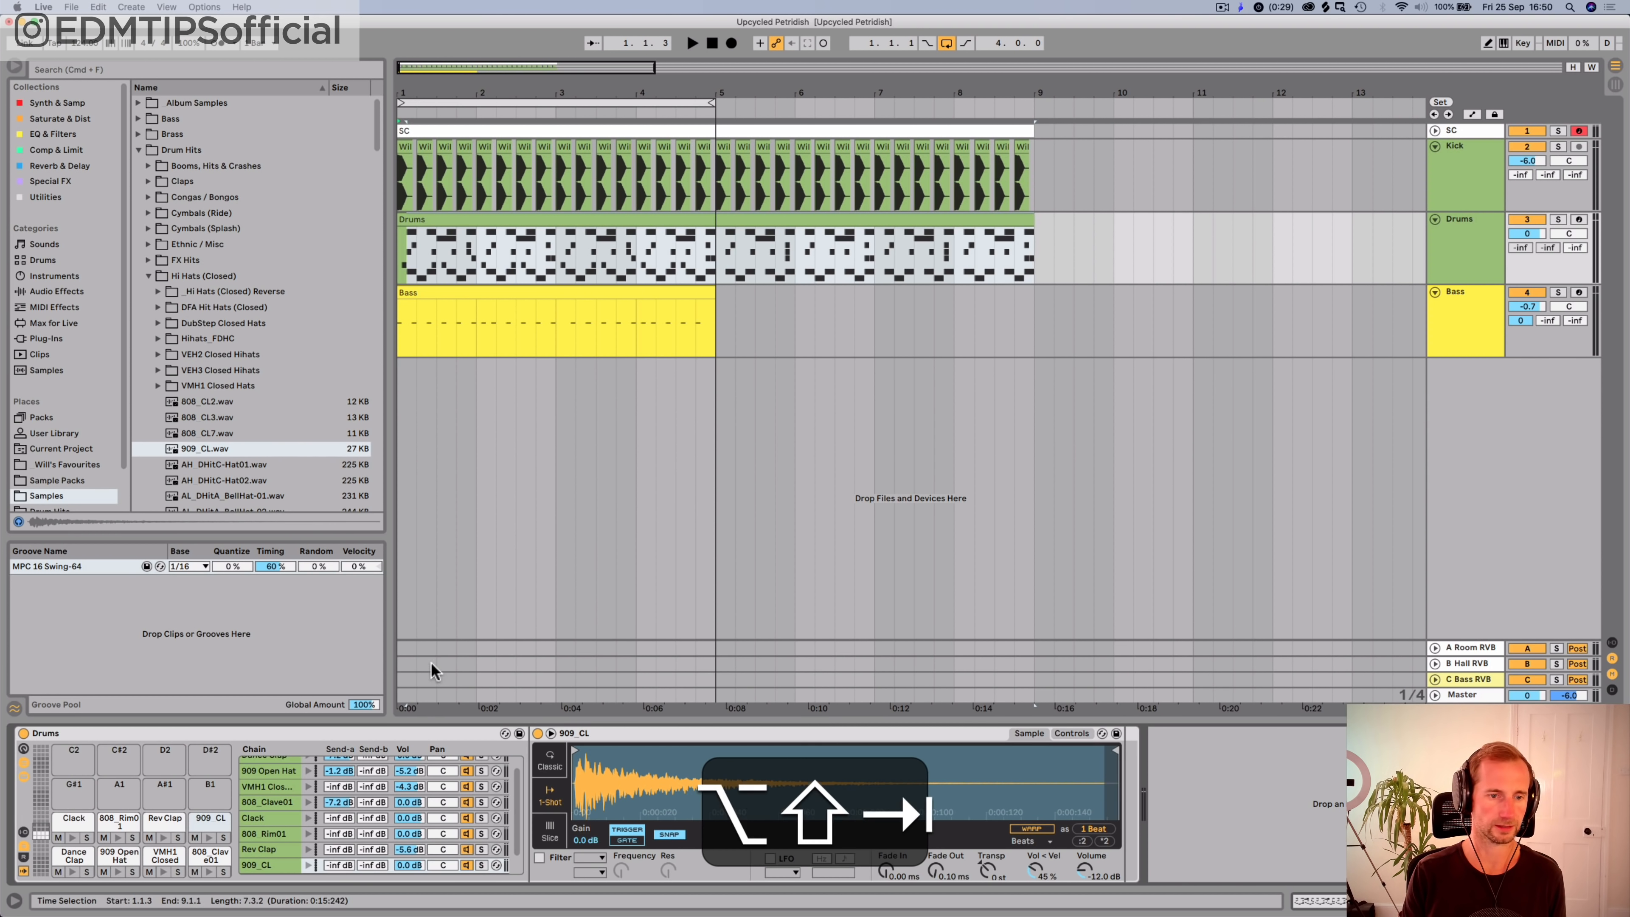
Step: Set the 909_CL chain's volume to -1.8 dB by ear during playback and its pan to 12L
key("space")
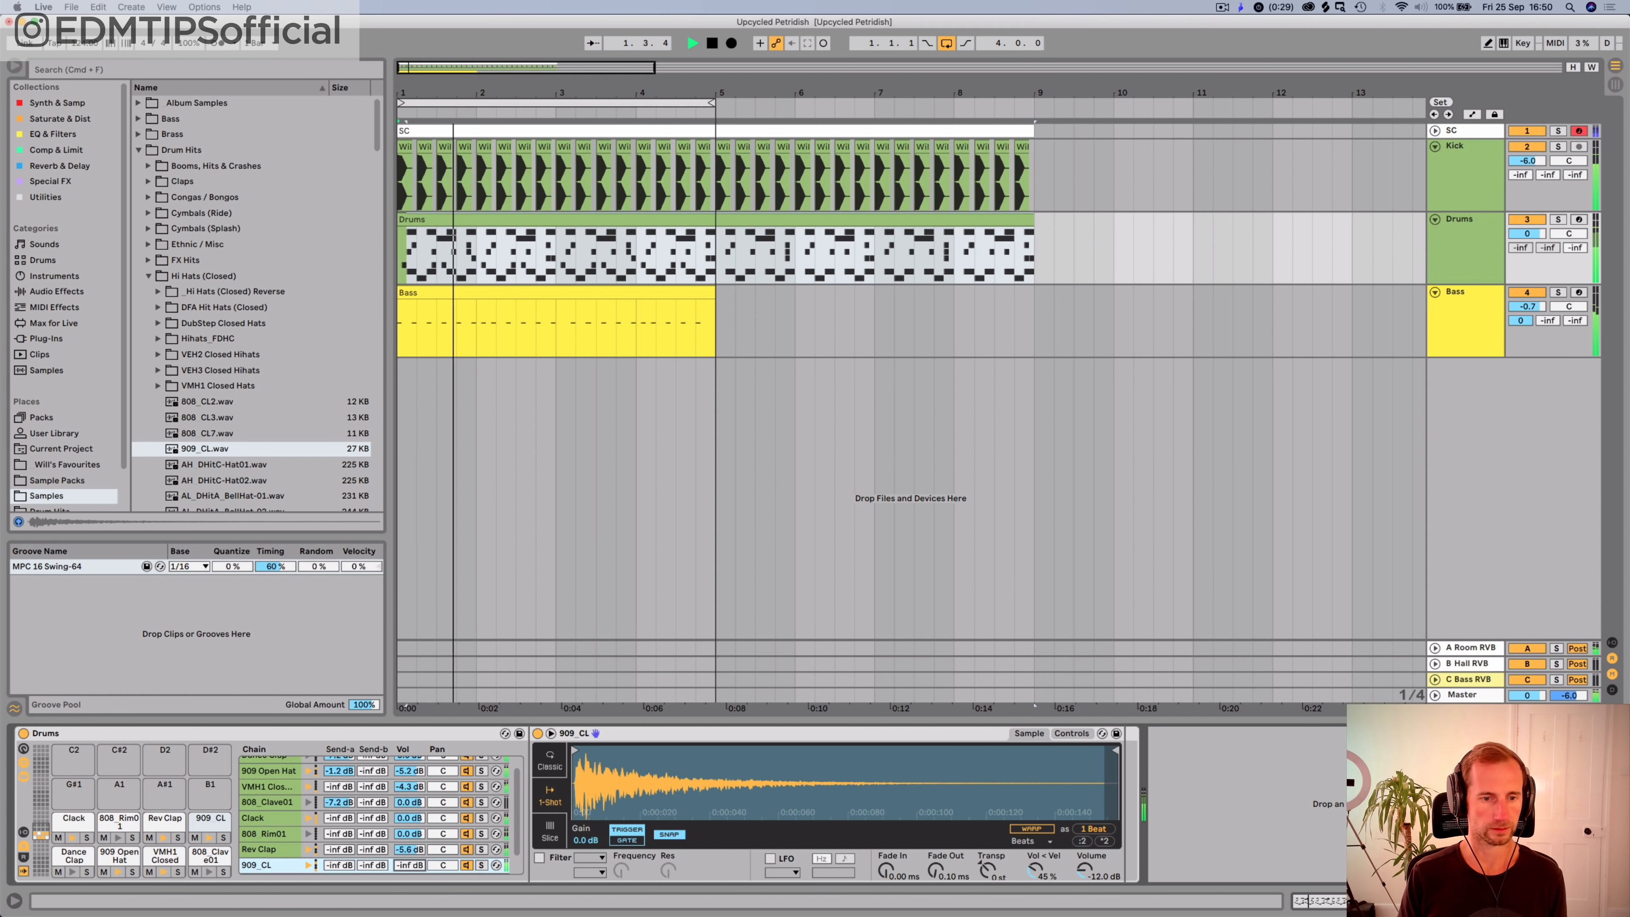
key("super+z")
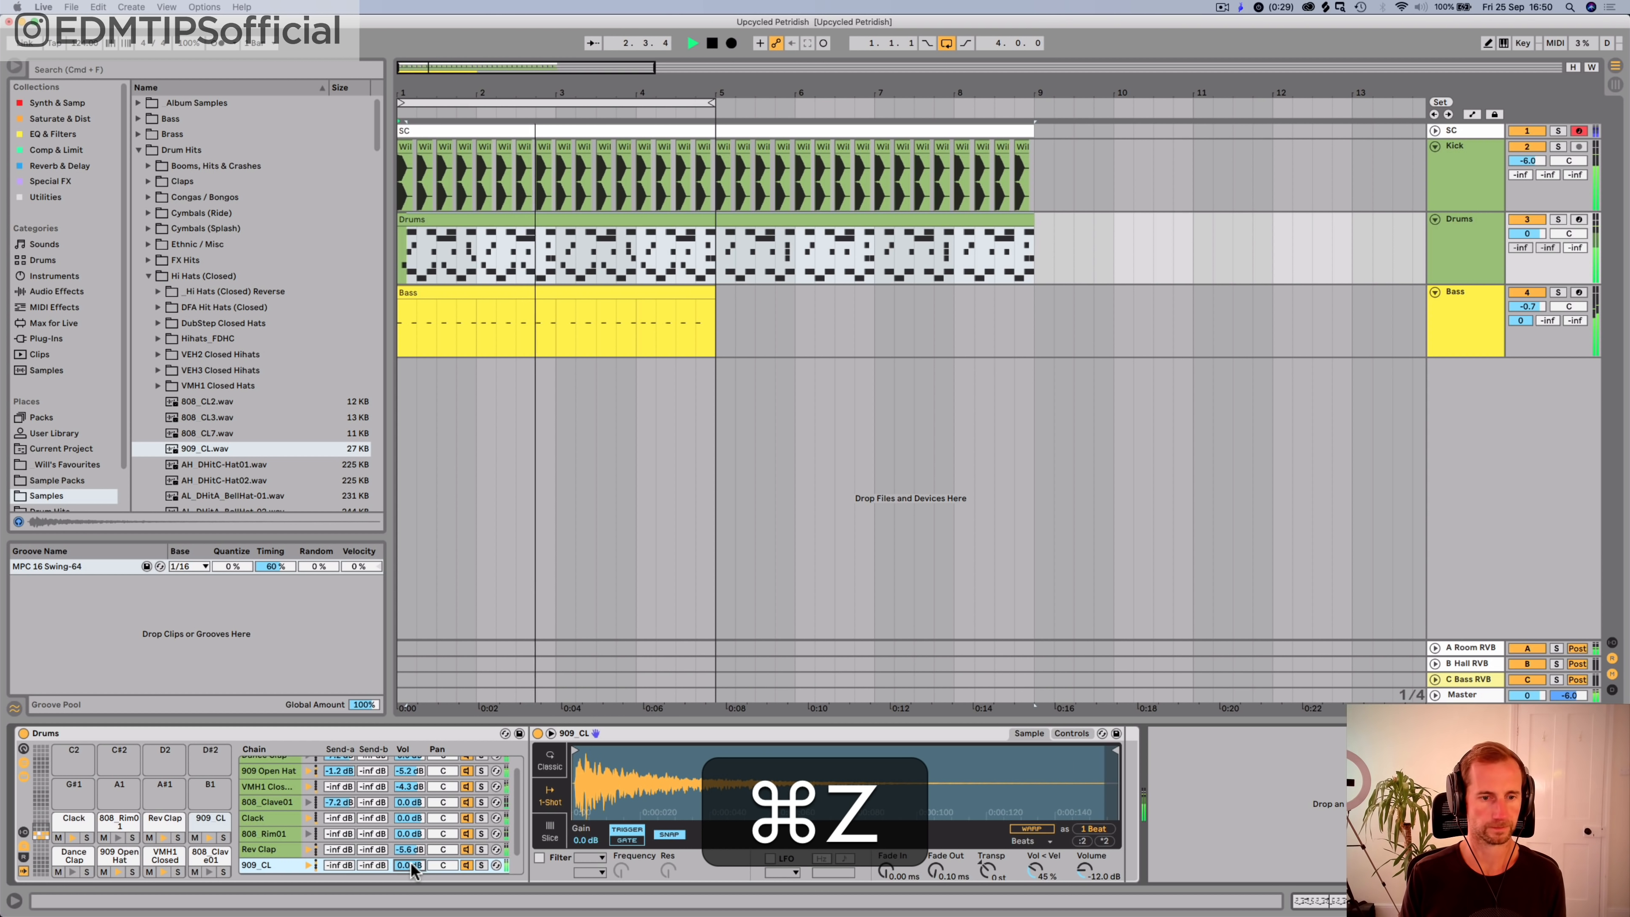
key("super+z")
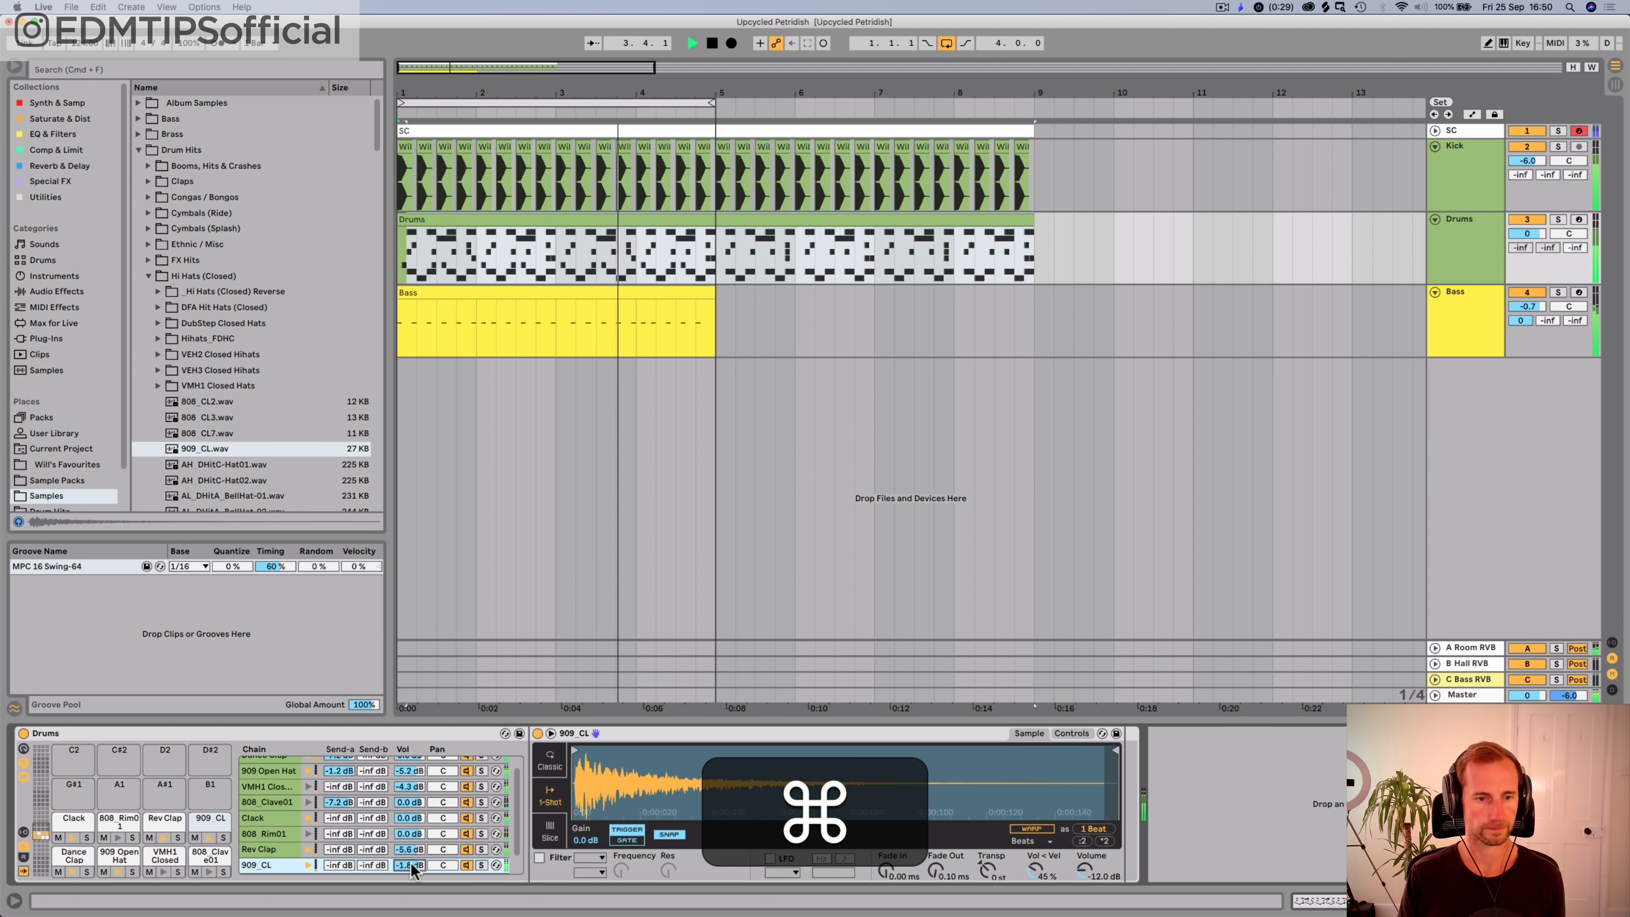
key("space")
left_click_drag(438, 866, 438, 876)
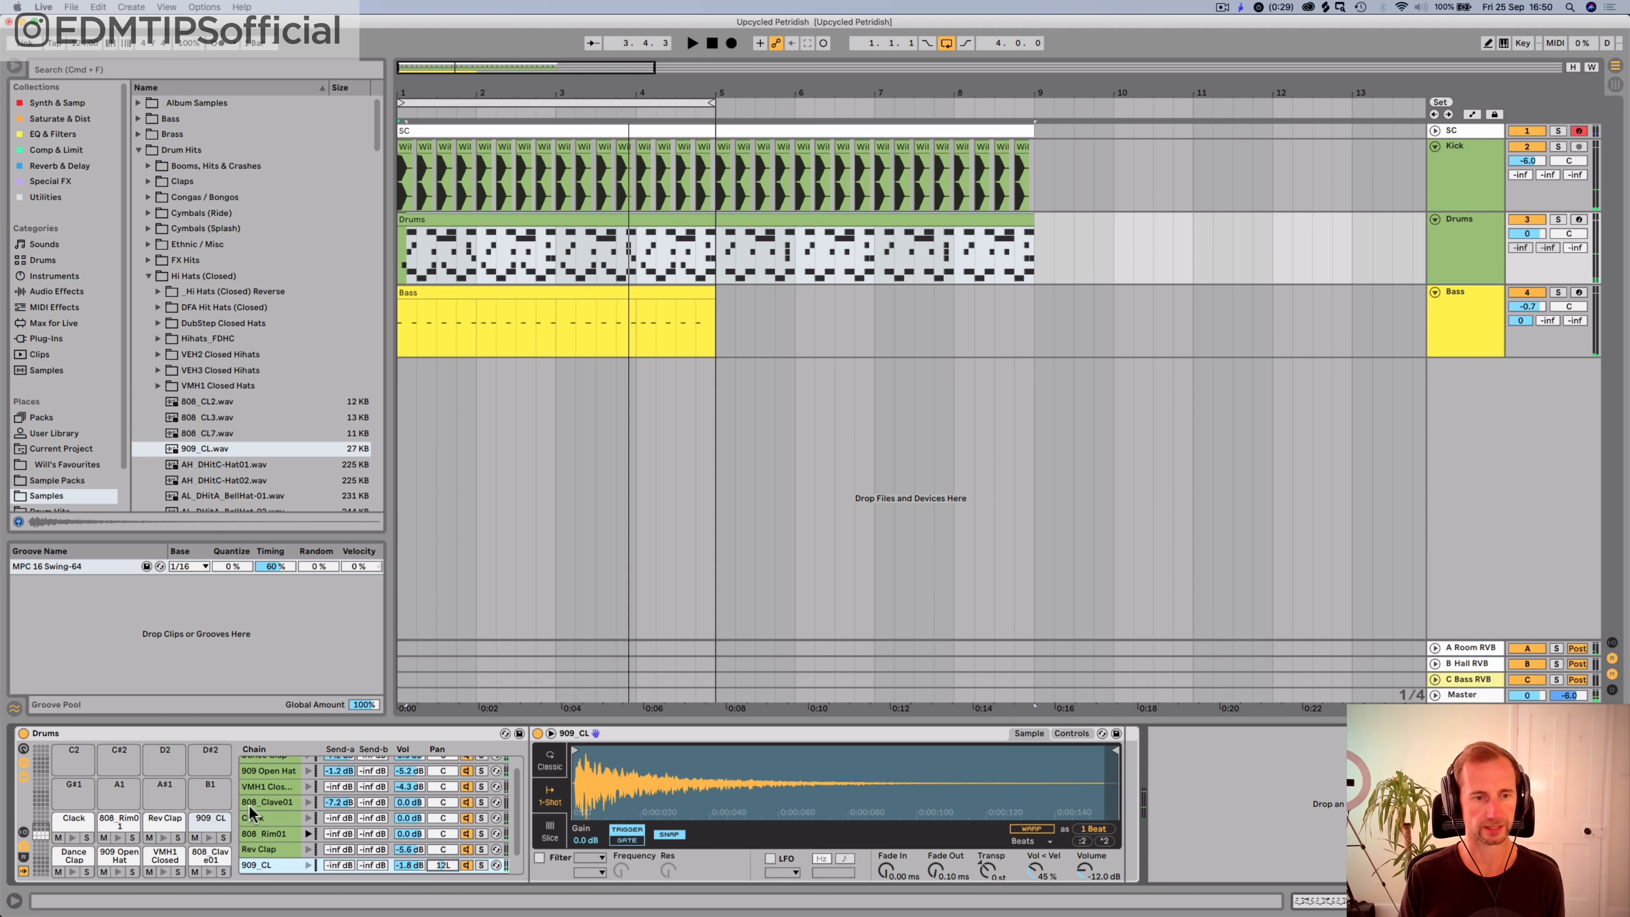
Step: Shorten the 909 Open Hat sample to roughly its first third by moving its end point earlier during playback
left_click(253, 770)
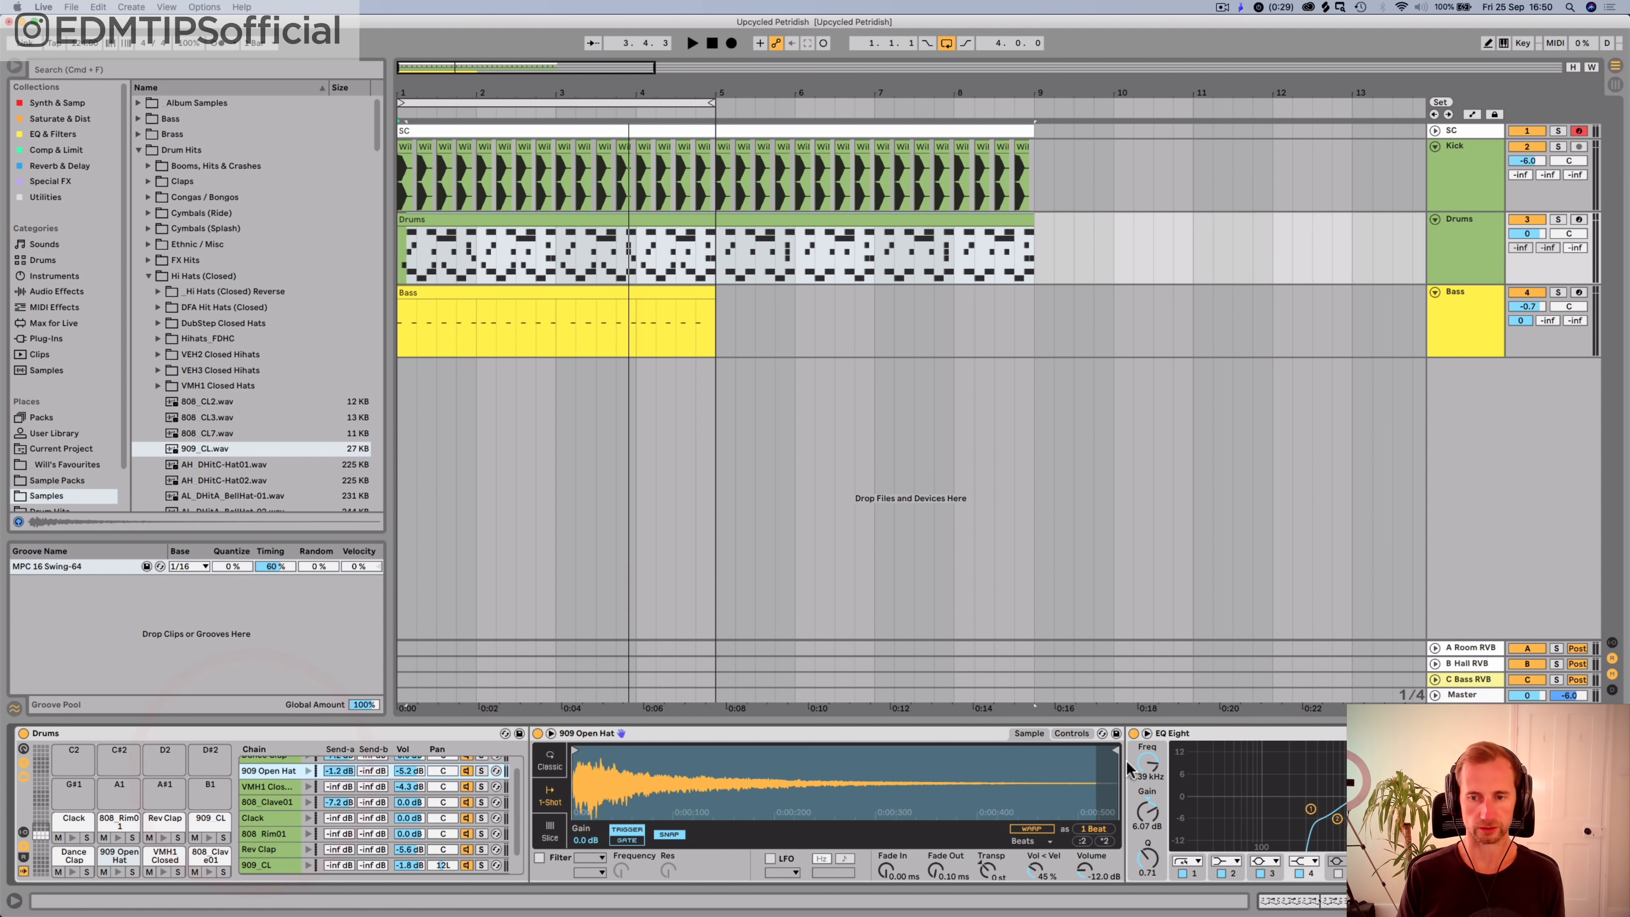
key("space")
left_click_drag(1117, 757, 738, 758)
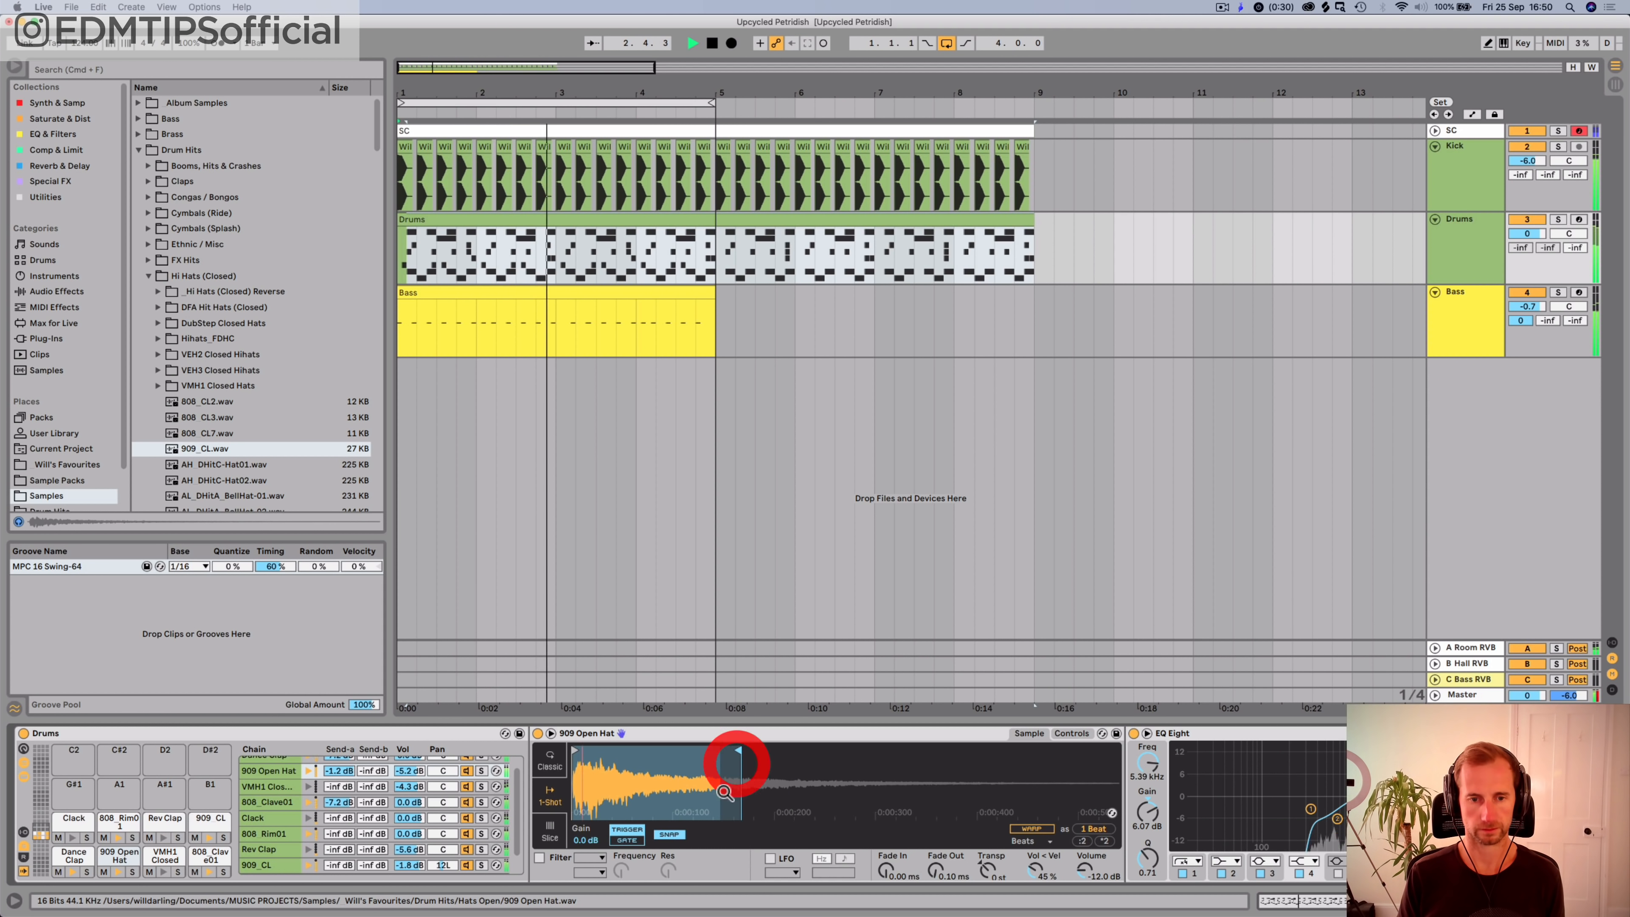
left_click(674, 834)
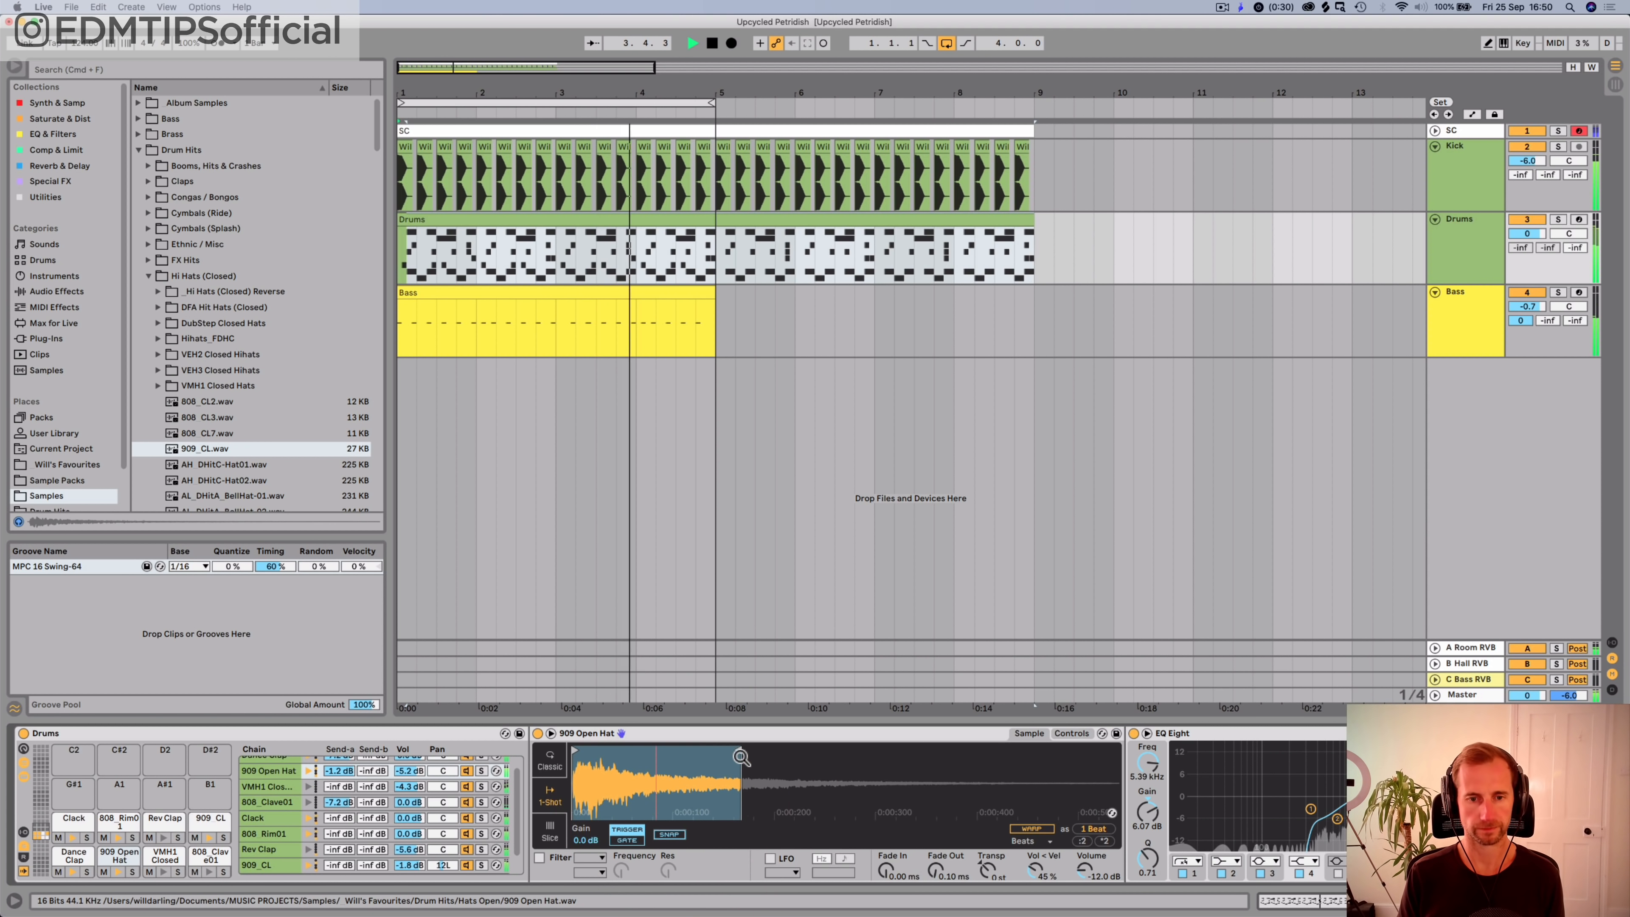
left_click_drag(735, 753, 729, 754)
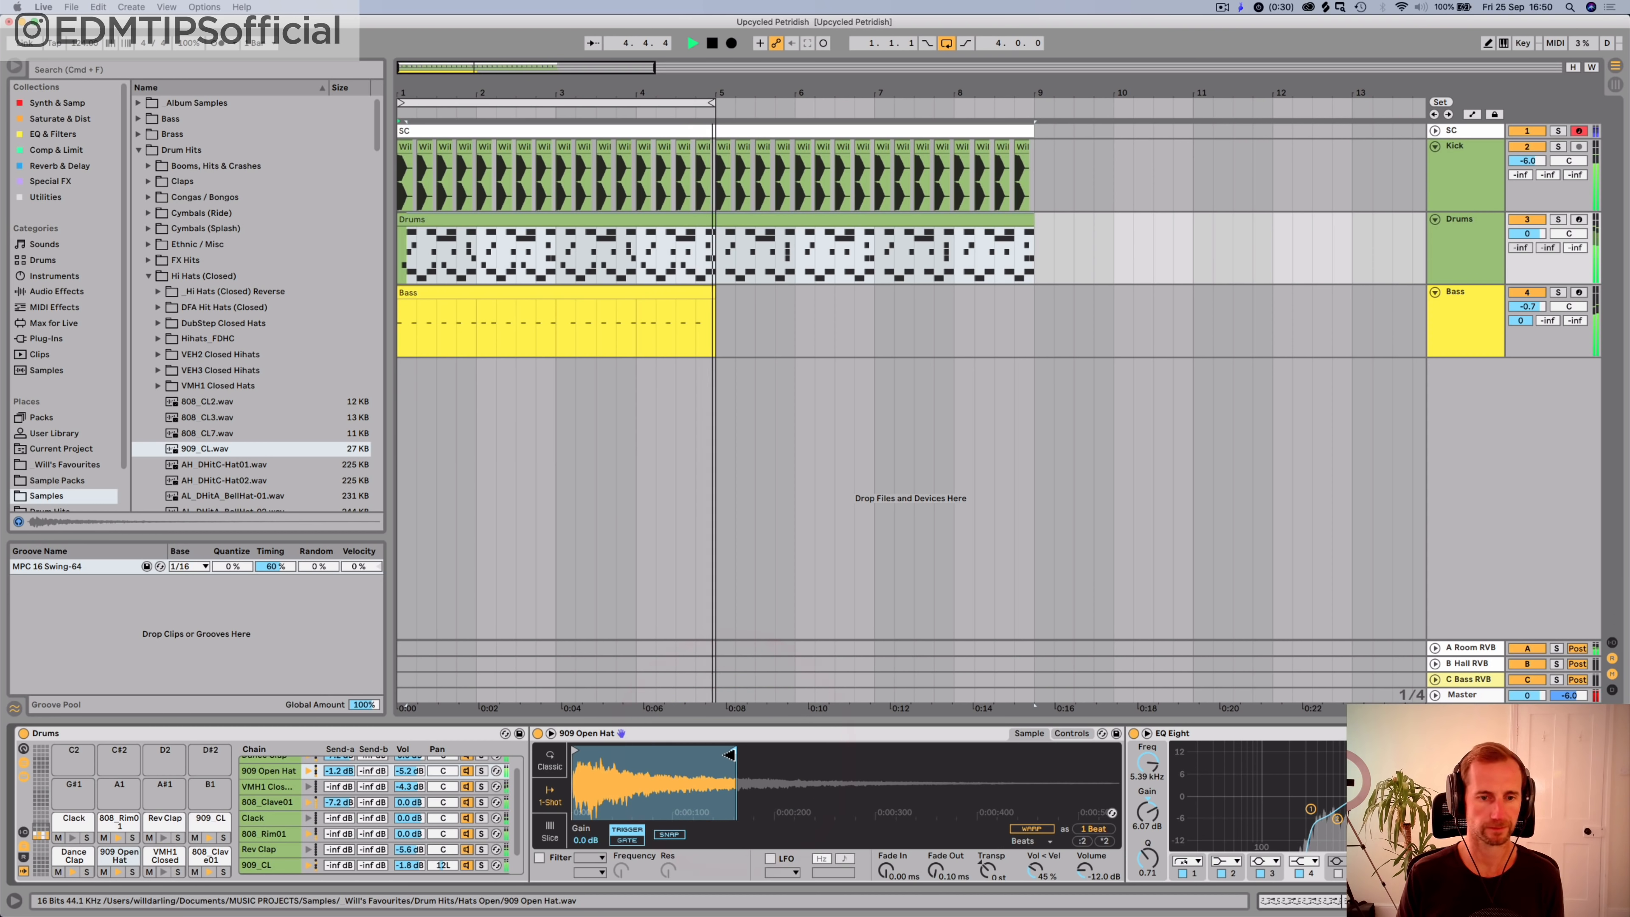
Step: Compare the 909 Open Hat at full sample length with the shortened version and restore the shortened end point
key("super")
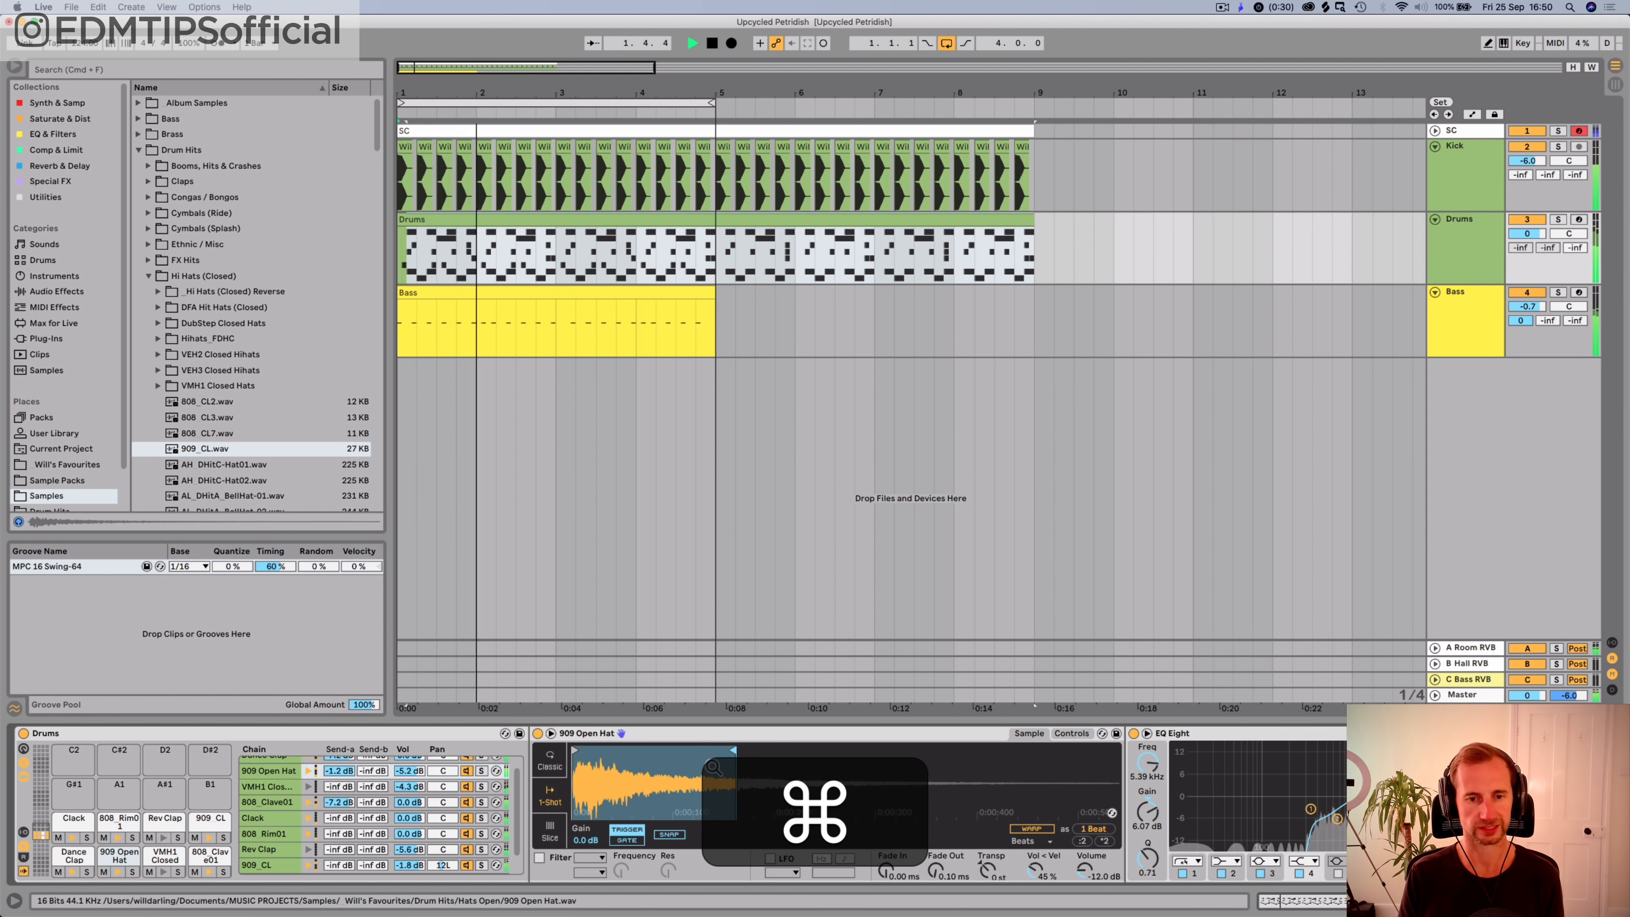
left_click_drag(733, 749, 1116, 750)
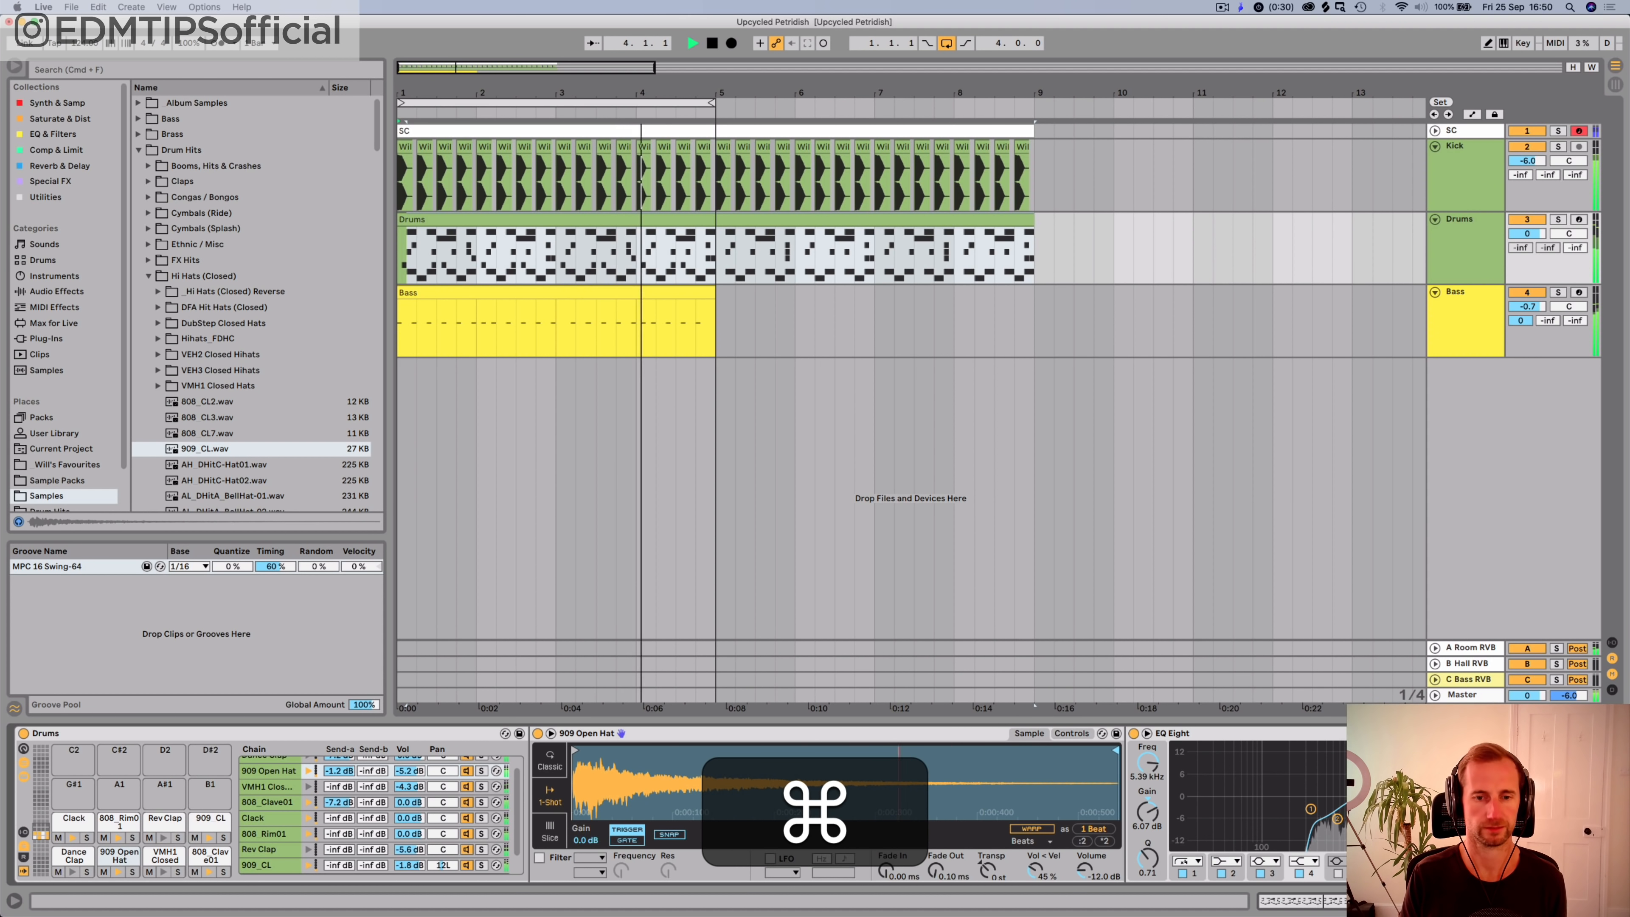
key("super+z")
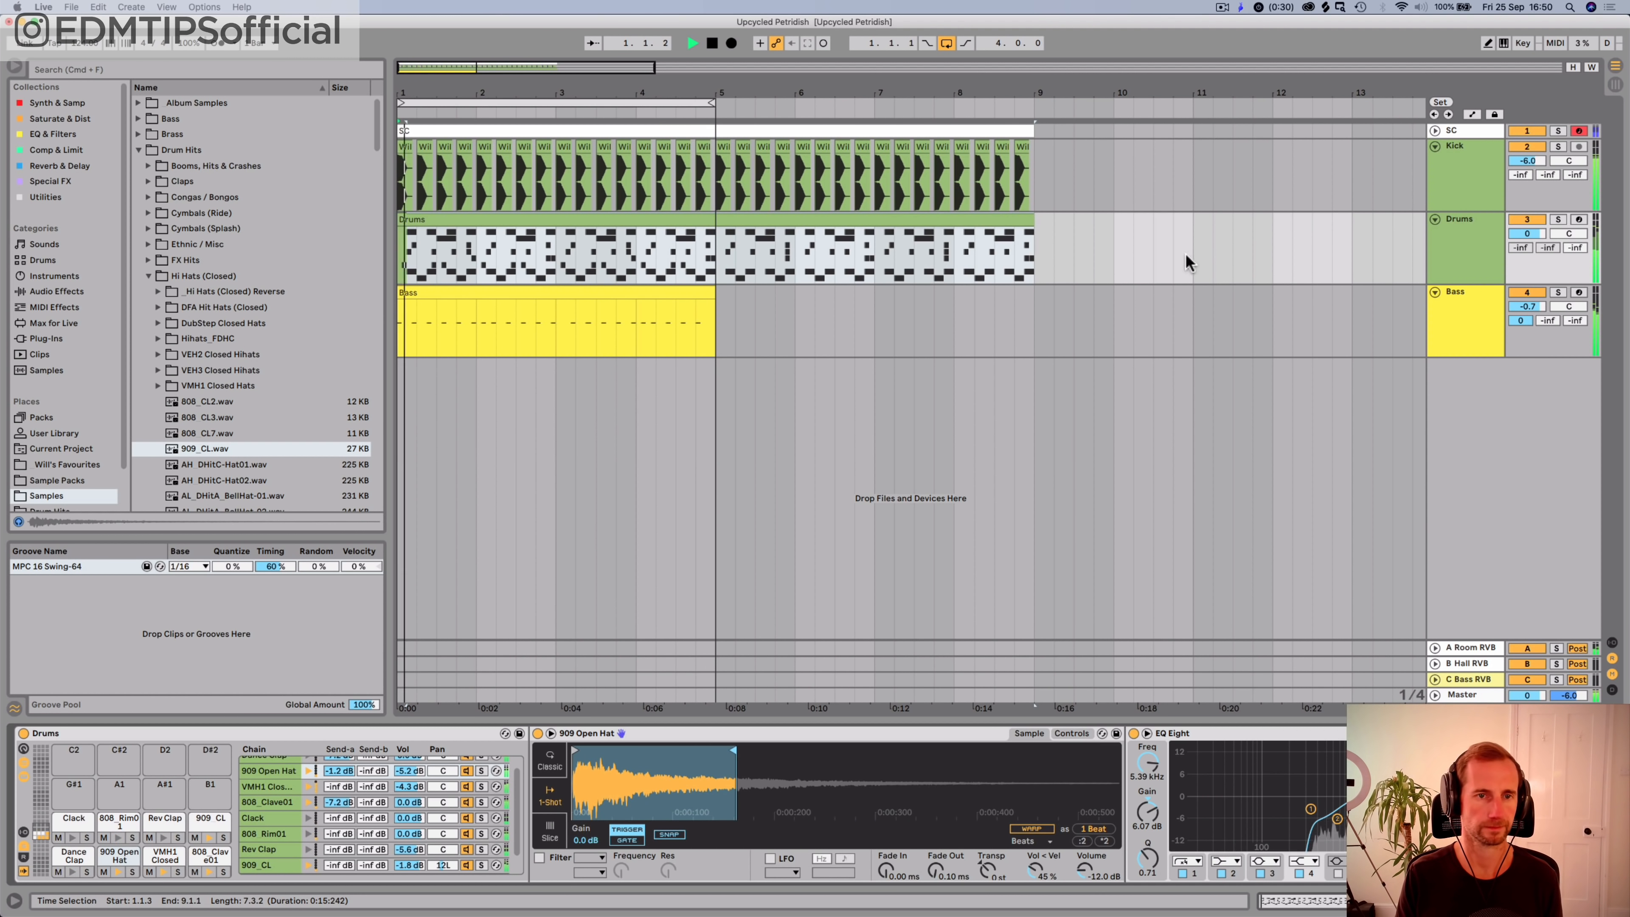
Step: Stop playback, save the set and add a new MIDI track below the Bass track
key("space")
key("super+s")
left_click(1493, 307)
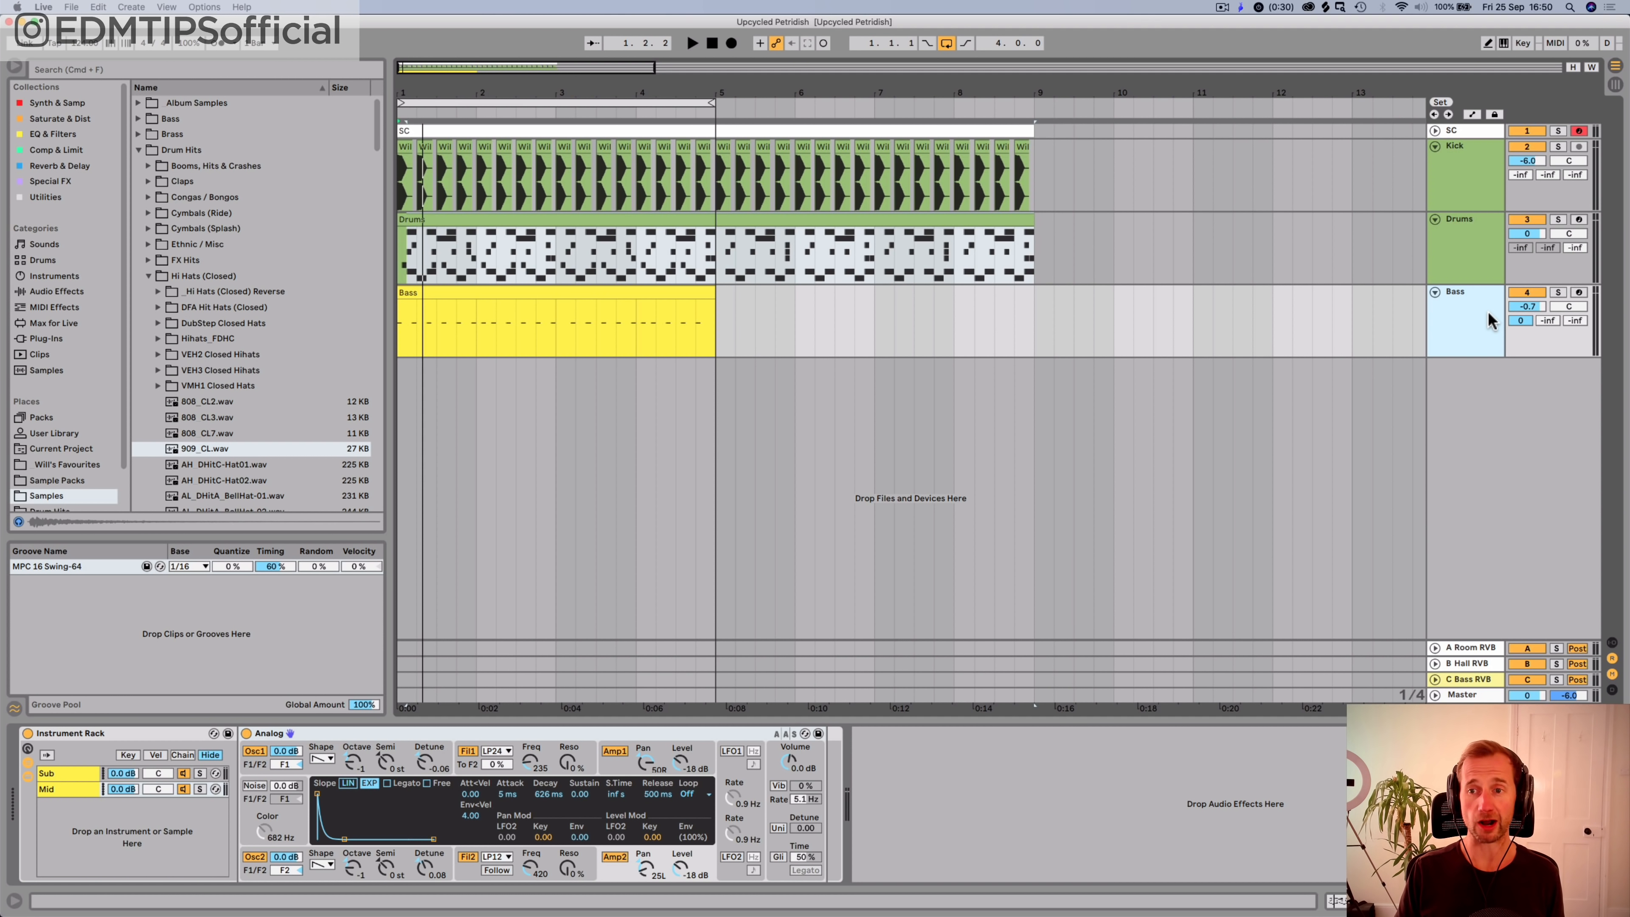
key("shift+super+t")
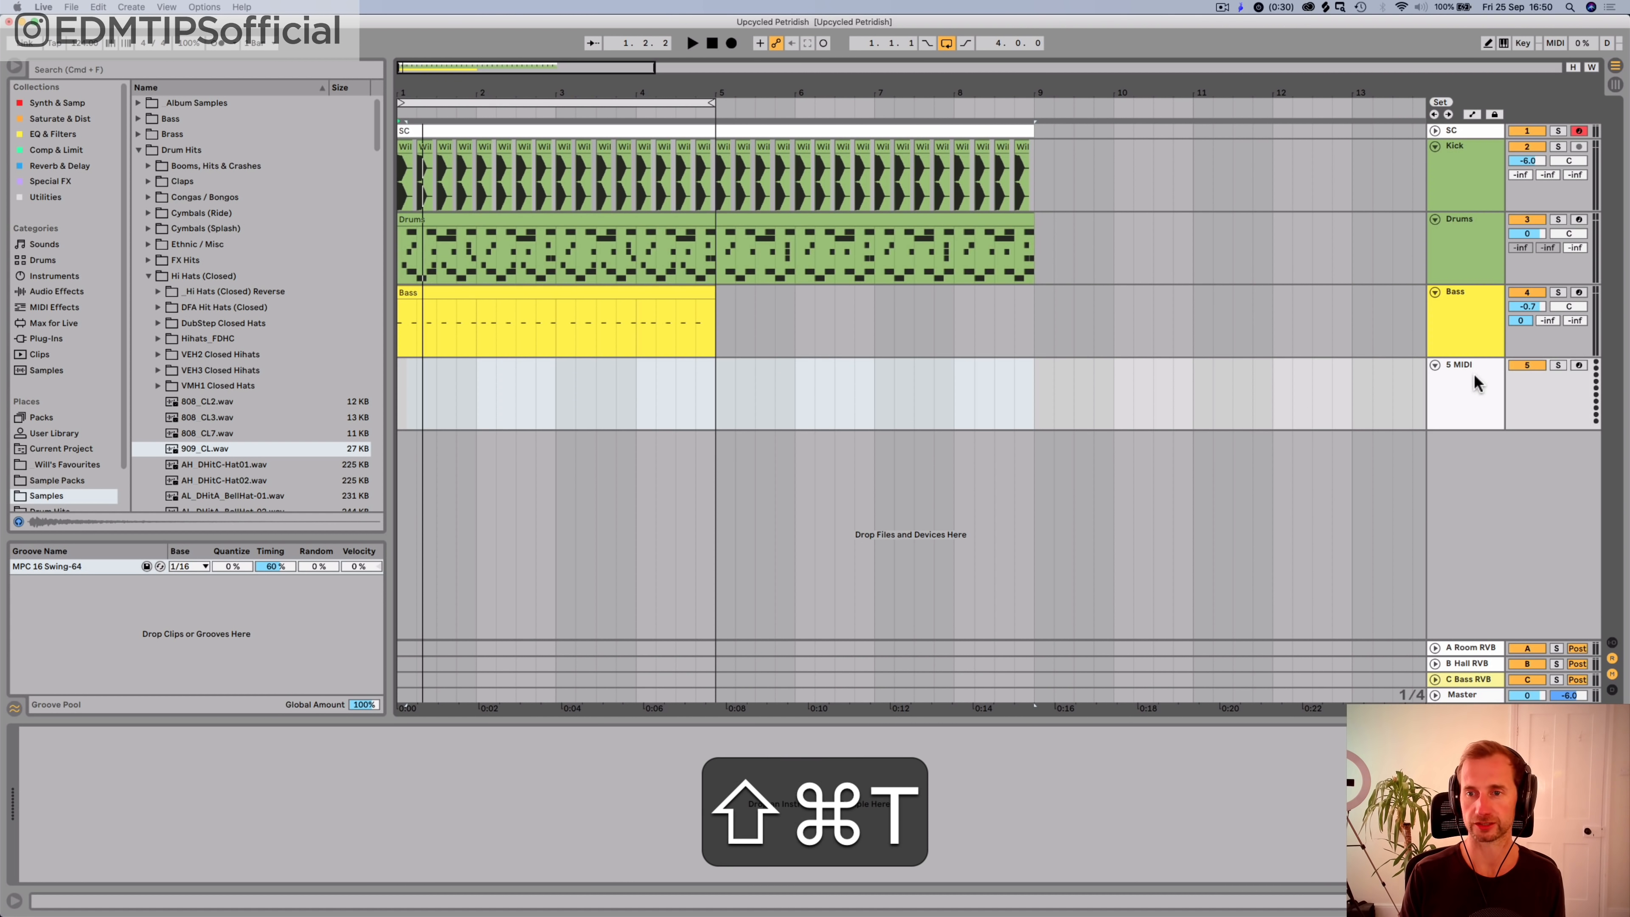
Step: Rename the new MIDI track to Synth and colour it turquoise
left_click(1473, 373)
key("shift+super+r")
type("Synth")
key("Return")
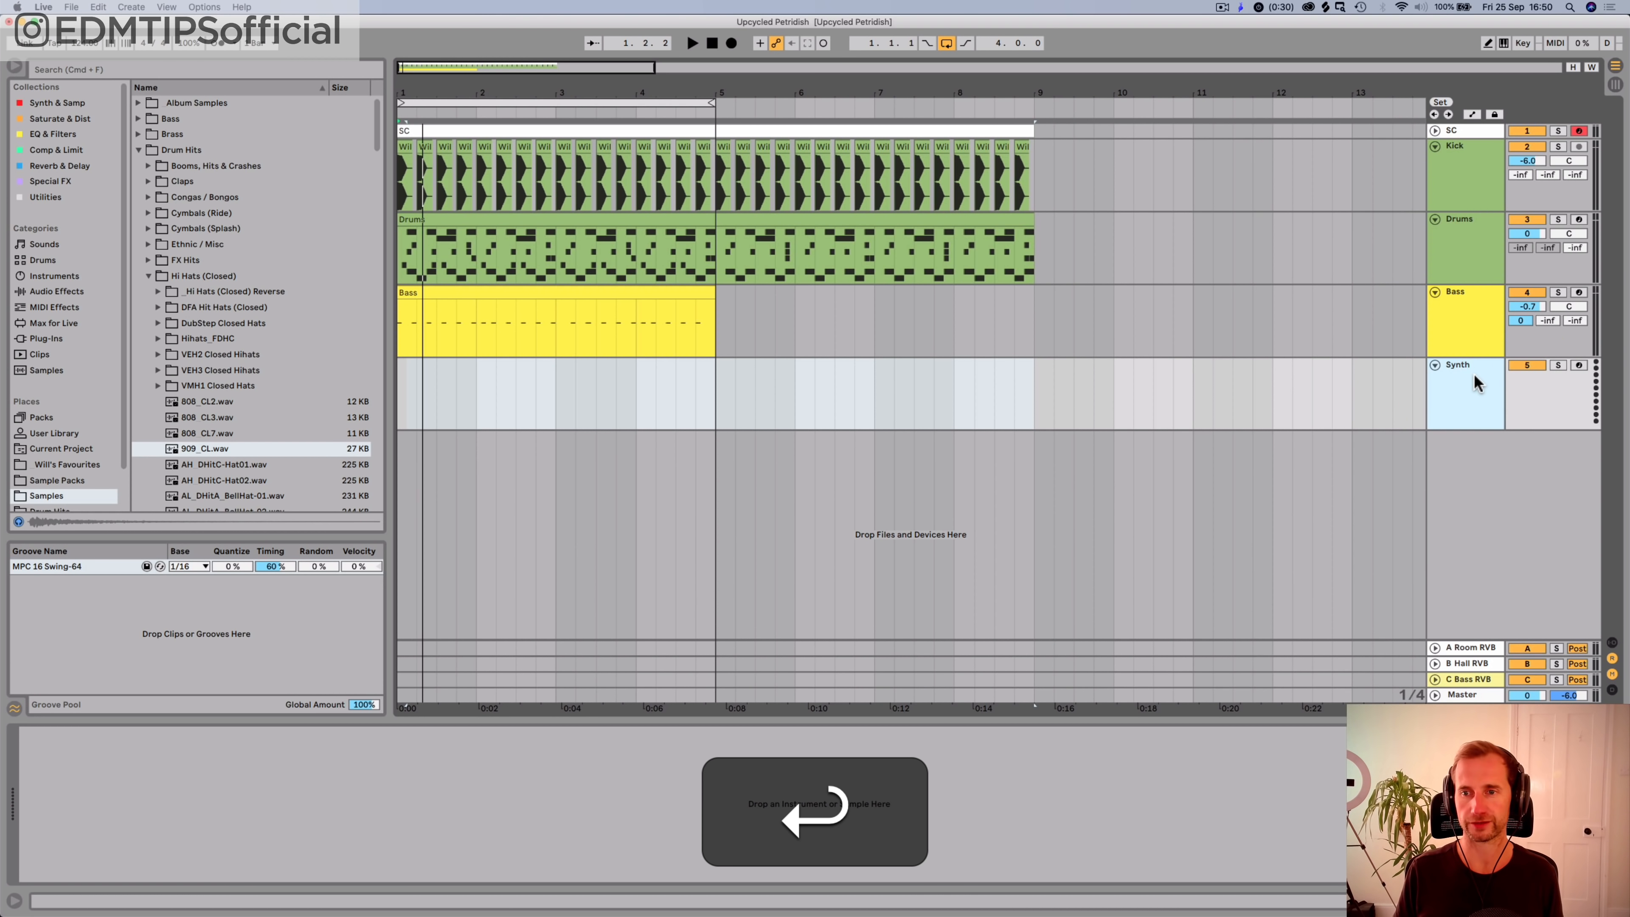
right_click(1473, 373)
left_click(1378, 573)
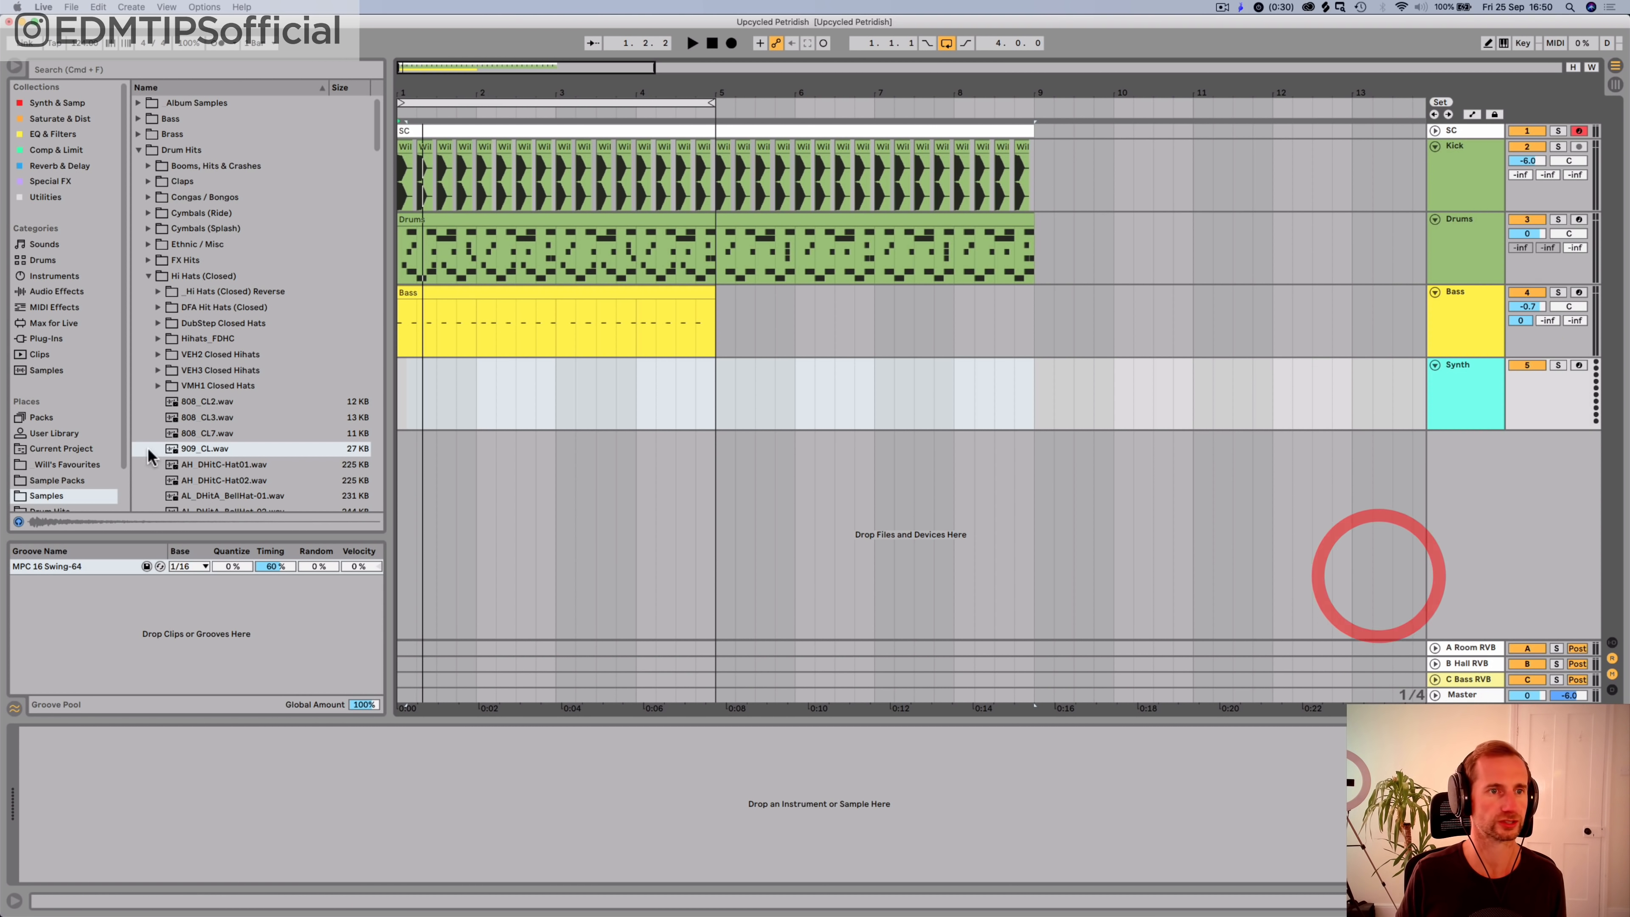
Step: Load Wavetable from the Synth & Samp collection onto the Synth track
left_click(58, 103)
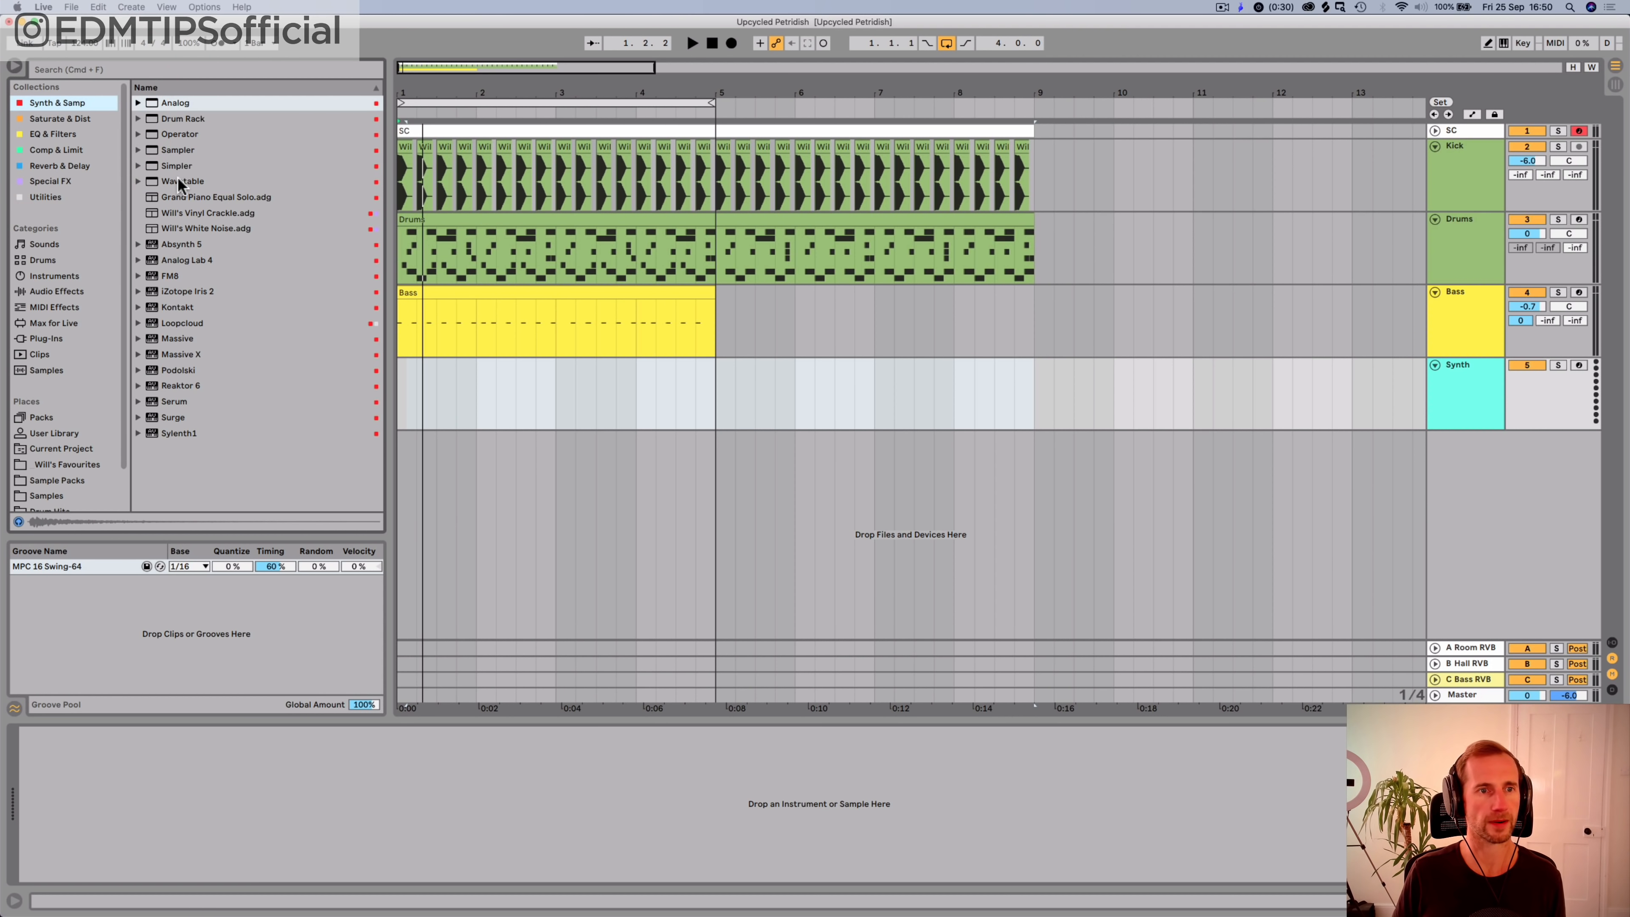
left_click_drag(183, 181, 499, 317)
left_click_drag(532, 411, 533, 411)
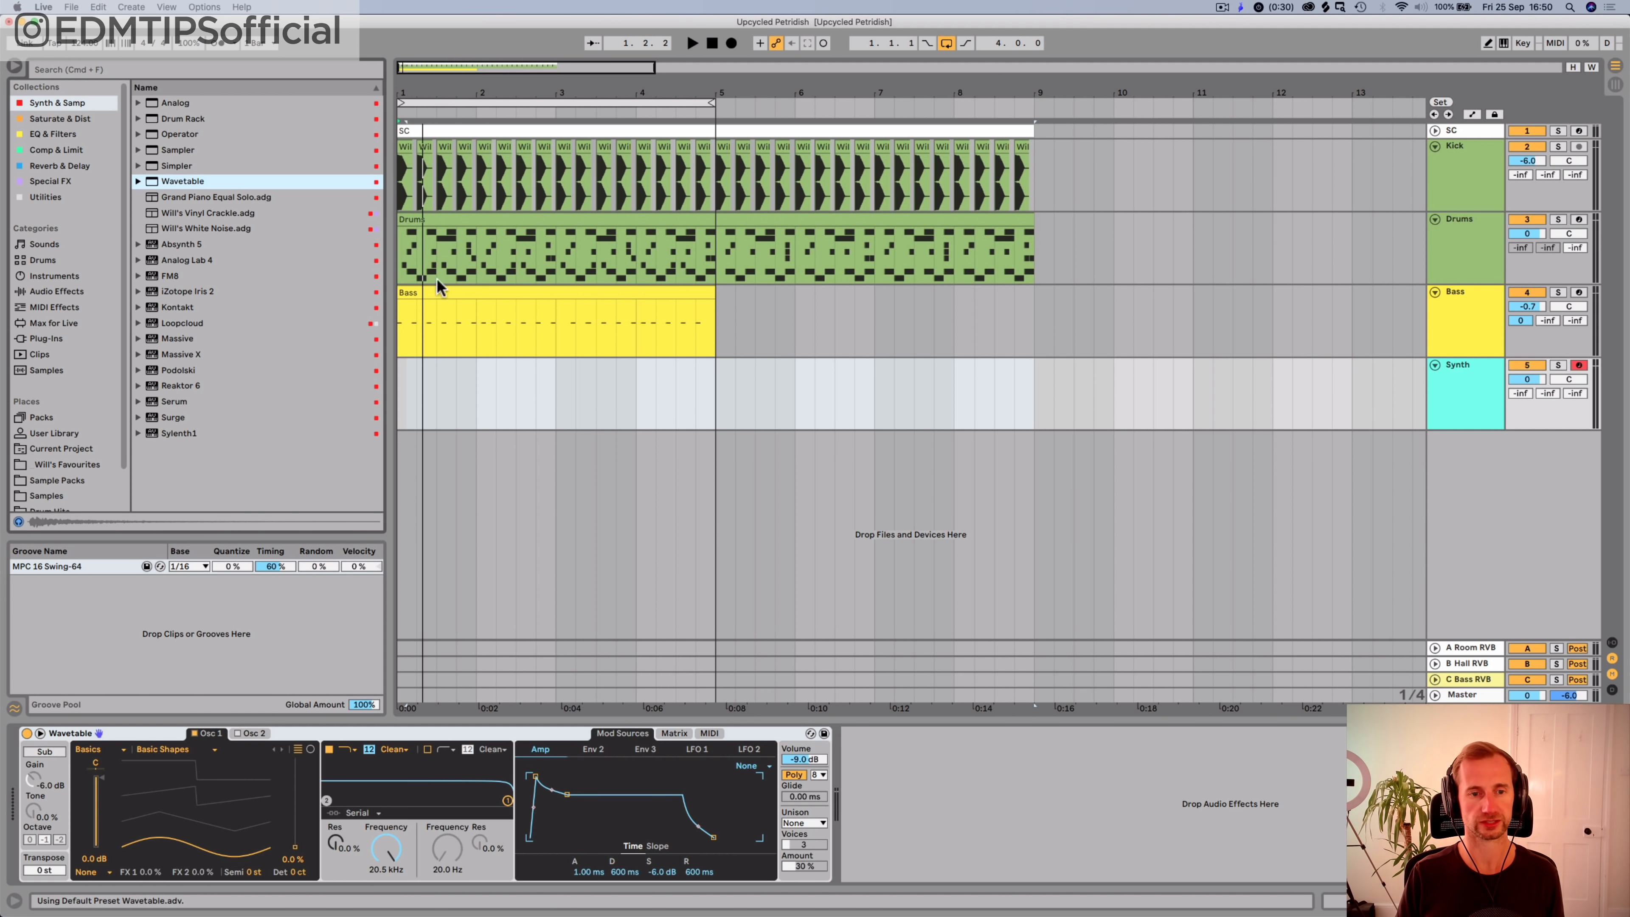
Step: Examine the pitch and rhythm of the notes in the Bass clip
left_click_drag(464, 95, 511, 93)
left_click(495, 294)
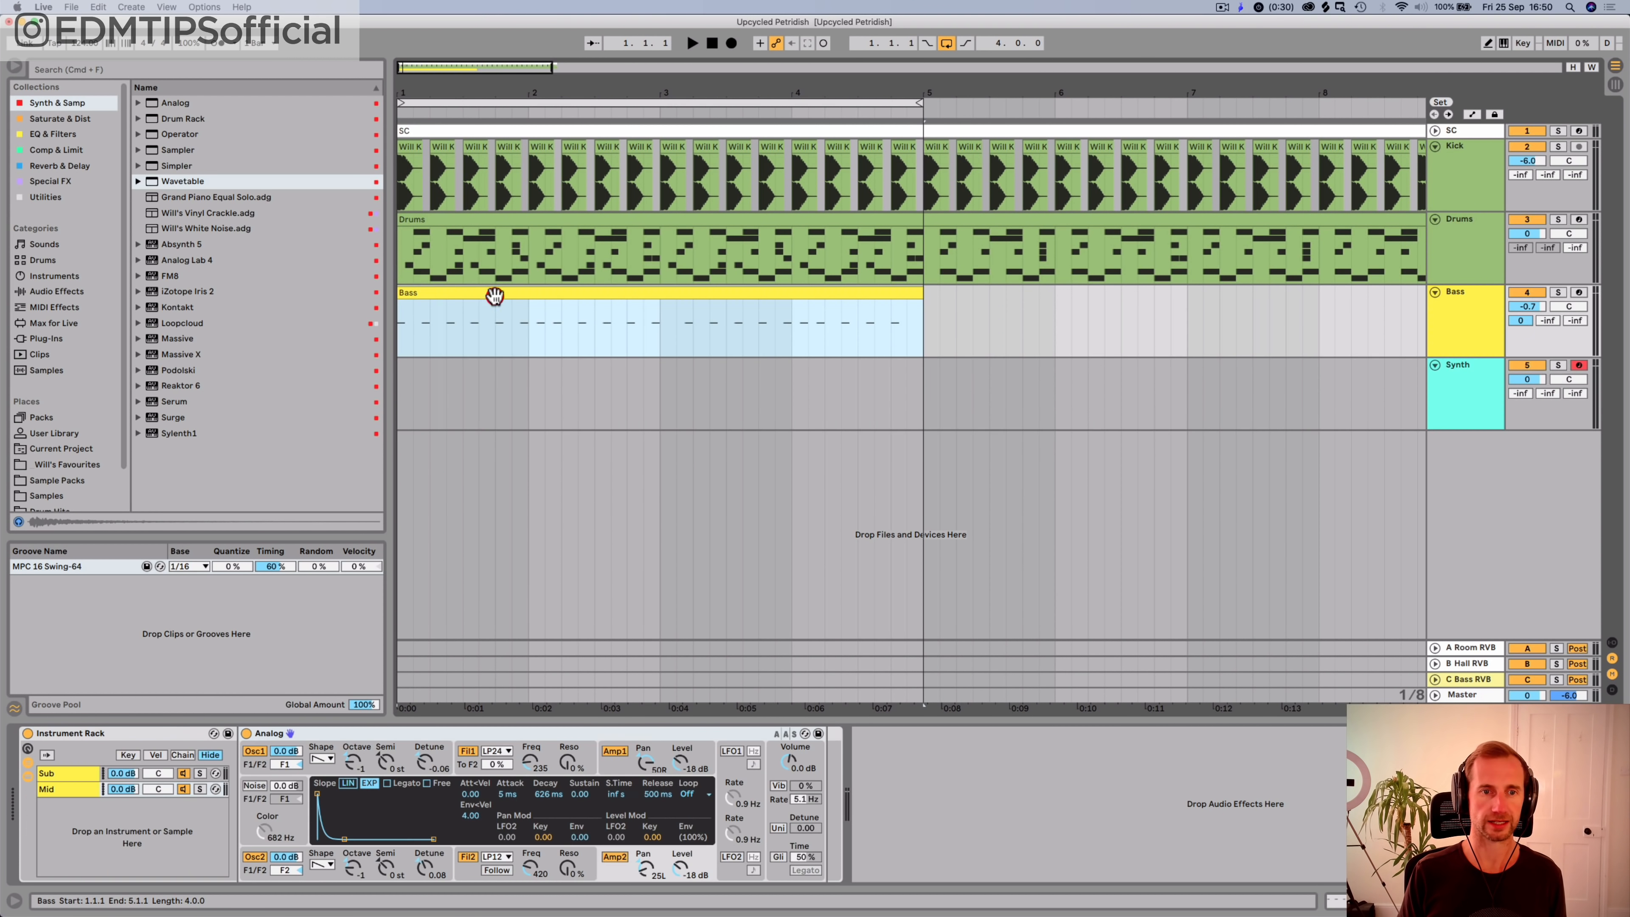
double_click(436, 294)
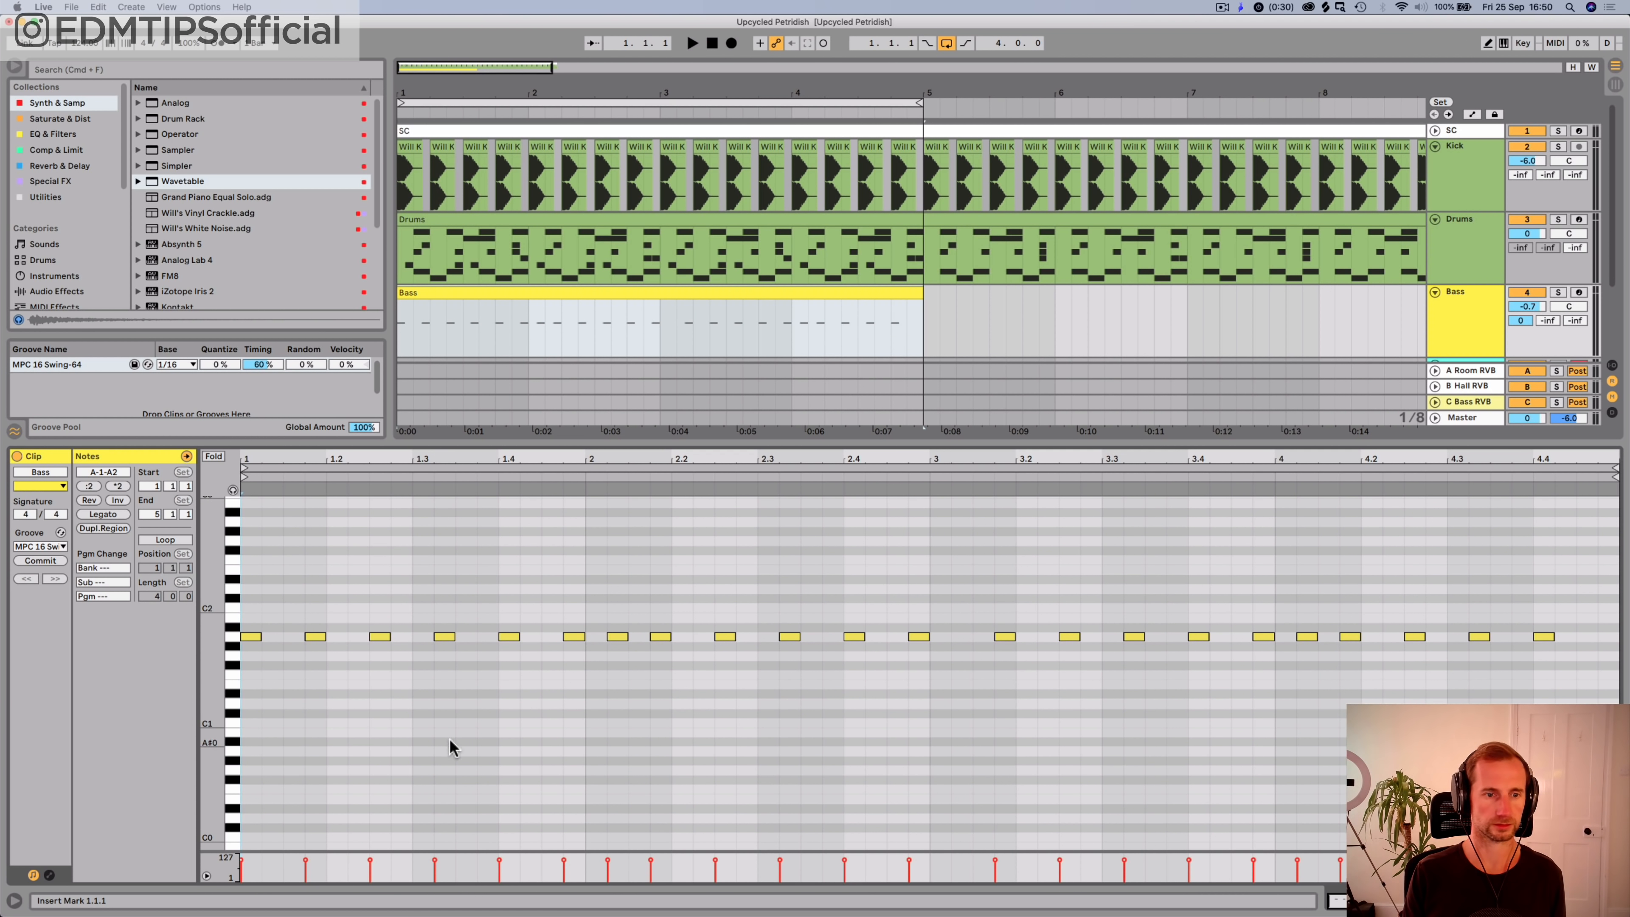
key("shift+Tab")
Step: Create an empty four-bar MIDI clip on the Synth track starting at bar 1 and name it Synth
left_click_drag(398, 403, 879, 385)
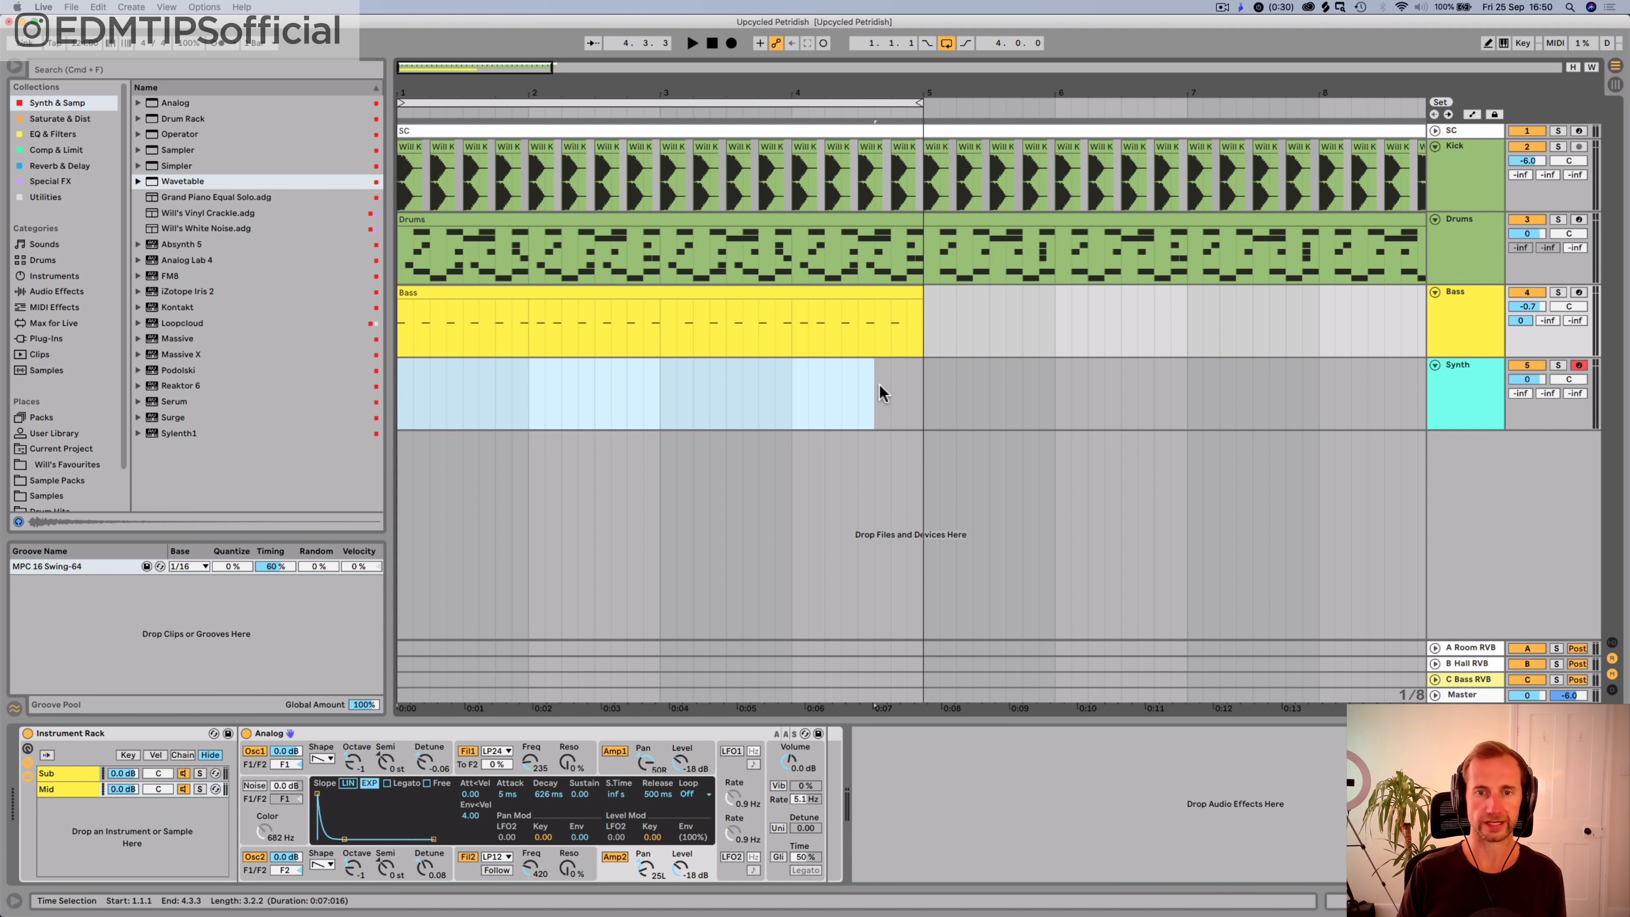
key("super+shift+m")
key("super+shift+s")
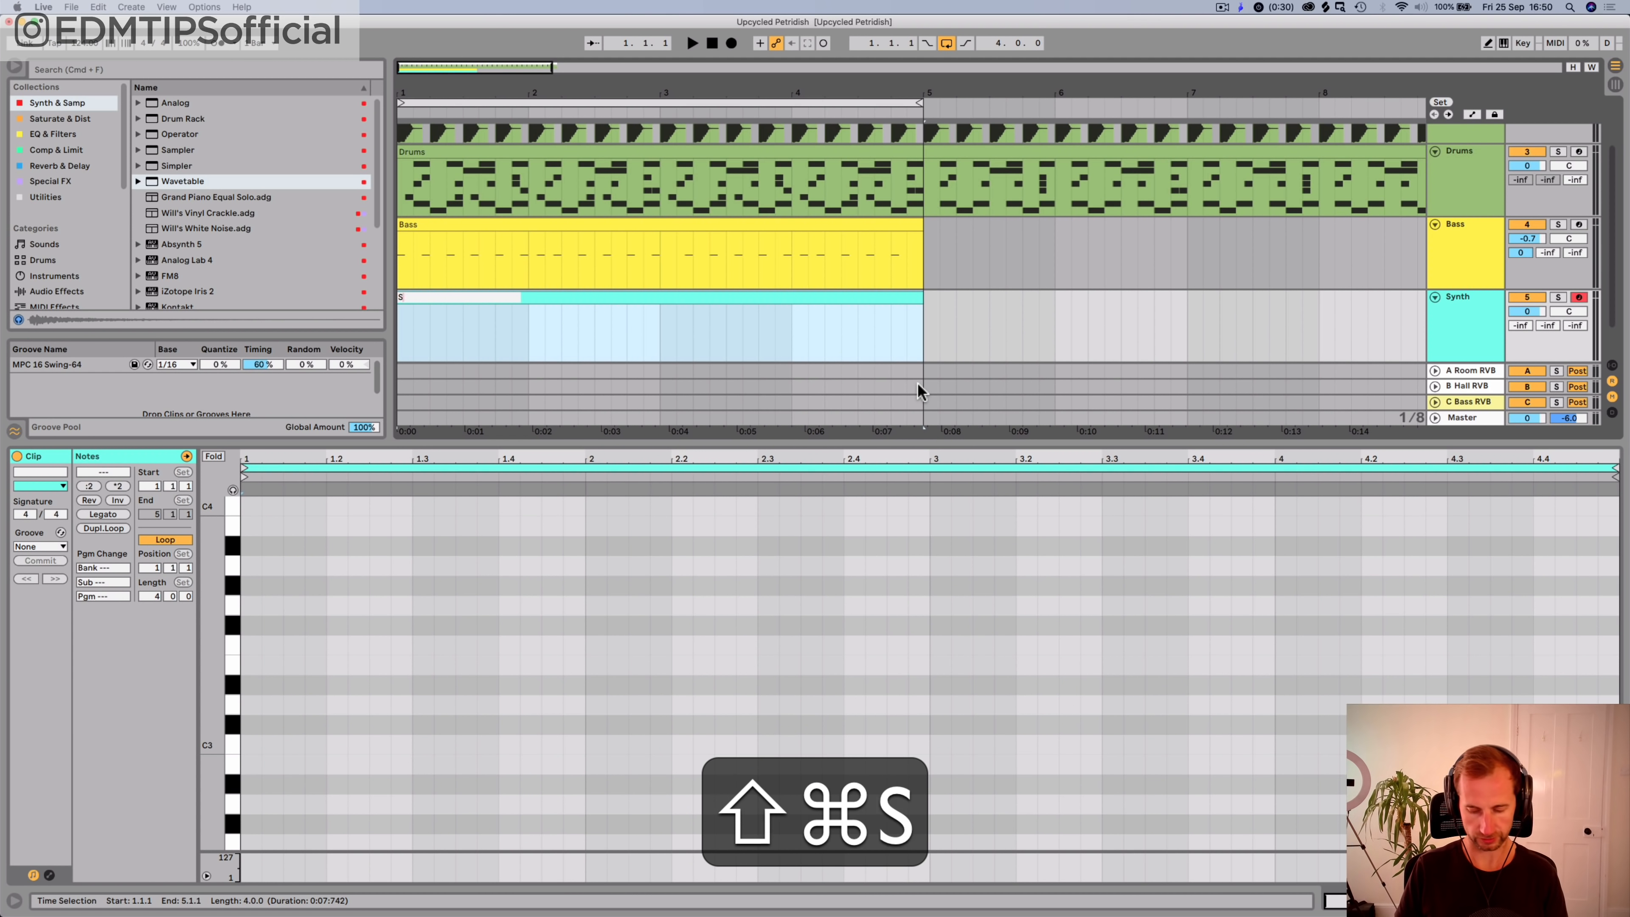
key("Return")
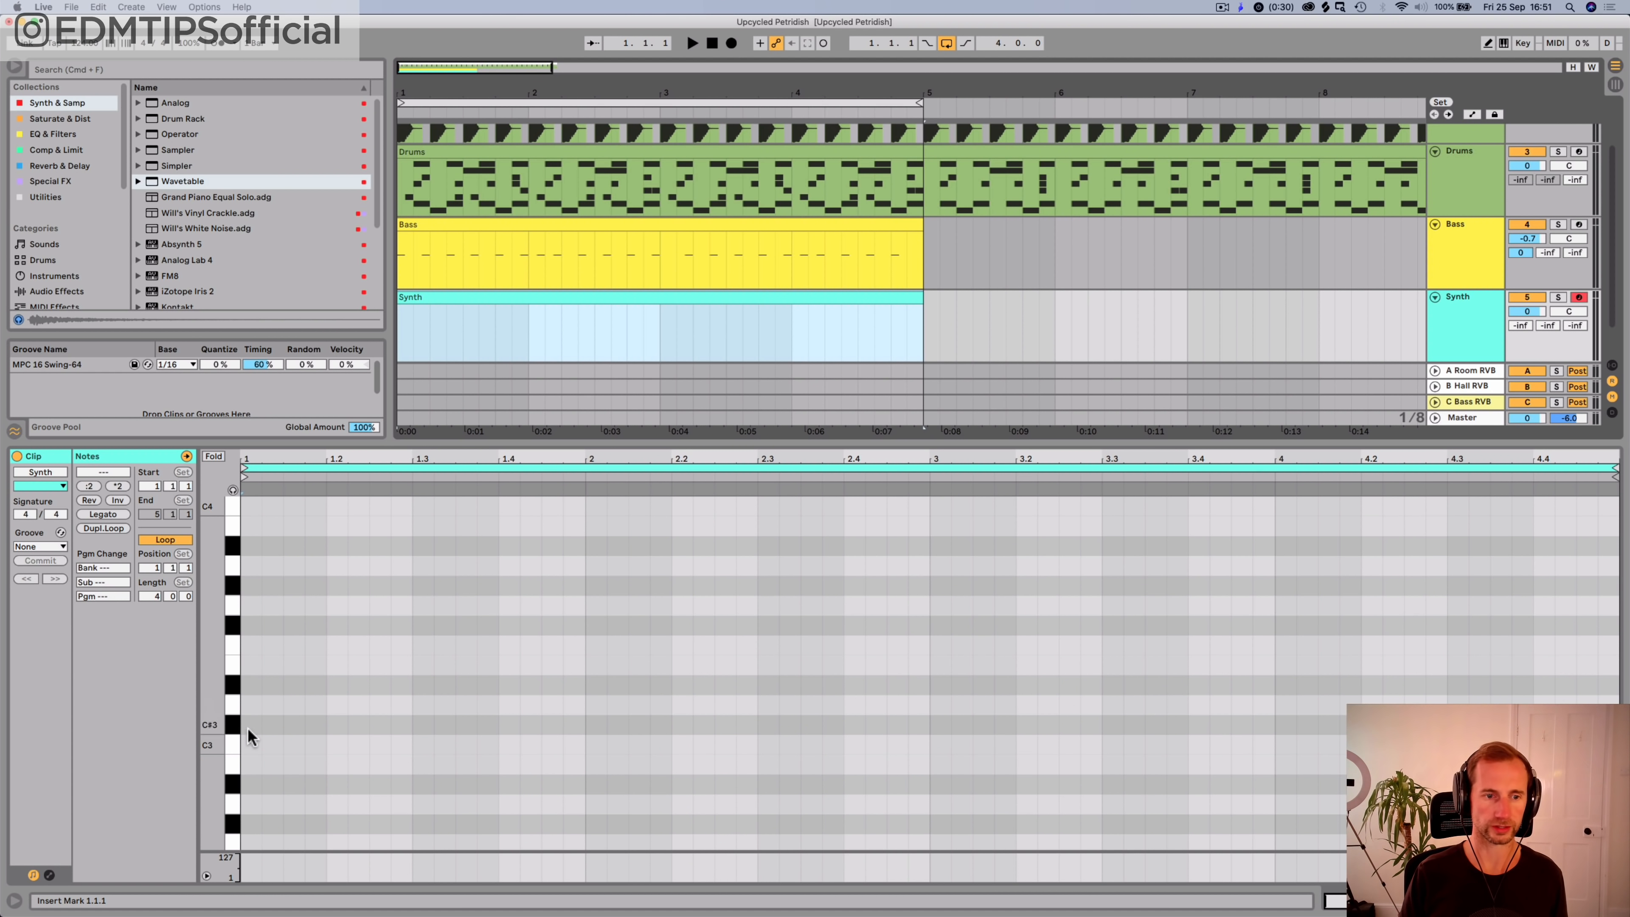
Step: Play back the loop briefly, reopen the Synth clip for note editing and enable note preview
mouse_move(215, 652)
left_mouse_down()
mouse_move(122, 653)
mouse_move(219, 649)
left_mouse_up()
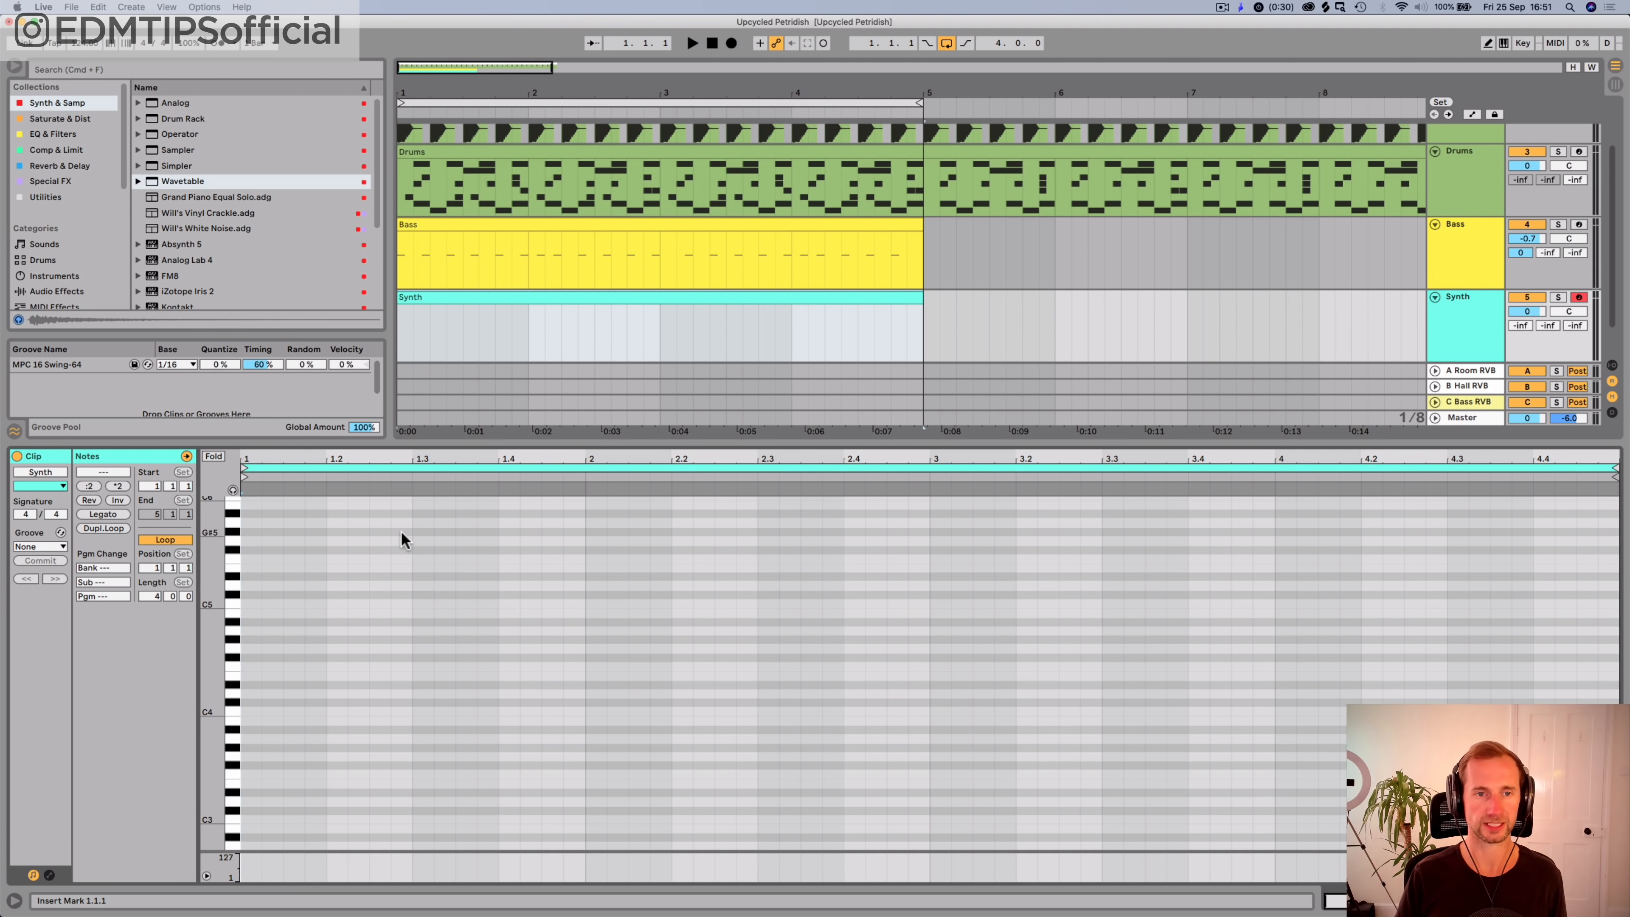
key("shift+Tab")
key("shift+space")
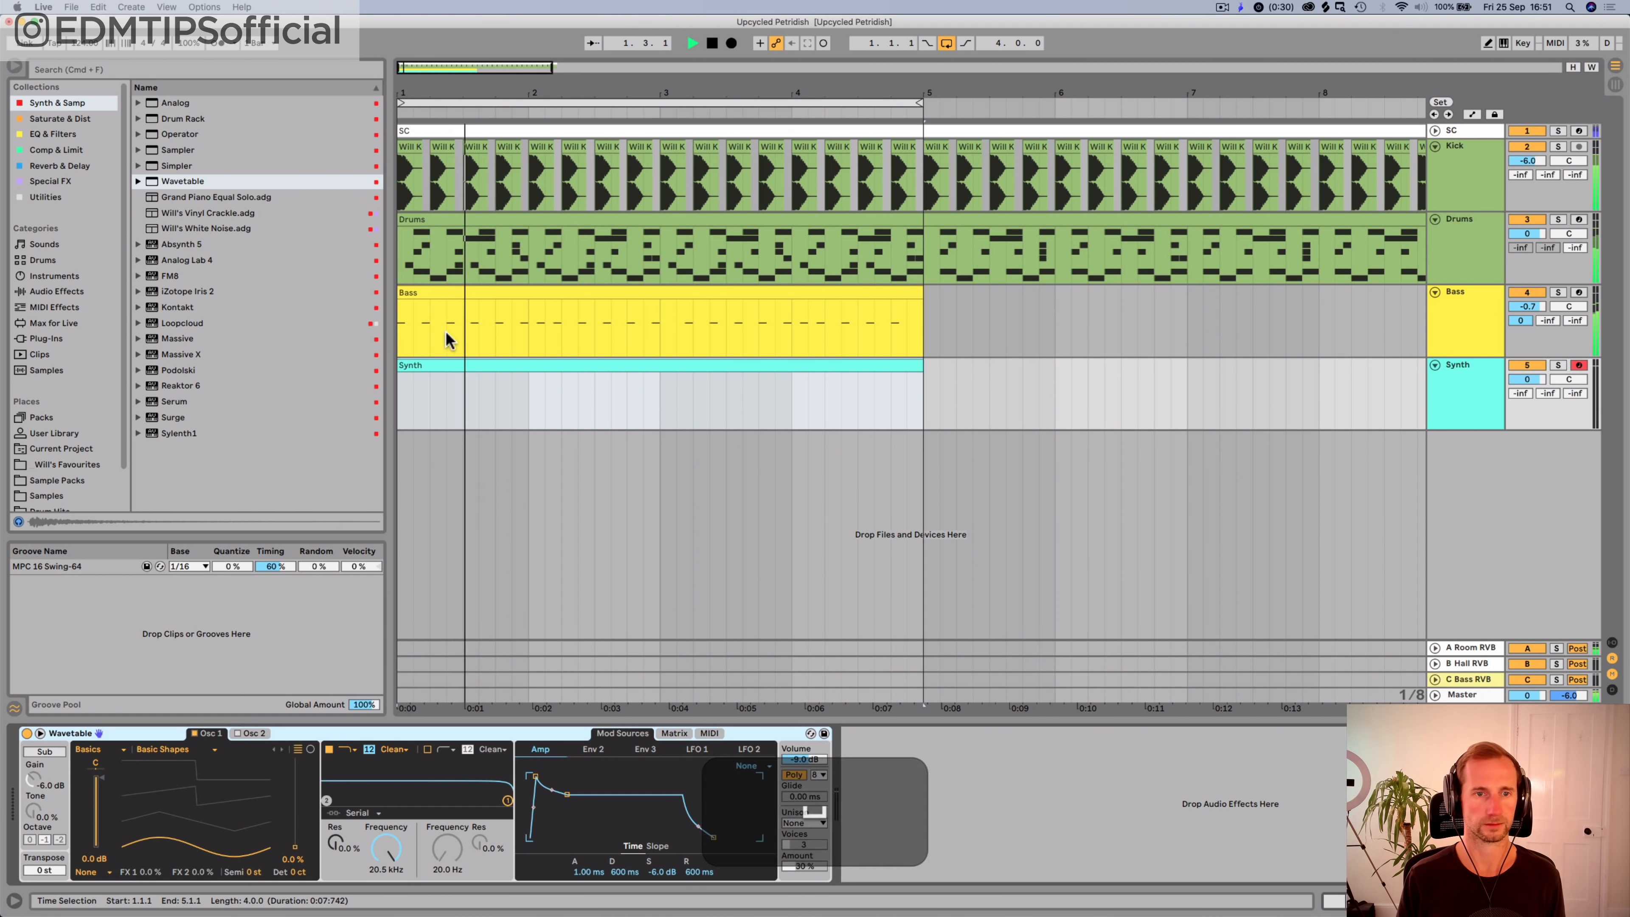
double_click(429, 369)
left_click(233, 584)
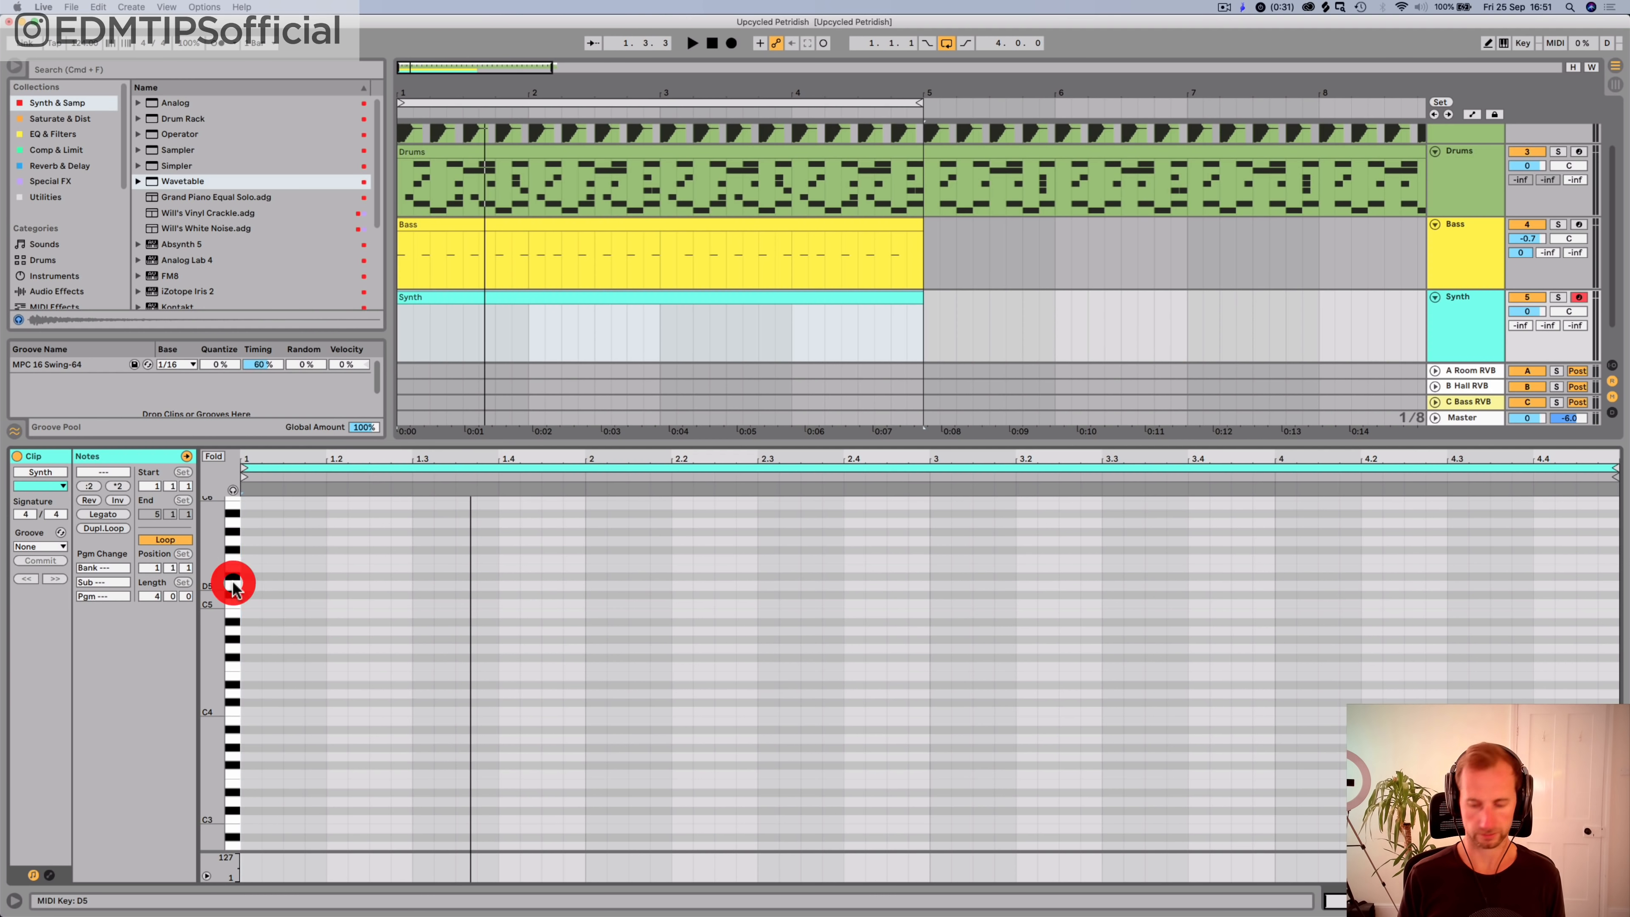
key("p")
Step: Audition piano-roll pitches between the octave below C4 and C5, including G4, to find a starting note
left_click(233, 650)
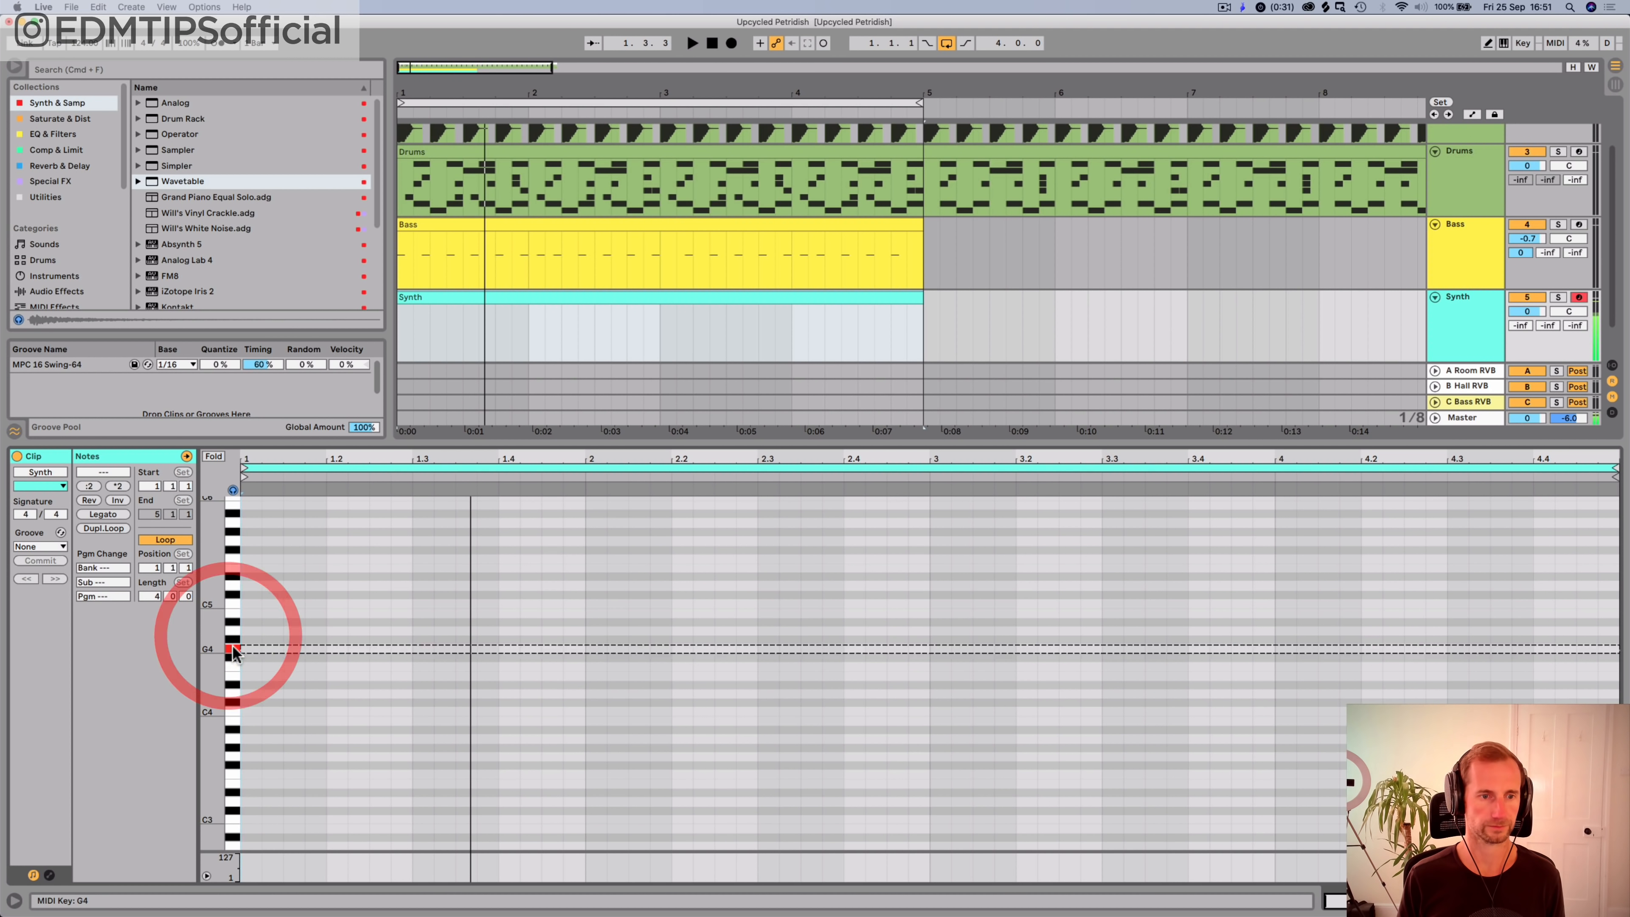
left_click(234, 747)
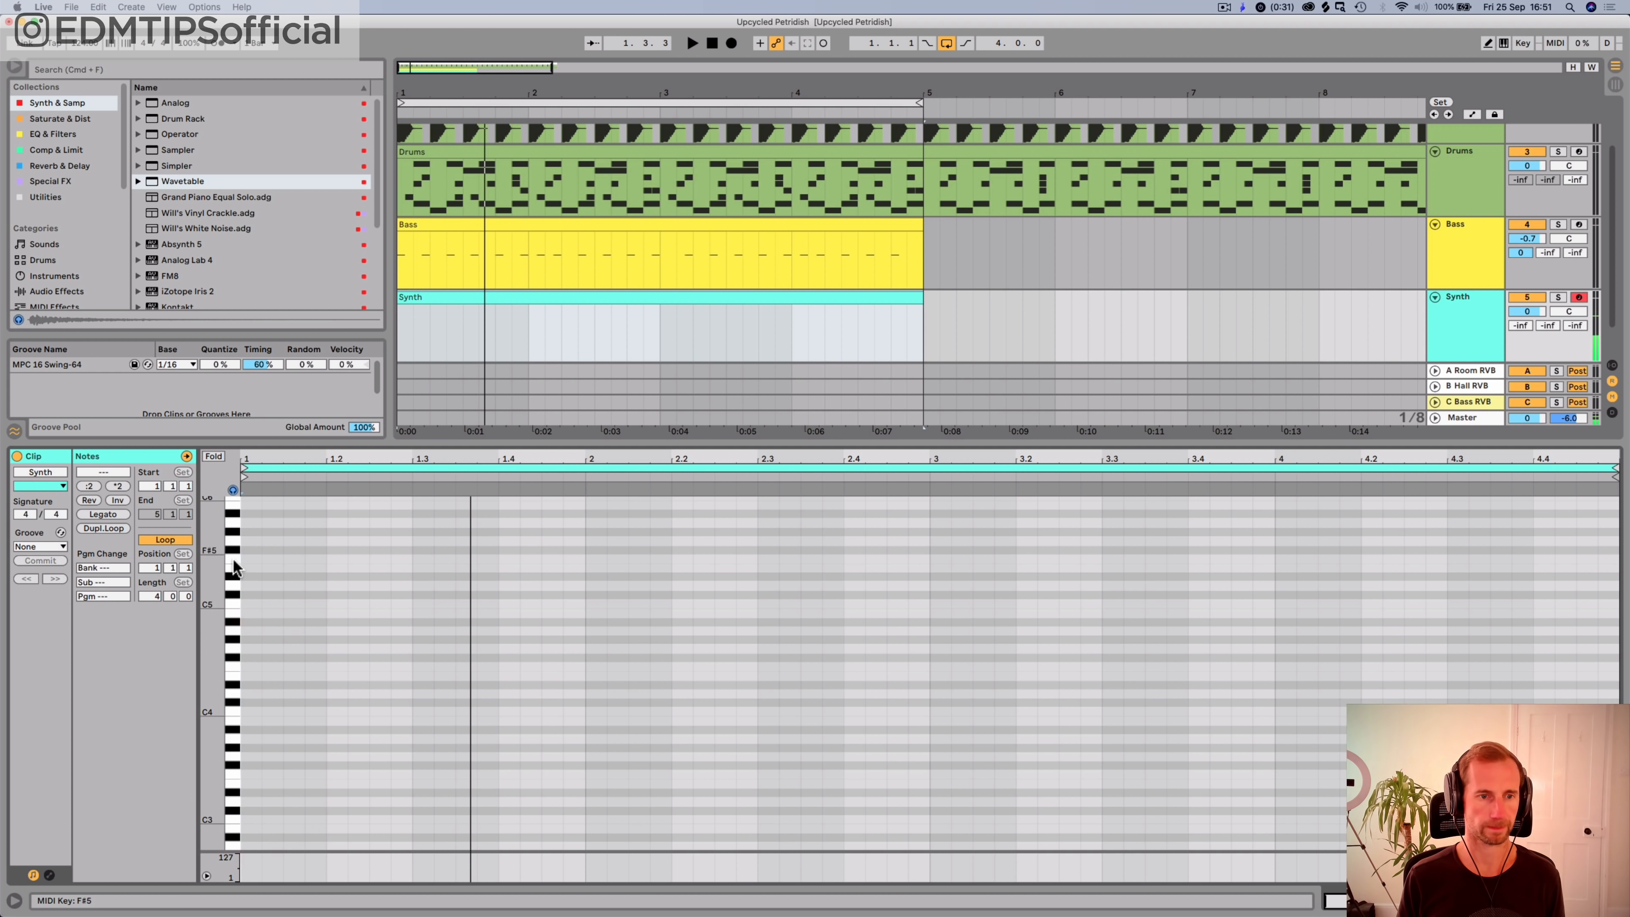
left_click(233, 617)
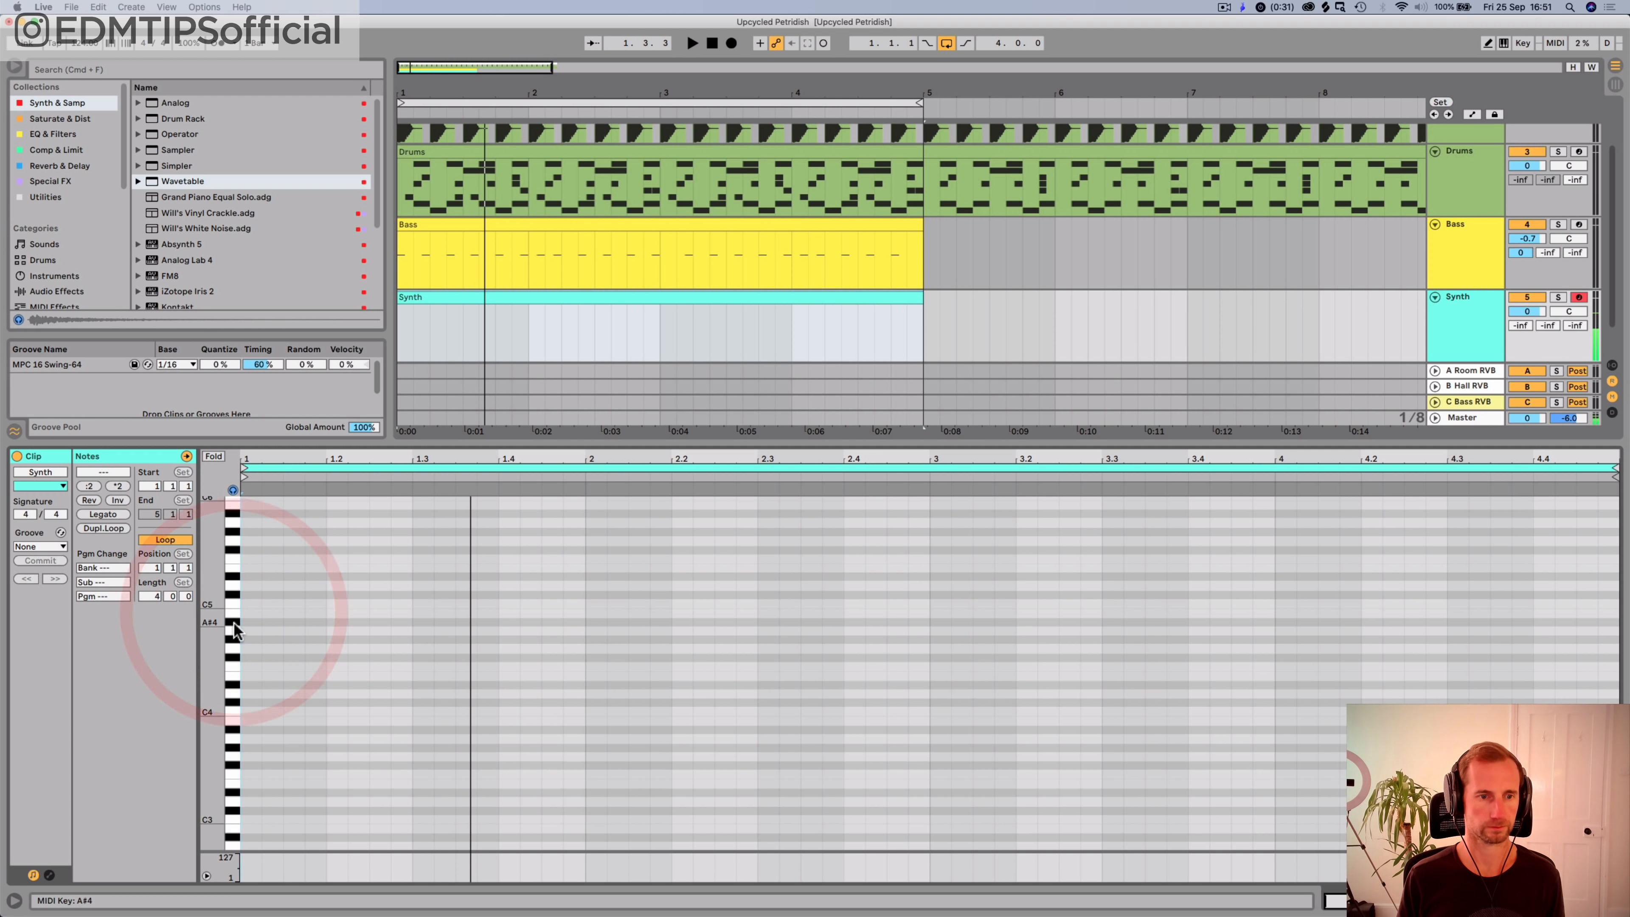
left_click(234, 607)
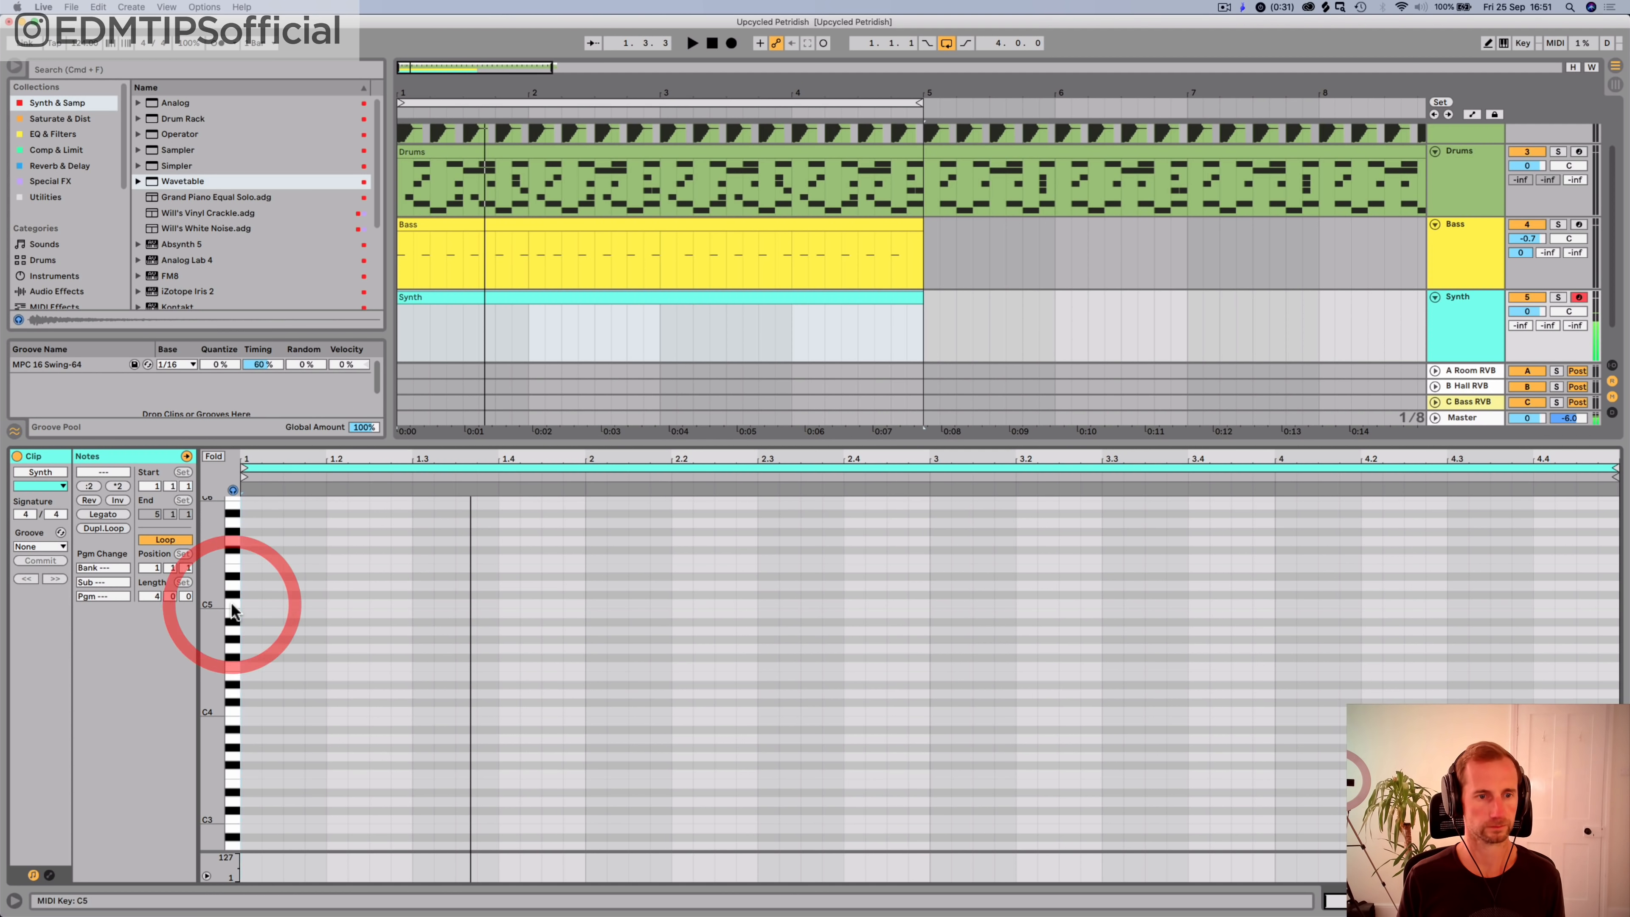
Step: Add sixteenth notes C5 at 1.1.1 and A4 at 1.1.4 to the Synth clip and play them back
key("space")
left_click(251, 606)
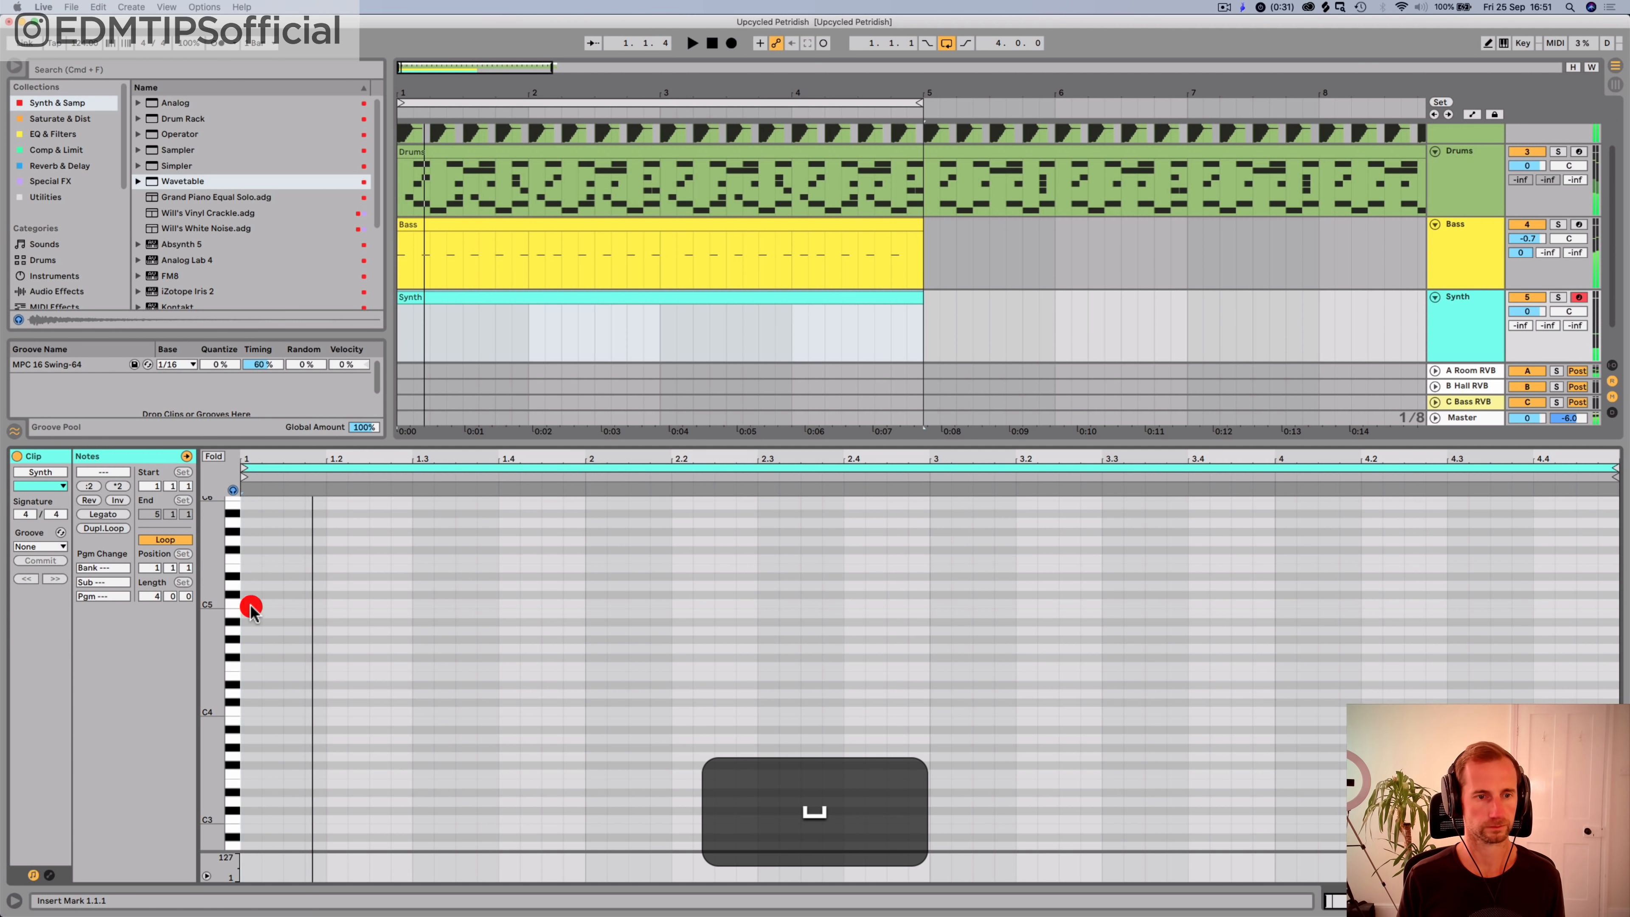
left_click(291, 631)
key("Right")
key("space")
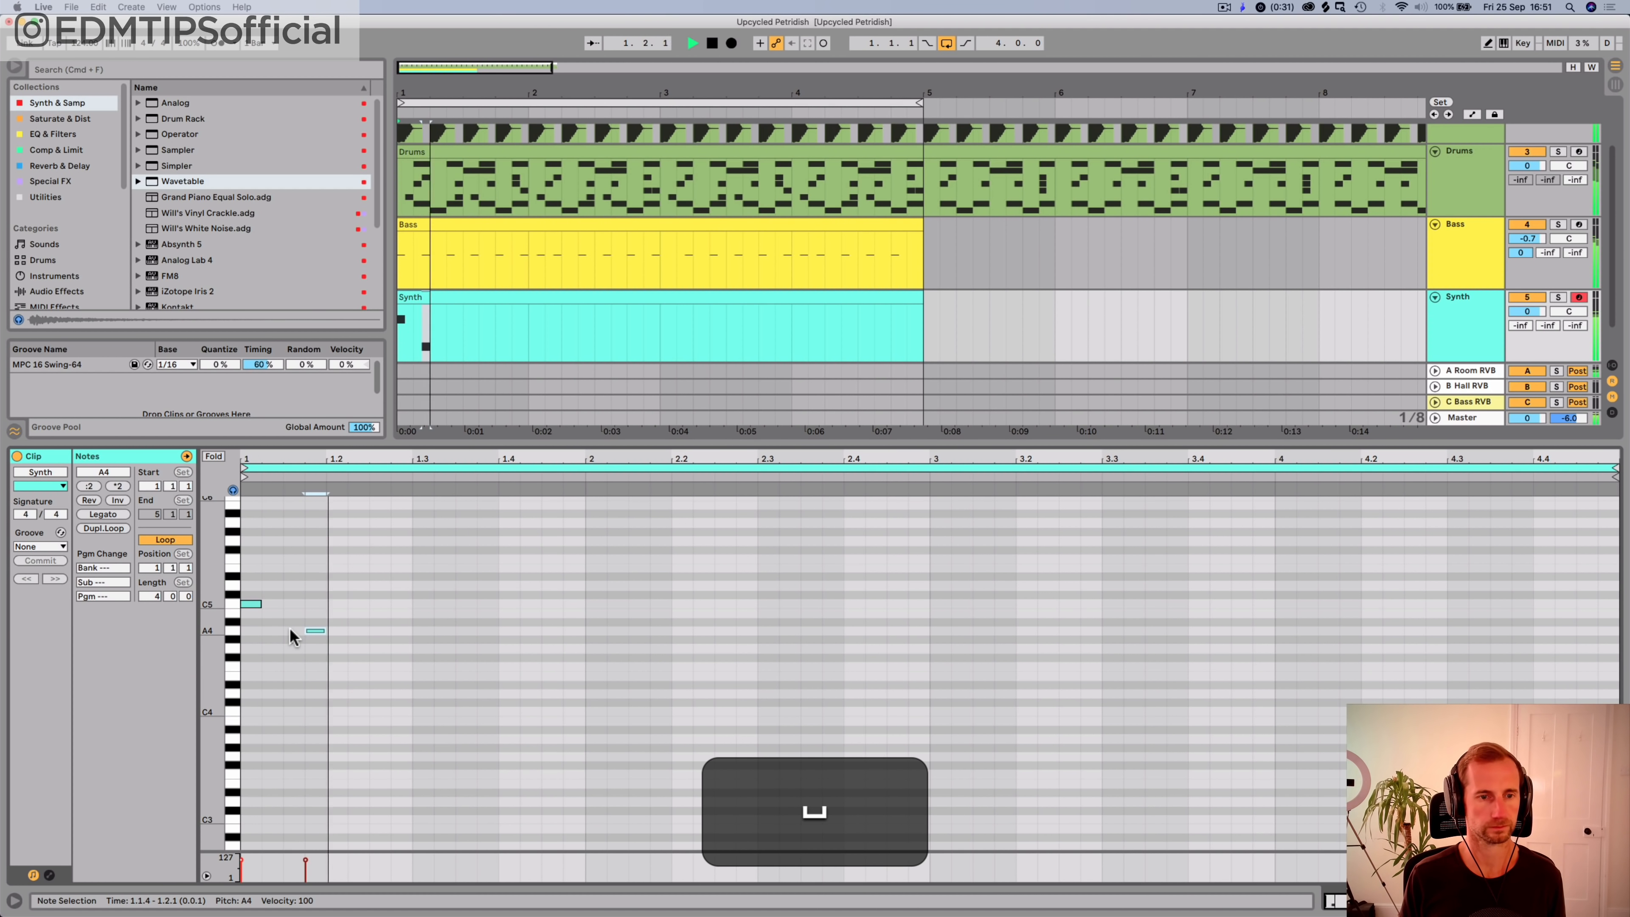
Step: Continue the synth melody with B4 at 1.2.3 and G4 at 1.3.2, checking each by playback
key("space")
left_click(385, 609)
left_click(381, 612)
key("space")
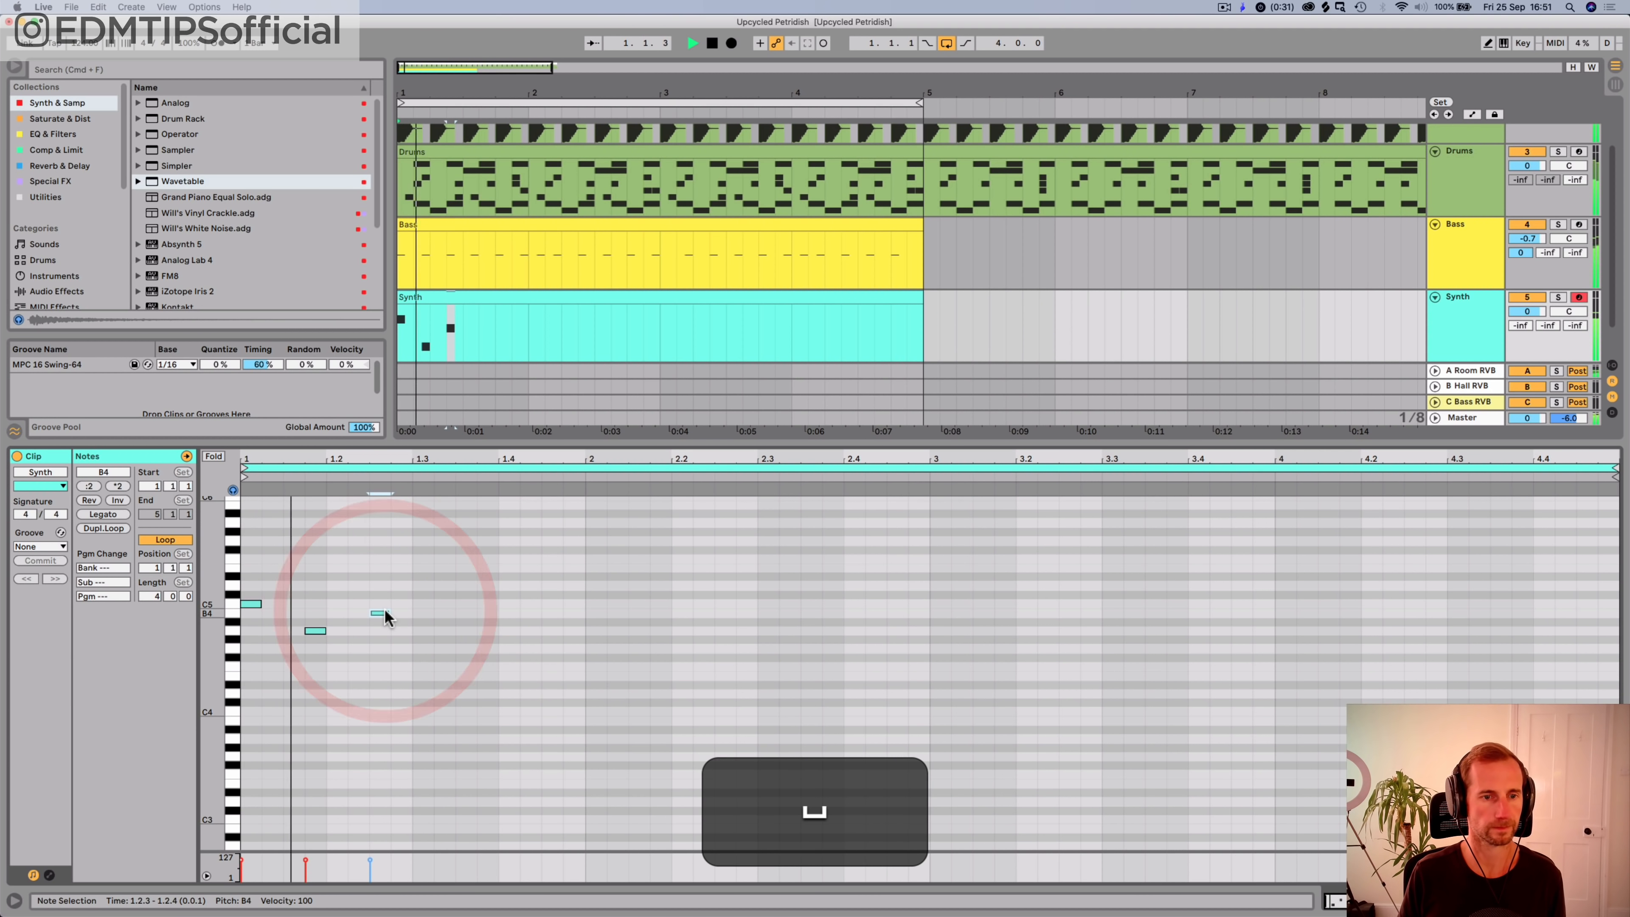
key("space")
left_click(444, 648)
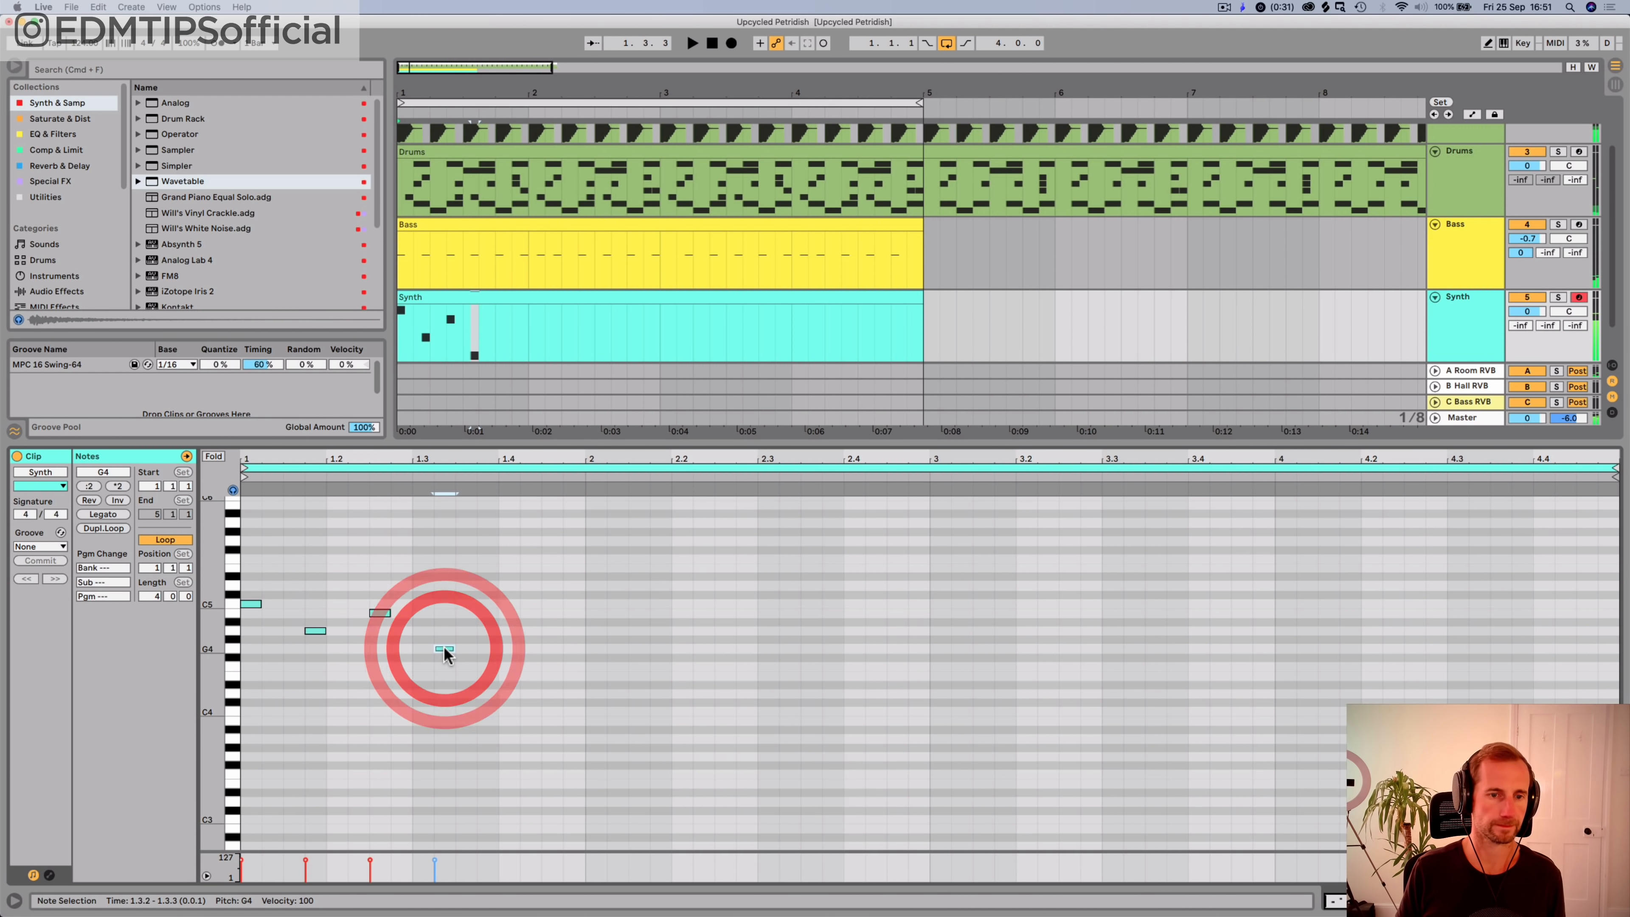
key("space")
key("space")
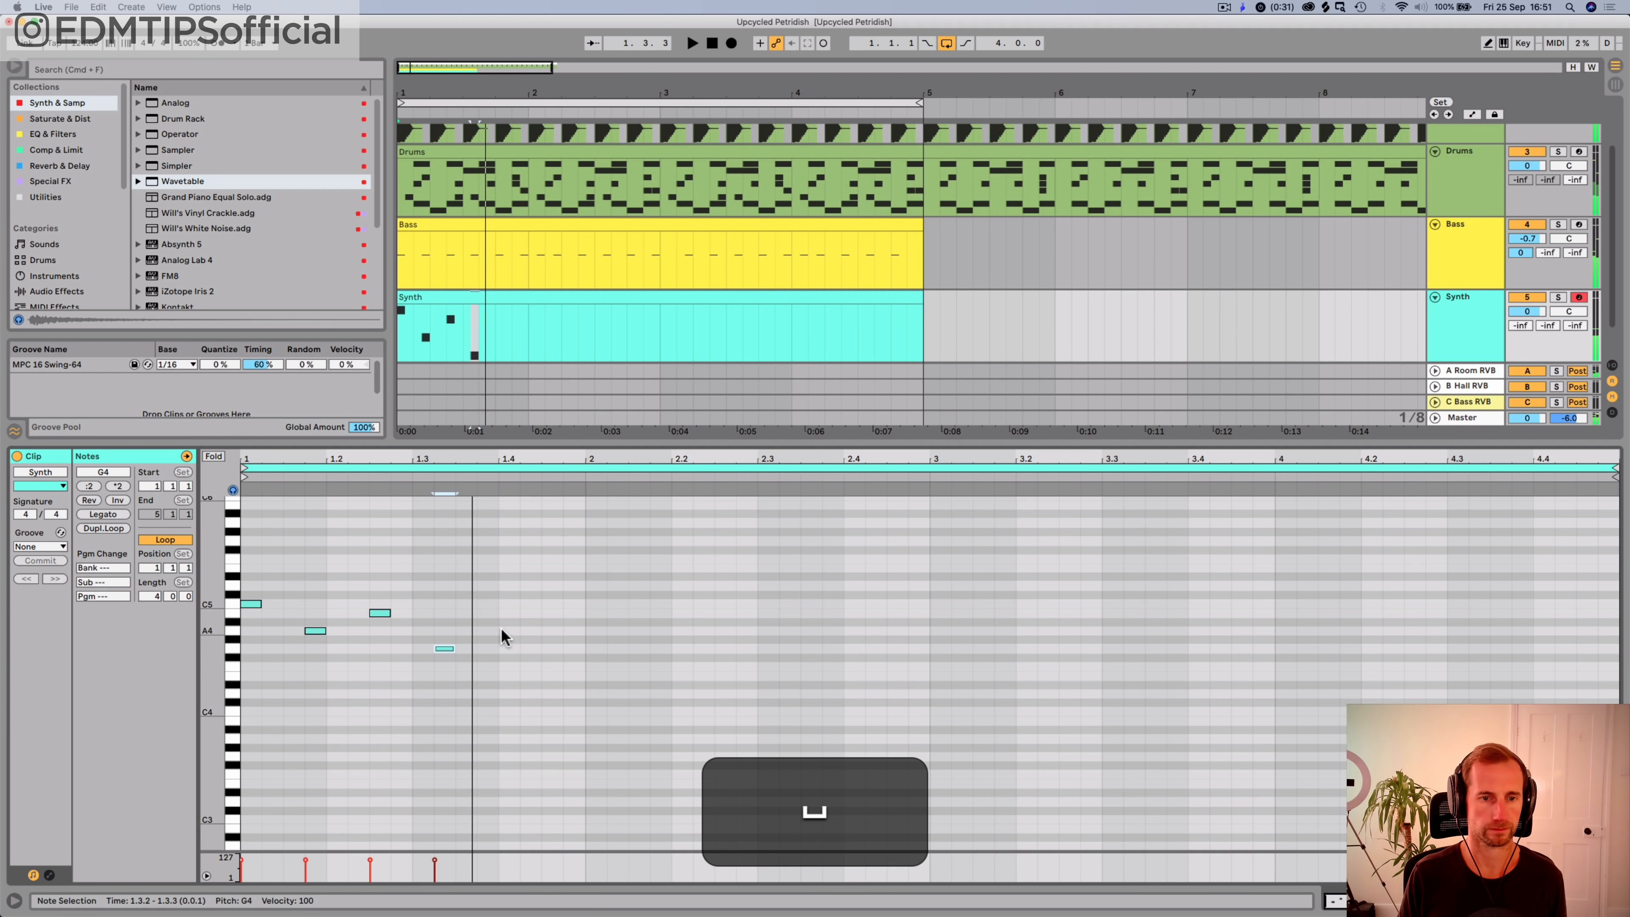
Step: Add A4 at 1.4.1 and E4 at 1.4.4 to the synth melody and listen to the phrase
left_click(509, 630)
left_click(555, 666)
key("Down")
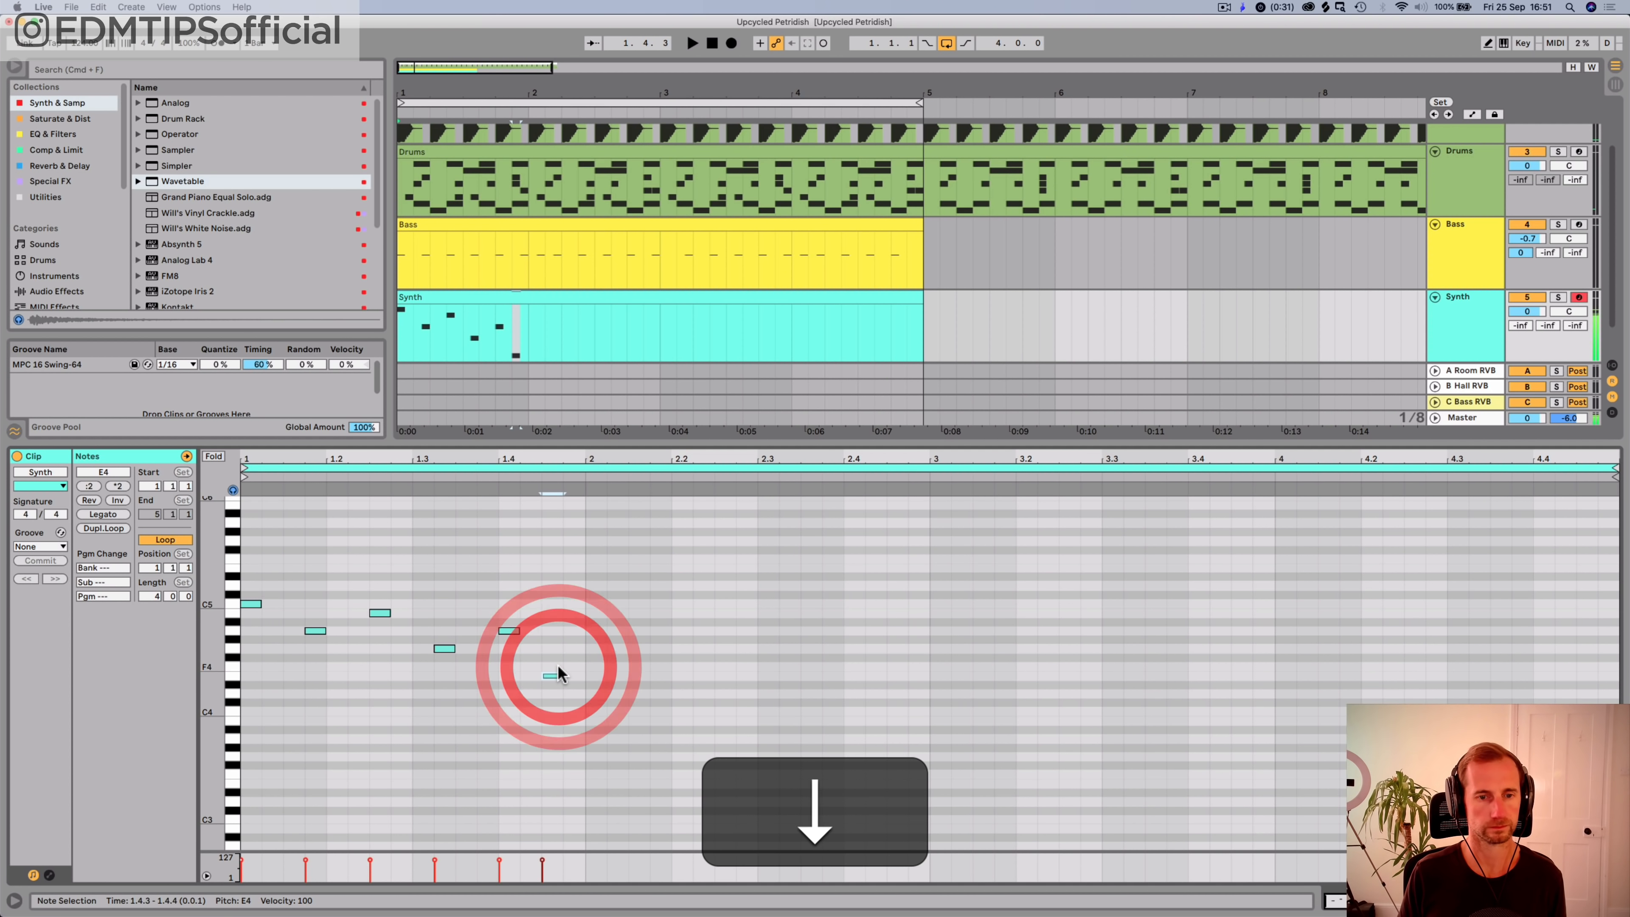
key("space")
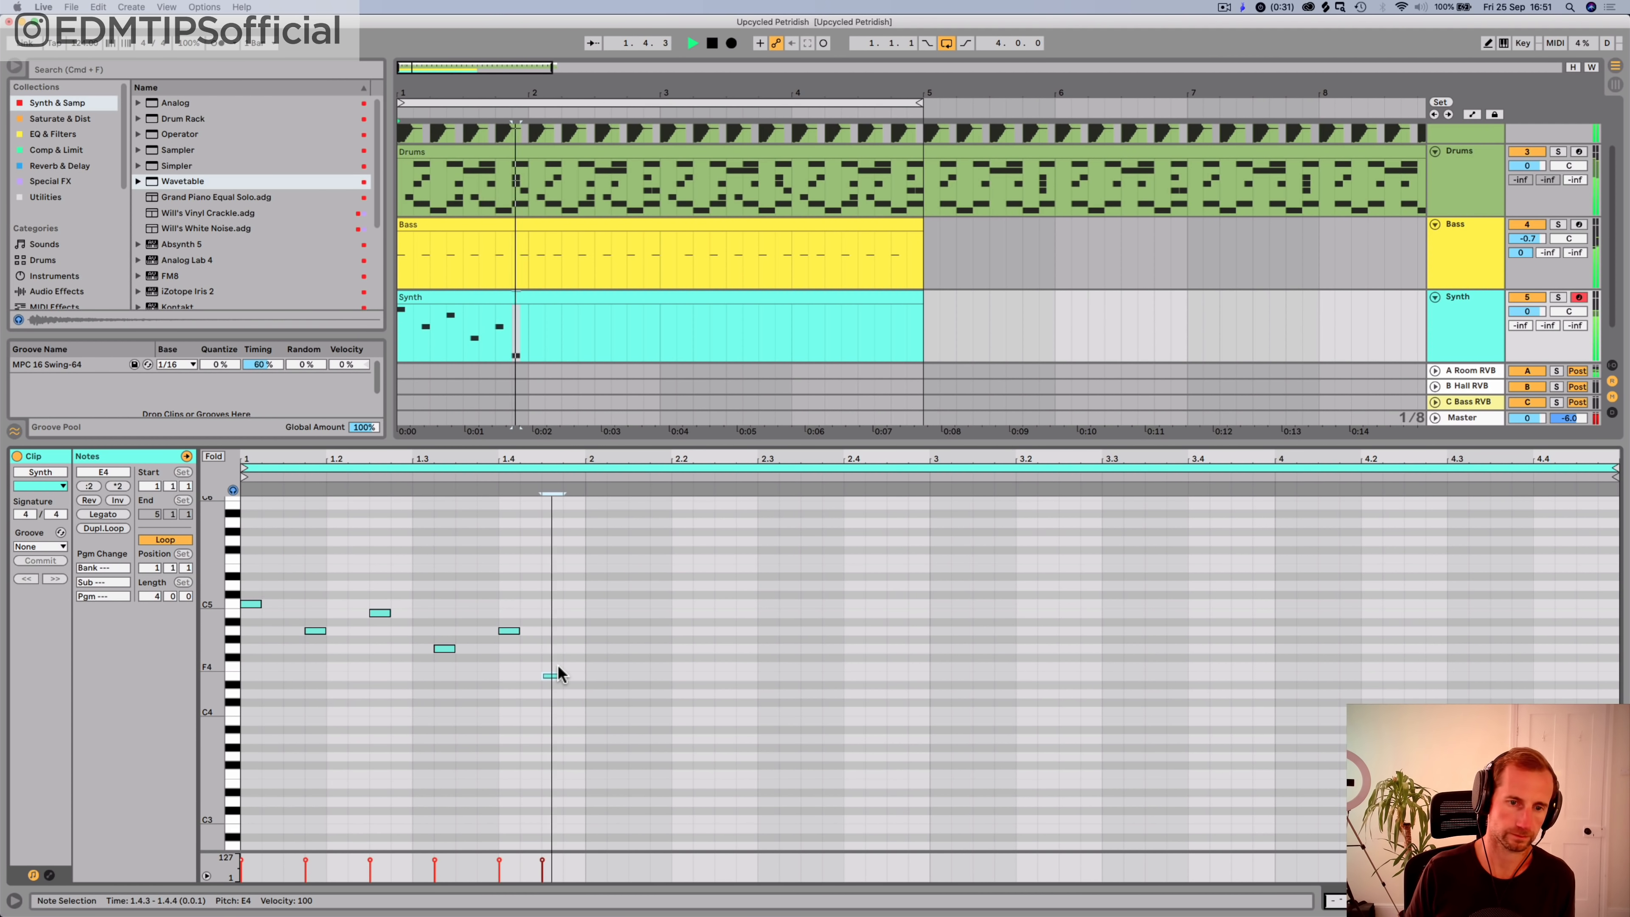
key("Right")
key("space")
key("space")
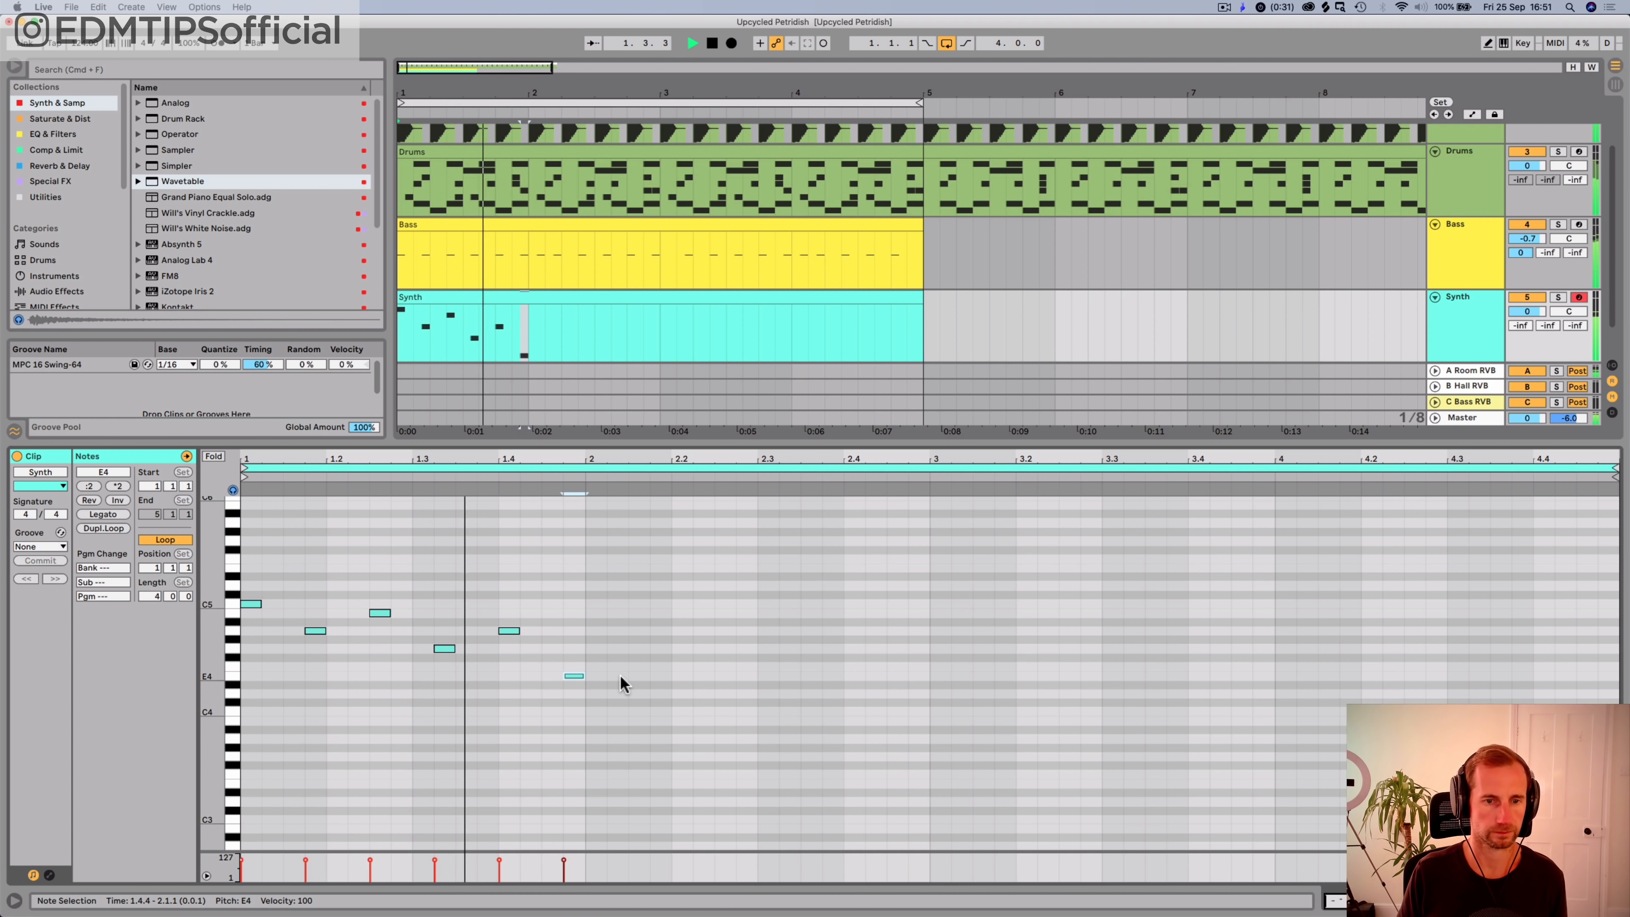
key("space")
Step: Place a G4 note at 2.1.3 in the Synth clip and play the melody so far
left_click(637, 666)
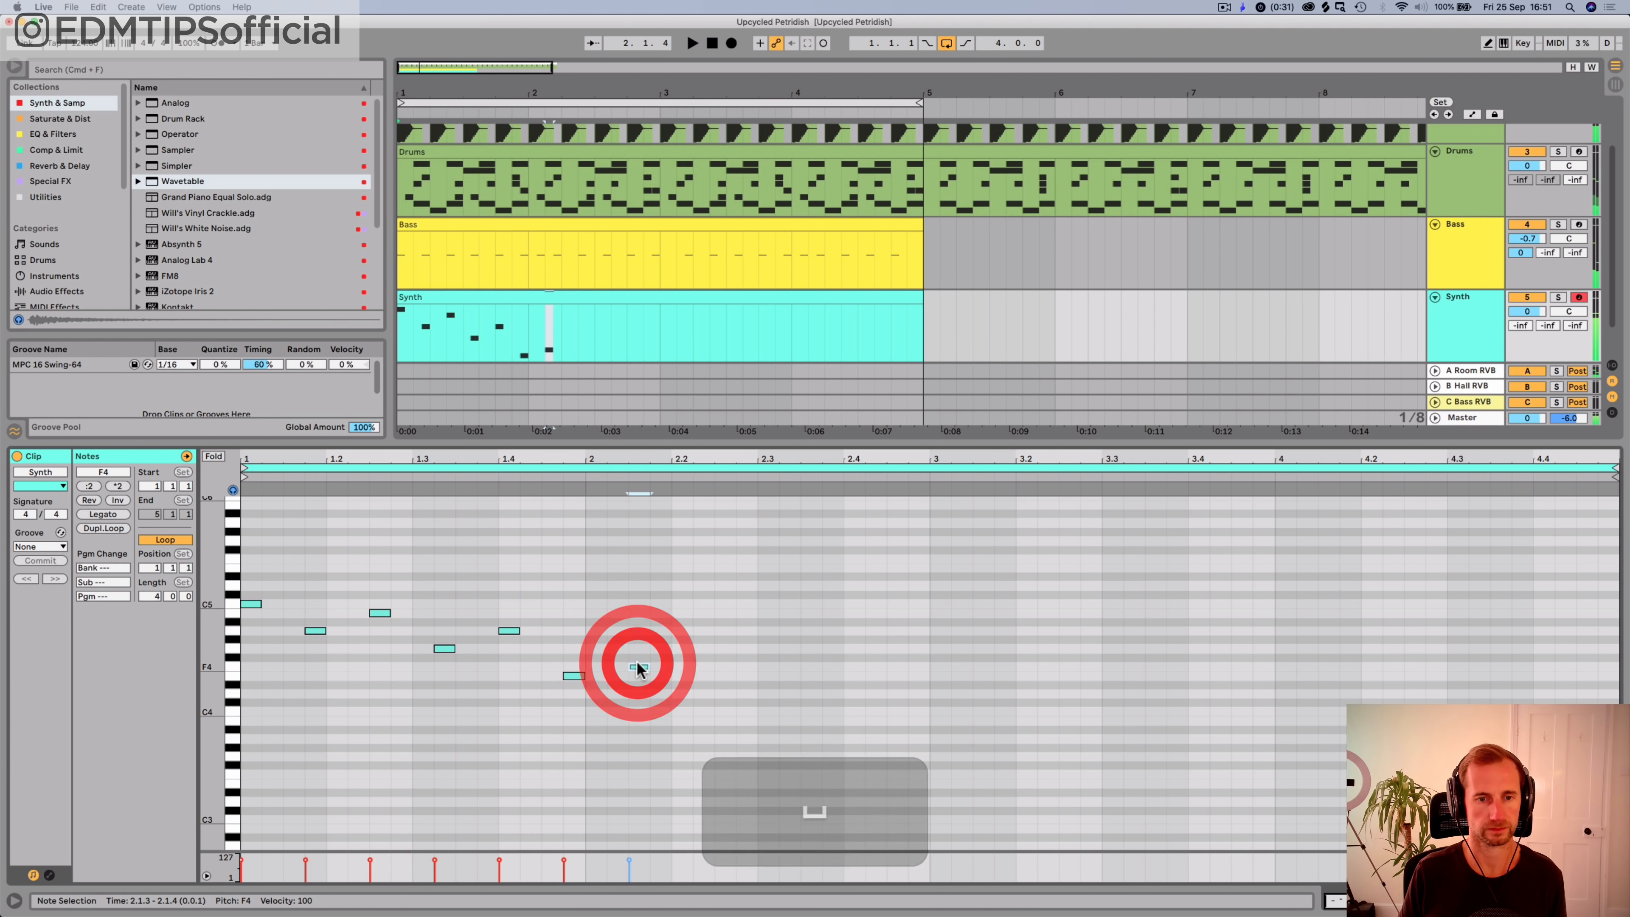
key("Up")
key("Up")
key("space")
key("p")
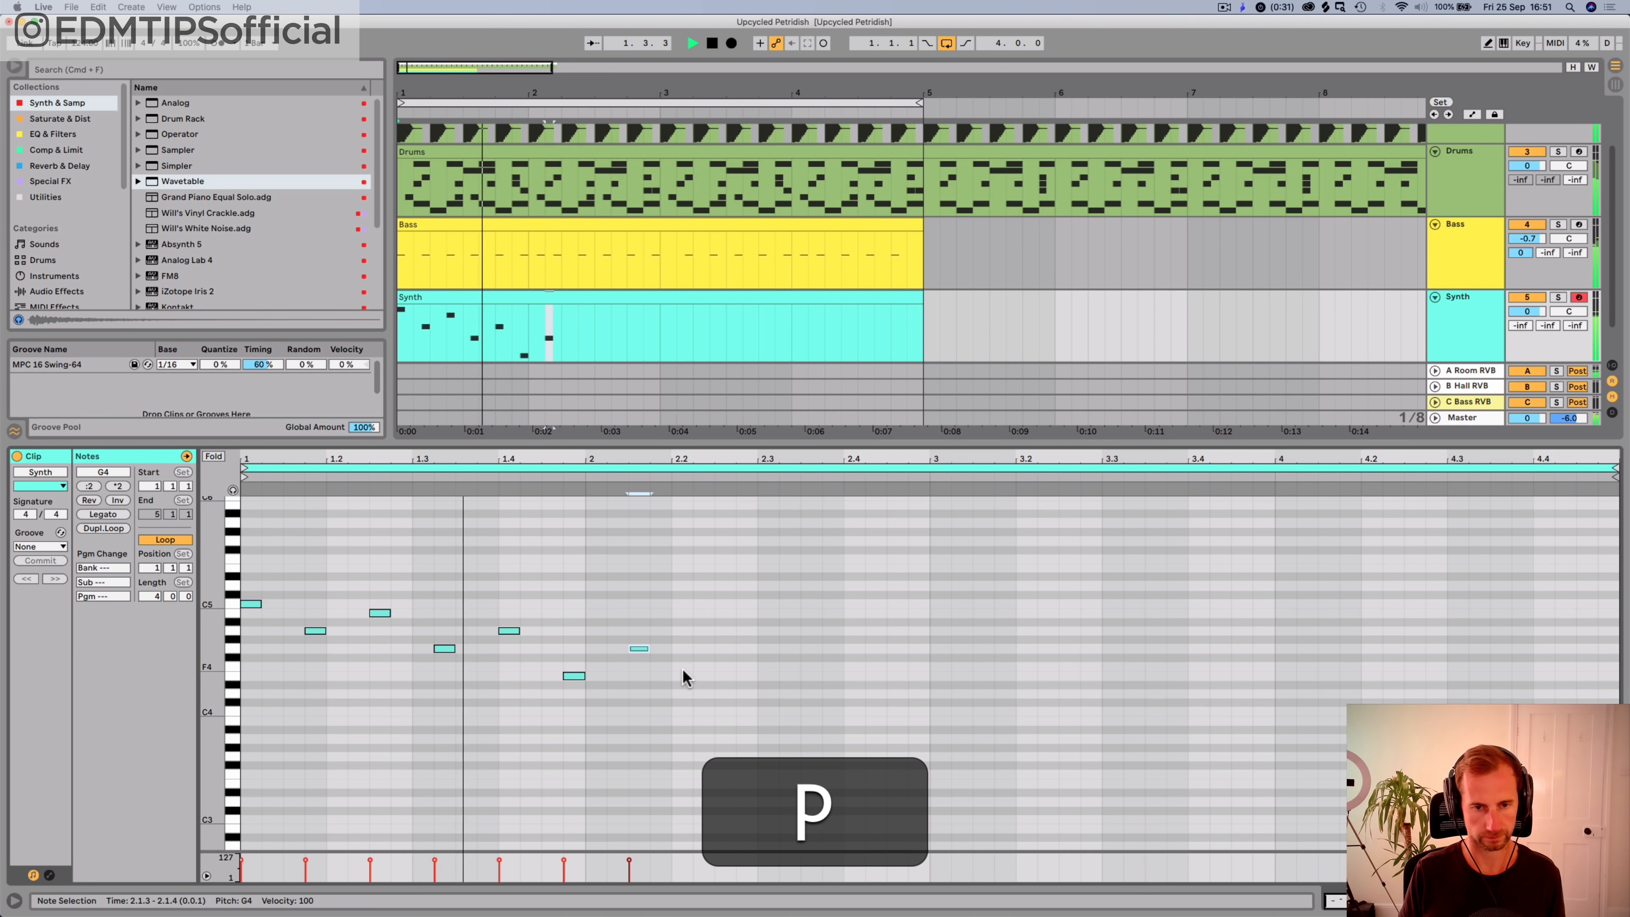
key("space")
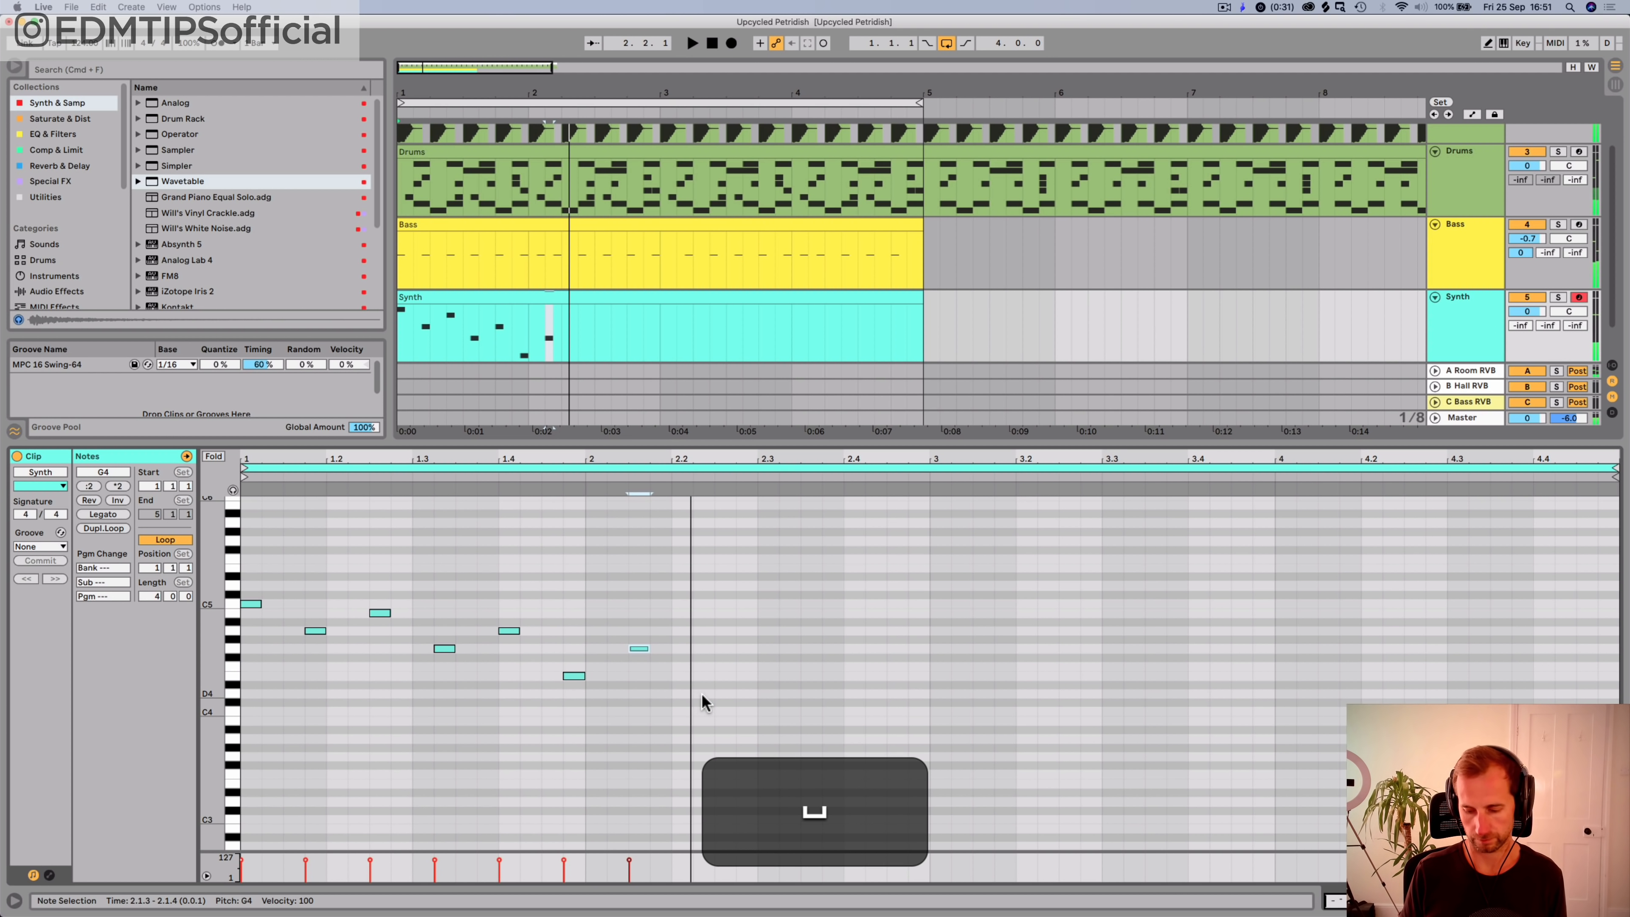
Step: With note preview on, add D4 at 2.2.2, F4 at 2.3.1 and E4 at 2.3.4 to the melody
key("p")
left_click(703, 692)
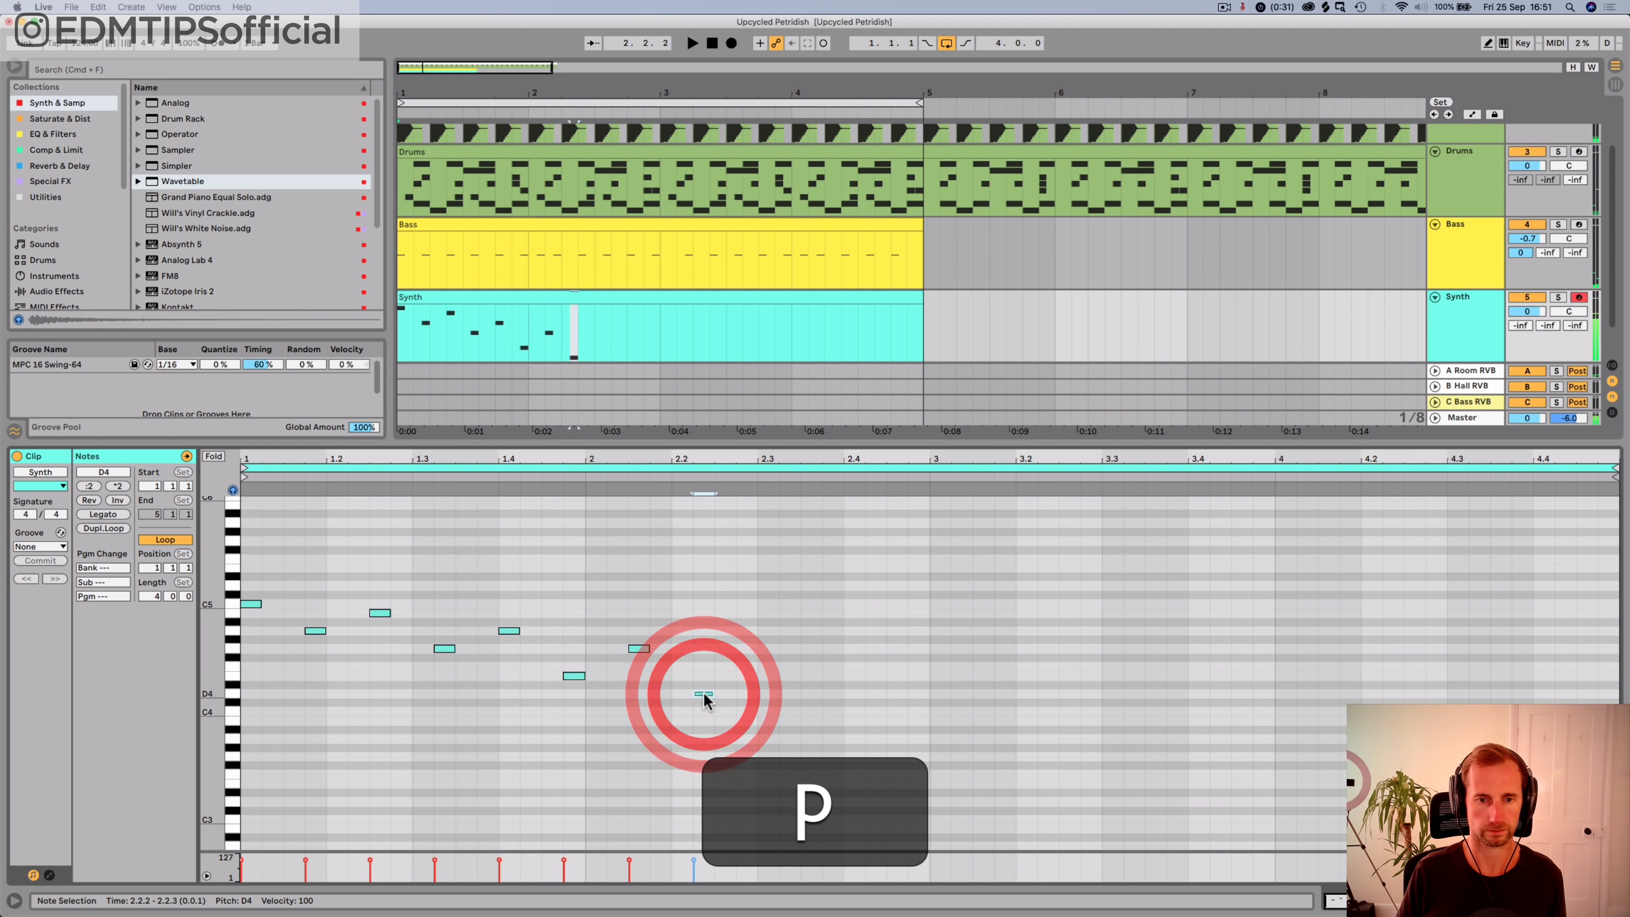
left_click(769, 675)
key("Up")
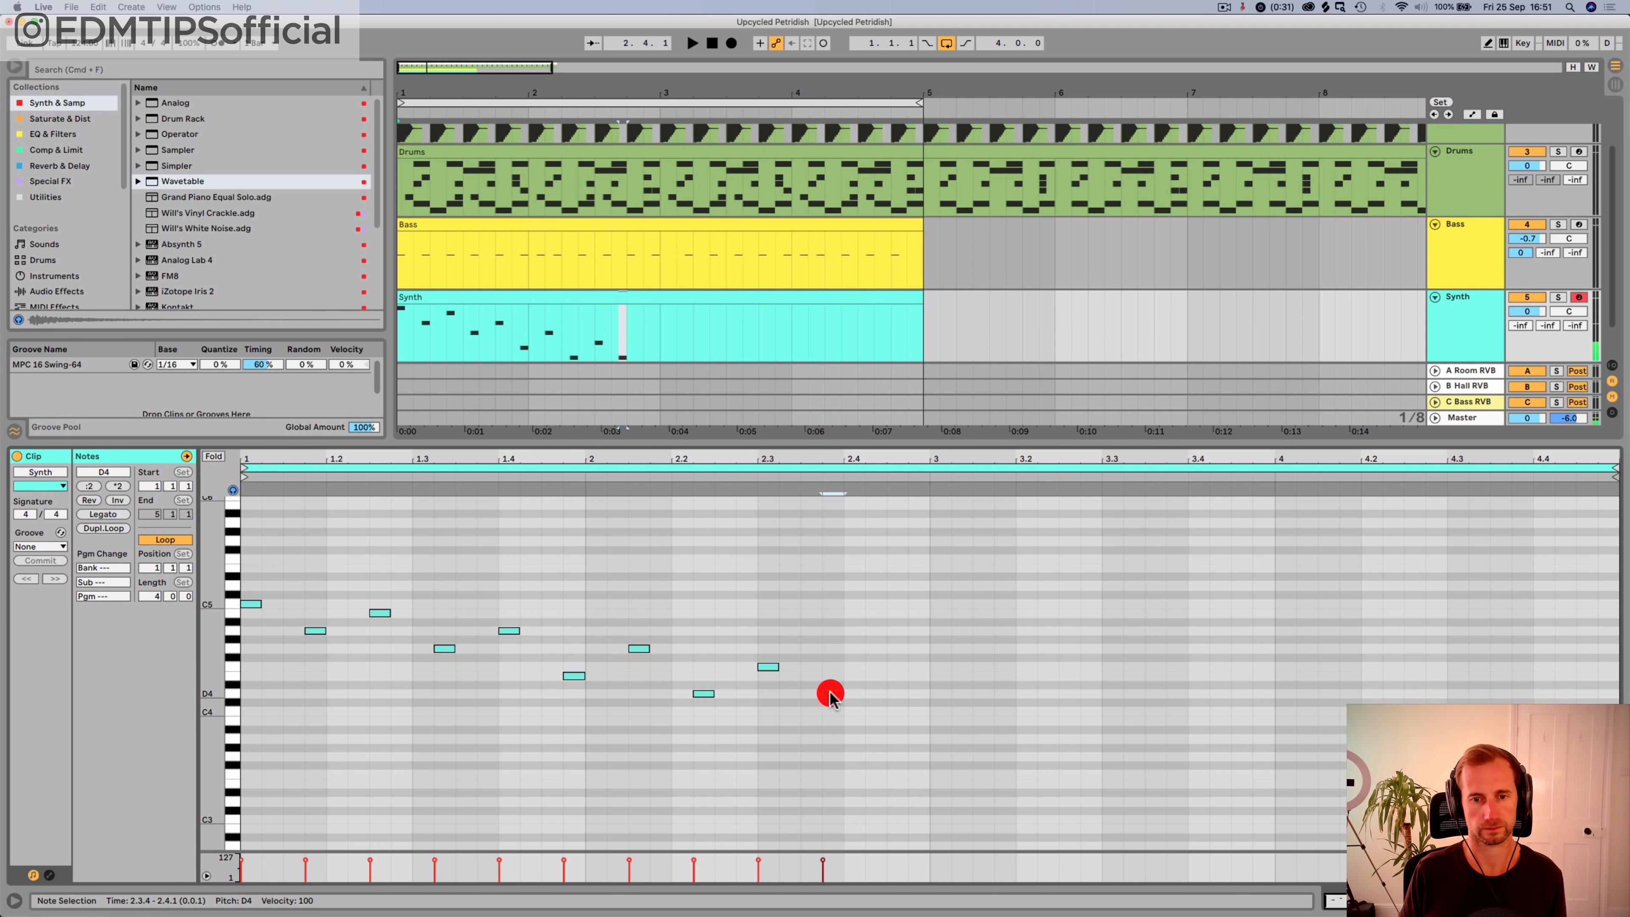
key("Up")
key("Up")
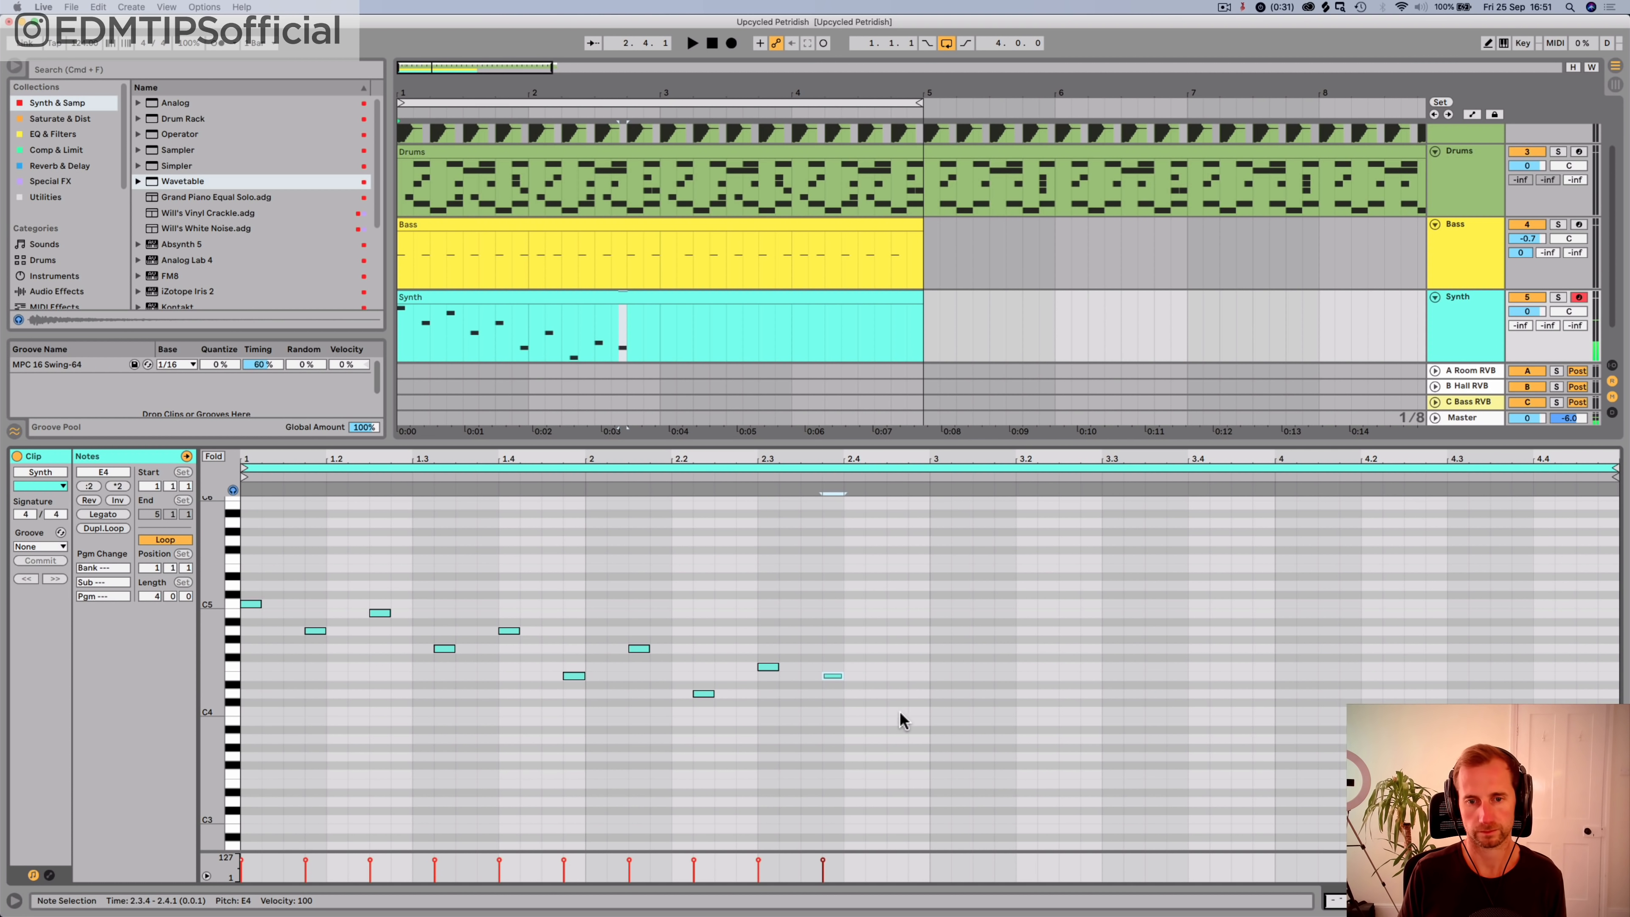
Step: Complete the descending run with C4 at 2.4.3, B3 at 2.4.4 and A3 at 3.1.1, and play it back
left_click(897, 711)
left_click(919, 720)
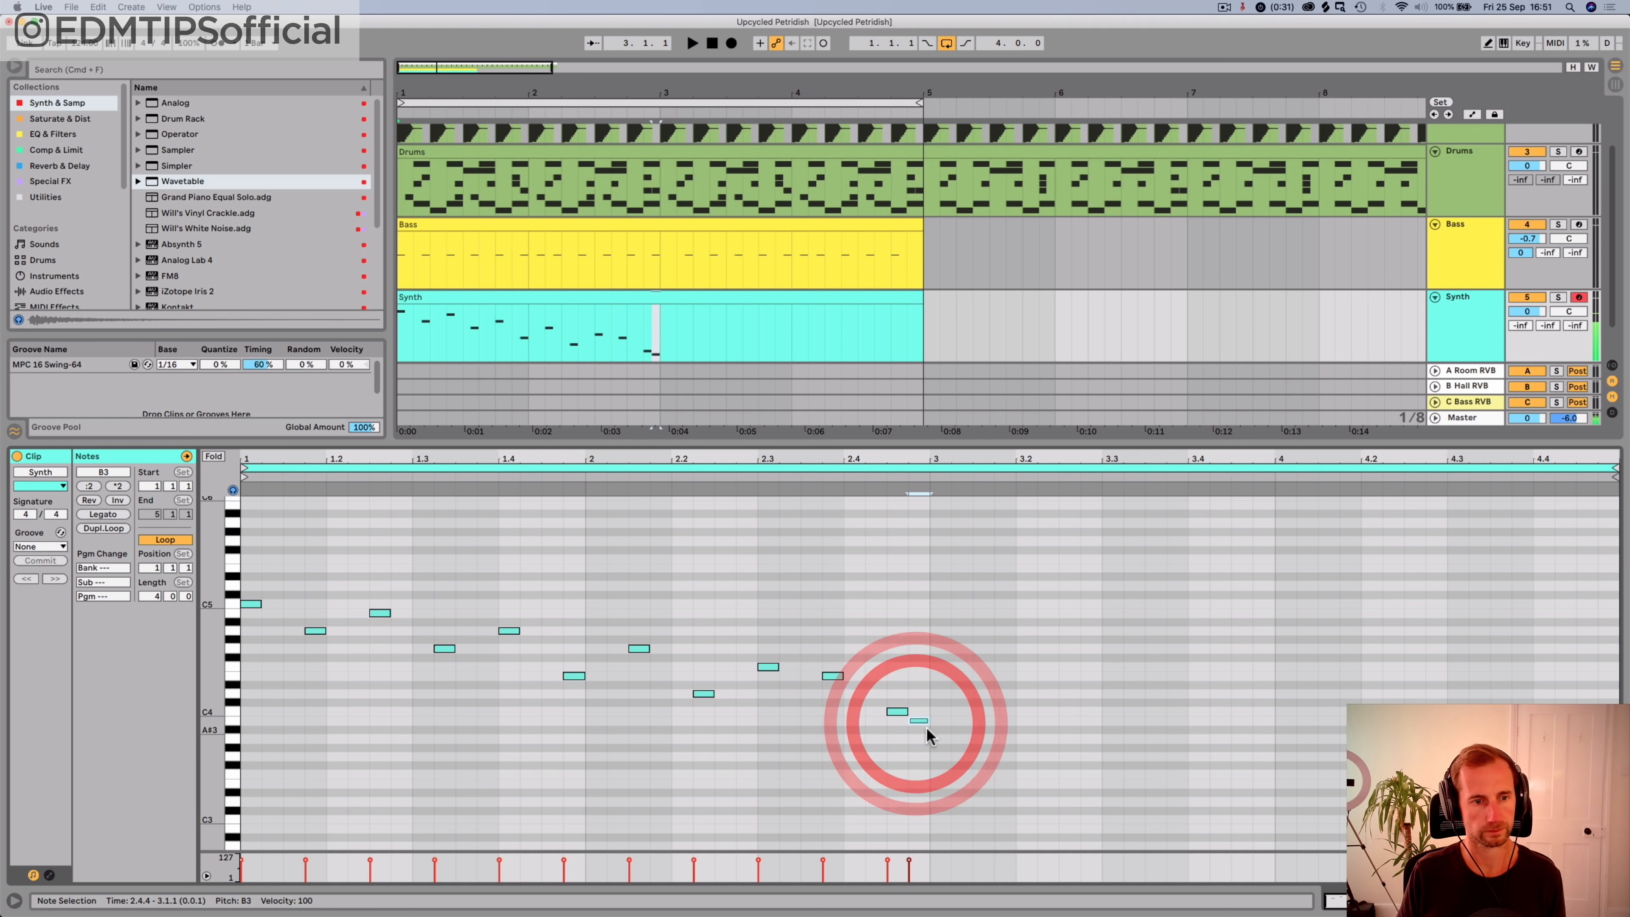
left_click(941, 740)
key("space")
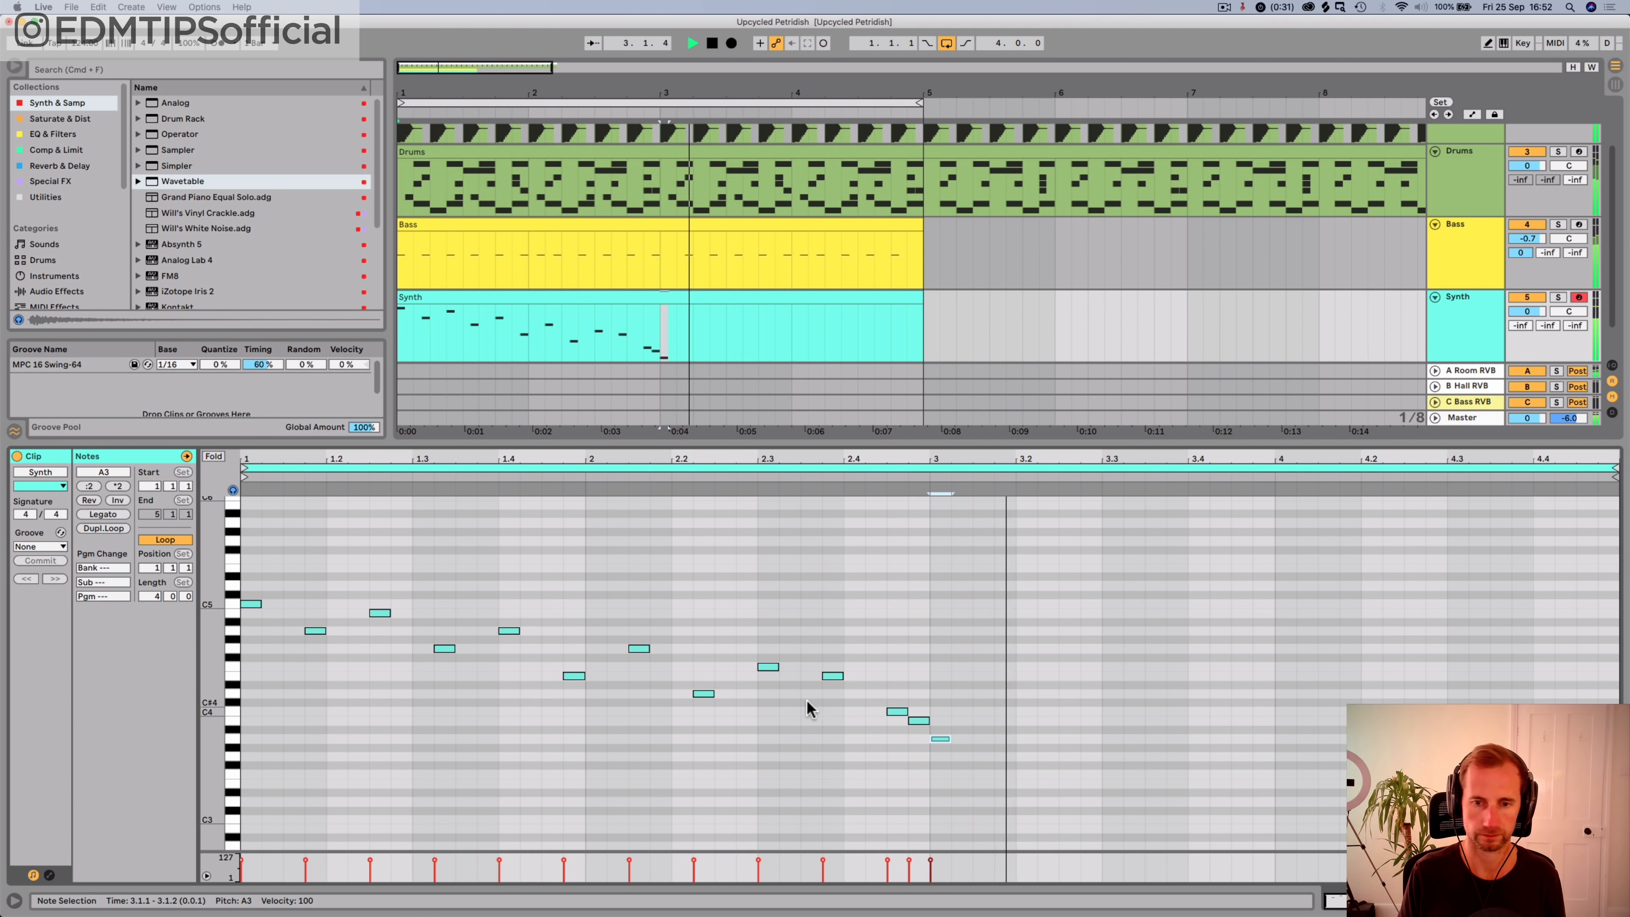
key("space")
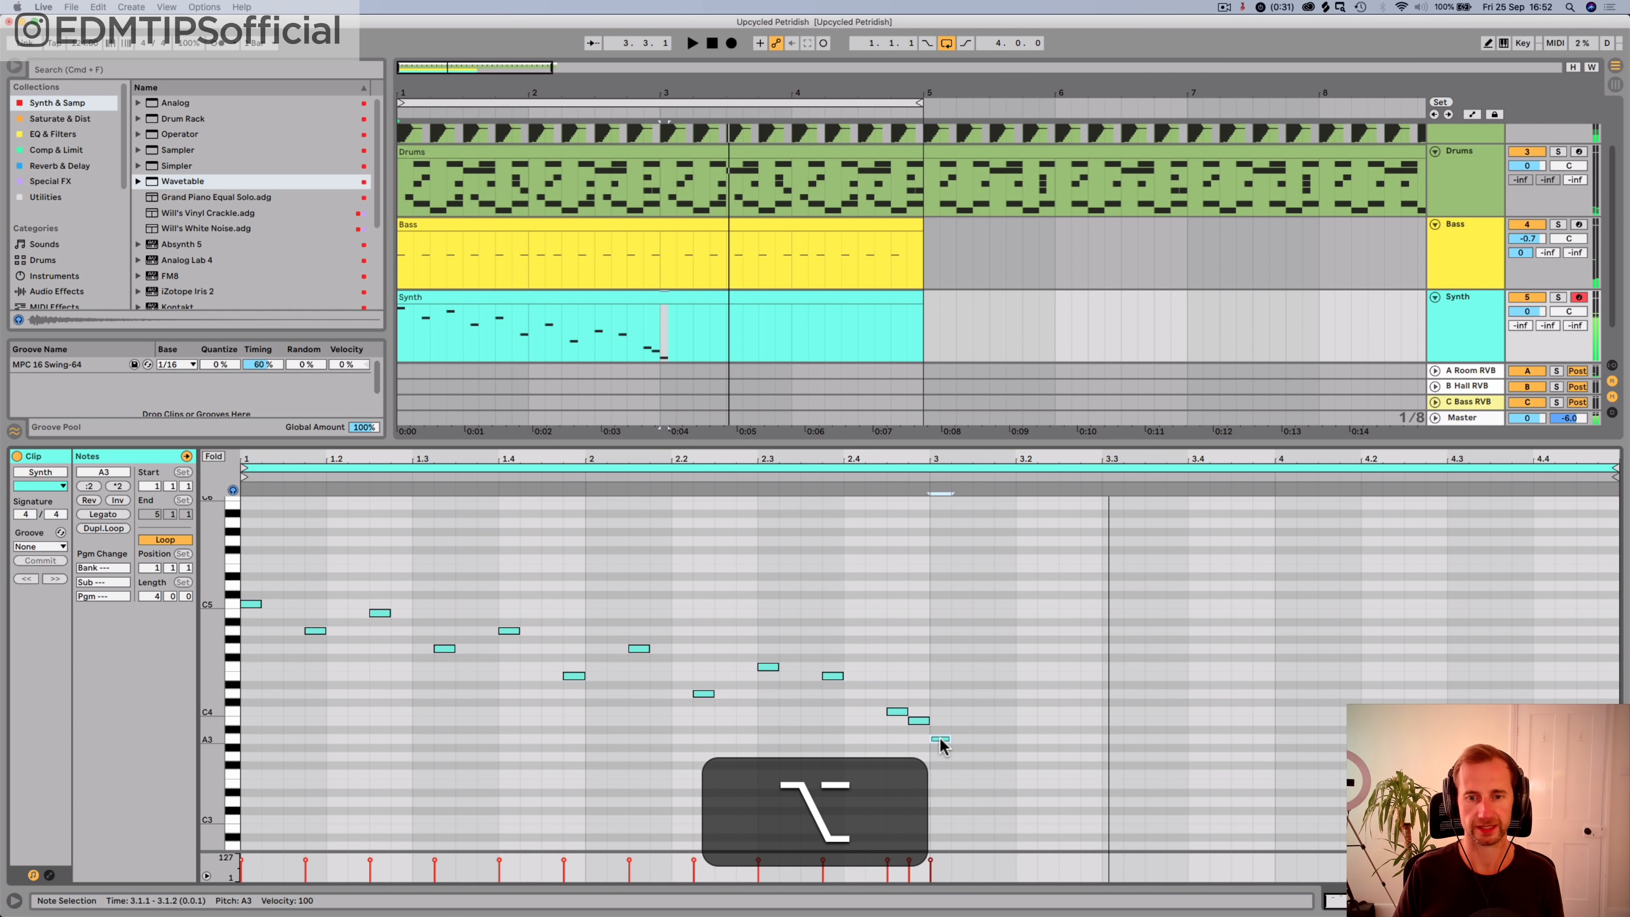
Step: Copy the A3 note every three sixteenths from 3.1.4 to 4.4.3 and check the used pitches in a temporarily folded view
left_click_drag(940, 740, 1577, 746)
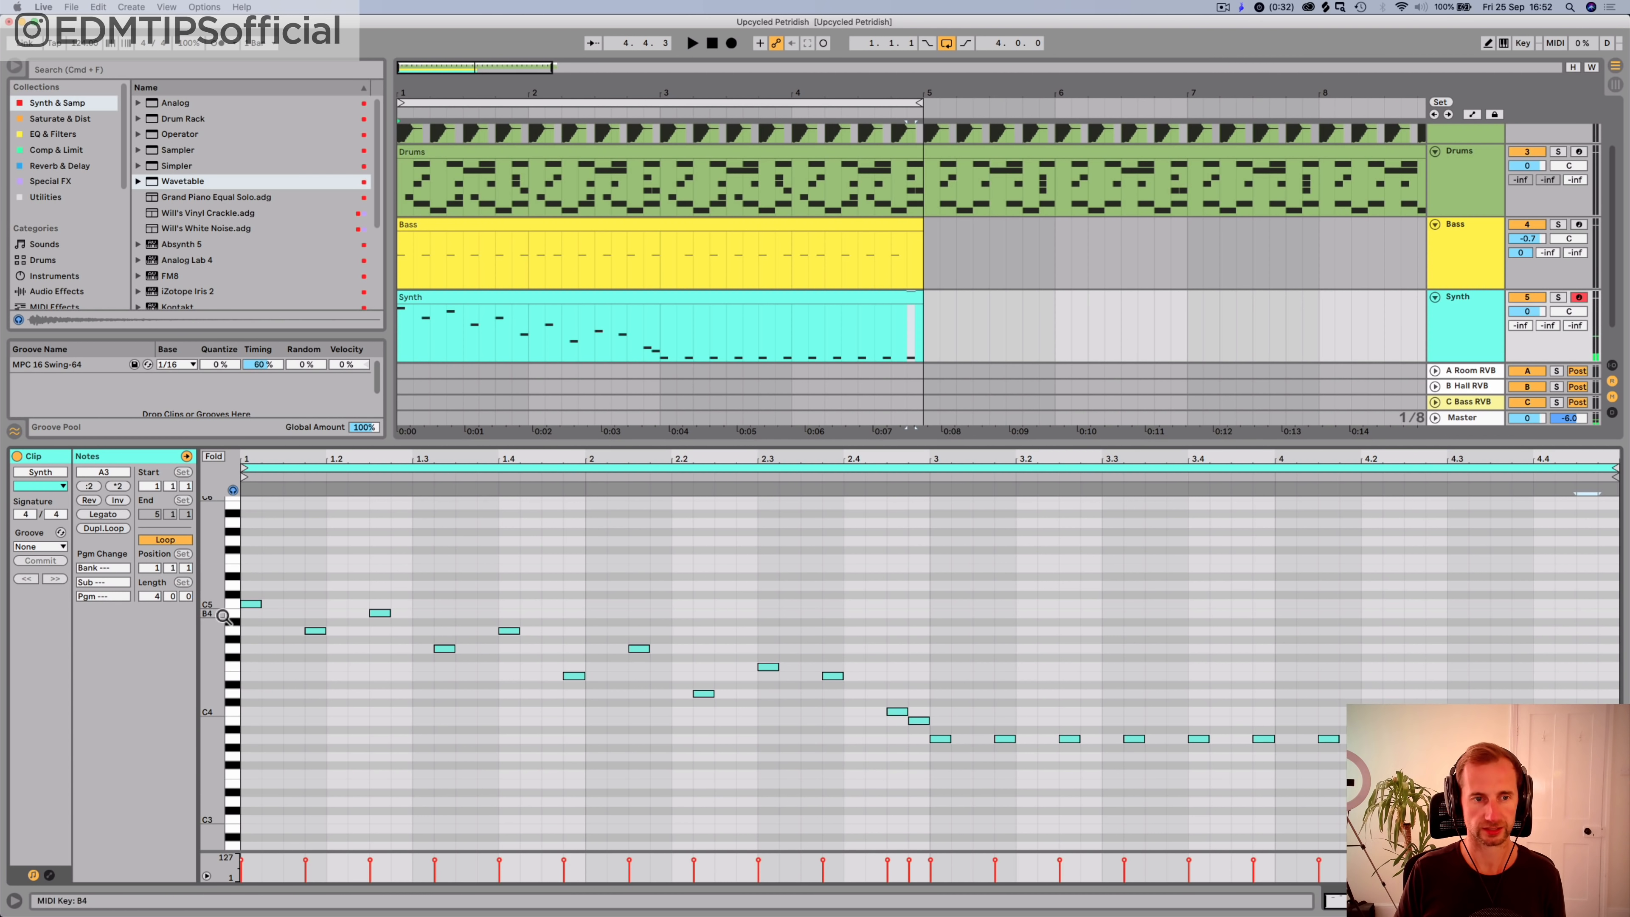
left_click(215, 457)
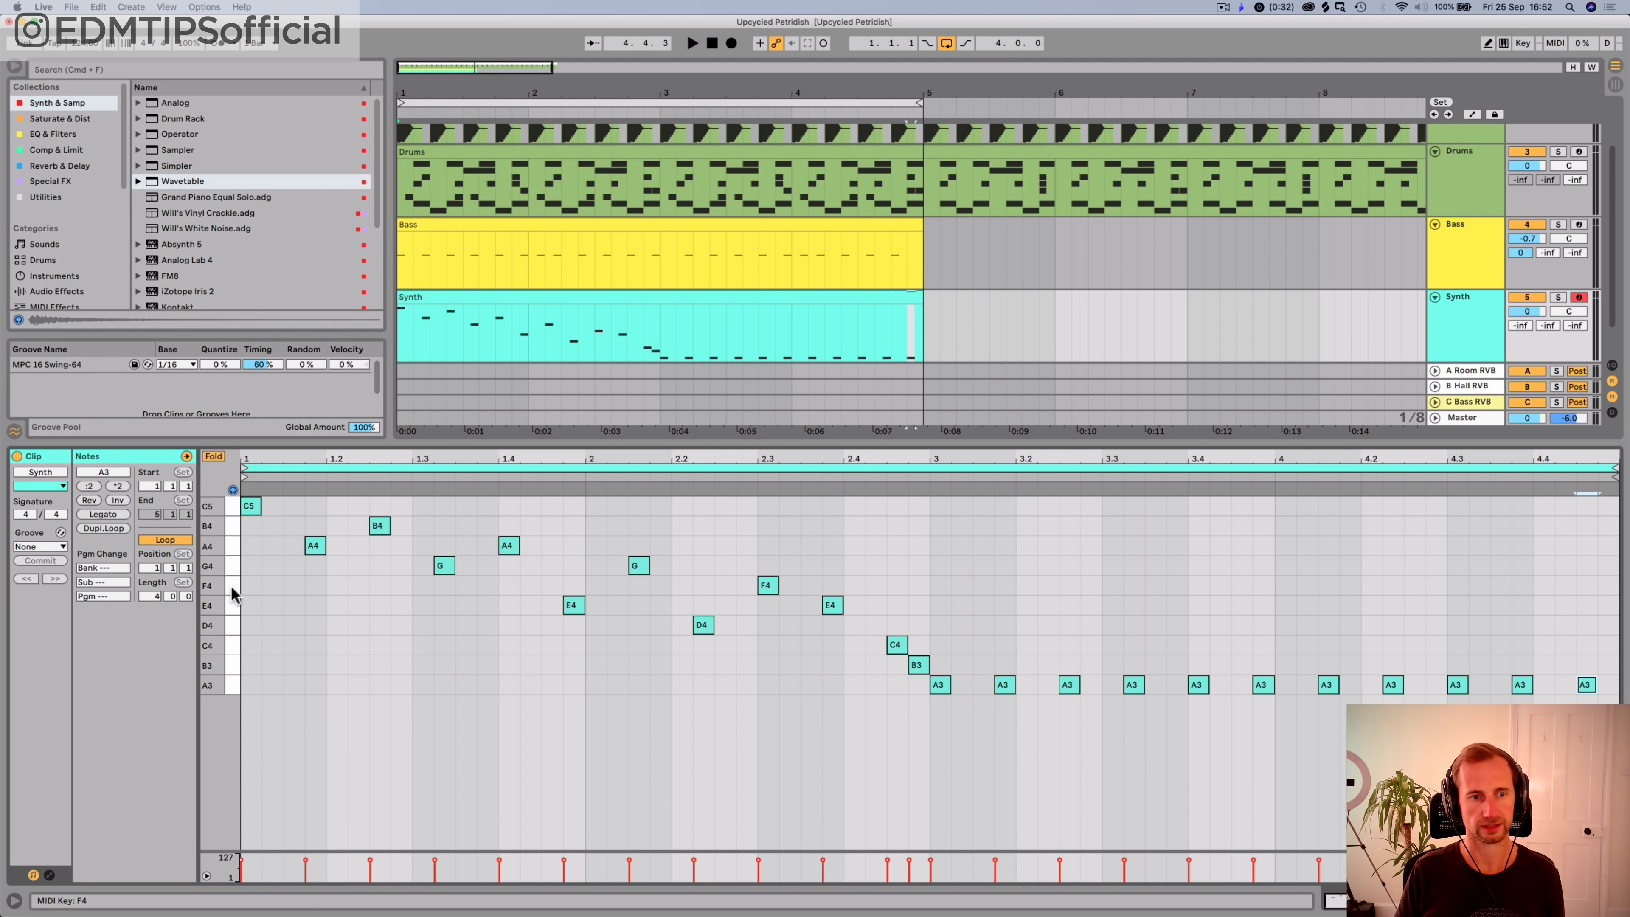
left_click(213, 457)
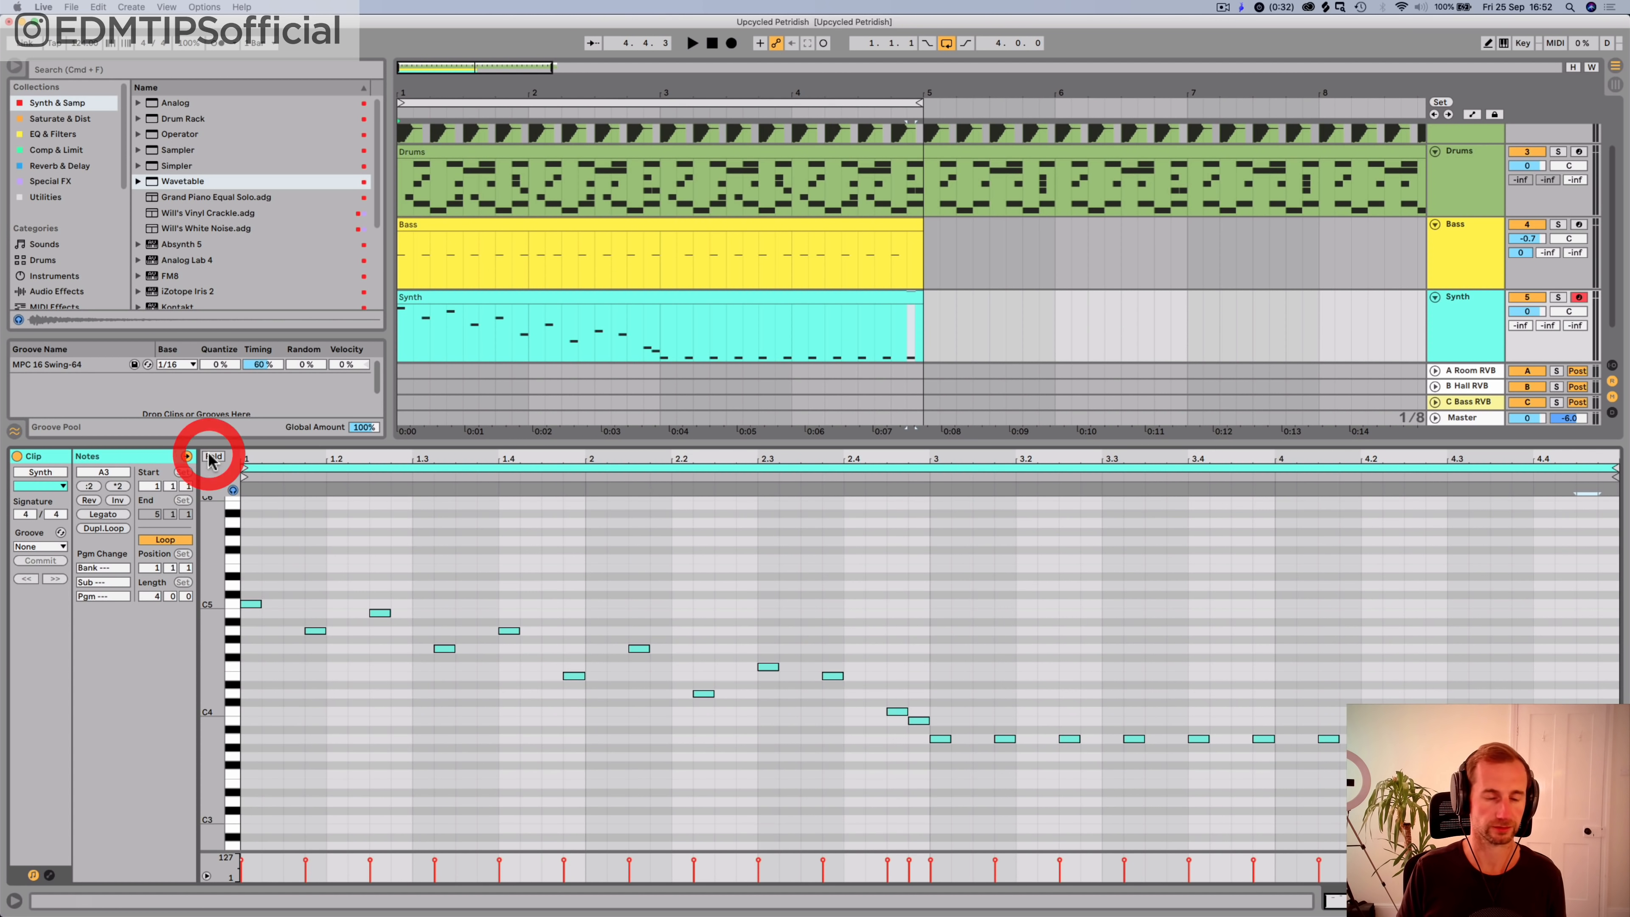
Step: Lower the Synth track volume to -0.5 dB while the loop plays, and save the set
key("space")
key("shift+Tab")
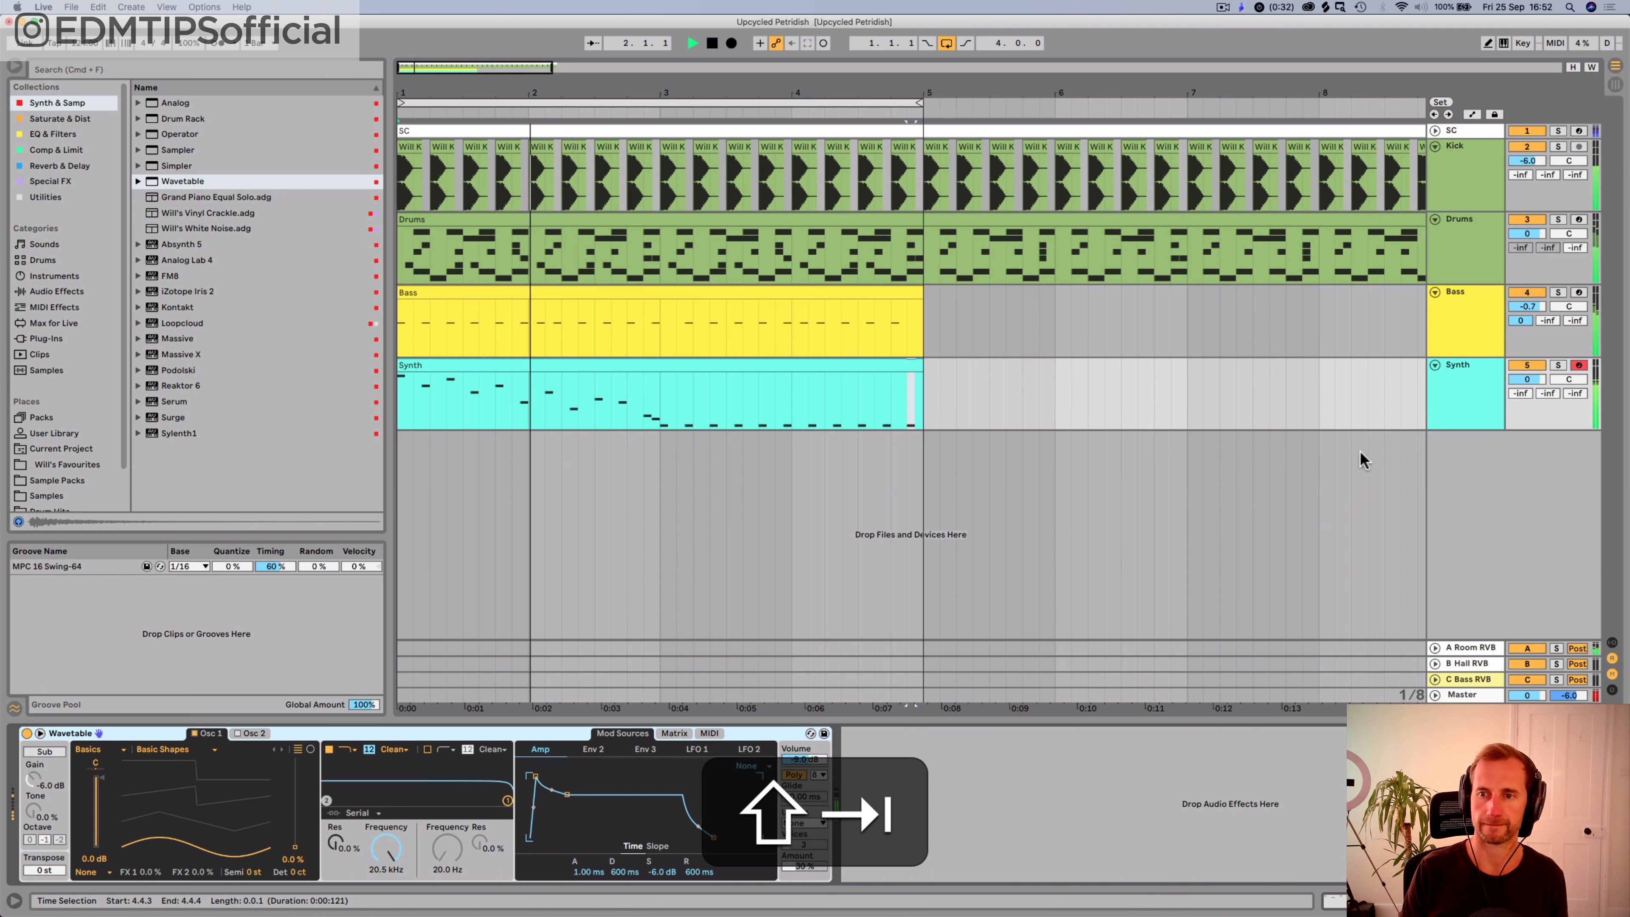
left_click_drag(1532, 380, 1531, 389)
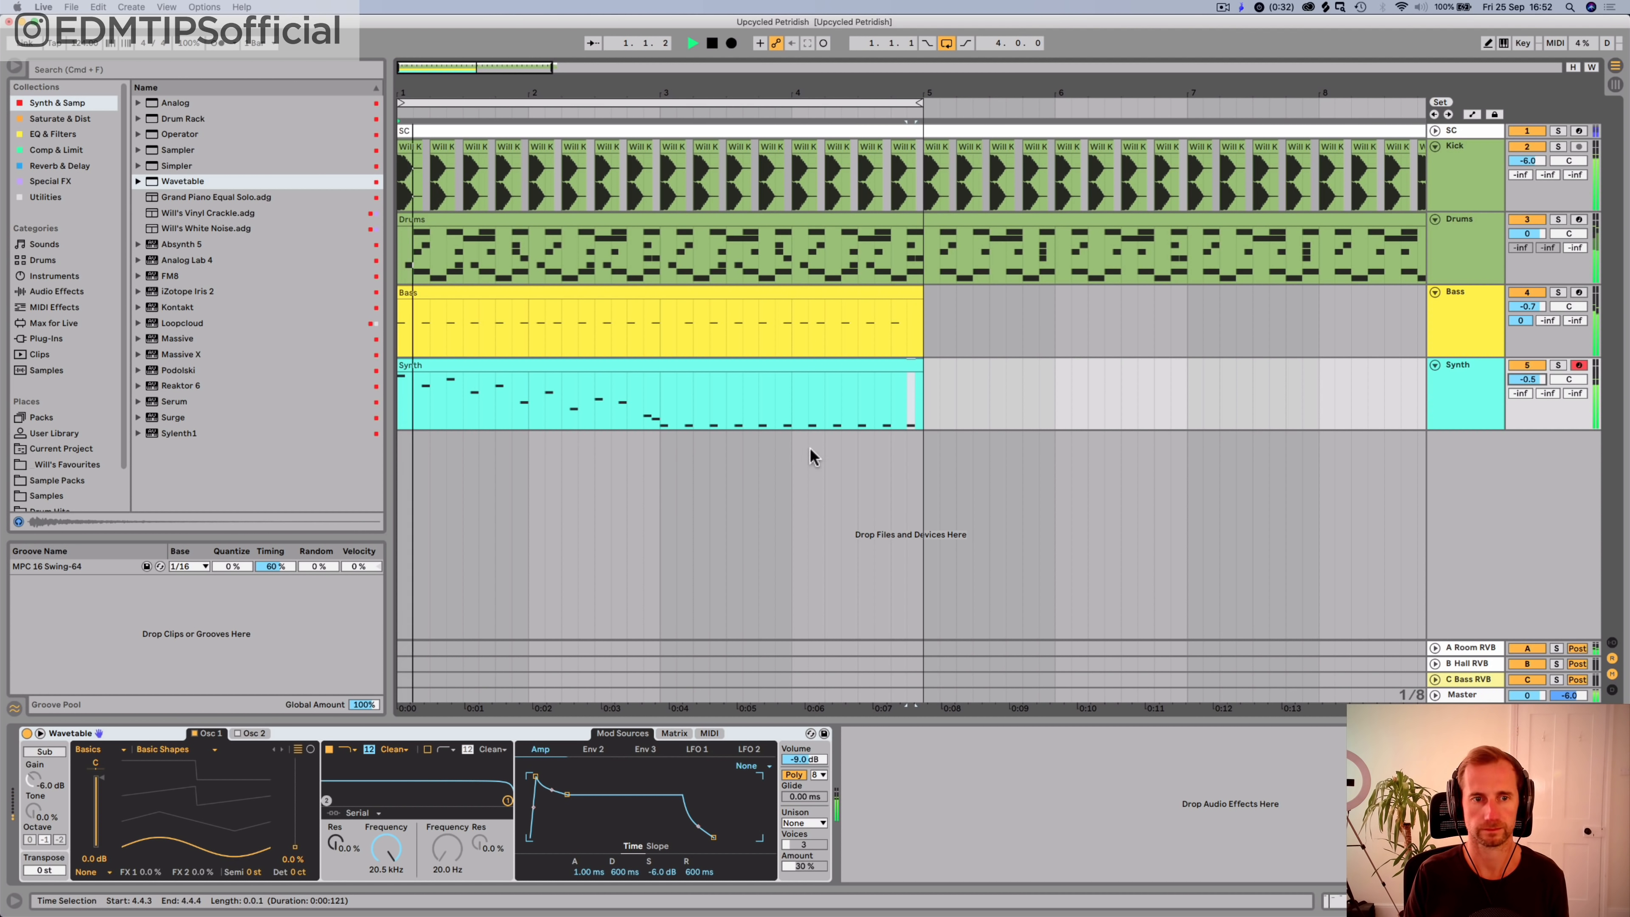
key("space")
key("super+s")
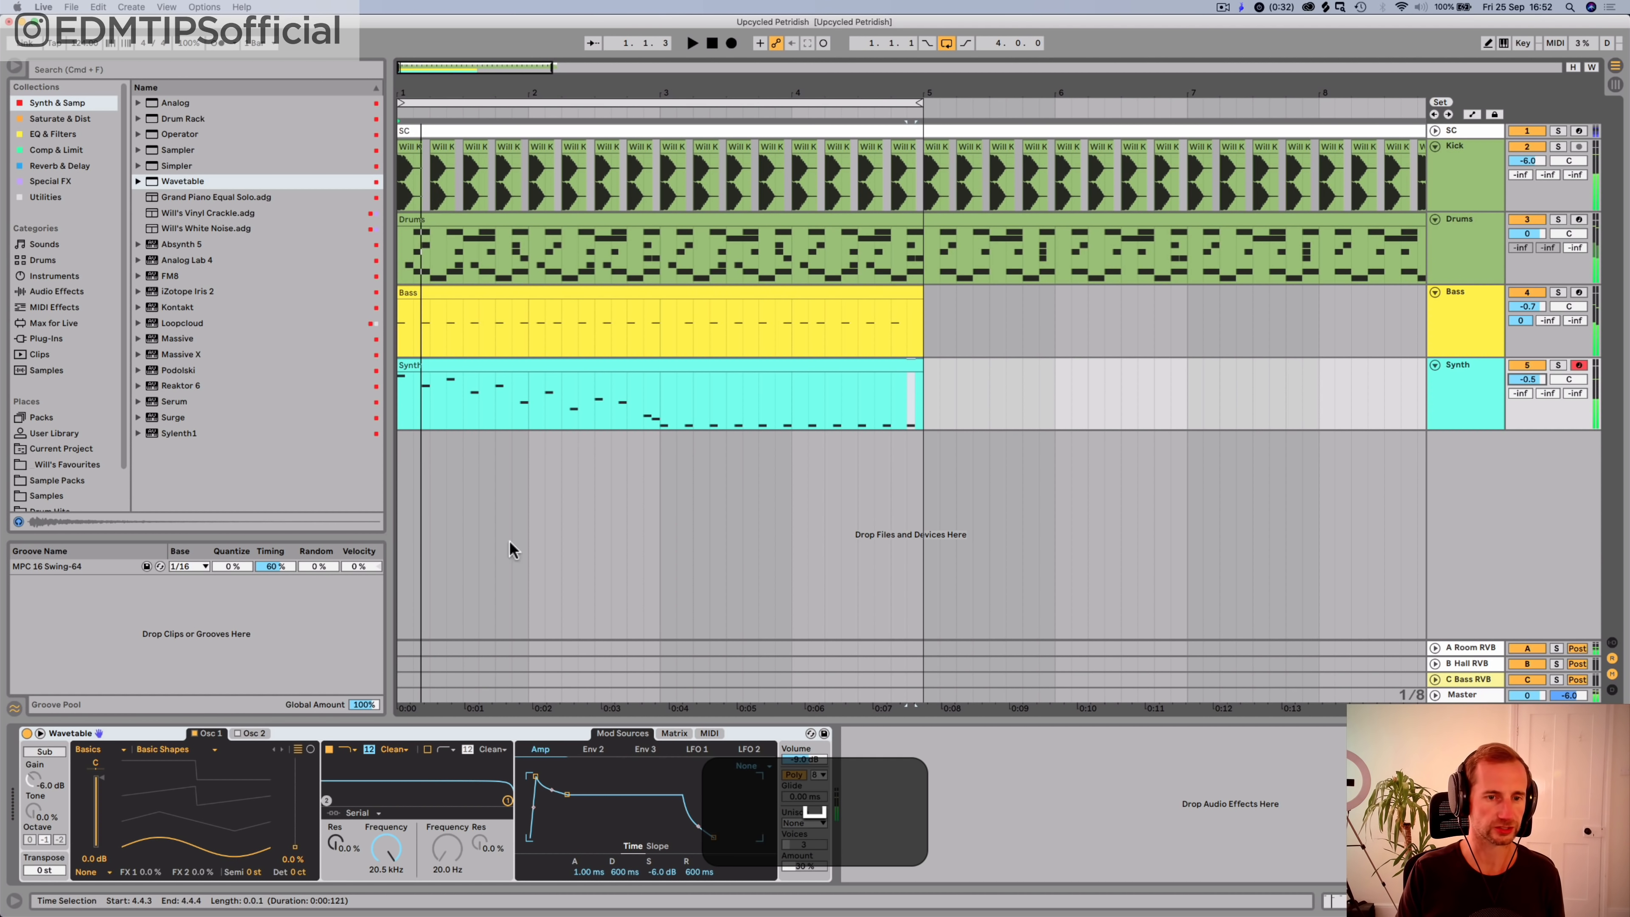
Step: Expand the Wavetable display and set the Osc 1 wavetable position to 37% during loop playback
left_click(40, 733)
key("space")
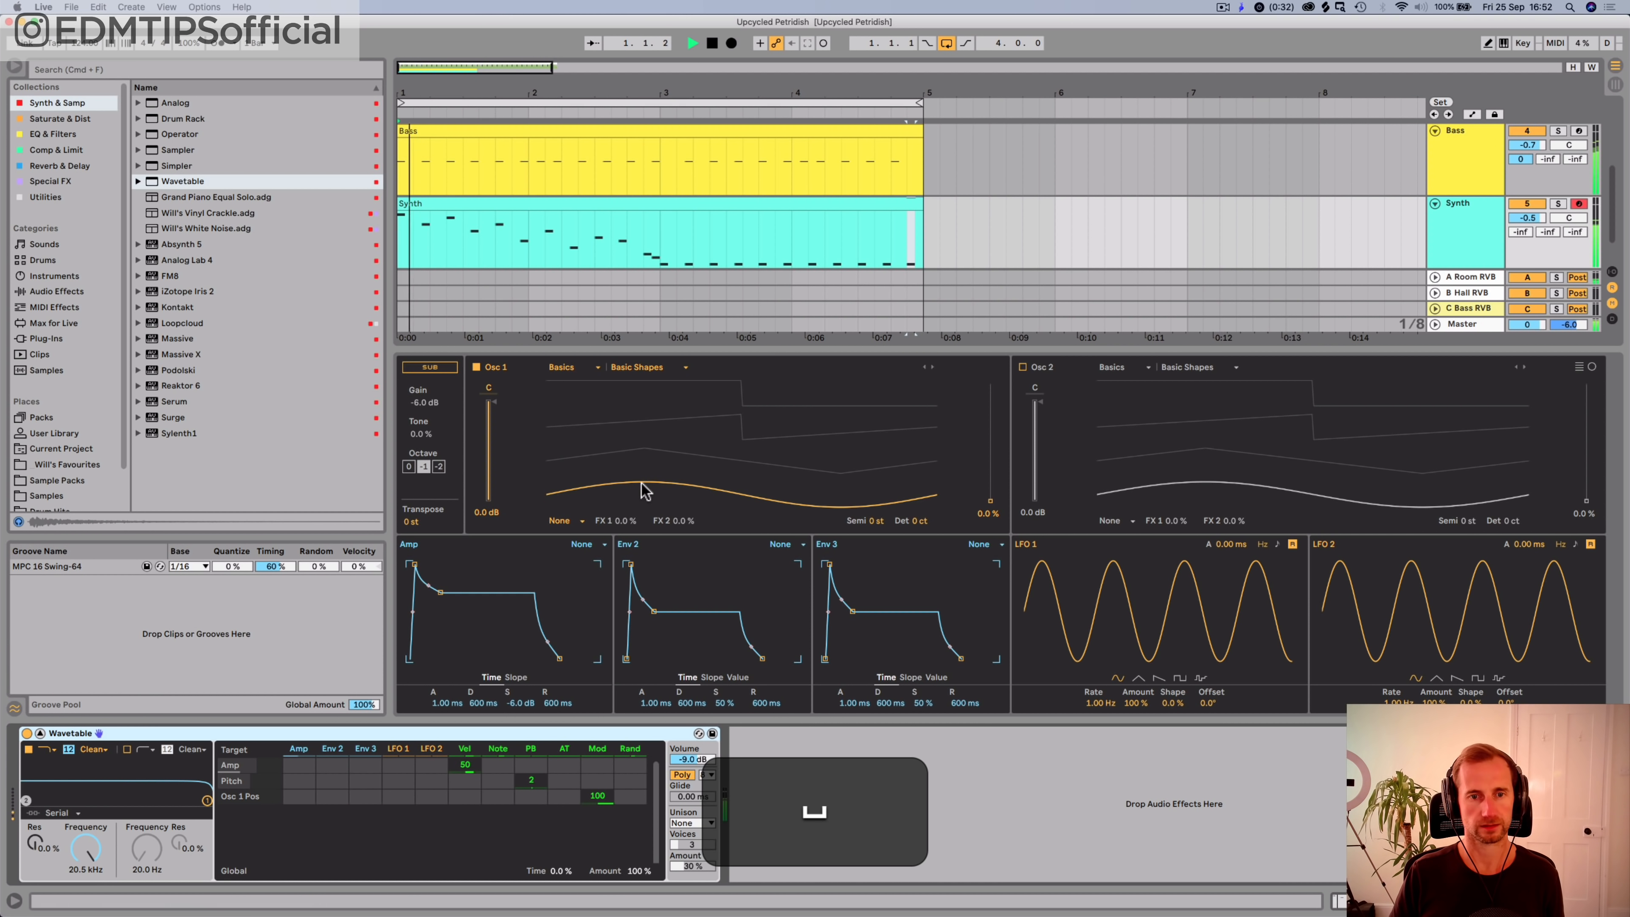
left_click_drag(641, 483, 555, 463)
key("space")
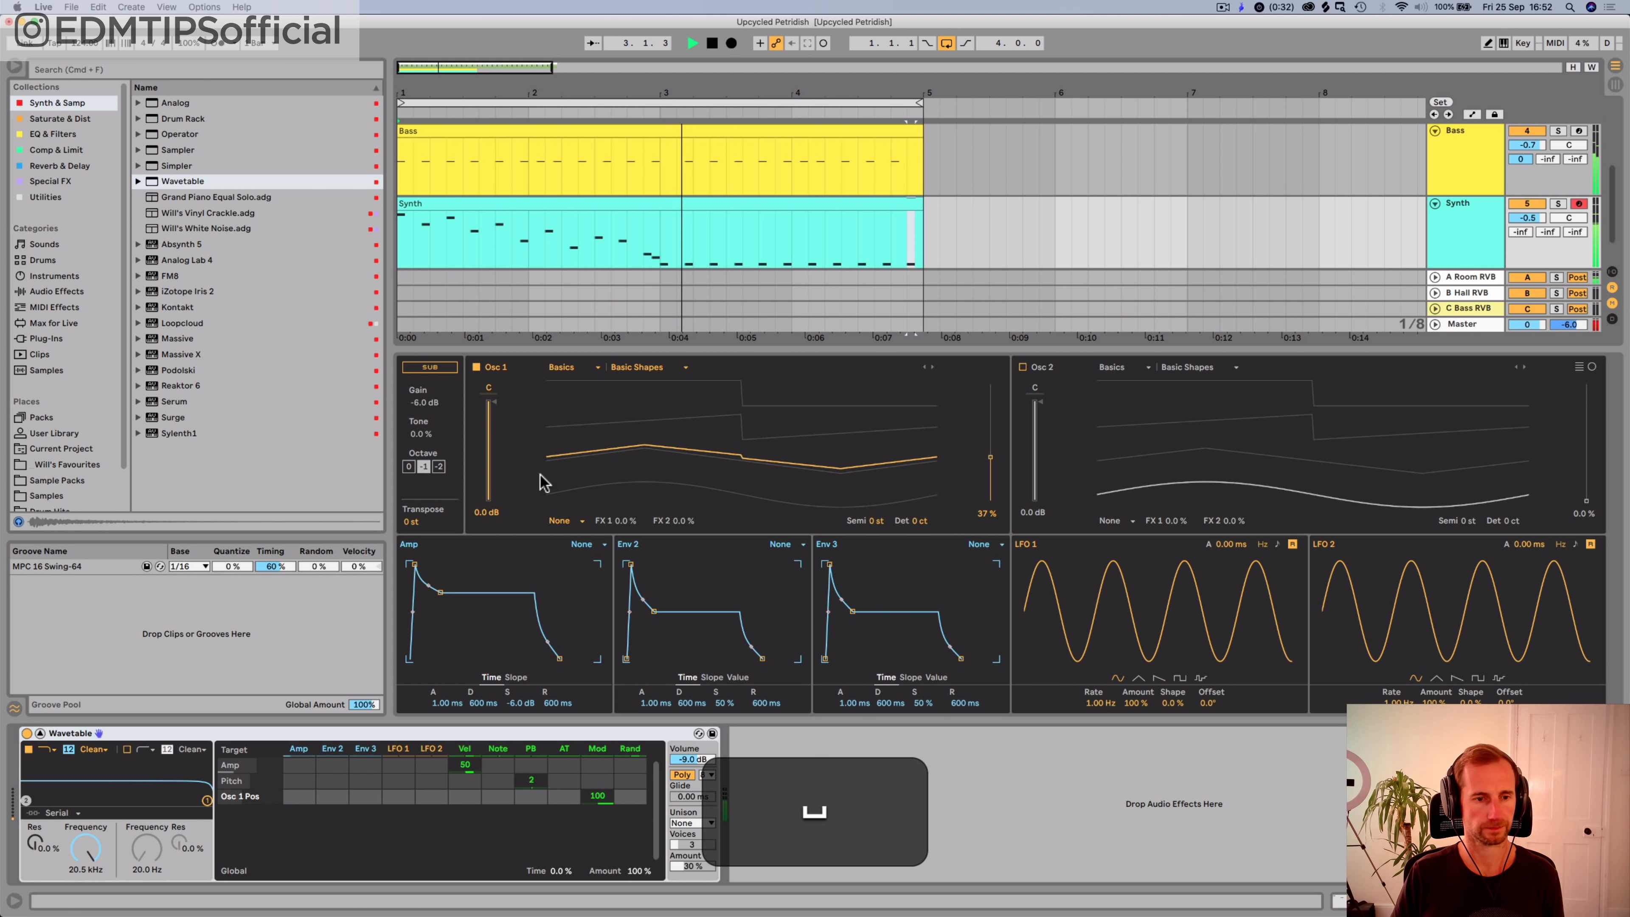
Step: Set the Wavetable Filter 1 frequency to 843 Hz while auditioning the loop
left_click_drag(205, 767, 192, 770)
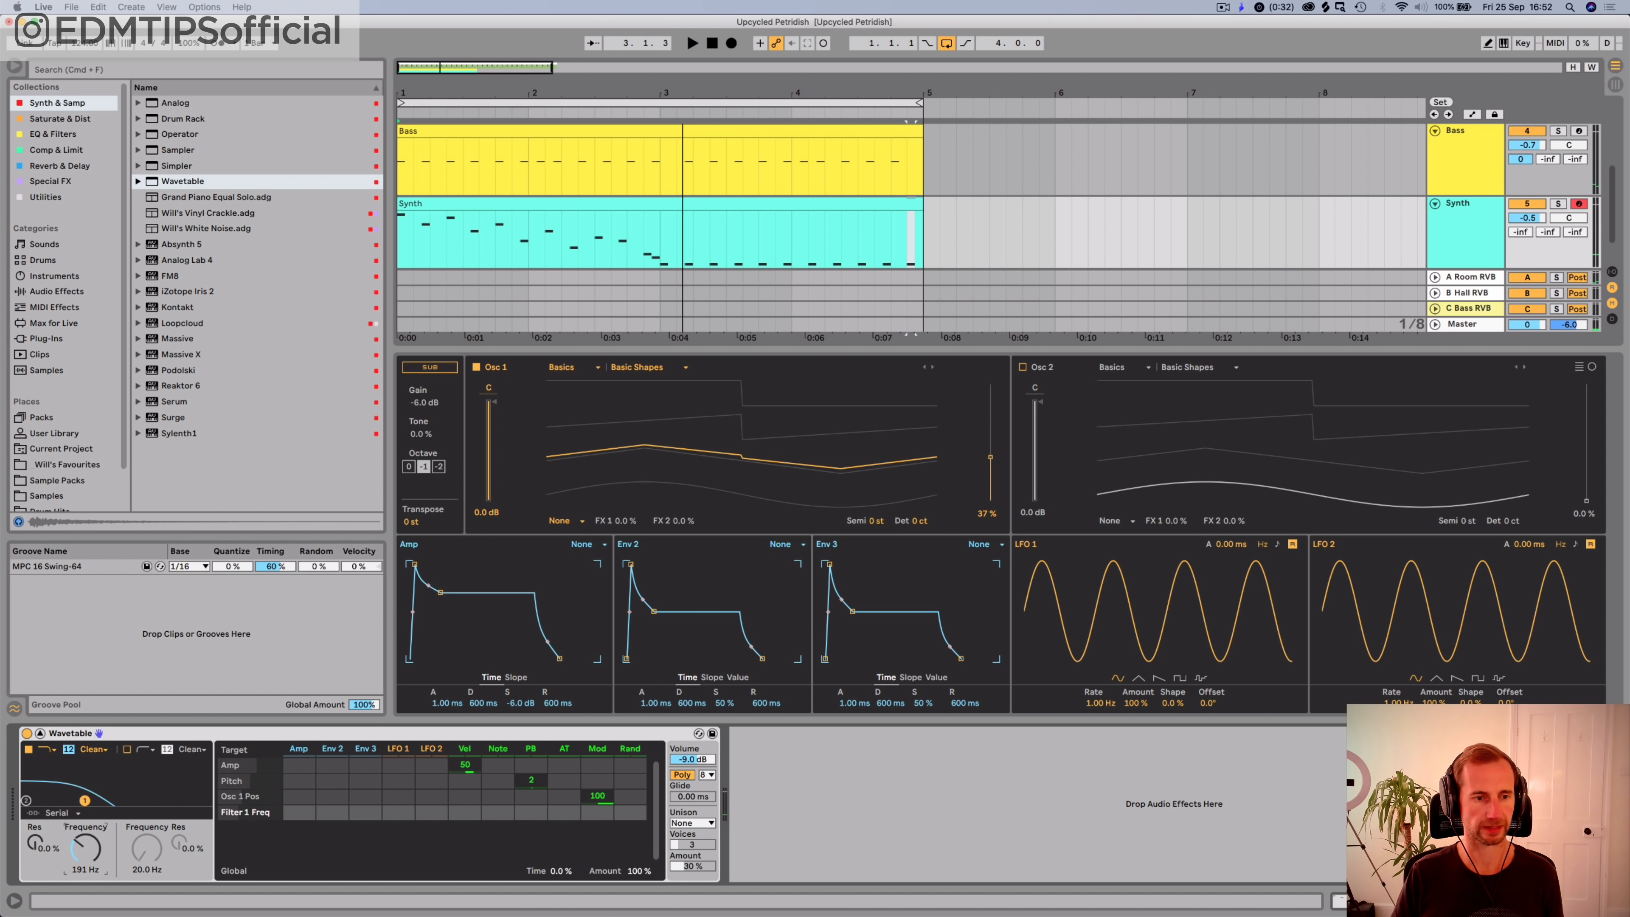
key("space")
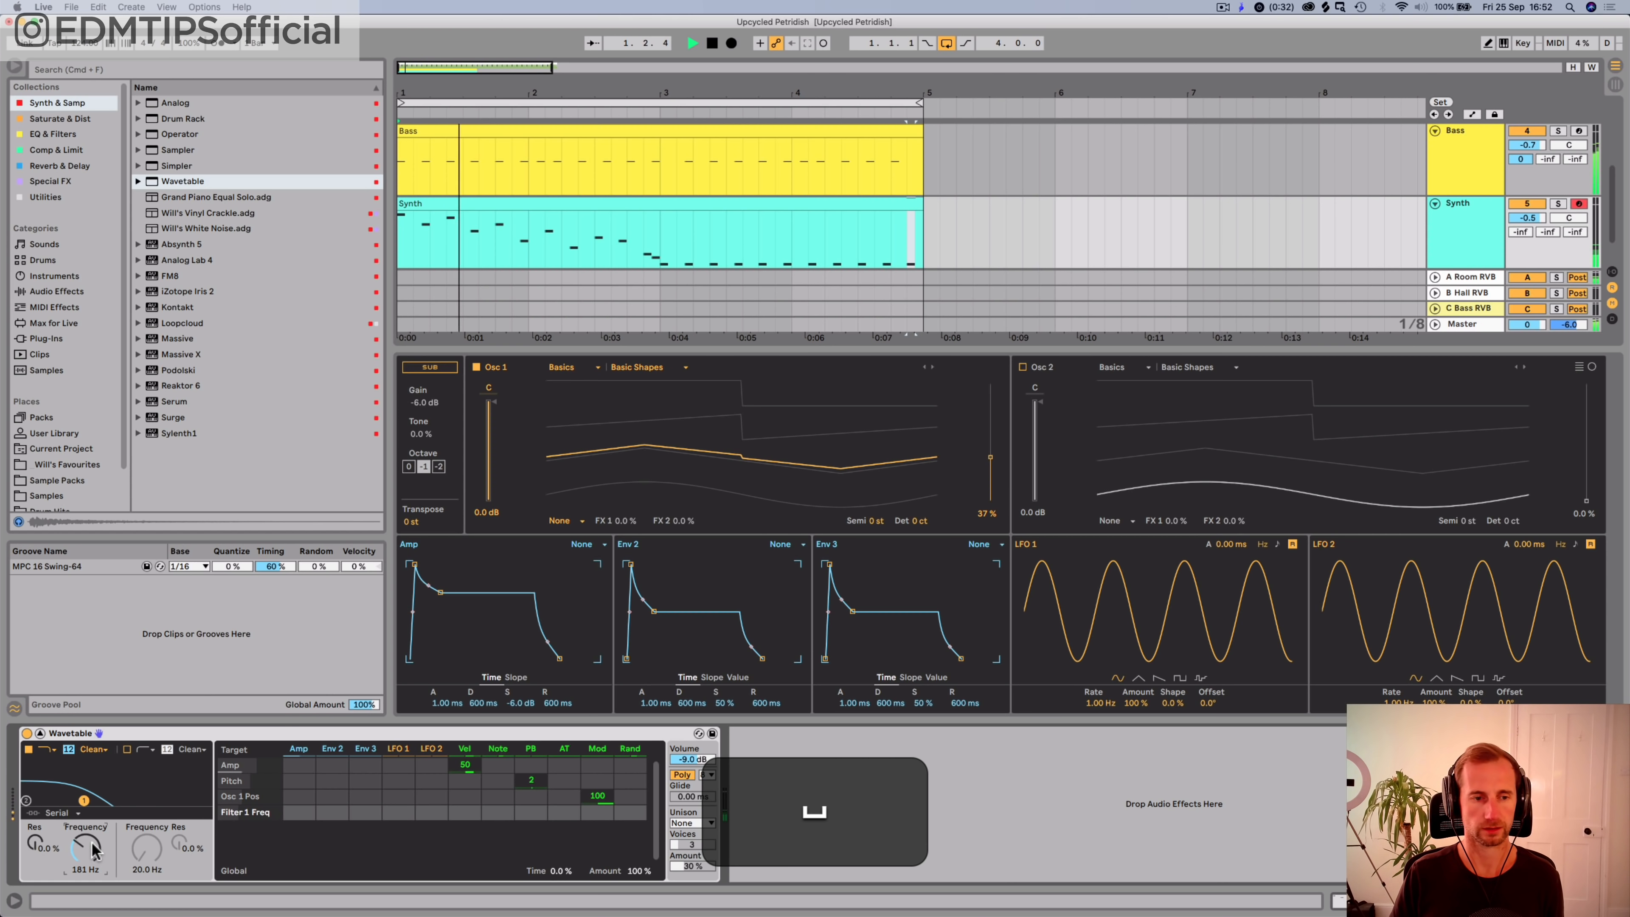
left_click_drag(94, 851, 93, 831)
key("space")
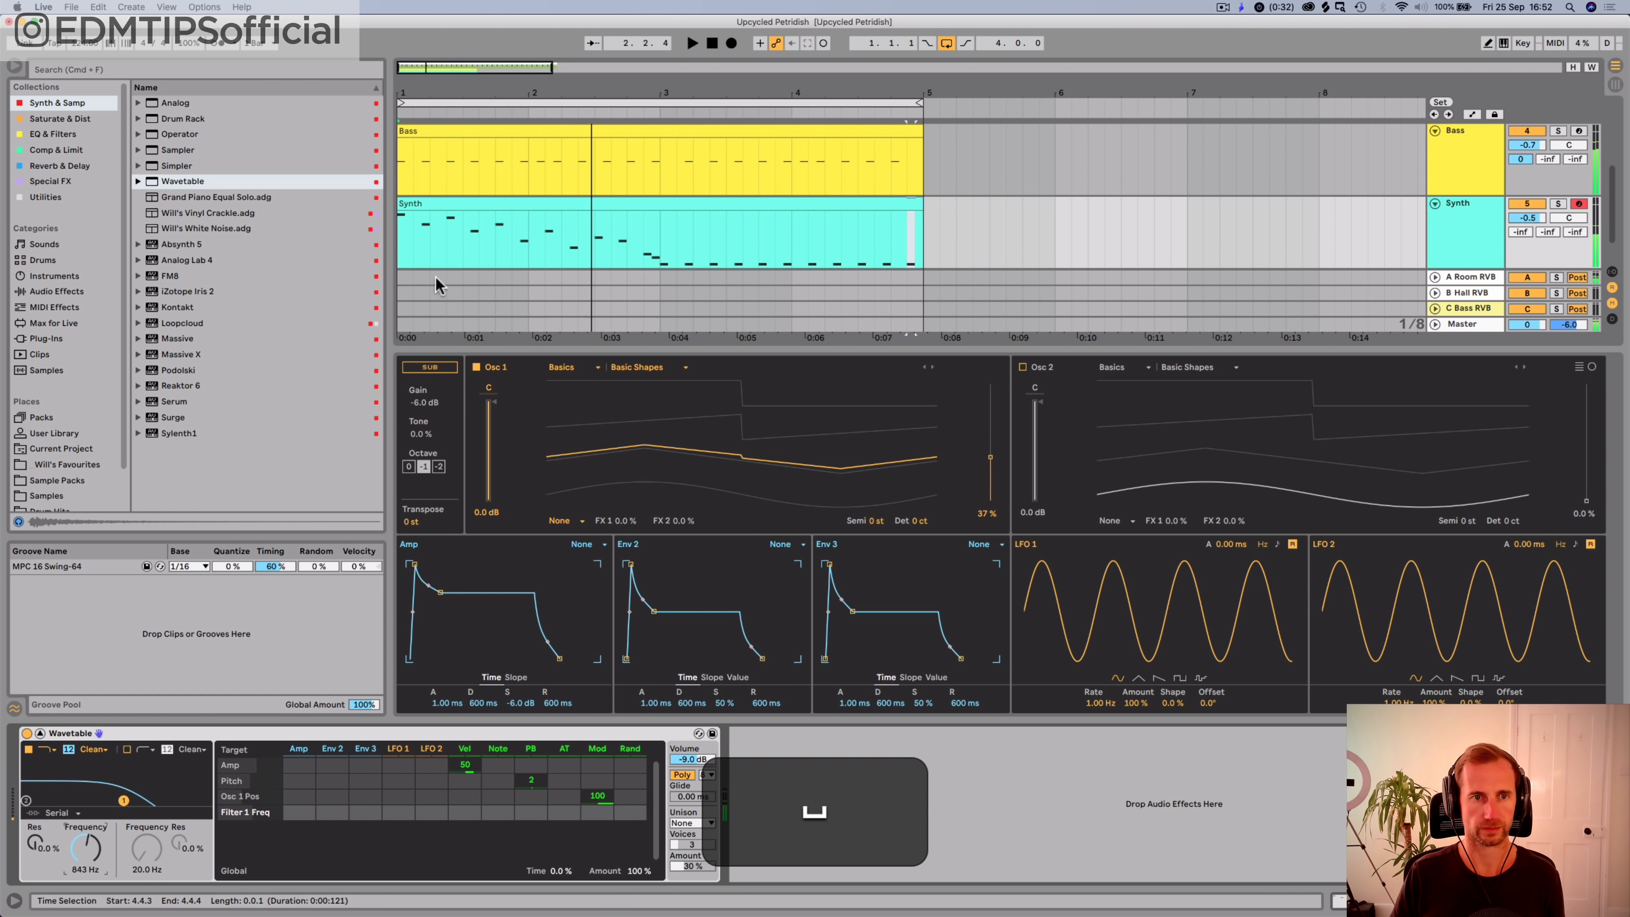
Step: Transpose all notes in the Synth clip down one octave, return to the Wavetable device and play the loop
double_click(490, 205)
left_click(480, 500)
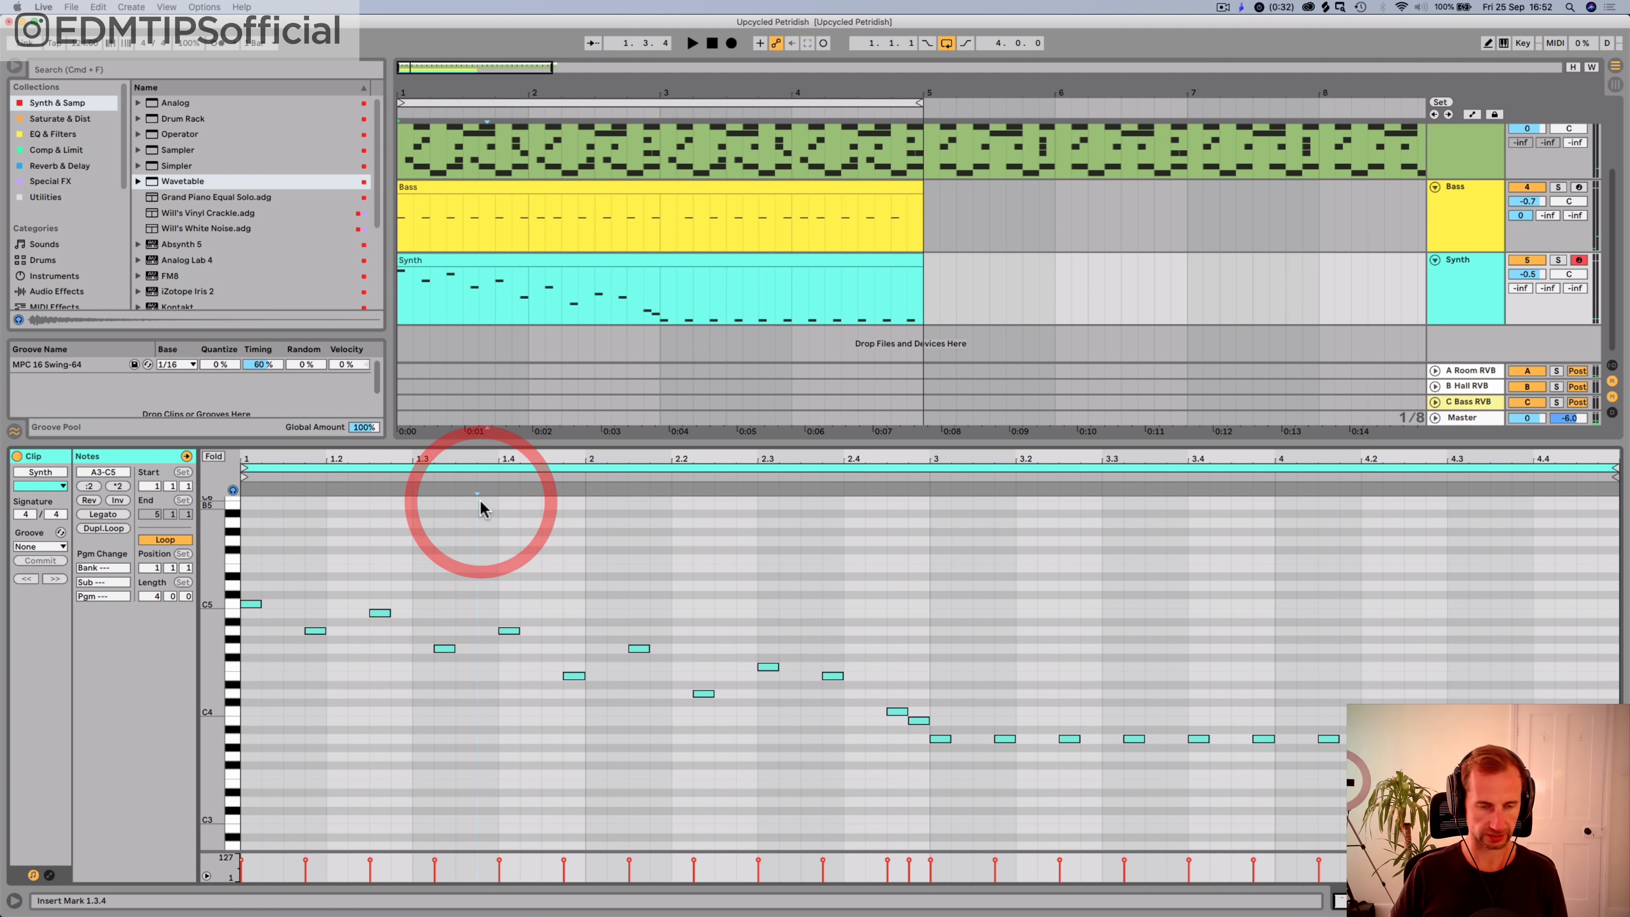
key("super+a")
key("shift+super+Down")
key("shift+Down")
key("shift+Tab")
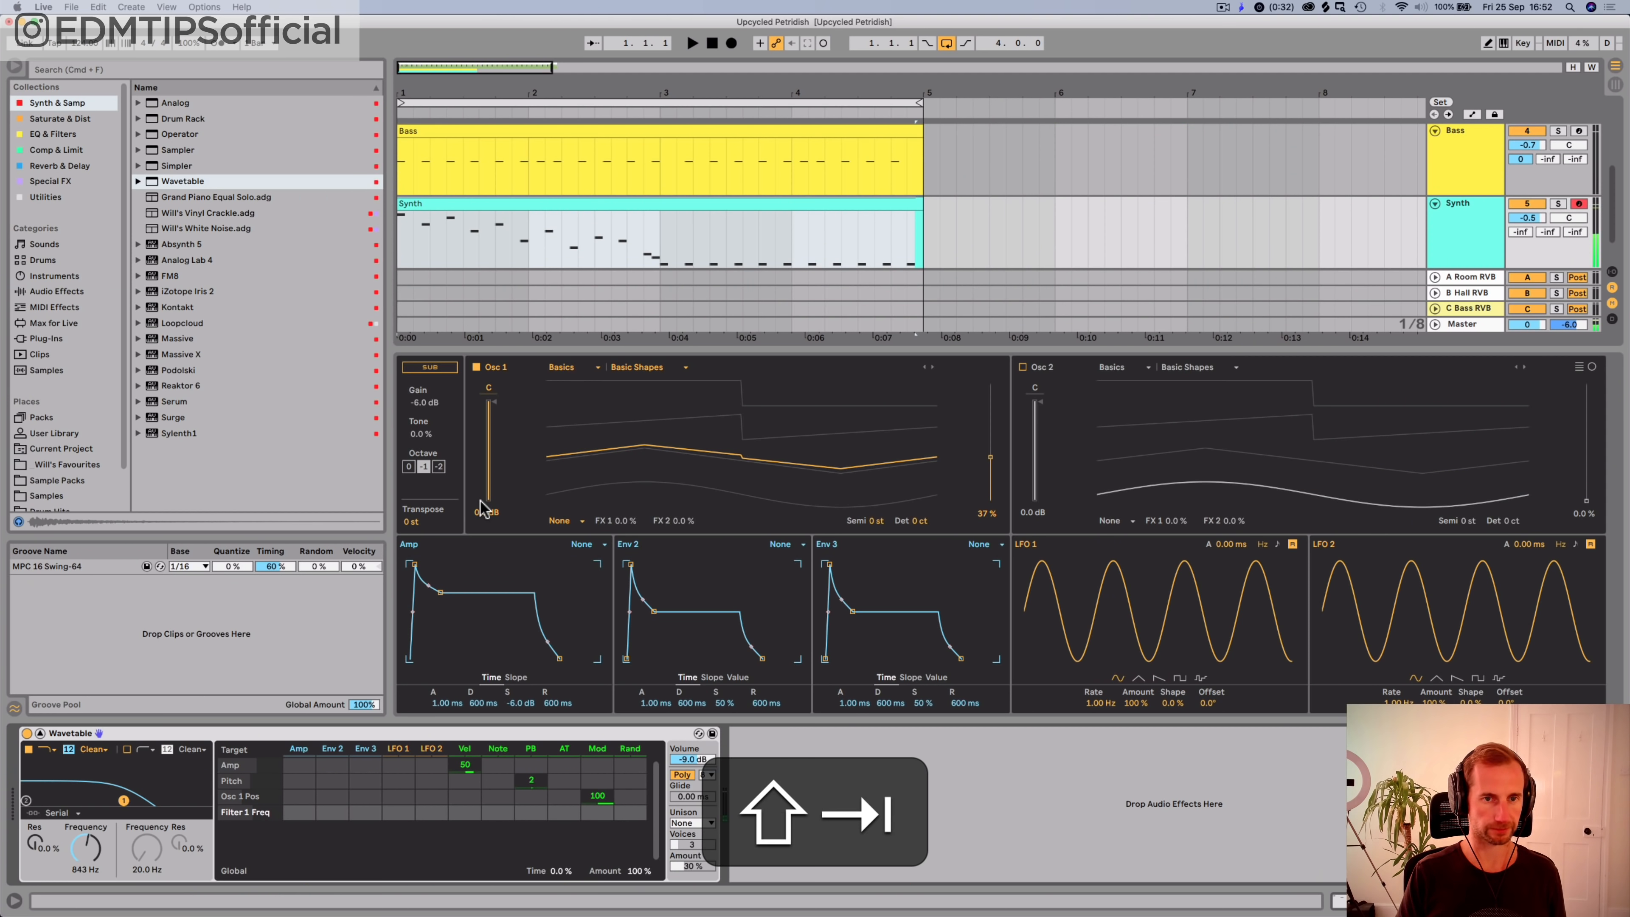
key("shift+space")
key("space")
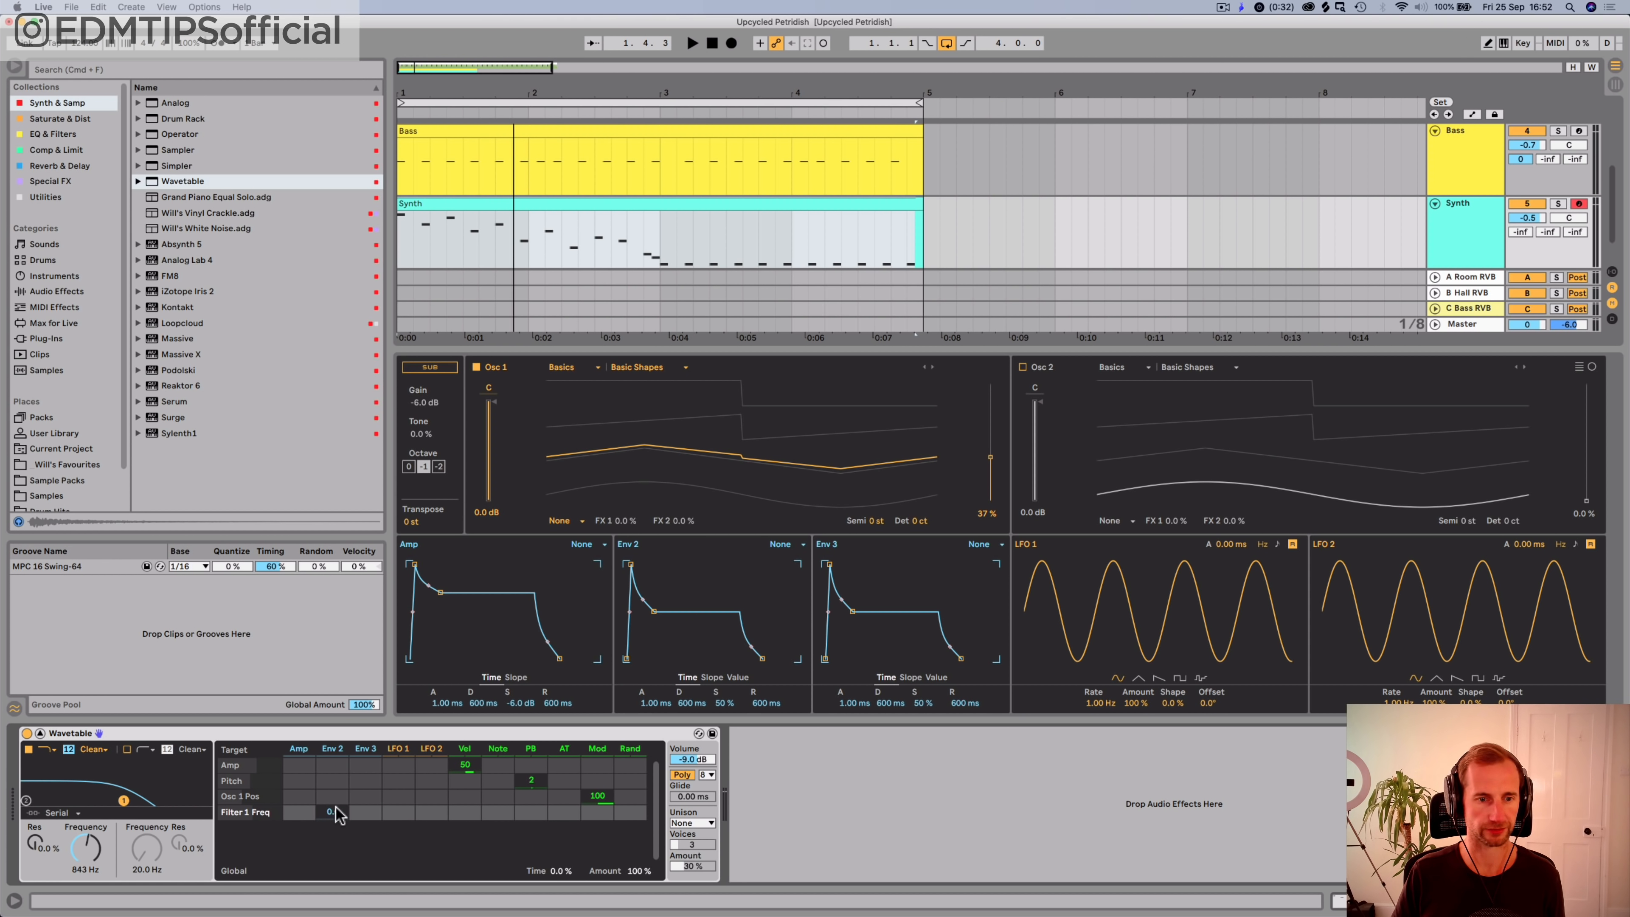
Step: Modulate Filter 1 frequency with Env 2 at 75 and shape Env 2 with 78.1 ms attack, 183 ms decay and 0% sustain
key("space")
mouse_move(332, 812)
left_mouse_down()
mouse_move(332, 773)
mouse_move(334, 816)
left_mouse_up()
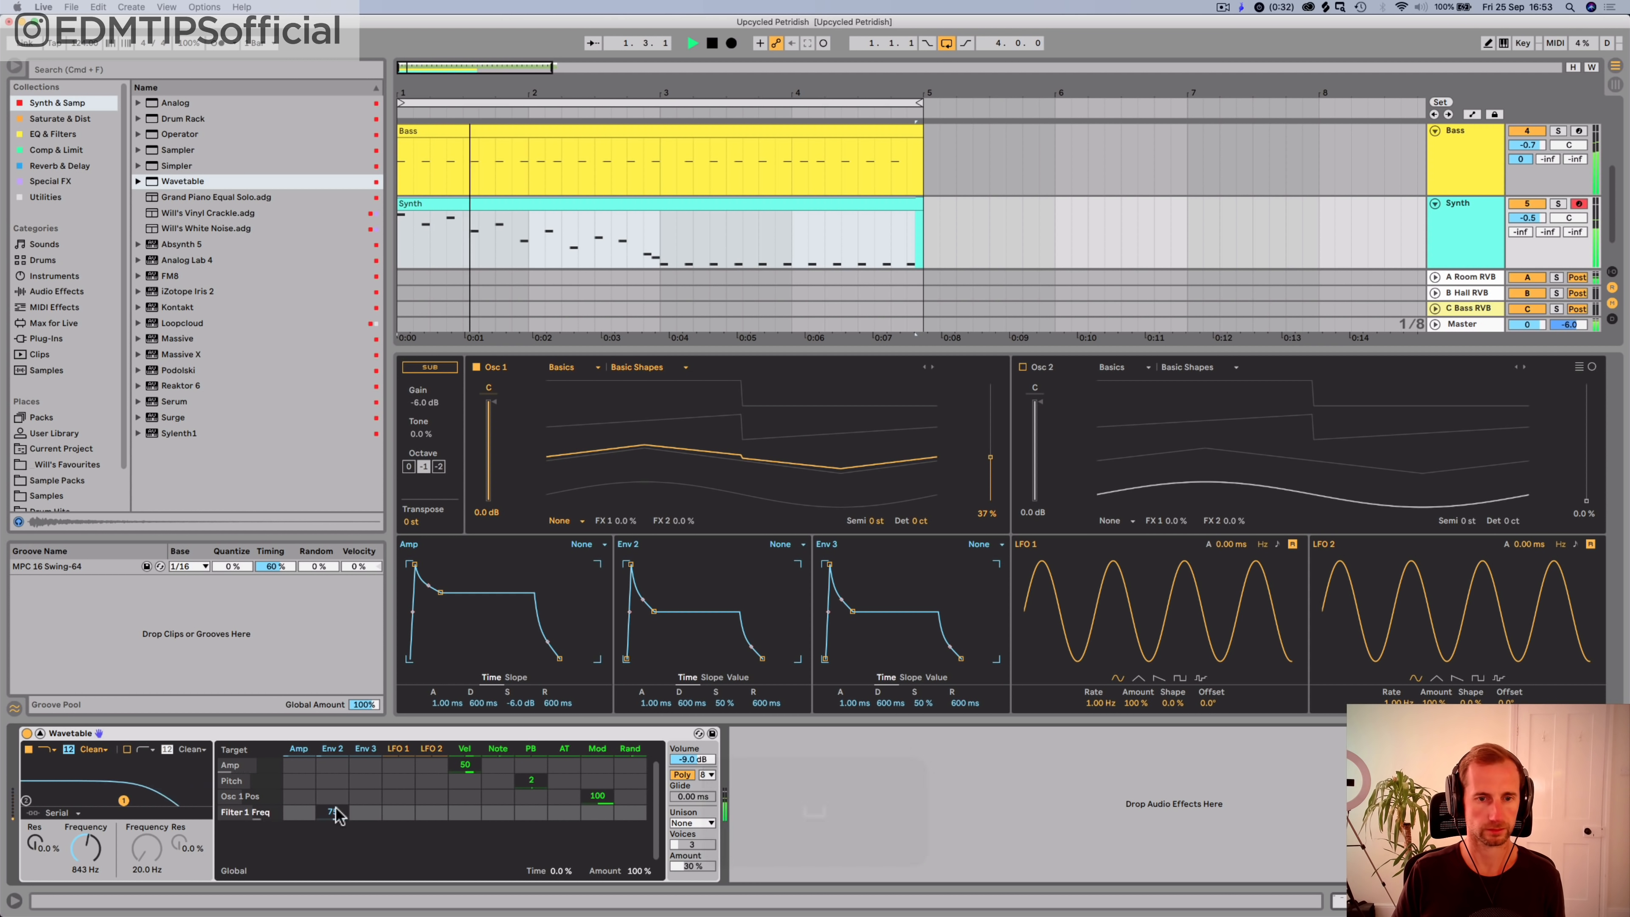
left_click_drag(653, 611, 648, 659)
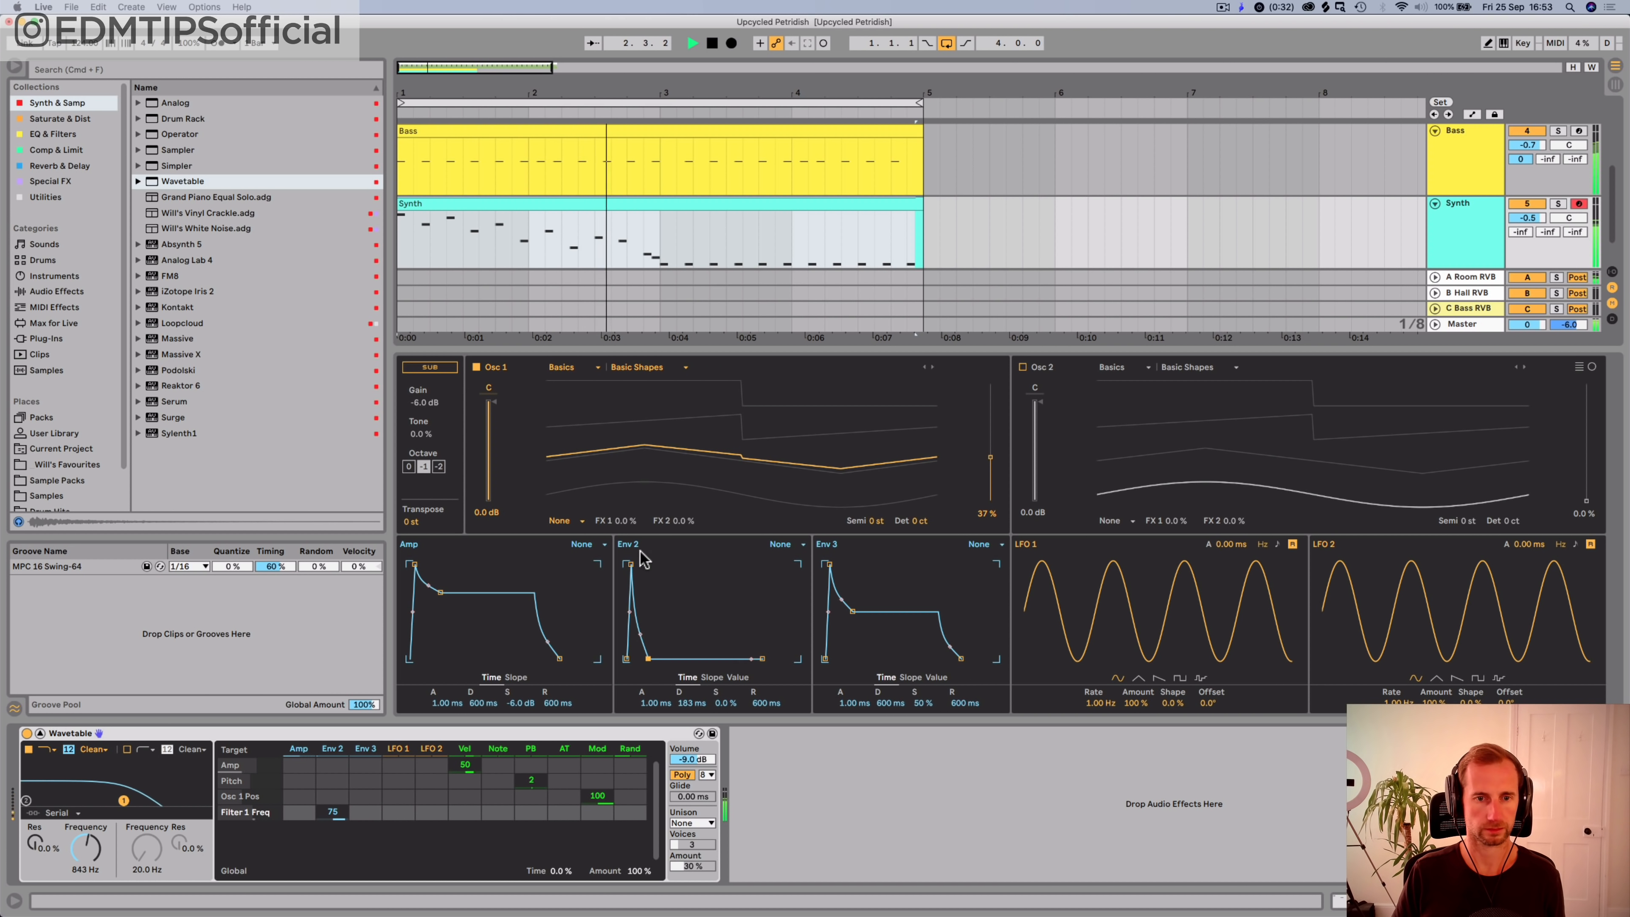
mouse_move(631, 565)
left_mouse_down()
mouse_move(669, 565)
mouse_move(641, 565)
left_mouse_up()
key("space")
key("space")
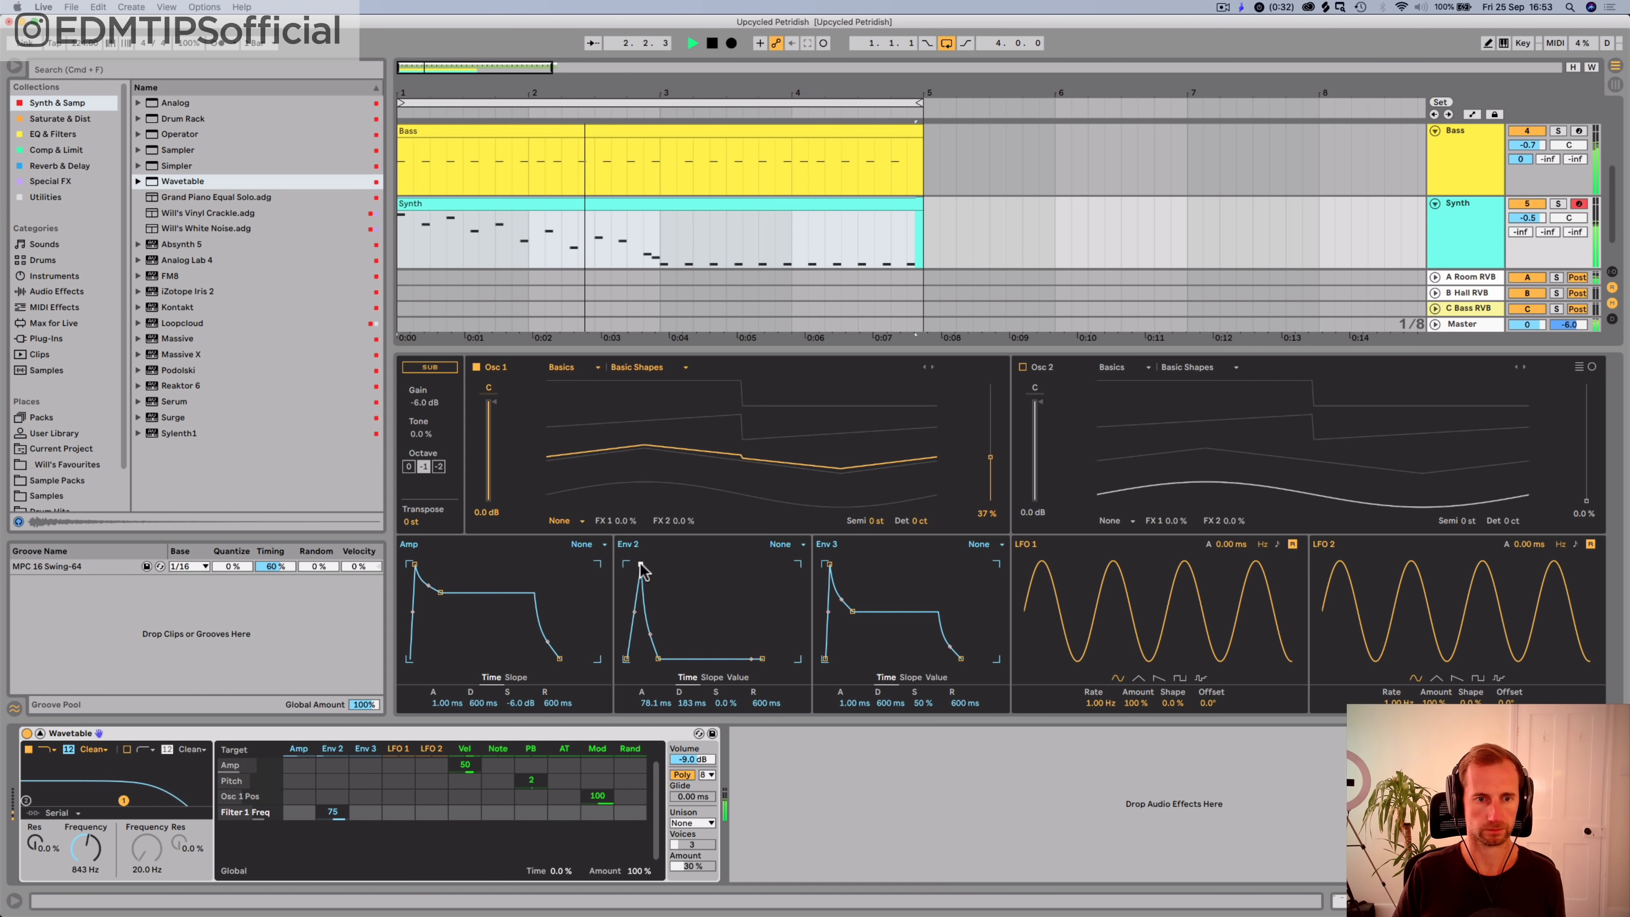
key("space")
Step: Shape the Amp envelope with 82.4 ms attack, 751 ms decay and -inf dB sustain while the loop plays
left_click_drag(417, 564, 453, 658)
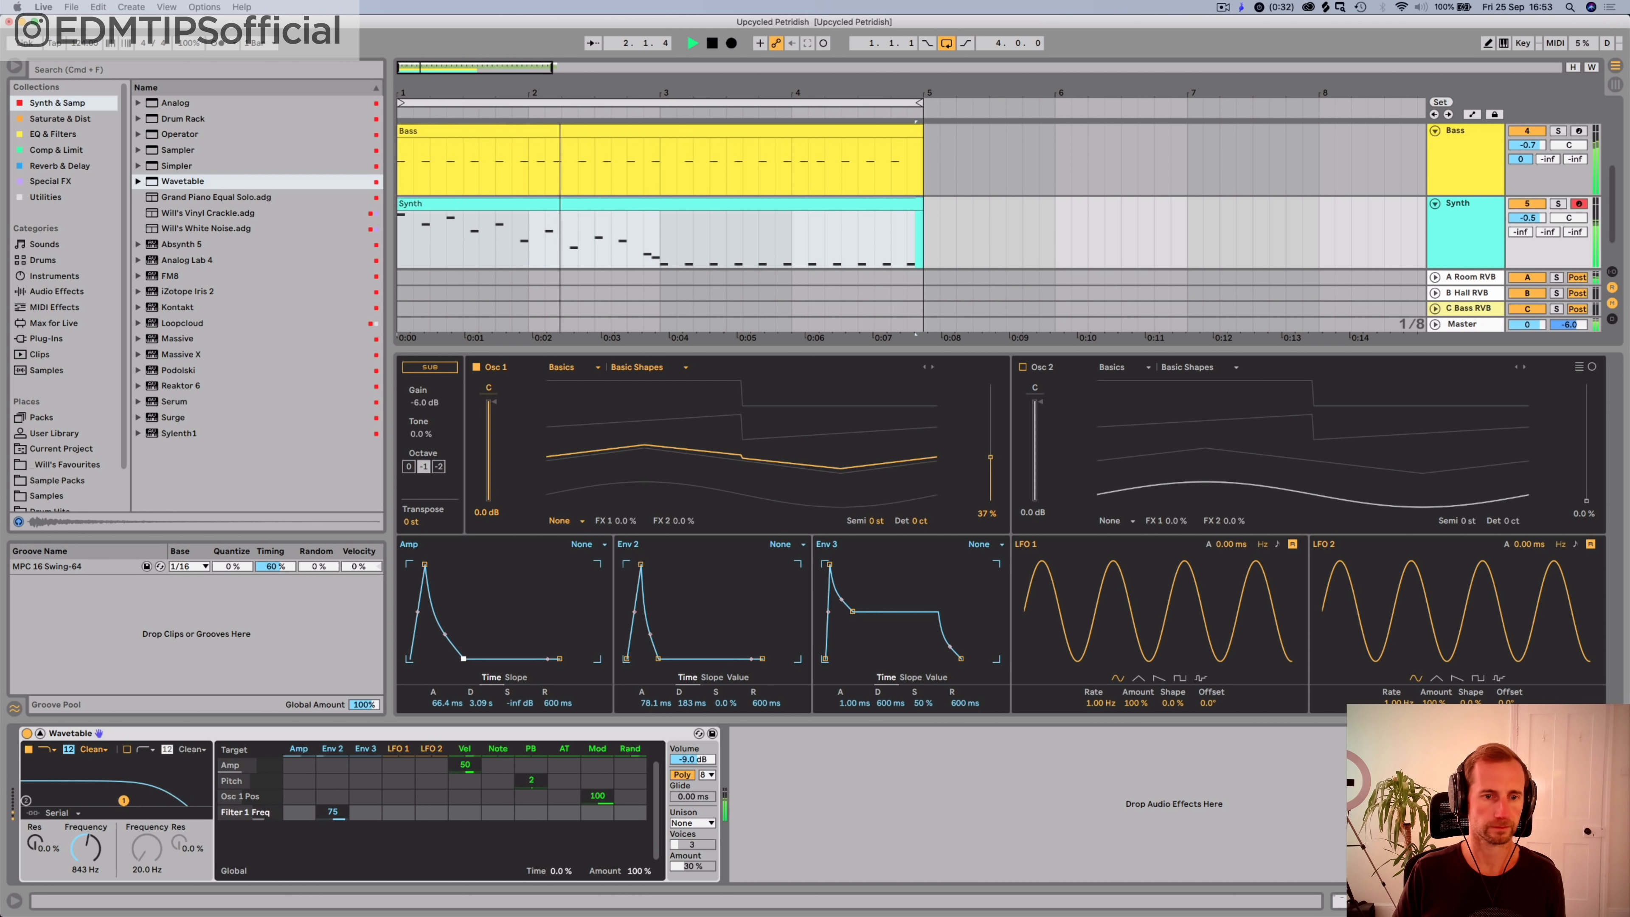
key("space")
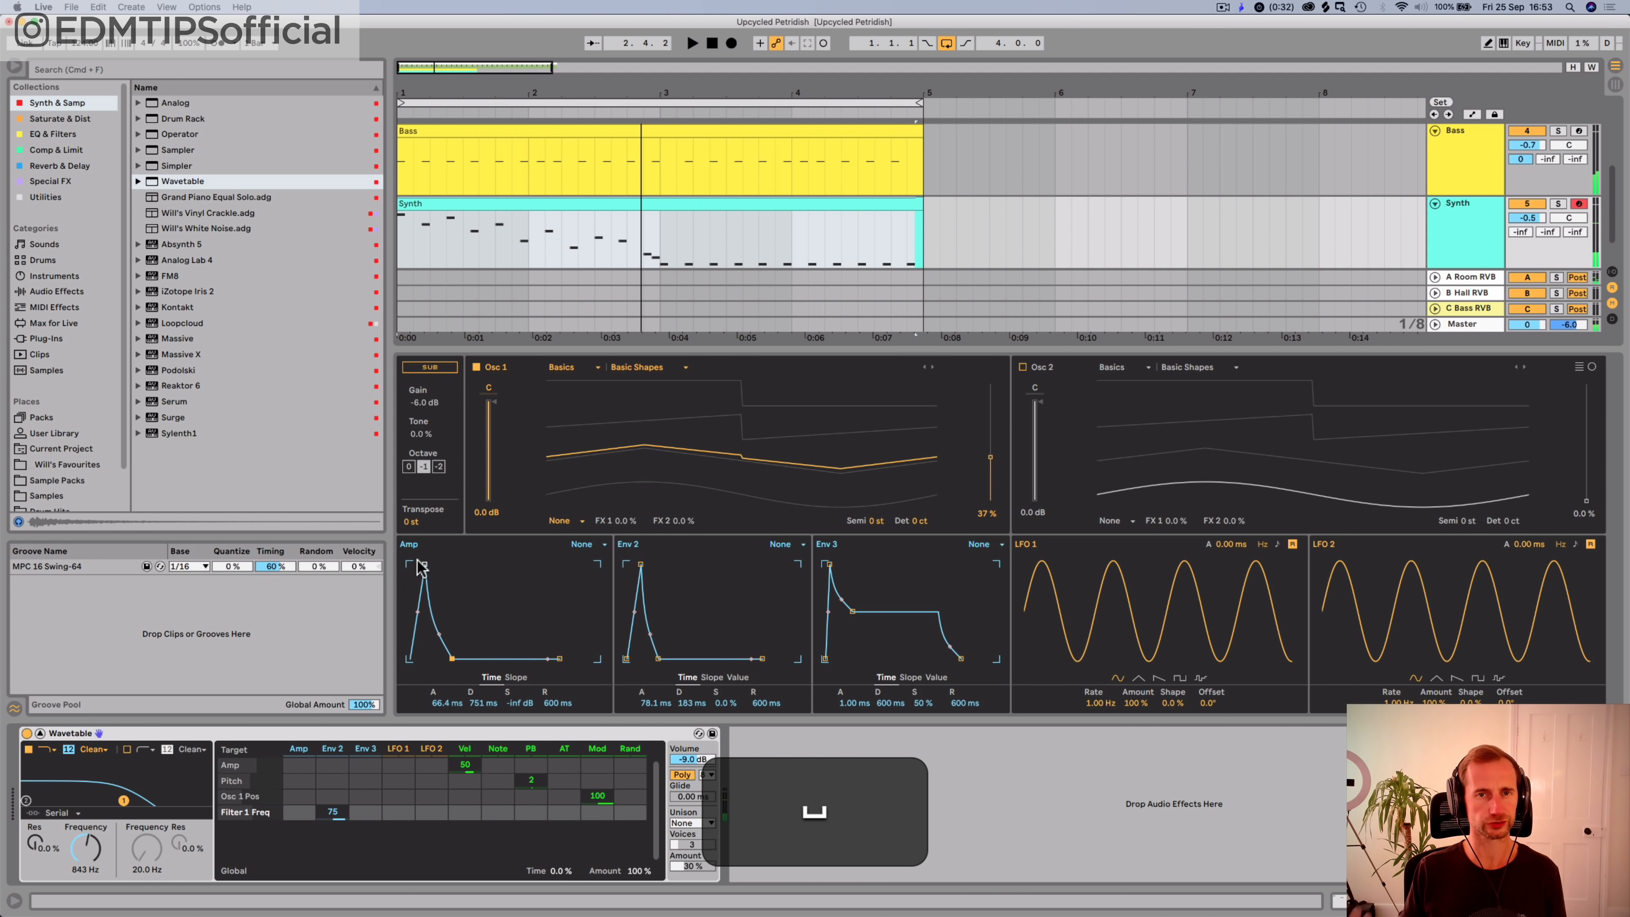
key("space")
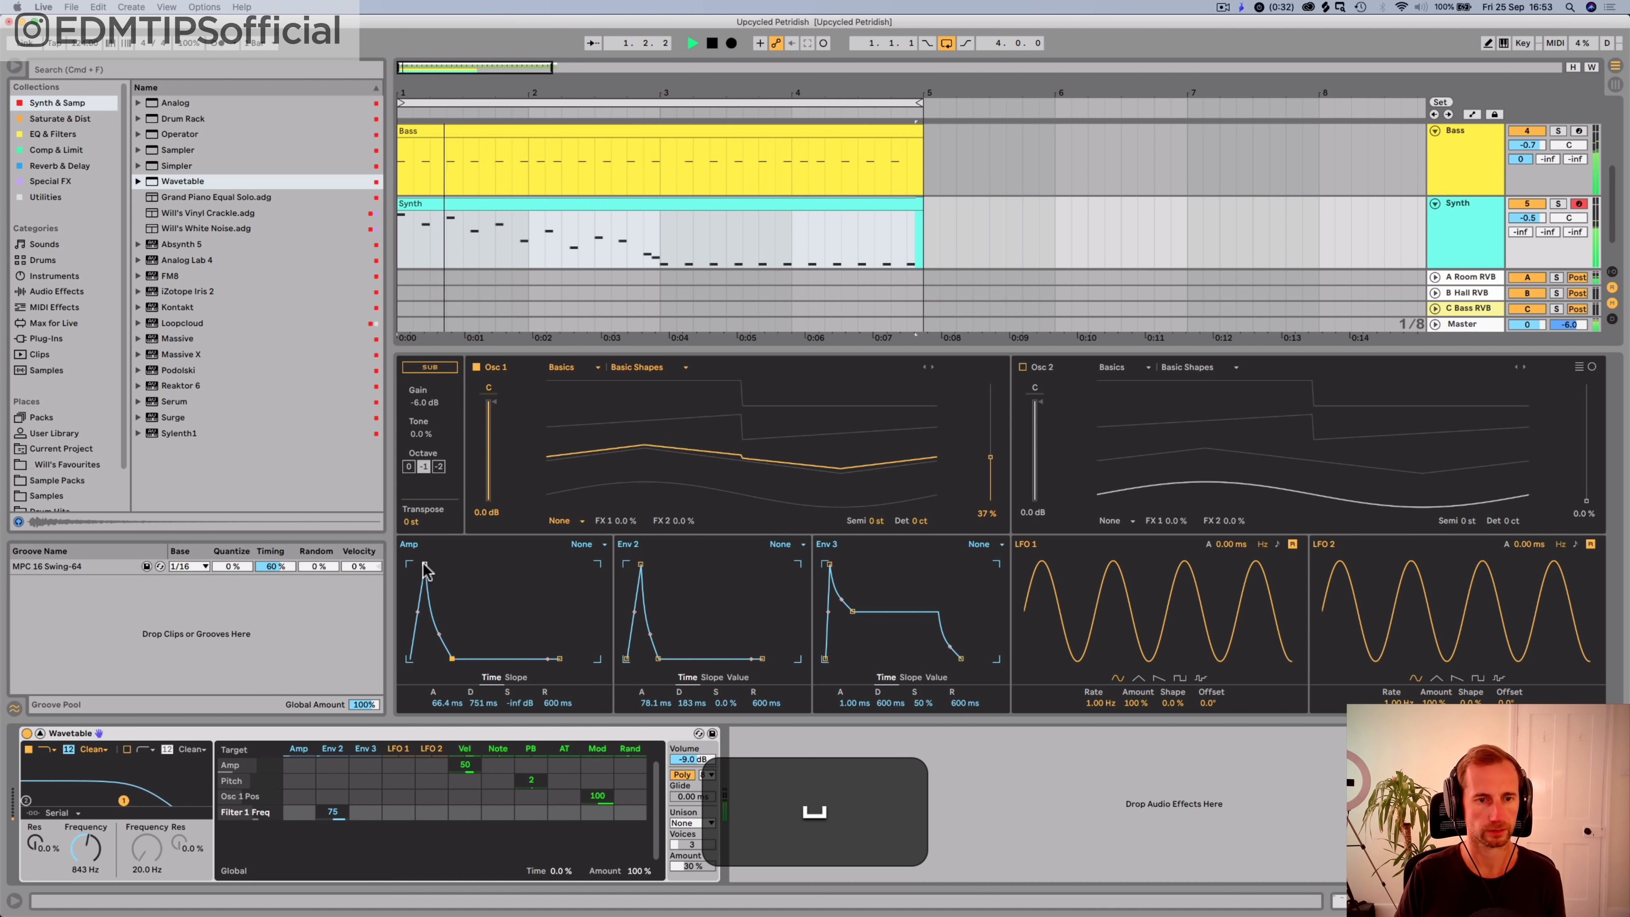
left_click_drag(425, 570, 427, 569)
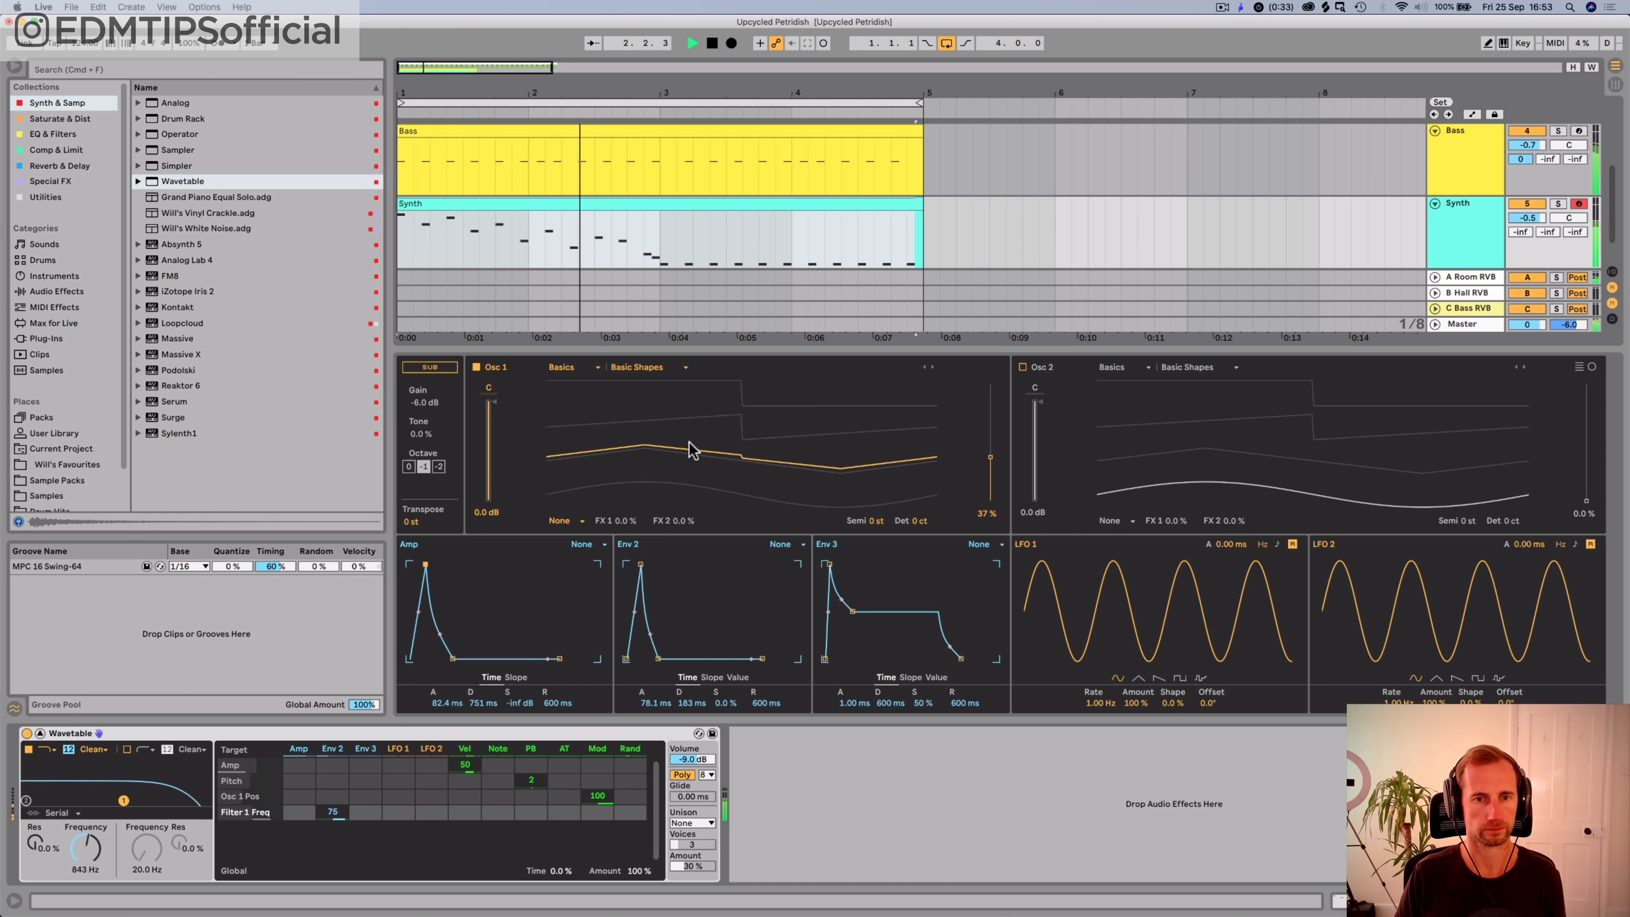
Step: Raise the Osc 1 wavetable position to 64% and lower the Filter 1 frequency to 79.1 Hz during playback
mouse_move(692, 450)
left_mouse_down()
mouse_move(692, 394)
mouse_move(692, 426)
left_mouse_up()
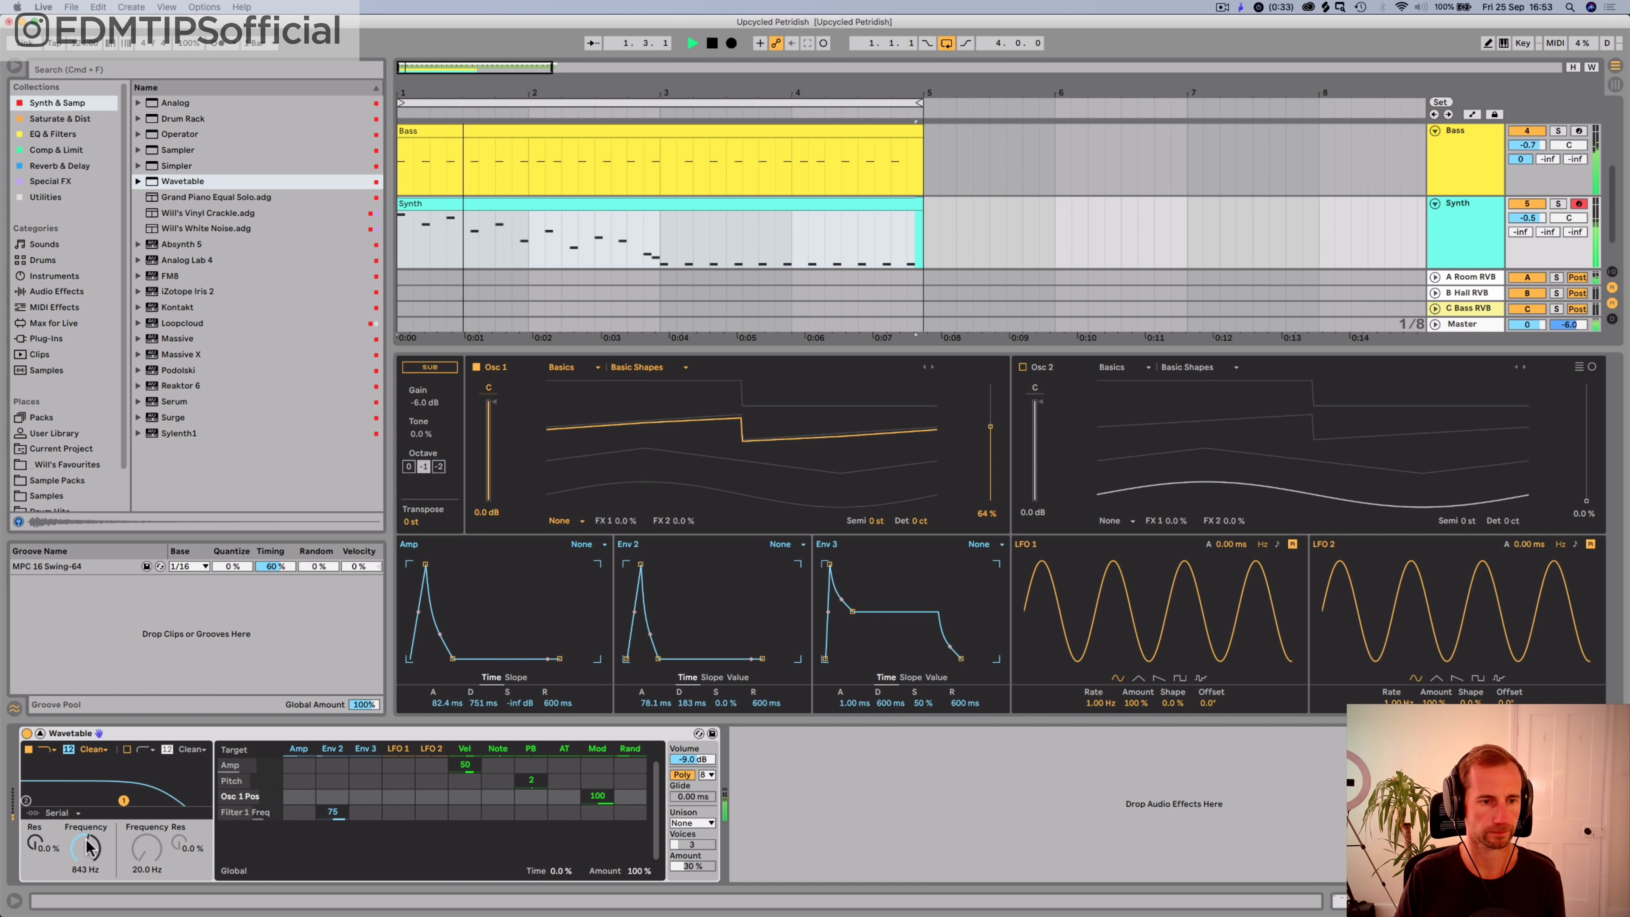
left_click_drag(88, 848, 87, 883)
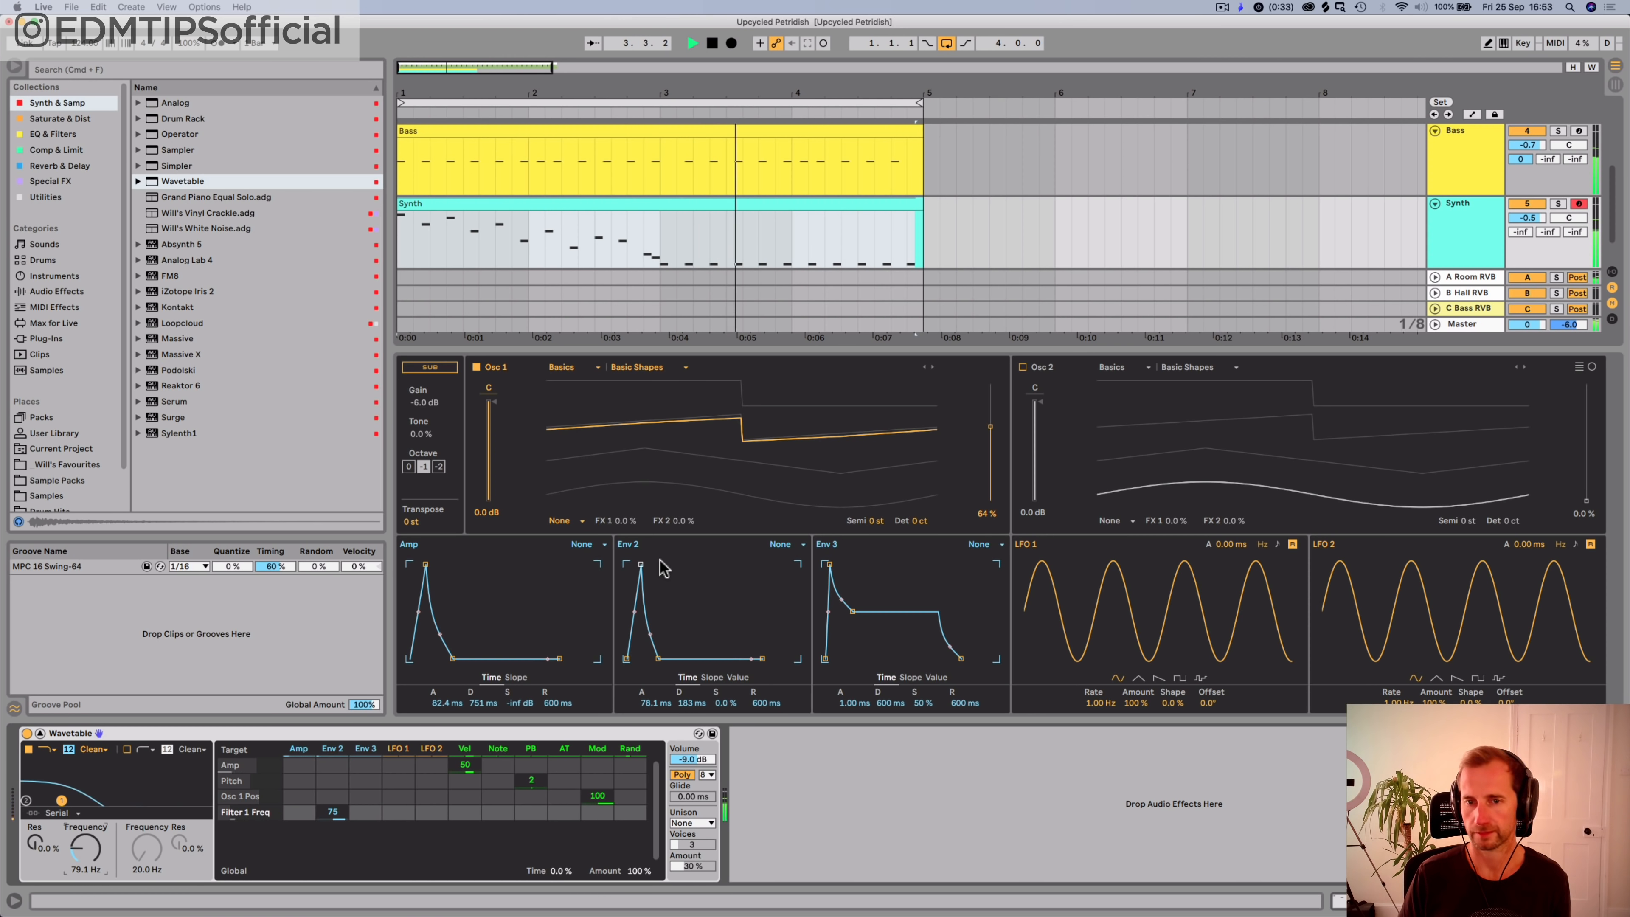
key("space")
Step: Enable Osc 2 and set its wavetable position to 44% while auditioning the loop
left_click(1040, 369)
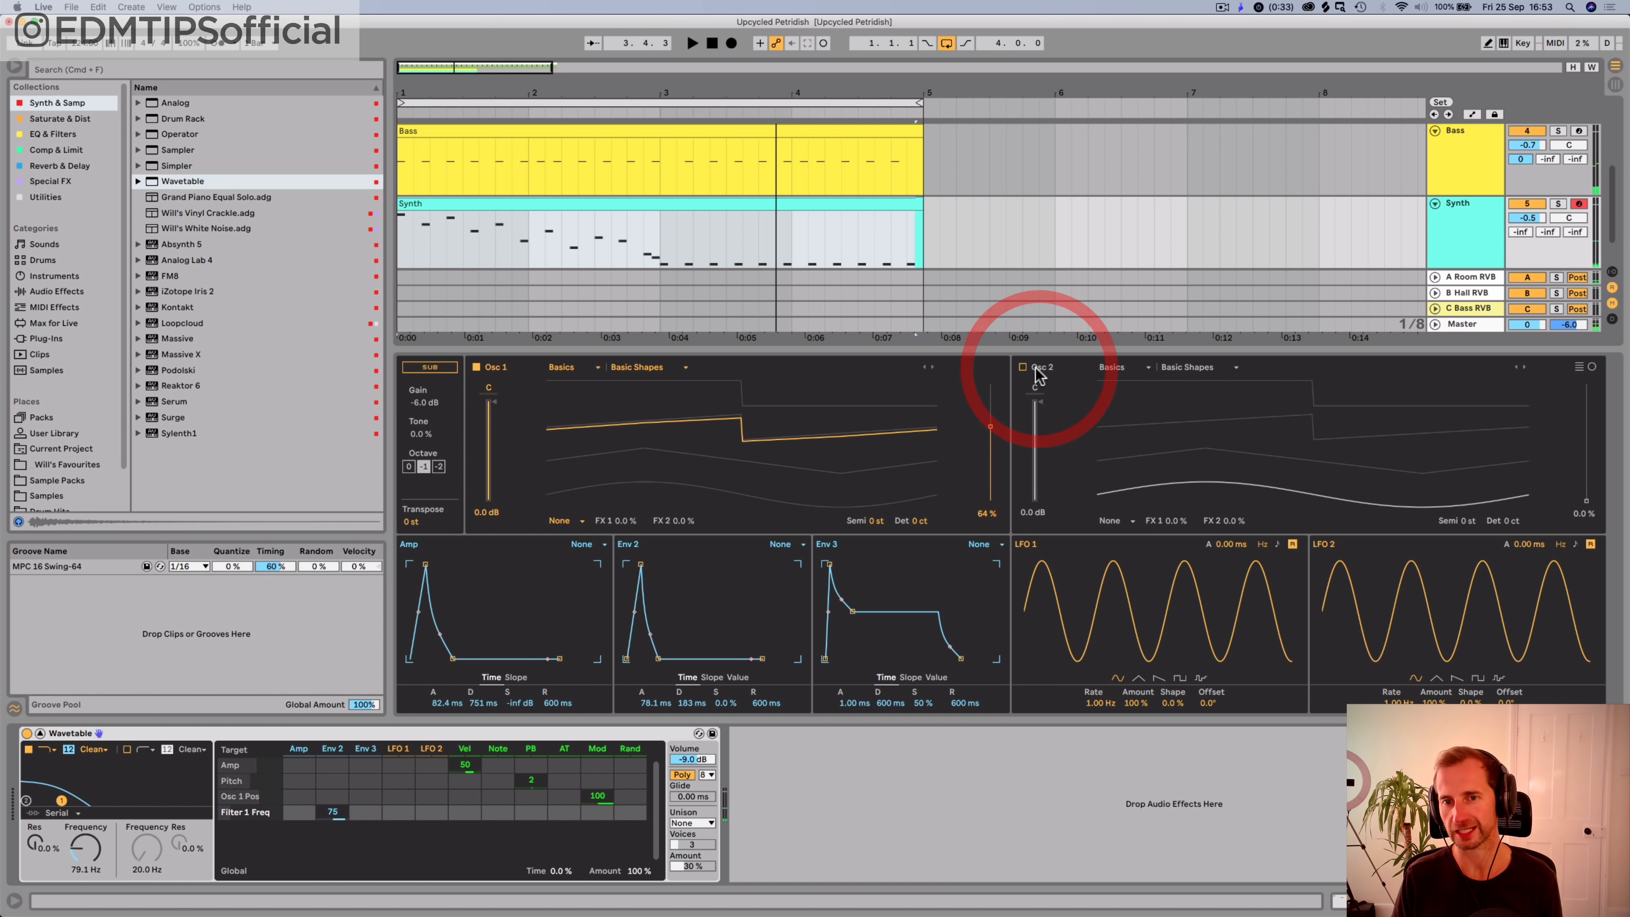
left_click(1022, 368)
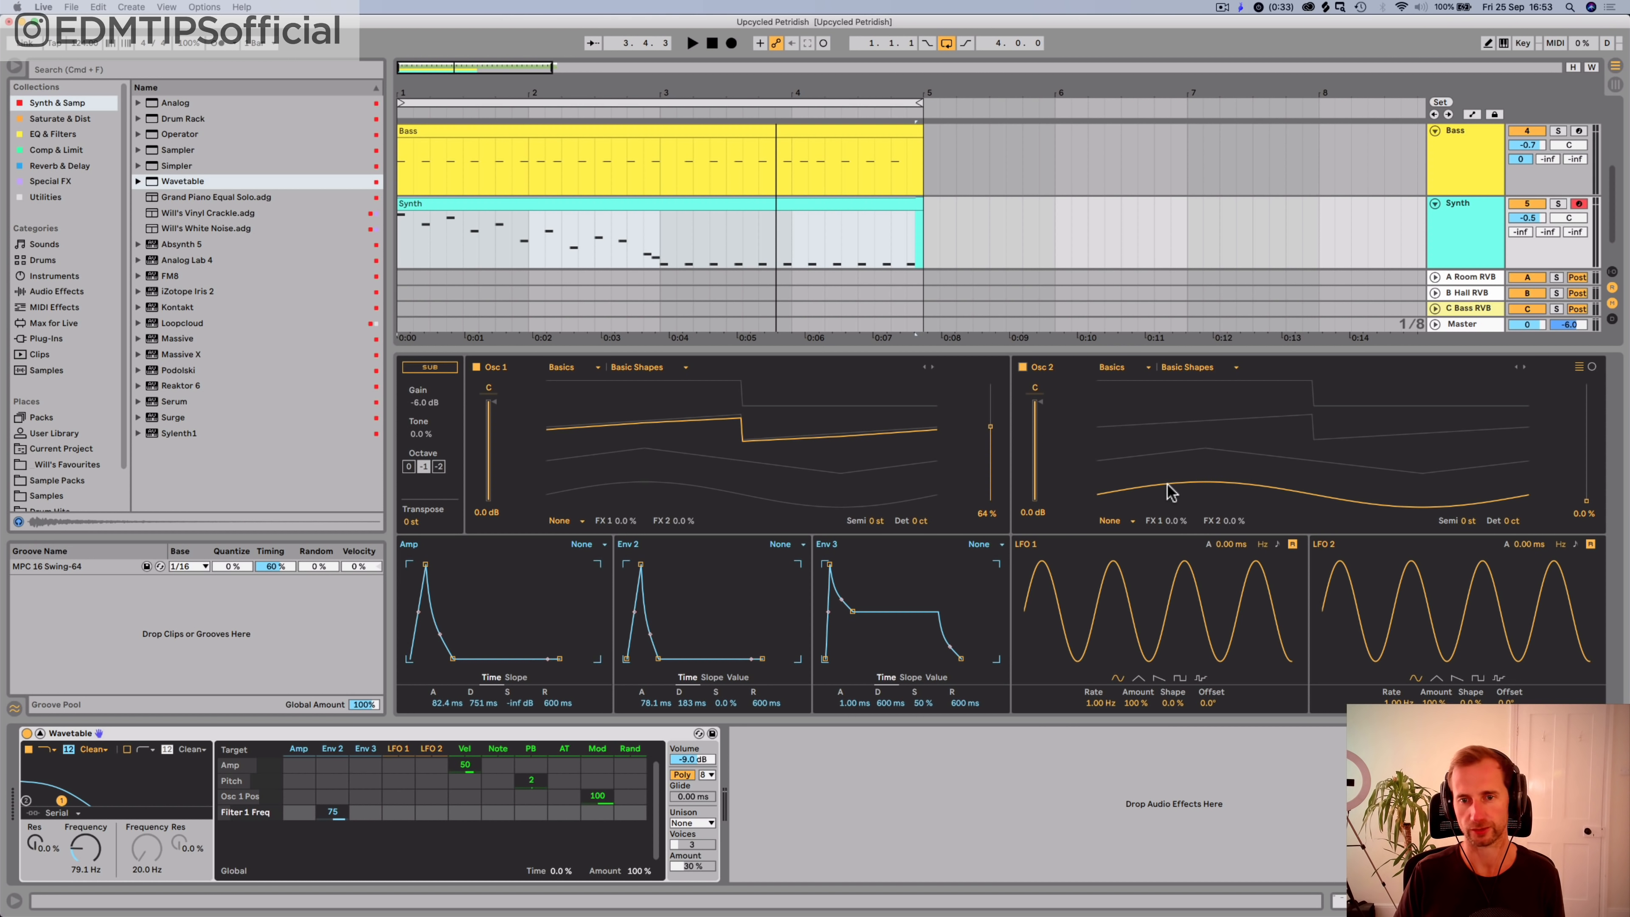
key("space")
left_click_drag(1171, 485, 1172, 417)
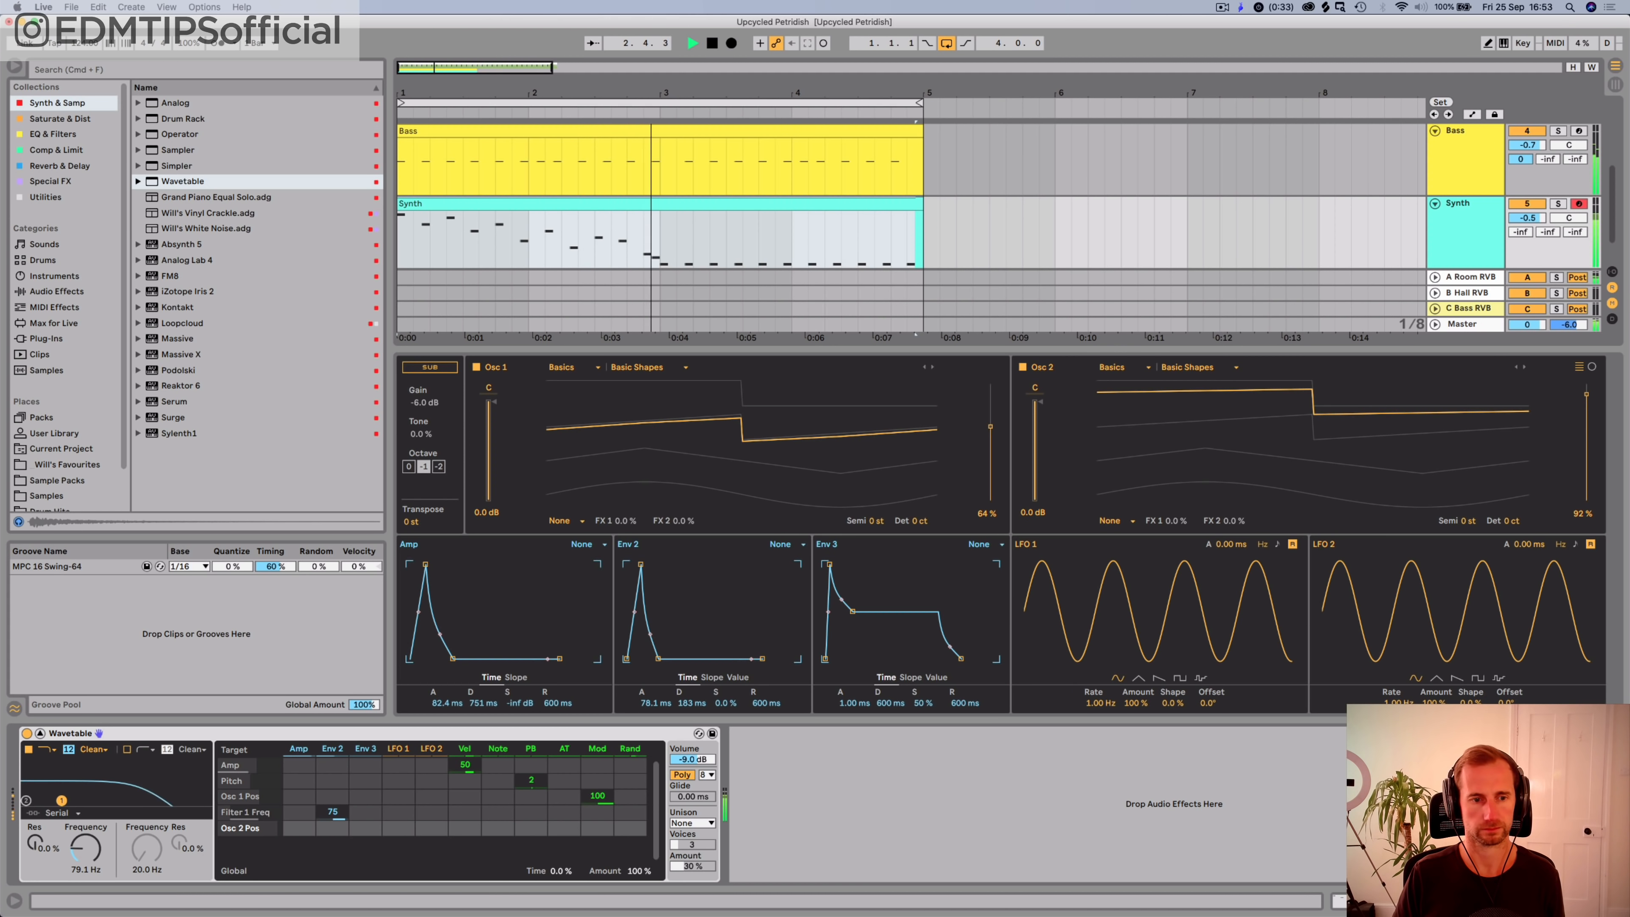
left_click_drag(1267, 445, 1267, 478)
key("space")
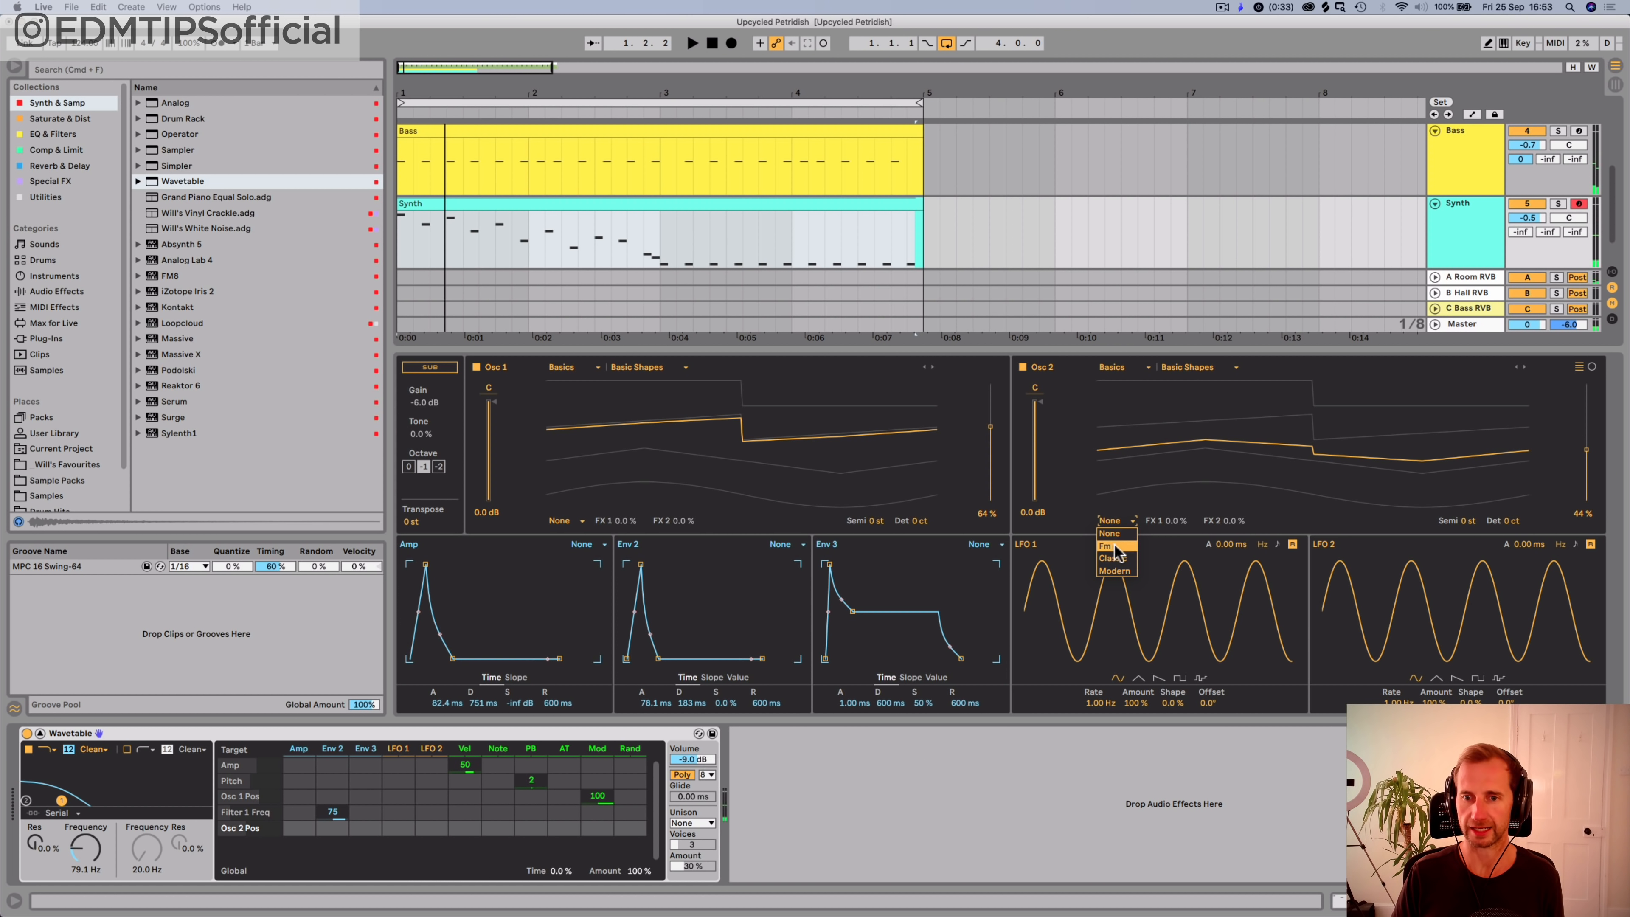
Step: Switch the Osc 2 effect mode to Classic and set its pulse width to 77% during playback
left_click(1110, 546)
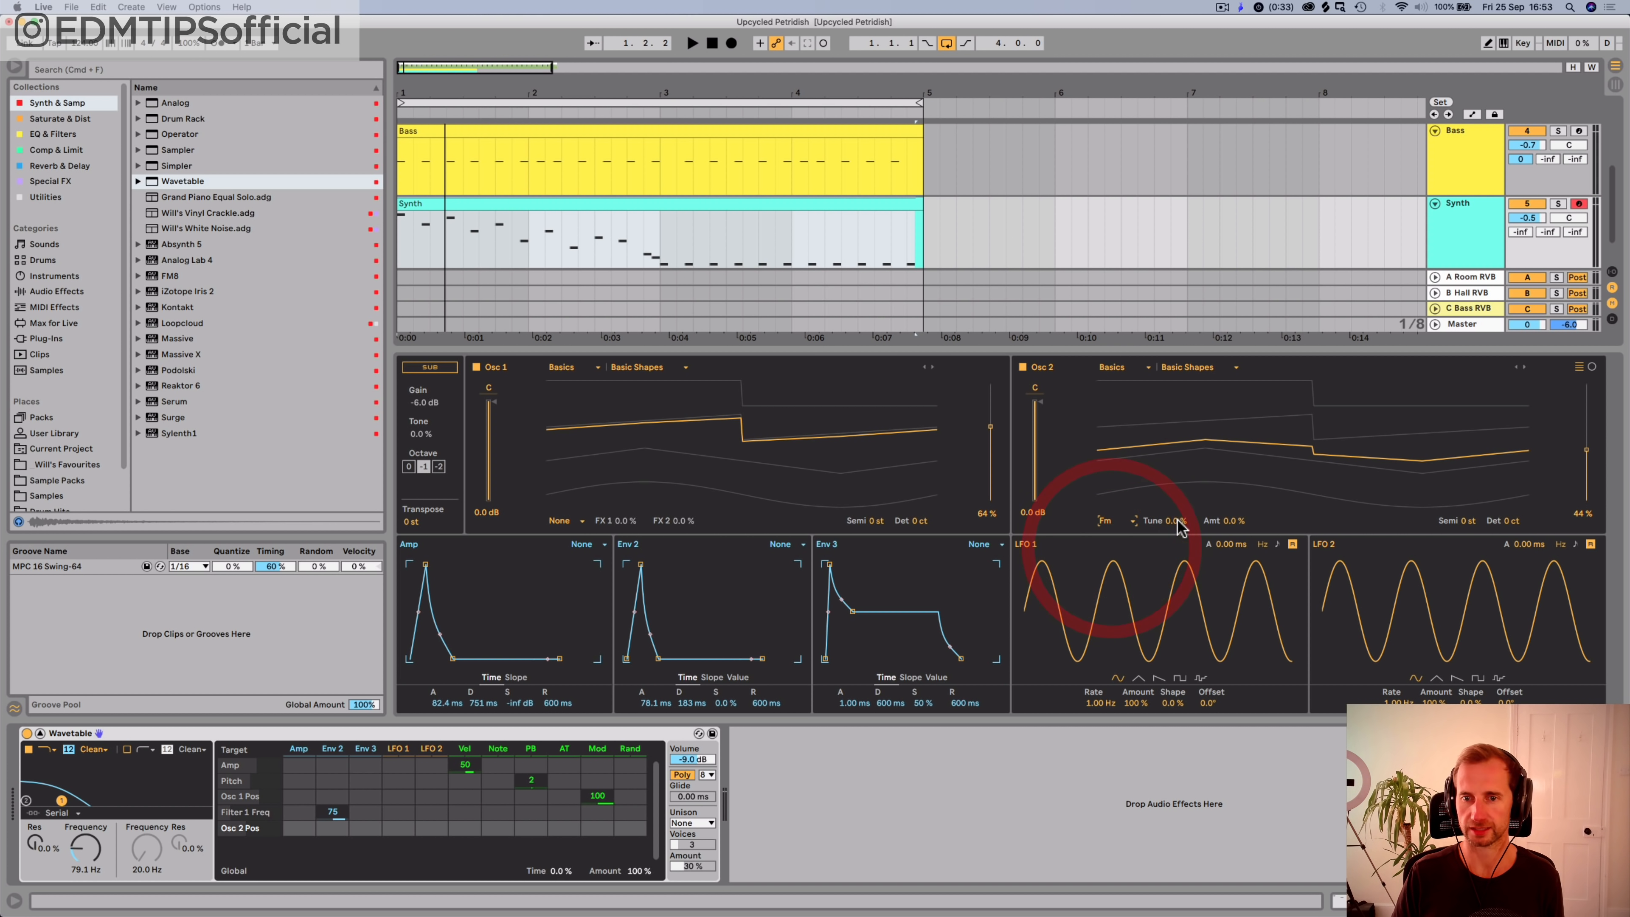
left_click(1113, 558)
key("space")
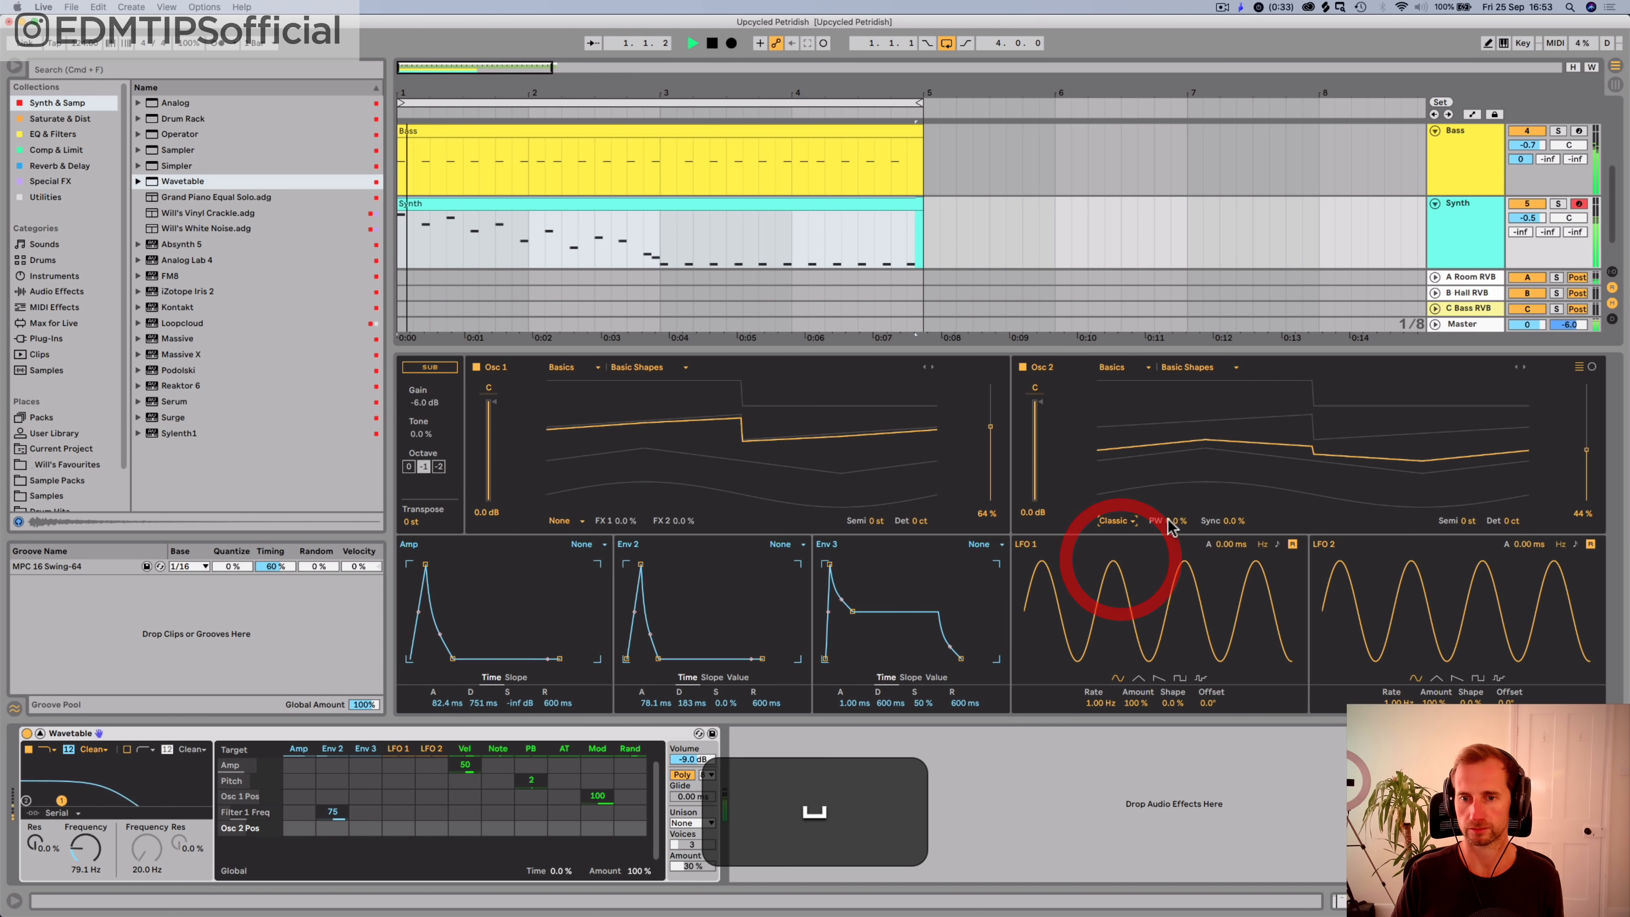
left_click(1119, 520)
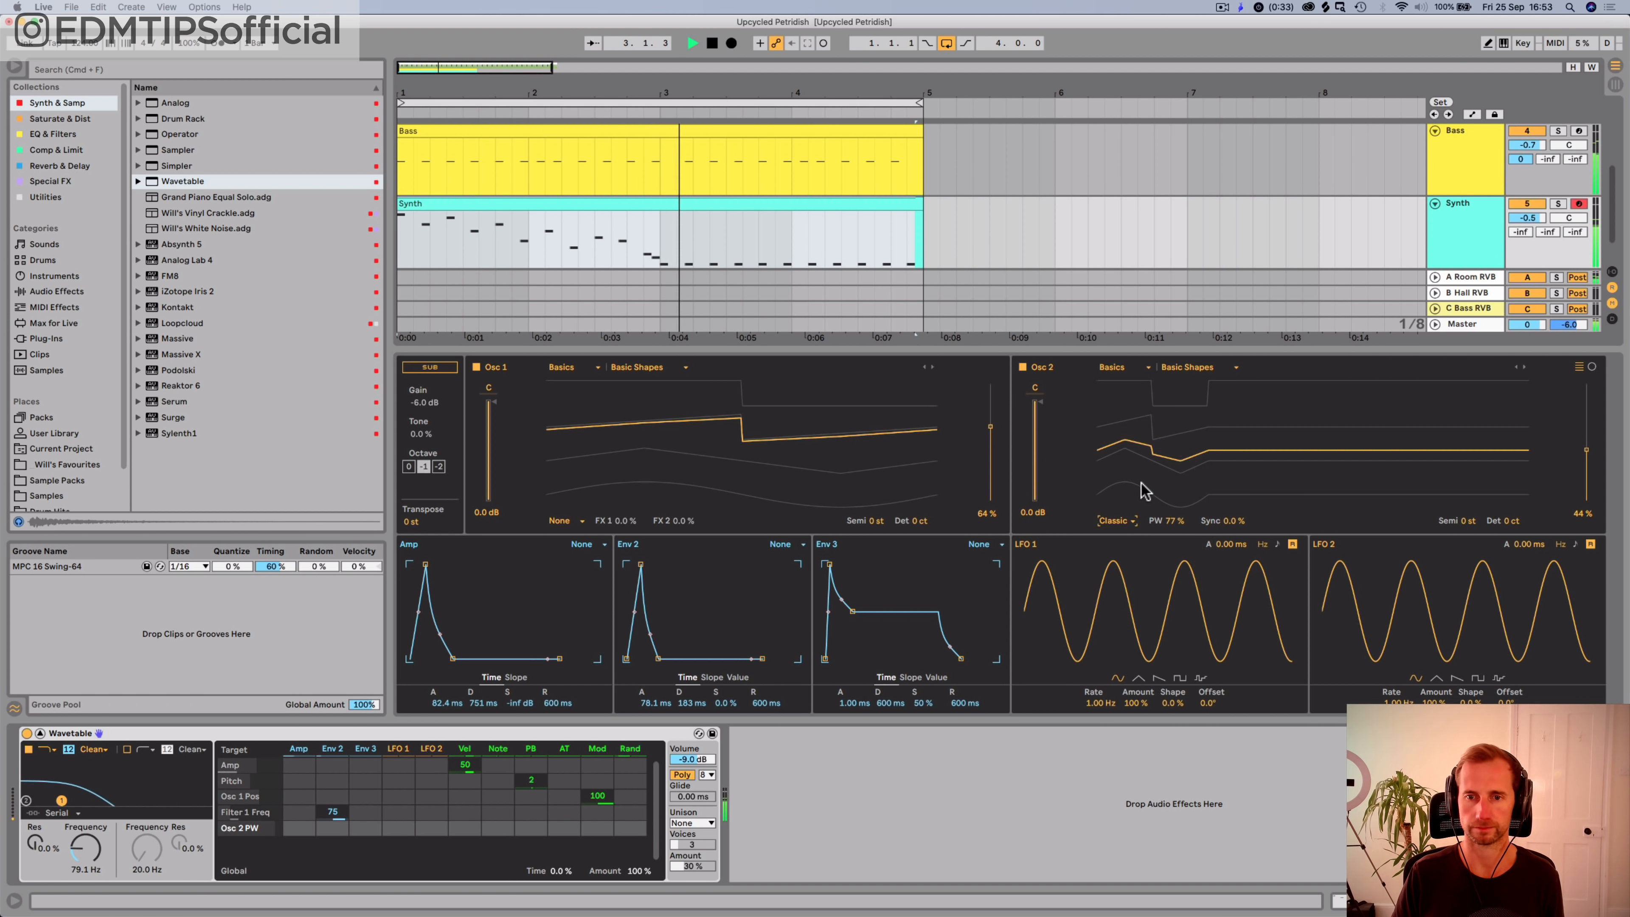
key("space")
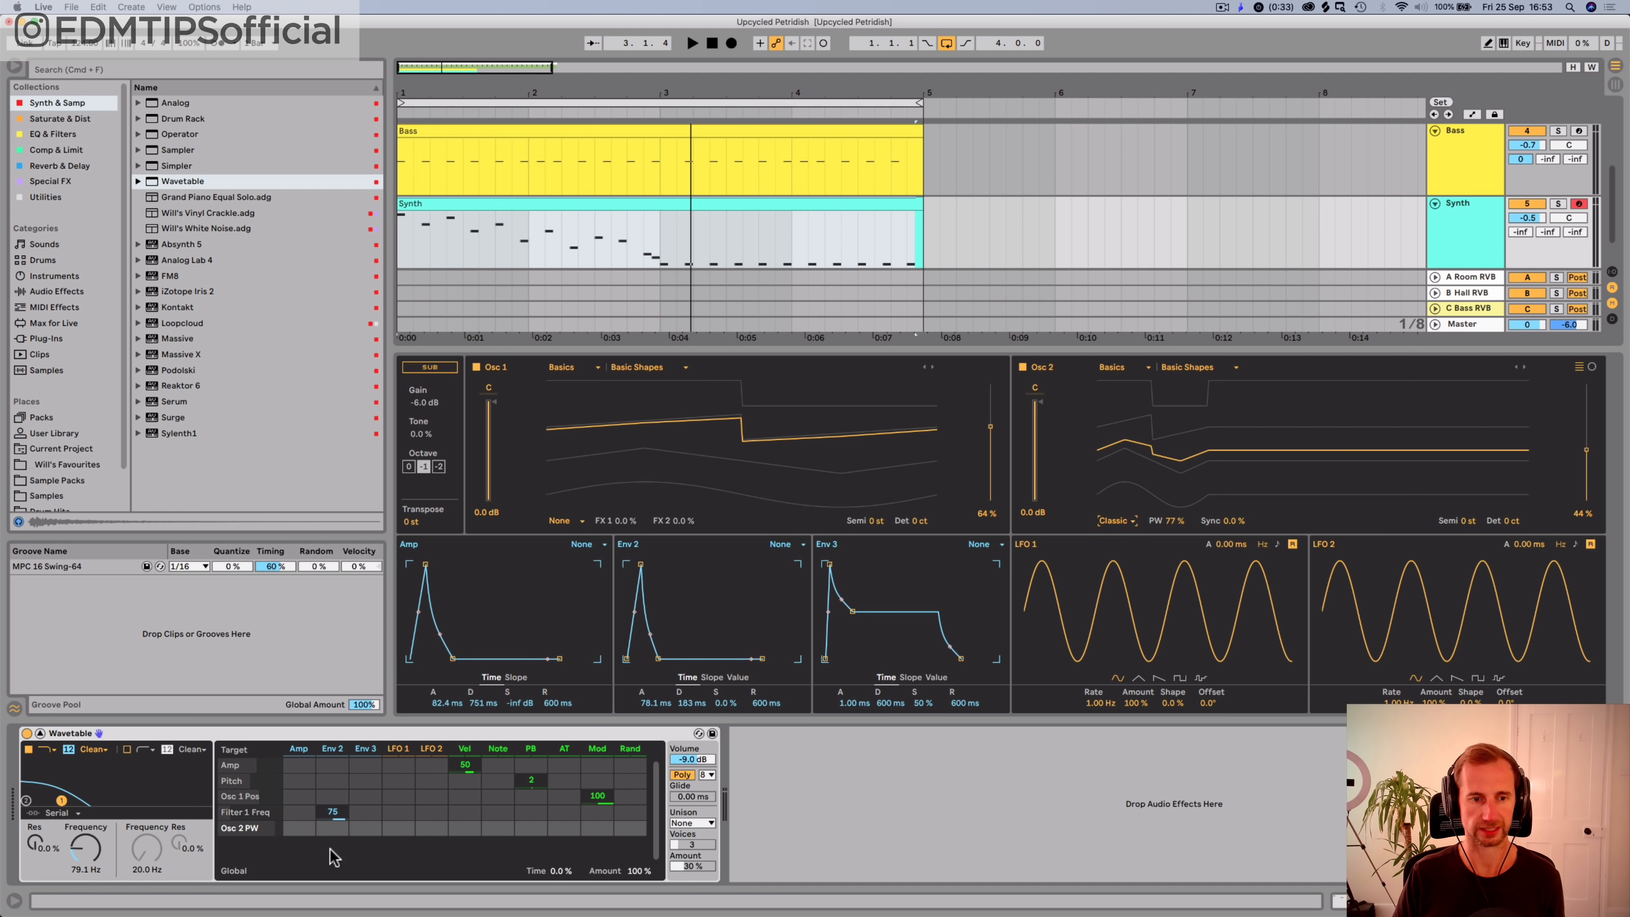
Step: Modulate the Osc 2 pulse width with Env 2 at 55 and set the base pulse width to 11%
left_click_drag(331, 828, 333, 818)
key("space")
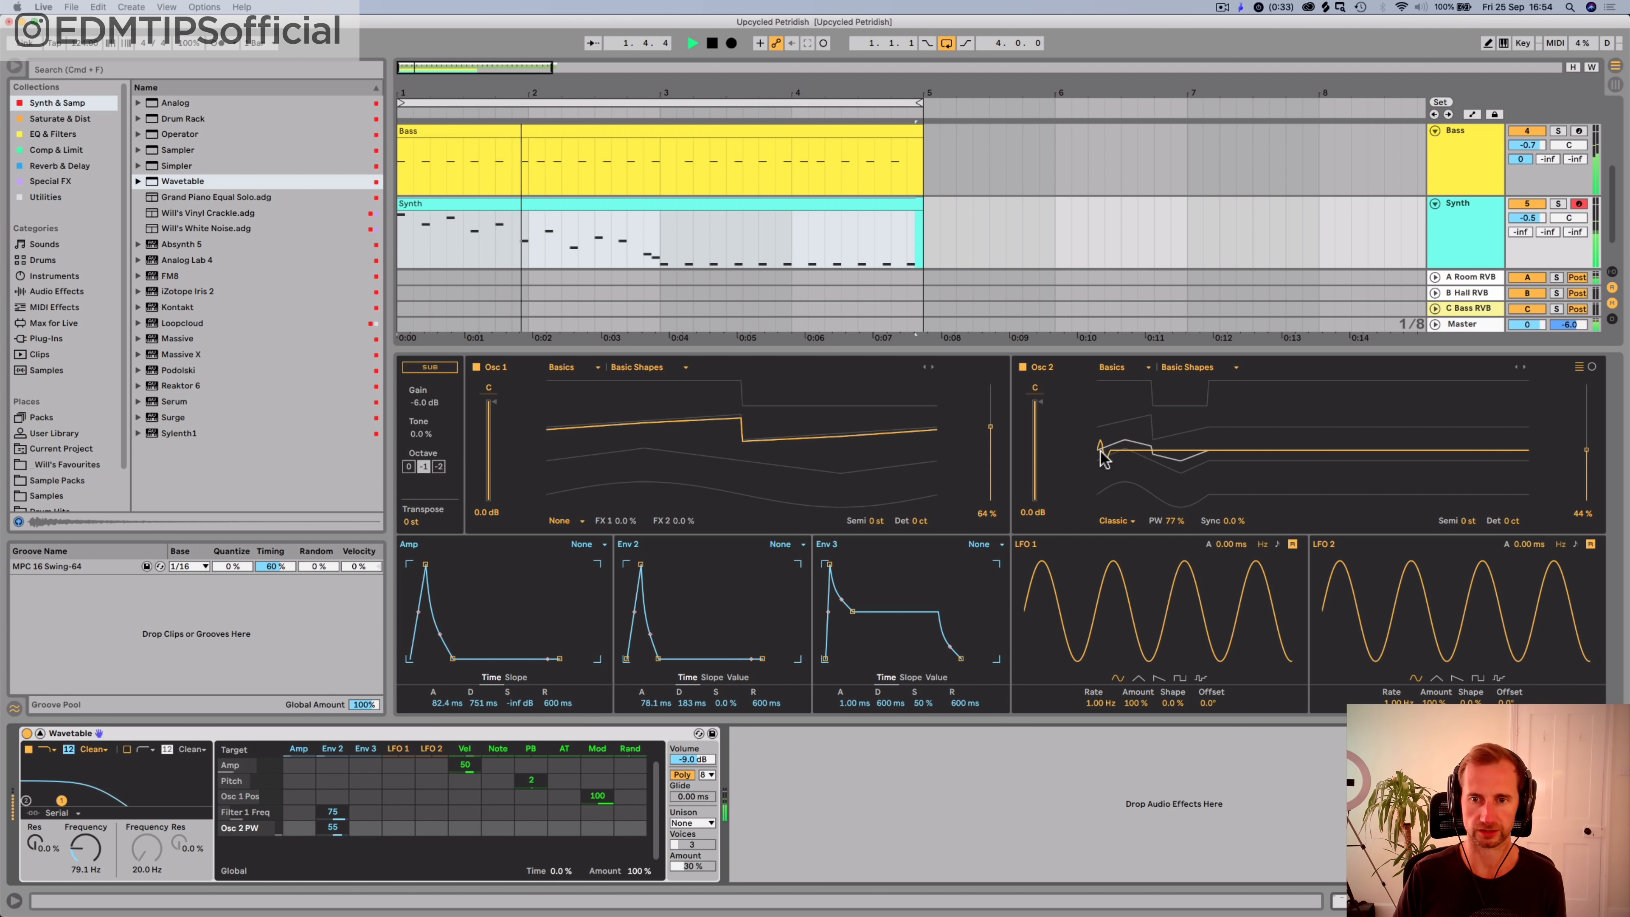
left_click_drag(1232, 521, 1232, 493)
key("super+z")
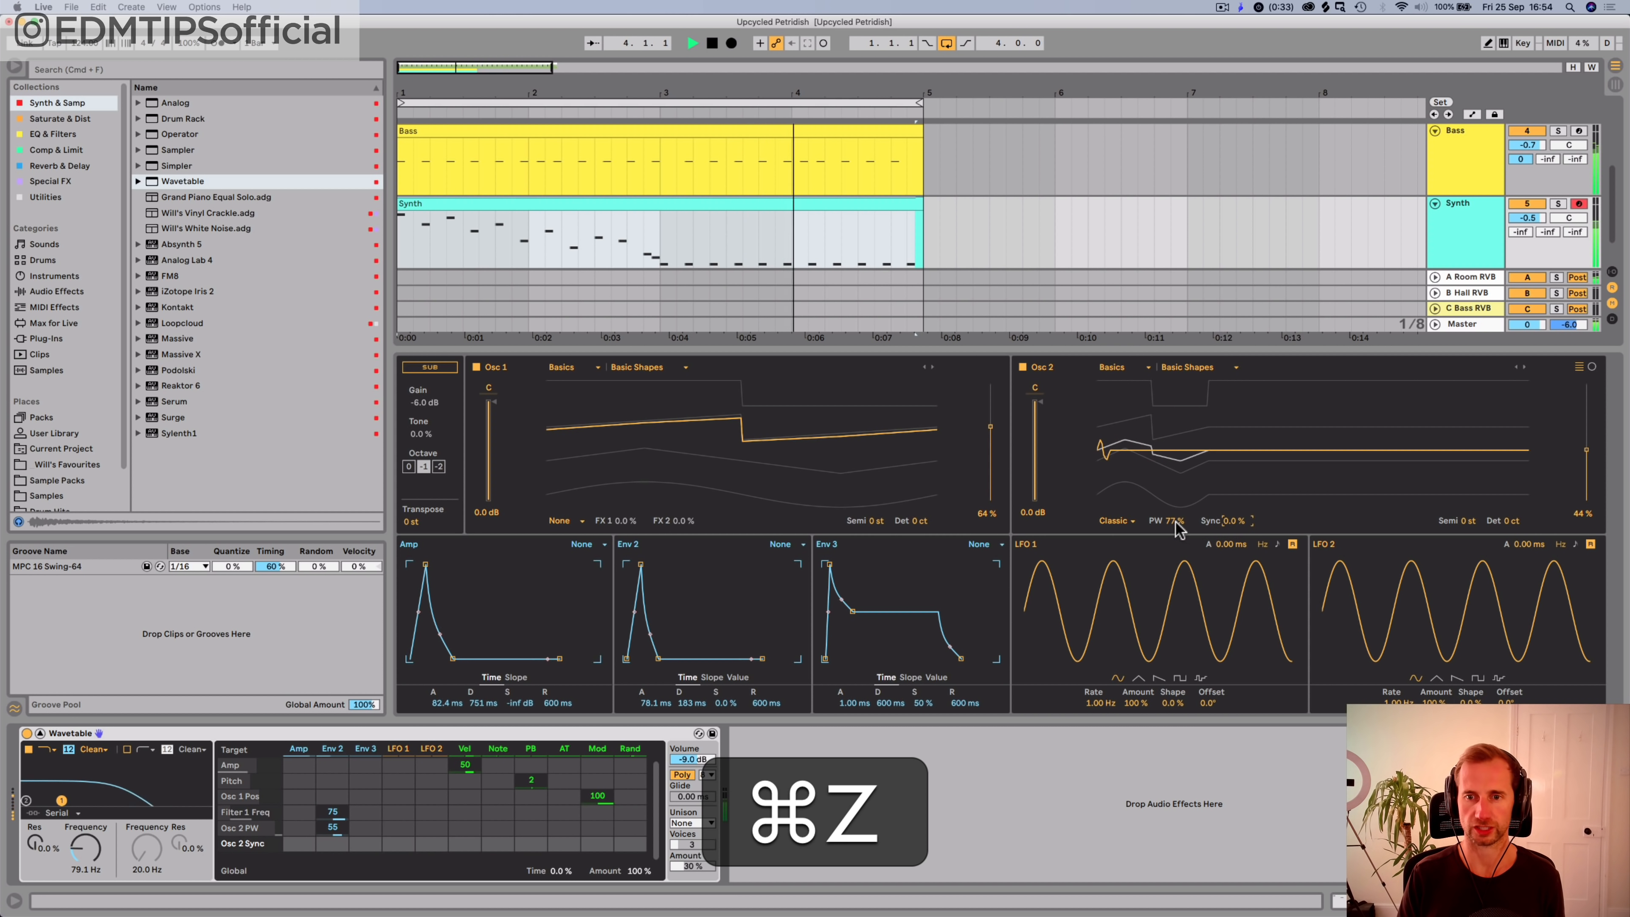
key("super+z")
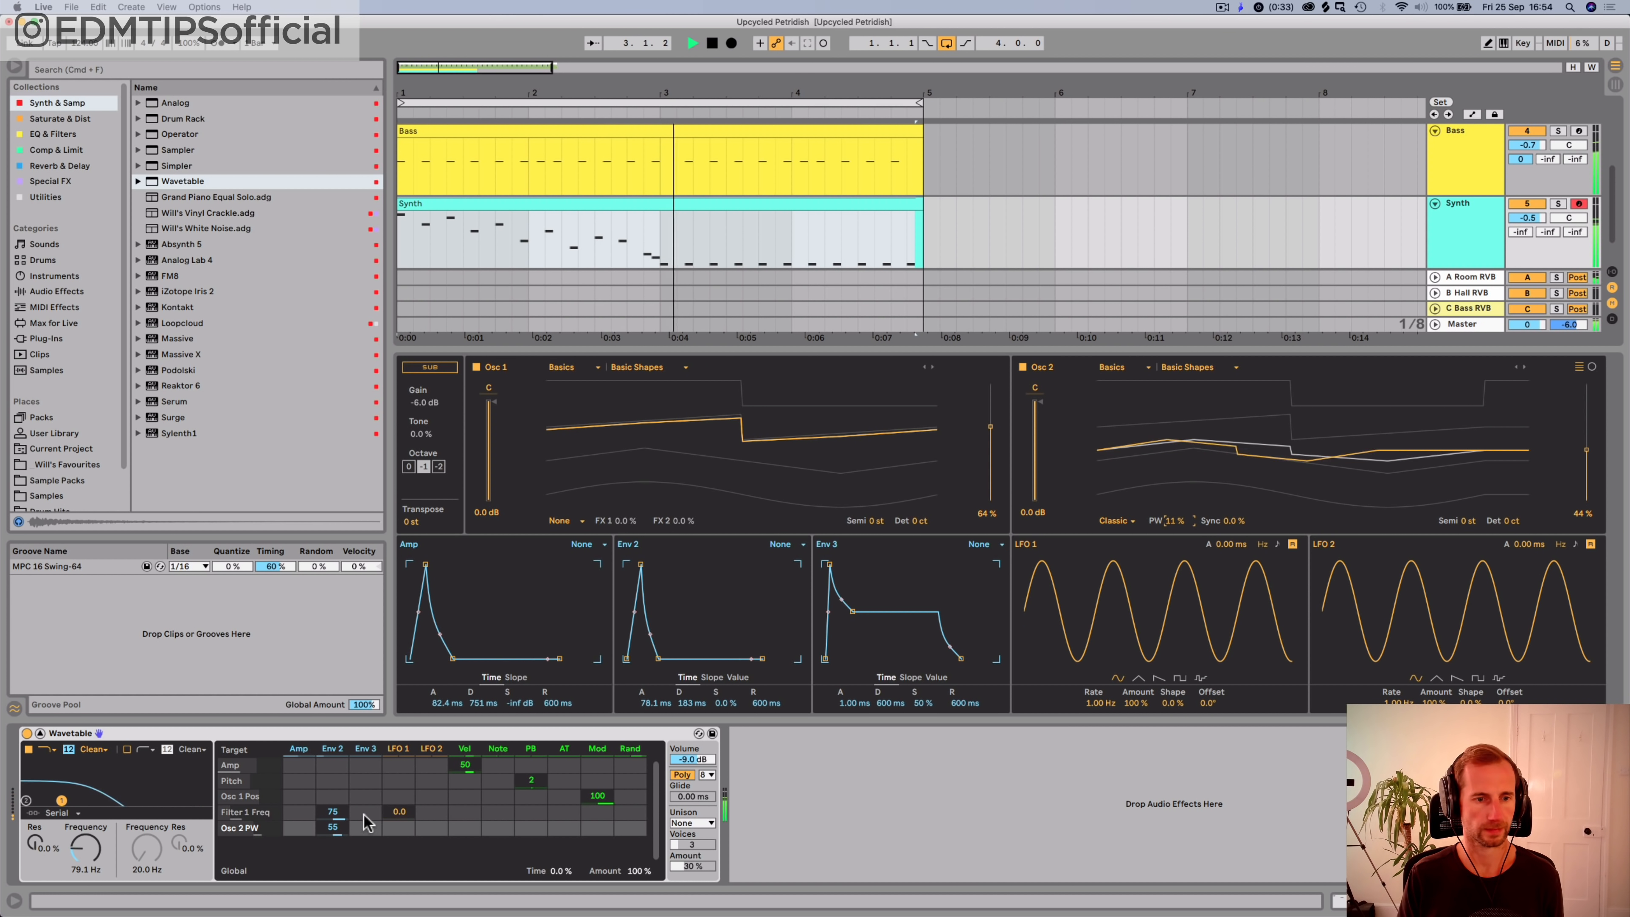
key("space")
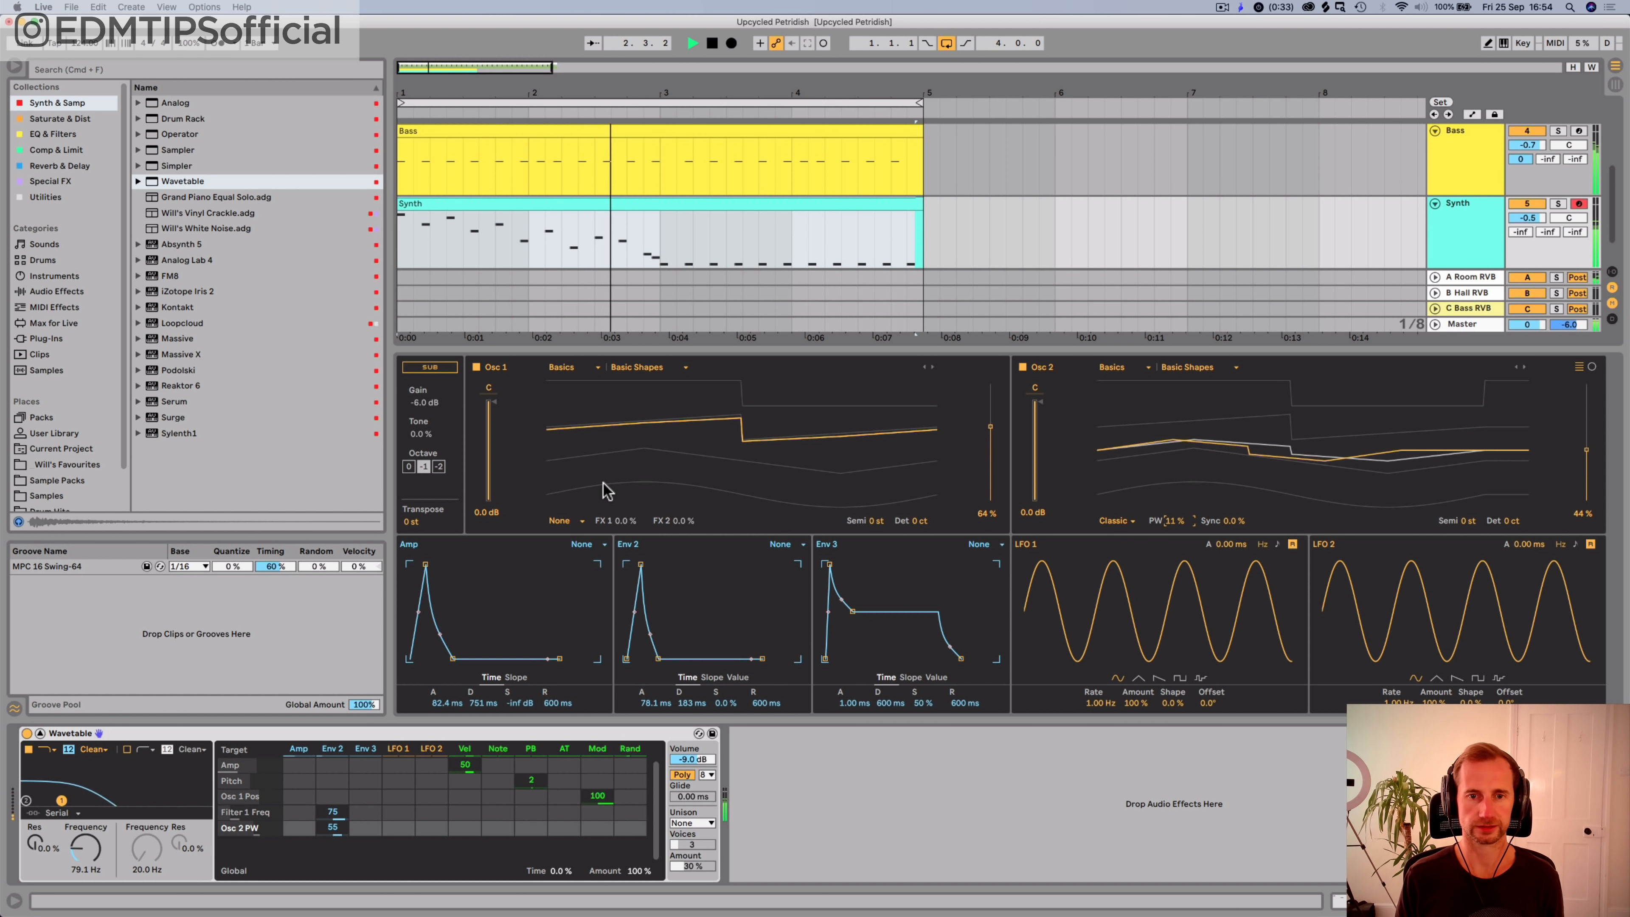
key("space")
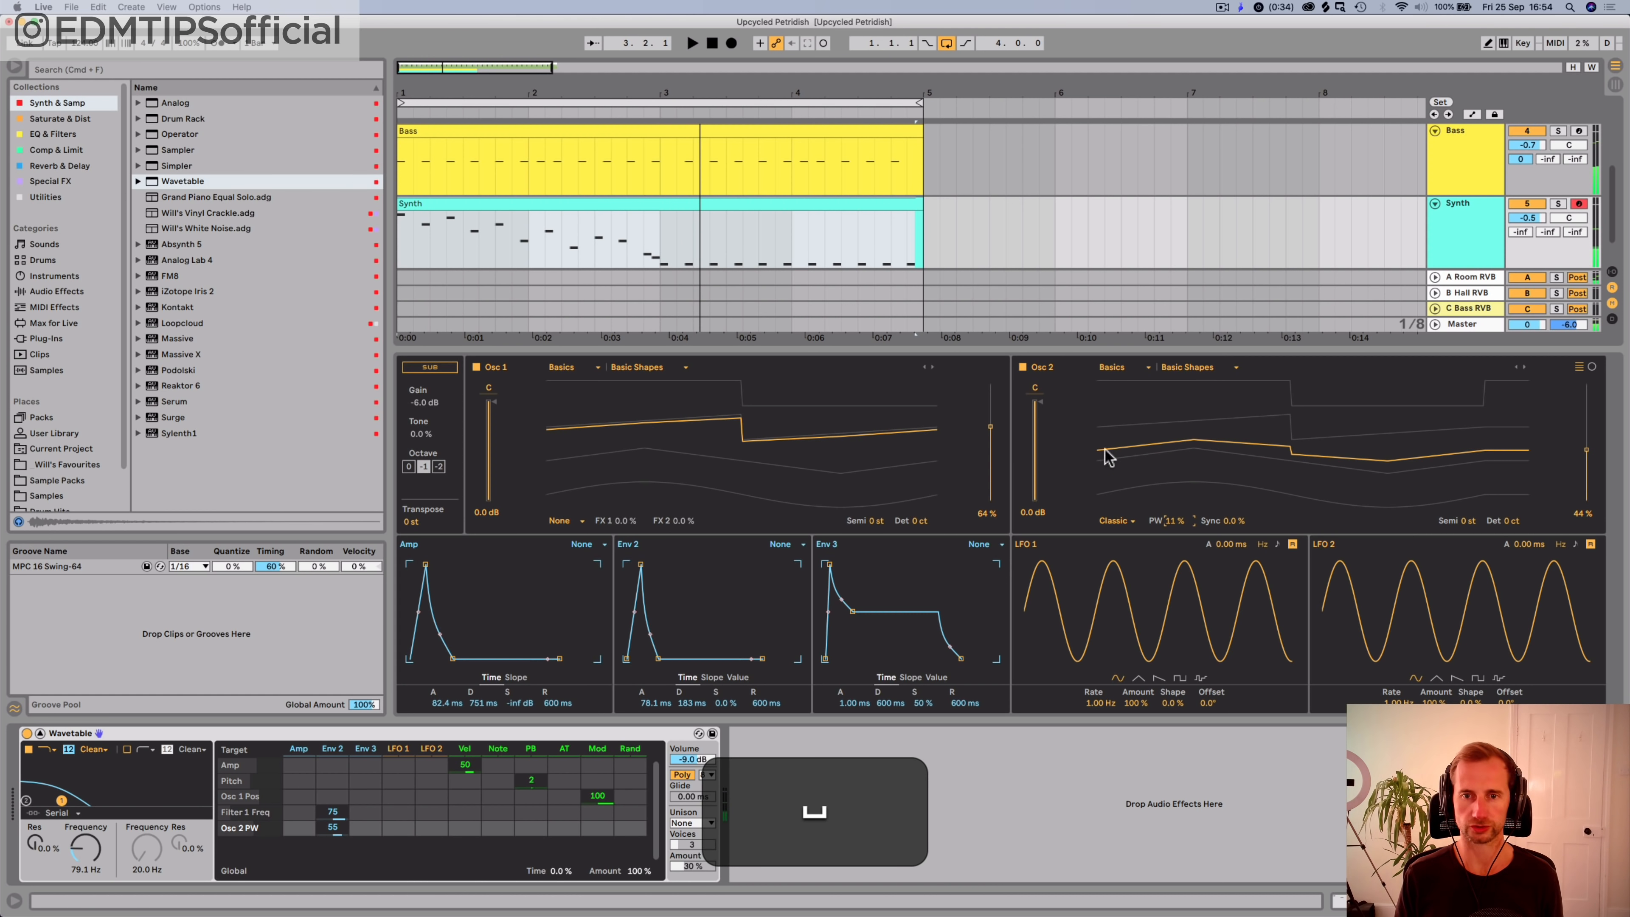
Step: Modulate the Osc 1 wavetable position with Env 2 at 3.1 while the loop plays
left_click(329, 794)
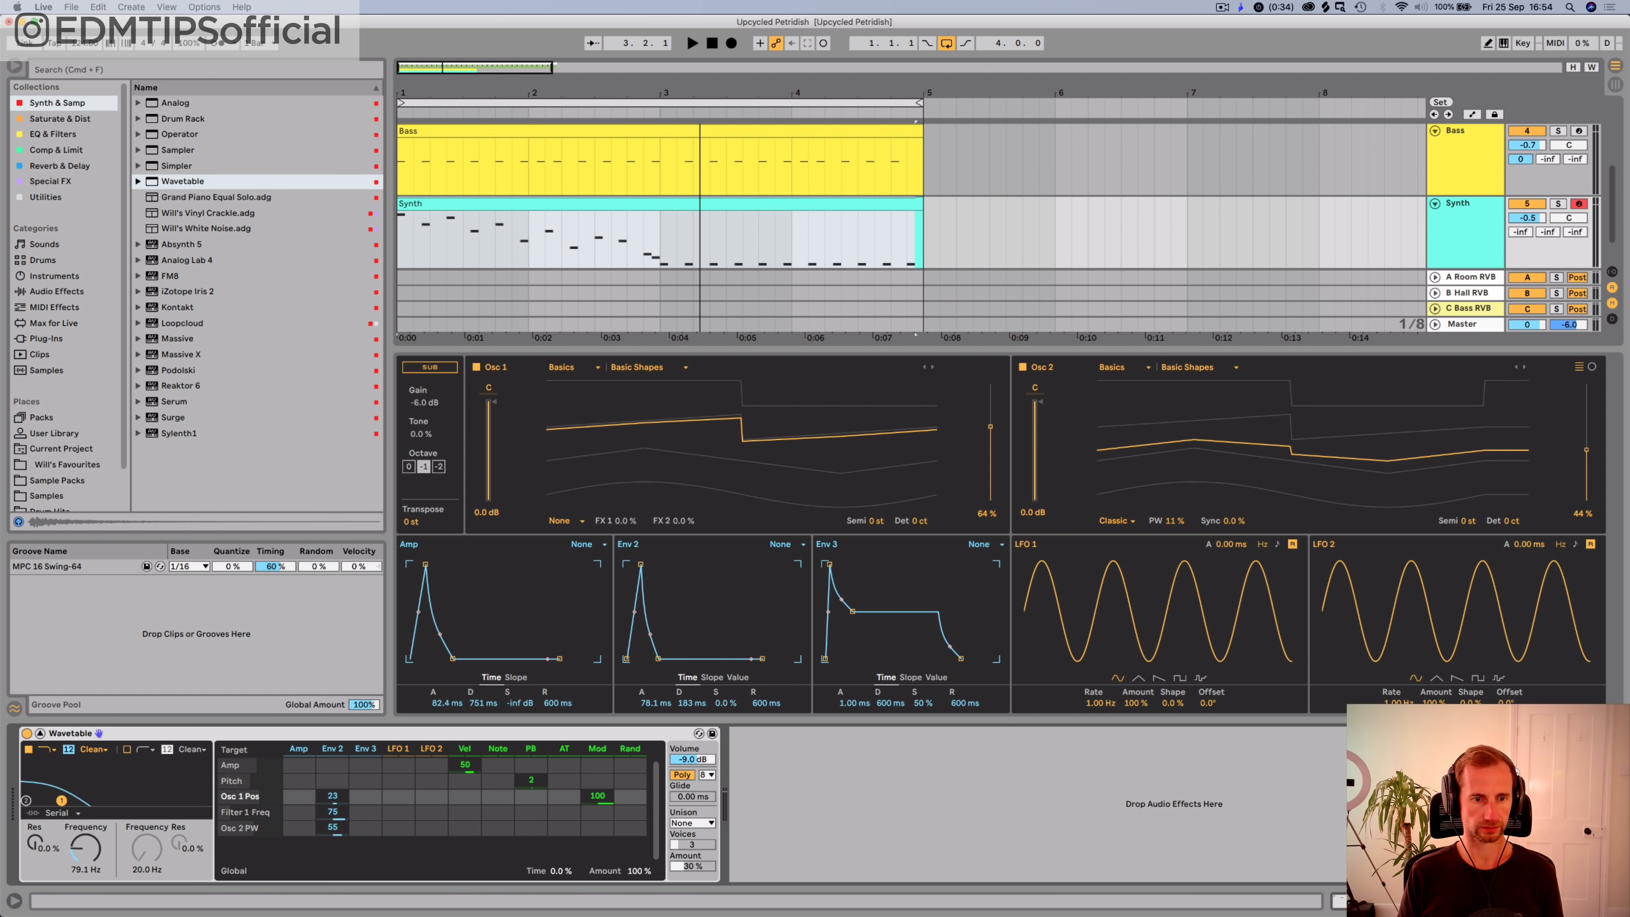
key("space")
left_click_drag(332, 795, 332, 809)
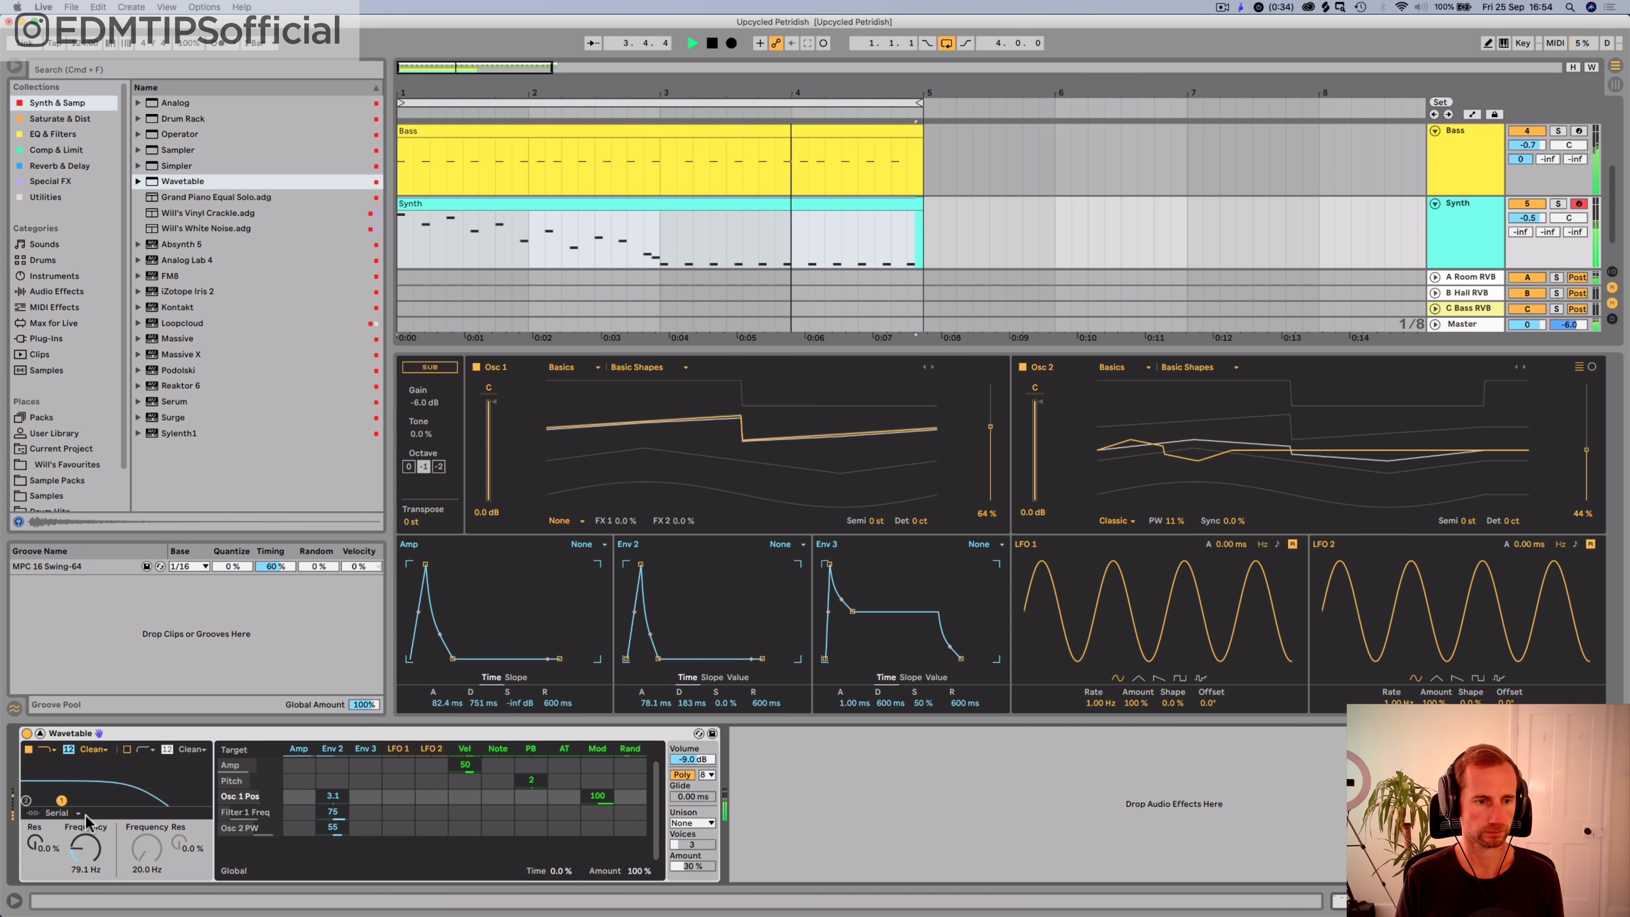
Step: Try a lower Filter 1 frequency of about 67 Hz during playback
left_click_drag(86, 837, 86, 873)
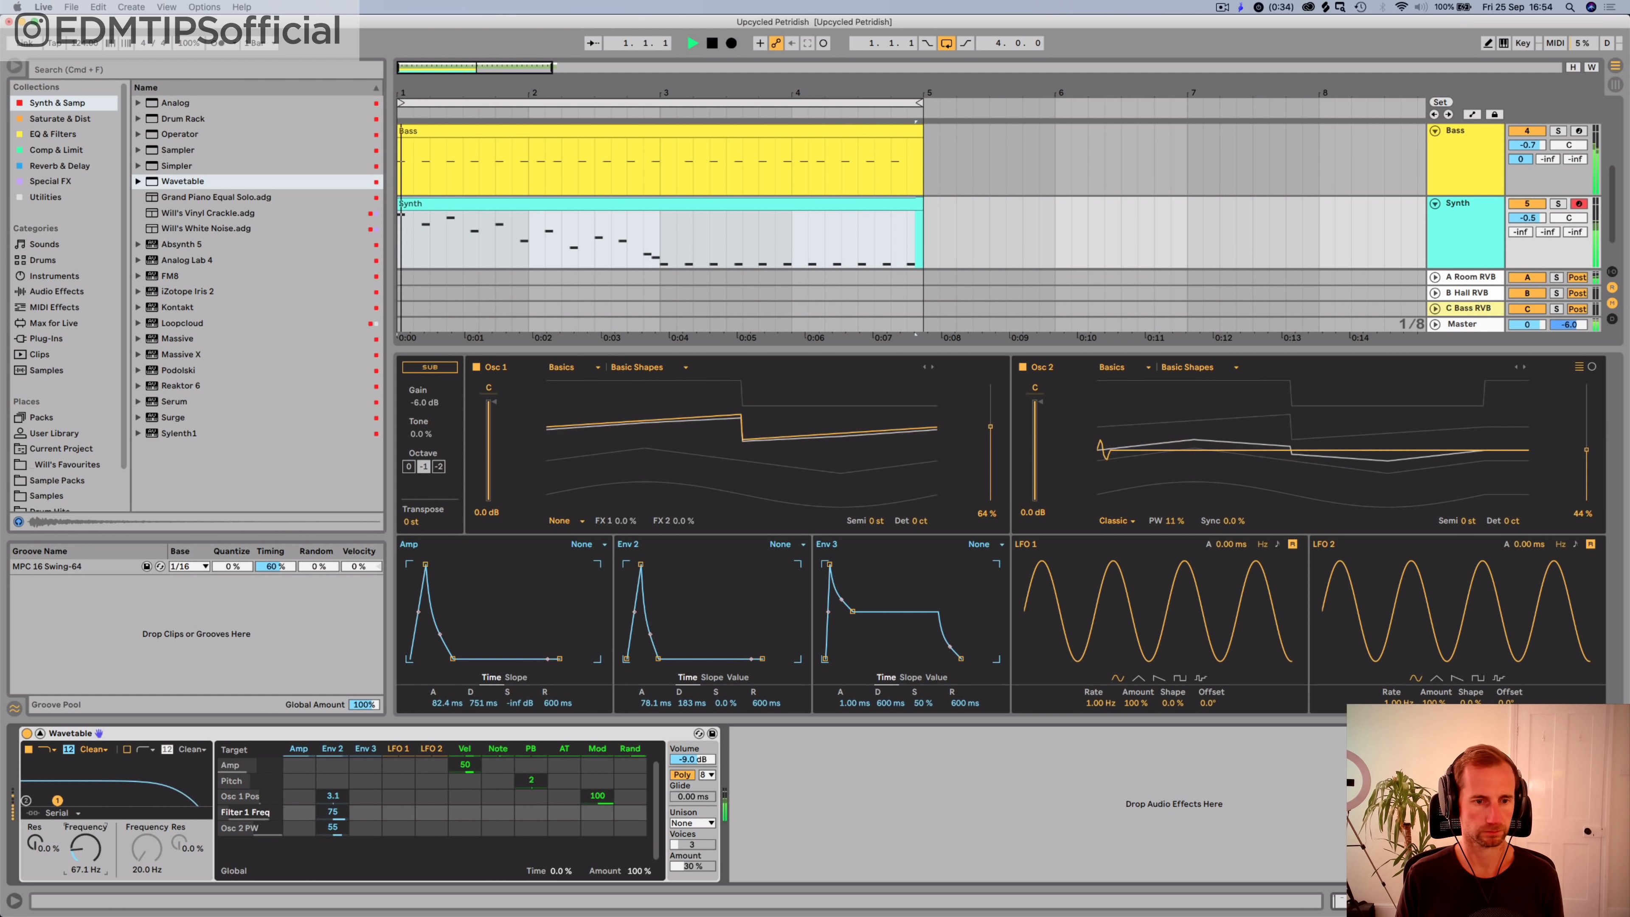
key("space")
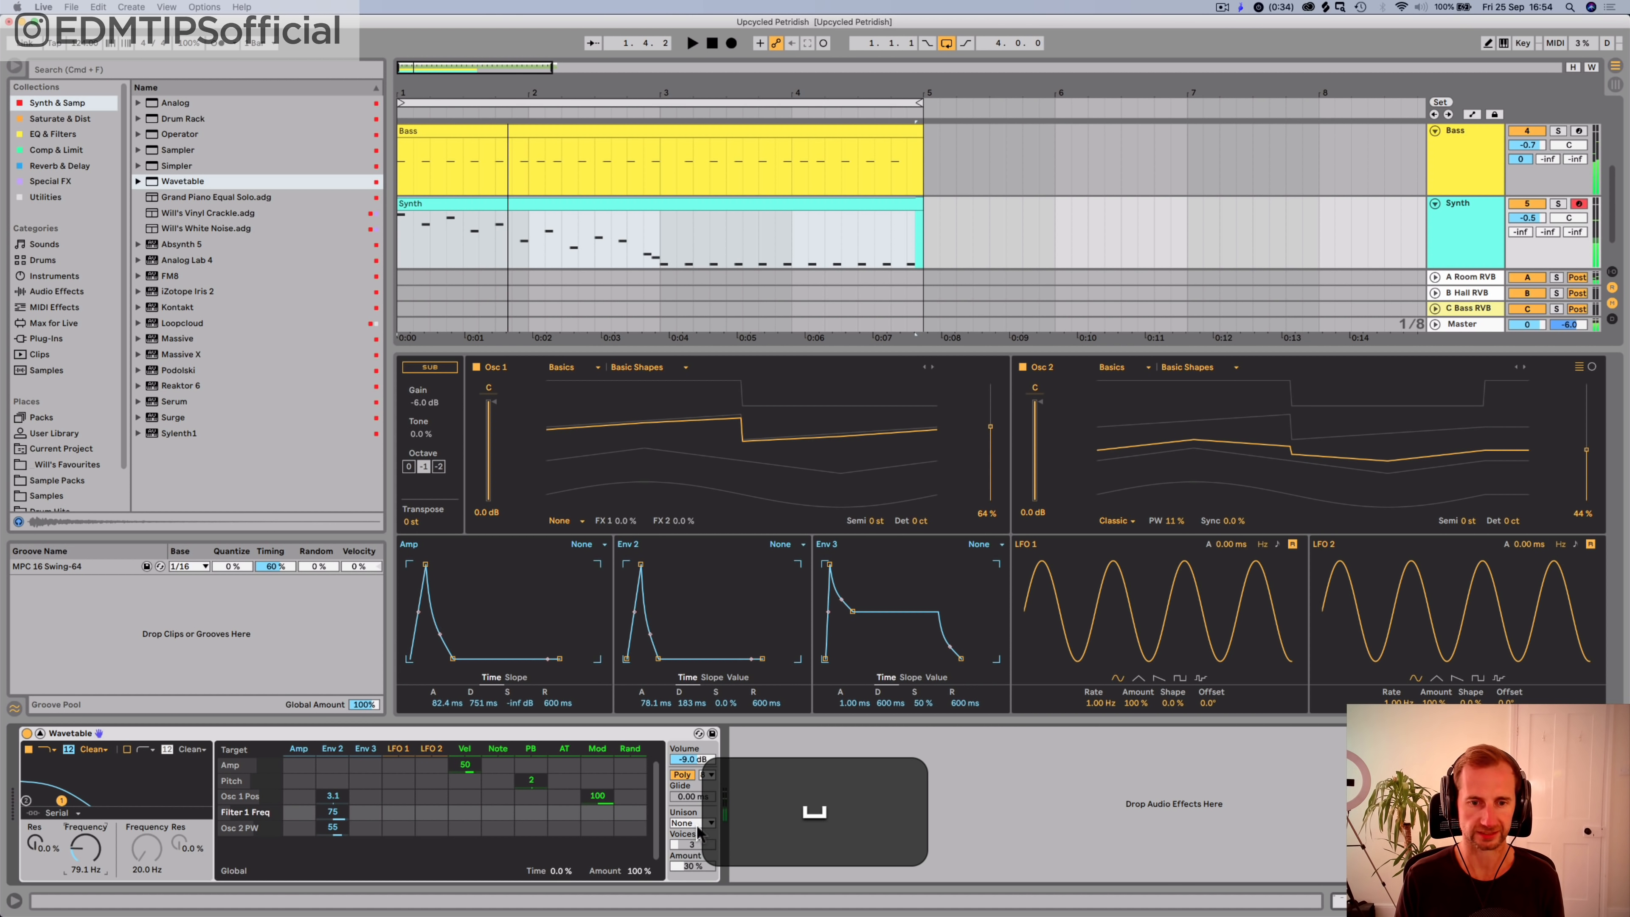
Step: Set the Osc 2 wavetable position to 51% while auditioning the loop
key("space")
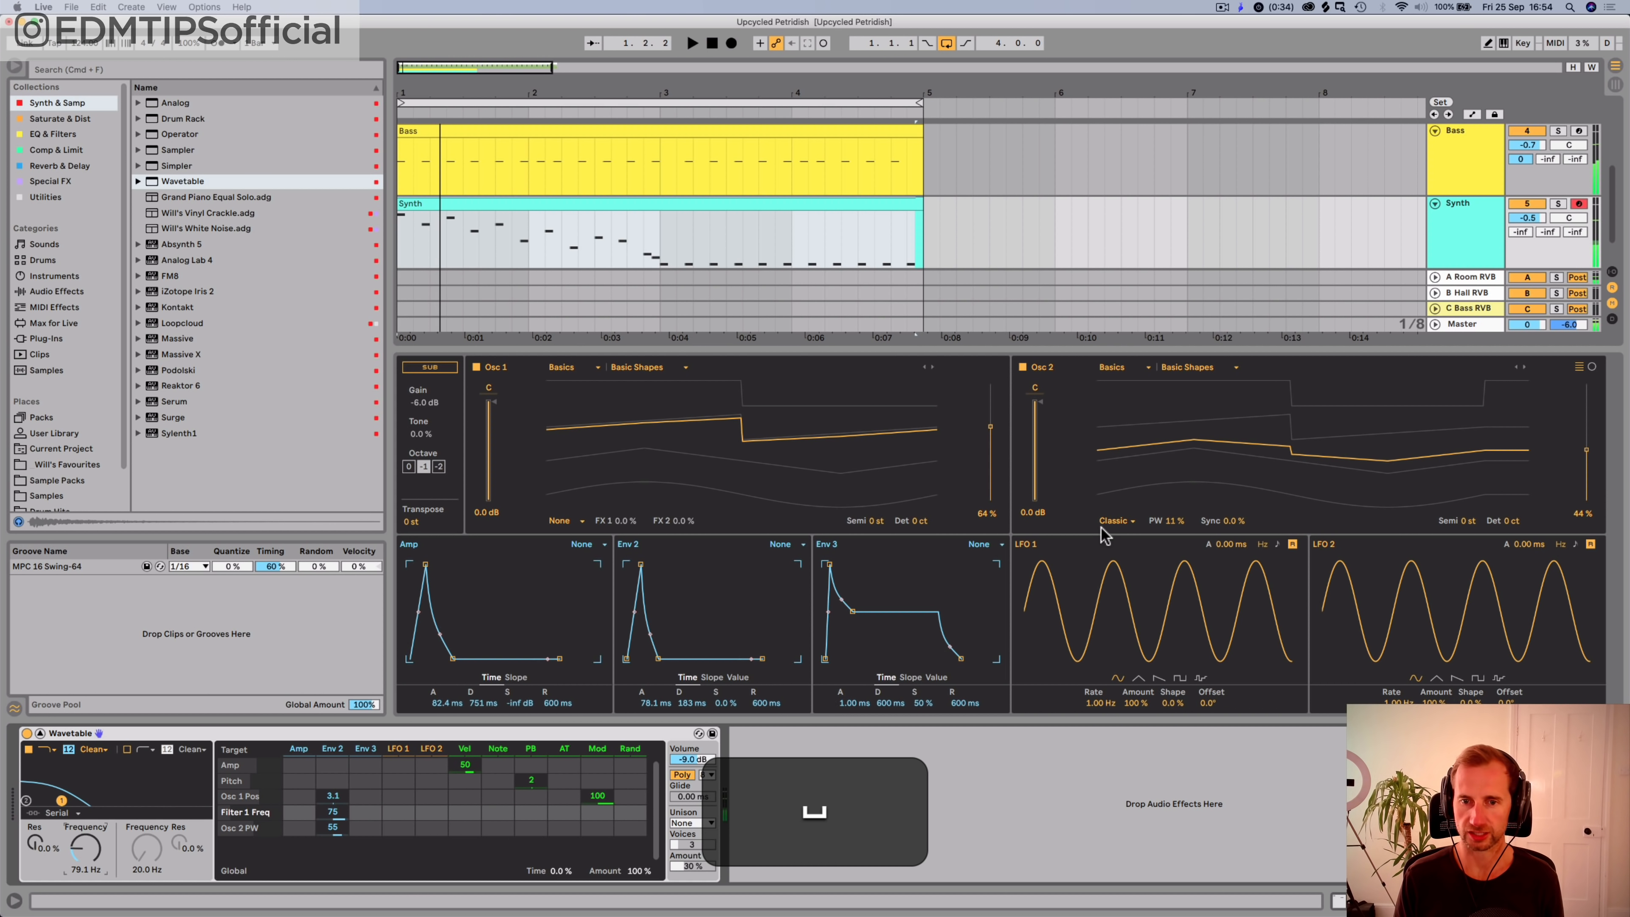
key("space")
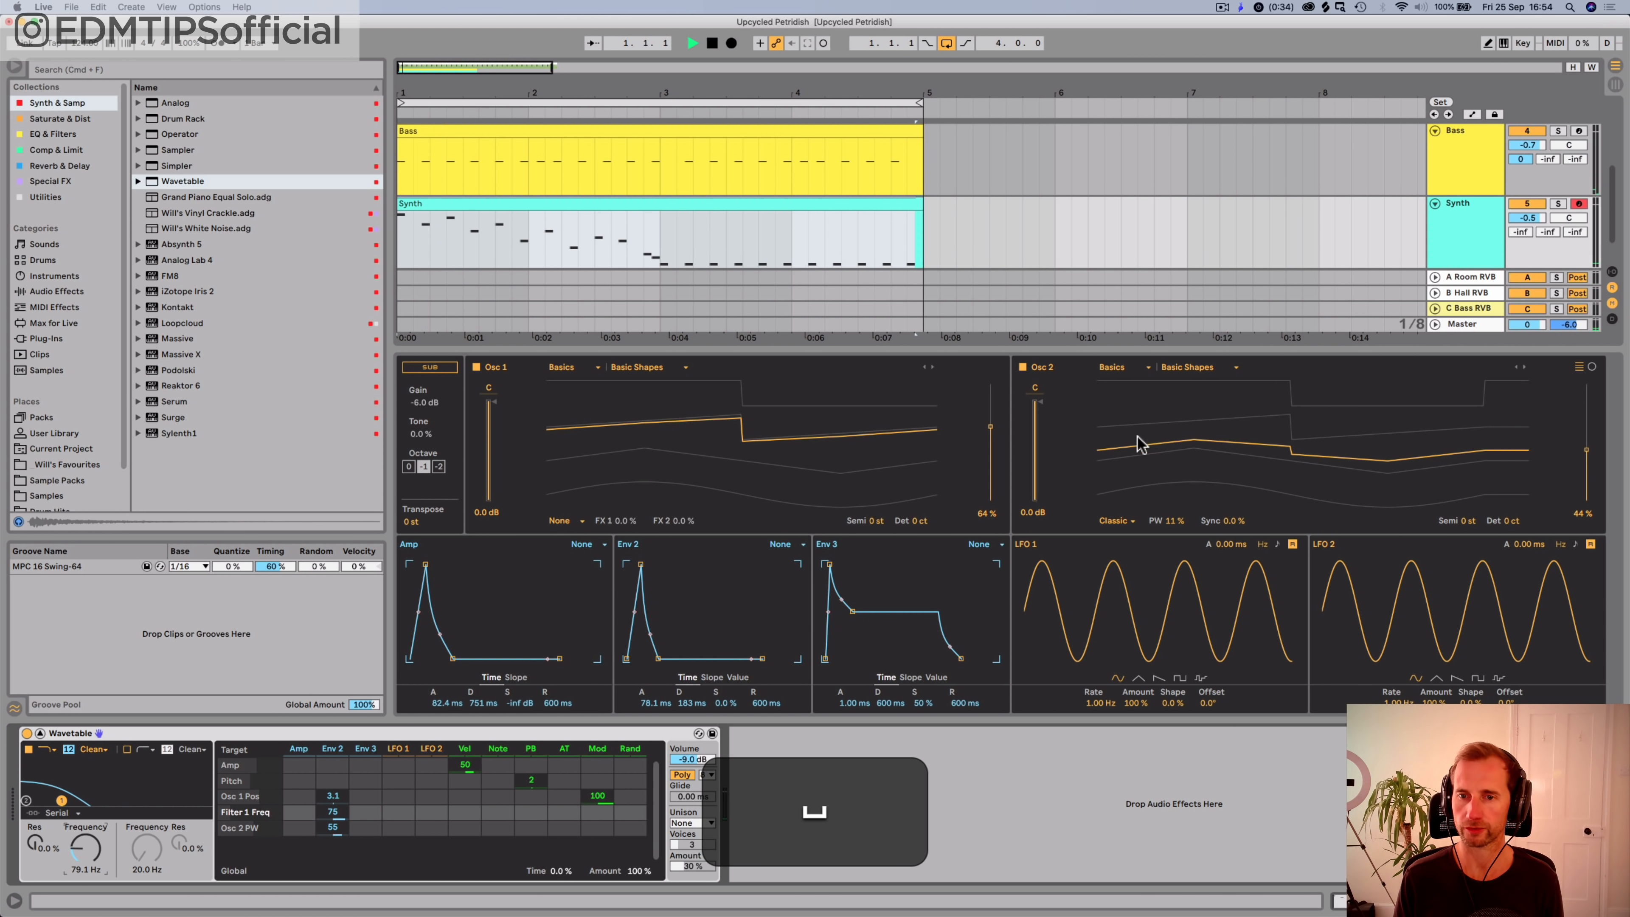
left_click_drag(1223, 442, 1223, 434)
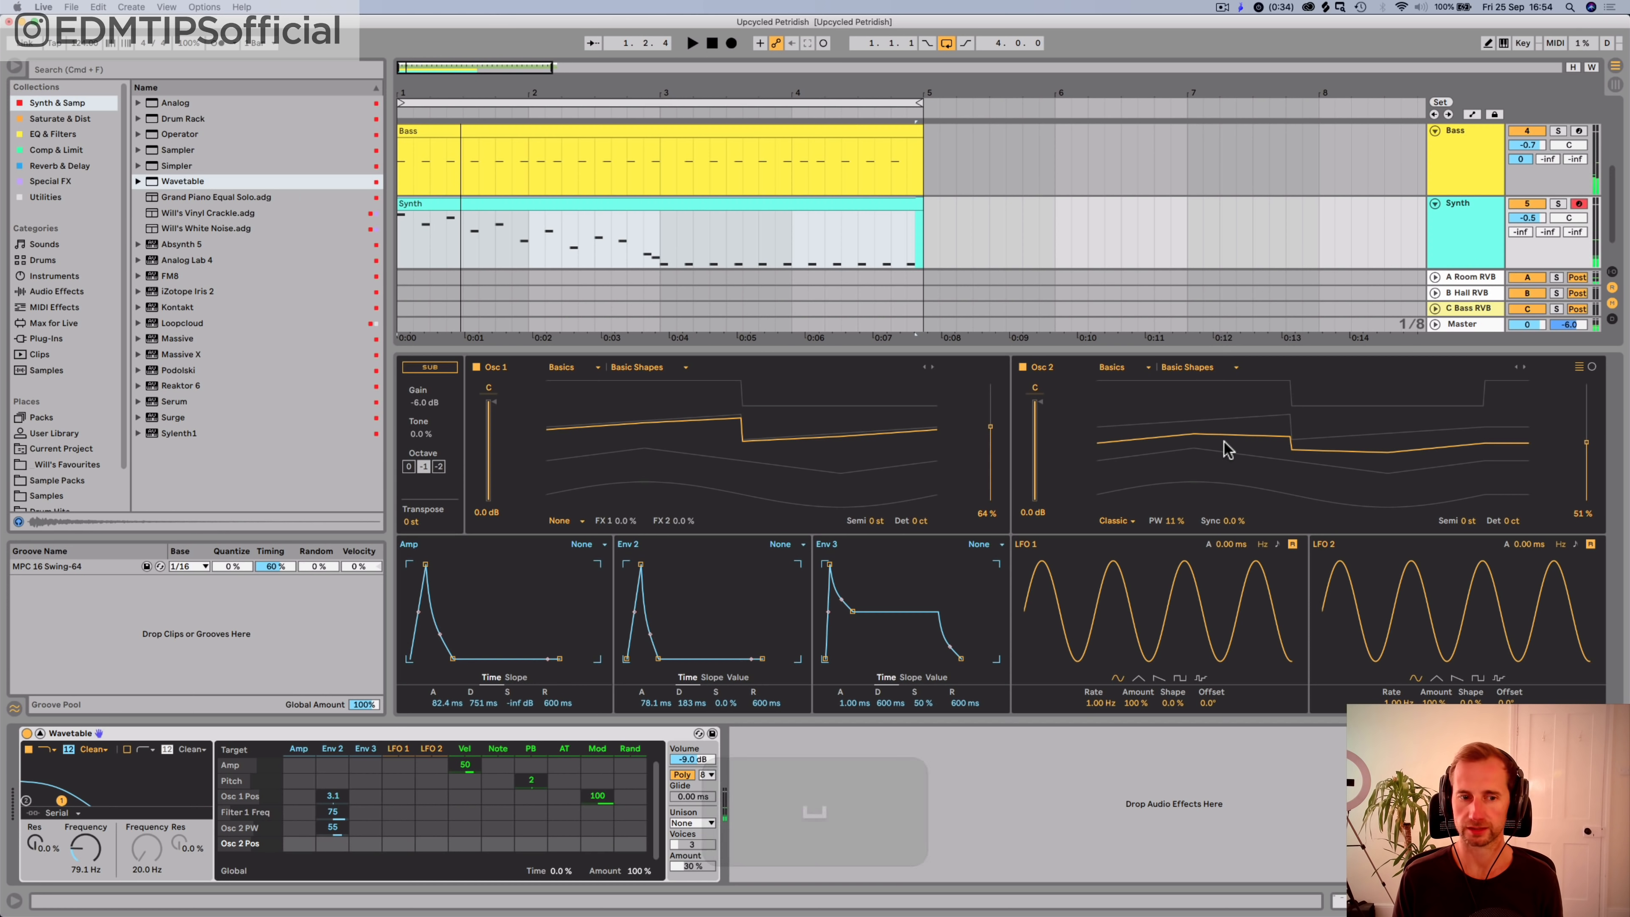
Step: Modulate the Osc 2 wavetable position with Env 2 at 58 and set the Filter 1 frequency to 56.9 Hz
key("super")
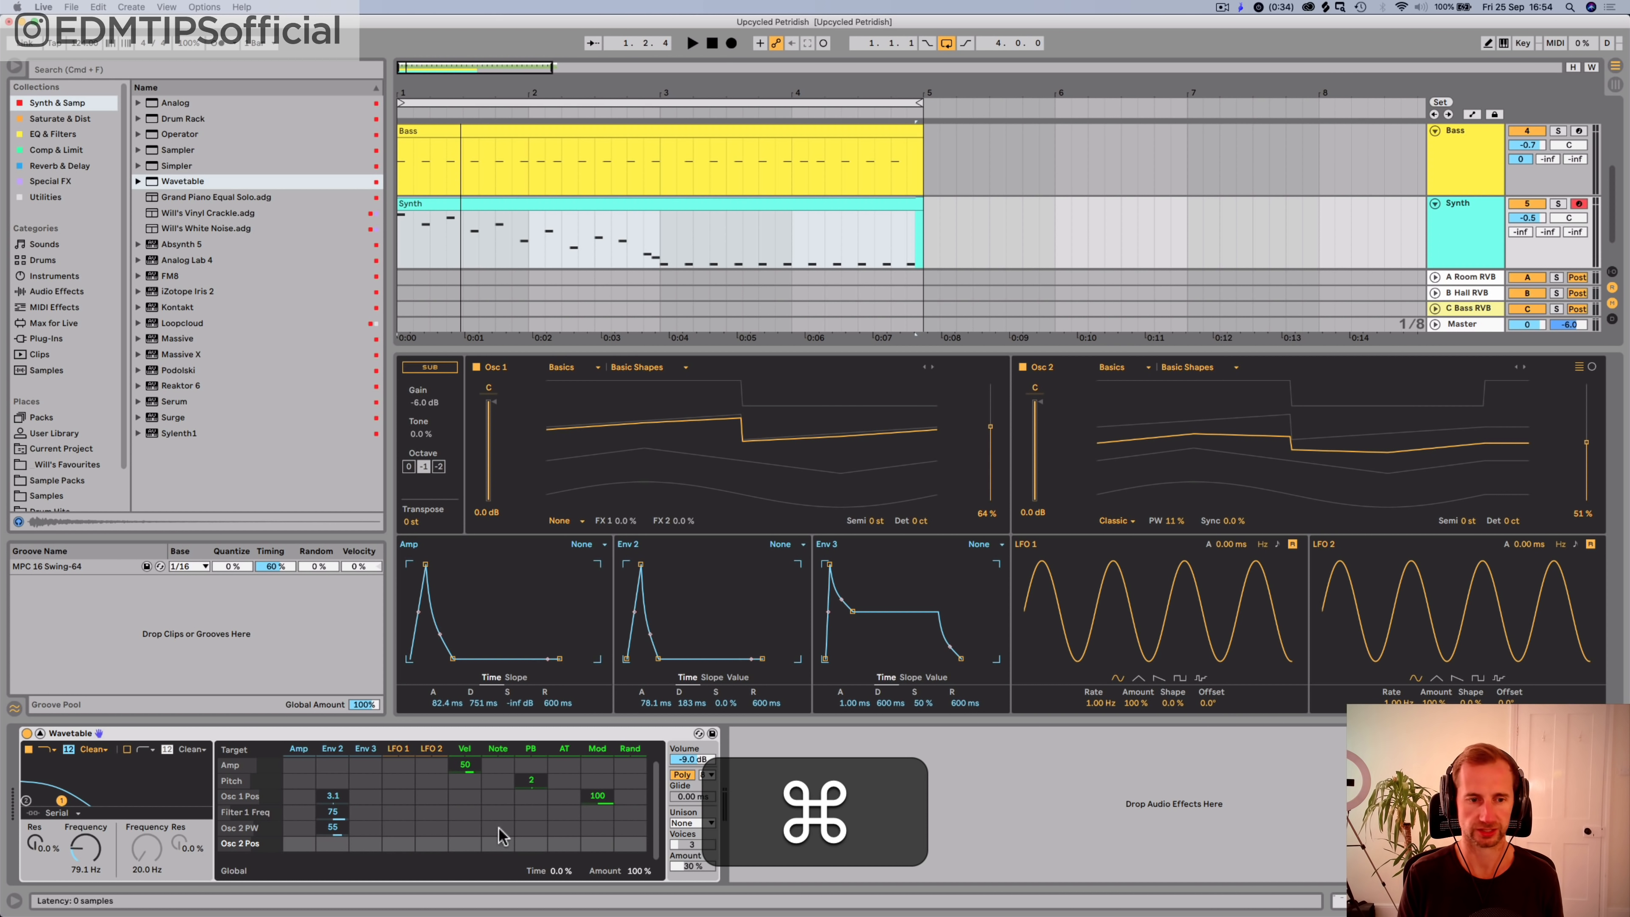
left_click_drag(332, 842, 332, 828)
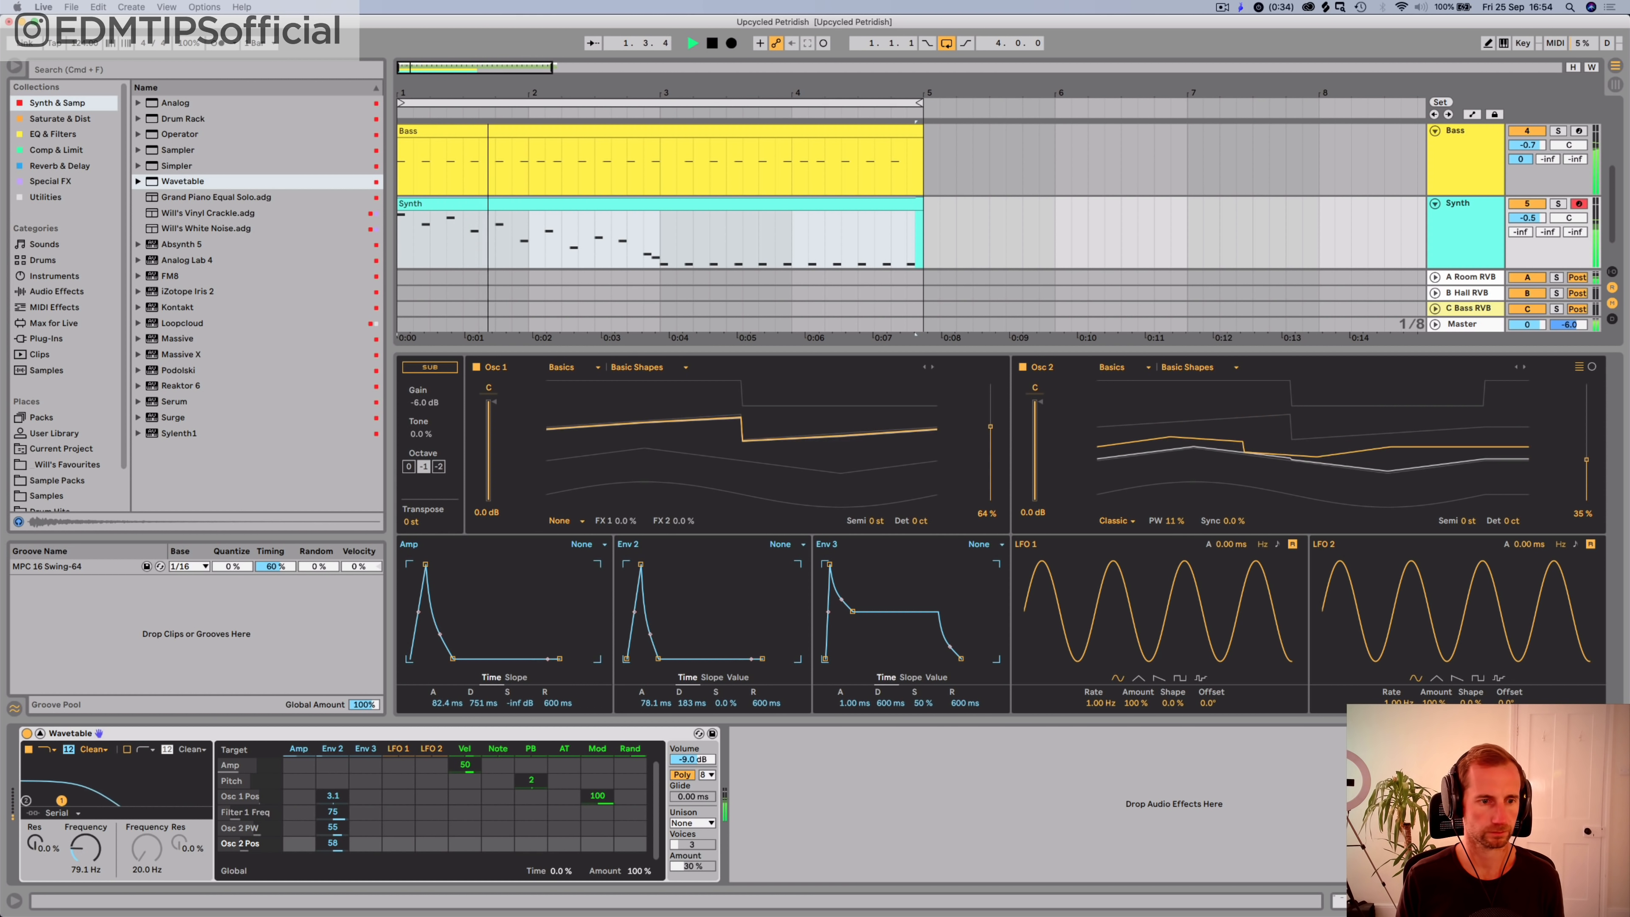
left_click_drag(85, 847, 86, 886)
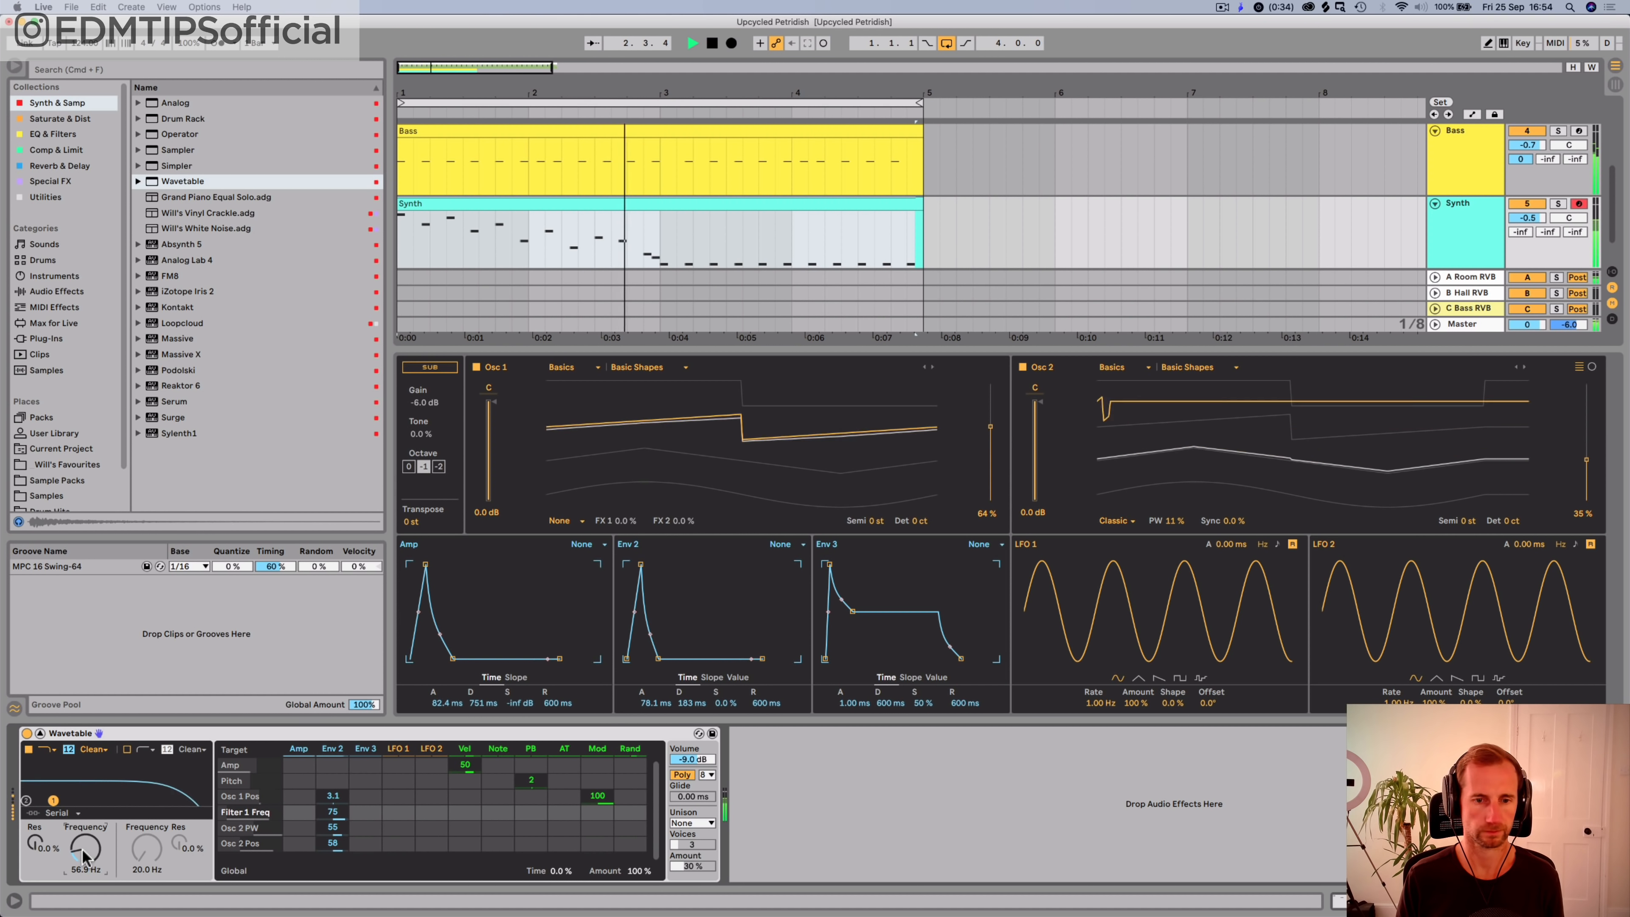
Step: Set the Wavetable unison mode to Shimmer and audition it in the loop
left_click(680, 821)
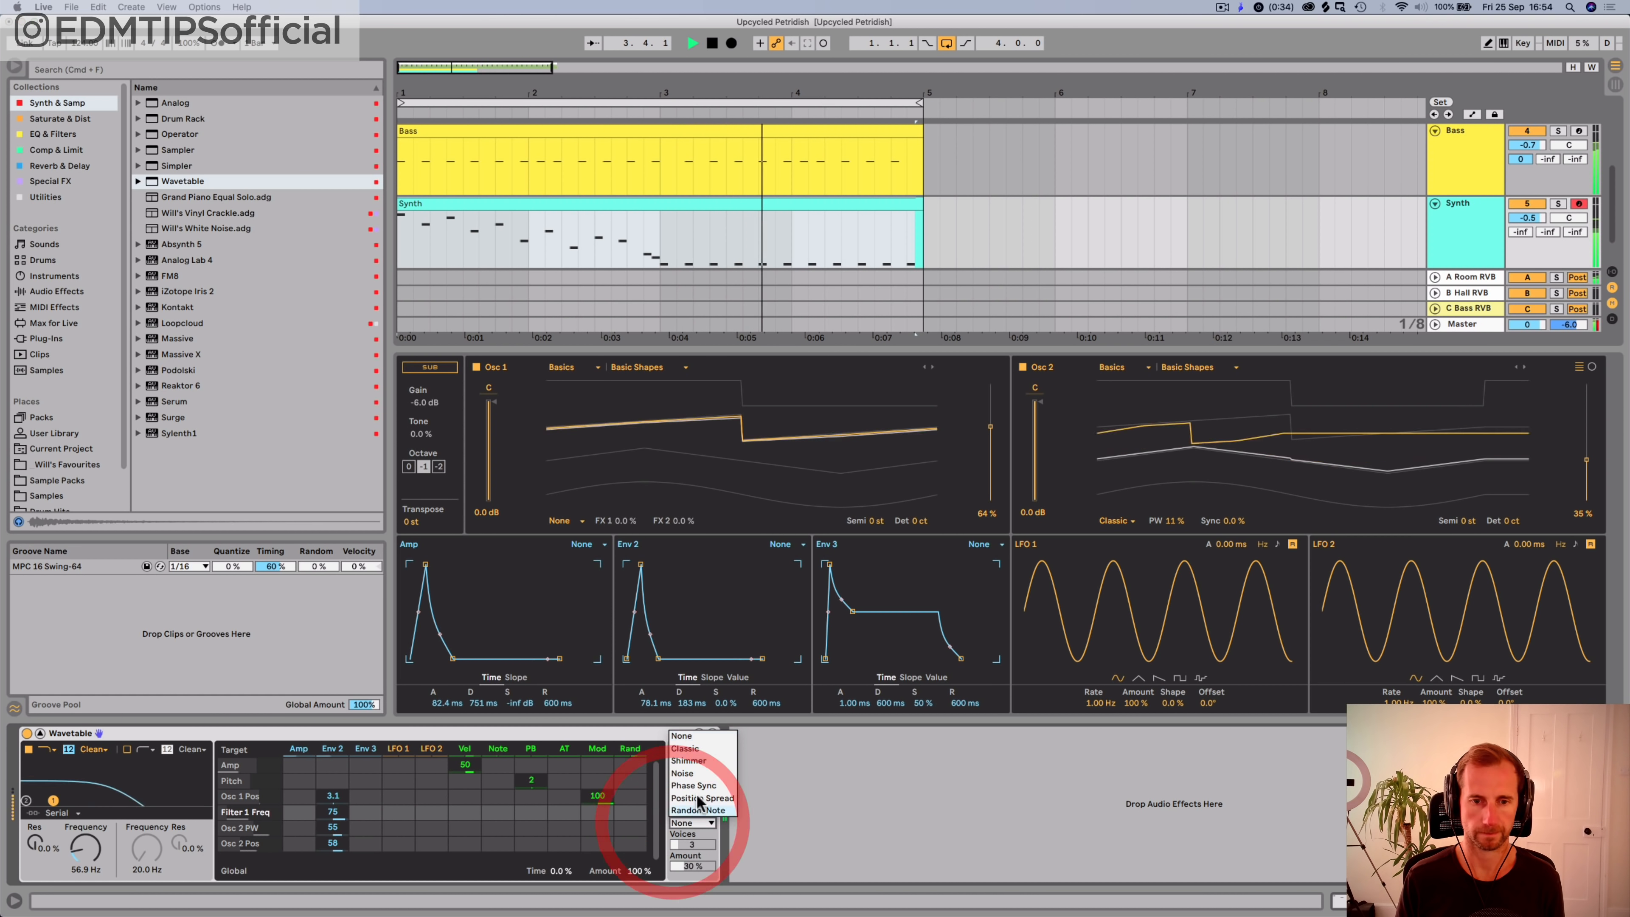
left_click(690, 761)
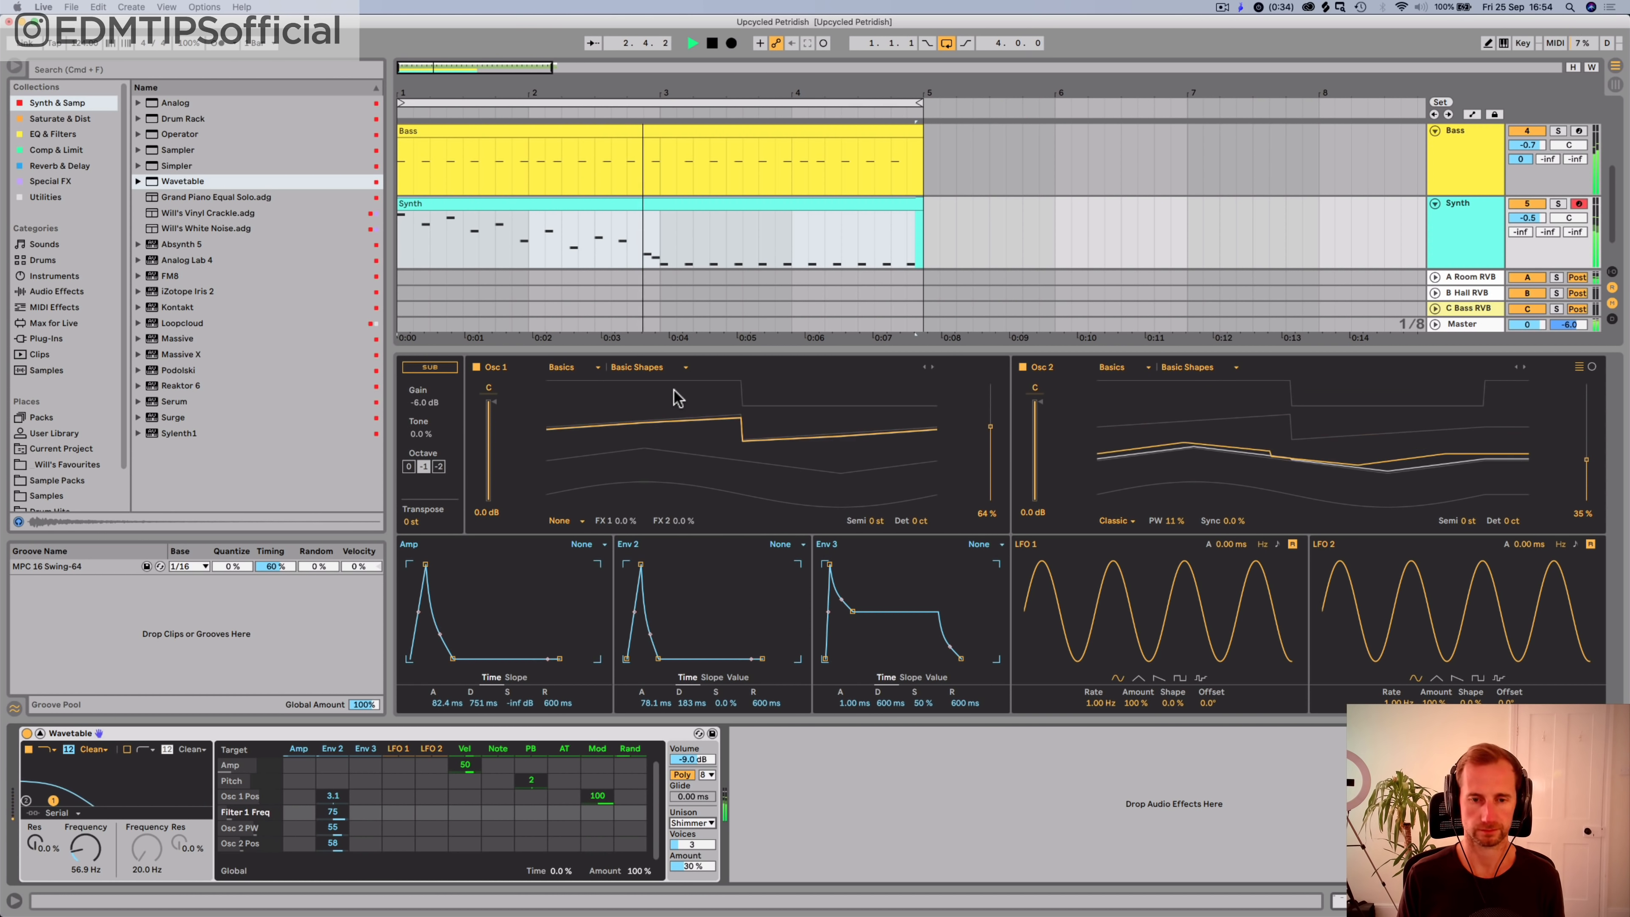
key("shift+Tab")
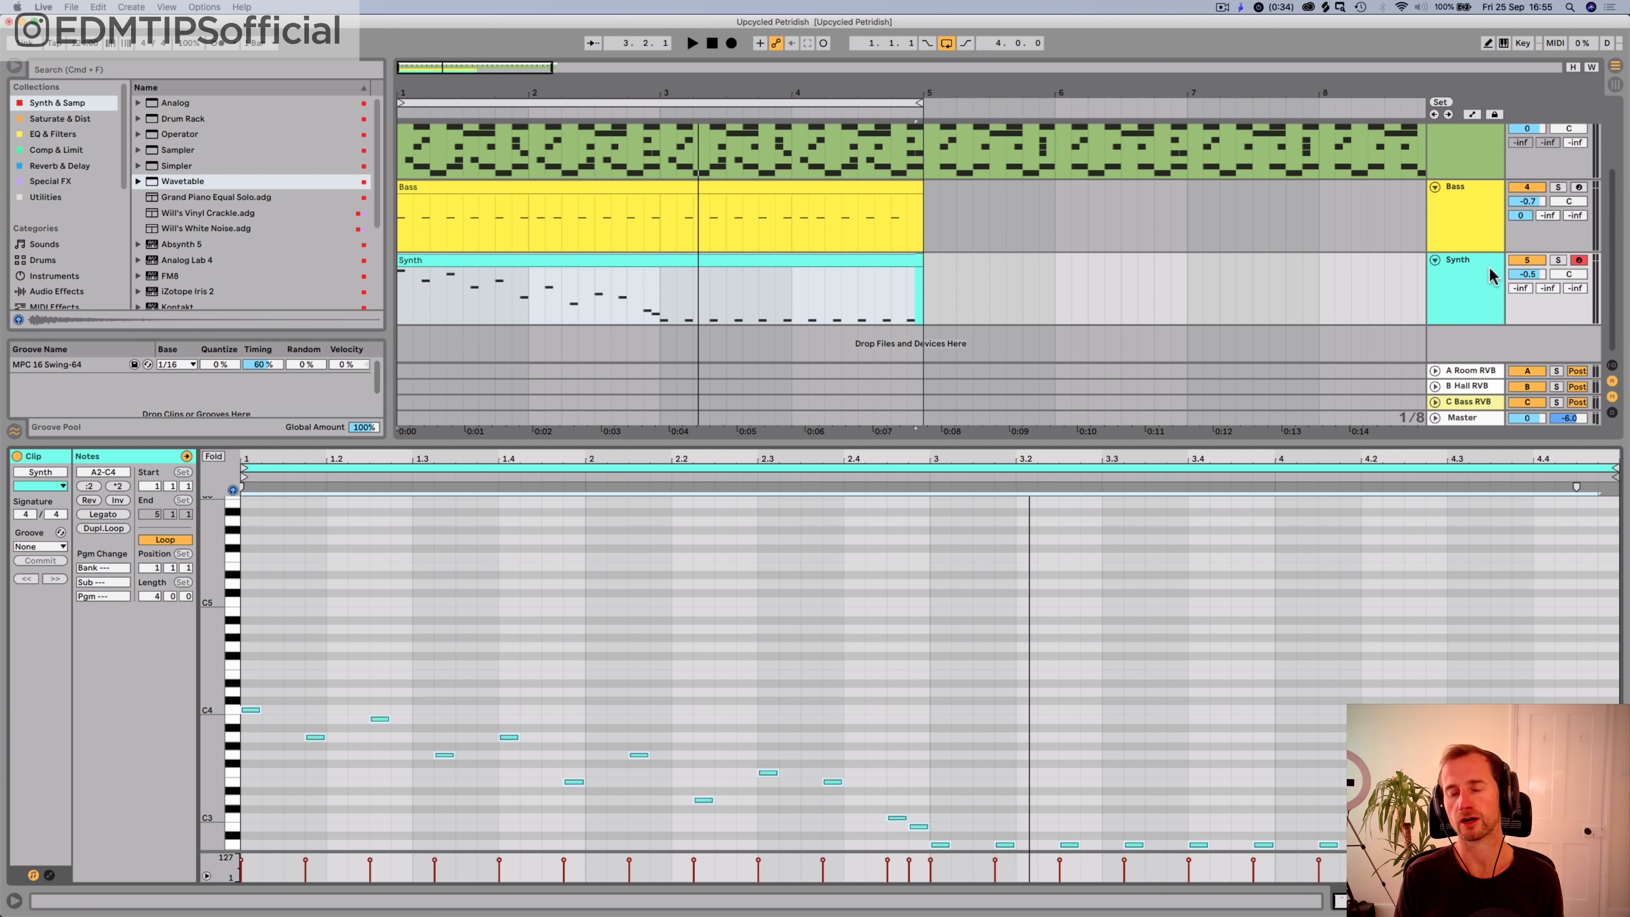
Step: Inspect the Hall RVB return track's effect chain in Session View and return to the arrangement
left_click(1487, 273)
key("Tab")
left_click(1390, 77)
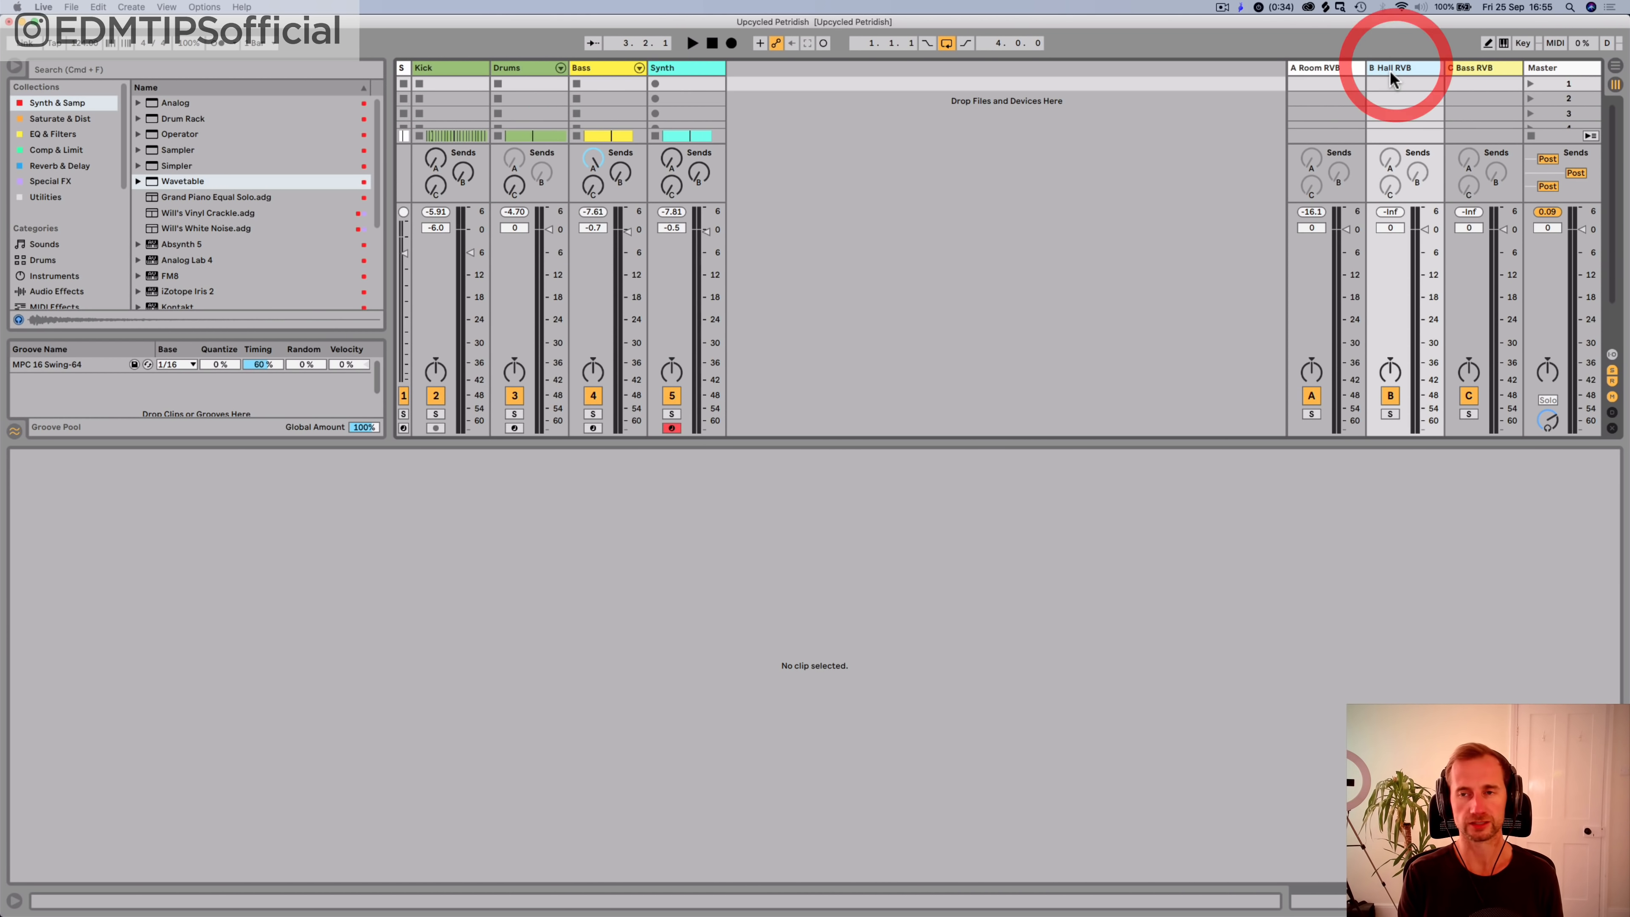
double_click(1390, 74)
key("Tab")
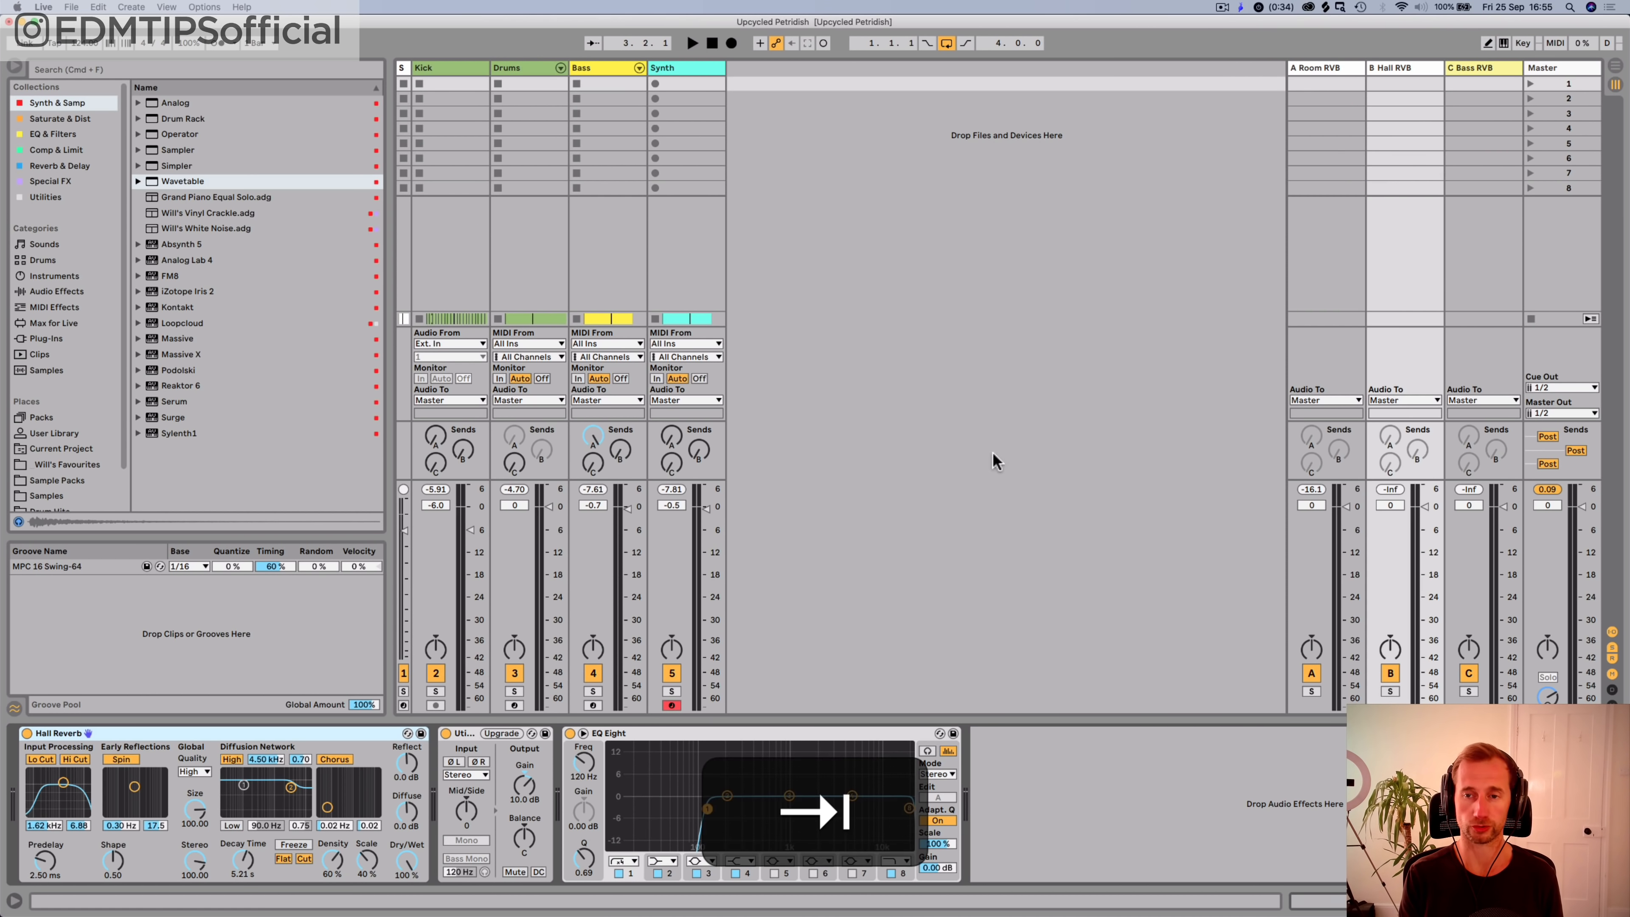
Step: Play the loop and raise the Synth track's send to the Hall RVB return to -9.7 dB
key("space")
left_click(1549, 375)
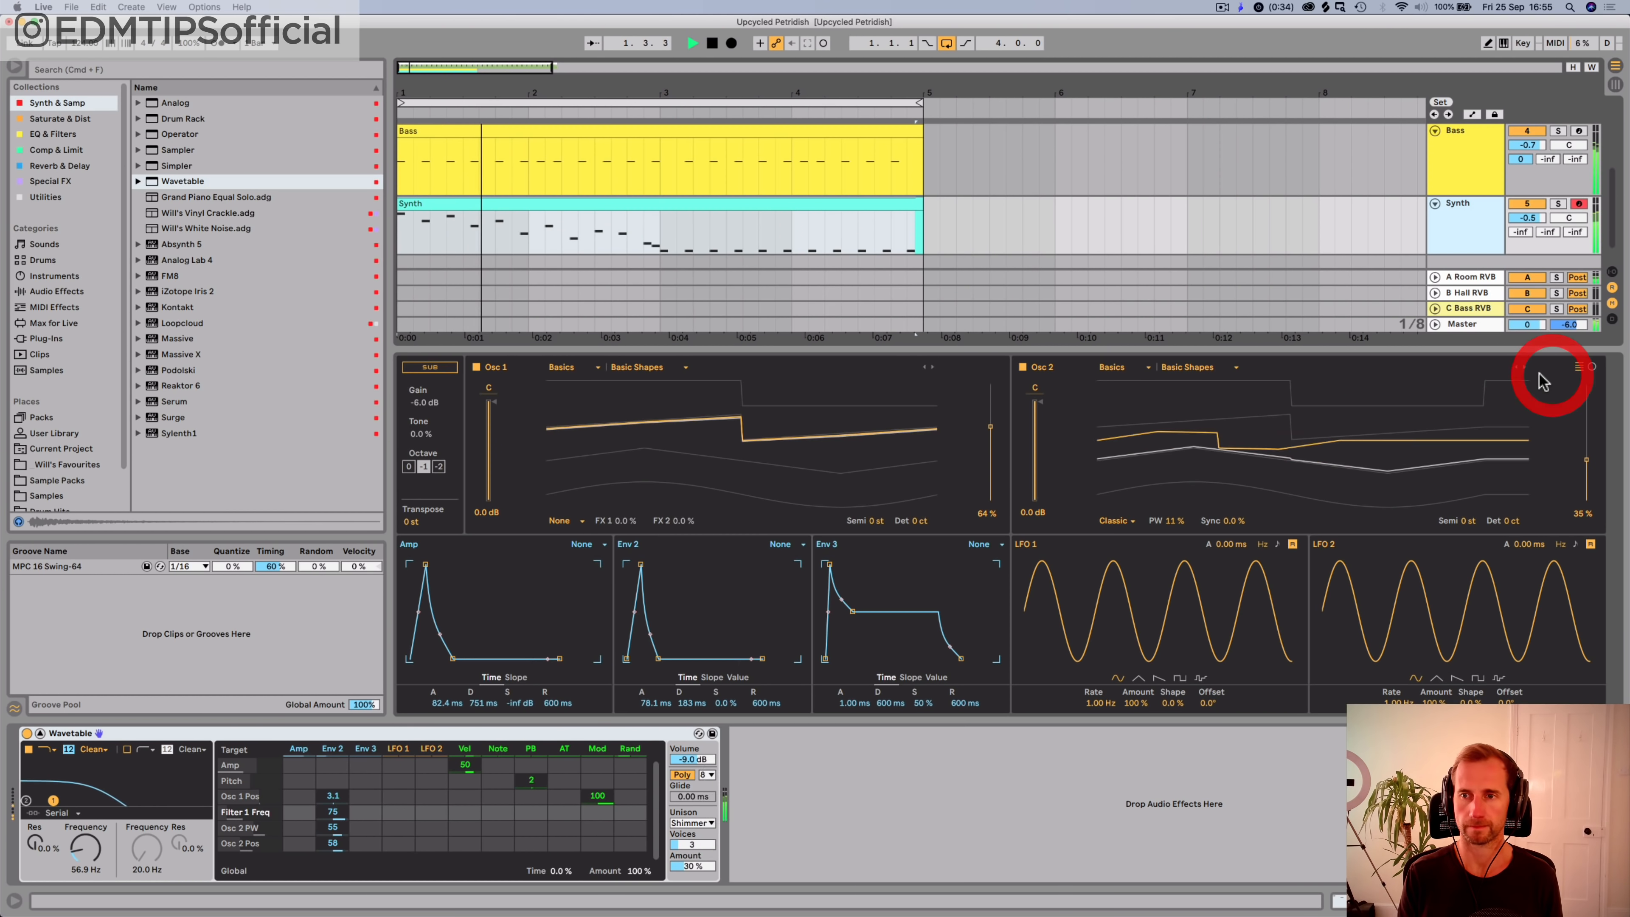
key("shift+Tab")
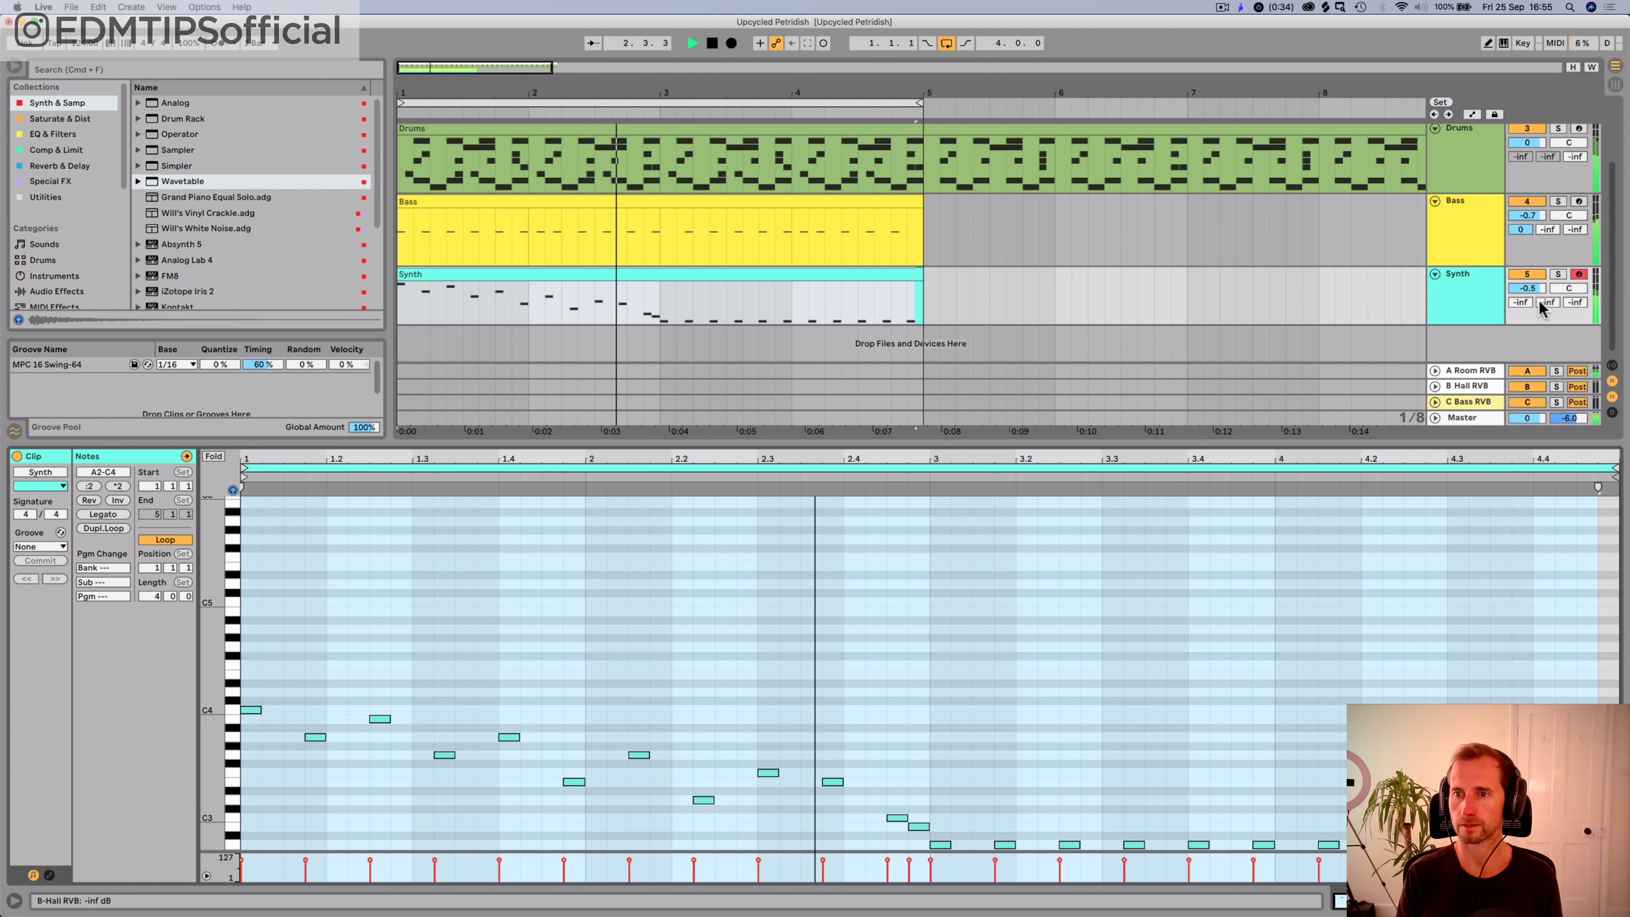
left_click_drag(1543, 308, 1543, 292)
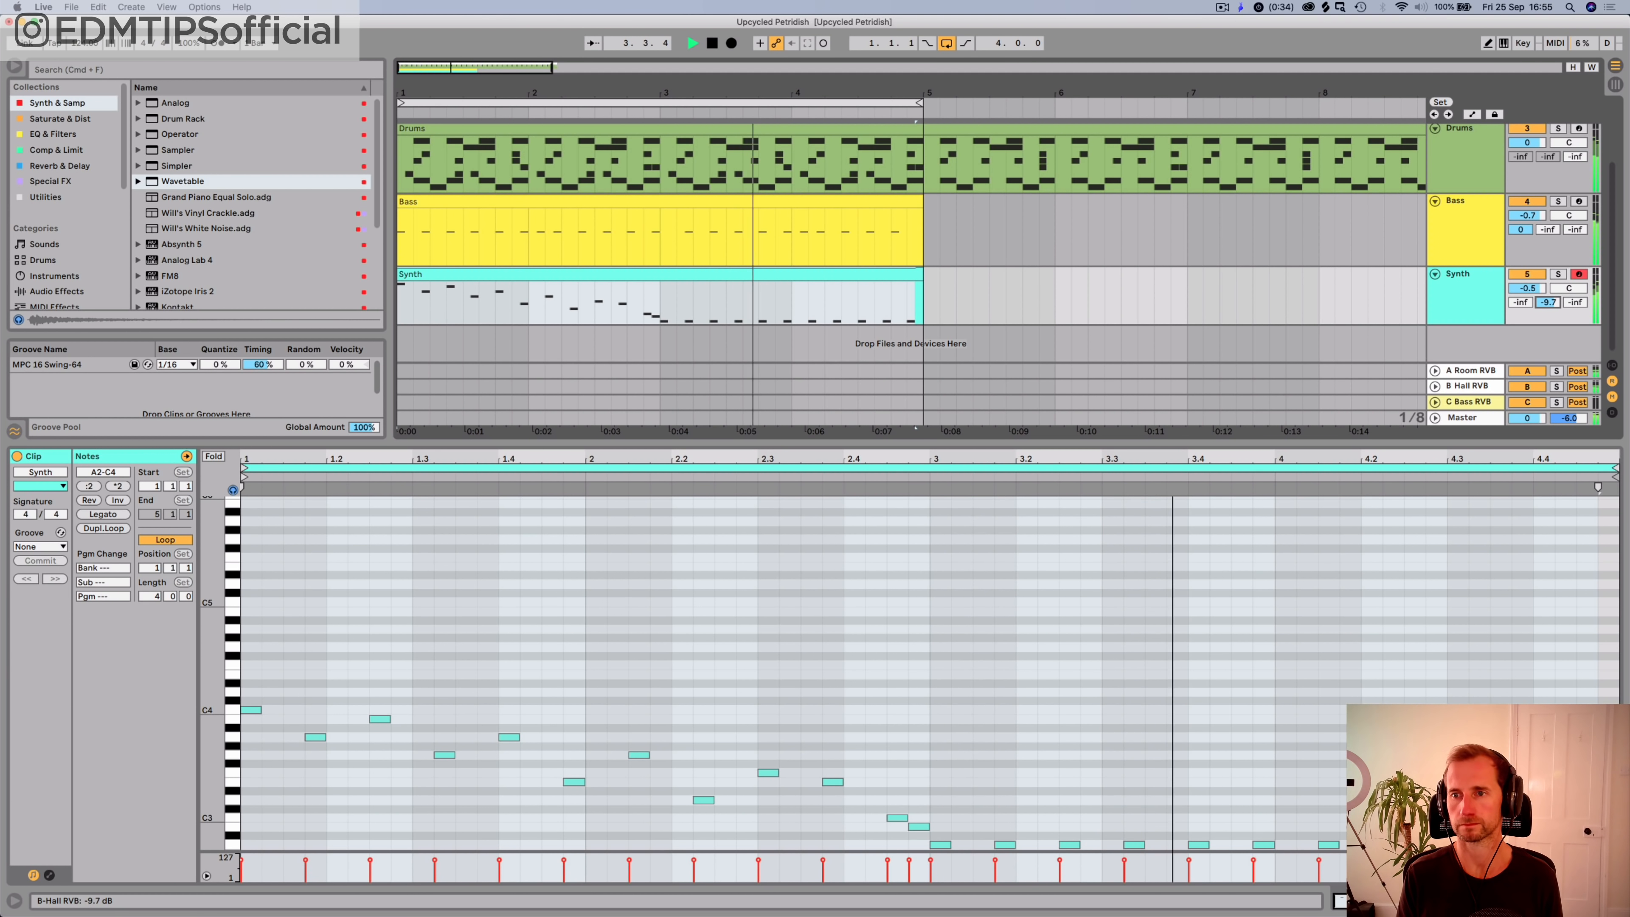
Step: Bring back the Synth track's devices, audition the loop with the reverb send, stop playback and save the project
left_click(1476, 298)
key("shift+Tab")
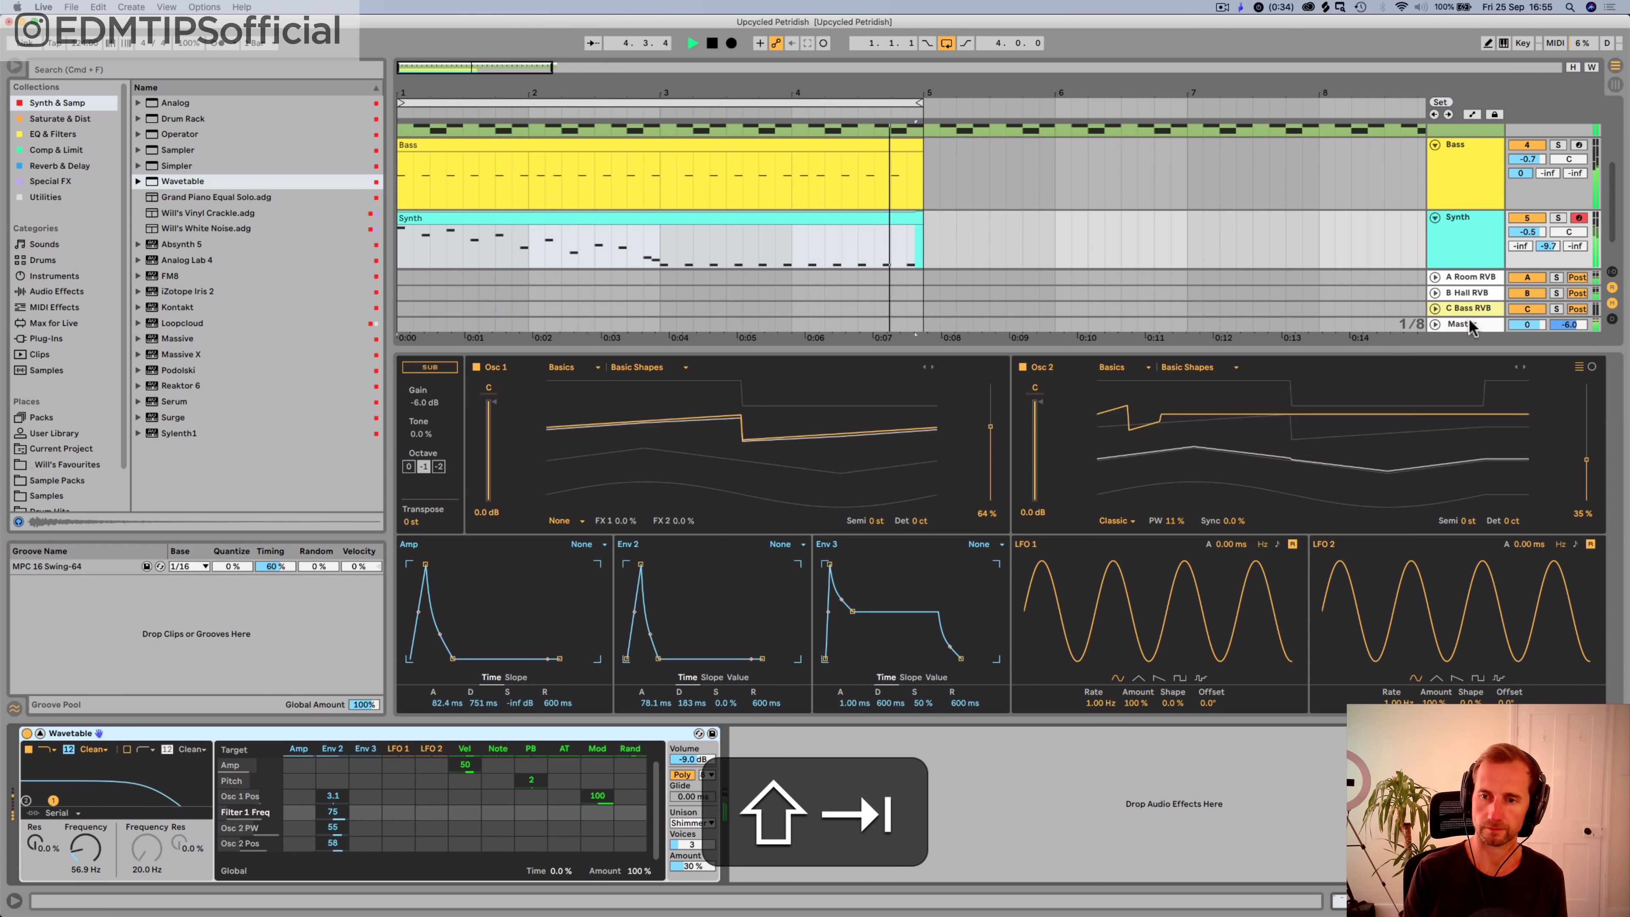
key("Tab")
key("Tab")
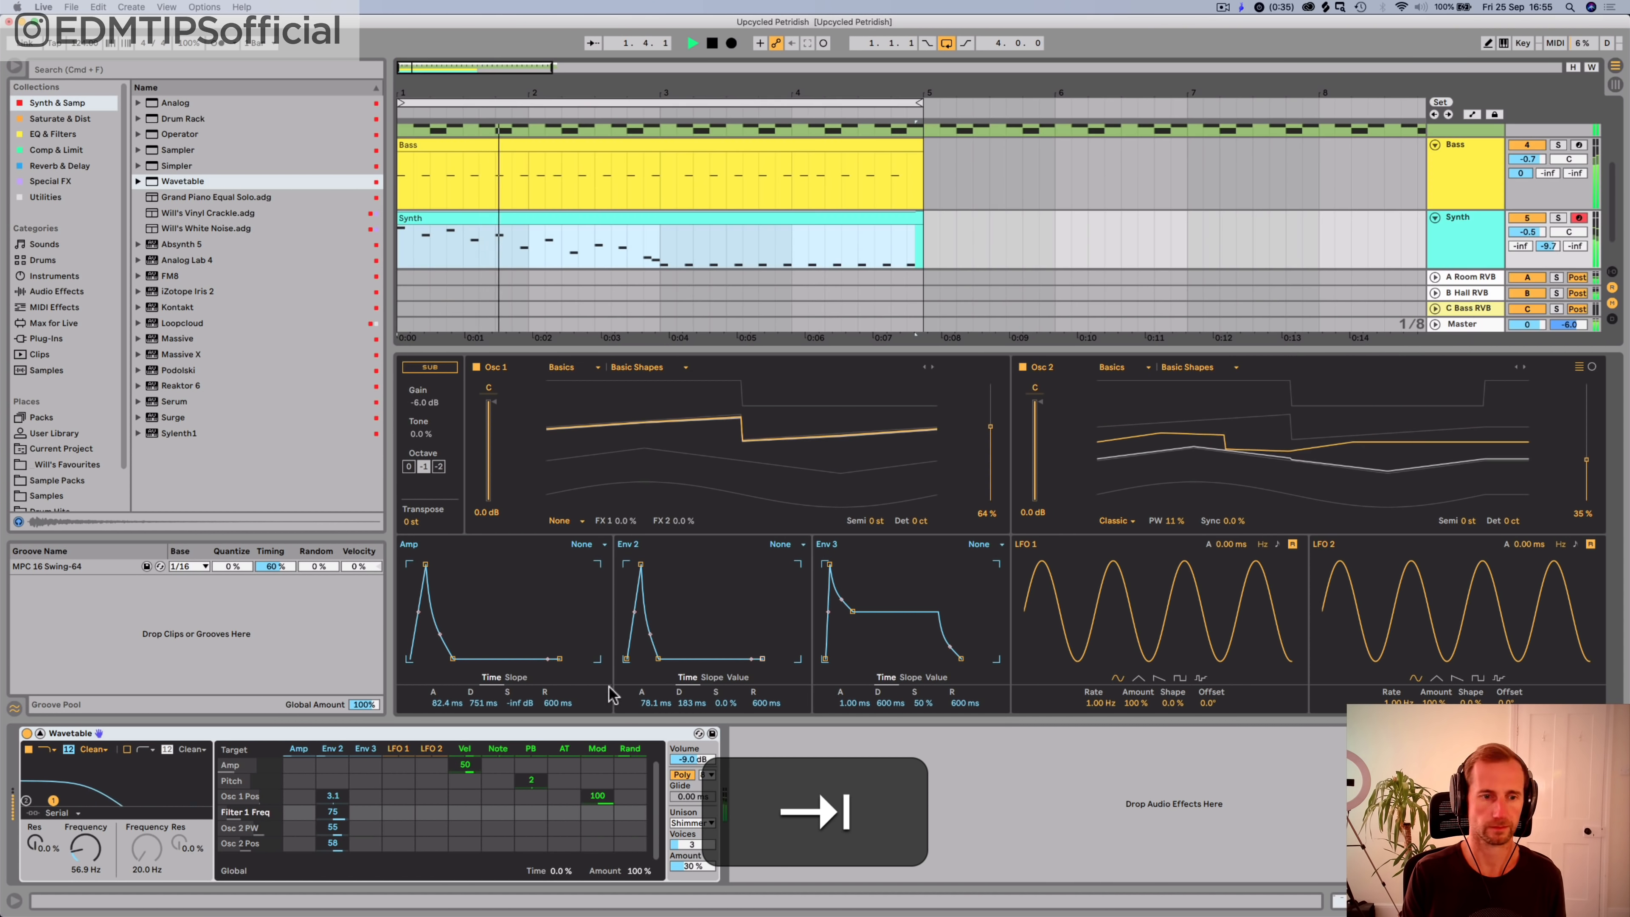
key("space")
key("super+s")
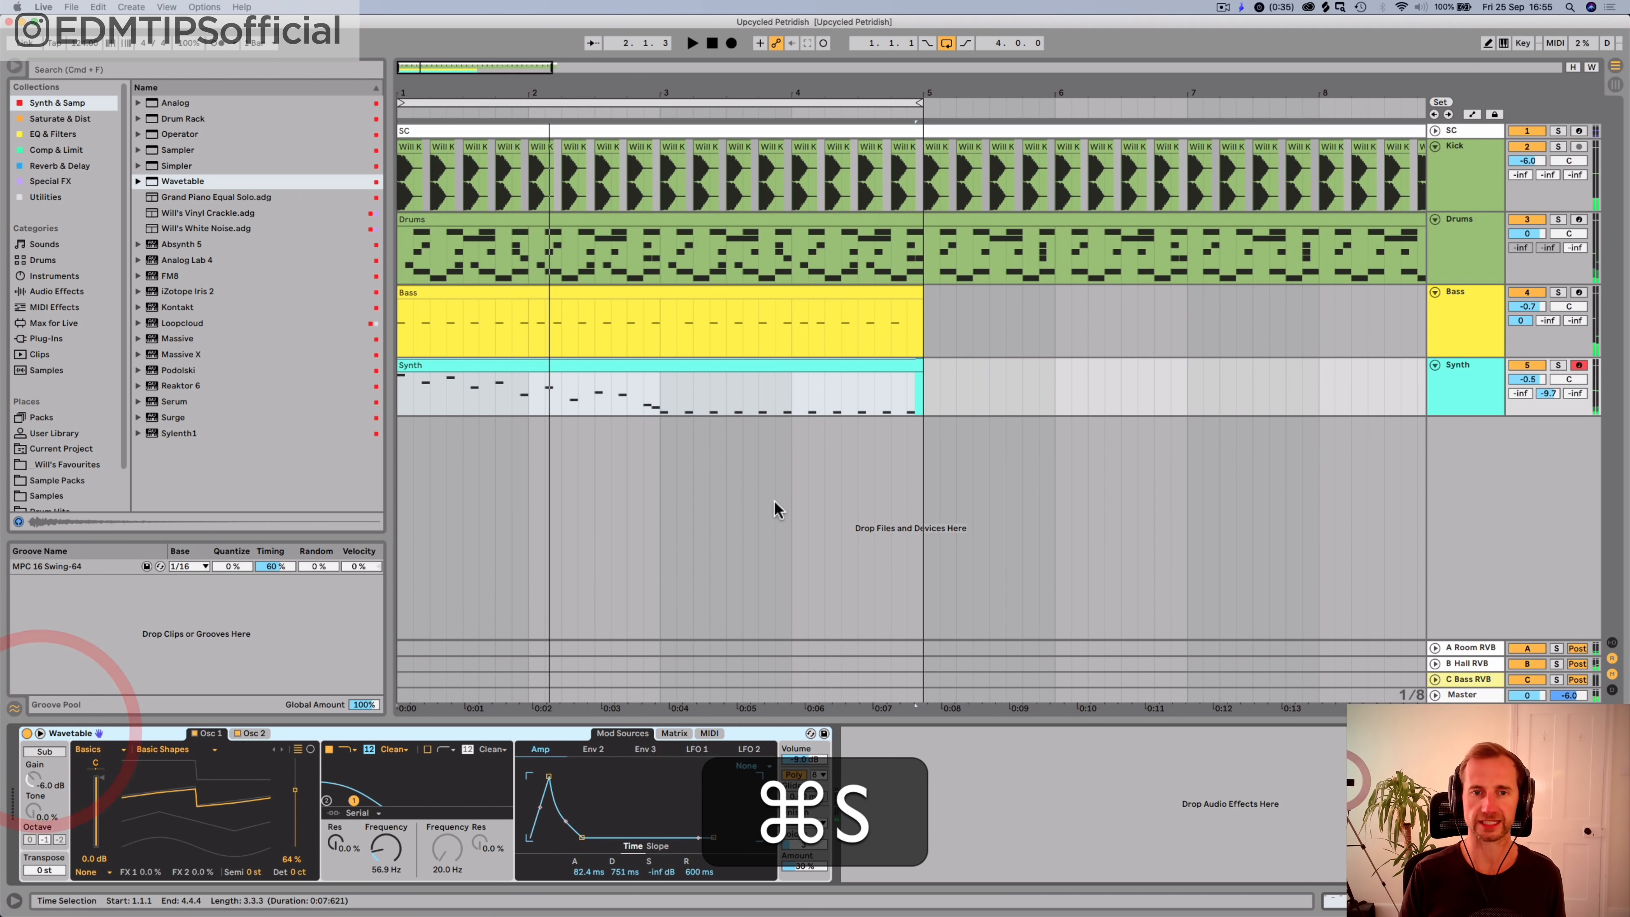
Step: Examine the SC trigger track's MIDI clip and its output routing, then collapse the track
left_click(1477, 335)
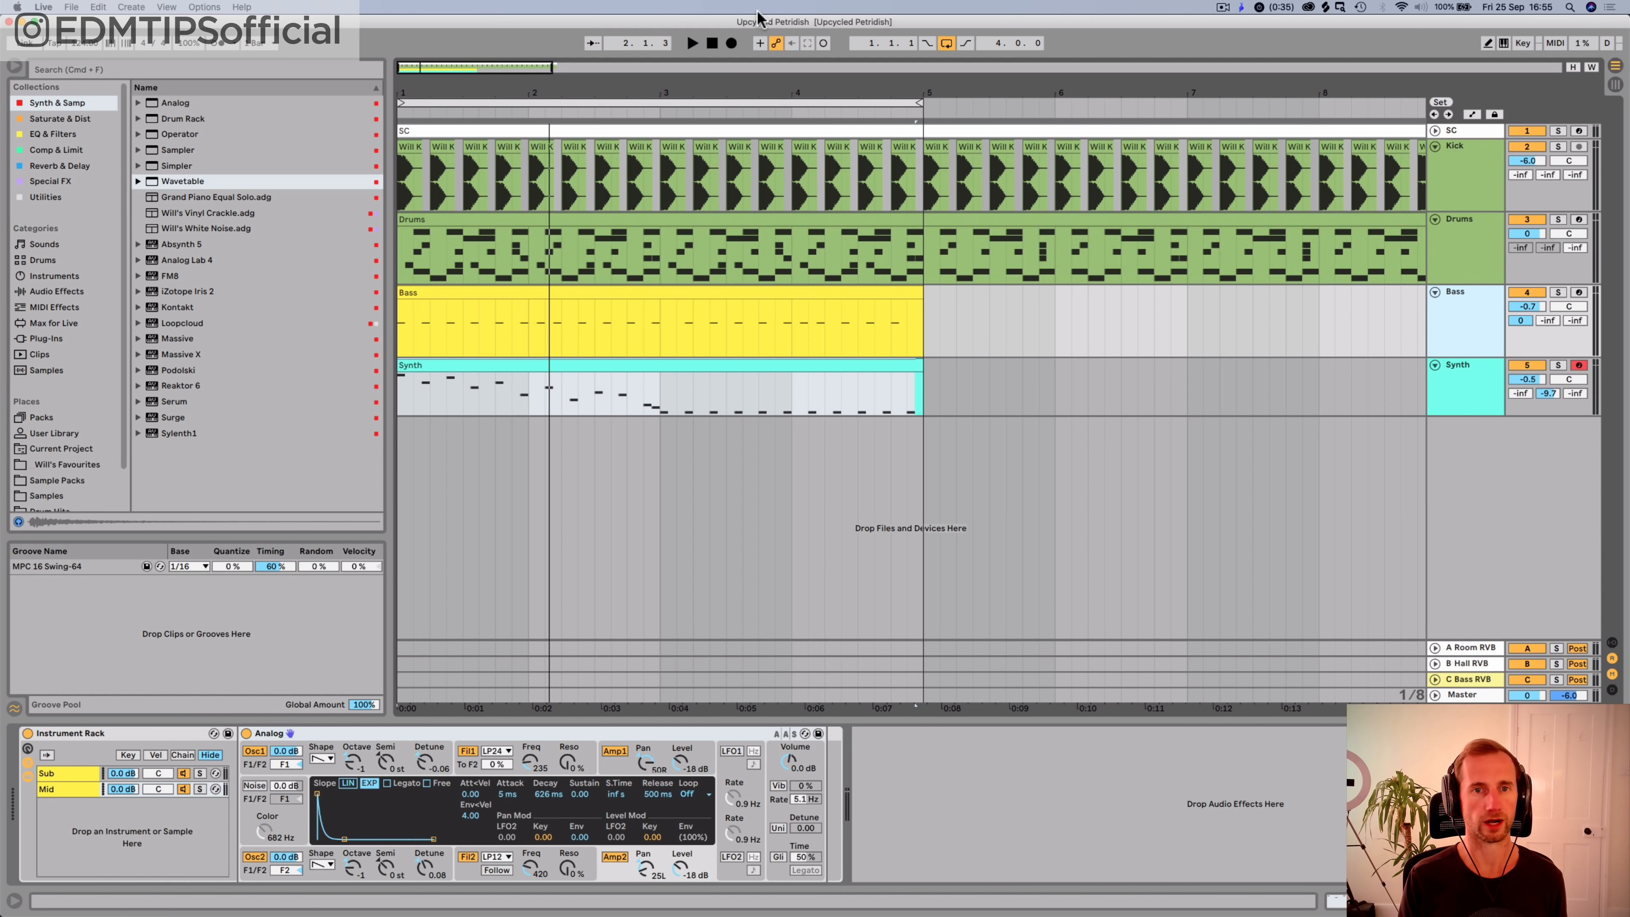
left_click(1434, 131)
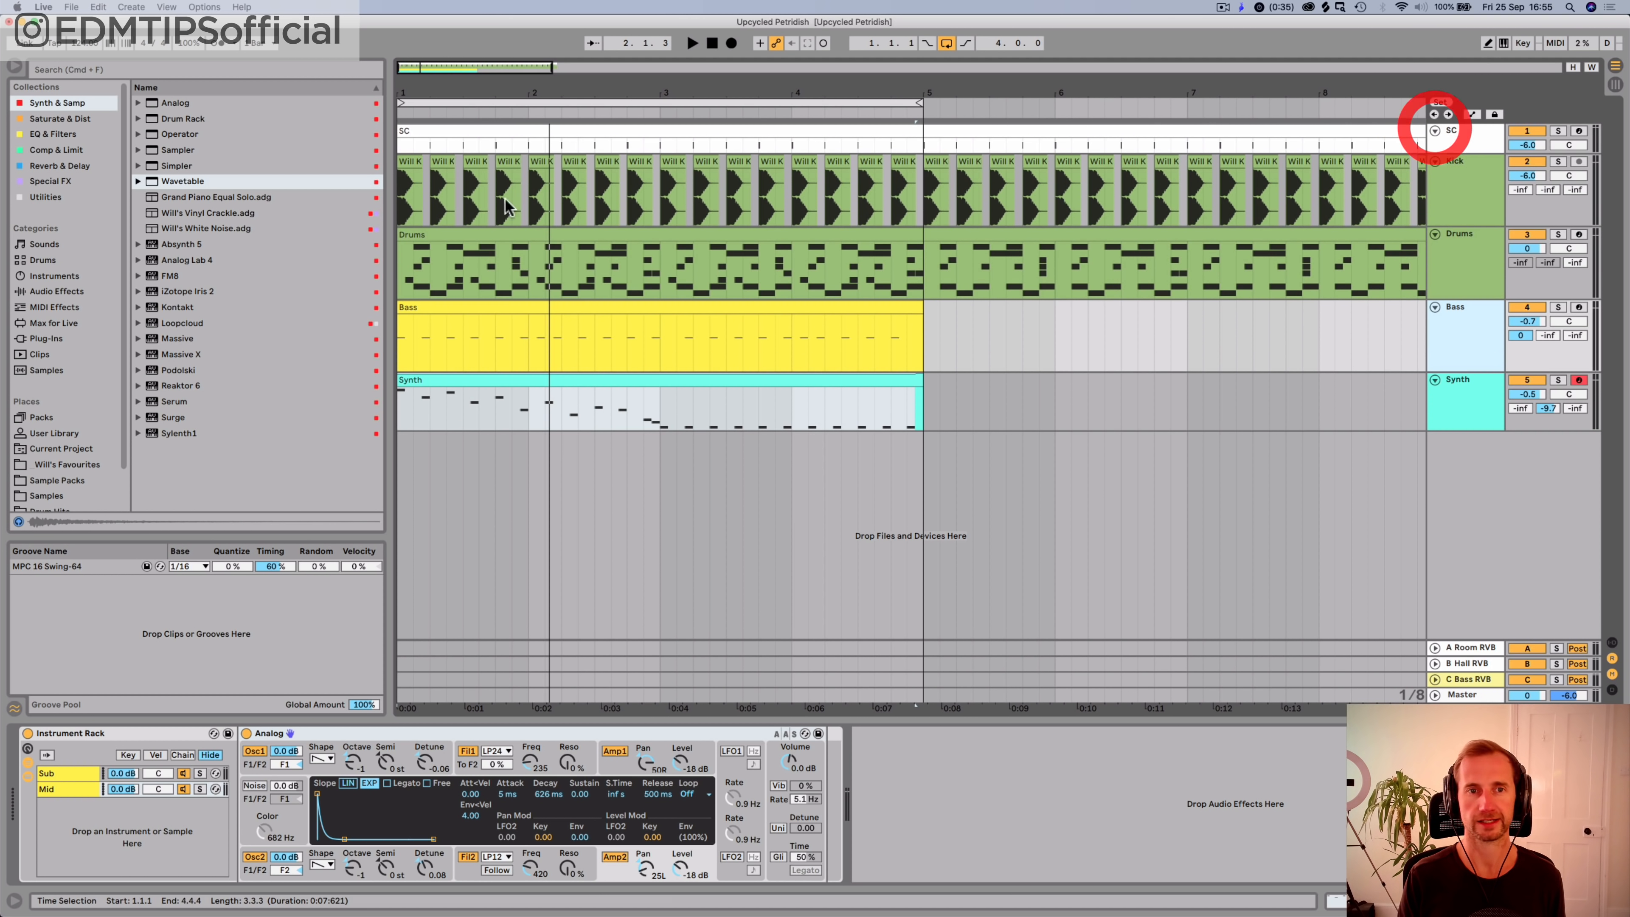
double_click(507, 129)
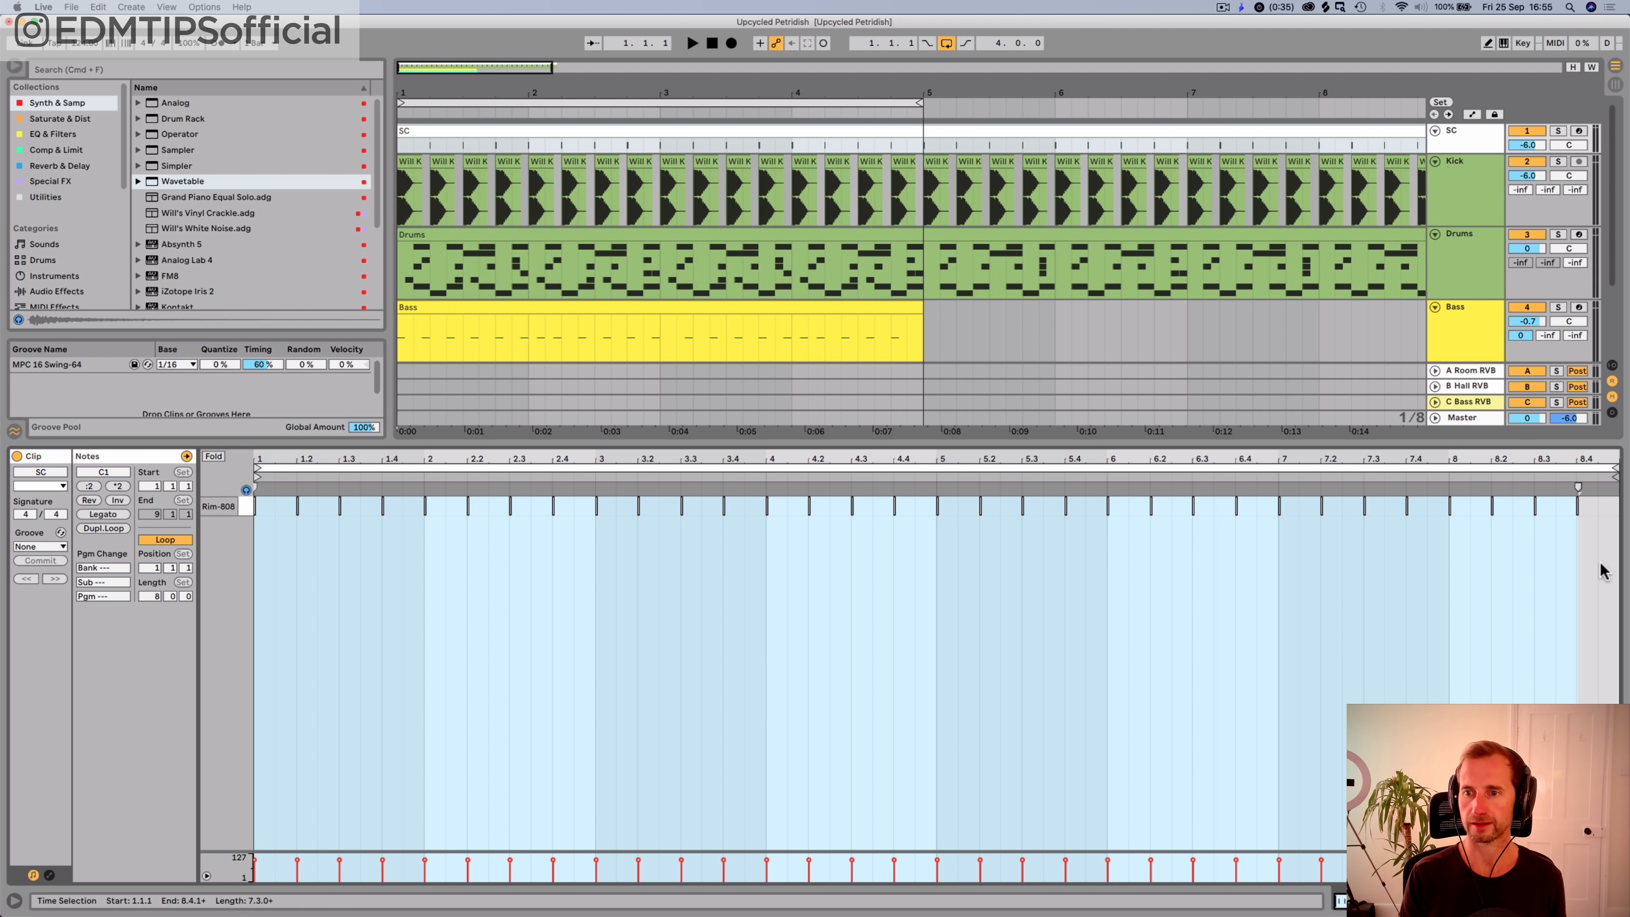
left_click(1612, 366)
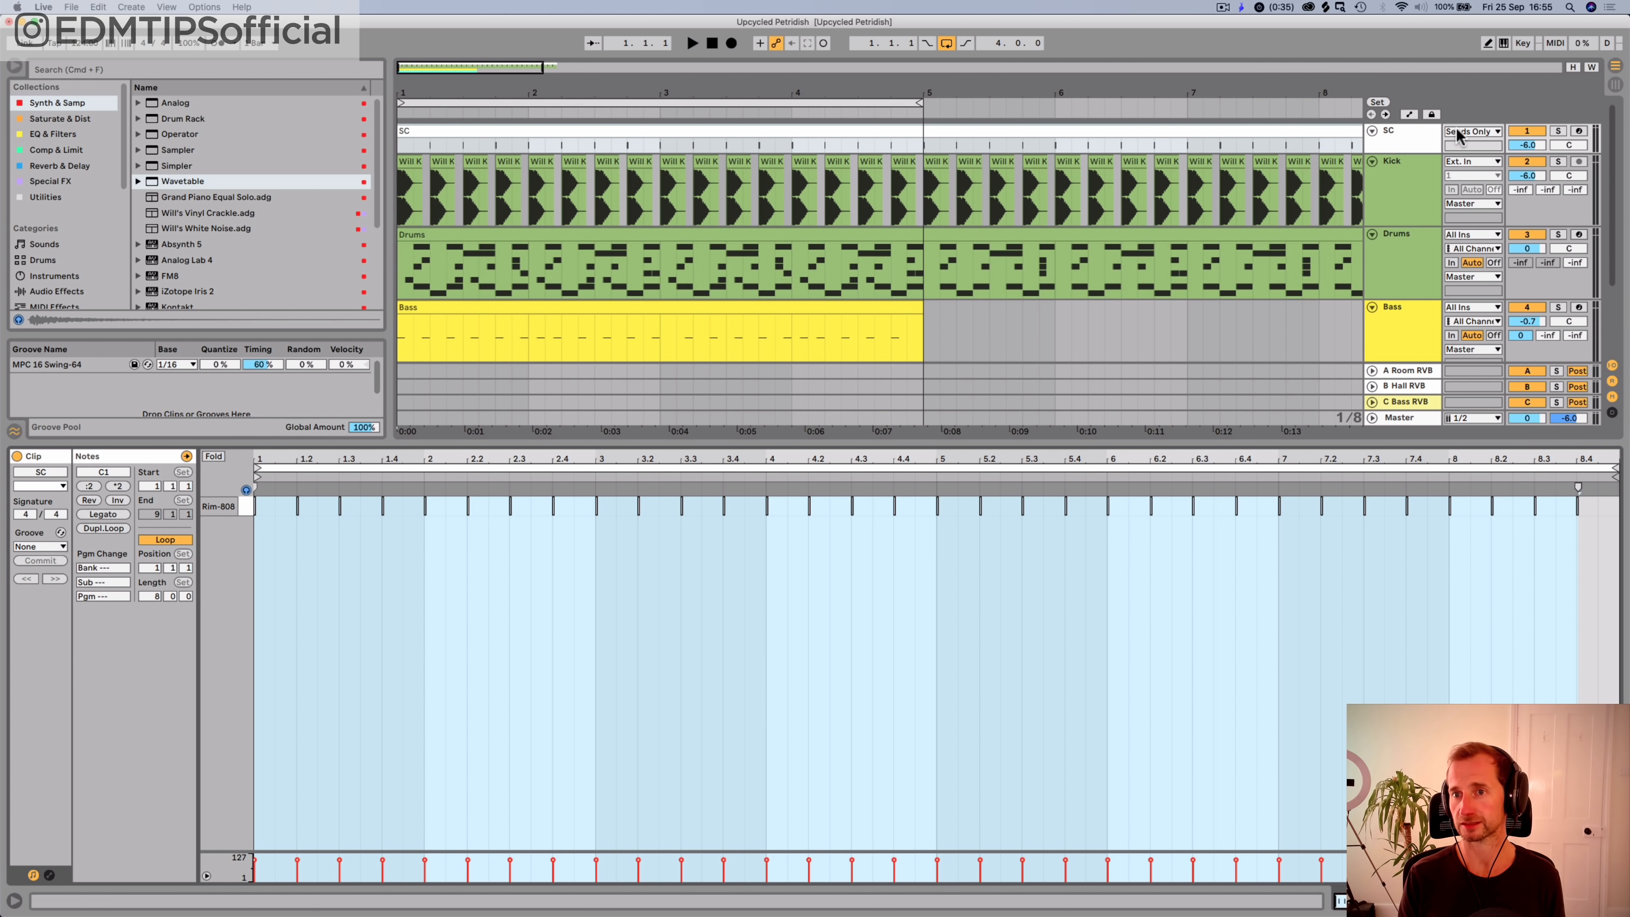
left_click(1470, 131)
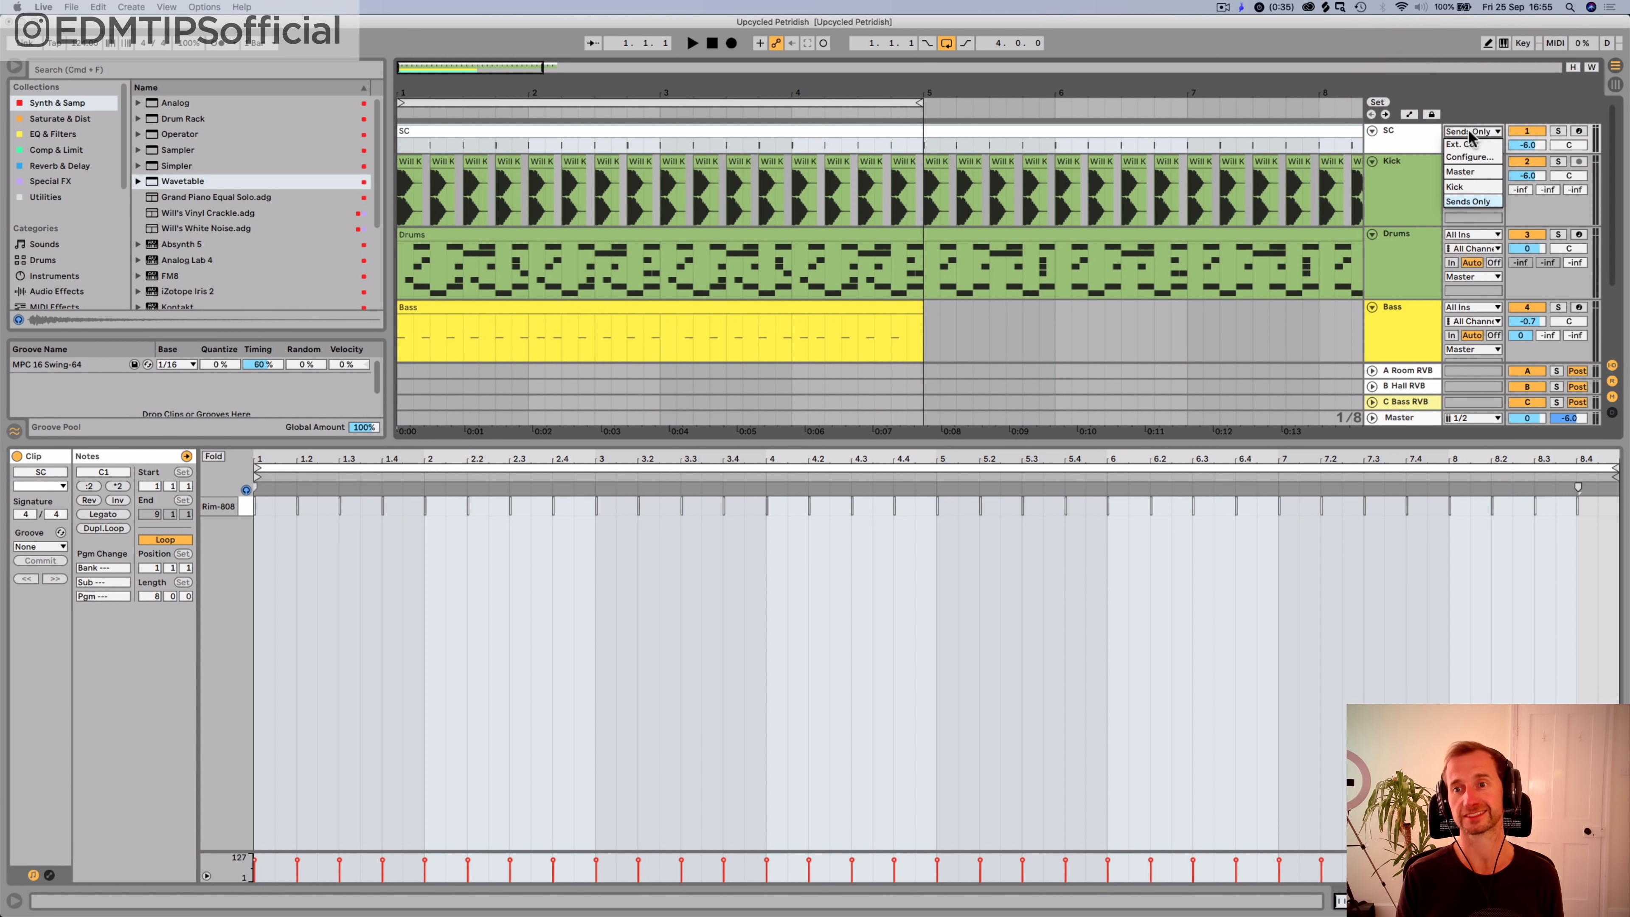
left_click(1420, 136)
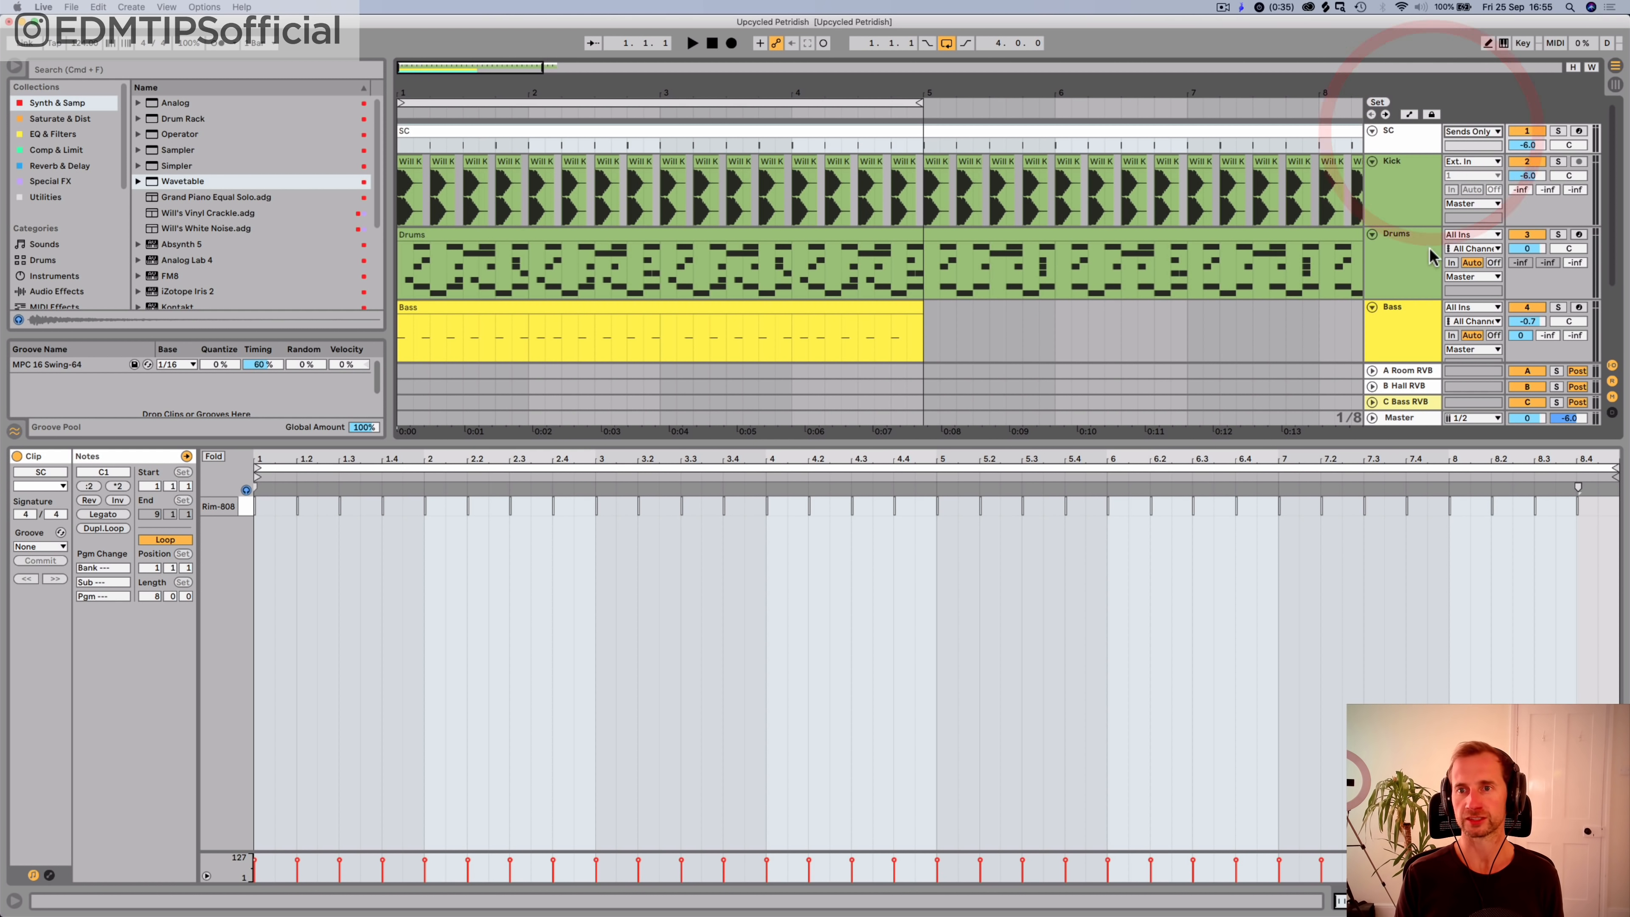
left_click(1371, 131)
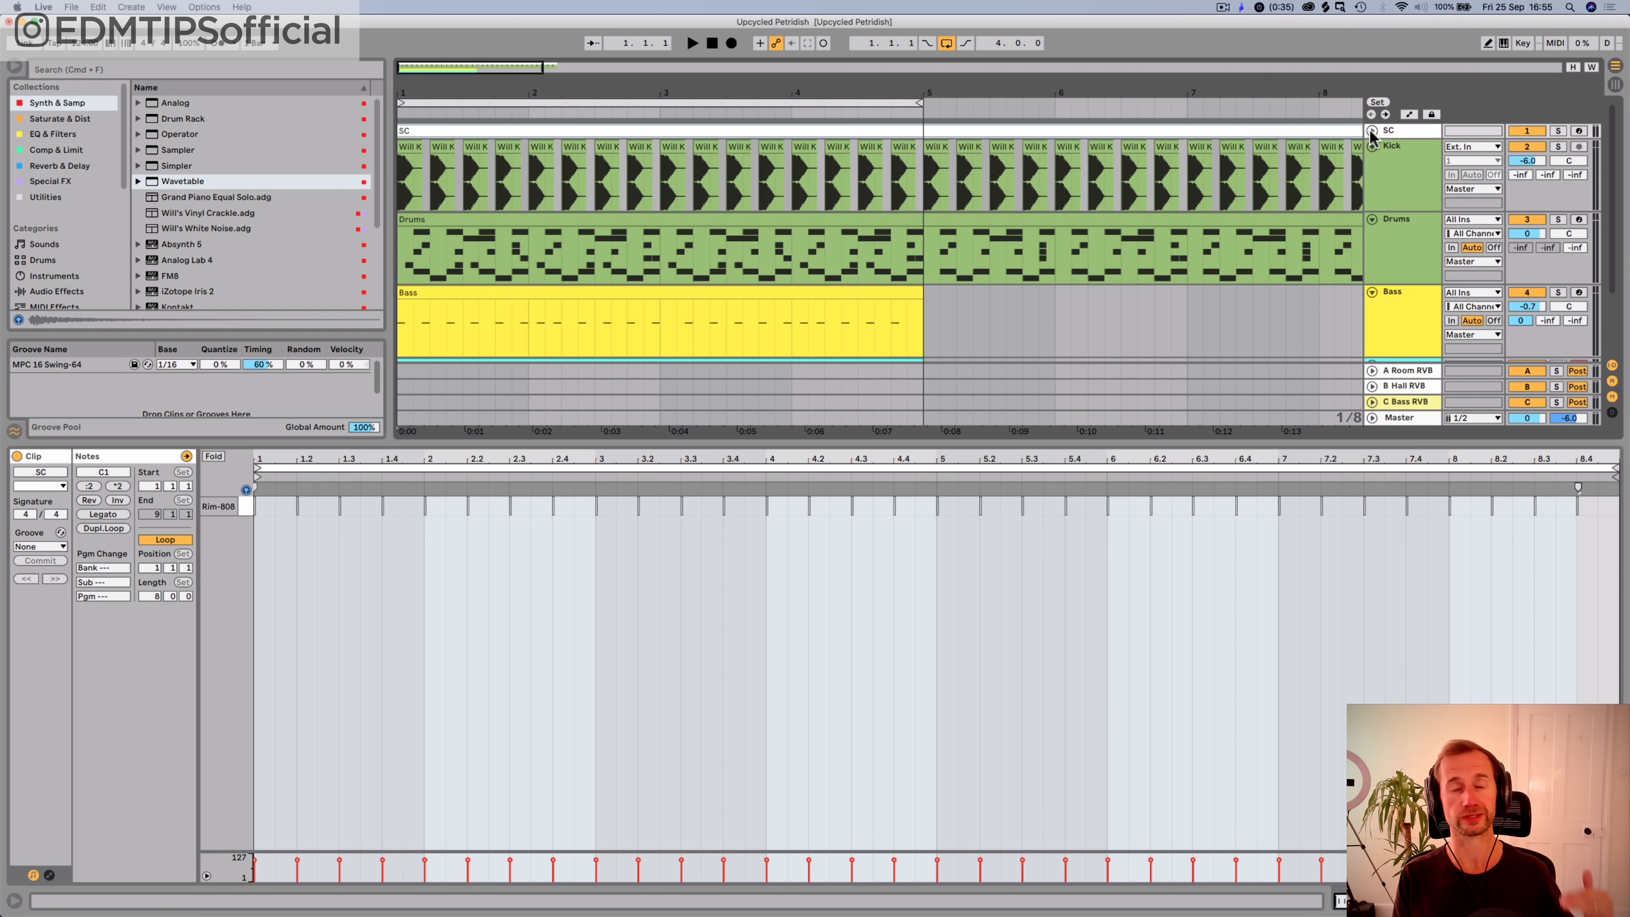
Step: Add a Compressor from the Comp & Limit collection to the Bass track
key("shift+Tab")
left_click(1419, 327)
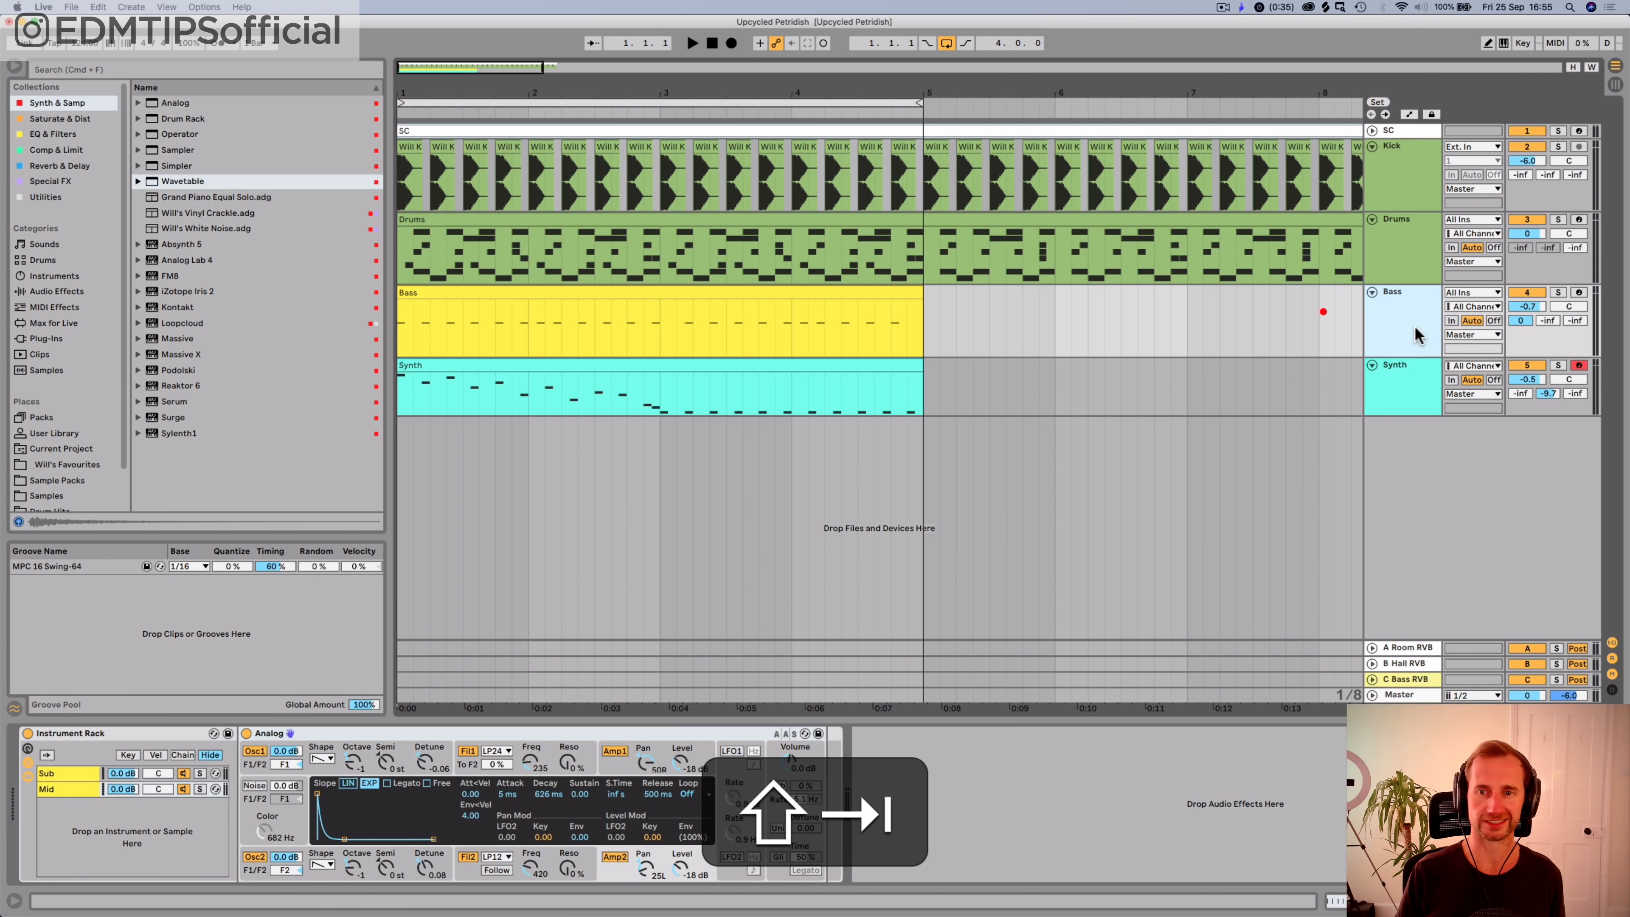
left_click(65, 149)
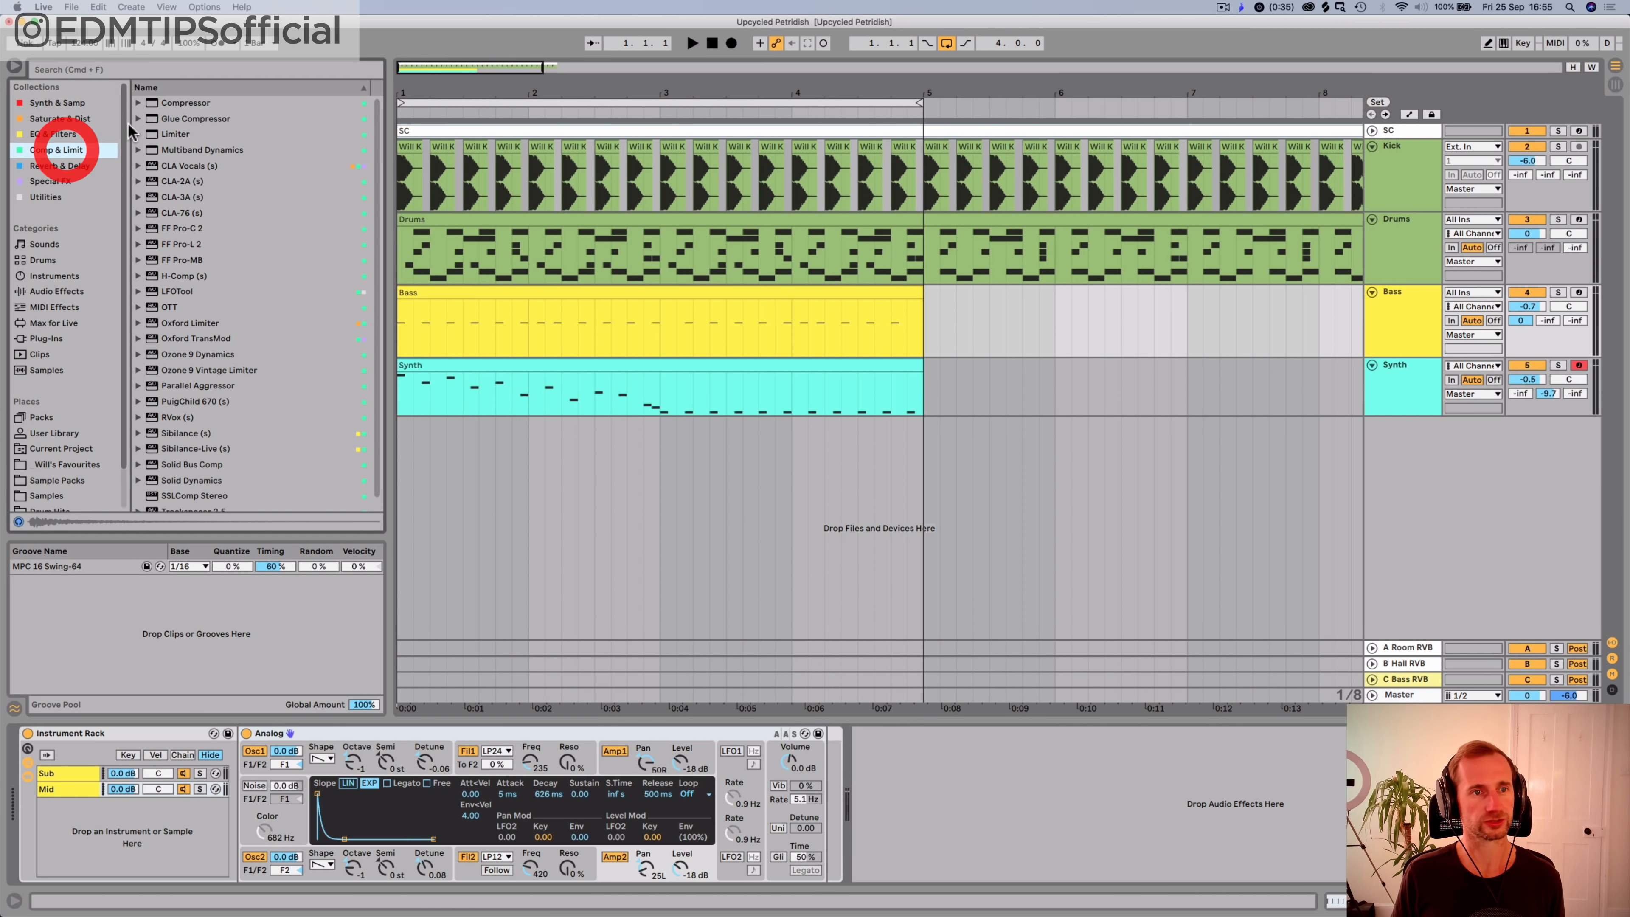
left_click_drag(193, 103, 575, 103)
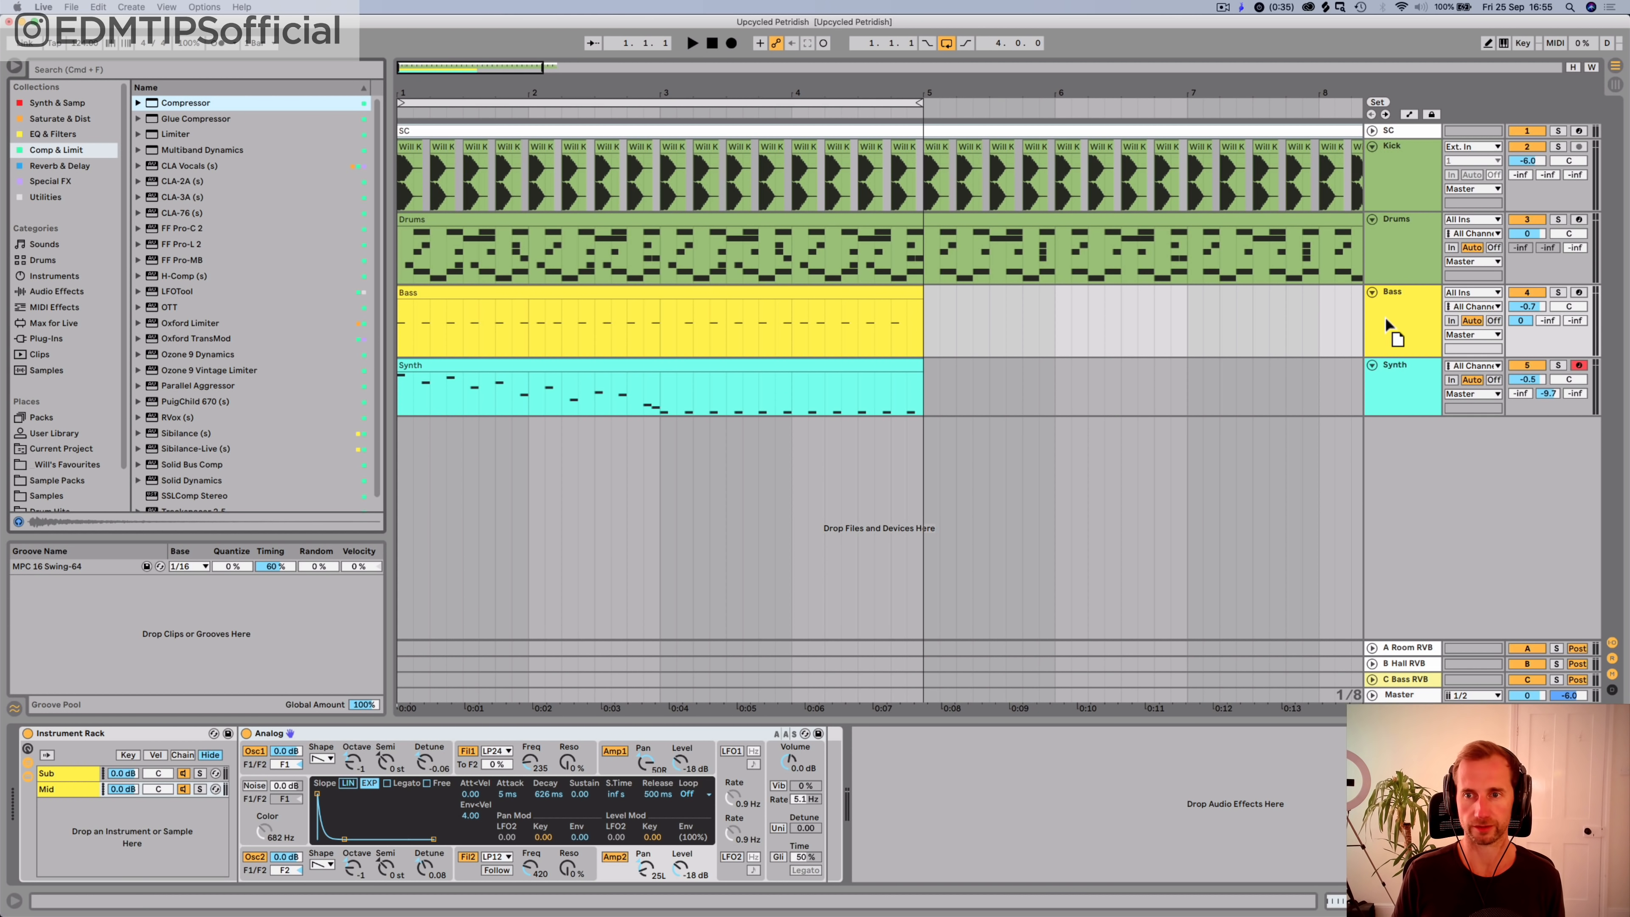
left_click_drag(1385, 317, 1385, 317)
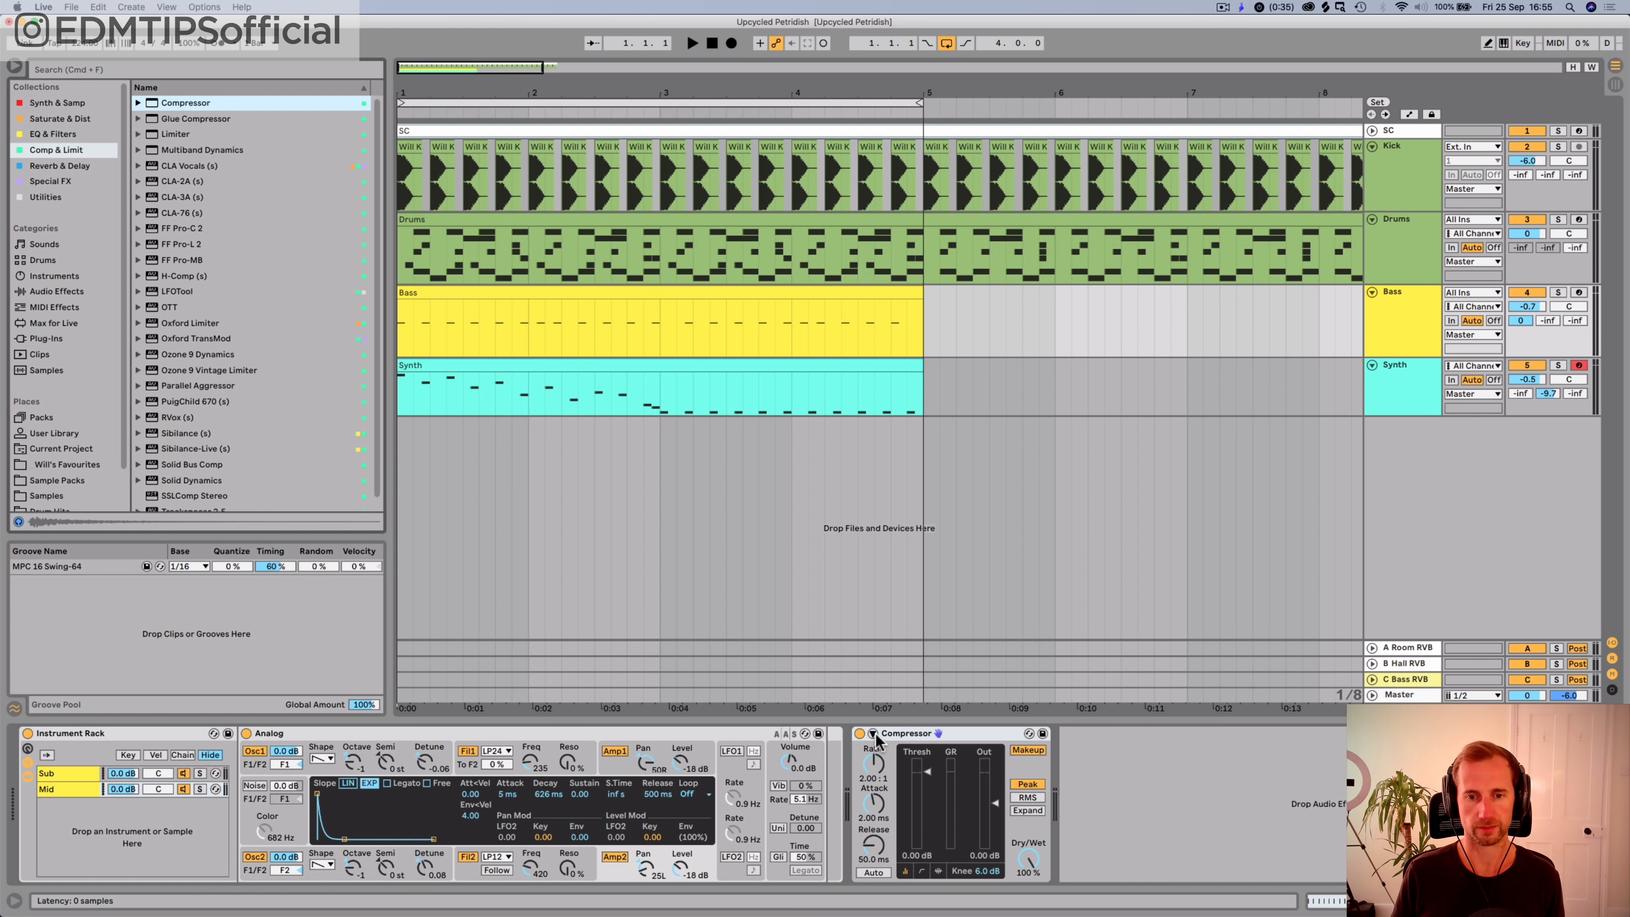
Step: Expand the Bass compressor's sidechain section and rename the device as SC Pump
left_click(872, 733)
left_click(901, 733)
key("super+r")
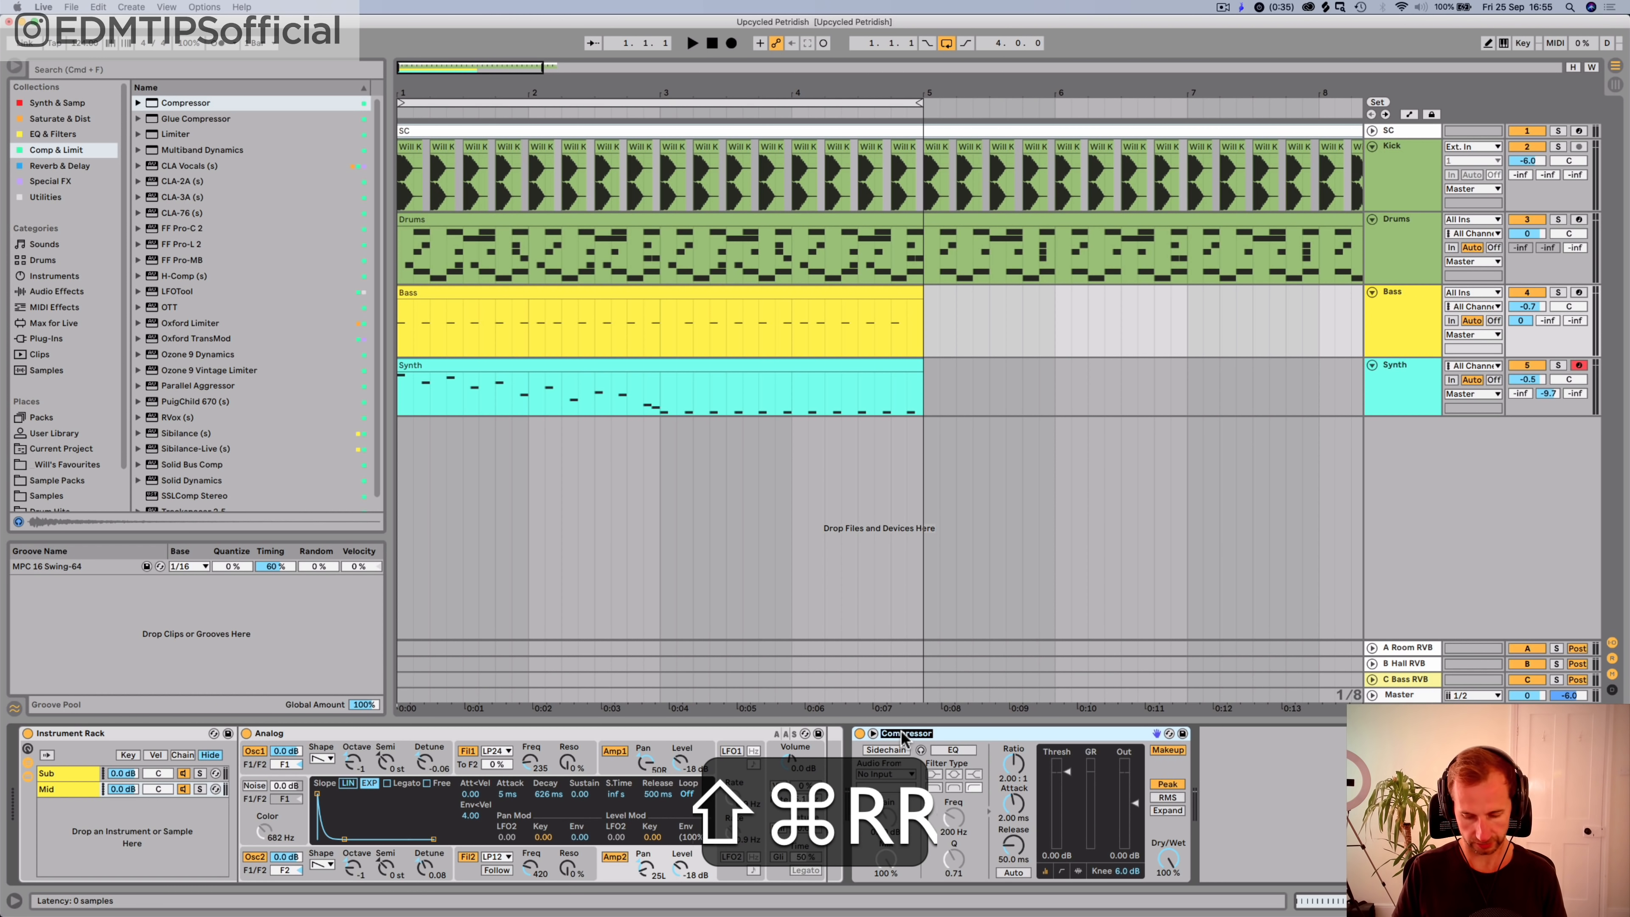
type("SC Pump")
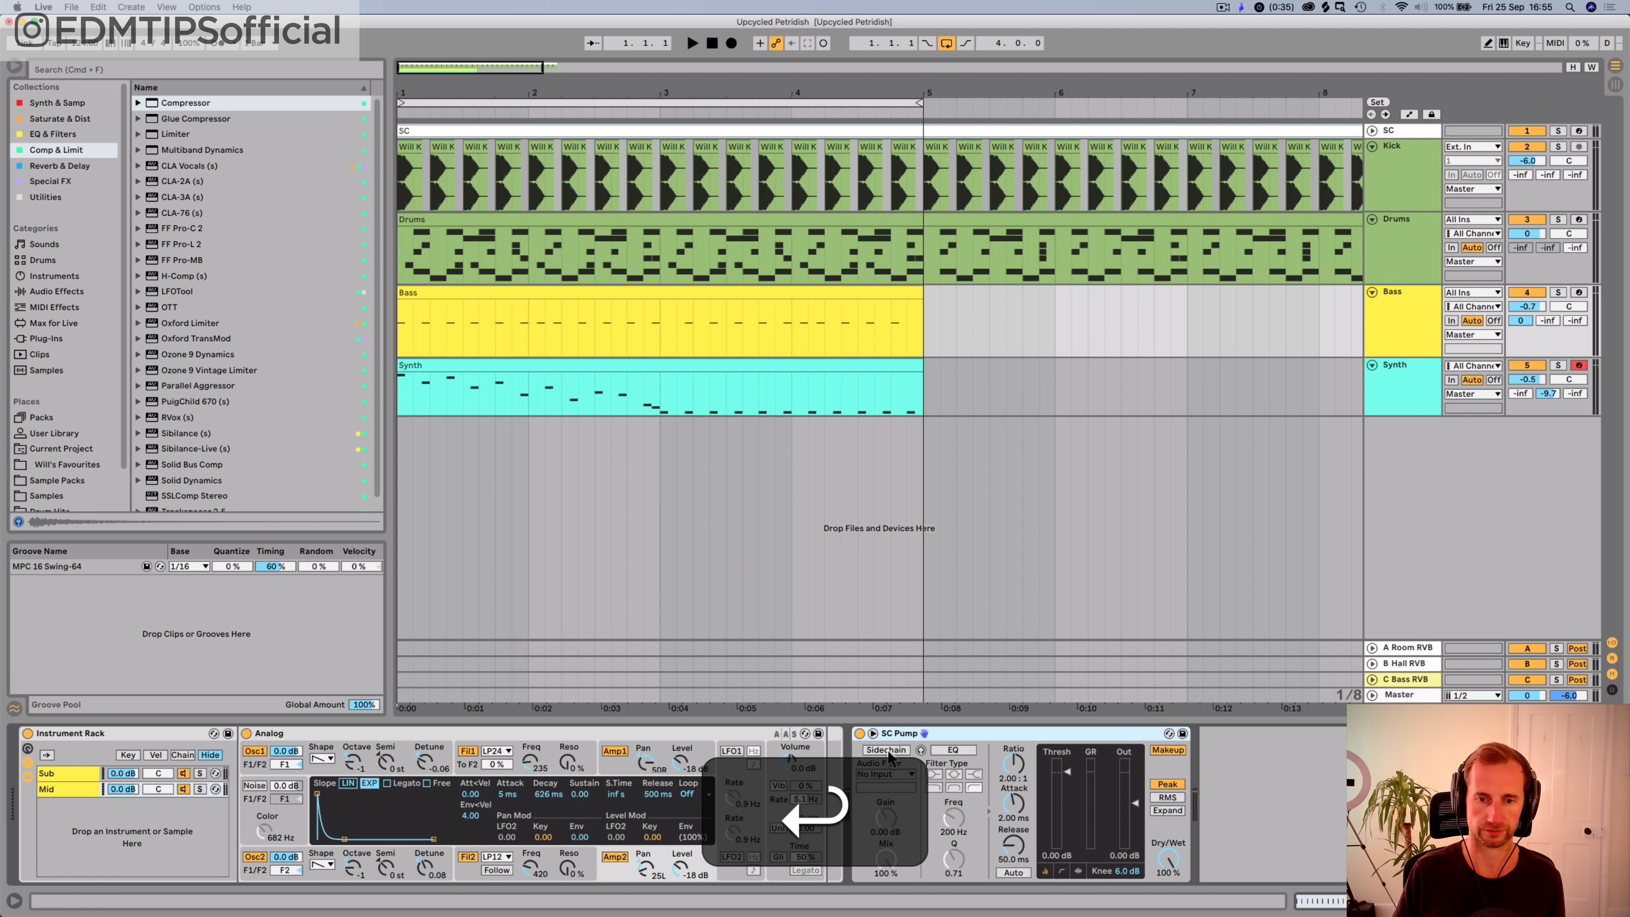
Step: Enable sidechaining on SC Pump and choose the SC track as its audio source
left_click(887, 750)
left_click(884, 773)
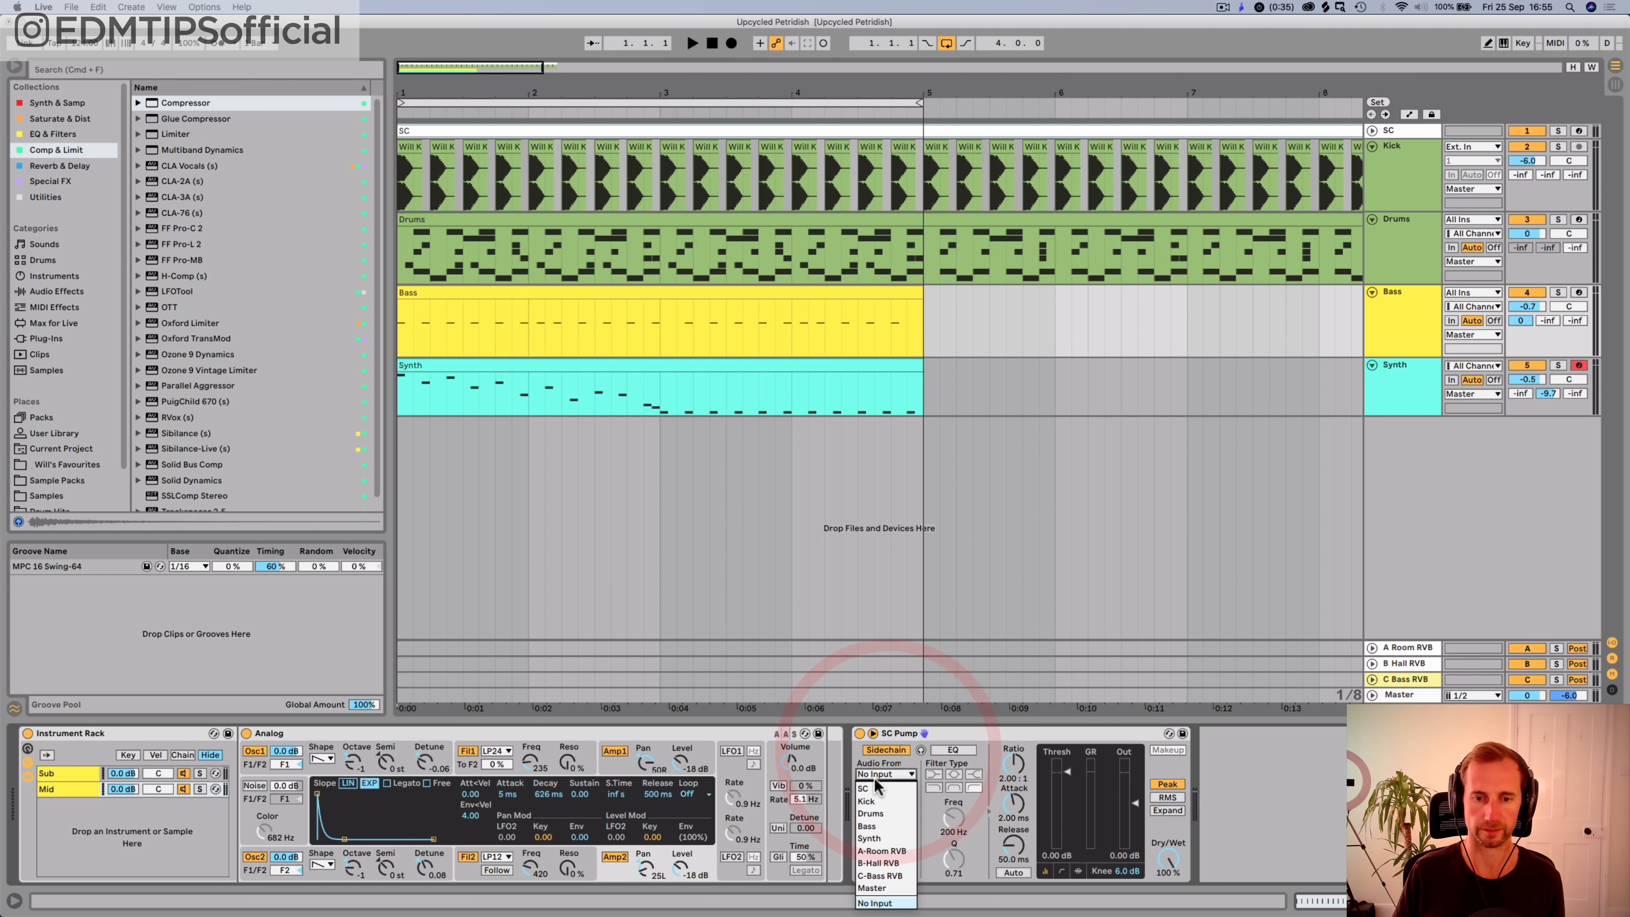
left_click(875, 784)
Step: Solo the Bass track and play the loop from the start
key("space")
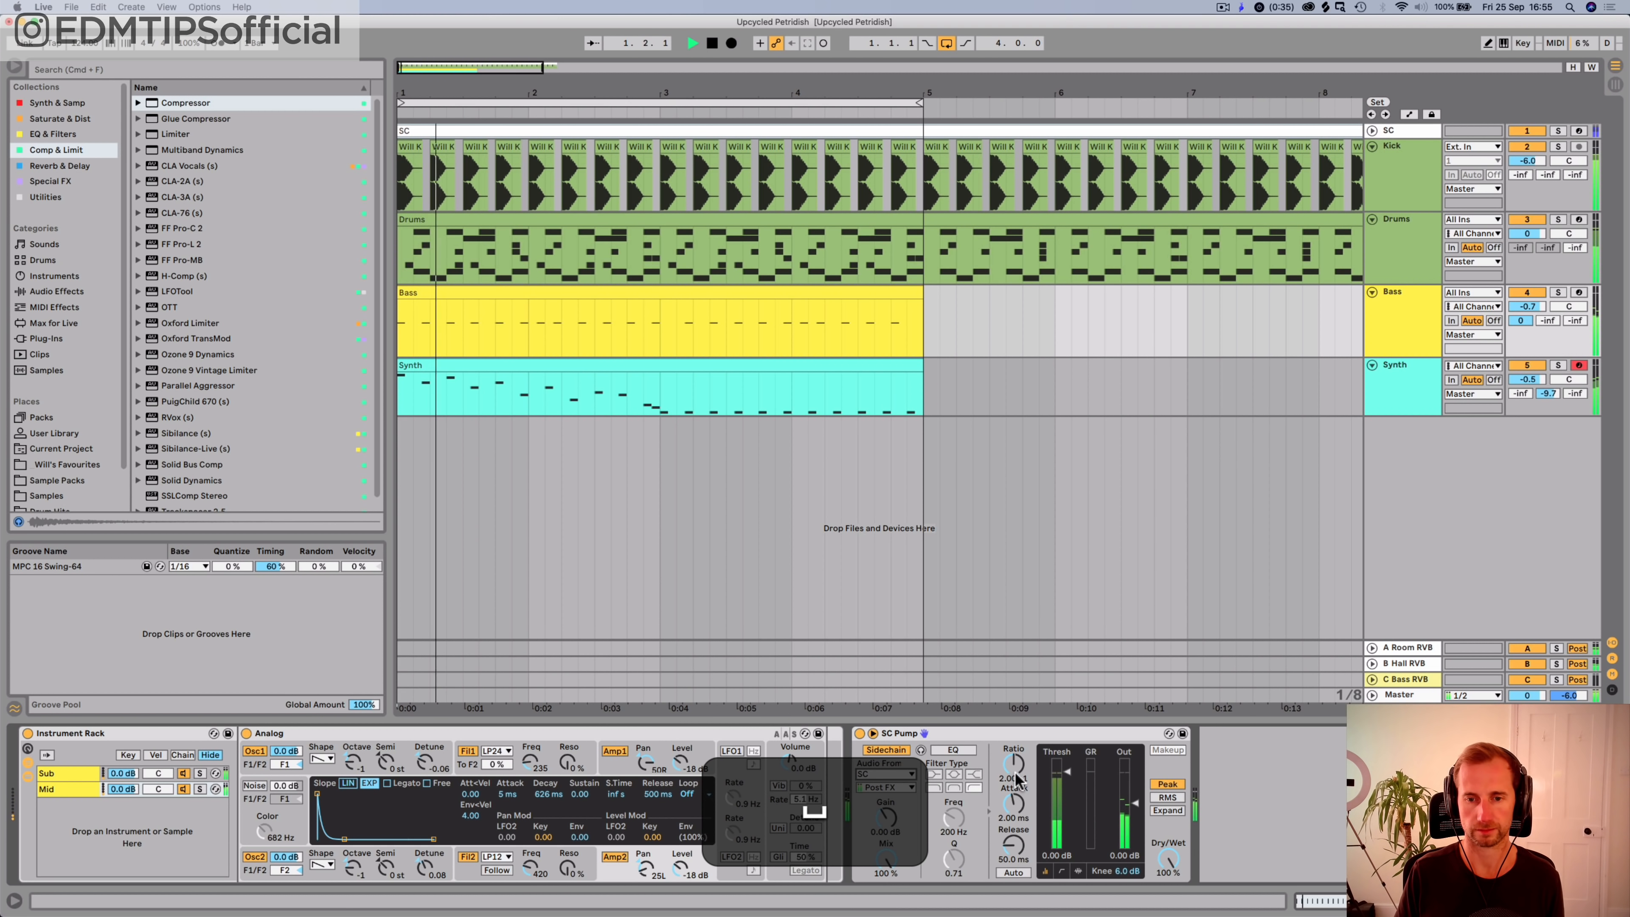
left_click(1557, 292)
key("space")
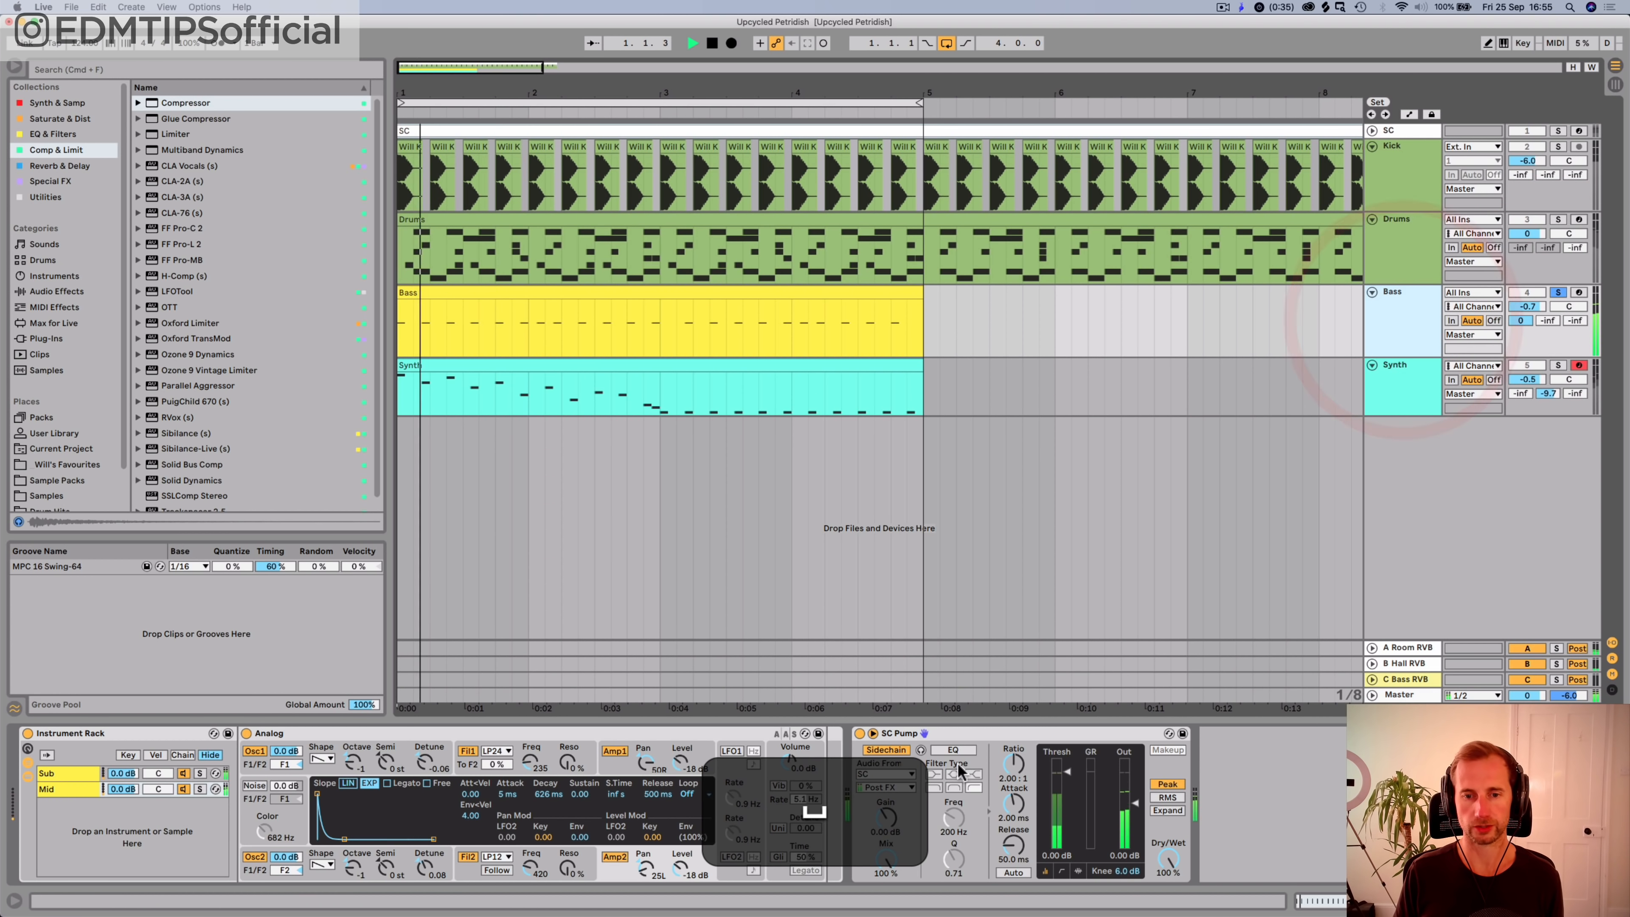
Step: Lower the SC Pump threshold to -inf dB, with a ratio of 8.40:1 and an attack of 0.02 ms
left_click_drag(1067, 772, 1064, 852)
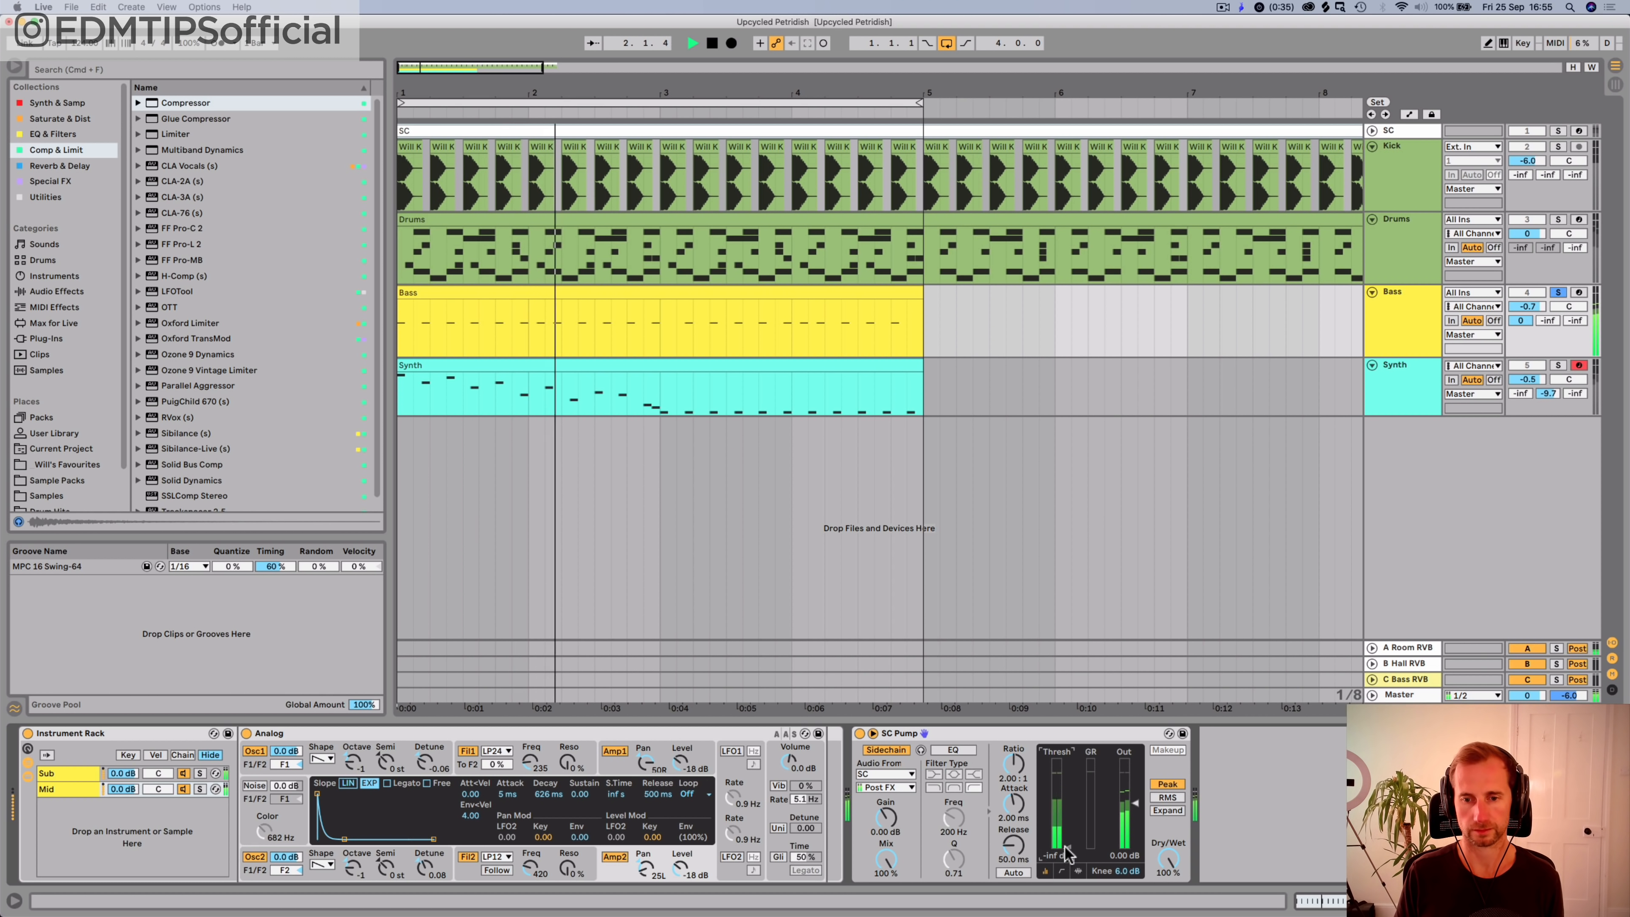
left_click_drag(1014, 768, 1014, 712)
mouse_move(1014, 803)
left_mouse_down()
mouse_move(1014, 841)
mouse_move(1014, 800)
left_mouse_up()
Step: Solo the Kick together with the Bass and set the SC Pump release to 58.2 ms during playback
key("space")
key("space")
left_click(1557, 146, "super")
left_click_drag(1015, 845, 1014, 830)
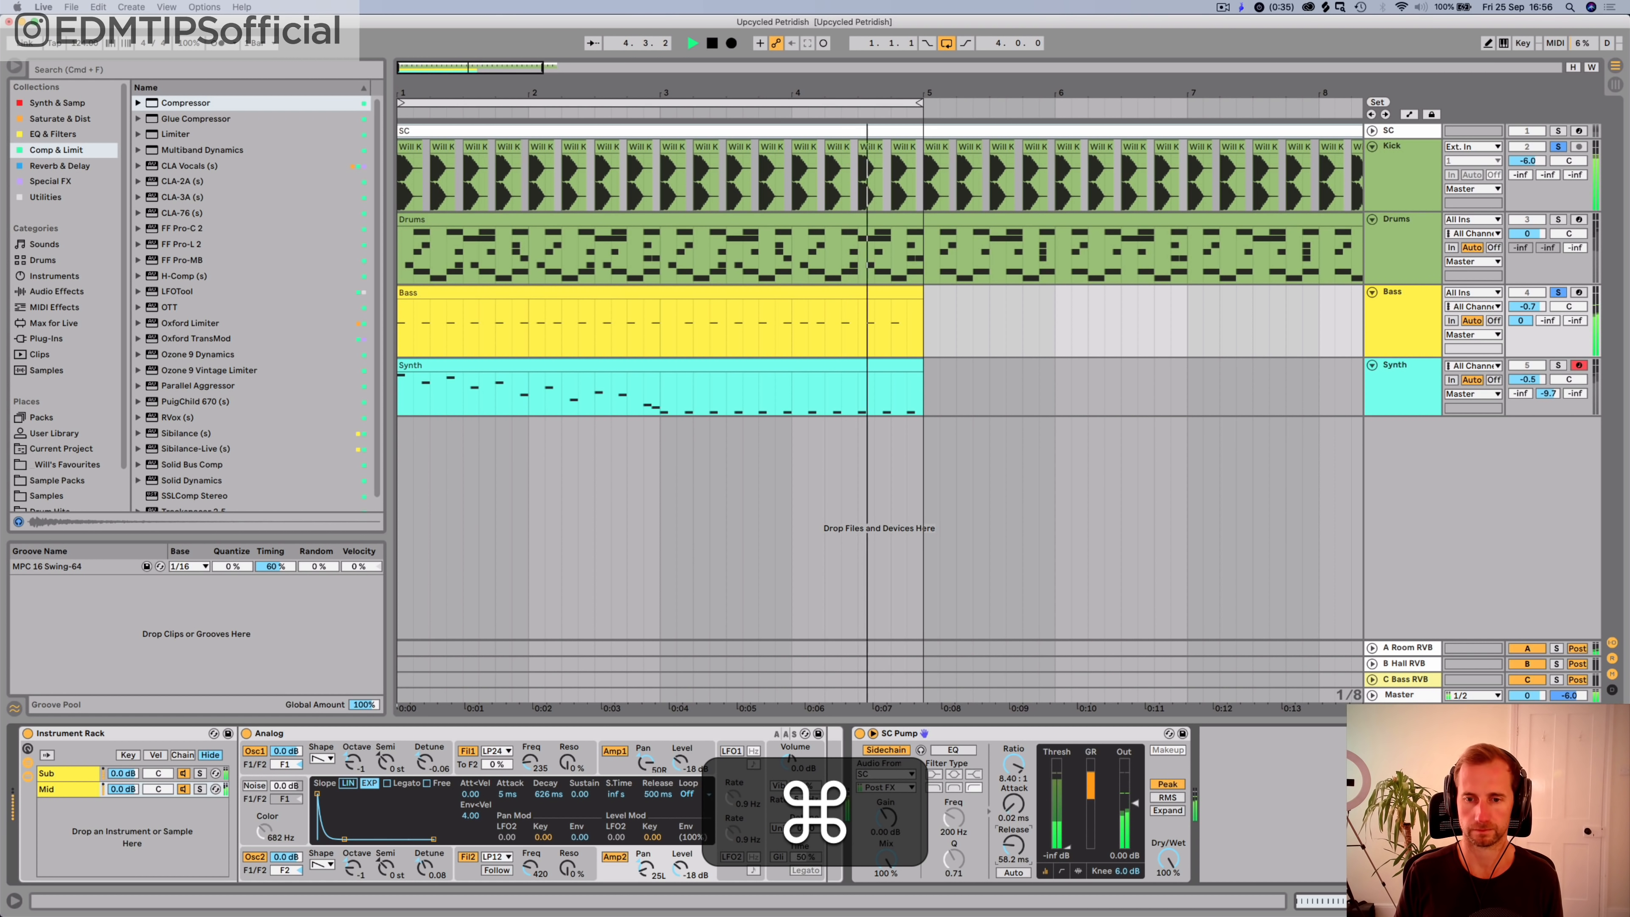
Step: Set the SC Pump ratio to 5.48:1 and its threshold to -53.0 dB, then stop playback
left_click_drag(1013, 764, 1014, 775)
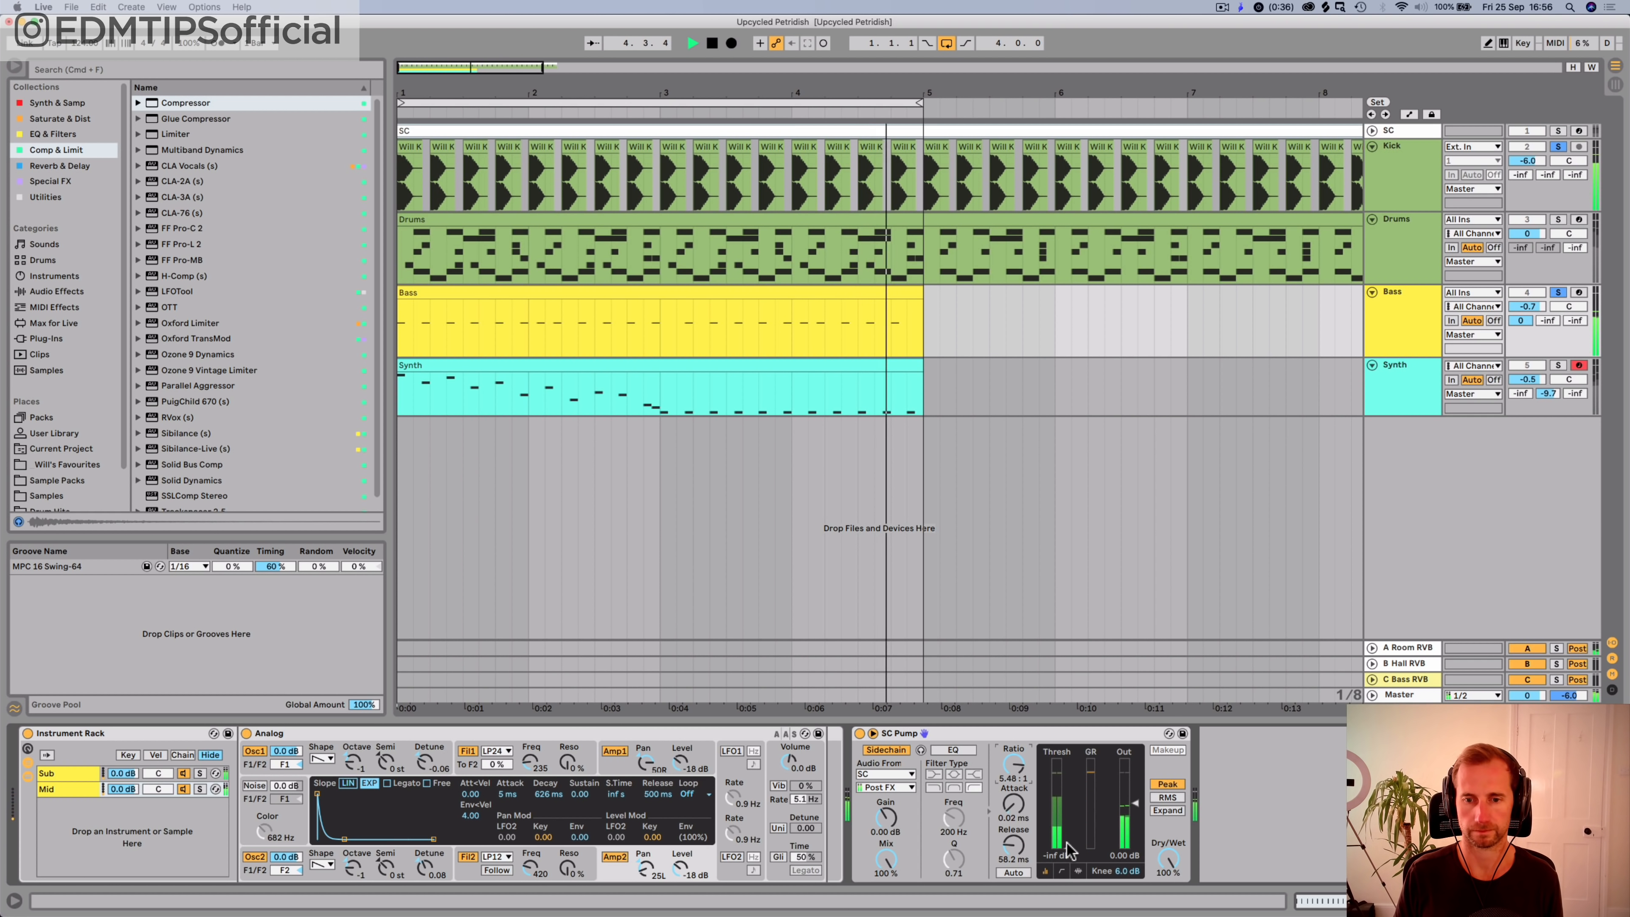
mouse_move(1068, 850)
left_mouse_down()
mouse_move(1068, 819)
mouse_move(1068, 841)
left_mouse_up()
key("space")
Step: Insert an Overdrive from the Saturate & Dist collection before SC Pump on the Bass track and audition it
left_click(60, 119)
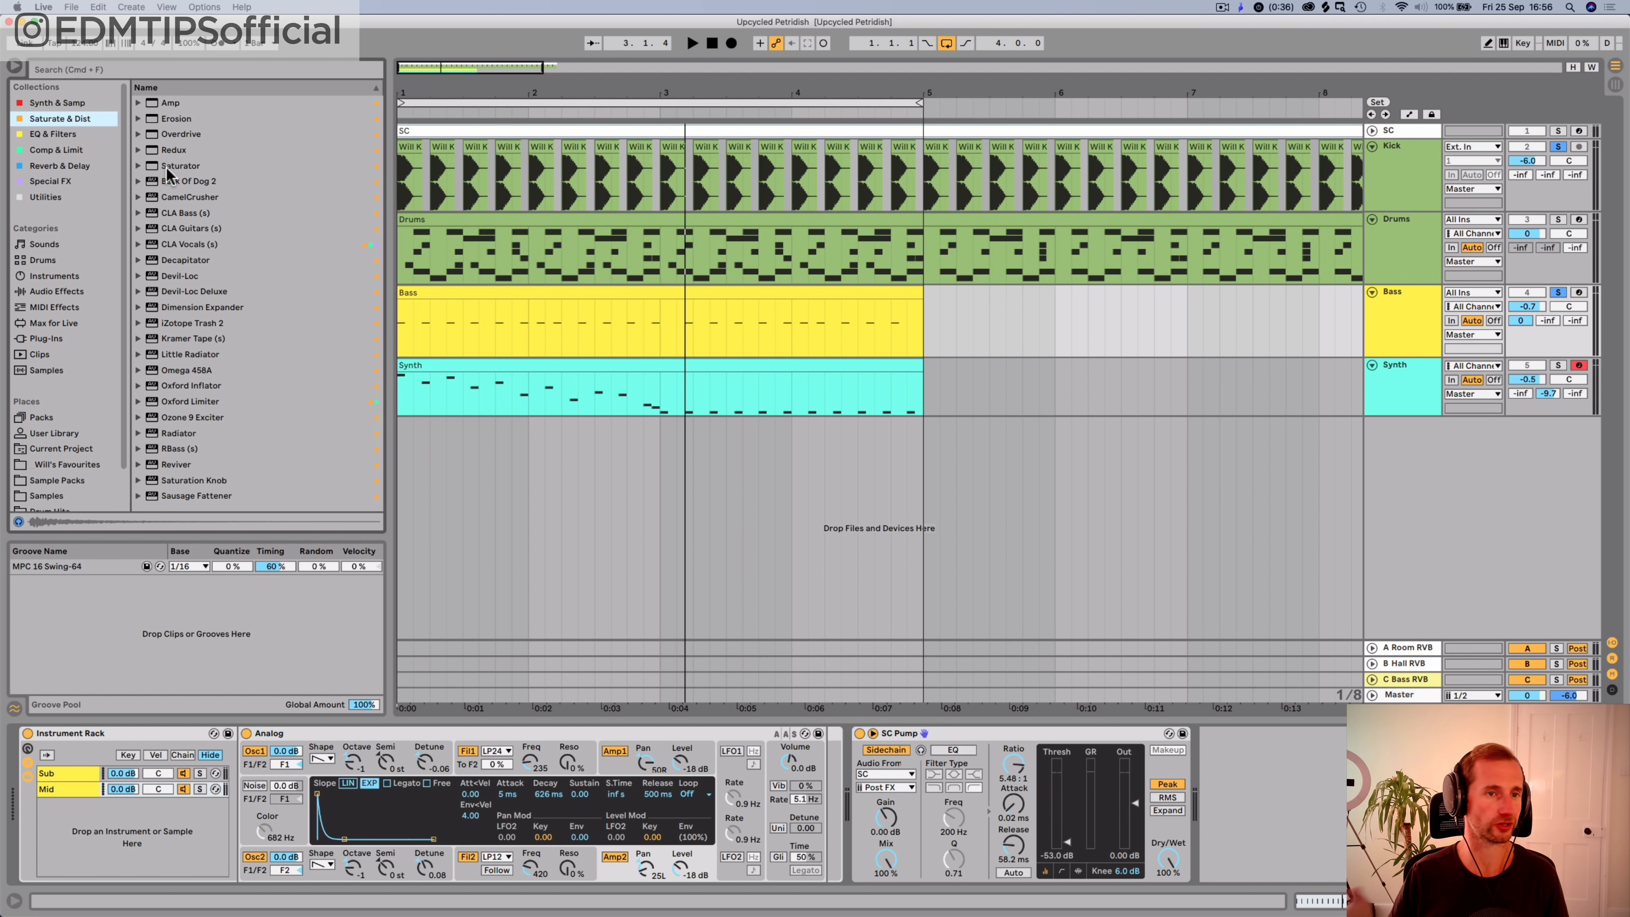
double_click(181, 134)
key("space")
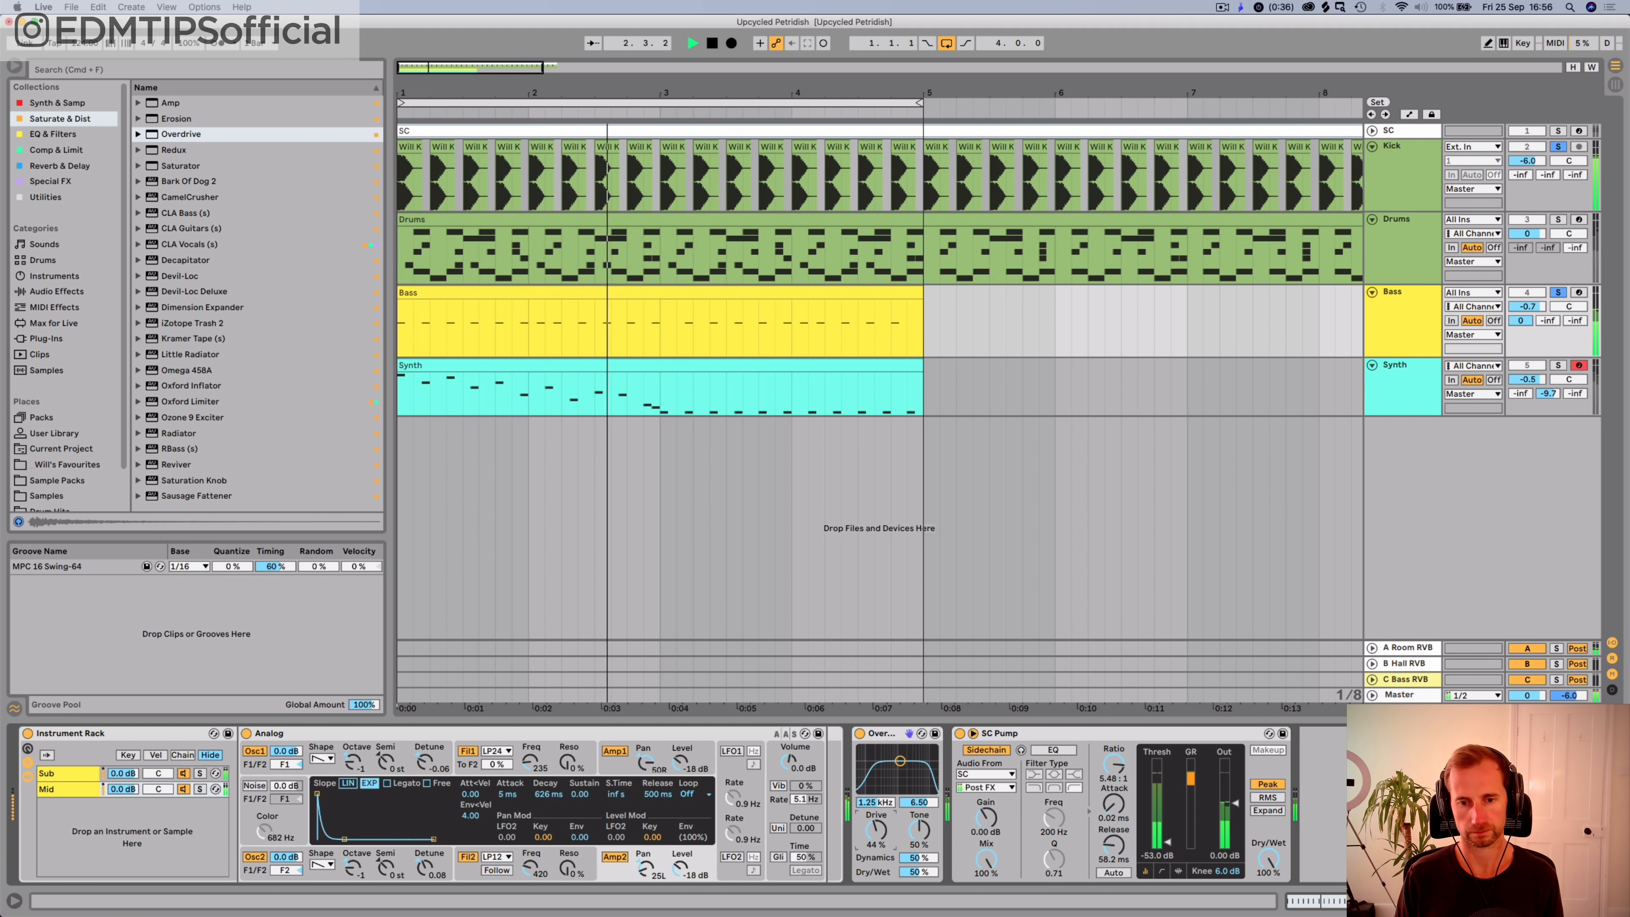
Step: Set the Bass Overdrive's filter to 520 Hz with a bandwidth of 6.17, compare it bypassed and active, and stop playback
left_click_drag(900, 761, 885, 759)
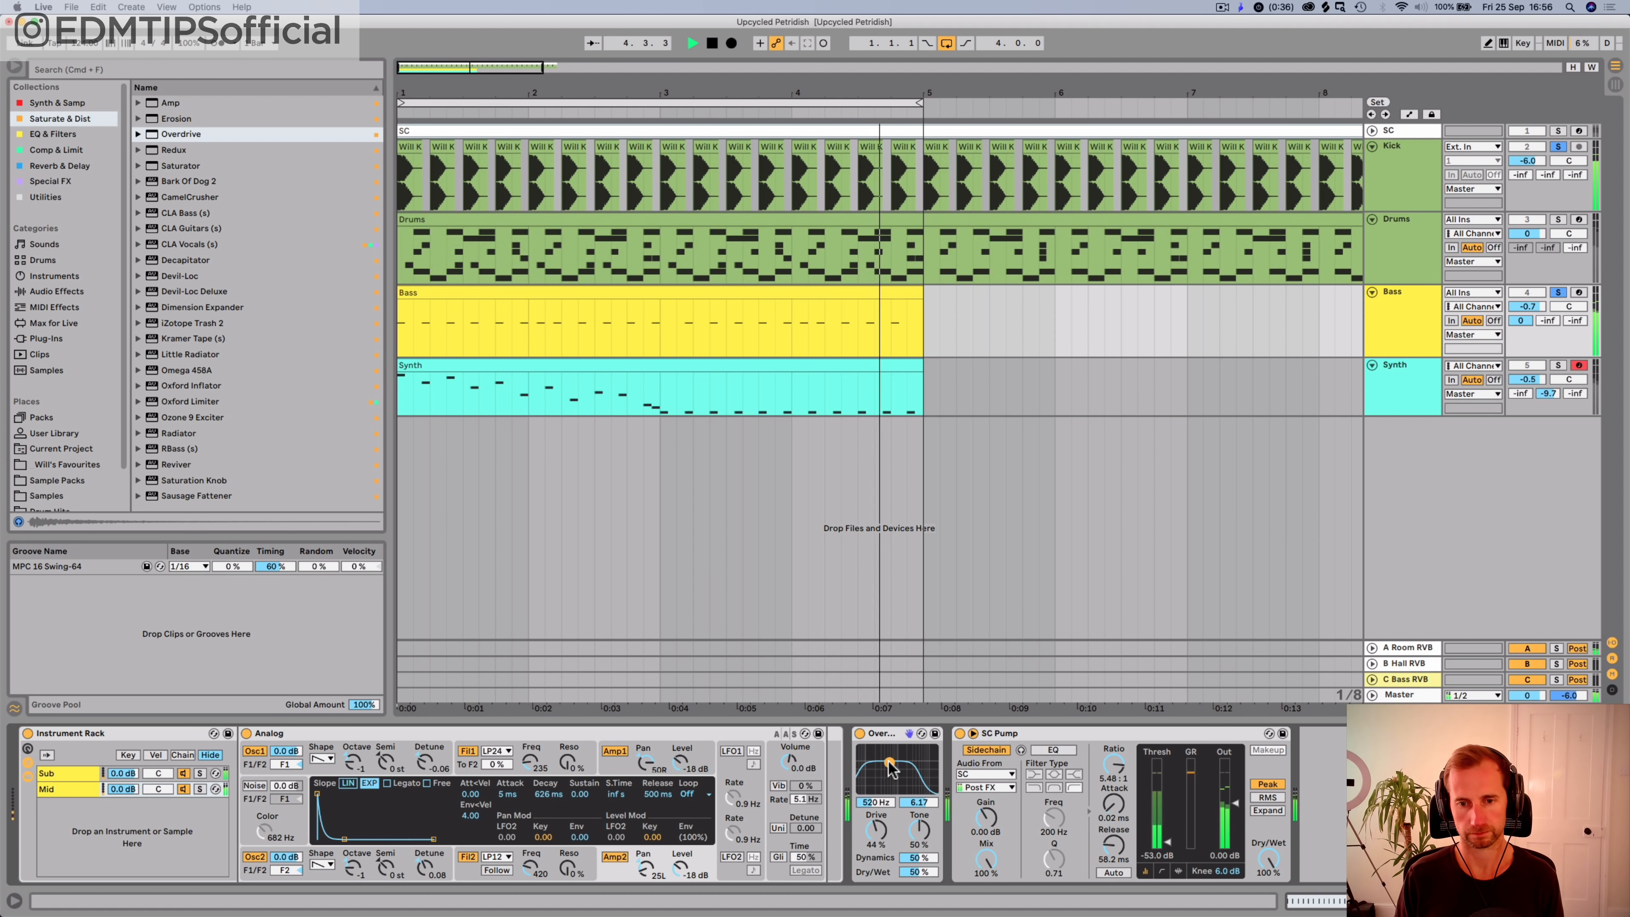
key("alt+m")
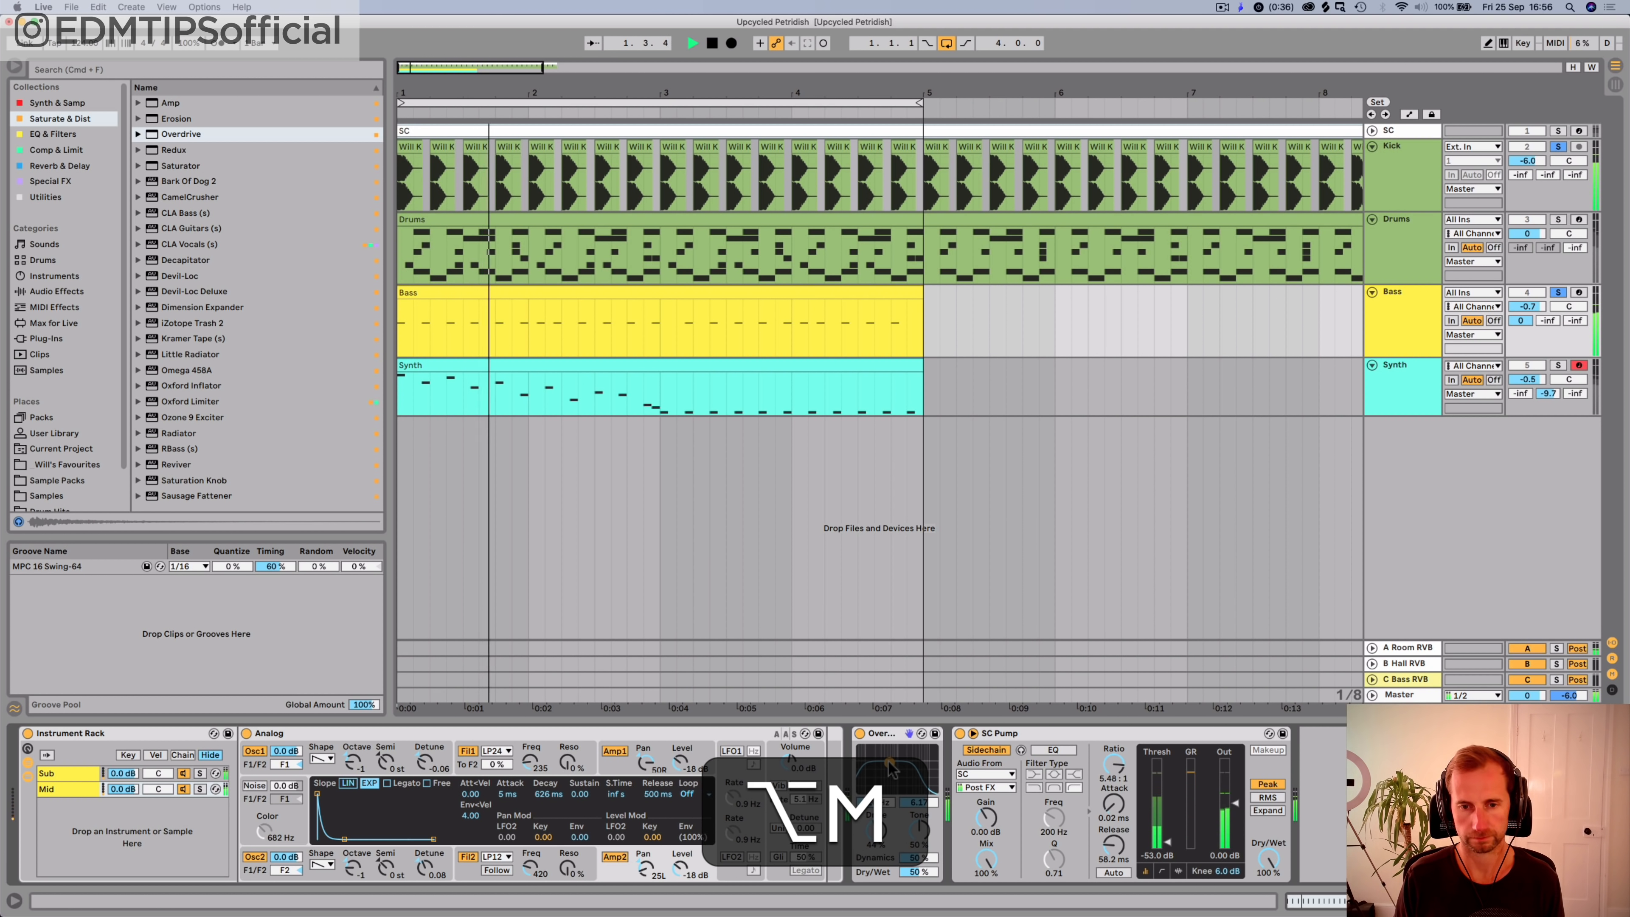
left_click(860, 737)
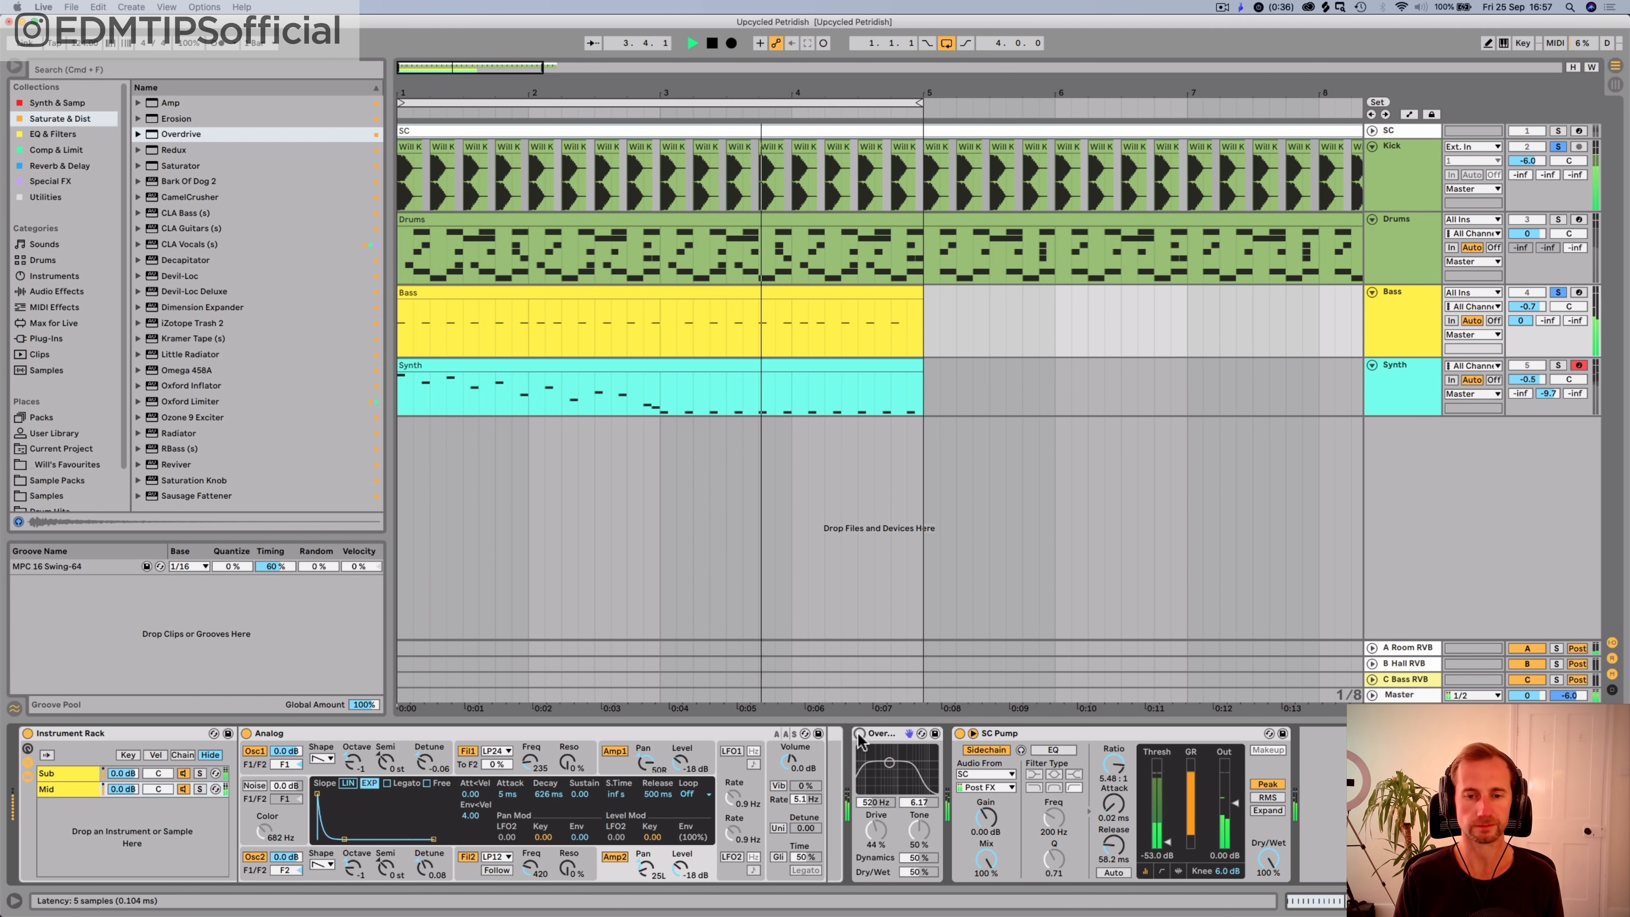
left_click(858, 732)
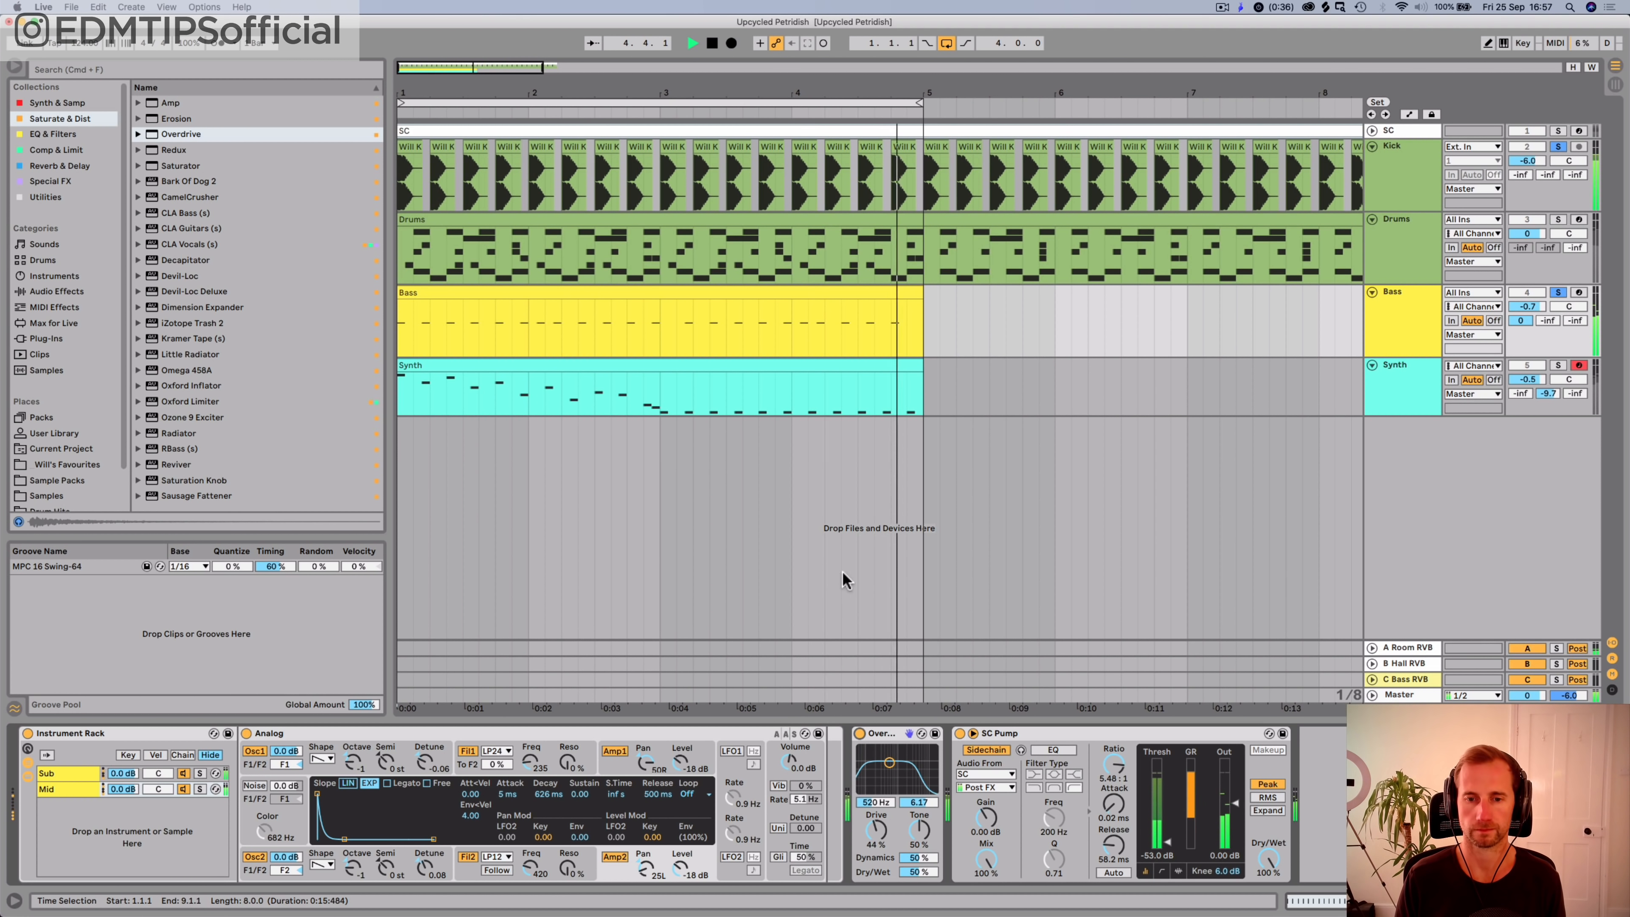
key("space")
Step: Copy the Overdrive from the Bass track onto the Synth track and audition the Synth in solo
left_click(887, 745)
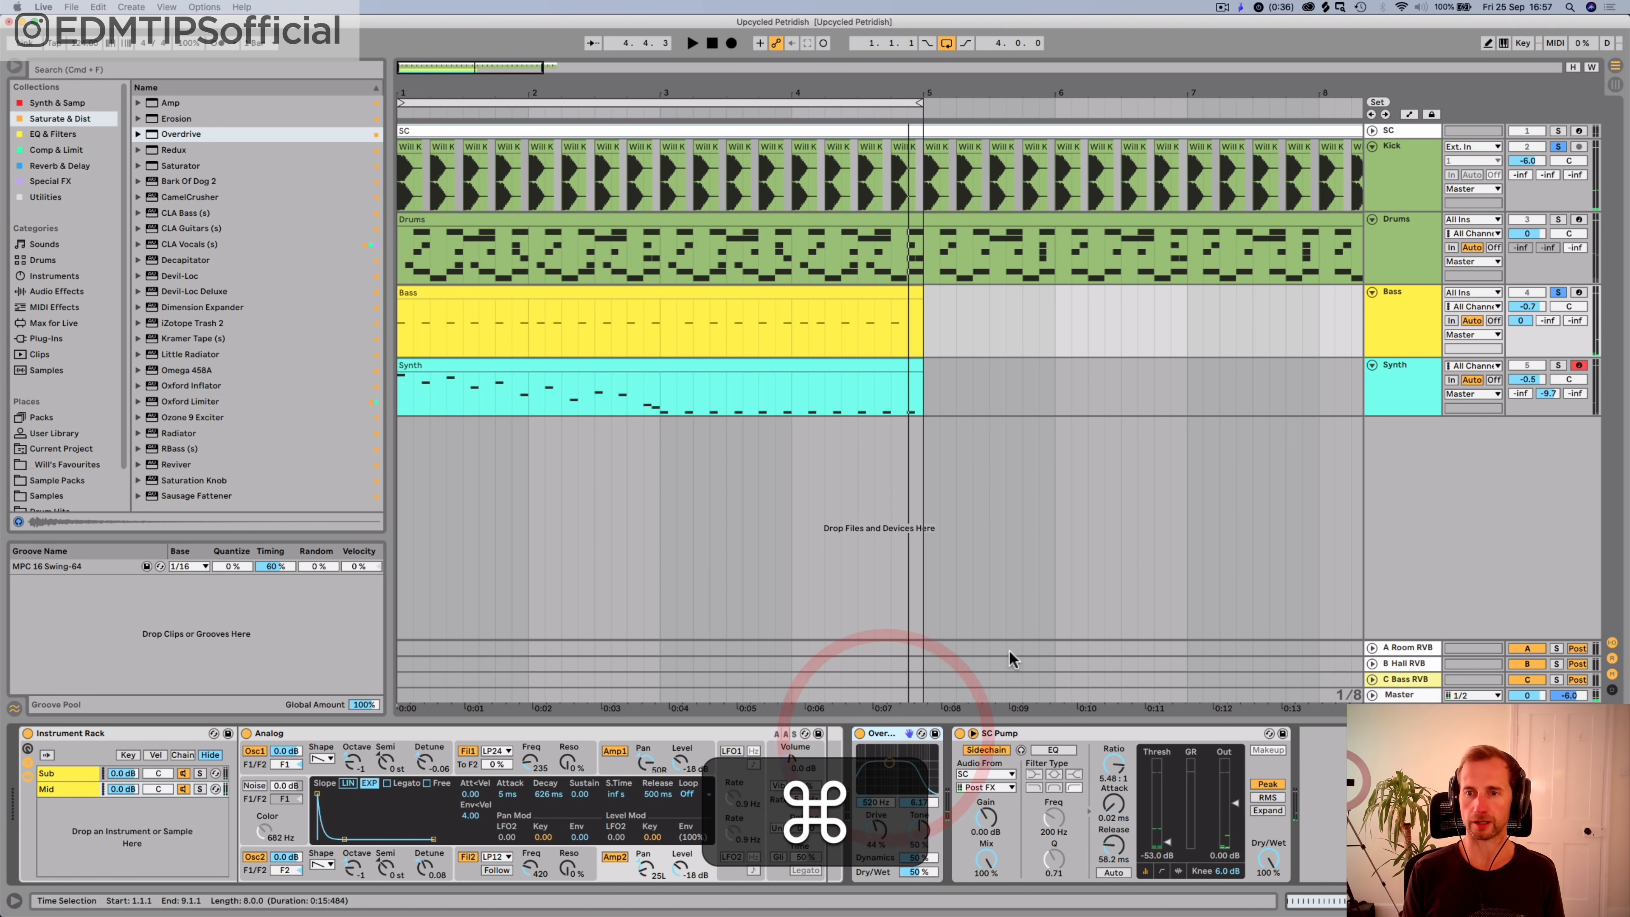
key("super+c")
left_click(1432, 393)
left_click(1558, 364)
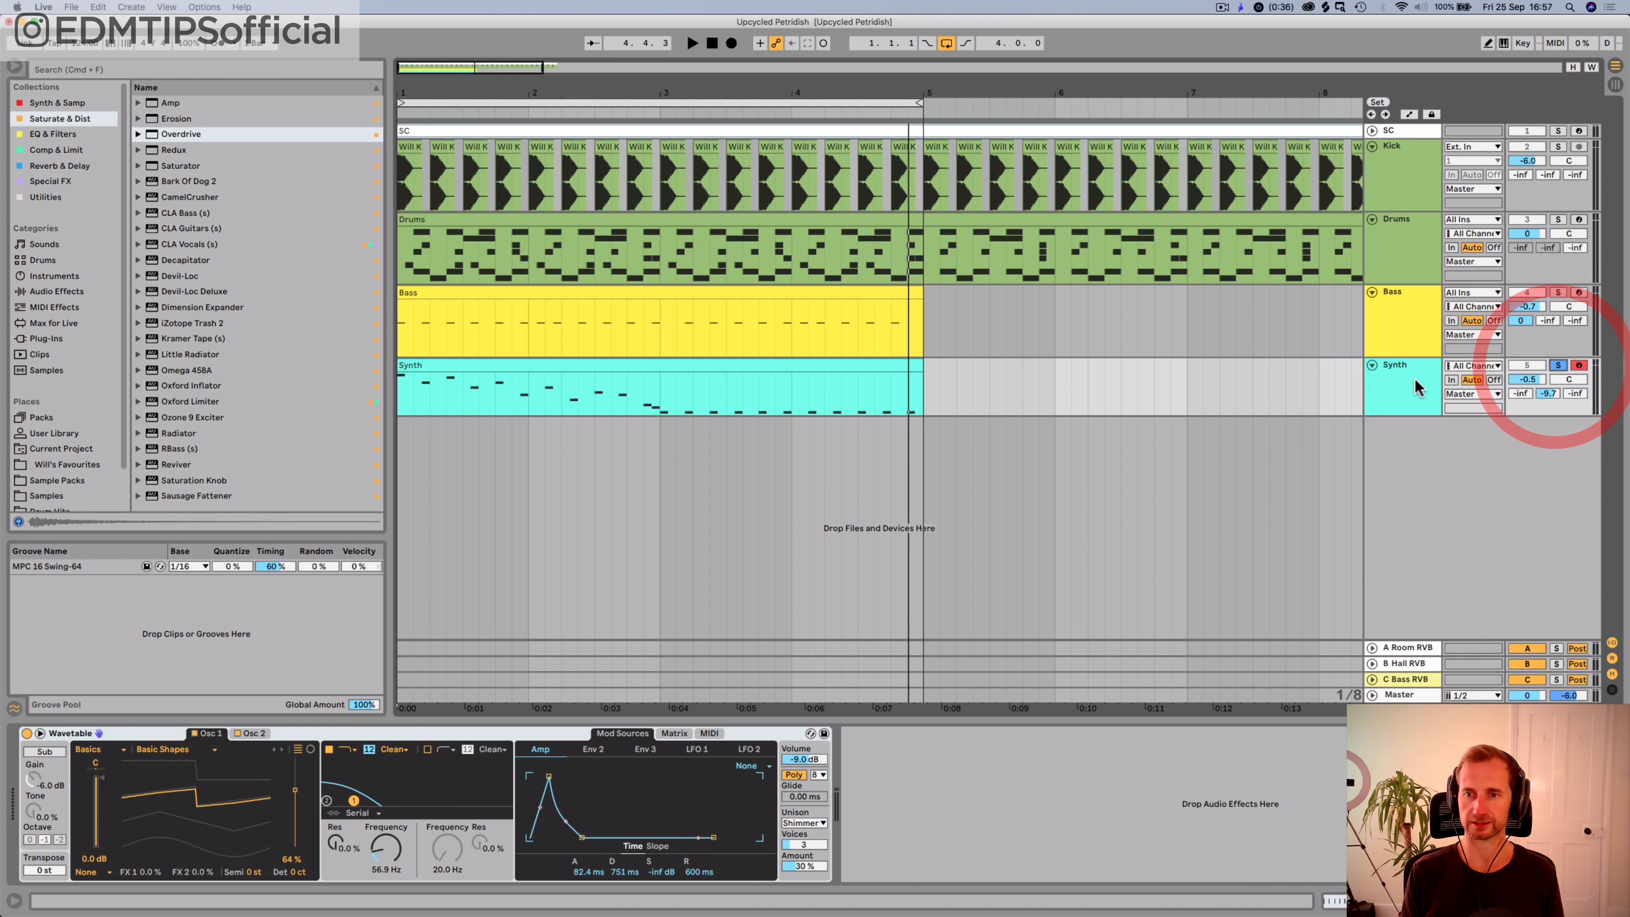
left_click(1411, 384)
key("space")
key("super+v")
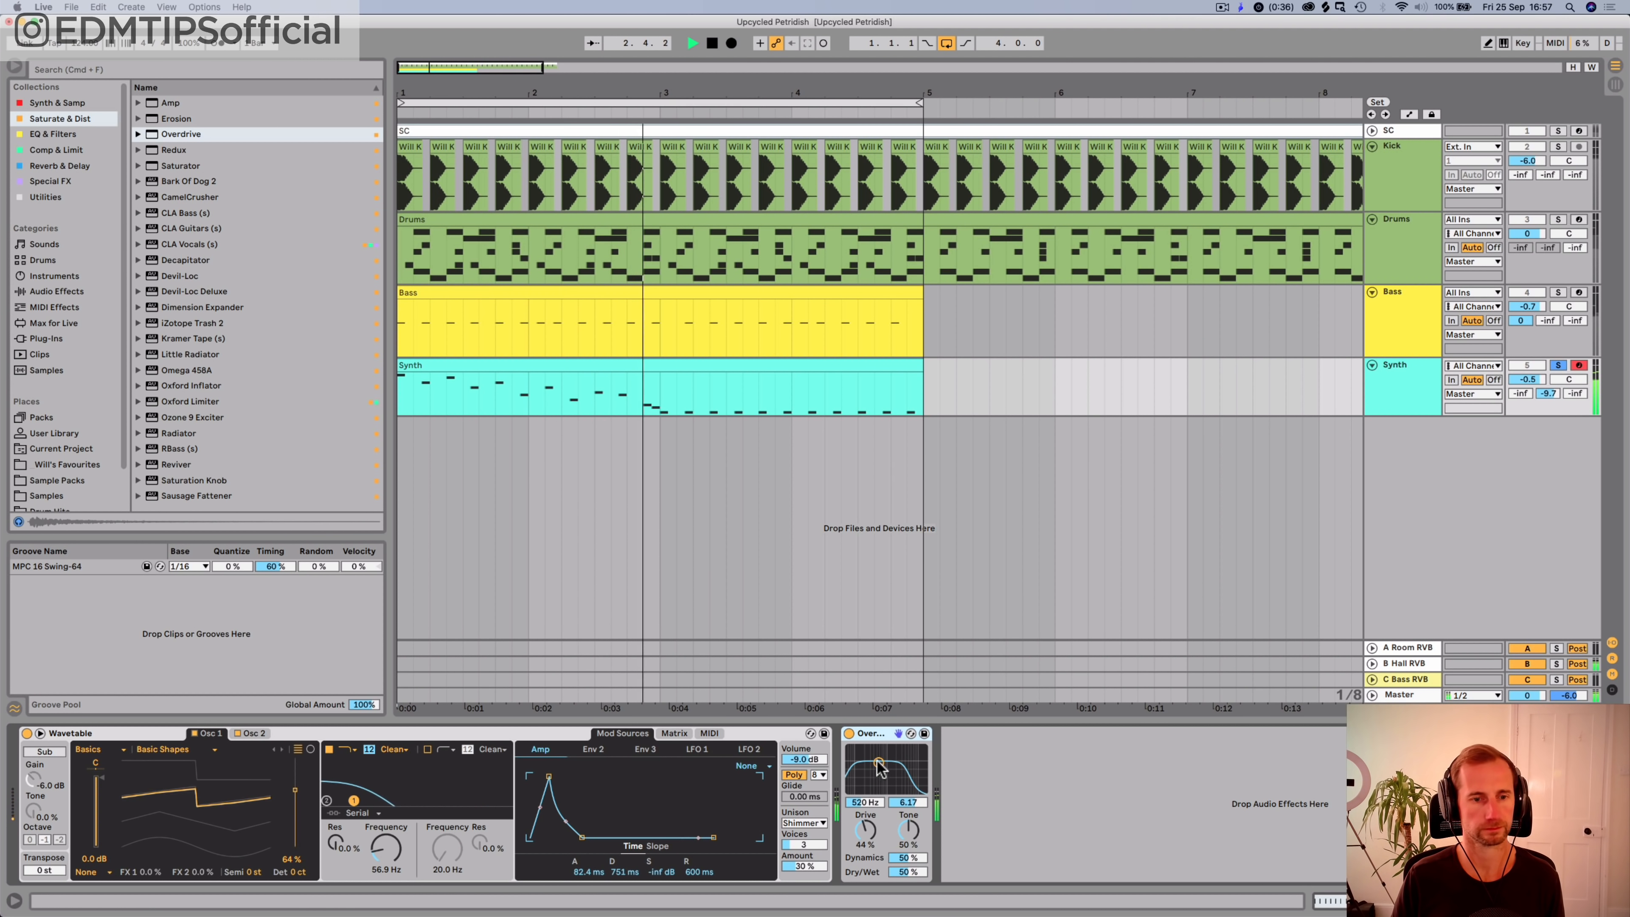
Step: Insert an EQ Eight after Overdrive on the Synth with its low cut at 138 Hz, audition it and fold the device
left_click(26, 134)
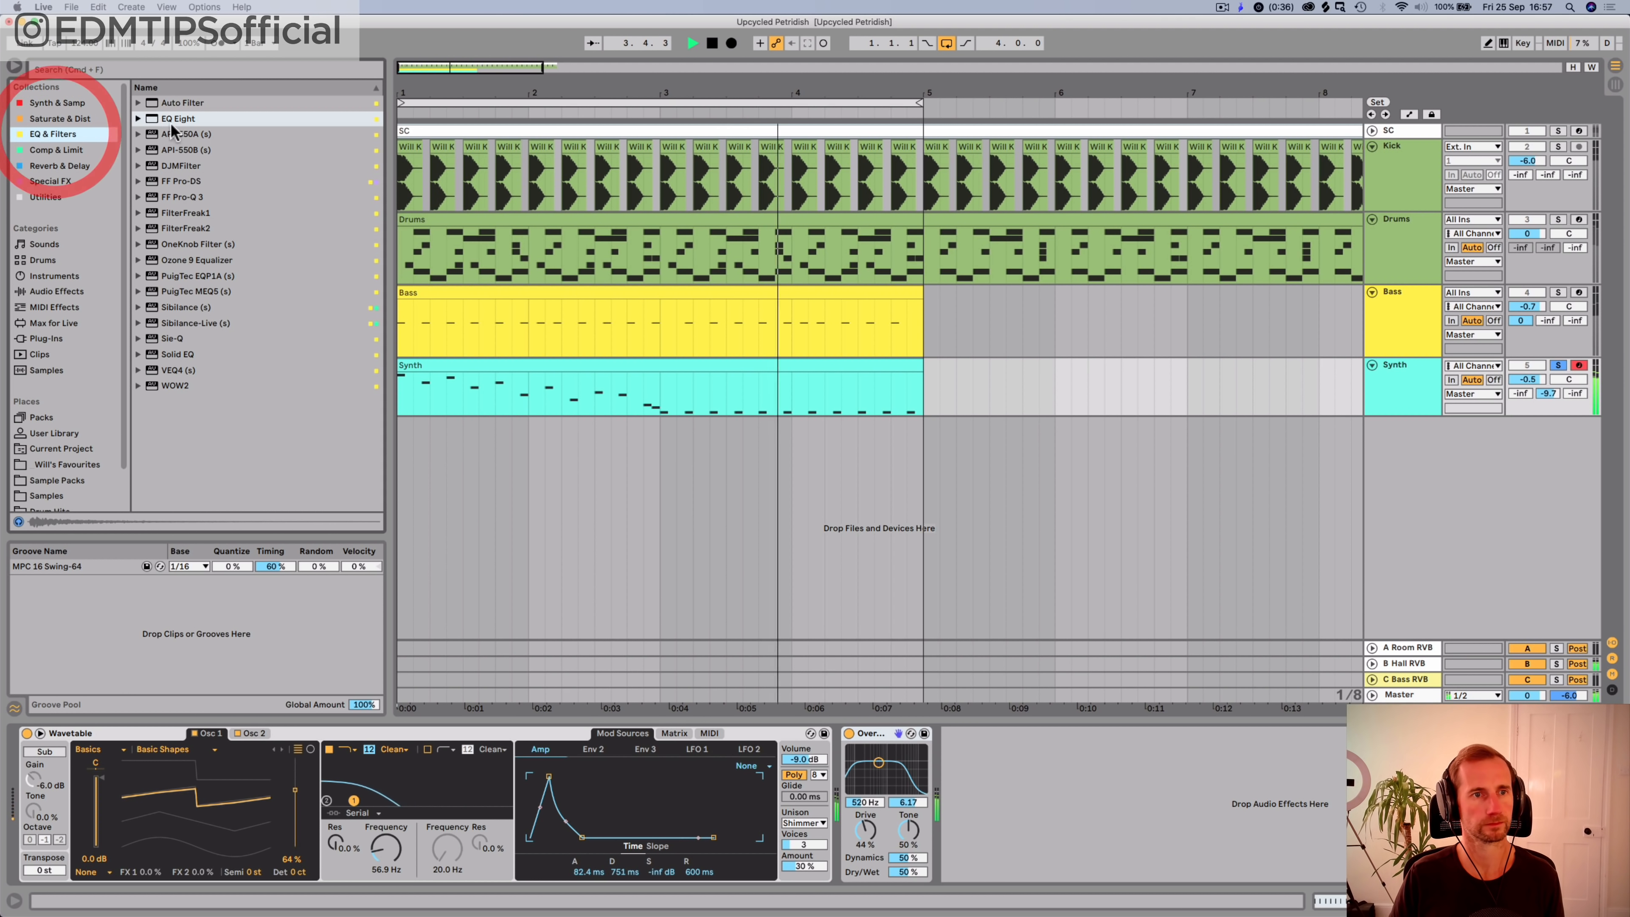
key("space")
left_click_drag(1062, 491, 1091, 808)
key("space")
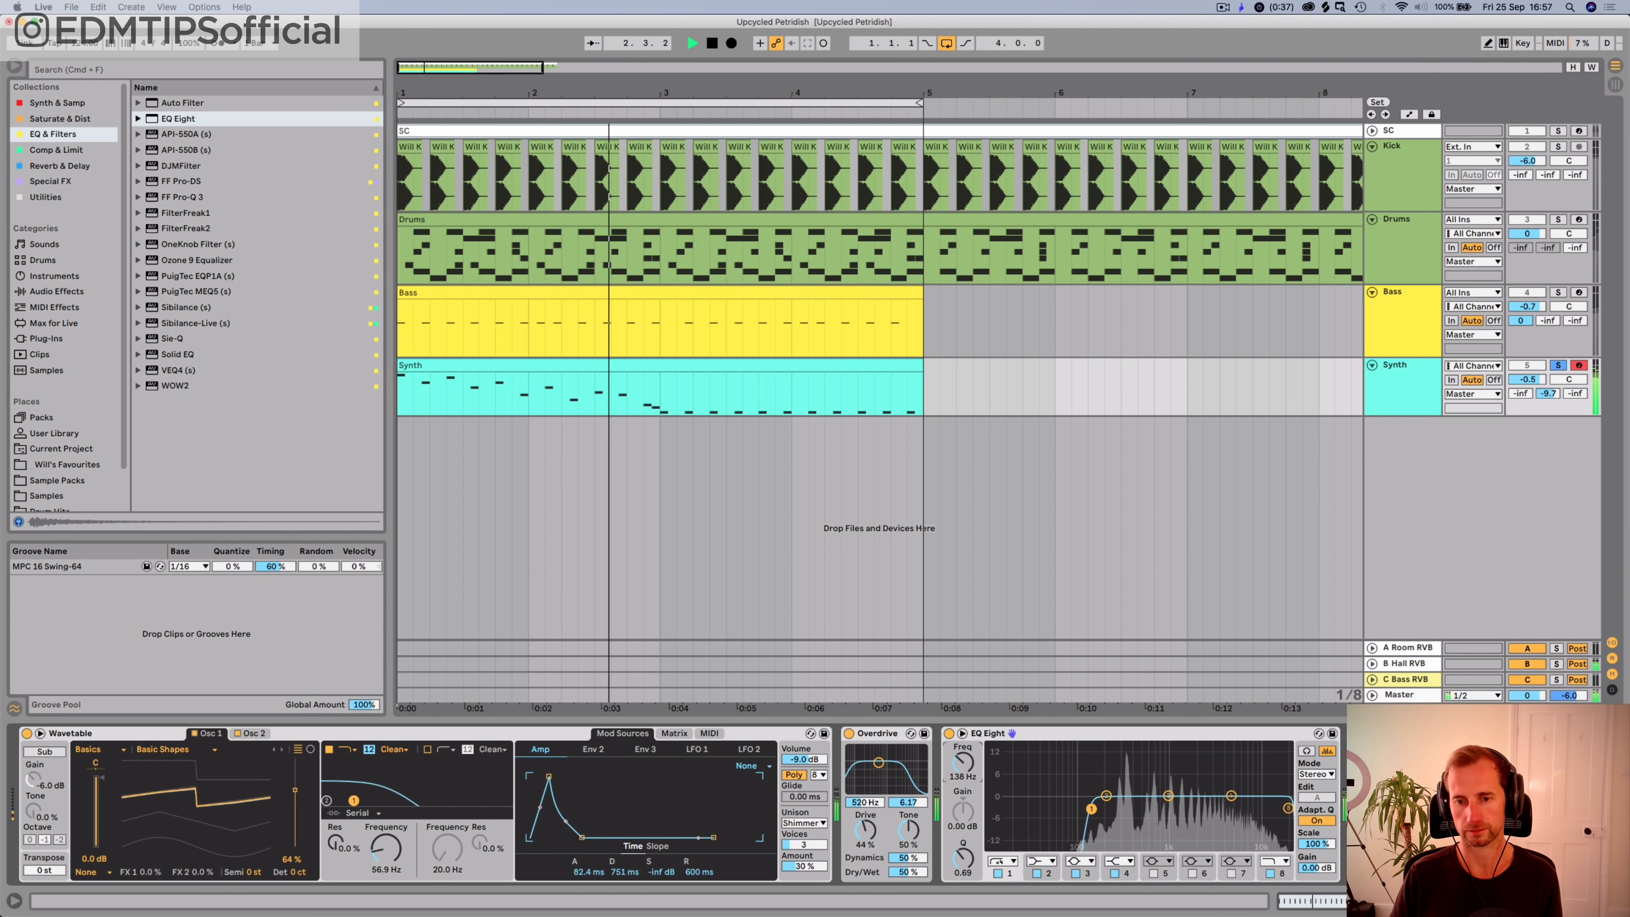
key("alt+m")
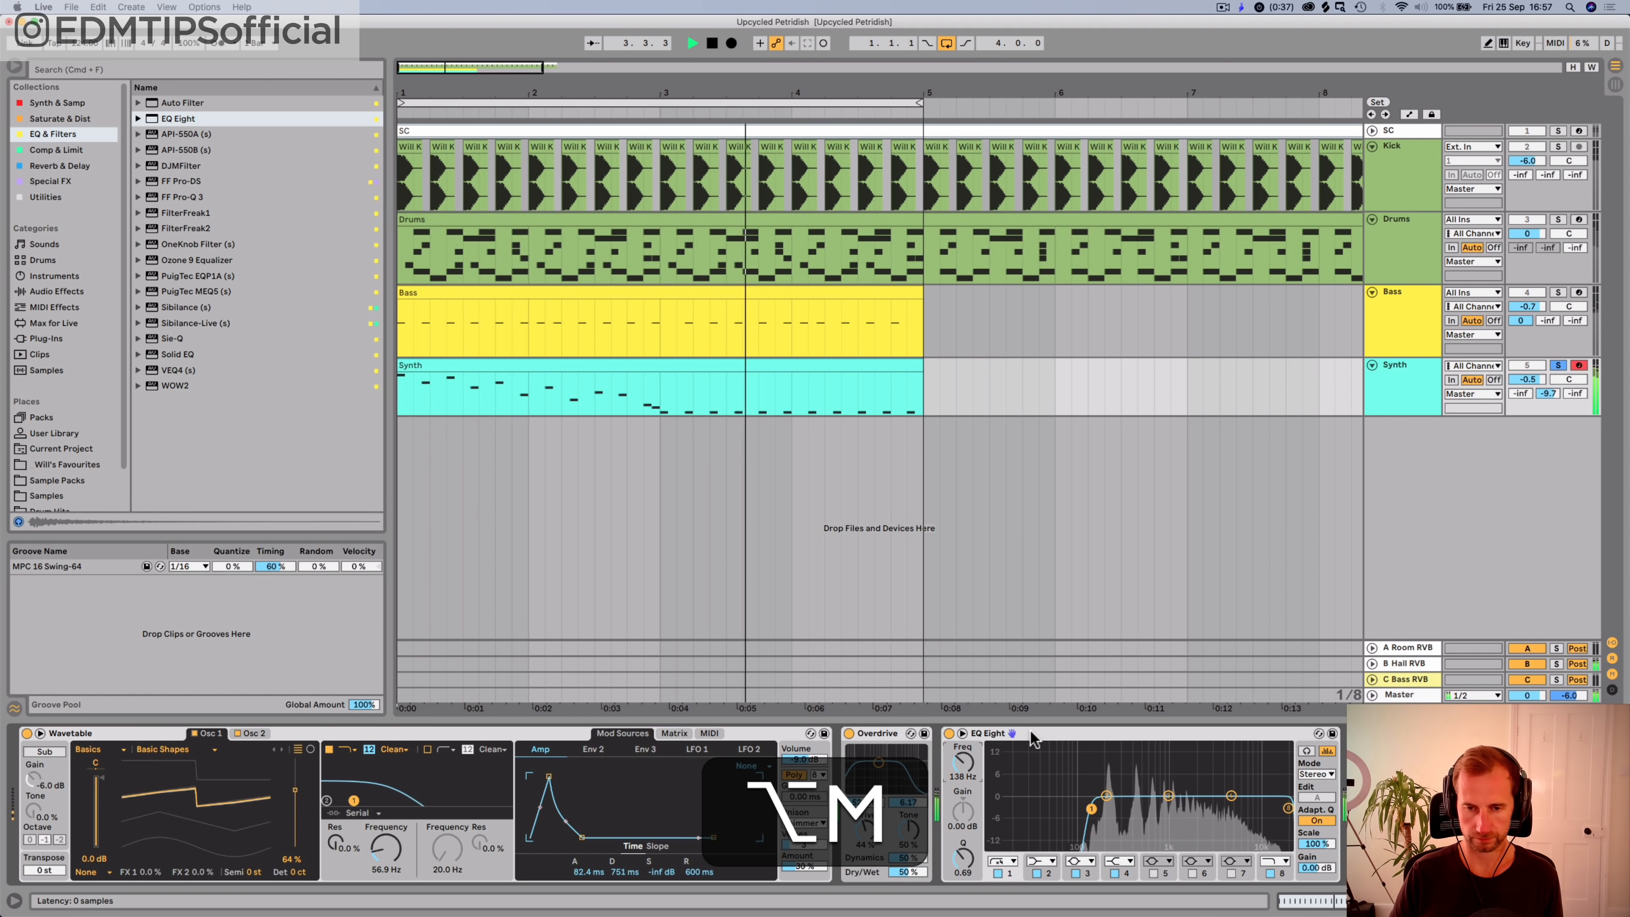
double_click(1030, 732)
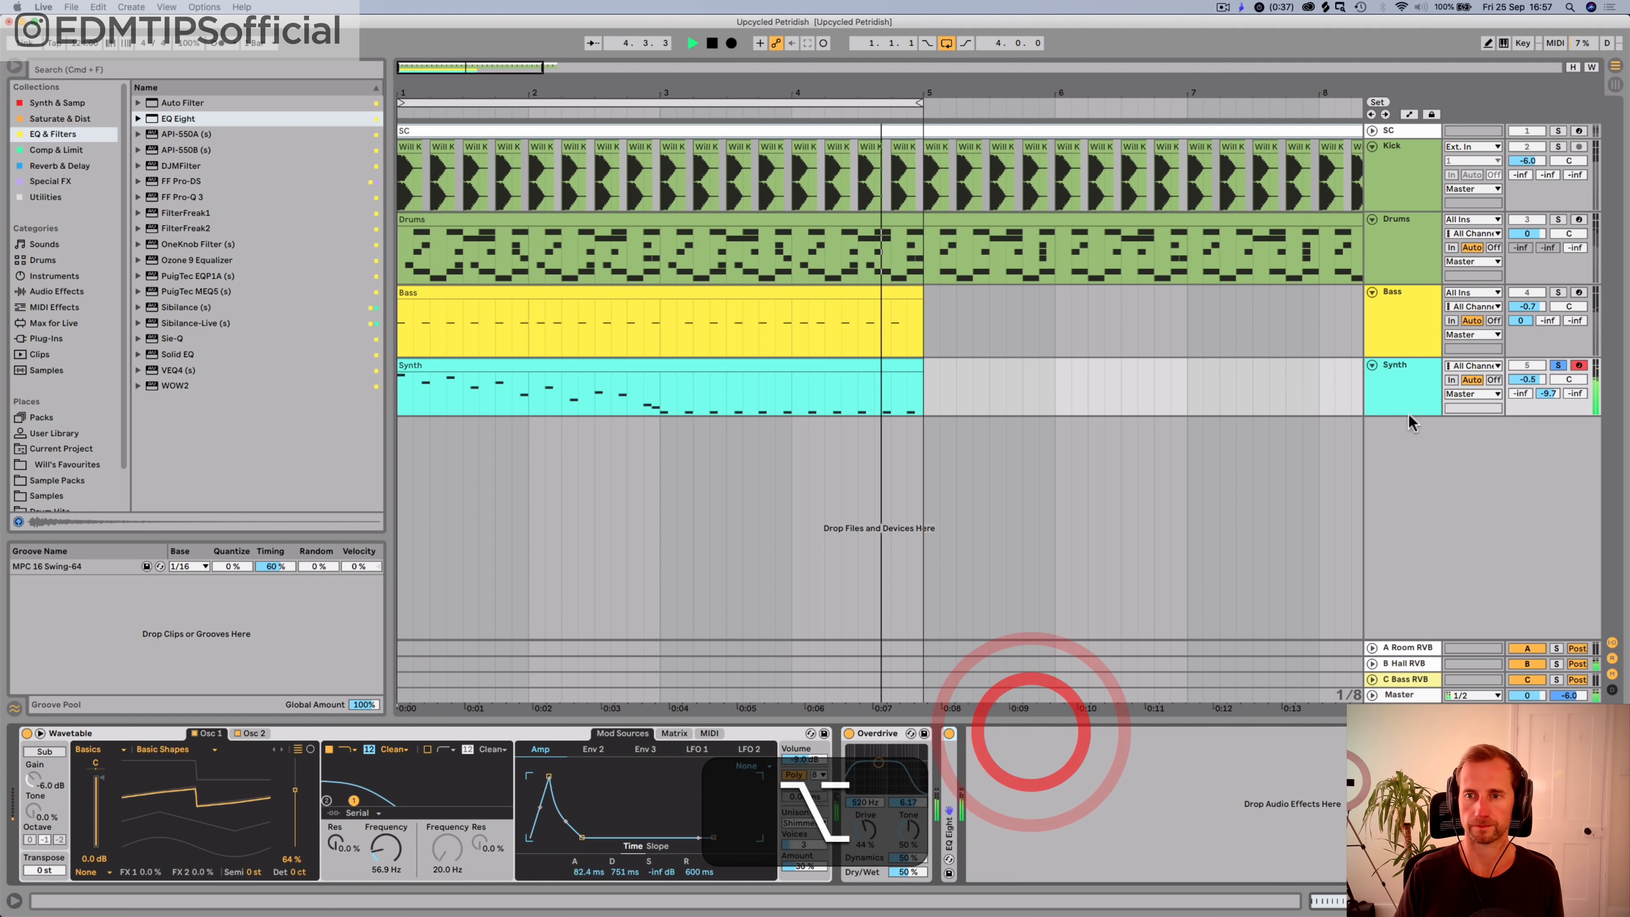
key("space")
left_click(1402, 337)
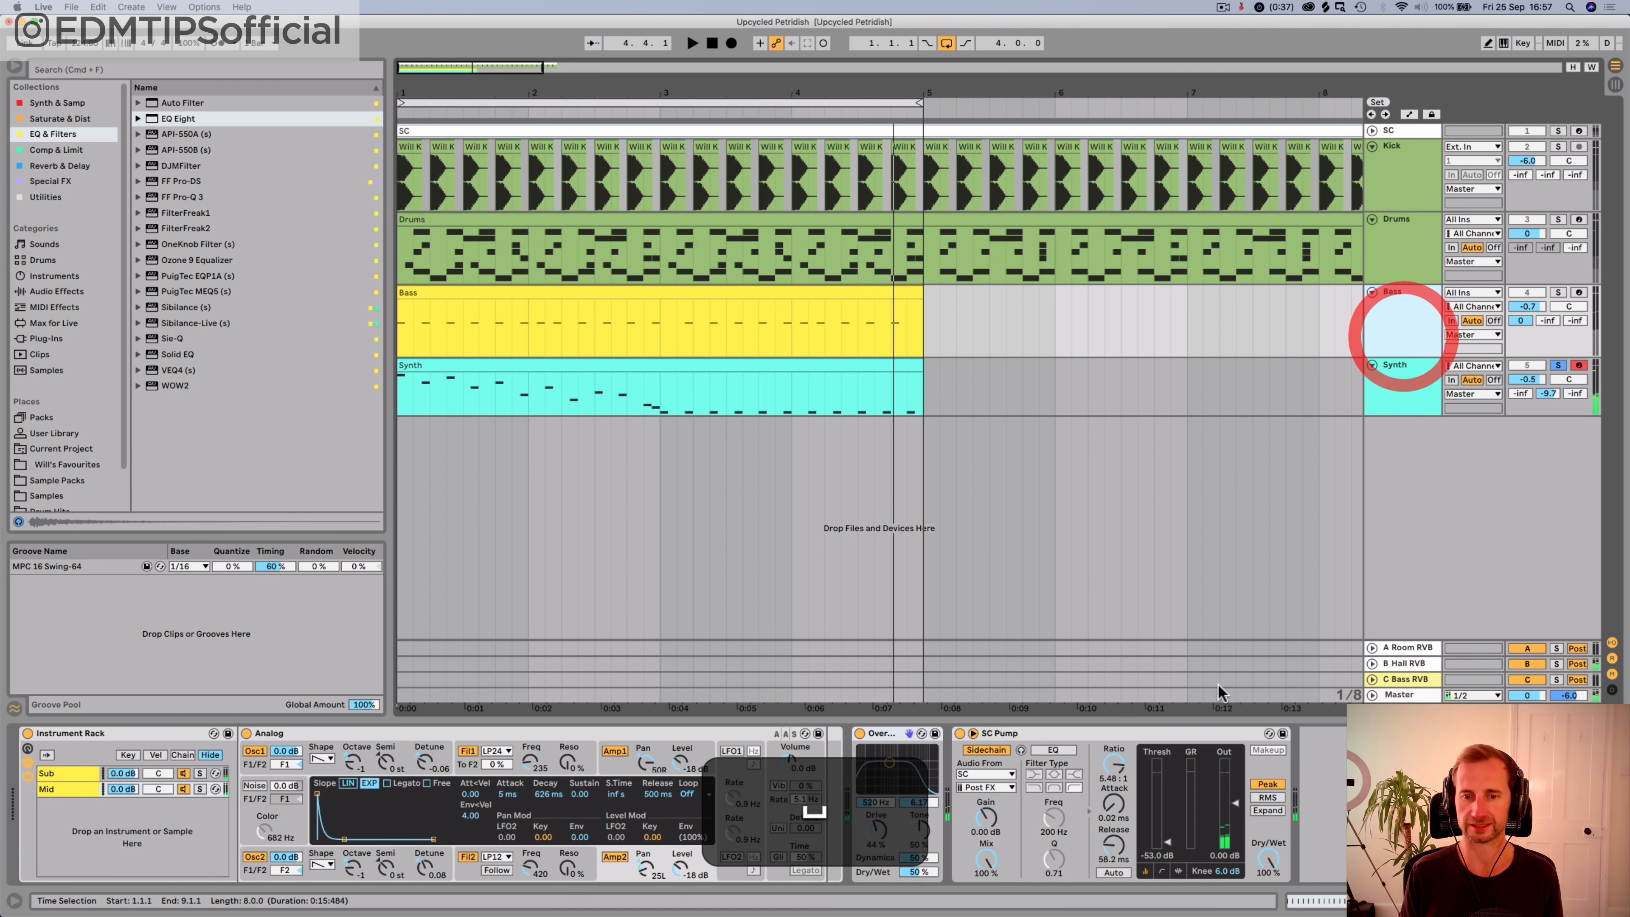
left_click(1109, 732)
key("super+c")
left_click(1406, 403)
left_click(1133, 783)
key("super+v")
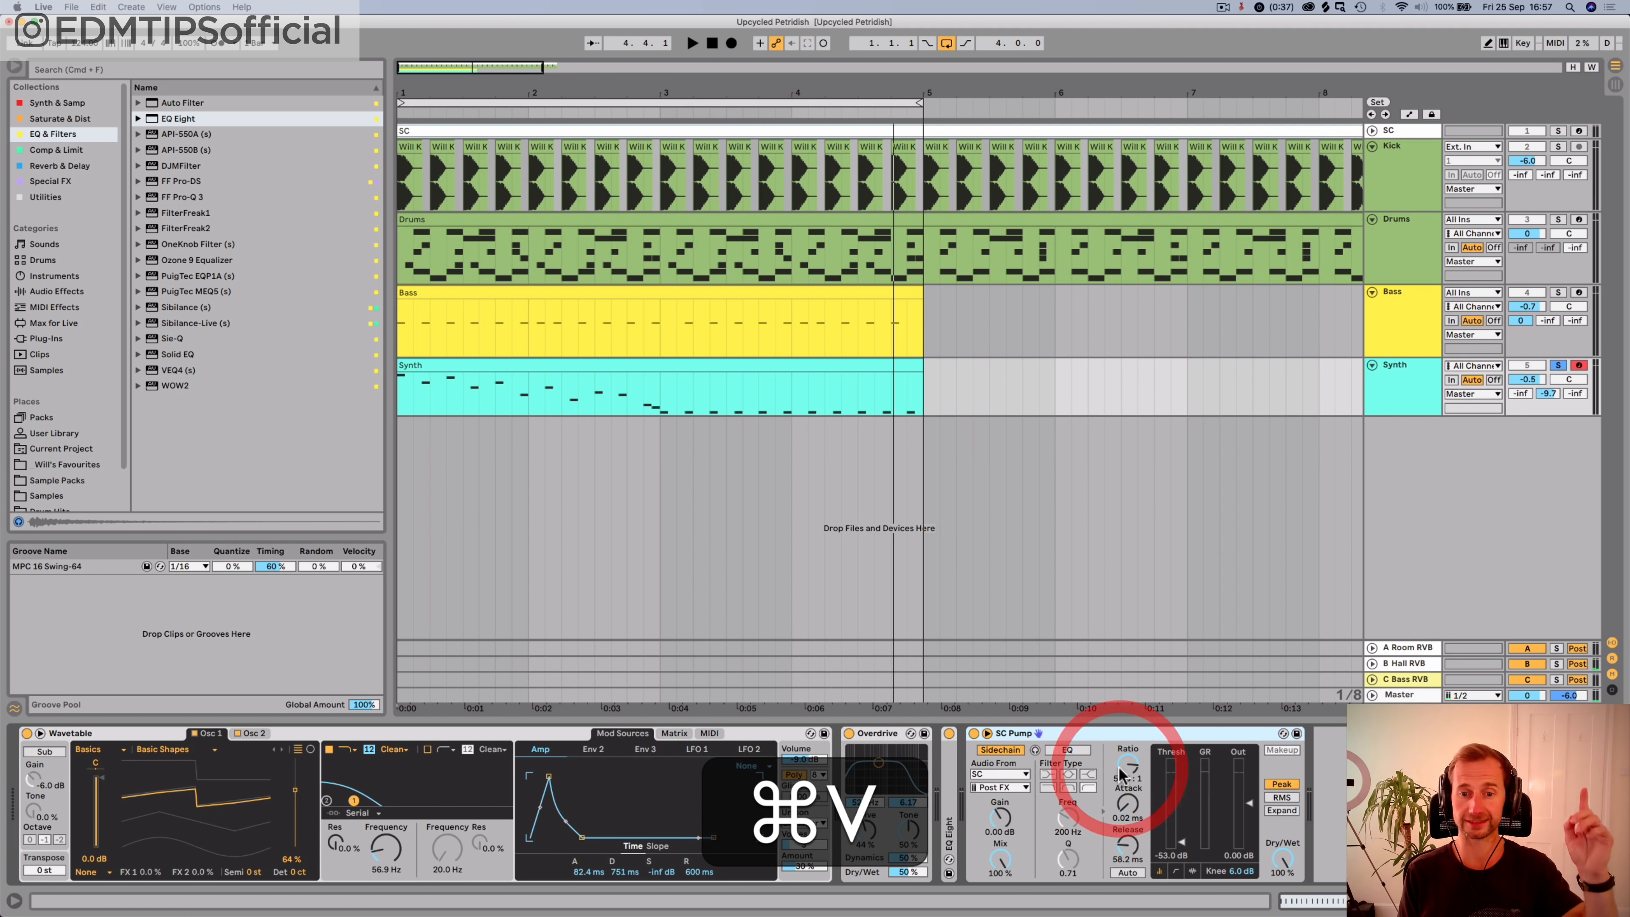
key("space")
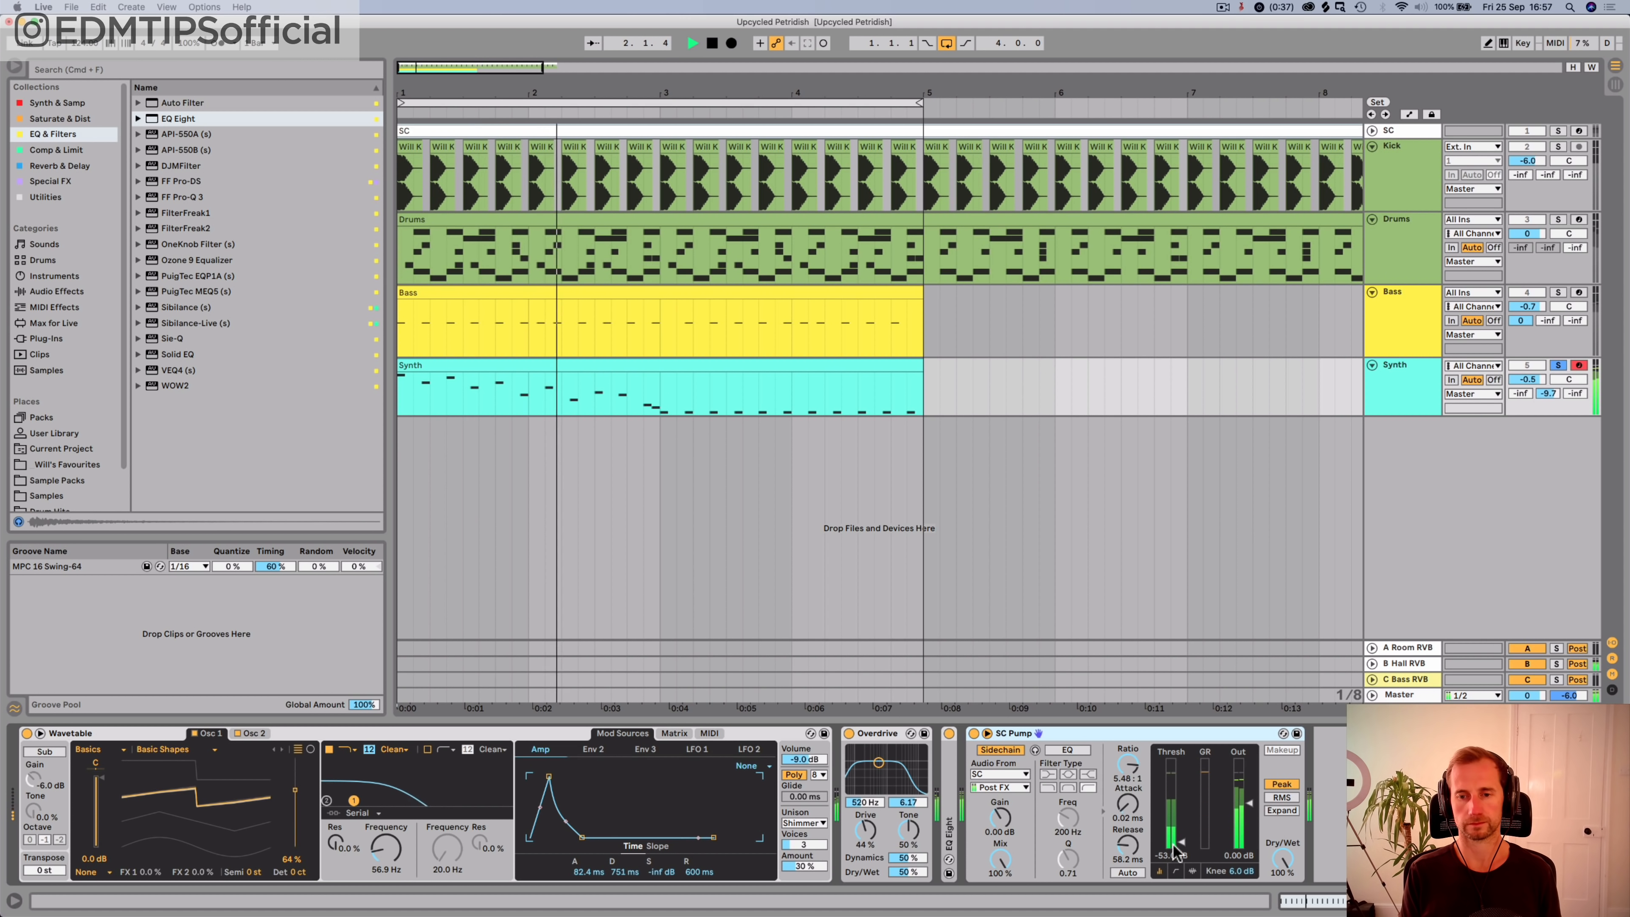
Step: Paste SC Pump after EQ Eight on the B Hall RVB return track and play the loop
key("Tab")
left_click(1405, 69)
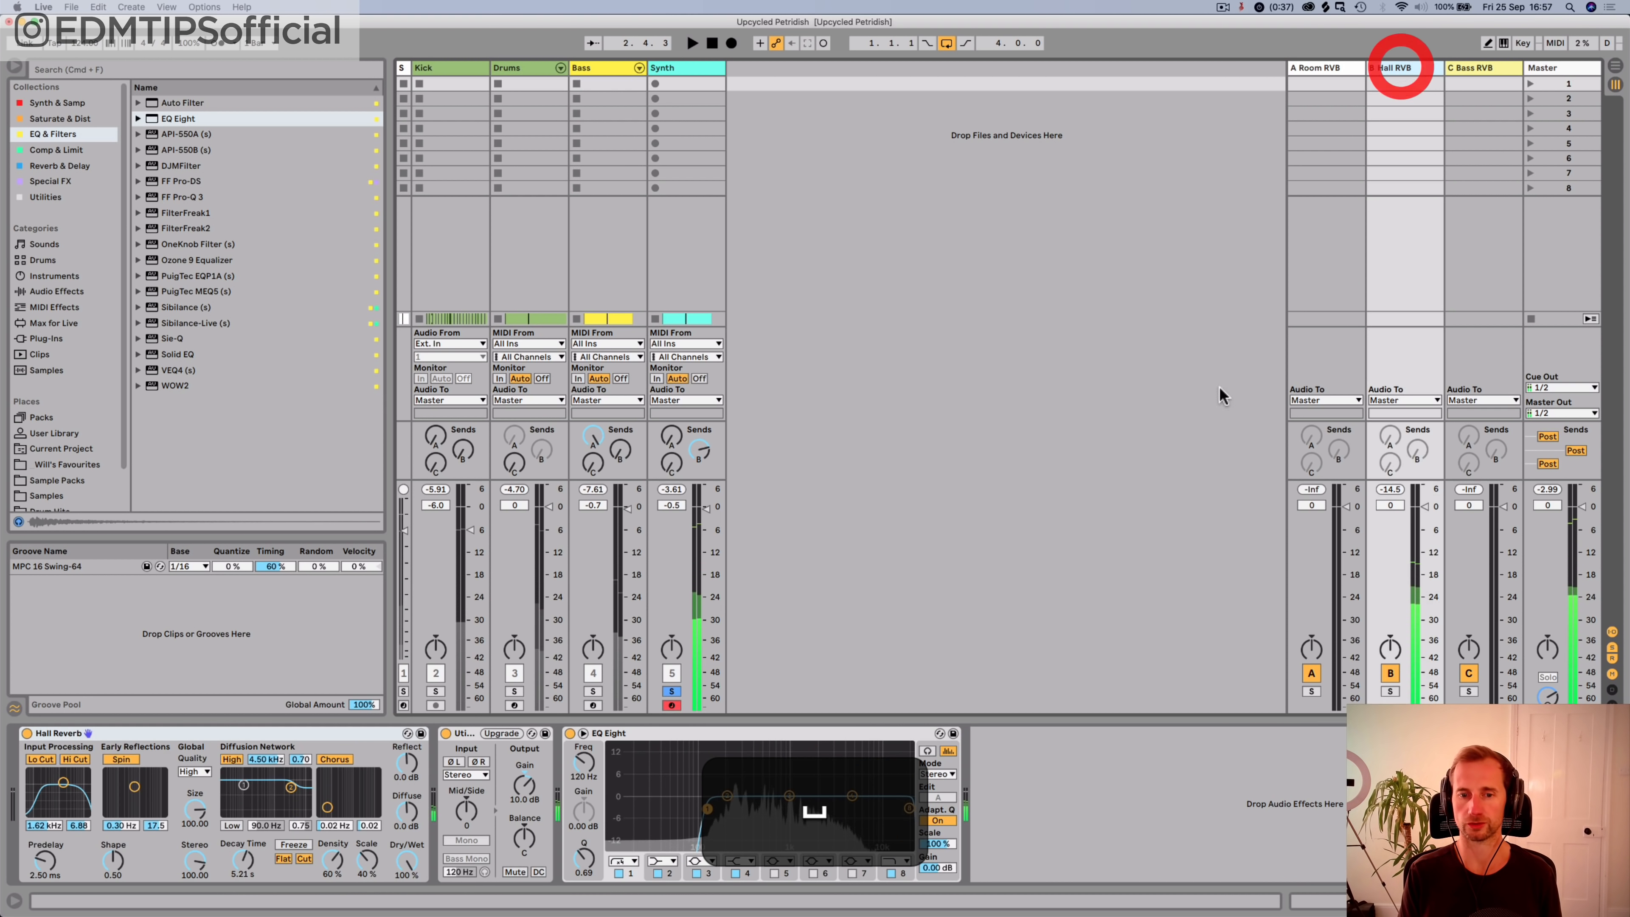
left_click(1020, 774)
key("super+v")
key("space")
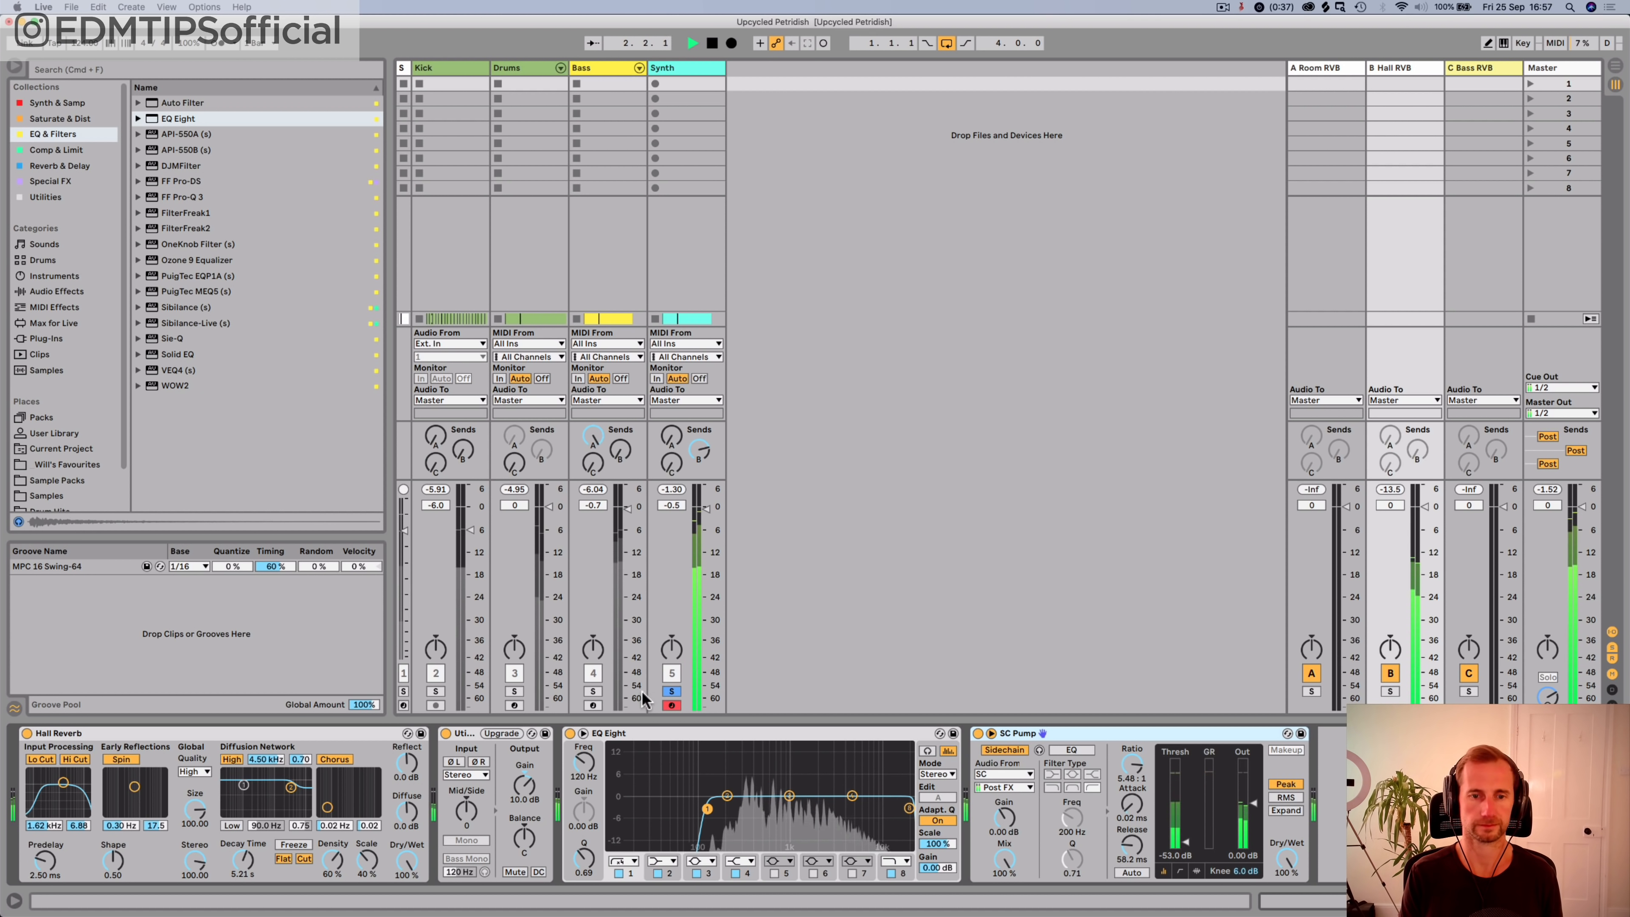
Step: Unsolo the Synth, audition the full loop in Arrangement View, then stop playback and save the set
key("space")
key("space")
left_click(671, 691)
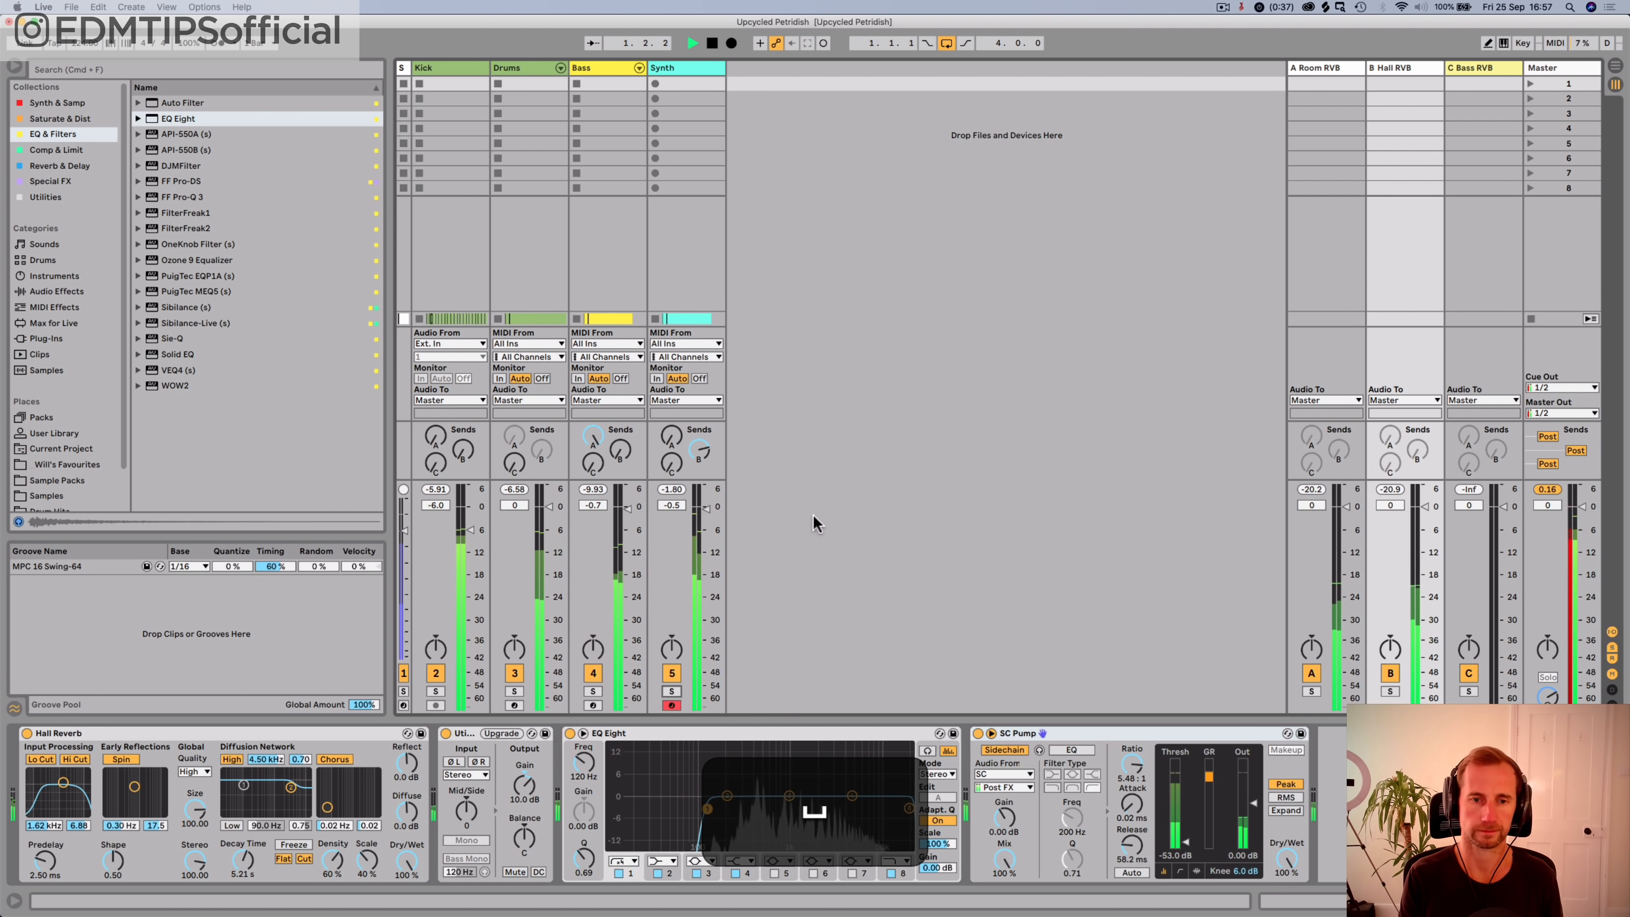
key("Tab")
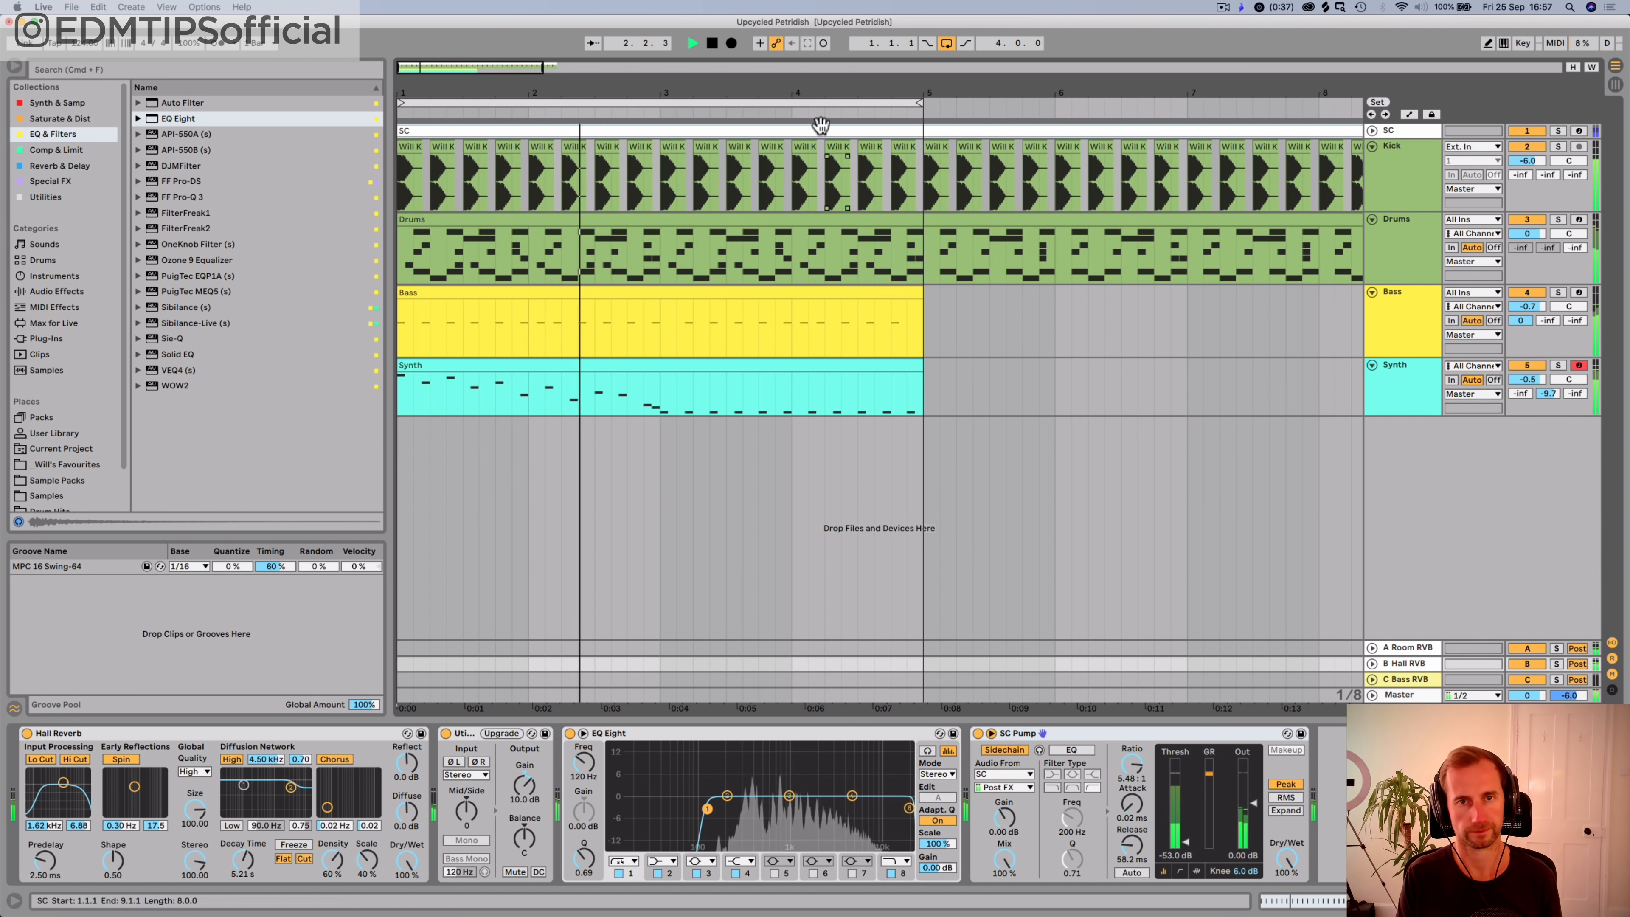
left_click_drag(824, 93, 642, 90)
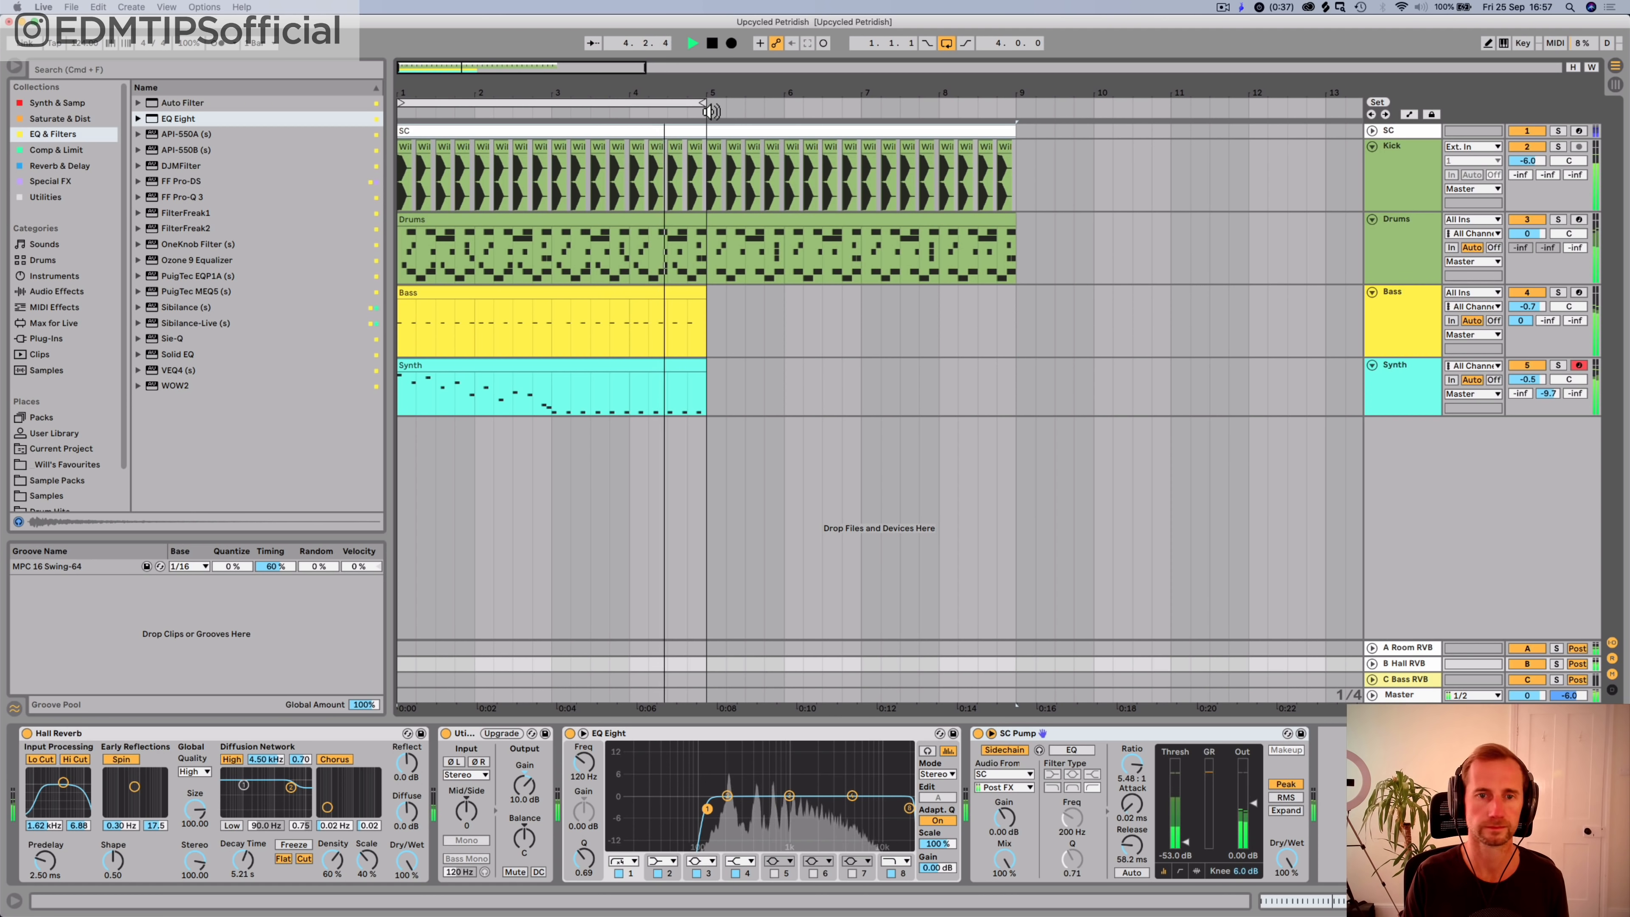
key("space")
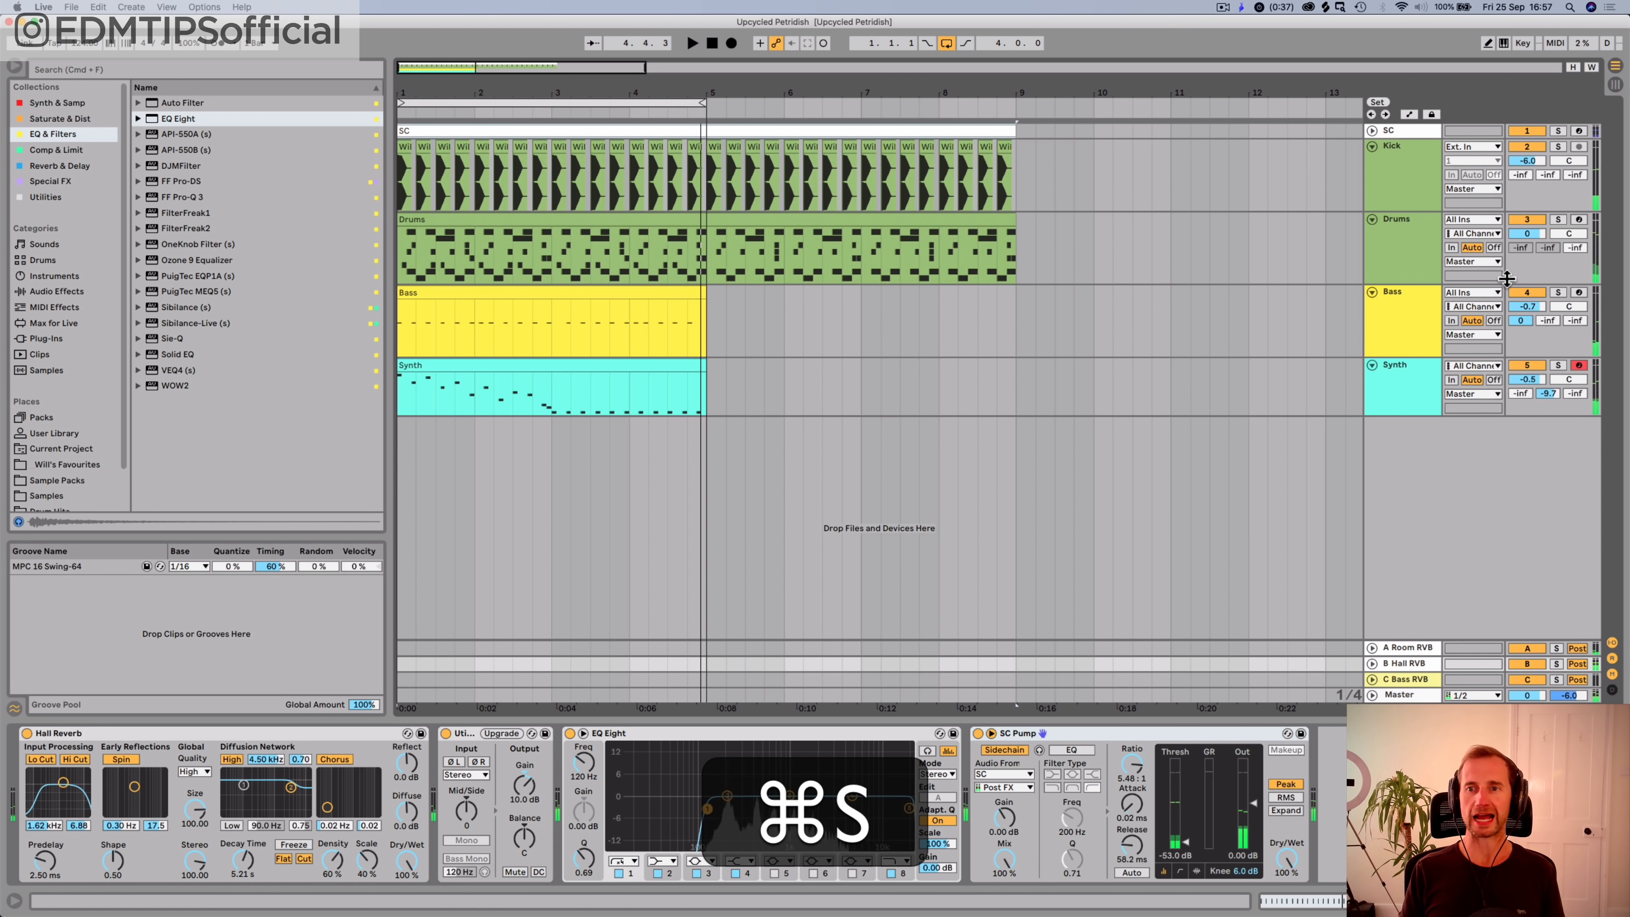
Step: Copy the Overdrive from the Synth track and paste it after the folded Drums rack
left_click(1415, 261)
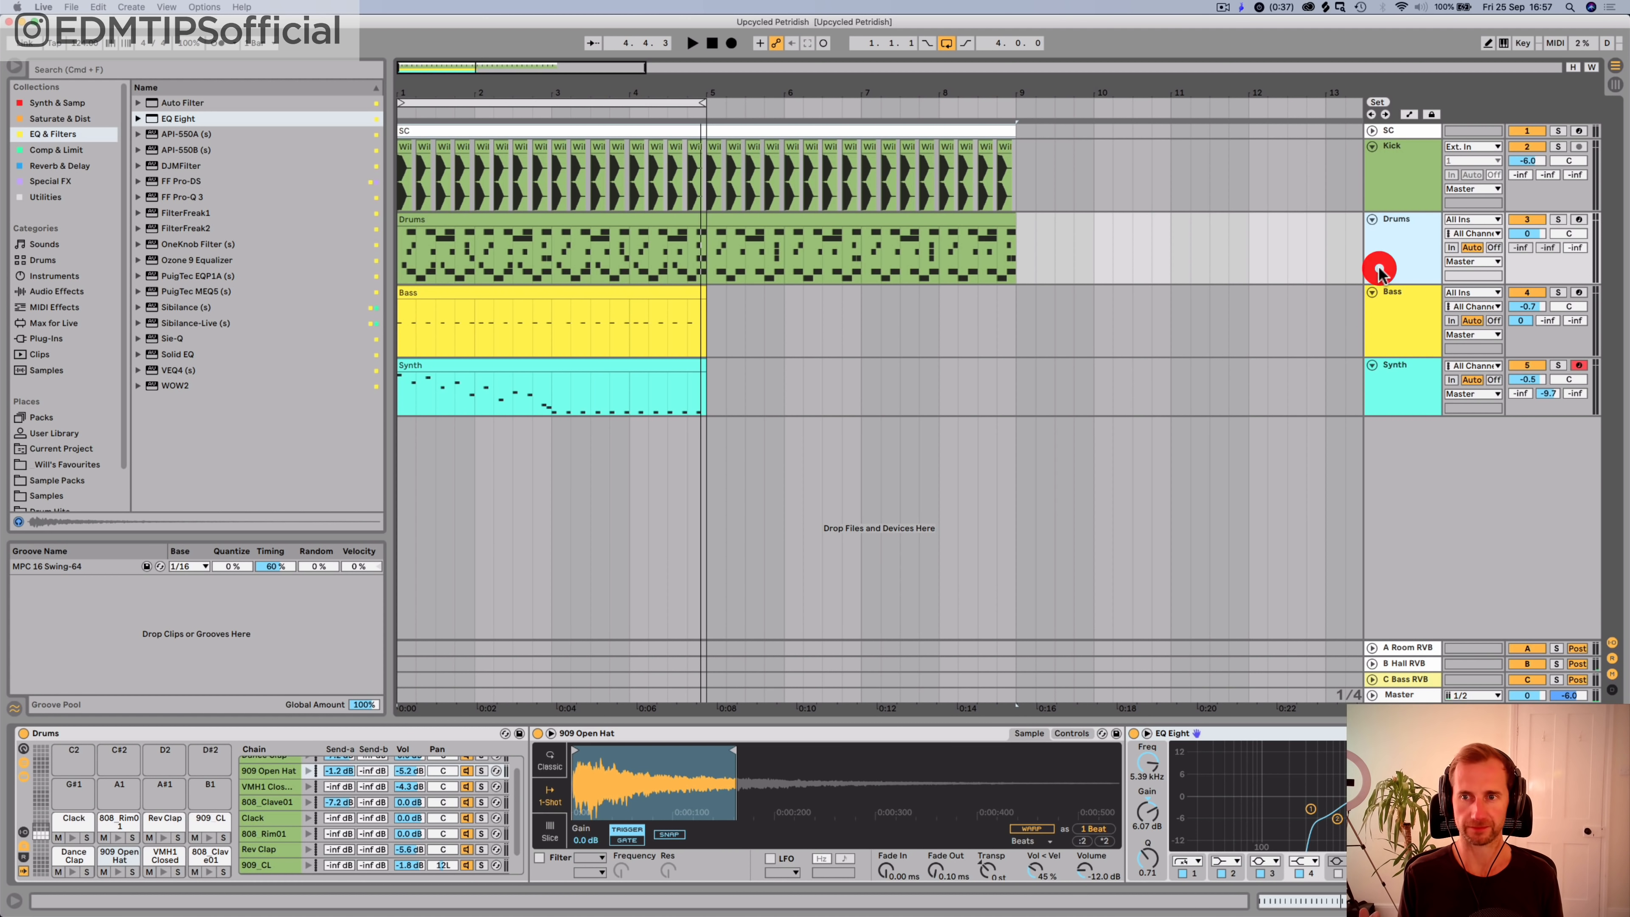
left_click(1384, 382)
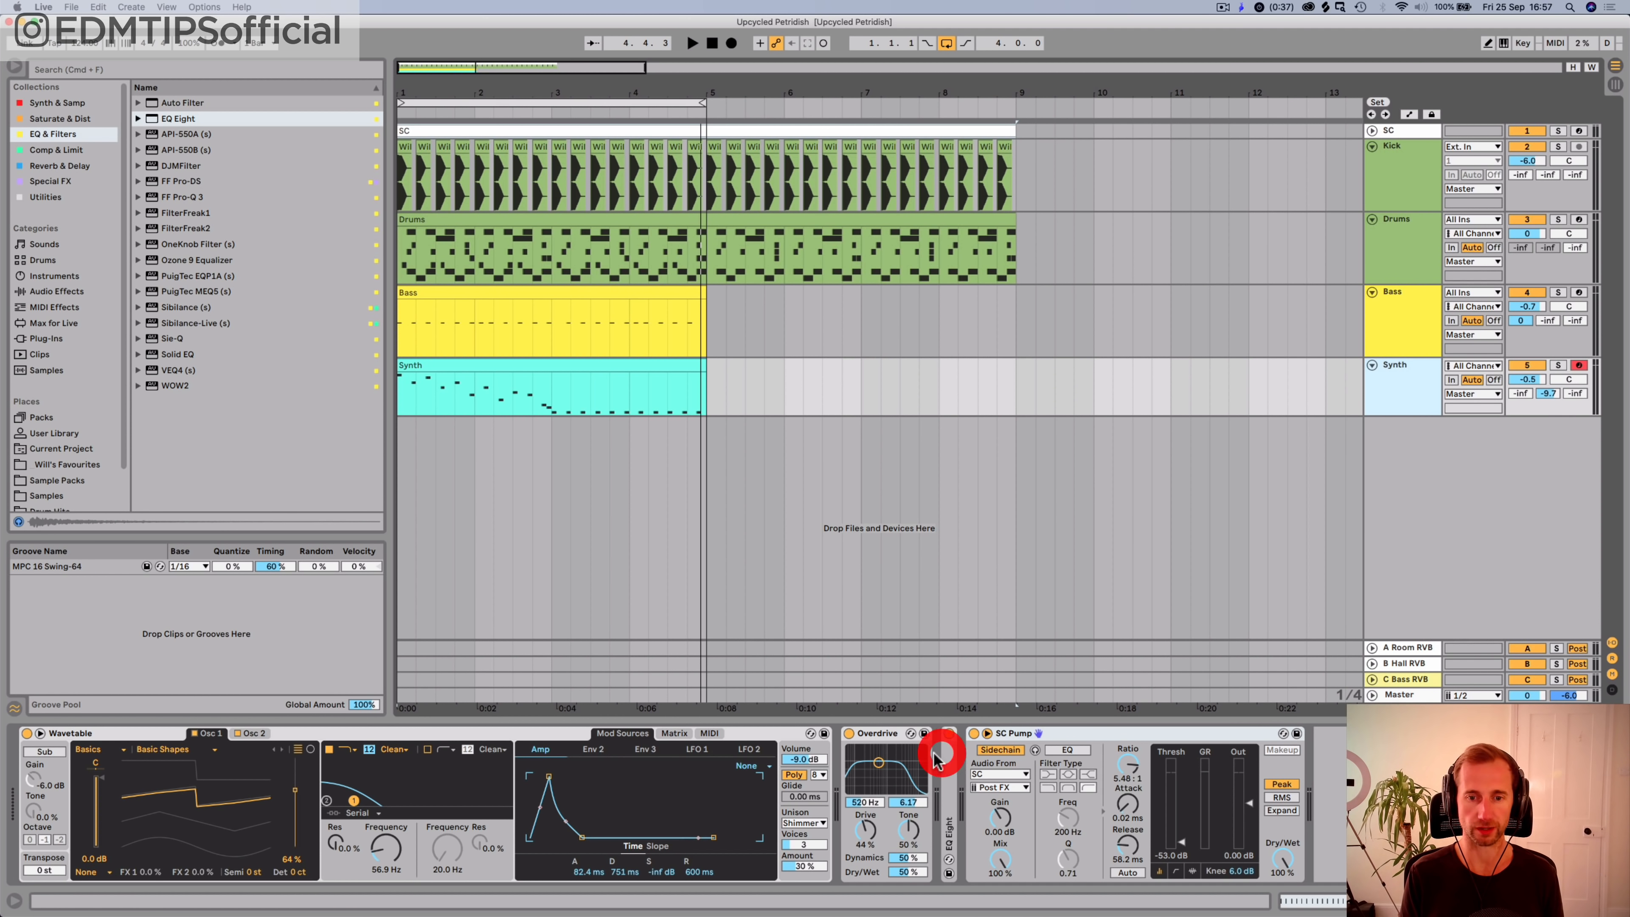
key("super+c")
left_click(1415, 247)
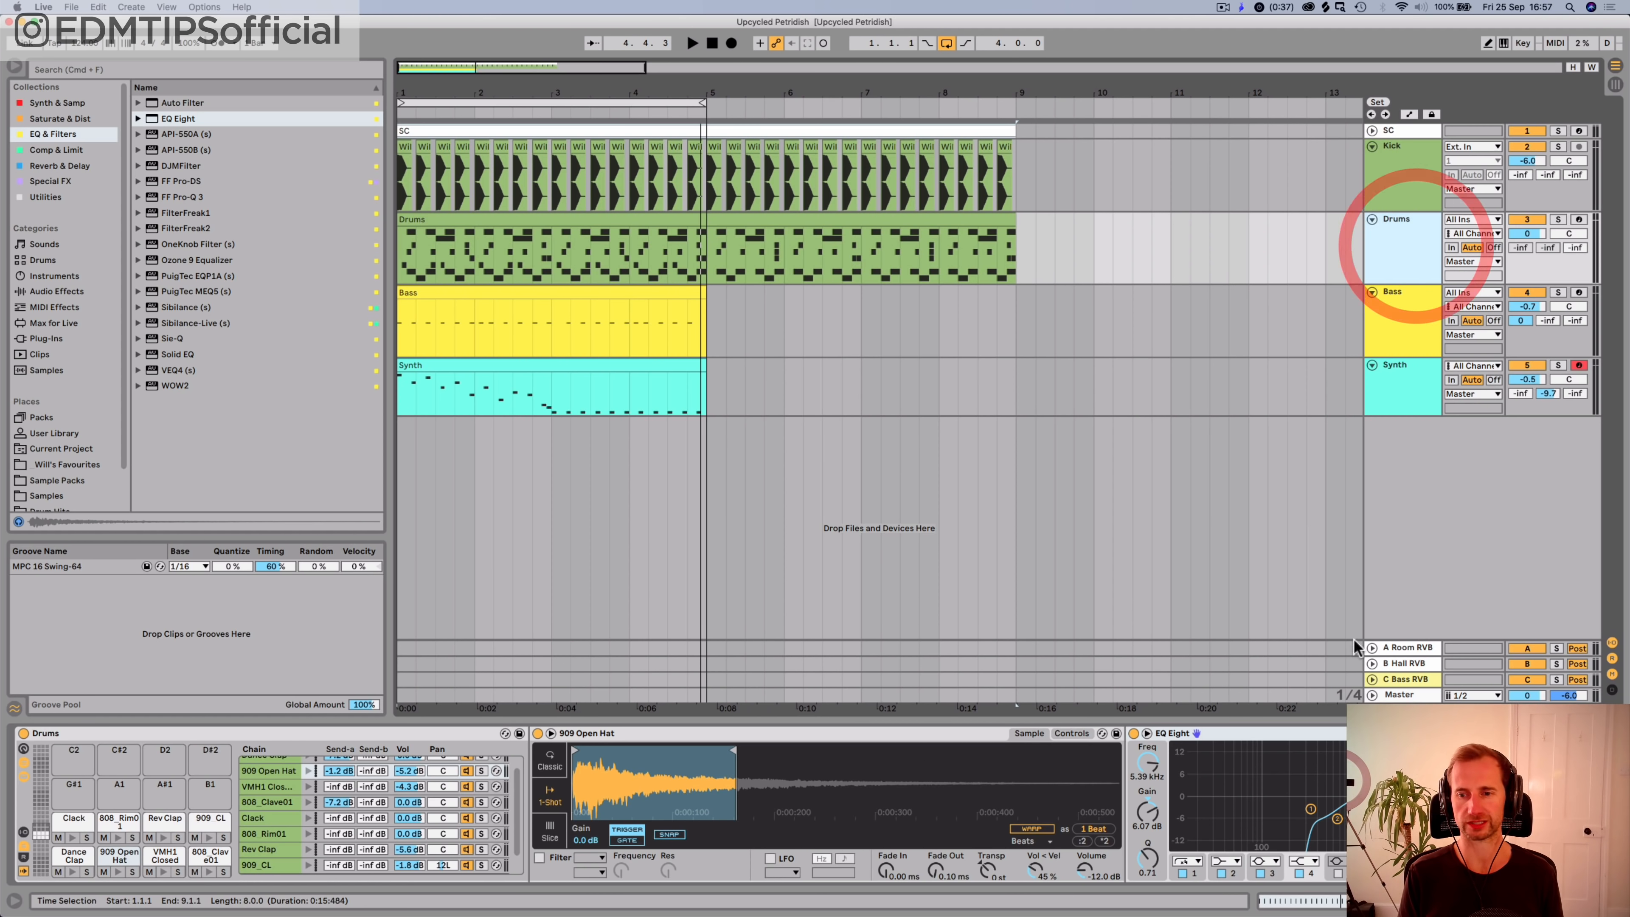
left_click(1450, 802)
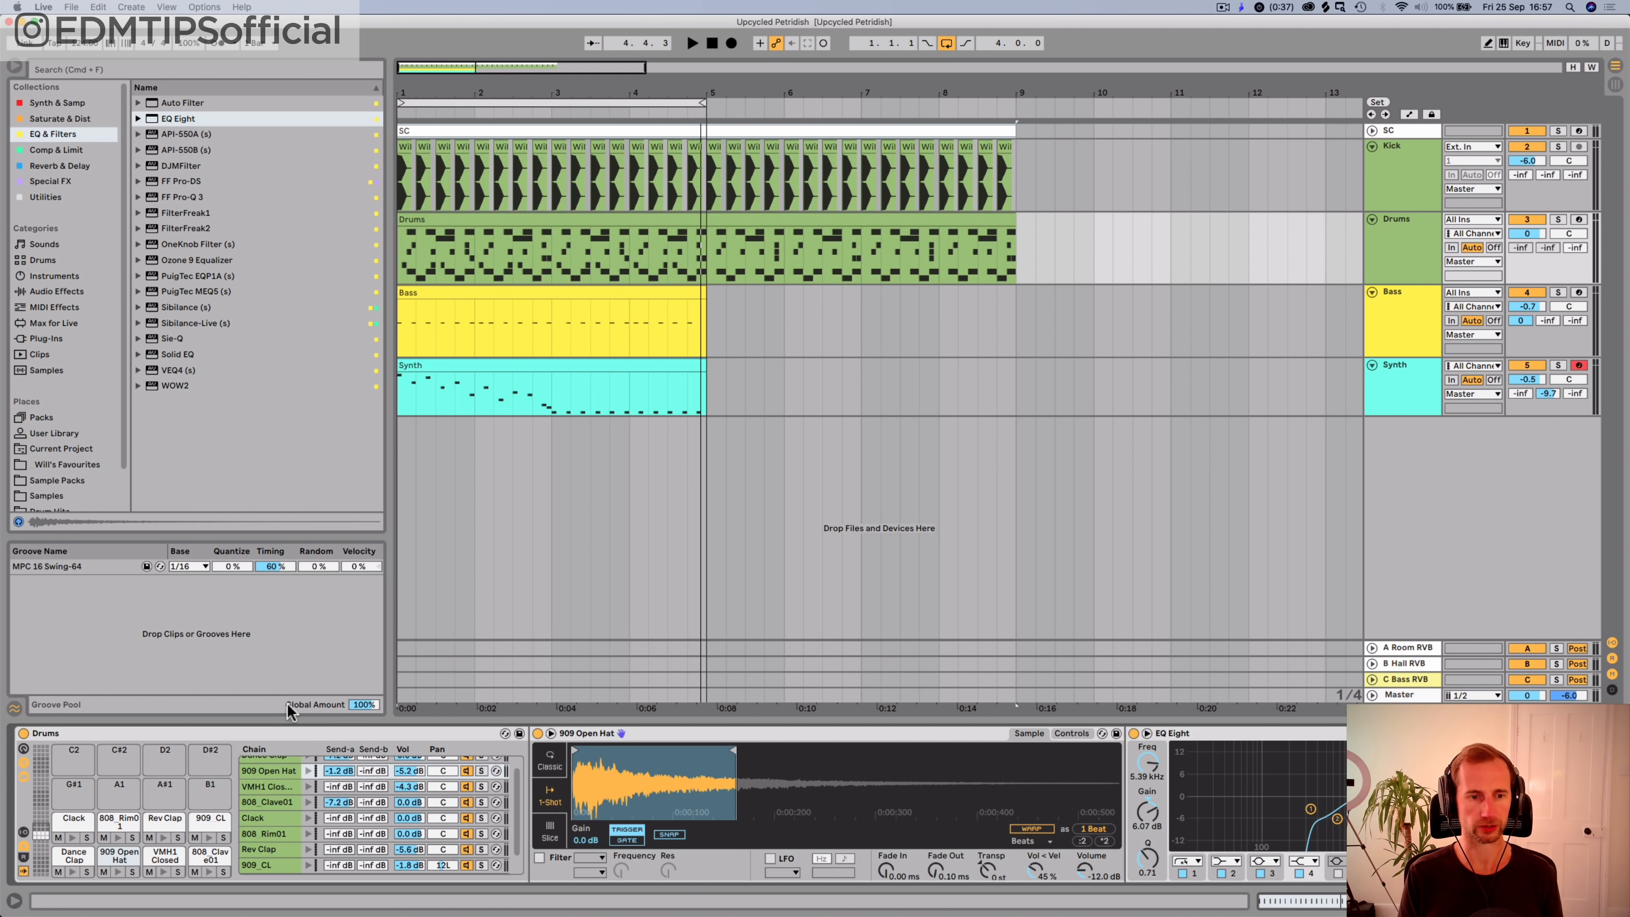
double_click(275, 731)
left_click(333, 754)
key("super+v")
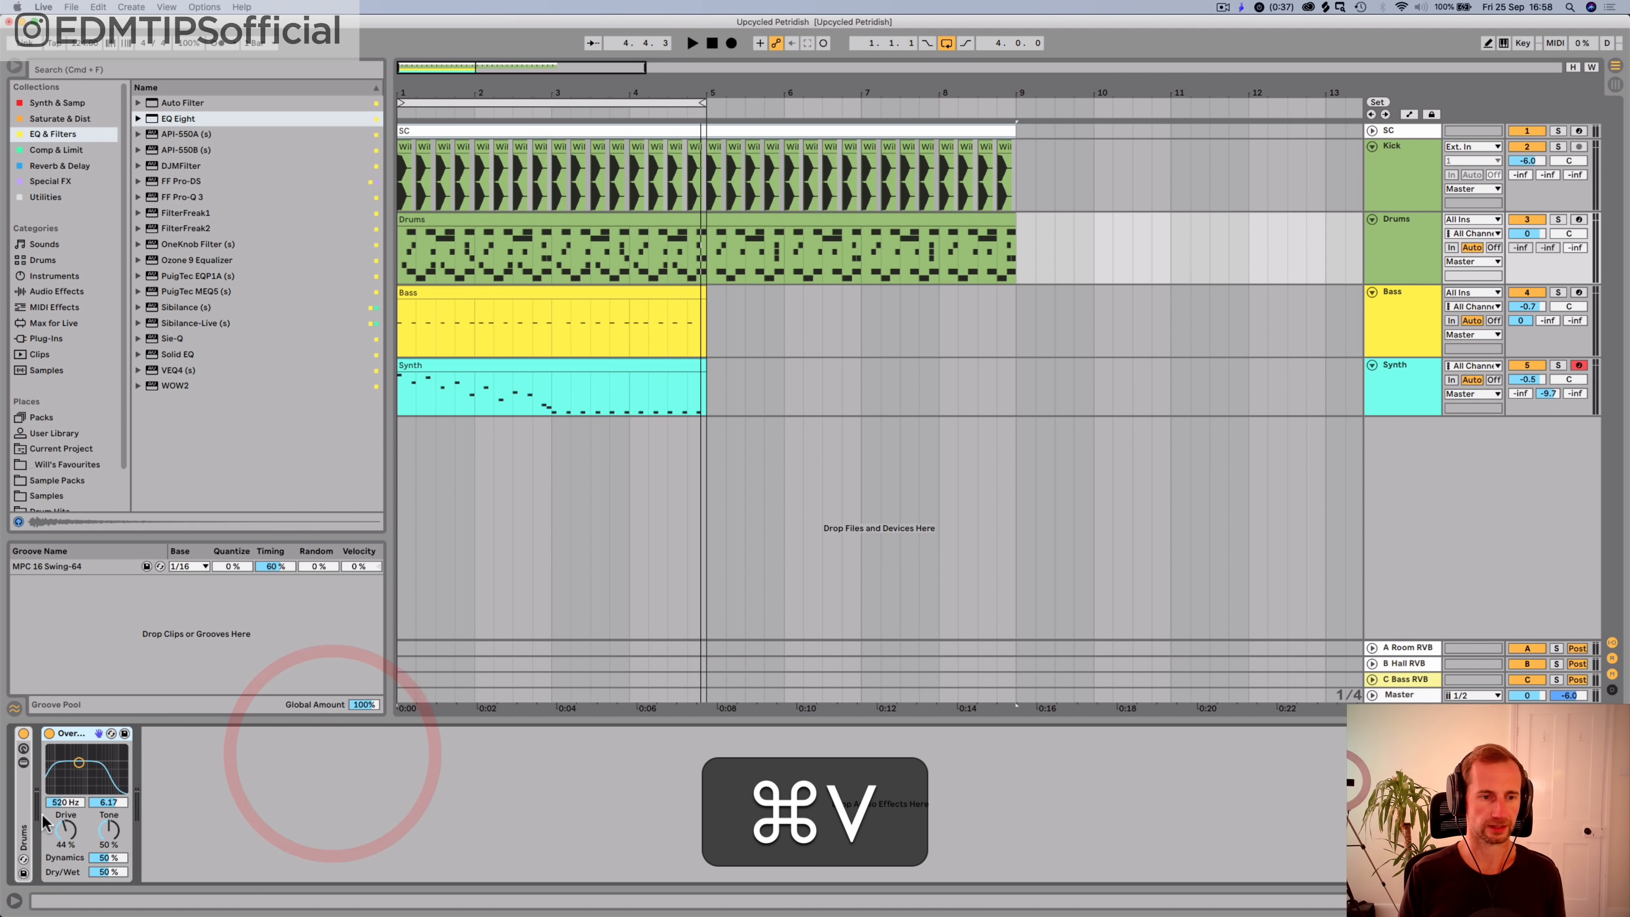
Step: Set the Drums Overdrive to 1.04 kHz, bandwidth 6.70 and 41% dry/wet, and compare it bypassed and active during playback
left_click_drag(81, 771, 87, 760)
key("space")
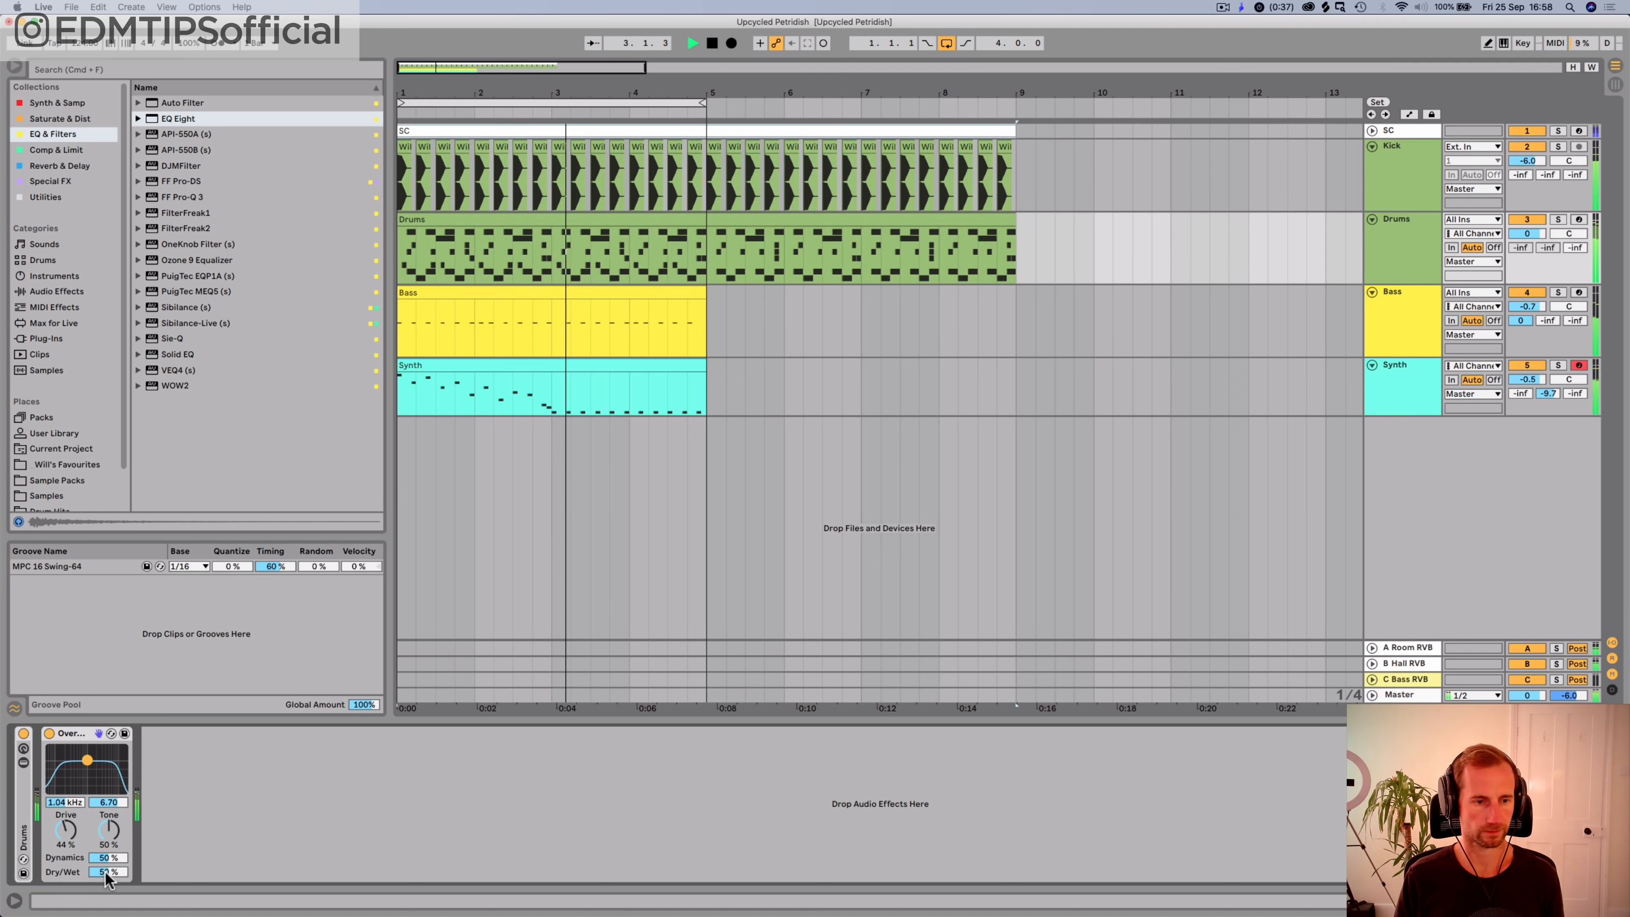
left_click_drag(108, 871, 107, 841)
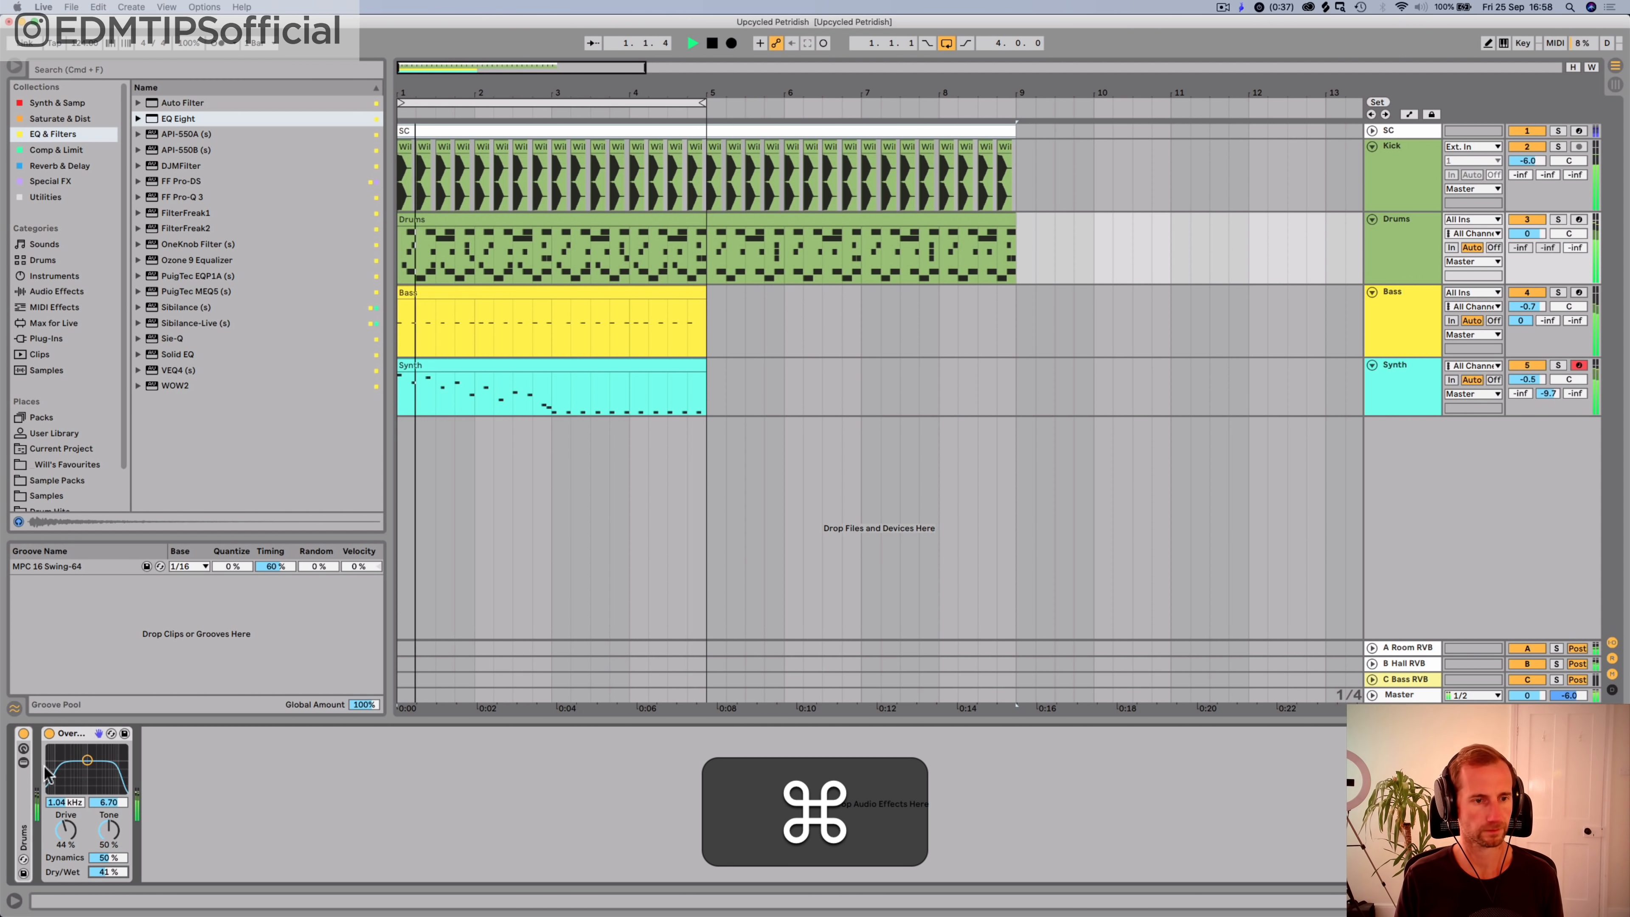
left_click(48, 732)
left_click(48, 732)
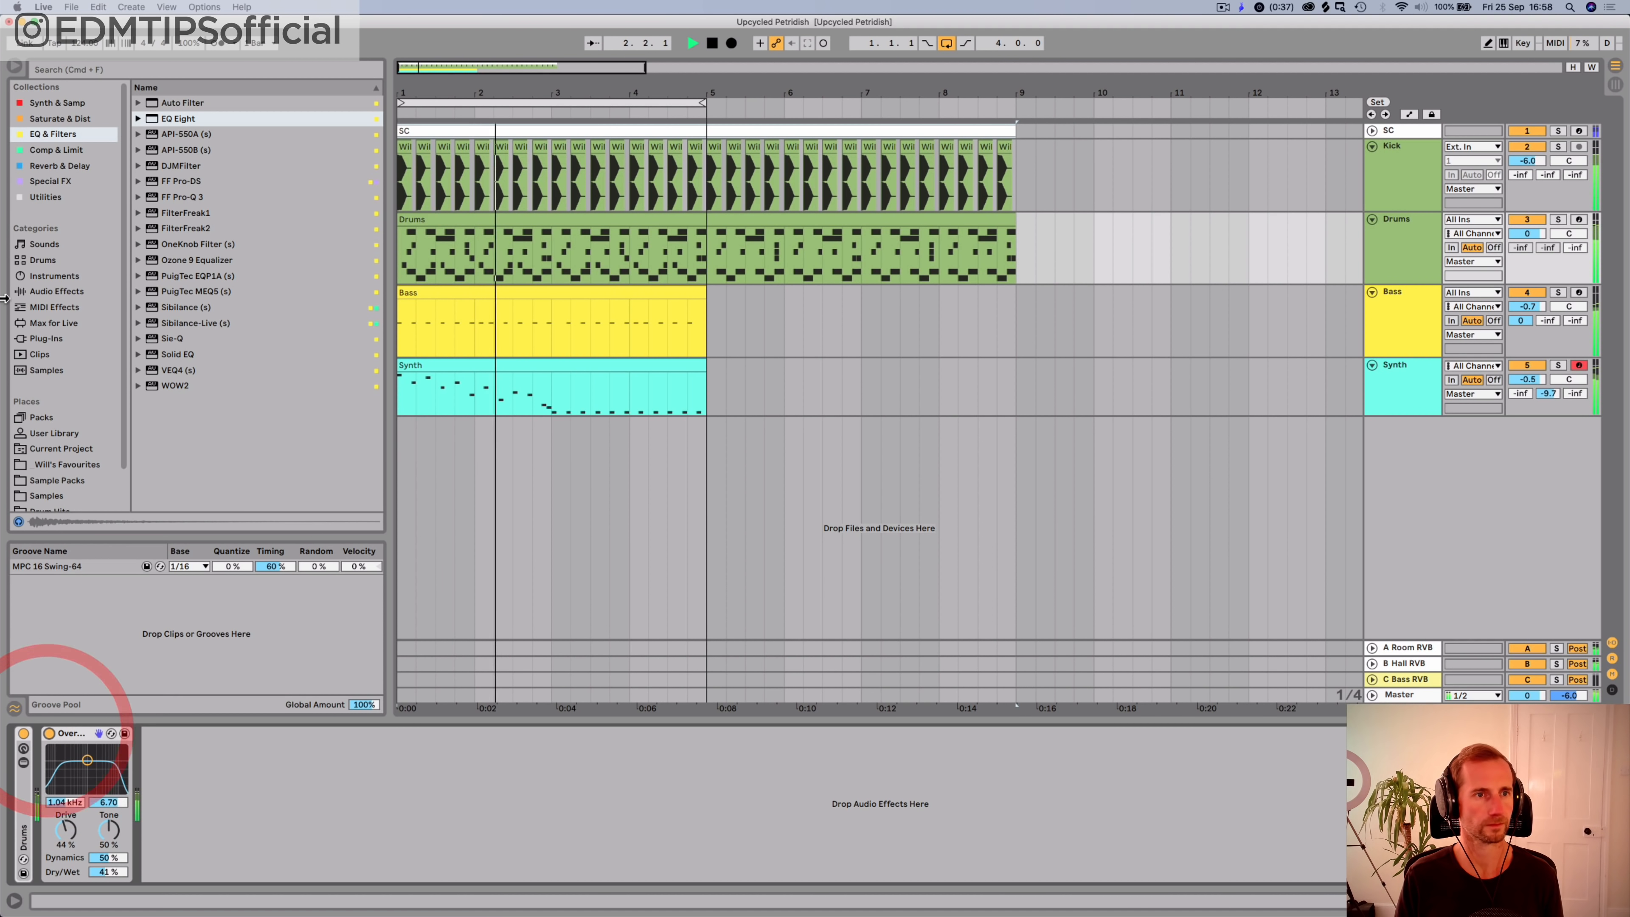
key("space")
Step: Add a Utility with -3.89 dB gain after the Drums Overdrive and group both devices into an Audio Effect Rack
left_click(48, 196)
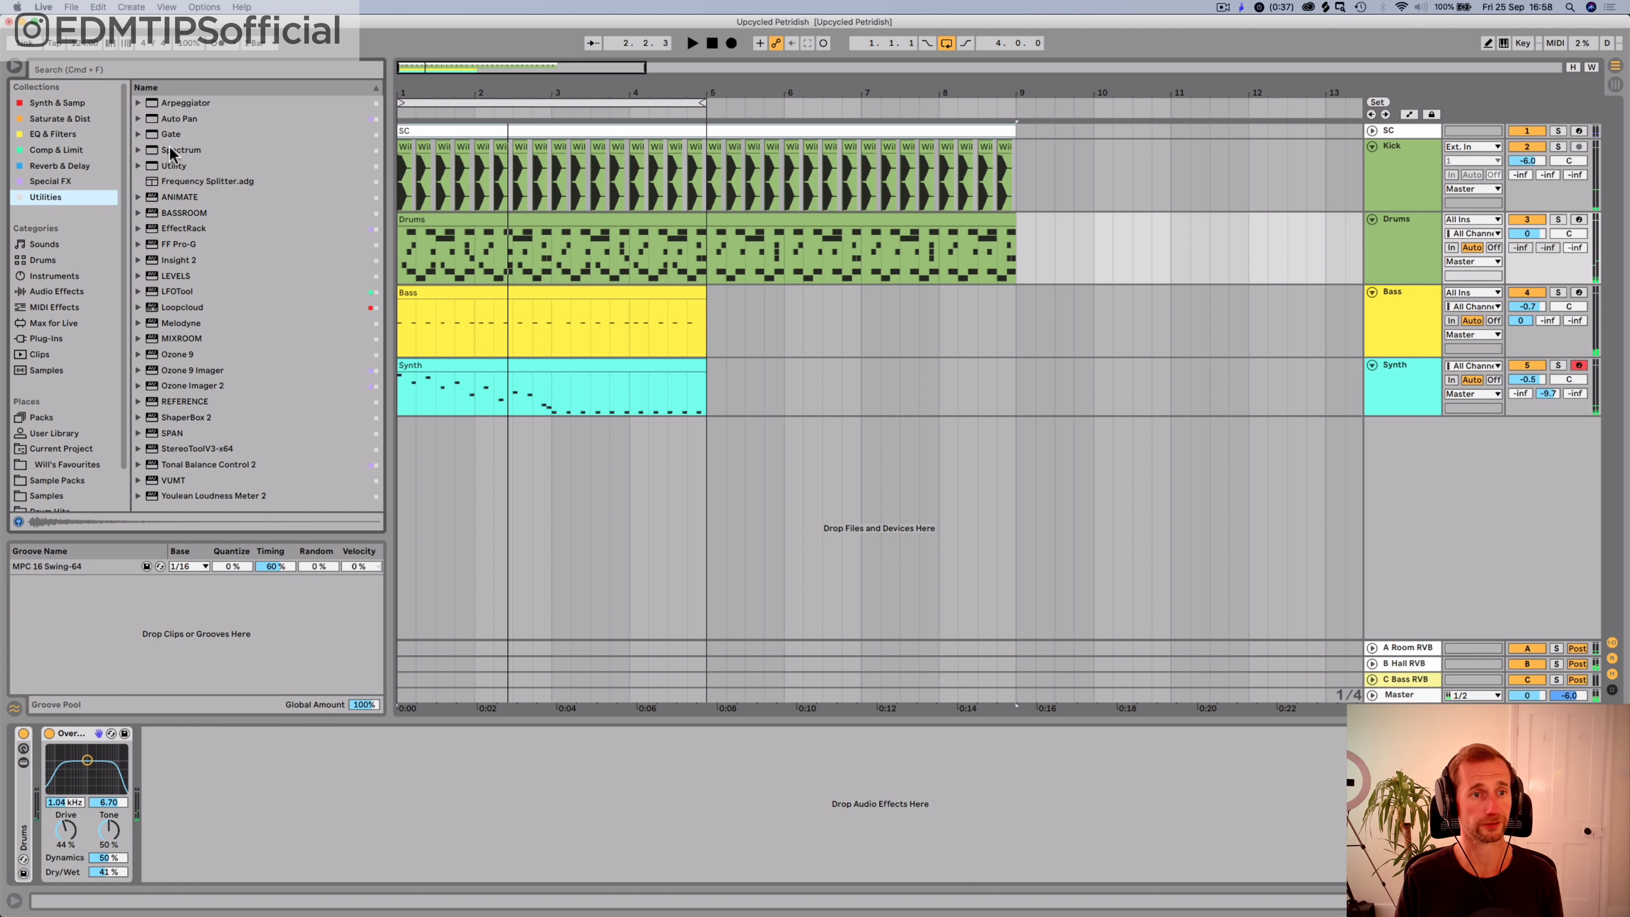
left_click_drag(184, 811, 170, 818)
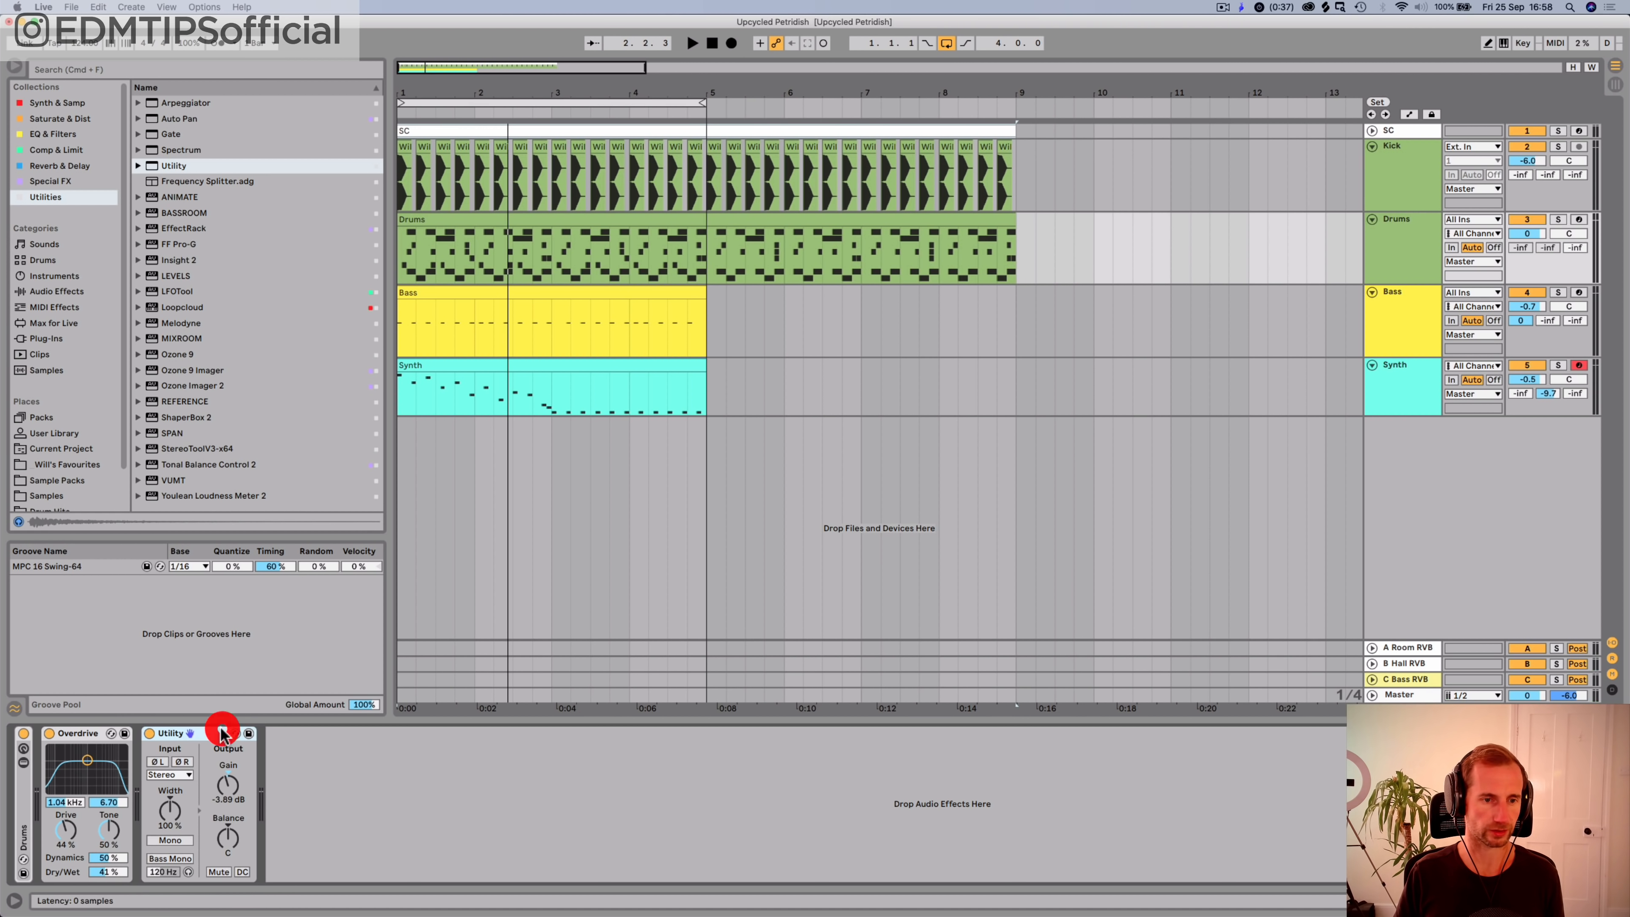
left_click(76, 733, "shift")
key("super+g")
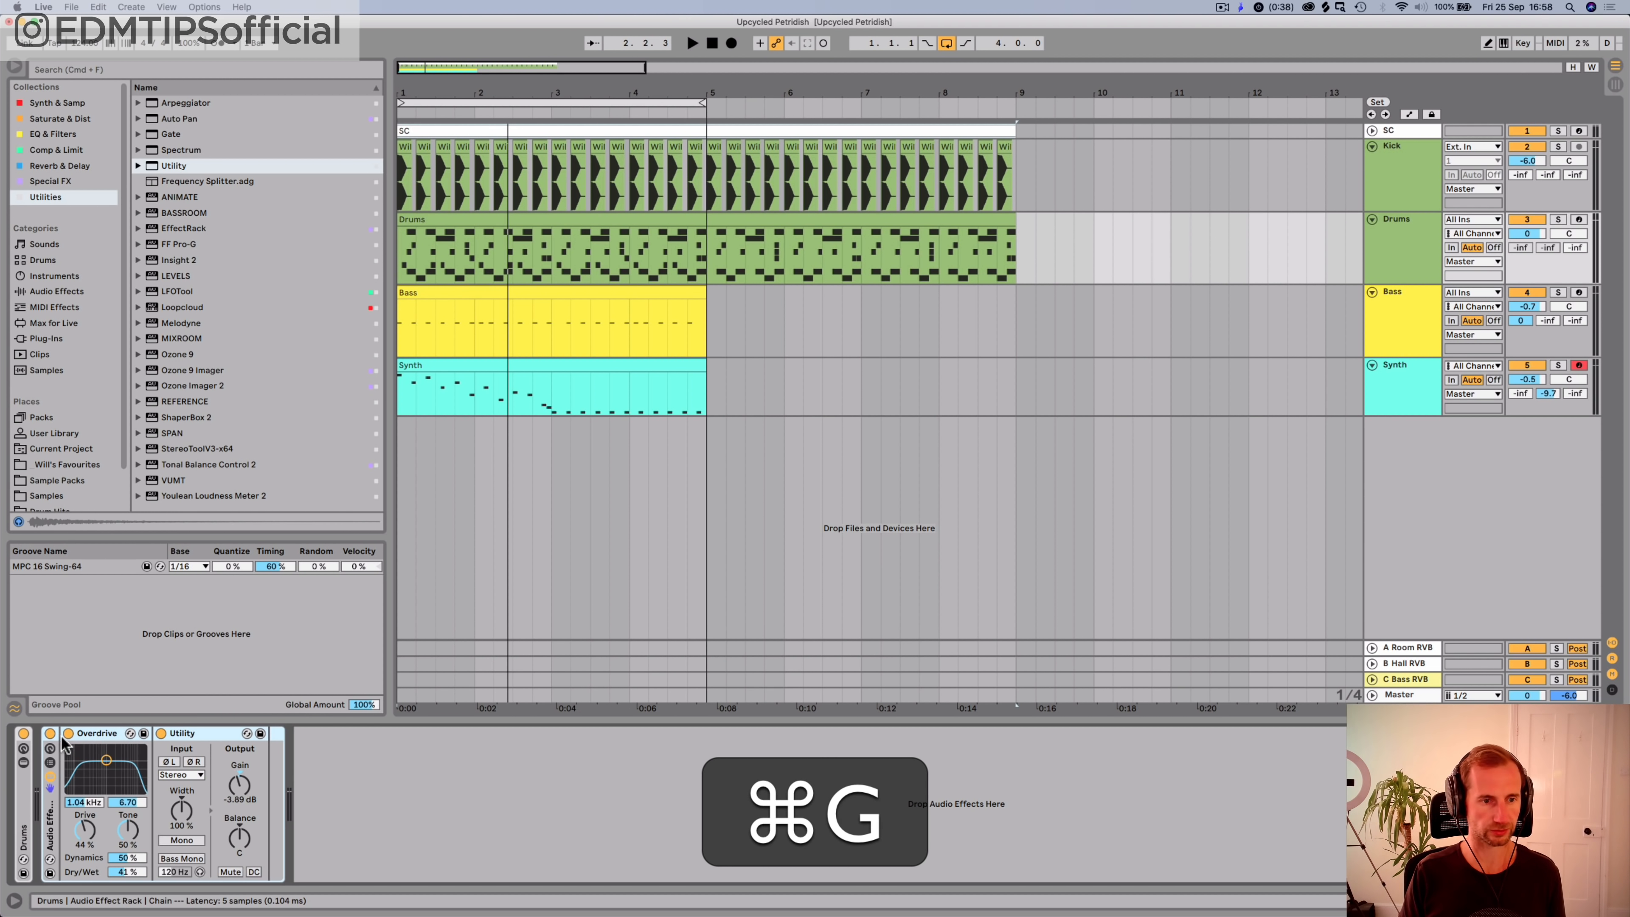
Step: Compare the Drums effect rack bypassed and active during playback, and set the Utility gain to -1.67 dB
left_click(50, 734)
key("space")
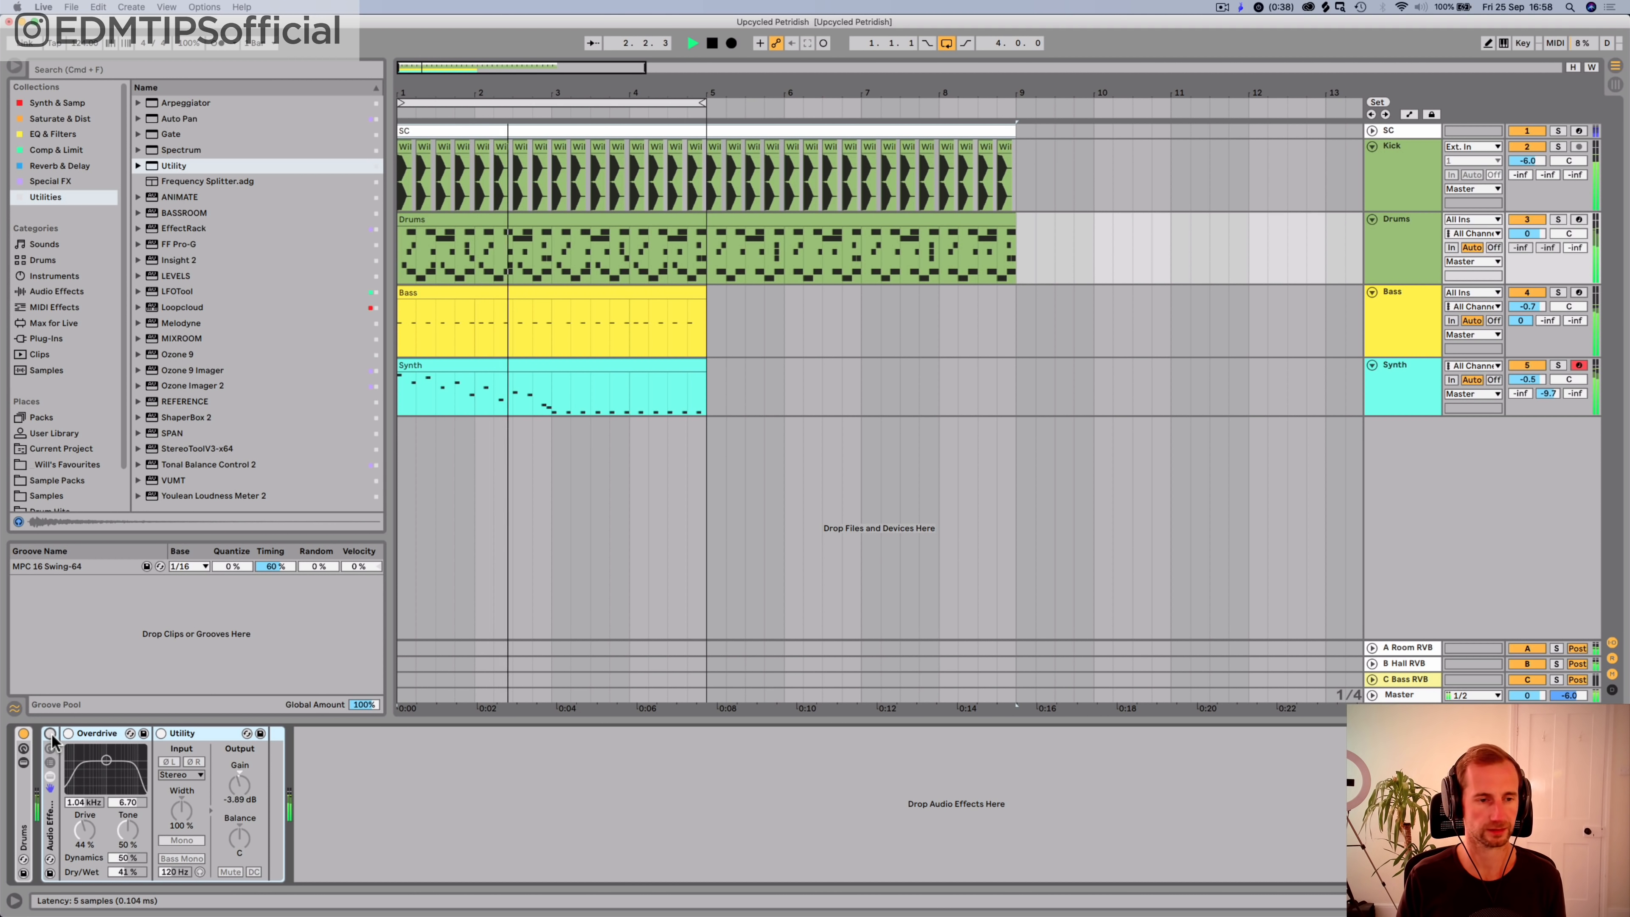
left_click(51, 734)
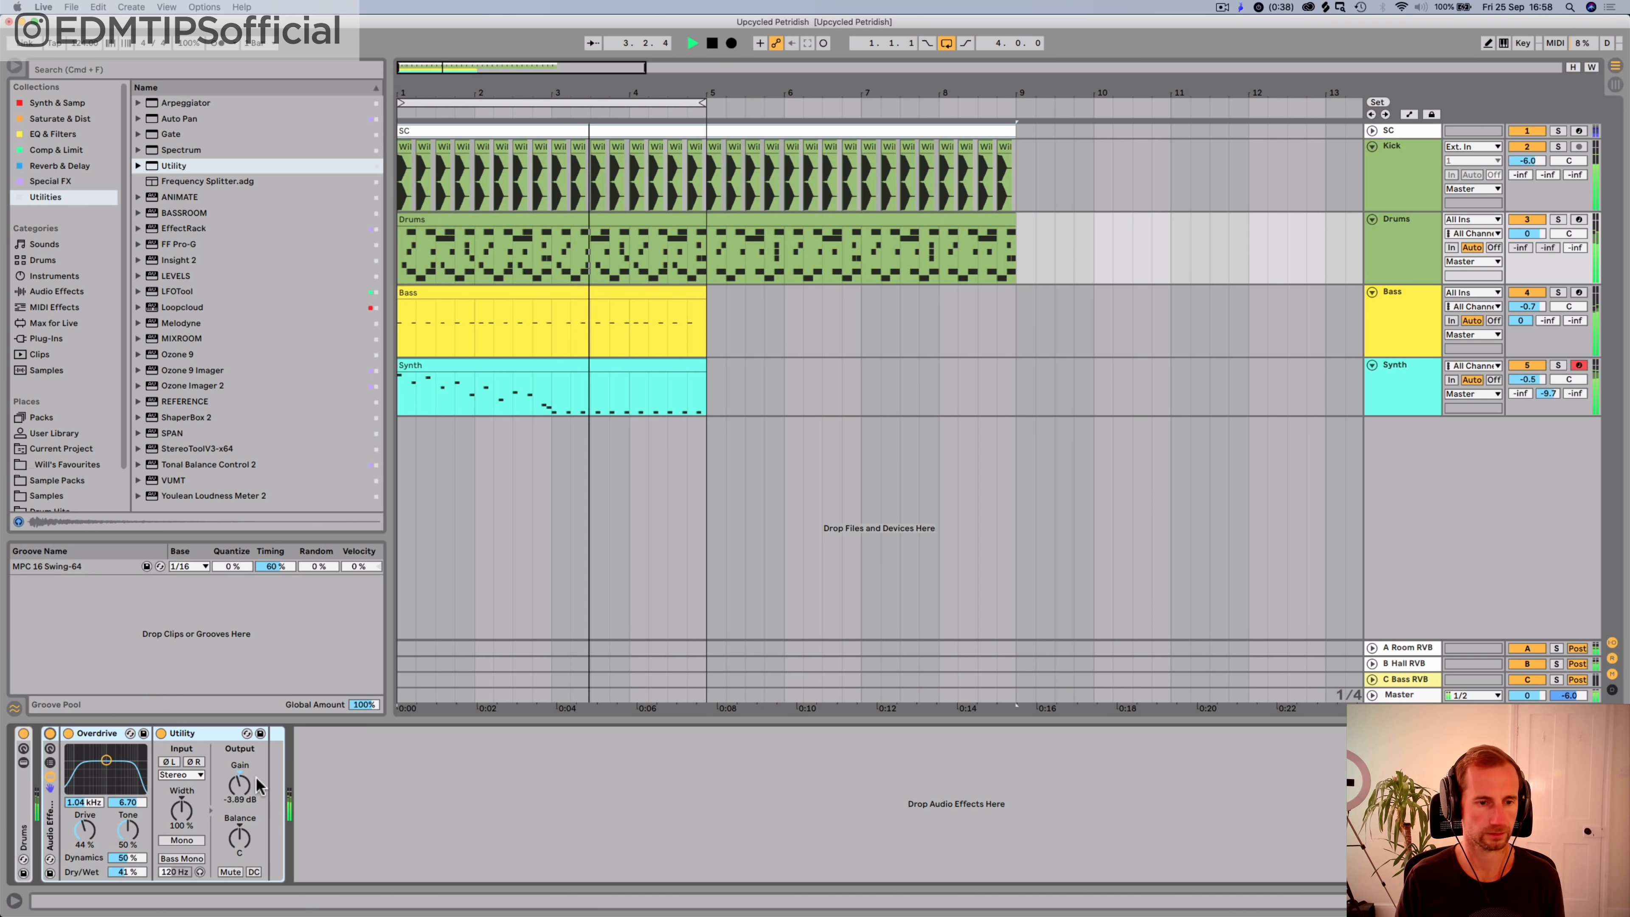
left_click_drag(256, 779, 257, 735)
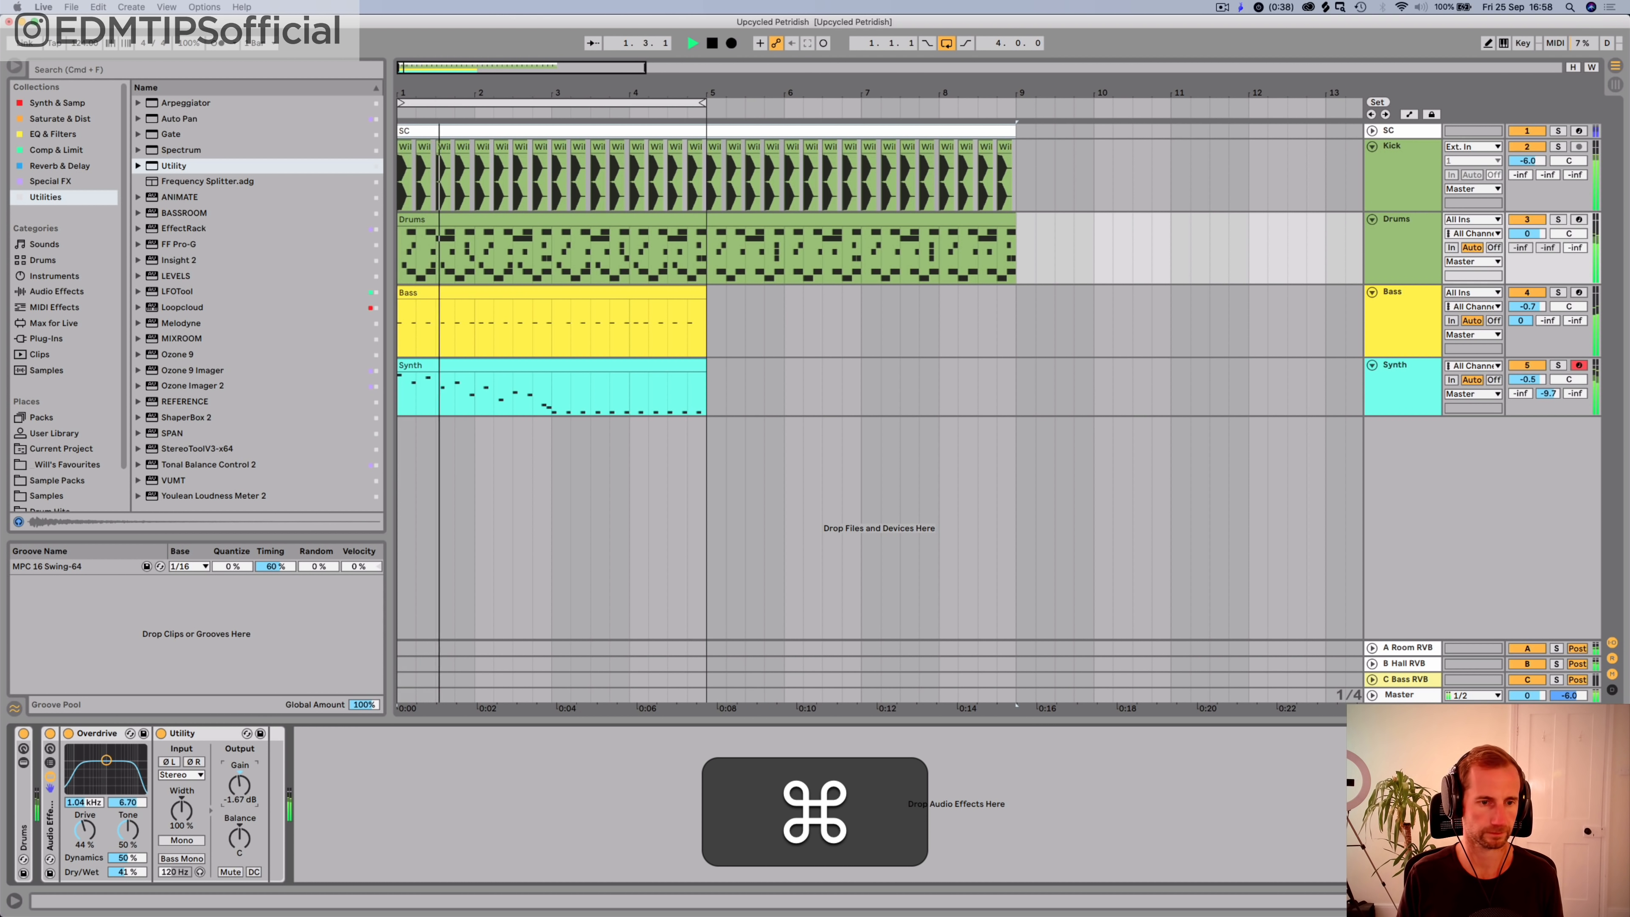
Step: Lower the Synth track's Hall RVB send to -20.3 dB during playback and save the set
left_click(1381, 372)
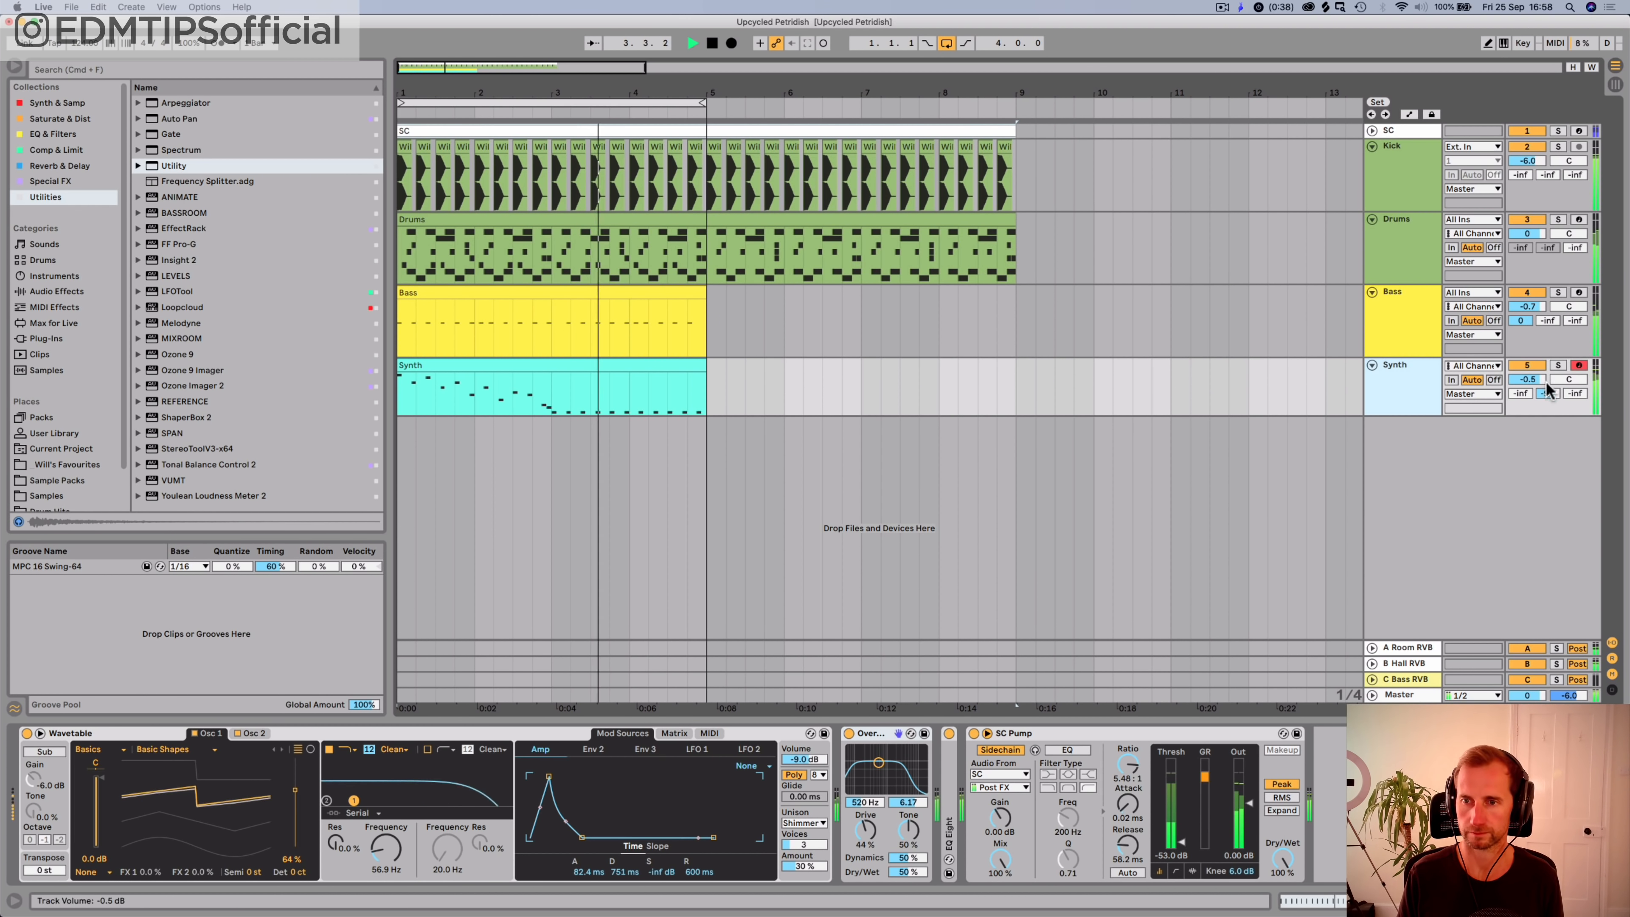
left_click_drag(1546, 389, 1546, 372)
left_click_drag(1546, 393, 1546, 382)
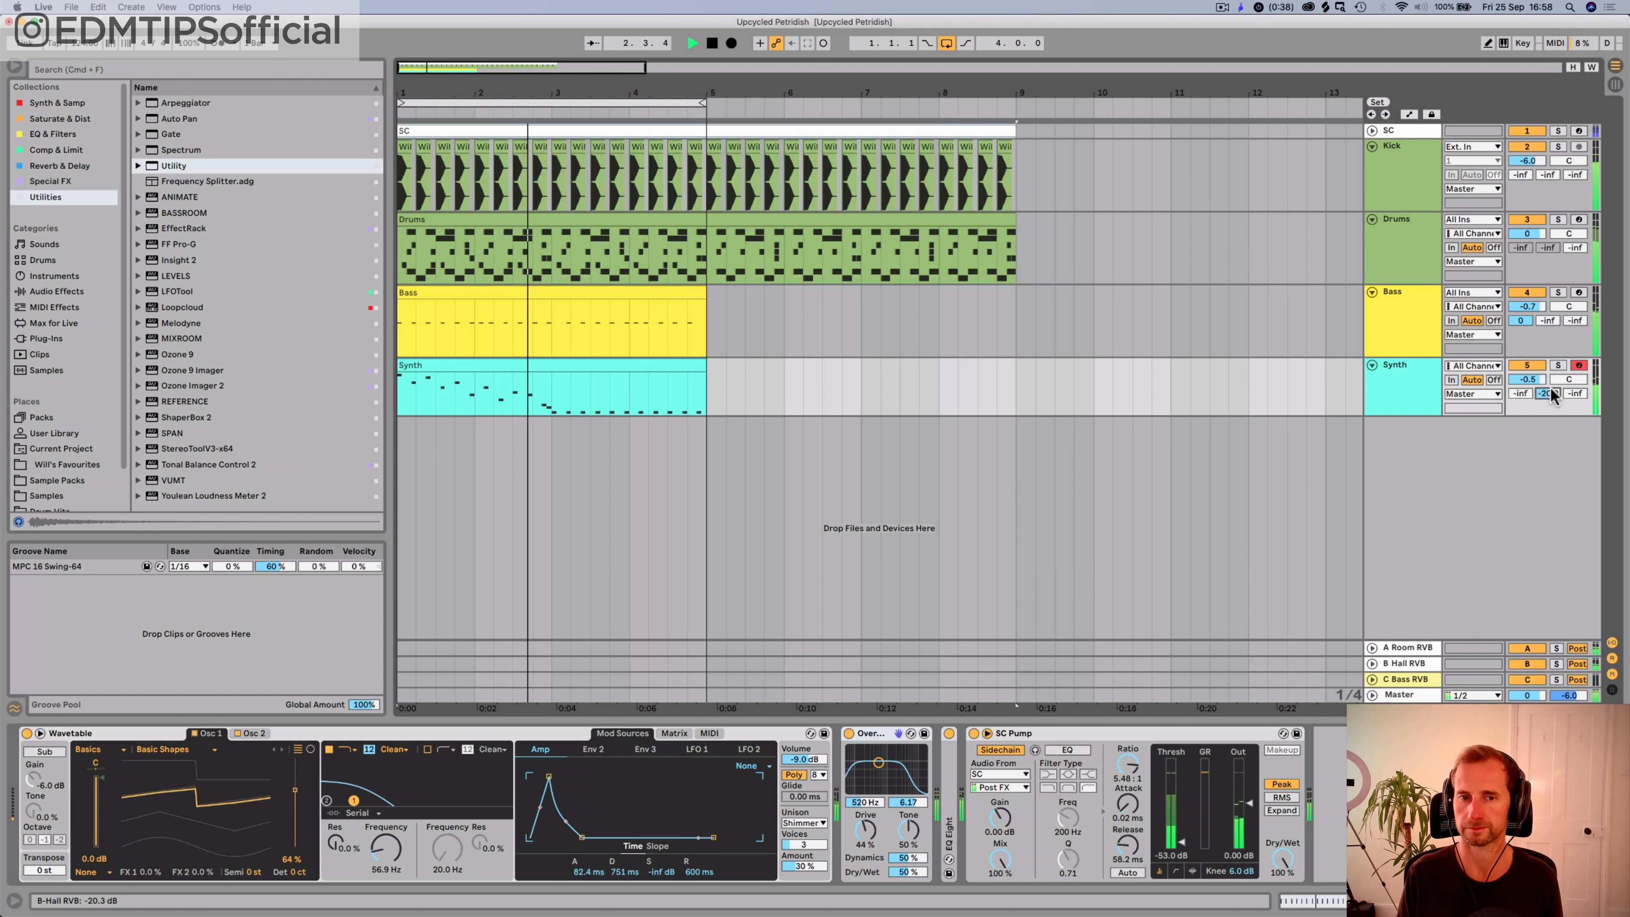
key("space")
left_click(1407, 388)
key("super+s")
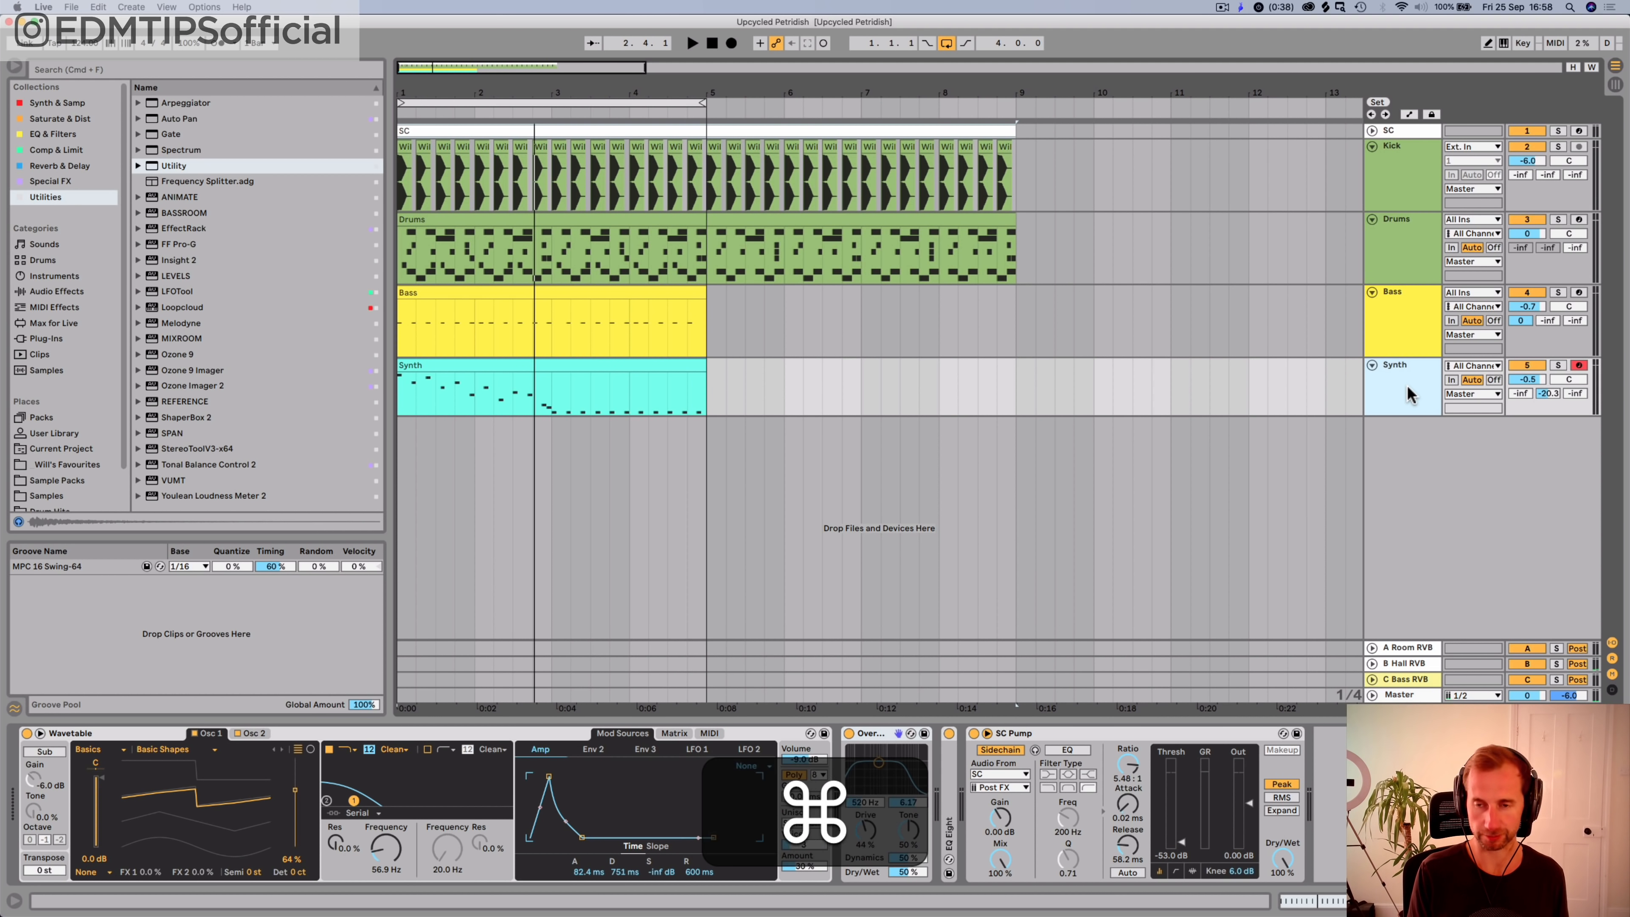
Step: Add an audio track below the Synth track and name it Vocal
key("super+t")
left_click(1389, 427)
key("super+r")
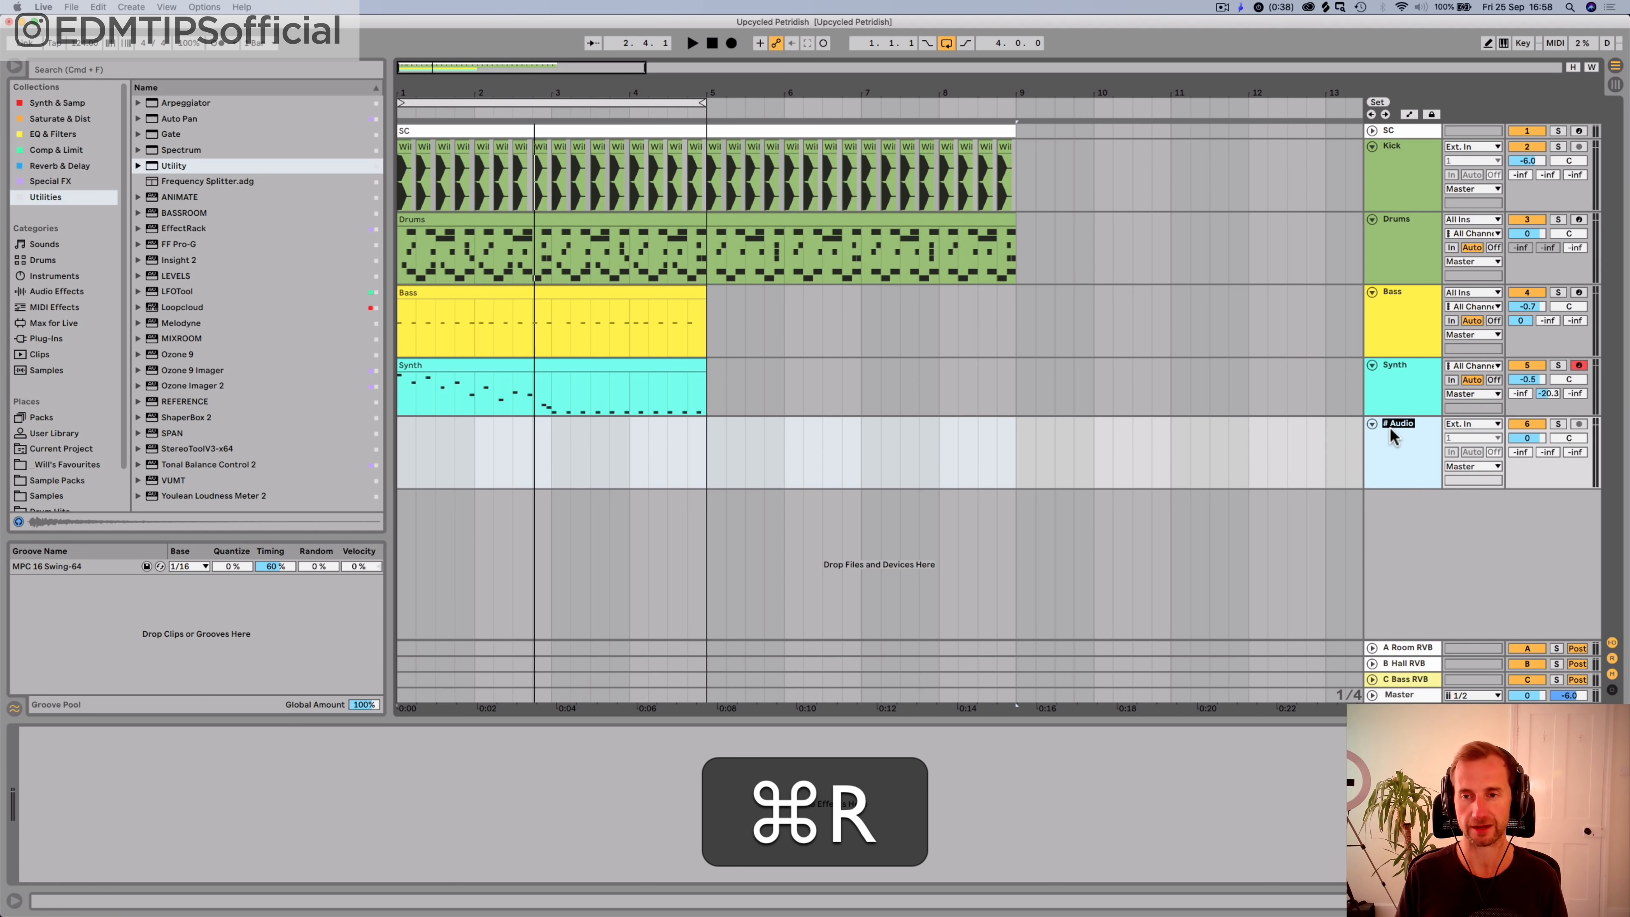
key("shift")
type("Vocal")
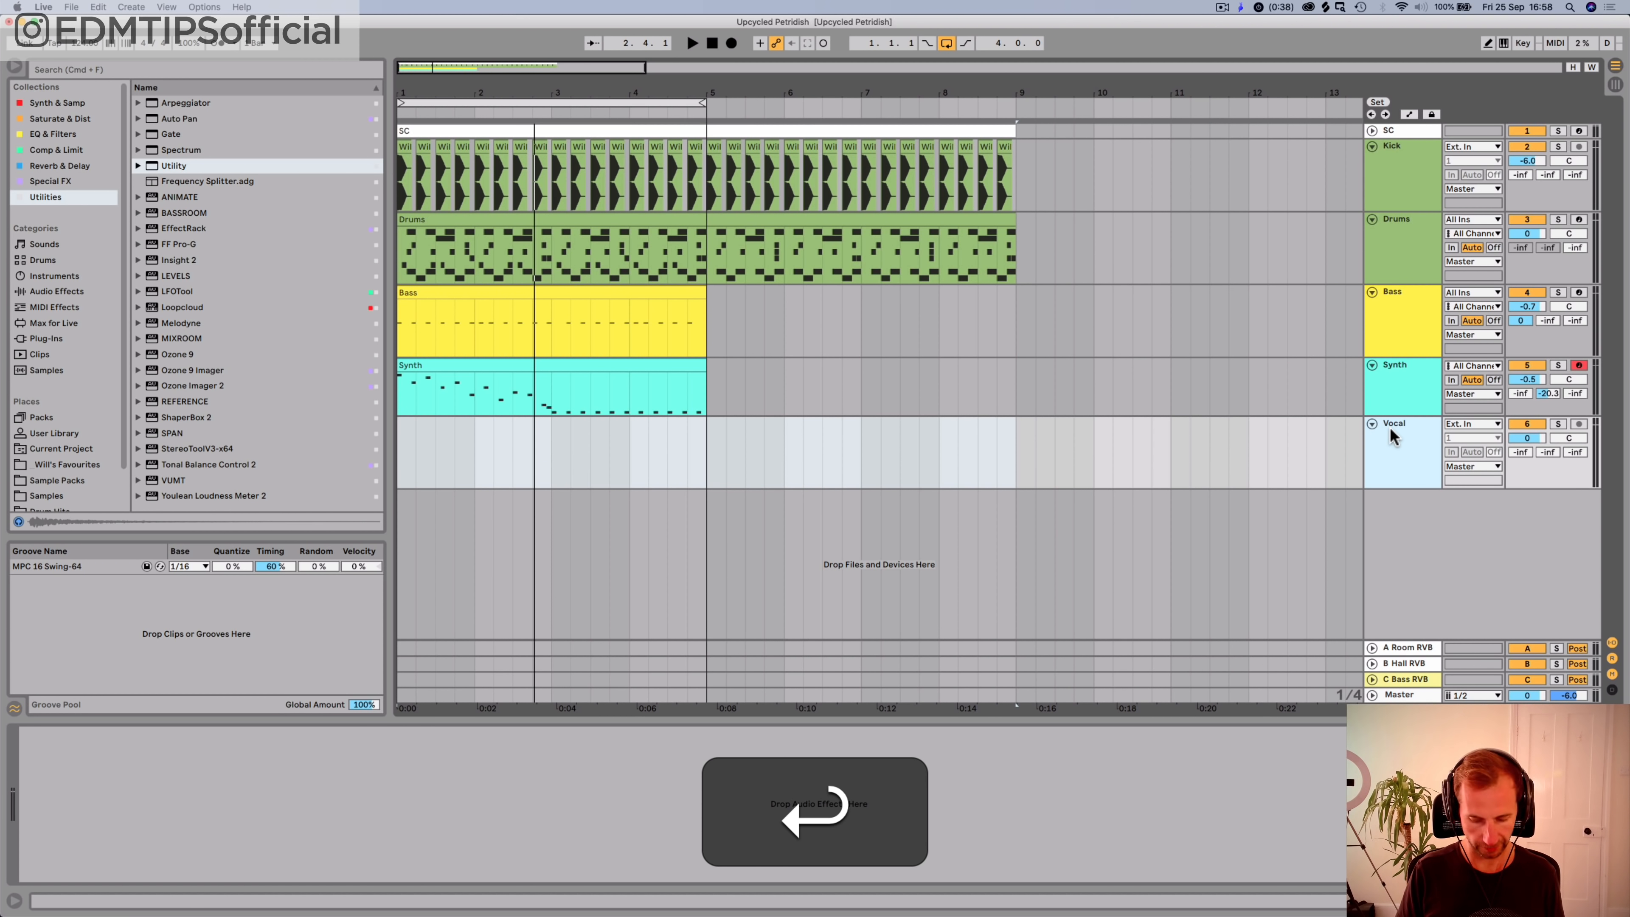
Step: Set the Synth track's Hall RVB send to -10.0 dB during playback
key("space")
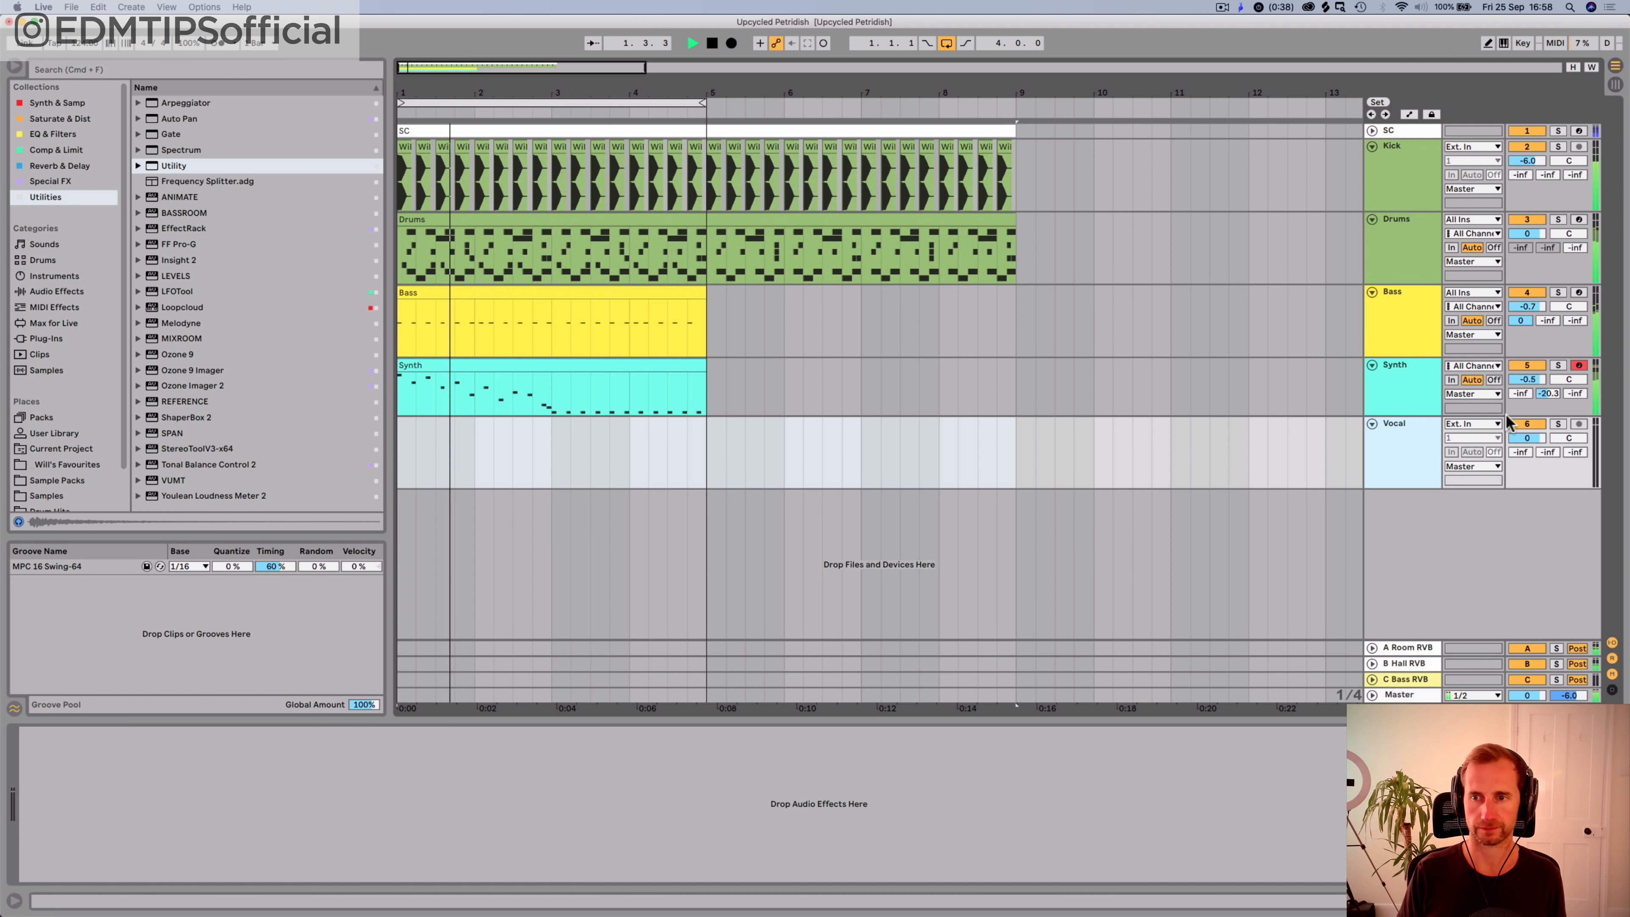
left_click_drag(1547, 393, 1546, 397)
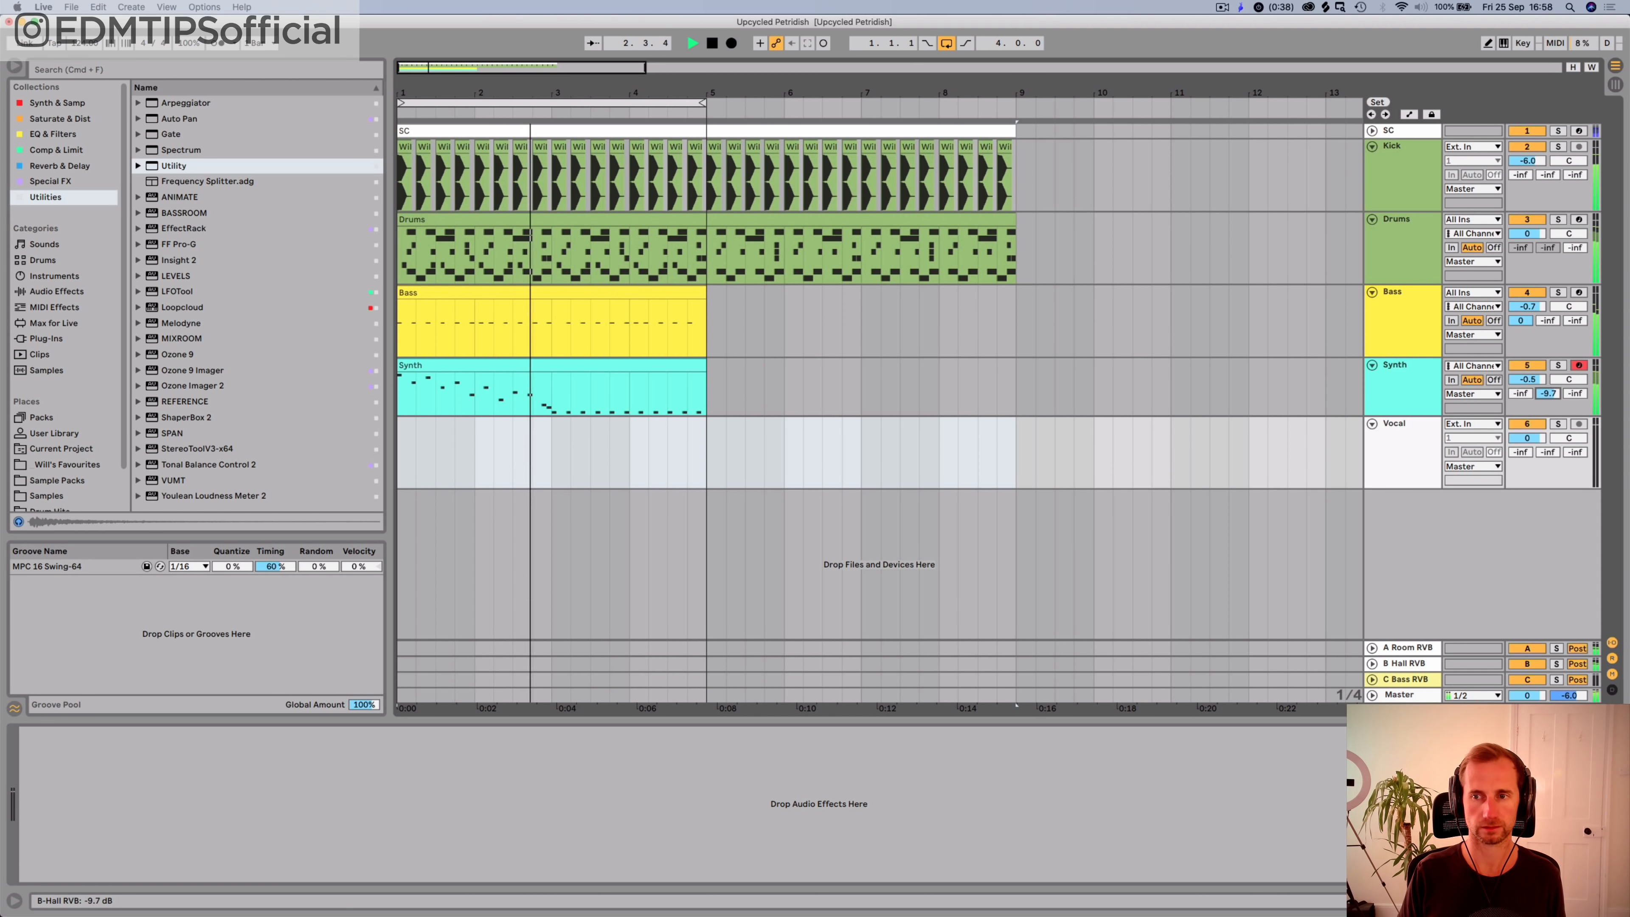
Step: Switch to the Splice app and move its window up over the arrangement so its sample list is fully visible
key("alt+space")
type("splice")
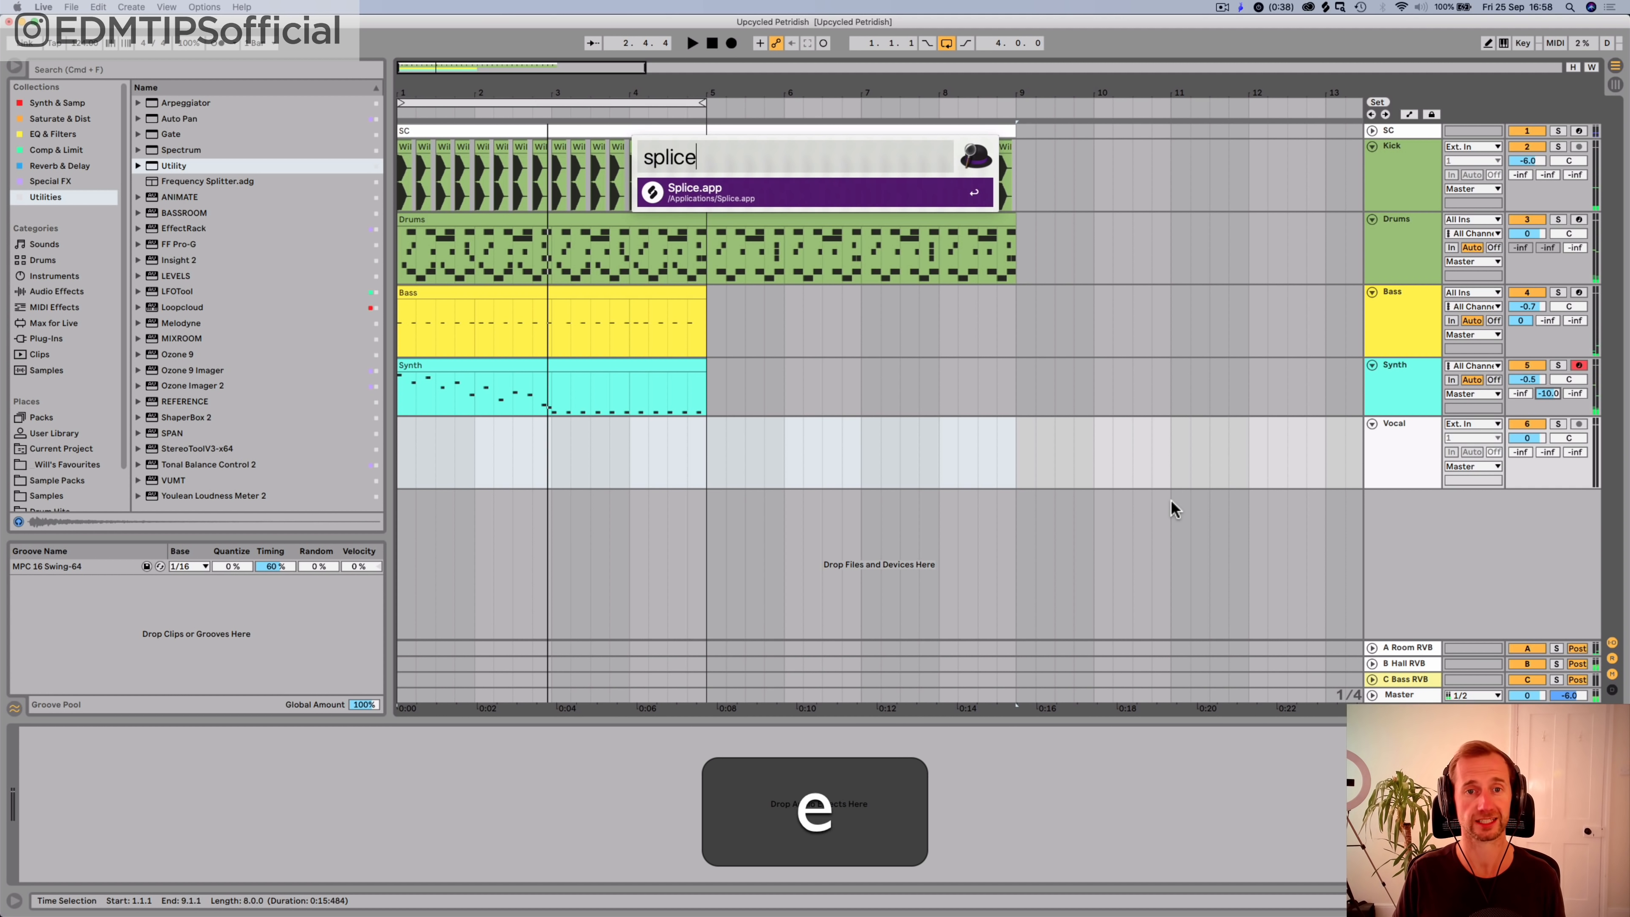
key("Return")
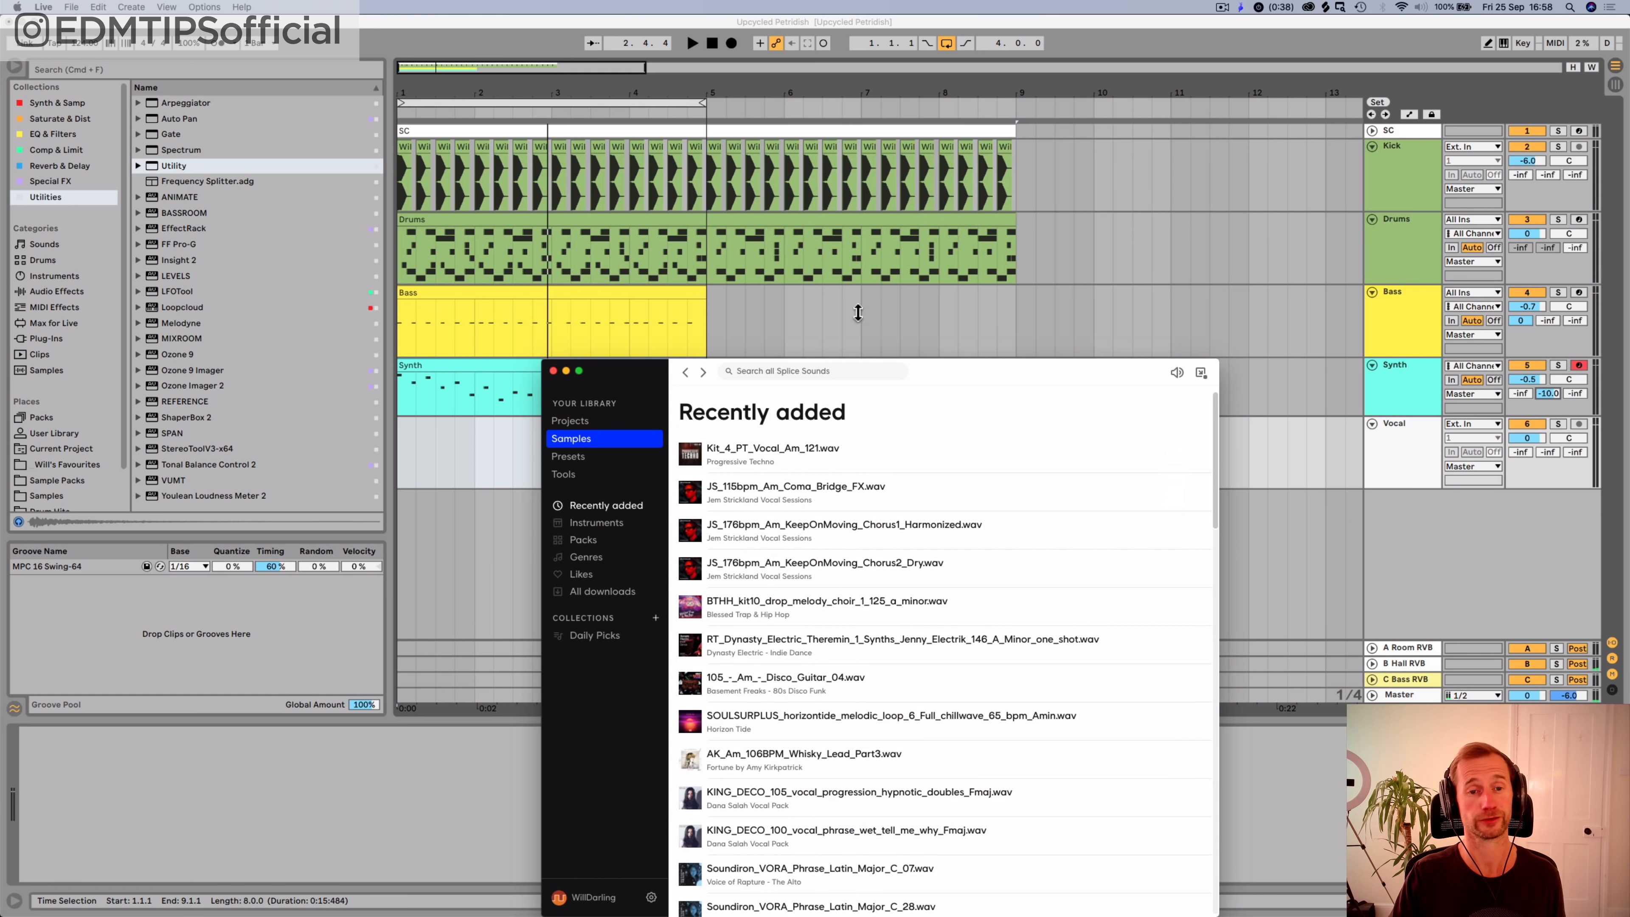
left_click_drag(629, 375, 576, 162)
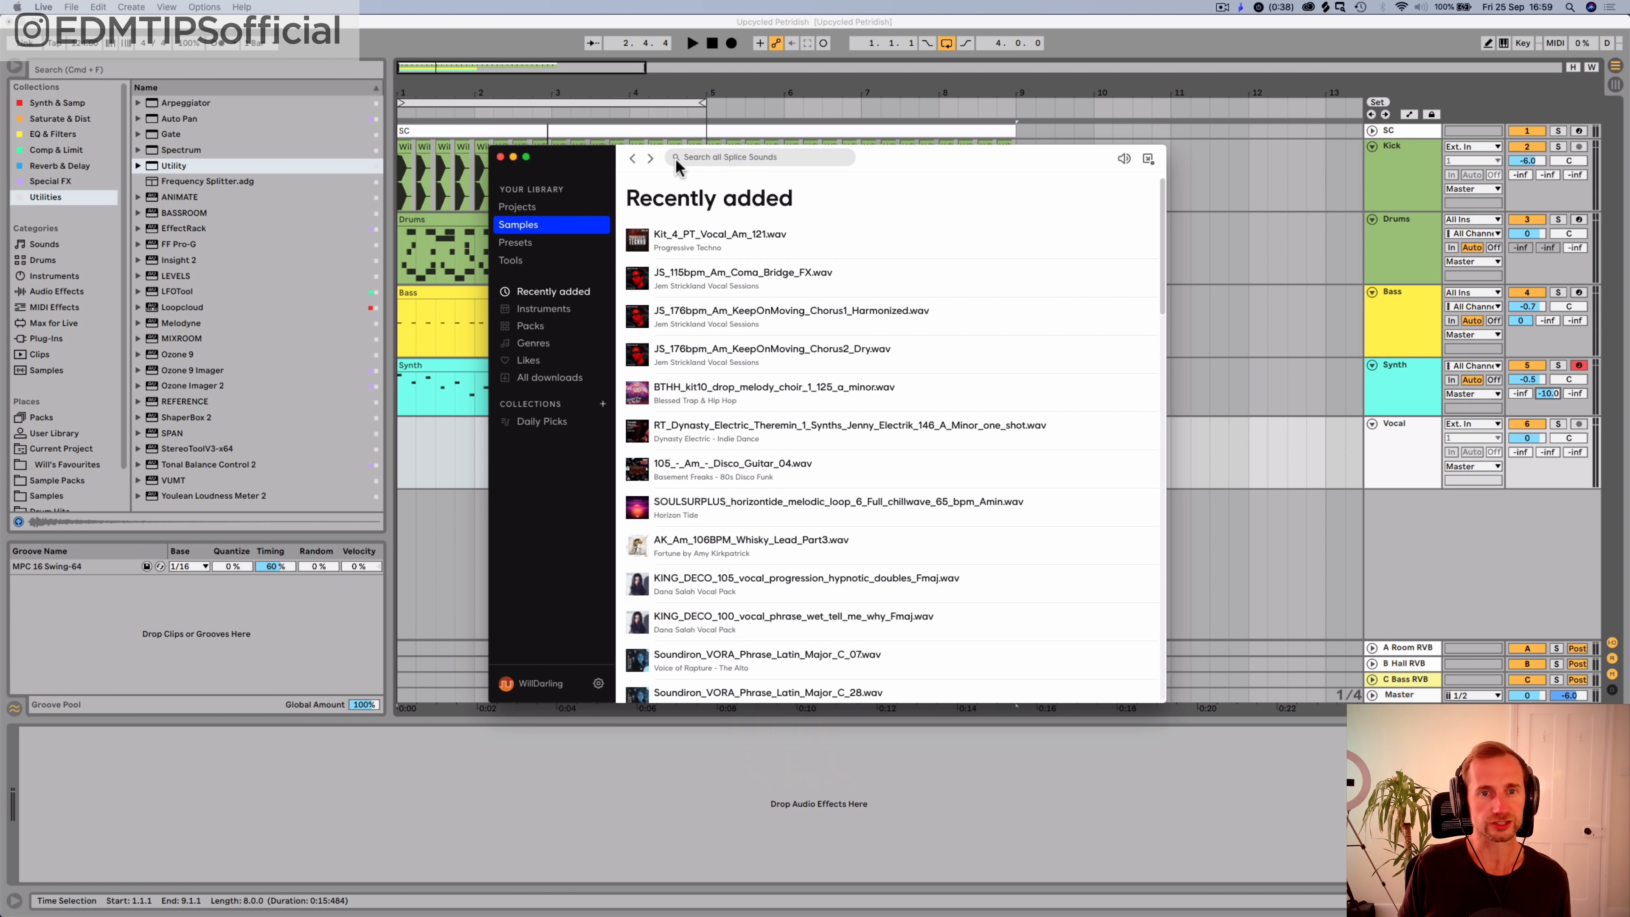
Step: Search the Splice samples for "vocal" and filter the results to the key of A minor
left_click(724, 157)
type("vocal")
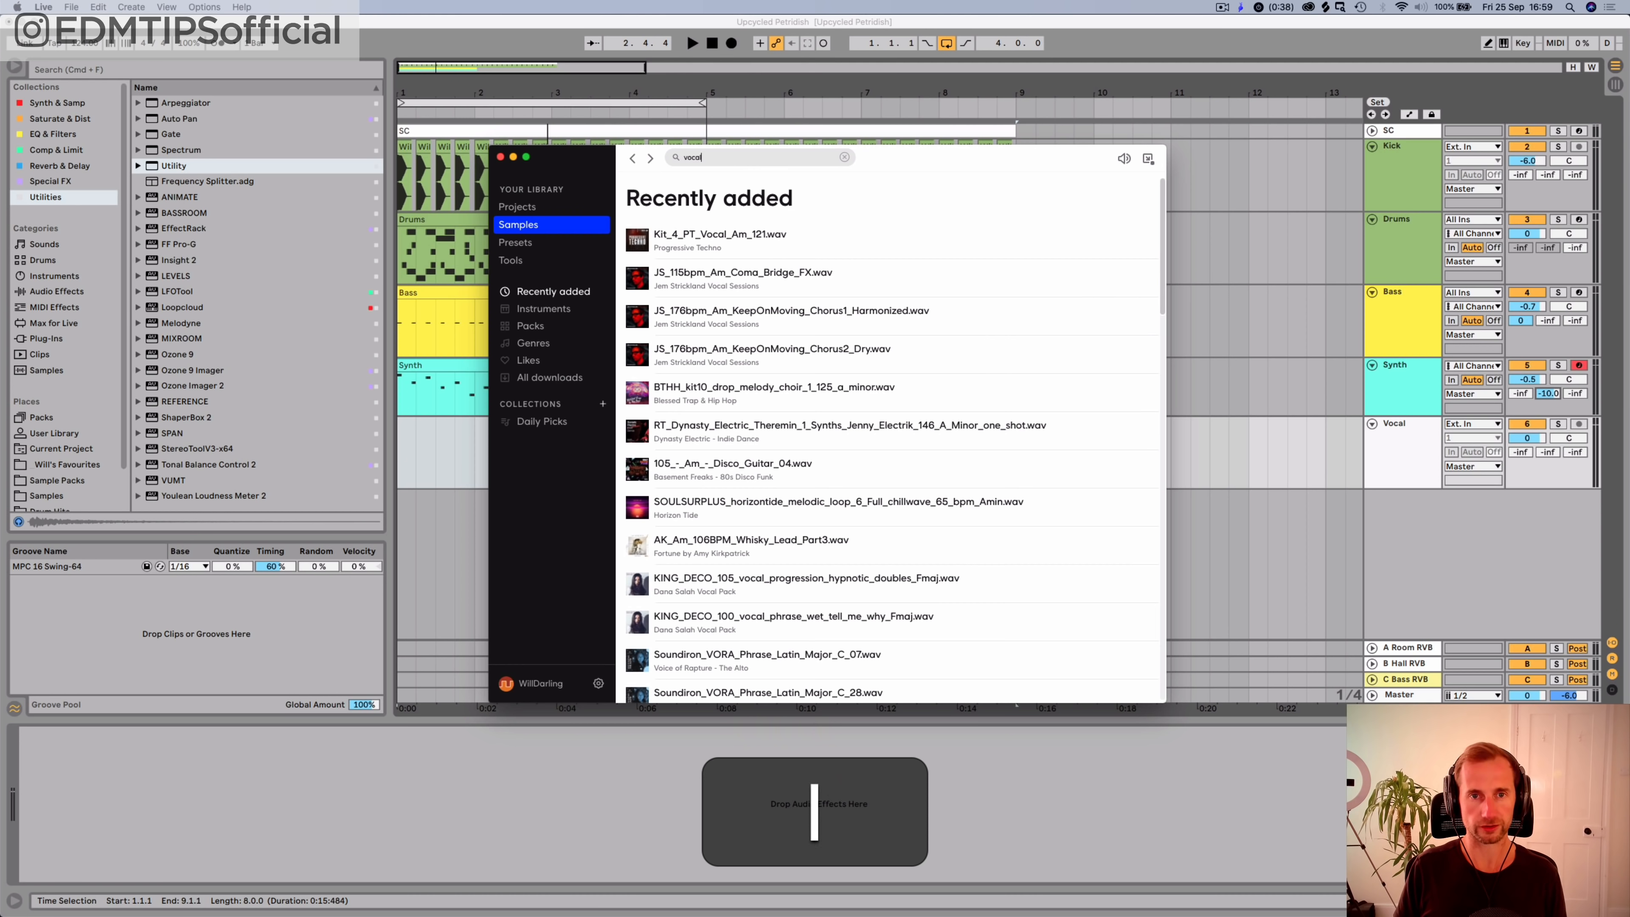
key("Return")
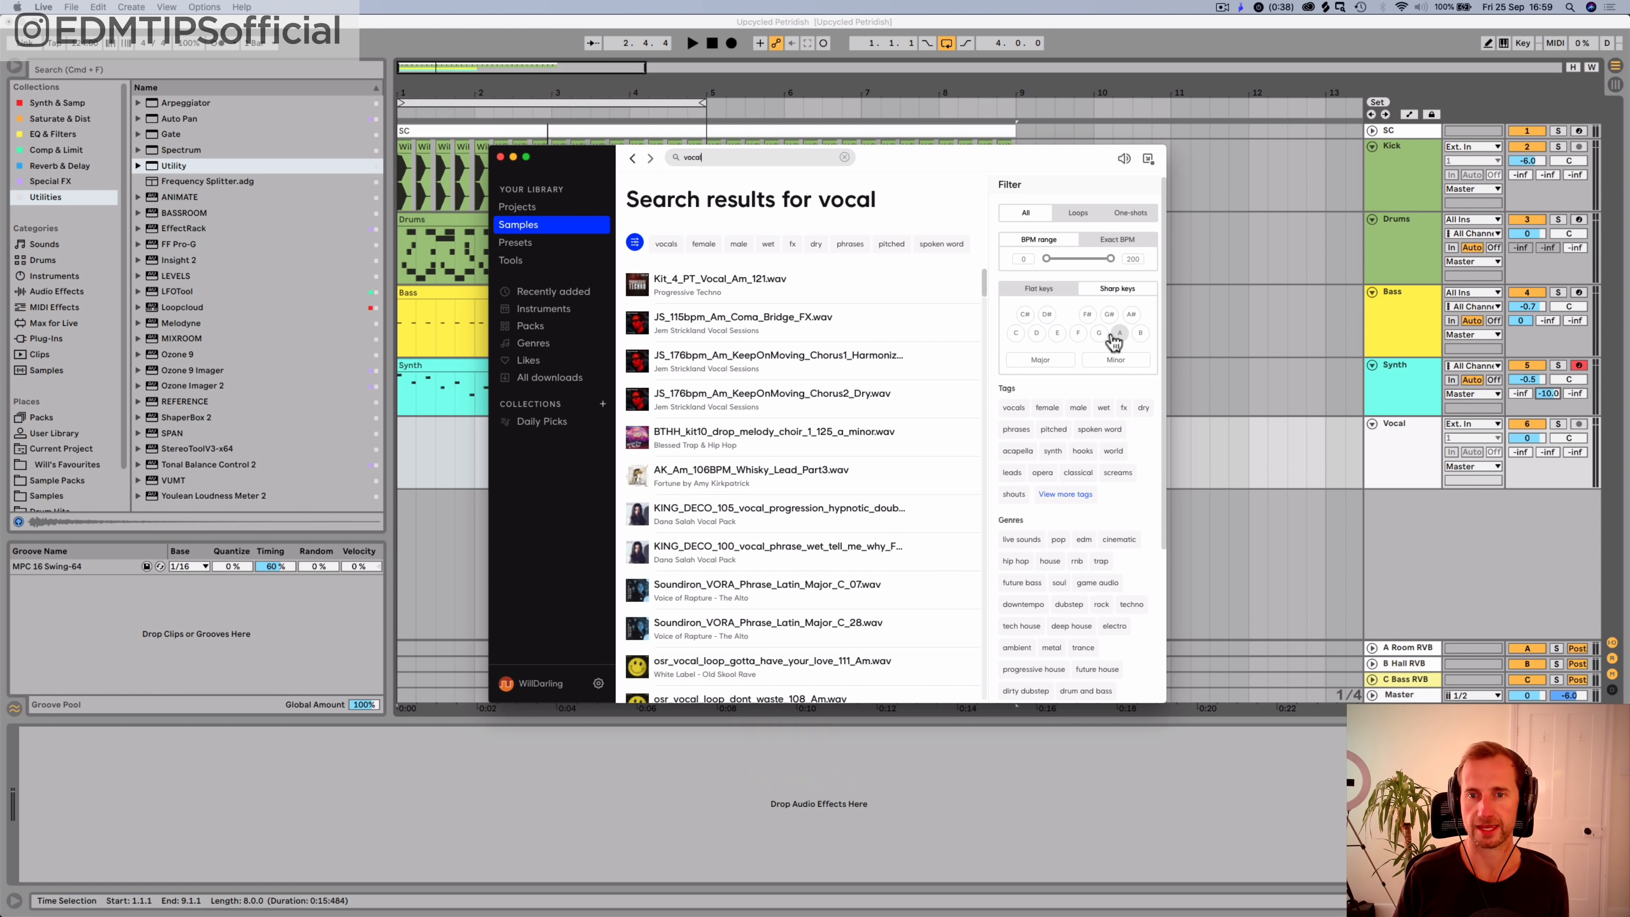
left_click(1119, 333)
left_click(1115, 360)
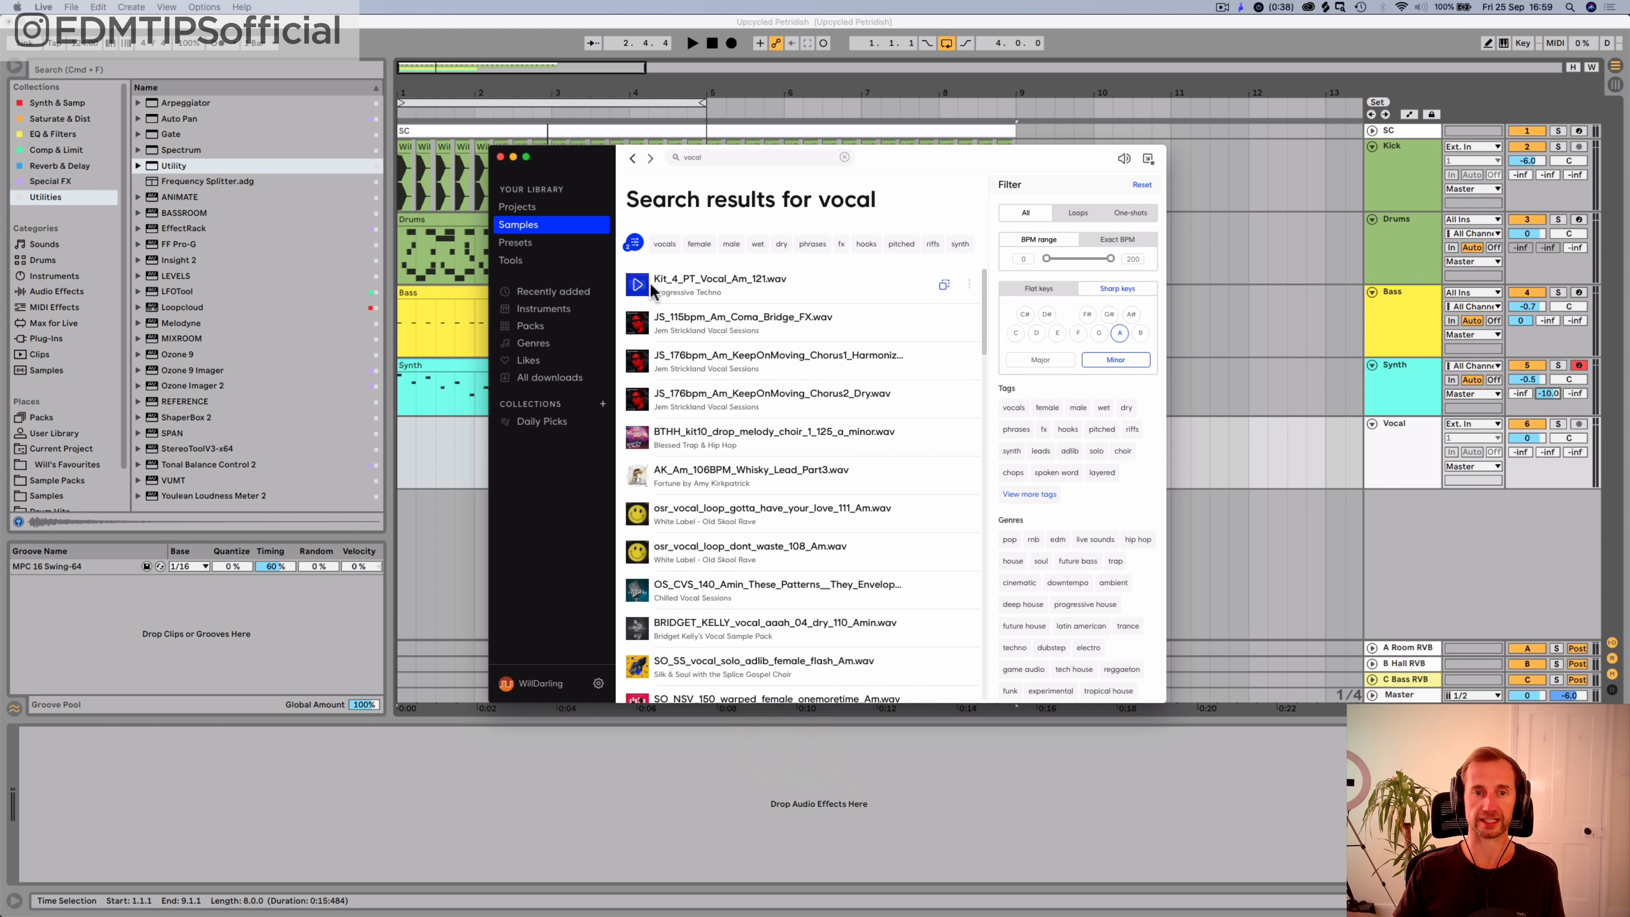
Step: Preview Kit_4_PT_Vocal_Am_121.wav and place it at bar 1 on a new track below Vocal
left_click(638, 286)
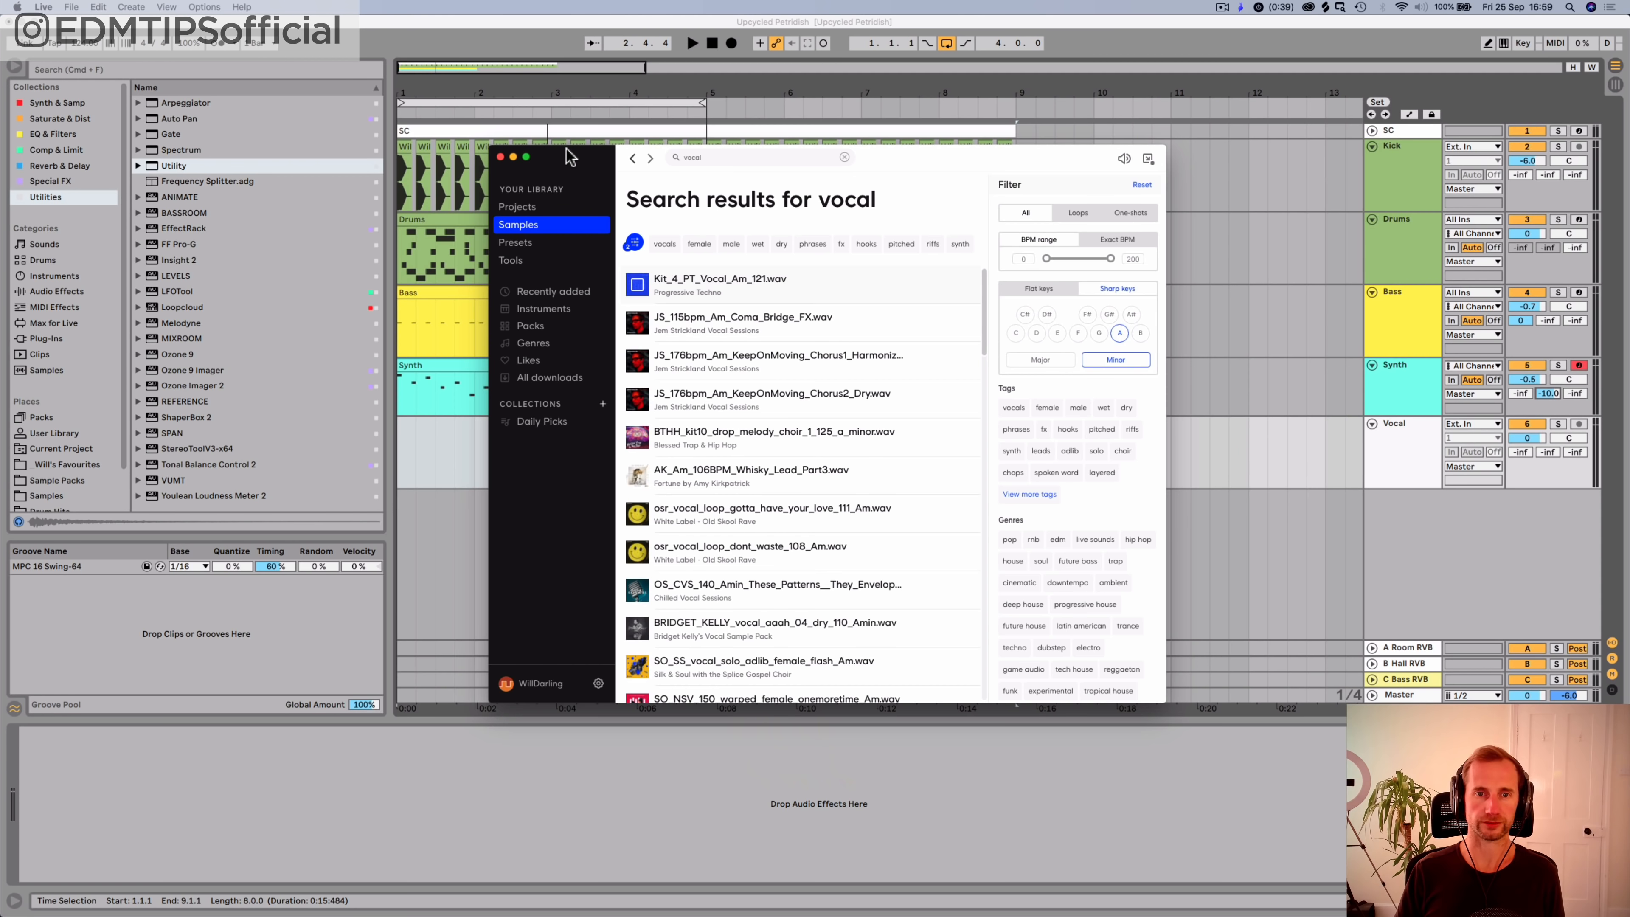
left_click_drag(568, 156, 996, 420)
left_click(1065, 552)
key("space")
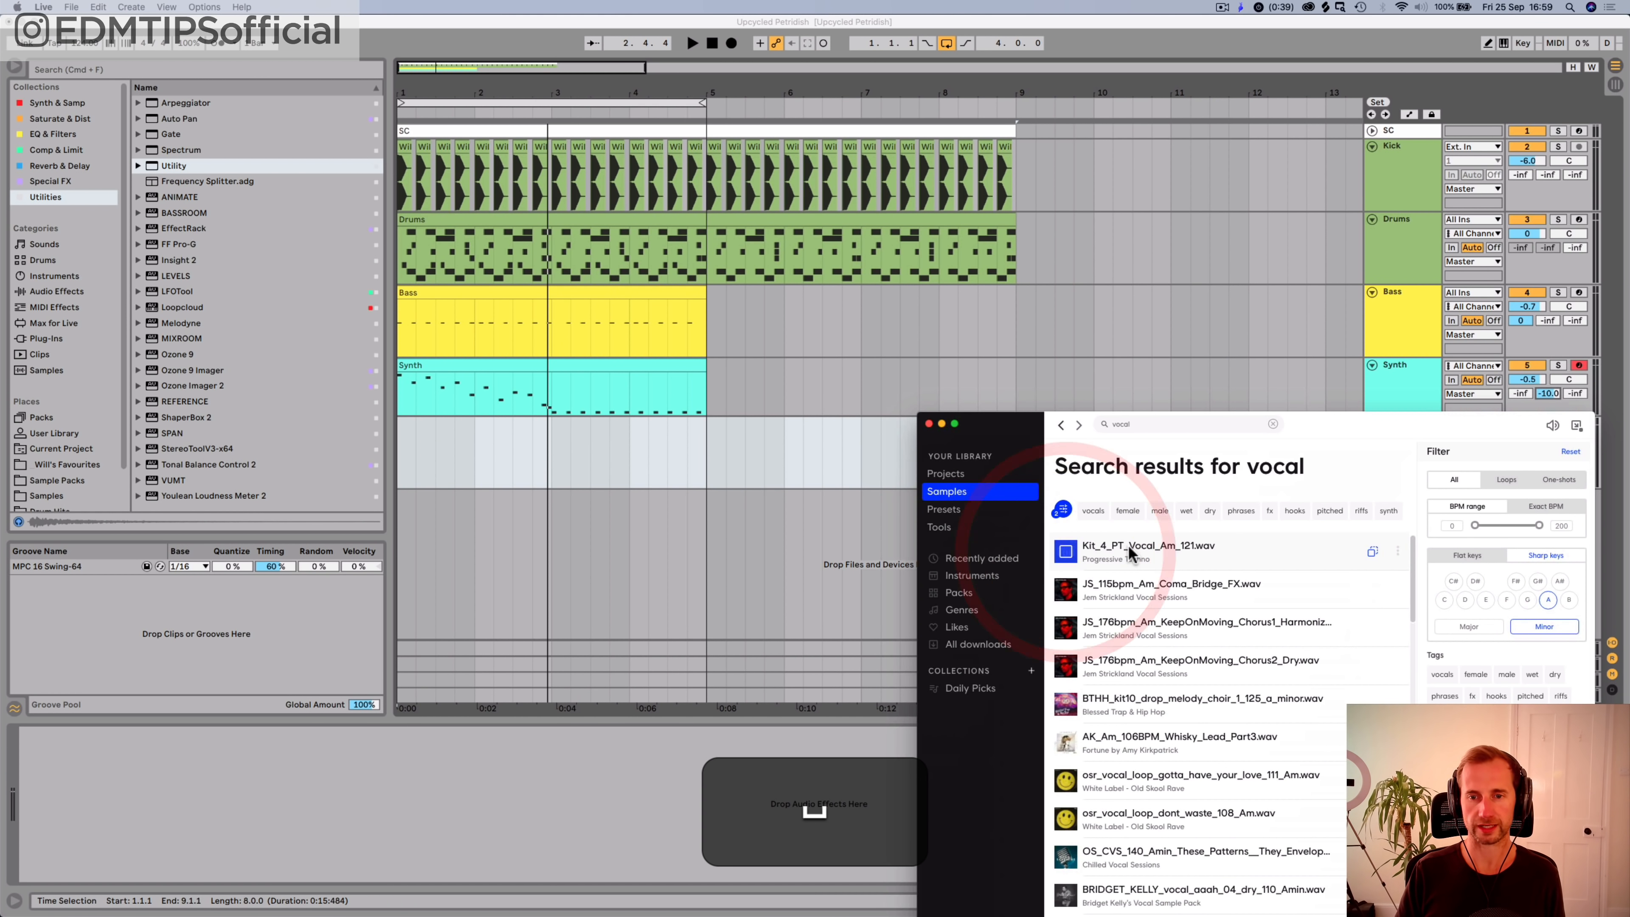
mouse_move(1061, 547)
left_mouse_down()
mouse_move(649, 512)
mouse_move(327, 578)
mouse_move(423, 551)
mouse_move(418, 533)
left_mouse_up()
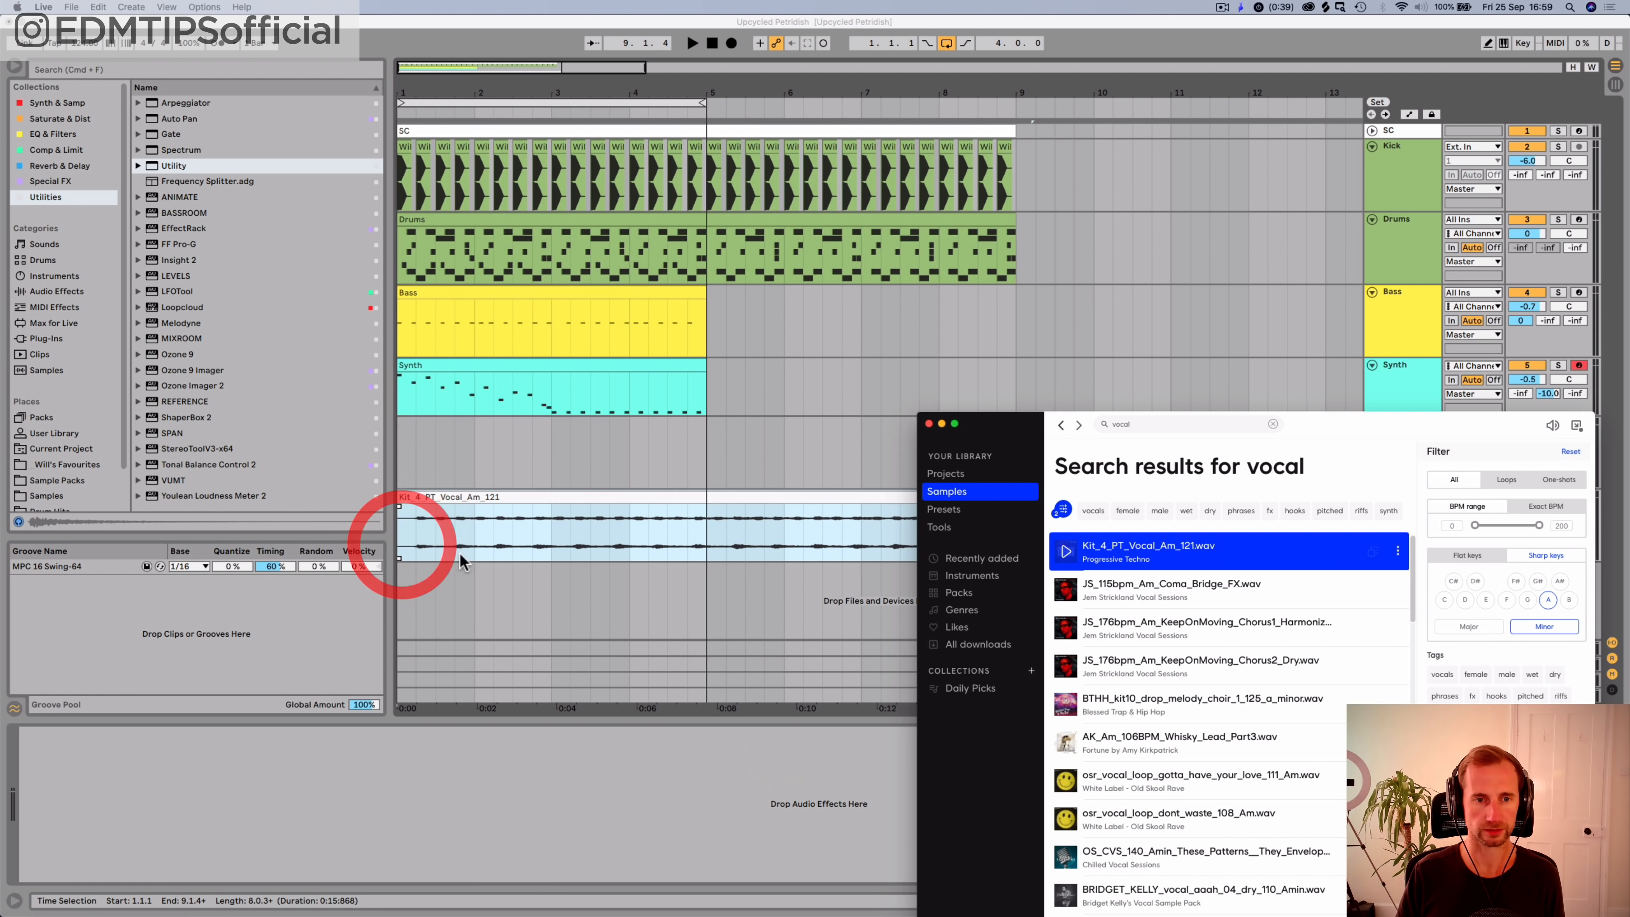
left_click(500, 493)
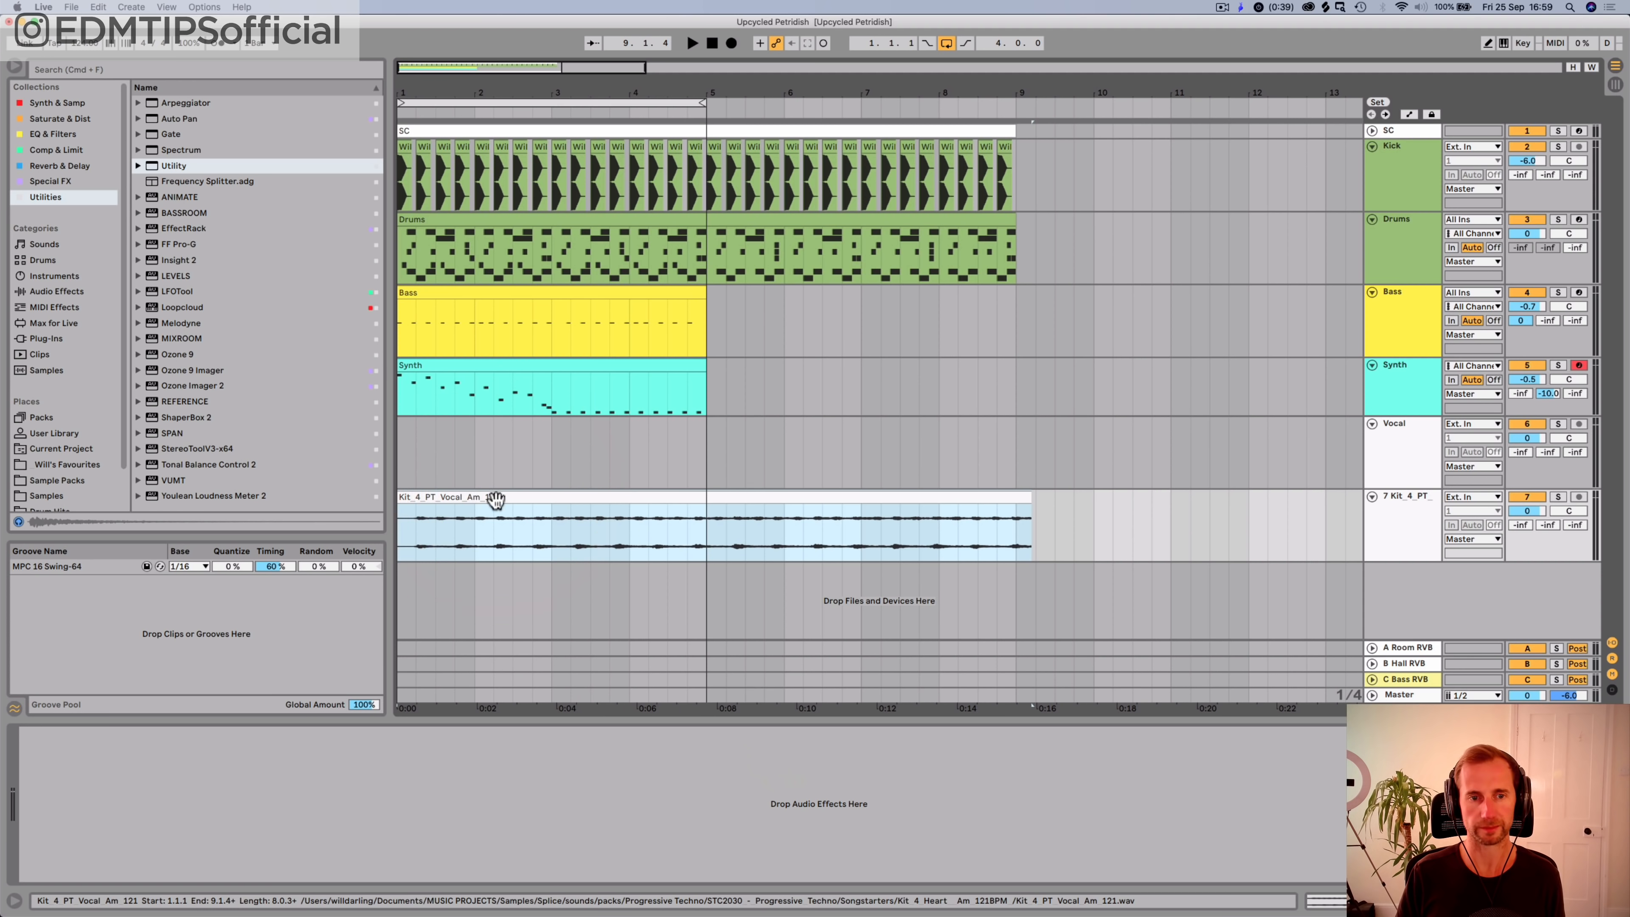
Step: Solo the new vocal sample track, open its clip for editing and audition it
left_click(1558, 497)
double_click(447, 498)
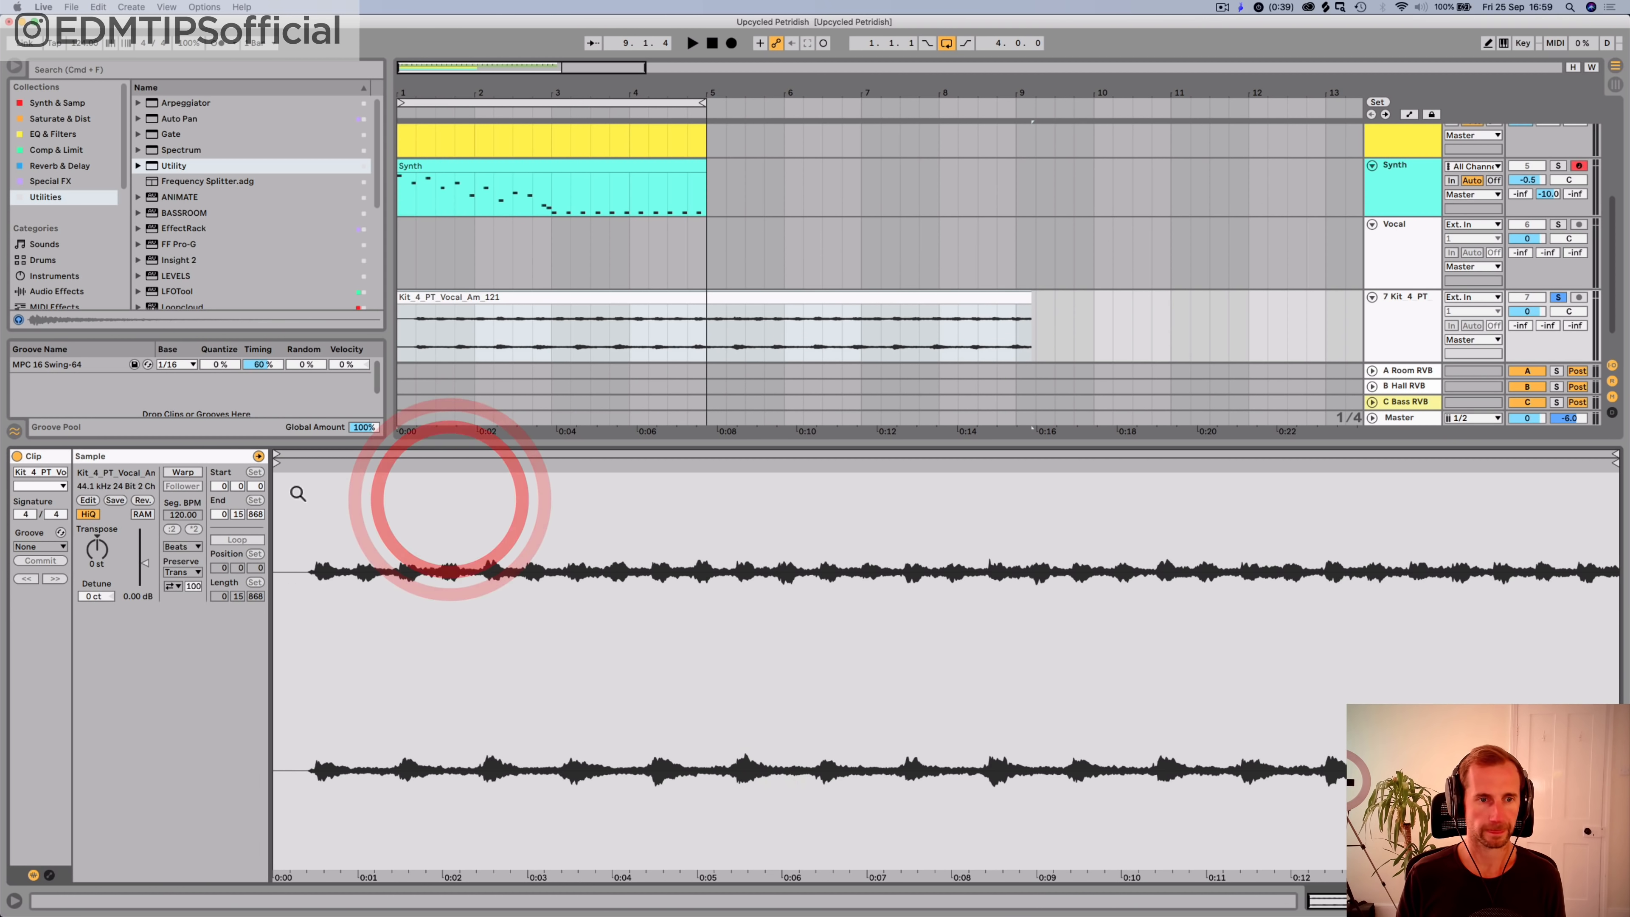
key("space")
key("space")
Step: Move the vocal clip's start marker to 0:0:452, just before the first sound, and audition it
scroll(276, 491, "up", 5)
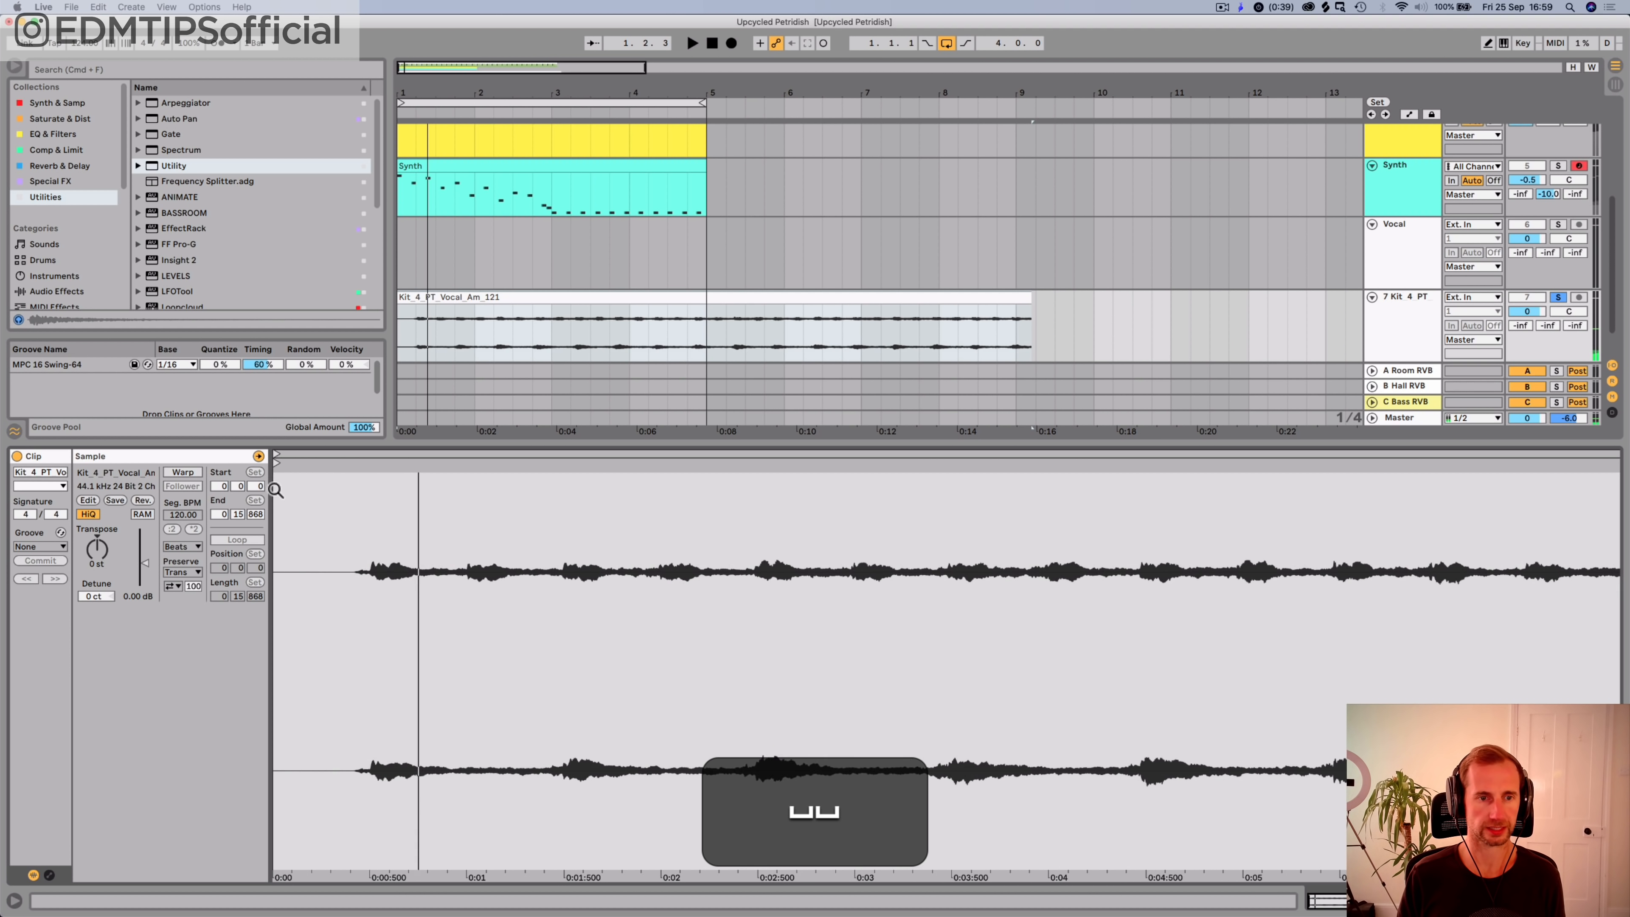
left_click_drag(276, 462, 361, 463)
key("space")
key("space")
key("space")
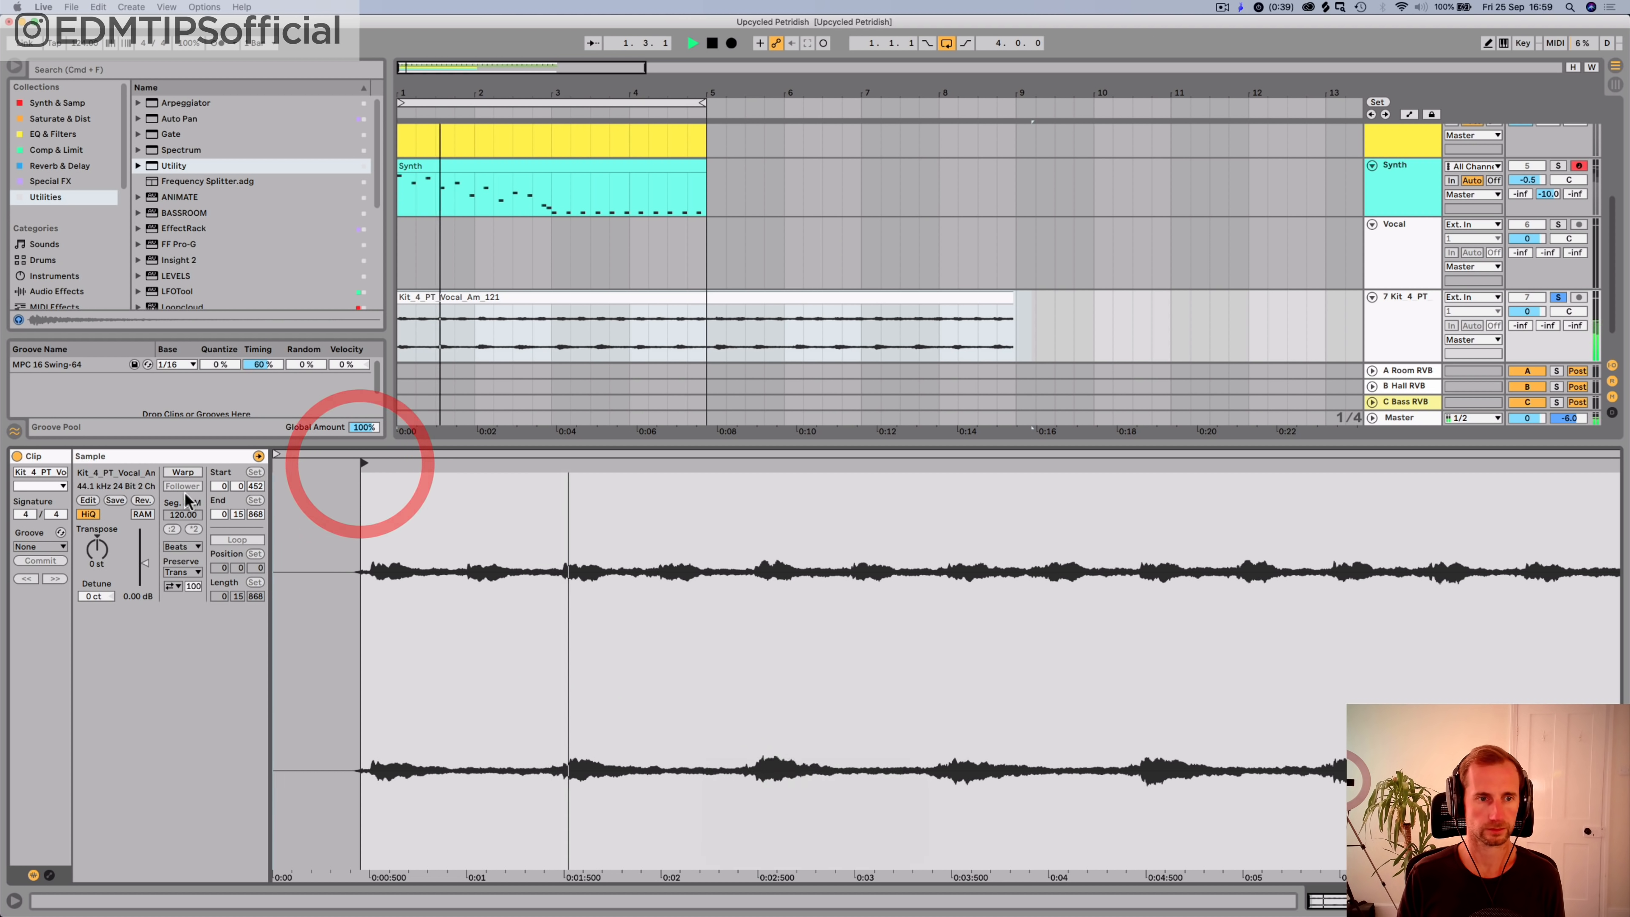
key("space")
Step: Warp the vocal clip with a segment tempo of 121 BPM in Complex Pro mode, and return to the device view
left_click(182, 472)
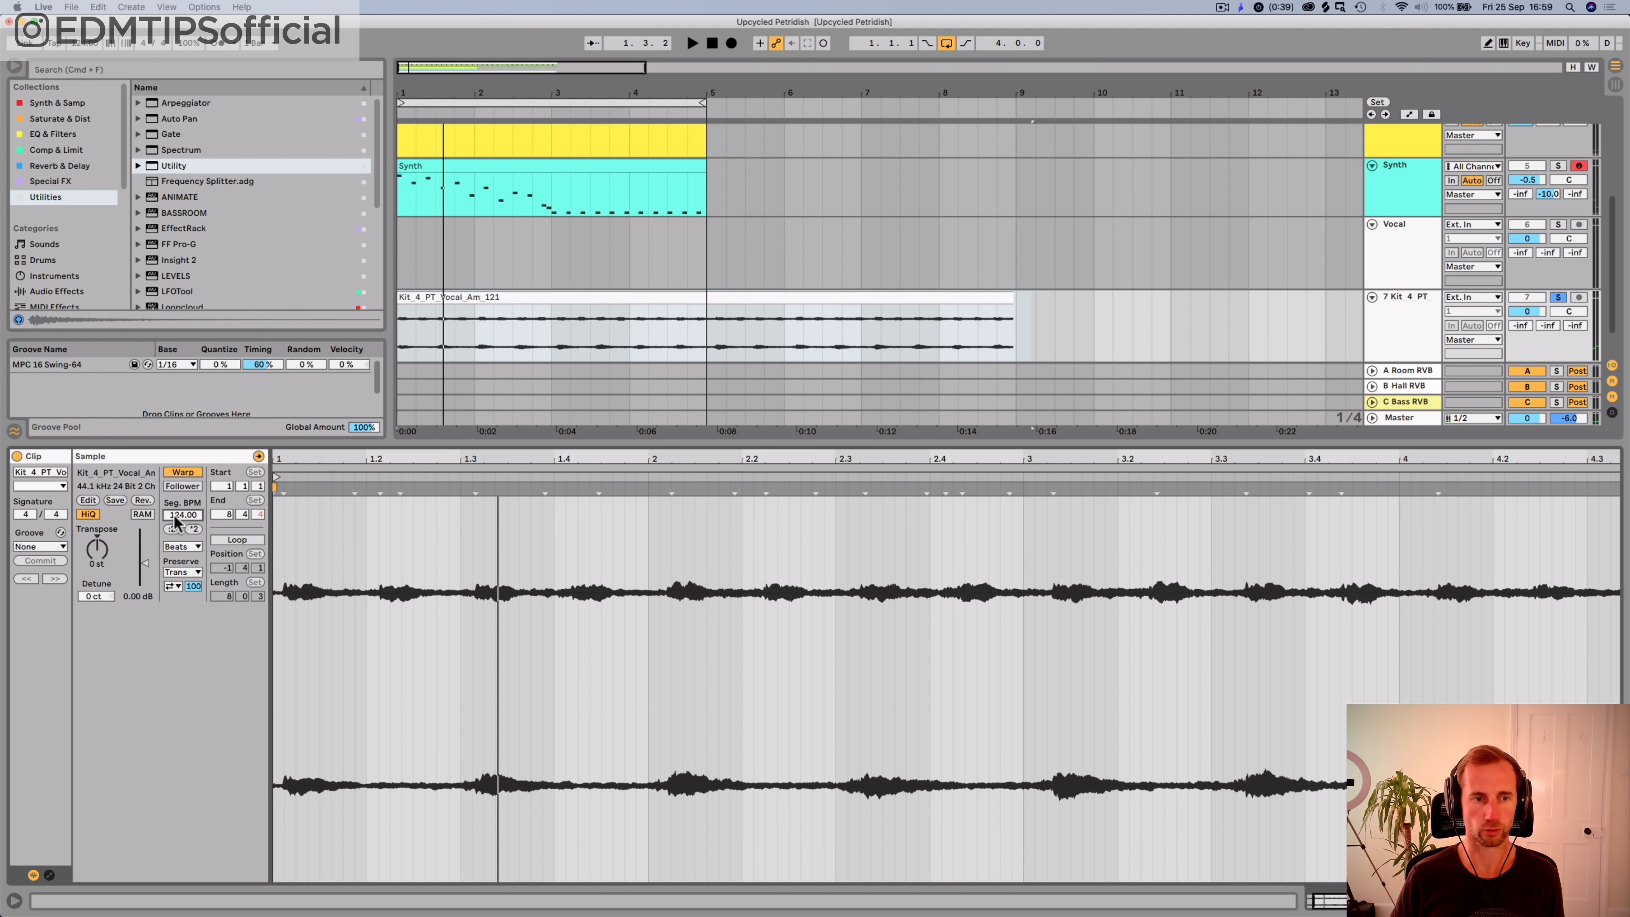
key("i")
key("Return")
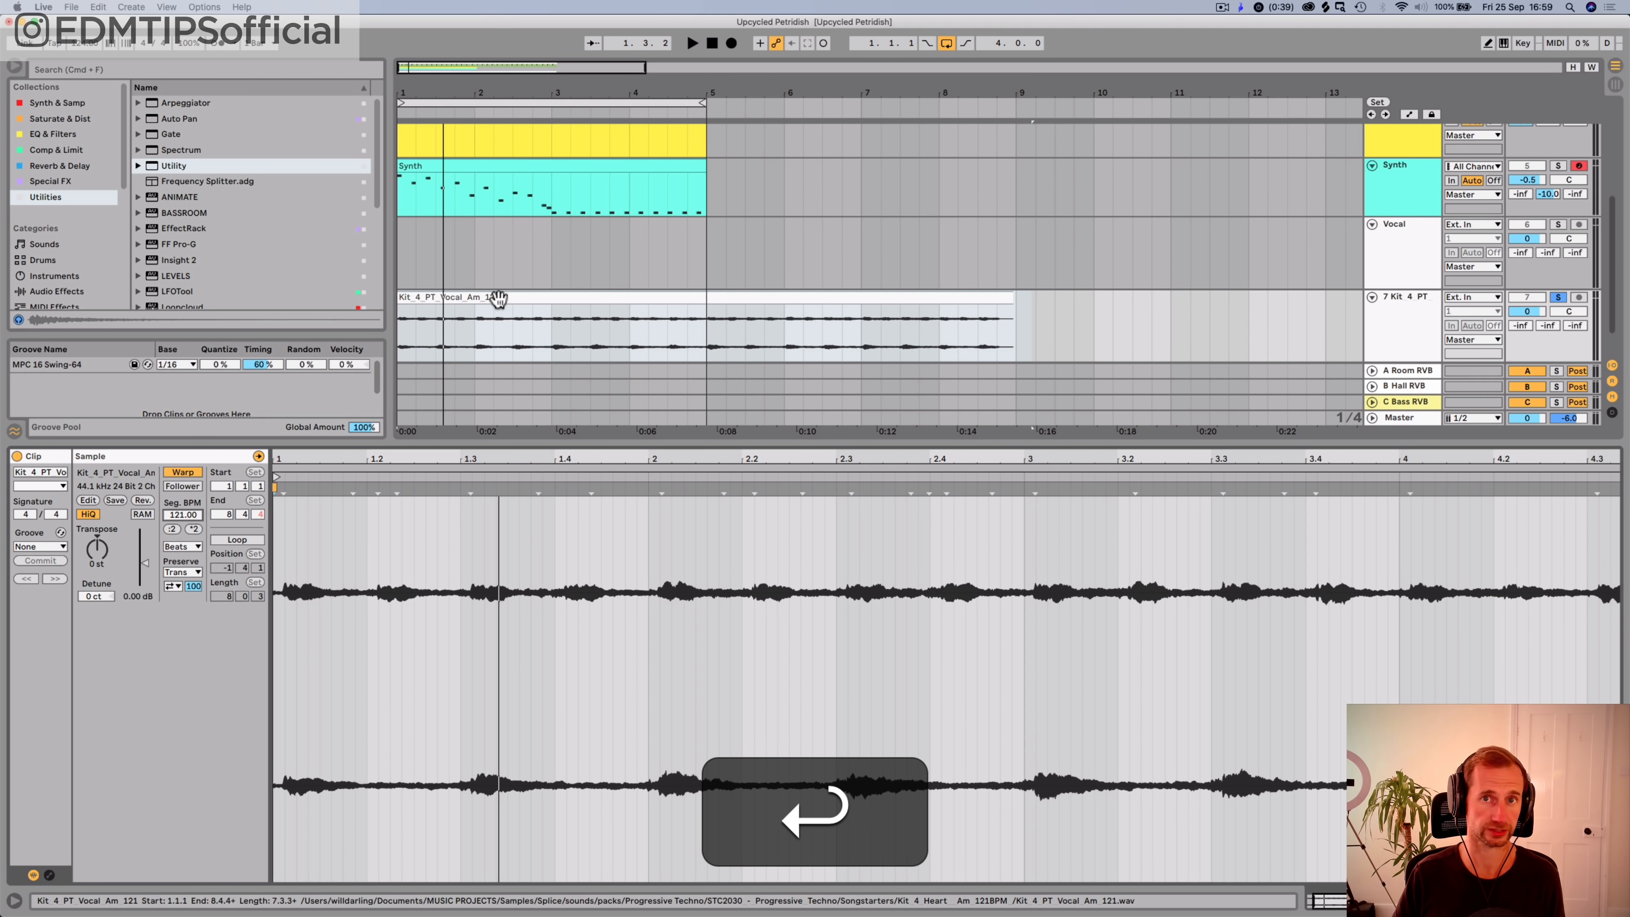
left_click(193, 547)
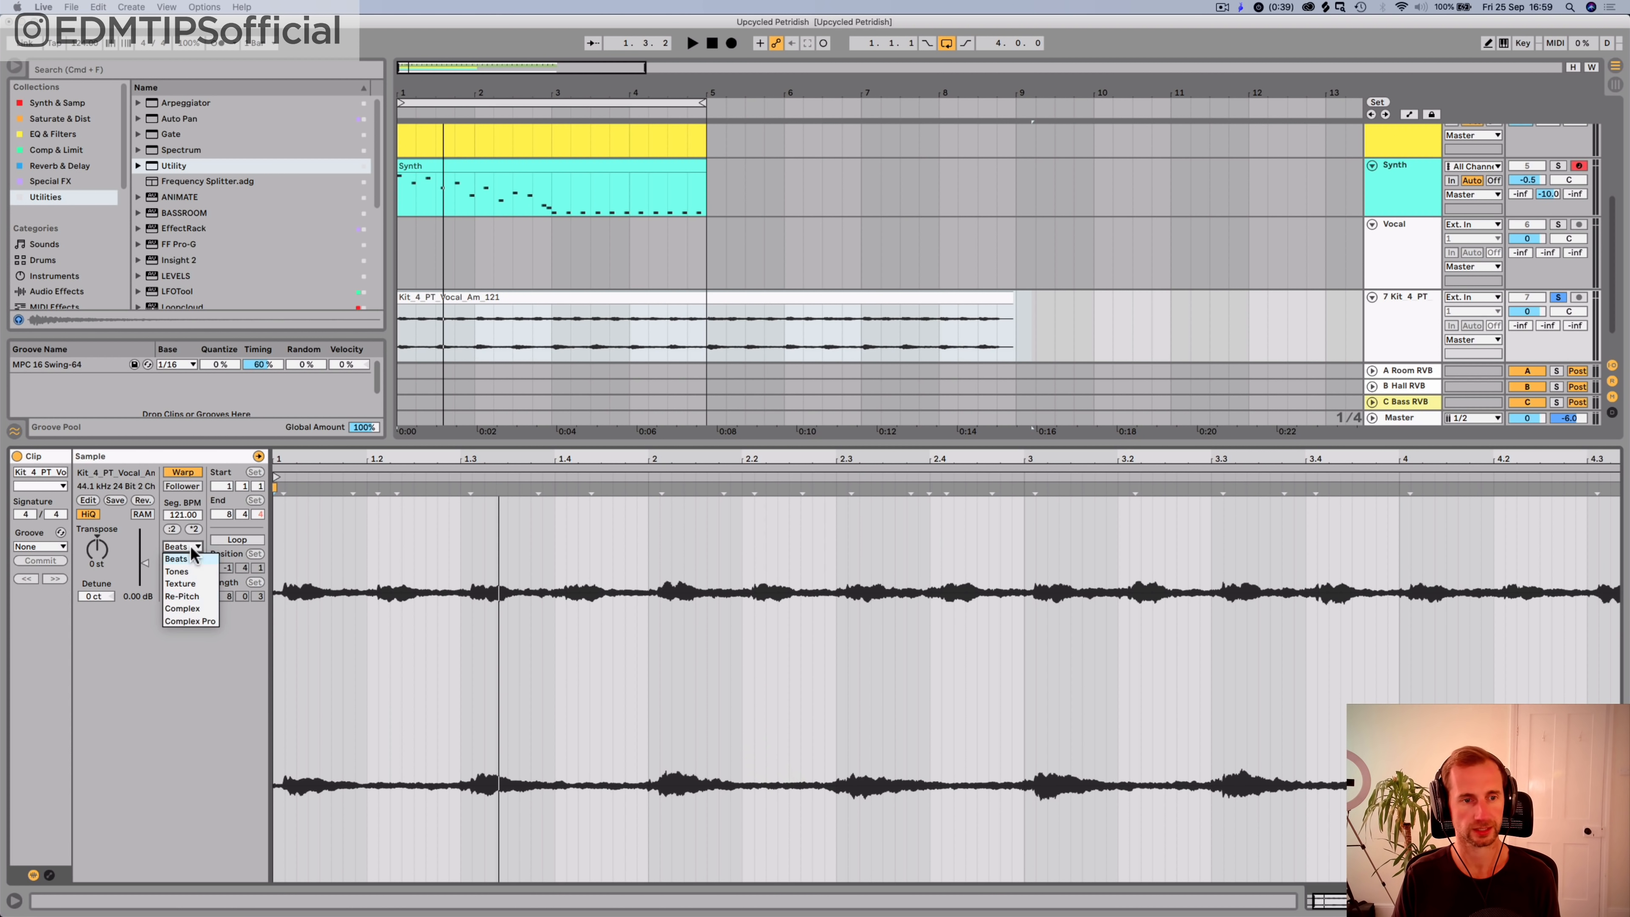
left_click(201, 621)
key("shift+Tab")
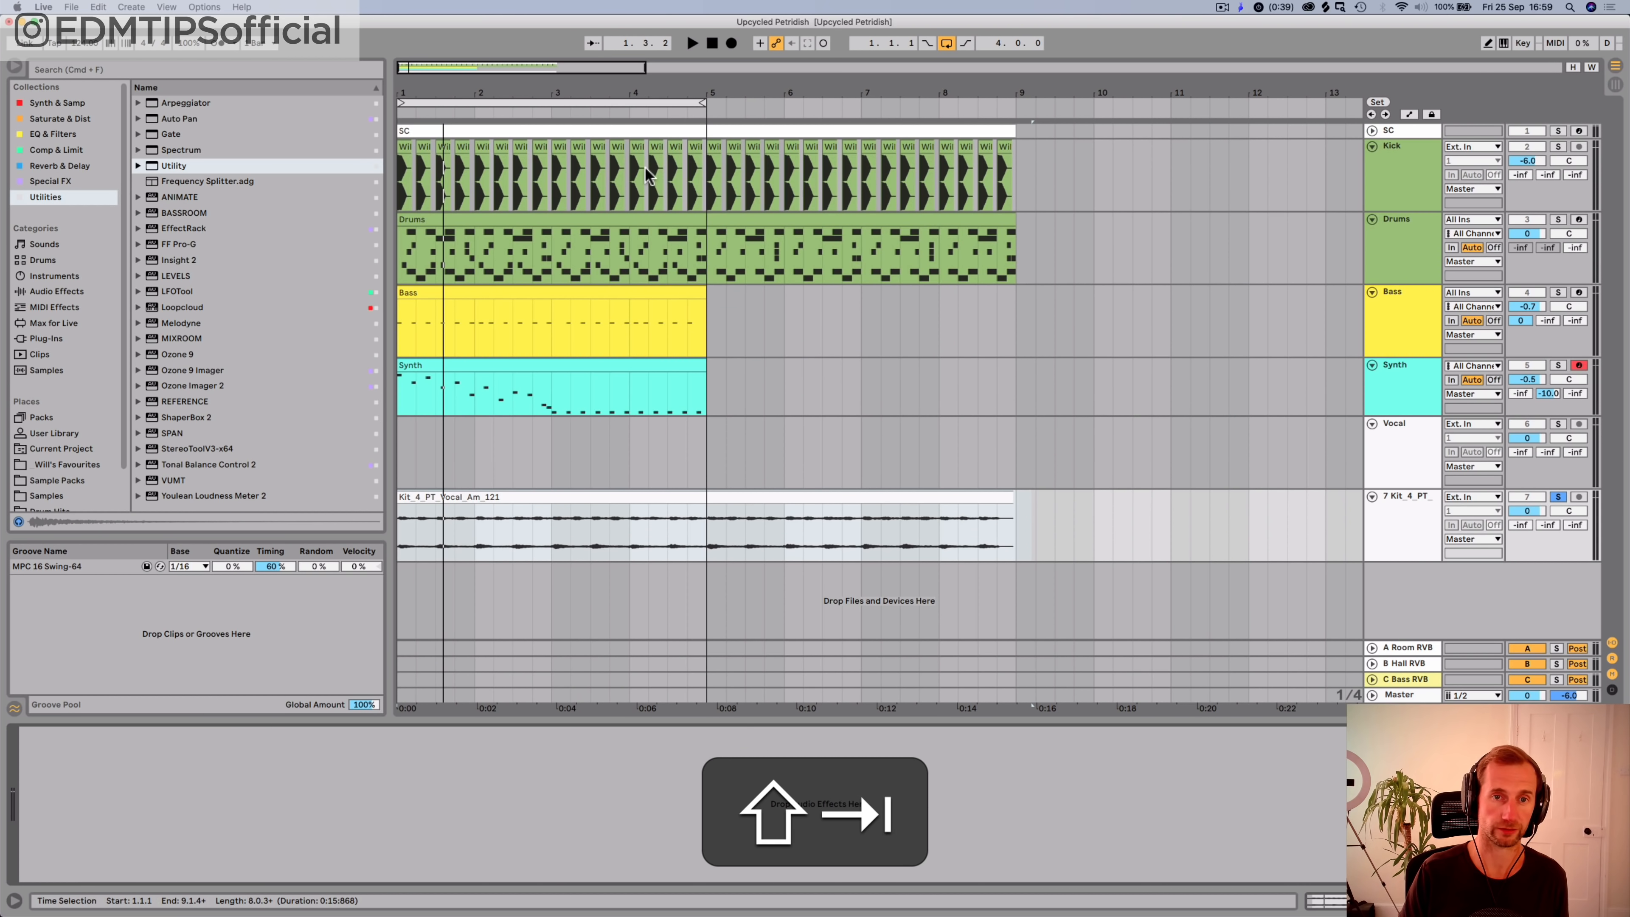
Step: Unsolo the vocal sample track, set its volume to -10.9 dB against the full loop, and save the set
key("space")
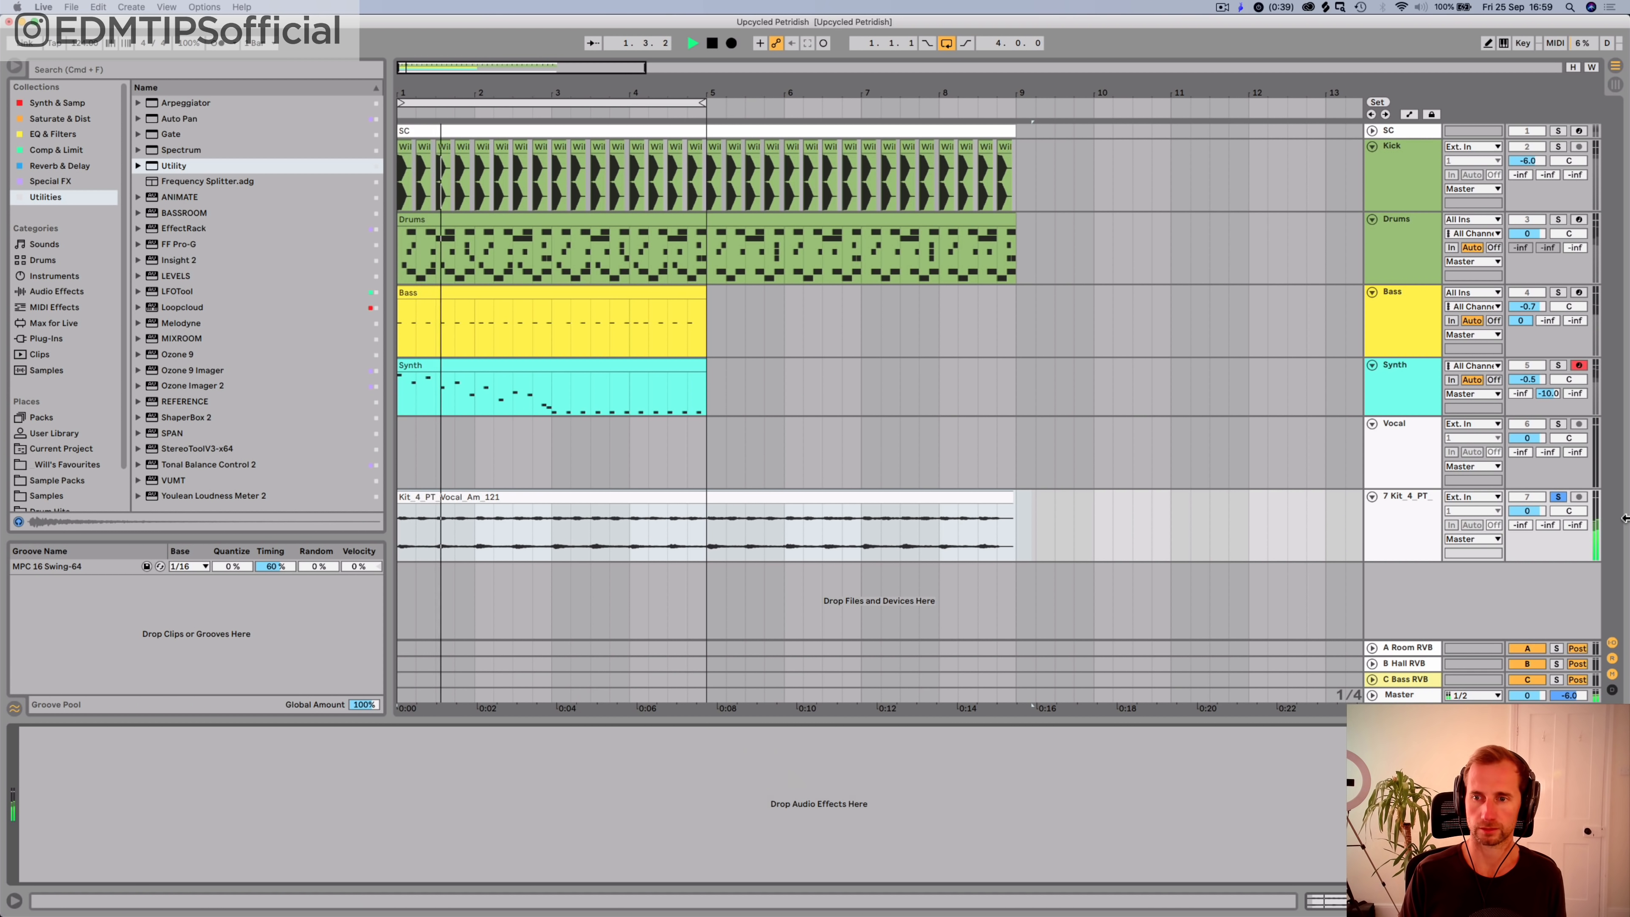
key("space")
left_click(1566, 498)
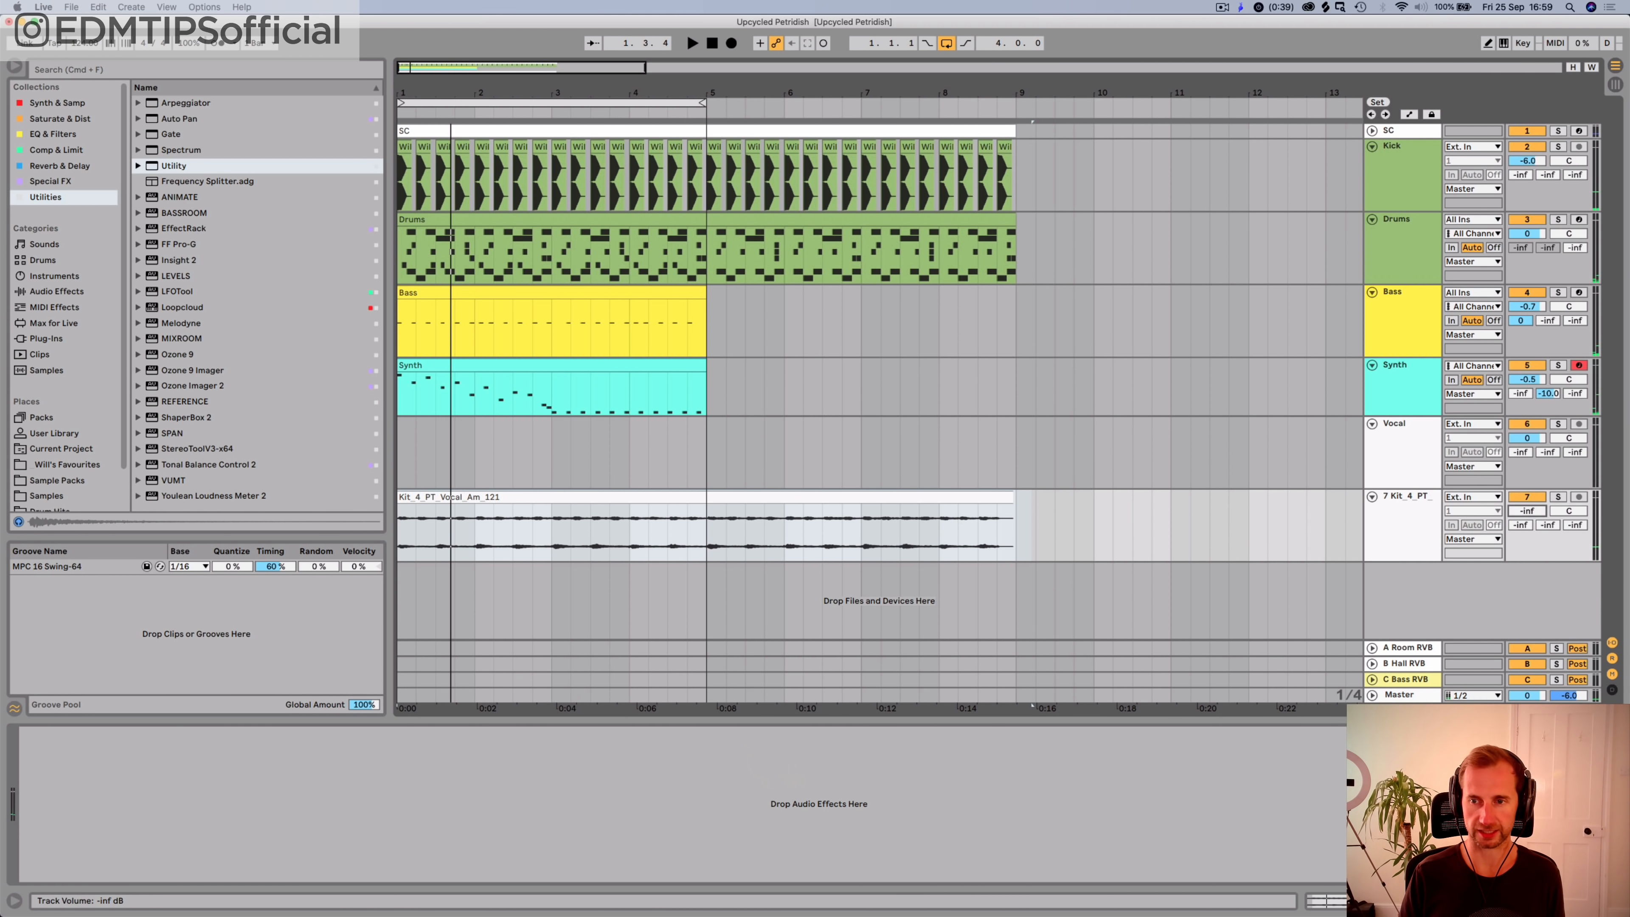
key("space")
left_click_drag(1526, 511, 1527, 503)
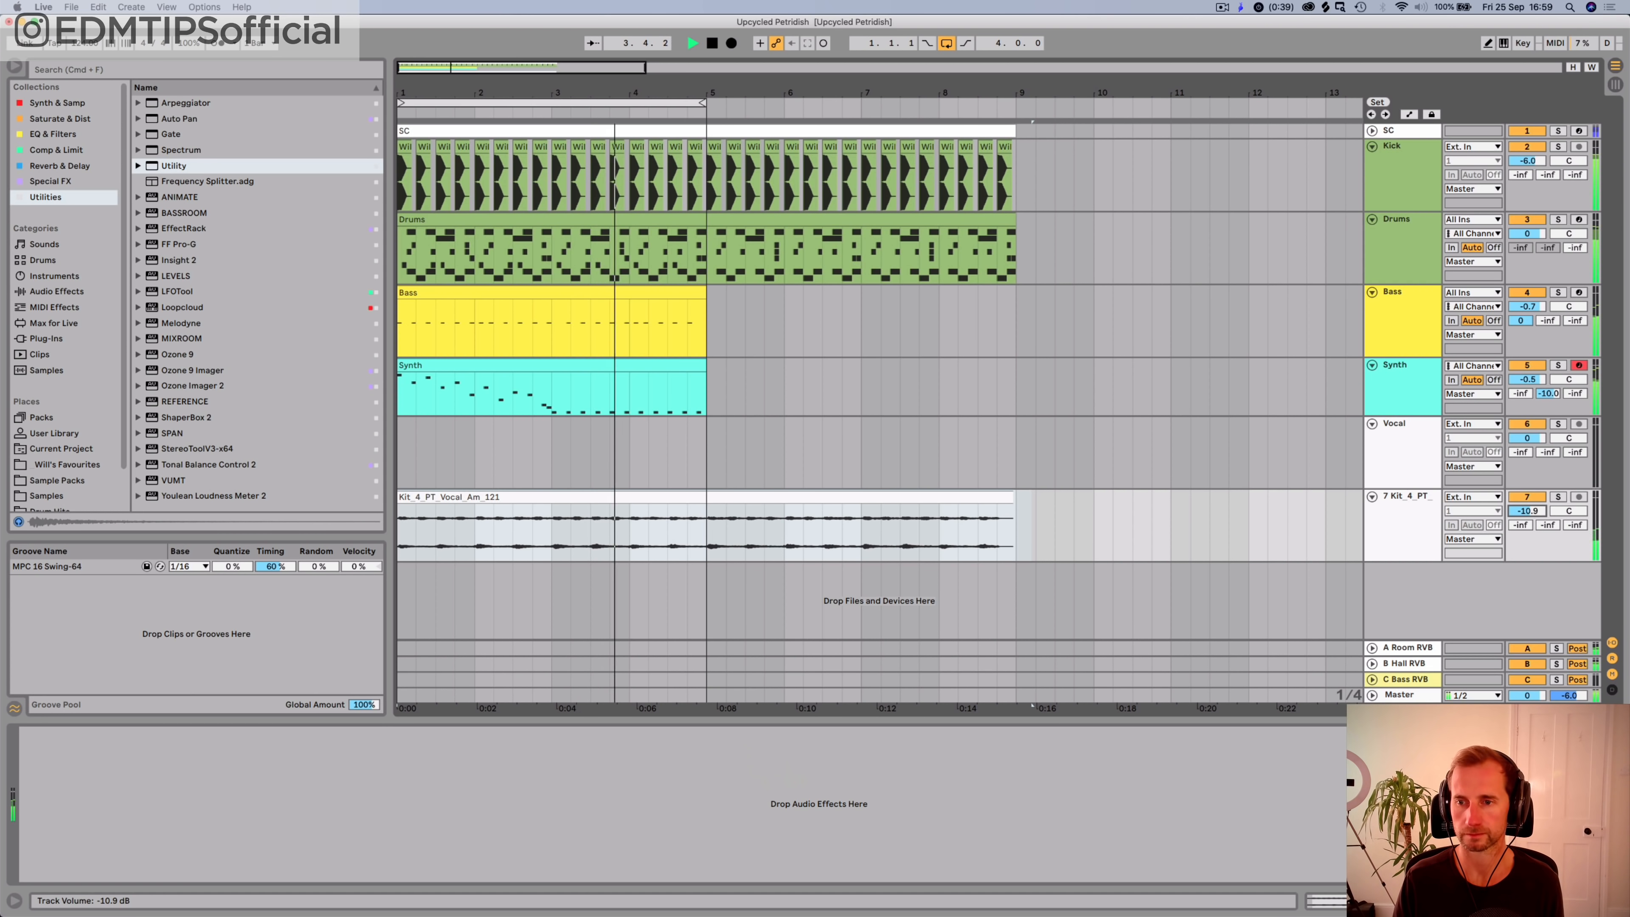
left_click_drag(740, 96, 740, 77)
key("space")
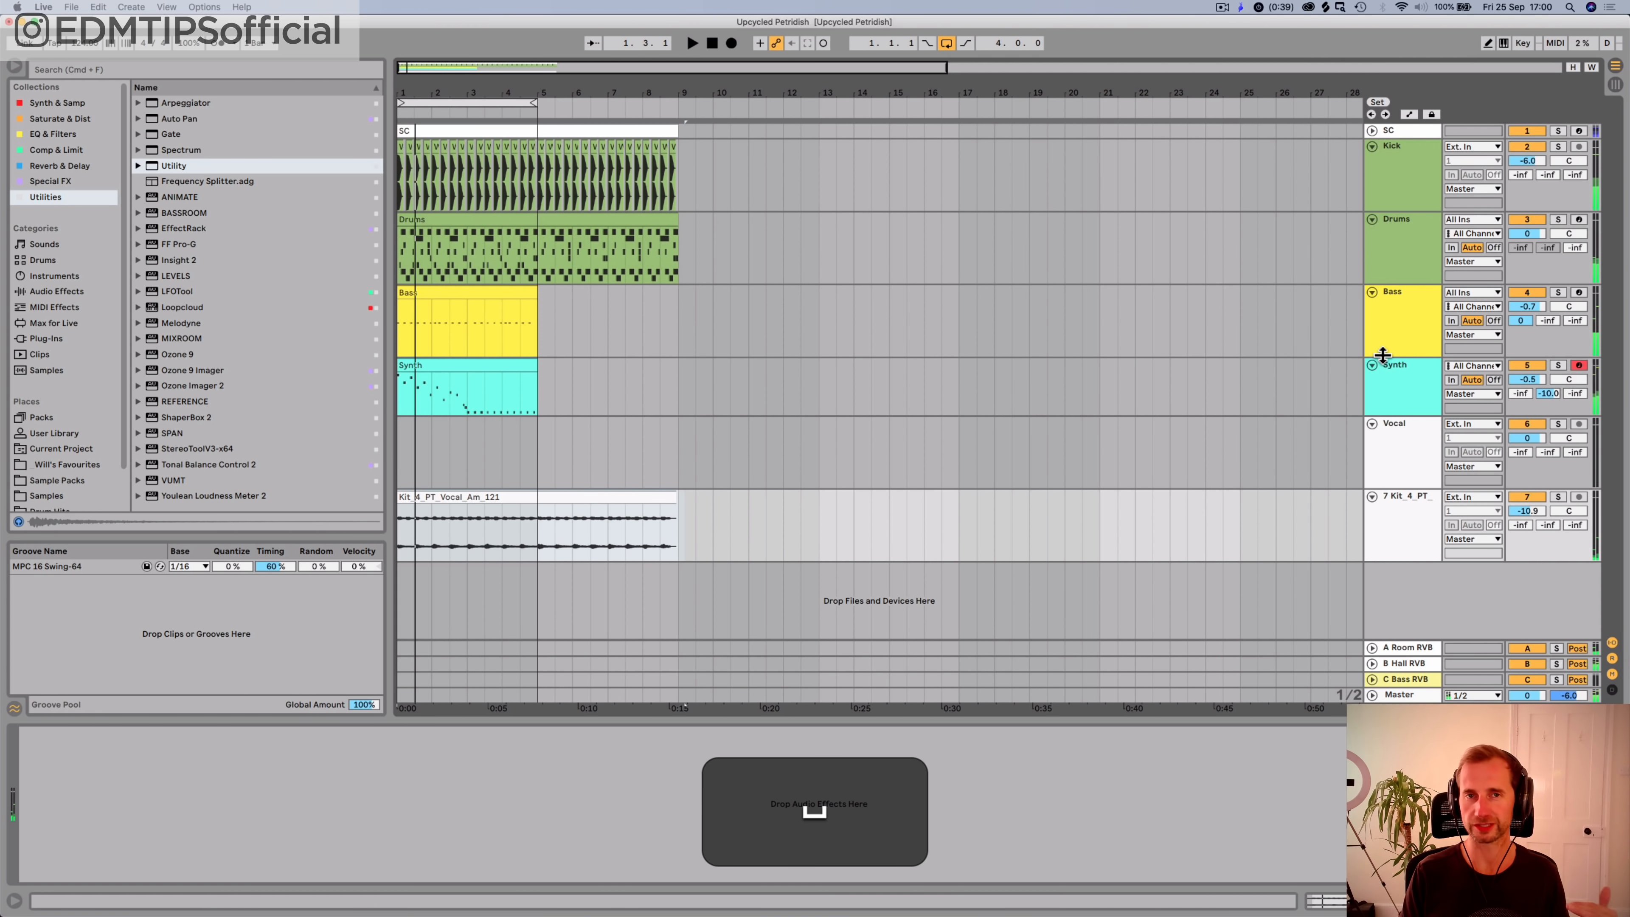
key("super+s")
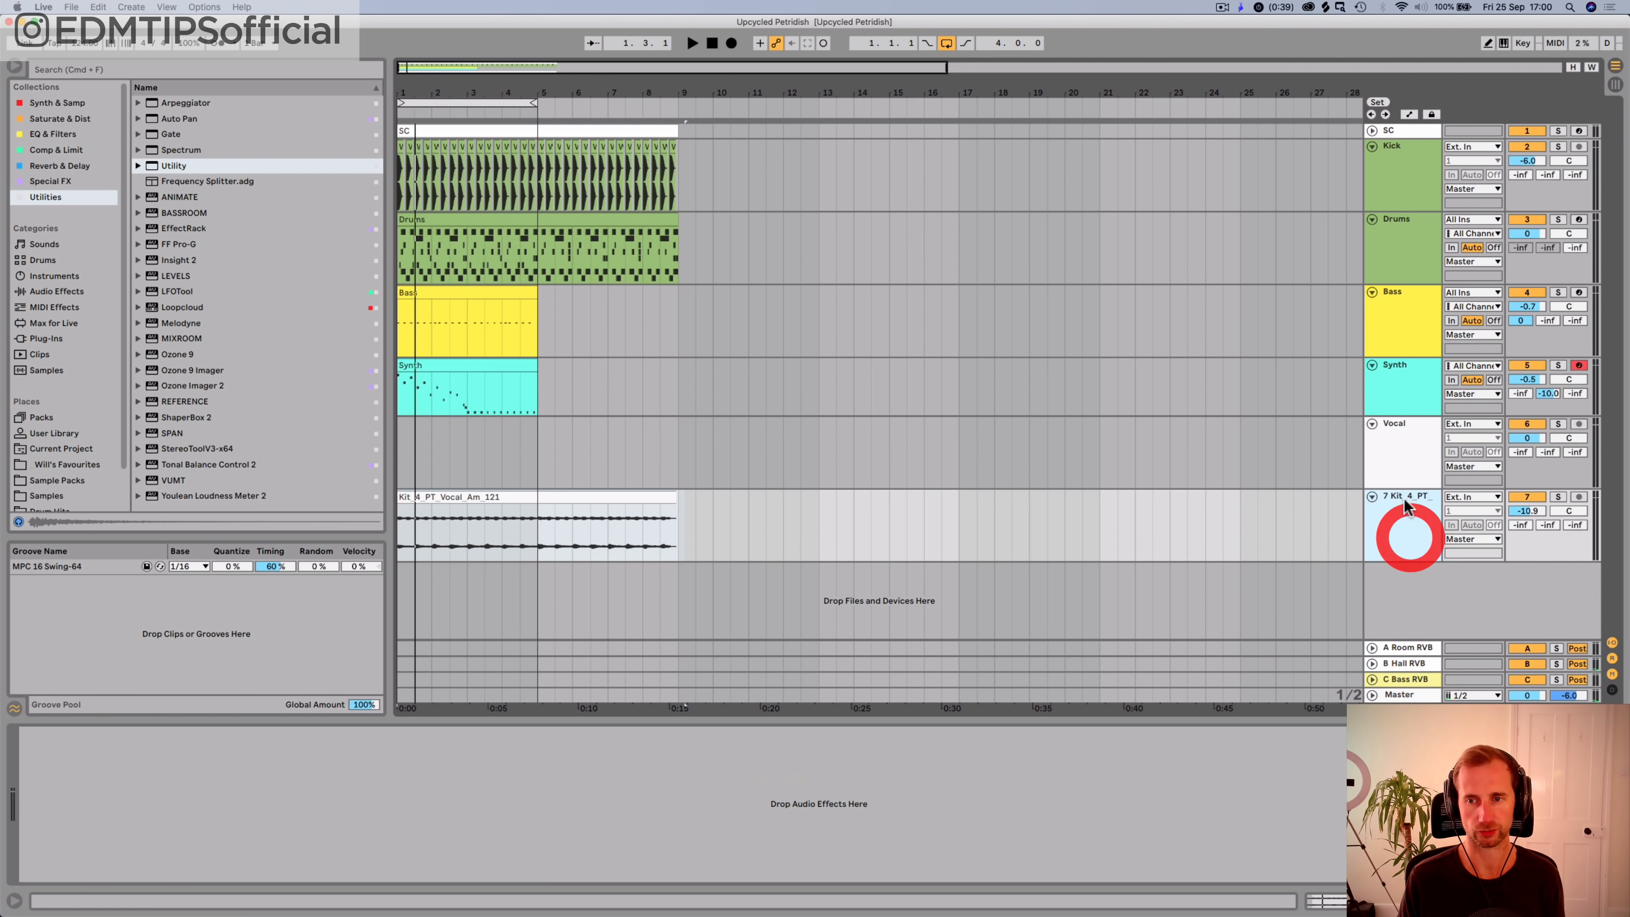
Step: Review the Drums and Bass devices during playback, try the Bass Overdrive's drive at 82% and undo it
left_click(1401, 459)
key("space")
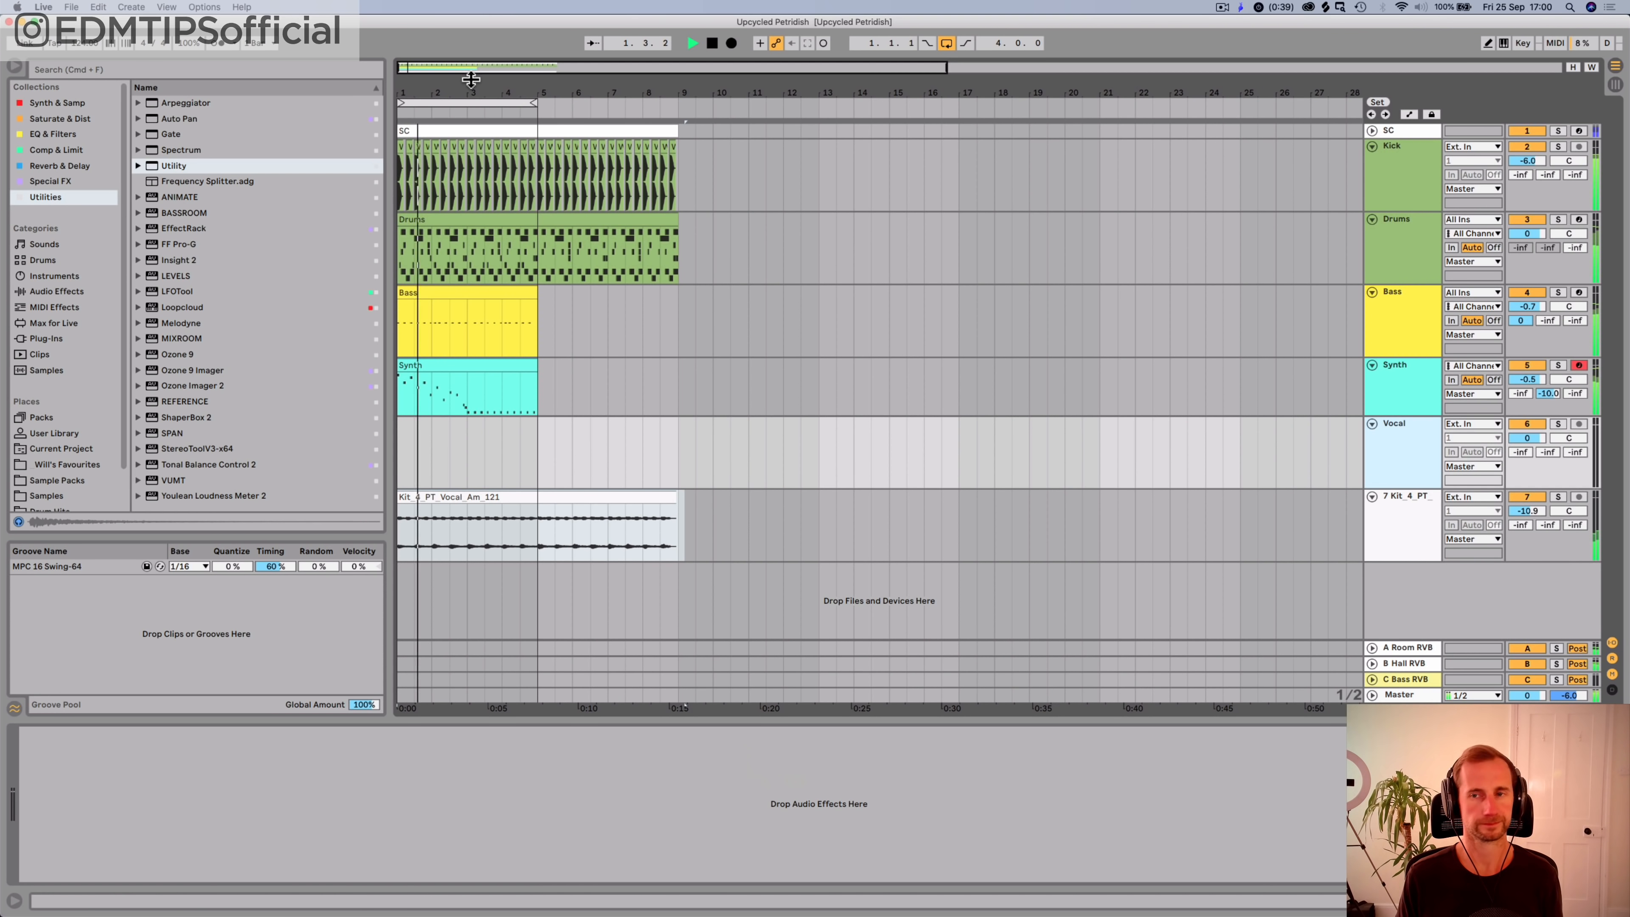
left_click(1410, 241)
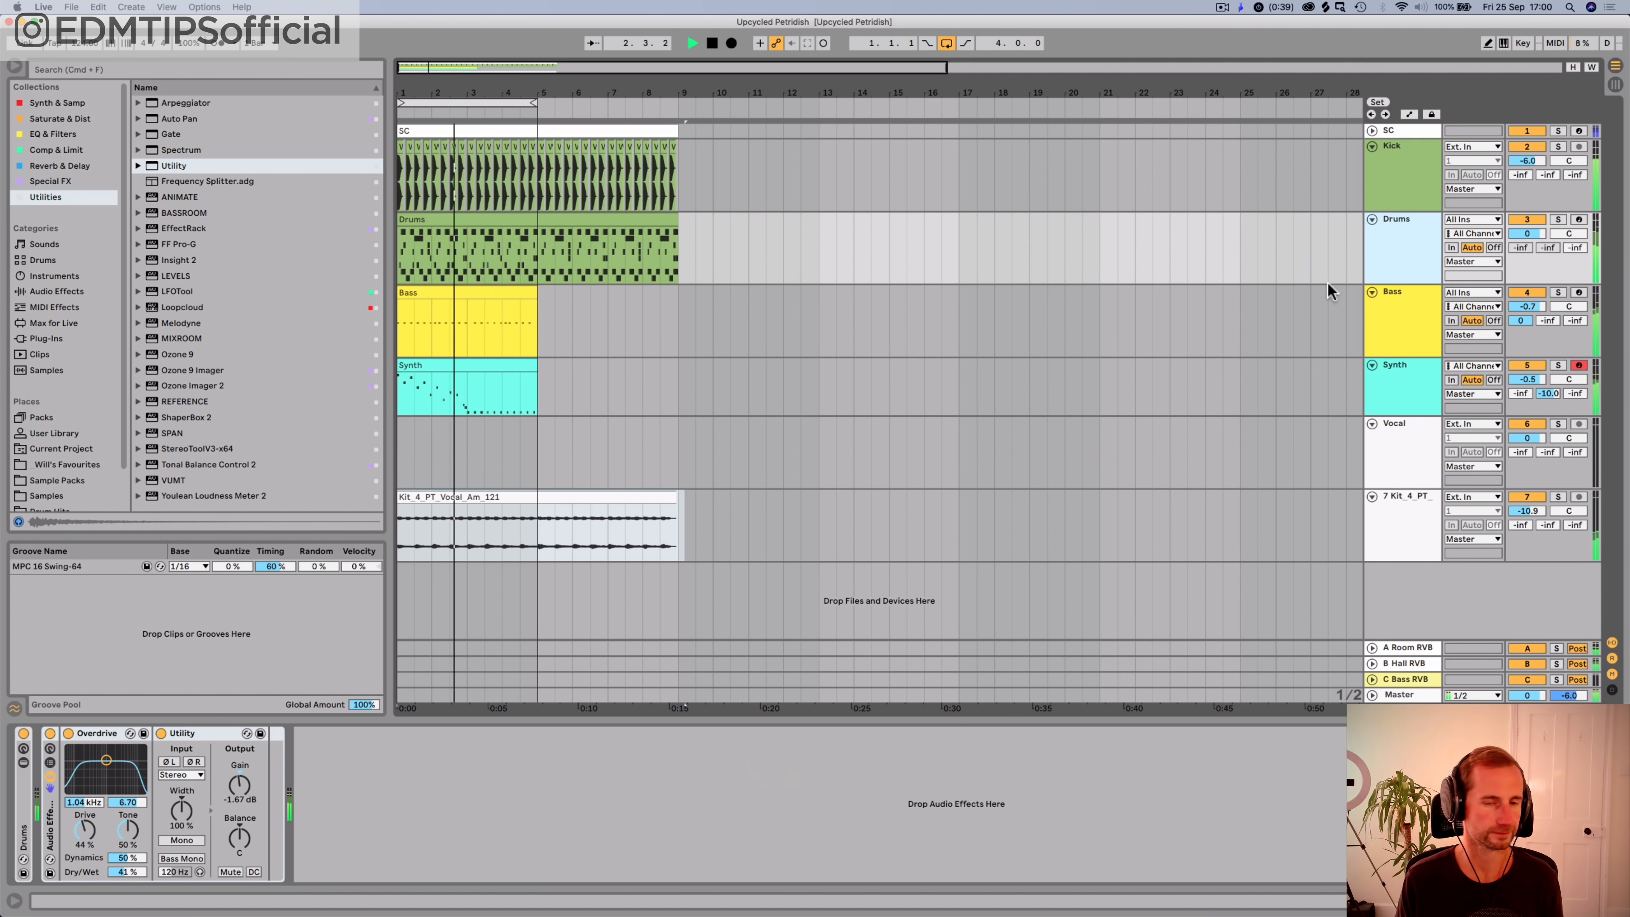
left_click(1392, 309)
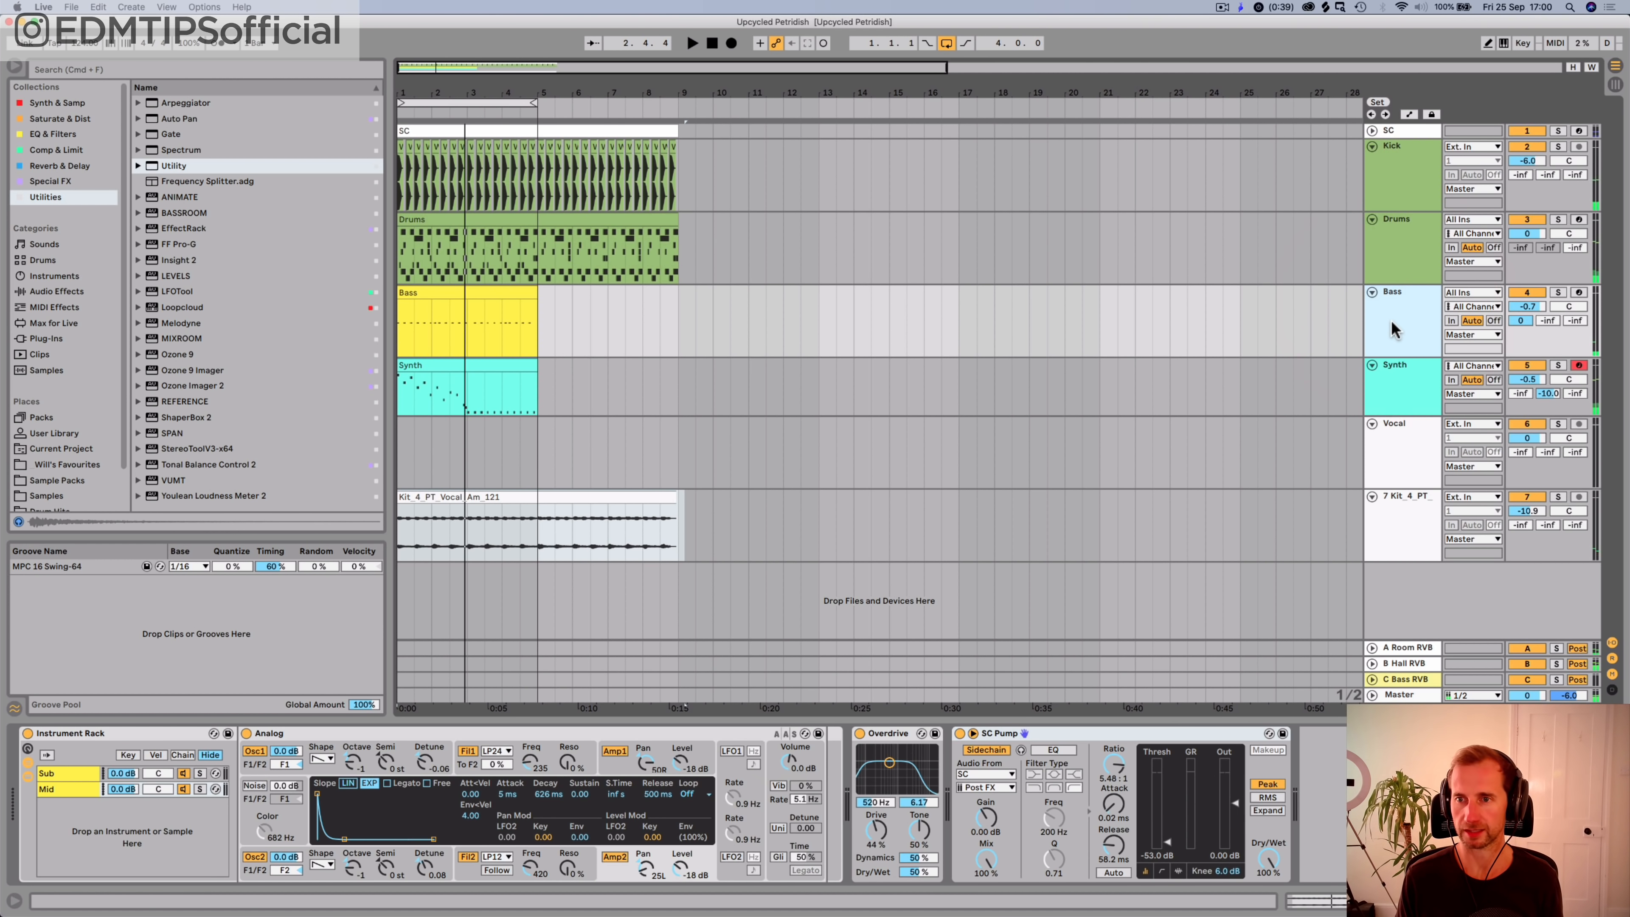
key("space")
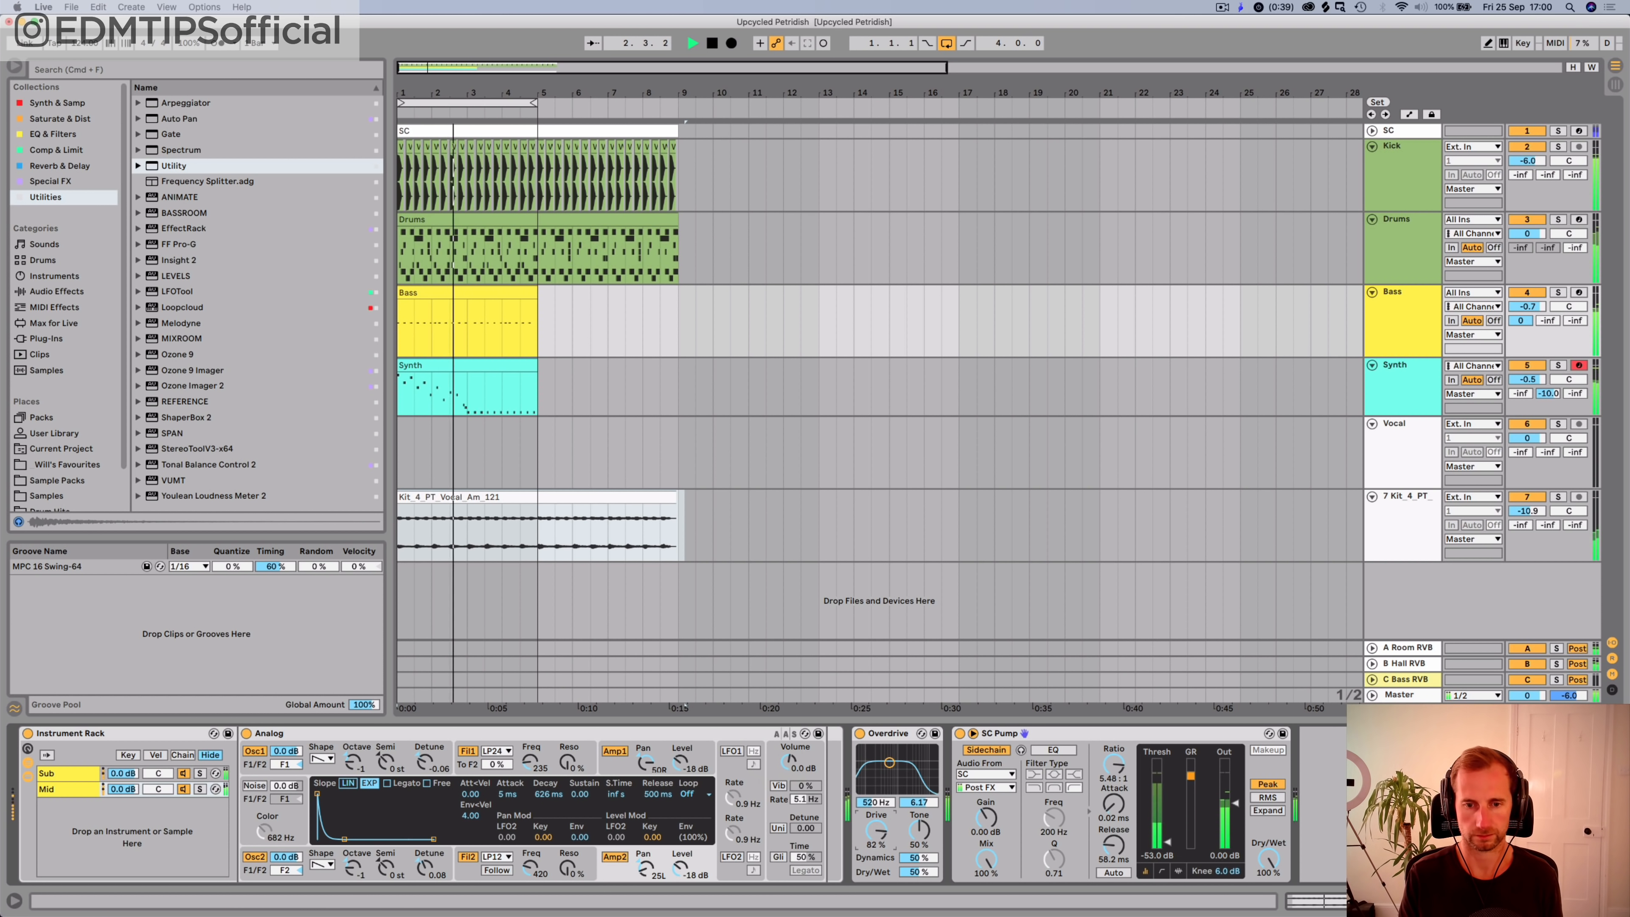
key("super+z")
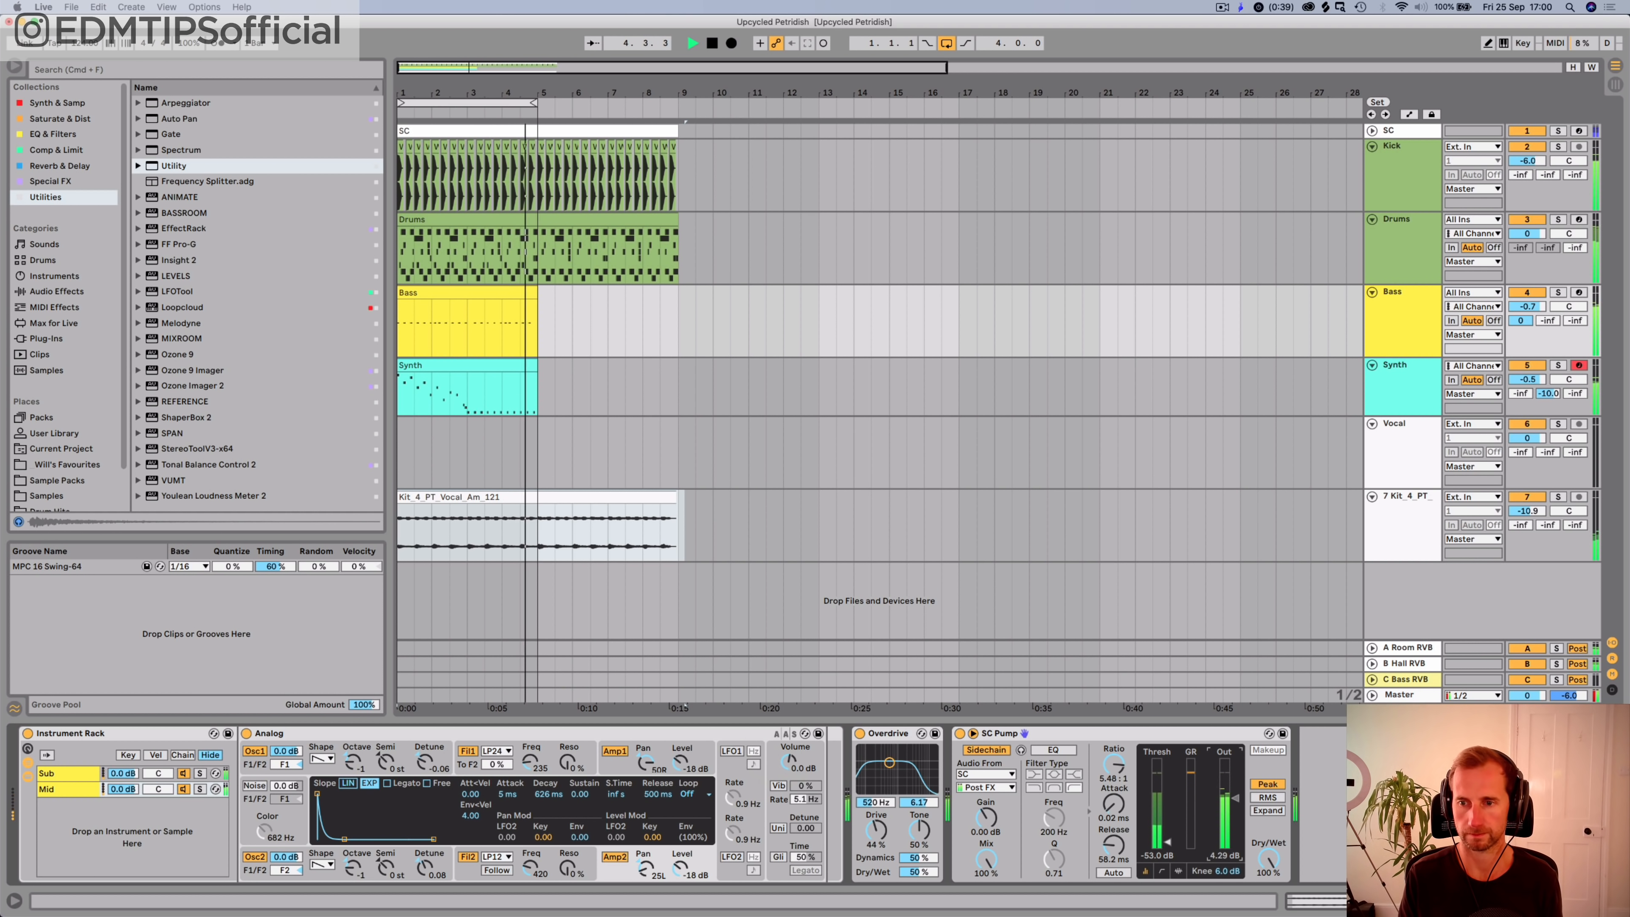
Step: Show the Session mixer, reset the Master and Bass peak level readings during playback, and stop the loop
key("Tab")
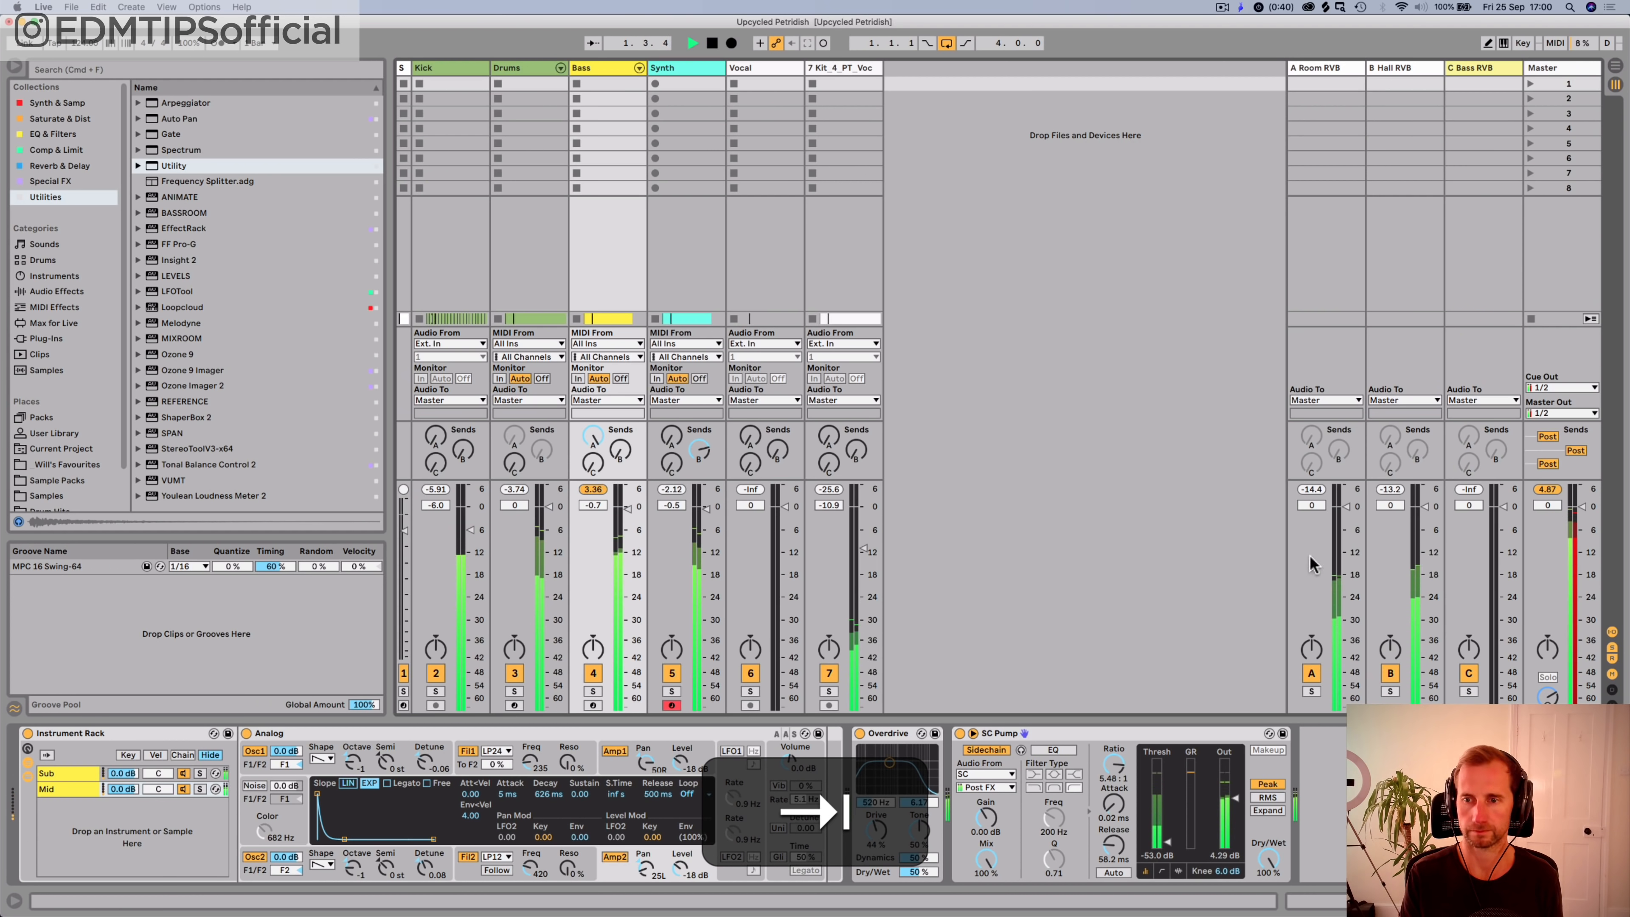
left_click(1548, 488)
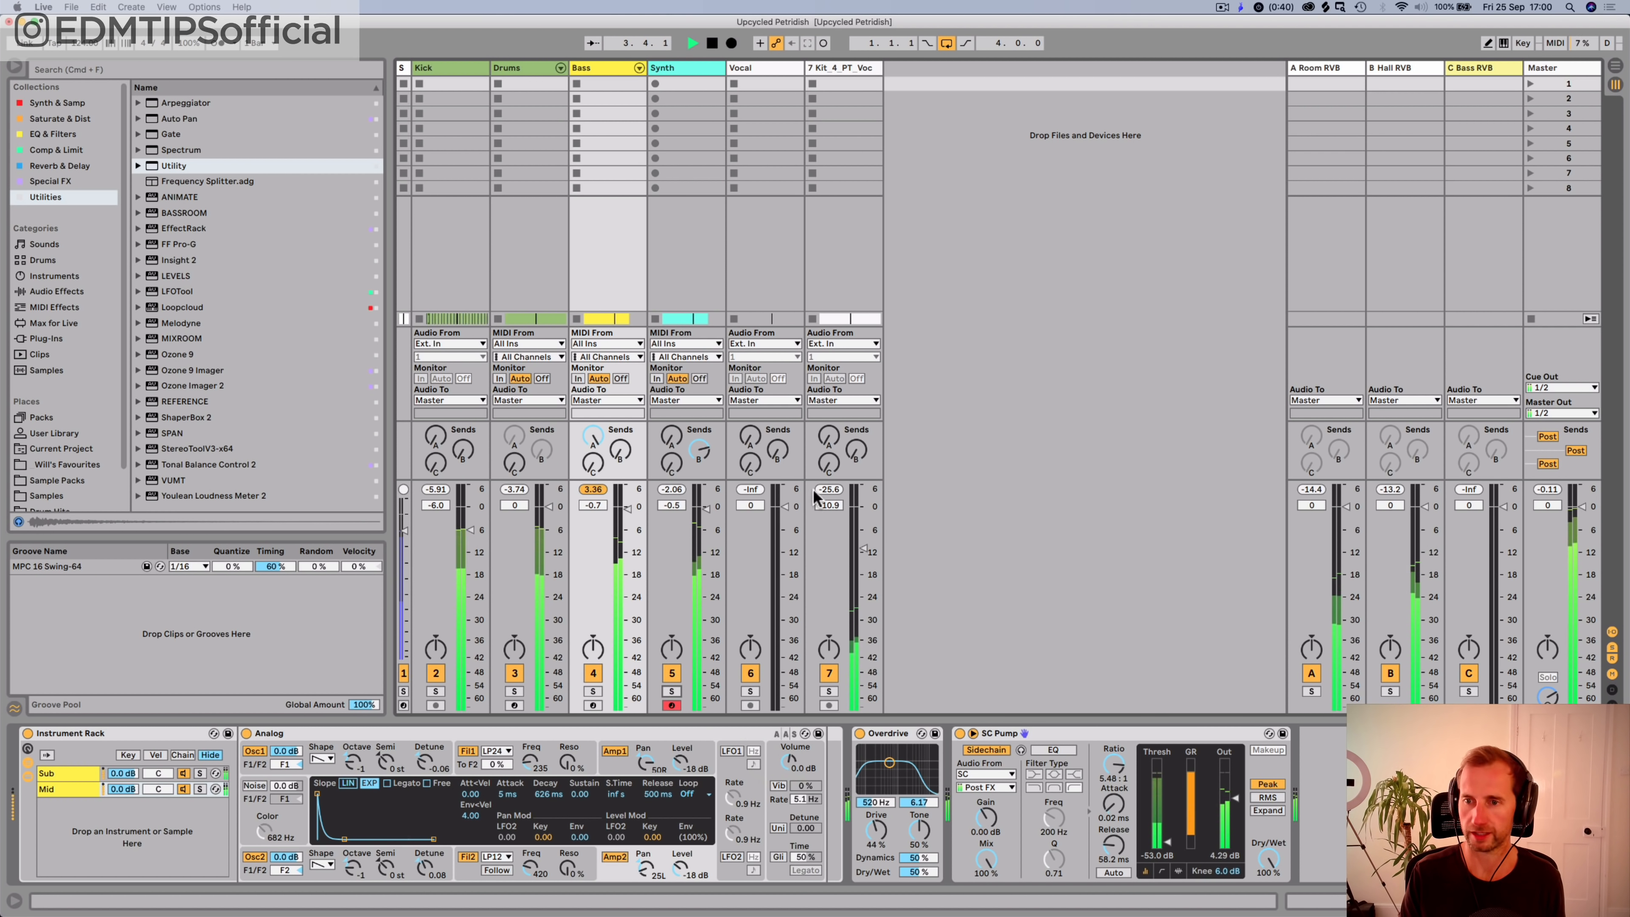
left_click(593, 489)
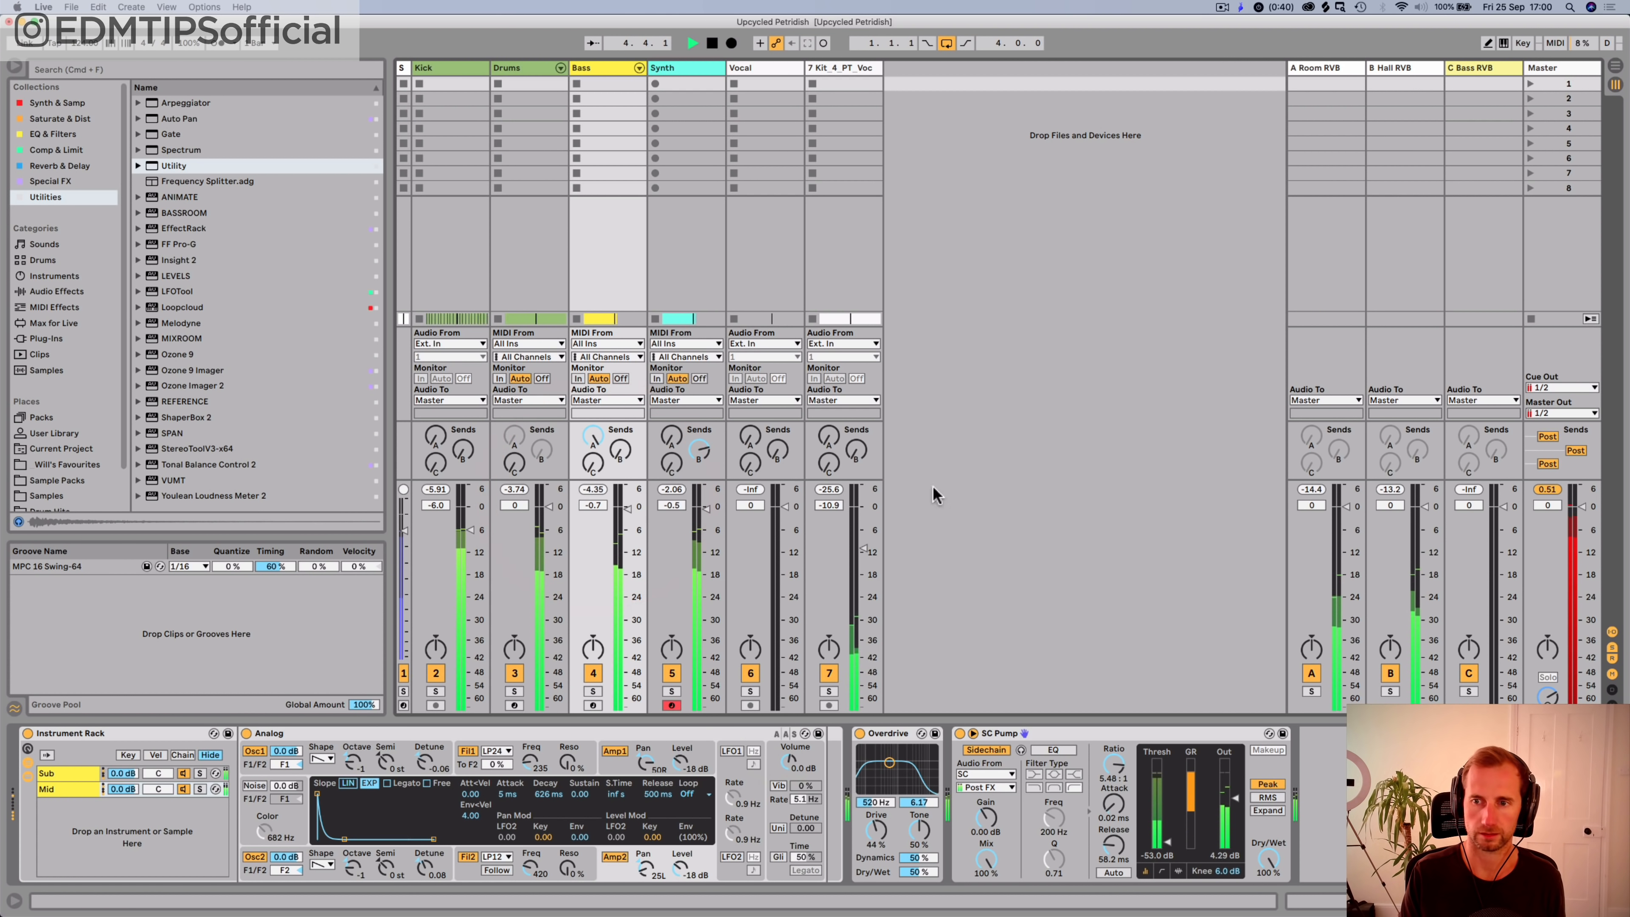
key("space")
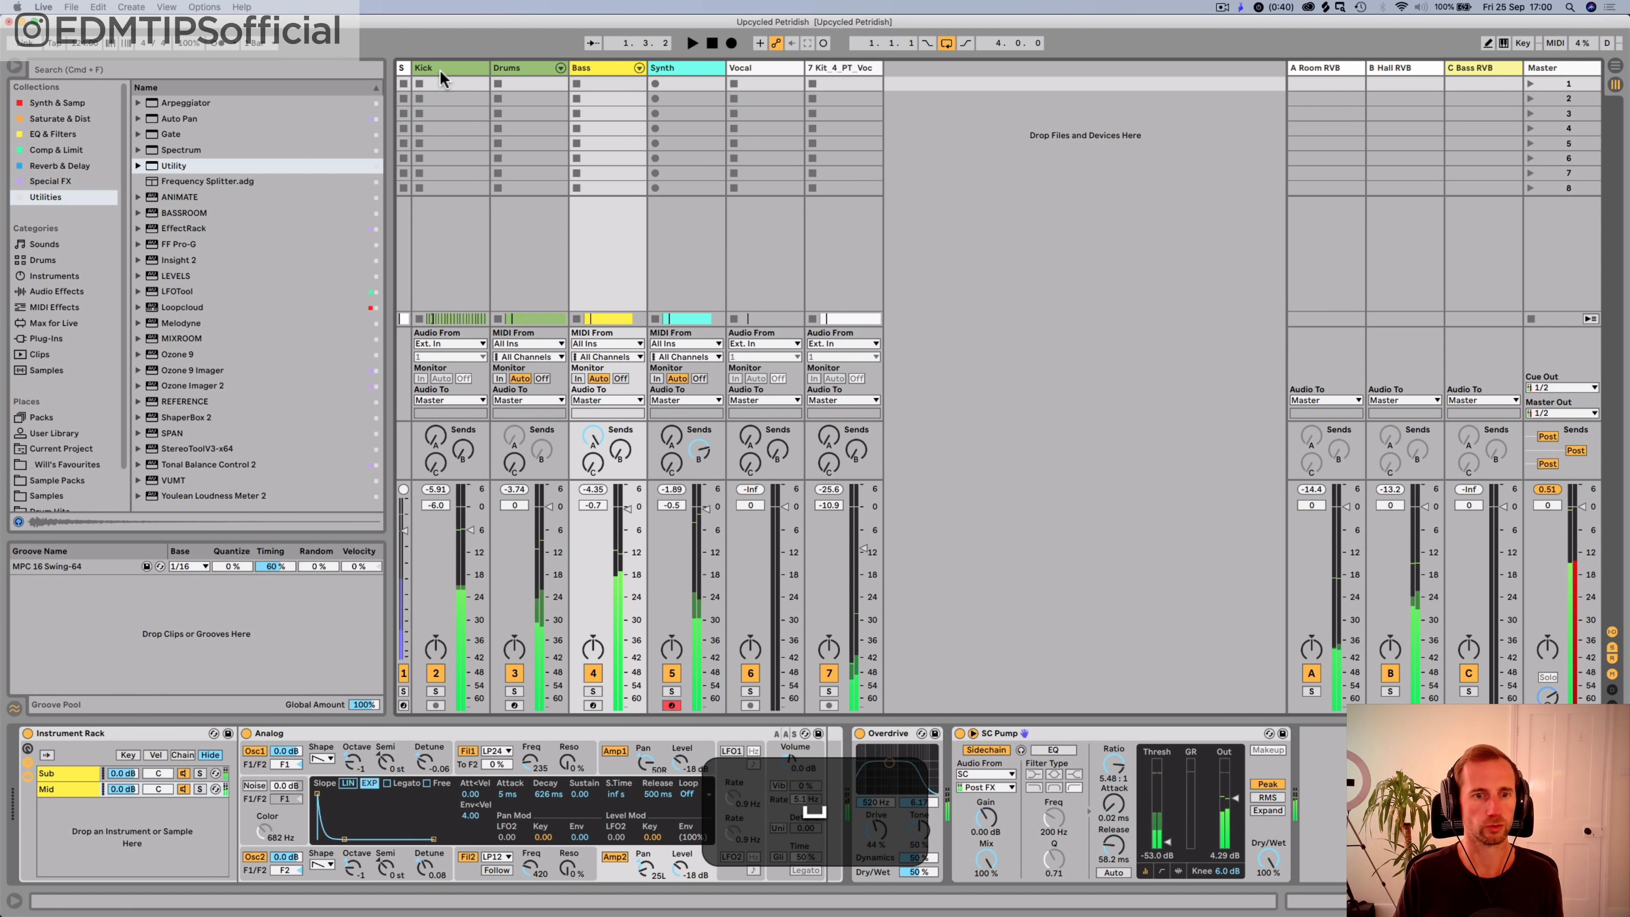
Step: Try lowering the volumes of all tracks from Kick to the vocal sample together by 3 dB against the loop
left_click(440, 69)
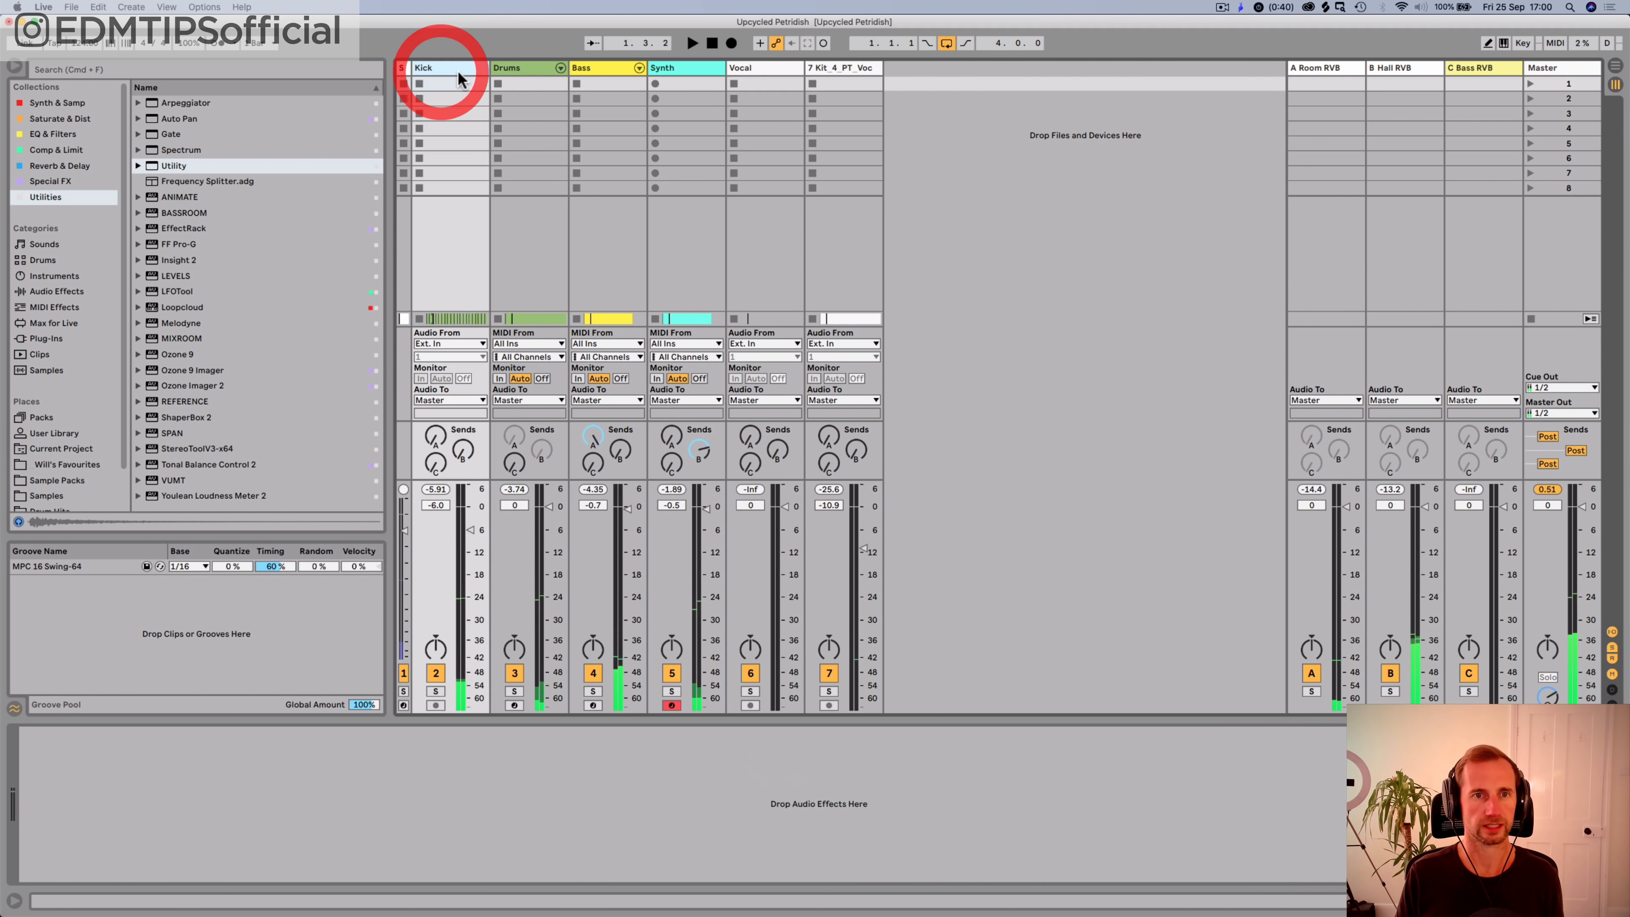
left_click(849, 66)
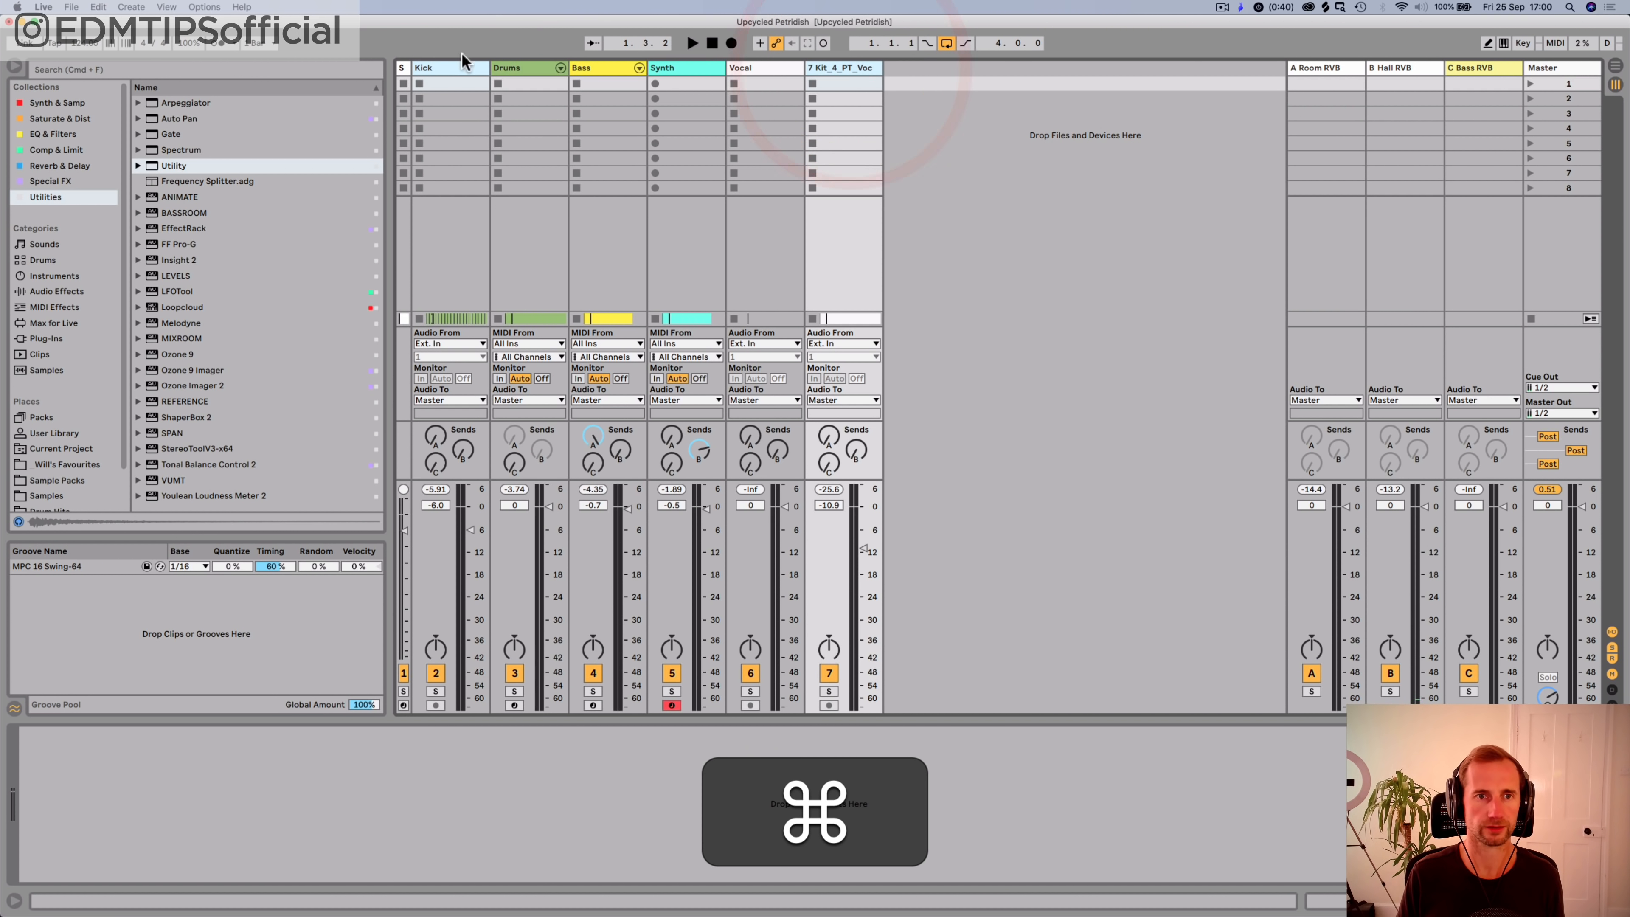
left_click(463, 64)
left_click(834, 66, "shift")
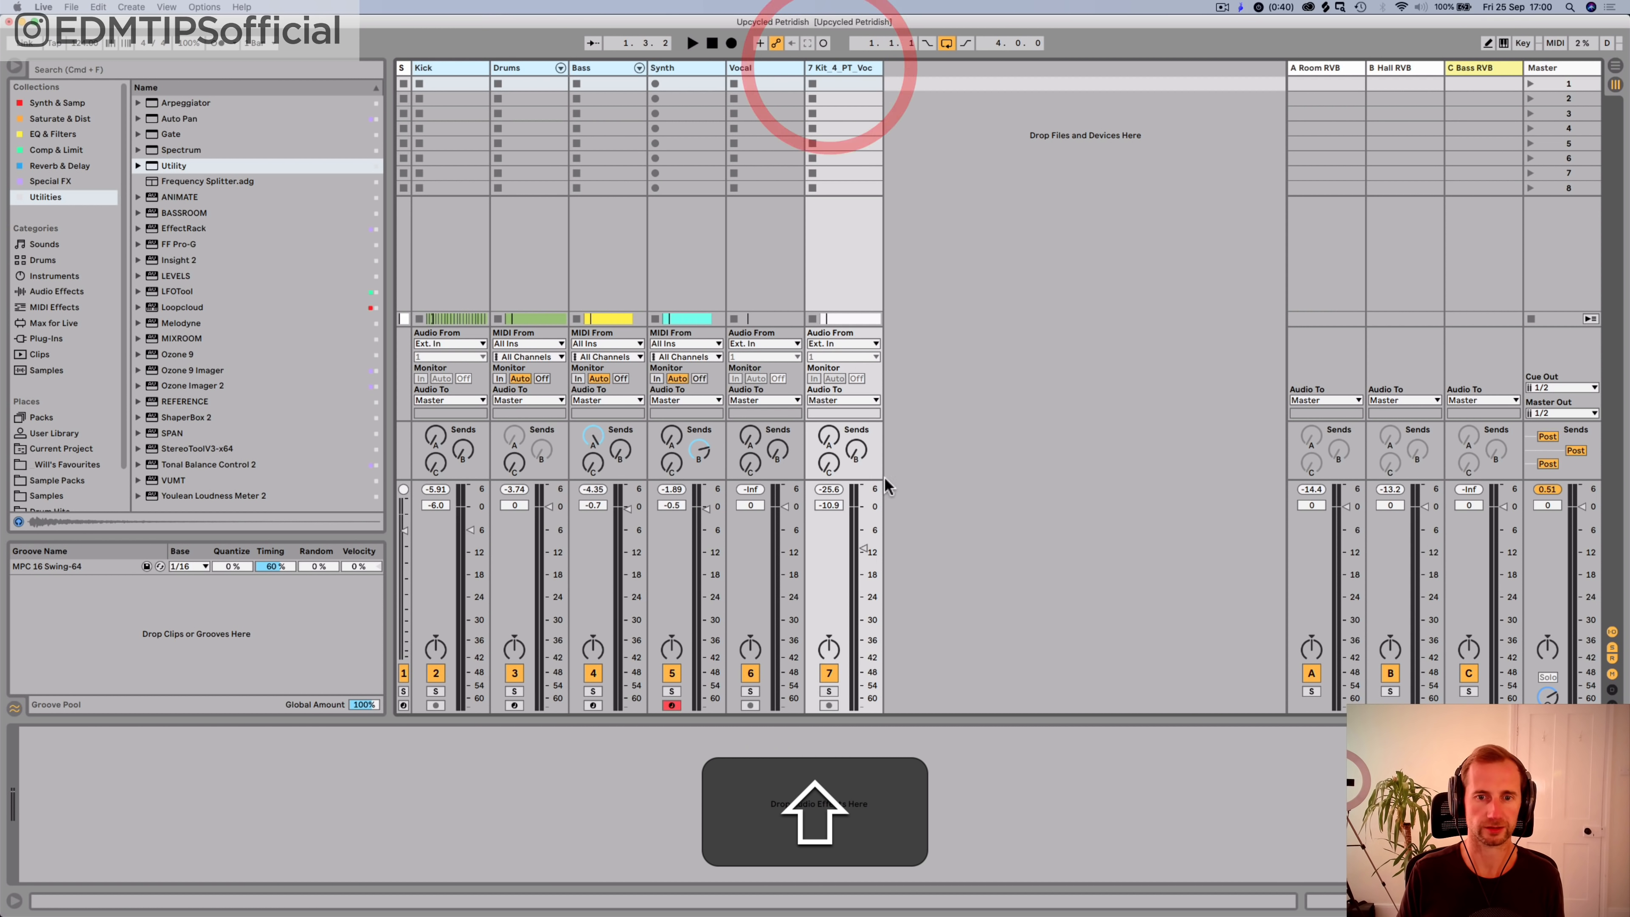
left_click_drag(782, 508, 784, 685)
key("space")
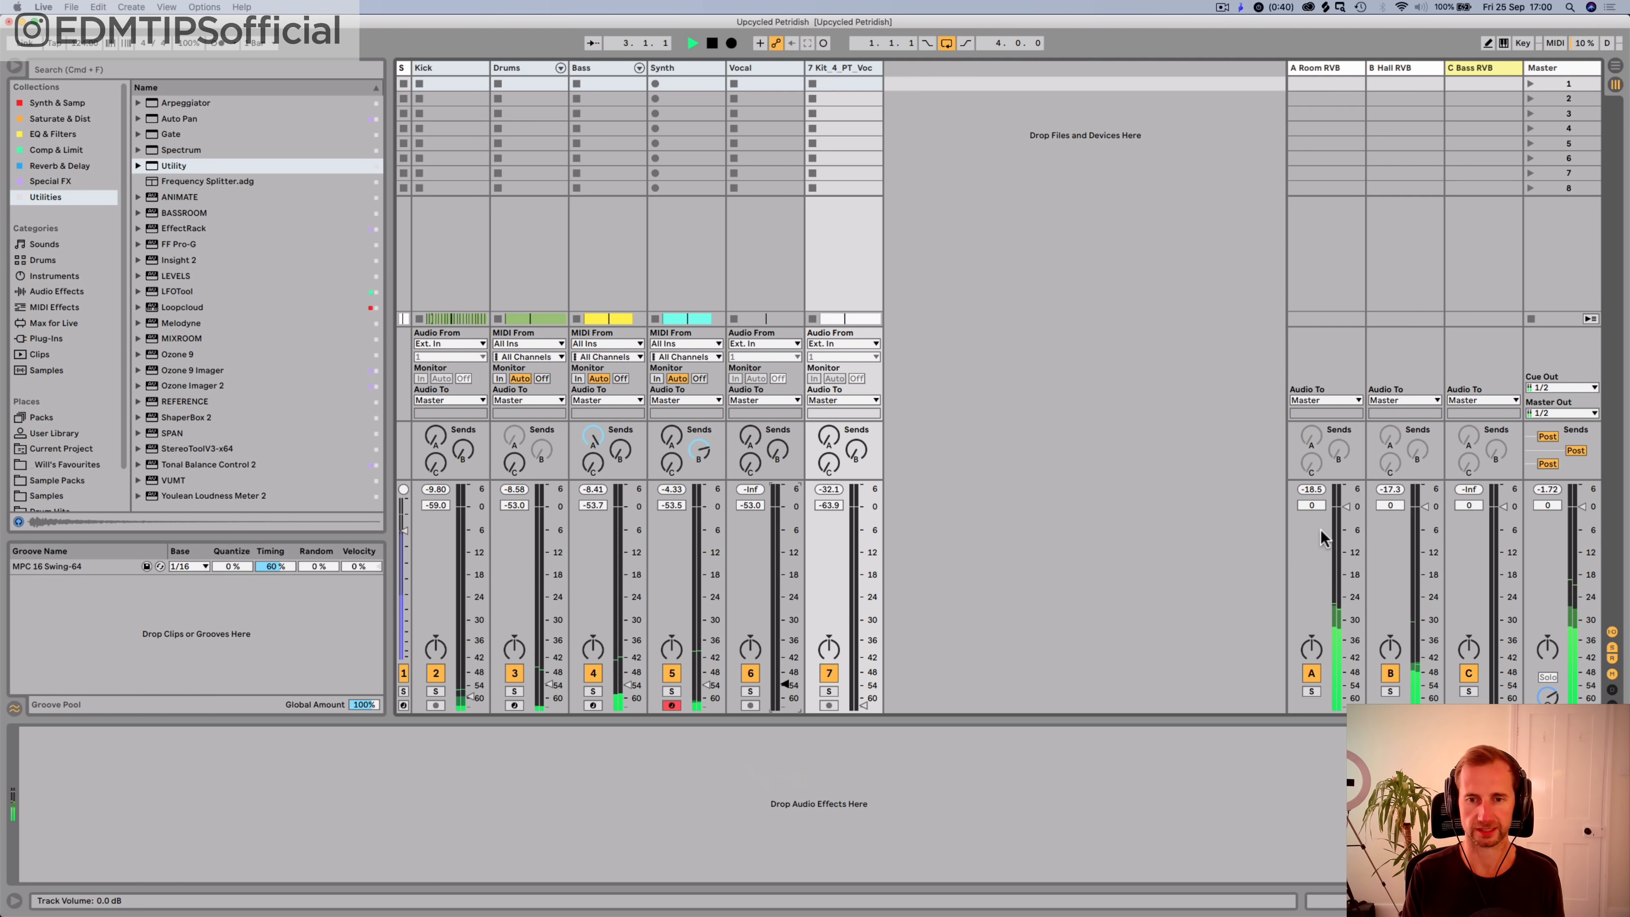
key("super+z")
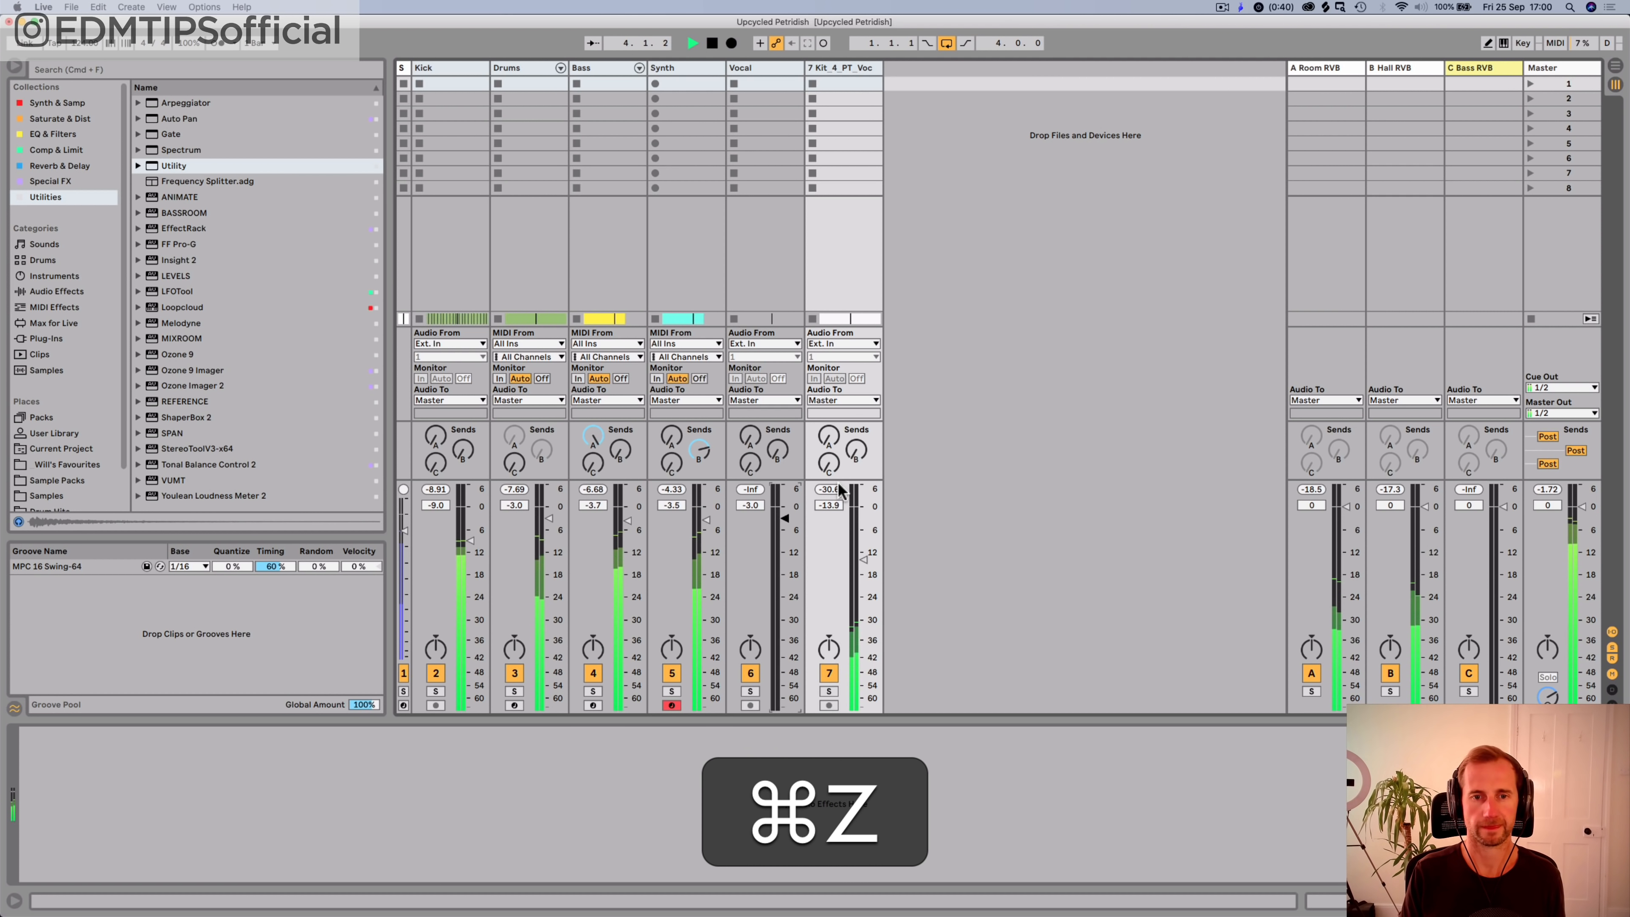
key("shift+super+z")
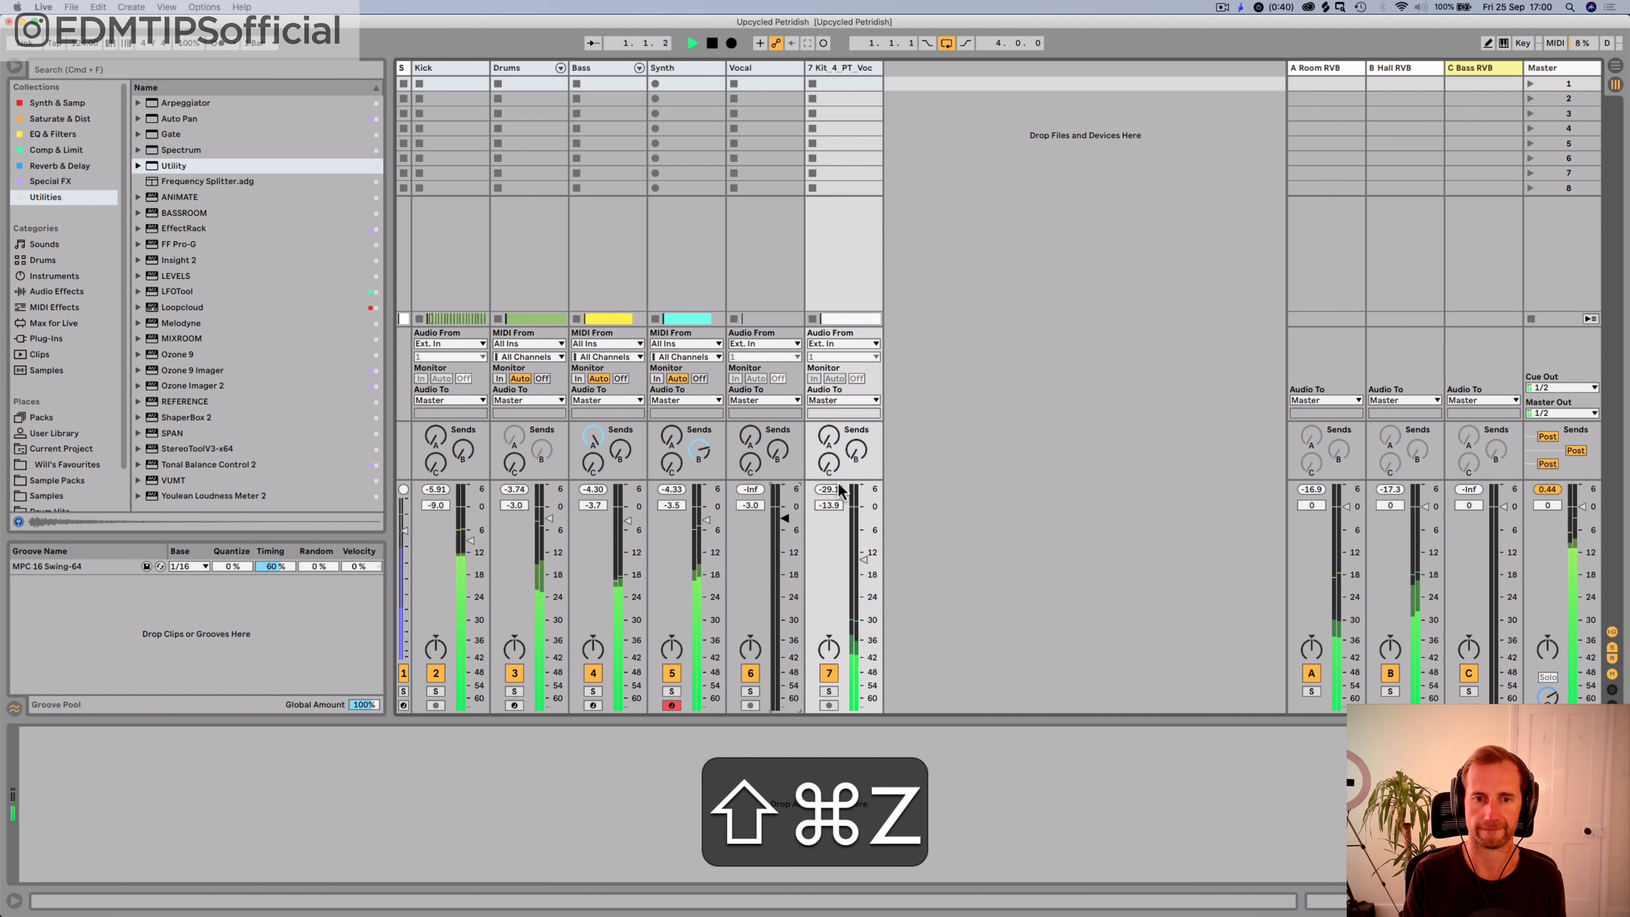
key("space")
Step: Lower all tracks from Kick to the vocal sample together by 5 dB, bringing Kick to -11.0 dB, and audition the loop
left_click(476, 67)
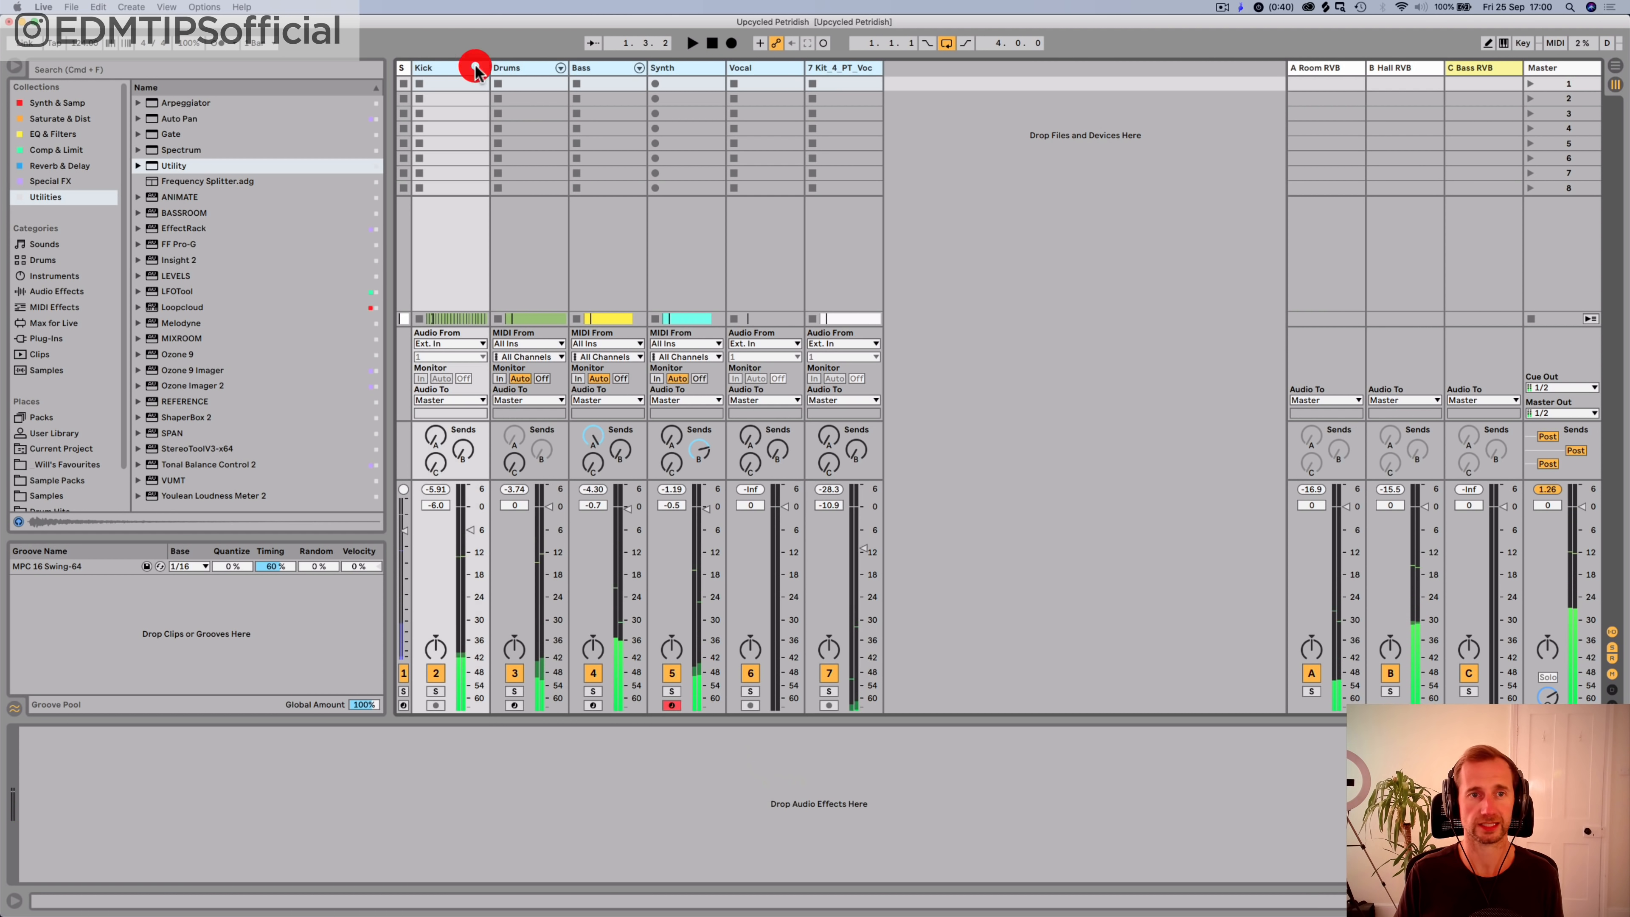
left_click(845, 64, "shift")
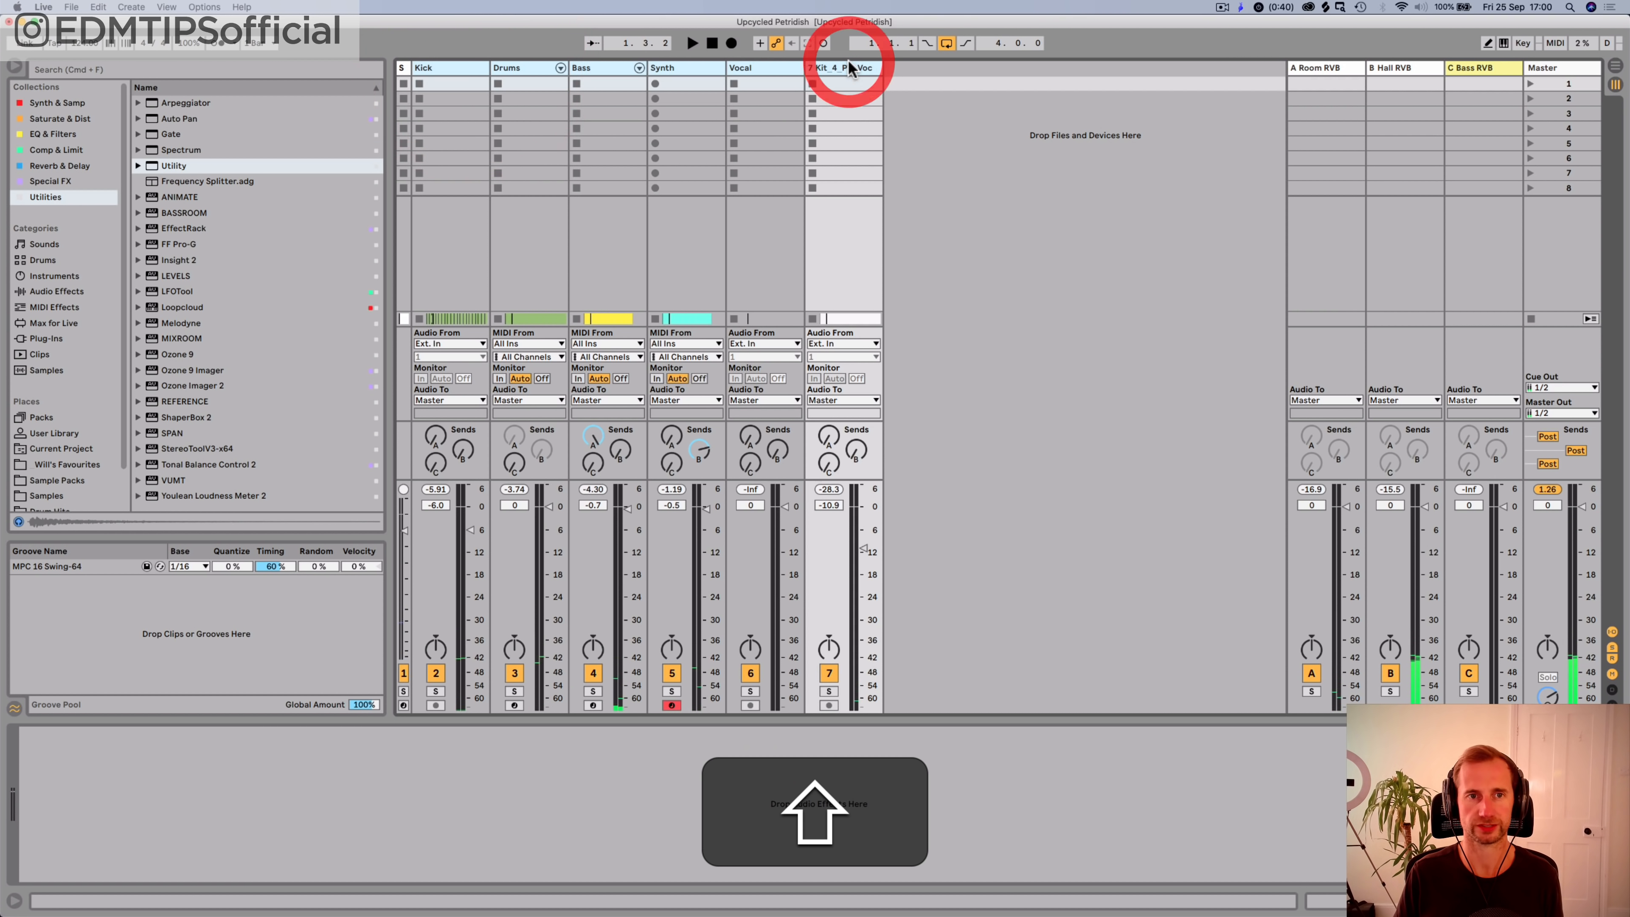
left_click(1319, 65, "shift+super")
left_click(1391, 67, "shift+super")
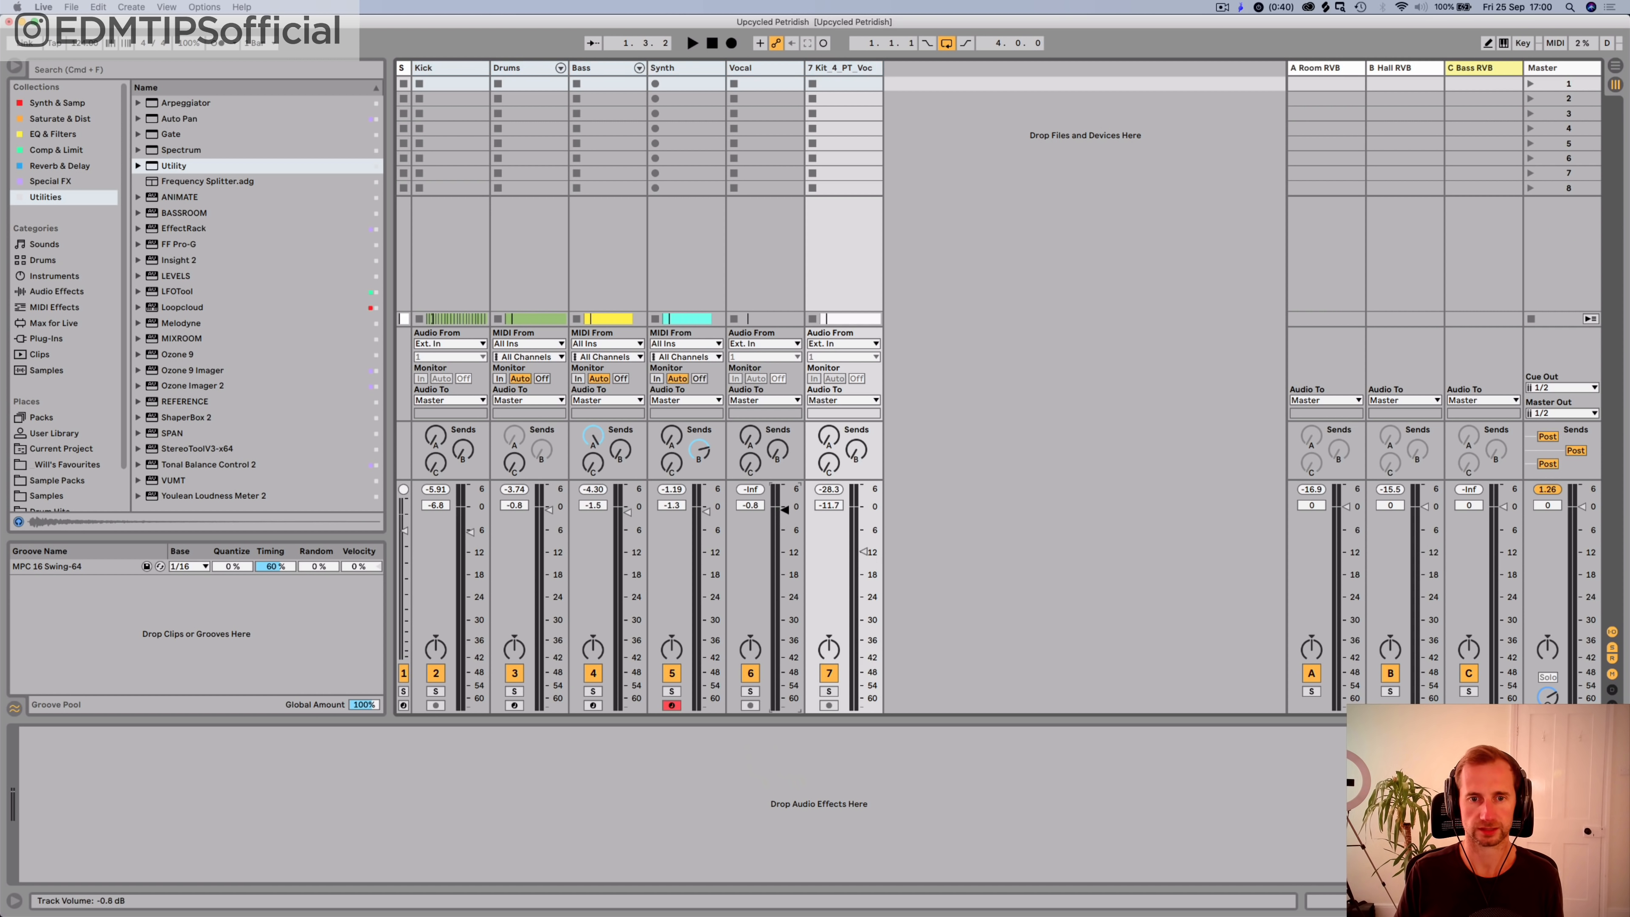
key("space")
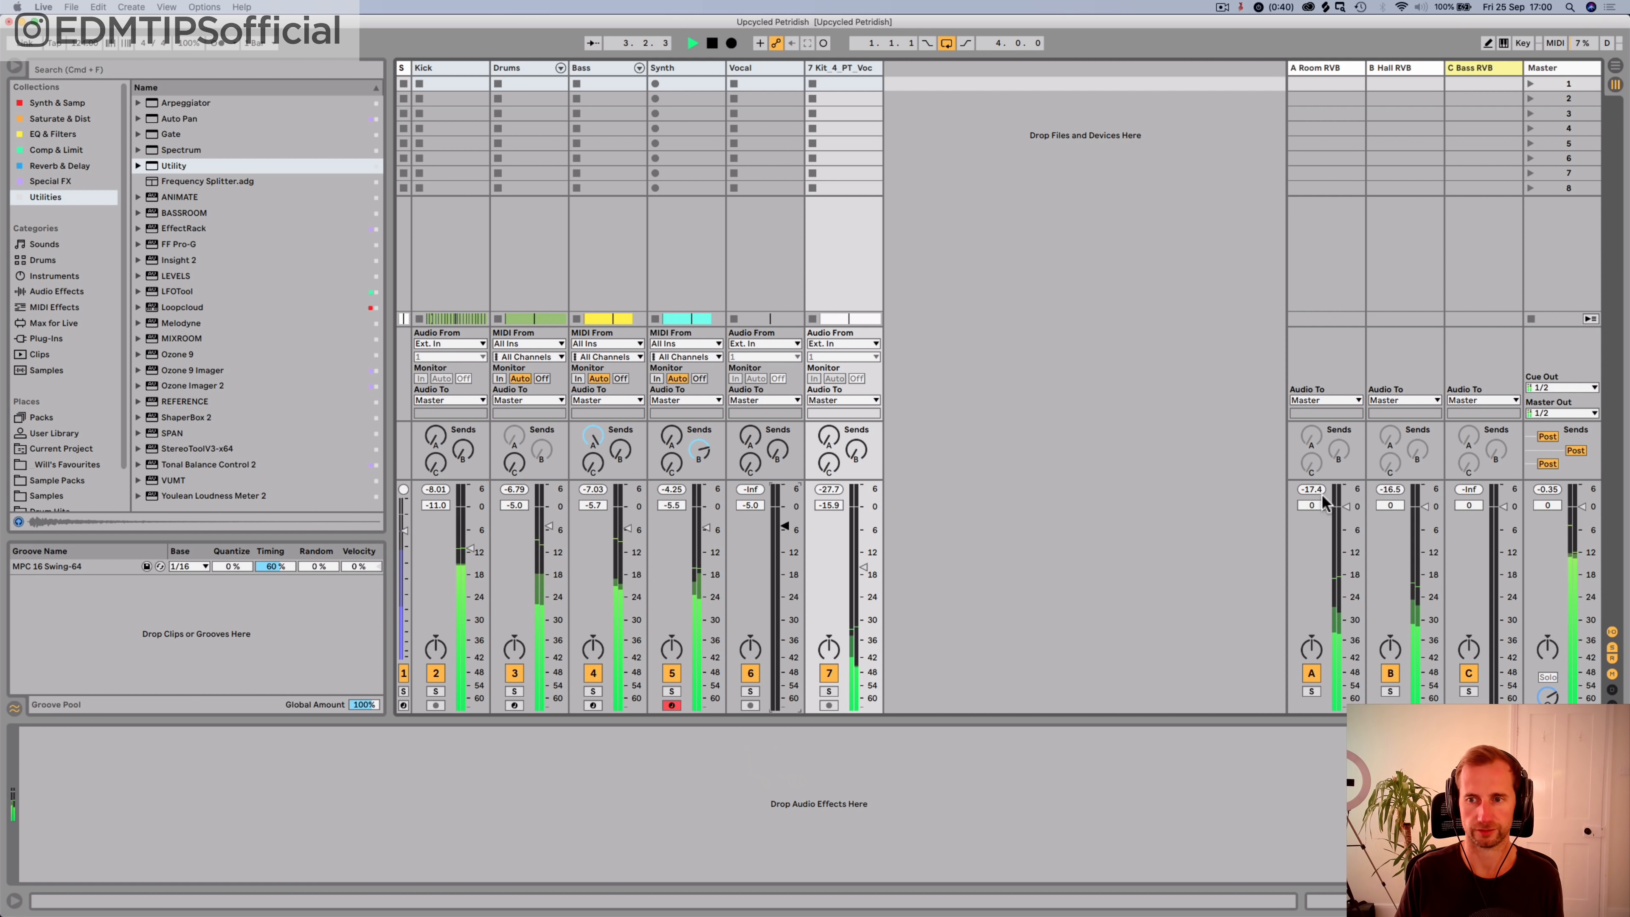
key("space")
Step: Set the A Room RVB and B Hall RVB return volumes to -5.0 dB and check the Master peak level during playback
left_click(1328, 65)
left_click(1402, 65, "shift")
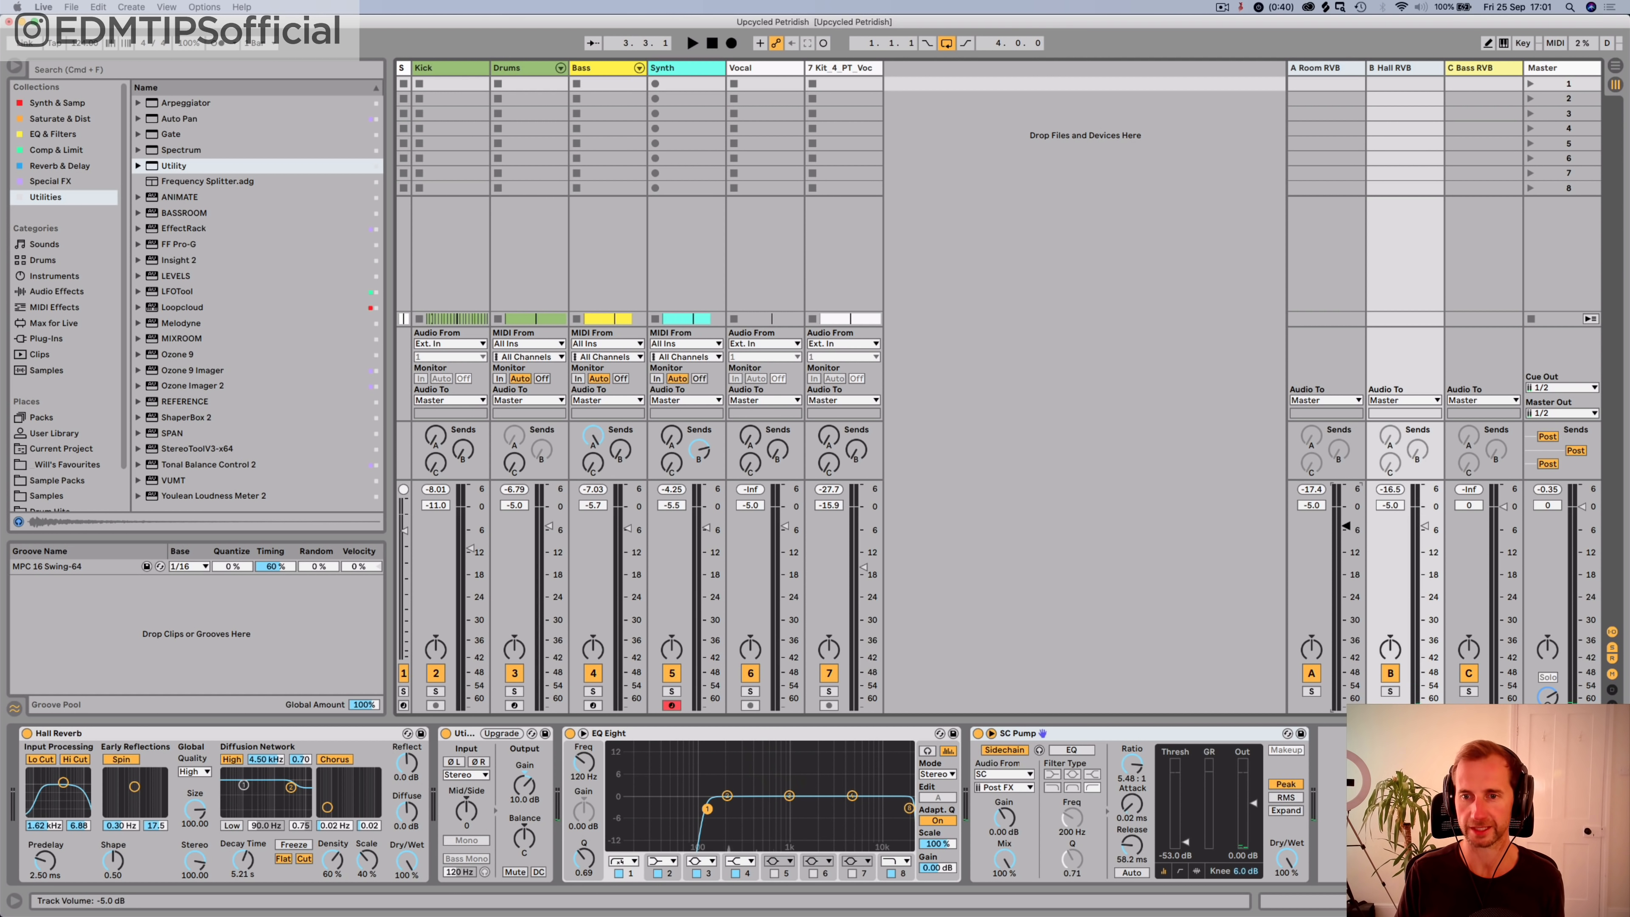
key("space")
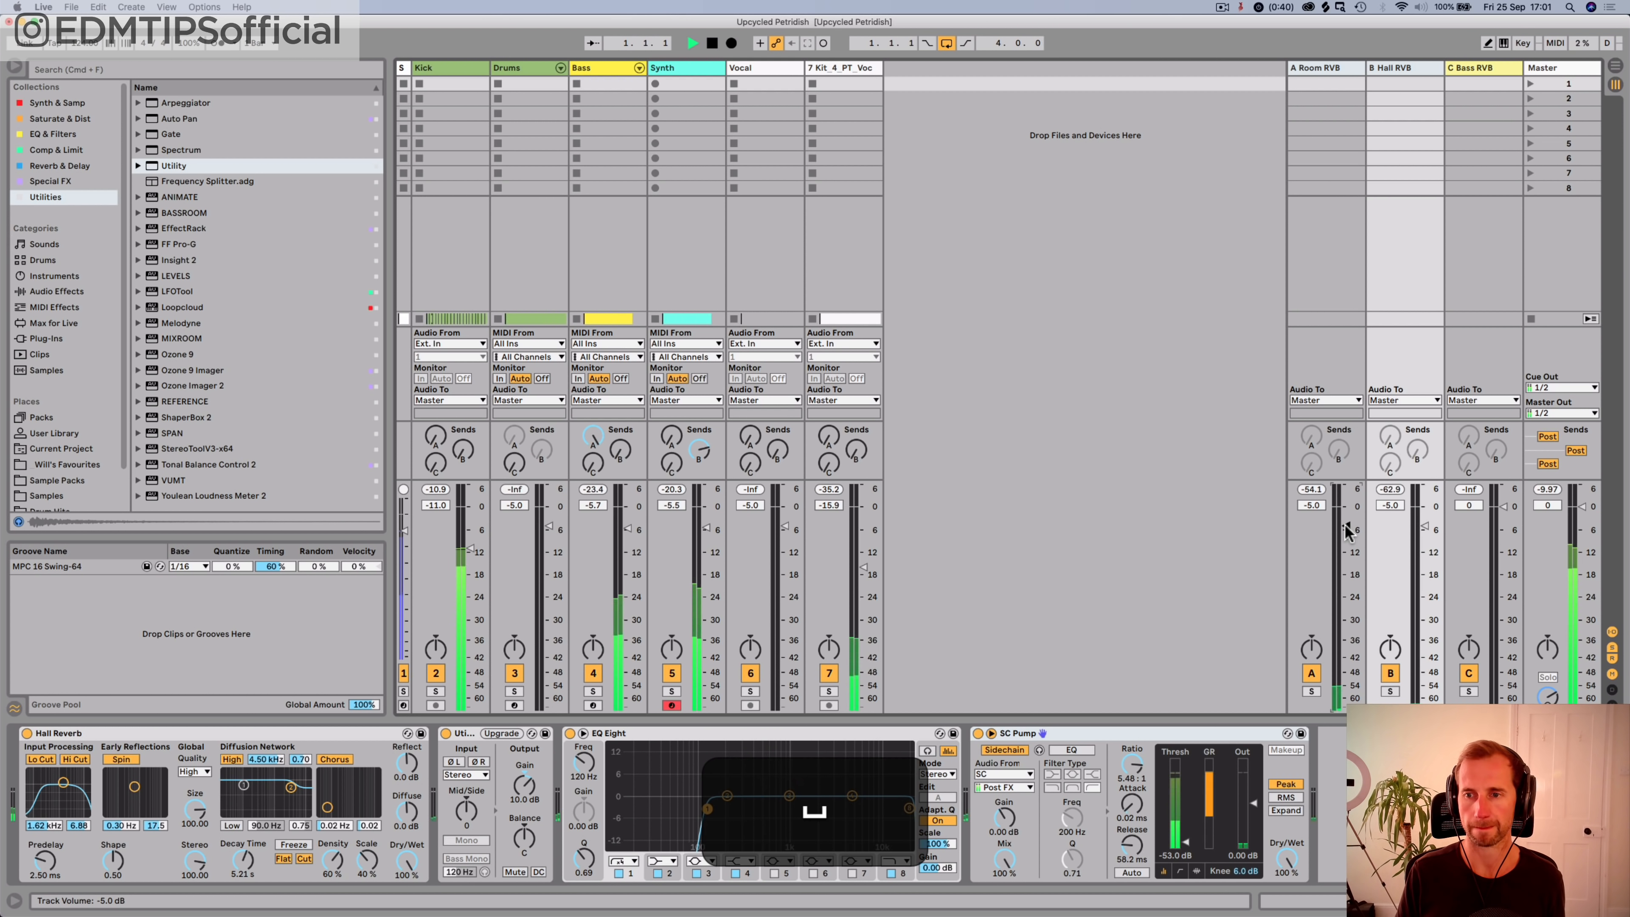
left_click(1547, 490)
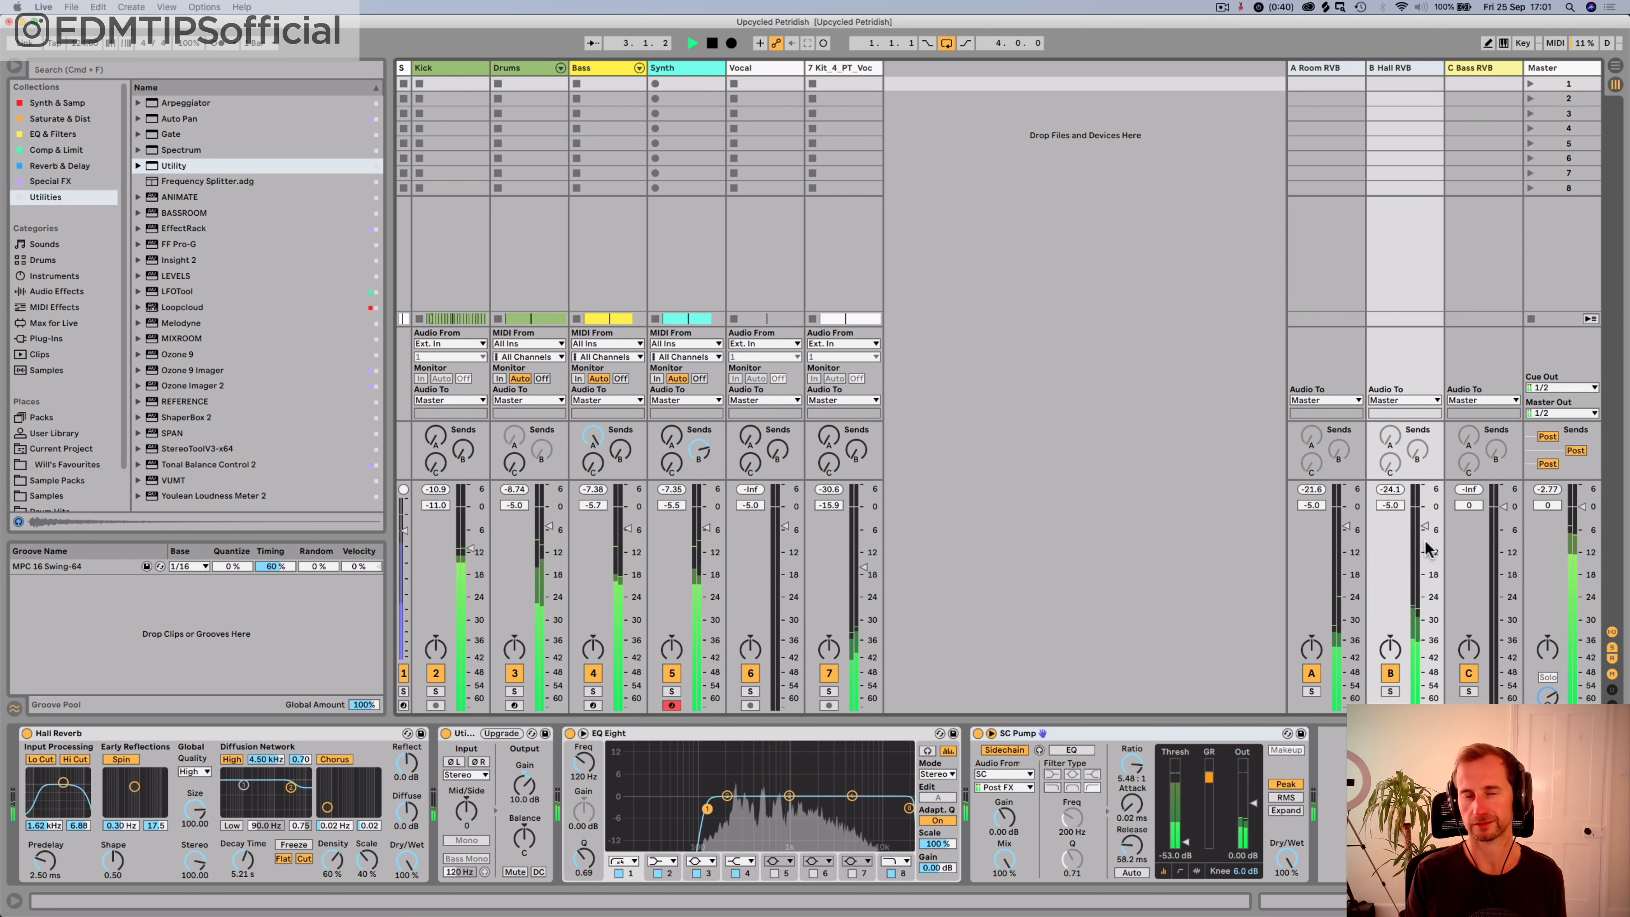
Step: Return to the Arrangement view with playback stopped, select the Bass clip, and save the set
key("Tab")
key("super+s")
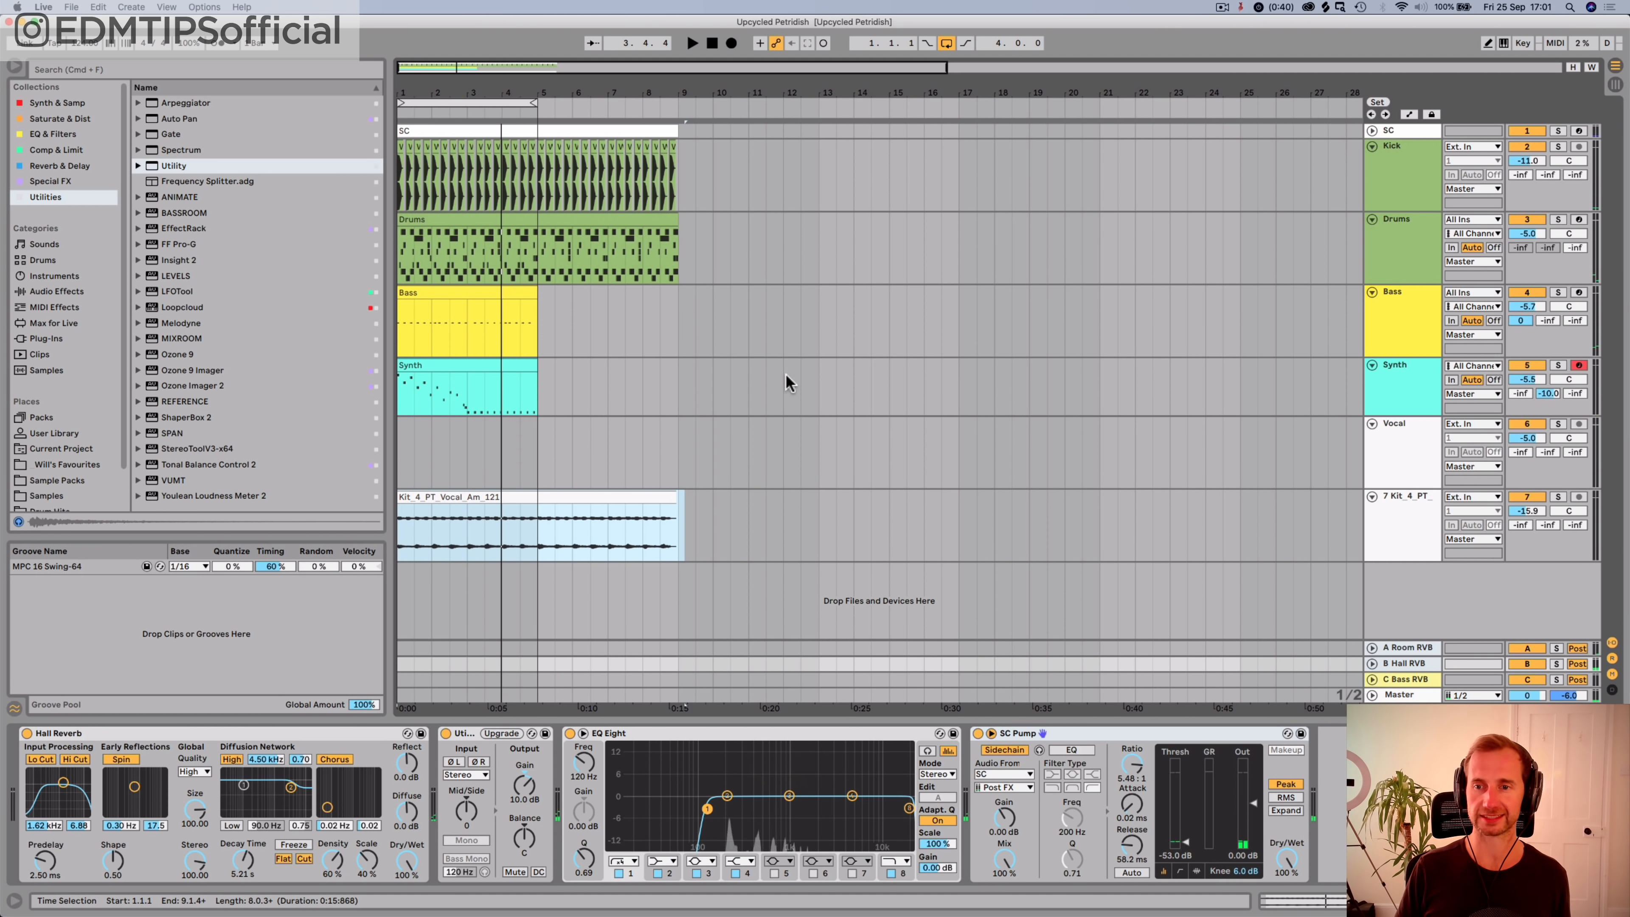
left_click(1407, 454)
key("super+s")
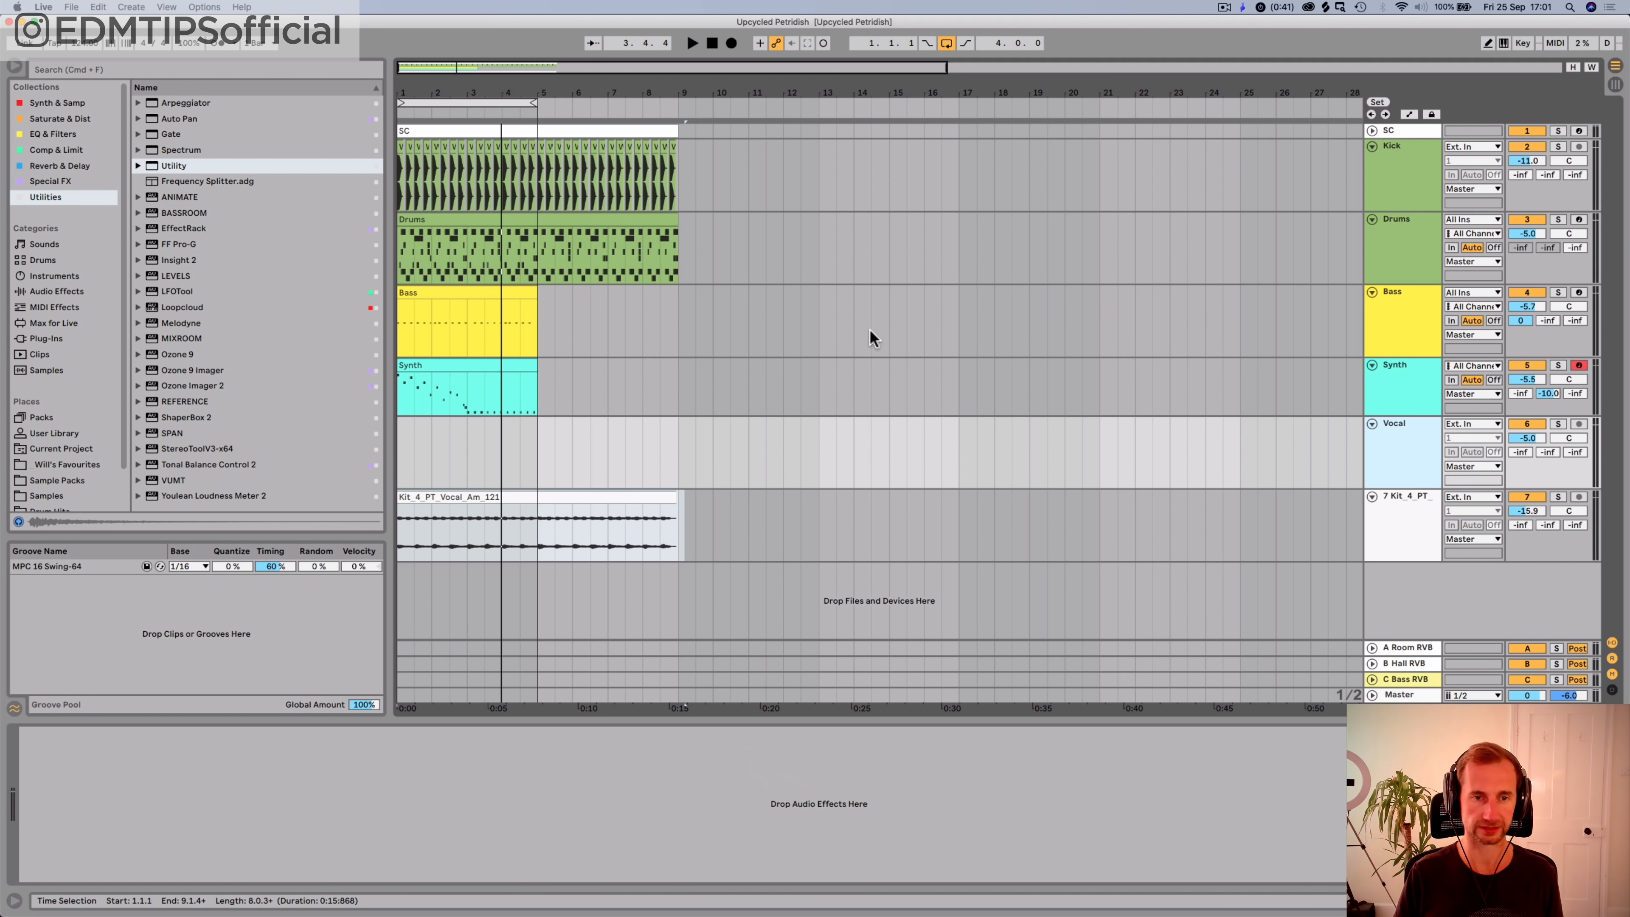
left_click(456, 299)
key("super+s")
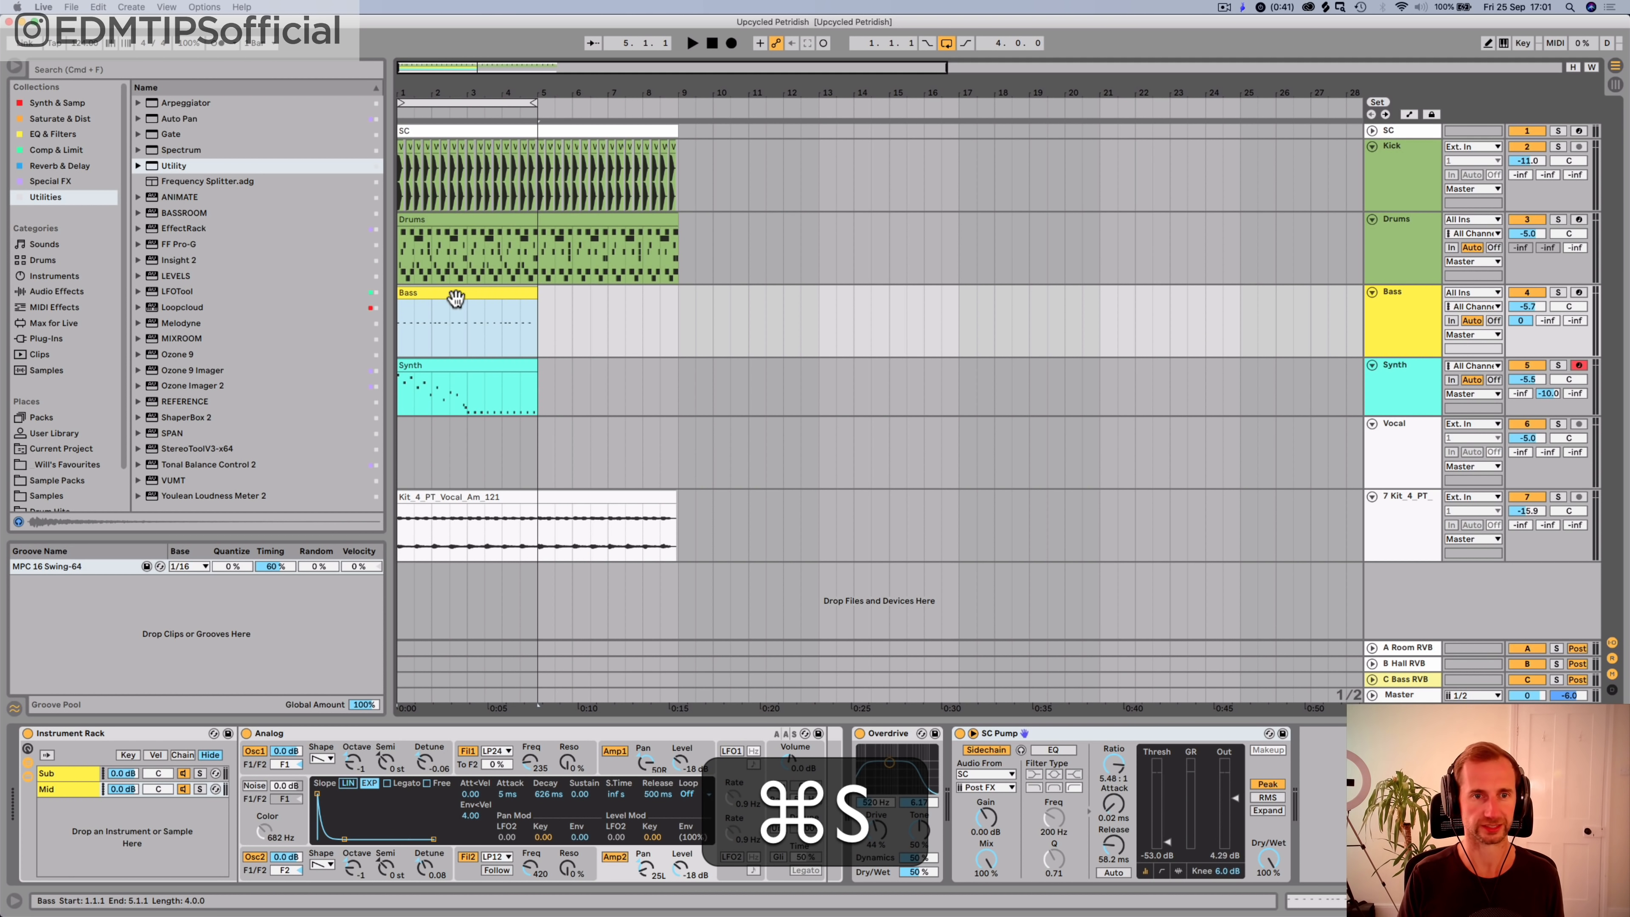
Step: Switch to Splice and audition the JS_176bpm_Am_KeepOnMoving Chorus1 Harmonized and Chorus2 Dry vocal samples
key("alt+space")
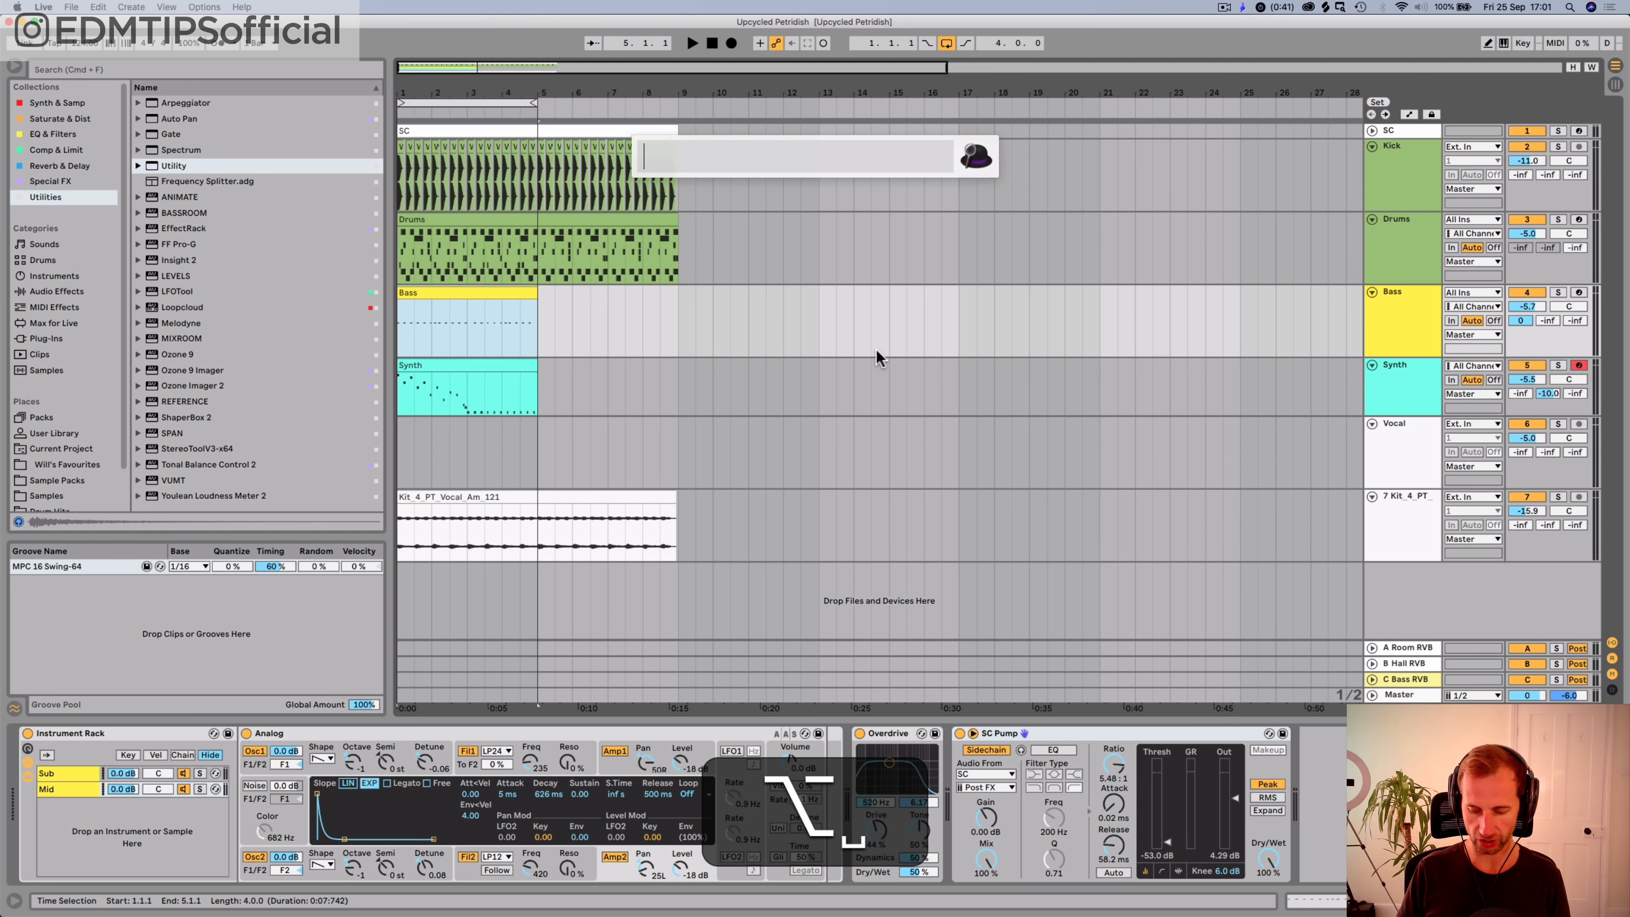
type("splic")
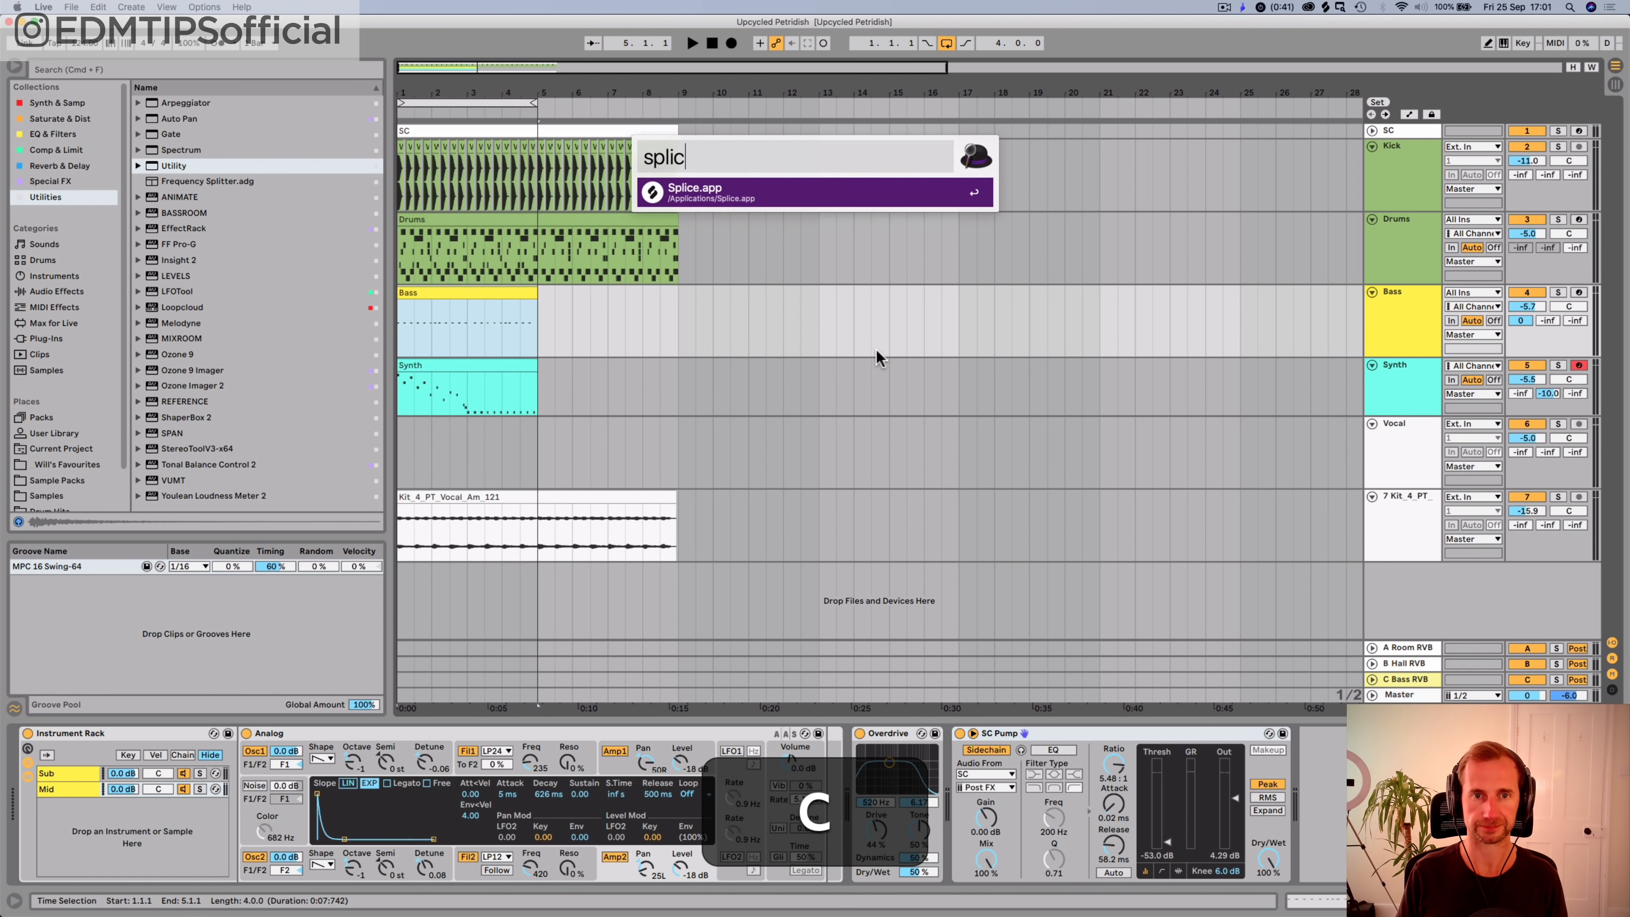
key("Return")
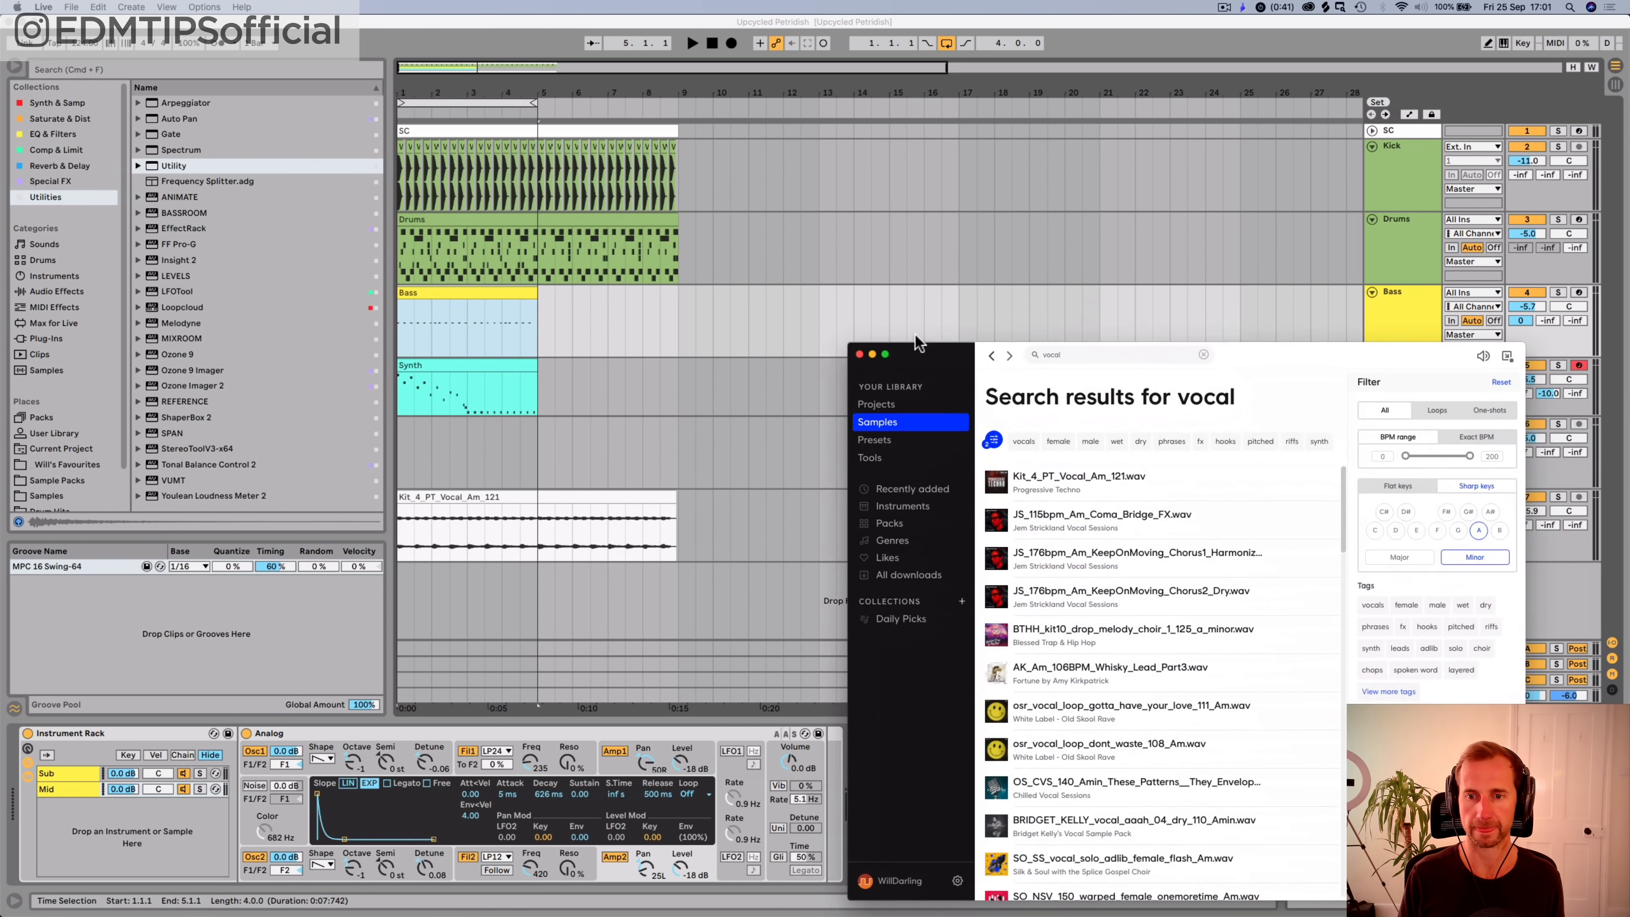
left_click_drag(916, 337, 802, 183)
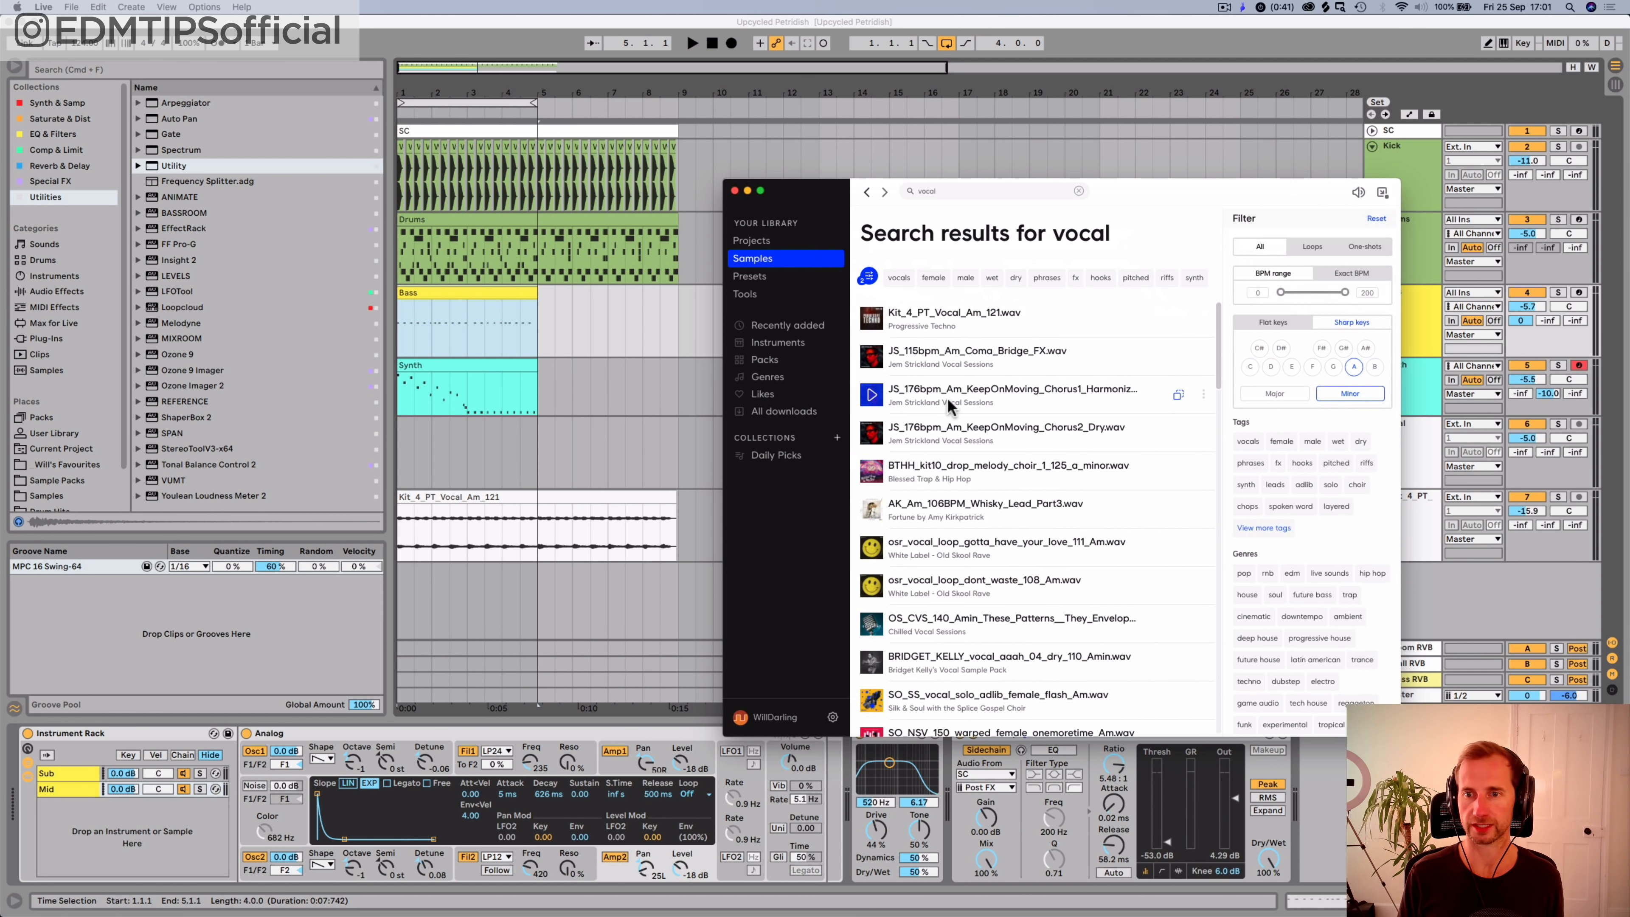
left_click(874, 396)
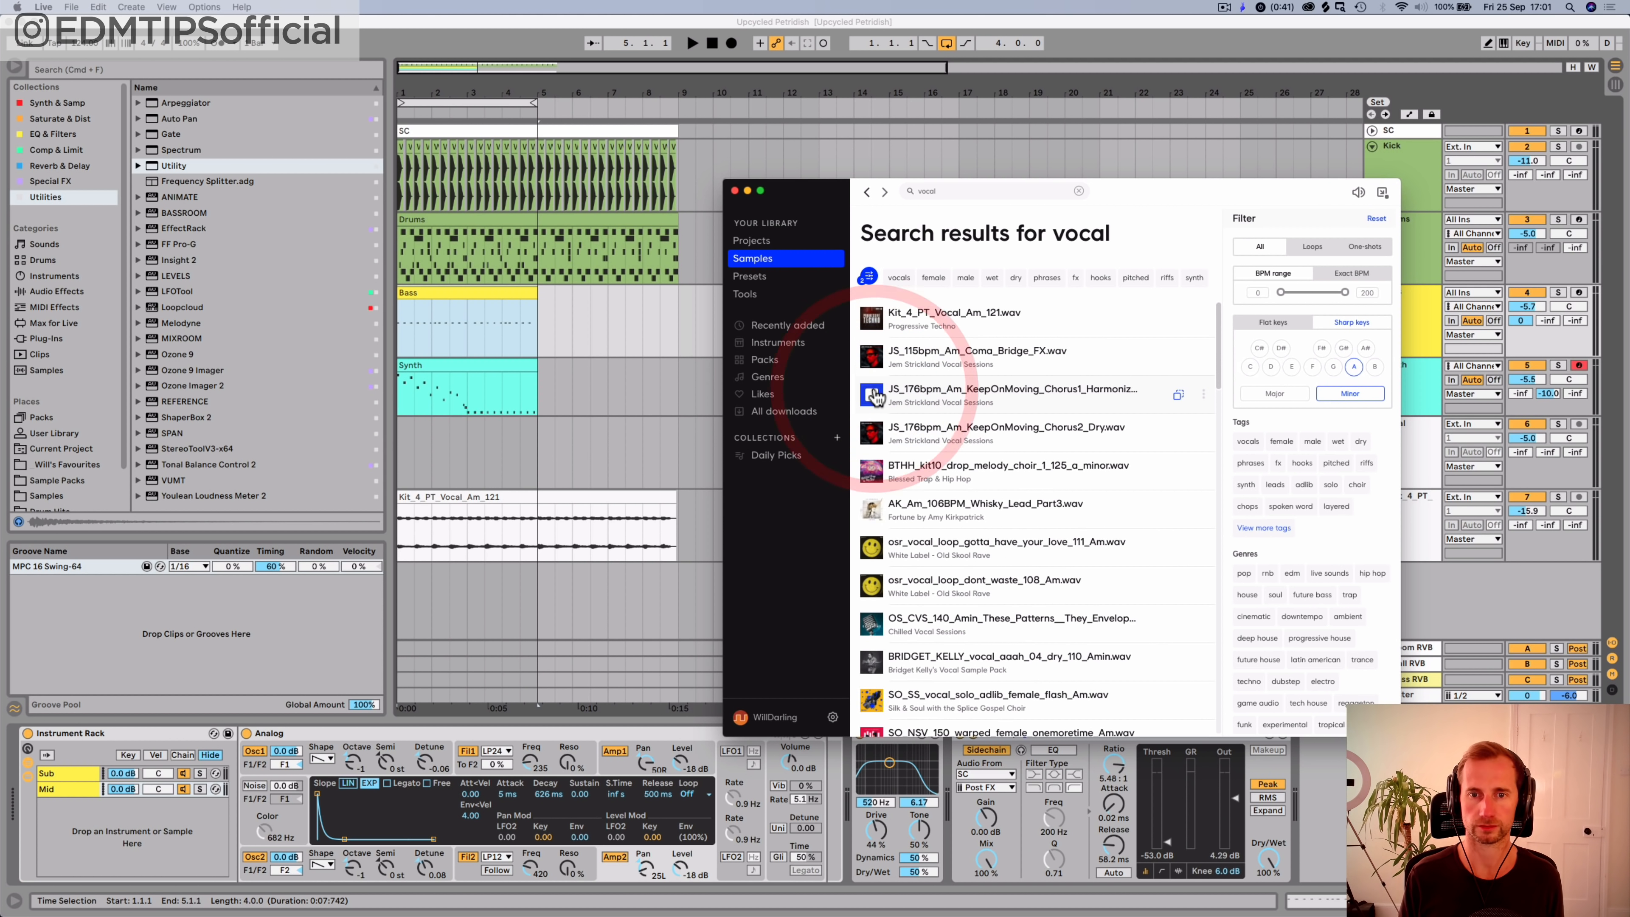
left_click(872, 436)
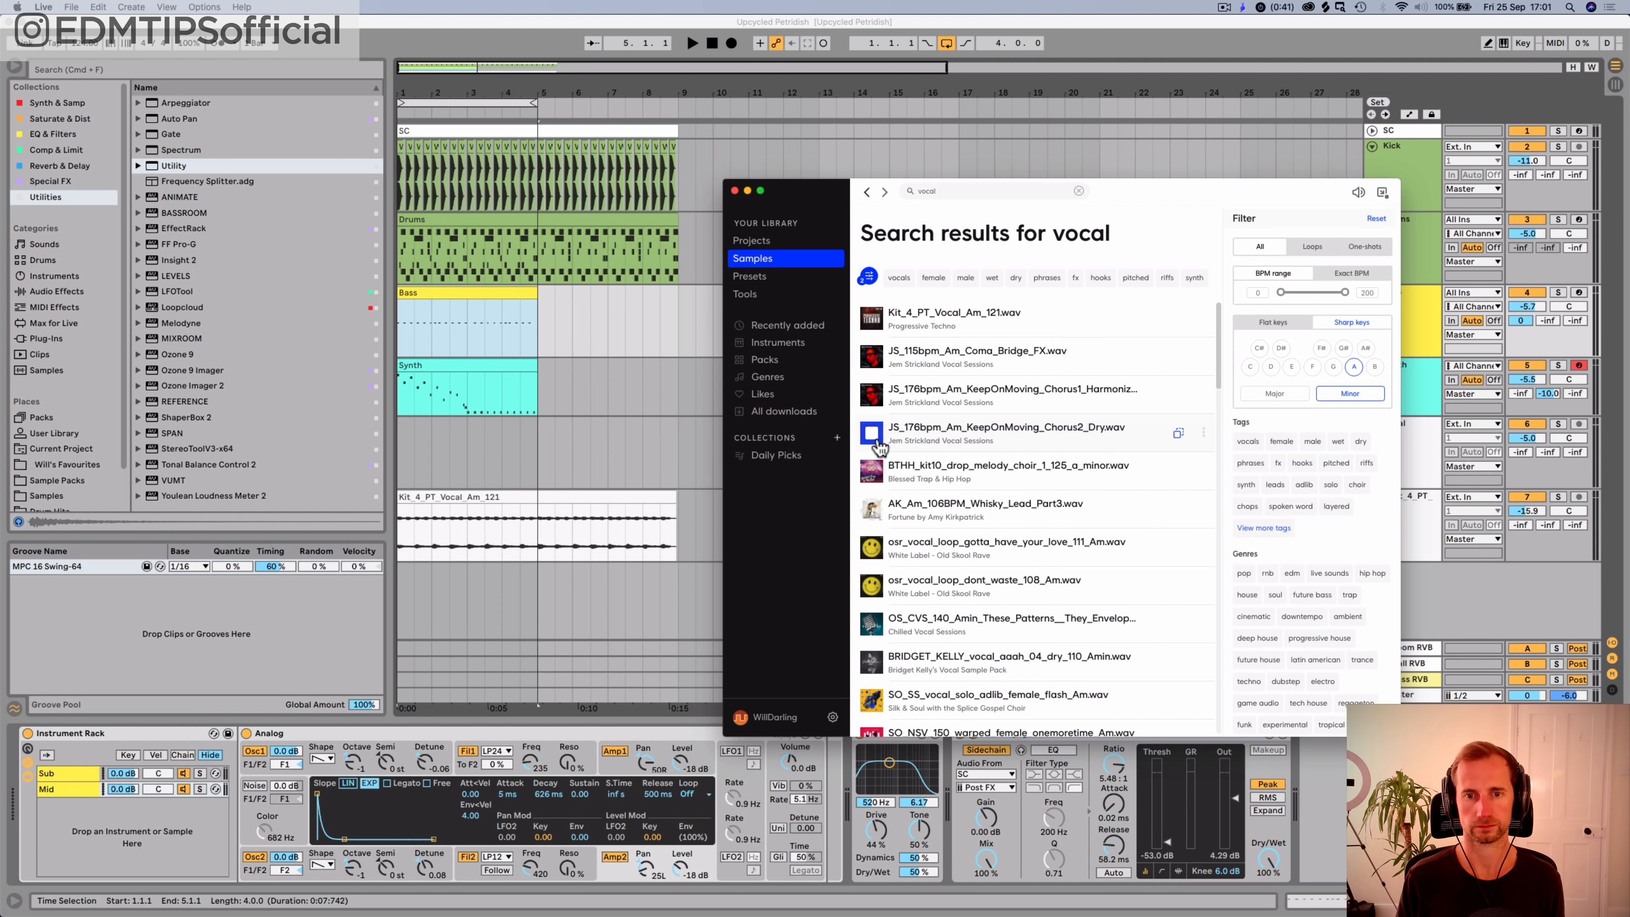
left_click(871, 394)
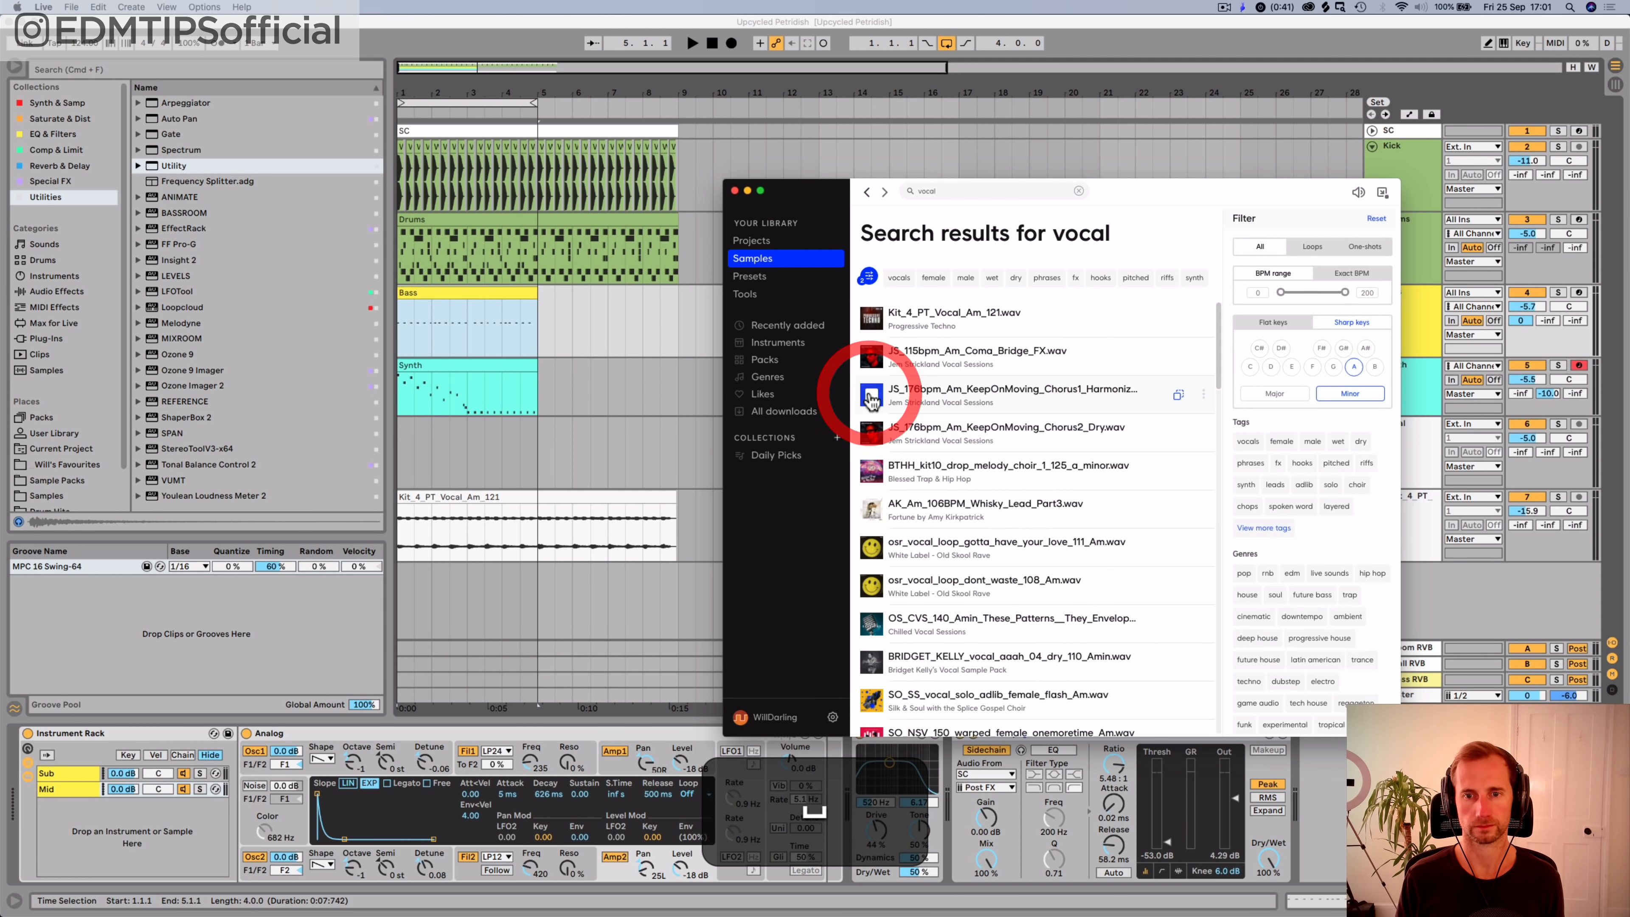
Step: Add JS_176bpm_Am_KeepOnMoving_Chorus1_Harmonized to the Vocal track, close the Splice window, and move the clip's start to bar 9
left_click_drag(903, 396, 543, 448)
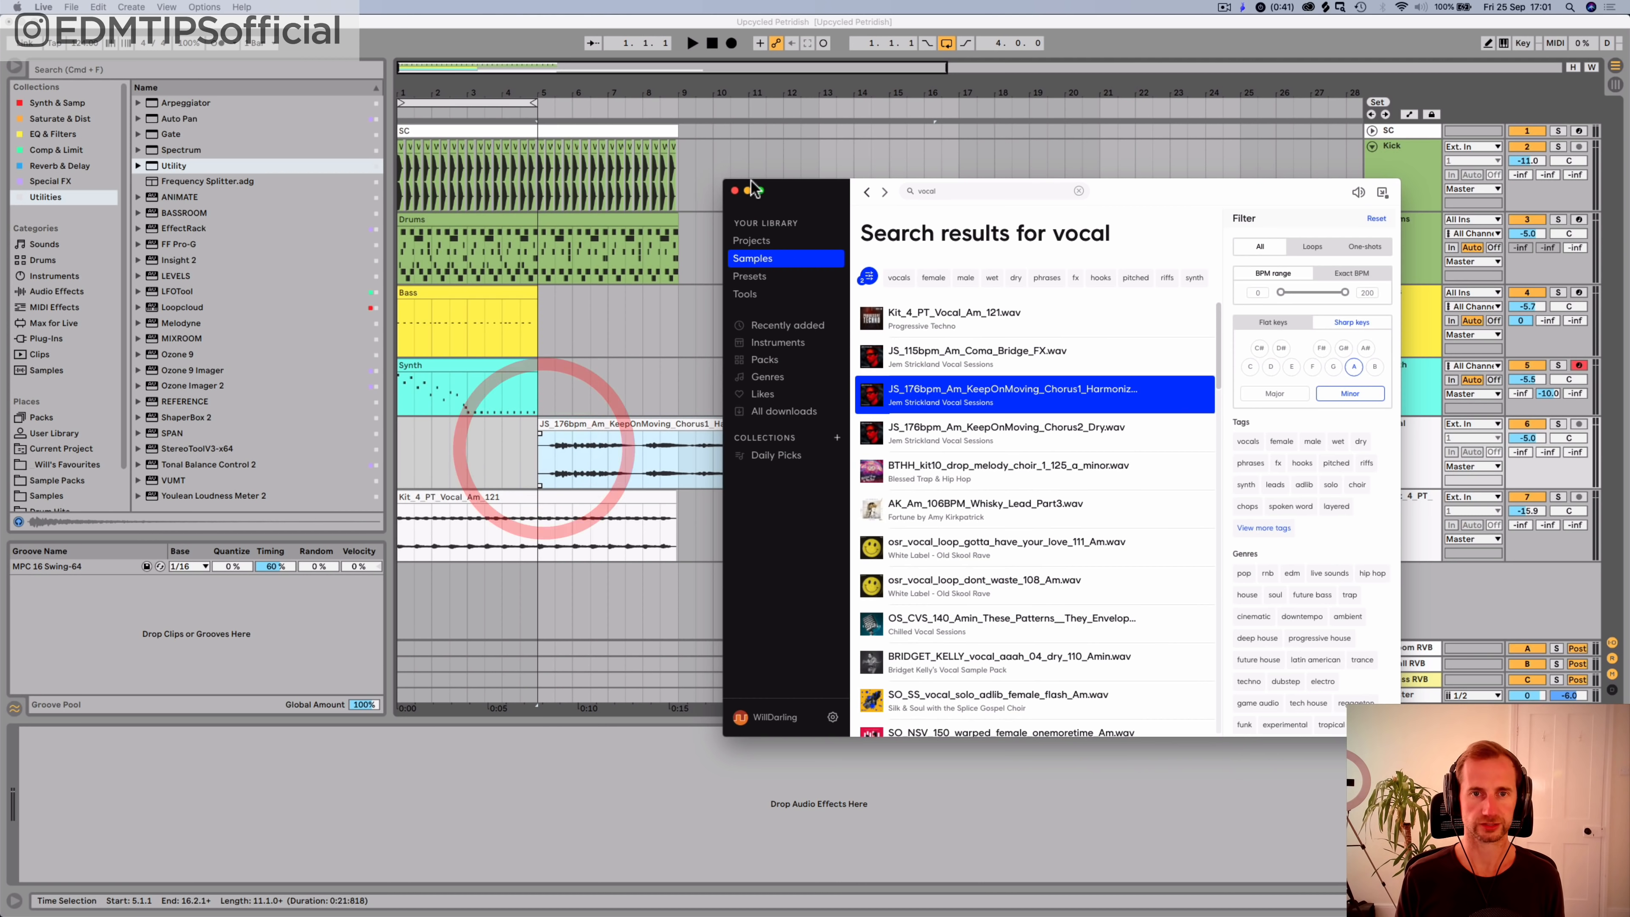
left_click(733, 193)
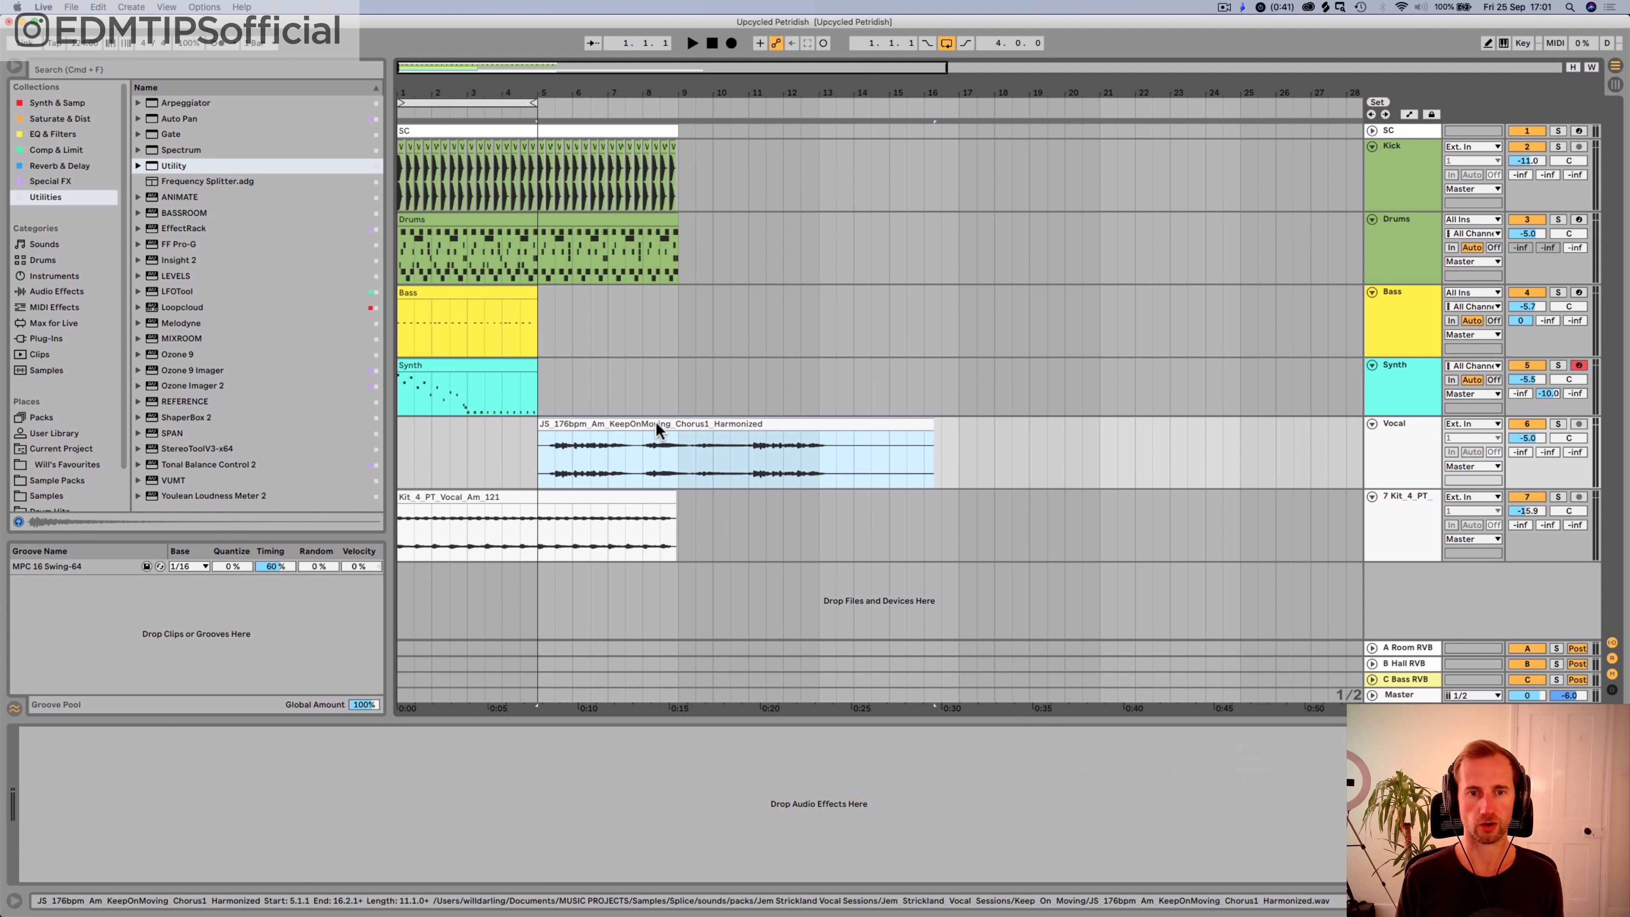
left_click_drag(699, 422, 839, 422)
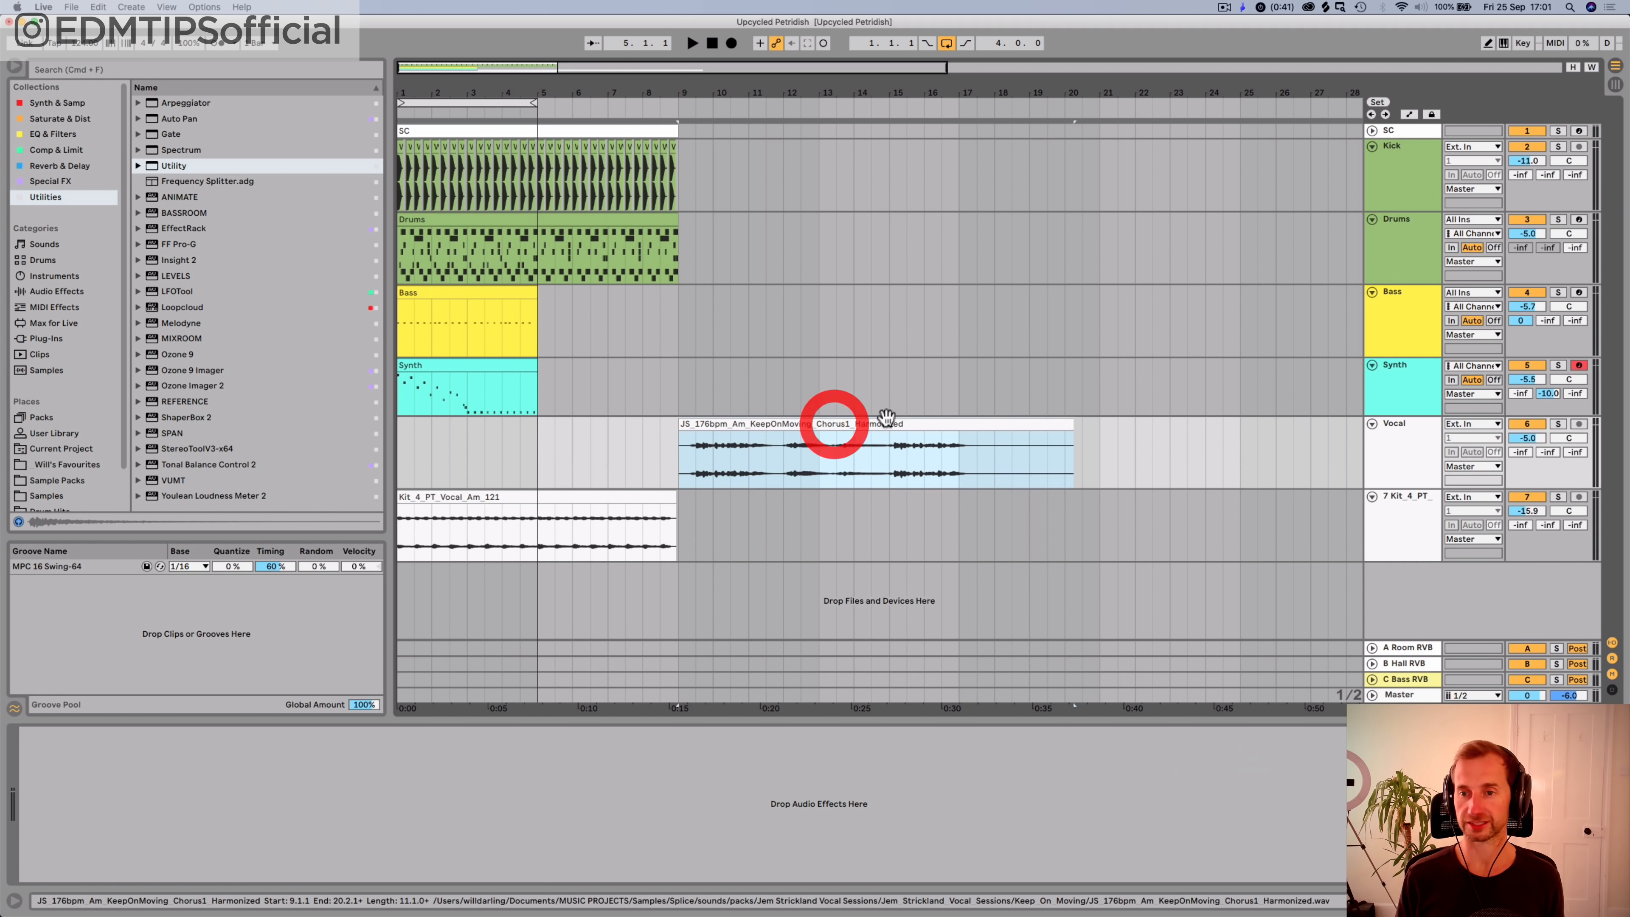
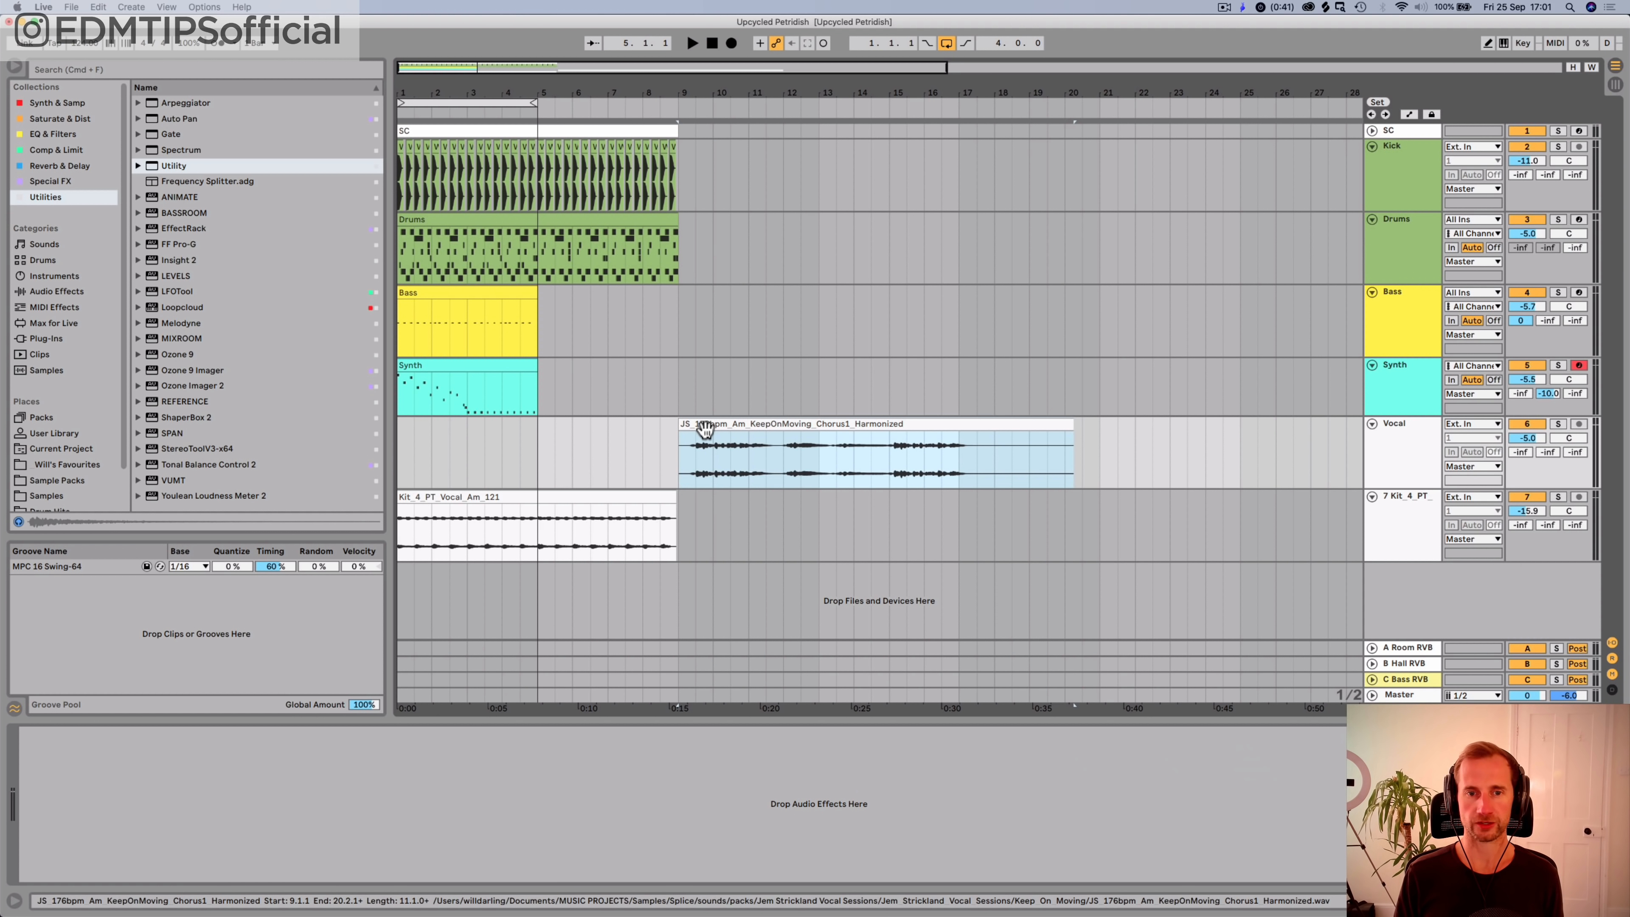
Step: Warp the KeepOnMoving chorus clip with a segment tempo of 176 BPM in Complex Pro mode
double_click(778, 422)
left_click(179, 472)
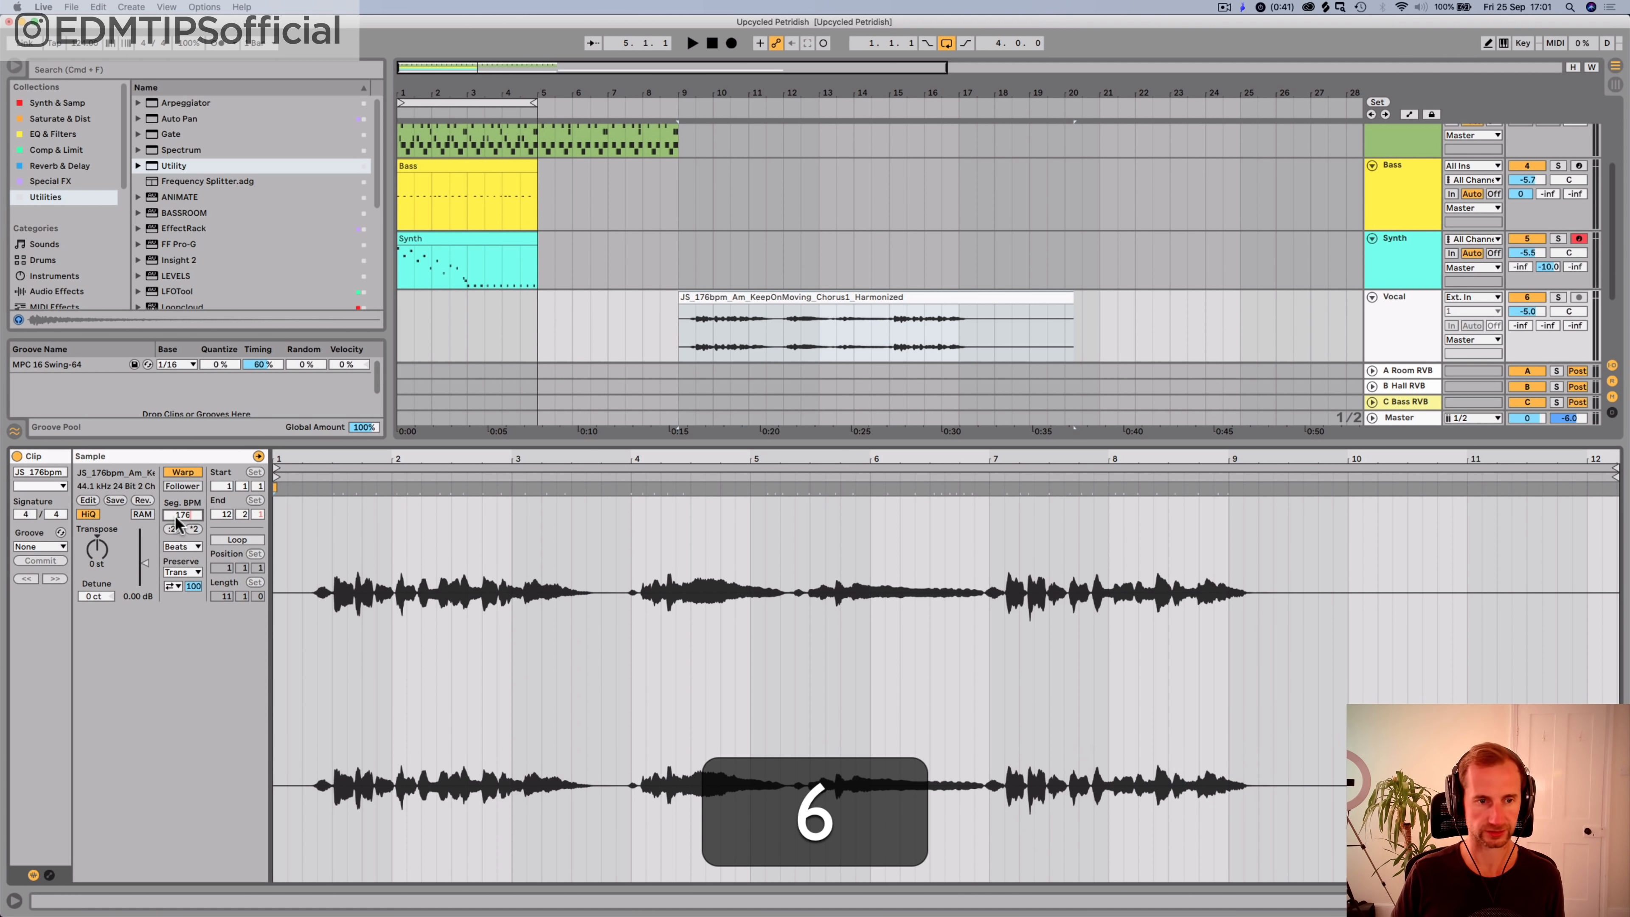
key("Return")
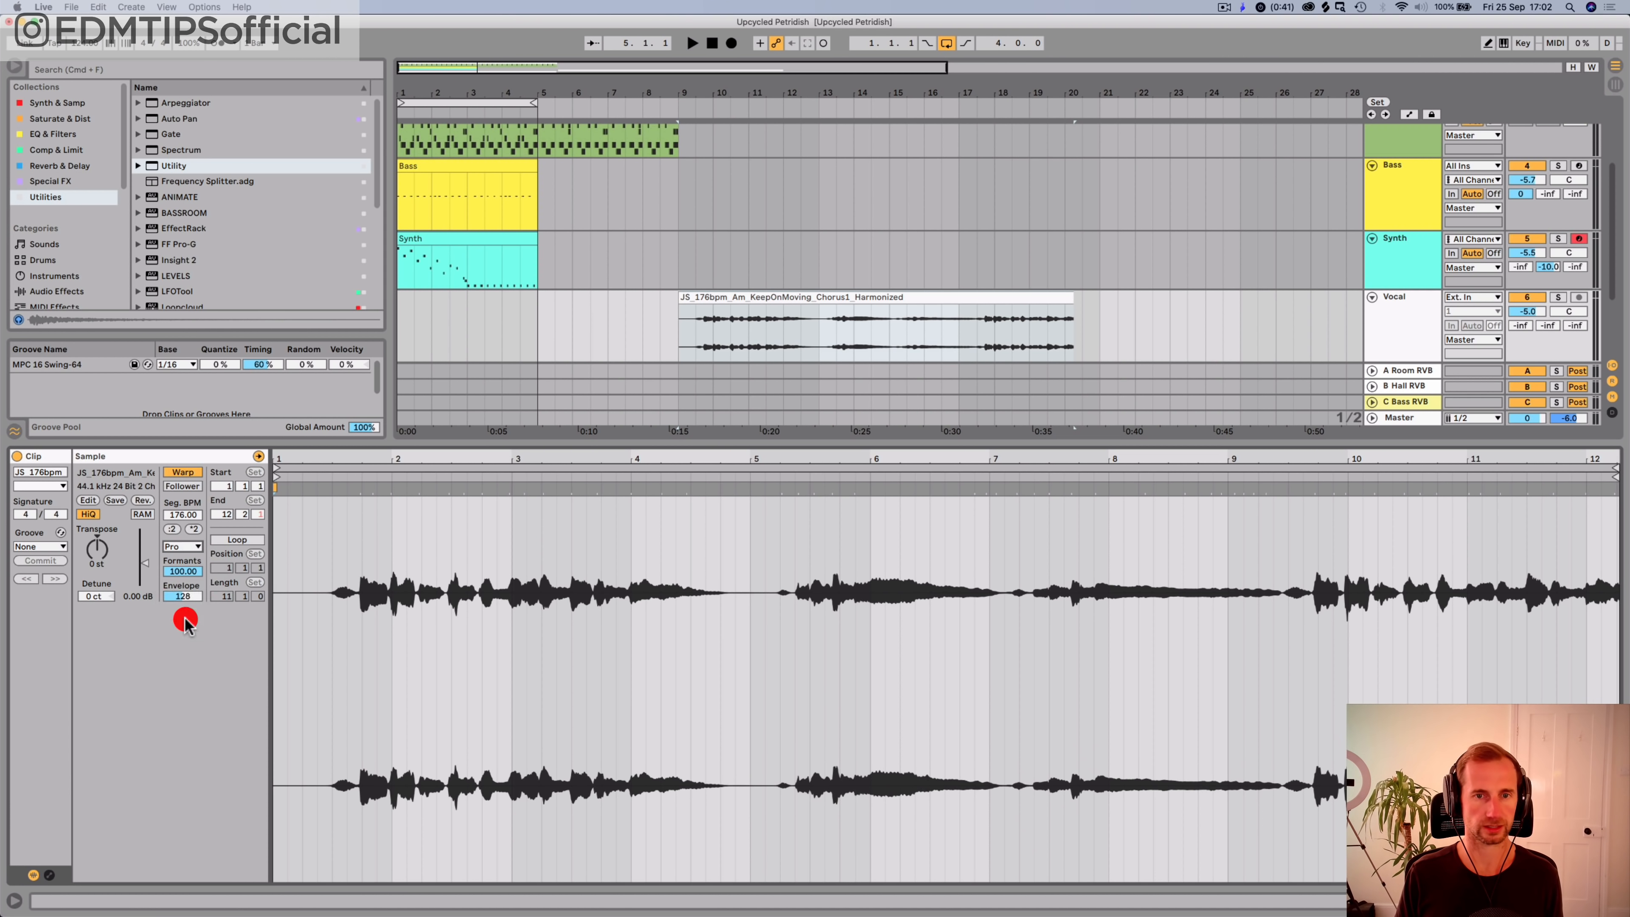
Step: Audition the vocal clip on the Vocal track and halve its segment tempo to 88 BPM
left_click(682, 325)
key("space")
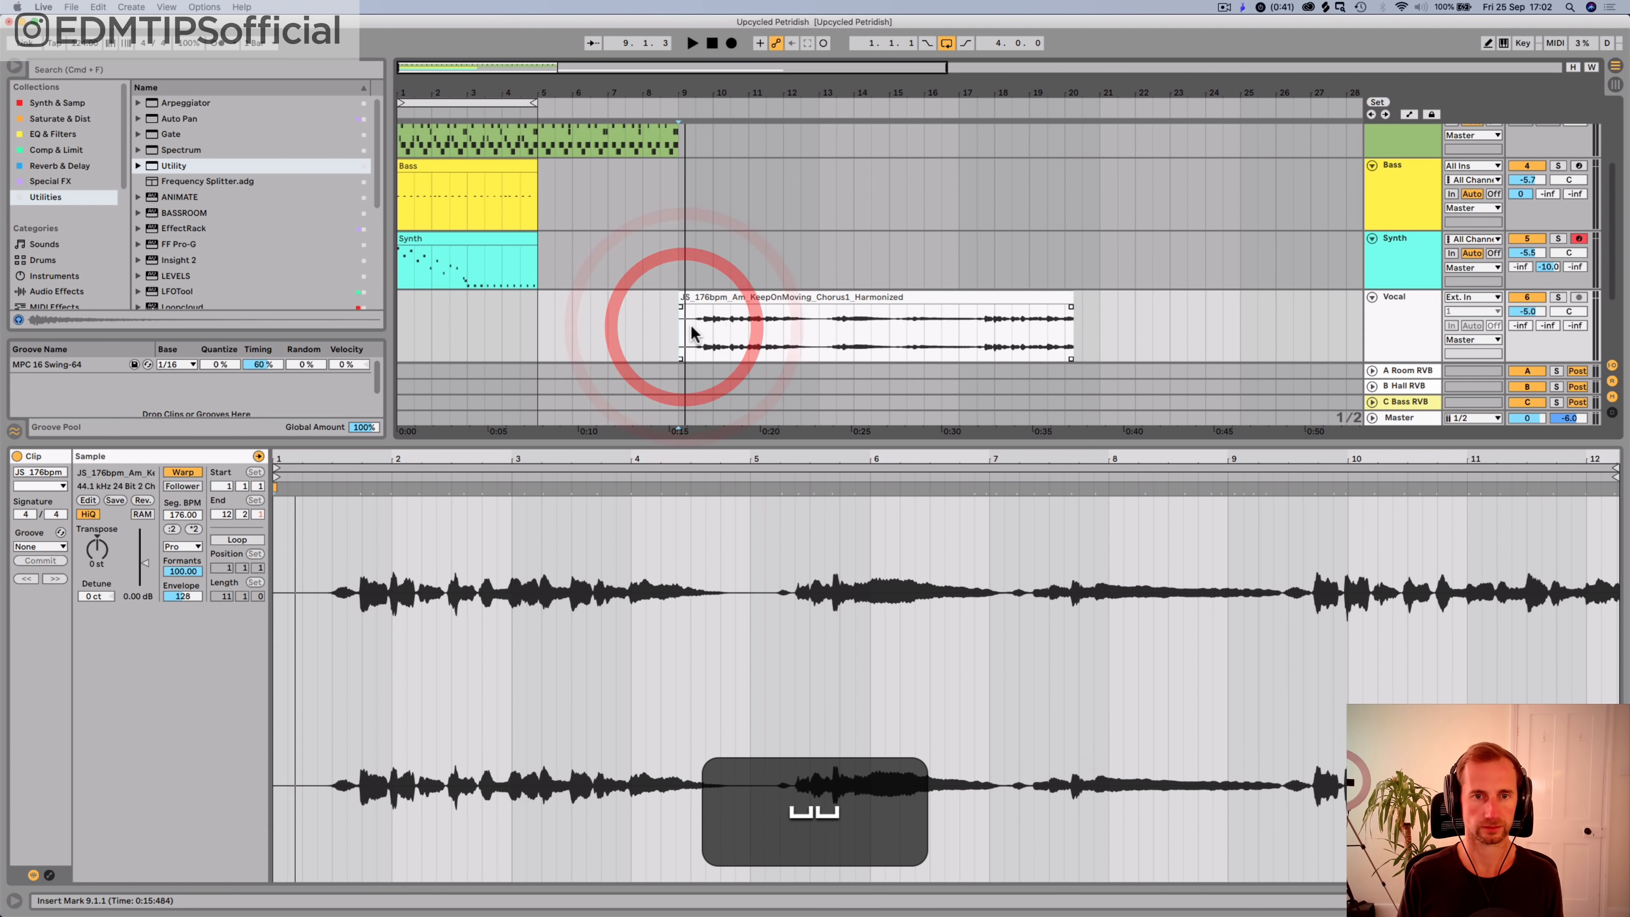
left_click(709, 328)
key("space")
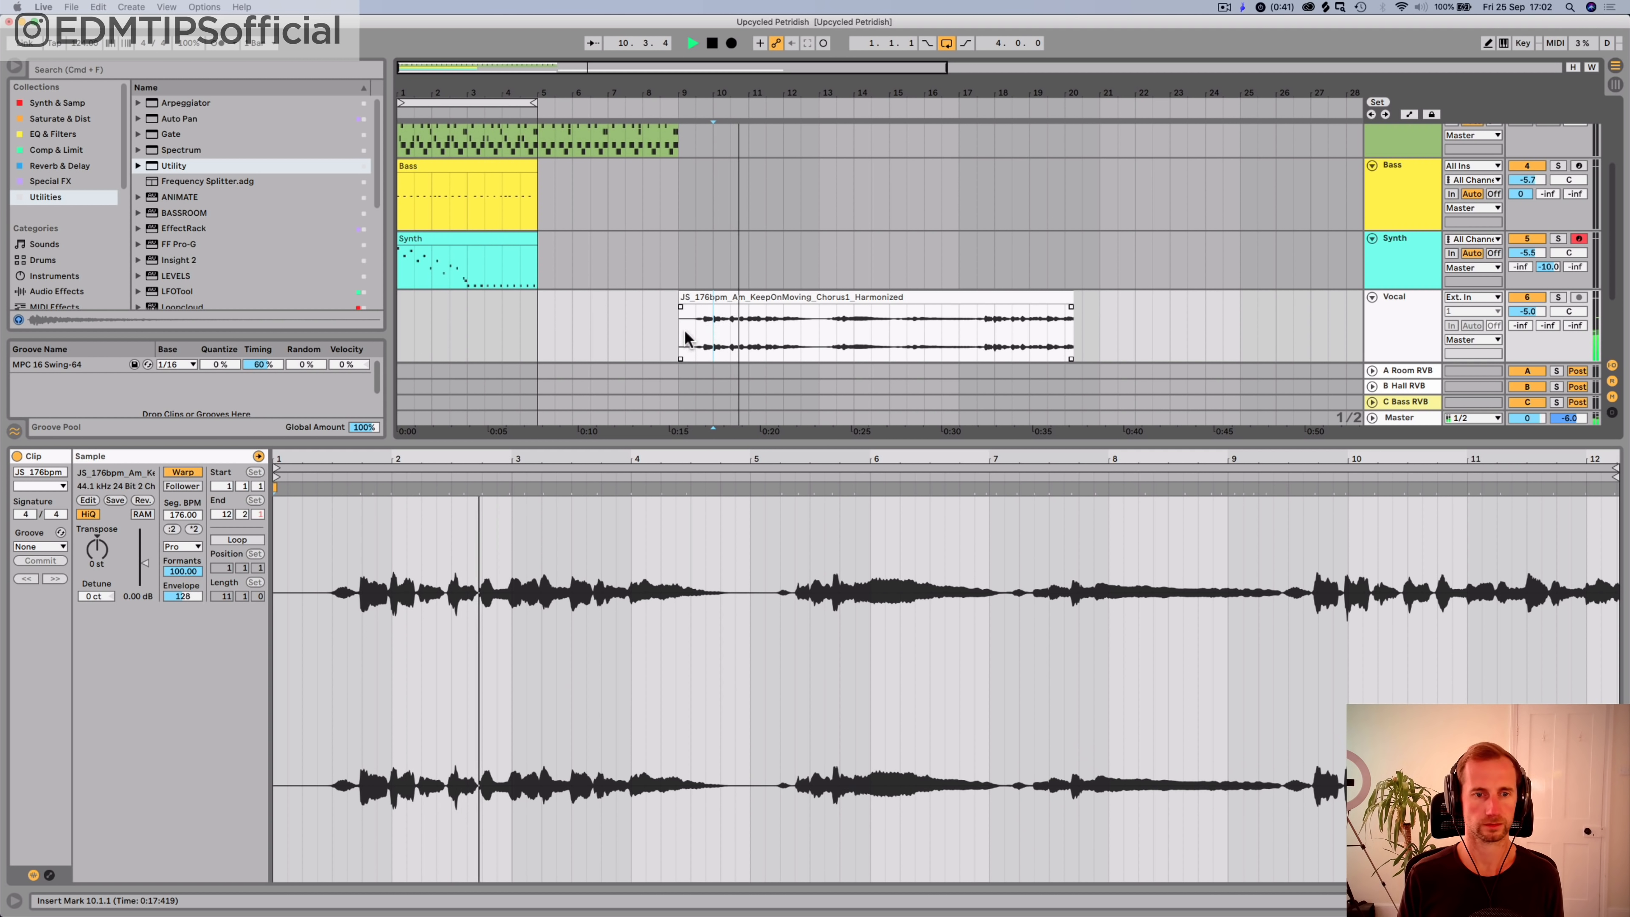
key("space")
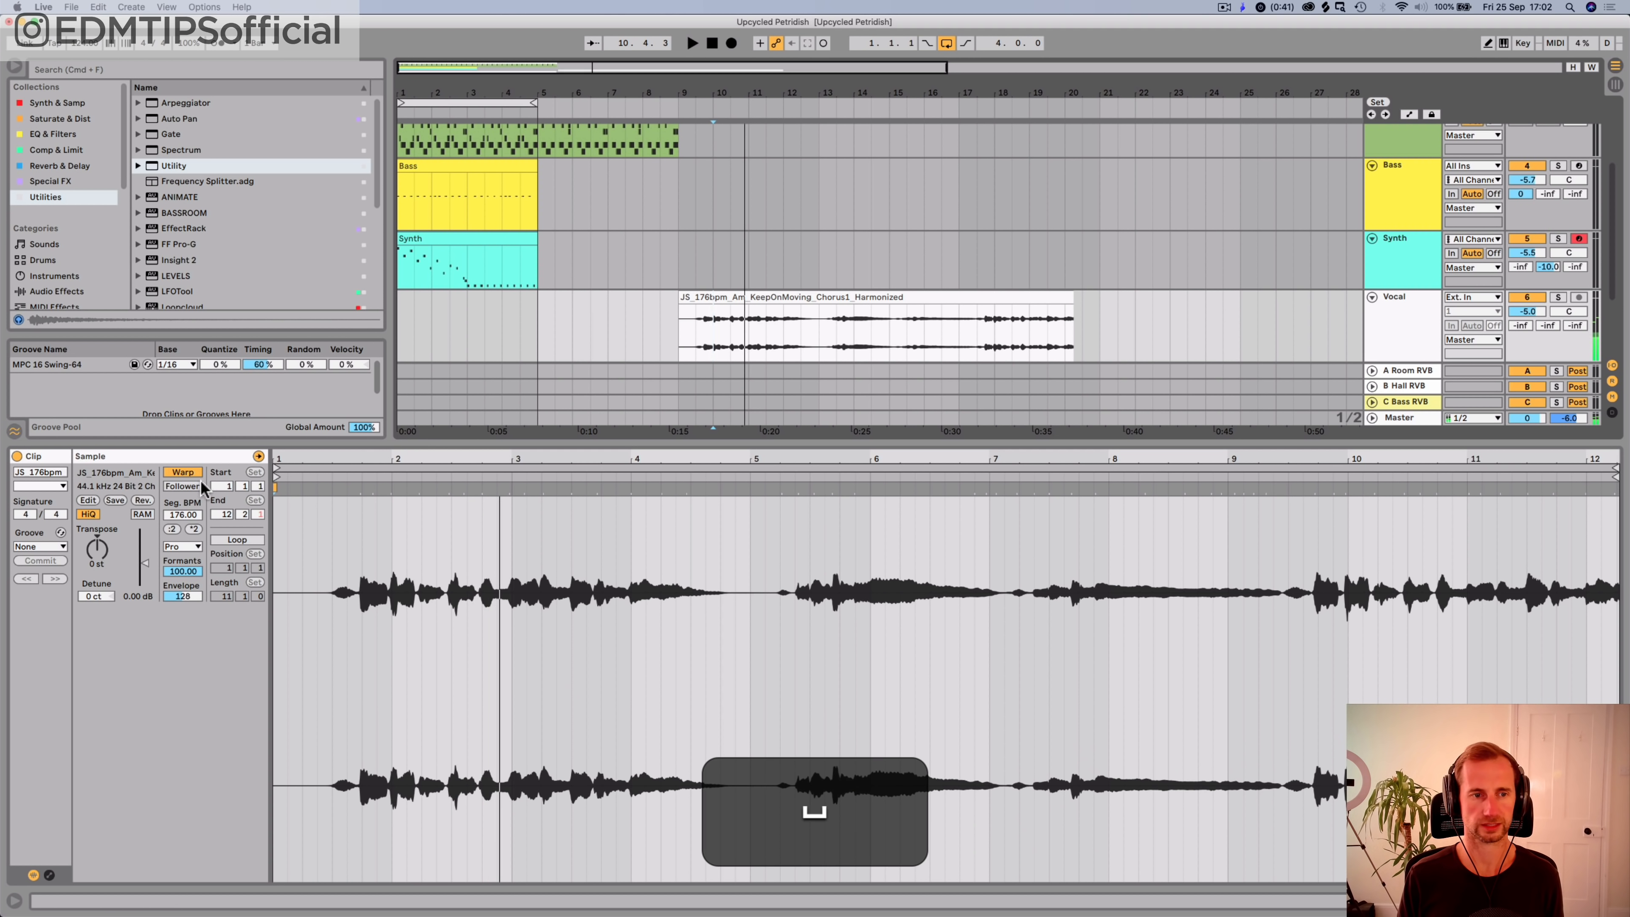
left_click(172, 527)
key("space")
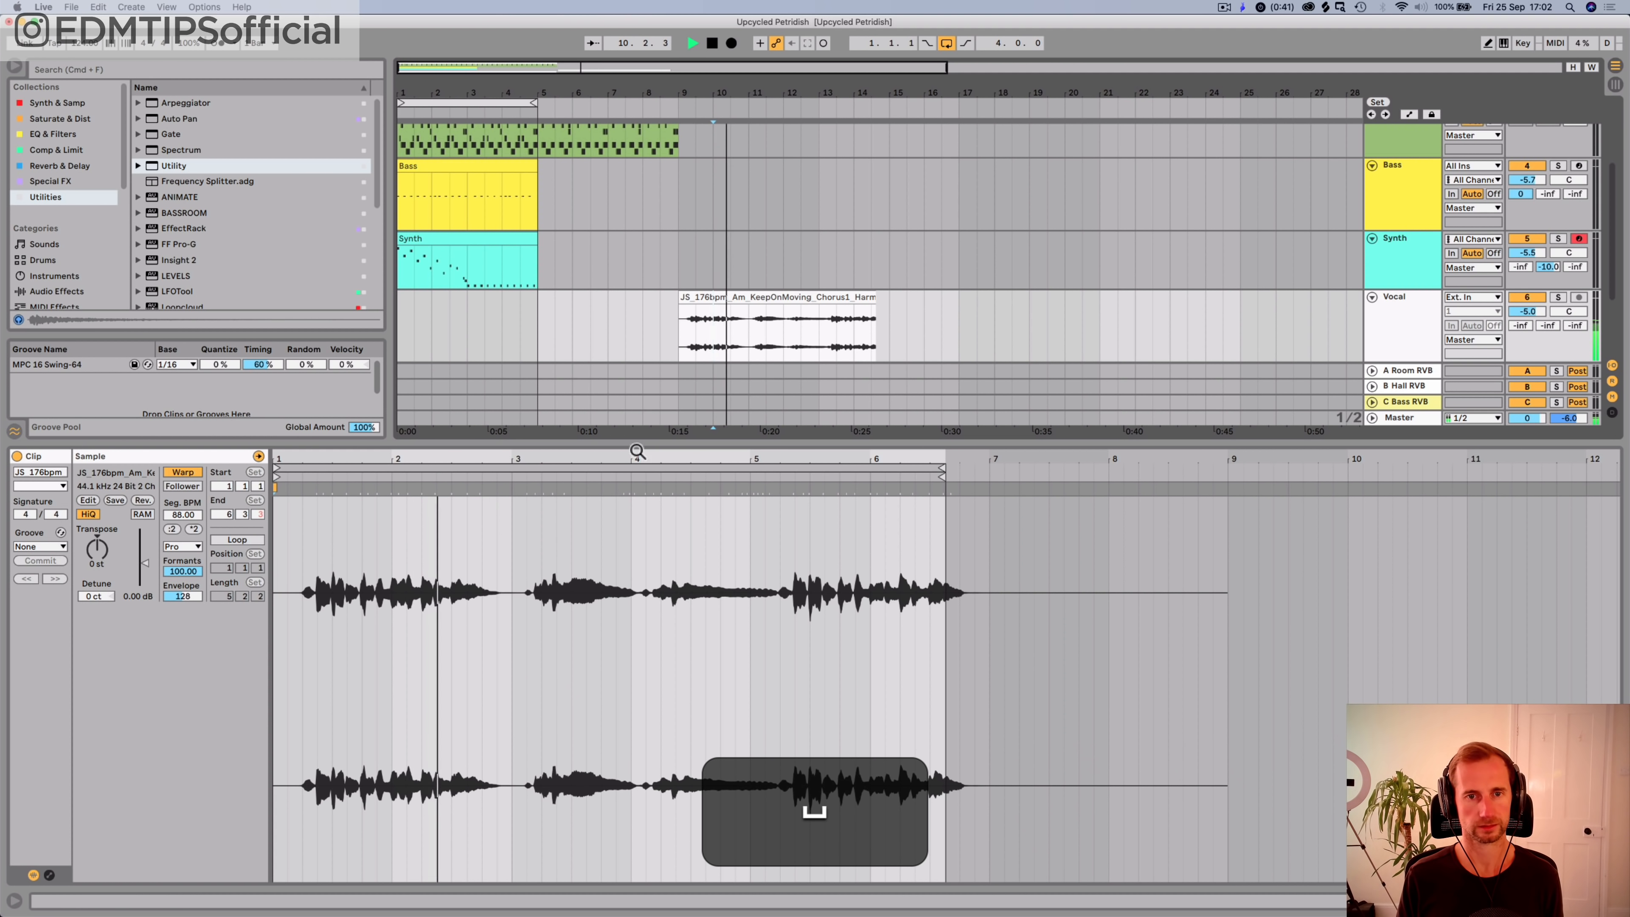
Step: Trim the first half bar off the vocal clip and move the clip to the start of bar 1
left_click(654, 324)
left_click(691, 324)
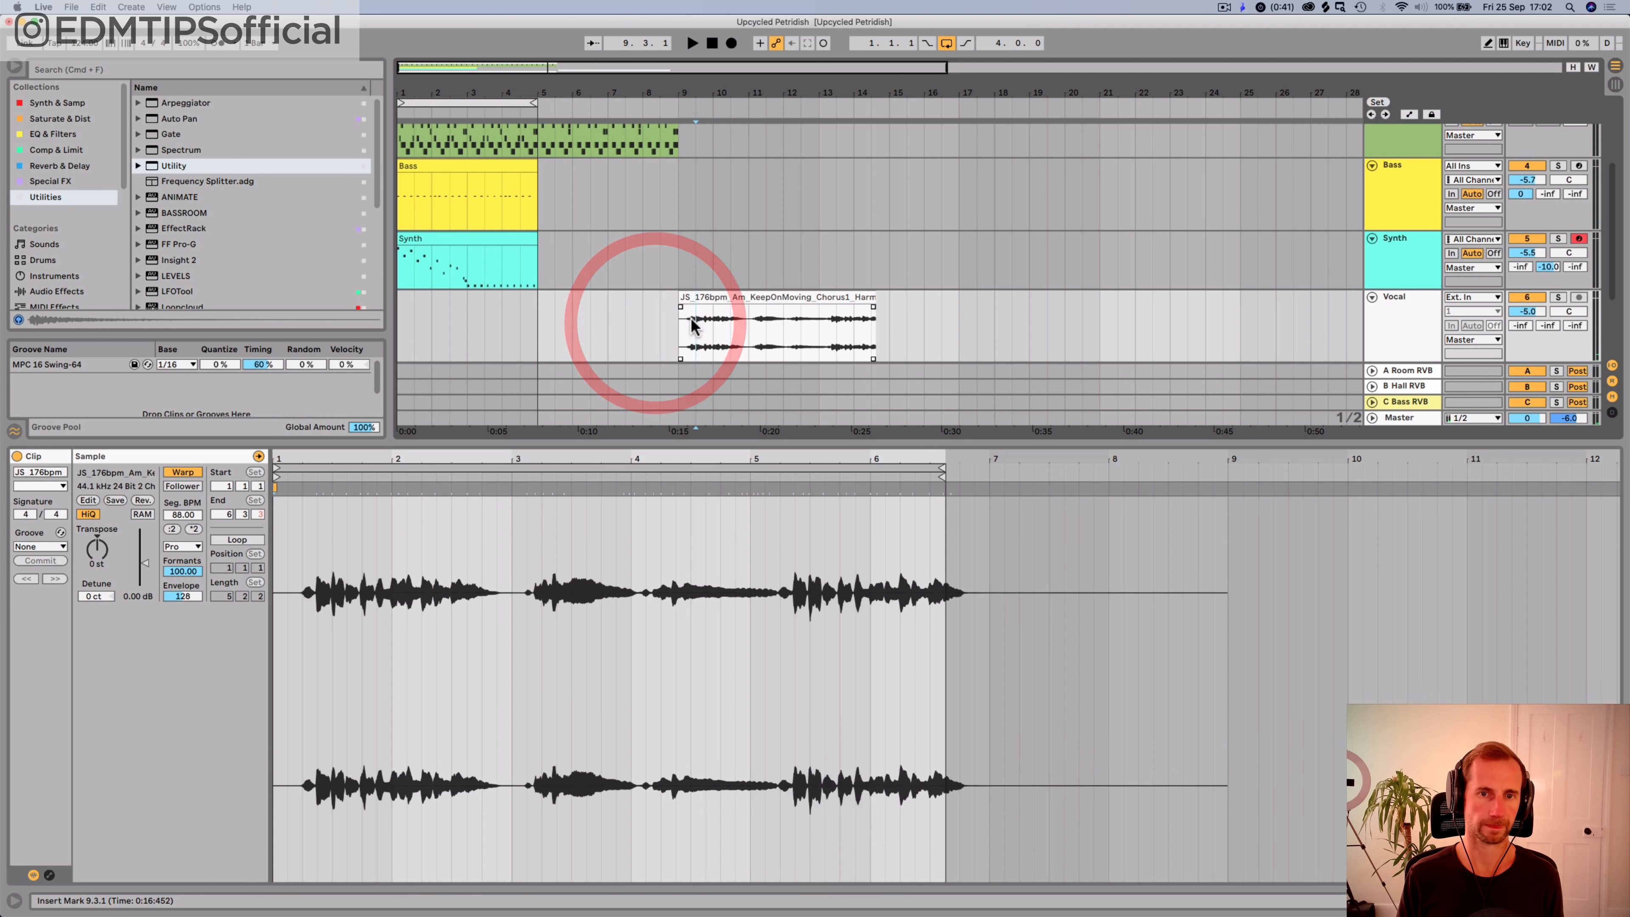
key("space")
left_click_drag(690, 319, 432, 326)
key("BackSpace")
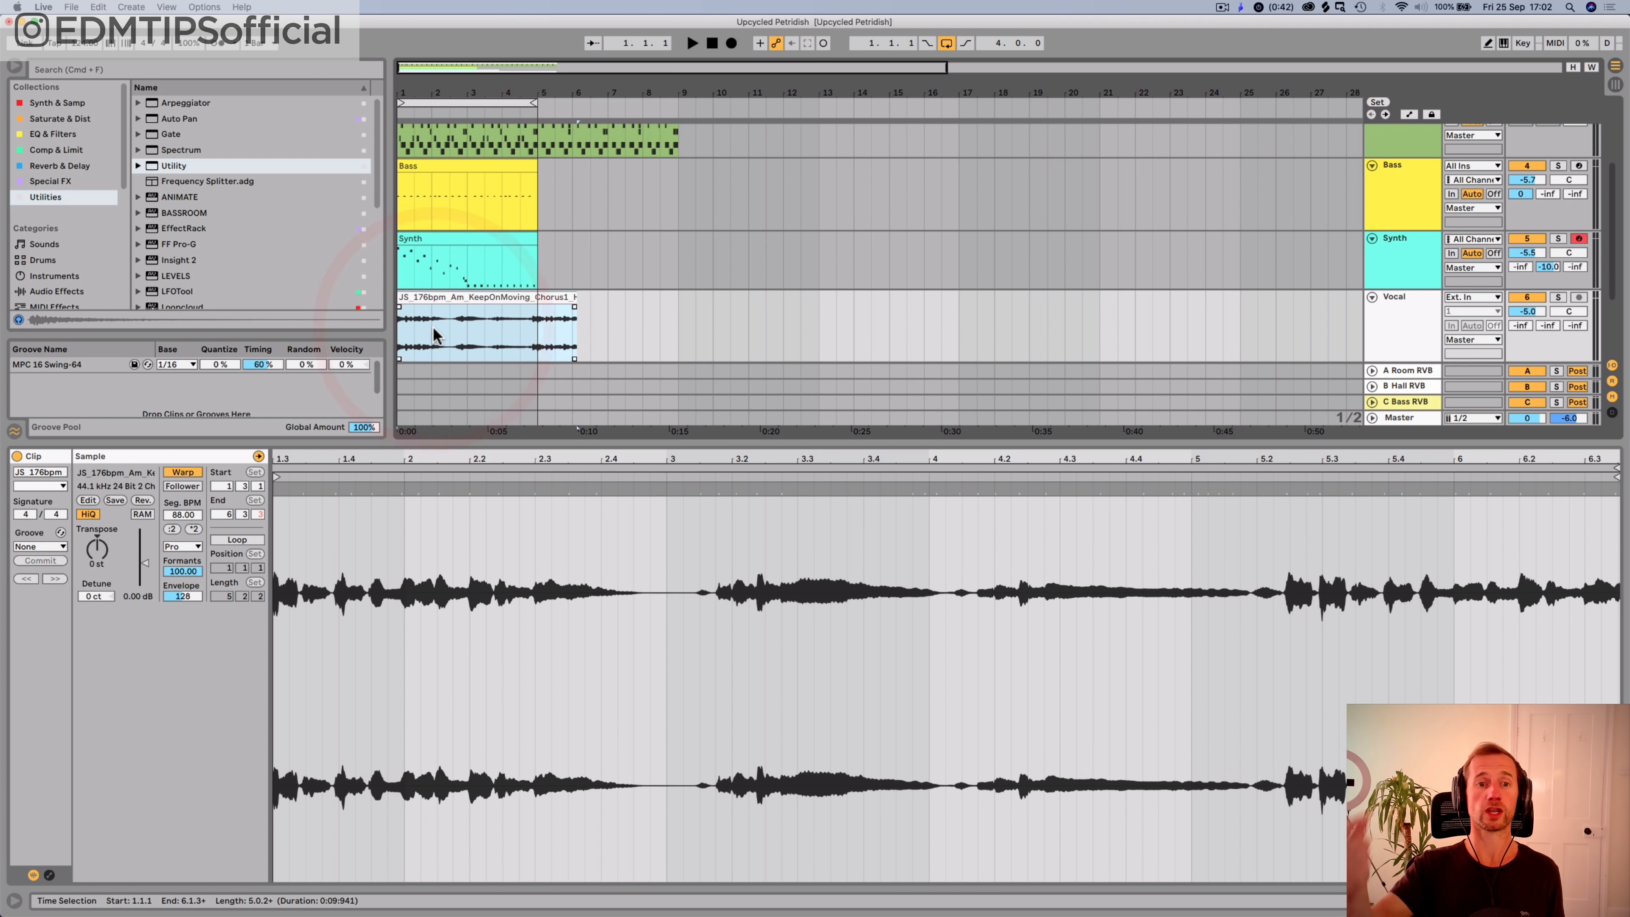
Step: Play the vocal with the full arrangement from bar 1 and set the Vocal track's volume to 0 dB
key("shift+Tab")
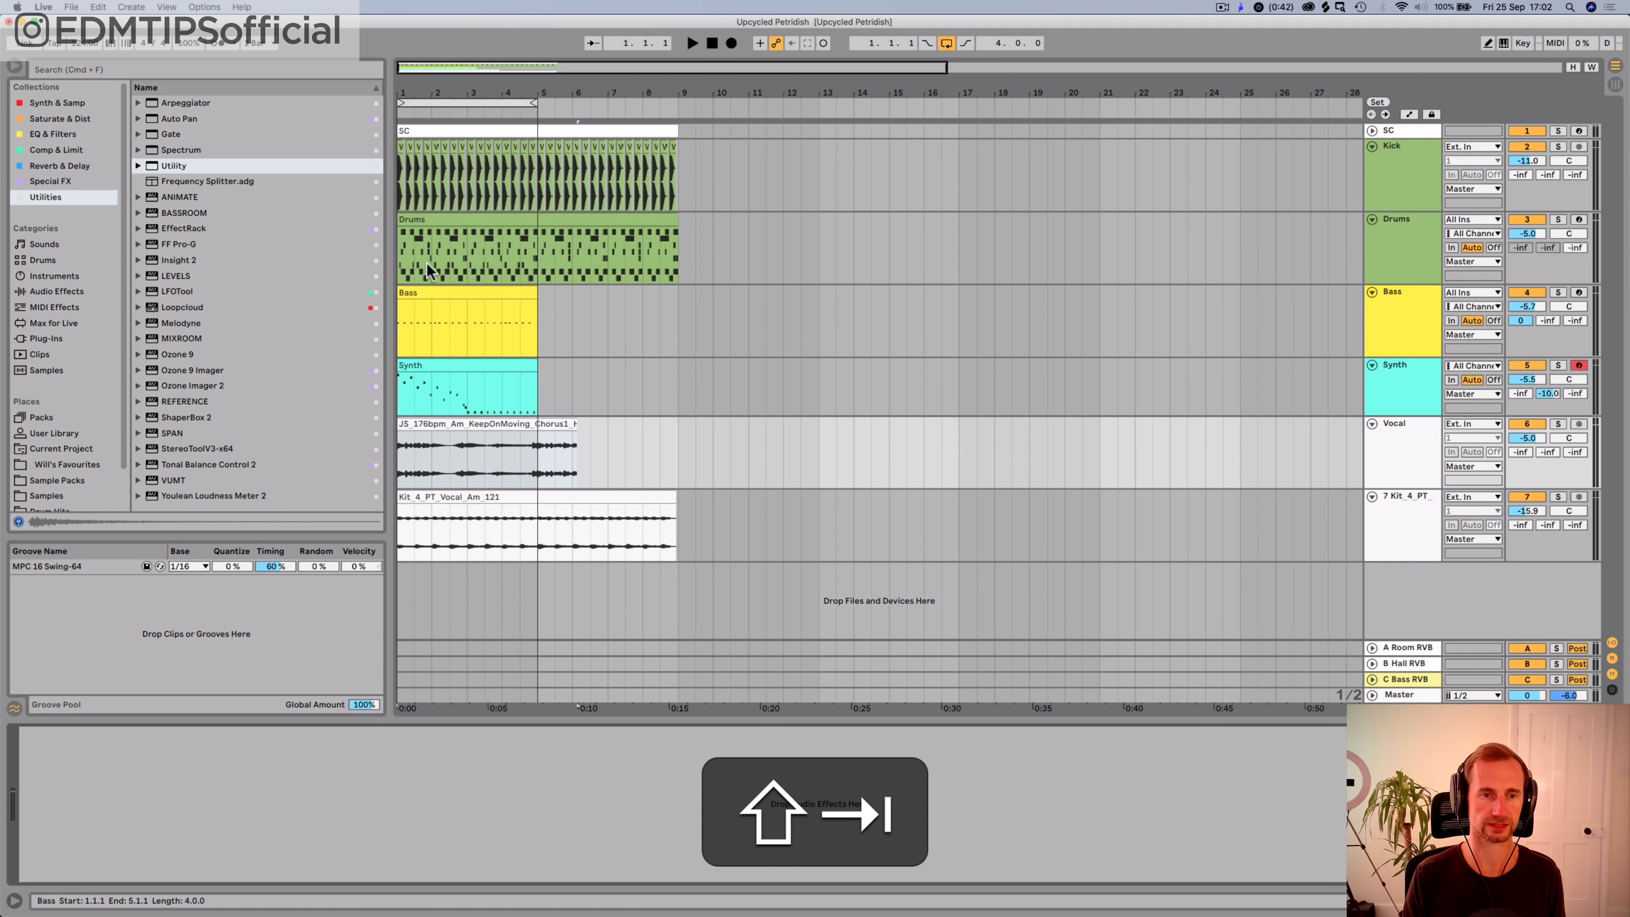
left_click_drag(418, 95, 450, 170)
key("space")
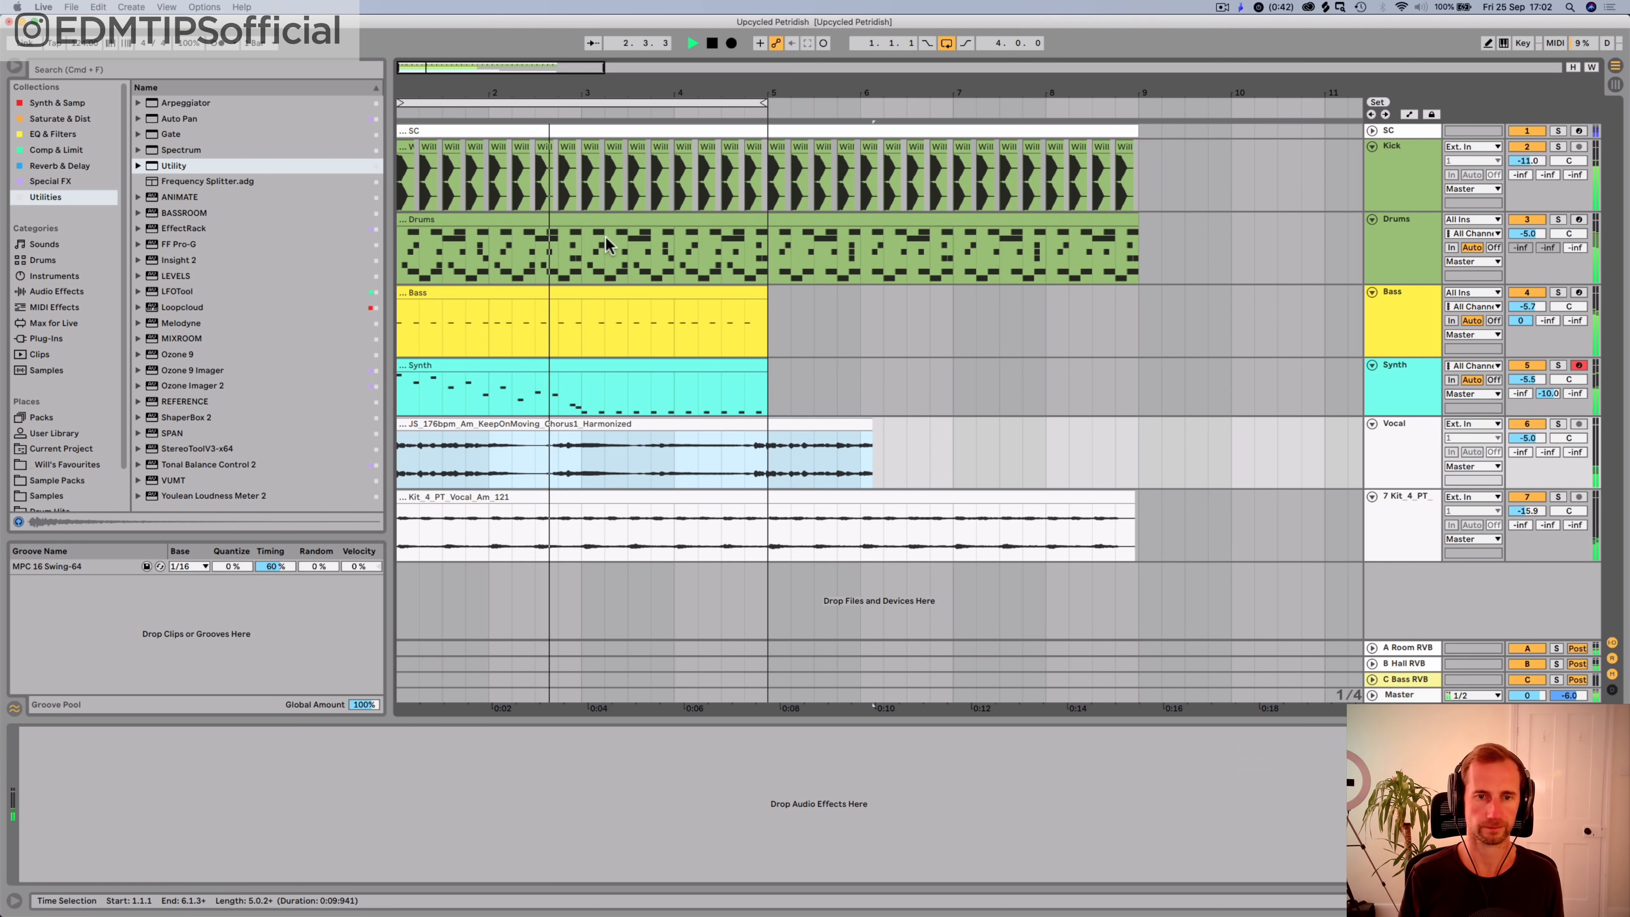
key("space")
left_click(1515, 442)
type("0")
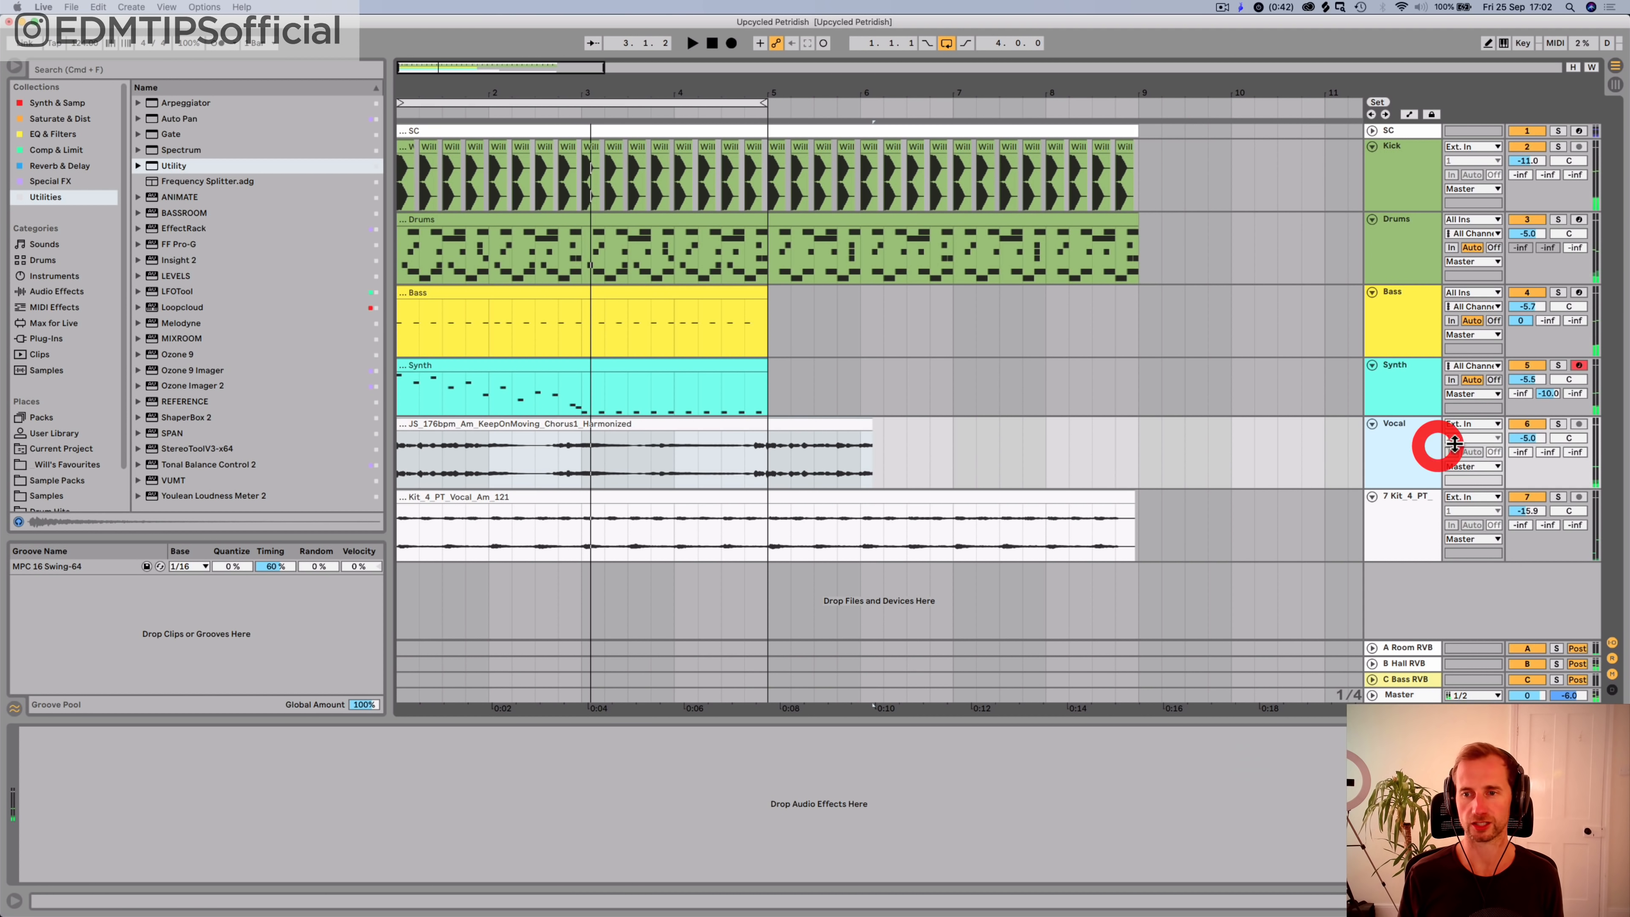
key("Return")
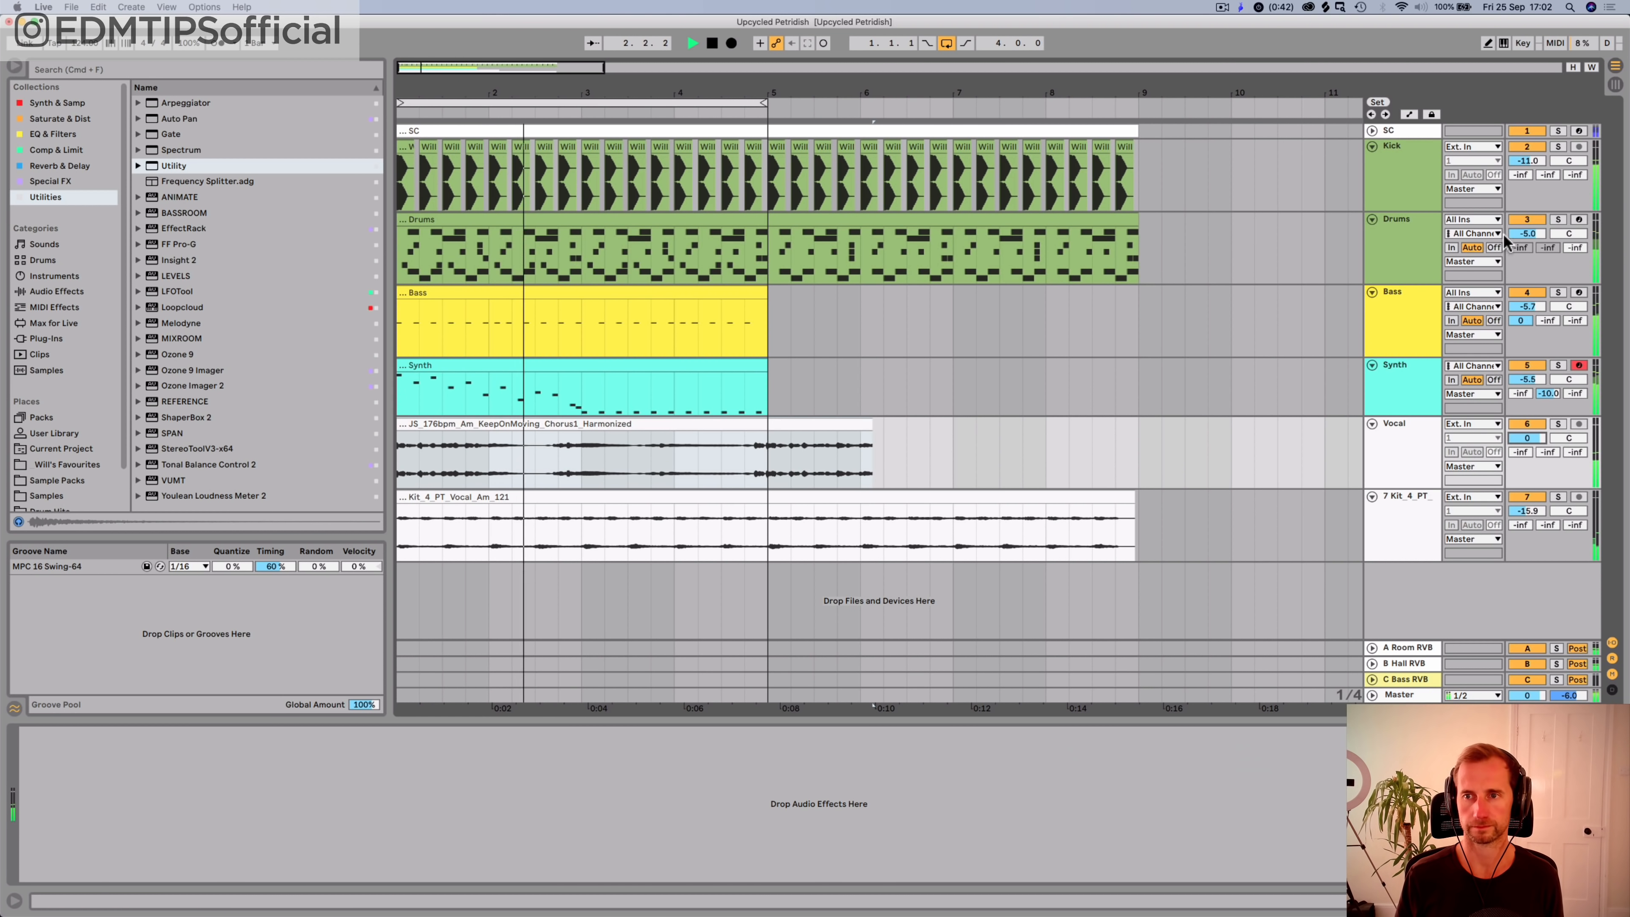
key("space")
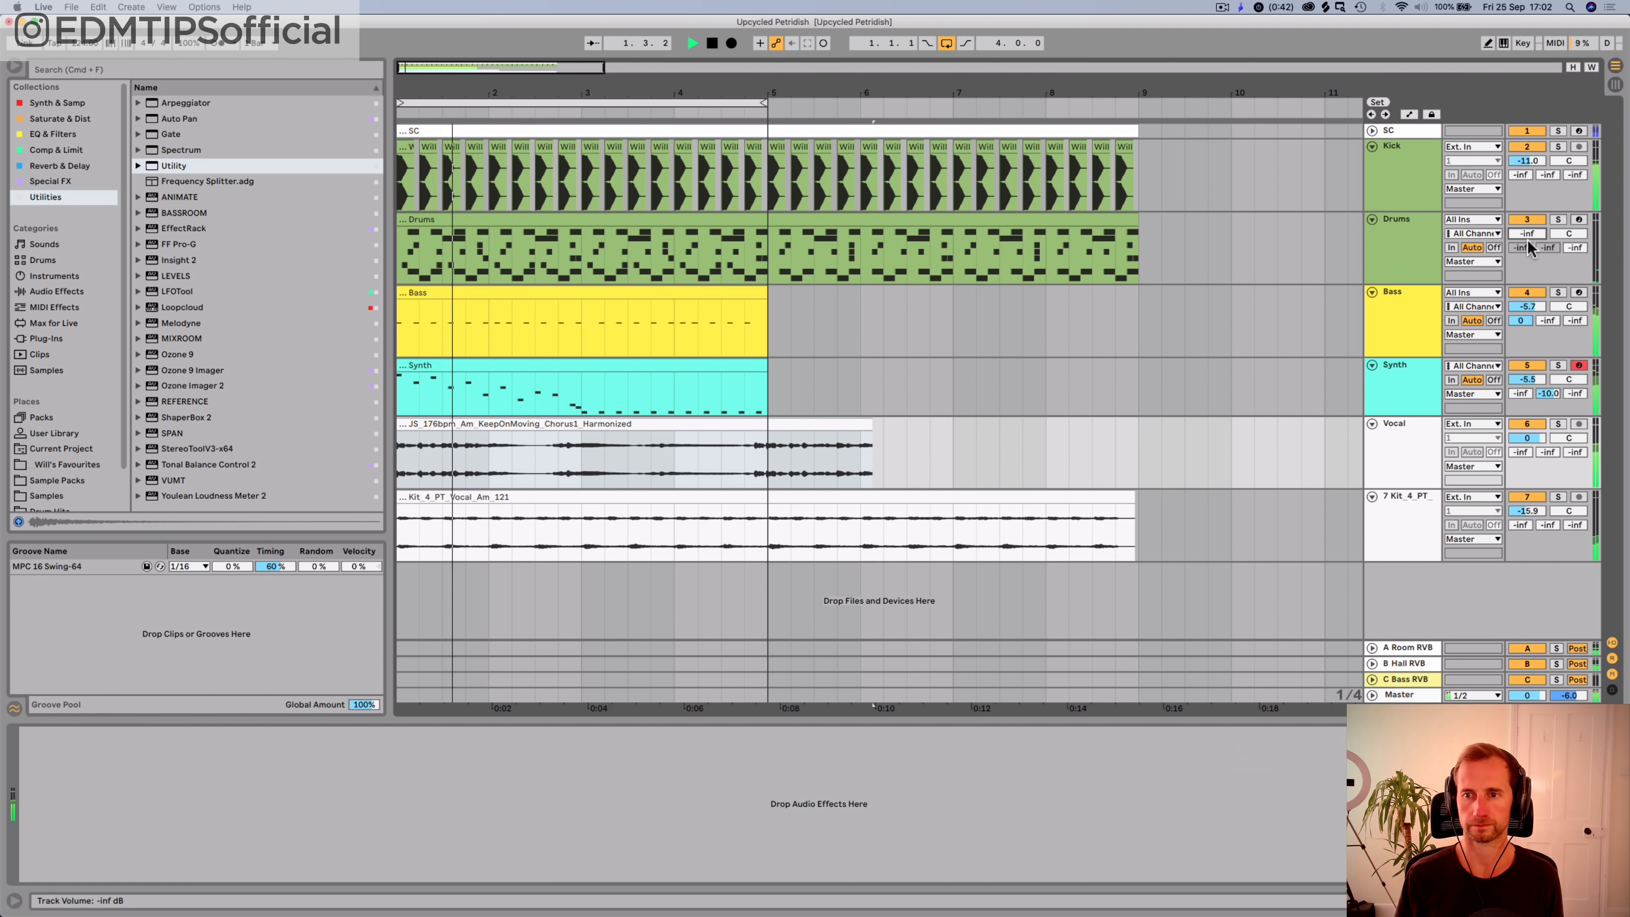
key("super")
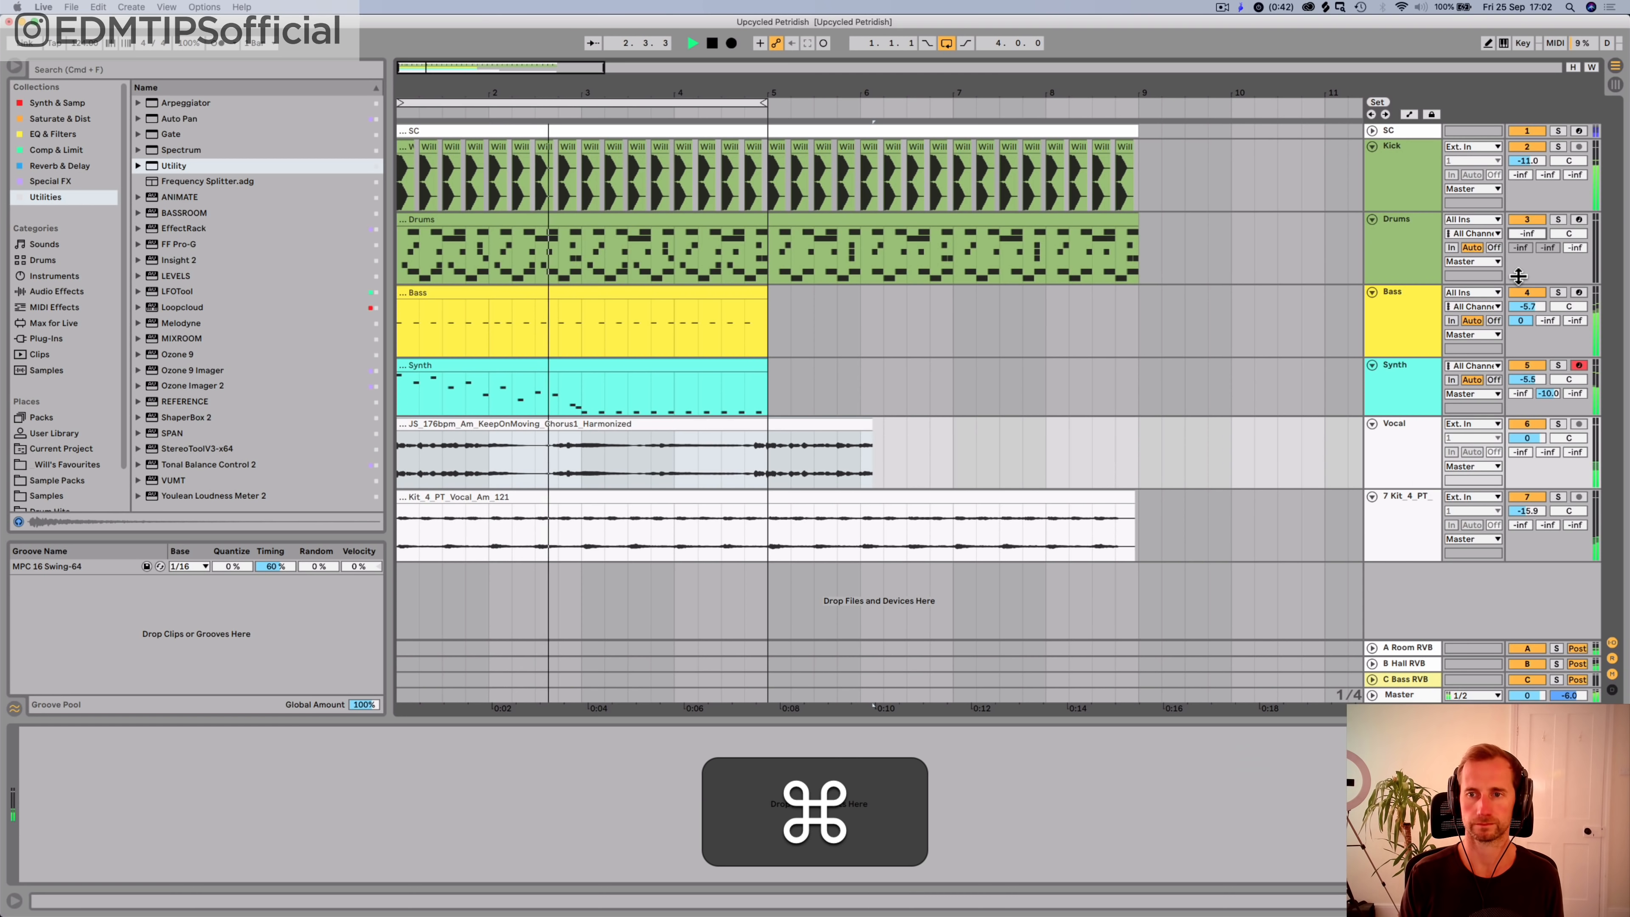
key("super+z")
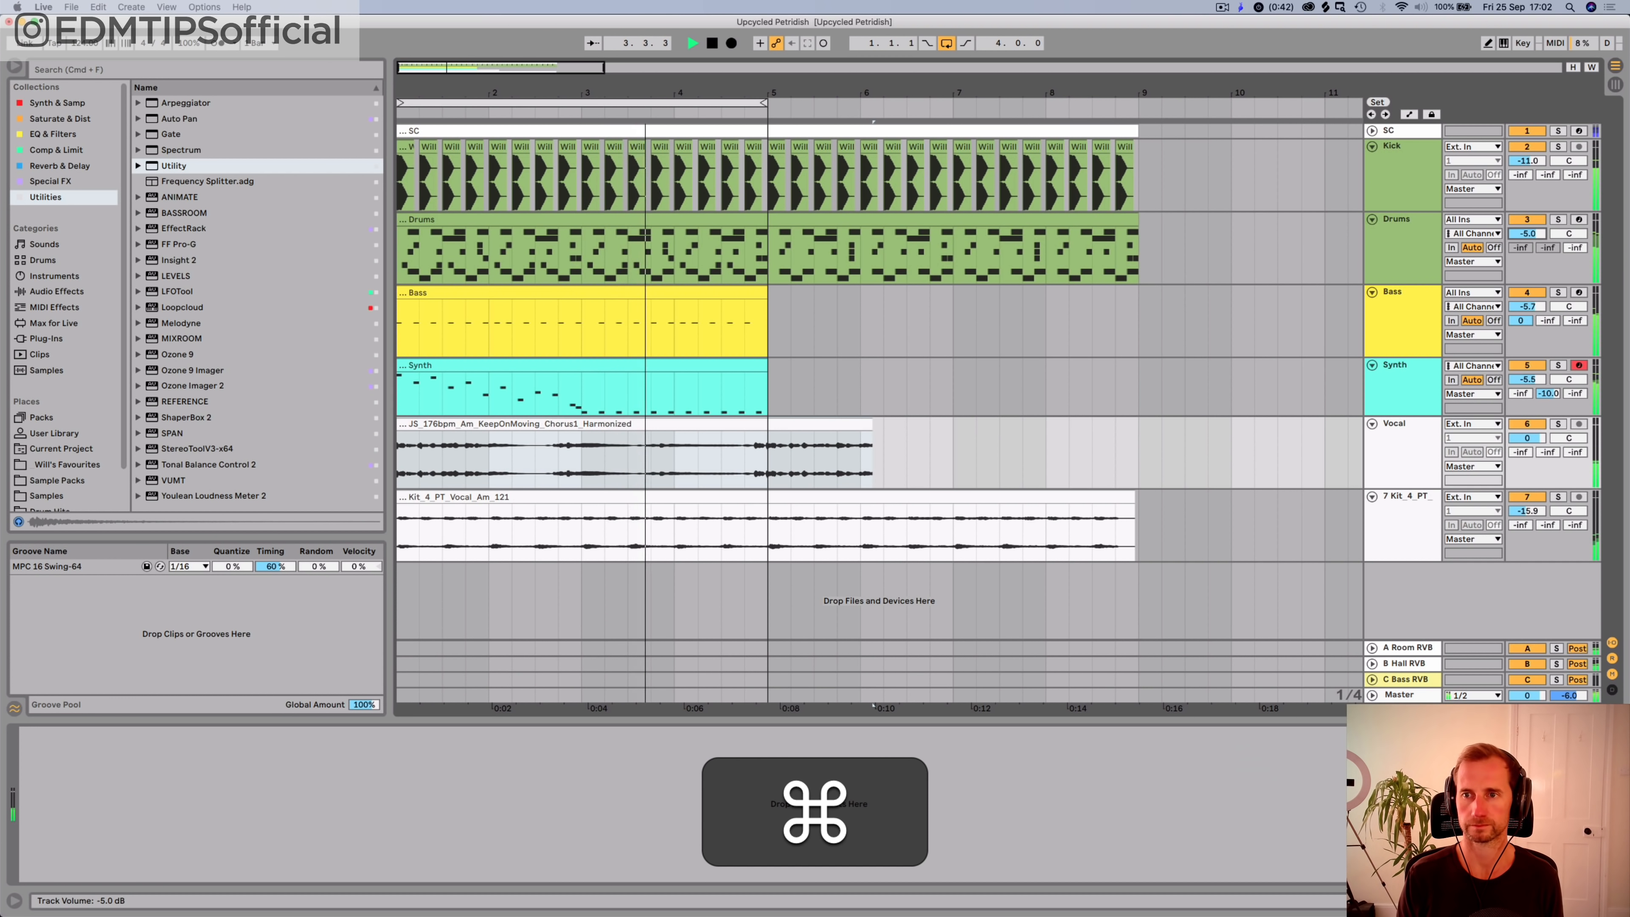
key("super+z")
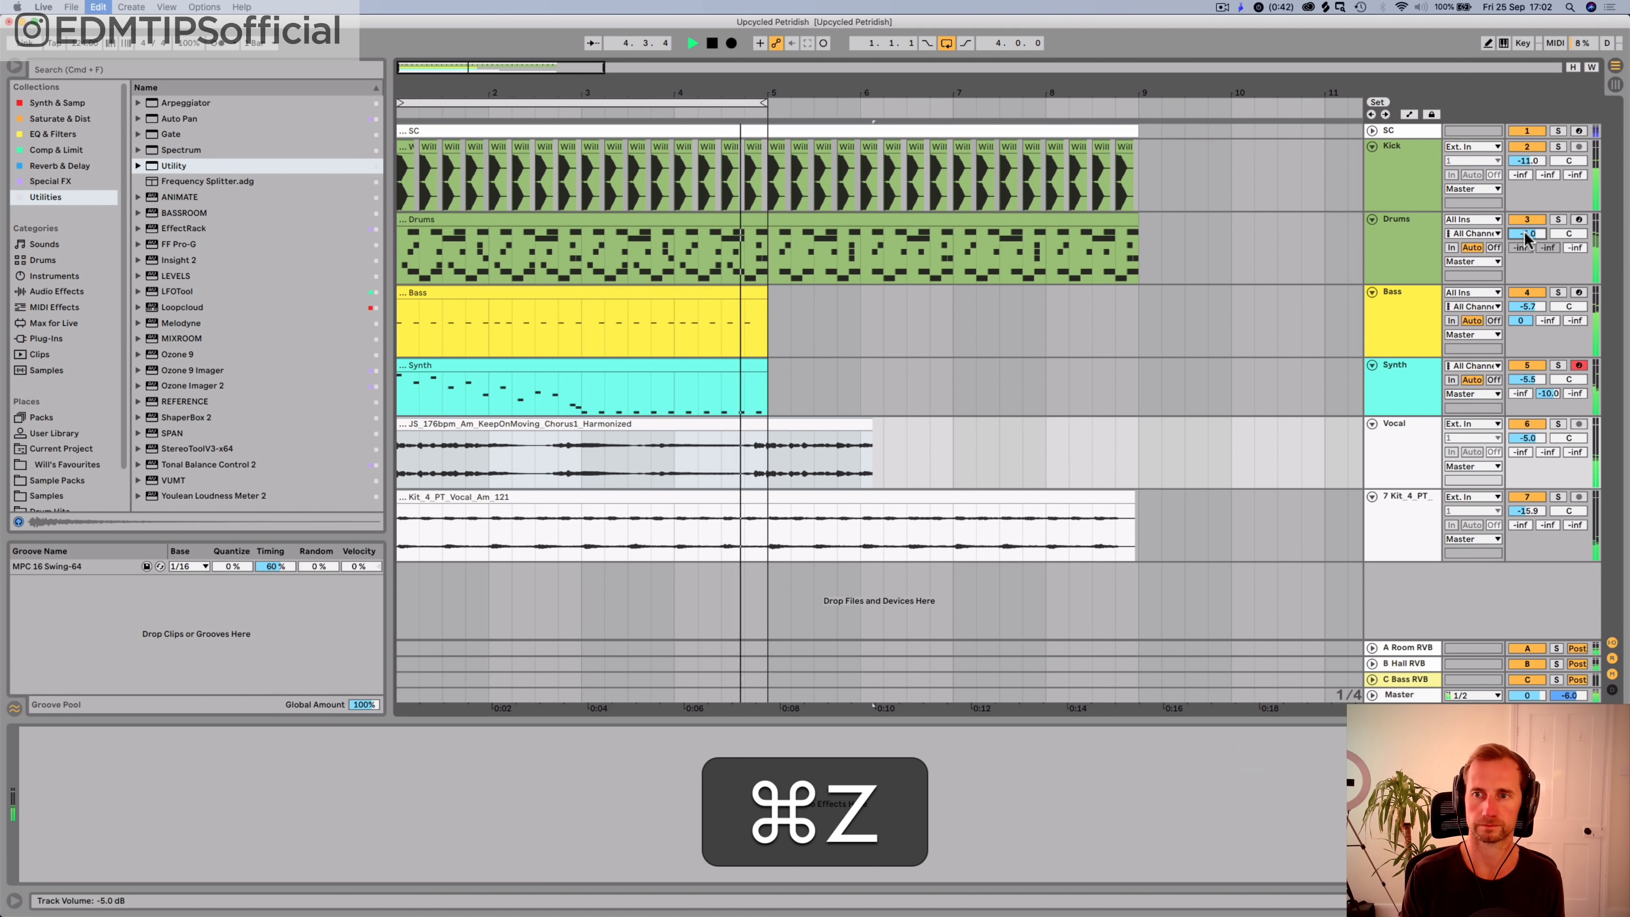
key("shift+super+z")
key("shift+super+space")
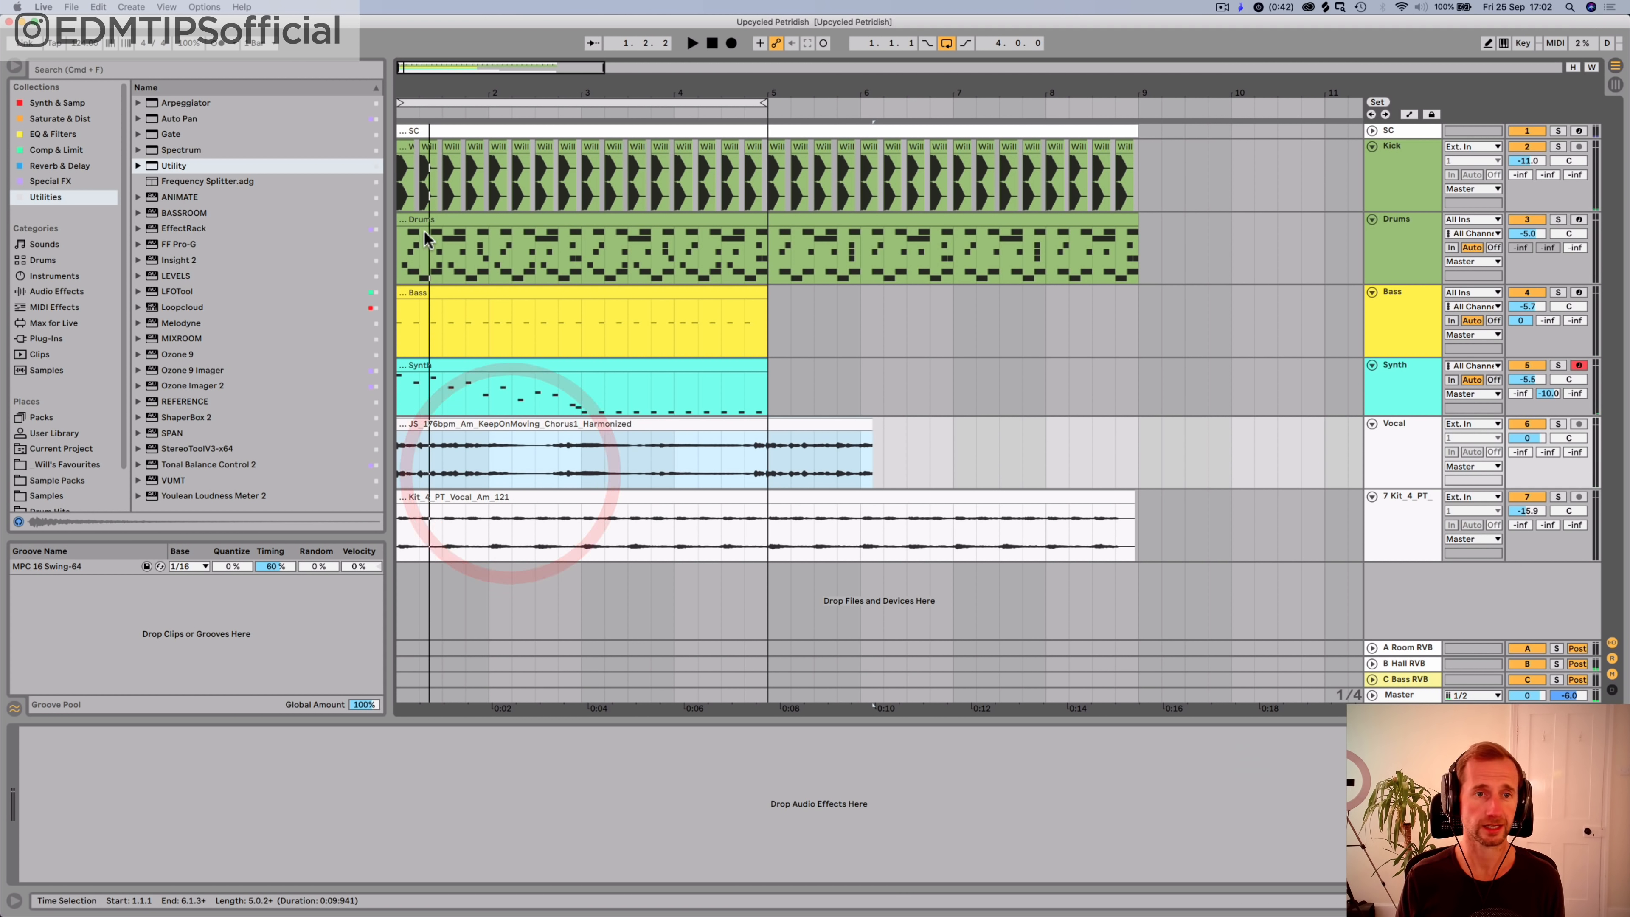
Step: Narrow the browser to give the arrangement more width and solo the Vocal track
left_click_drag(411, 97, 448, 166)
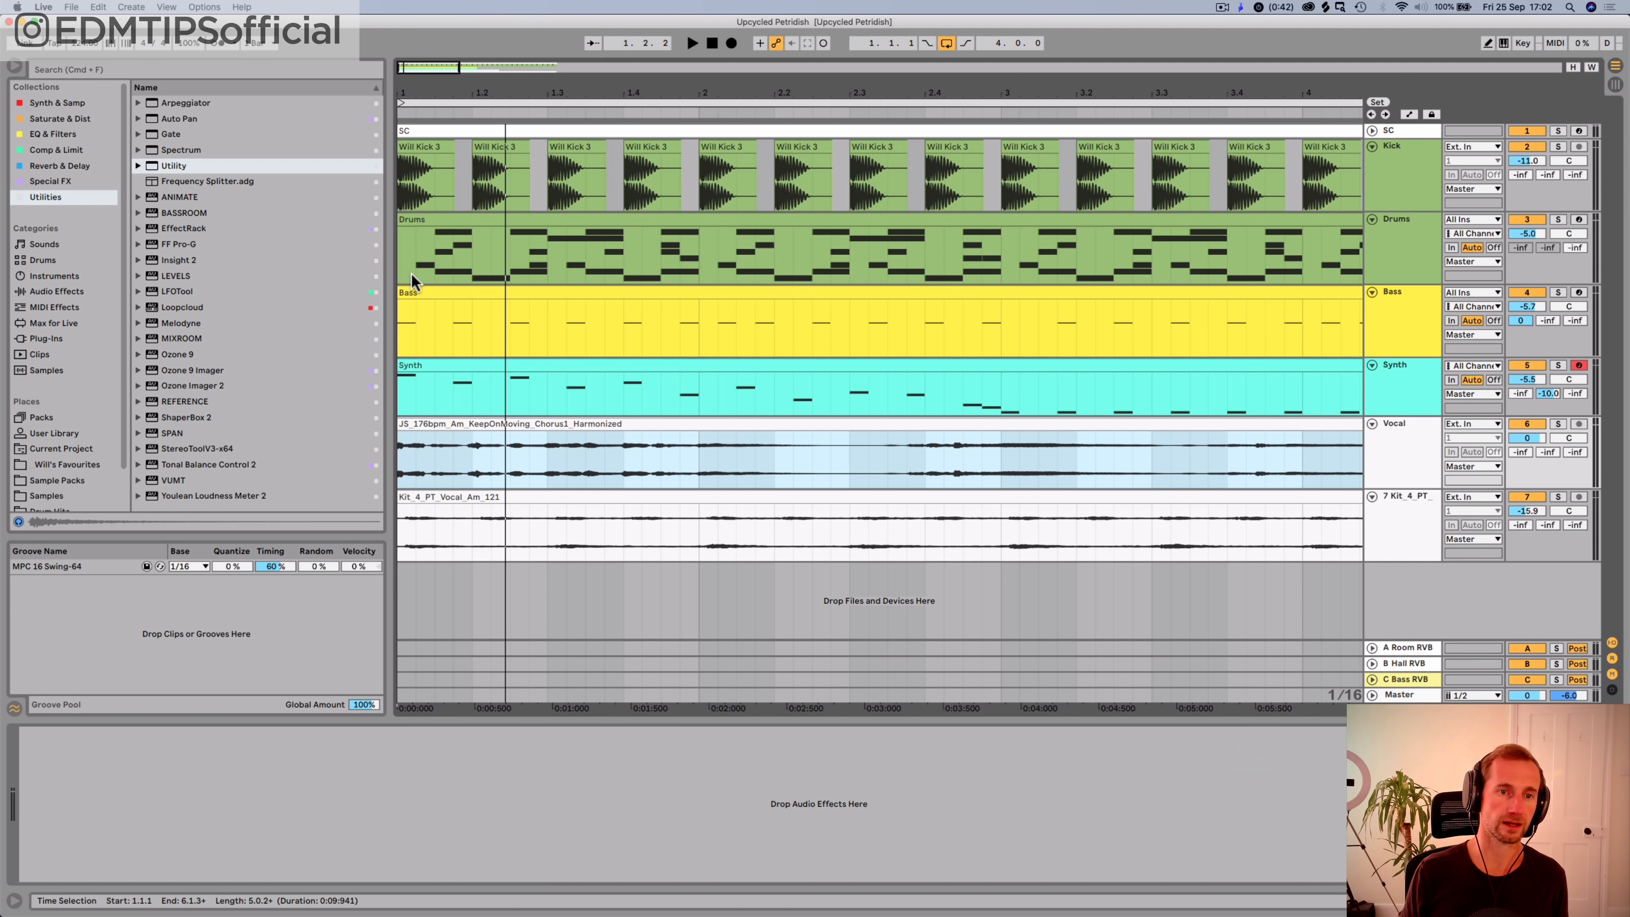
left_click_drag(392, 283, 323, 275)
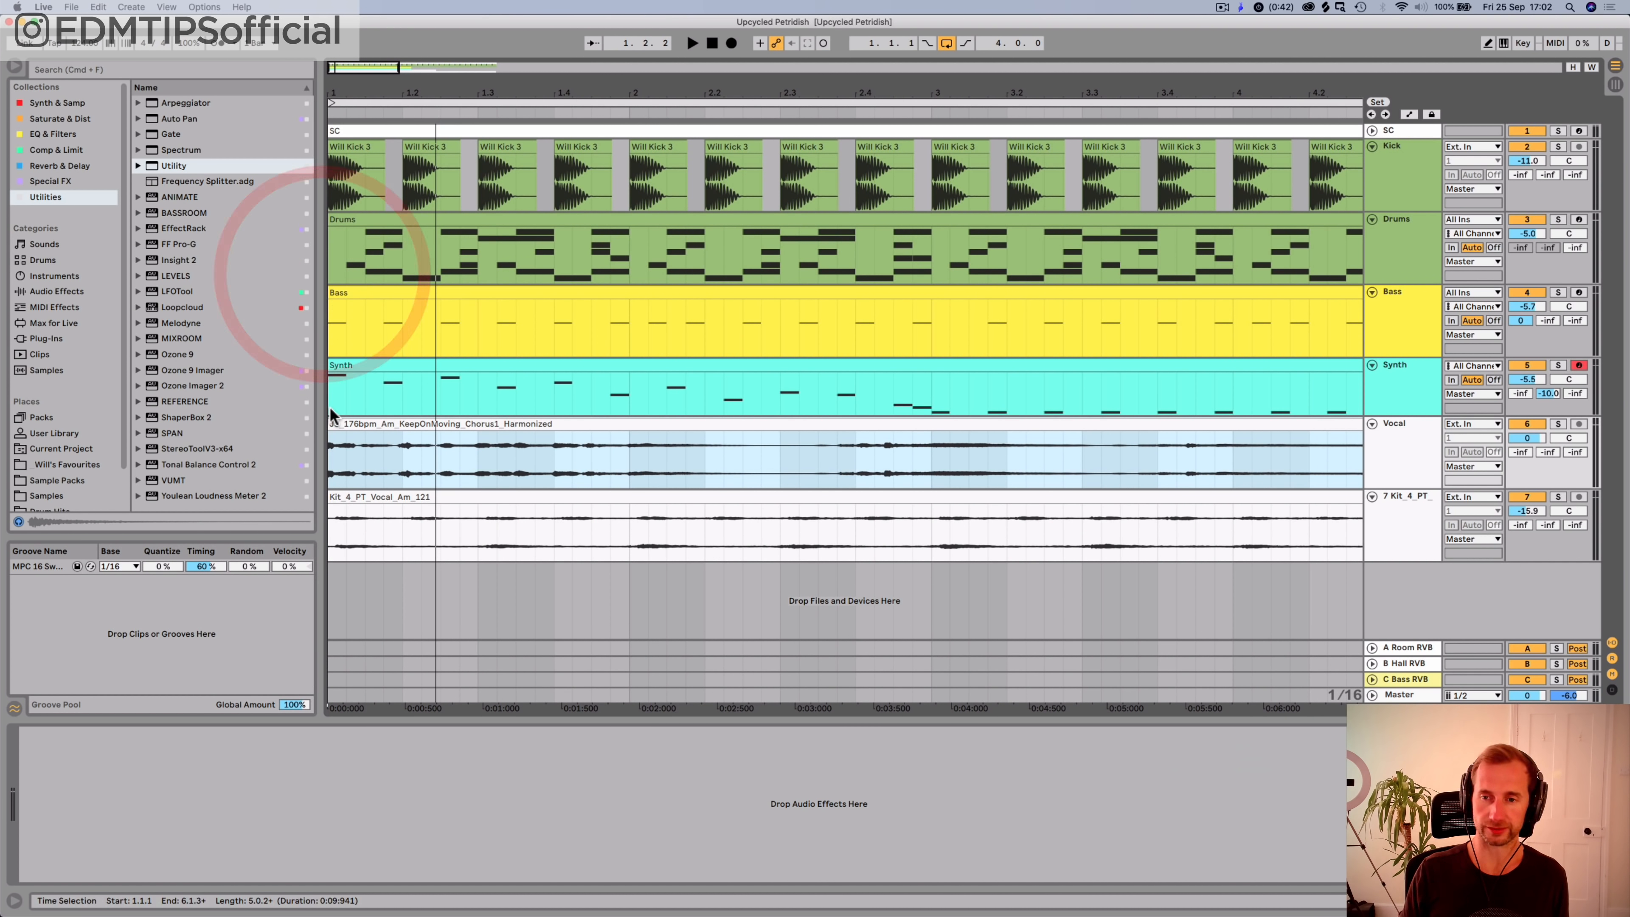
left_click(1415, 454)
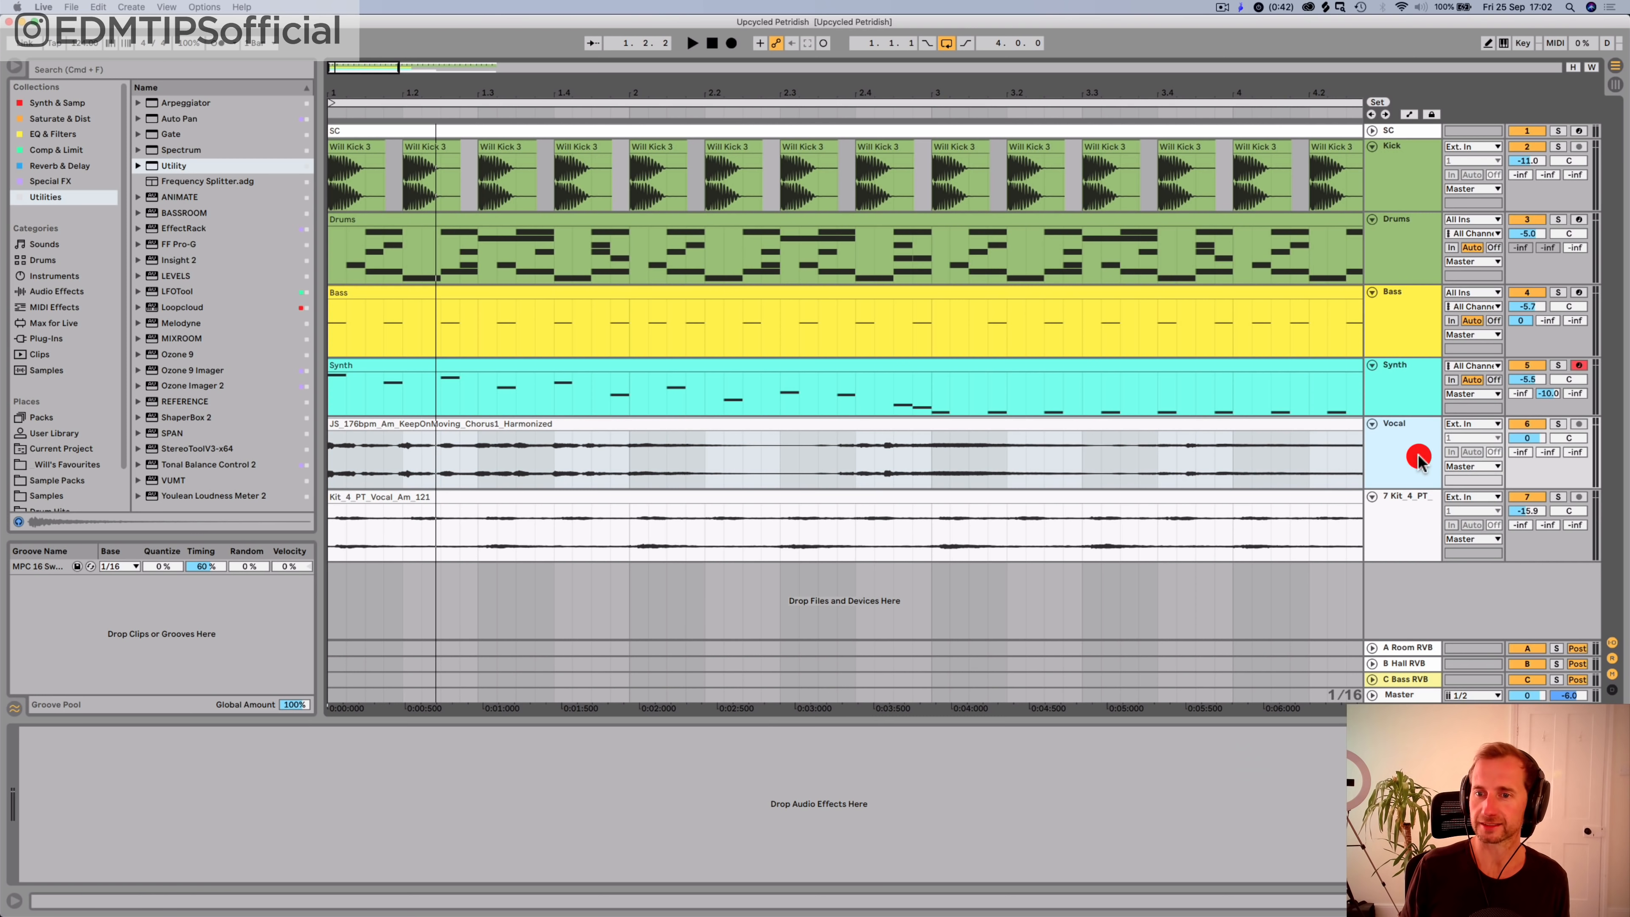
left_click(1558, 424)
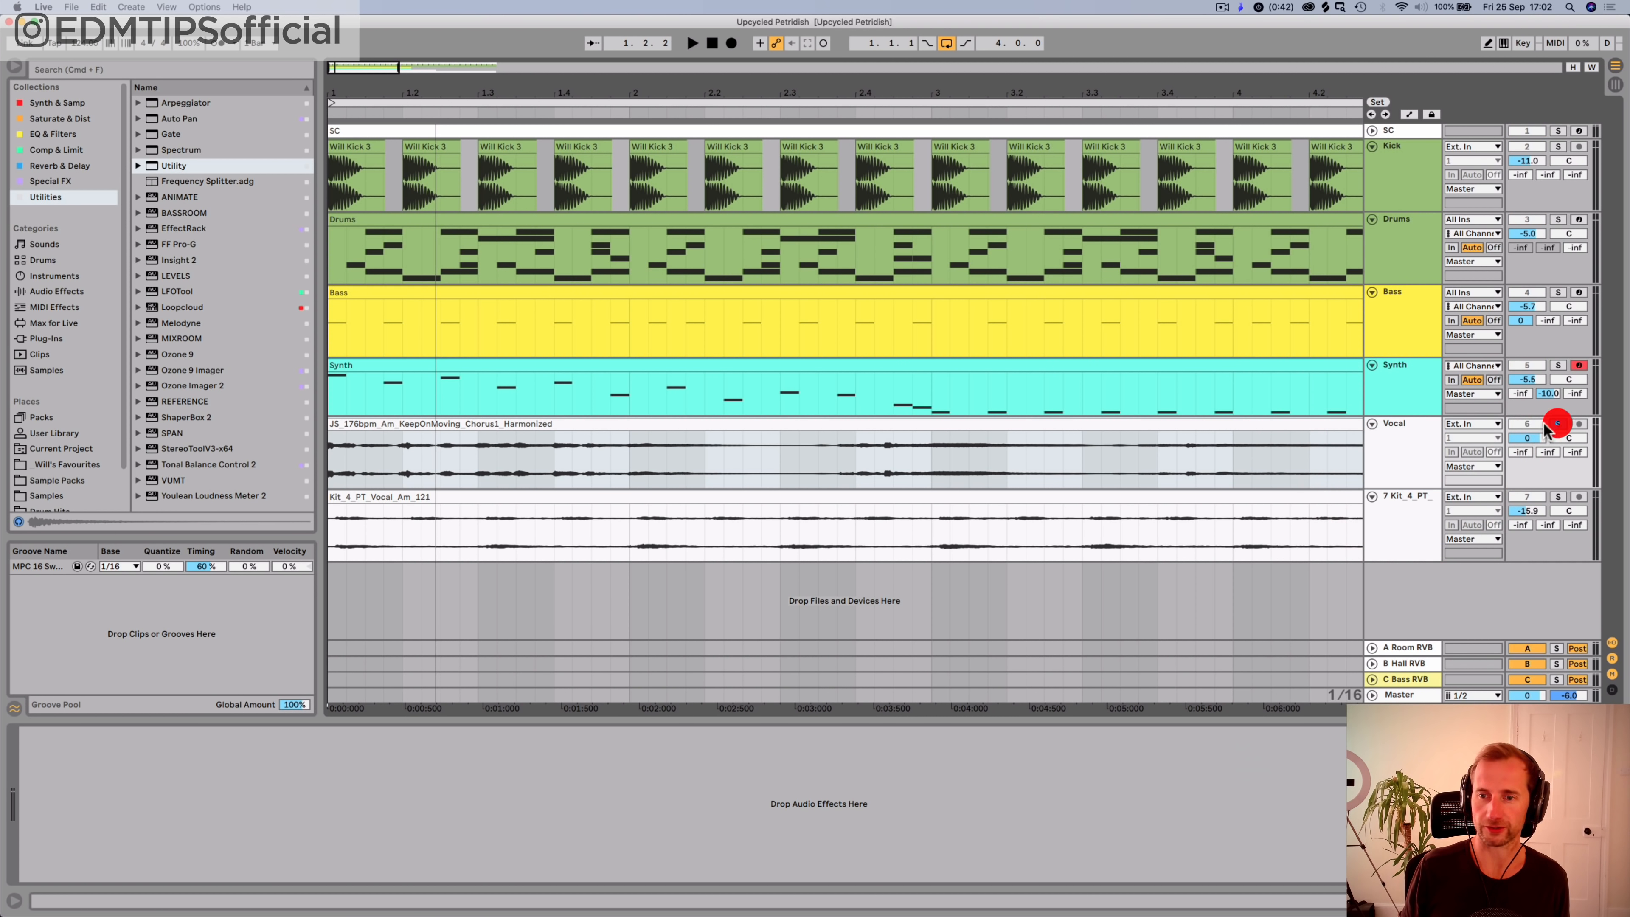
Step: Play the soloed vocal, split its clip just after 1.1.2 and shift the remainder later in time
left_click(331, 458)
key("plus")
key("plus")
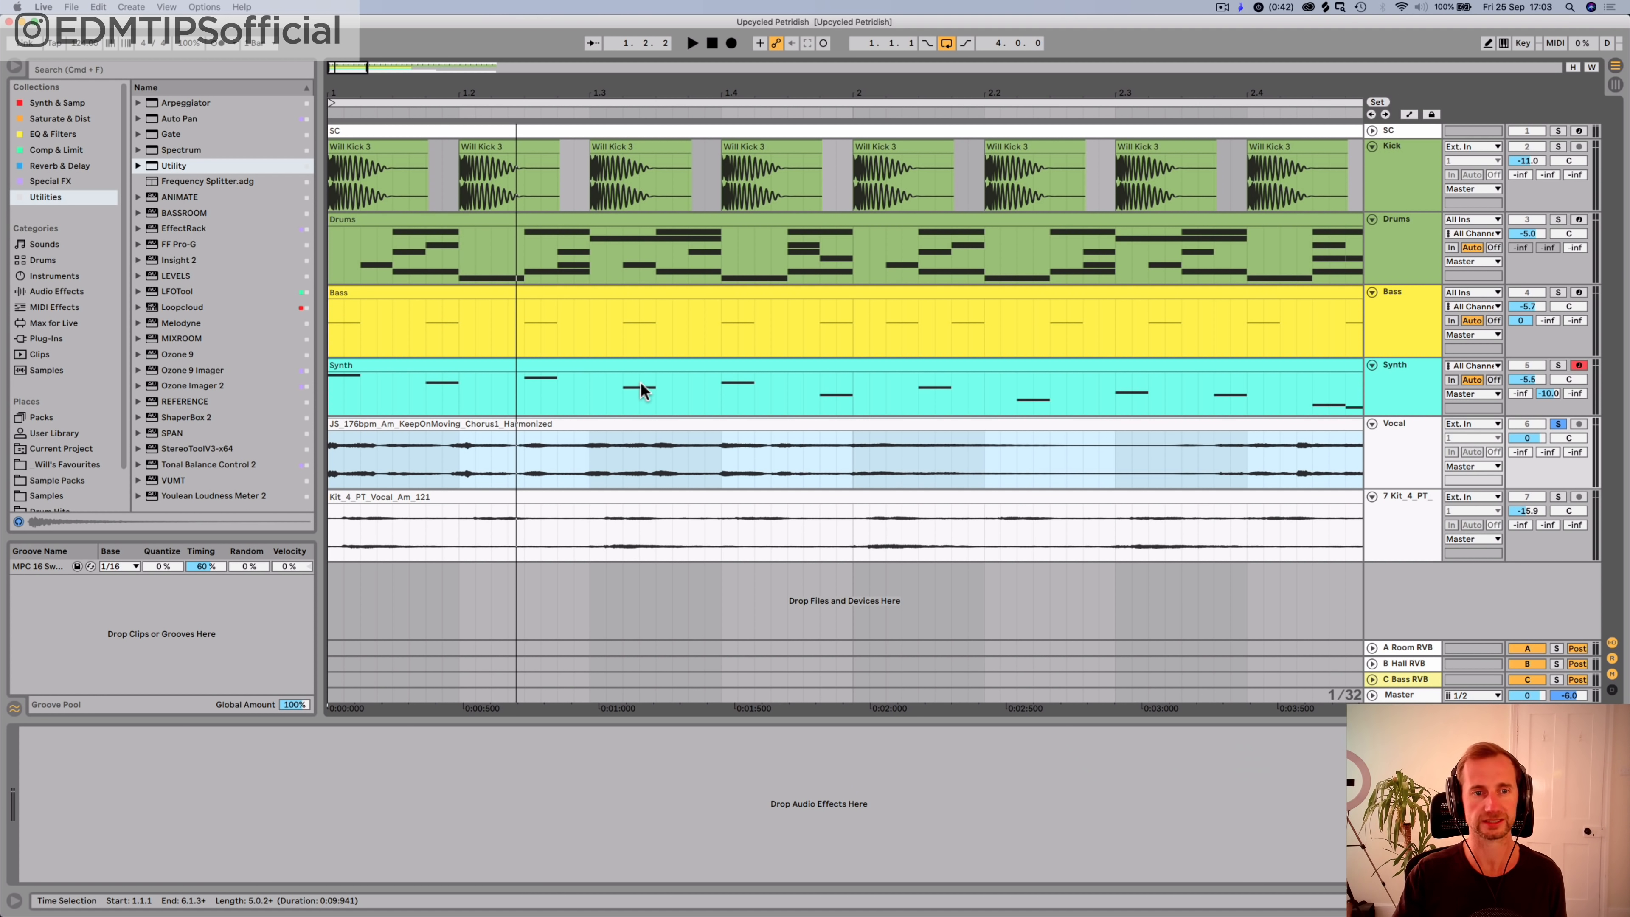
key("space")
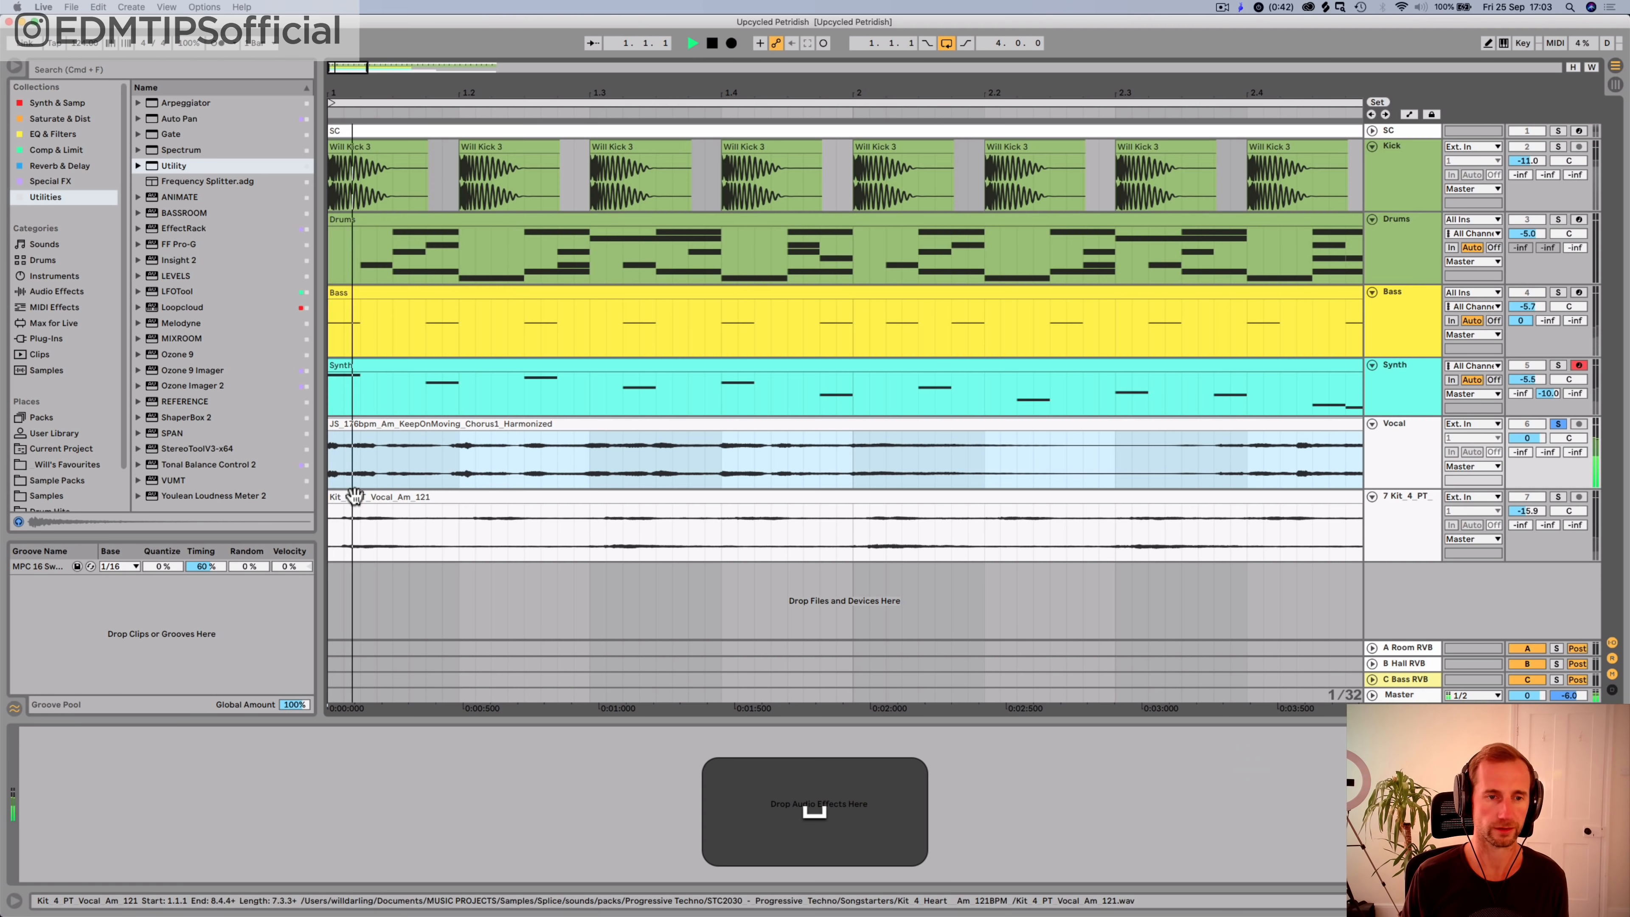
left_click(374, 459)
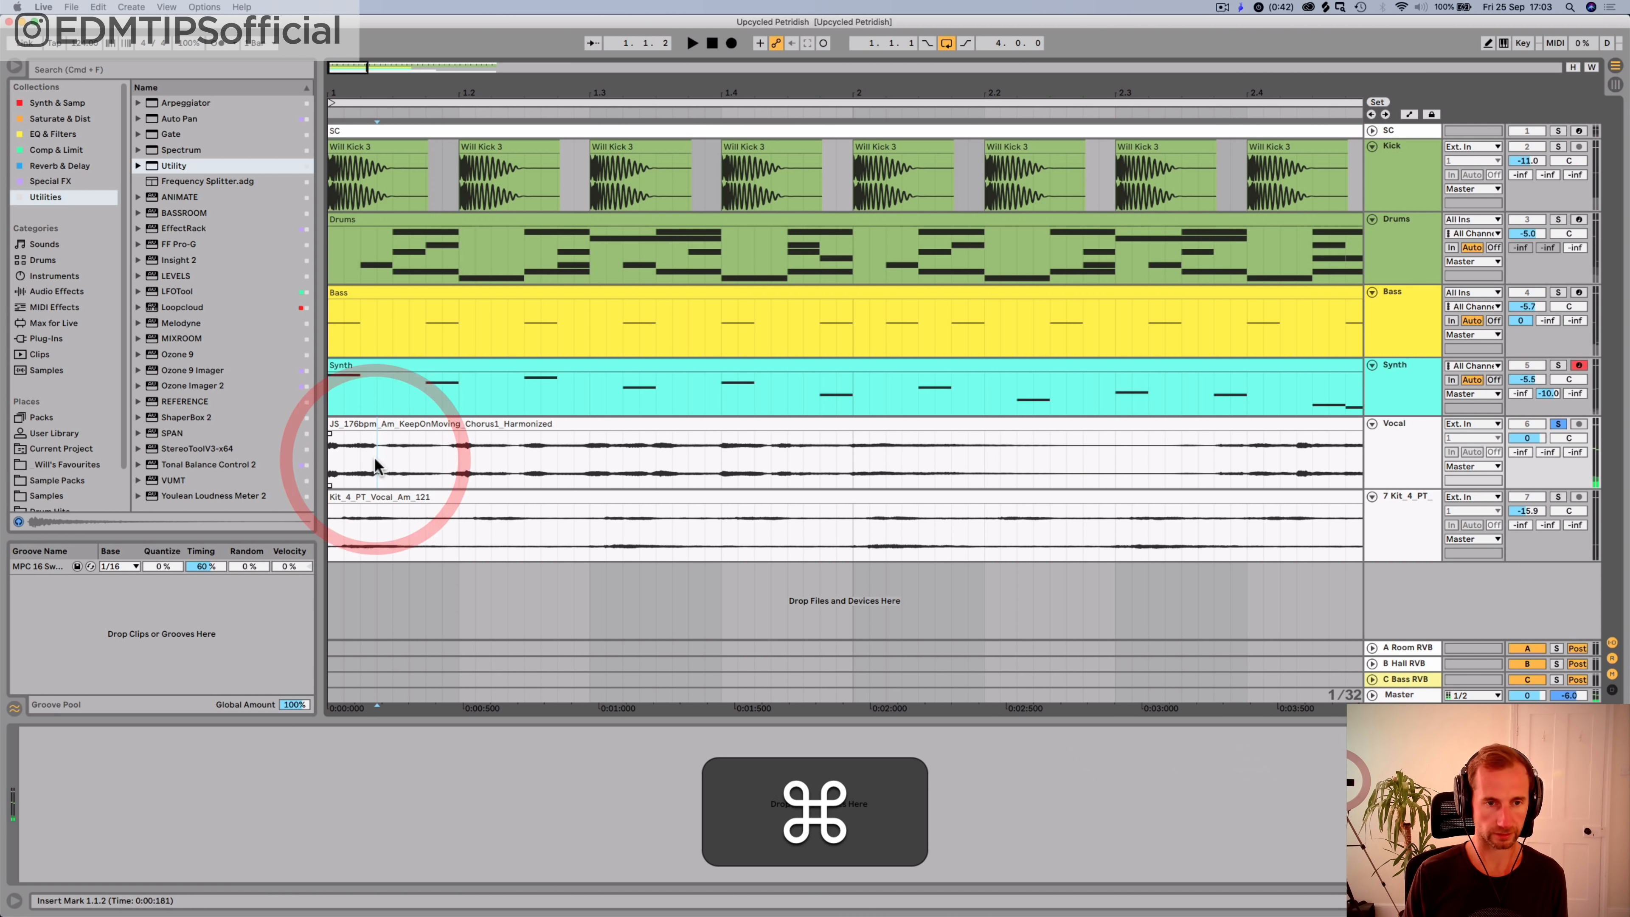
key("super+e")
left_click_drag(394, 423, 434, 425)
Step: Audition the split vocal, undo the last shift and place the second slice at 1.1.4
left_click(332, 450)
key("space")
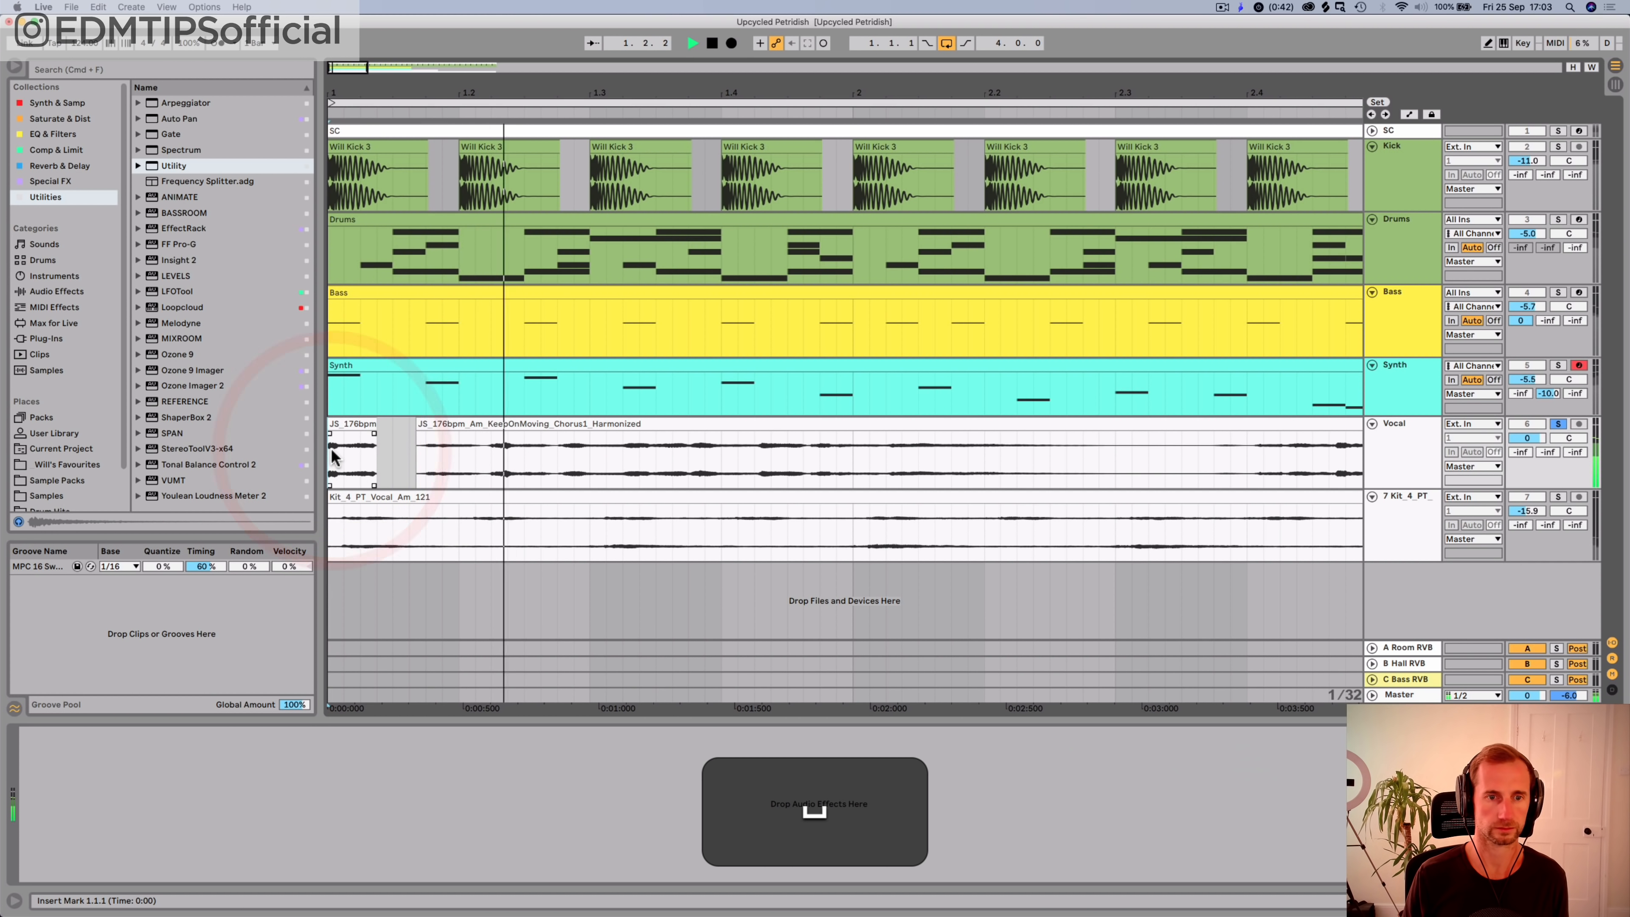
key("space")
key("super+z")
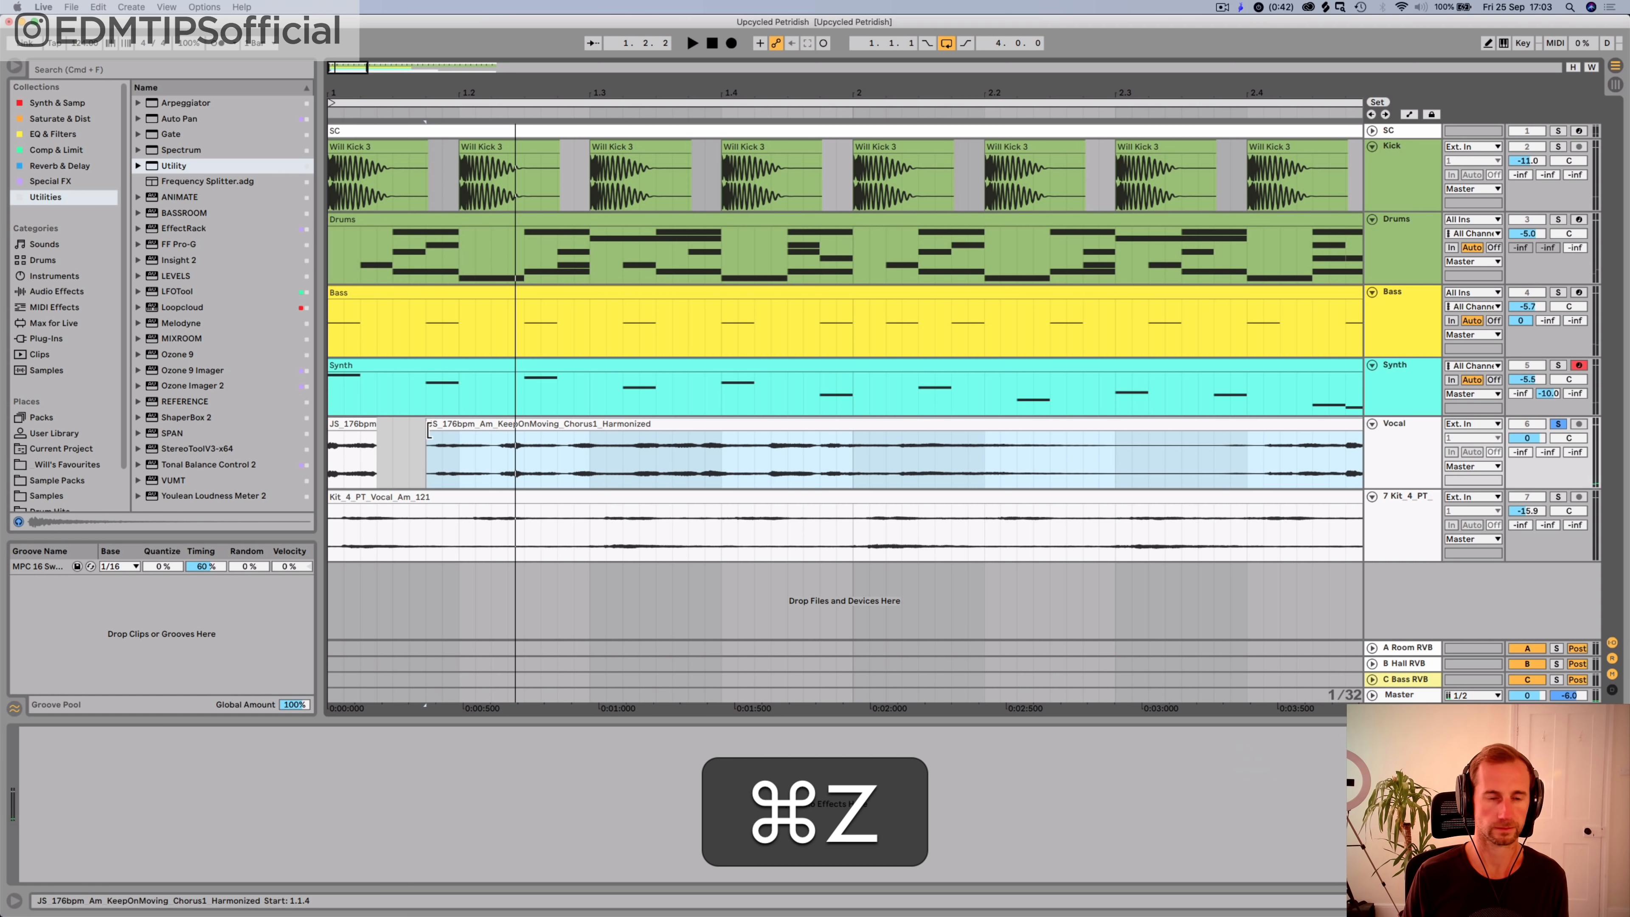
key("space")
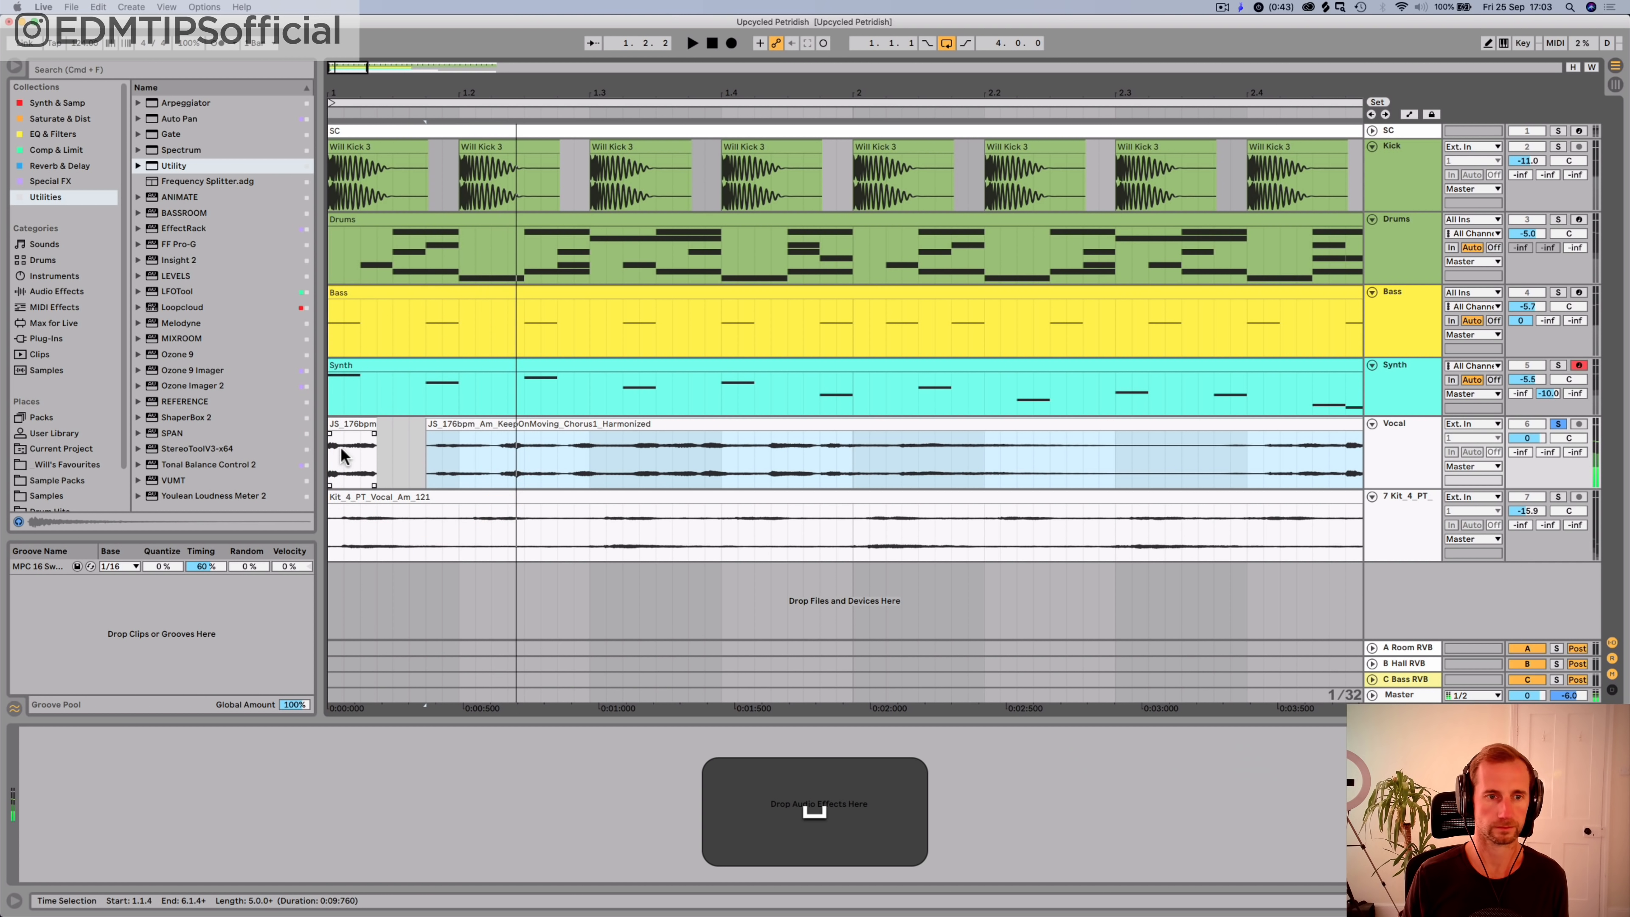
left_click(338, 451)
key("space")
left_click(336, 453)
Step: Split the vocal clip just after 1.2.2 and move the remainder to 1.2.3
left_click(492, 453)
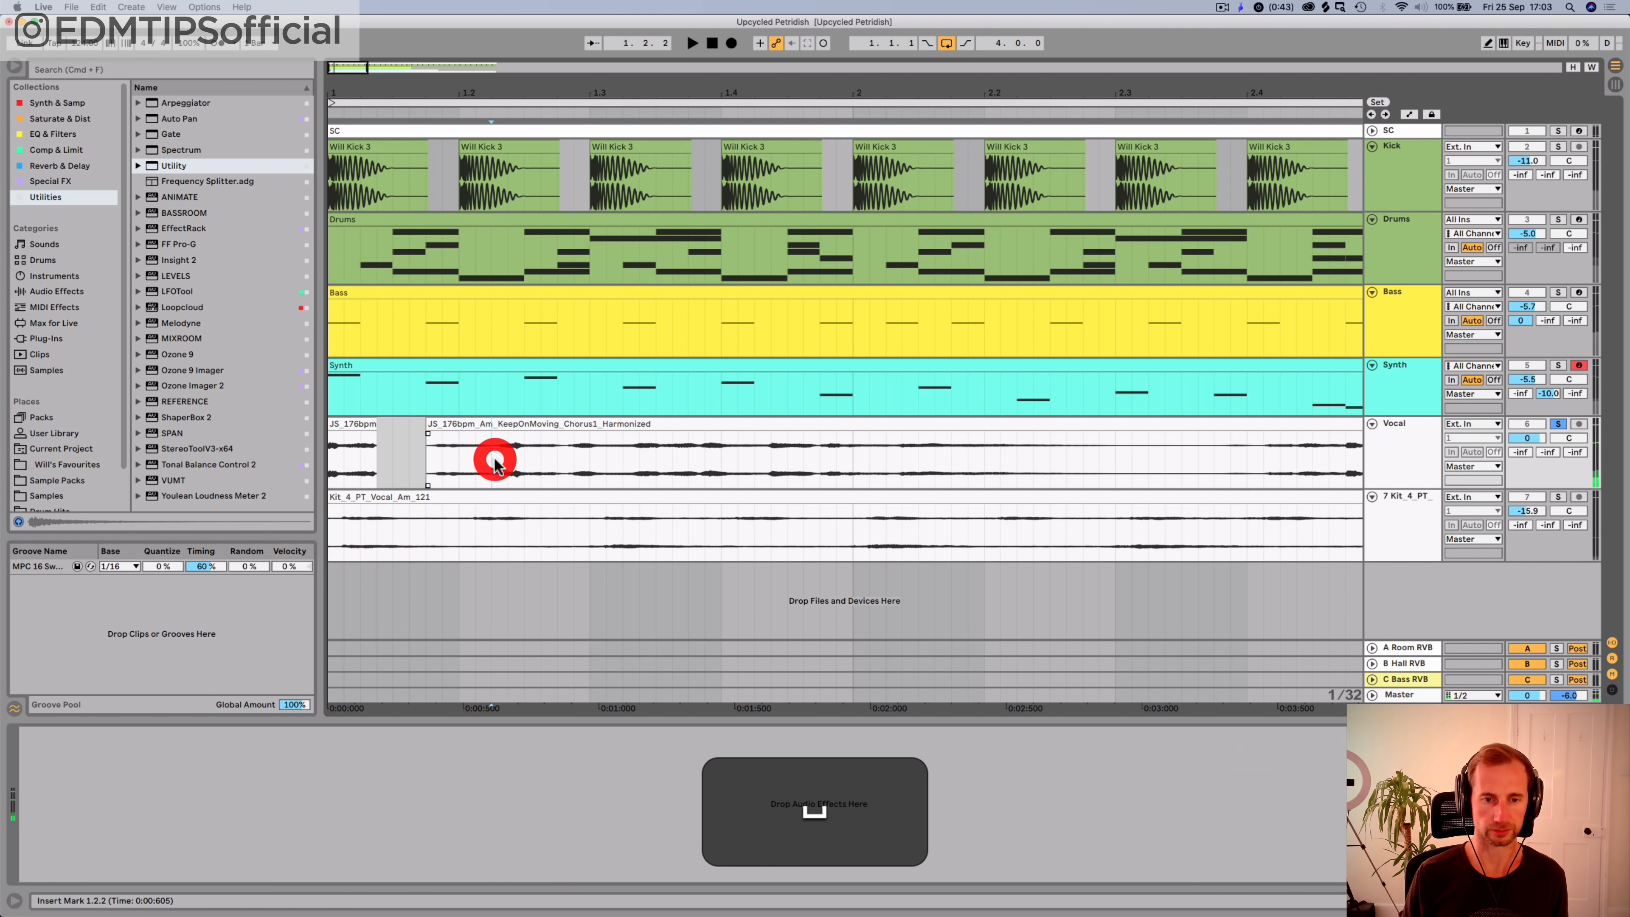
key("super+e")
left_click_drag(511, 426, 544, 427)
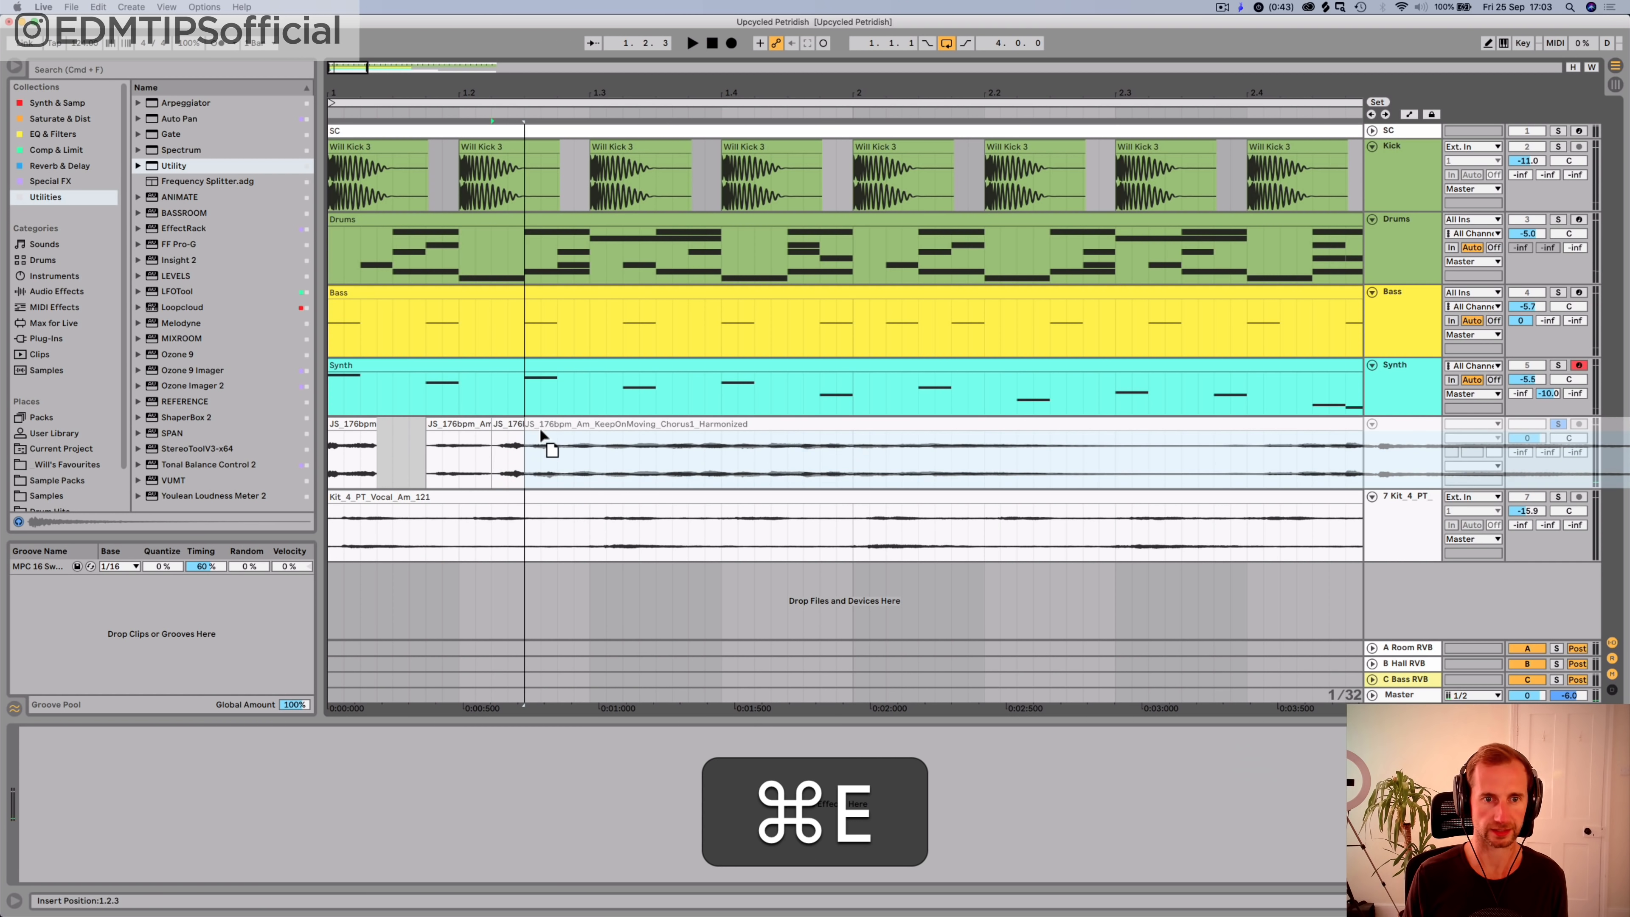
left_click(588, 451)
key("super+e")
key("super+z")
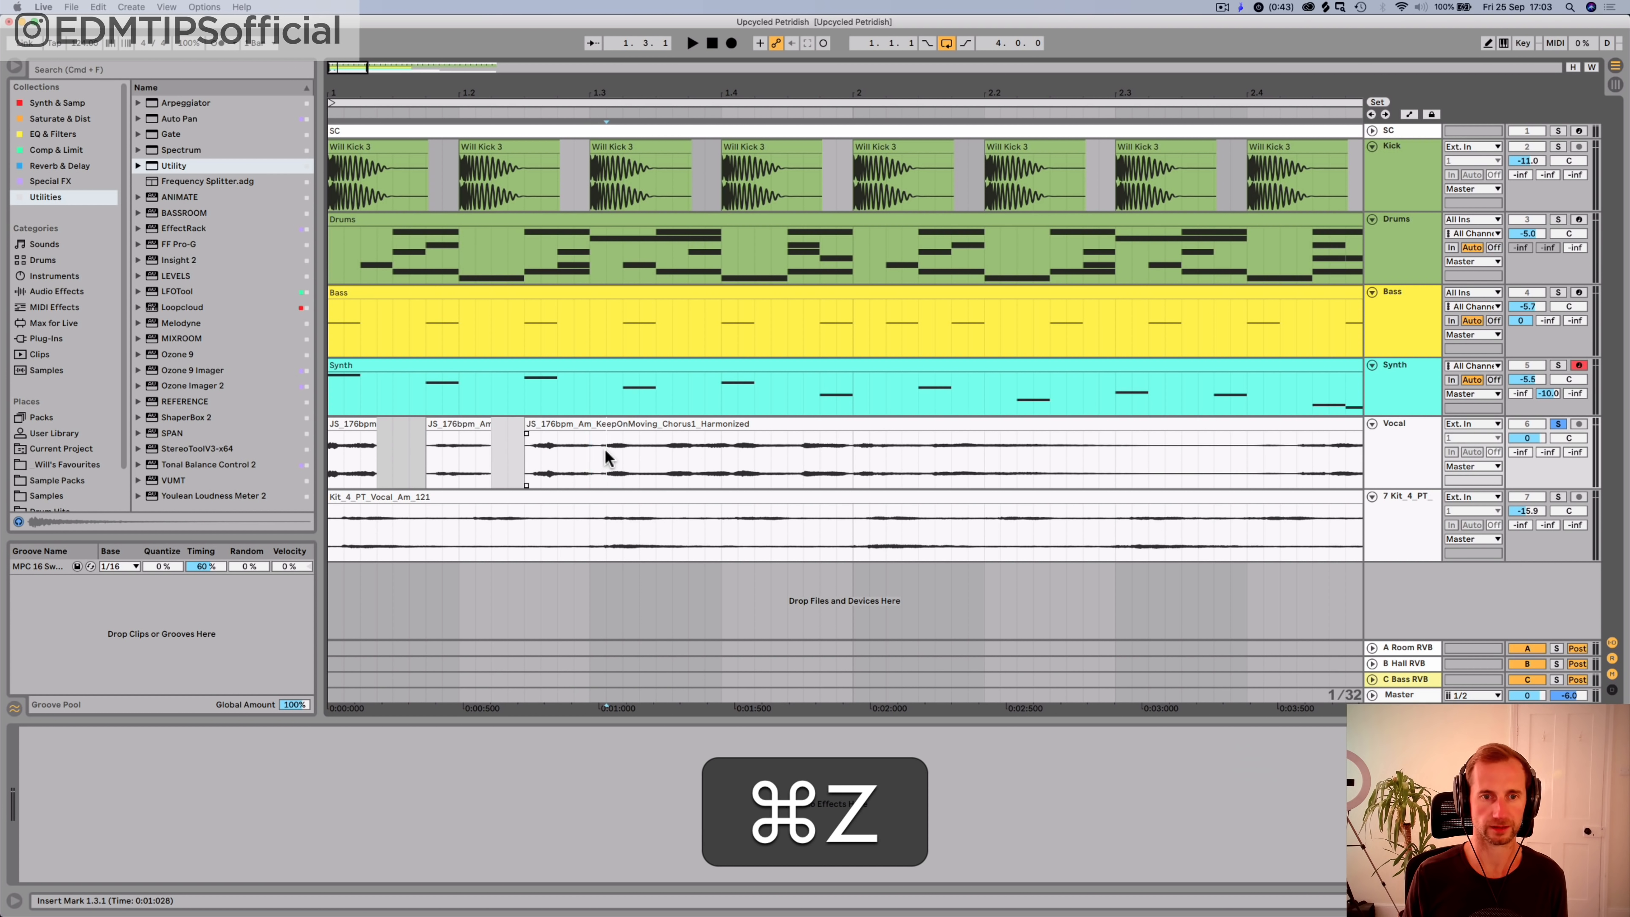
Step: Split the vocal clip just after 1.3.1 and move the remainder to 1.3.2
left_click(606, 453)
key("super+e")
left_click_drag(623, 425, 636, 421)
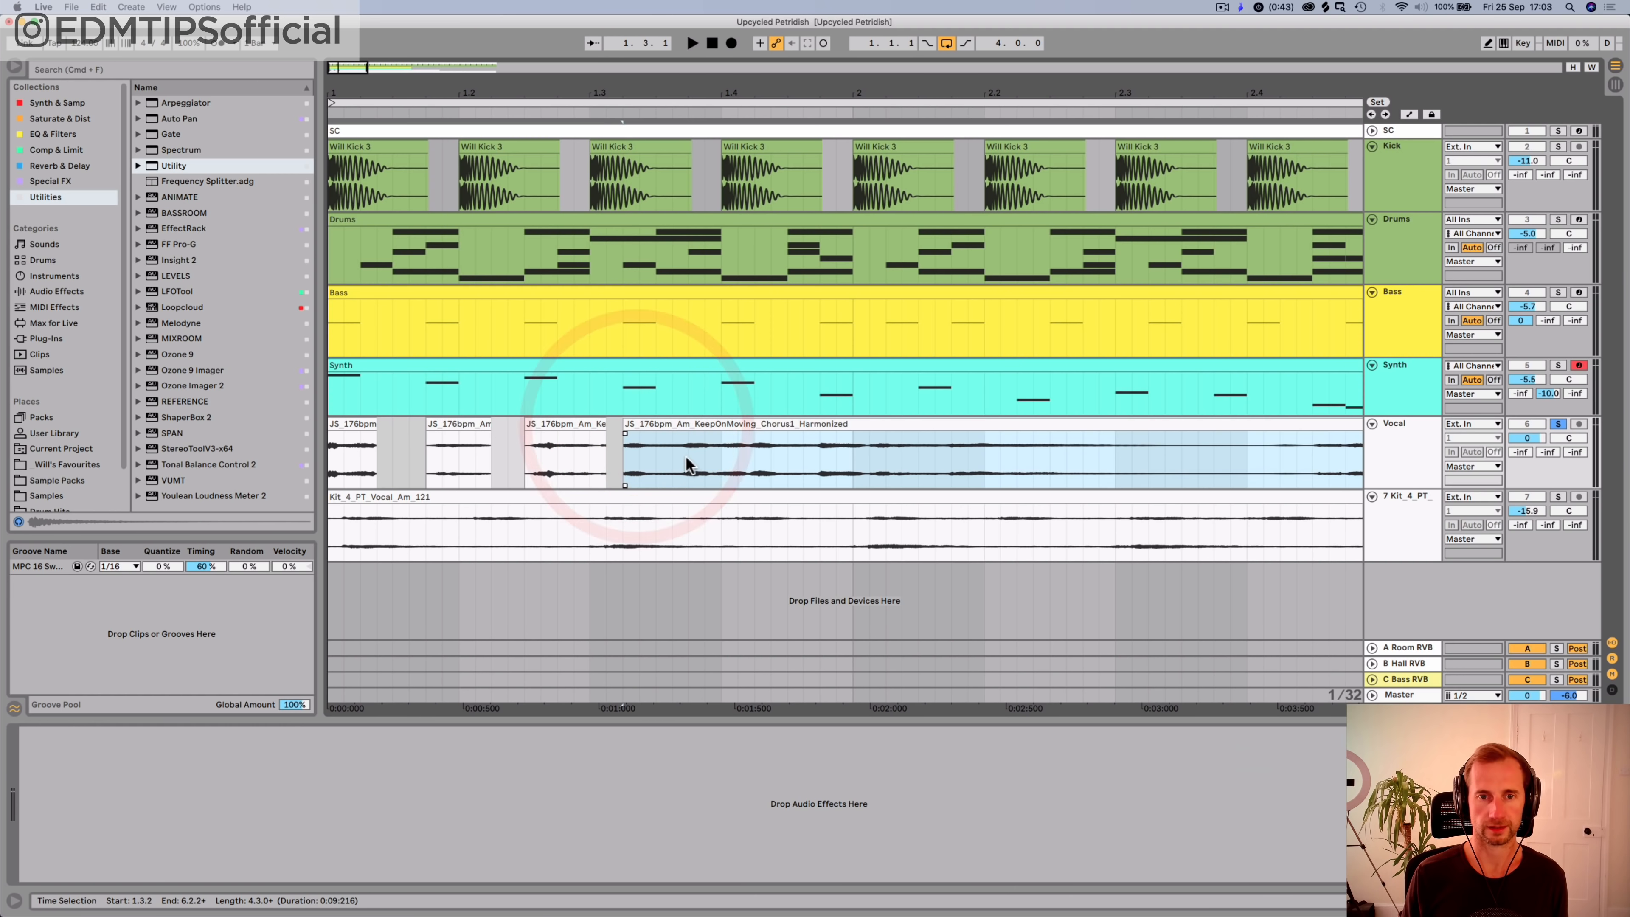
Step: Audition the last vocal slice, split it just after 1.3.3 and move the remainder to 1.4.1
left_click(684, 455)
left_click(647, 458)
key("space")
left_click(682, 453)
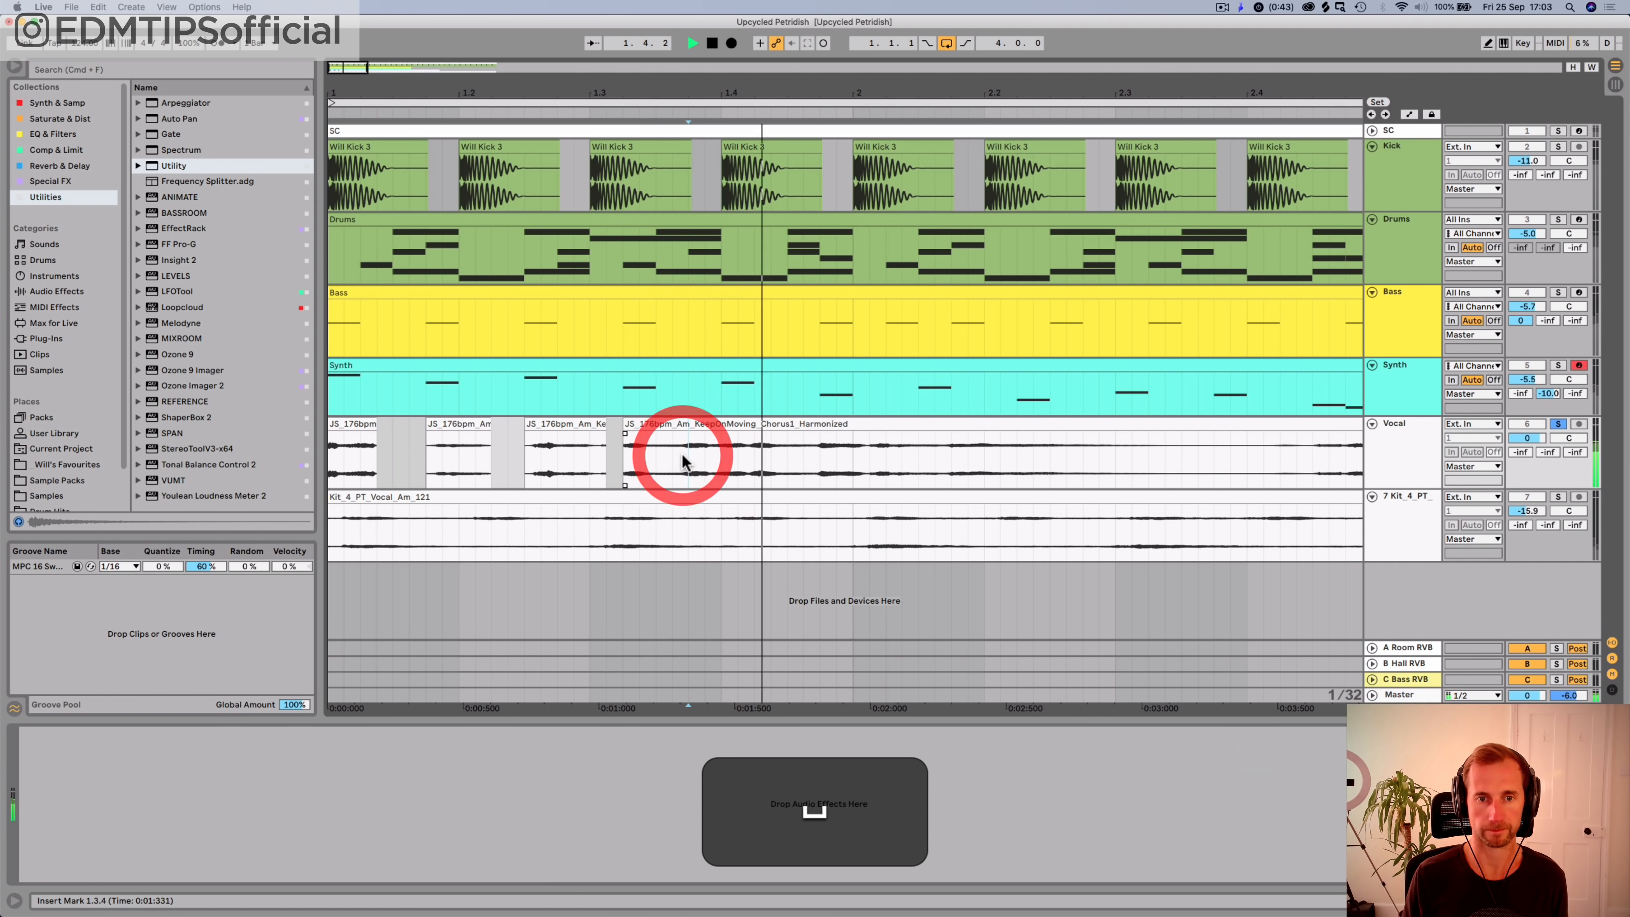
left_click(673, 455)
key("super+space")
key("super+e")
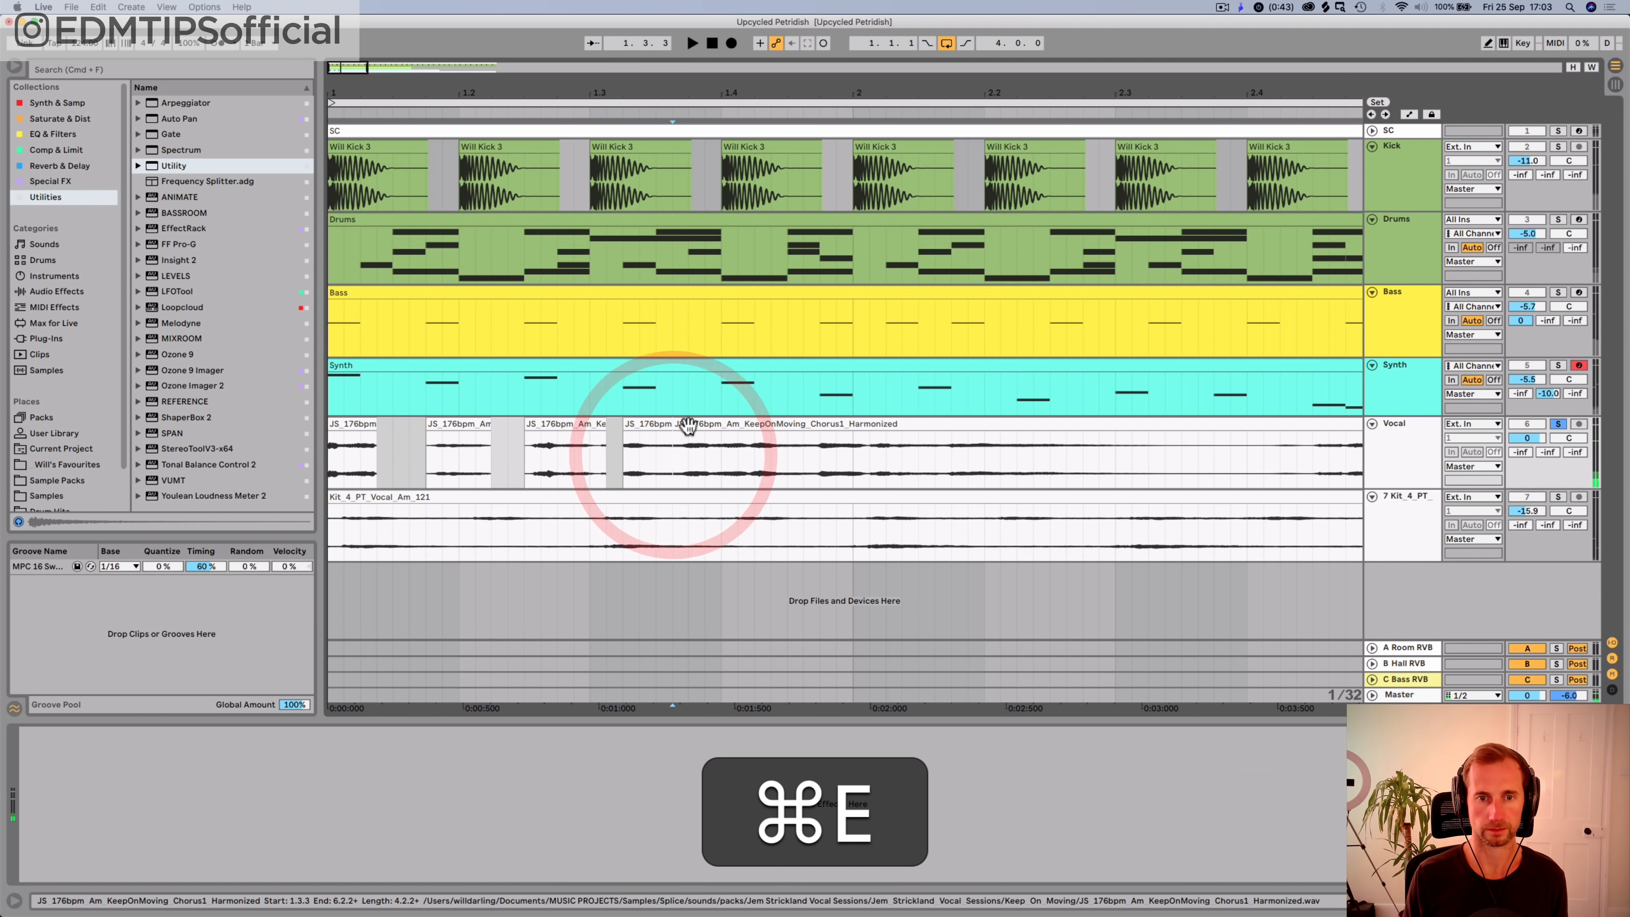
left_click_drag(739, 431, 774, 450)
Step: Audition the slice at 1.4.1, split it just after 1.4.3 and move the remainder to 1.4.4
left_click(753, 450)
key("space")
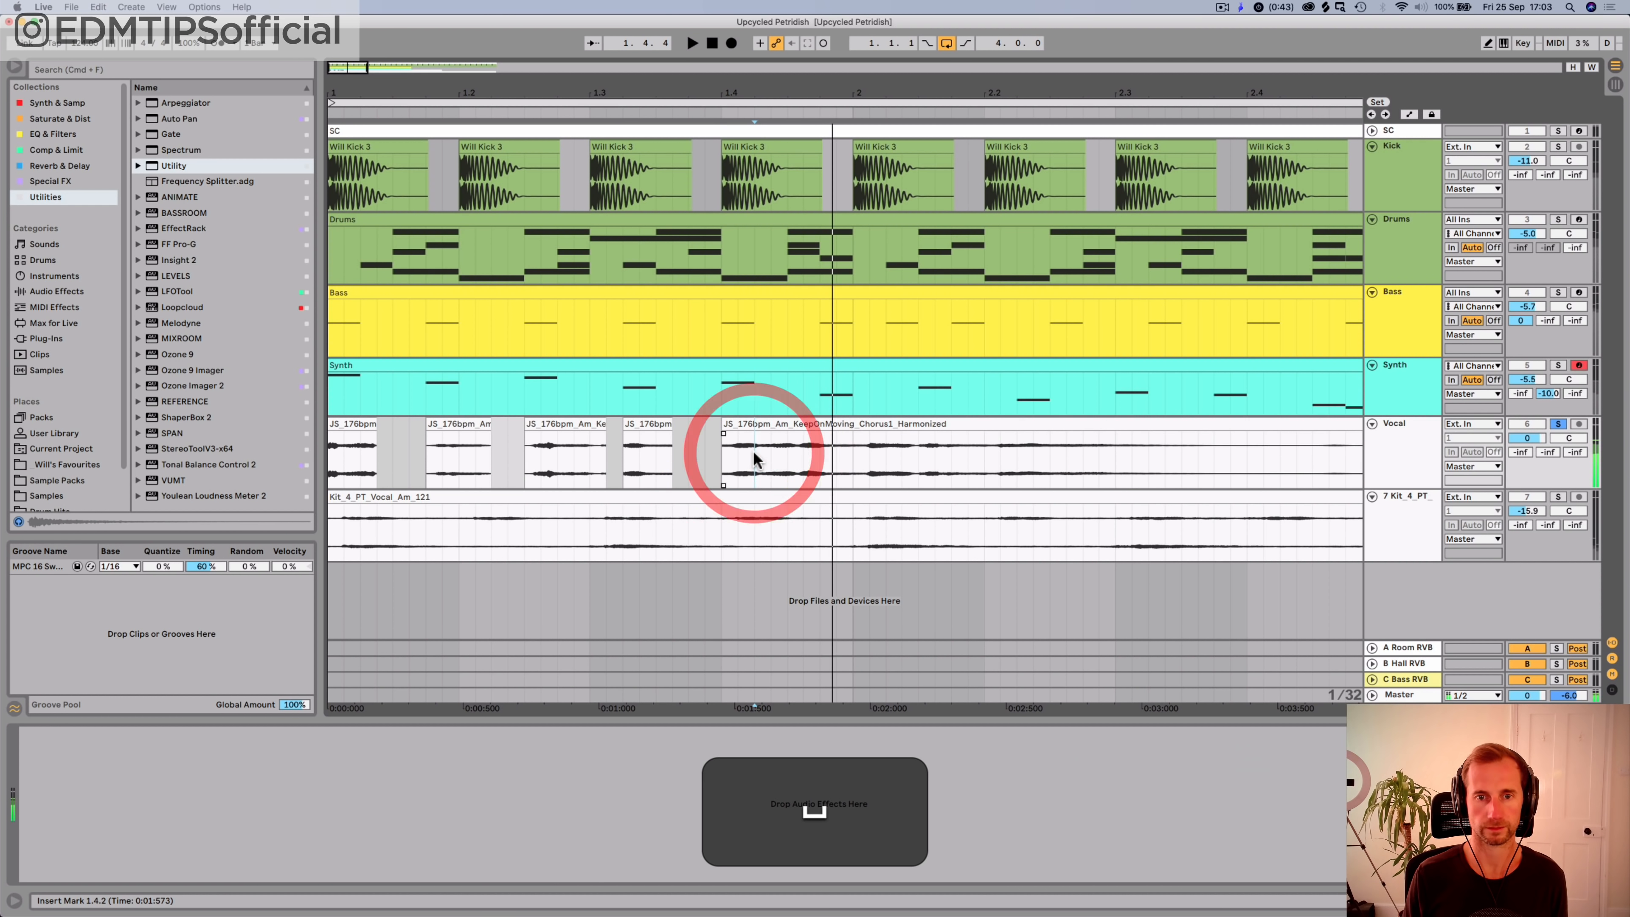
left_click(770, 451)
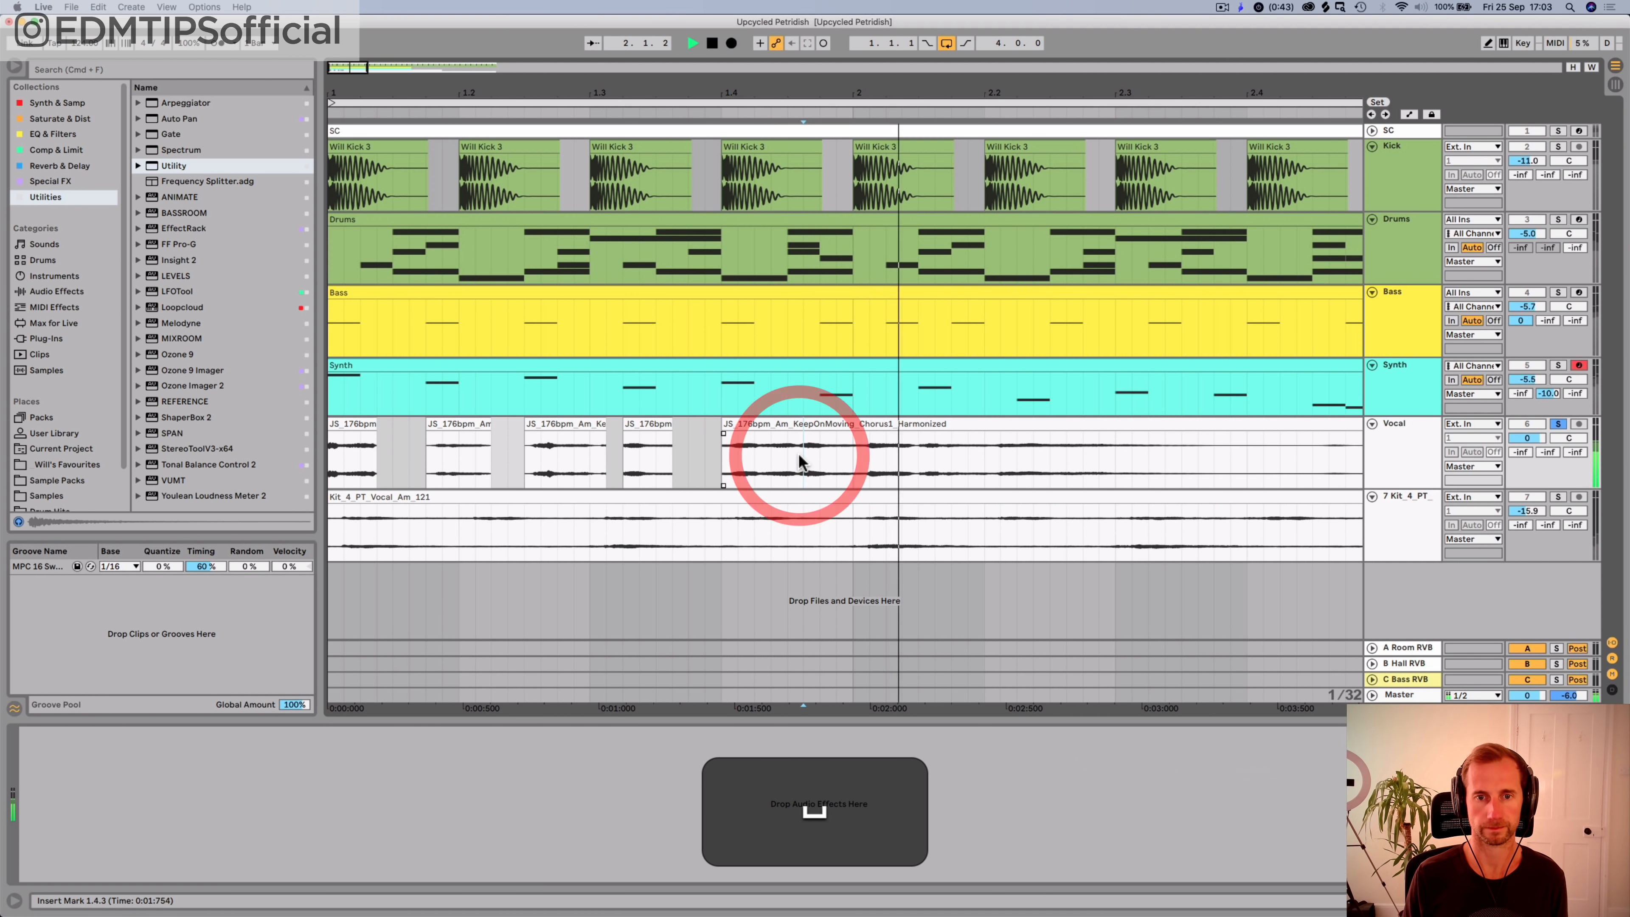
left_click(802, 455)
key("super+space")
key("super+e")
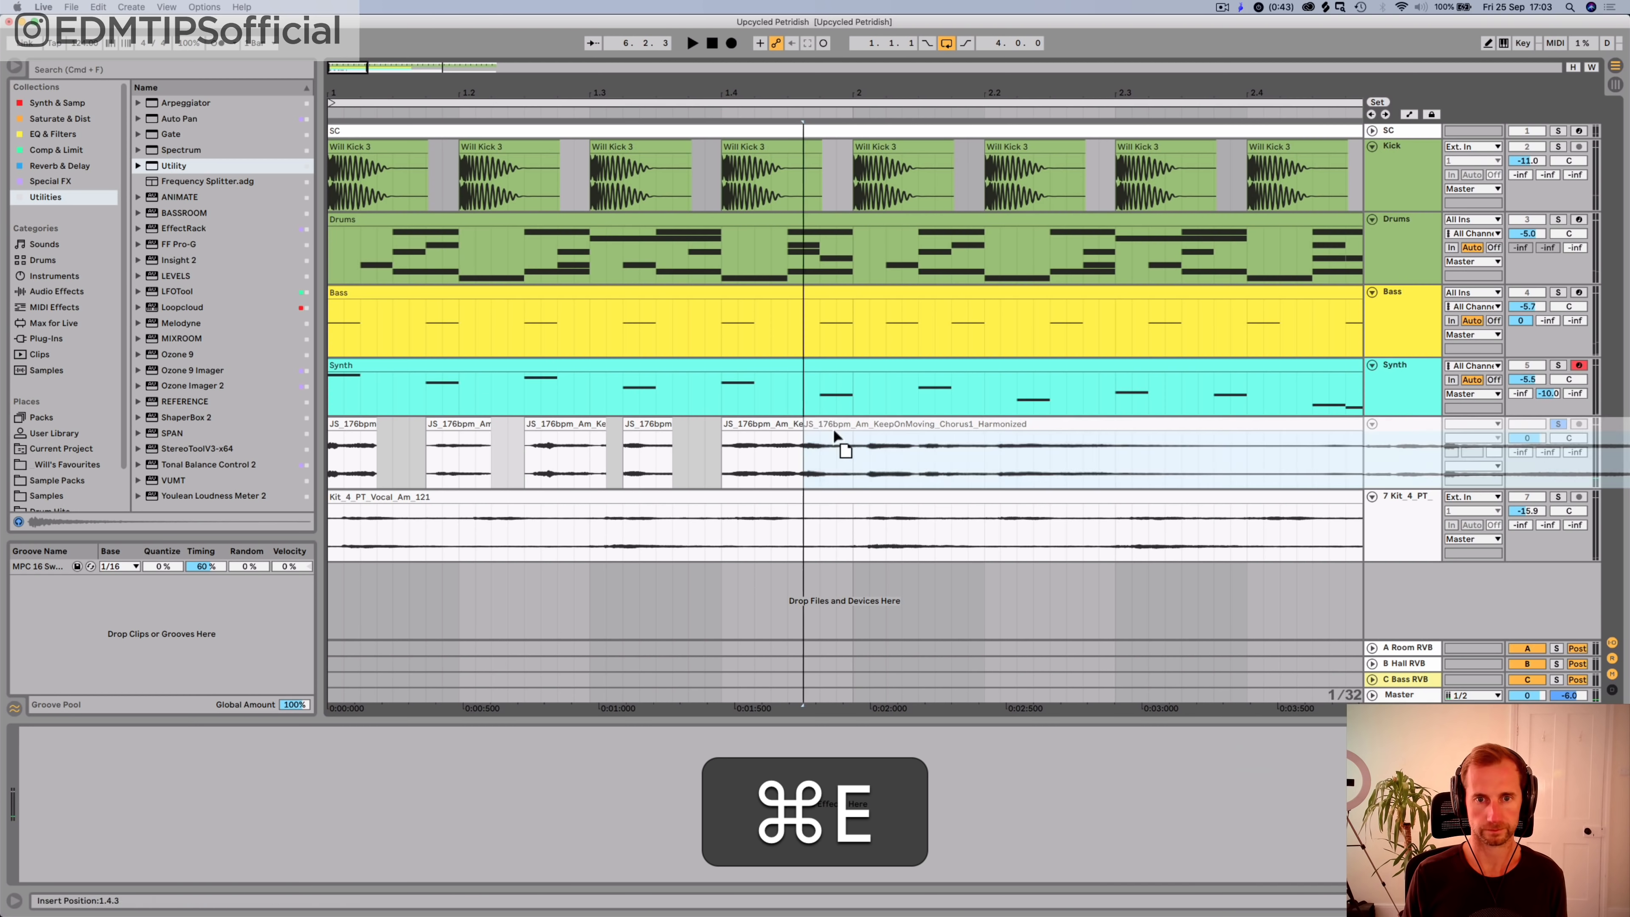
left_click_drag(833, 429, 850, 428)
Step: Play the sliced vocal back from the start of bar 1
key("space")
left_click(330, 459)
key("space")
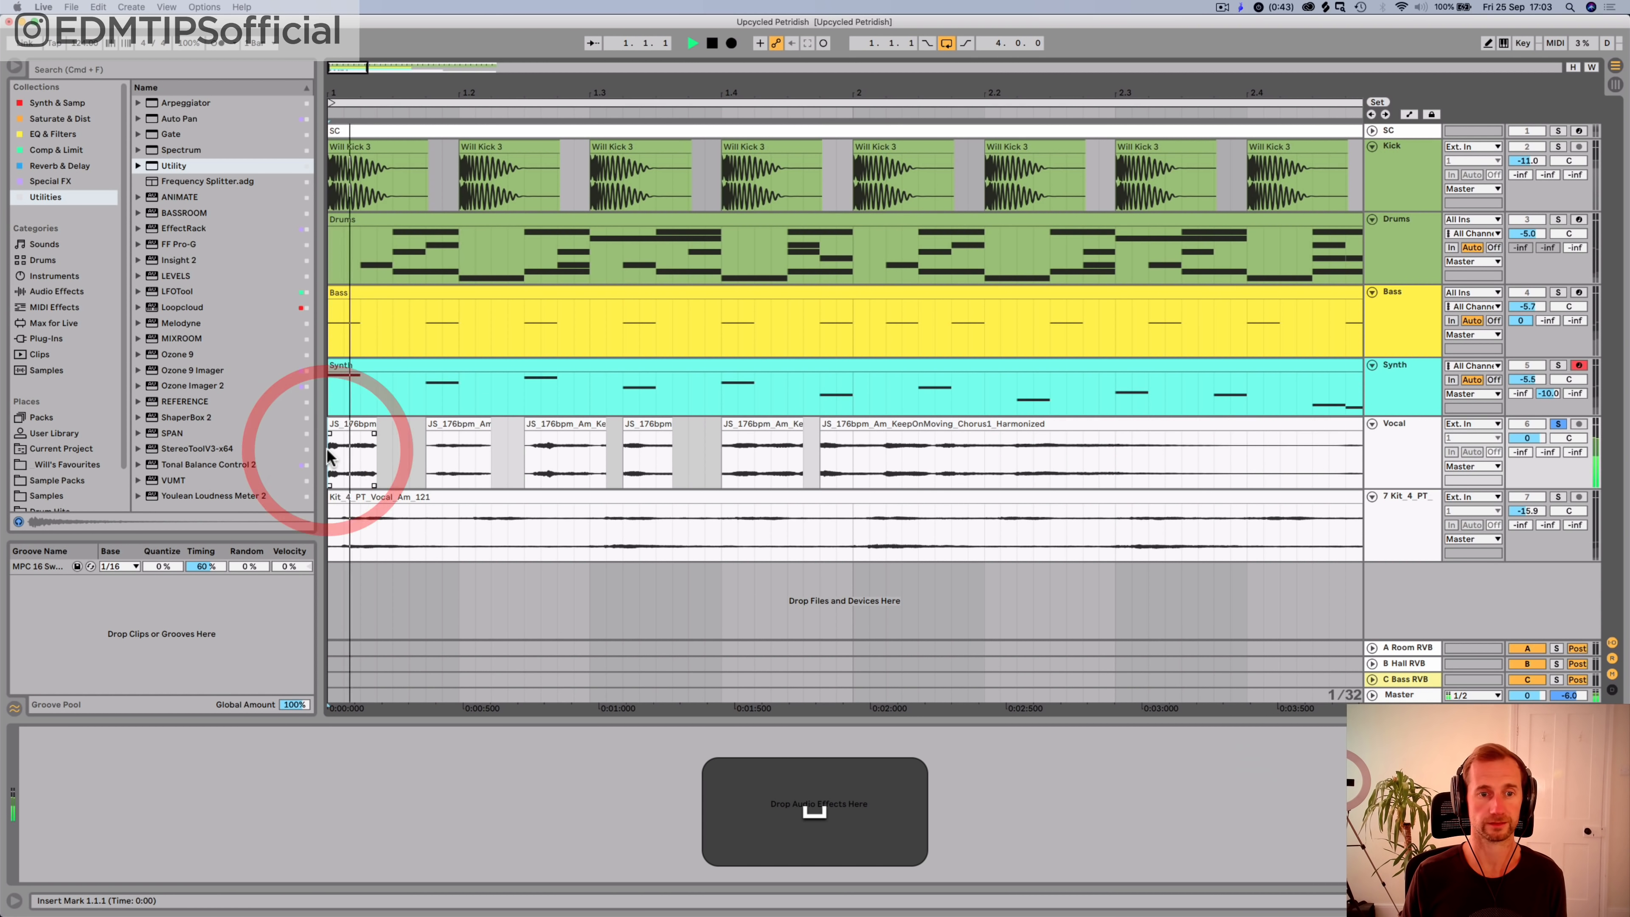
Step: Audition the sliced vocal, then solo the Synth track alongside the Vocal track and return playback to bar 1
key("space")
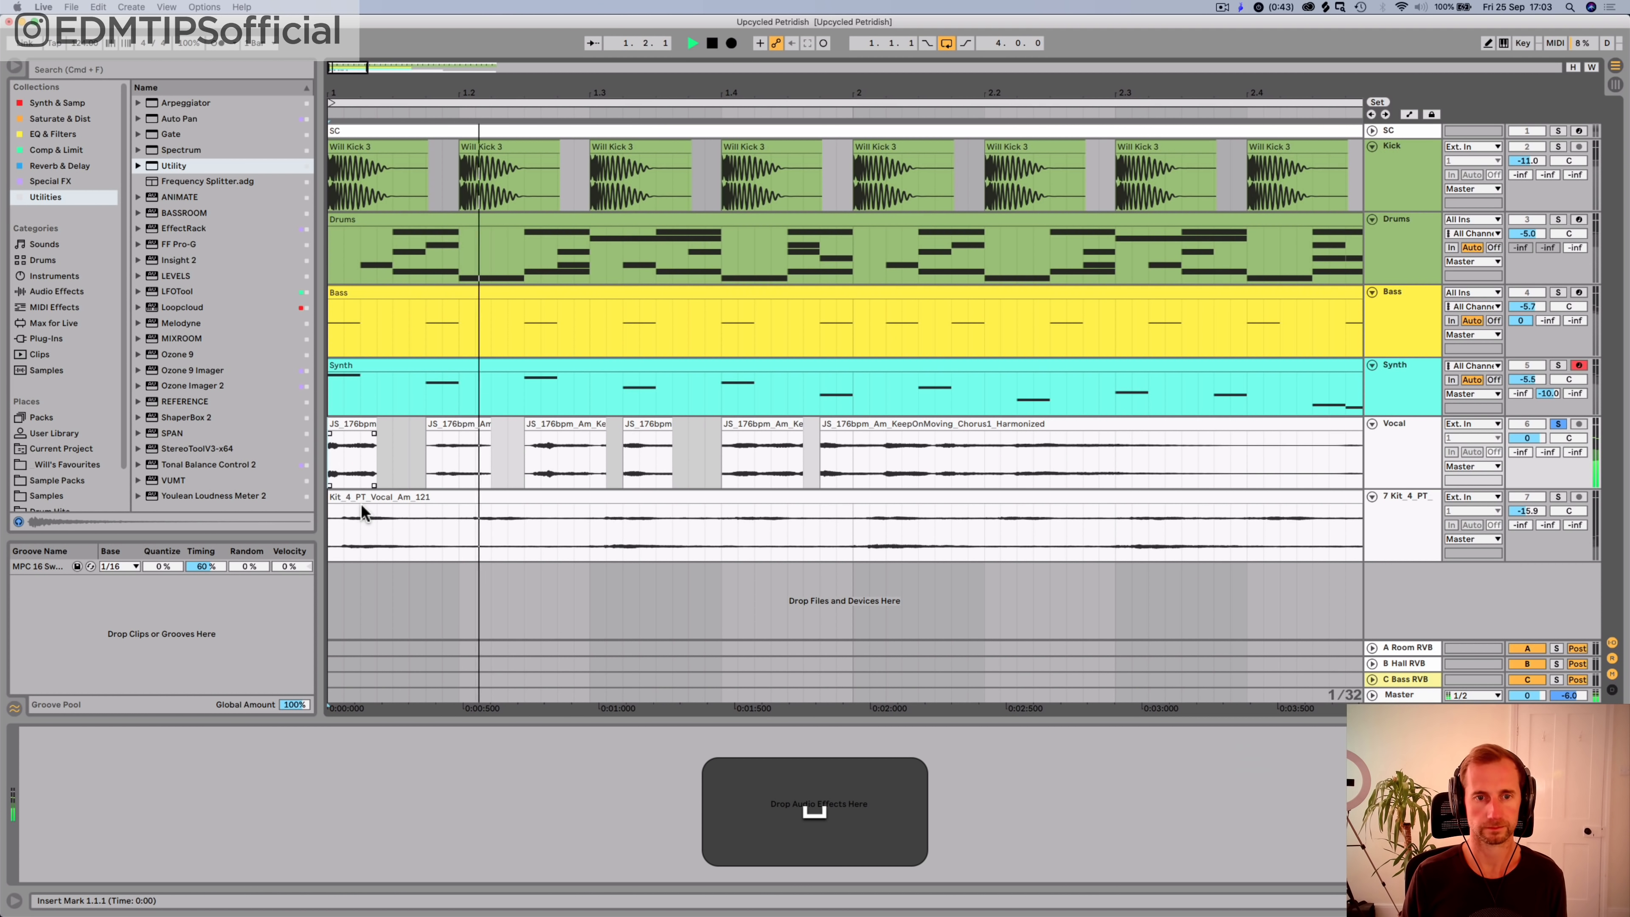
left_click(768, 455)
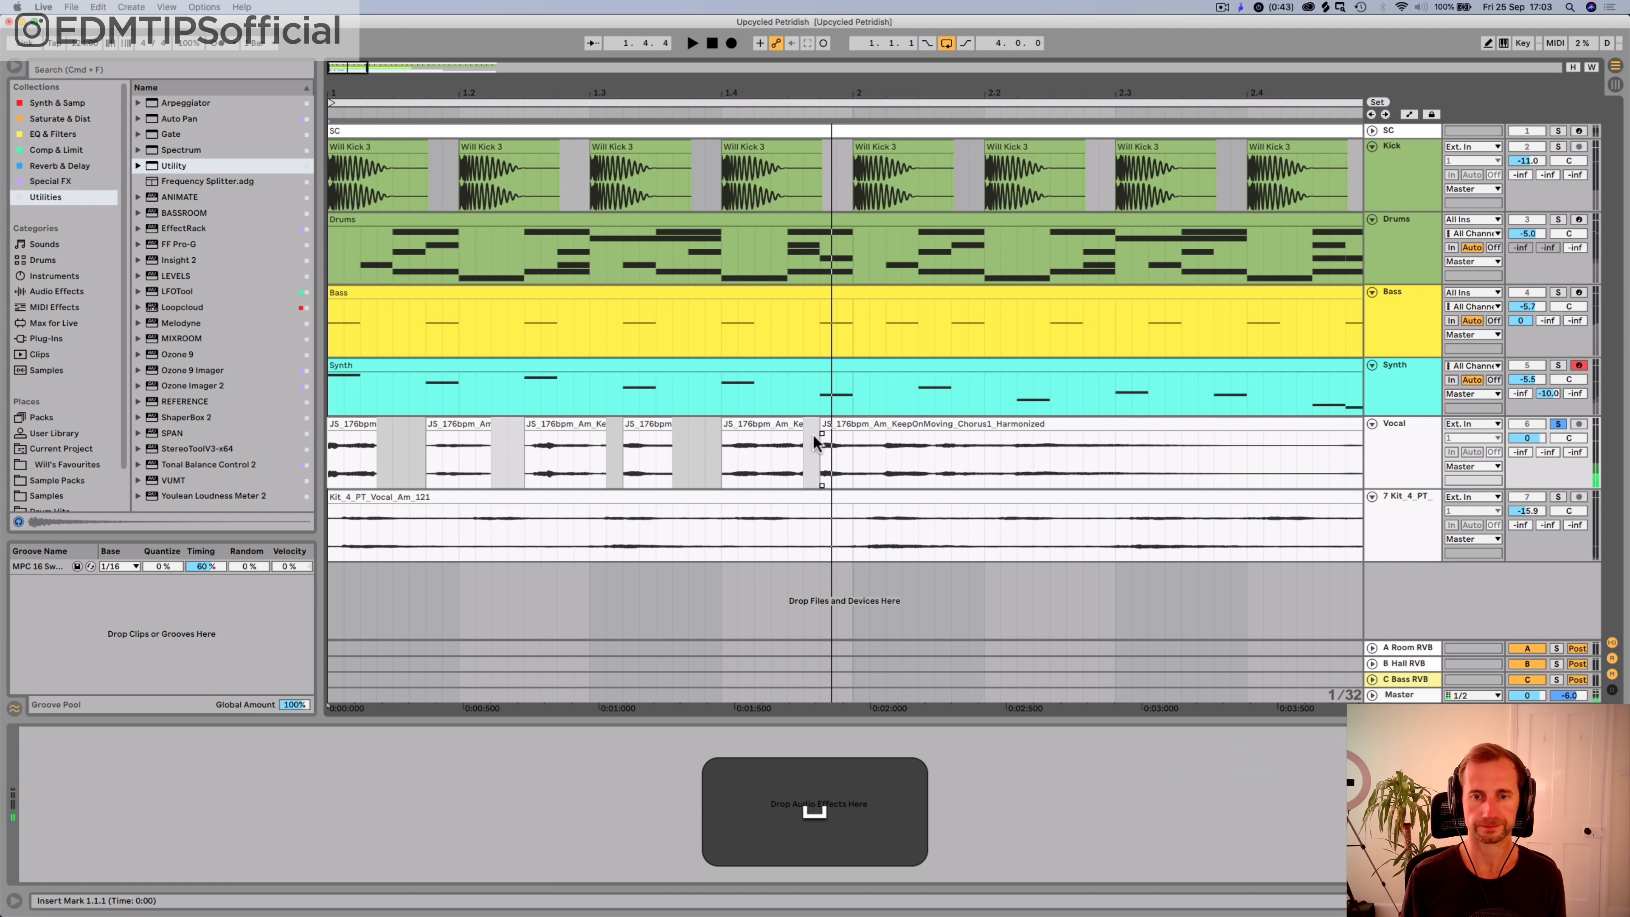
key("space")
left_click(1558, 365, "super")
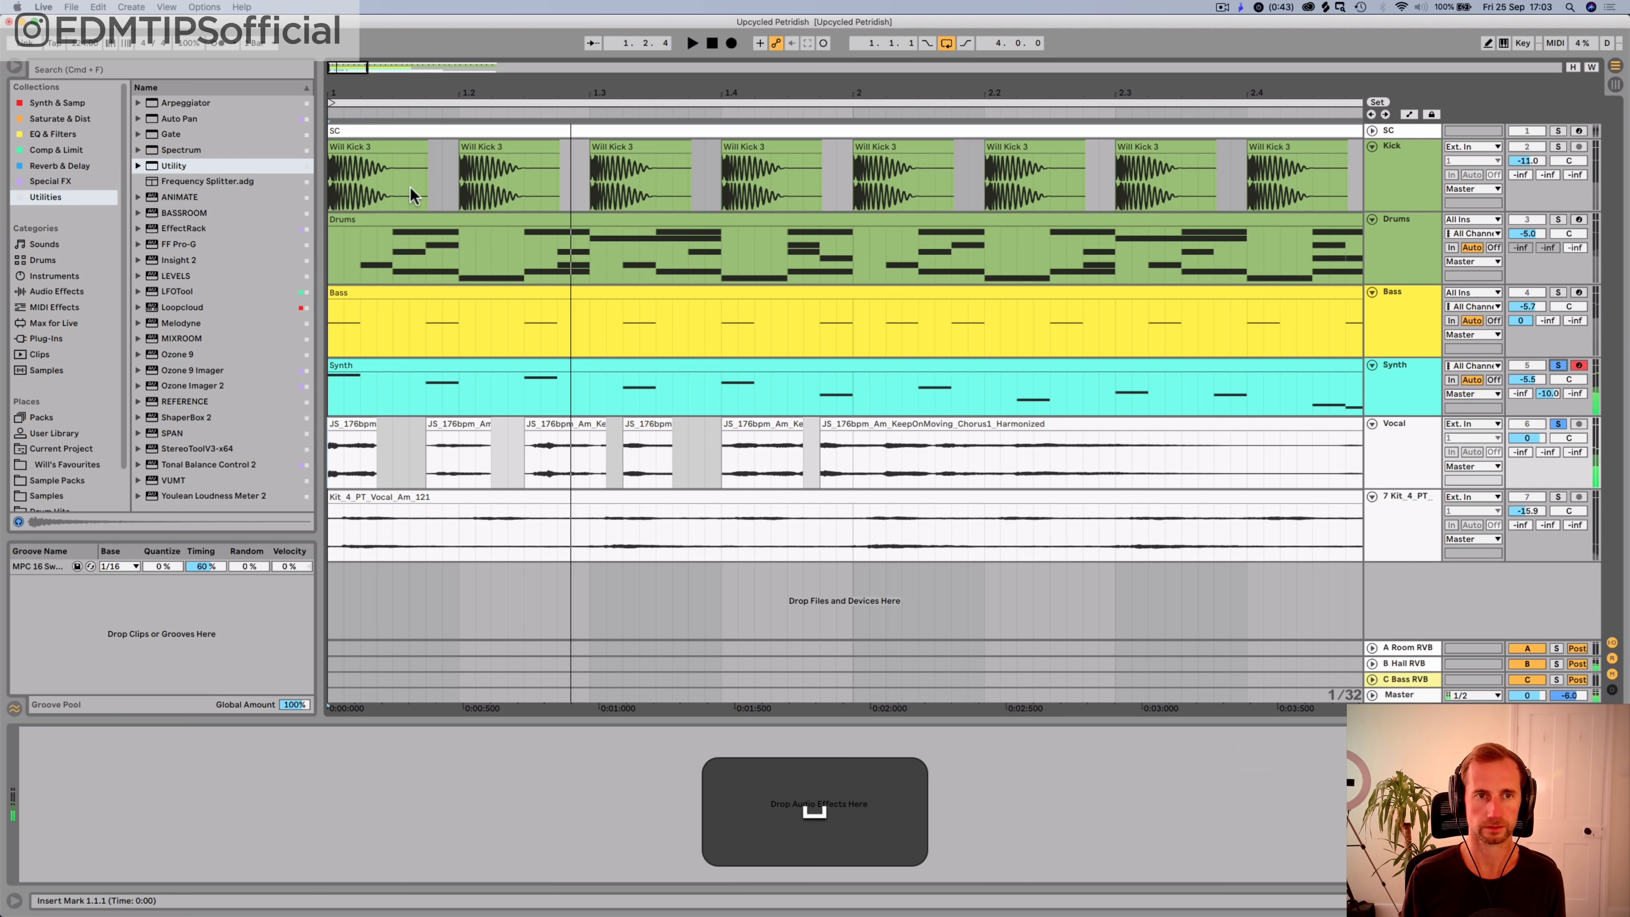
left_click(398, 104)
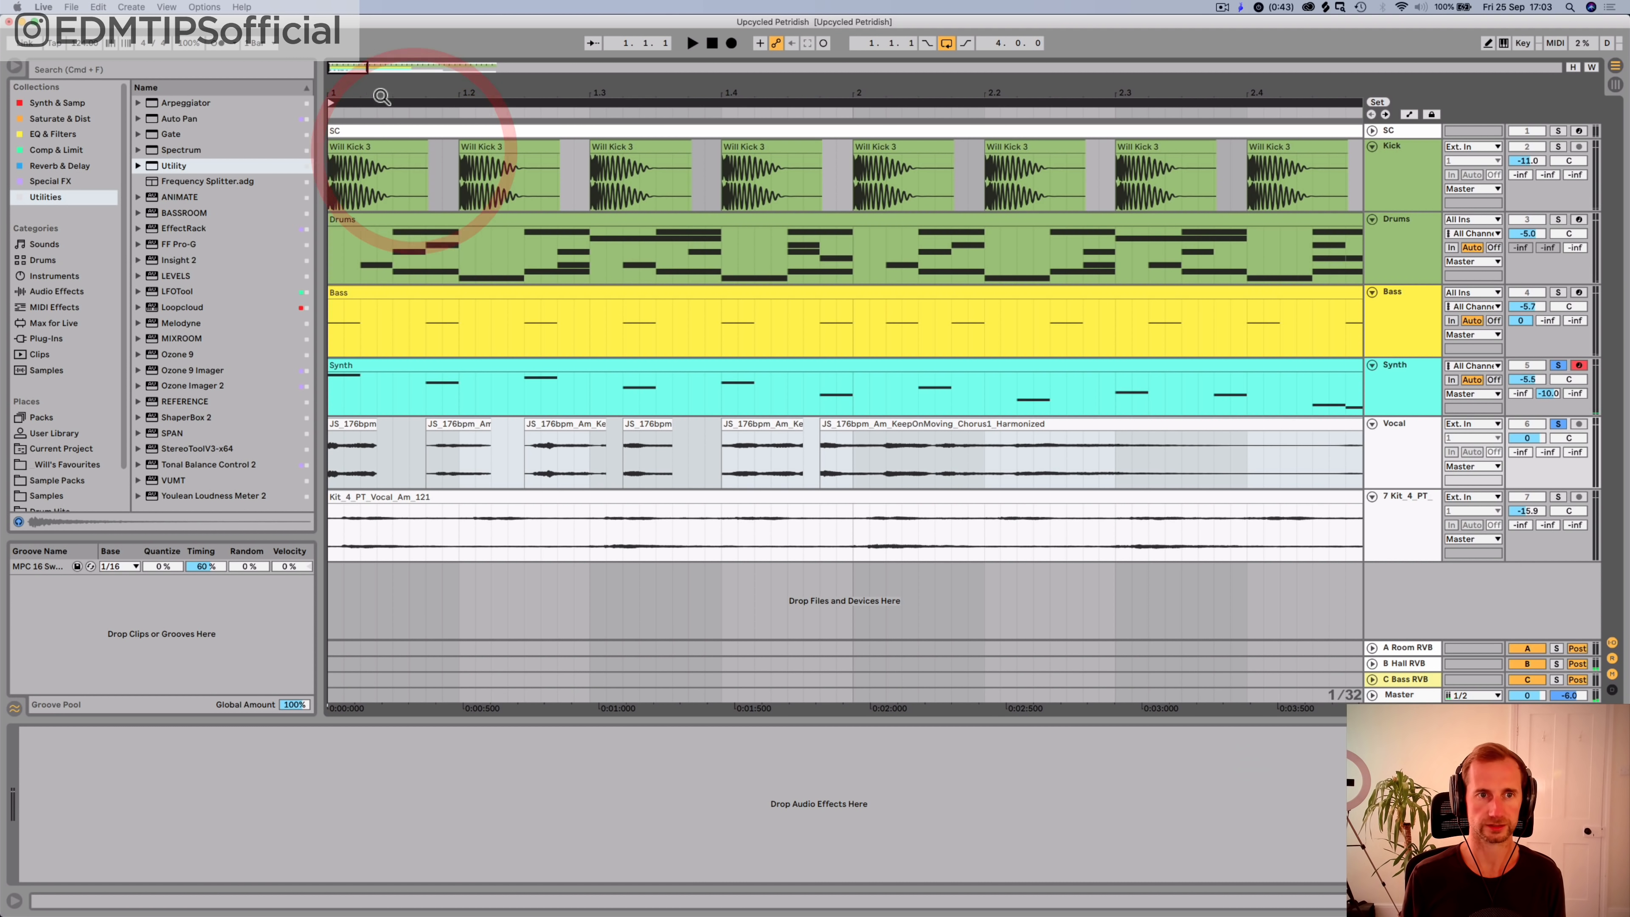
Step: Add short fade-outs to the ends of the vocal slices at 1.1.1 and 1.1.4 and play them back from bar 1
left_click_drag(403, 113, 639, 425)
left_click(583, 433)
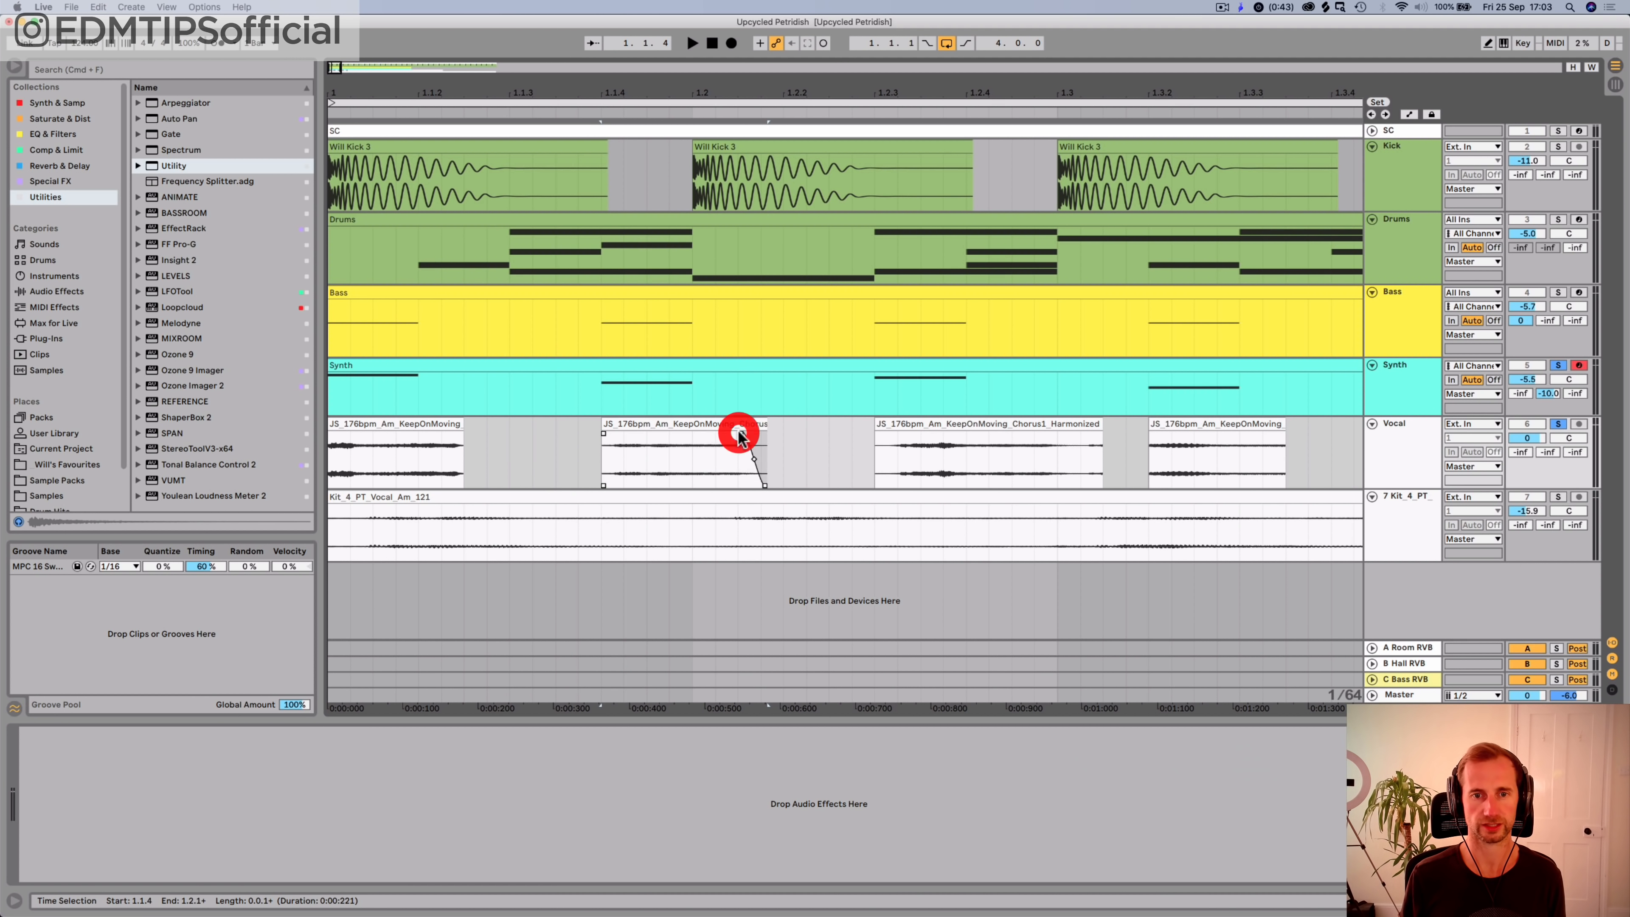
key("super+z")
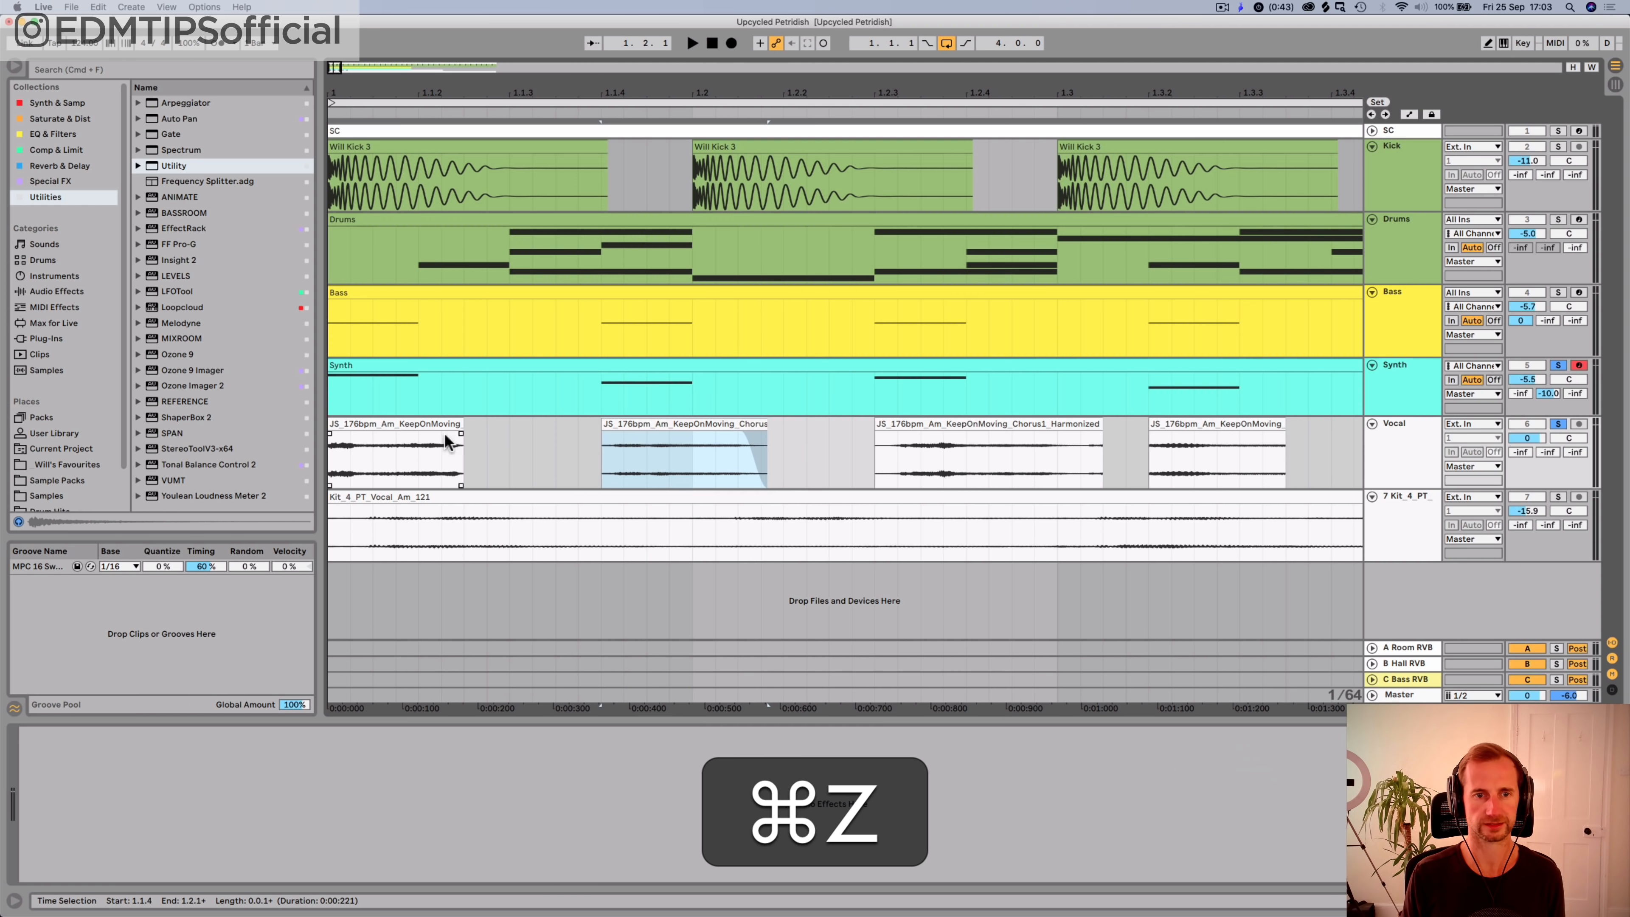
left_click_drag(460, 434, 440, 435)
key("space")
key("space")
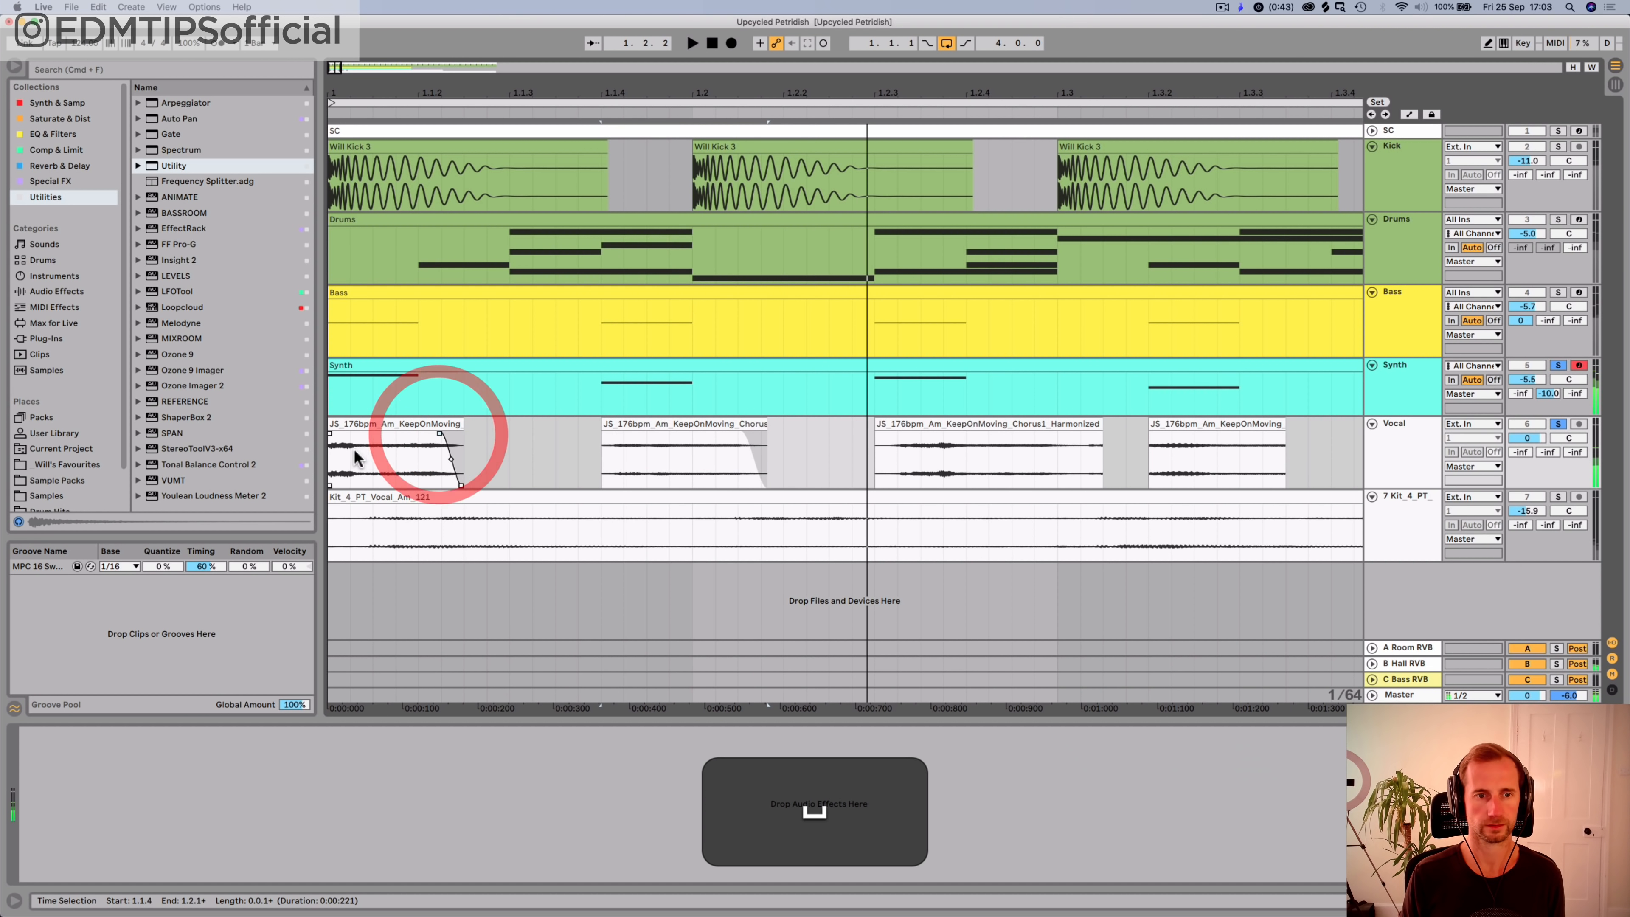
left_click(334, 451)
key("space")
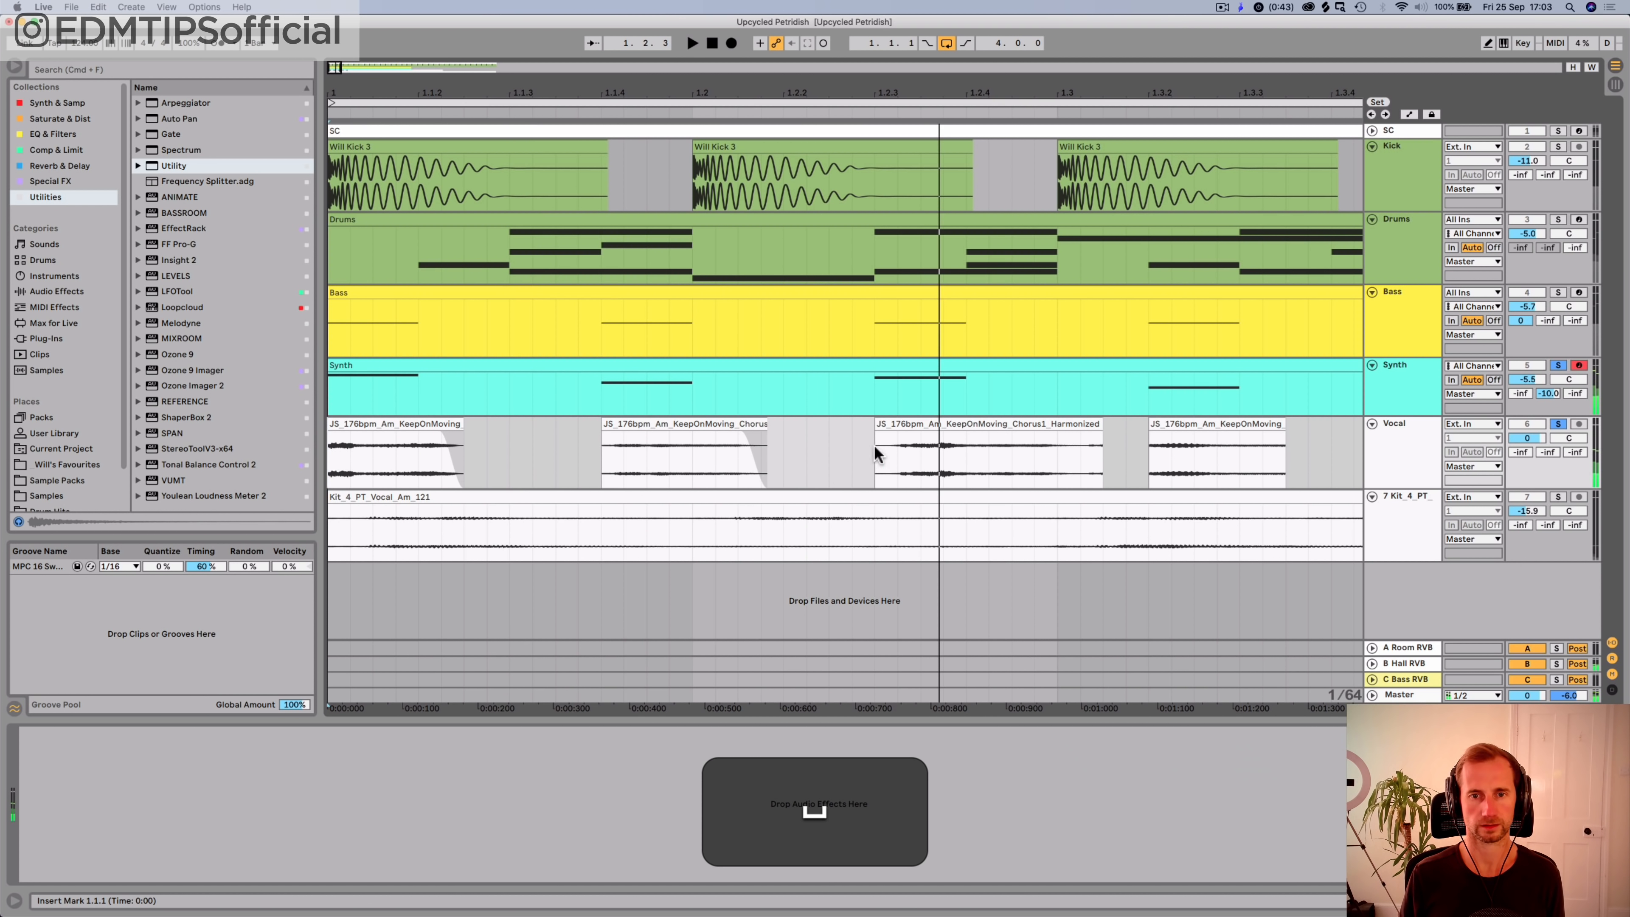
Step: Cut the quiet lead-in off the vocal slice at 1.2.3, move the remainder back to 1.2.3 and audition it
left_click(890, 444)
key("super+e")
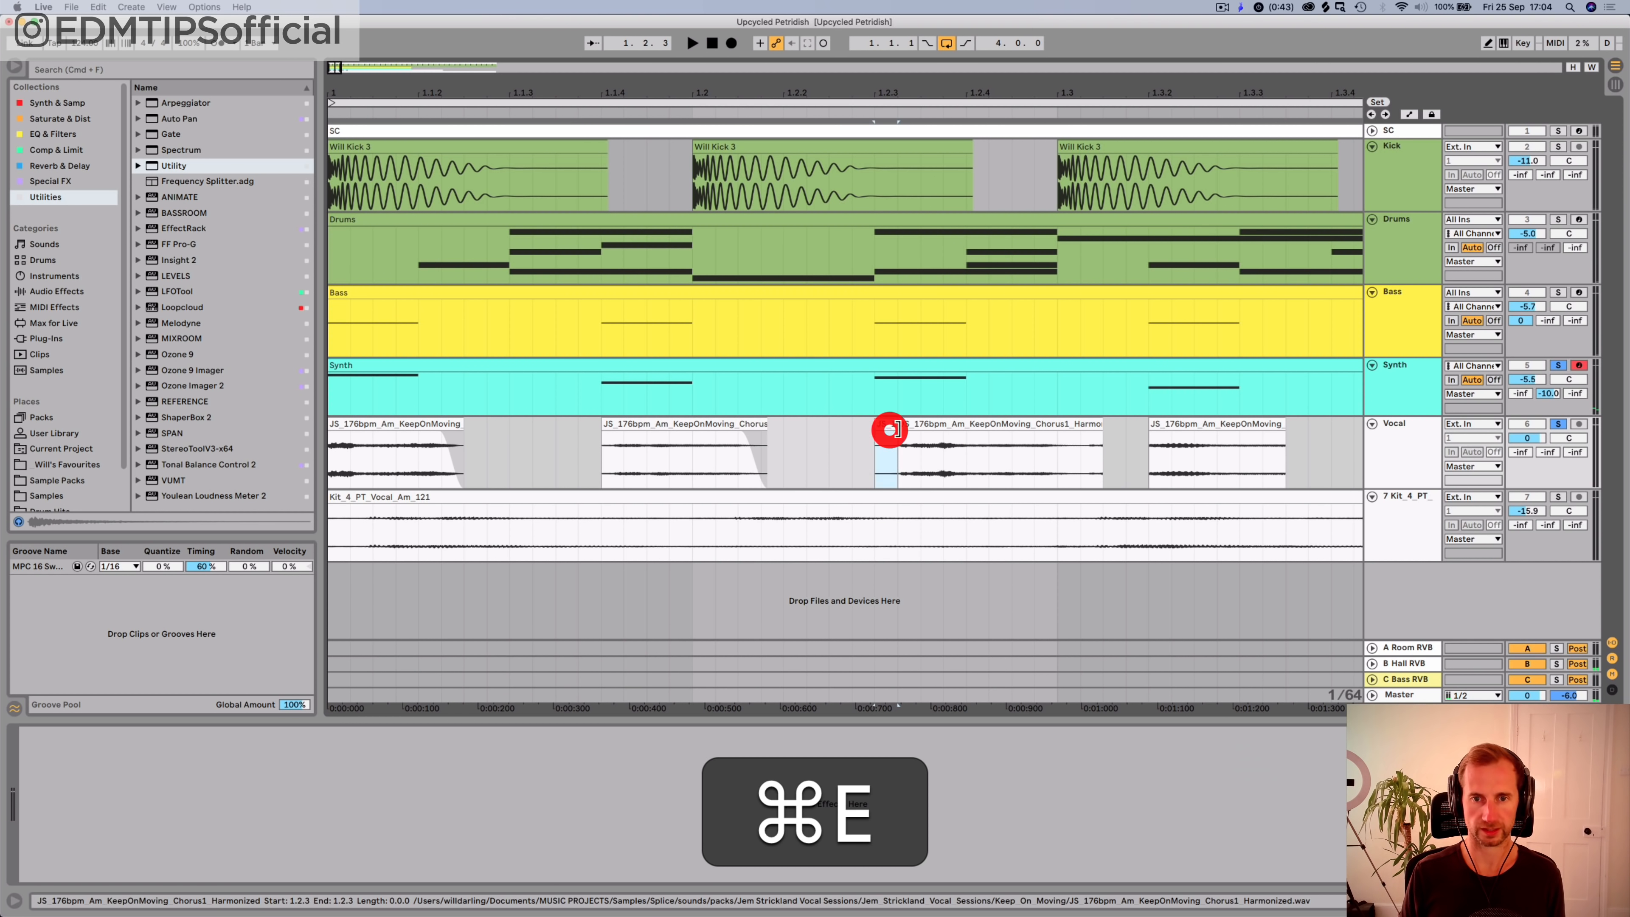
key("super+BackSpace")
left_click_drag(923, 428, 902, 429)
key("space")
key("space")
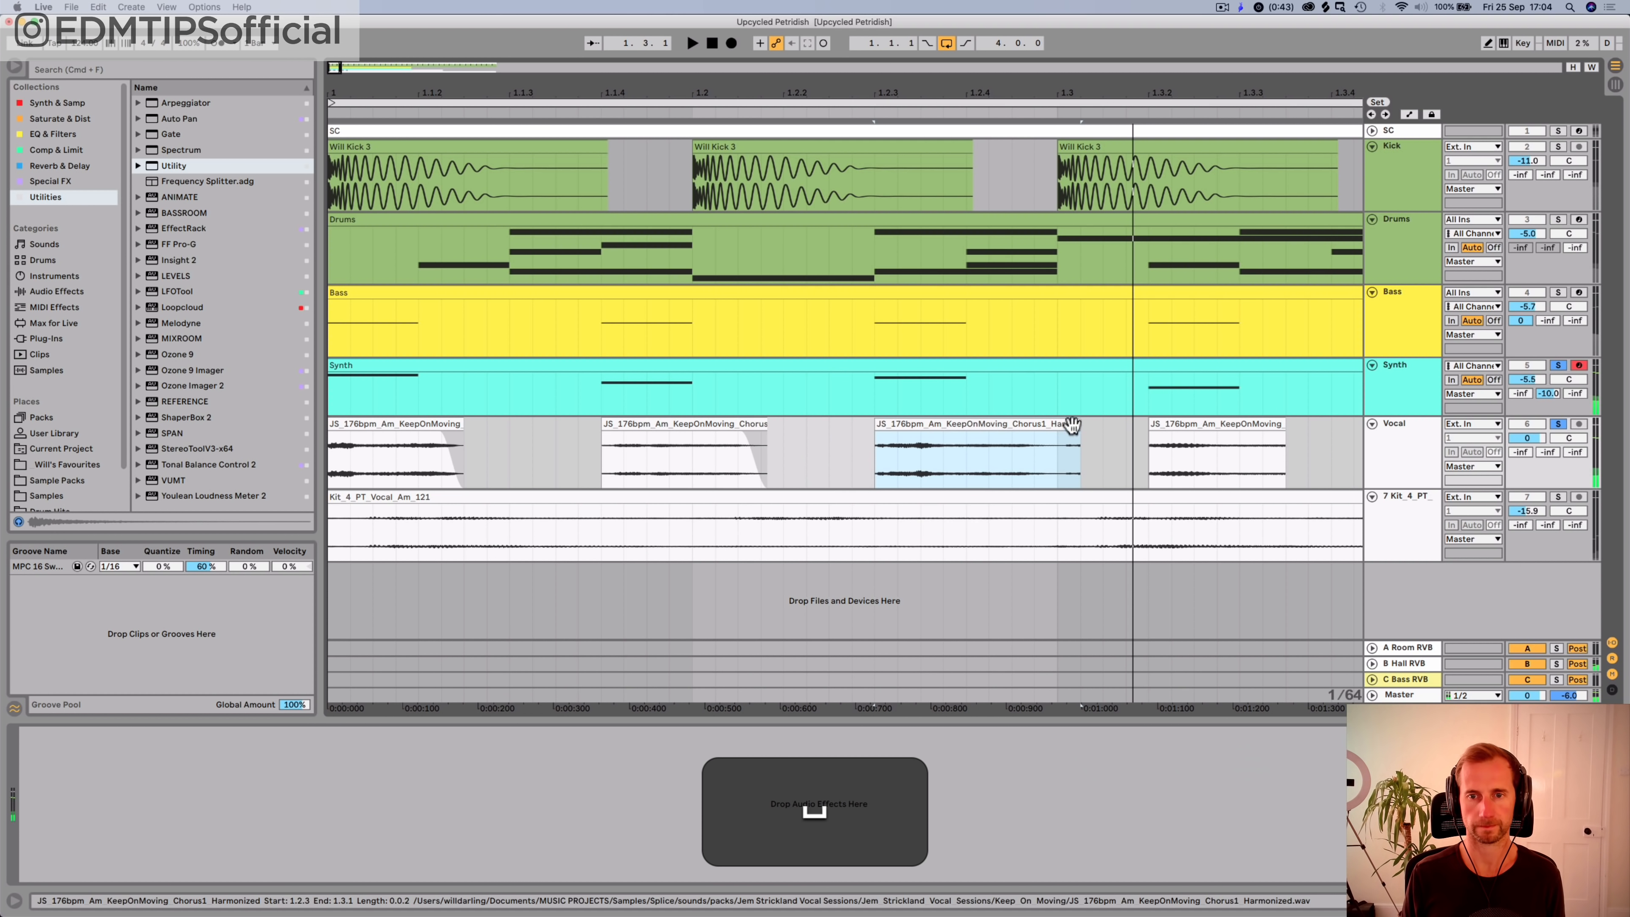
Step: Shorten the vocal slice at 1.2.3 to end at 1.3.1 and extend the slice at 1.3.2 to just past 1.3.3
left_click_drag(1079, 425, 1161, 425)
key("space")
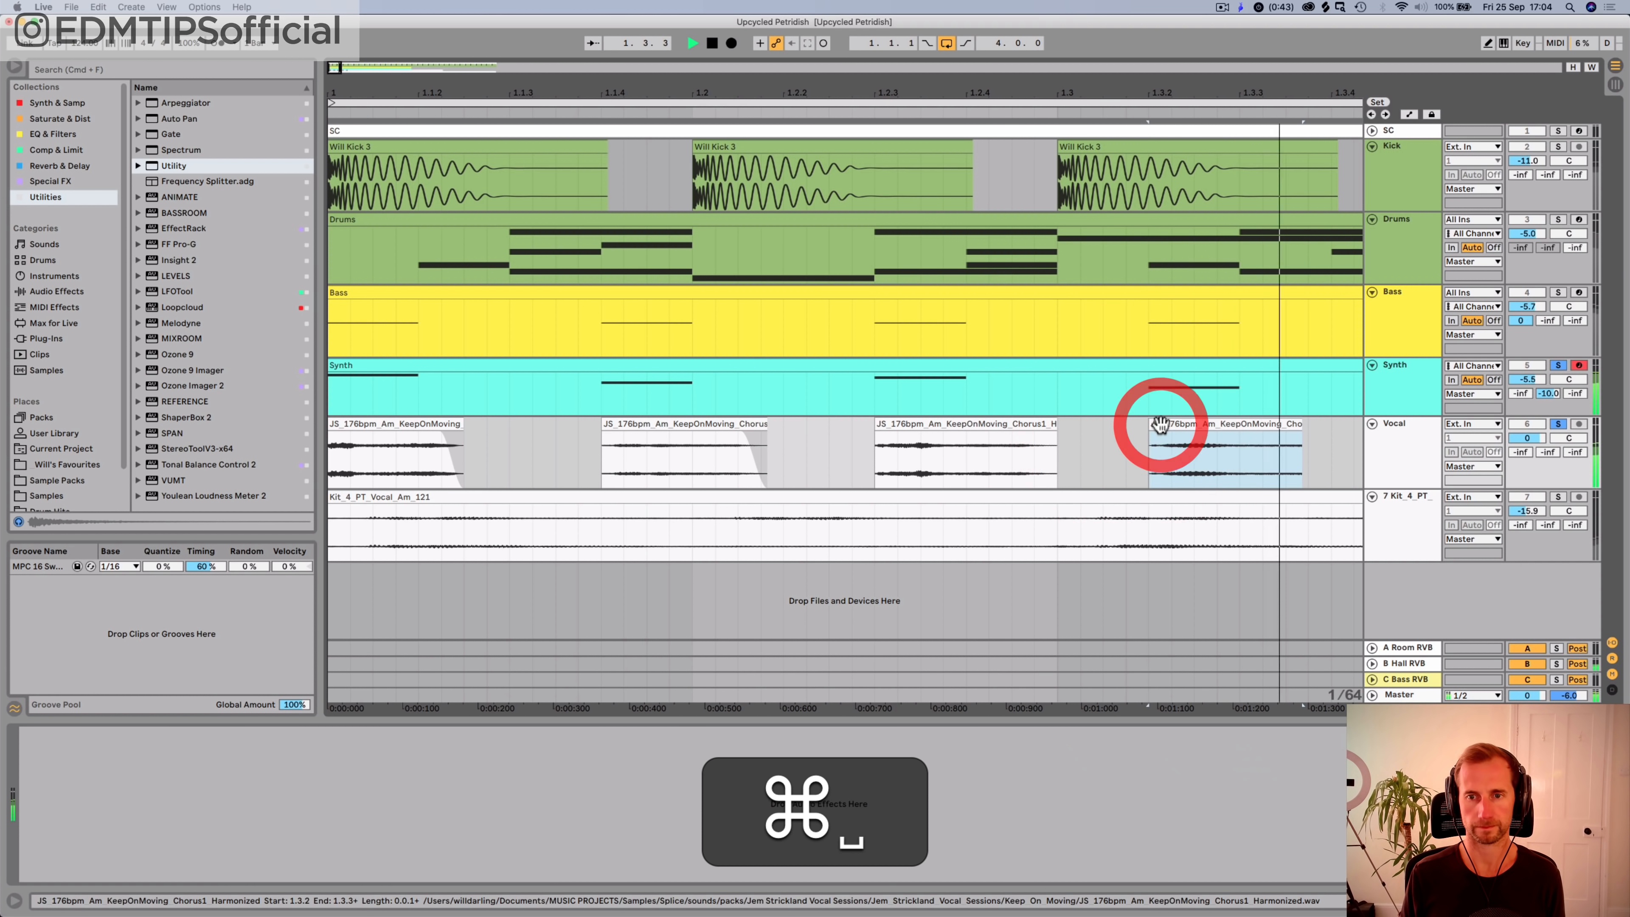
key("space")
key("space")
key("space")
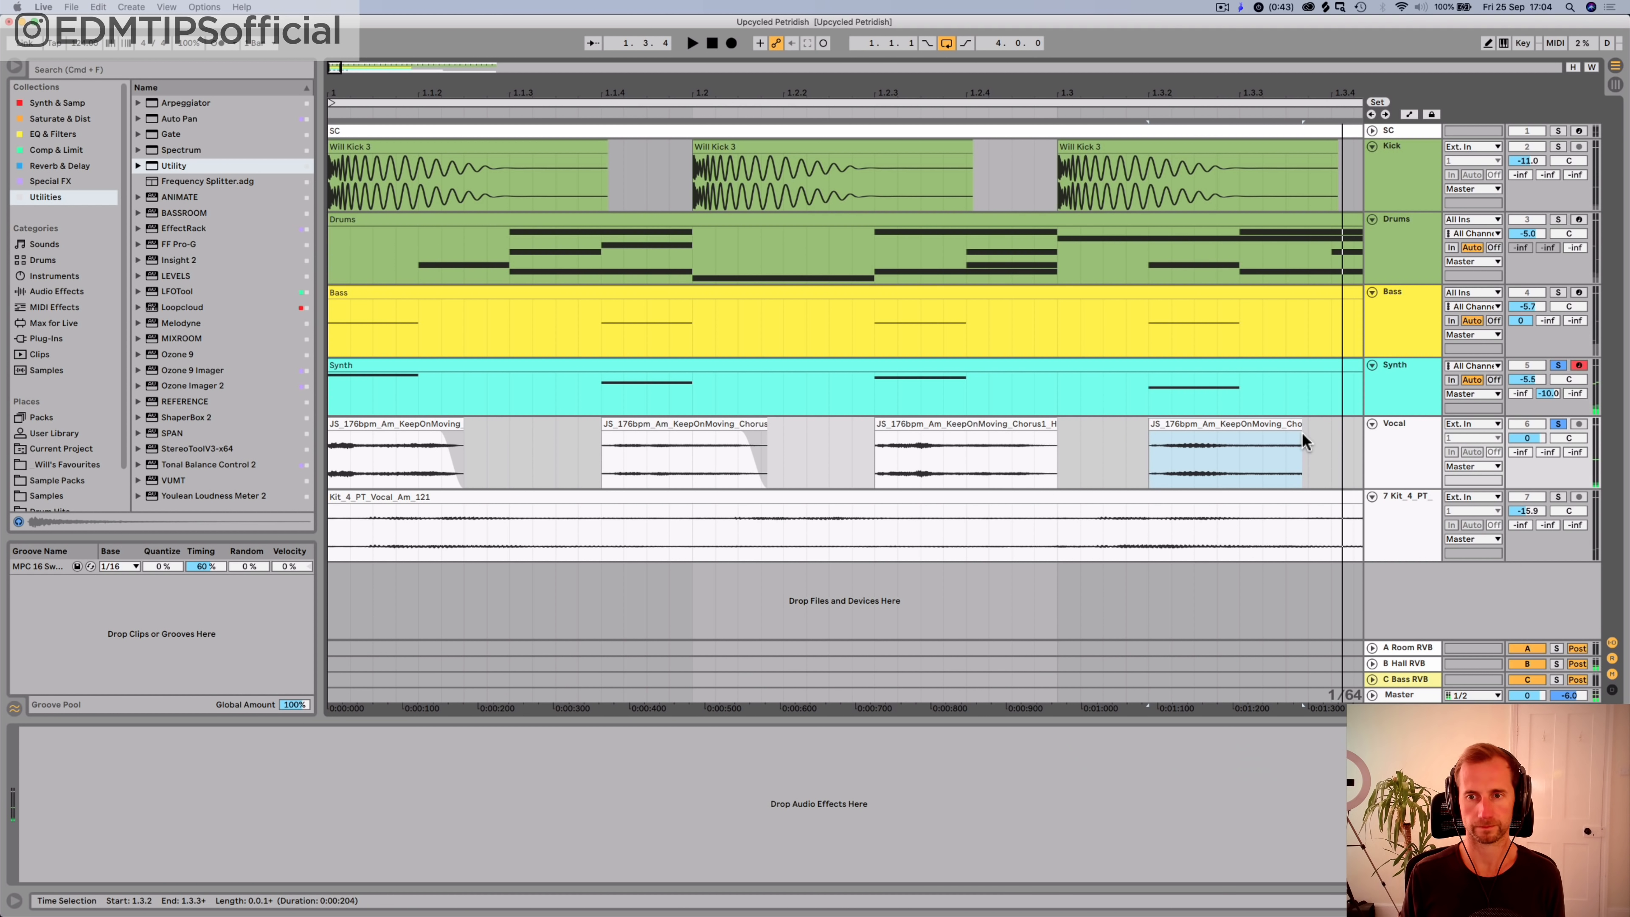
Step: Add a short fade-out to the end of the vocal slice at 1.3.2 and play it back
left_click_drag(1297, 432, 1285, 433)
key("space")
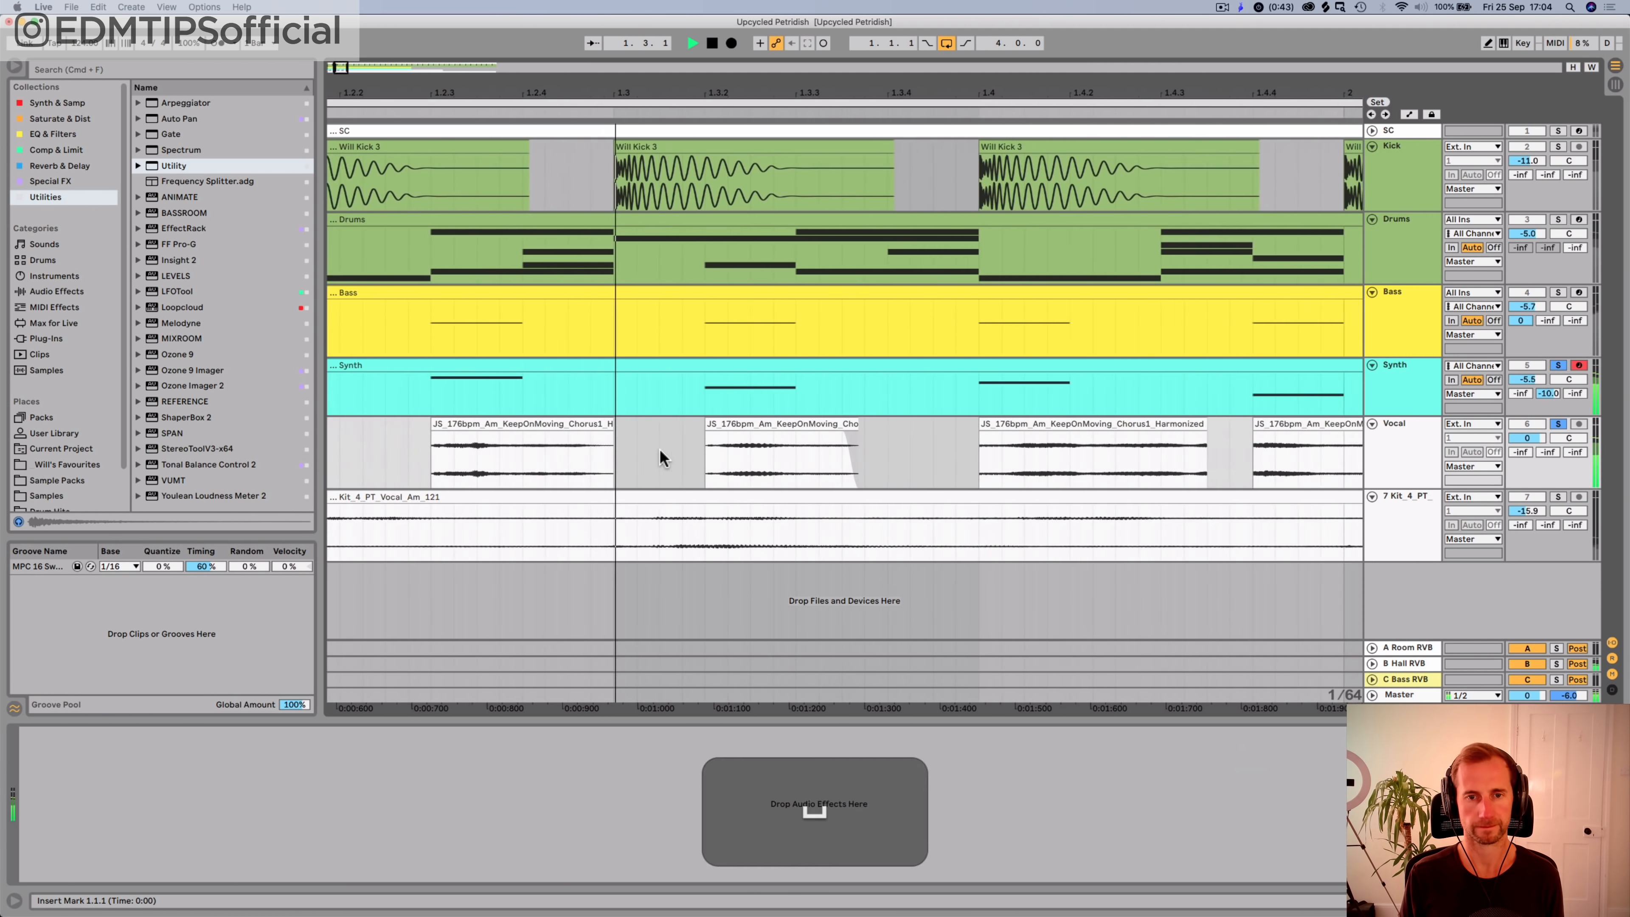
key("space")
Step: Trim the lead-in from the vocal slice at 1.4.1, move the remainder back to 1.4.1 and audition it
left_click(808, 424)
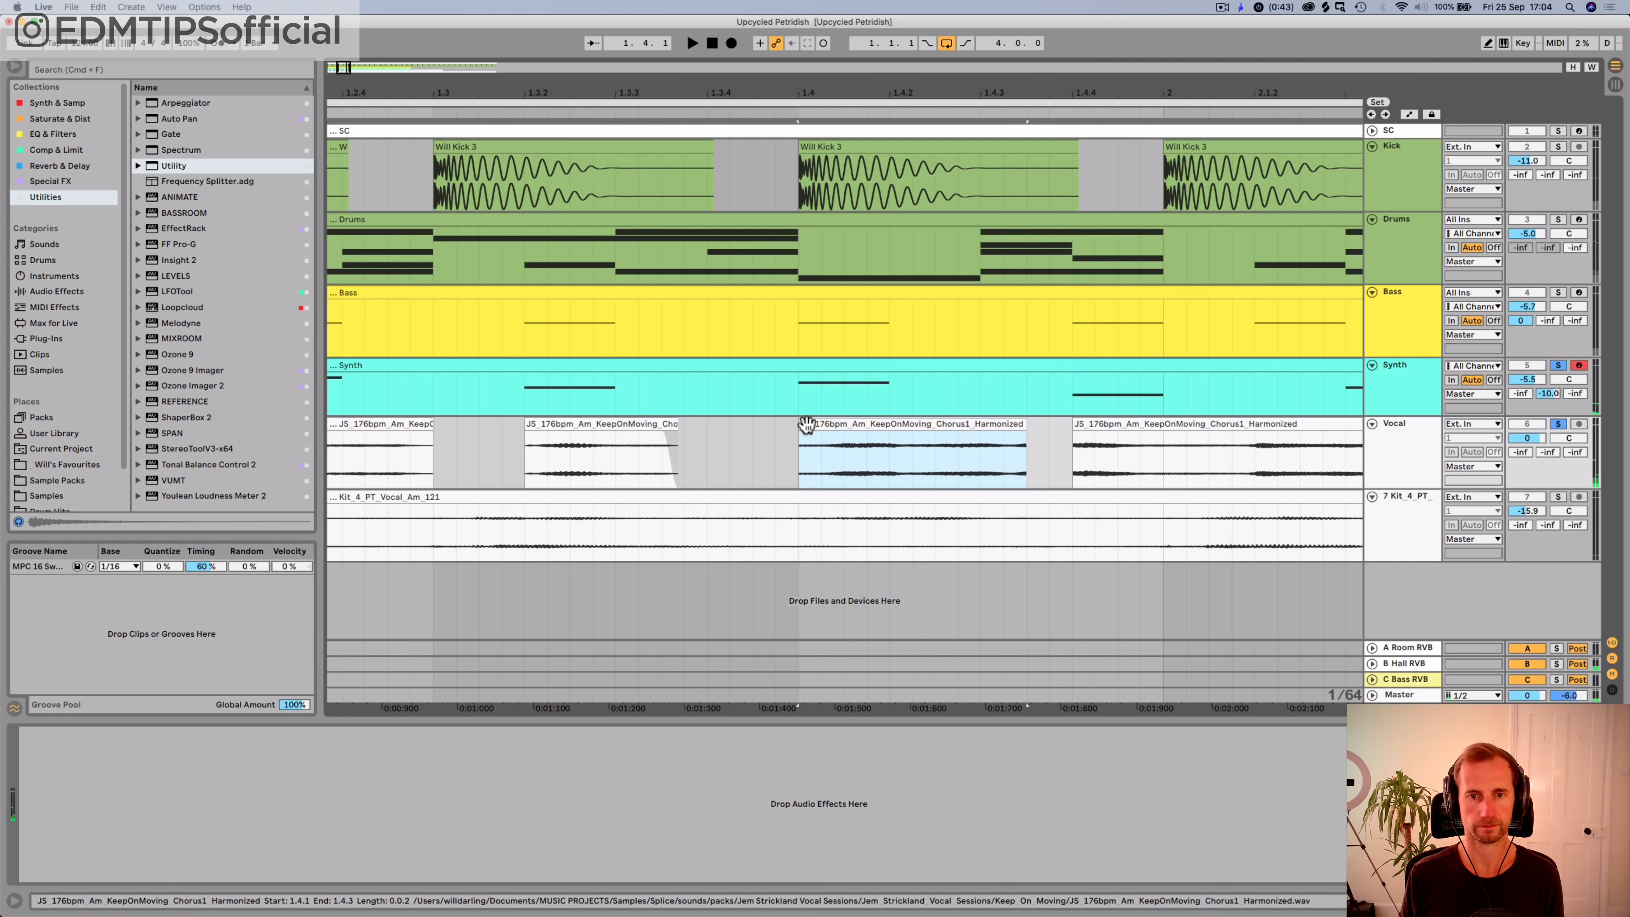
mouse_move(802, 425)
left_mouse_down()
mouse_move(821, 427)
mouse_move(798, 446)
left_mouse_up()
key("space")
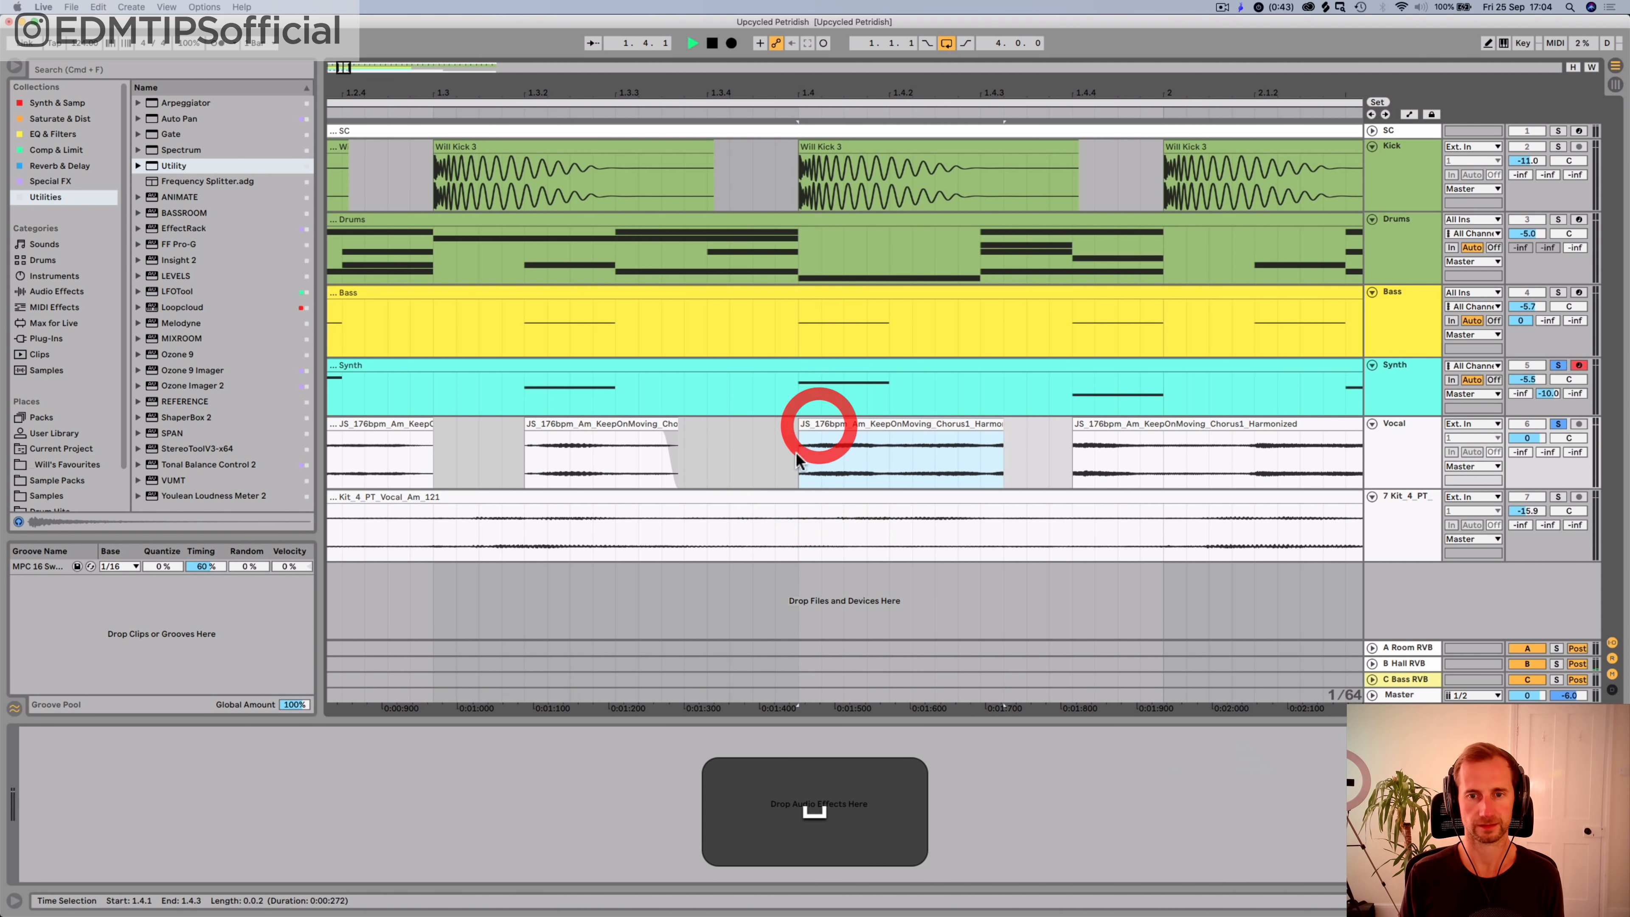
key("space")
Step: Shorten the vocal slice at 1.4.1 so it ends at 1.4.3 and play it back from its start
left_click_drag(997, 426, 1084, 423)
left_click(799, 446)
key("space")
key("space")
key("space")
Step: Split the vocal clip at 2.1.2, move the remainder to just before 2.1.3 and play back from 1.4.4
scroll(1132, 459, "right", 1)
left_click(1213, 443)
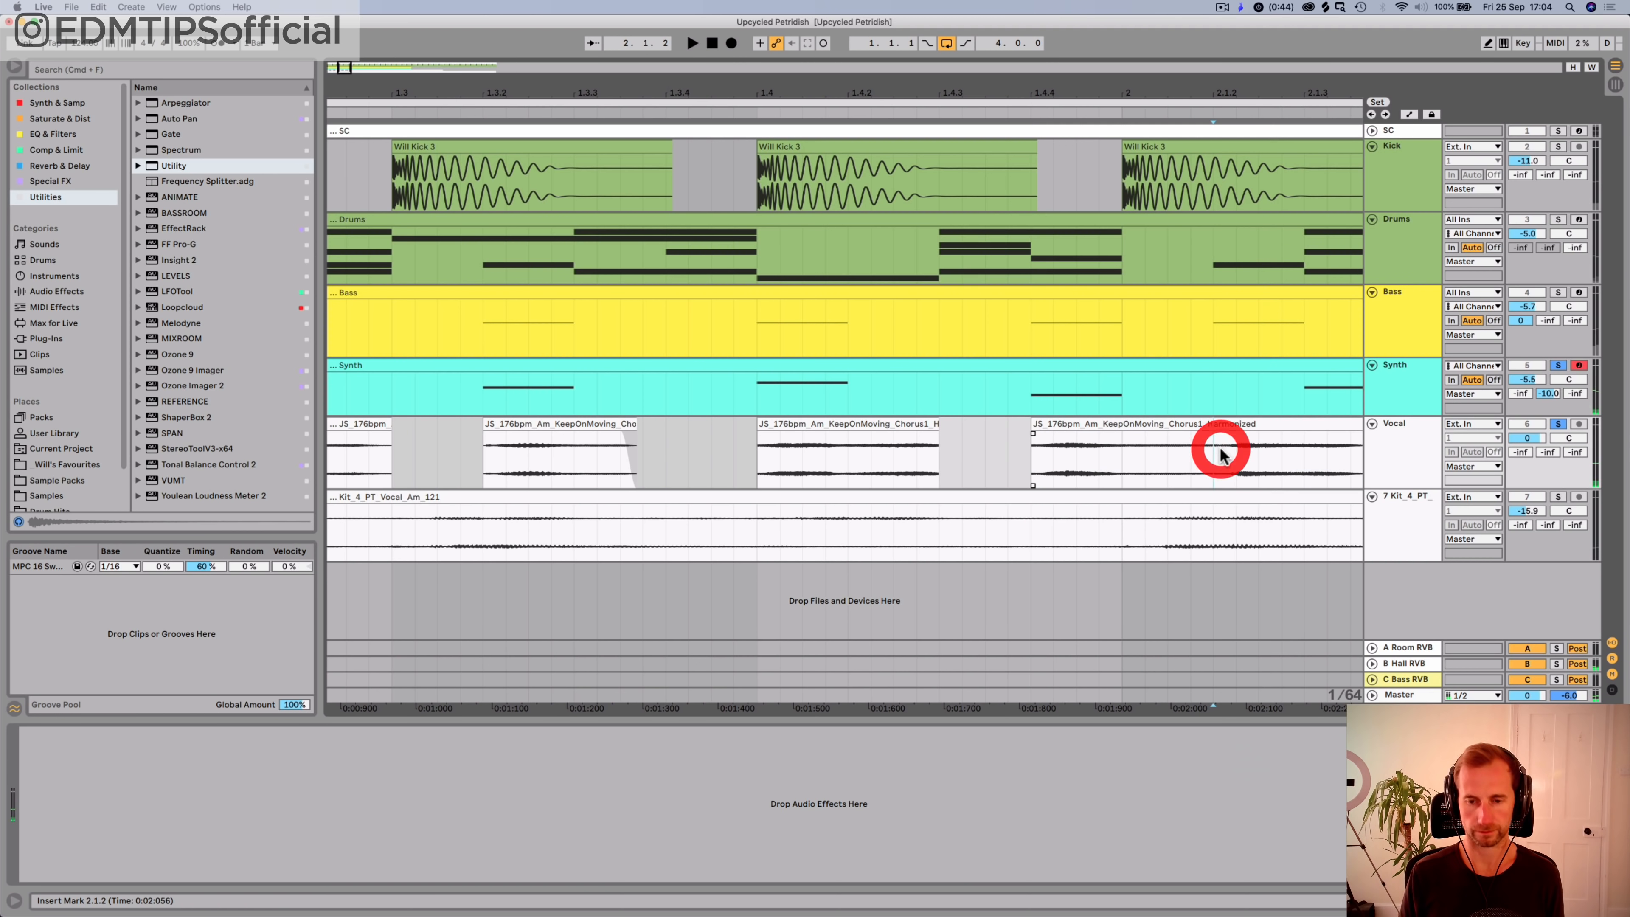
key("ctrl+e")
scroll(1219, 443, "left", 2)
left_click_drag(1125, 443, 1176, 426)
key("space")
left_click(905, 450)
key("space")
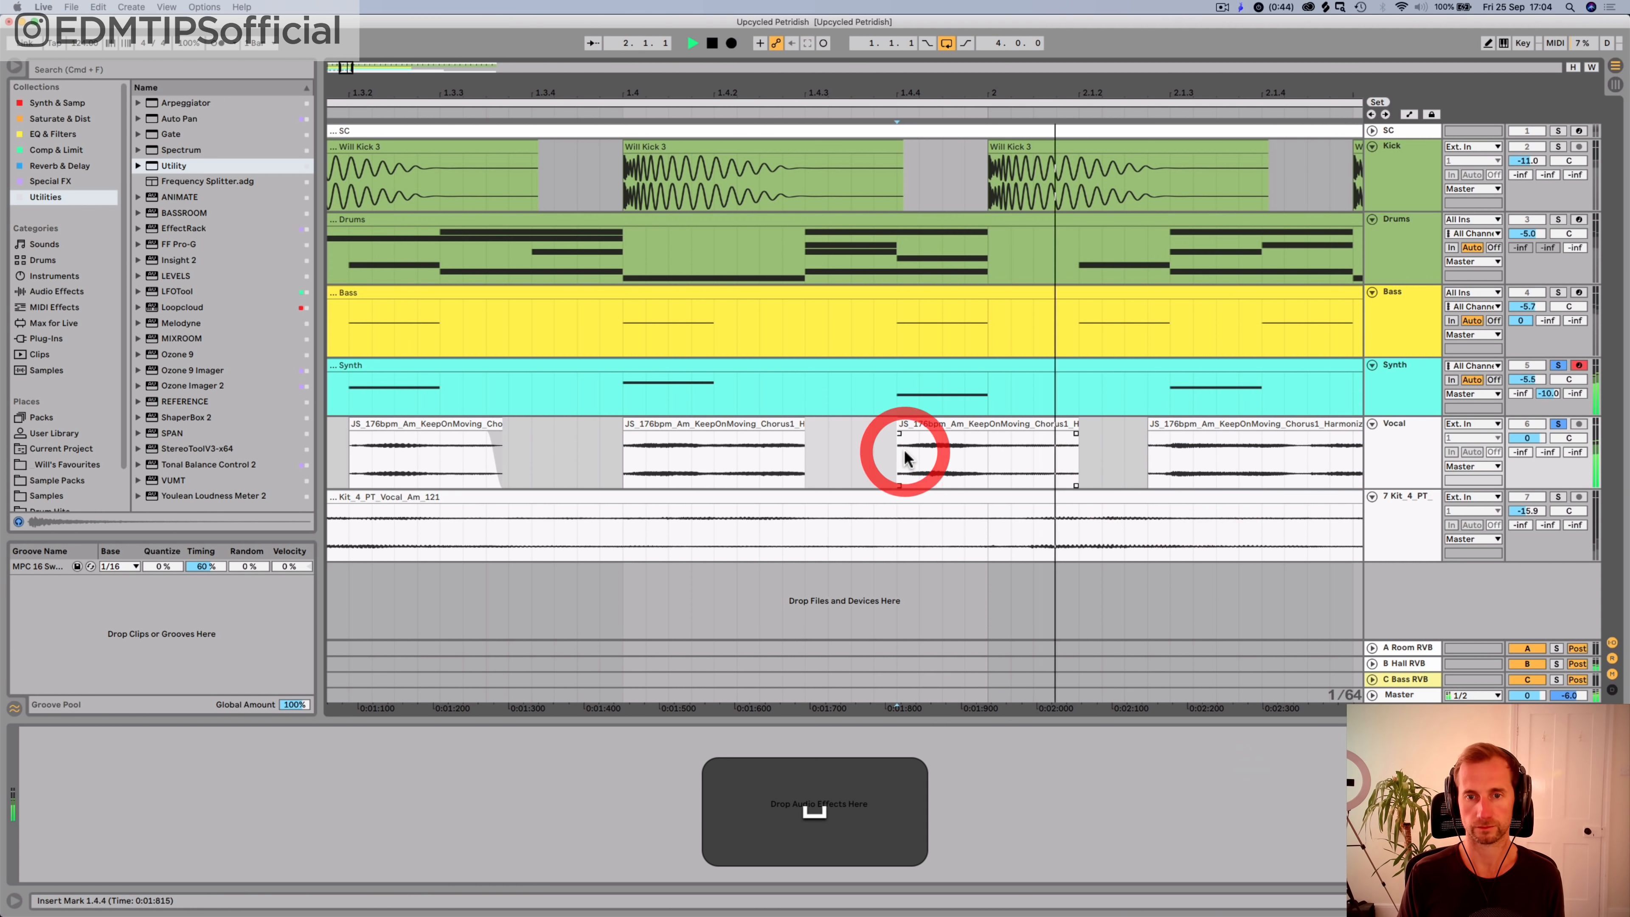
key("space")
Step: Move the remaining long vocal clip to just before bar 3 and play the arrangement from the start
mouse_move(1047, 83)
left_mouse_down()
mouse_move(1047, 67)
mouse_move(588, 89)
left_mouse_up()
key("space")
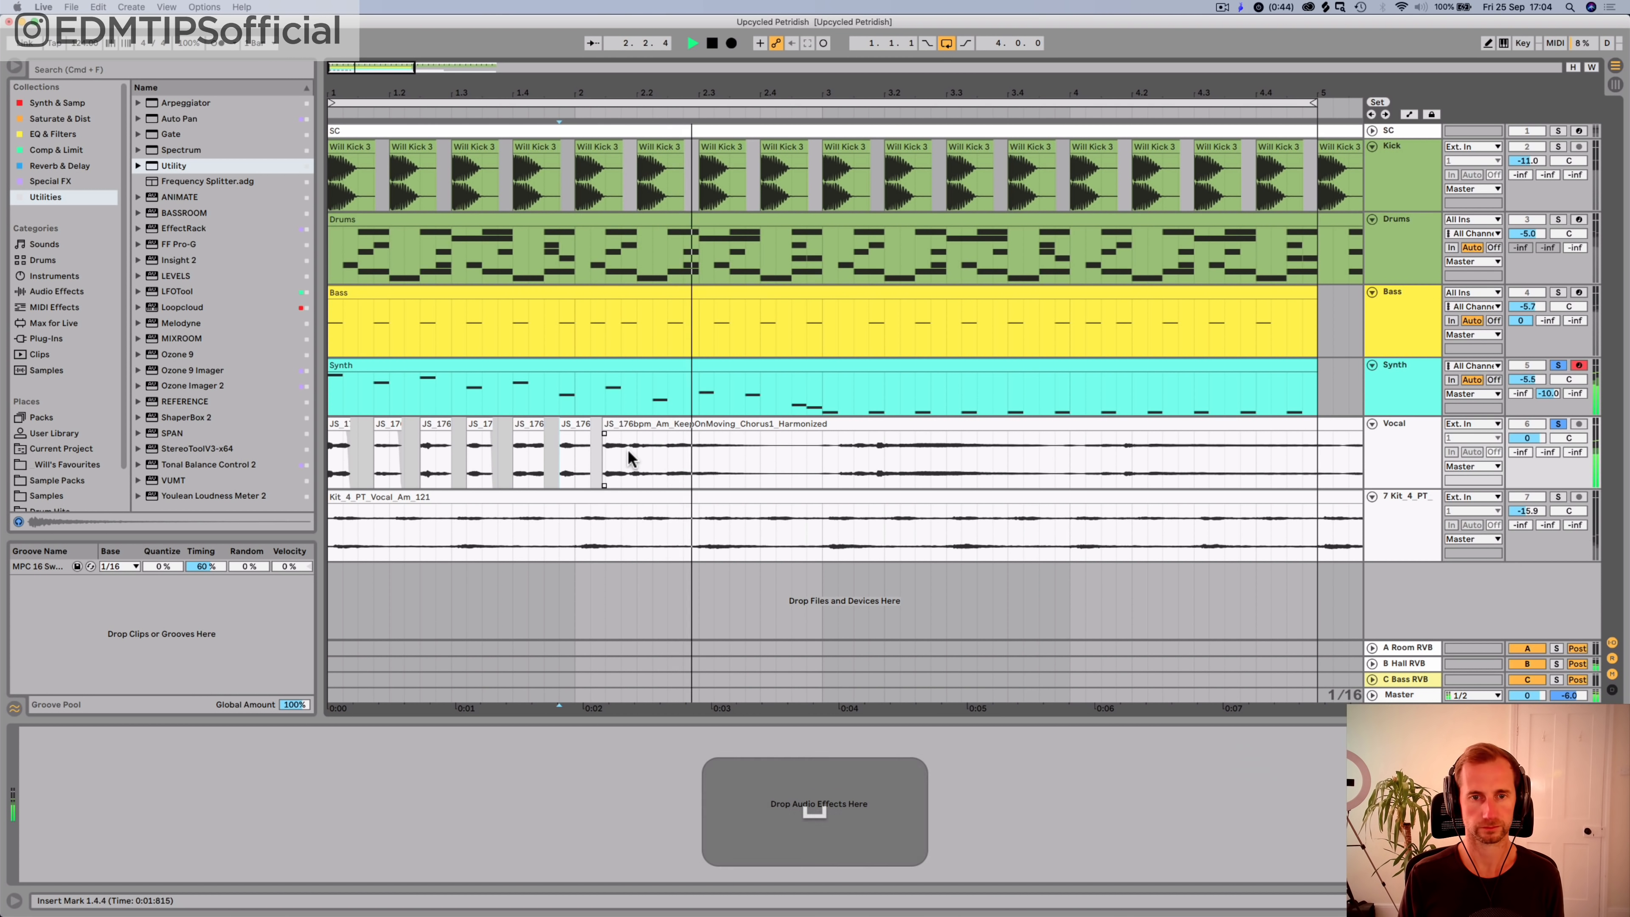
left_click(629, 425)
key("space")
left_click_drag(632, 423, 841, 423)
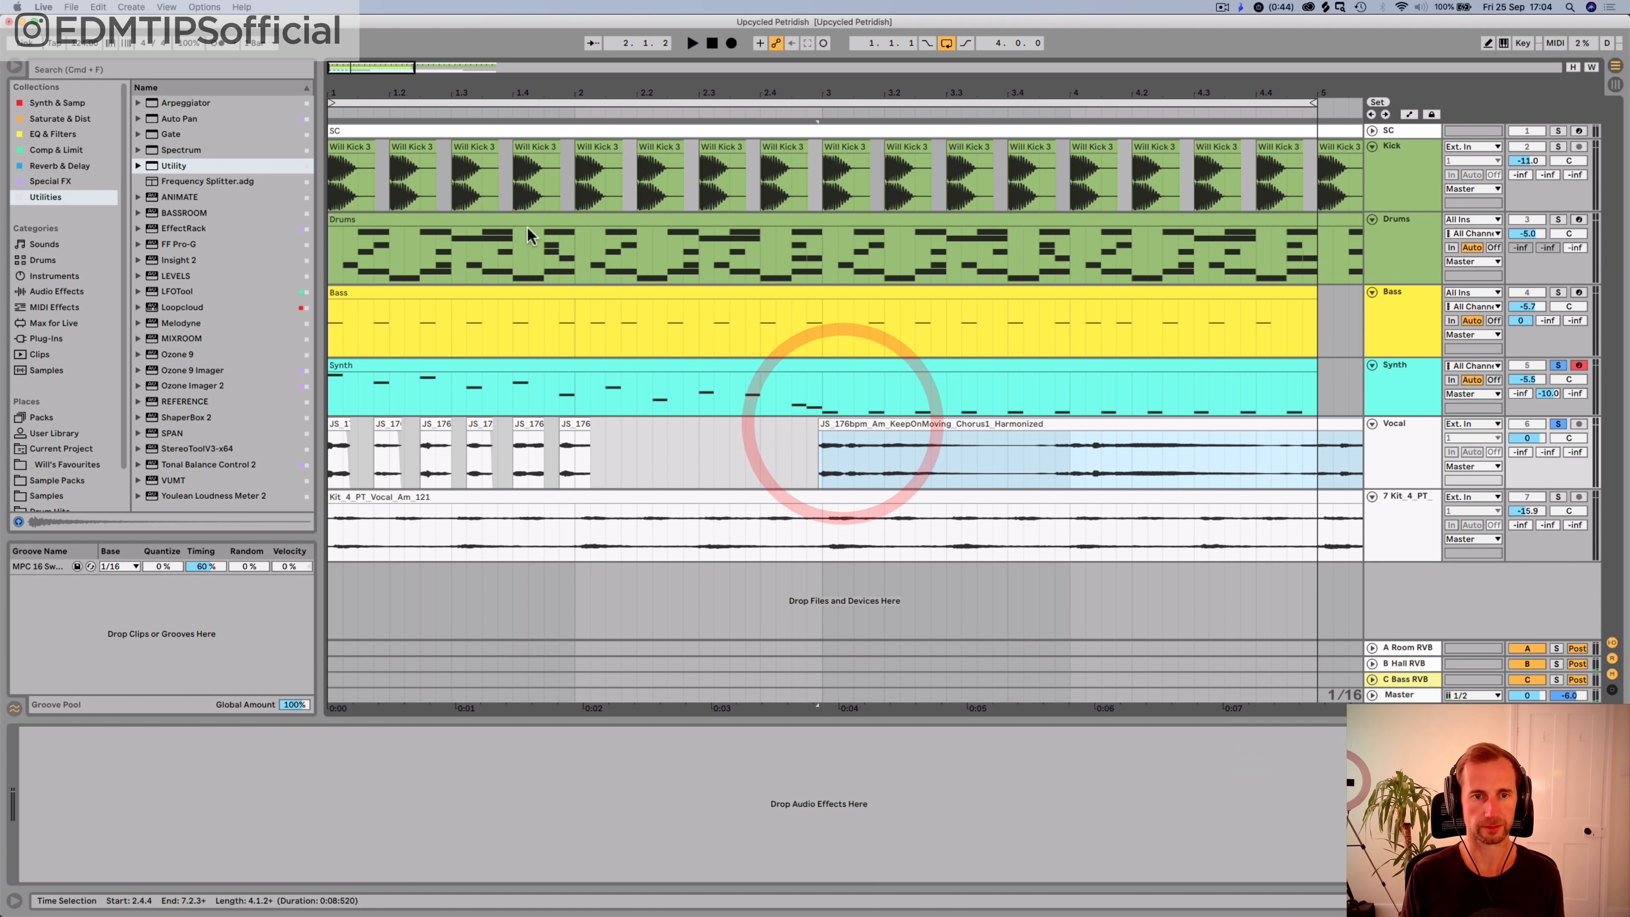
left_click(715, 45)
key("space")
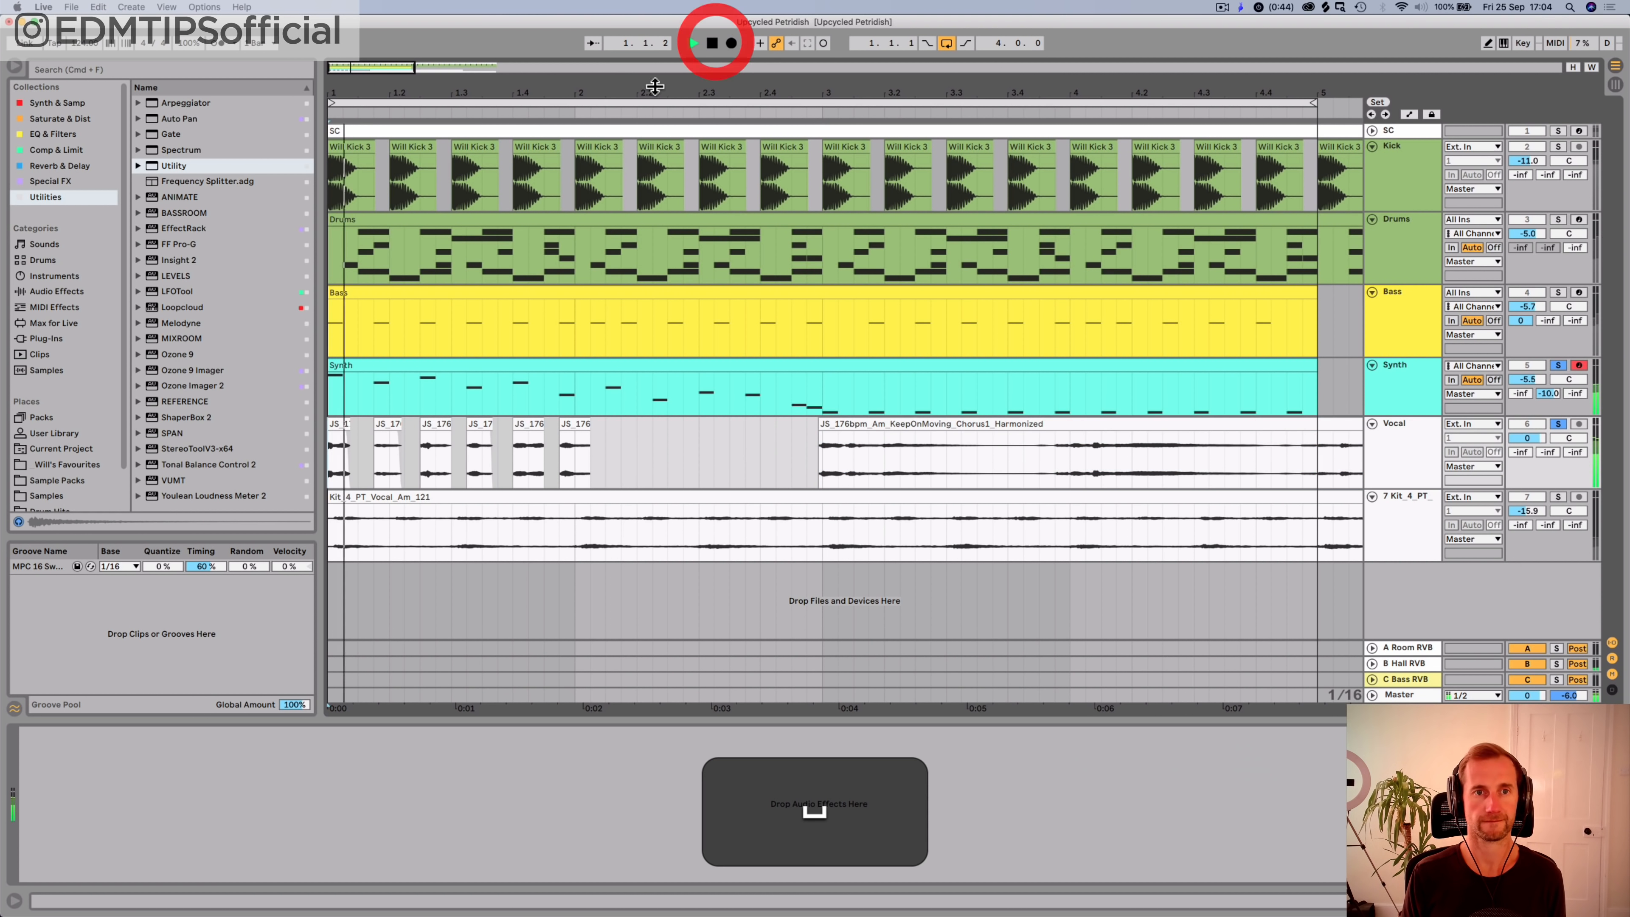
Step: Copy the vocal region from 1.4.1 to 2.1.2, paste it at 2.1.3 and audition the result
scroll(601, 405, "up", 5)
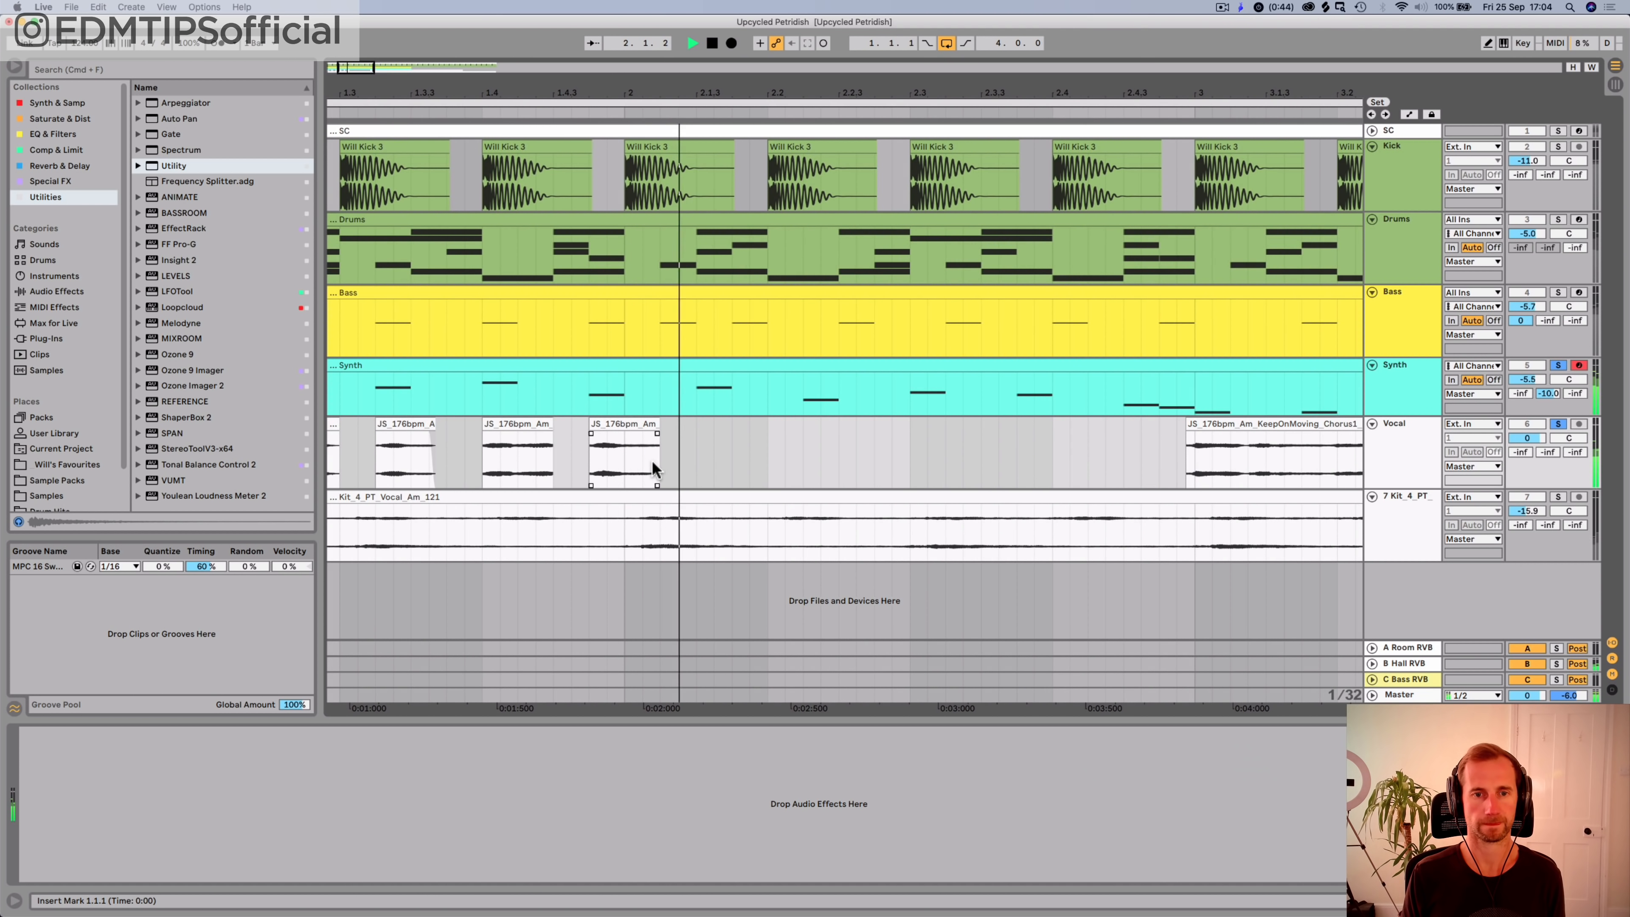
key("space")
left_click_drag(674, 460, 484, 459)
key("super+c")
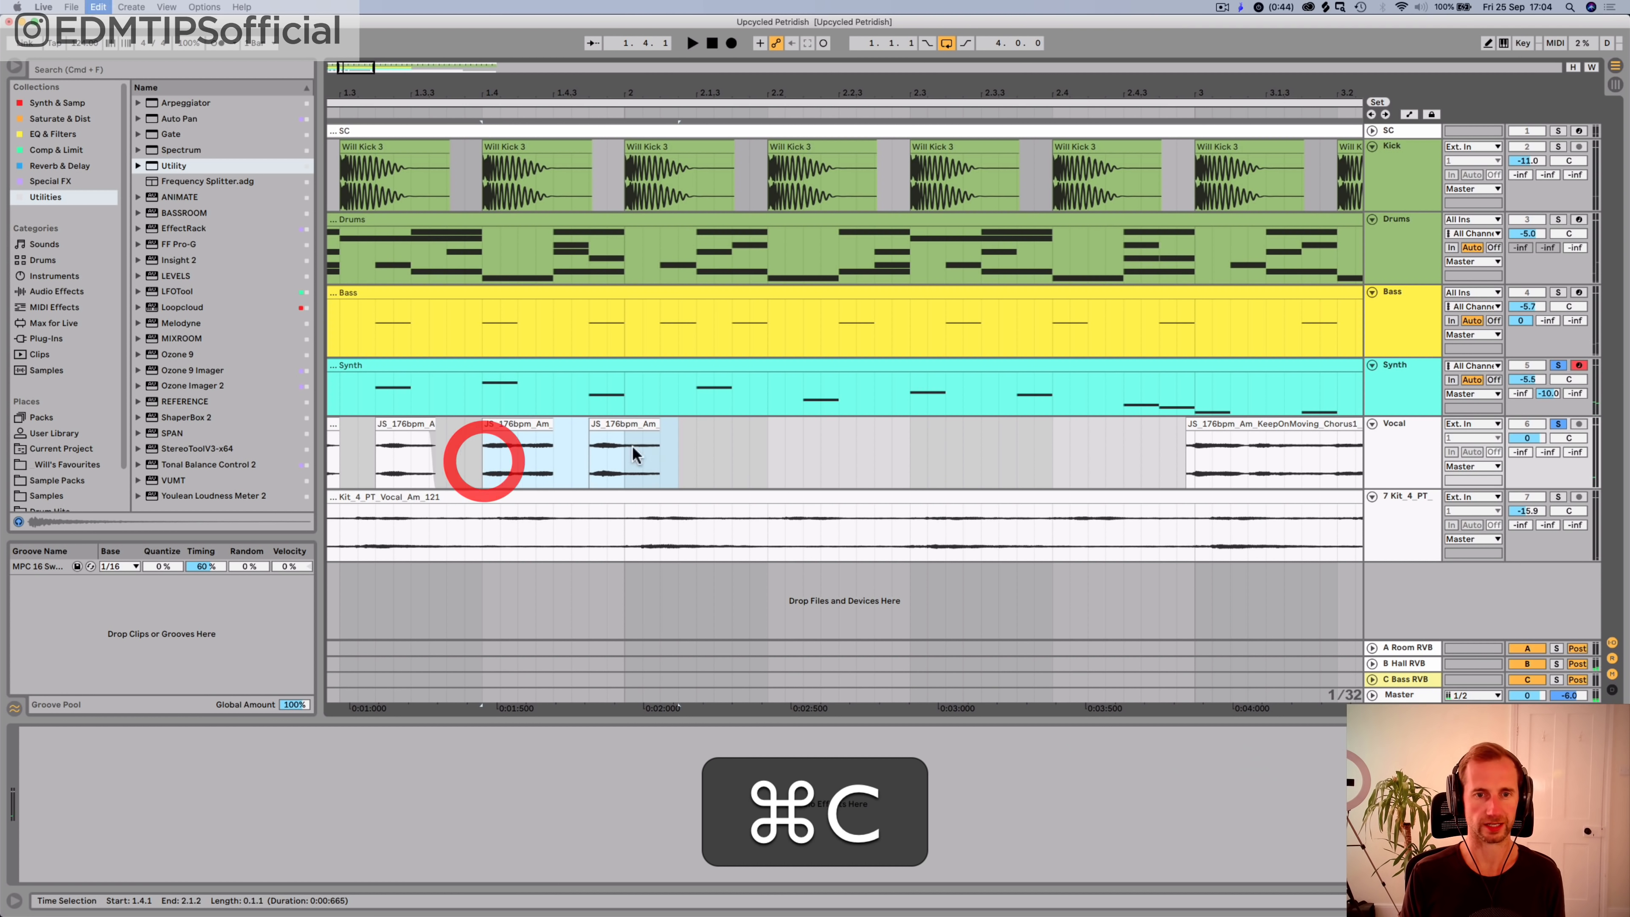
left_click(702, 455)
key("super+v")
key("space")
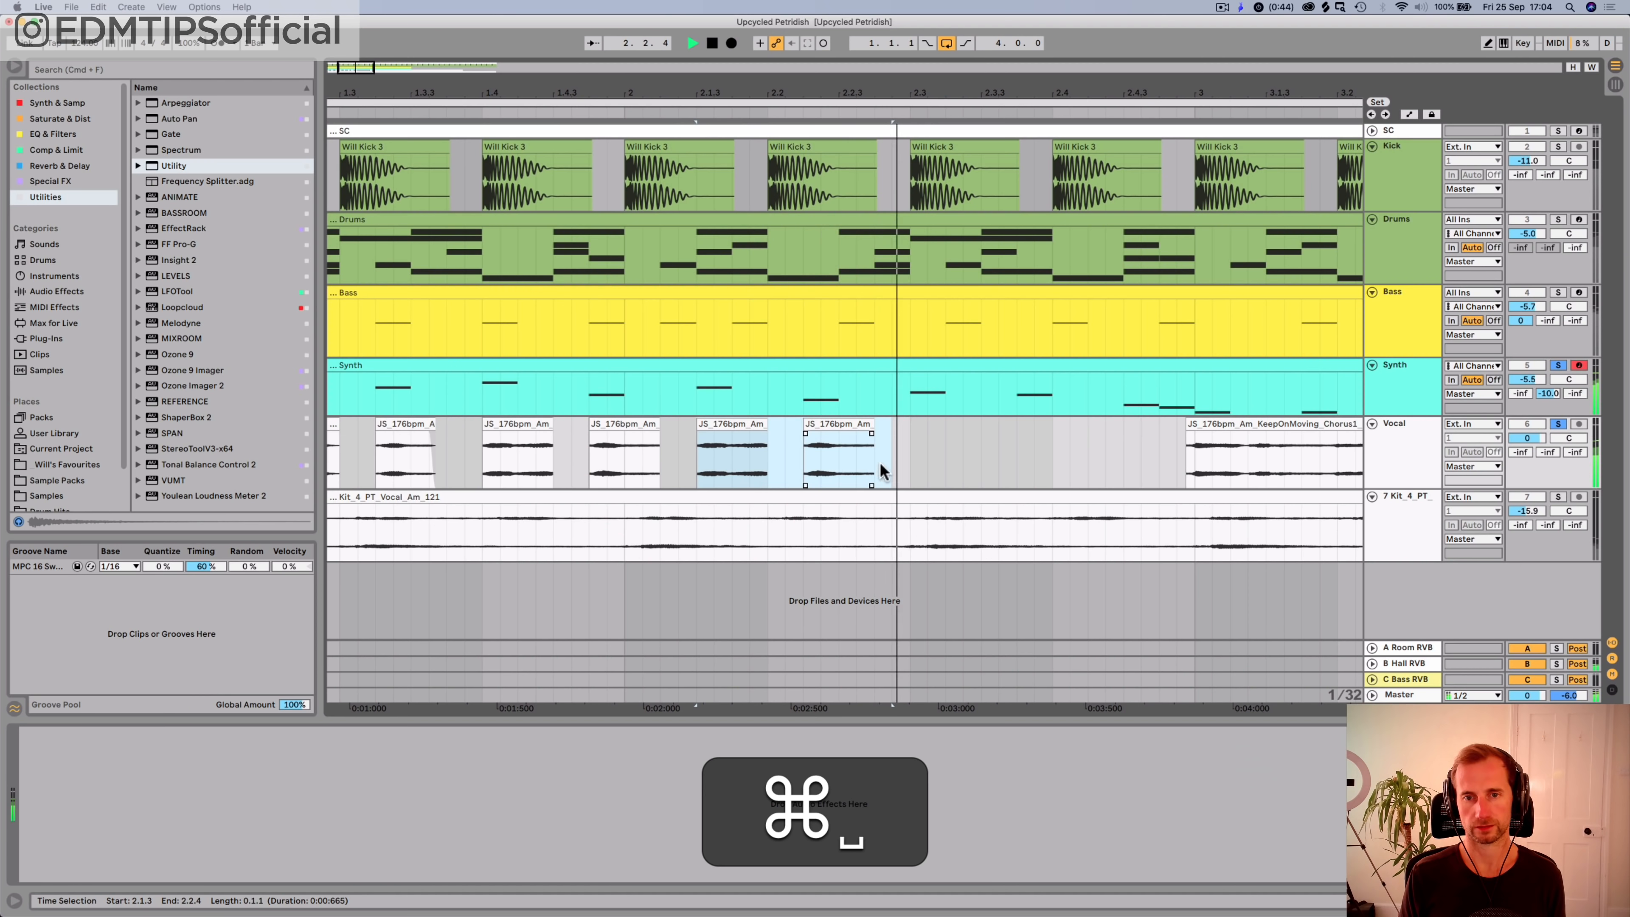
key("space")
Step: Copy the vocal section from 3.1.1 to 3.1.2, paste it at 2.3.1 and play it back
left_click(1148, 456)
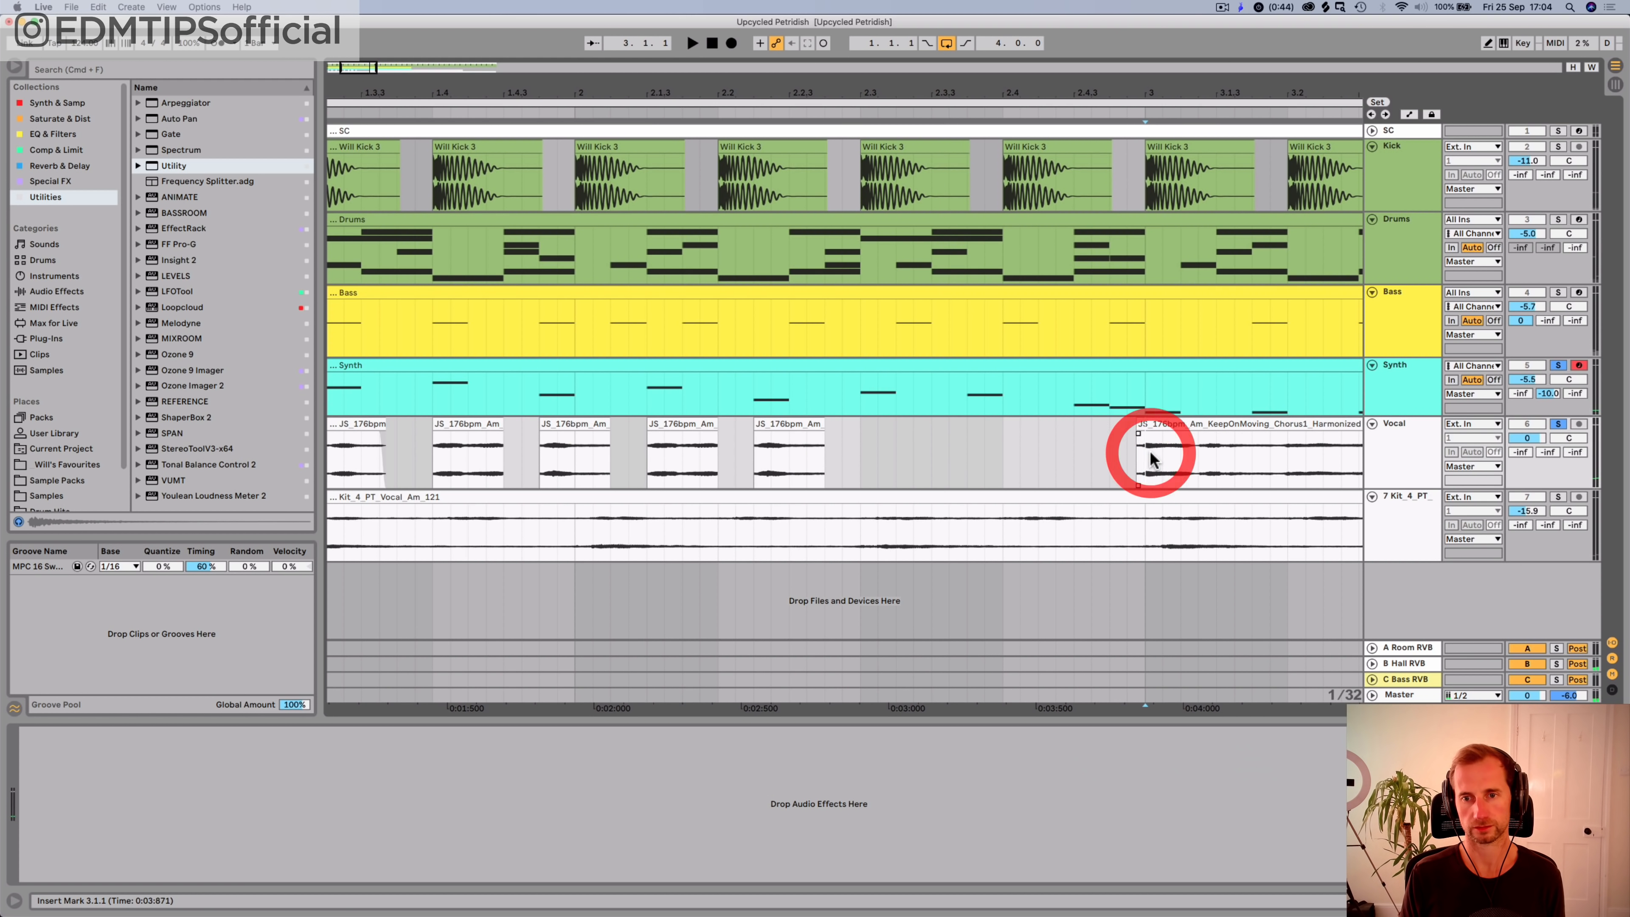
left_click_drag(1145, 452, 1200, 445)
key("super+c")
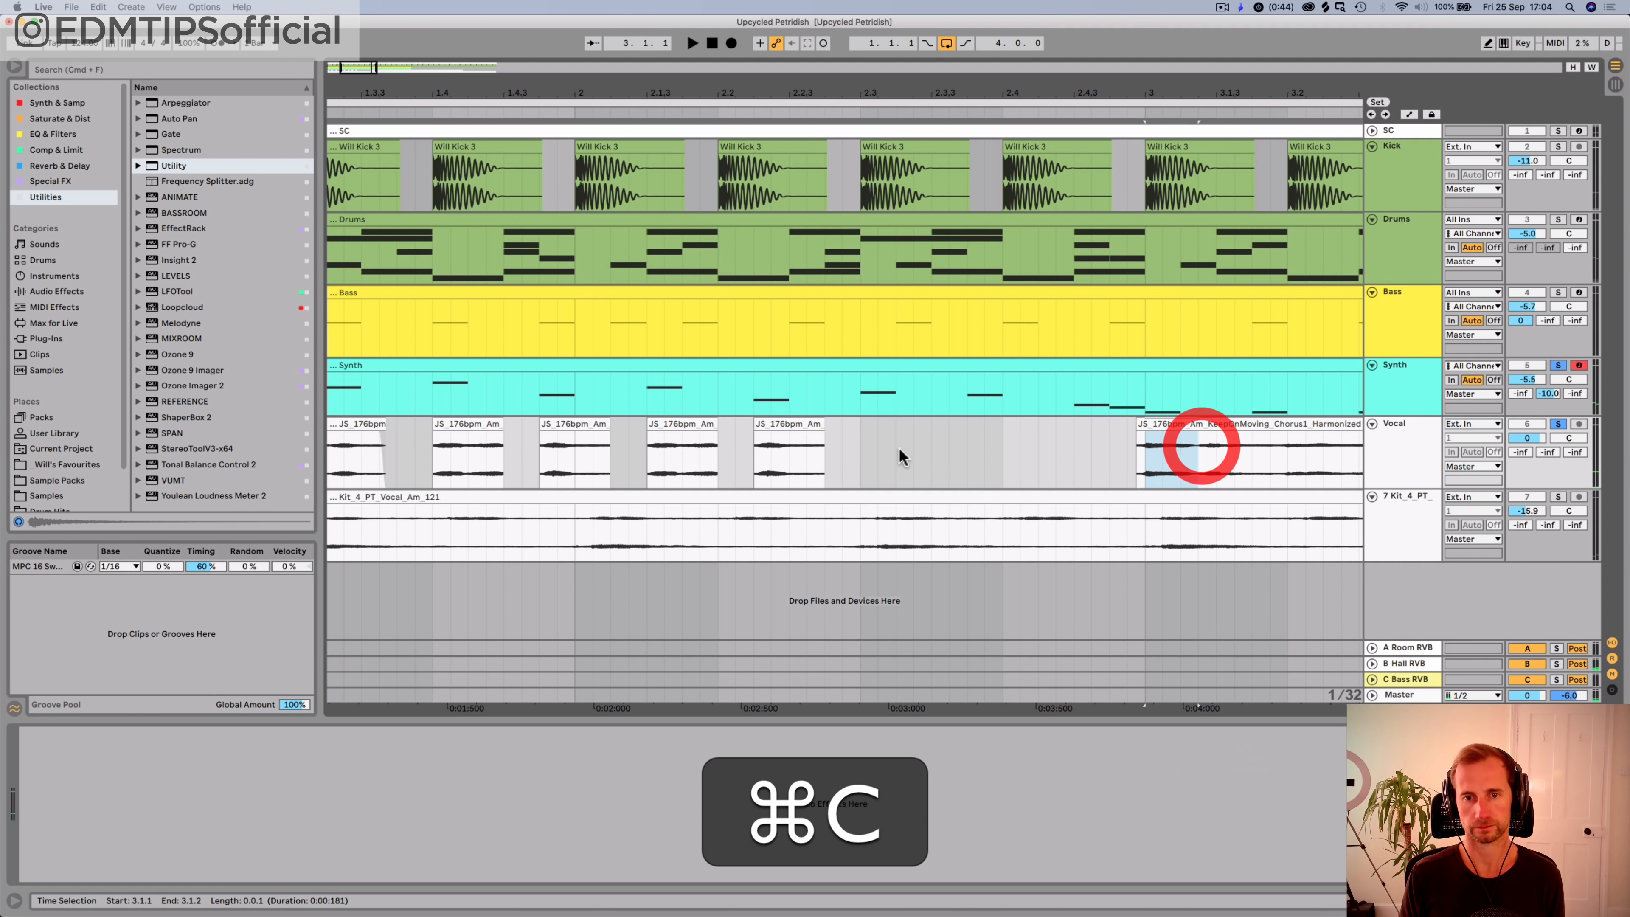
left_click(859, 457)
key("super+v")
key("space")
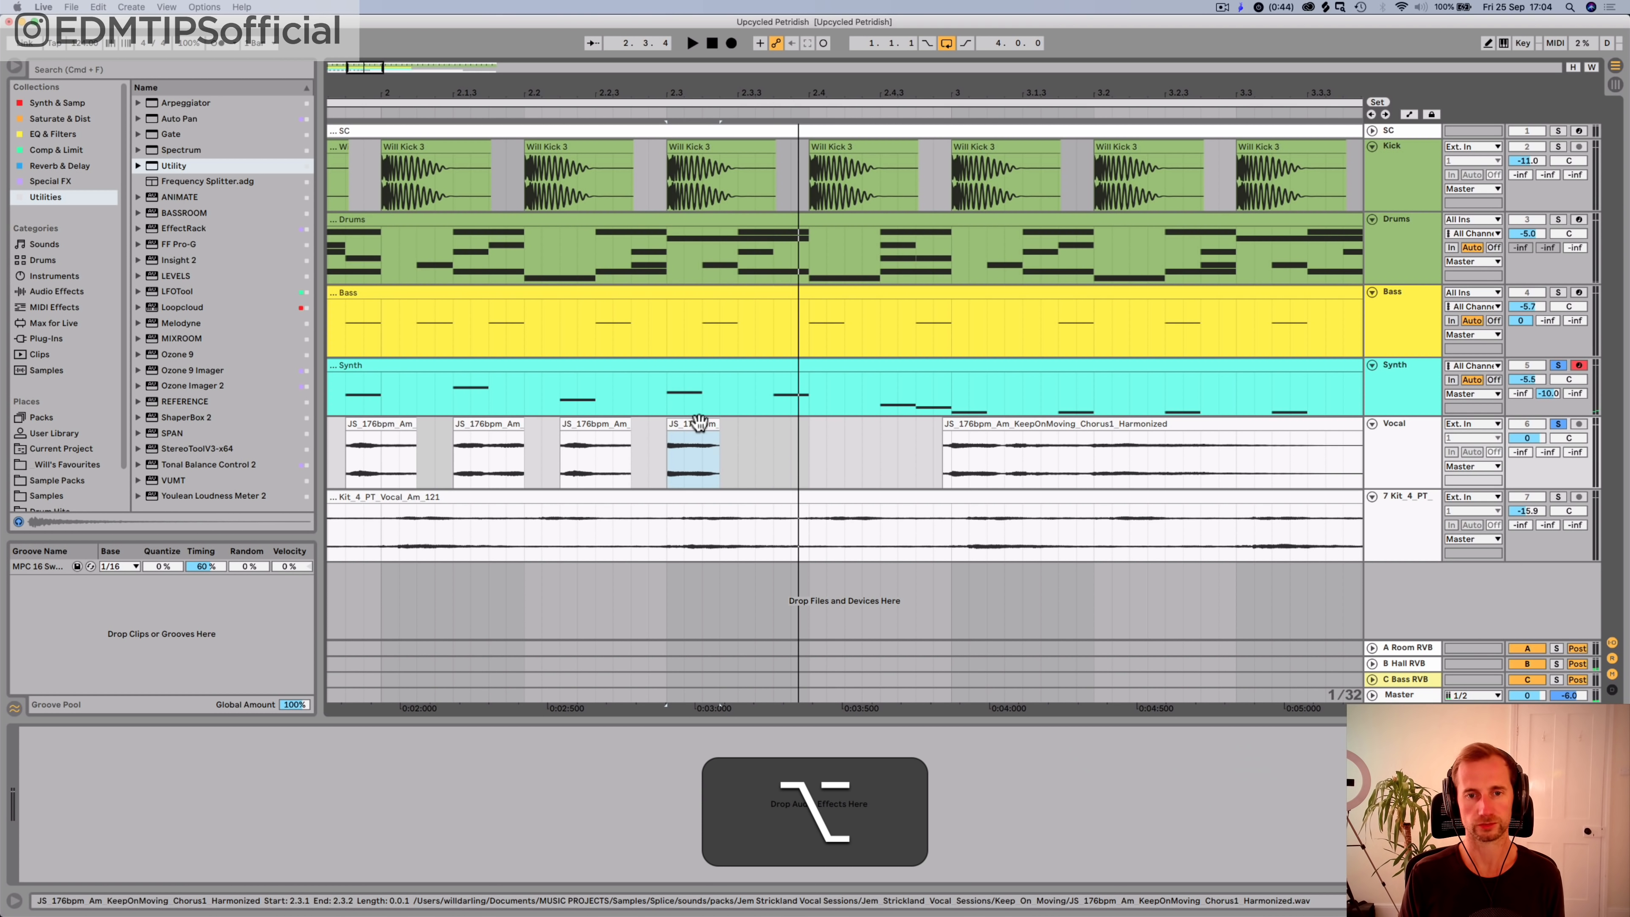
Step: Duplicate the vocal slice at 2.3.1 to 2.3.4 and audition the long clip from 3.1.1
left_click_drag(693, 422, 804, 424)
left_click(959, 456)
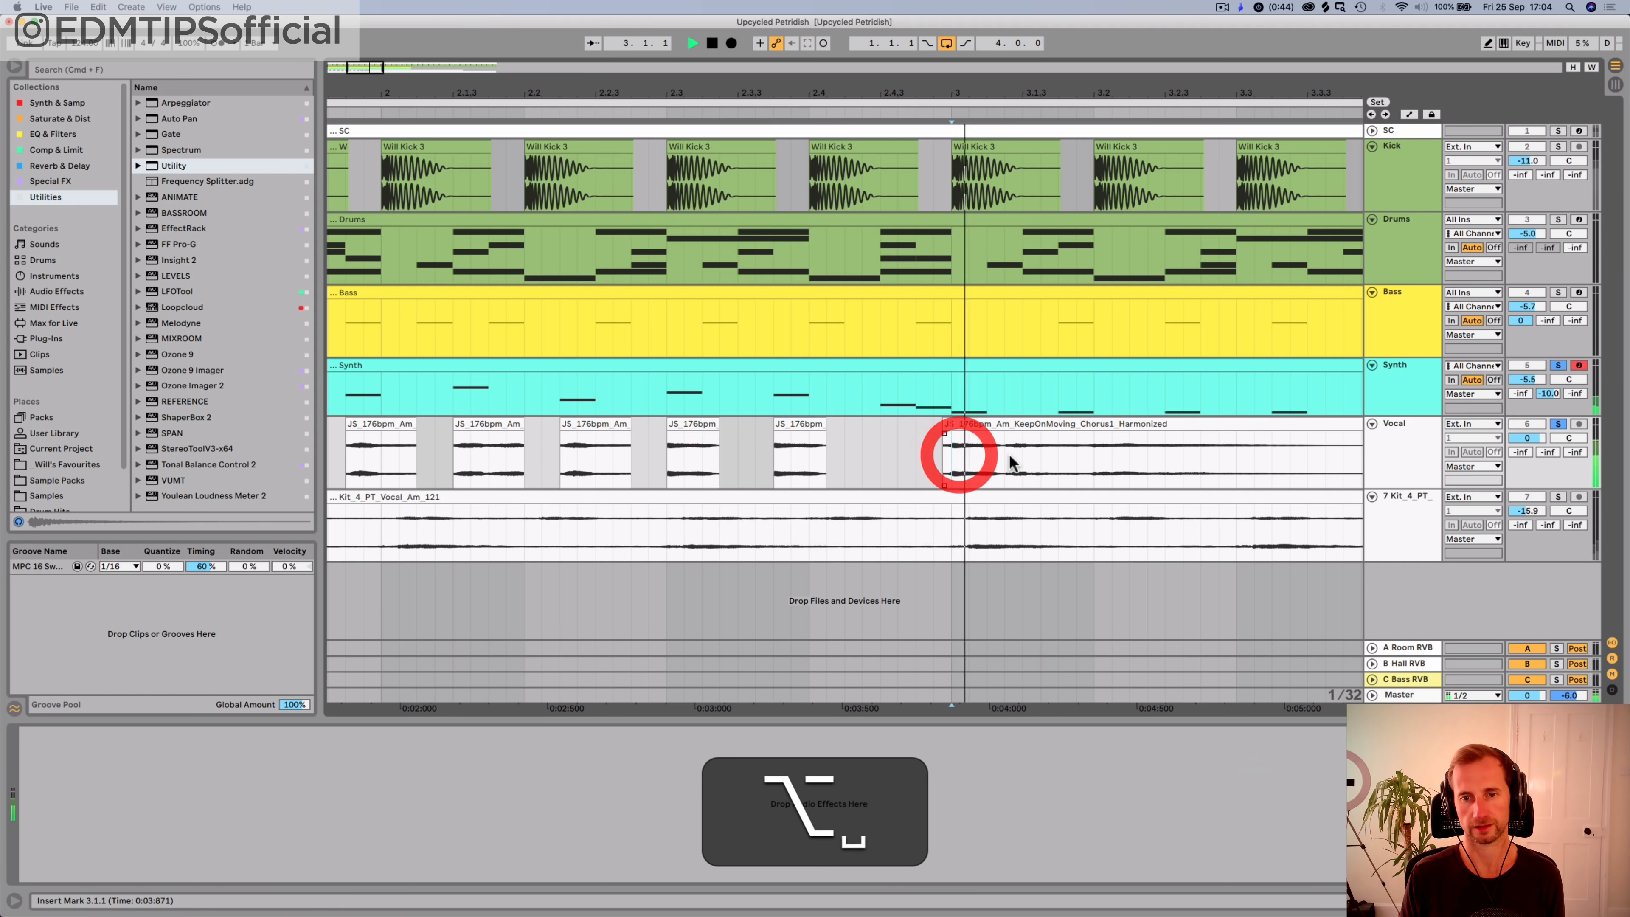
key("space")
Step: Remove the lead-in of the last long vocal clip before bar 3, move the remainder to 2.4.3 and audition it
left_click(1003, 454)
left_click(1029, 457)
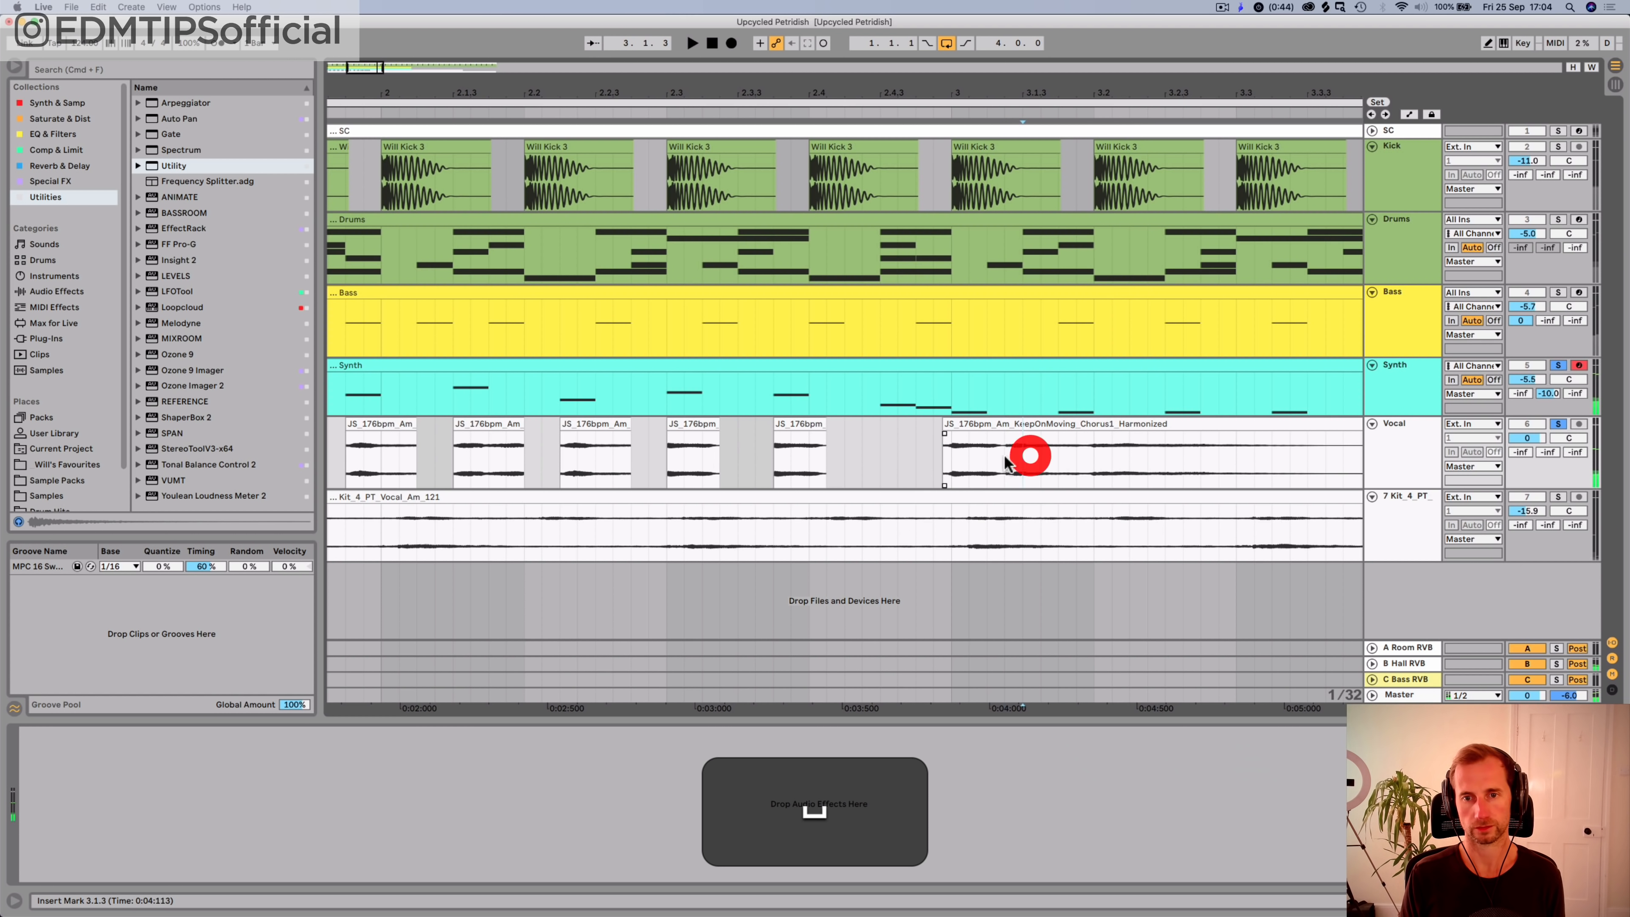
left_click(1000, 456)
left_click_drag(932, 455, 892, 435)
key("BackSpace")
key("space")
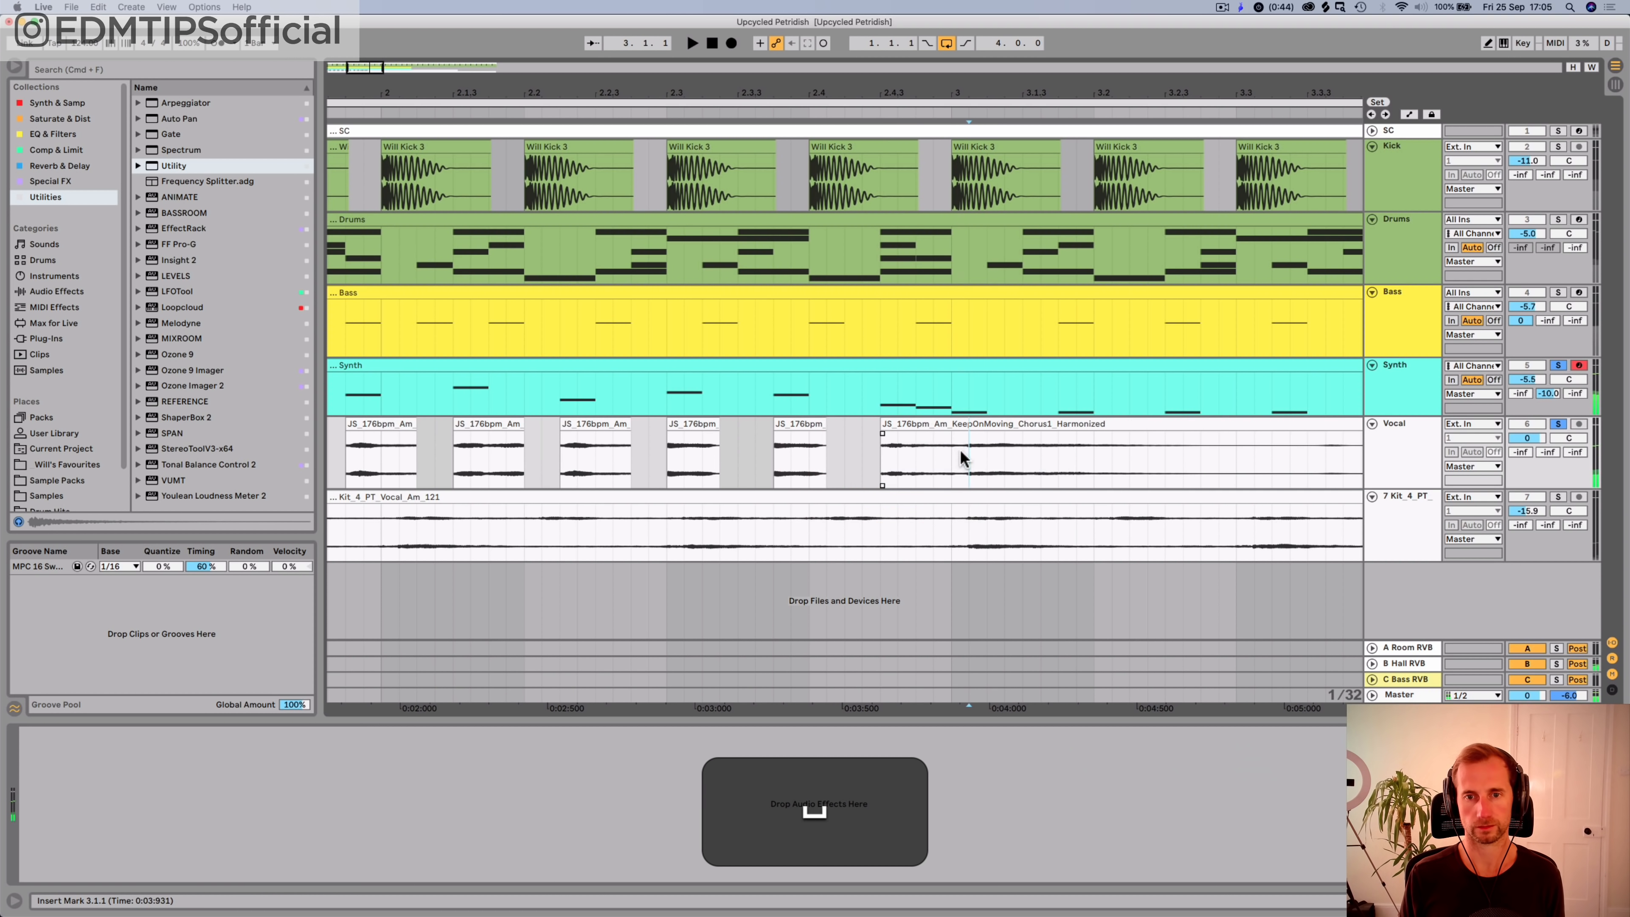
Step: Split the long vocal clip just after 3.1.1 and play back from the split
left_click(963, 455)
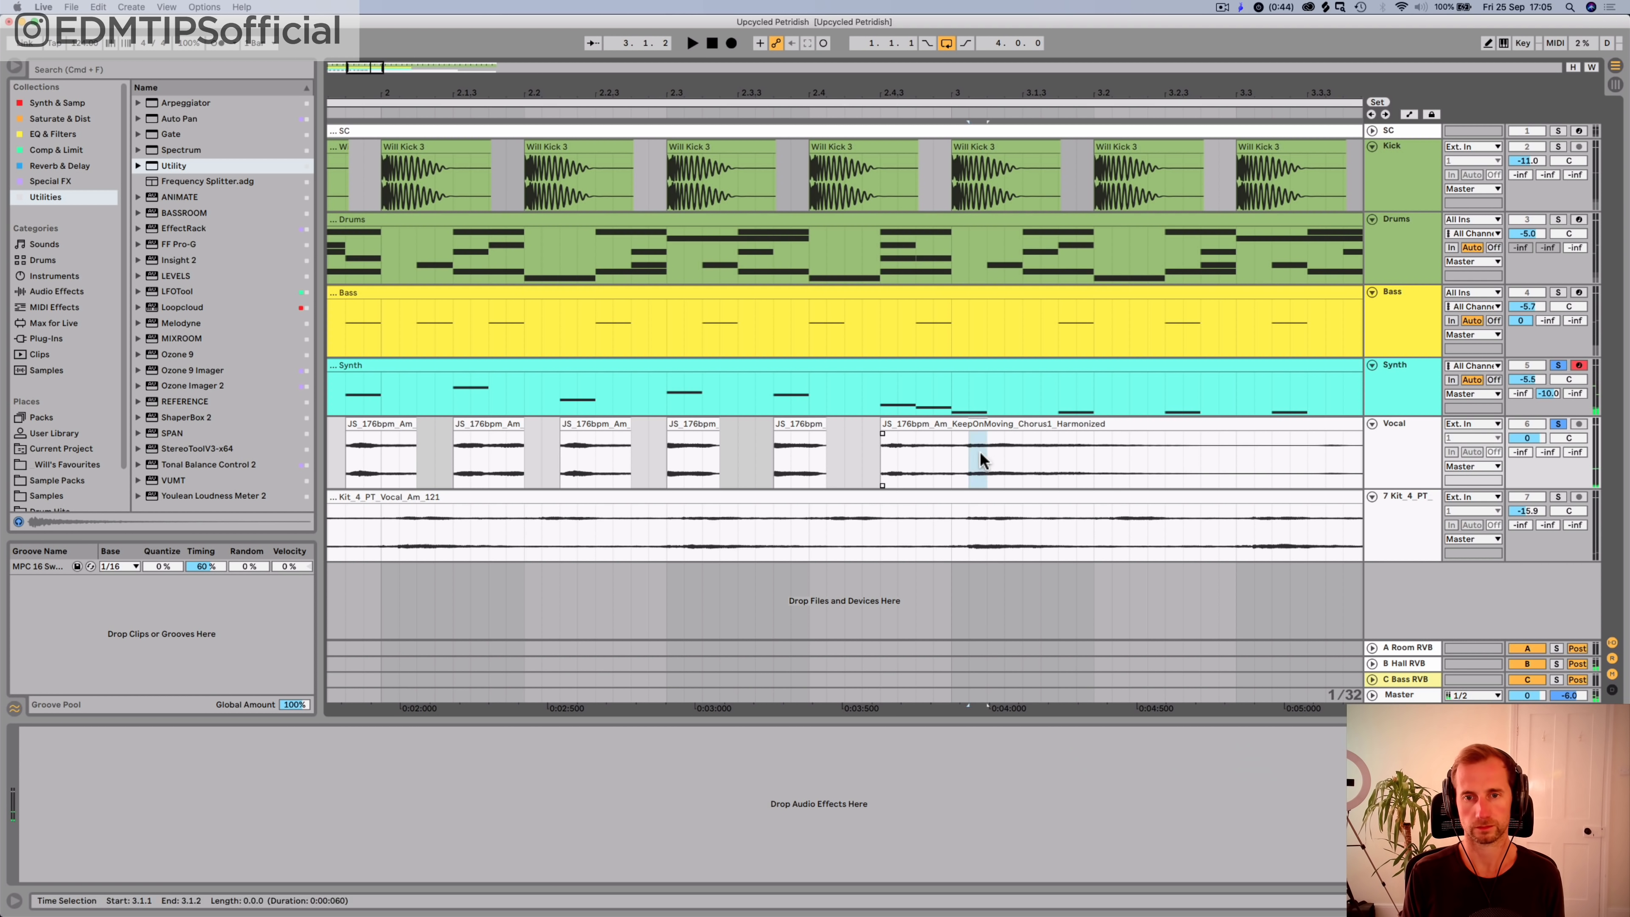
left_click(976, 451)
key("cmd+e")
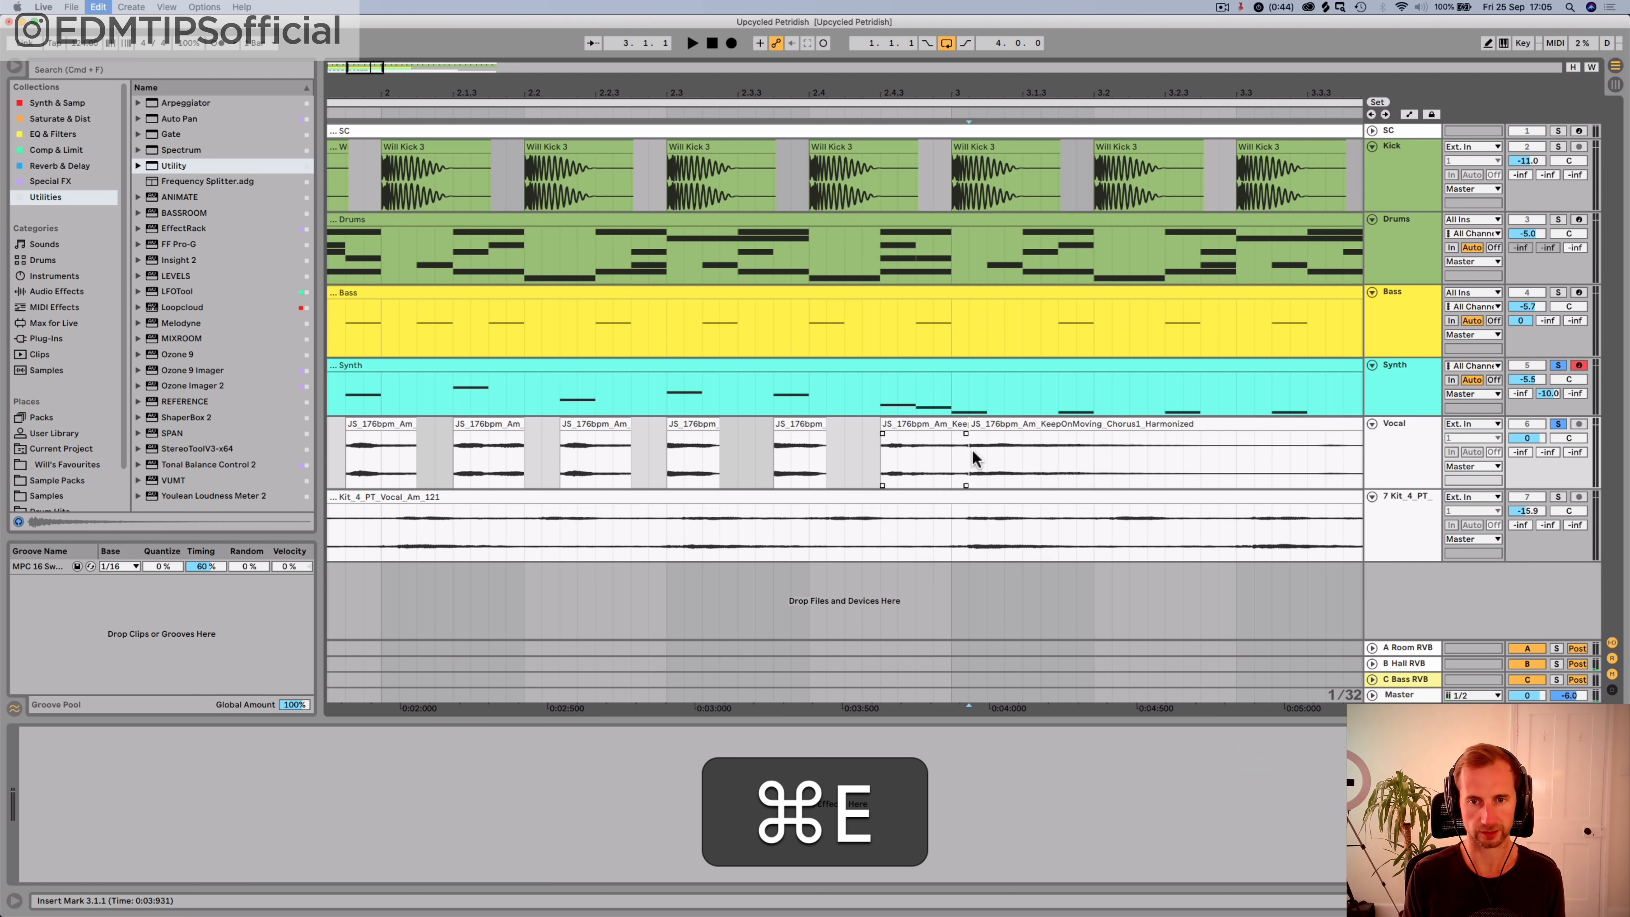
key("space")
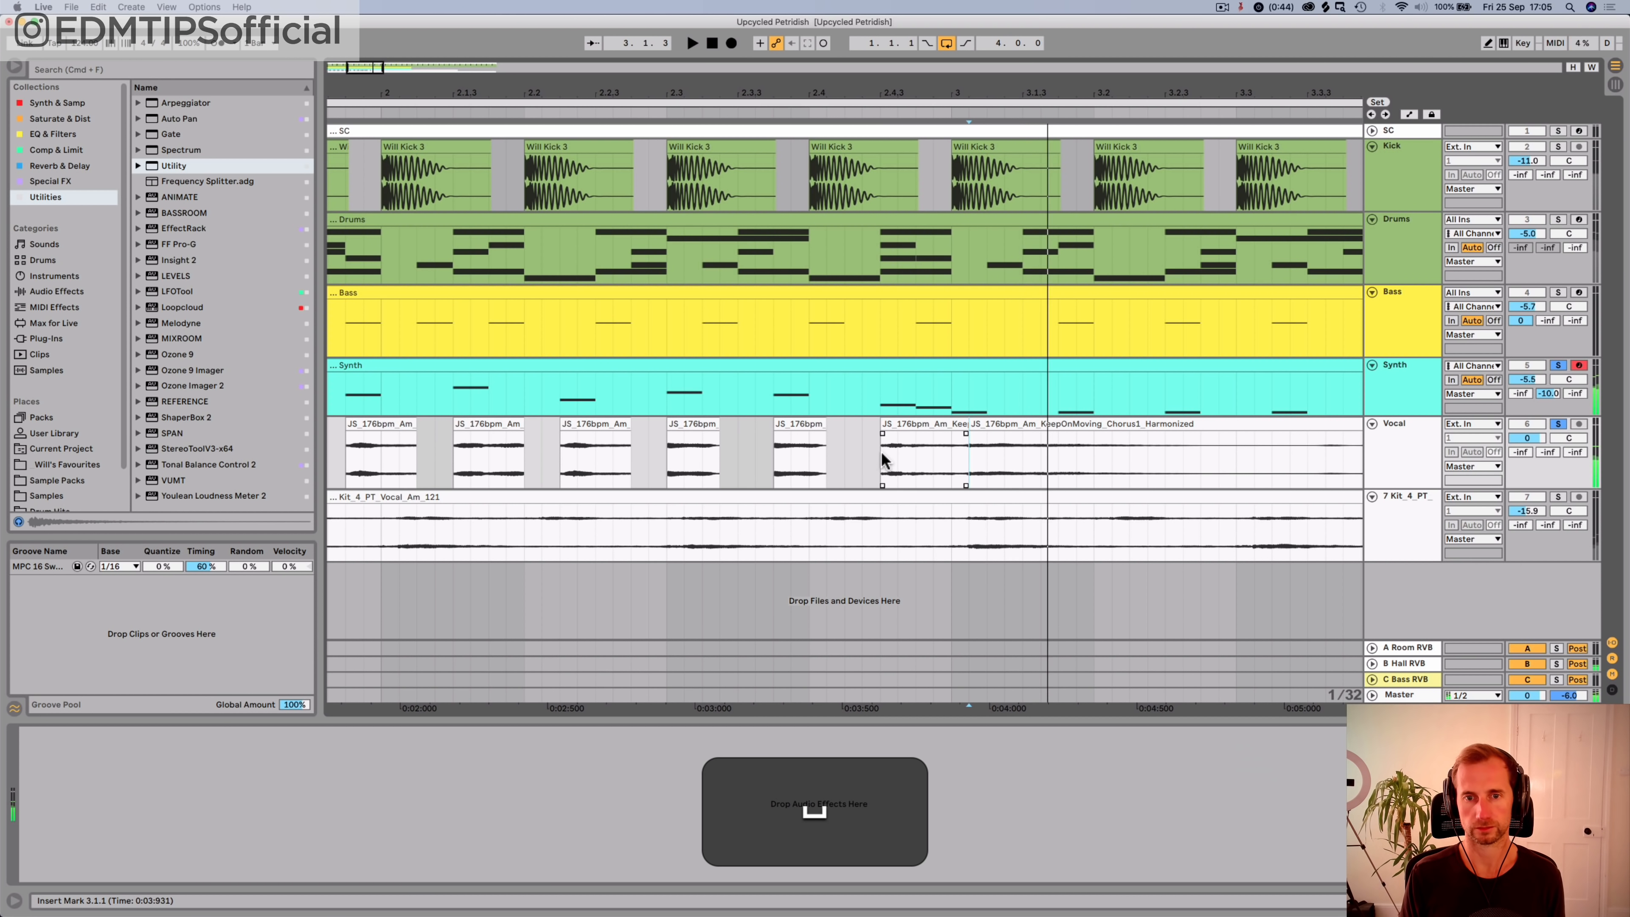
Step: Audition the vocal slices from 2.3.4 into 2.4.3 and return the playback position to the start
left_click(883, 451)
left_click(778, 457)
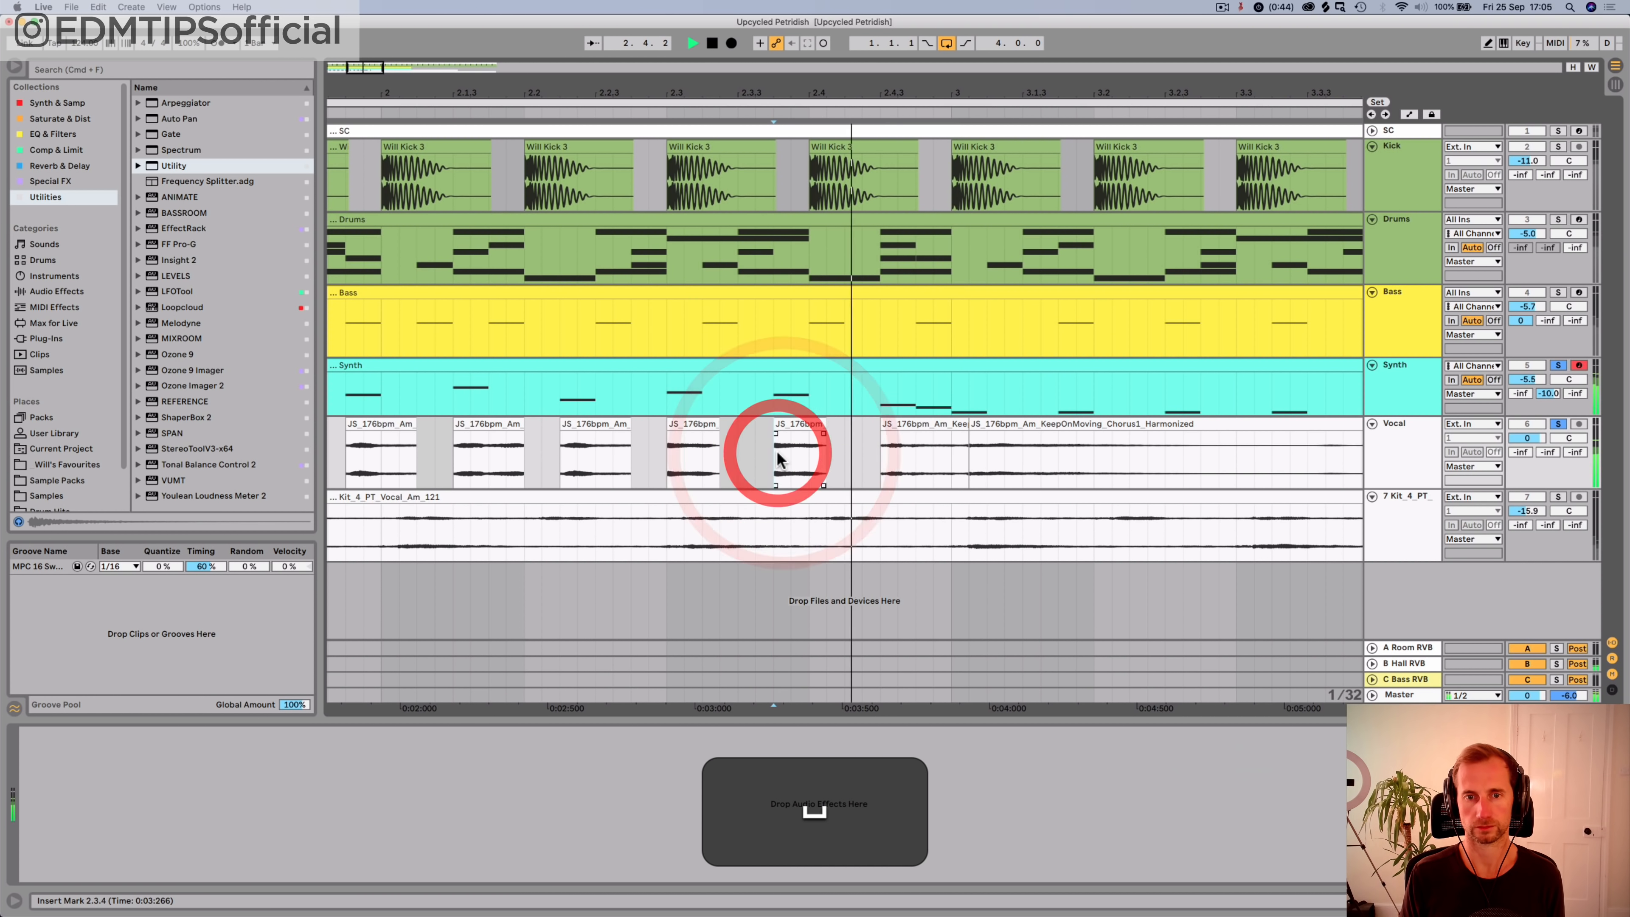
left_click(907, 427)
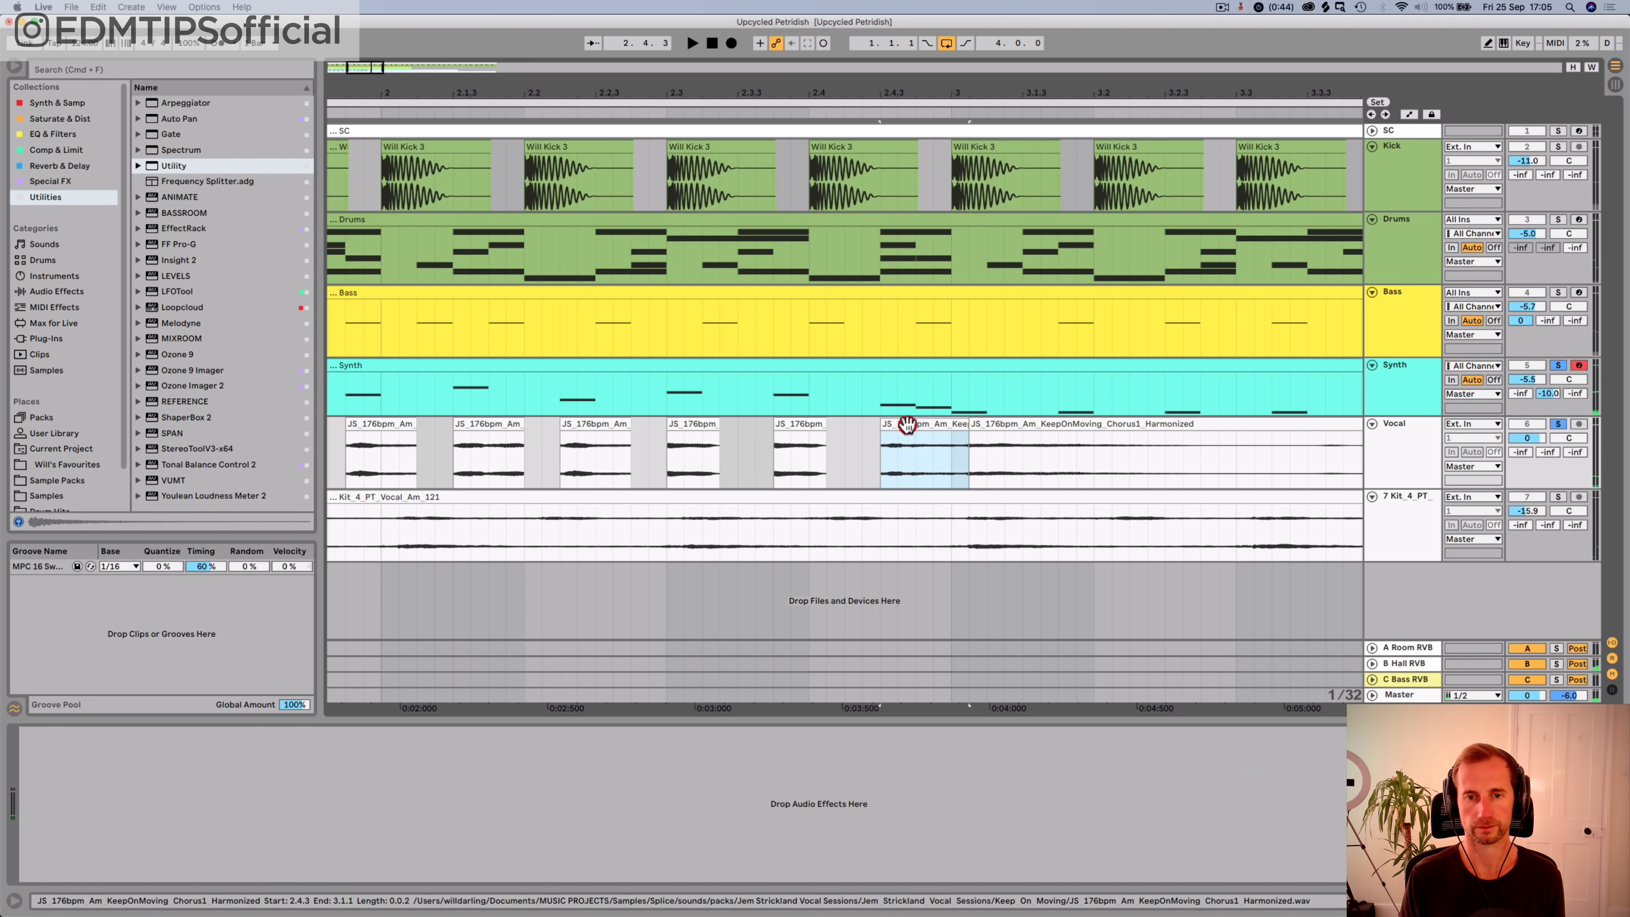
key("space")
left_click(710, 45)
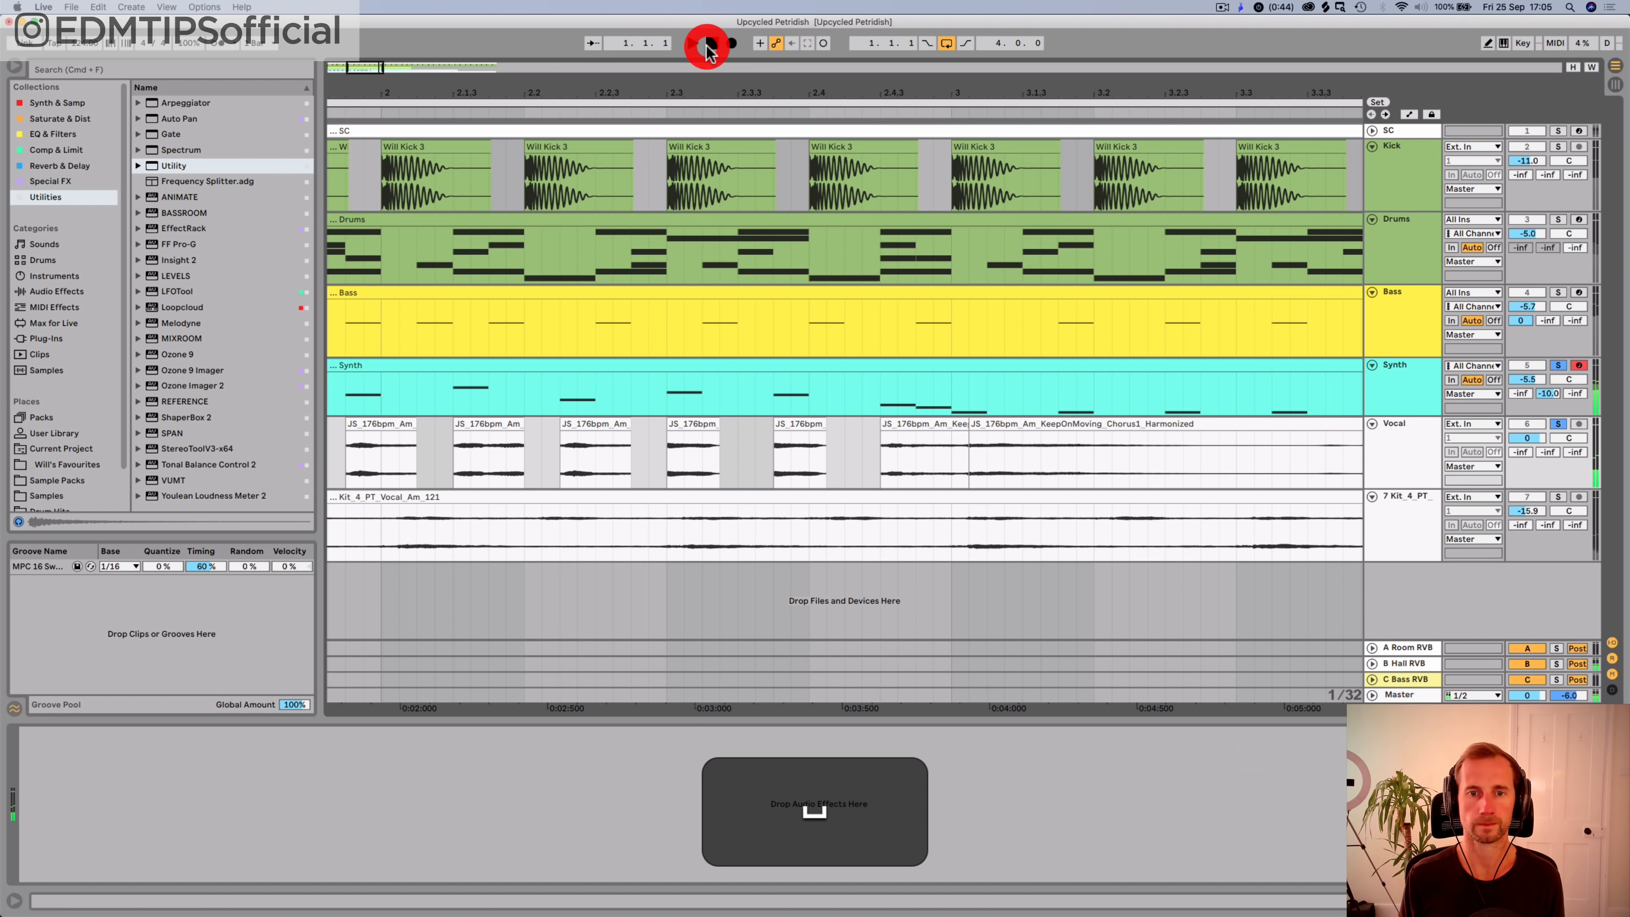
Step: Move the start of the last long vocal clip back to 3.1.1 and audition the vocal from 2.4.3
left_click(1382, 448)
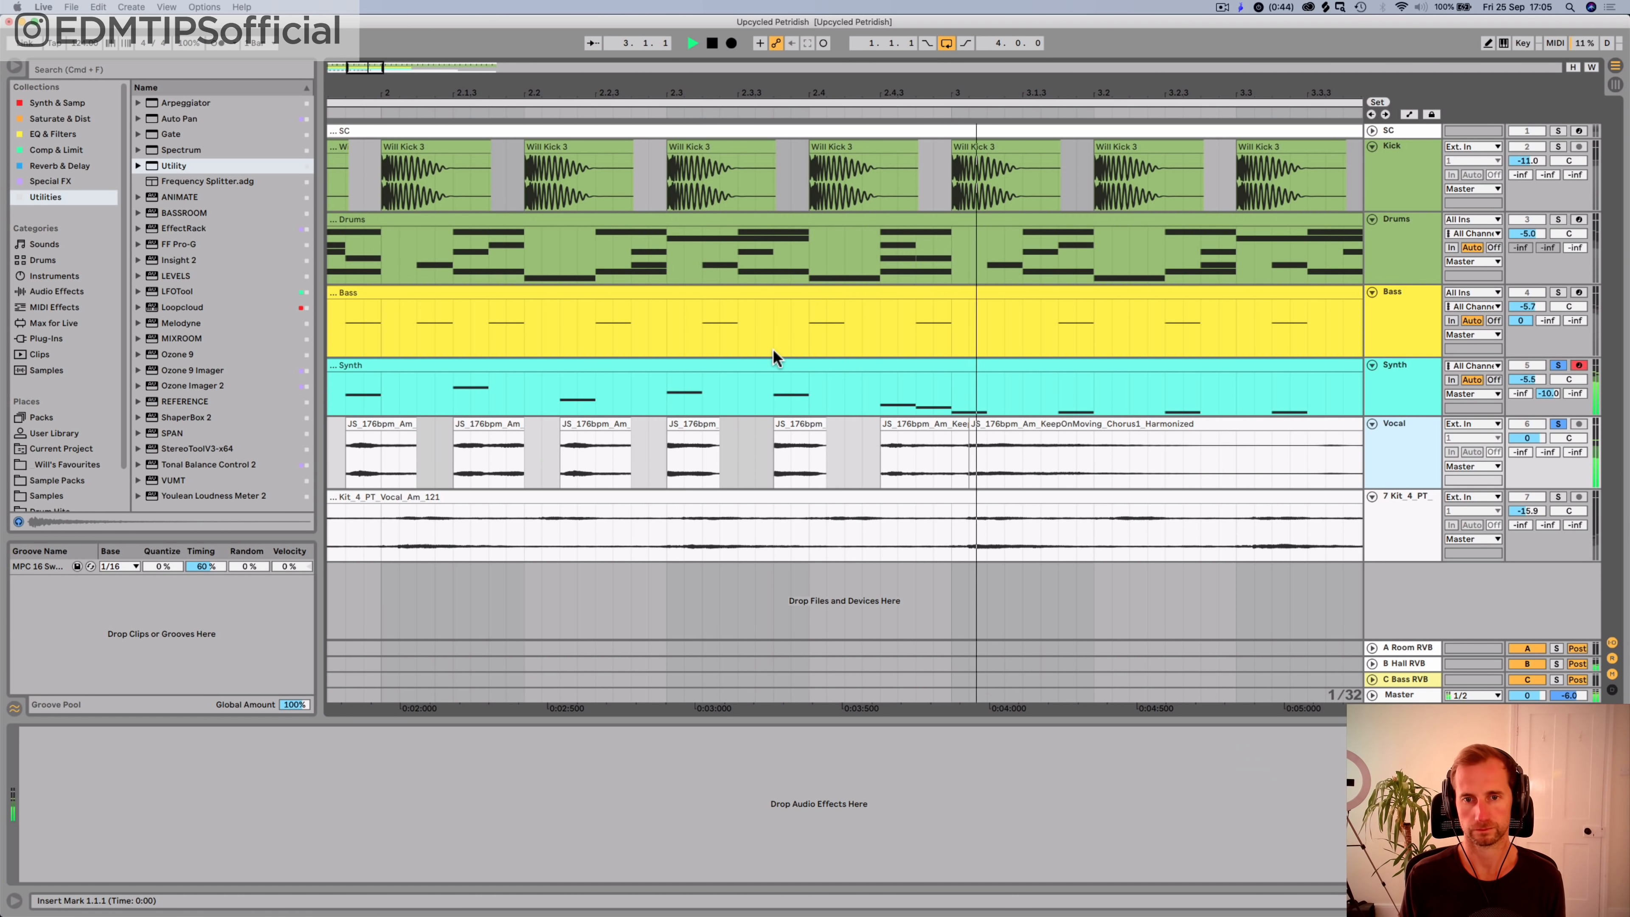
key("space")
left_click_drag(973, 430, 952, 426)
left_click(890, 463)
left_click(889, 460)
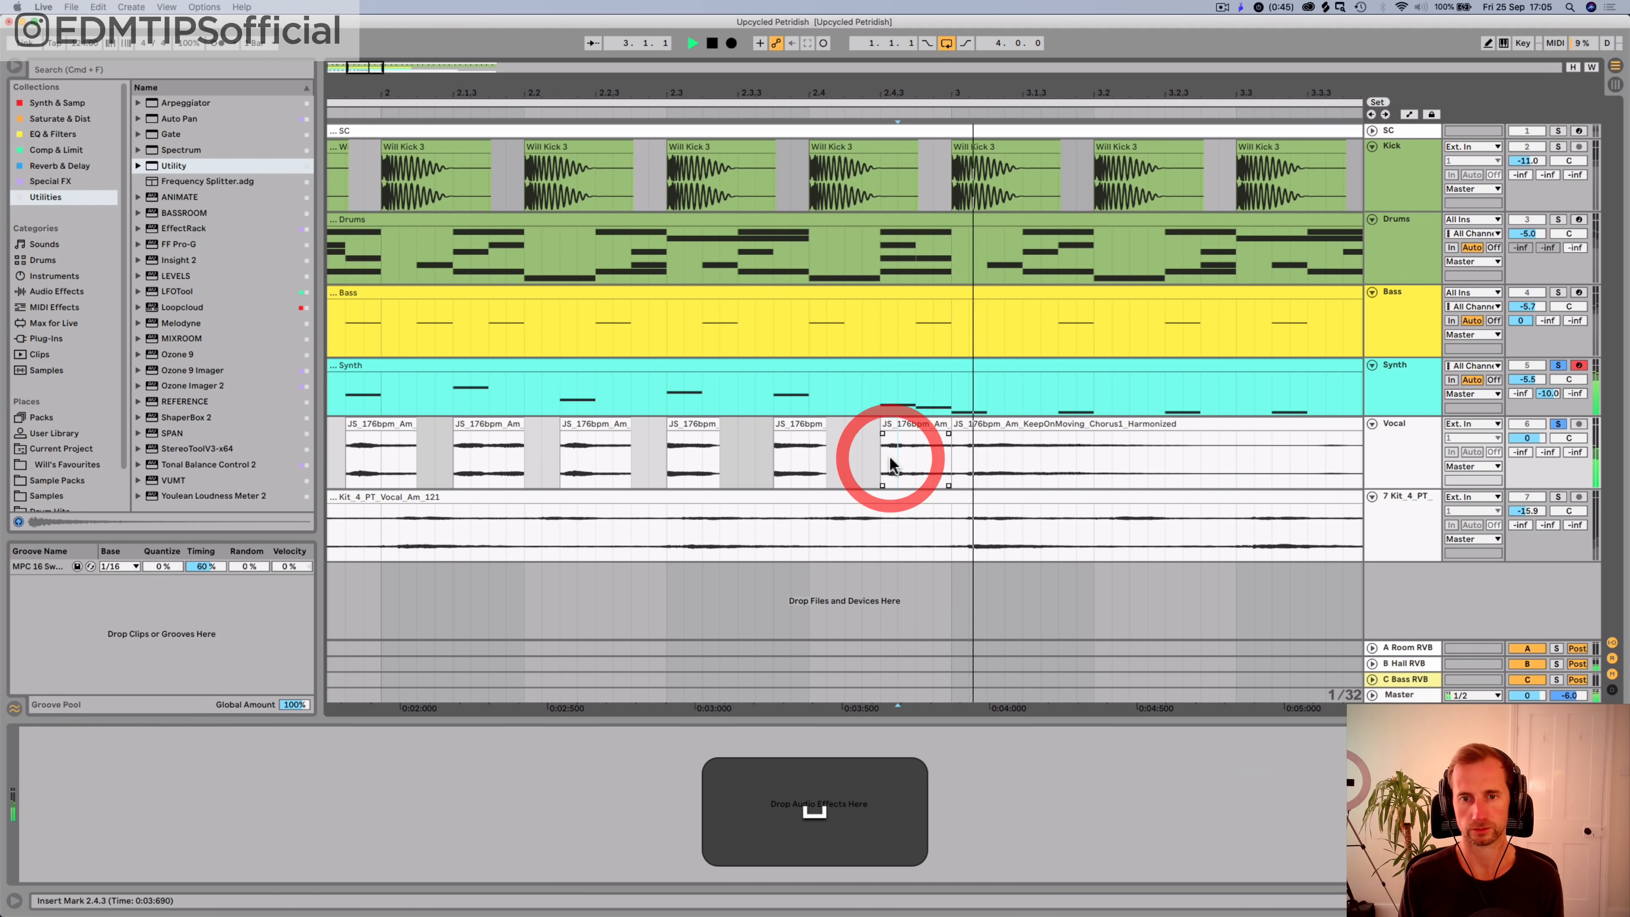
key("space")
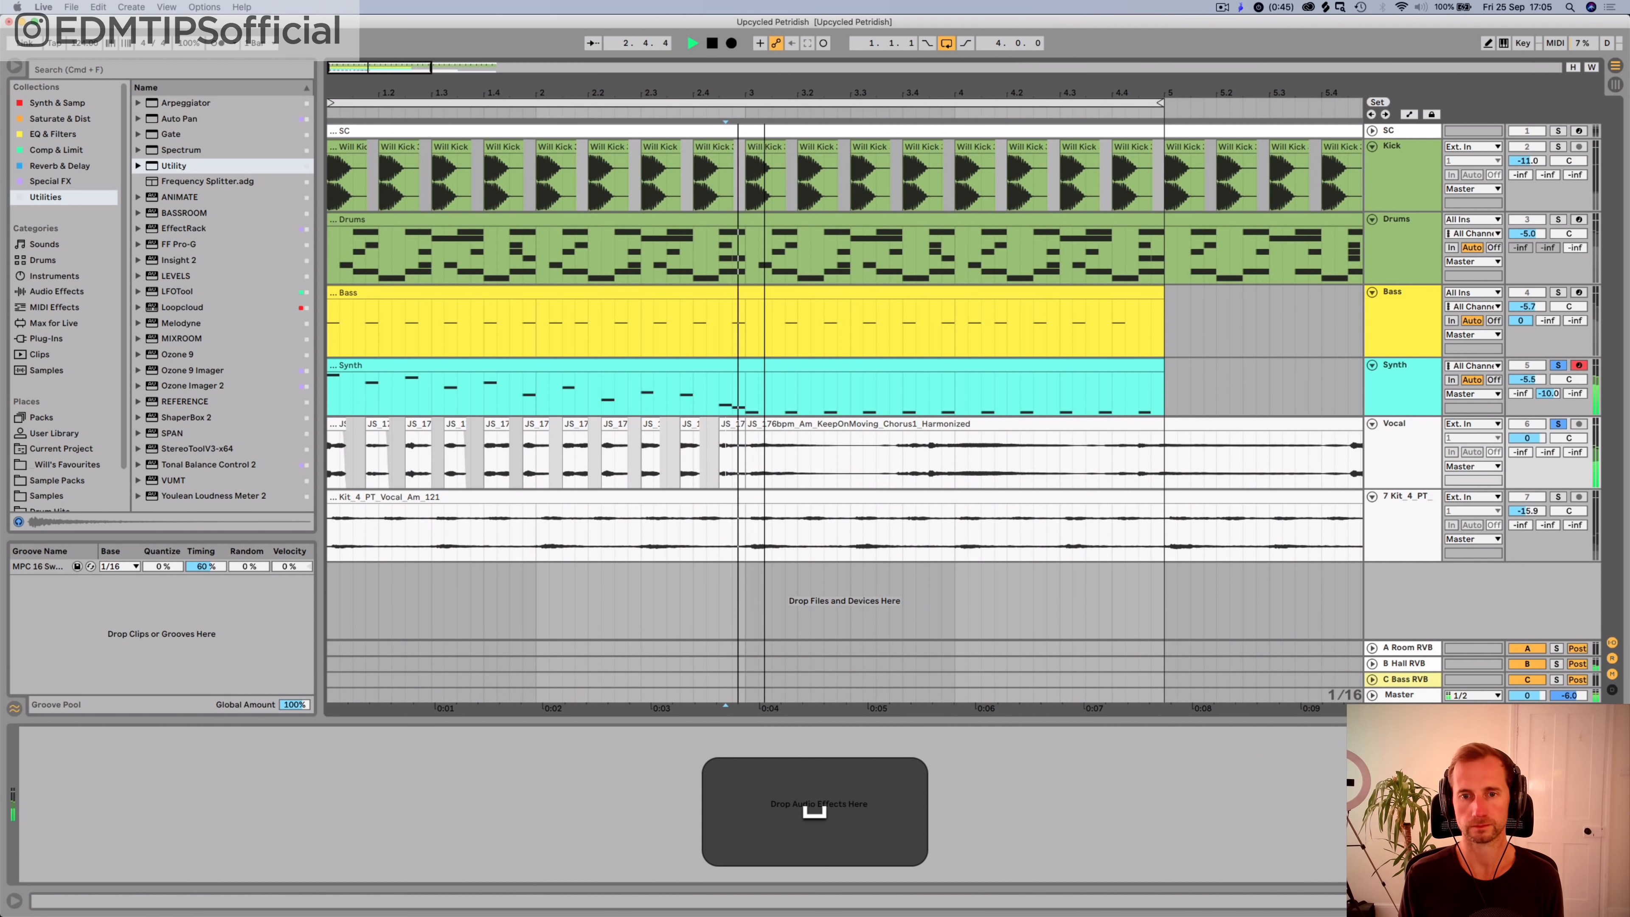
Step: Audition the long vocal clip through bars 3 and 4, and unsolo the Vocal and Synth tracks for full-mix playback
mouse_move(765, 93)
left_mouse_down()
mouse_move(695, 125)
mouse_move(447, 131)
left_mouse_up()
key("space")
key("space")
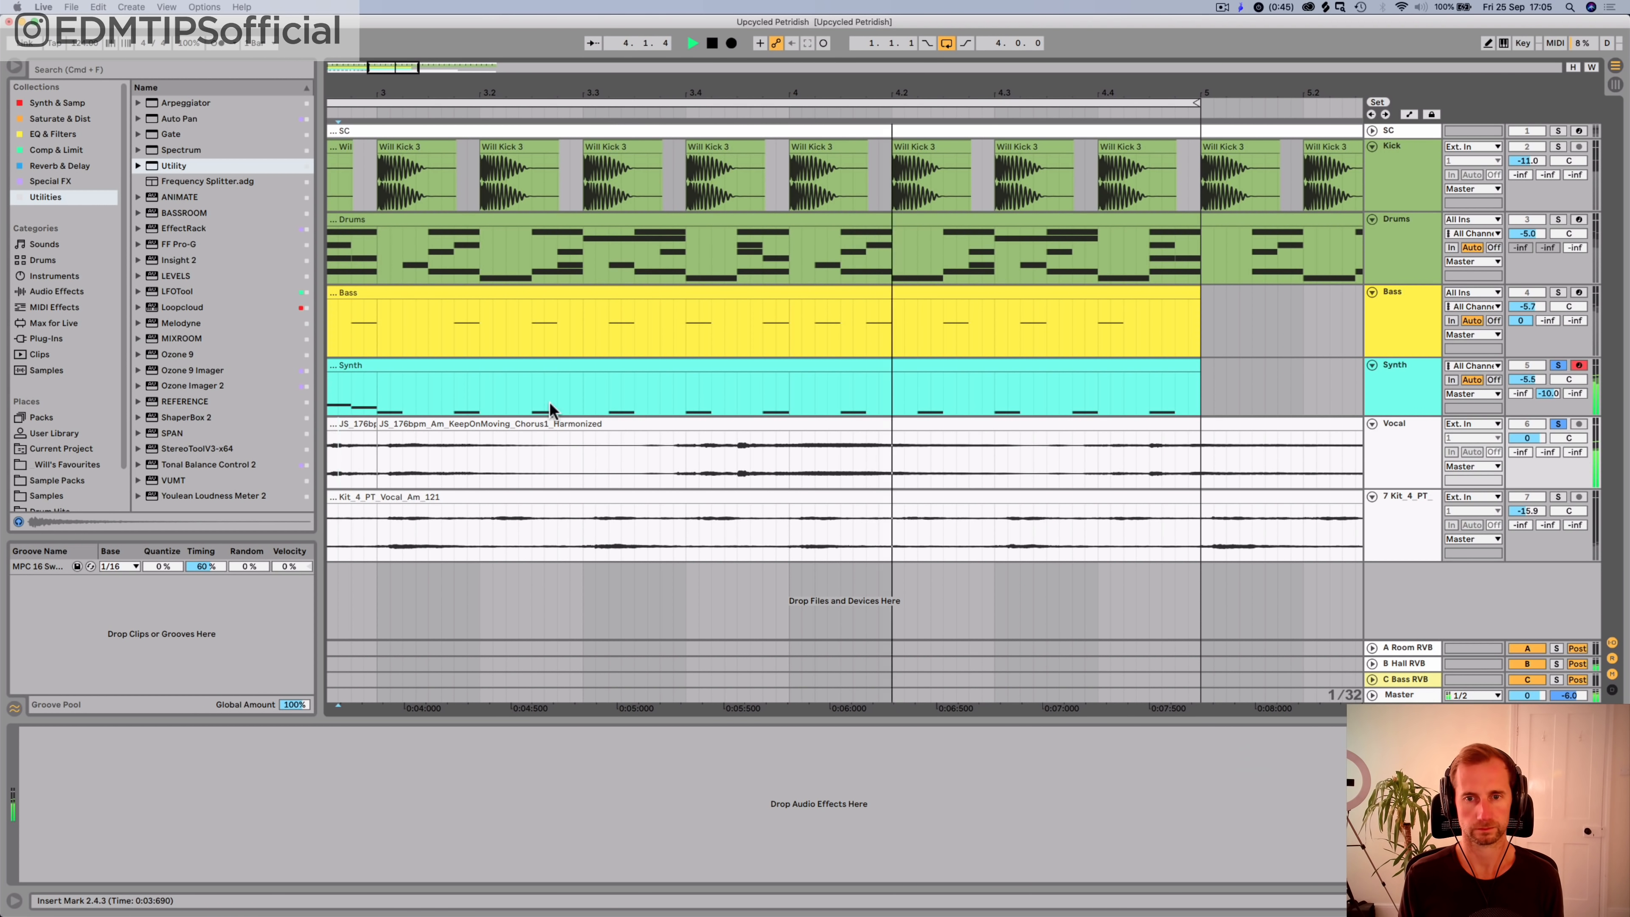
key("space")
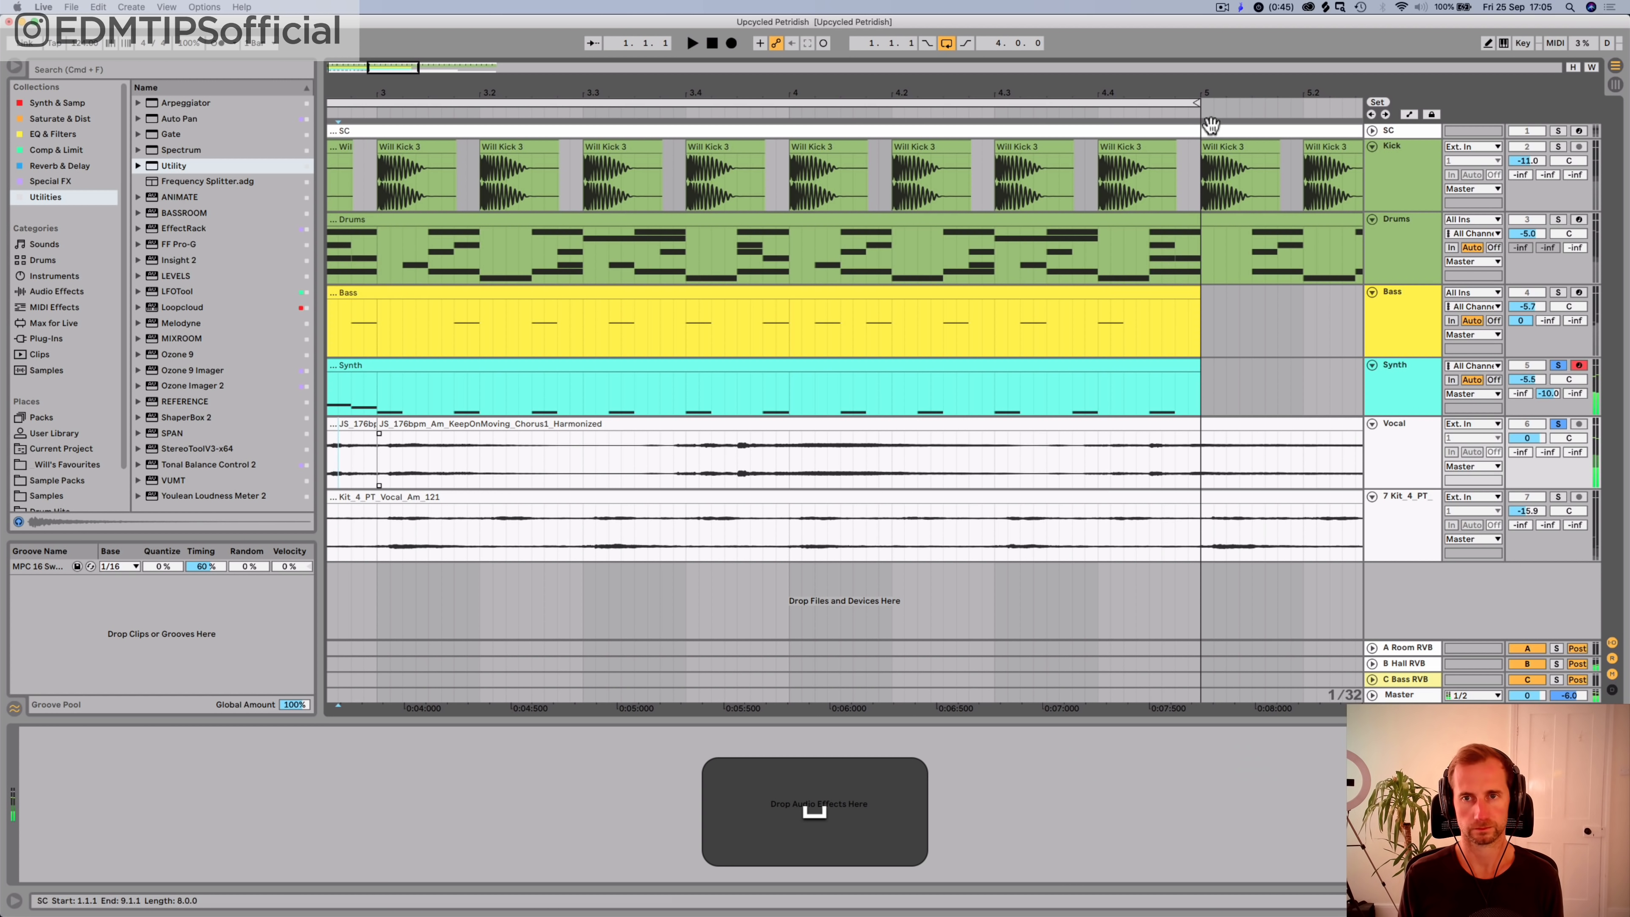
left_click_drag(1185, 87, 1185, 42)
key("space")
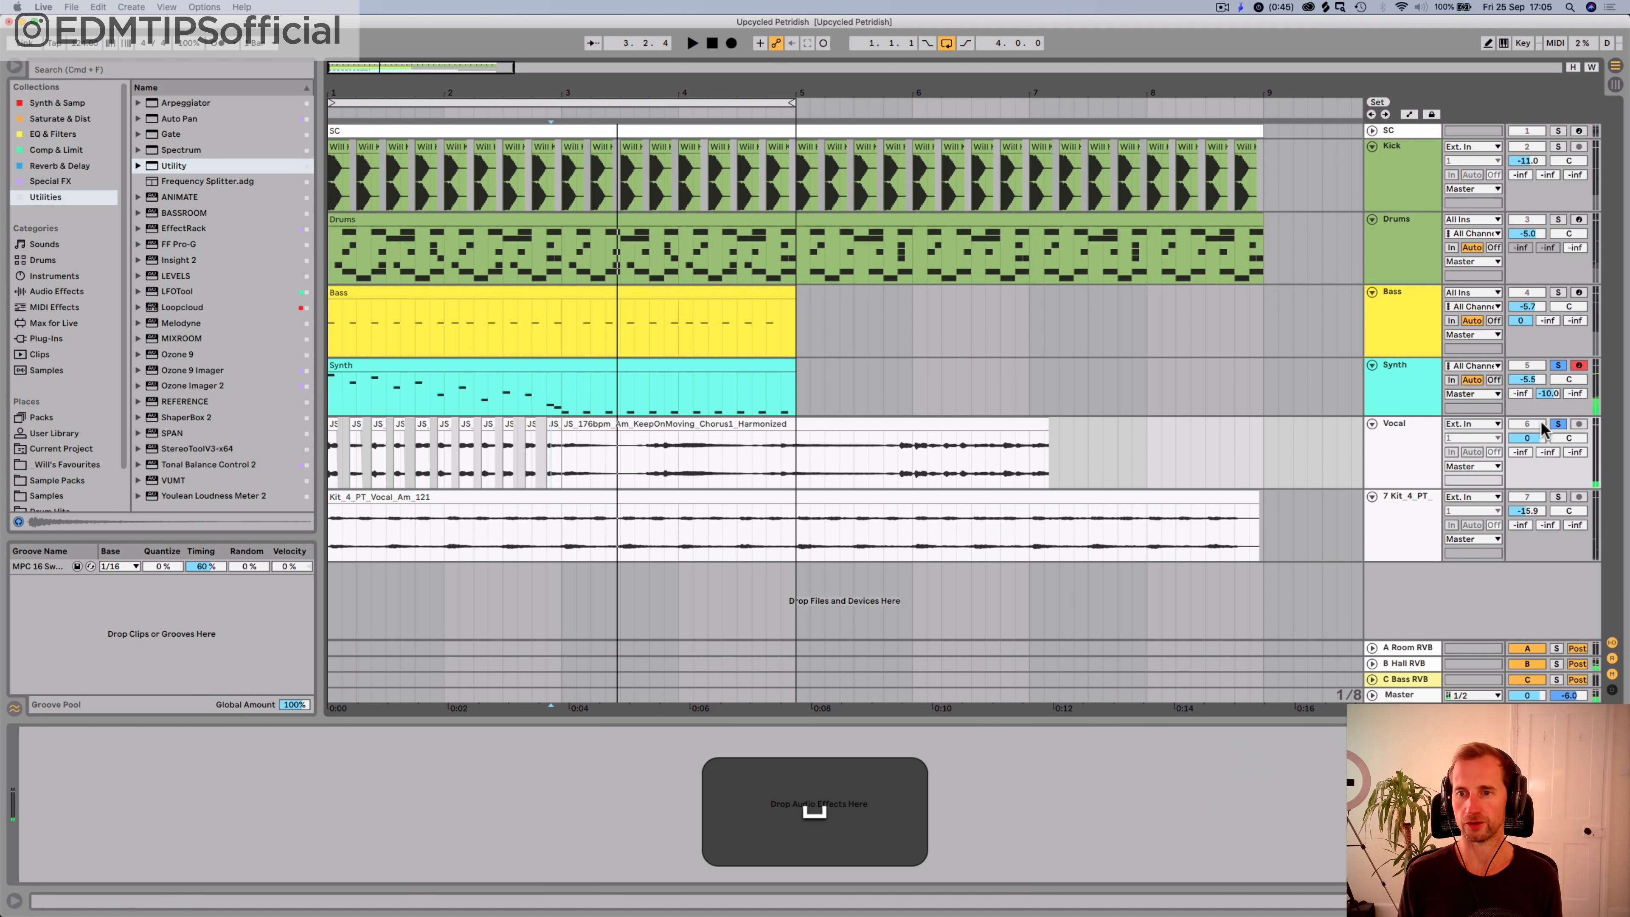
left_click(1557, 424)
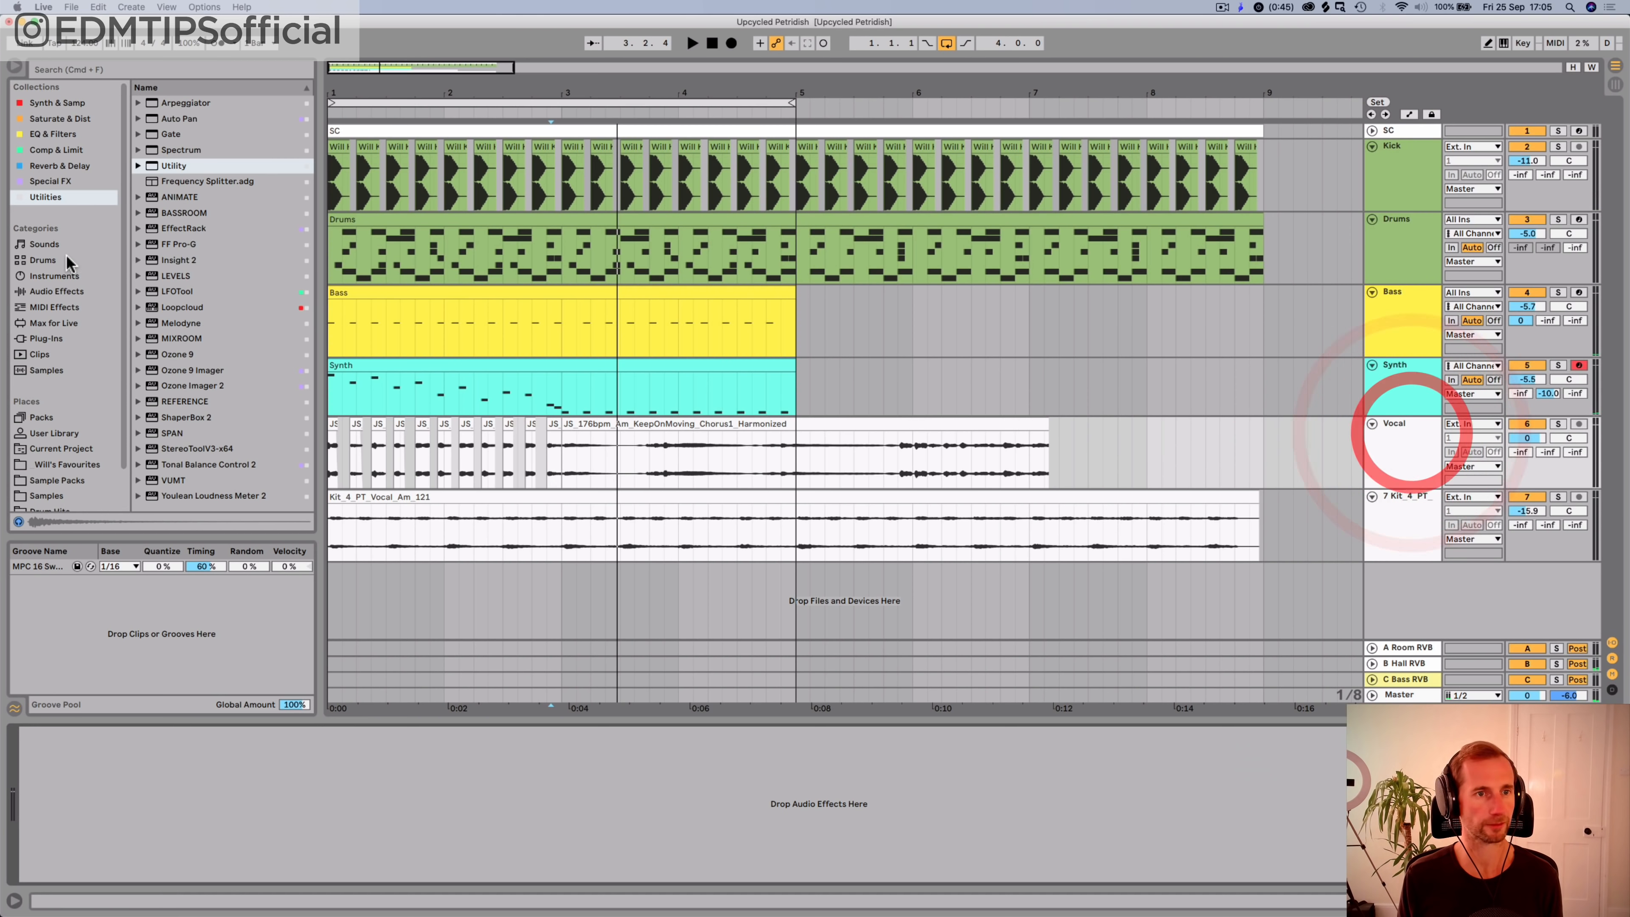
key("space")
Step: Find the Compressor among the compression and limiting devices and add it to the Vocal track
left_click(46, 122)
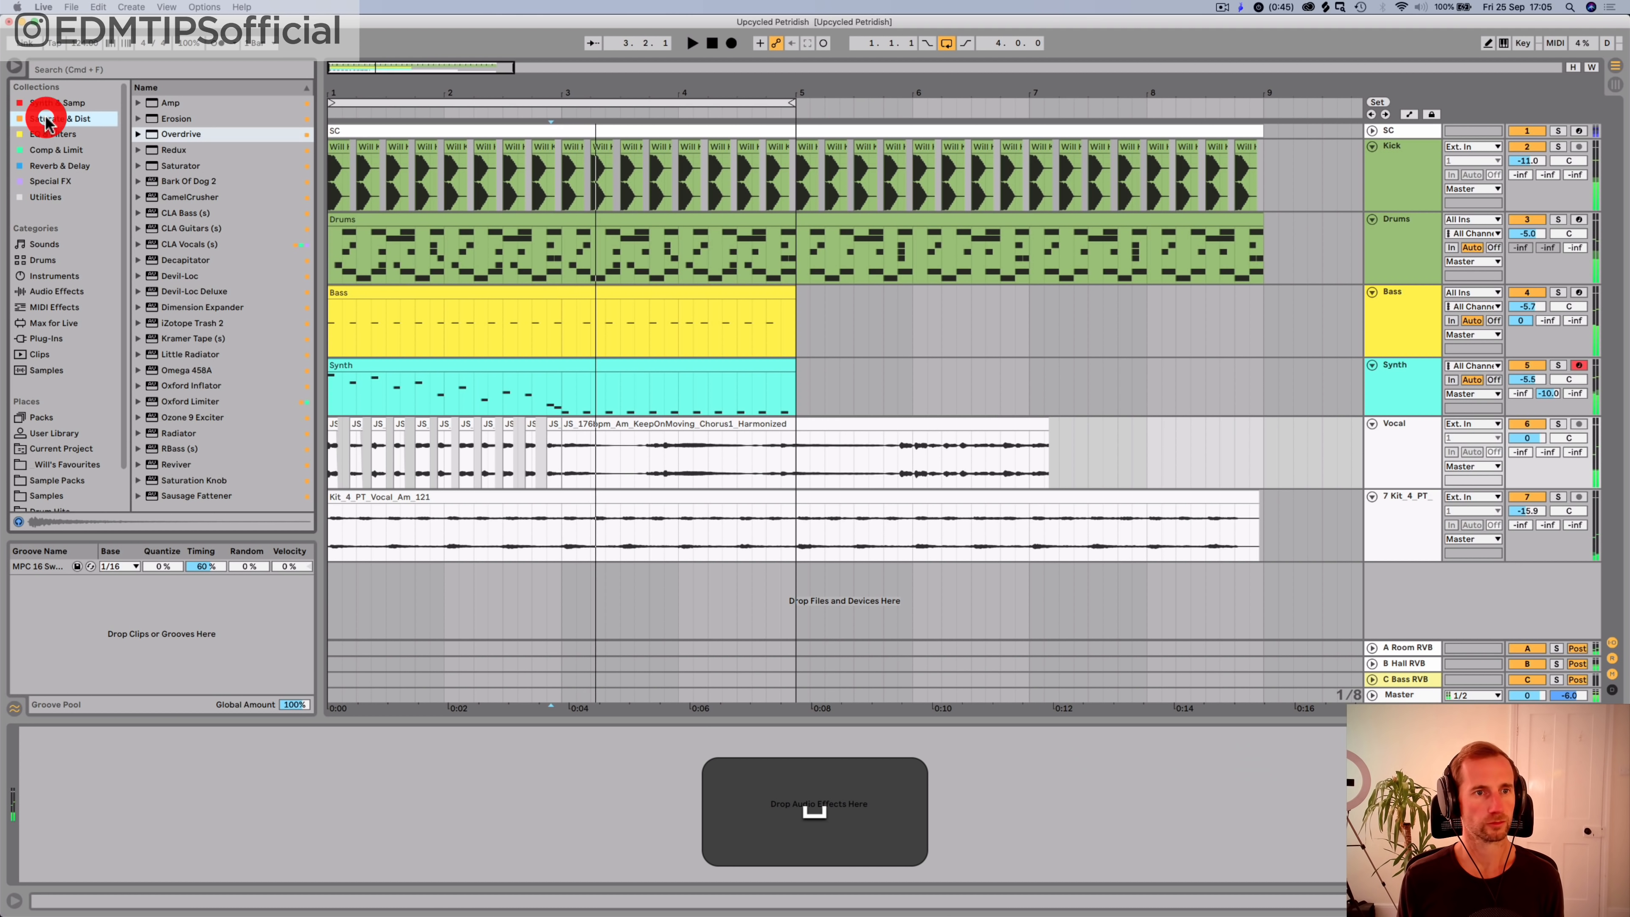
left_click(46, 134)
left_click(48, 149)
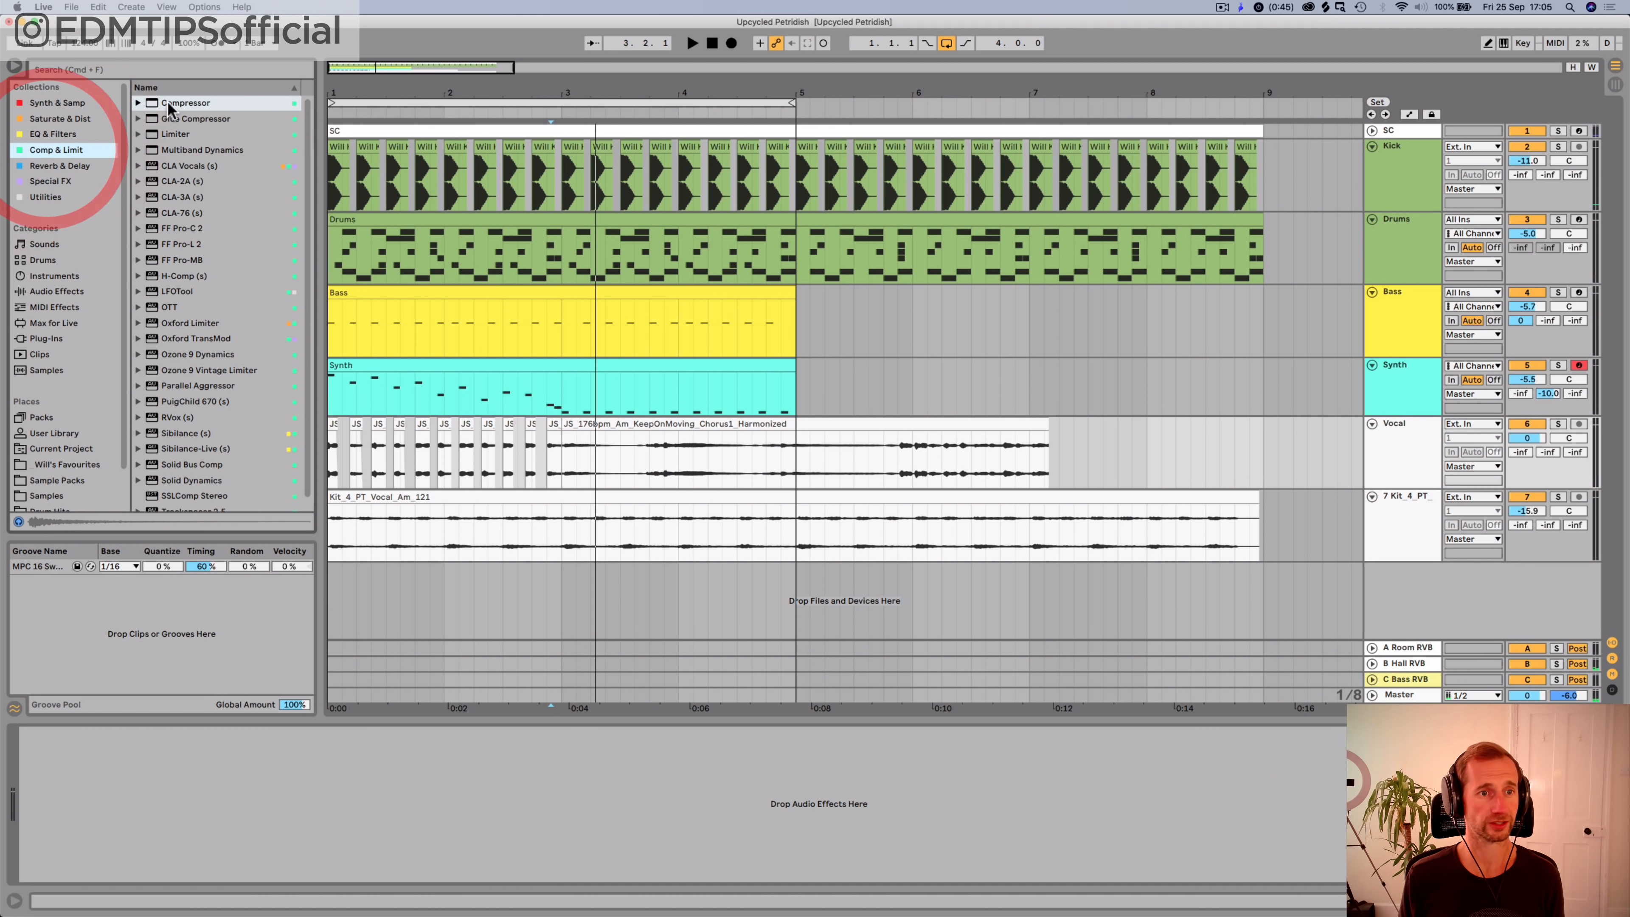
left_click_drag(147, 756, 128, 745)
Step: Set the Vocal compressor's threshold to -24.7 dB while playing the track
key("space")
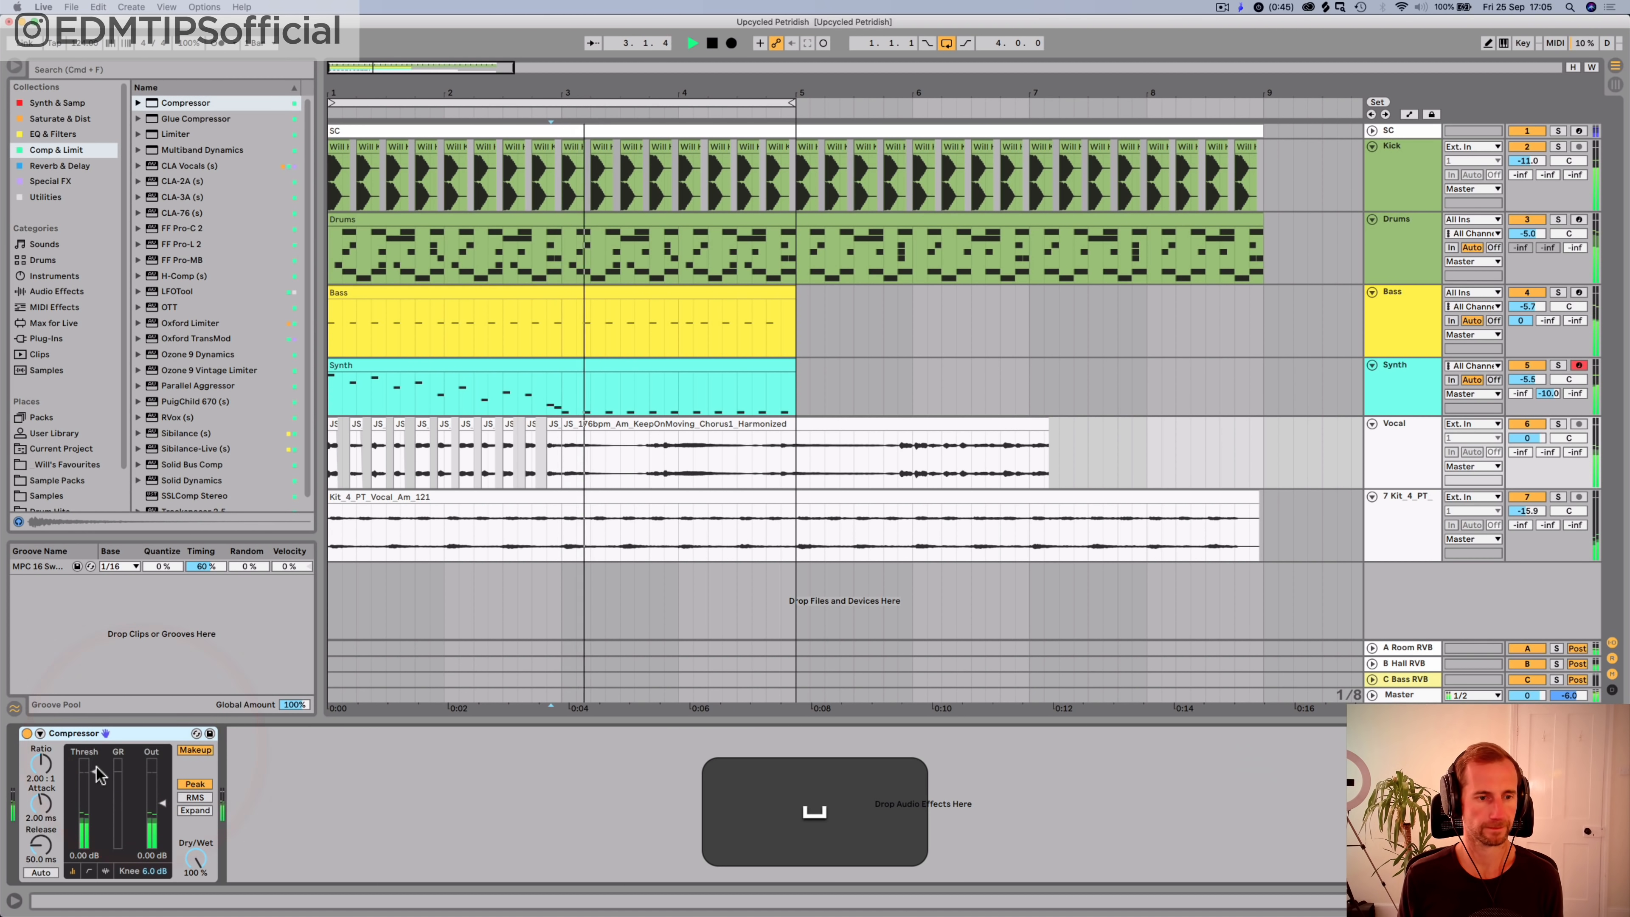
key("space")
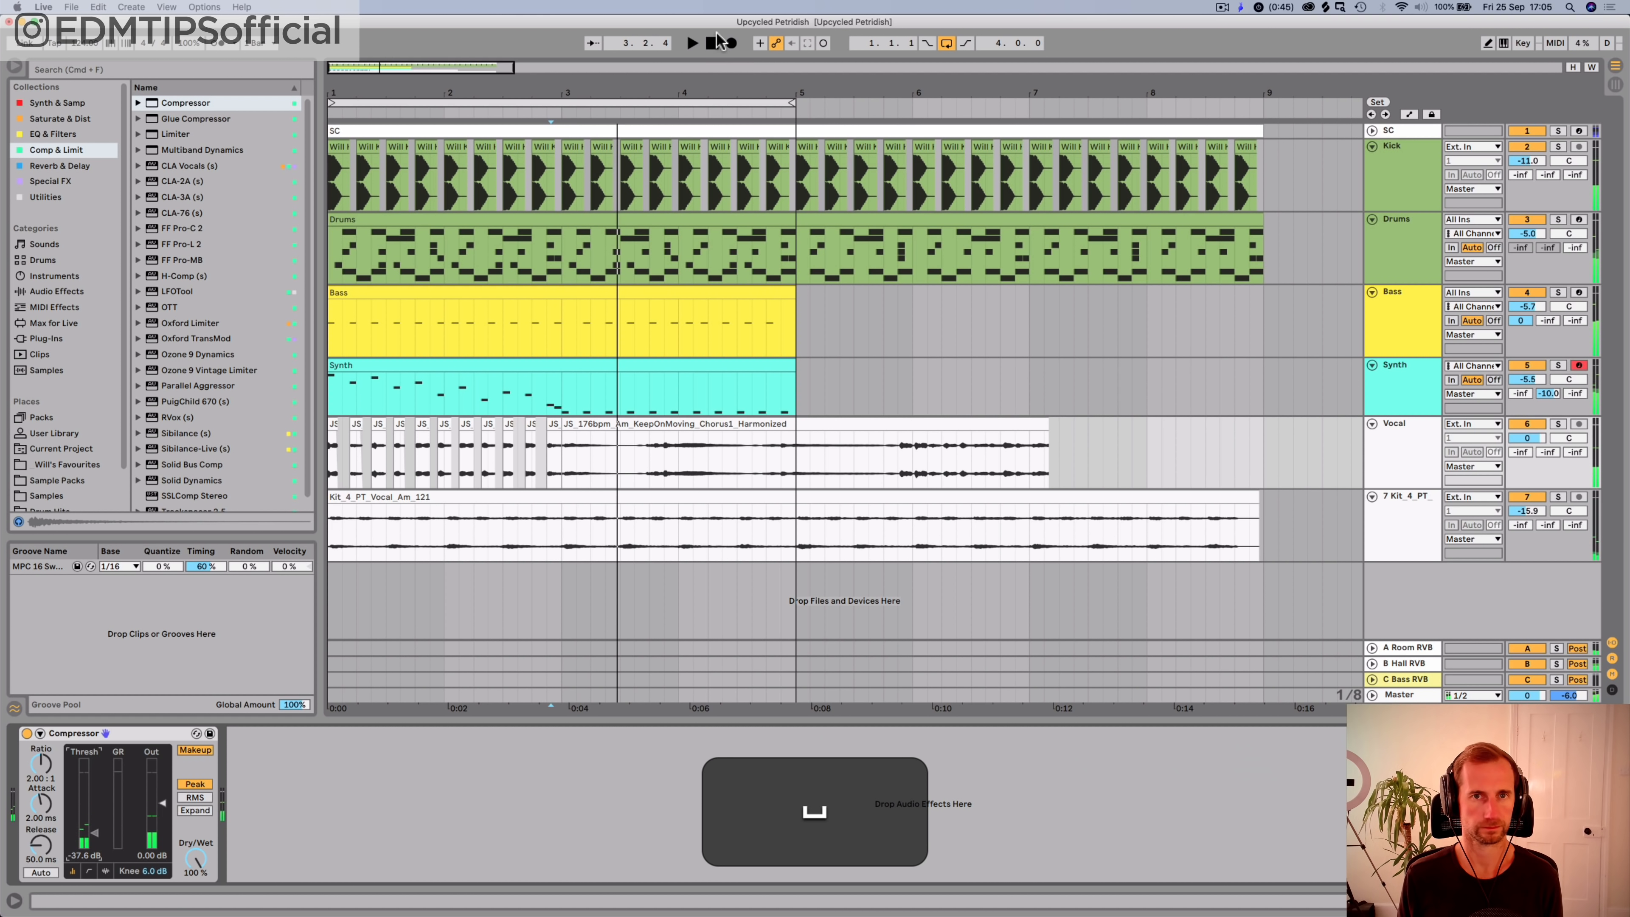
left_click(714, 43)
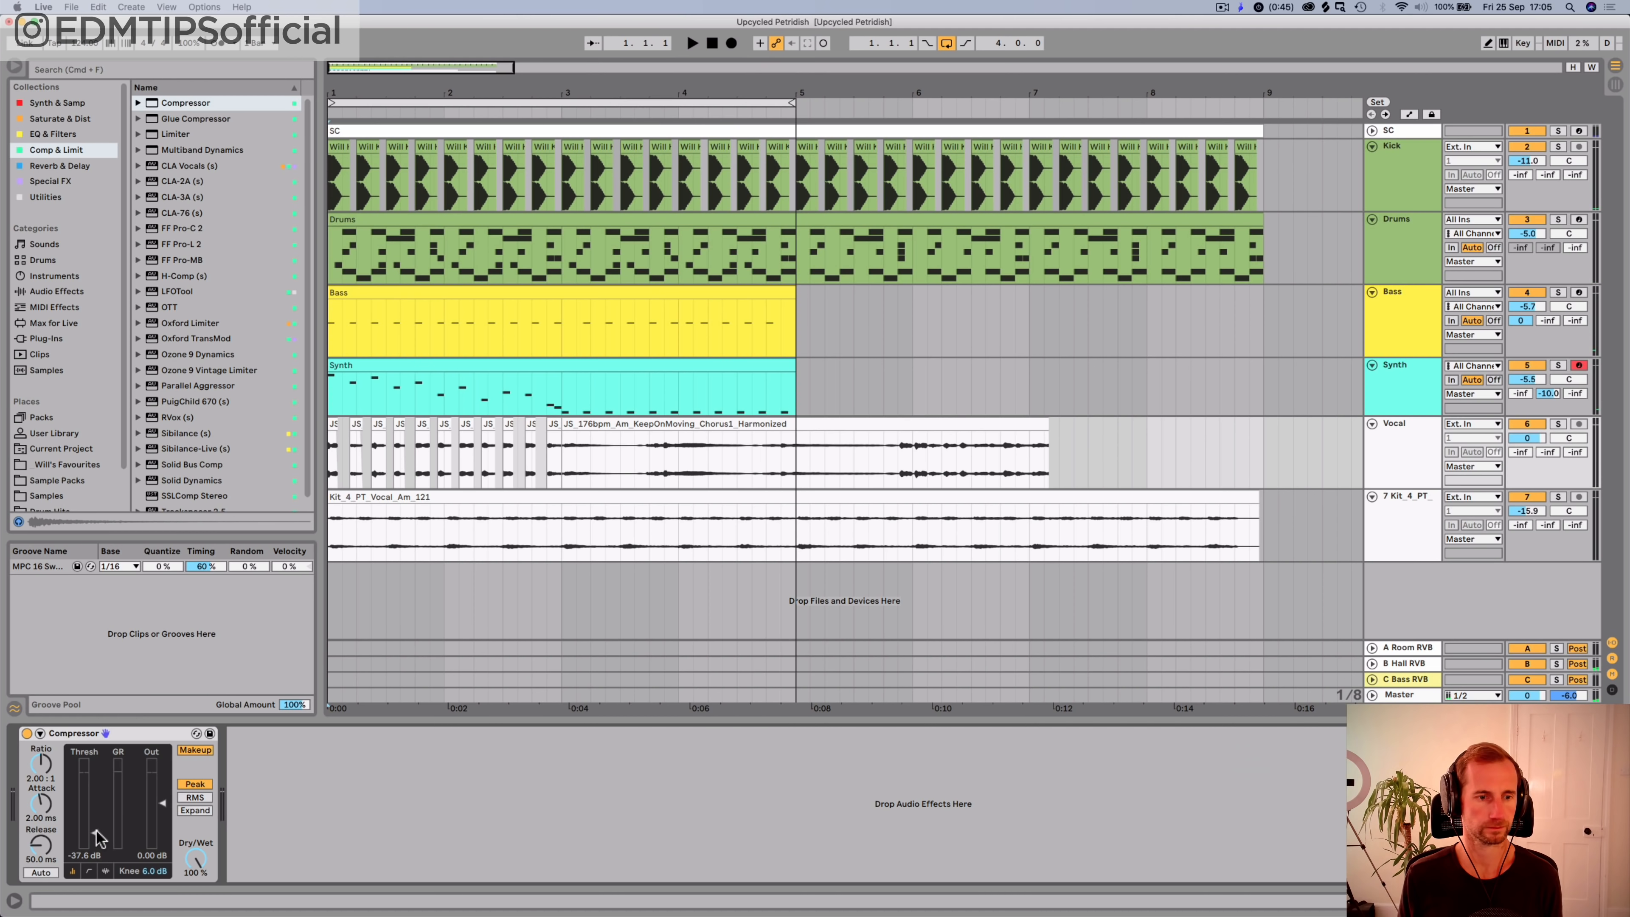
key("space")
left_click_drag(97, 837, 96, 807)
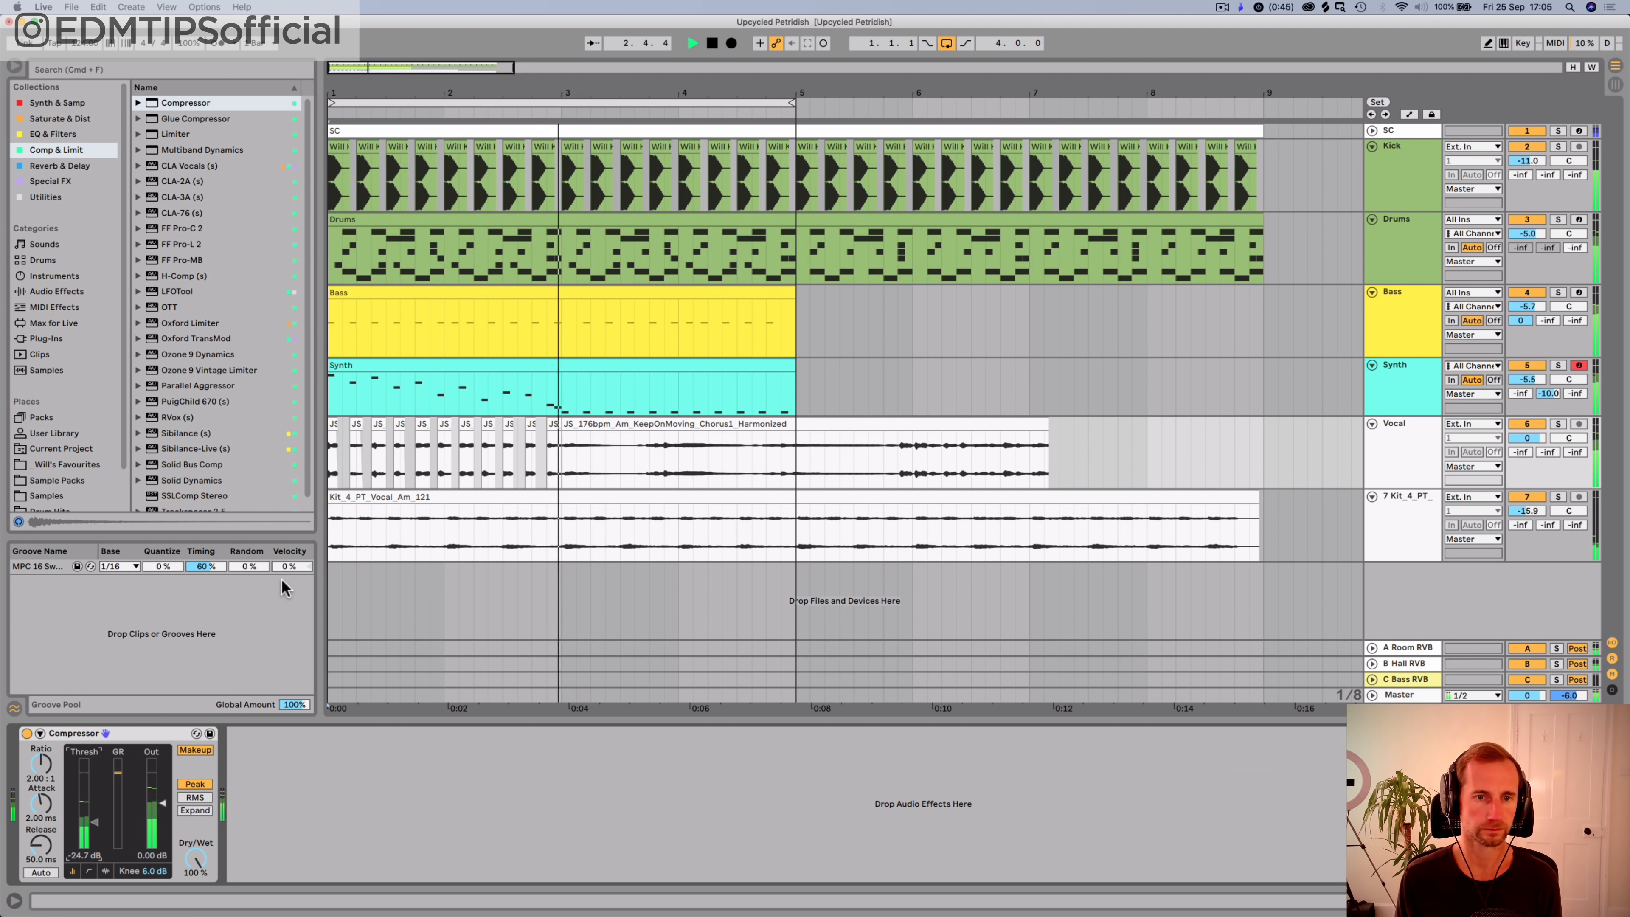
key("space")
Step: Nudge the start of the last long vocal clip slightly ahead of bar 3 and audition it
left_click_drag(560, 93, 539, 427)
left_click(668, 424)
key("alt")
left_click(538, 452)
key("space")
key("space")
Step: Try moving the start of the vocal slice at 2.4.3 back to 2.4.2, undo it, and audition from 2.4.3
left_click(520, 429)
key("super+z")
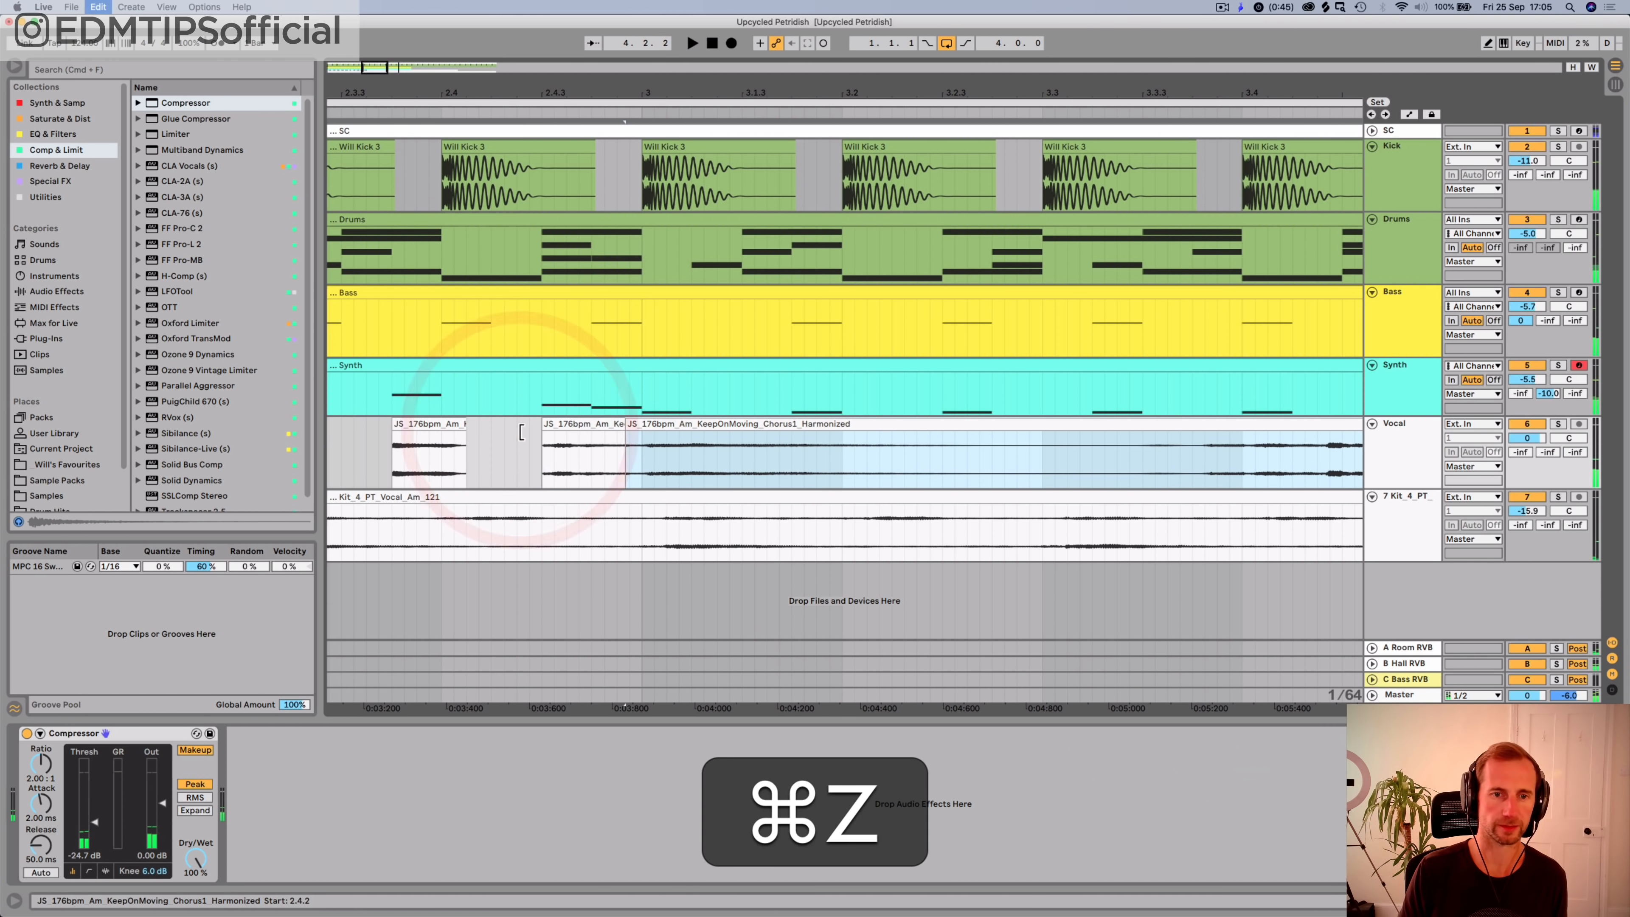
left_click(547, 458)
key("space")
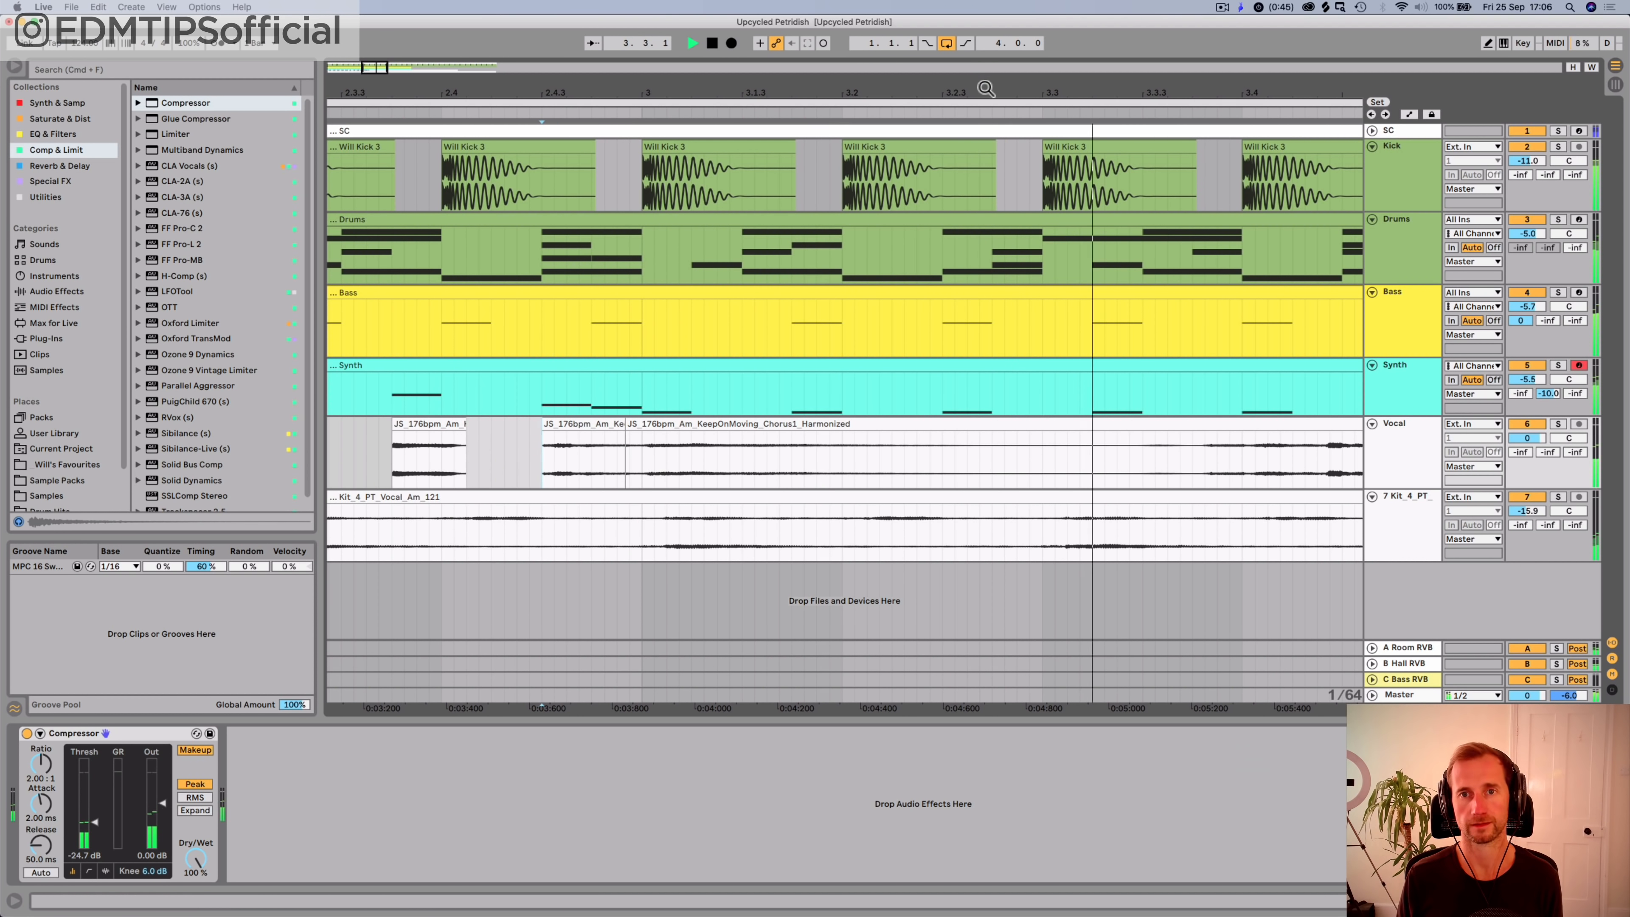
Step: Remove the part of the long vocal clip after 4.4.1 and fade out the end of what remains
left_click_drag(981, 93, 982, 38)
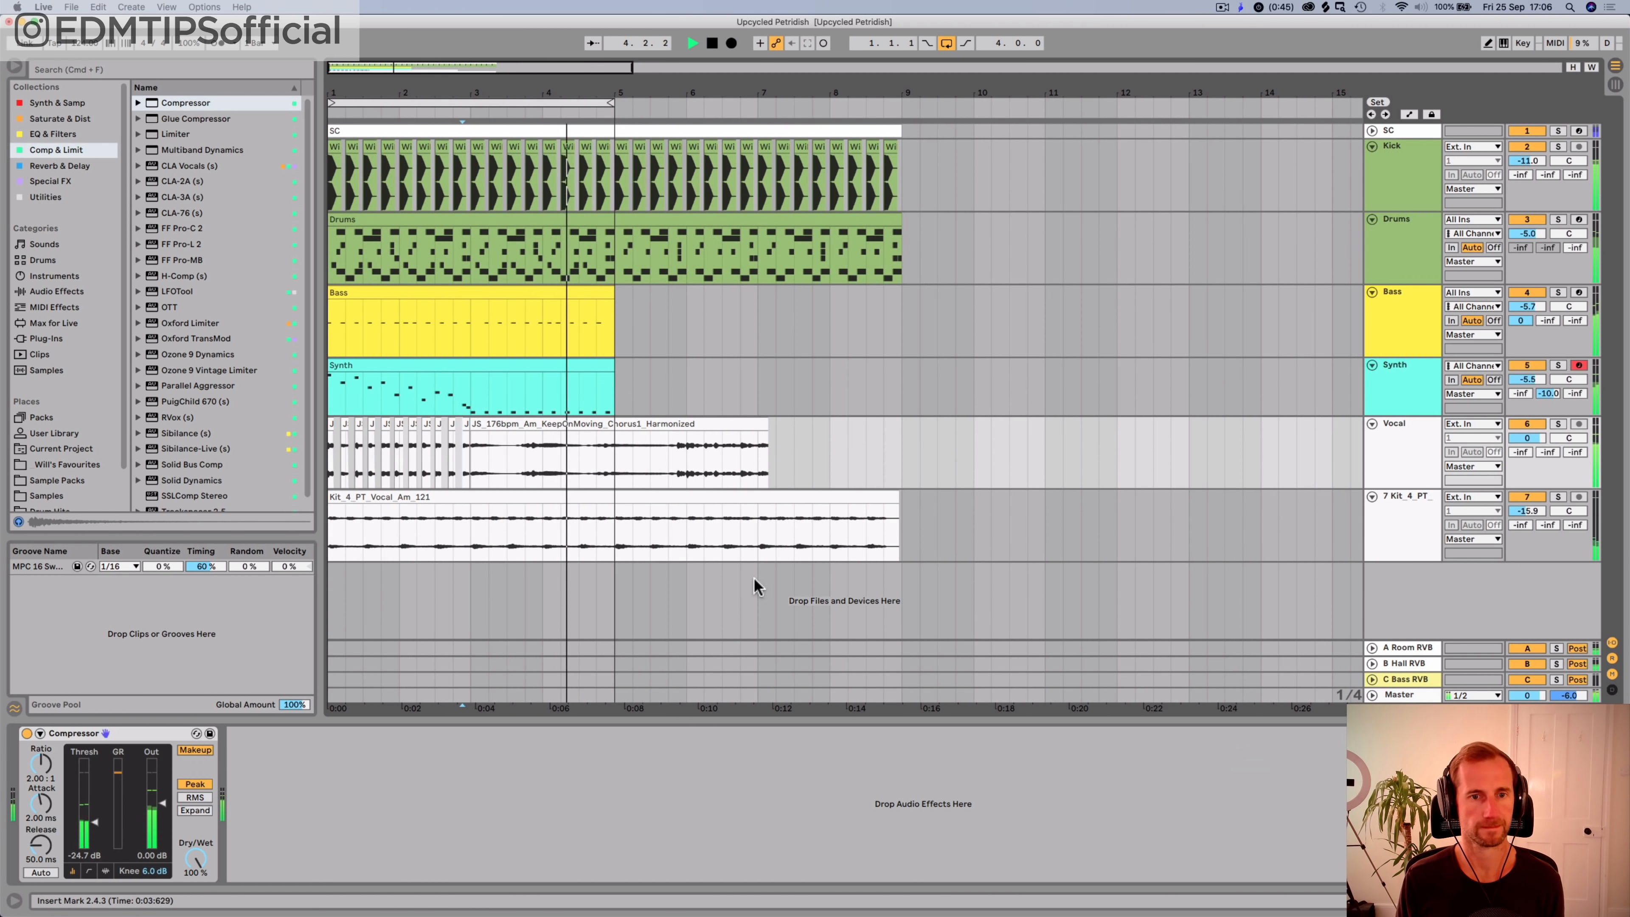
key("space")
left_click(594, 455)
key("super+e")
left_click(628, 428)
key("super+BackSpace")
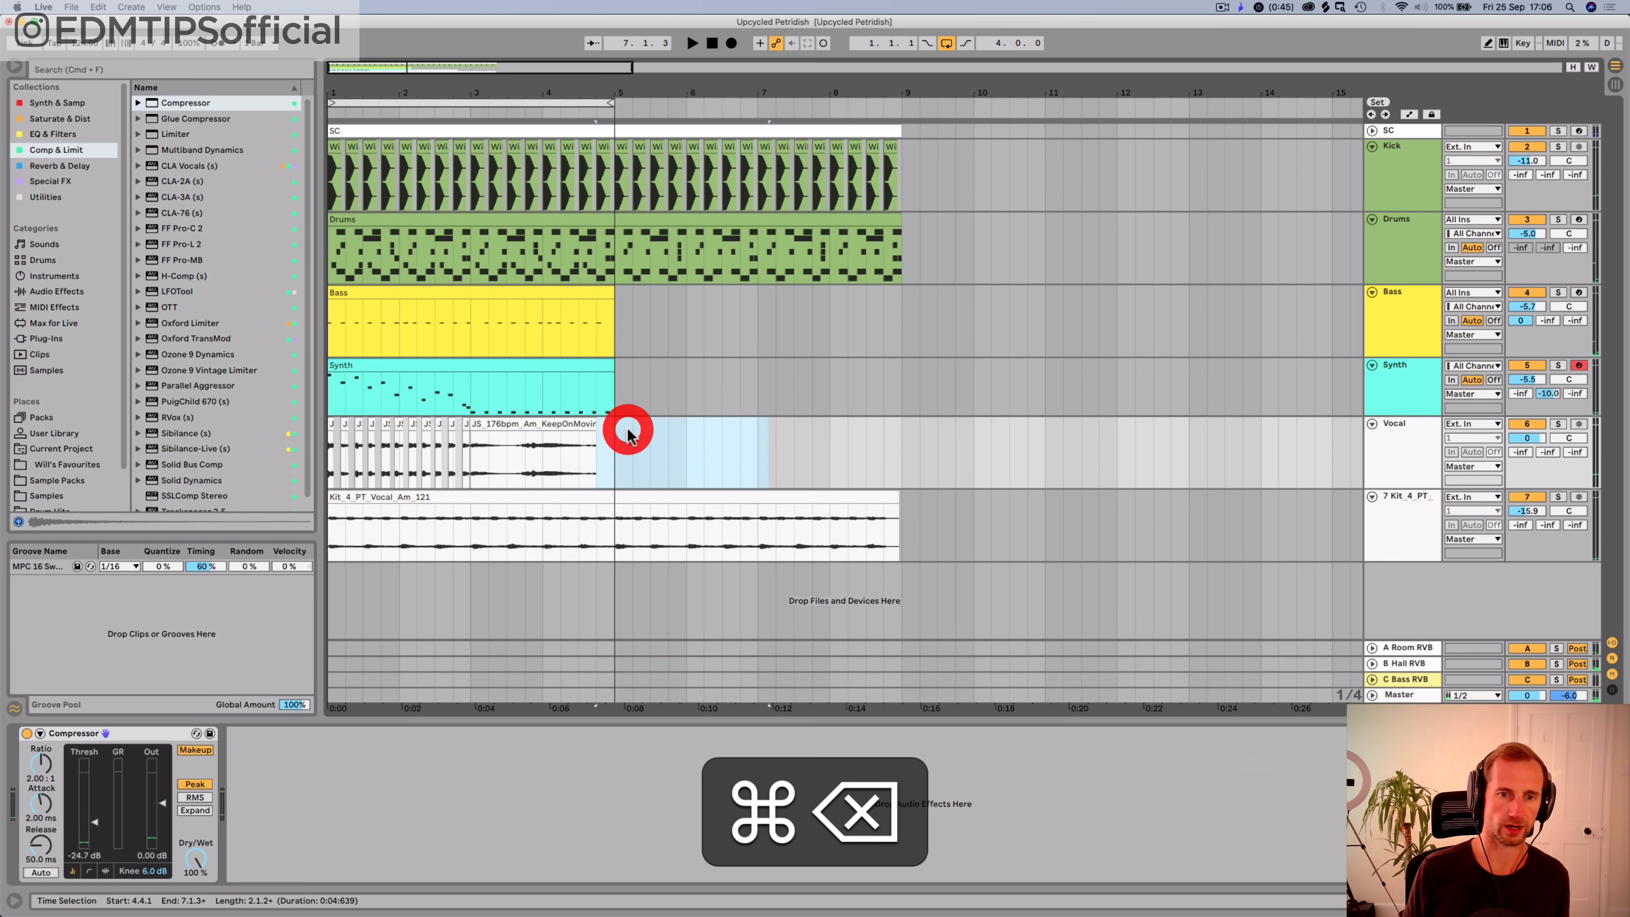
key("BackSpace")
left_click_drag(594, 435, 580, 435)
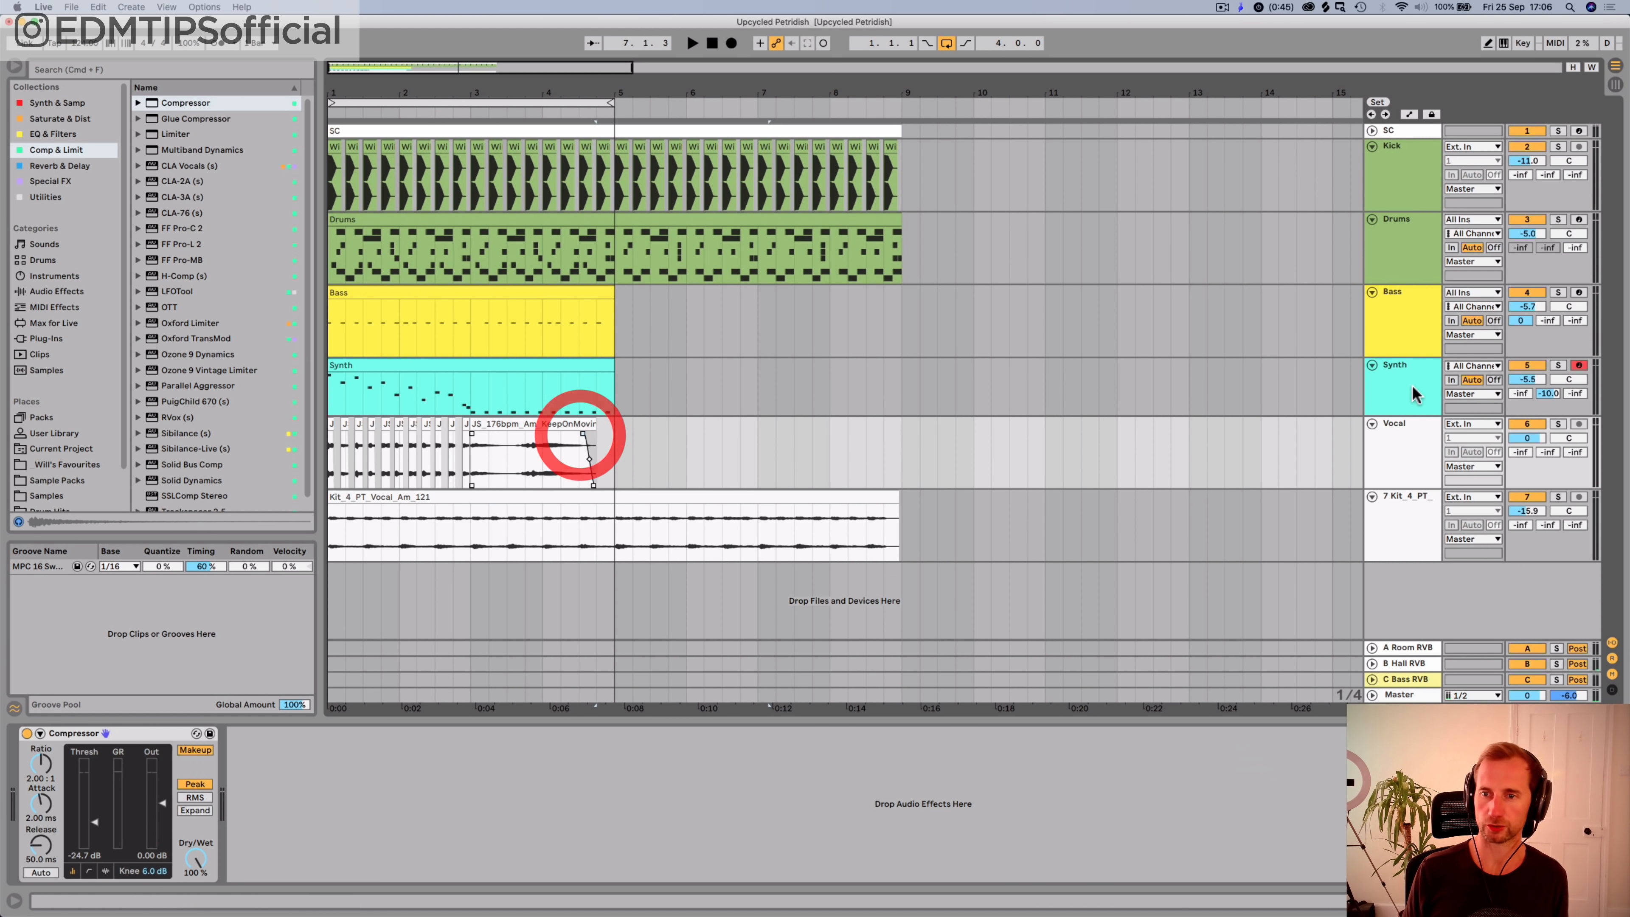
Step: Set the Vocal track's send to the Hall reverb to -8.0 dB while playing the track
left_click(1404, 445)
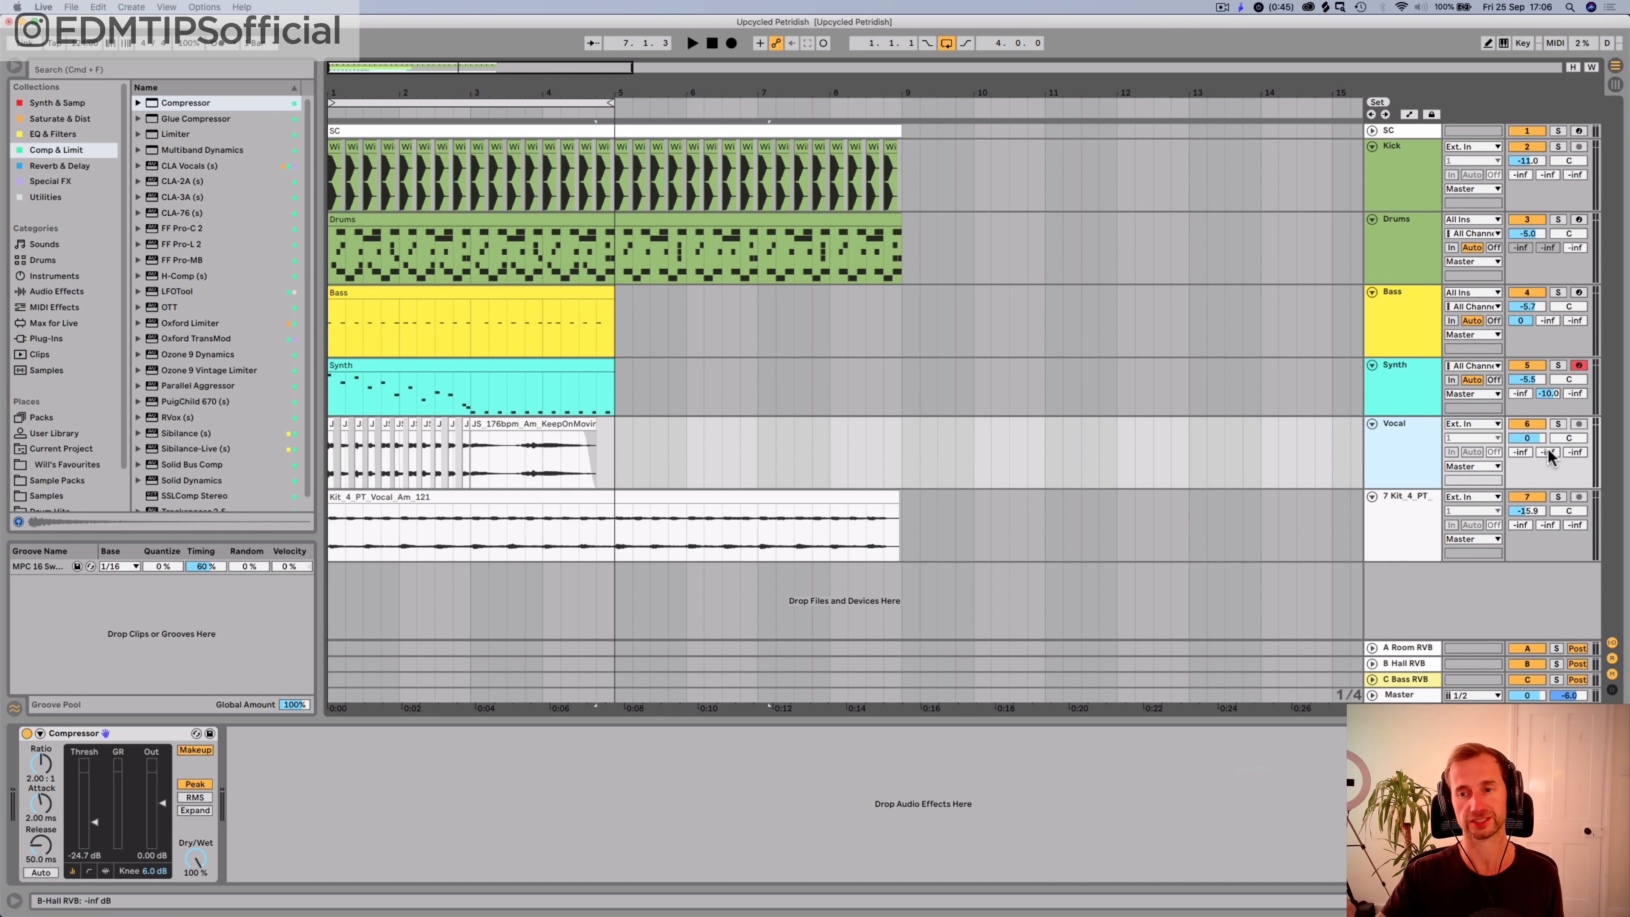
key("space")
left_click_drag(1547, 449, 1547, 454)
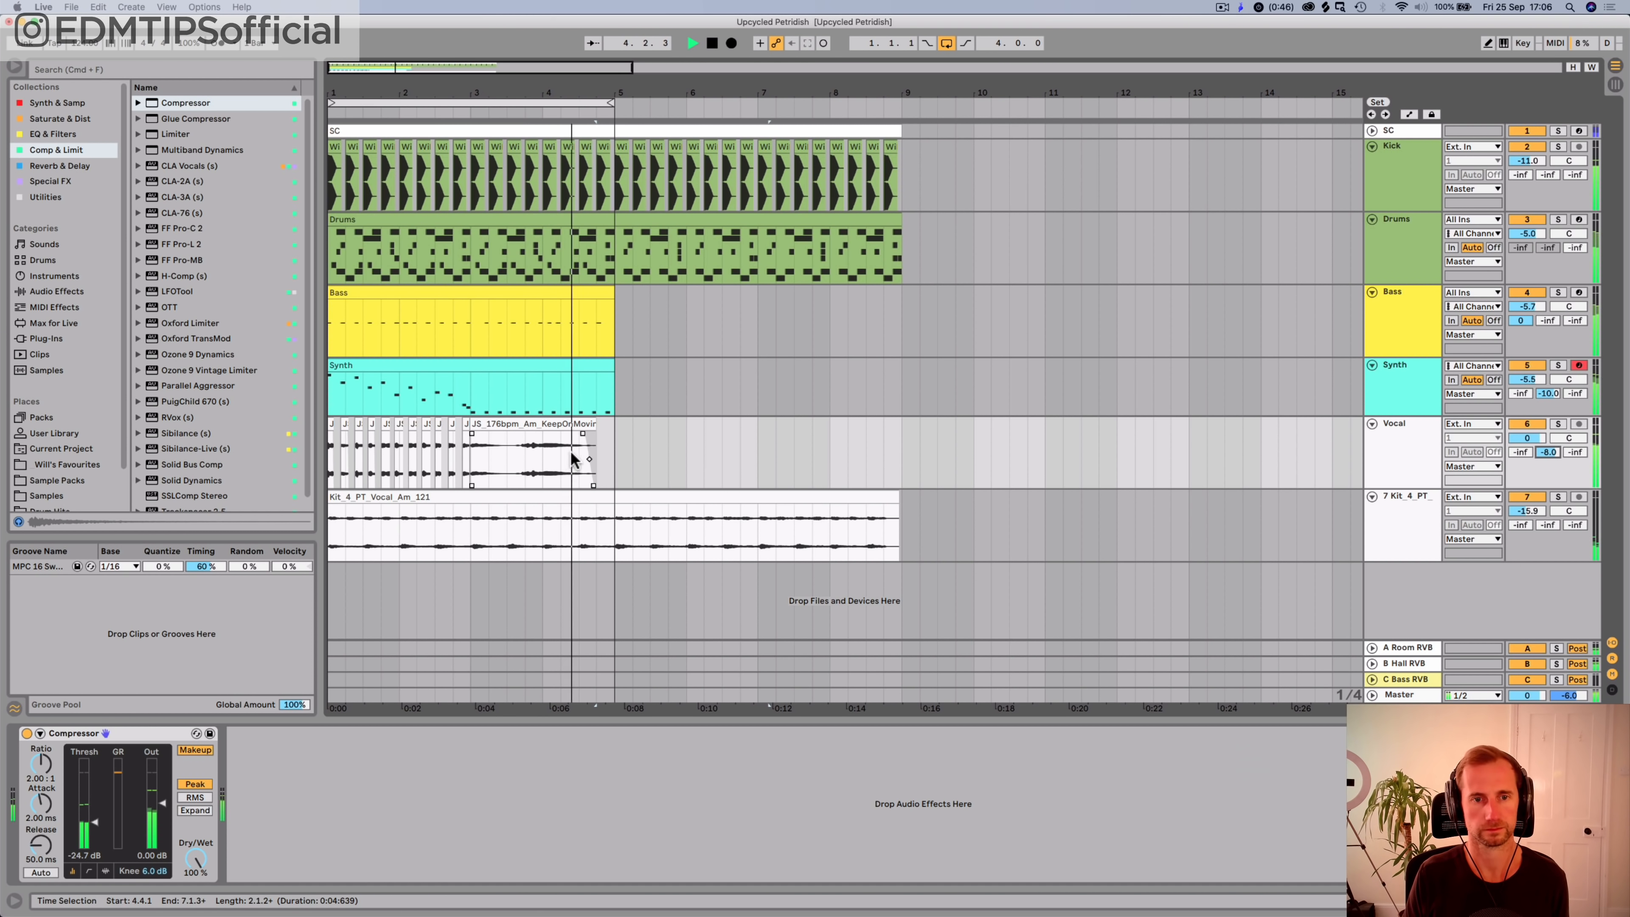
key("space")
Step: Duplicate the four-bar vocal arrangement from bars 1 to 4 to bar 5 and save the set
left_click_drag(602, 456, 305, 458)
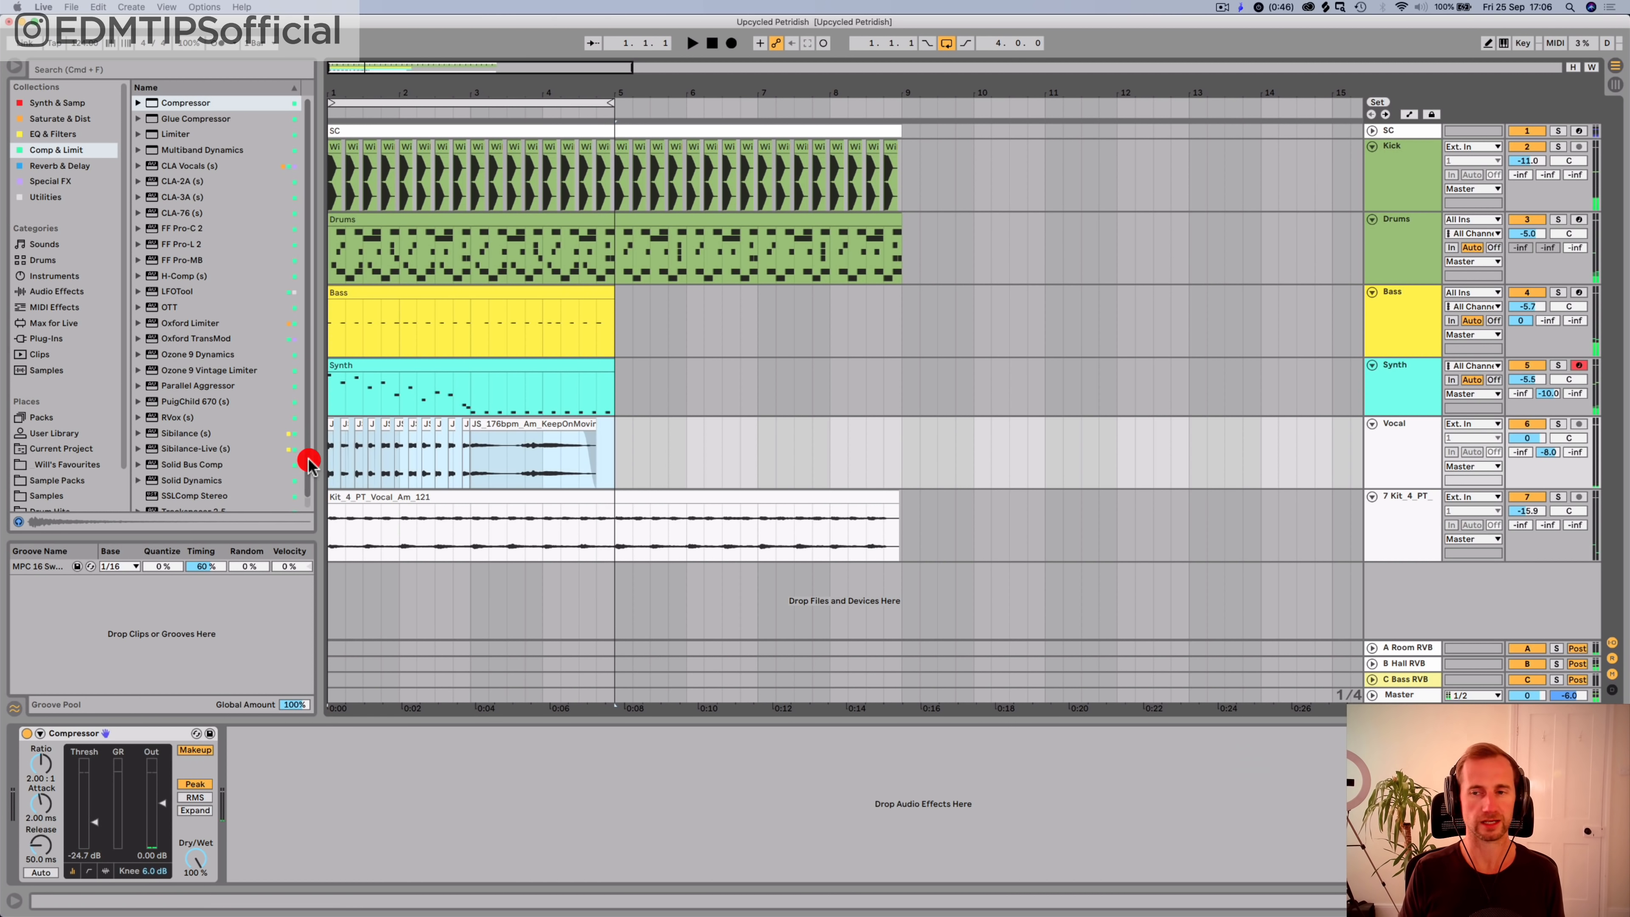
key("super+d")
key("super+s")
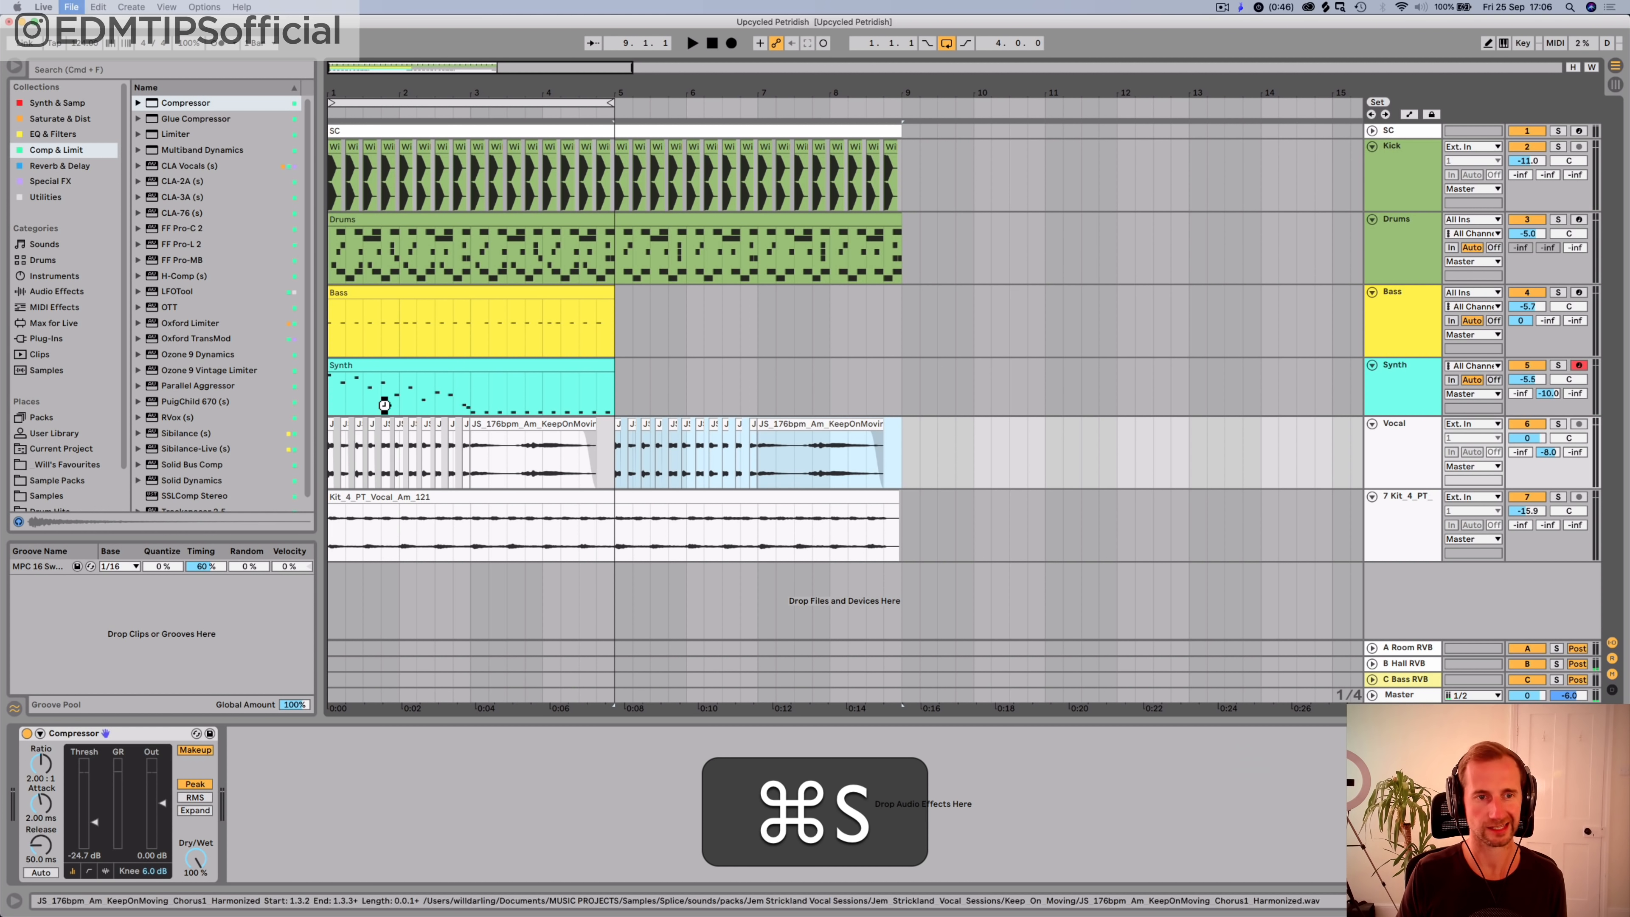
Step: Duplicate the four-bar Synth and Bass clips to bar 5 and extend the loop's end to bar 9
left_click(390, 364)
key("super+d")
left_click(455, 291)
key("super+d")
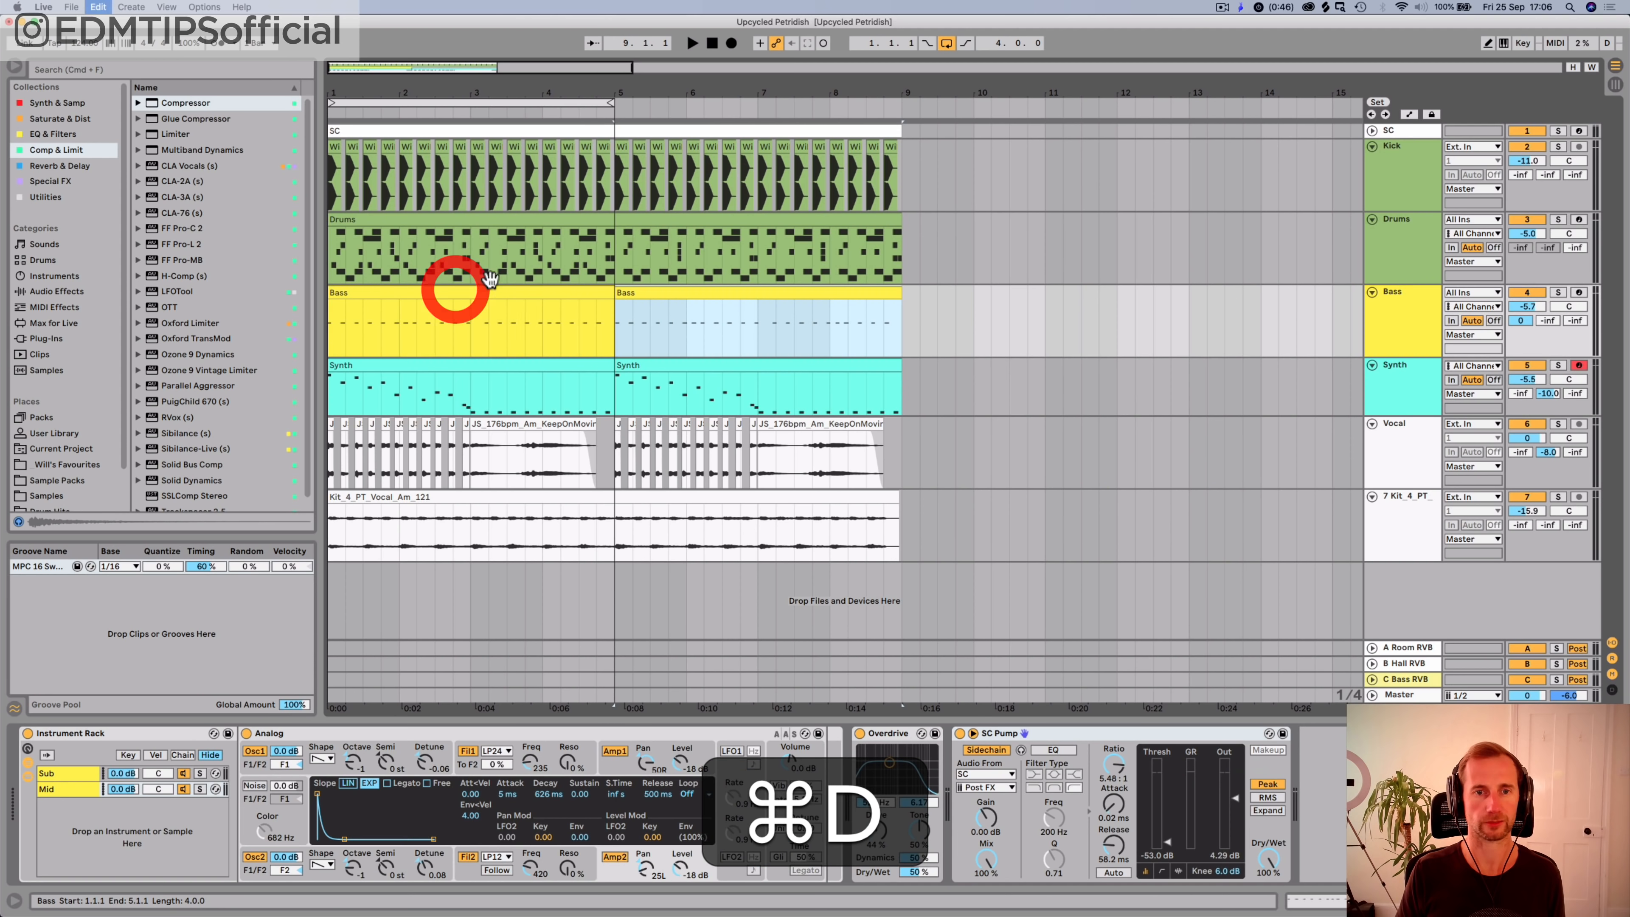
left_click_drag(615, 103, 880, 110)
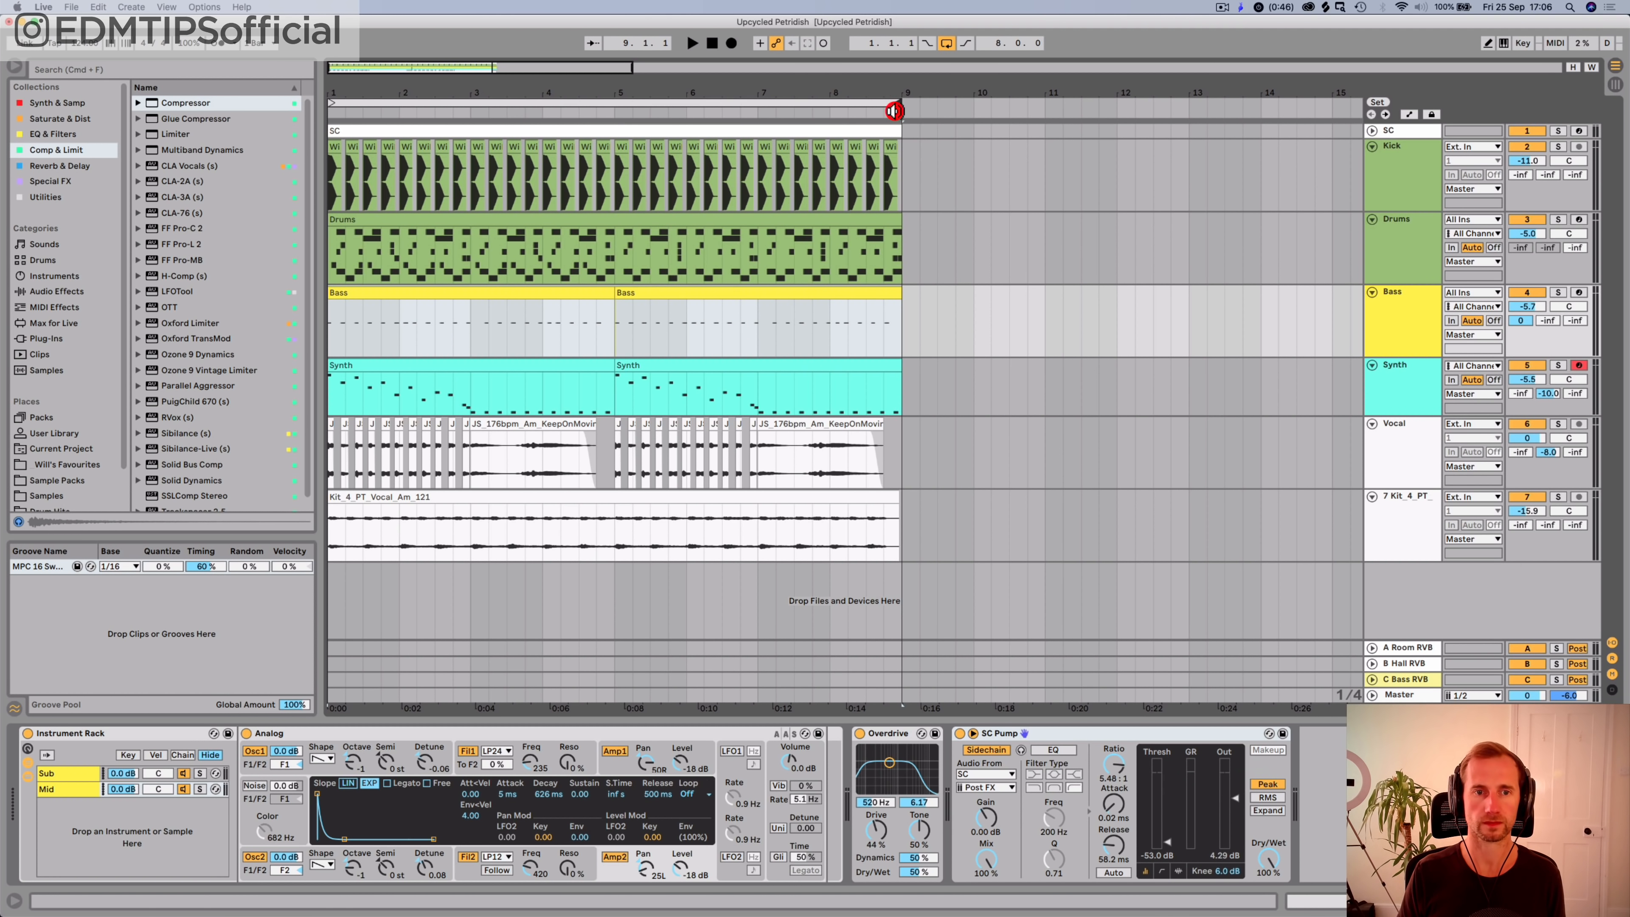
Step: Open the first Bass clip's notes and add an A1 note at 3.1.1
key("space")
double_click(523, 289)
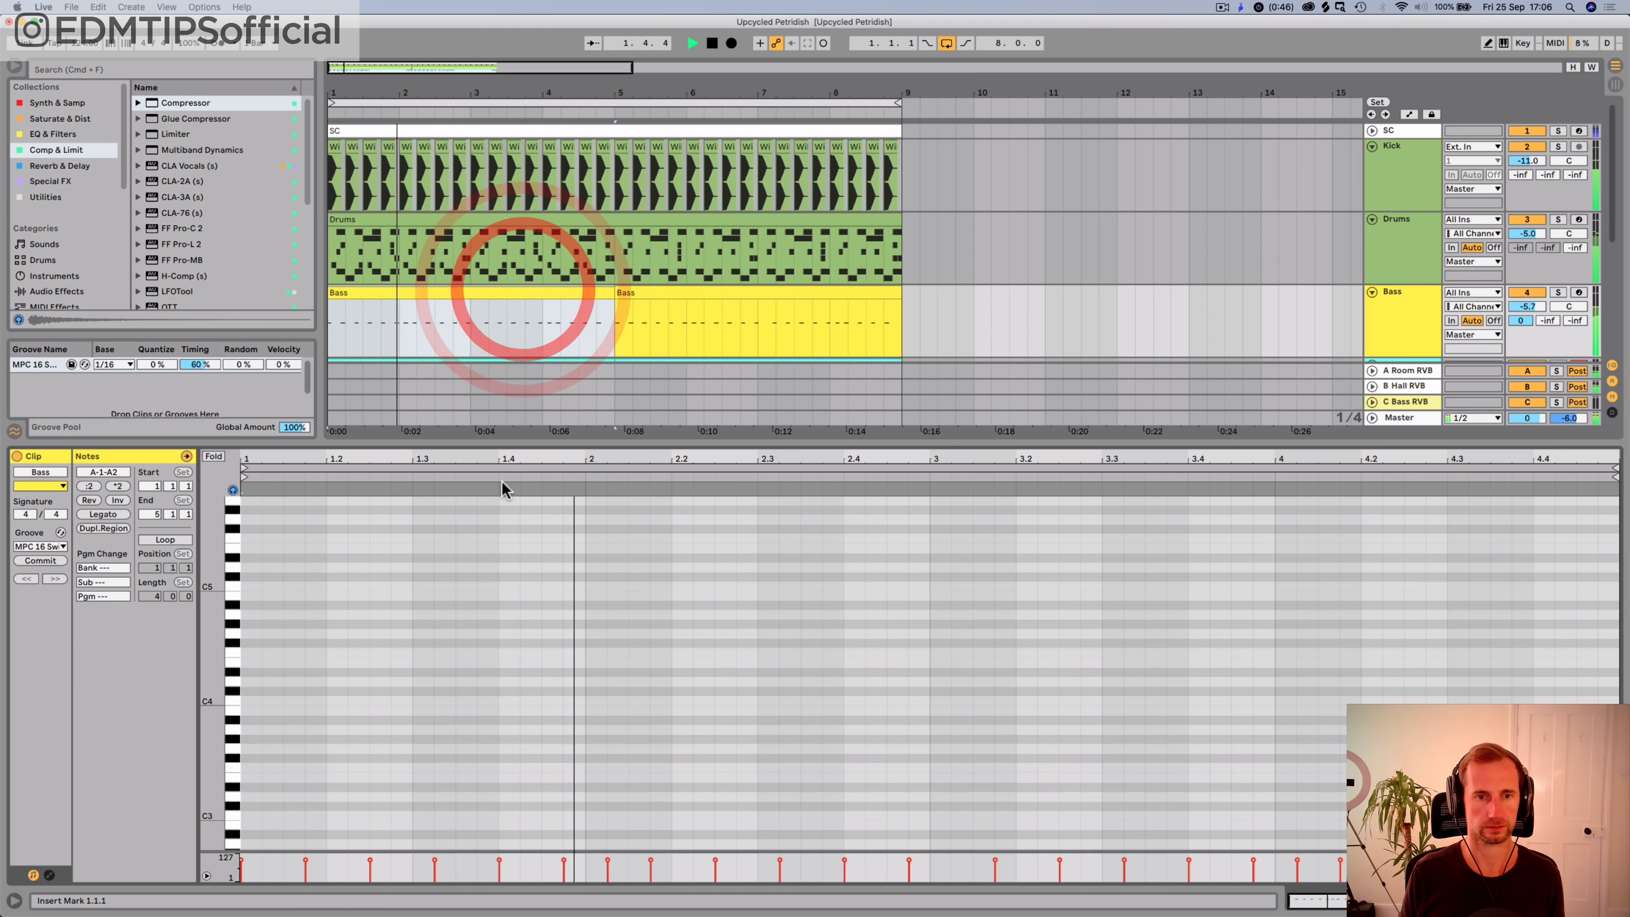
scroll(802, 626, "up", 1)
key("space")
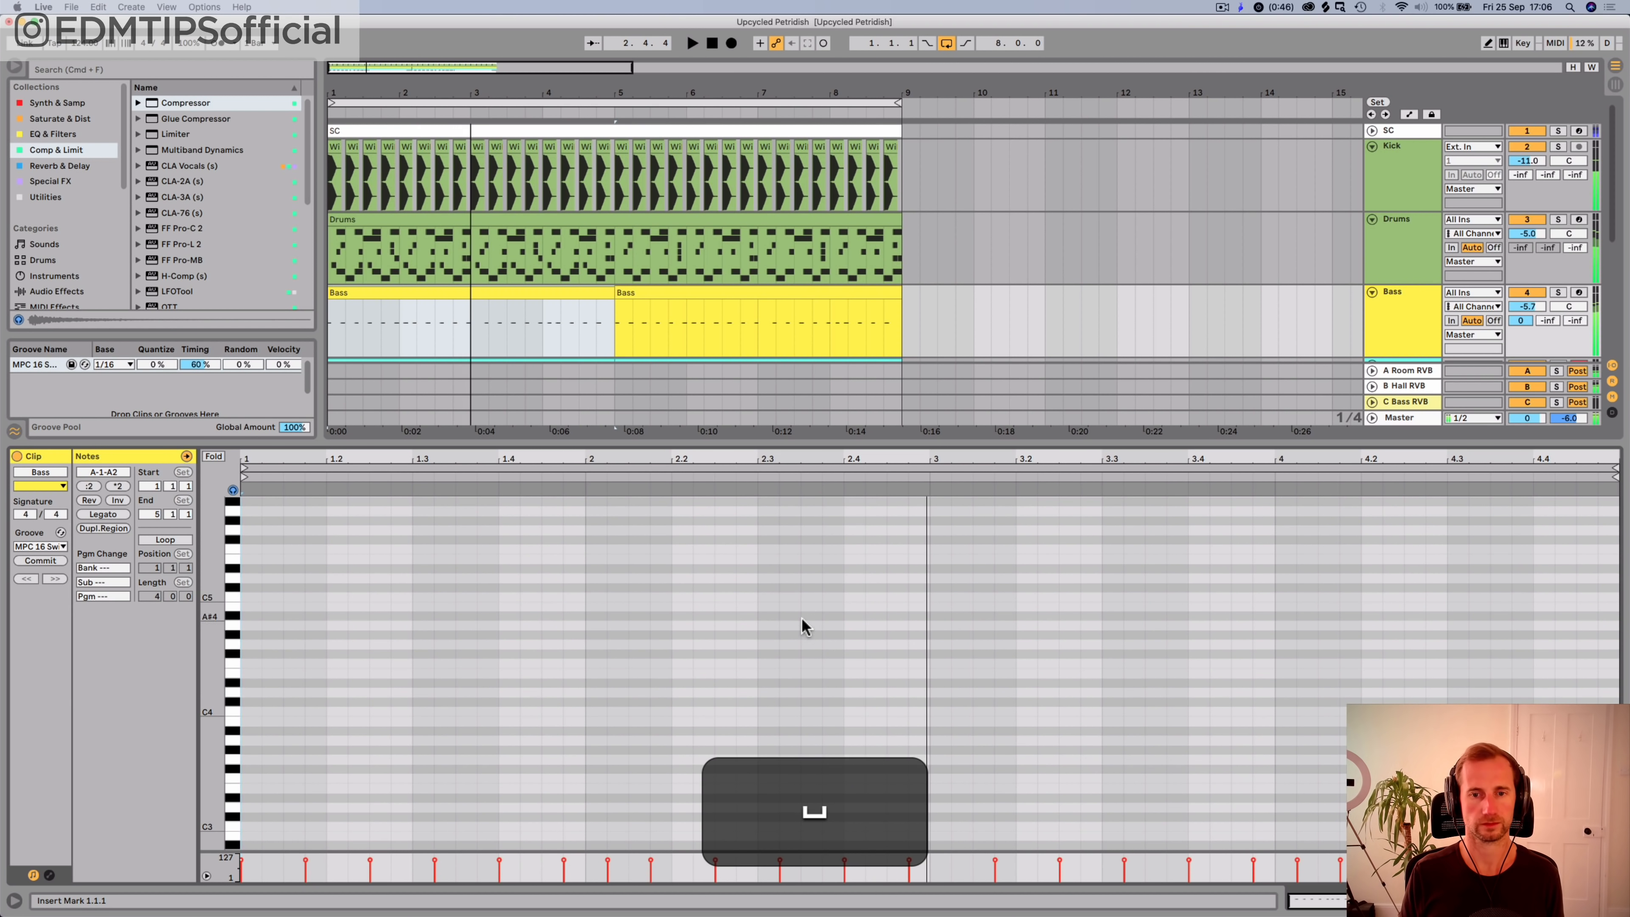
scroll(805, 626, "down", 6)
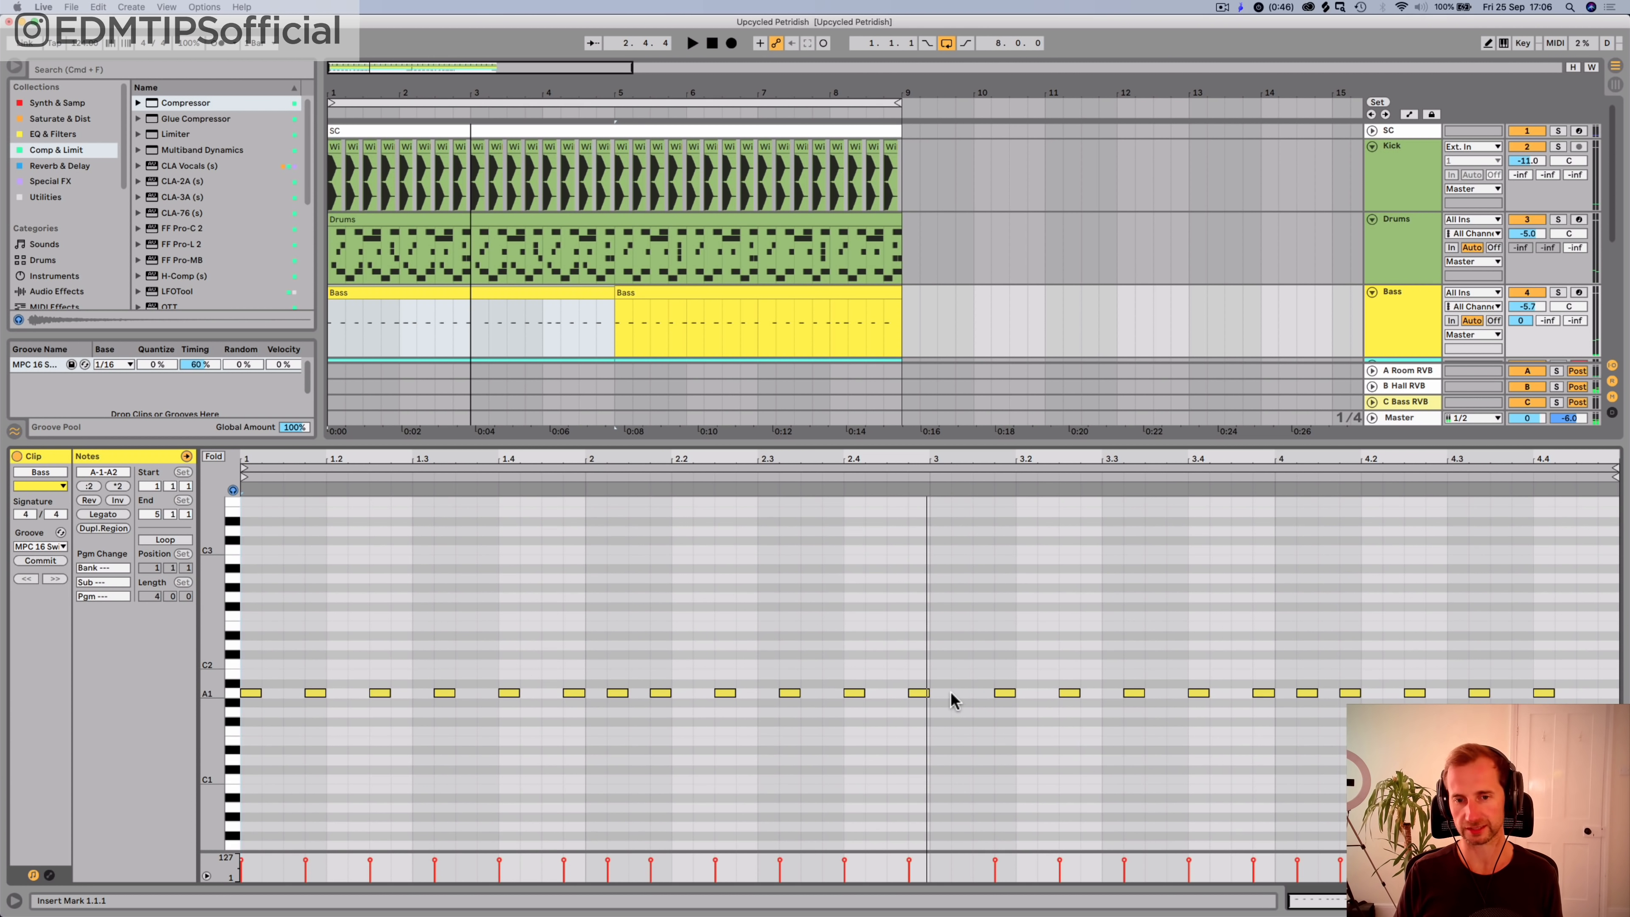
double_click(942, 694)
scroll(935, 673, "up", 1)
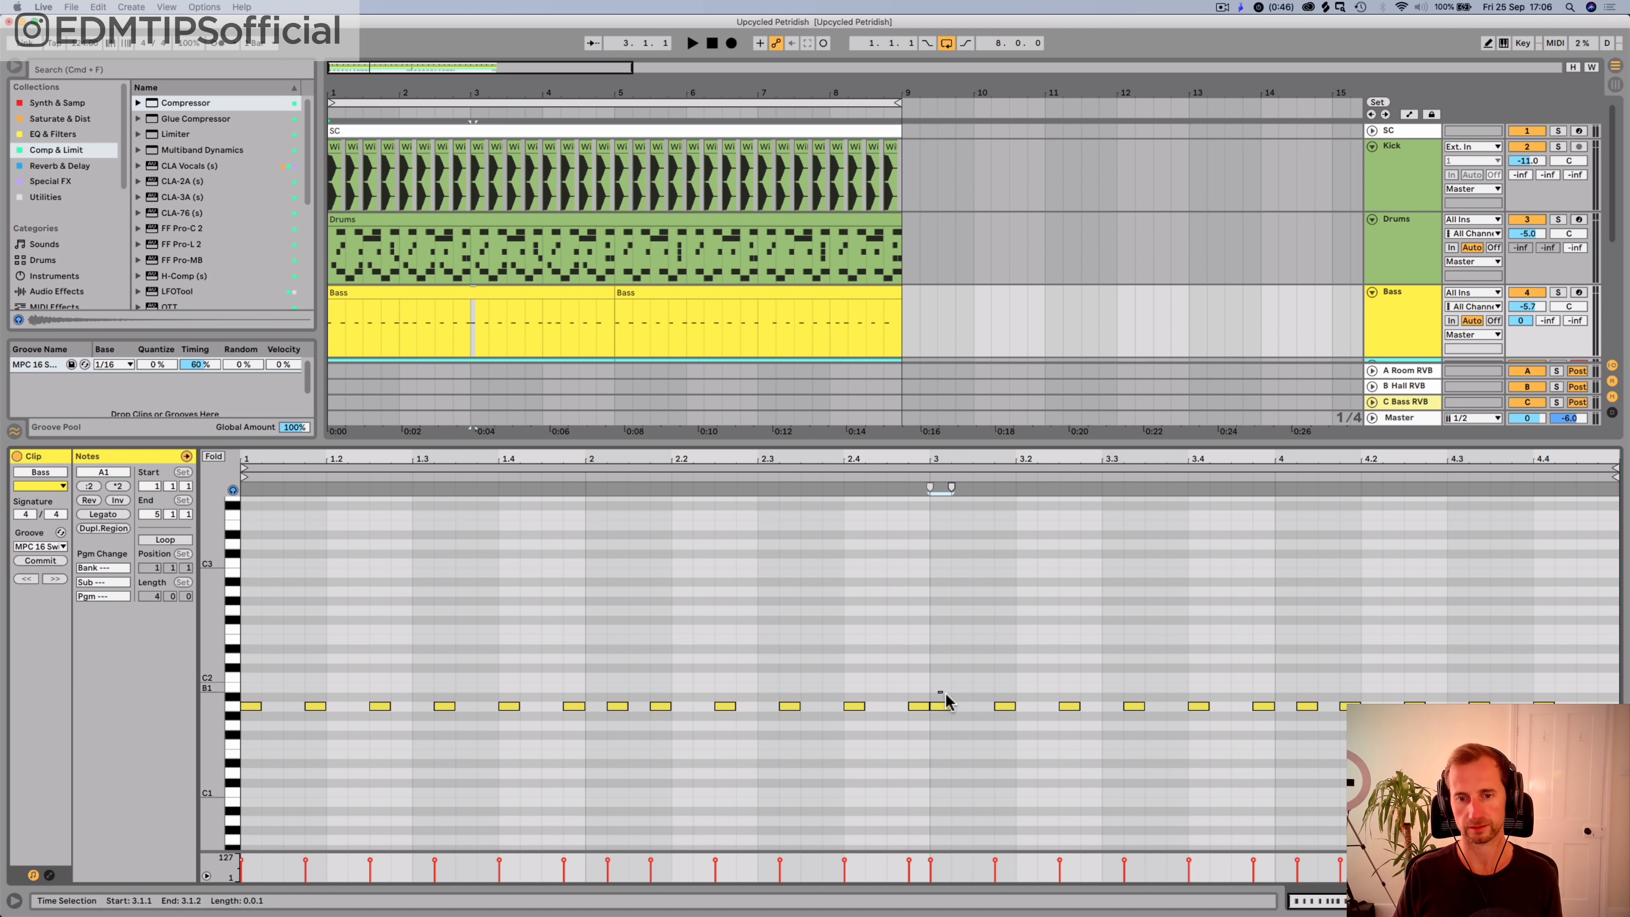
Step: Transpose the first Bass clip's notes from 3.1.1 to the end up to C2
left_click_drag(946, 695, 1519, 719)
key("Up")
key("Up")
key("Up")
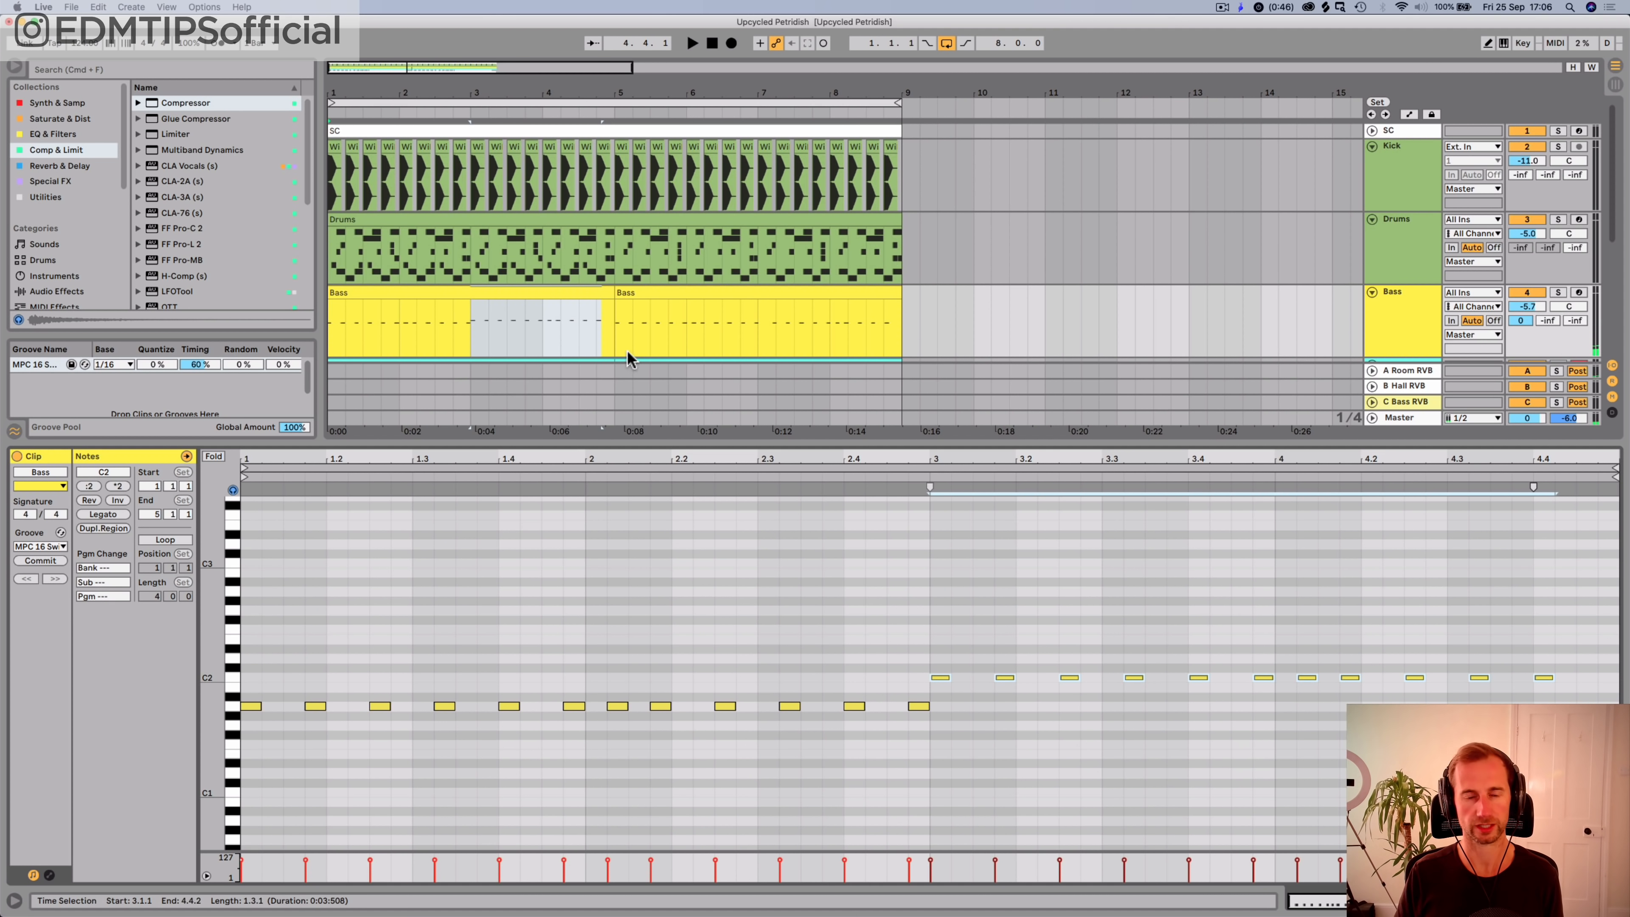
Step: Transpose the notes in the first two bars of the second Bass clip up to D2
left_click(577, 290)
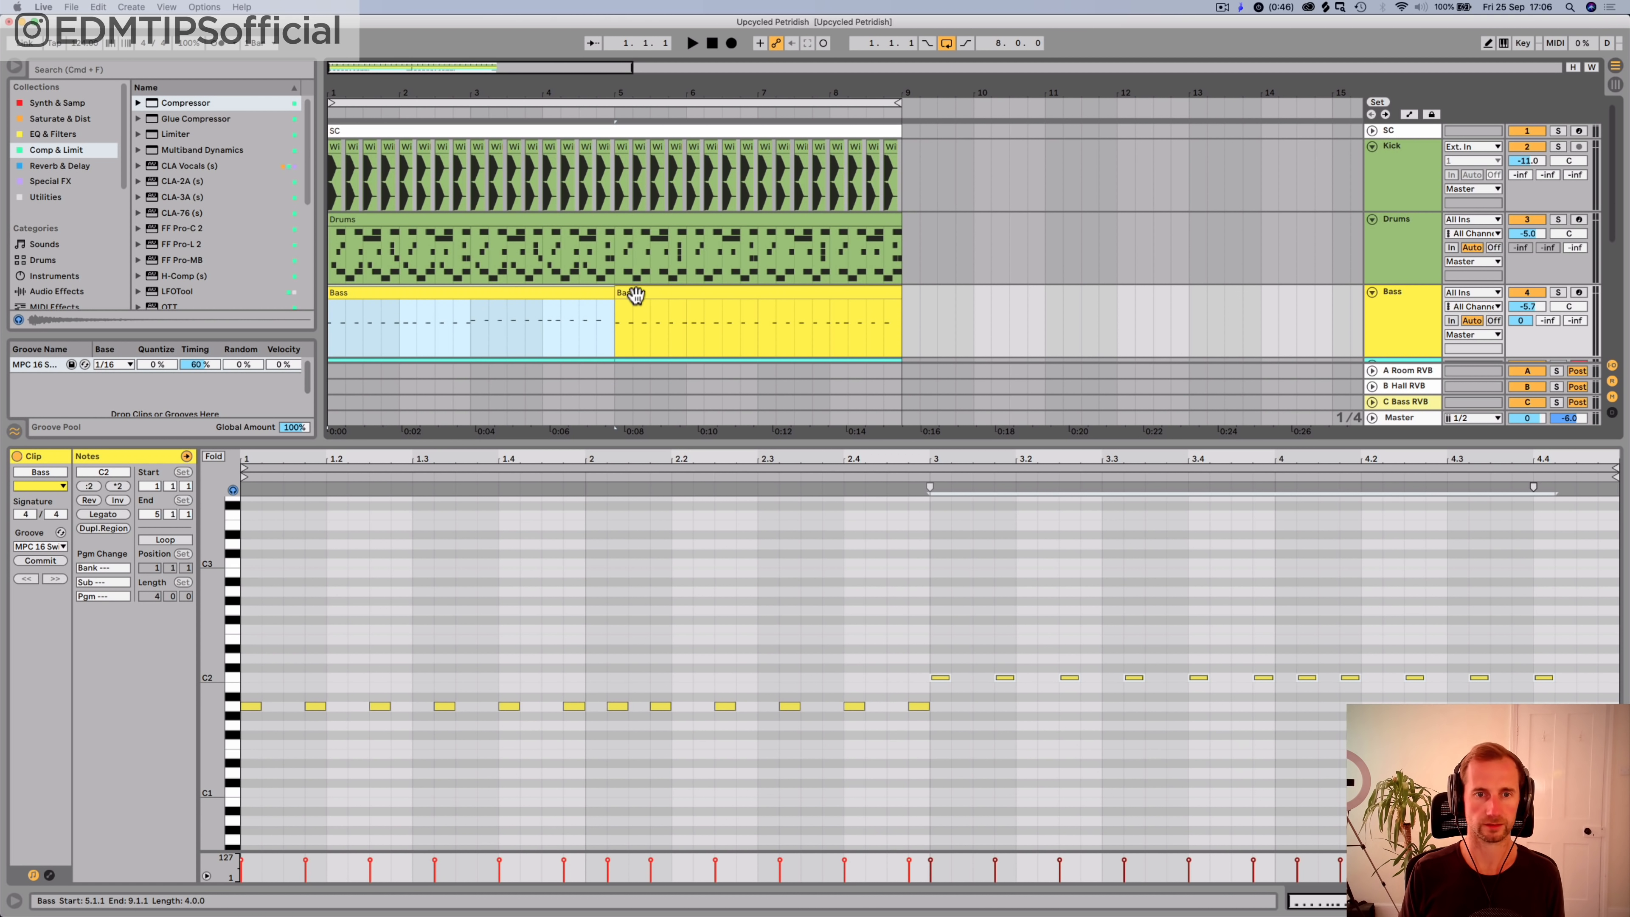
left_click(639, 294)
scroll(609, 601, "down", 5)
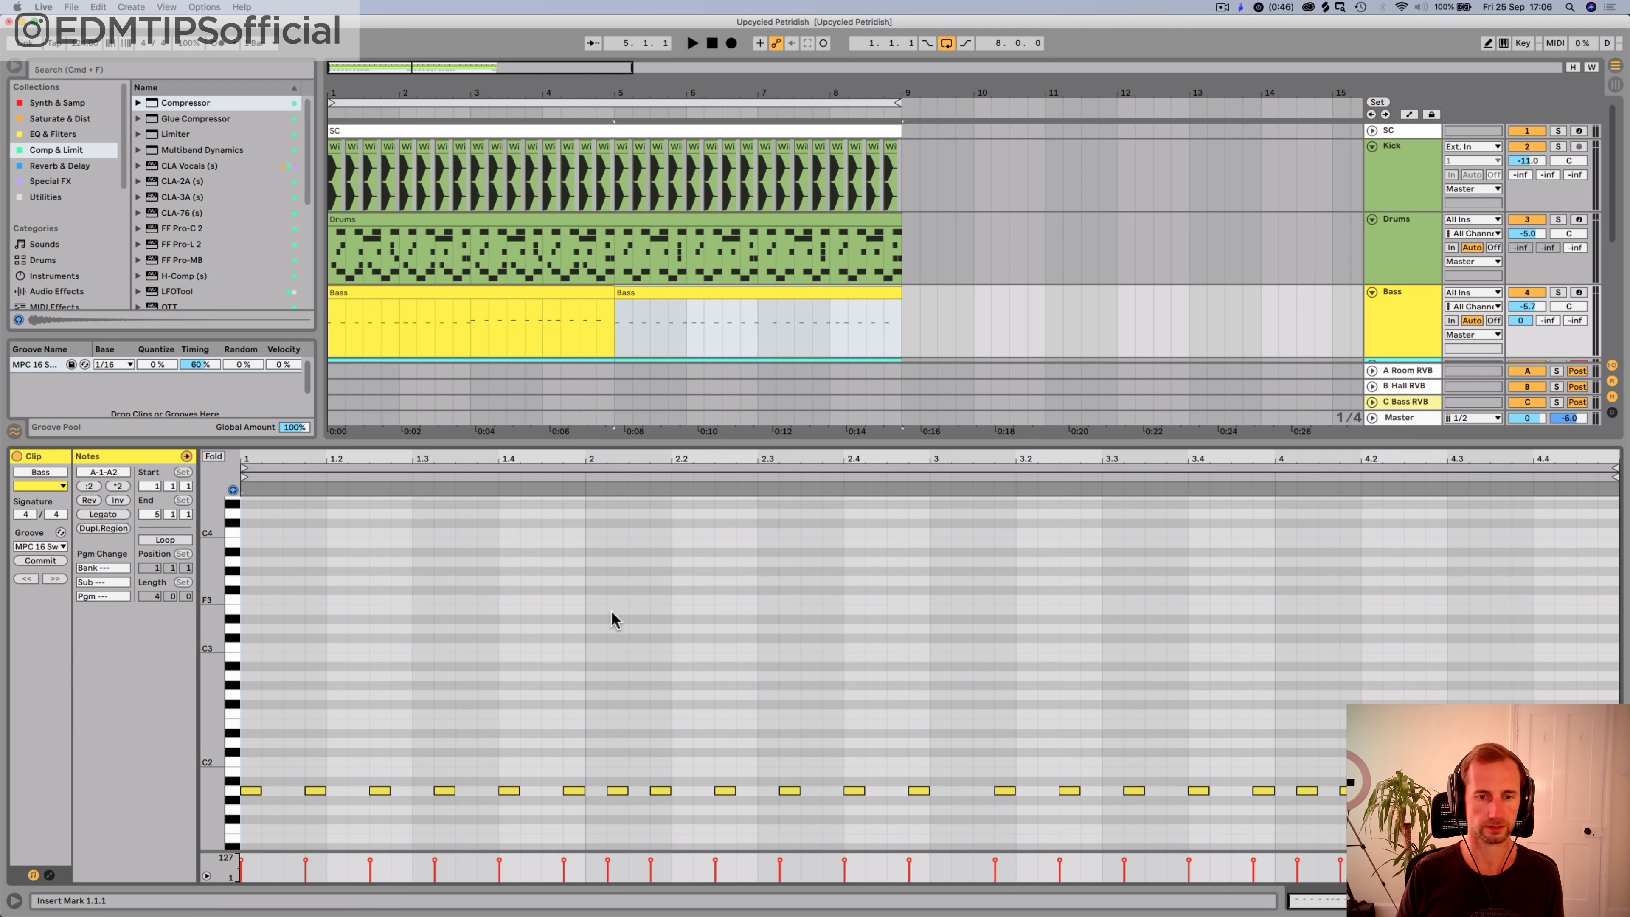
left_click_drag(924, 757, 170, 822)
key("Up")
key("Up")
key("Up")
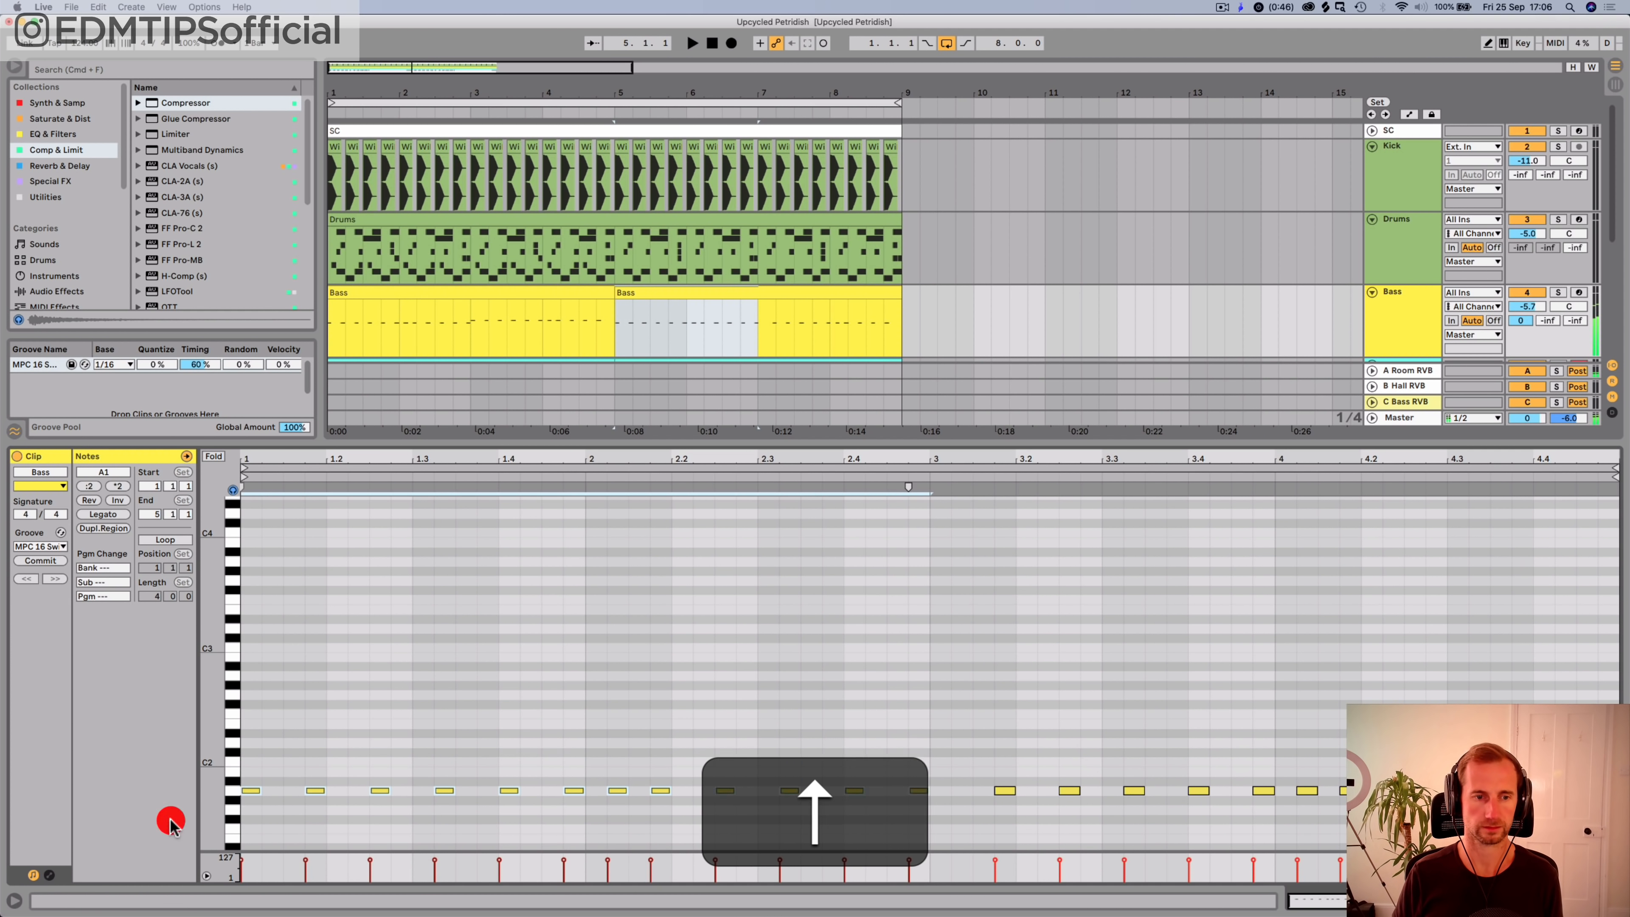
key("Up")
key("Up")
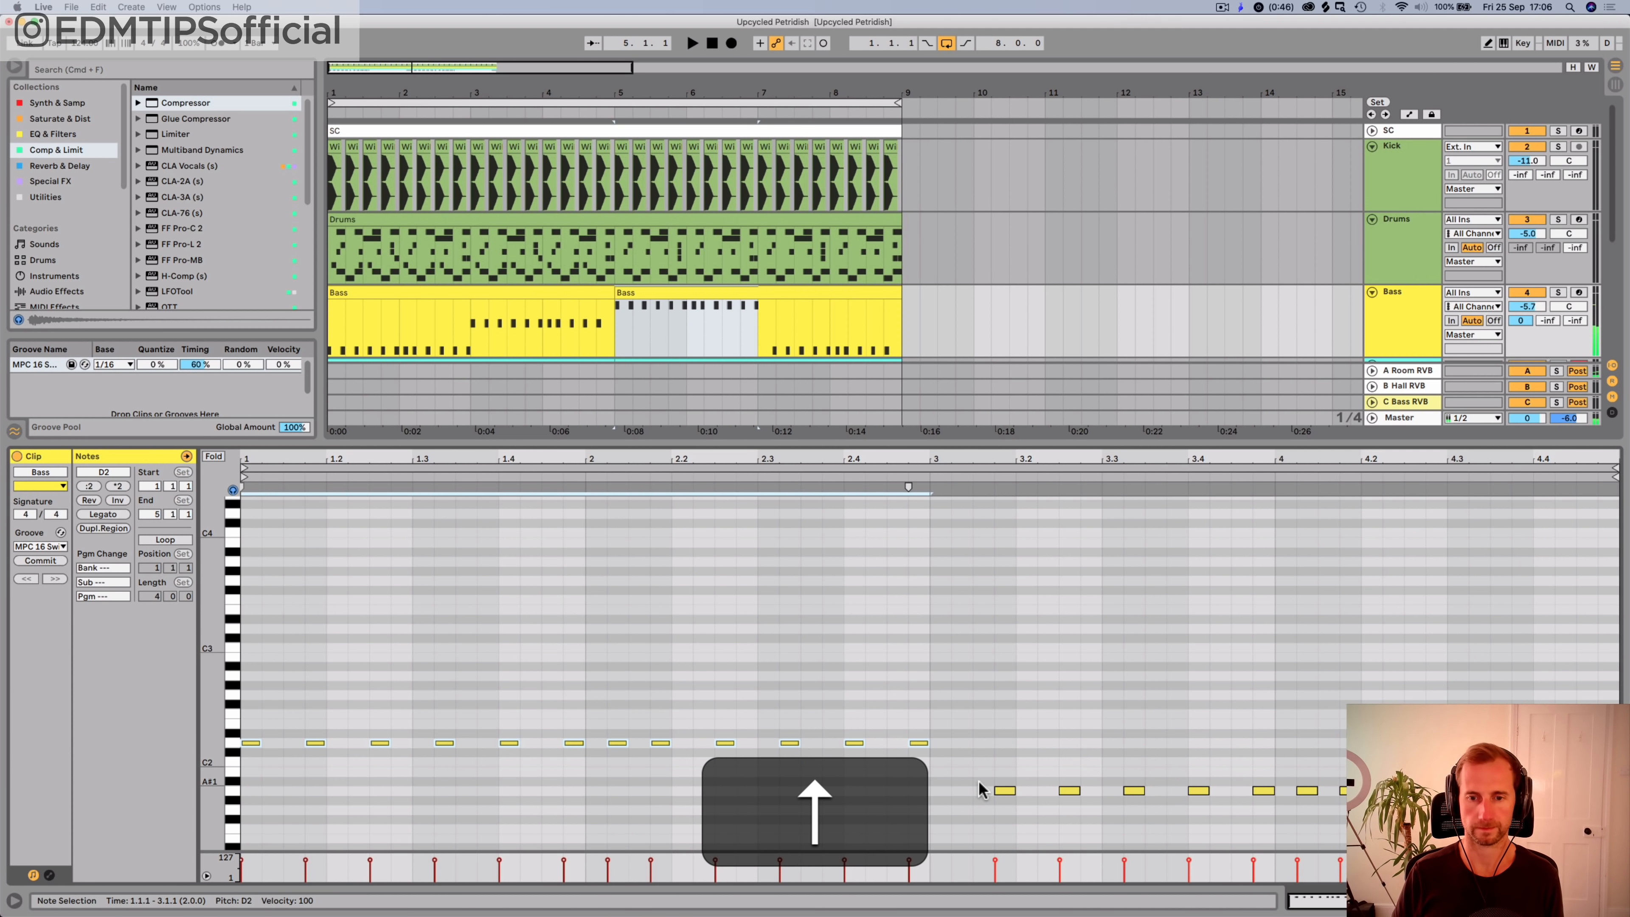
Step: Transpose the notes in the last two bars of the second Bass clip up to F2
left_click_drag(980, 784, 1250, 856)
left_click_drag(1360, 834, 1360, 834)
key("Up")
key("Up")
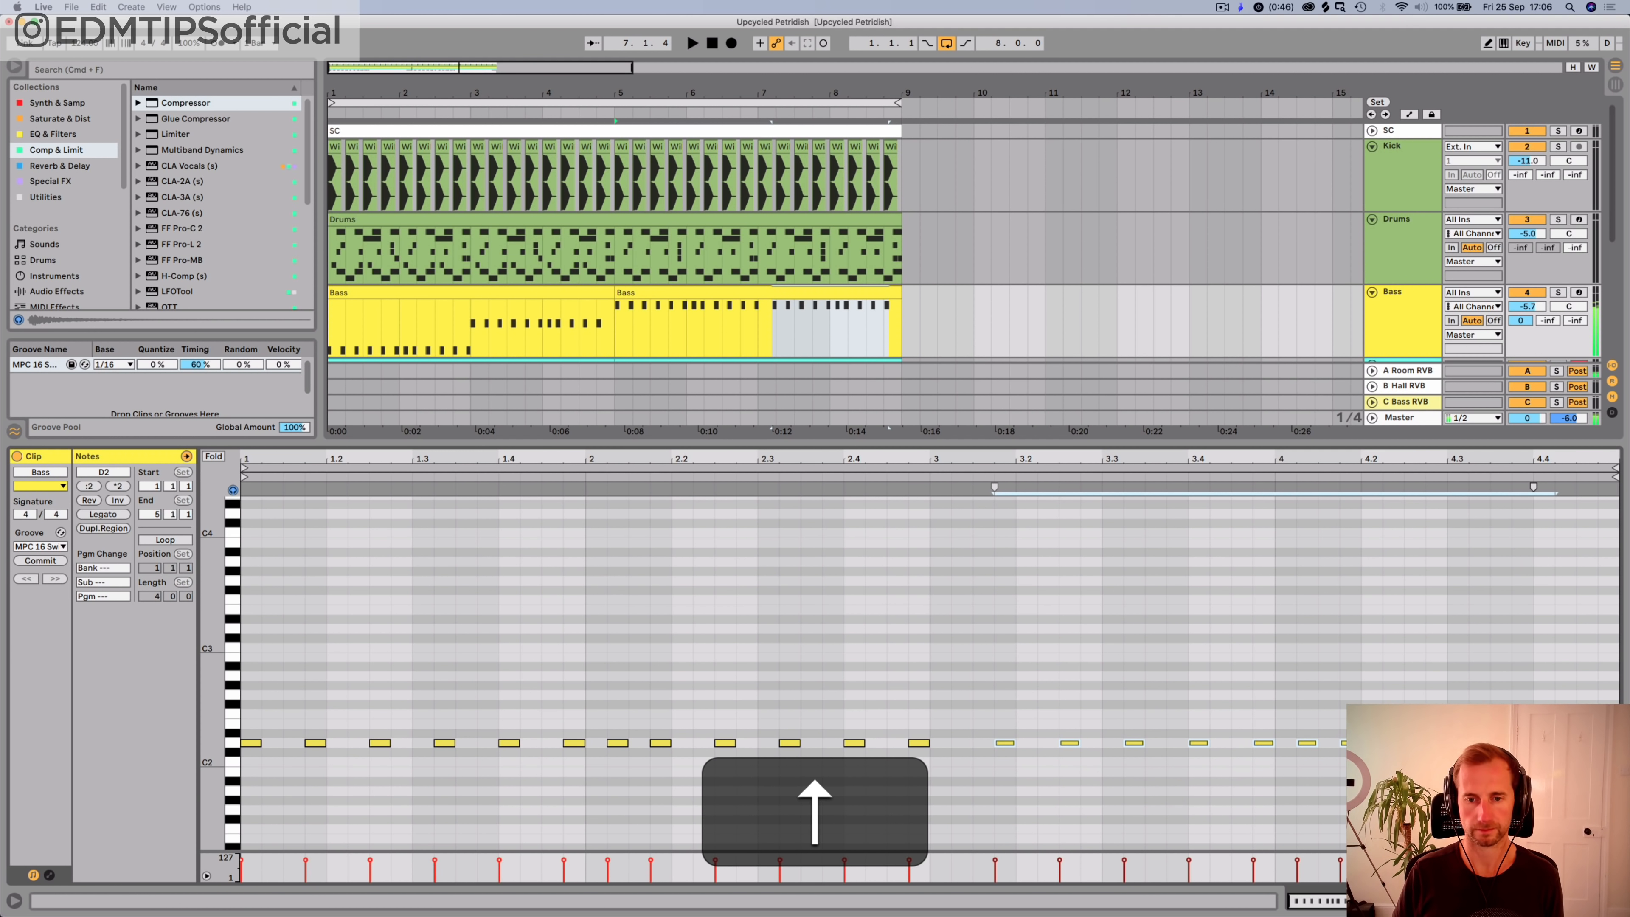
key("Up")
key("Up")
double_click(982, 723)
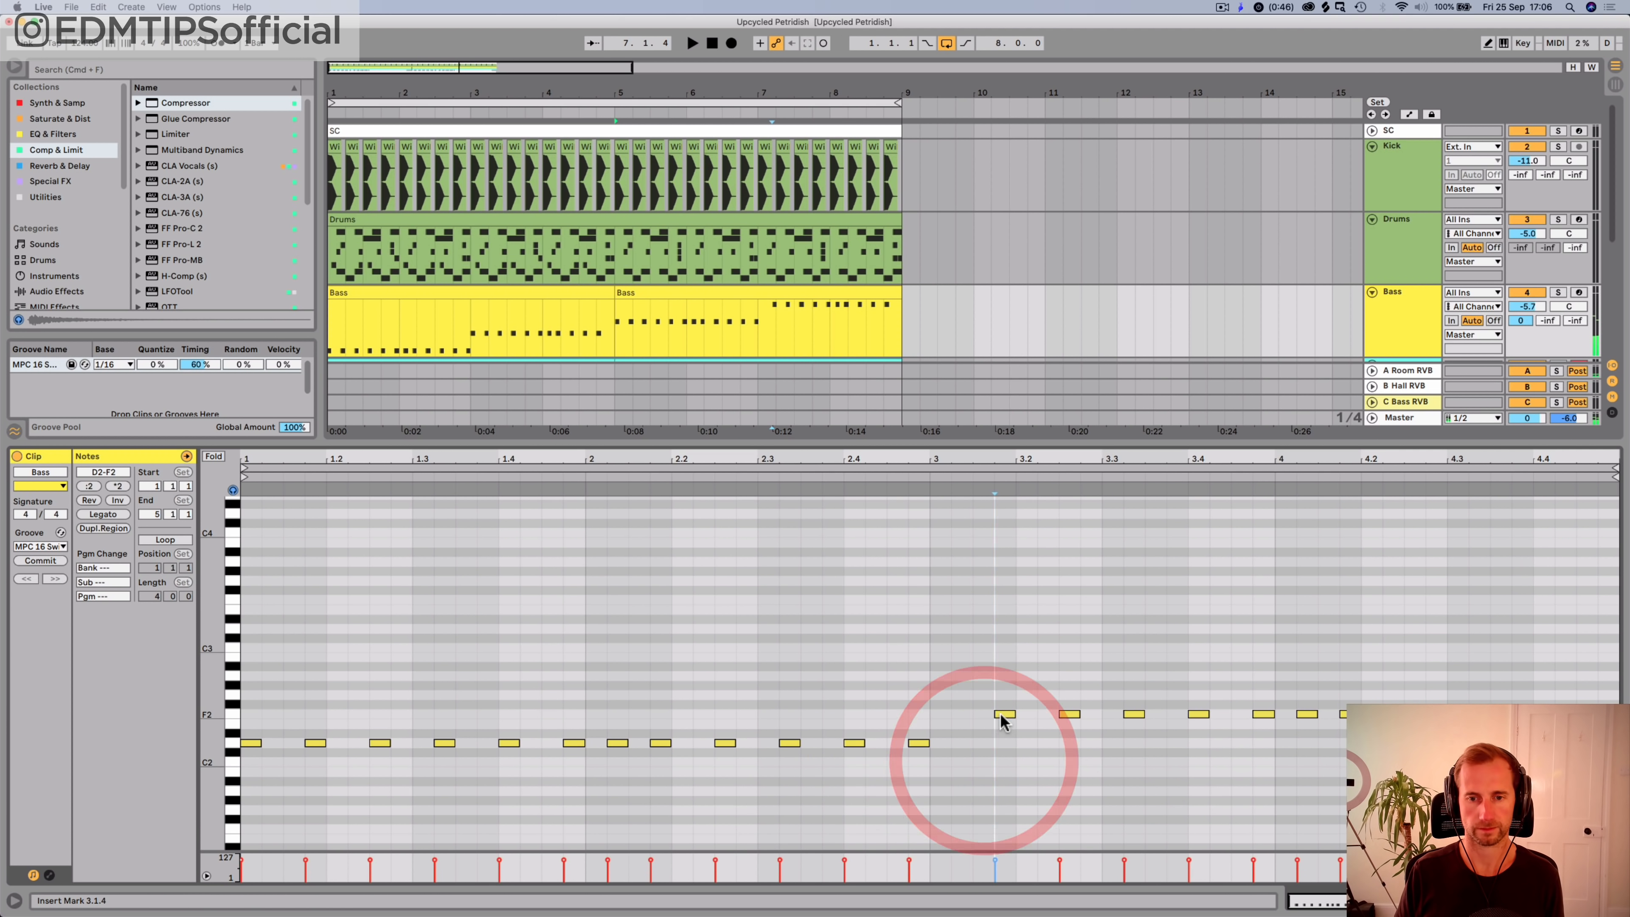
Step: Add an F2 note at 3.1.1 in the second Bass clip and return to the track's device view
left_click(927, 717, "alt")
key("shift+Tab")
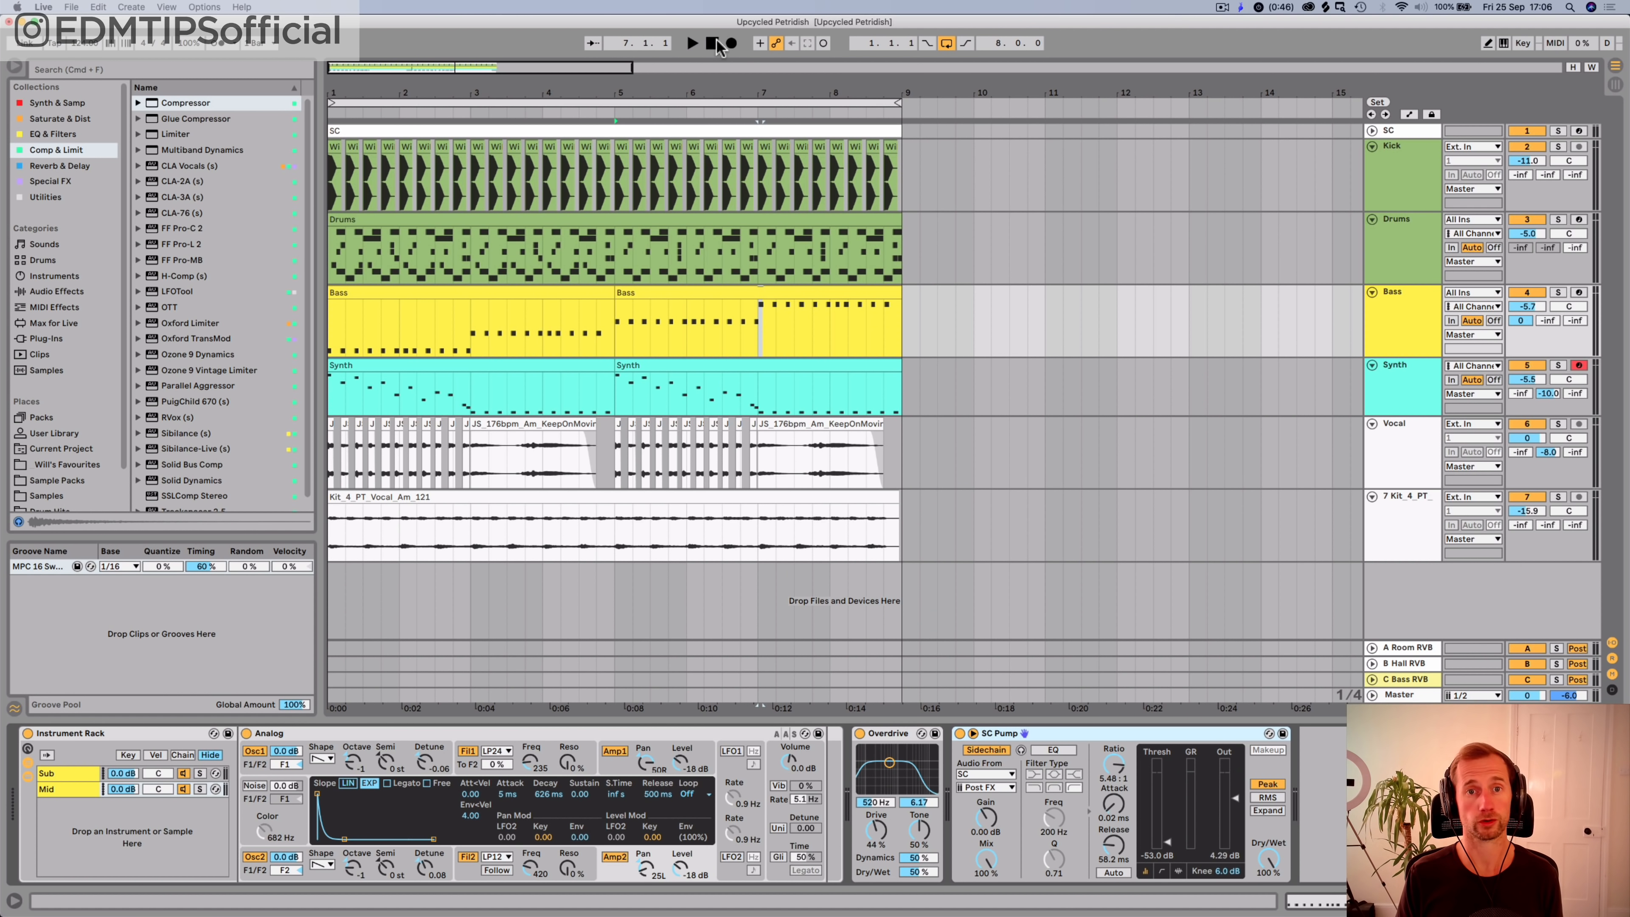
left_click_drag(695, 89, 452, 90)
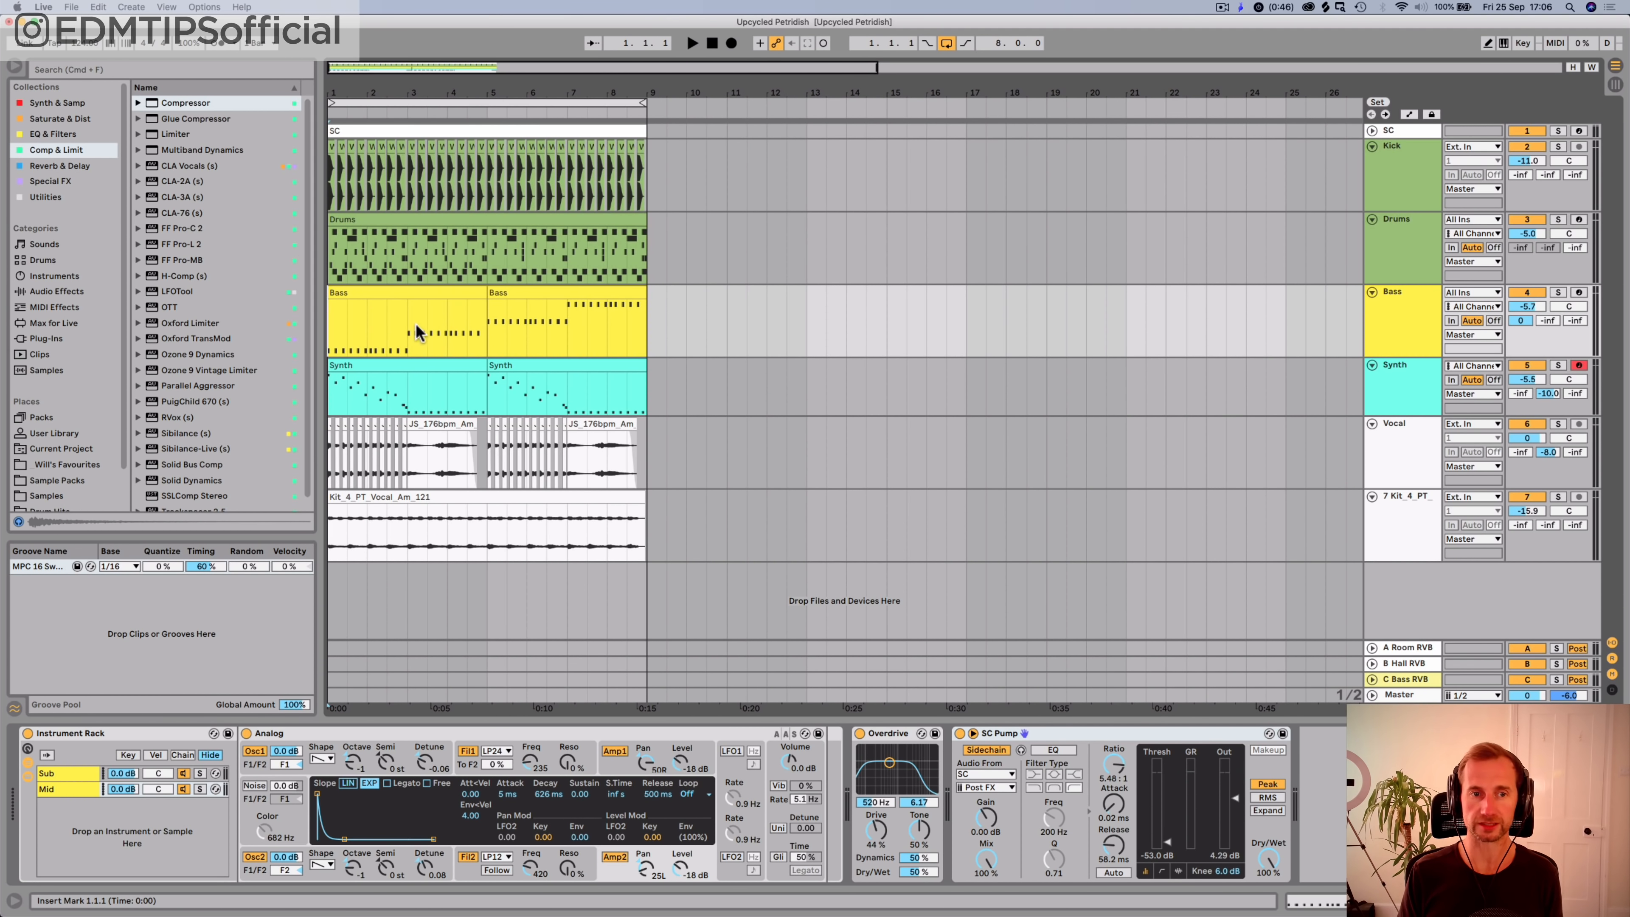
Step: Play the eight-bar loop from the start while lowering the Vocal track's volume to -2.0 and its B Hall RVB send to -9.4
left_click_drag(407, 335, 316, 339)
left_click(321, 335)
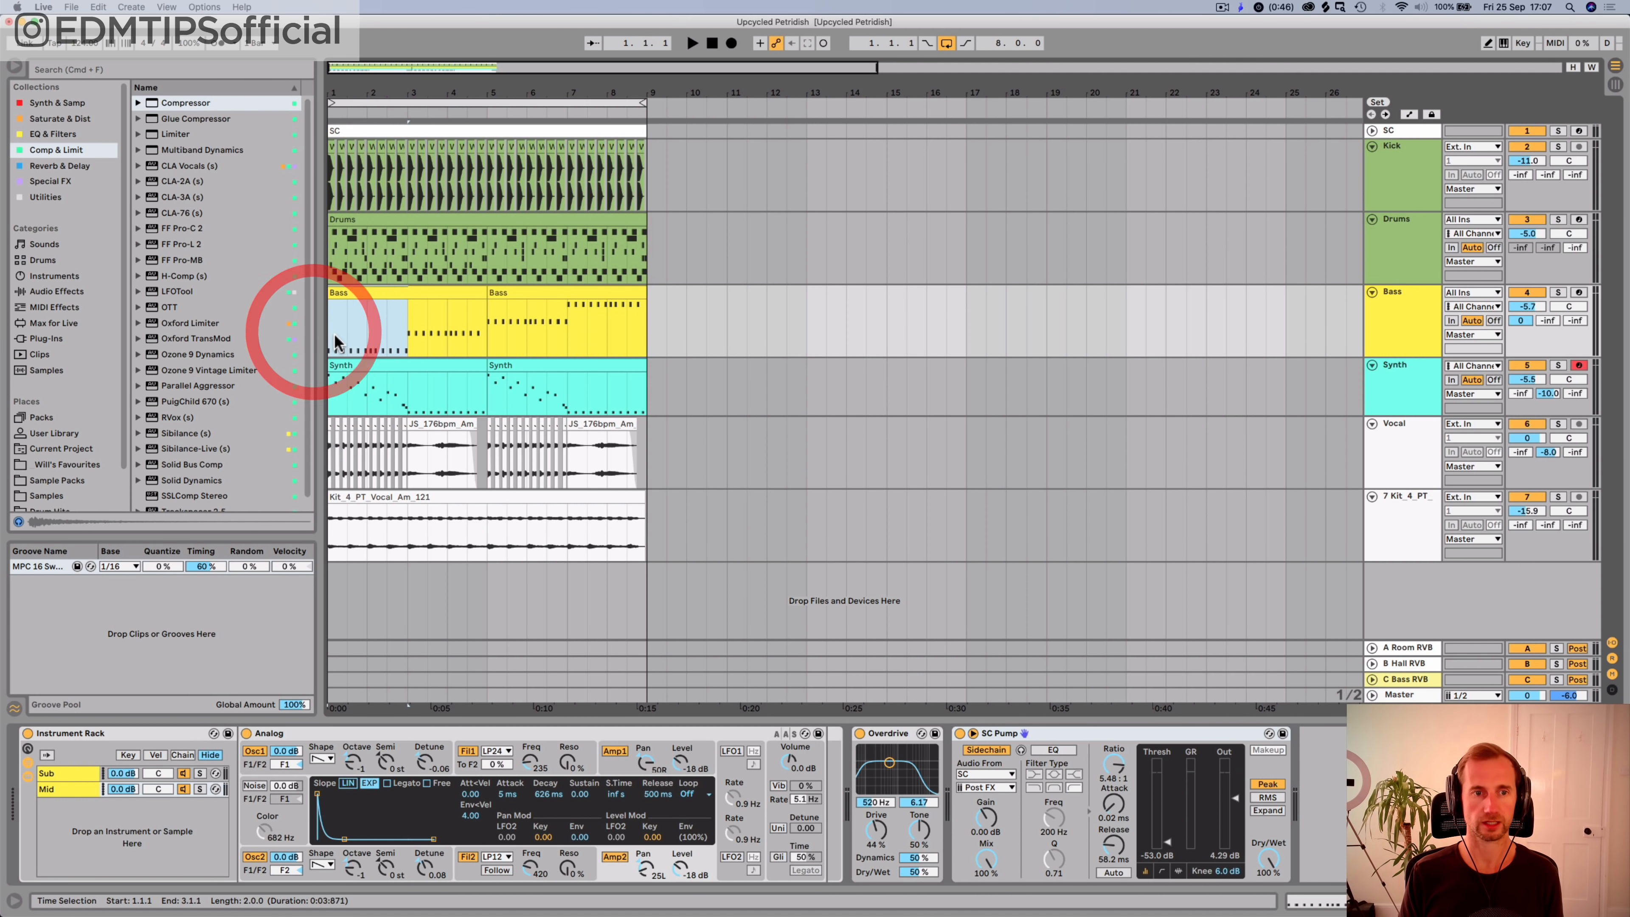
left_click(328, 339)
key("space")
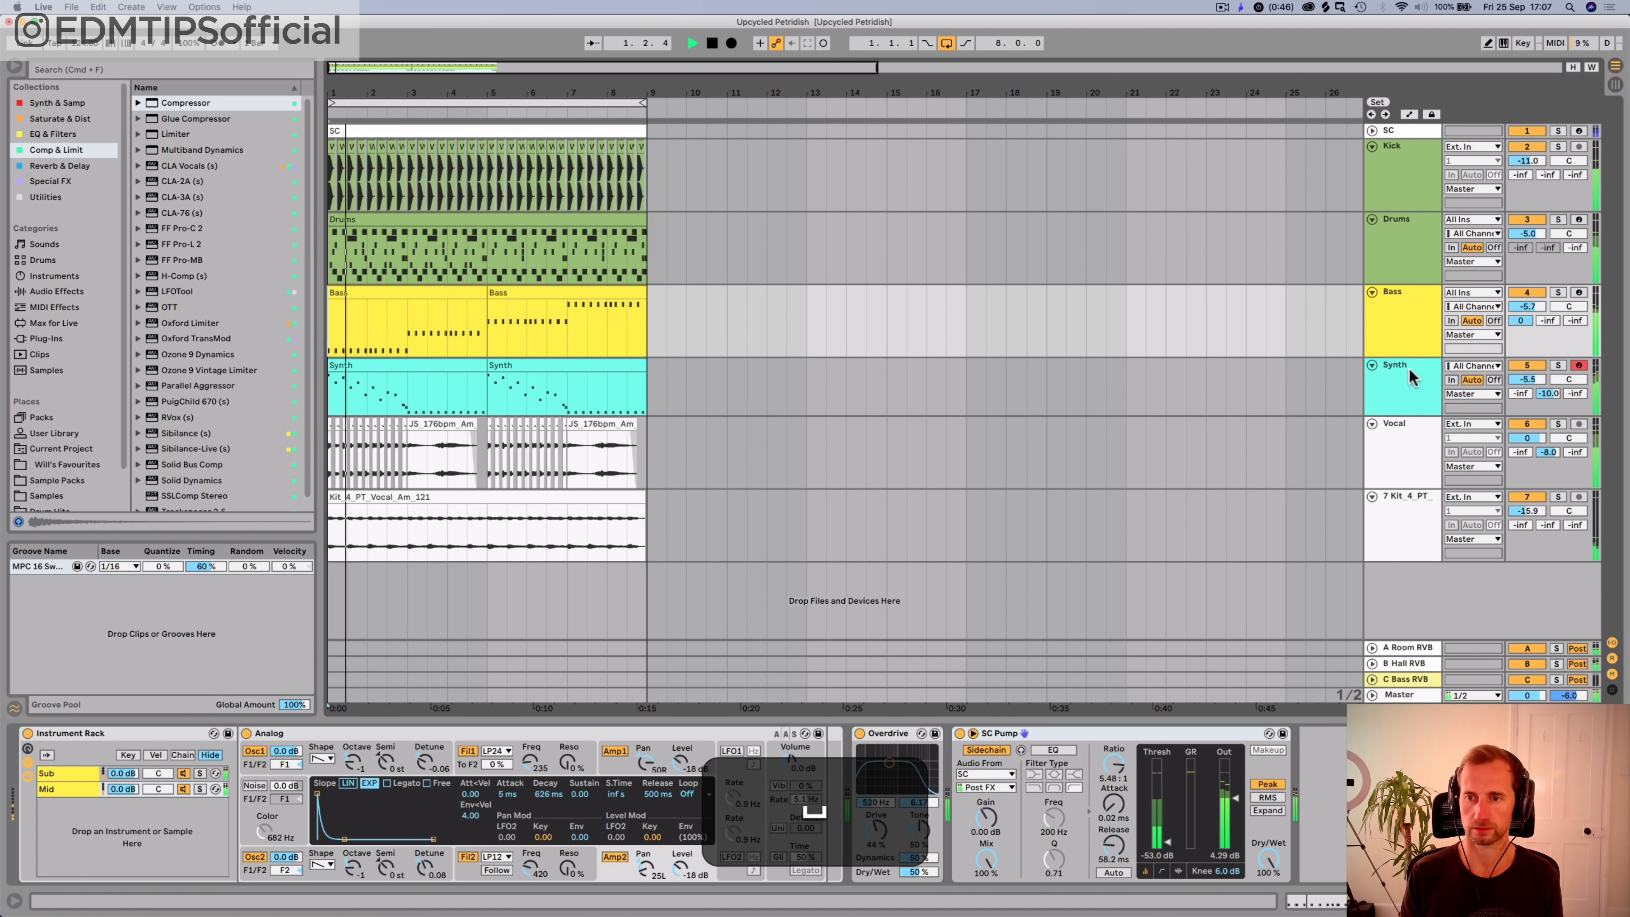
left_click_drag(1527, 438, 1545, 454)
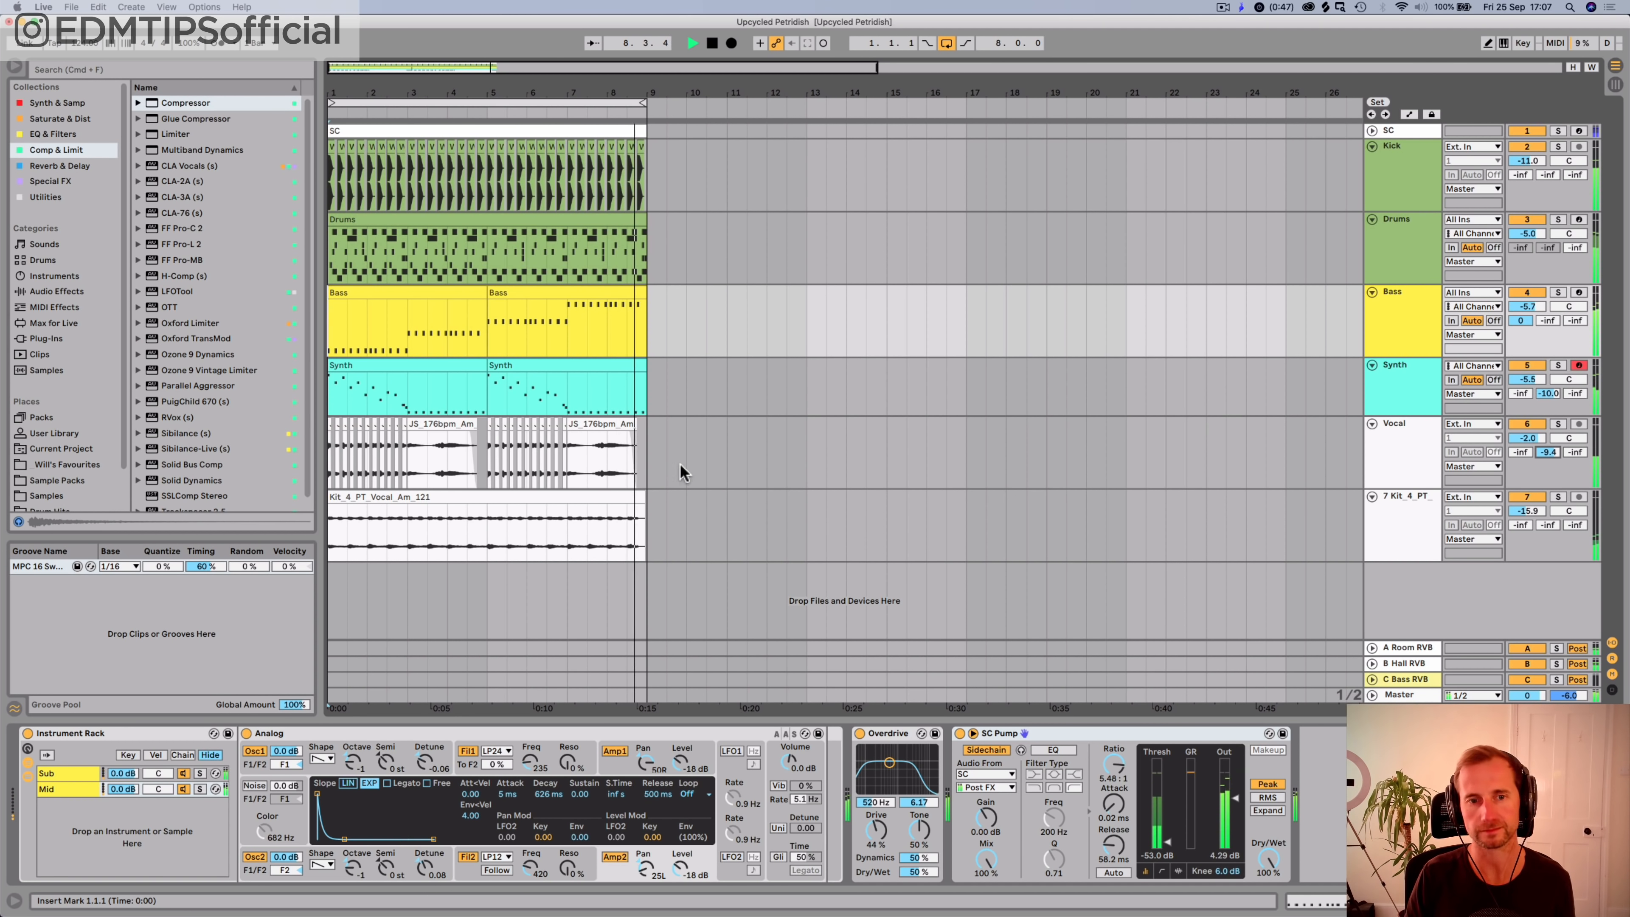
key("space")
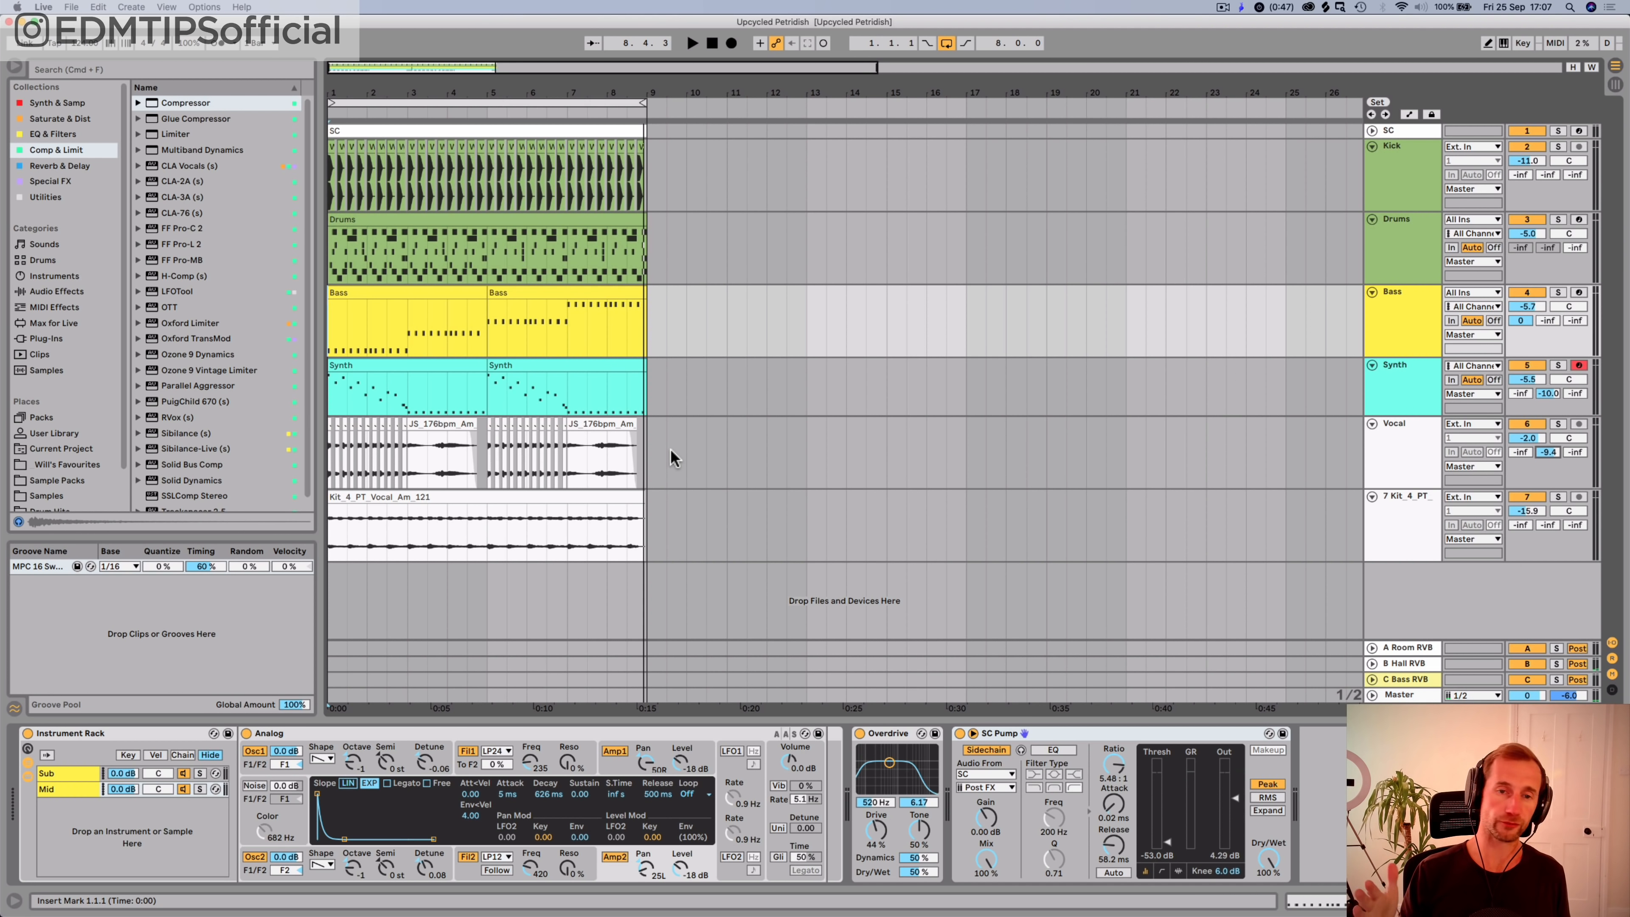
Step: Extend the arrangement loop to 24 bars and save the project
left_click(647, 532)
left_click_drag(644, 103, 1046, 103)
left_click(645, 532)
left_click_drag(622, 96, 764, 103)
left_click(754, 102)
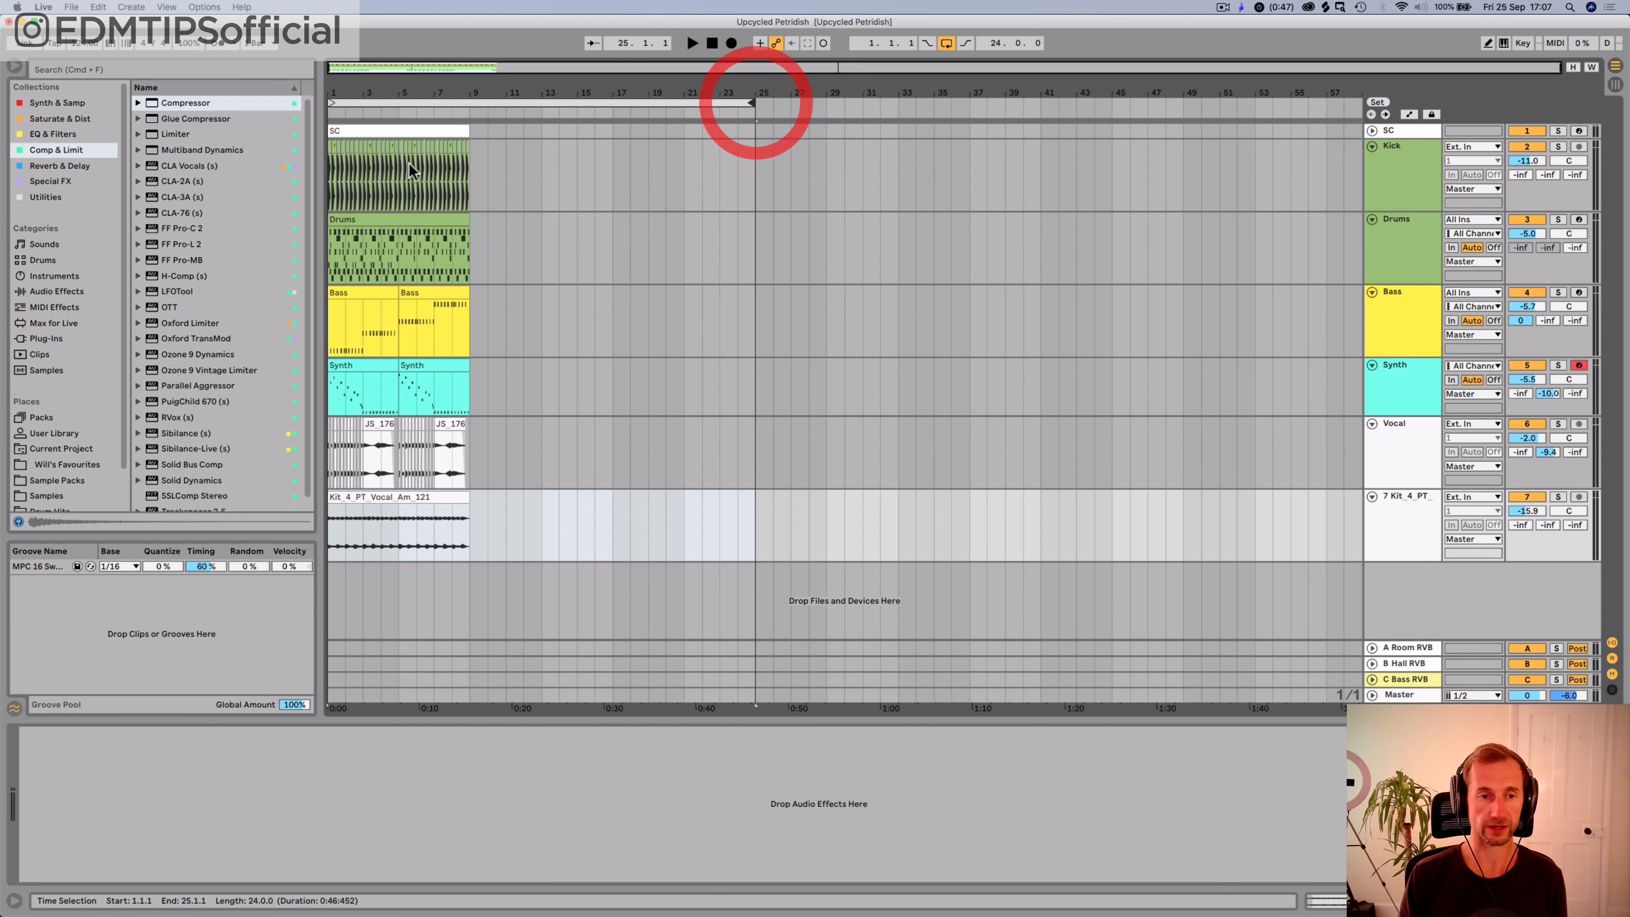
key("super+s")
Step: Solo the Synth track and play it with the loop set to the four bars of its first clip
left_click_drag(340, 96, 342, 98)
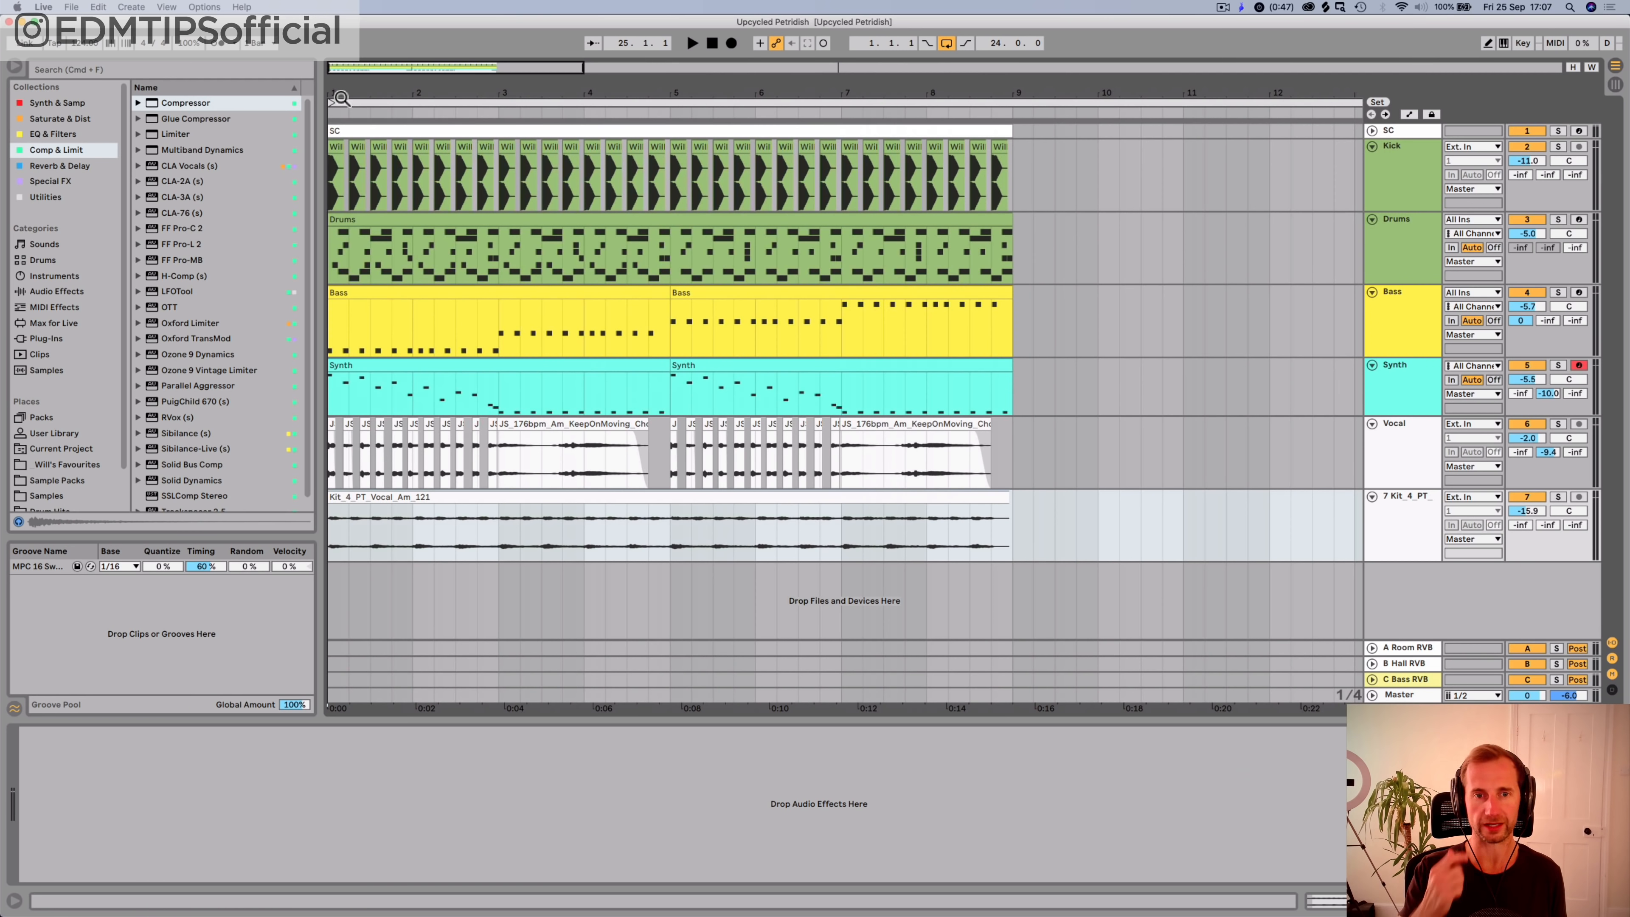
left_click(1558, 365)
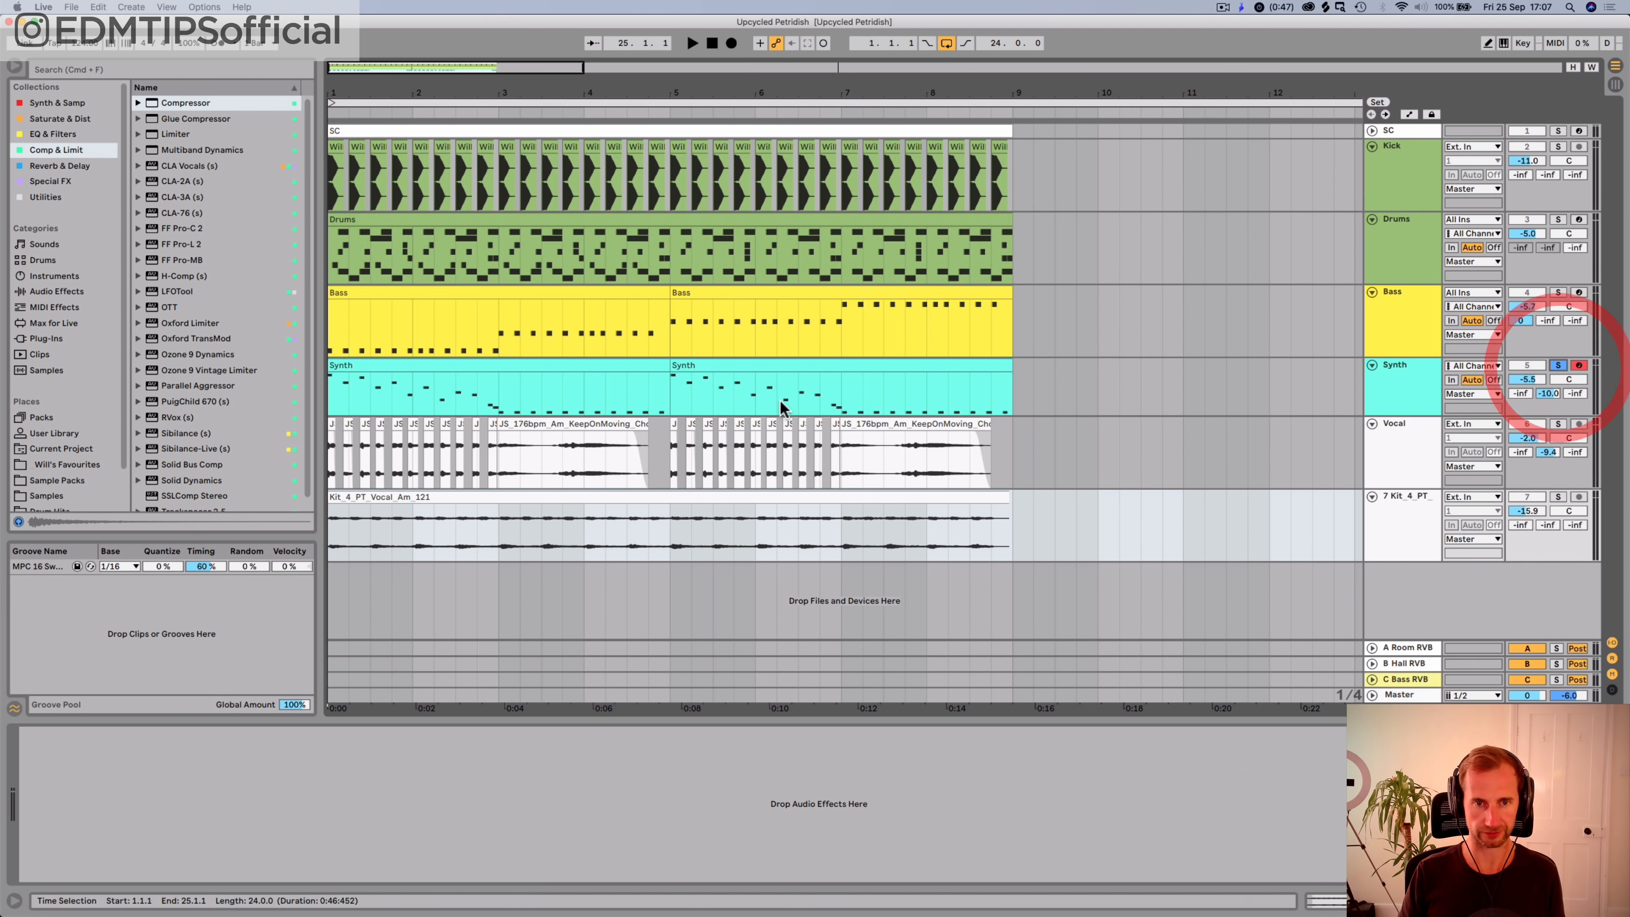
left_click_drag(668, 395, 328, 393)
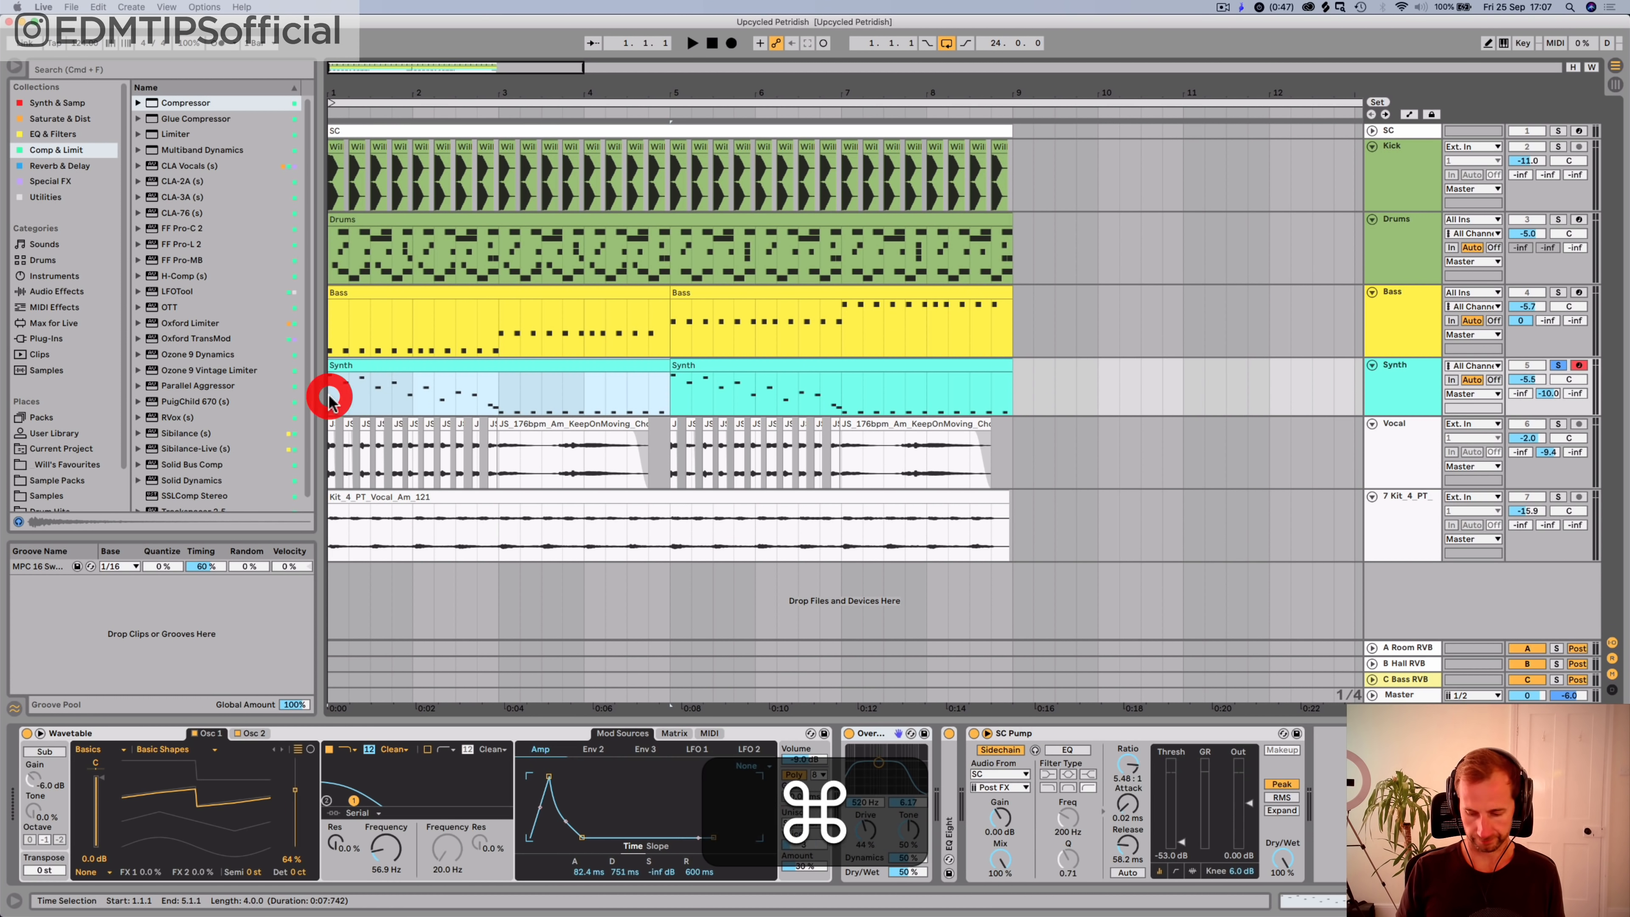
key("super+l")
key("space")
Step: Turn off the Synth track's SC Pump compressor during playback and unfold its EQ Eight
left_click(1379, 367)
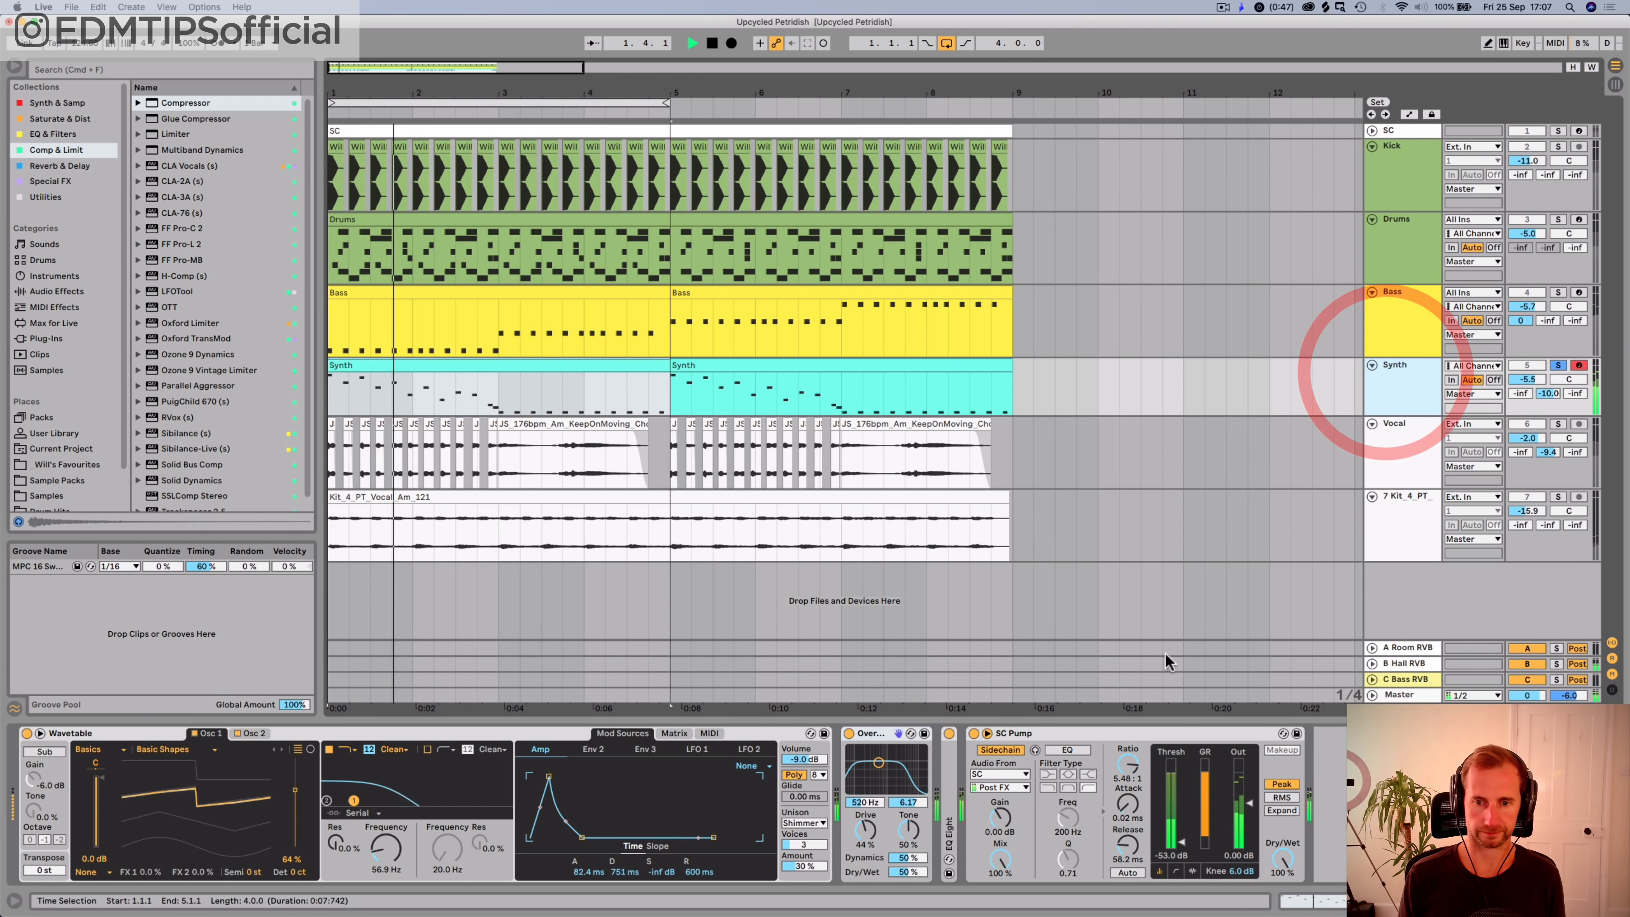
mouse_move(1282, 859)
left_mouse_down()
mouse_move(1282, 916)
mouse_move(1282, 859)
left_mouse_up()
left_click(973, 733)
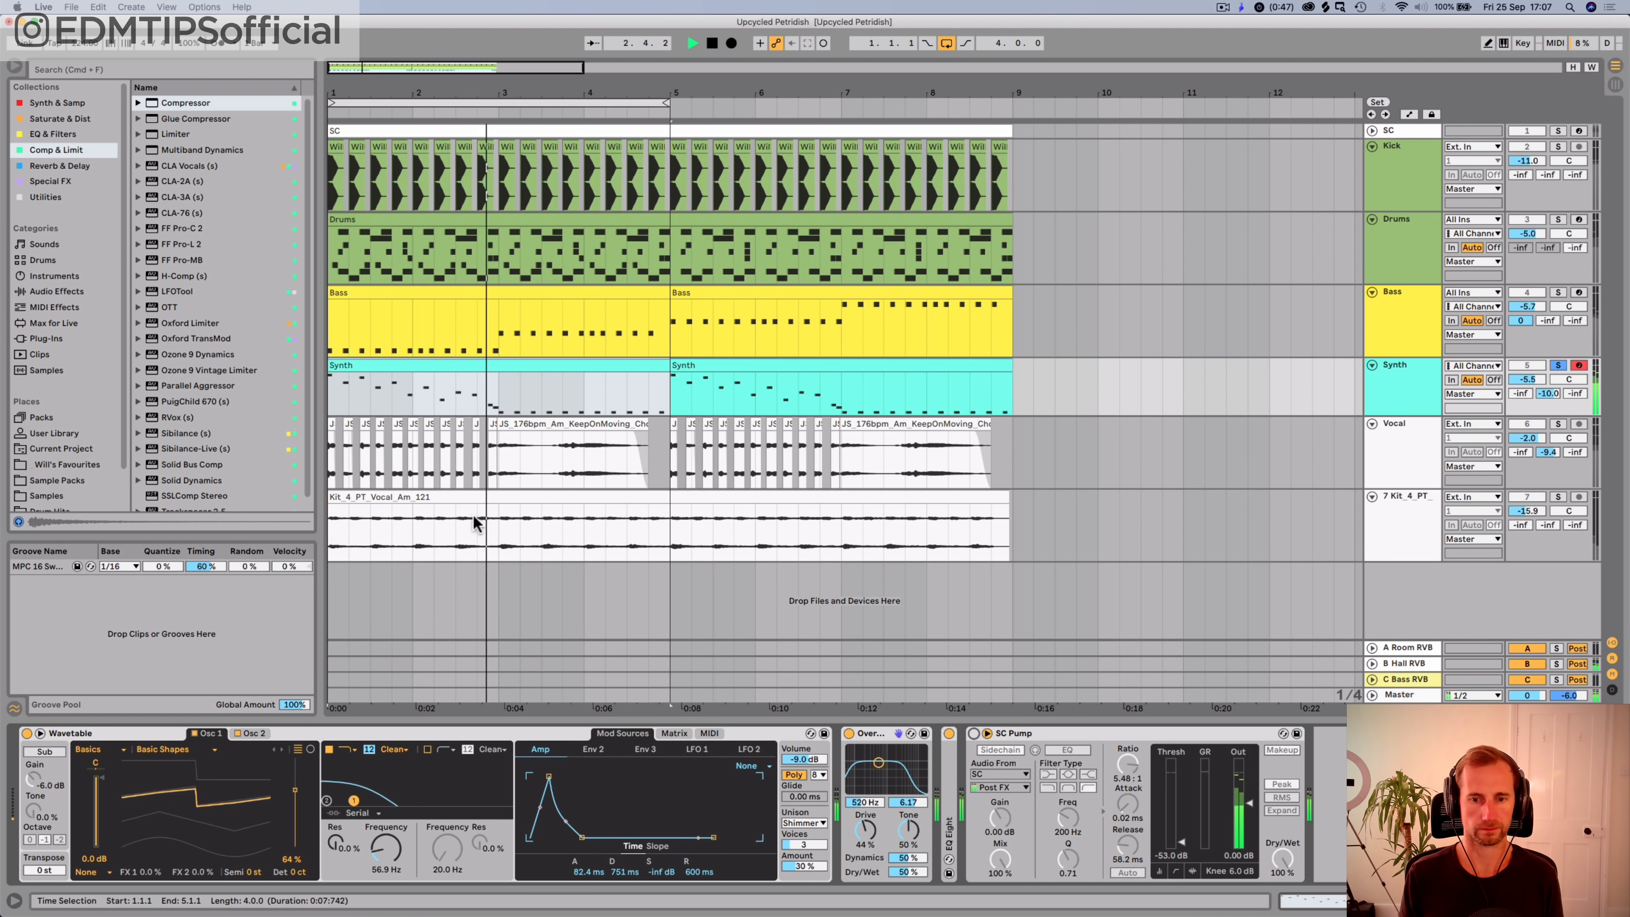
double_click(947, 754)
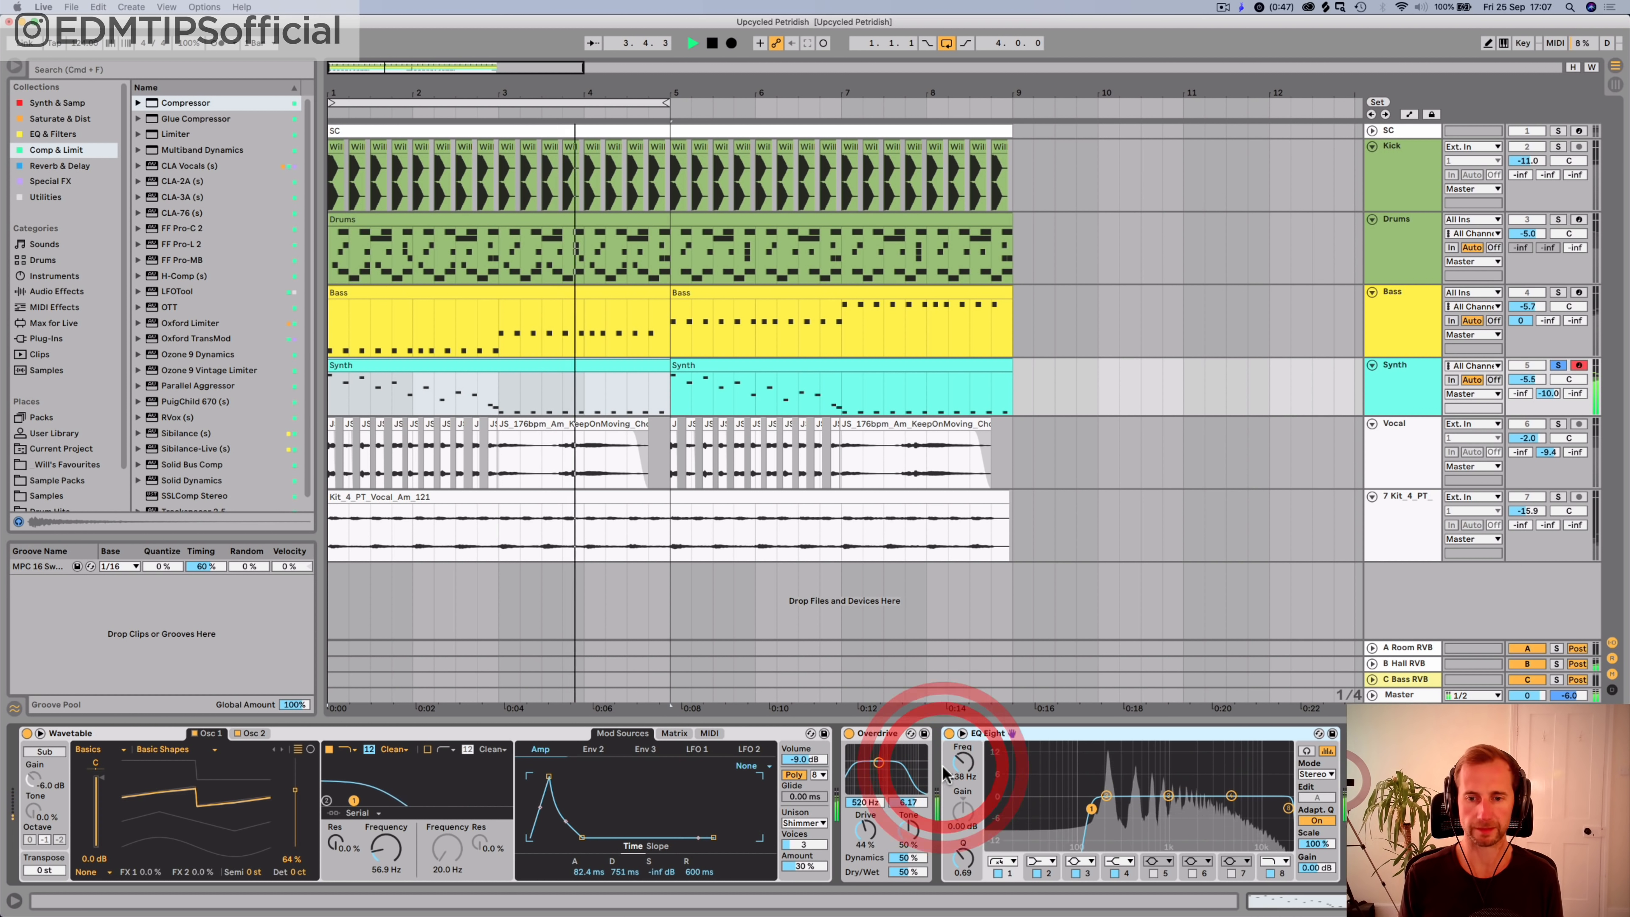
key("space")
Step: Group the Synth track's Wavetable into an Instrument Rack, show its chain list and create a second, empty chain
left_click(98, 733)
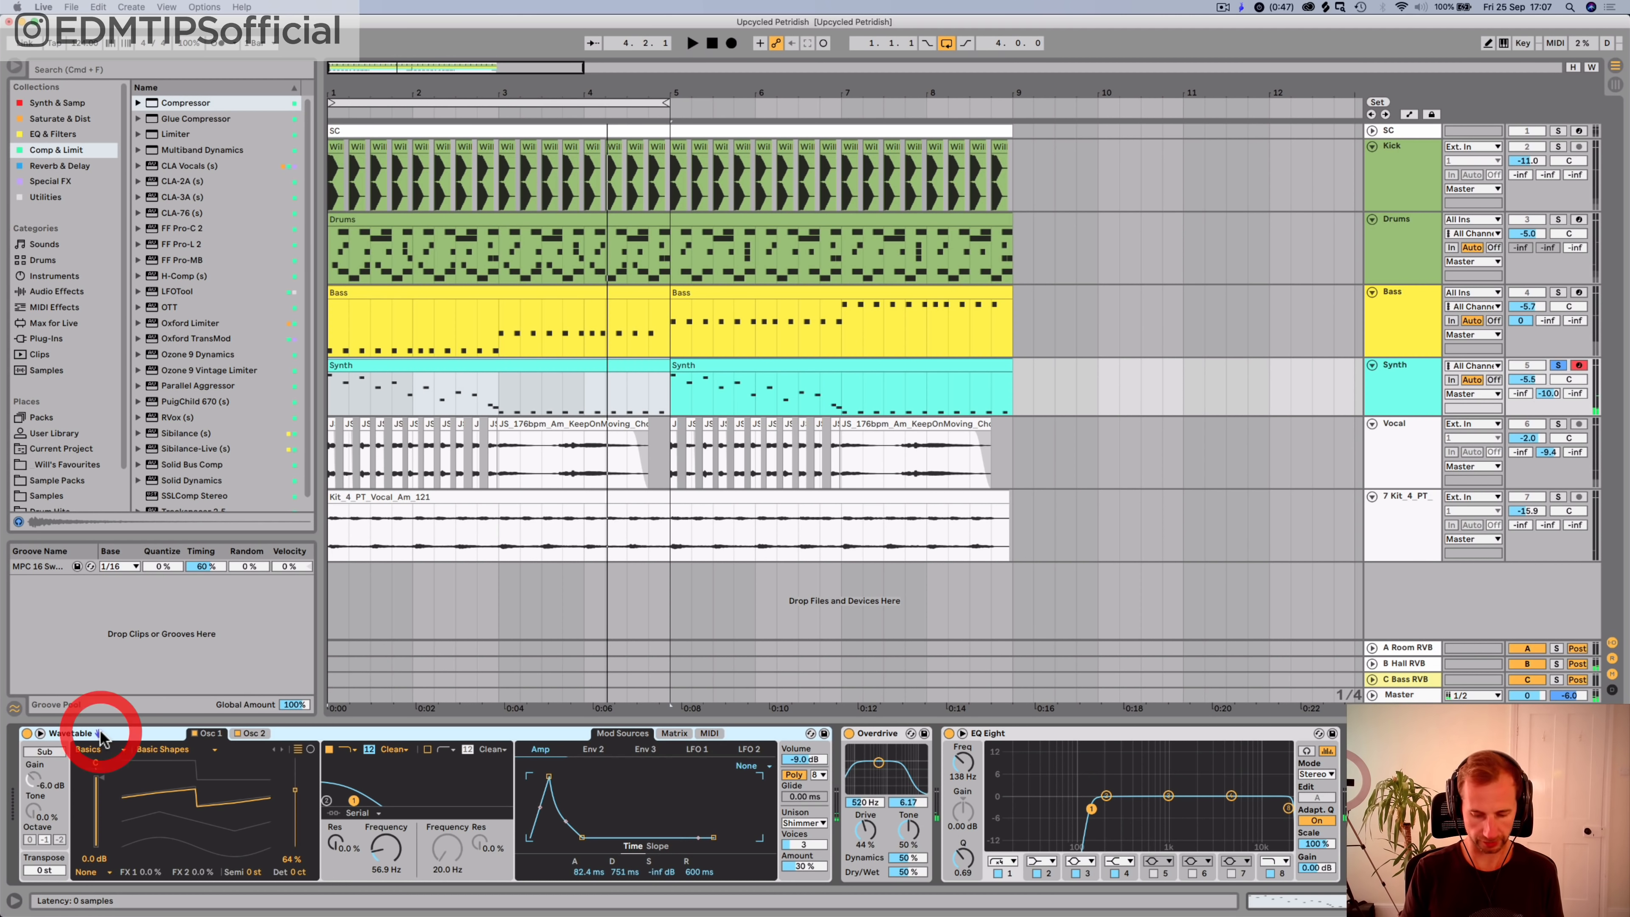
key("super+g")
left_click(30, 762)
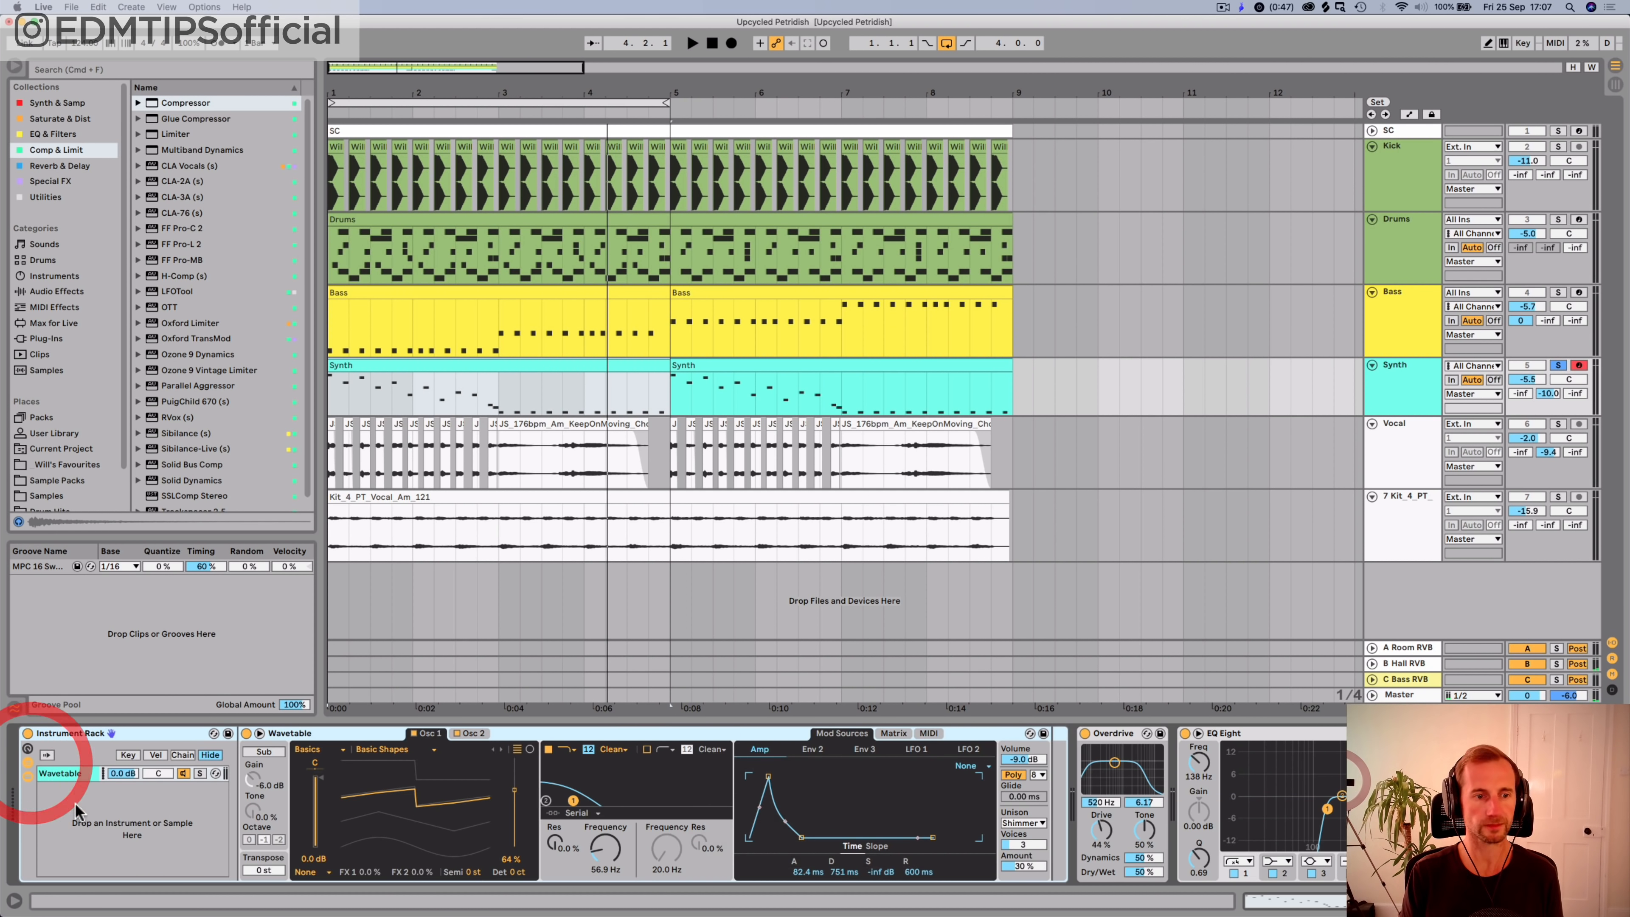
right_click(76, 806)
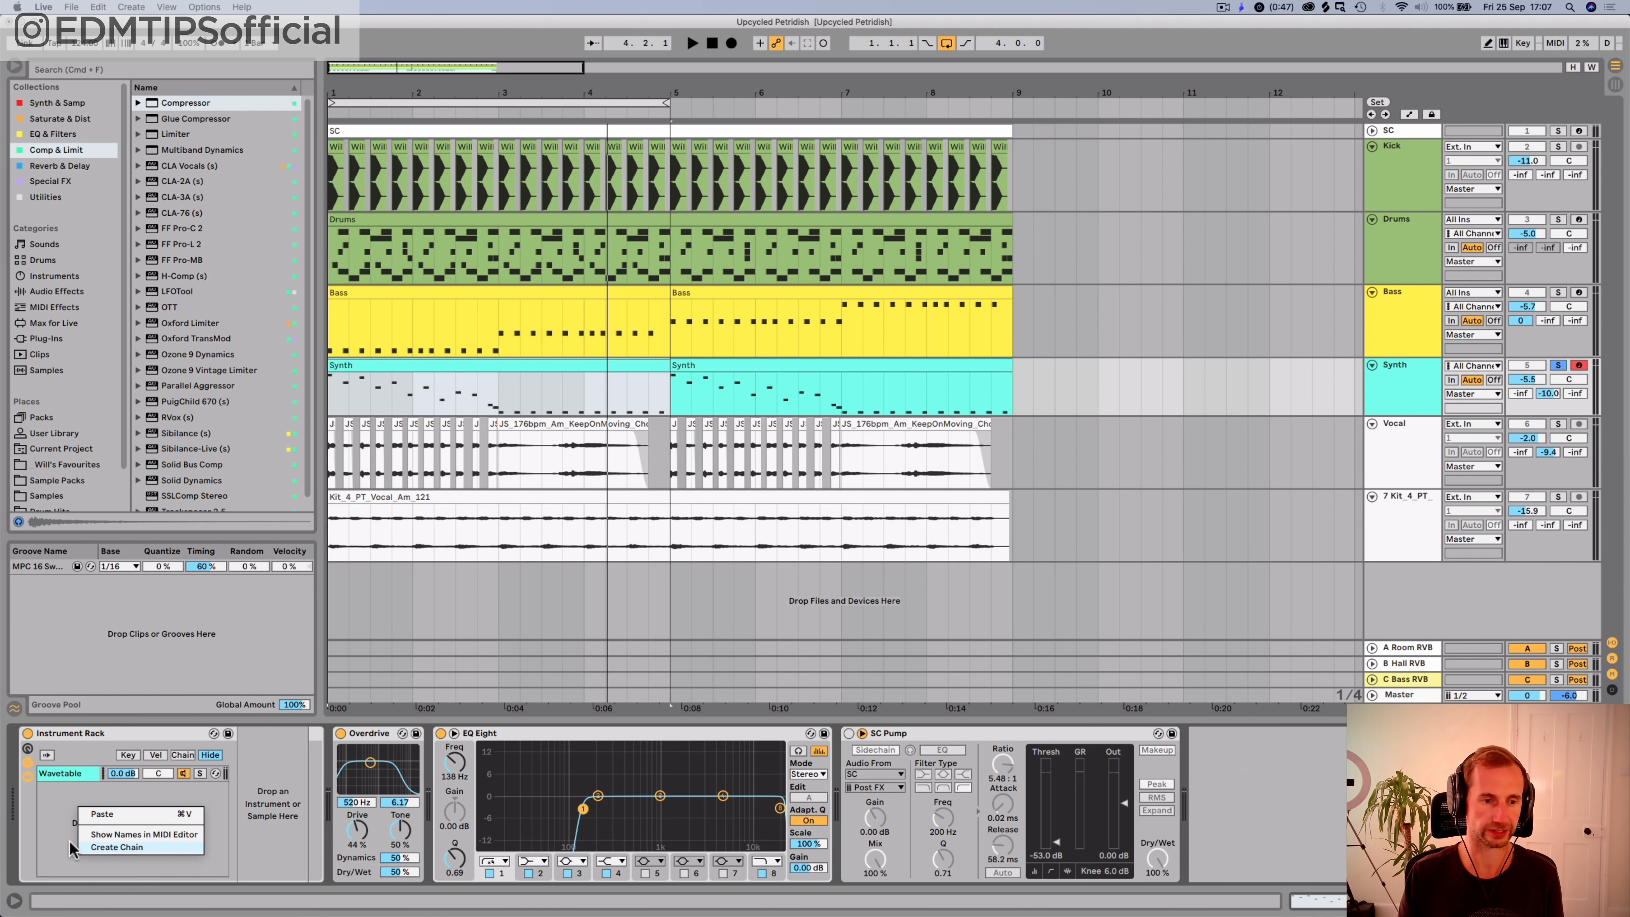
left_click(106, 847)
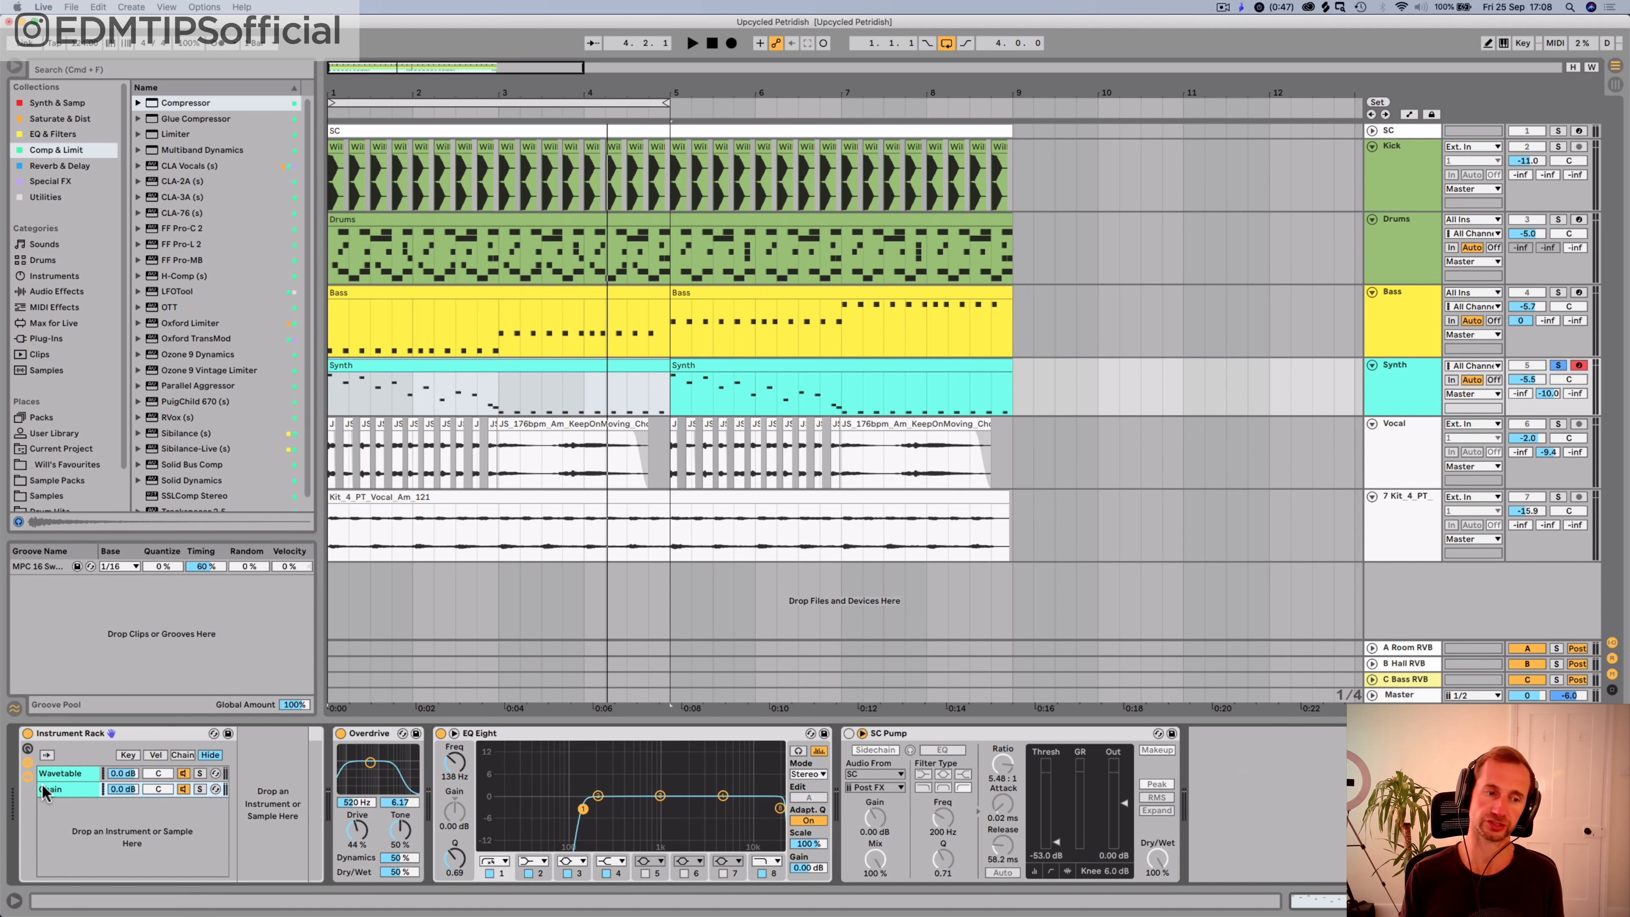
Step: Load Simpler into the rack's new empty chain and audition the layered Synth loop
left_click(60, 778)
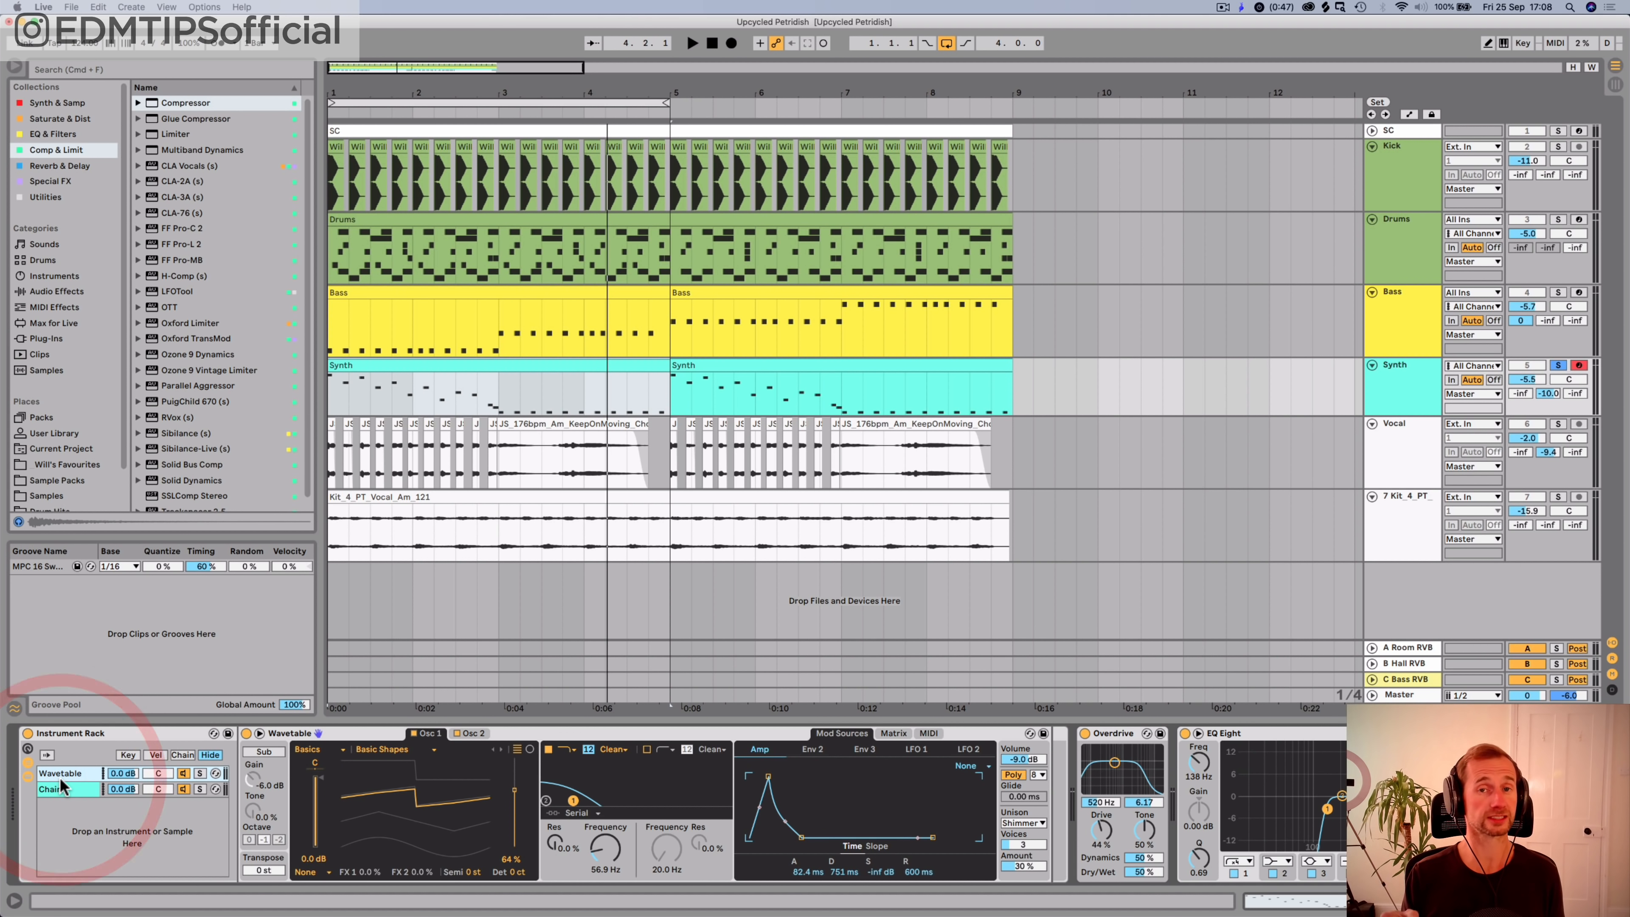
left_click(61, 791)
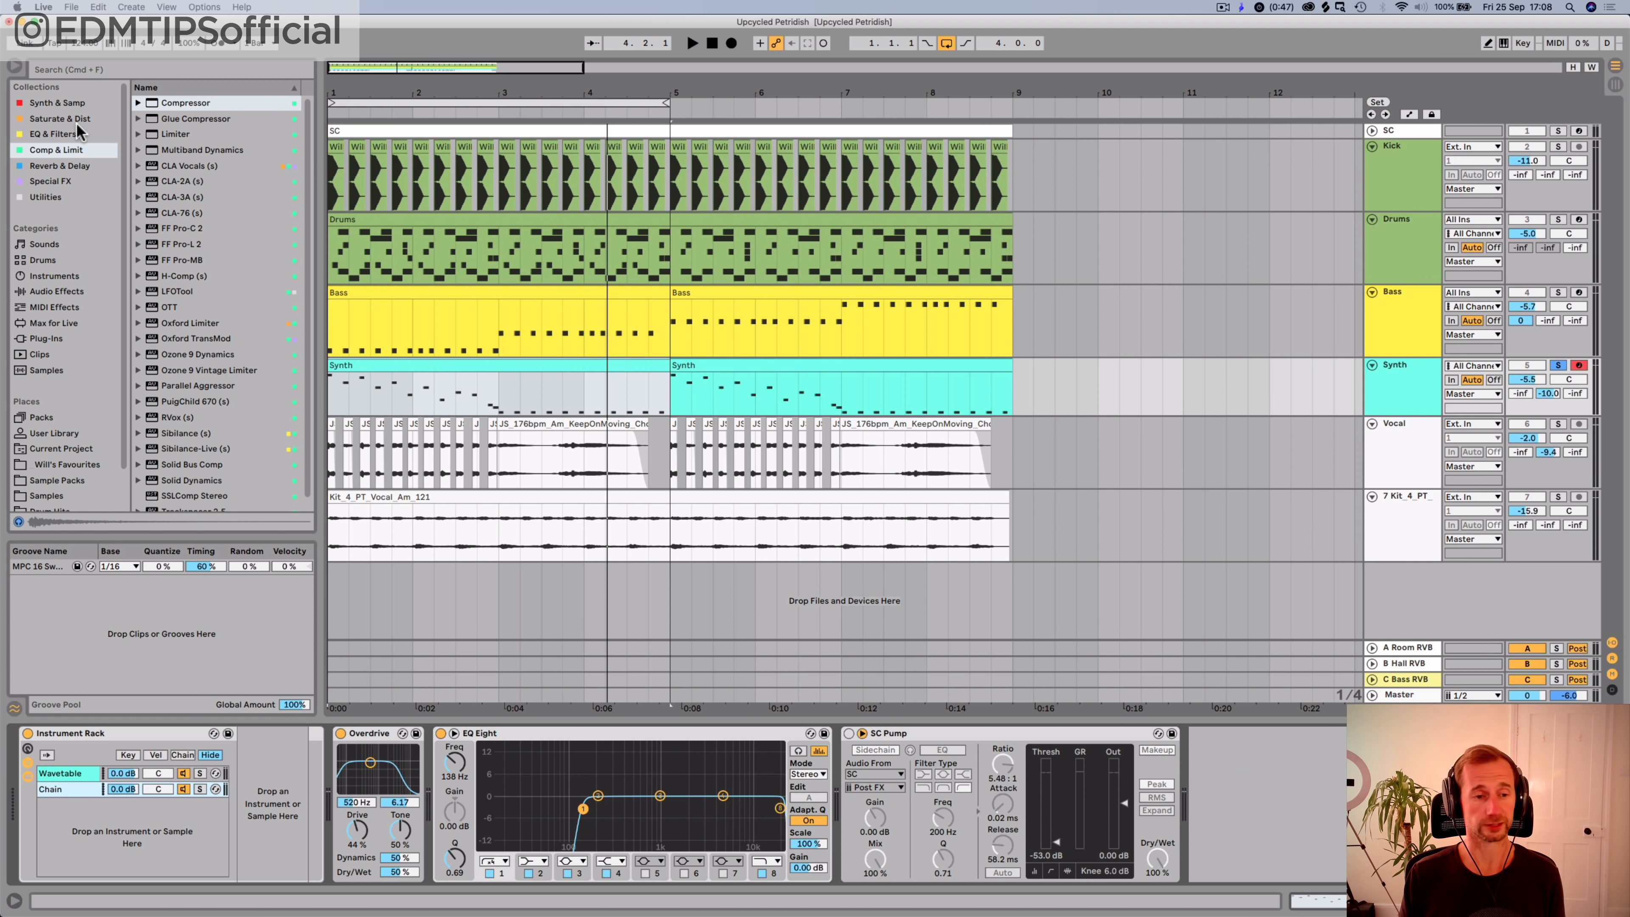
left_click(58, 103)
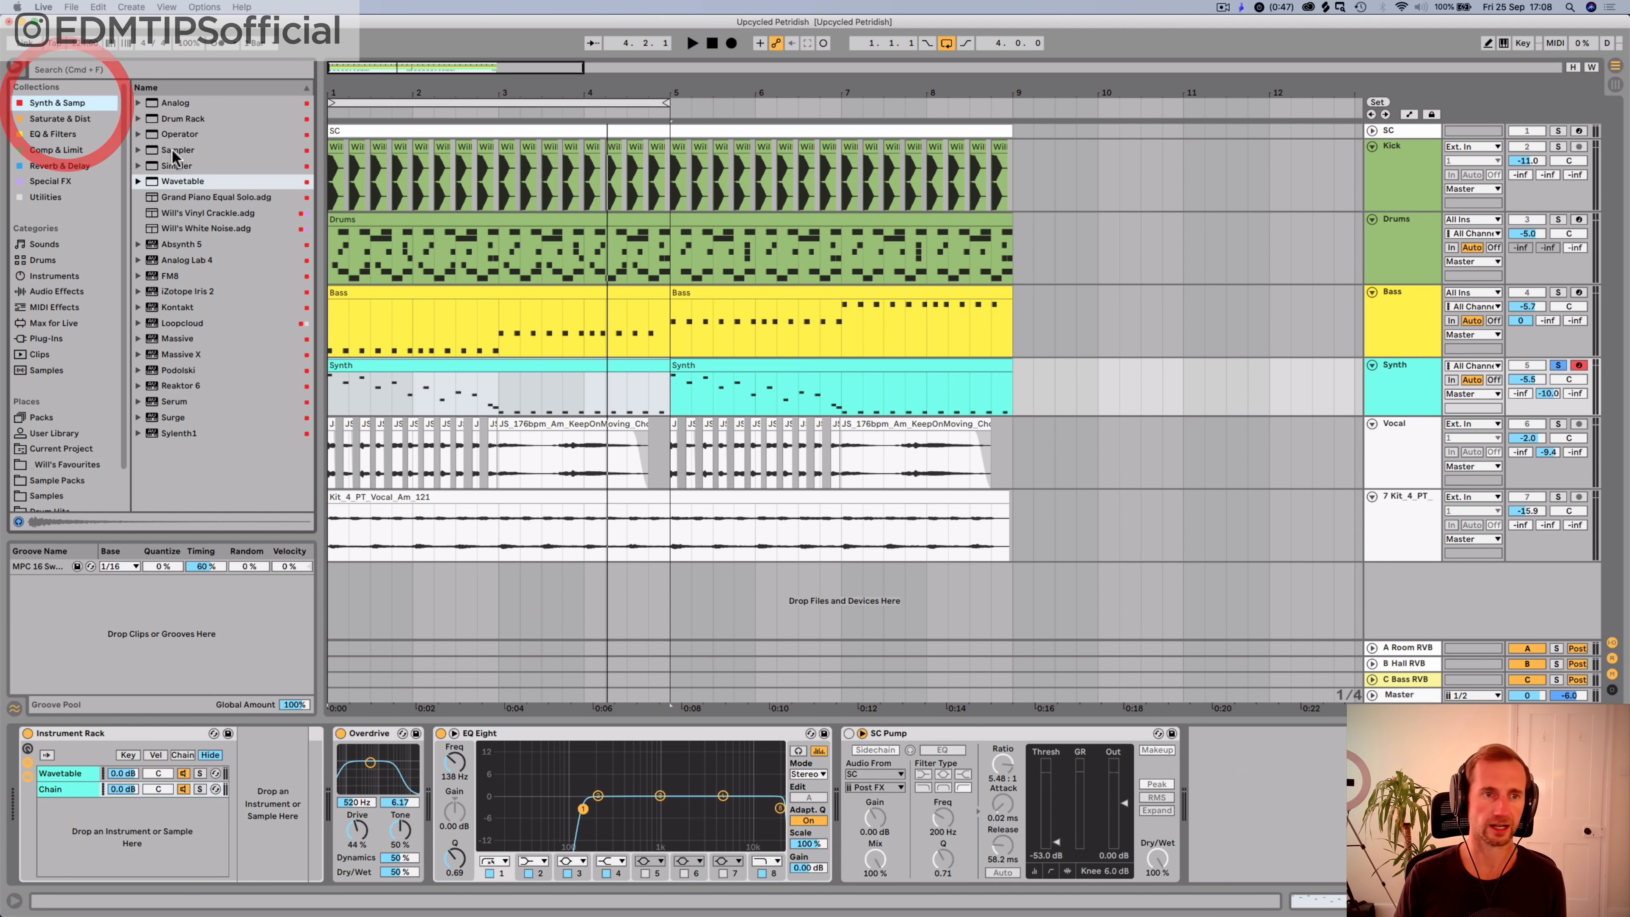
left_click_drag(176, 166, 167, 311)
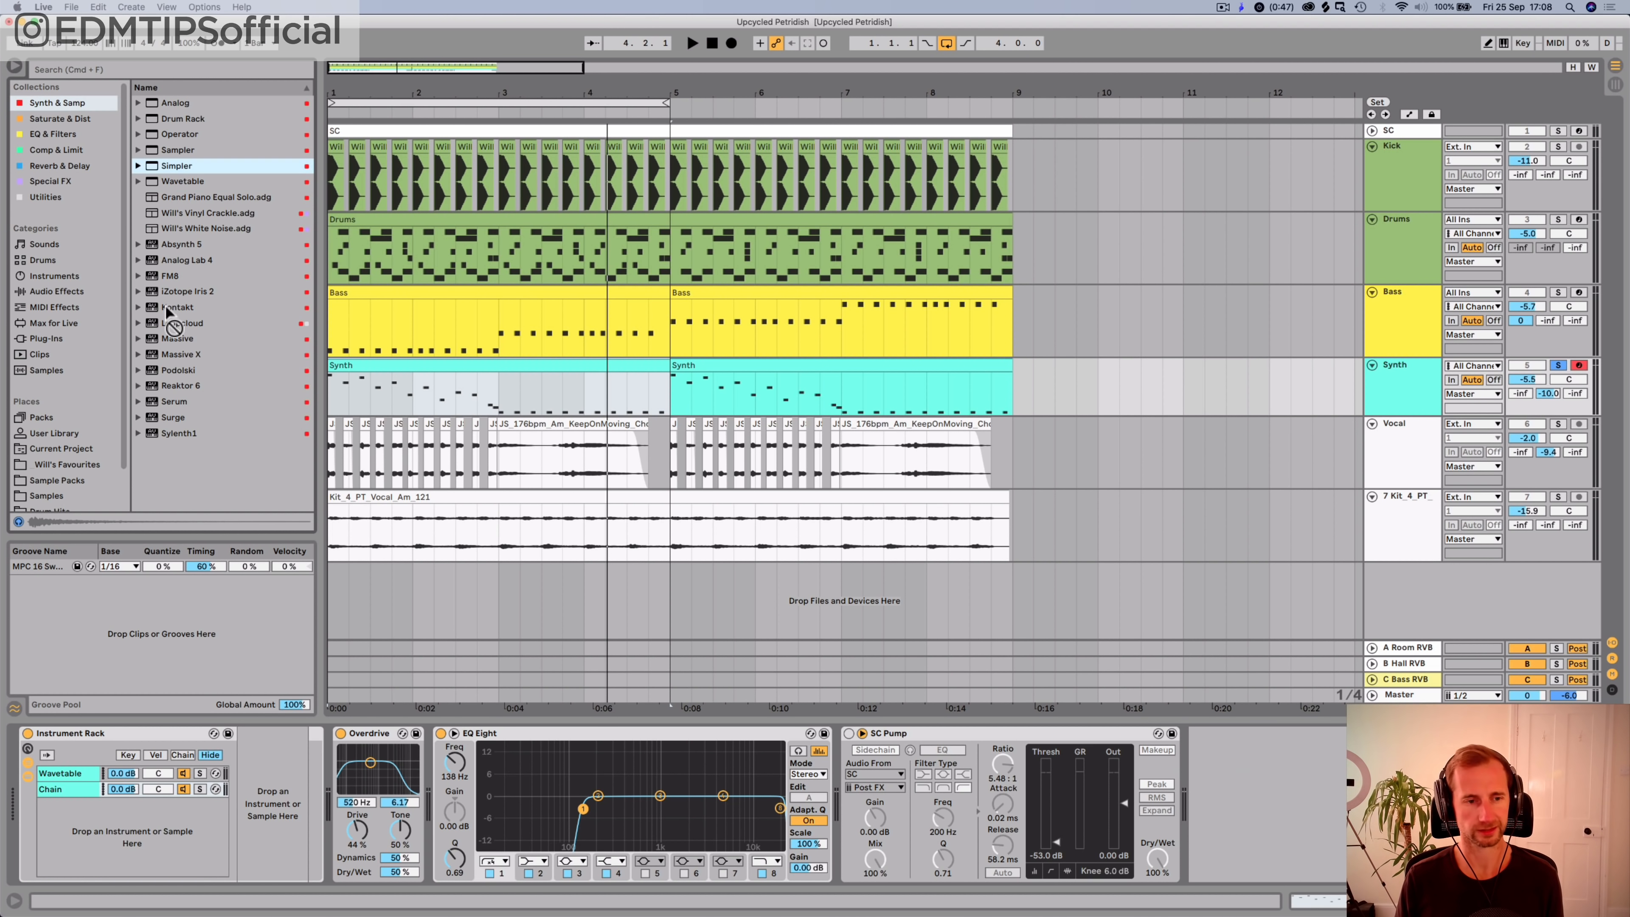
left_click_drag(213, 726, 246, 785)
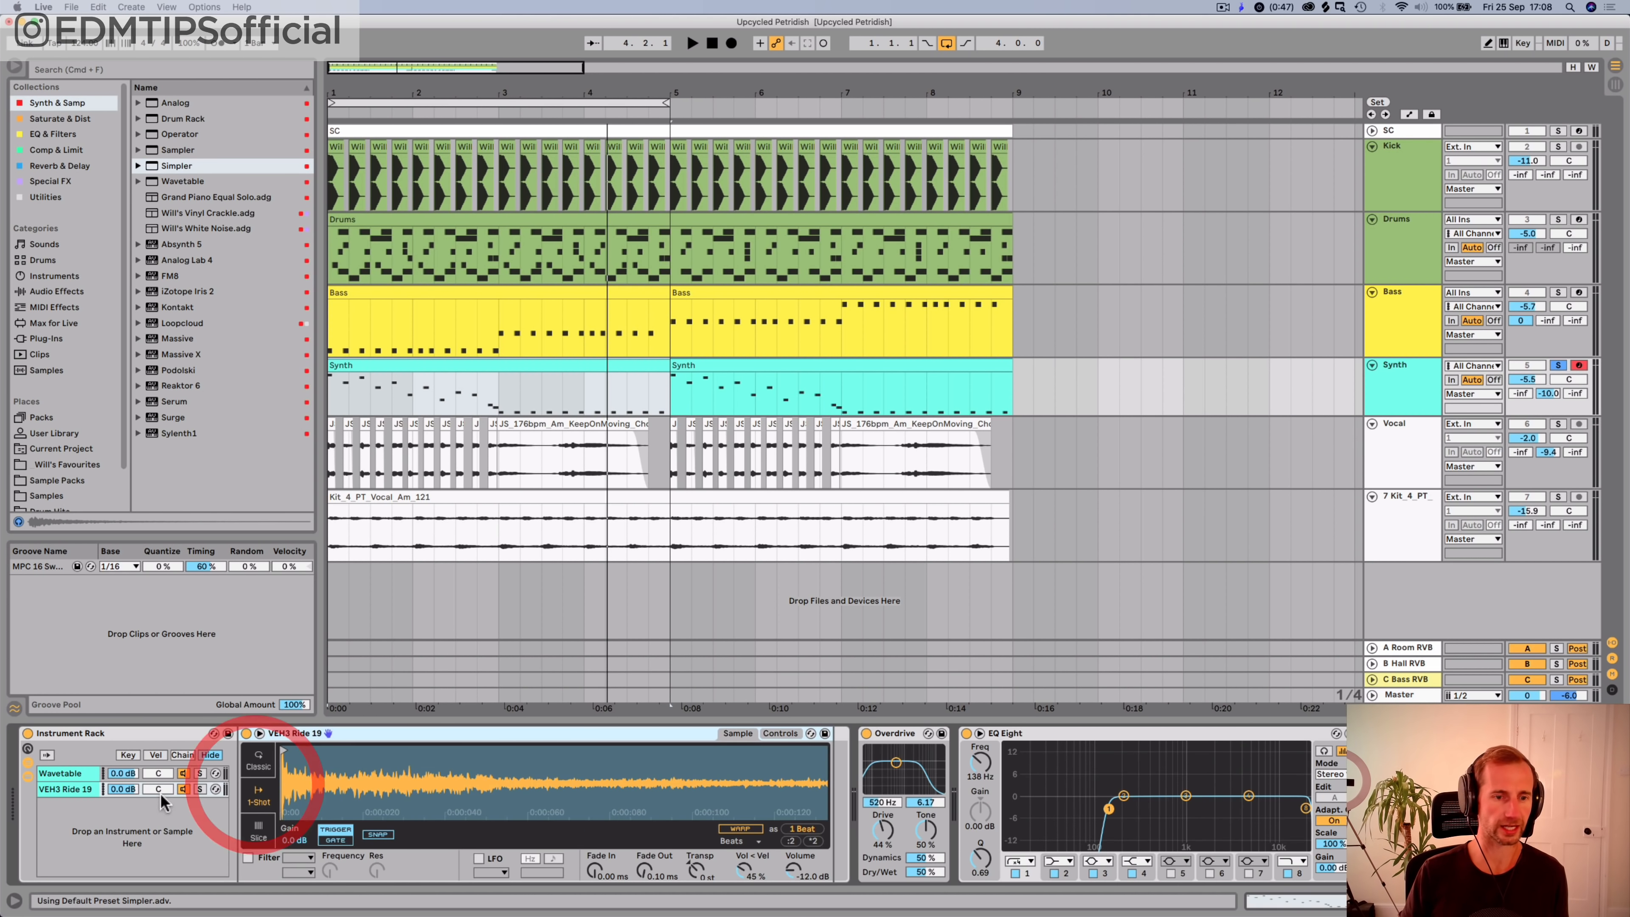
left_click(78, 787)
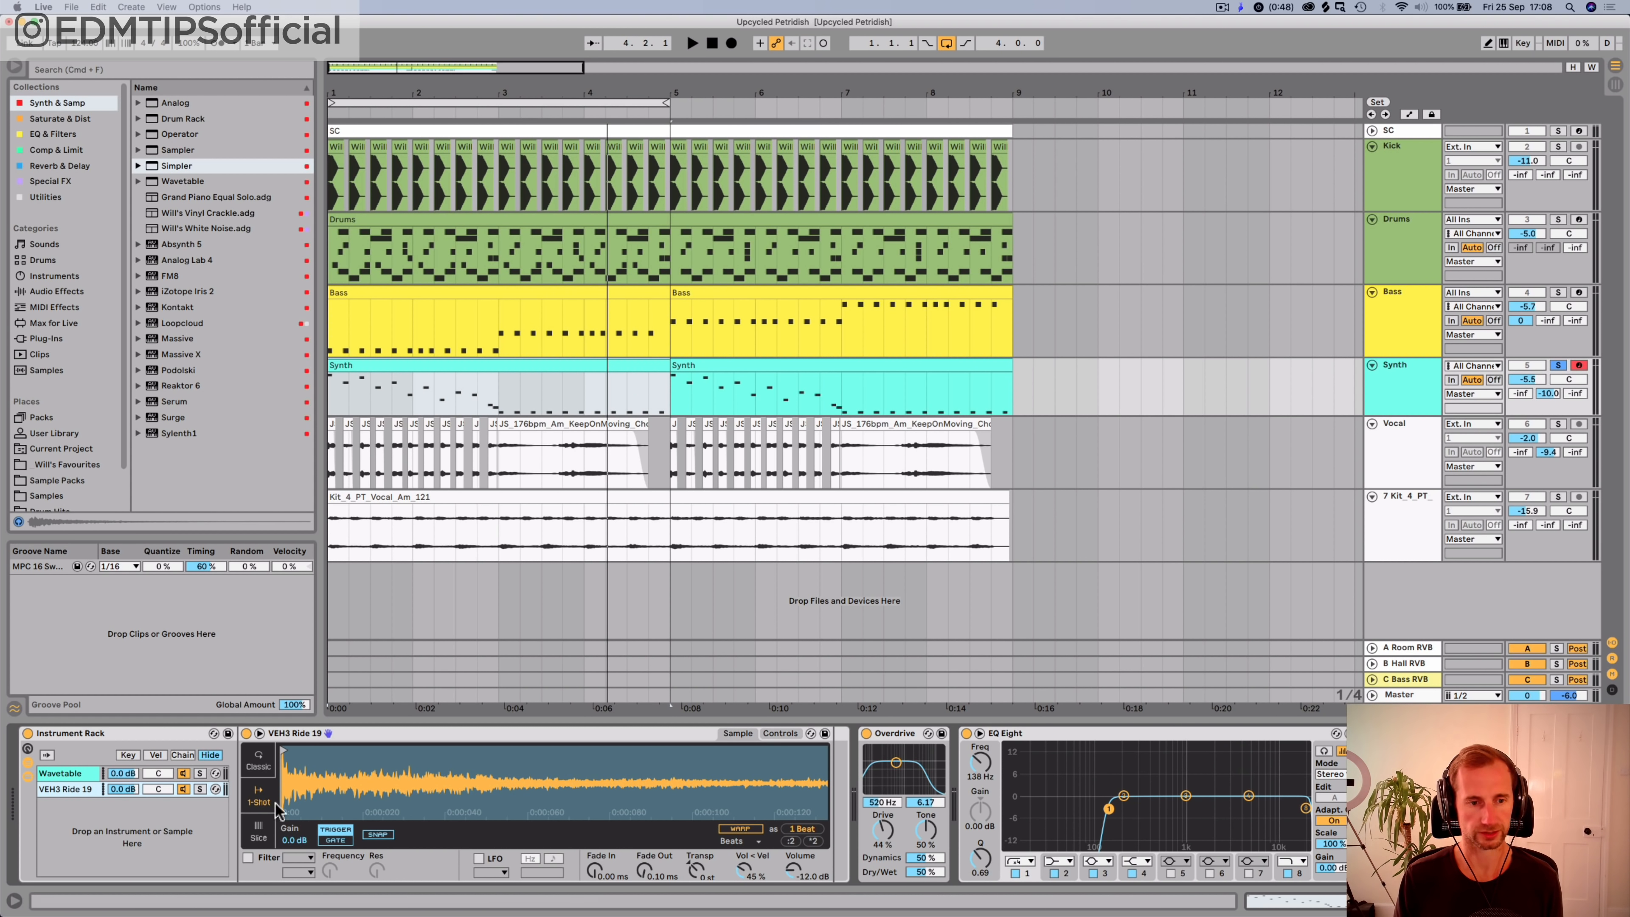
key("space")
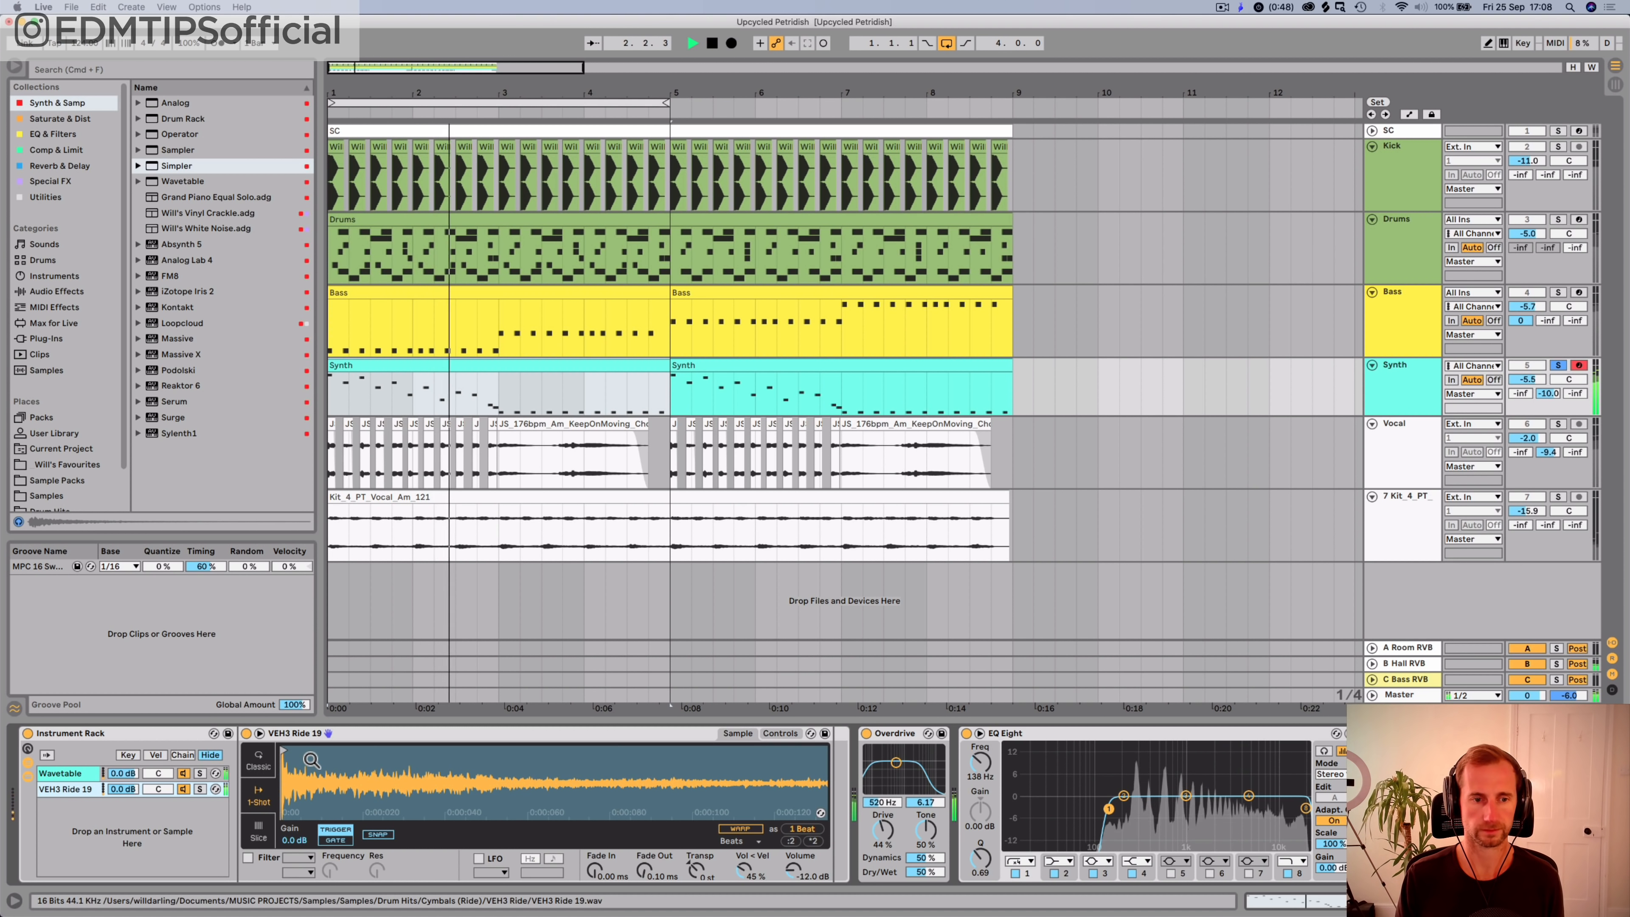
key("space")
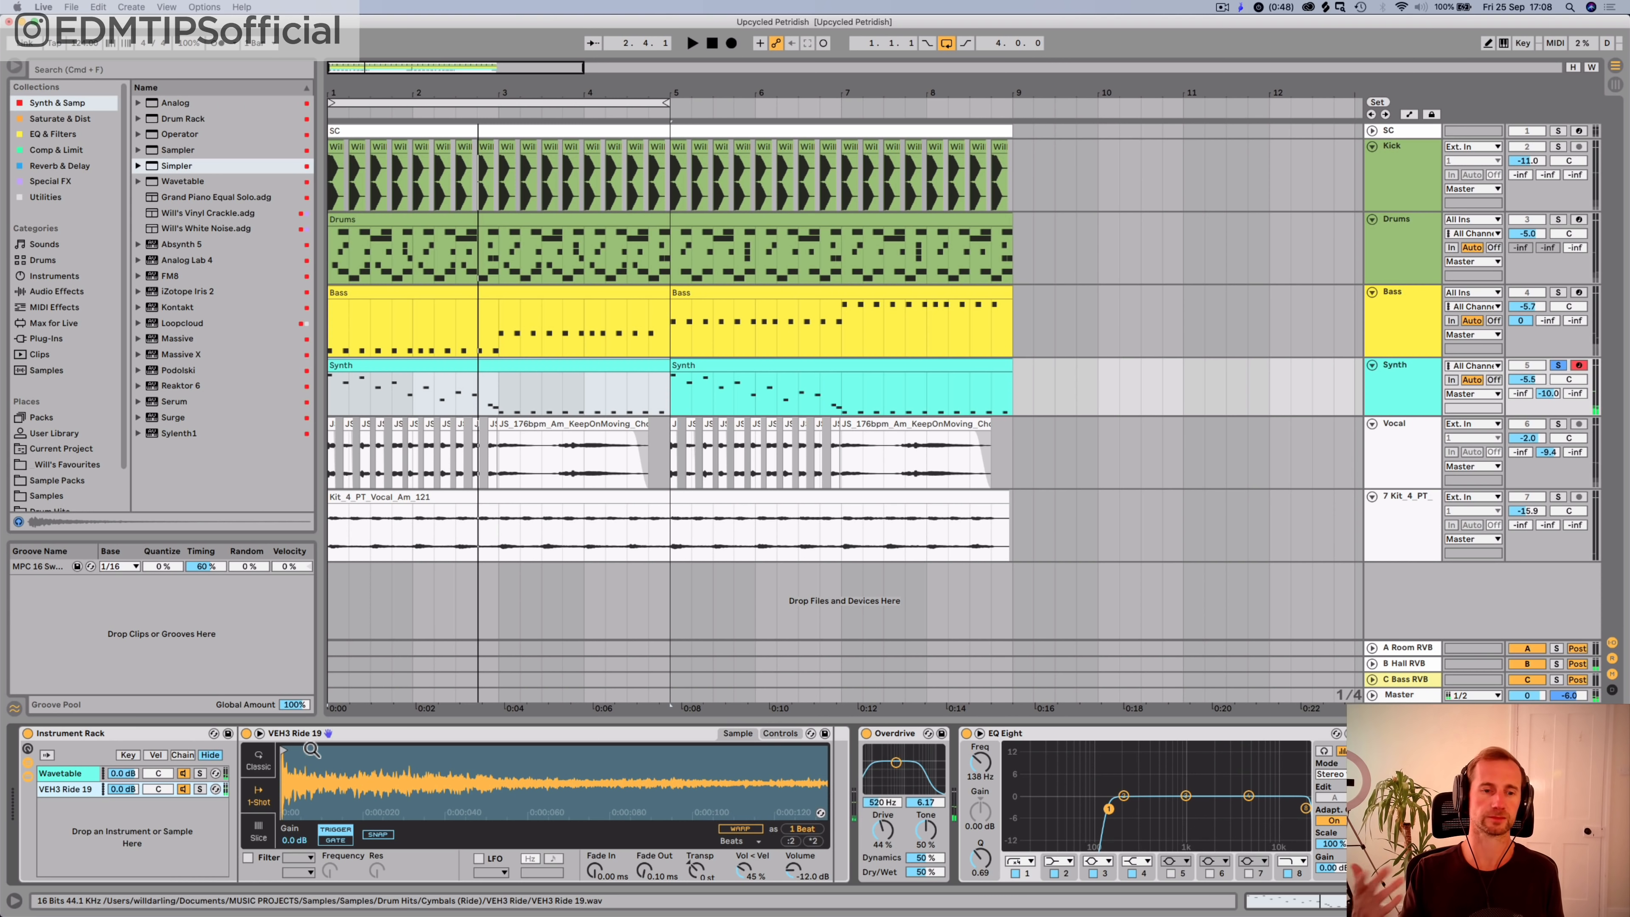
Step: Convert the VEH3 Ride 19 Simpler to a Sampler and set its sustain mode to back-and-forth looping
right_click(361, 740)
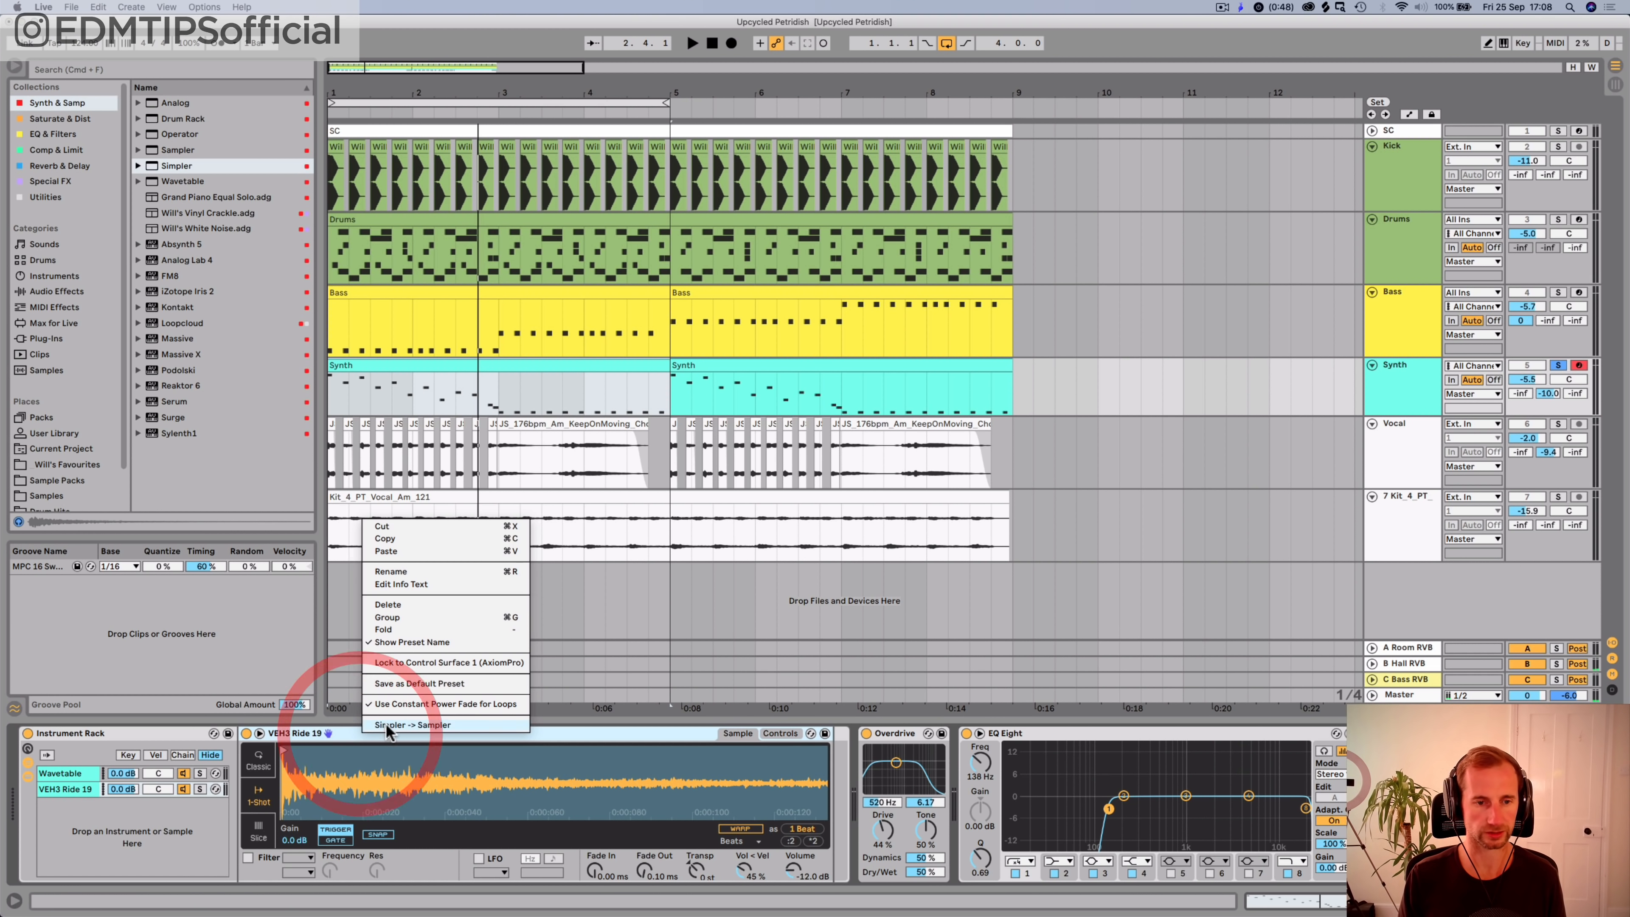
left_click(379, 690)
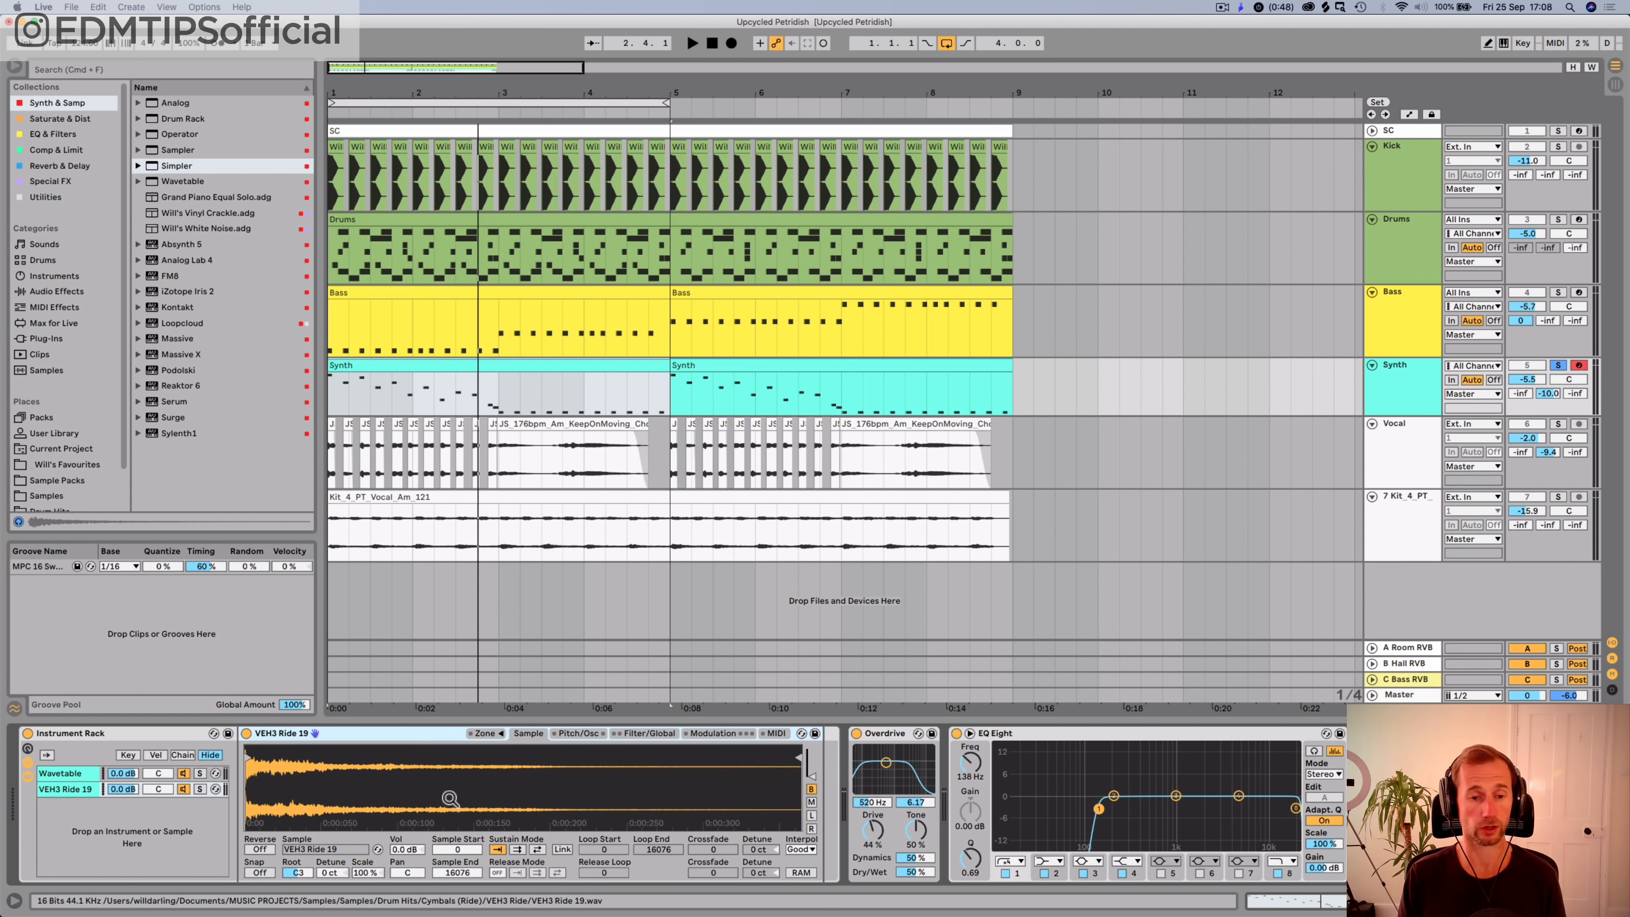
left_click(536, 850)
Step: Shorten the Sampler's sustain loop to a Loop End of 214 while auditioning the Synth part
key("space")
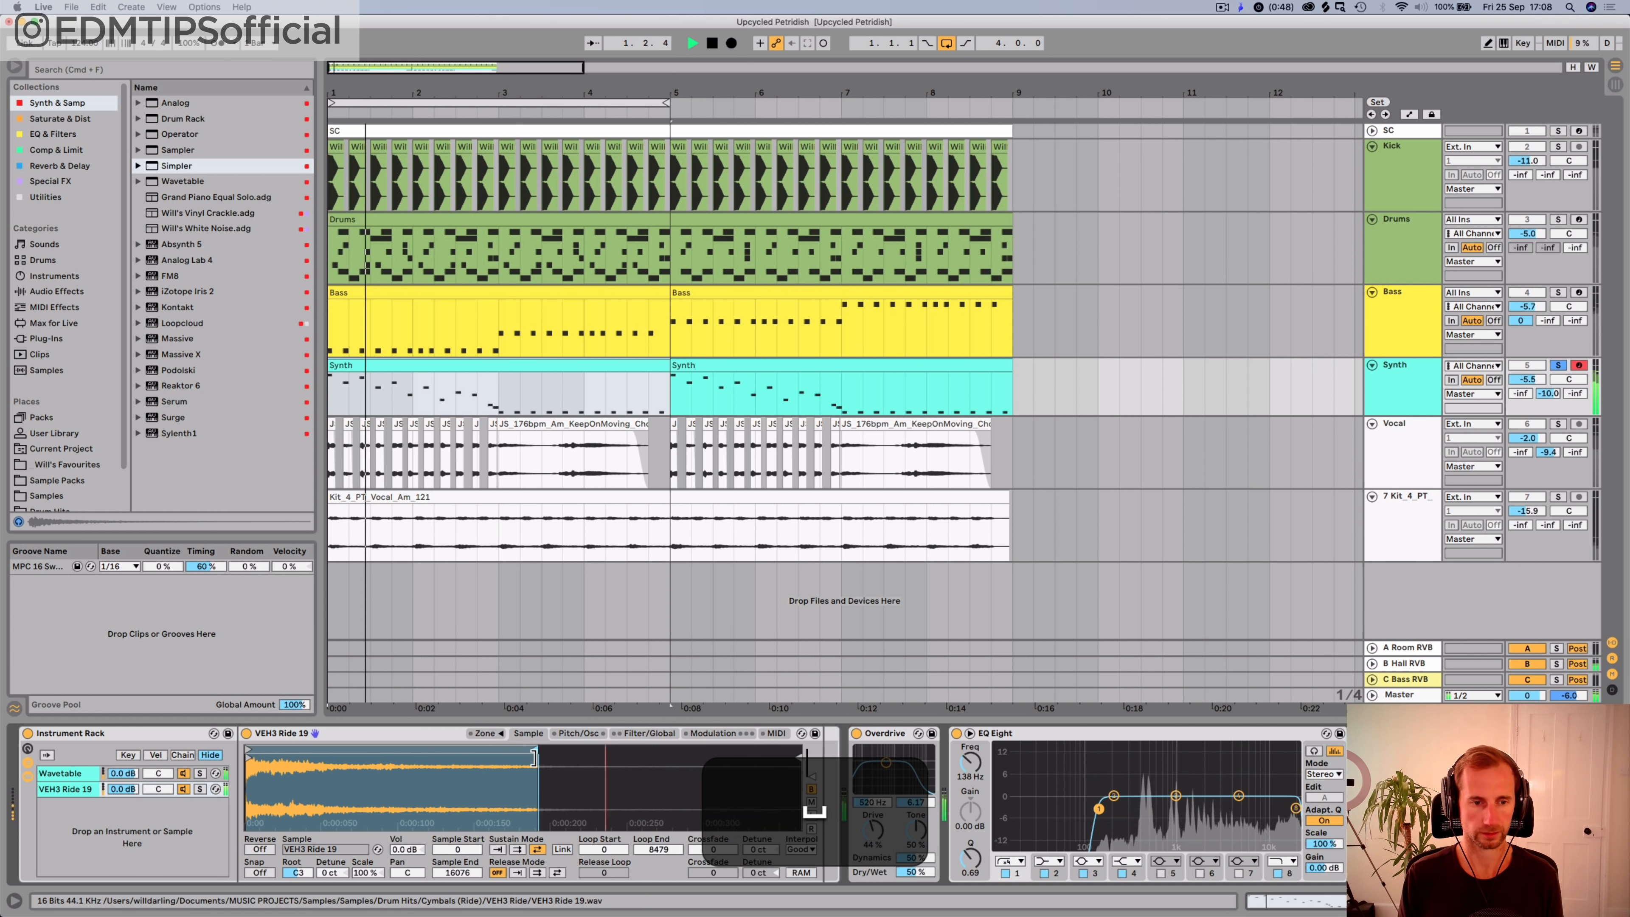
left_click_drag(534, 757, 247, 752)
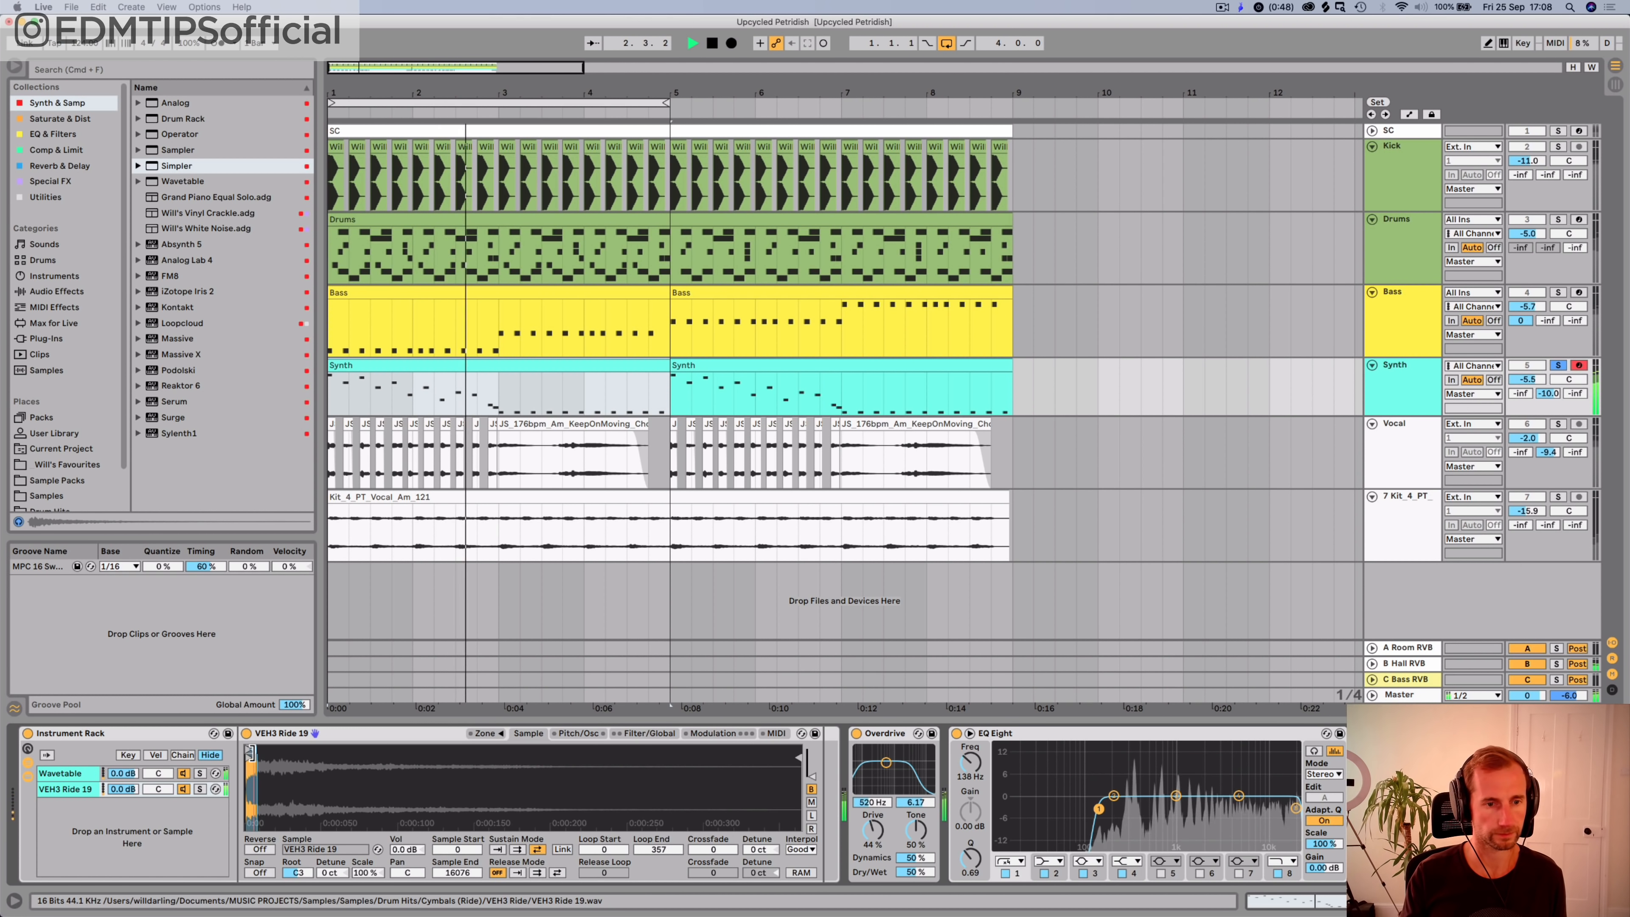
key("space")
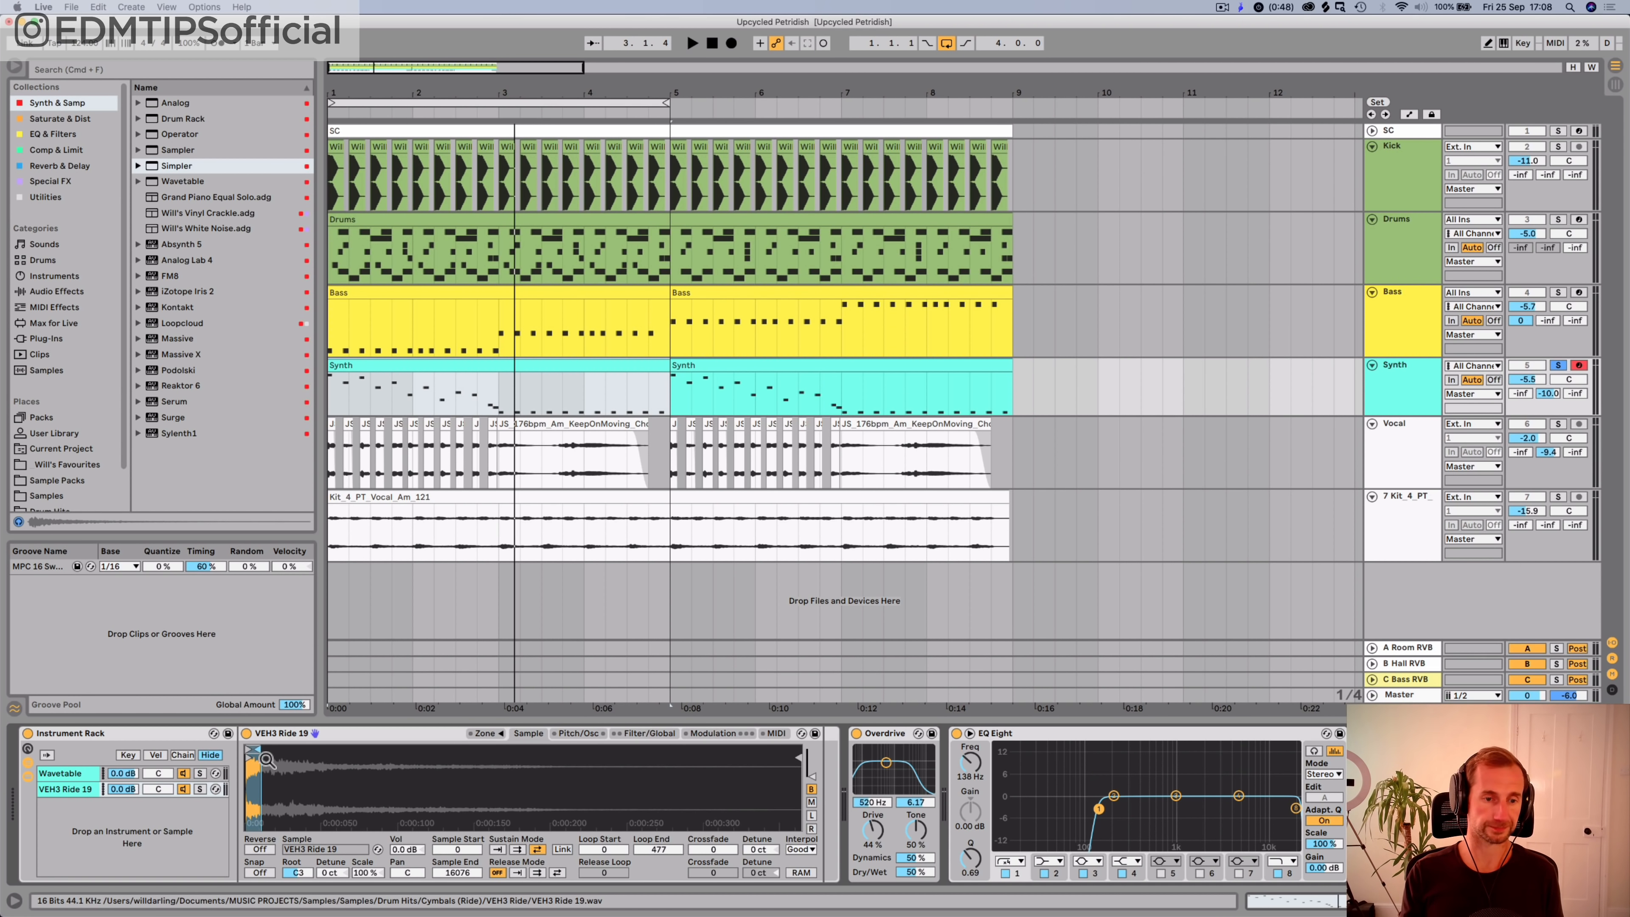
key("space")
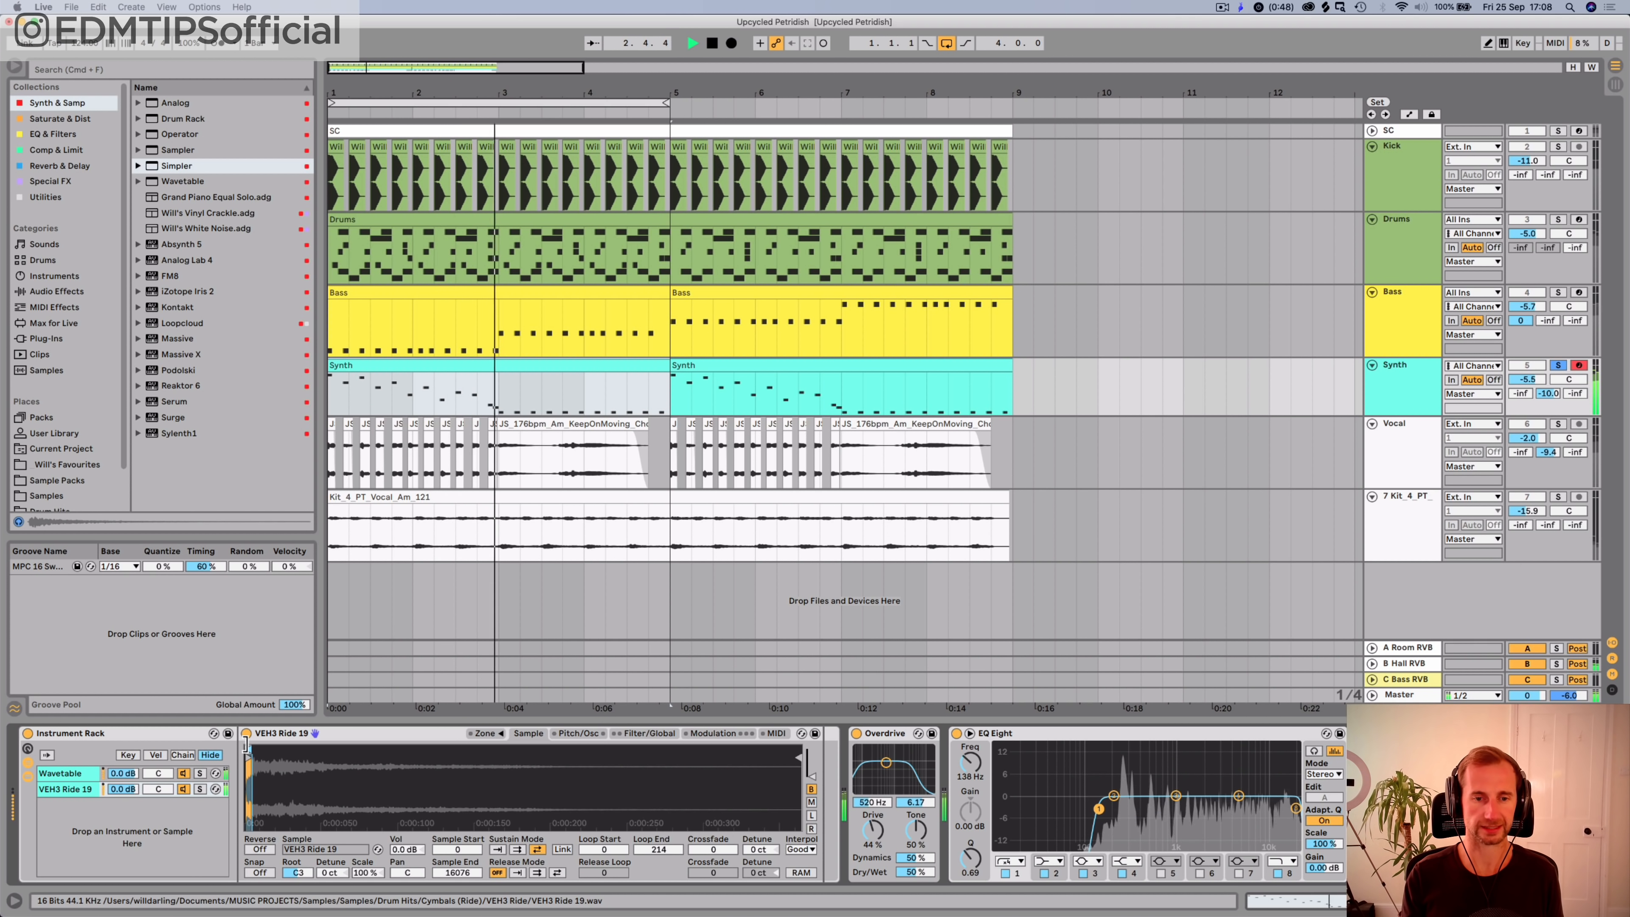
key("space")
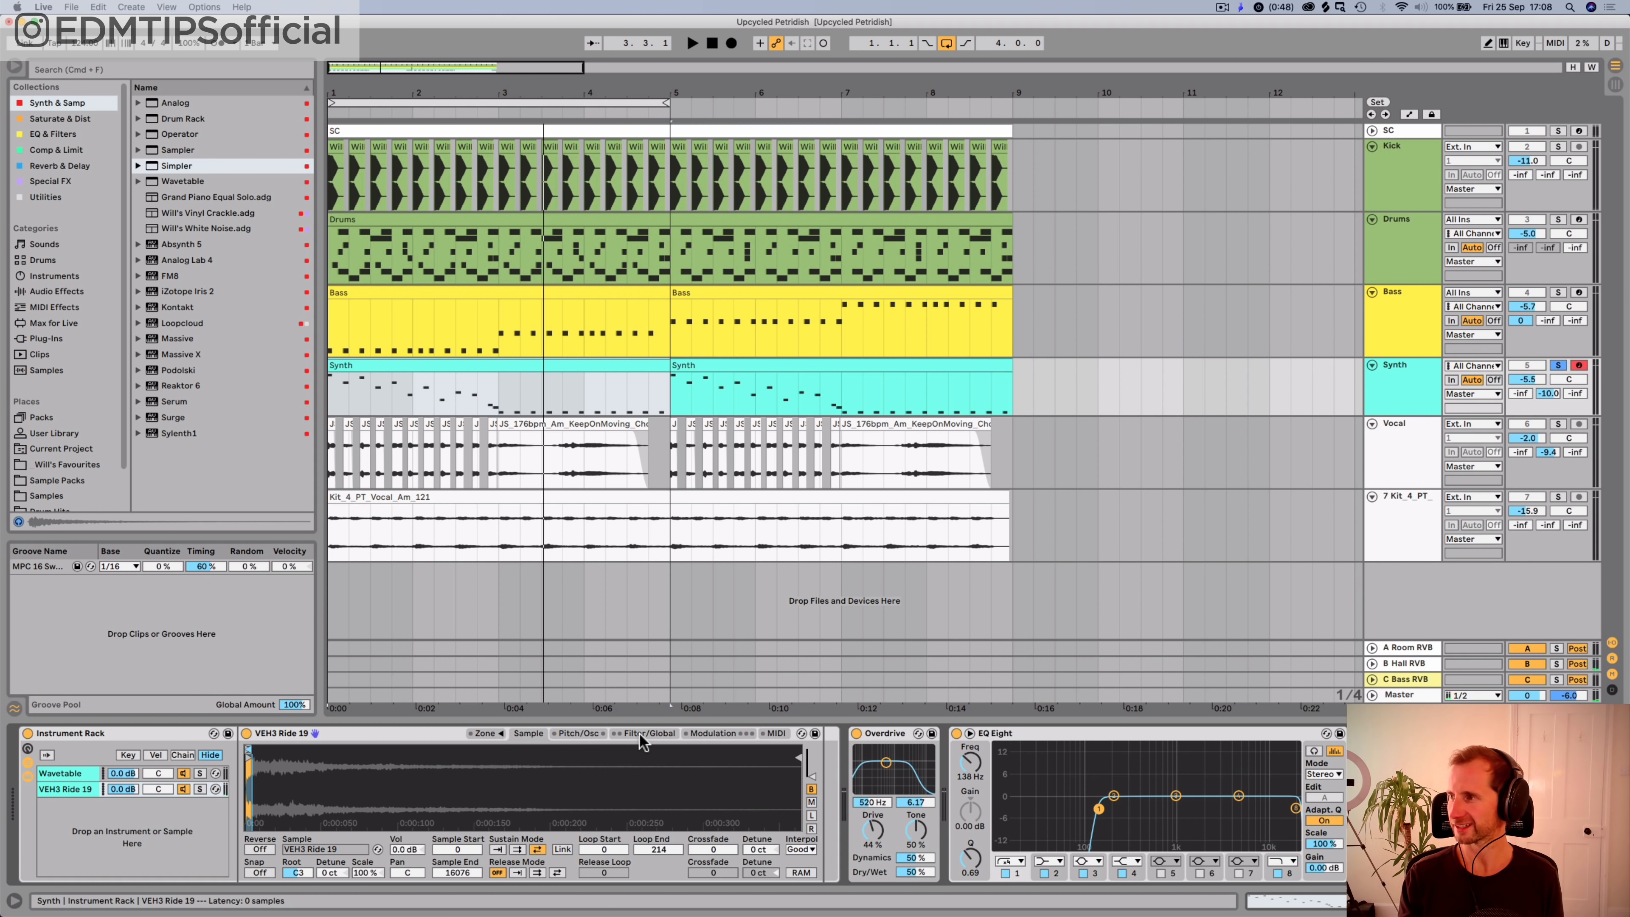
Step: Shorten the VEH3 Ride 19 Sampler's volume envelope Decay to about 146 ms and set its chain volume to -1.0 dB while auditioning
left_click(707, 733)
key("space")
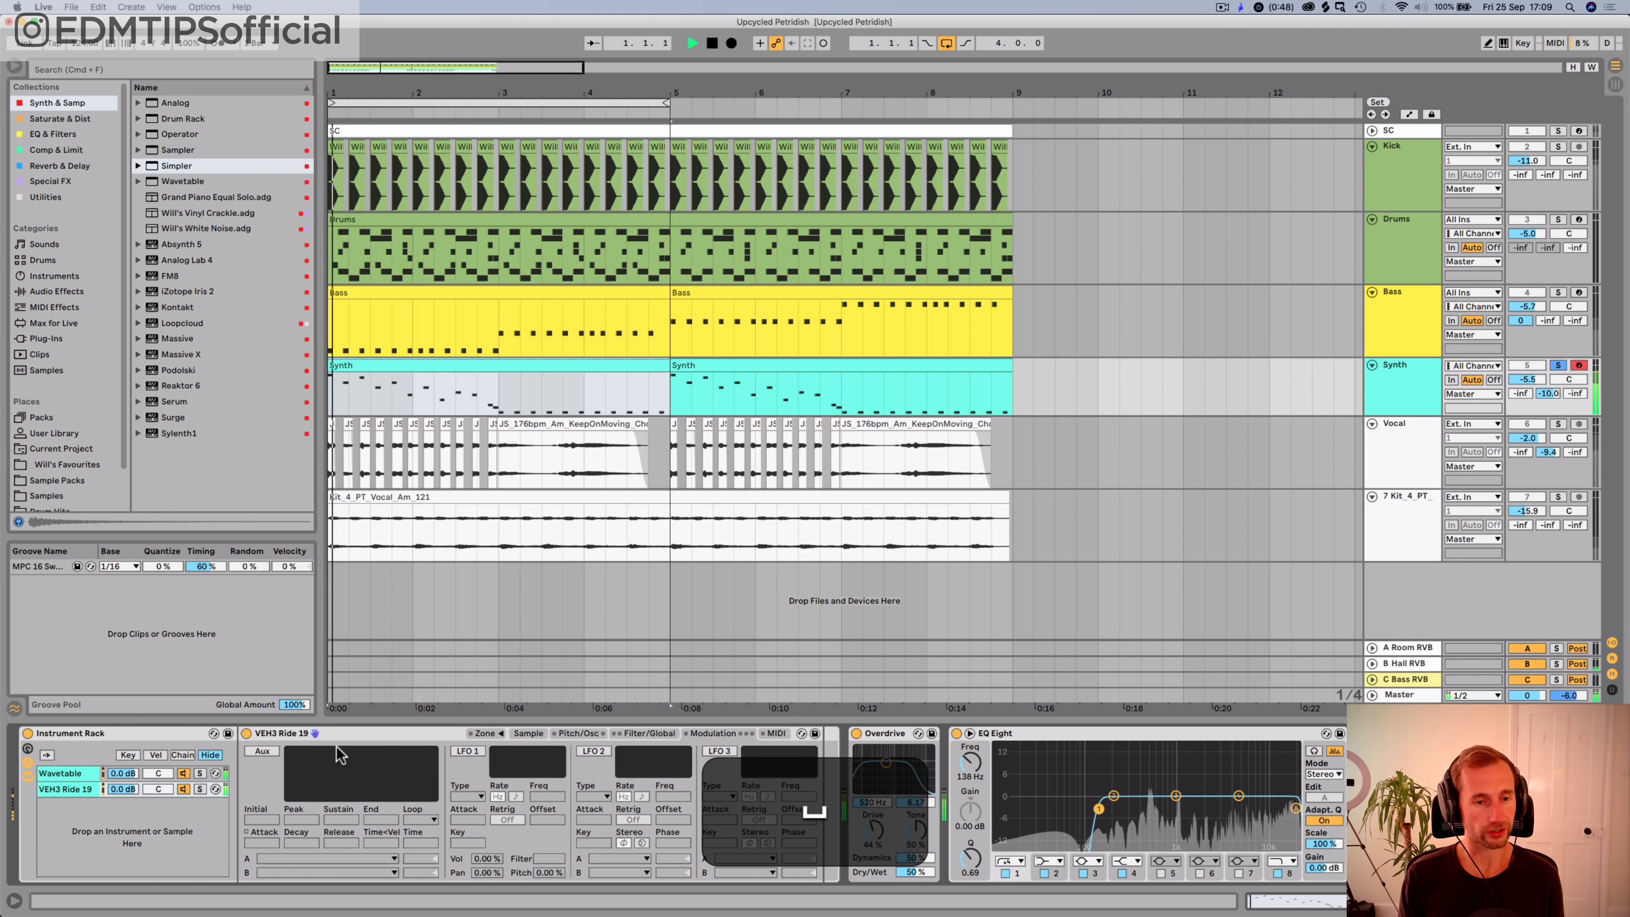
left_click(661, 733)
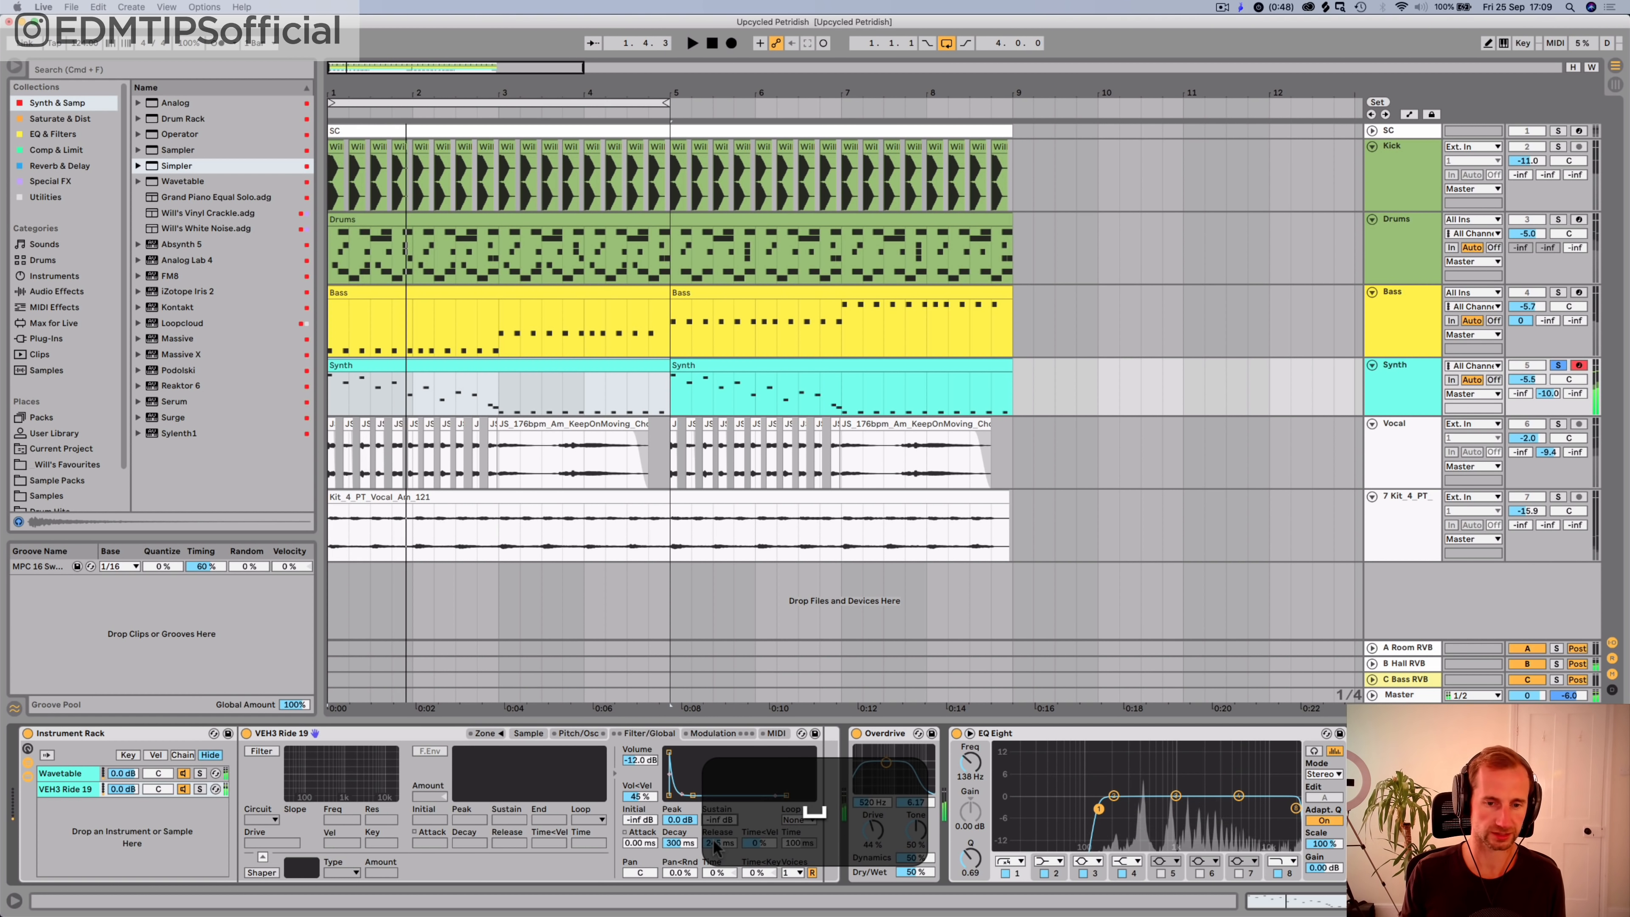
key("space")
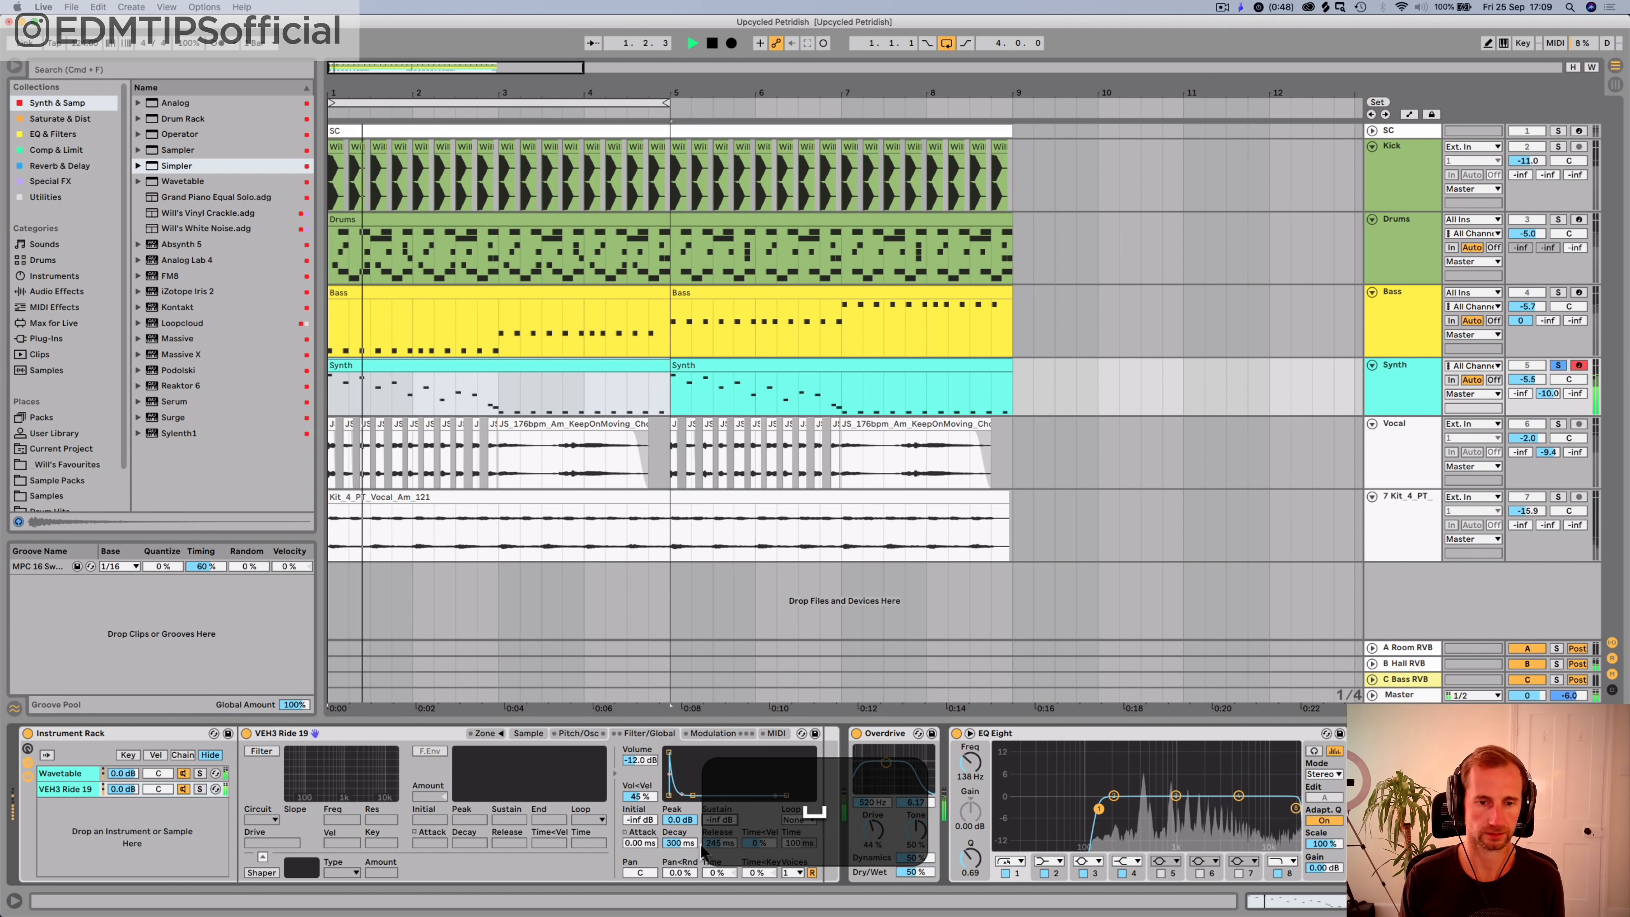
left_click_drag(682, 843, 682, 899)
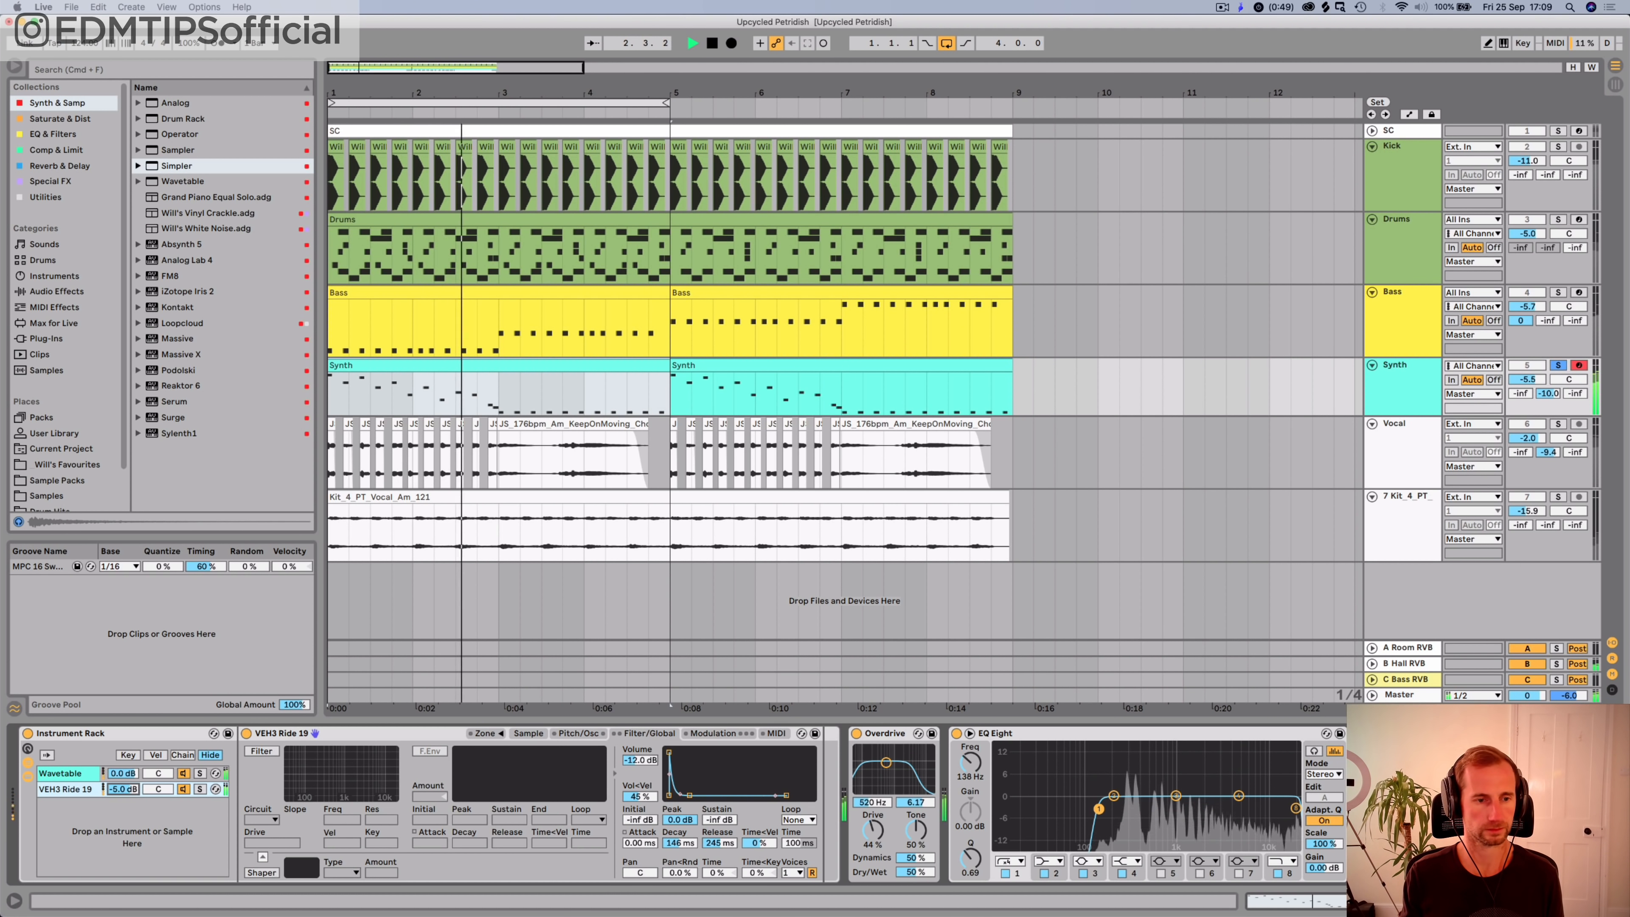
left_click_drag(123, 789, 123, 764)
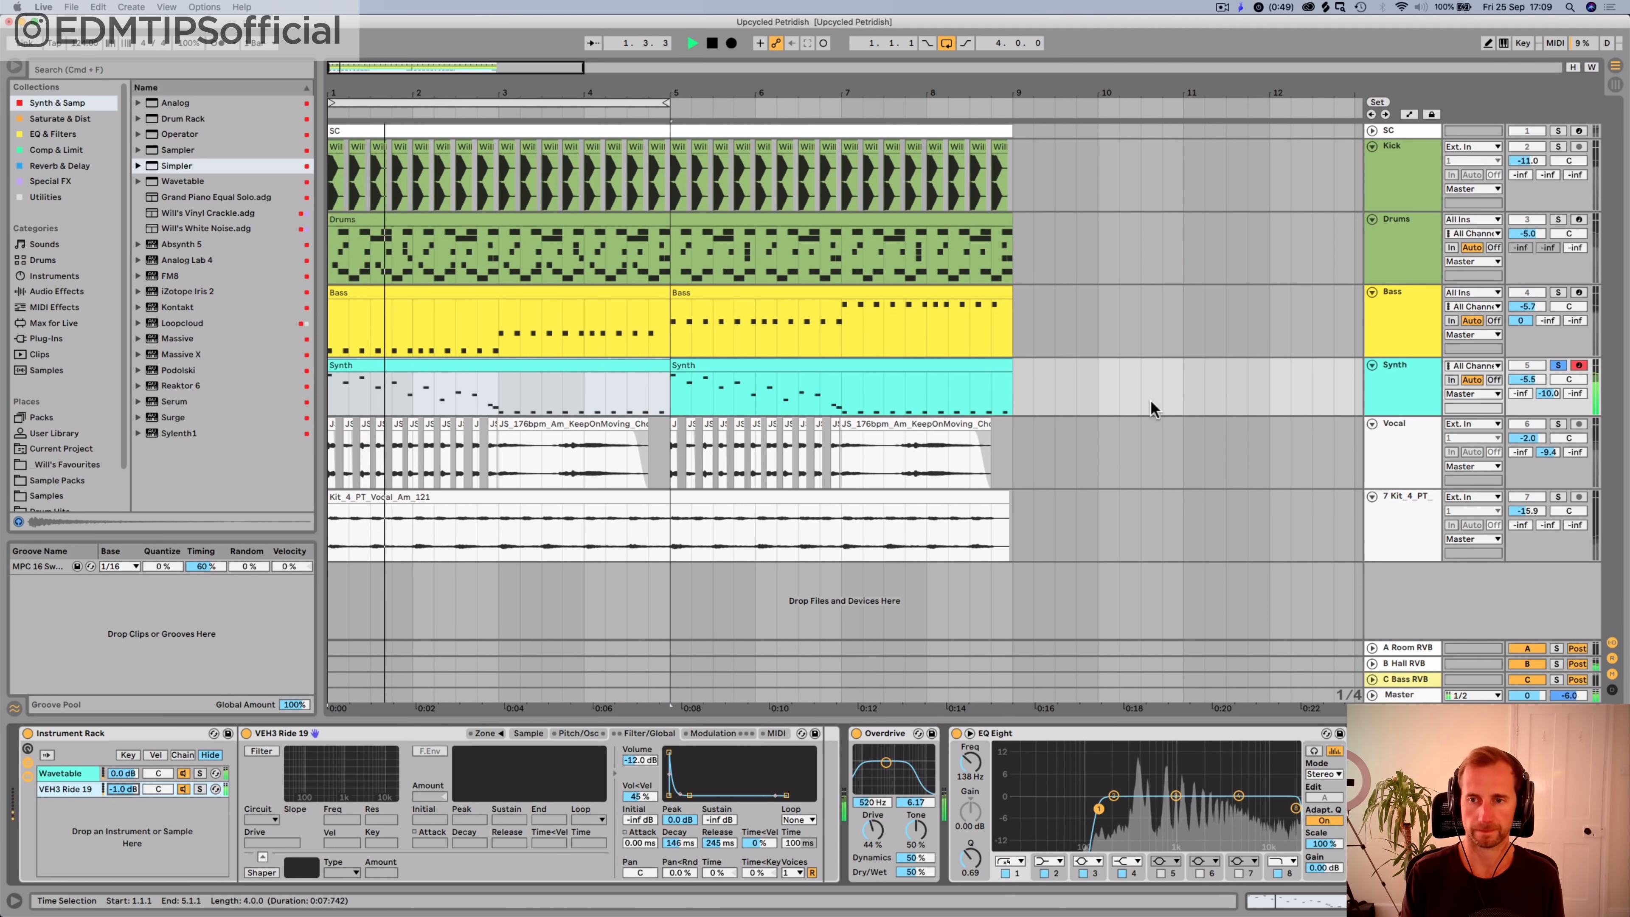
Step: Stop playback, select the VEH3 Ride 19 chain on the Synth track and save the set
left_click(1393, 378)
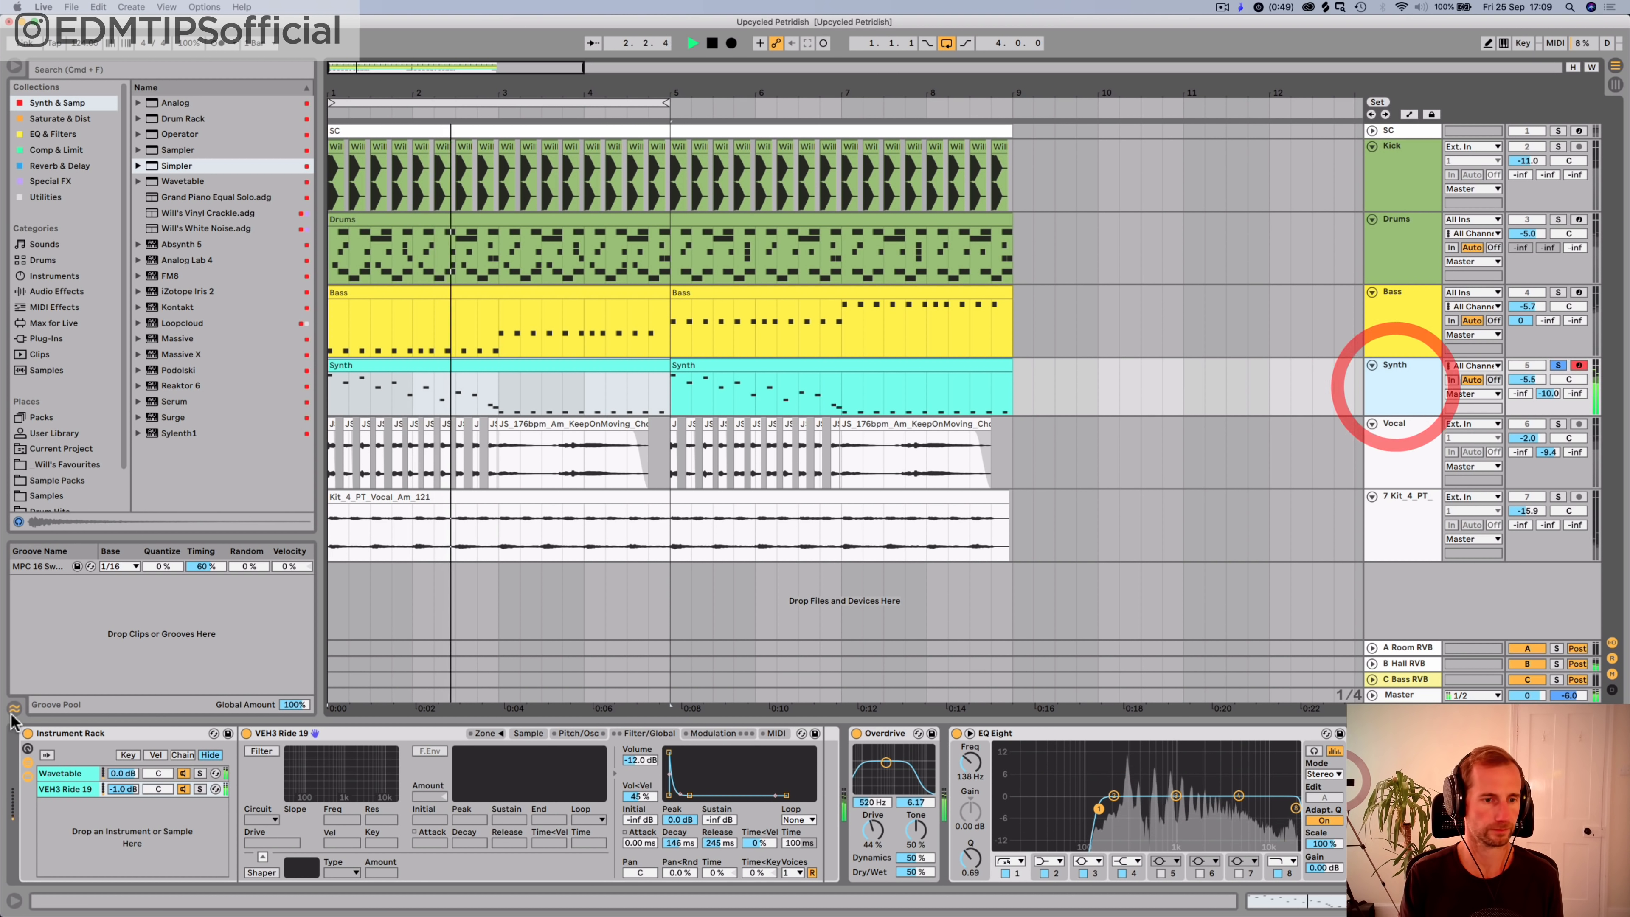
key("space")
left_click(66, 790)
key("cmd+s")
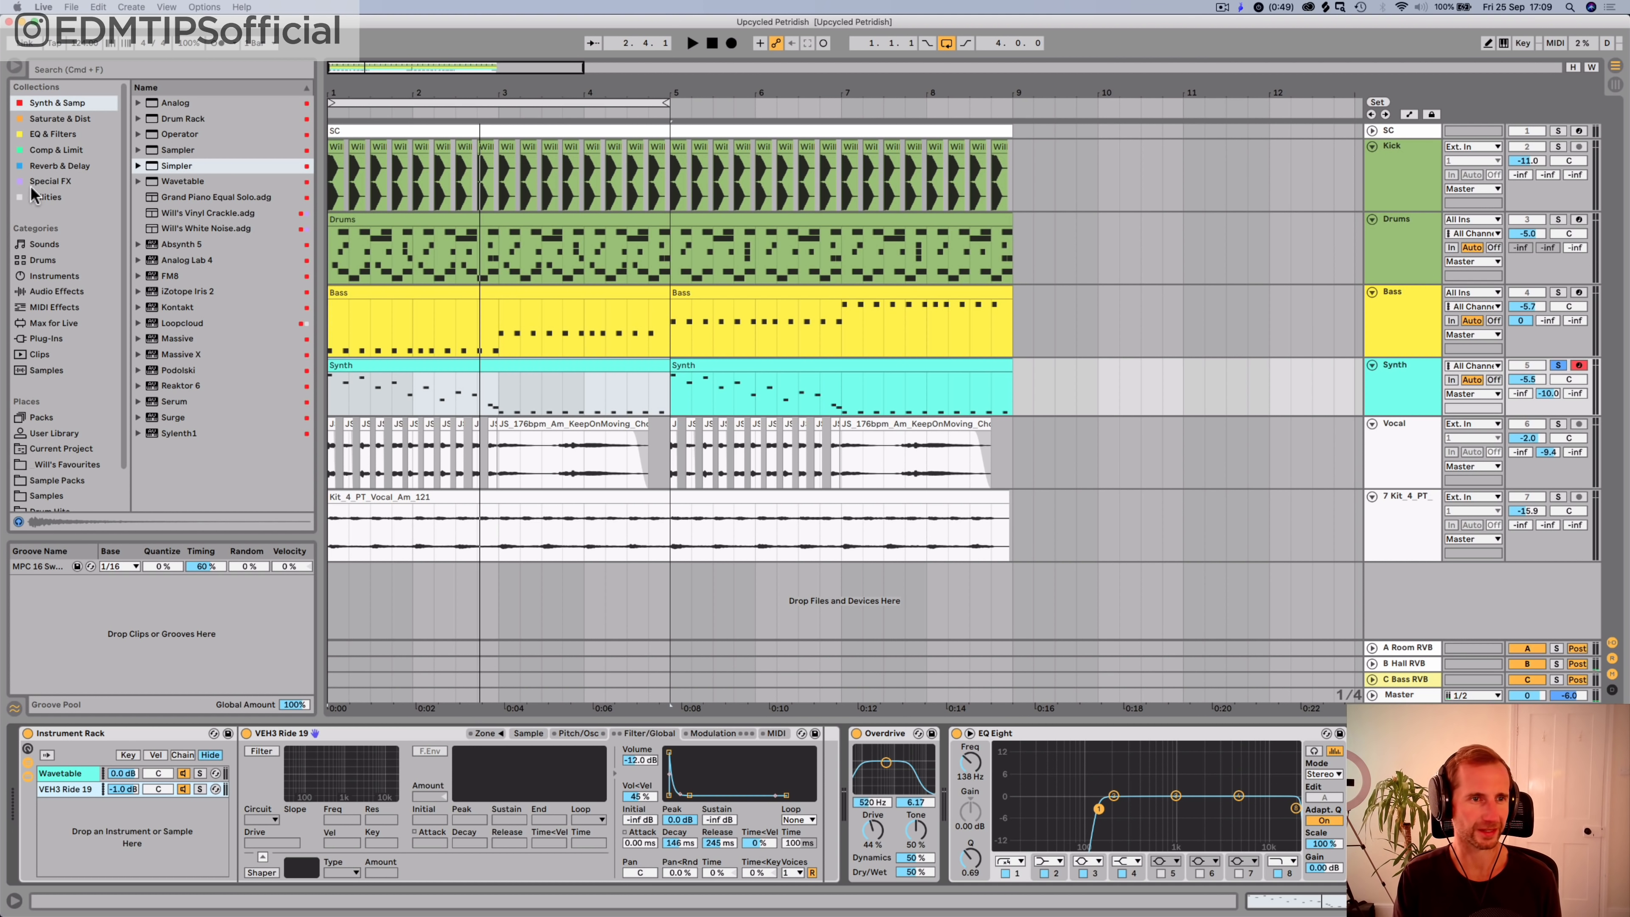
Step: Try an Echo after the Sampler in the VEH3 Ride 19 chain and audition it
left_click(59, 166)
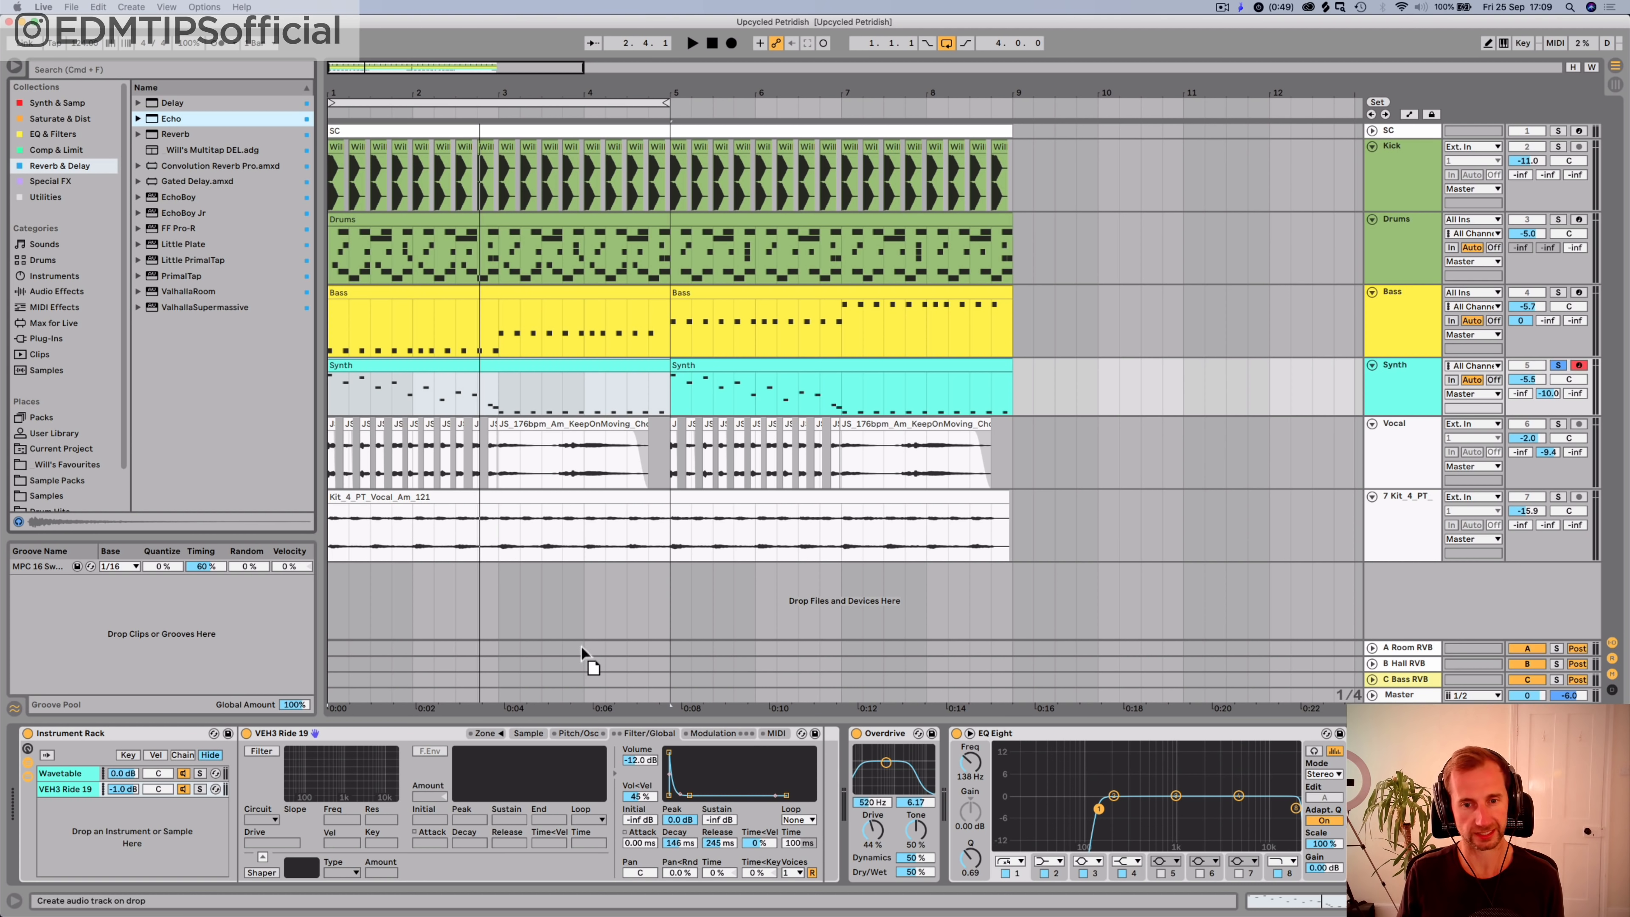
left_click_drag(580, 651, 805, 822)
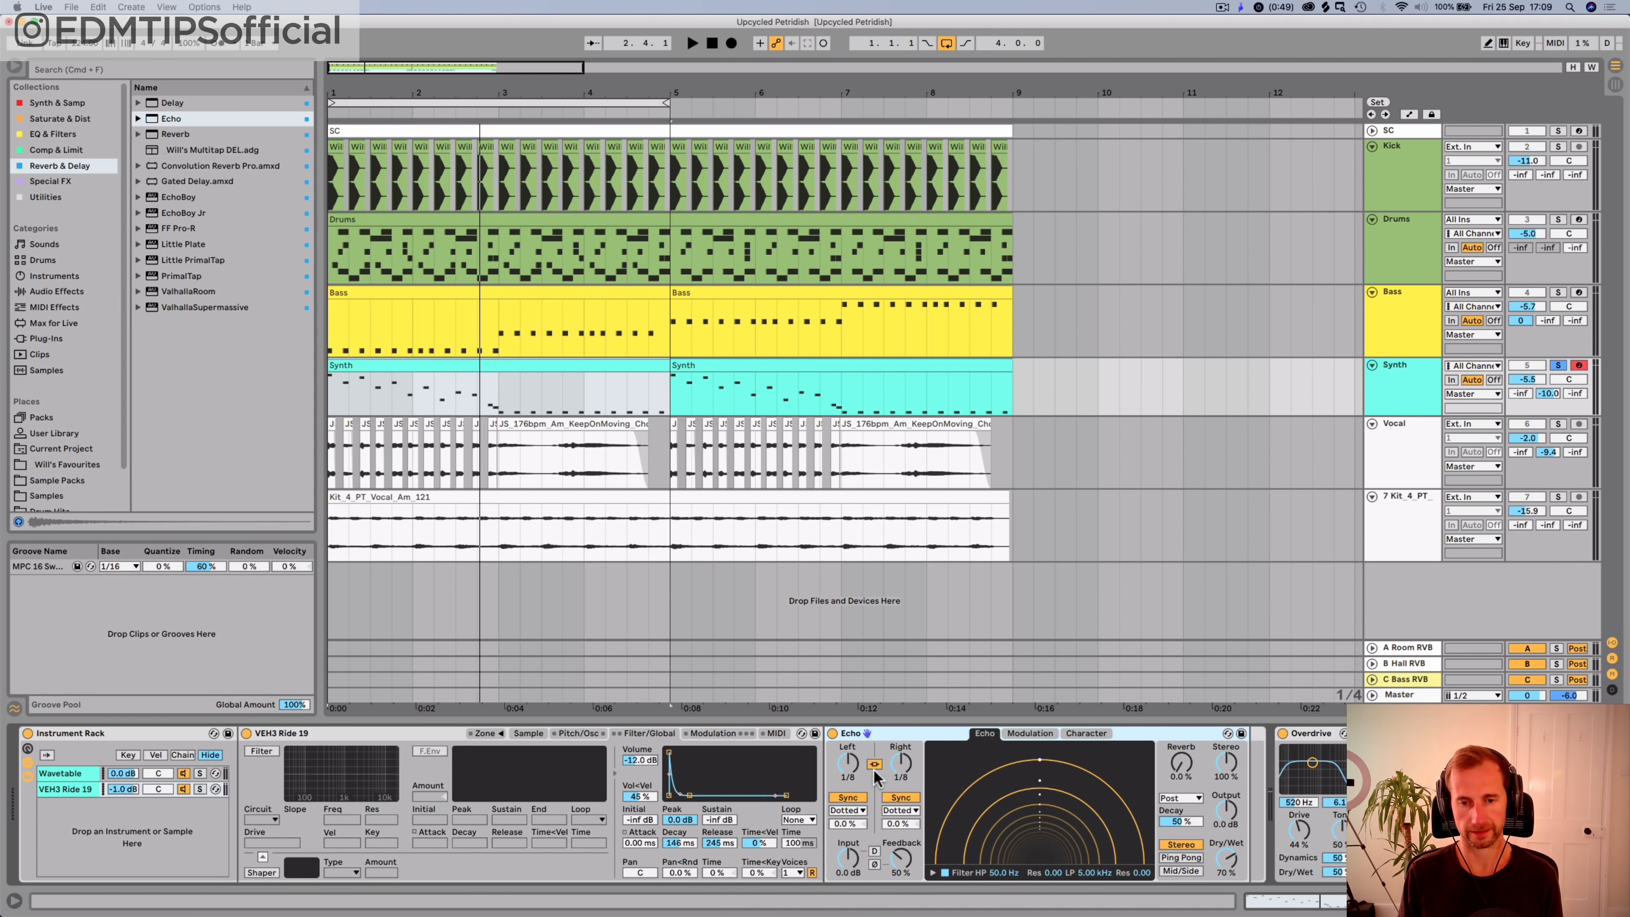
key("space")
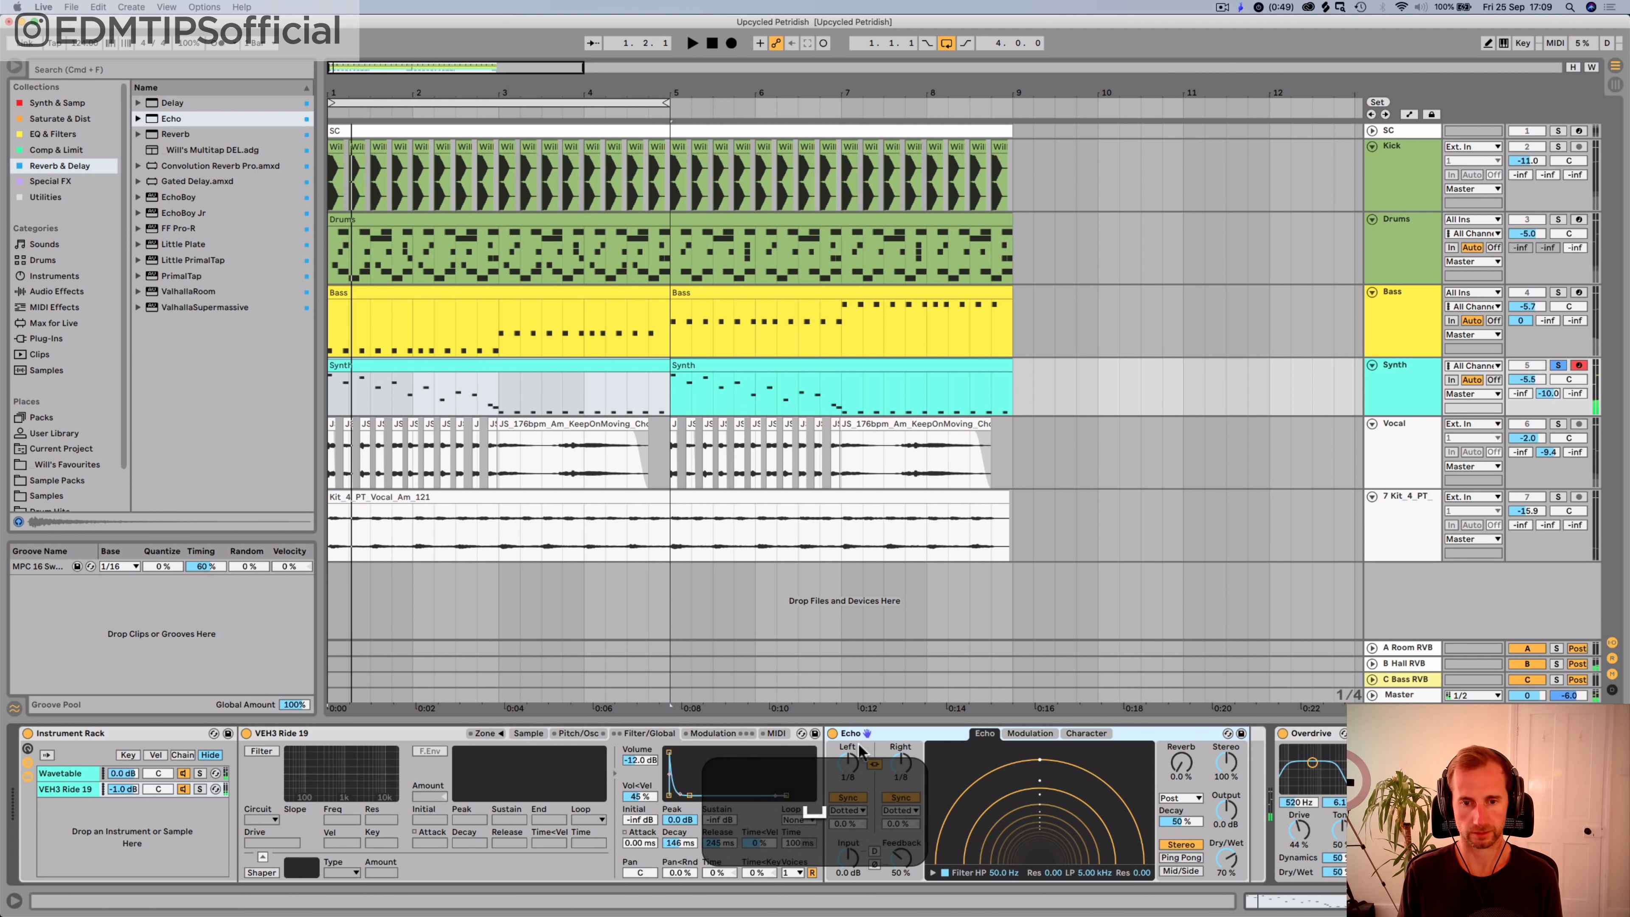
Step: Insert a Delay between the Sampler and the Echo, lower its feedback, set both delay times to 1 sixteenth and enable Ping Pong
left_click(166, 101)
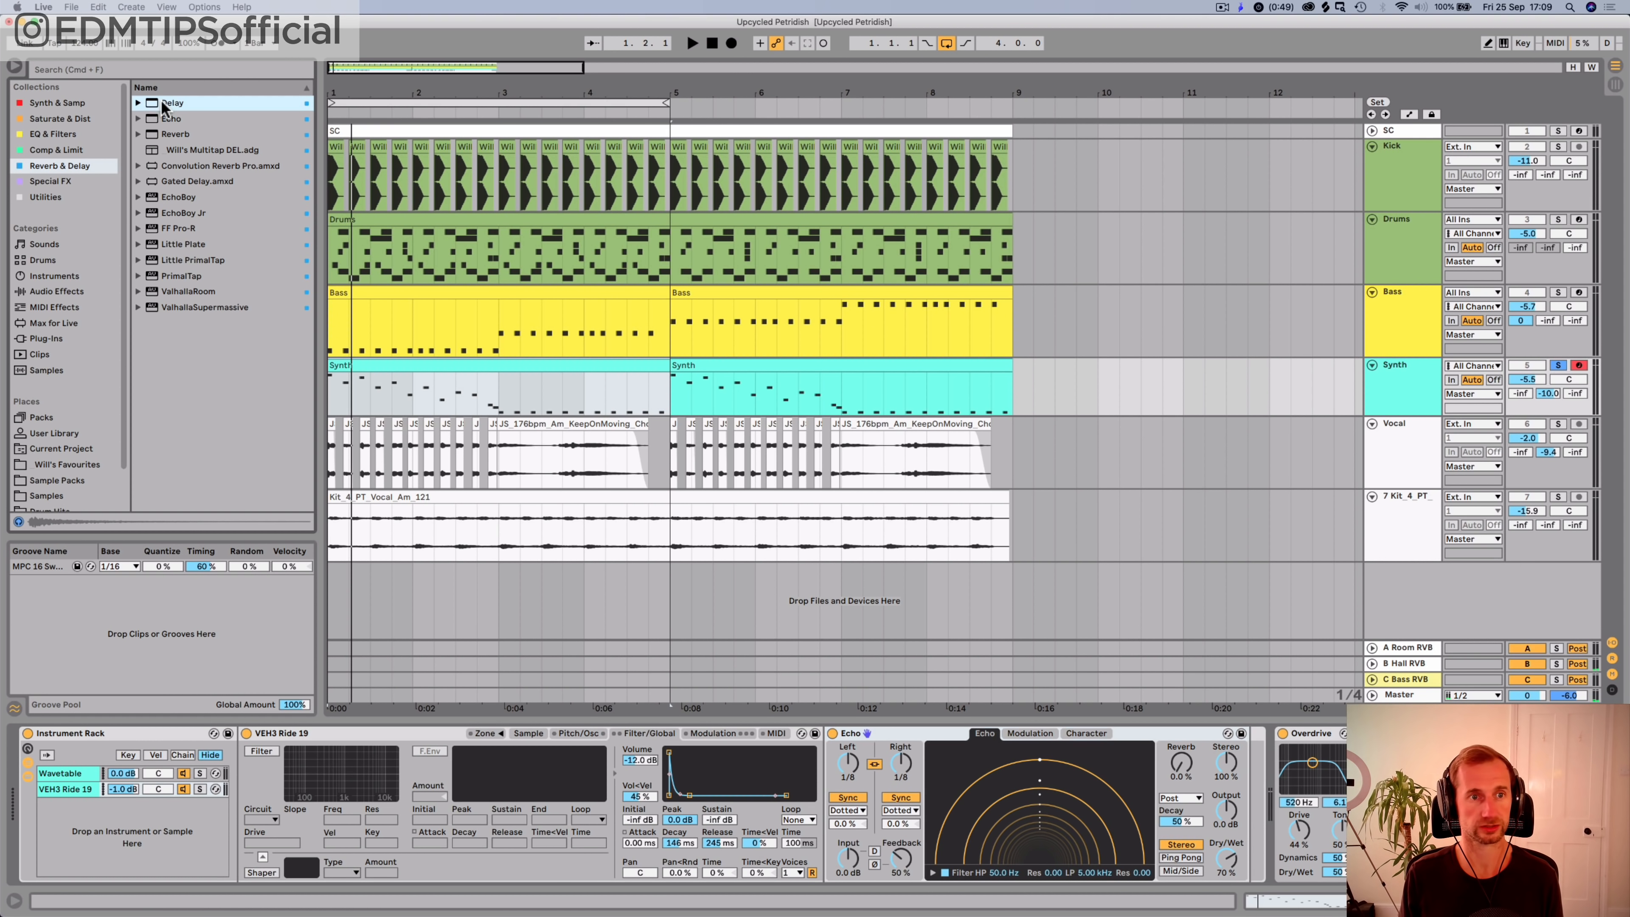
left_click_drag(921, 741, 921, 738)
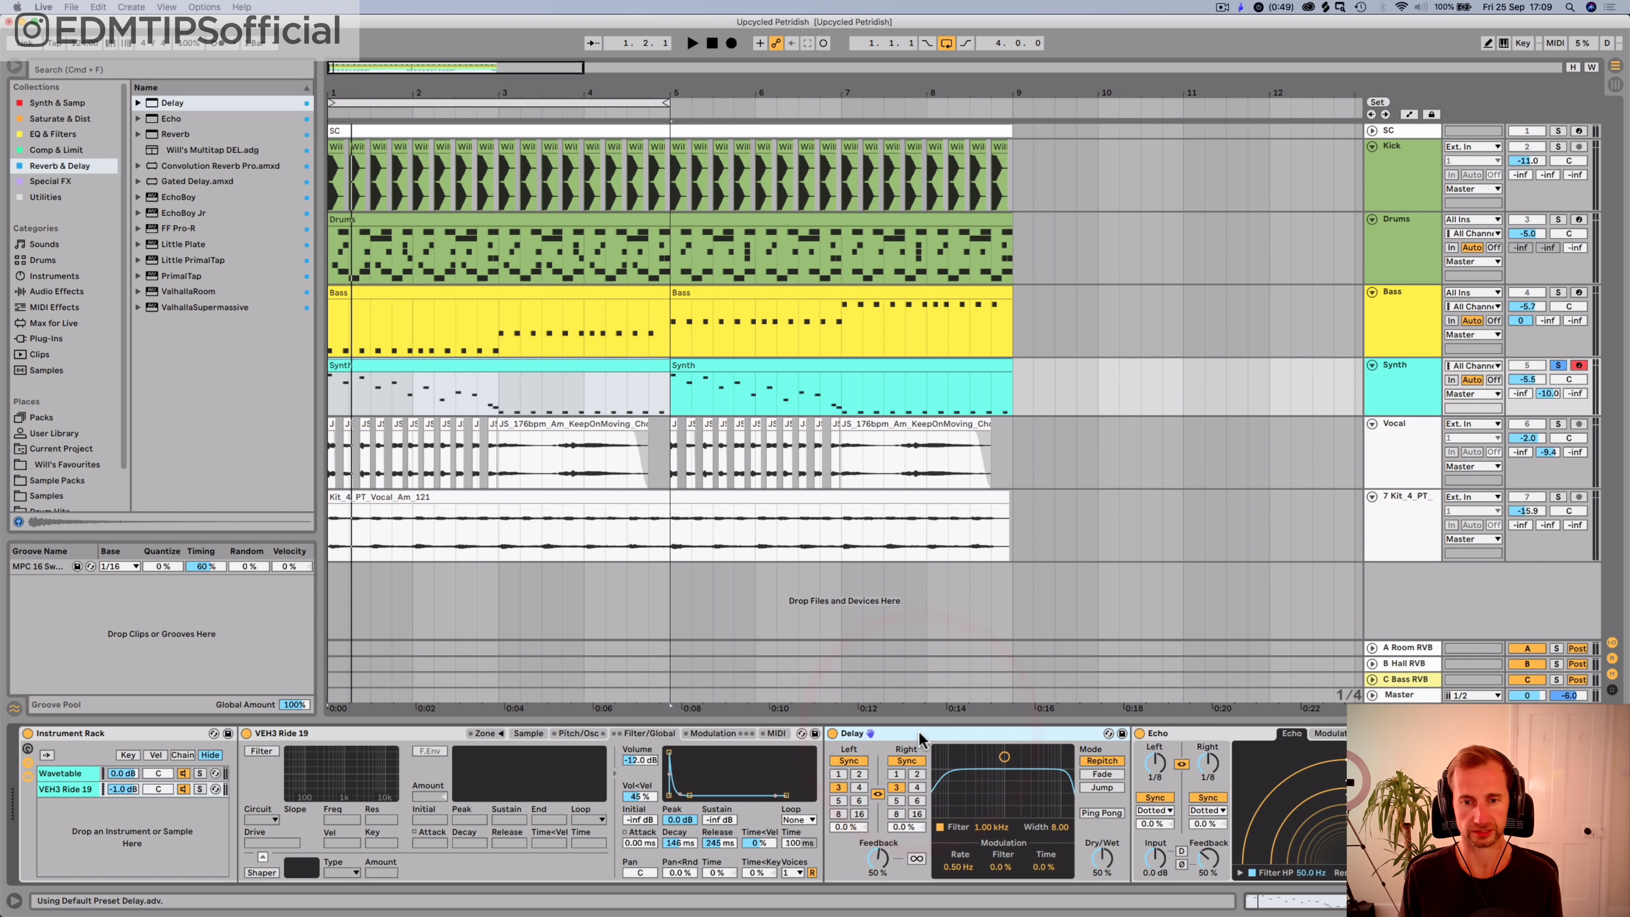
left_click_drag(868, 862, 889, 899)
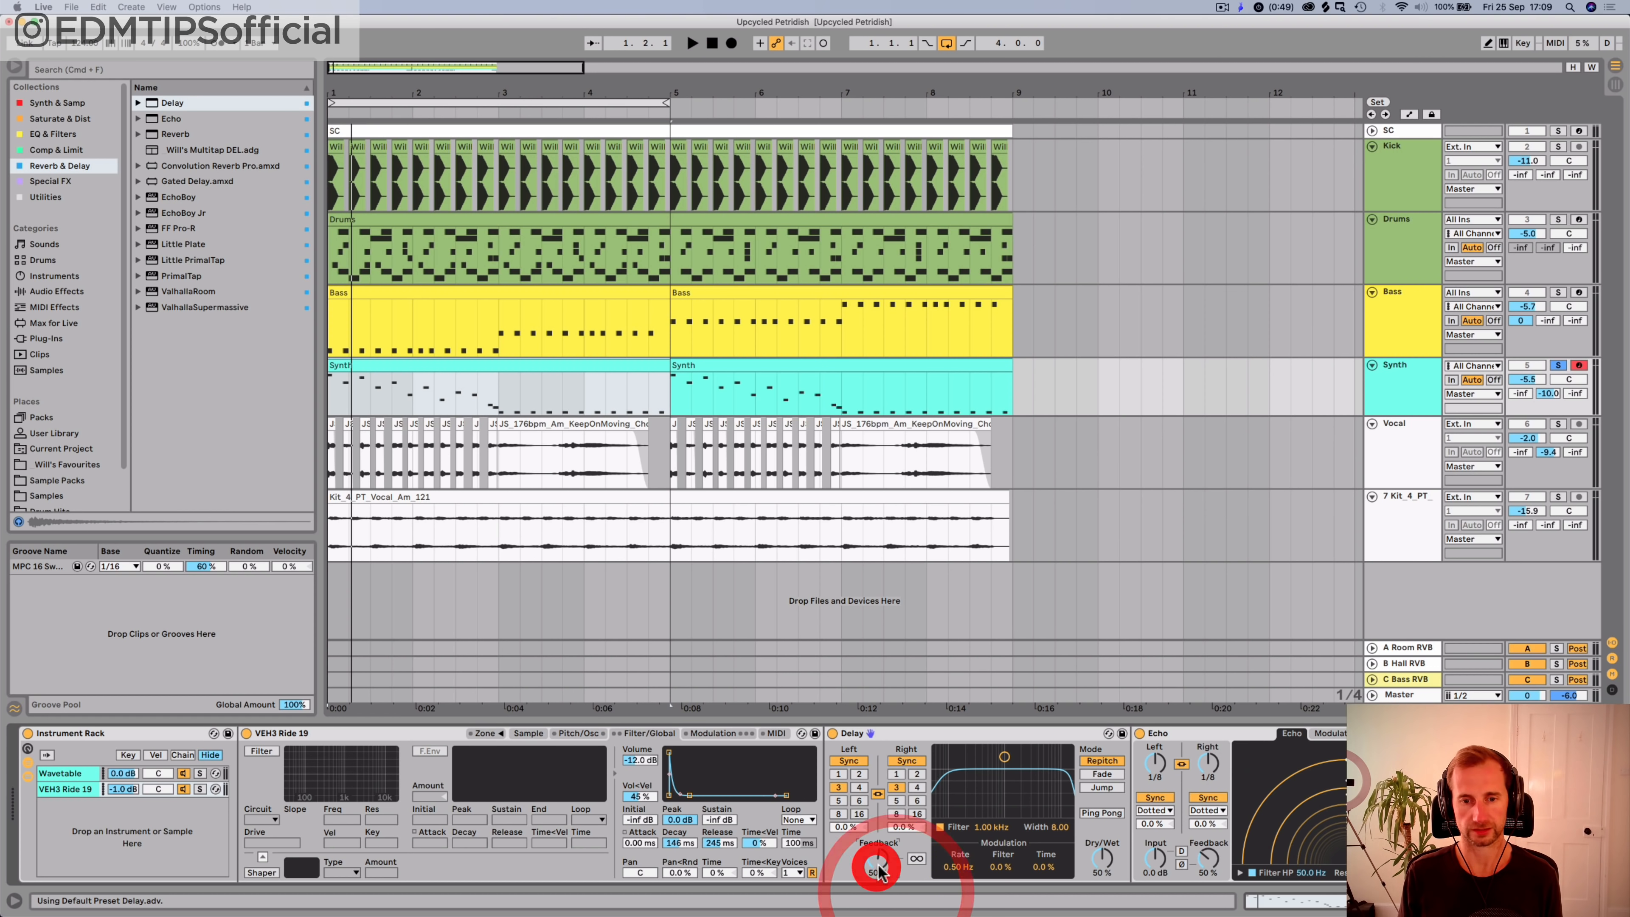
left_click(894, 775)
left_click(1089, 813)
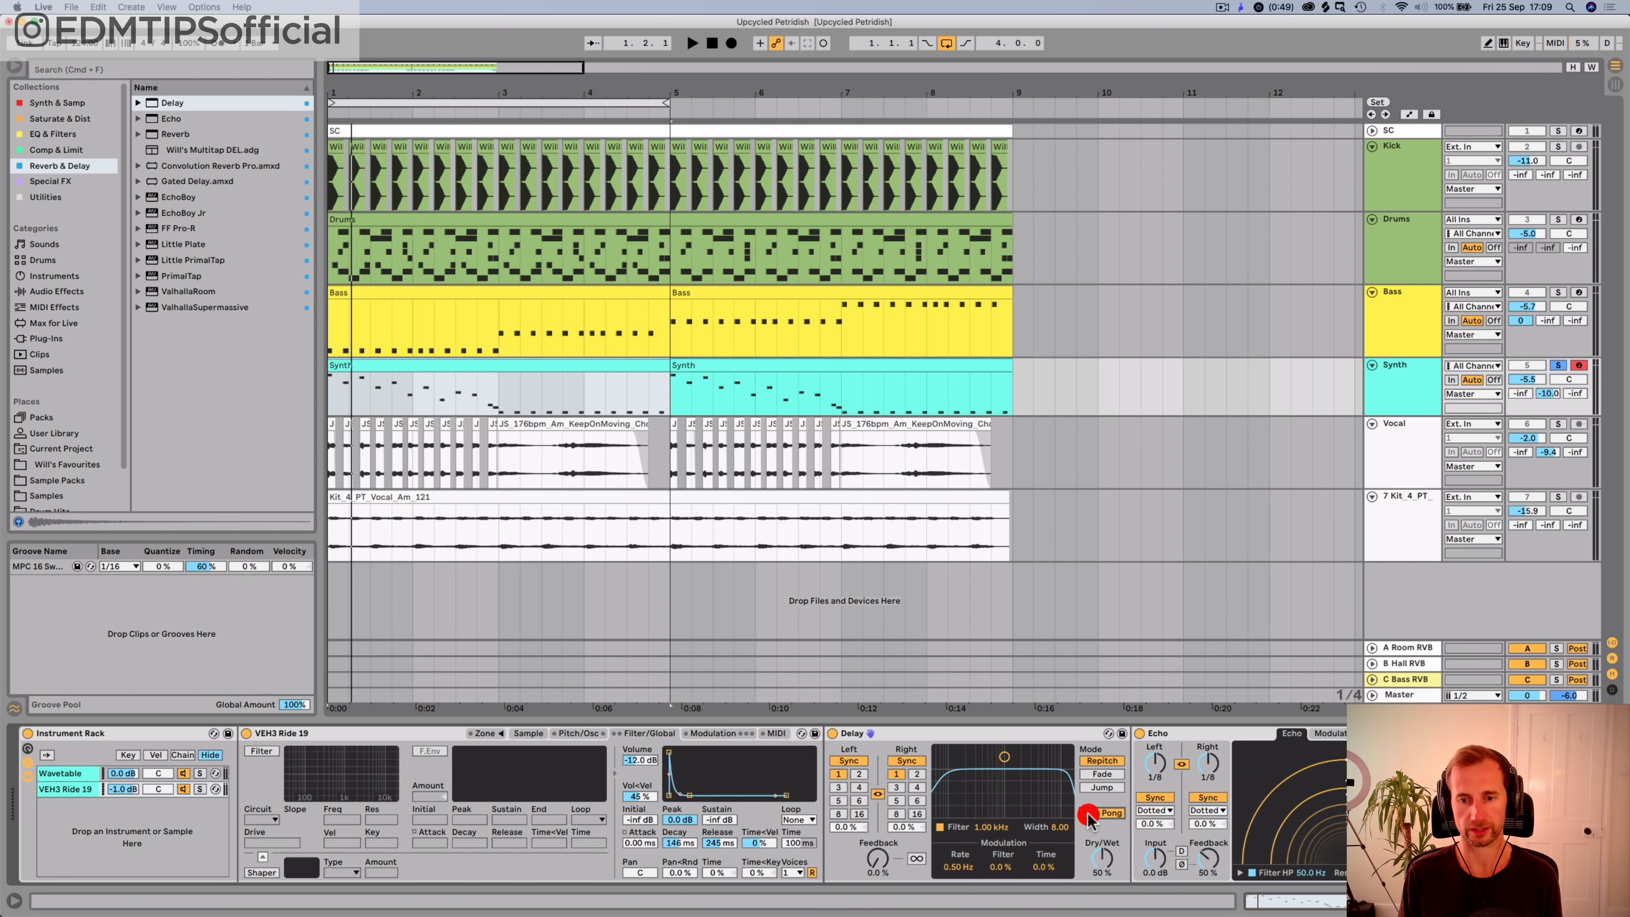
Step: Set the Delay's Dry/Wet to 34% and solo the VEH3 Ride 19 chain to audition it
key("space")
mouse_move(1099, 858)
left_mouse_down()
mouse_move(1099, 898)
mouse_move(1102, 830)
left_mouse_up()
key("space")
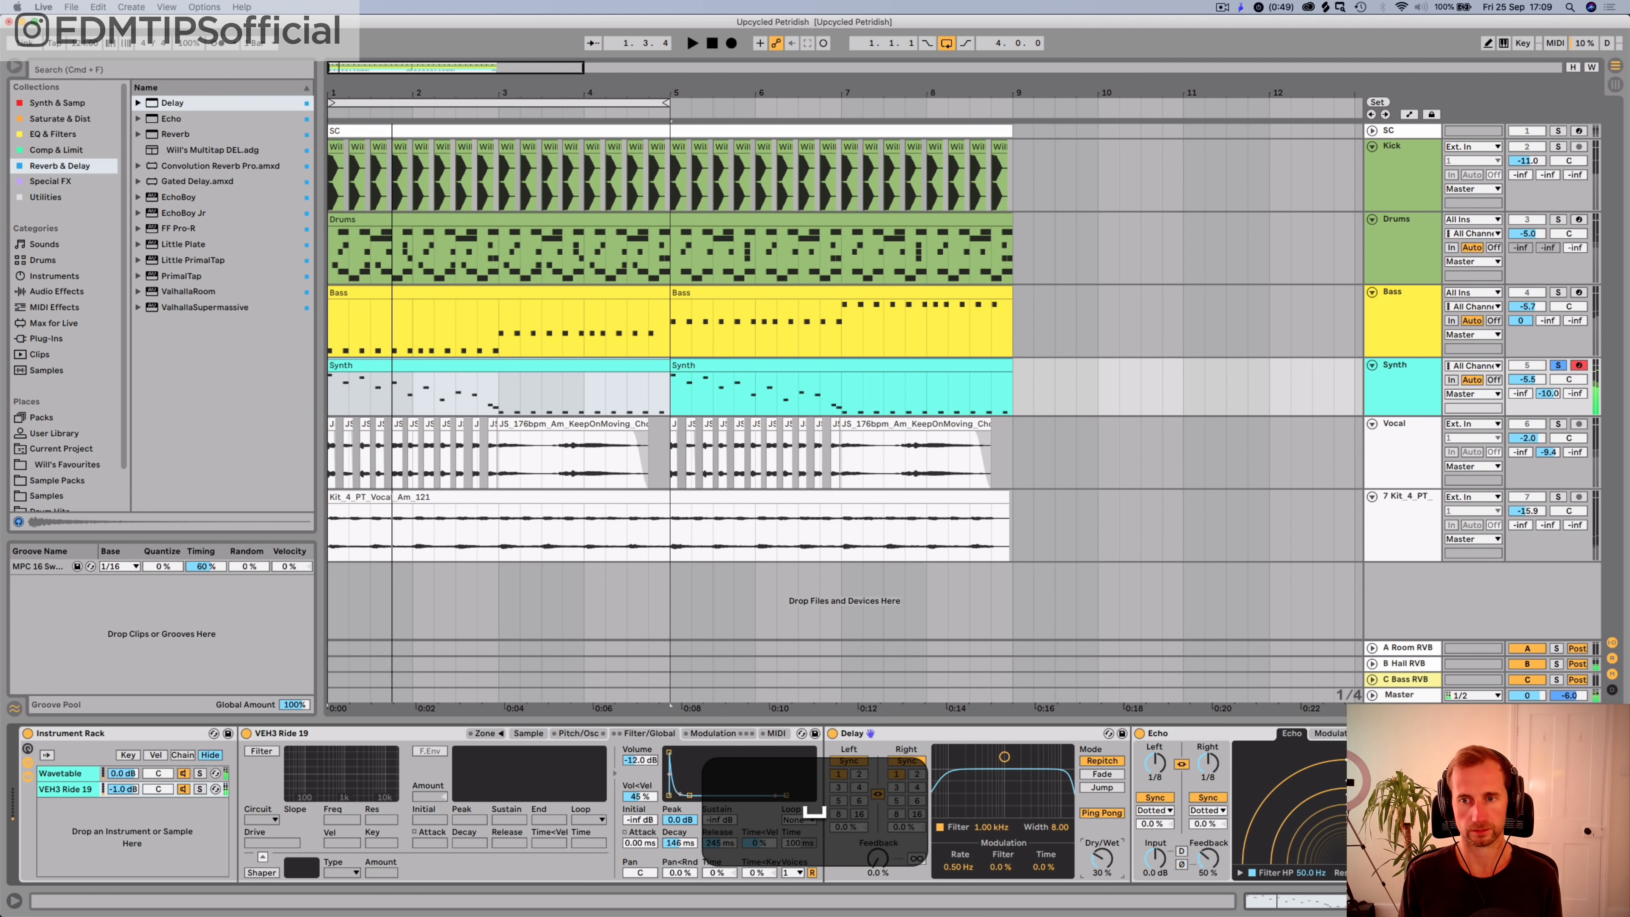
key("space")
key("space")
left_click(199, 788)
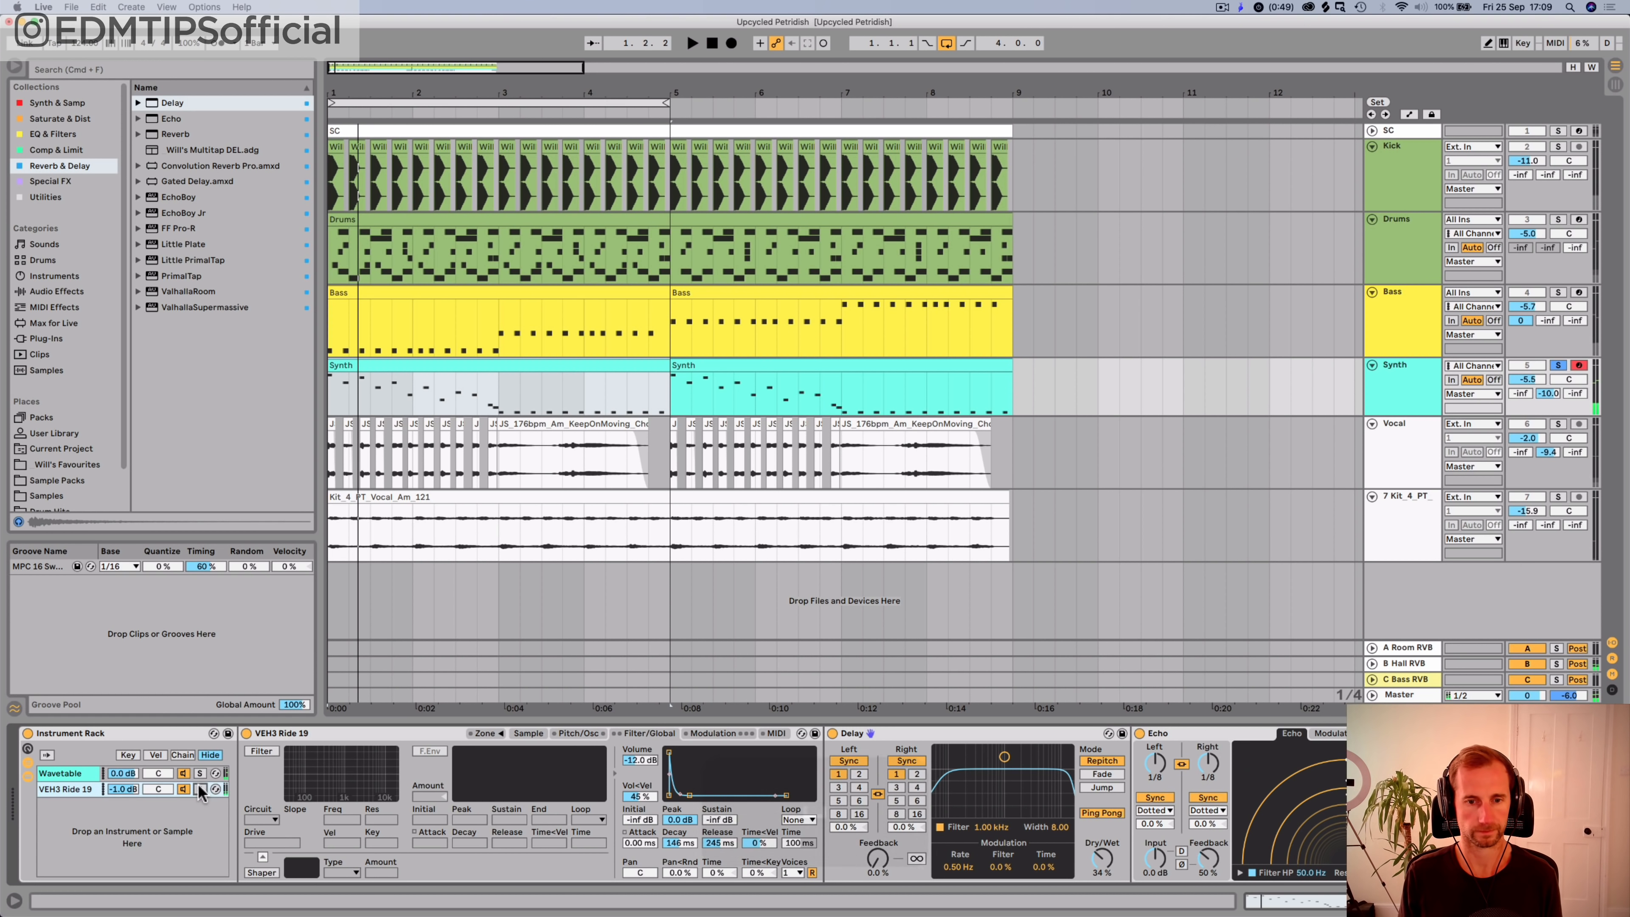
key("space")
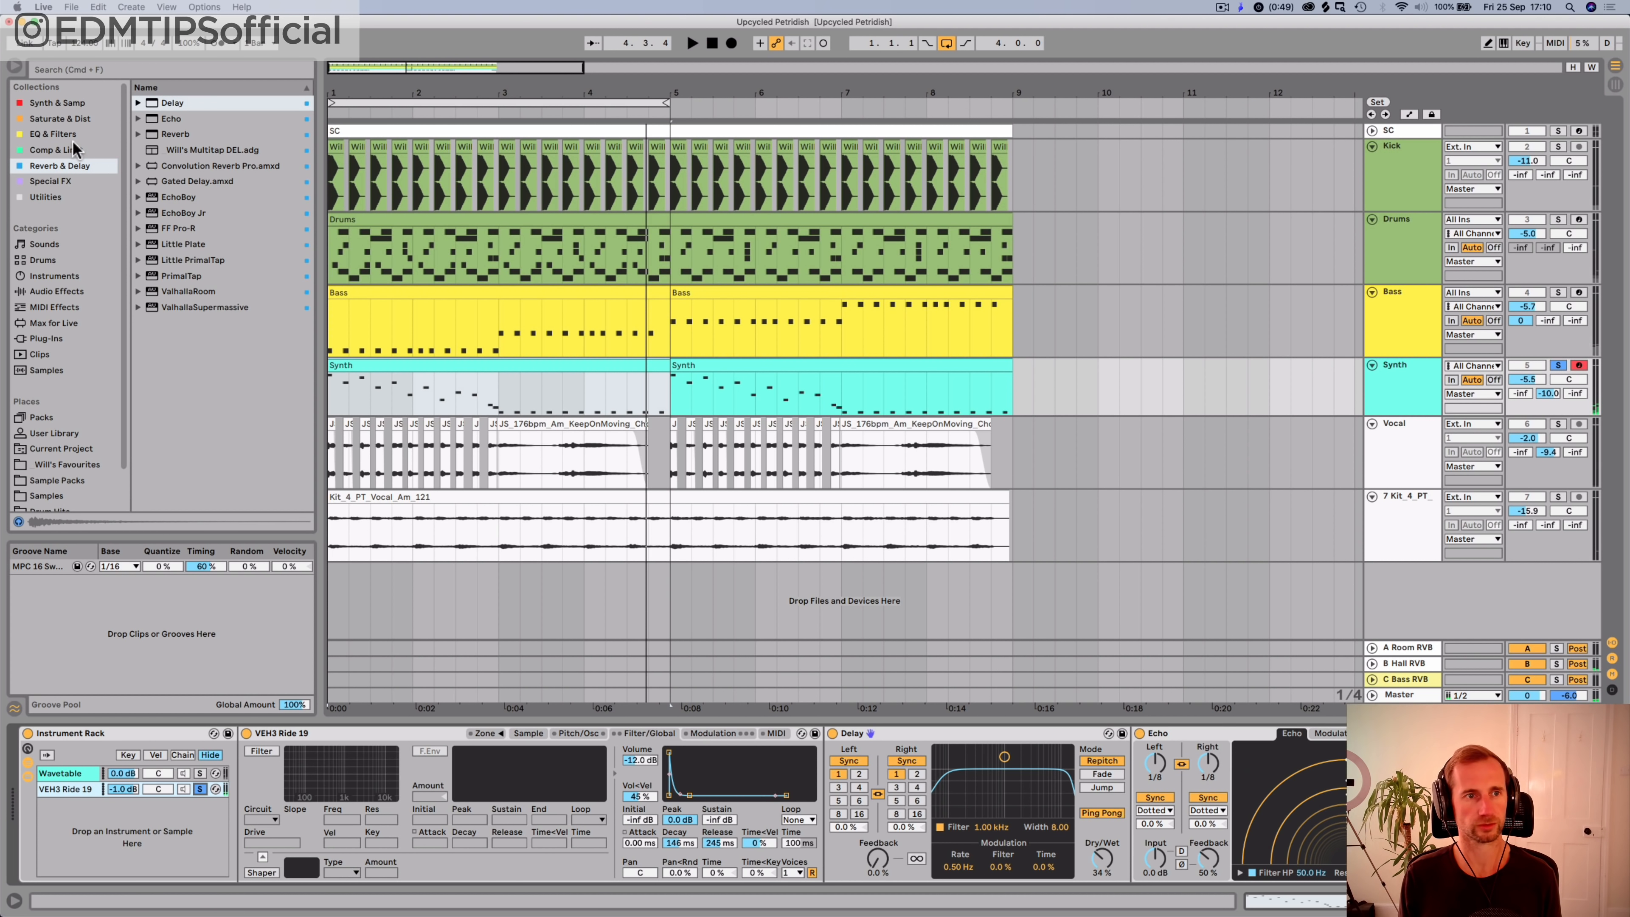
Step: Add an EQ Eight after the Delay in the VEH3 Ride 19 chain and delete the Echo
left_click(53, 134)
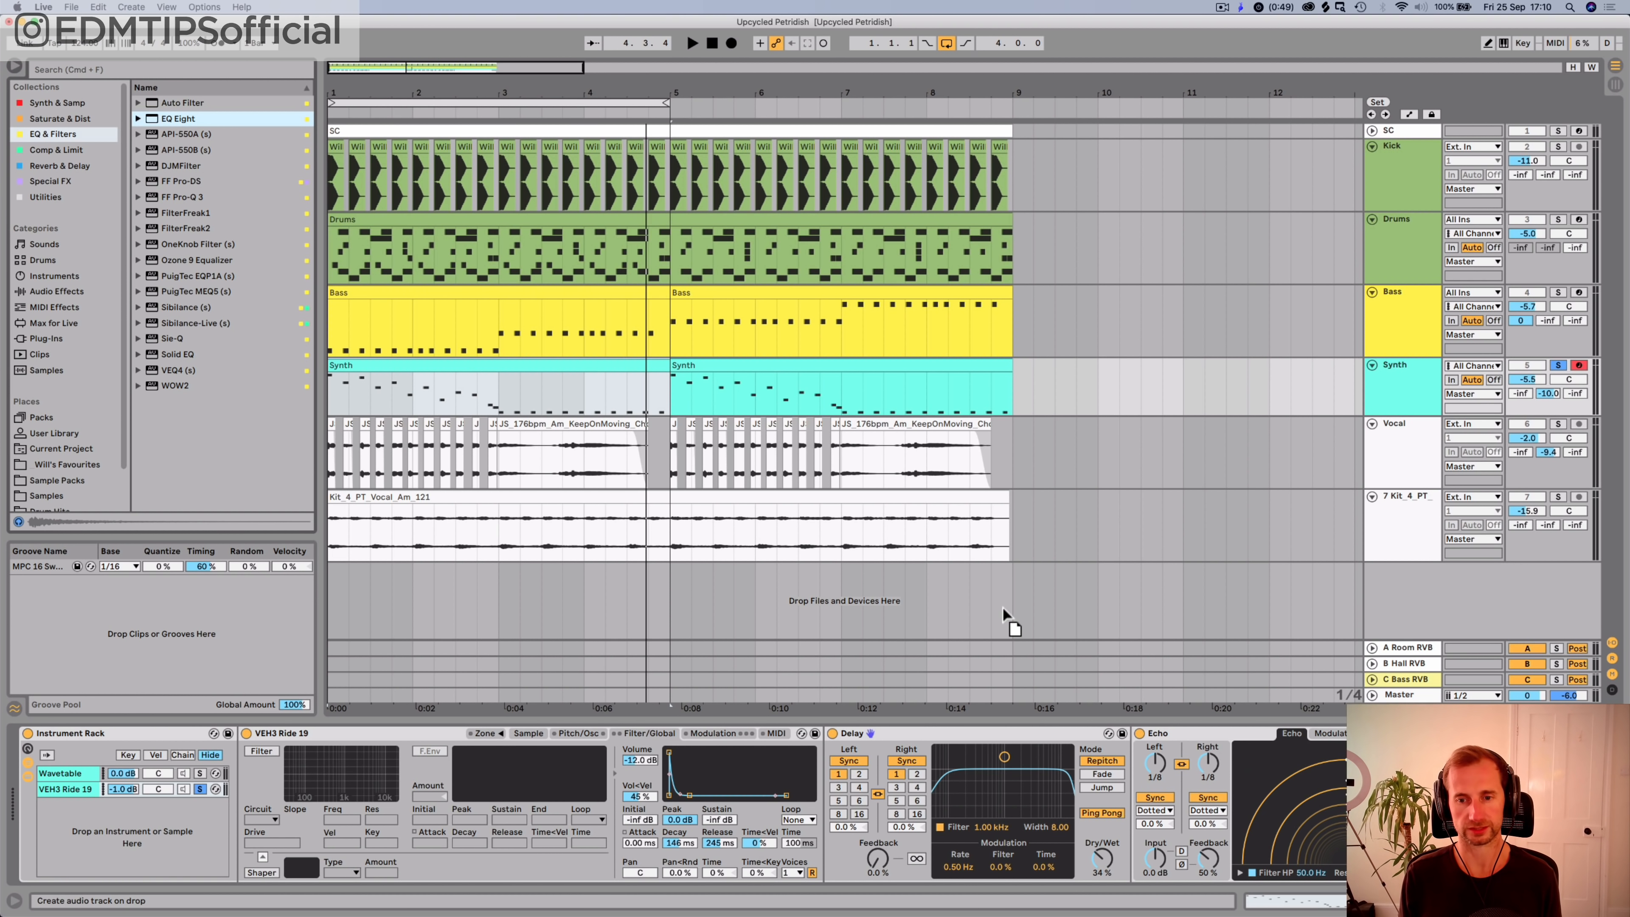
left_click_drag(1004, 616, 1117, 782)
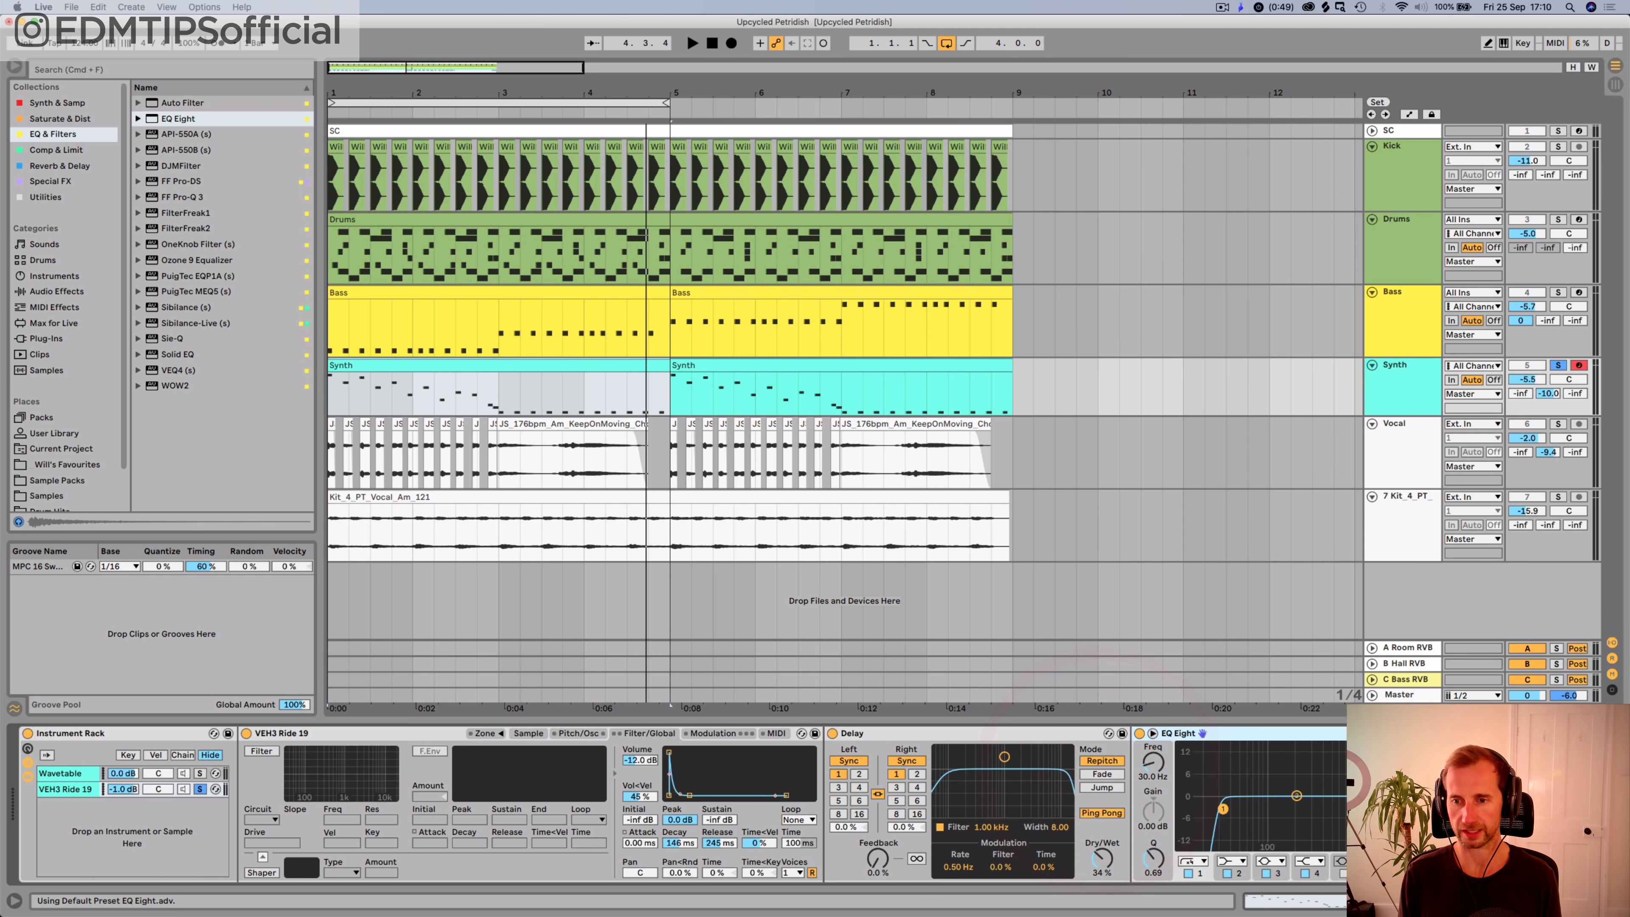
key("BackSpace")
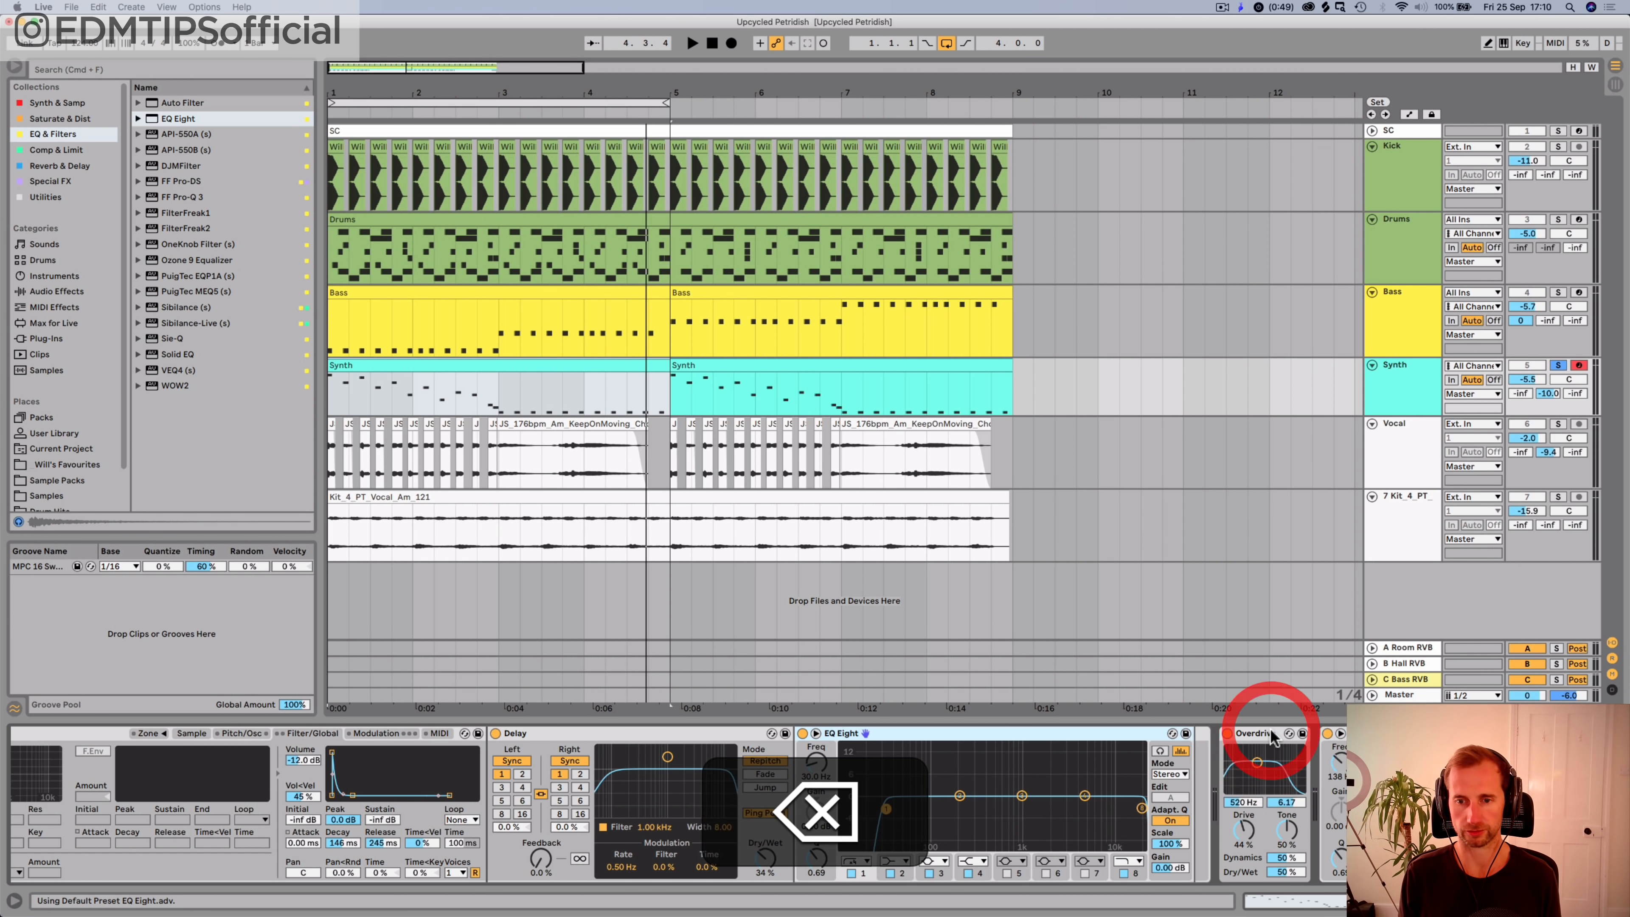
Step: Set the chain EQ Eight's low-cut band to 1.35 kHz with a Q of 0.11, unsoloing the chain to audition both layers
key("space")
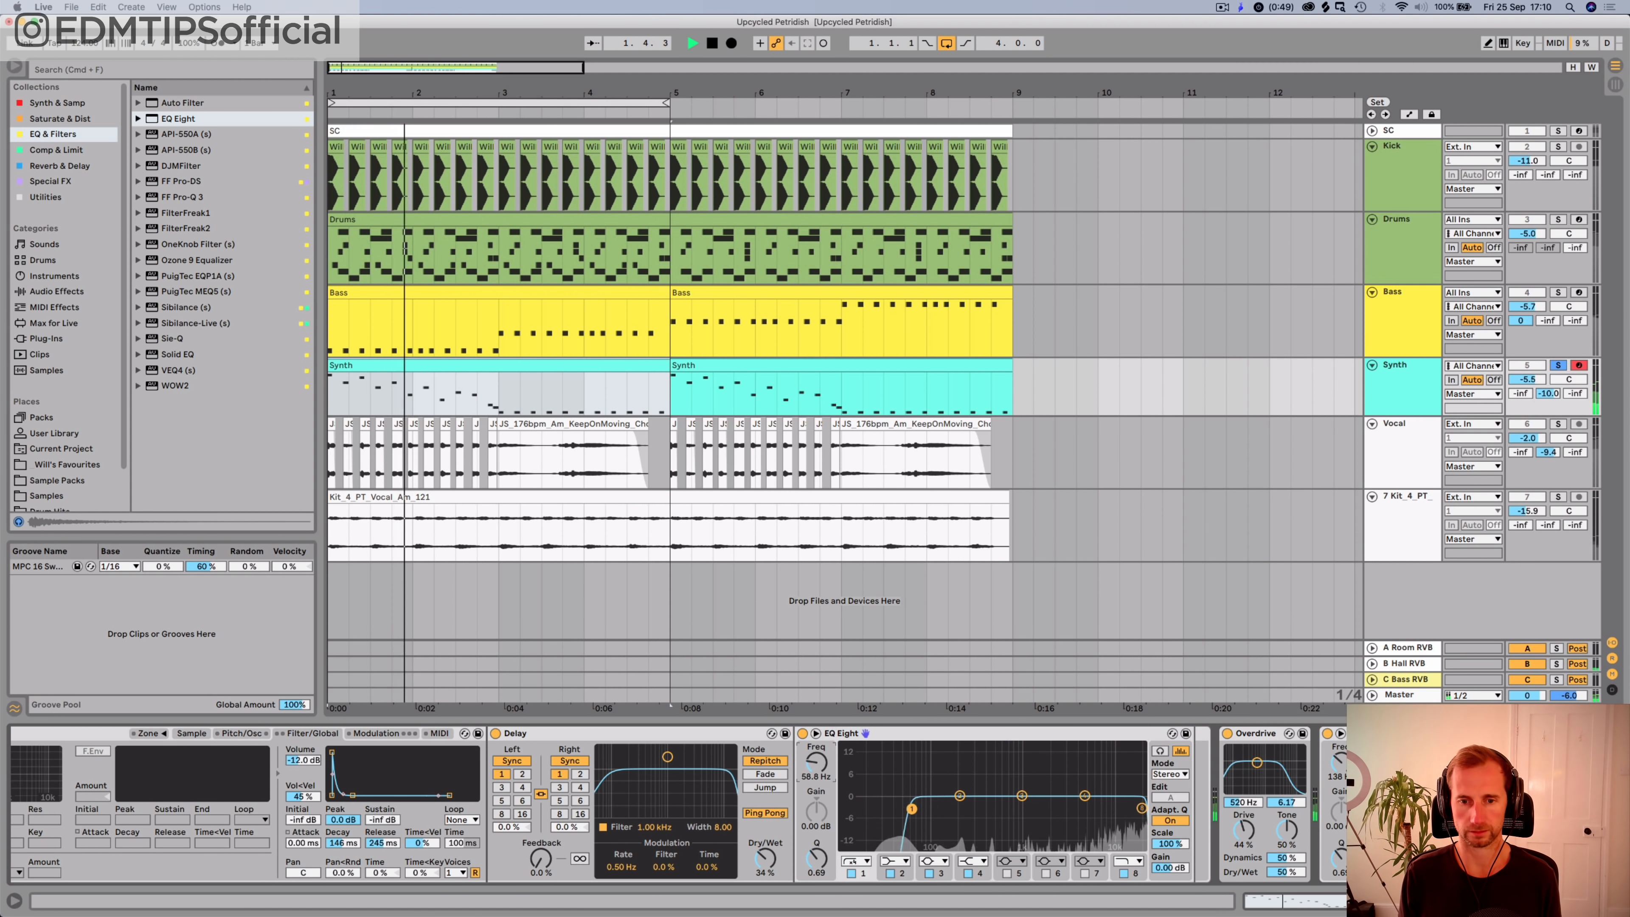
mouse_move(802, 771)
left_mouse_down()
mouse_move(802, 718)
mouse_move(816, 780)
left_mouse_up()
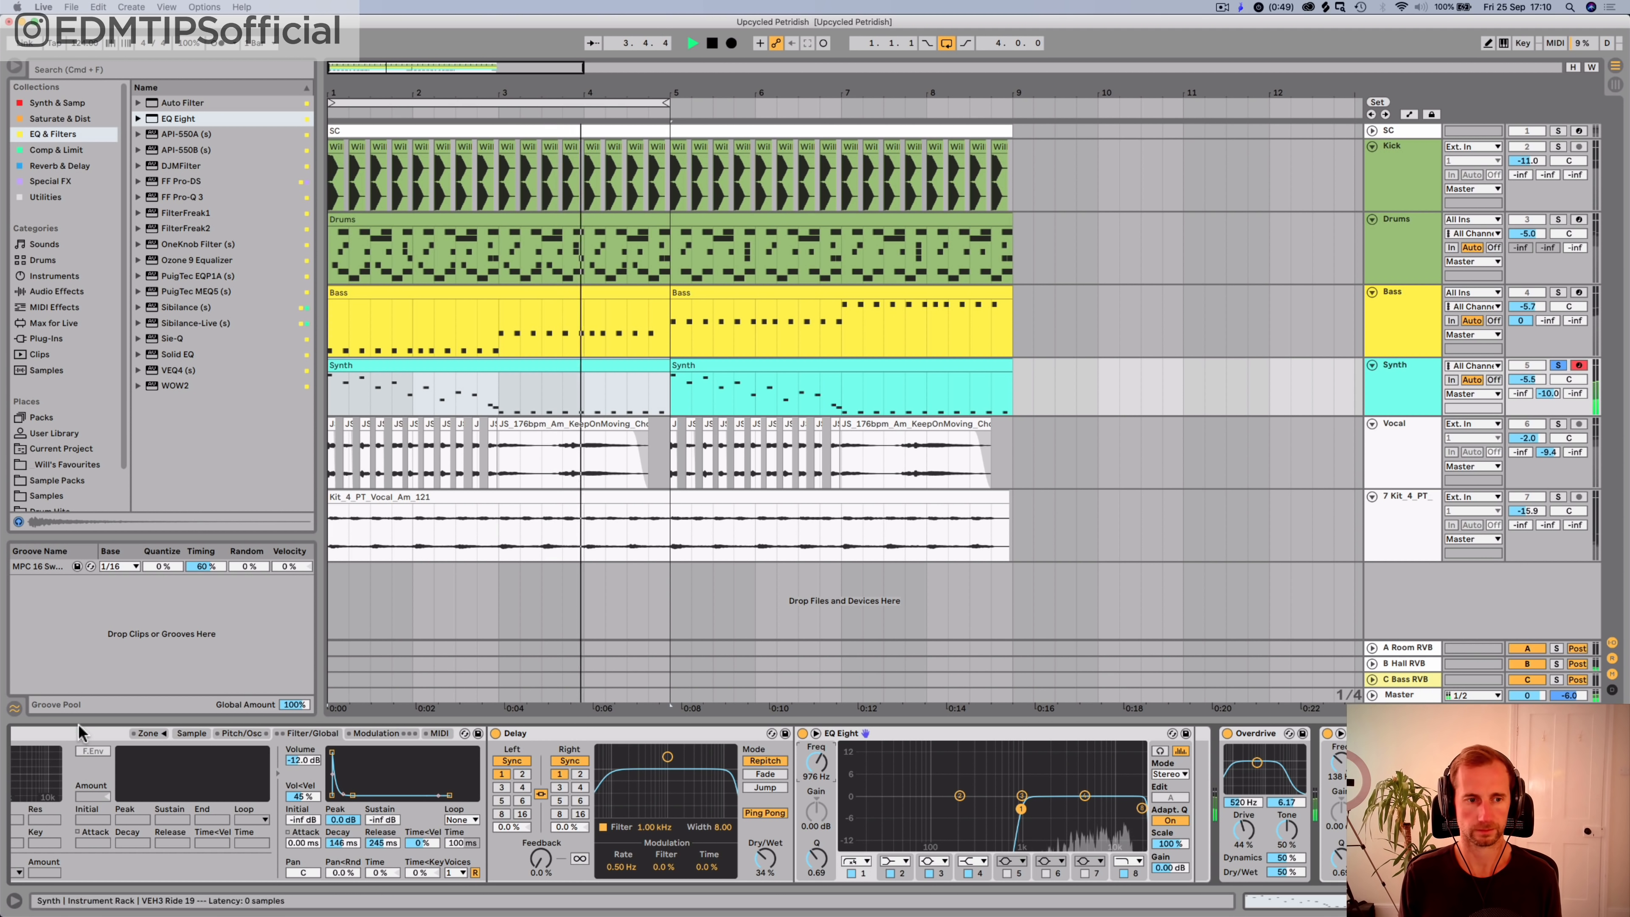
scroll(113, 777, "left", 6)
key("space")
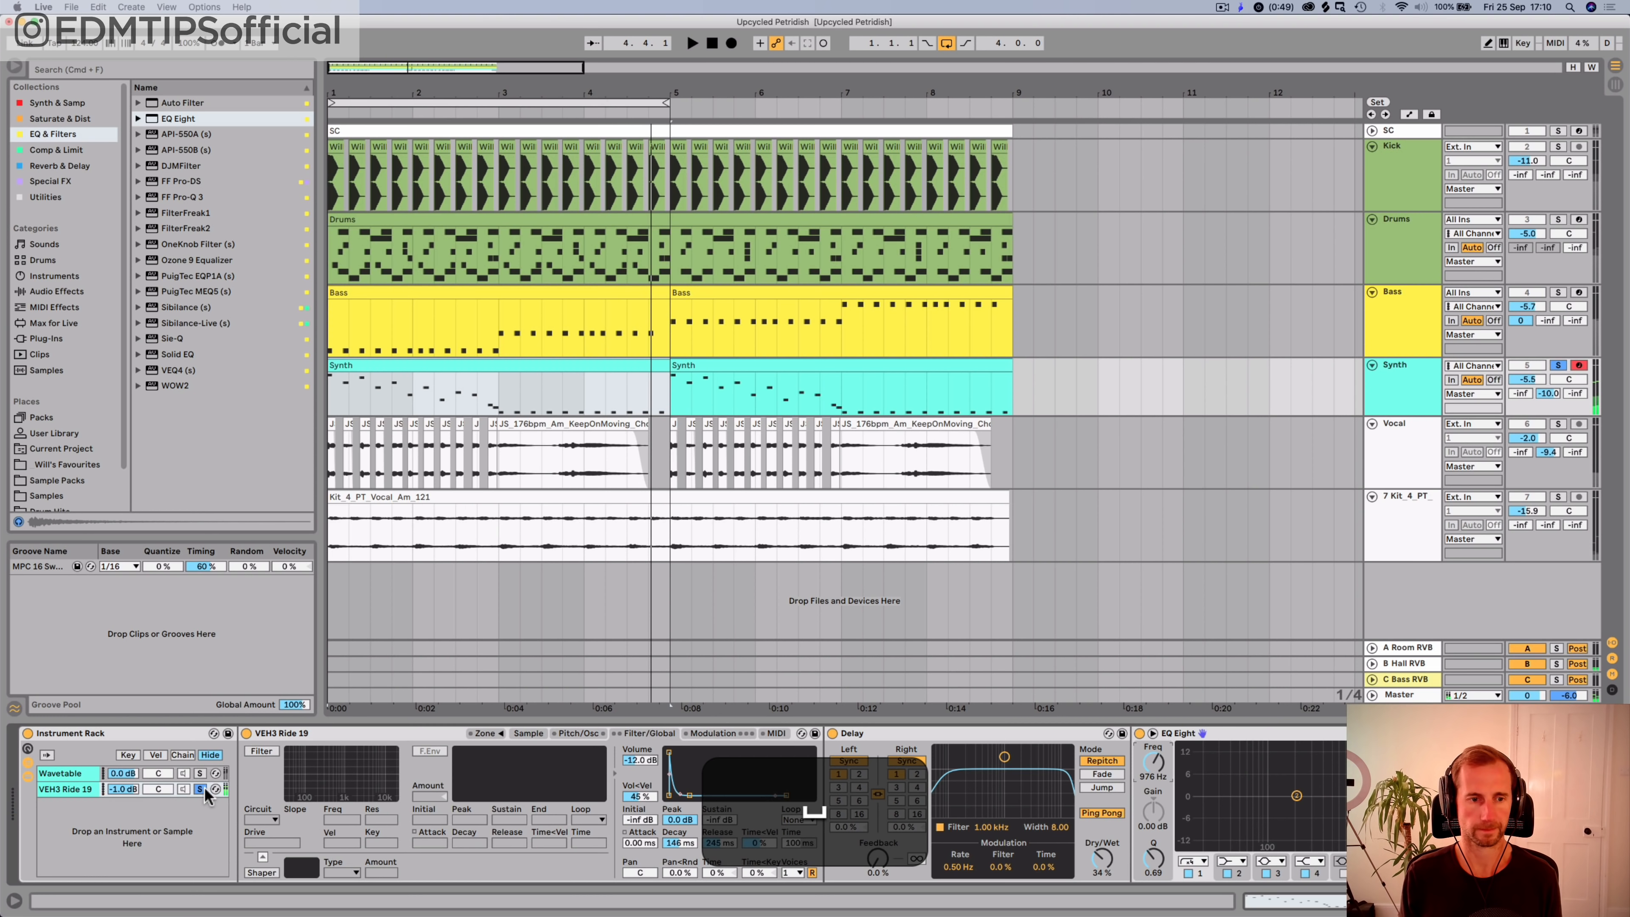
key("space")
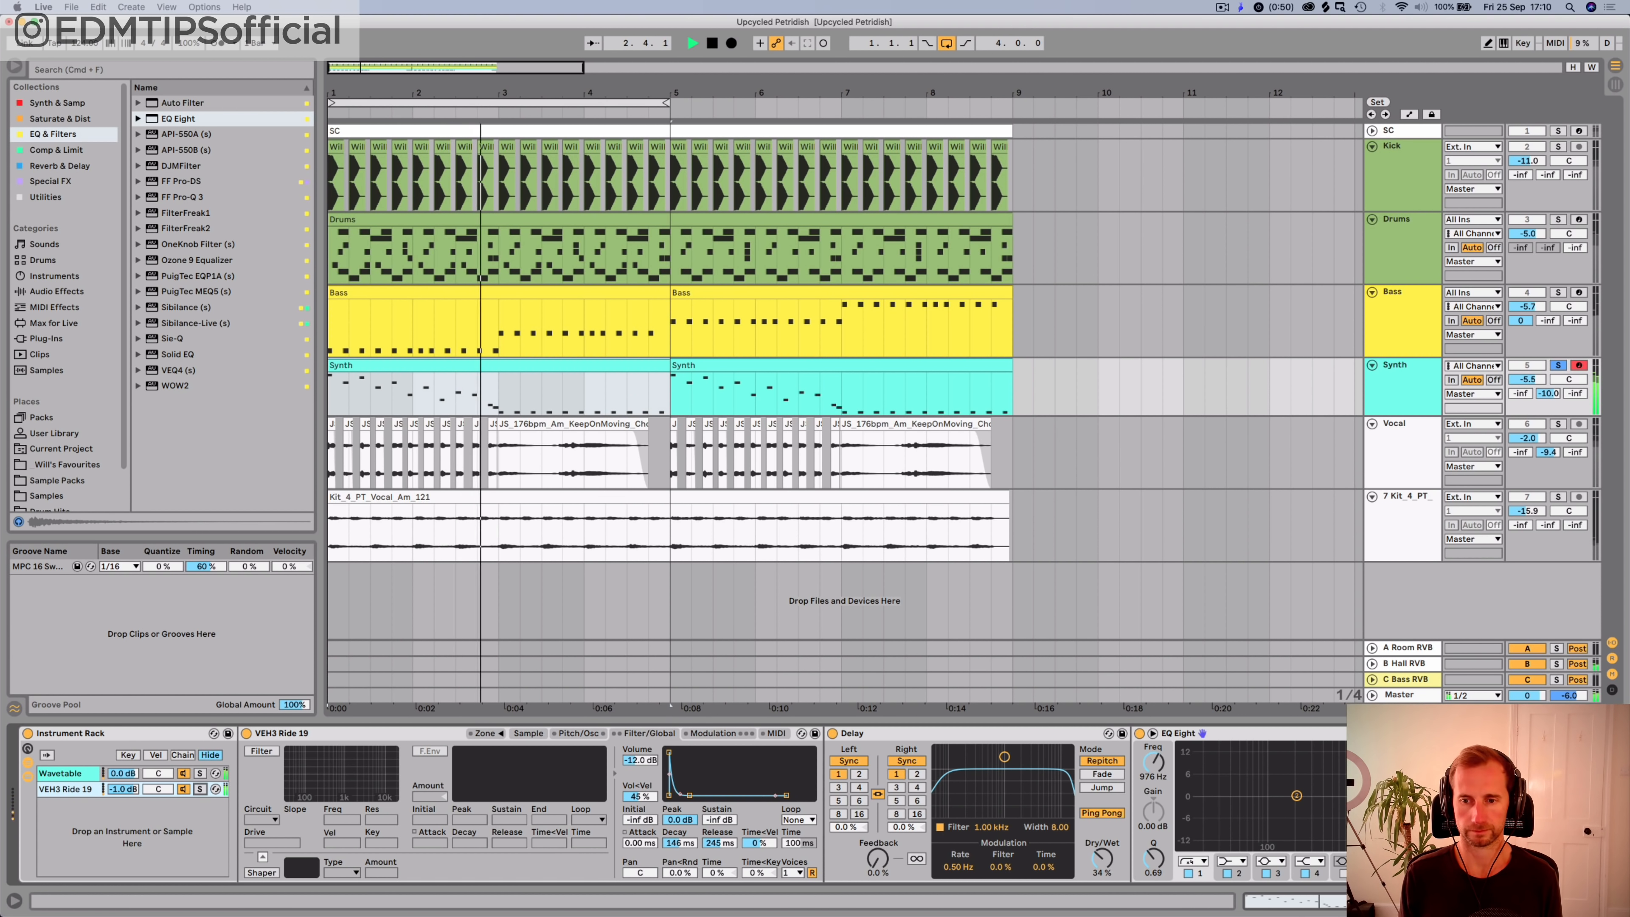
left_click_drag(1358, 797, 1387, 839)
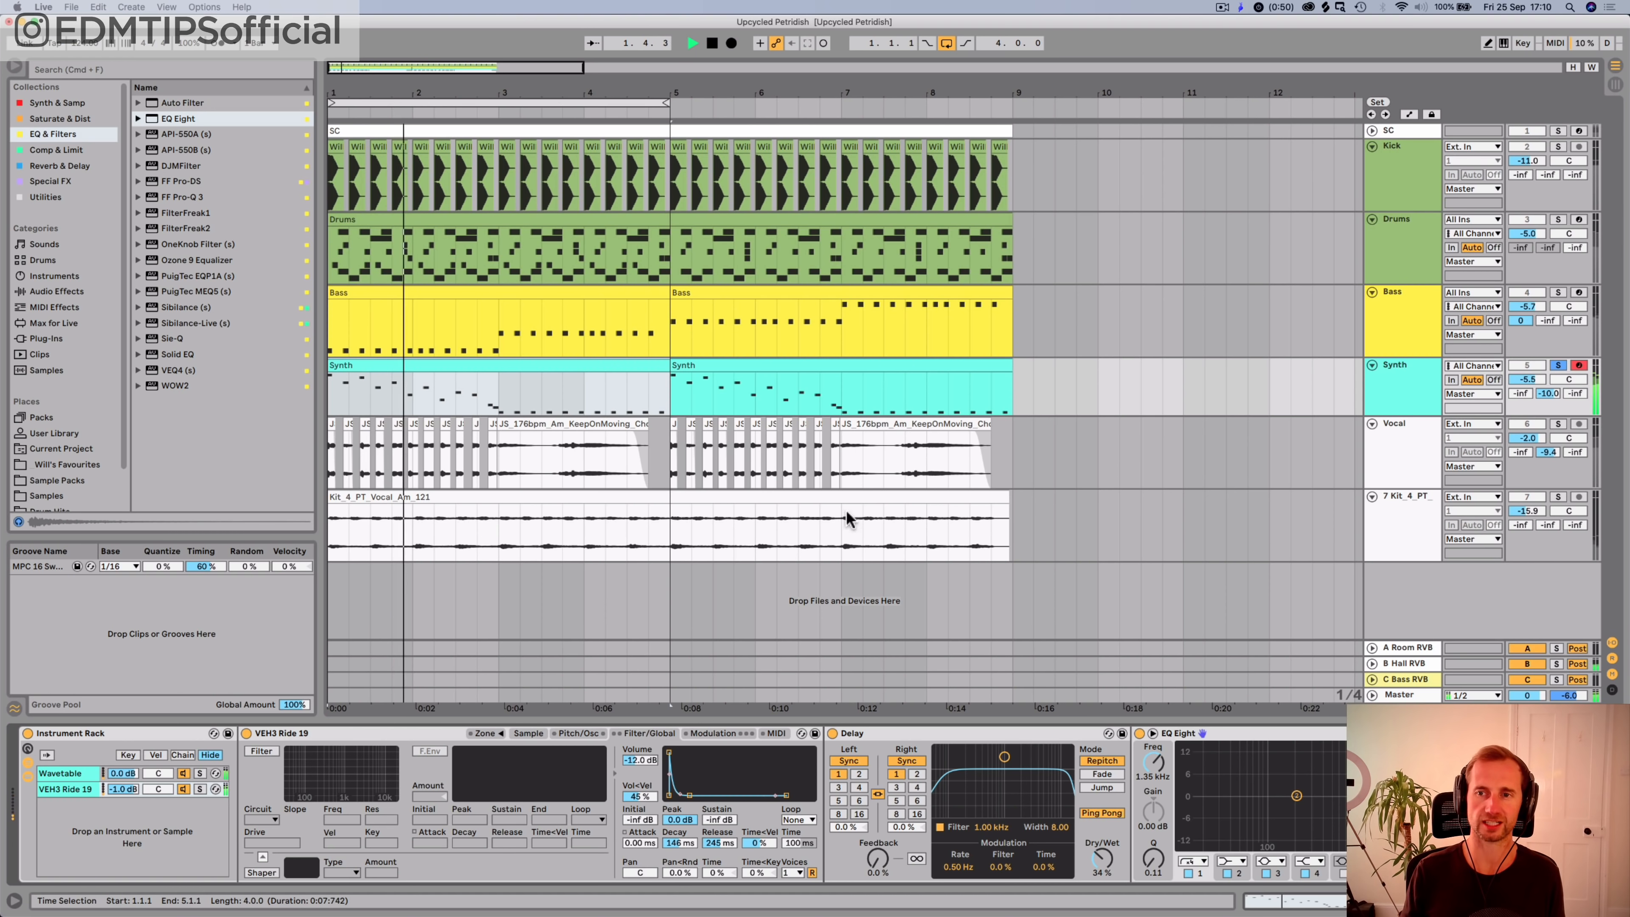
Step: Collapse the Instrument Rack, activate the Synth track's SC Pump compressor and unsolo the track
left_click_drag(949, 93, 526, 45)
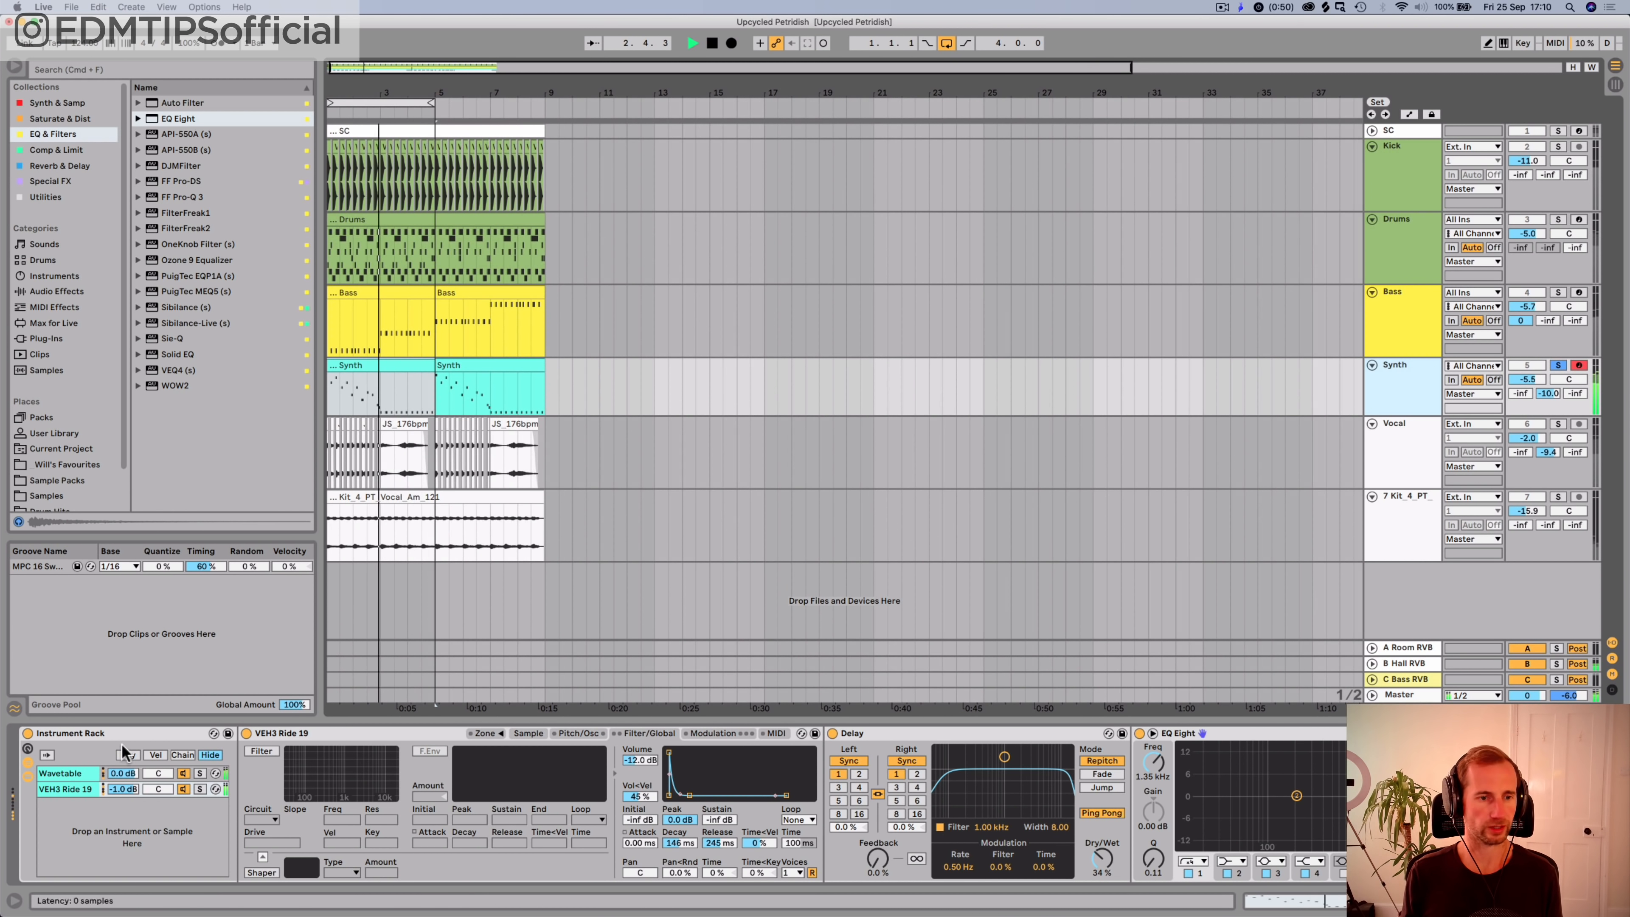
double_click(130, 735)
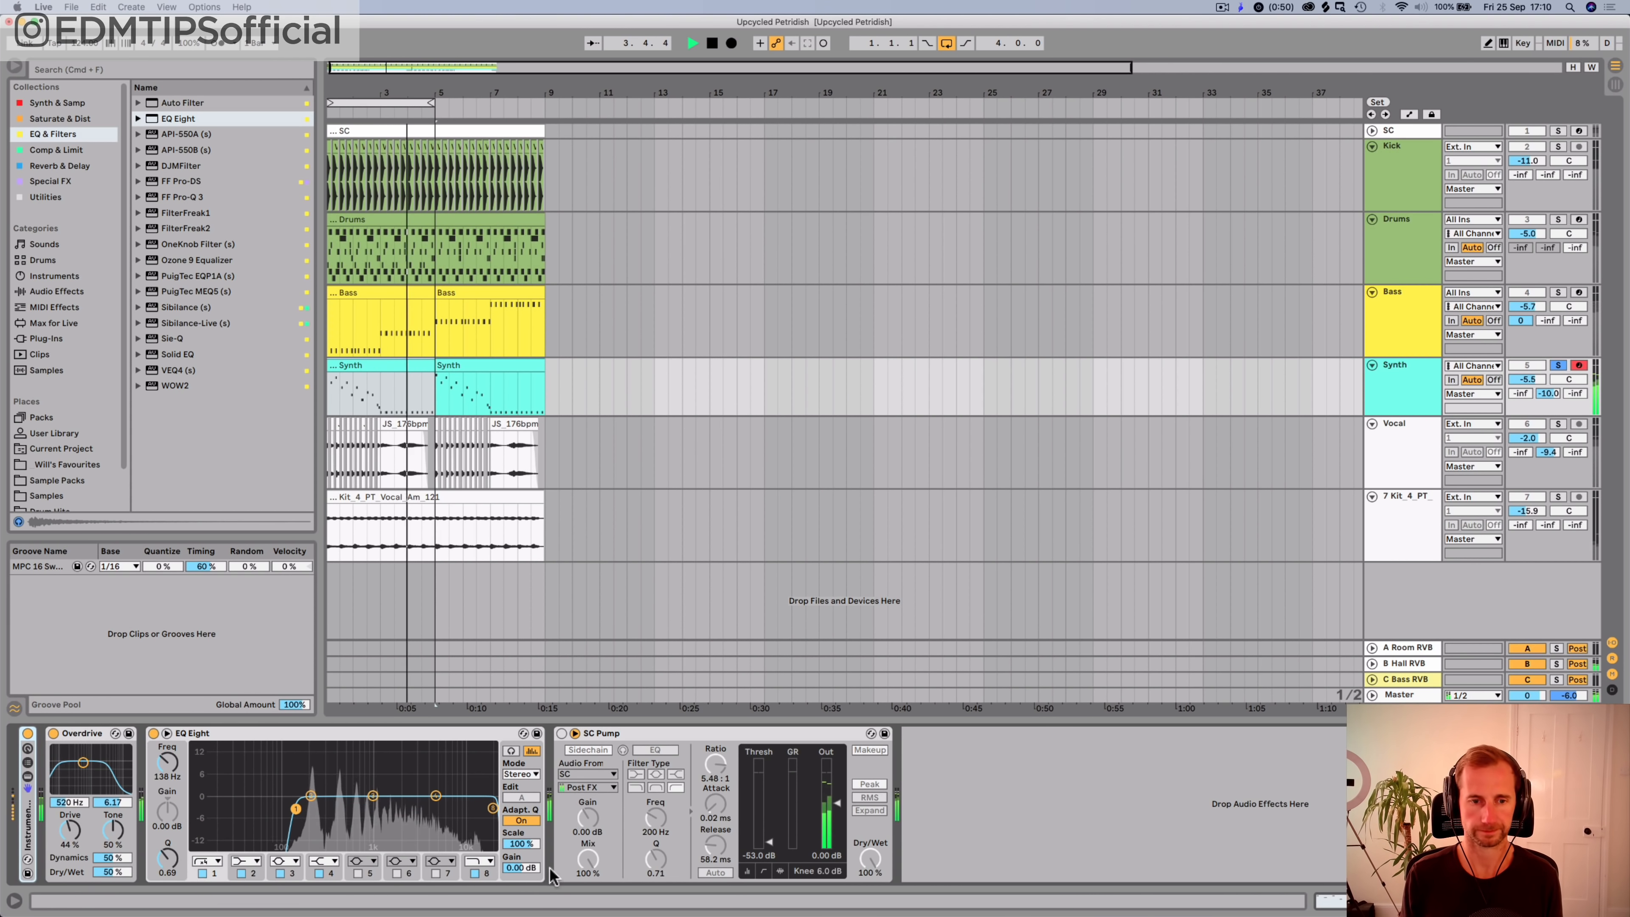
left_click(563, 732)
key("space")
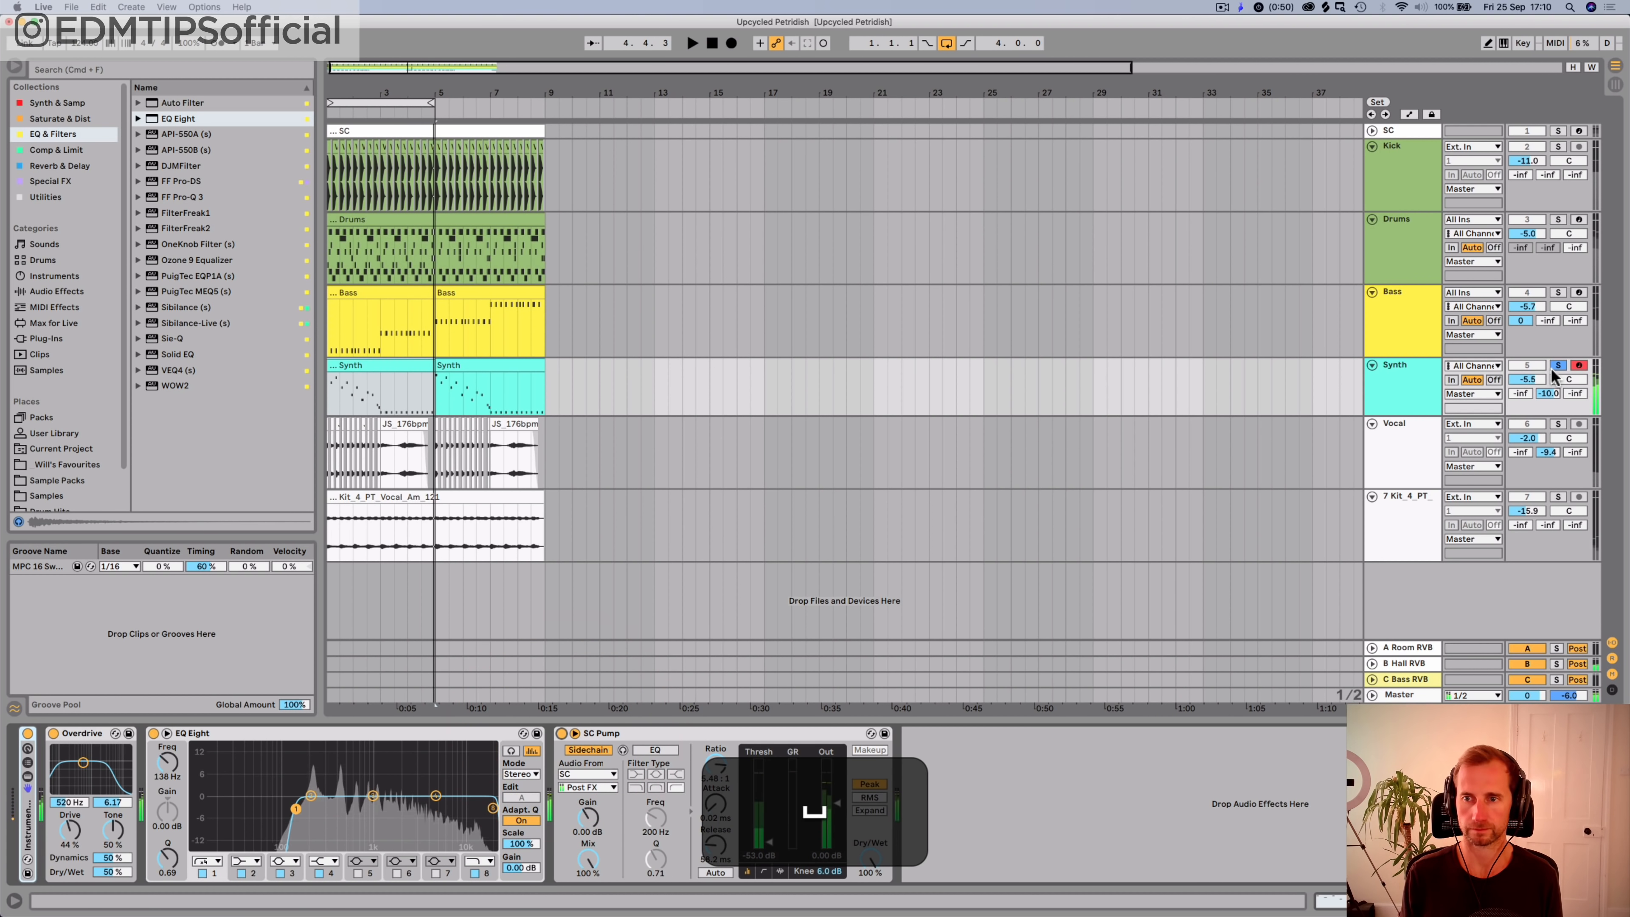
left_click(1556, 367)
Step: Play the full mix with arrangement looping turned off and save the set
key("space")
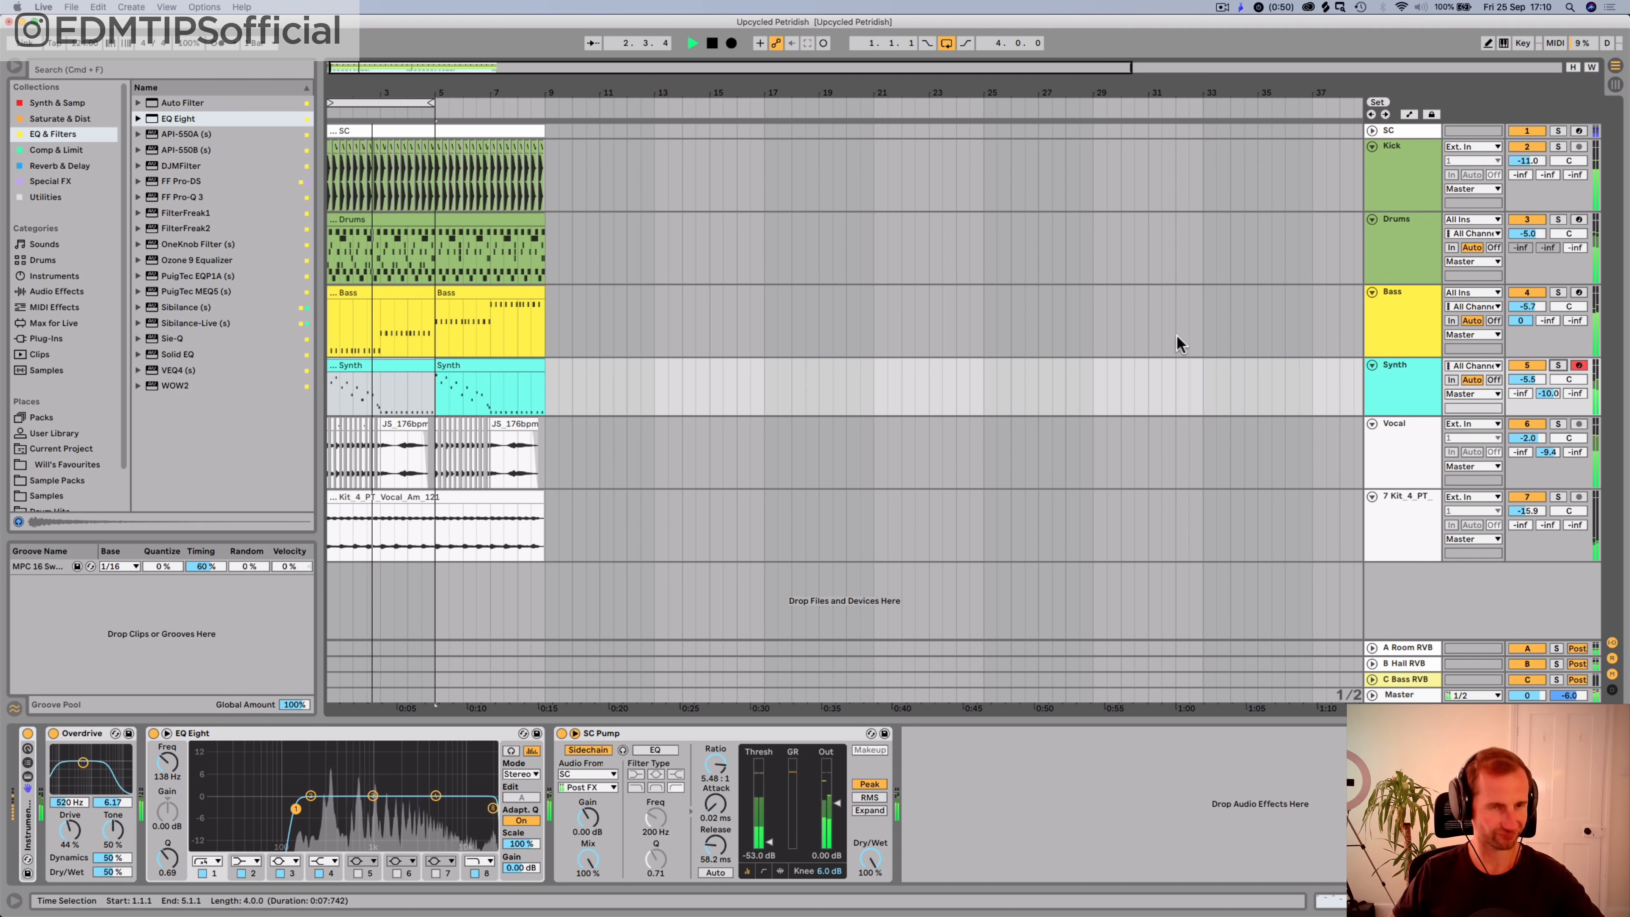
key("super+l")
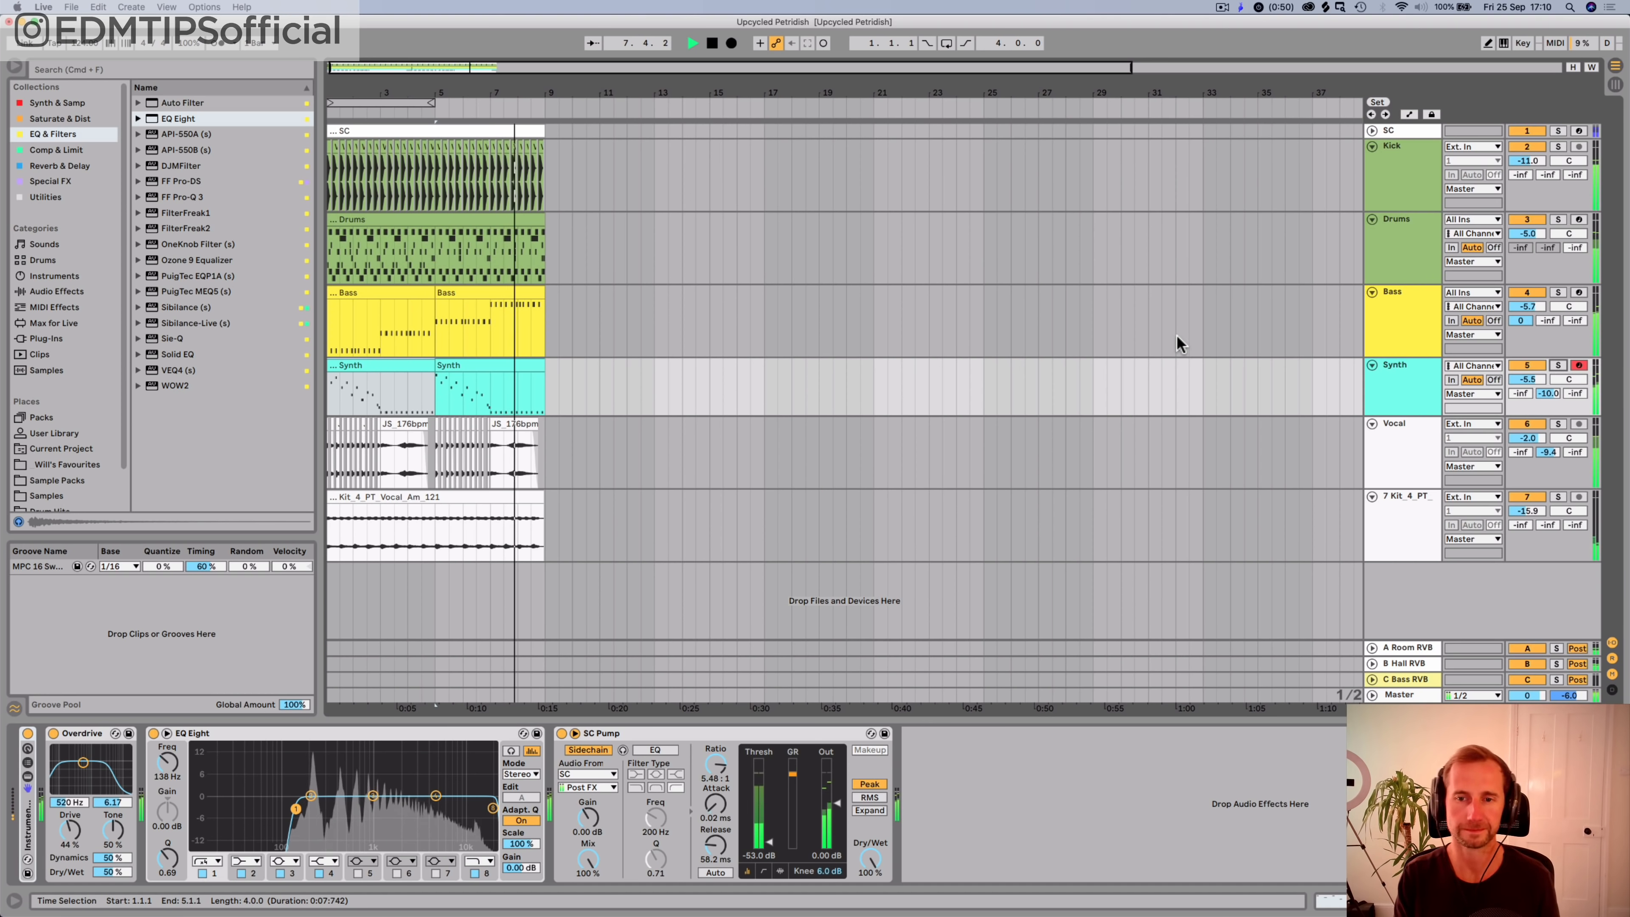
key("cmd+s")
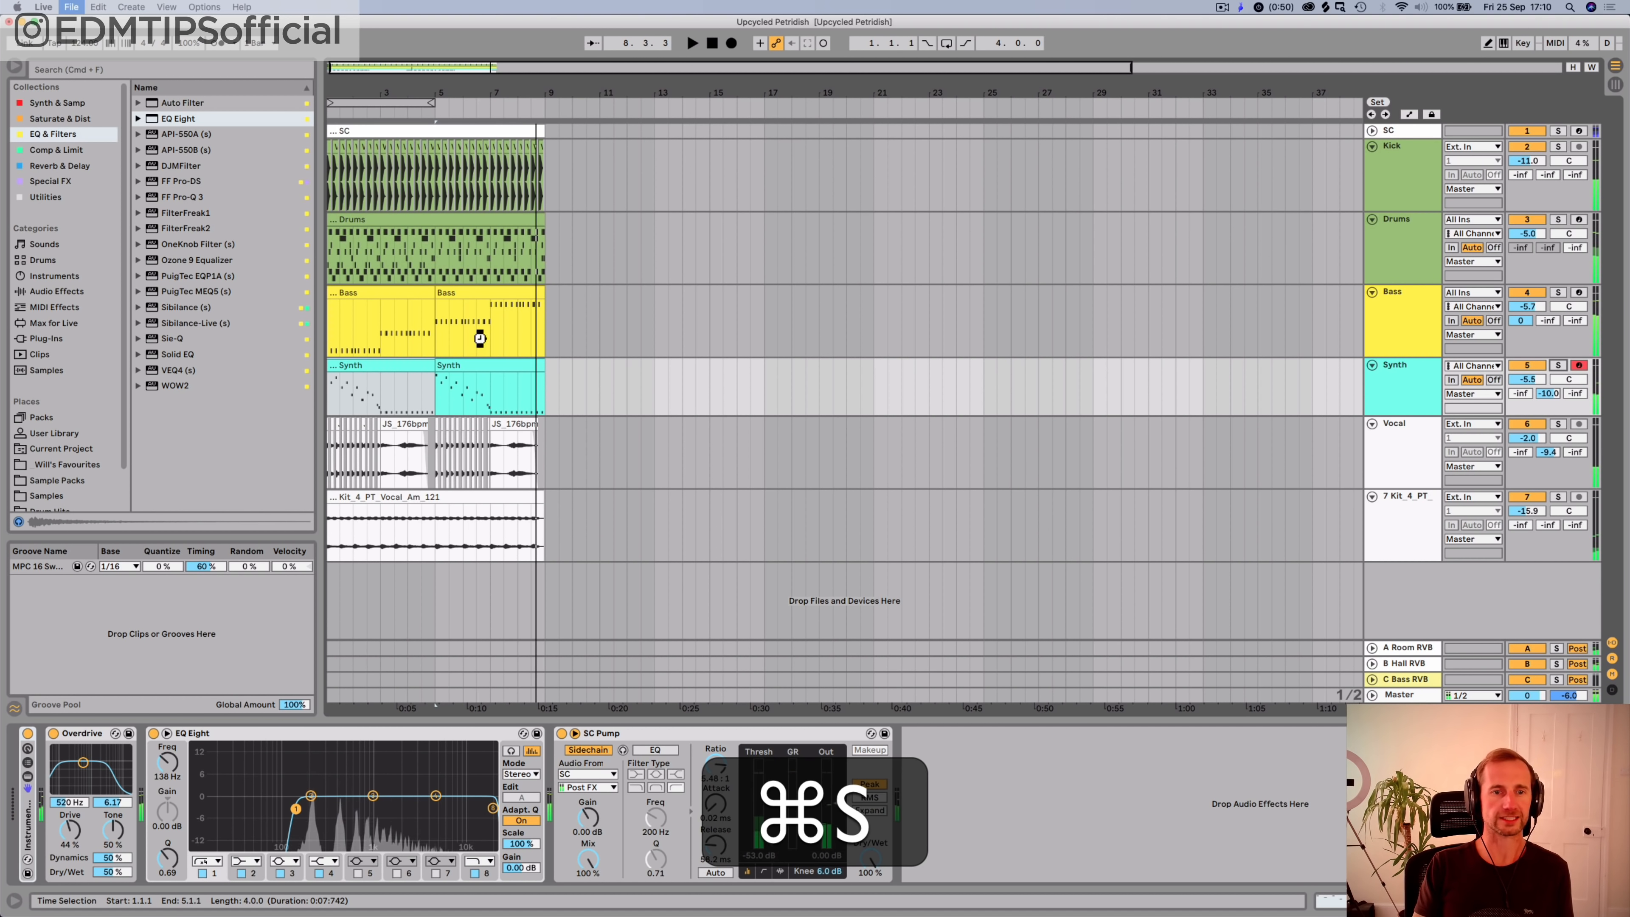
Step: Duplicate the second Synth clip four times so the part extends to bar 25
left_click(478, 362)
key("super+d")
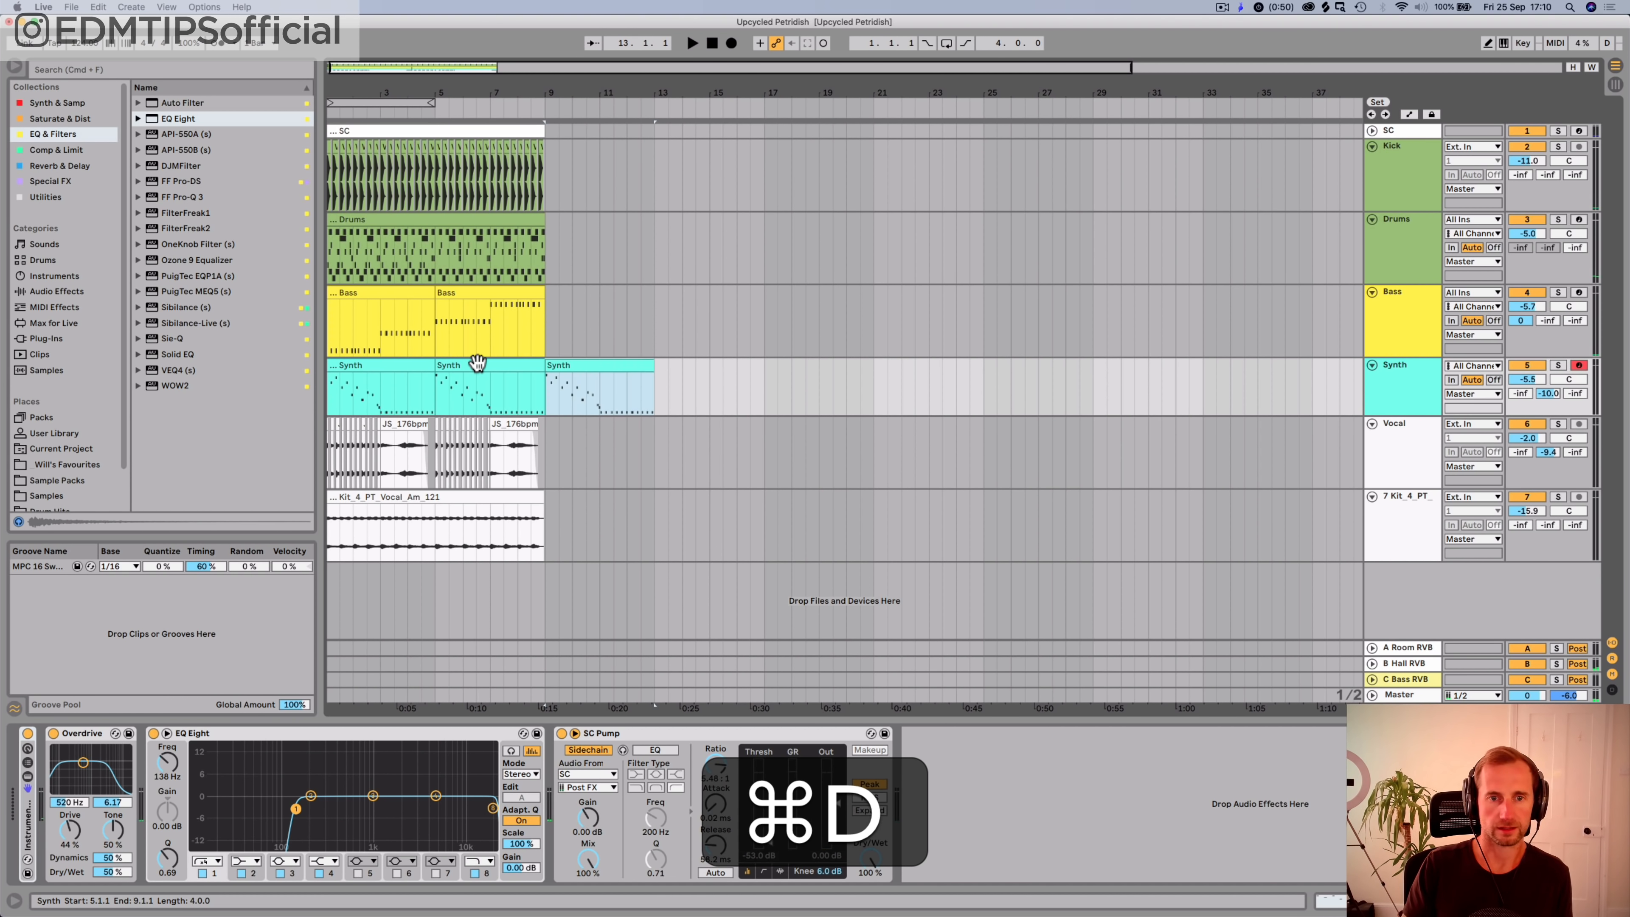
key("super+d")
key("super+d")
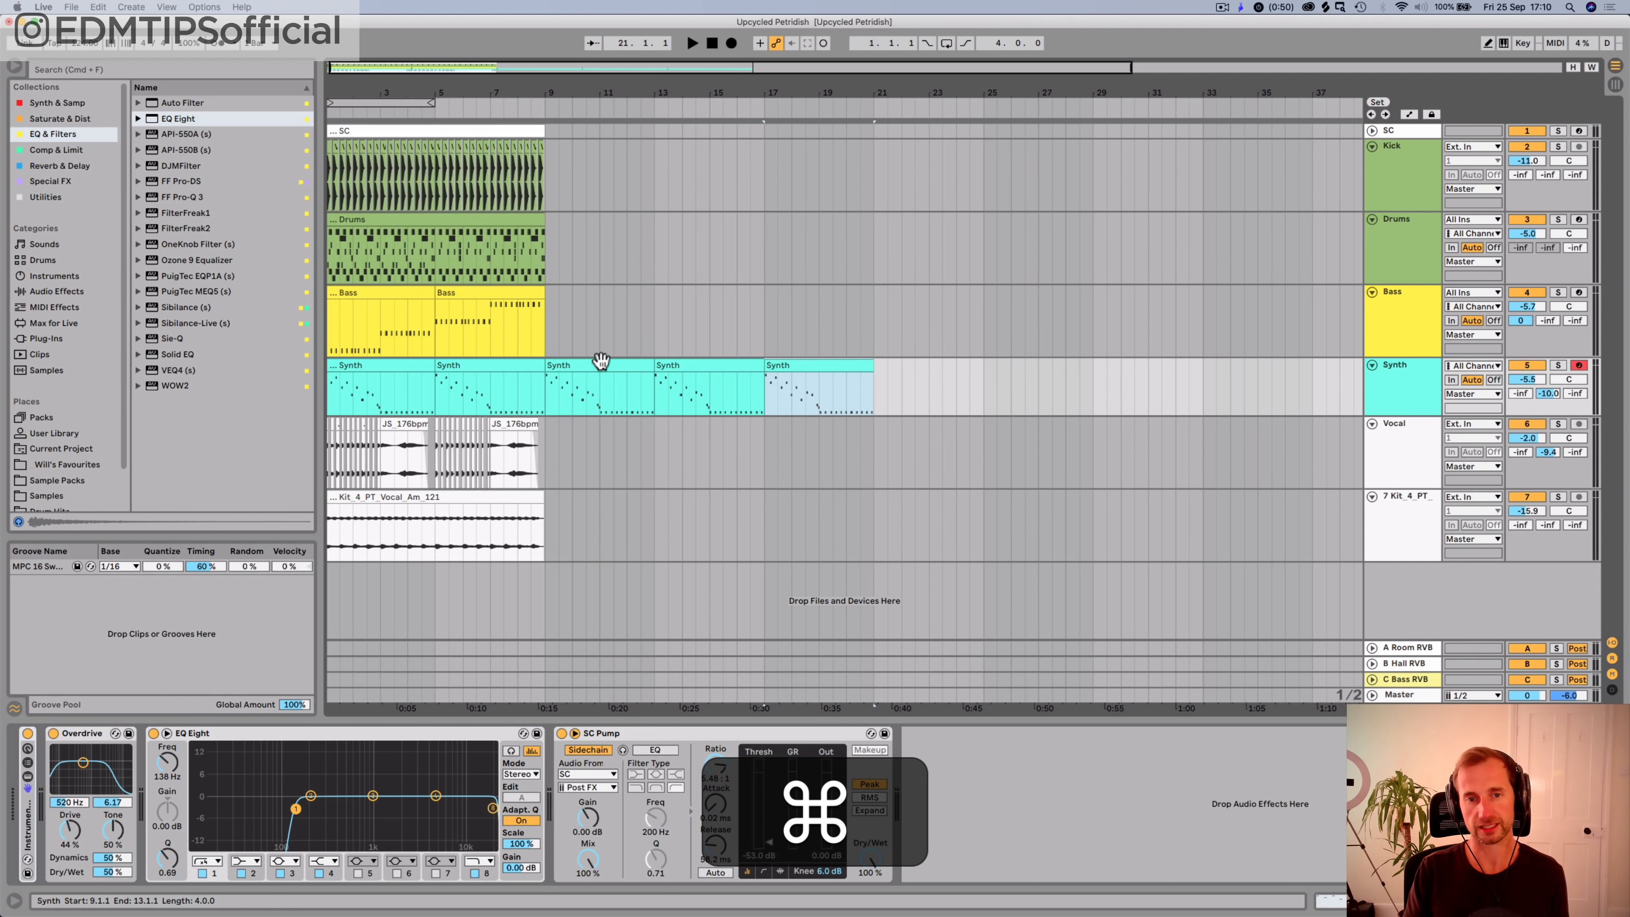
key("super+d")
Step: Audition the duplicated Synth clips on their own from bar 9 and show the Synth track's devices
left_click(546, 336)
key("space")
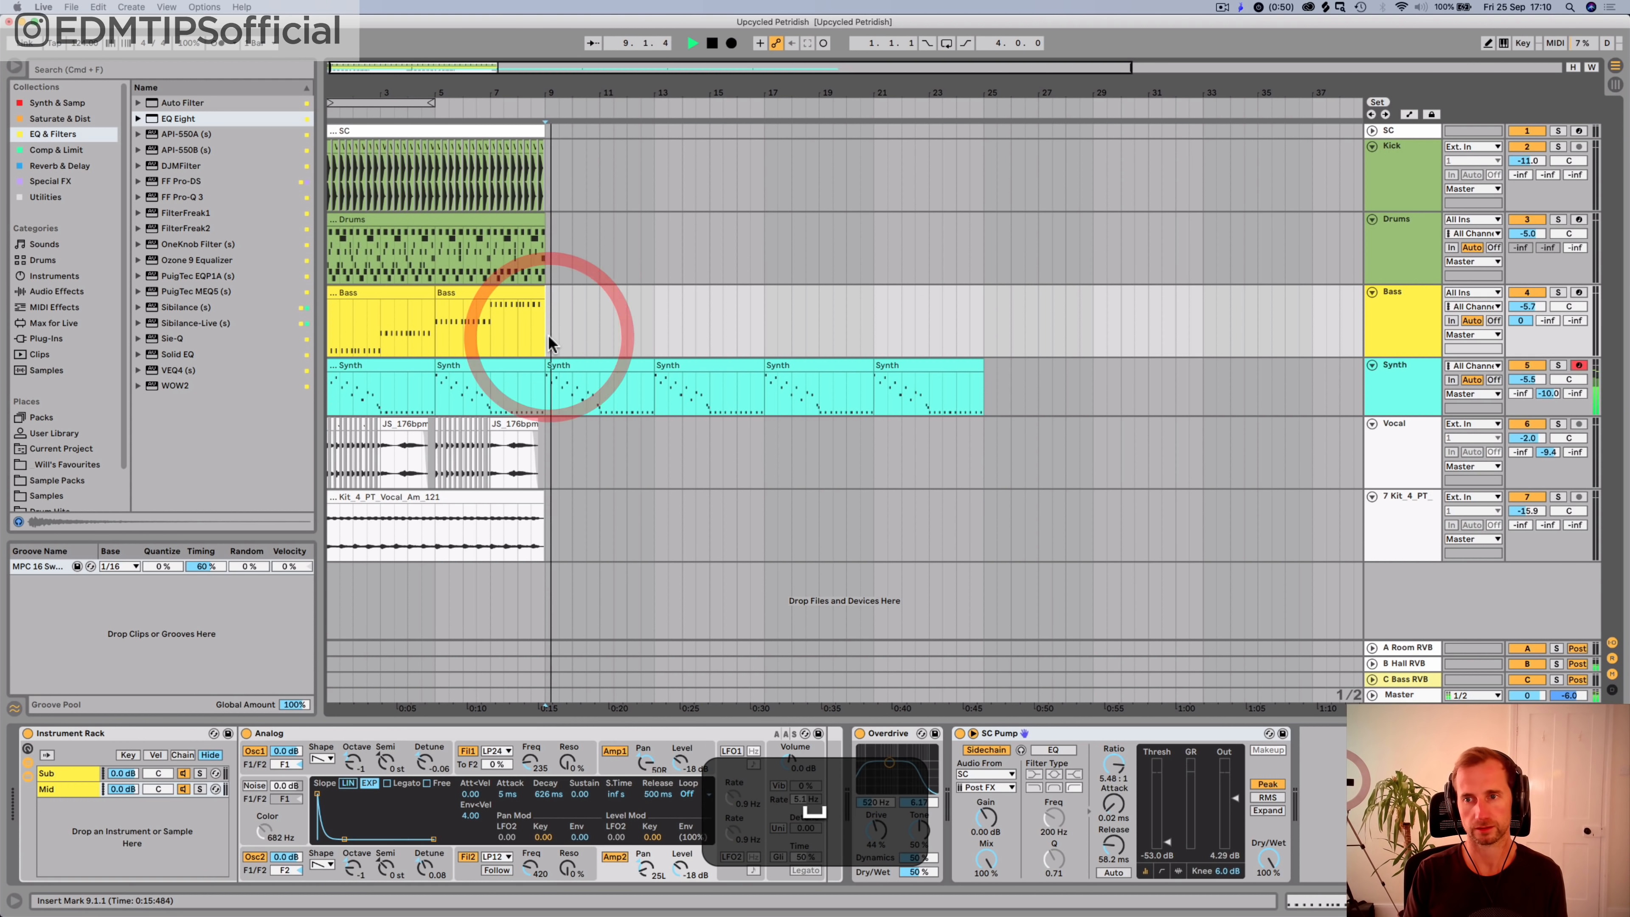
left_click(1417, 379)
key("space")
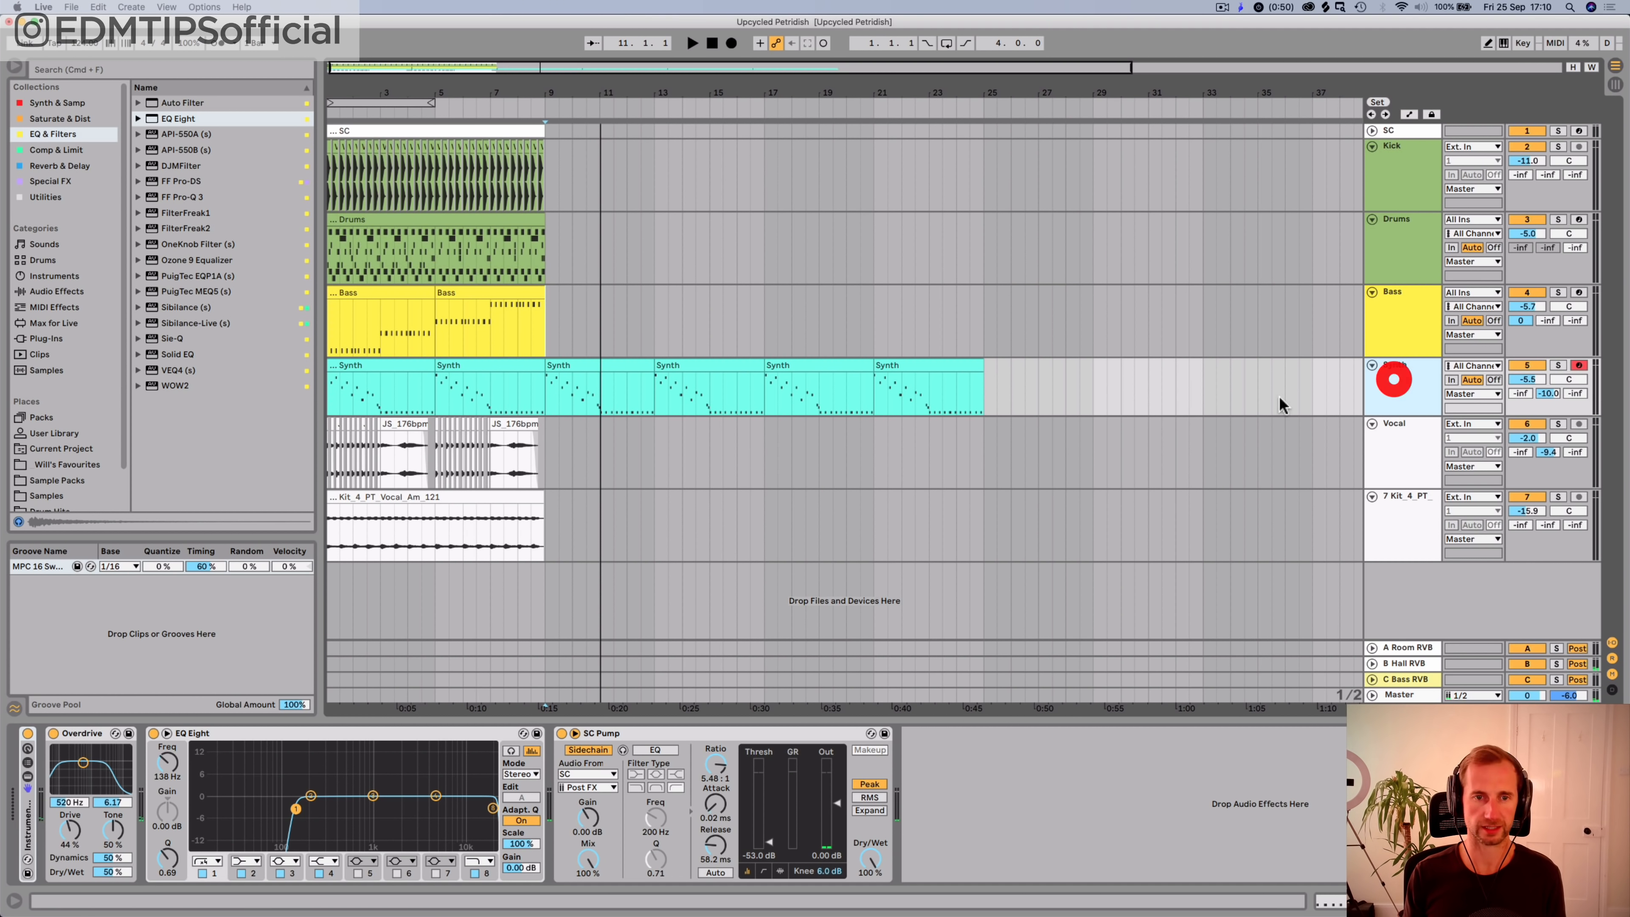
Step: Expand the Synth track's Instrument Rack, select the Wavetable chain and lower its filter frequency to 20.0 Hz during playback
left_click(28, 815)
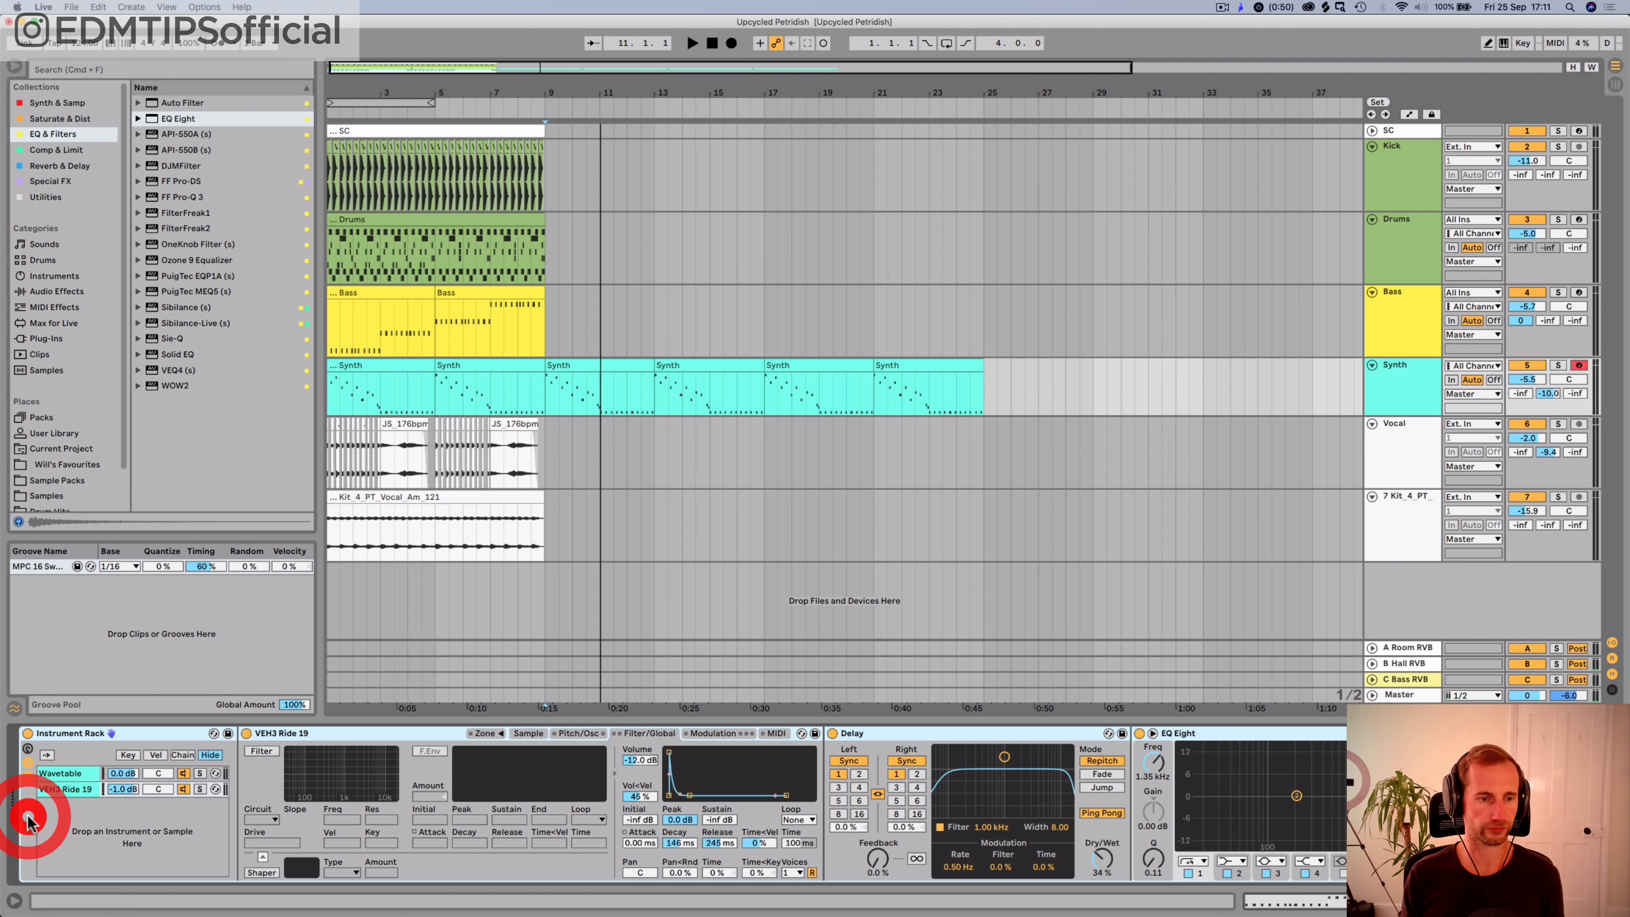
left_click(59, 774)
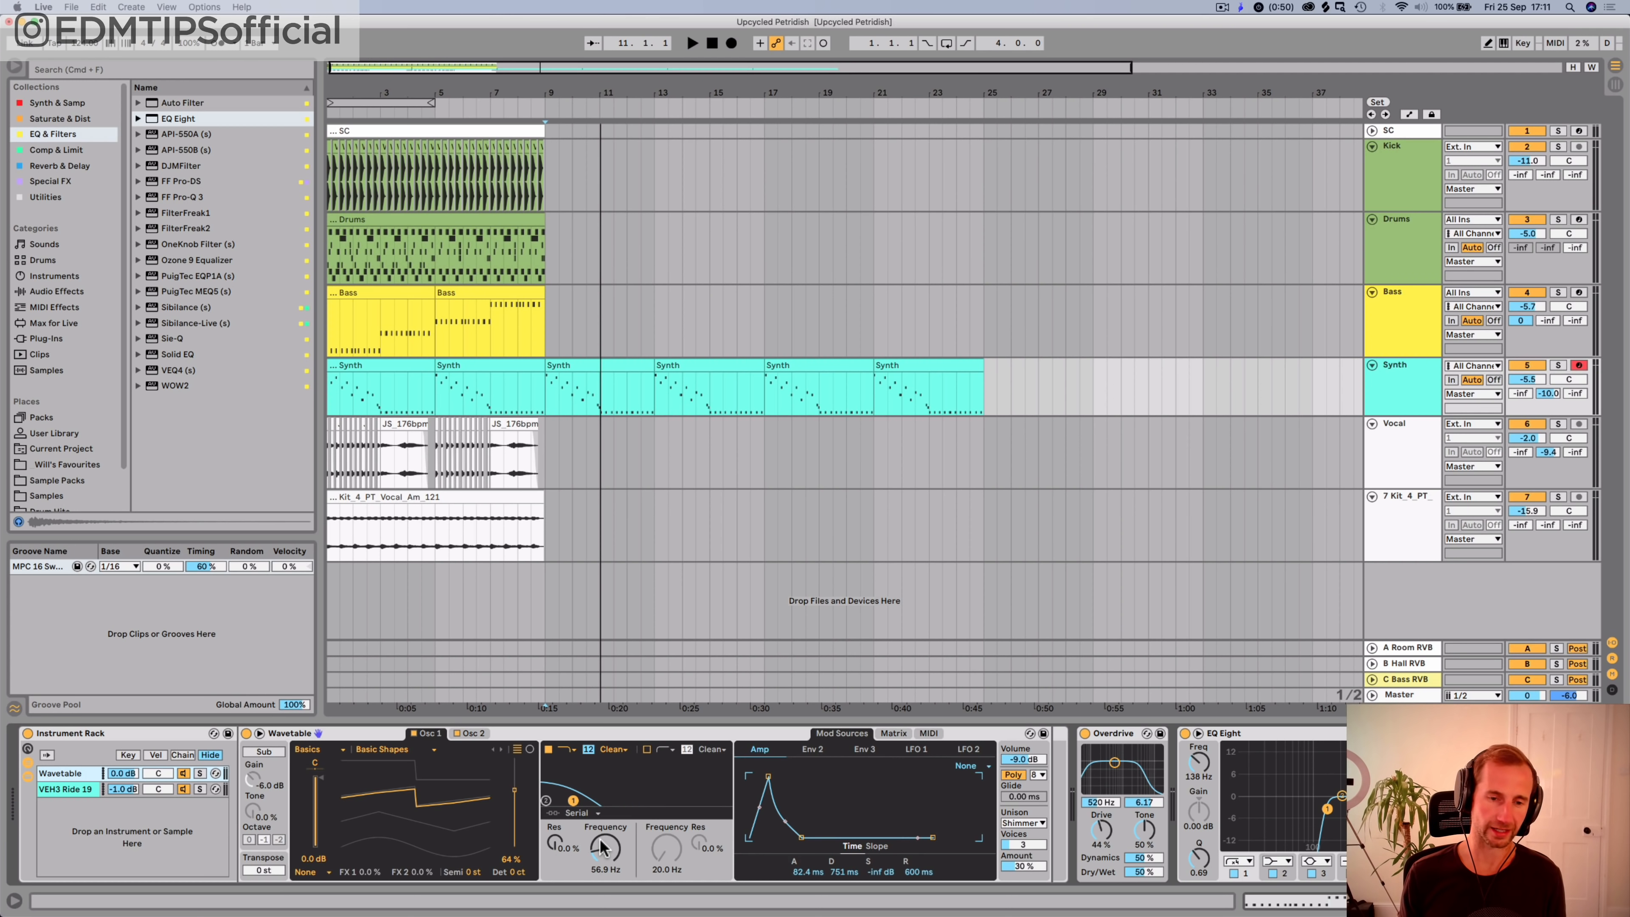
key("space")
left_click_drag(604, 847, 604, 886)
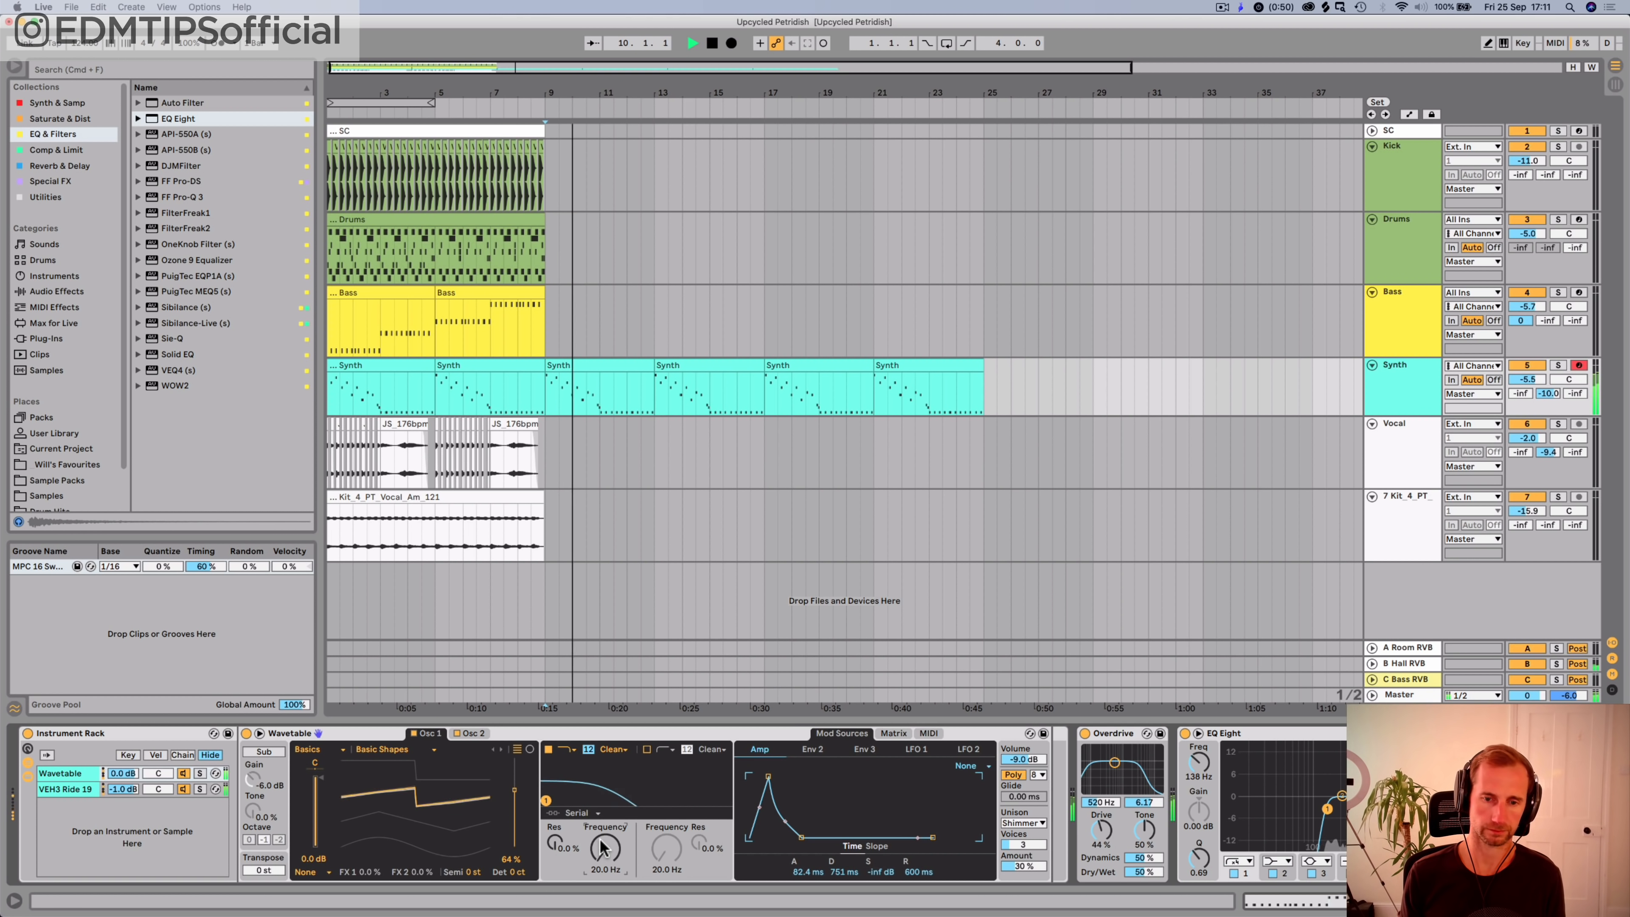
key("space")
Step: Reduce the Env 2 modulation of Wavetable's Filter 1 Freq to 44 in the modulation matrix while listening
left_click(893, 733)
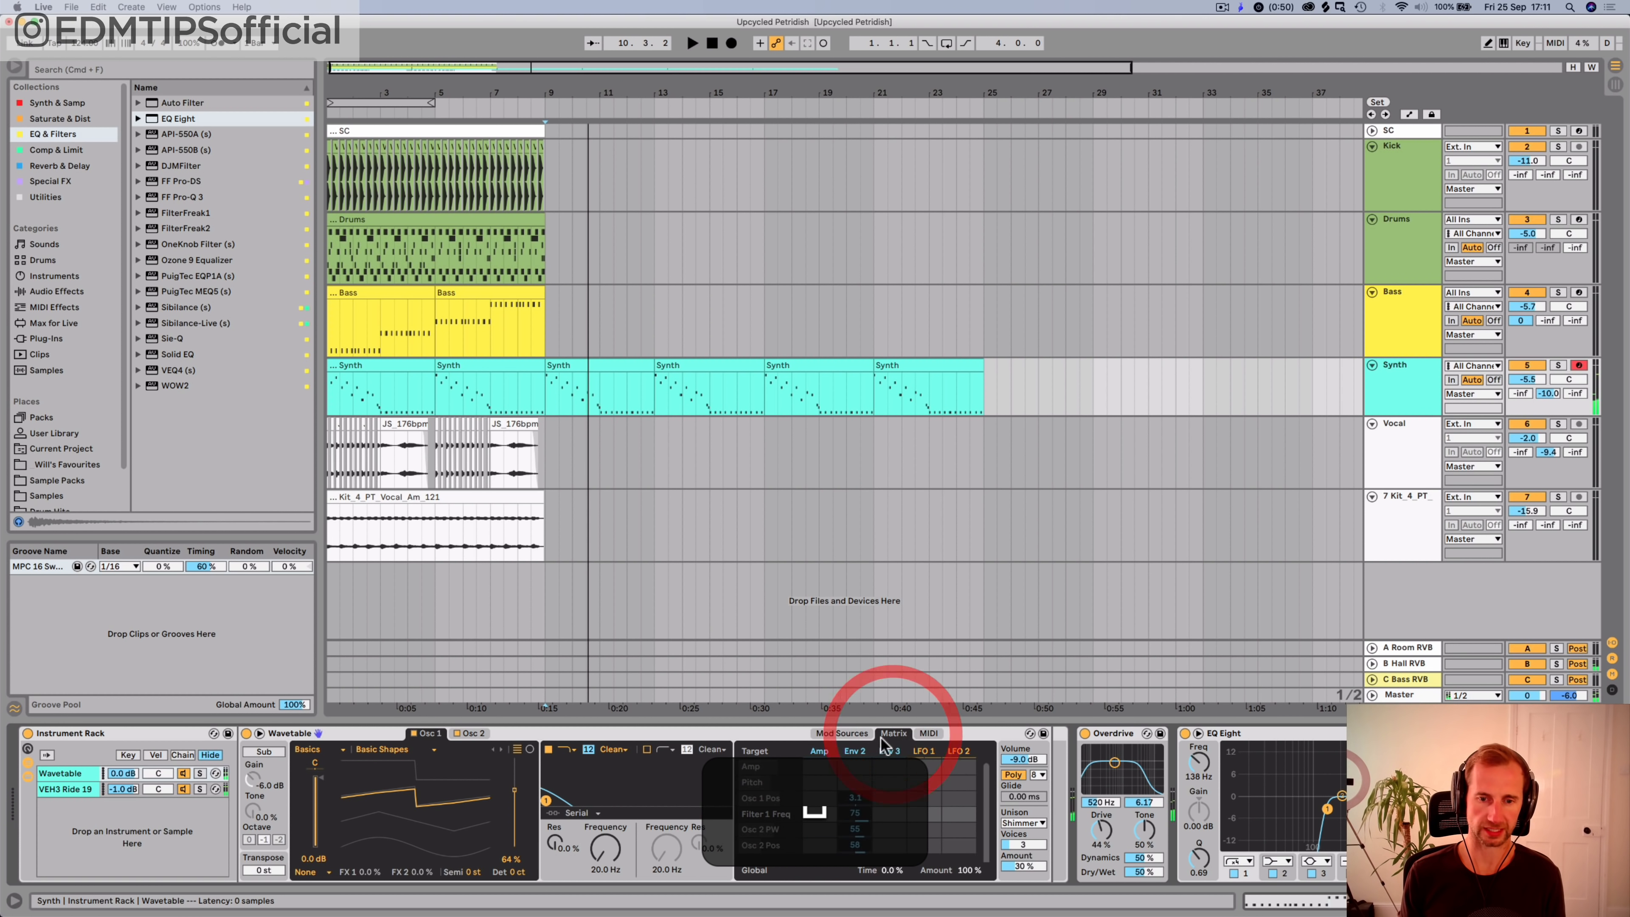
key("space")
left_click_drag(860, 820, 860, 853)
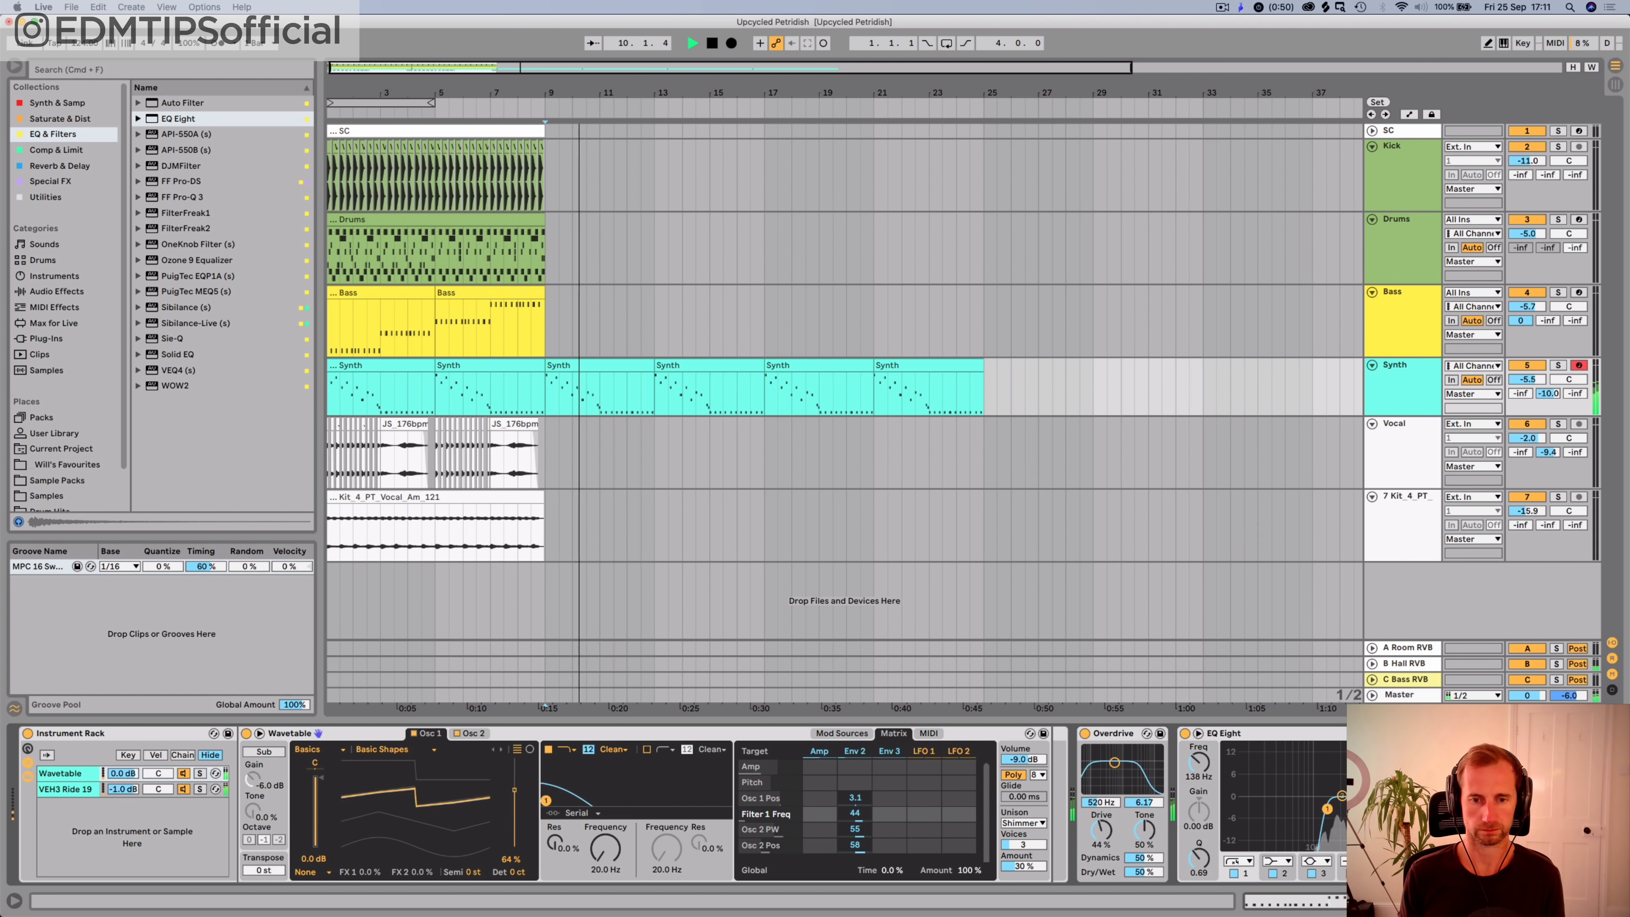
key("space")
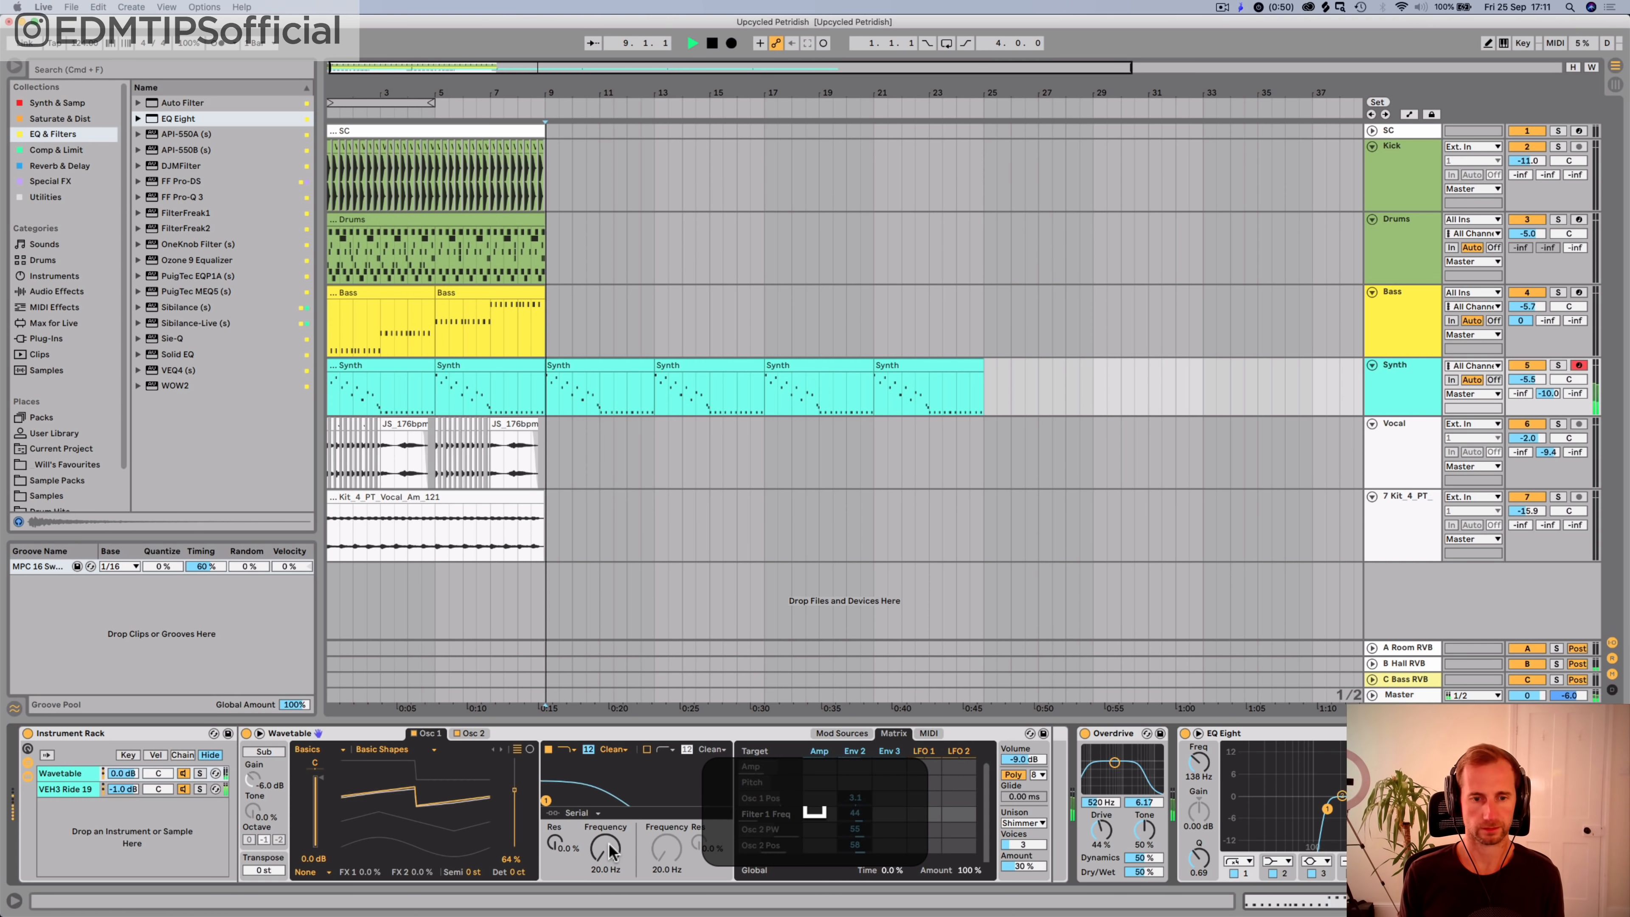
Step: Automate Wavetable's Filter 1 Freq in a new lane, rising from bar 9 to about 2.83 kHz at bar 25, and stop playback
right_click(609, 846)
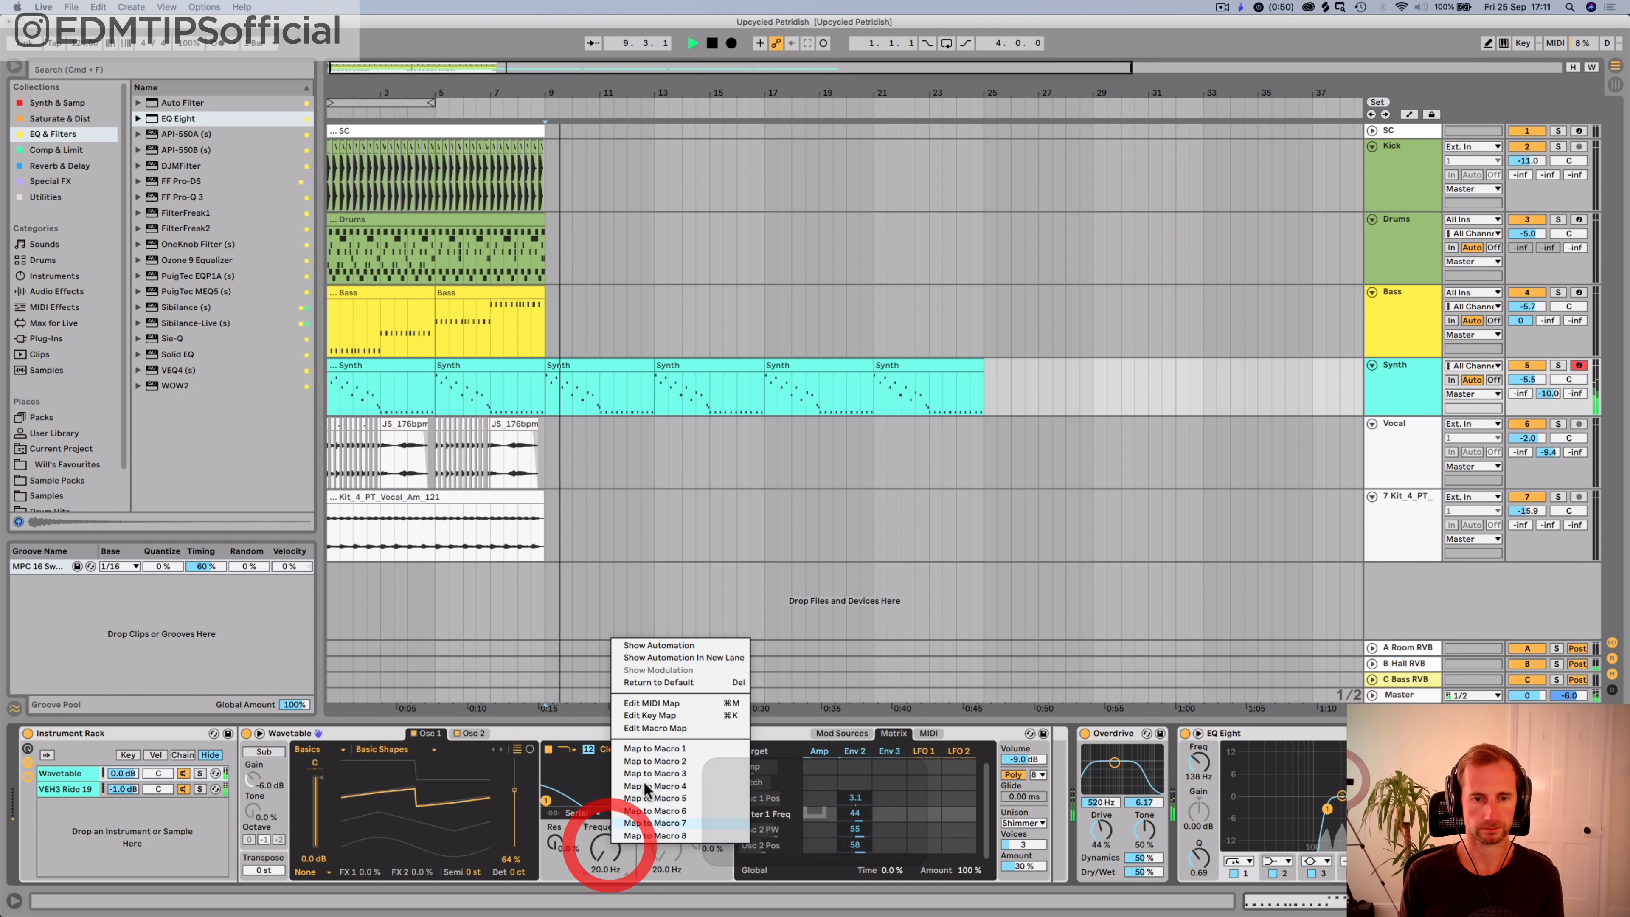
left_click(661, 657)
left_click(545, 455)
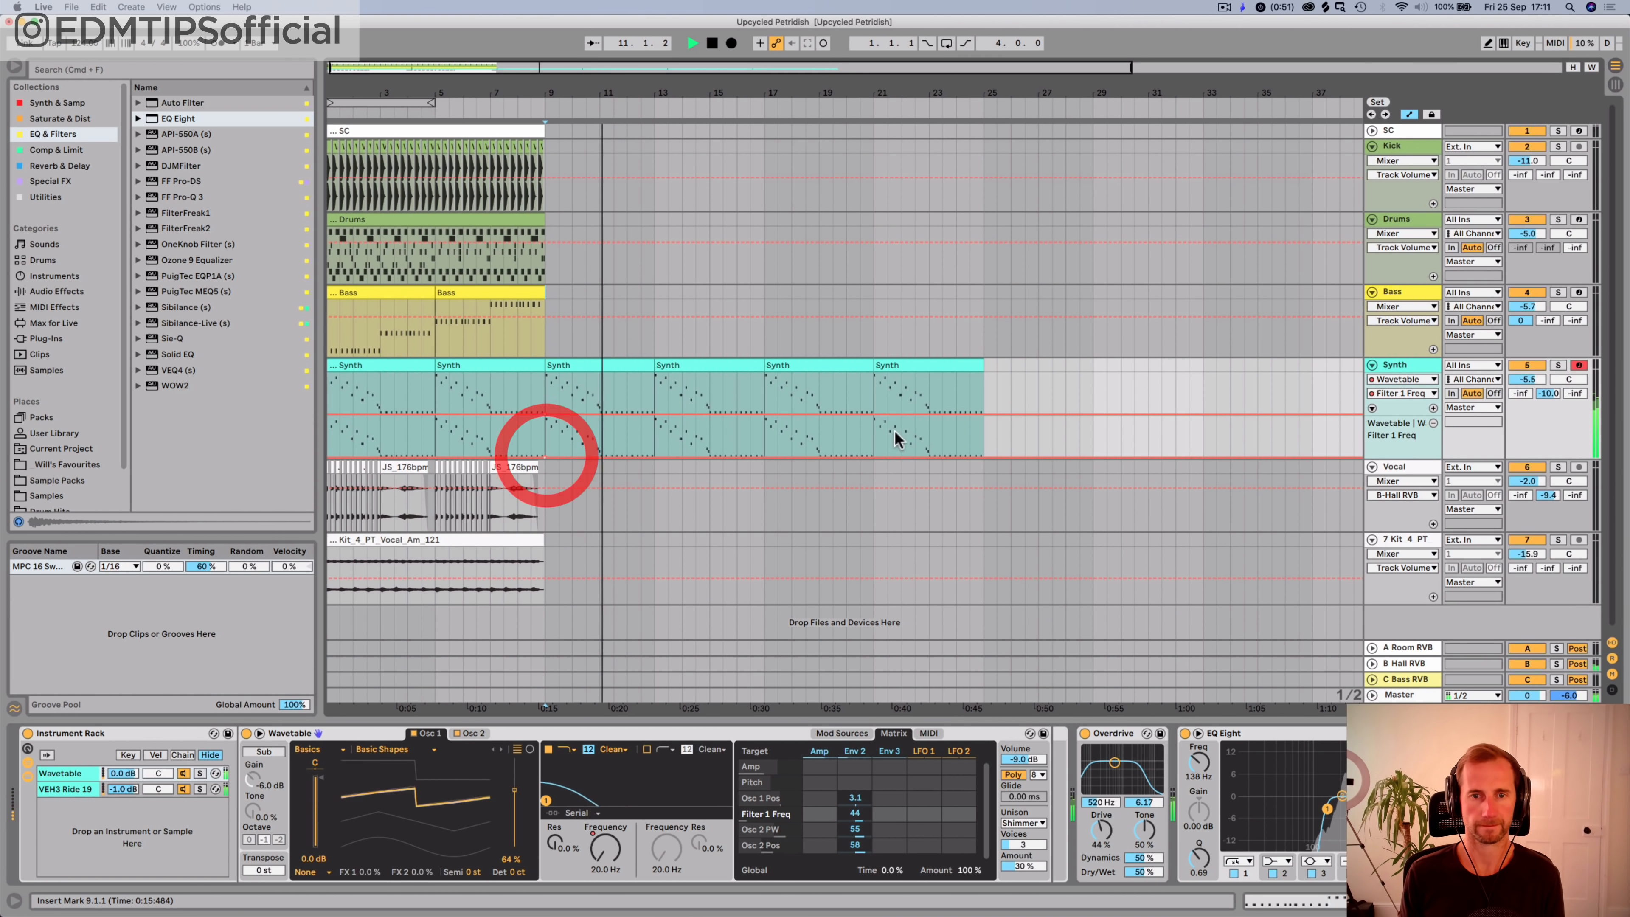
left_click_drag(977, 457, 983, 428)
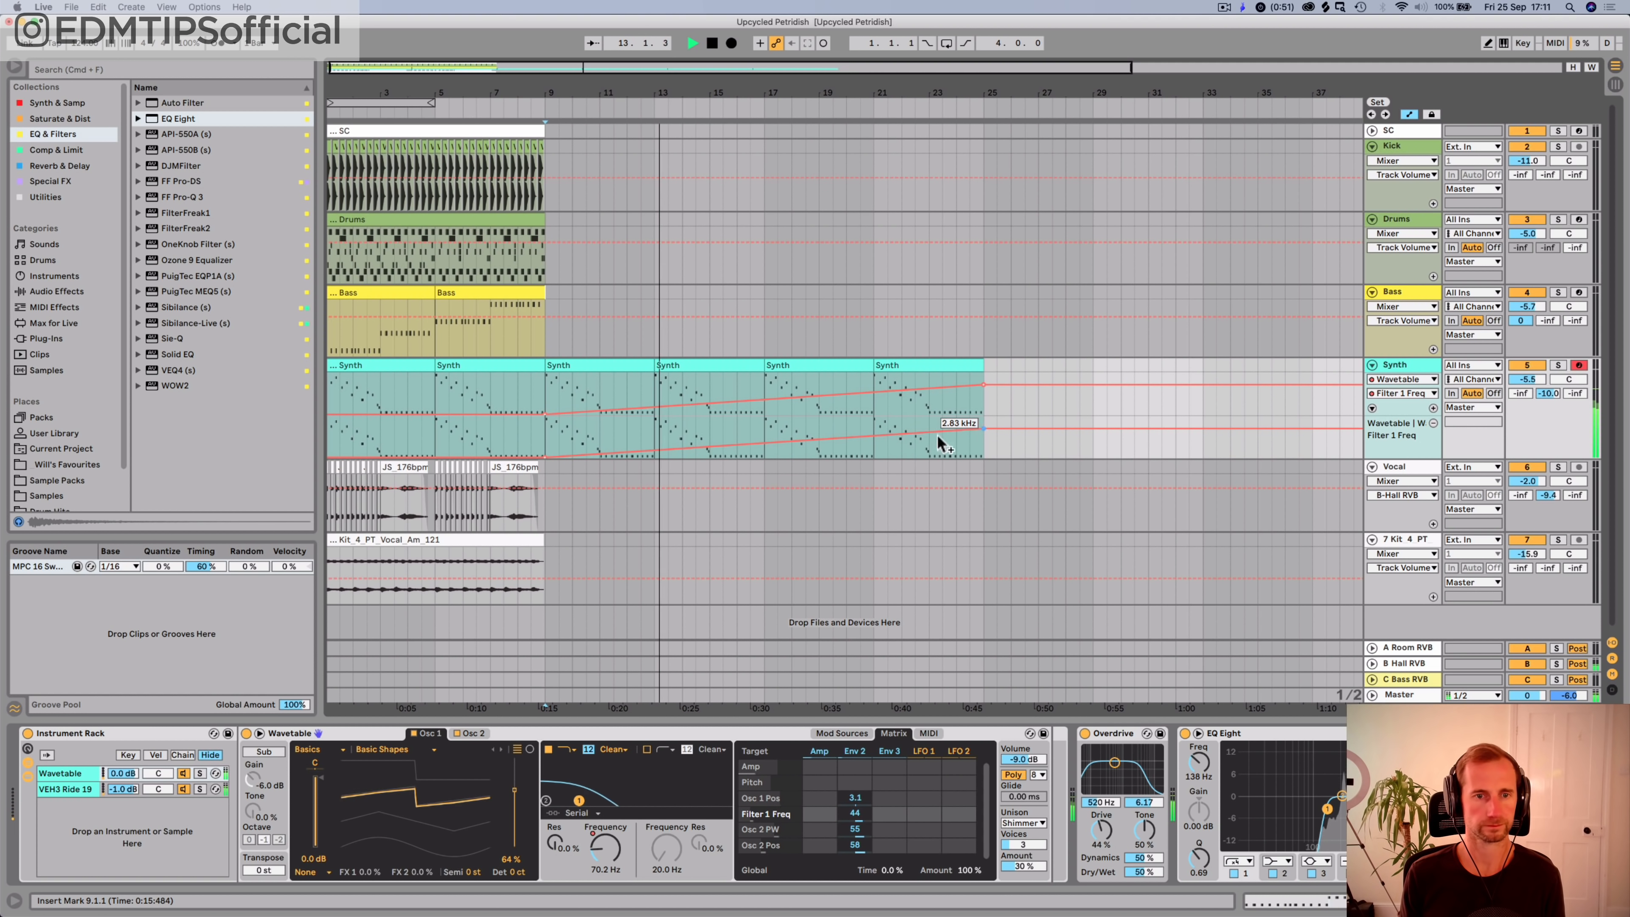
left_click_drag(495, 457, 545, 435)
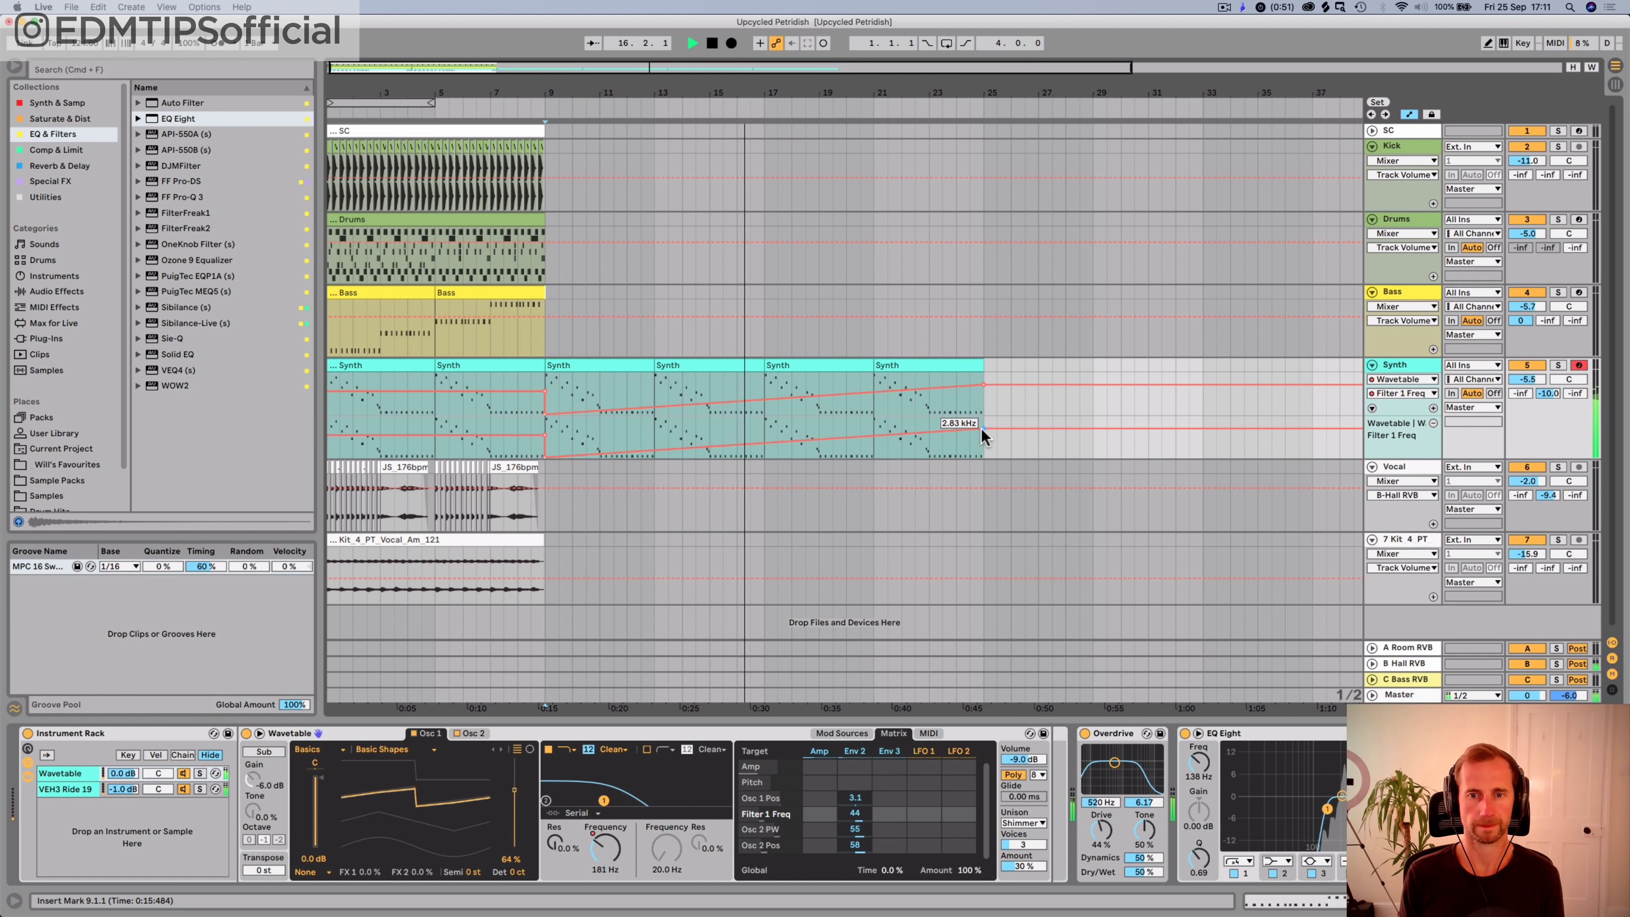
key("space")
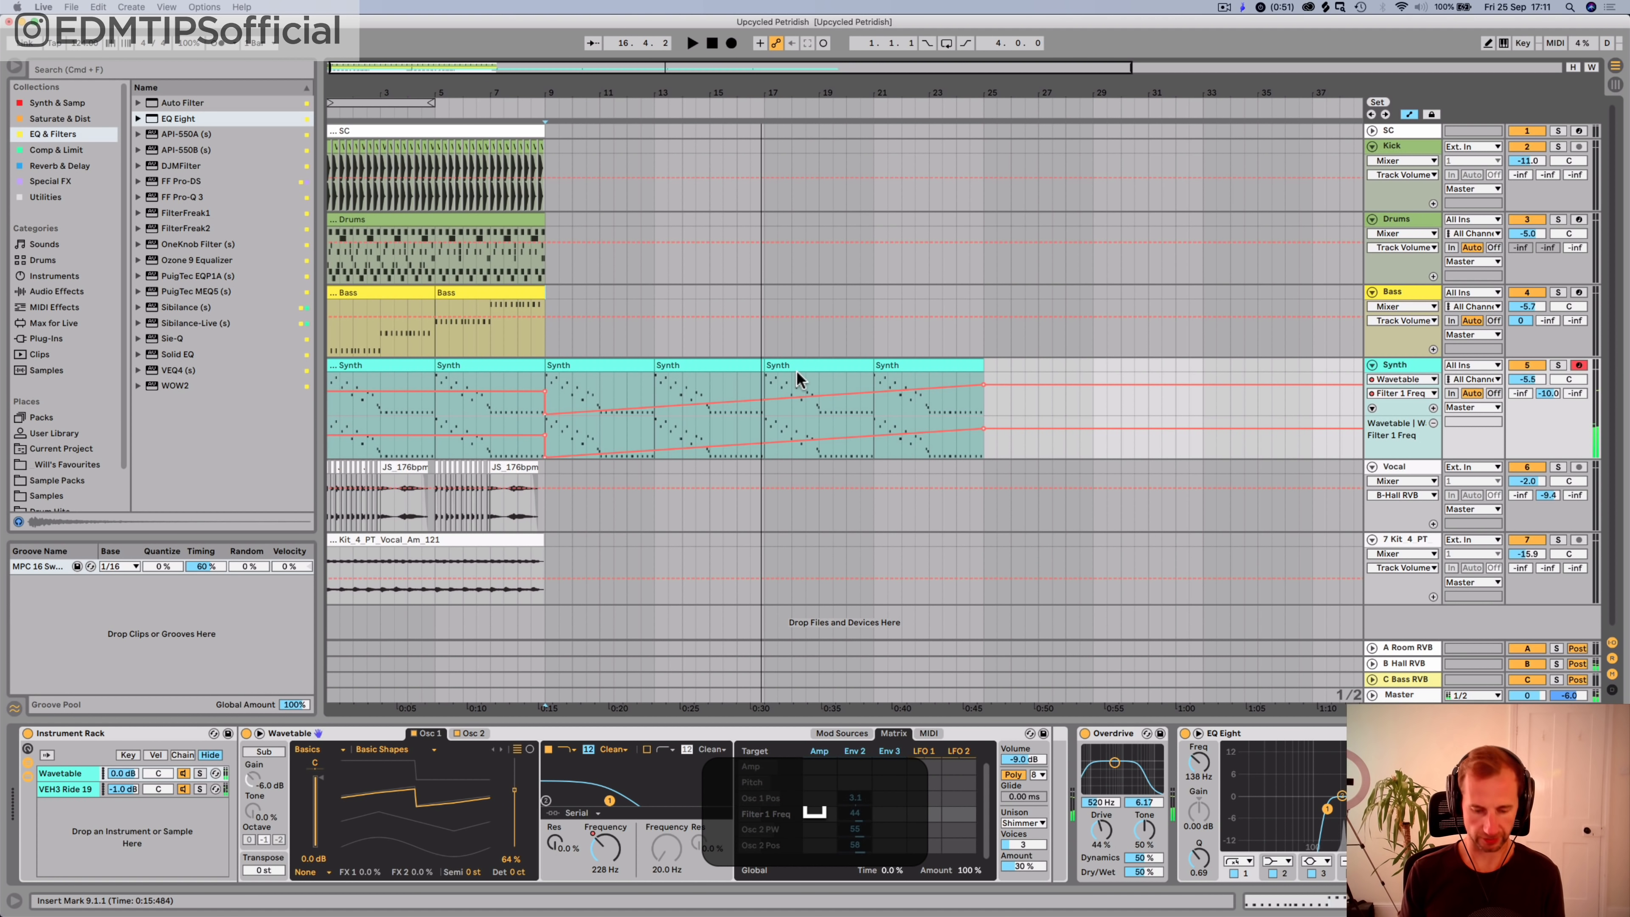
Step: Hide automation, copy the Synth clip at bar 17 onto the Bass track and audition the copy
key("a")
left_click(802, 363)
key("alt+a")
left_click_drag(802, 362, 807, 309)
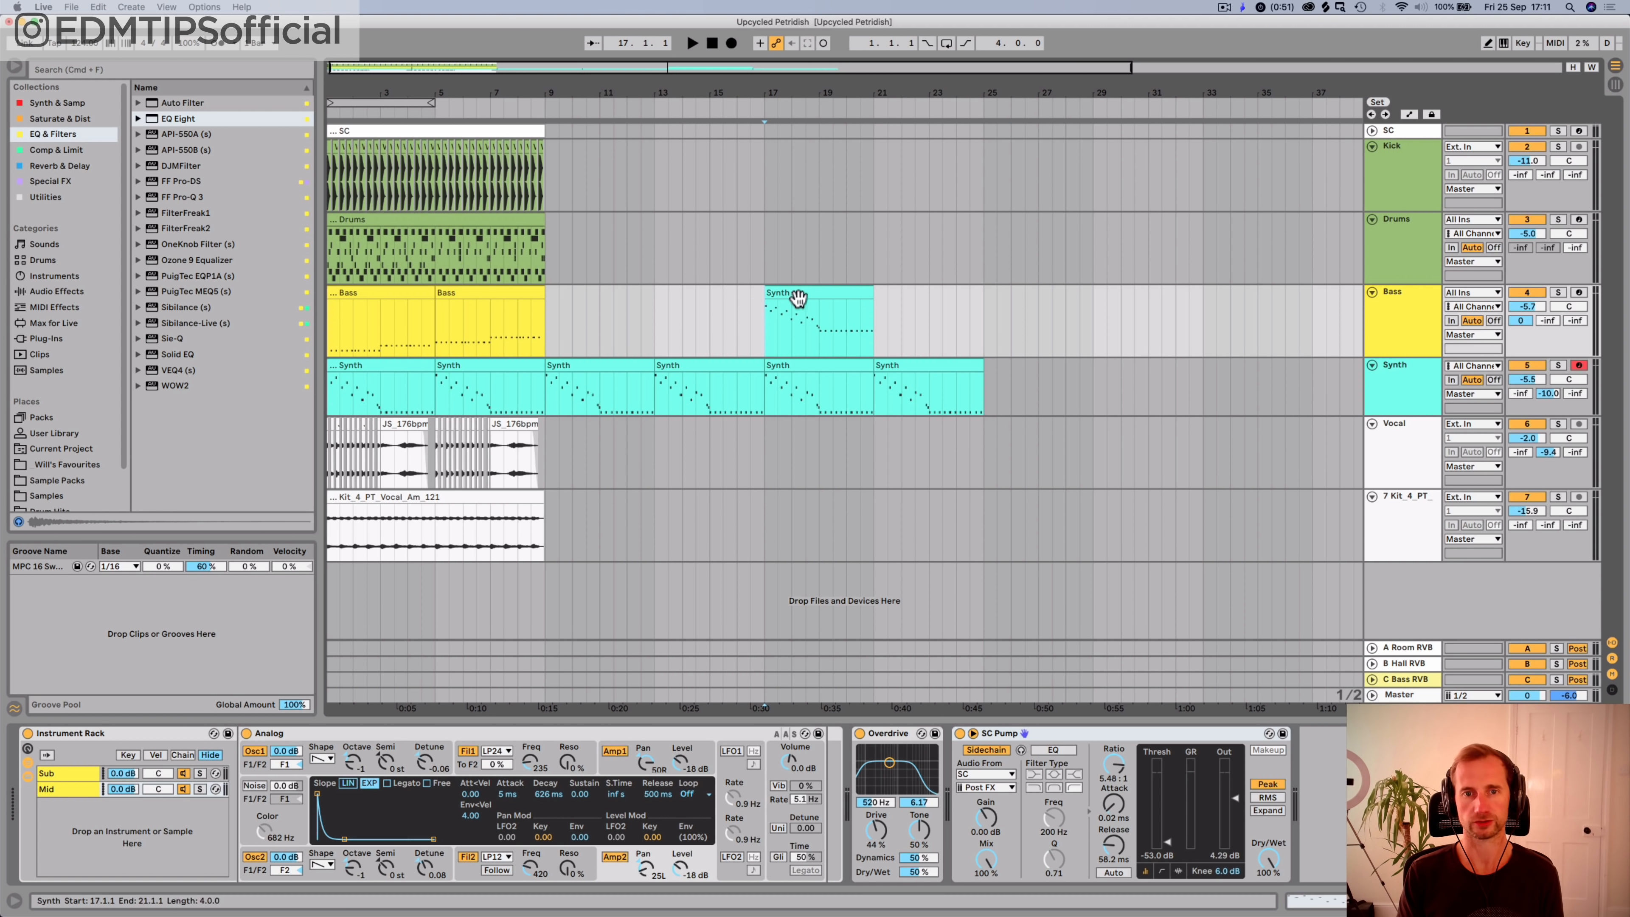
key("space")
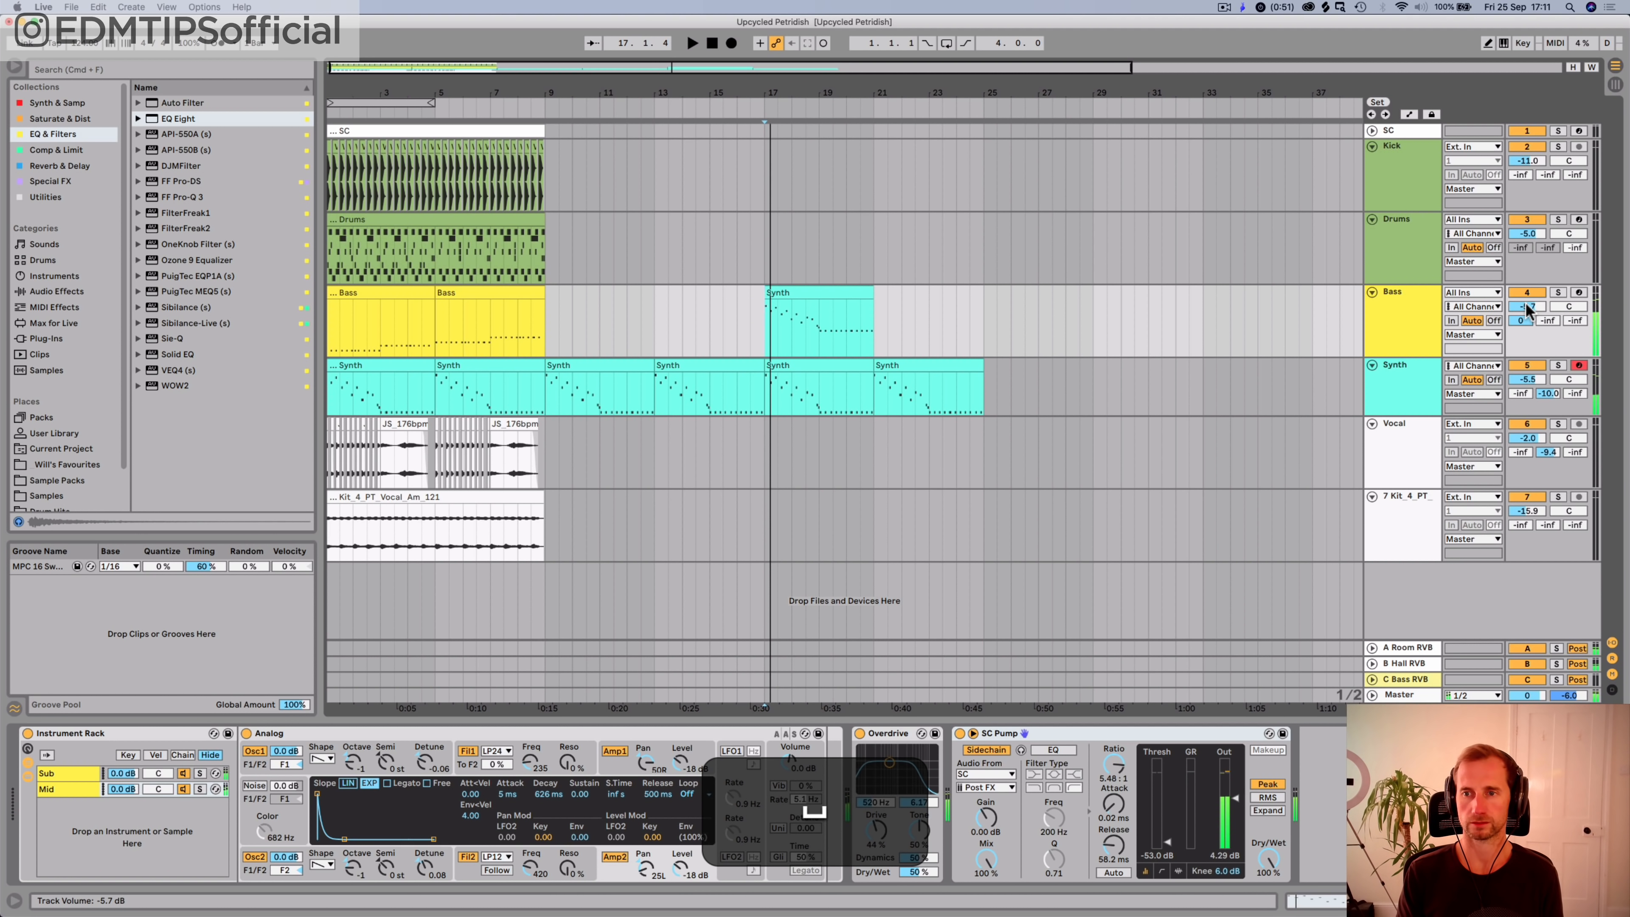
Step: Add a Utility device from the Utilities collection to the end of the Bass track's device chain
left_click(1389, 307)
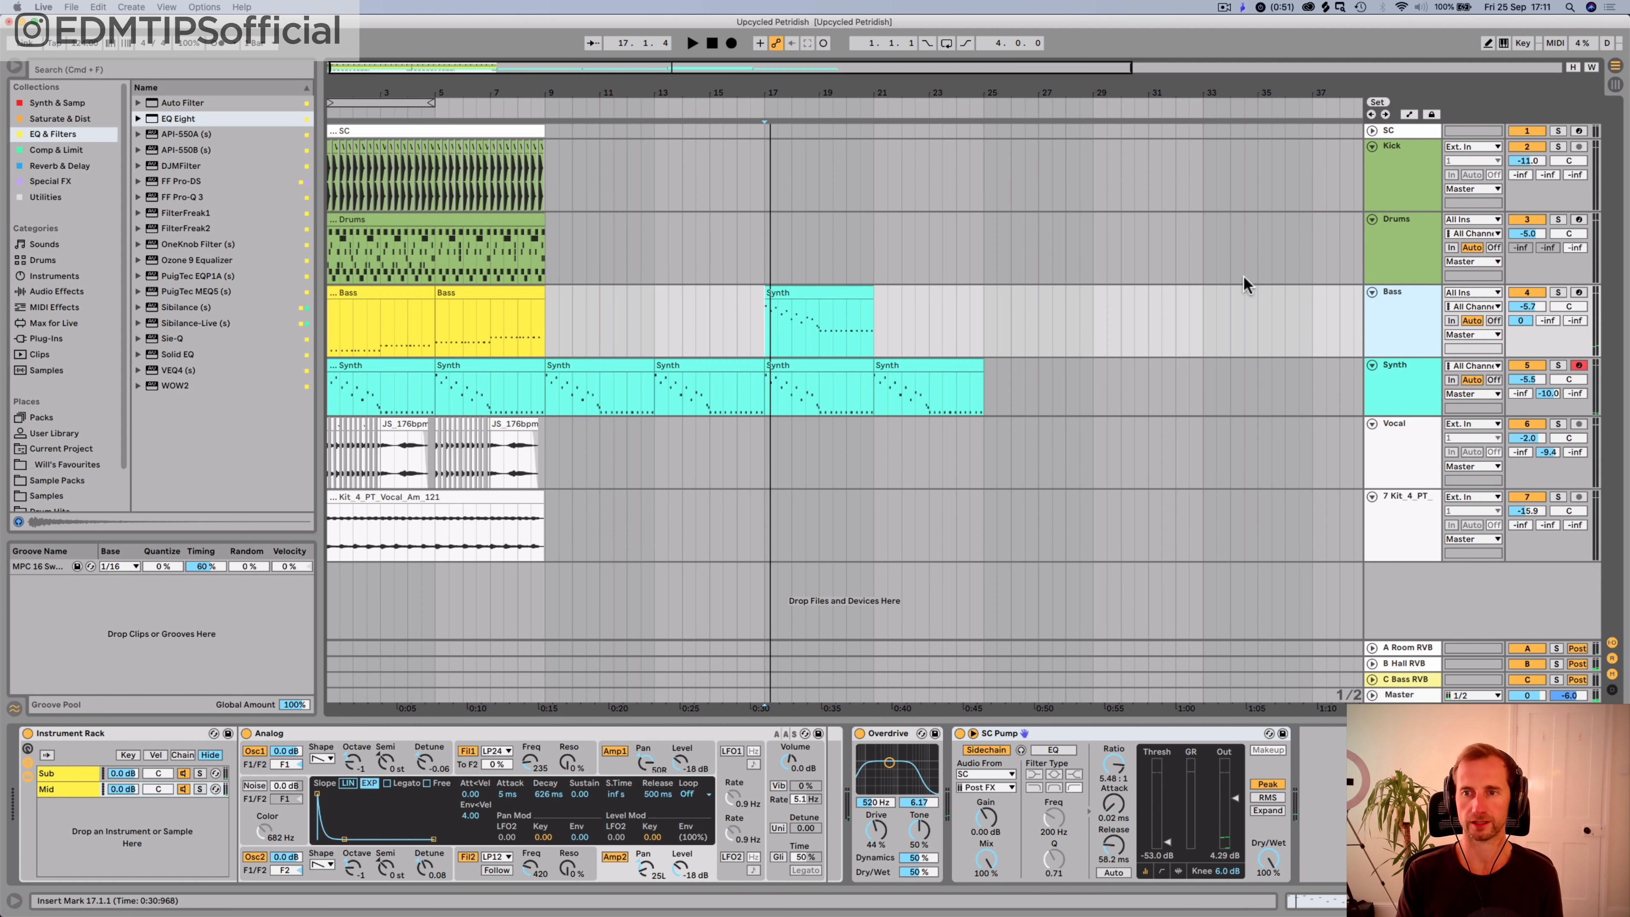
left_click(1396, 320)
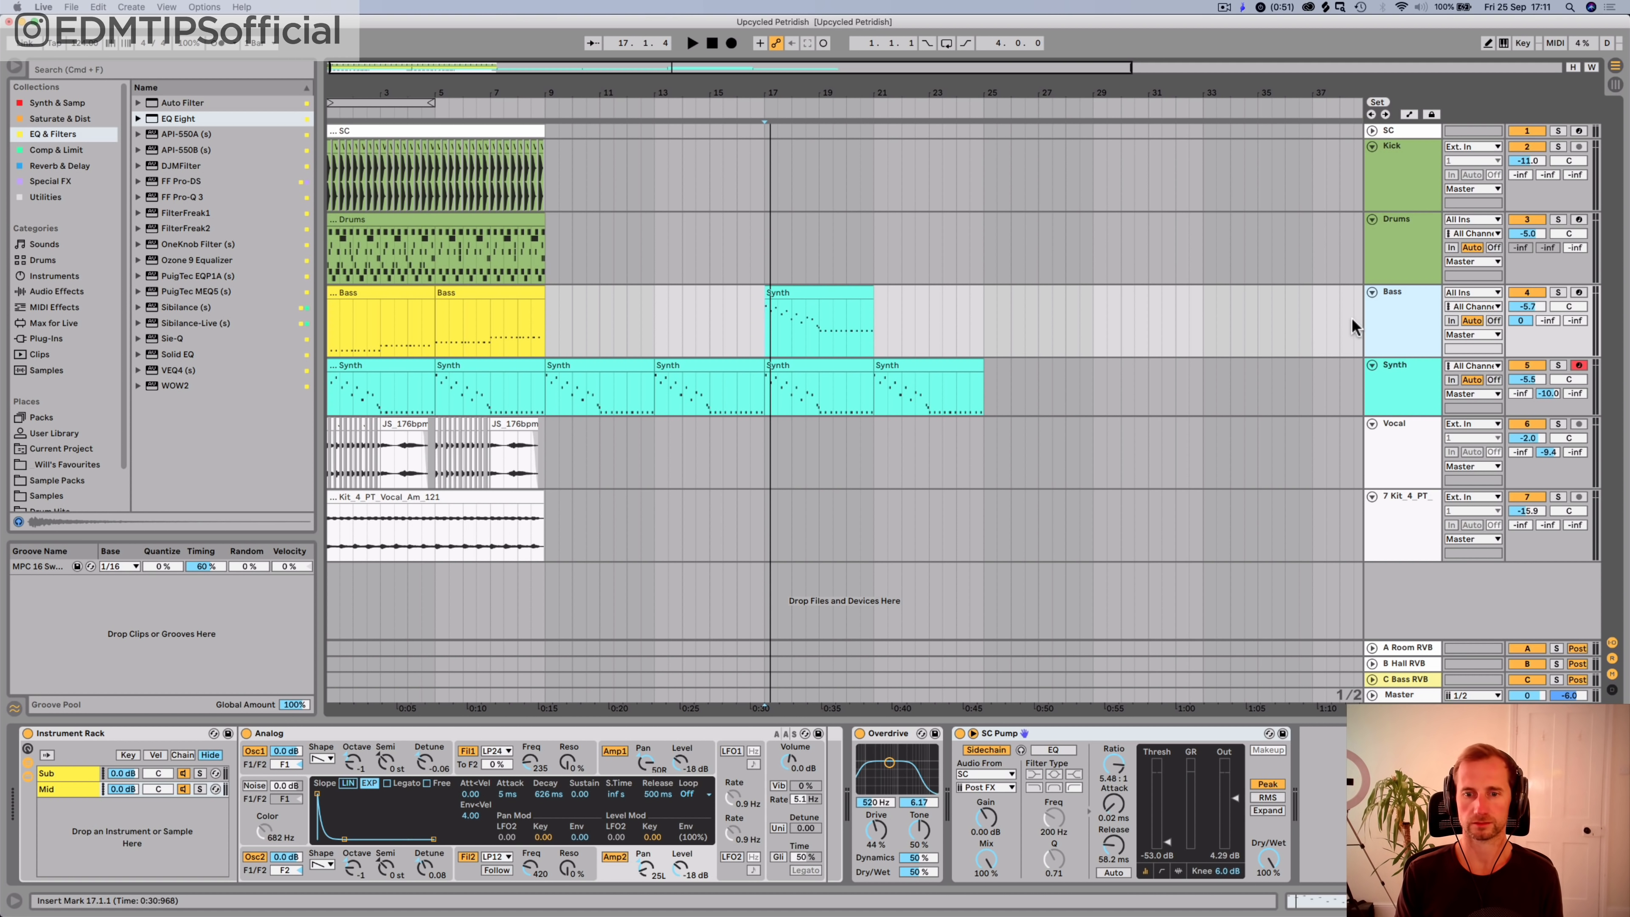
left_click(1384, 326)
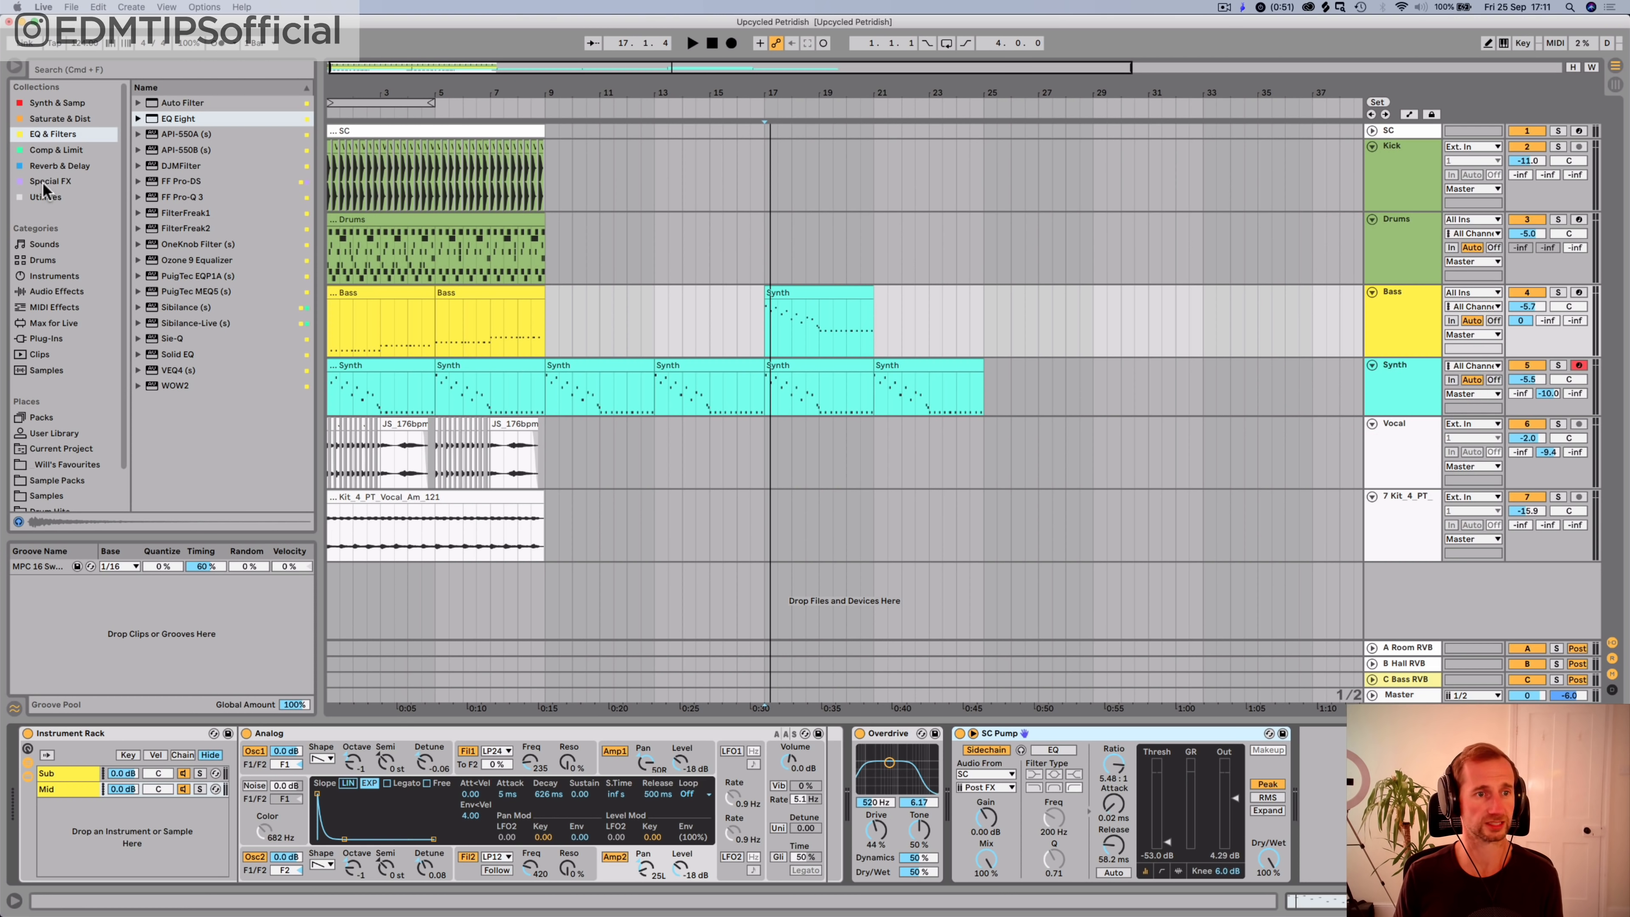
left_click(43, 197)
left_click(174, 167)
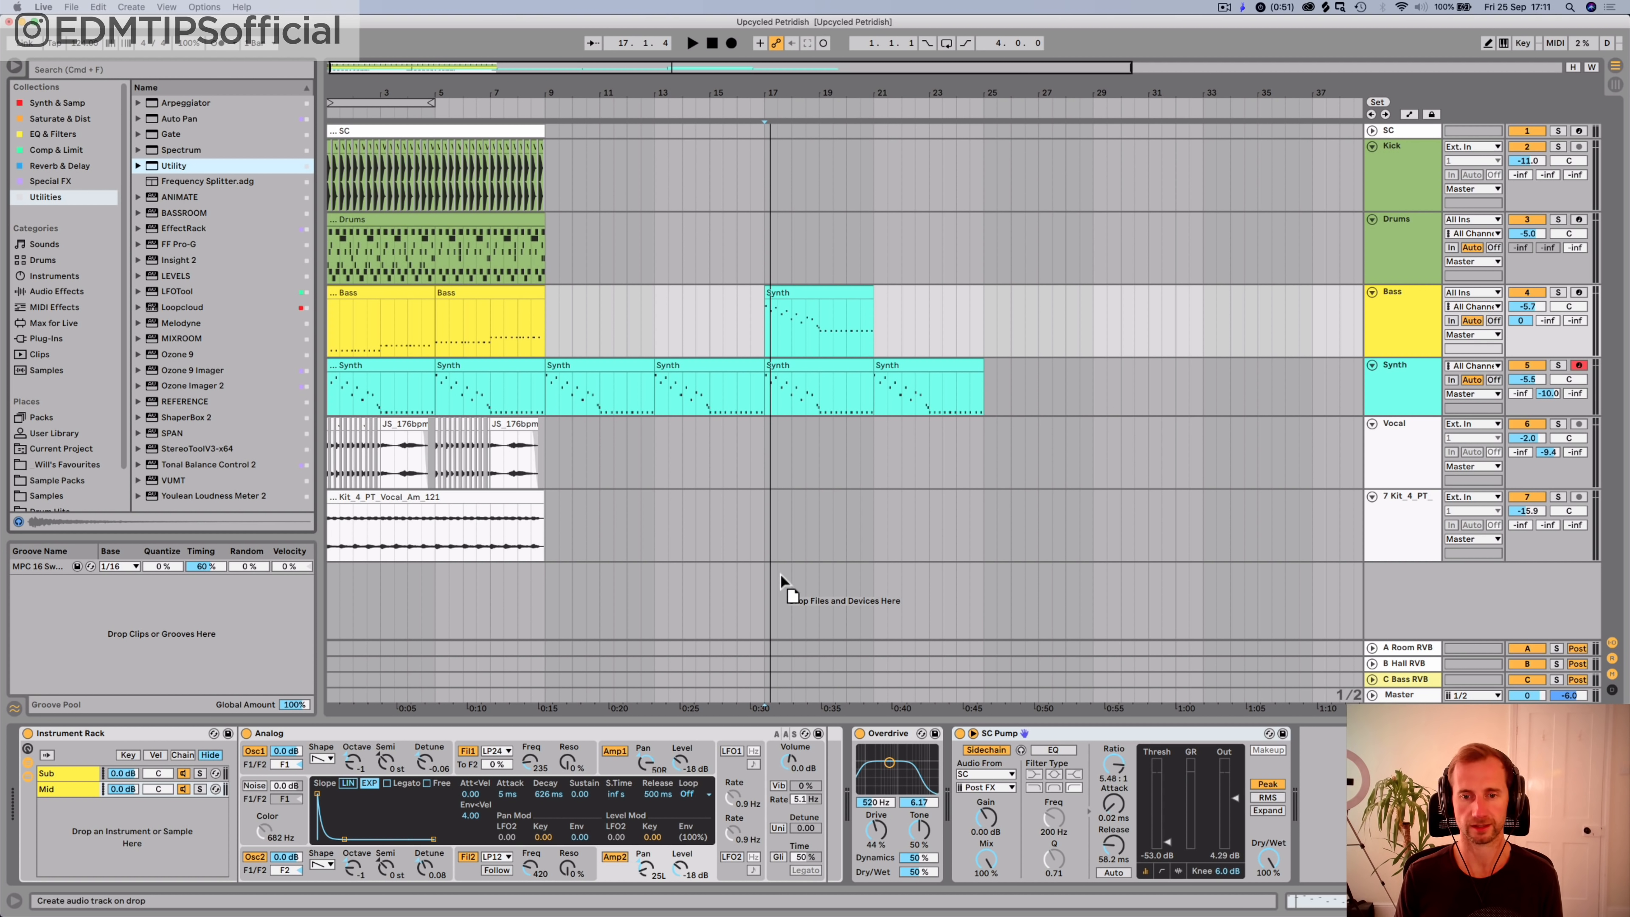
left_click_drag(174, 166, 1370, 776)
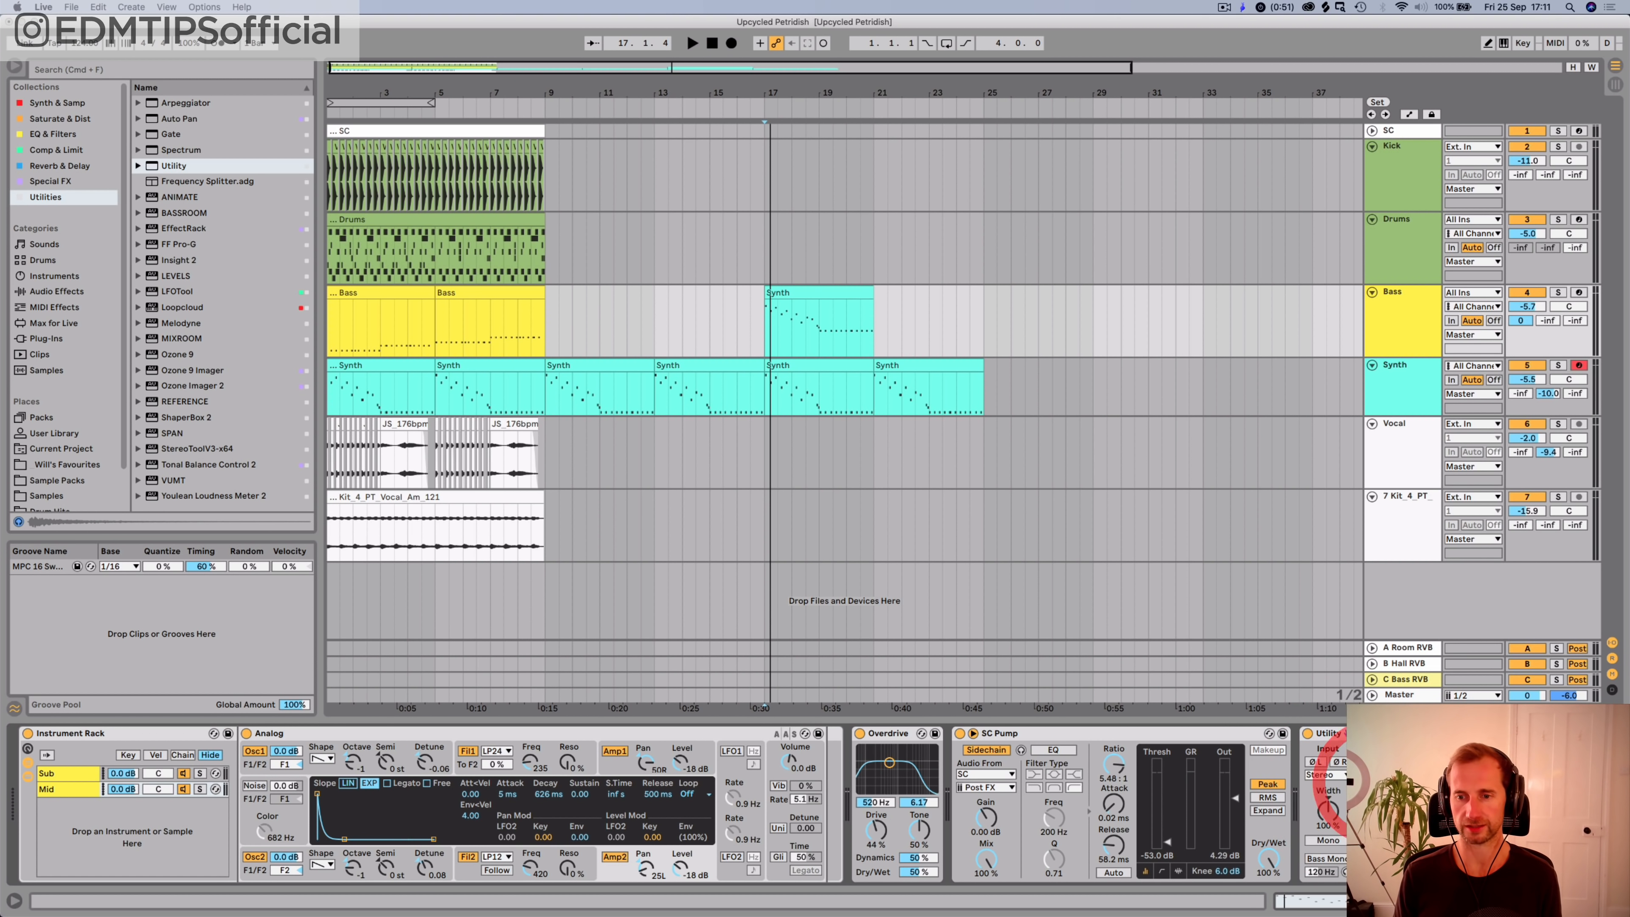
Step: Automate the Bass track's Utility Gain from 0.00 dB at bar 9 down to about -18.6 dB before bar 17, and play it
key("a")
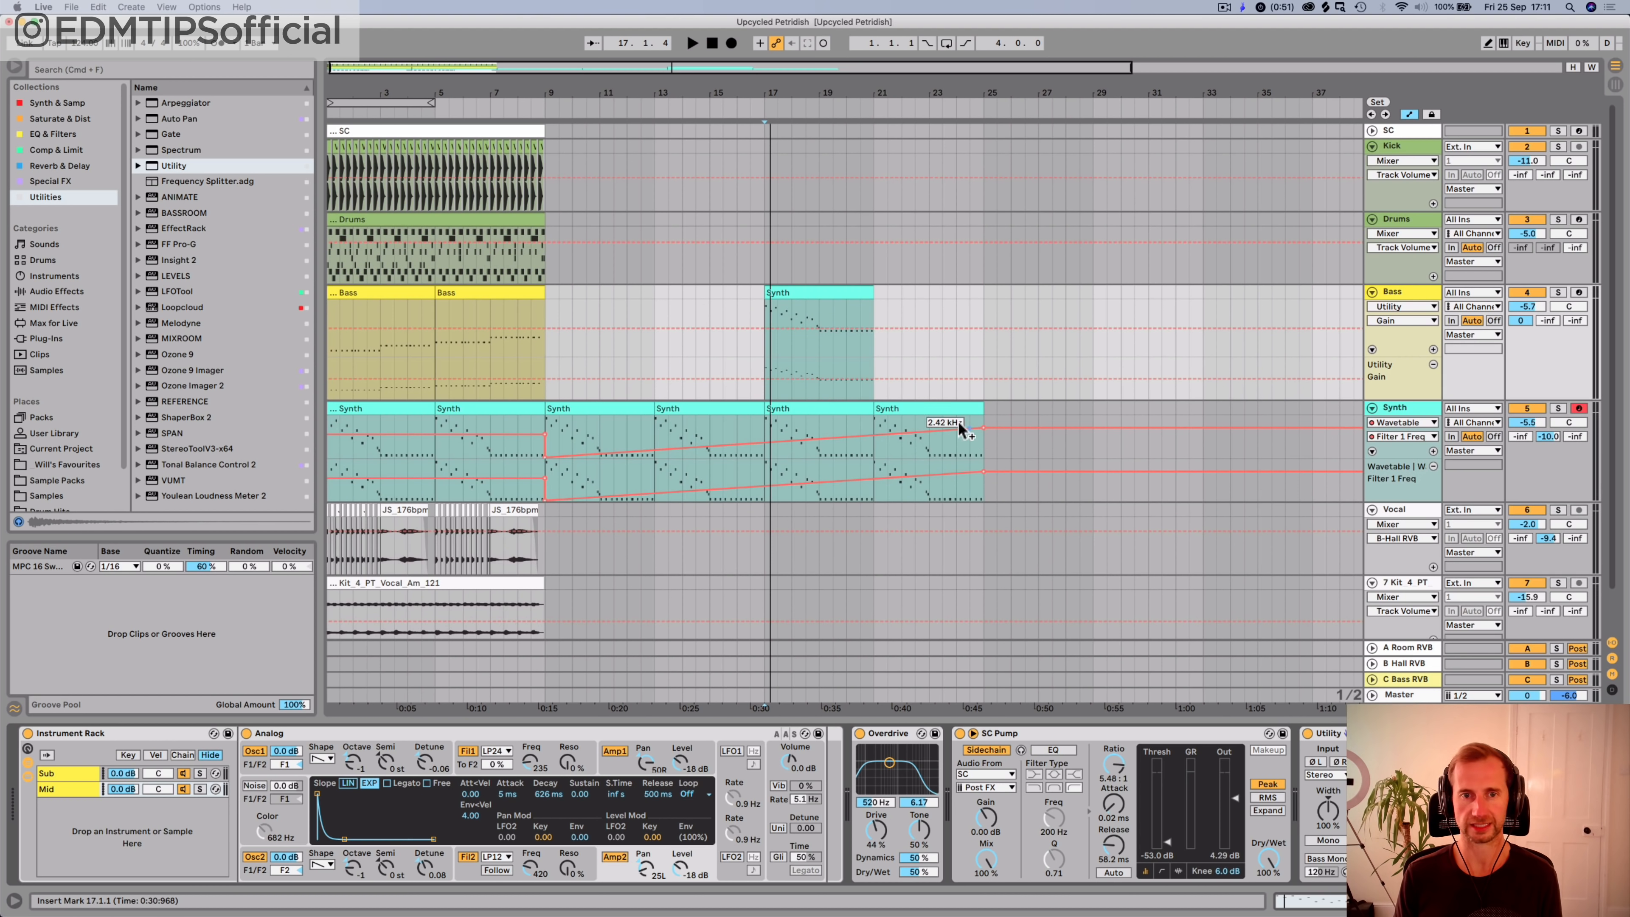
left_click(550, 380)
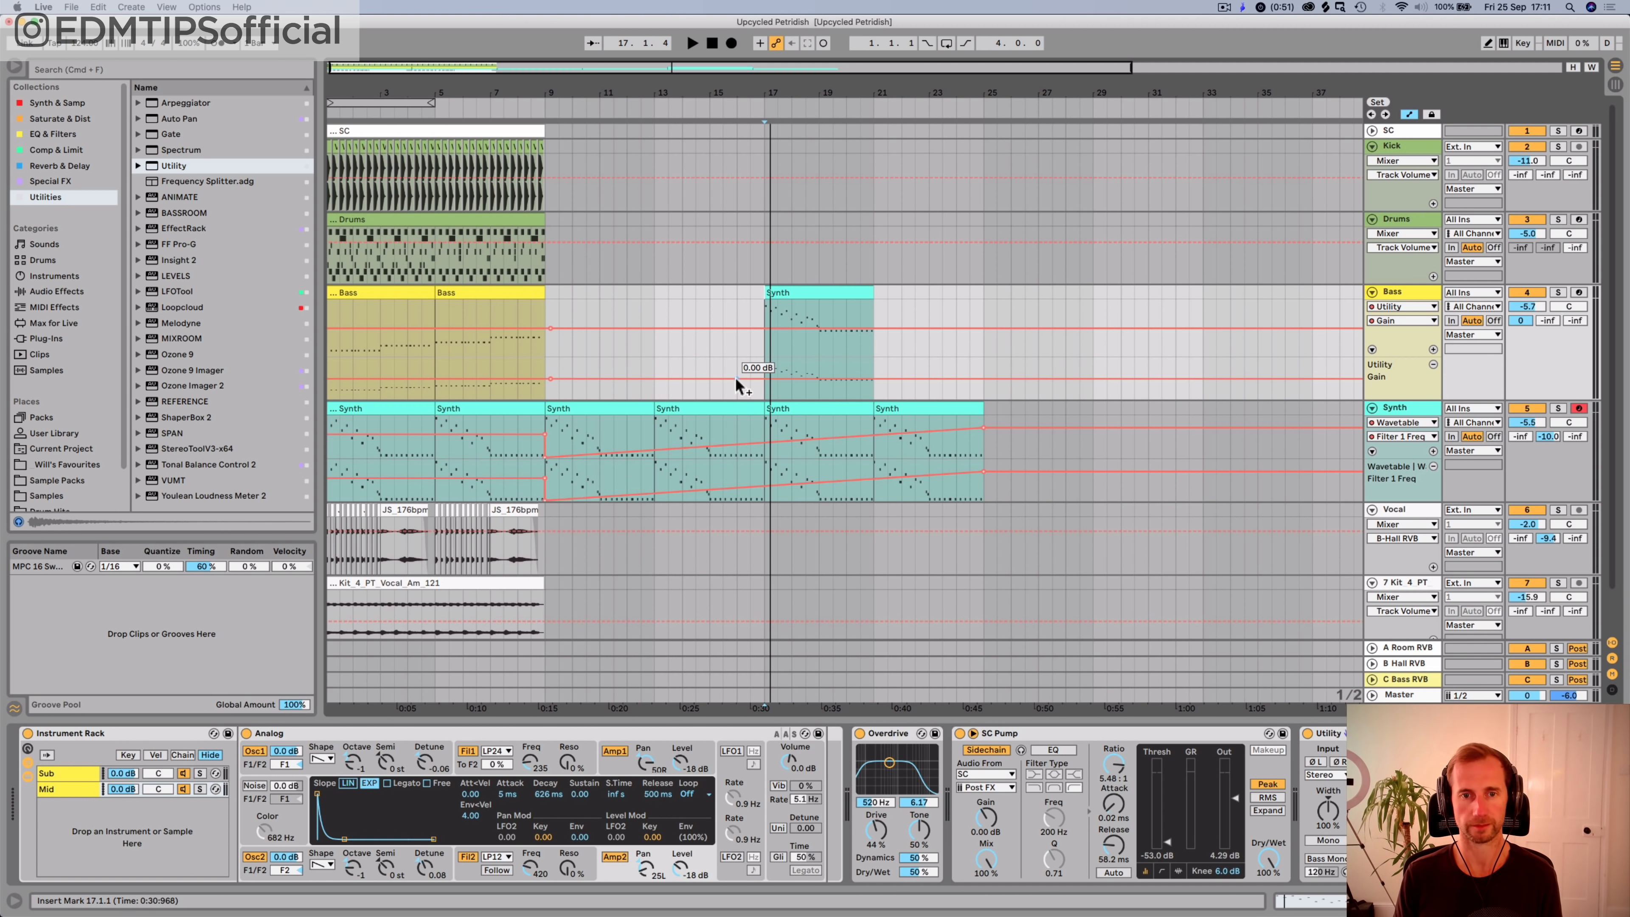
left_click(717, 379)
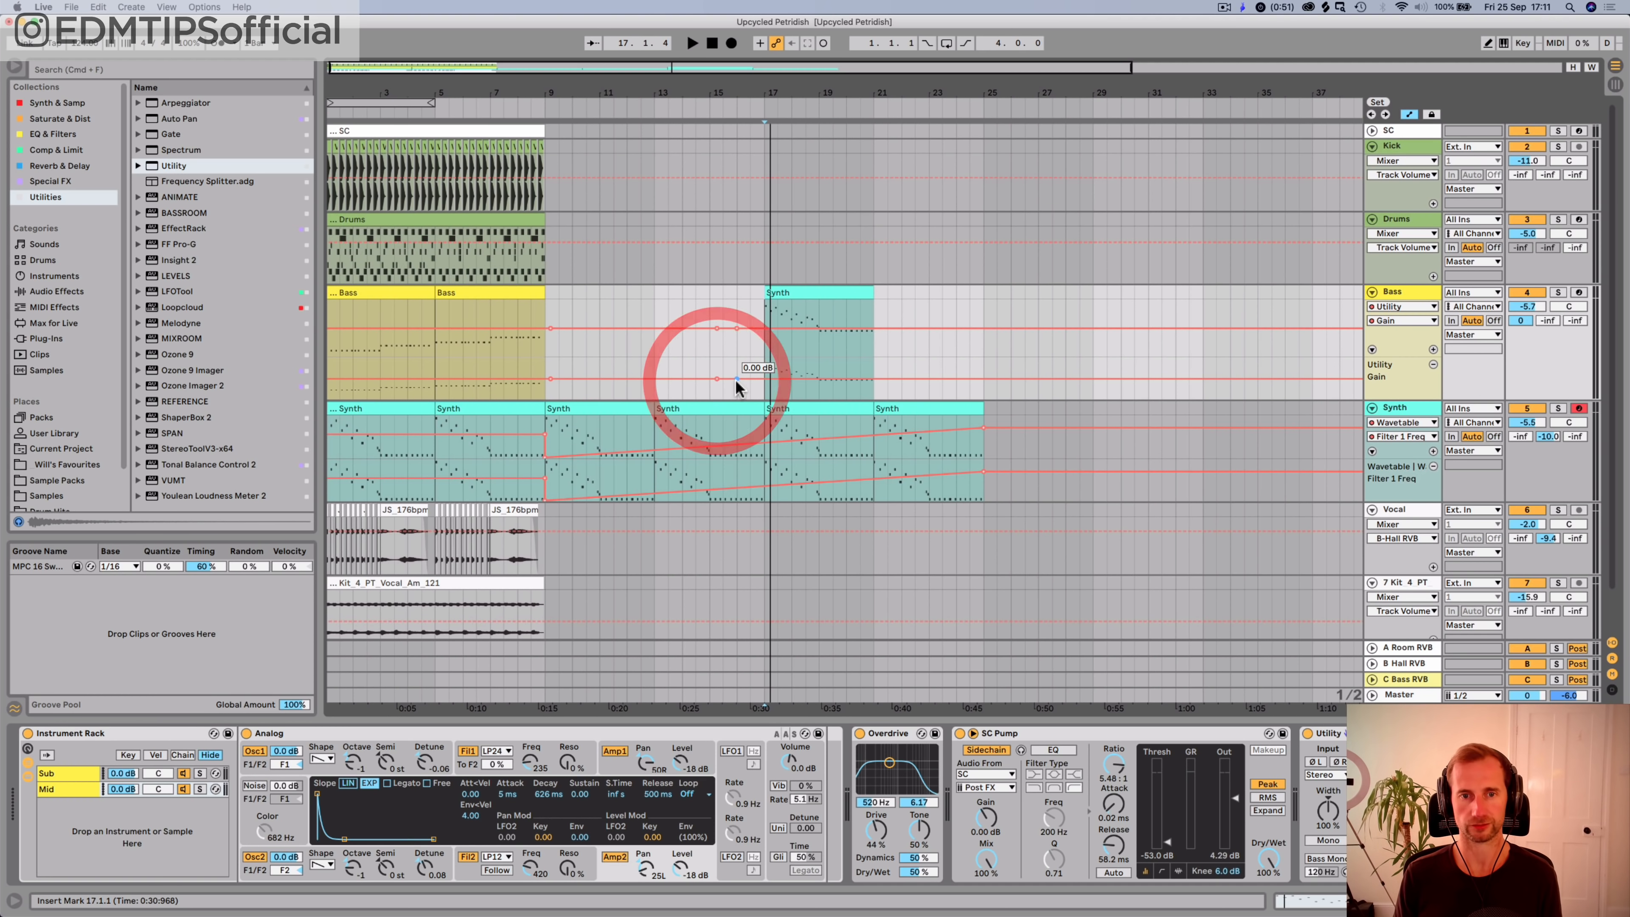
left_click_drag(737, 379, 736, 388)
key("space")
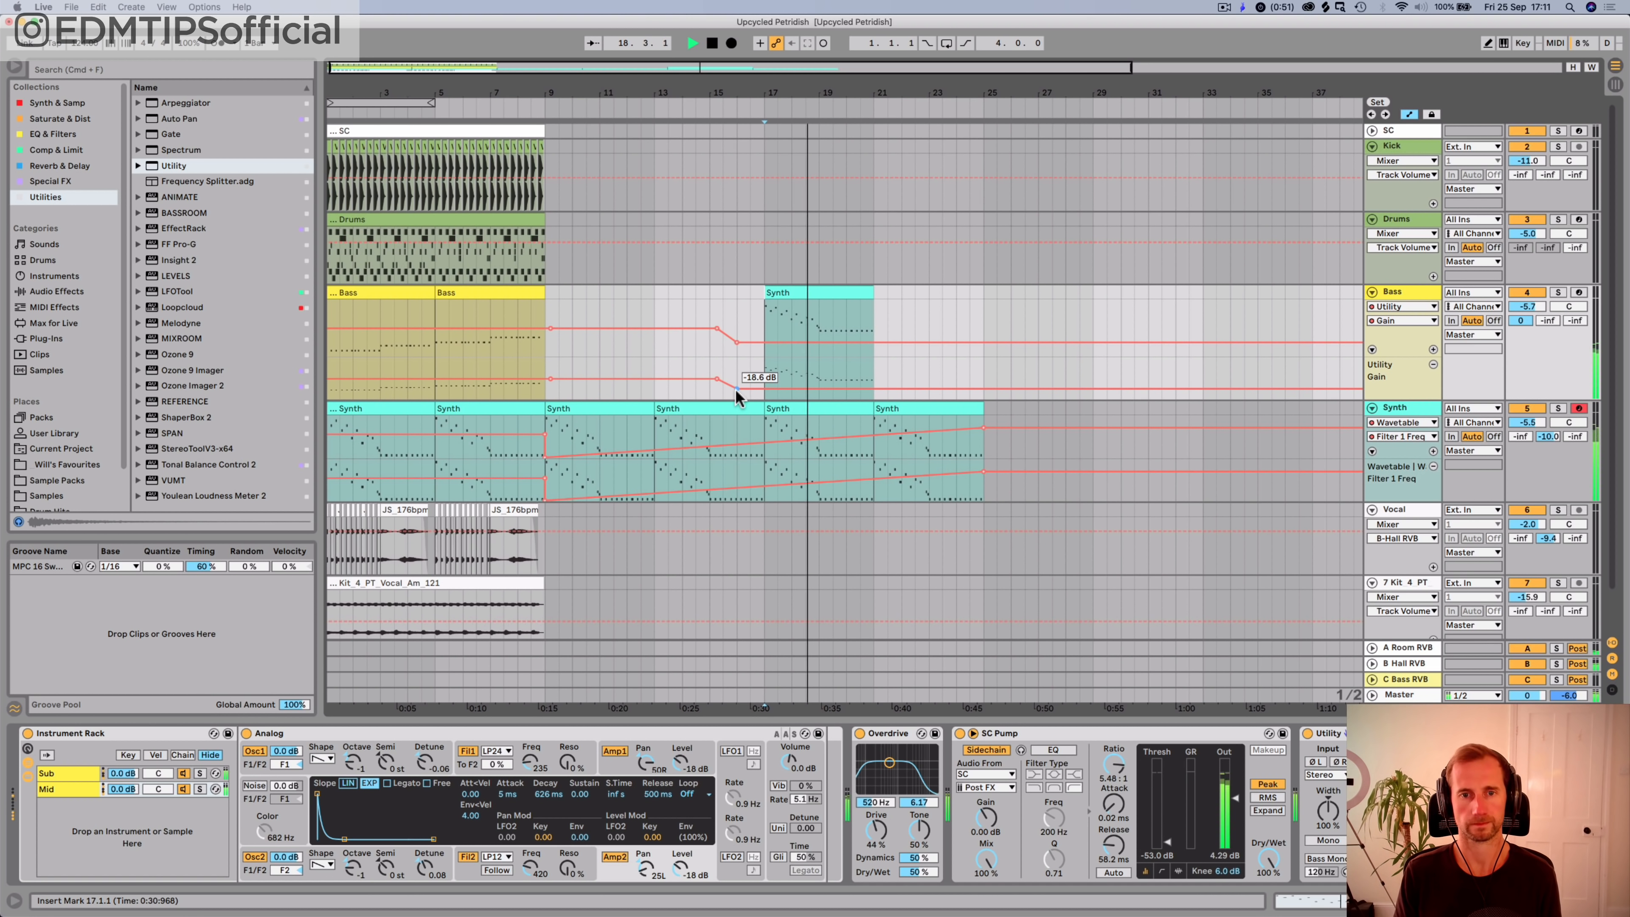
Step: Hide automation and duplicate the Synth clip on the Bass track so it extends to bar 25
left_click(820, 293)
key("a")
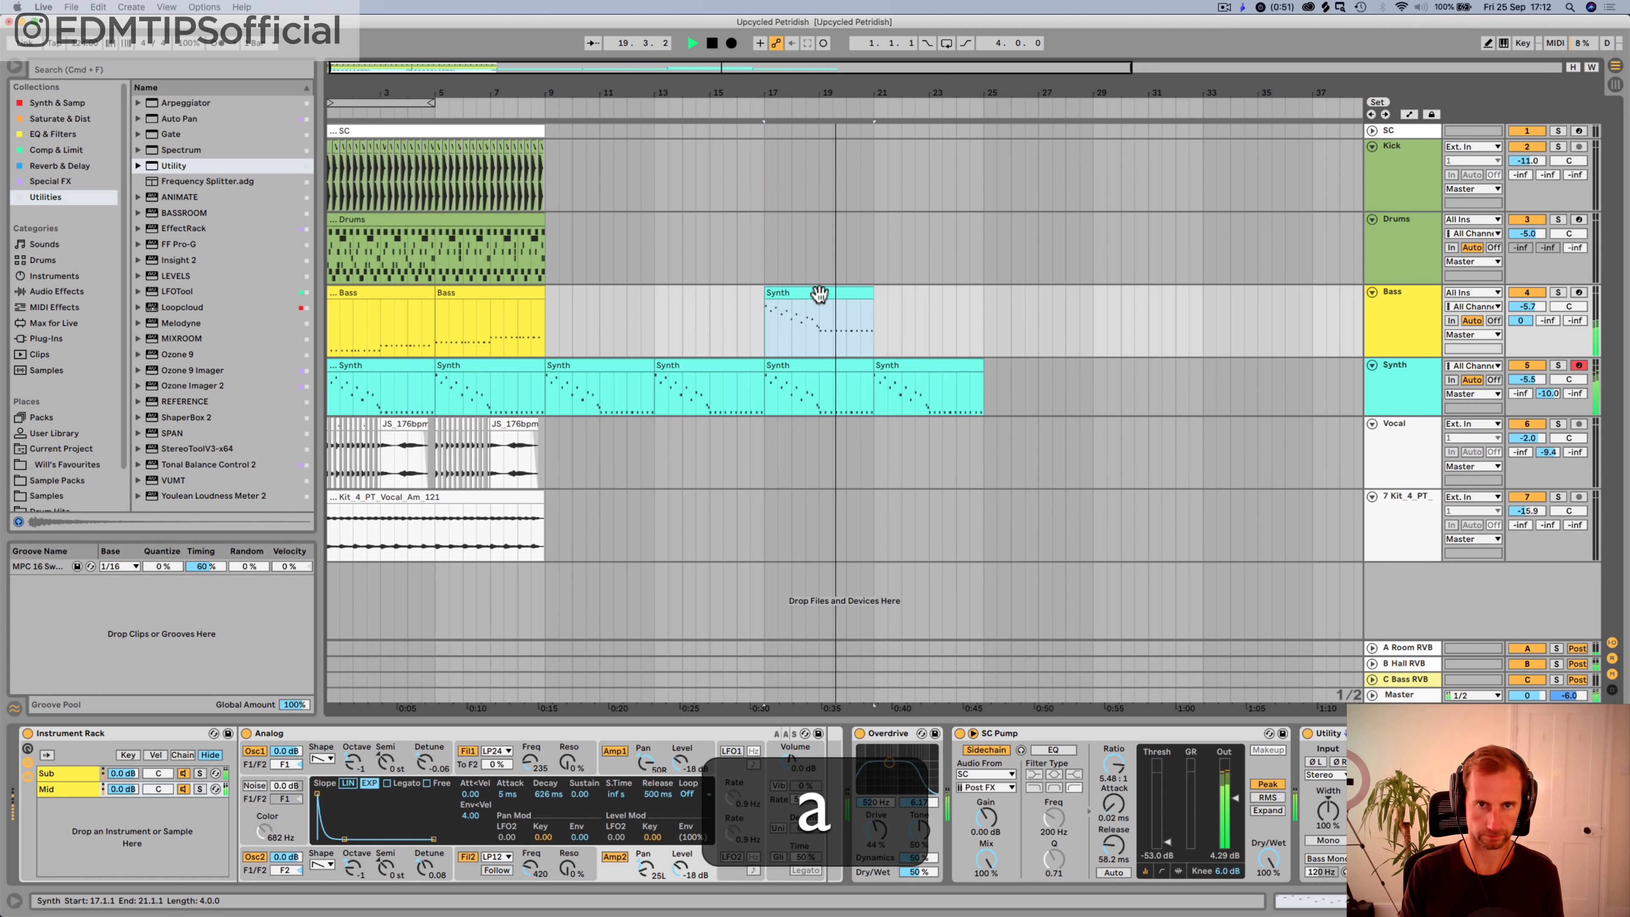
key("super+a")
left_click(819, 298)
key("super+d")
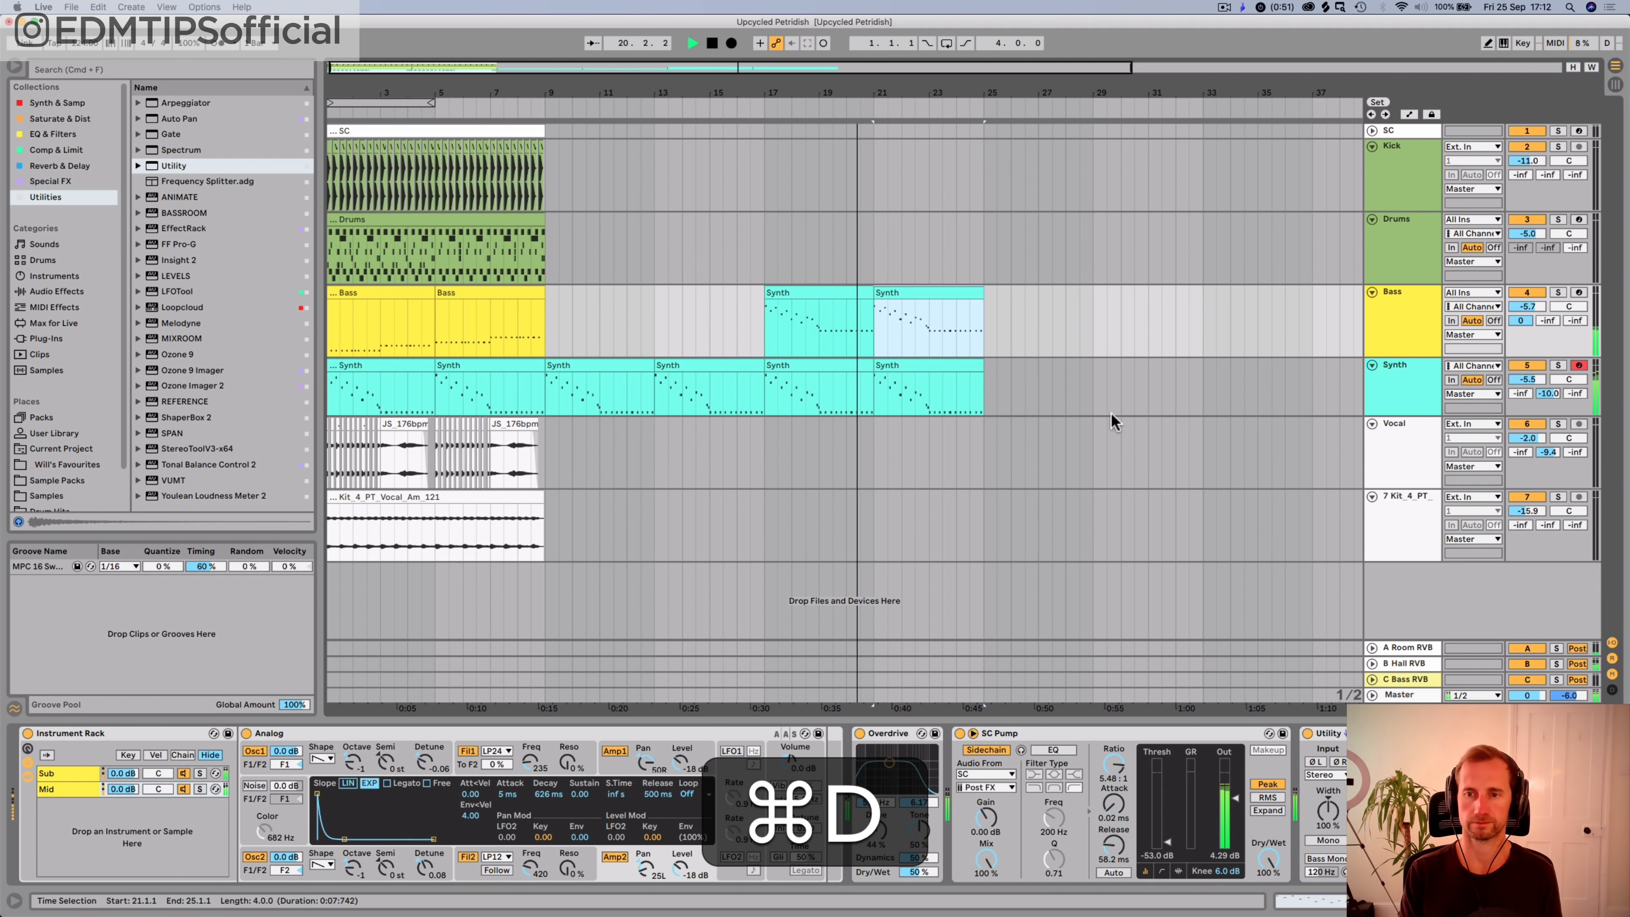
Step: Show the Synth track's devices, play on to bar 24 and save the set
left_click(1383, 406)
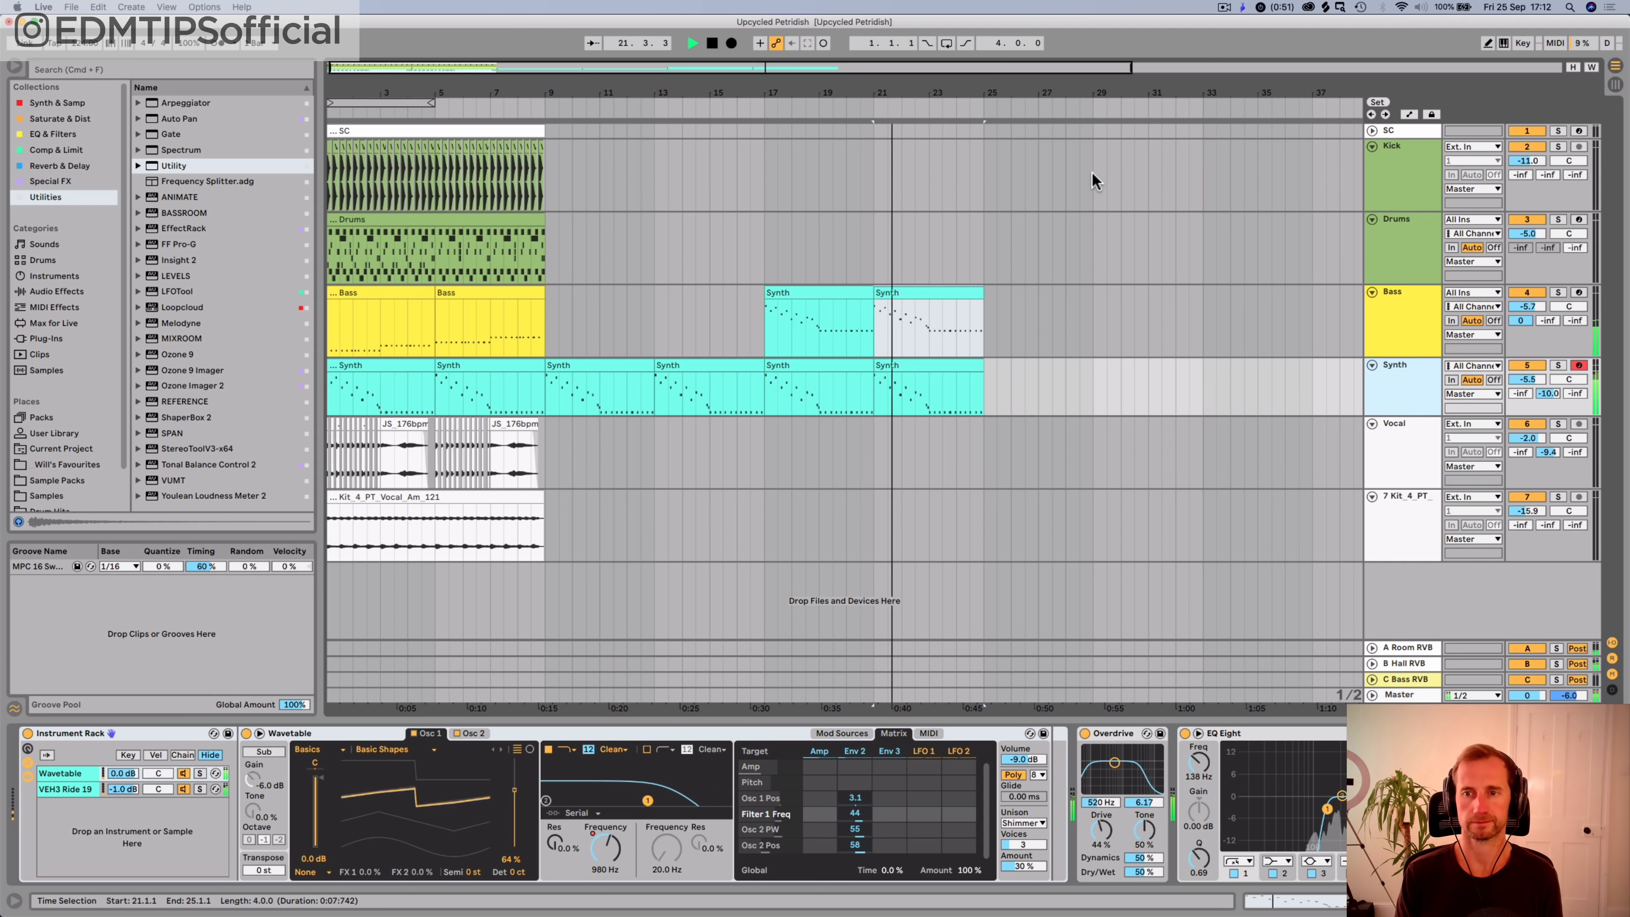
left_click_drag(982, 89, 982, 45)
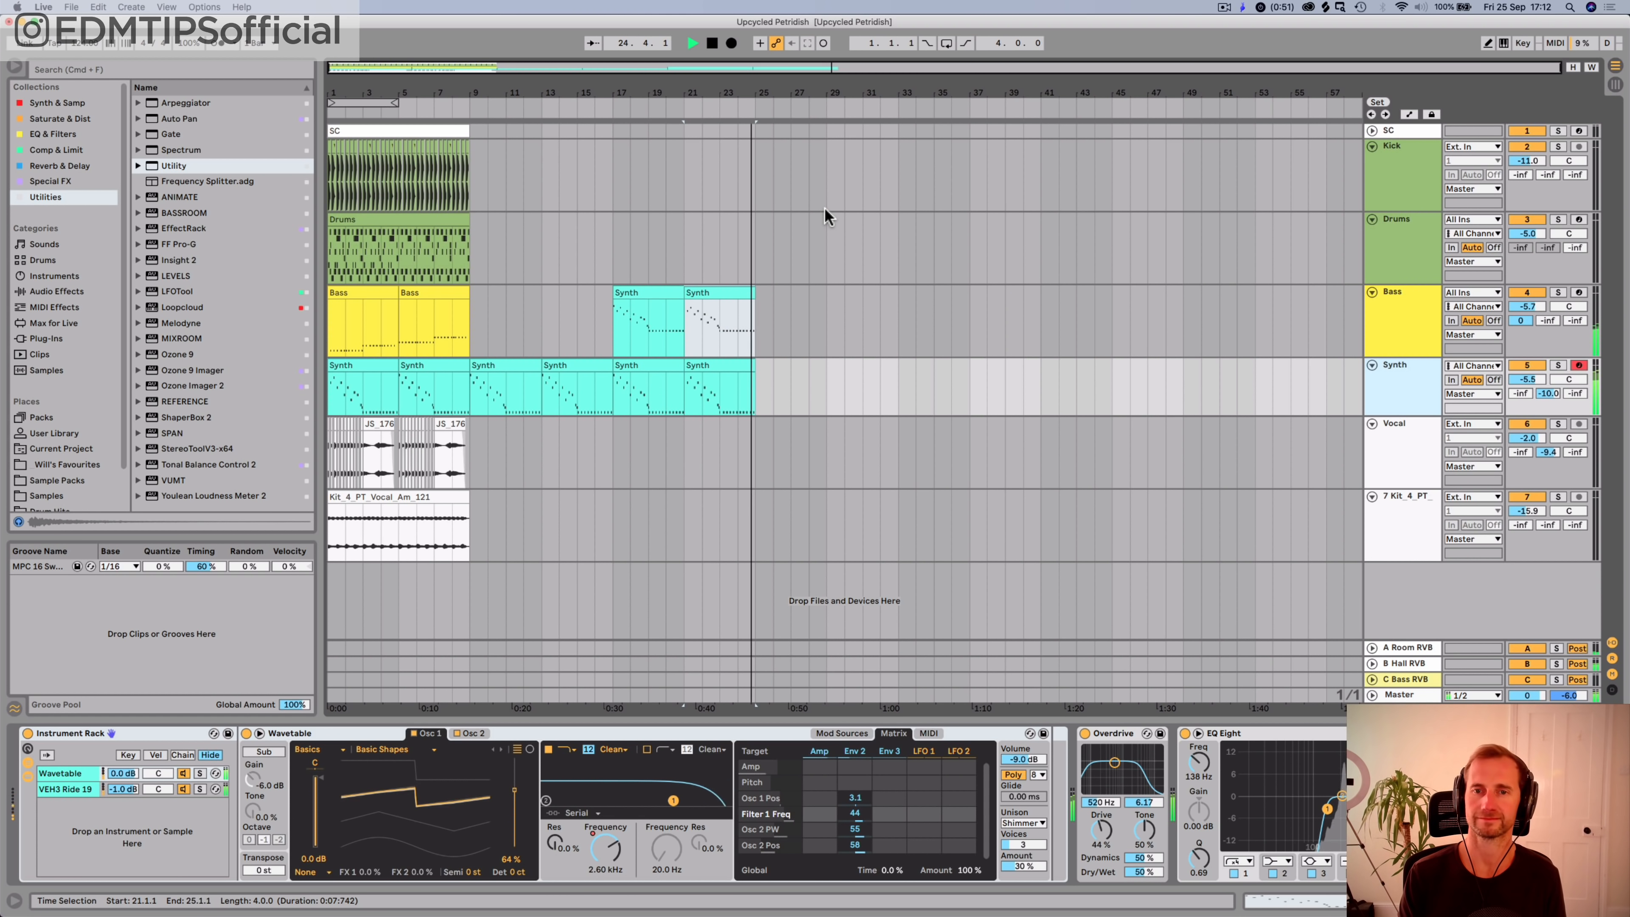
key("super+s")
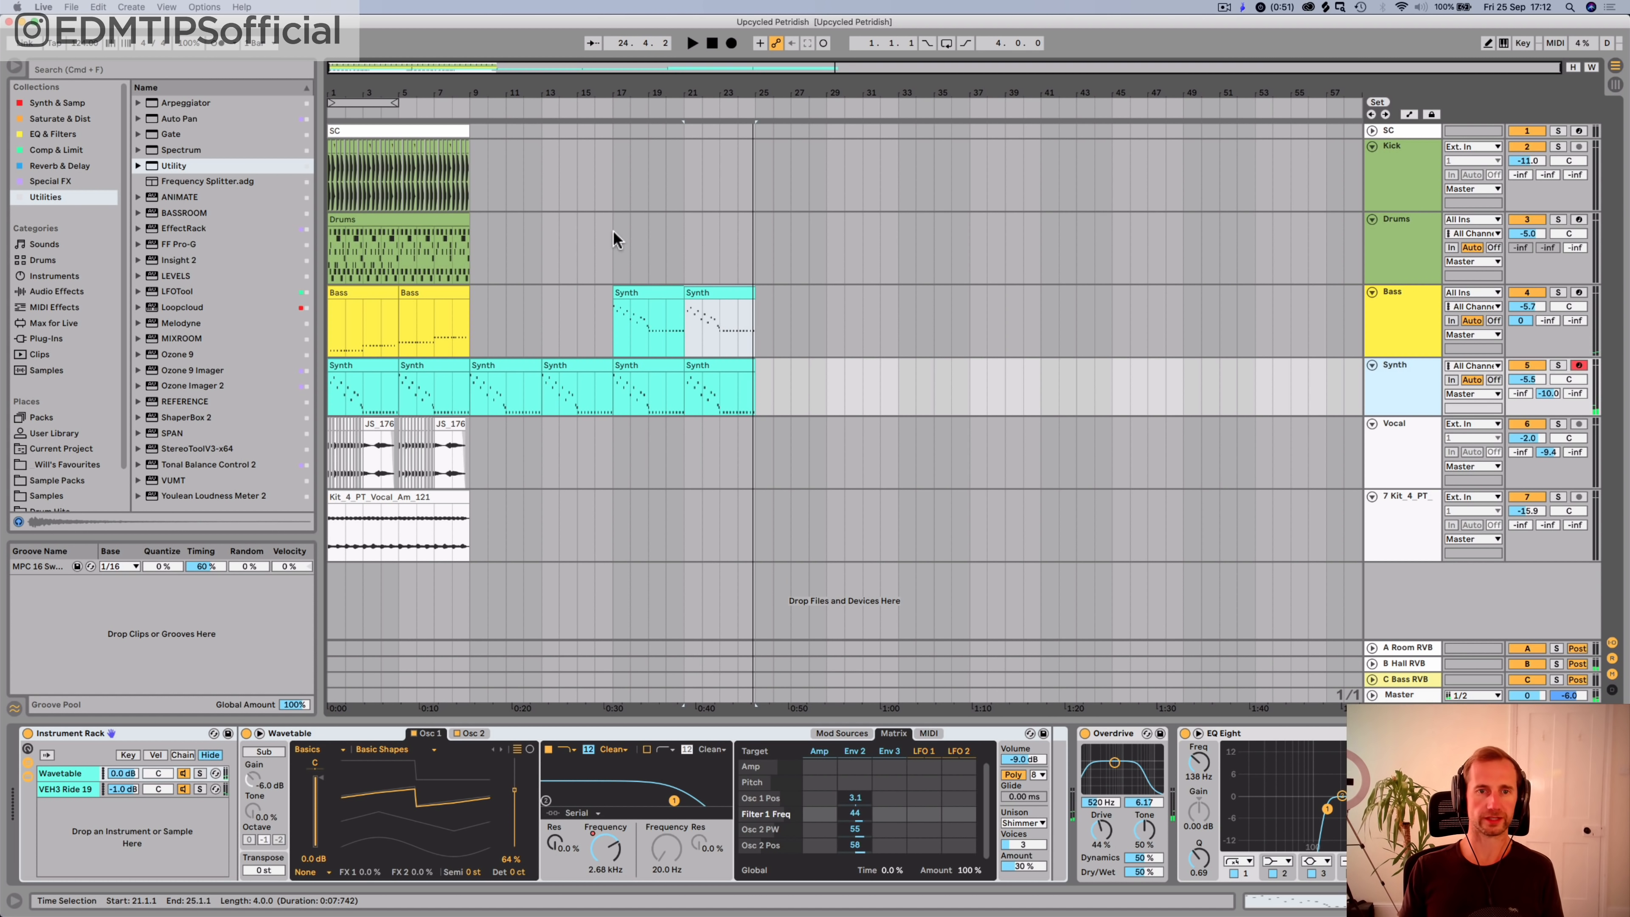
Step: Insert an empty MIDI clip on the Drums track from bar 17 to bar 25 and name it Intro
left_click_drag(613, 230, 755, 234)
key("super+shift+m")
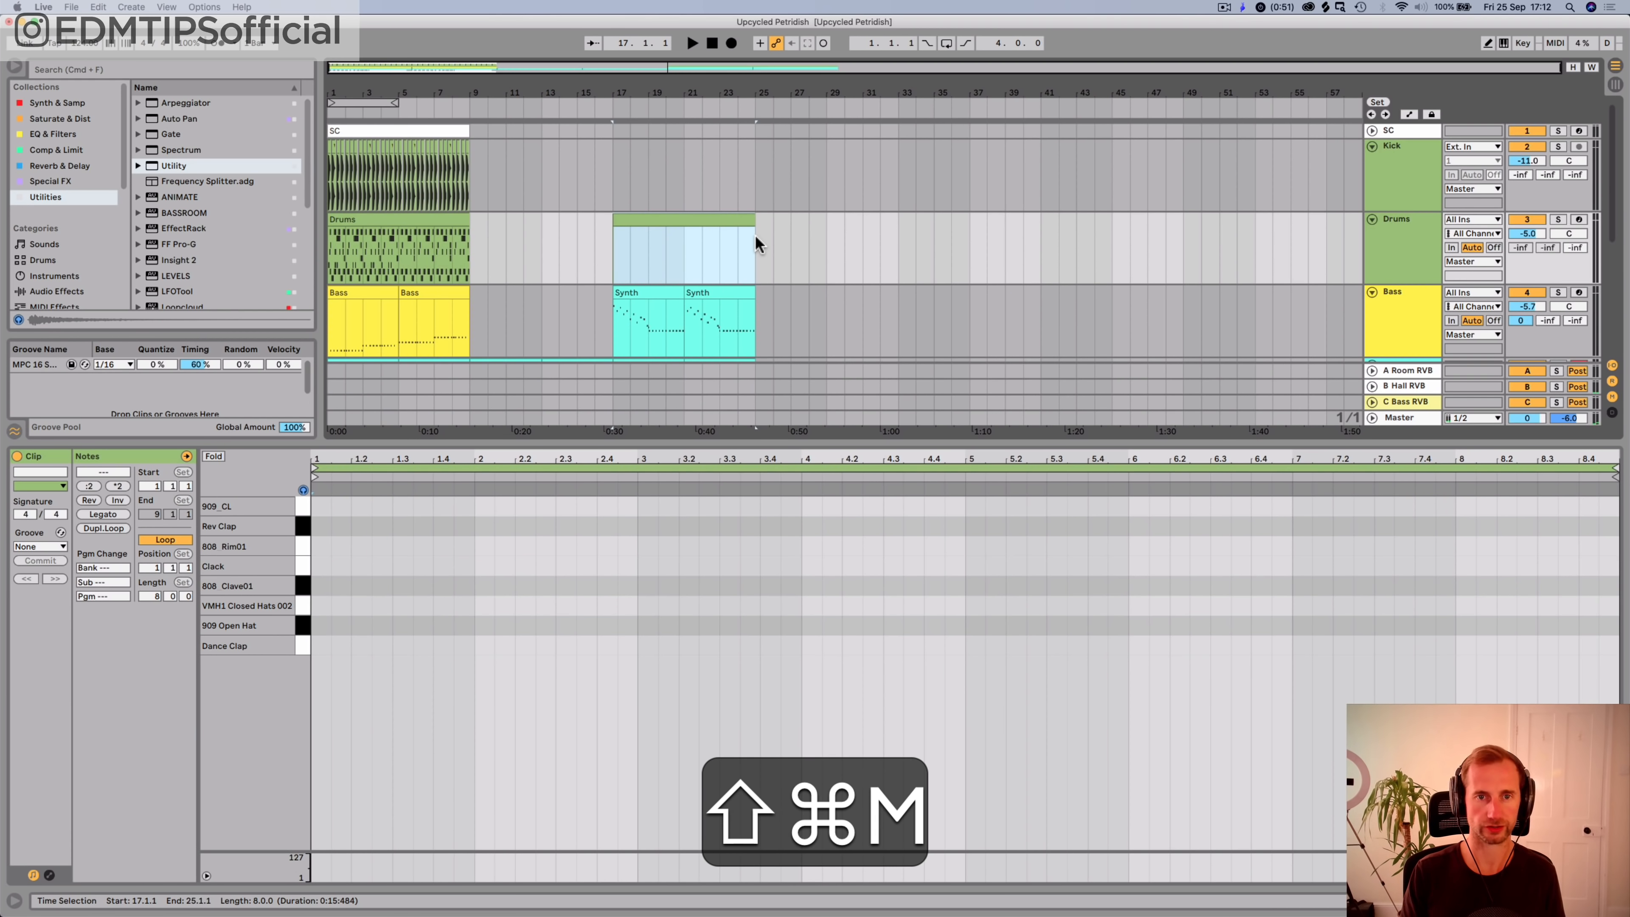
key("super+r")
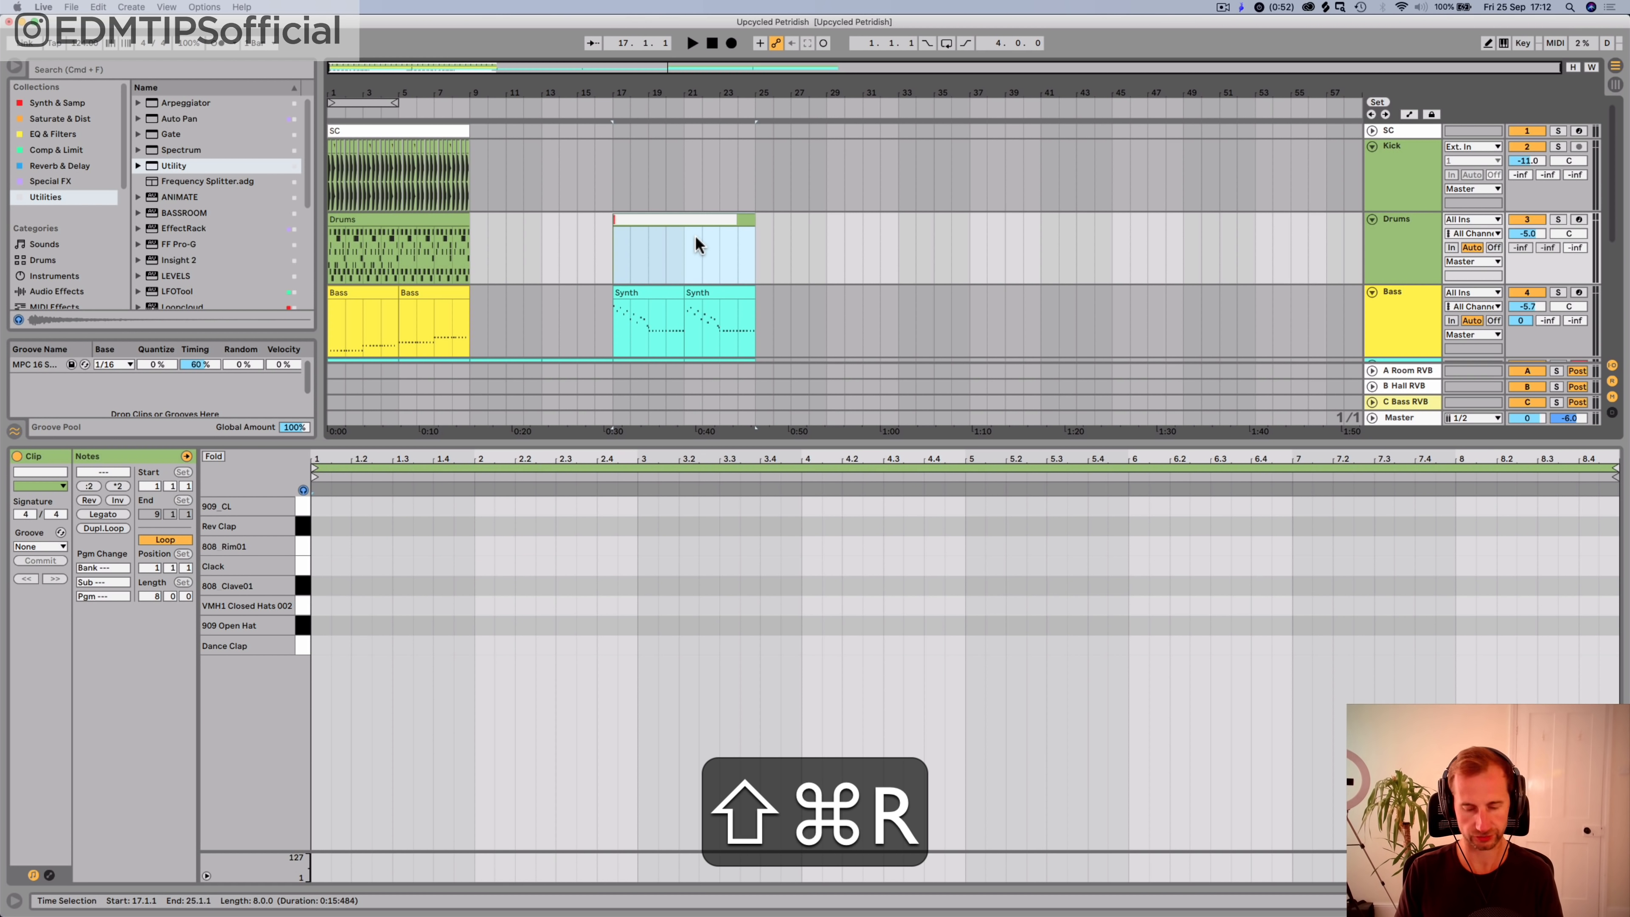
type("Intro")
key("Return")
Step: Show the Drums track's Drum Rack pads and audition the Clack and 808 Rim01 sounds
key("shift+Tab")
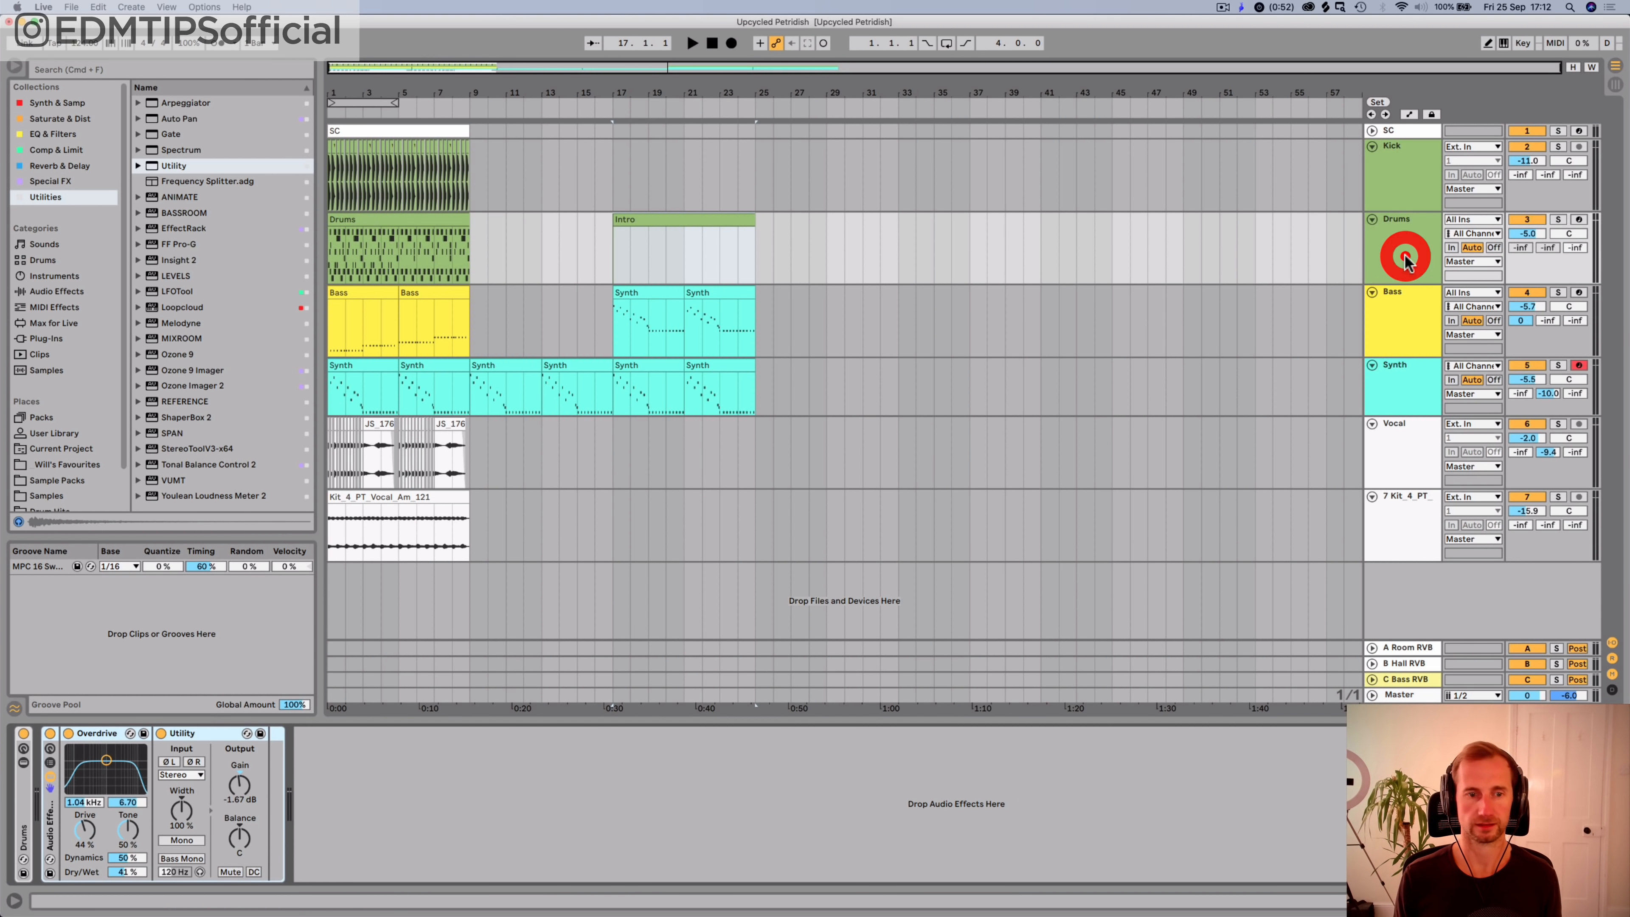
left_click(25, 807)
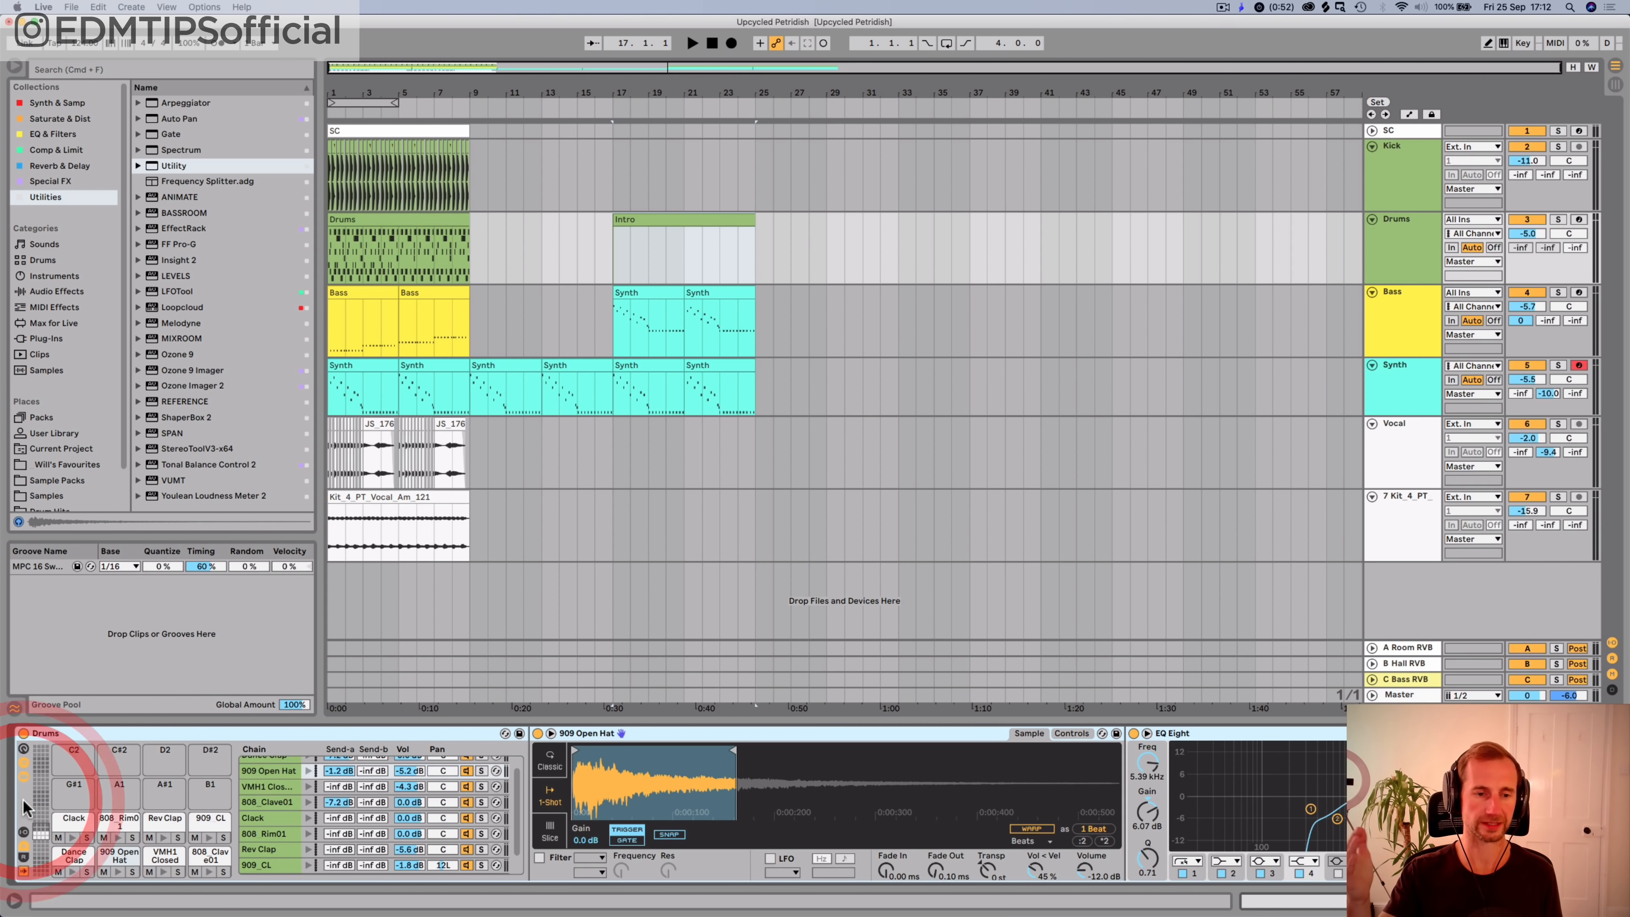
left_click(76, 838)
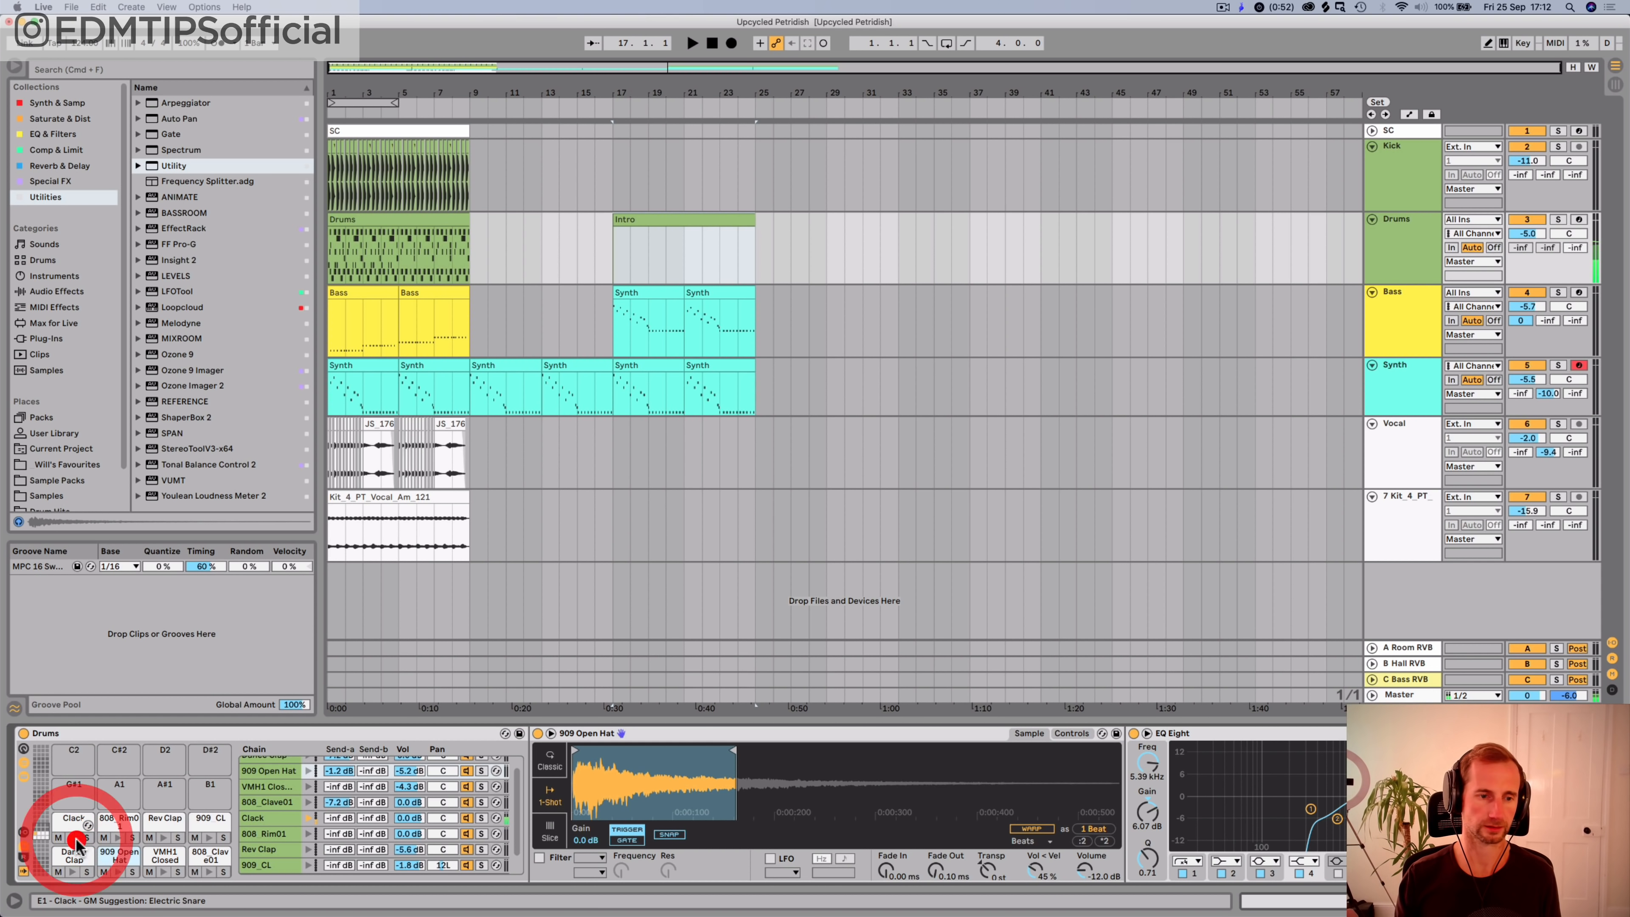
left_click(117, 837)
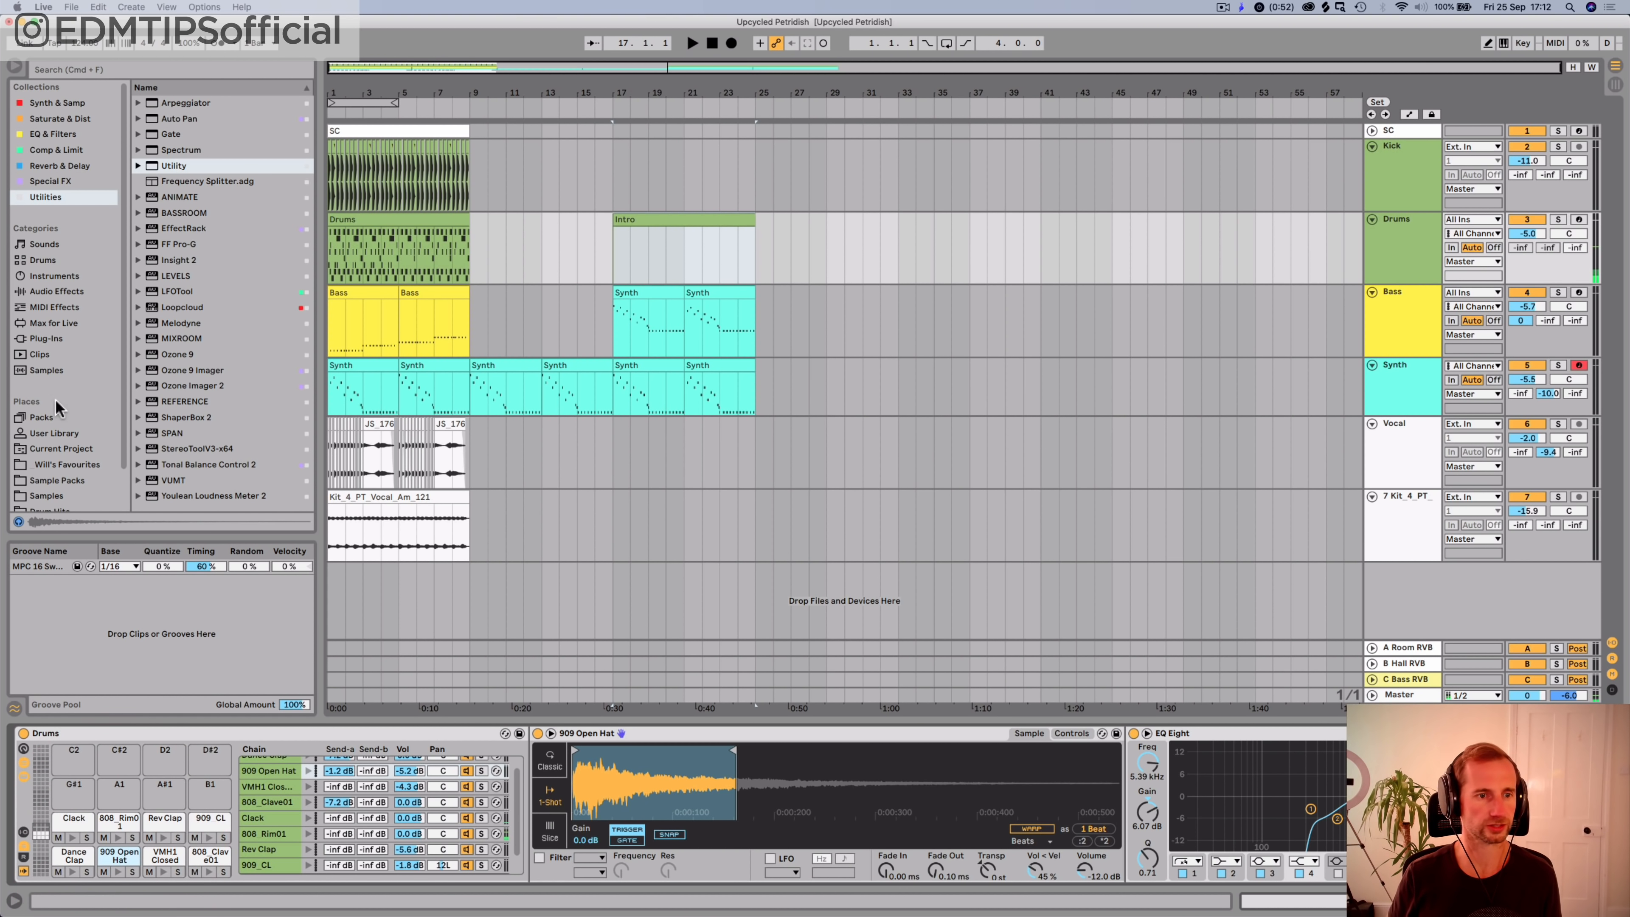
Step: Browse the Samples place to the Drum Hits folder and collapse its Hi Hats (Closed) subfolder
left_click(53, 492)
left_click(170, 149)
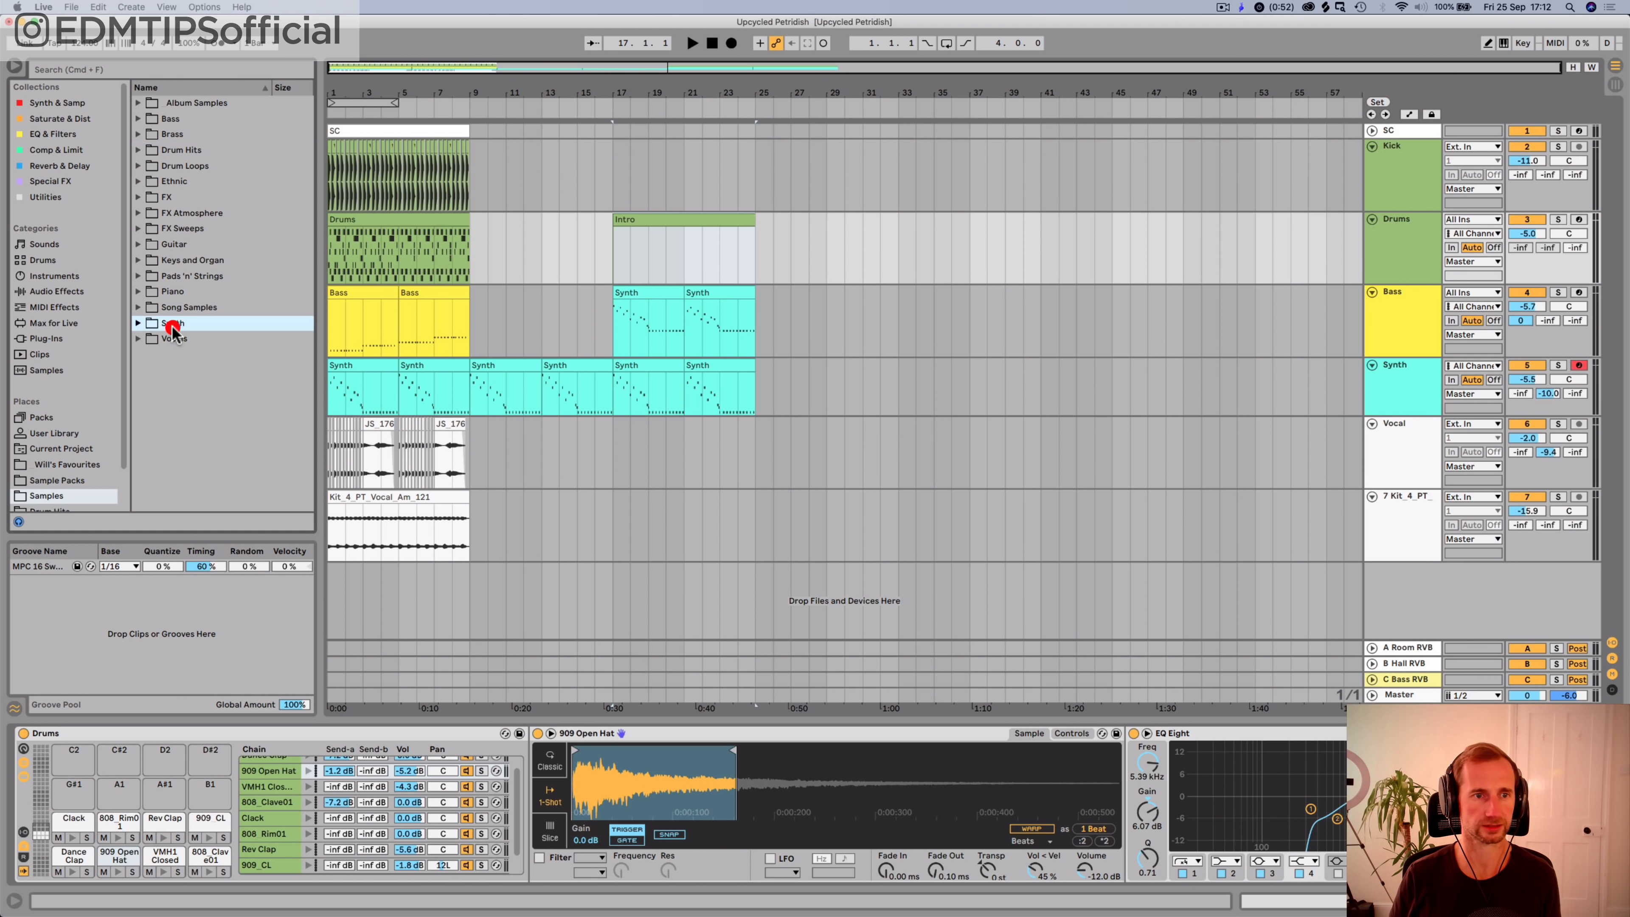
left_click(178, 150)
key("Right")
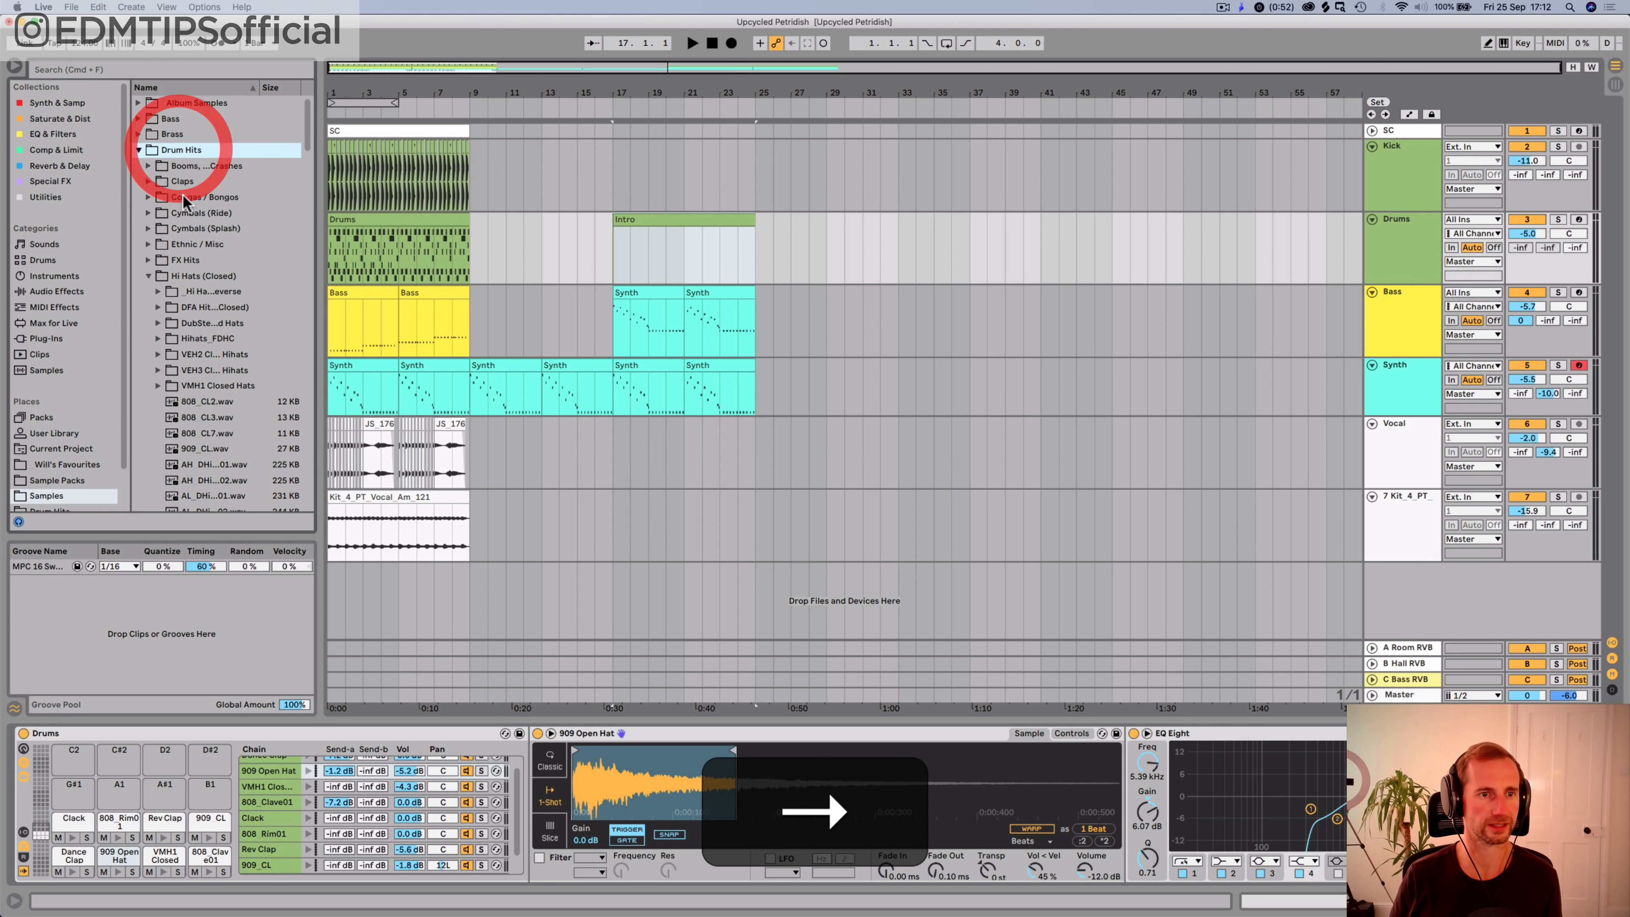
left_click(182, 274)
key("Down")
key("Up")
key("Left")
scroll(184, 282, "down", 3)
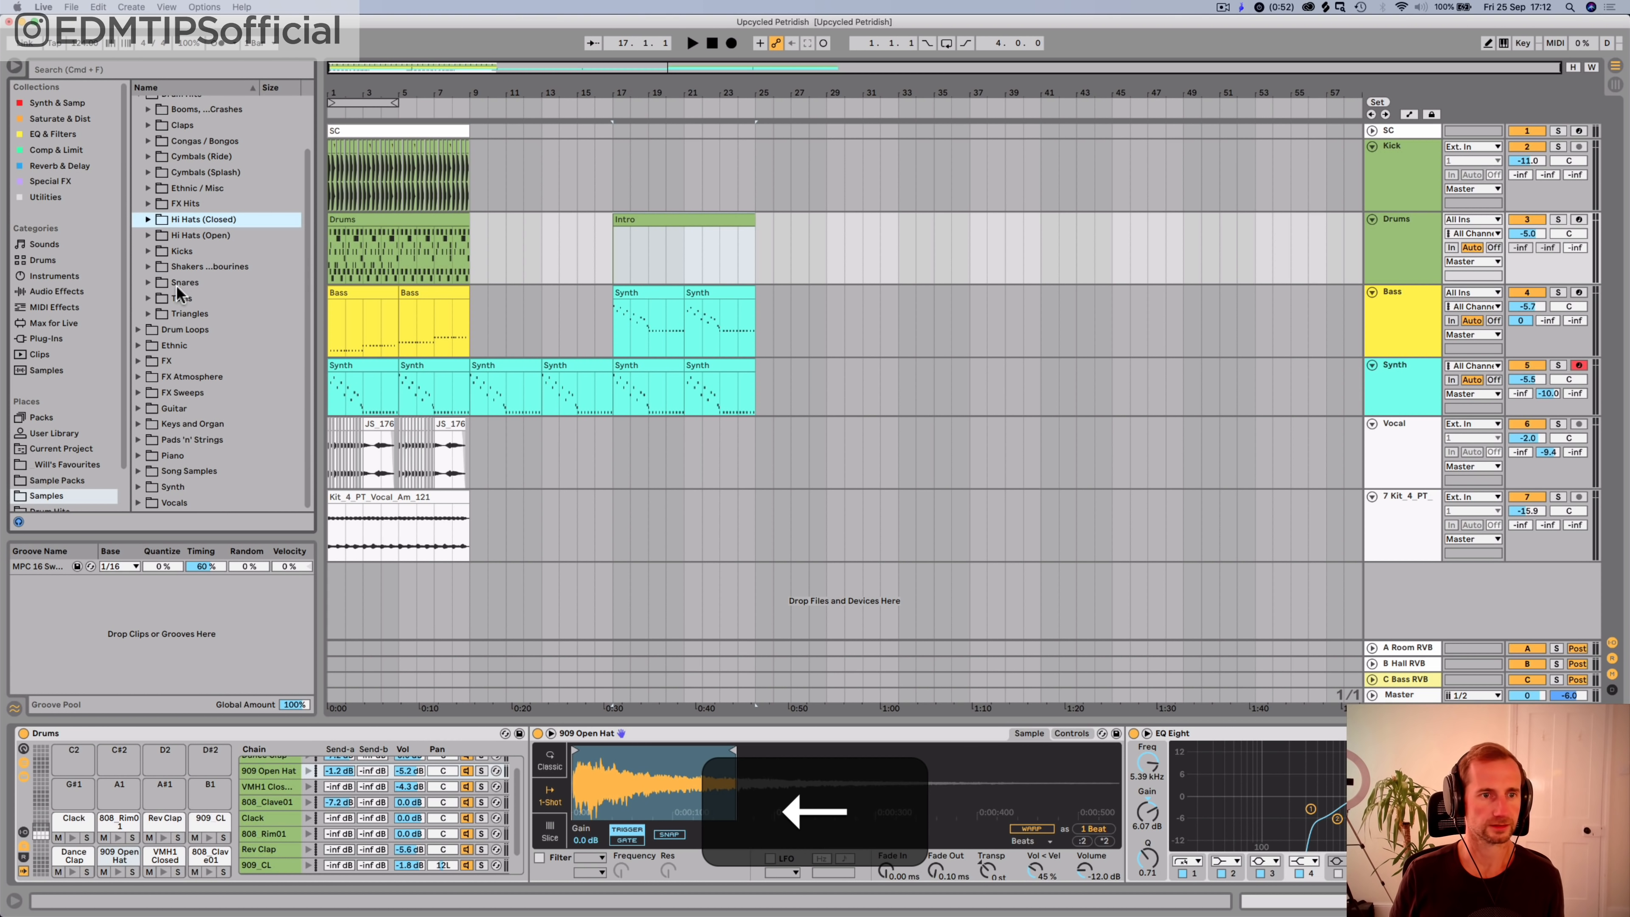
Step: Expand the Snares folder and audition the loose snare samples below its subfolders
left_click(180, 283)
key("Right")
left_click(204, 455)
key("Down")
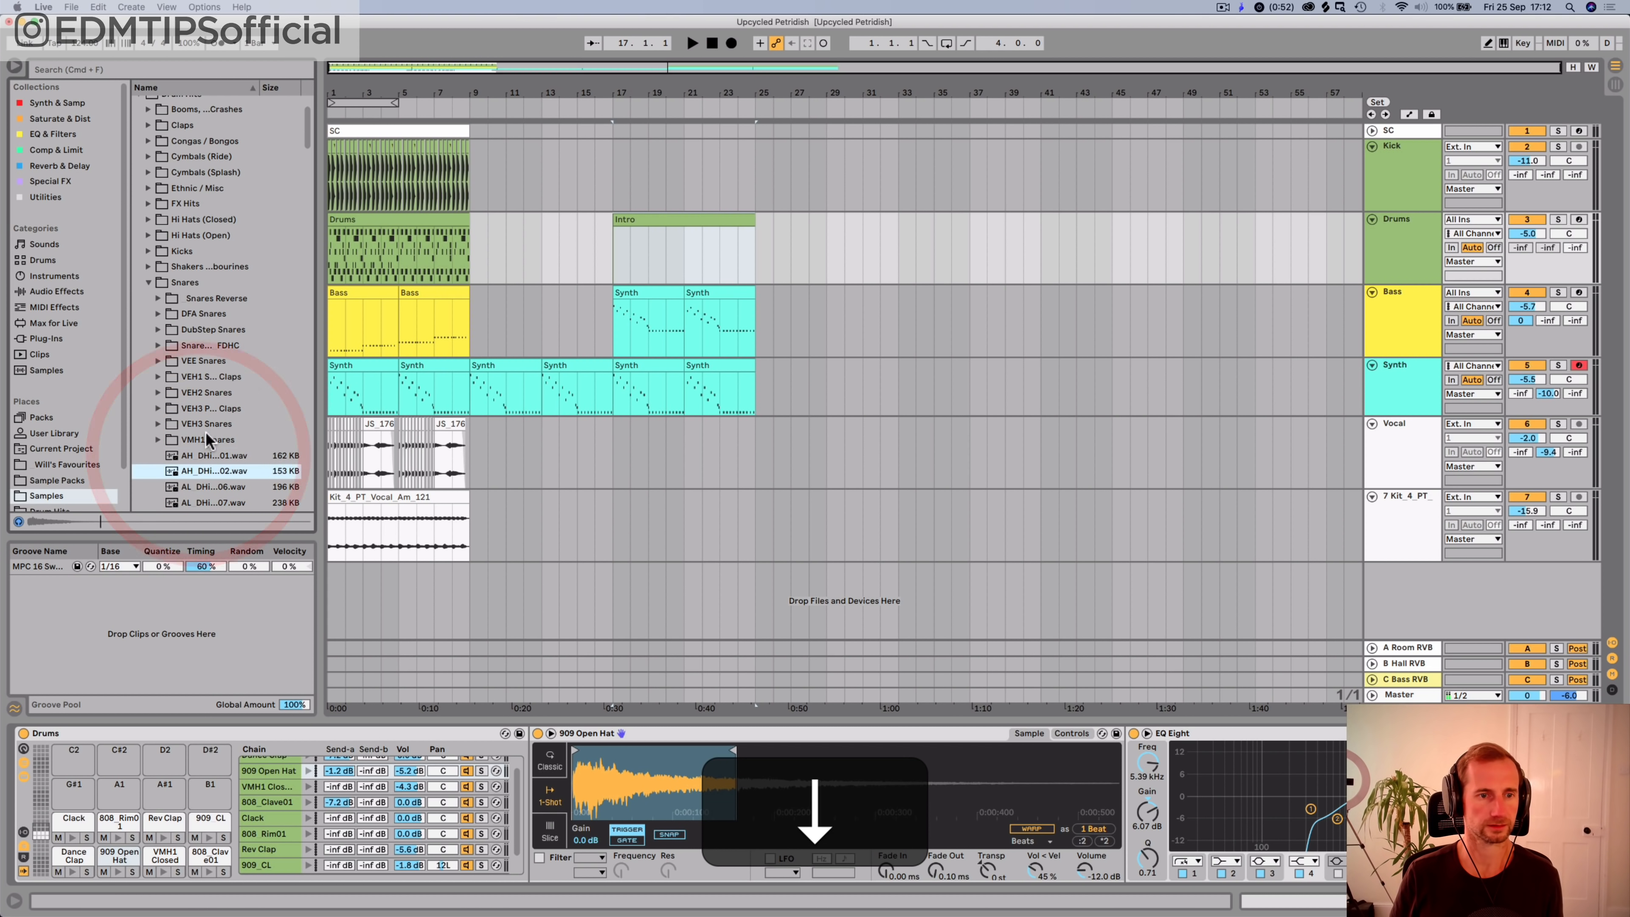
scroll(204, 436, "down", 3)
key("Down")
key("Down")
key("Down")
key("Down")
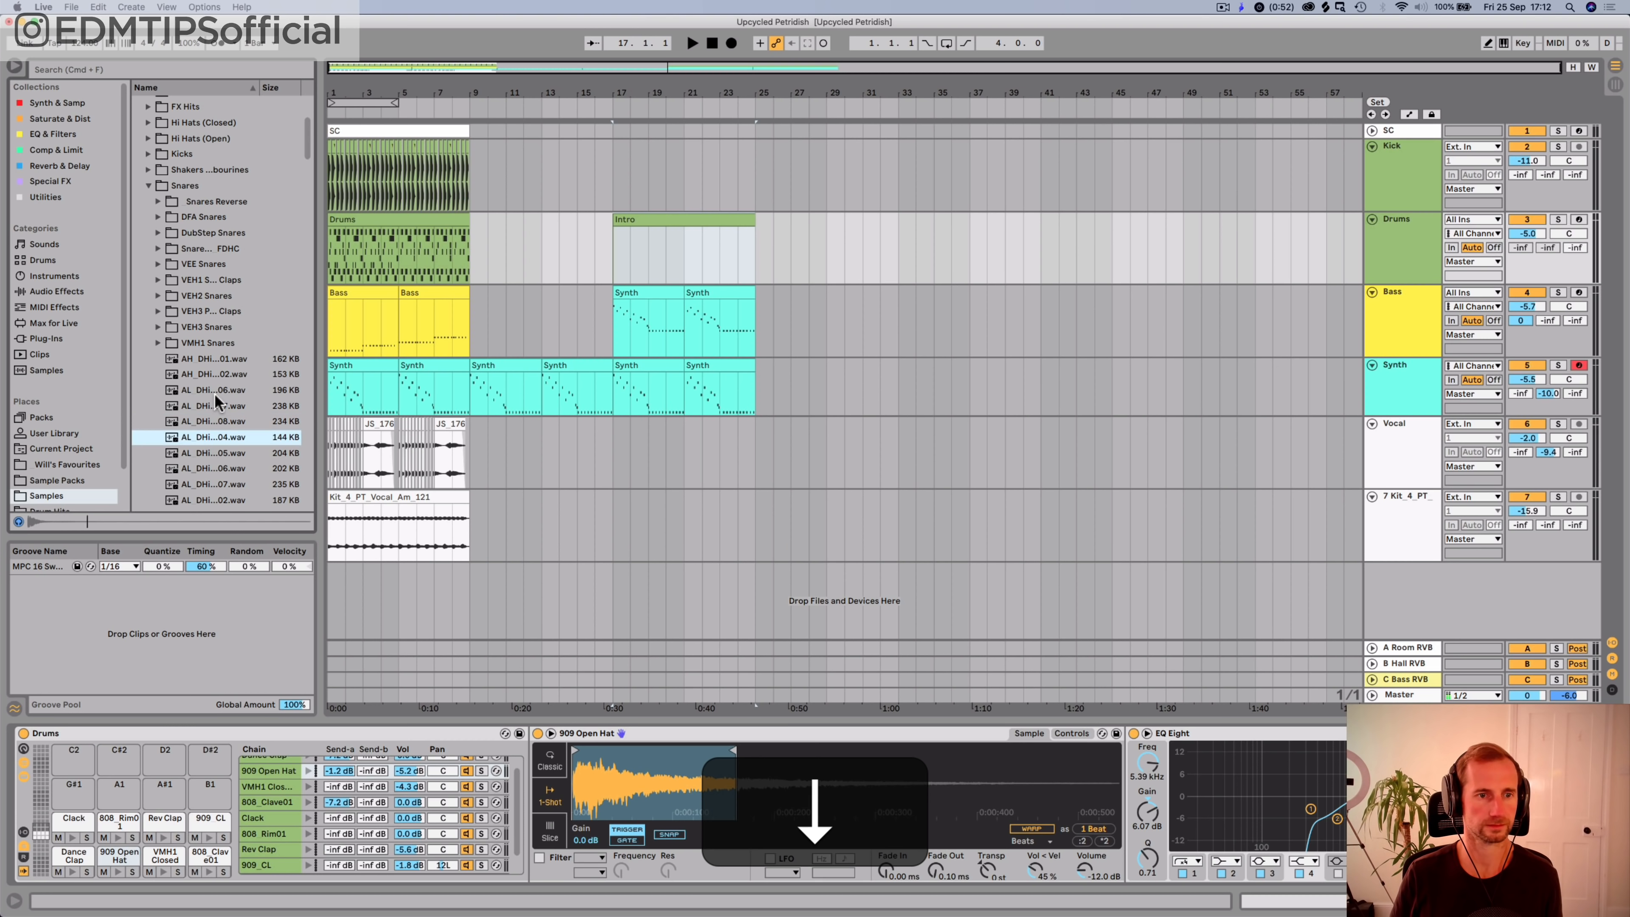
key("Down")
key("Down")
key("Down")
key("Down")
Step: Expand the VMH1 Snares subfolder and audition its first few samples
left_click(203, 339)
key("Right")
key("Down")
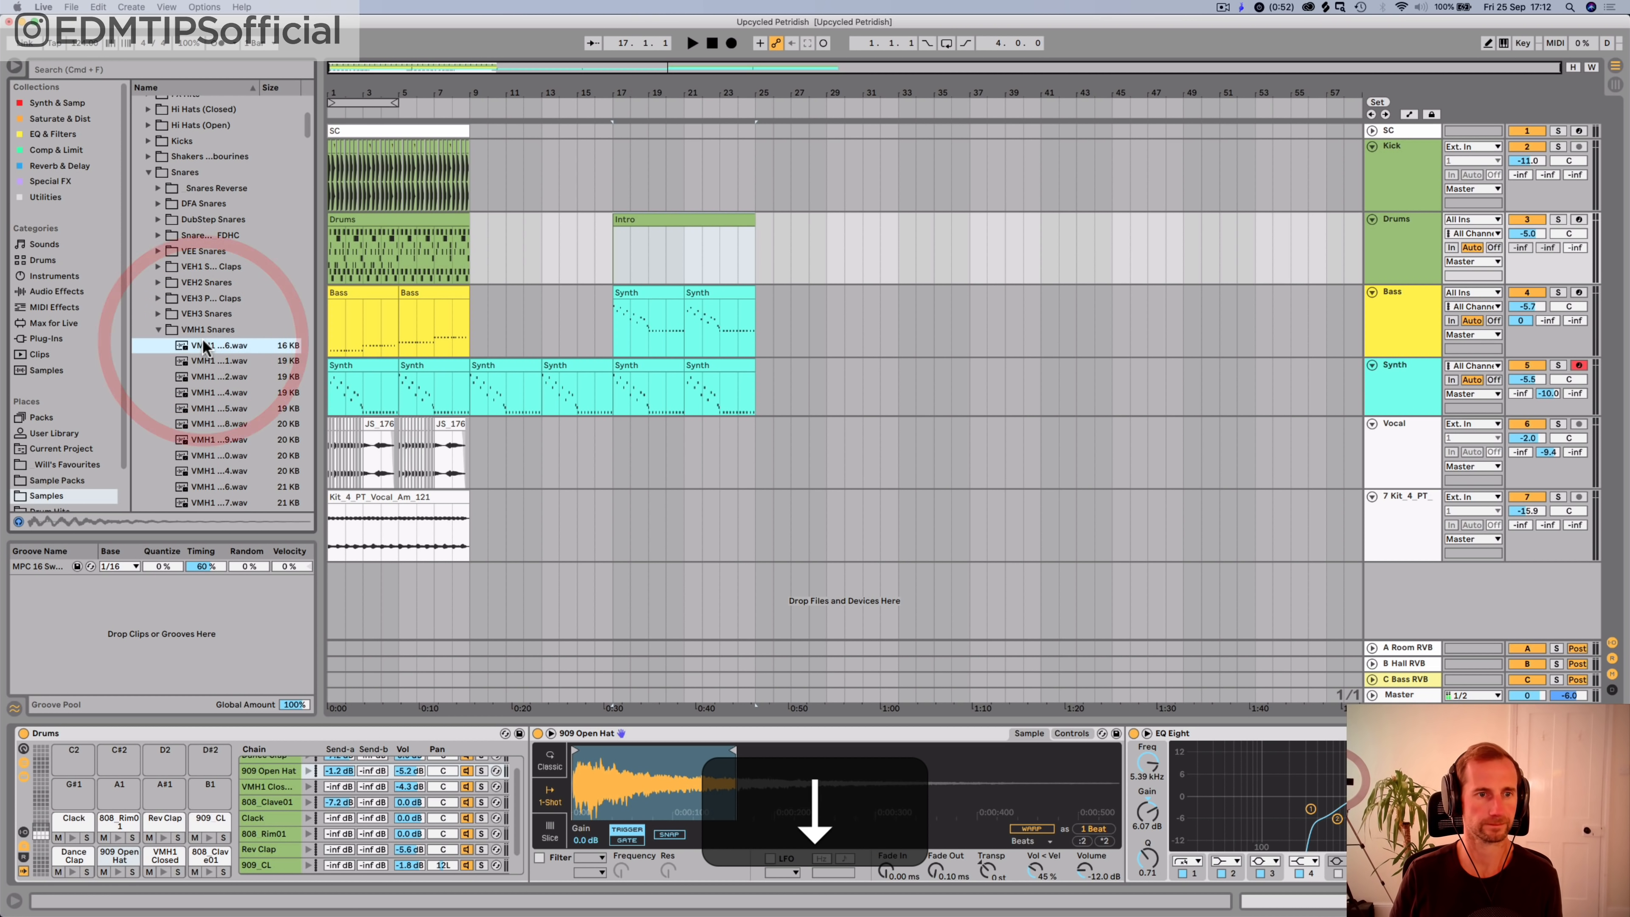
key("Down")
key("Down")
key("Down")
key("Down")
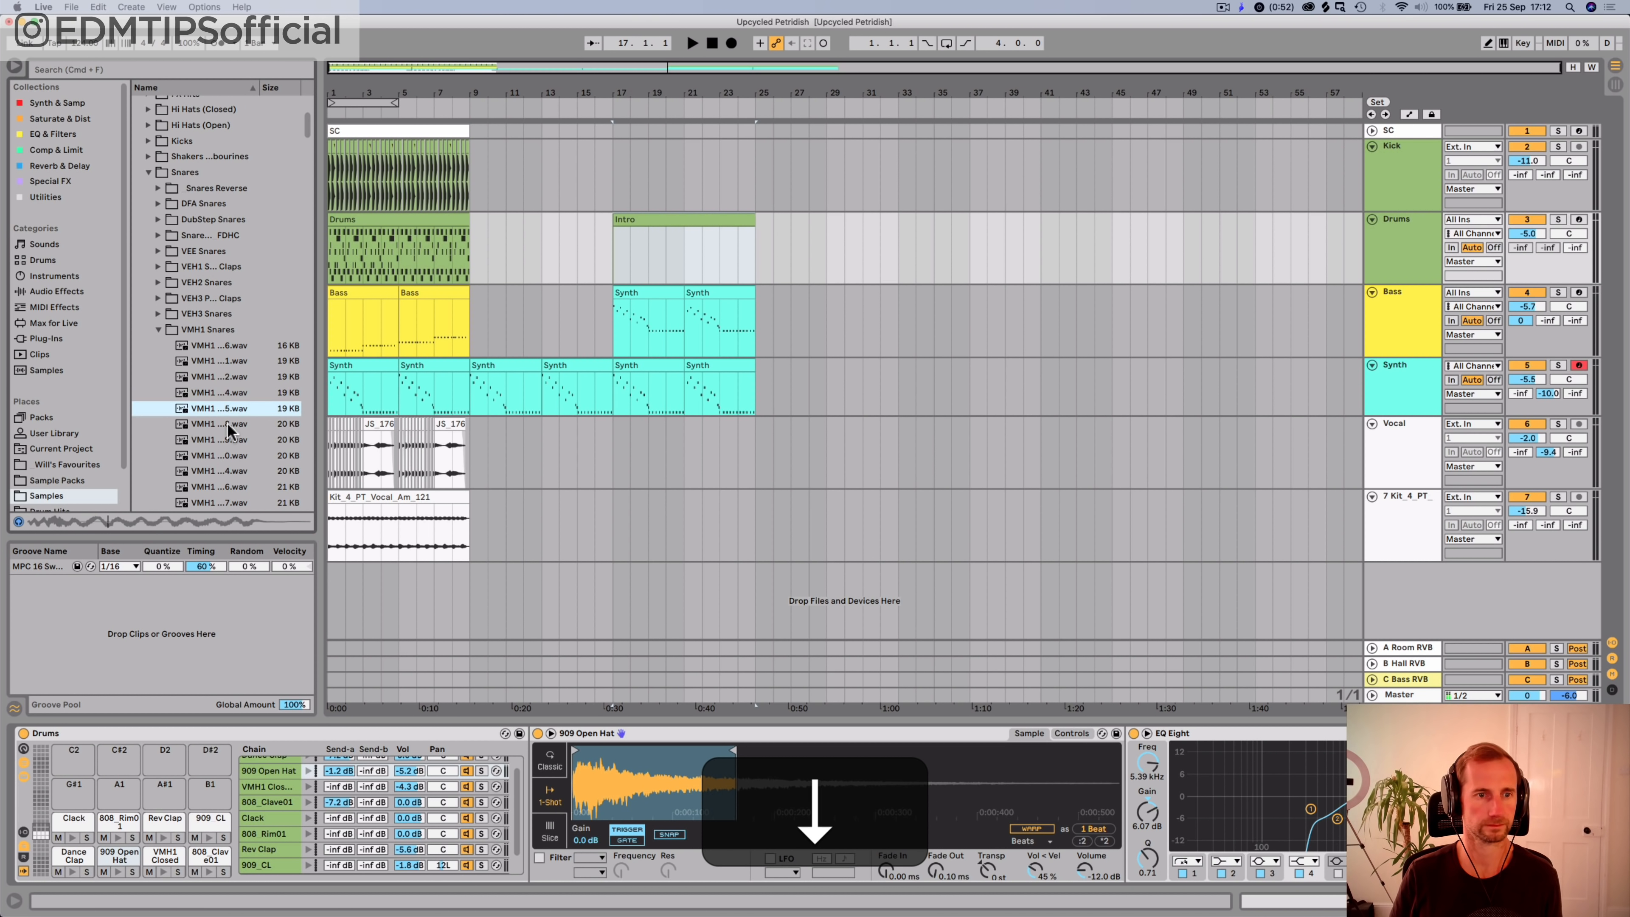
key("Up")
key("Up")
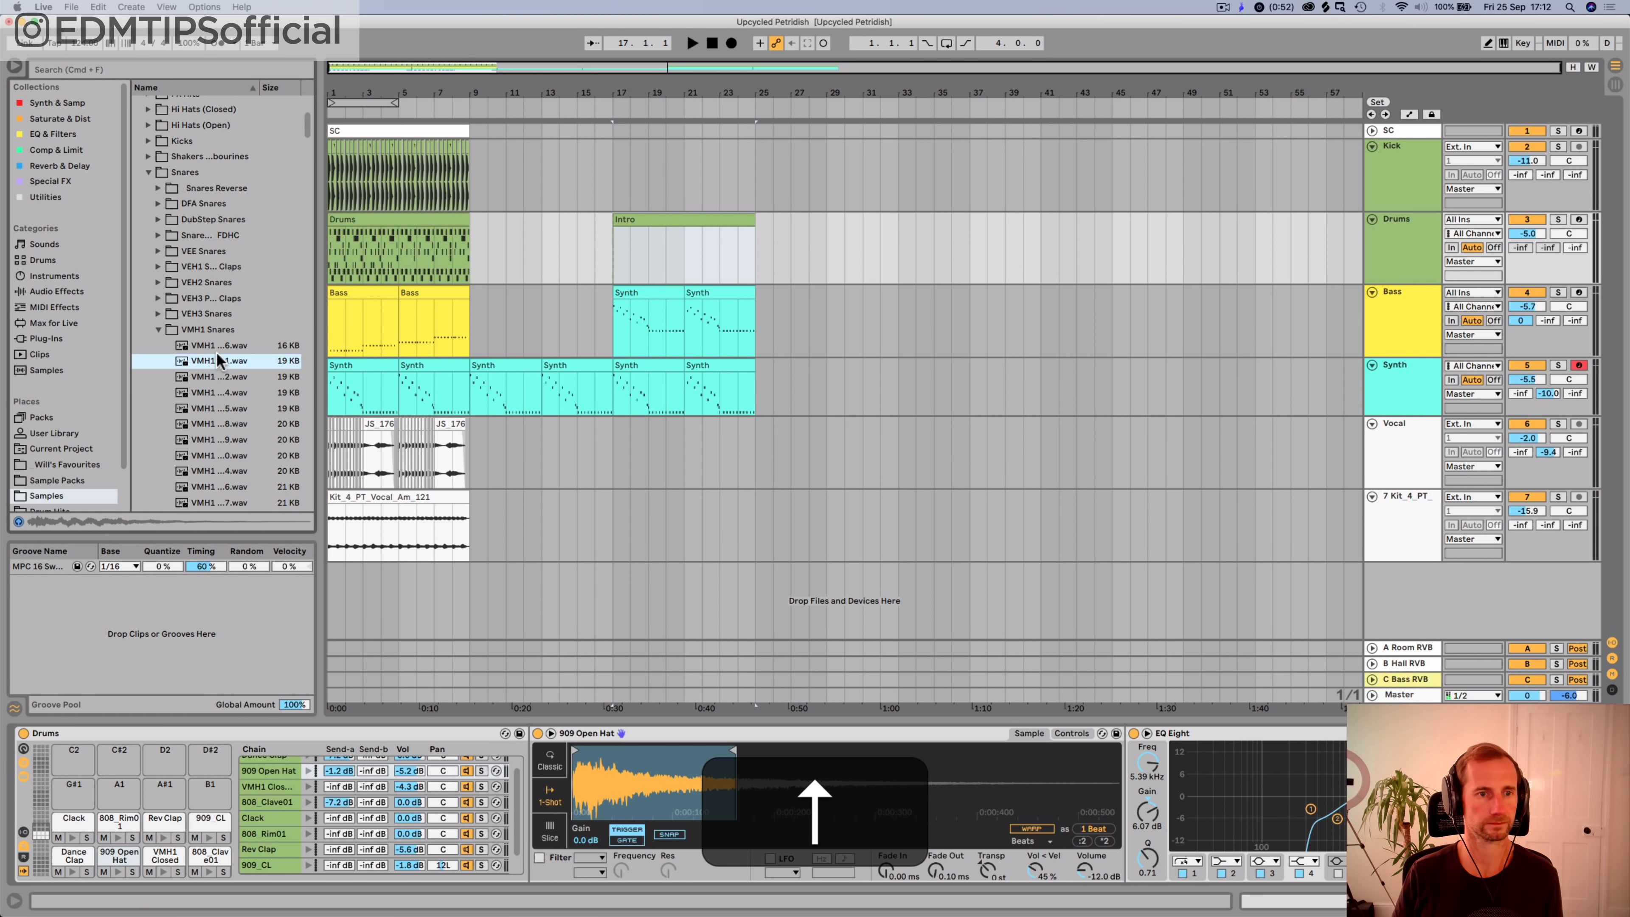
Step: Audition further VMH1 snares, load VMH1 Claps & Snares 028 onto the Drum Rack's G#1 pad and set its chain volume to -3.7 dB
scroll(211, 363, "down", 2)
left_click(204, 418)
key("Down")
key("Down")
key("Down")
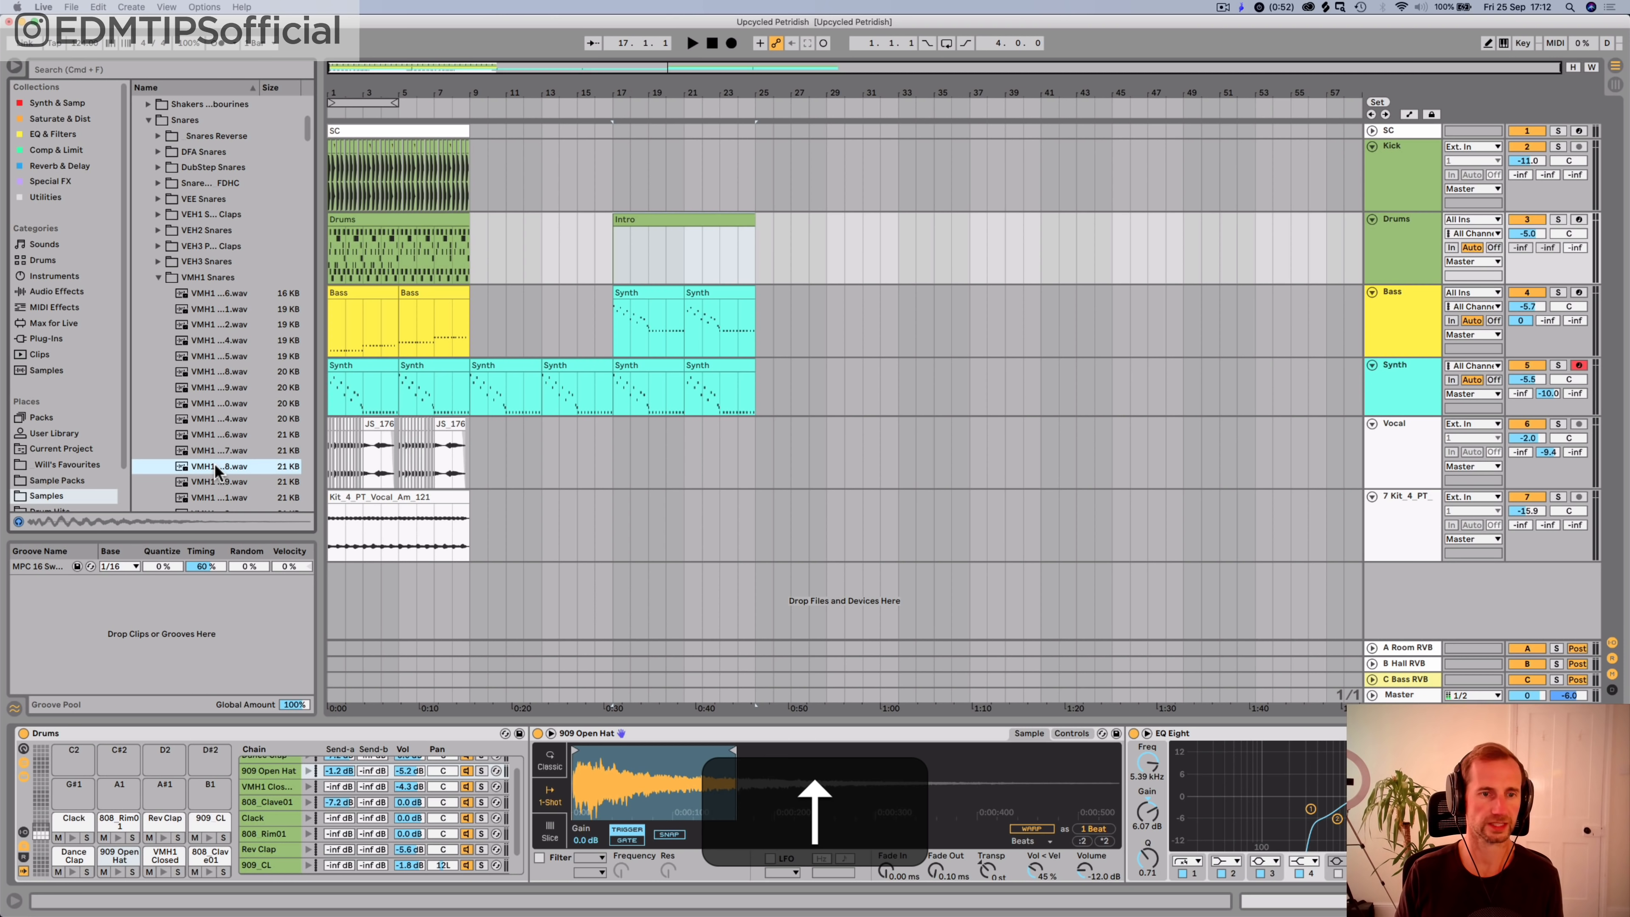
left_click_drag(213, 464, 73, 806)
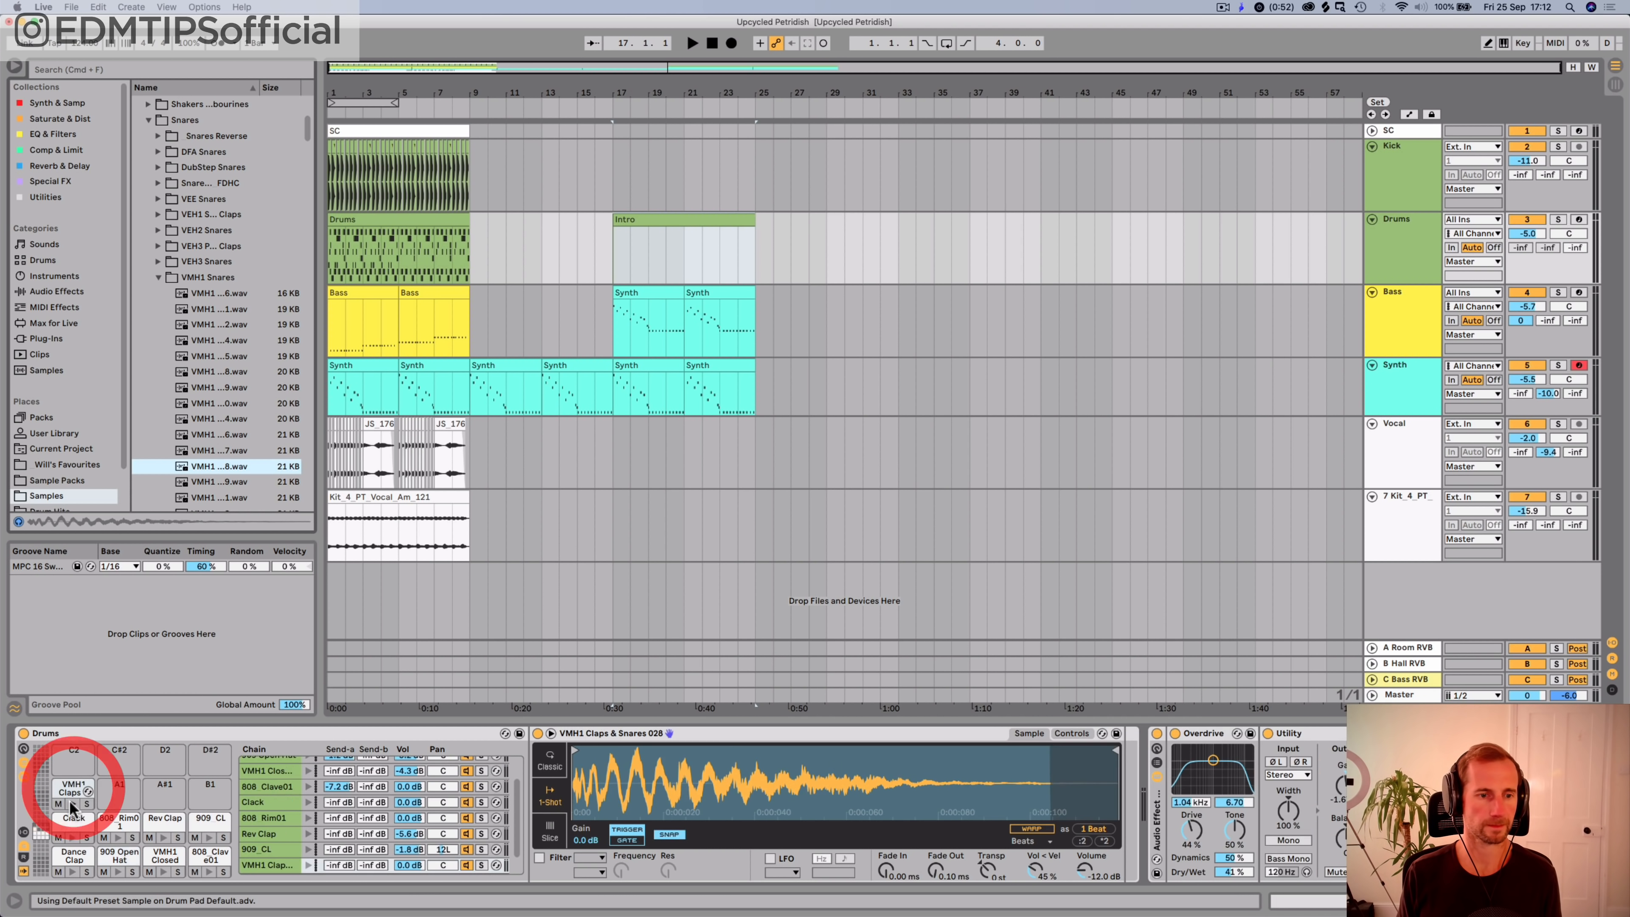
left_click(72, 796)
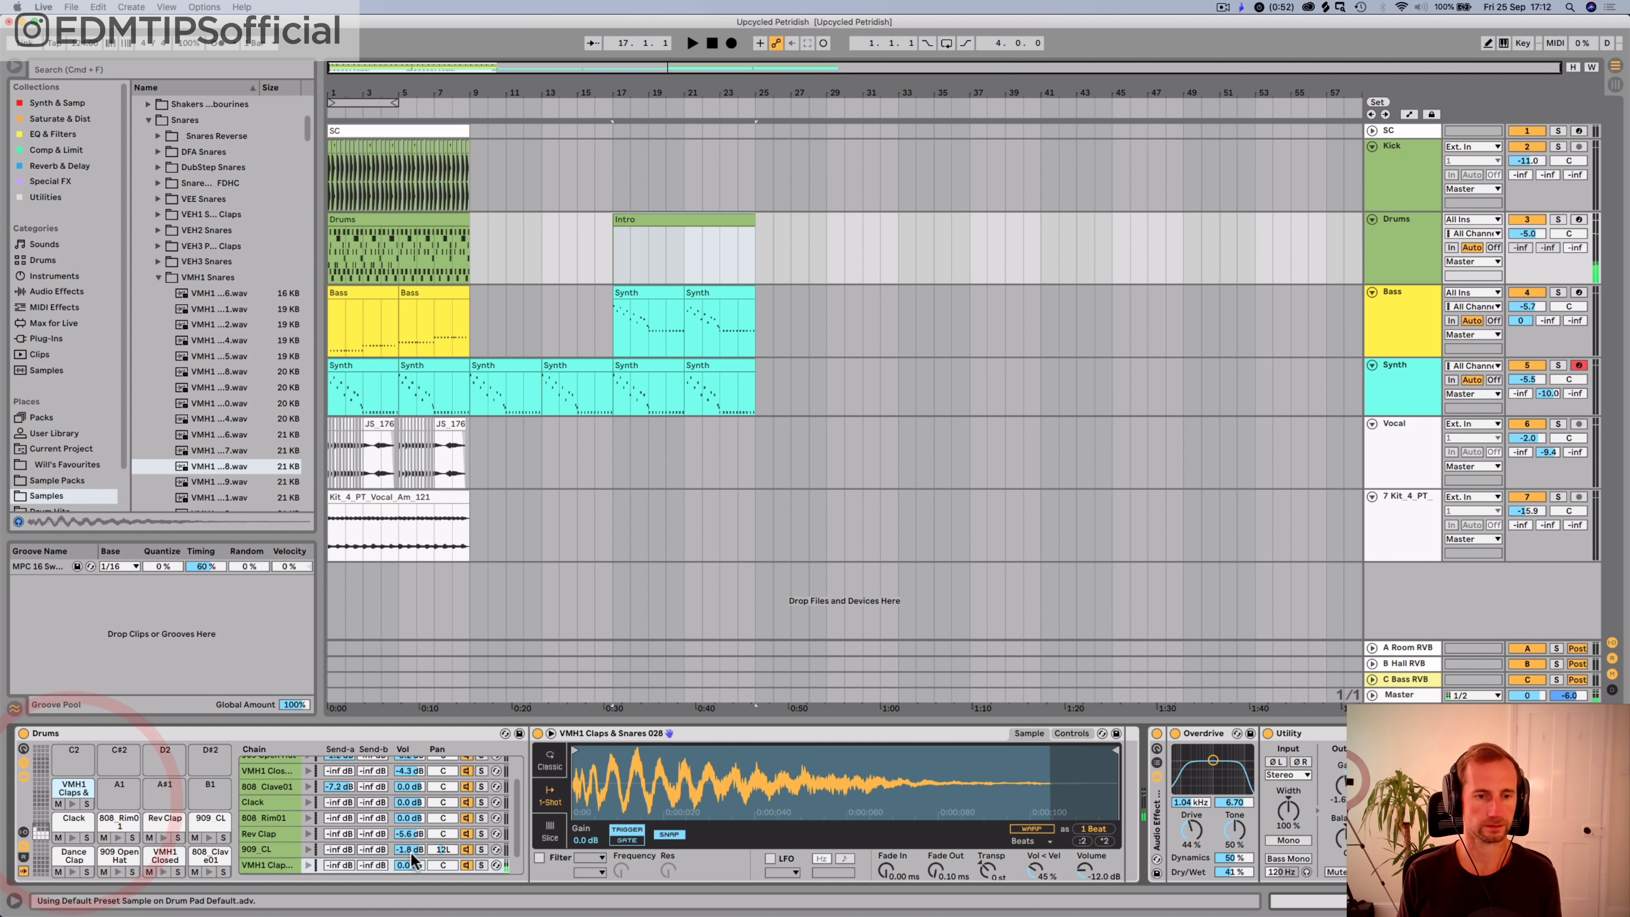
left_click_drag(410, 864, 411, 874)
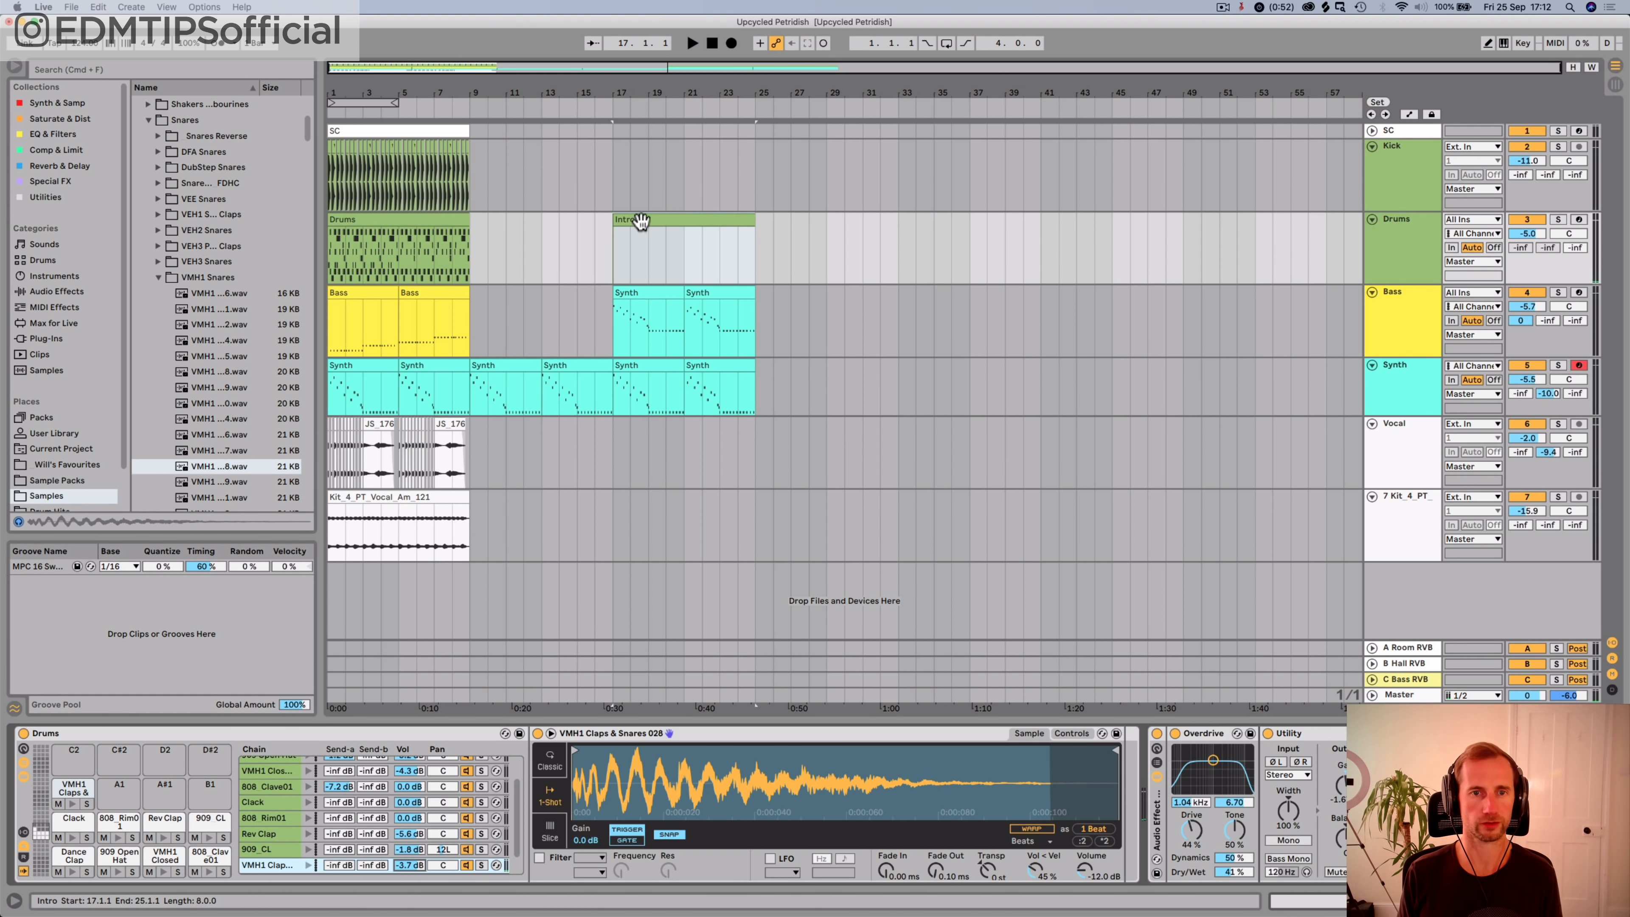
Step: Open the Intro clip's notes, place a VMH1 Claps & Snares 028 hit at 1.1.1 and briefly play it
double_click(641, 221)
left_click_drag(320, 661, 310, 517)
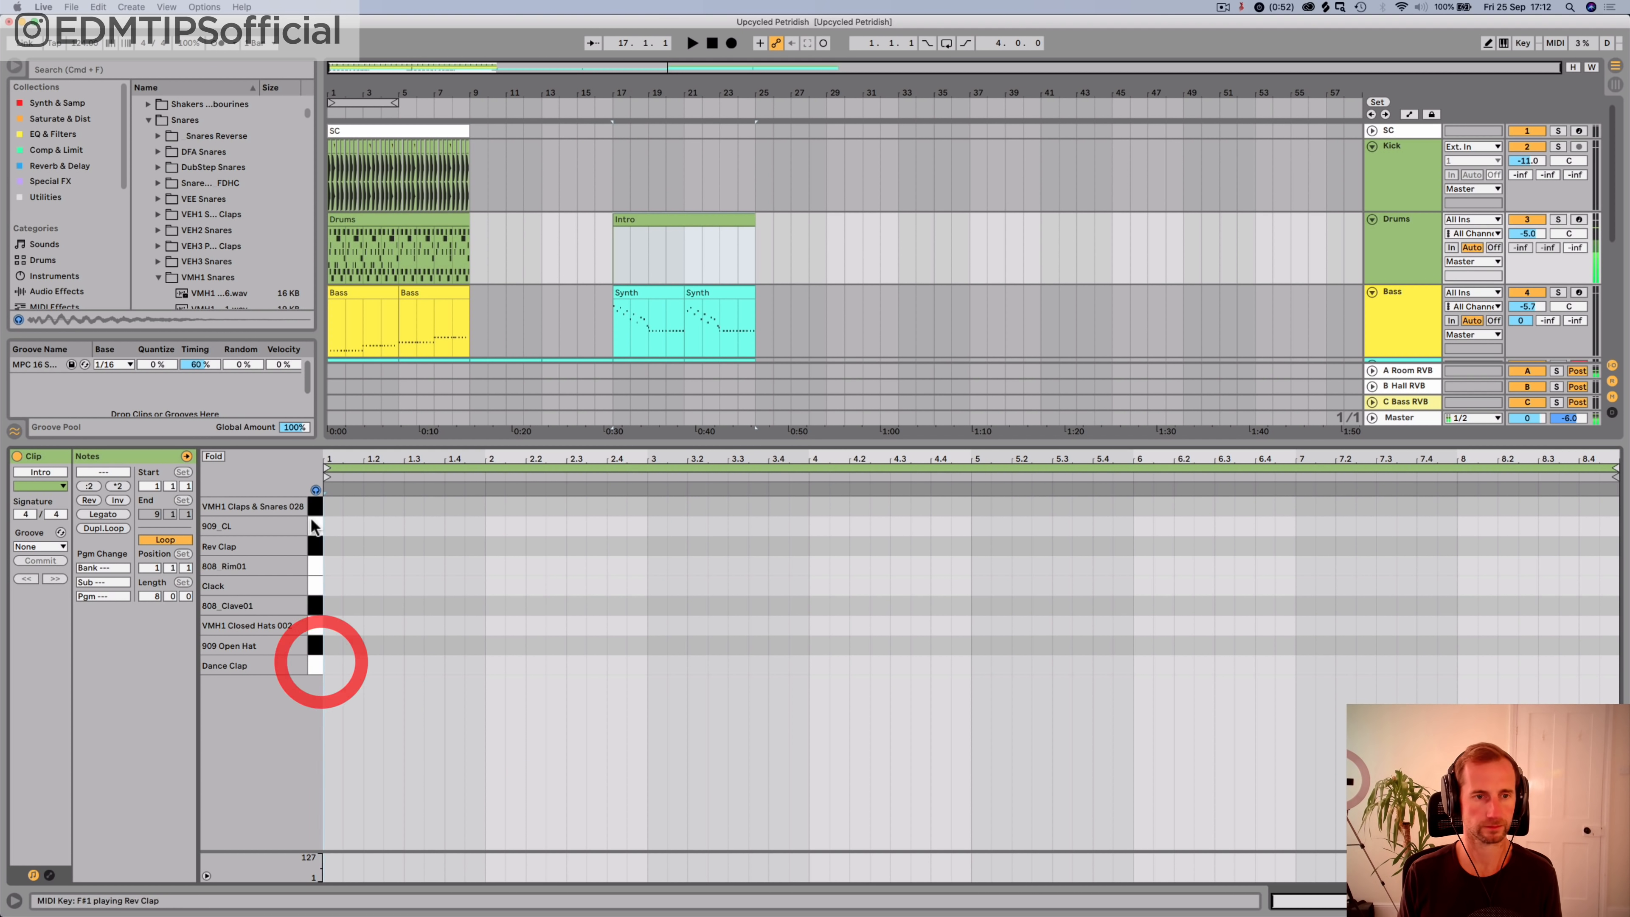
double_click(329, 506)
key("space")
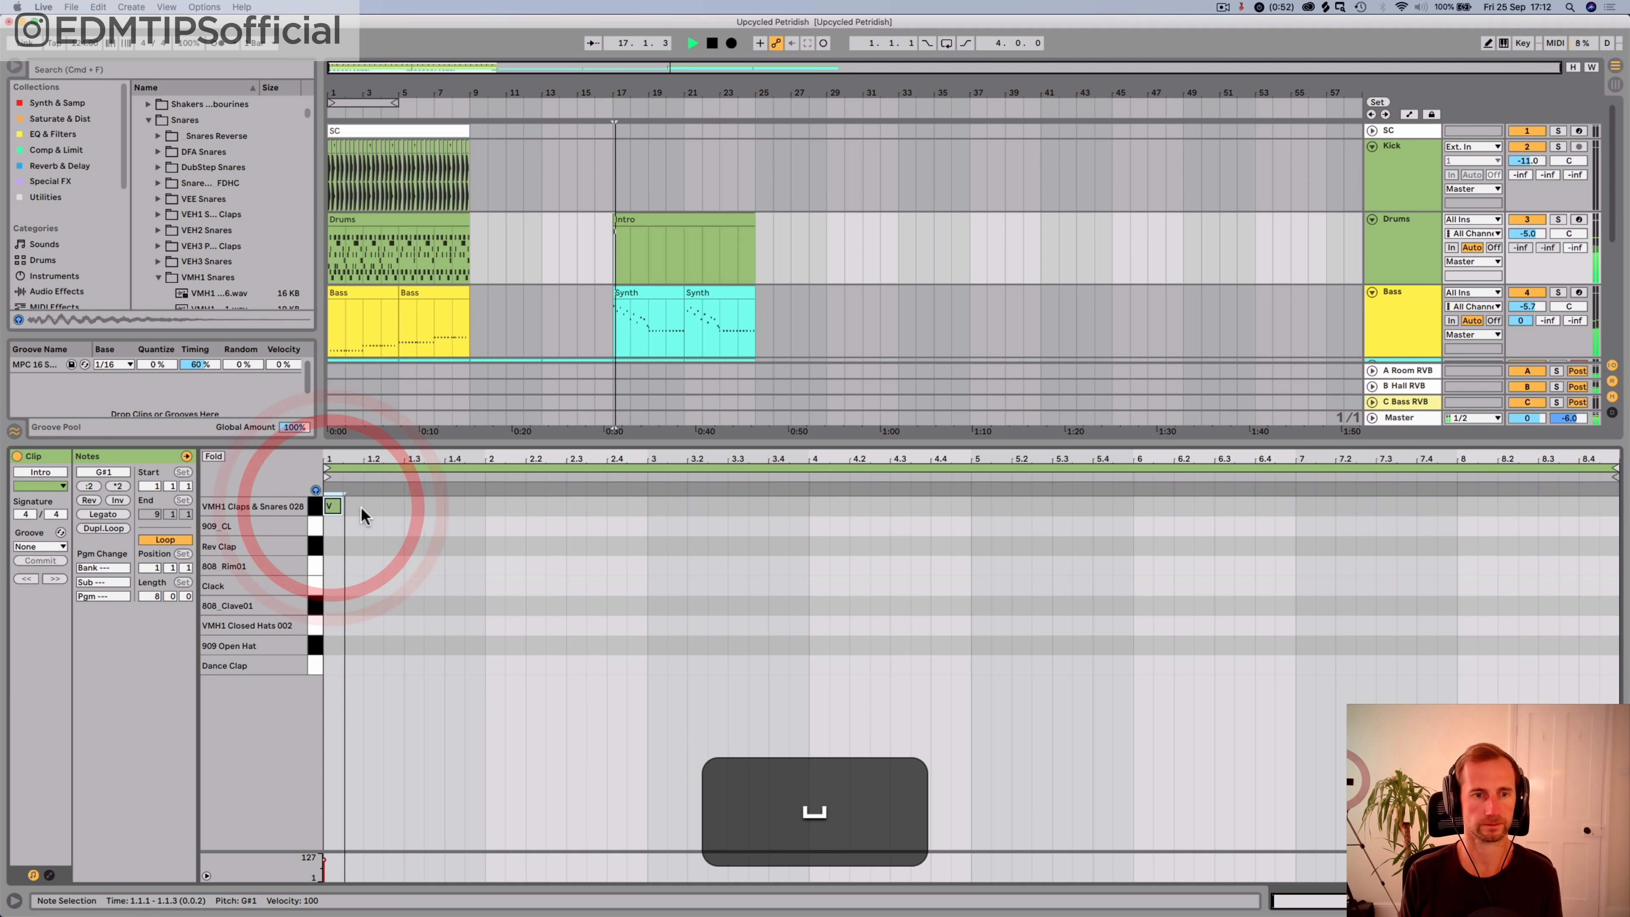
key("space")
Step: Add VMH1 Claps & Snares 028 hits at 1.1.4, 1.2.3, 1.3.2 and 1.4.1, checking the rhythm with playback
left_click_drag(355, 461, 384, 471)
left_click(391, 505)
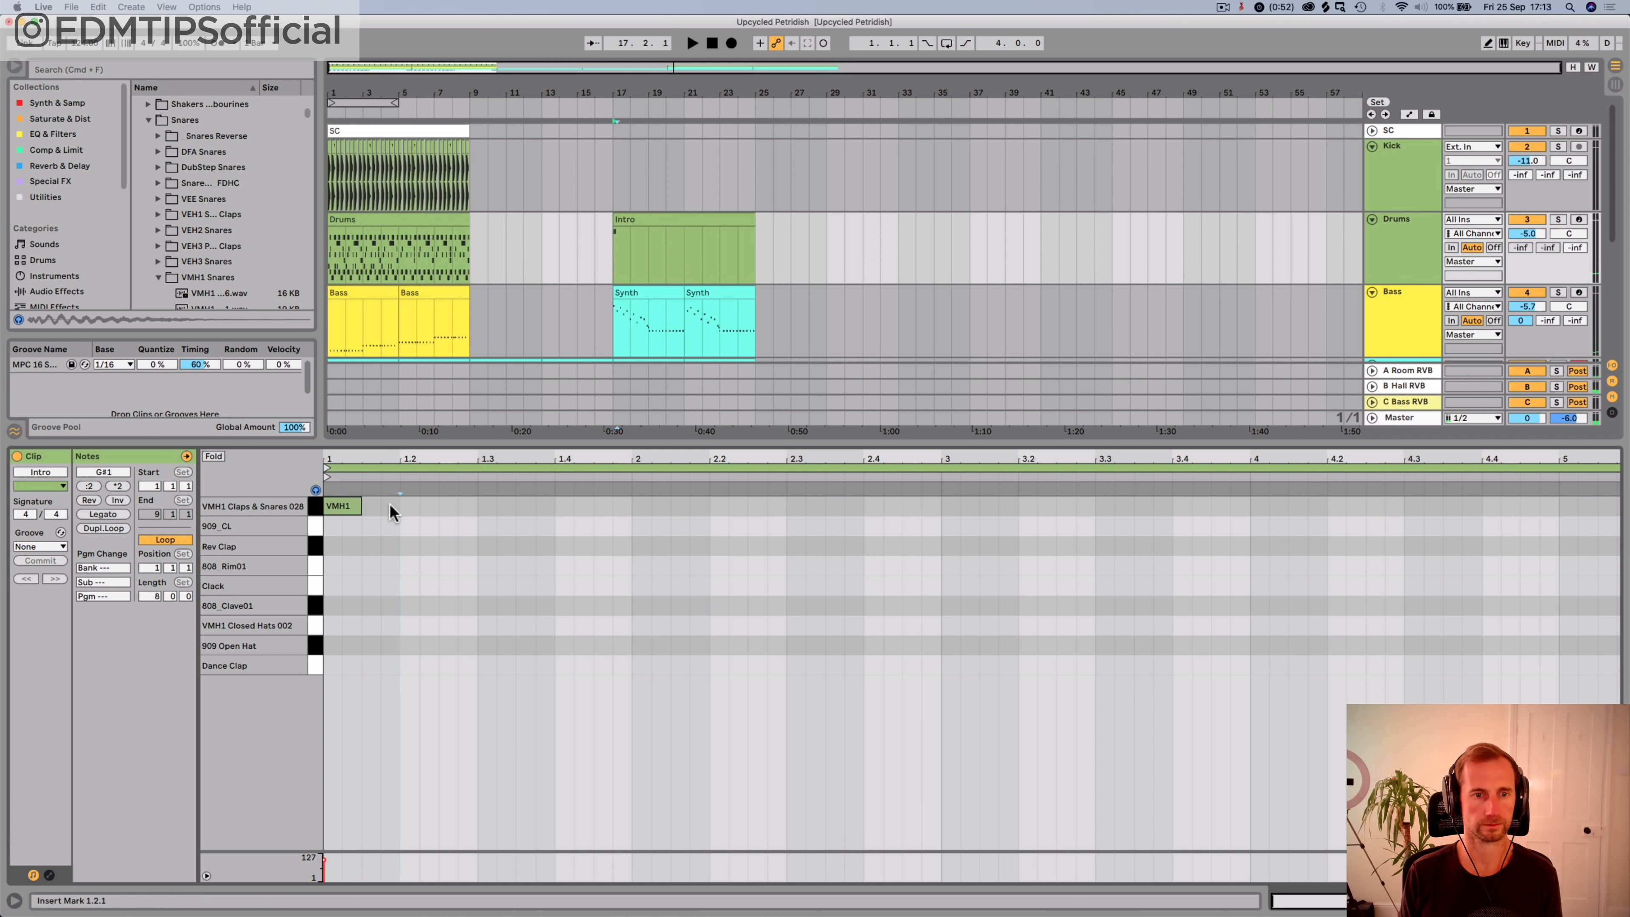
double_click(390, 506)
double_click(447, 505)
key("space")
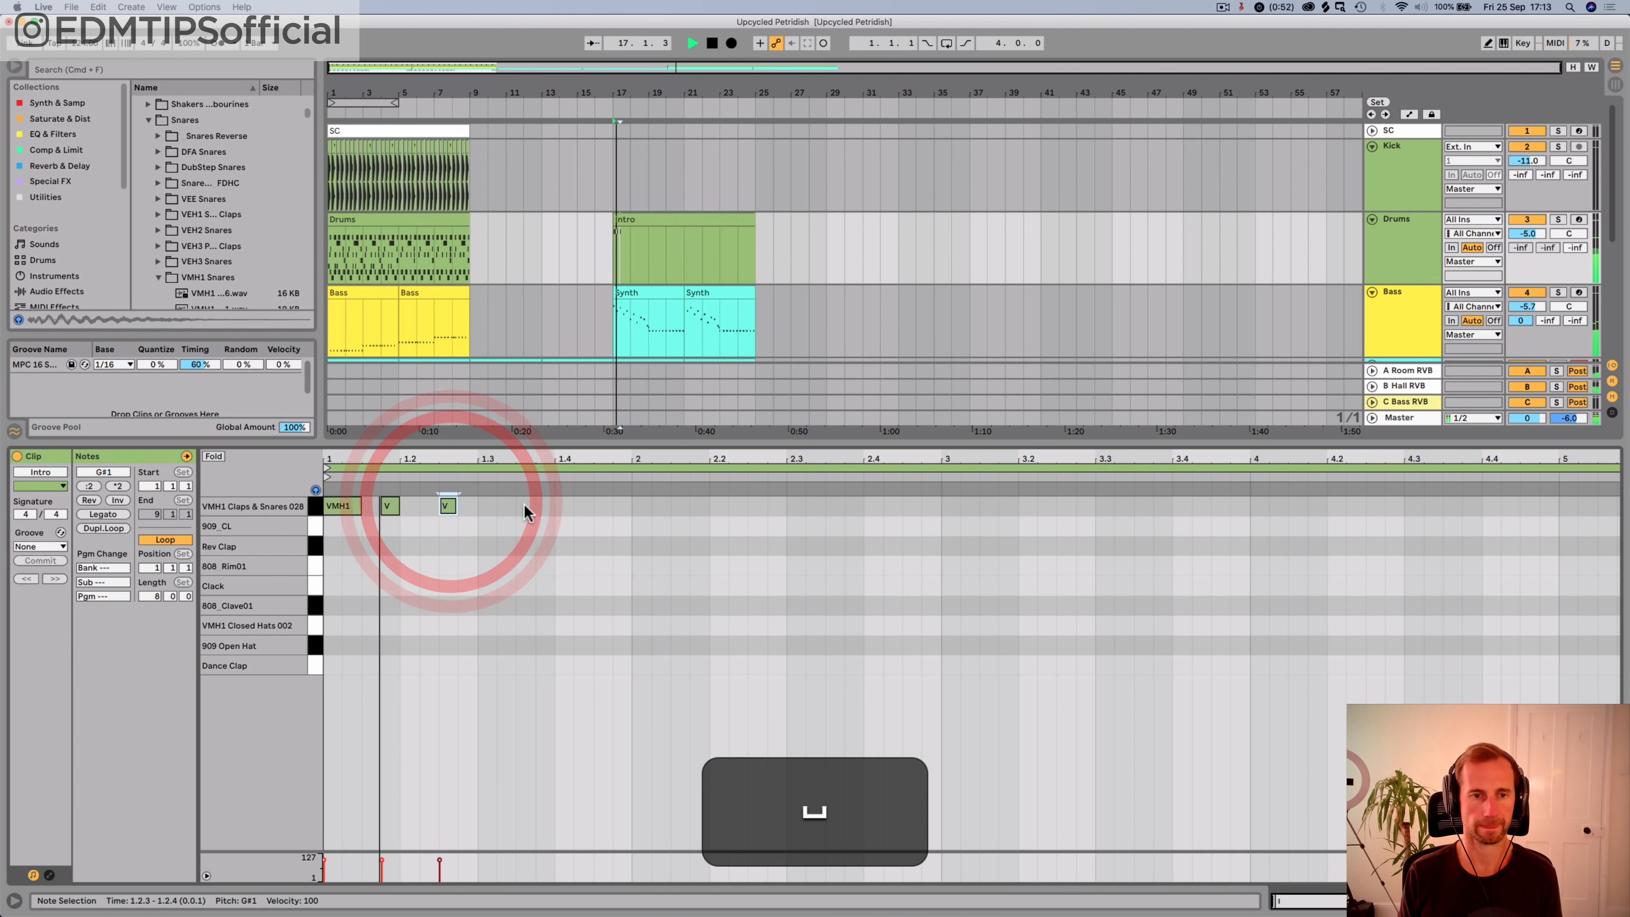
double_click(507, 506)
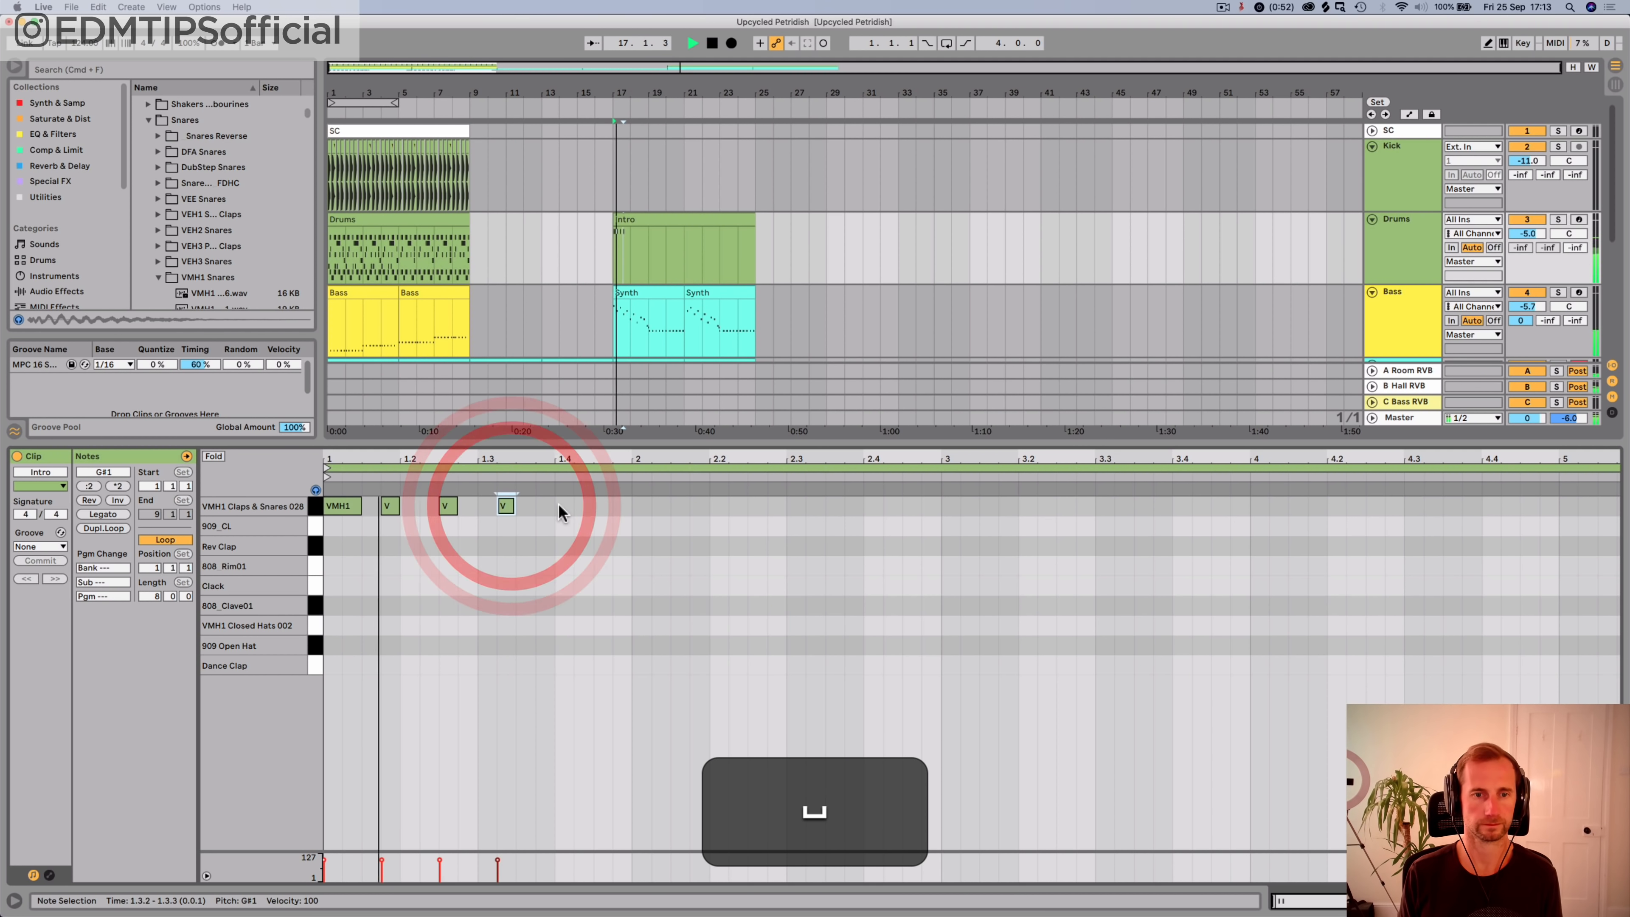
double_click(562, 505)
key("space")
left_click(627, 507)
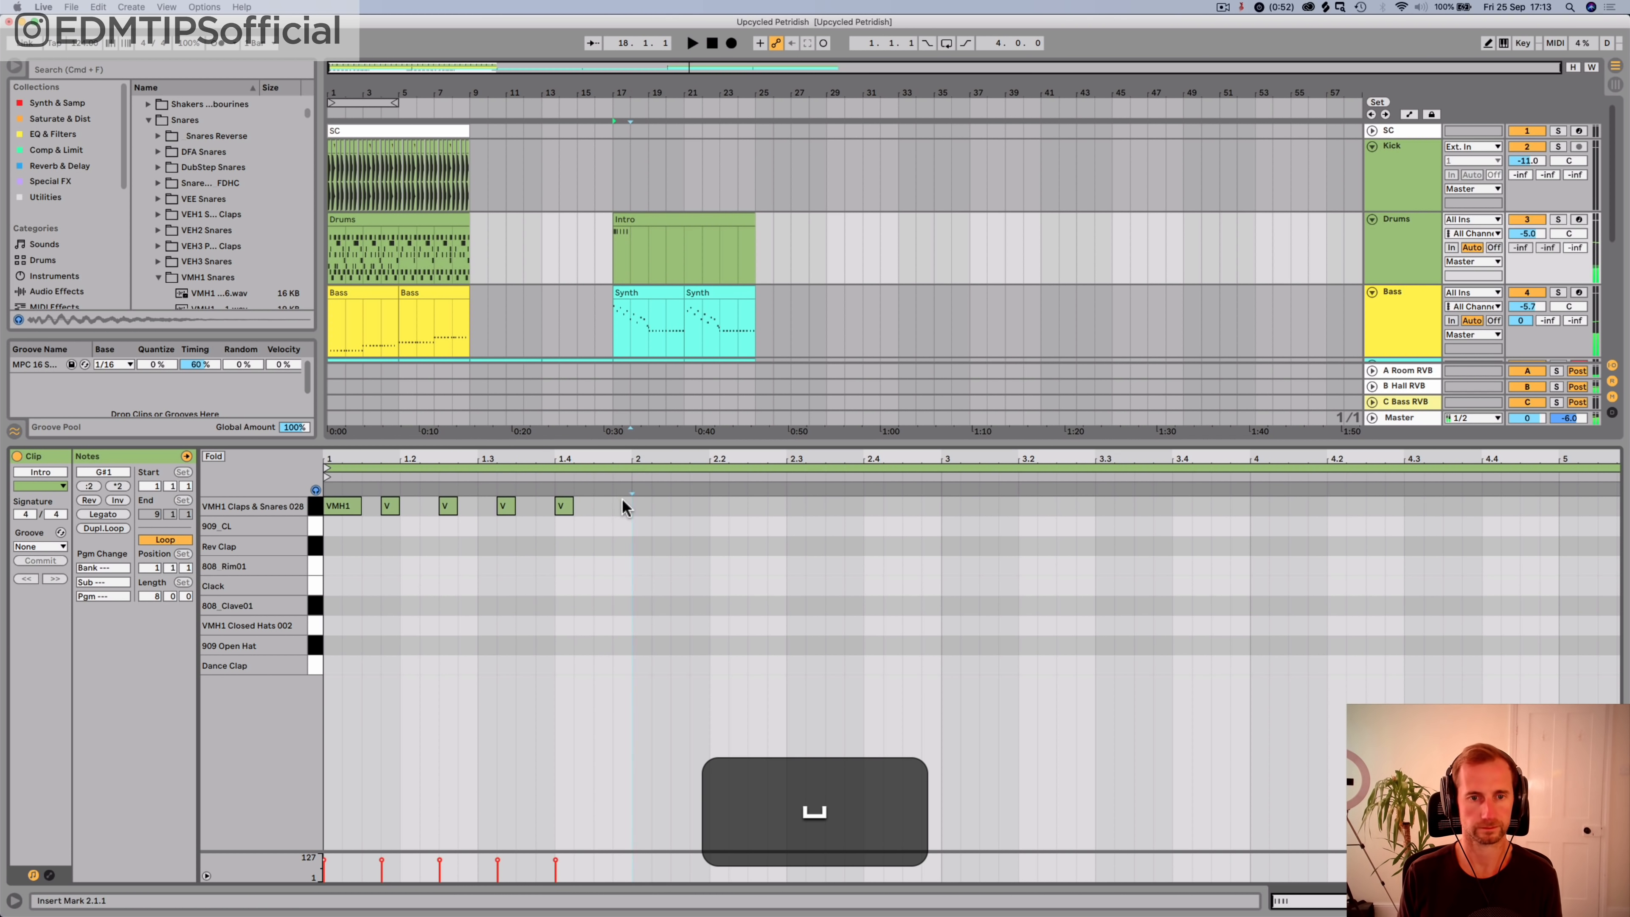
Step: Continue the three-sixteenth snare pattern with hits at 1.4.4, 2.1.3, 2.2.2 and 2.3.1
key("space")
double_click(618, 505)
key("p")
double_click(677, 505)
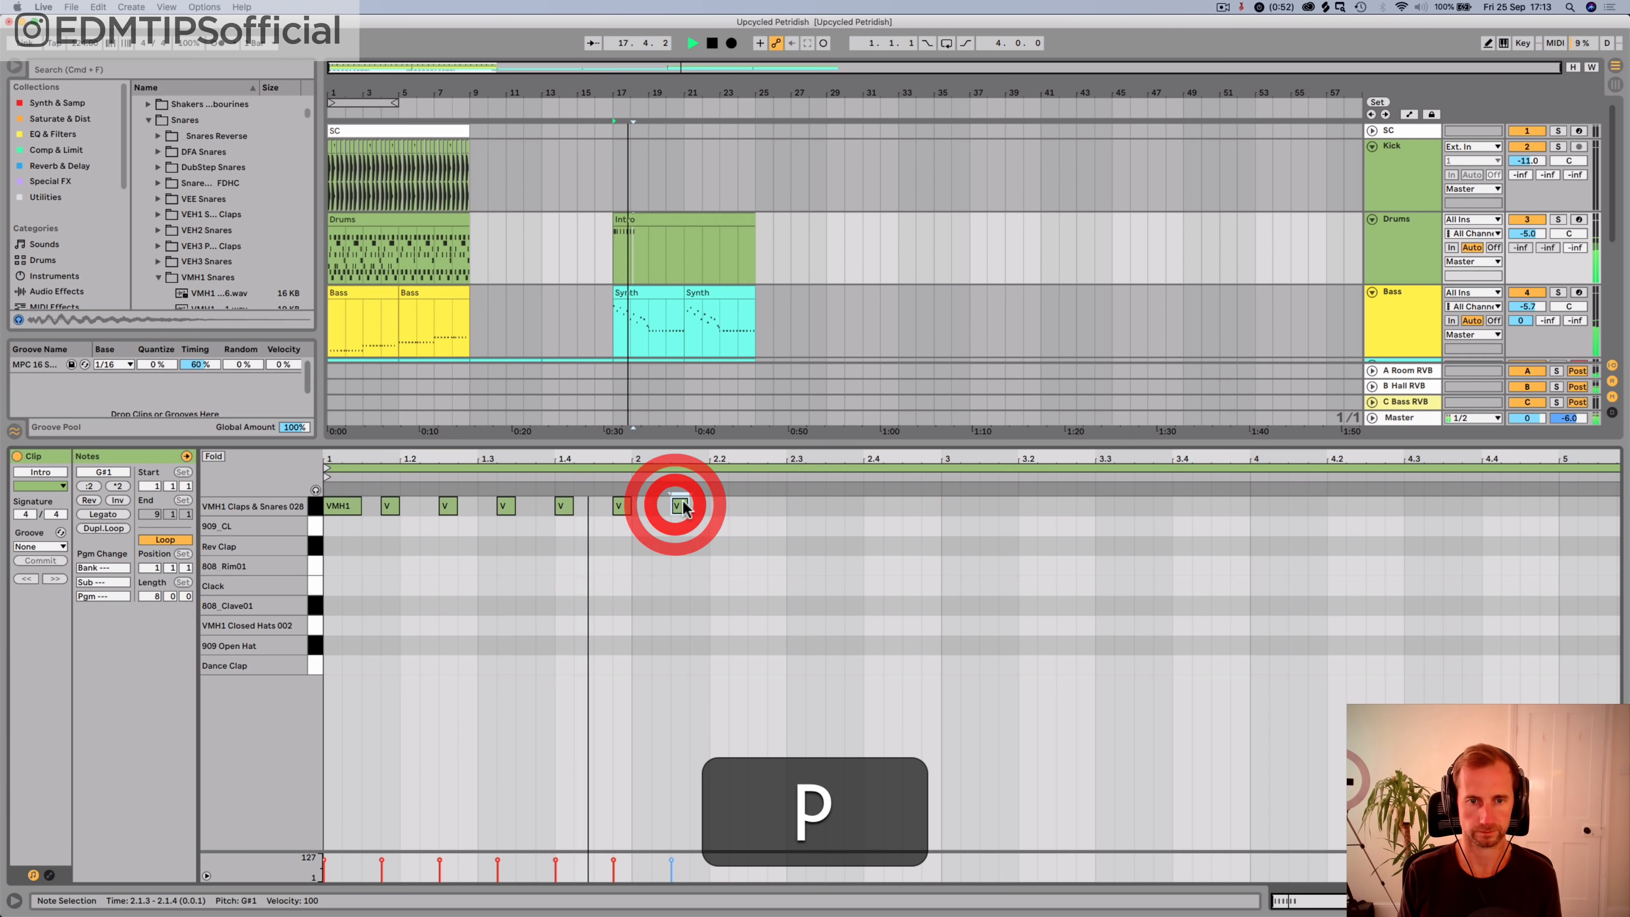
double_click(738, 505)
left_click(804, 507)
key("space")
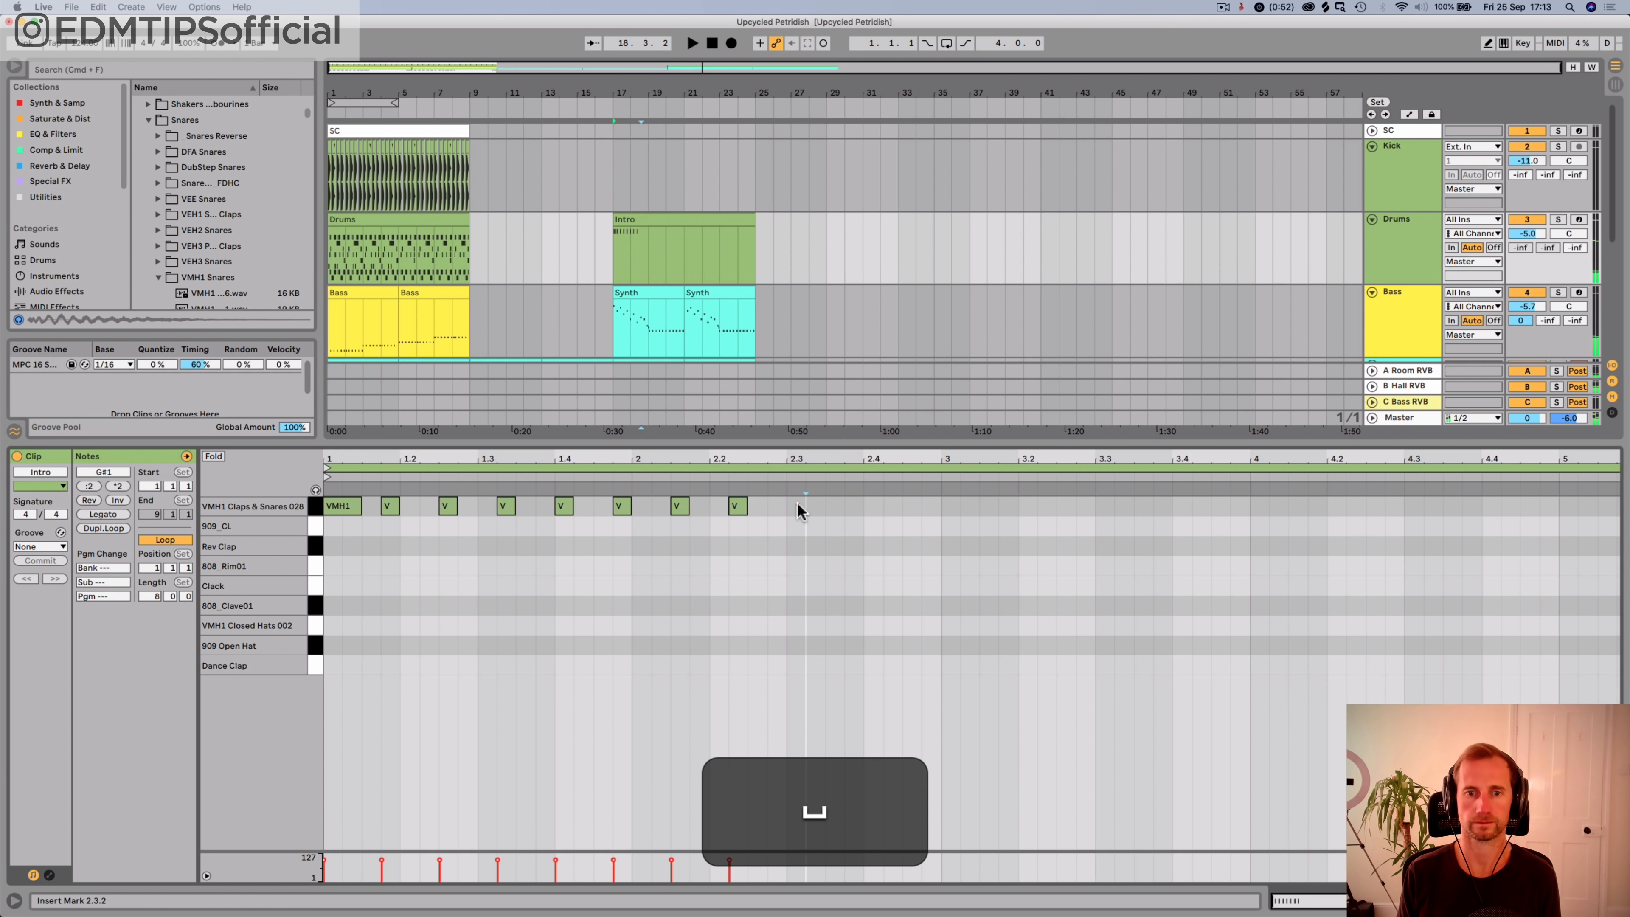
double_click(797, 505)
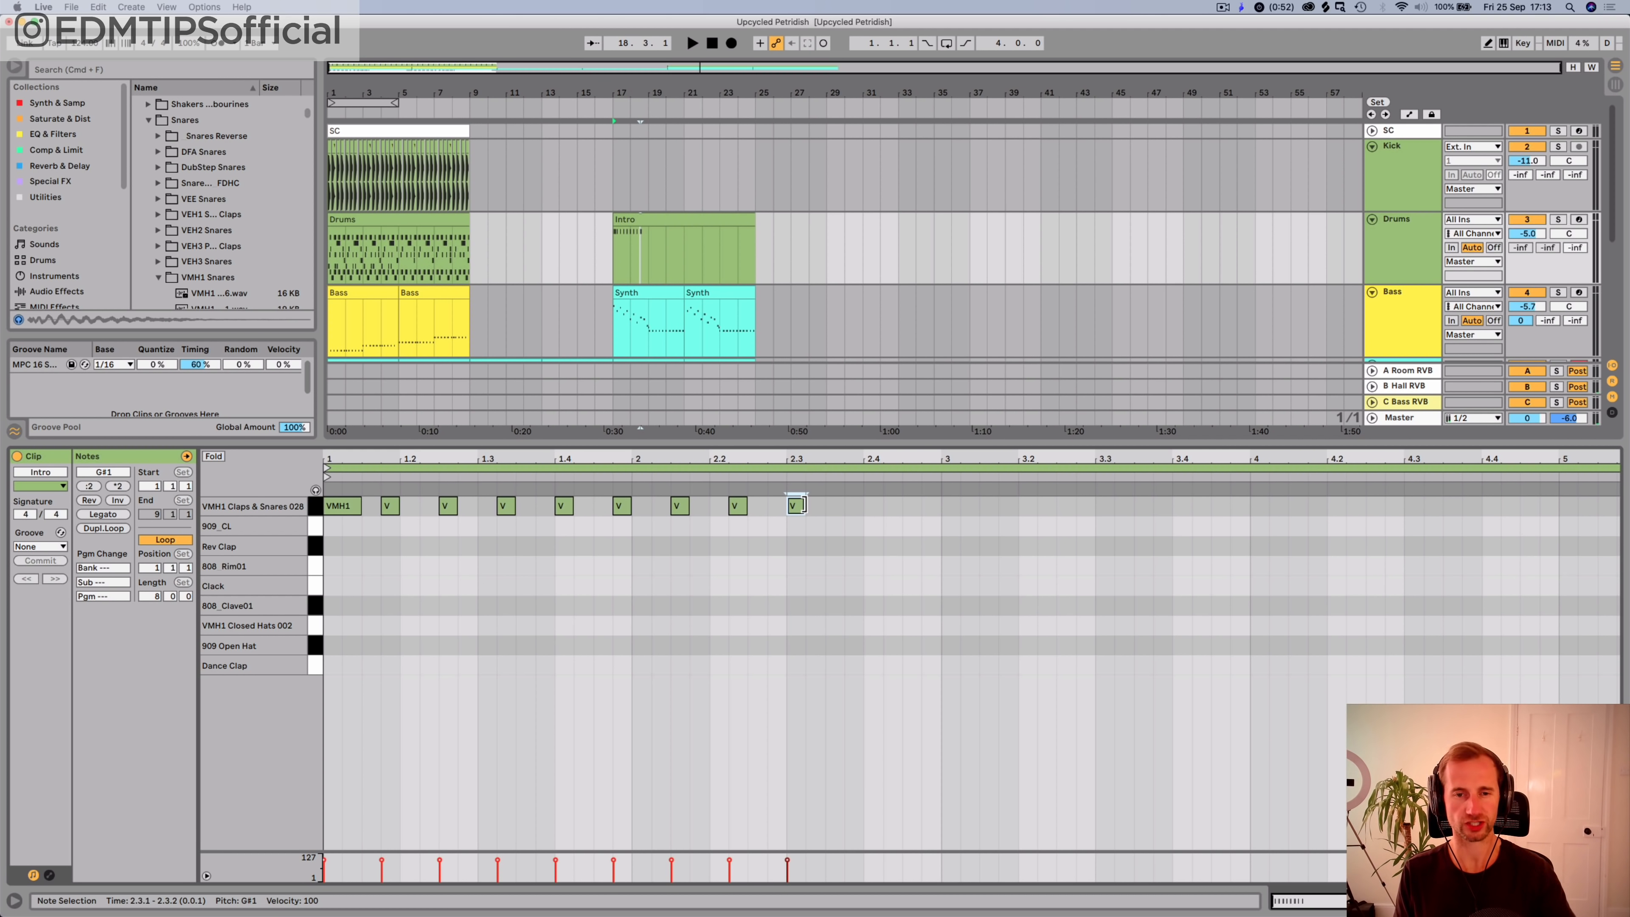
Step: Complete the two-bar snare pattern with hits at 2.3.4, 2.4.3 and 2.4.4, and duplicate all its notes into bars 3 and 4
key("space")
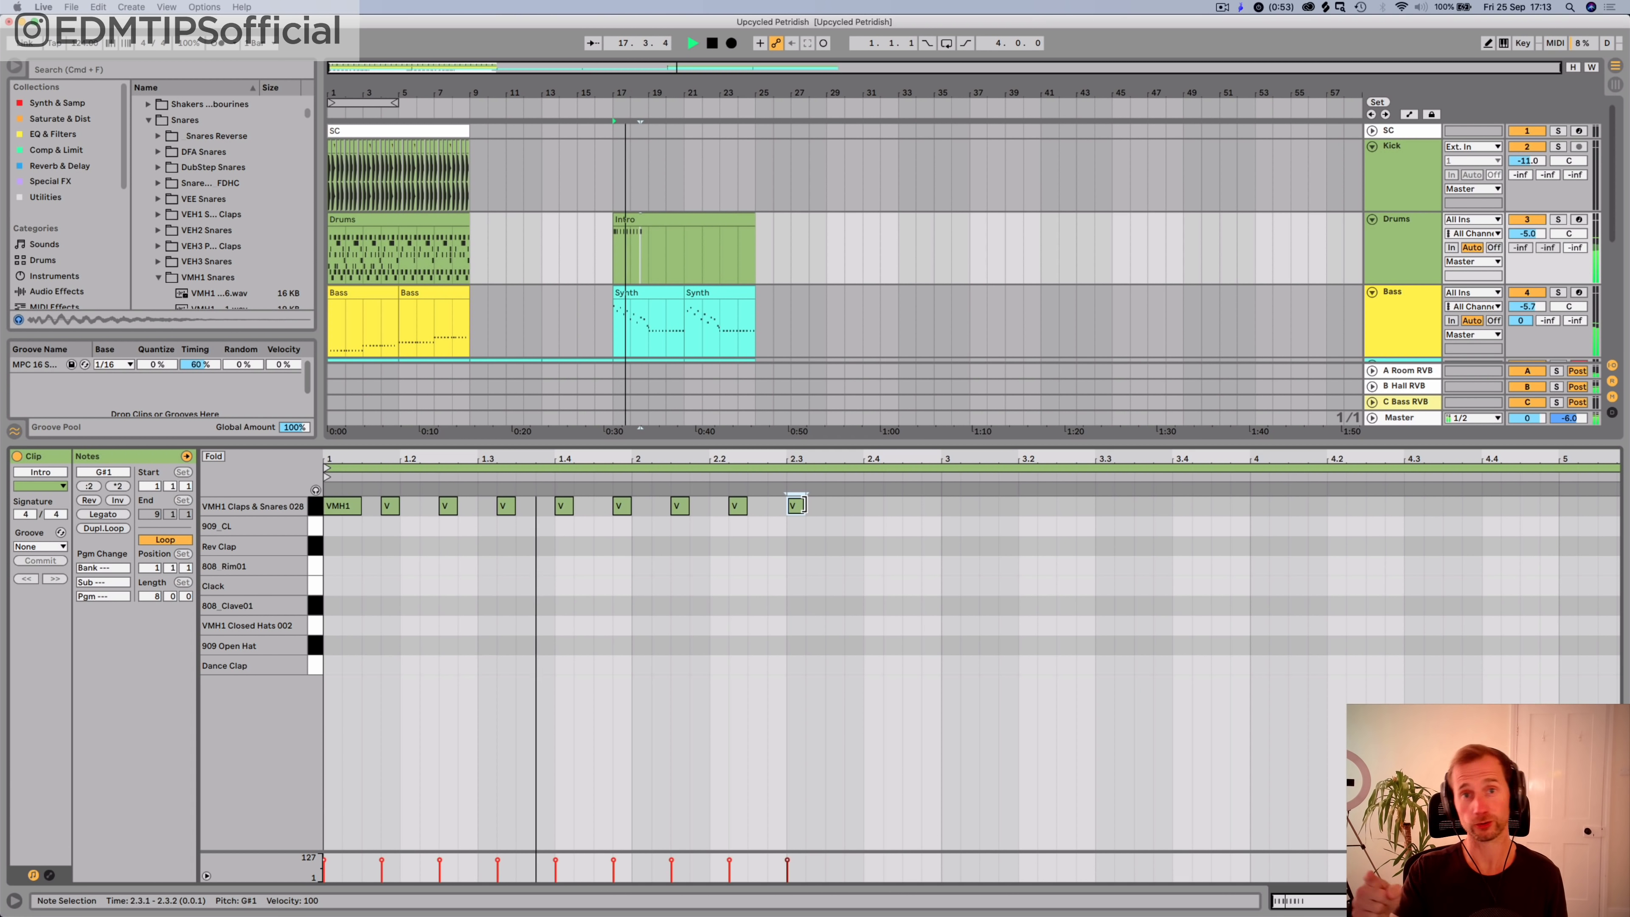
key("space")
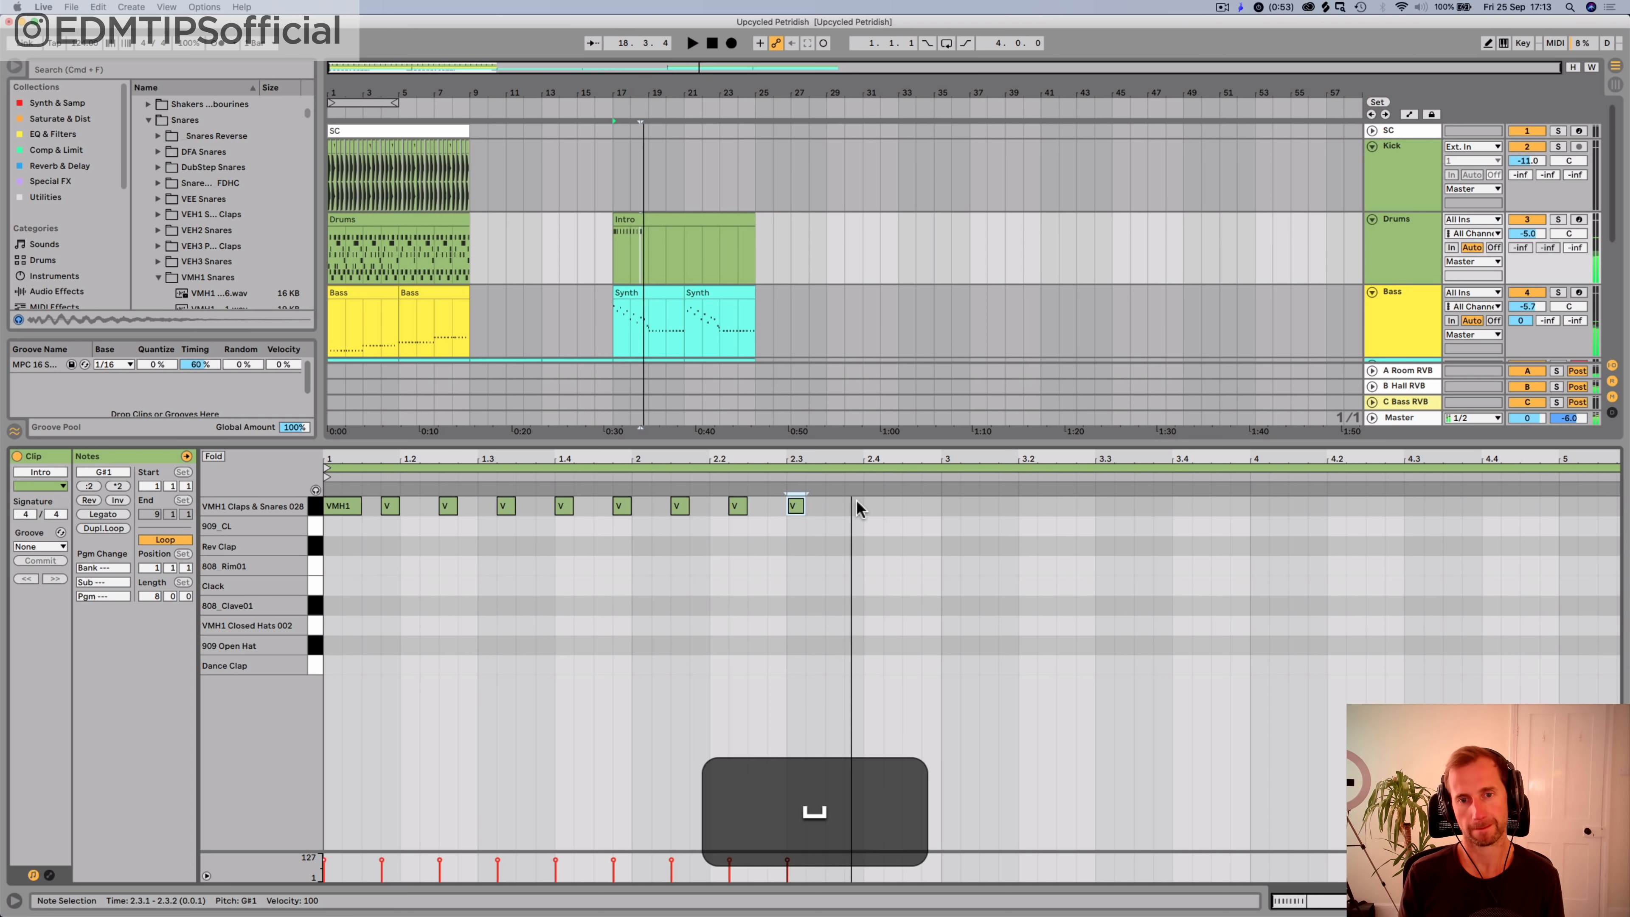
double_click(853, 505)
double_click(913, 505)
double_click(935, 506)
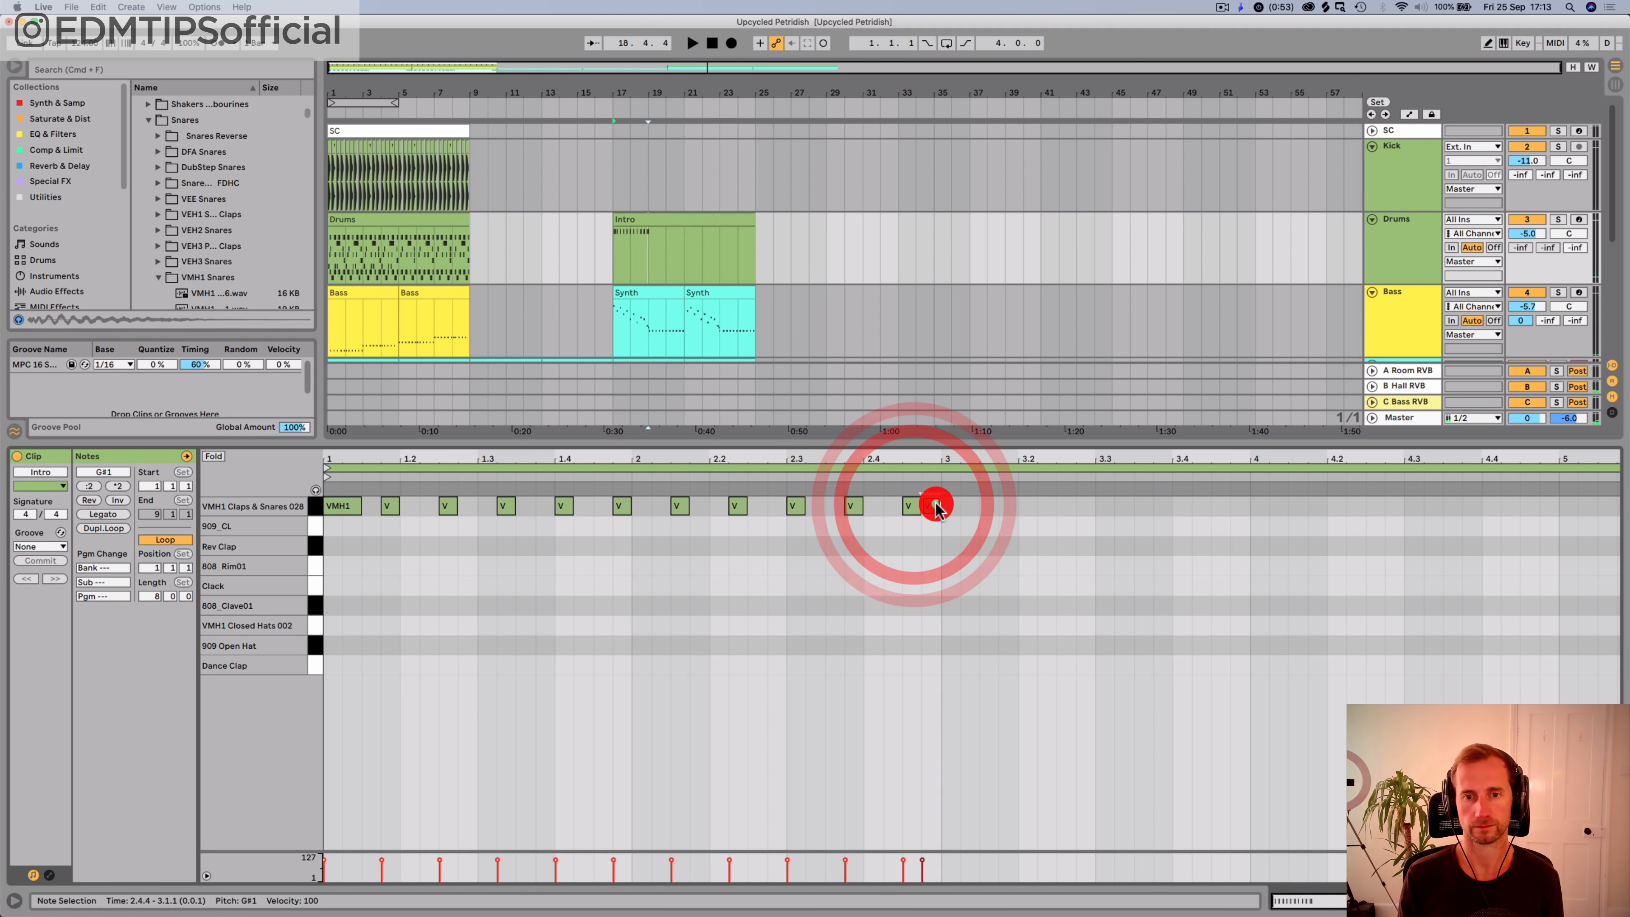
left_click_drag(932, 538, 179, 448)
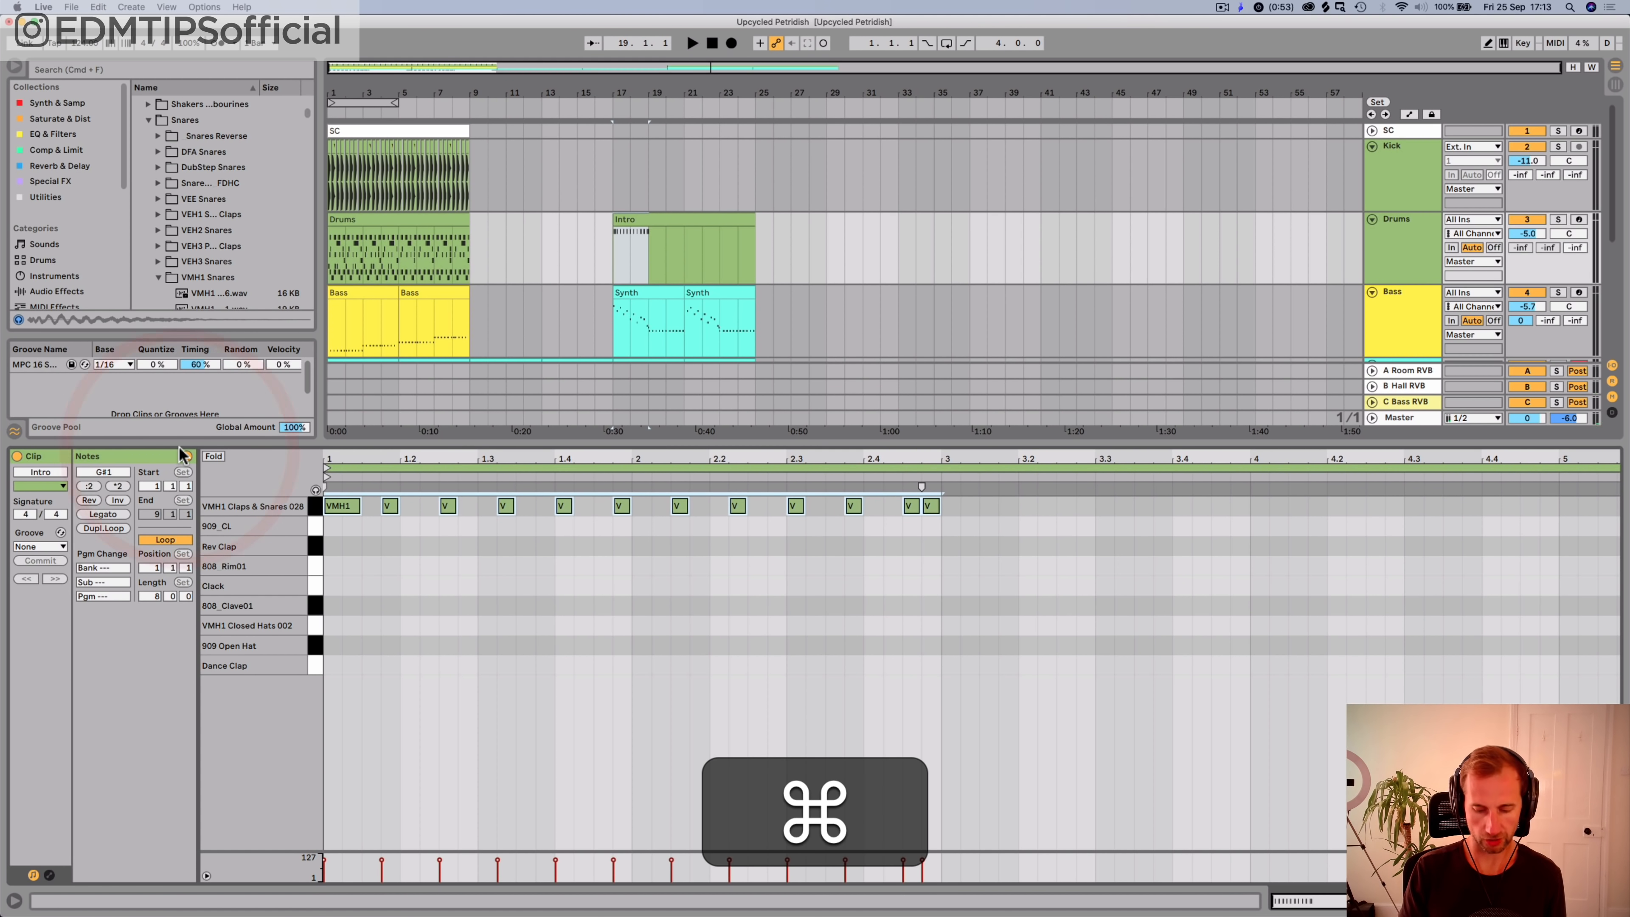
key("cmd+d")
key("shift+Tab")
left_click(626, 223)
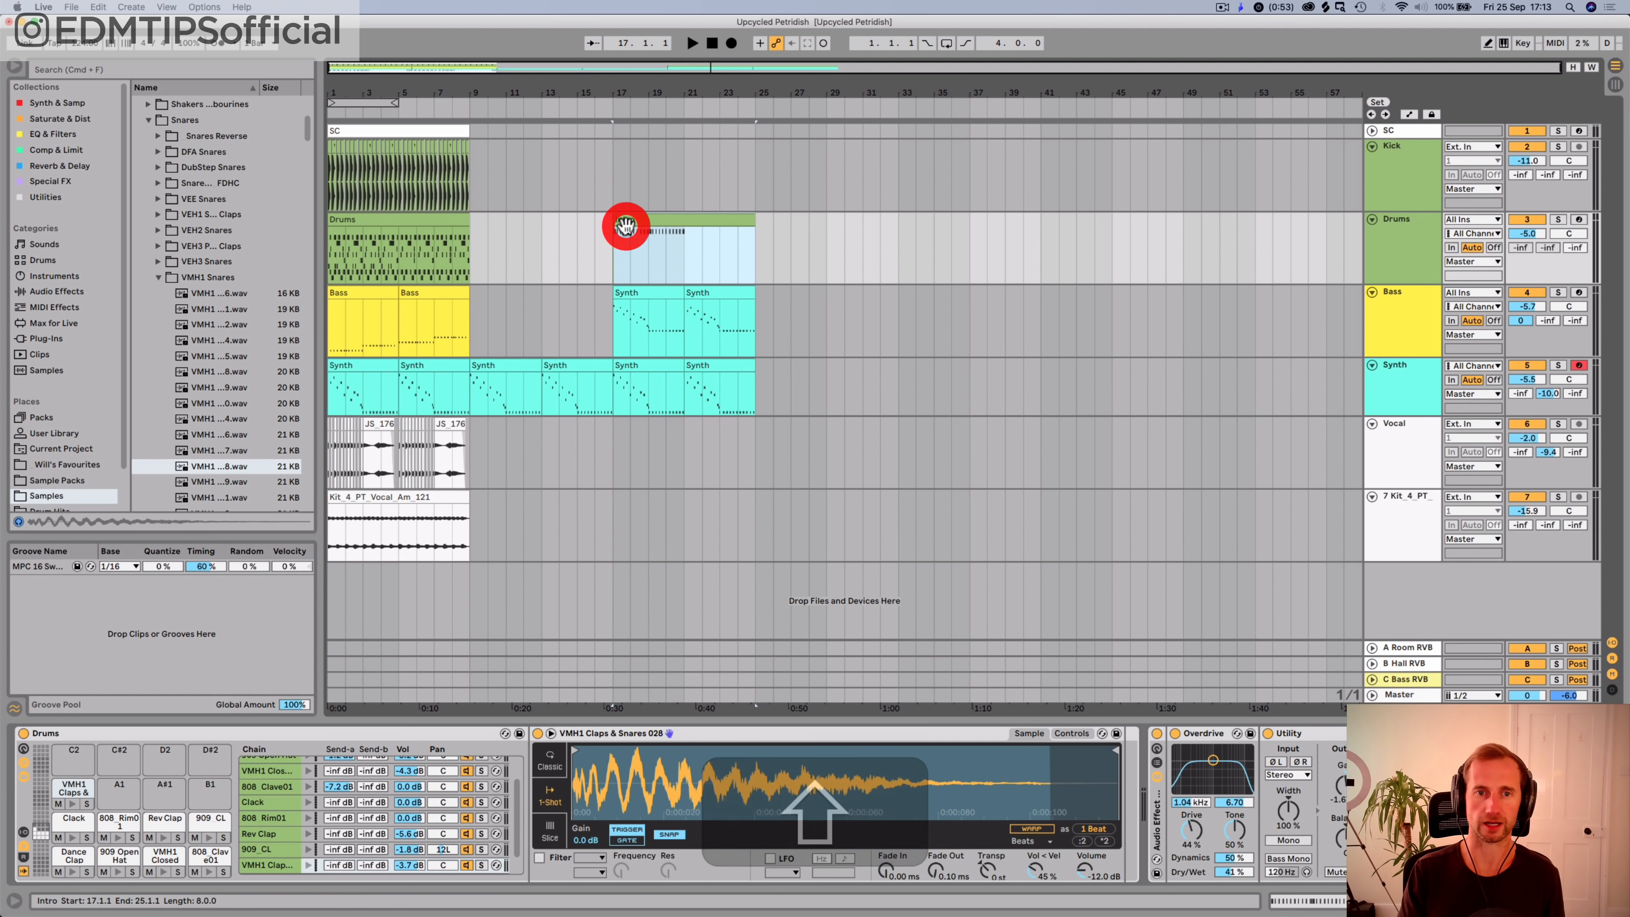
left_click(614, 245)
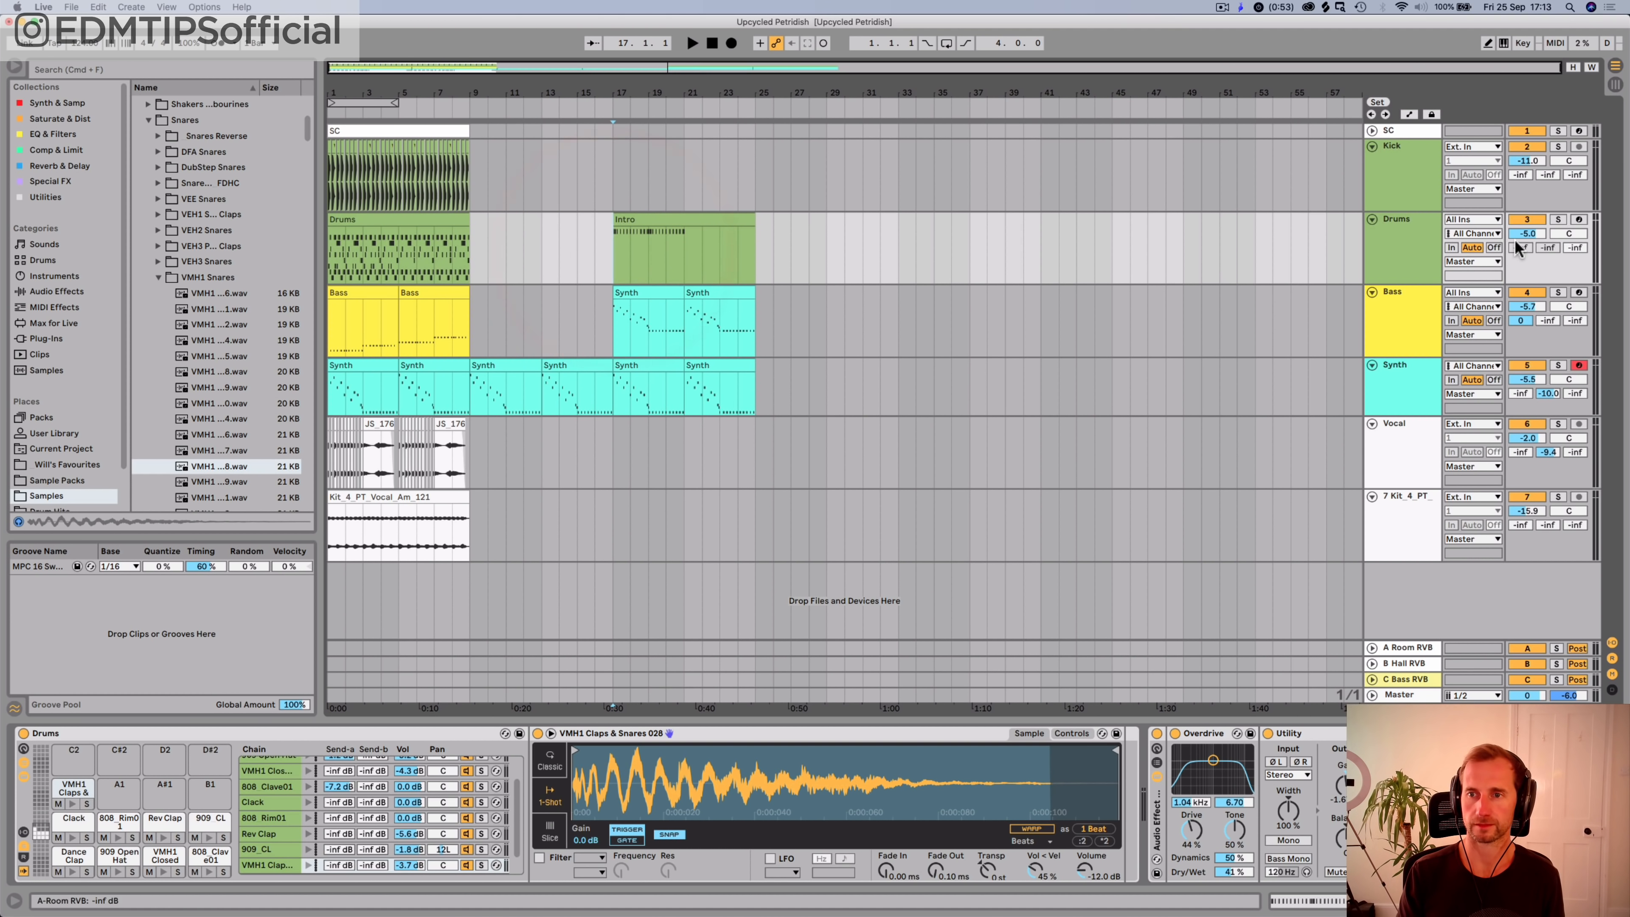
left_click(1370, 244)
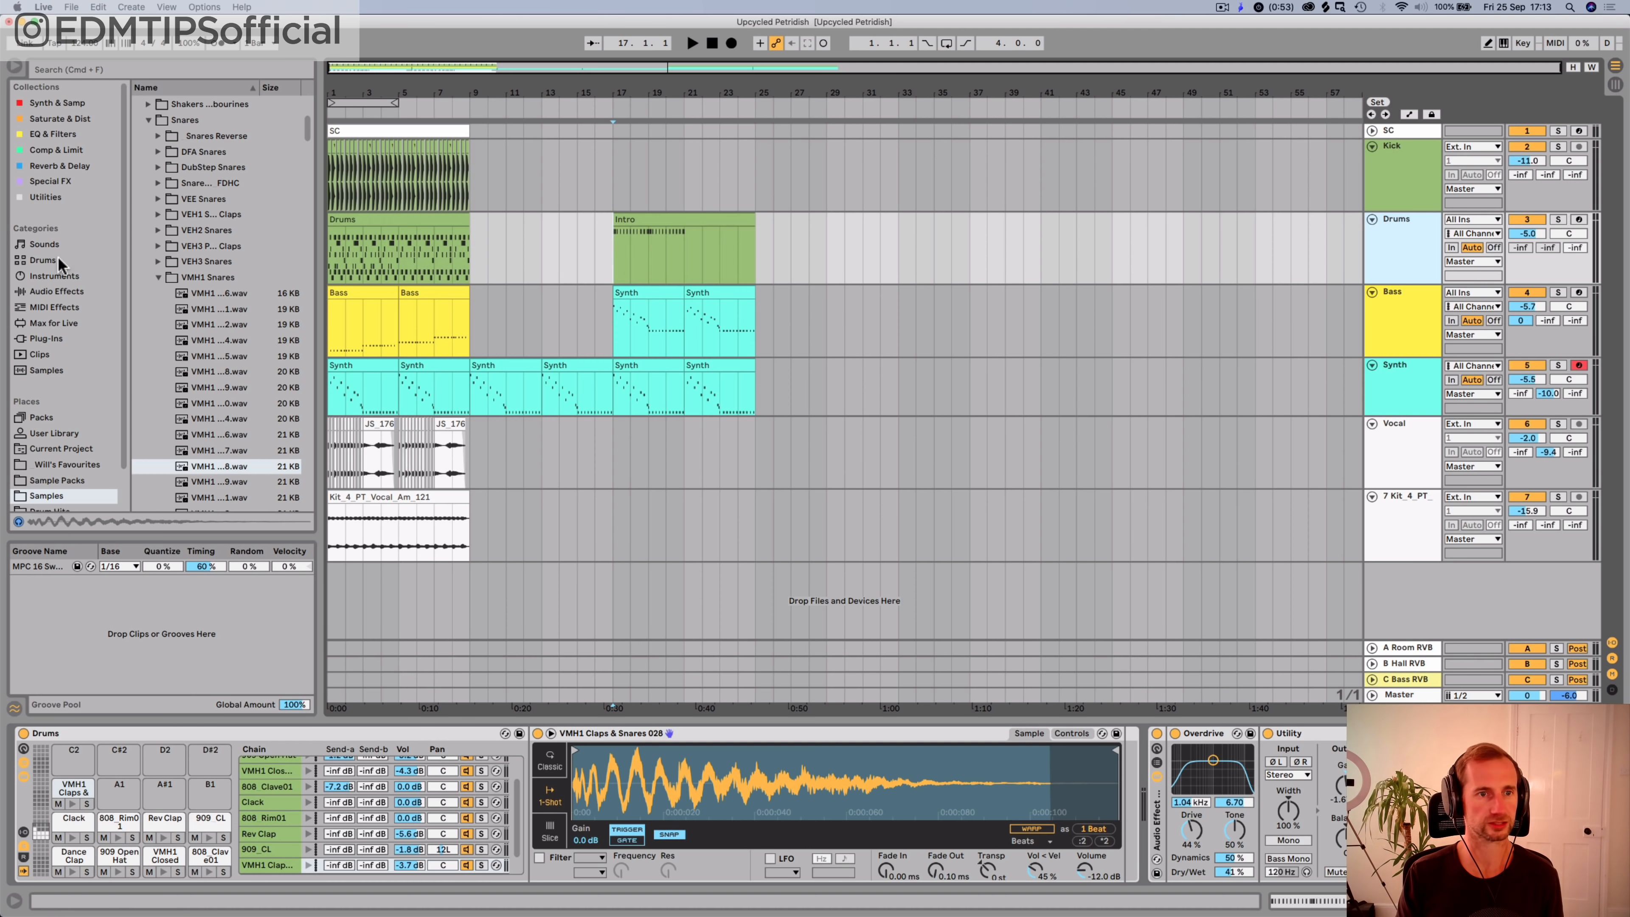
Step: Draw a rising velocity ramp from about 10 to about 95 over the Intro clip's four bars of snare notes, and play it back
double_click(710, 217)
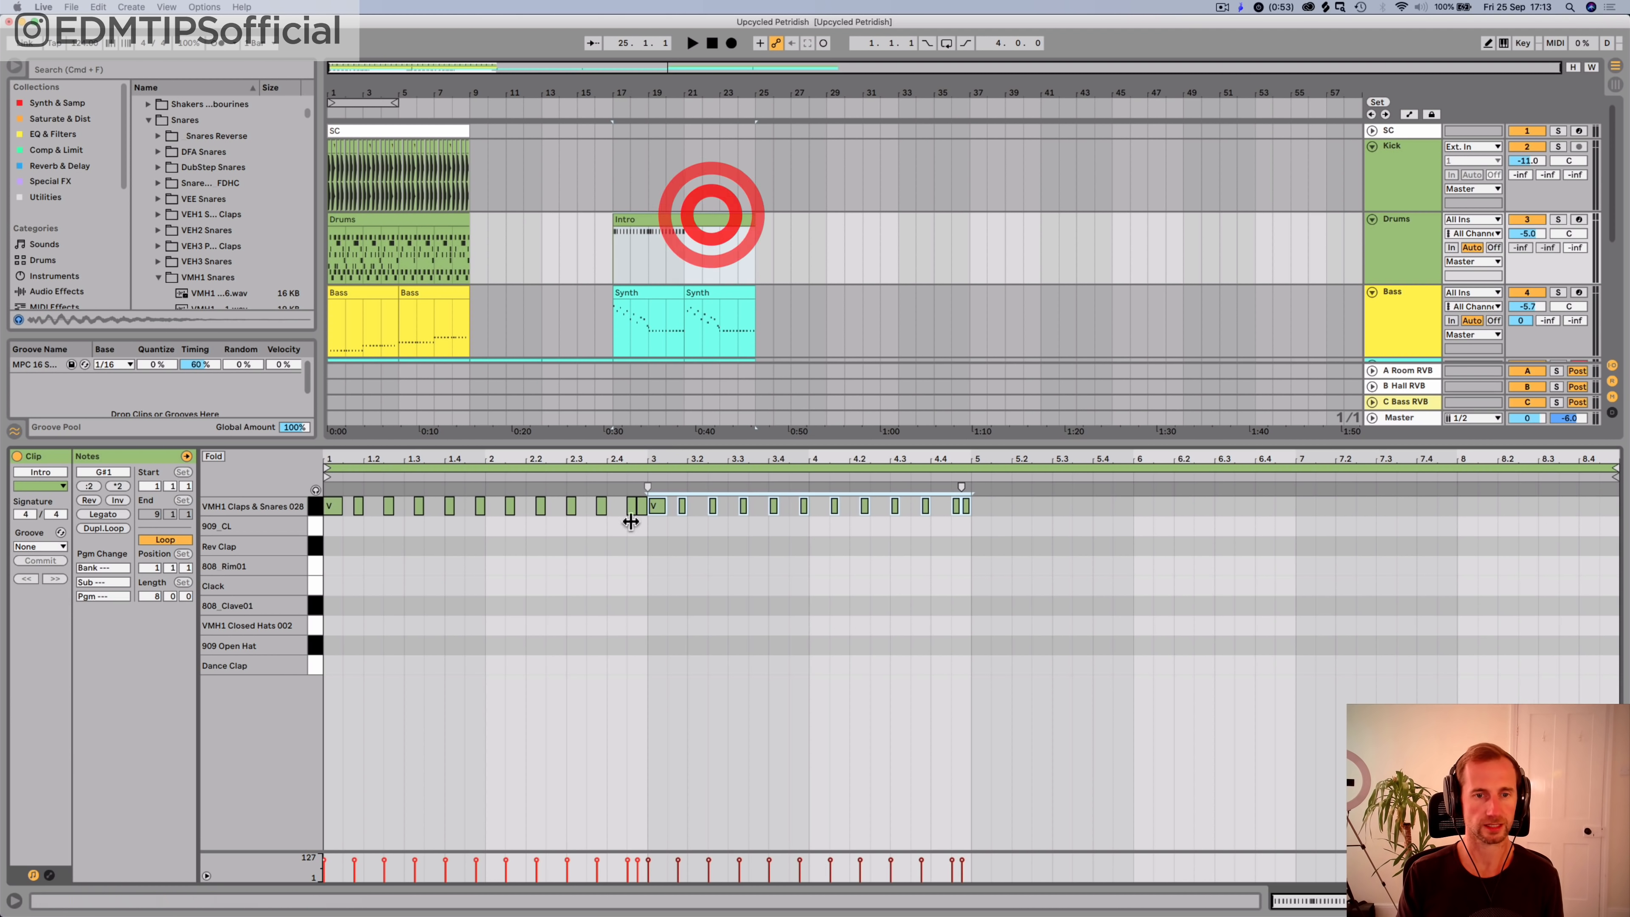
left_click(520, 604)
key("cmd+a")
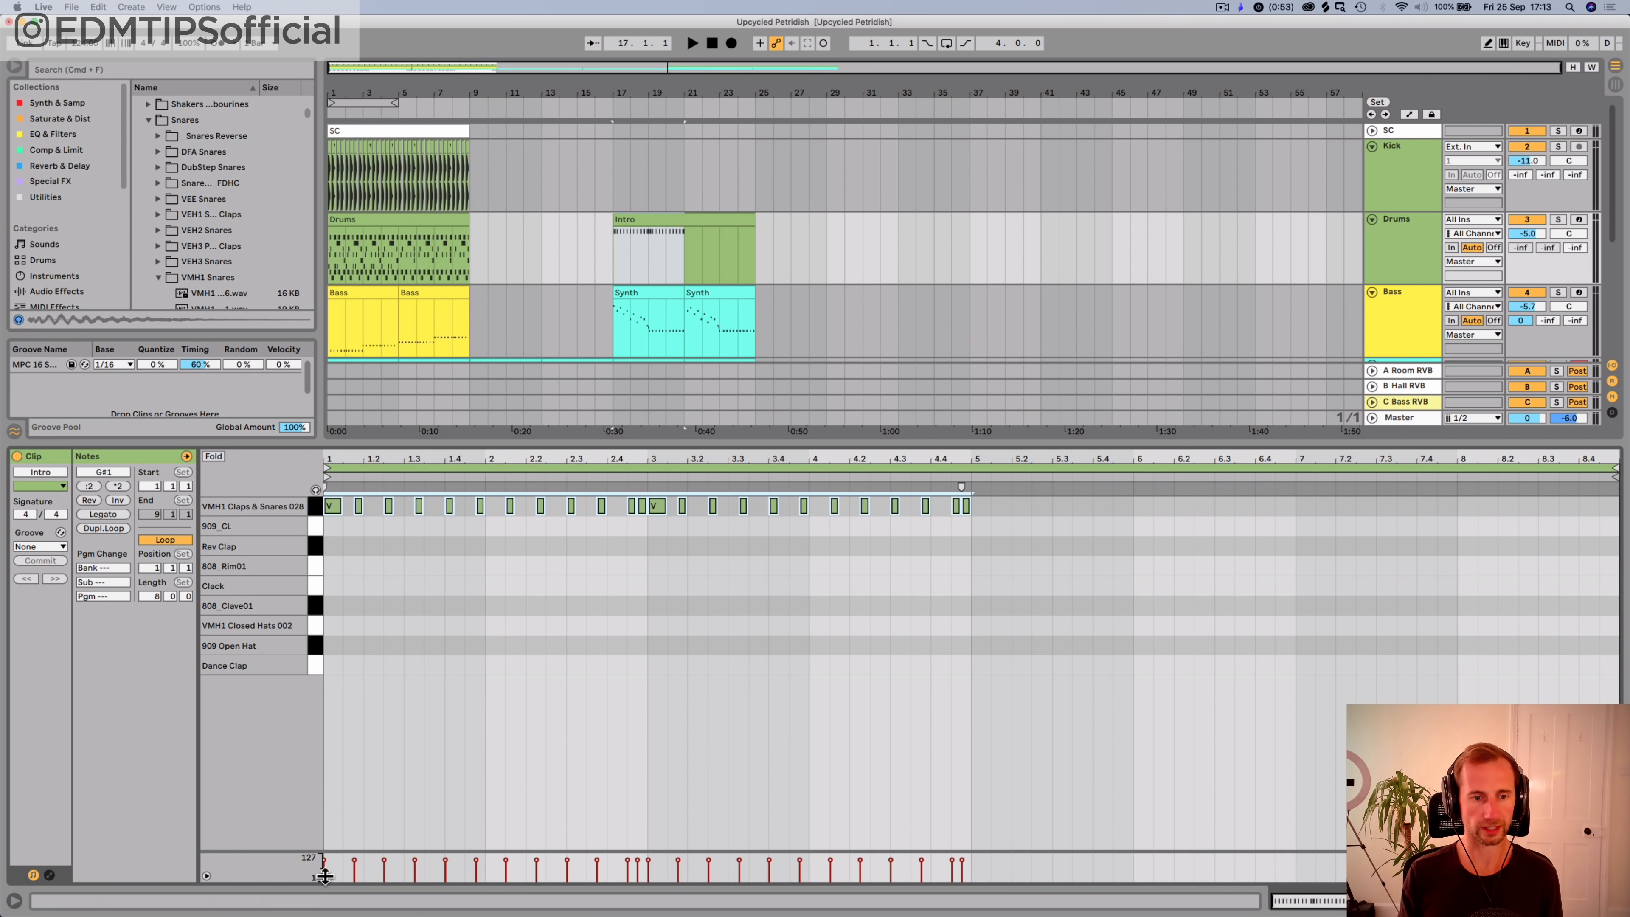
left_click_drag(348, 850, 345, 684)
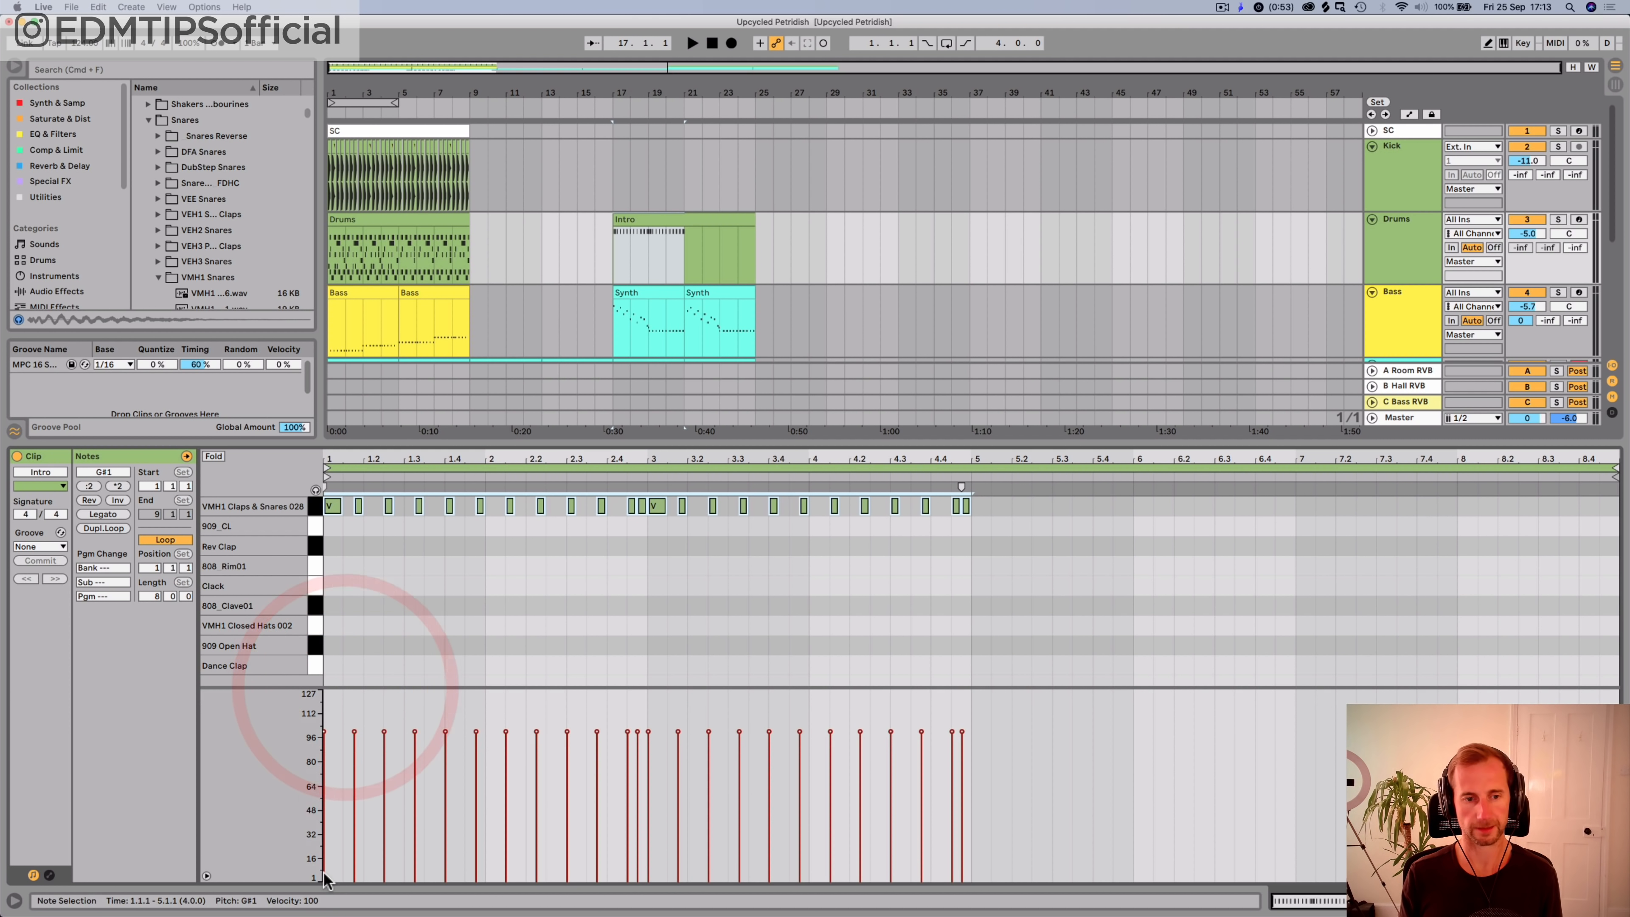
left_click_drag(323, 870, 447, 847)
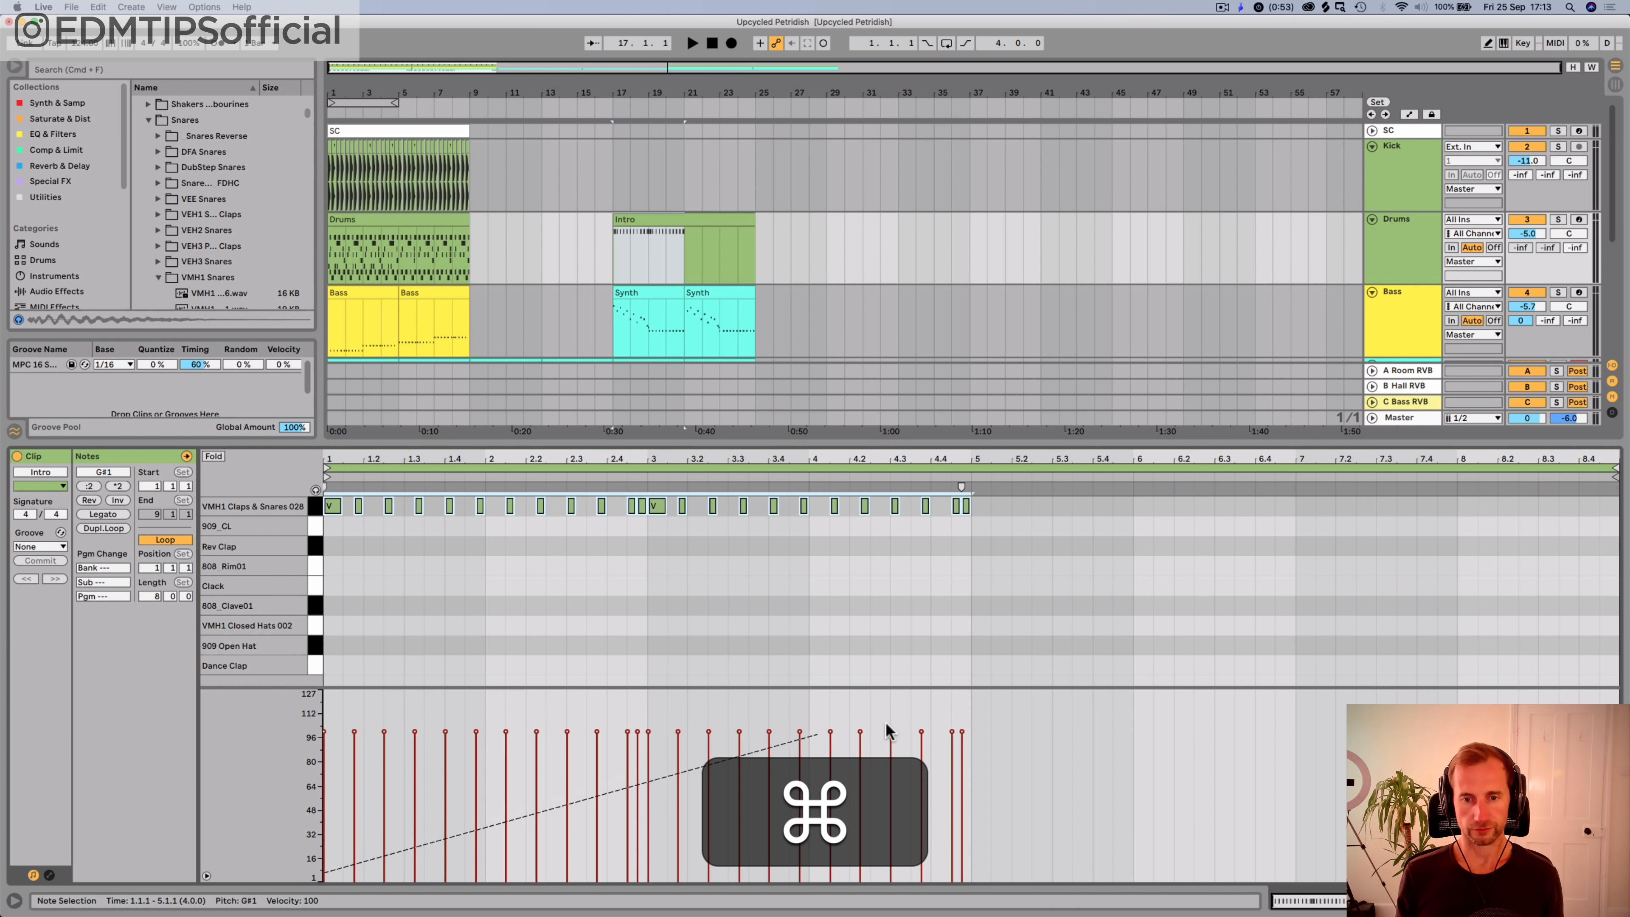
left_click_drag(963, 722, 971, 735)
key("super+space")
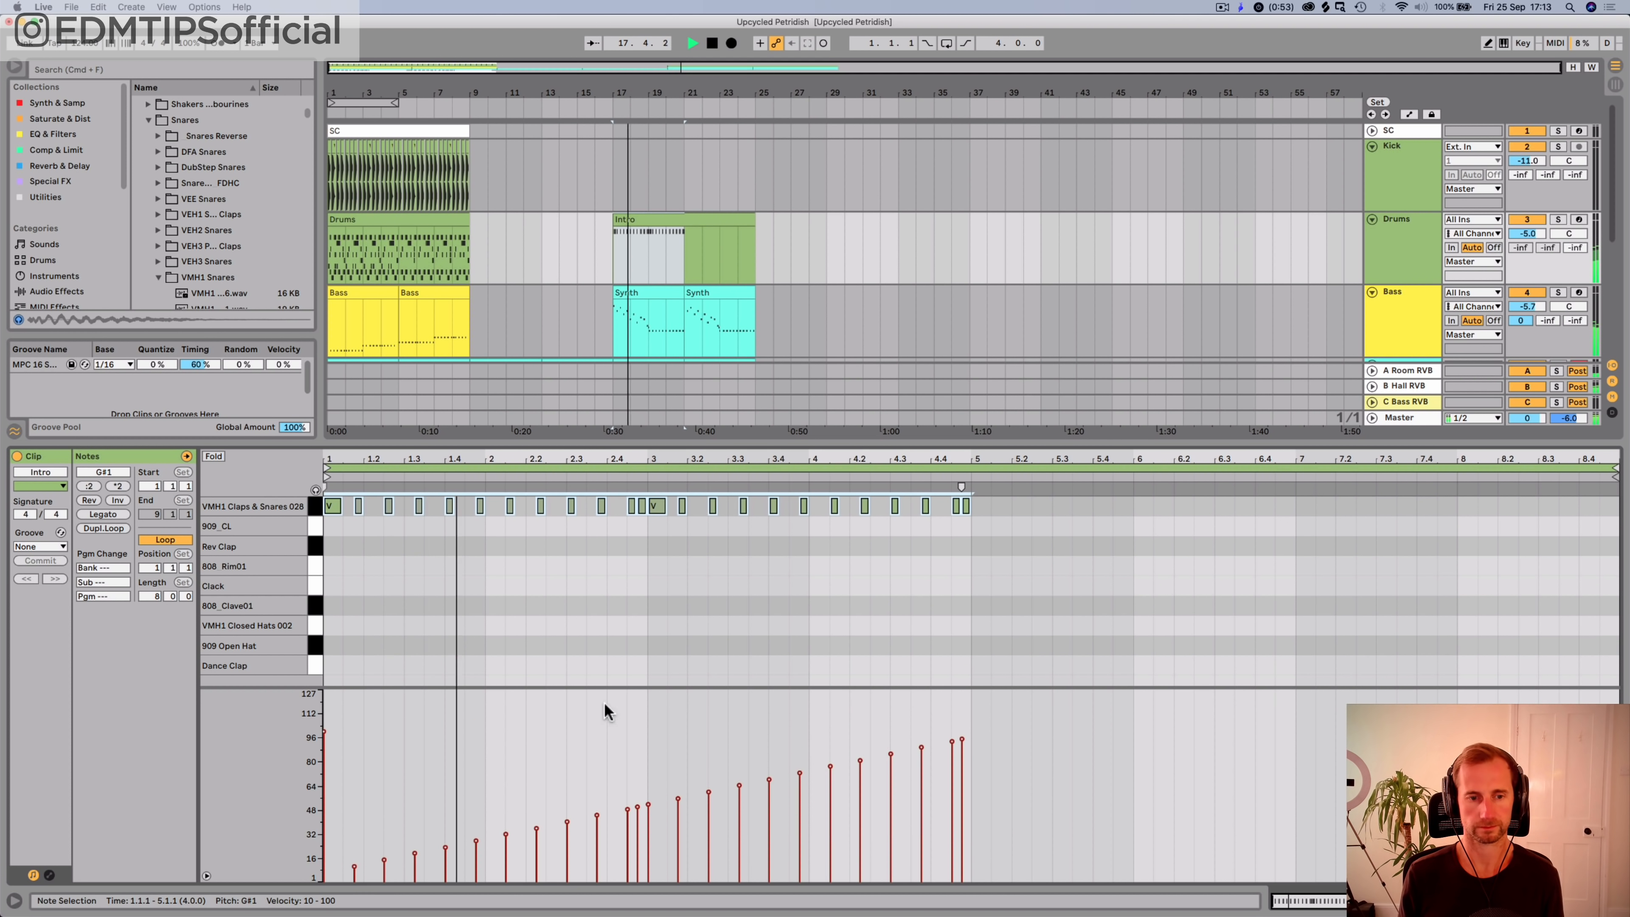
left_click(503, 672)
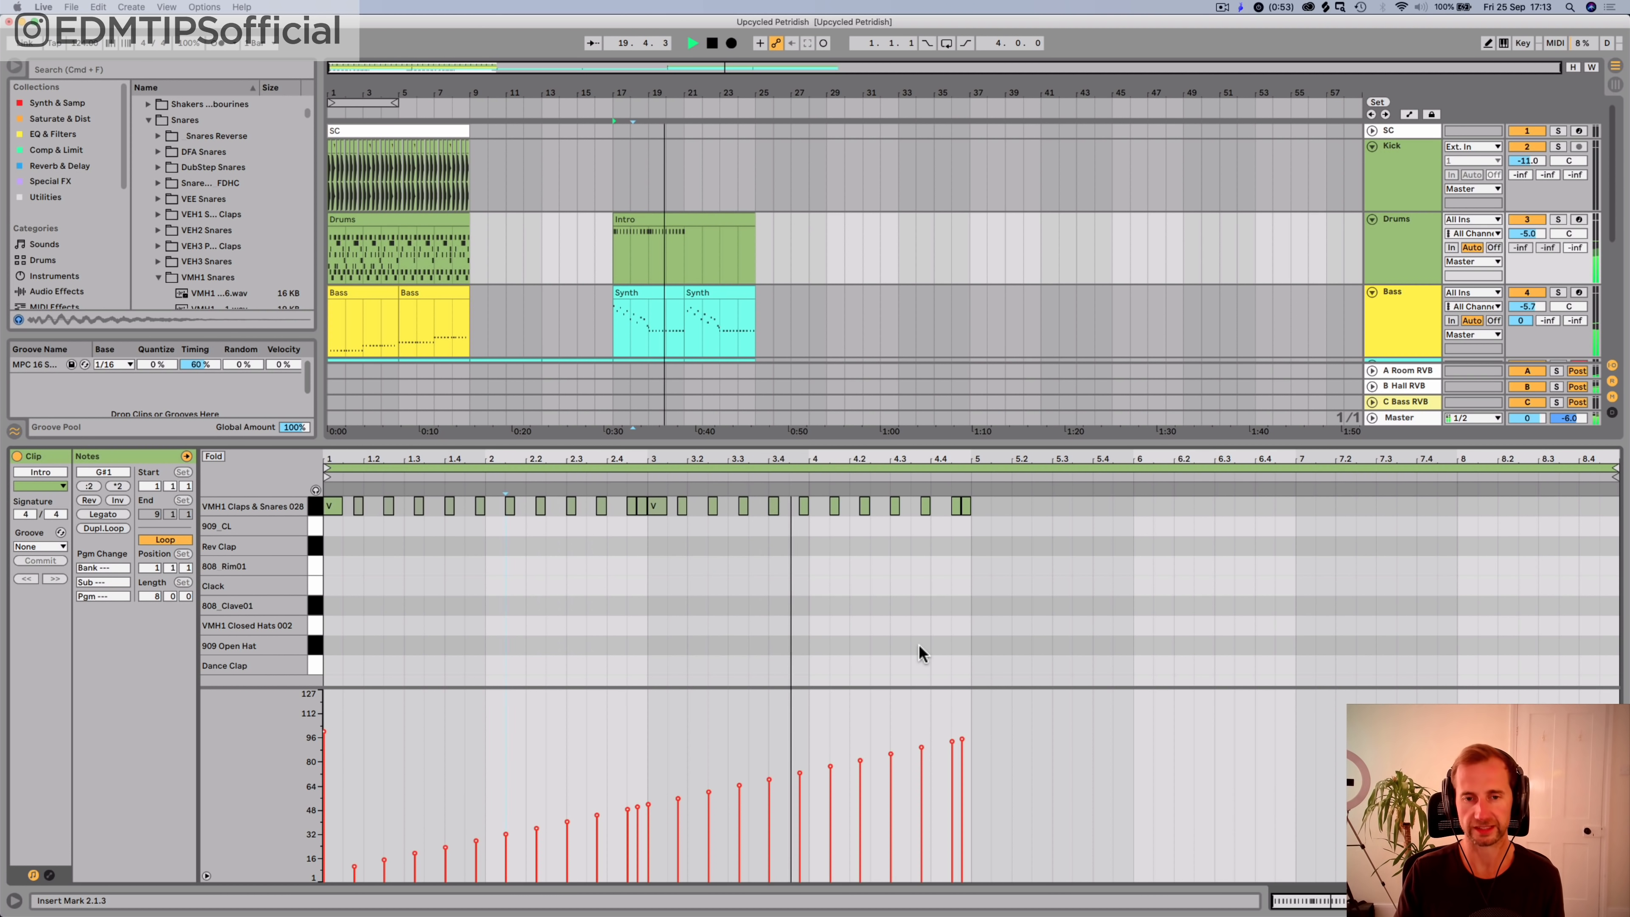
key("space")
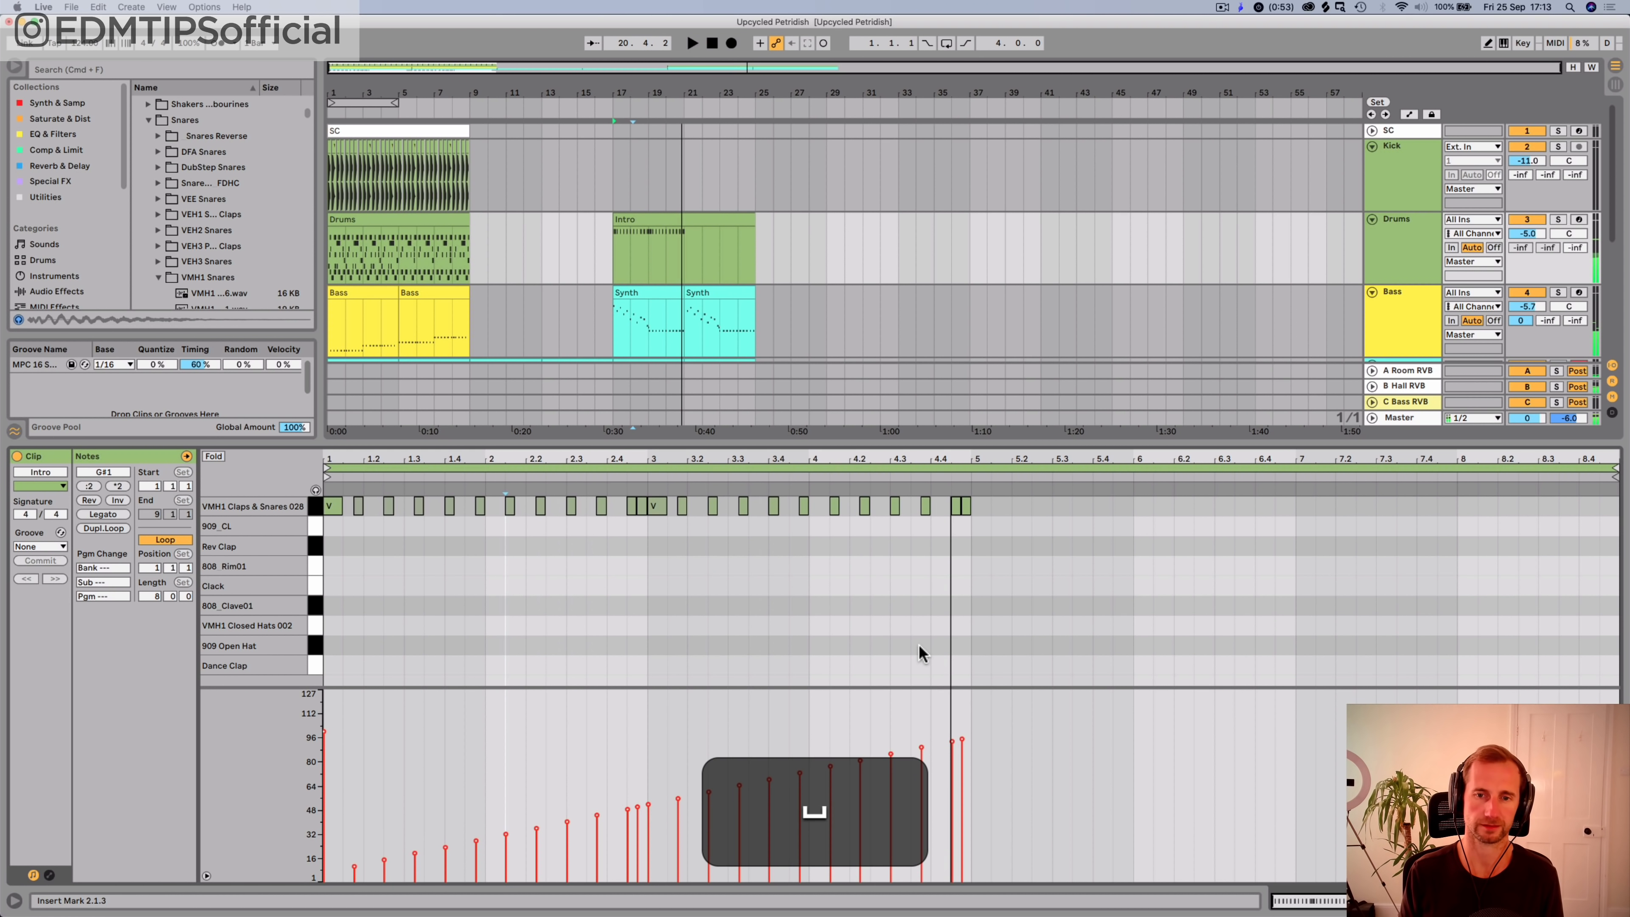
Step: Duplicate the four-bar snare pattern into bars 5 to 8 and draw one velocity ramp rising from about 4 to 125 across all eight bars
left_click(979, 570)
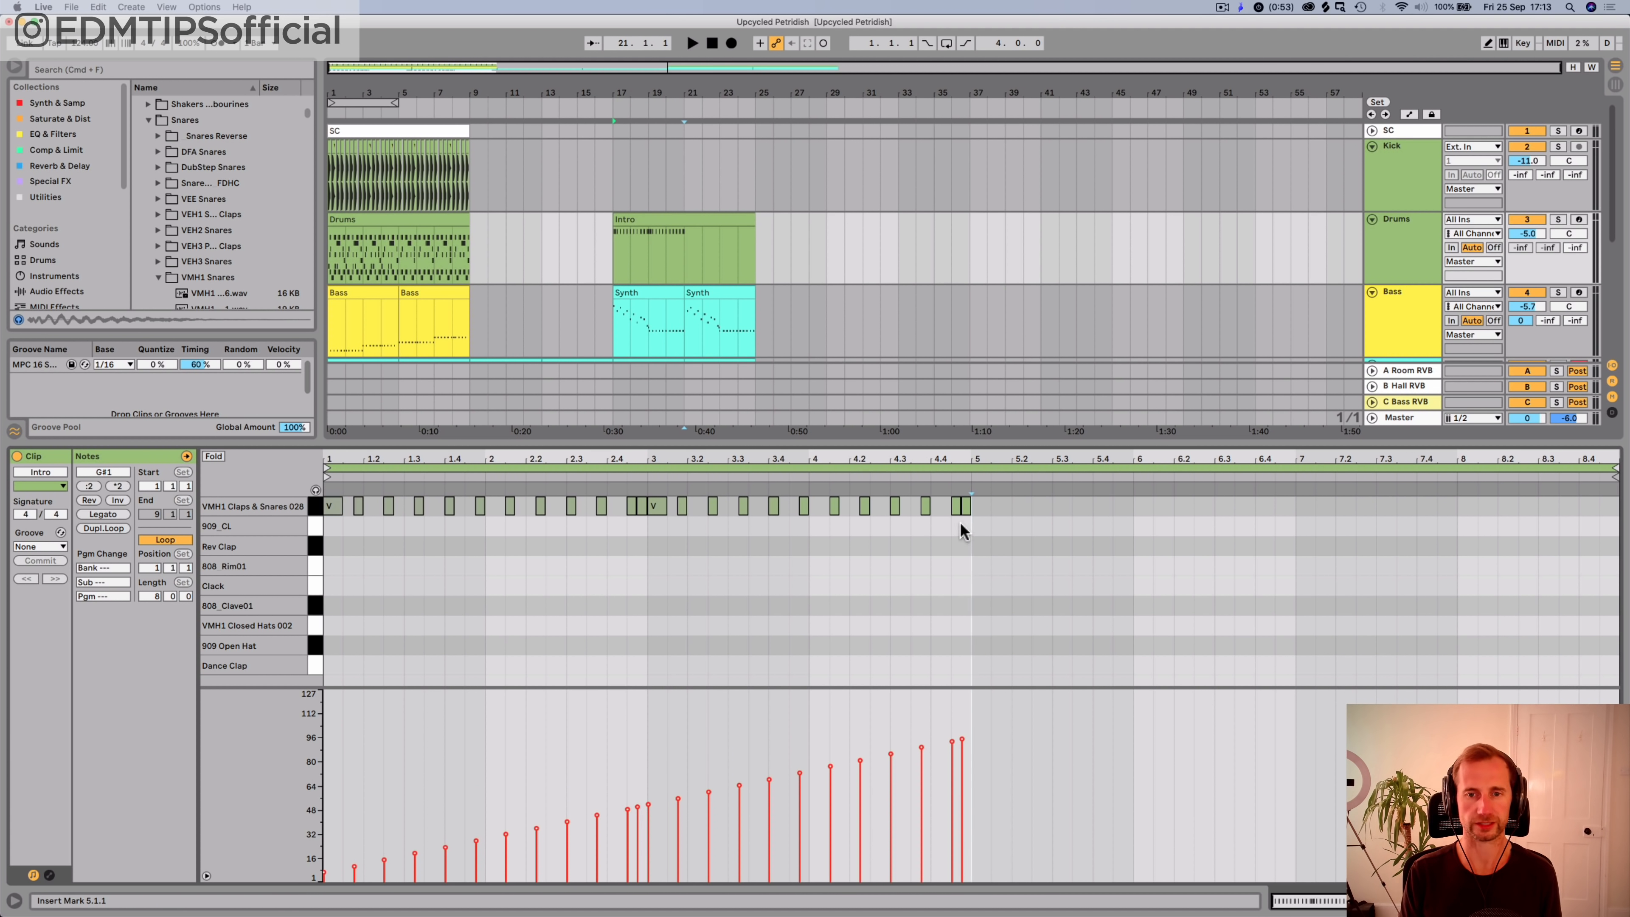
key("super+a")
key("super+d")
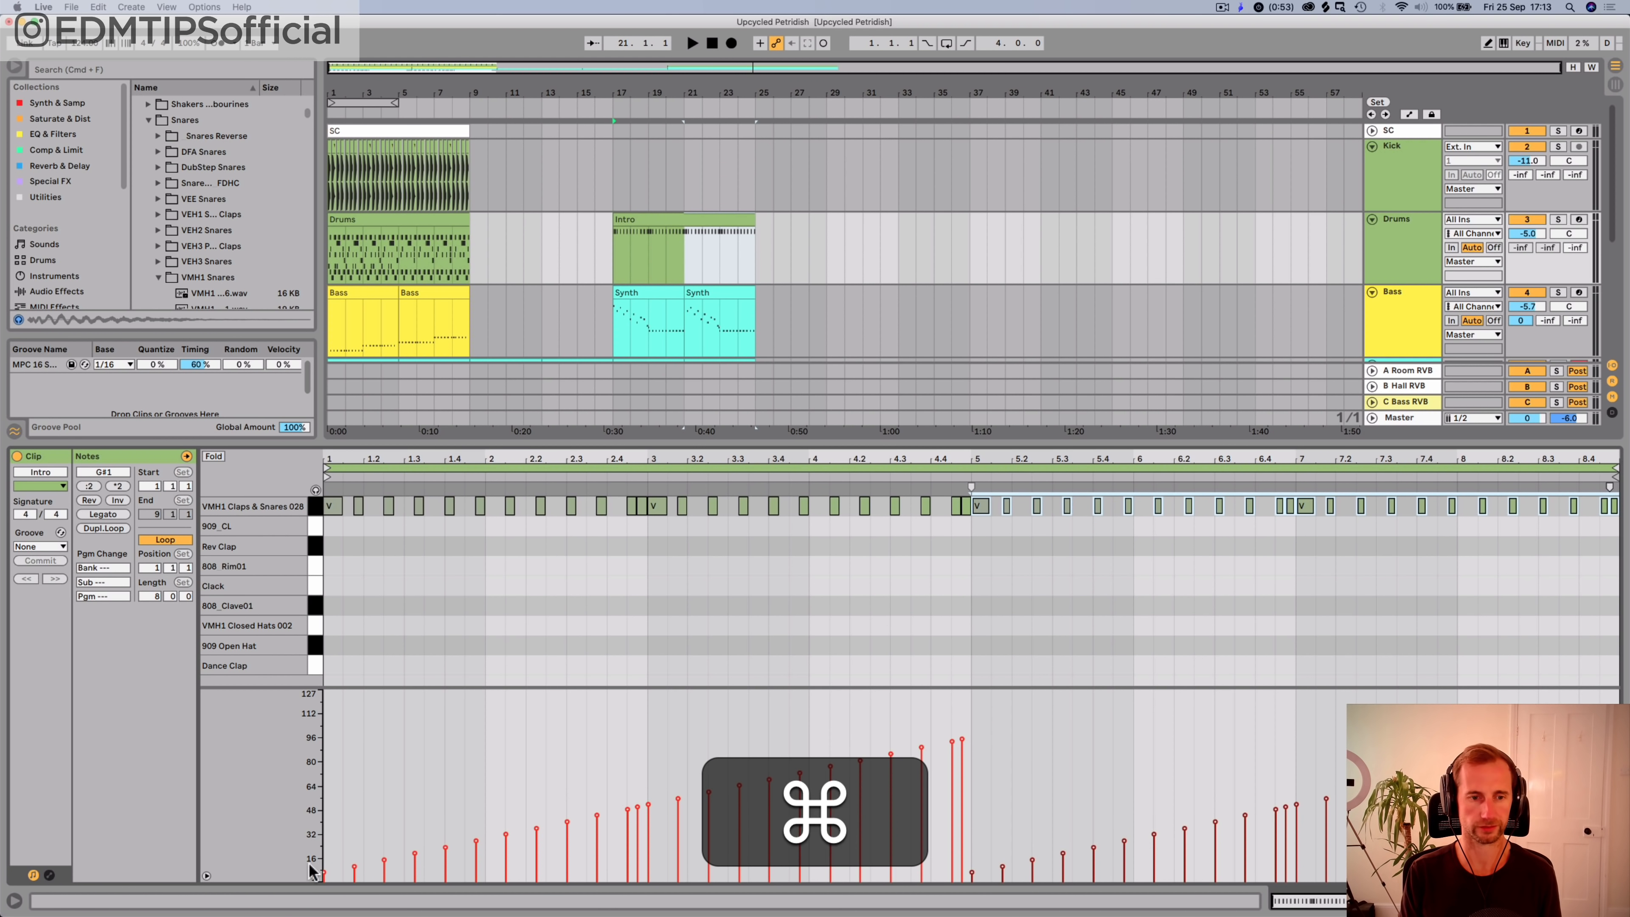
left_click(458, 611)
key("super+a")
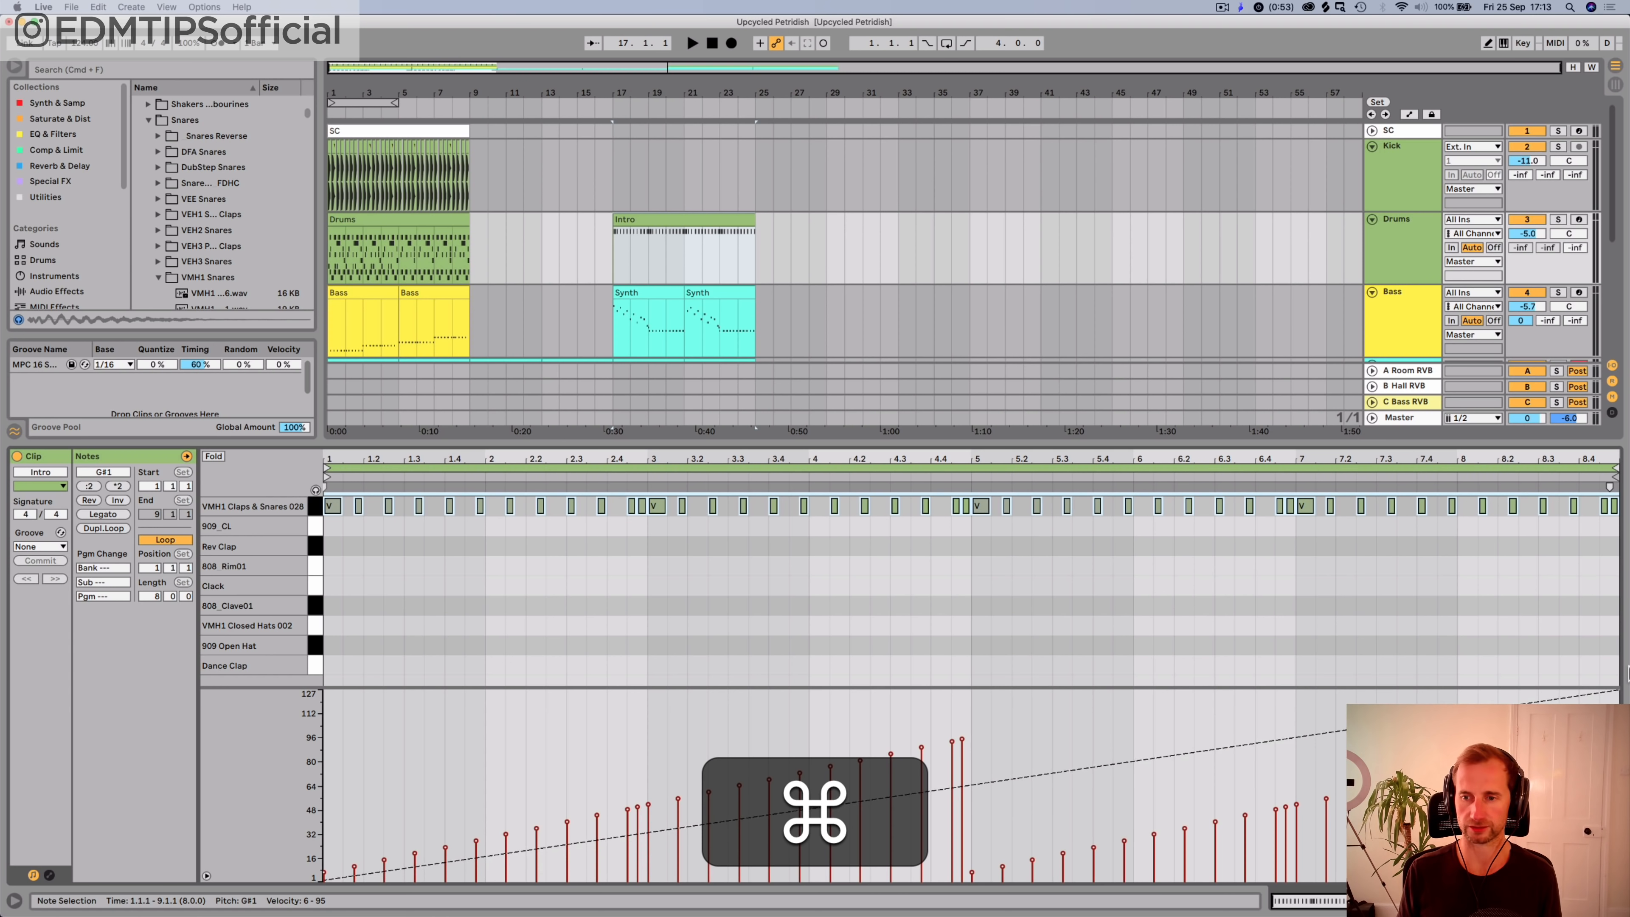
key("space")
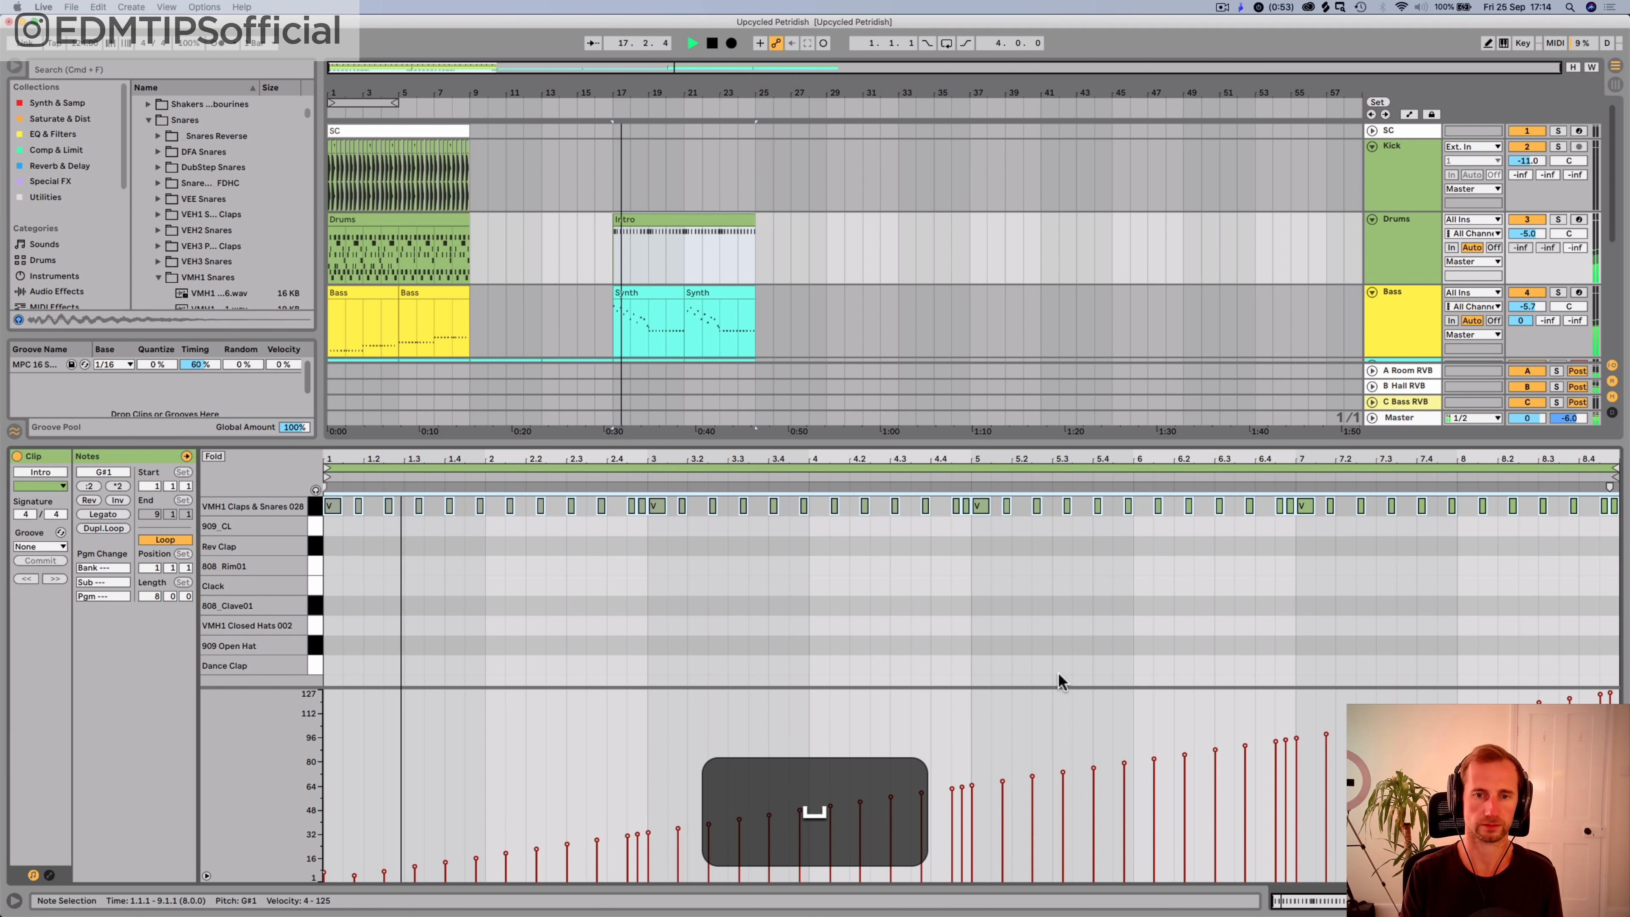
Step: Set the VMH1 Claps & Snares 028 sampler's Vol < Vel to 48% and its chain volume to -4.3 dB while auditioning the snare build
key("shift+Tab")
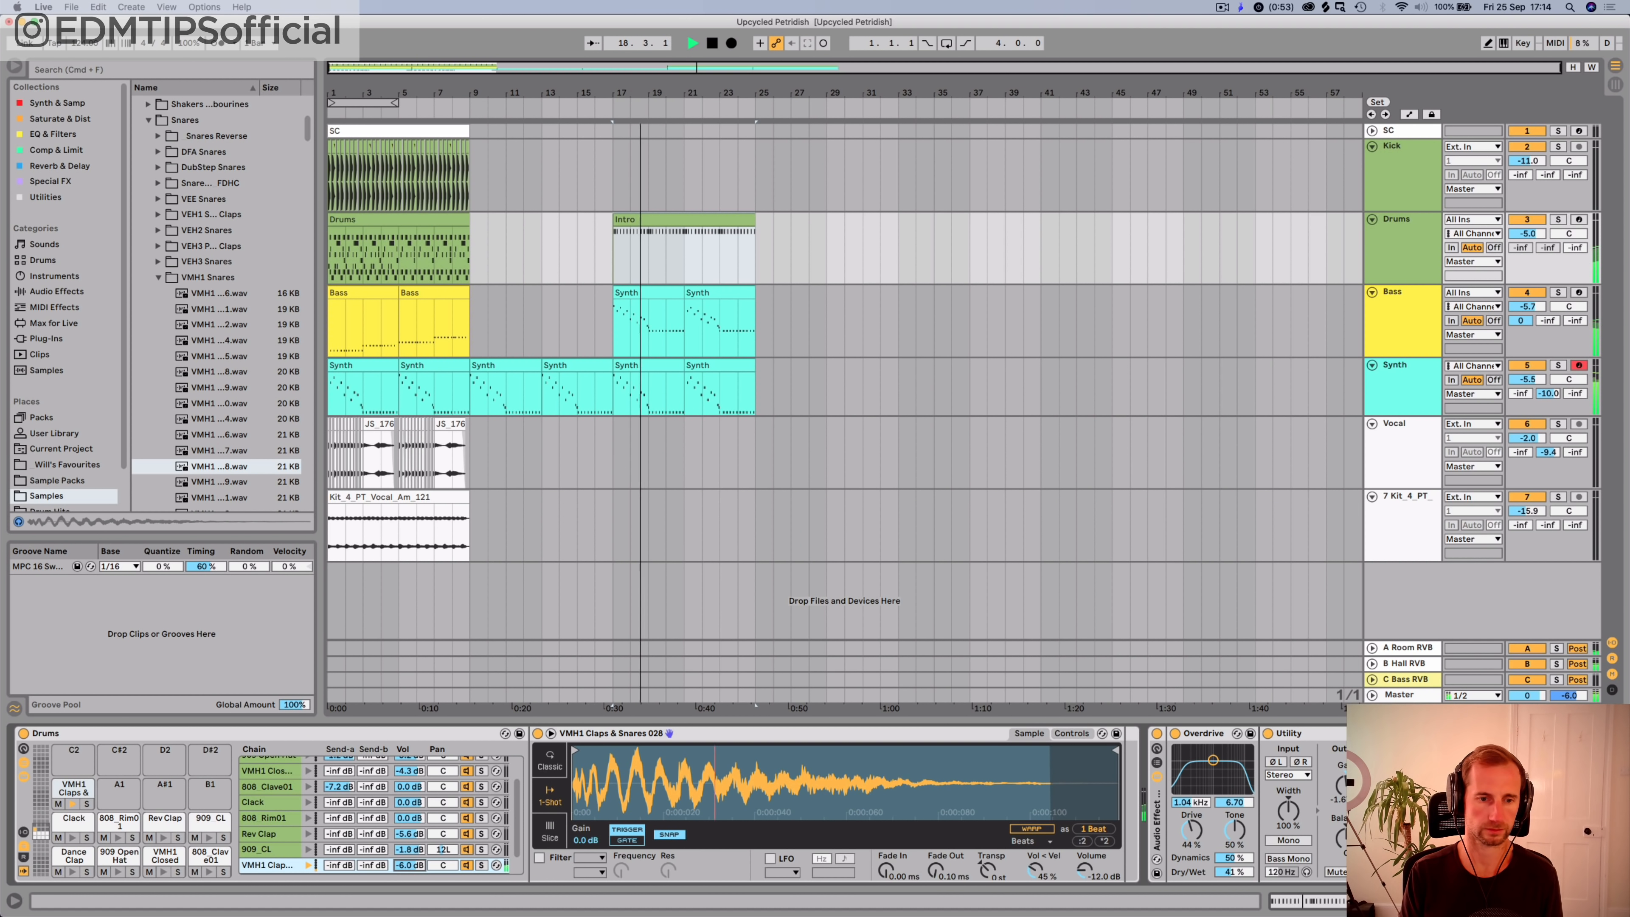
left_click(1071, 733)
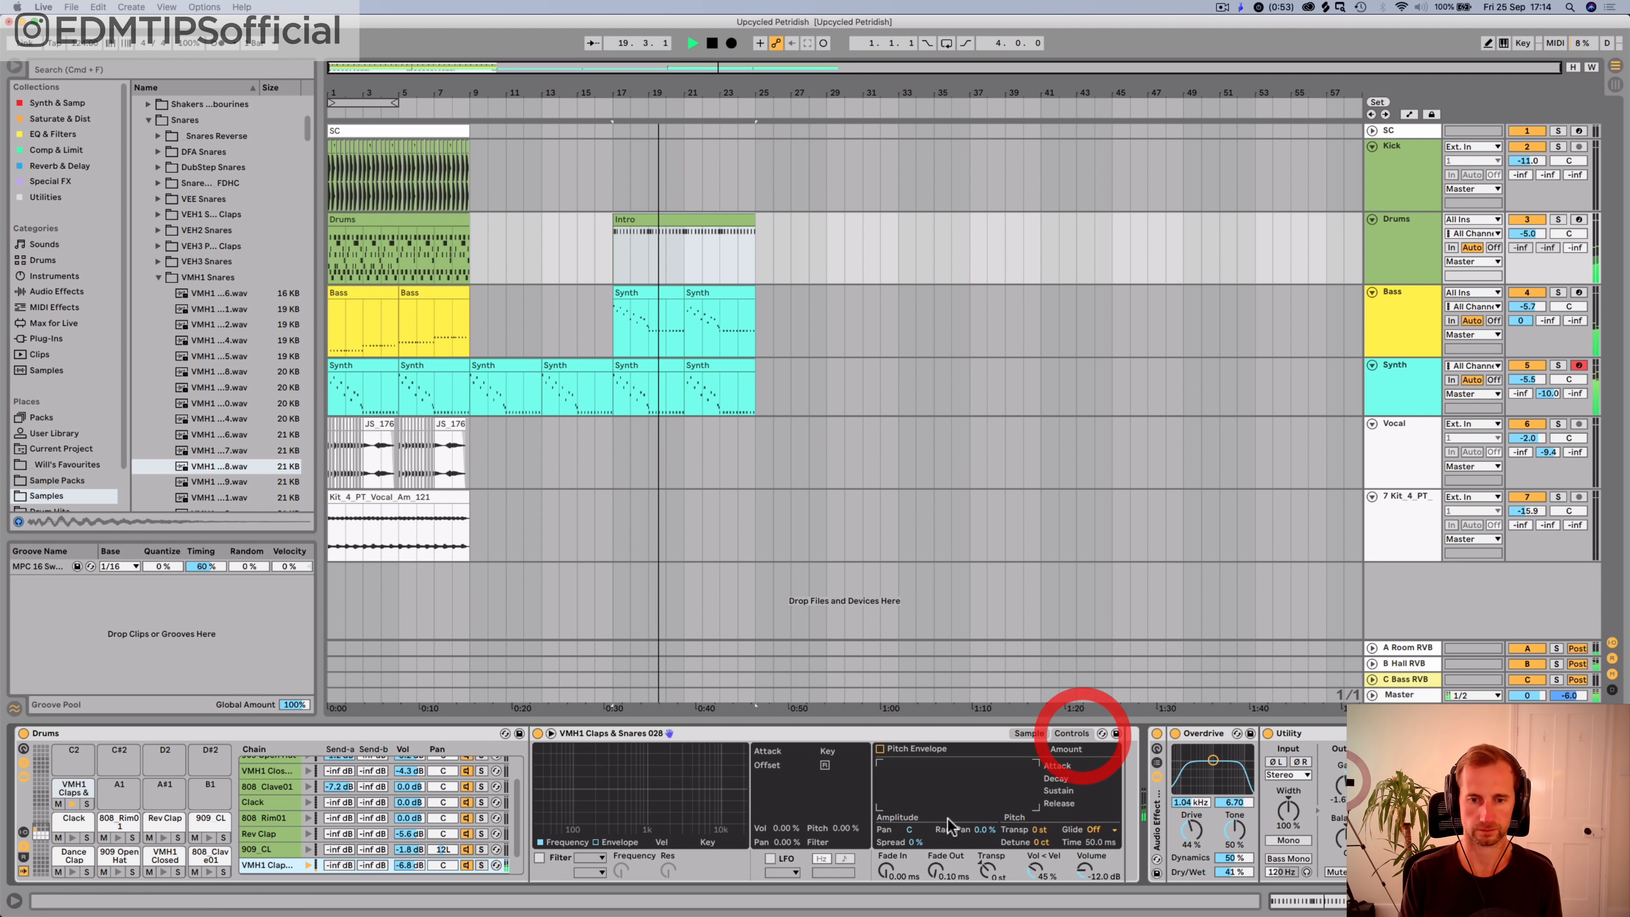
key("space")
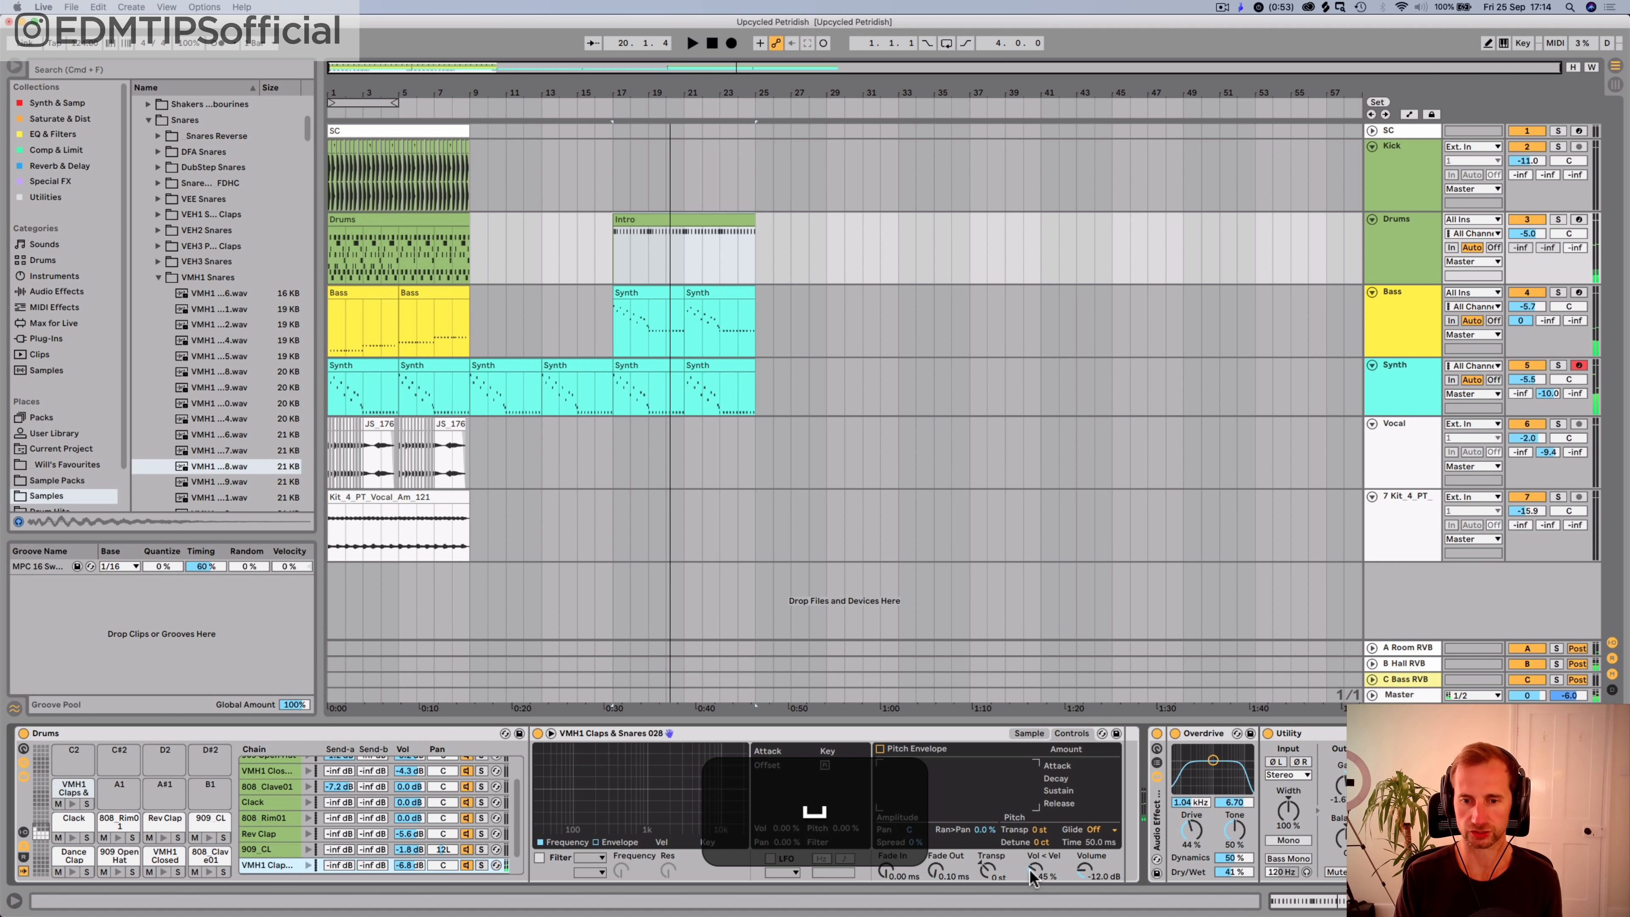
left_click_drag(1031, 871, 1030, 857)
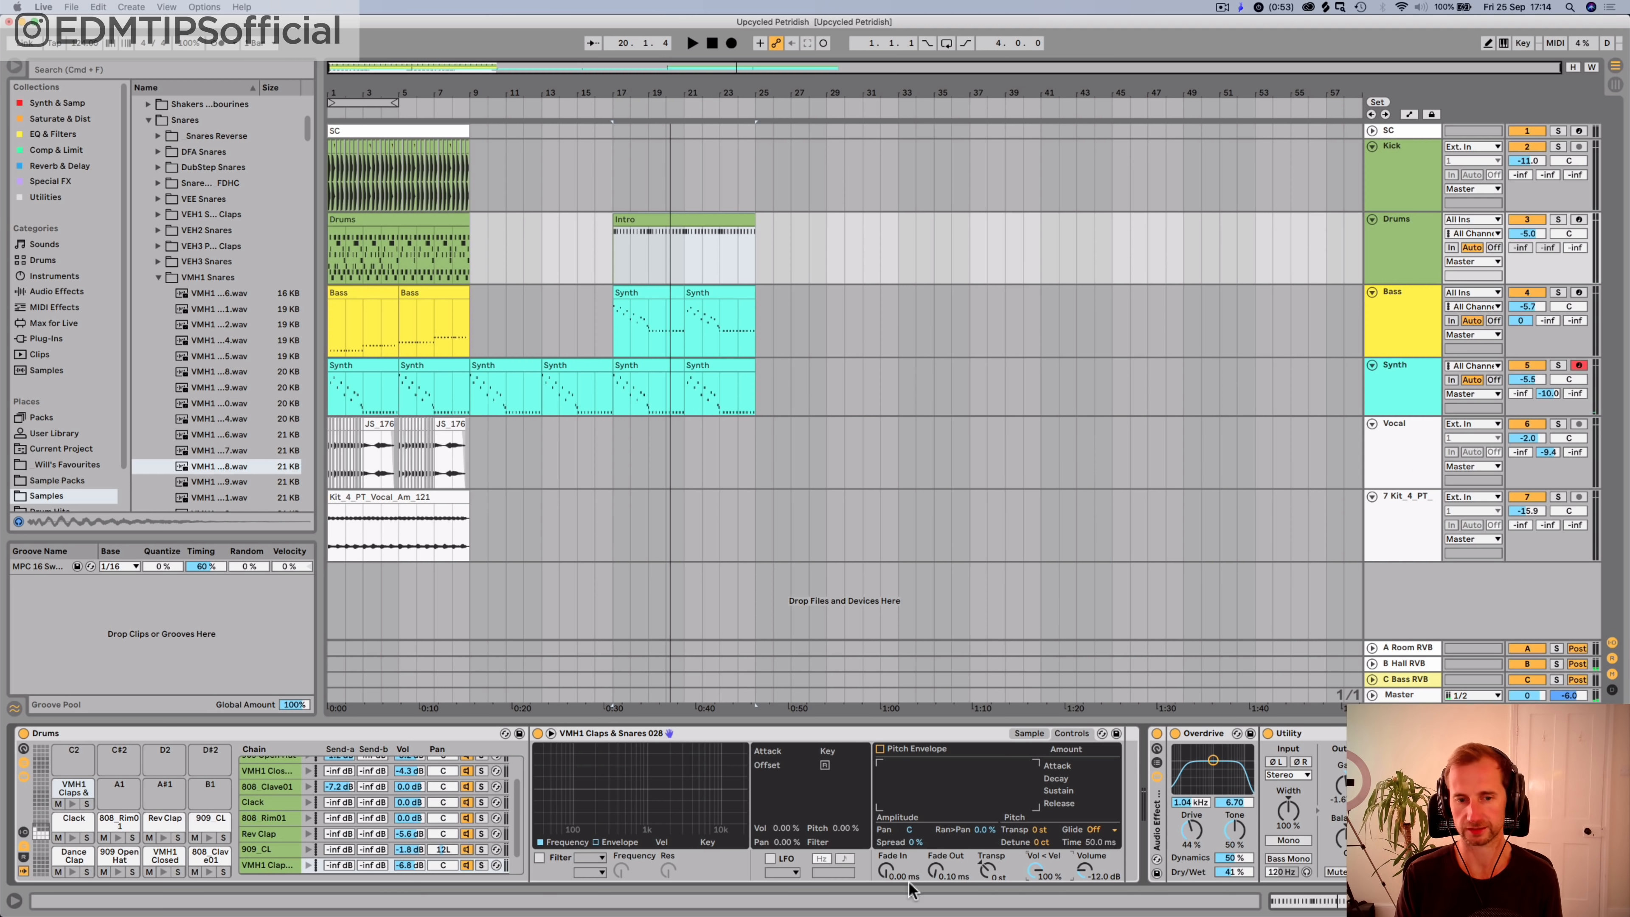
key("space")
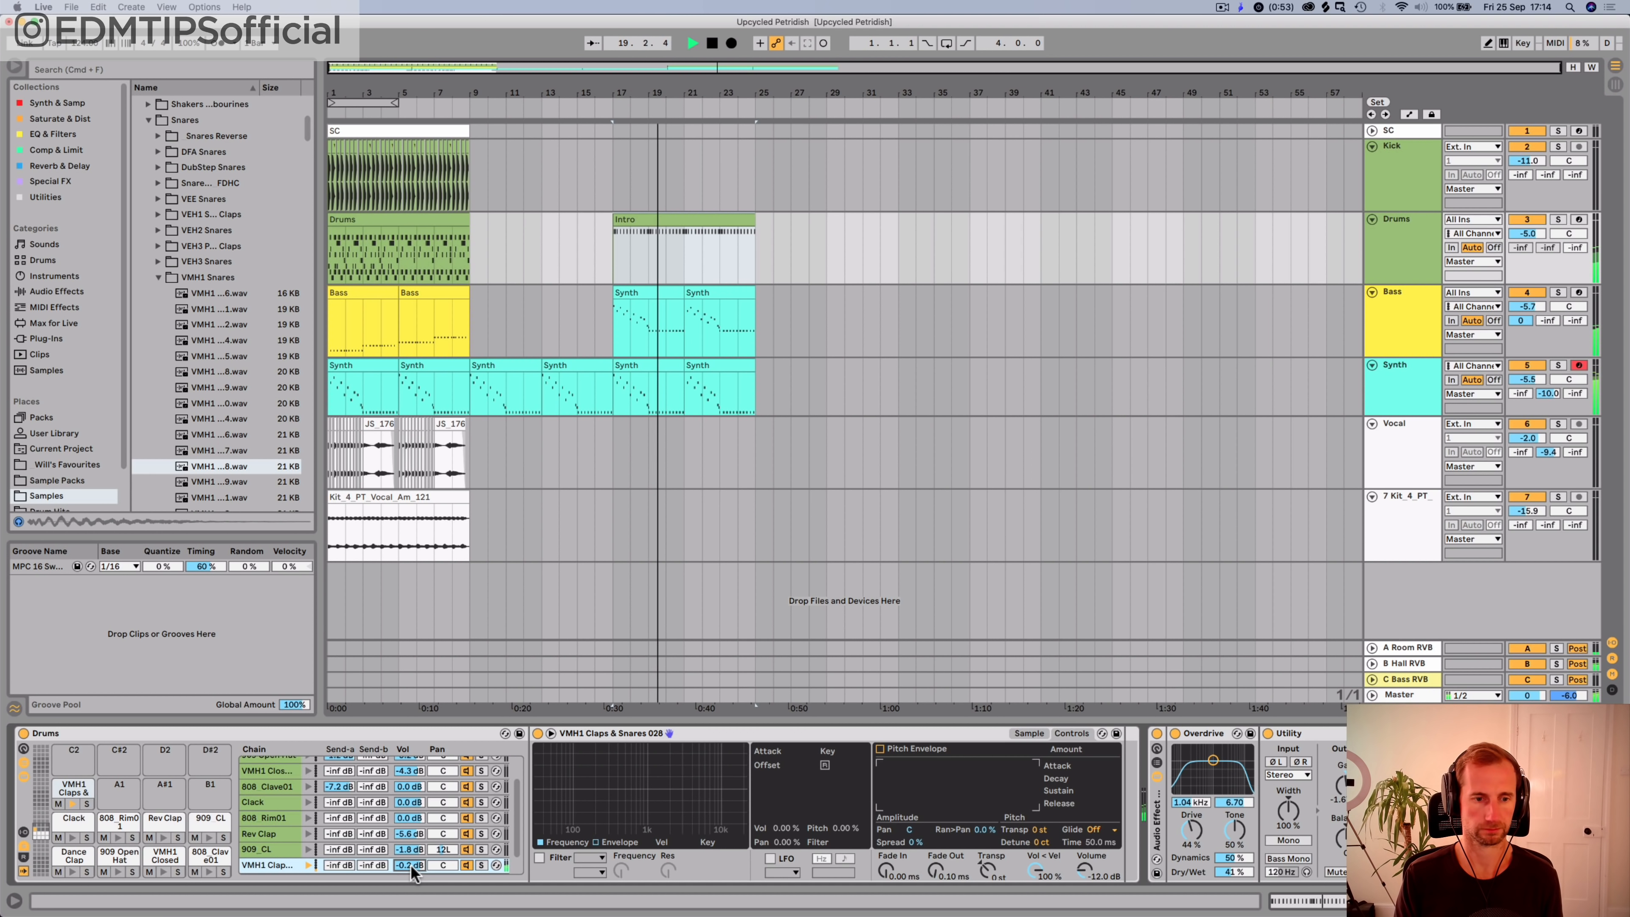
key("super")
left_click_drag(406, 874, 407, 885)
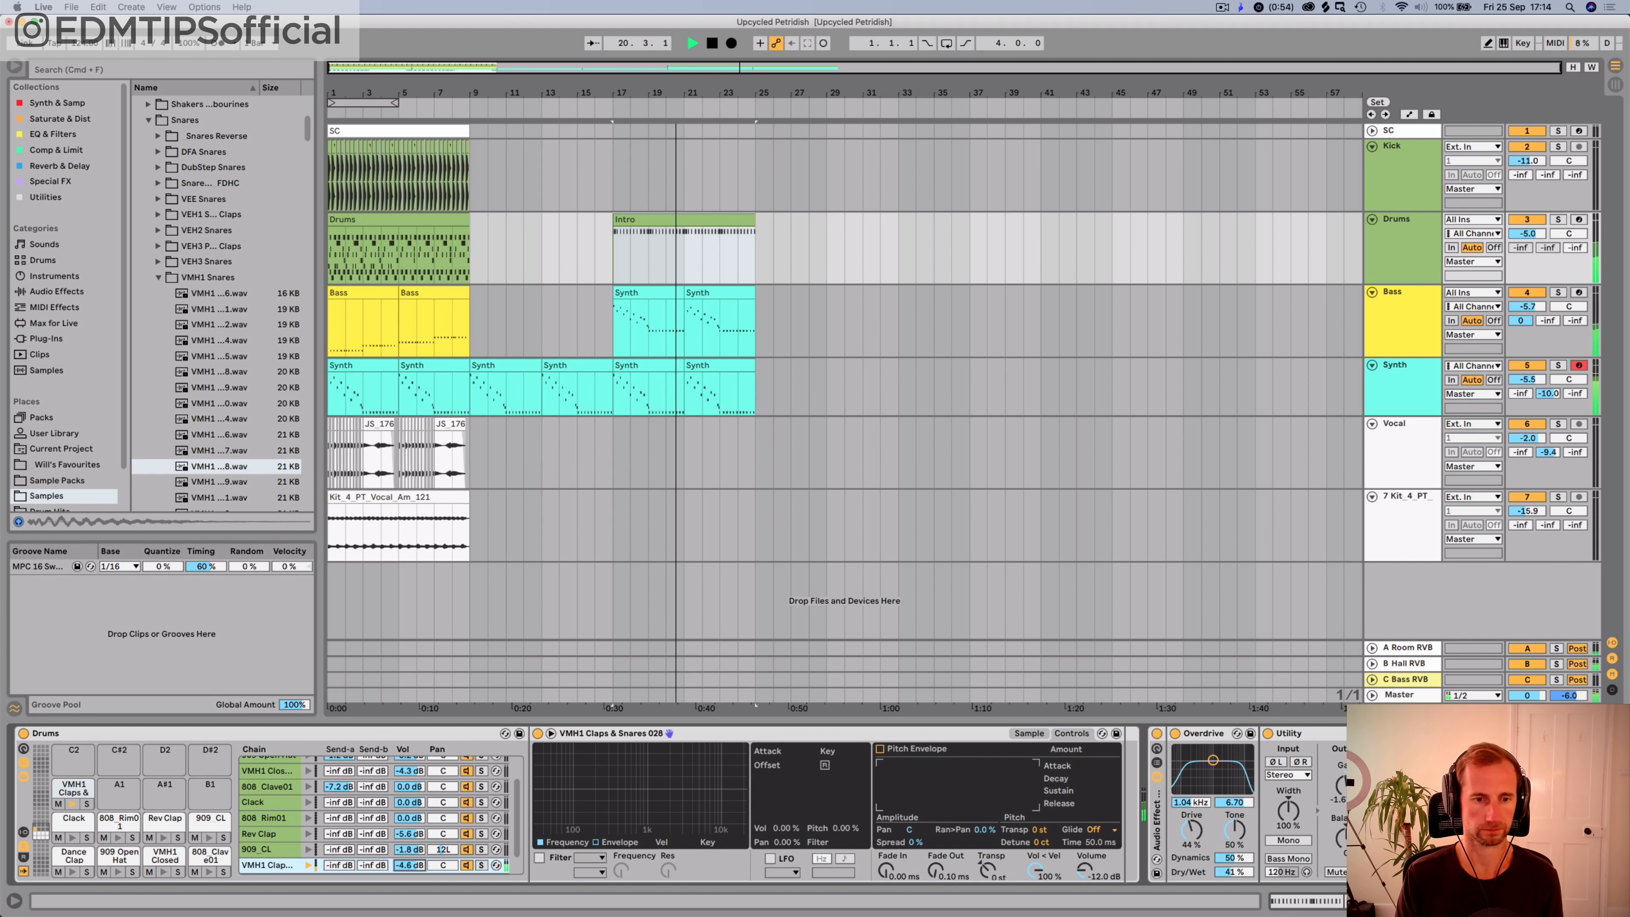
key("super+z")
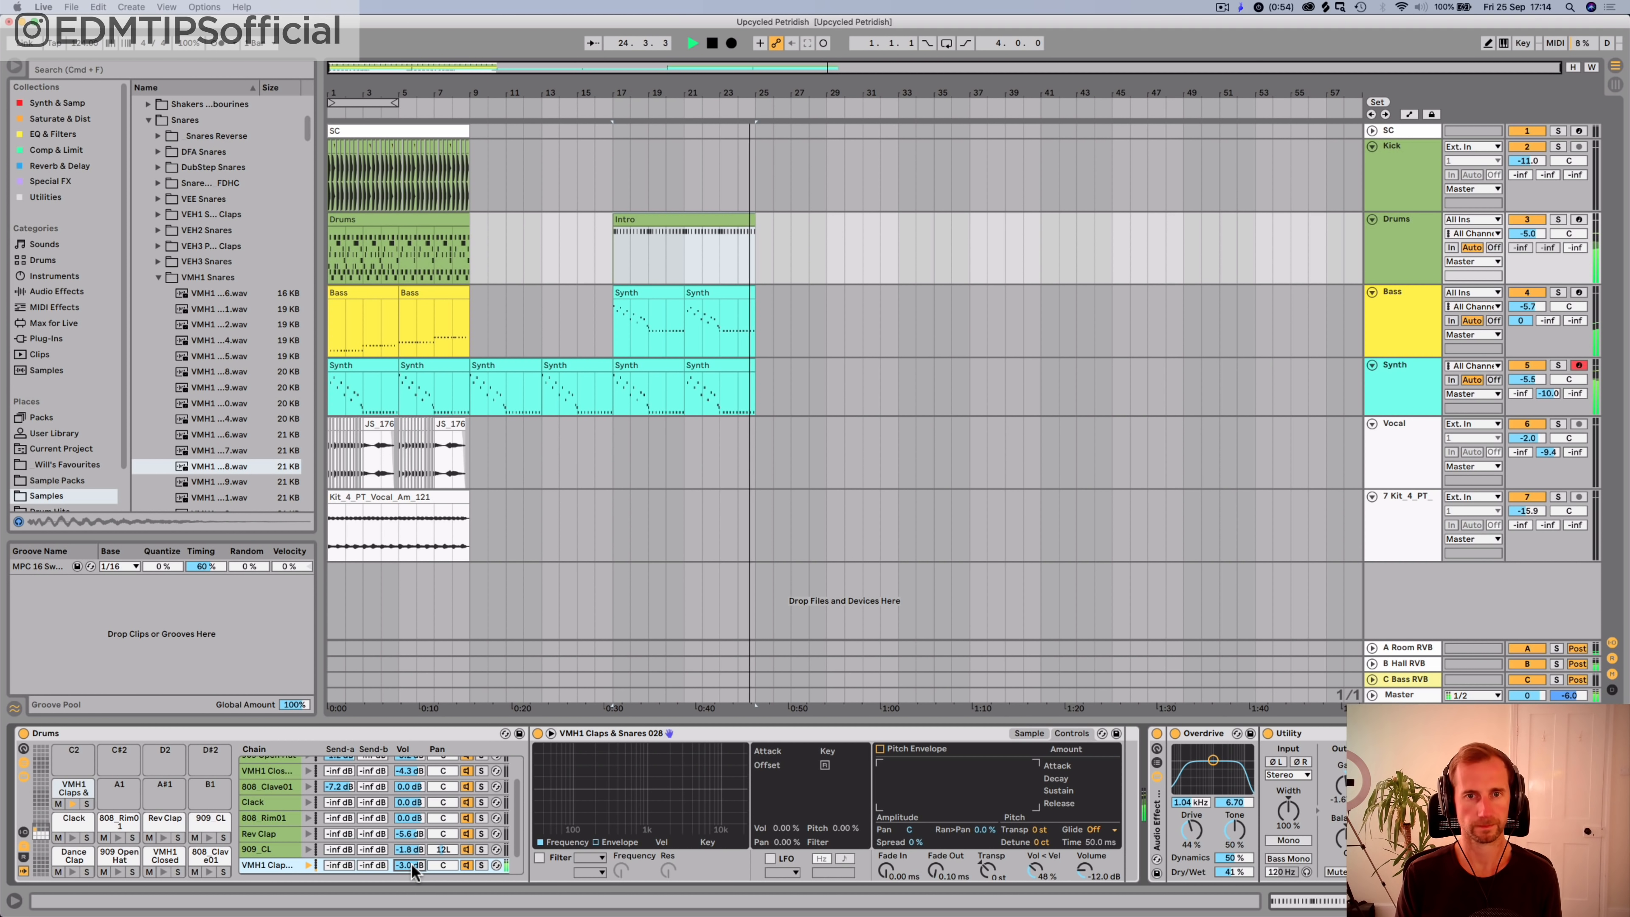
key("space")
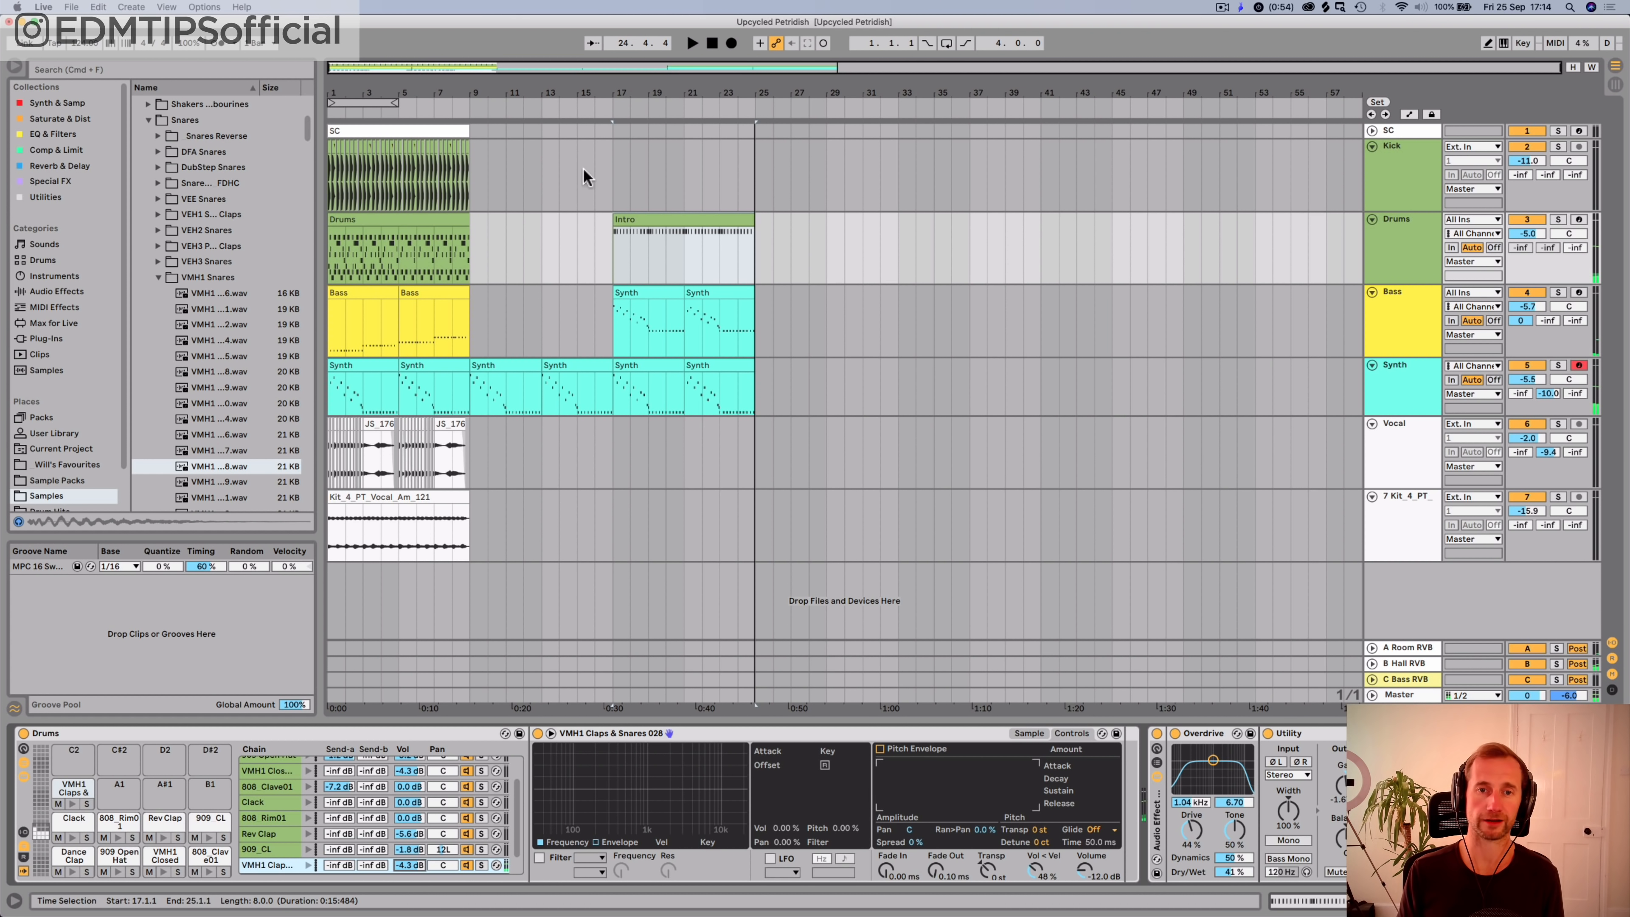
Step: Select the Vocal clips across bars 1 to 8, listen to them in the full loop, and save the set
left_click(539, 257)
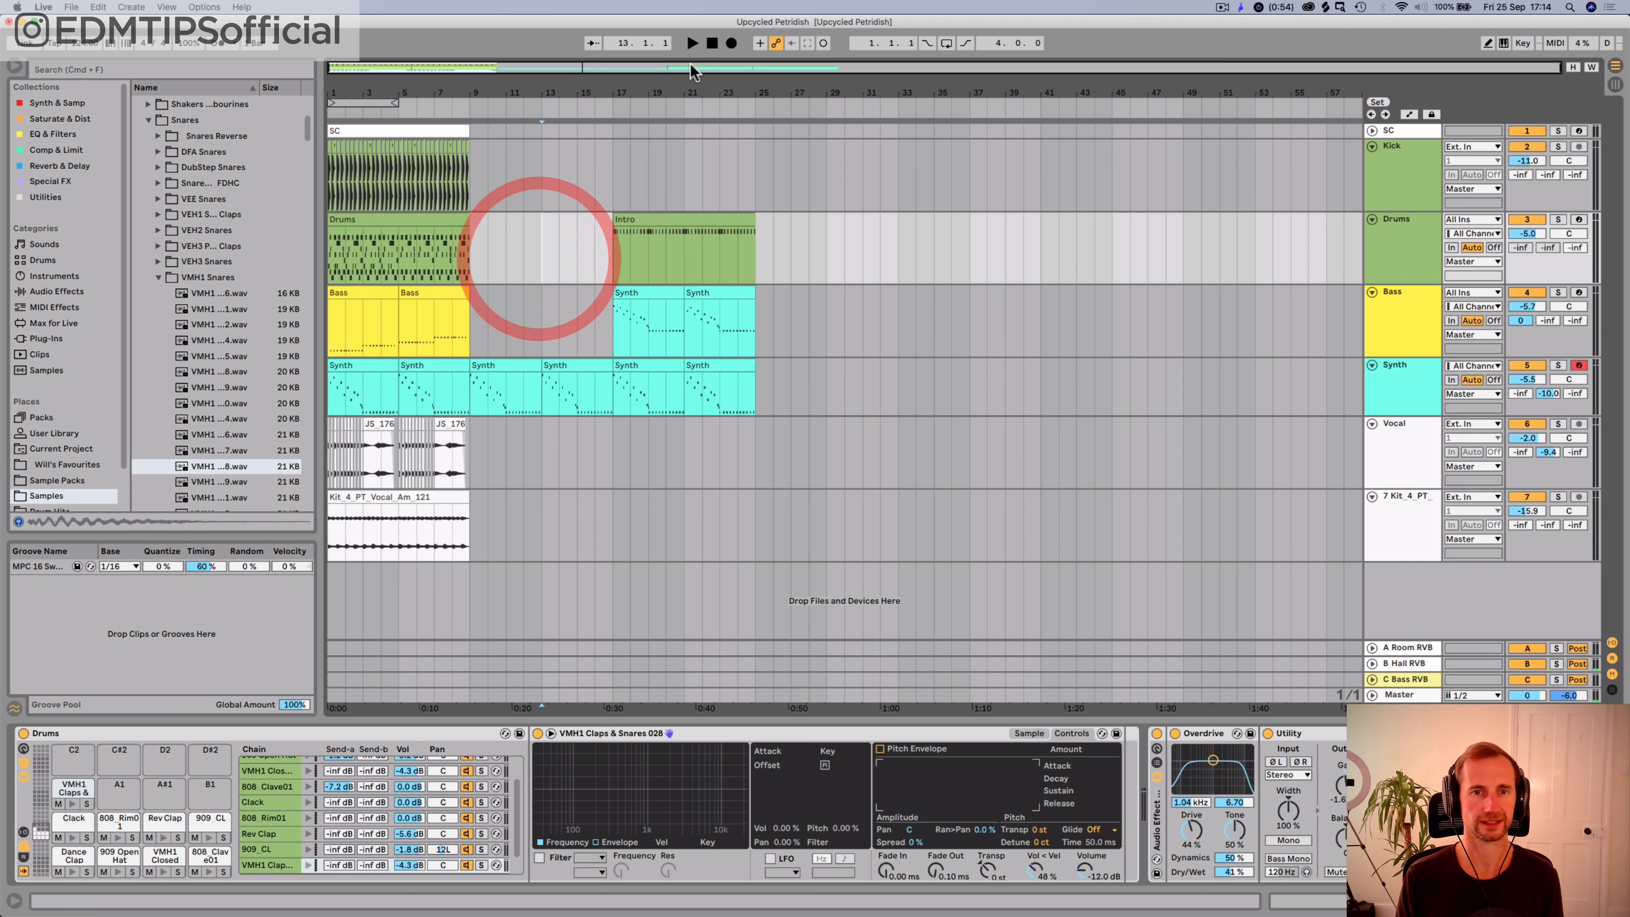
left_click_drag(470, 462, 292, 456)
key("super+c")
key("super+space")
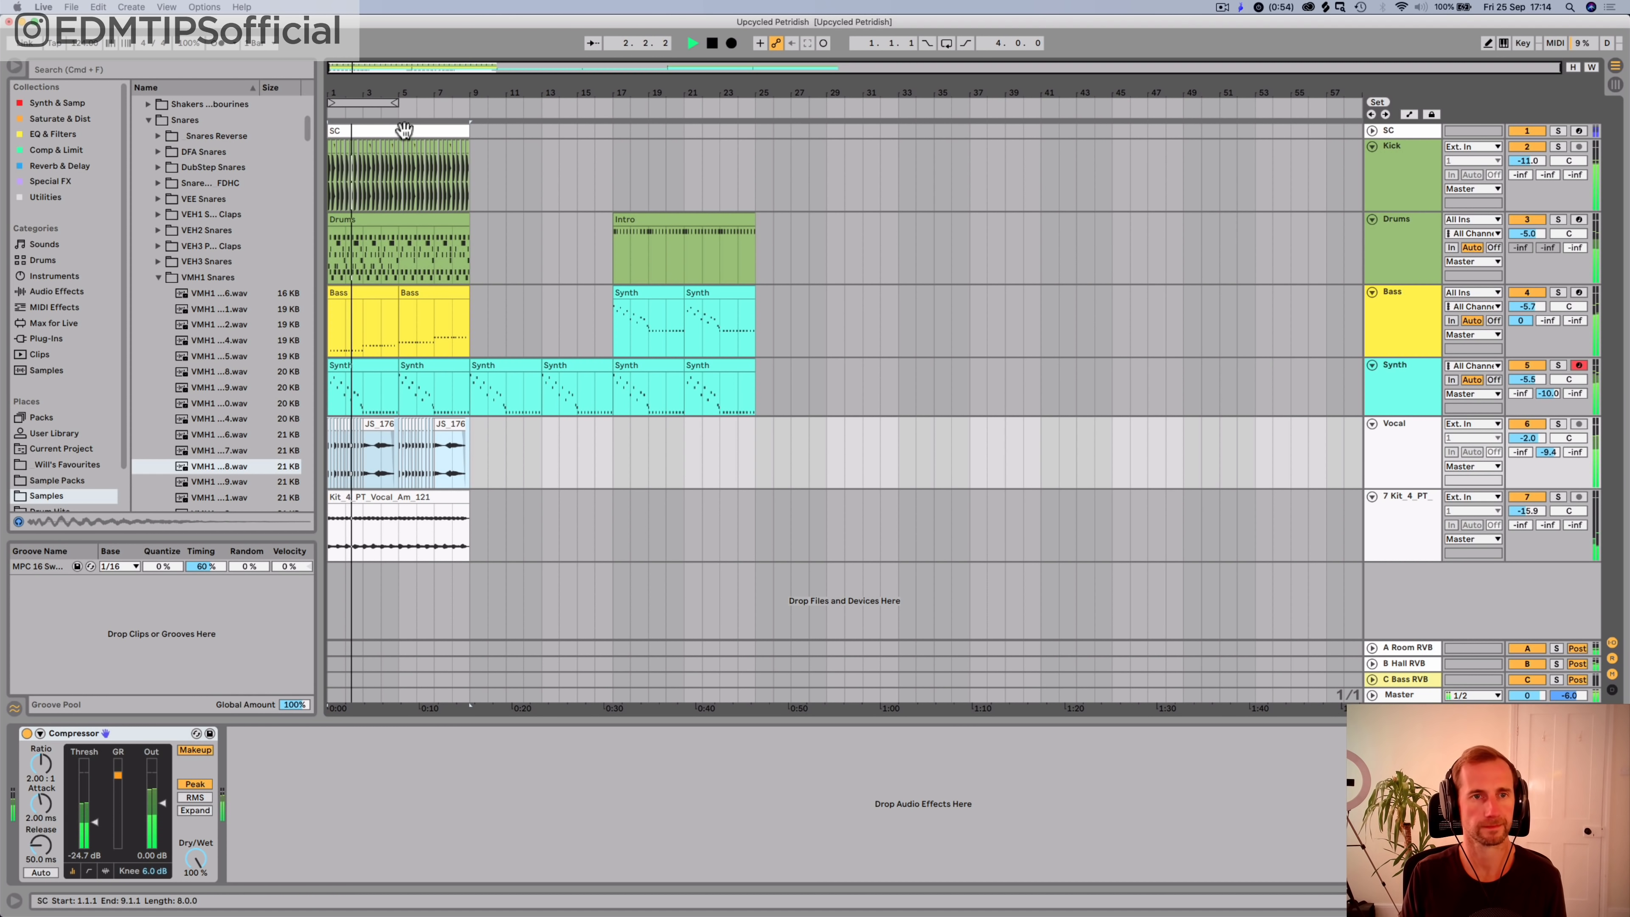
left_click_drag(408, 93, 464, 93)
key("space")
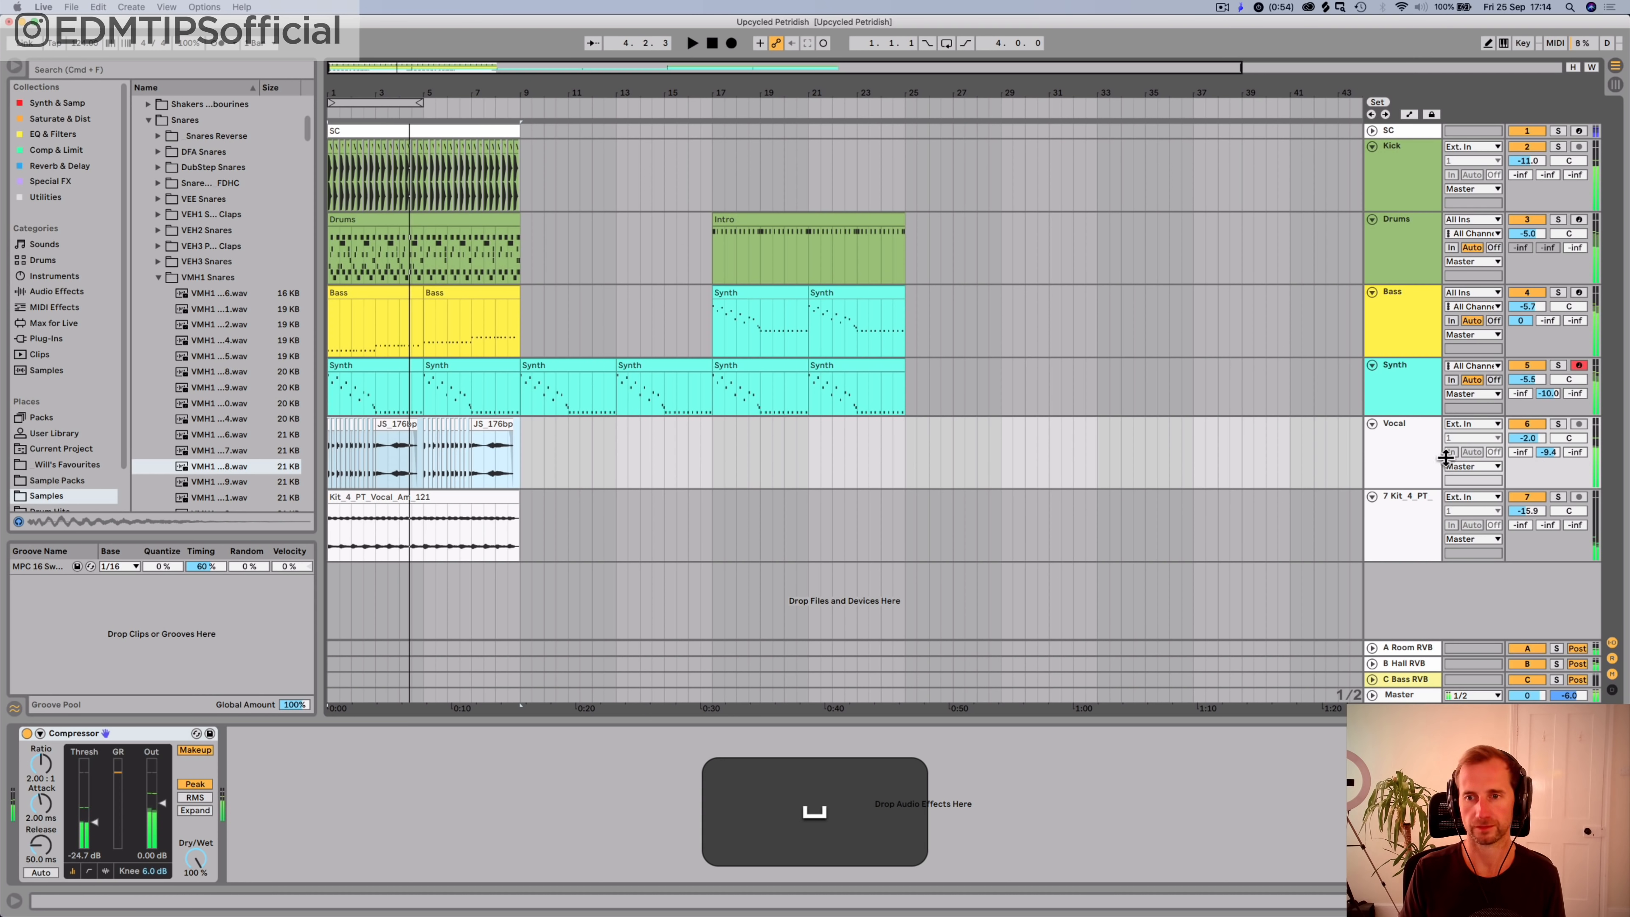
key("cmd+s")
Step: Insert EQ Eight before the Compressor on the Vocal track and move its low cut to 115 Hz during playback
left_click(1421, 457)
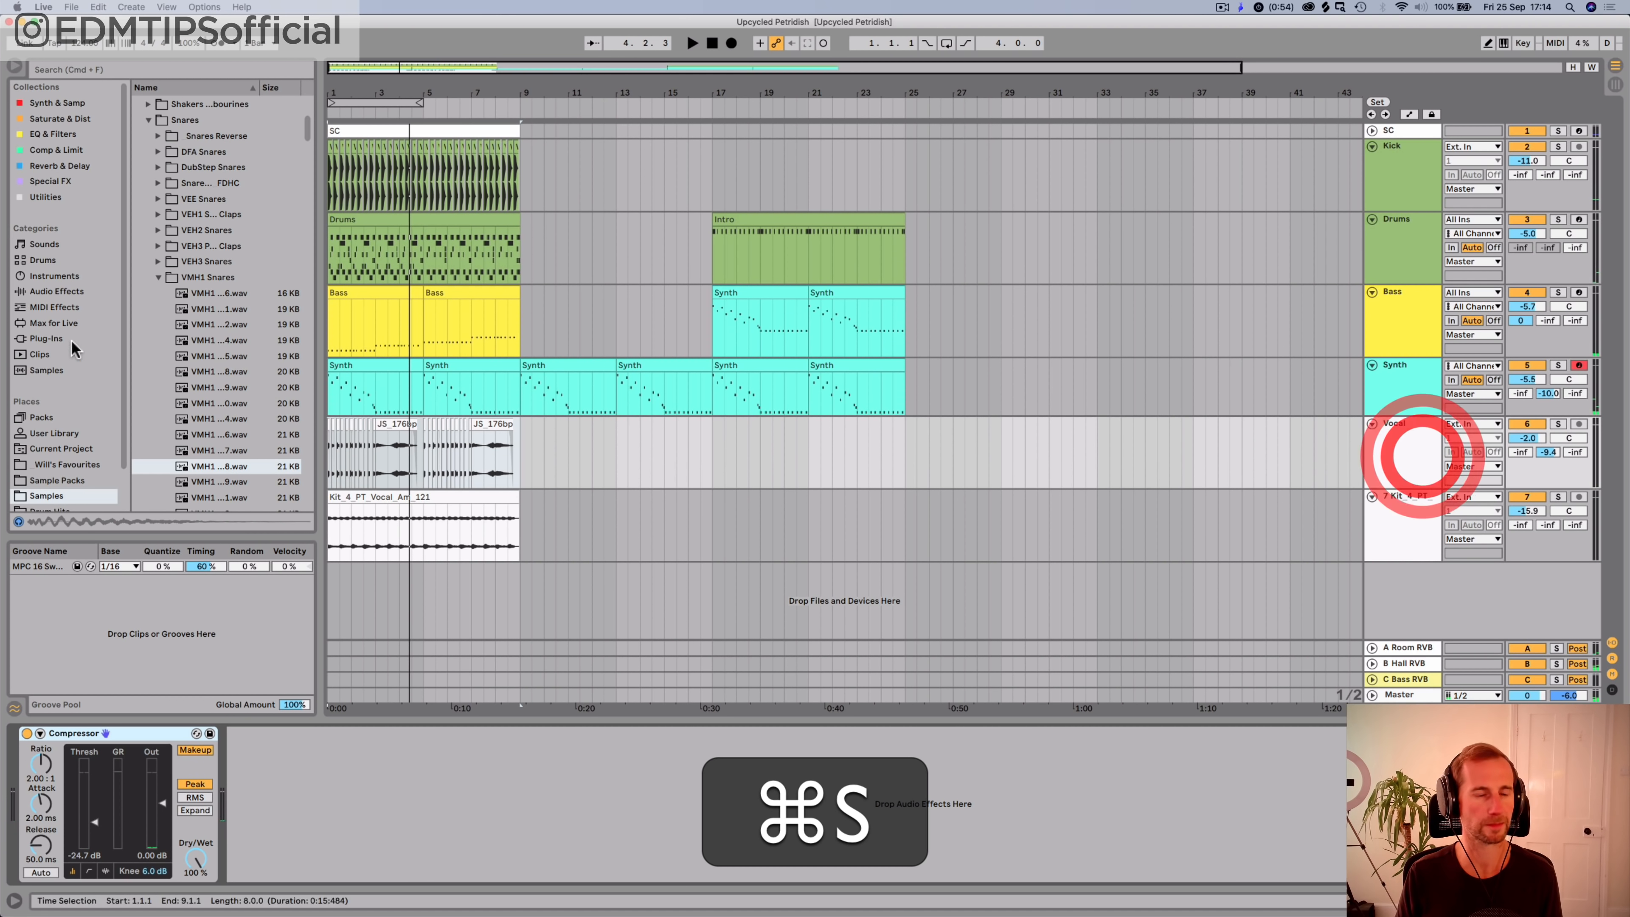
left_click(54, 134)
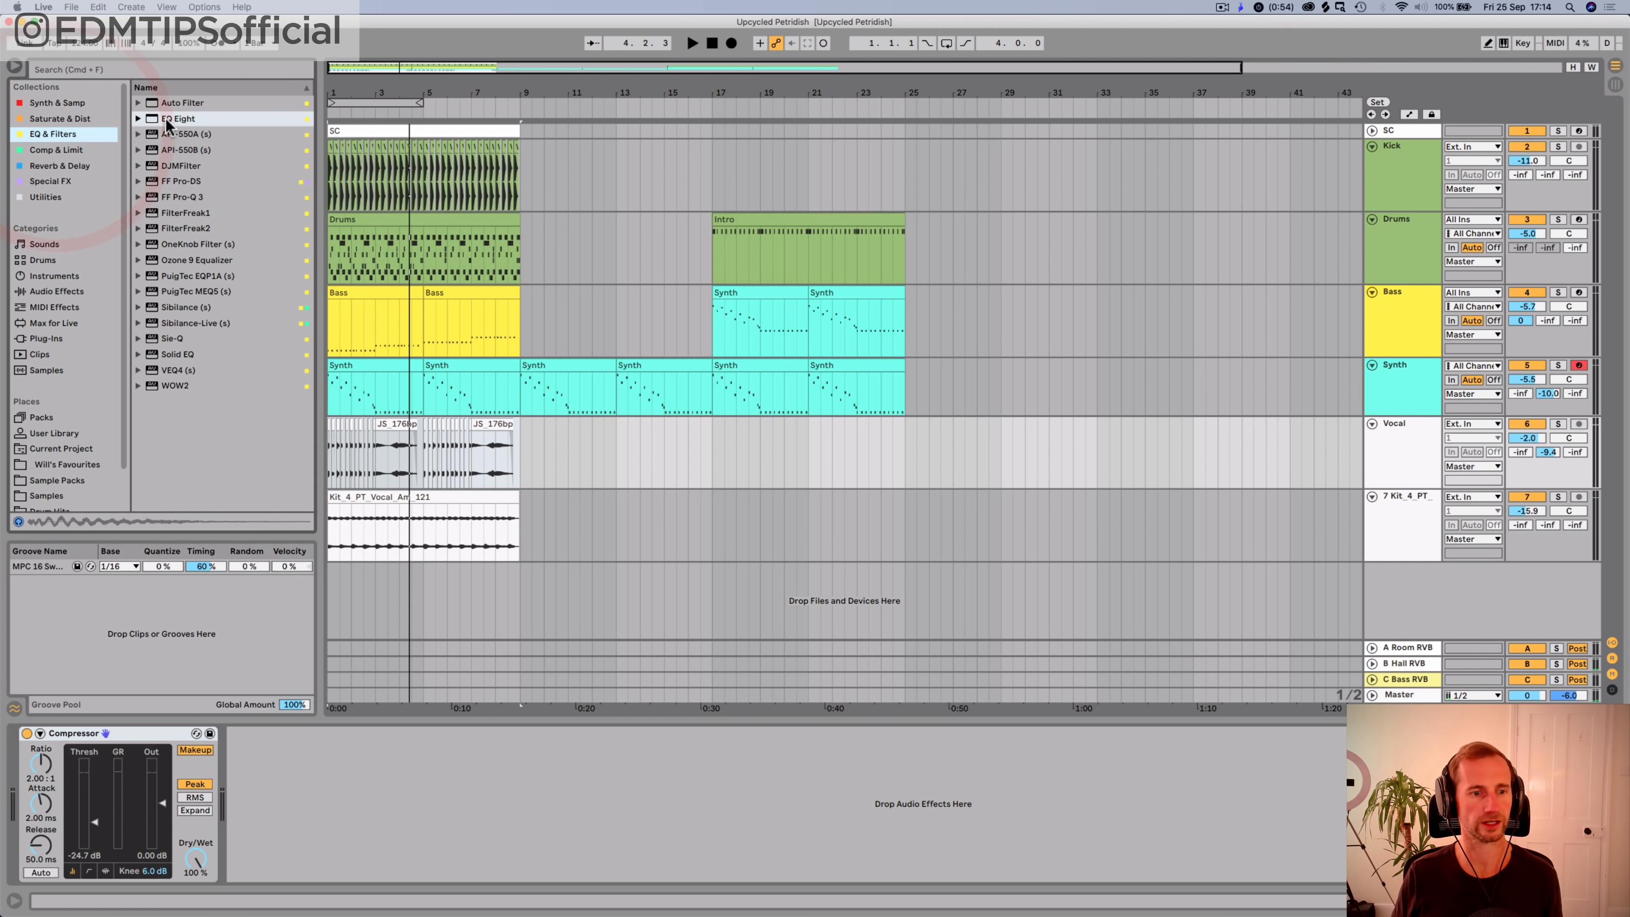
left_click_drag(12, 757, 14, 756)
key("space")
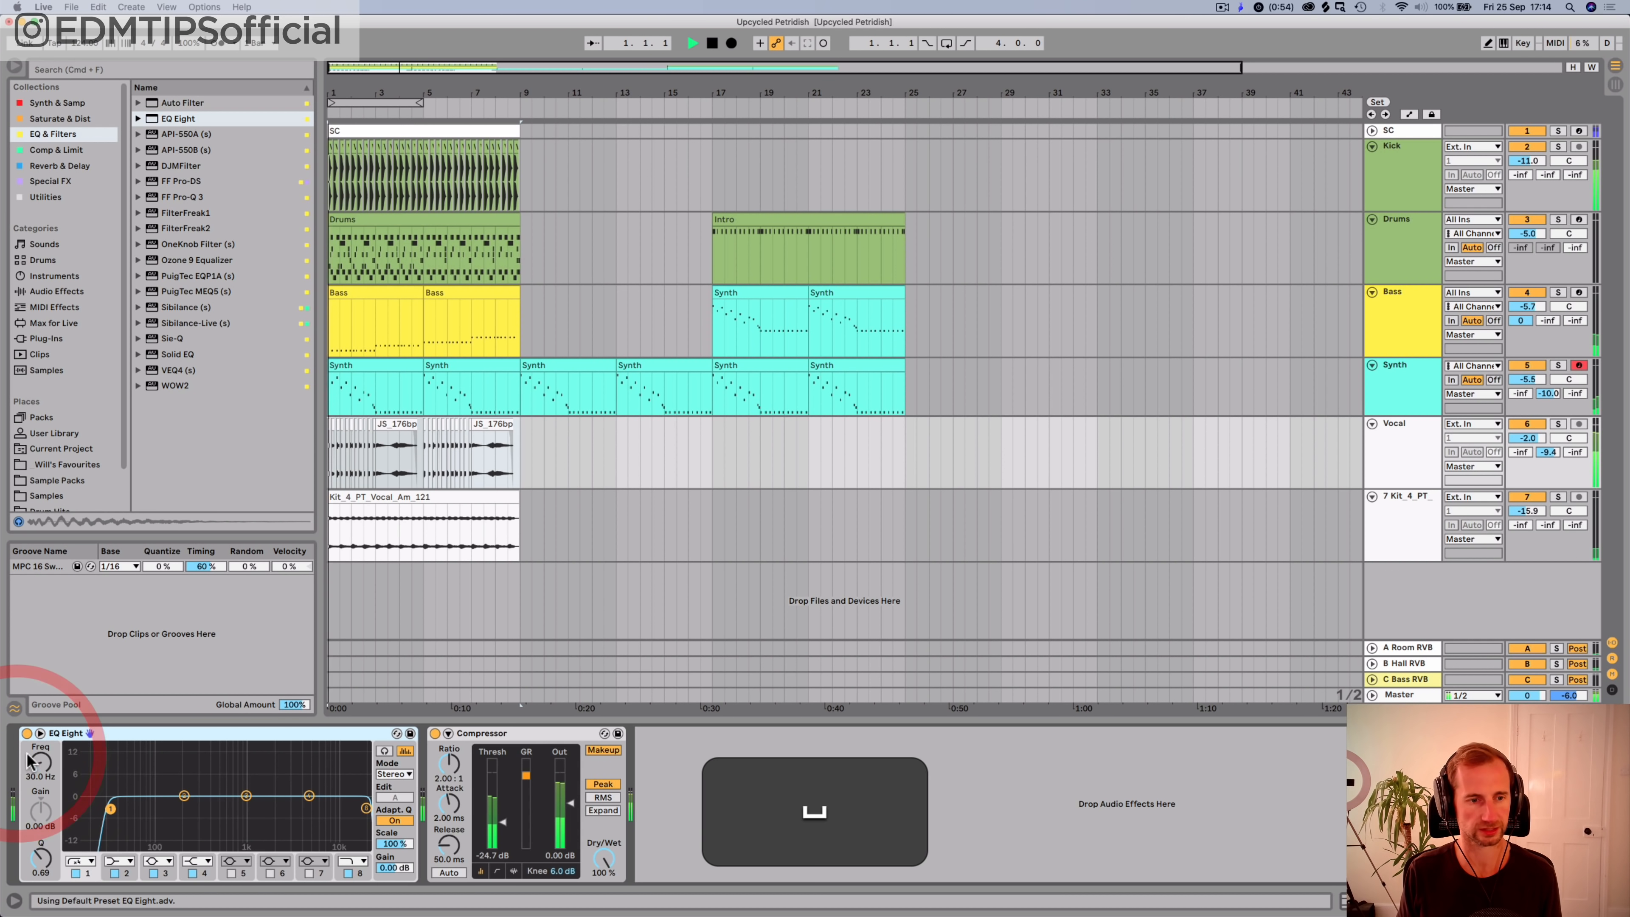
left_click_drag(136, 808, 162, 808)
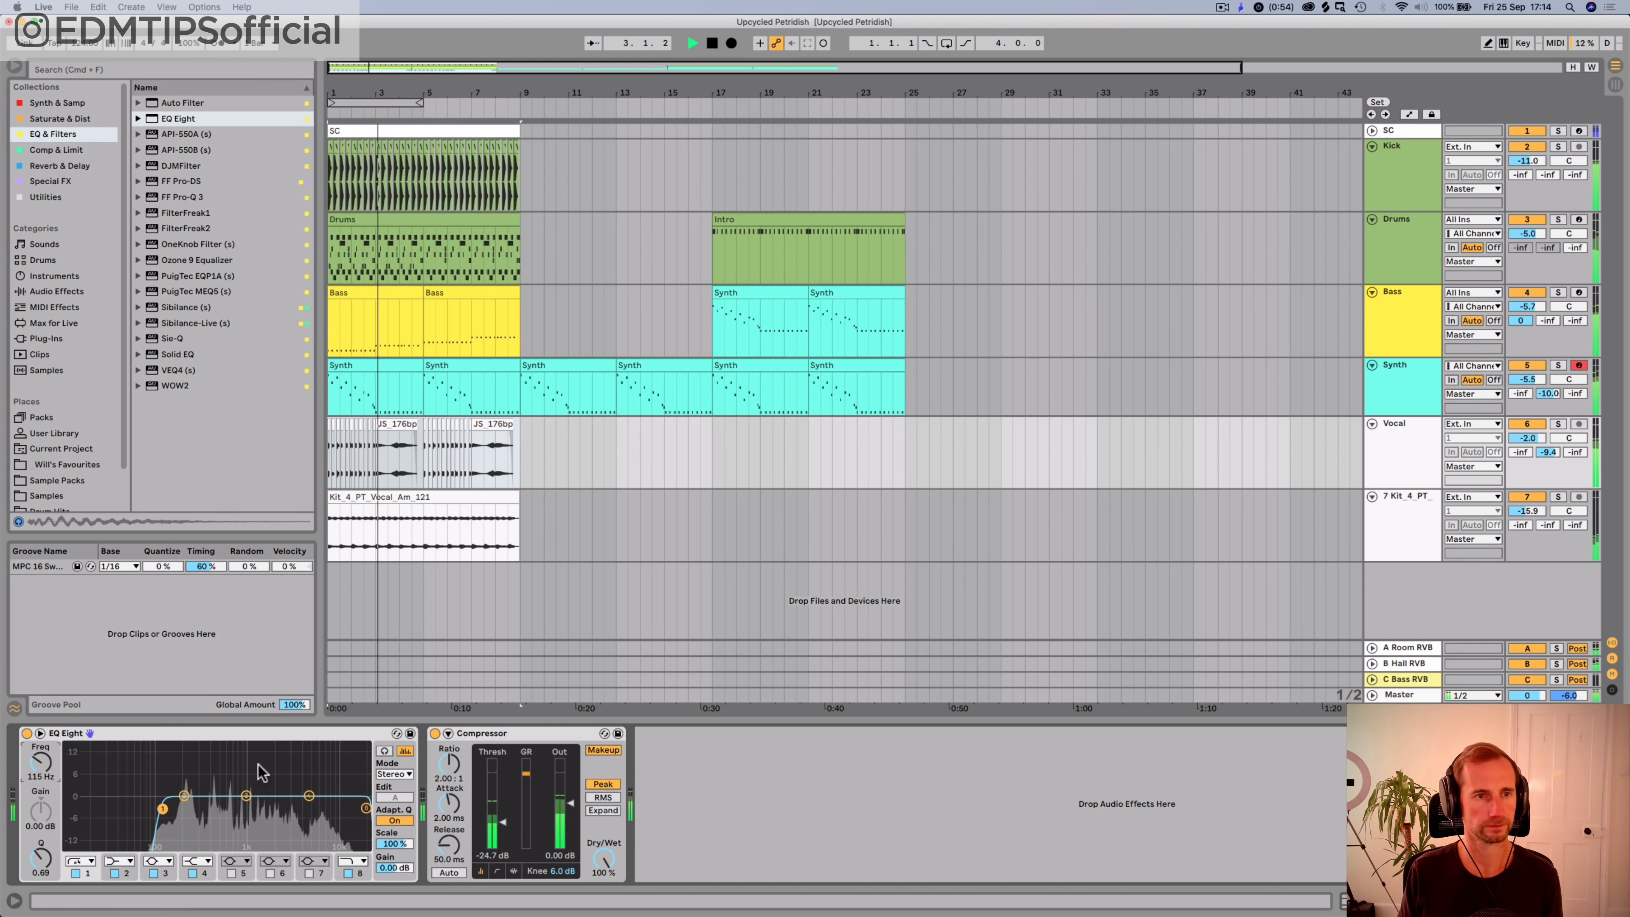
key("space")
Step: Find Ozone Imager 2 in the Special FX collection and insert it between EQ Eight and the Compressor on the Vocal track
left_click(65, 165)
key("Up")
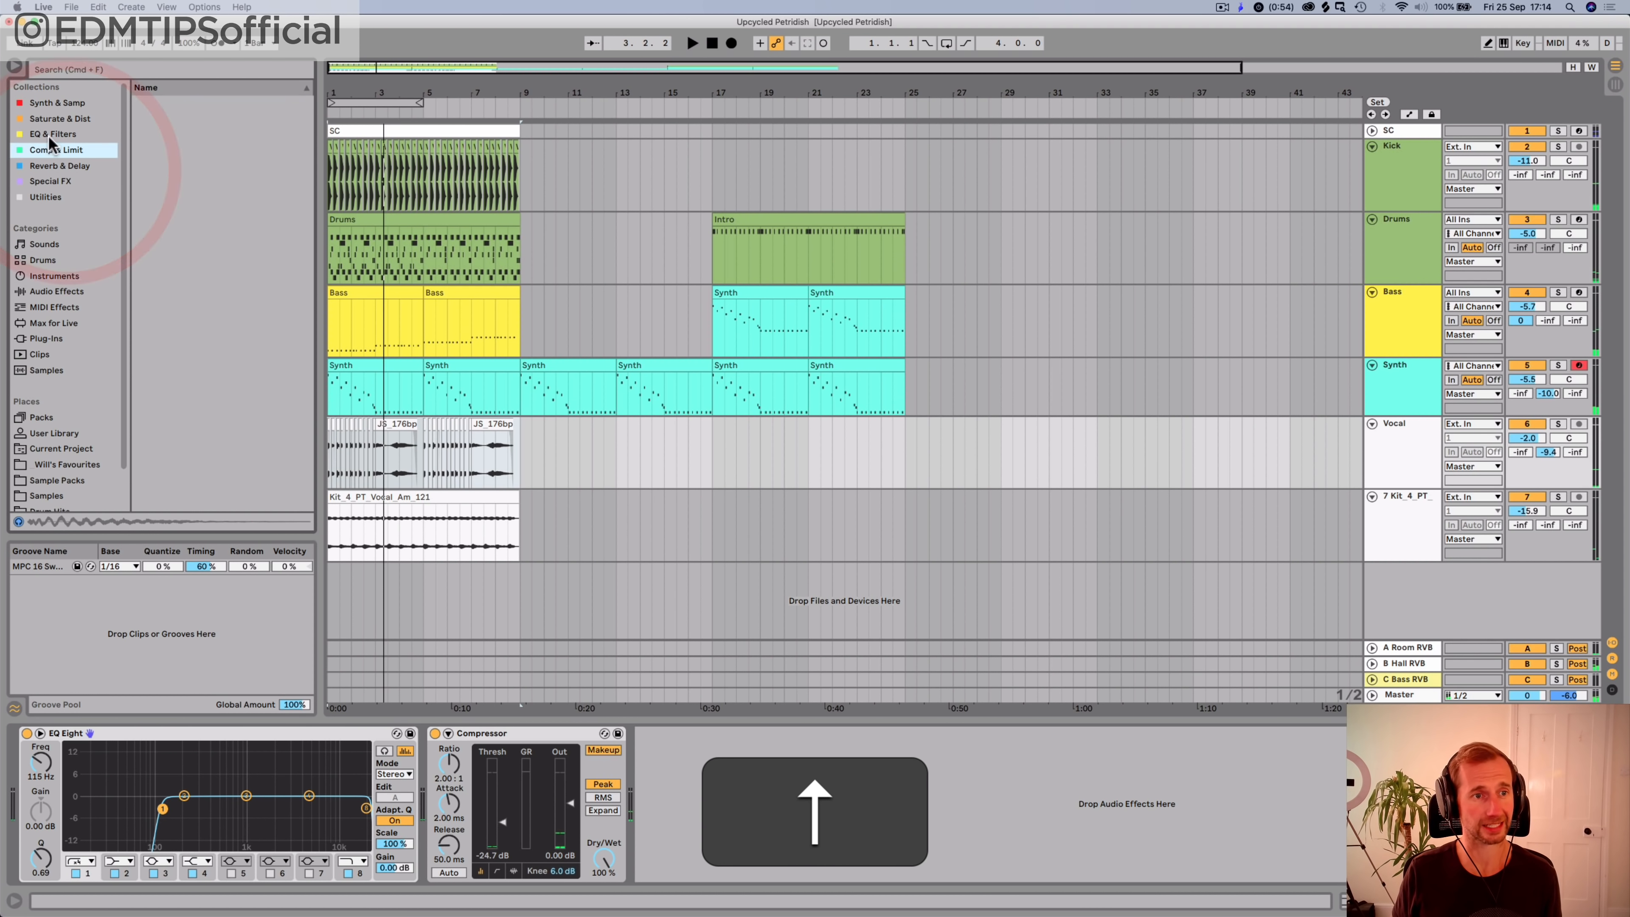
key("Down")
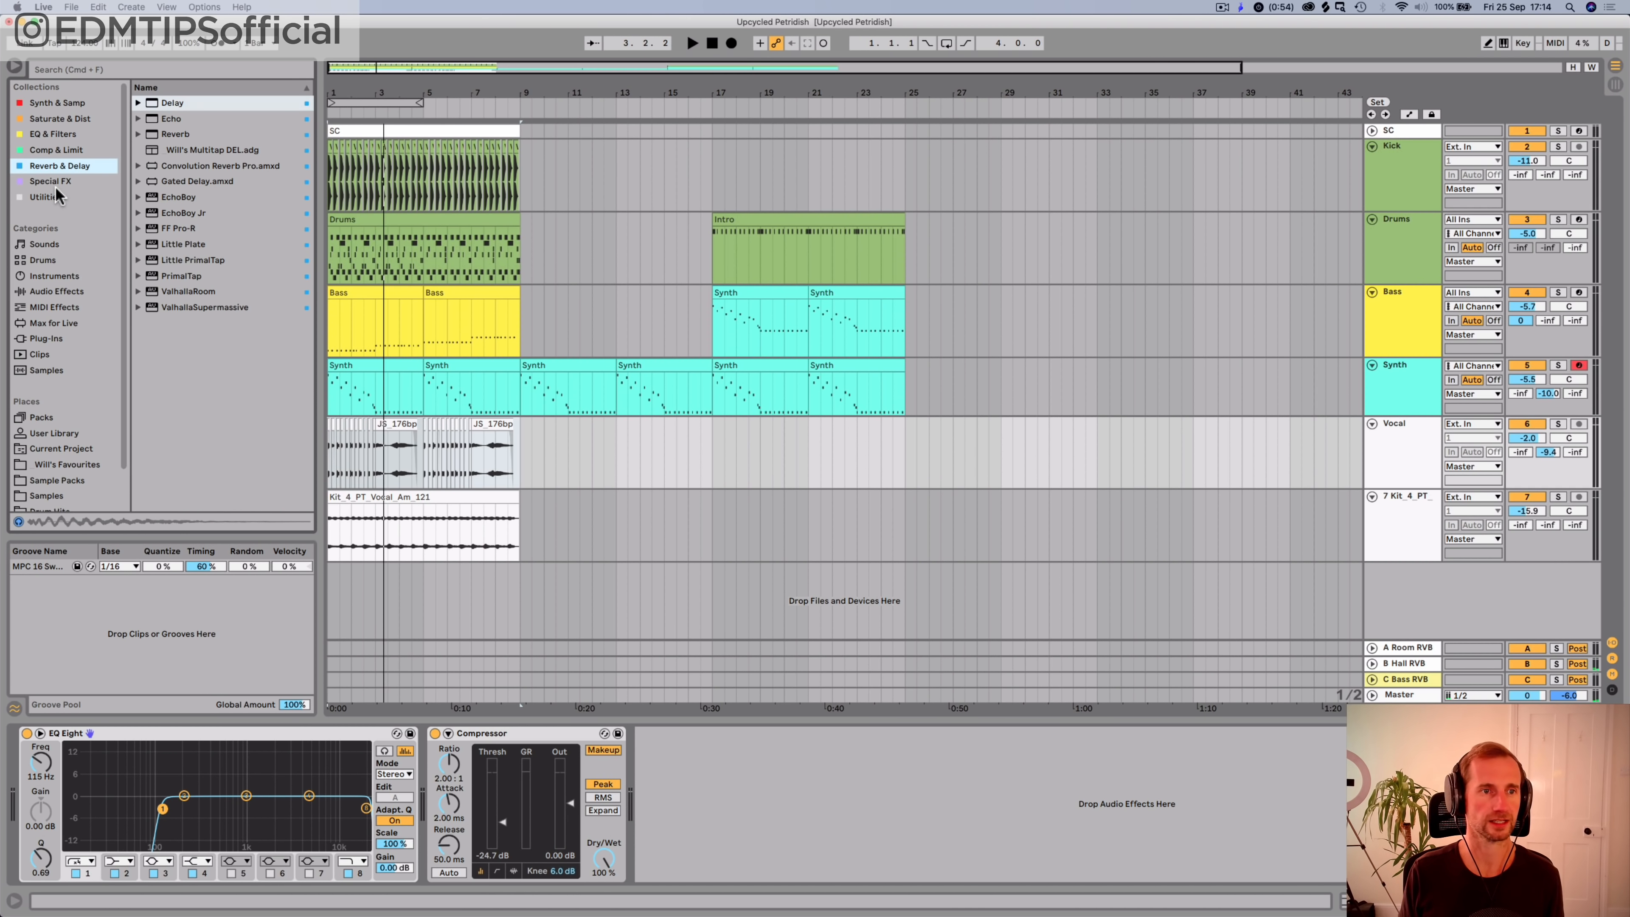
key("Up")
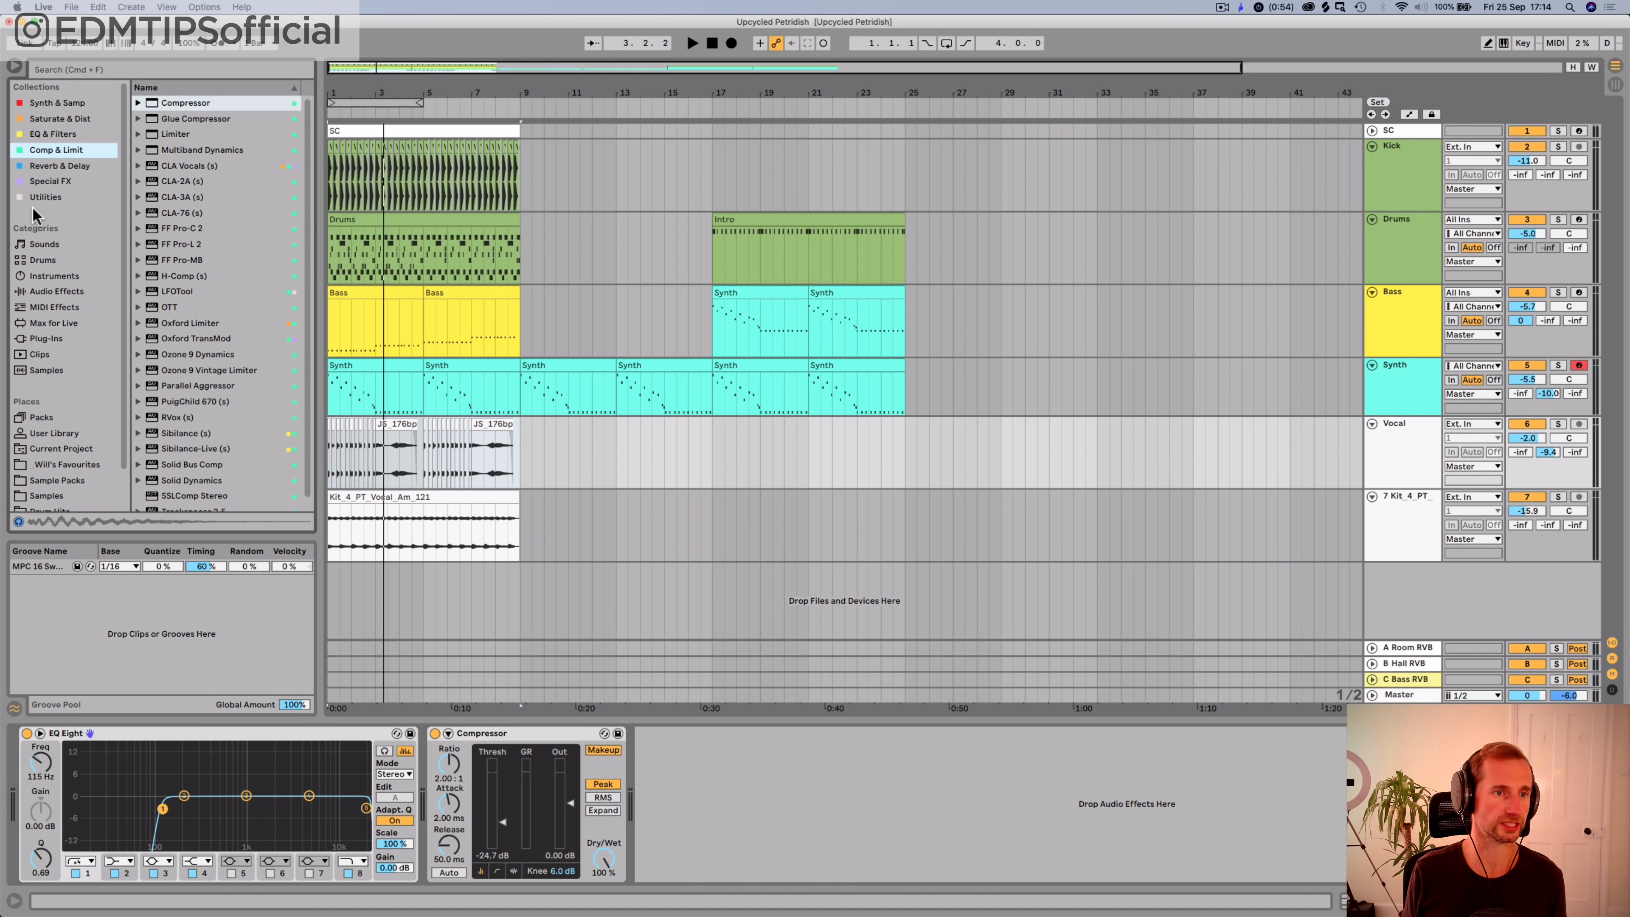
left_click(50, 181)
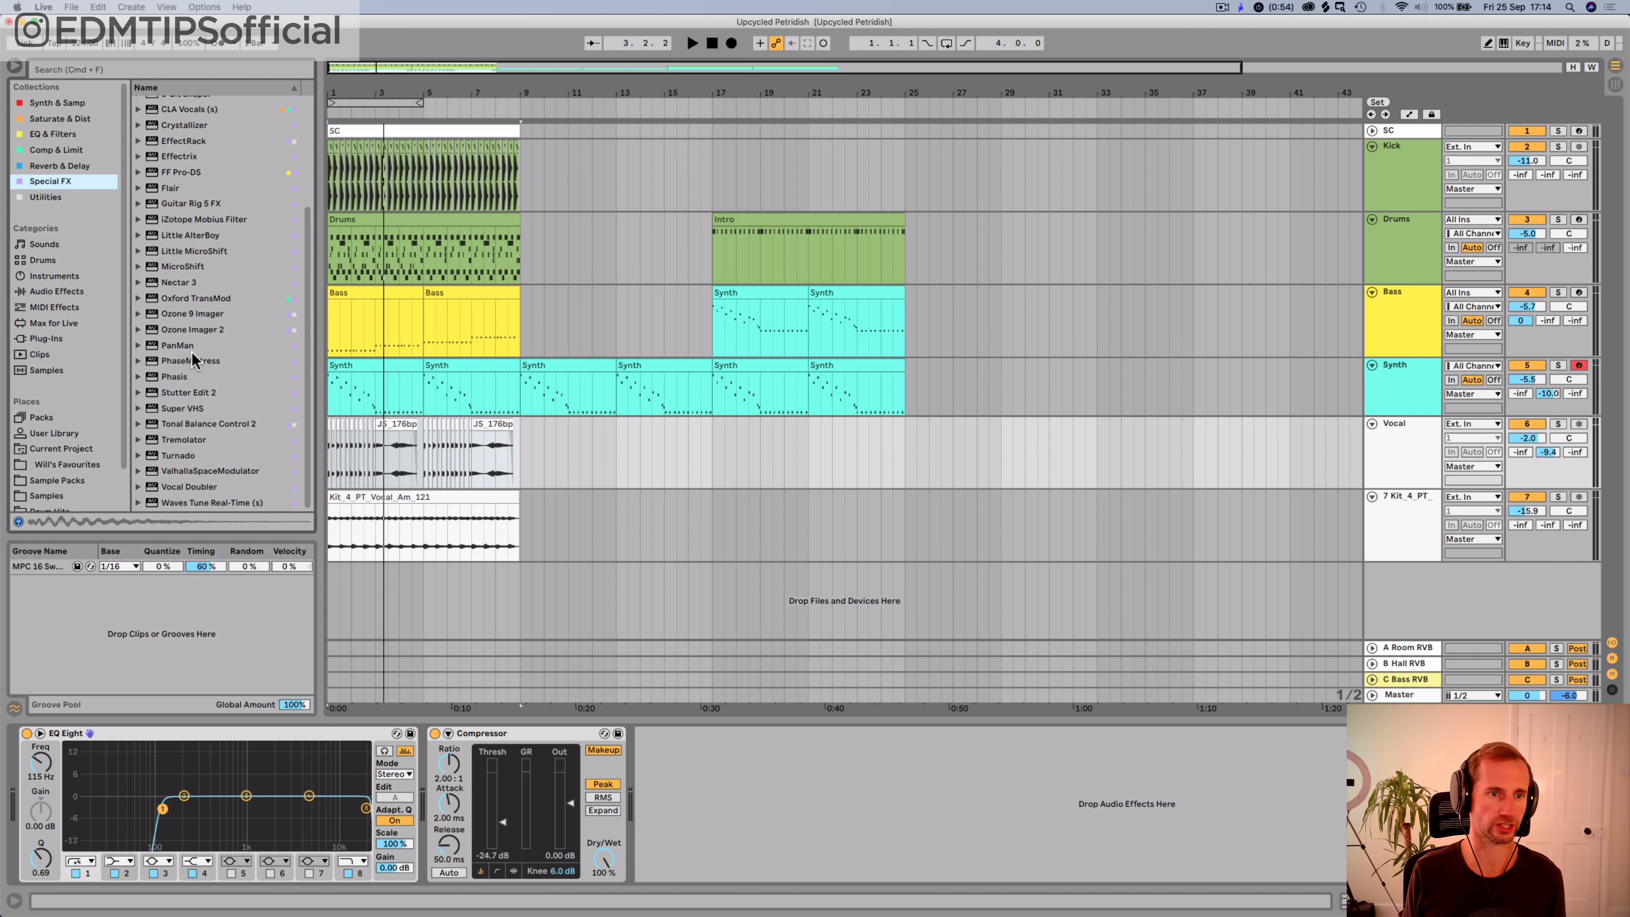
key("Down")
left_click_drag(198, 324, 434, 812)
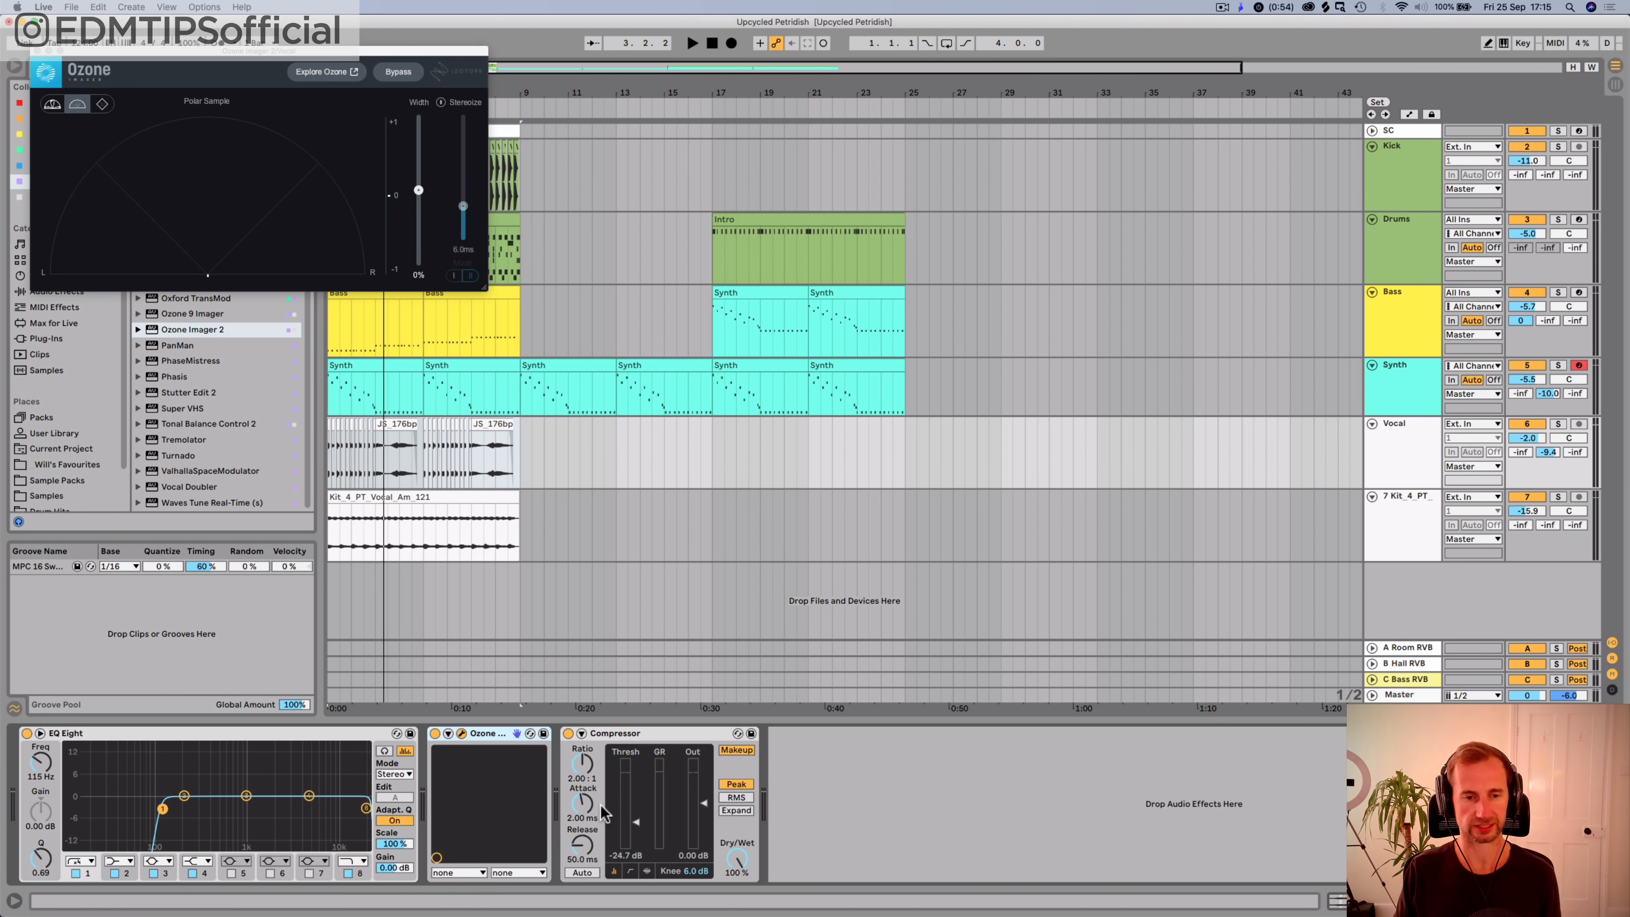
Step: Set Ozone Imager 2's Width to 73% with Stereoize enabled, close its window, and raise the Vocal track volume to -1.7 dB
key("space")
left_click_drag(418, 192, 417, 136)
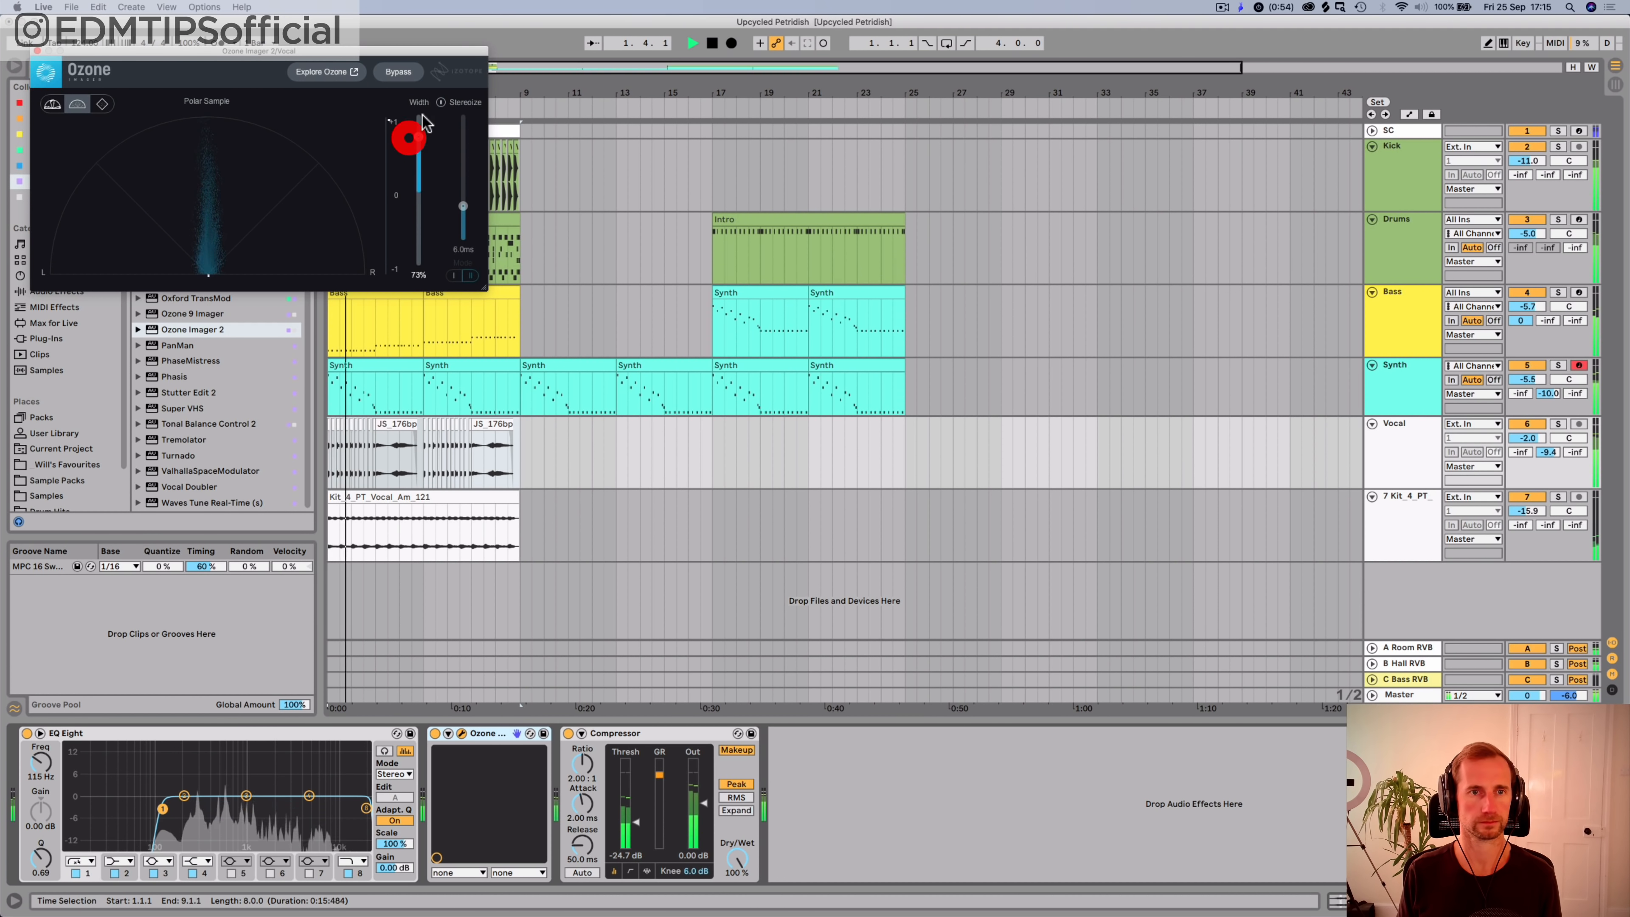
left_click(440, 103)
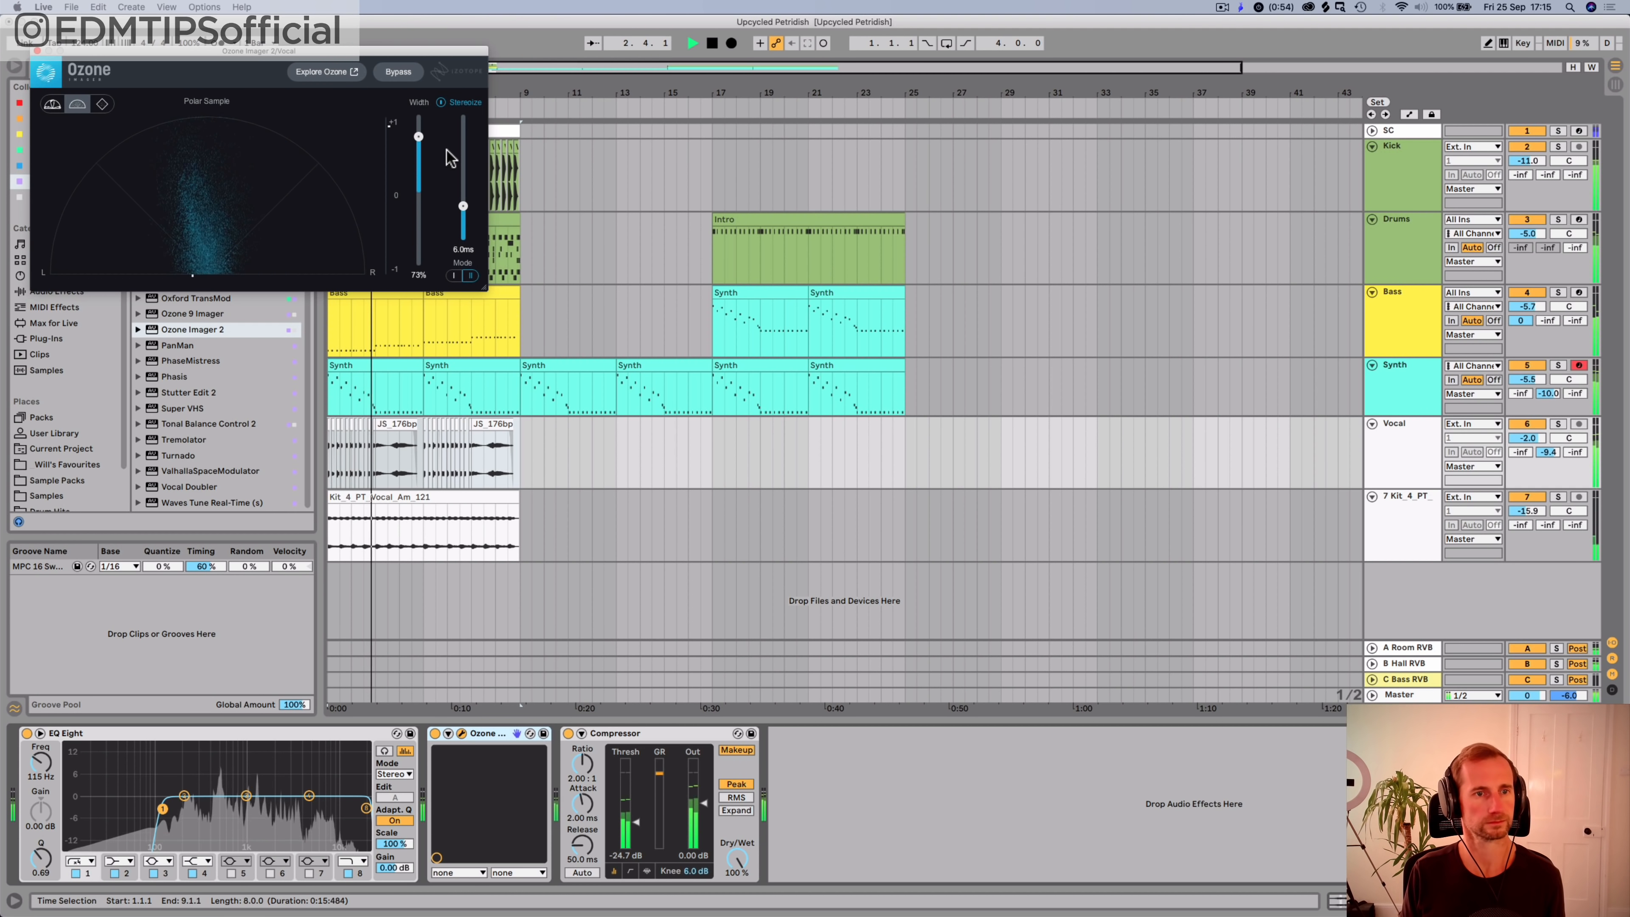
left_click(39, 50)
left_click_drag(335, 95, 335, 119)
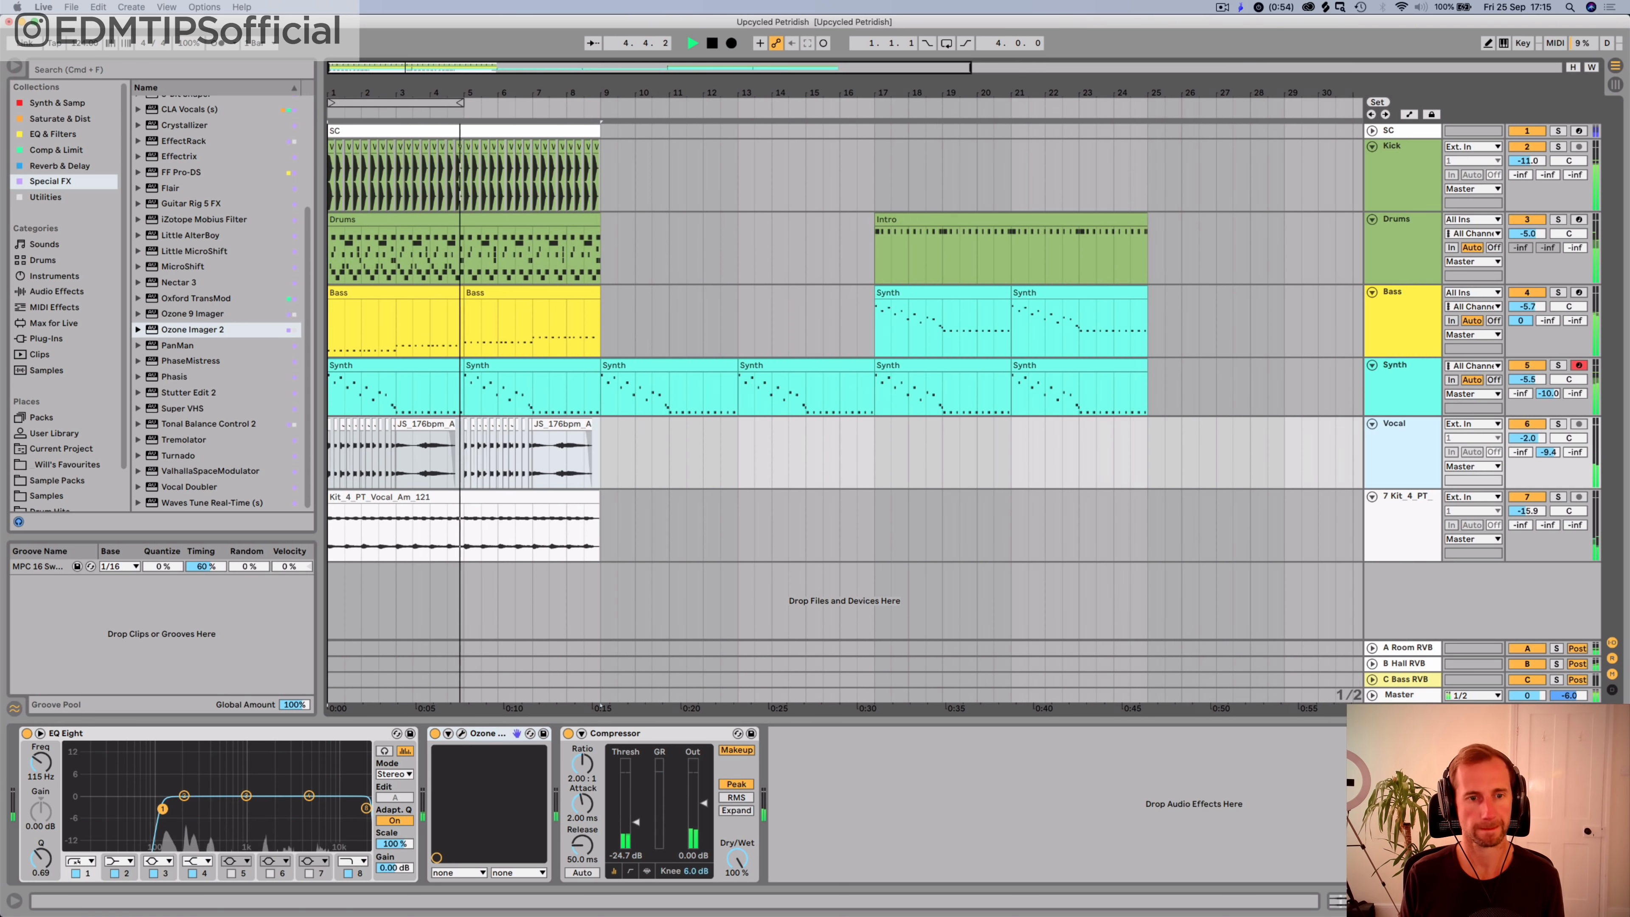
left_click_drag(1527, 439, 1526, 439)
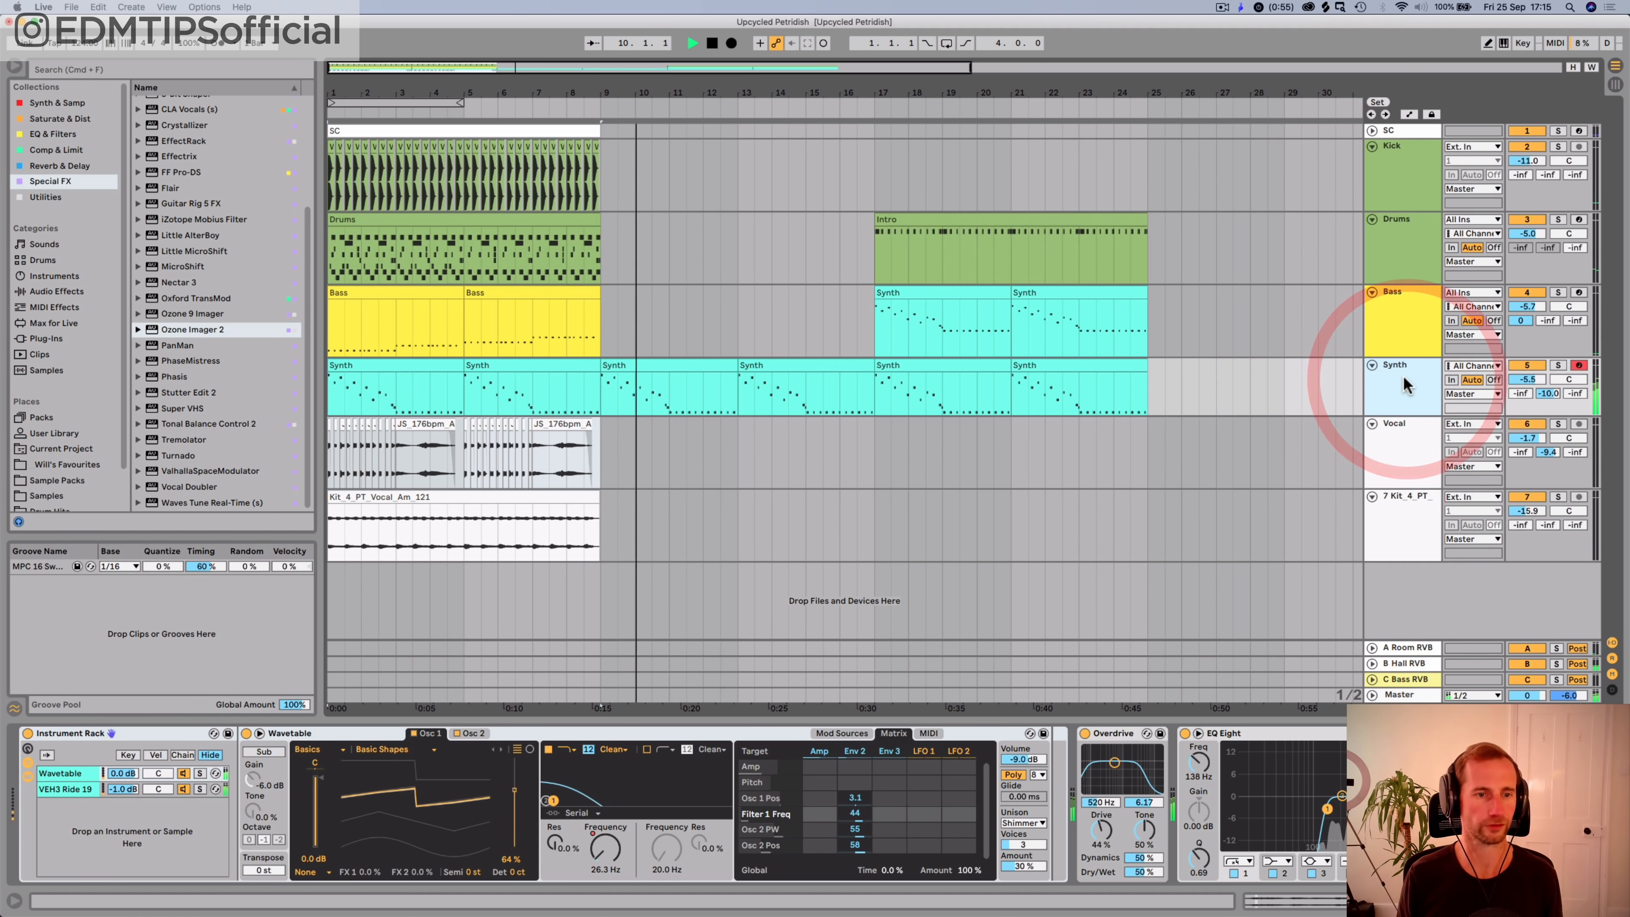
Step: Listen through the Intro section, replay the main loop from bar 1 for comparison, and save the set
left_click_drag(797, 99, 549, 93)
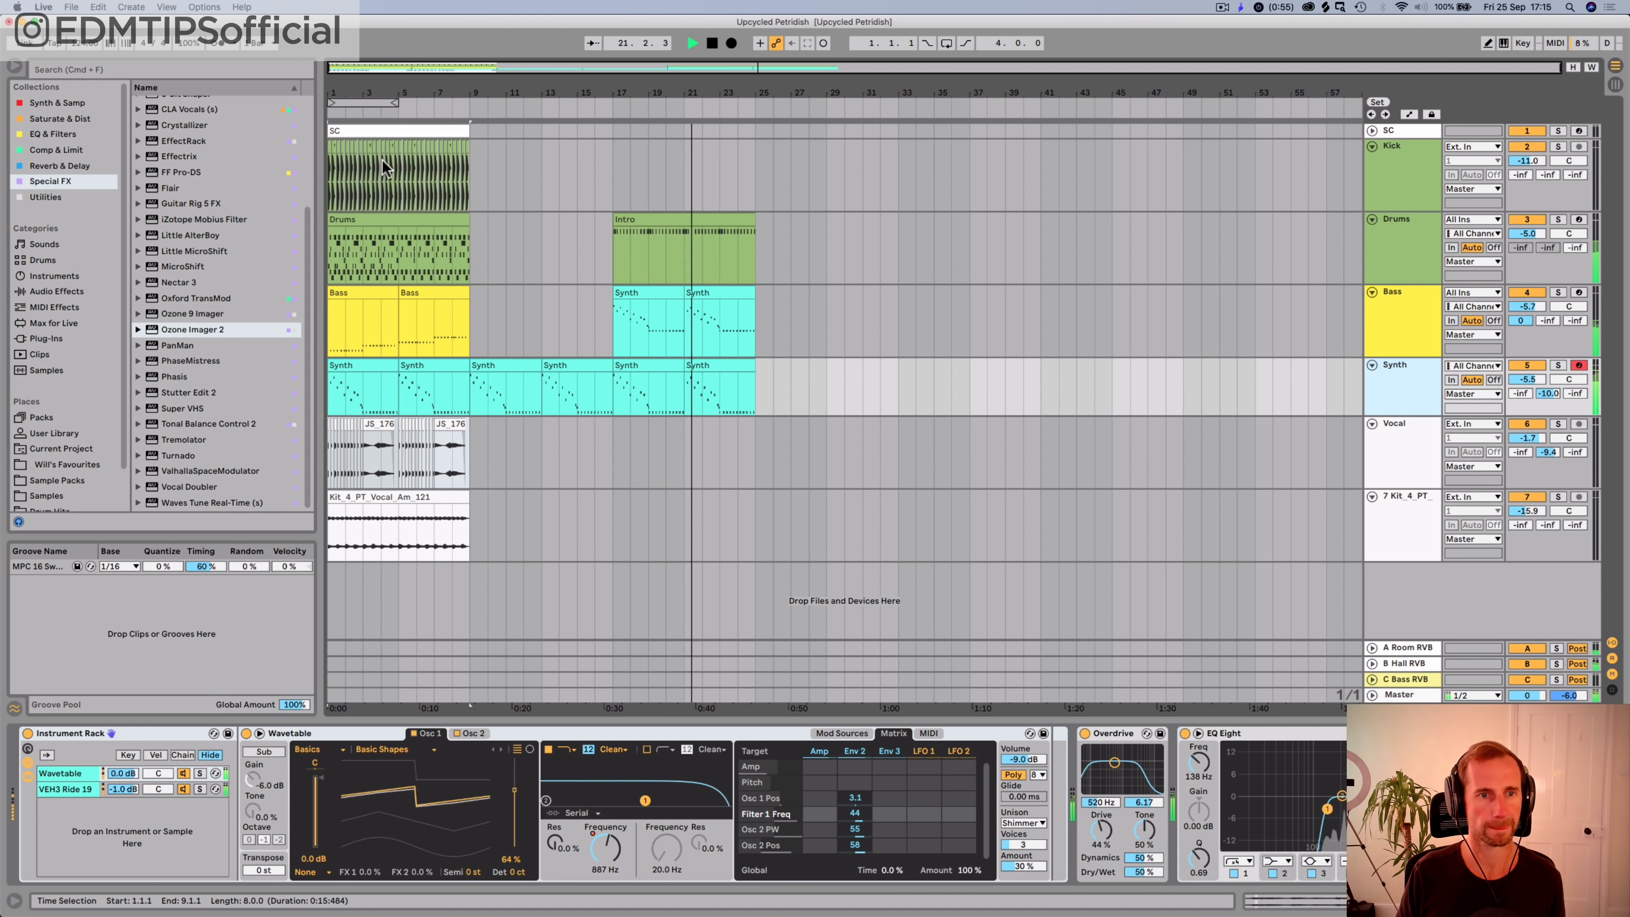
left_click(335, 249)
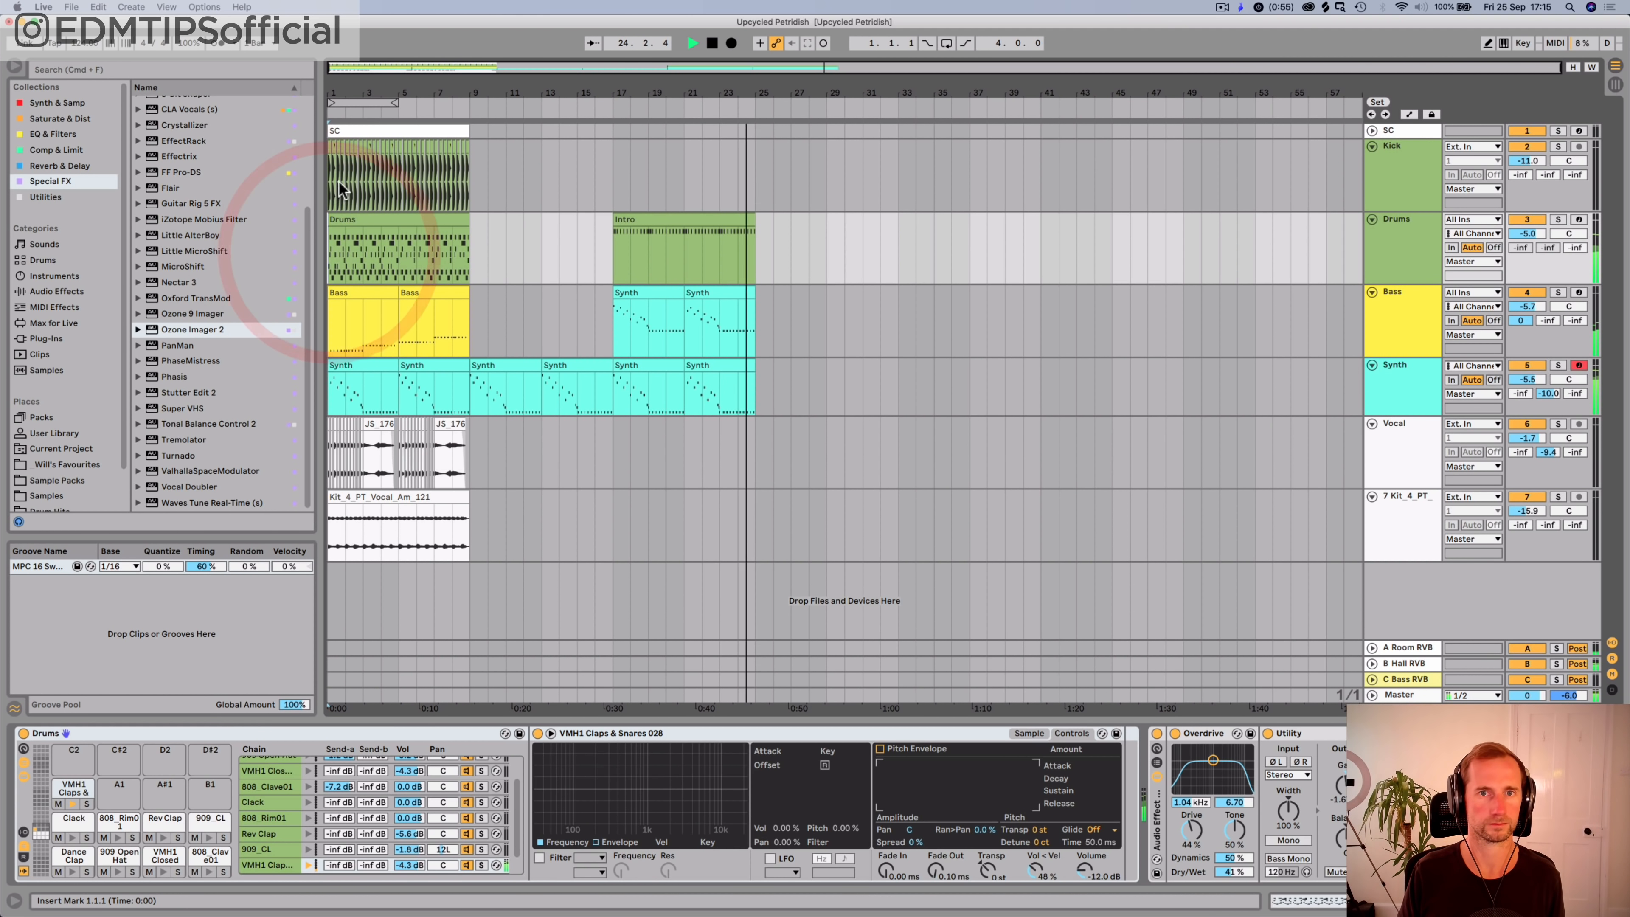
key("space")
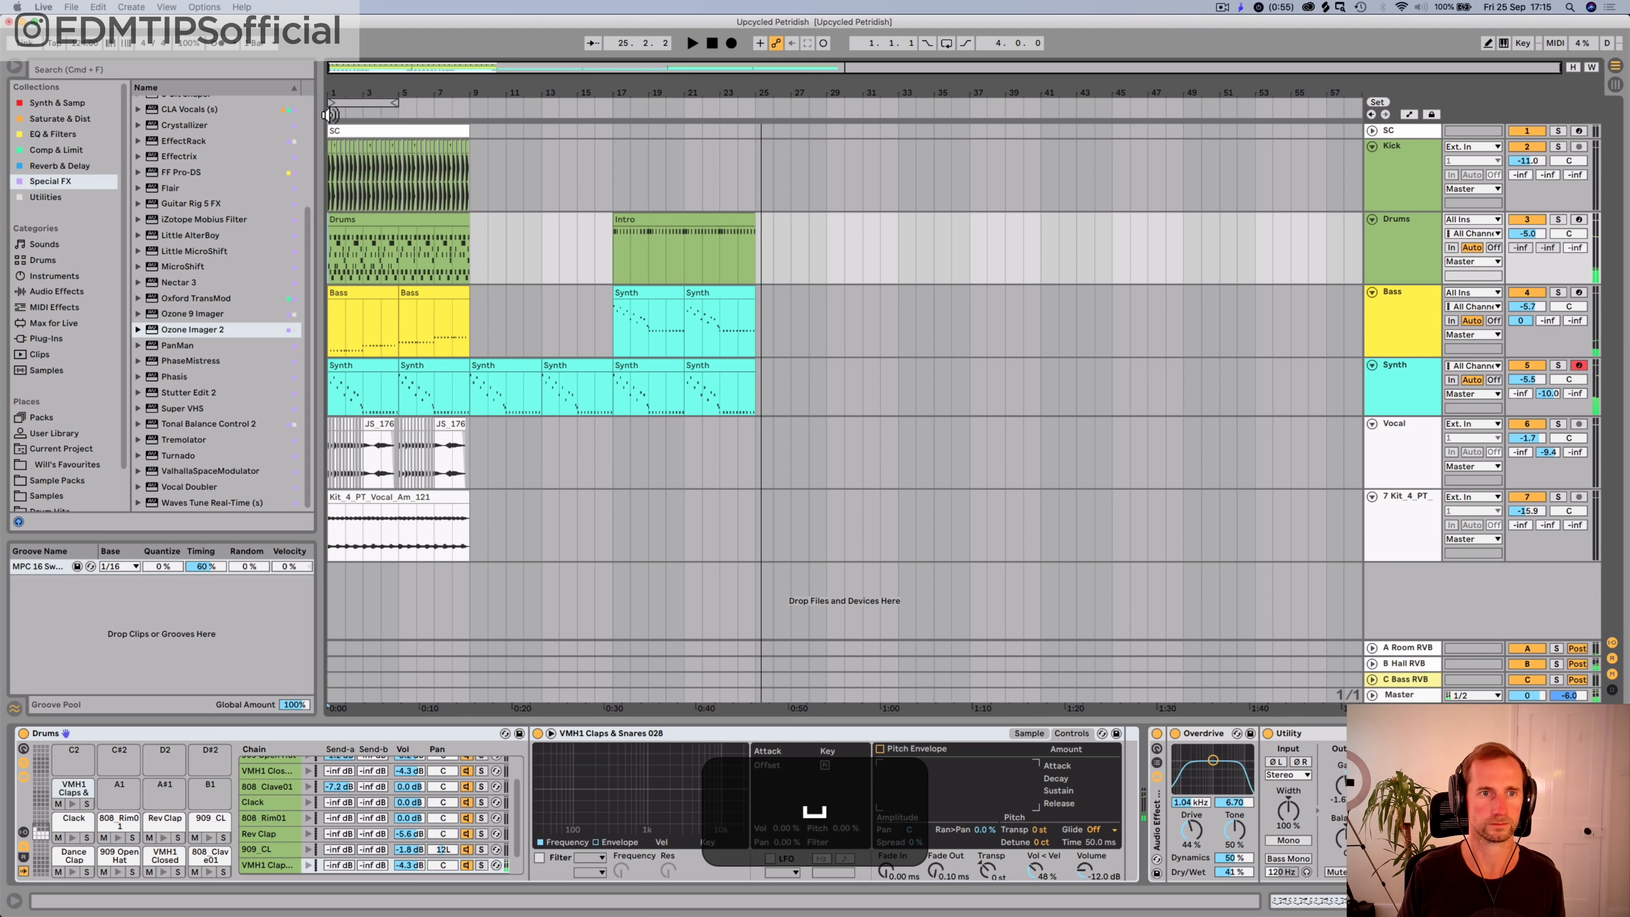
left_click(330, 113)
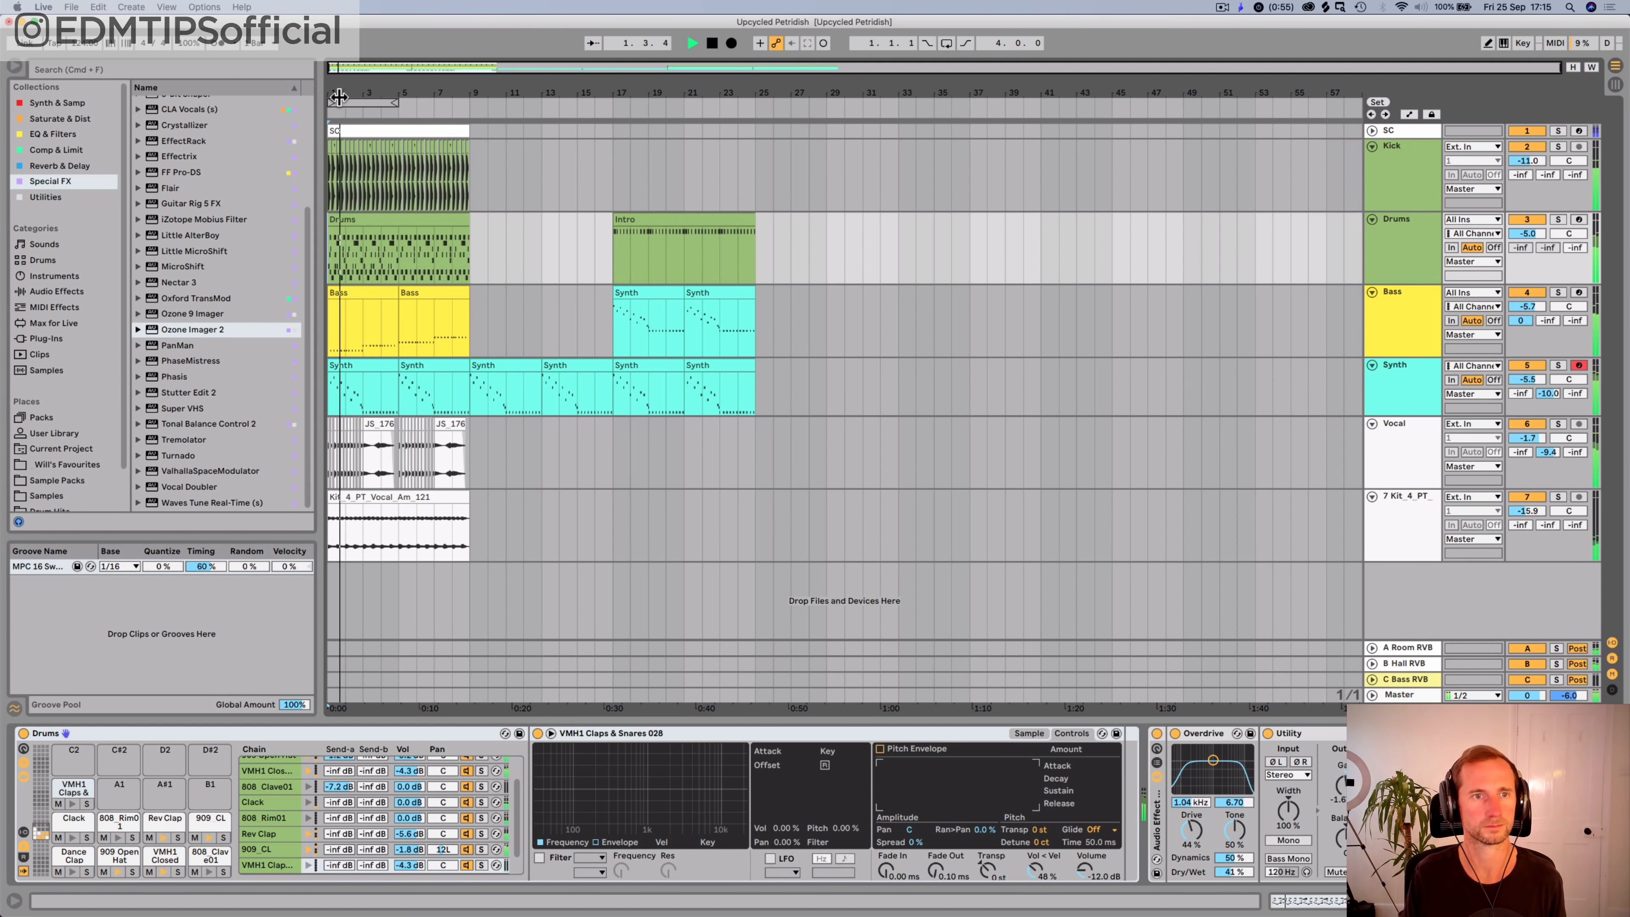
key("super+s")
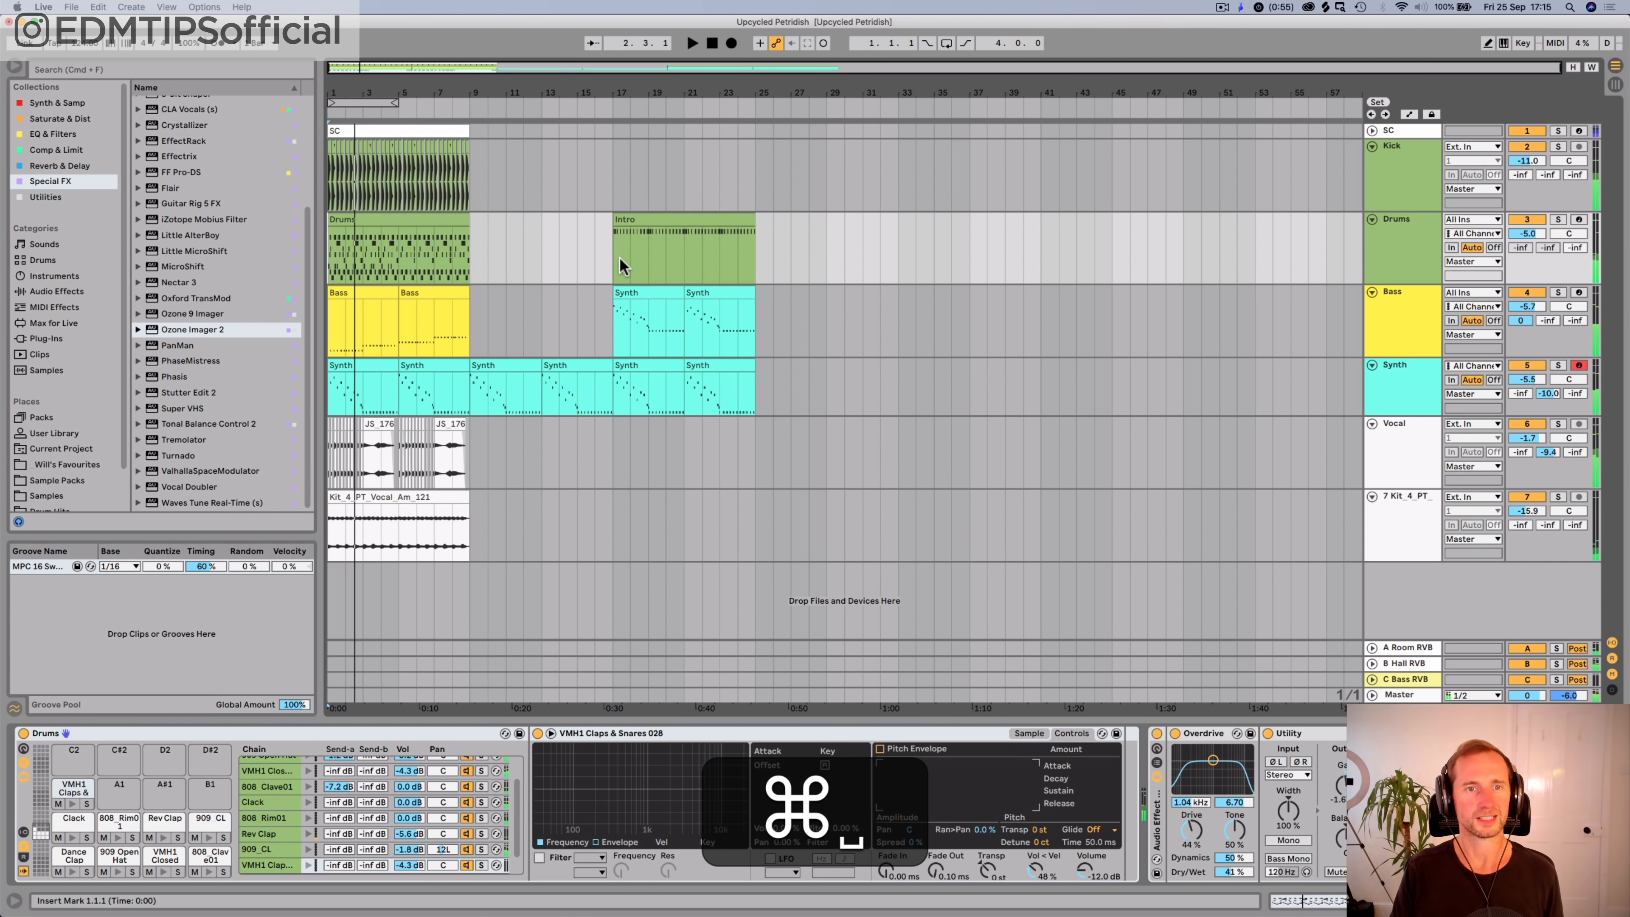